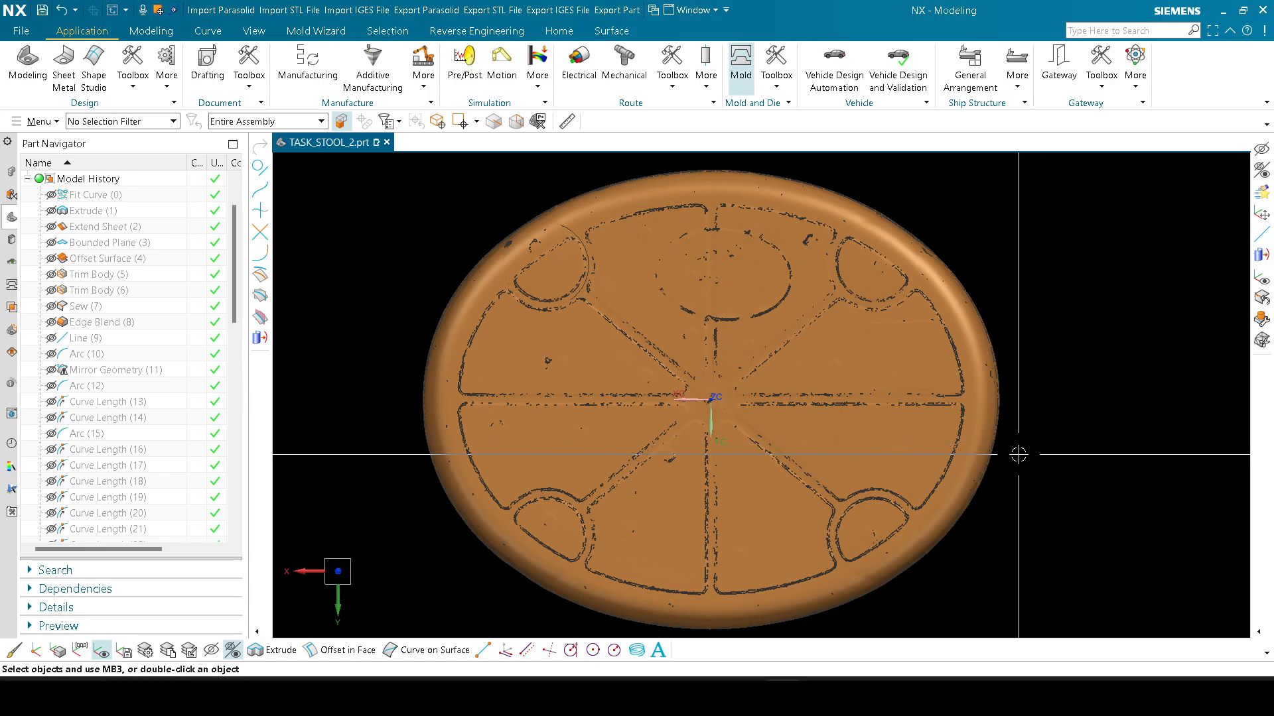
Step: Inspect the scanned stool's legs from the side and swap the display to the modelled stool bodies
mouse_move(1019, 448)
middle_down()
mouse_move(1018, 364)
mouse_move(1052, 365)
middle_up()
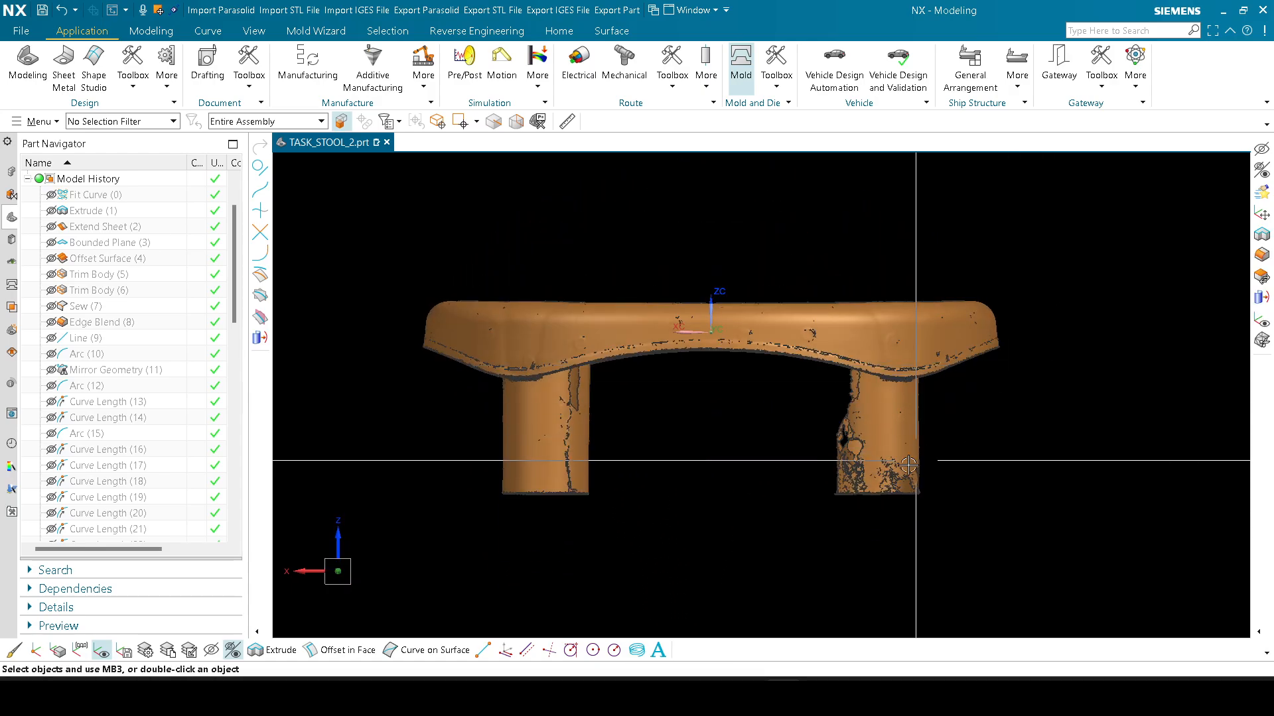
scroll(949, 495, up, 3)
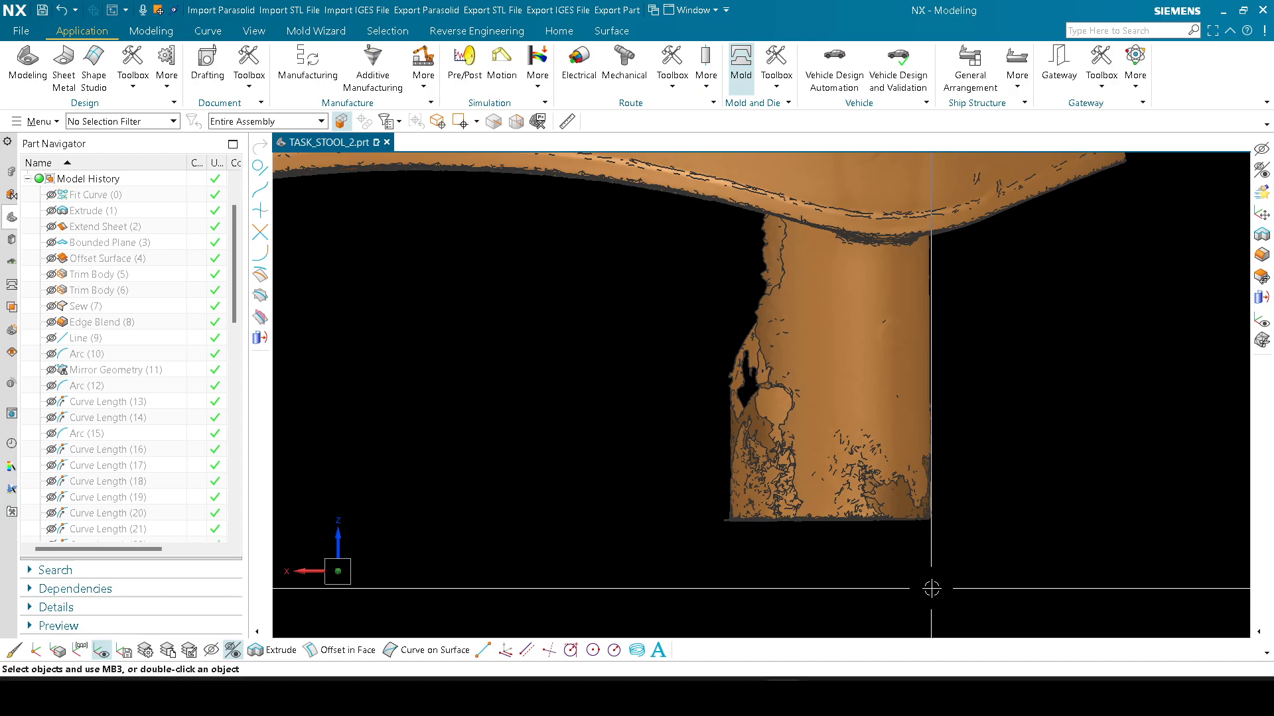
scroll(932, 455, down, 3)
scroll(529, 455, up, 2)
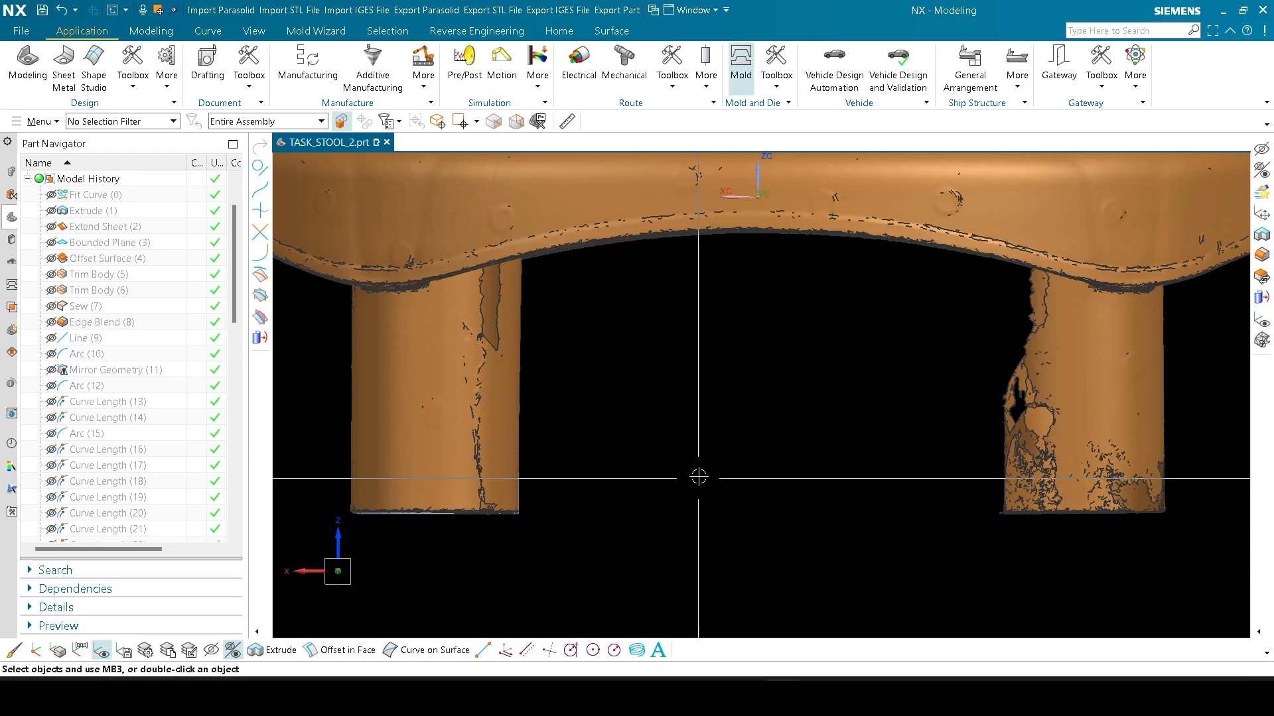
scroll(699, 476, down, 3)
key(ctrl+shift+b)
middle_drag(703, 426, 688, 465)
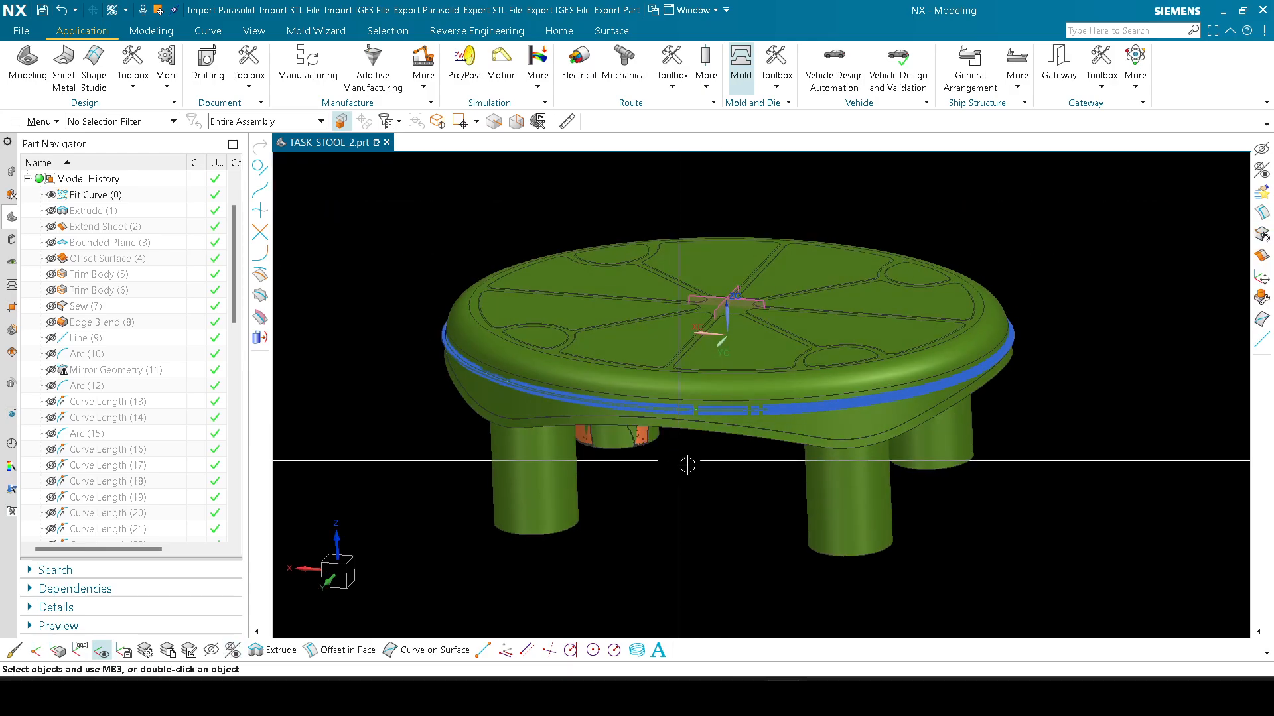
shift+middle_drag(970, 365, 862, 406)
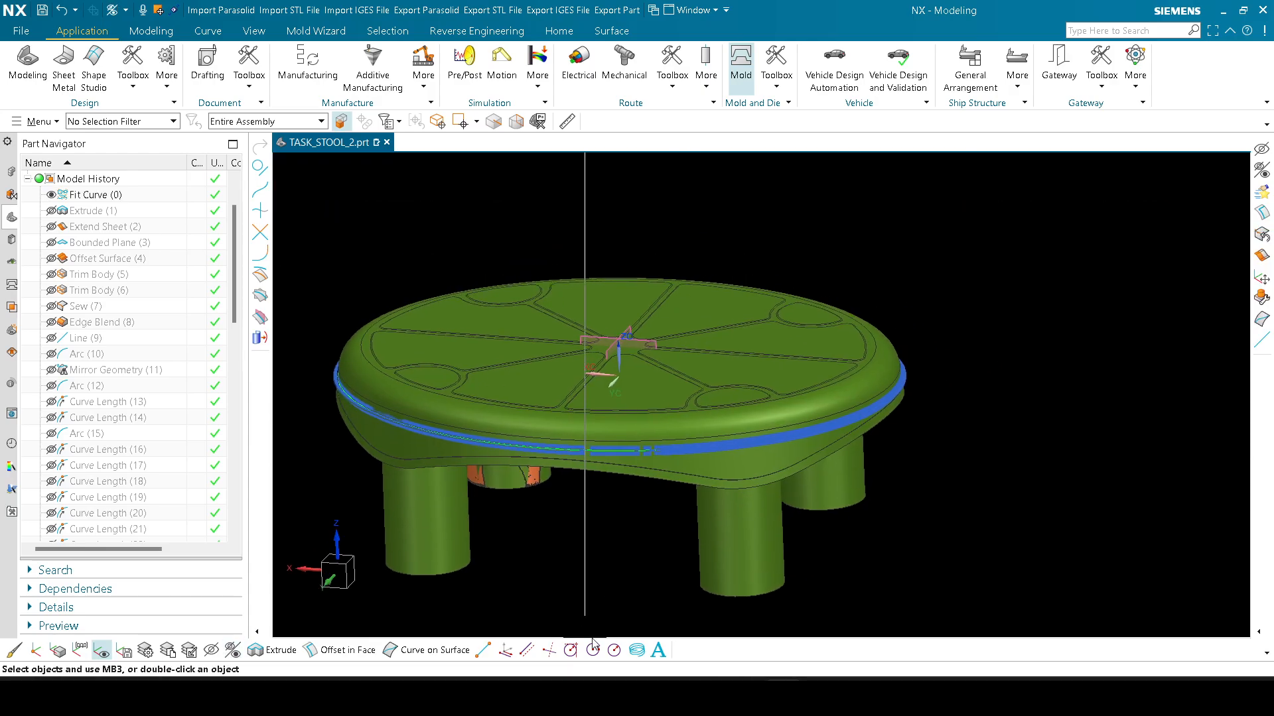
Step: Measure the angle between the seat's flat top face and the horizontal X direction using two vectors
click(567, 120)
click(252, 89)
scroll(544, 363, up, 2)
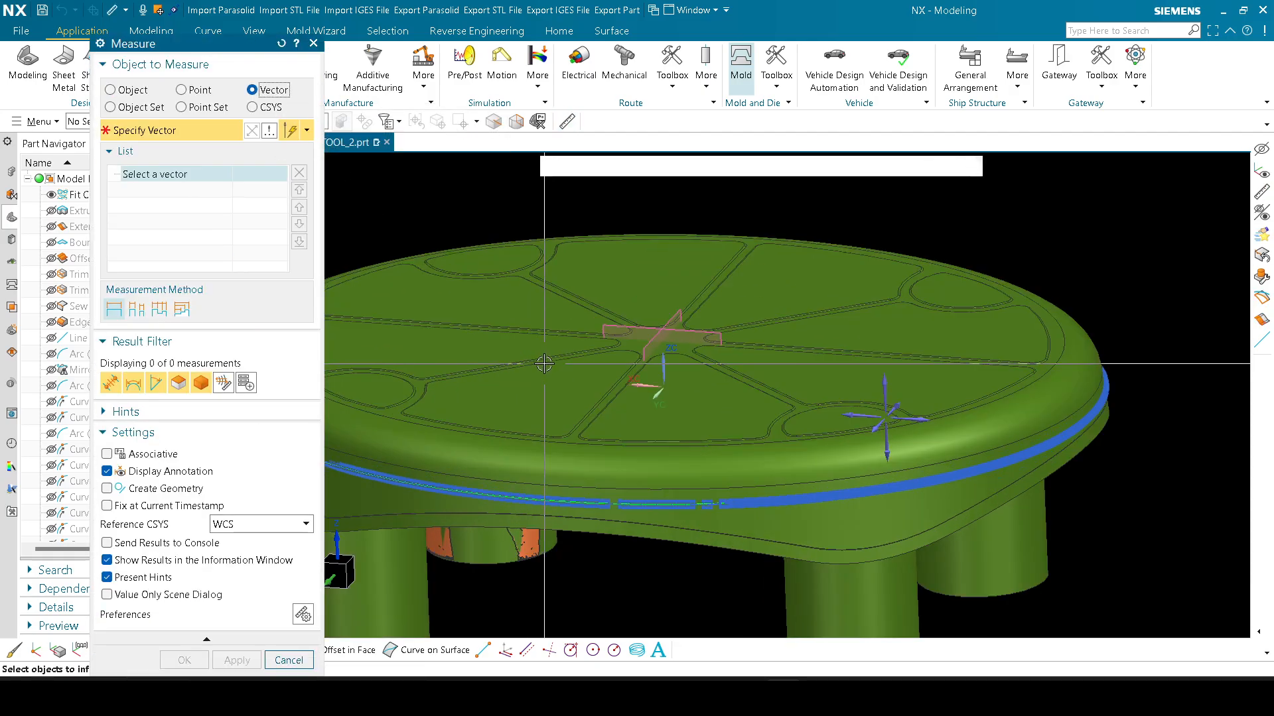
click(540, 398)
scroll(709, 364, down, 2)
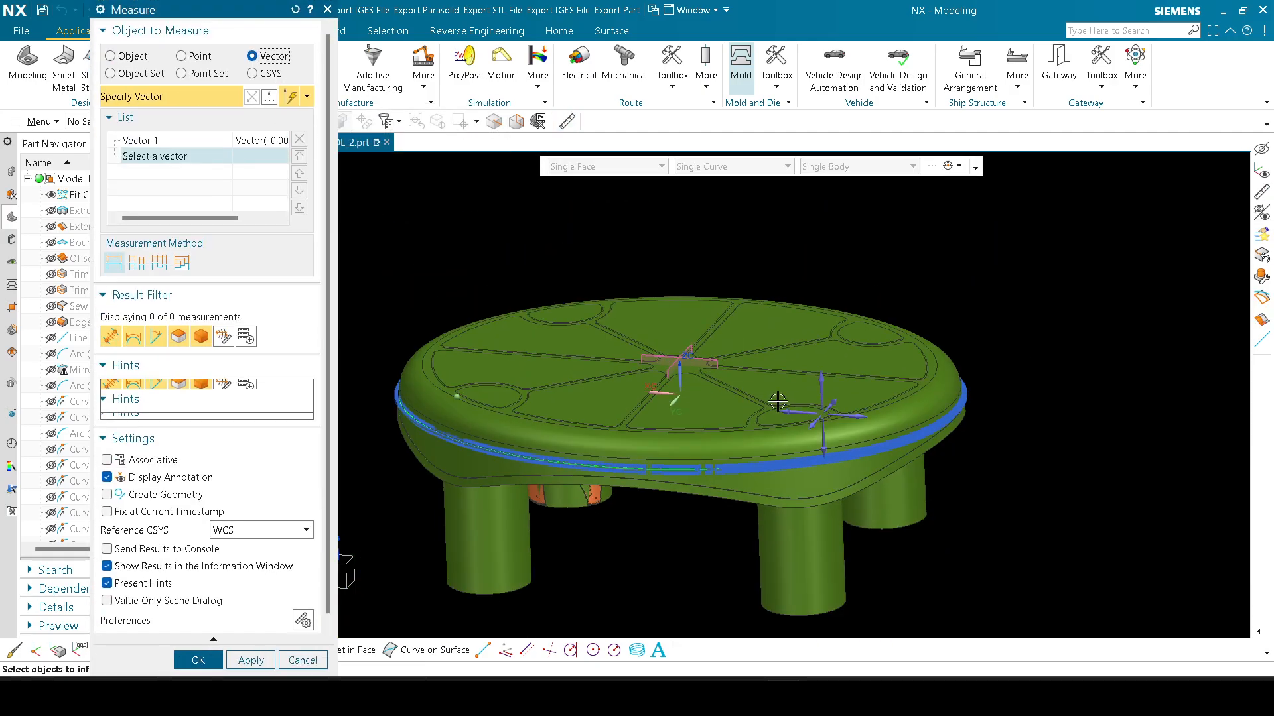
click(859, 416)
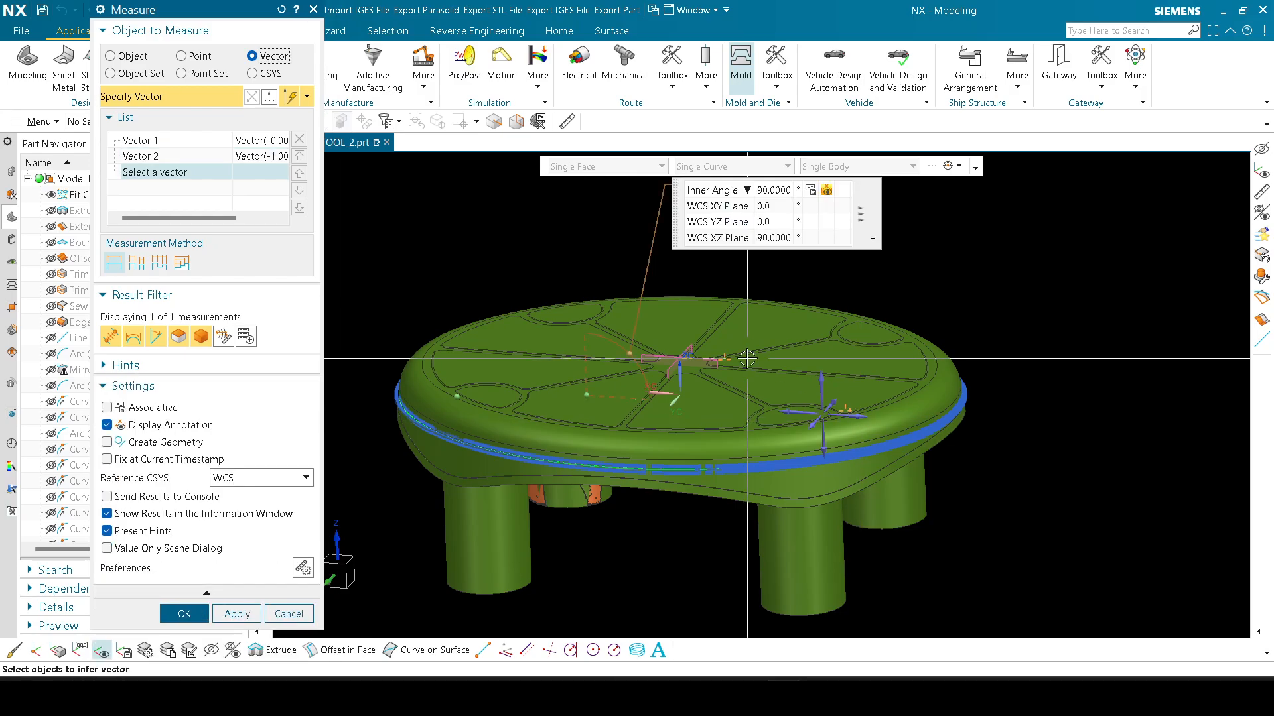
scroll(747, 359, down, 3)
key(Escape)
scroll(628, 481, up, 4)
shift+middle_drag(642, 475, 614, 495)
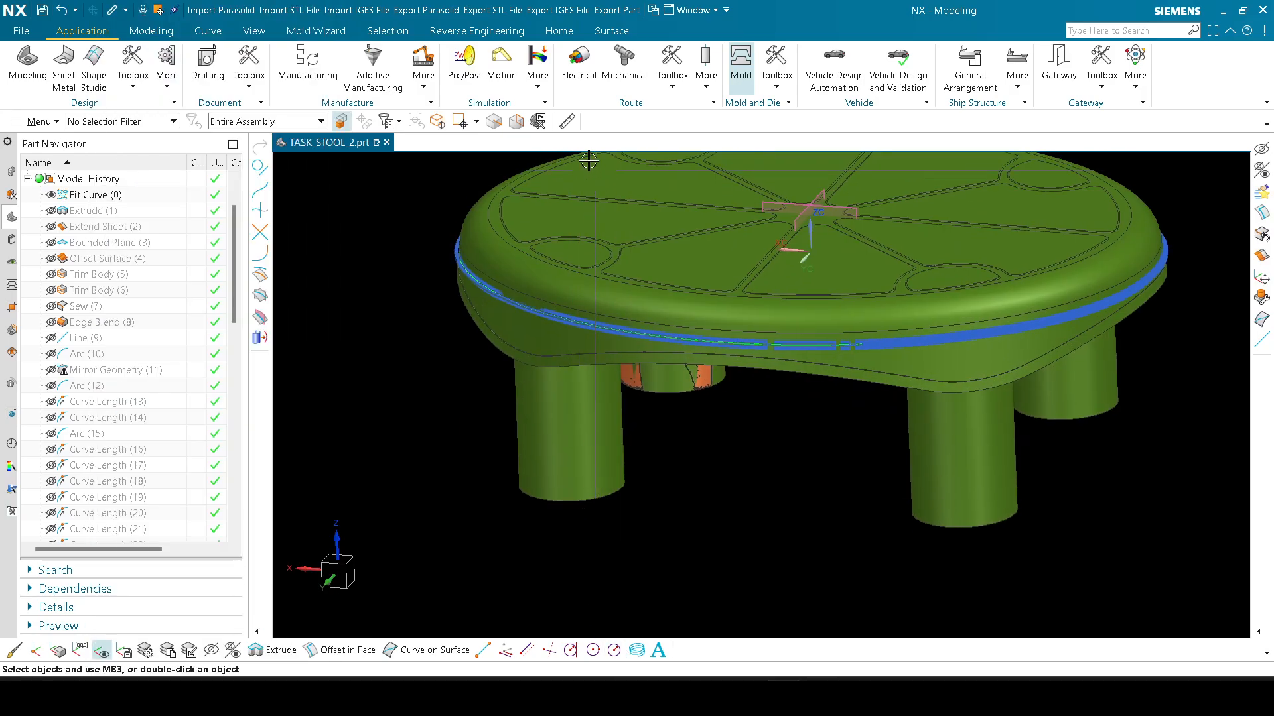
click(566, 122)
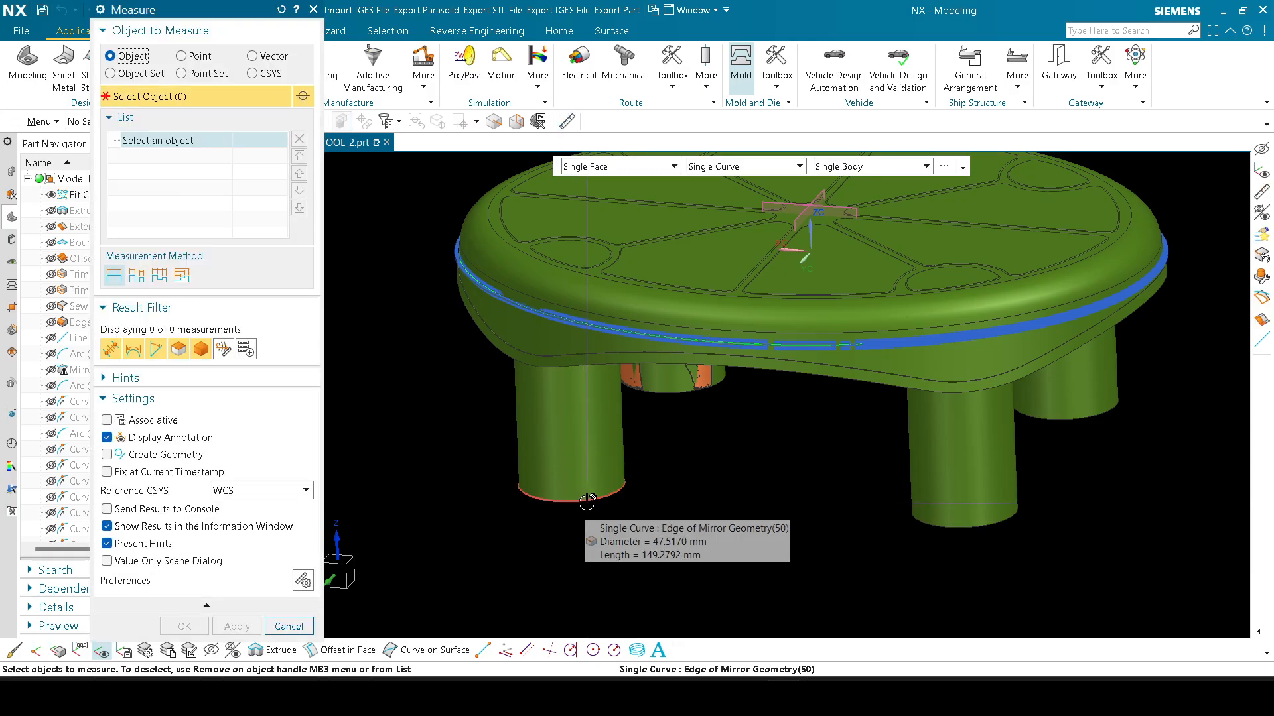
click(252, 55)
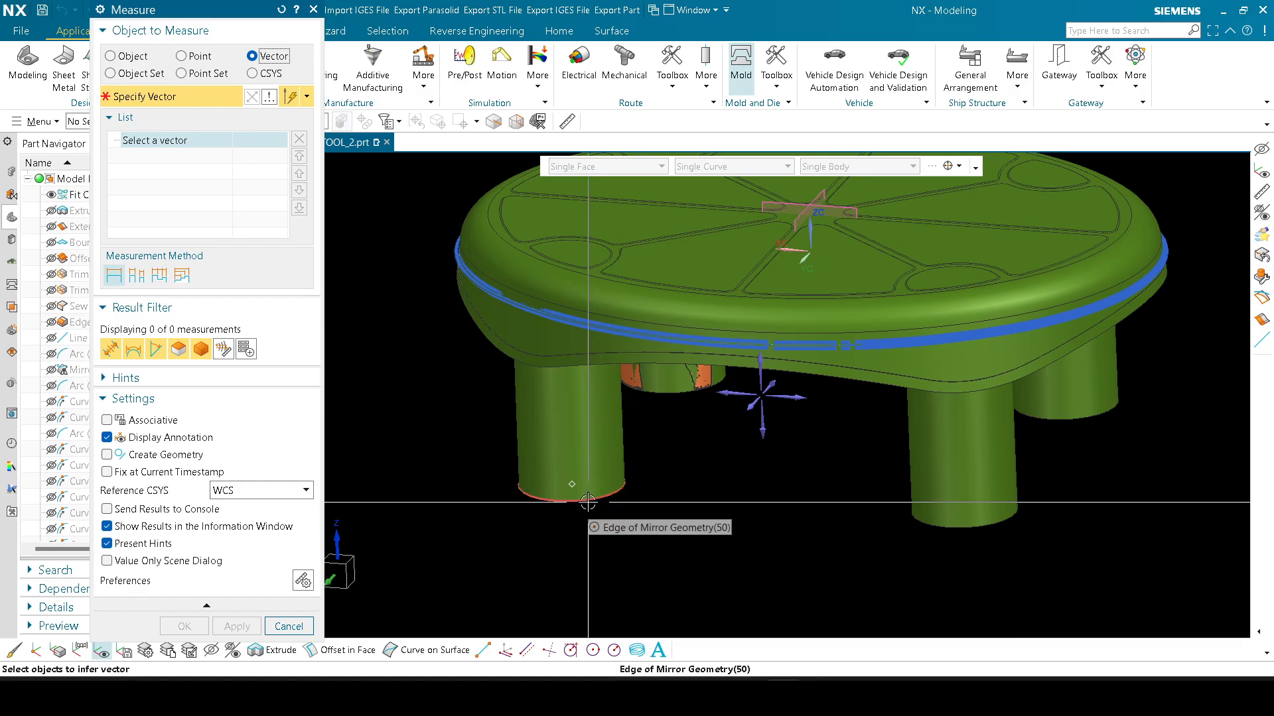
scroll(647, 502, down, 3)
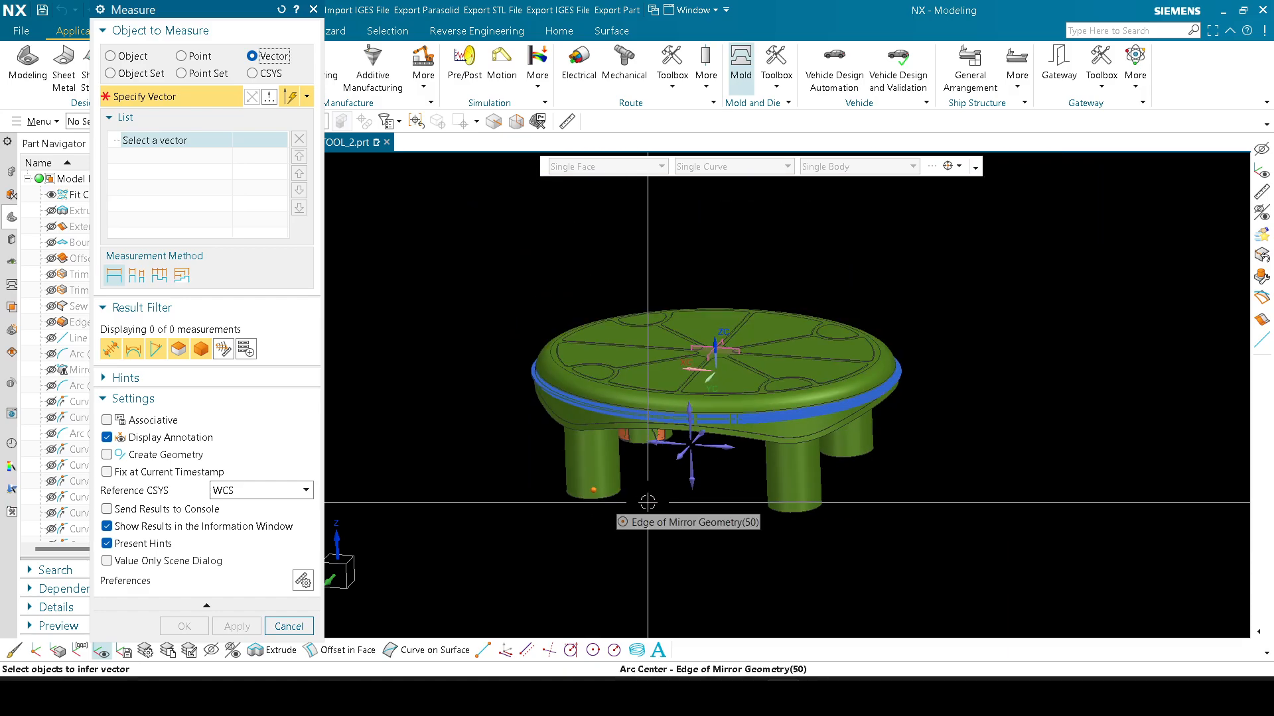
scroll(680, 478, up, 2)
click(684, 430)
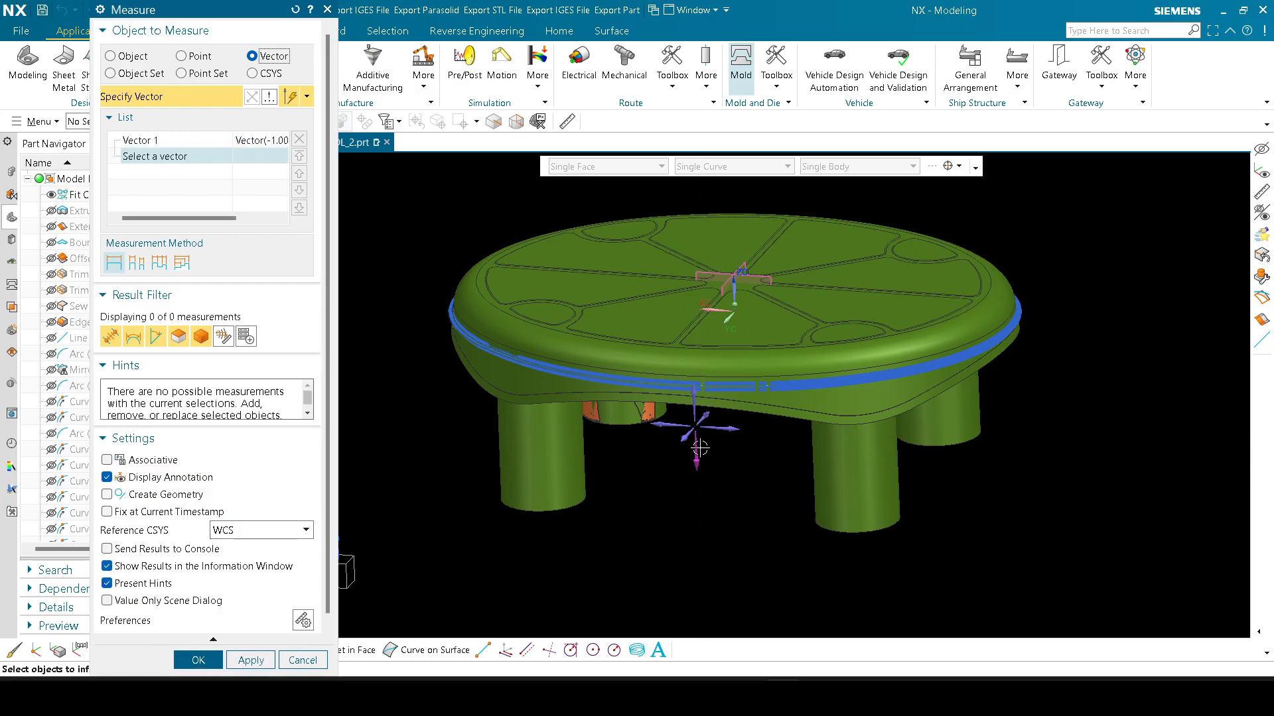
key(Escape)
Step: Extract the silhouette curves of the modelled stool's leg body from the front view
key(F8)
key(e)
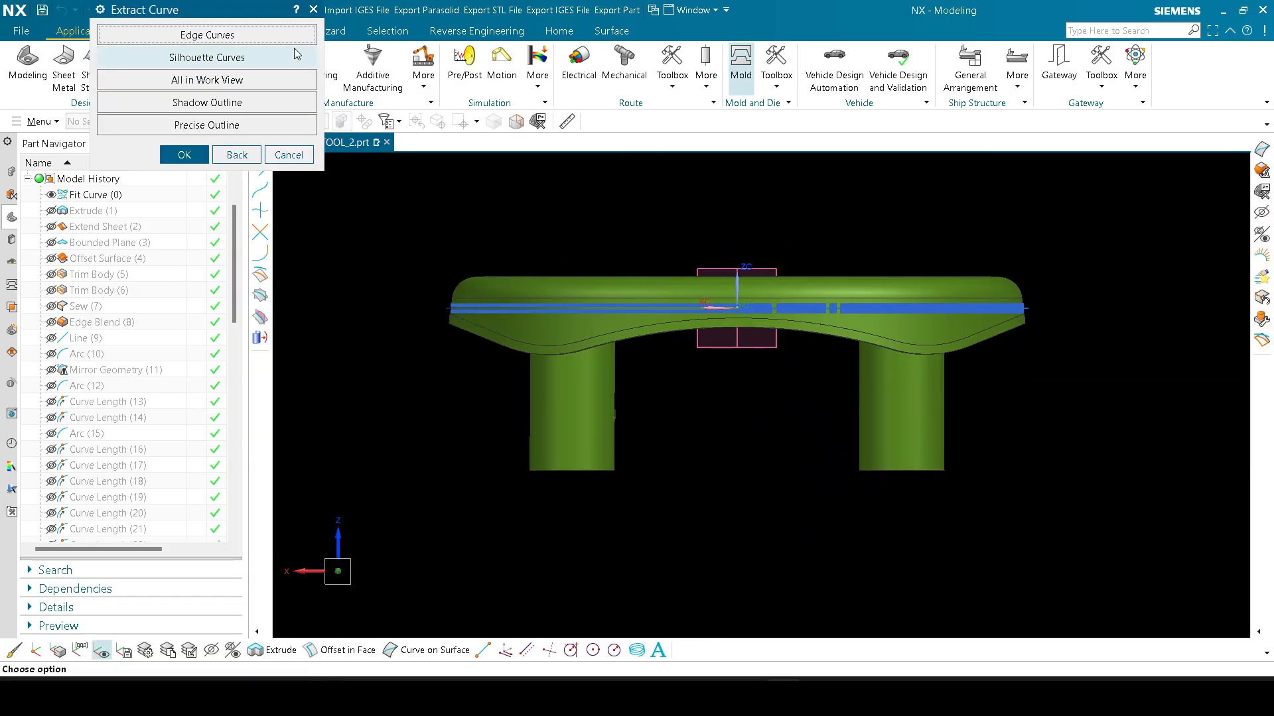
click(231, 58)
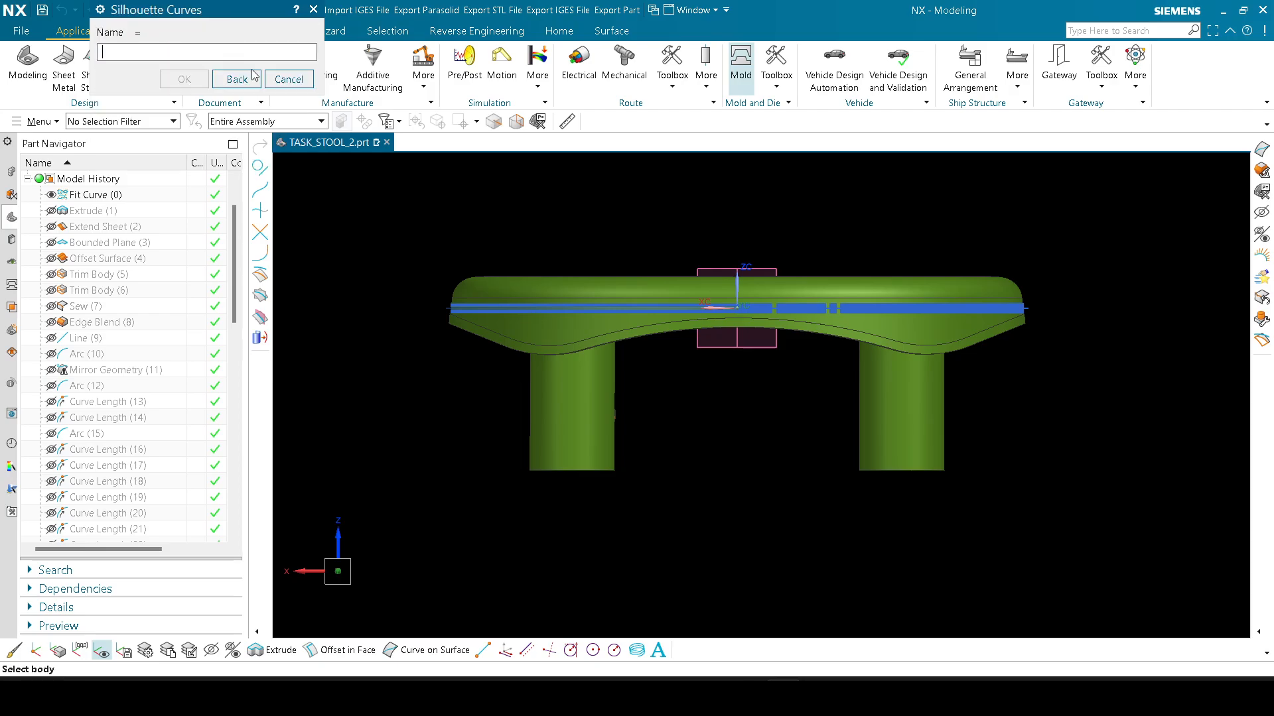
click(600, 434)
key(Escape)
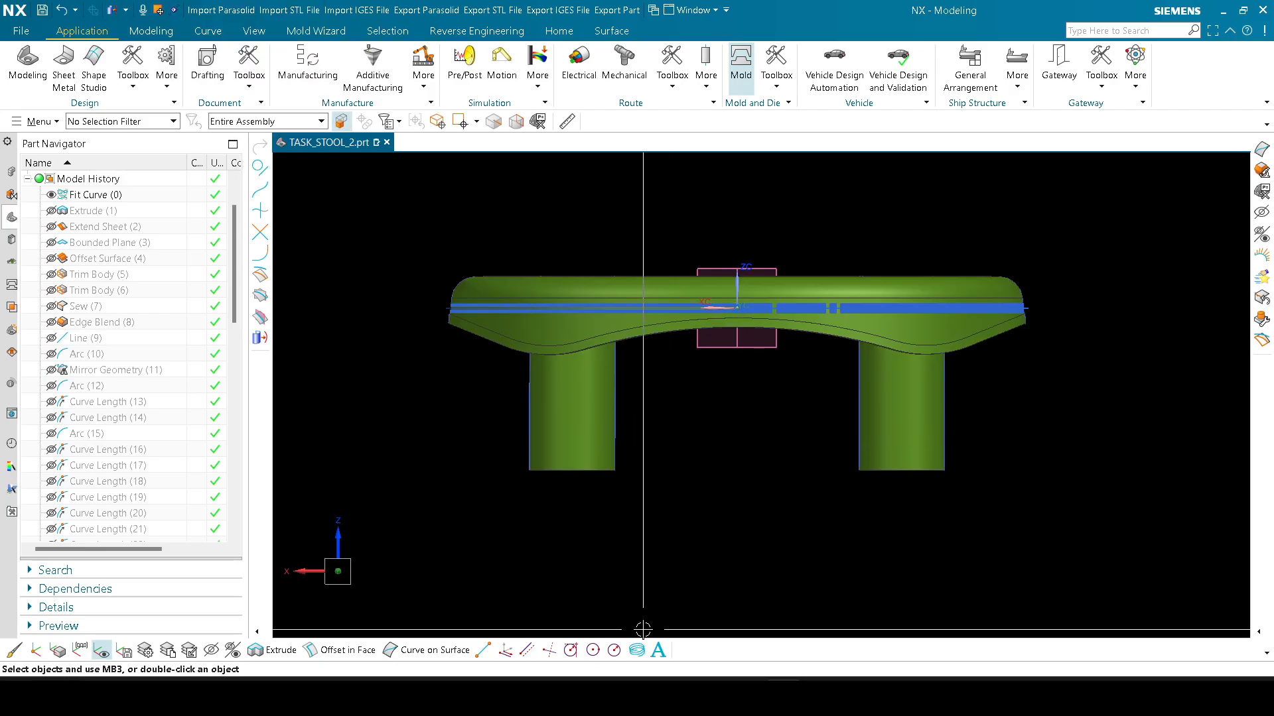
Step: Hide the modelled stool's leg and seat bodies, leaving the extracted leg silhouette curves on display
click(573, 421)
click(600, 331)
key(ctrl+b)
shift+middle_drag(630, 415, 626, 434)
scroll(624, 444, up, 2)
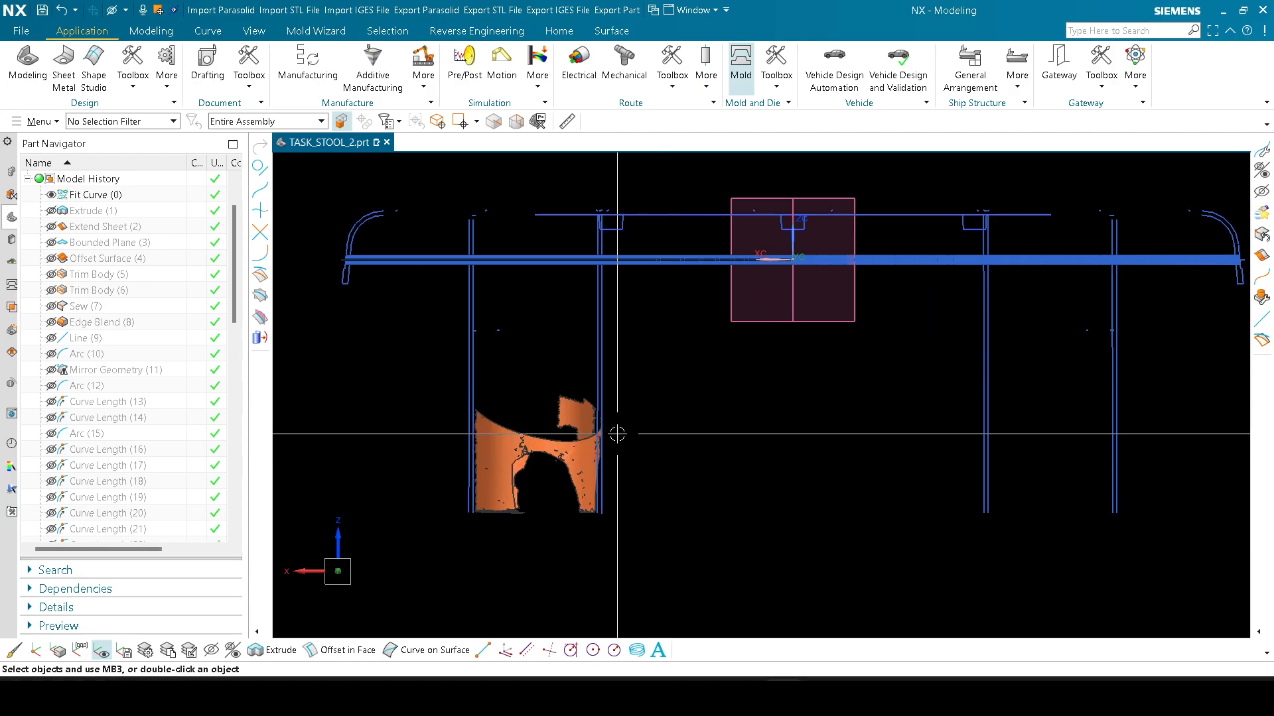
Step: Measure the angle between a leg's silhouette line and the vertical Z direction using two vectors
click(566, 120)
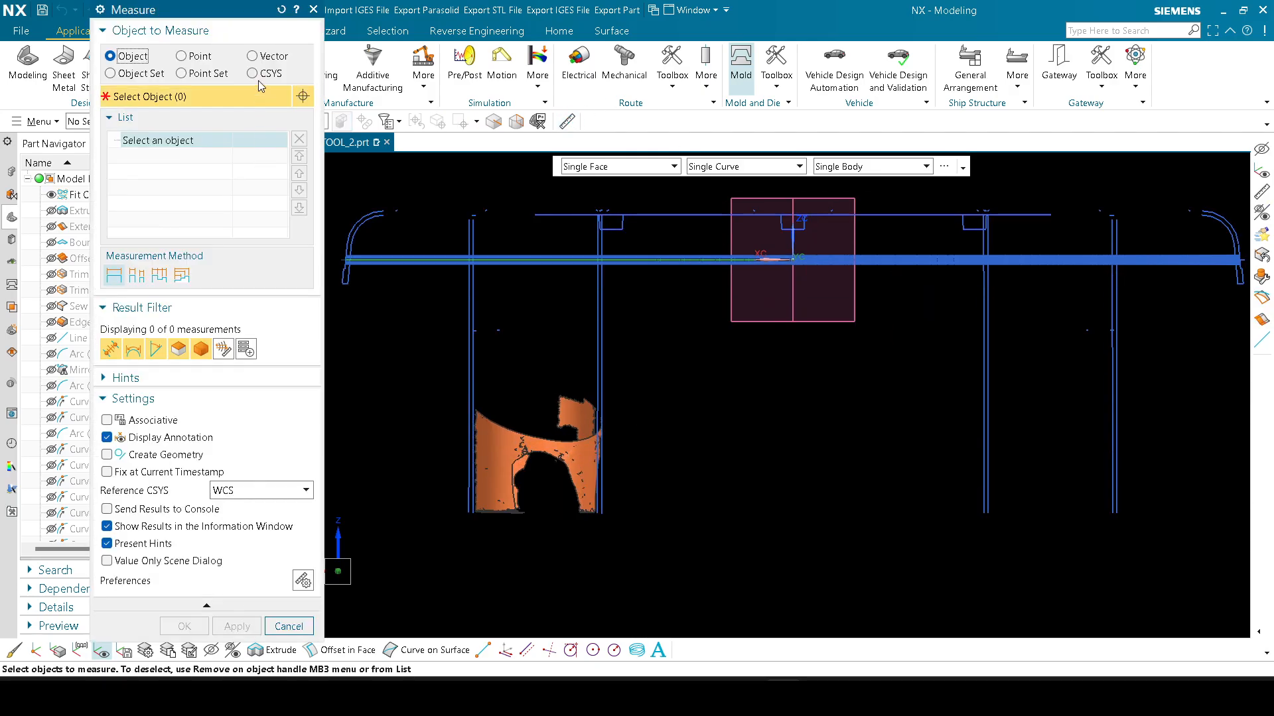
click(253, 56)
scroll(605, 329, up, 4)
click(577, 347)
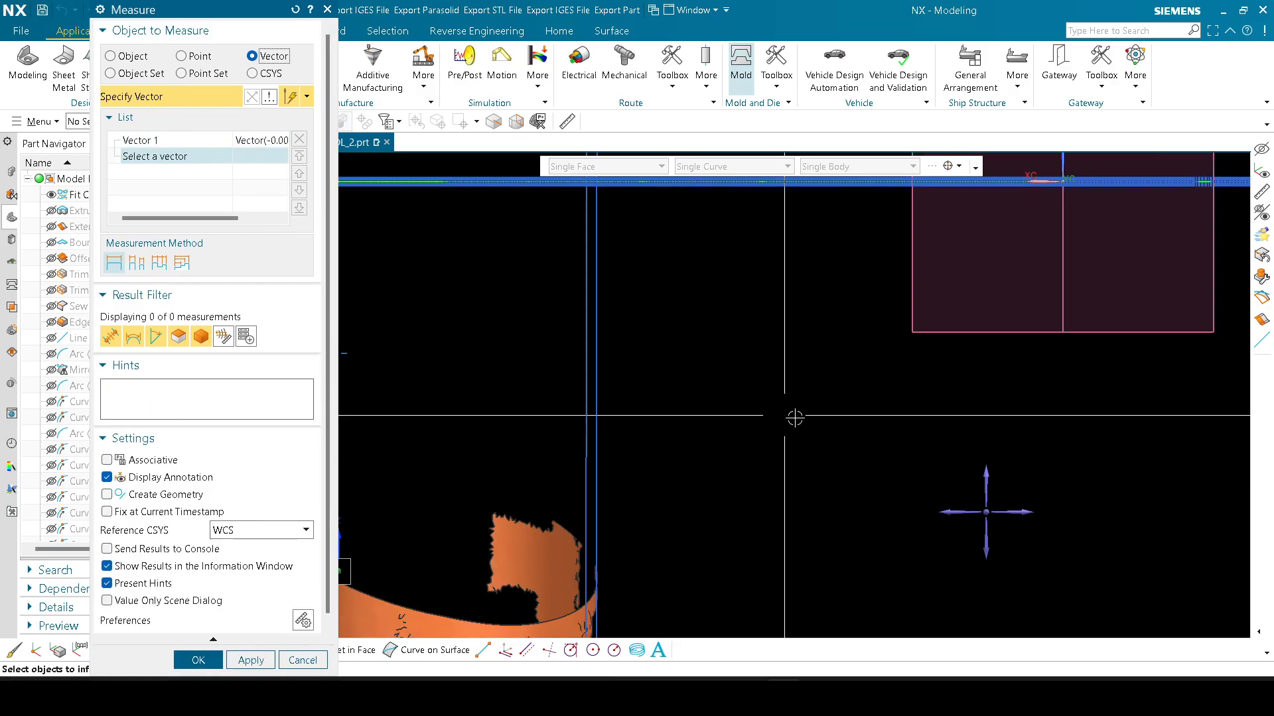
click(986, 475)
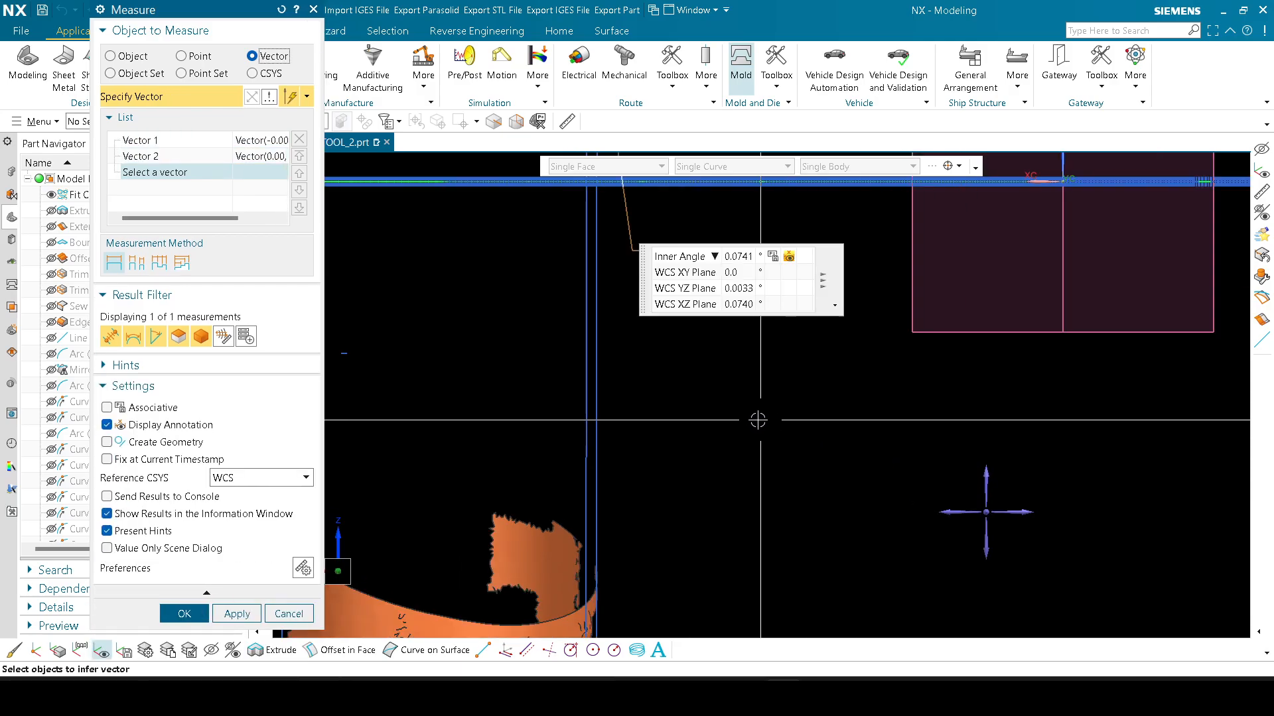
key(Escape)
Step: Undo the hiding of the stool bodies and the silhouette curve extraction
scroll(705, 410, down, 6)
key(ctrl+z)
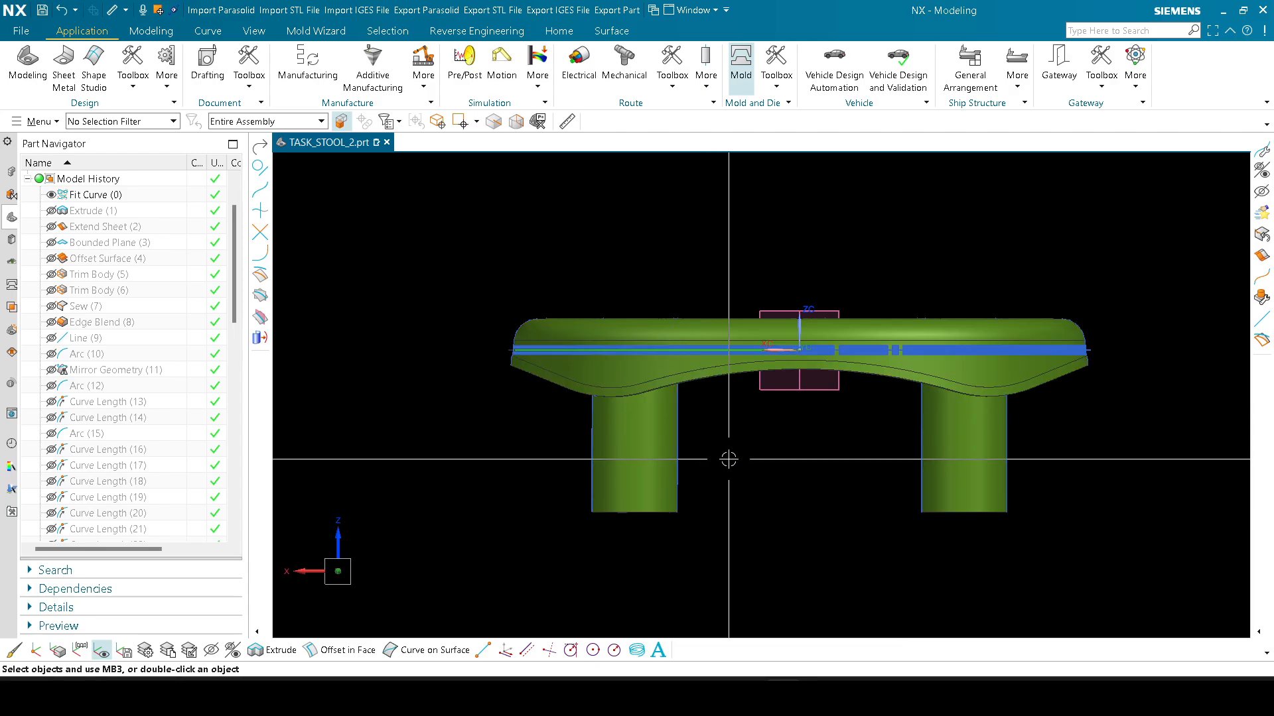
middle_drag(728, 460, 674, 496)
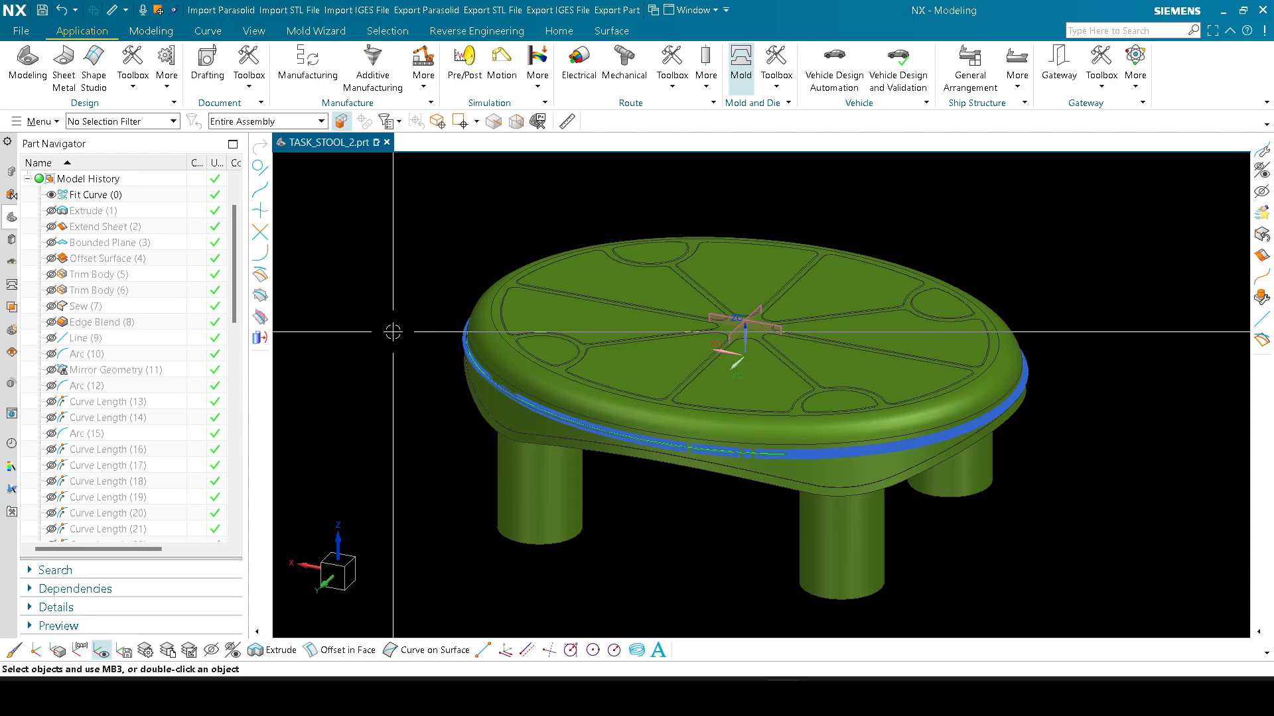
Step: Display the scanned stool in front view and capture a rectangular snip of it with Snipping Tool
key(ctrl+alt+f)
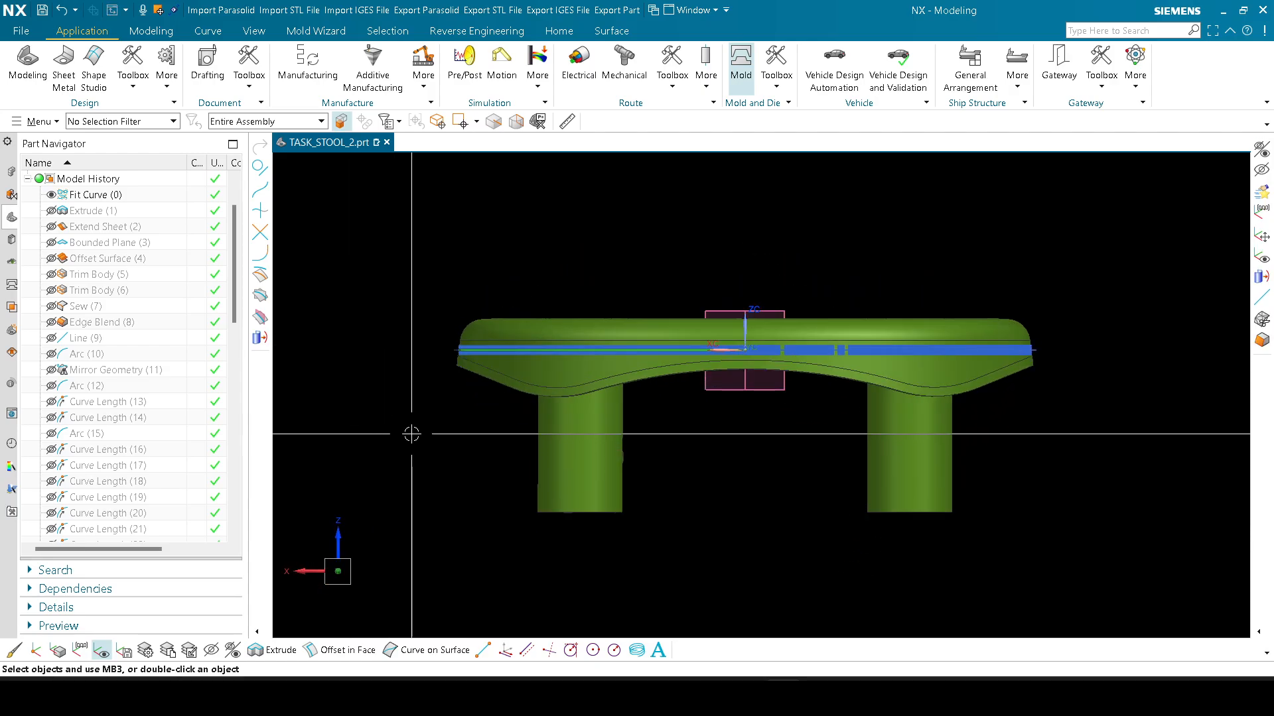
middle_drag(788, 421, 607, 267)
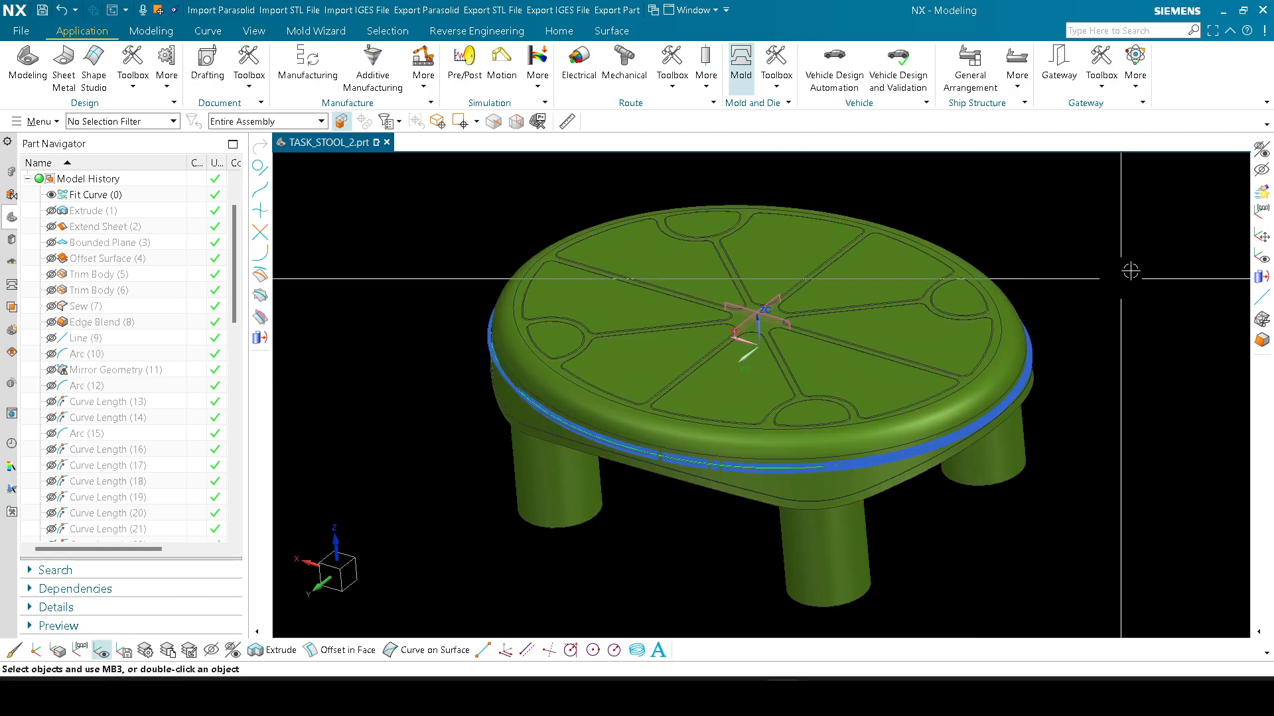
key(ctrl+alt+f)
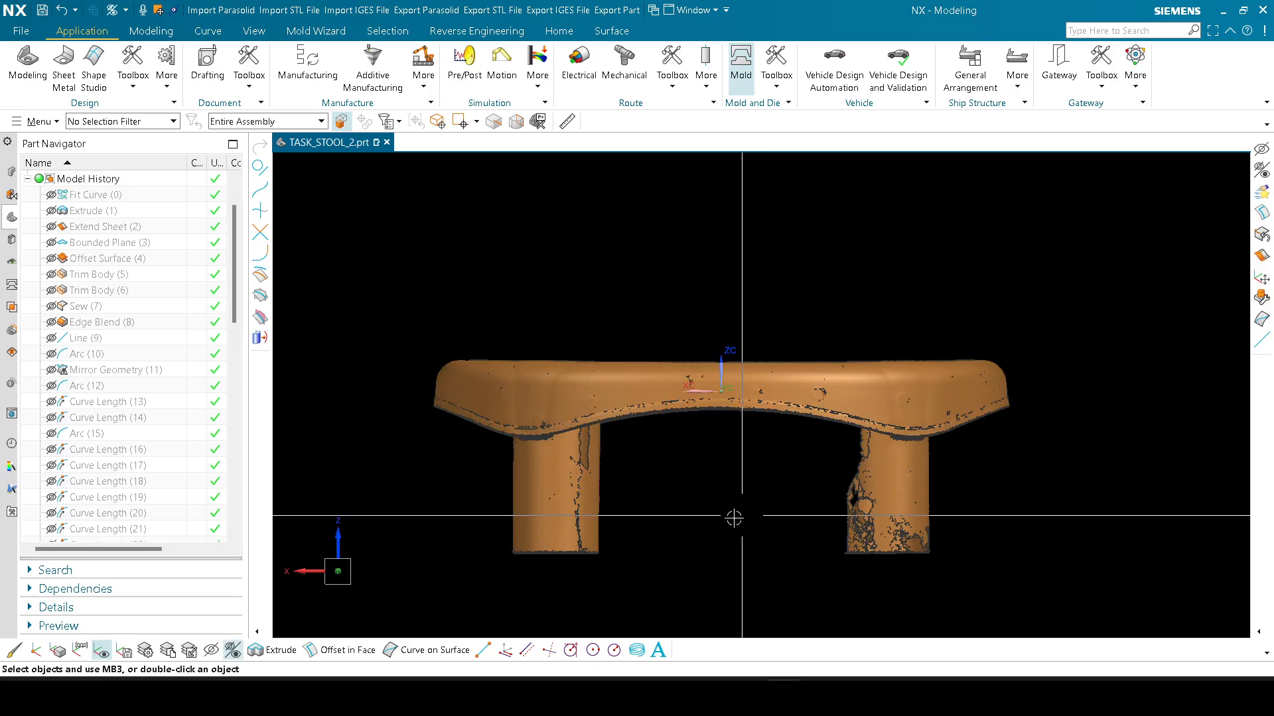
click(637, 698)
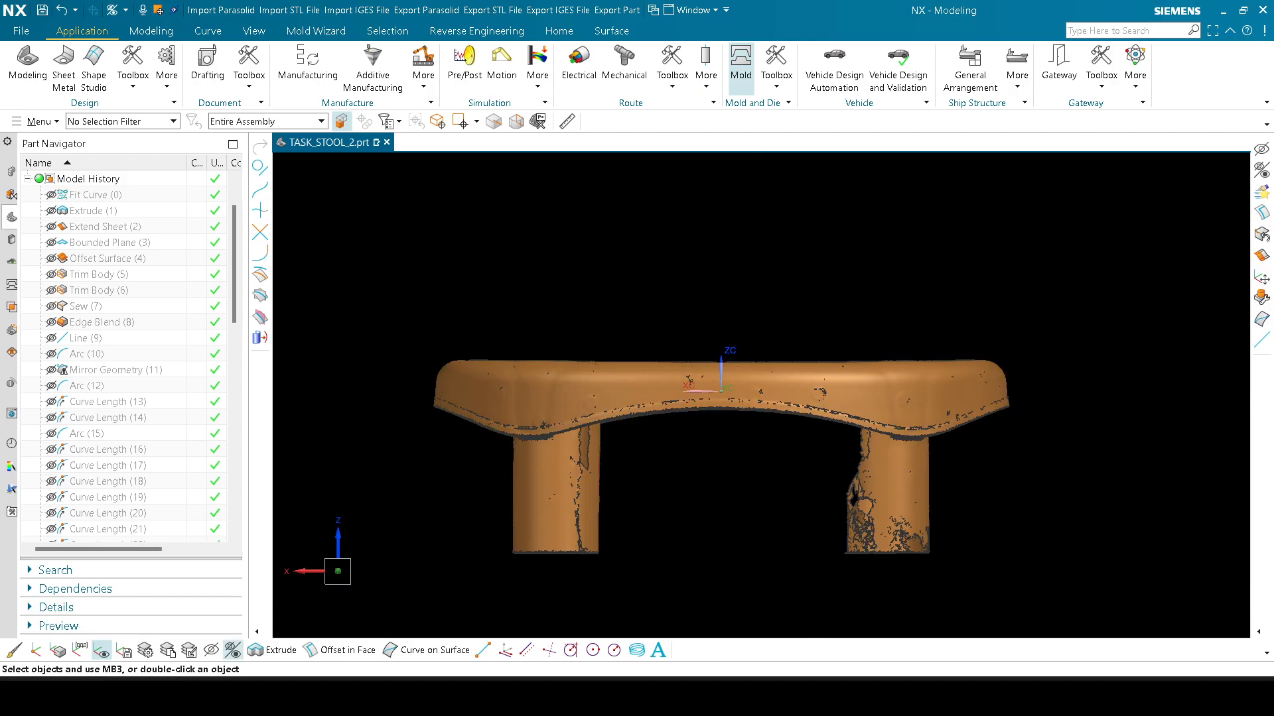
click(166, 54)
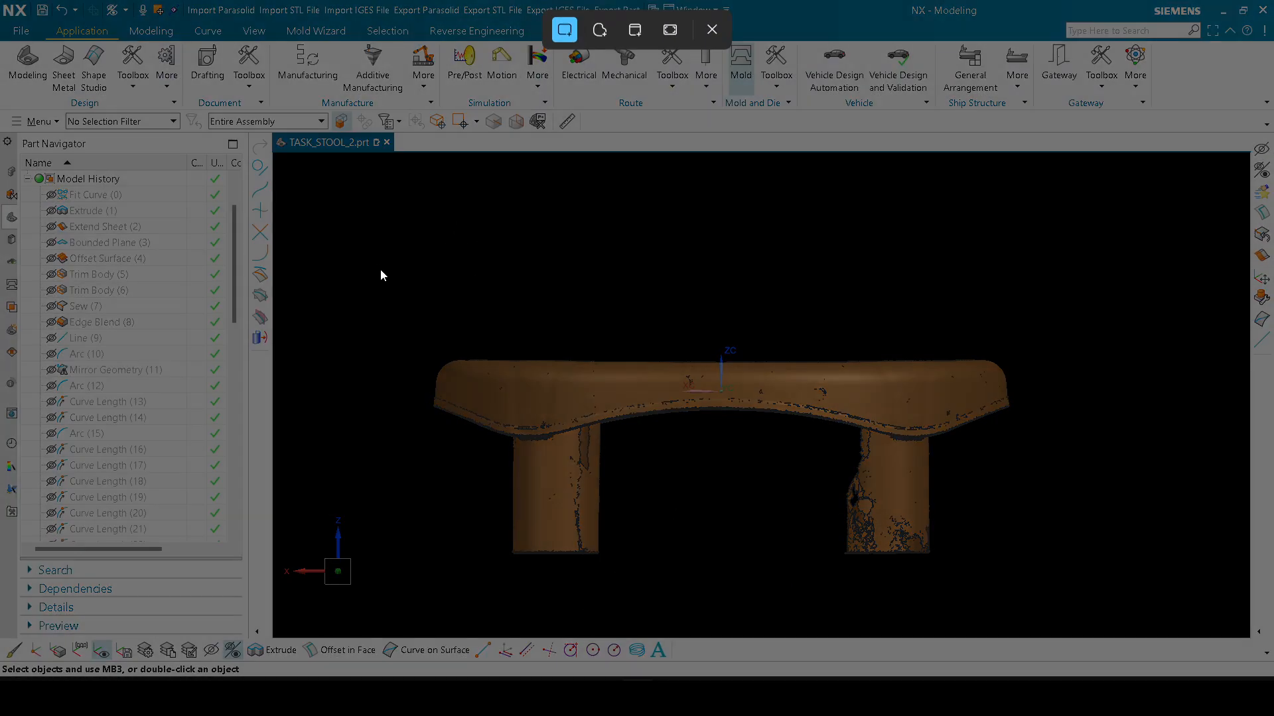
drag(351, 244, 1046, 607)
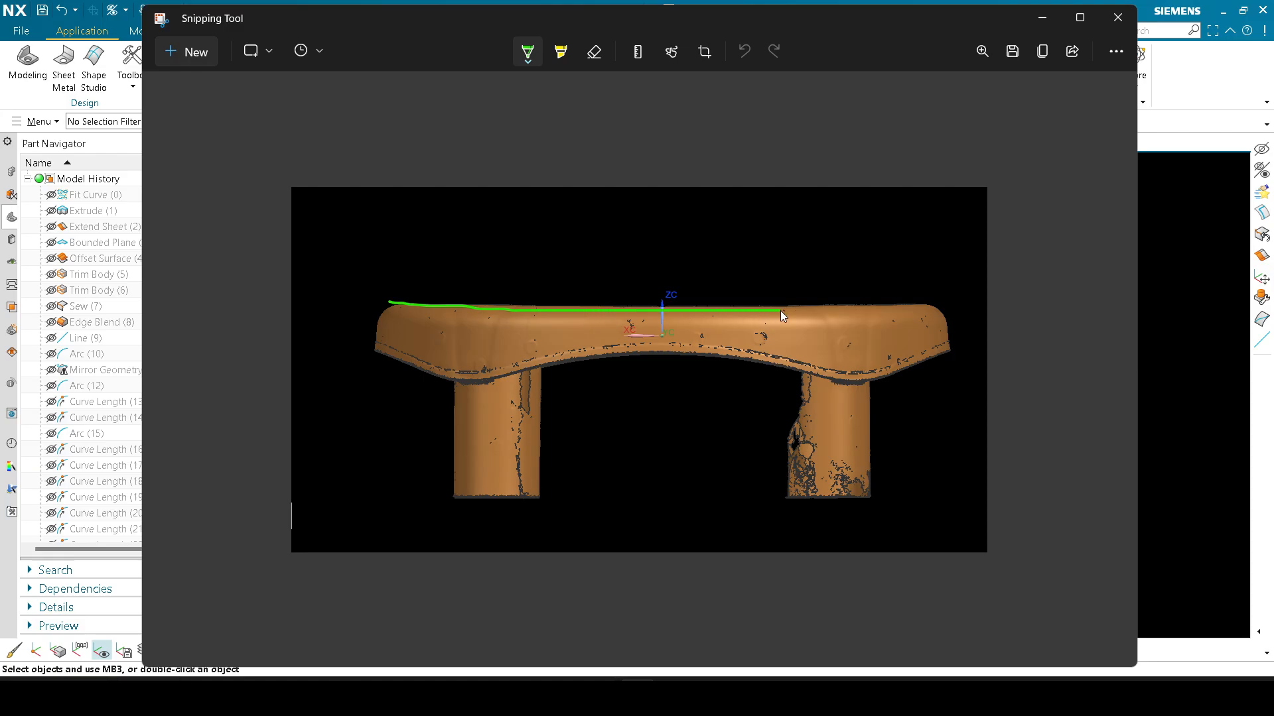
Step: Annotate the snip with a green line and arrow on the seat top and red corner circles and slanted leg outlines
drag(890, 302, 915, 295)
mouse_move(653, 244)
mouse_down()
mouse_move(658, 300)
mouse_move(684, 269)
mouse_up()
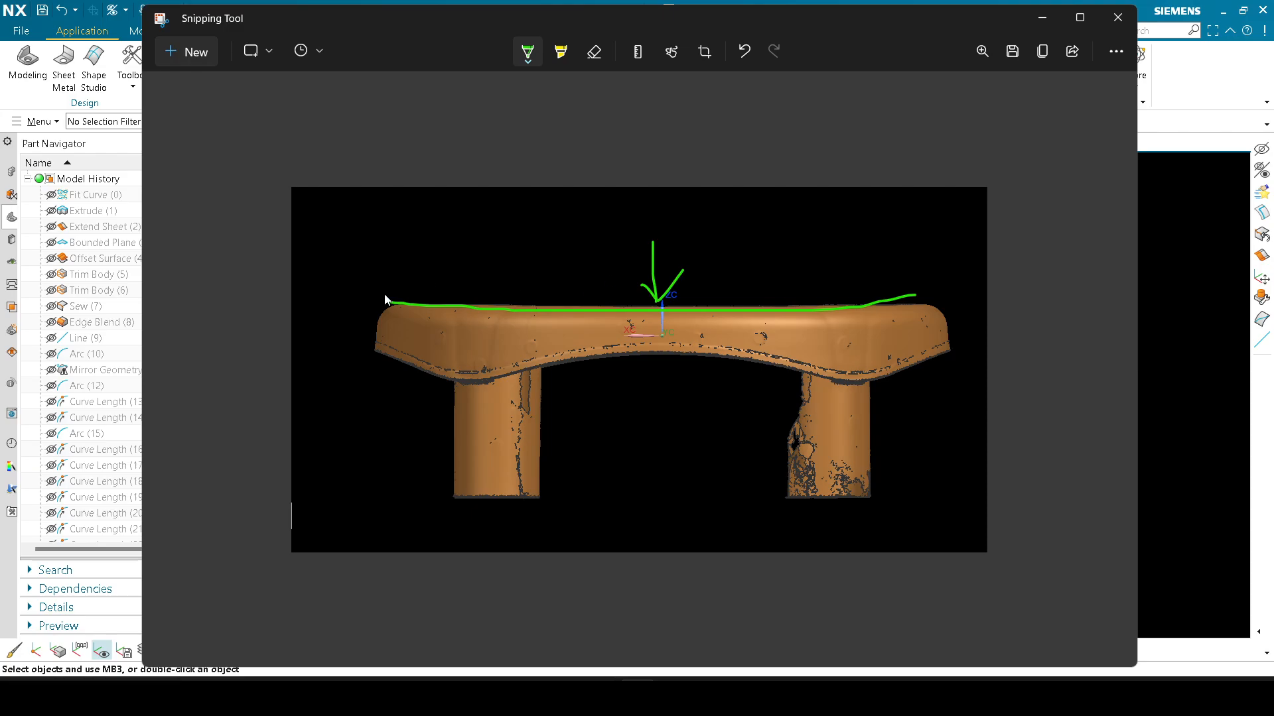
click(528, 53)
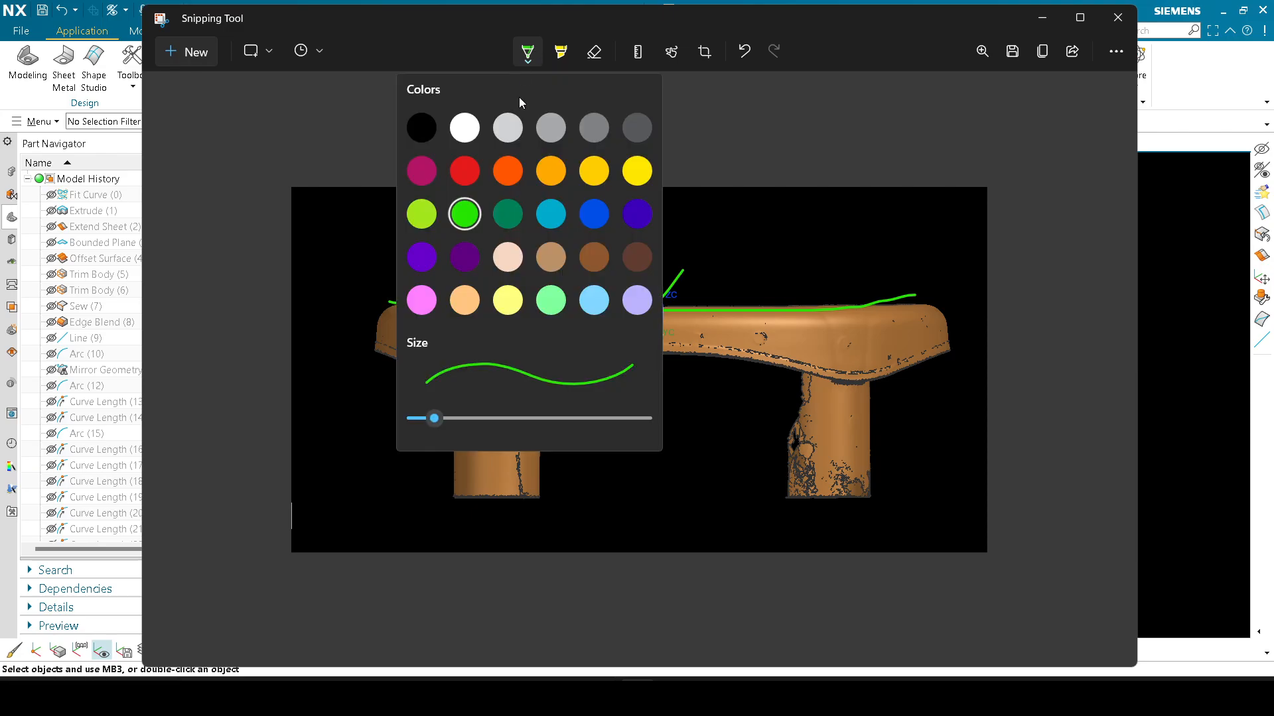
click(465, 171)
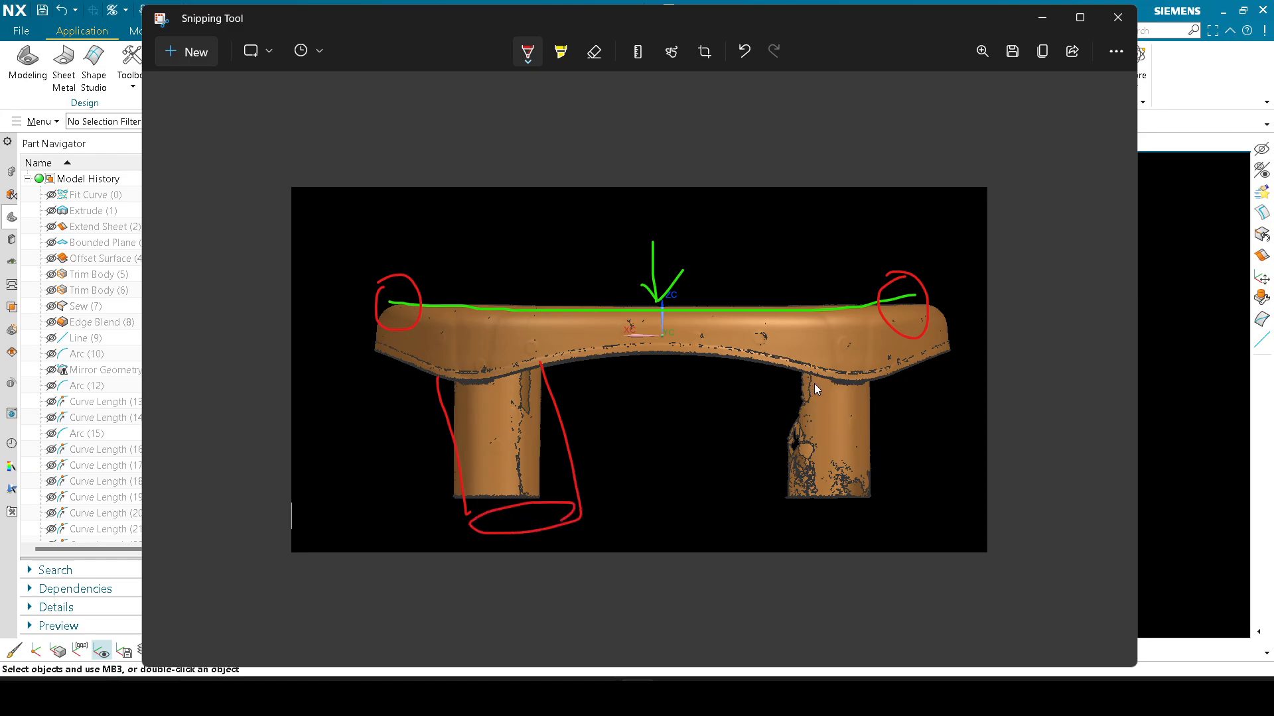
mouse_move(803, 384)
mouse_down()
mouse_move(739, 522)
mouse_move(849, 568)
mouse_move(897, 366)
mouse_up()
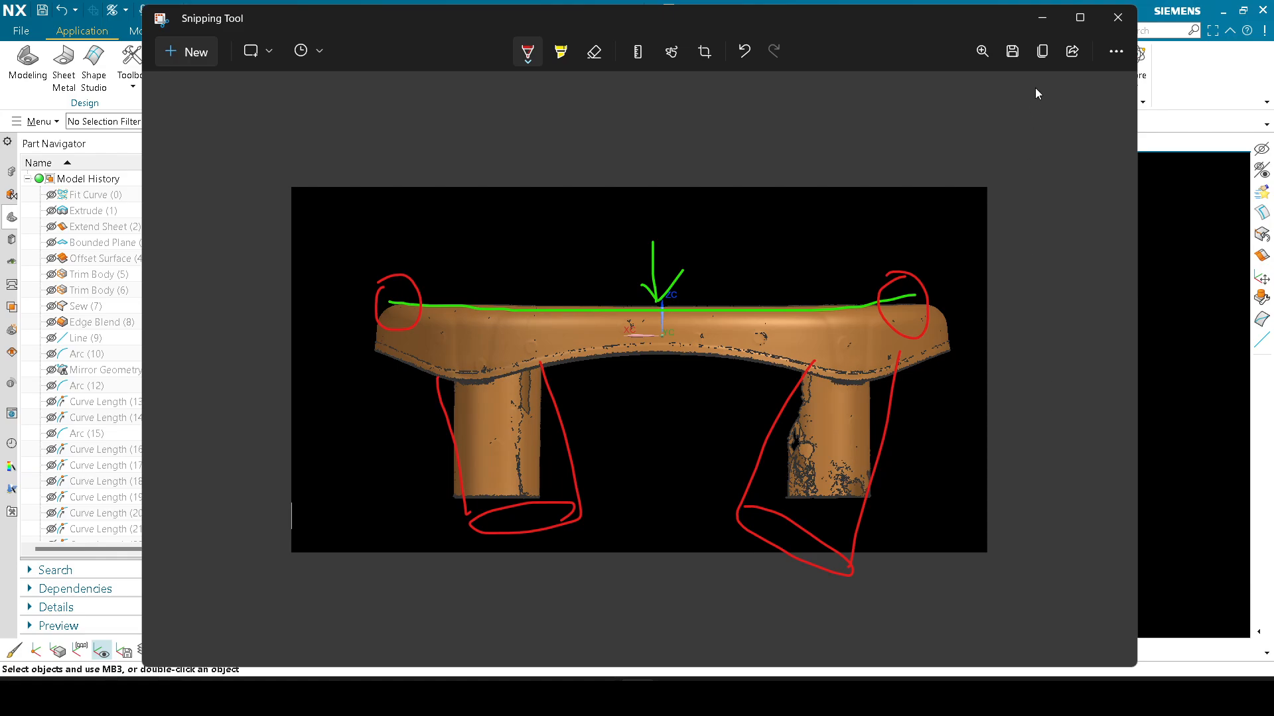
click(1049, 19)
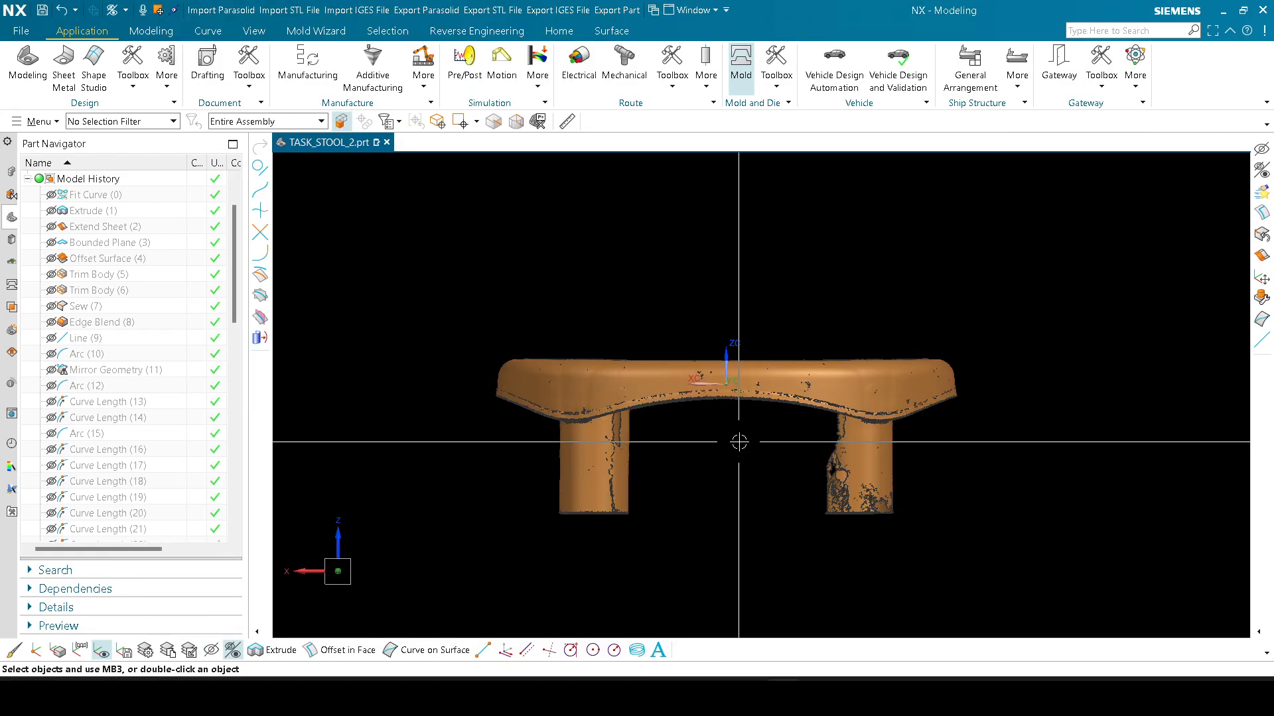
Step: Return to NX, display the modelled stool and examine the leg's end circle from below
middle_drag(719, 474, 690, 514)
scroll(655, 369, up, 3)
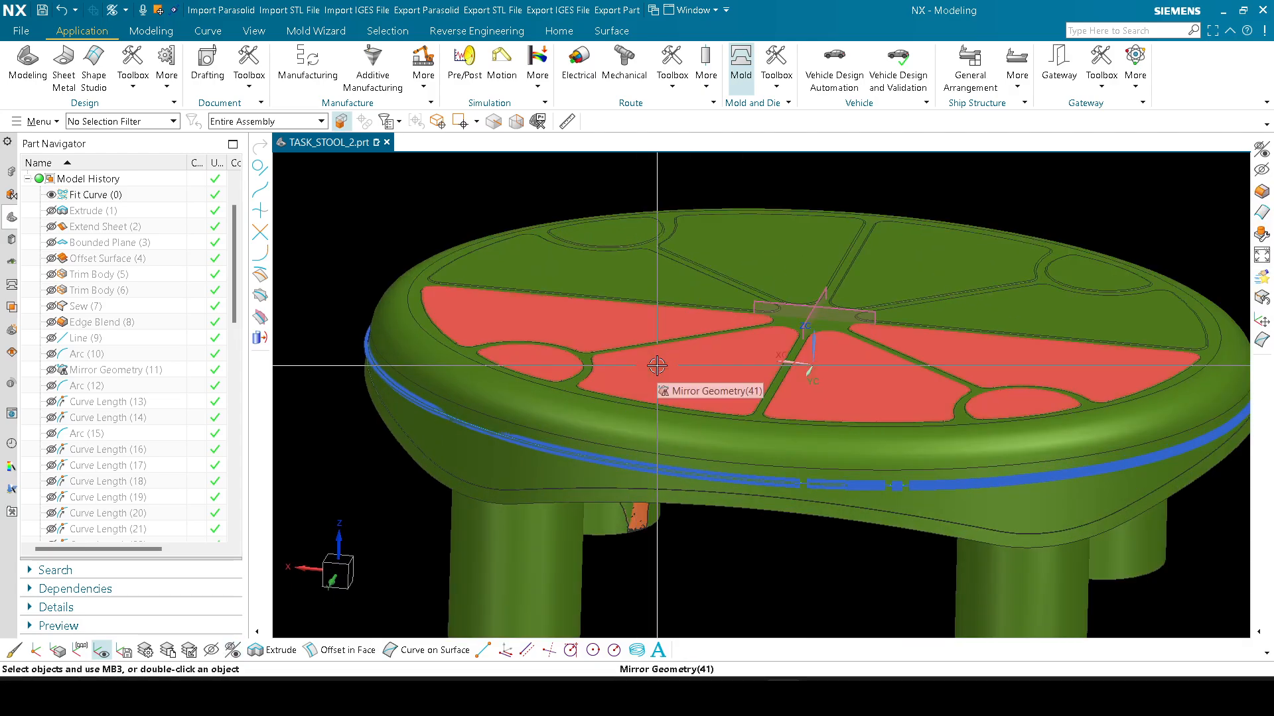
scroll(664, 365, down, 2)
middle_drag(670, 364, 430, 323)
scroll(652, 284, up, 6)
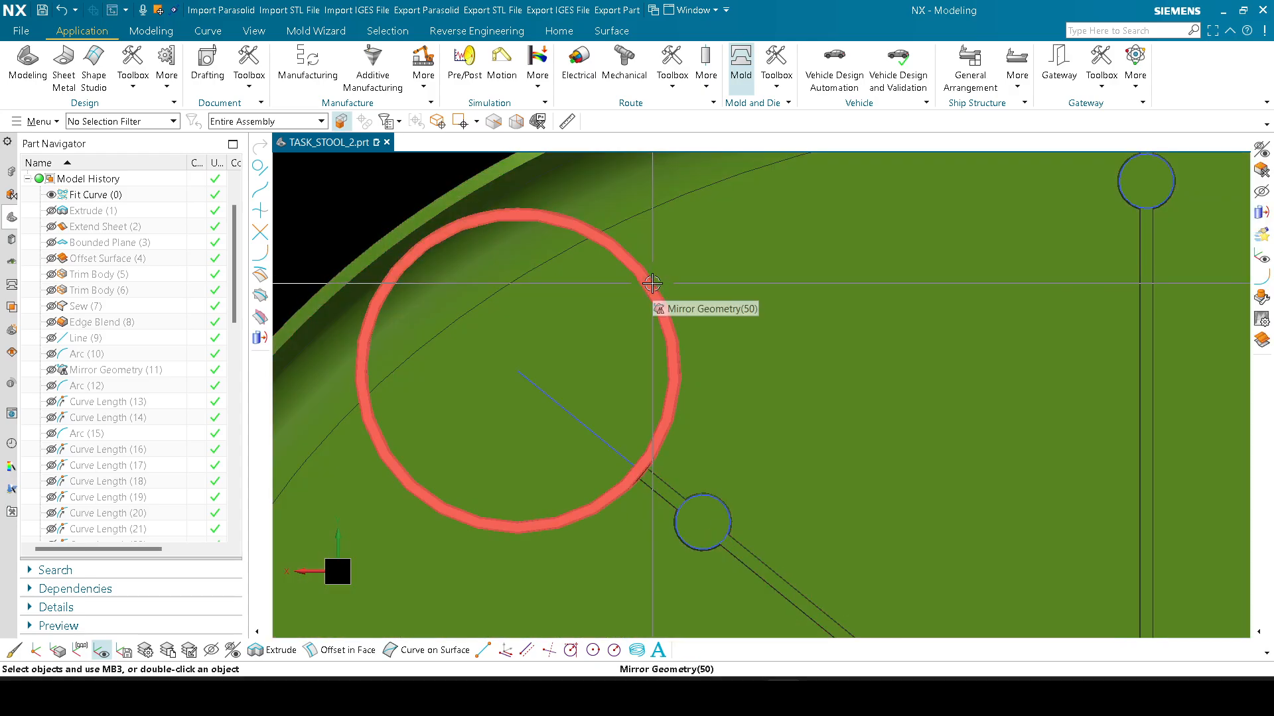
Step: Examine the modelled legs and the underside ribs of the stool from an angled view below
scroll(652, 284, down, 5)
middle_drag(652, 283, 631, 304)
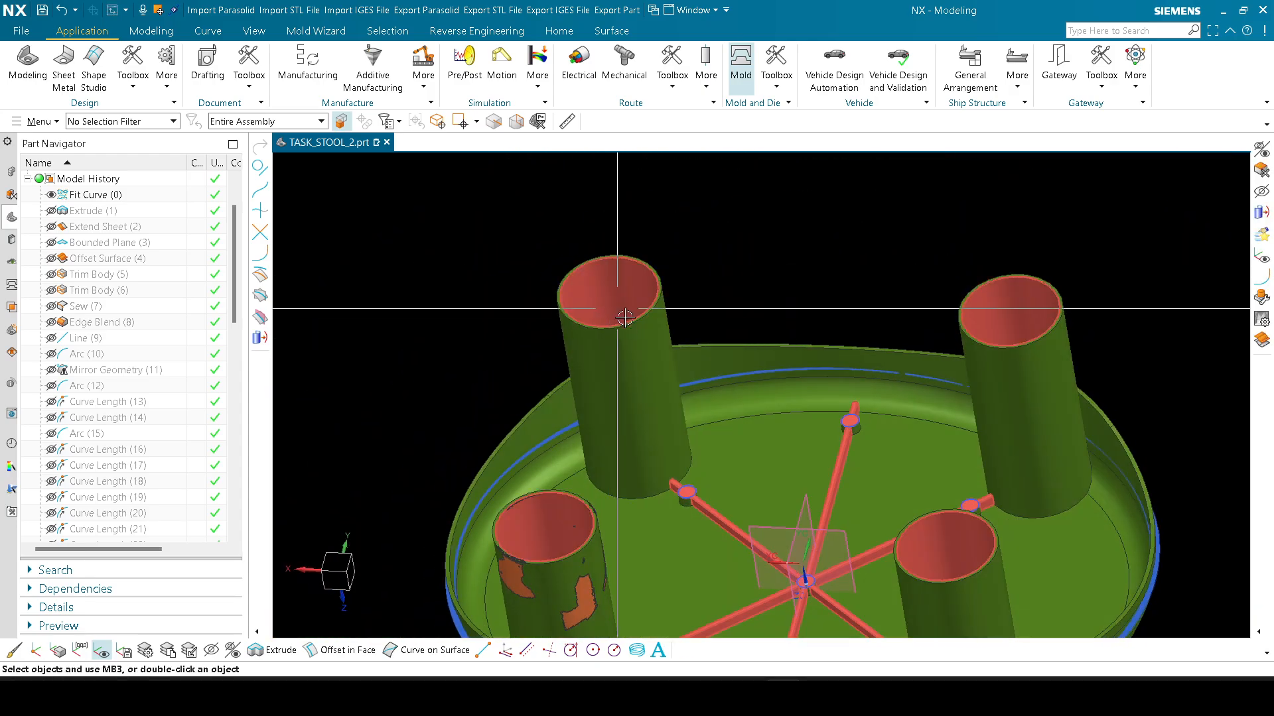
scroll(630, 255, down, 3)
scroll(633, 331, up, 3)
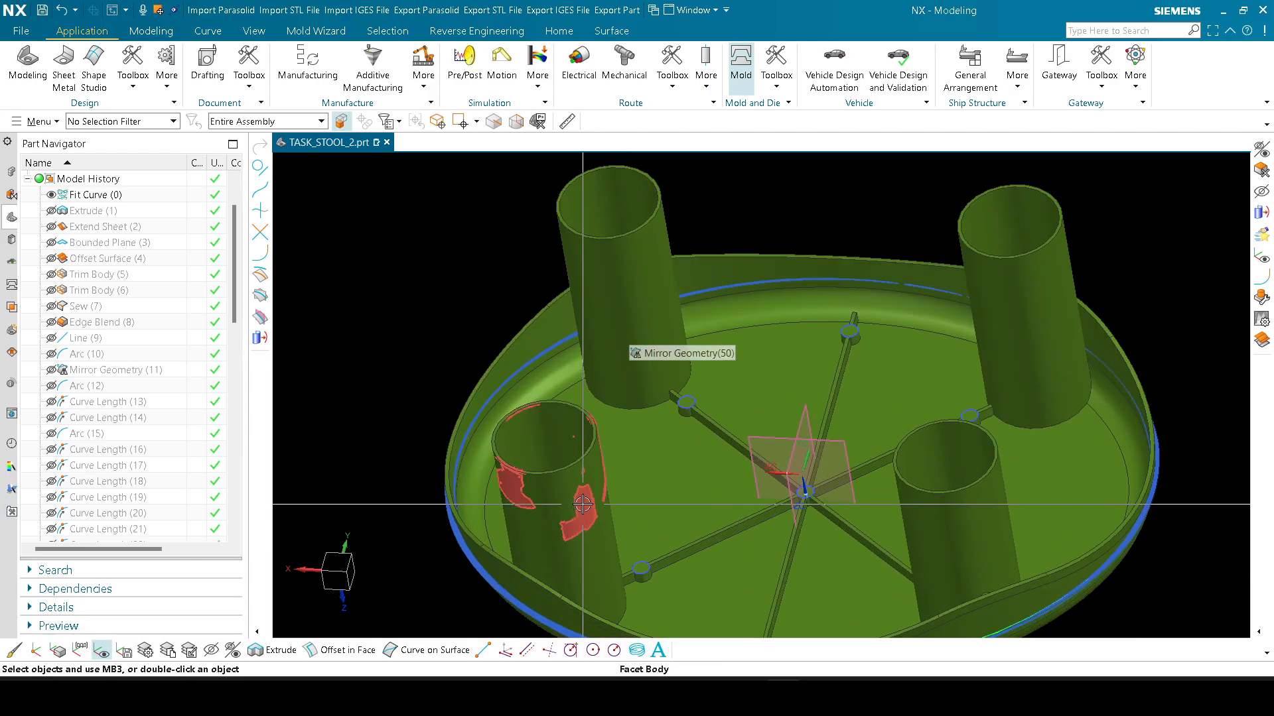
scroll(574, 488, down, 2)
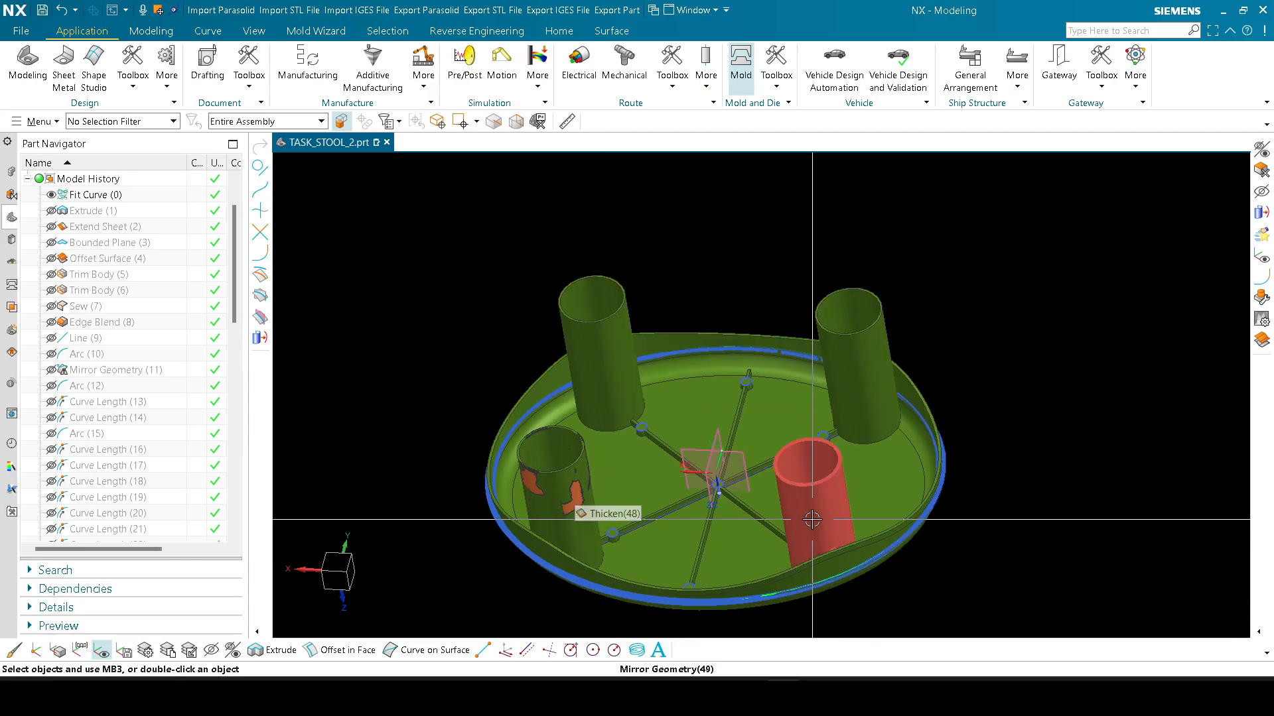
Step: Show the modelled stool in front view and replace the unsaved snip with a rectangular Snipping Tool capture of it
middle_drag(811, 504, 1001, 490)
key(F8)
scroll(663, 542, up, 2)
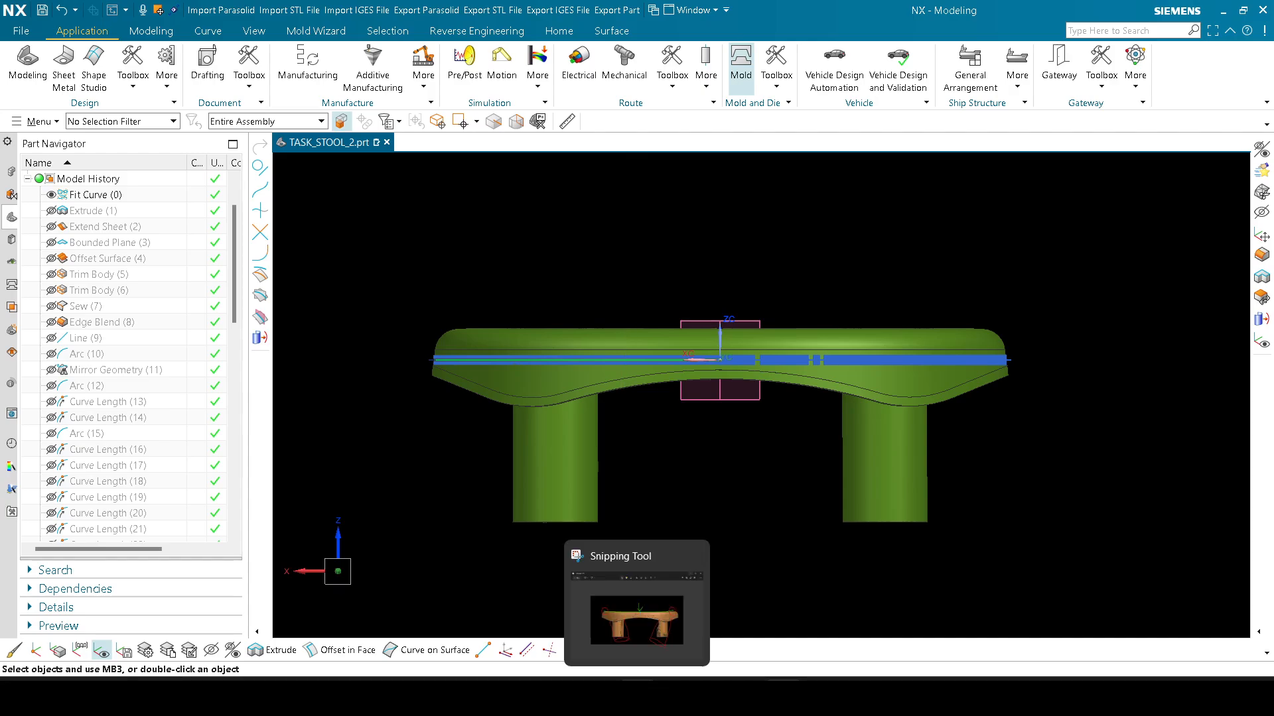
click(635, 697)
click(187, 53)
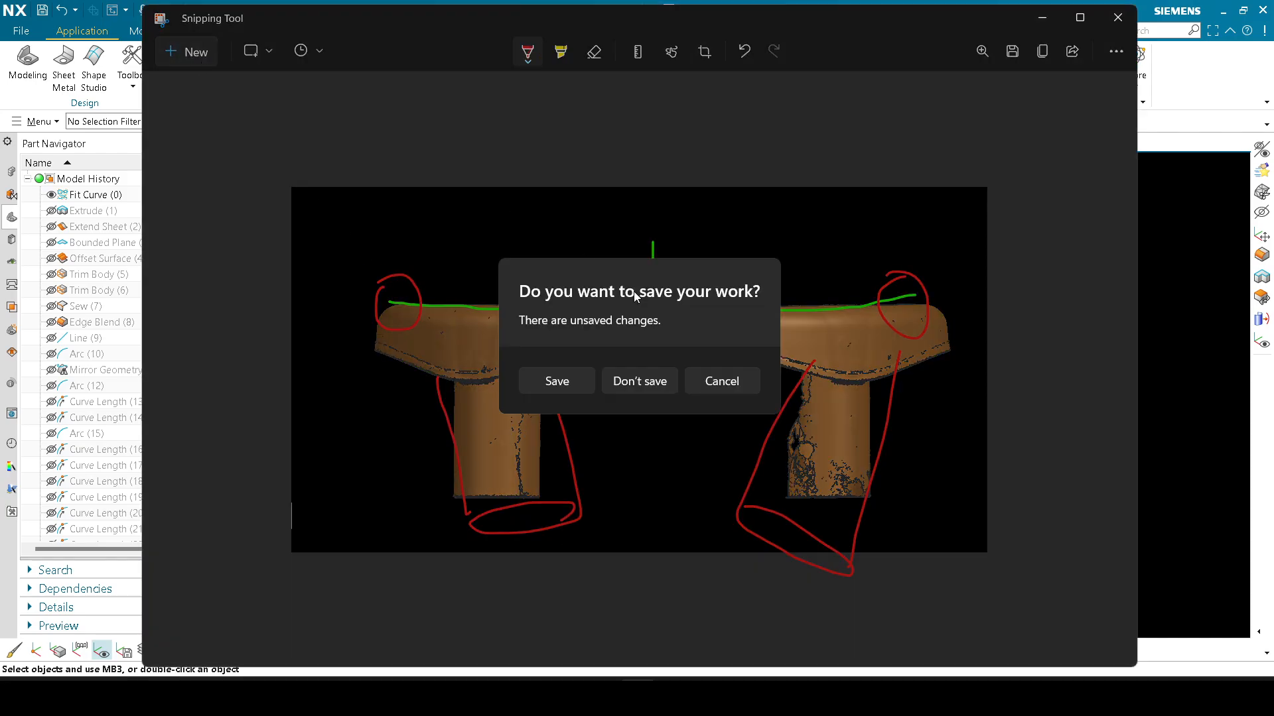
click(649, 381)
drag(327, 208, 1120, 617)
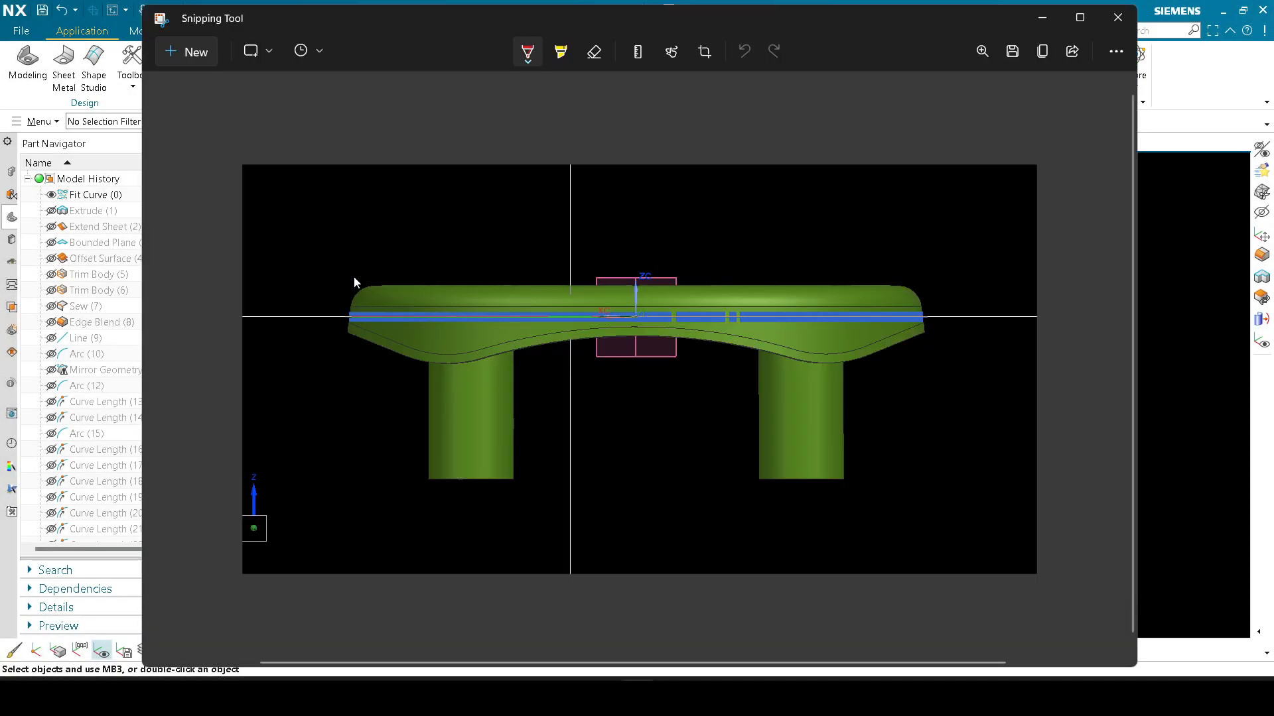
Step: Annotate the snip in red with ticks along the seat top, a circled Z1, and a circled Z2 pointing to a dashed box around one leg
drag(350, 278, 359, 291)
drag(433, 267, 435, 265)
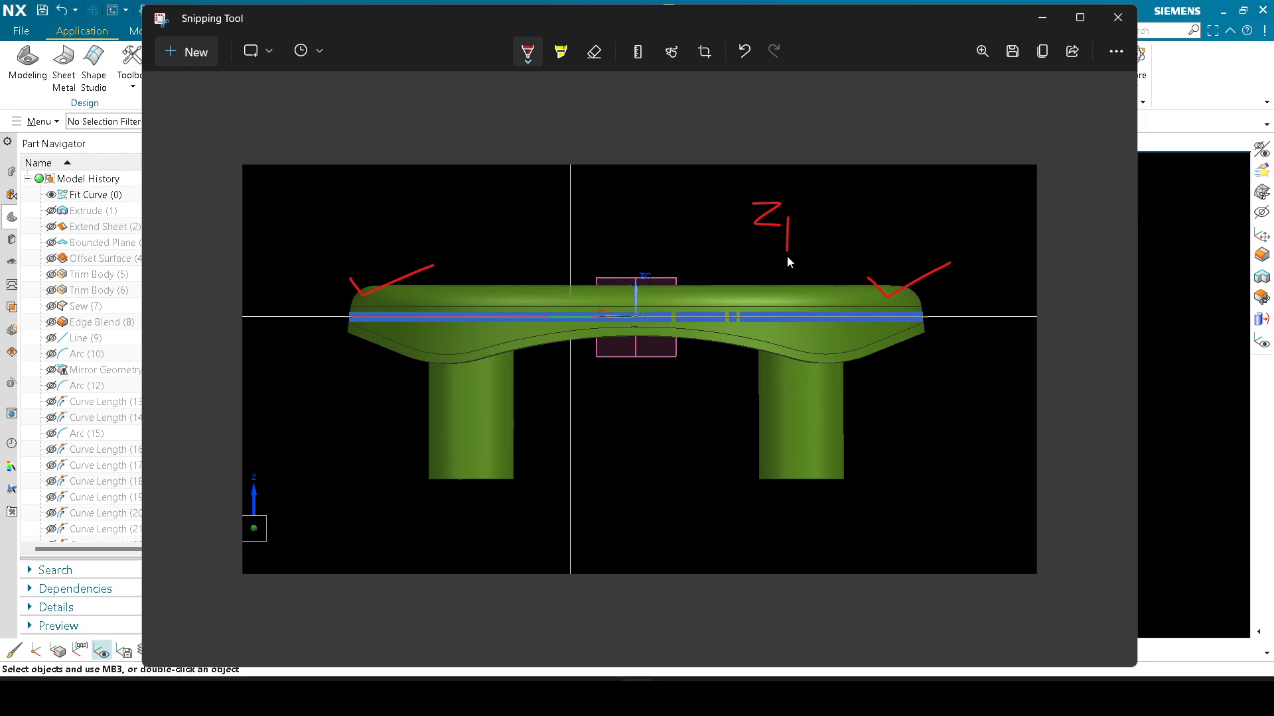
drag(809, 261, 777, 178)
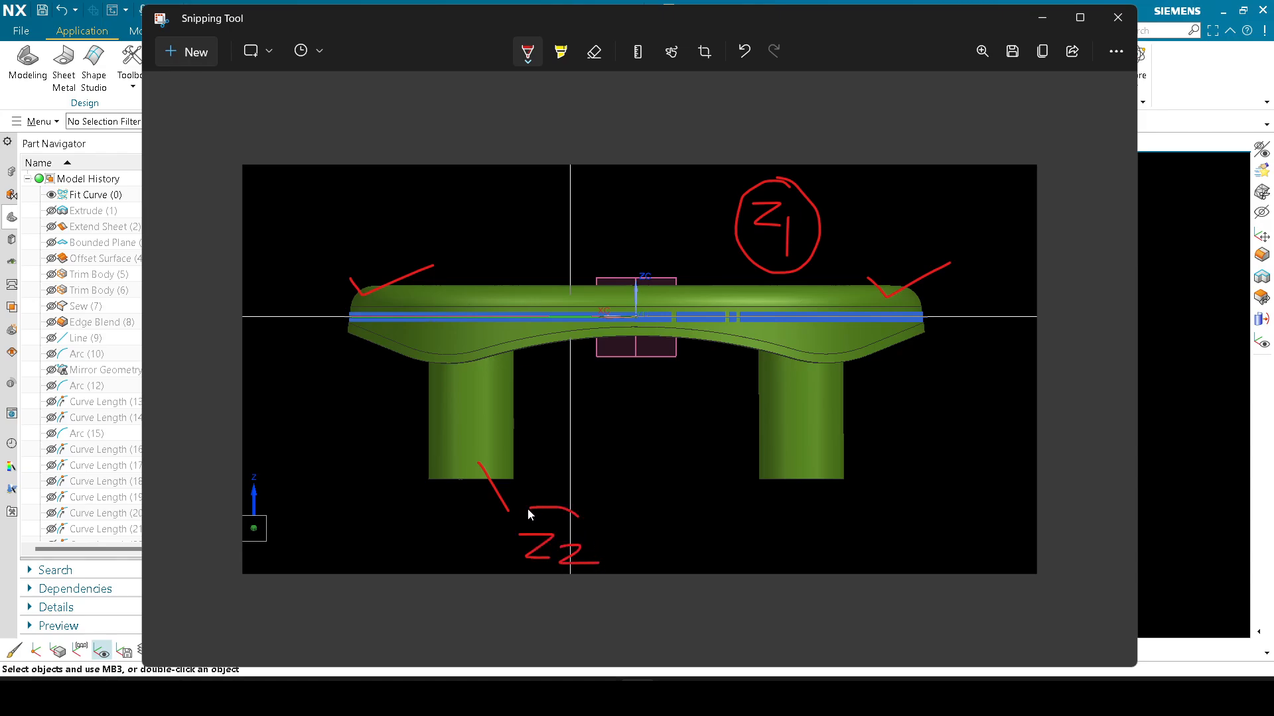
mouse_move(529, 514)
mouse_down()
mouse_move(534, 613)
mouse_move(596, 520)
mouse_up()
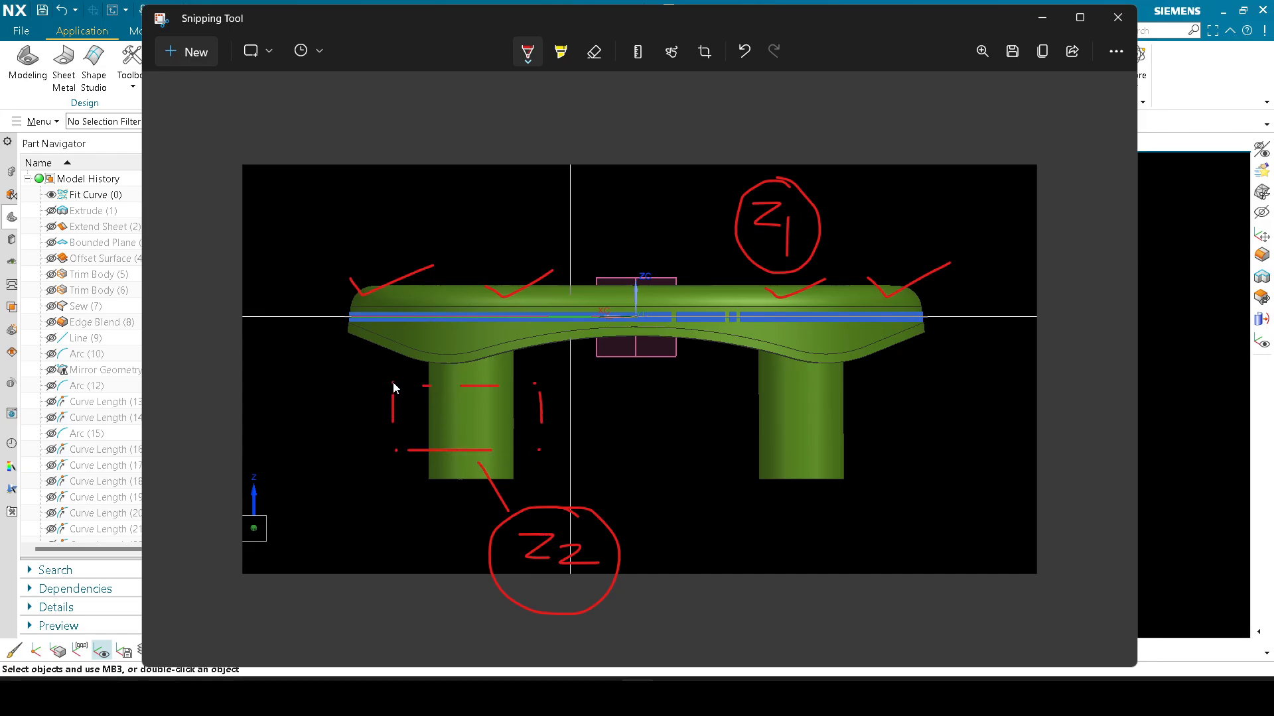
drag(412, 380, 437, 381)
key(ctrl+z)
click(1042, 18)
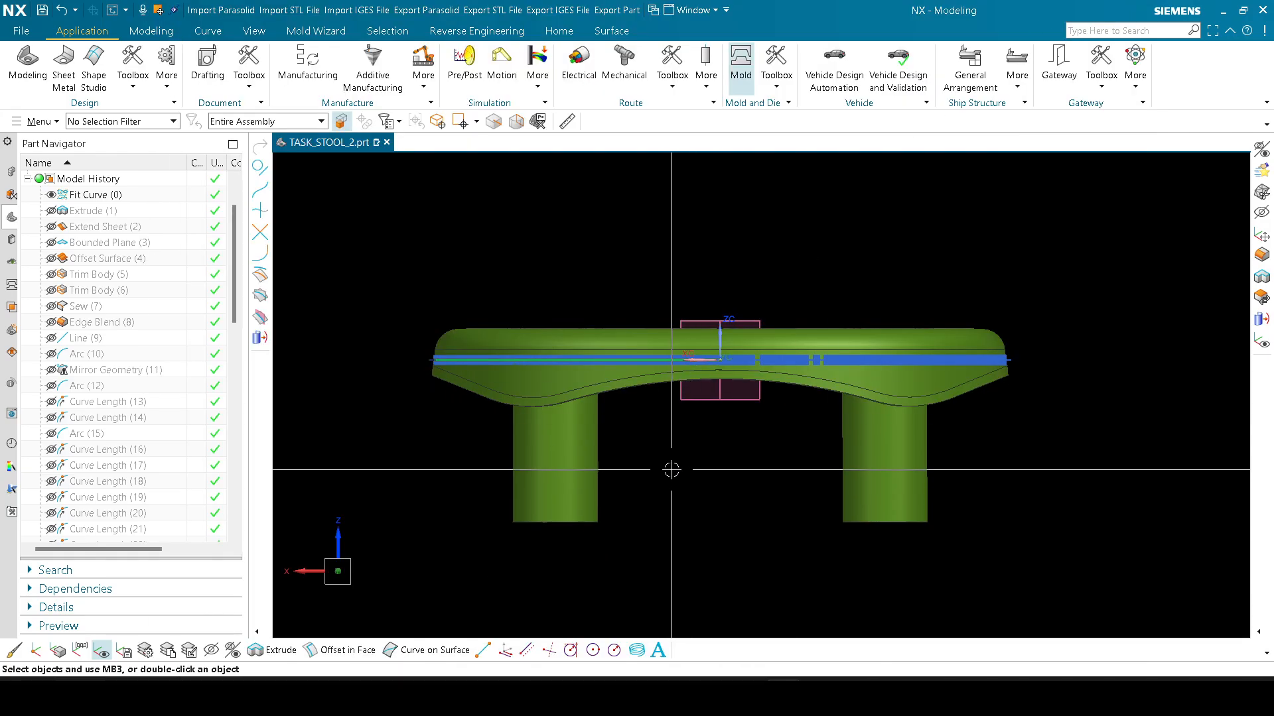
Step: Switch the NX display to the scanned stool and inspect its legs and seat edge in front view
key(ctrl+shift+b)
scroll(619, 494, up, 2)
shift+middle_drag(615, 522, 650, 526)
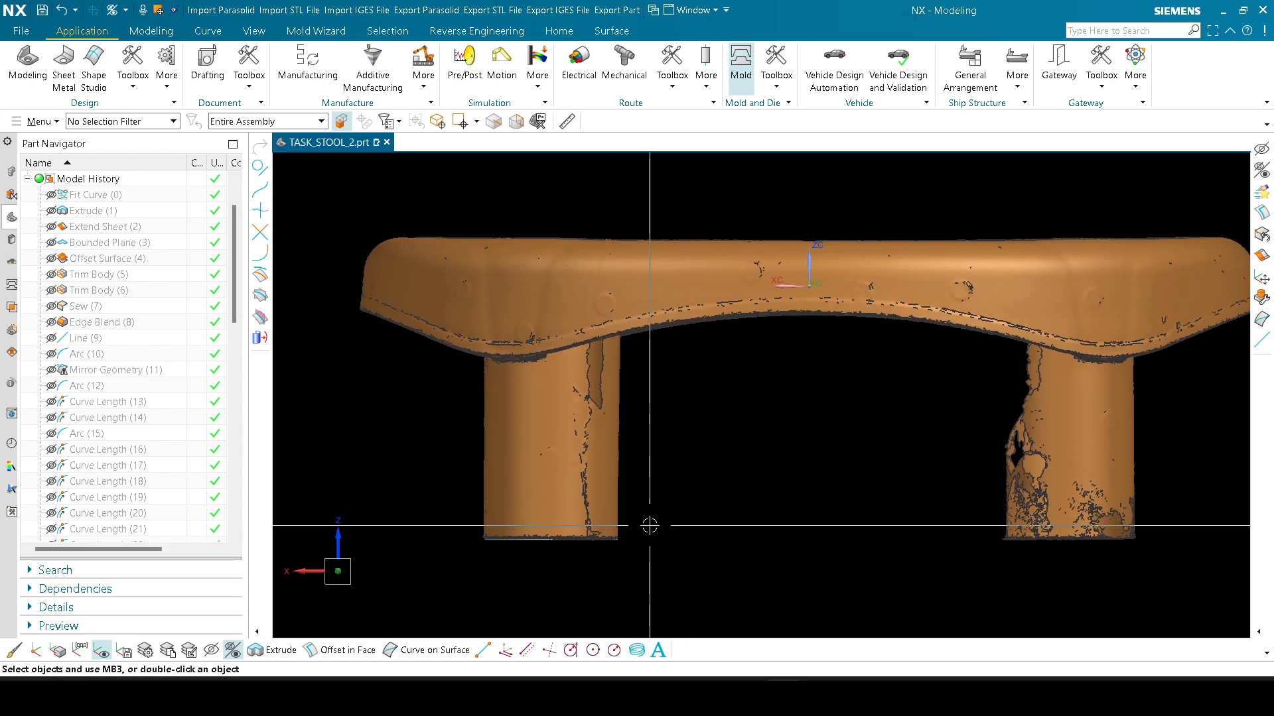
scroll(633, 581, up, 1)
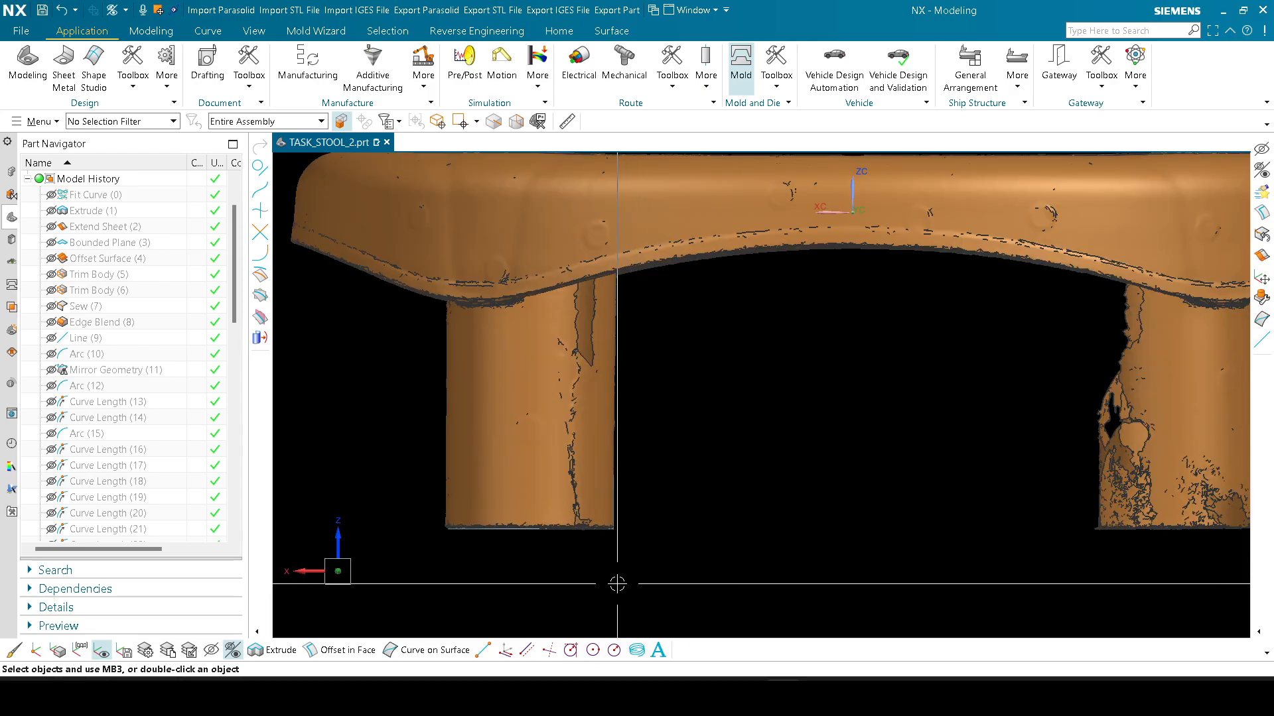
scroll(617, 583, down, 1)
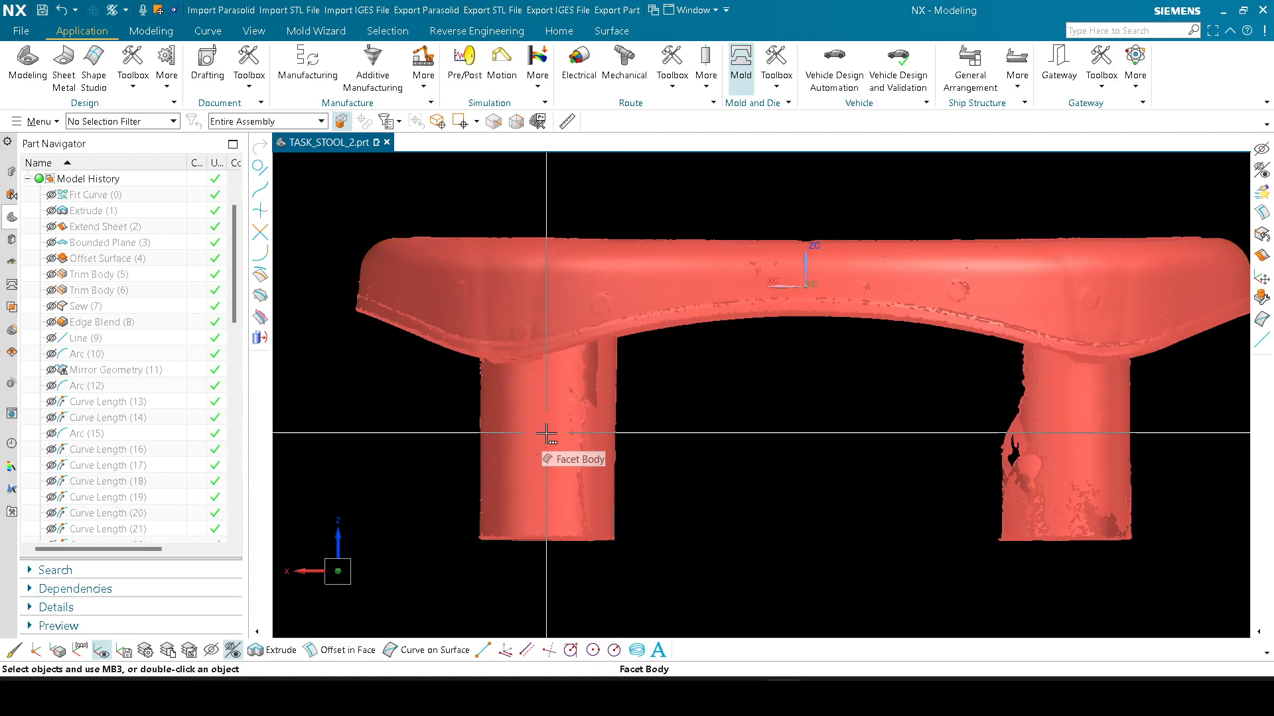
scroll(491, 446, down, 1)
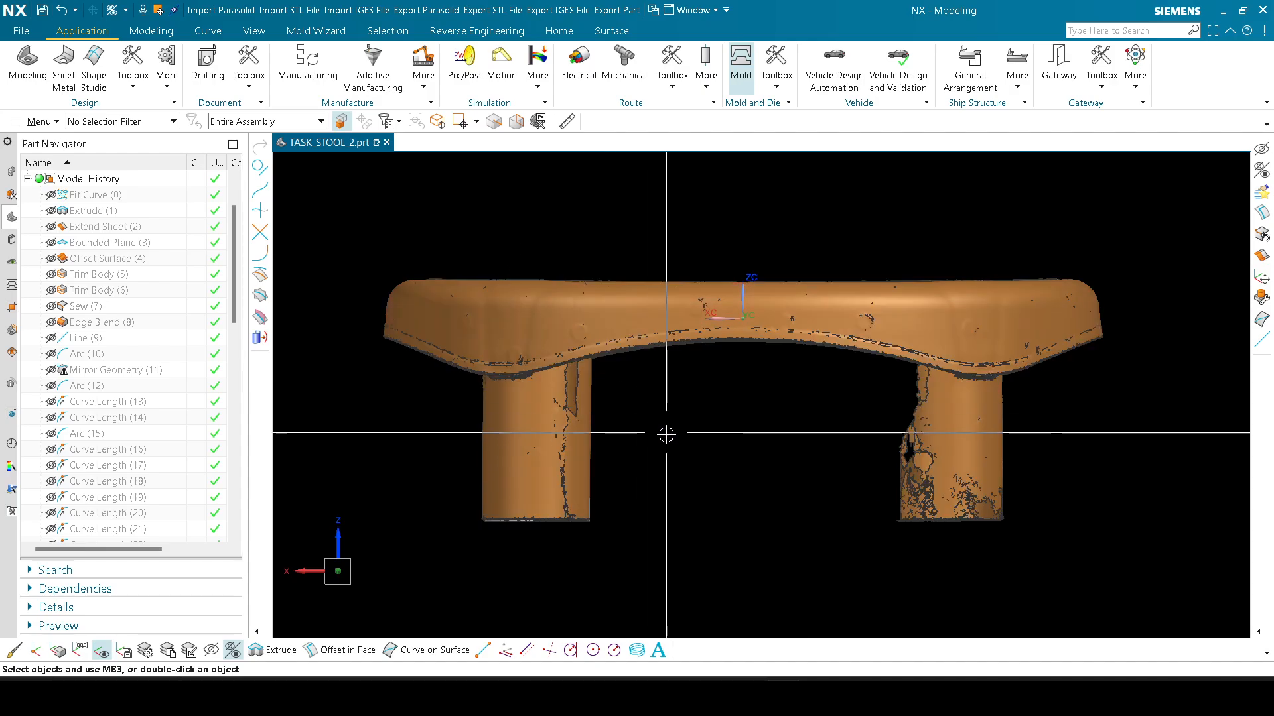
Step: Discard the annotated snip and capture a rectangular snip of the empty black area beside the scanned stool
scroll(644, 454, down, 1)
shift+middle_drag(808, 447, 575, 447)
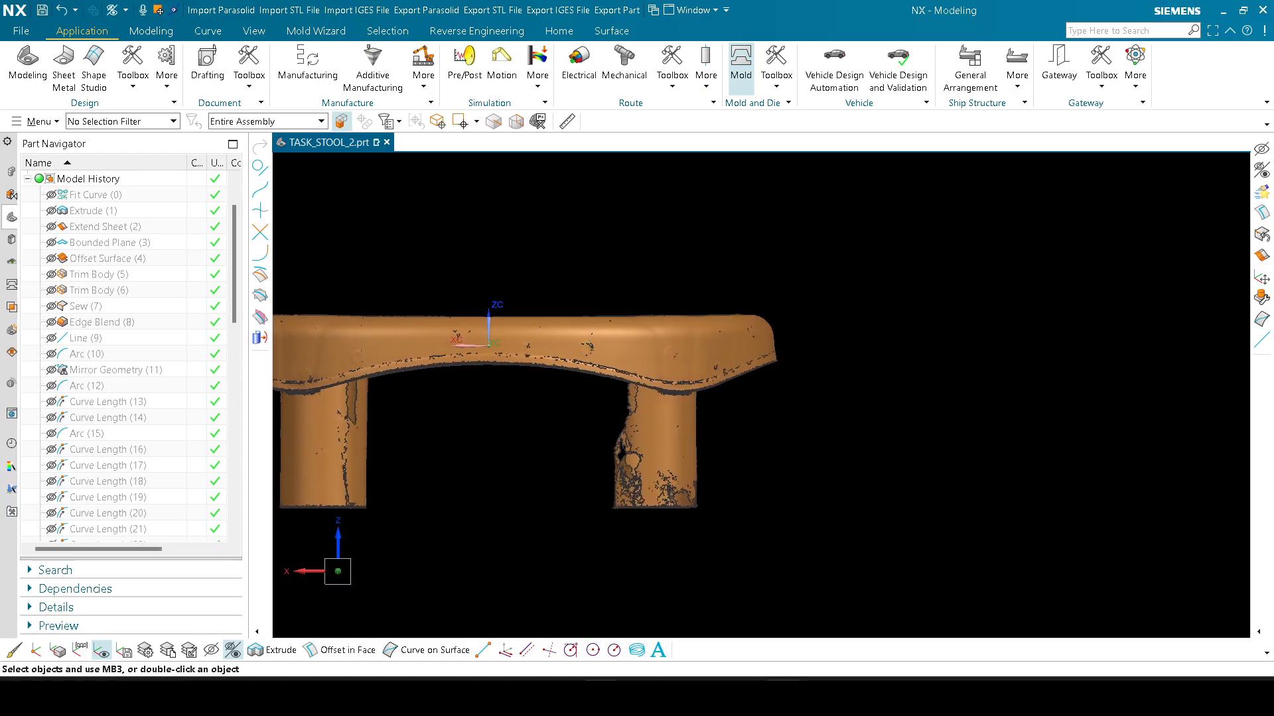
key(alt+Tab)
click(175, 54)
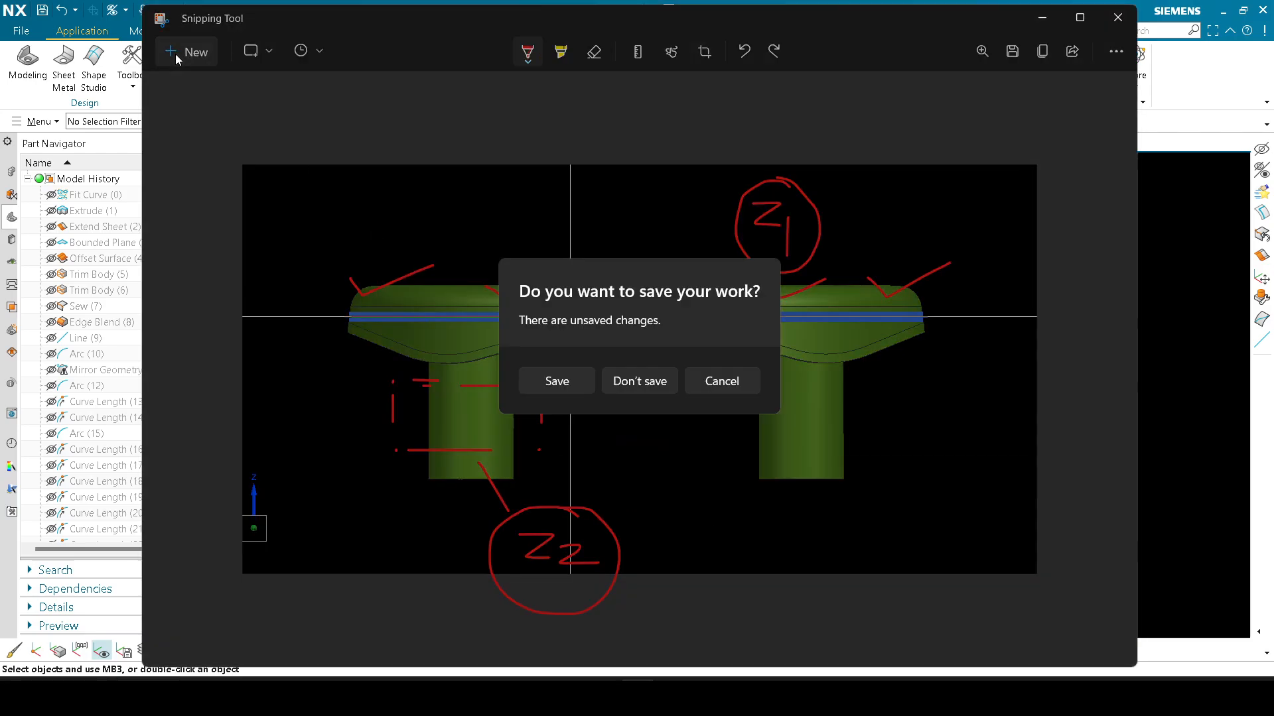
click(635, 385)
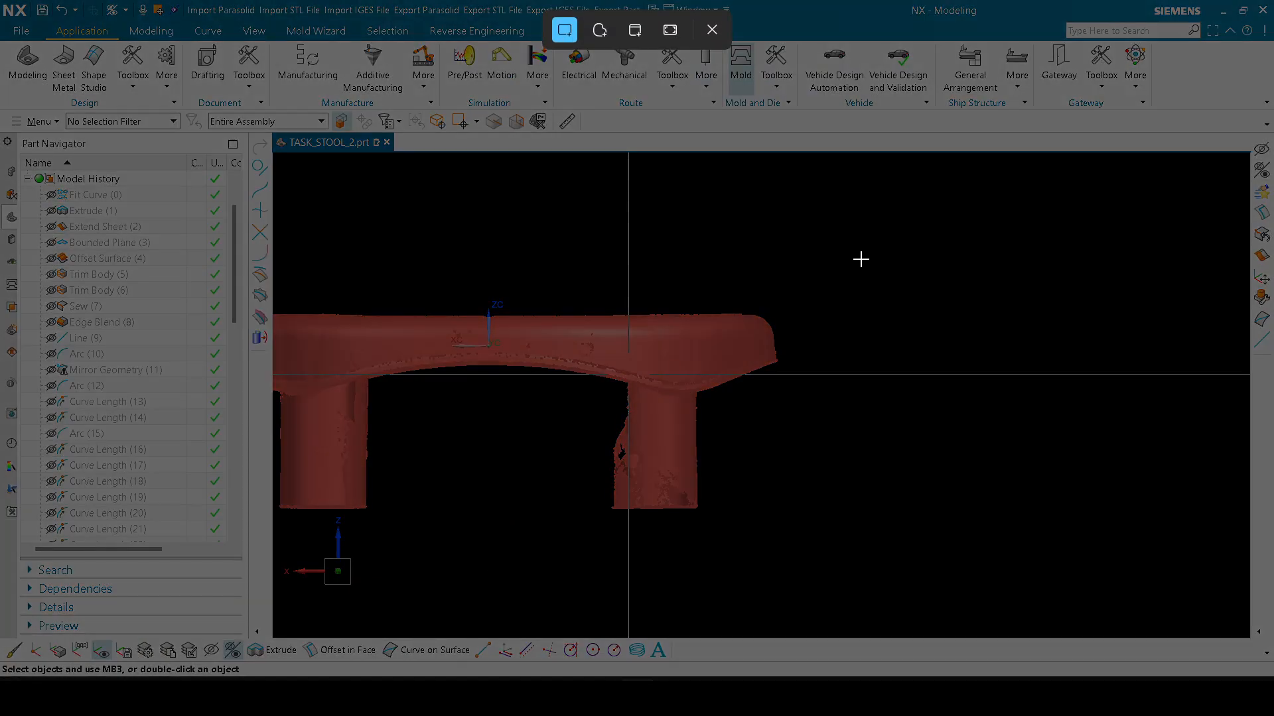
drag(736, 217, 1270, 643)
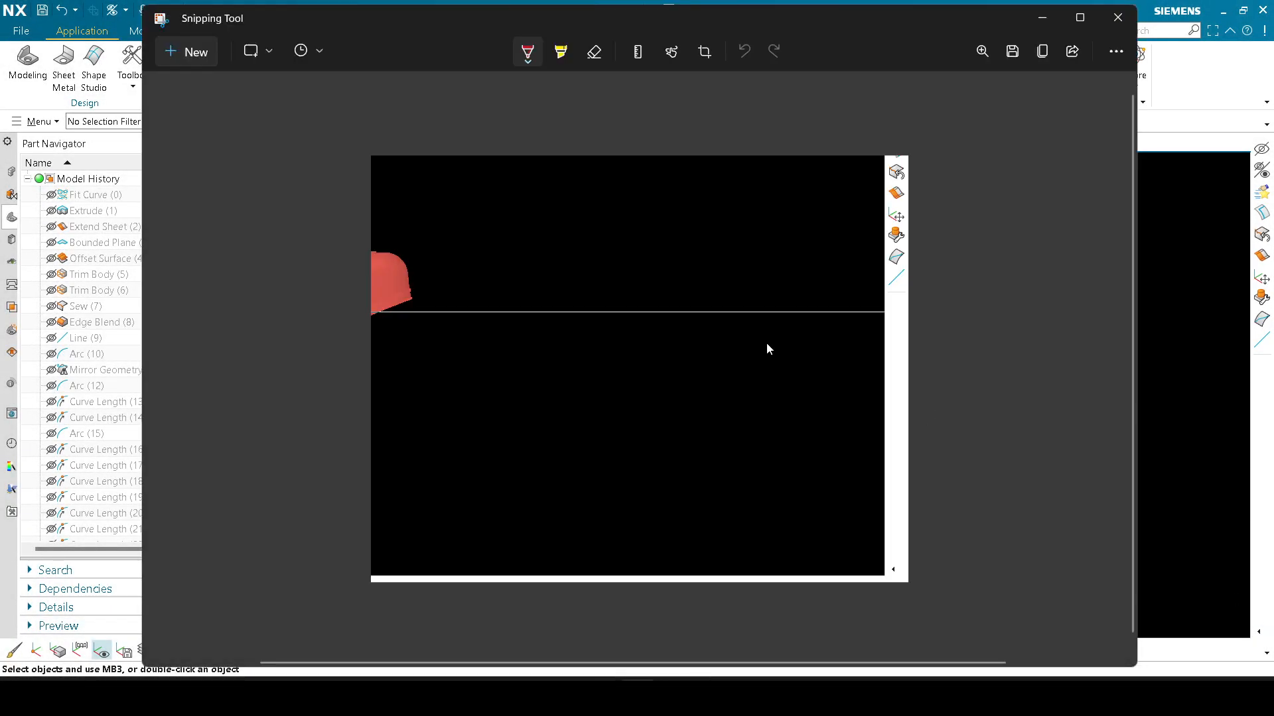
Step: Sketch a red trapezoid above a wide red block on the snip, labelling them with circled green 1 and 2 plus green ticks
drag(703, 311, 796, 391)
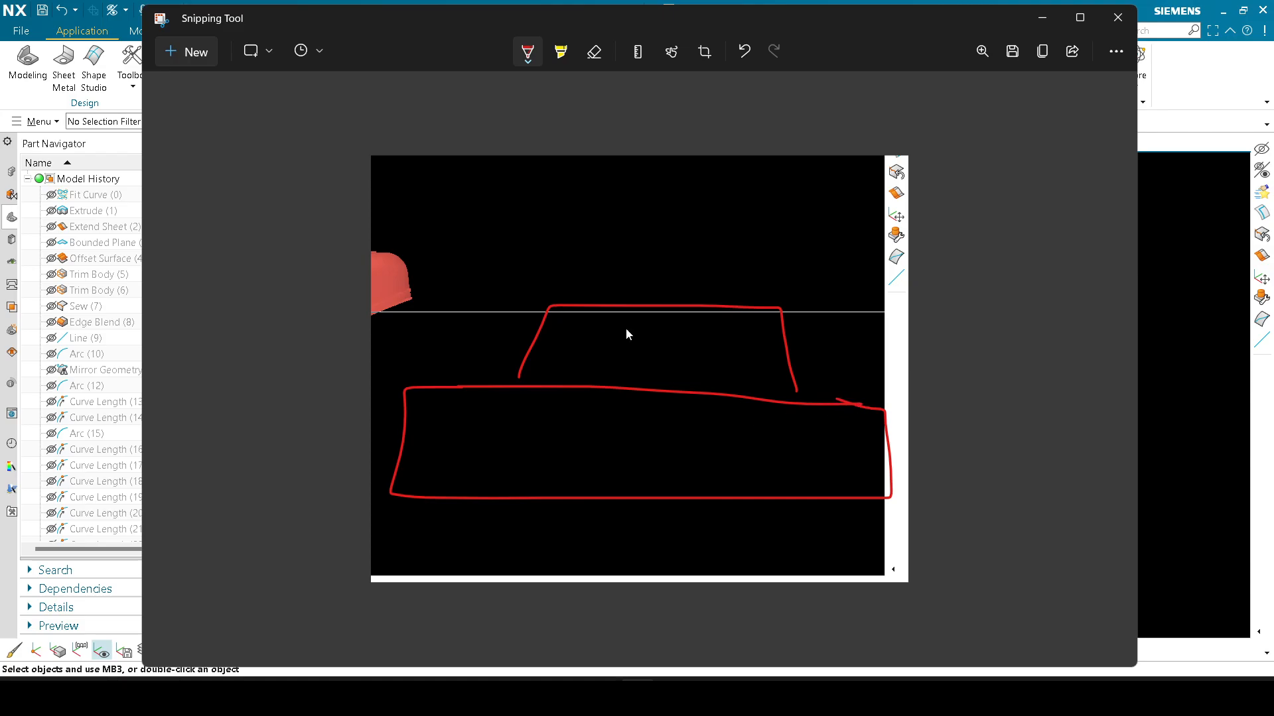
click(526, 51)
click(468, 207)
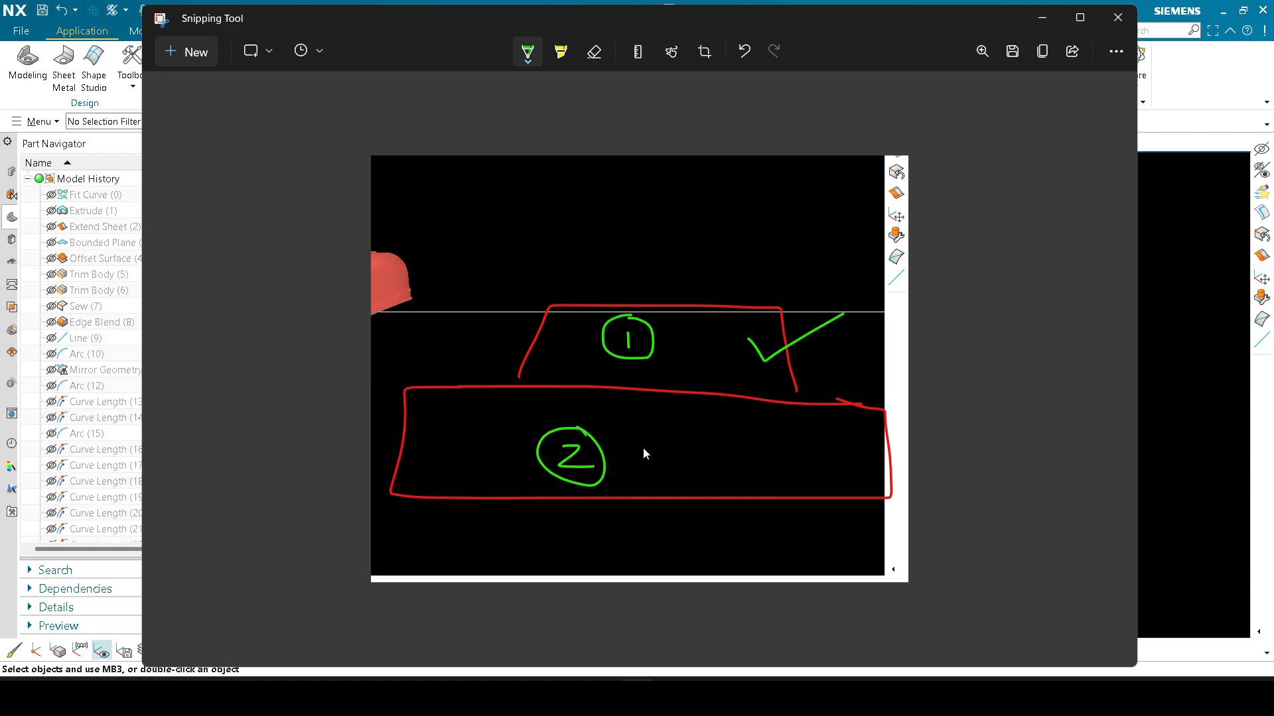
mouse_move(643, 450)
mouse_down()
mouse_move(661, 471)
mouse_move(731, 429)
mouse_up()
drag(751, 290, 805, 277)
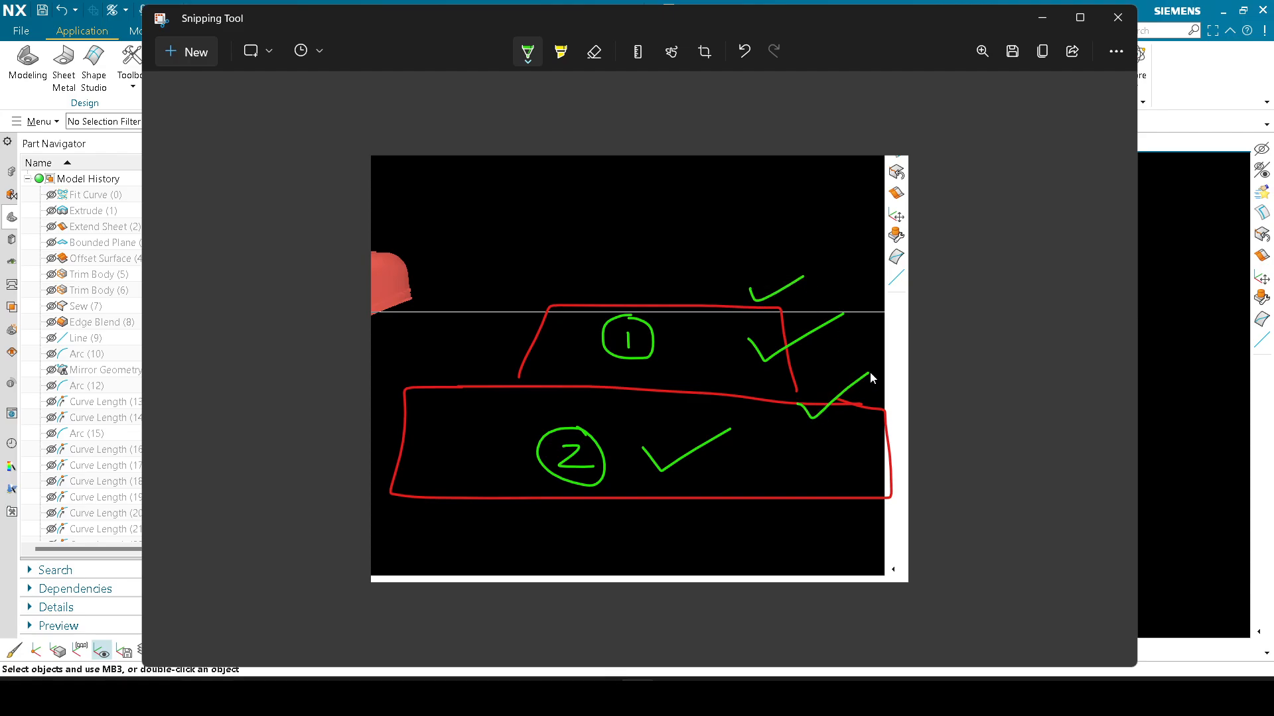
click(1050, 22)
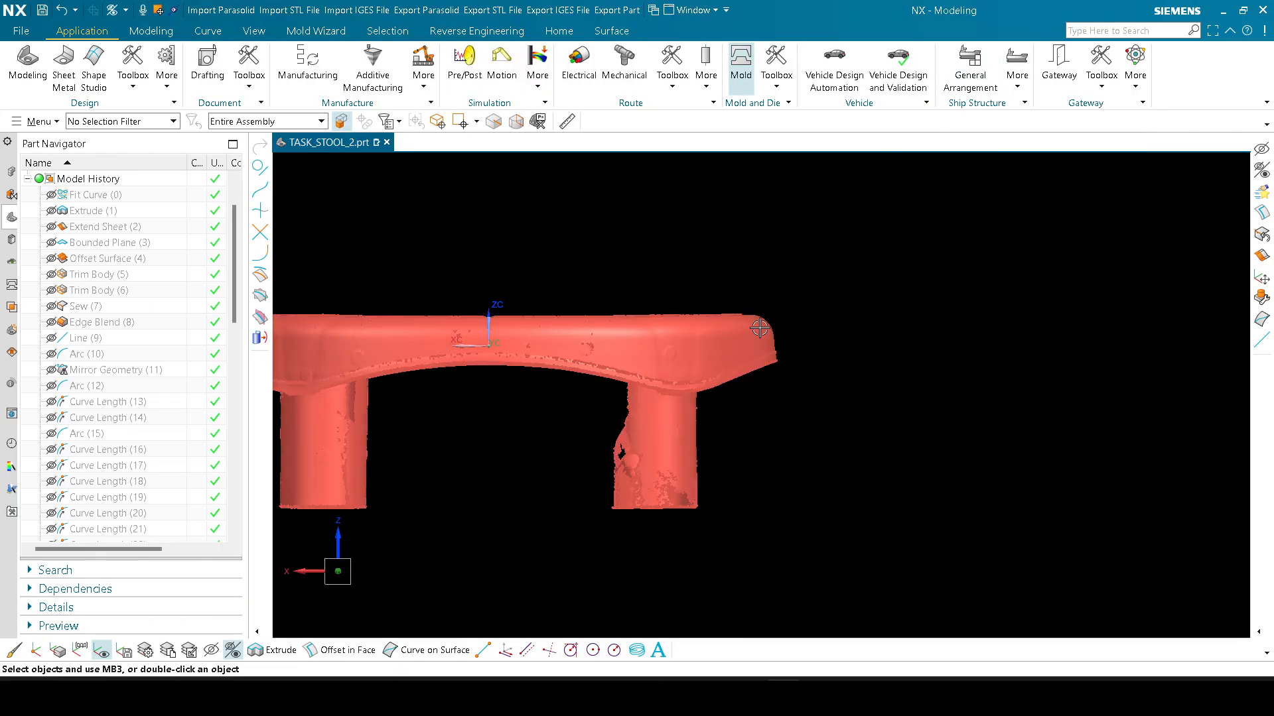
Step: Add two green downward arrows onto the top of shape 1 and a green cross in block 2 on the snip
scroll(710, 312, up, 4)
scroll(718, 309, down, 2)
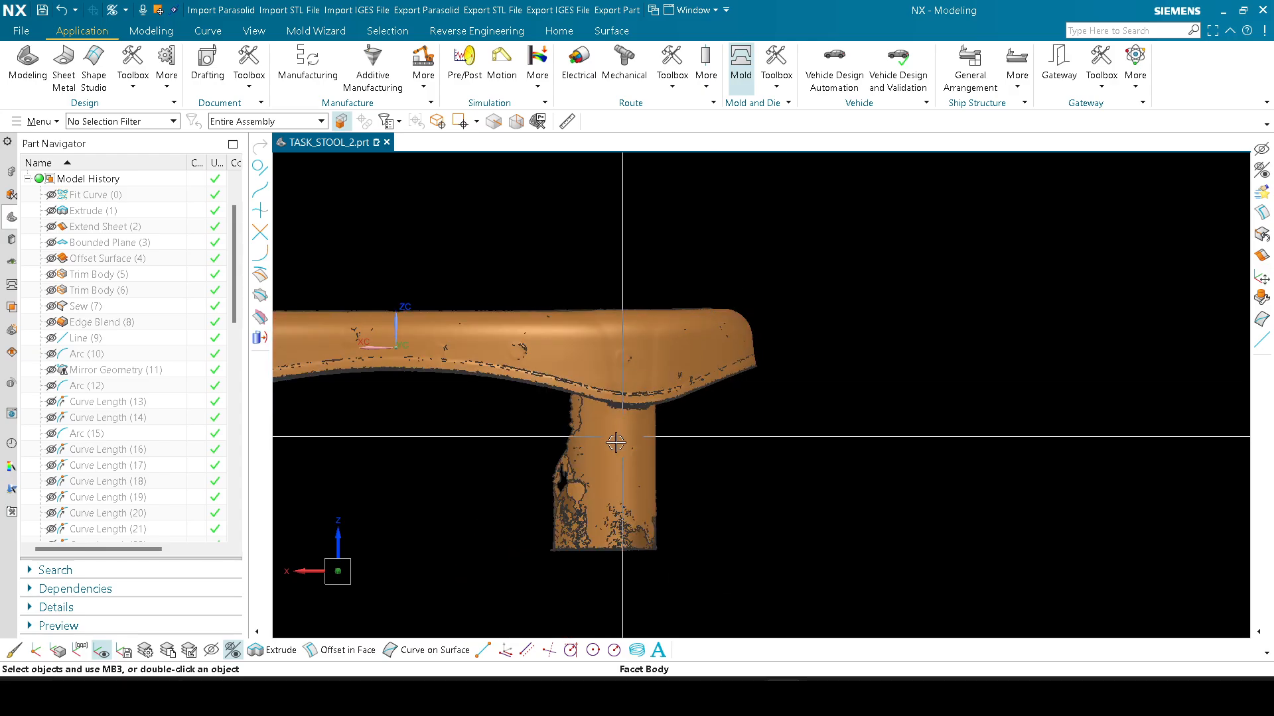
scroll(606, 461, up, 1)
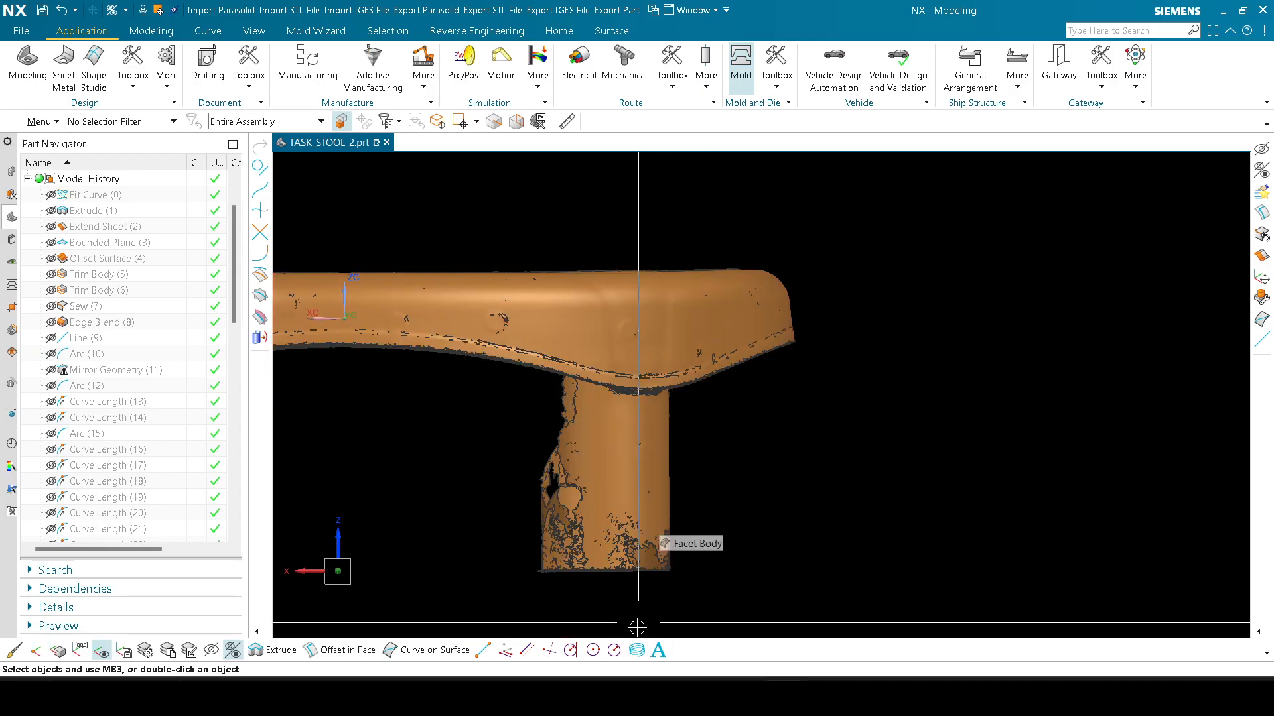
click(640, 677)
drag(687, 252, 687, 308)
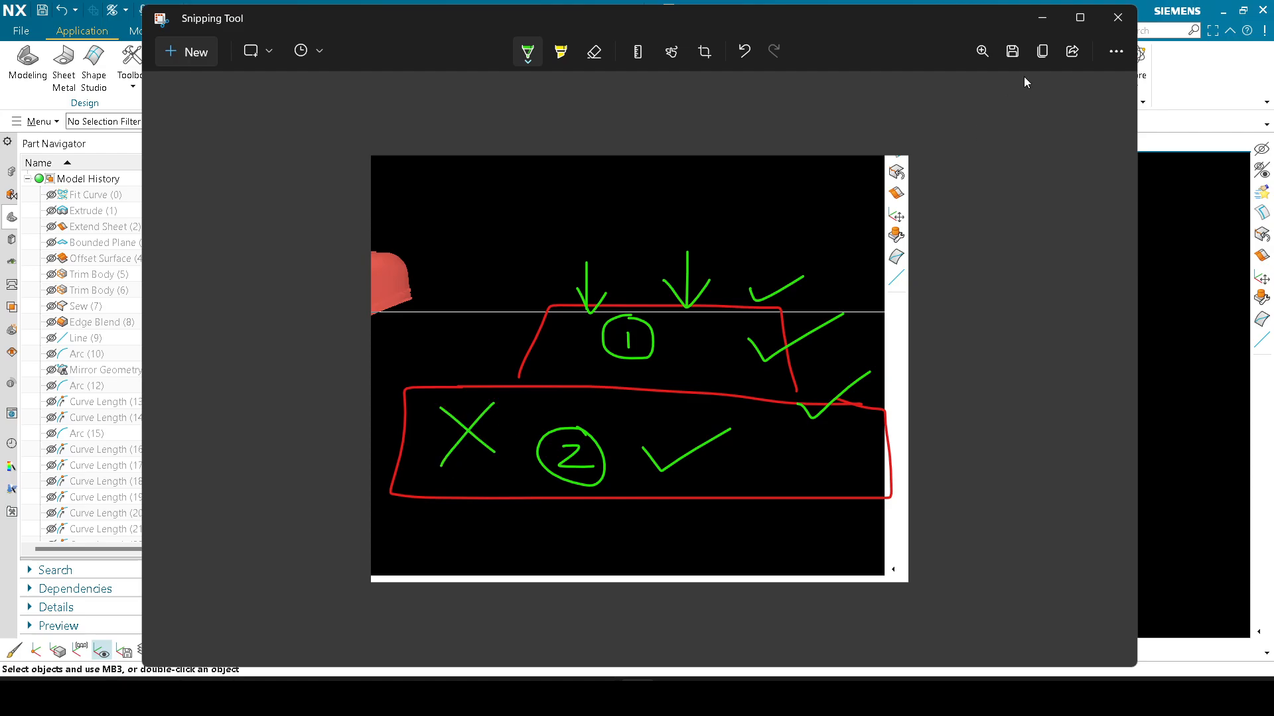
click(1045, 26)
Step: Examine the scanned stool's seat top, underside and legs in NX from tilted views and in front view
scroll(741, 310, down, 3)
scroll(691, 290, up, 3)
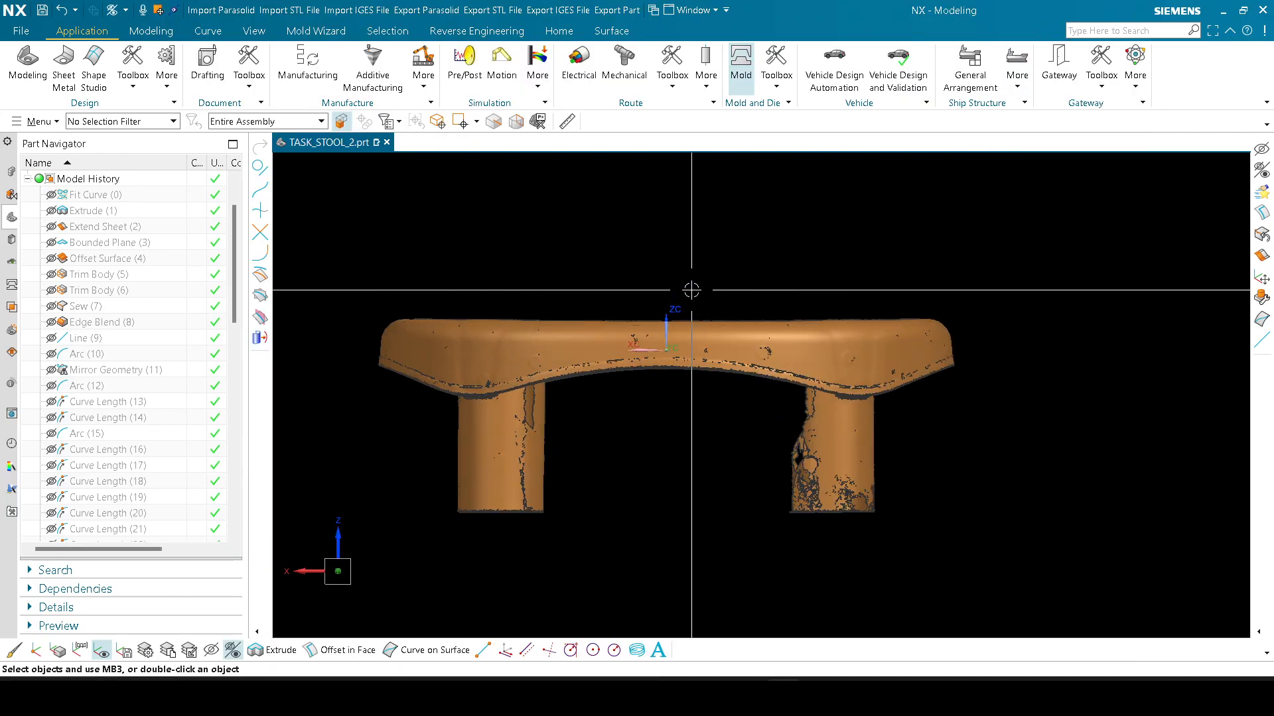
middle_drag(603, 279, 517, 323)
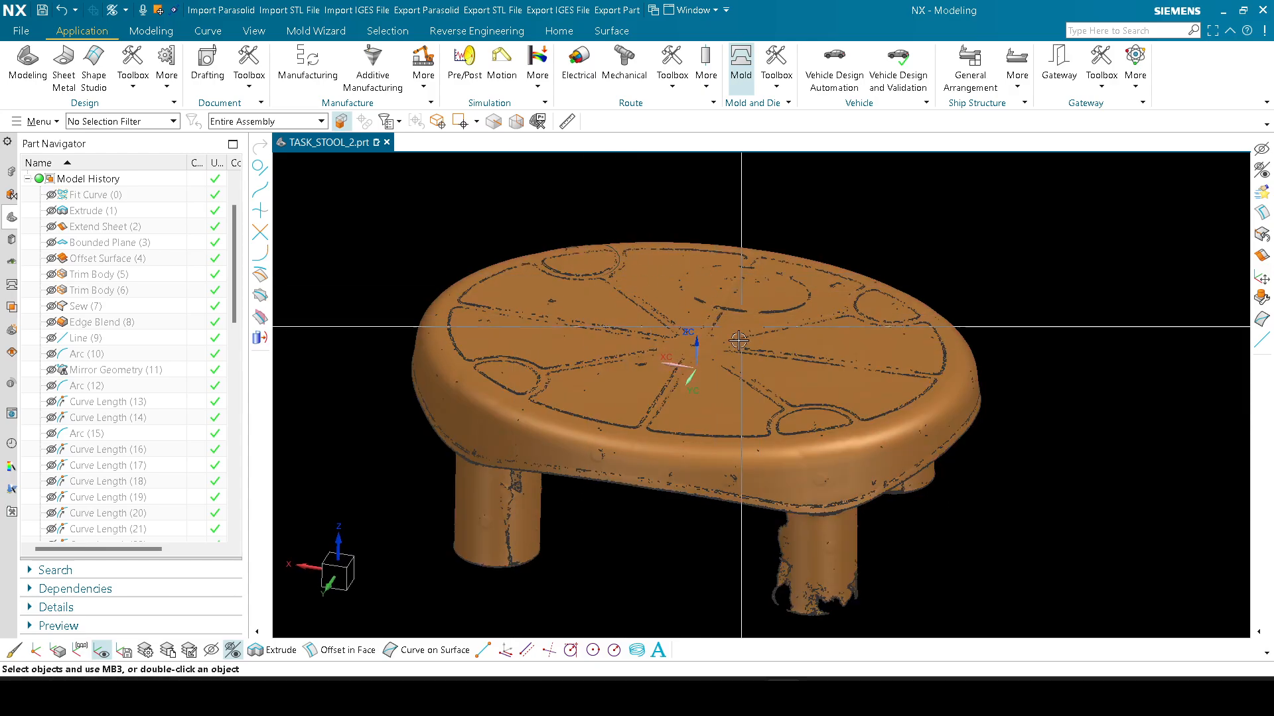
middle_drag(580, 339, 1039, 426)
scroll(598, 538, up, 1)
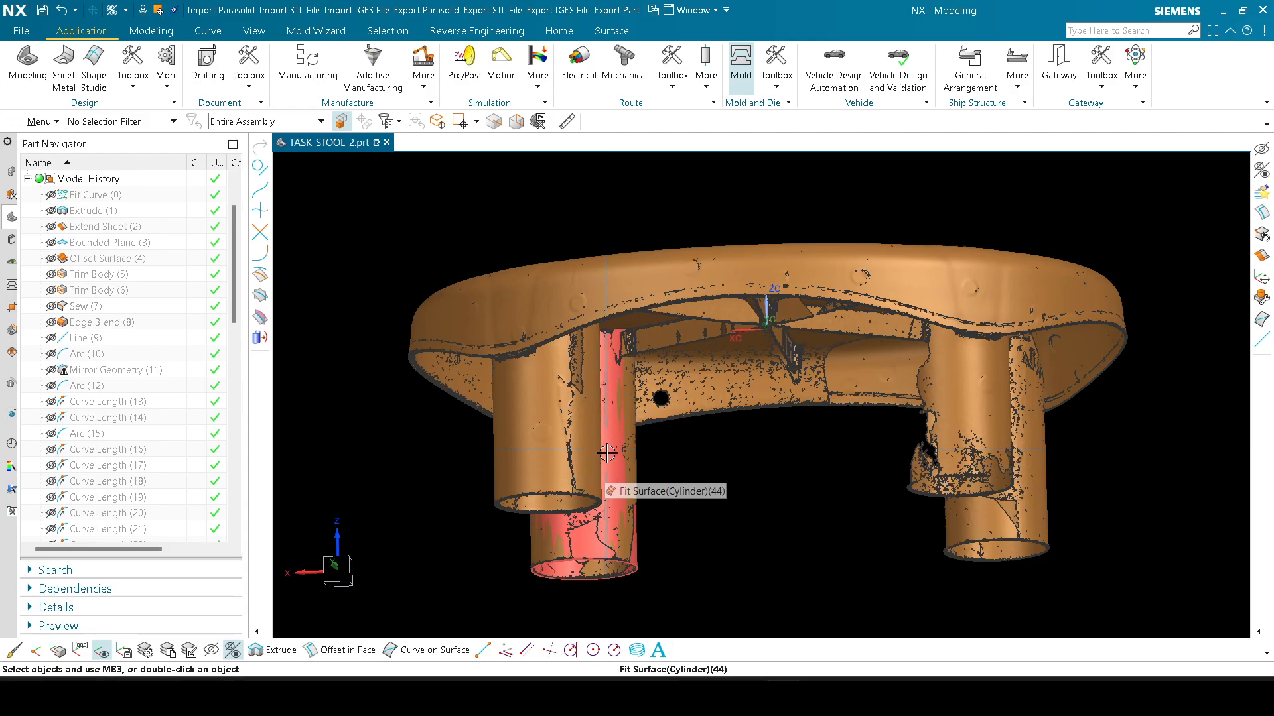
middle_drag(605, 449, 574, 356)
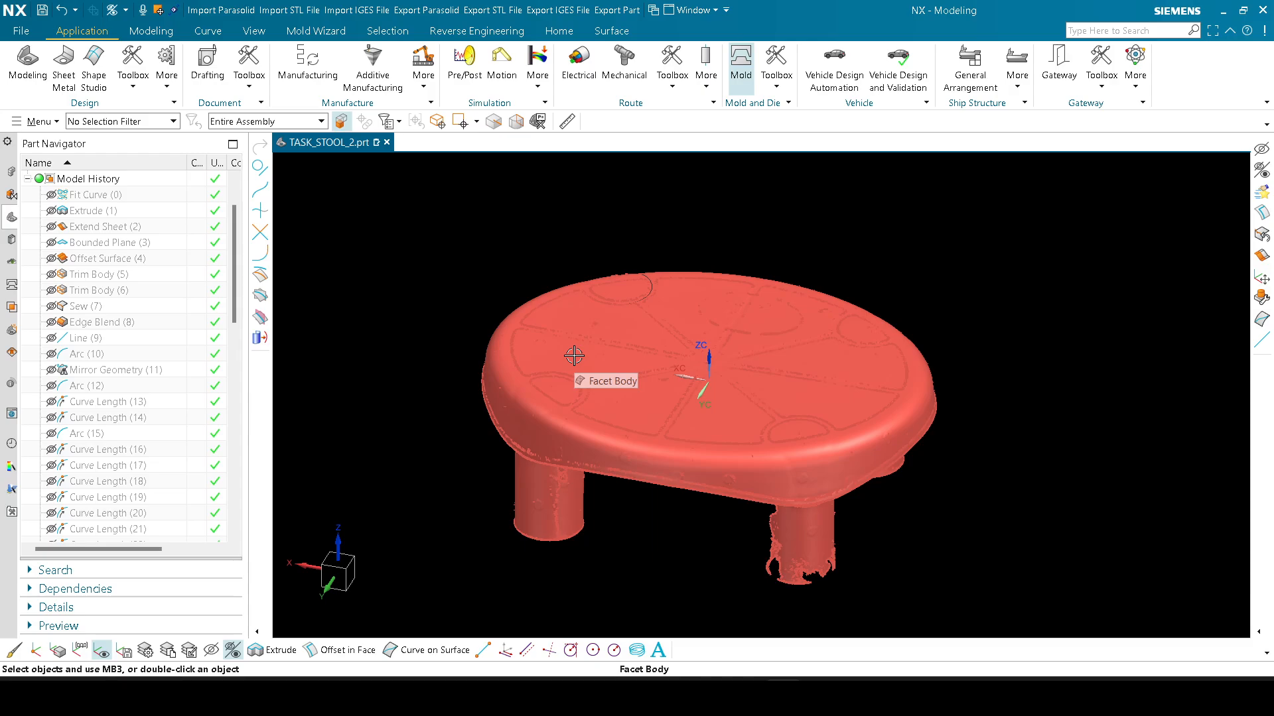
key(F8)
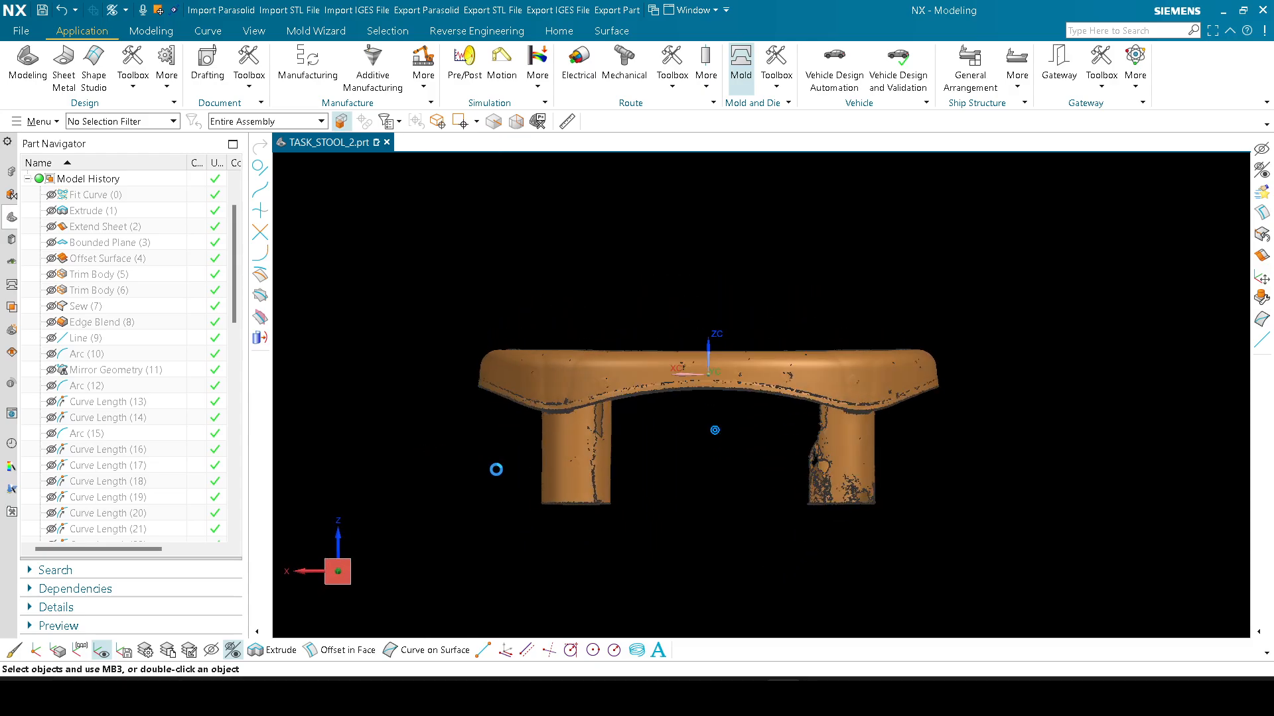
scroll(542, 485, up, 1)
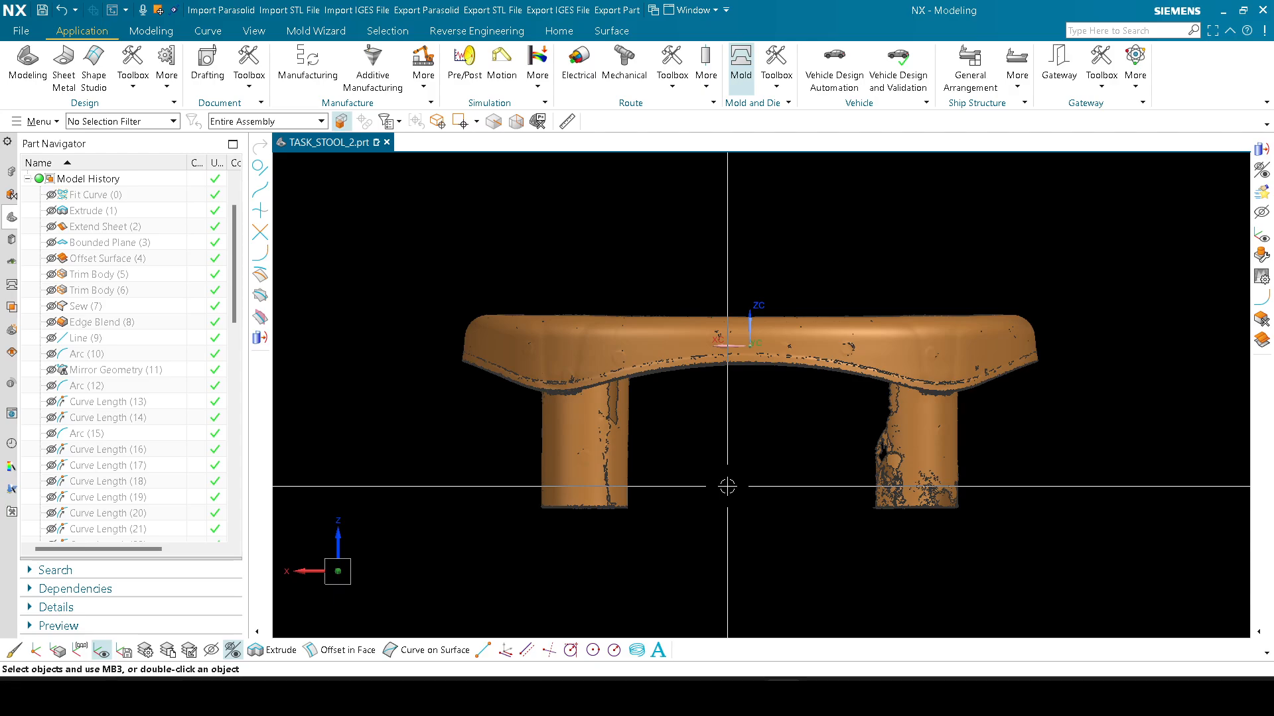
Step: Inspect the cylinder fitted to the rear leg against the scan, and check the seat top from tilted views
middle_drag(725, 481, 696, 500)
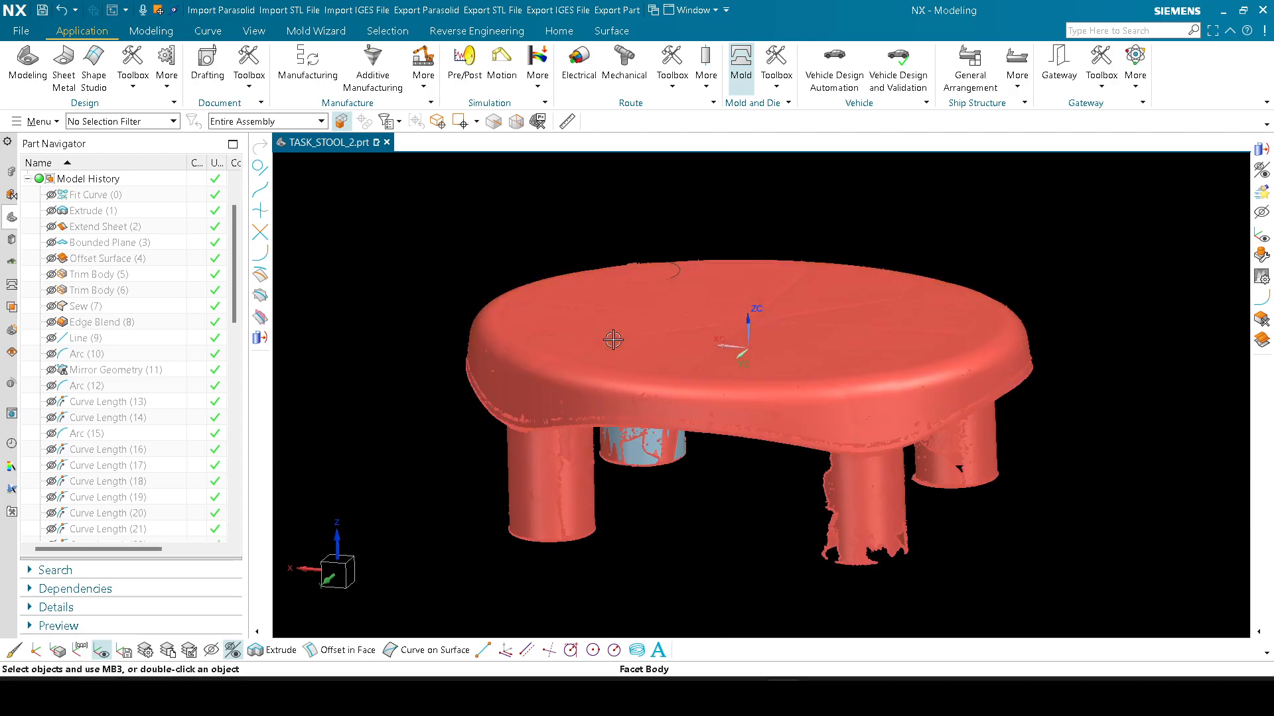
key(F8)
scroll(640, 456, up, 3)
middle_drag(639, 452, 611, 457)
scroll(611, 458, down, 1)
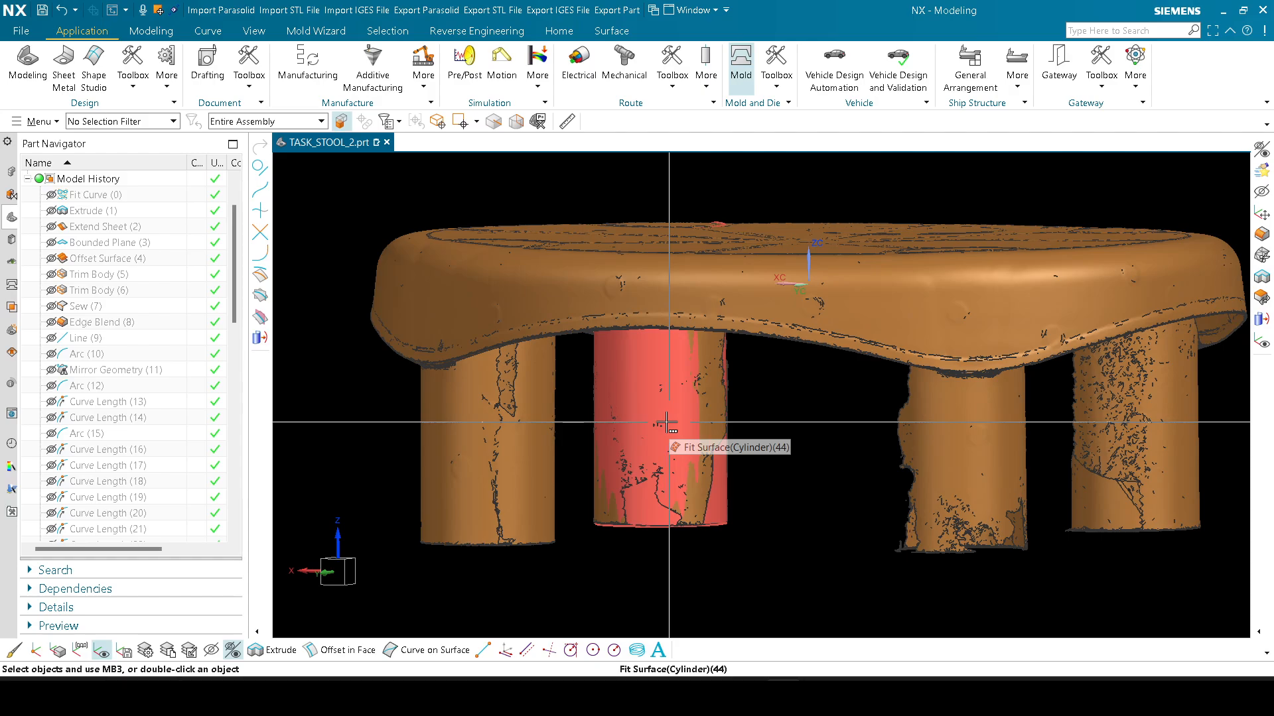
middle_drag(356, 469, 361, 483)
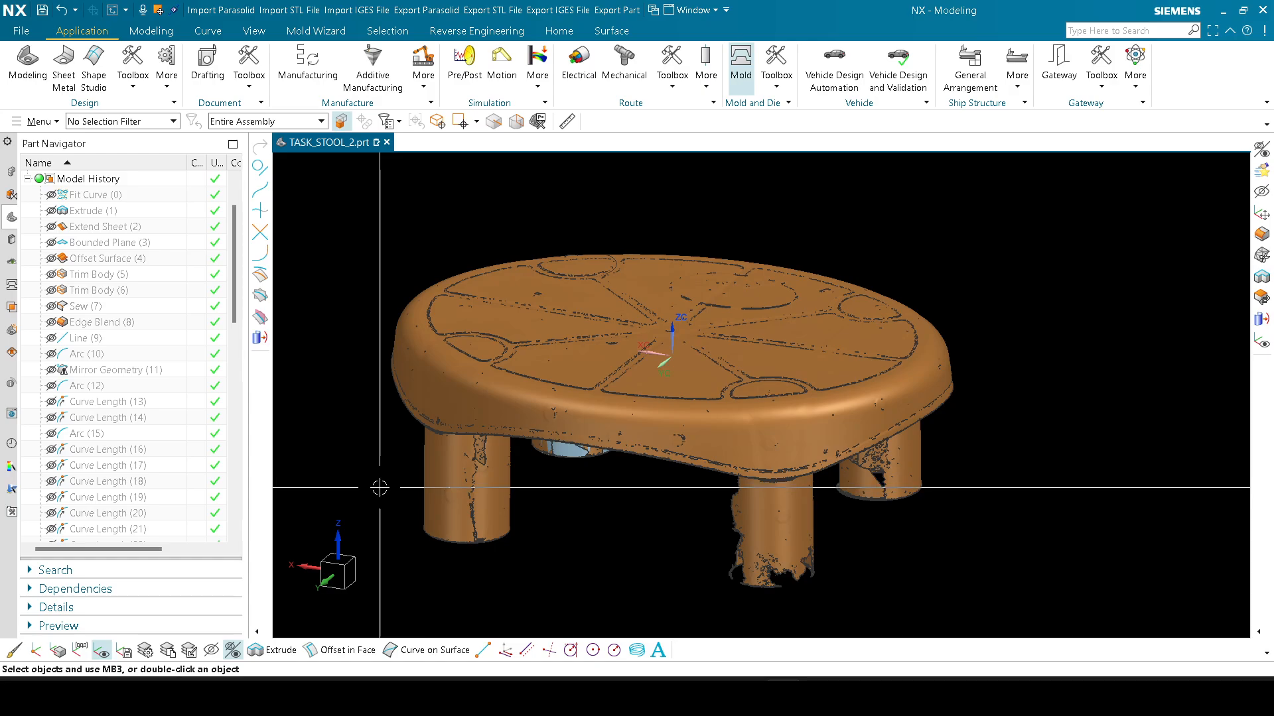
middle_drag(380, 488, 379, 502)
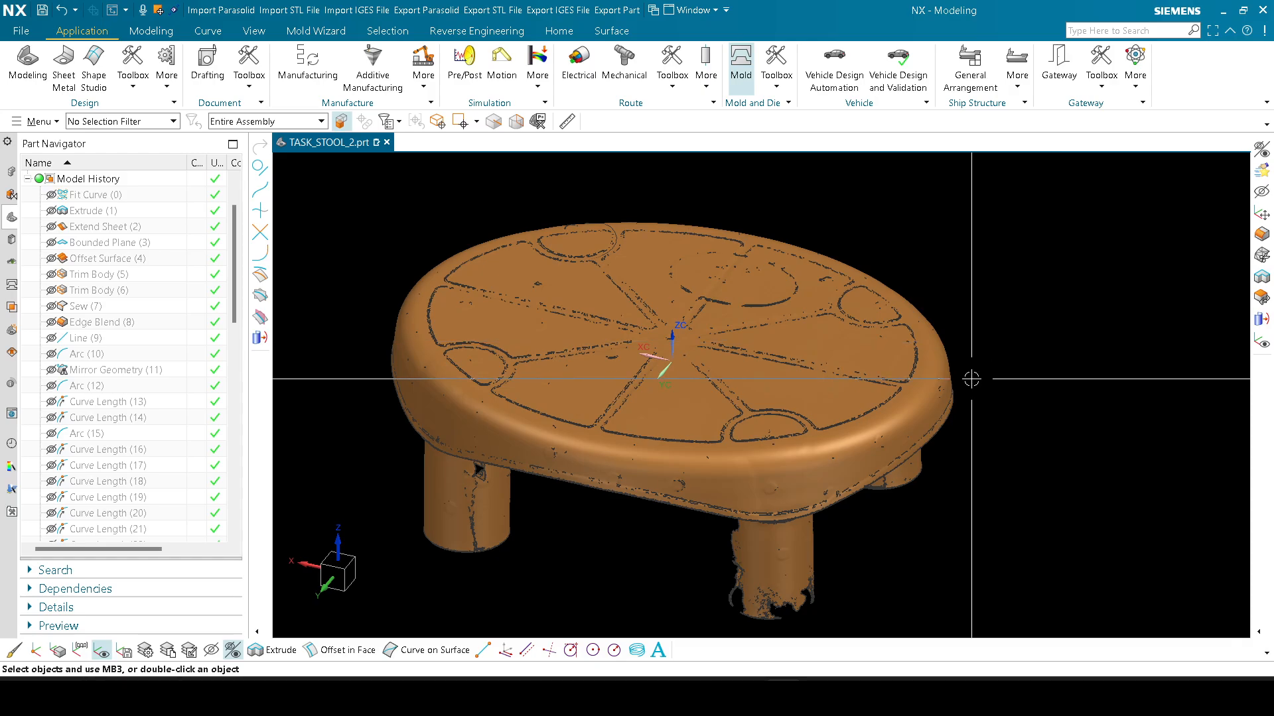
Step: Try to remove the inner cylindrical face of the rear leg with Delete Face
mouse_move(969, 378)
middle_down()
mouse_move(435, 401)
mouse_move(415, 436)
middle_up()
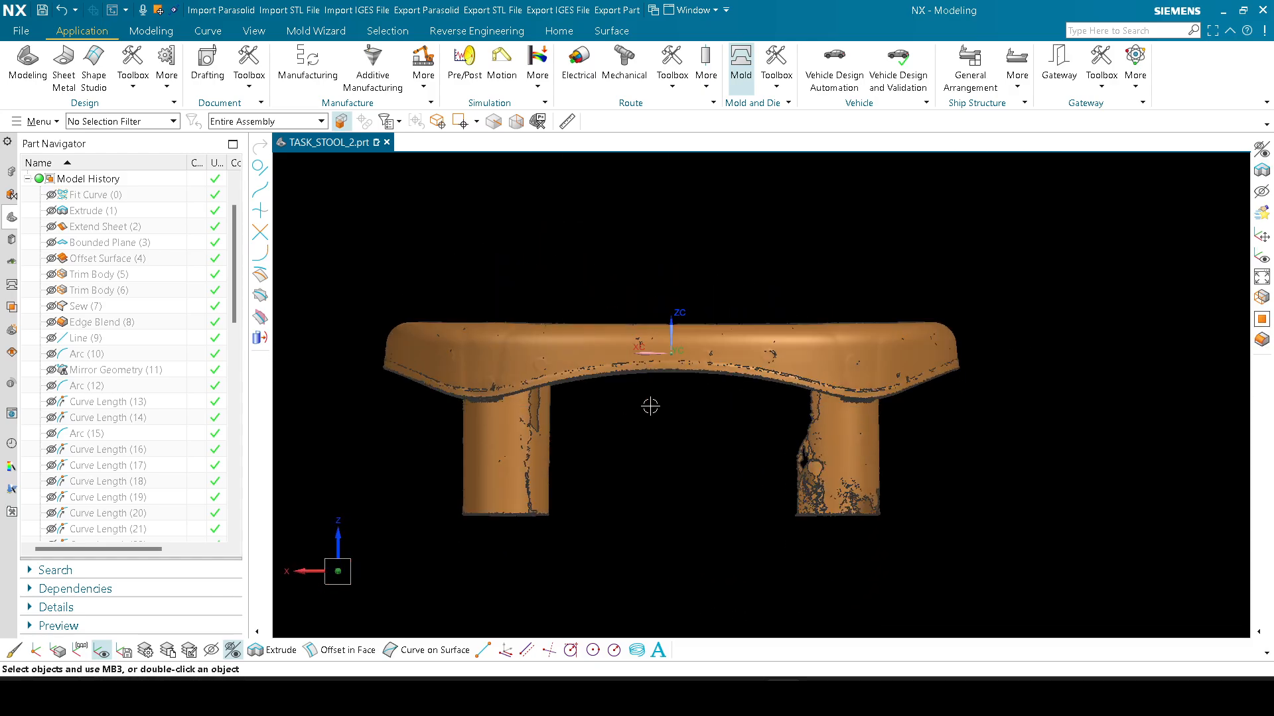
shift+middle_drag(631, 433, 668, 238)
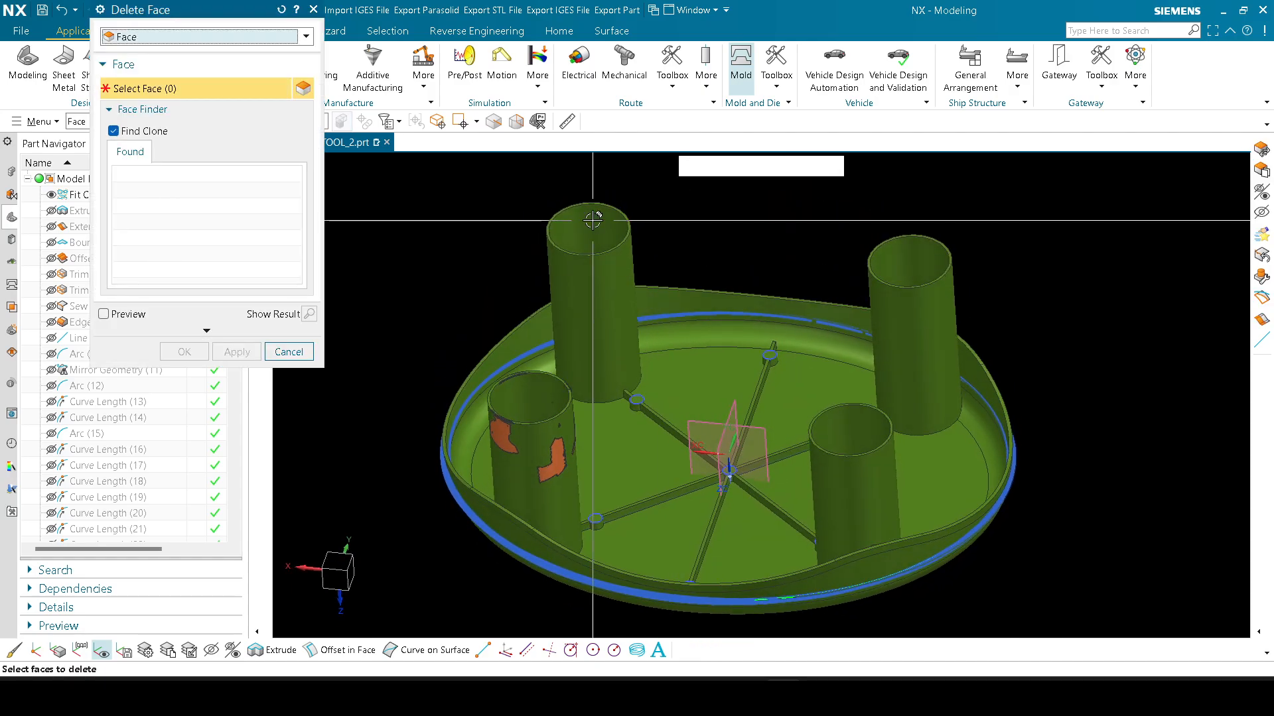
click(745, 166)
click(736, 182)
click(573, 224)
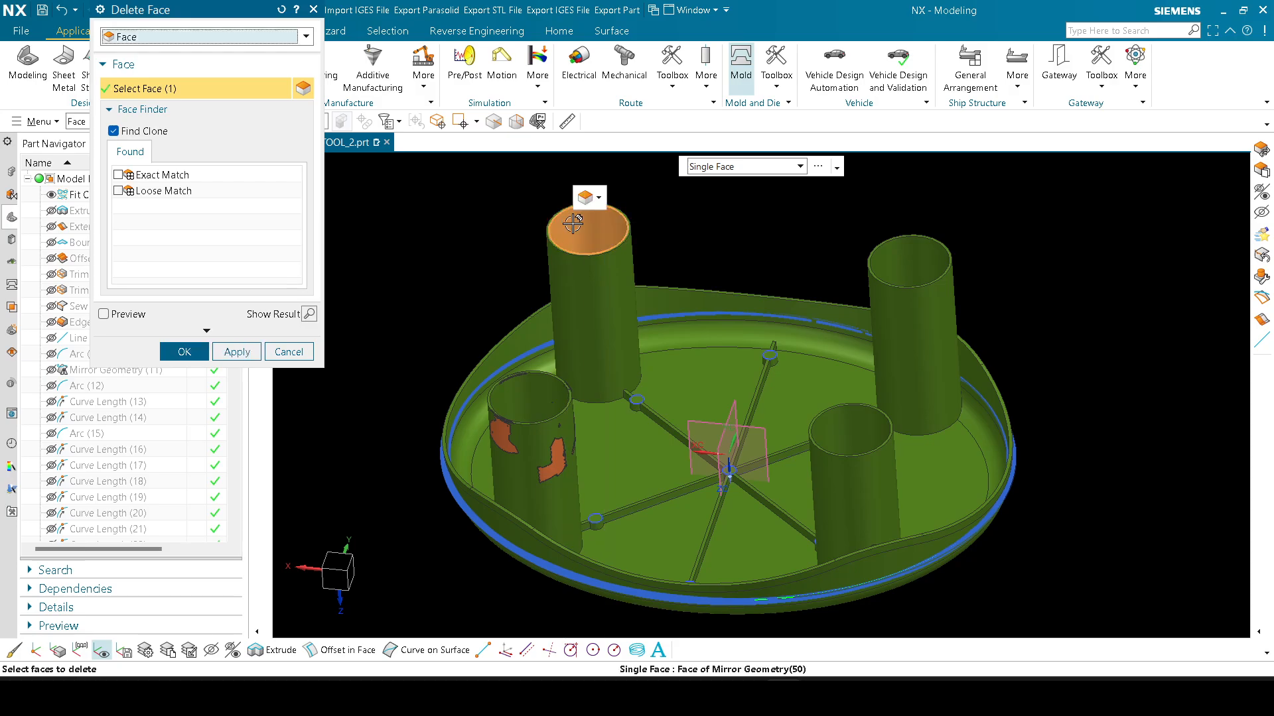
scroll(615, 310, up, 2)
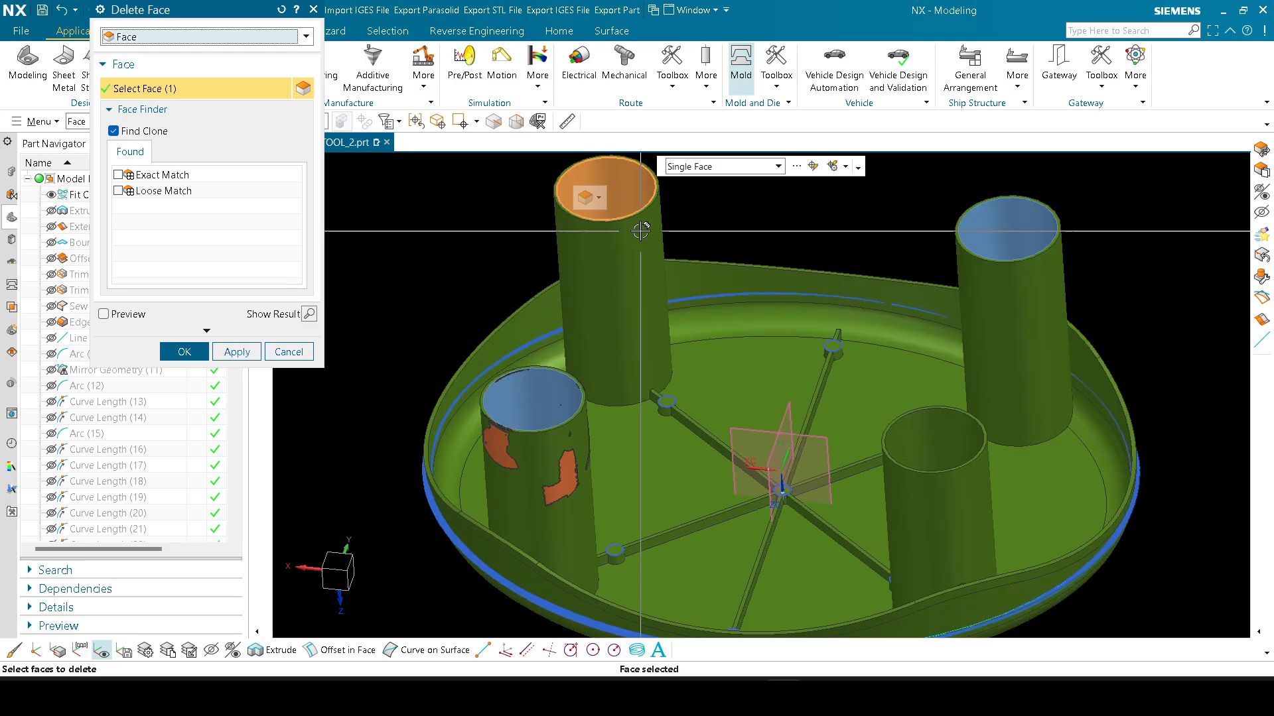
middle_click(631, 318)
click(636, 365)
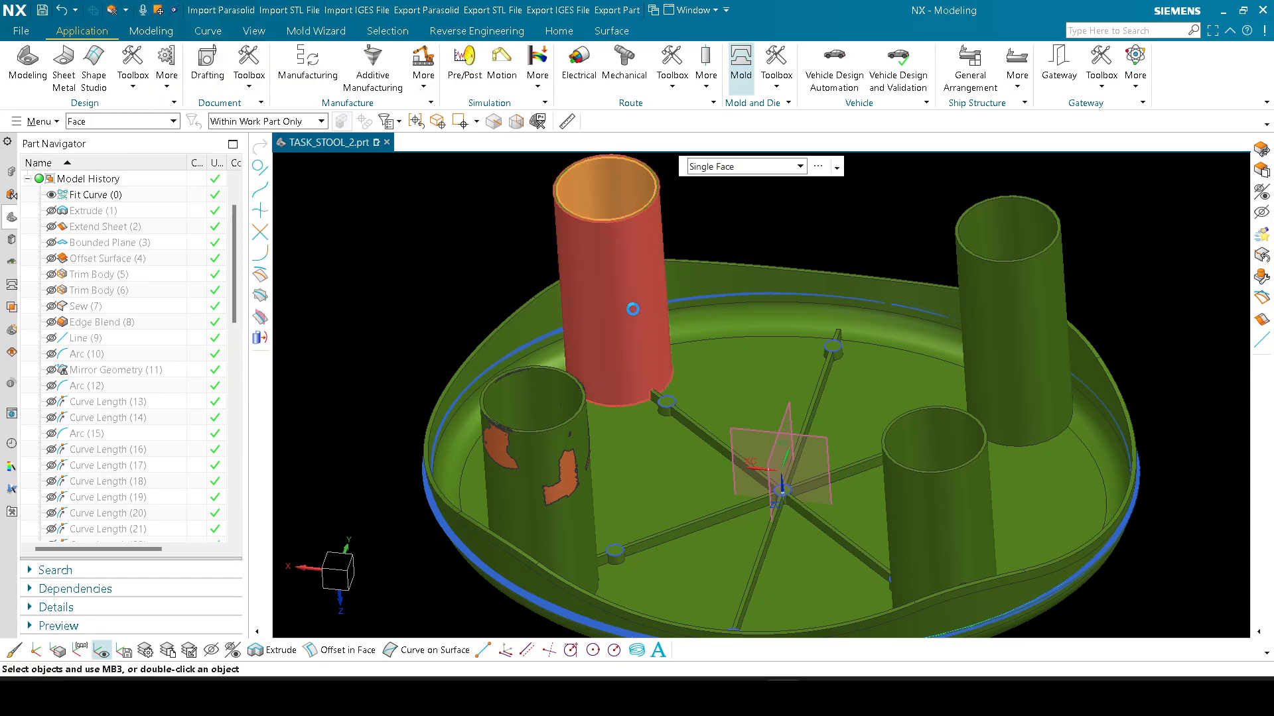
Step: Start an edge-based Draft along the Z axis, selecting the inner and outer end edges of the first leg with preview off
middle_drag(630, 328, 708, 264)
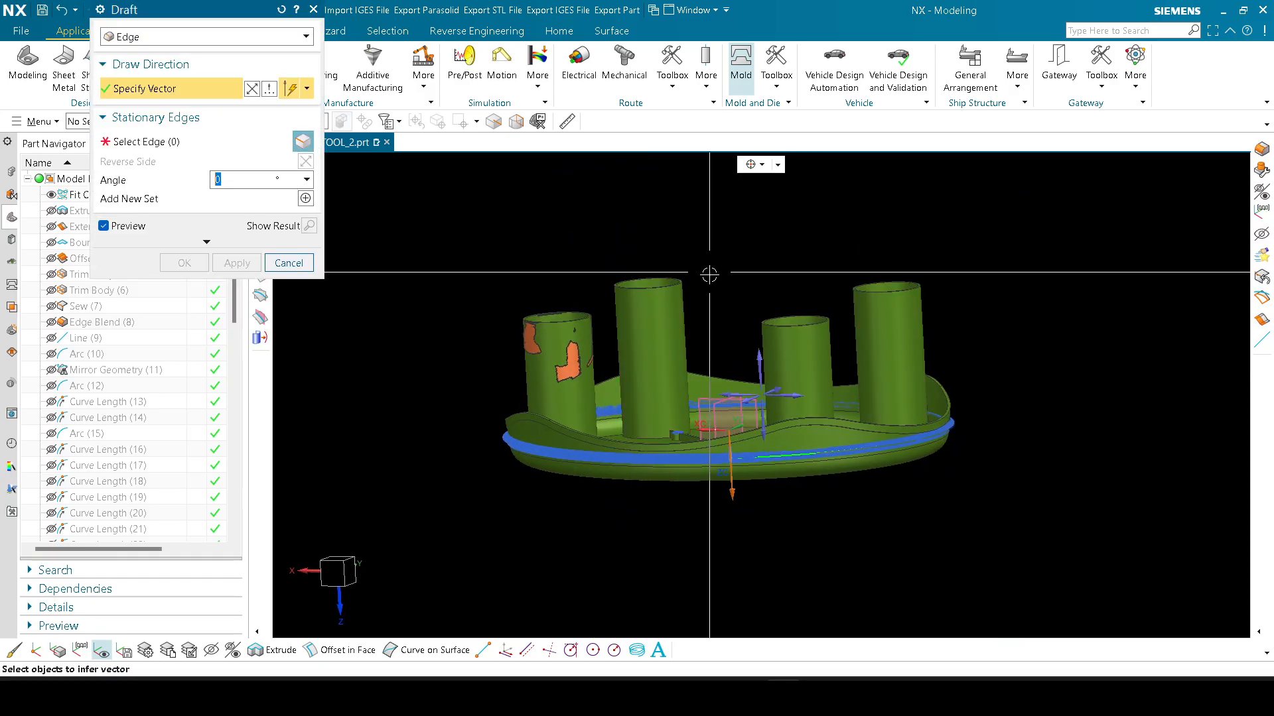
middle_click(764, 437)
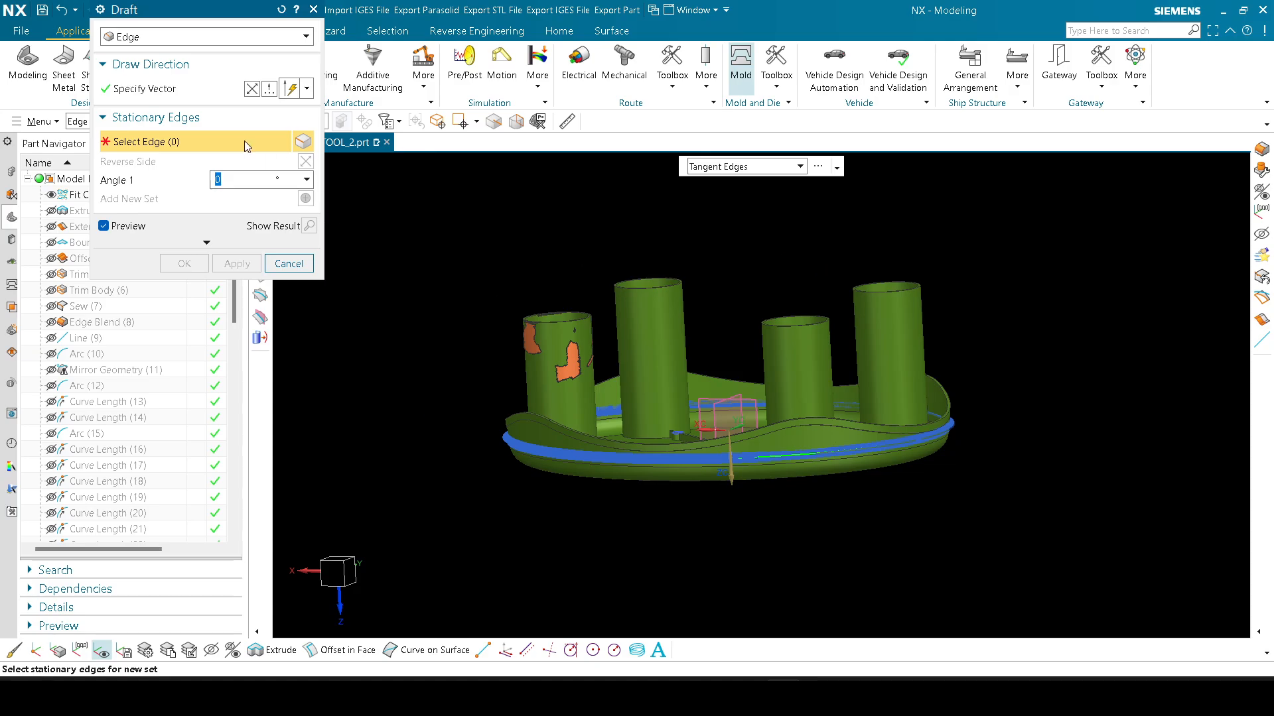
scroll(583, 287, up, 2)
scroll(692, 202, up, 2)
scroll(692, 202, up, 3)
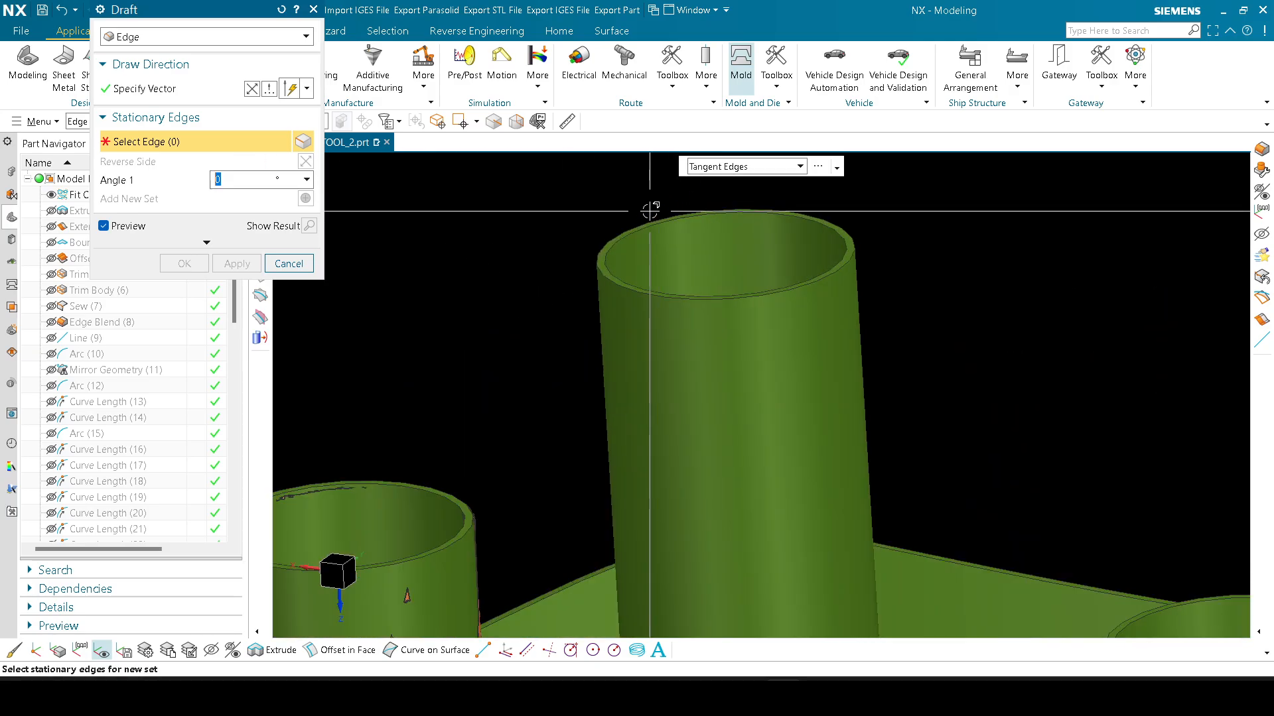
click(583, 248)
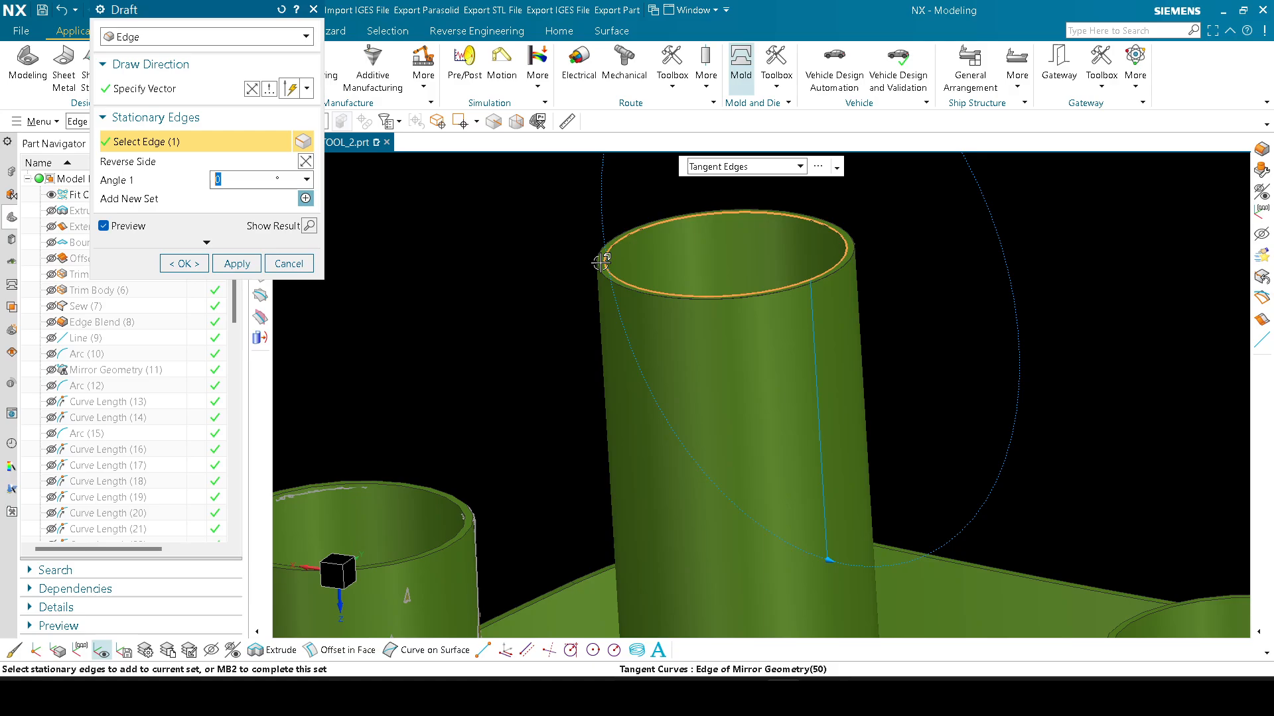
click(600, 263)
click(128, 226)
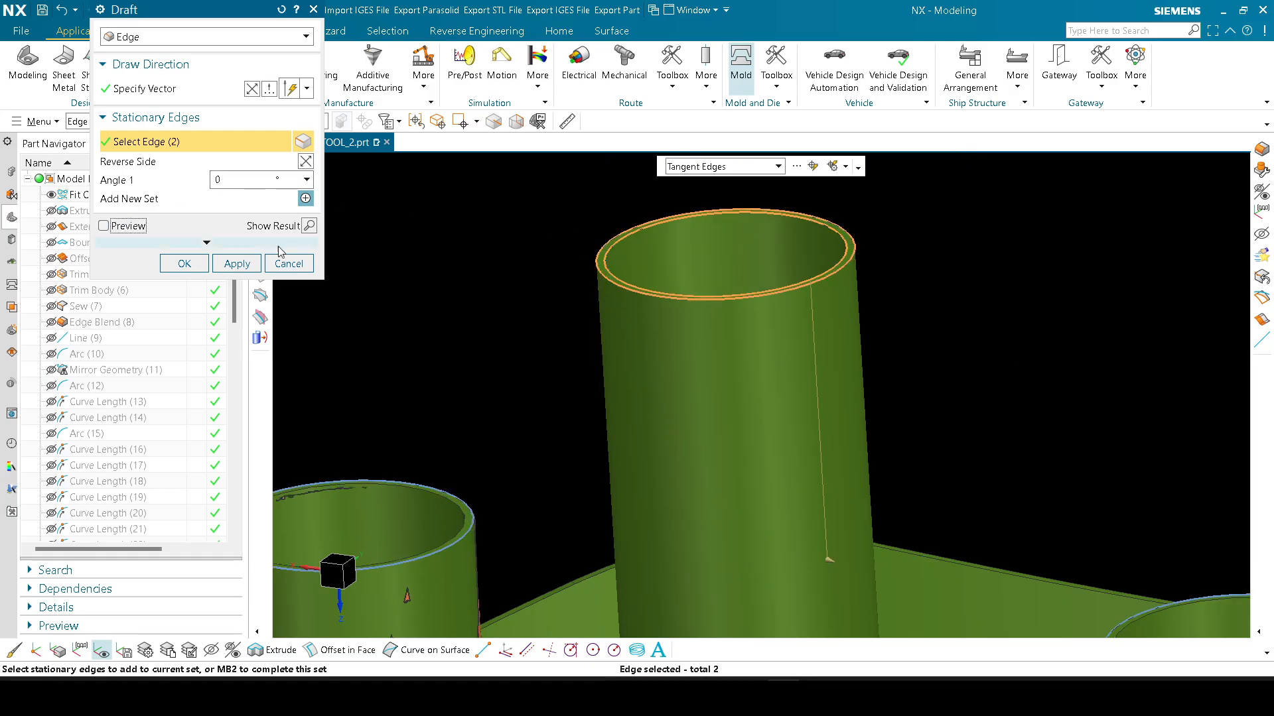
Step: Add the inner and outer end edges of the second and third legs to the draft's stationary edges
scroll(664, 321, down, 3)
scroll(597, 424, up, 6)
click(577, 412)
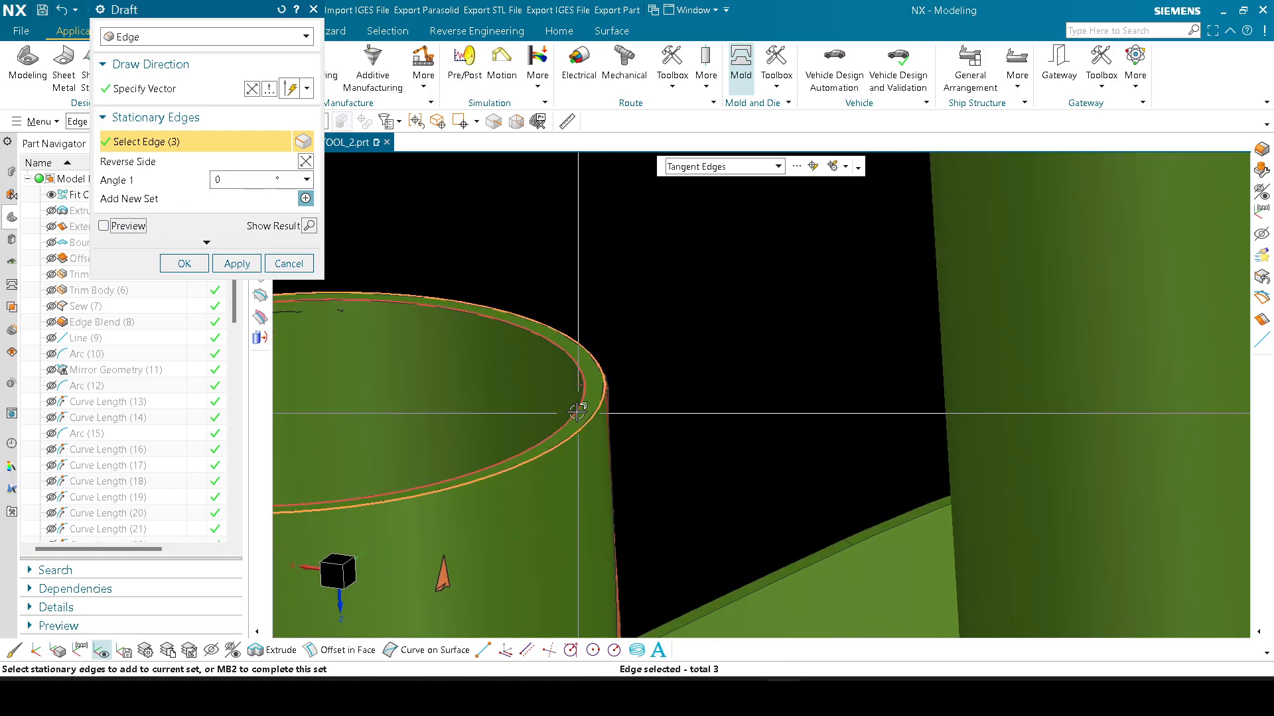
scroll(489, 287, down, 4)
scroll(810, 299, up, 5)
click(810, 302)
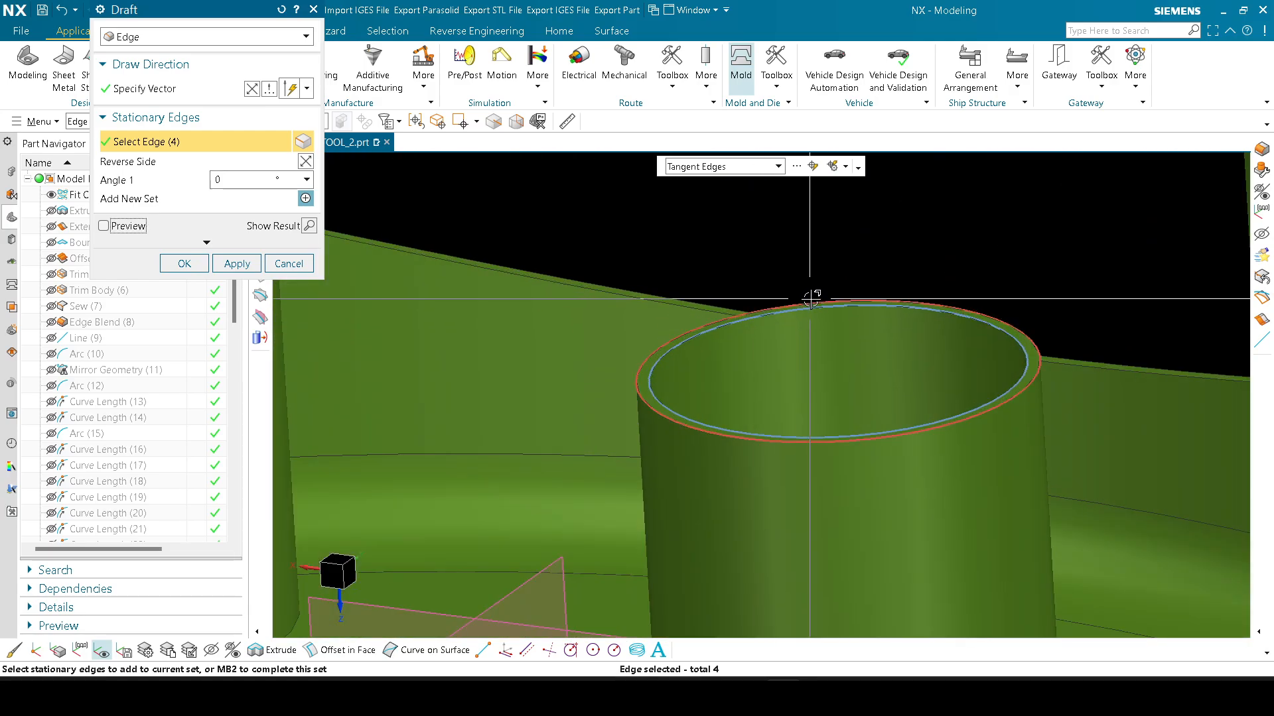
click(810, 300)
click(711, 330)
Step: Include both end edges of the fourth leg and create the draft at an angle of 0°
scroll(613, 455, down, 4)
scroll(892, 224, up, 3)
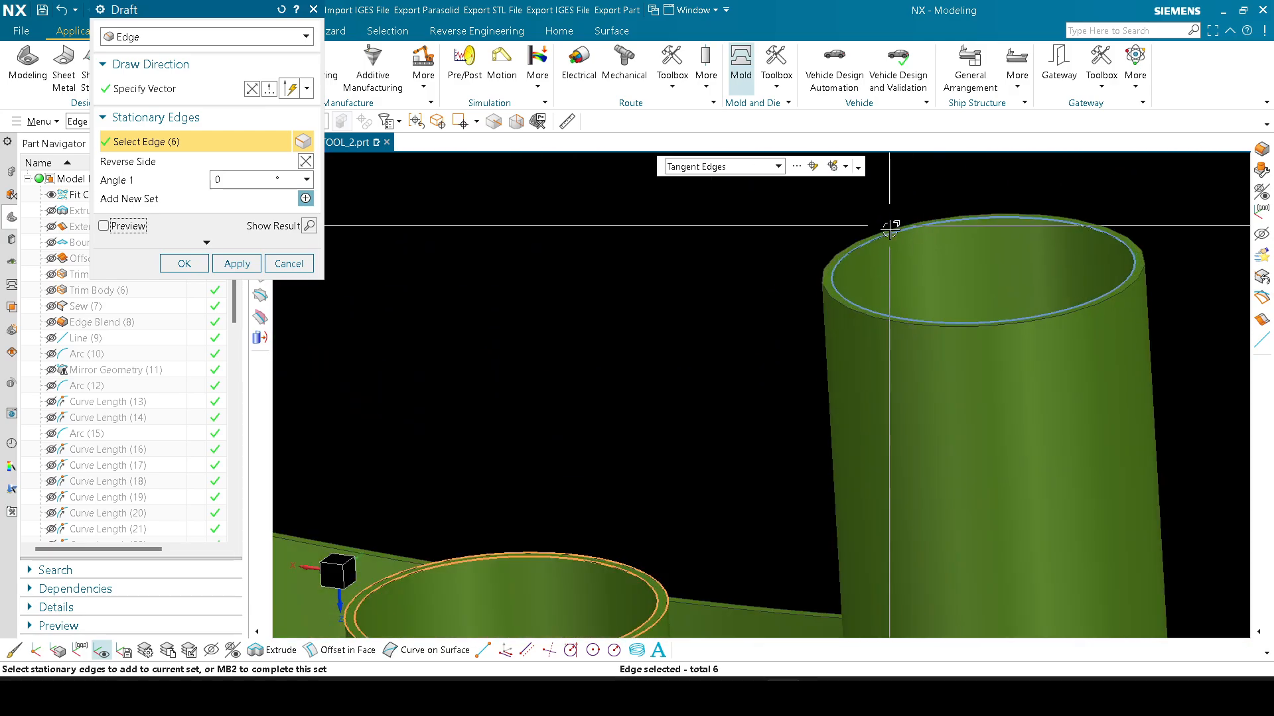
click(890, 228)
click(818, 317)
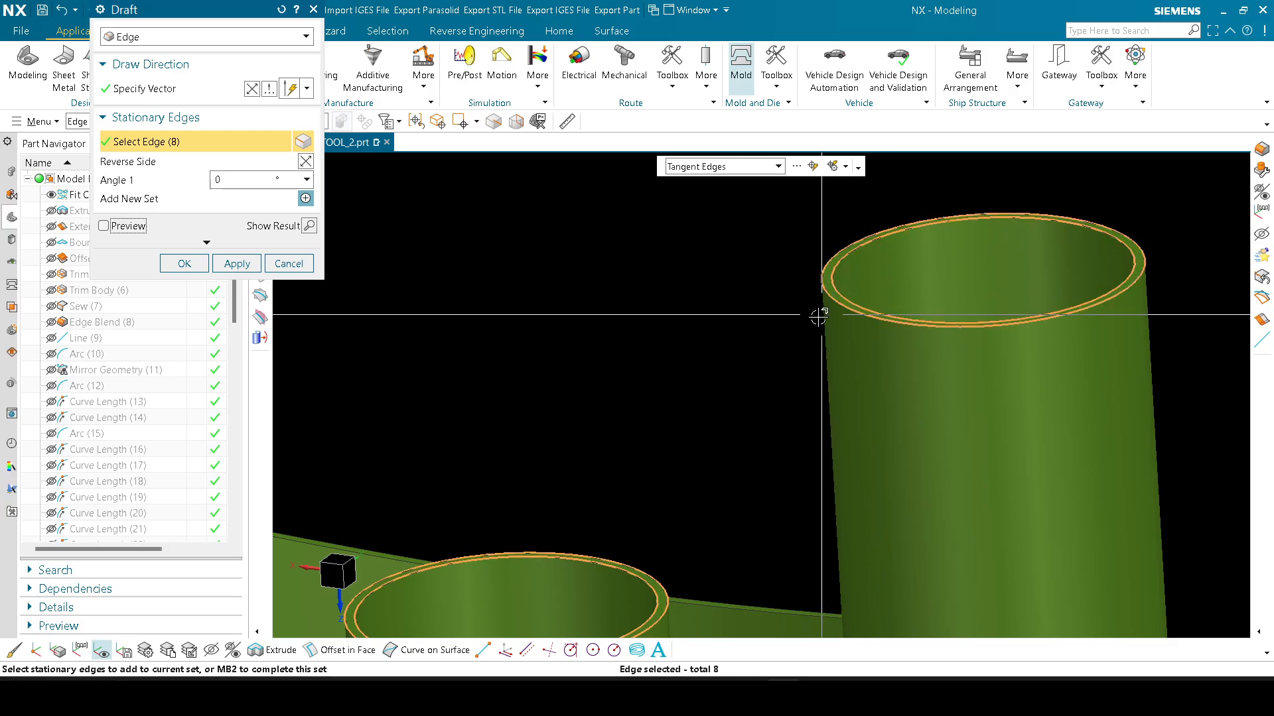
scroll(819, 317, down, 4)
click(185, 264)
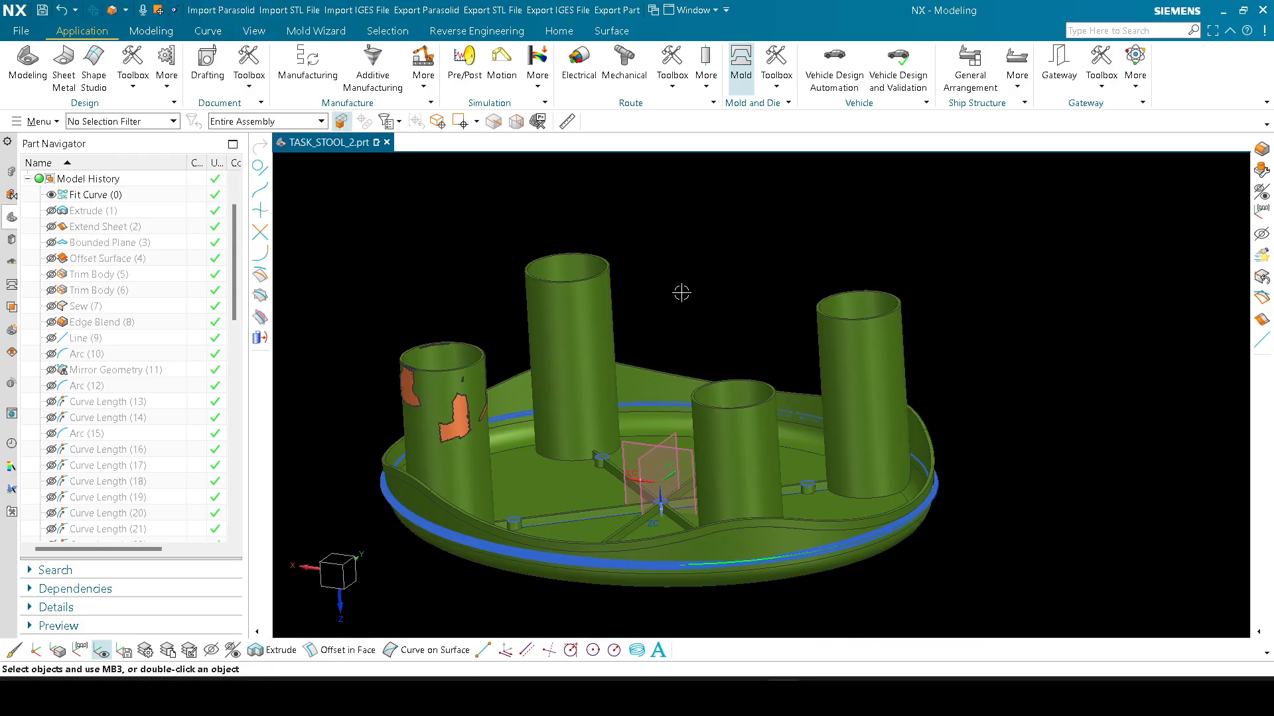
Step: Measure the direction of a leg's end face as a vector against a principal axis
click(564, 121)
scroll(611, 236, up, 10)
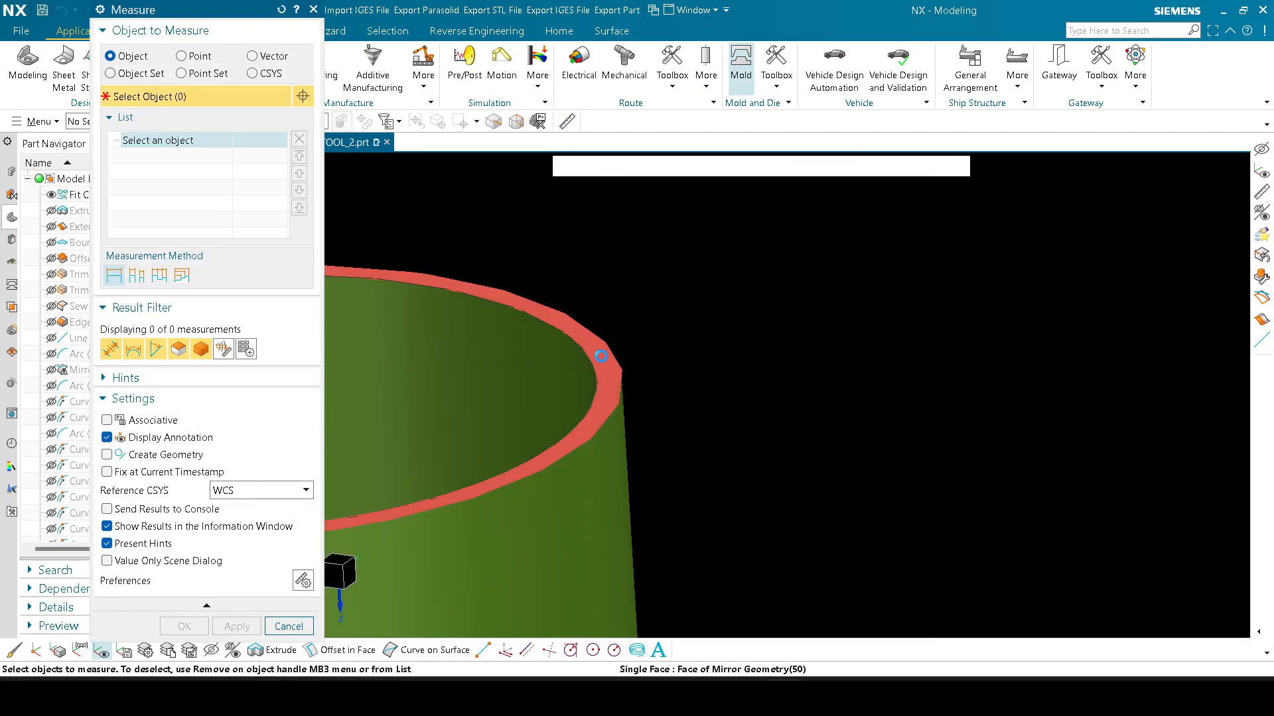
click(601, 356)
click(313, 9)
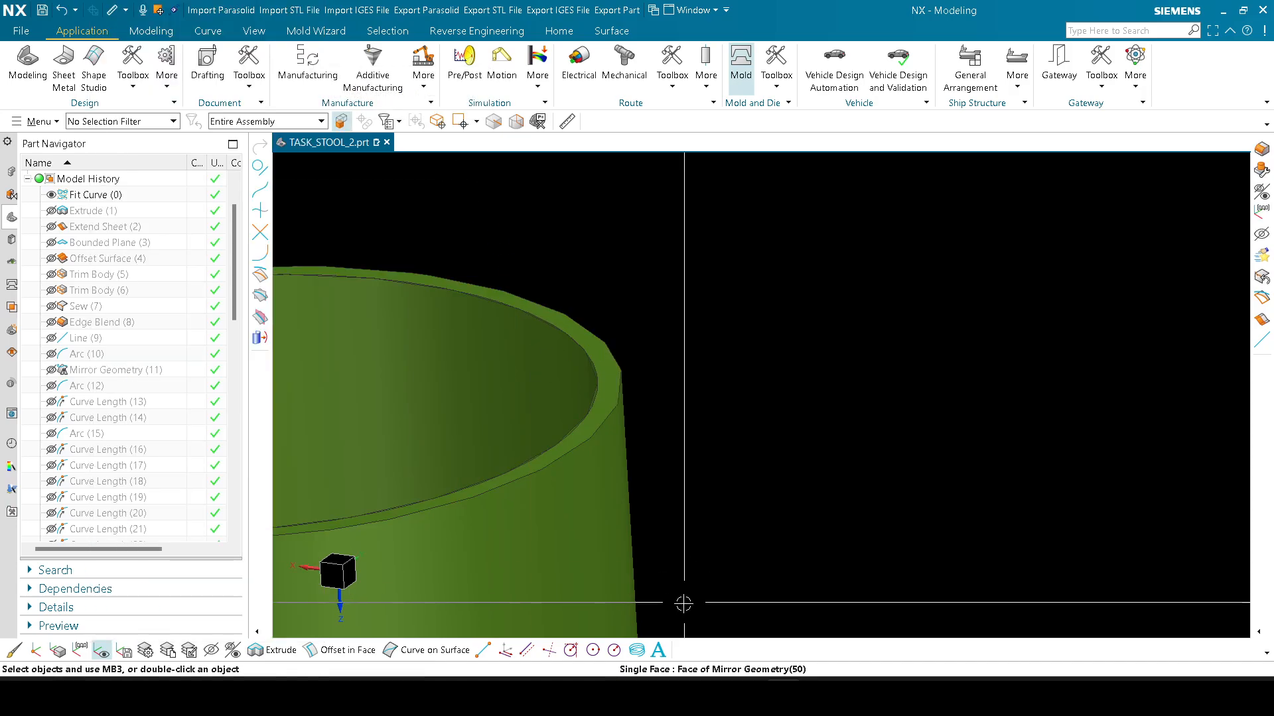
click(567, 121)
click(252, 55)
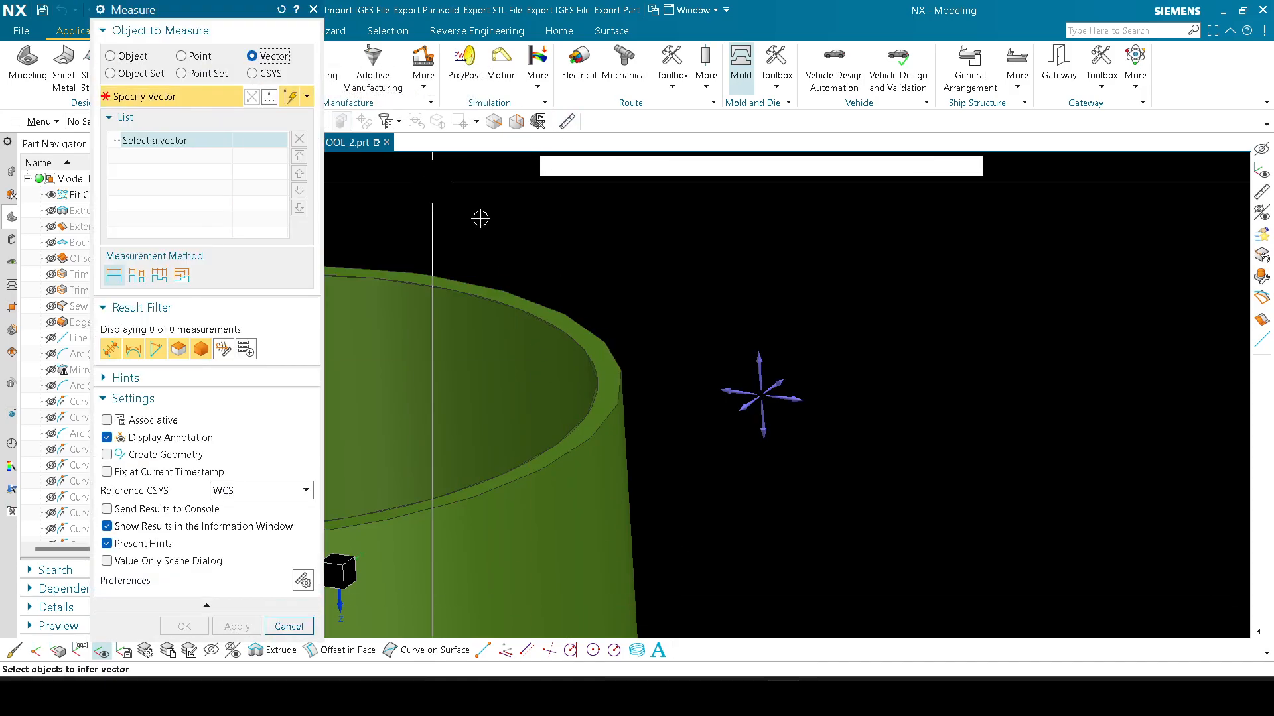
scroll(609, 329, up, 3)
click(609, 378)
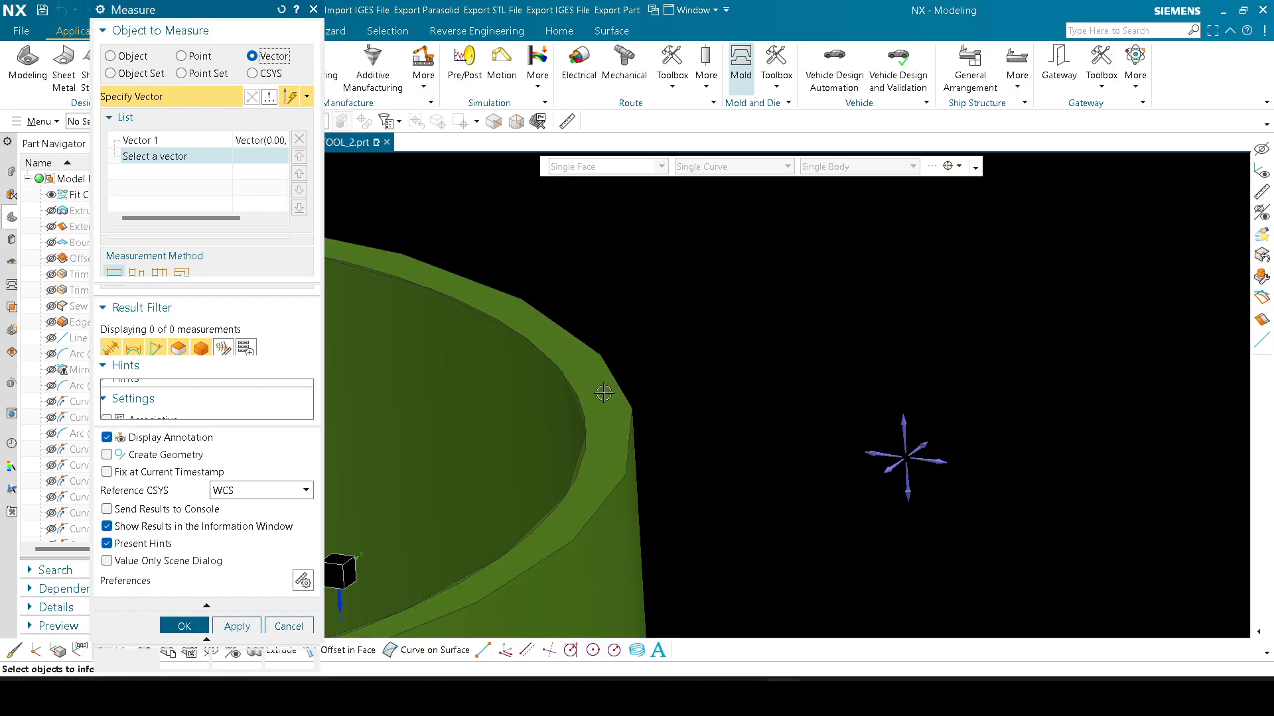
click(949, 463)
middle_drag(871, 438, 815, 428)
key(Escape)
Step: Check the work coordinate system's placement on the stool in front view, and examine the legs and seat top from tilted views
scroll(653, 336, down, 5)
scroll(653, 335, down, 4)
key(F8)
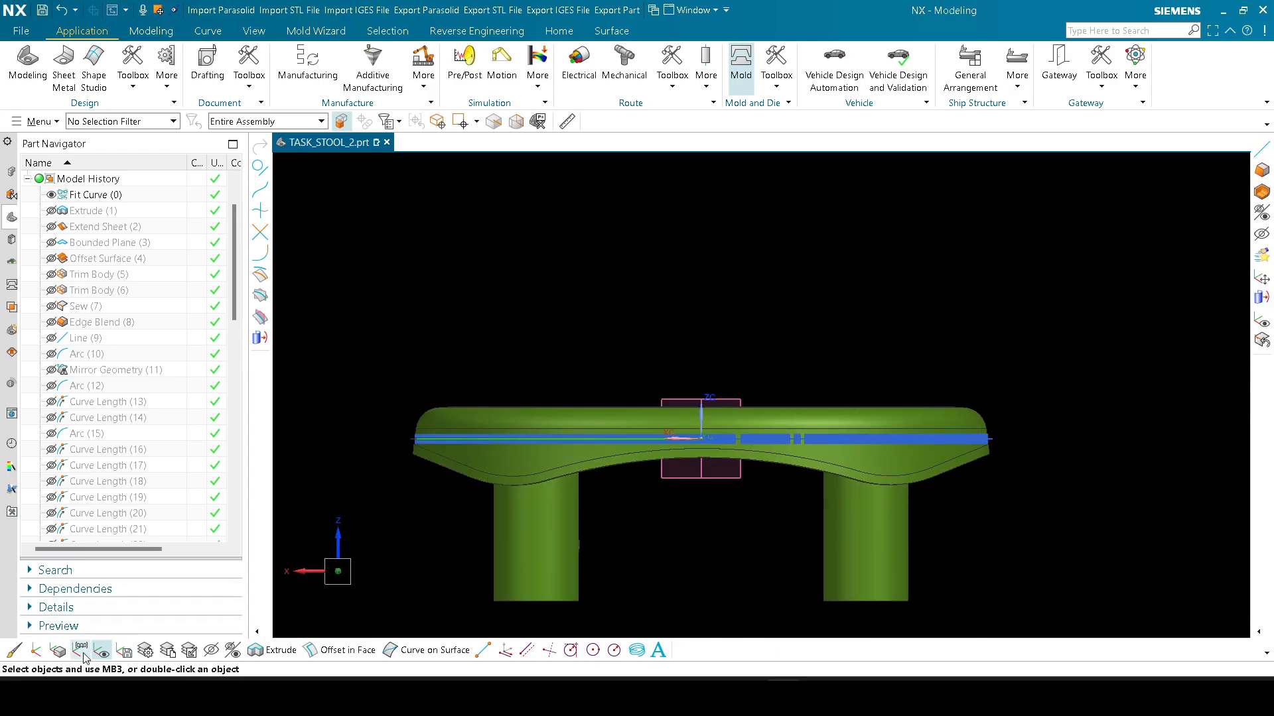
middle_drag(705, 395, 579, 364)
middle_drag(470, 245, 597, 341)
key(F8)
scroll(714, 402, up, 2)
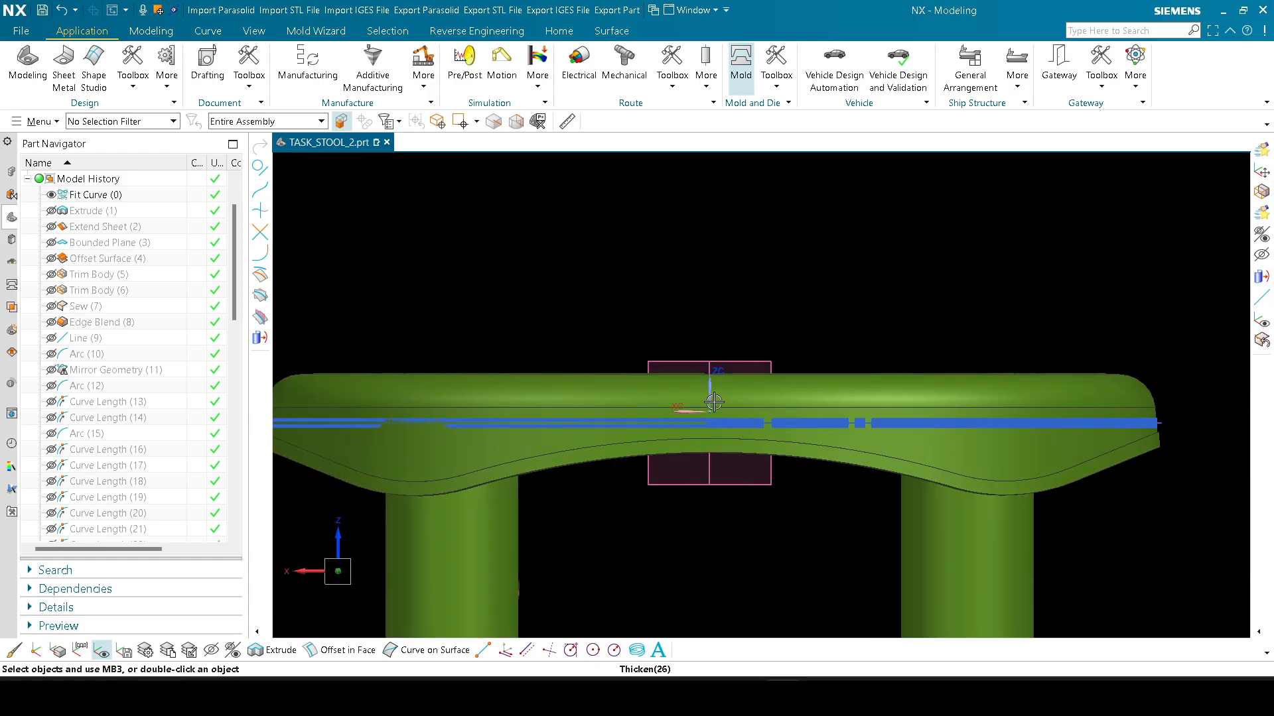
scroll(710, 406, up, 3)
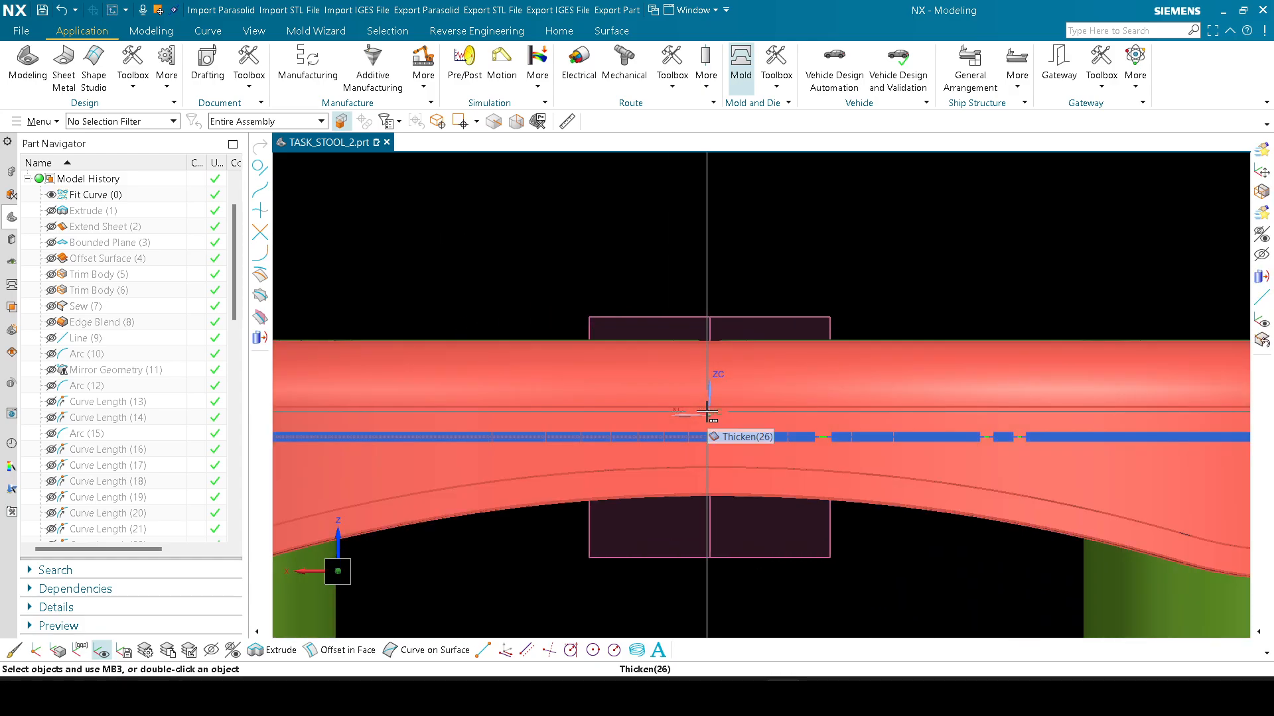
scroll(709, 412, down, 5)
middle_drag(708, 412, 701, 298)
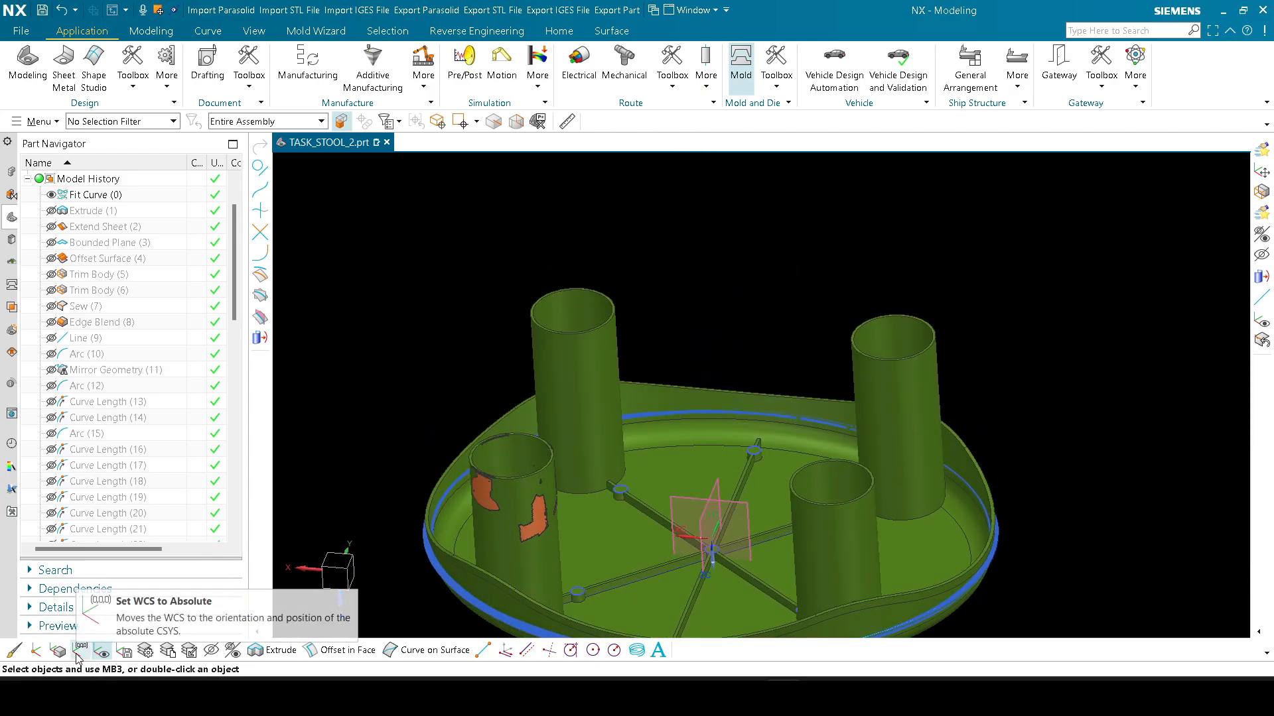
shift+middle_drag(731, 413, 731, 305)
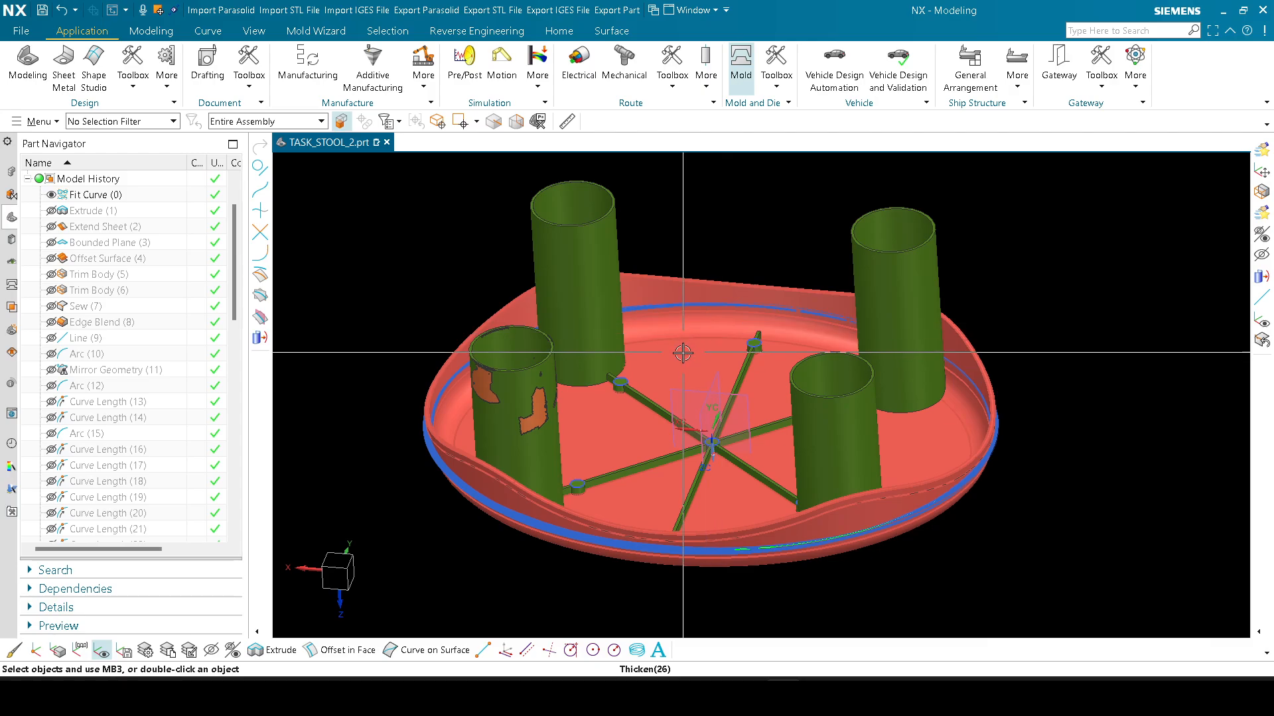
middle_drag(683, 349, 645, 514)
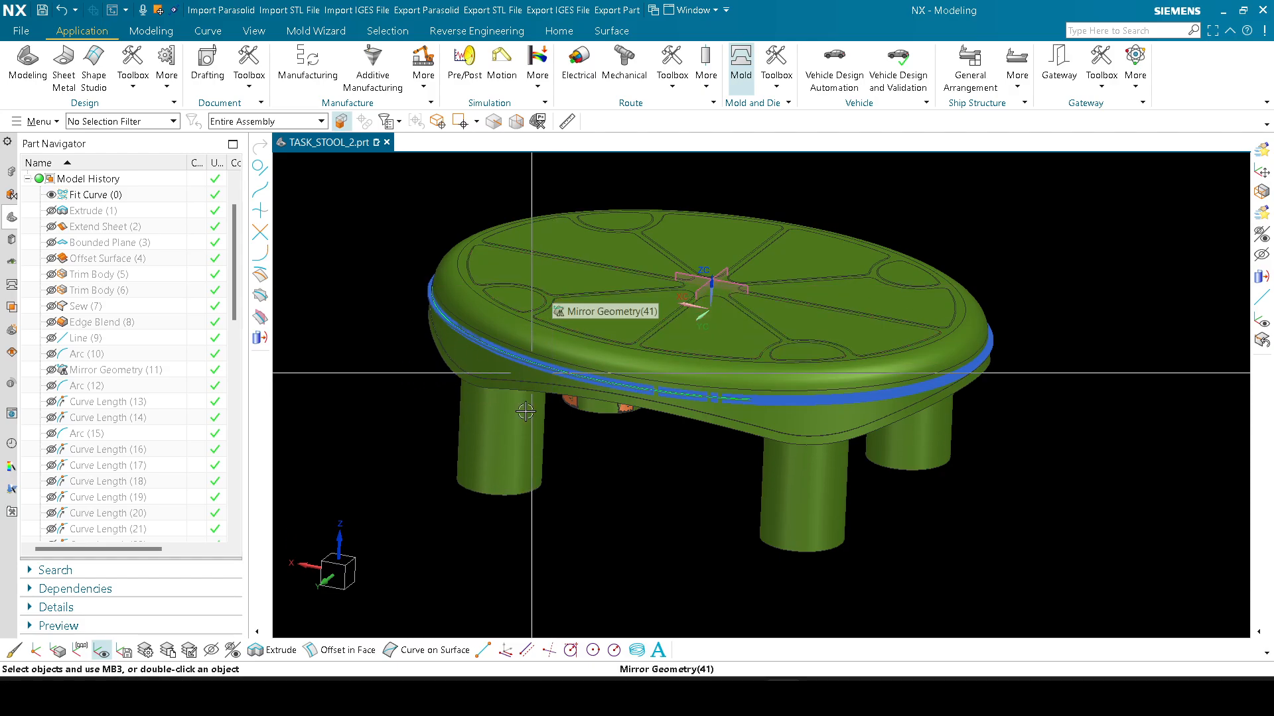
Step: Start Replace Face and select the ring-shaped end face of one leg as the face to replace
key(r)
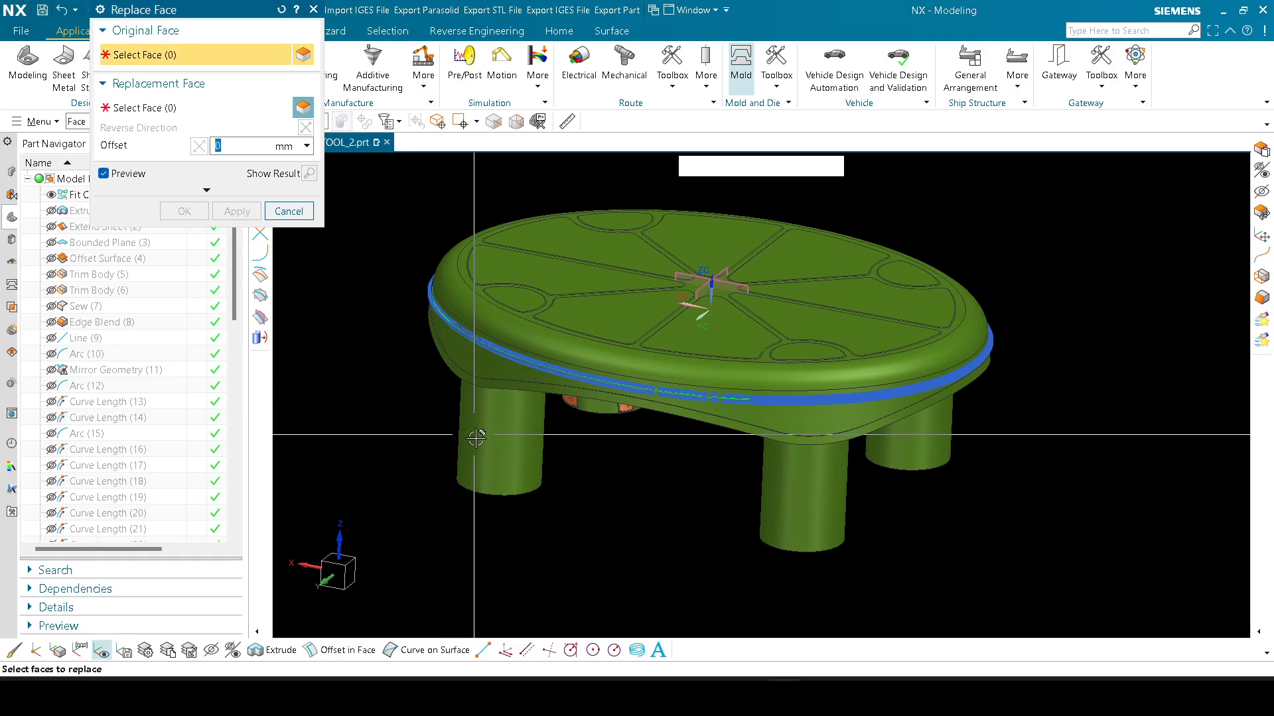
scroll(475, 435, up, 3)
middle_drag(491, 434, 492, 376)
scroll(492, 377, up, 3)
scroll(554, 403, up, 4)
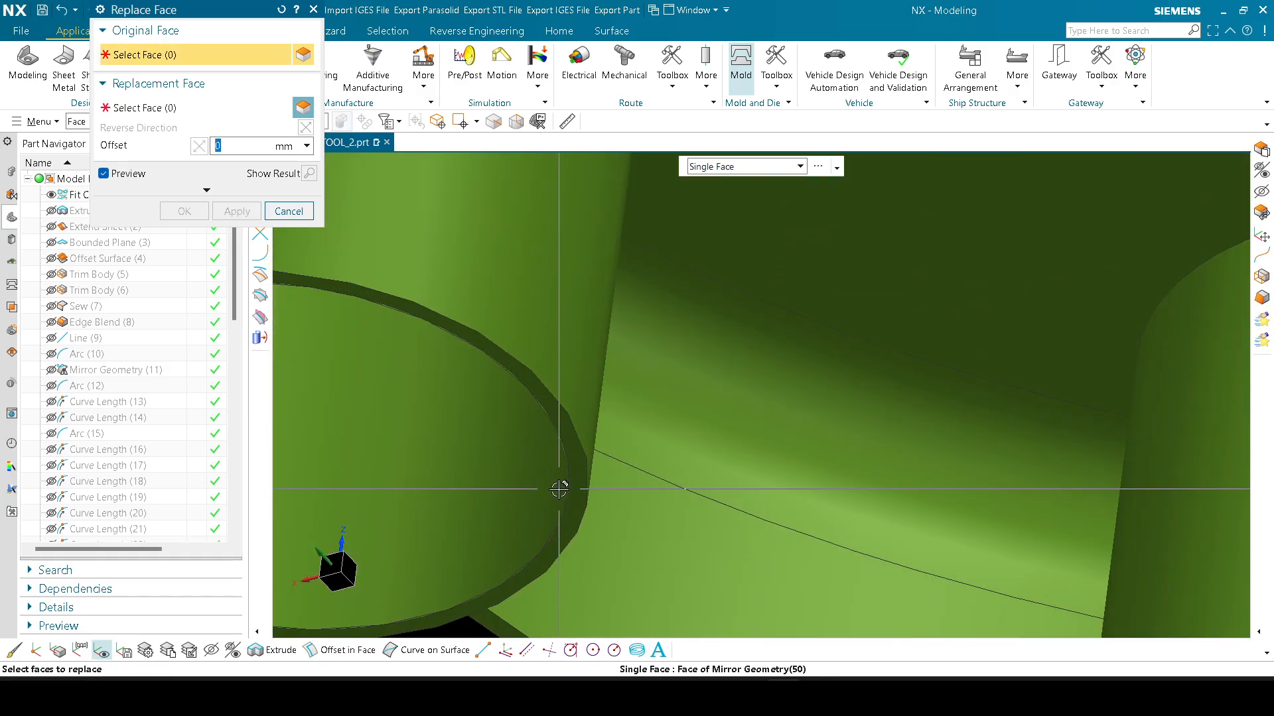
click(561, 456)
scroll(561, 458, down, 5)
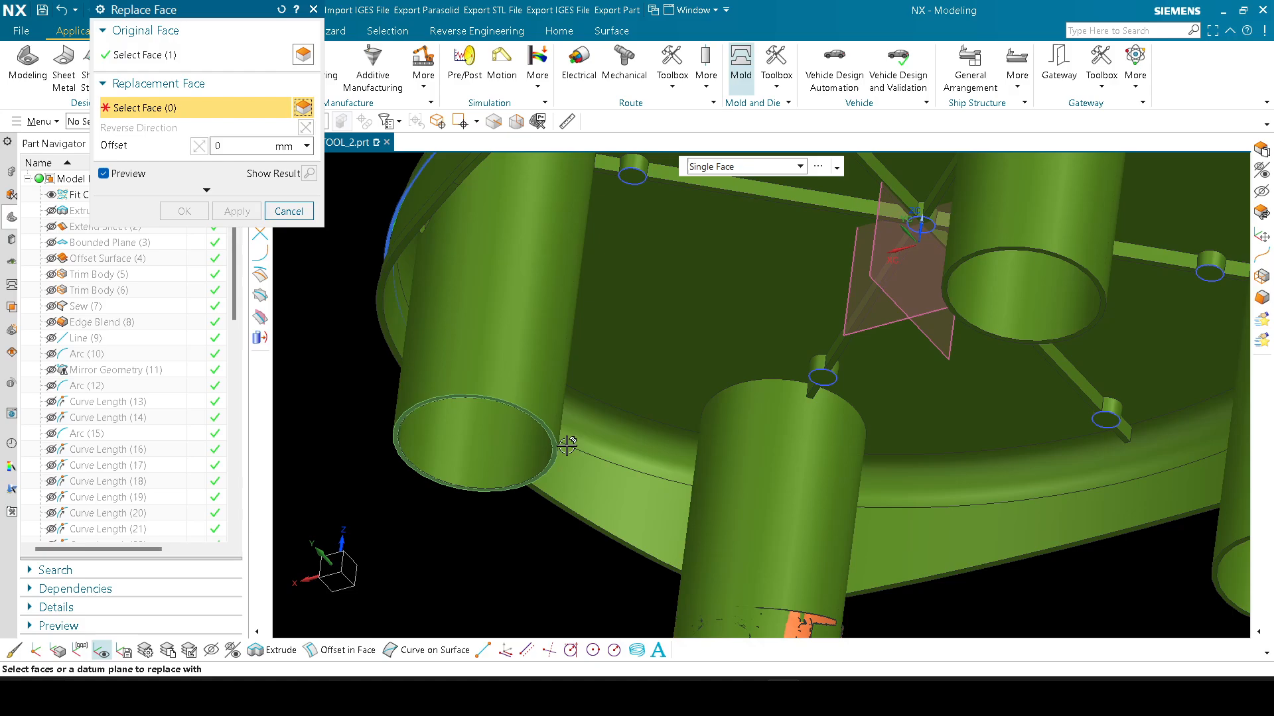
middle_drag(562, 447, 555, 483)
scroll(555, 483, down, 3)
Step: Replace the leg's end face using a flat segment of the seat top as reference, offset 100 mm downward
click(641, 382)
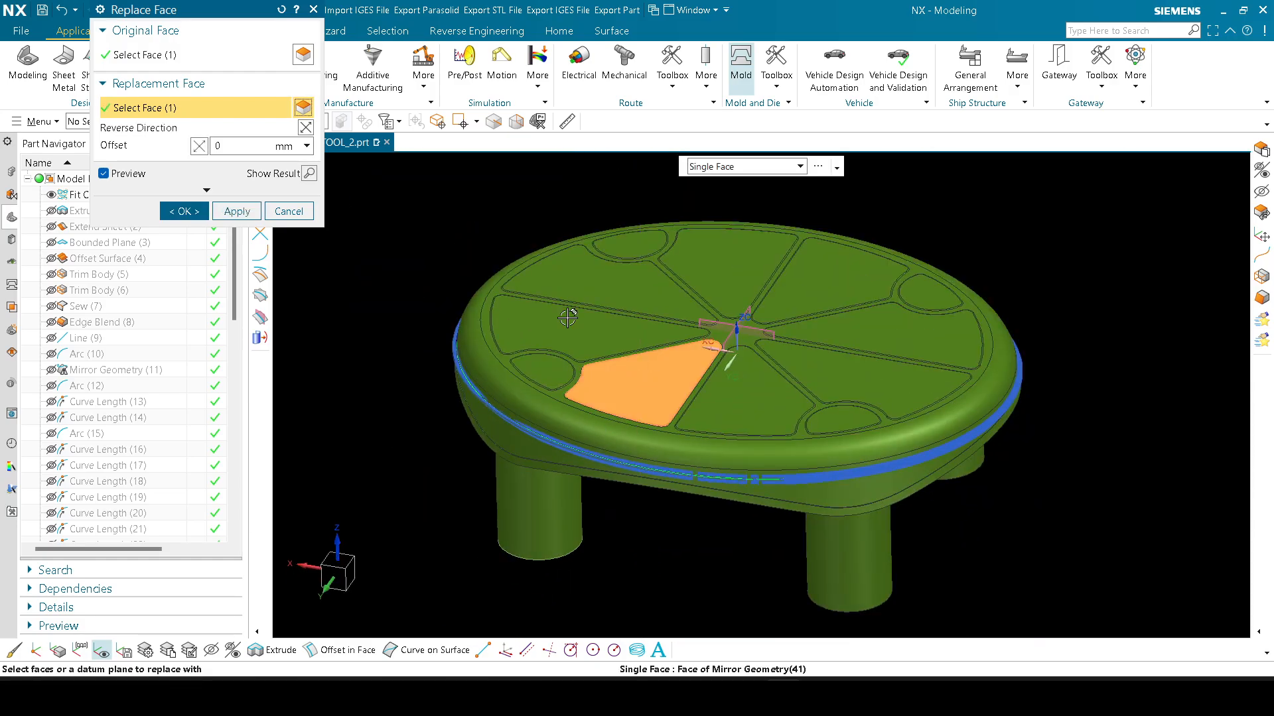
click(223, 146)
text(0)
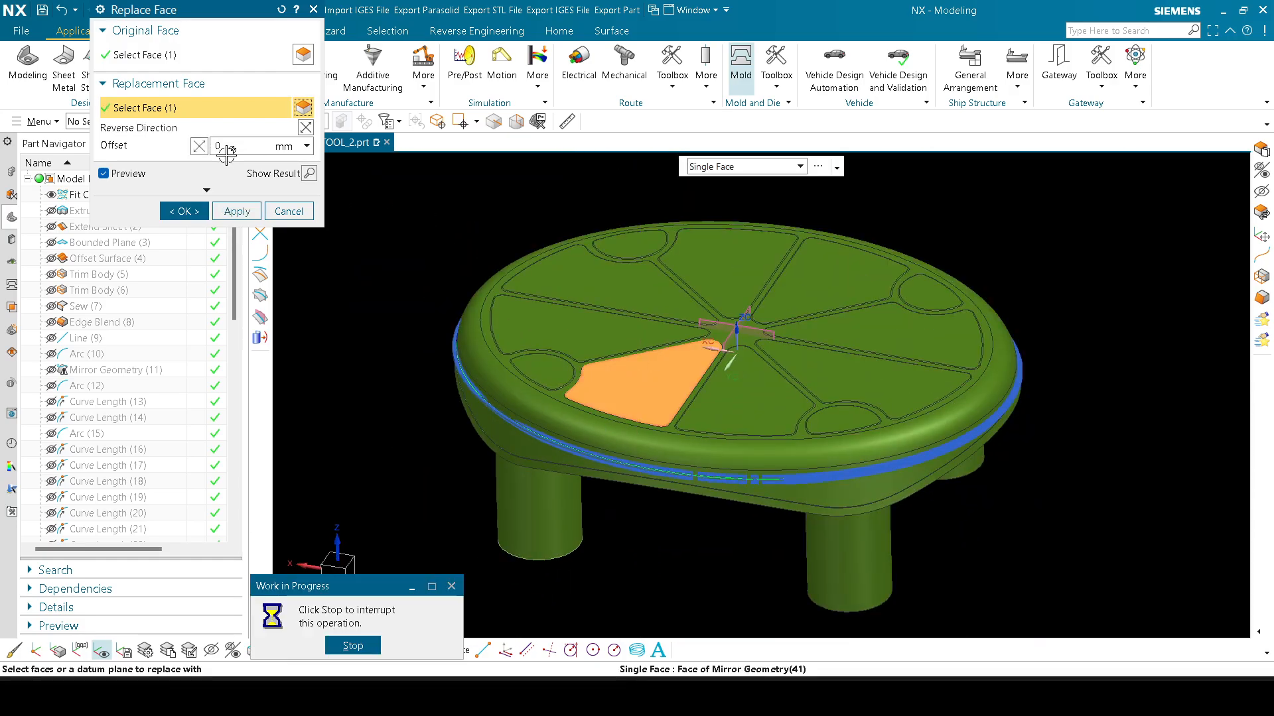
key(BackSpace)
text(100)
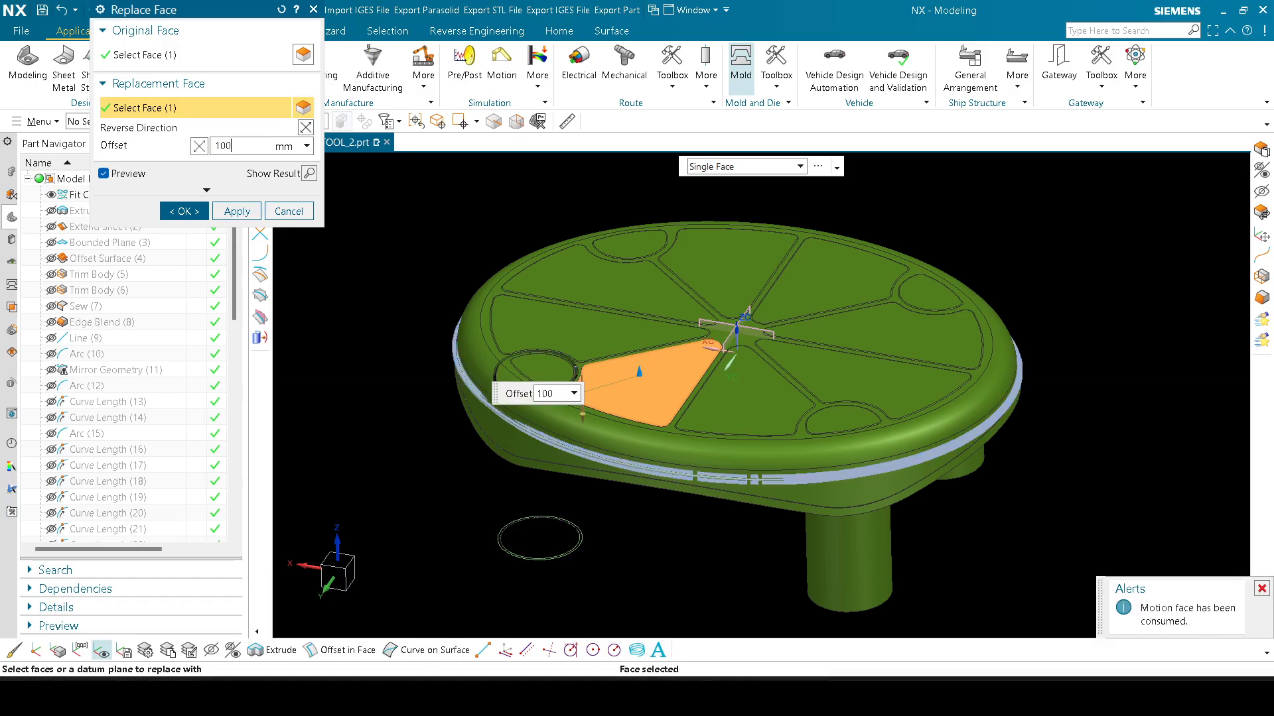
click(191, 211)
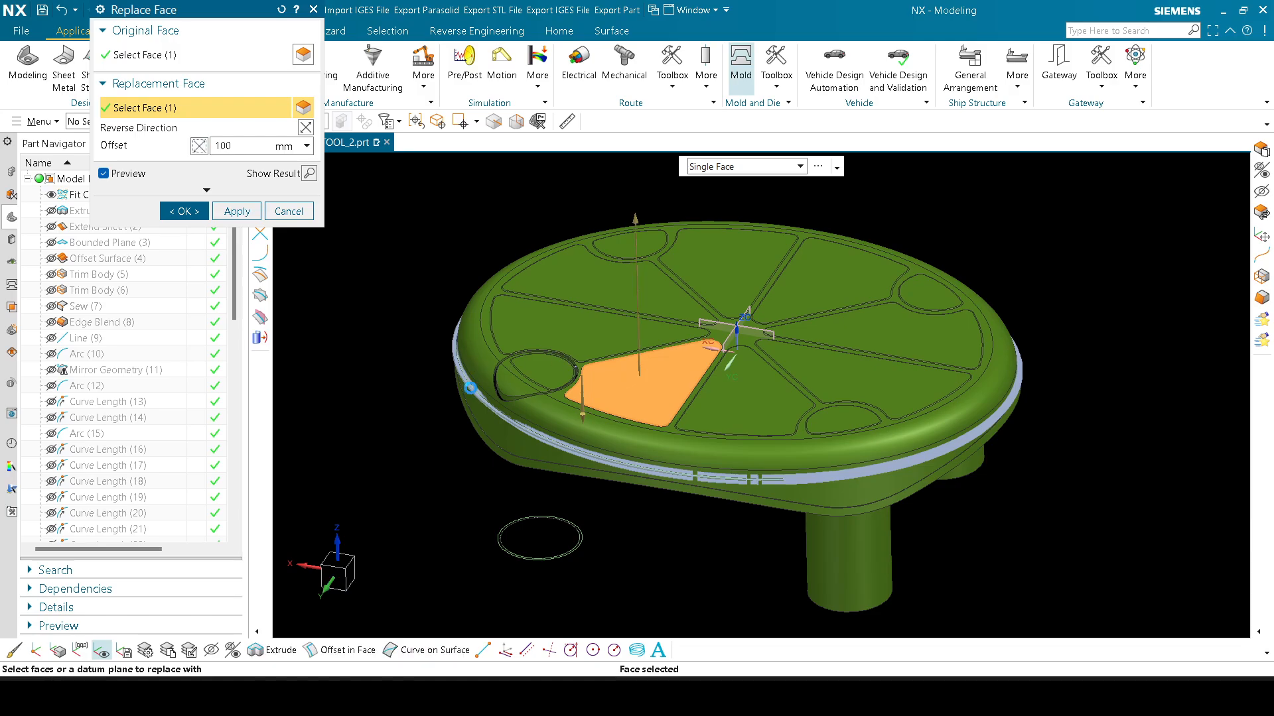
middle_drag(373, 347, 404, 336)
middle_click(473, 343)
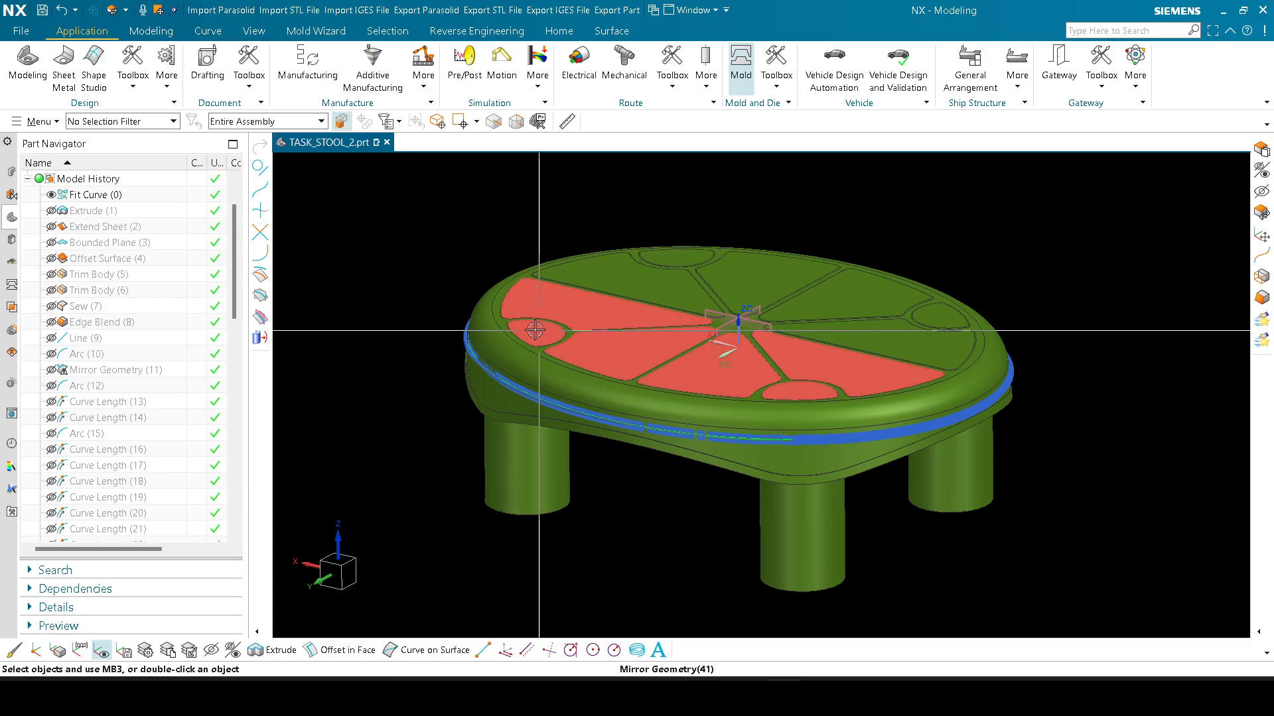
Step: Reopen the leg's Replace Face feature, review its original and replacement face selections, and undo the face replacement
scroll(116, 524, down, 10)
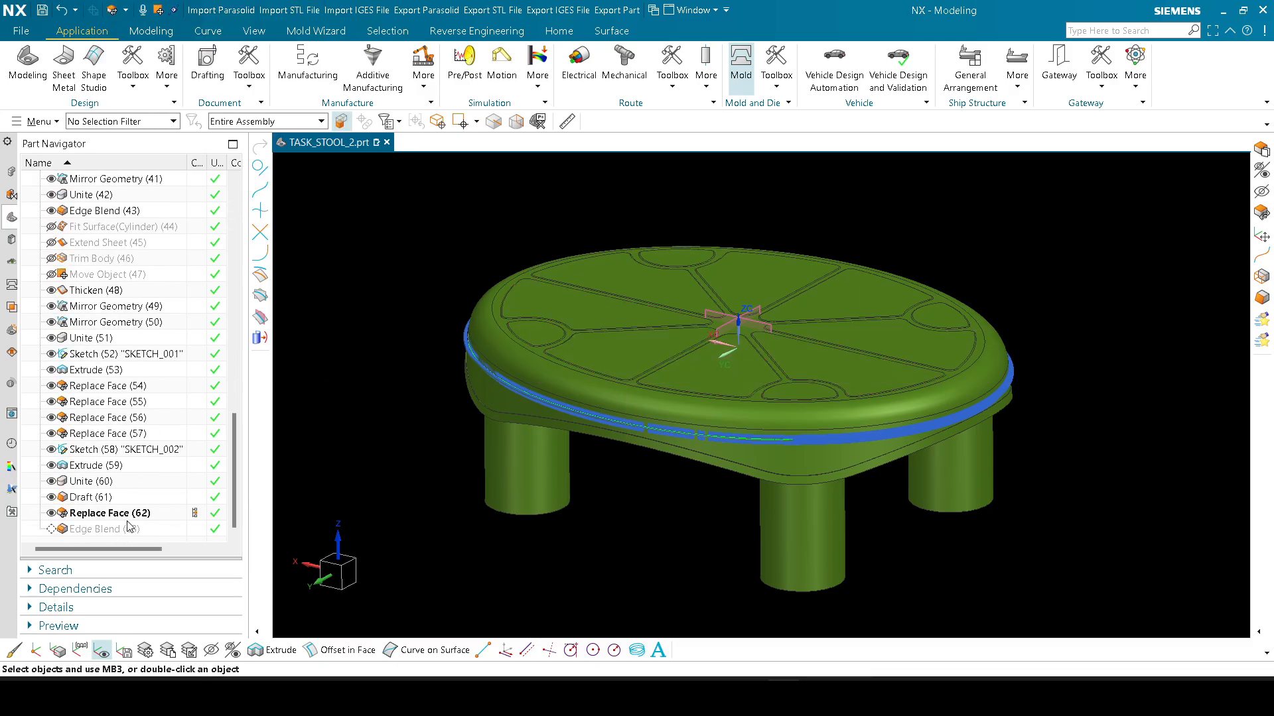
double_click(126, 514)
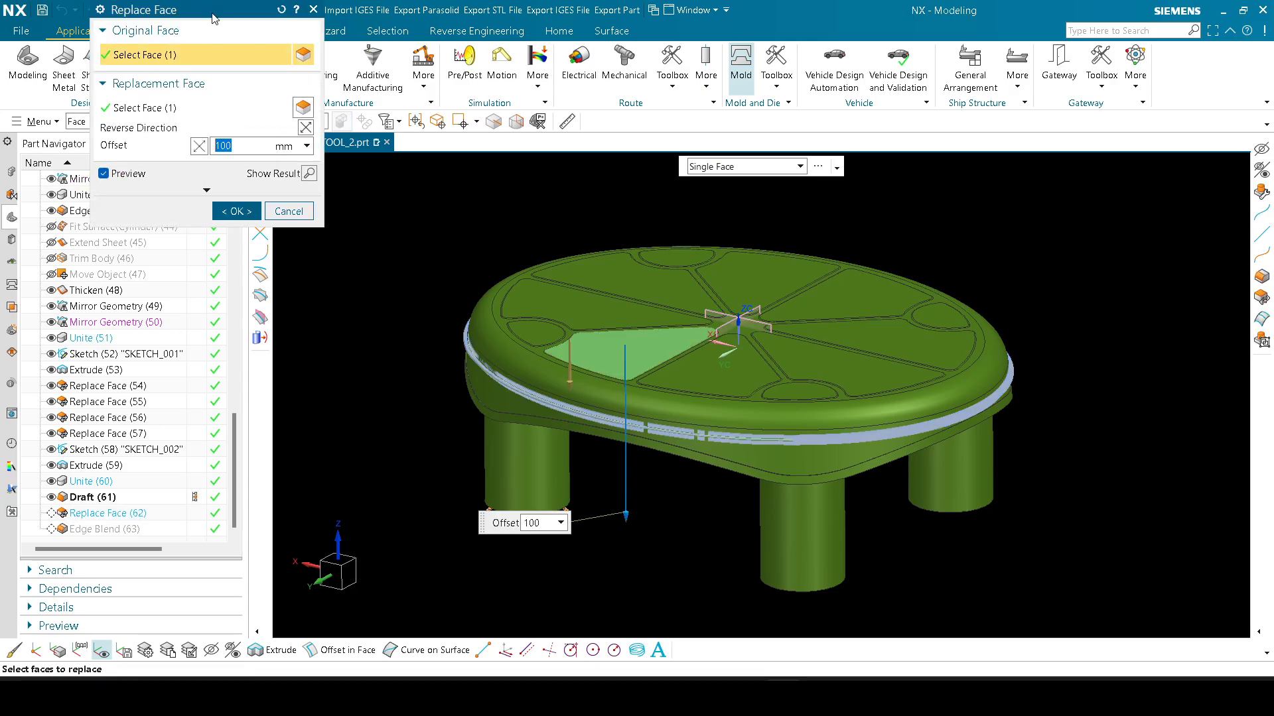
drag(213, 18, 185, 124)
scroll(468, 511, up, 5)
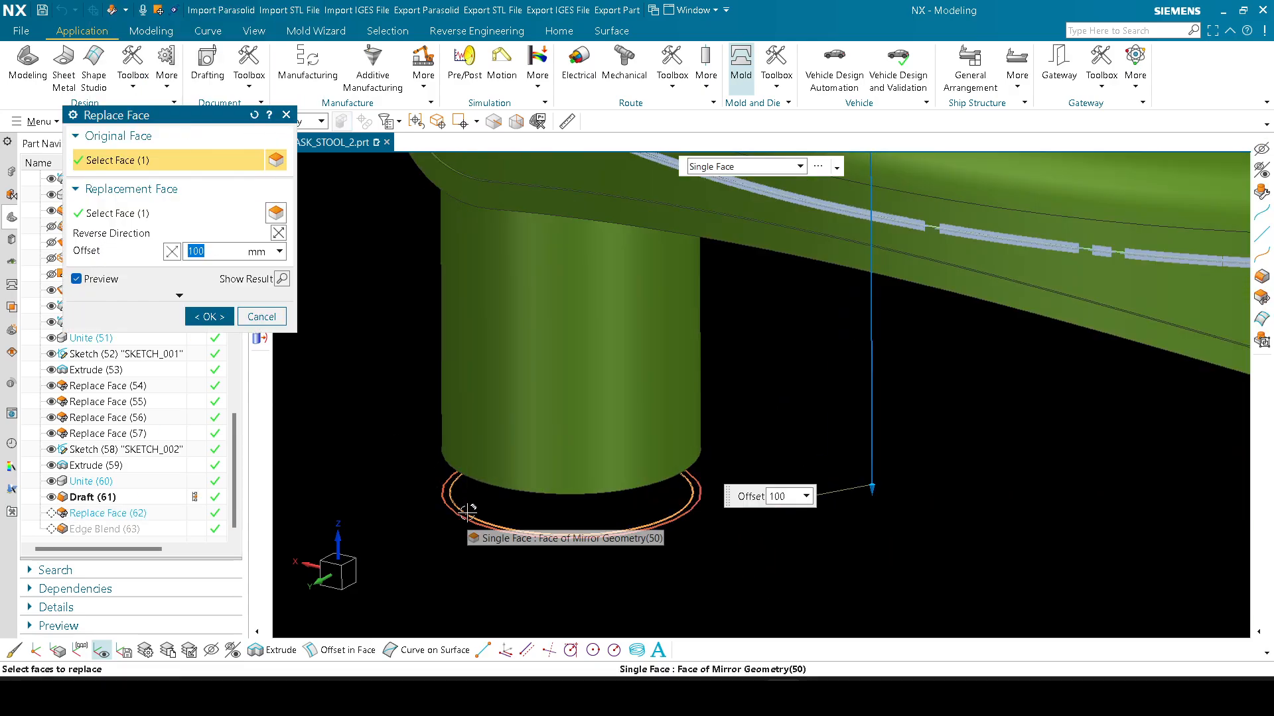
scroll(467, 512, down, 5)
click(100, 213)
scroll(587, 454, up, 3)
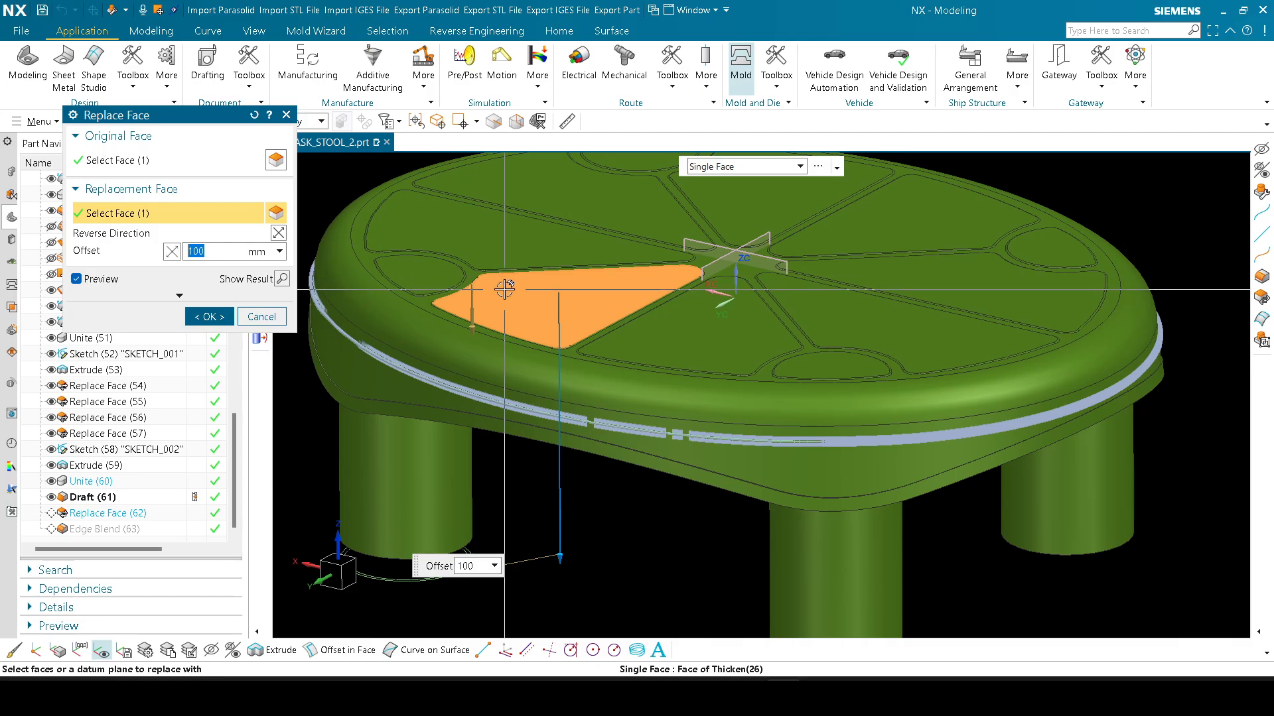
scroll(504, 288, down, 1)
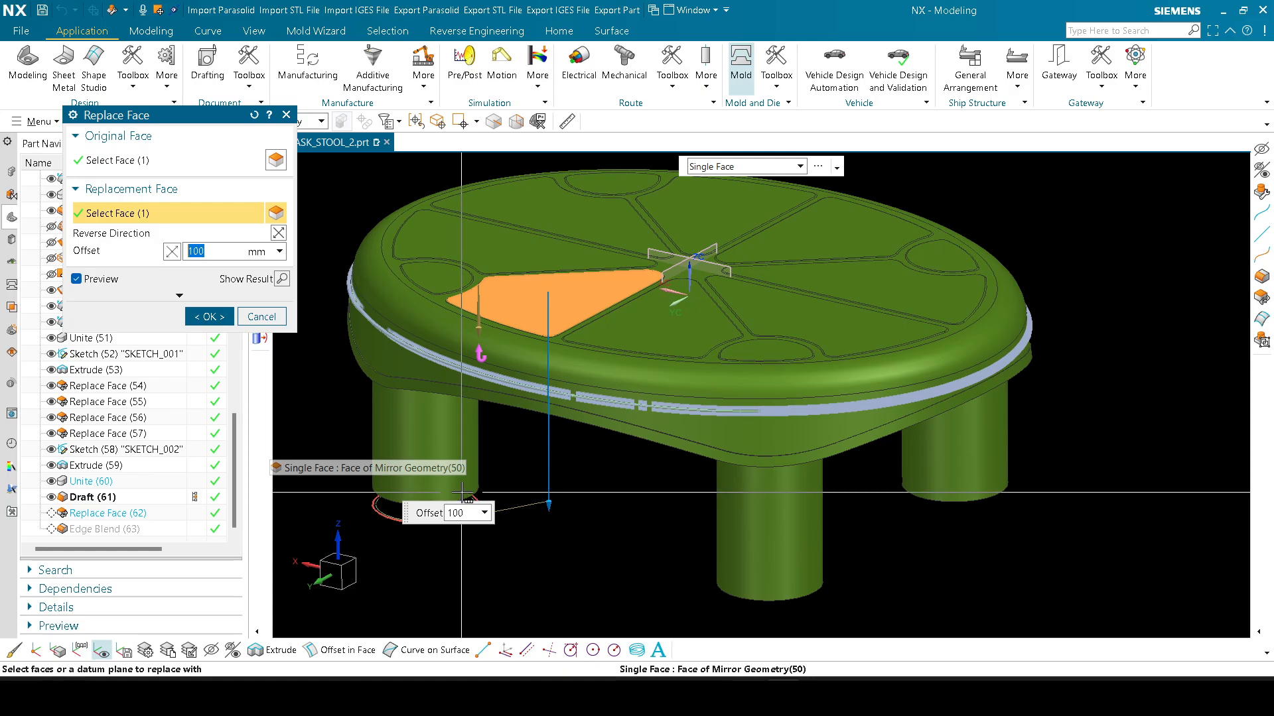
middle_click(609, 488)
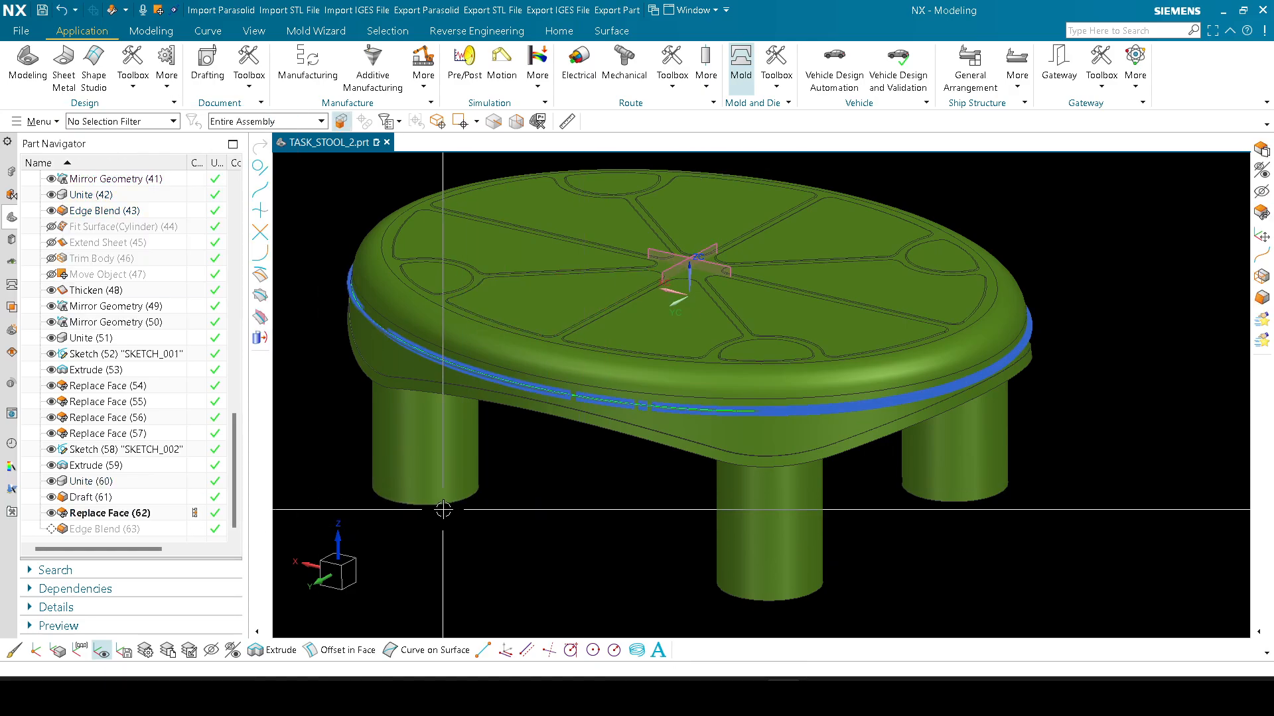
key(ctrl+z)
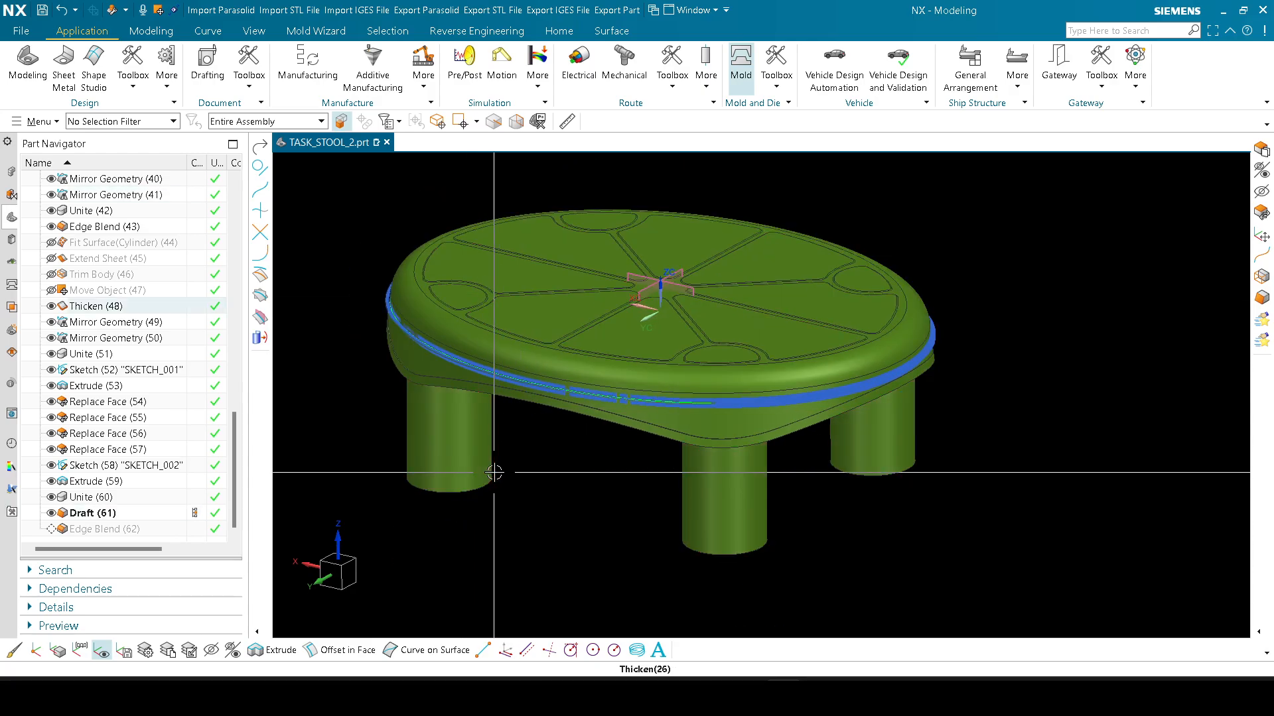
Step: Try to trim the stool body with a new plane offset -106 mm from a flat segment of the seat top
ctrl+shift+drag(517, 465, 454, 465)
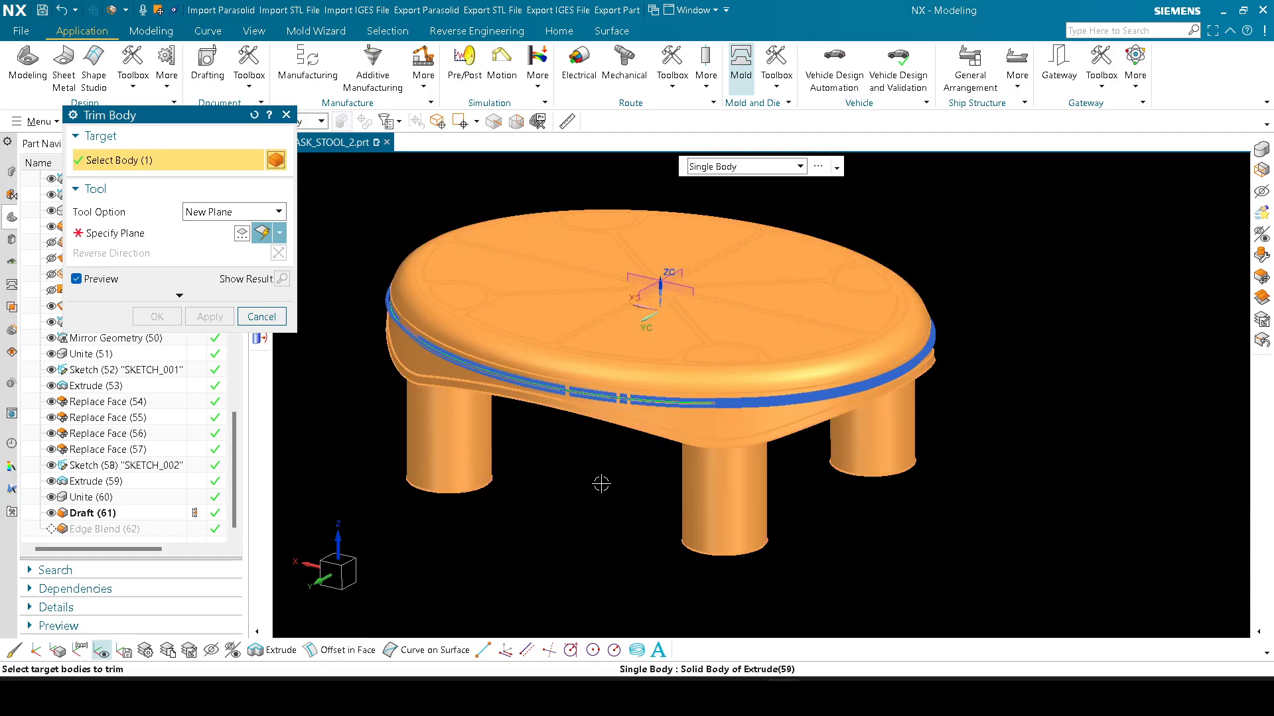
click(555, 280)
click(279, 253)
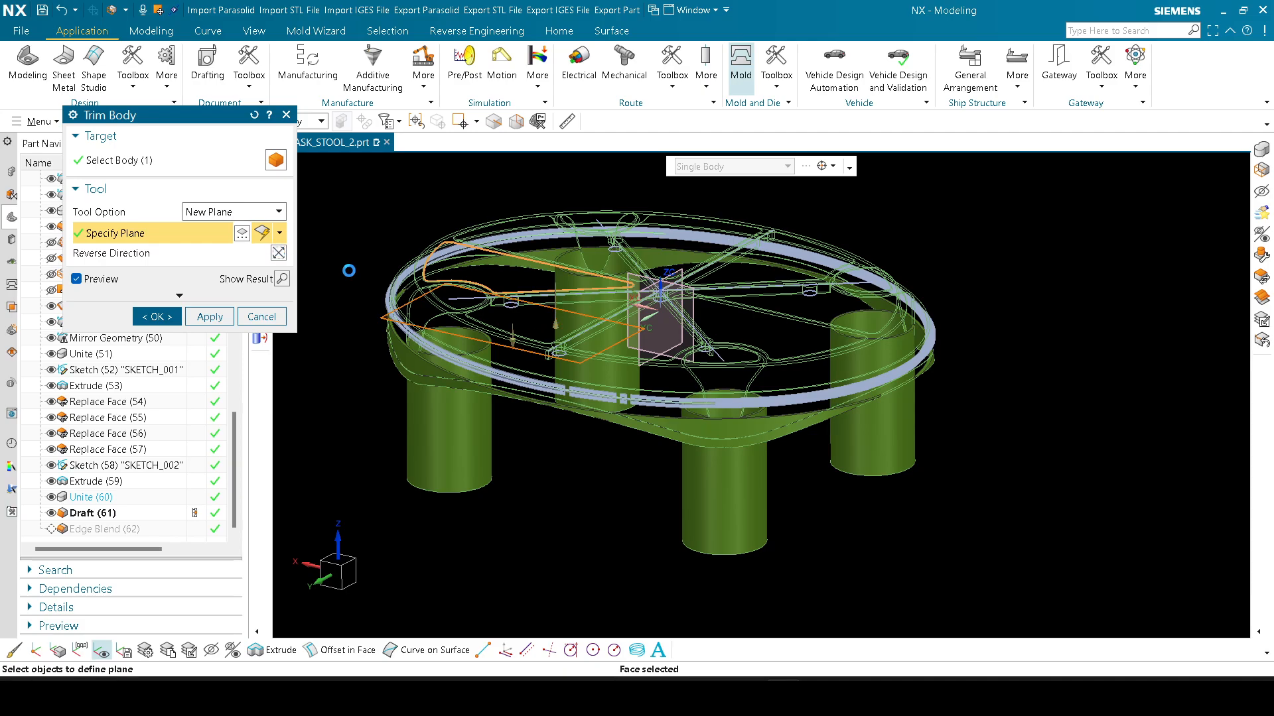
drag(556, 326, 549, 455)
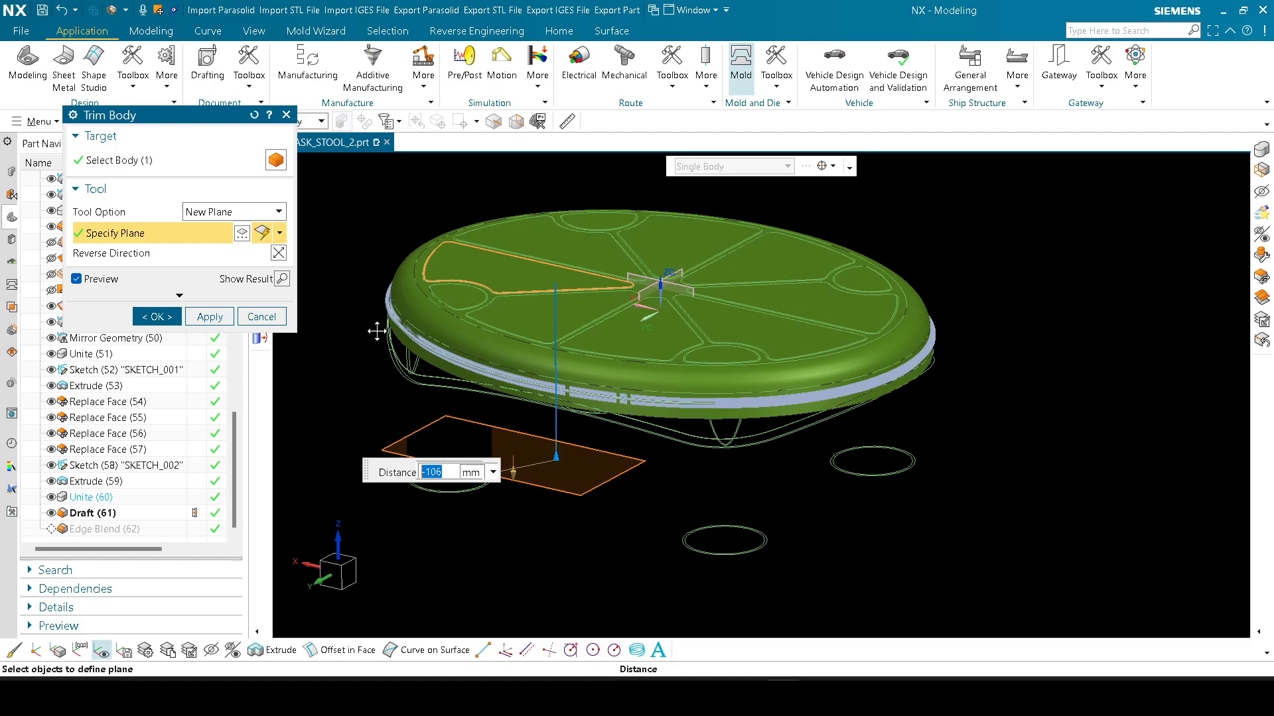
mouse_move(617, 500)
middle_down()
mouse_move(606, 540)
mouse_move(601, 511)
middle_up()
key(ctrl+z)
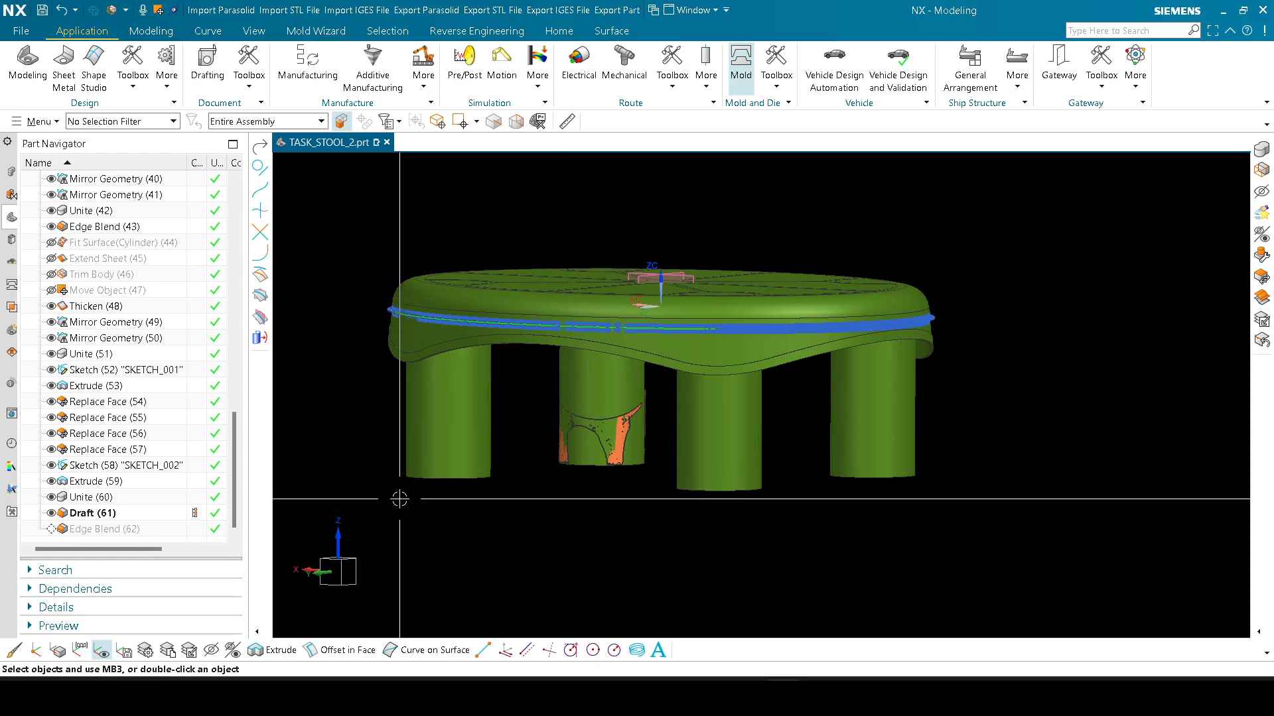
Step: Hide the sketches, curves, datum planes and scan mesh so that only the solid stool body is displayed
middle_drag(399, 499, 353, 462)
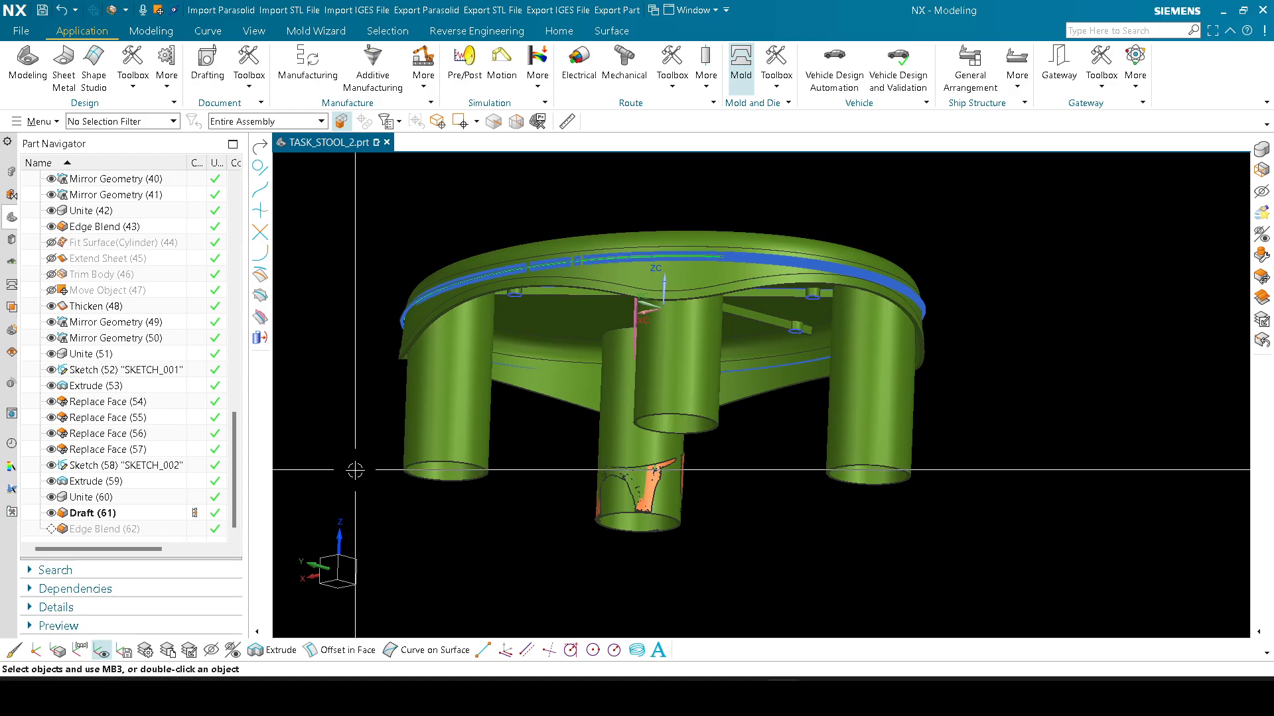
middle_drag(353, 463, 378, 498)
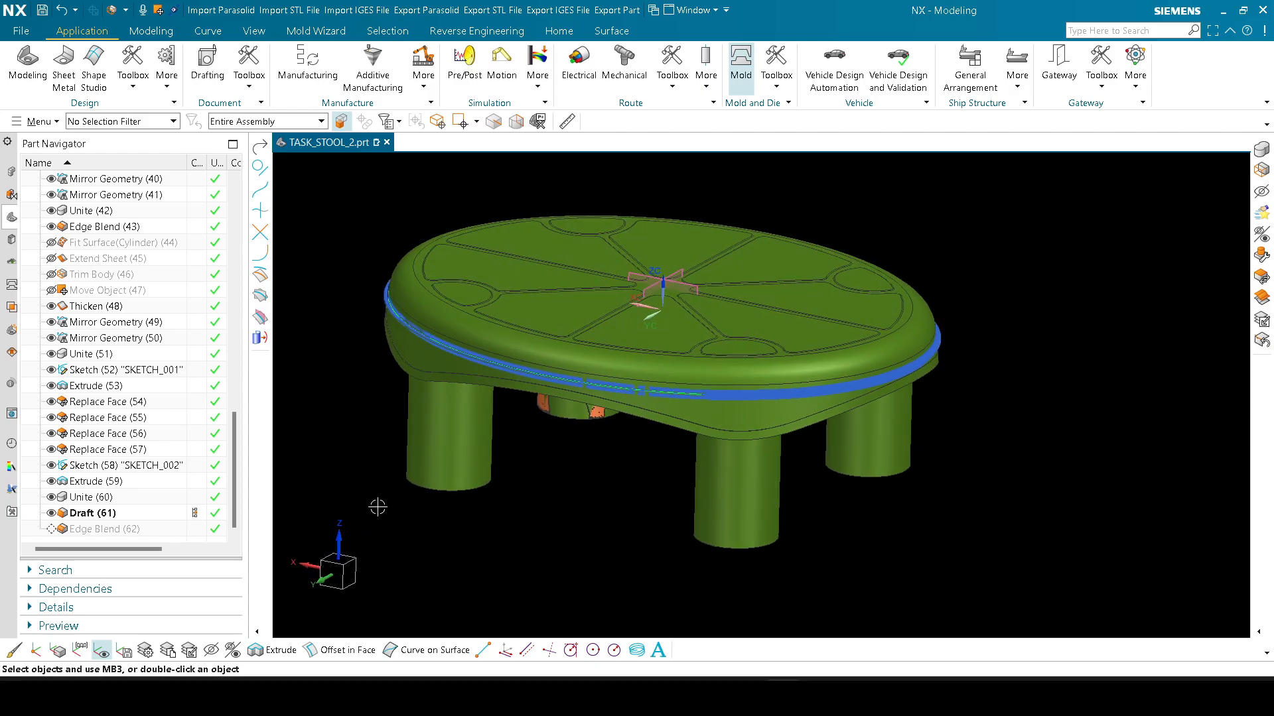
middle_drag(424, 448, 455, 449)
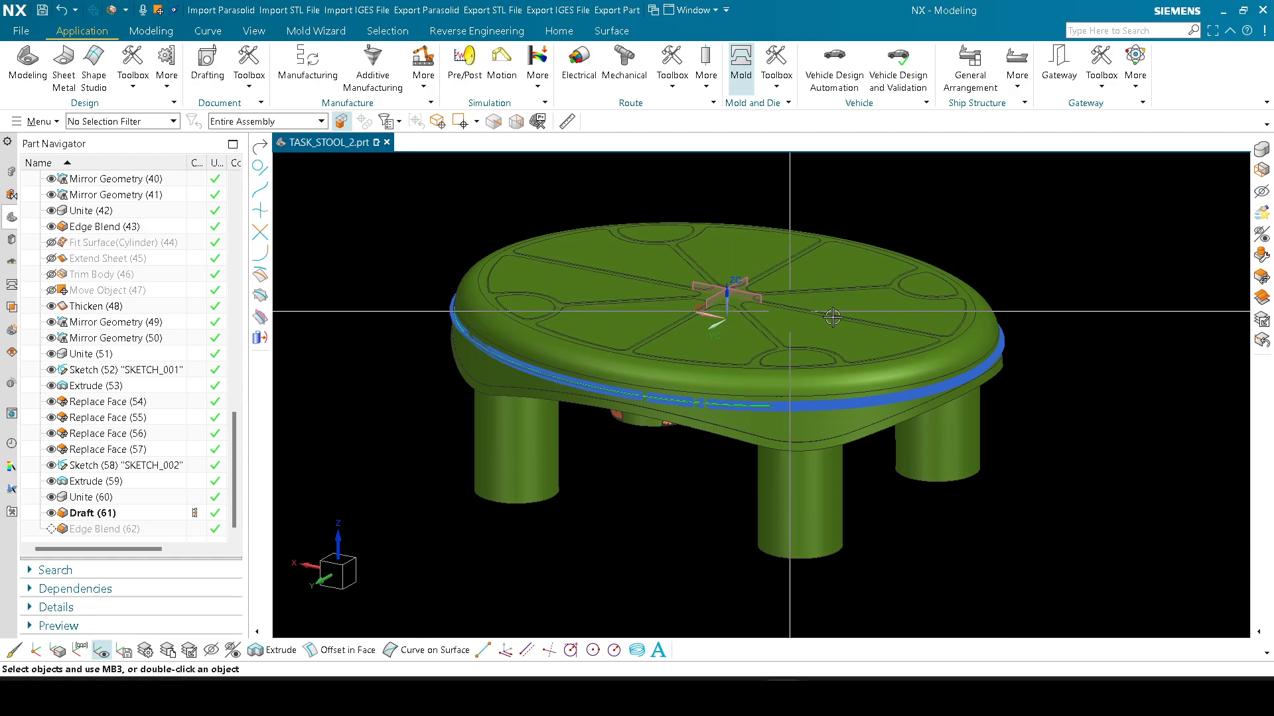
key(ctrl+b)
middle_click(409, 239)
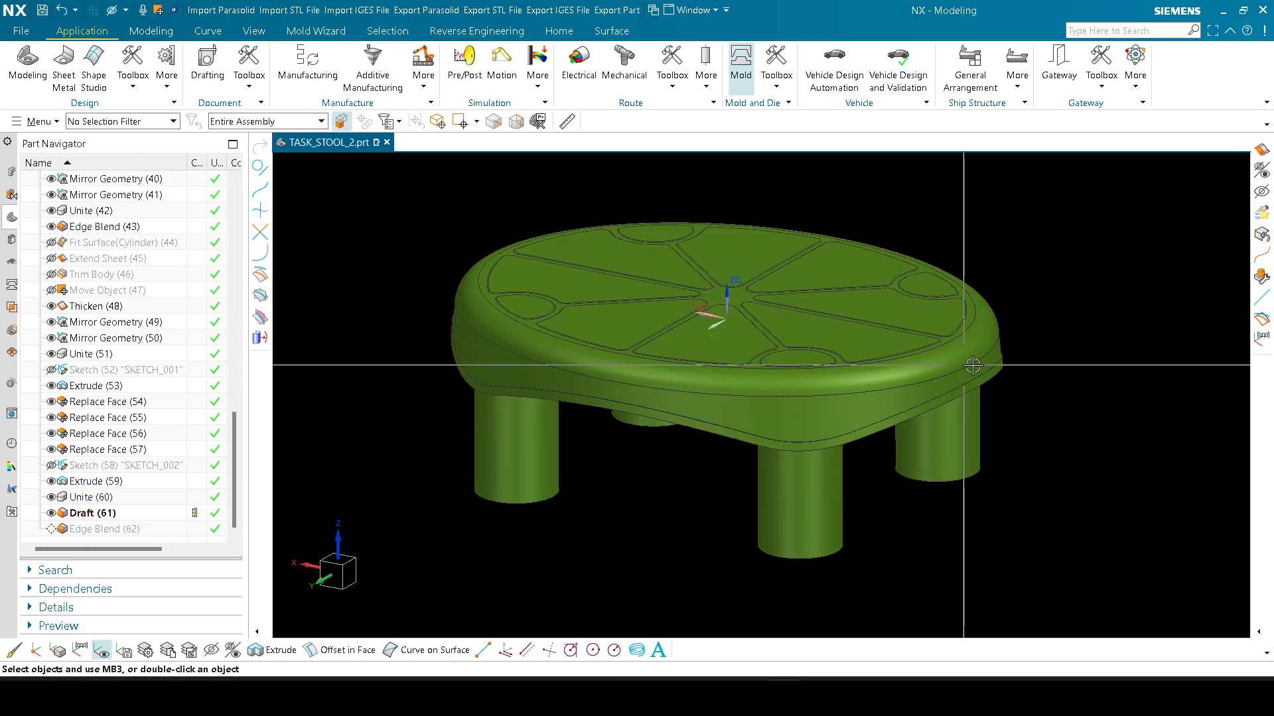
Step: Bring the scan mesh back into view so it overlays the solid stool body
key(ctrl+shift+b)
key(ctrl+b)
click(864, 366)
middle_click(863, 367)
key(ctrl+shift+b)
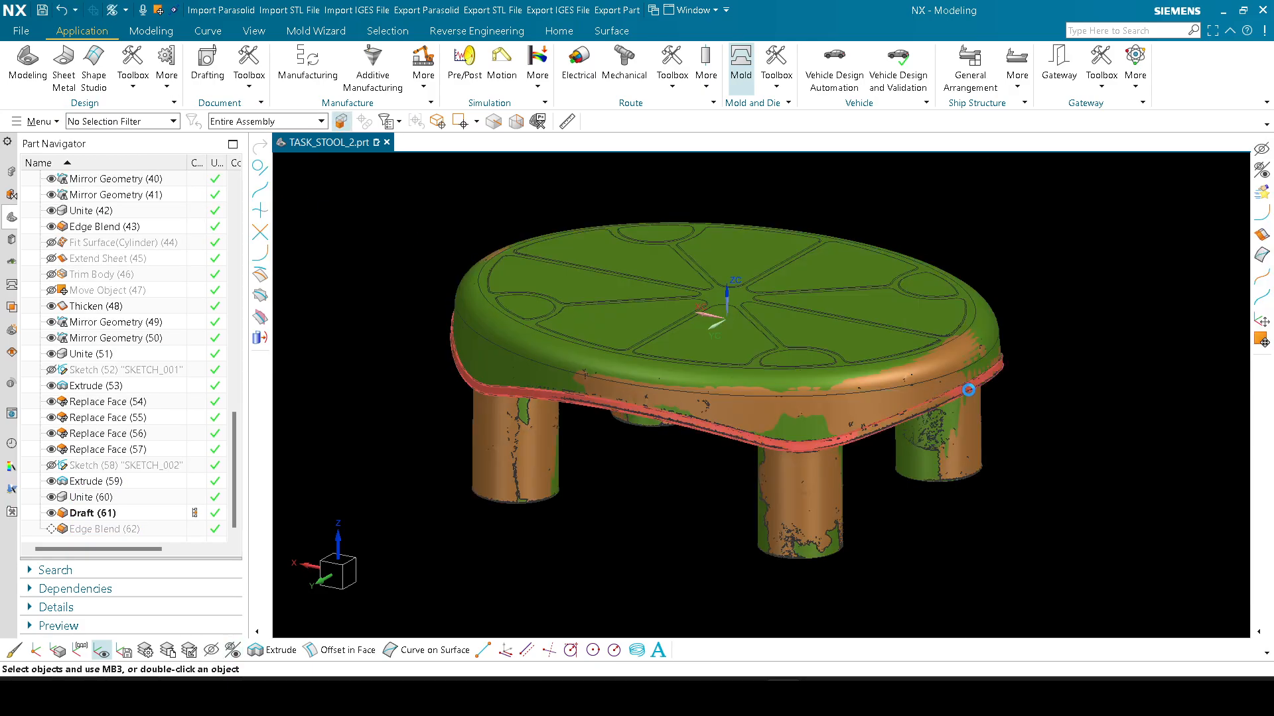
Step: Compare the seat top with the scan in a wireframe front view, from the centre towards the -X end
middle_drag(863, 367, 881, 330)
scroll(823, 279, up, 4)
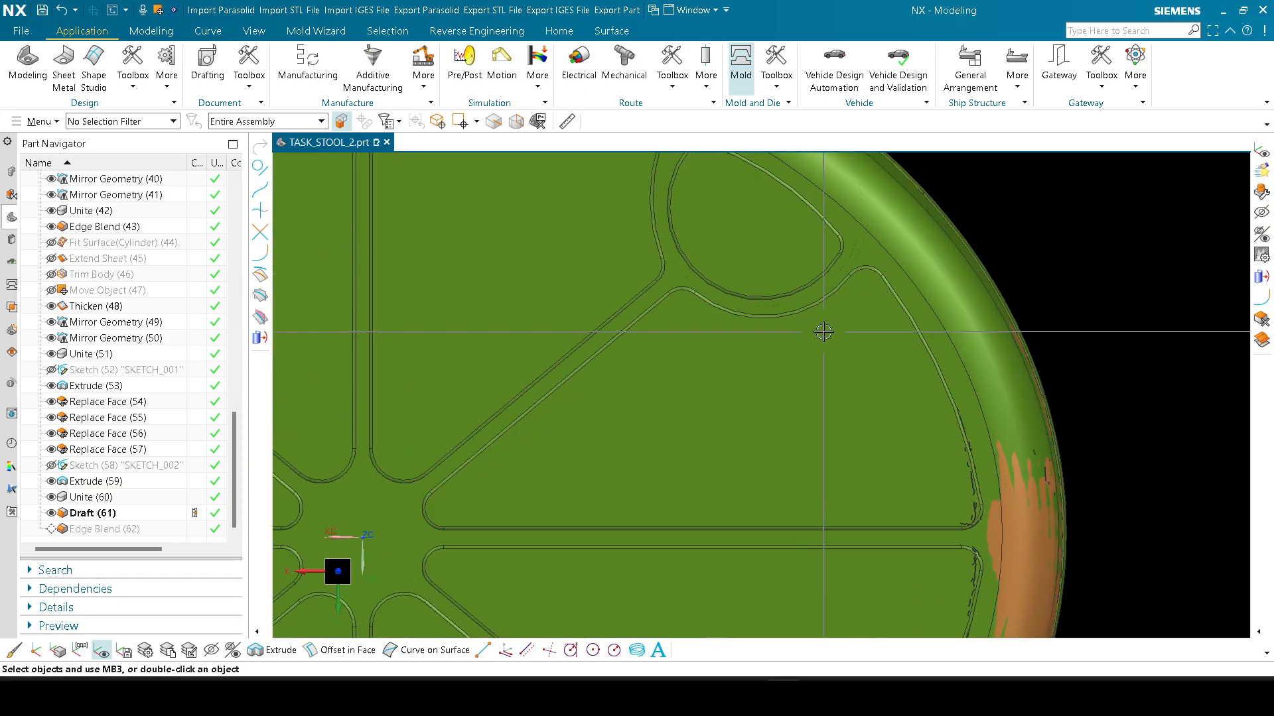
scroll(825, 332, down, 3)
middle_drag(799, 425, 809, 308)
key(F8)
right_drag(1039, 328, 699, 296)
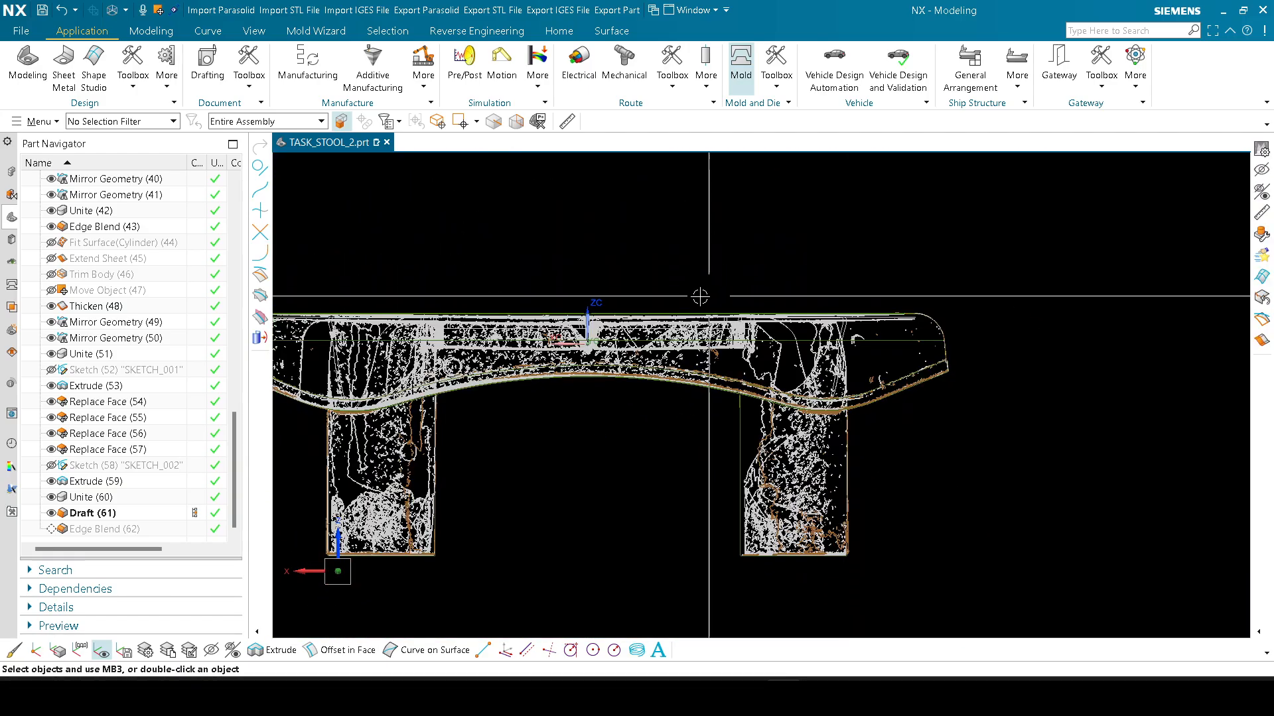
scroll(710, 296, up, 6)
shift+middle_drag(1112, 309, 734, 313)
scroll(964, 318, up, 1)
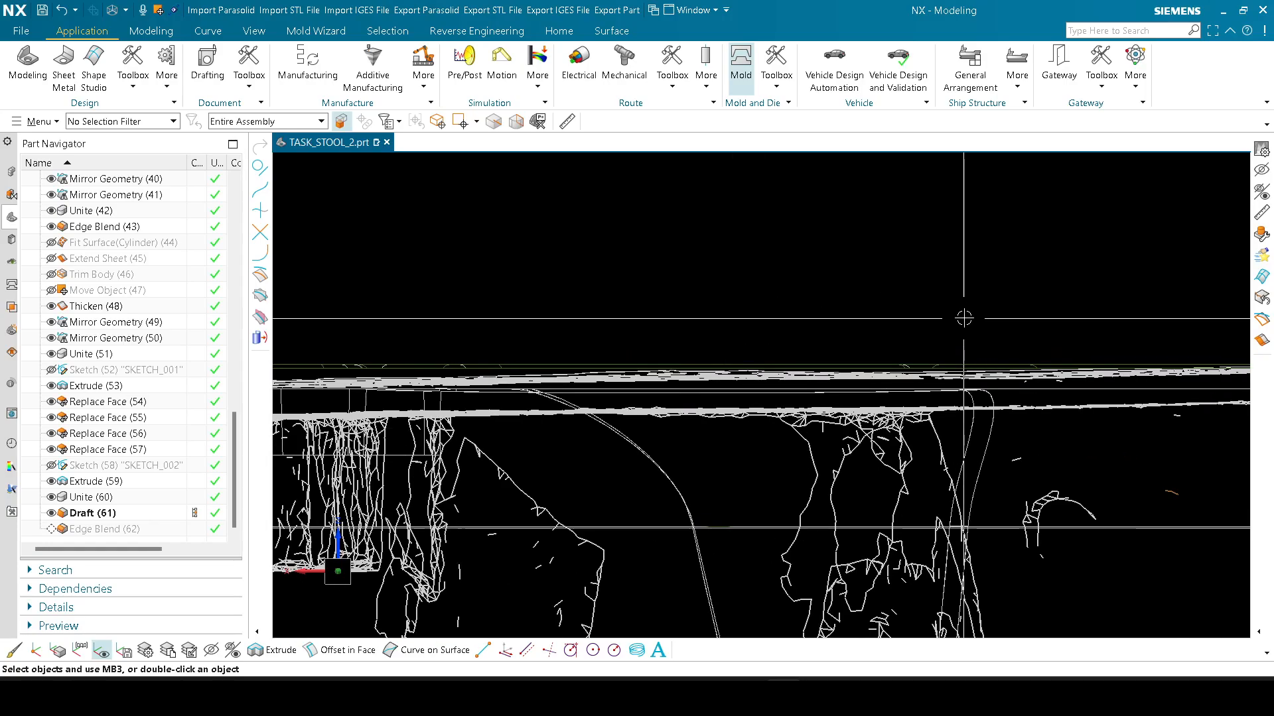
shift+middle_drag(964, 319, 737, 328)
scroll(727, 342, down, 1)
scroll(932, 330, up, 1)
mouse_move(932, 331)
shift+middle_down()
mouse_move(829, 336)
mouse_move(937, 318)
shift+middle_up()
scroll(935, 319, down, 4)
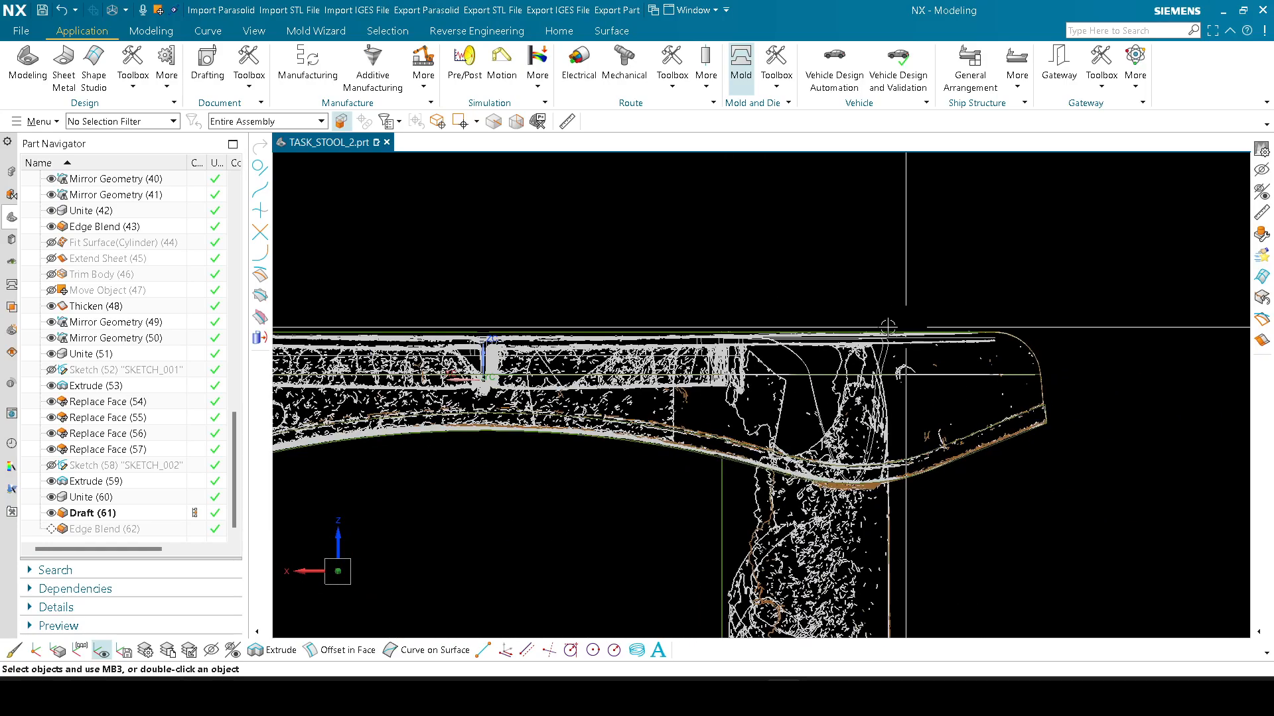
Step: Compare the seat top's edge line with the scan in wireframe across the centre and towards the +X end
scroll(457, 324, up, 3)
shift+middle_drag(455, 325, 724, 315)
shift+middle_drag(549, 307, 703, 300)
shift+middle_drag(399, 267, 584, 263)
scroll(381, 345, up, 1)
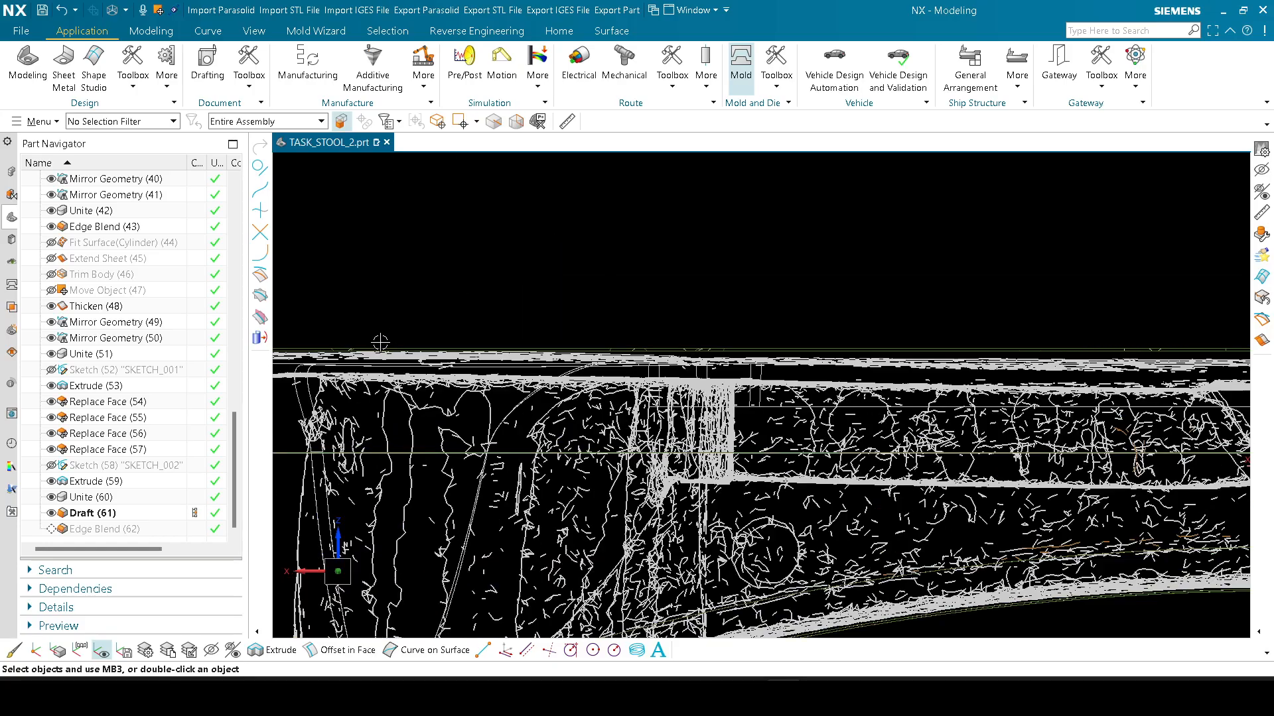
scroll(385, 343, up, 1)
shift+middle_drag(549, 312, 603, 310)
scroll(477, 332, up, 3)
shift+middle_drag(398, 299, 733, 299)
shift+middle_drag(438, 305, 799, 318)
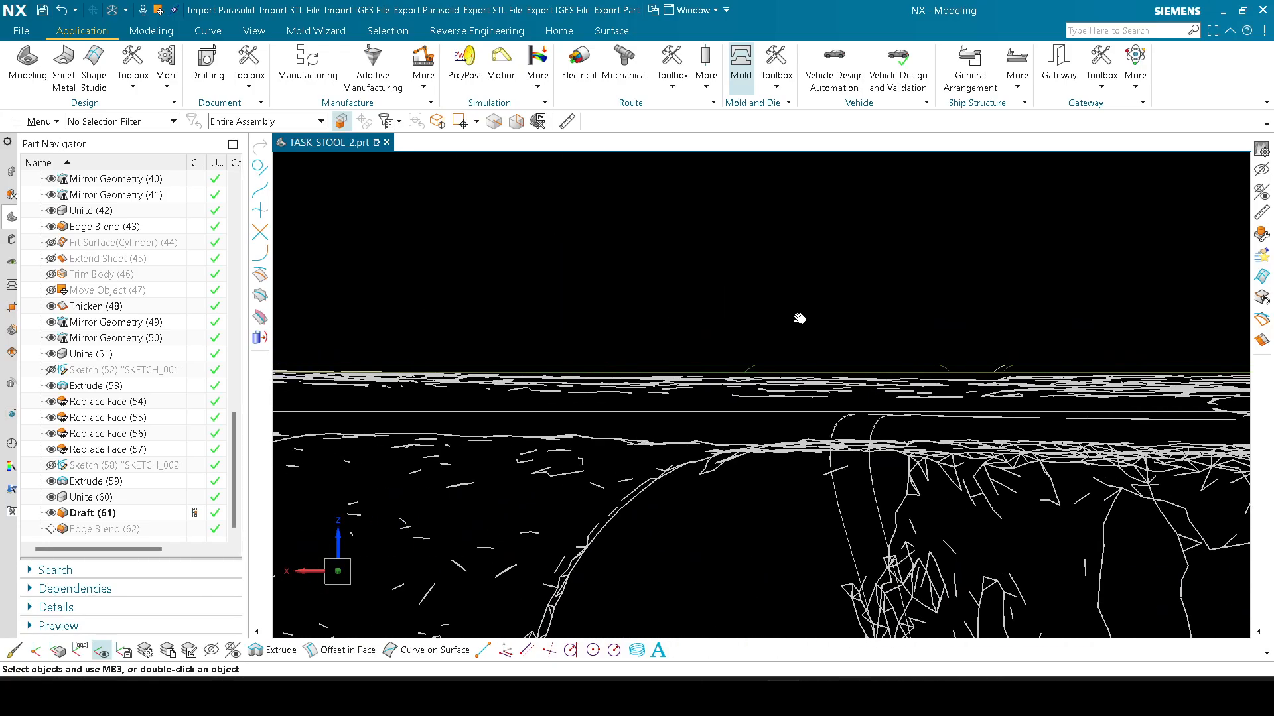
shift+middle_drag(507, 322, 725, 324)
scroll(397, 349, up, 5)
scroll(457, 348, down, 2)
scroll(451, 348, down, 3)
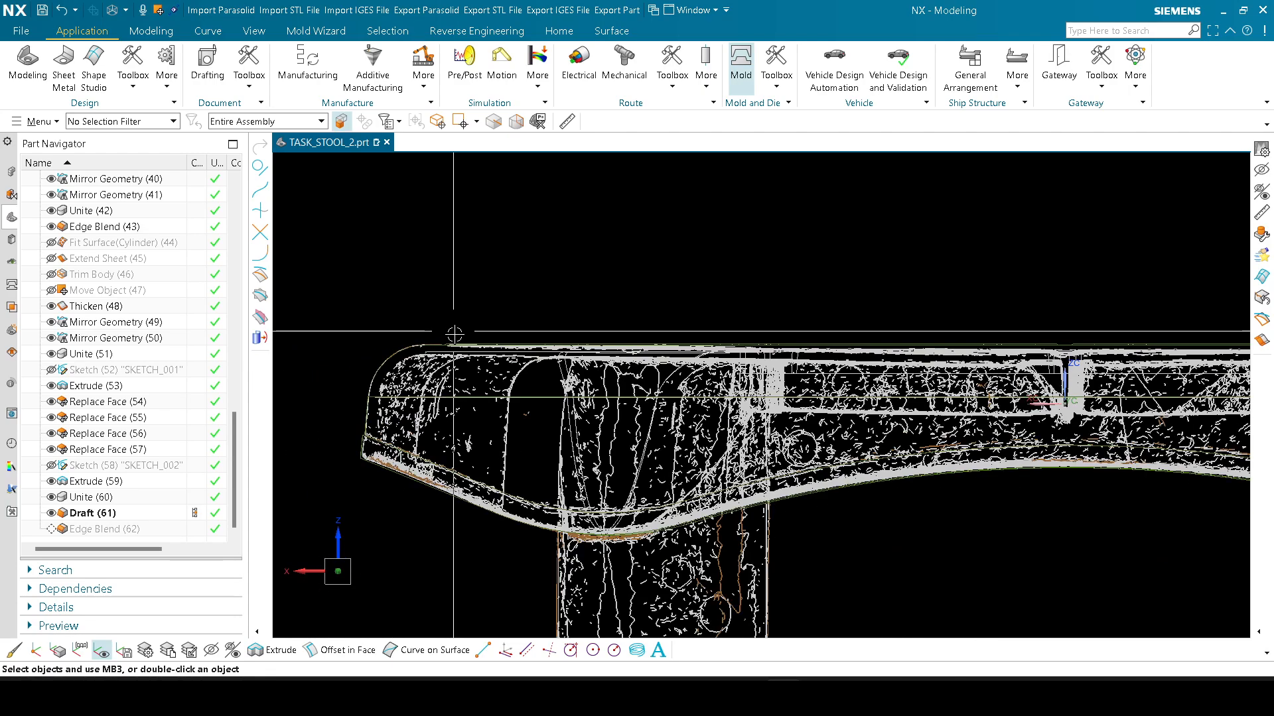
Step: Examine how the shaded seat and legs match the scan overlay from tilted views and in front view
mouse_move(450, 349)
middle_down()
mouse_move(429, 418)
mouse_move(435, 404)
middle_up()
scroll(958, 376, up, 5)
shift+middle_drag(1032, 408, 1053, 420)
scroll(1053, 420, down, 5)
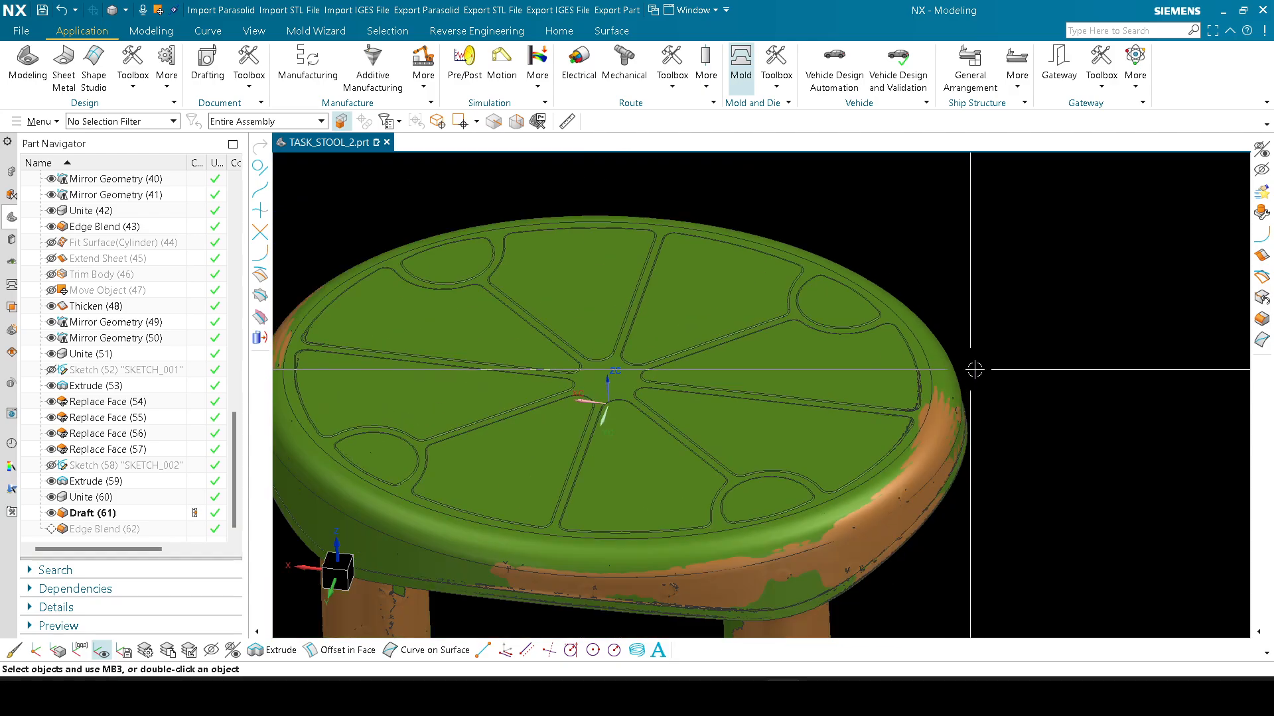
mouse_move(973, 370)
middle_down()
mouse_move(1001, 341)
mouse_move(968, 405)
mouse_move(971, 352)
middle_up()
key(F8)
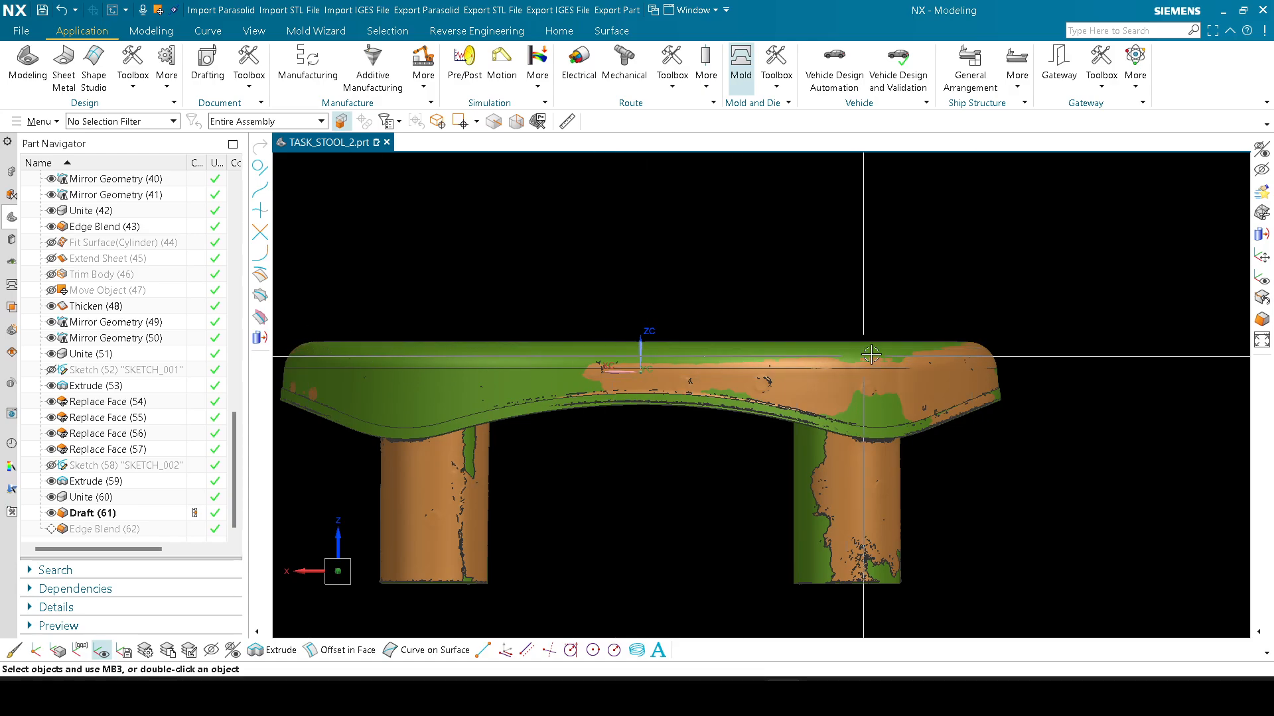
middle_drag(871, 355, 942, 411)
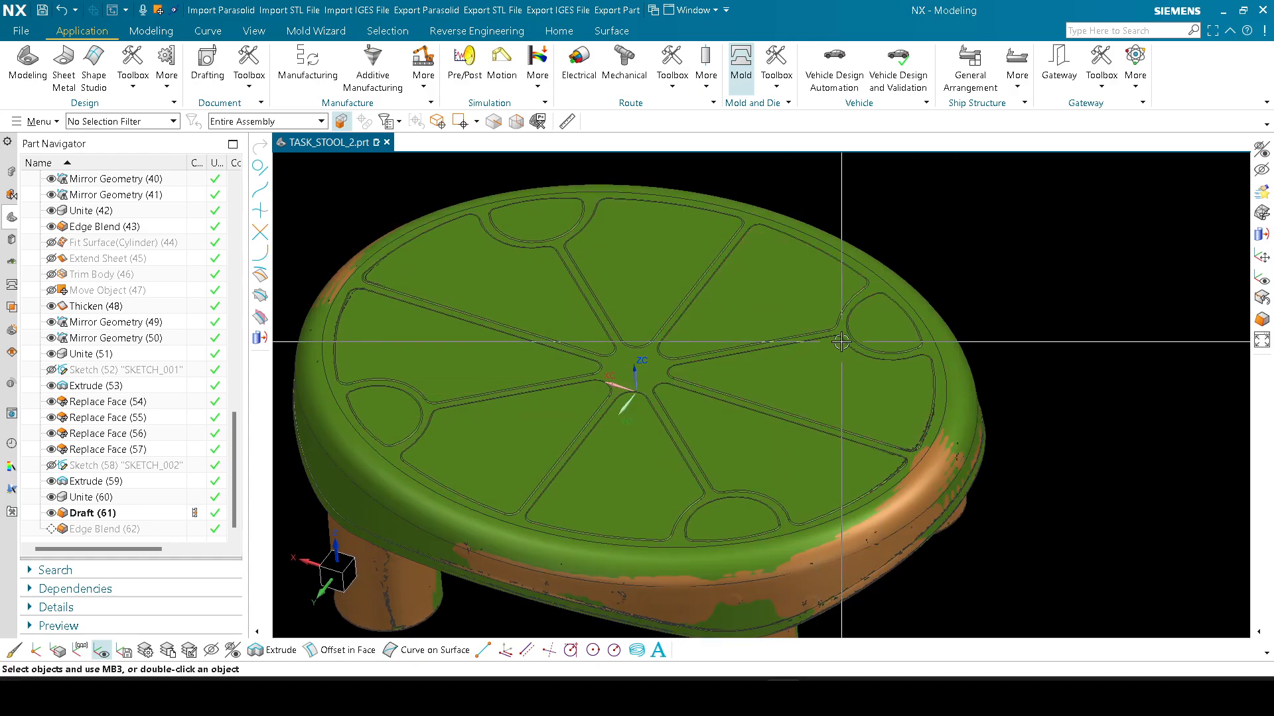
scroll(837, 328, down, 3)
scroll(474, 341, up, 3)
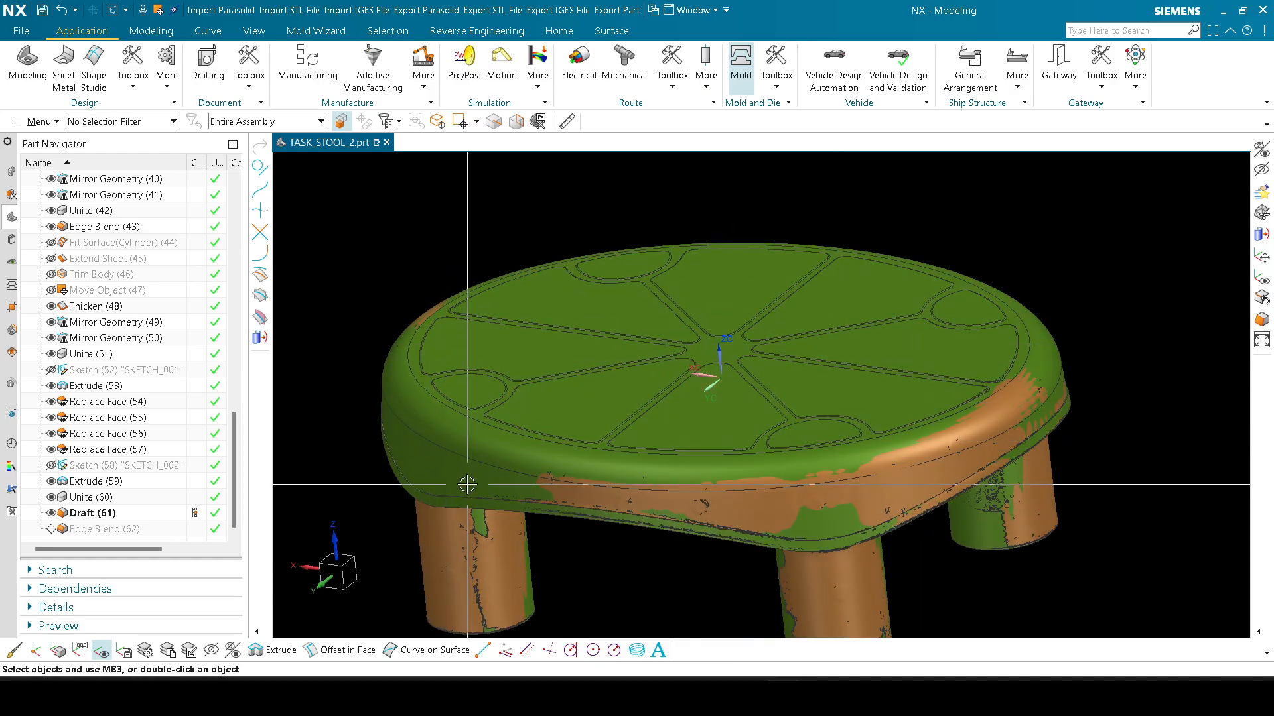
mouse_move(558, 333)
middle_down()
mouse_move(738, 466)
mouse_move(575, 336)
mouse_move(621, 334)
middle_up()
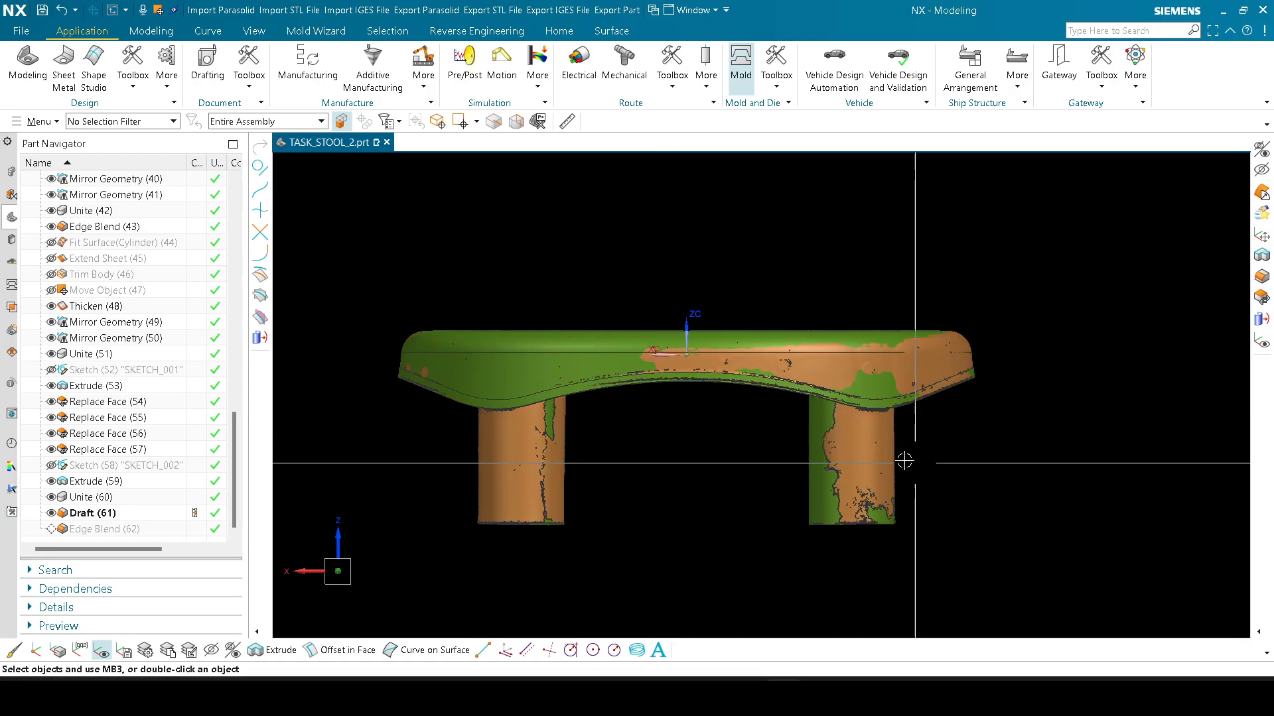
Step: Hide the scan mesh and examine the solid stool's seat rim and legs in front and side views
scroll(597, 404, up, 5)
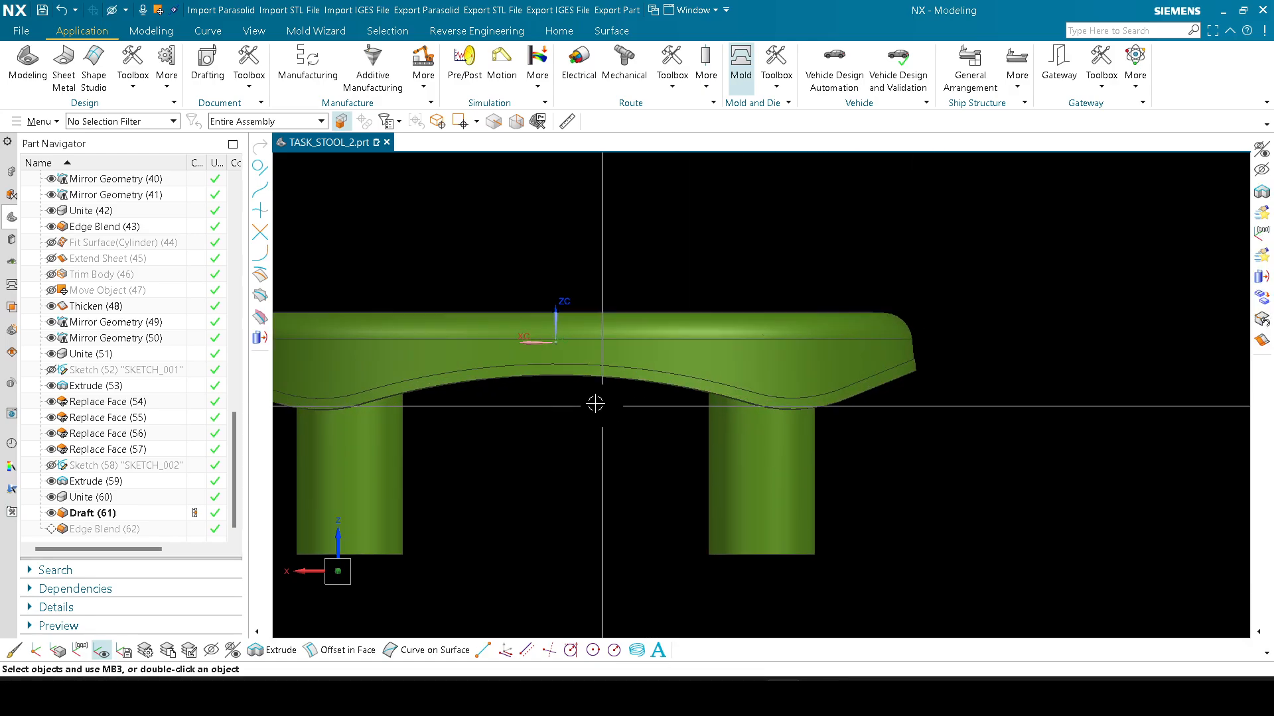
right_click(693, 253)
click(717, 266)
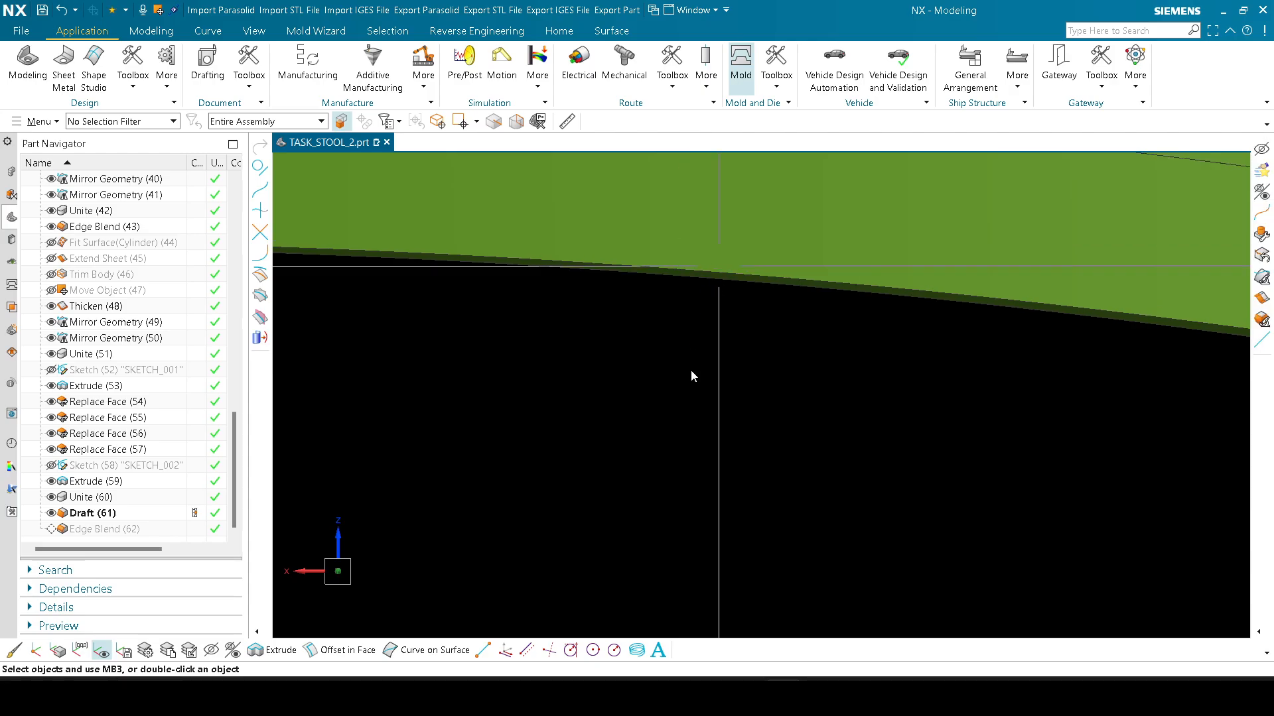
scroll(687, 375, down, 5)
middle_drag(771, 388, 687, 301)
key(F8)
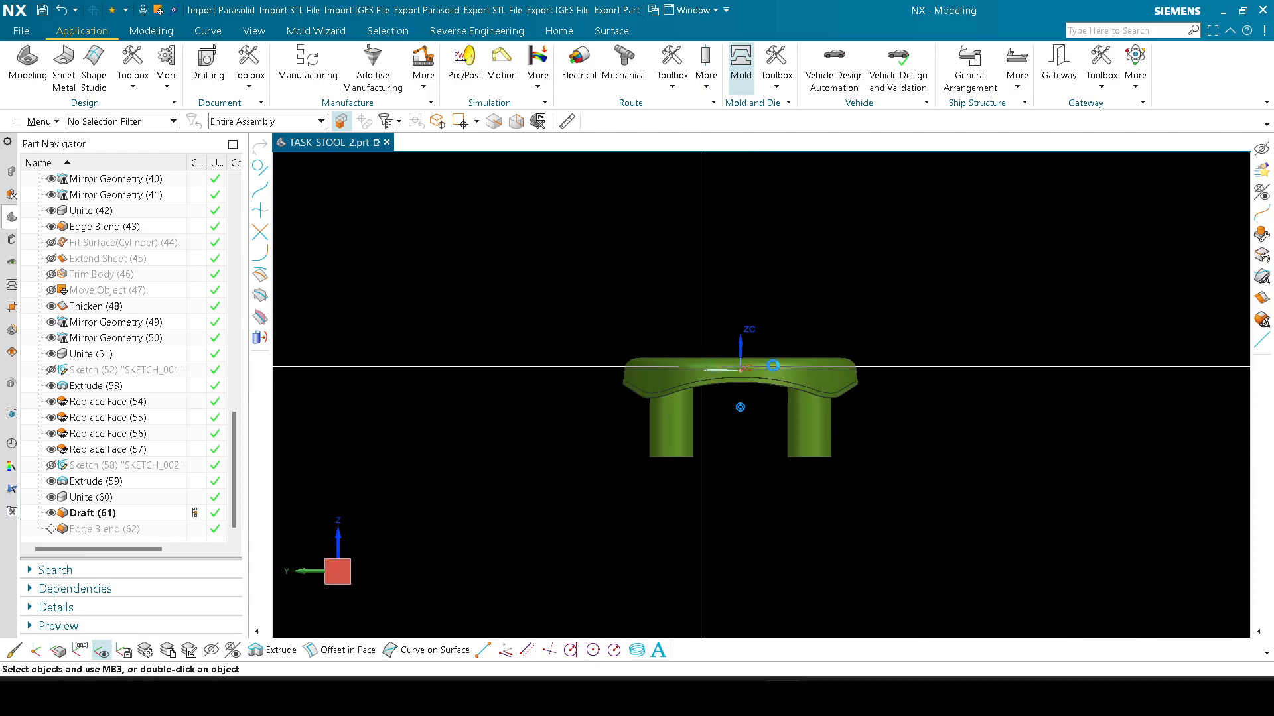
scroll(637, 410, up, 8)
scroll(692, 357, down, 8)
middle_drag(682, 352, 727, 389)
scroll(741, 337, up, 6)
scroll(668, 370, down, 6)
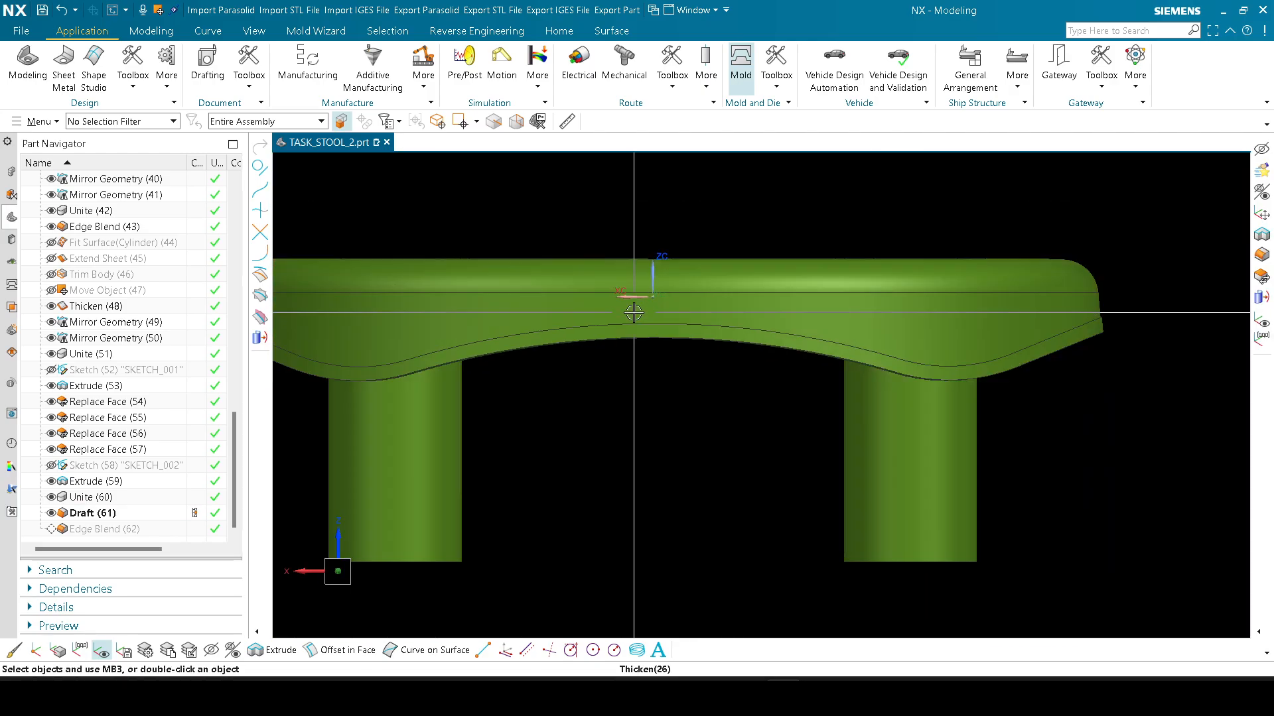
Step: Examine the solid stool from tilted views and its seat segment pattern in top view
middle_drag(631, 284, 530, 274)
key(F8)
scroll(577, 341, down, 4)
middle_drag(577, 341, 640, 361)
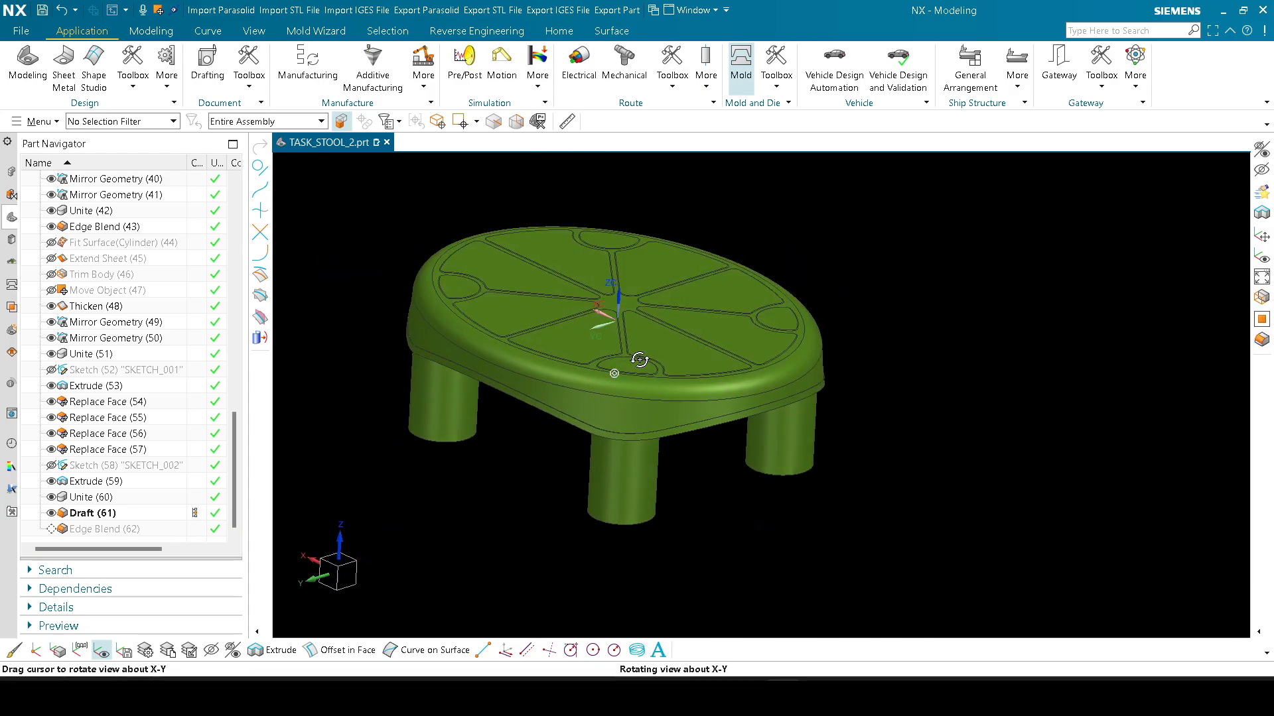
scroll(862, 380, up, 3)
middle_drag(574, 393, 723, 453)
scroll(783, 447, down, 3)
key(F8)
scroll(511, 414, up, 2)
scroll(560, 432, down, 2)
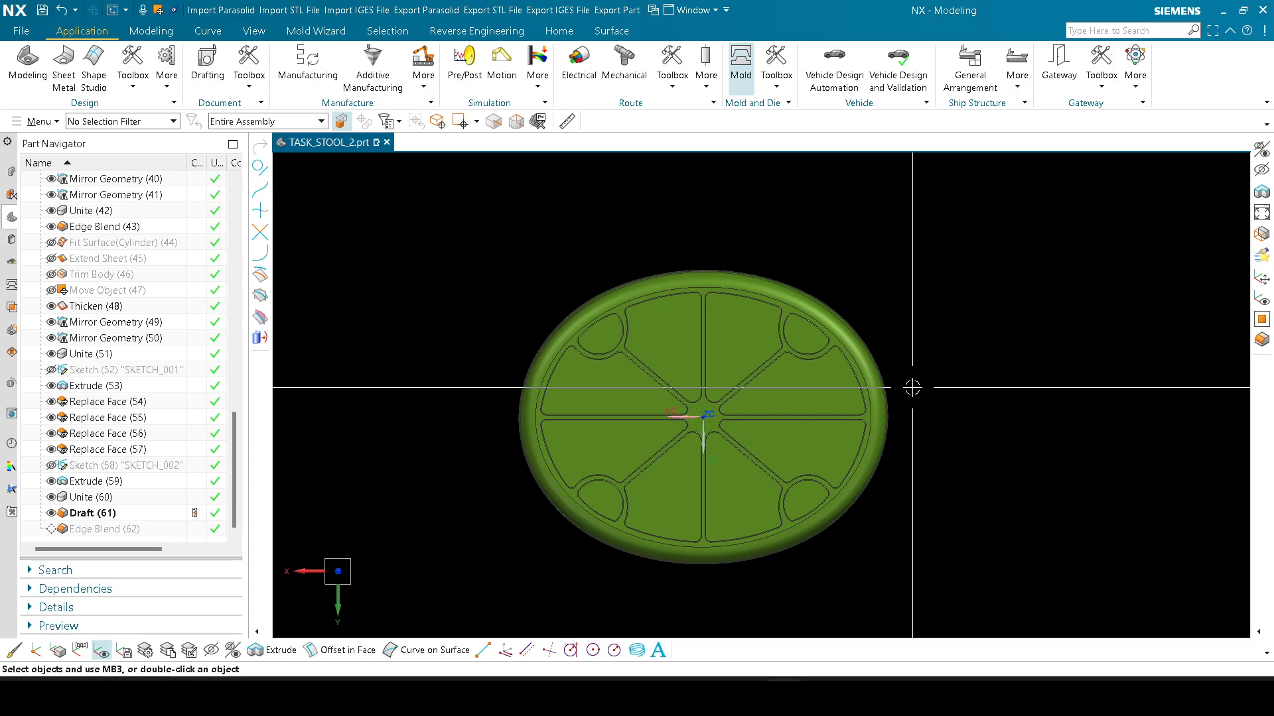
scroll(843, 379, up, 2)
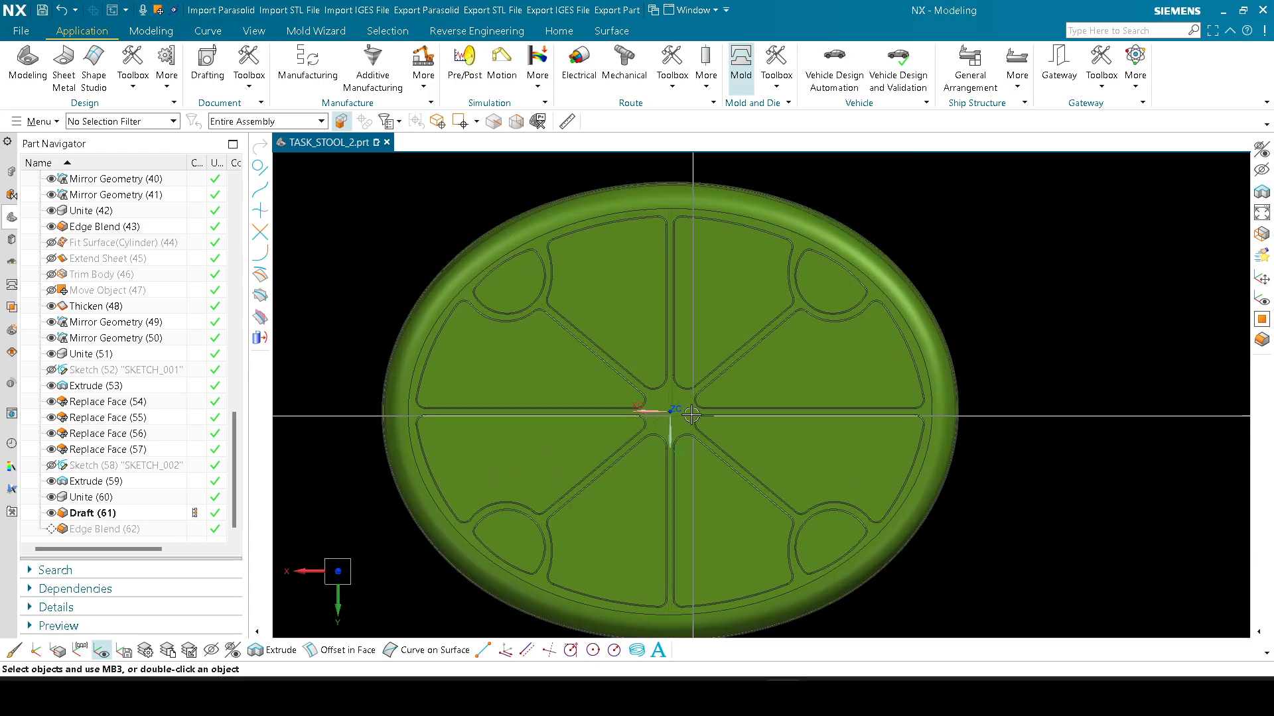
Step: Examine the stool seat's arched lower edge and its thickness at the centre in front view
scroll(611, 351, down, 1)
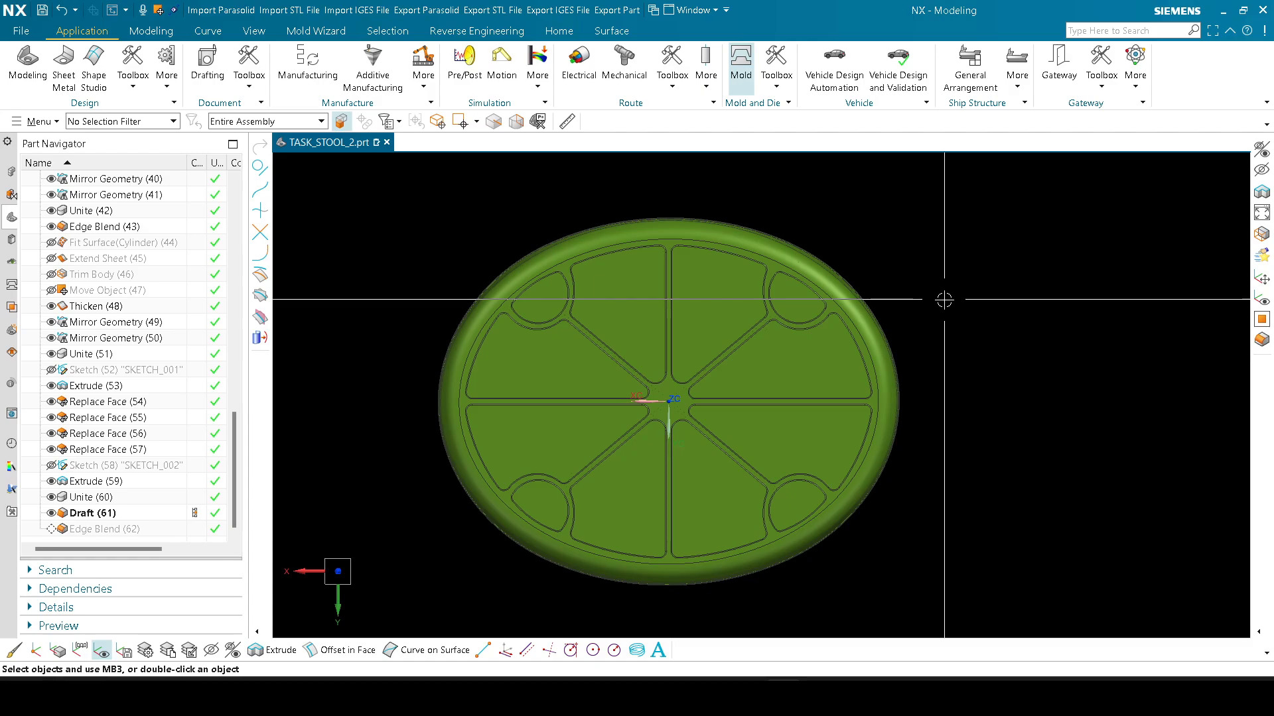
middle_drag(926, 394, 947, 292)
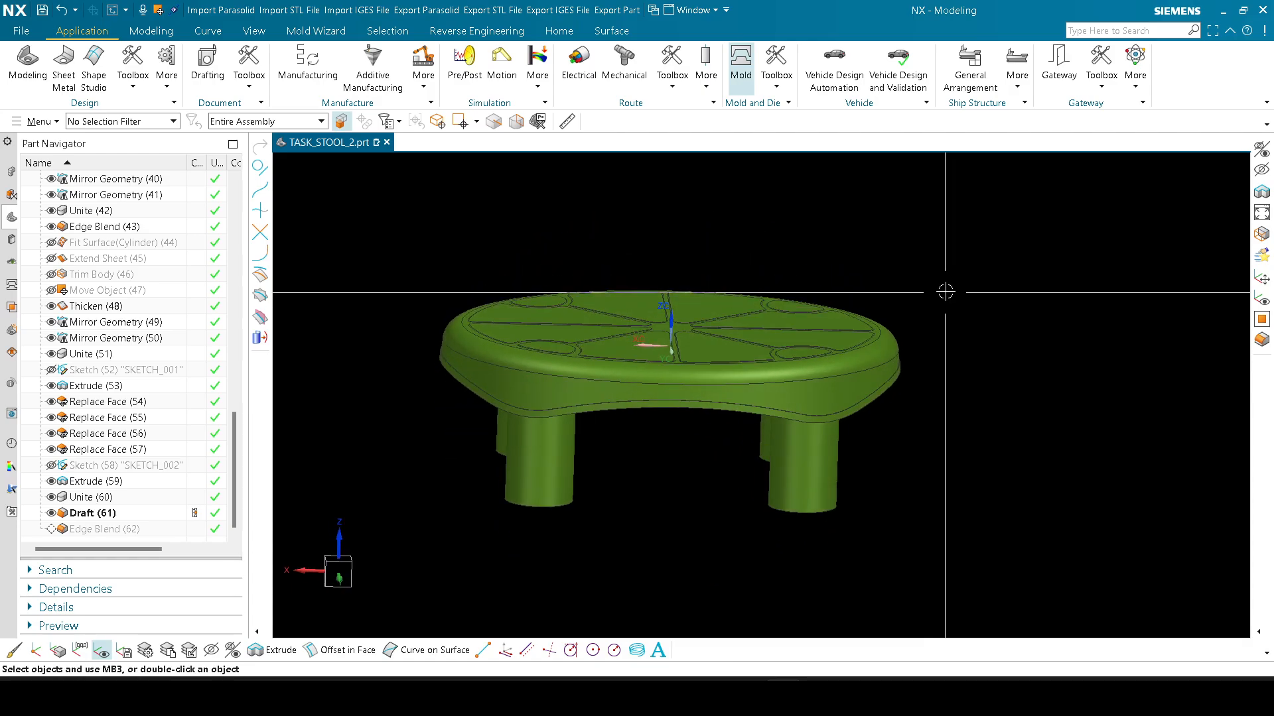
key(F8)
scroll(645, 366, up, 3)
scroll(670, 388, up, 2)
scroll(660, 417, down, 2)
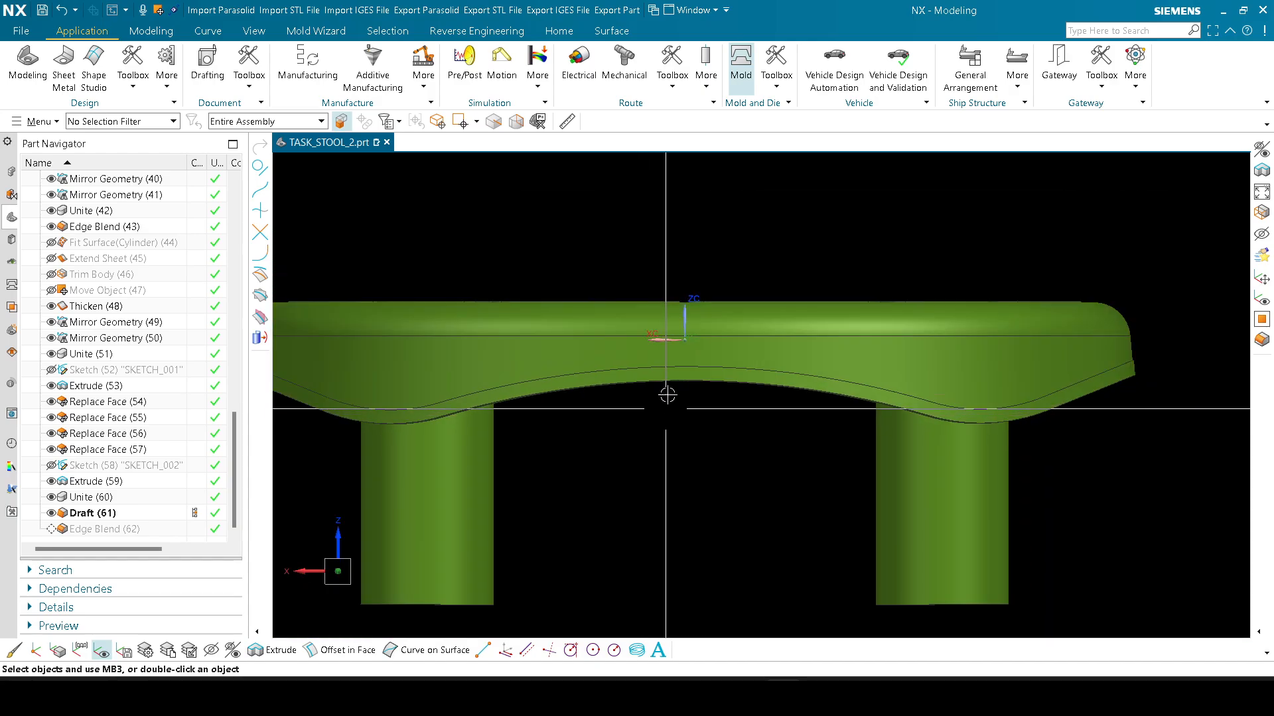
scroll(662, 415, up, 5)
shift+middle_drag(742, 435, 577, 445)
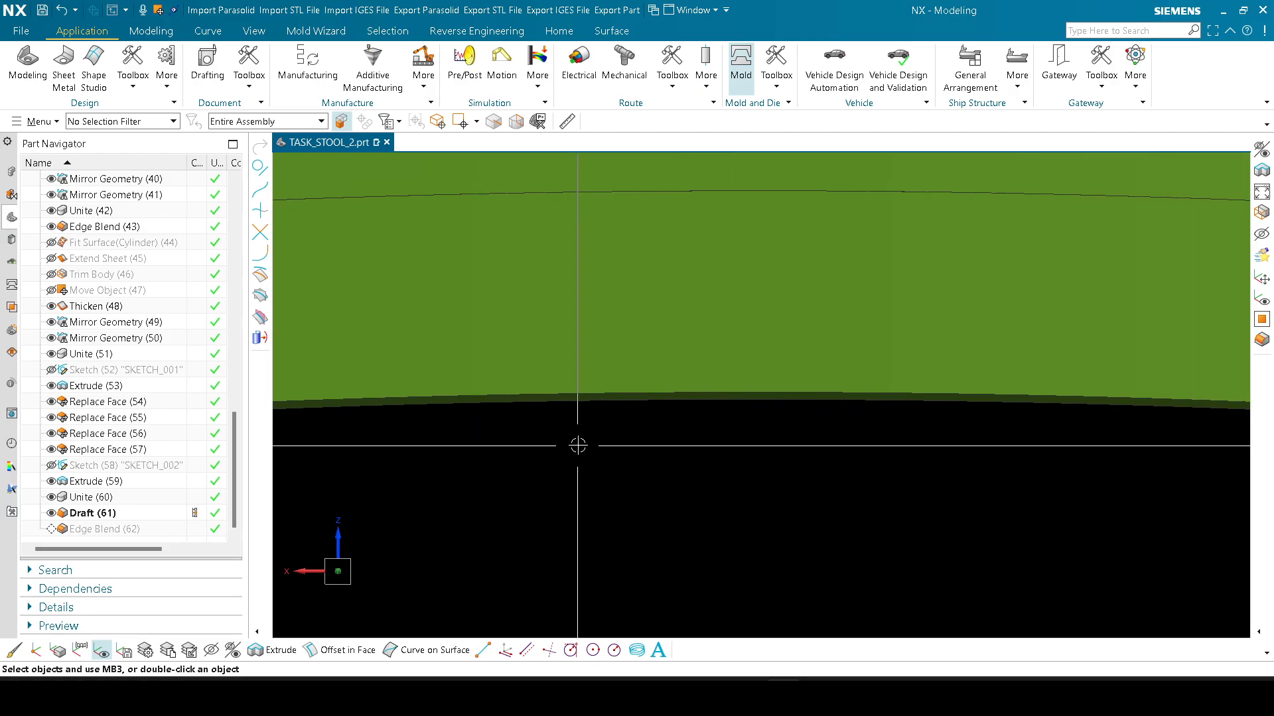
scroll(584, 415, up, 5)
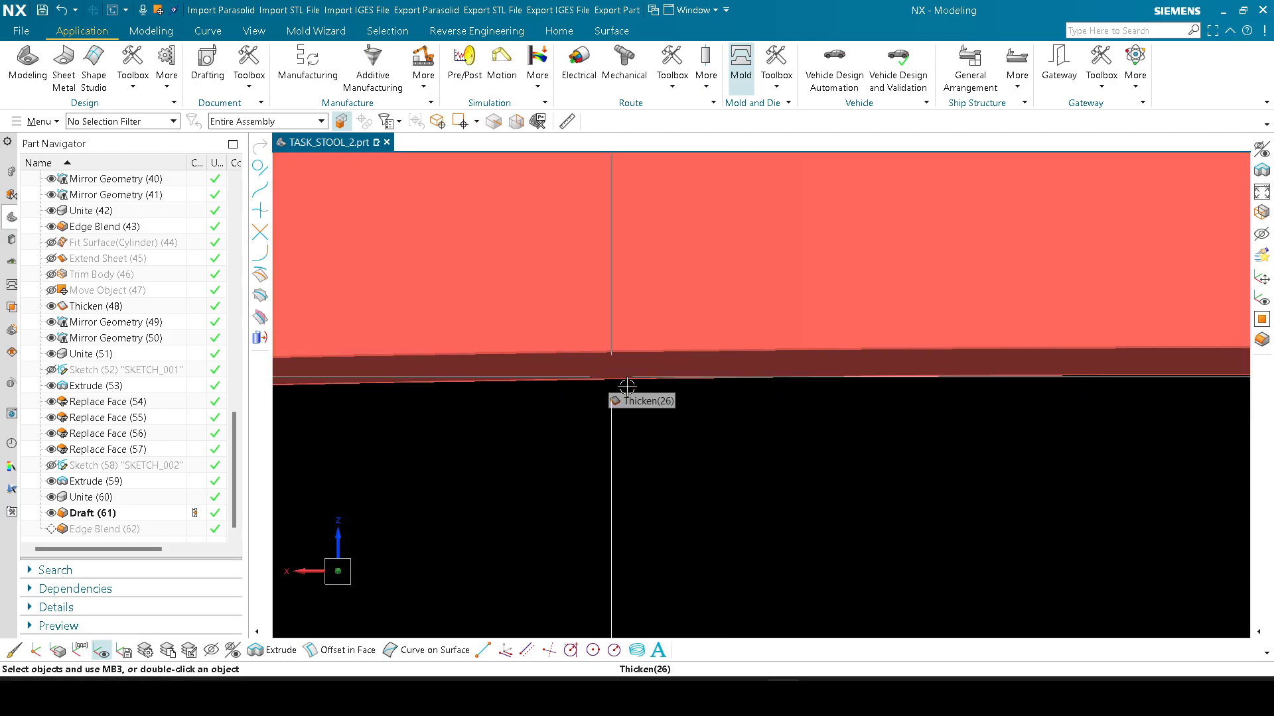
scroll(639, 388, down, 4)
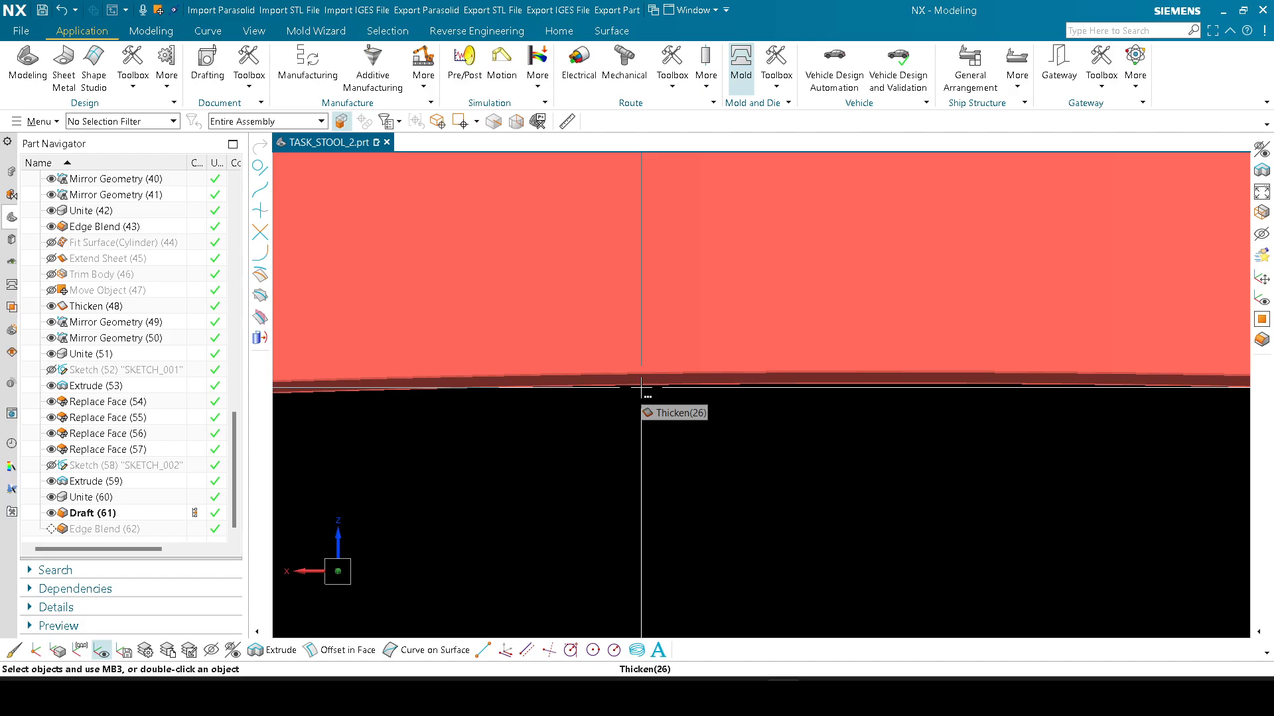
scroll(810, 298, down, 6)
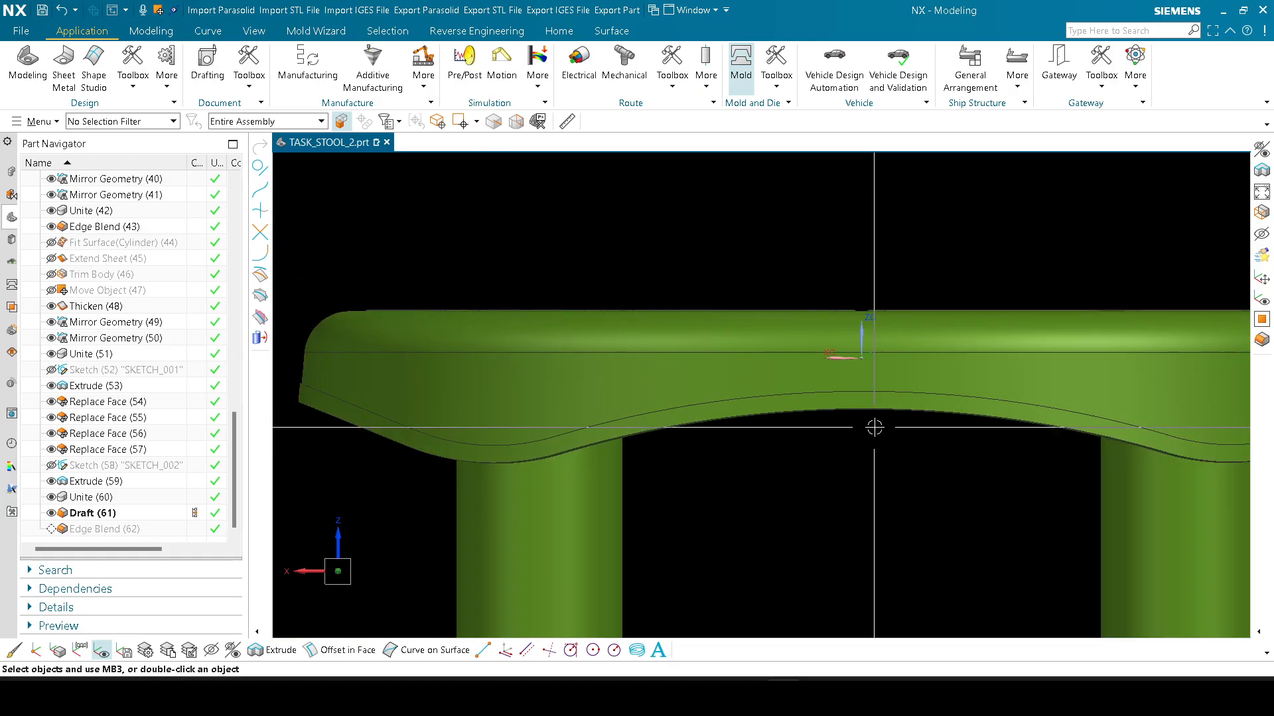
Step: Examine the seat's lower edge in side view and the rim's outer end in front view
middle_drag(873, 427, 733, 254)
scroll(773, 341, up, 8)
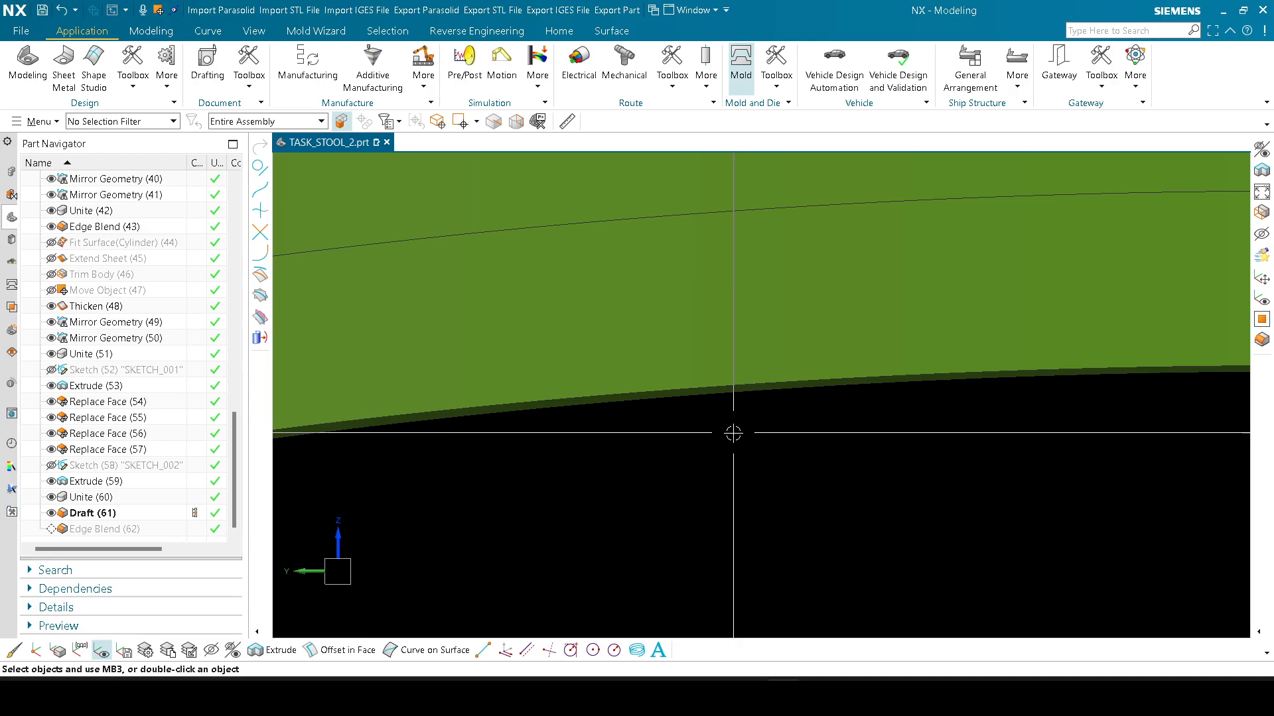
scroll(791, 434, down, 10)
middle_drag(679, 435, 756, 432)
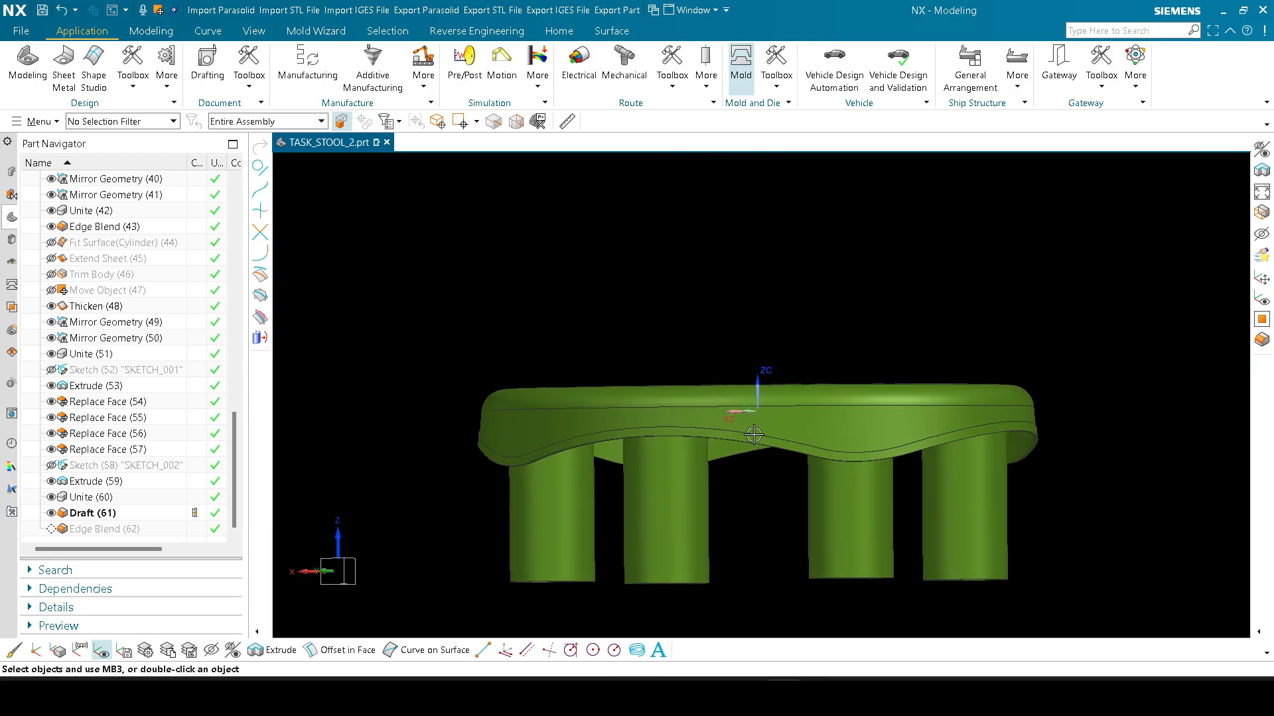
scroll(719, 328, up, 8)
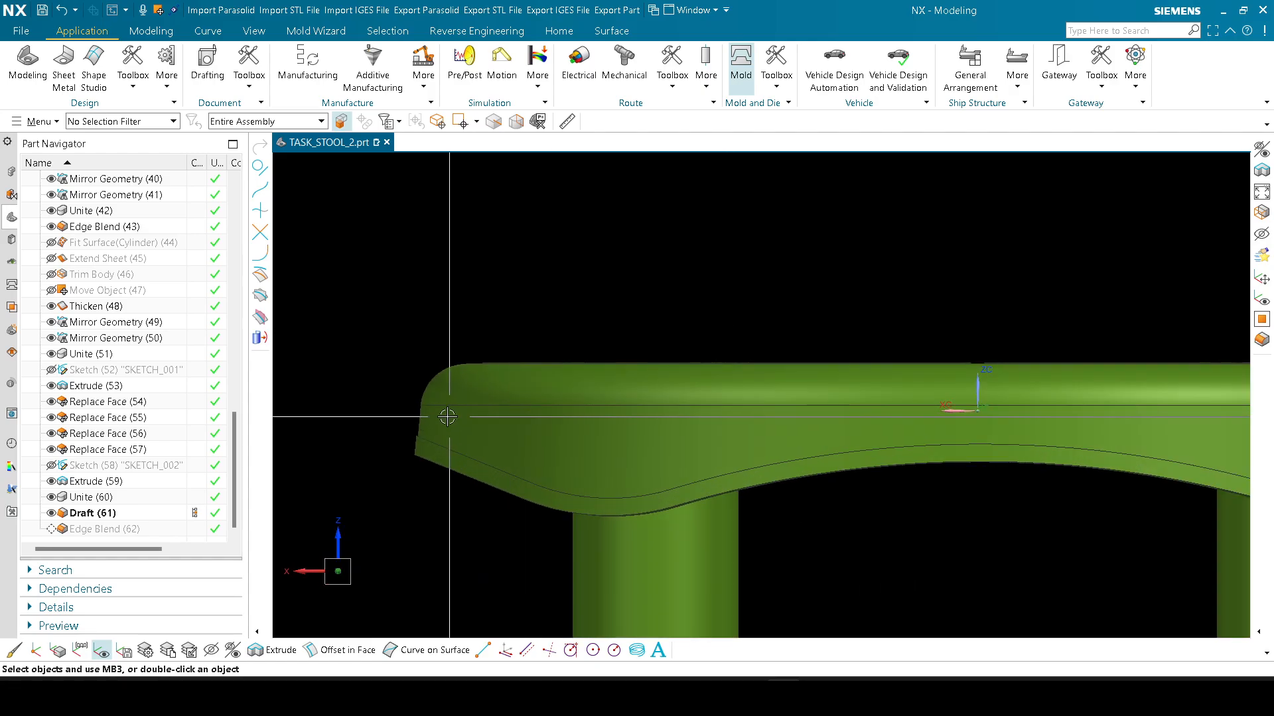
scroll(445, 416, down, 8)
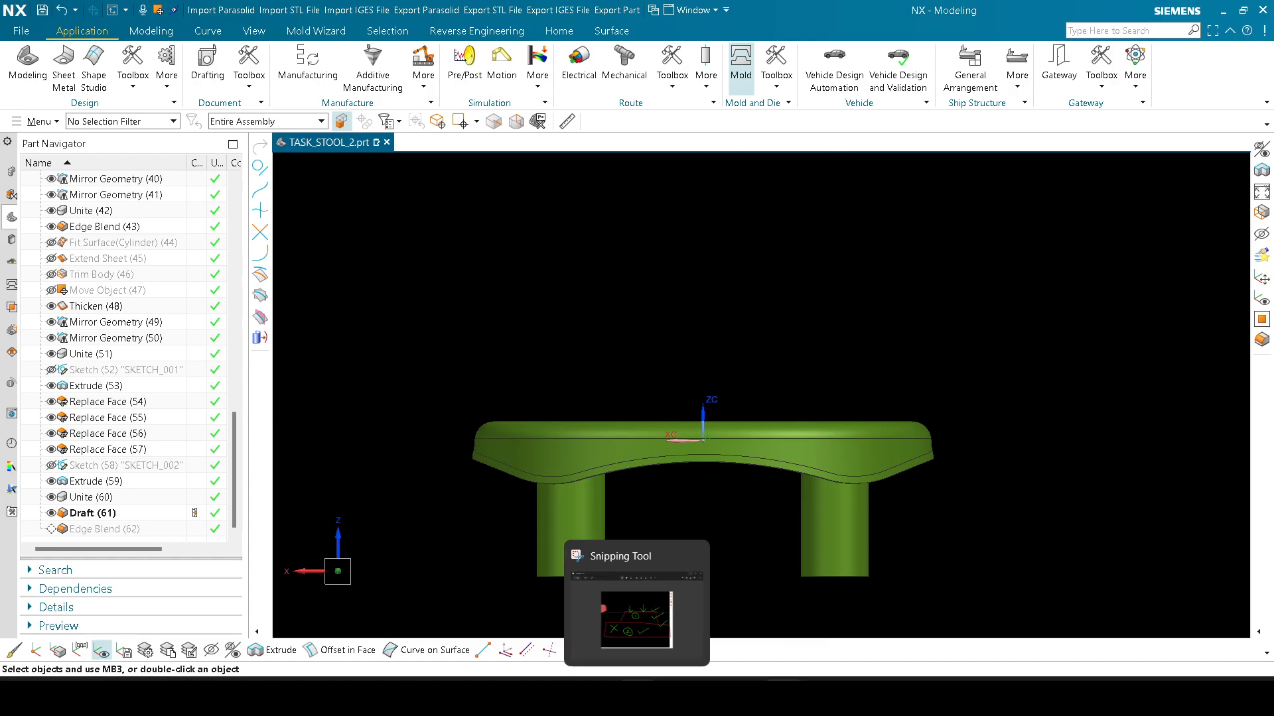
Step: In Snipping Tool, discard the old annotated snip and capture the empty area of the graphics window above the stool
click(636, 697)
click(177, 52)
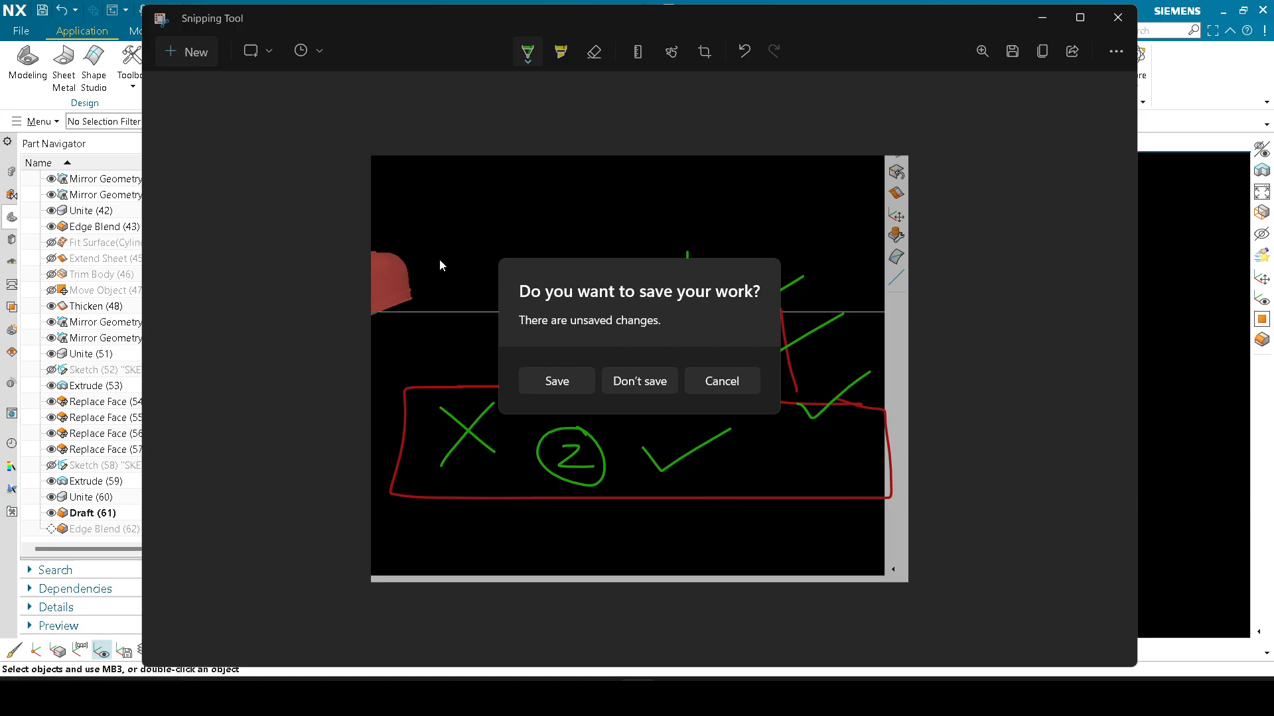
click(638, 382)
key(super+shift+s)
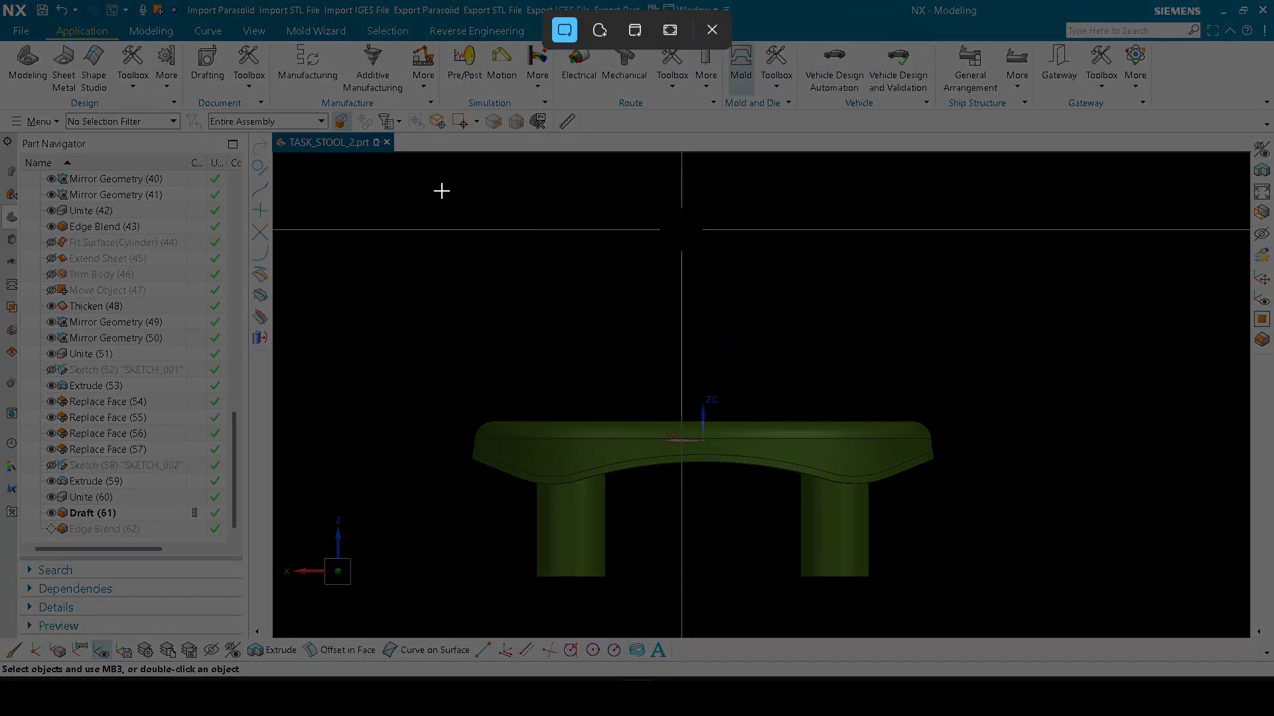
drag(438, 186, 1121, 398)
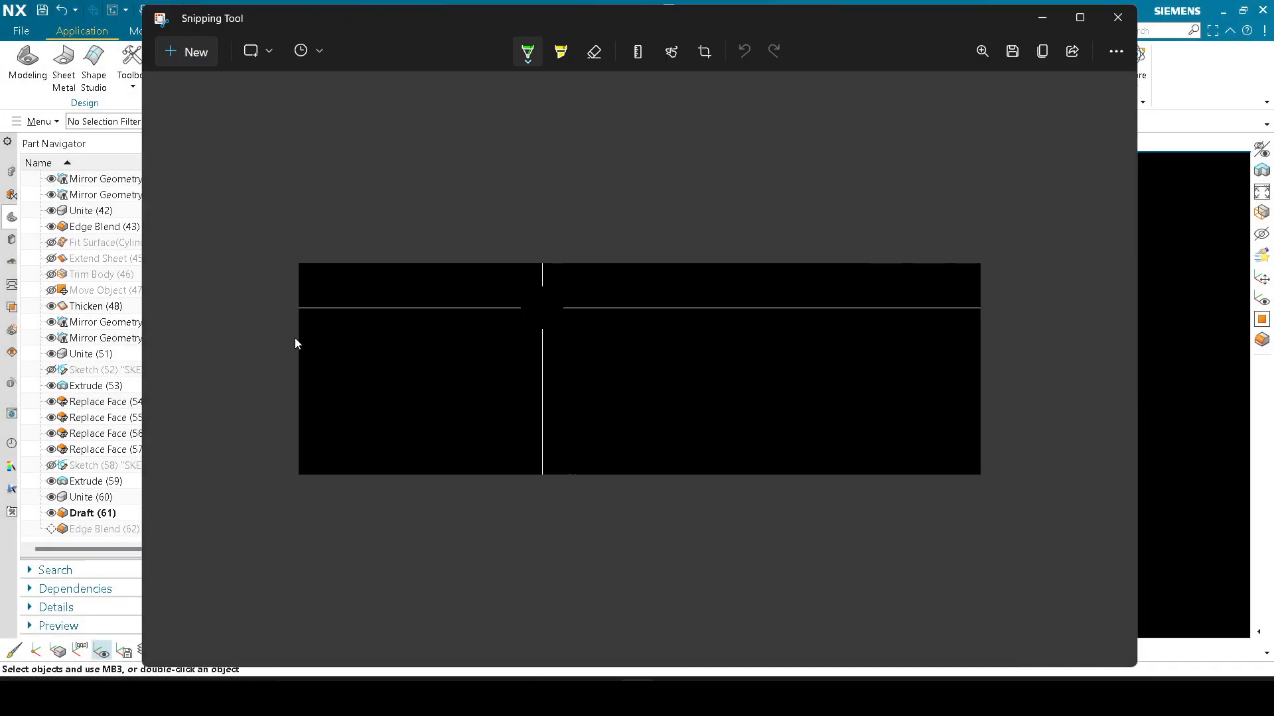
Step: Mark two cases on the snip, circled 1 with T and circled 2 with NT, and draw an arc under case 1
mouse_move(365, 261)
mouse_down()
mouse_move(347, 263)
mouse_move(367, 260)
mouse_up()
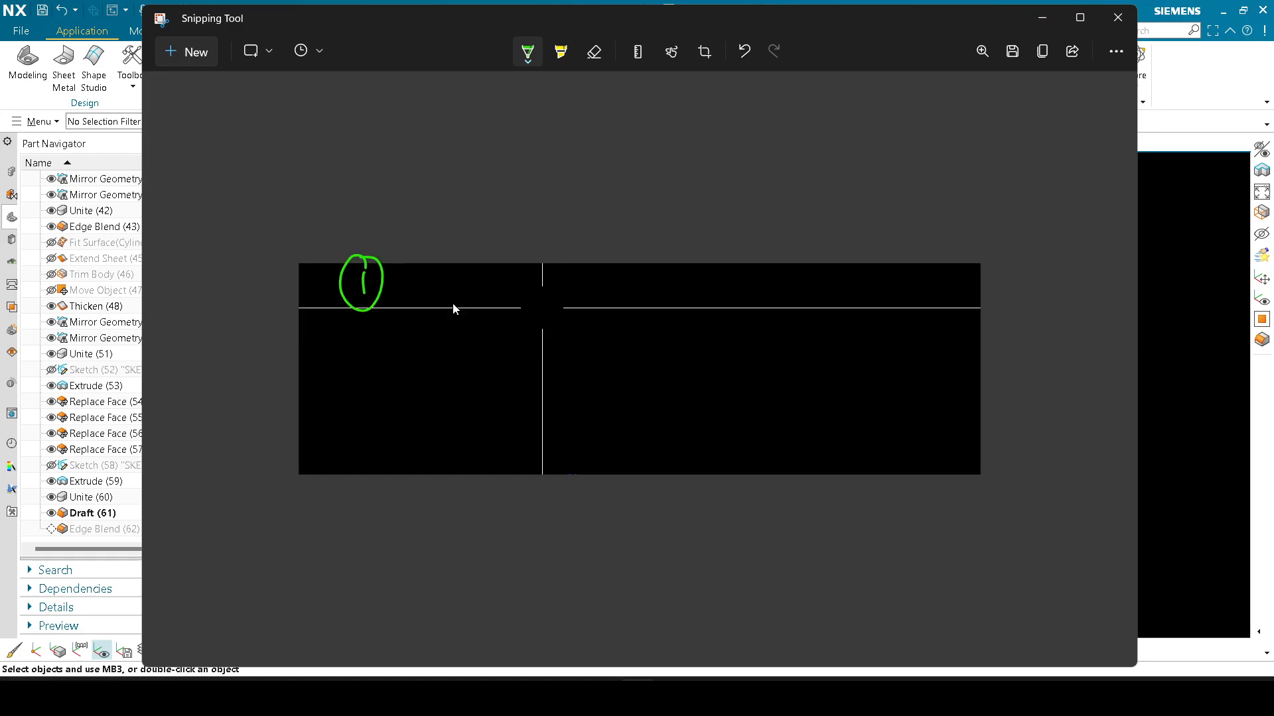
mouse_move(929, 274)
mouse_down()
mouse_move(968, 296)
mouse_move(913, 307)
mouse_move(885, 253)
mouse_up()
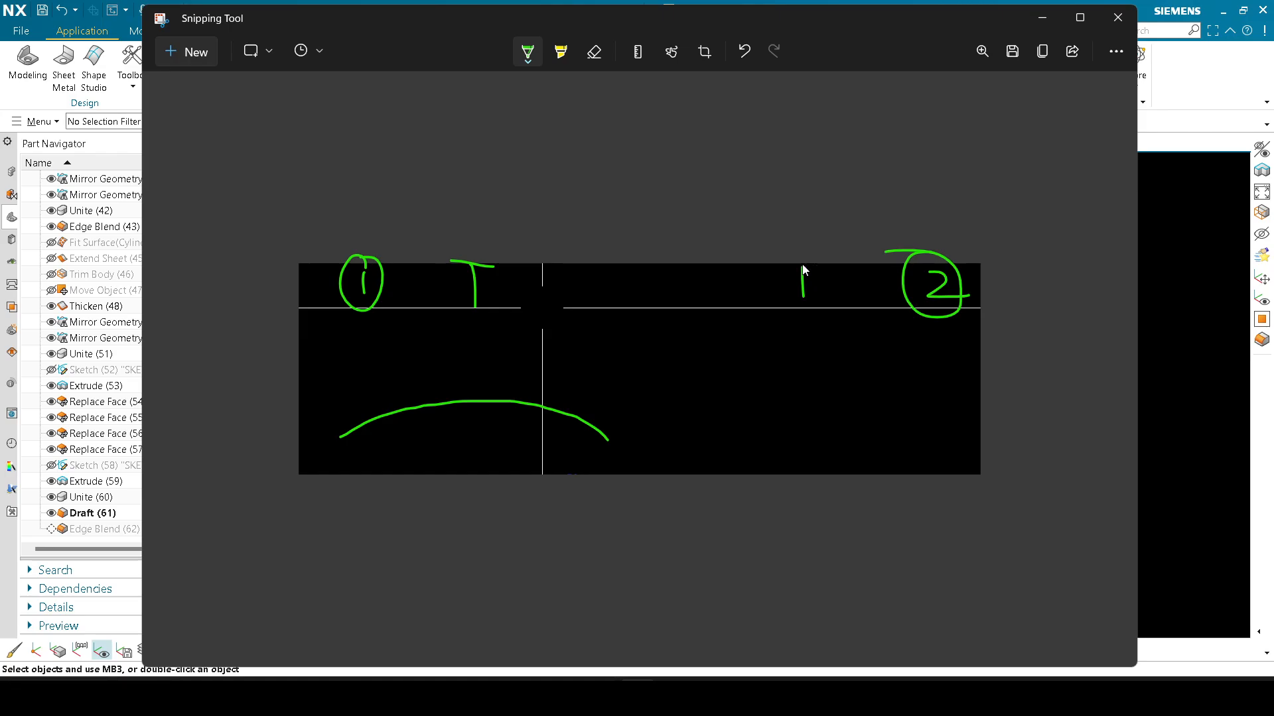
mouse_move(838, 261)
mouse_down()
mouse_move(896, 257)
mouse_move(865, 302)
mouse_up()
Step: Complete the case 1 arc as a closed curved strip with slanted ends, and draw a single arc under case 2
drag(340, 438, 324, 410)
drag(622, 422, 623, 414)
drag(324, 406, 348, 397)
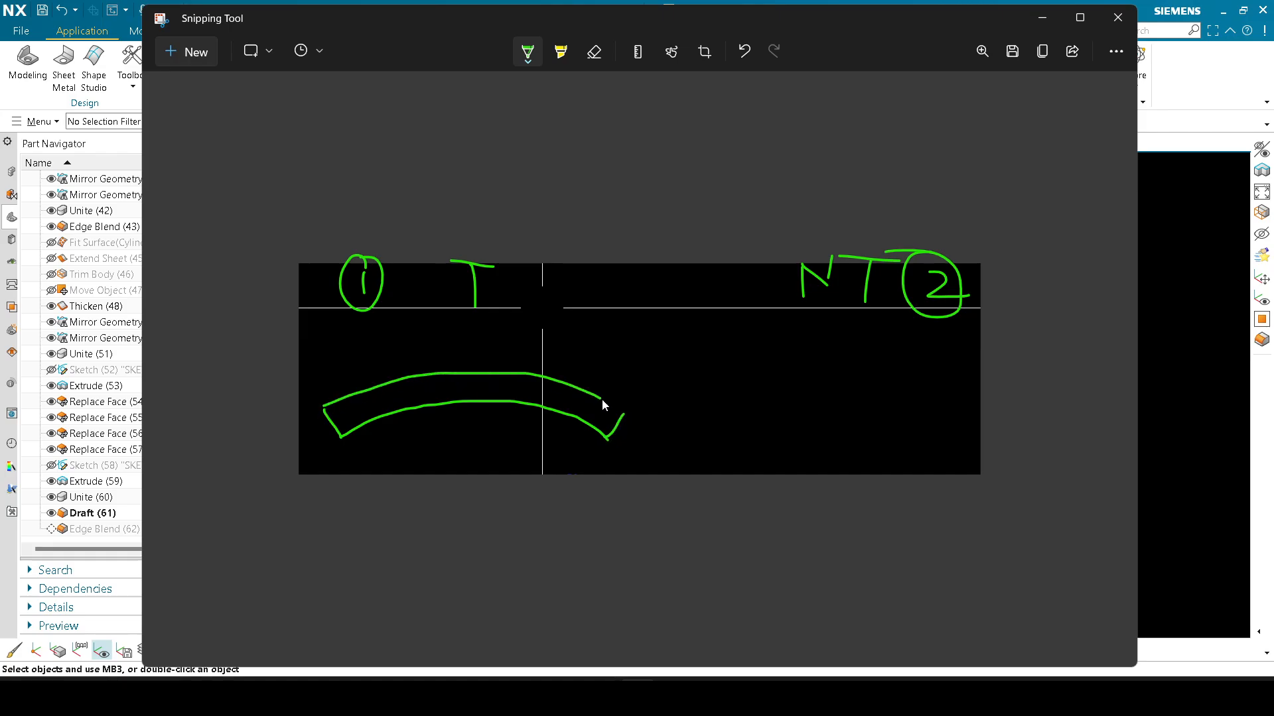
drag(601, 398, 624, 414)
drag(832, 258, 828, 284)
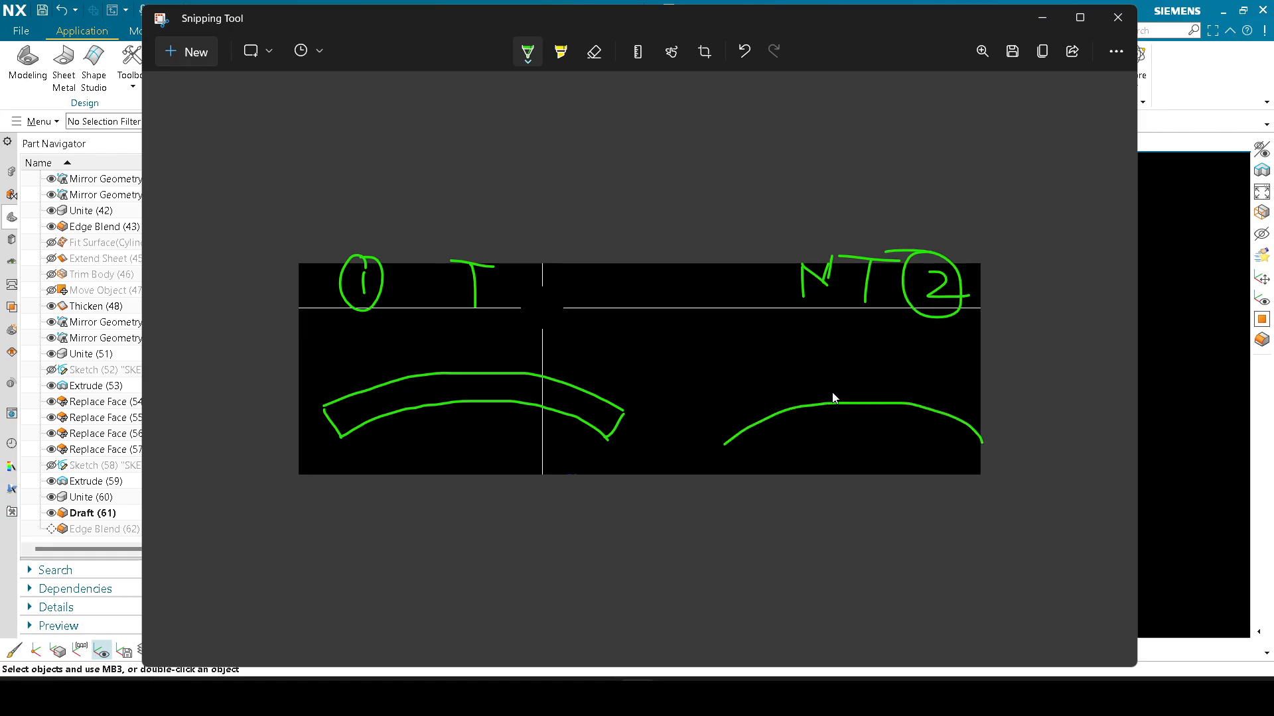
click(1042, 18)
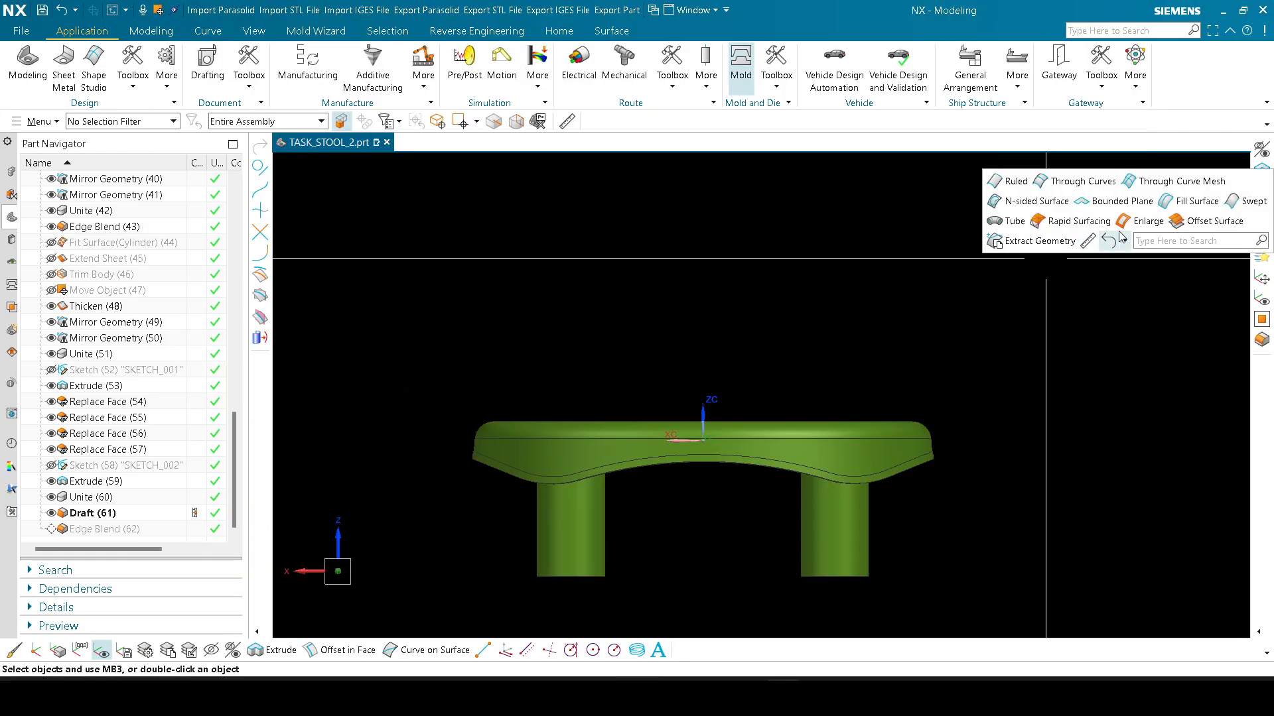
click(1213, 221)
key(Escape)
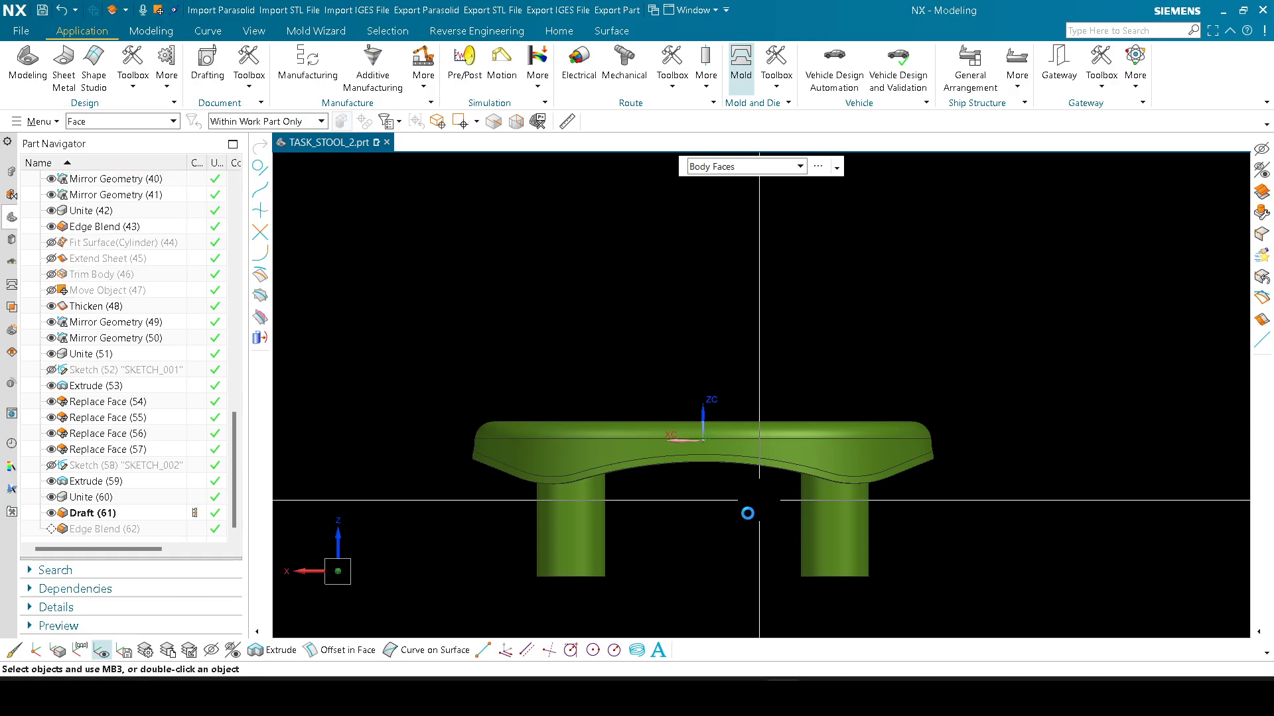
click(635, 696)
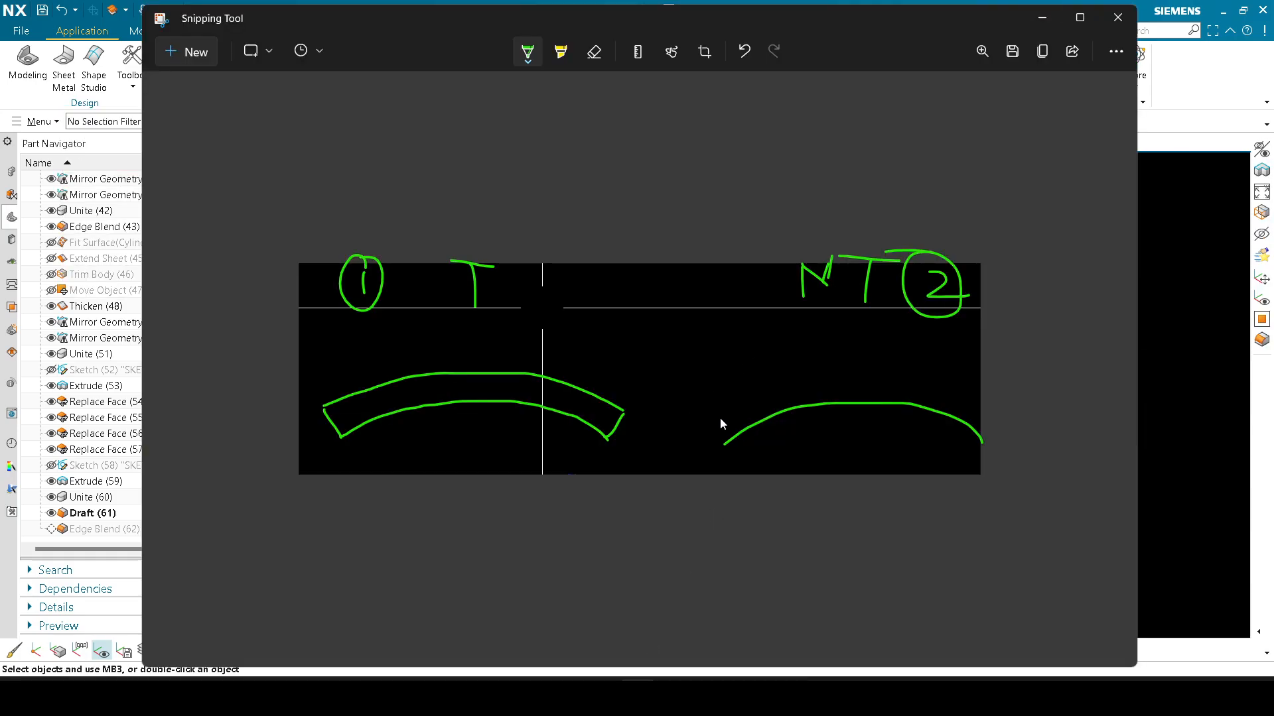
Step: Complete the case 2 strip with an upper arc and near-vertical ends, and label both strips 1mm
drag(722, 420, 798, 373)
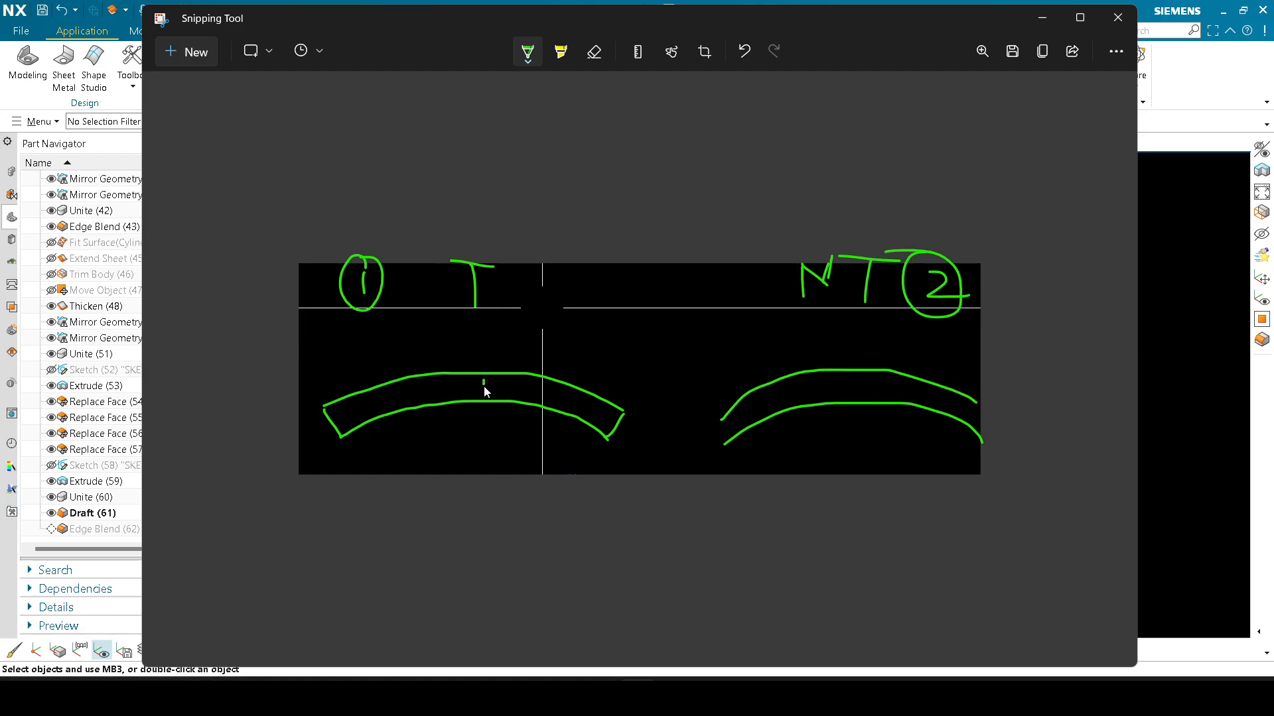
mouse_move(487, 379)
mouse_down()
mouse_move(484, 390)
mouse_move(506, 383)
mouse_up()
drag(839, 382, 851, 391)
drag(724, 446, 722, 420)
drag(977, 419, 973, 398)
Step: Circle both slanted ends of the case 1 strip and switch back to NX
mouse_move(602, 411)
mouse_down()
mouse_move(639, 415)
mouse_move(603, 403)
mouse_up()
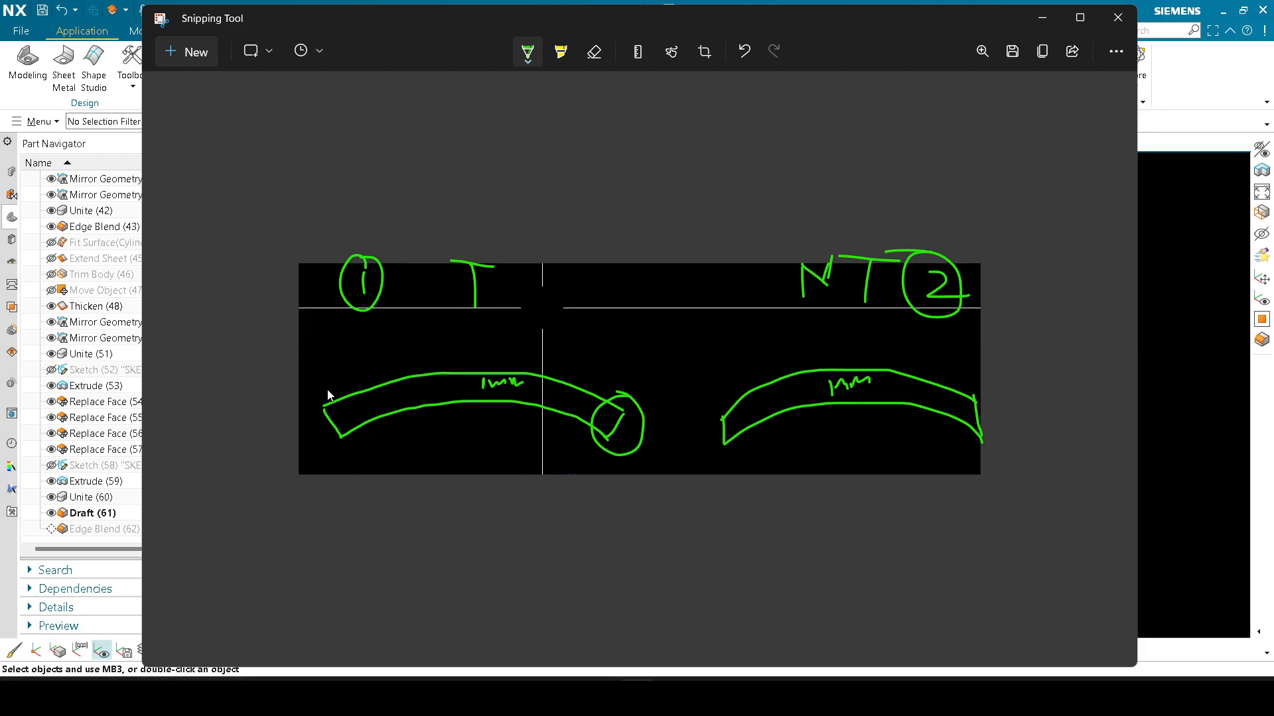
mouse_move(332, 390)
mouse_down()
mouse_move(316, 445)
mouse_move(332, 380)
mouse_up()
click(1040, 19)
Step: Examine the offset band and thin end face along the seat's lower edge in front view
scroll(711, 463, up, 10)
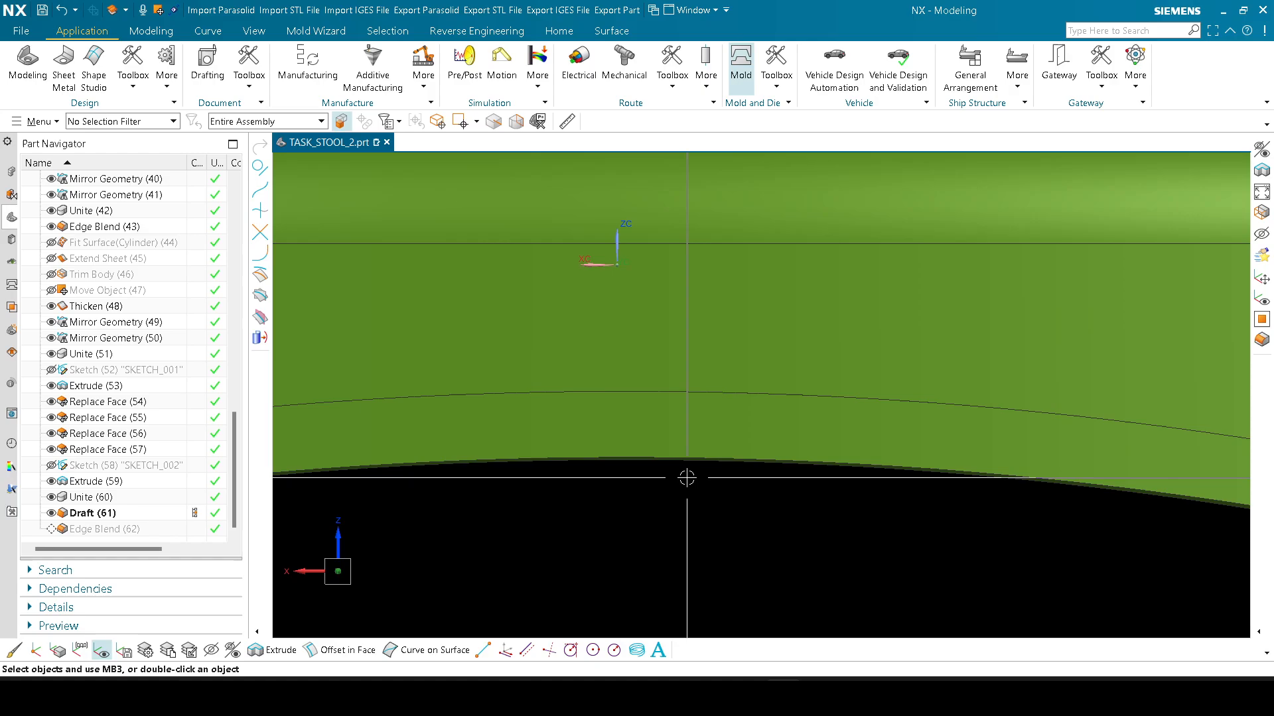
scroll(686, 477, down, 3)
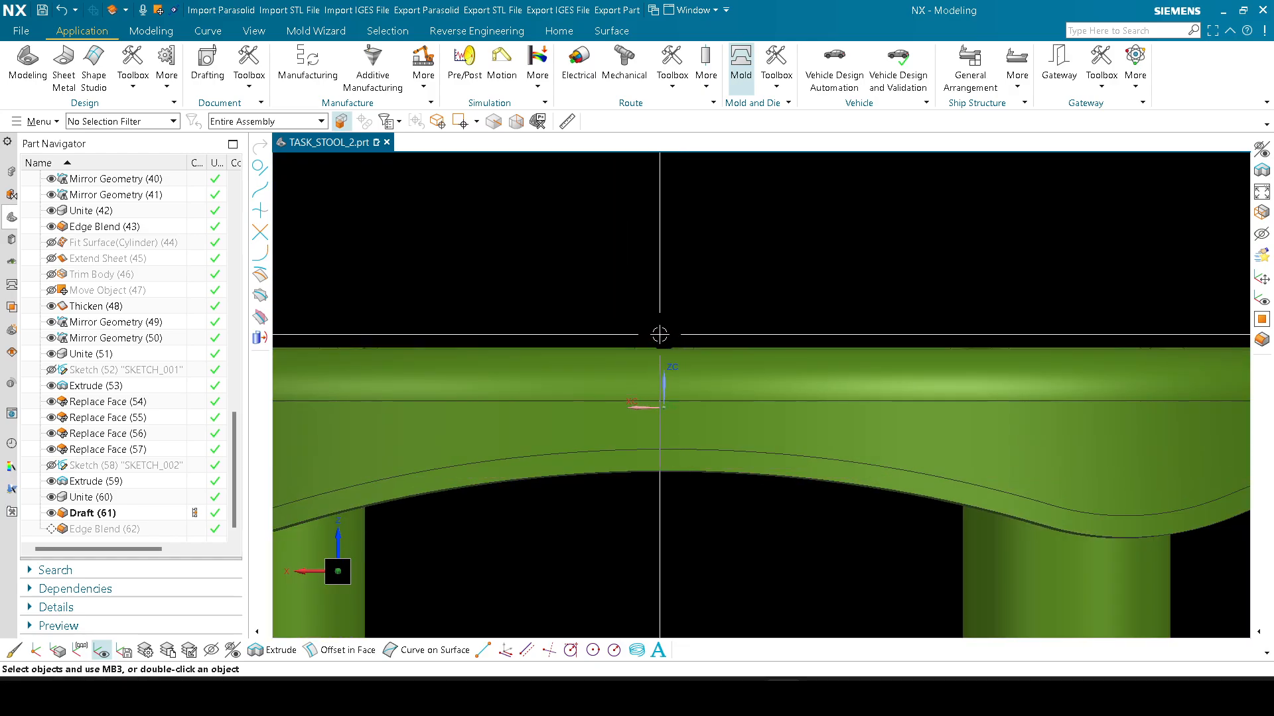
scroll(659, 334, up, 6)
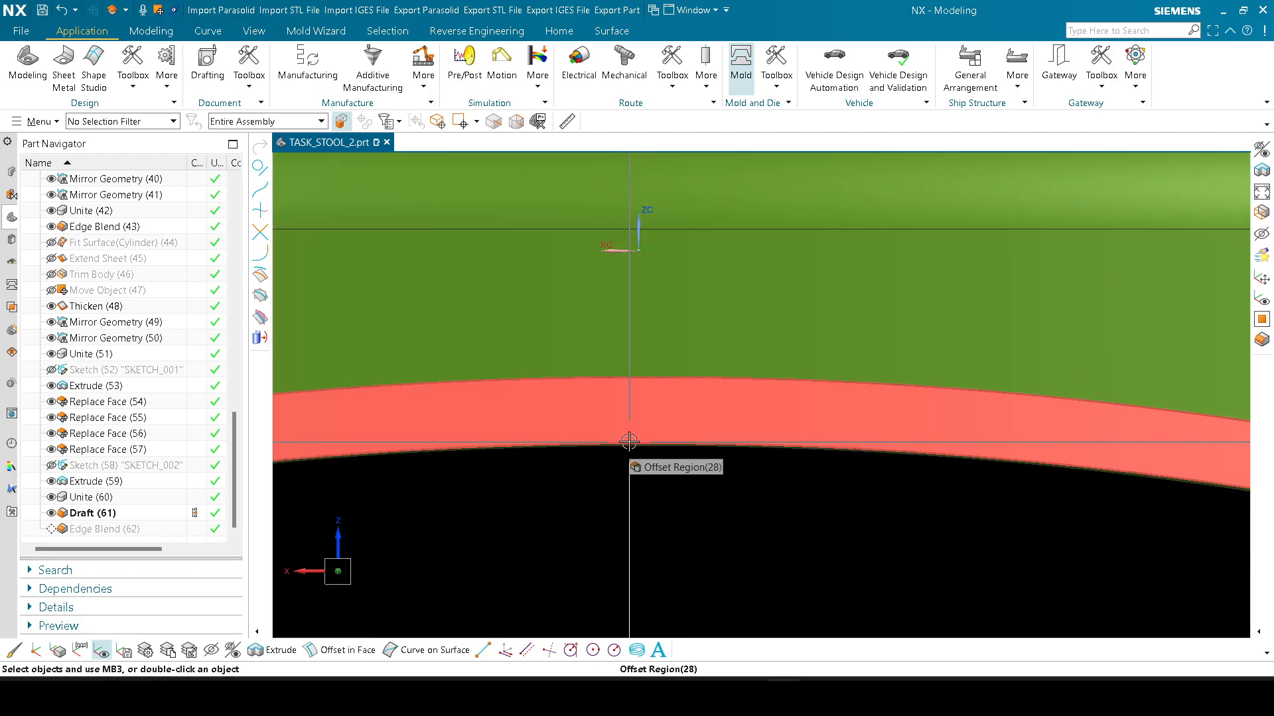
scroll(615, 446, up, 2)
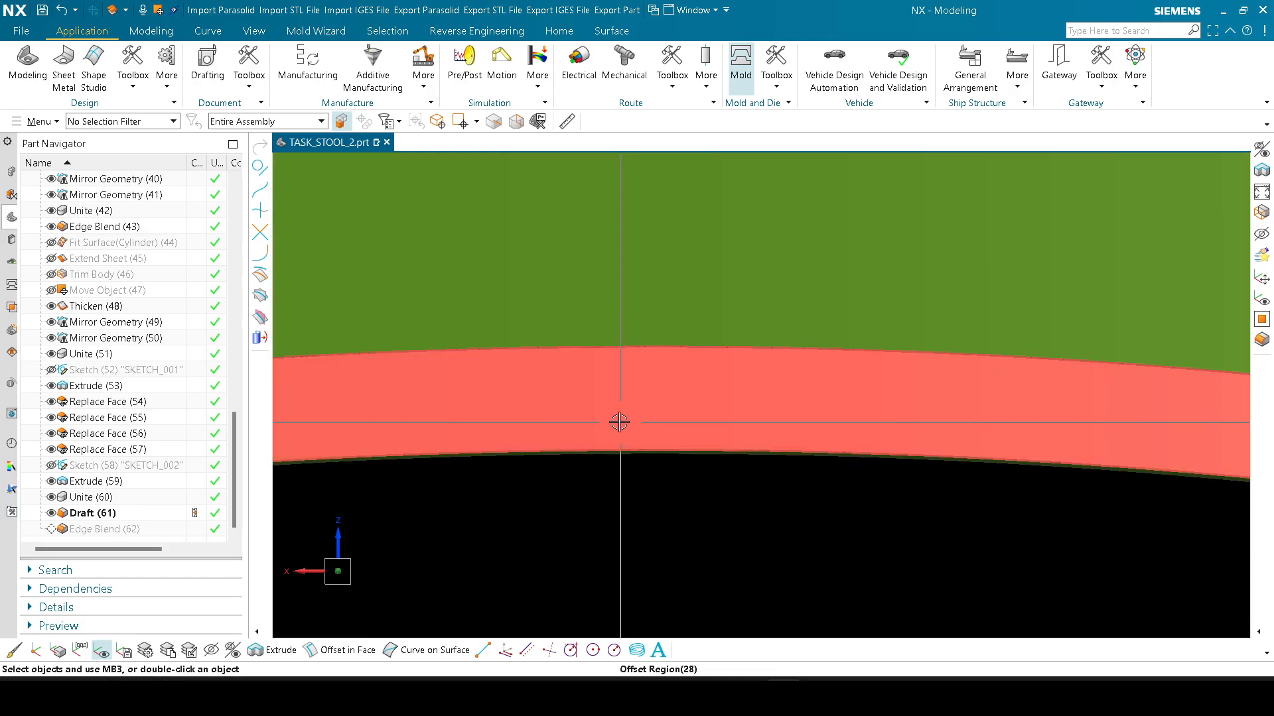
Step: Examine the thickness of the seat wall's bottom end face above a leg from a tilted side view
middle_drag(615, 408, 873, 427)
scroll(873, 428, down, 4)
scroll(631, 420, up, 7)
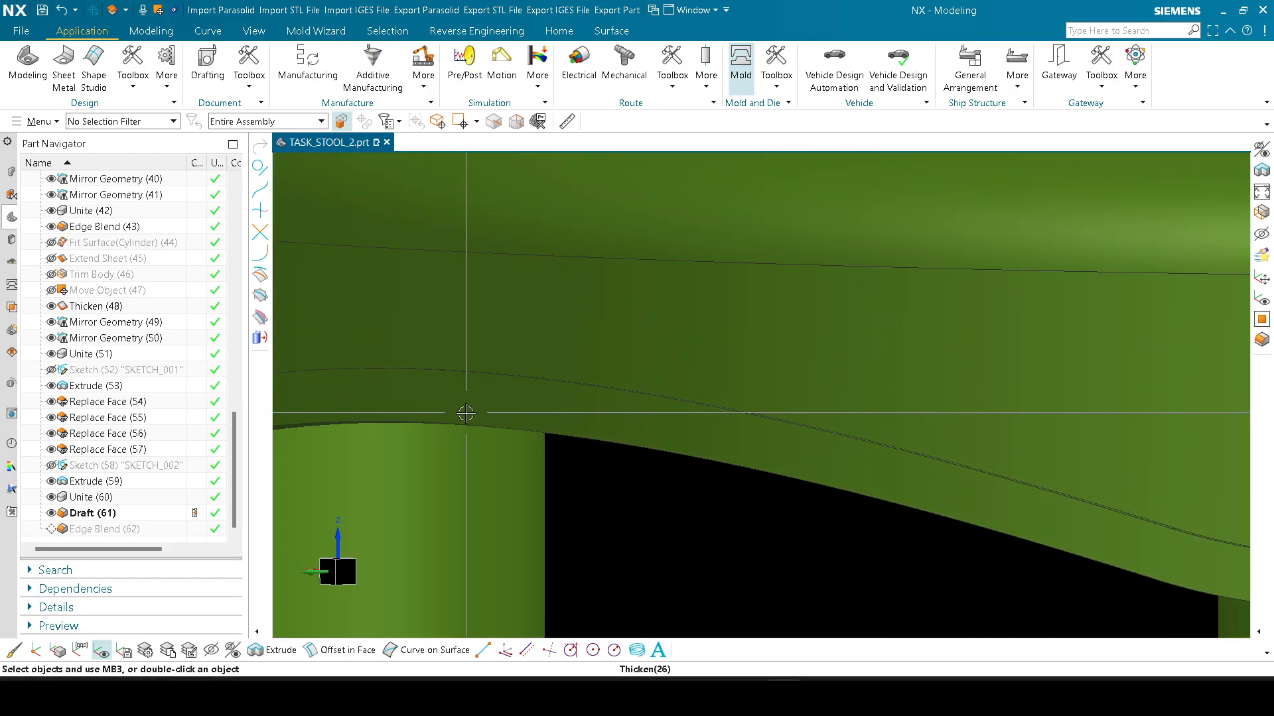
middle_drag(464, 426, 470, 420)
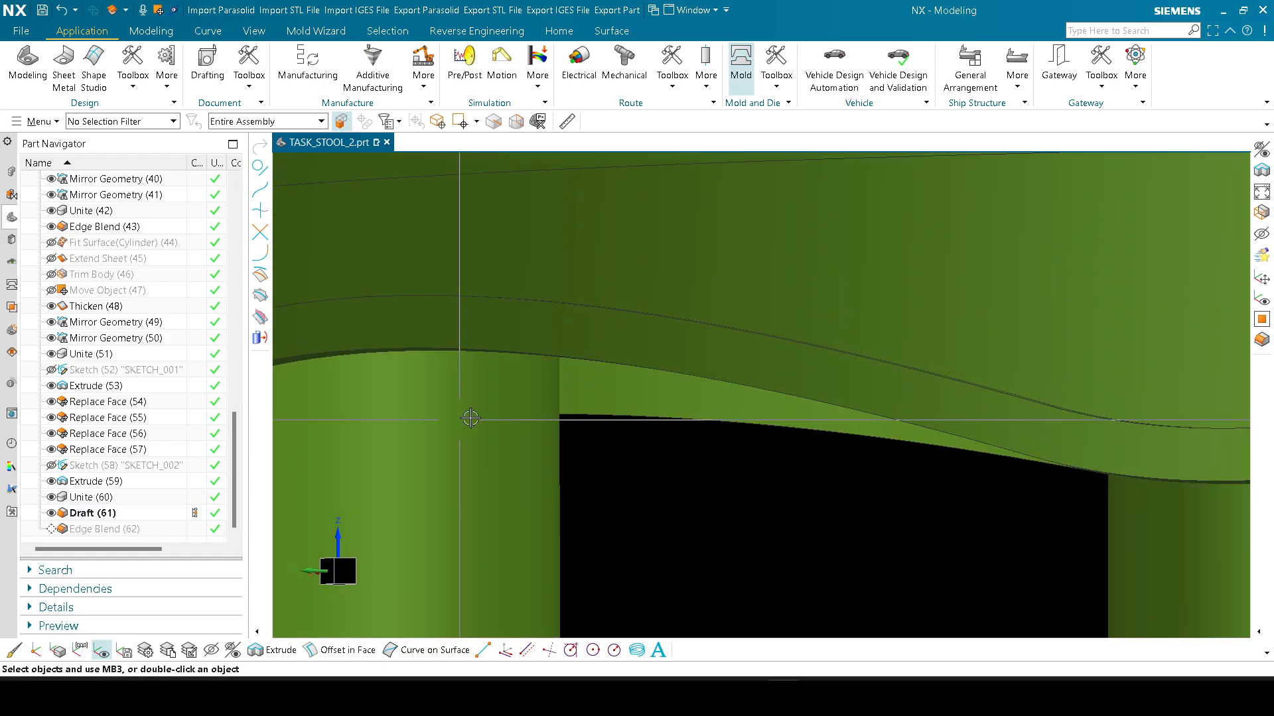
scroll(470, 419, down, 4)
scroll(551, 381, up, 6)
scroll(531, 388, down, 3)
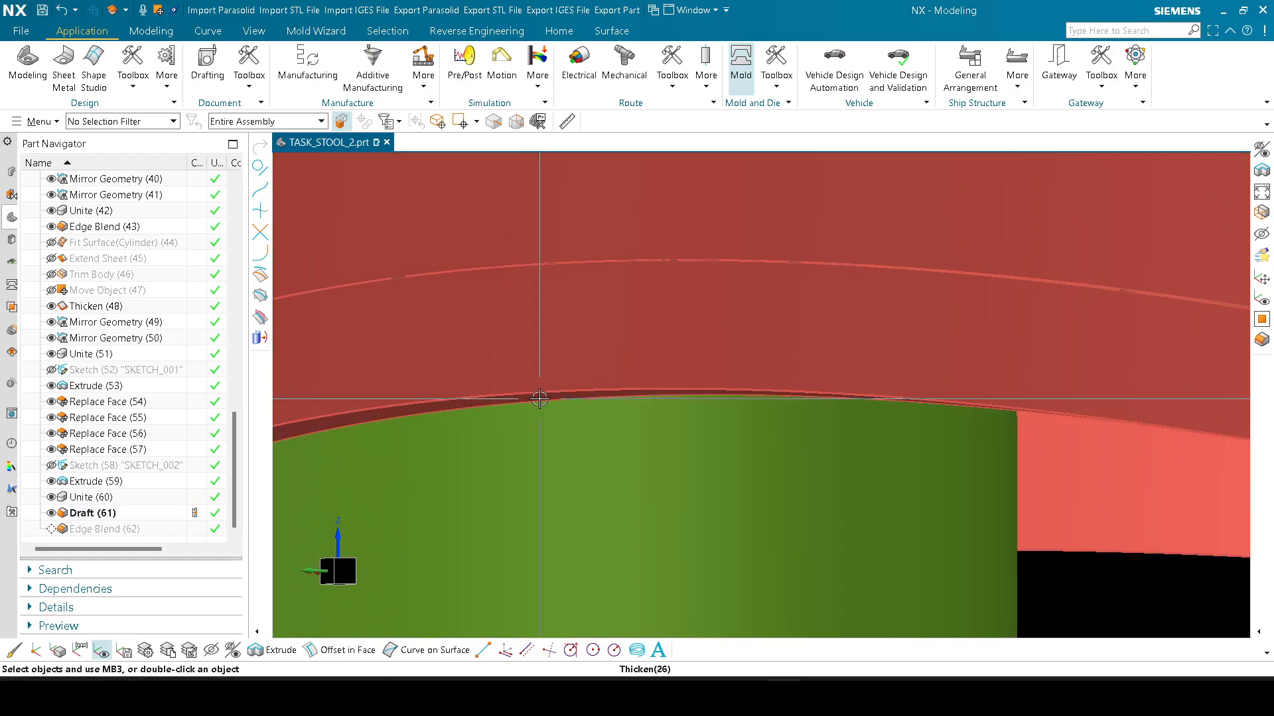
scroll(548, 397, down, 4)
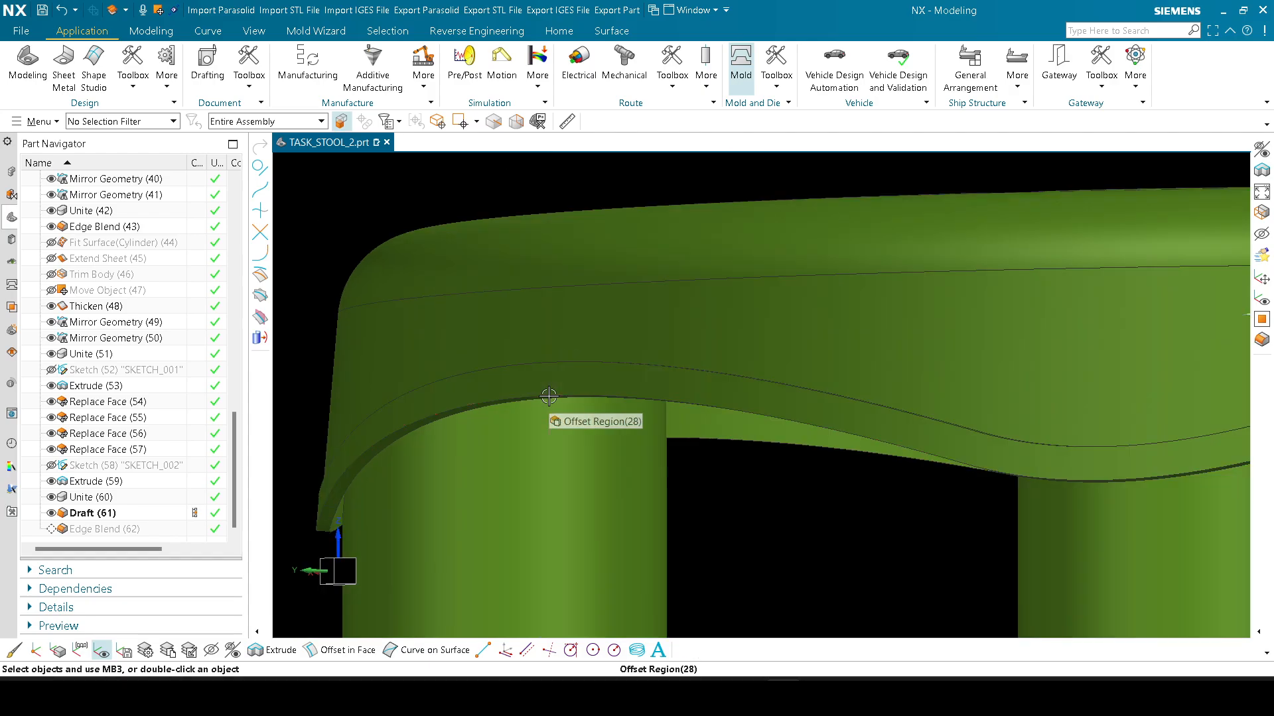
scroll(549, 396, up, 3)
scroll(549, 396, up, 5)
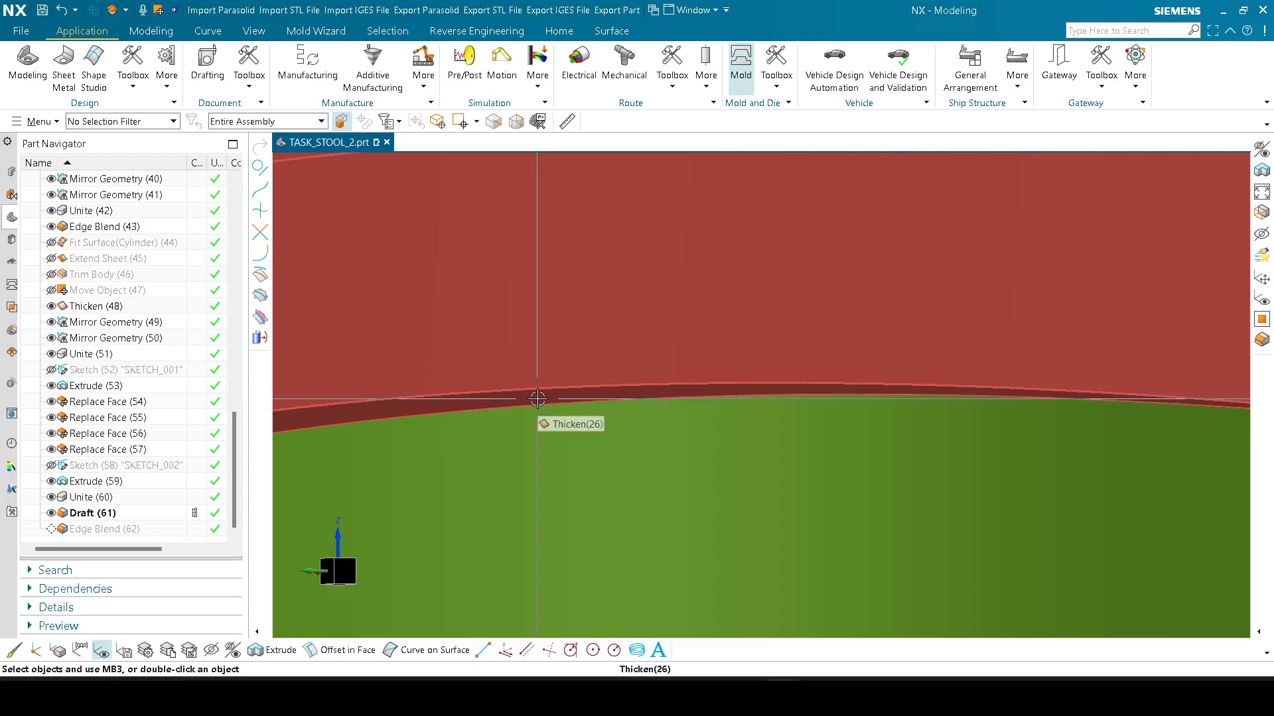
scroll(539, 398, down, 5)
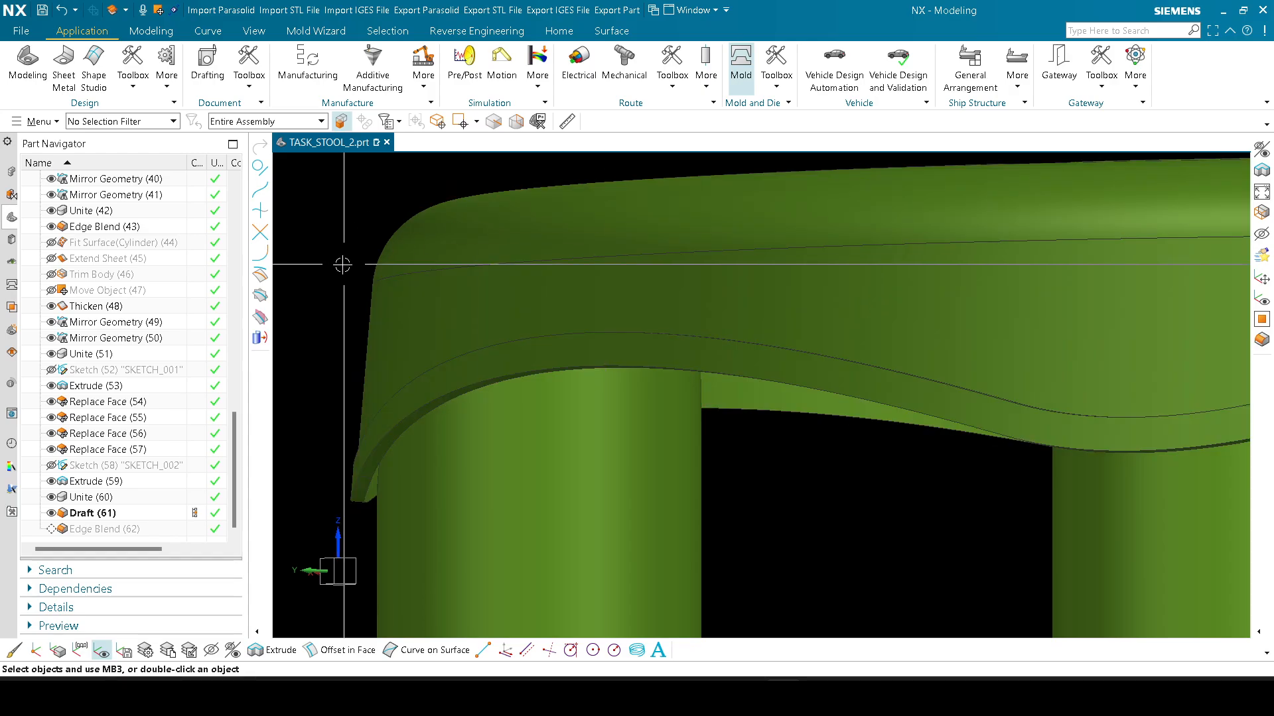
Step: Create an offset surface at 0 mm from the single thin end face along the seat wall's lower edge
right_click(322, 262)
click(575, 219)
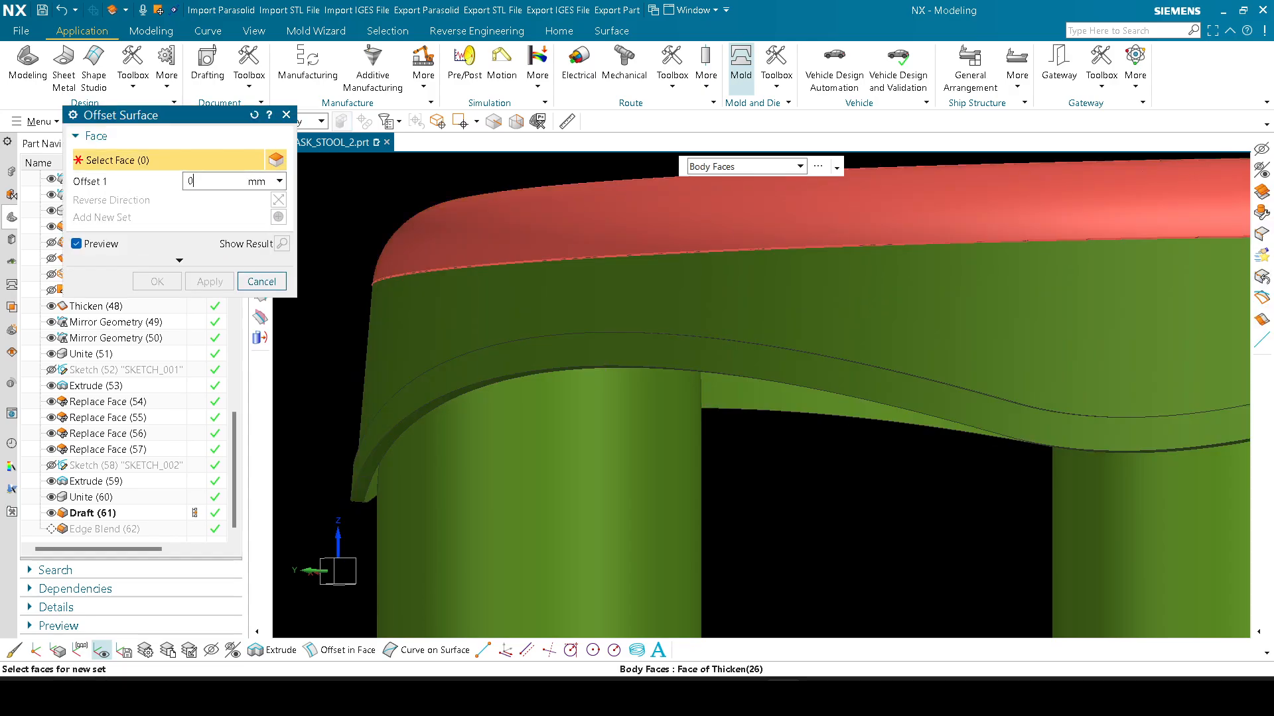
click(736, 167)
click(717, 185)
scroll(659, 378, up, 5)
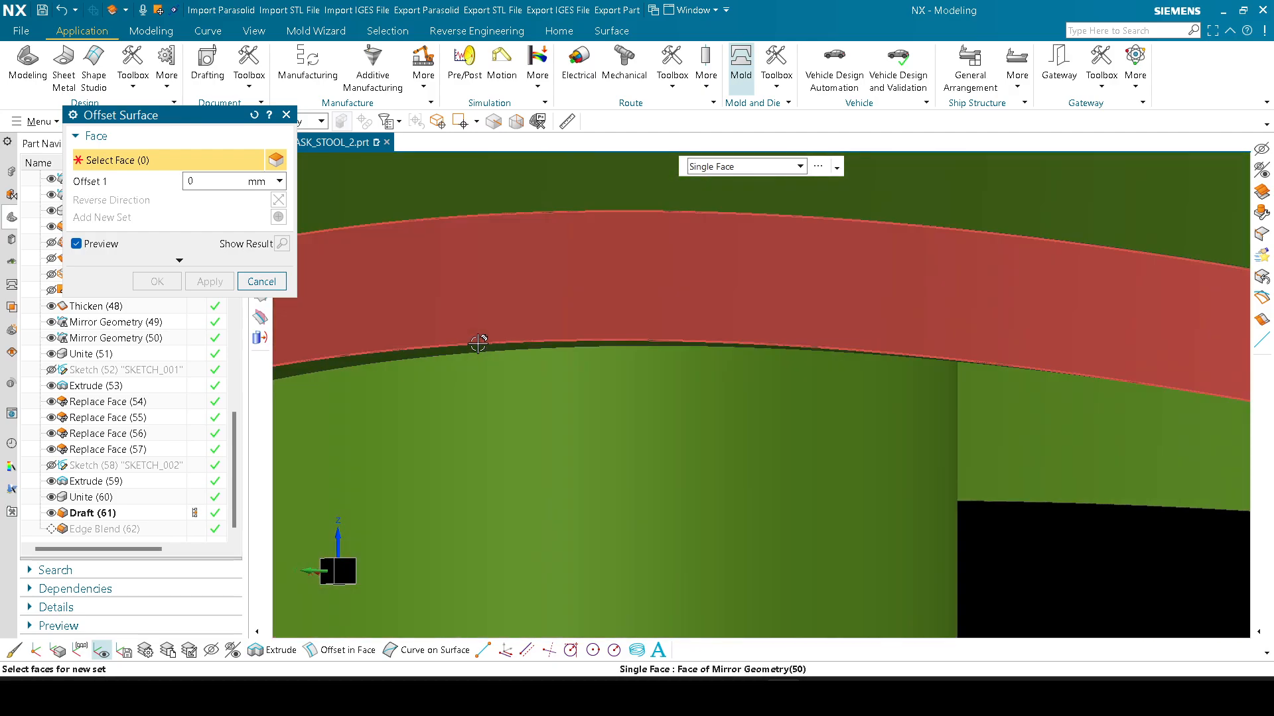
click(608, 346)
middle_click(608, 346)
Step: Inspect the isolated offset sheet from the side and bring the stool's solid back by undoing the hide
middle_drag(608, 347, 661, 386)
key(F8)
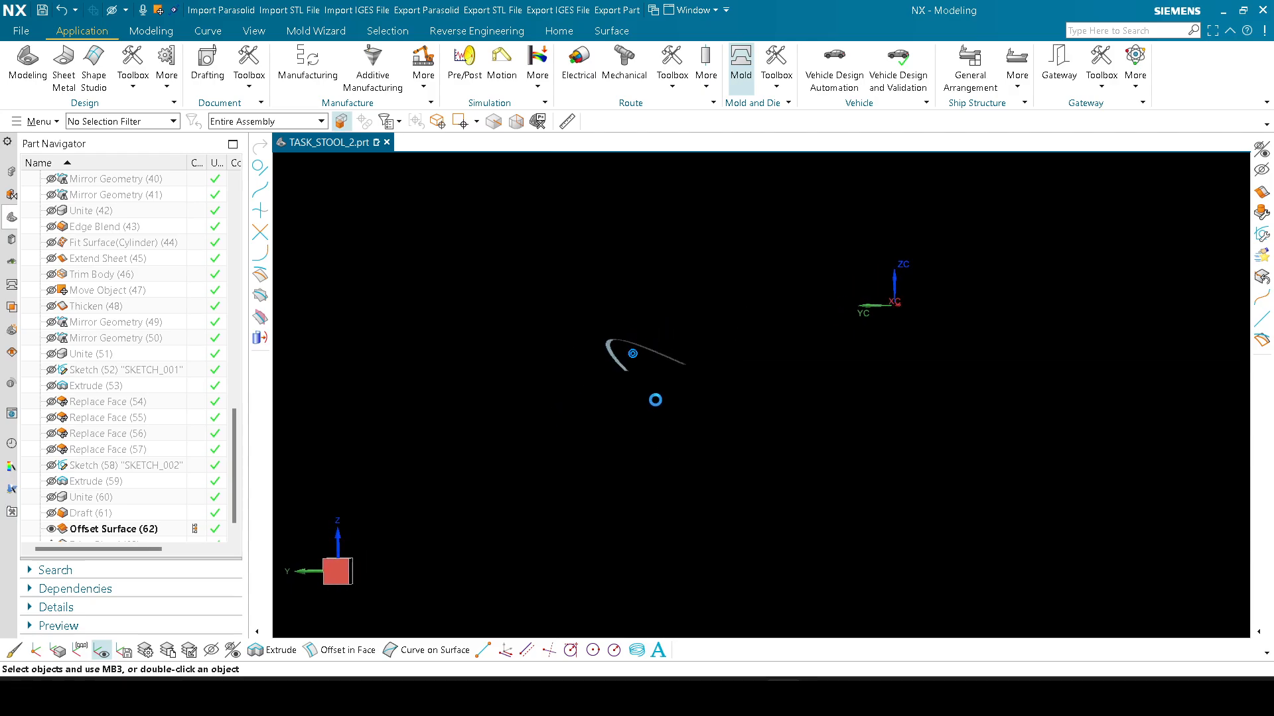
scroll(623, 318, up, 8)
scroll(546, 307, up, 5)
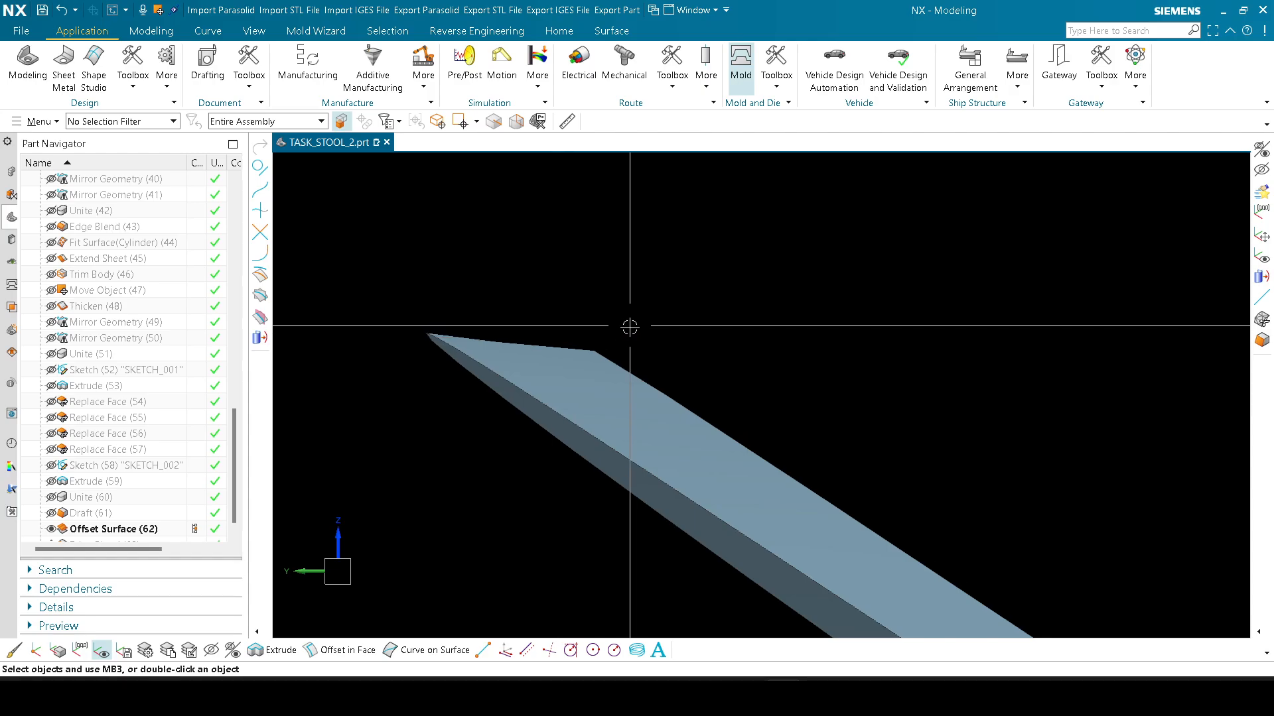
scroll(629, 351, down, 5)
key(ctrl+z)
scroll(581, 392, down, 5)
scroll(581, 391, down, 3)
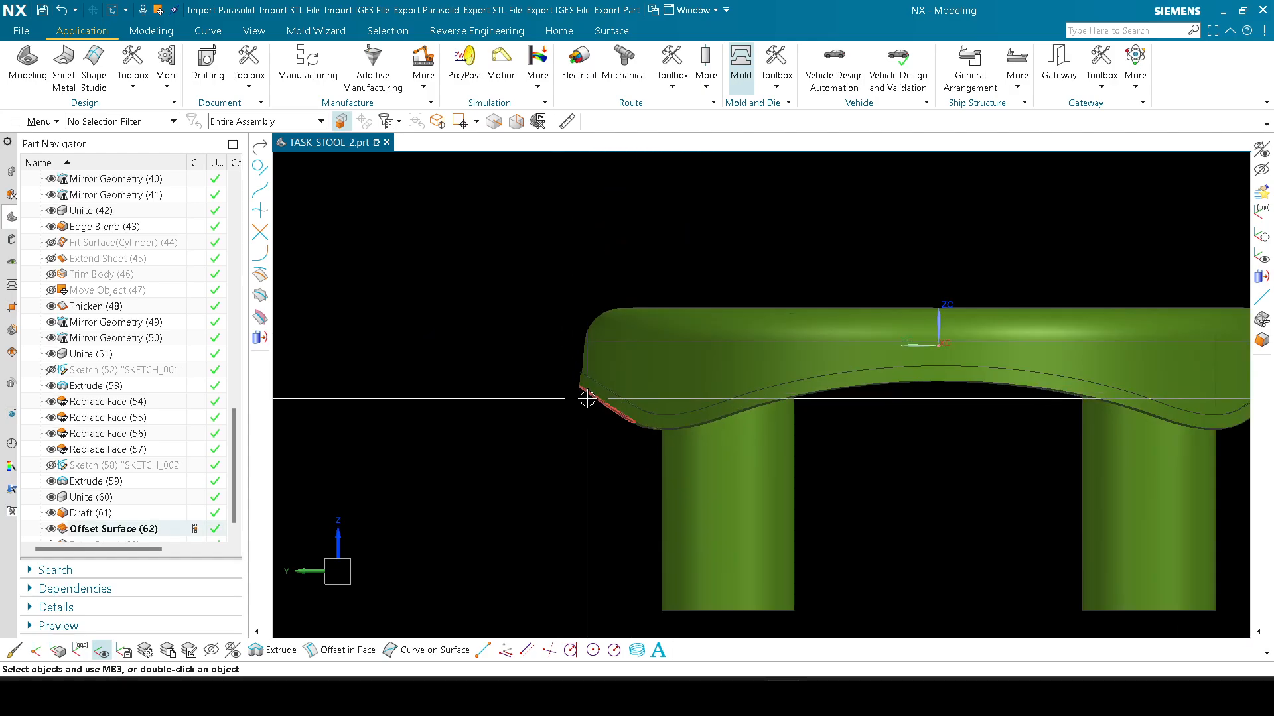
Step: Measure the distance between the seat's outer wall faces on either side of the narrow groove near the lower edge
middle_drag(584, 393, 688, 396)
scroll(871, 506, down, 2)
scroll(736, 458, up, 6)
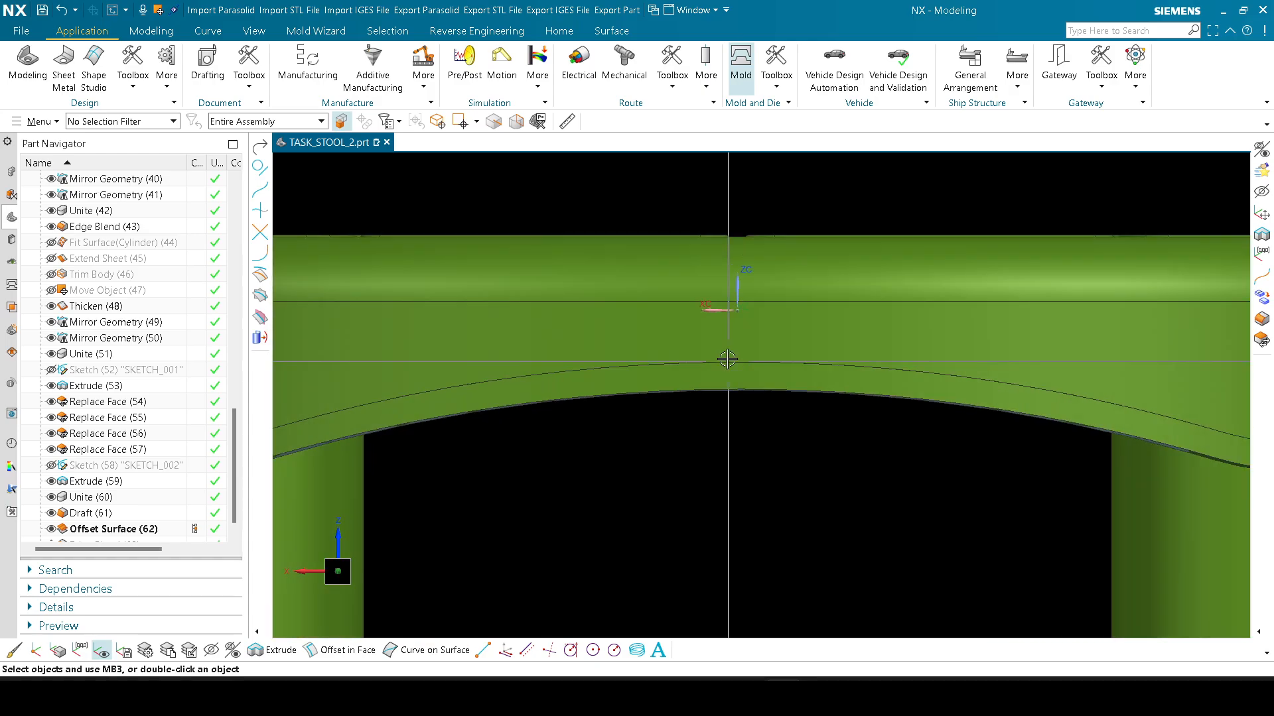
scroll(597, 378, down, 6)
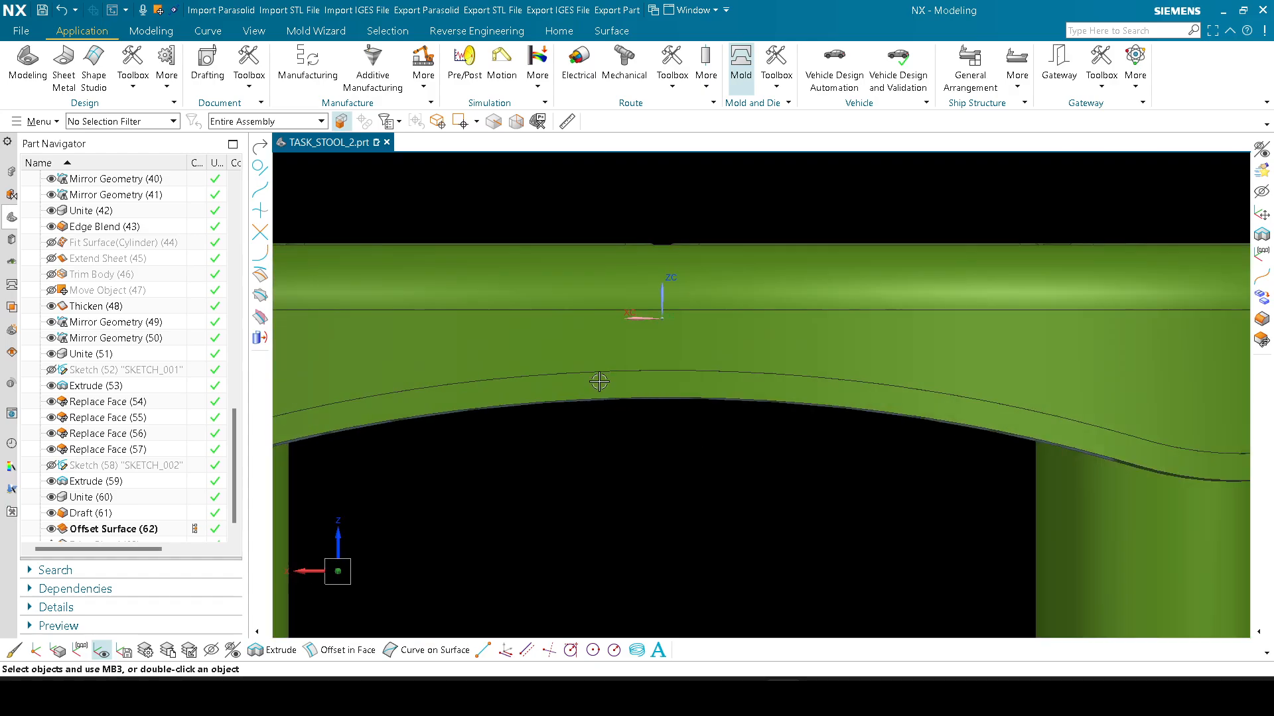
middle_drag(592, 368, 587, 402)
middle_drag(929, 444, 893, 438)
scroll(833, 527, up, 3)
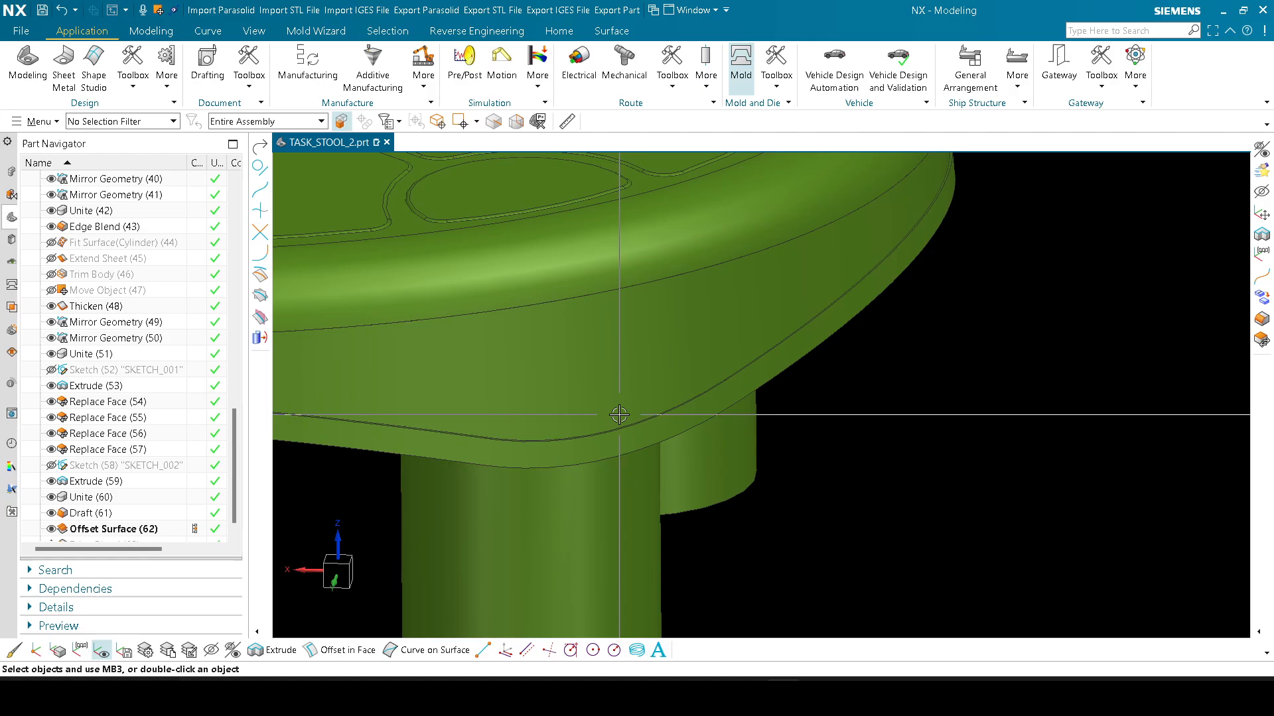
scroll(754, 335, up, 5)
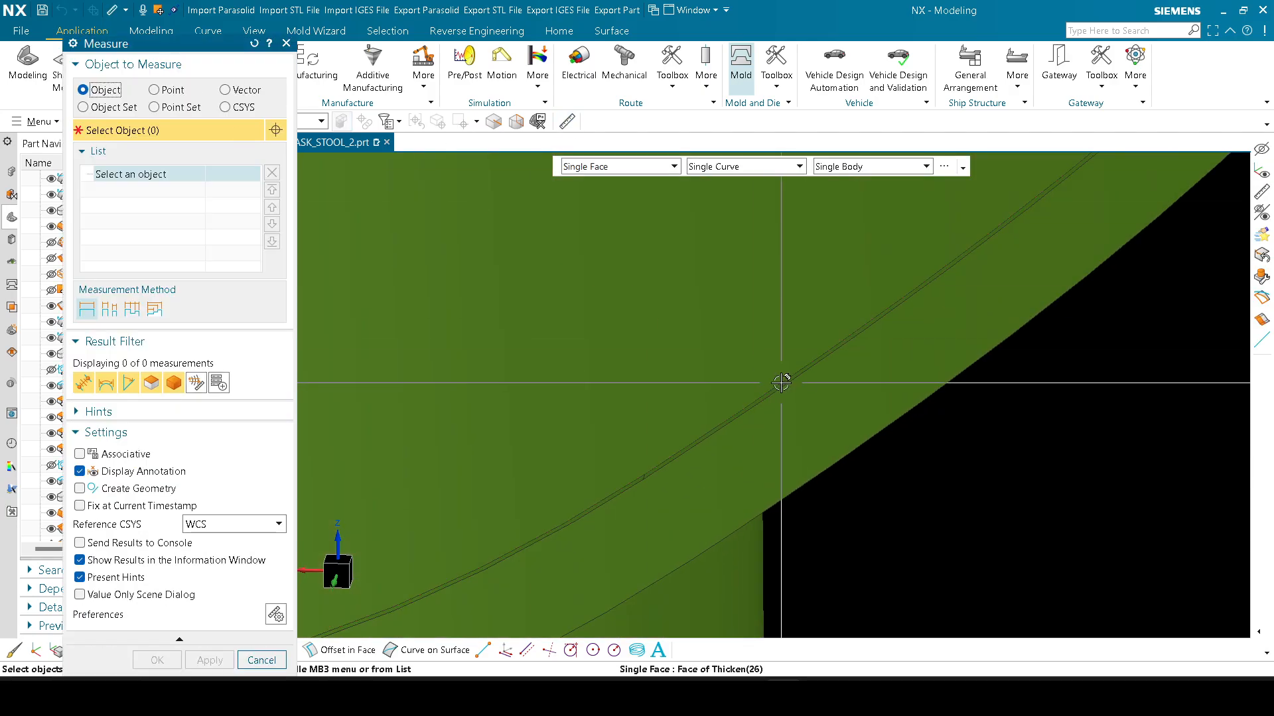
click(755, 335)
click(820, 412)
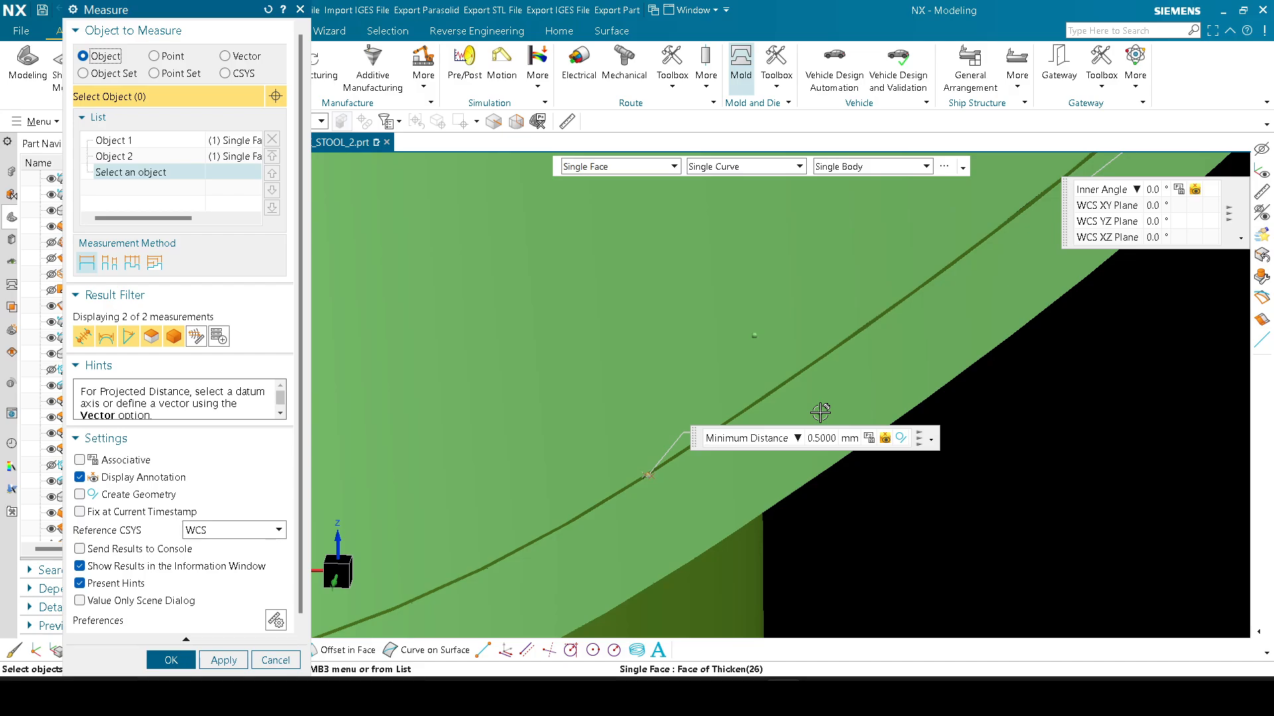
key(Escape)
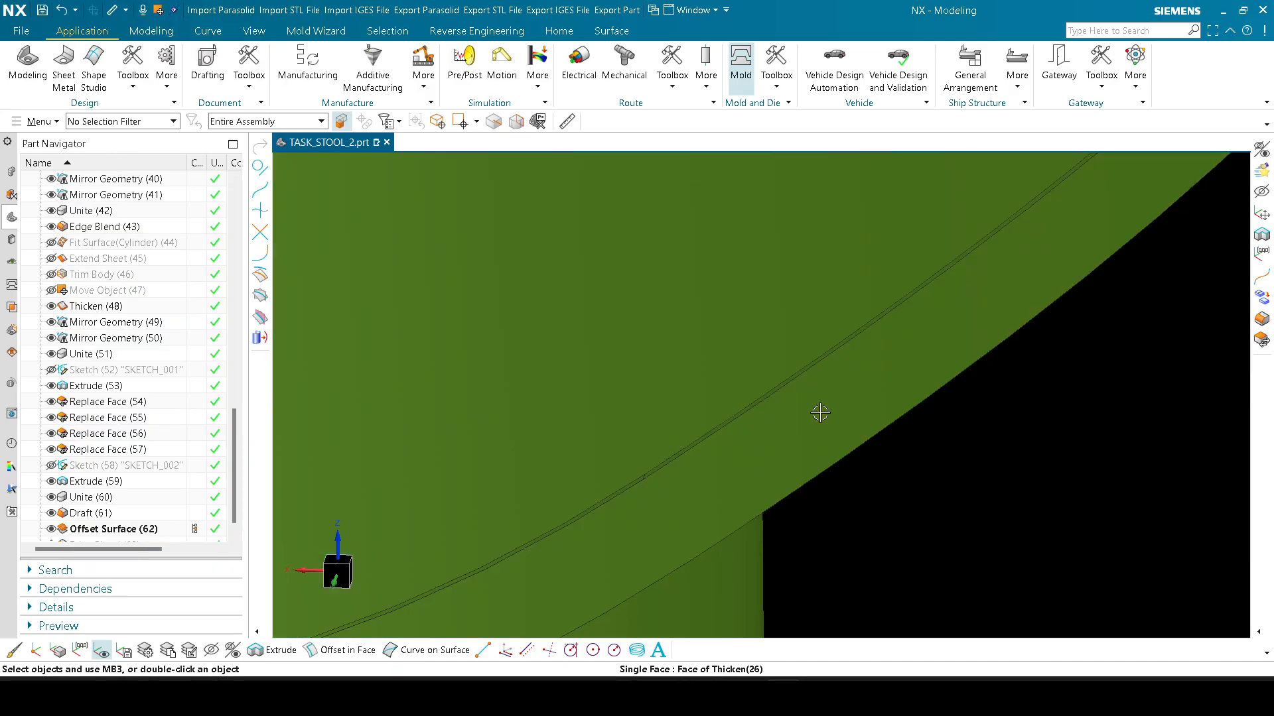
Step: Examine the edge blends along the panel outlines on top of the seat
scroll(820, 412, down, 10)
shift+middle_drag(652, 340, 725, 491)
scroll(682, 364, up, 10)
scroll(740, 375, down, 5)
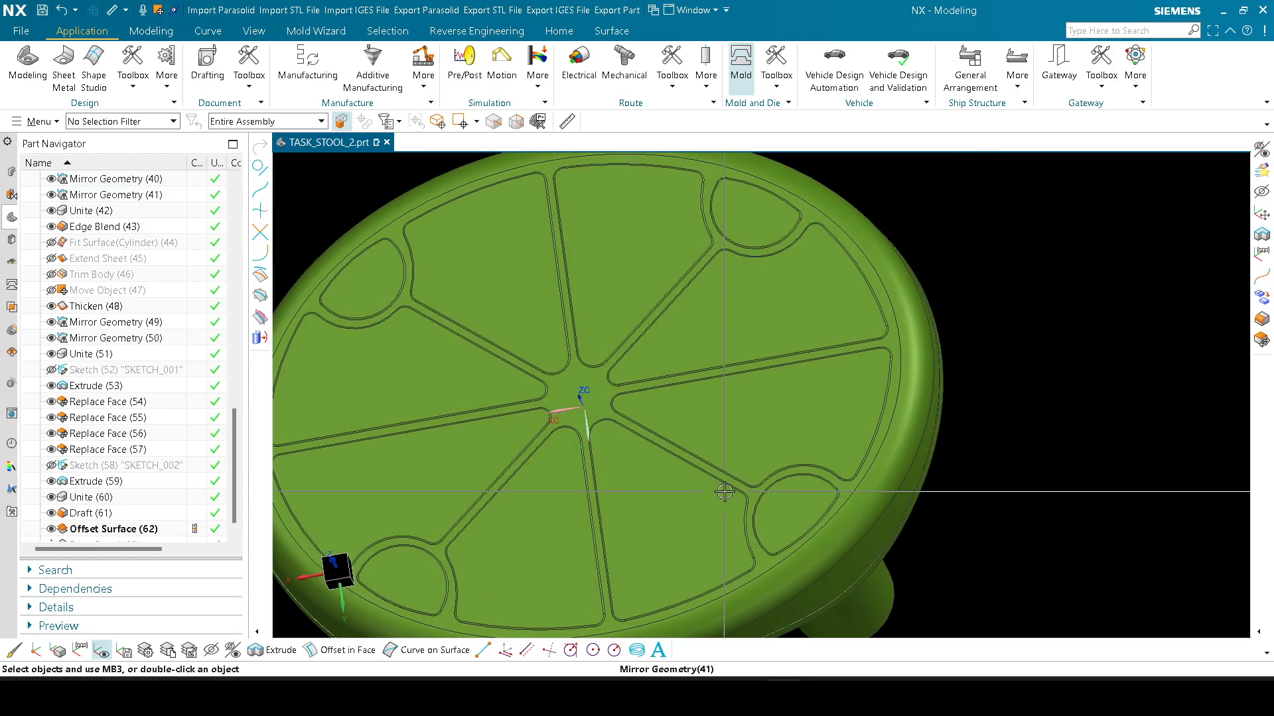
scroll(724, 491, up, 10)
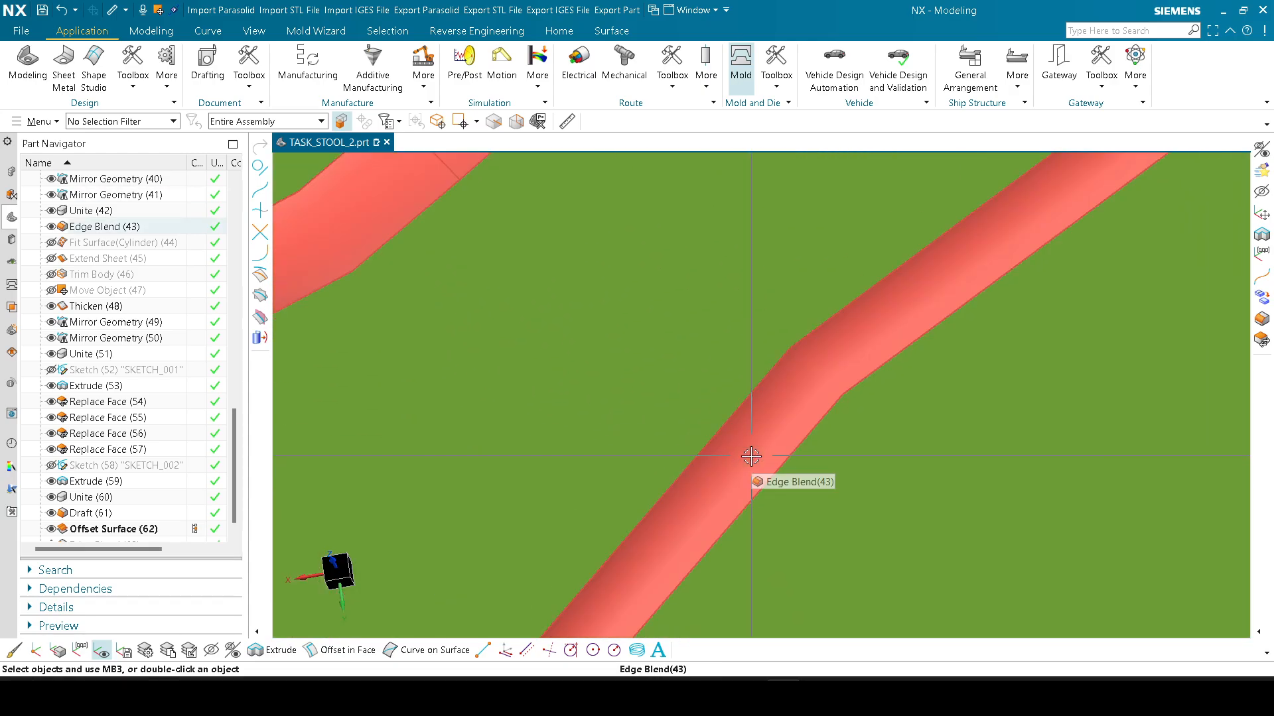
scroll(765, 446, down, 5)
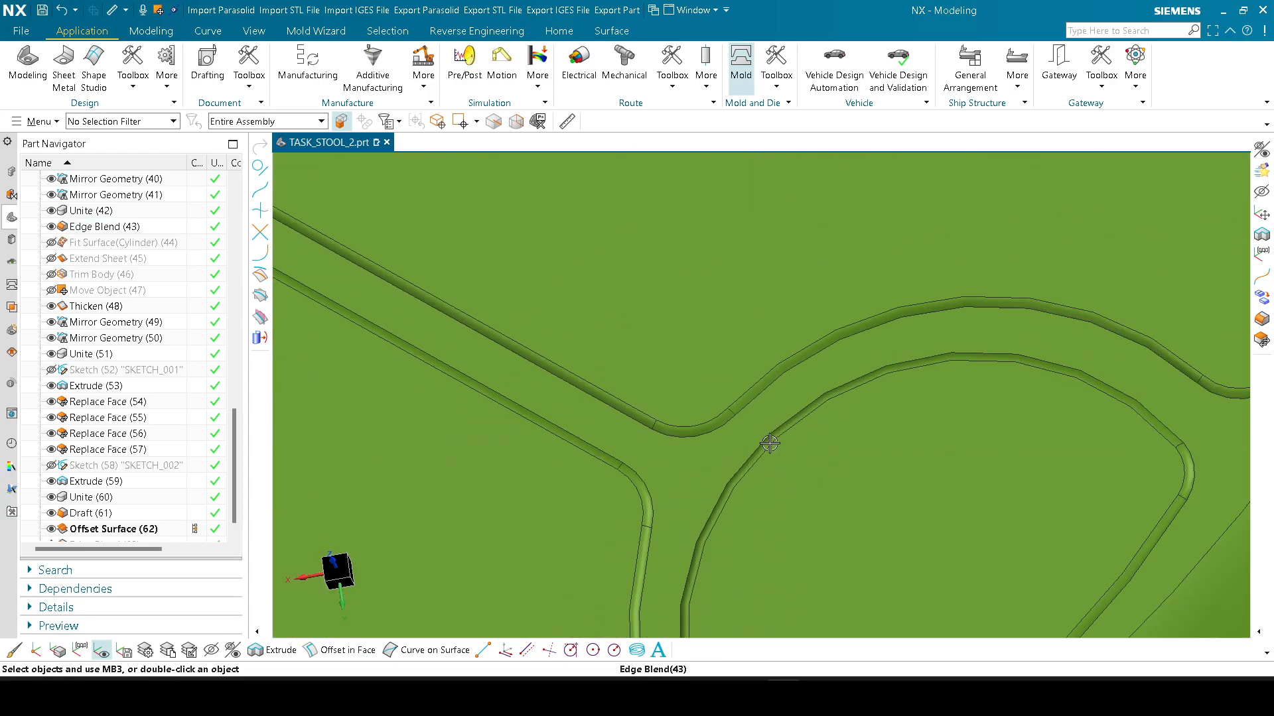
Step: Swap the display to the scanned facet body and examine its panel outlines straight from above
key(ctrl+shift+b)
scroll(793, 449, down, 5)
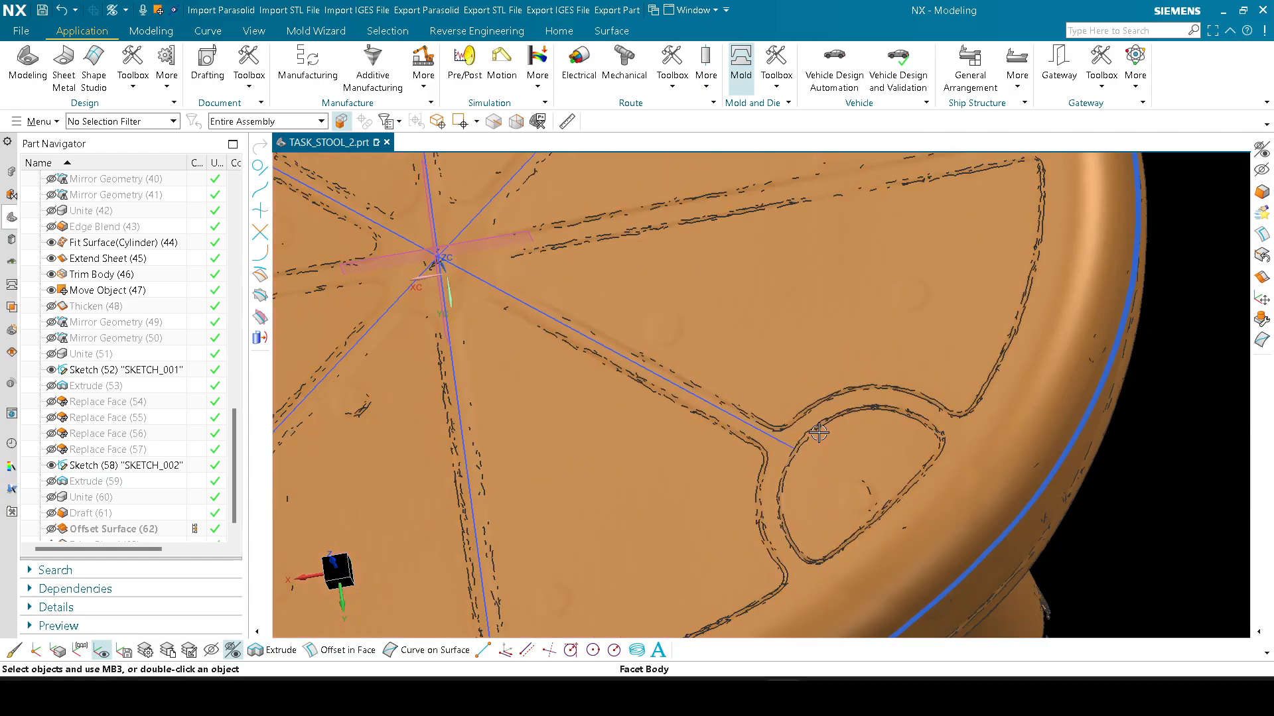
mouse_move(822, 432)
middle_down()
mouse_move(858, 422)
mouse_move(807, 426)
mouse_move(824, 429)
mouse_move(805, 366)
mouse_move(790, 369)
mouse_move(802, 430)
middle_up()
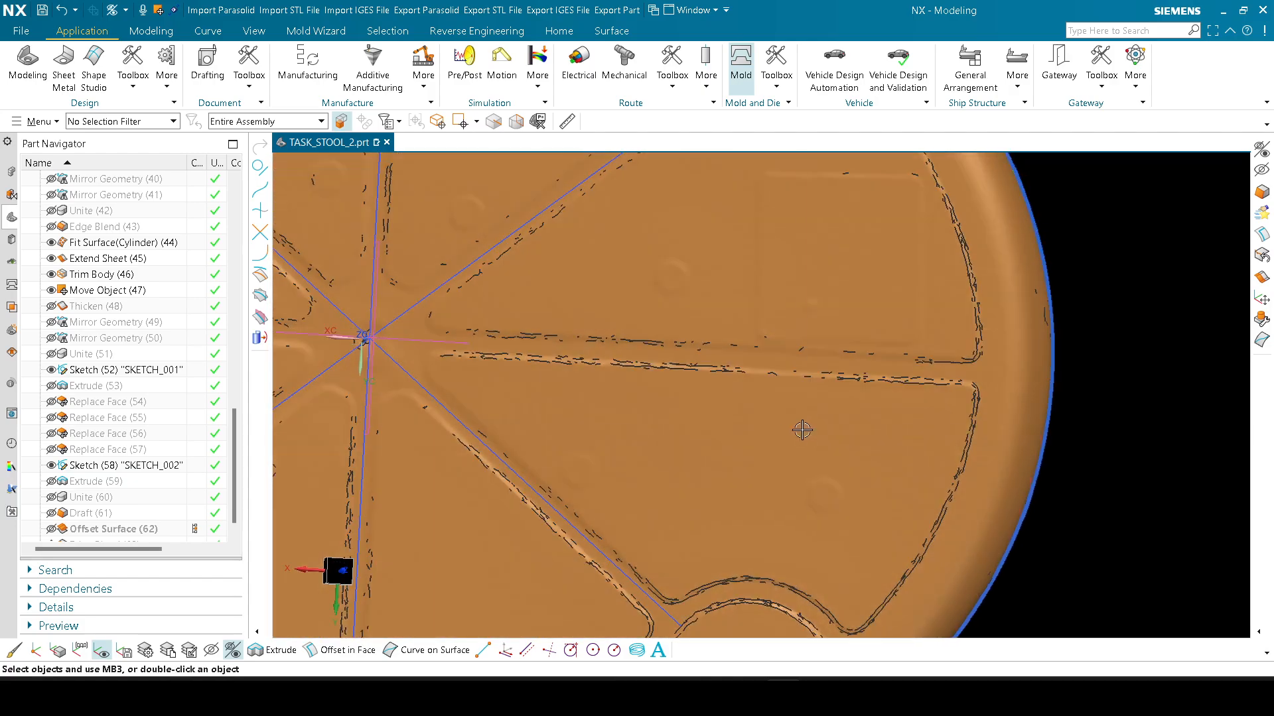
scroll(802, 430, down, 4)
right_click(815, 390)
click(1005, 580)
key(F8)
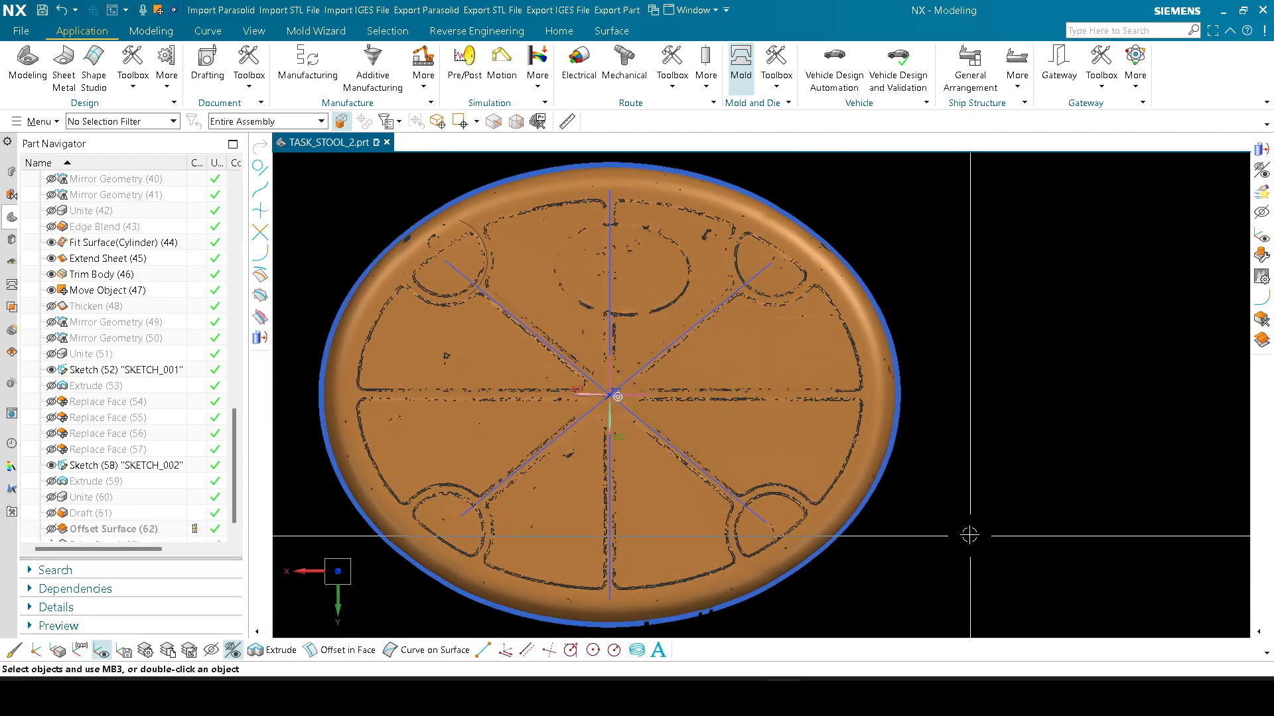
Step: Swap back to the solid and inspect its ribs and panel outlines in wireframe top view
key(ctrl+shift+b)
right_drag(1032, 421, 929, 406)
scroll(591, 350, up, 7)
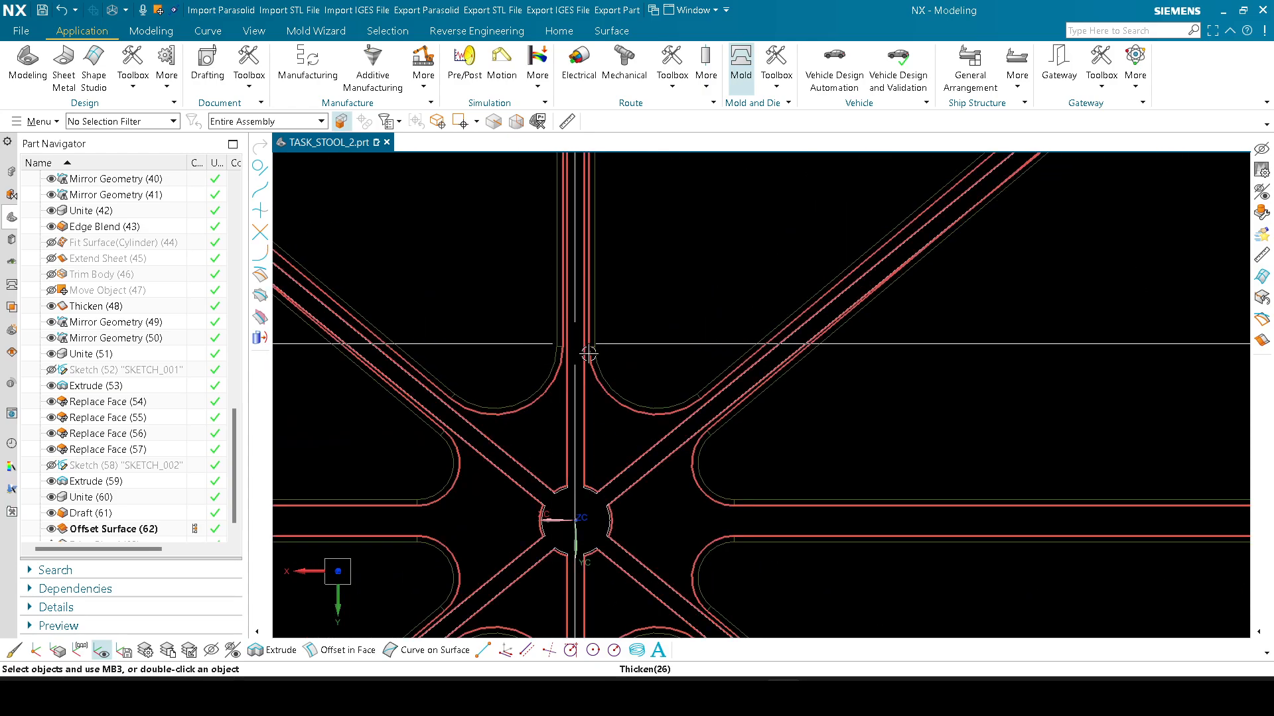
scroll(588, 354, up, 3)
scroll(670, 517, down, 3)
shift+middle_drag(678, 516, 699, 281)
scroll(654, 441, up, 5)
shift+middle_drag(658, 467, 665, 272)
shift+middle_drag(637, 510, 635, 272)
scroll(679, 443, down, 10)
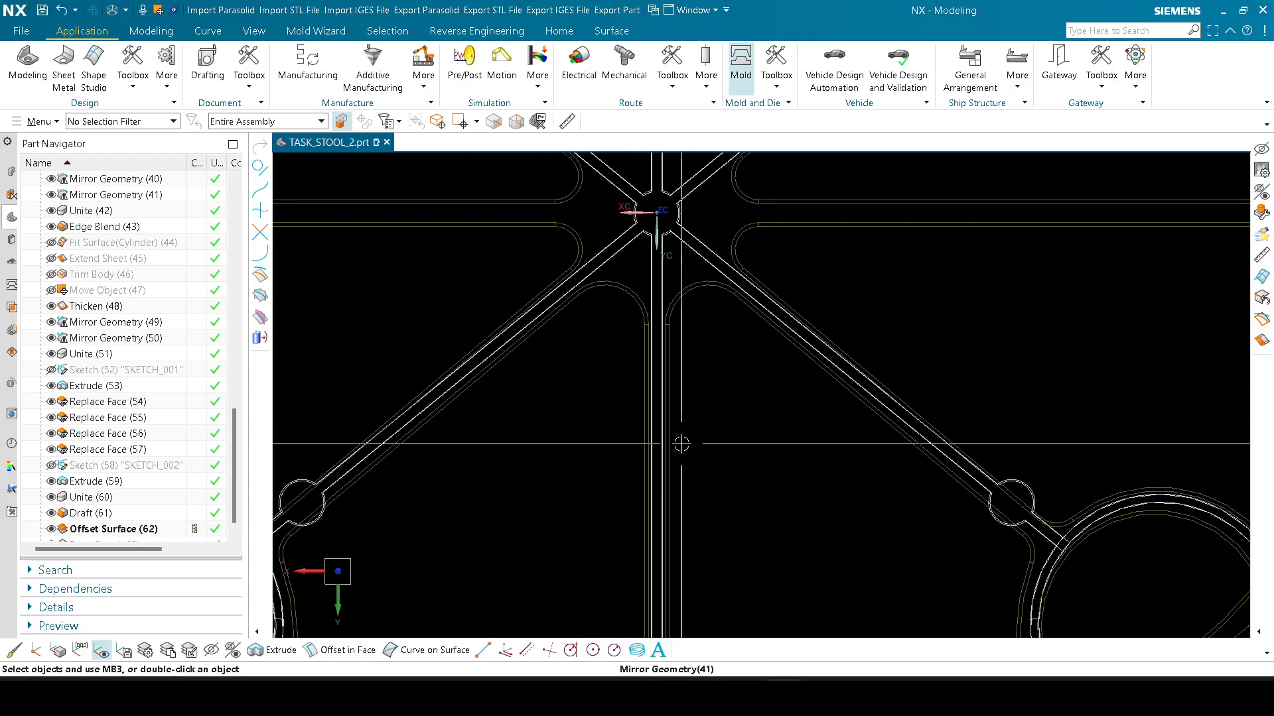
scroll(671, 567, up, 6)
mouse_move(656, 614)
shift+middle_down()
mouse_move(653, 422)
mouse_move(651, 597)
shift+middle_up()
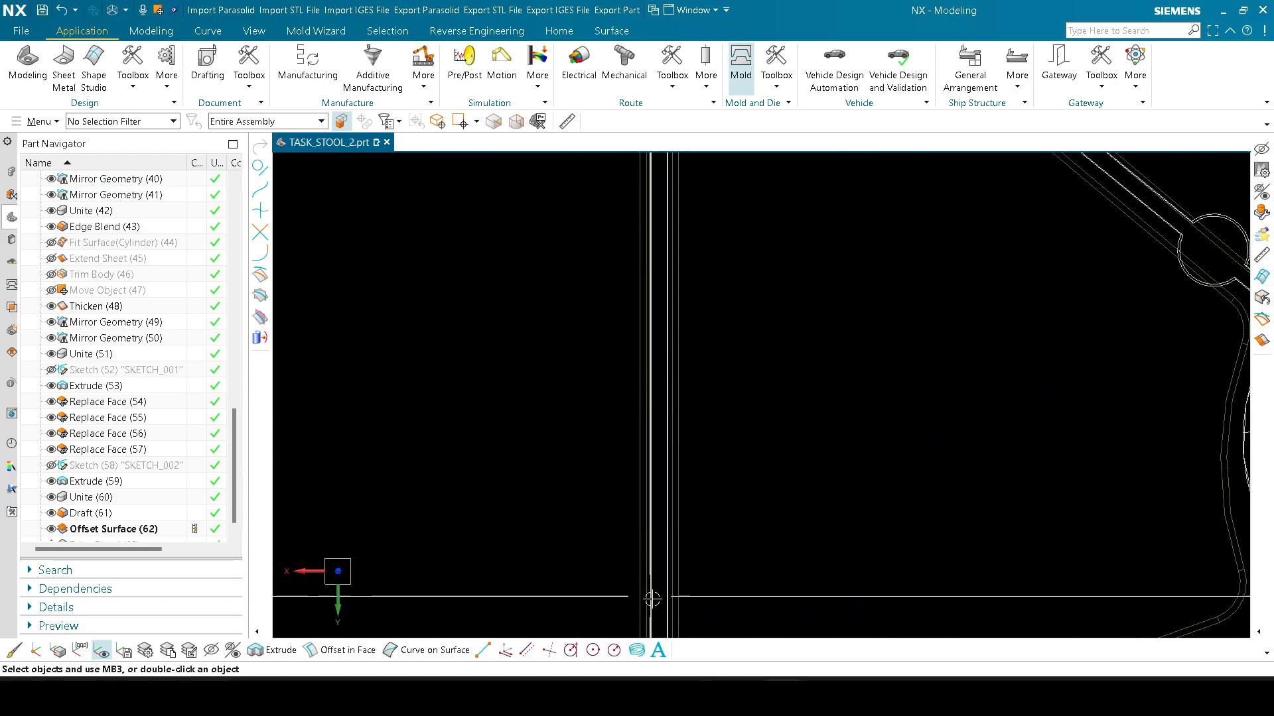
scroll(666, 592, down, 7)
Step: Return to shaded display and examine the ribs and their round bosses on the seat's underside
right_drag(671, 542, 668, 563)
middle_drag(668, 563, 675, 312)
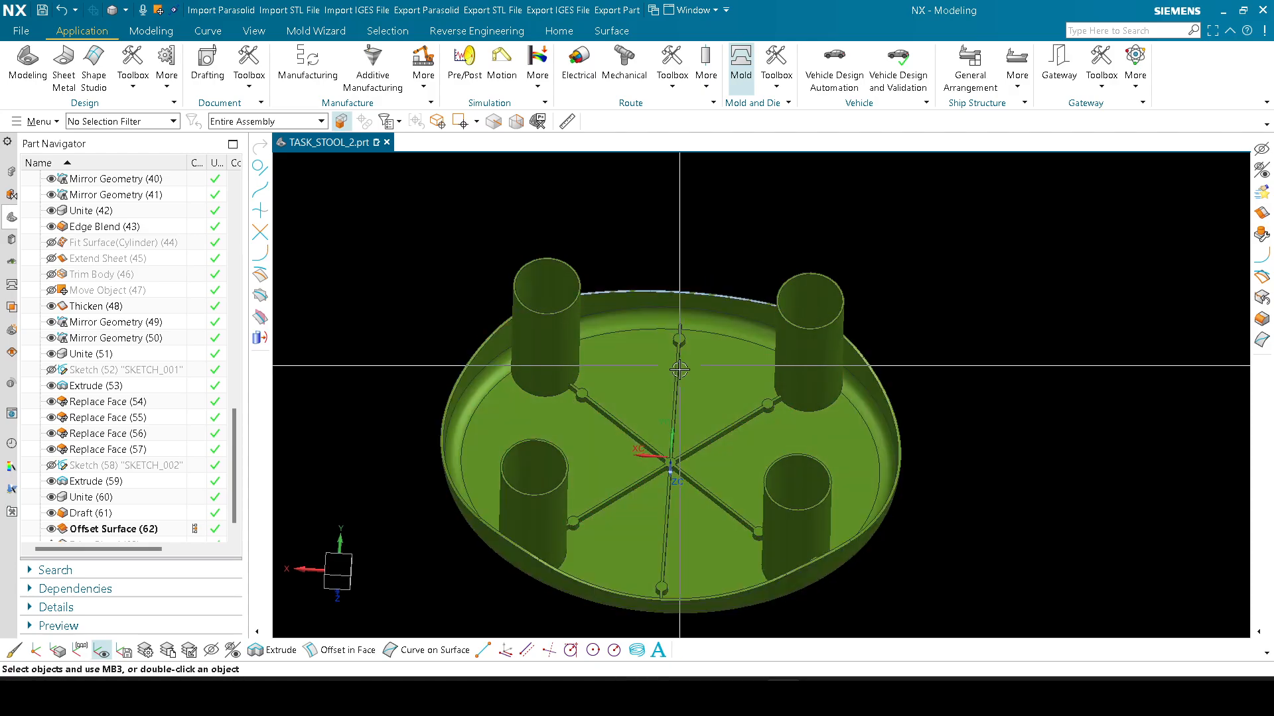
scroll(671, 284, up, 10)
scroll(671, 284, down, 10)
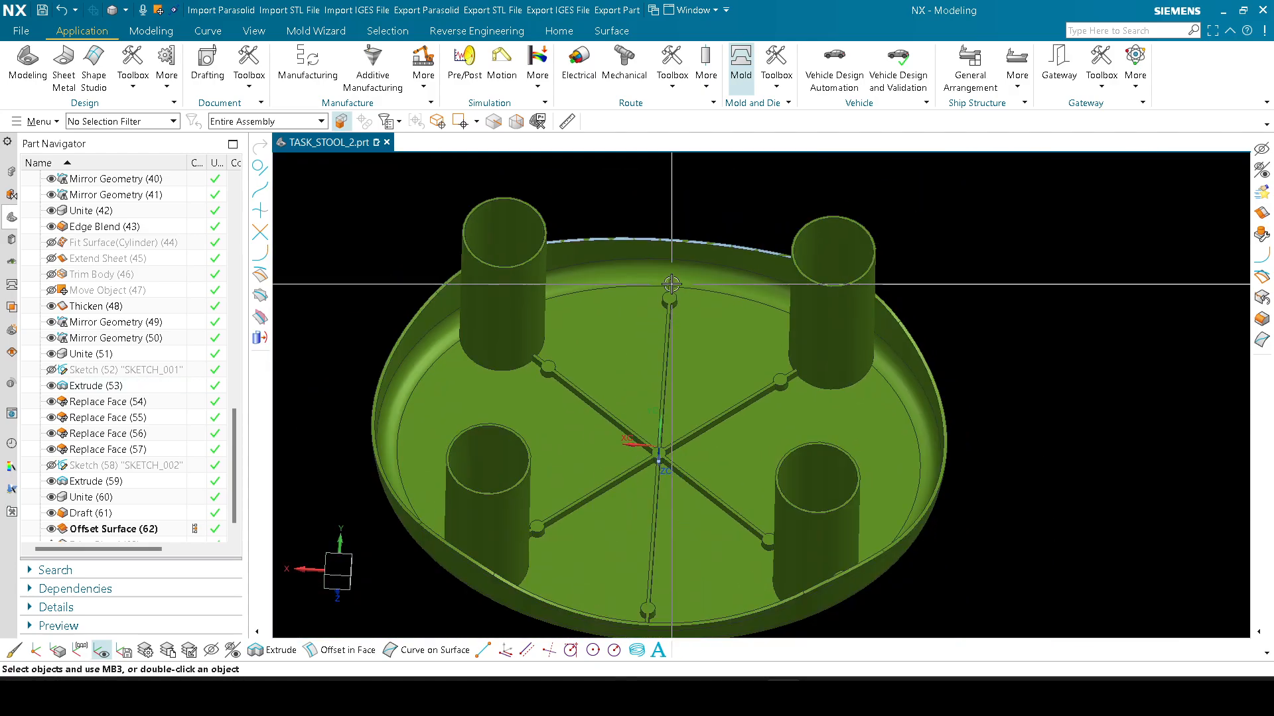
scroll(568, 342, up, 10)
scroll(570, 344, down, 10)
scroll(570, 345, up, 6)
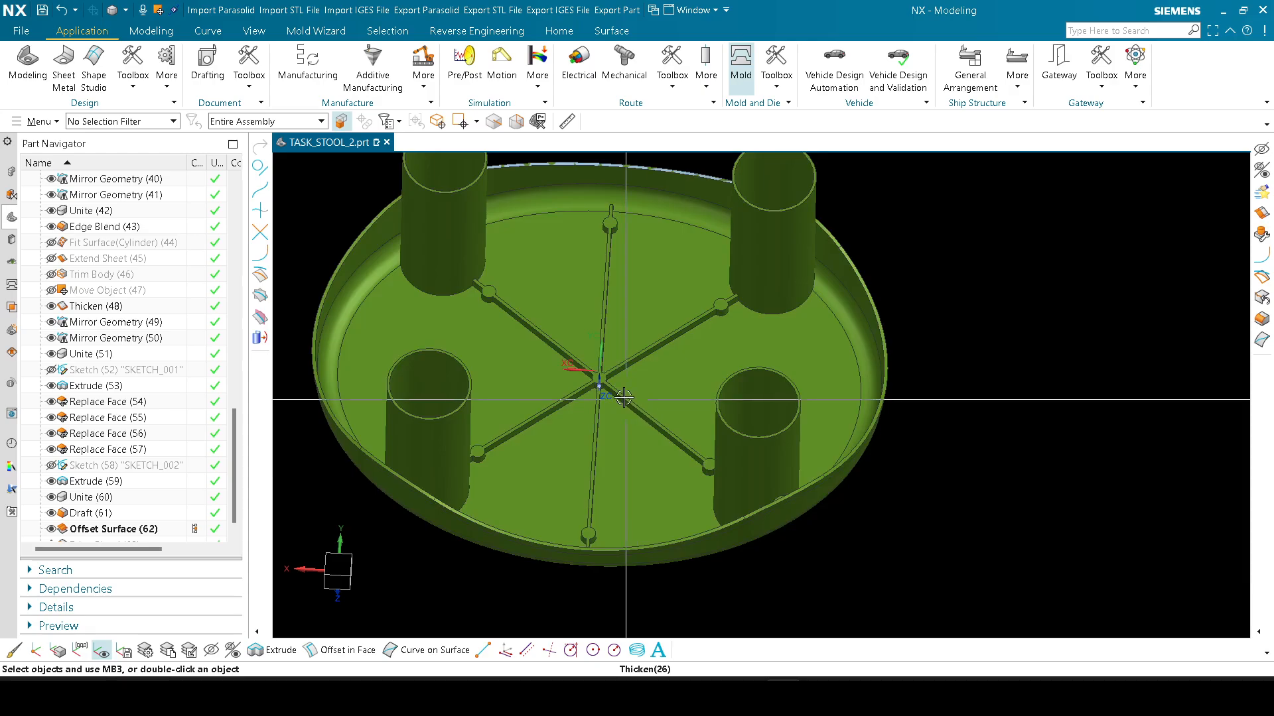
scroll(518, 318, down, 4)
scroll(412, 259, up, 6)
scroll(411, 259, down, 3)
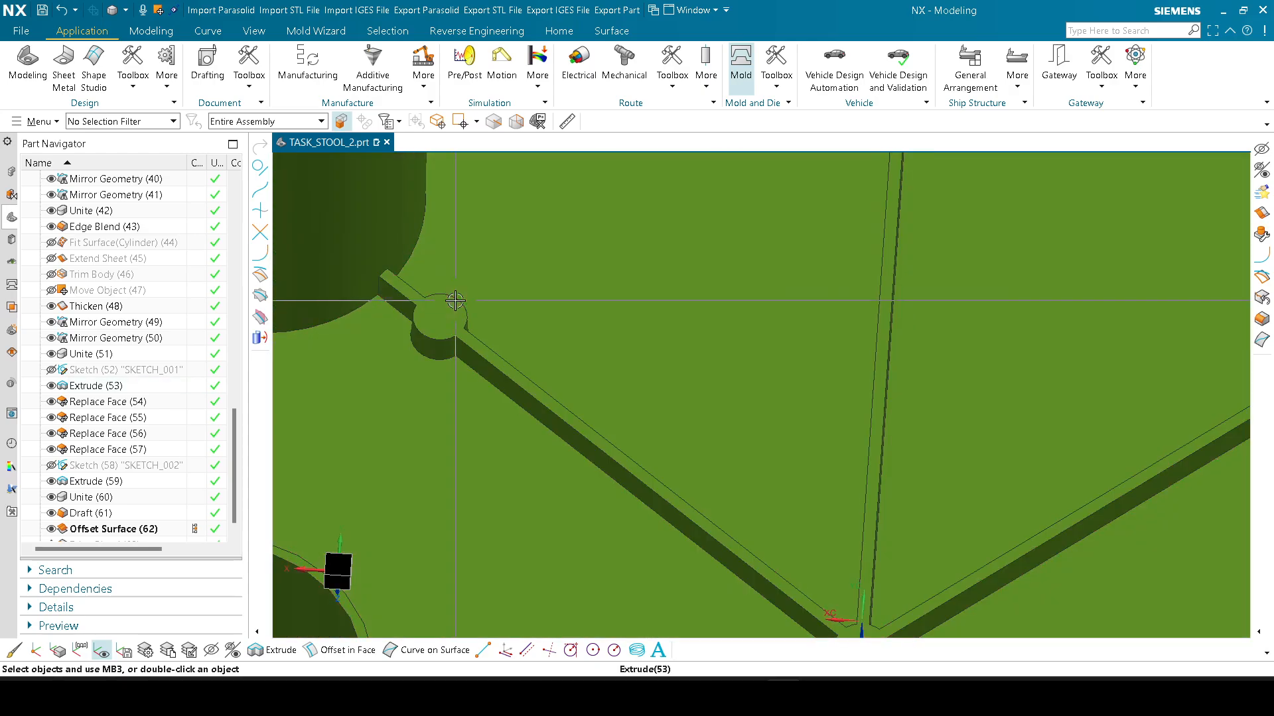
scroll(686, 238, down, 3)
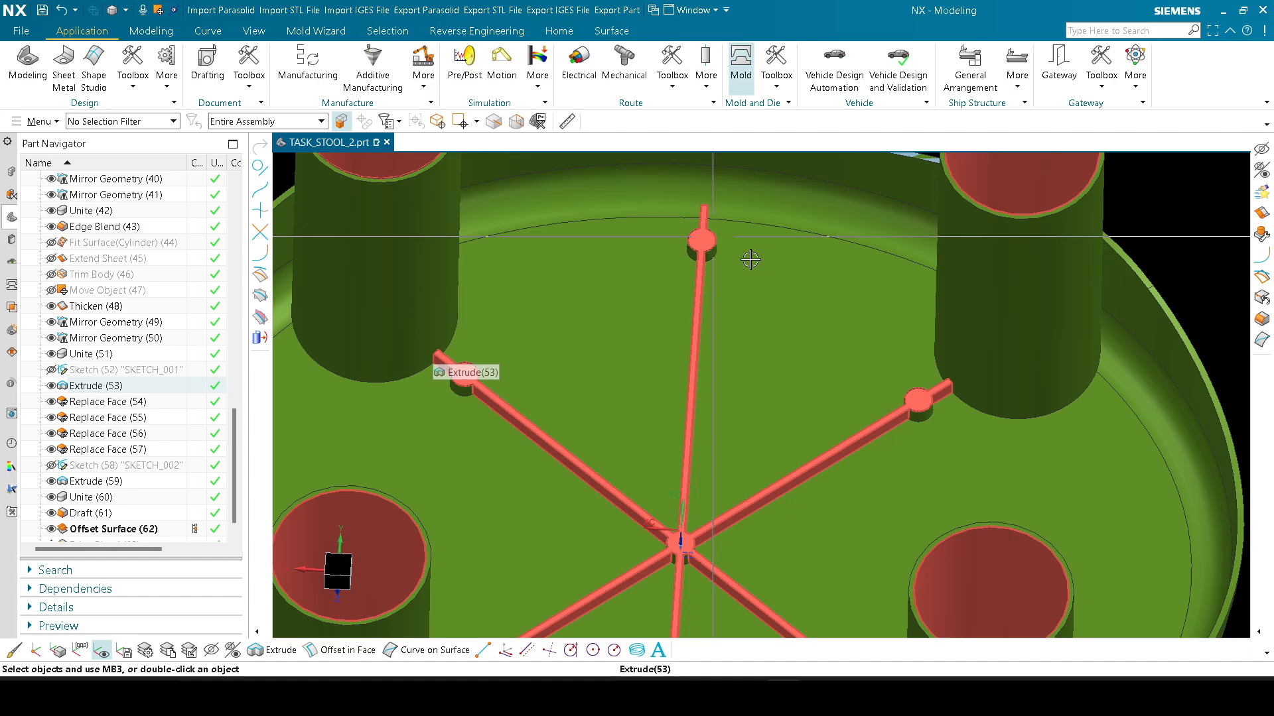
scroll(756, 265, down, 4)
scroll(728, 288, up, 2)
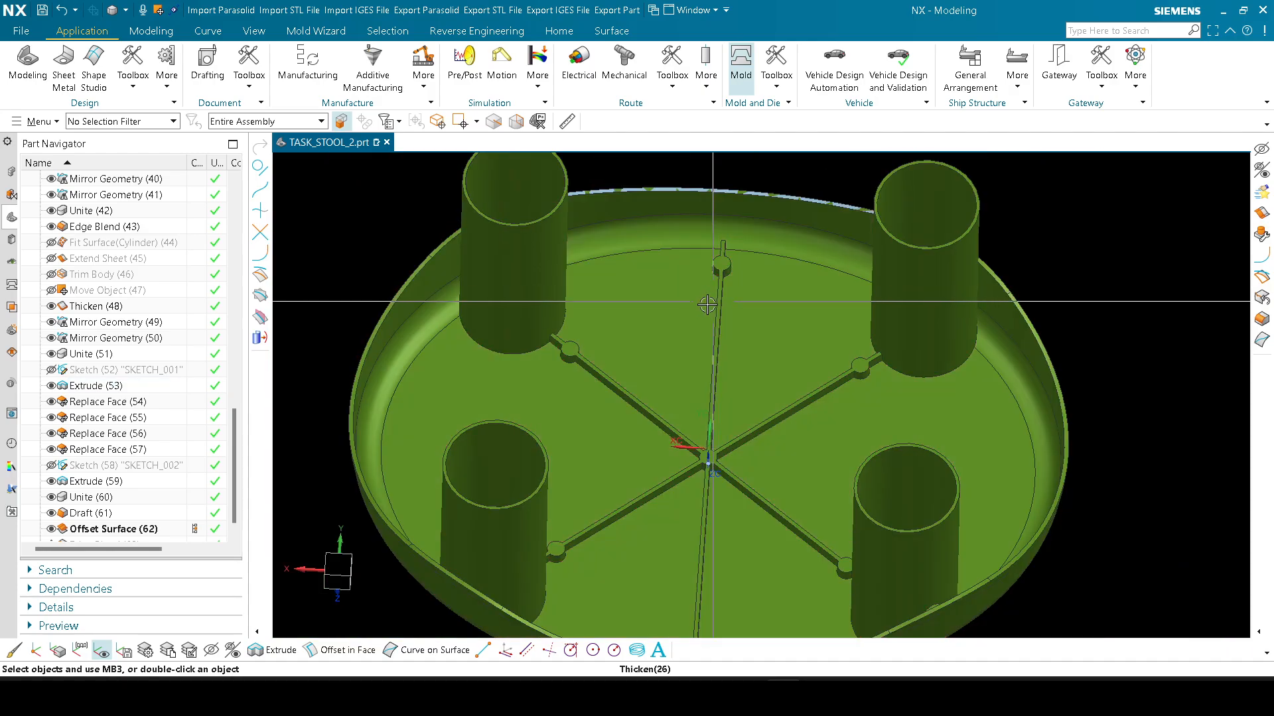
Step: Compare the solid's underside with the scanned facet body by swapping the display there and back
mouse_move(696, 321)
middle_down()
mouse_move(677, 382)
mouse_move(685, 355)
mouse_move(674, 362)
middle_up()
scroll(734, 345, down, 5)
key(ctrl+shift+b)
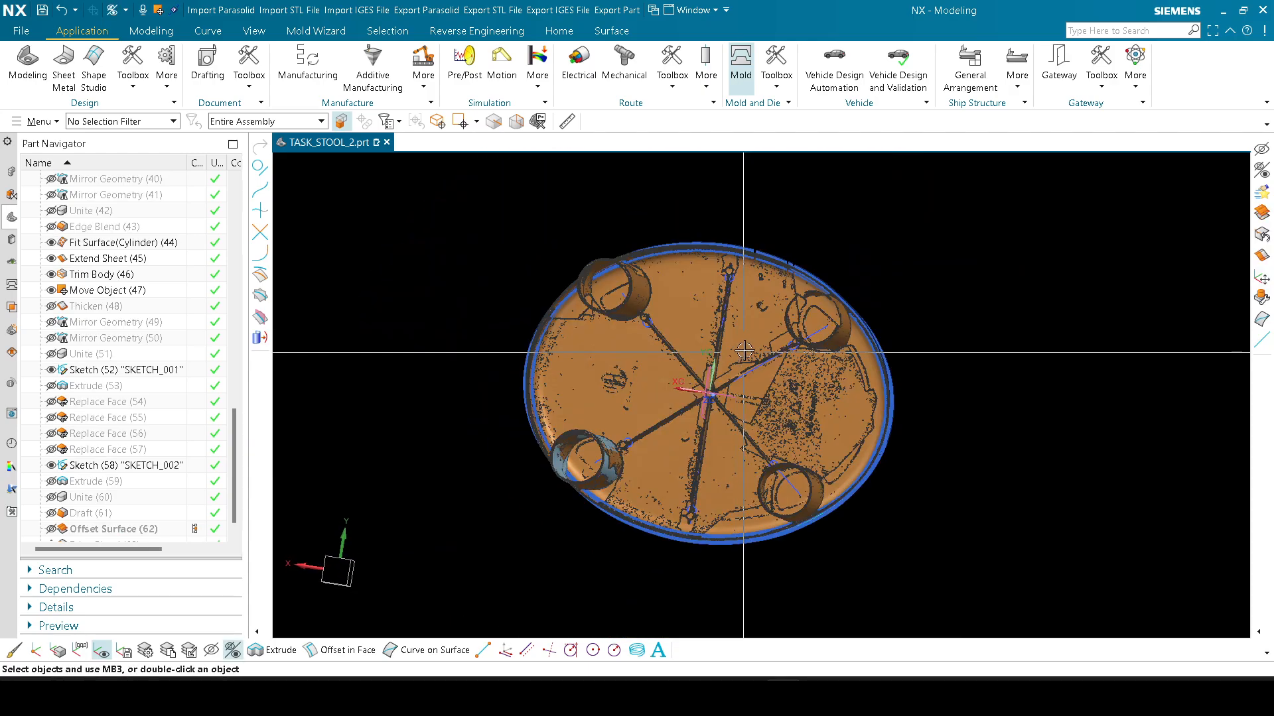
scroll(740, 259, up, 8)
key(ctrl+shift+b)
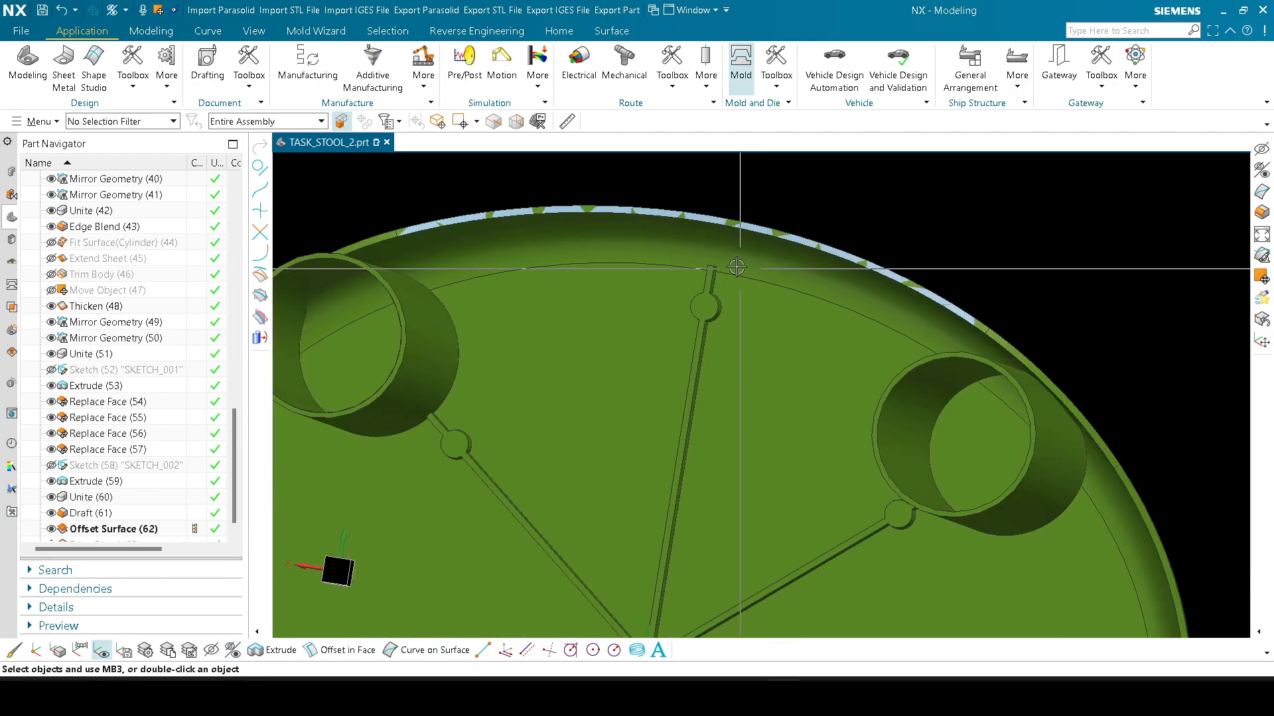
Step: Examine the rib ends and round bosses near the seat wall, finishing in a straight bottom view
mouse_move(693, 358)
middle_down()
mouse_move(710, 352)
mouse_move(705, 324)
mouse_move(682, 344)
mouse_move(780, 332)
mouse_move(693, 369)
middle_up()
scroll(733, 335, up, 6)
scroll(810, 276, down, 10)
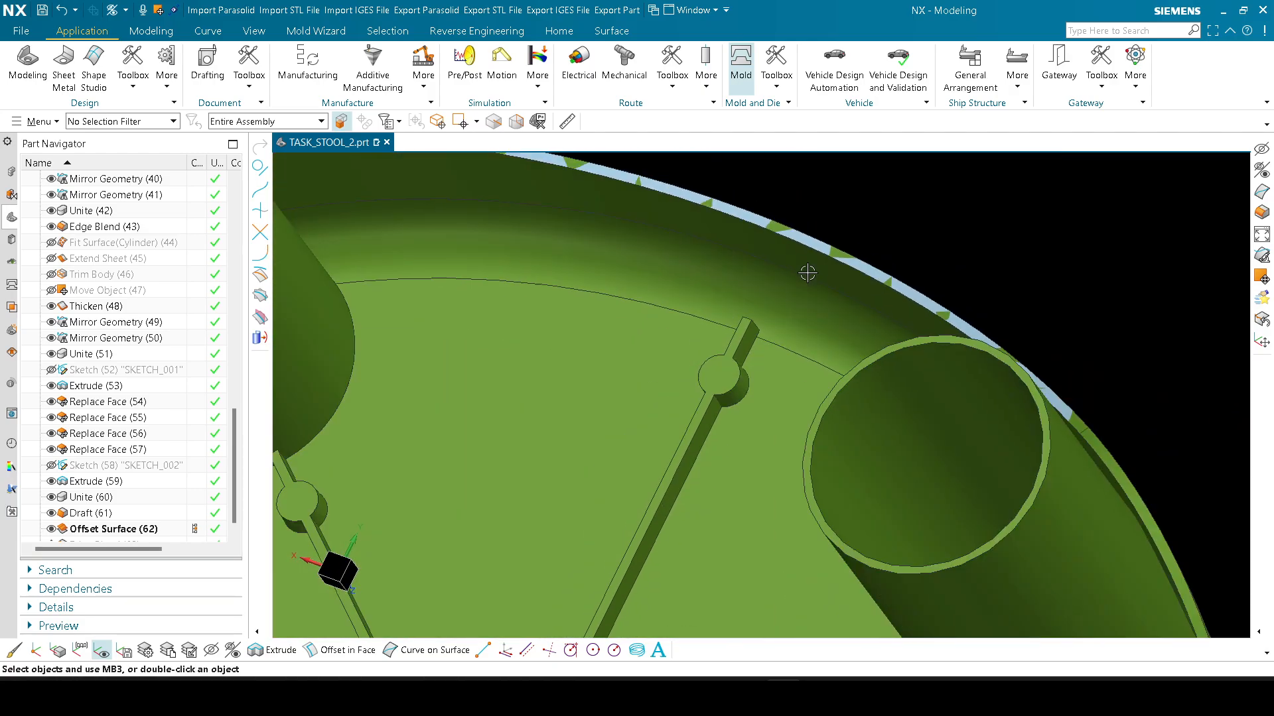
key(F8)
scroll(830, 256, up, 4)
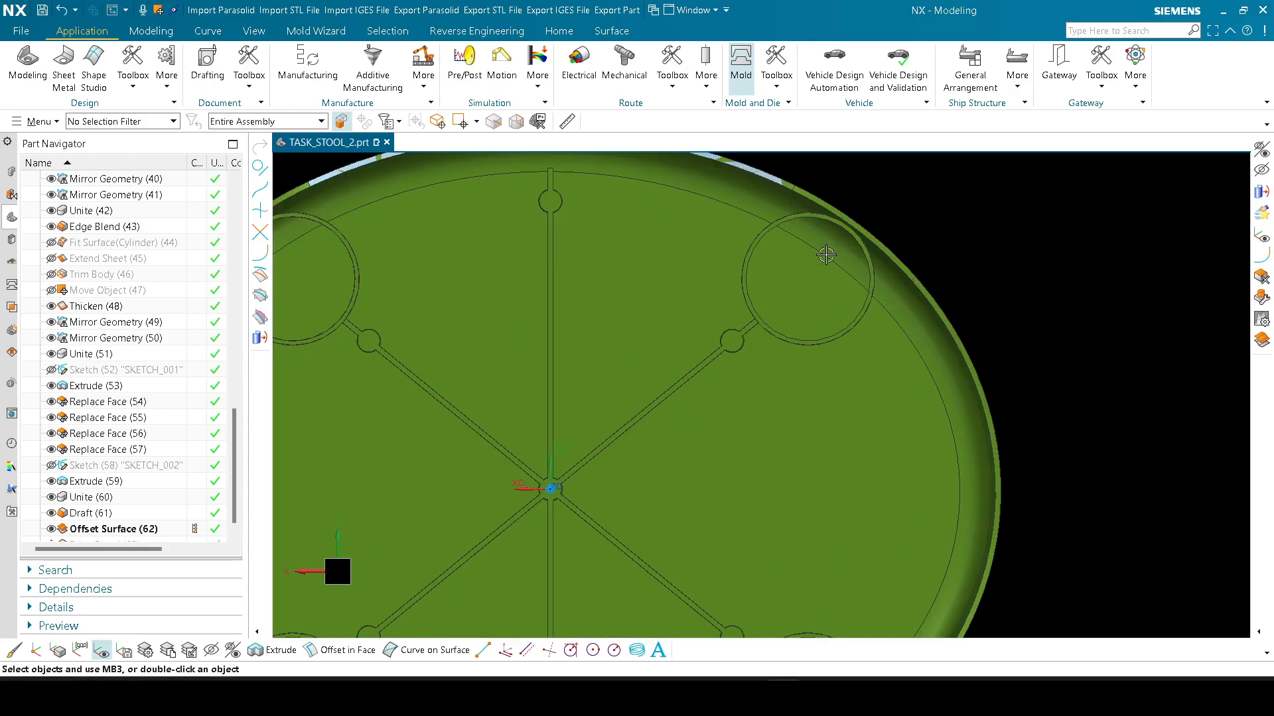
Step: Examine the area where a leg meets the seat wall and the wall's lower end face beside it
shift+middle_drag(830, 257, 765, 441)
scroll(764, 398, up, 2)
middle_drag(768, 396, 703, 412)
scroll(600, 380, up, 5)
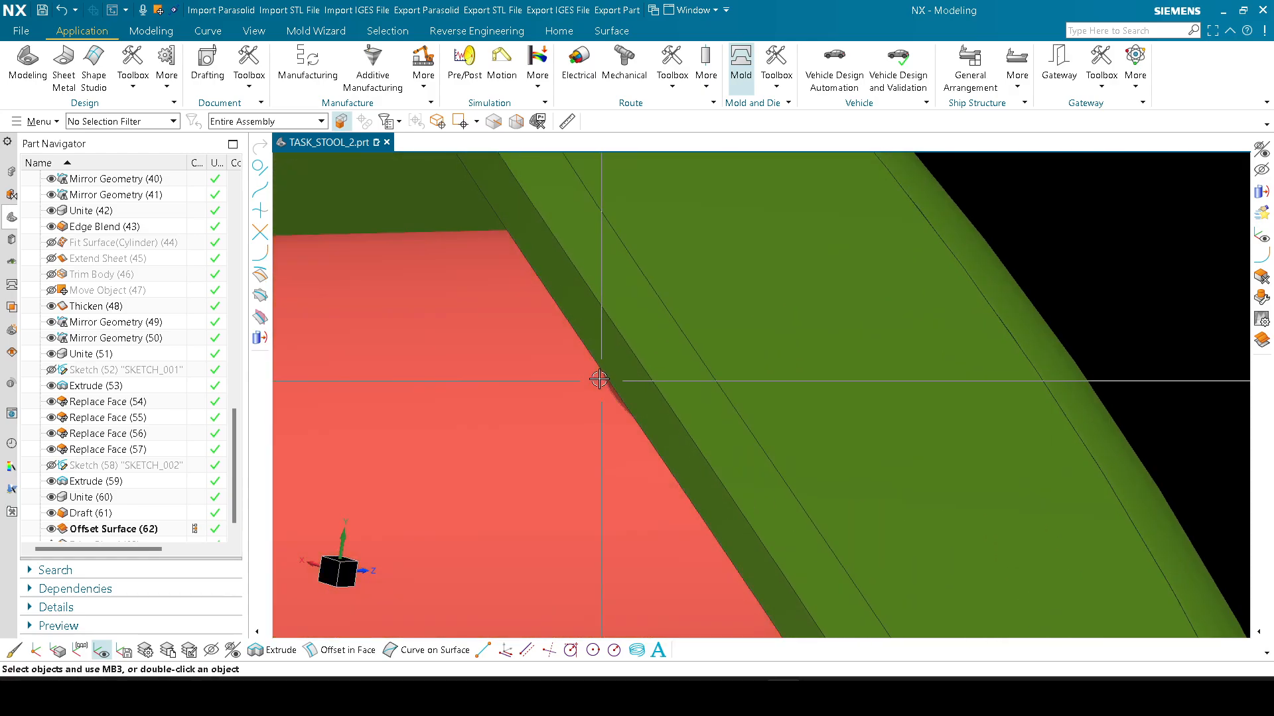
middle_drag(603, 380, 674, 500)
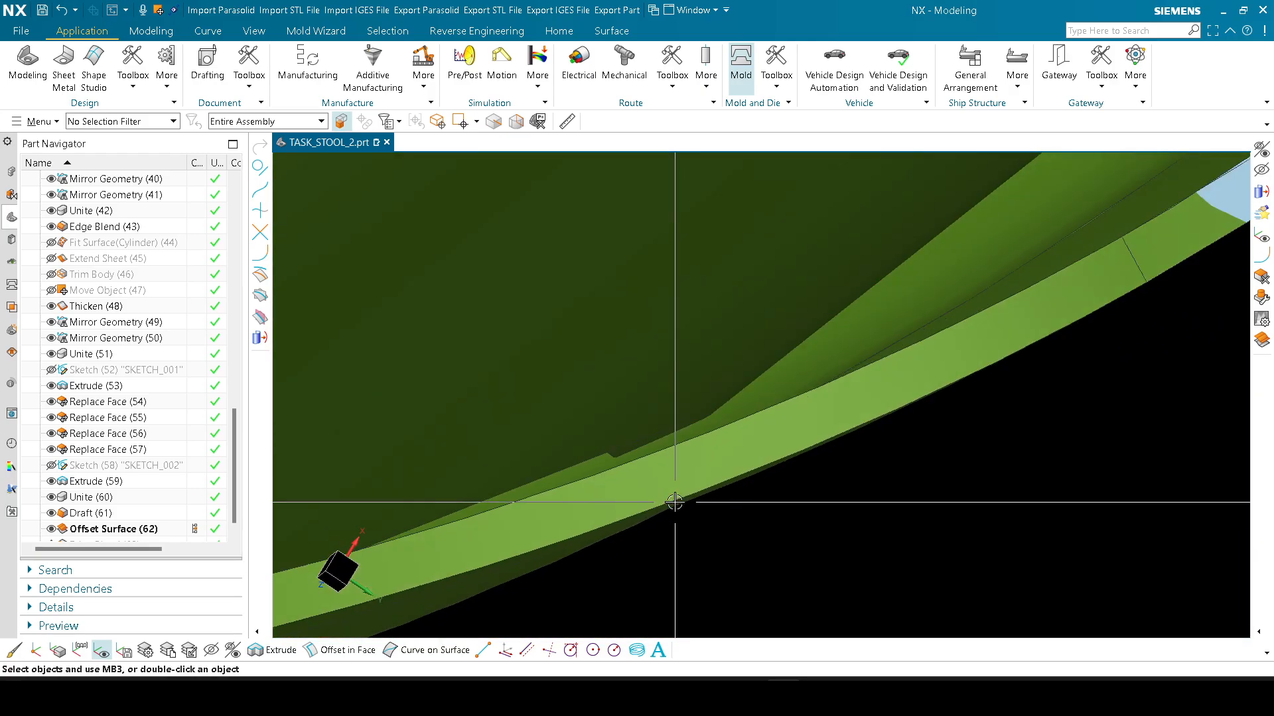
middle_drag(644, 452, 583, 432)
scroll(696, 504, down, 6)
middle_drag(706, 494, 894, 482)
Step: Section the stool with an absolute Y plane rotated diagonally about its centre so that it cuts through the legs
key(F8)
key(ctrl+h)
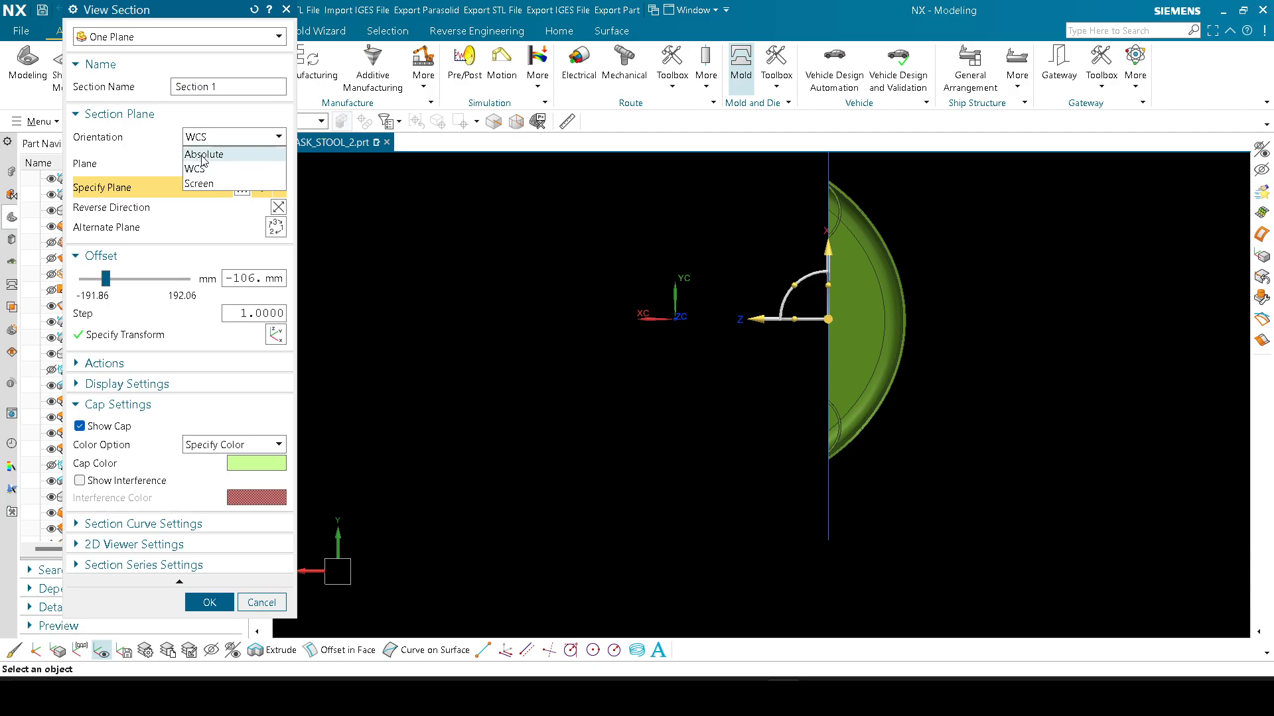
click(203, 156)
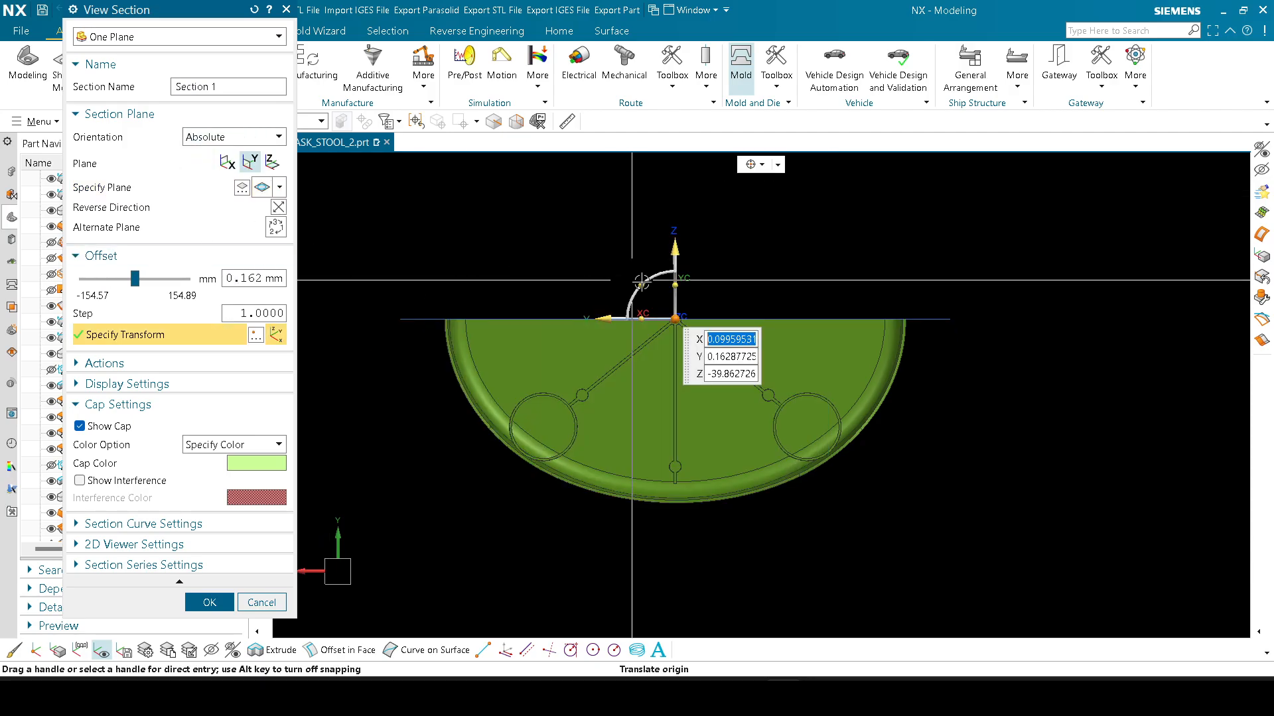
drag(646, 286, 675, 270)
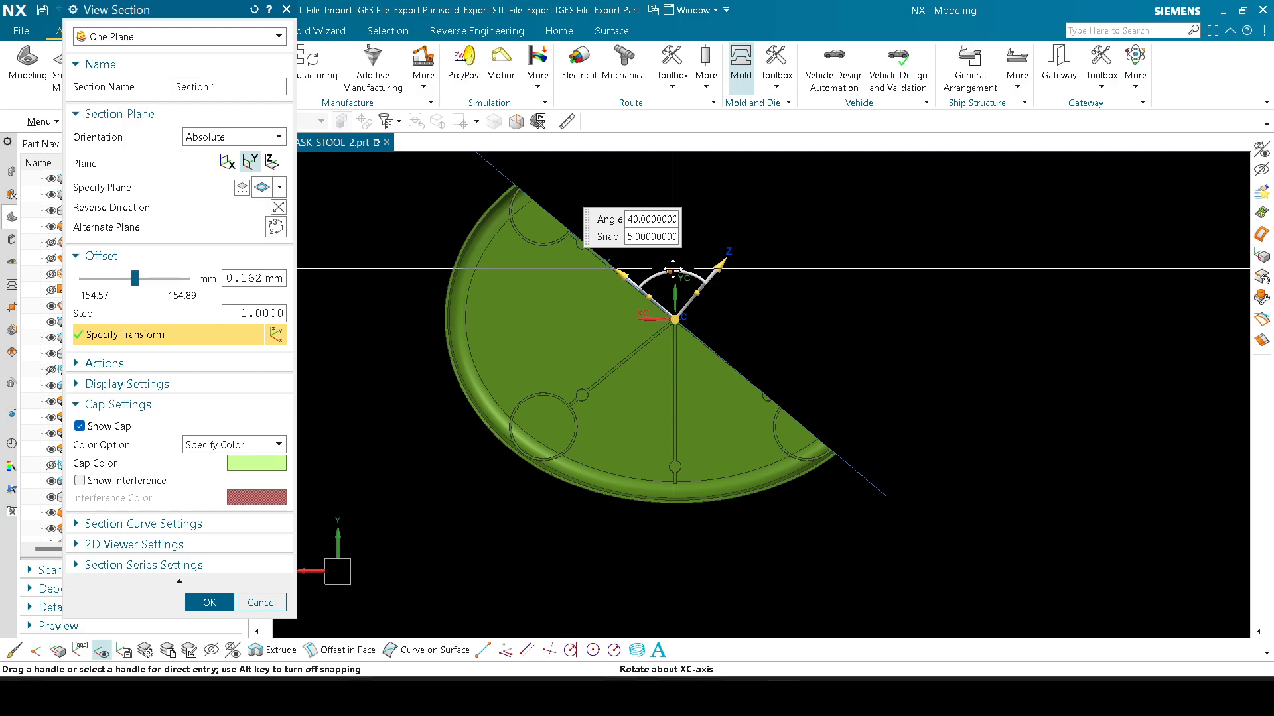
scroll(823, 464, up, 5)
middle_click(756, 447)
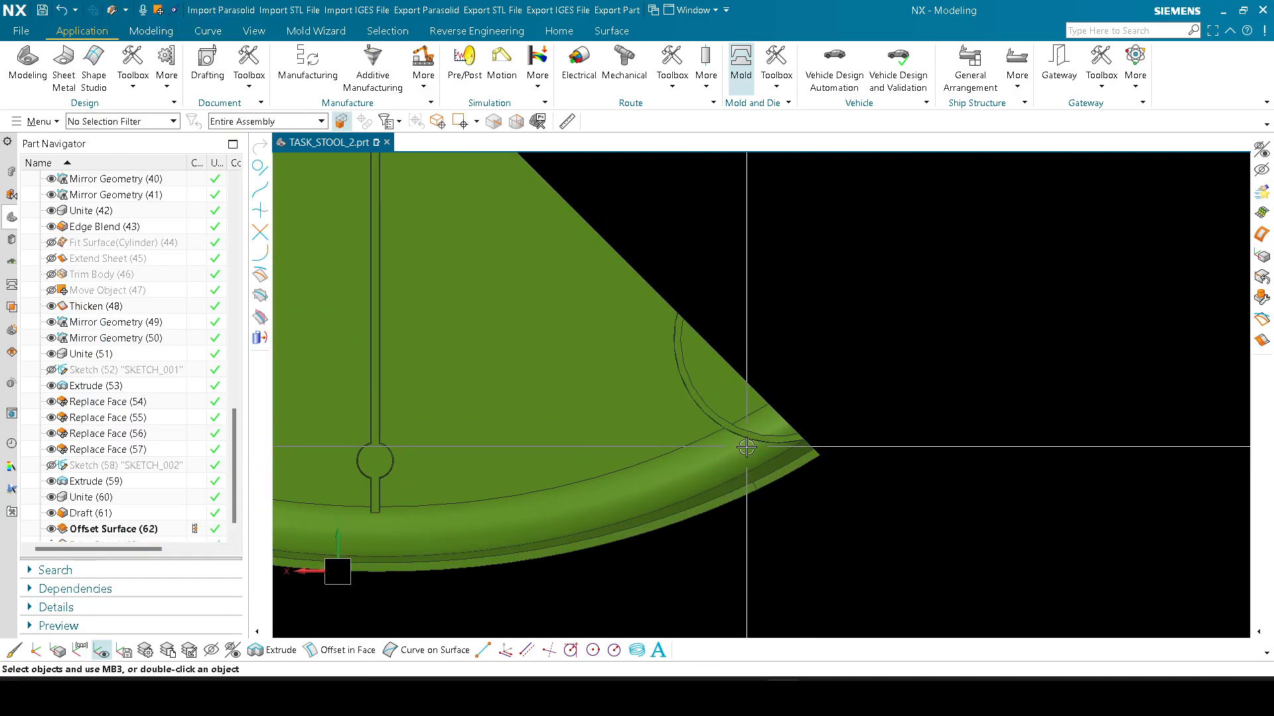
Step: Examine the sectioned legs, seat wall thickness and the area where the leg meets the wall from several sides
middle_drag(747, 444, 705, 478)
scroll(864, 401, up, 4)
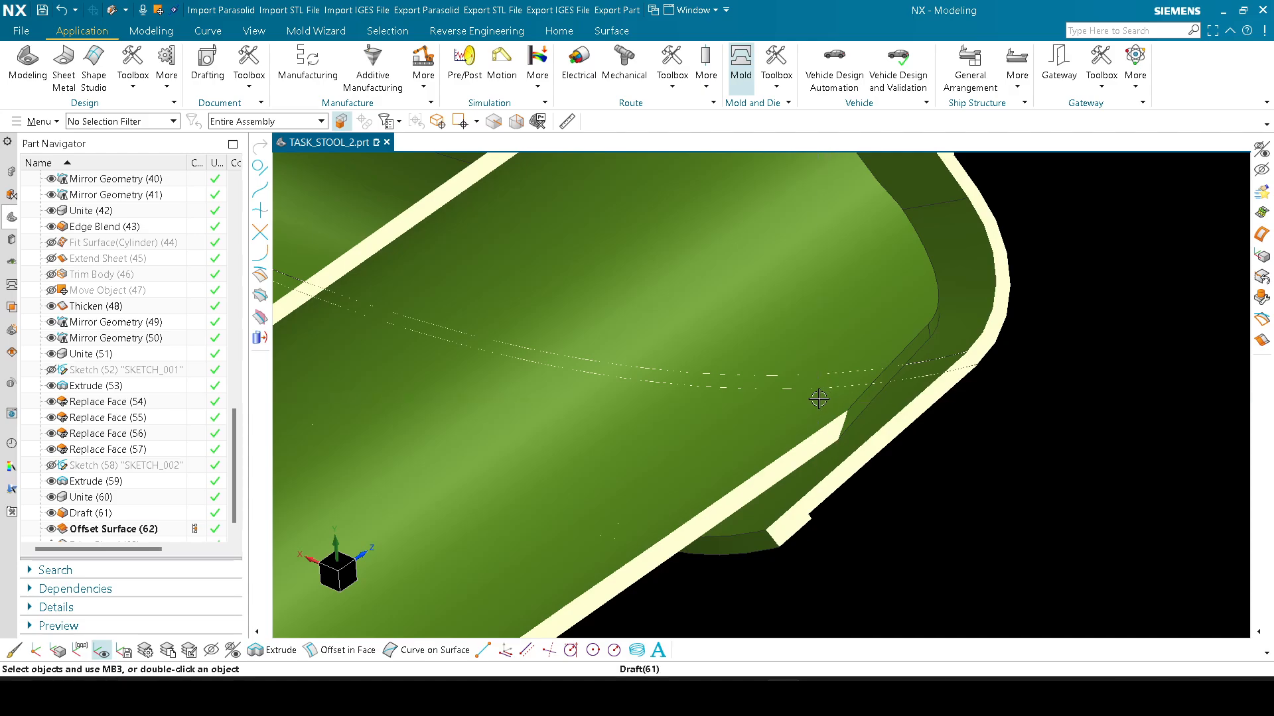
middle_drag(819, 399, 689, 427)
scroll(689, 425, down, 2)
scroll(759, 484, up, 3)
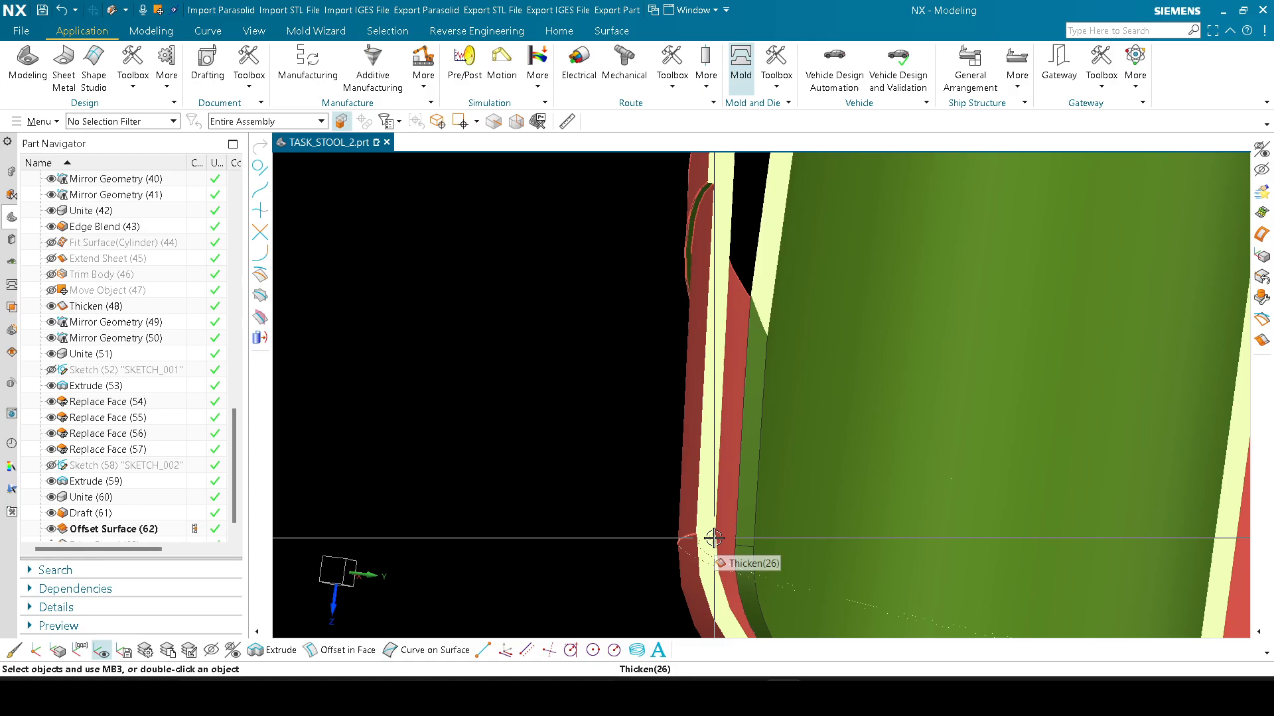
middle_drag(713, 538, 619, 489)
scroll(534, 464, down, 7)
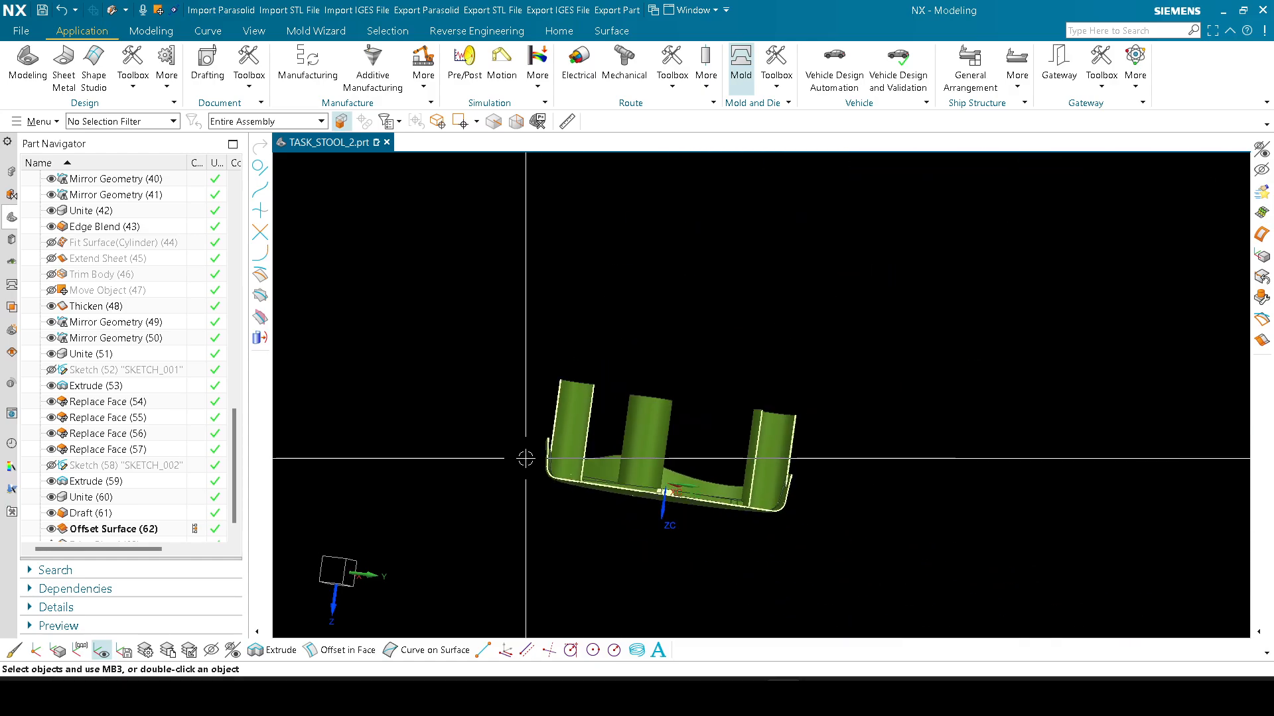
middle_drag(526, 458, 636, 501)
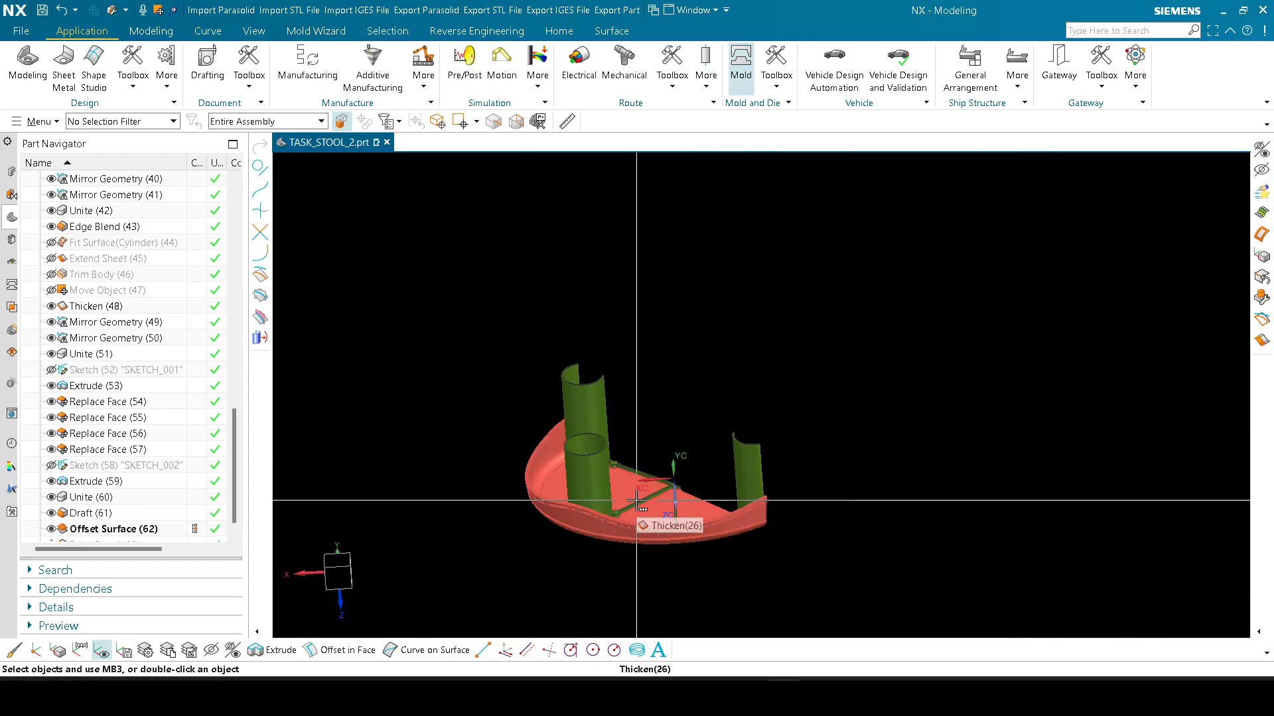
Step: Turn off the section cut and examine the legs, ribs and bosses on the complete underside
key(ctrl+h)
middle_drag(848, 381, 928, 441)
key(F8)
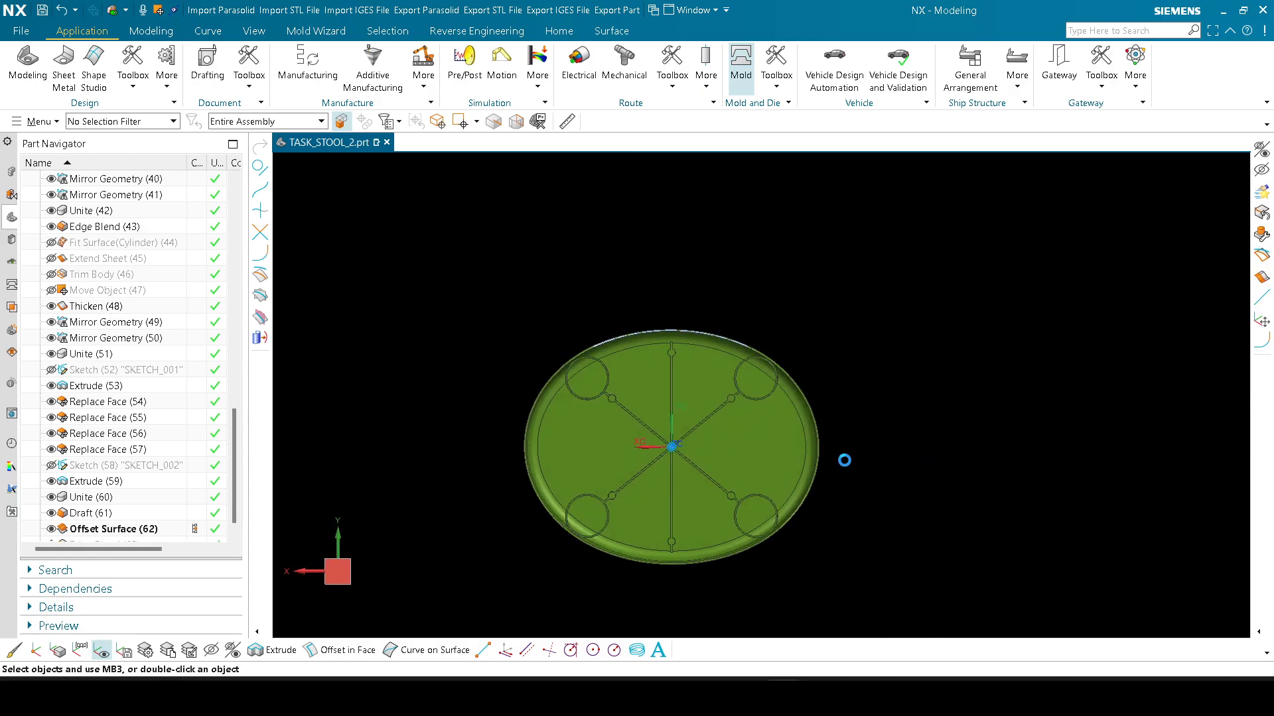
scroll(761, 483, up, 2)
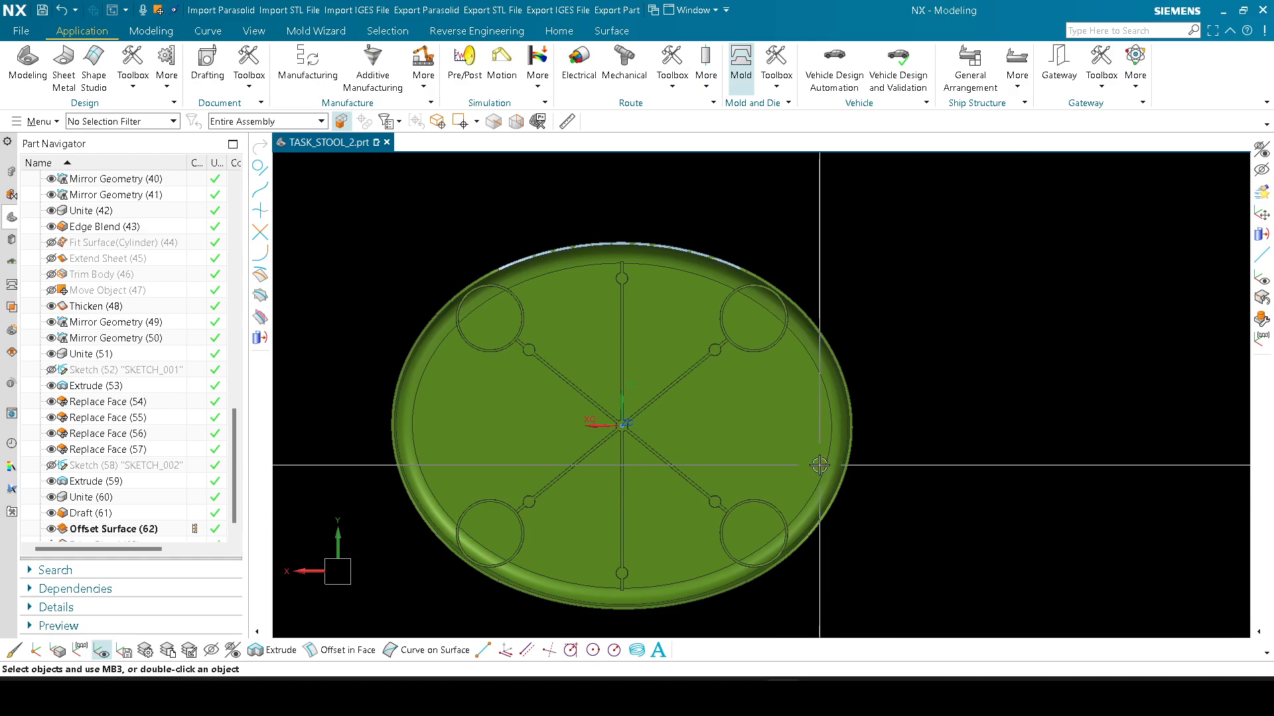
middle_drag(819, 466, 717, 429)
scroll(709, 443, up, 3)
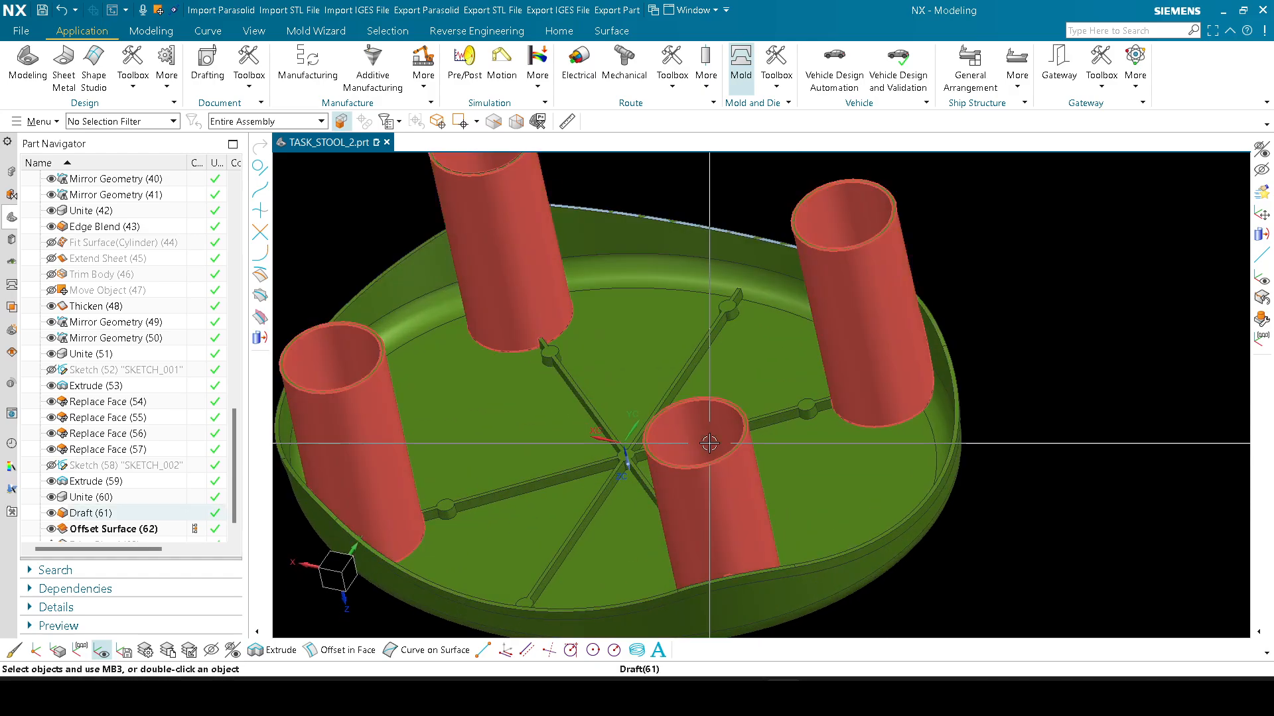
scroll(709, 443, down, 3)
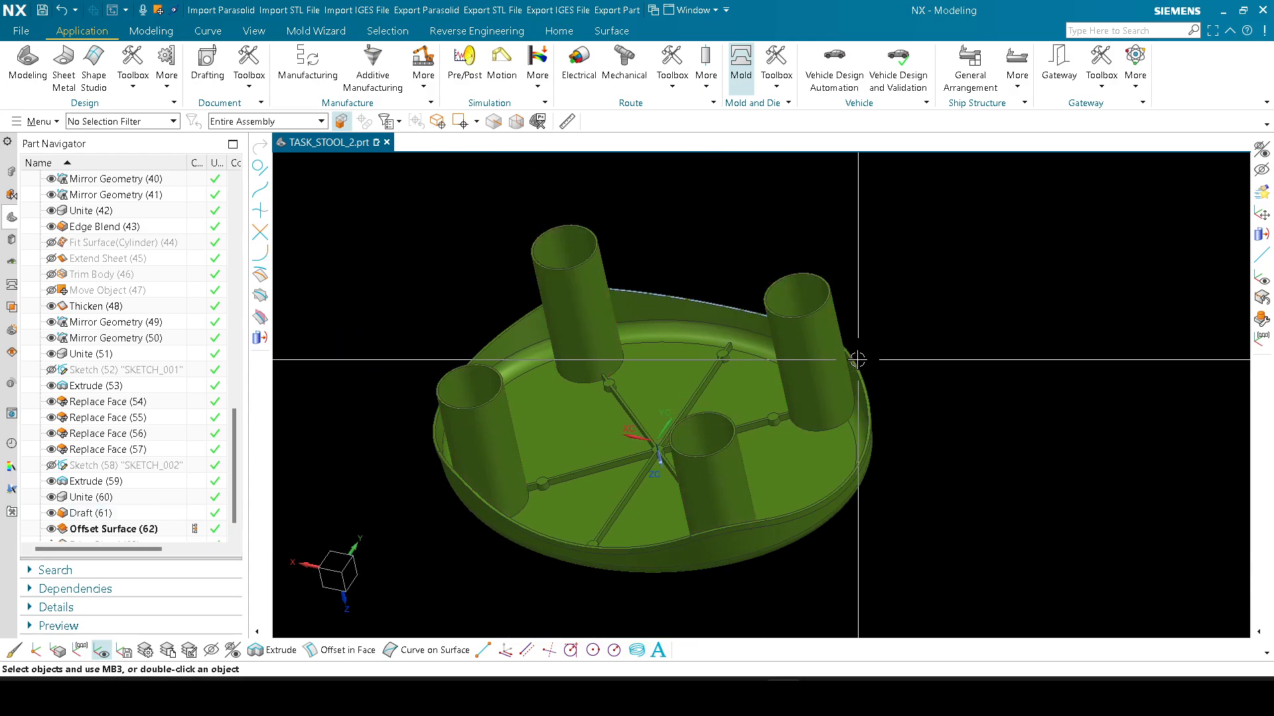
Step: Compare the solid with the scanned stool seen upright by swapping the display there and back
key(ctrl+shift+b)
middle_drag(663, 342, 660, 481)
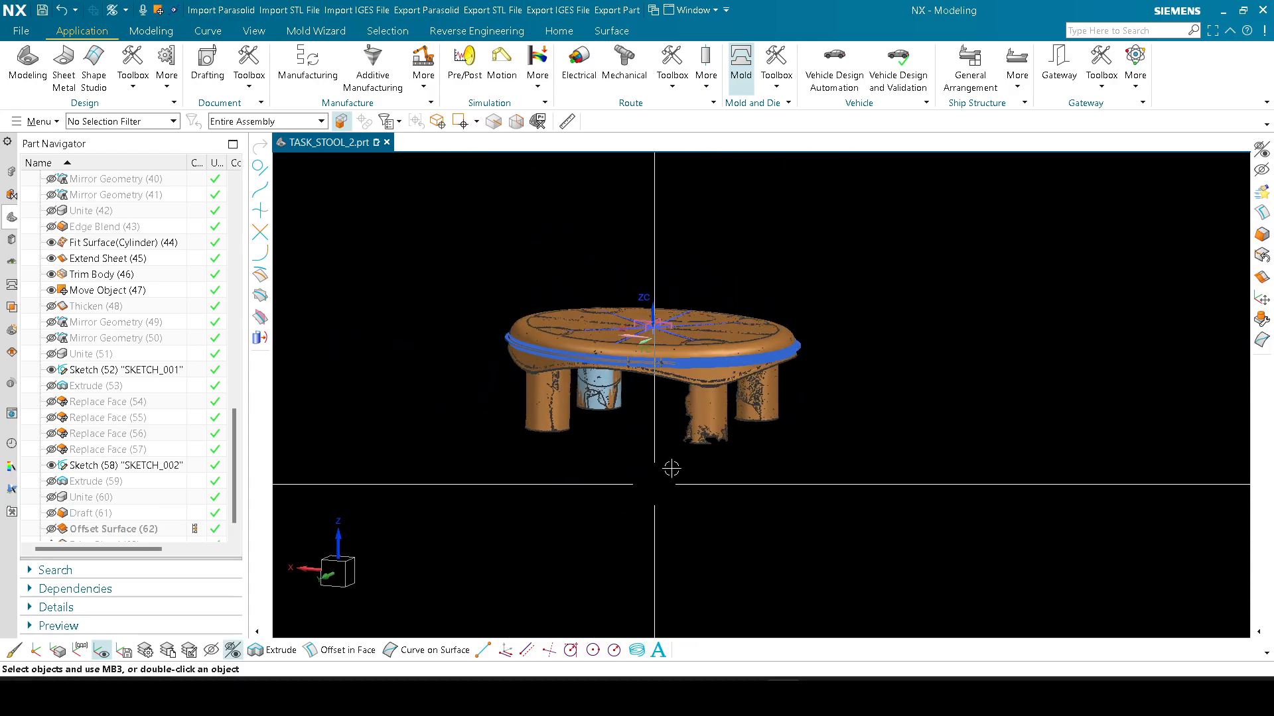
key(F8)
scroll(626, 356, up, 3)
middle_drag(626, 356, 636, 388)
scroll(634, 398, down, 1)
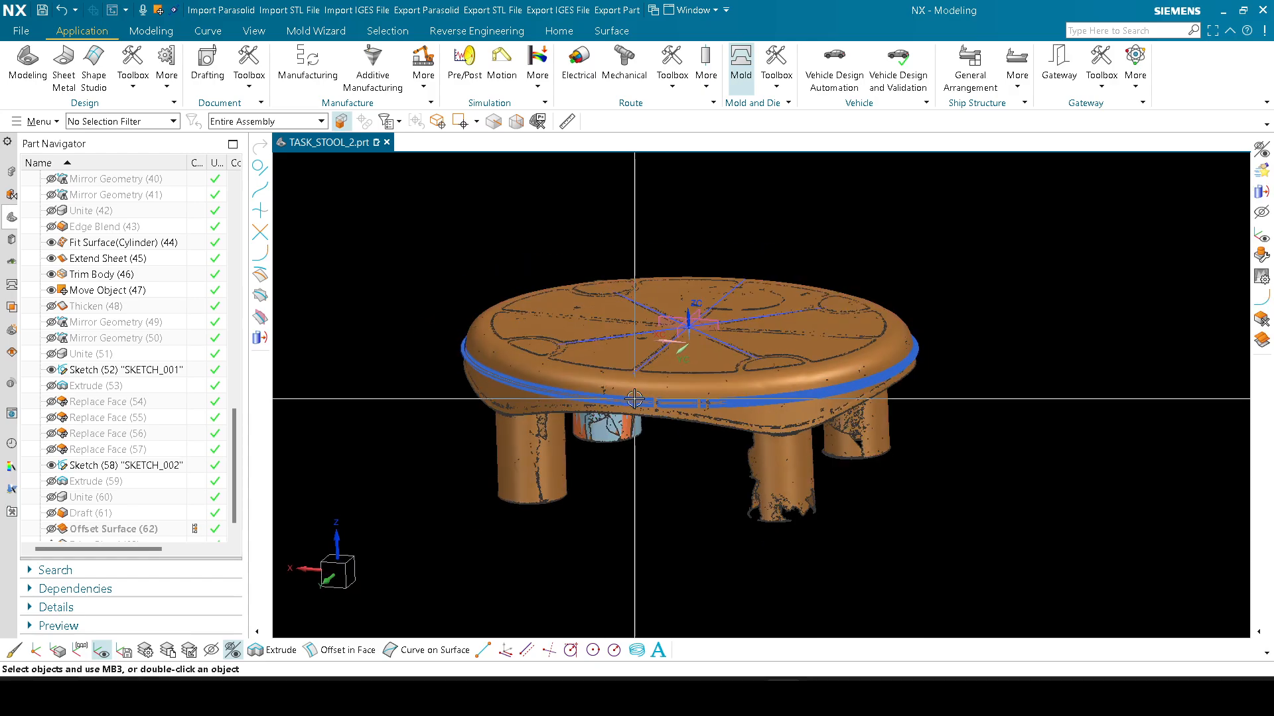
key(ctrl+shift+b)
Step: Examine the arched lower edge of the seat wall in straight front and side views of the solid
key(F8)
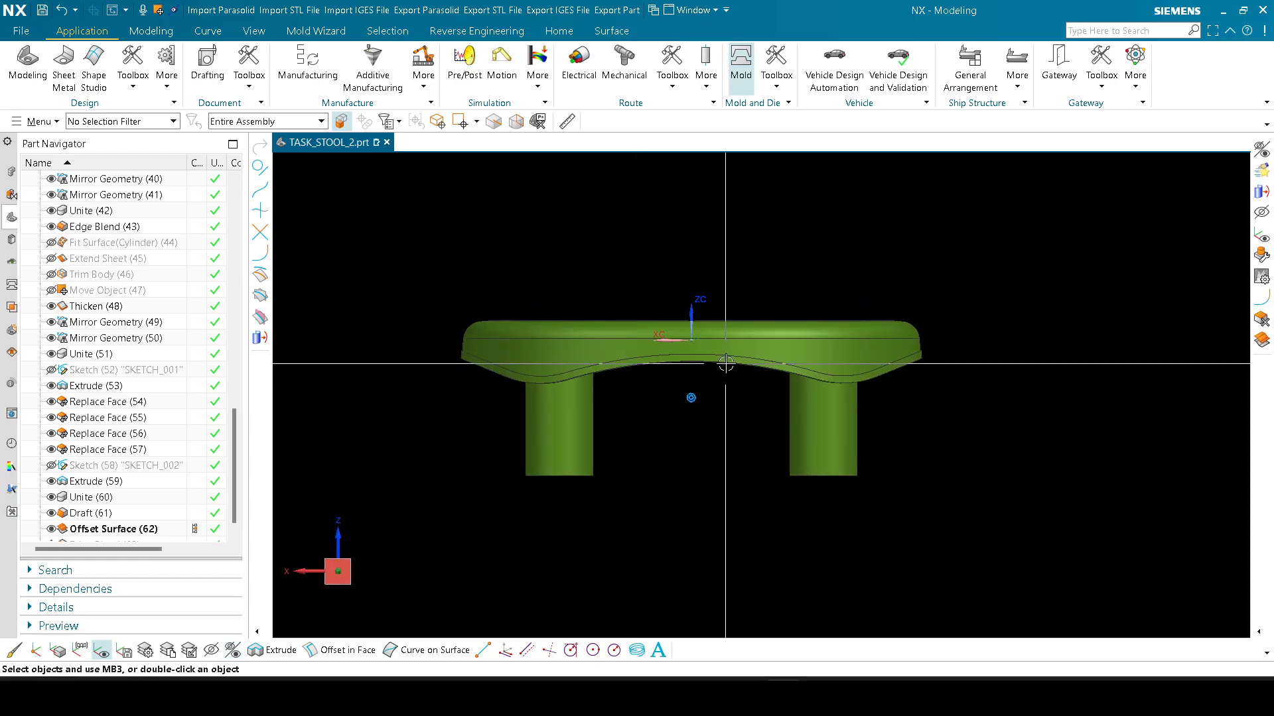
scroll(596, 355, up, 5)
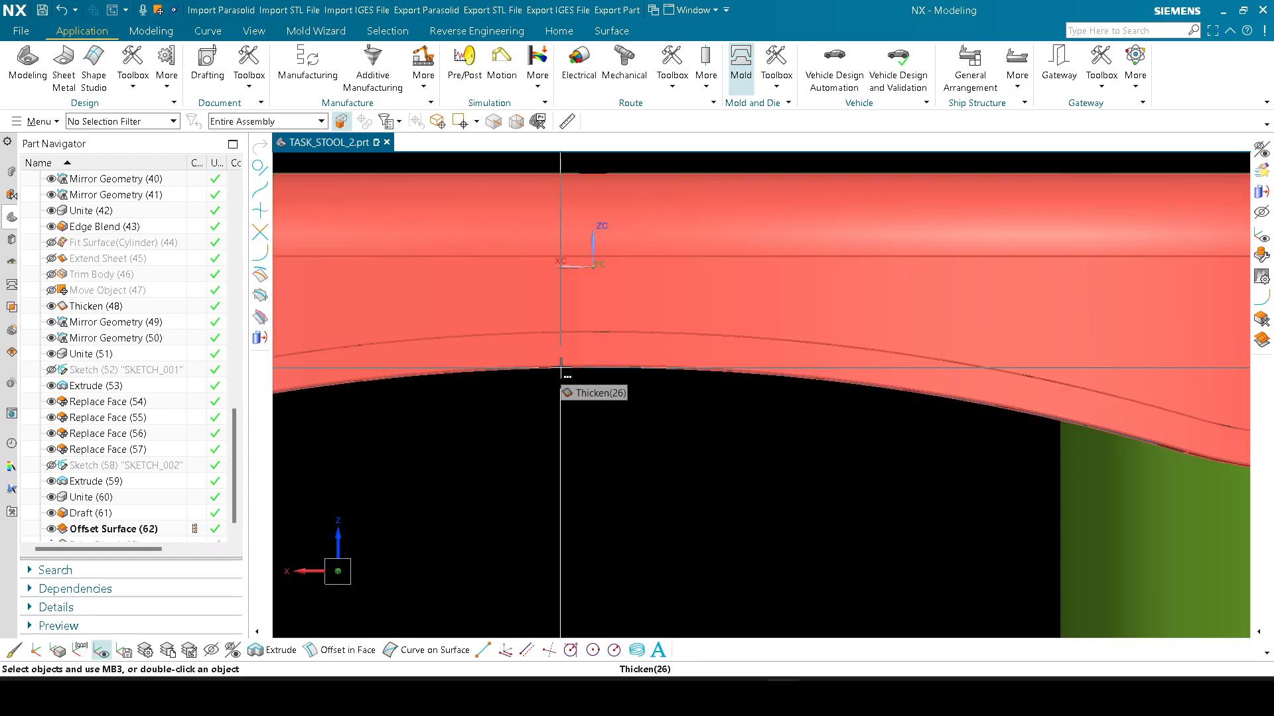
scroll(821, 412, down, 4)
scroll(725, 386, down, 3)
middle_drag(722, 387, 770, 362)
key(F8)
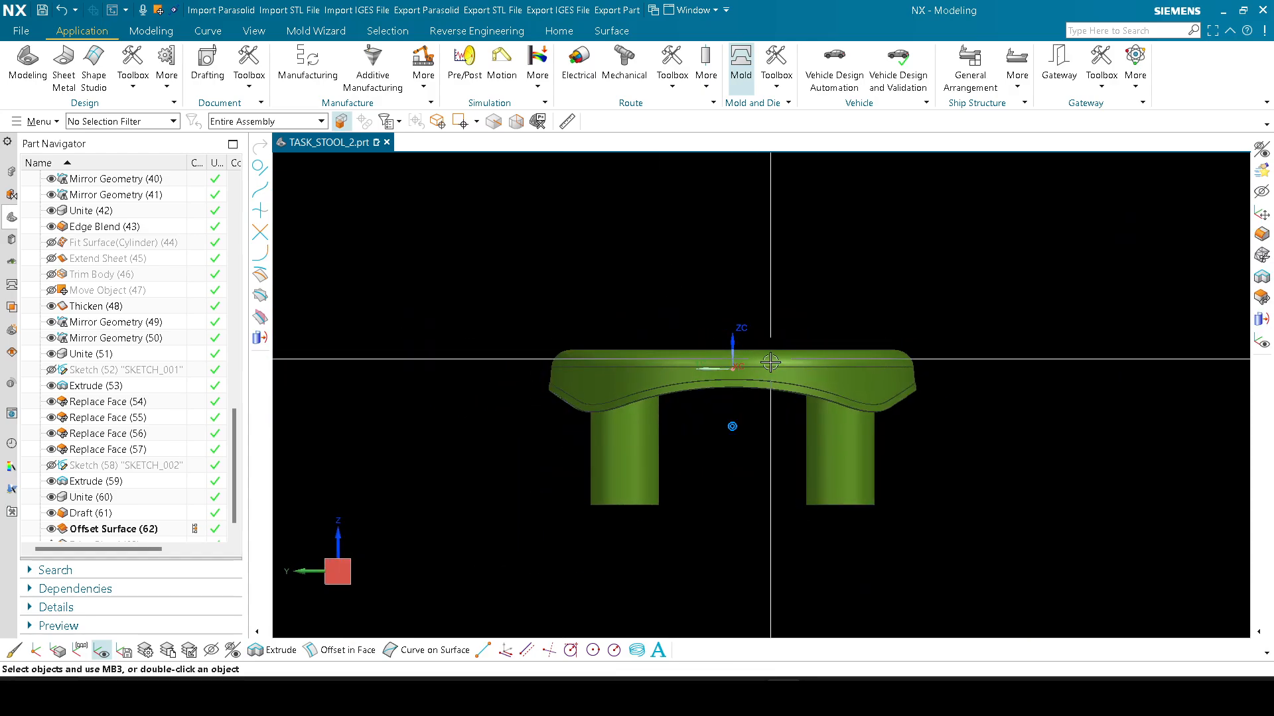
scroll(740, 382, up, 5)
scroll(674, 407, down, 4)
middle_drag(671, 403, 688, 436)
key(F8)
scroll(753, 413, down, 2)
middle_drag(781, 405, 593, 472)
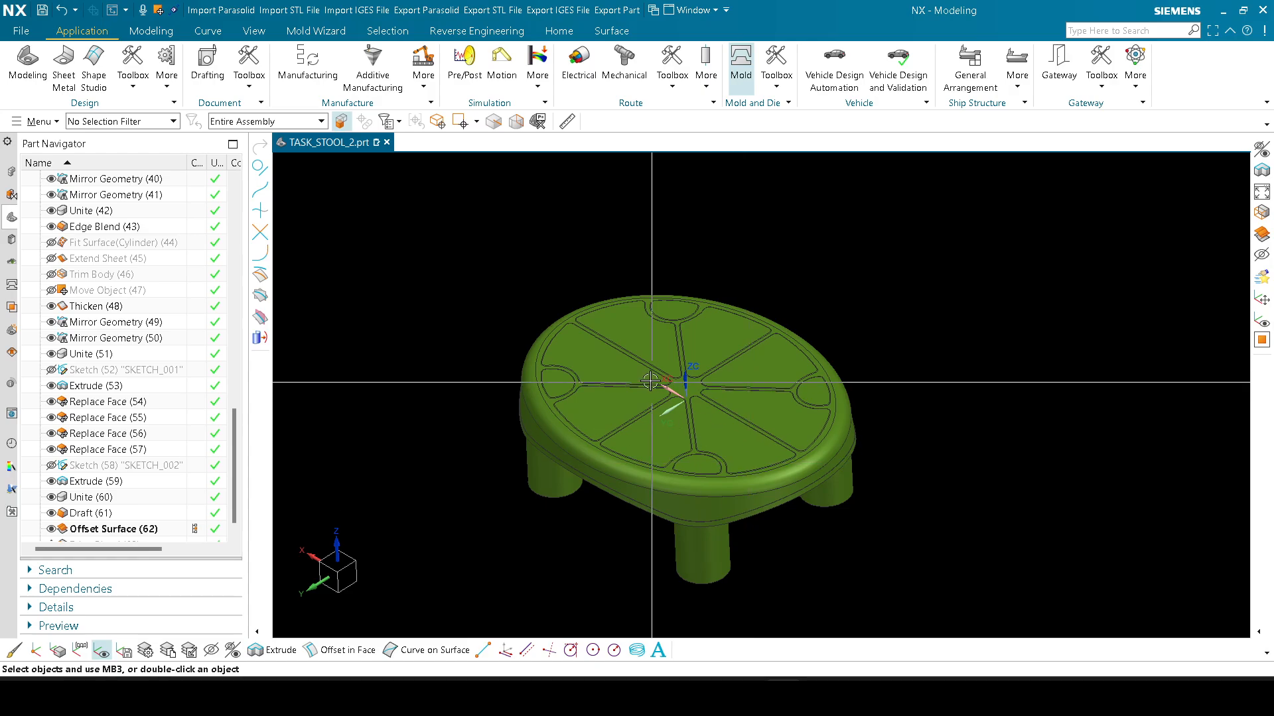
Step: Examine the seat's top pattern, rounded rim and lower wall band above the legs, finishing in a straight top view
scroll(641, 520, up, 2)
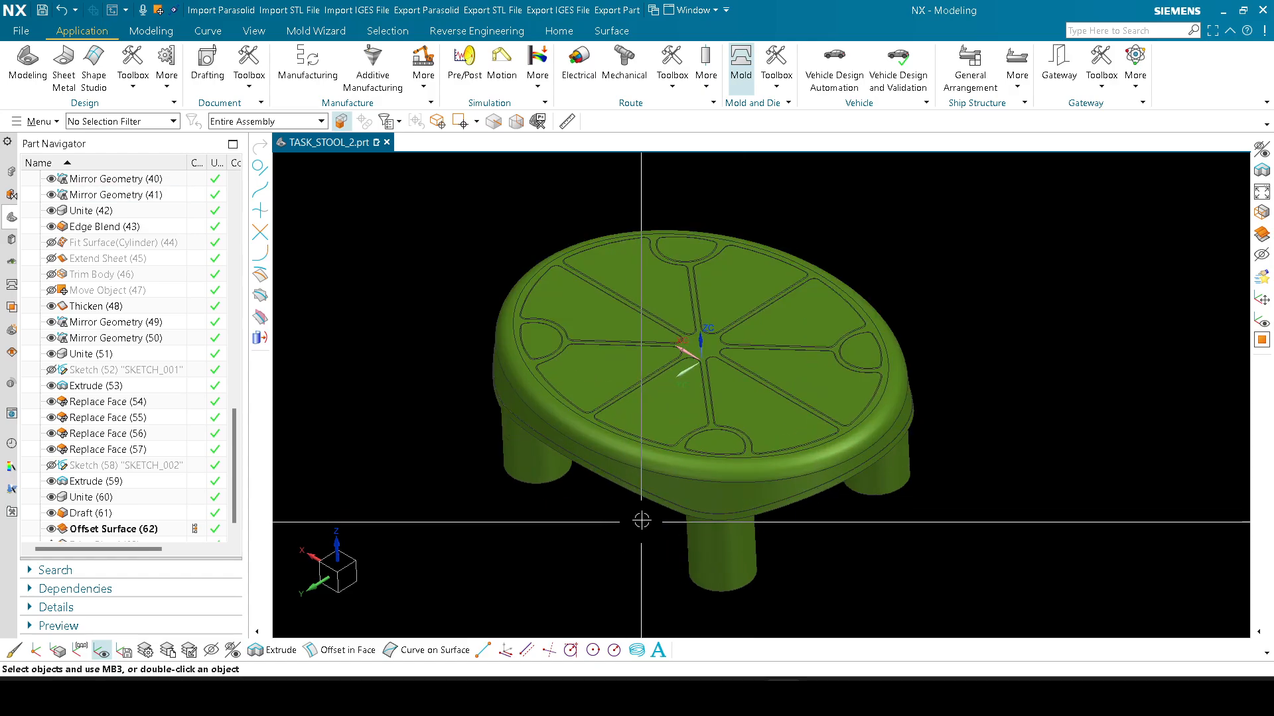
scroll(641, 521, up, 2)
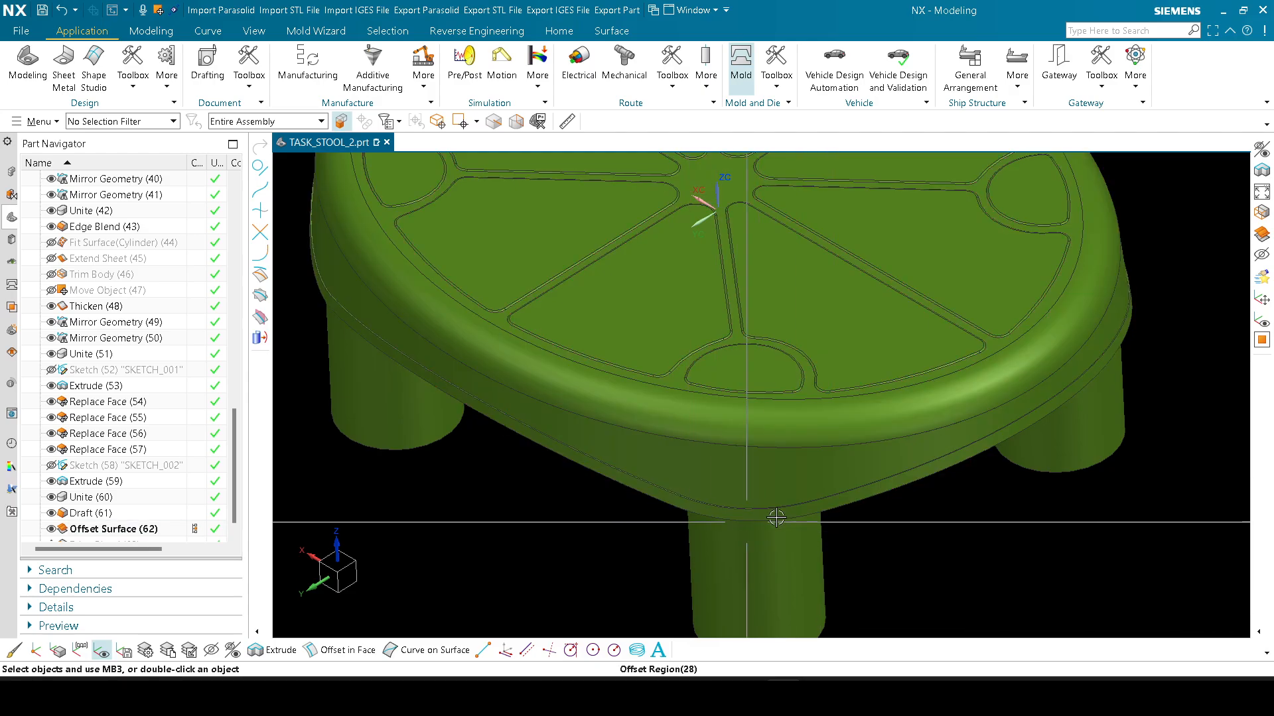
scroll(731, 517, down, 2)
middle_drag(732, 517, 756, 426)
key(F8)
scroll(704, 341, down, 1)
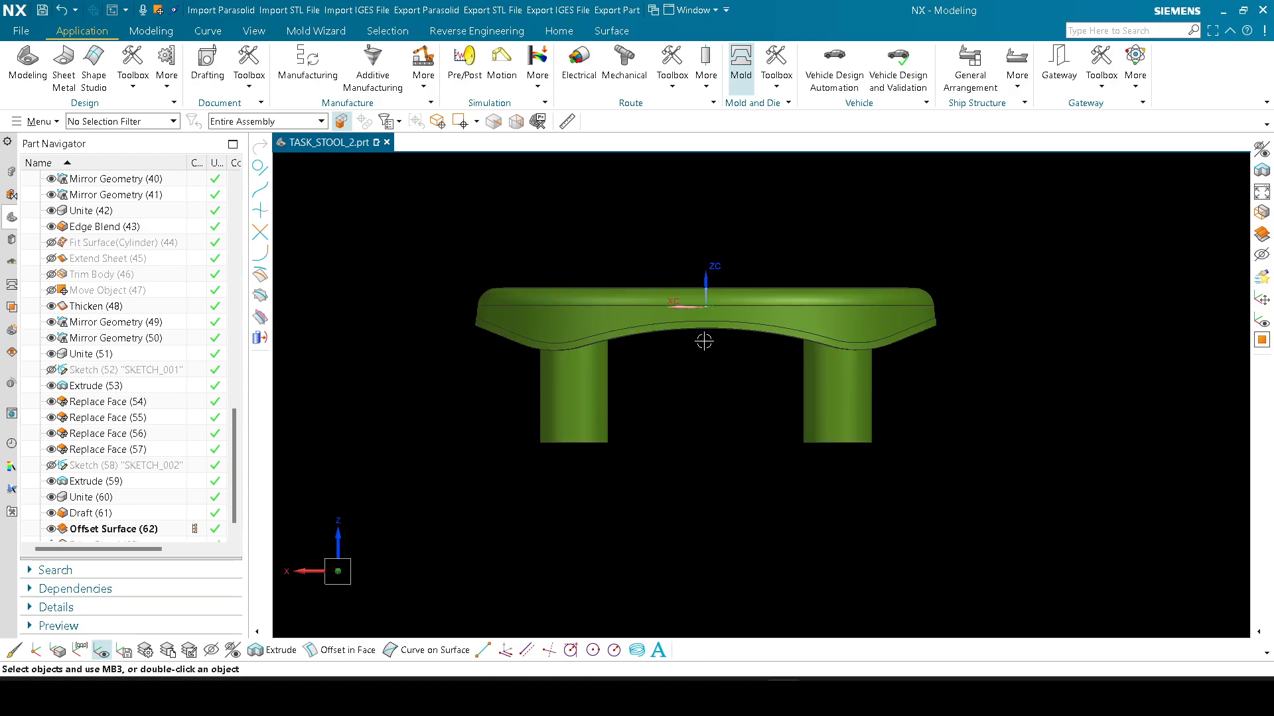
middle_drag(704, 341, 762, 409)
scroll(731, 380, up, 3)
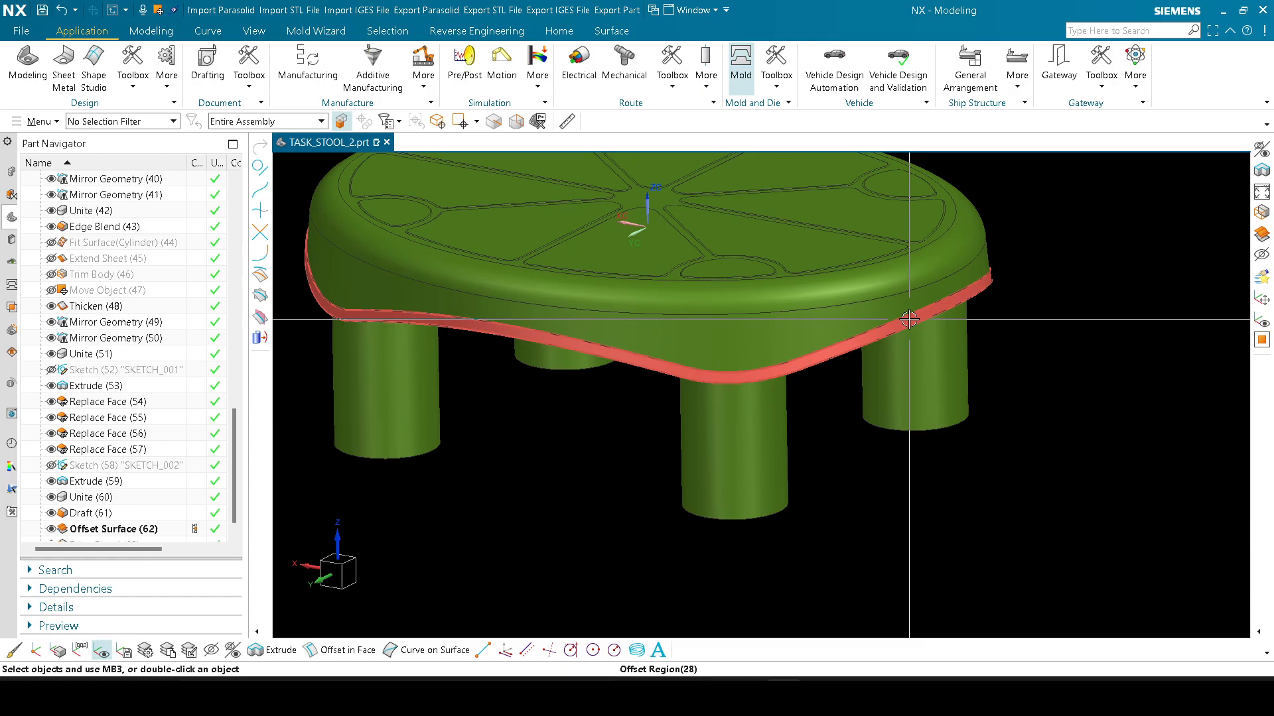
scroll(930, 378, down, 3)
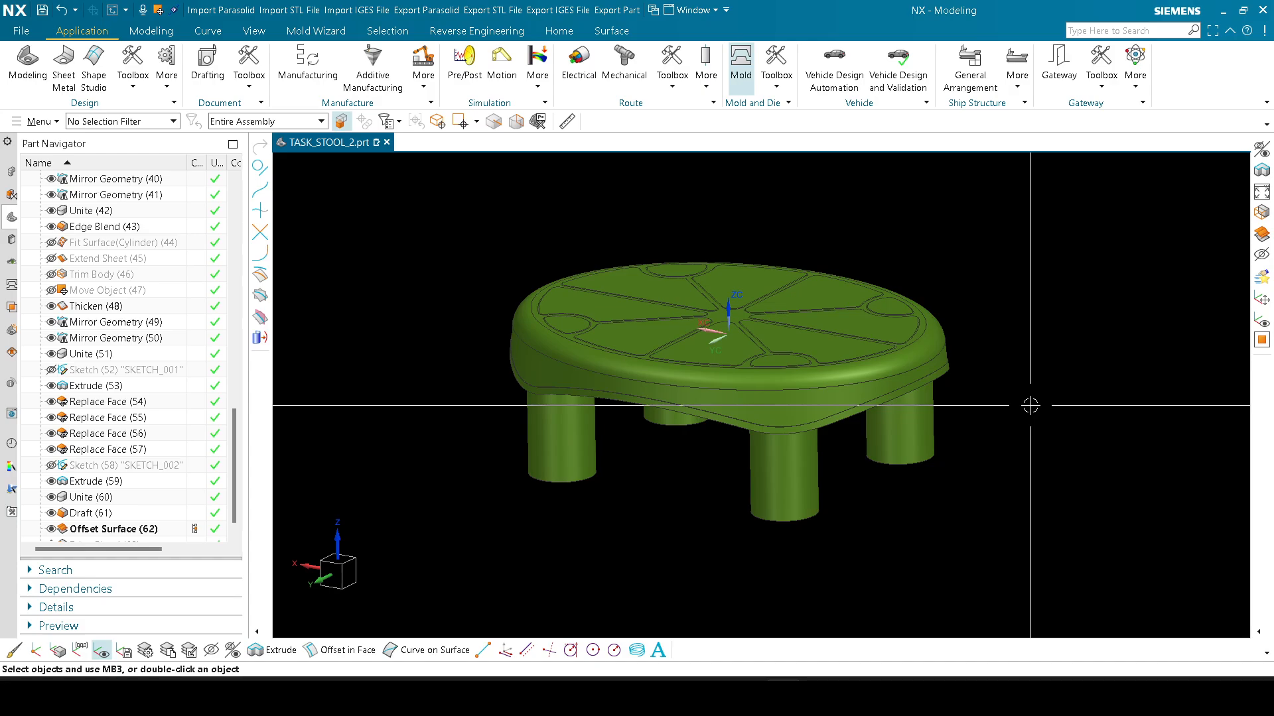
middle_drag(945, 367, 1022, 402)
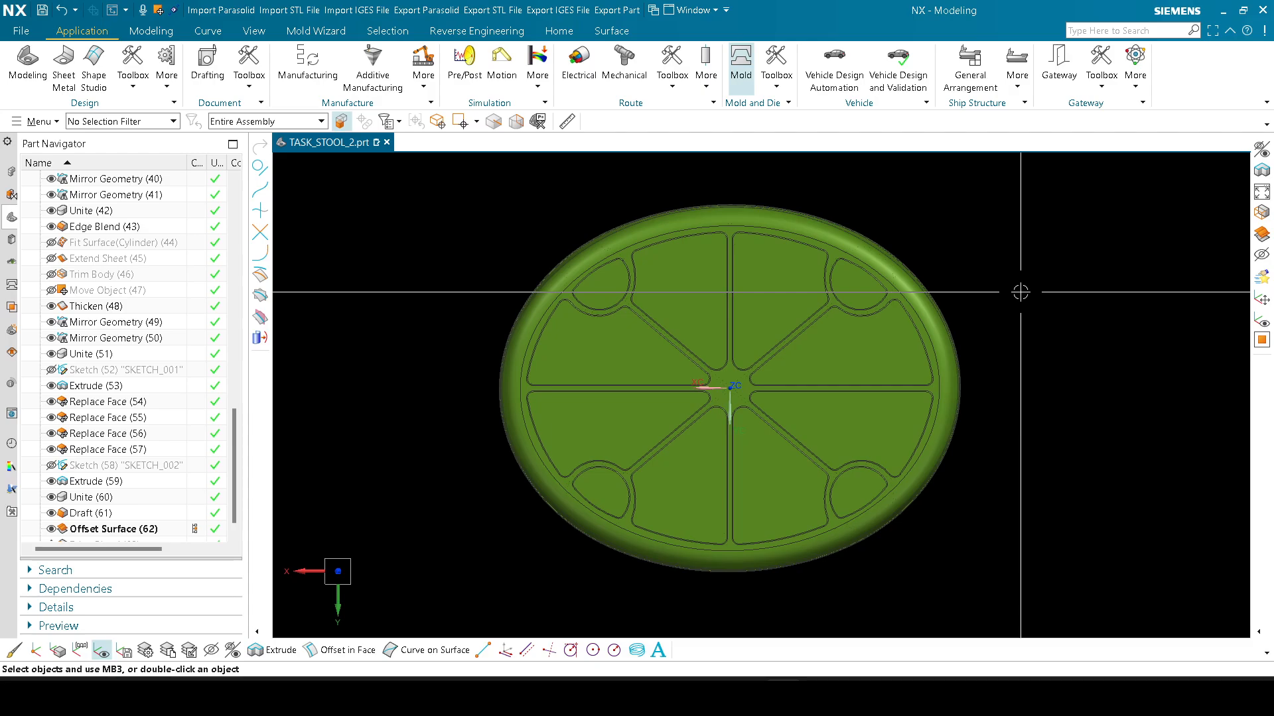
Step: Swap the display to the scan and construction geometry and examine the row of points along the seat's outline
scroll(875, 331, up, 3)
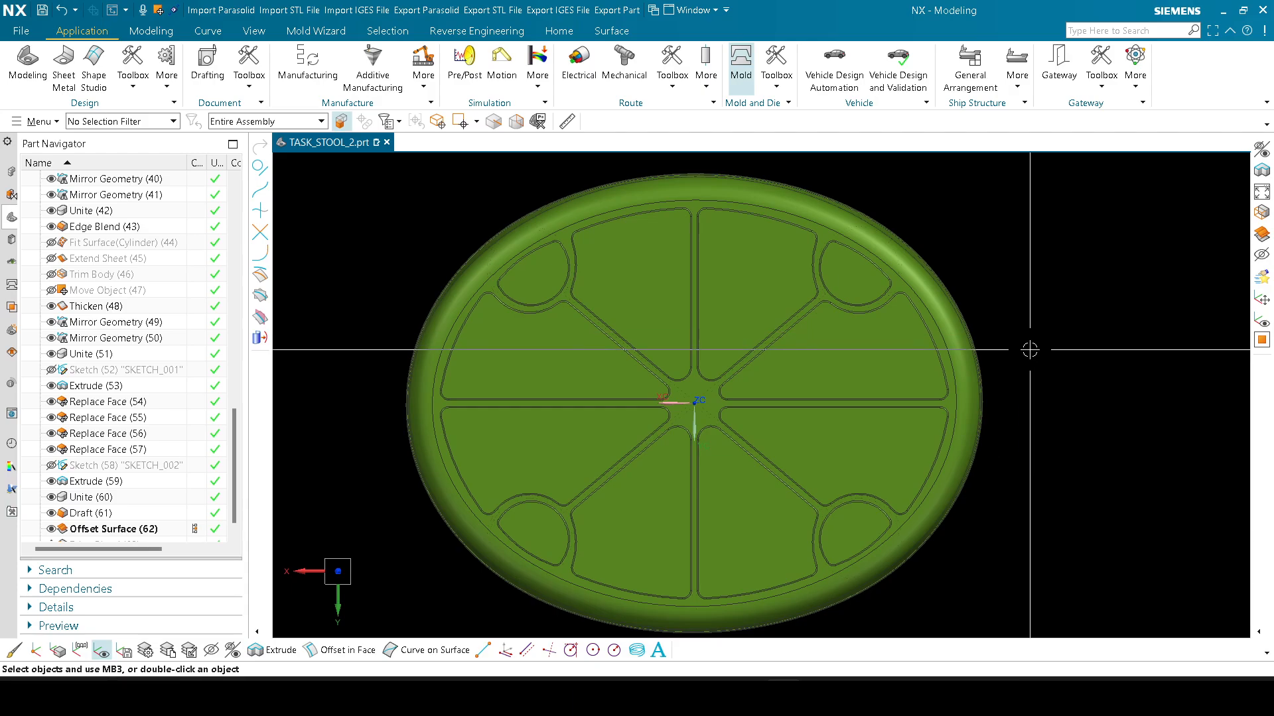
click(140, 32)
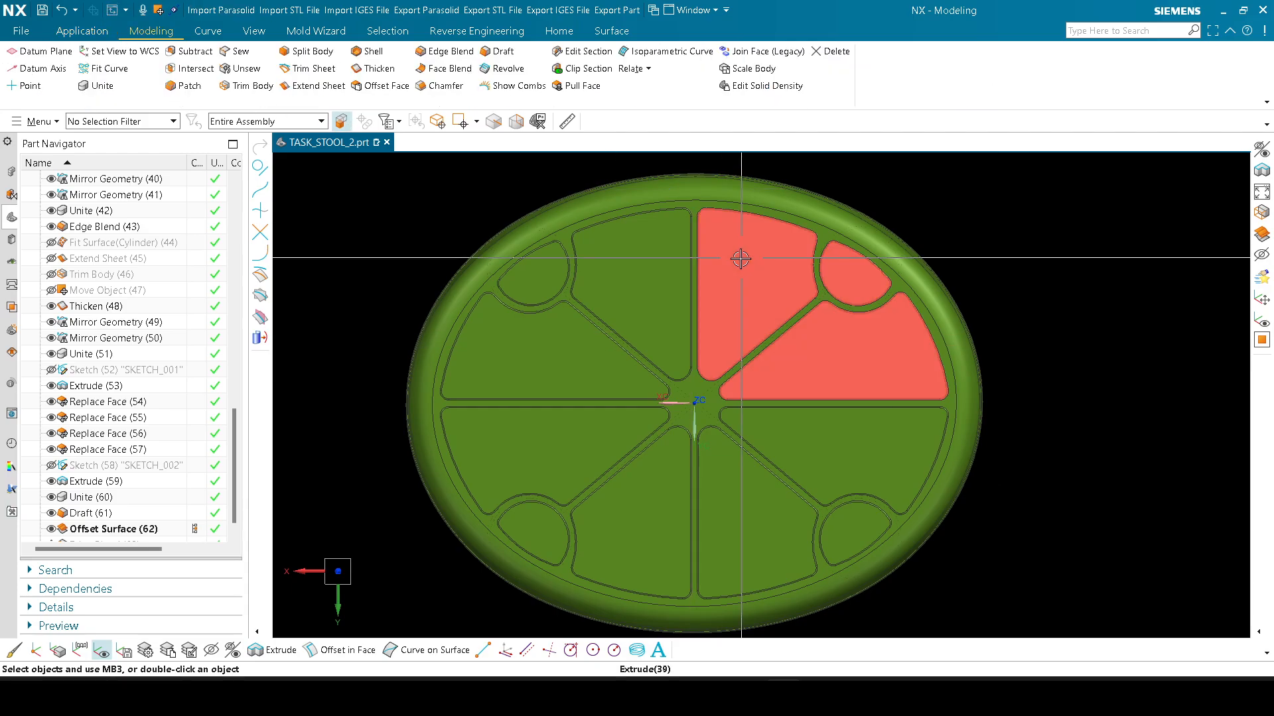
key(ctrl+shift+b)
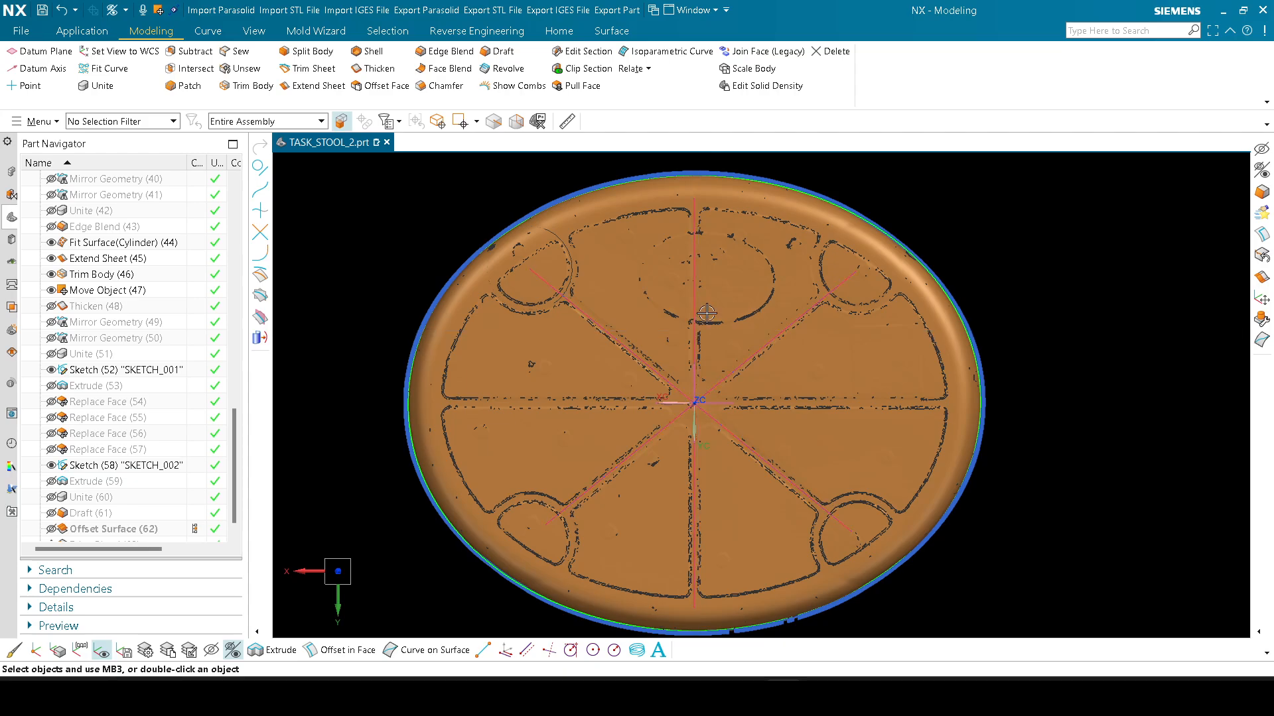
scroll(623, 195, up, 10)
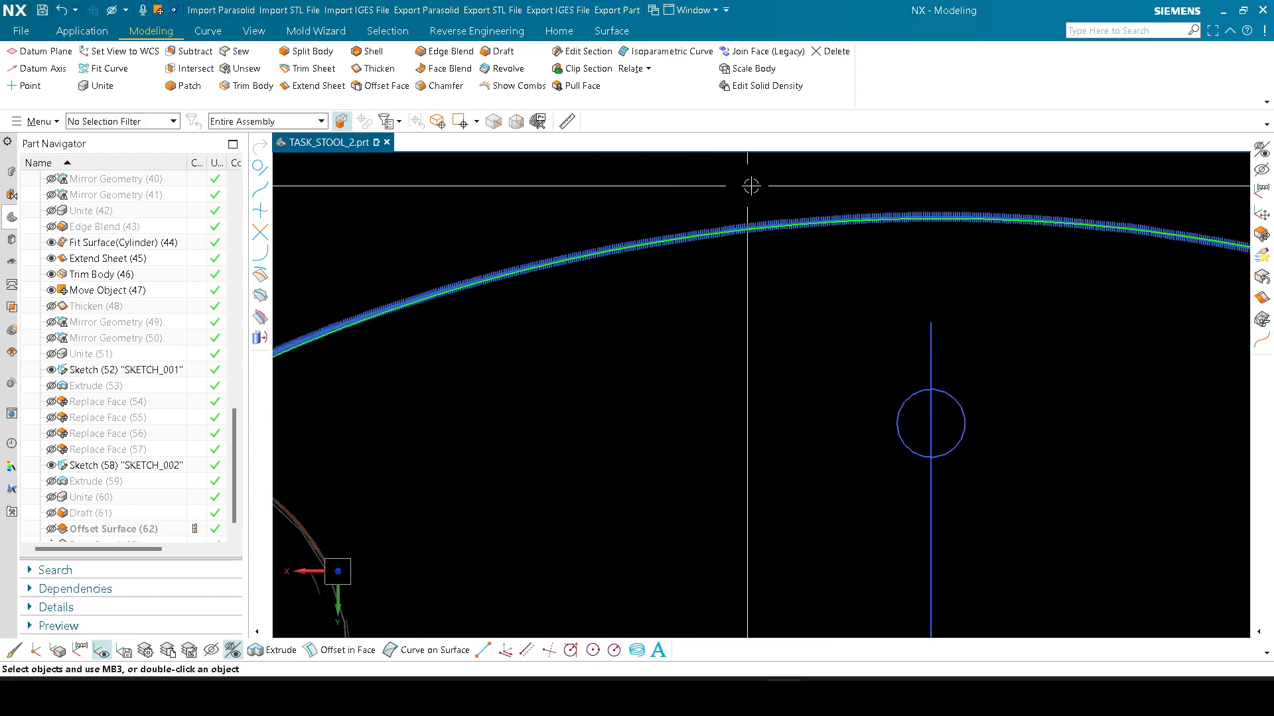
click(102, 69)
click(179, 35)
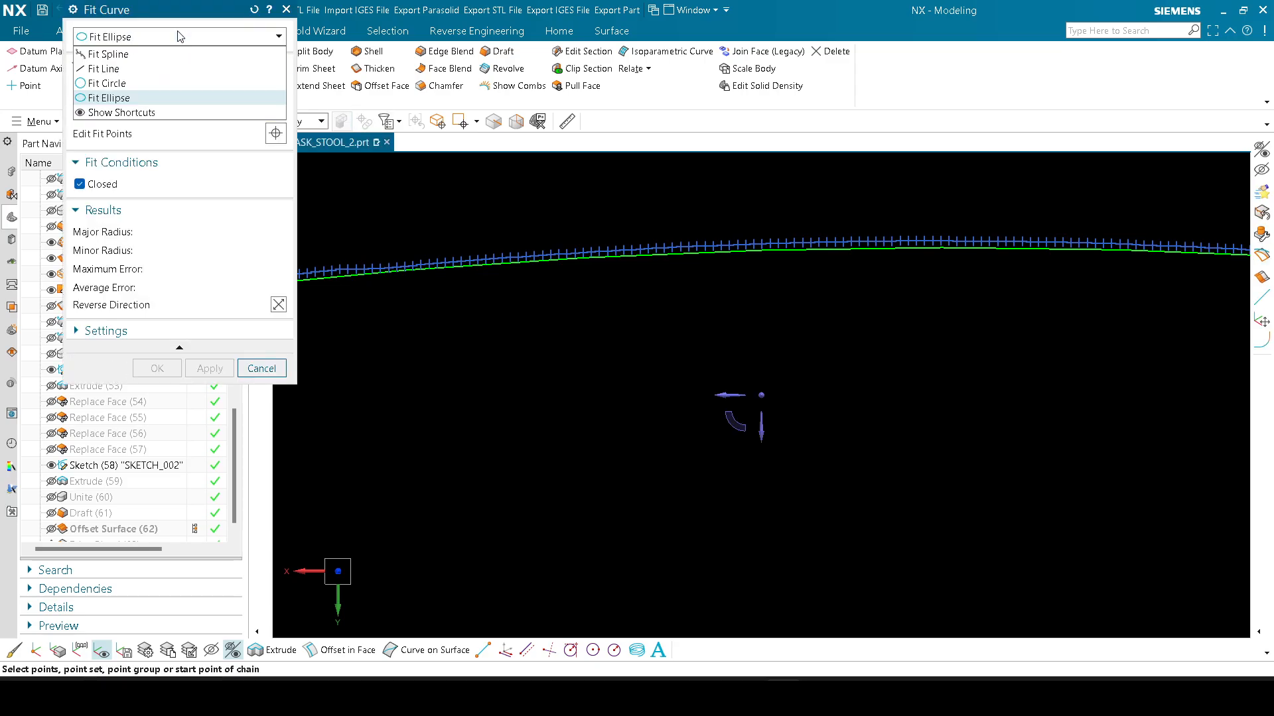
click(147, 44)
click(286, 10)
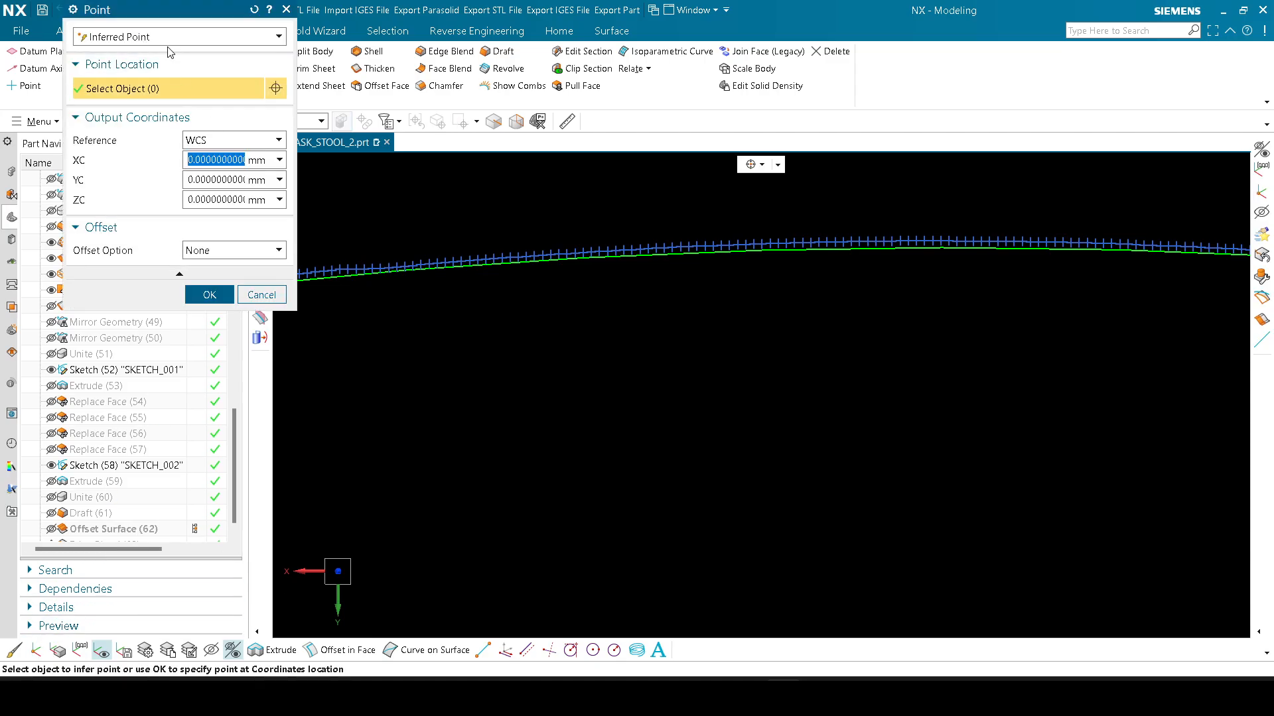
click(274, 9)
click(567, 120)
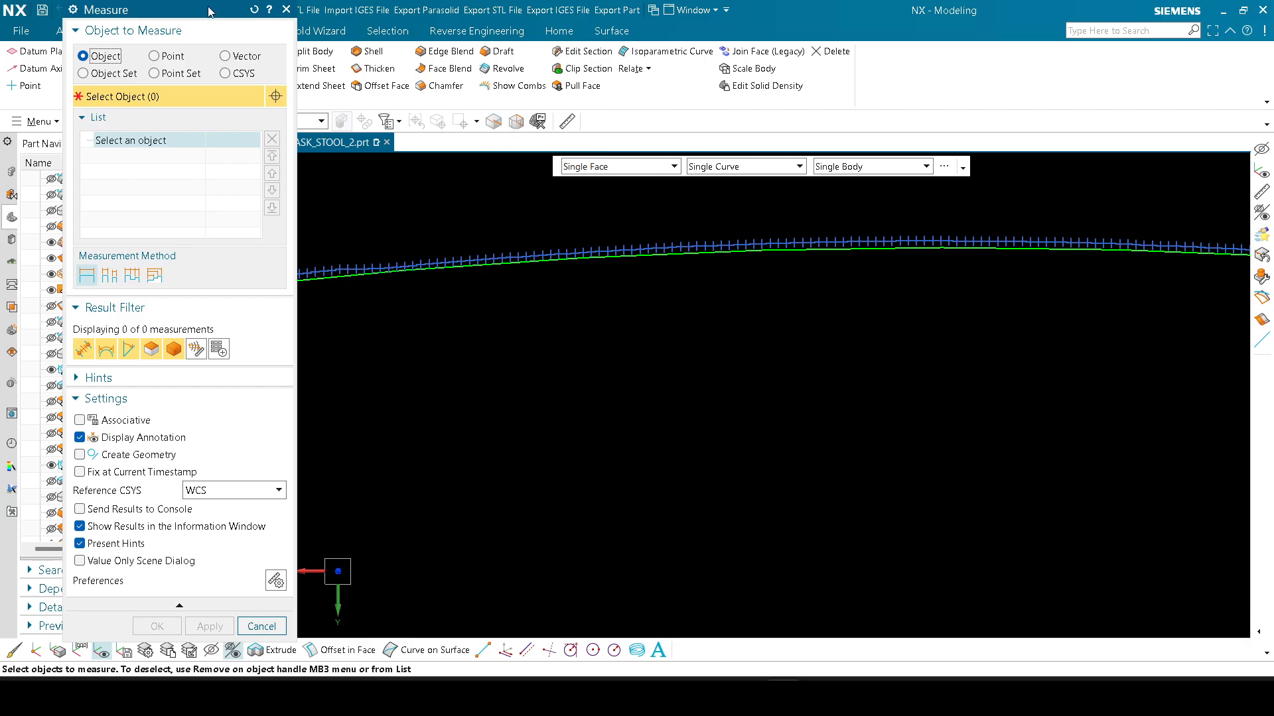
click(154, 55)
click(960, 167)
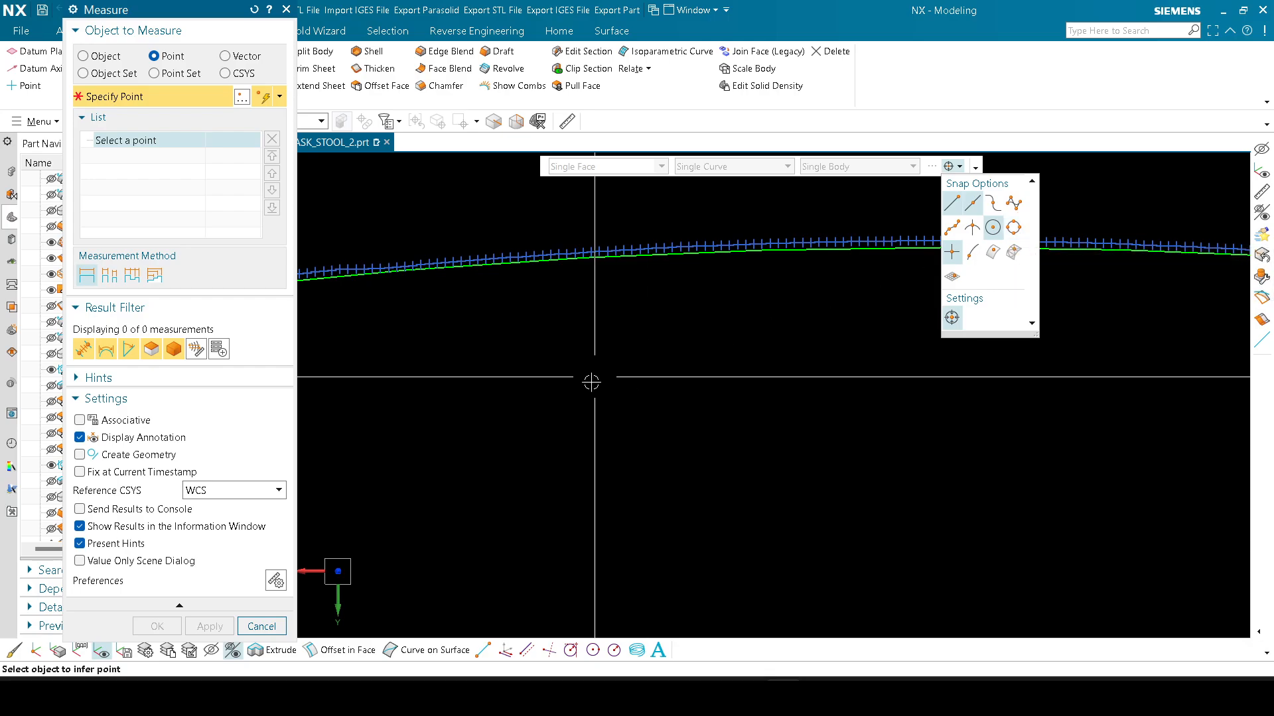
key(Escape)
Step: Look over the outline points and the sketched rib lines and boss circles
scroll(605, 349, down, 5)
scroll(691, 309, down, 9)
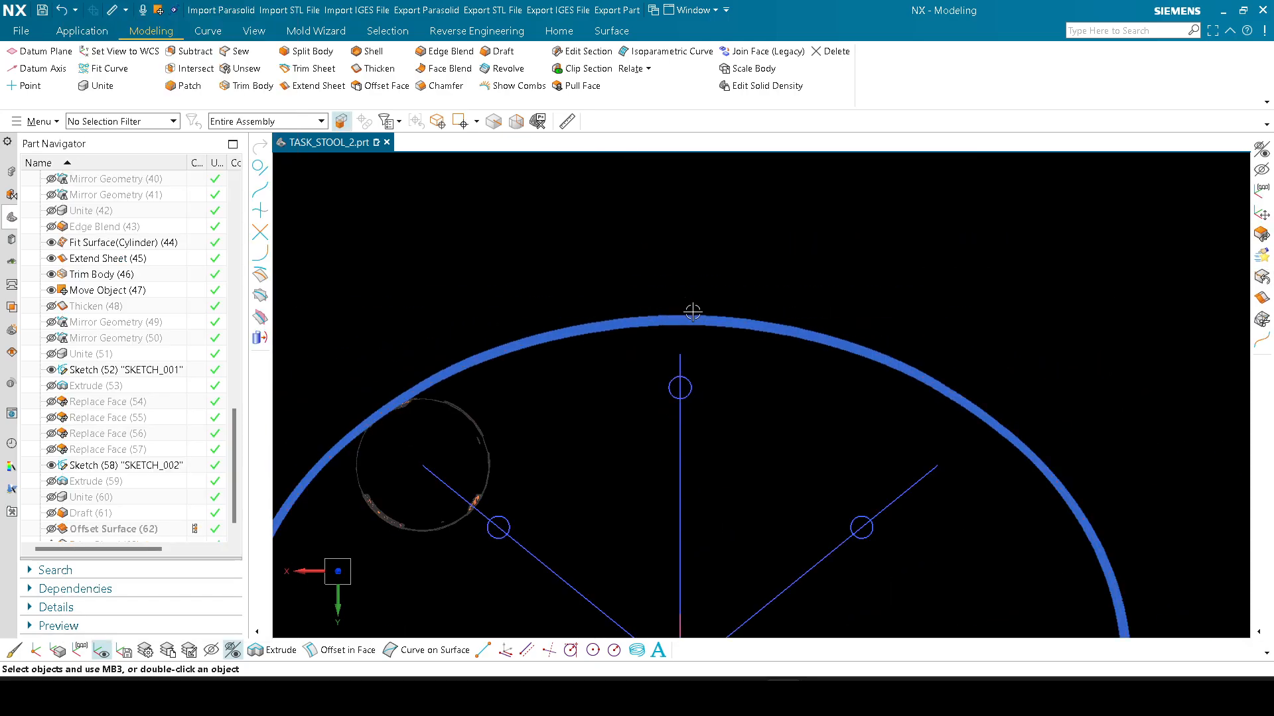
scroll(711, 410, up, 2)
shift+middle_drag(746, 458, 711, 418)
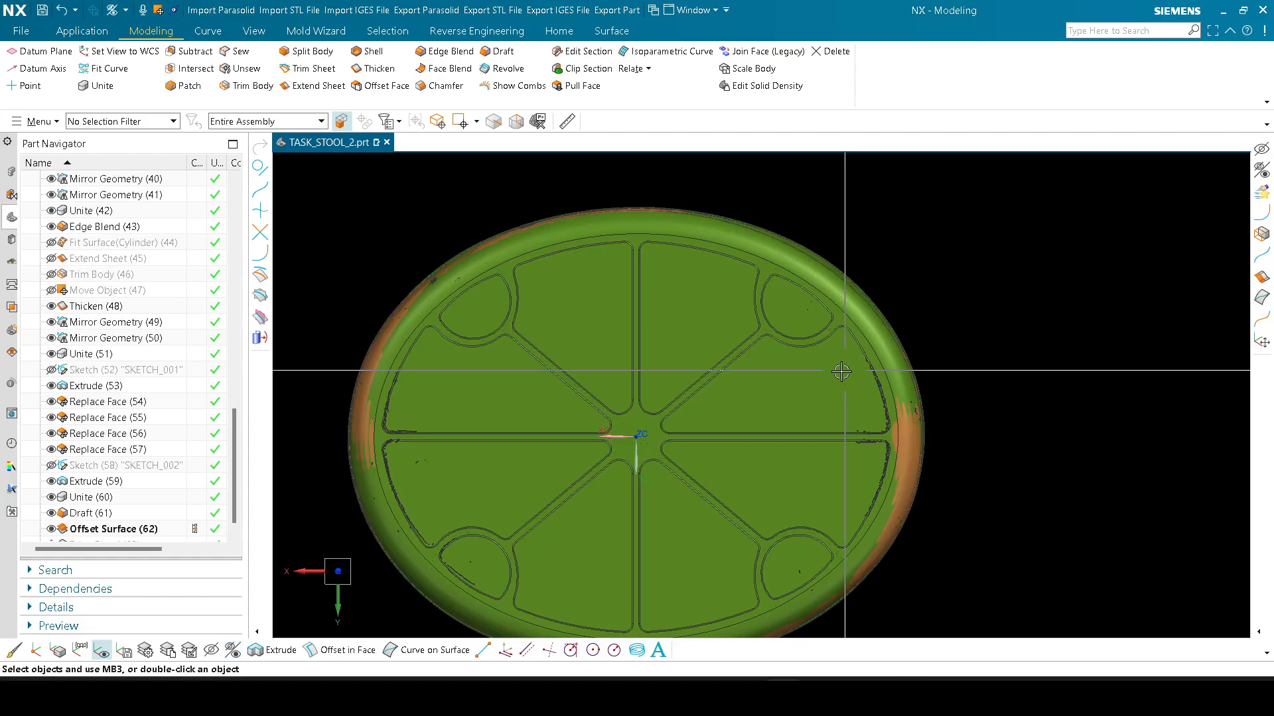
Step: Hide the solid overlapping the scan and display the scanned seat shaded without edges
key(ctrl+b)
click(782, 426)
middle_click(790, 422)
right_drag(1035, 281, 999, 299)
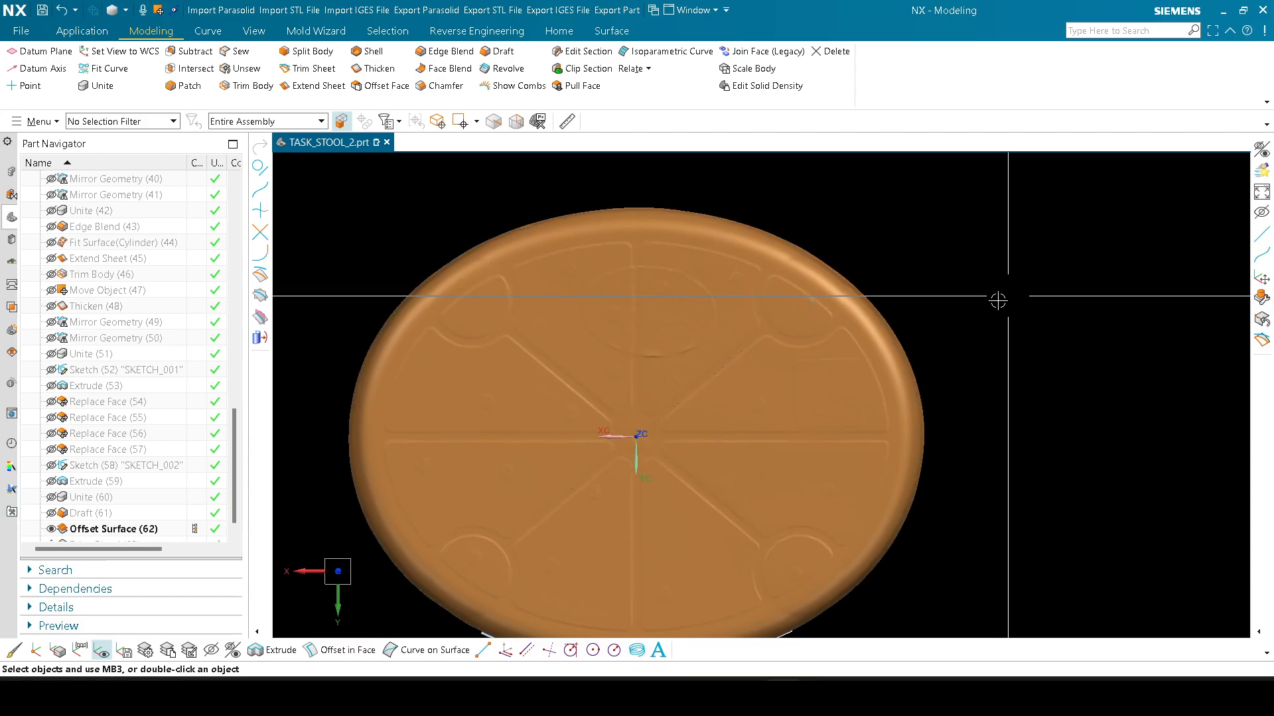
Step: Examine the scanned seat's rib and boss pattern and its side profile with legs, finishing in a top view with edges displayed
scroll(998, 299, down, 1)
scroll(765, 366, up, 1)
scroll(708, 352, down, 1)
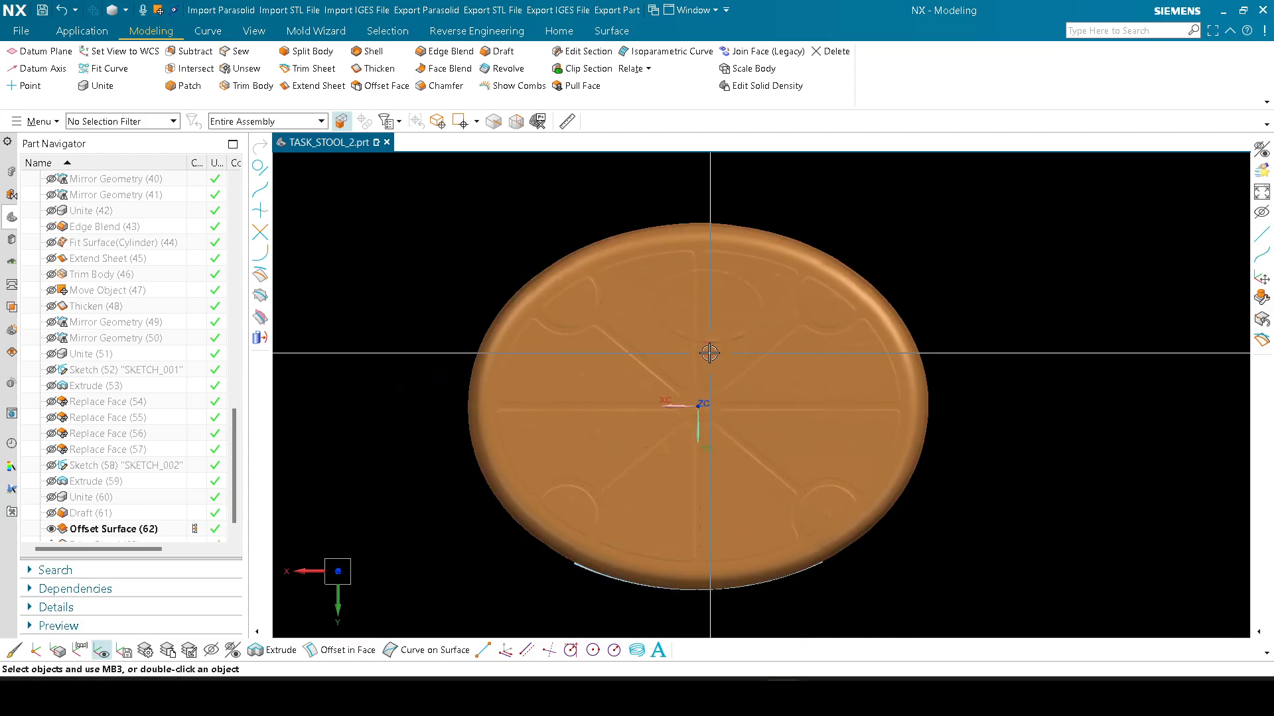
scroll(710, 350, up, 1)
scroll(580, 568, up, 3)
scroll(582, 587, down, 3)
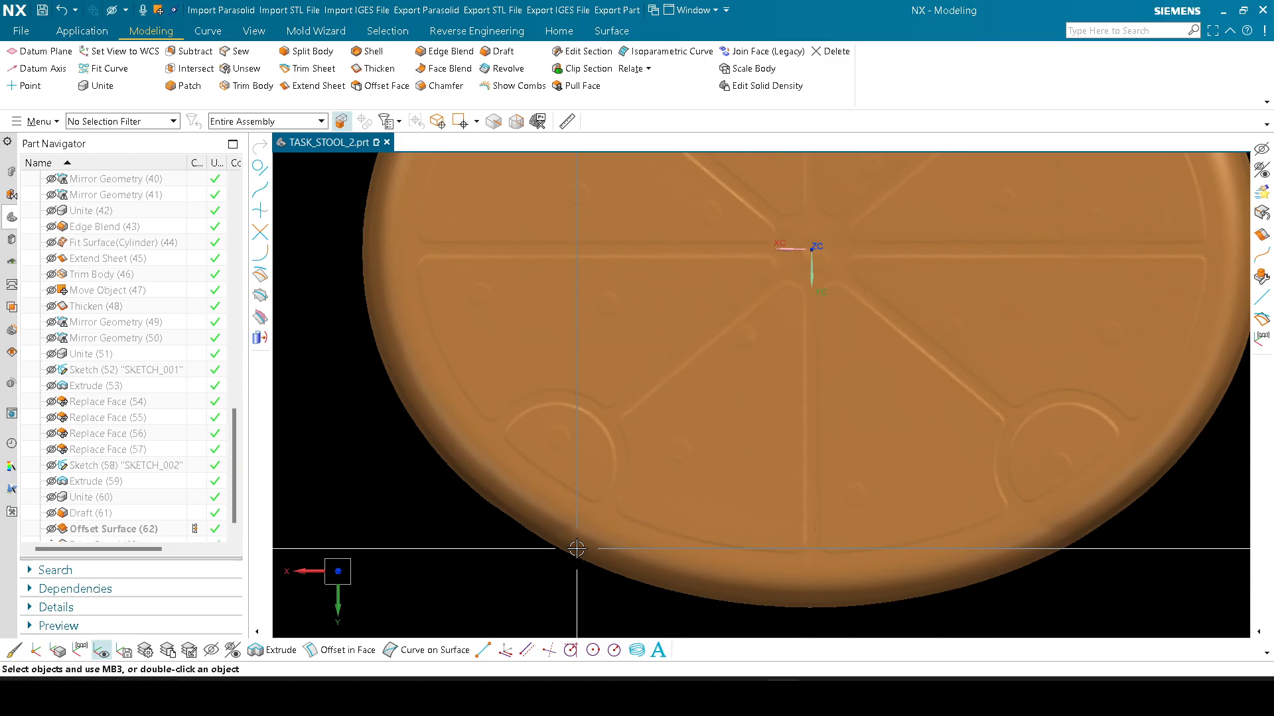
middle_drag(582, 587, 680, 473)
scroll(690, 494, down, 2)
mouse_move(702, 515)
middle_down()
mouse_move(660, 540)
mouse_move(703, 504)
middle_up()
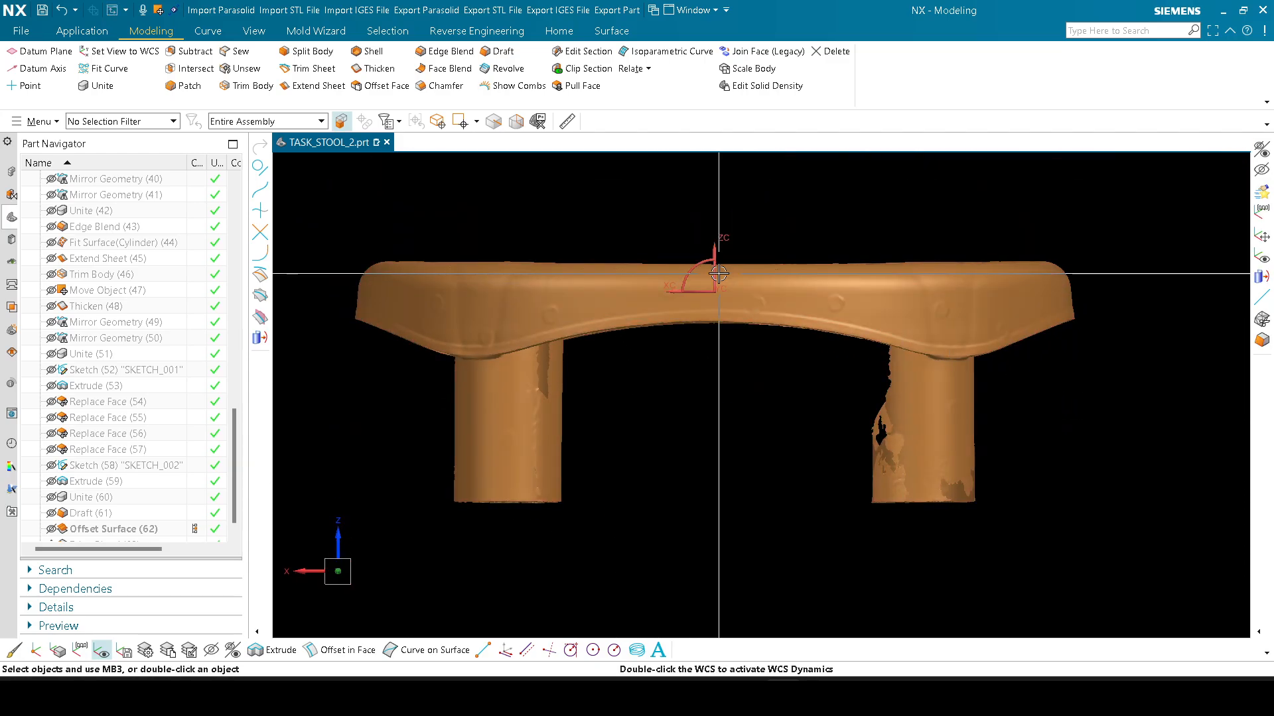
middle_drag(719, 274, 730, 404)
key(F8)
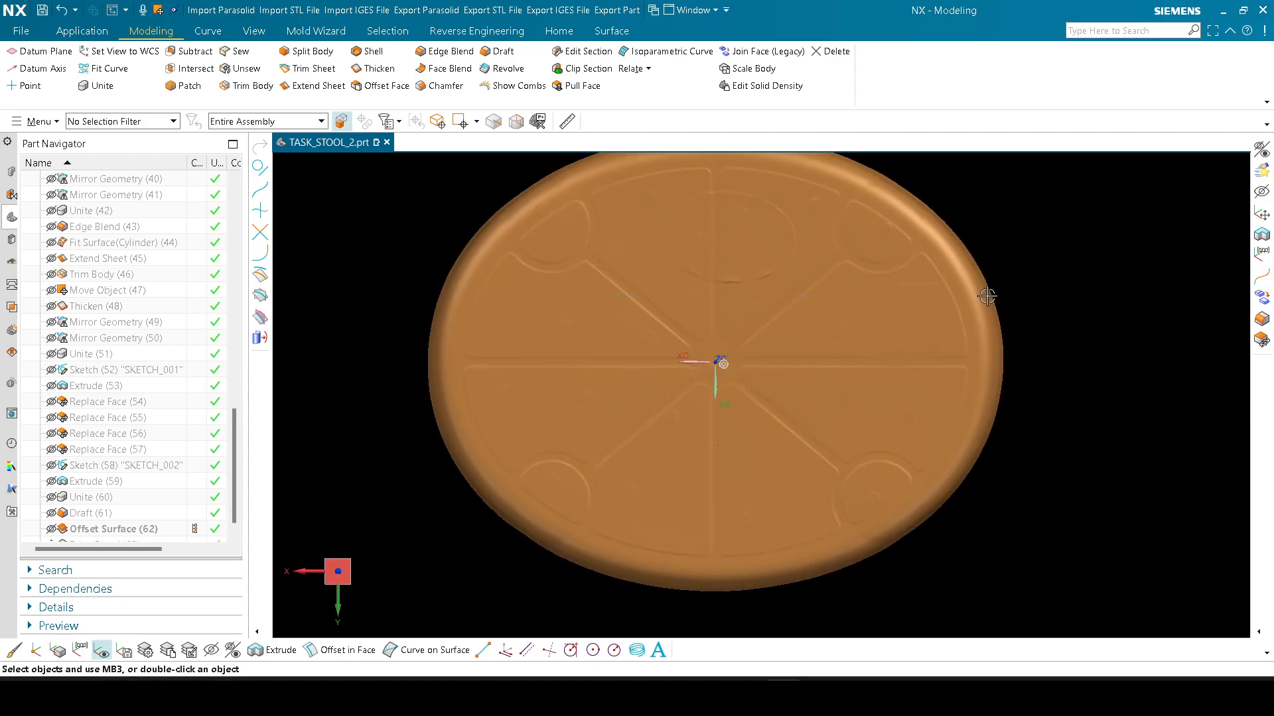
shift+middle_drag(989, 294, 965, 346)
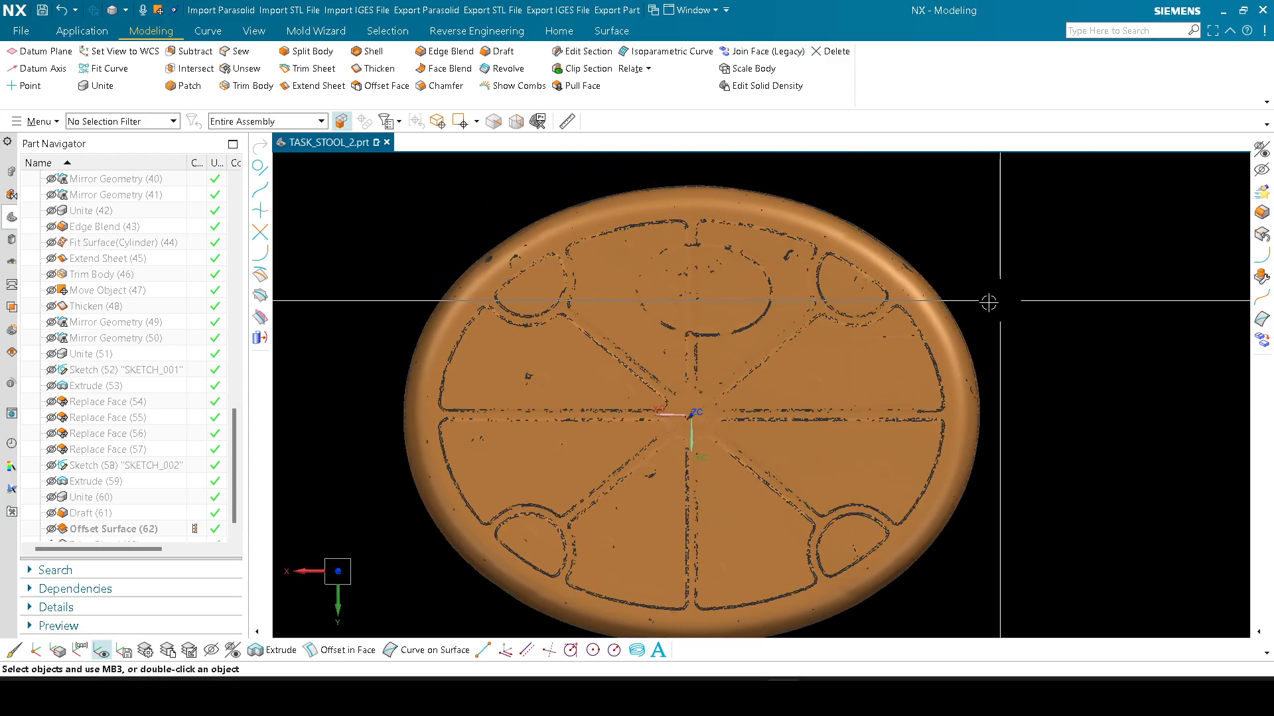
scroll(987, 301, down, 2)
Step: Switch to Snipping Tool, discard the unsaved sketch and capture a new snip of the seat's top view
click(636, 696)
click(175, 40)
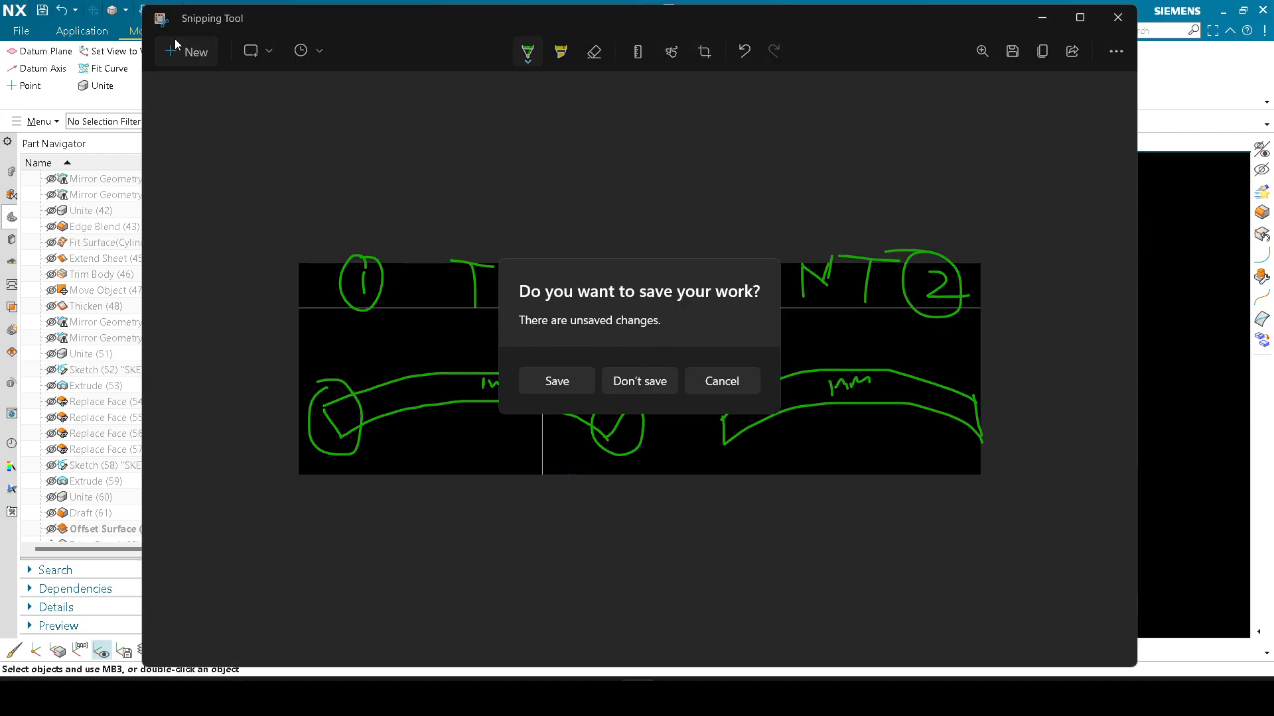
click(636, 381)
drag(388, 163, 1088, 611)
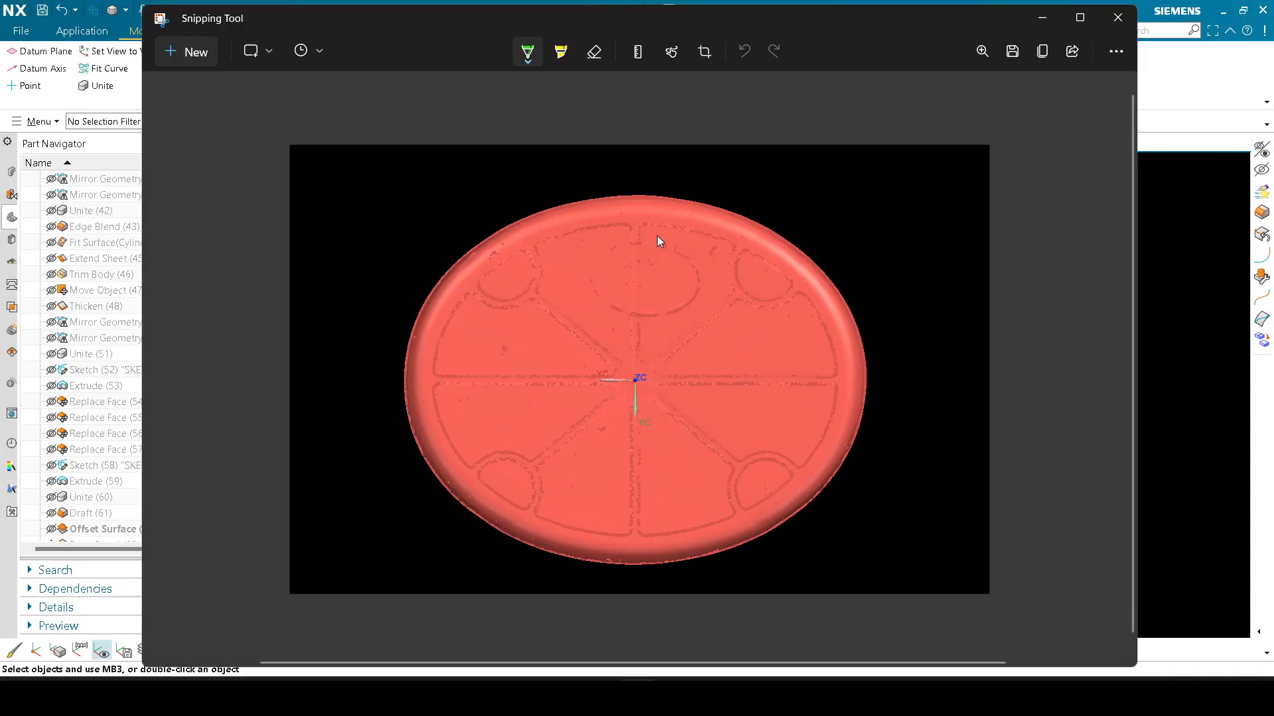
Step: Mark the seat's vertical and horizontal centre lines in green and both diagonals through the centre in red on the snip
drag(634, 205, 646, 560)
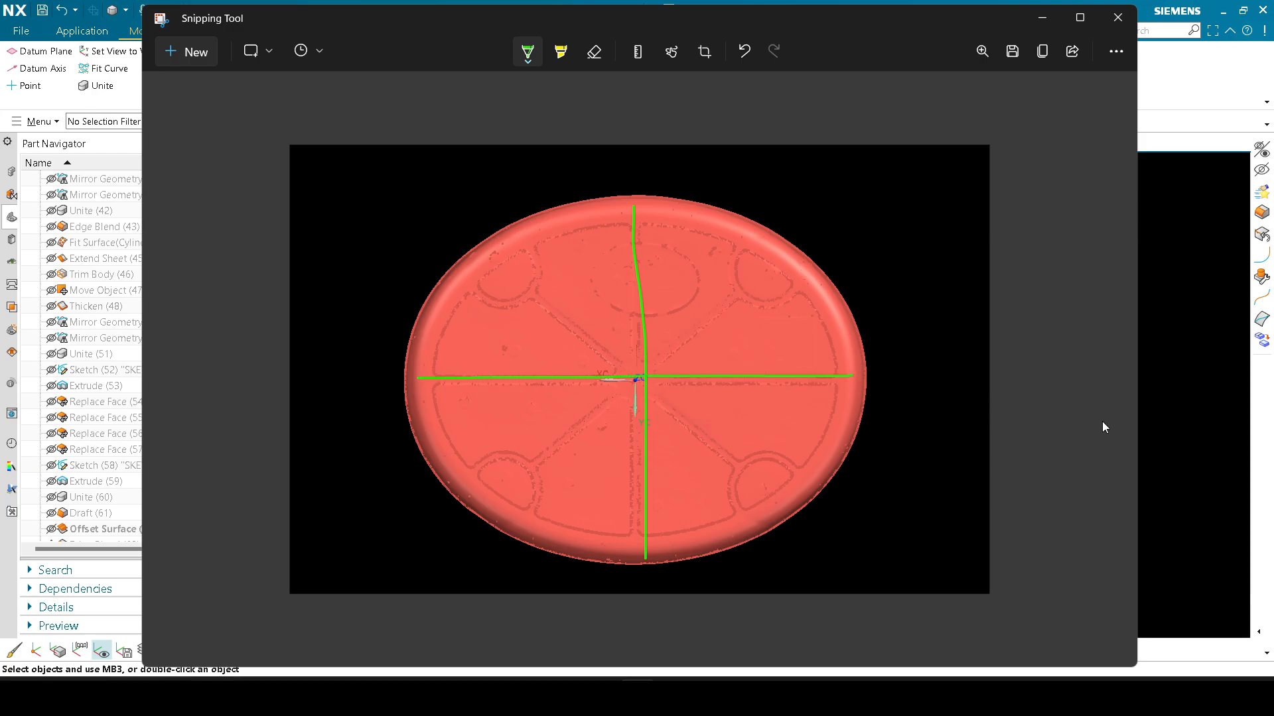
click(530, 51)
click(470, 162)
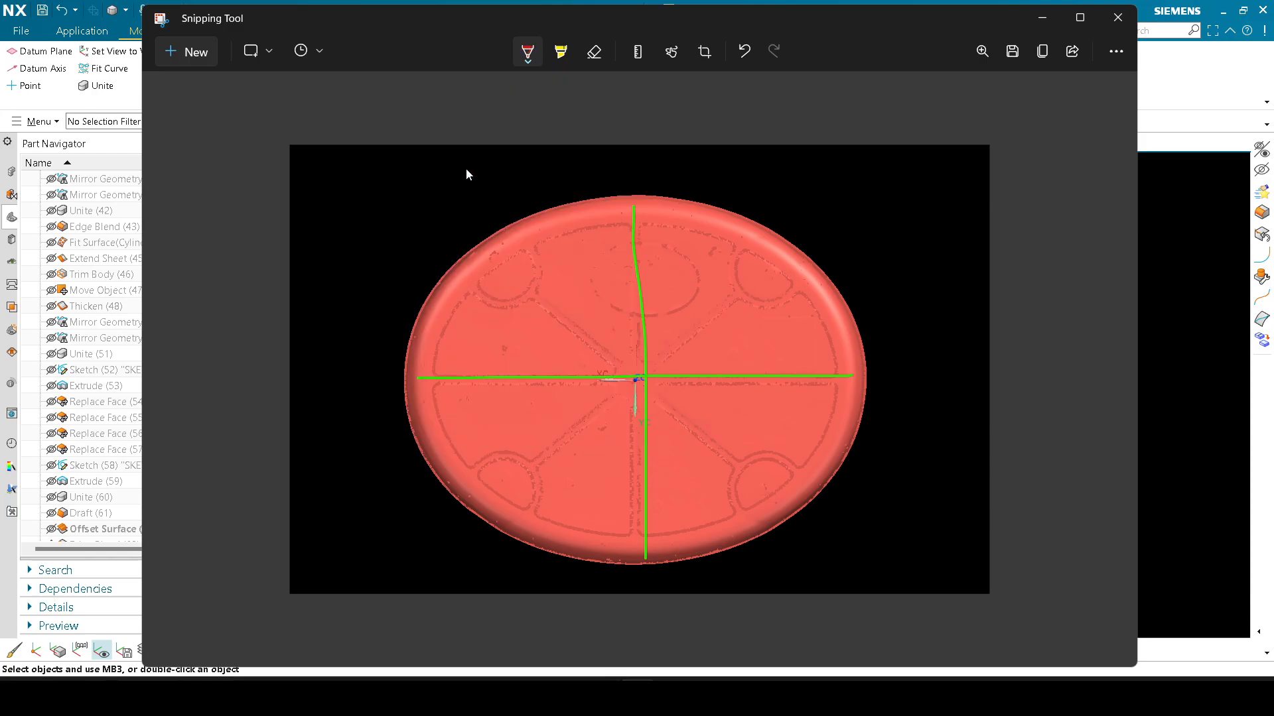
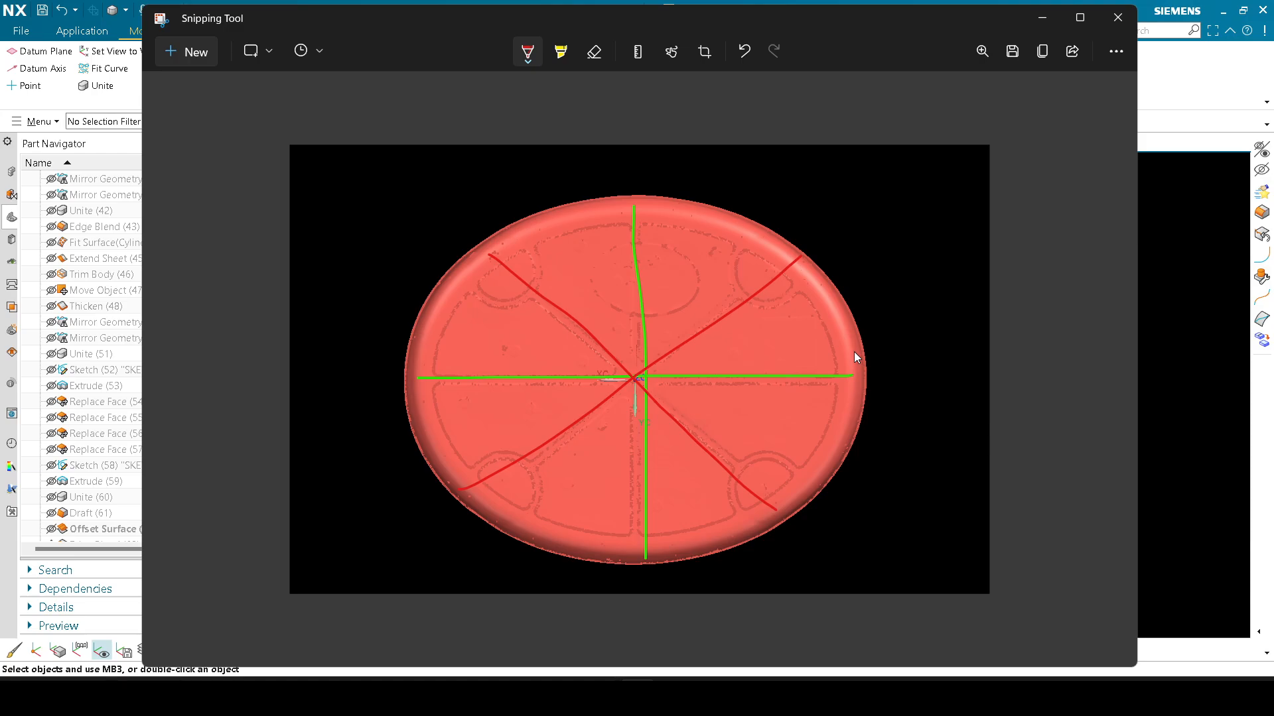
click(1045, 22)
middle_drag(853, 415, 837, 361)
key(ctrl+o)
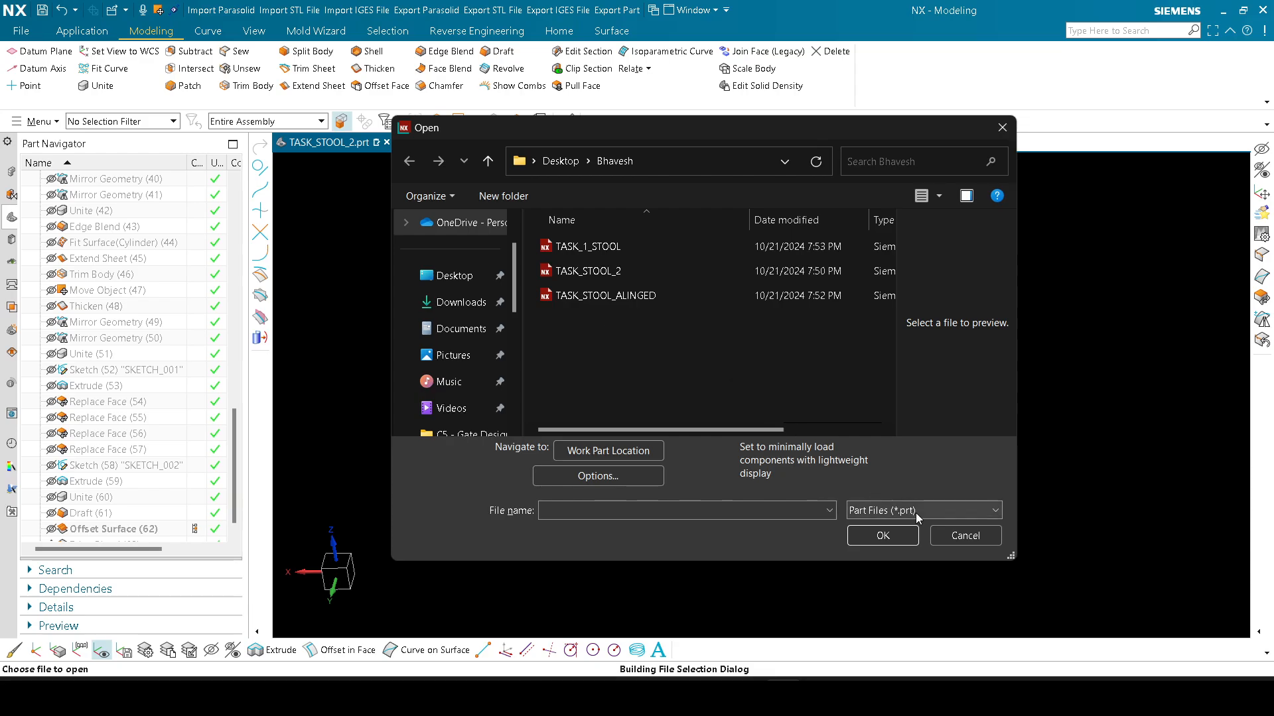
click(965, 535)
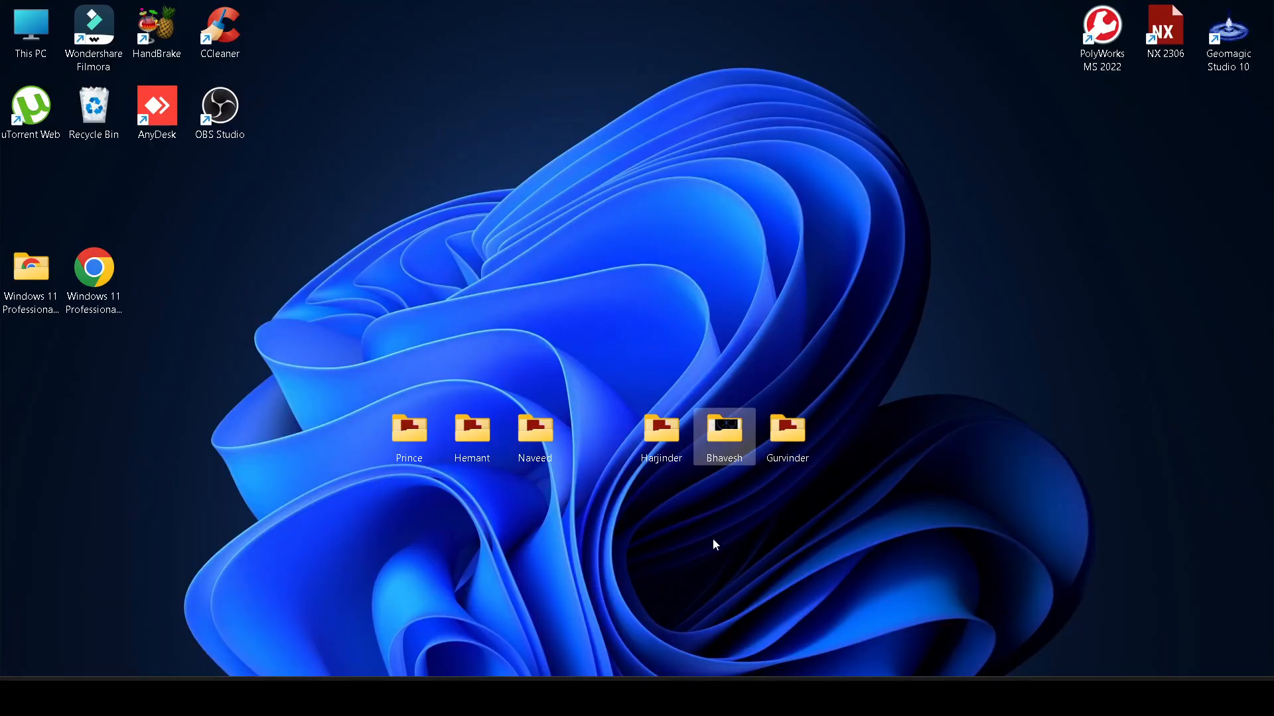
double_click(723, 428)
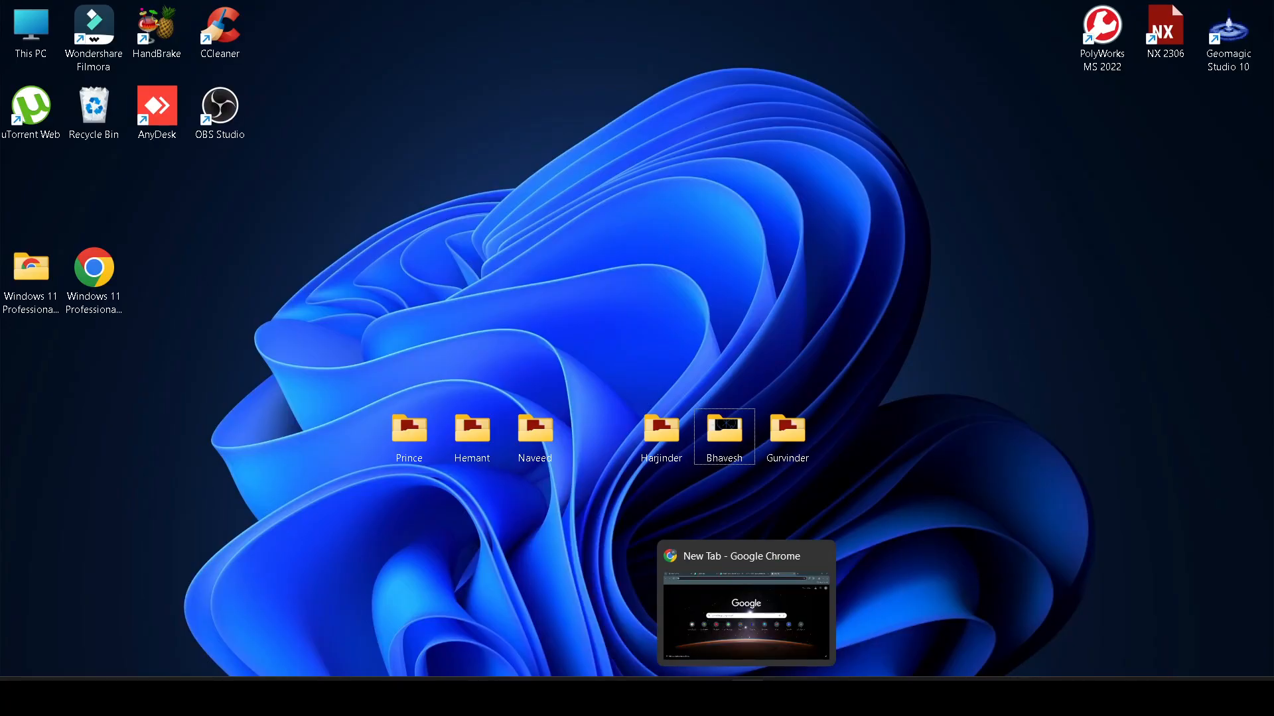
mouse_move(710, 696)
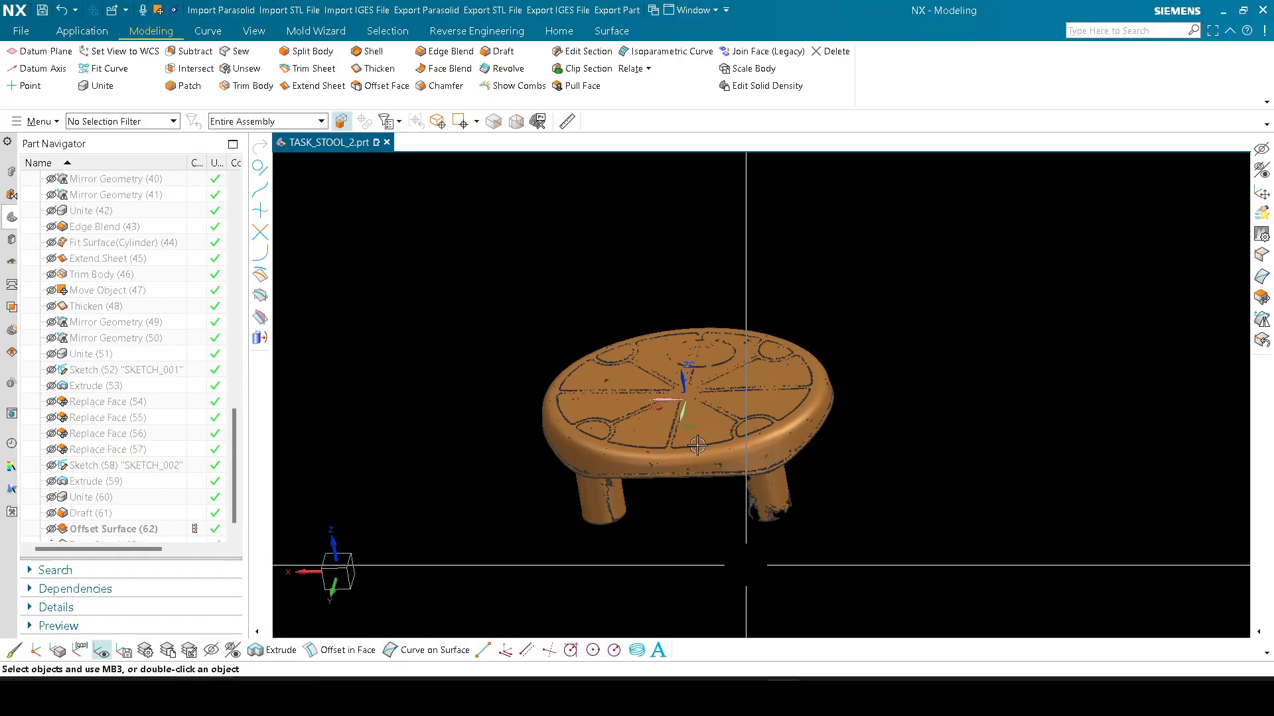
Step: Open the aligned gear knob part in NX from the participant's folder on the Desktop
key(ctrl+o)
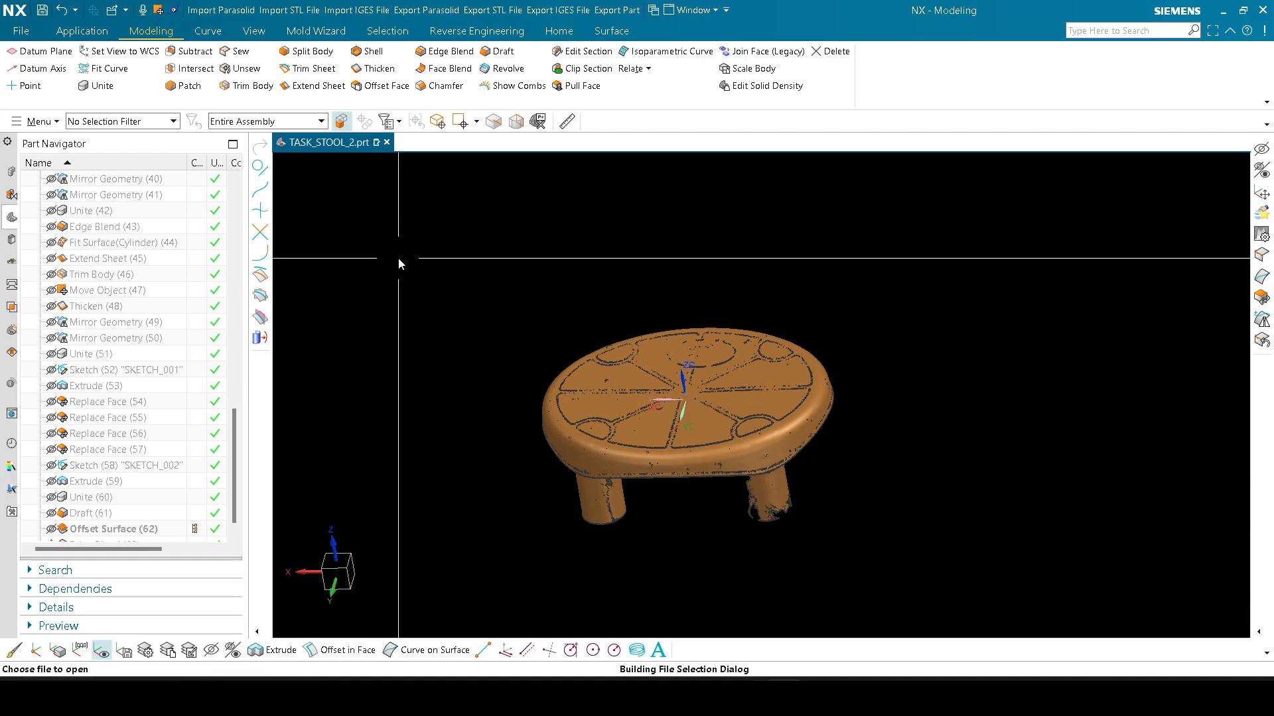
click(452, 277)
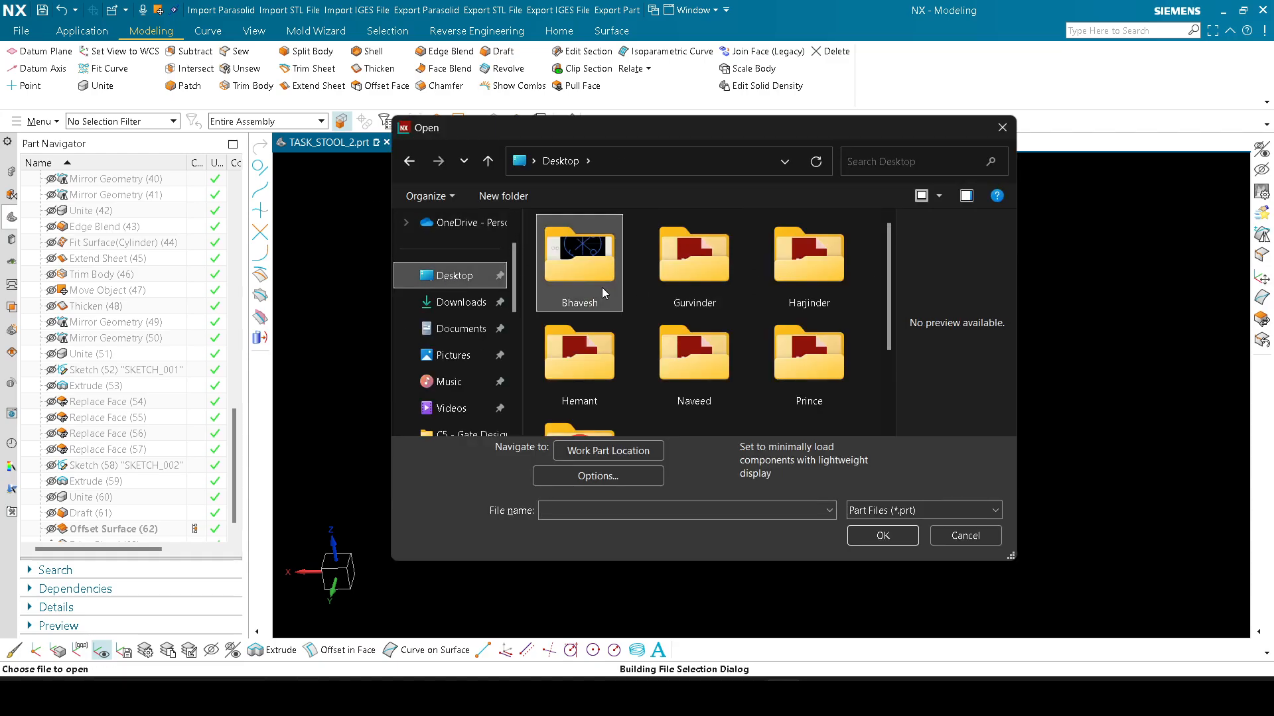
double_click(791, 284)
double_click(608, 246)
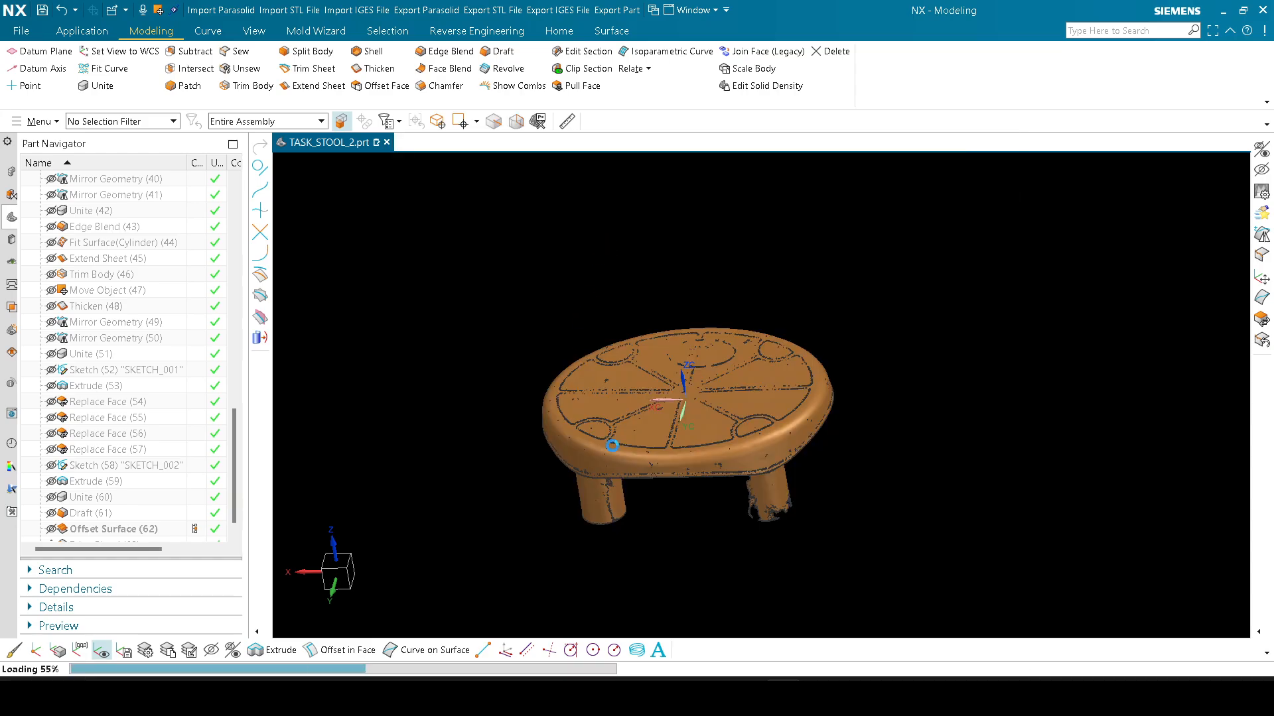
middle_drag(585, 409, 742, 597)
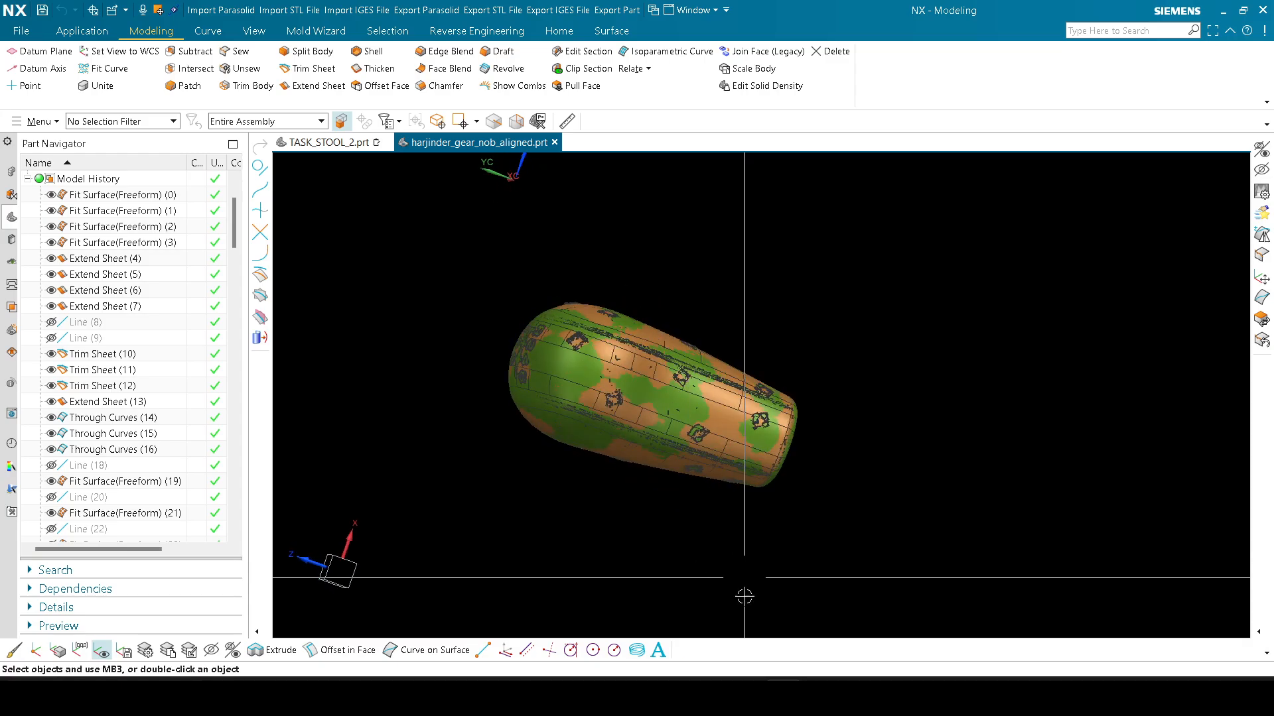
click(586, 582)
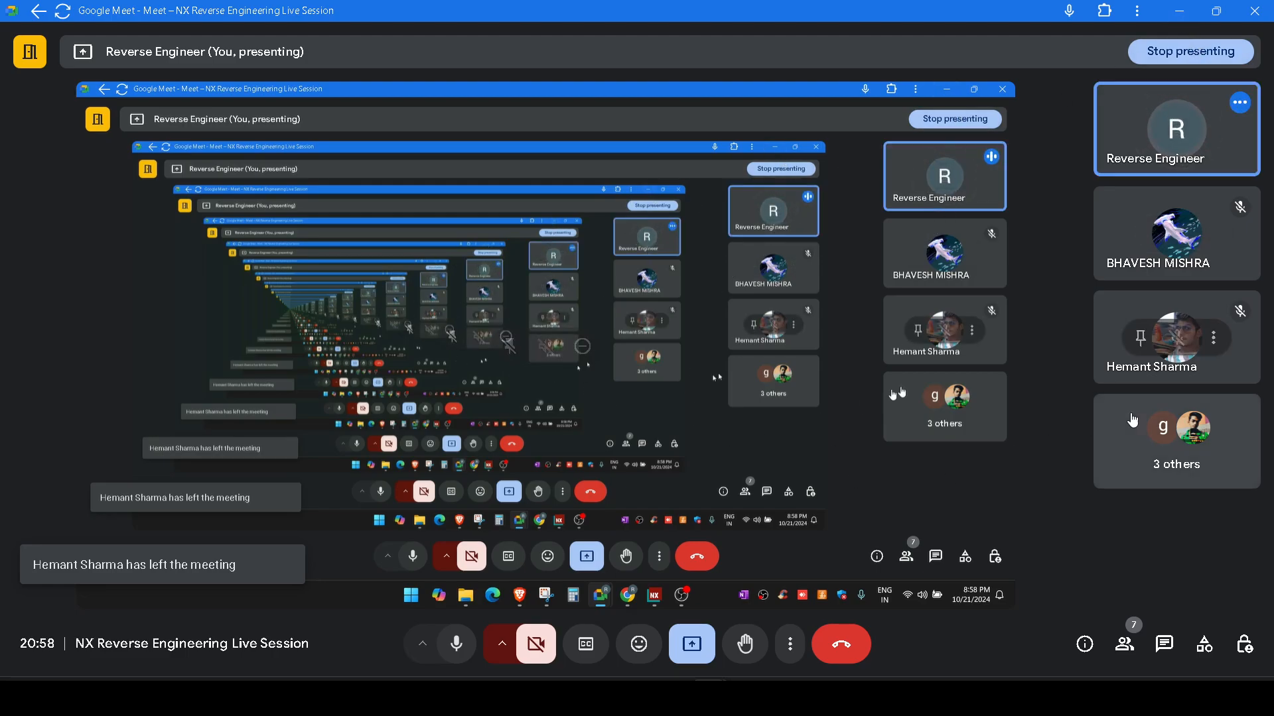
click(1178, 11)
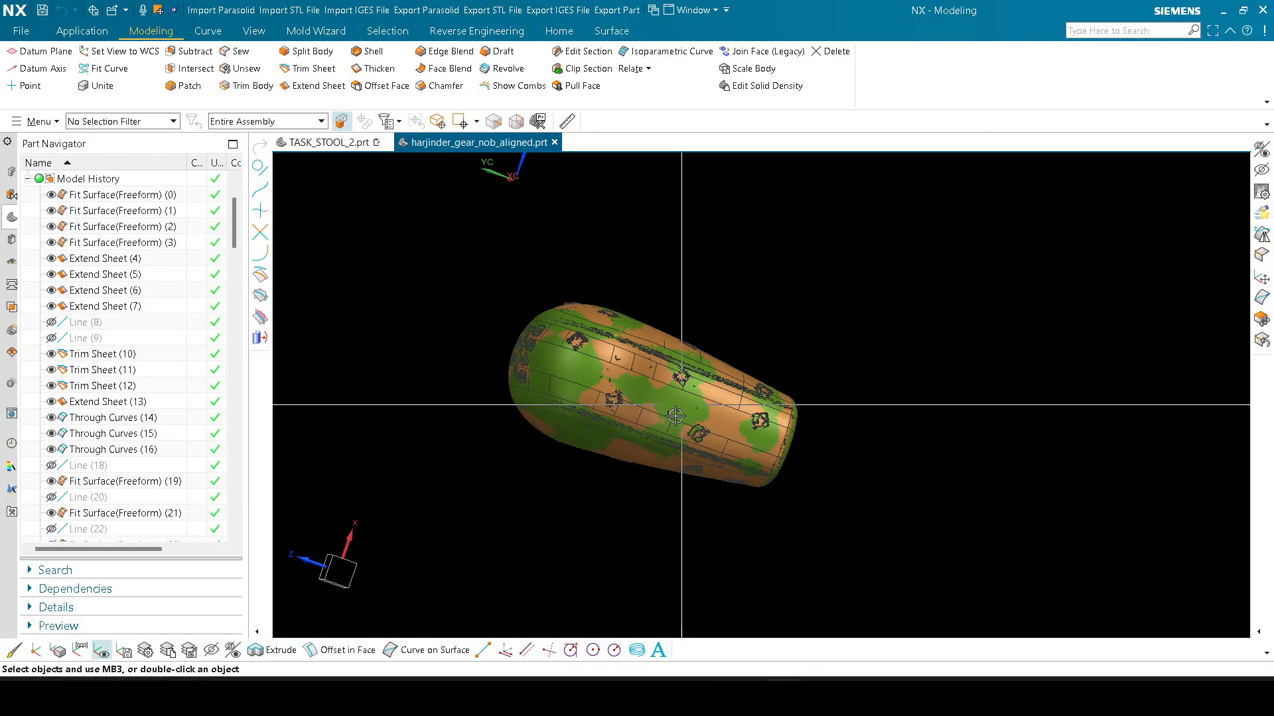
Step: Set the WCS to absolute in the gear knob part and view the knob's end along the Z axis
scroll(630, 435, up, 4)
scroll(588, 374, down, 5)
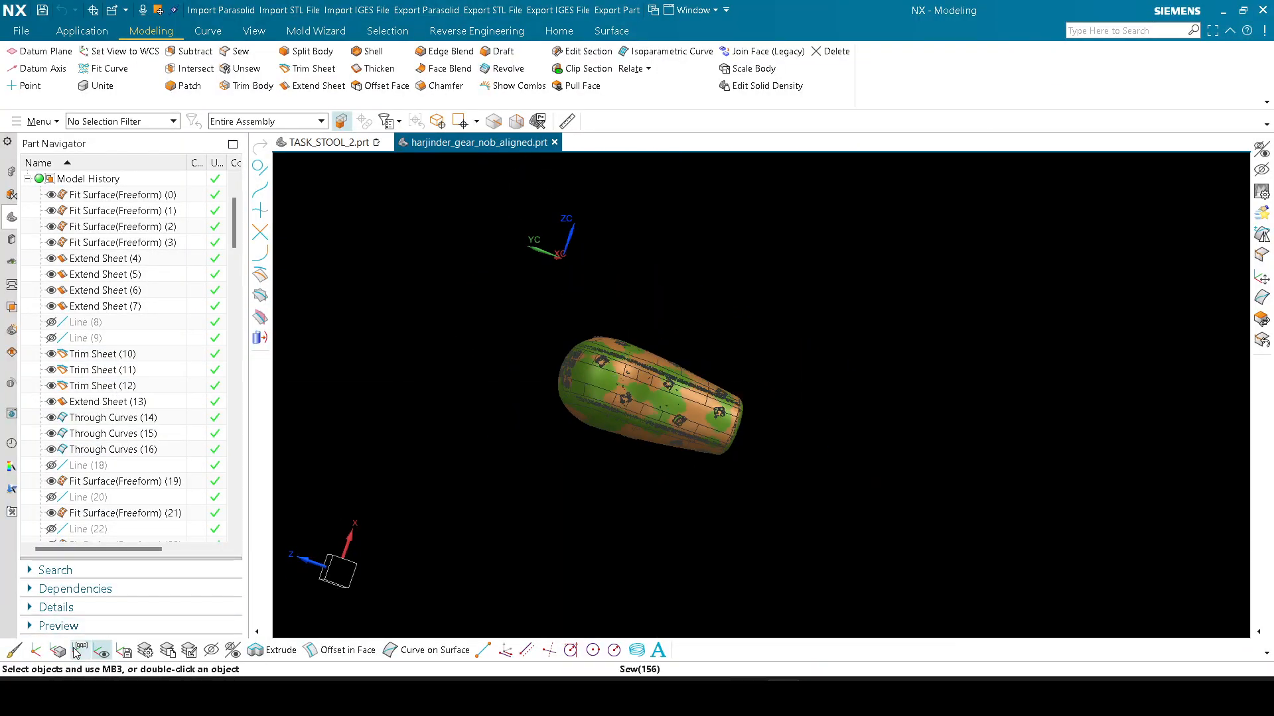
click(80, 650)
middle_drag(759, 333, 790, 344)
scroll(711, 407, up, 6)
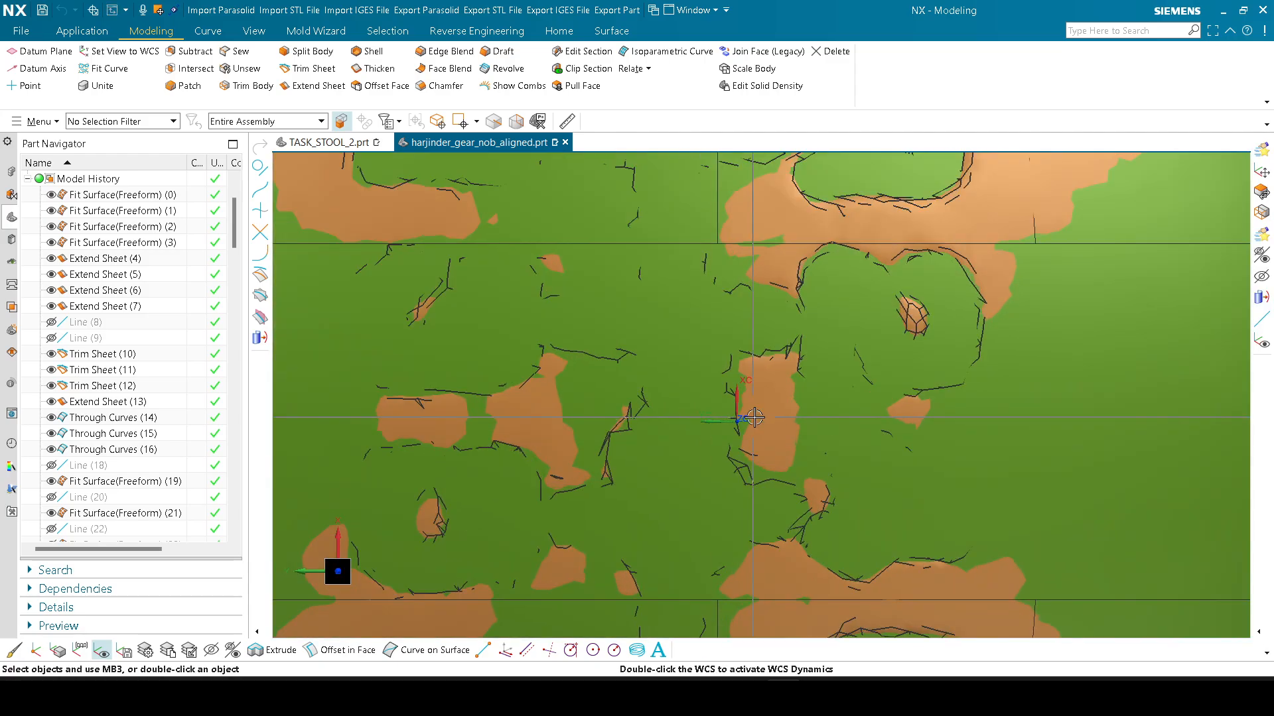
scroll(684, 368, down, 6)
scroll(684, 365, up, 2)
Step: Hide the knob's scanned facet body, swap the visible and hidden objects, and show everything again
click(748, 250)
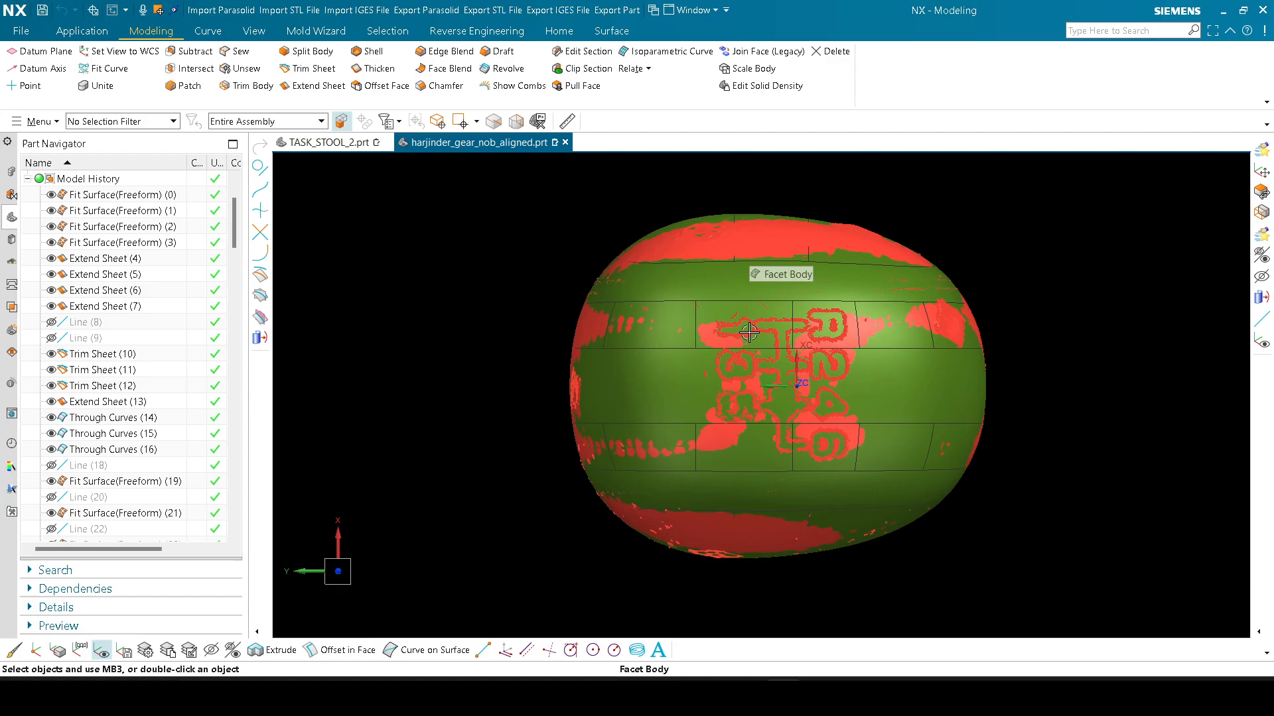
key(ctrl+b)
key(ctrl+shift+b)
scroll(690, 346, down, 3)
middle_drag(671, 400, 670, 324)
key(ctrl+shift+u)
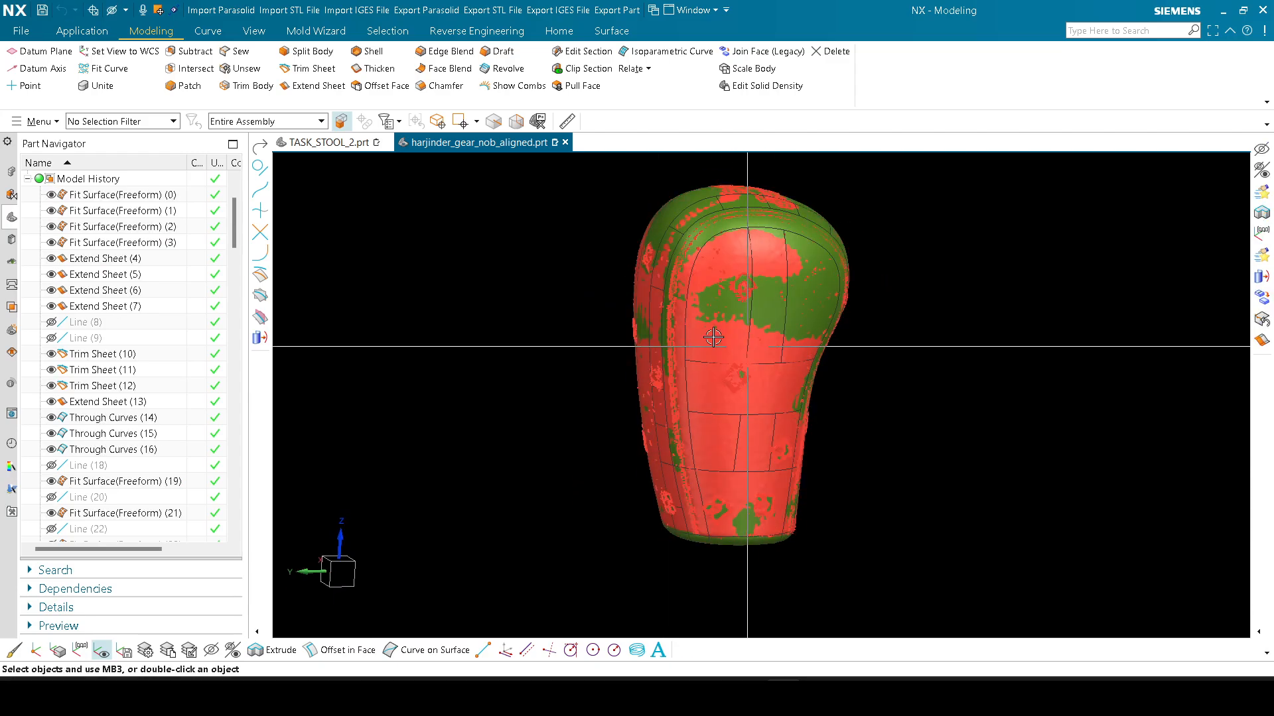
Step: Hide the scanned facet body and display the gear knob solid alone, shaded without edges
click(747, 346)
key(ctrl+b)
middle_drag(707, 435, 770, 479)
key(F8)
scroll(889, 369, up, 3)
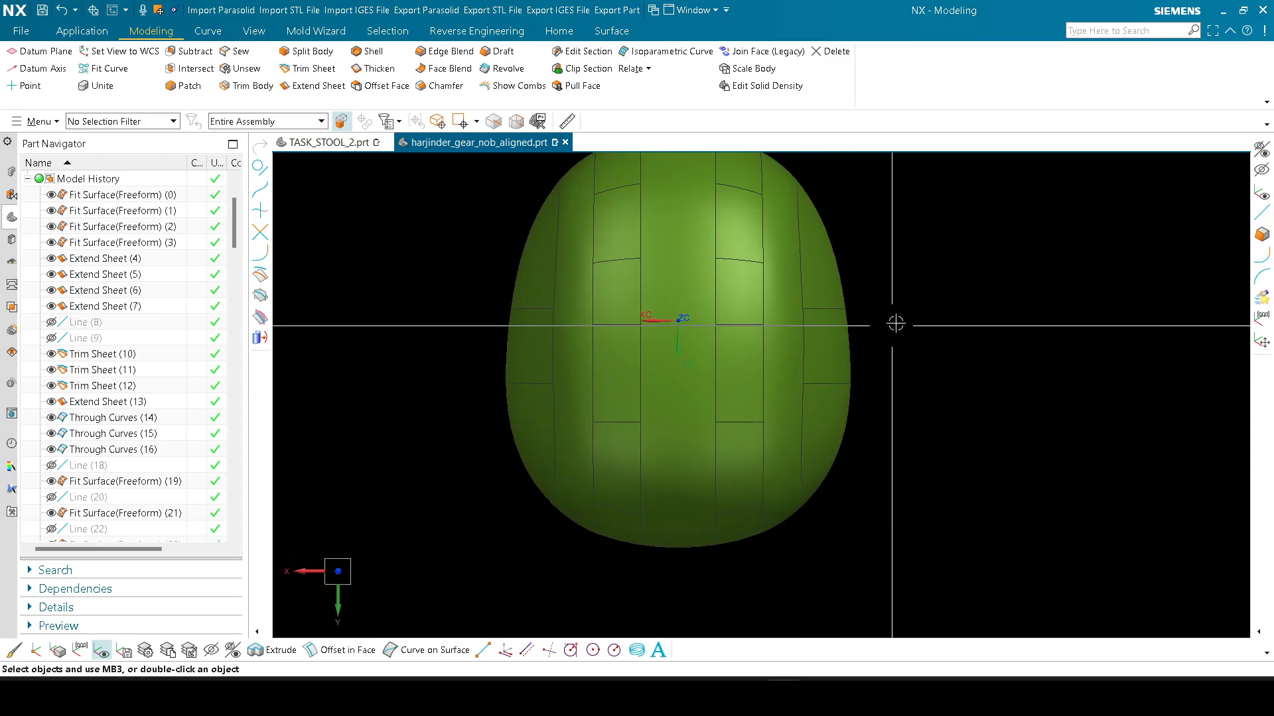
shift+middle_drag(894, 325, 679, 265)
scroll(753, 344, up, 3)
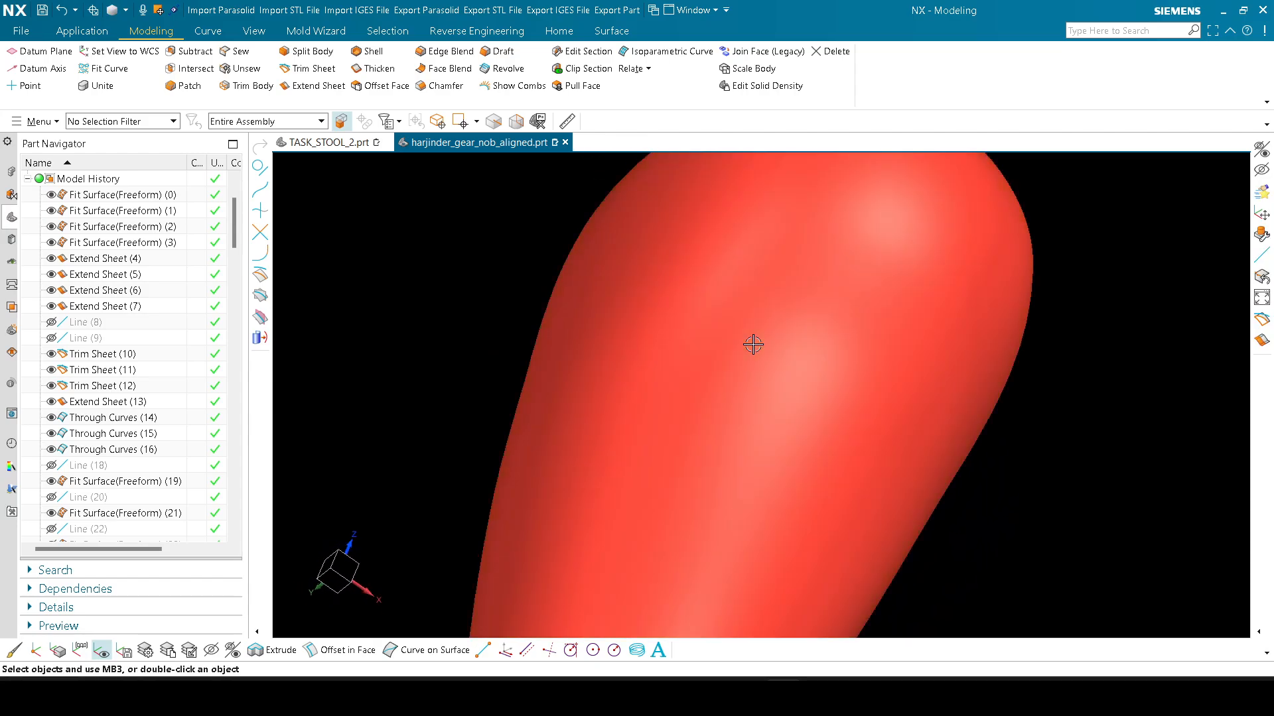
Step: Examine the gear knob solid's smooth side surfaces and the blended edge around its base
mouse_move(754, 345)
middle_down()
mouse_move(712, 316)
mouse_move(722, 372)
mouse_move(796, 327)
mouse_move(724, 325)
mouse_move(754, 361)
middle_up()
scroll(710, 327, down, 3)
scroll(668, 478, up, 5)
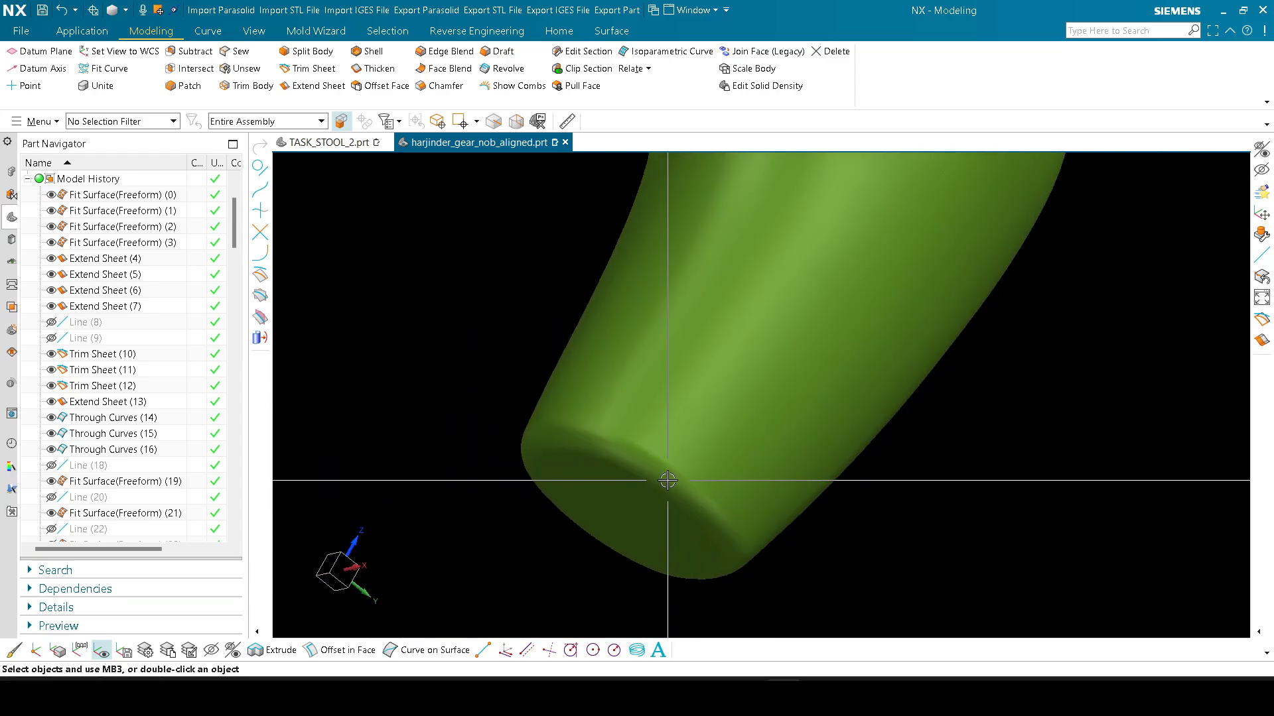
right_click(620, 292)
click(660, 318)
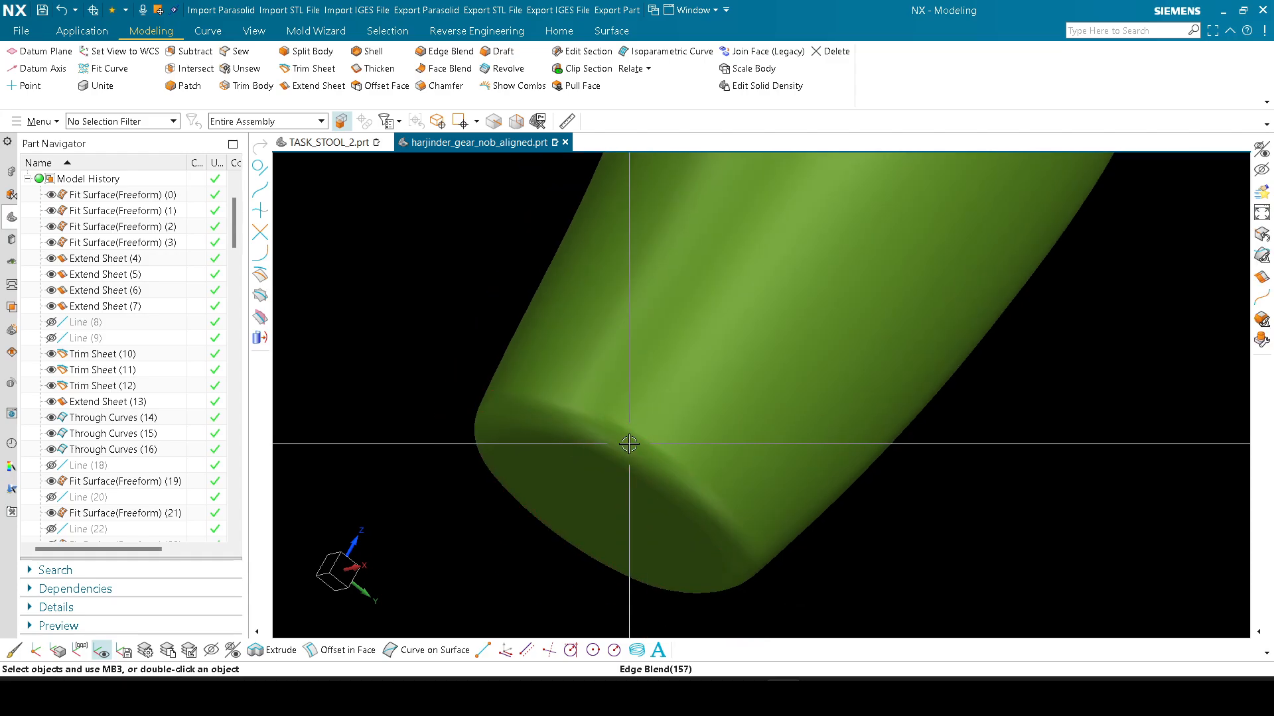
middle_drag(628, 441, 661, 424)
scroll(659, 459, down, 6)
scroll(796, 372, up, 4)
middle_drag(796, 372, 748, 360)
scroll(790, 390, down, 4)
Step: Display the scanned facet body together with the gear knob solid, with edges shown, and set the WCS to absolute
key(ctrl+shift+b)
key(ctrl+b)
click(654, 415)
middle_click(654, 415)
key(ctrl+shift+b)
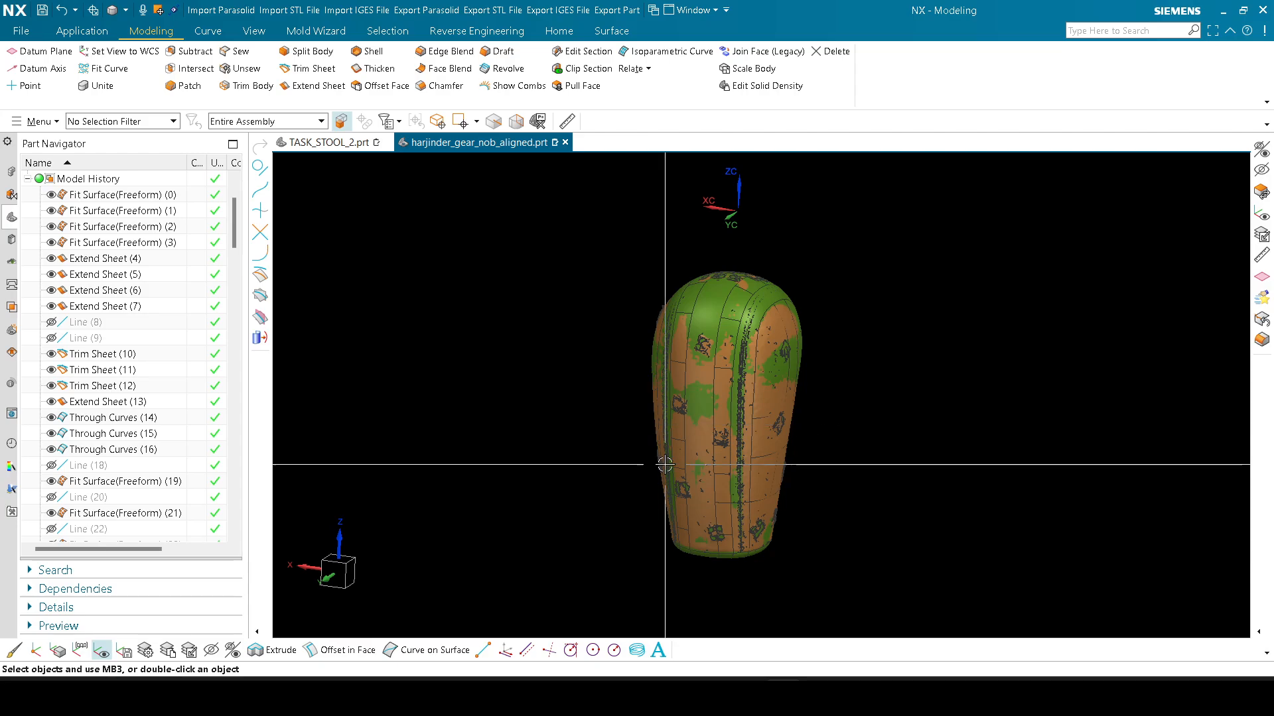
click(79, 653)
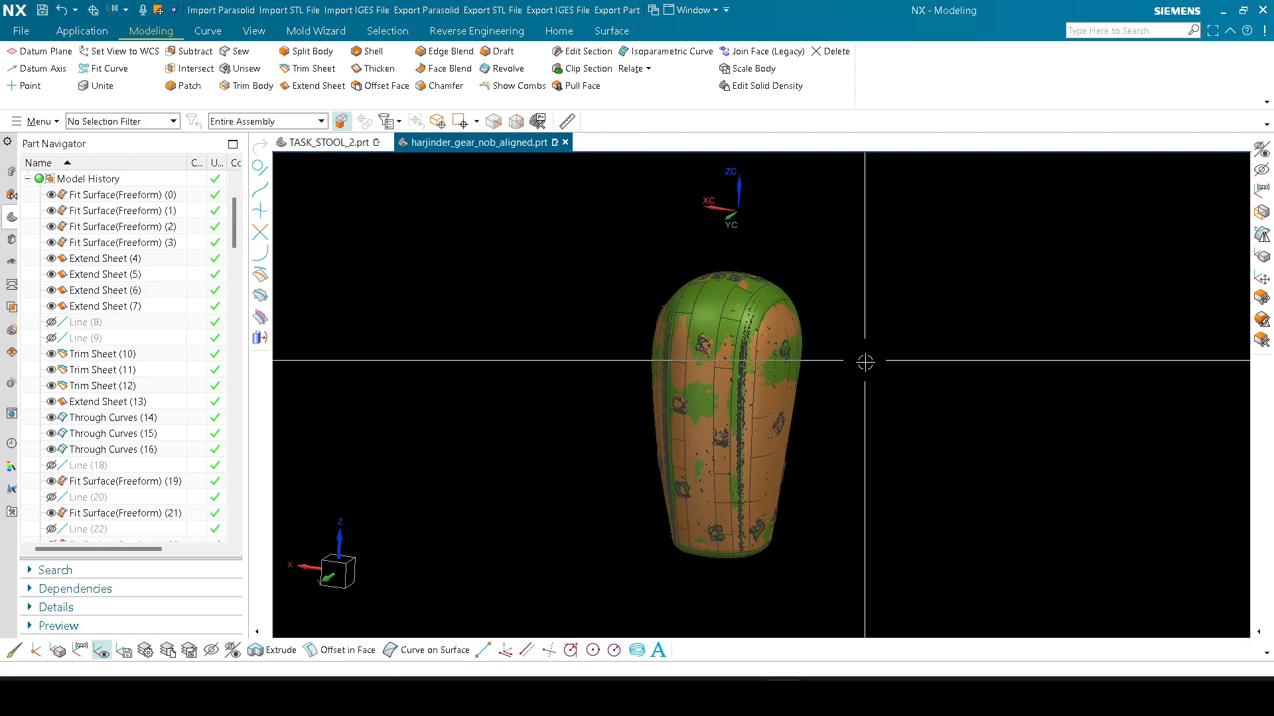
Step: Examine the overlap of scan and solid on the knob's base, sides, seam and engraved top
middle_drag(862, 360, 719, 458)
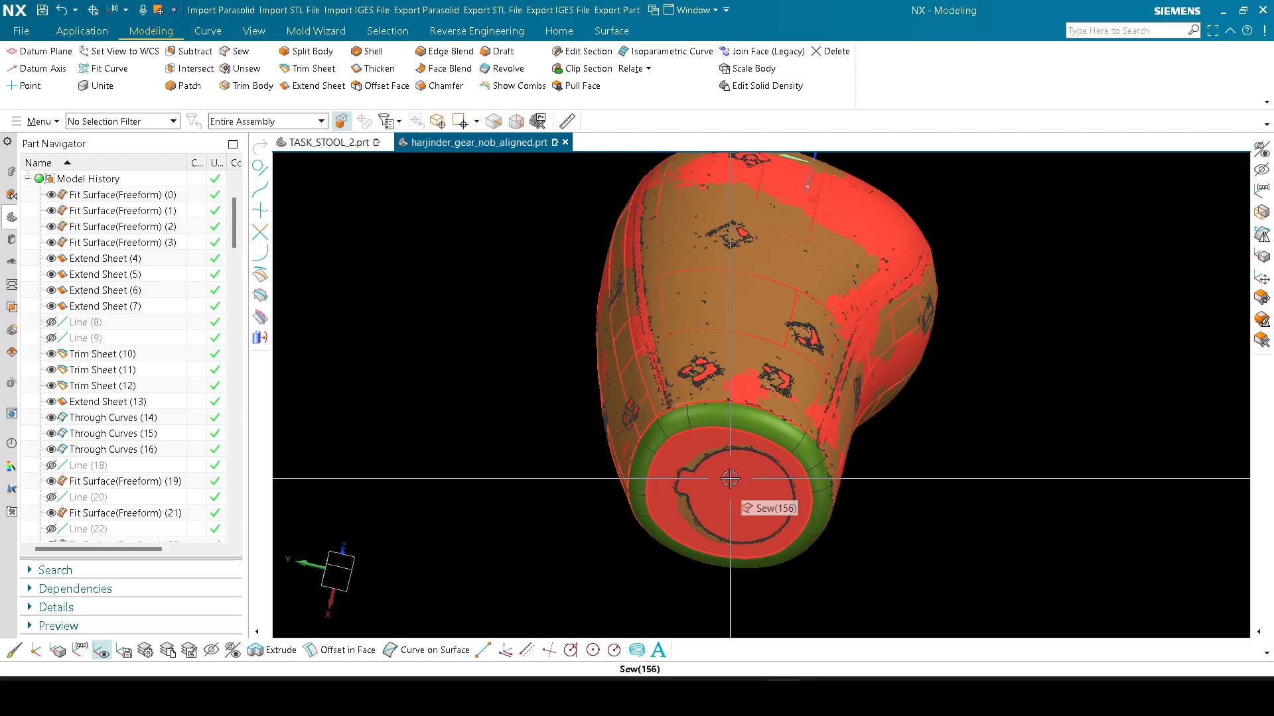
middle_drag(736, 473, 568, 360)
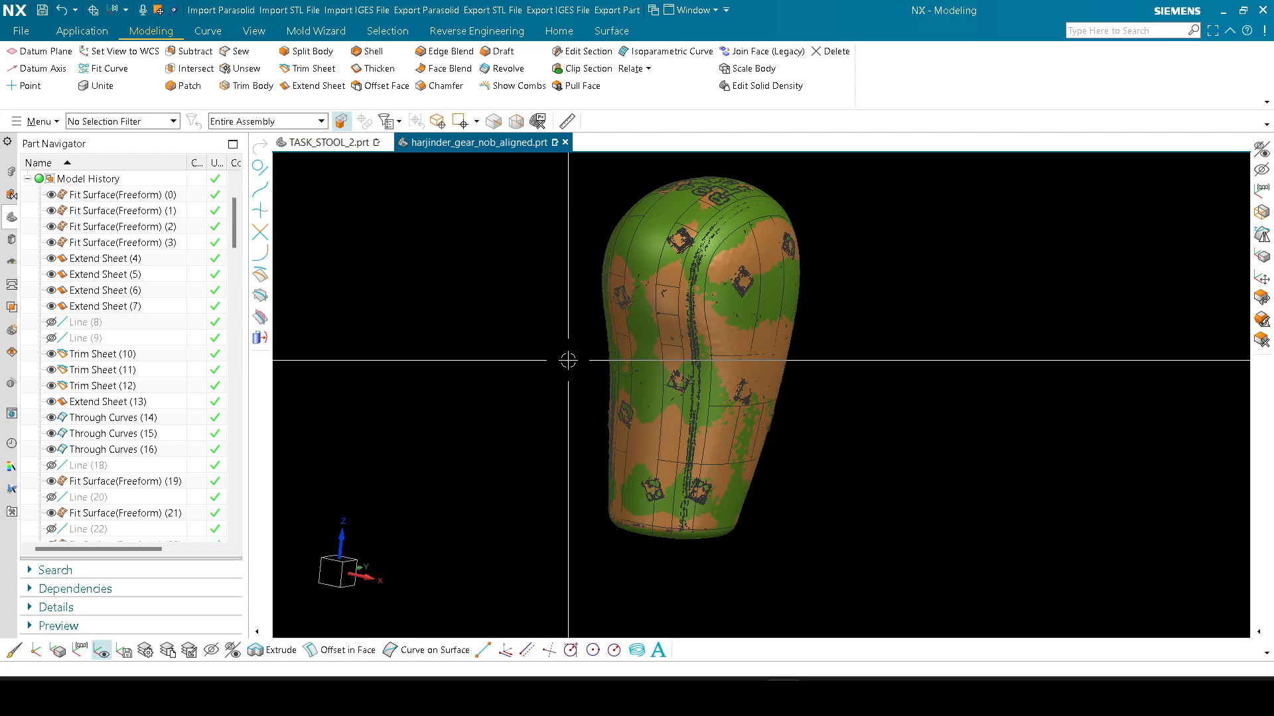
middle_drag(835, 373, 663, 317)
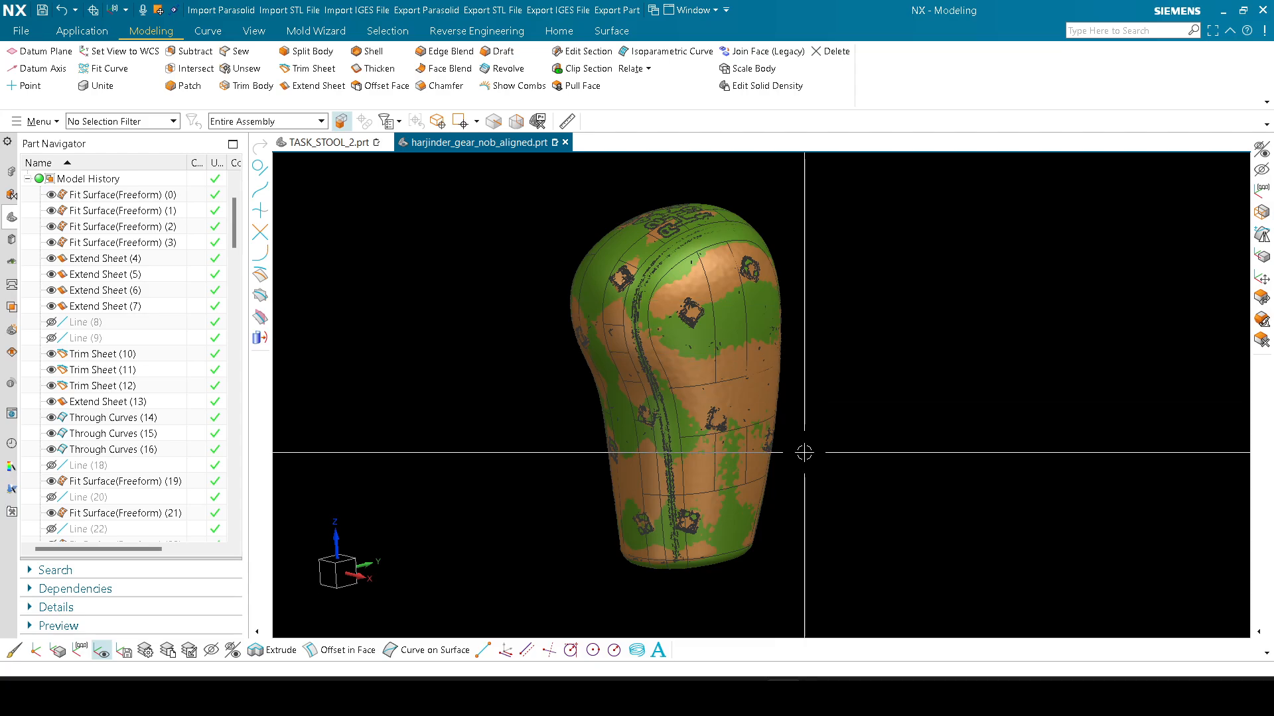
middle_drag(805, 449, 796, 447)
middle_drag(683, 313, 661, 313)
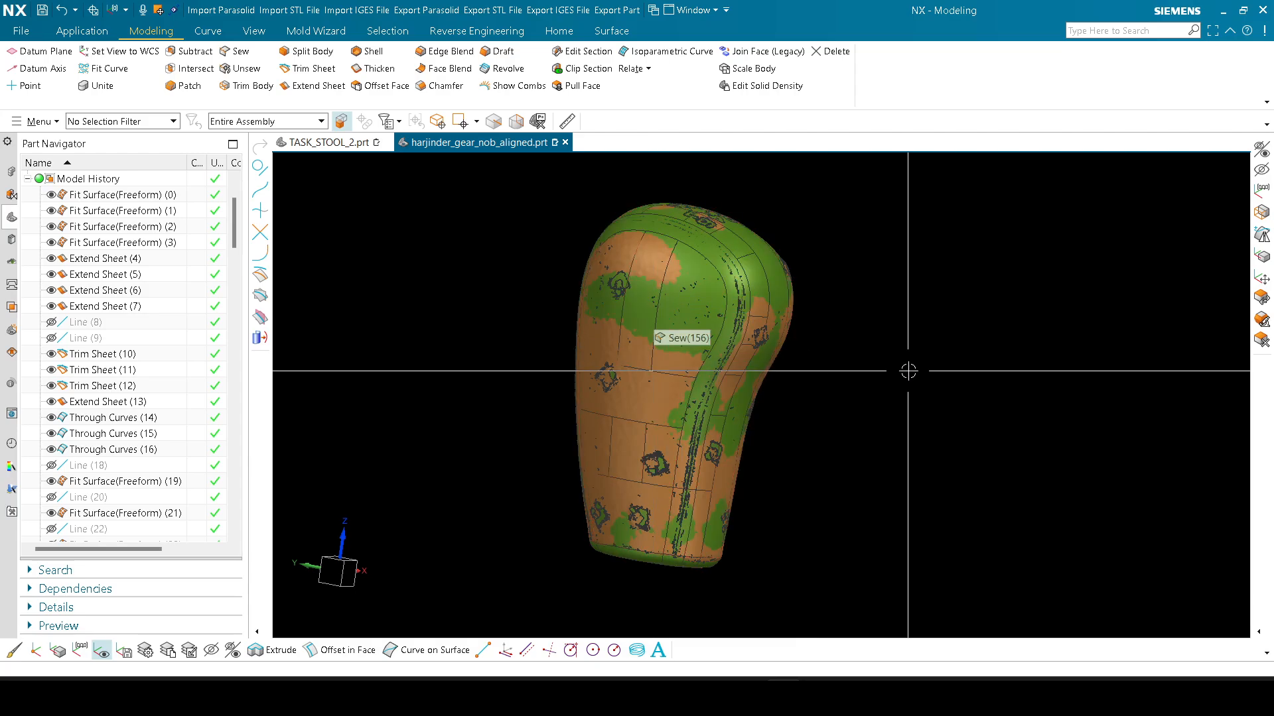
middle_drag(897, 384, 603, 489)
scroll(635, 277, up, 1)
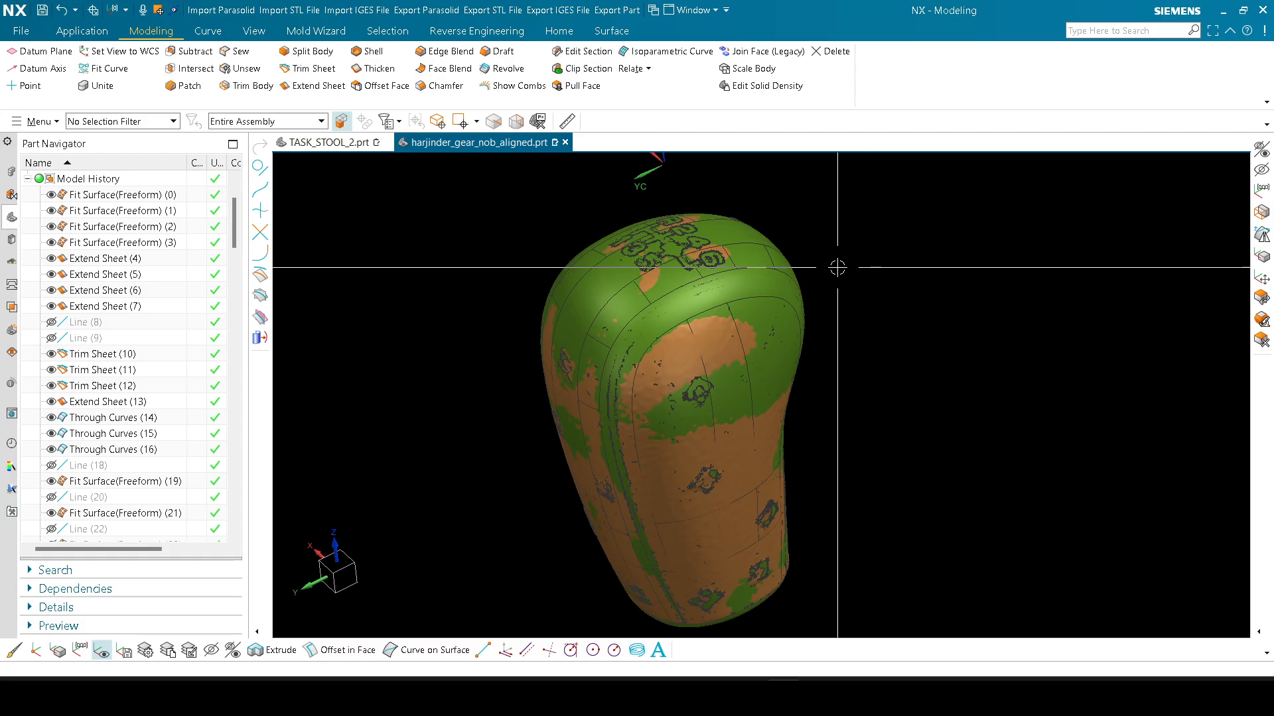
Step: Examine the gear knob's engraved top, long side seam and rounded base edge where the scan and solid overlap
middle_drag(837, 267, 878, 418)
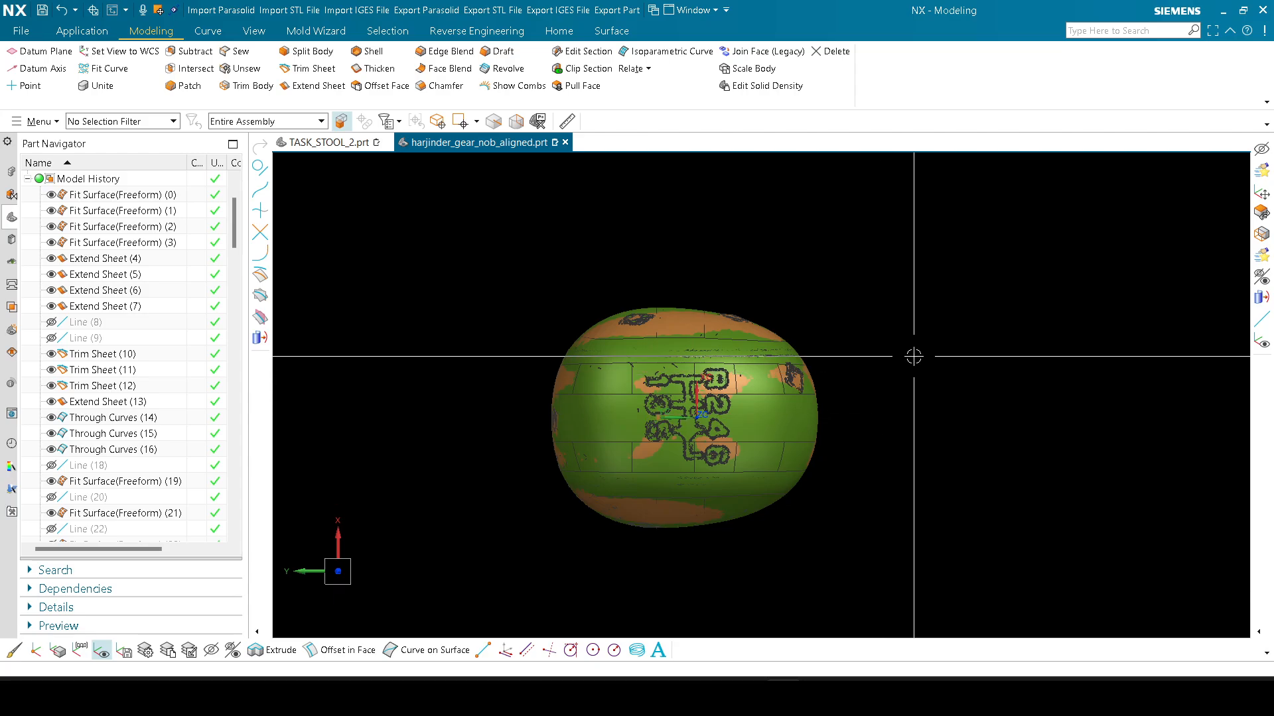
middle_drag(827, 497, 827, 378)
scroll(806, 427, down, 2)
middle_drag(806, 427, 650, 407)
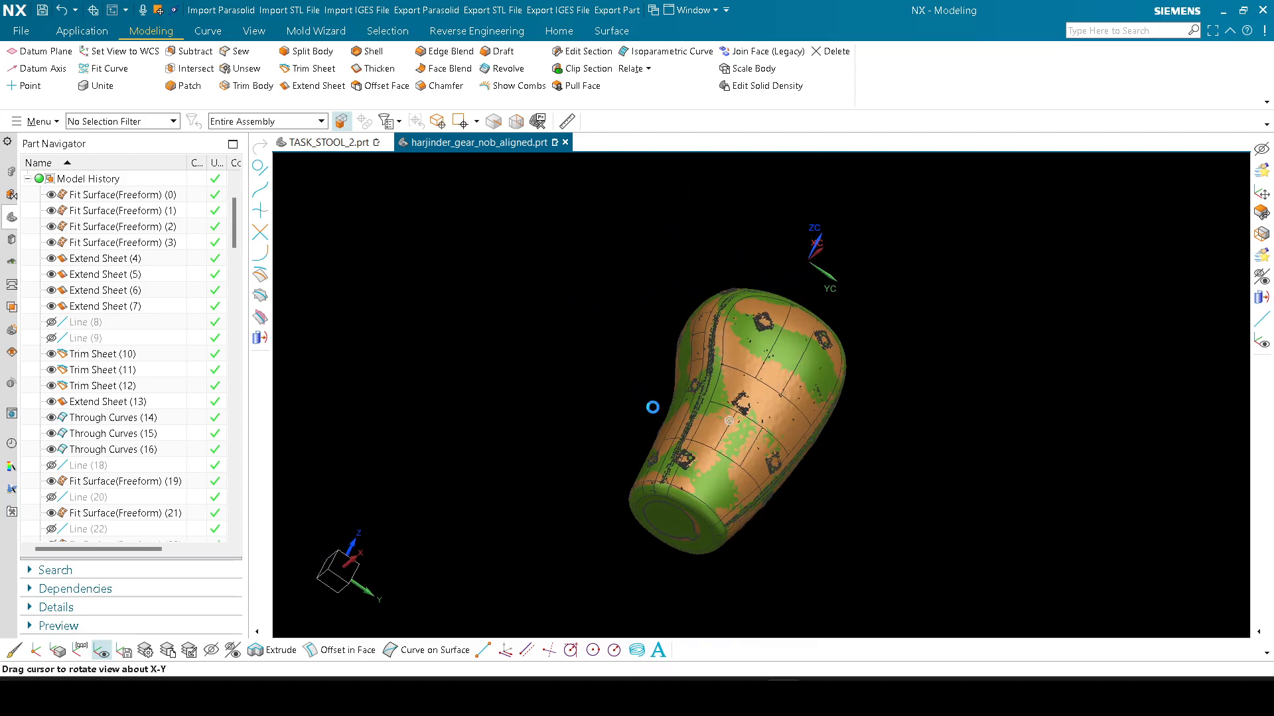
scroll(798, 459, up, 3)
scroll(636, 463, down, 3)
scroll(557, 445, up, 4)
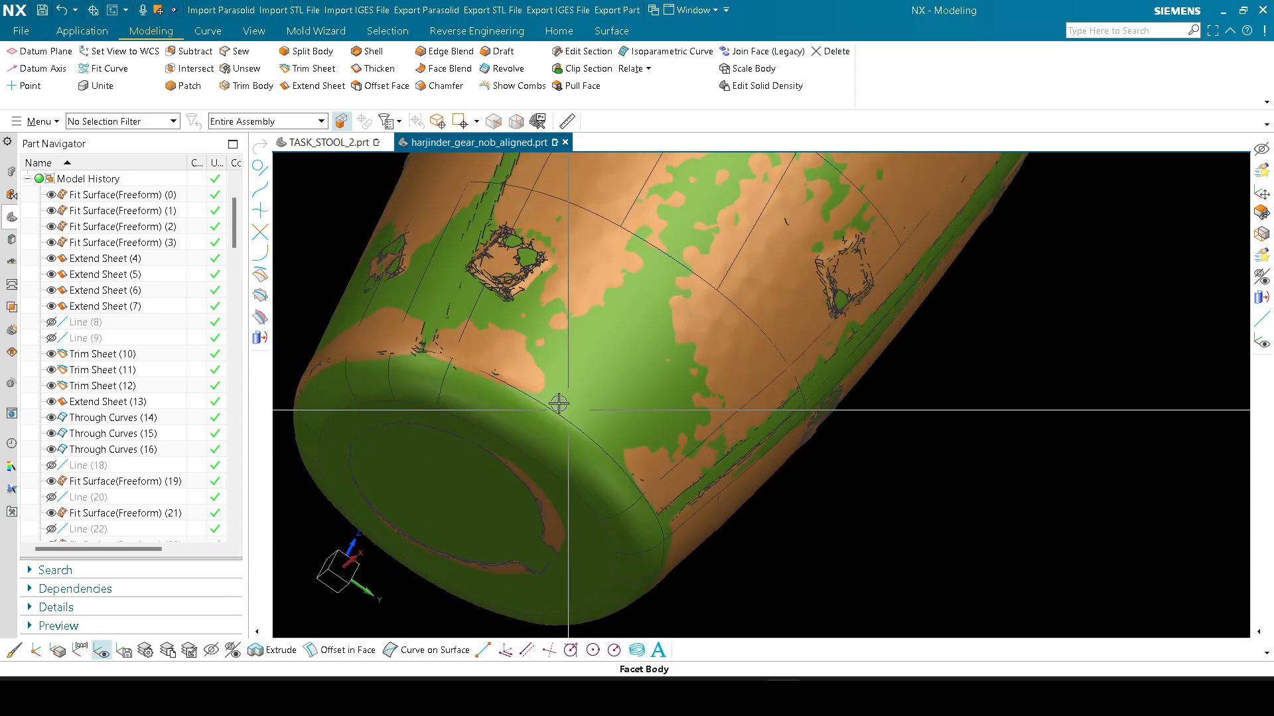
scroll(554, 443, down, 3)
middle_drag(554, 443, 608, 374)
scroll(623, 331, down, 1)
scroll(656, 258, up, 4)
Step: Hide the scanned facet body and examine the gear knob solid on its own
click(634, 301)
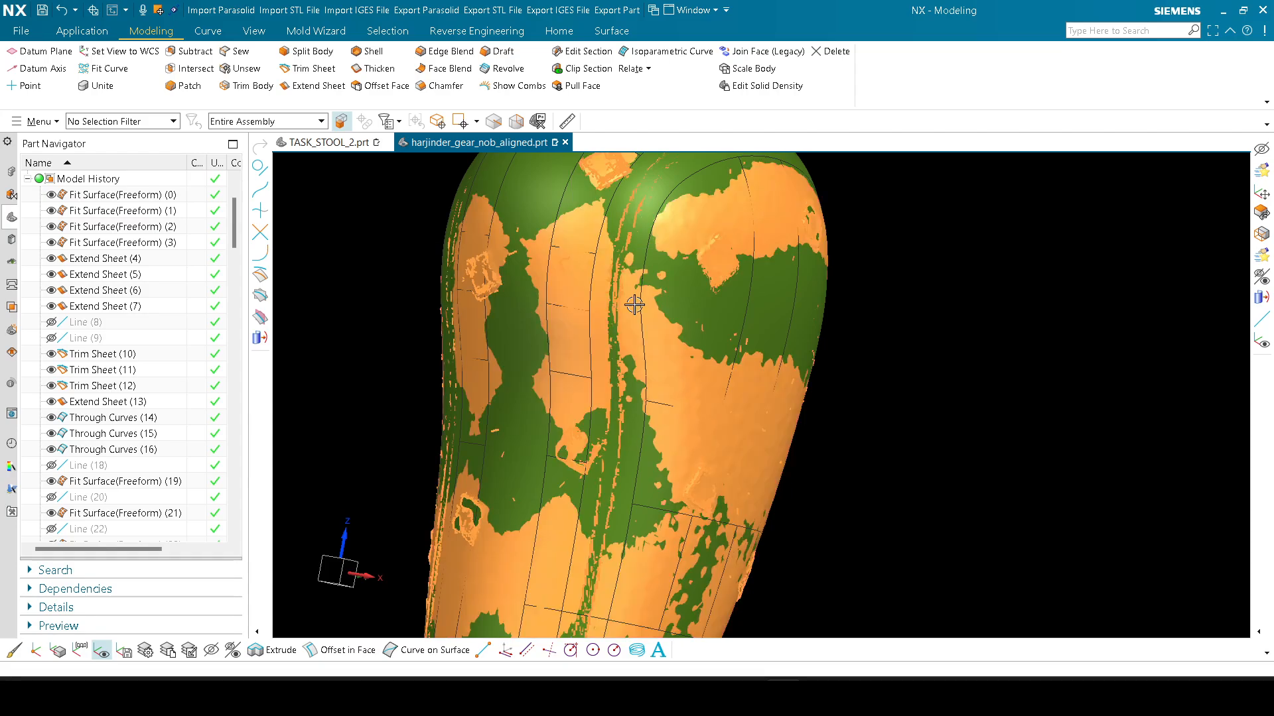
key(ctrl+b)
scroll(677, 278, down, 5)
middle_drag(690, 308, 685, 484)
scroll(629, 225, up, 5)
scroll(666, 306, down, 4)
scroll(605, 478, up, 4)
scroll(685, 483, down, 4)
middle_drag(740, 407, 824, 460)
Step: Swap the display to the scanned facet body alone and show it in the front view, shaded without edges
key(ctrl+shift+b)
middle_drag(690, 350, 659, 289)
key(ctrl+alt+r)
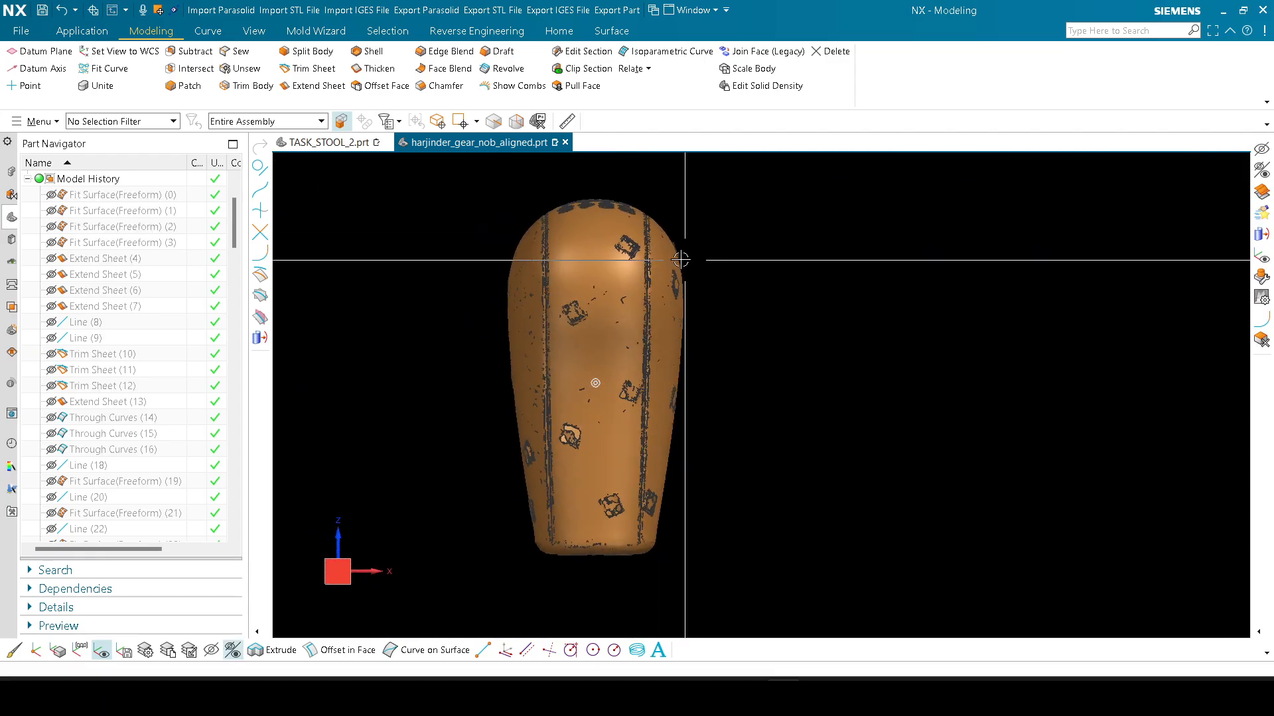
key(ctrl+alt+f)
scroll(636, 239, up, 3)
scroll(790, 292, down, 3)
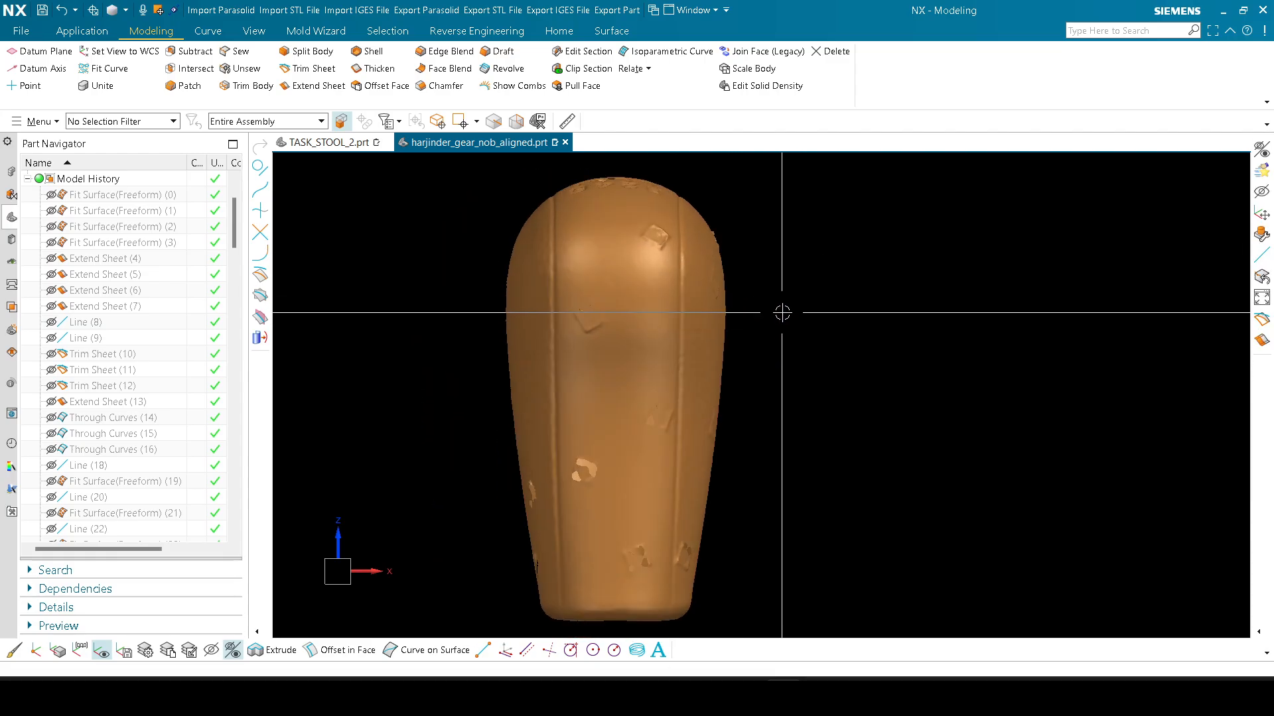
scroll(793, 322, down, 1)
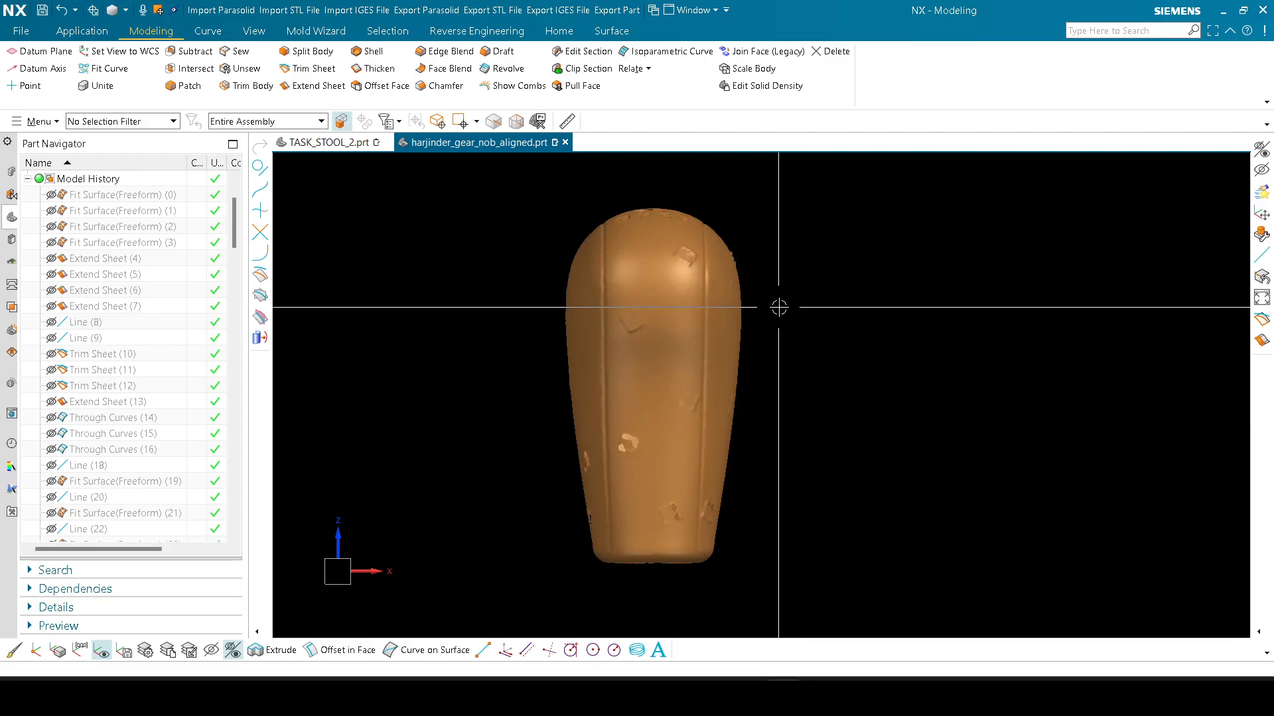
scroll(786, 352, down, 1)
scroll(815, 364, down, 1)
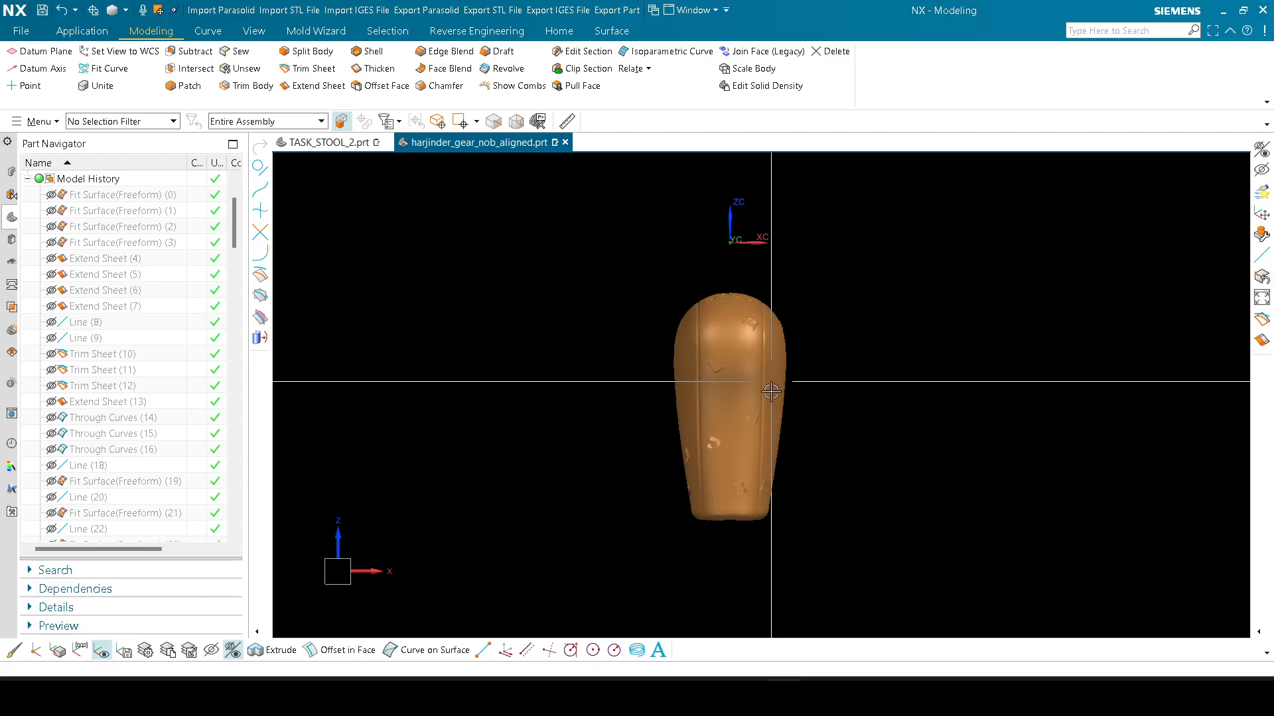
Step: Frame the whole scanned knob, switch to the Snipping Tool and capture a new snip of its front view
scroll(775, 477, up, 2)
shift+middle_drag(843, 413, 845, 447)
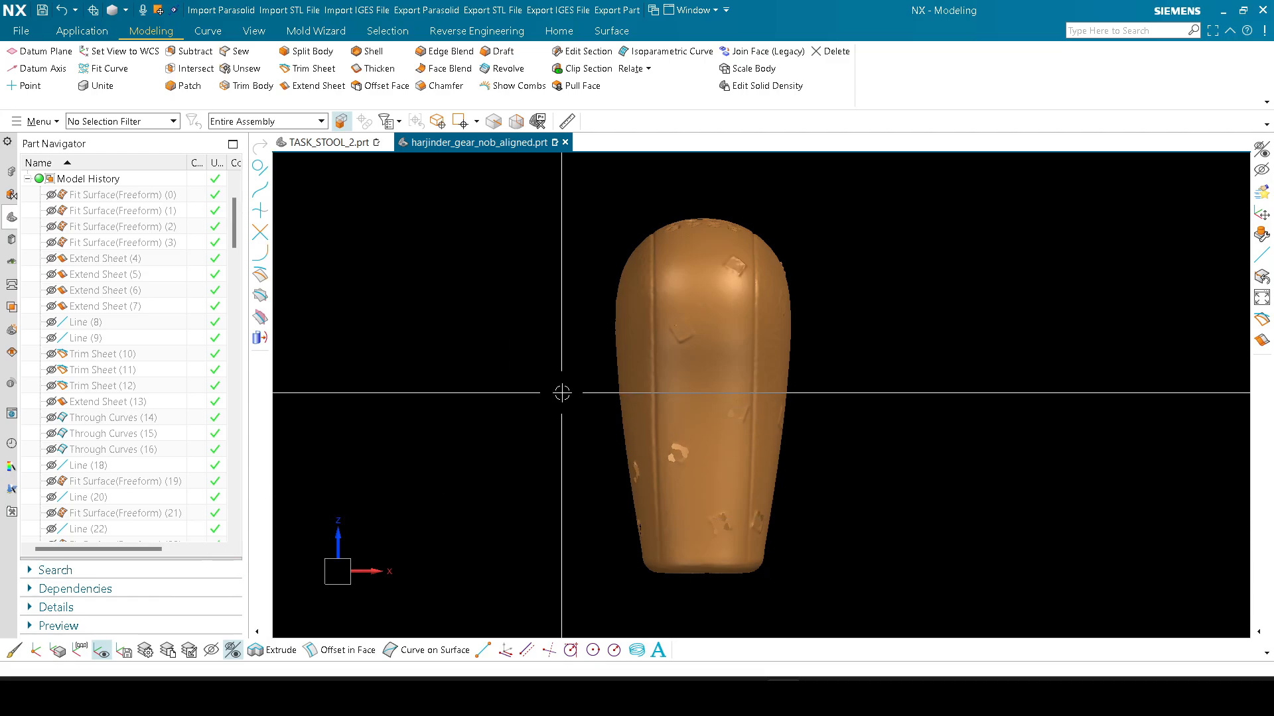
scroll(668, 462, down, 1)
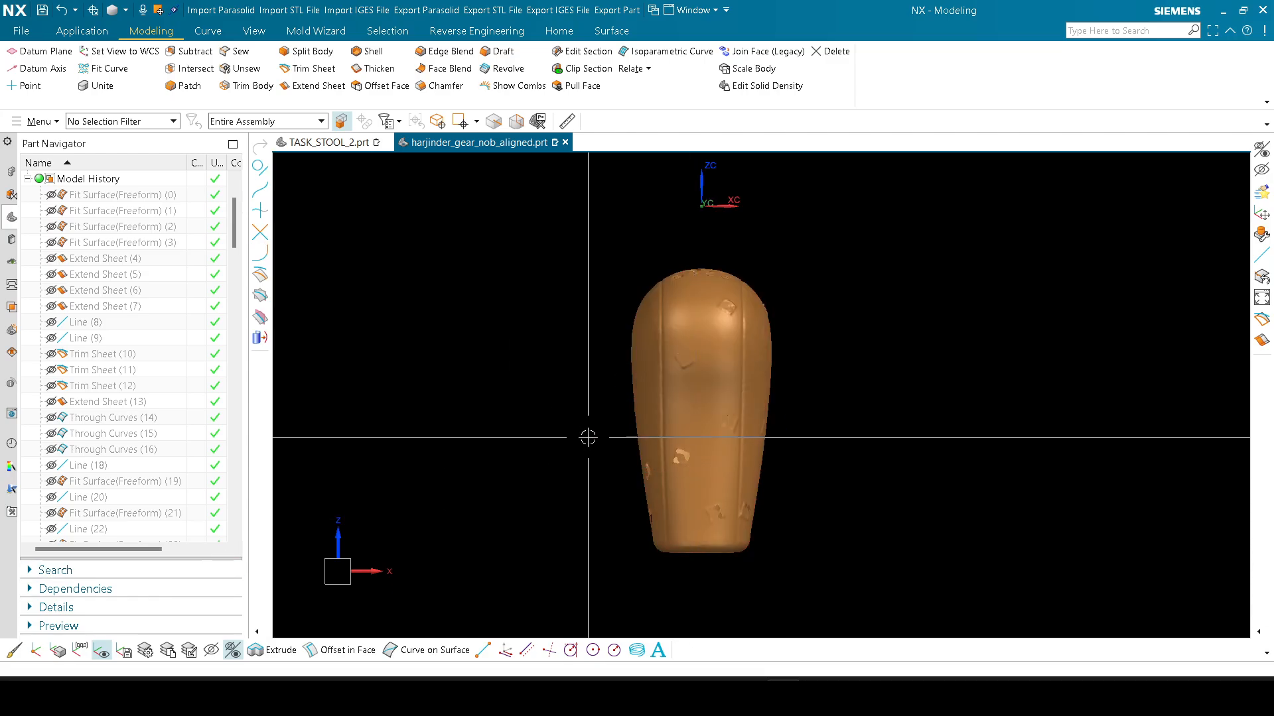
shift+middle_drag(589, 435, 604, 450)
click(637, 698)
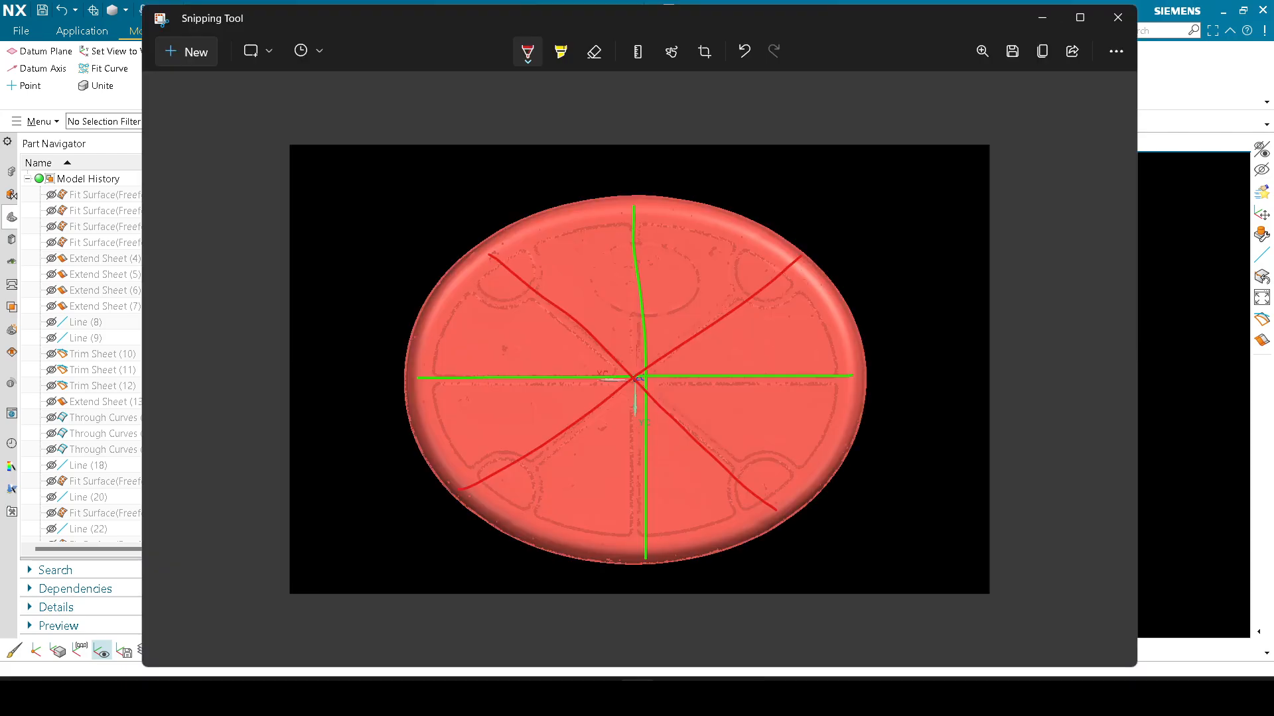
click(192, 53)
click(626, 390)
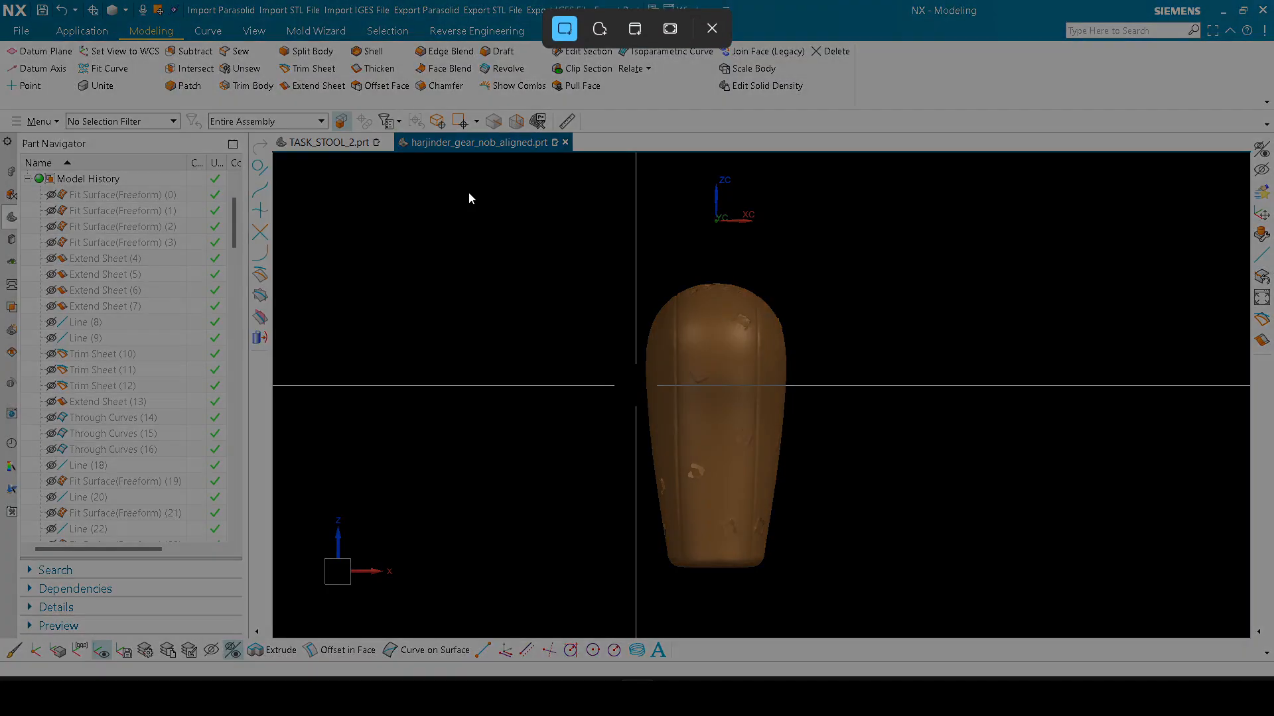
drag(469, 197, 937, 616)
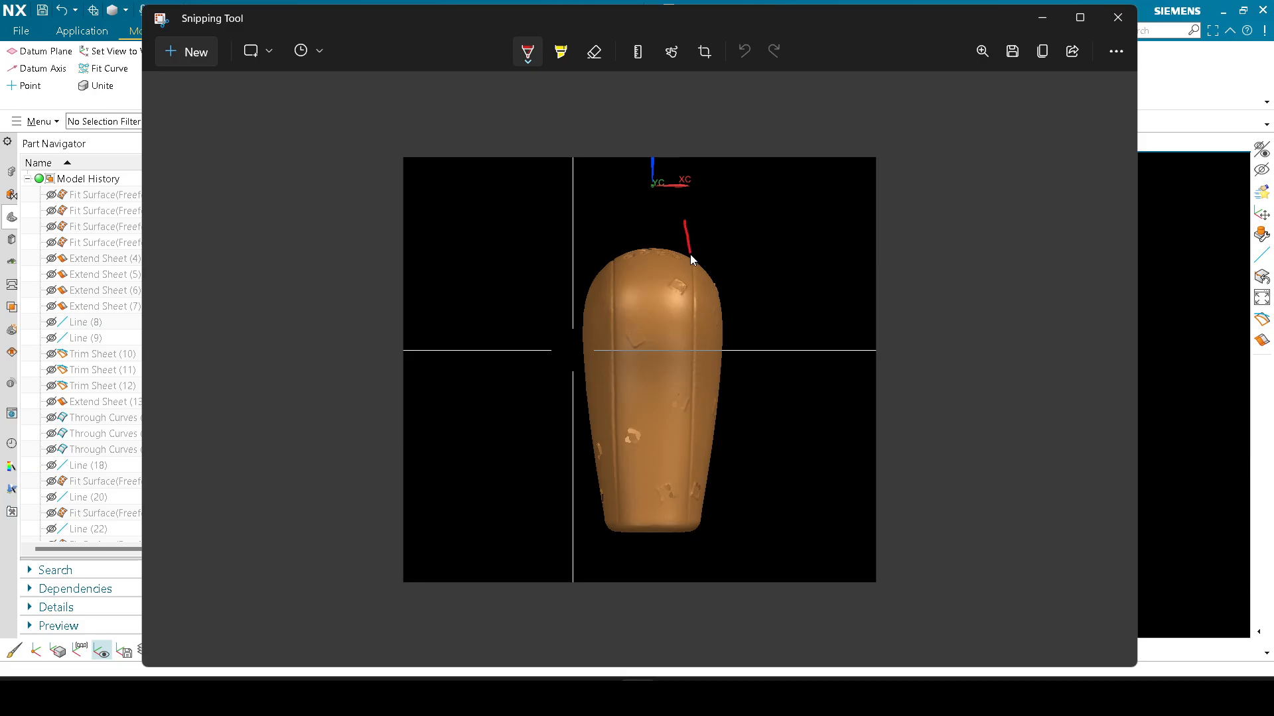
Step: Outline the knob's +X side seam on the snip with two red pen curves and mark the width between them below
drag(647, 569, 648, 569)
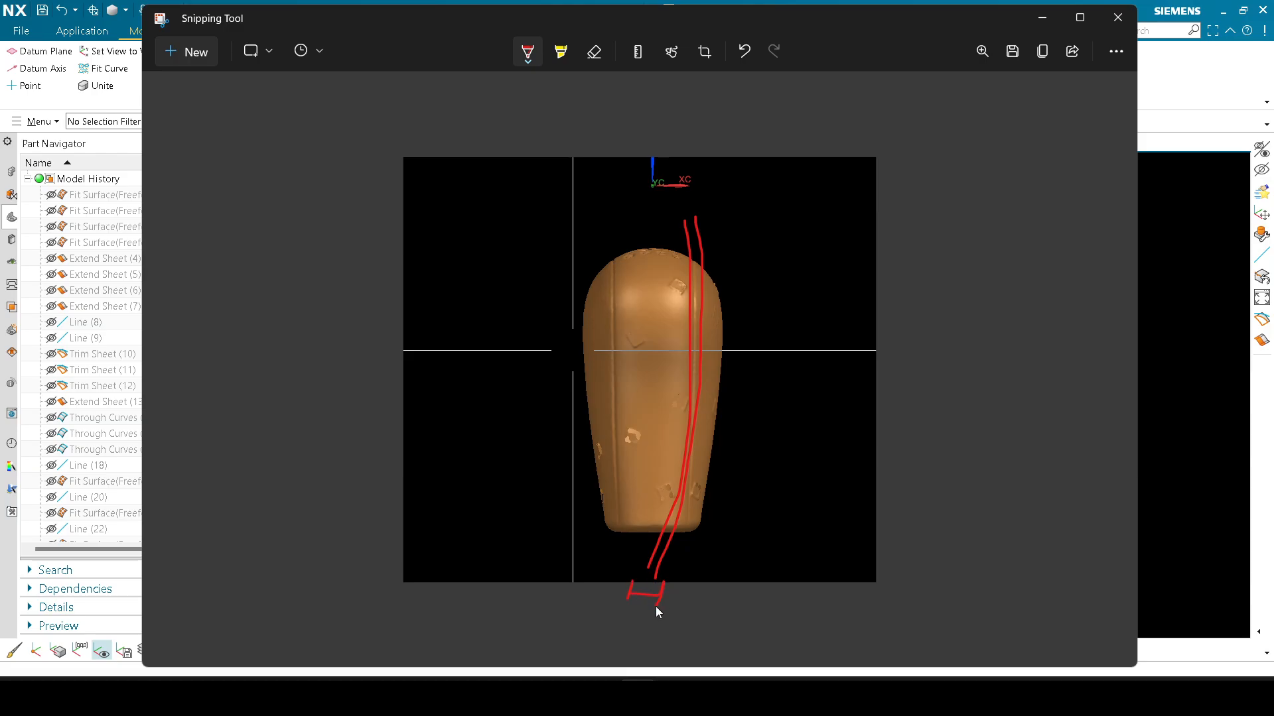
drag(636, 623, 640, 622)
click(1042, 23)
Step: Swap the display back to the gear knob solid in NX and examine it from the front, at an angle and from the side
scroll(844, 361, down, 3)
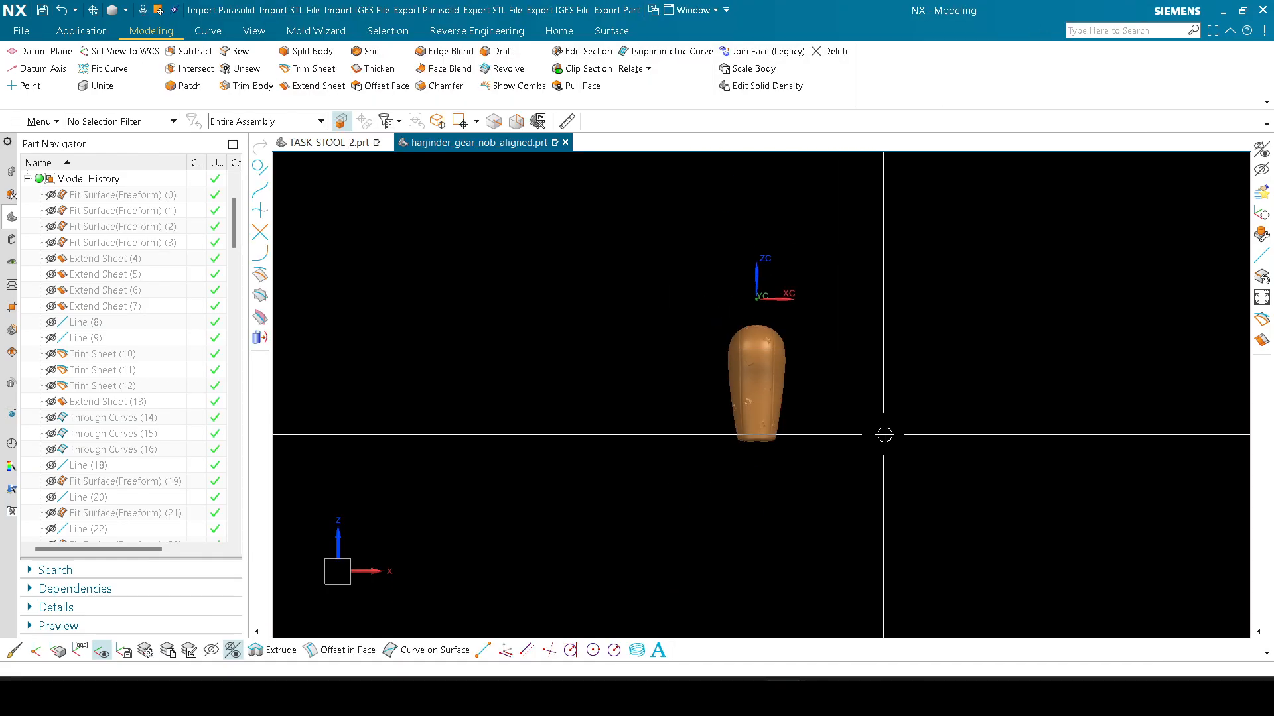
key(ctrl+shift+b)
scroll(773, 426, up, 3)
shift+middle_drag(841, 386, 793, 444)
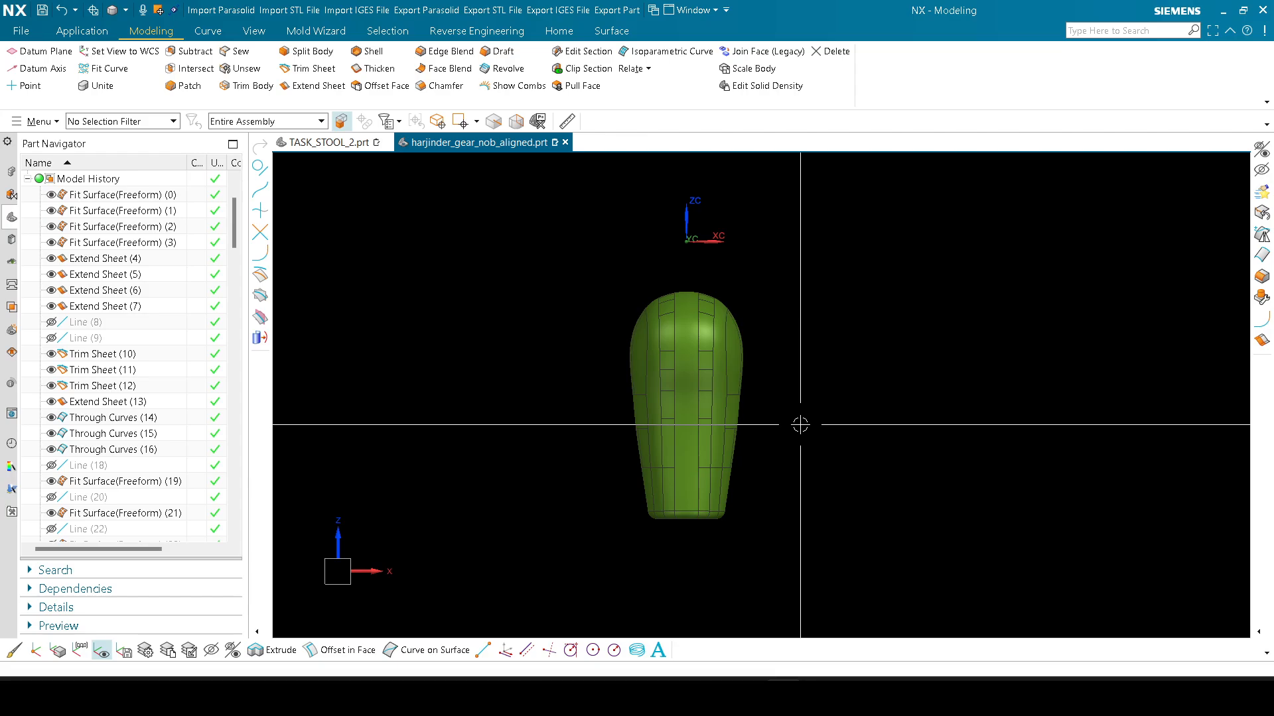
middle_drag(807, 417, 754, 393)
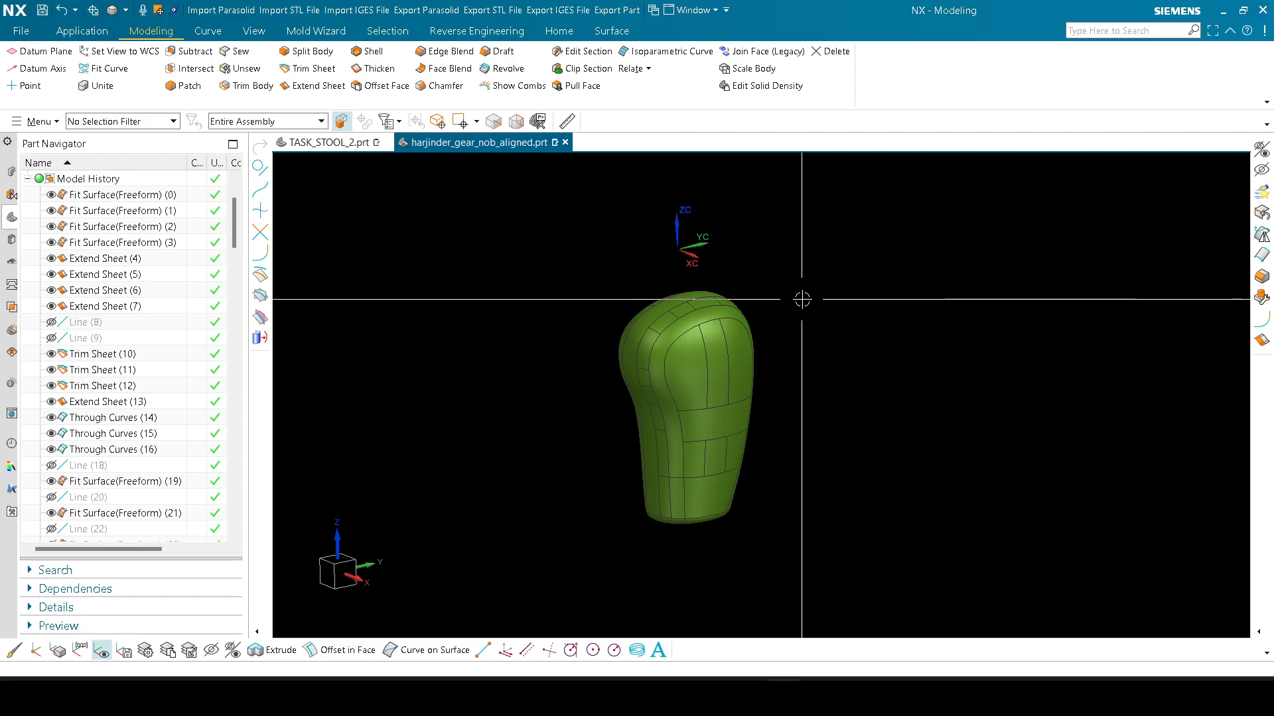
shift+middle_drag(823, 322, 824, 354)
scroll(803, 351, down, 2)
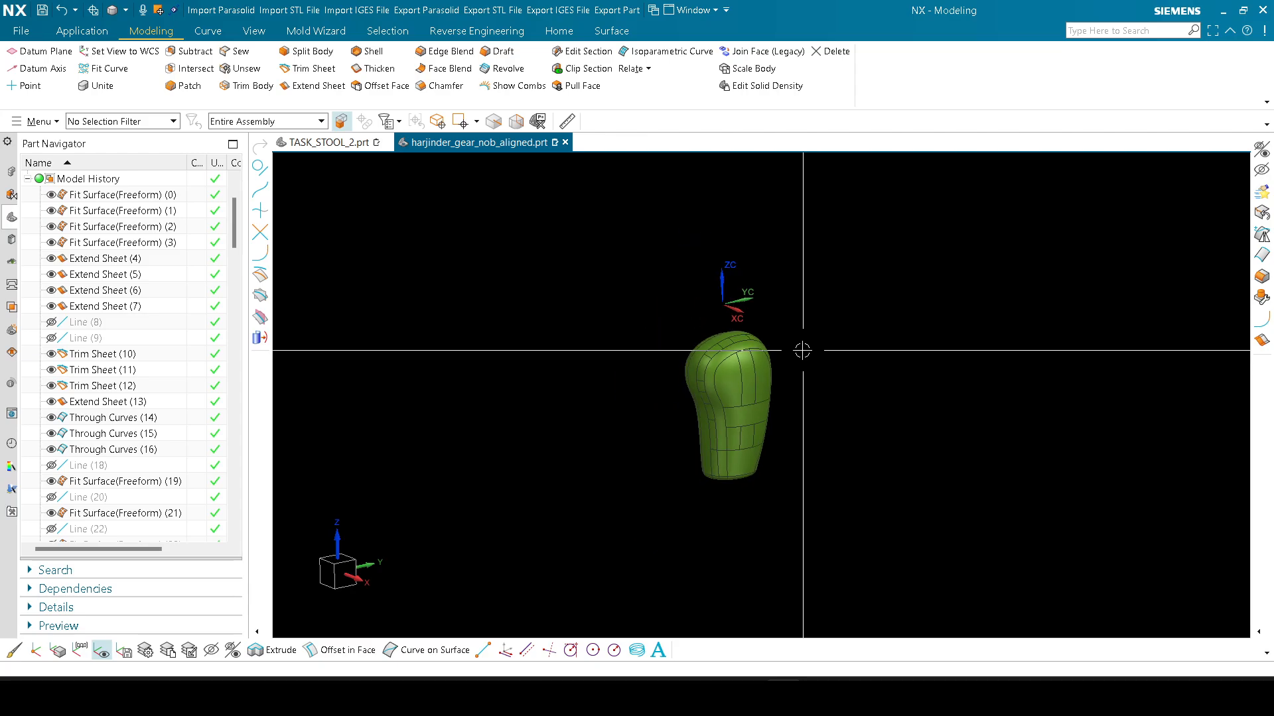
scroll(800, 349, up, 1)
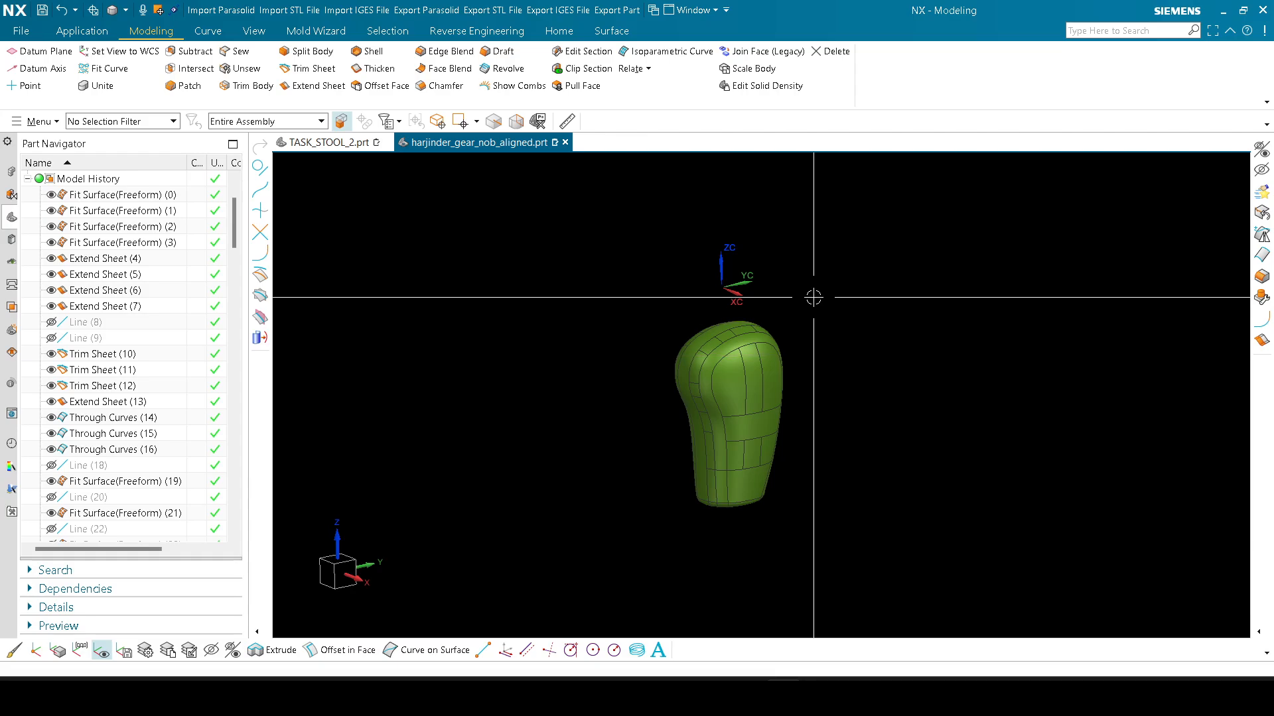
middle_drag(813, 297, 799, 296)
key(F8)
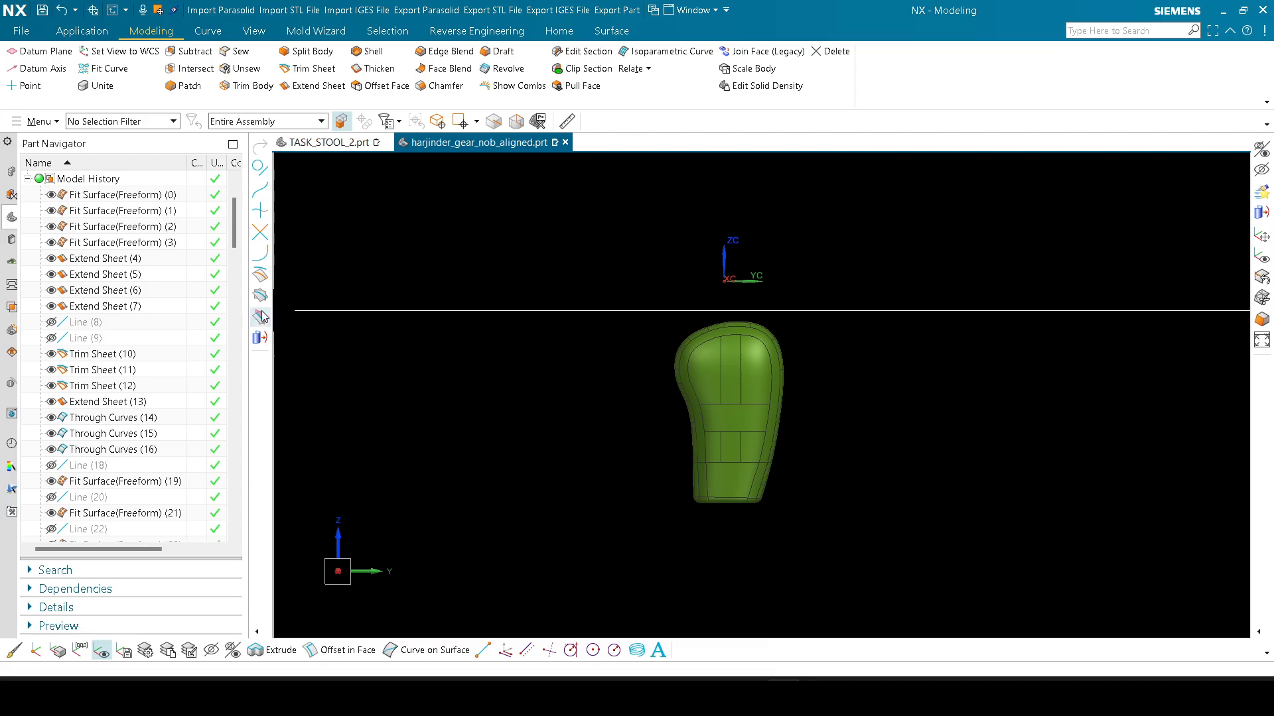
scroll(139, 303, up, 2)
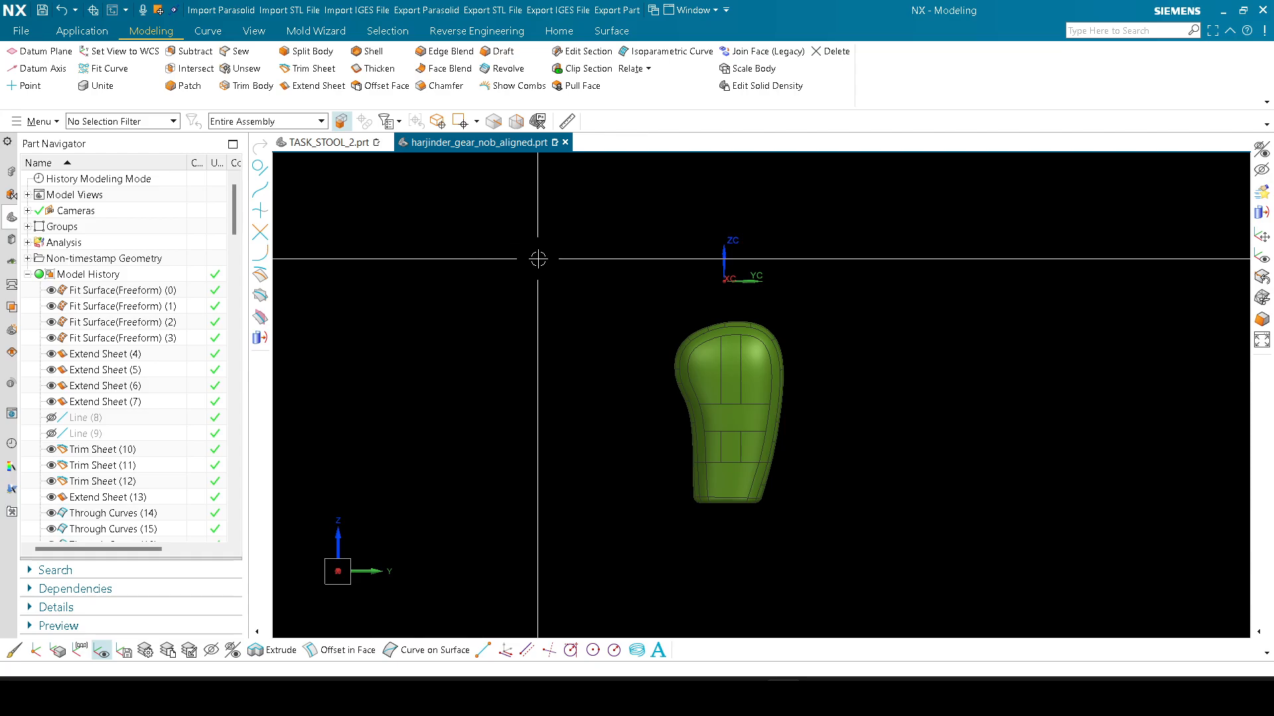
Step: Move the WCS about 72 mm along negative YC, rotate it 90° about XC, and set the view to the WCS
middle_drag(580, 292, 701, 287)
double_click(719, 287)
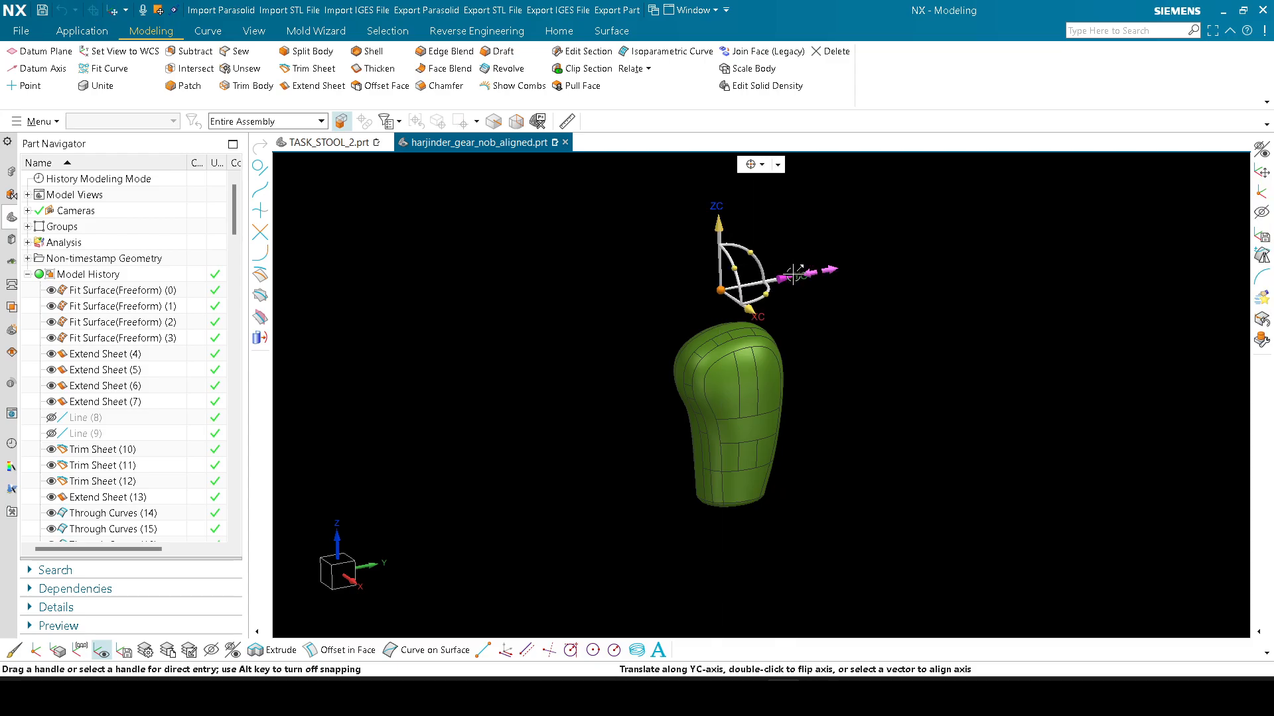
drag(786, 276, 660, 301)
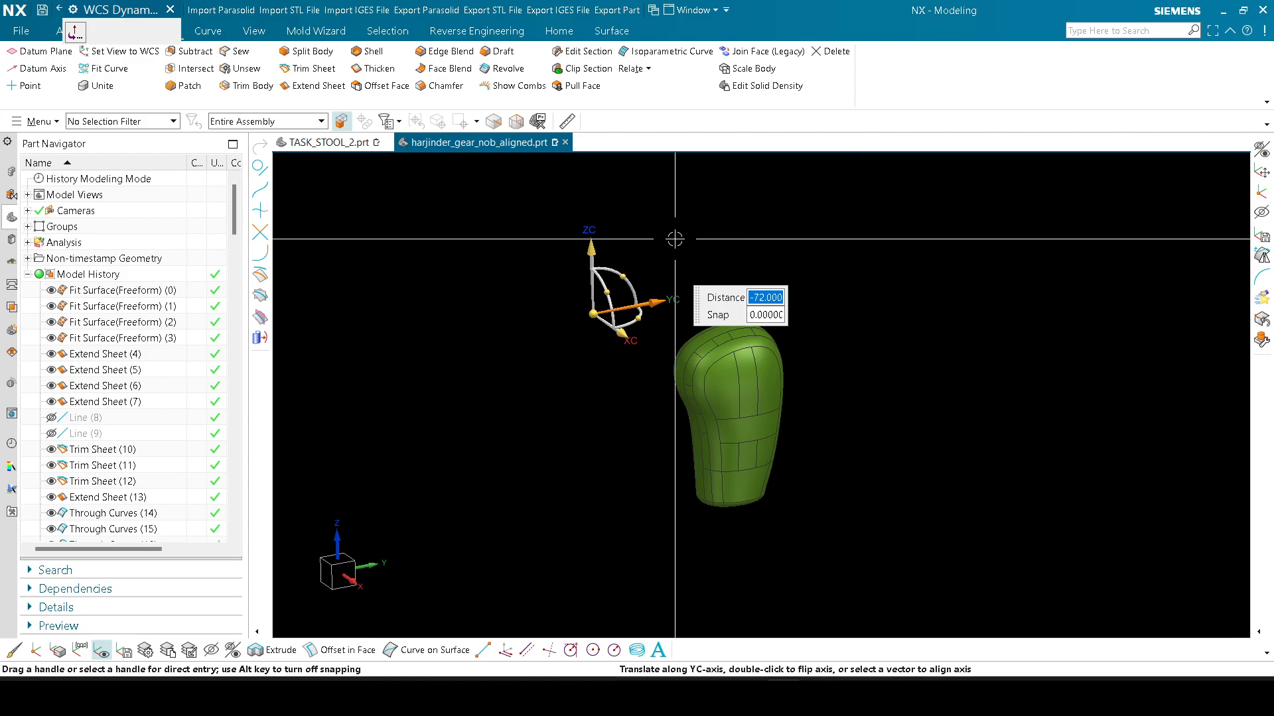
drag(620, 274, 561, 285)
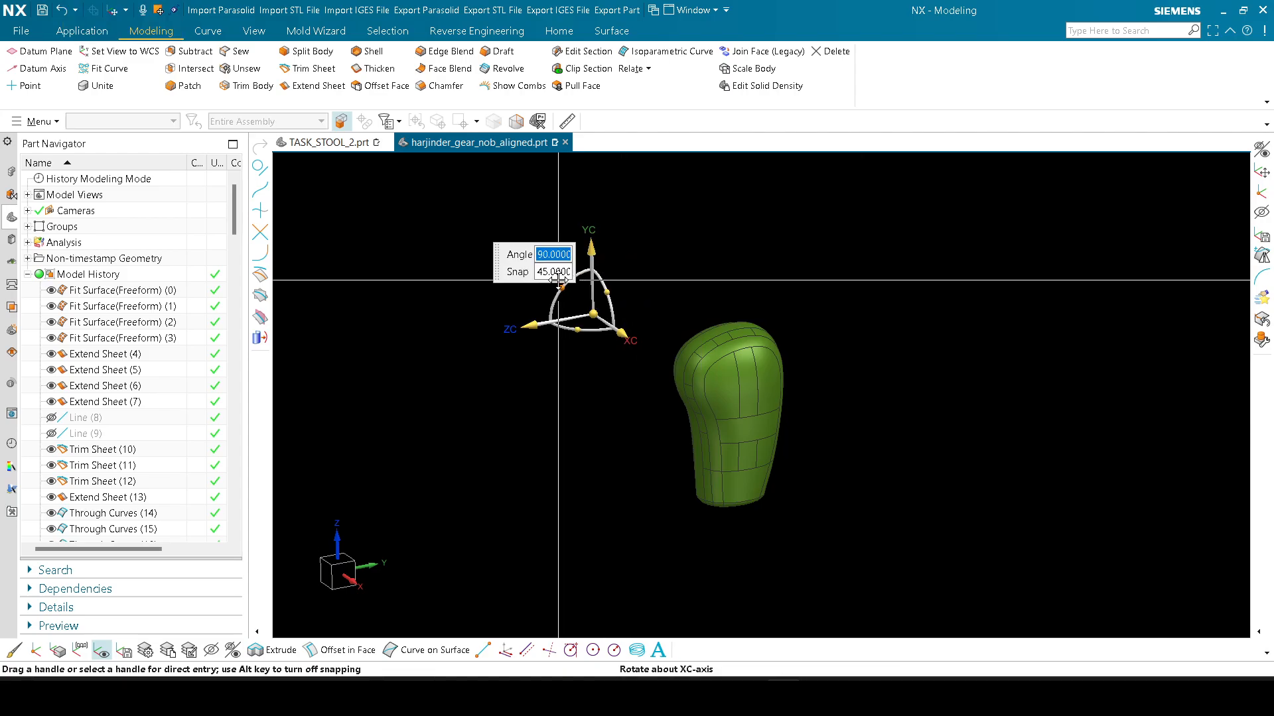
middle_click(698, 256)
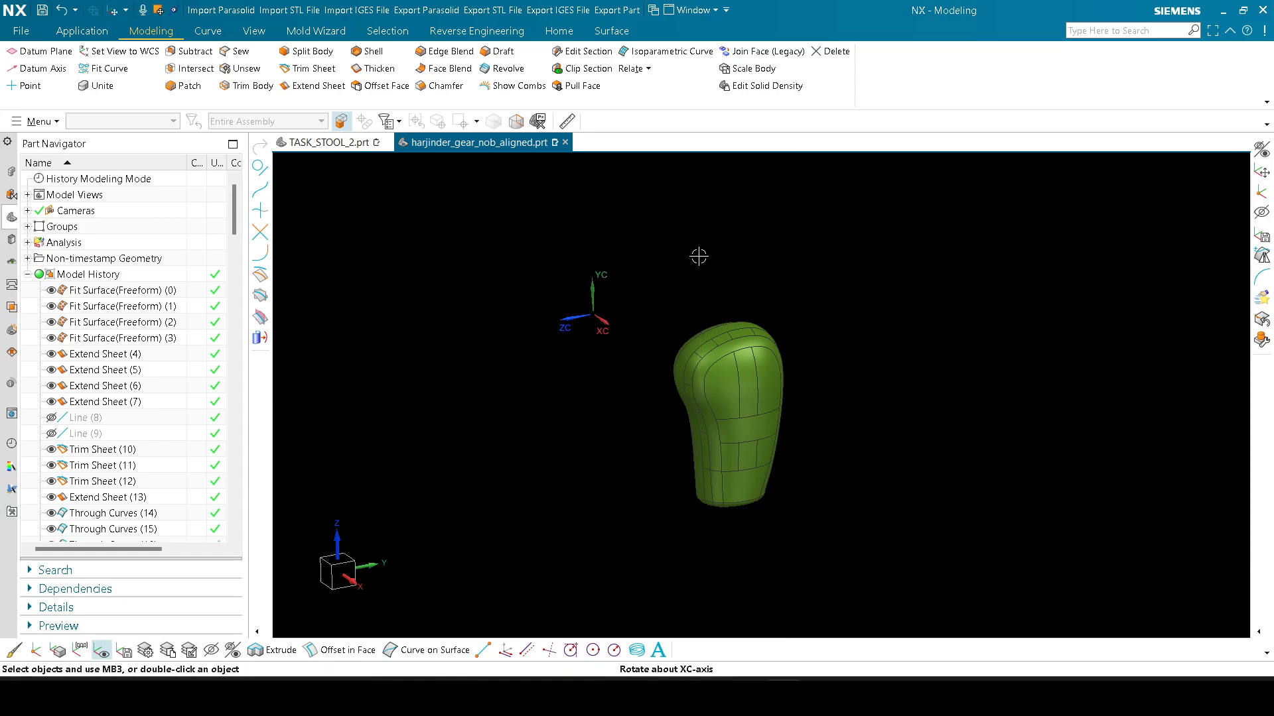
click(123, 51)
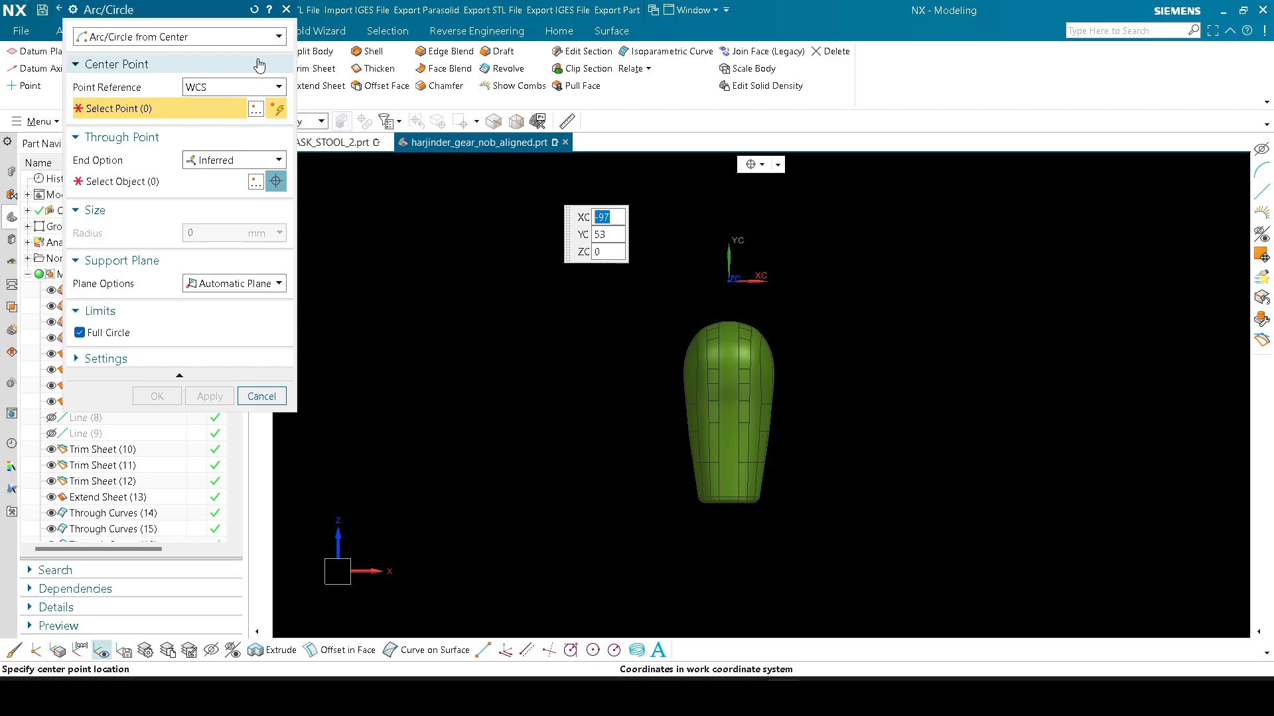
Step: Place a three-point arc on the scanned knob's +X side seam, running from above the dome to below the base
click(140, 39)
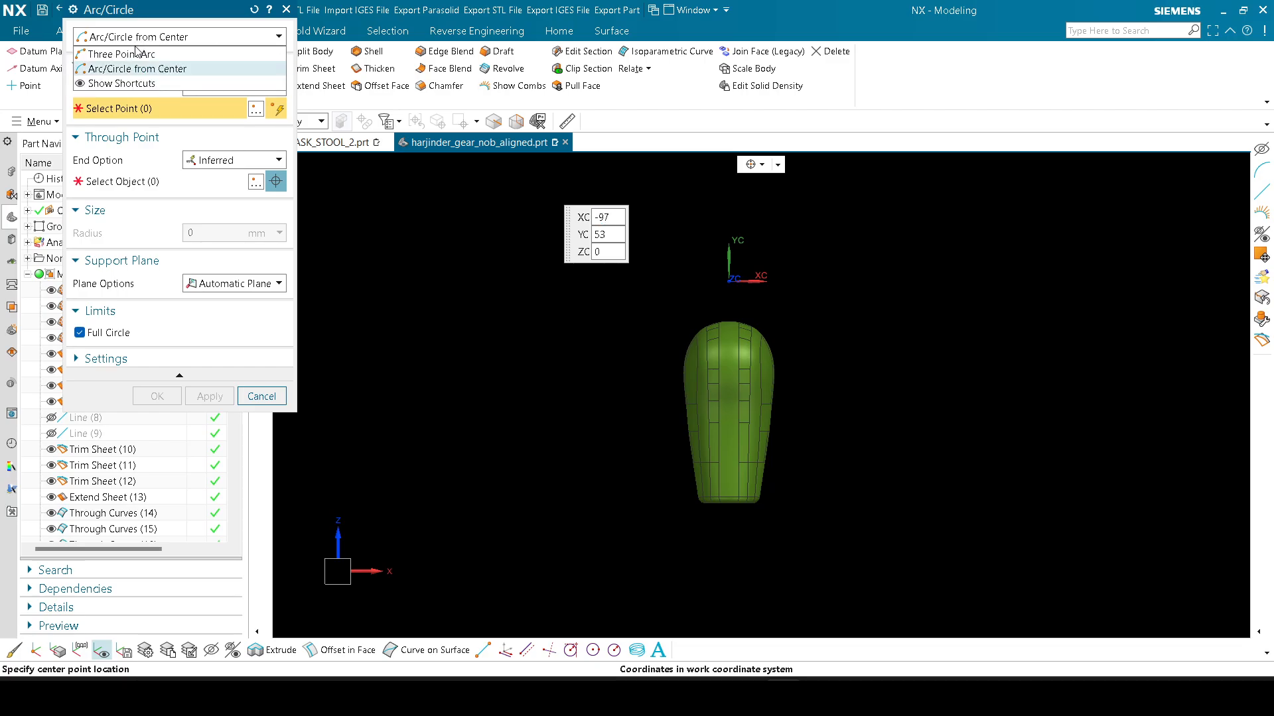
click(136, 53)
scroll(809, 391, up, 1)
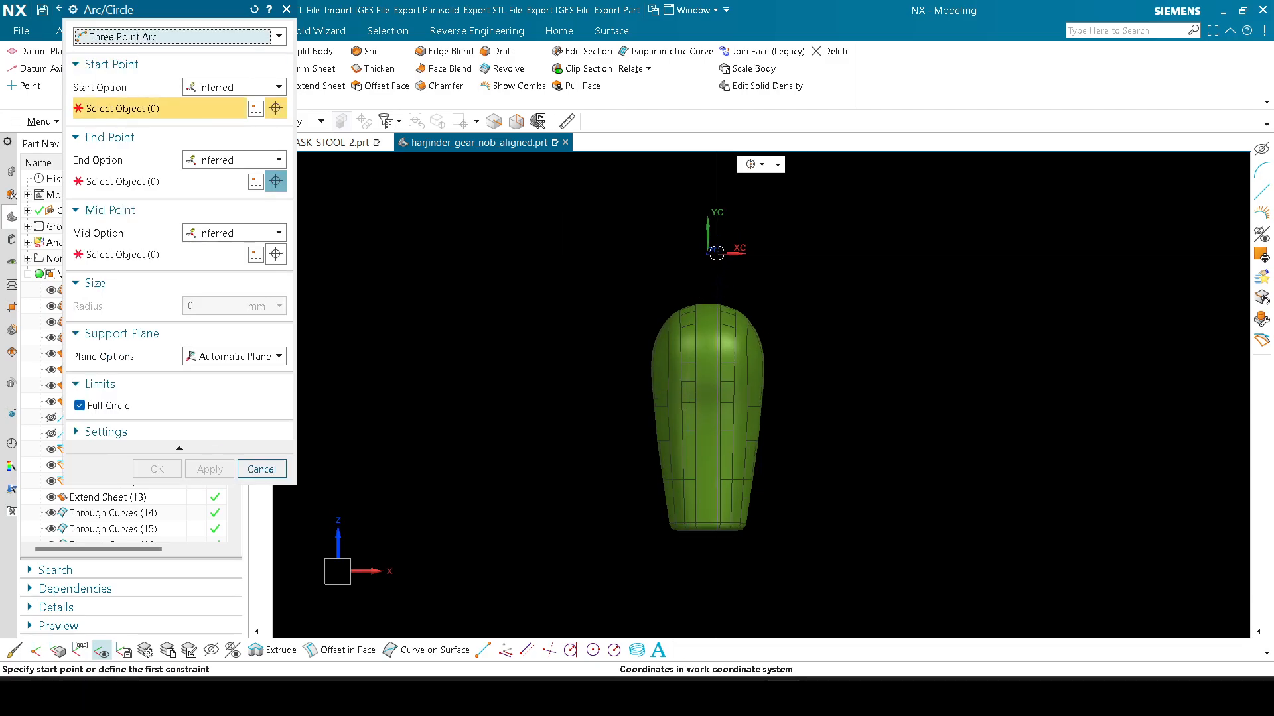
scroll(716, 254, down, 2)
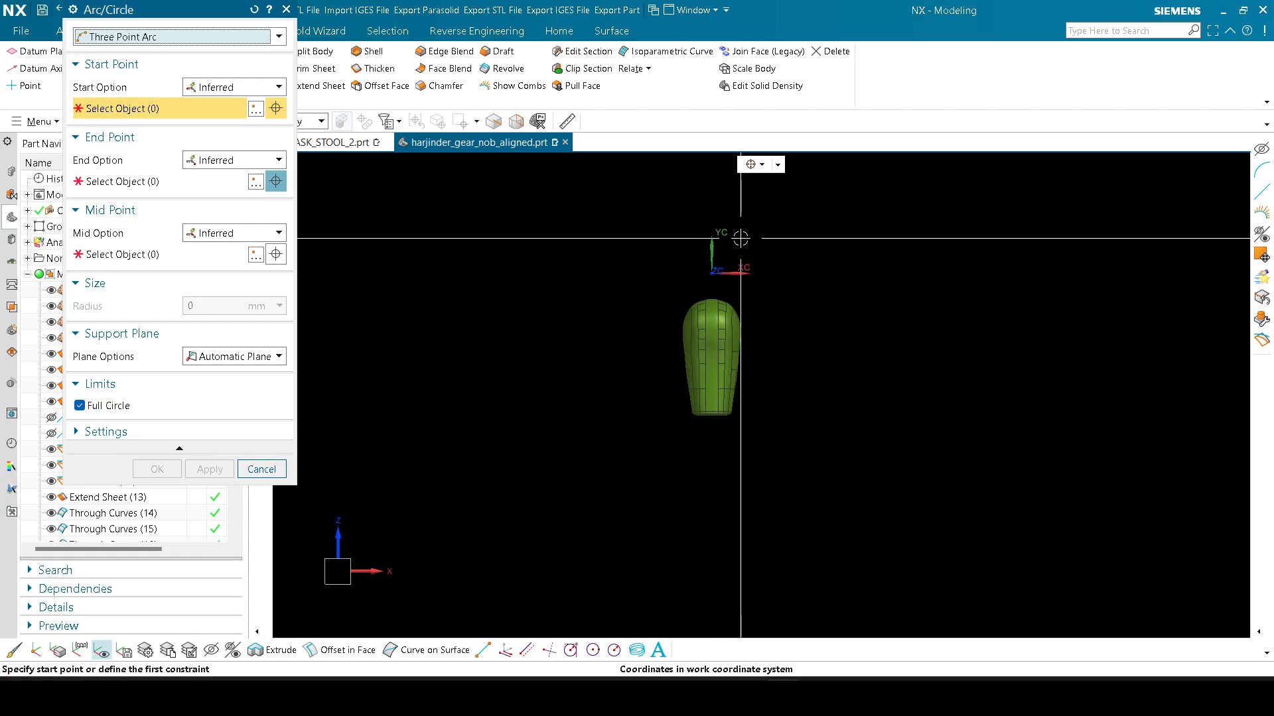
key(ctrl+shift+b)
scroll(742, 212, up, 3)
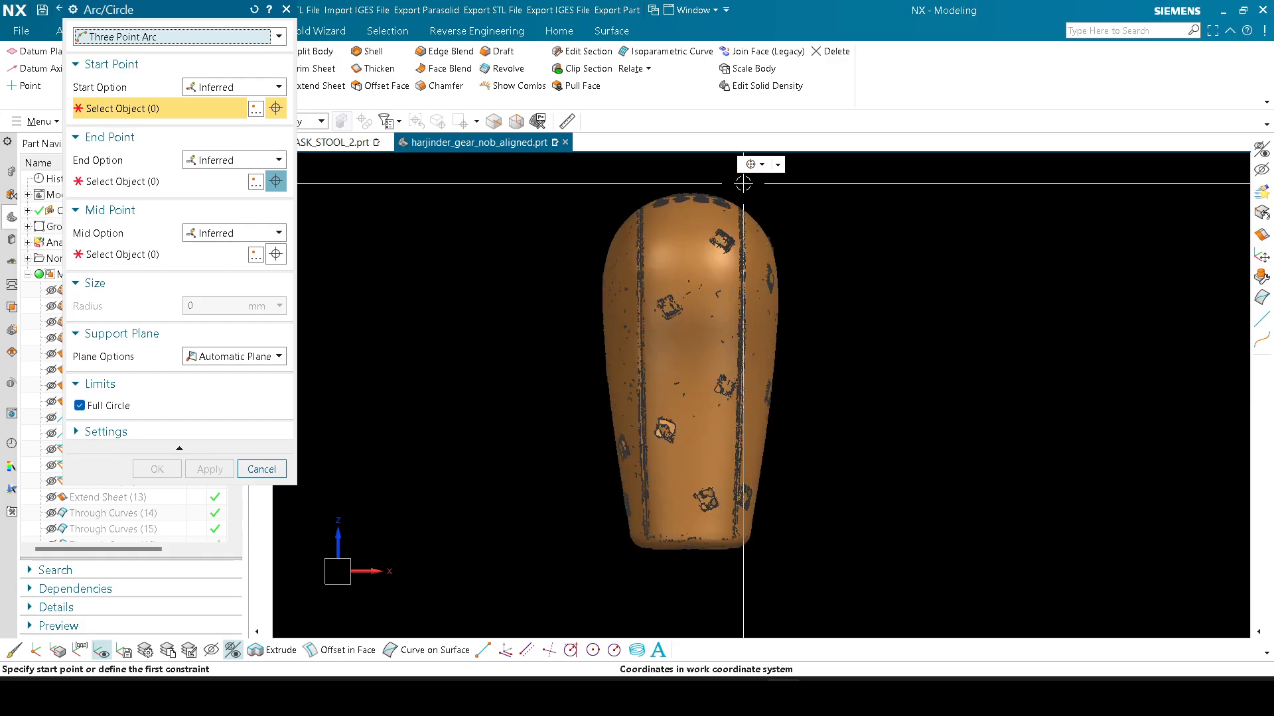
click(738, 179)
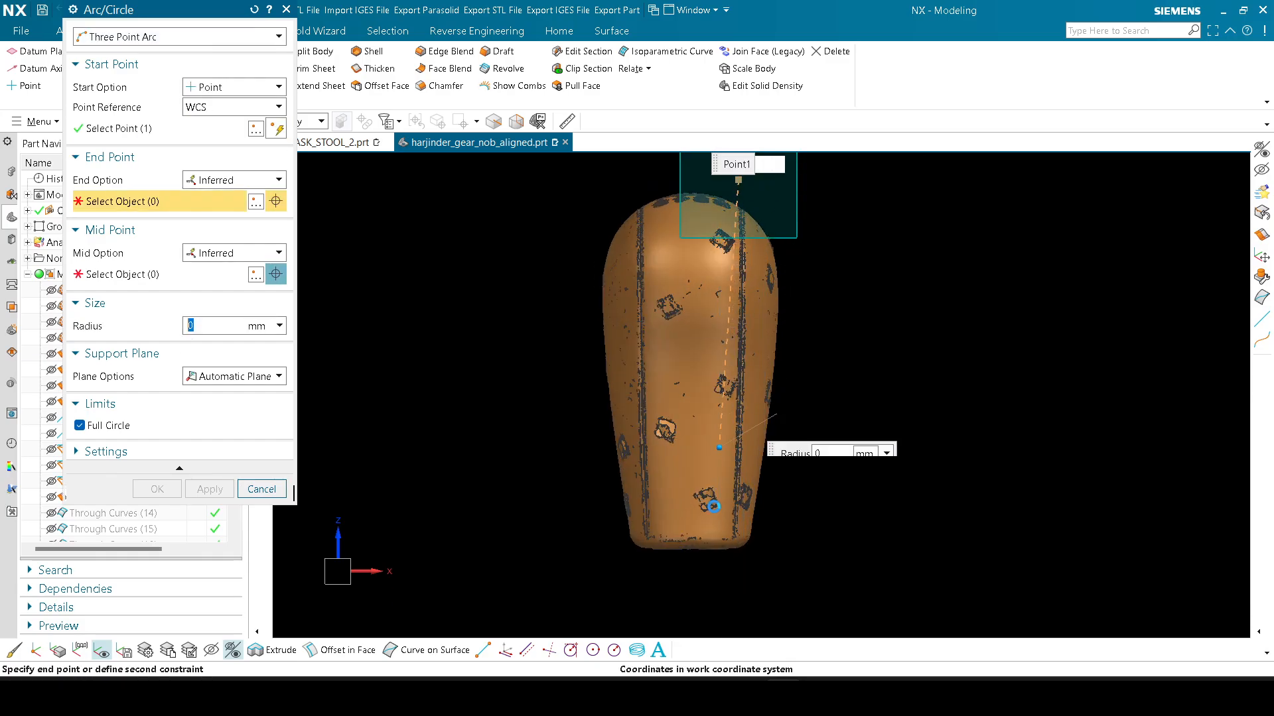
click(724, 599)
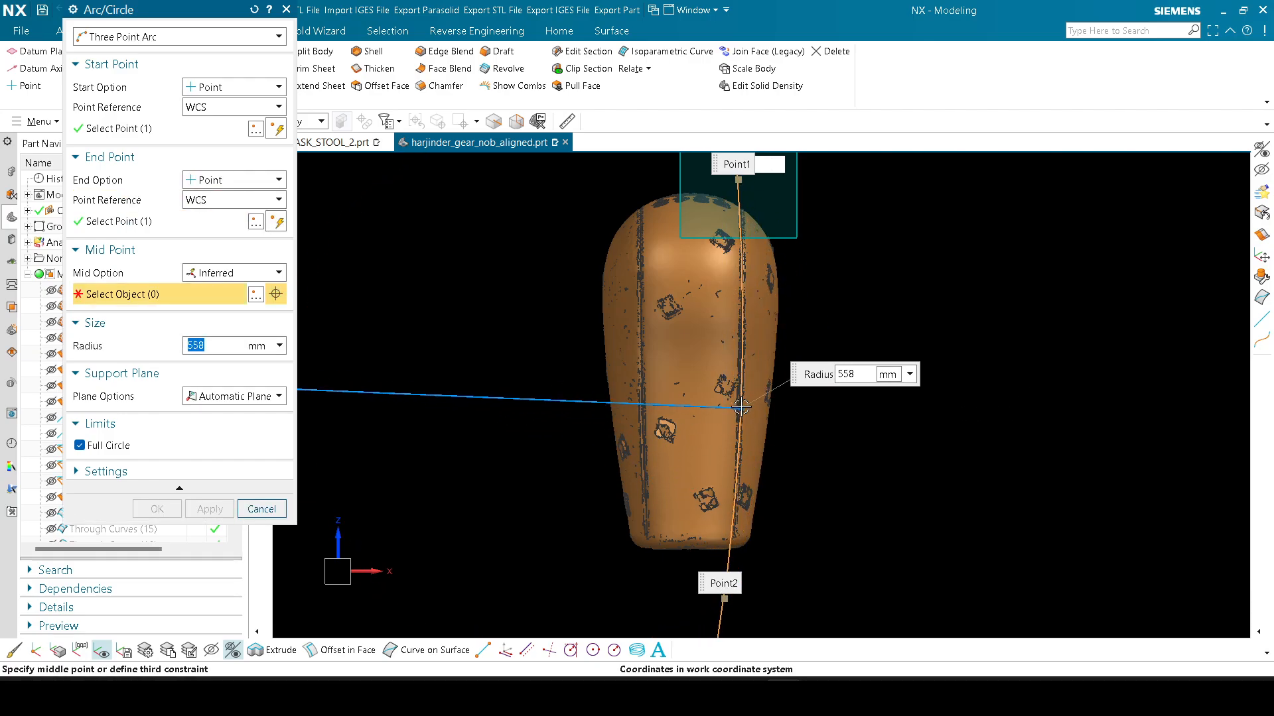
scroll(730, 398, up, 3)
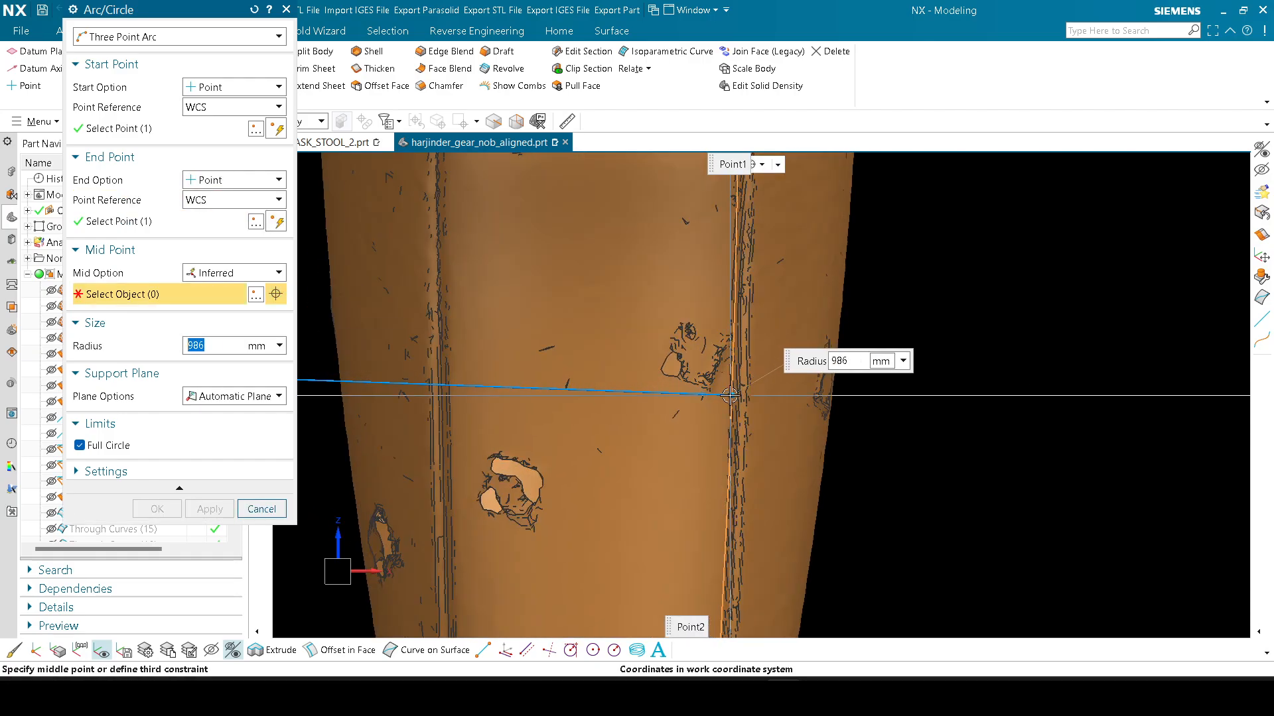
click(730, 396)
scroll(713, 511, down, 5)
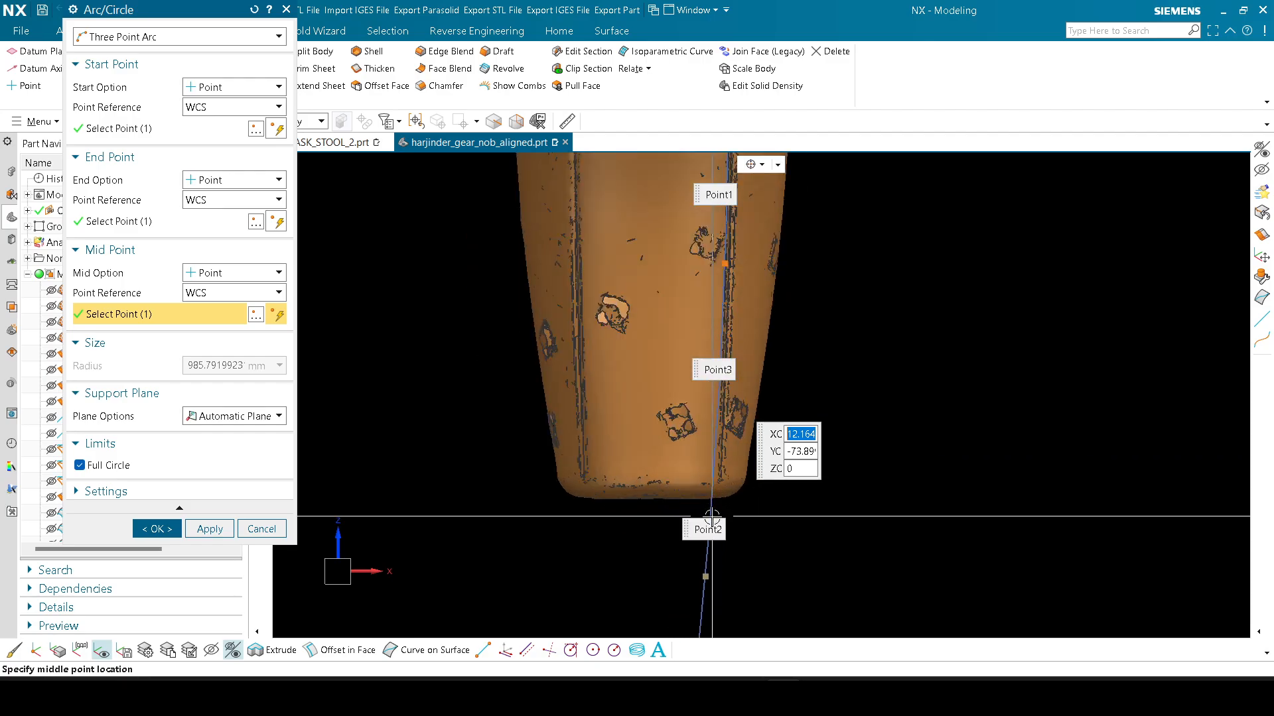
Step: Limit the seam arc to an open arc instead of a full circle and move its end point to XC 10.5, YC -126
scroll(733, 528, up, 2)
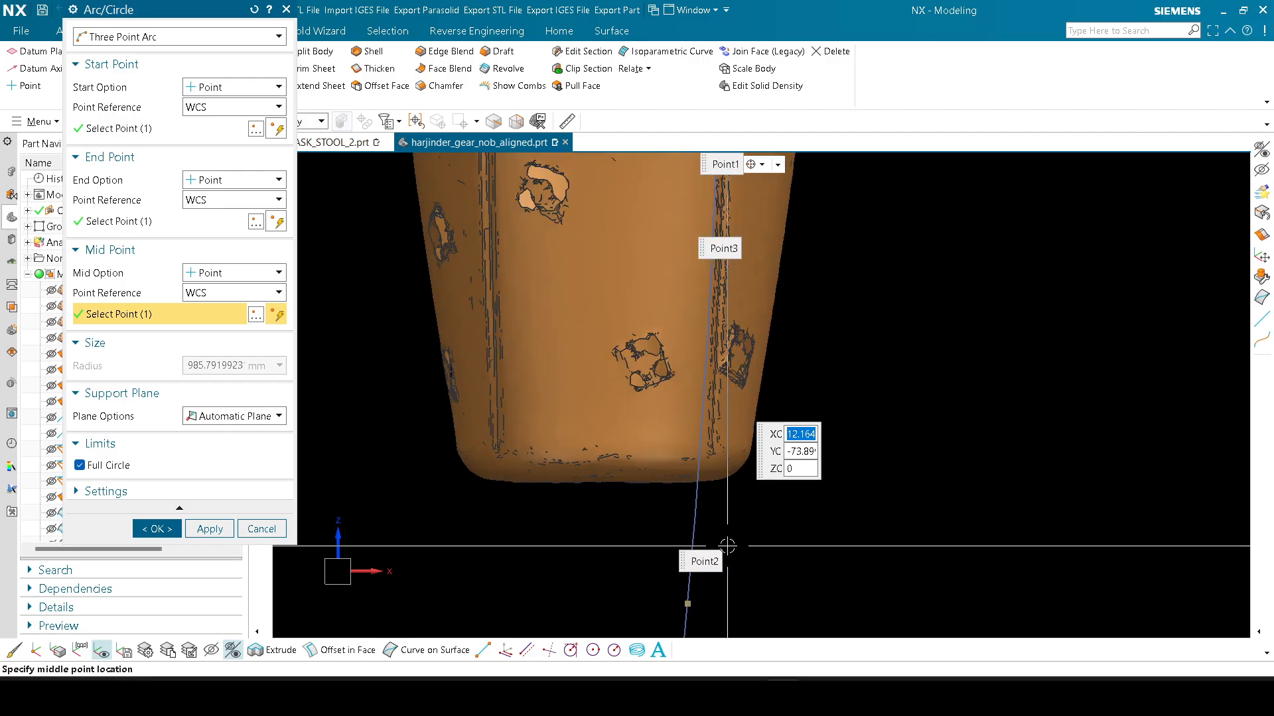
click(107, 463)
drag(687, 604, 702, 602)
scroll(737, 581, down, 6)
scroll(760, 411, up, 4)
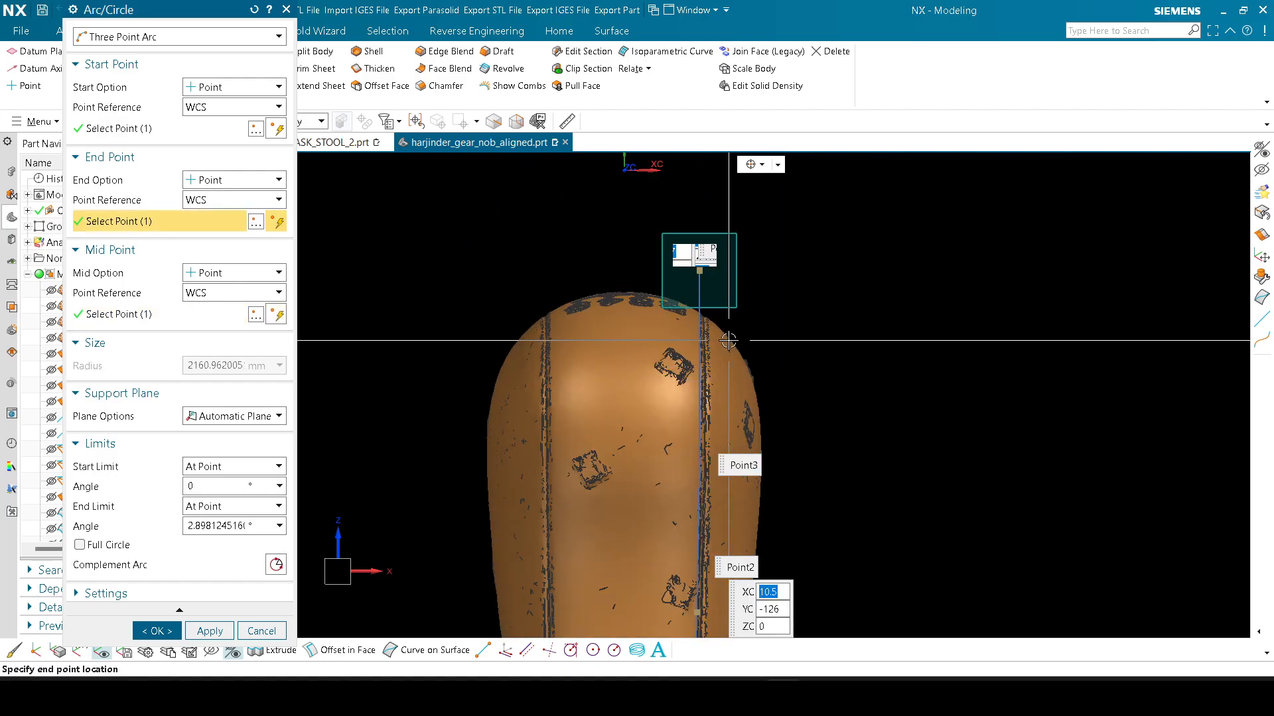
Step: Move the arc's start point above the dome to XC 13, YC -17, in line with the seam, and create the arc
scroll(728, 340, up, 3)
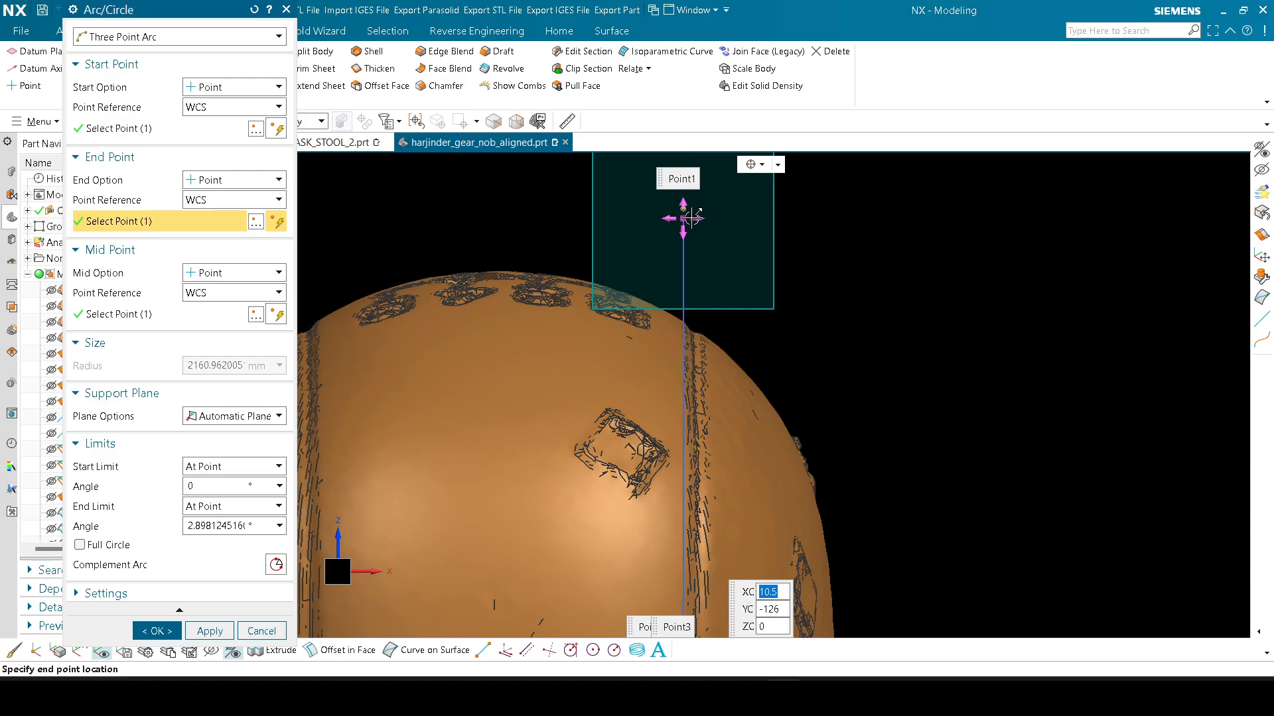
drag(691, 217, 693, 221)
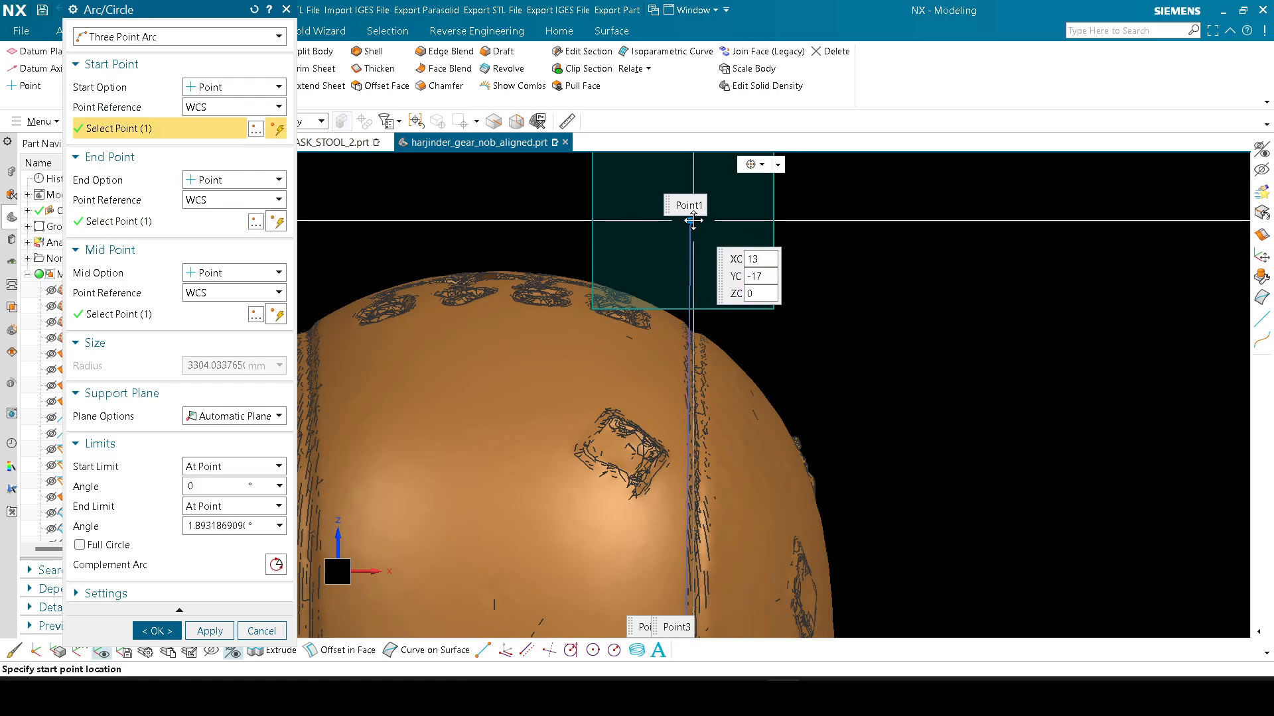
scroll(694, 219, down, 2)
scroll(707, 279, up, 2)
scroll(711, 302, down, 4)
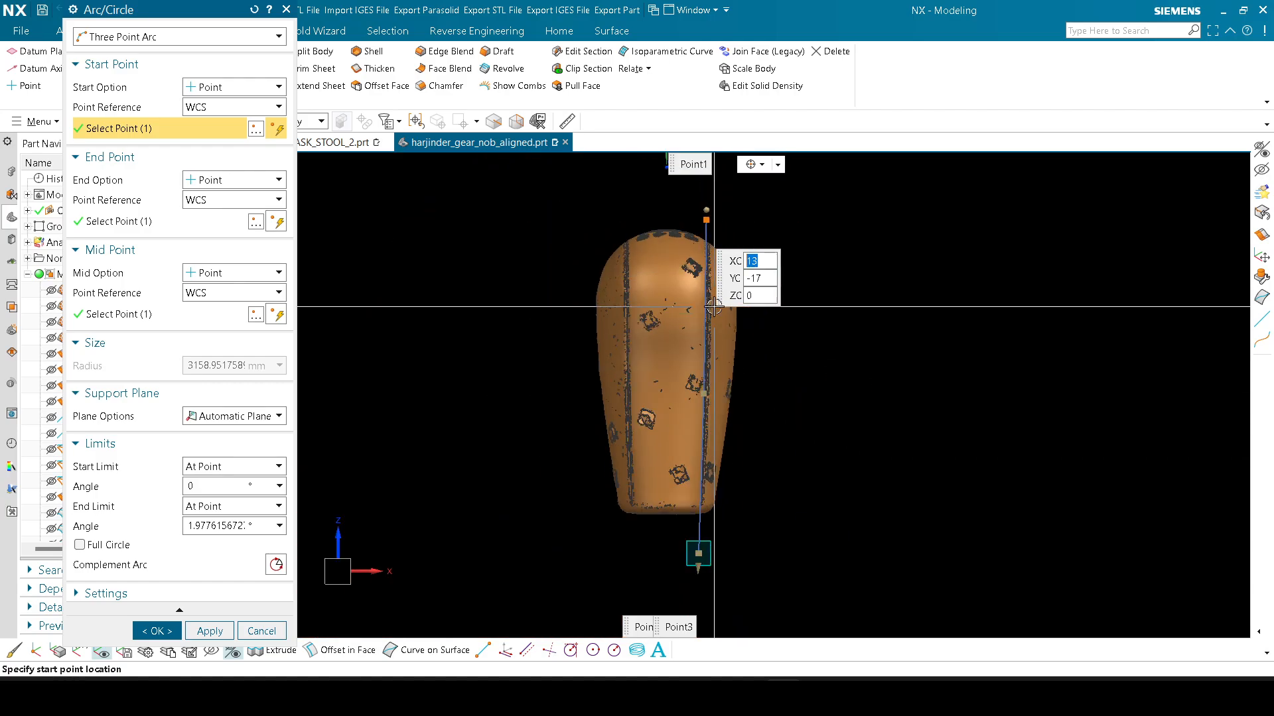
scroll(713, 428, up, 2)
middle_click(796, 450)
shift+middle_drag(792, 410, 774, 471)
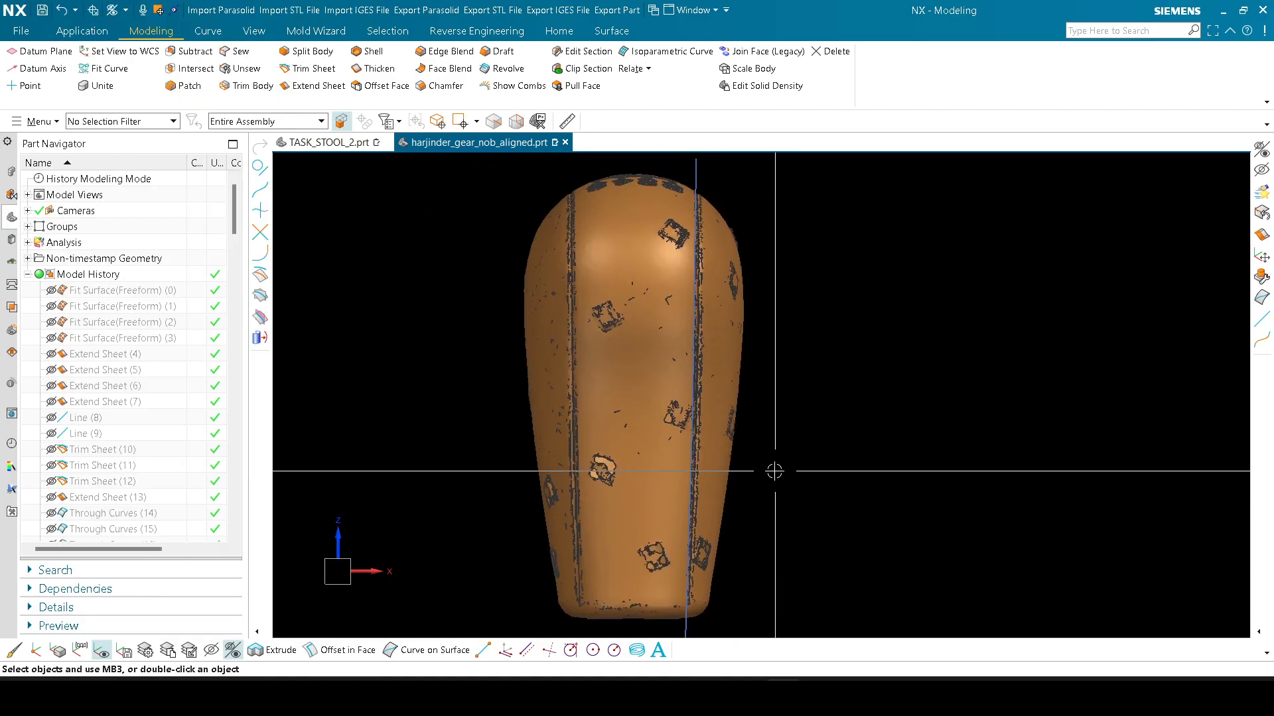
Step: Copy the seam arc 2 mm along +X with Move Object, using Distance motion and keeping the original
scroll(774, 471, down, 2)
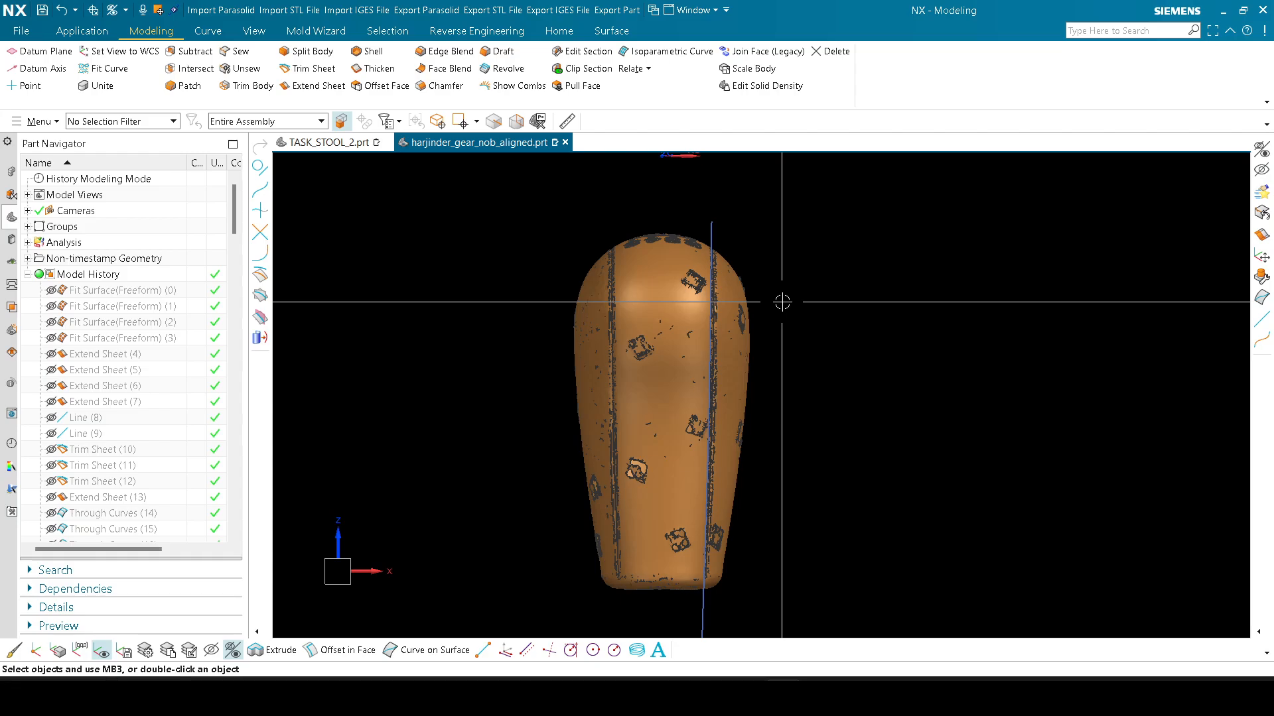
key(ctrl+t)
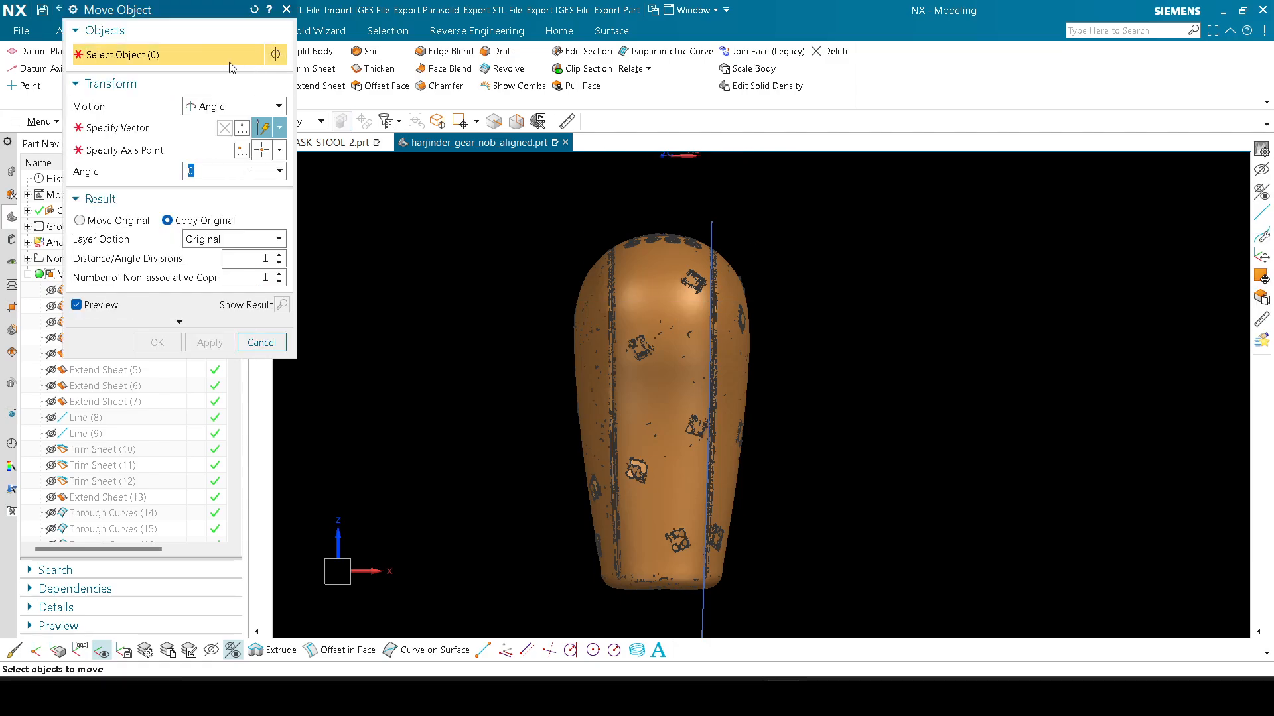
click(712, 227)
click(232, 106)
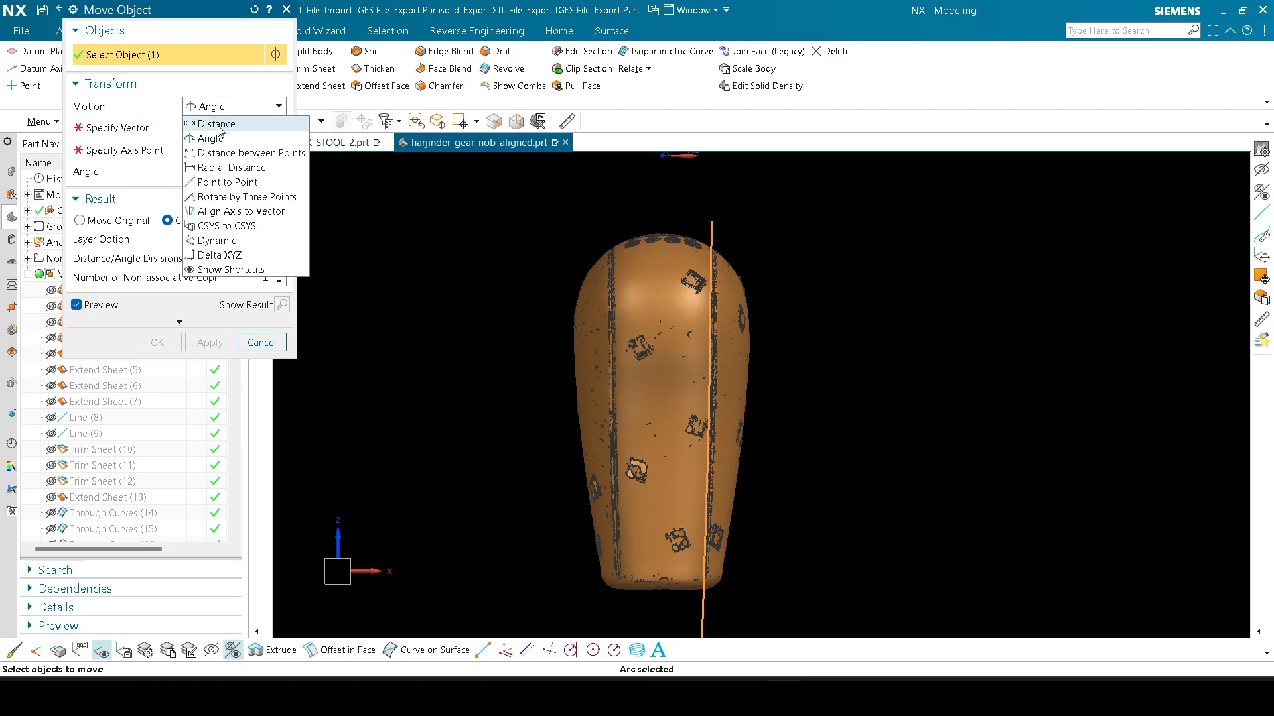
click(202, 118)
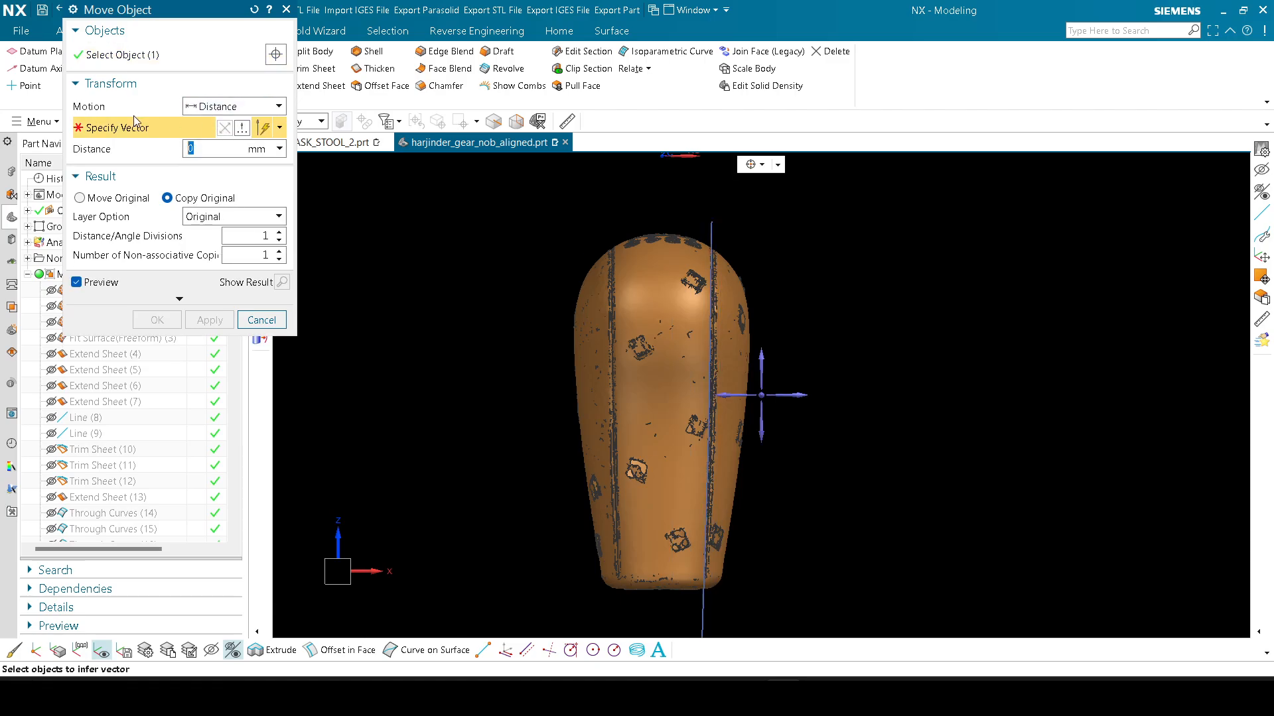
click(802, 398)
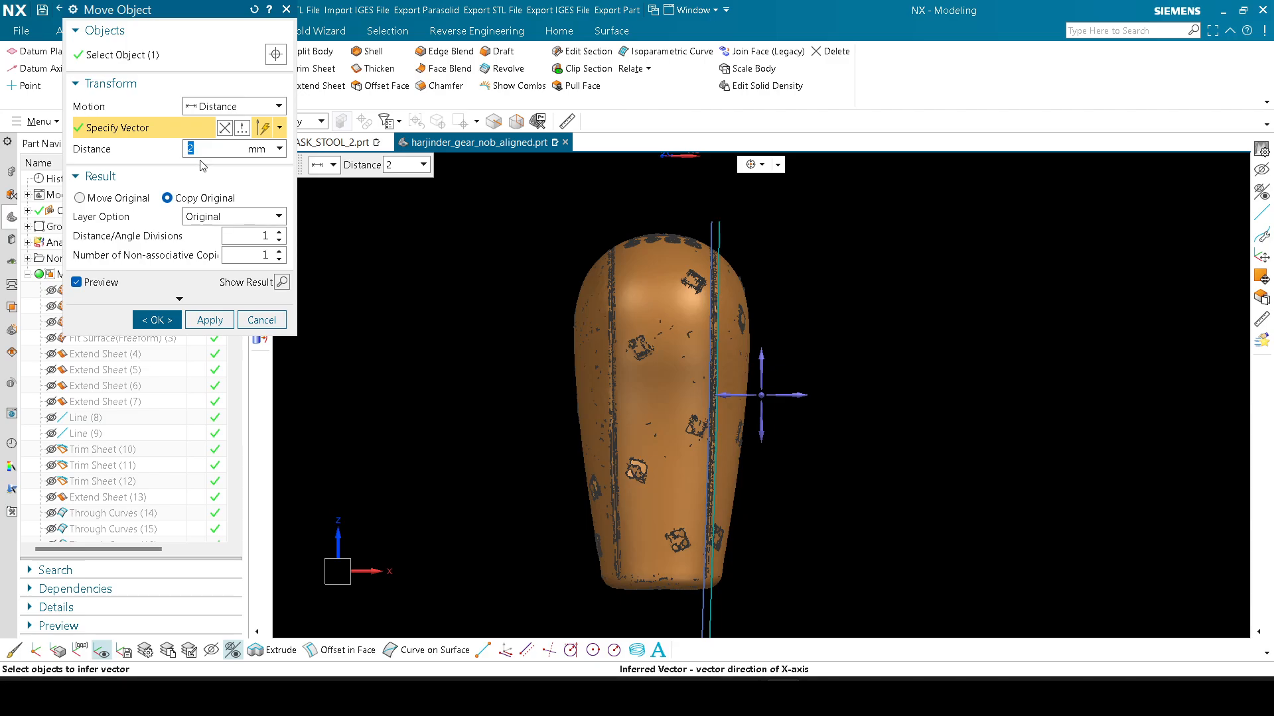
click(161, 319)
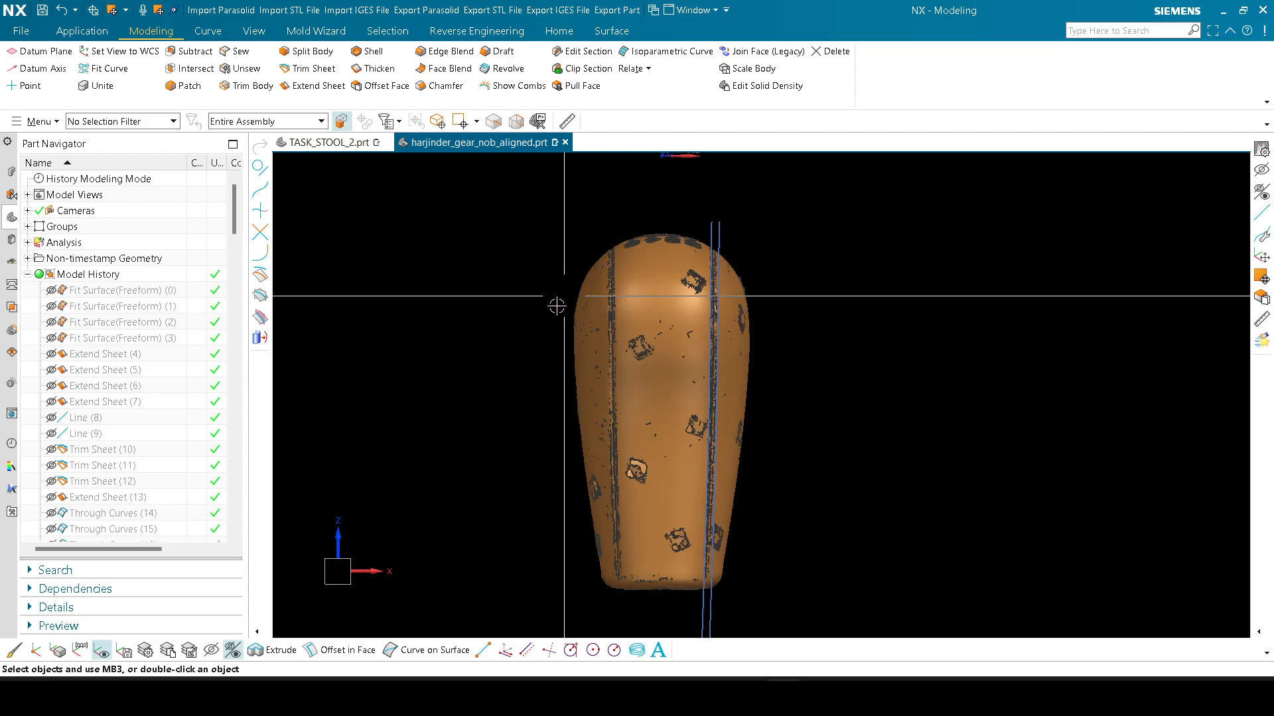
Step: Examine the point snap options offered for a three-point arc, including Point on Facet Vertex, and leave the command
key(a)
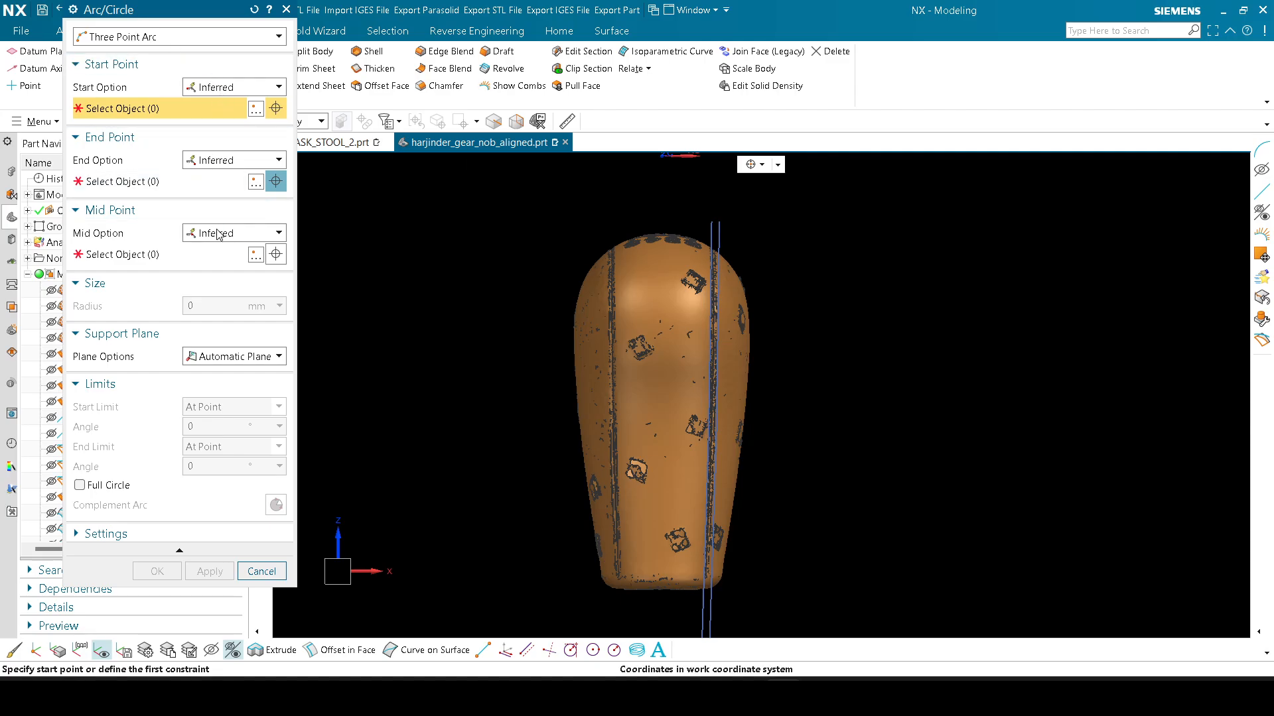
click(761, 166)
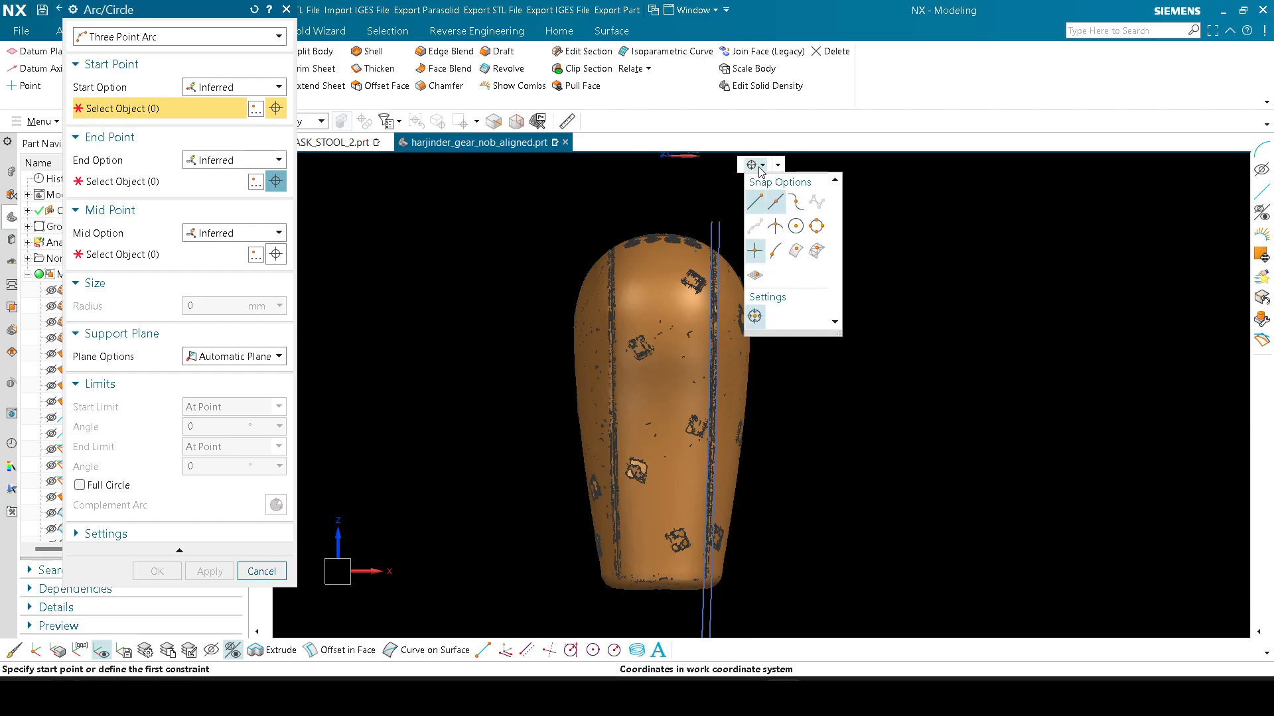
click(760, 166)
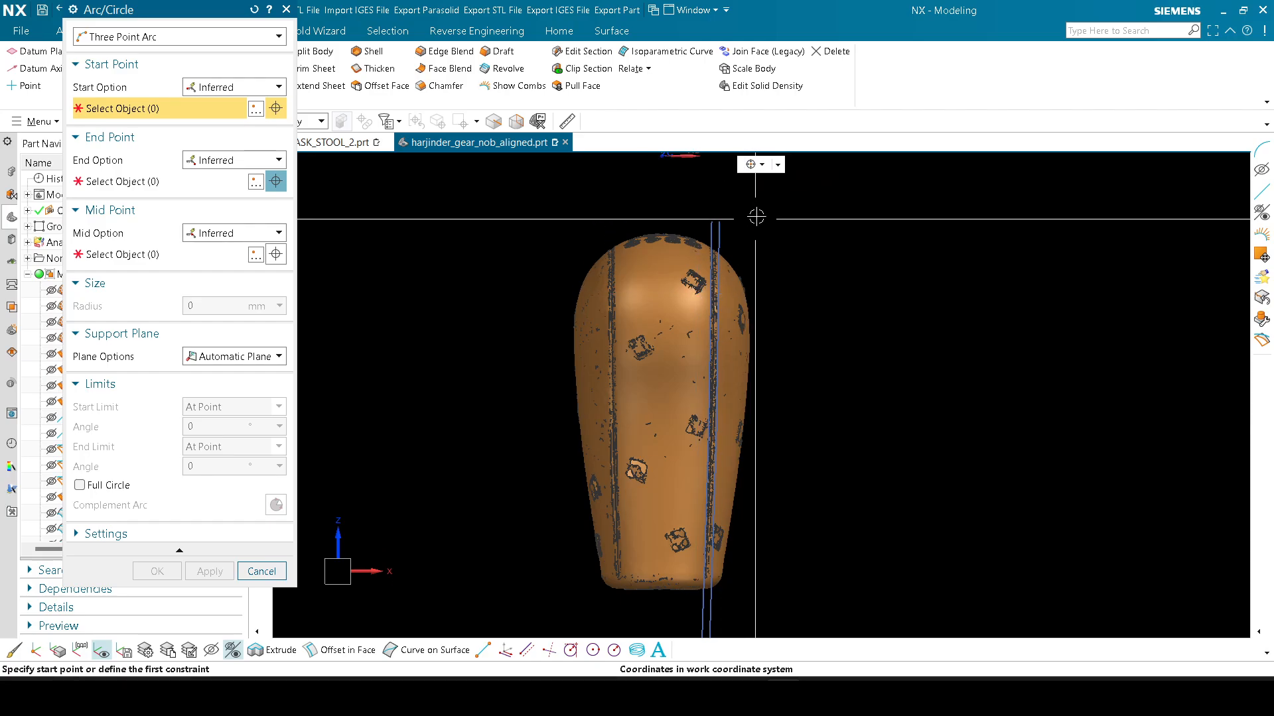
click(763, 166)
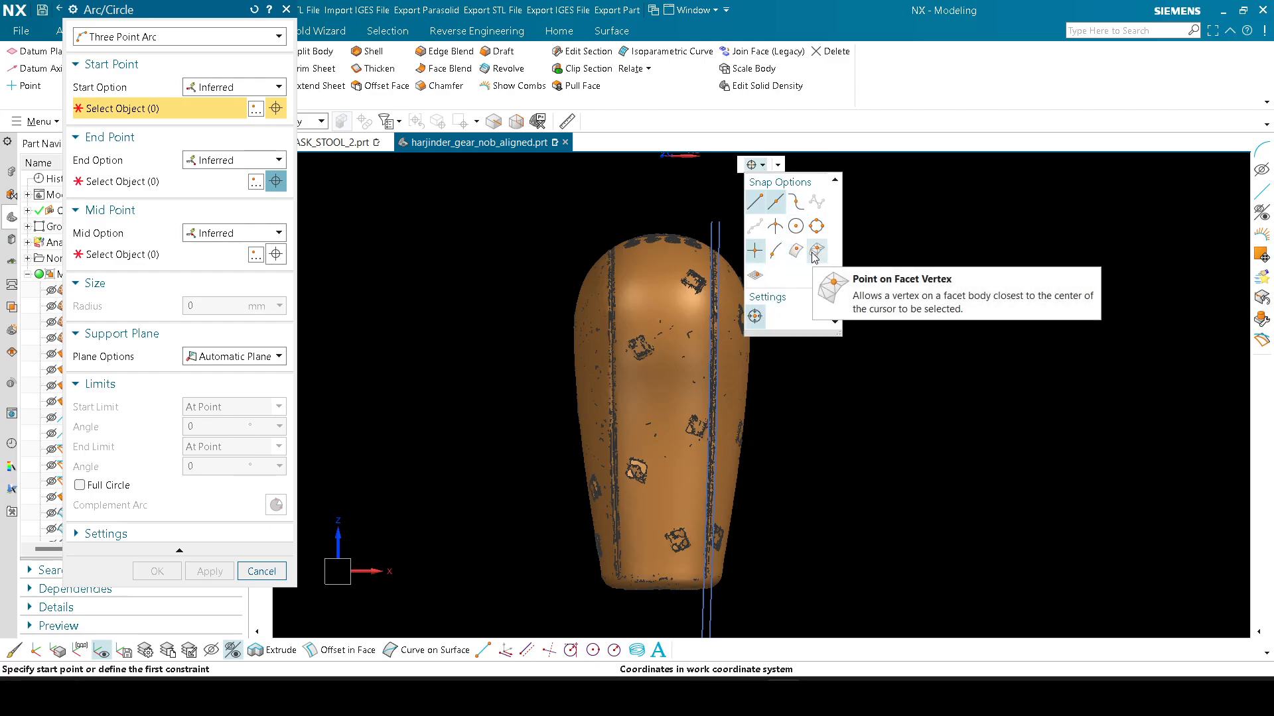
click(763, 168)
scroll(707, 272, up, 3)
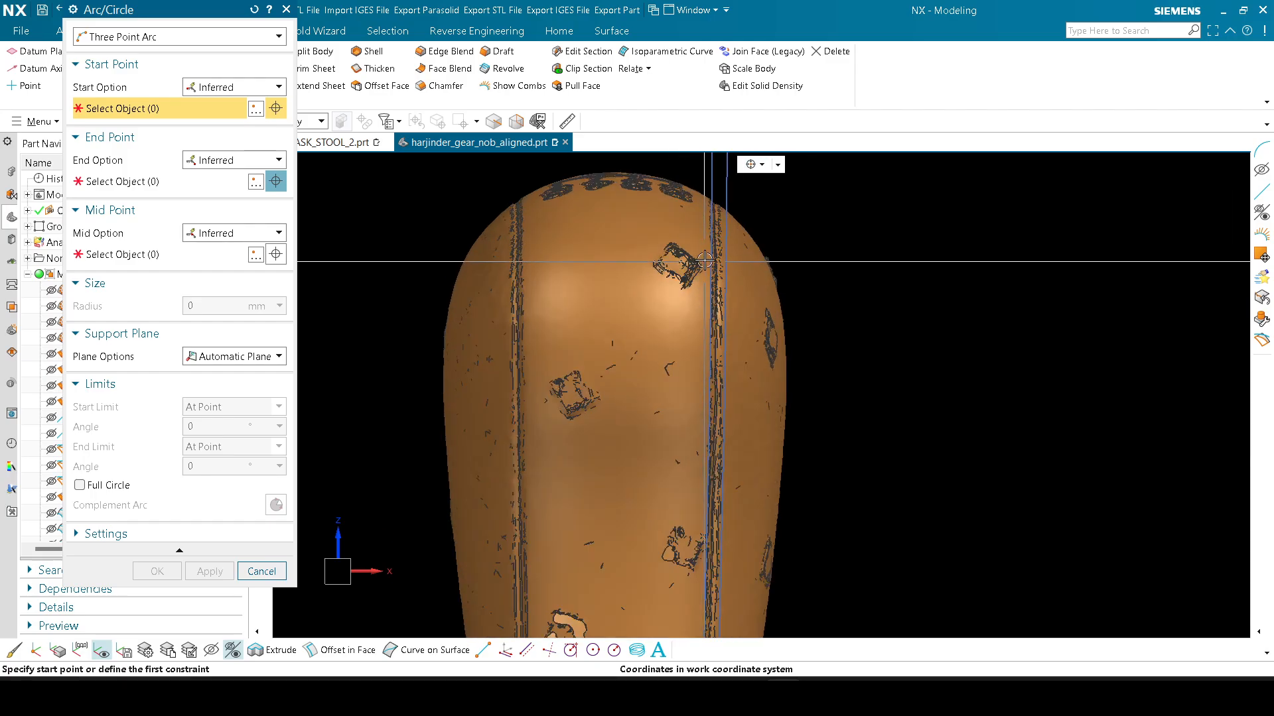
scroll(707, 262, down, 4)
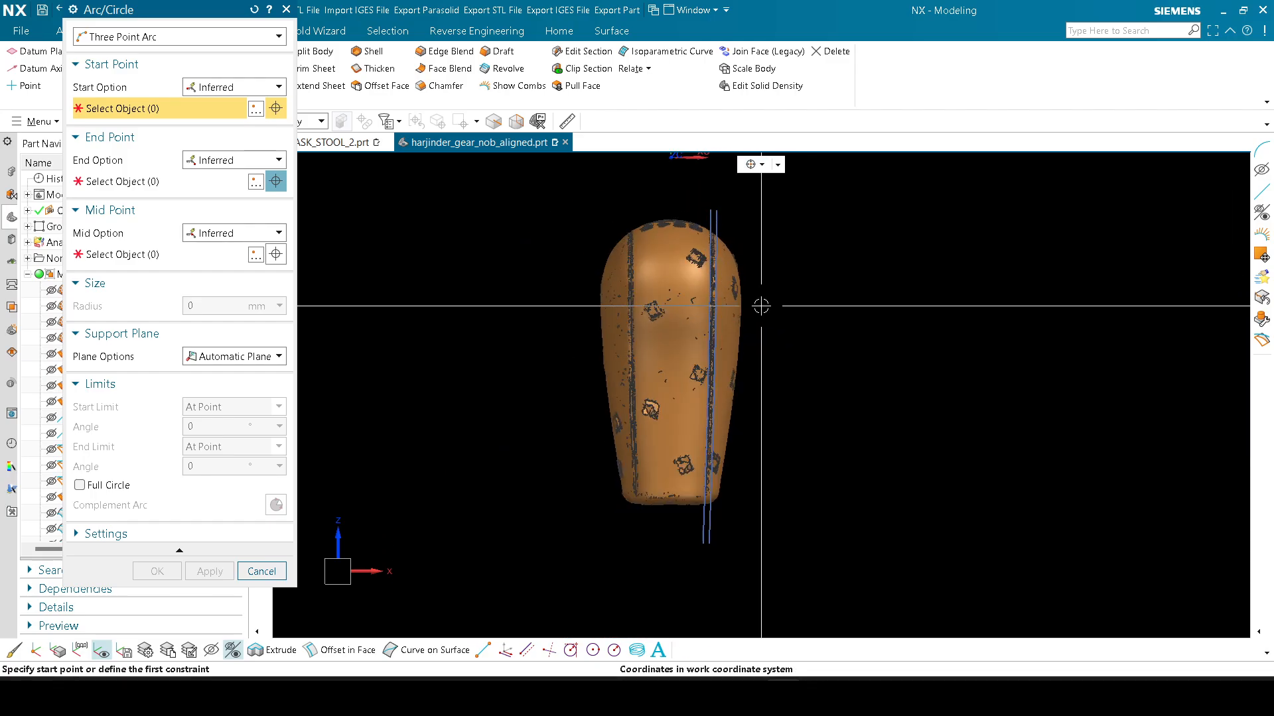
key(Escape)
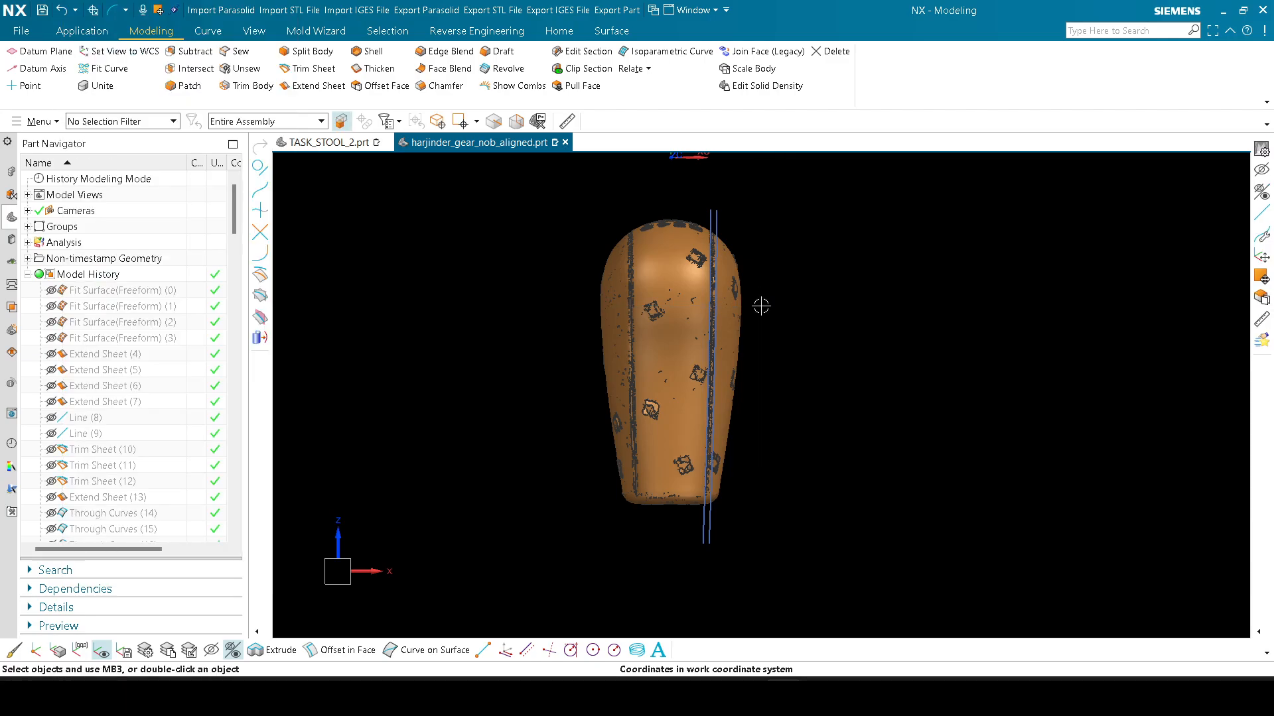
Step: Swap the display back to the gear knob solid and draw a vertical line about 130 mm long beside it on the +X side
key(ctrl+shift+b)
scroll(792, 312, down, 2)
shift+middle_drag(793, 312, 733, 341)
key(l)
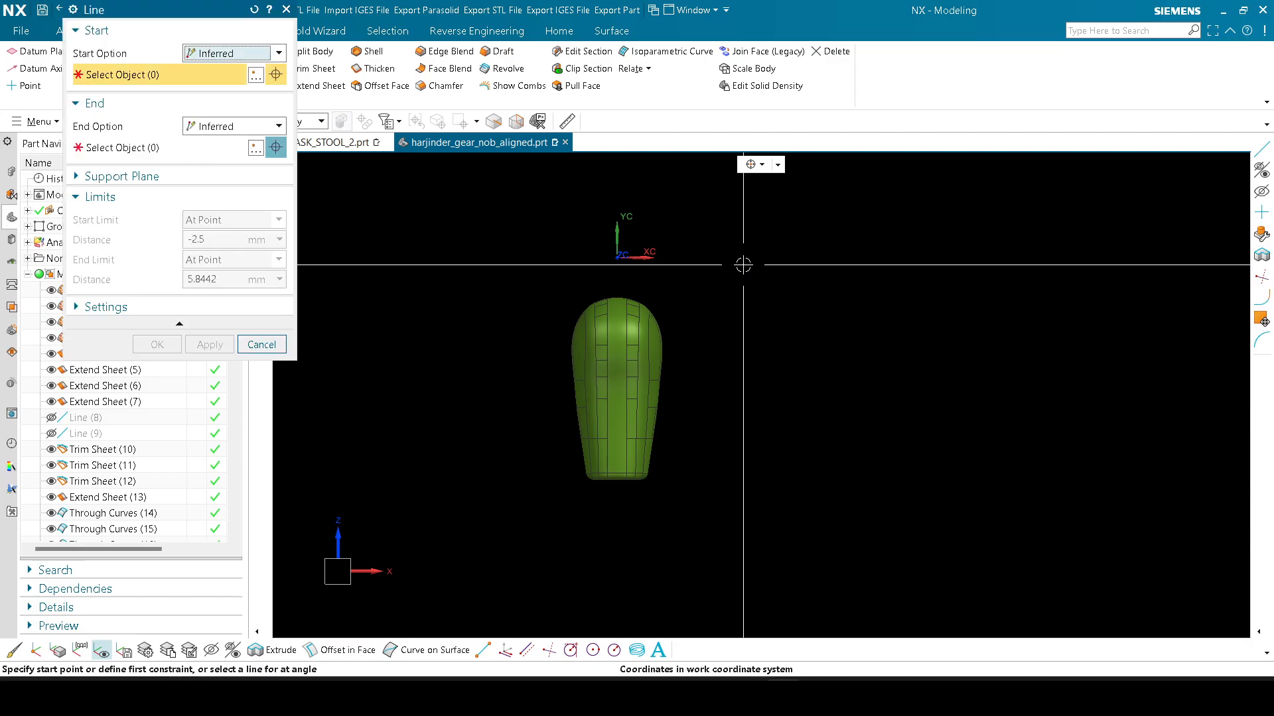
click(742, 266)
click(740, 522)
middle_click(739, 522)
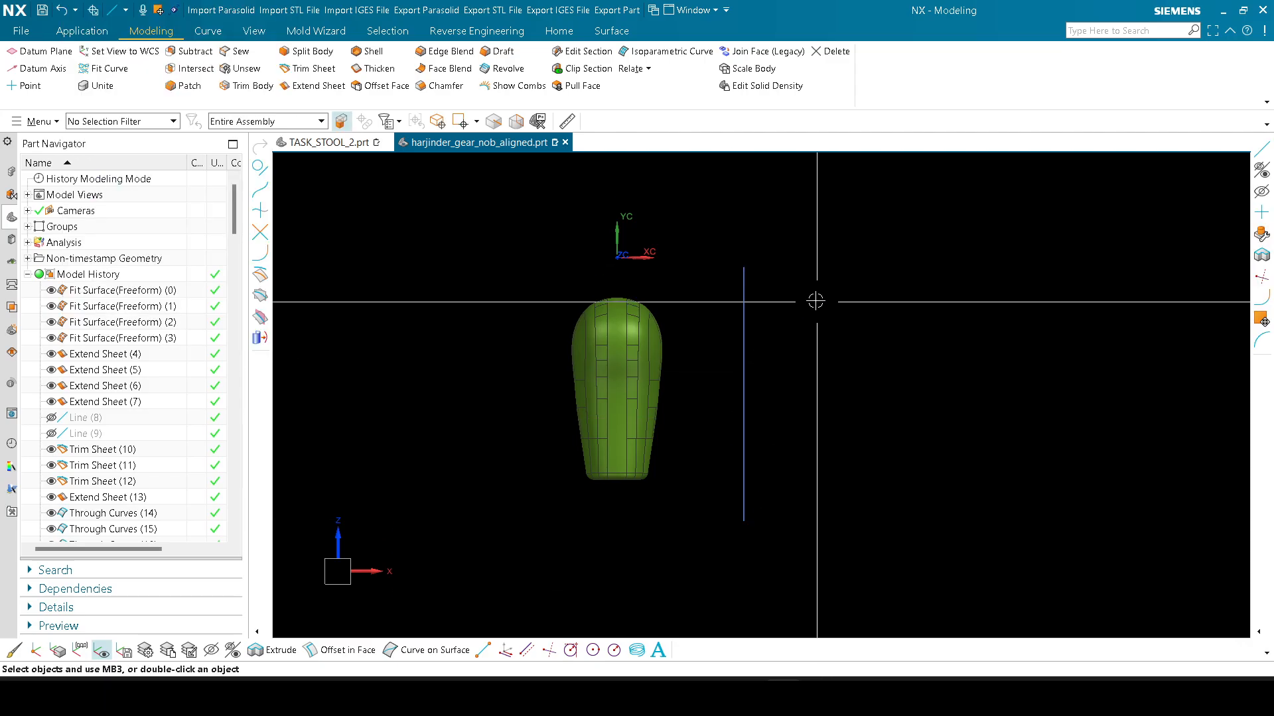
Step: Draw a second line farther along +X that slopes down and away from the vertical line
key(l)
click(802, 262)
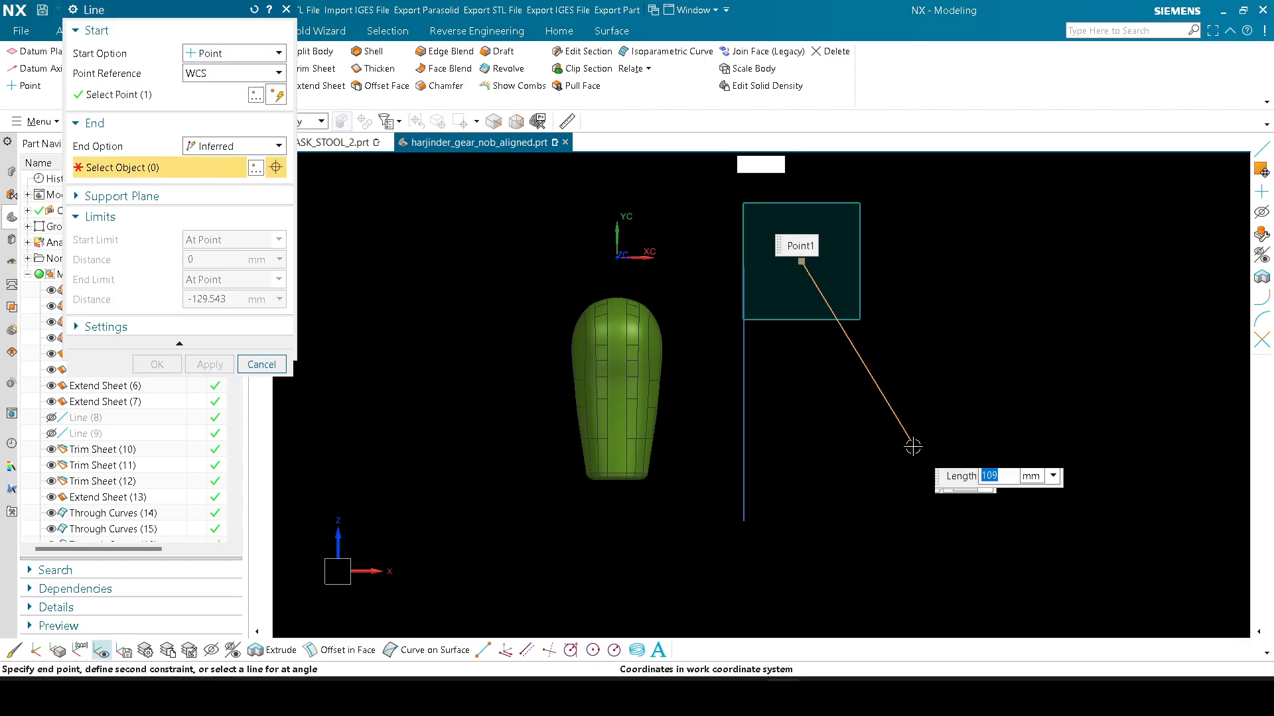
click(923, 510)
middle_click(922, 509)
scroll(867, 324, up, 2)
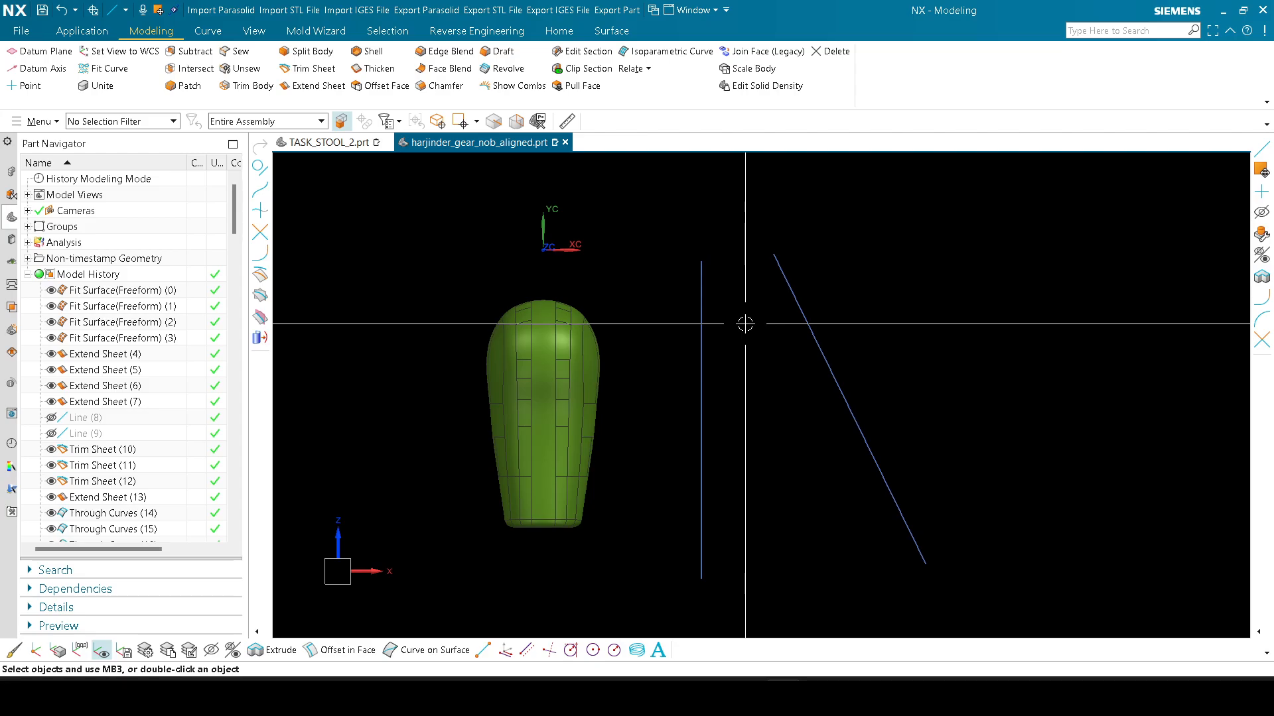
Step: Examine the start constraint choices for a three-point arc, including Tangent, and the point snap options such as Point on Curve
key(a)
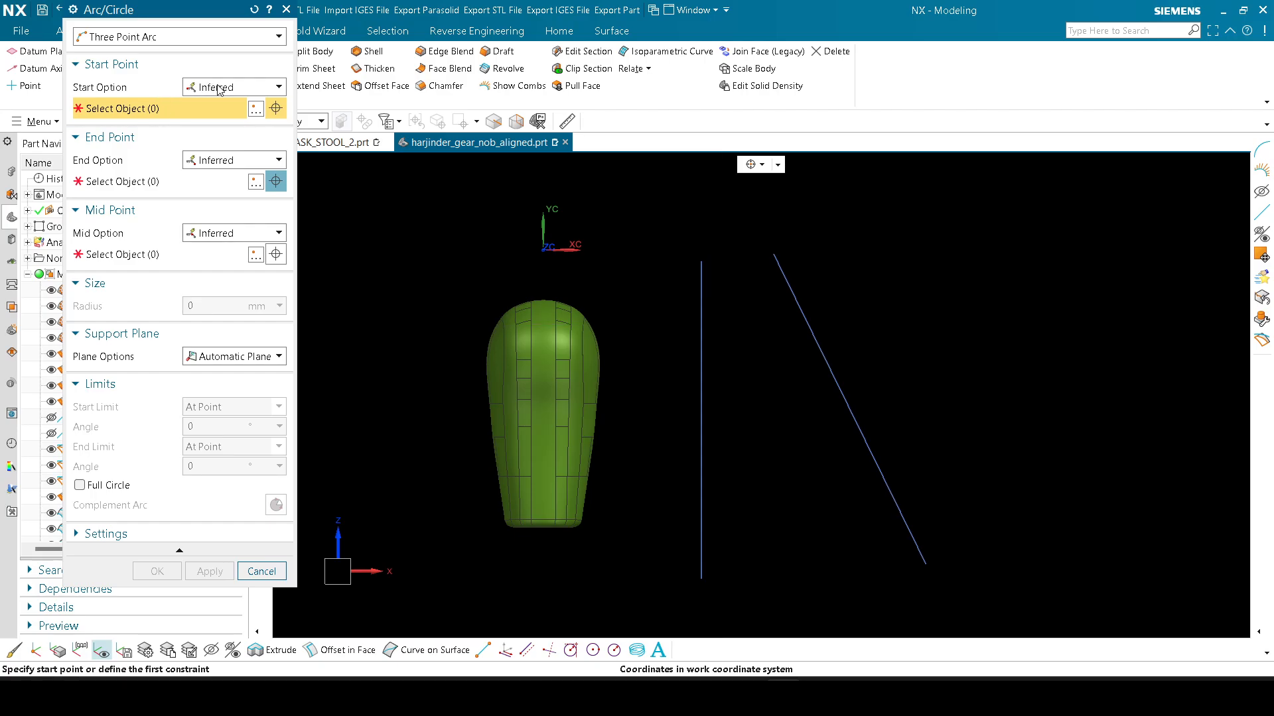
click(232, 91)
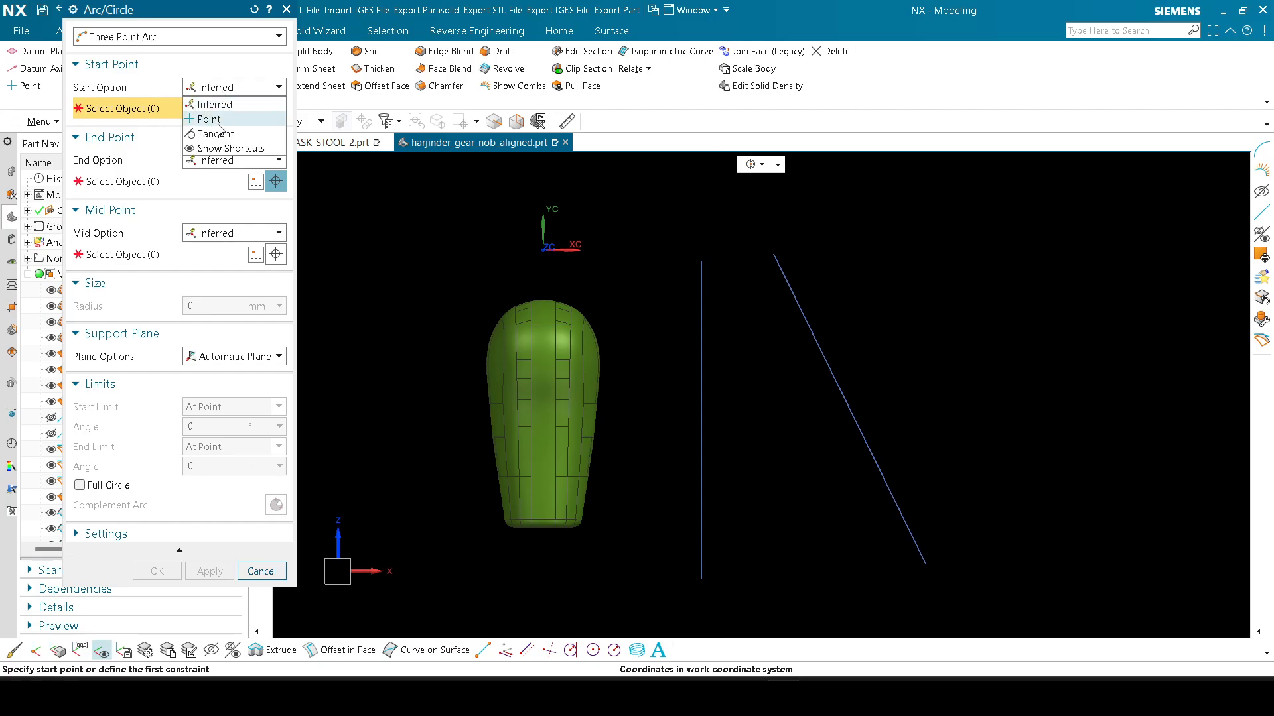
click(214, 130)
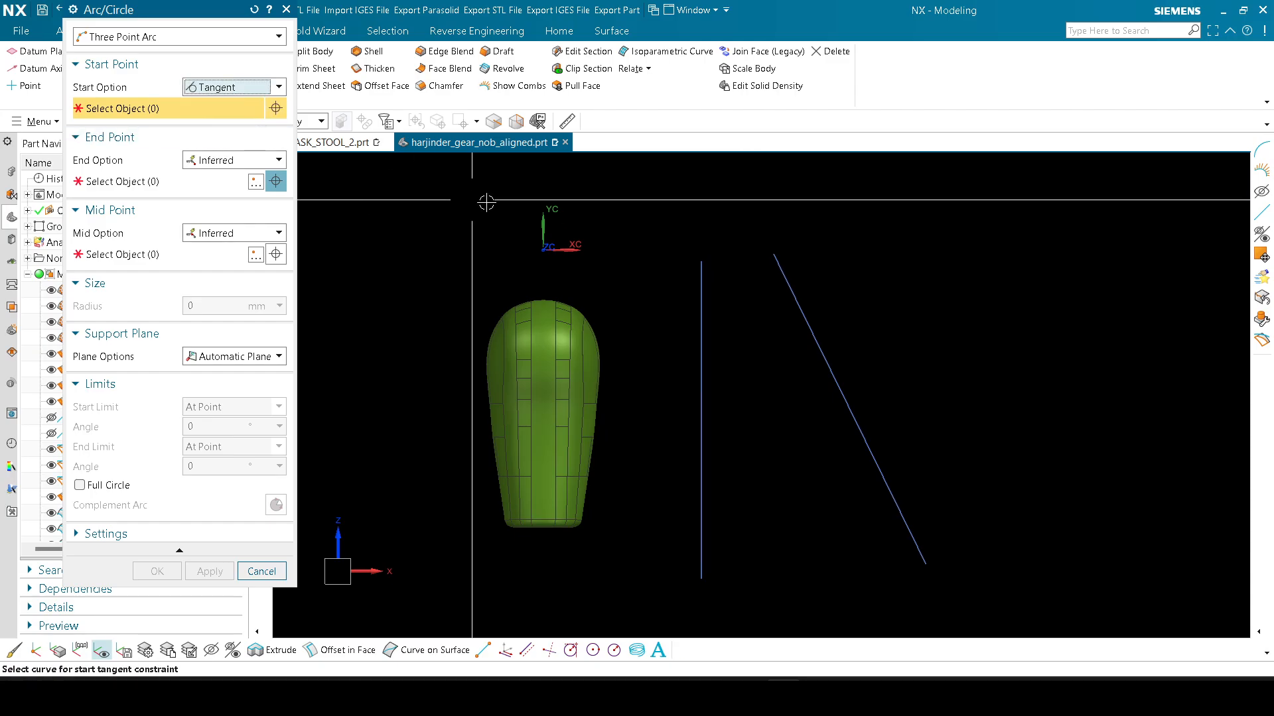
click(228, 87)
click(229, 106)
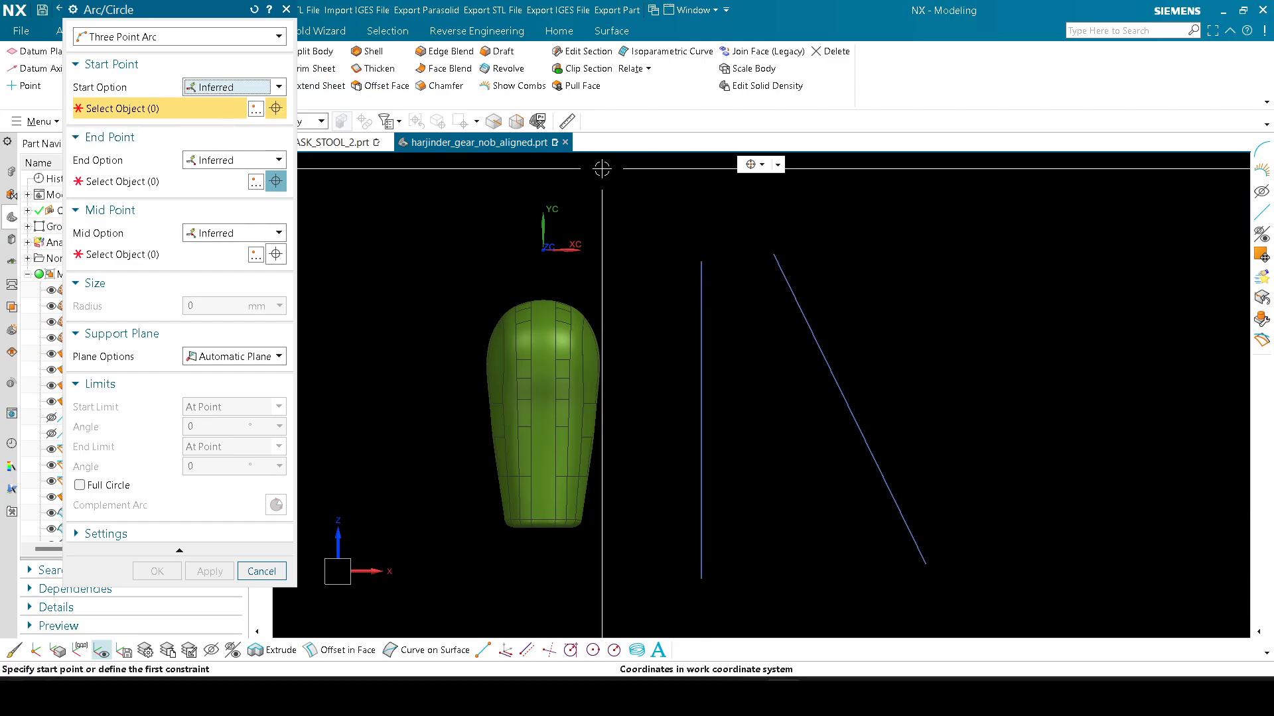
click(762, 165)
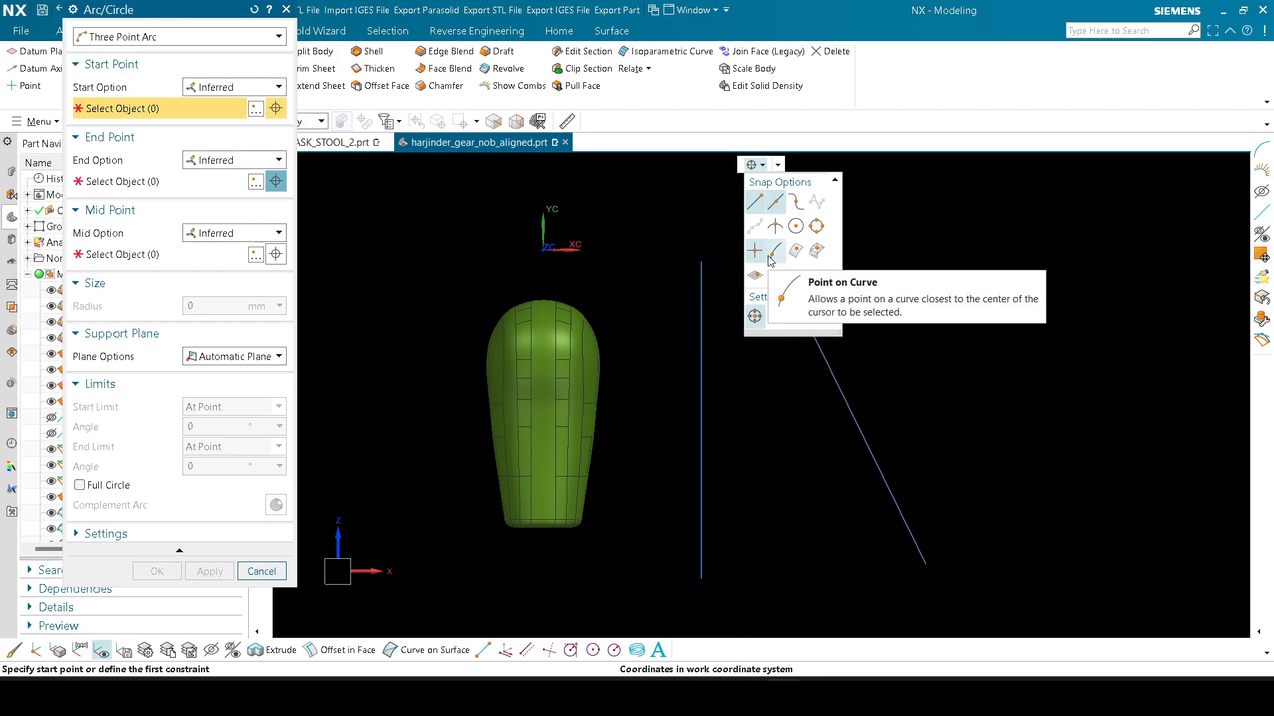
Step: Set up a three-point arc with Tangent start and end options, starting on the vertical line and ending on the sloping line
click(234, 87)
click(219, 133)
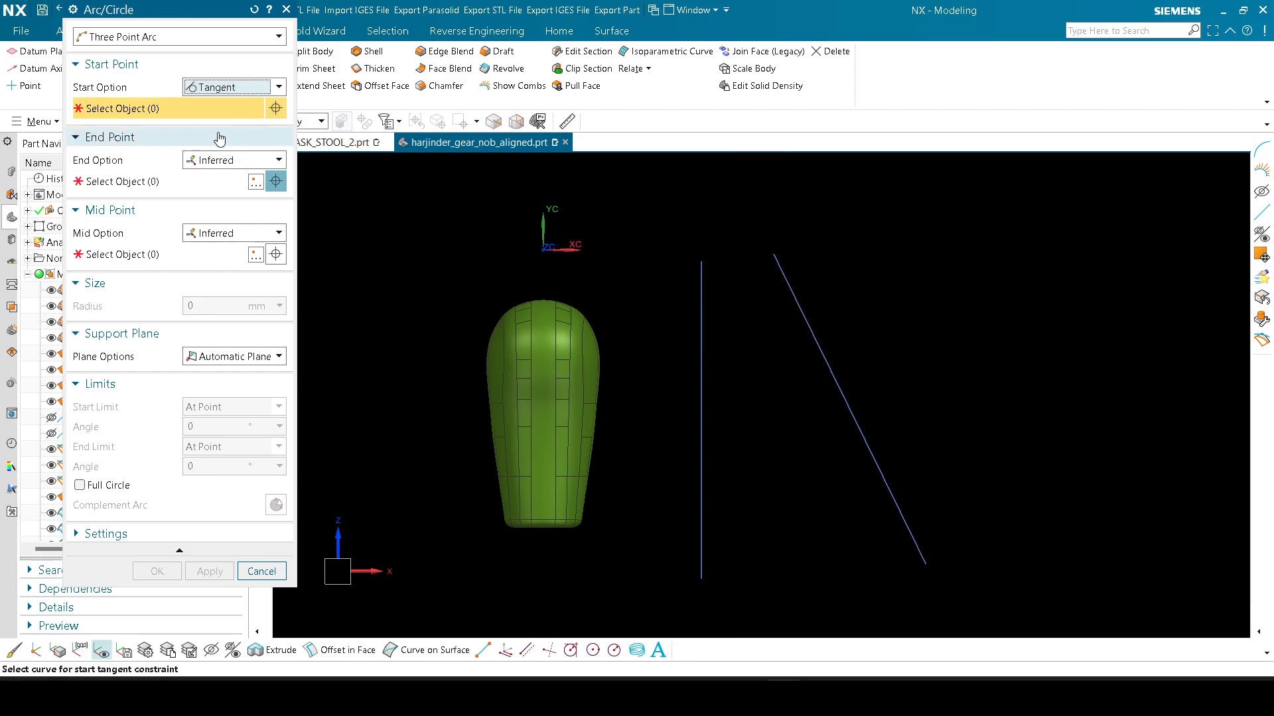
click(702, 313)
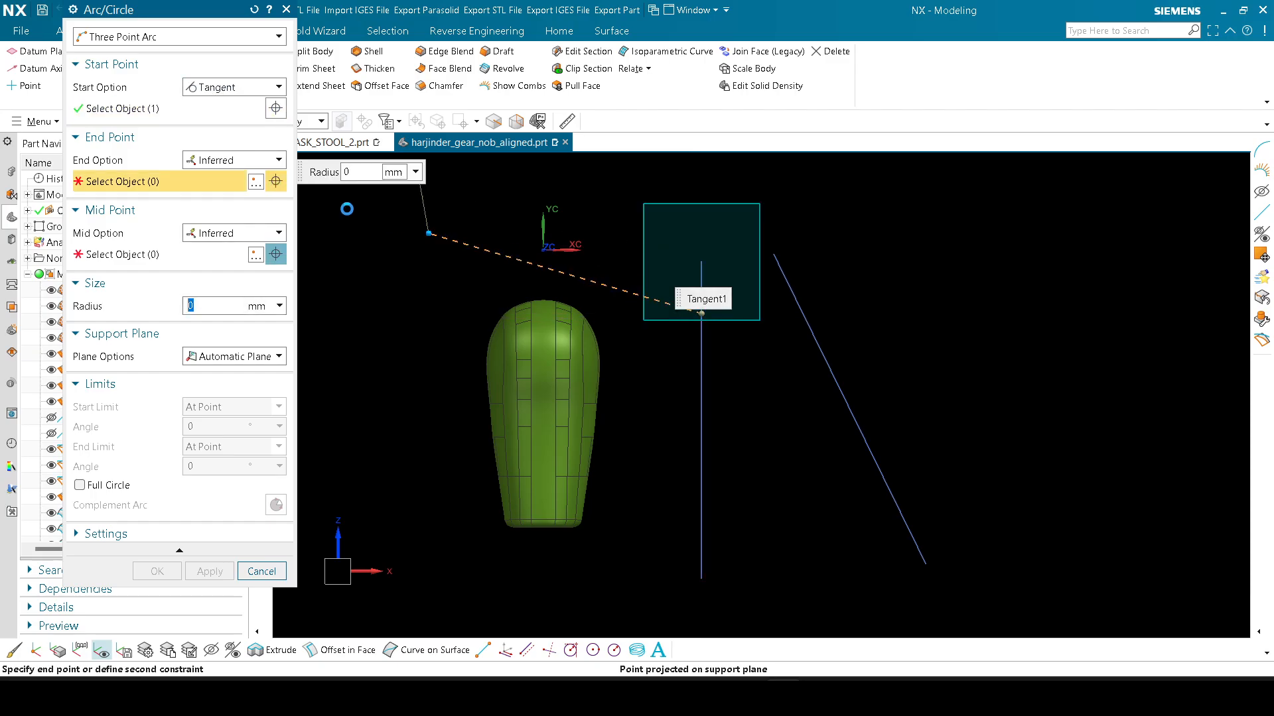
click(225, 159)
click(222, 163)
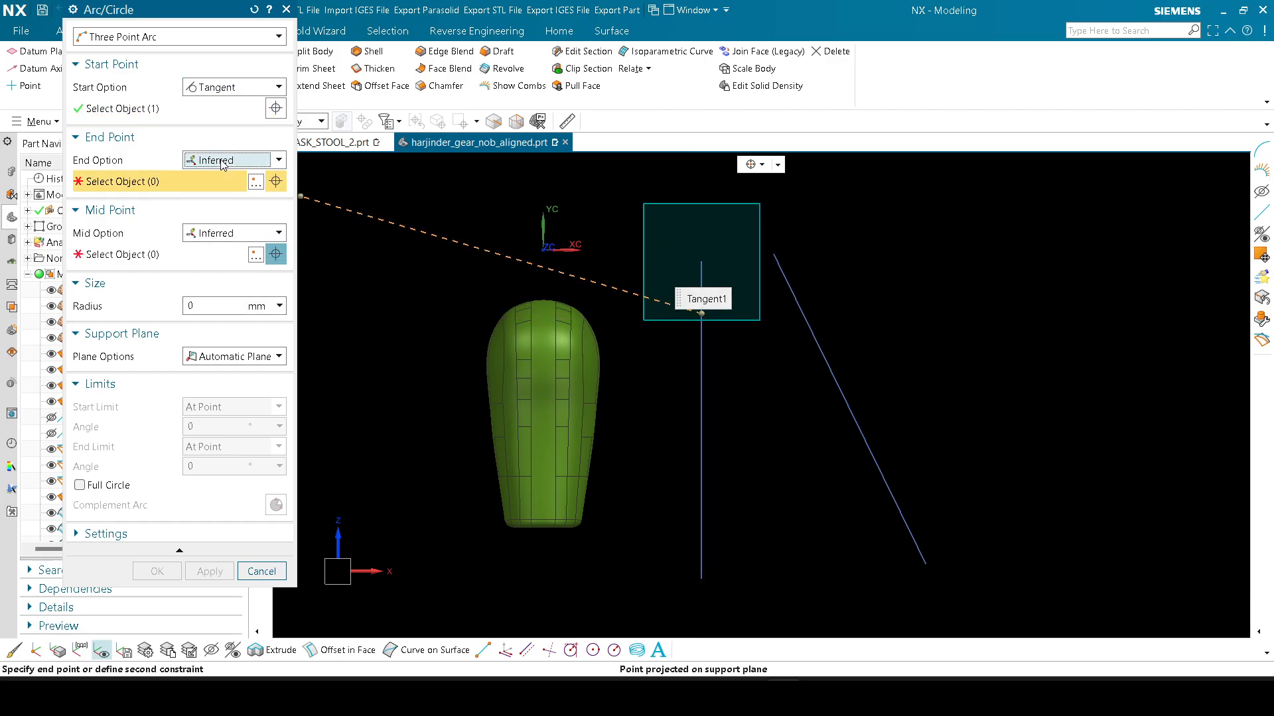
click(222, 164)
click(208, 208)
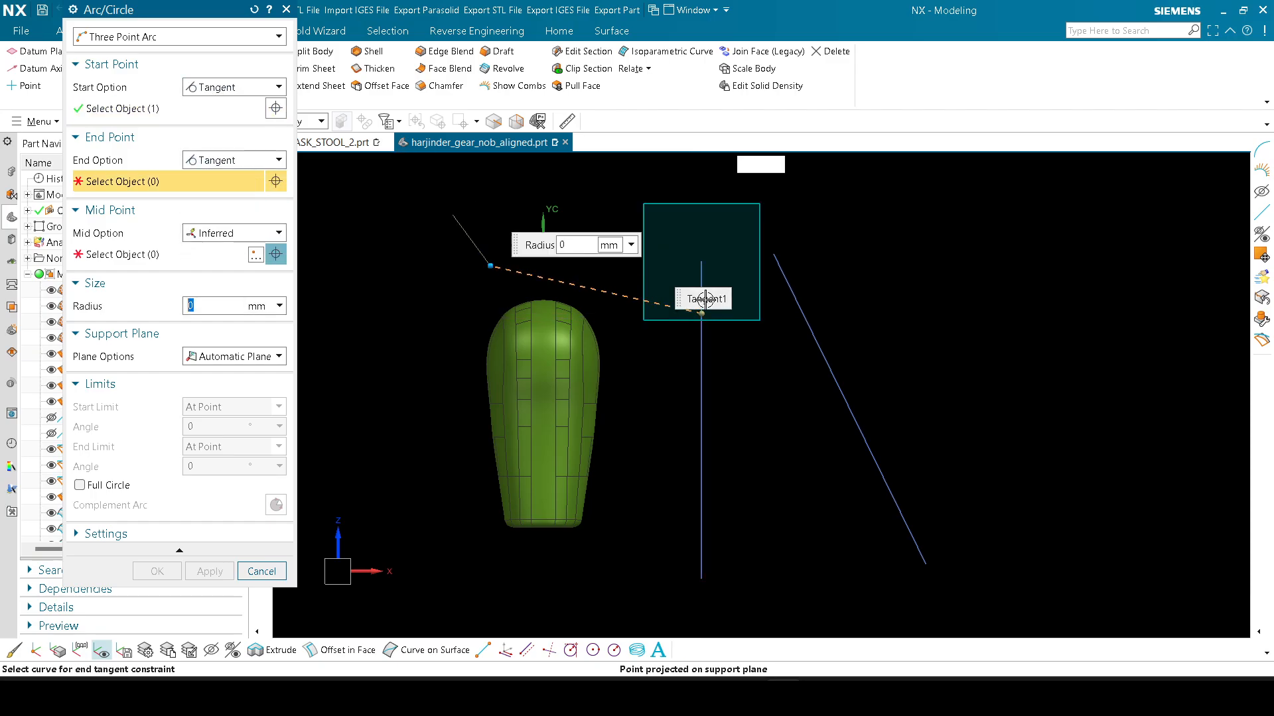
click(815, 348)
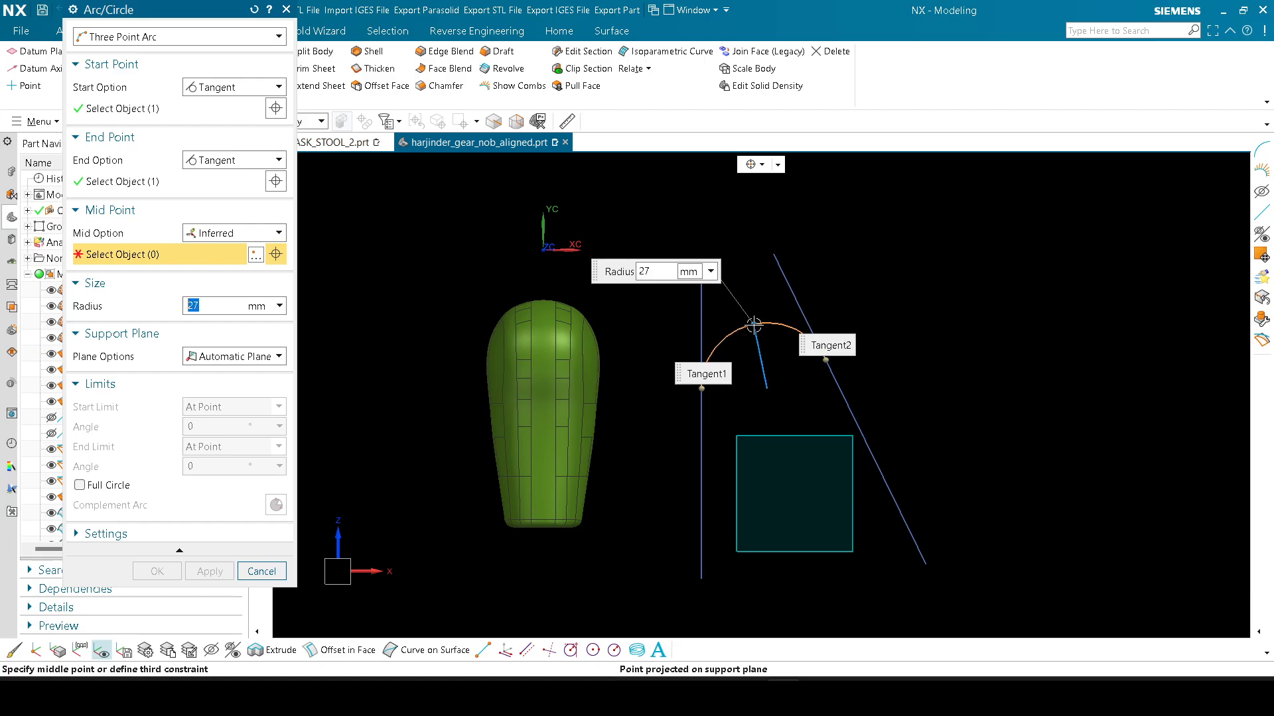
Step: Try radii of 30 mm, 35 mm and 40 mm for the tangent arc
key(Return)
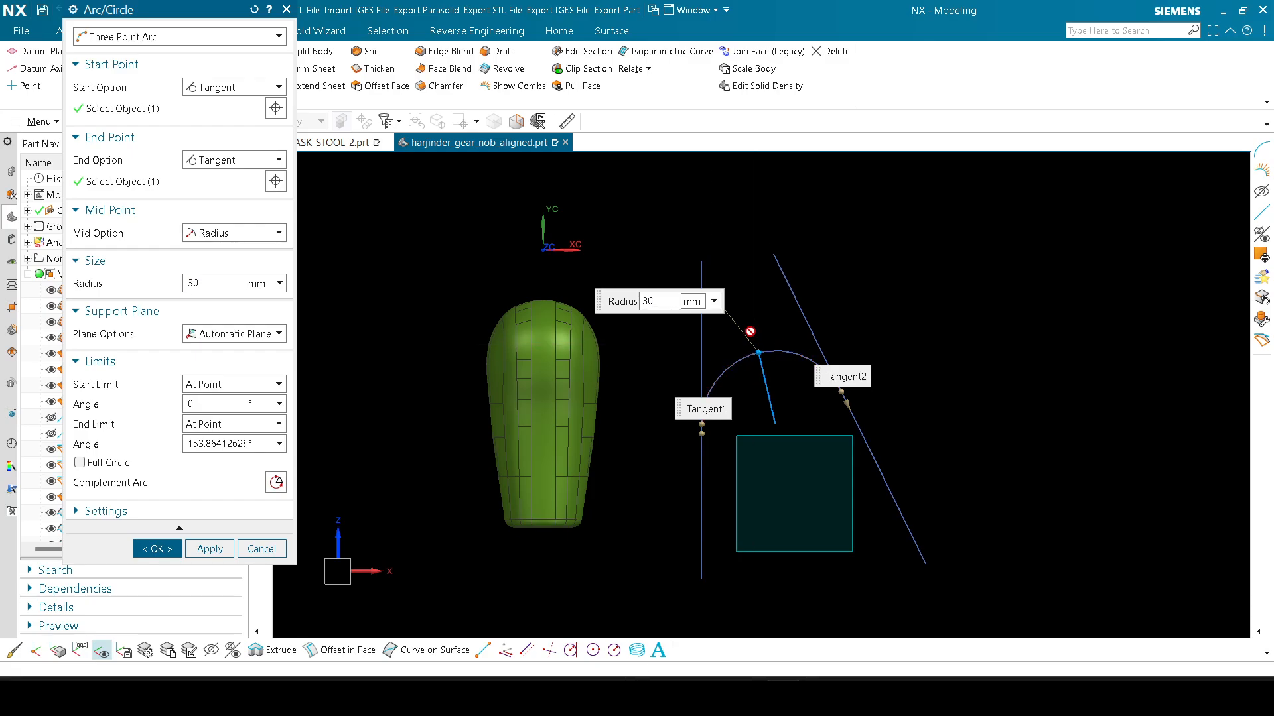
click(657, 302)
text(35)
key(Return)
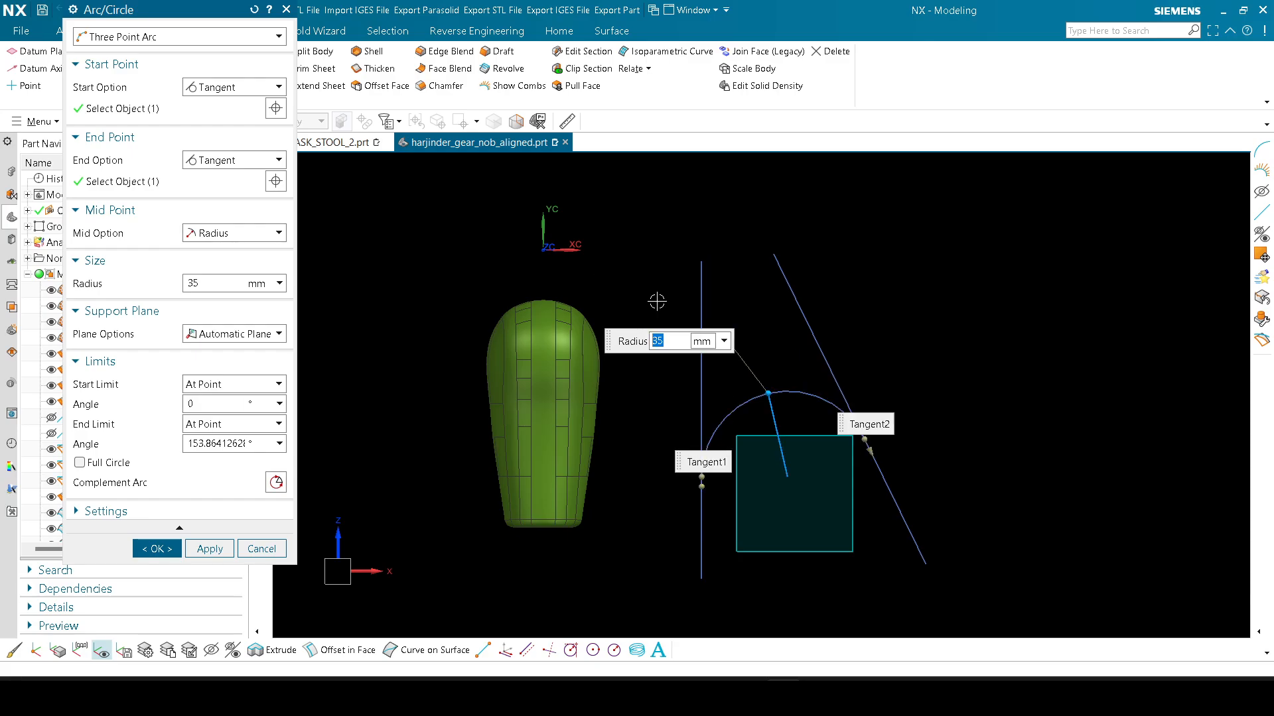
text(40)
key(Return)
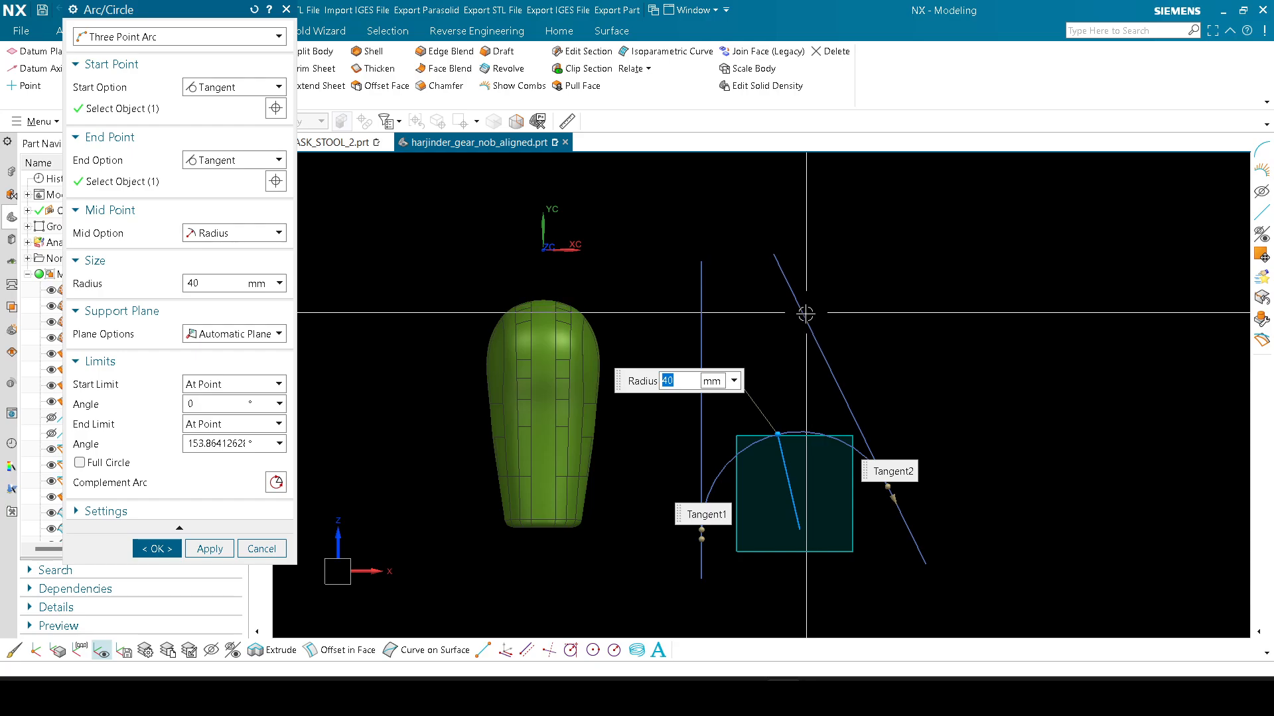
Step: Compare the 40 mm tangent arc with its complement, switch back to the original side and discard the arc
scroll(793, 312, down, 2)
scroll(759, 391, up, 1)
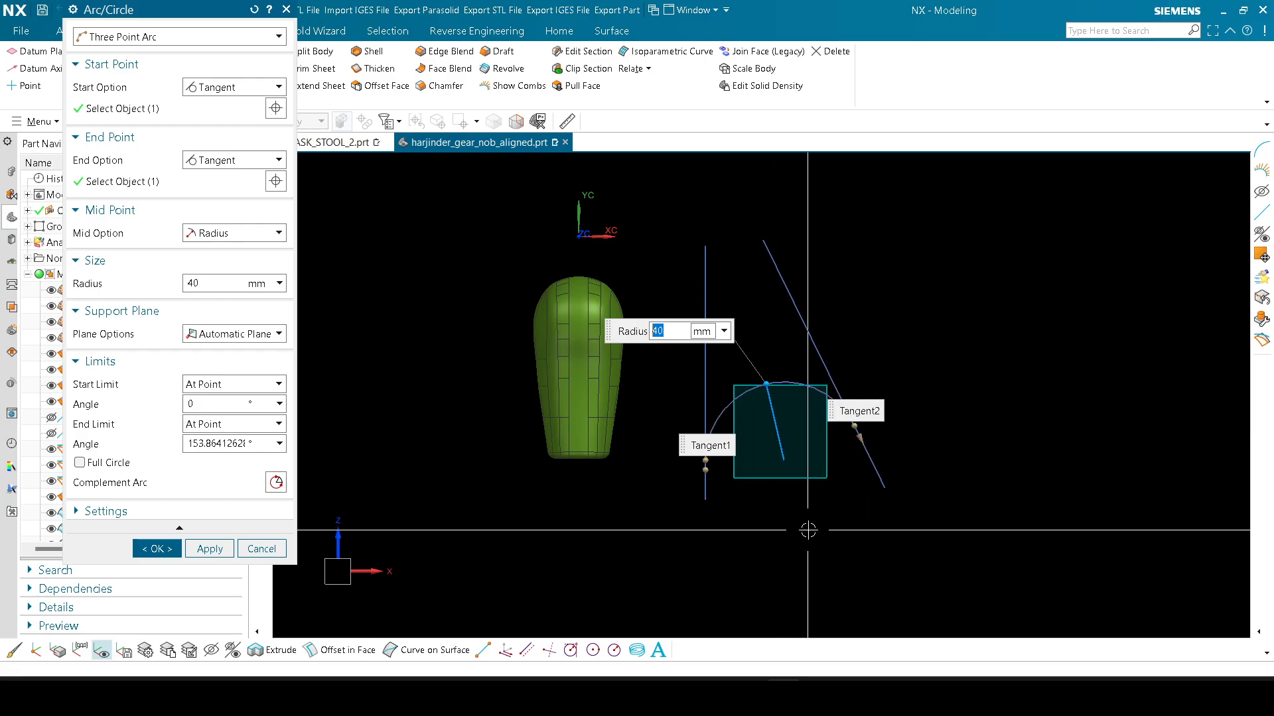
click(277, 486)
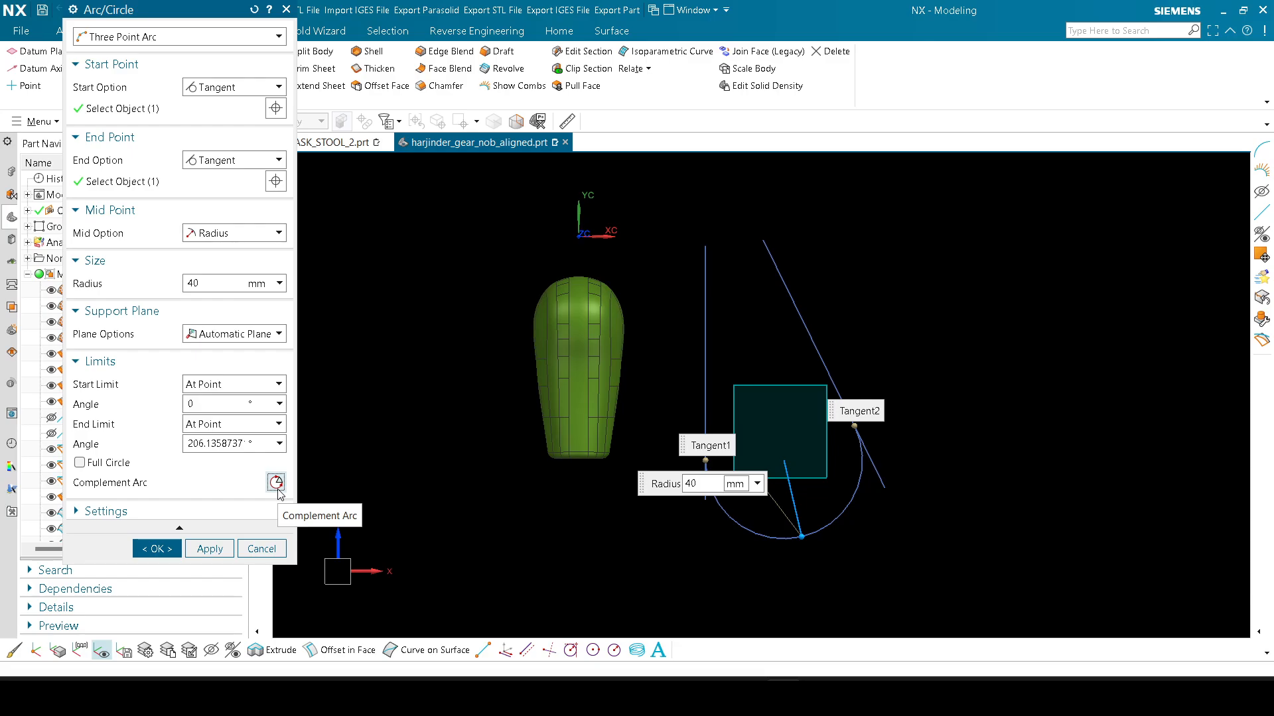
click(277, 486)
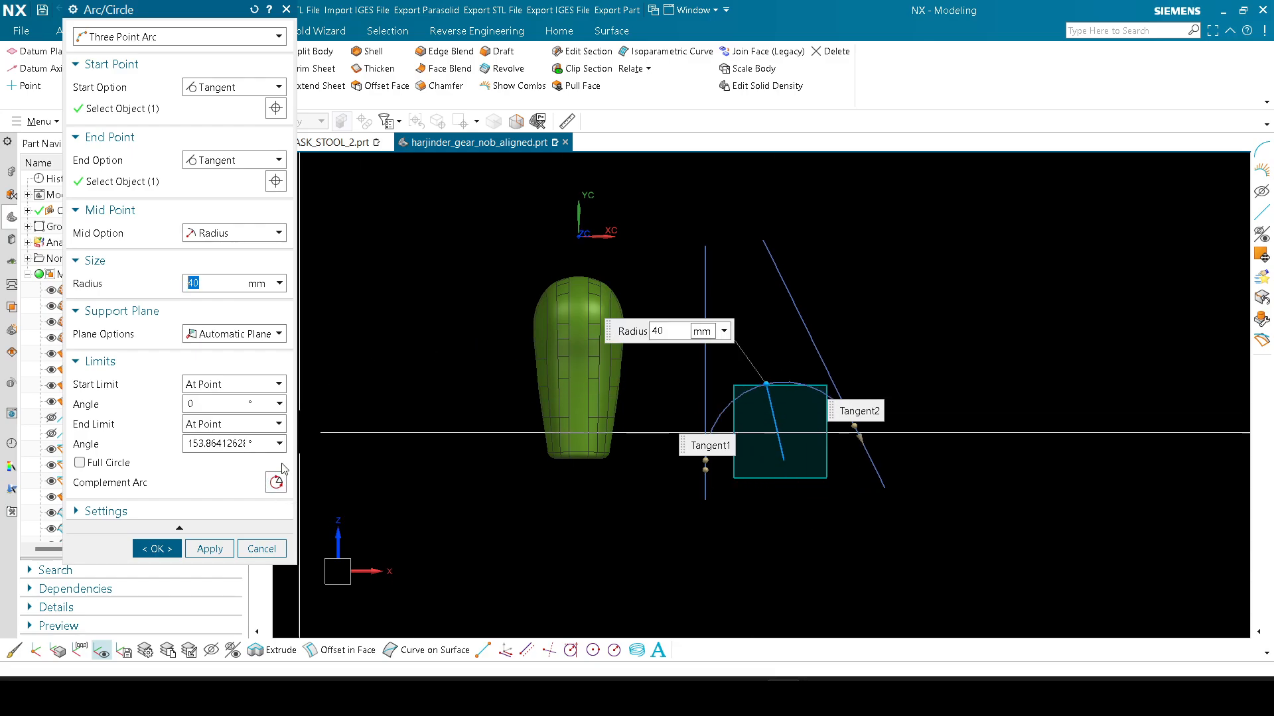
click(277, 485)
click(277, 486)
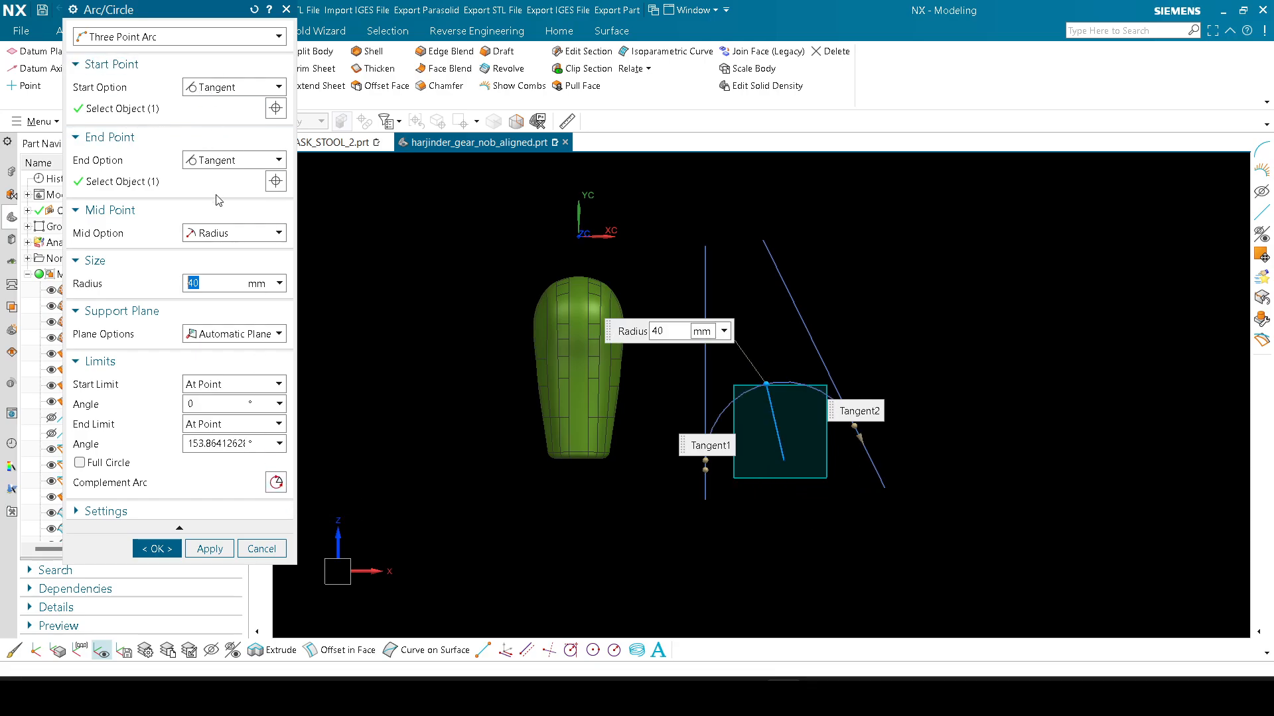
middle_click(836, 317)
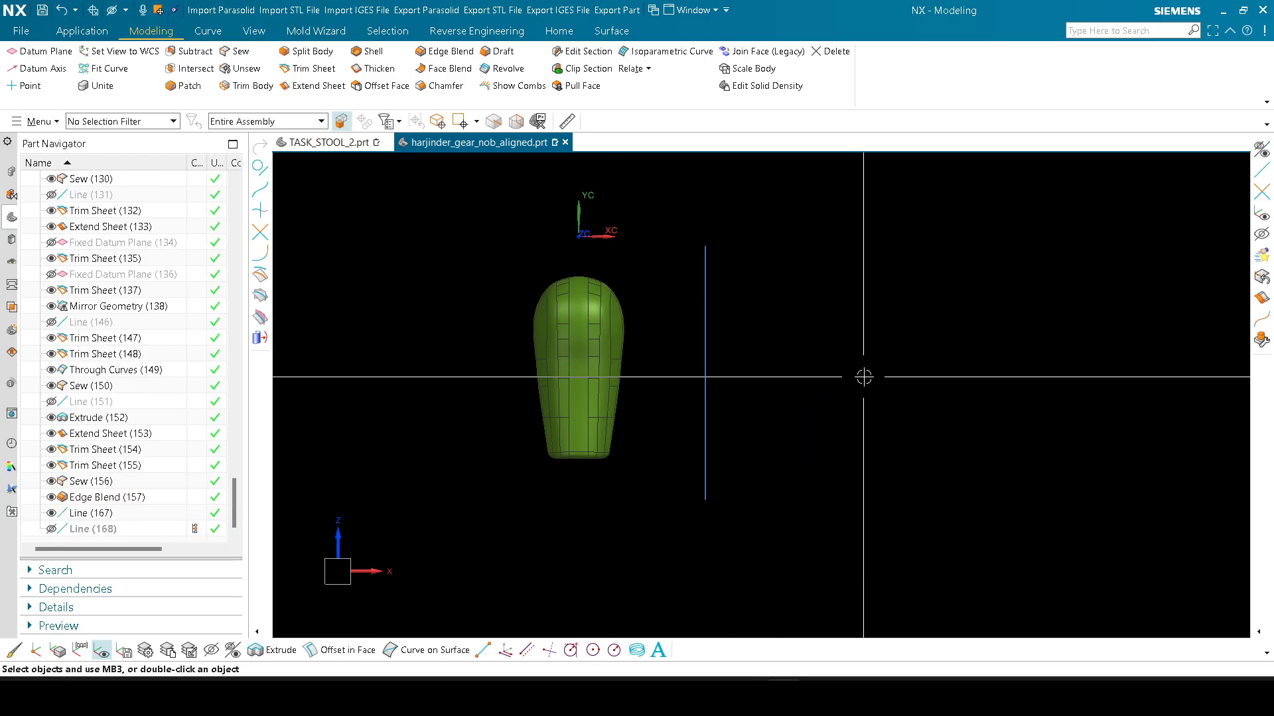
Step: In place of the hidden sloping line, draw a longer one farther along +X that slopes down and away from the vertical line
scroll(856, 382, down, 2)
key(l)
click(977, 213)
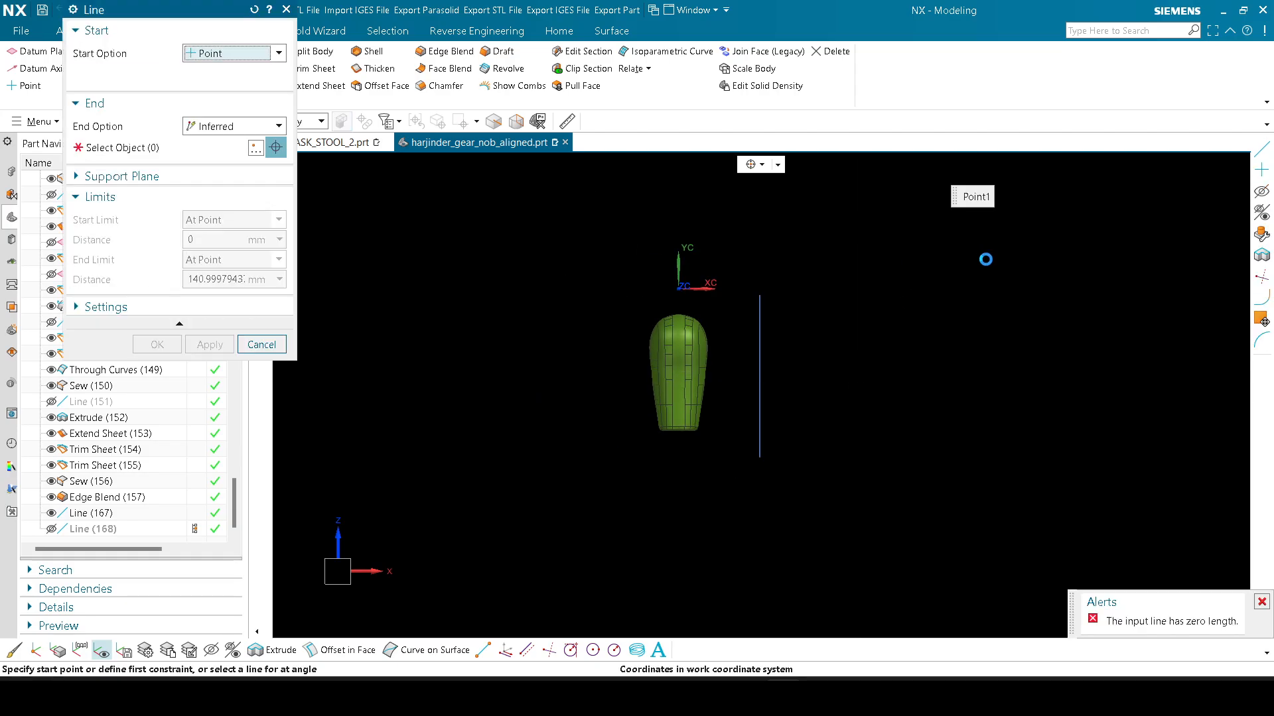
click(1100, 573)
middle_click(898, 425)
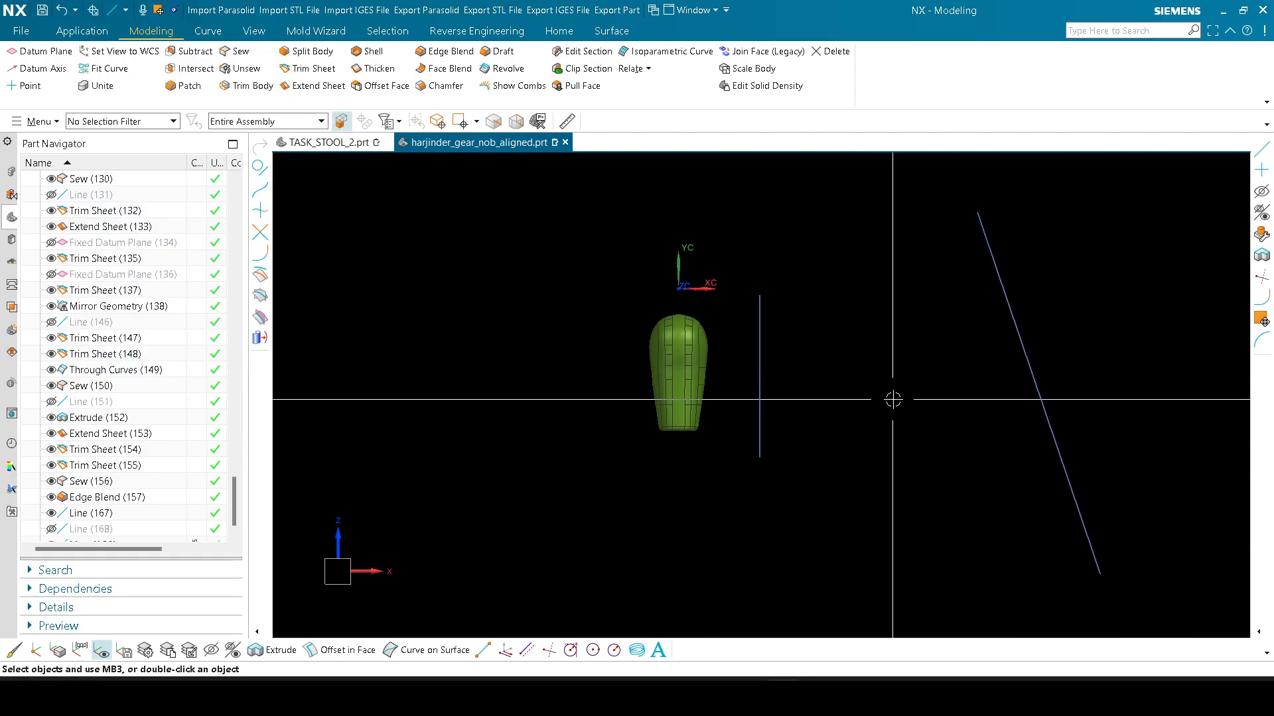
Step: Try a three-point arc of about 135 mm radius tangent to the vertical line and the new sloping line, and leave the command
shift+middle_drag(891, 395, 853, 409)
key(a)
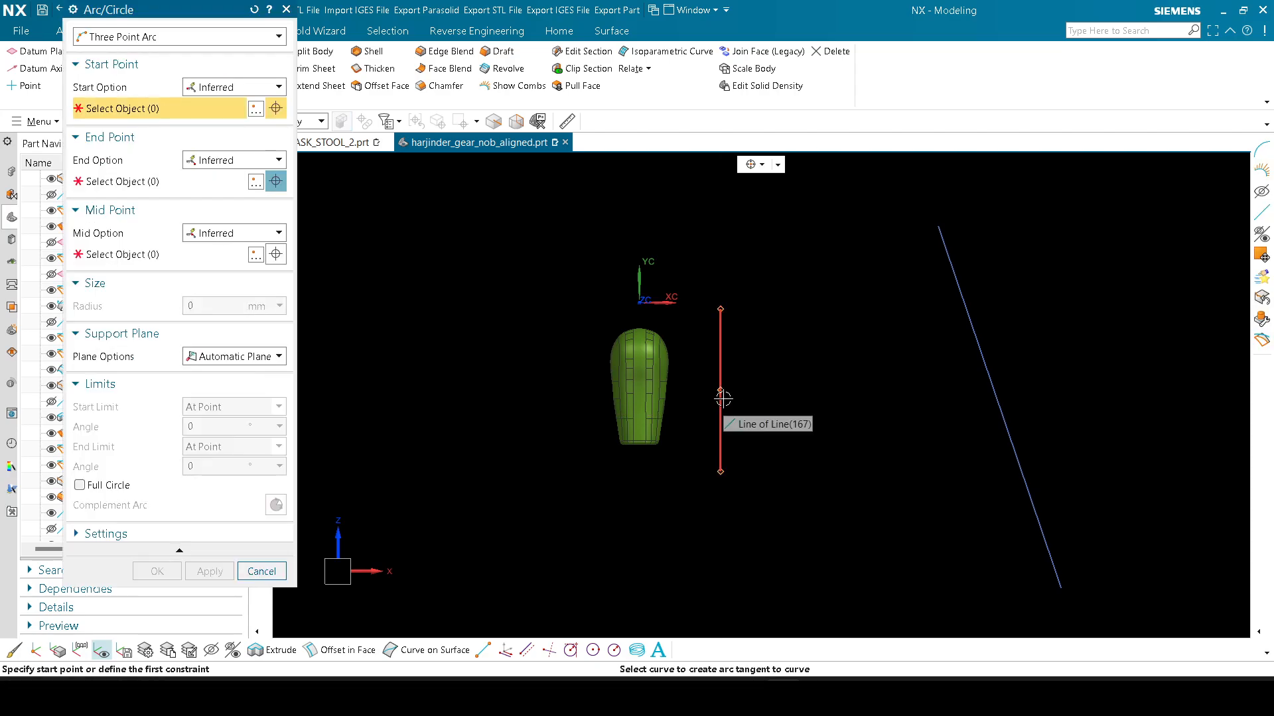
click(721, 399)
click(996, 396)
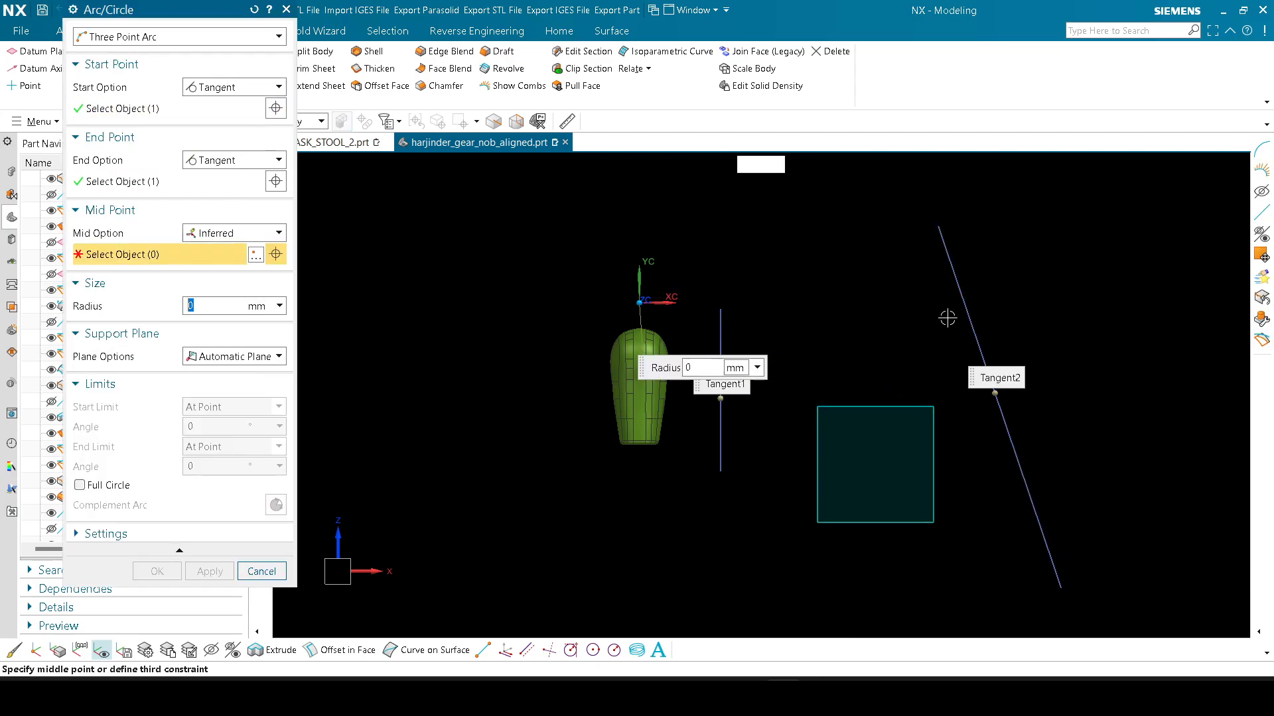
scroll(769, 268, up, 2)
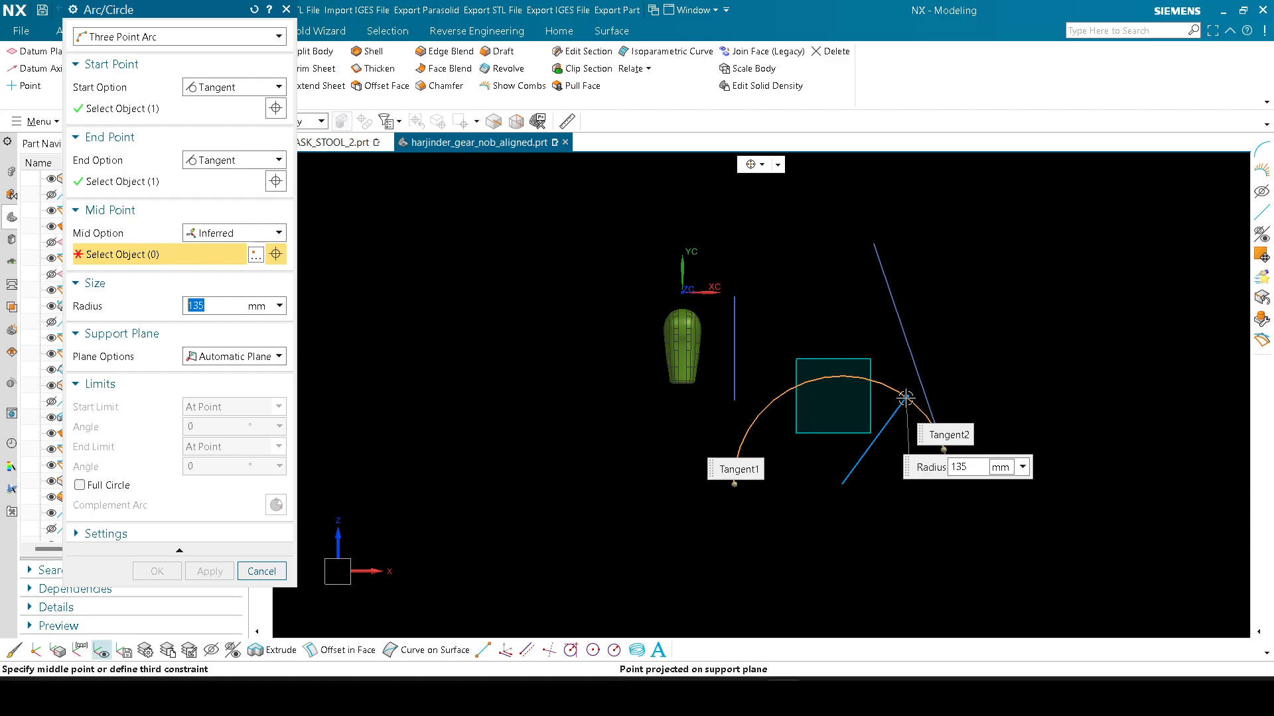
key(Escape)
Step: Draw a shallow upward-bowed three-point arc of about 689 mm radius in empty space on the knob's -X side
key(a)
click(416, 290)
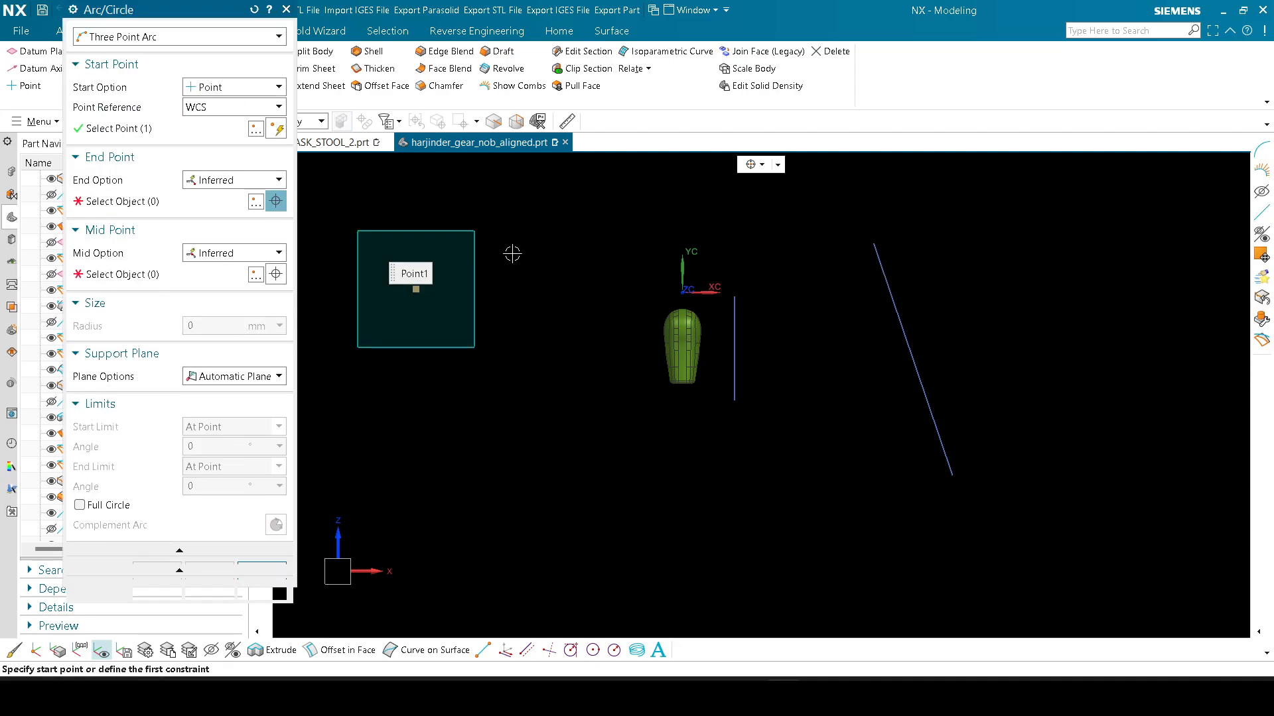
click(624, 224)
click(521, 248)
middle_click(527, 248)
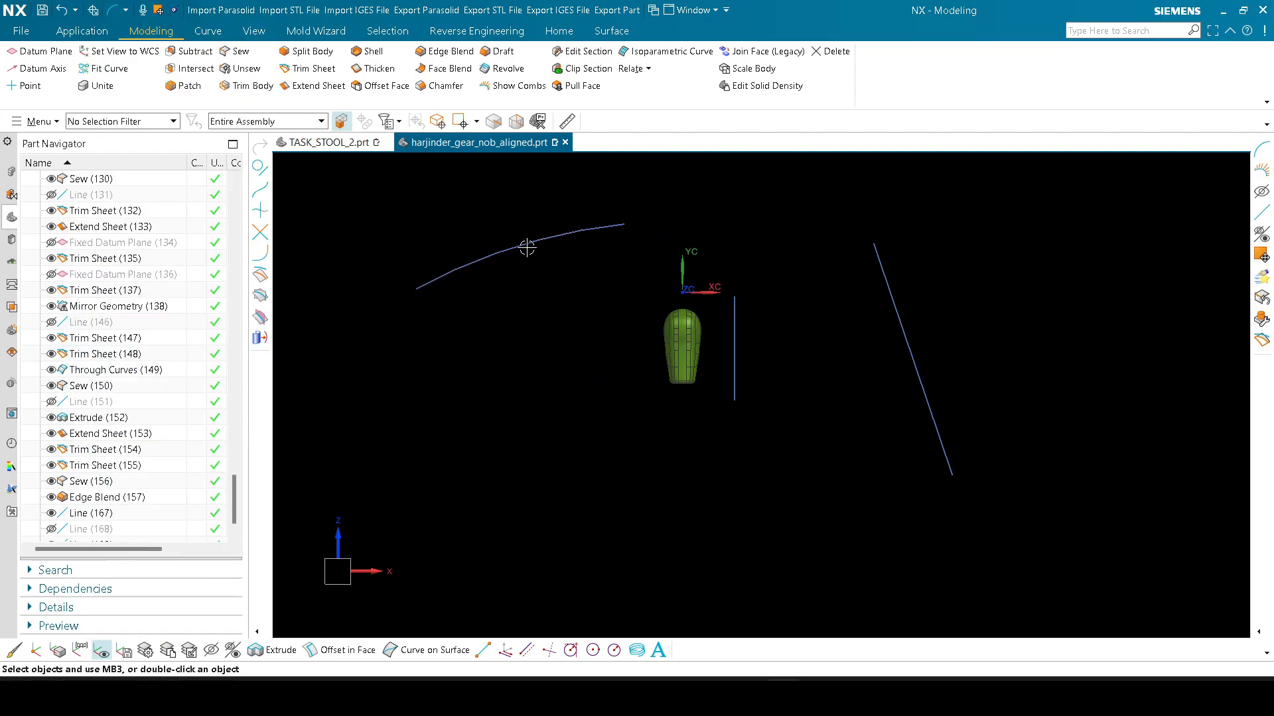
Step: Try a three-point arc tangent to the shallow arc near both of its ends, and leave the command
scroll(526, 247, up, 4)
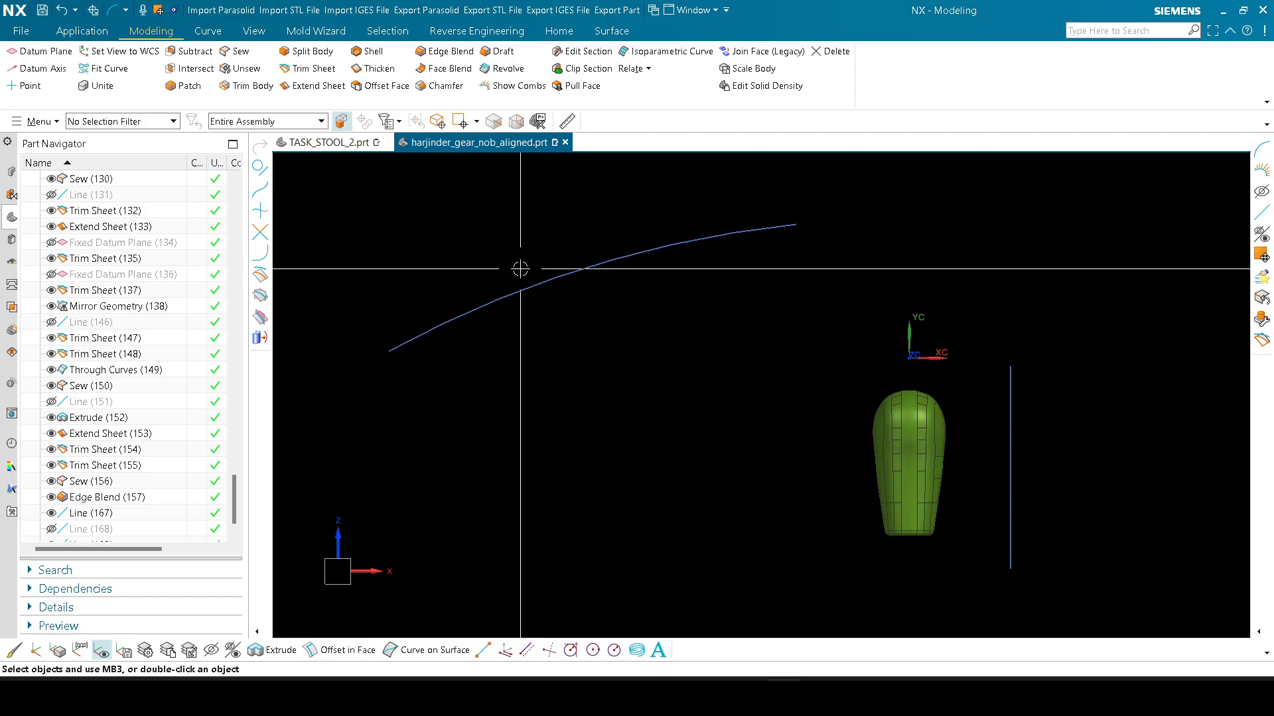
key(a)
scroll(686, 335, down, 2)
scroll(529, 323, up, 3)
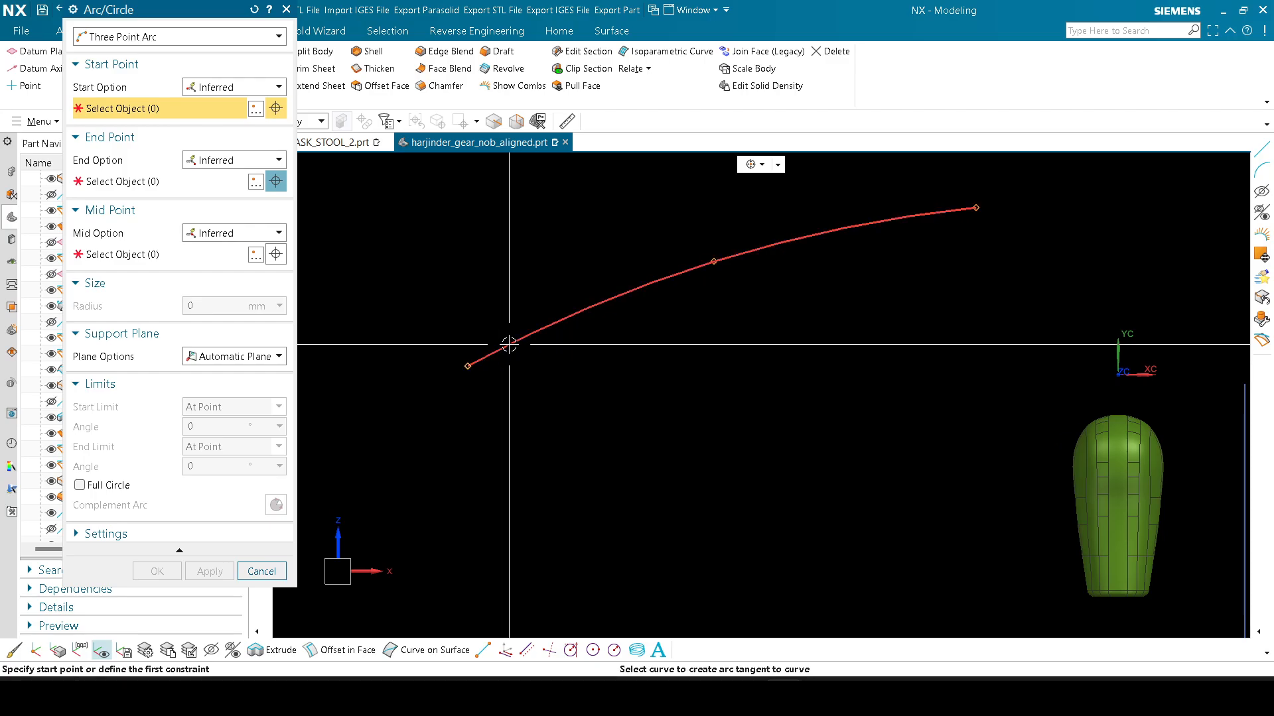
click(508, 343)
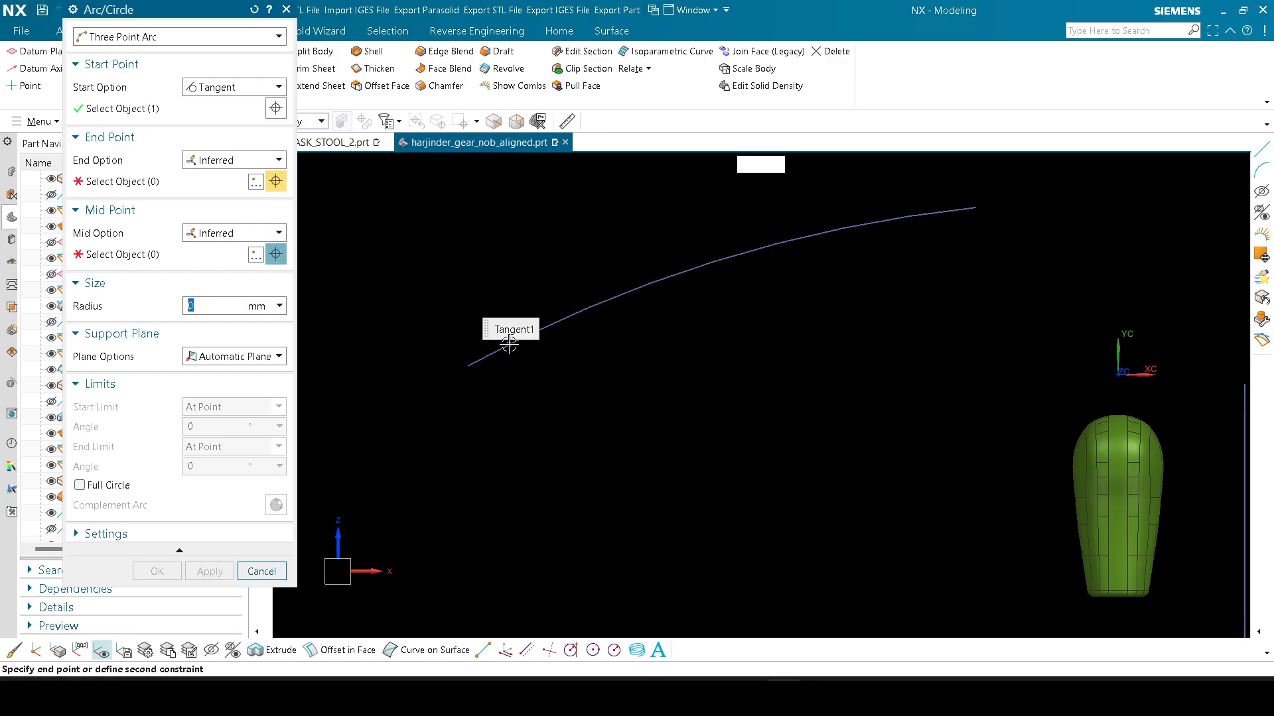
click(952, 208)
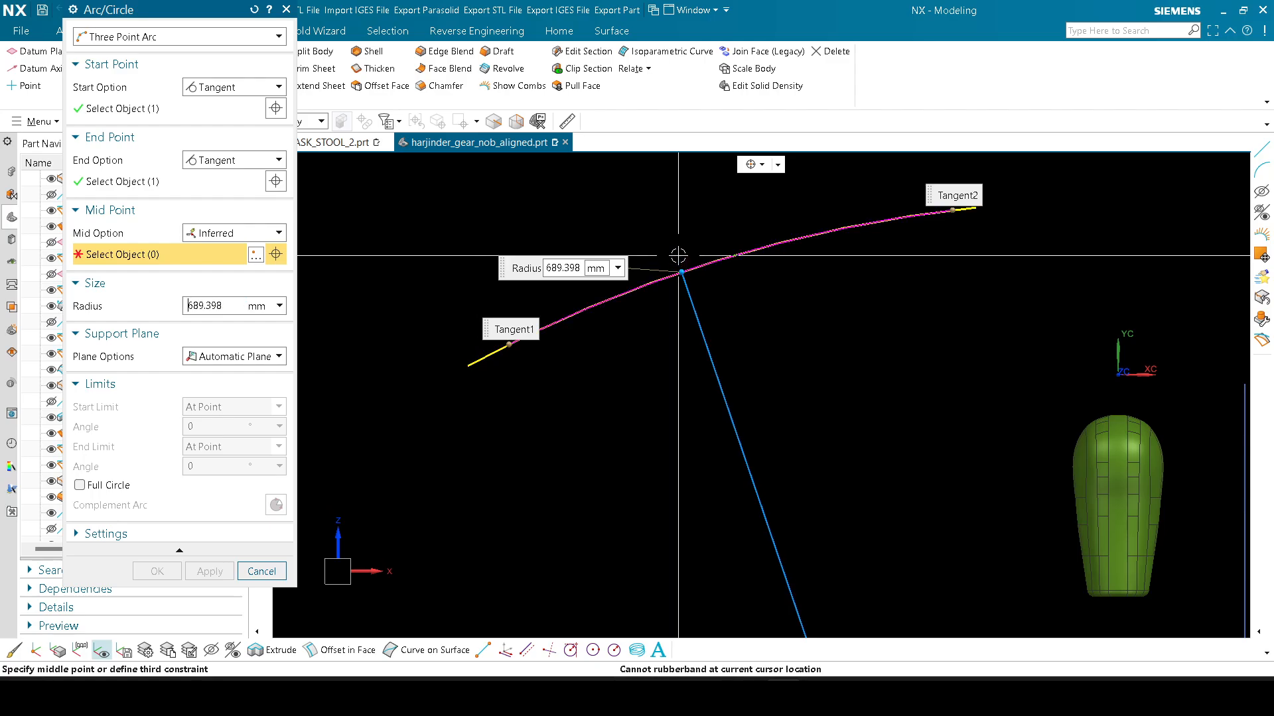
scroll(675, 241, down, 3)
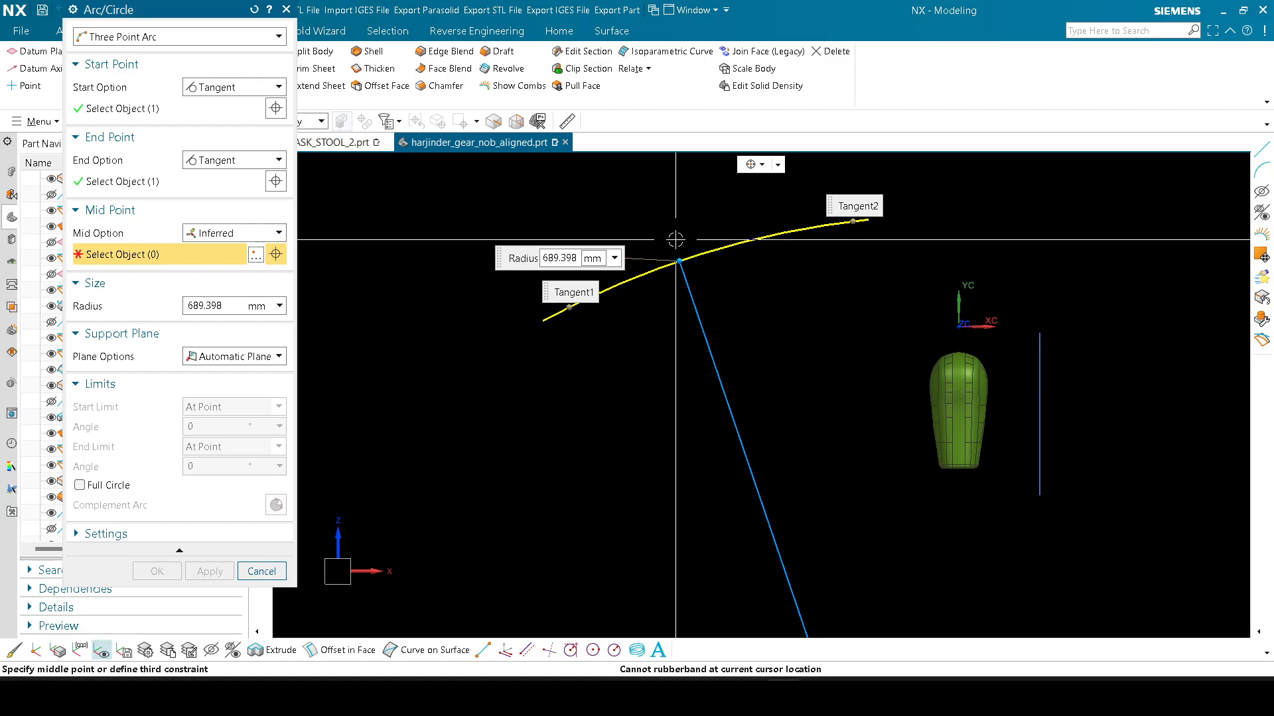
key(Escape)
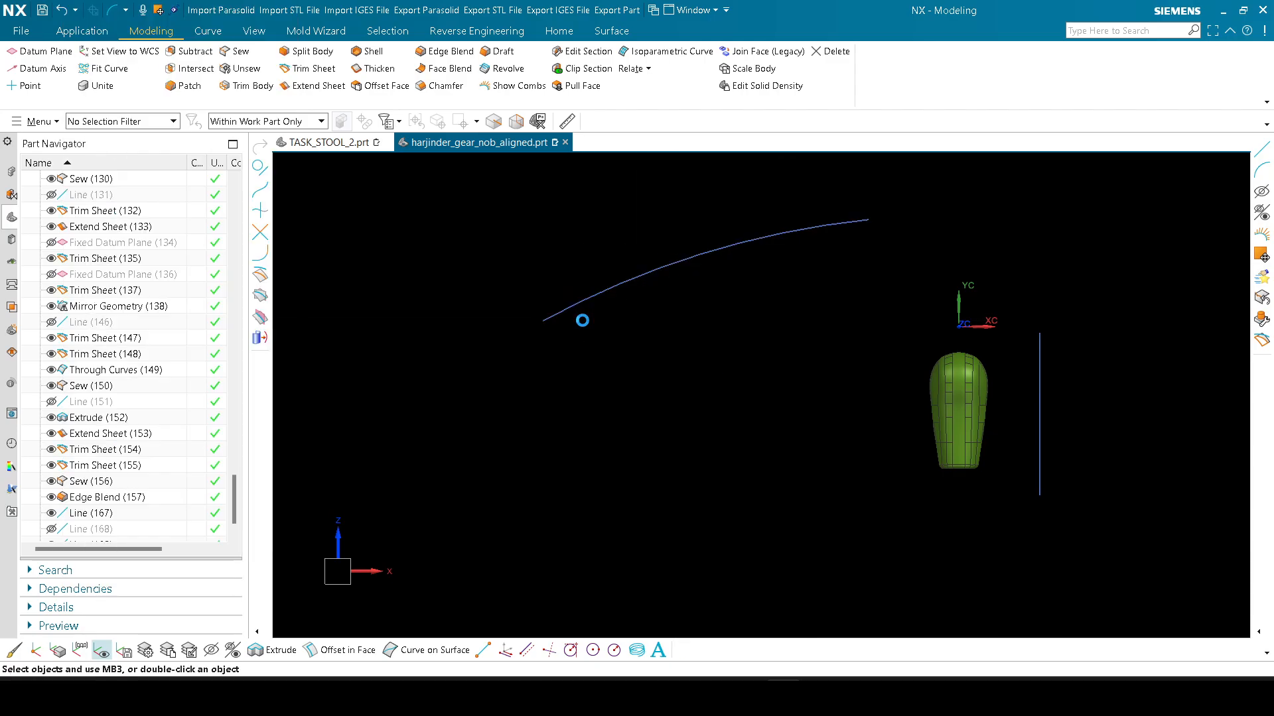
Step: Draw a three-point arc of 180 mm radius joining the shallow arc's two endpoints and bowing downward
click(543, 323)
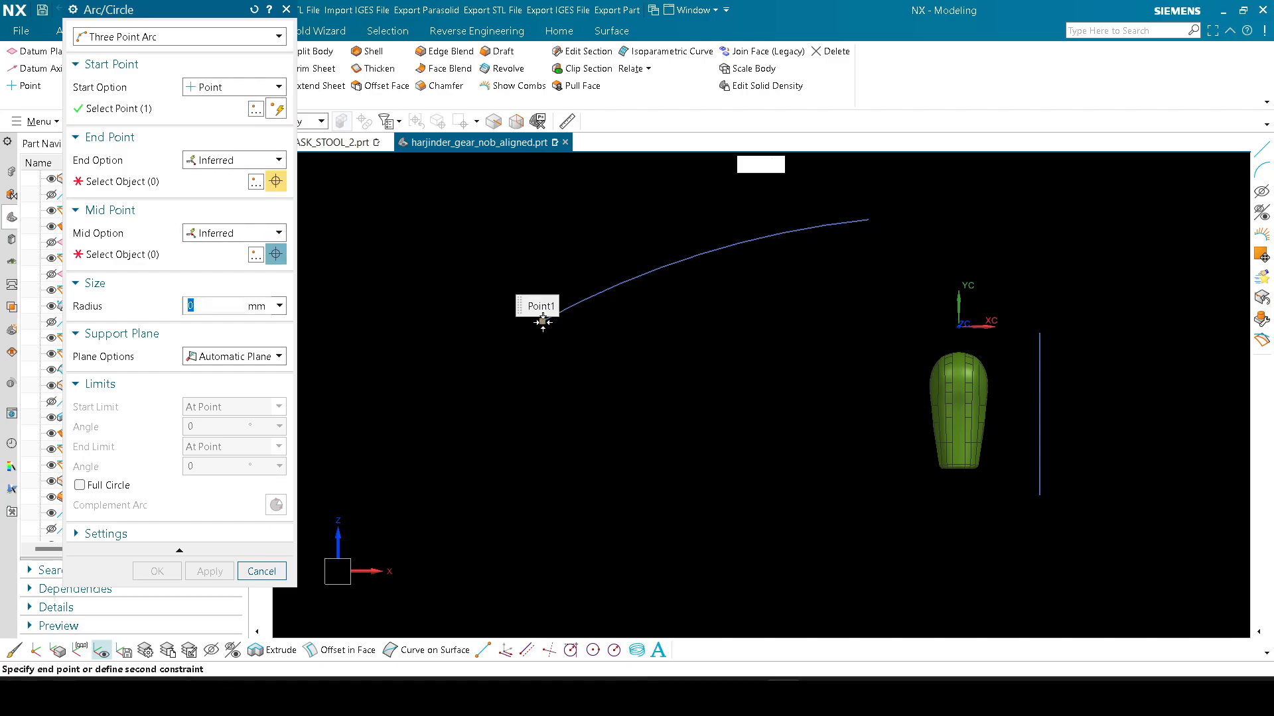
click(868, 220)
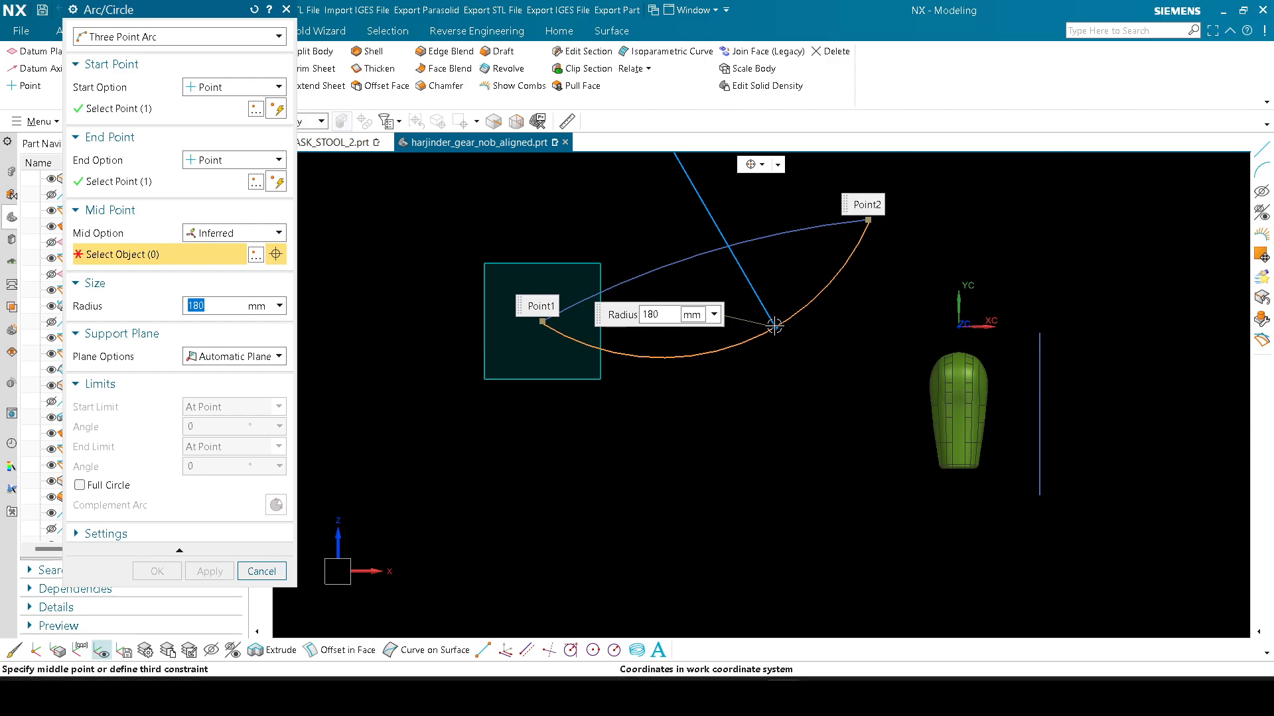
click(774, 325)
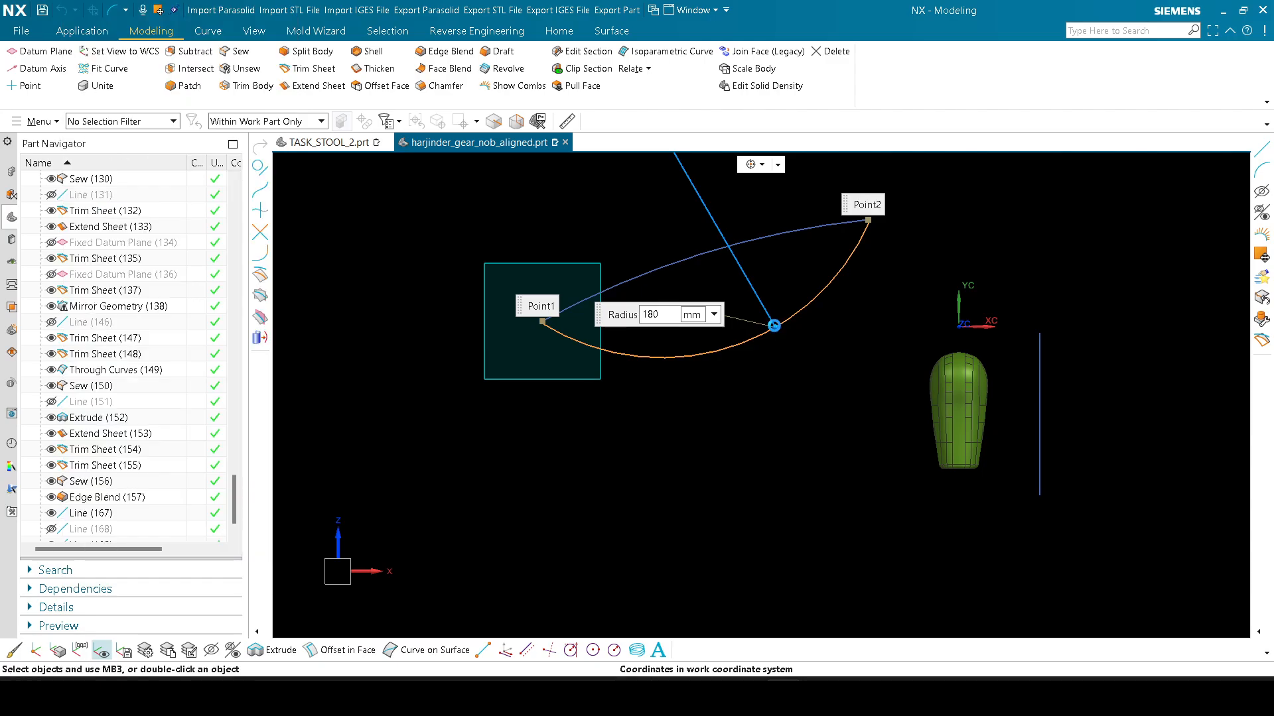
Step: Draw a downward-bowed three-point arc of about 251 mm radius from the shallow arc's lower endpoint to a free point on its -X side
click(543, 320)
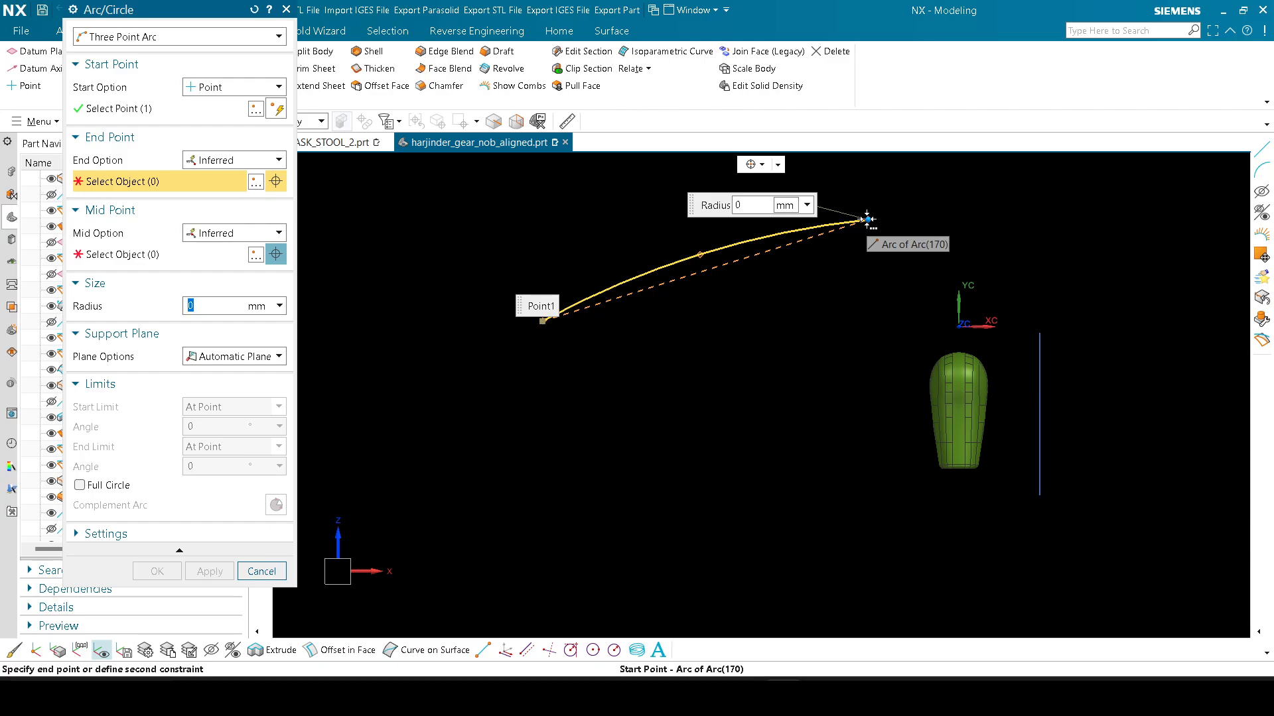
key(Escape)
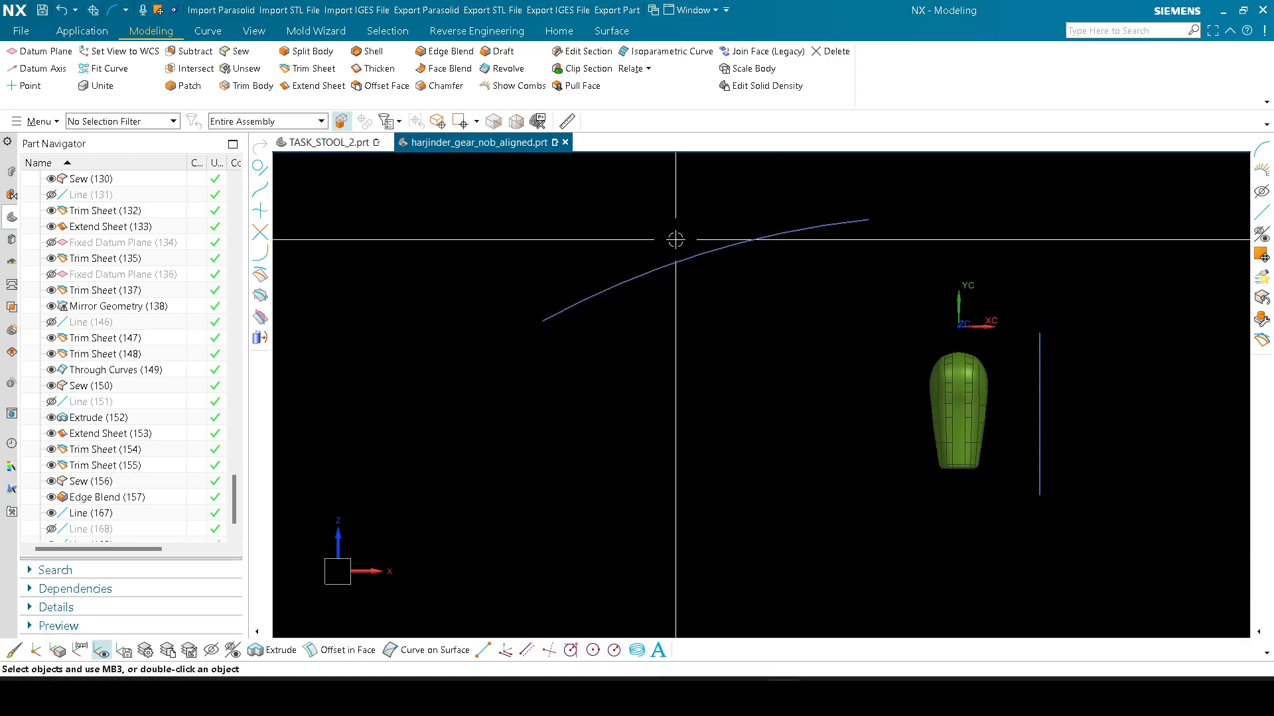
shift+middle_drag(677, 239, 632, 296)
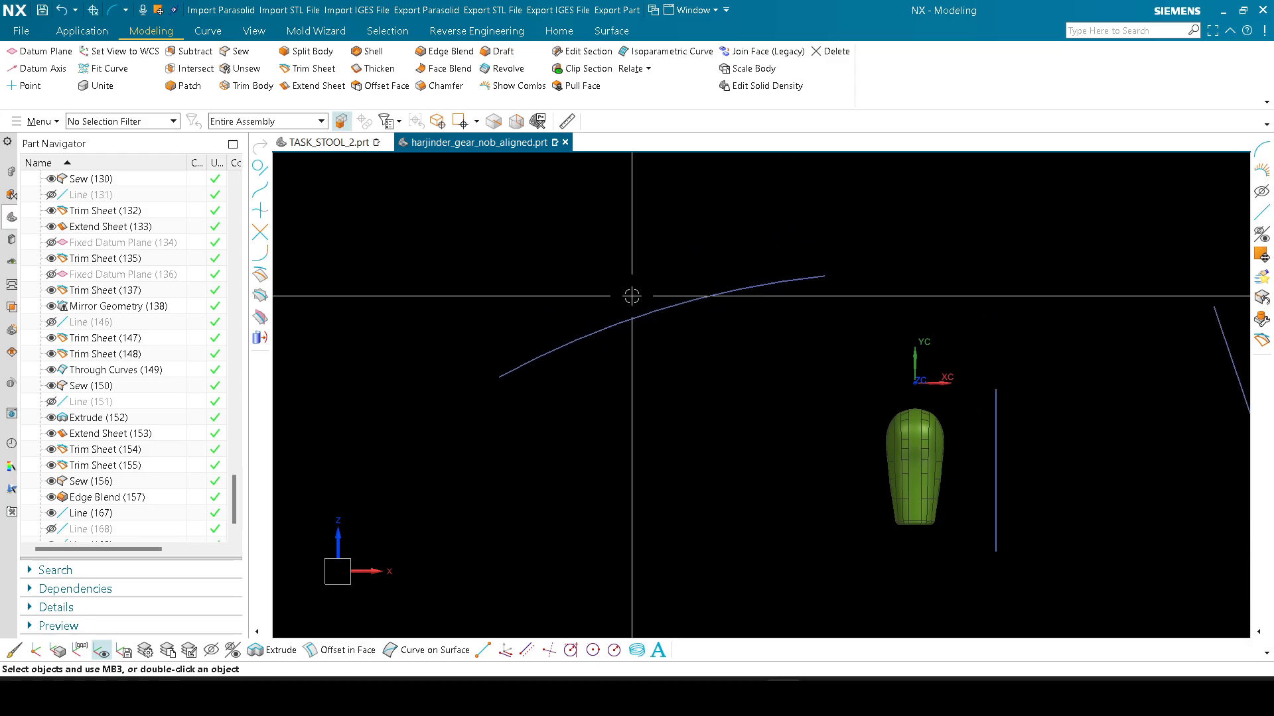
double_click(597, 330)
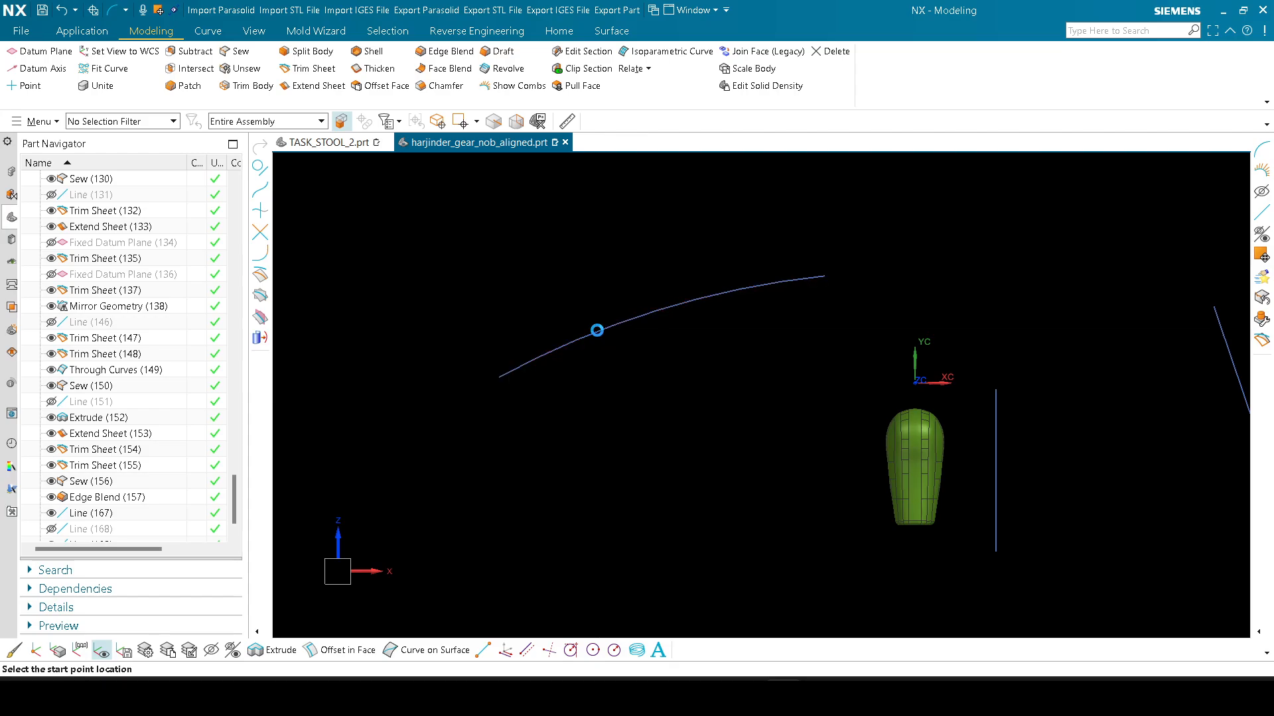
click(500, 376)
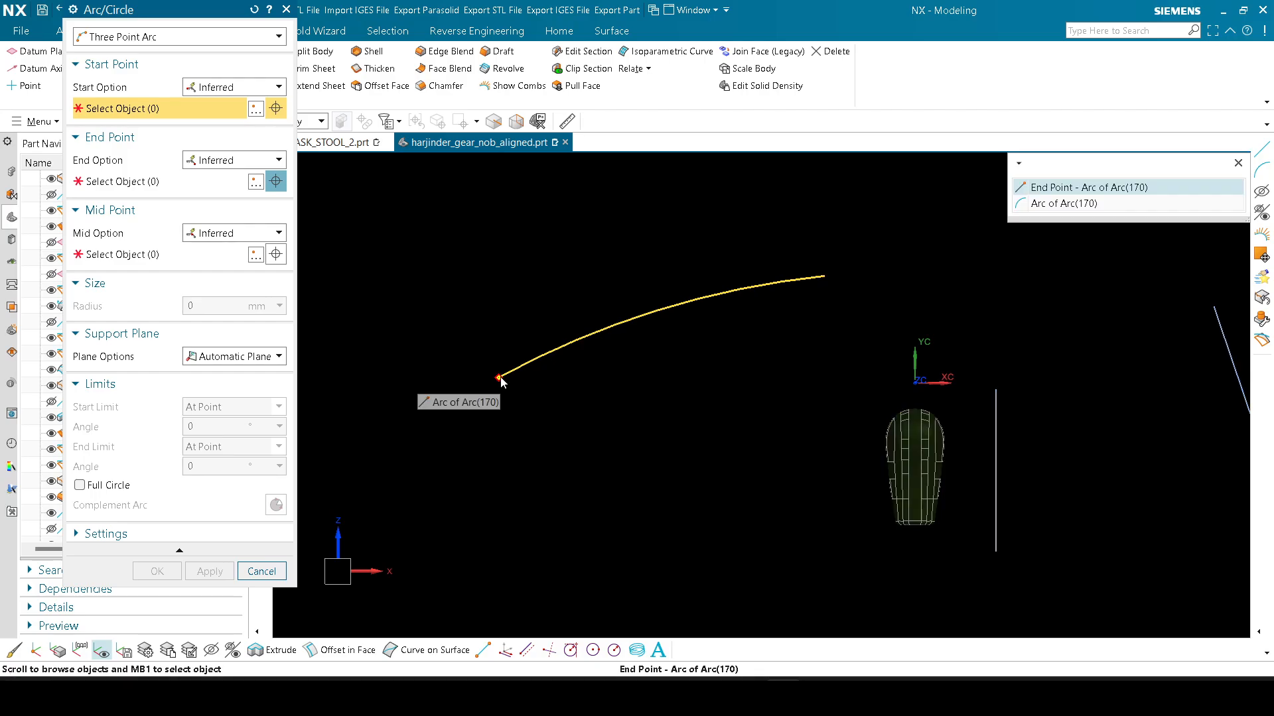
click(1059, 185)
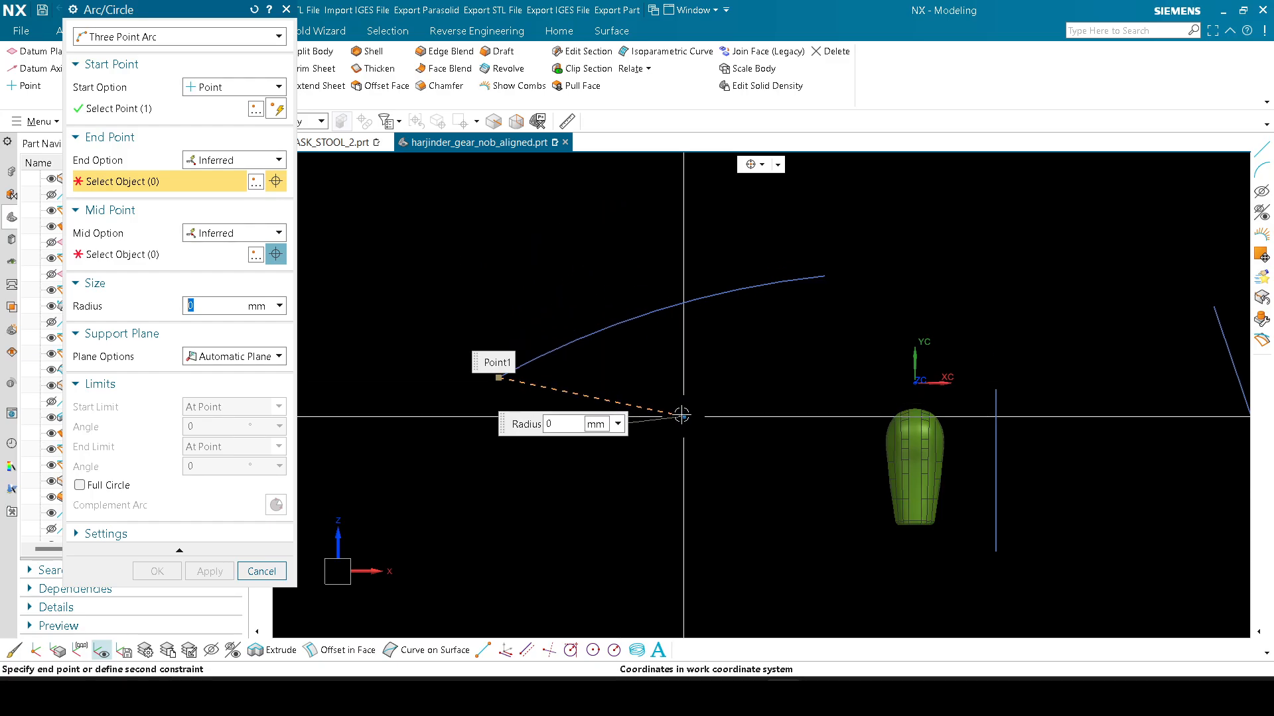
shift+middle_drag(534, 420, 666, 421)
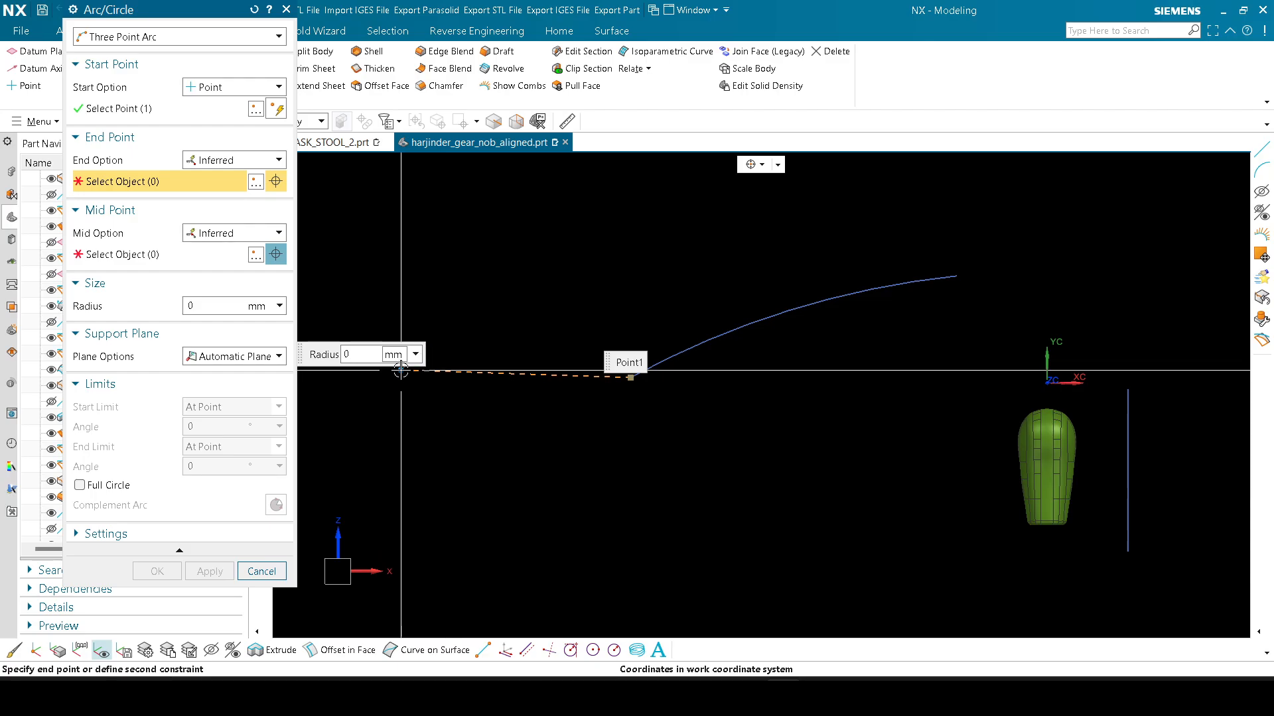
shift+middle_drag(396, 400, 483, 405)
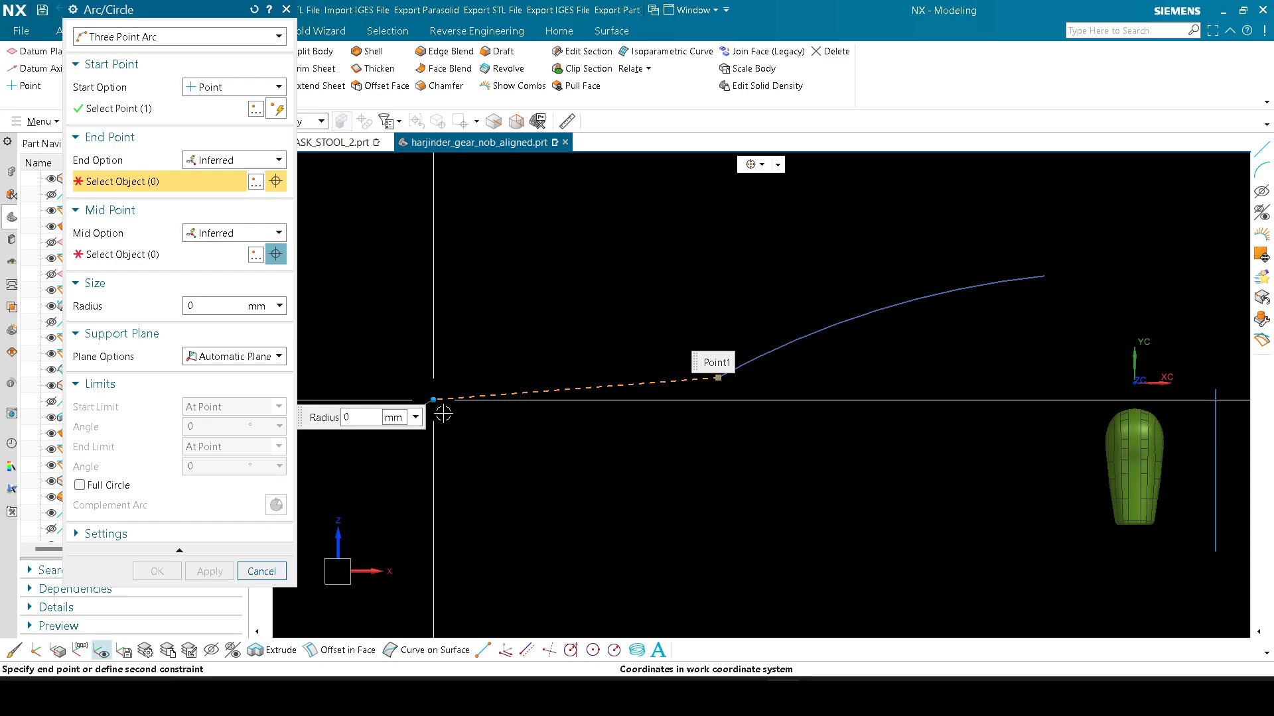
click(383, 368)
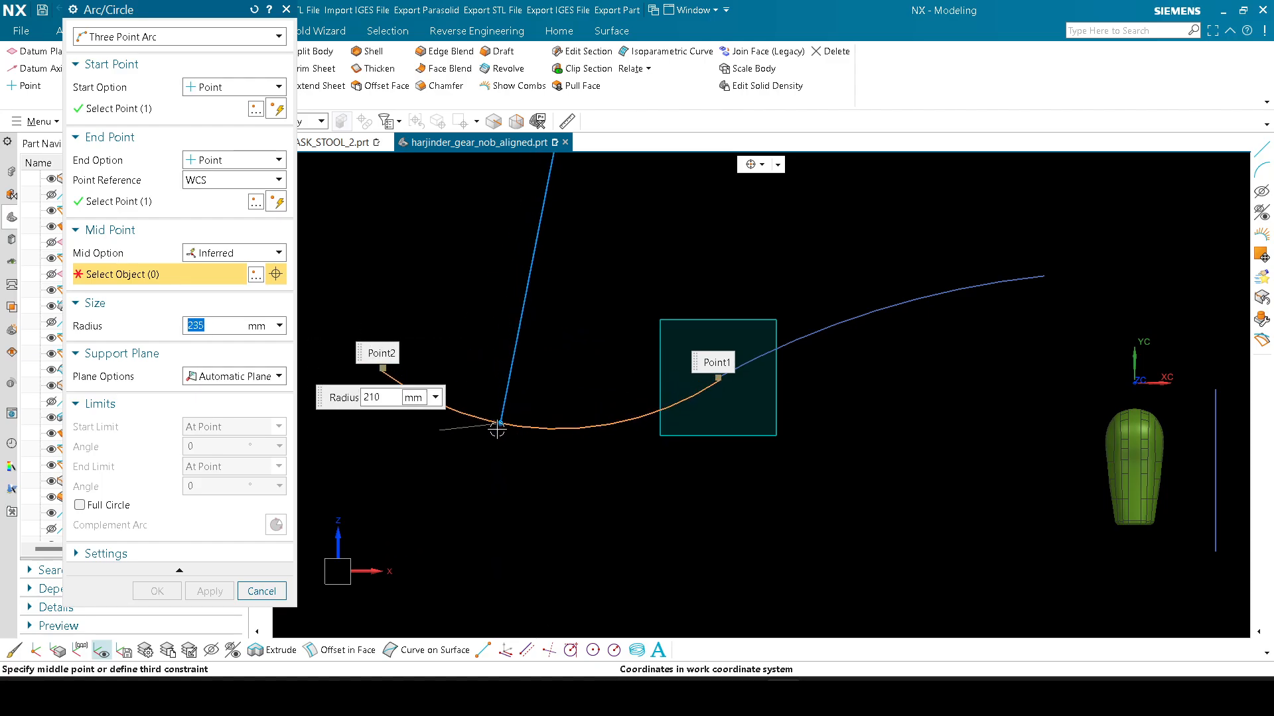
click(533, 420)
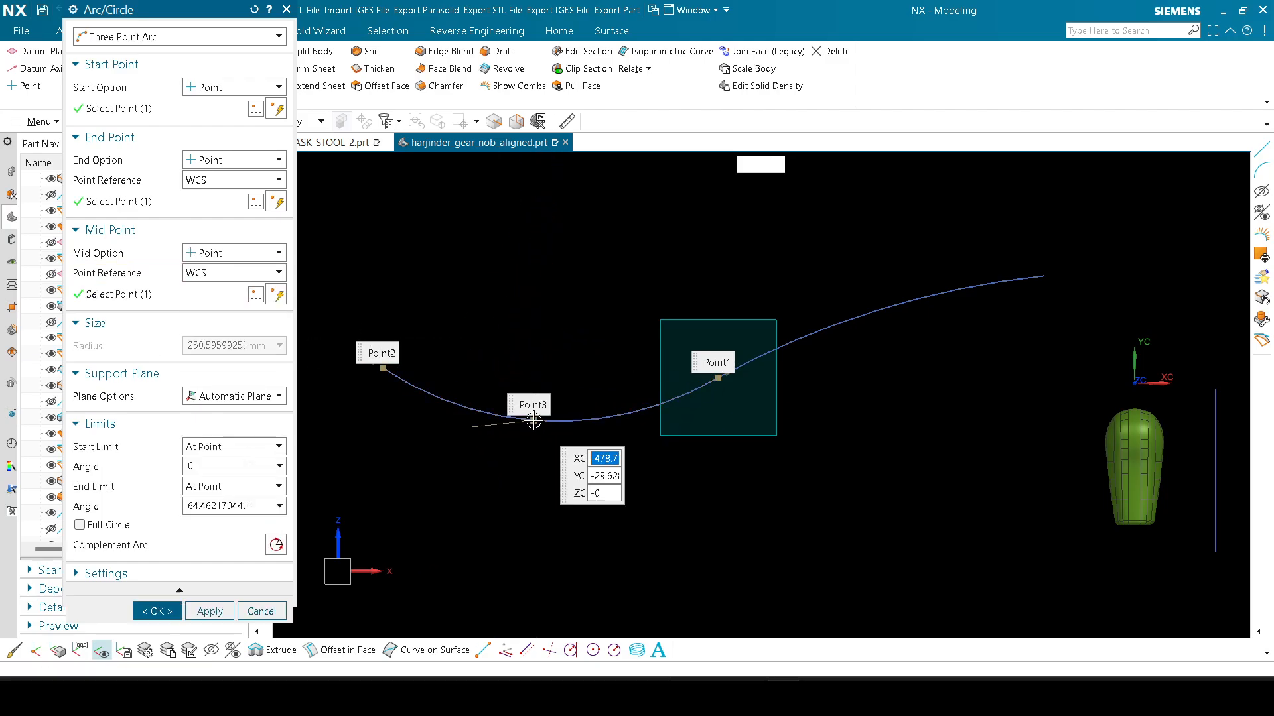
click(161, 610)
Step: Examine the junction between the shallow arc and the new downward-bowed arc for tangency, up close and from an angle
scroll(745, 368, up, 2)
scroll(745, 368, up, 5)
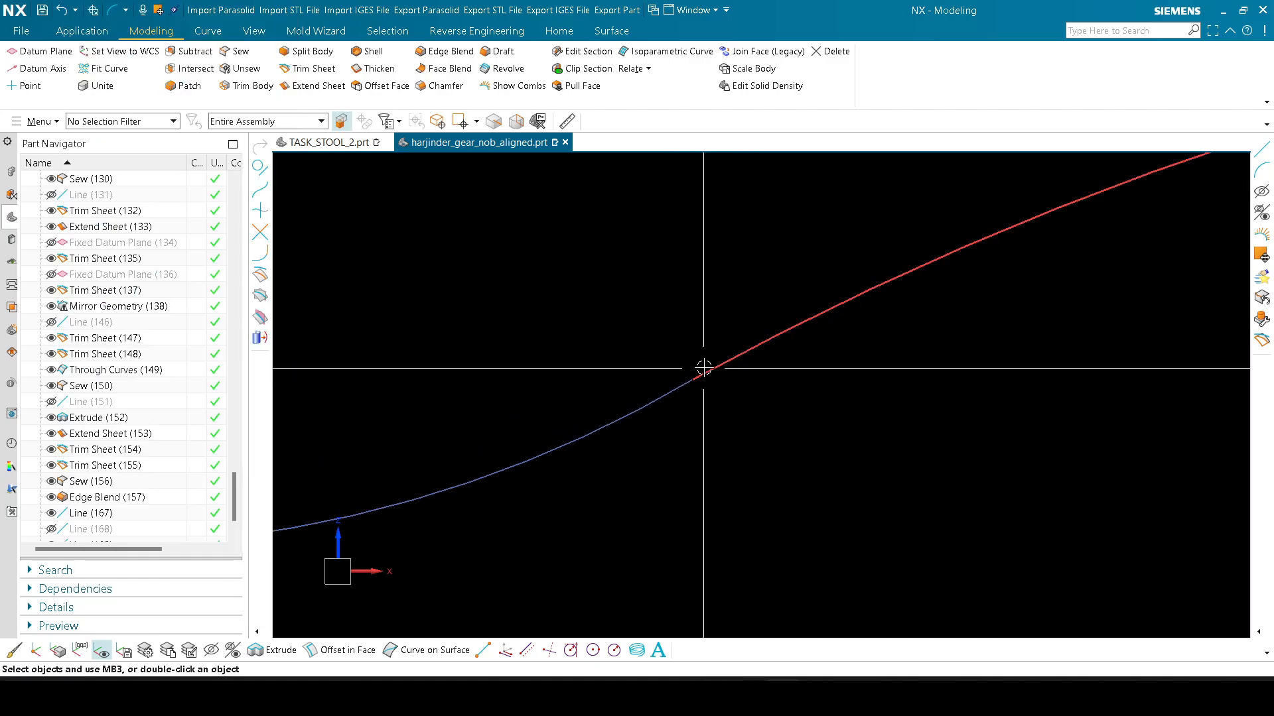
scroll(726, 366, down, 5)
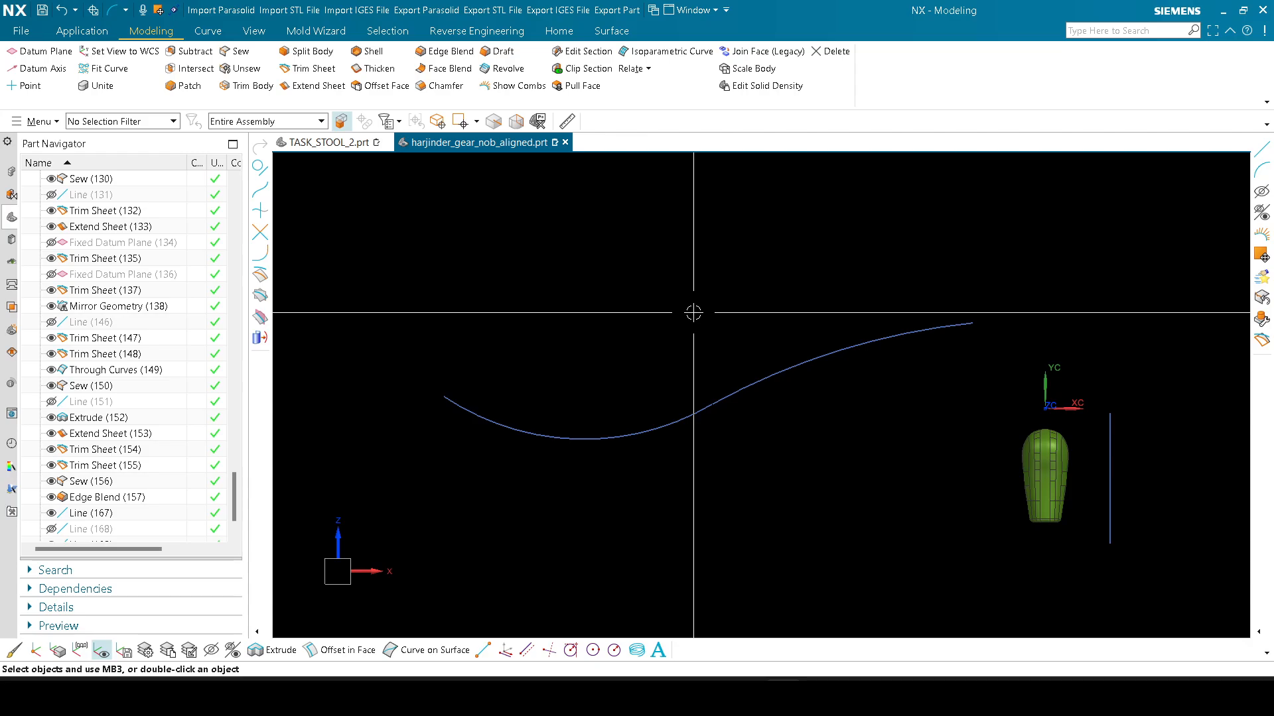
scroll(704, 406, up, 4)
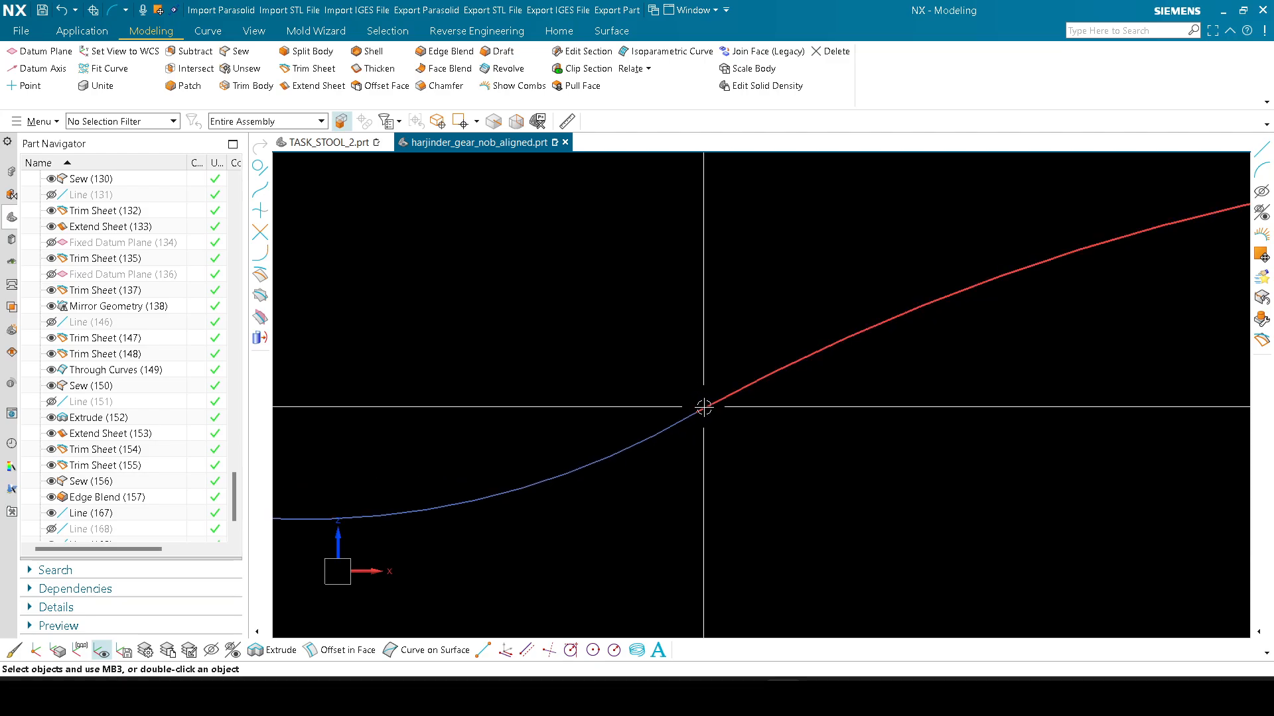
scroll(707, 408, down, 3)
scroll(697, 391, up, 3)
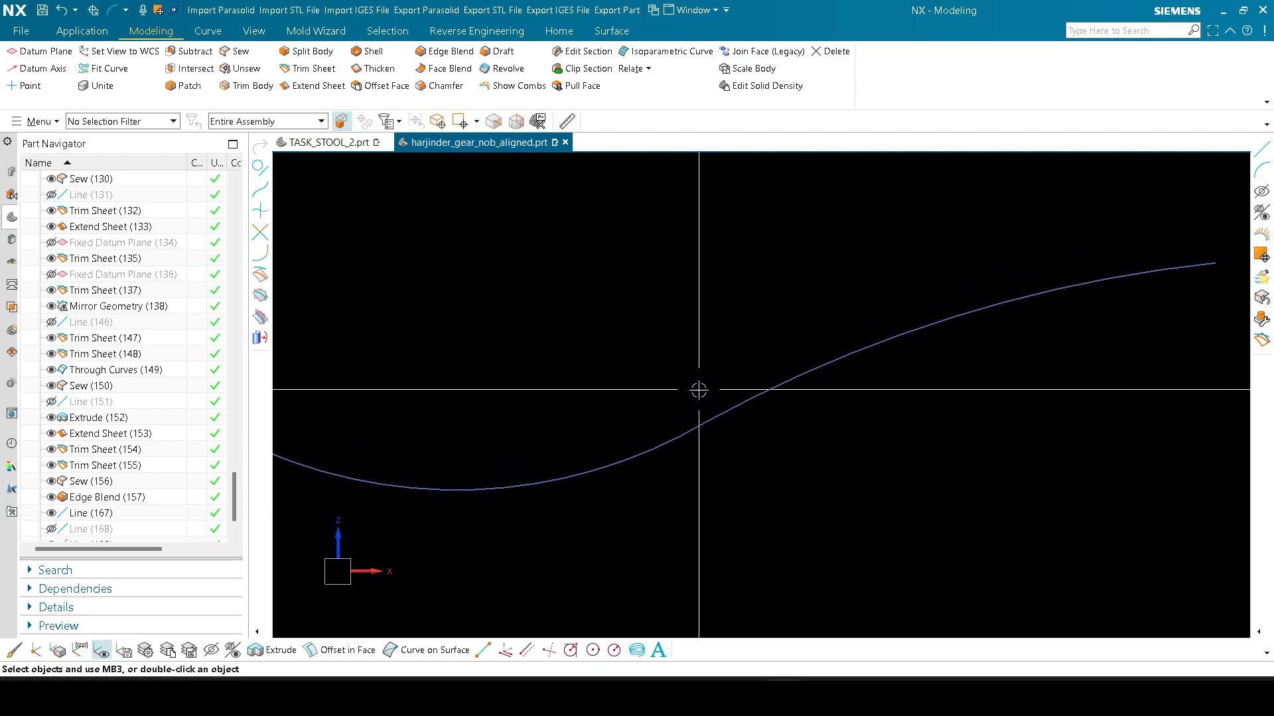
scroll(704, 411, down, 3)
middle_drag(669, 370, 657, 376)
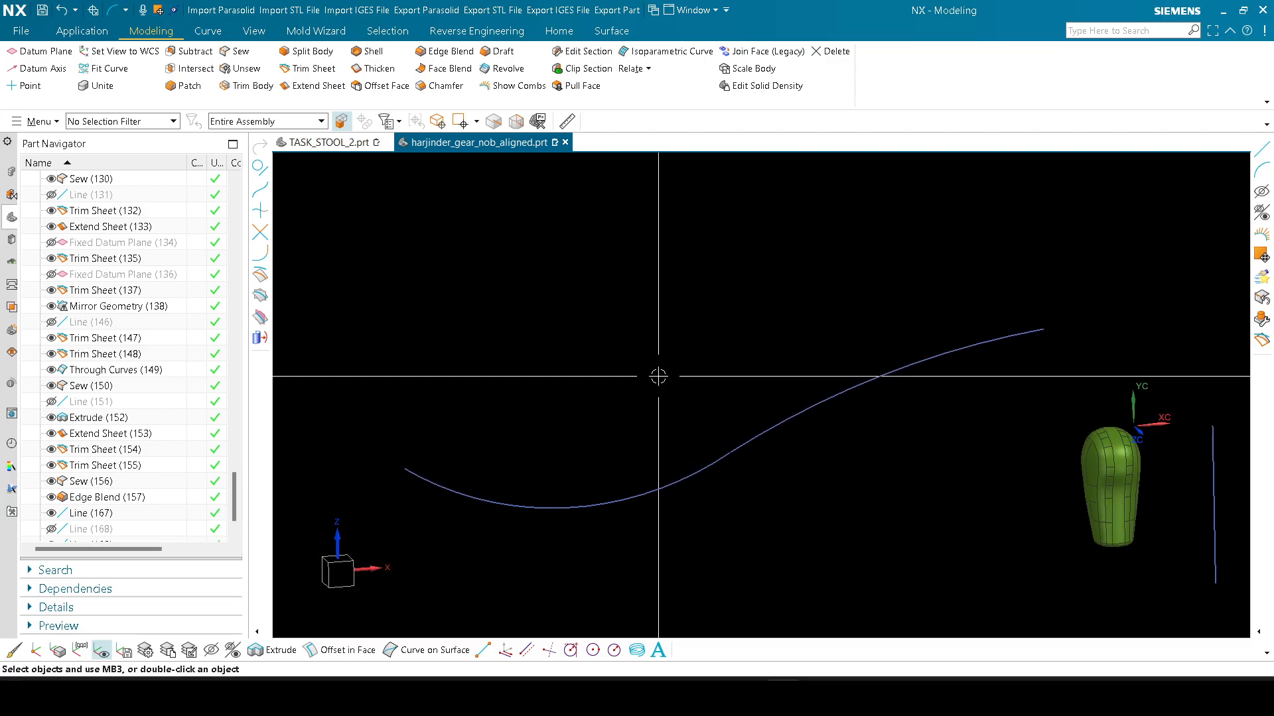
scroll(657, 375, down, 4)
scroll(701, 383, up, 3)
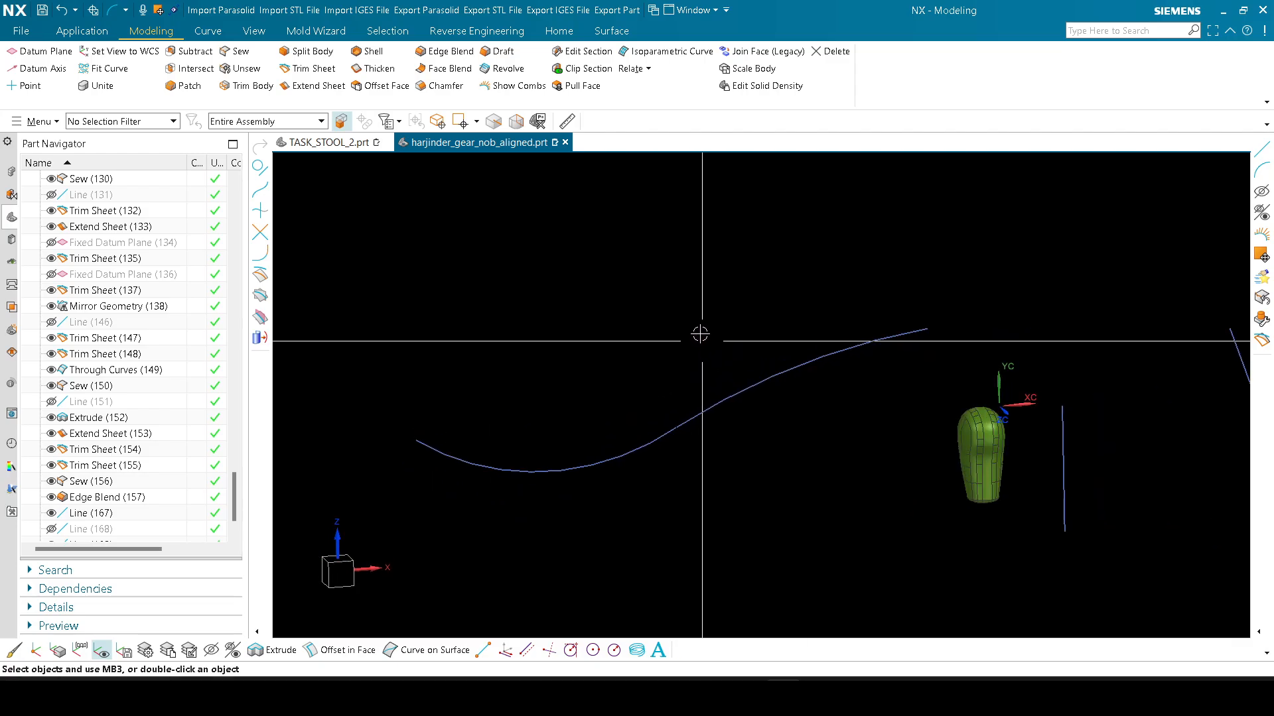
middle_drag(699, 336, 662, 389)
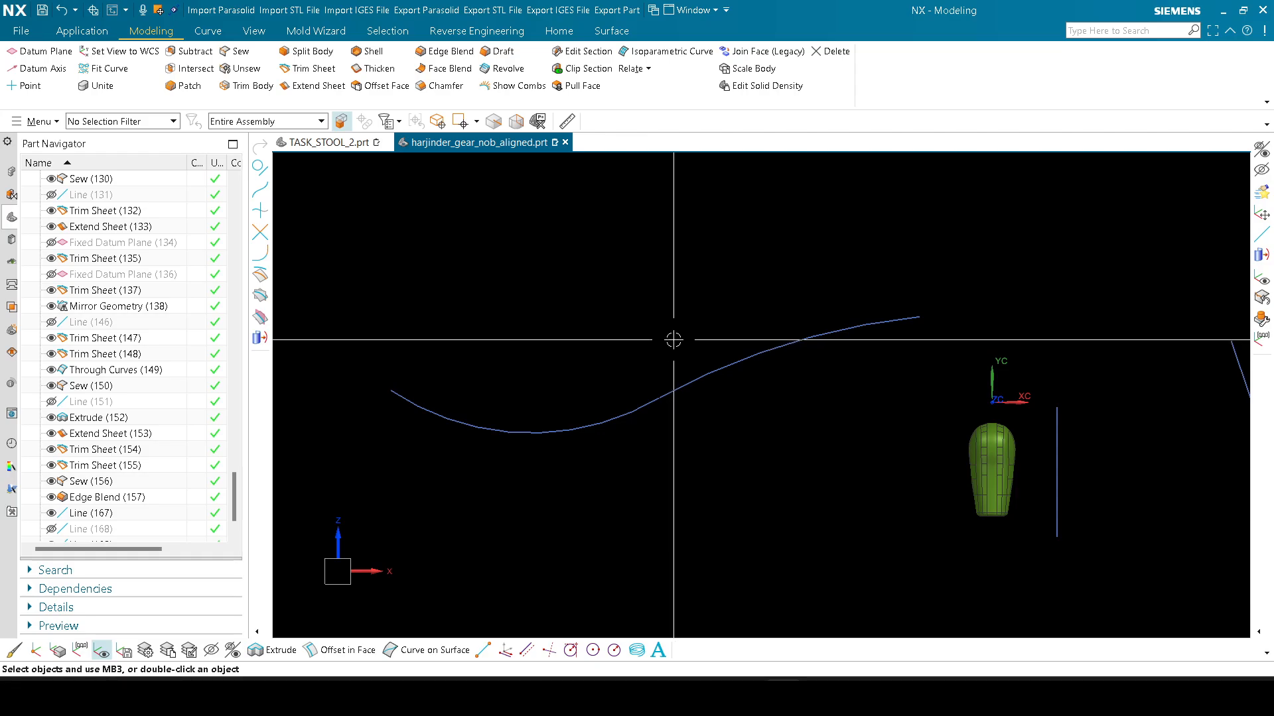
Step: Extrude the two connected arcs along ZC into a wide sheet starting at -63 mm, extending much farther on the +ZC side
middle_drag(670, 341, 696, 364)
key(x)
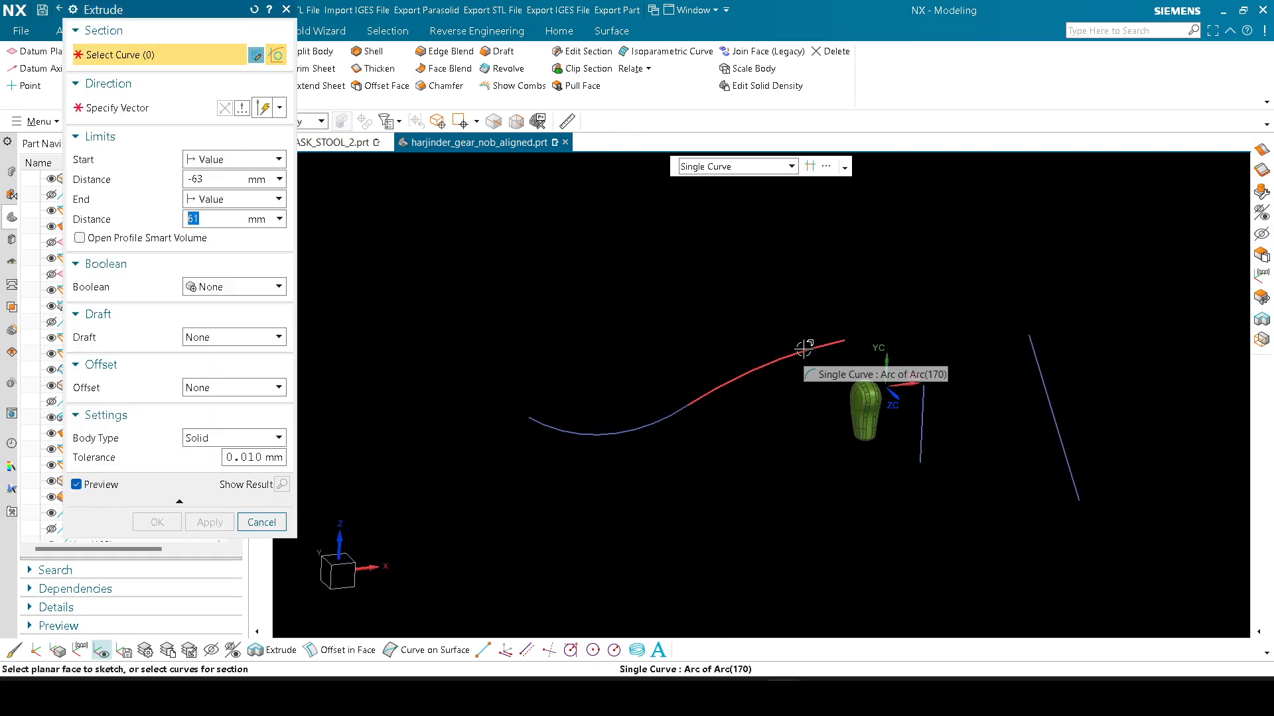
click(804, 352)
click(595, 435)
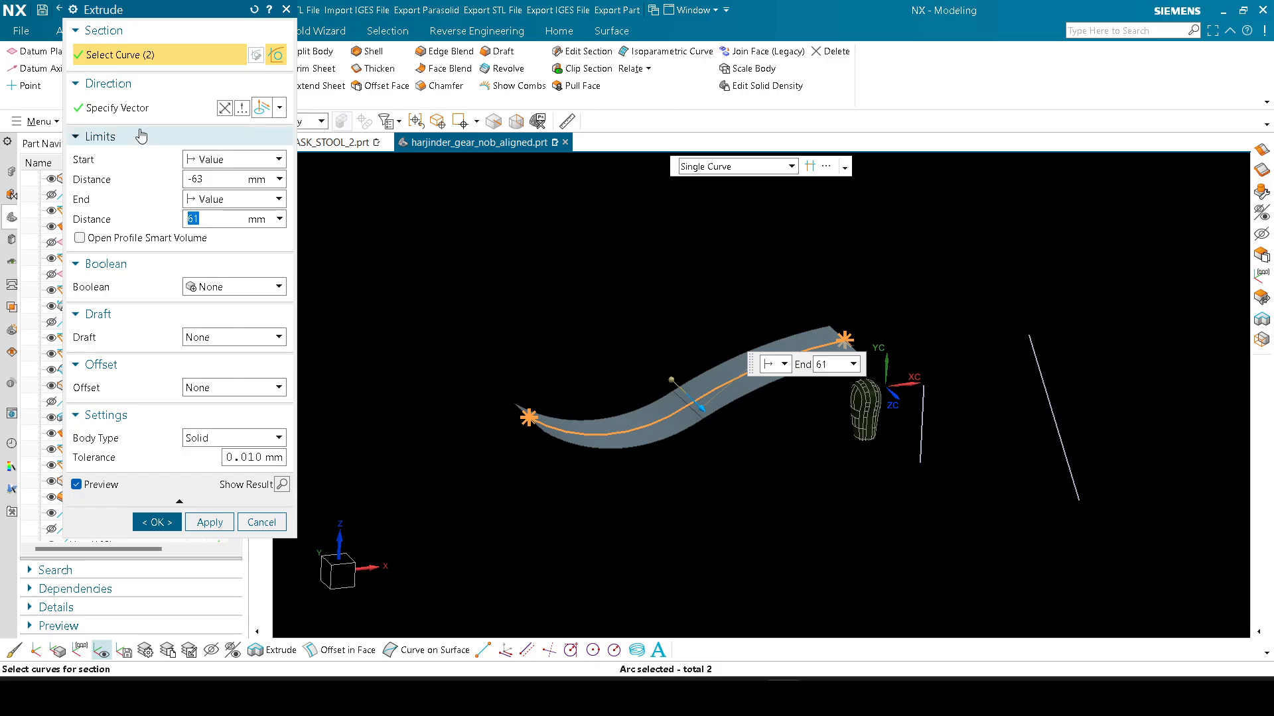
click(116, 107)
drag(716, 414, 768, 463)
middle_click(653, 339)
middle_drag(659, 330, 675, 402)
Step: Apply a circular G1 edge blend to the shared edge between the sheet's two curved faces, with the radius raised to about 510 mm
scroll(675, 402, up, 5)
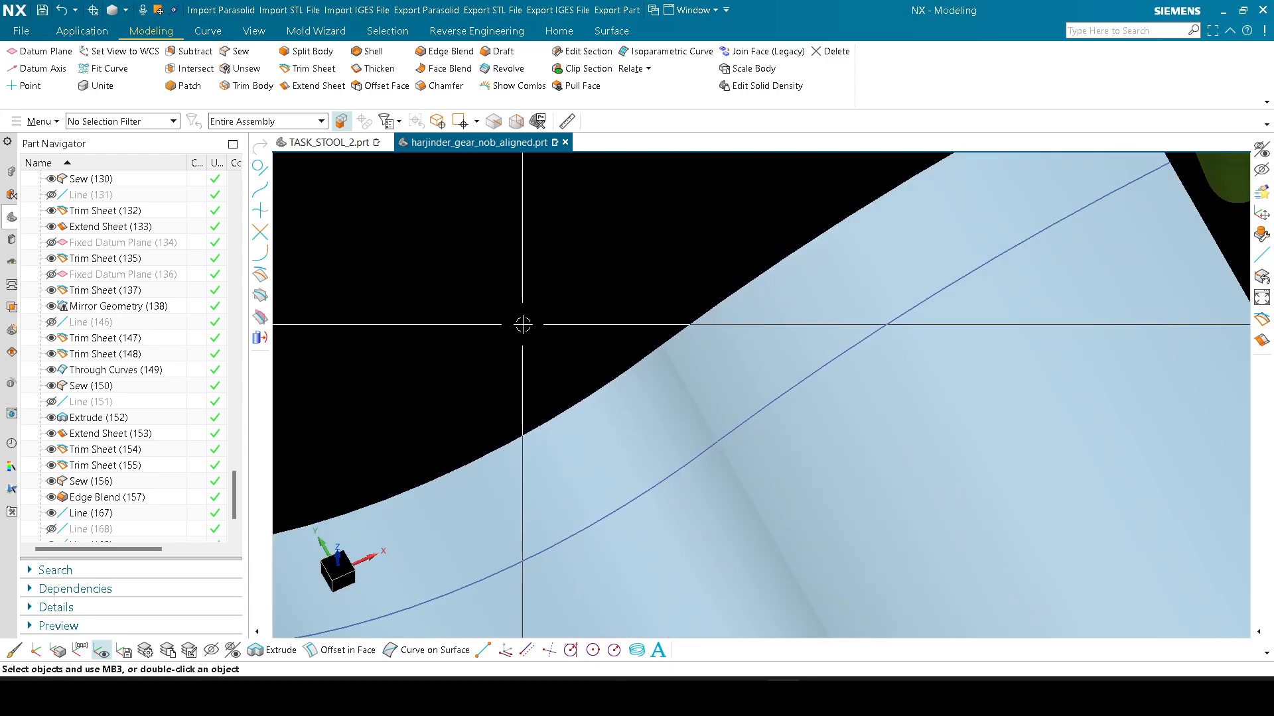
scroll(540, 261, down, 5)
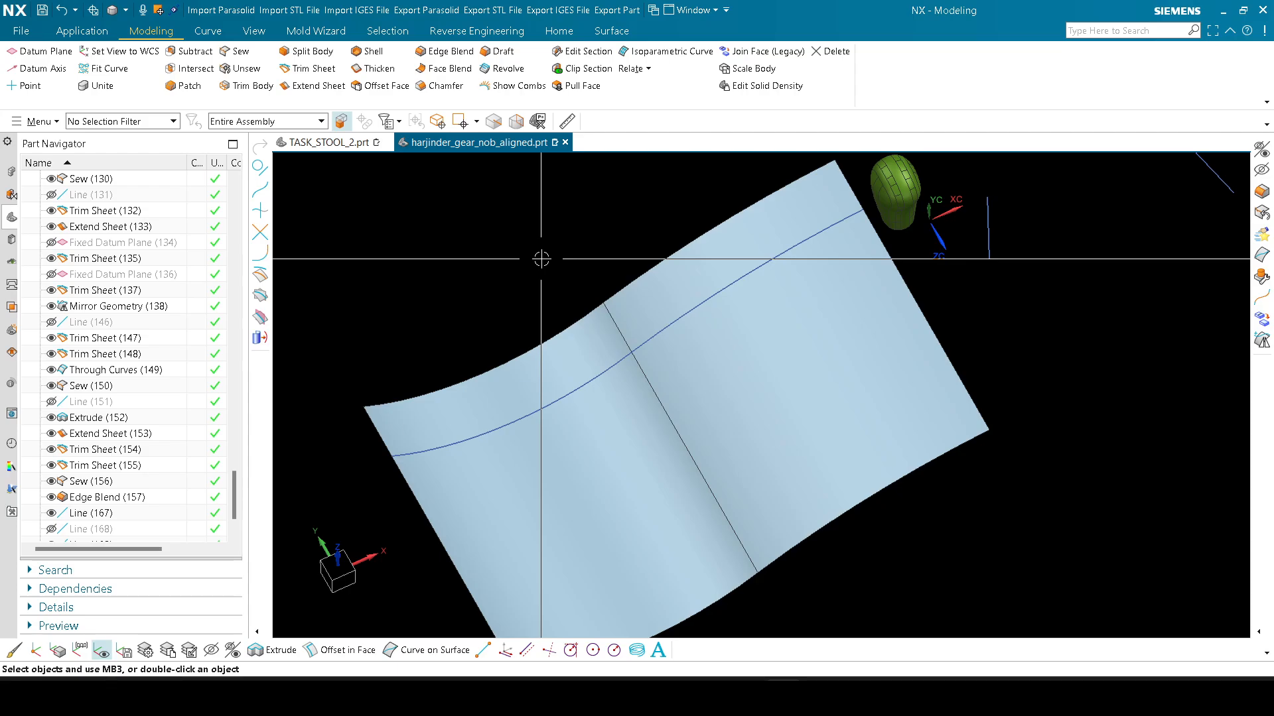
key(s)
key(Escape)
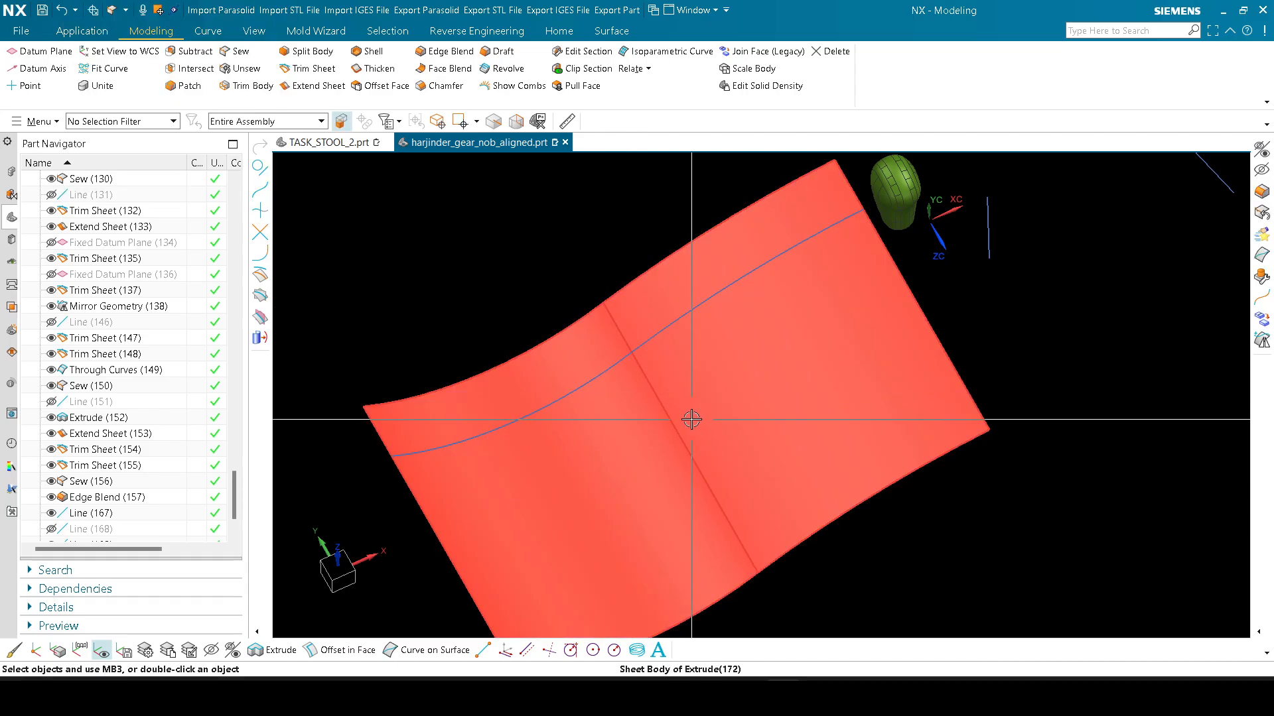
scroll(691, 420, down, 1)
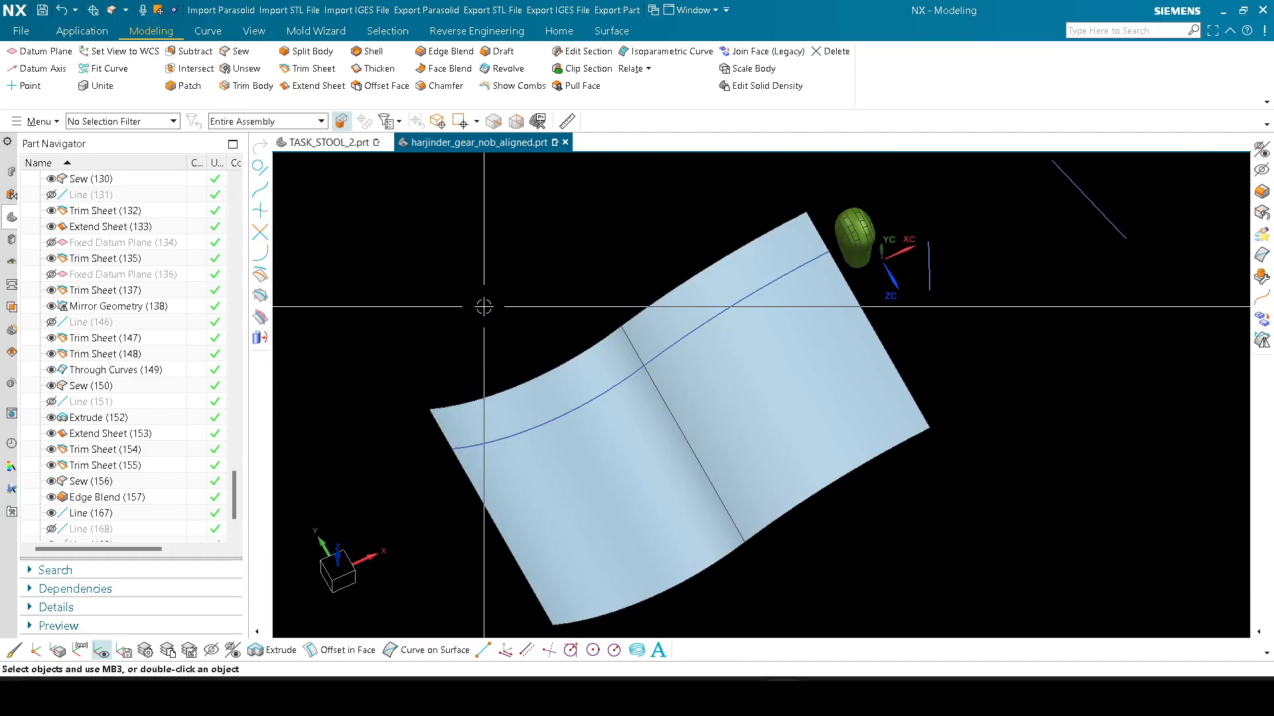
key(b)
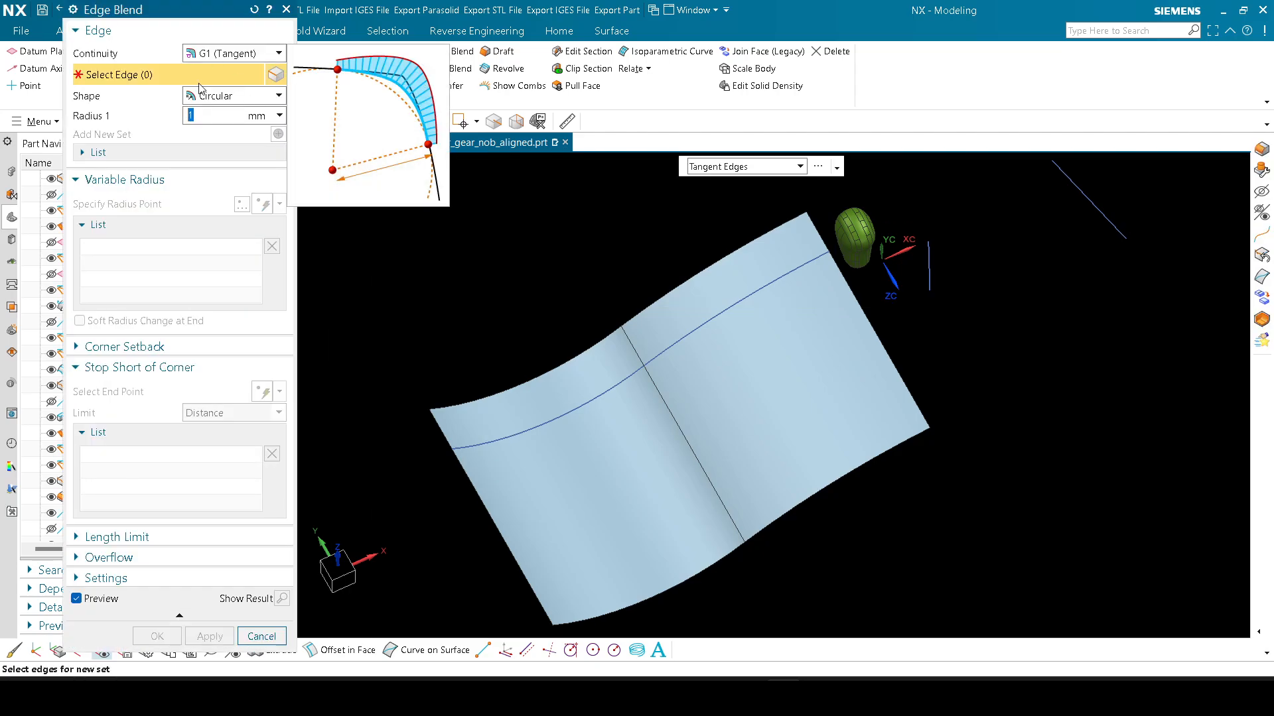
click(678, 427)
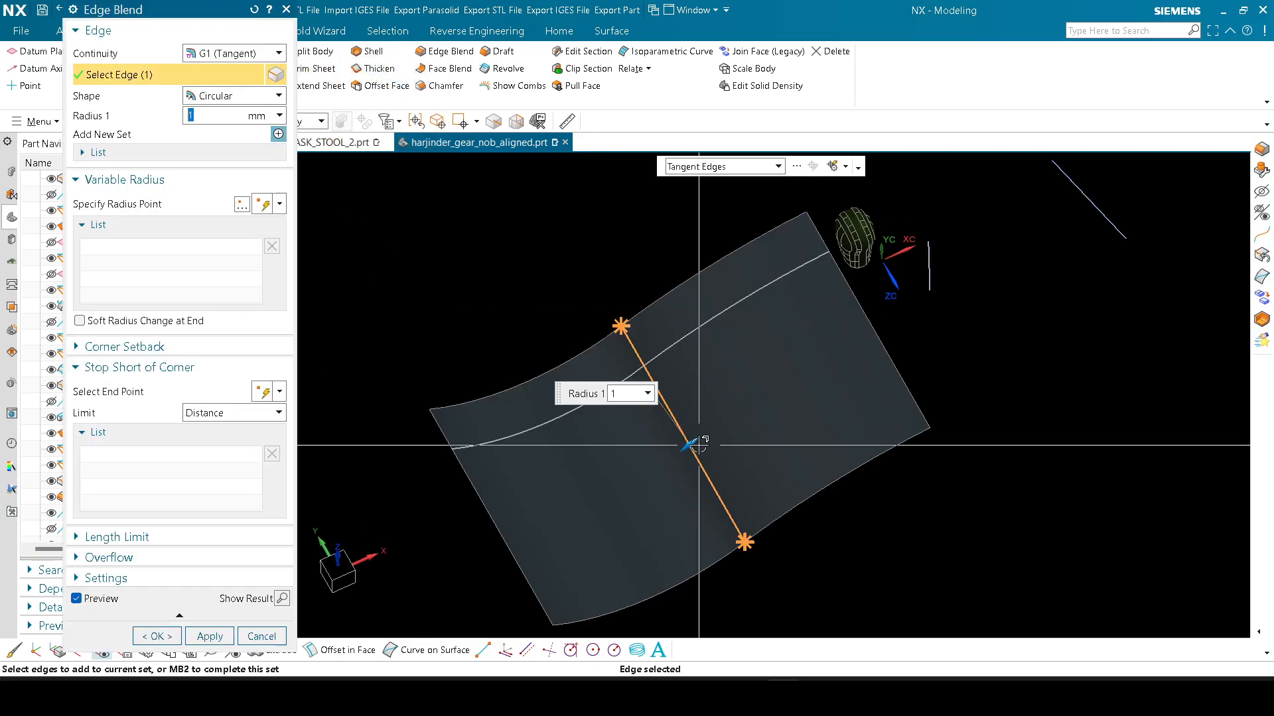
drag(698, 445, 1083, 297)
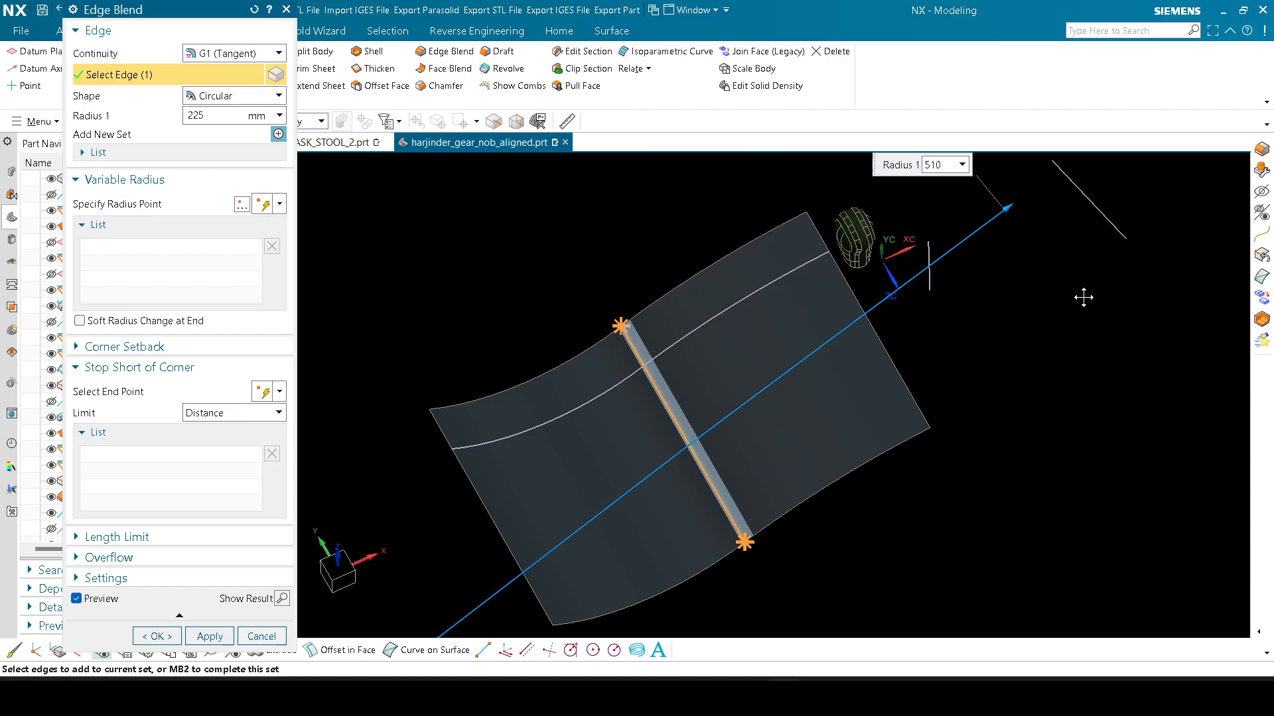
Step: Apply a 515 mm edge blend along the crease between the two curved sheet faces and review its settings
middle_click(825, 416)
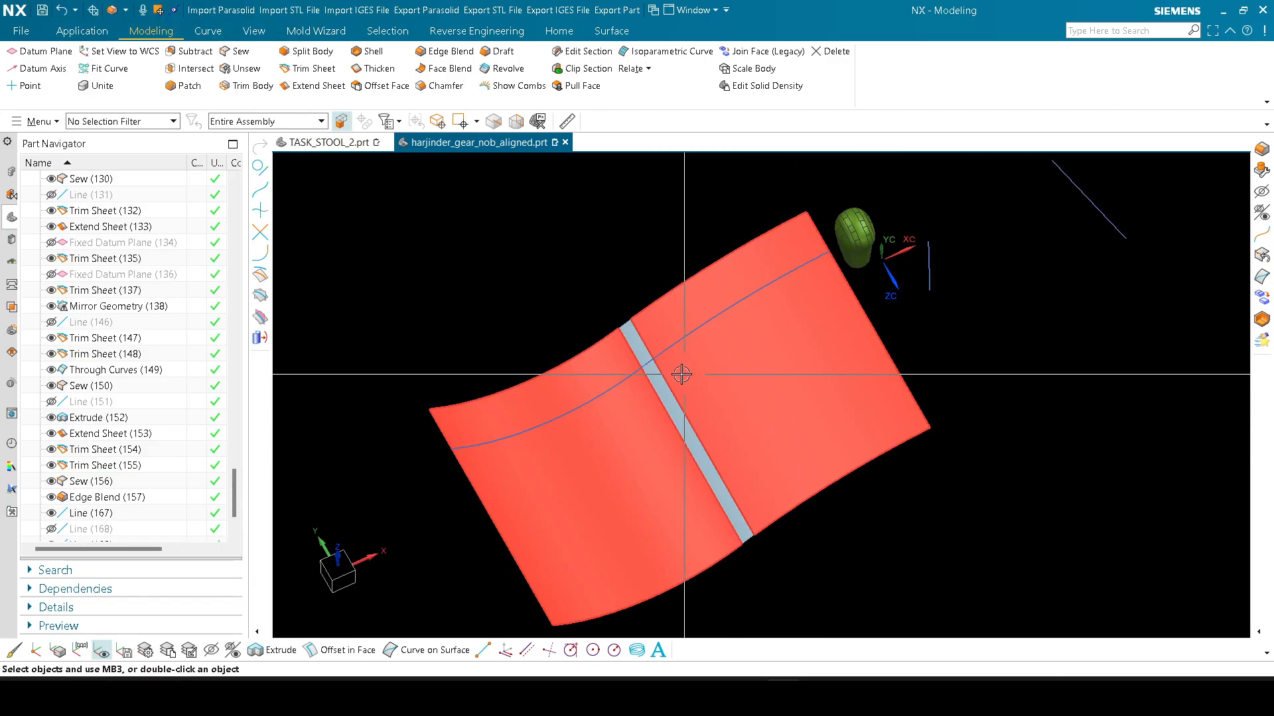
scroll(681, 374, down, 3)
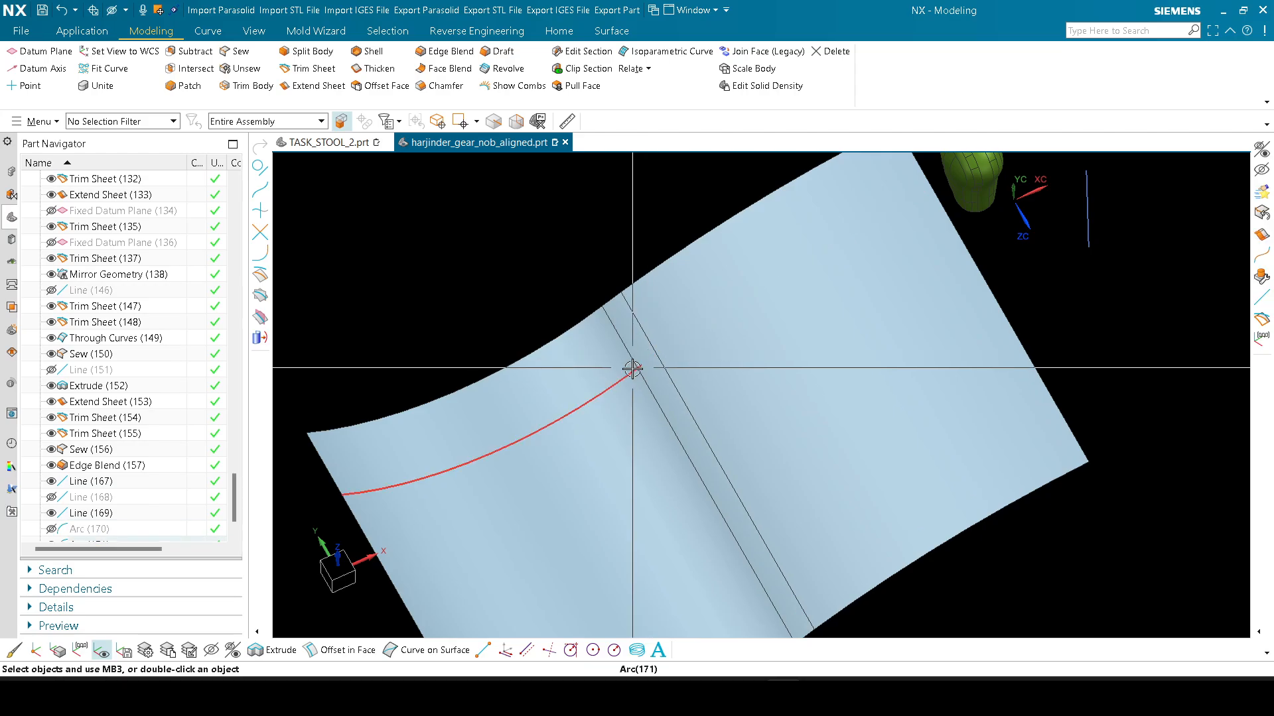
middle_drag(511, 330, 603, 334)
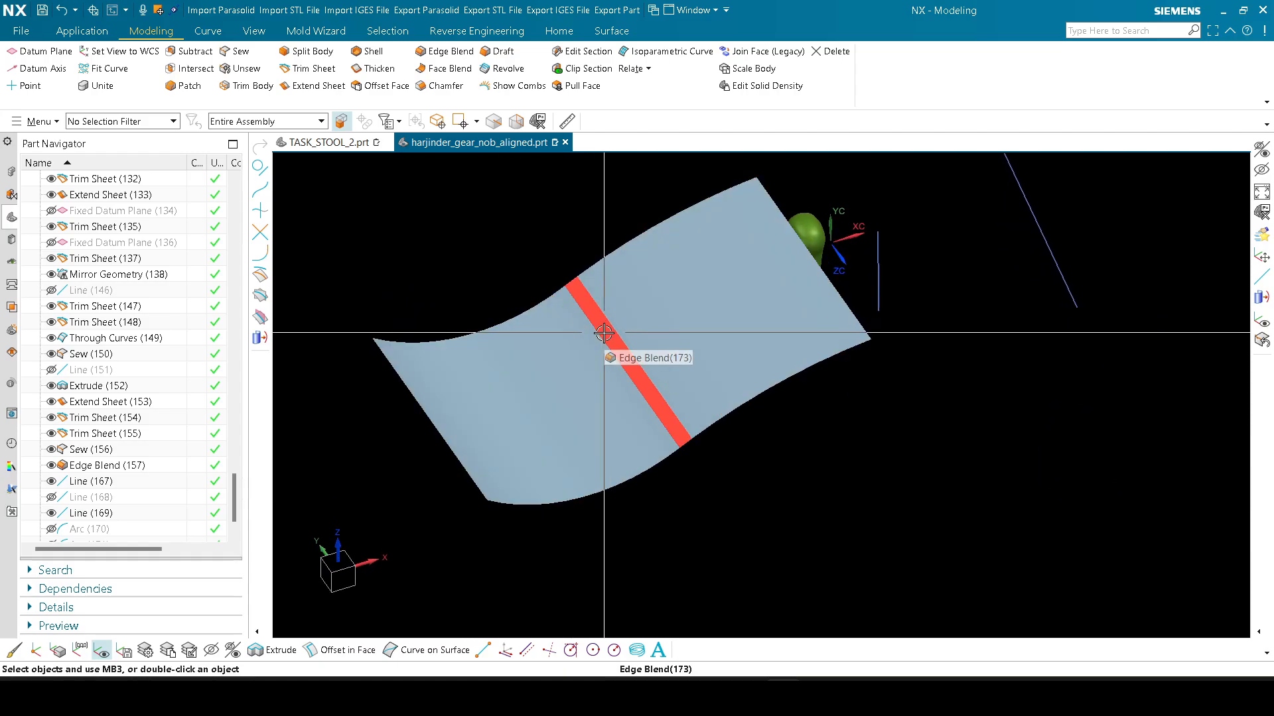
double_click(603, 334)
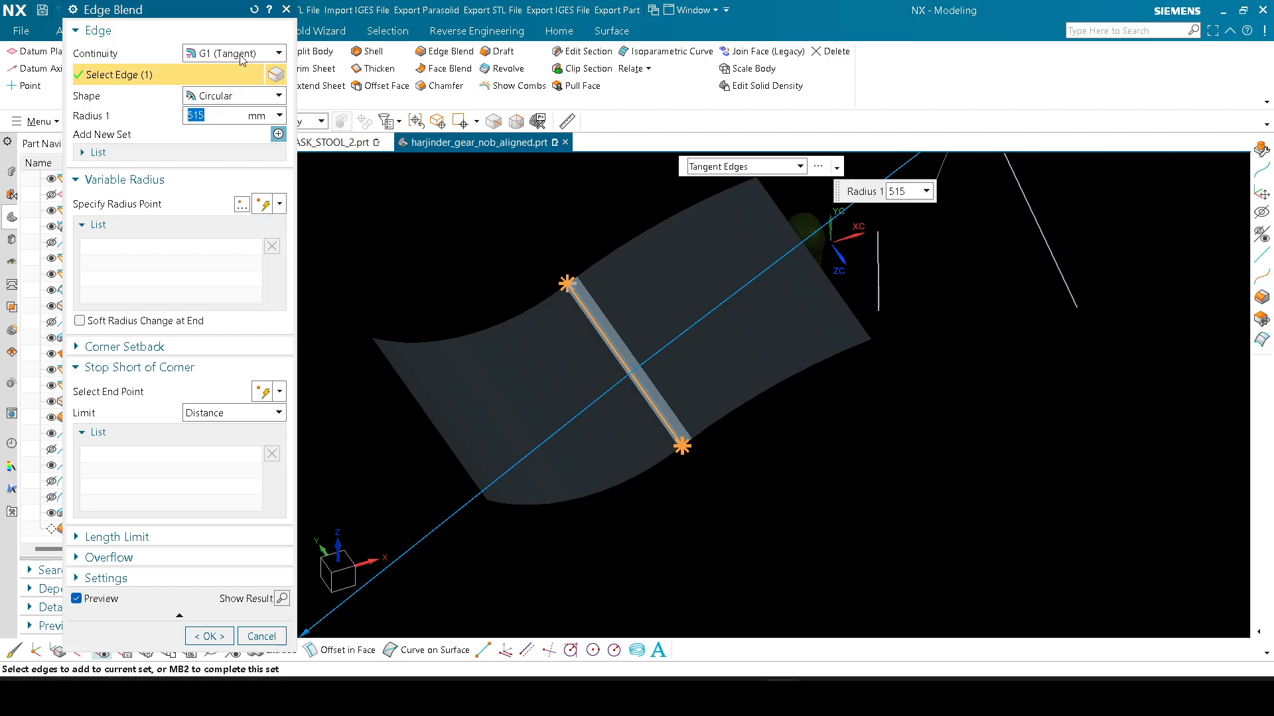
mouse_move(242, 59)
key(Escape)
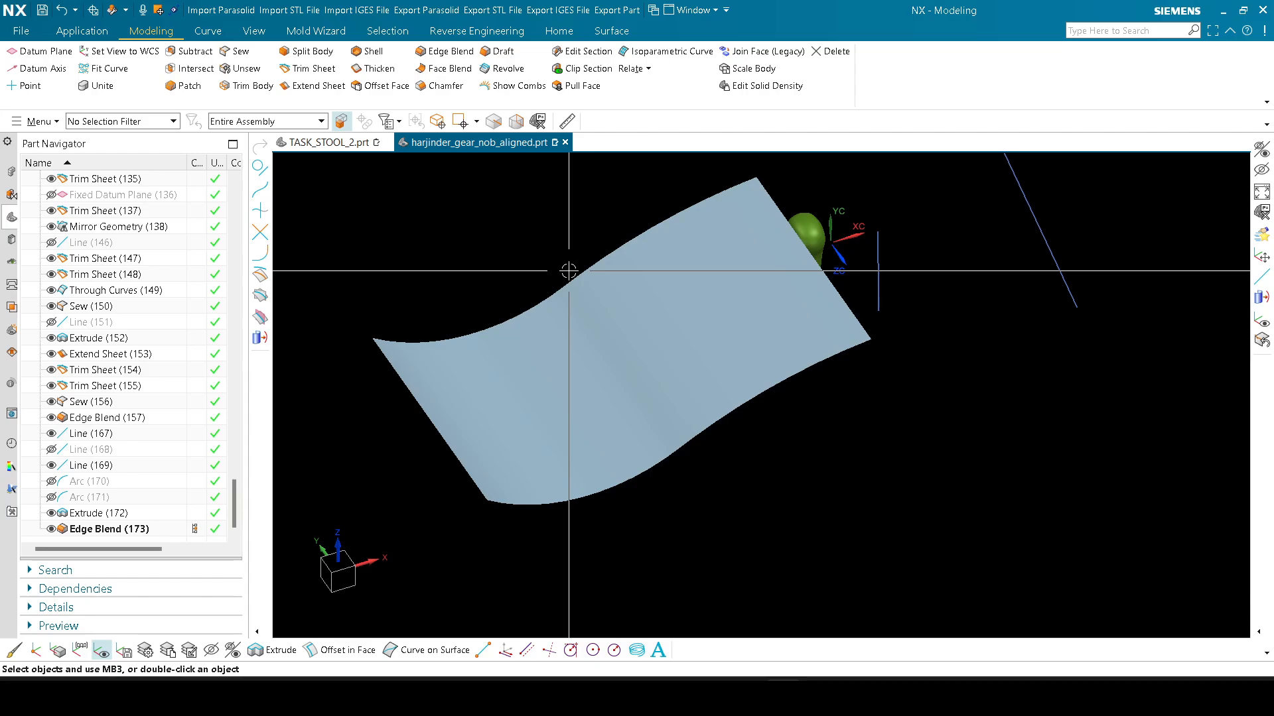
Step: Undo the edge blend and the sheet extrusion made from the two arcs
key(ctrl+z)
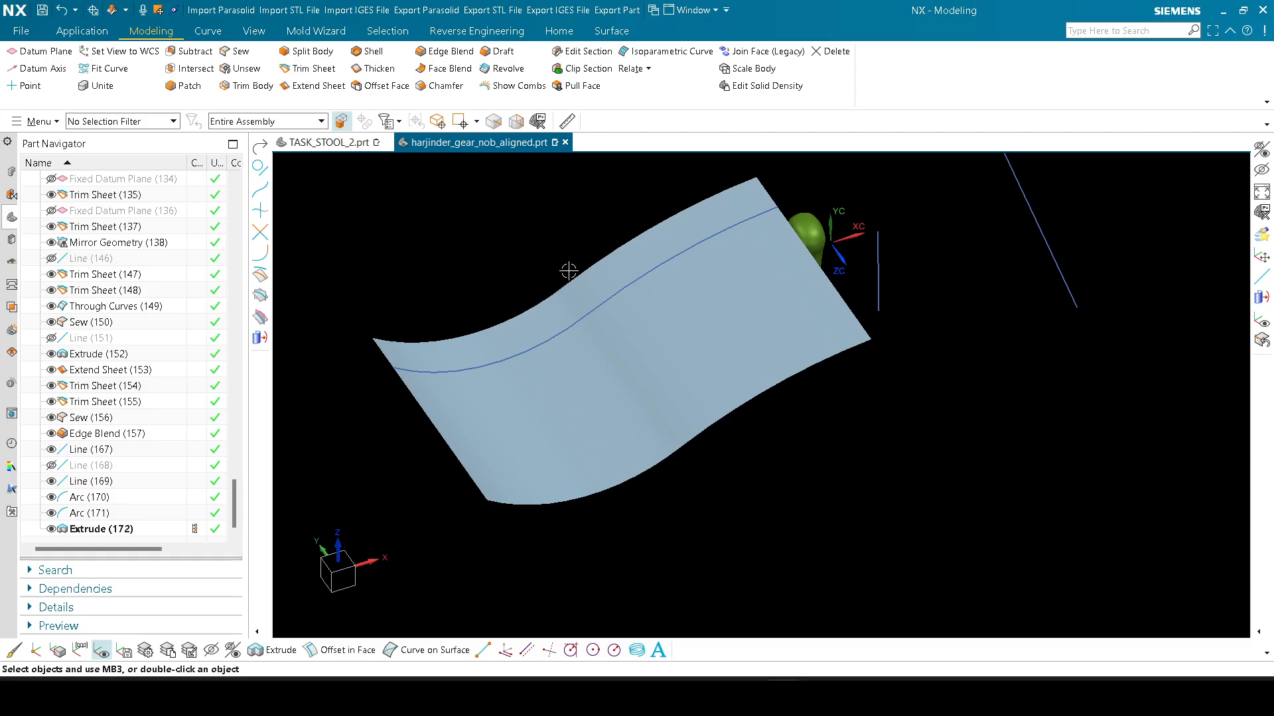
key(ctrl+z)
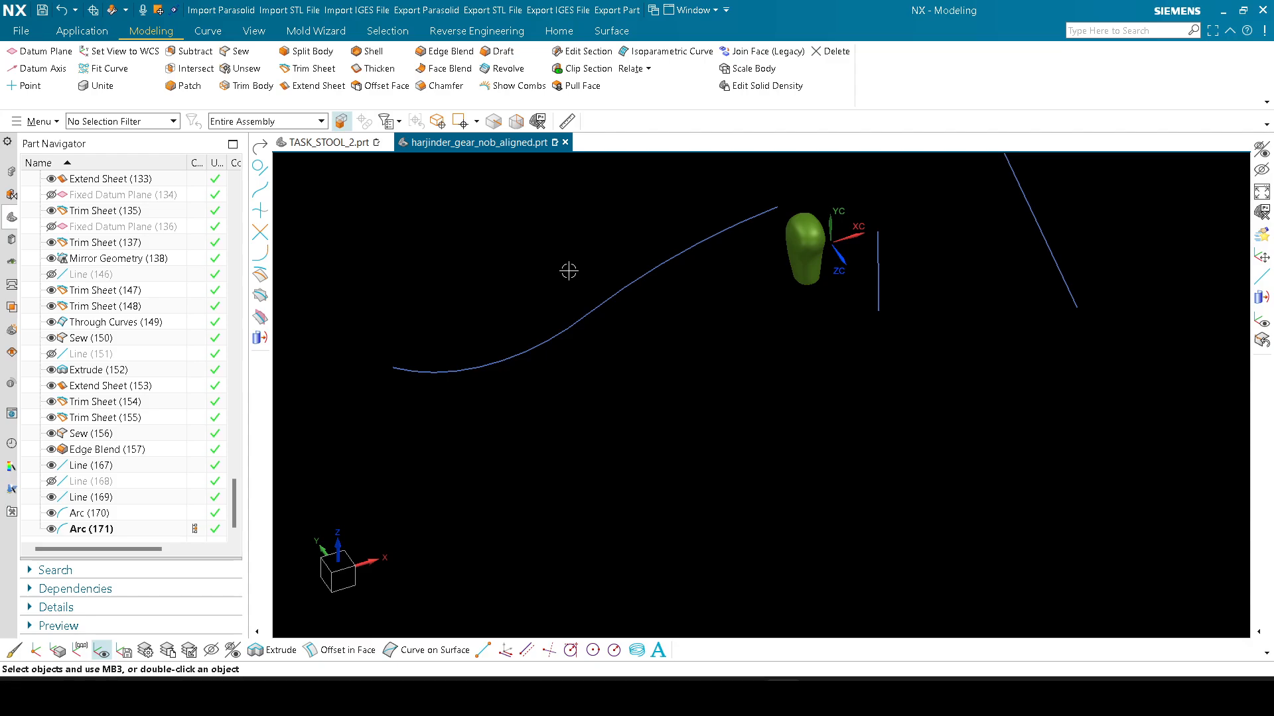
Step: Edit the lower arc and try to make its end point tangent to the upper arc
middle_drag(568, 271, 554, 325)
scroll(554, 325, down, 1)
shift+middle_drag(589, 349, 649, 405)
scroll(605, 298, up, 3)
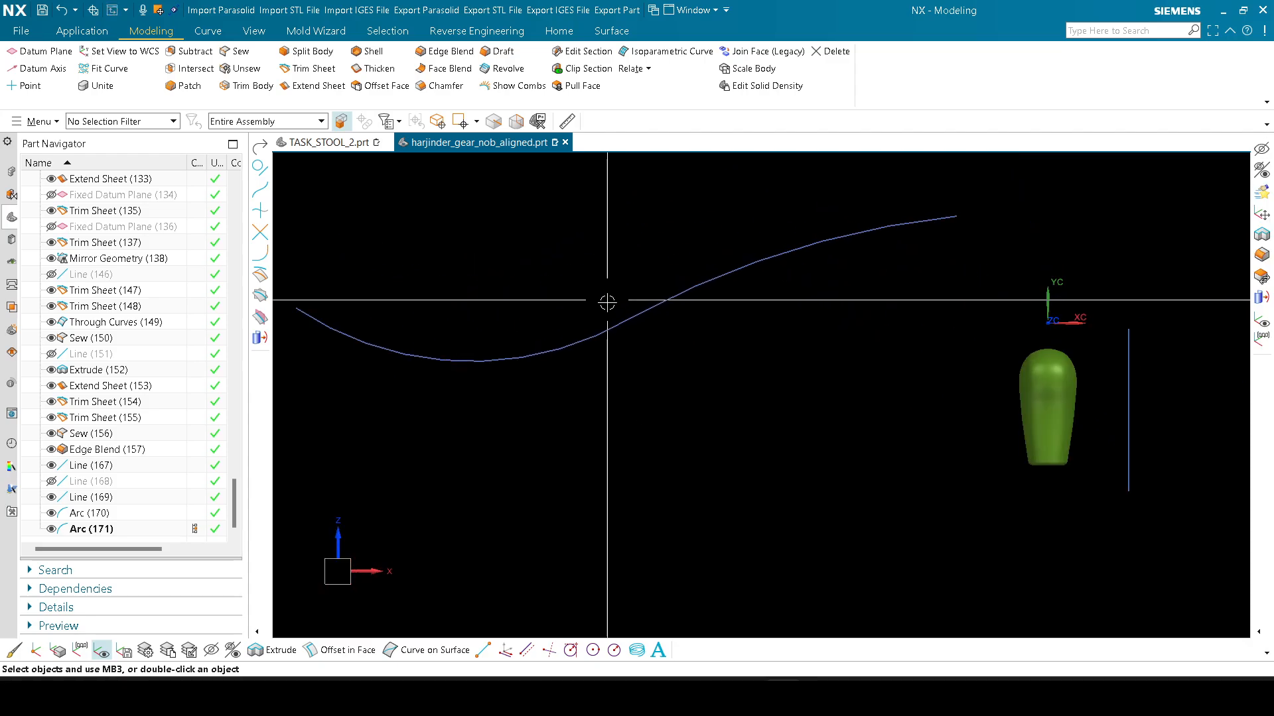
scroll(614, 335, up, 3)
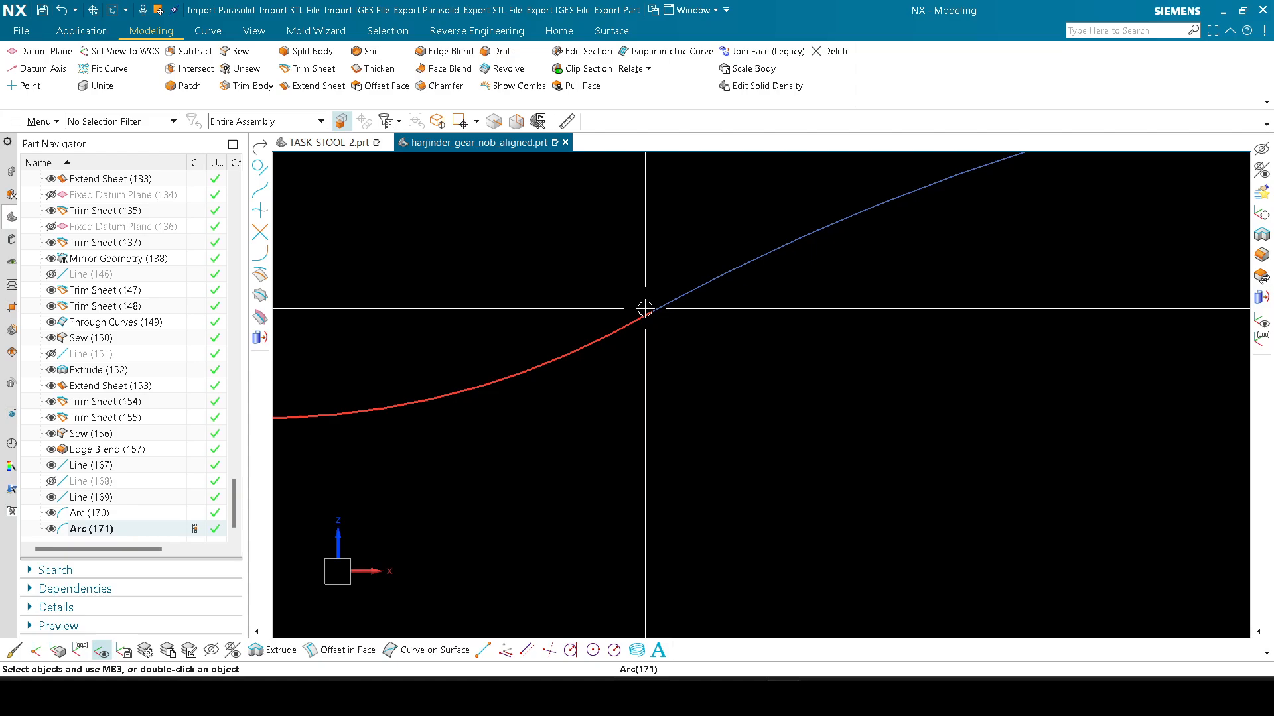
double_click(604, 337)
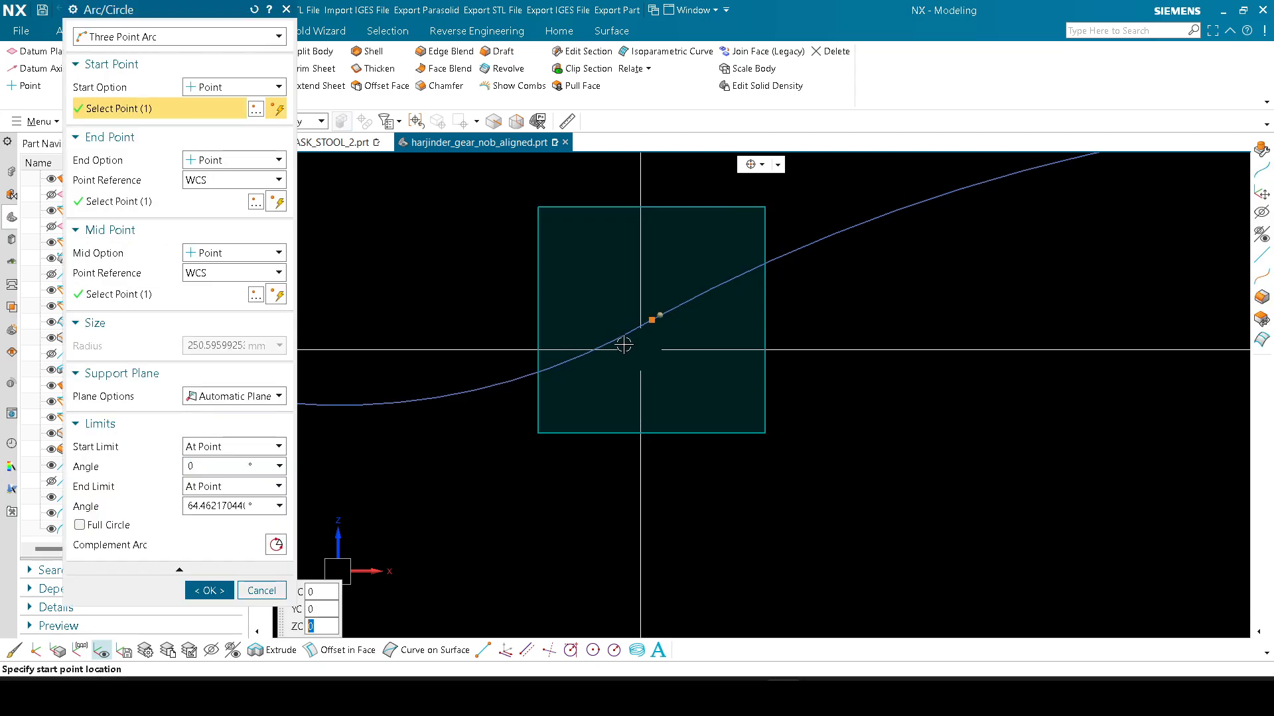
click(116, 201)
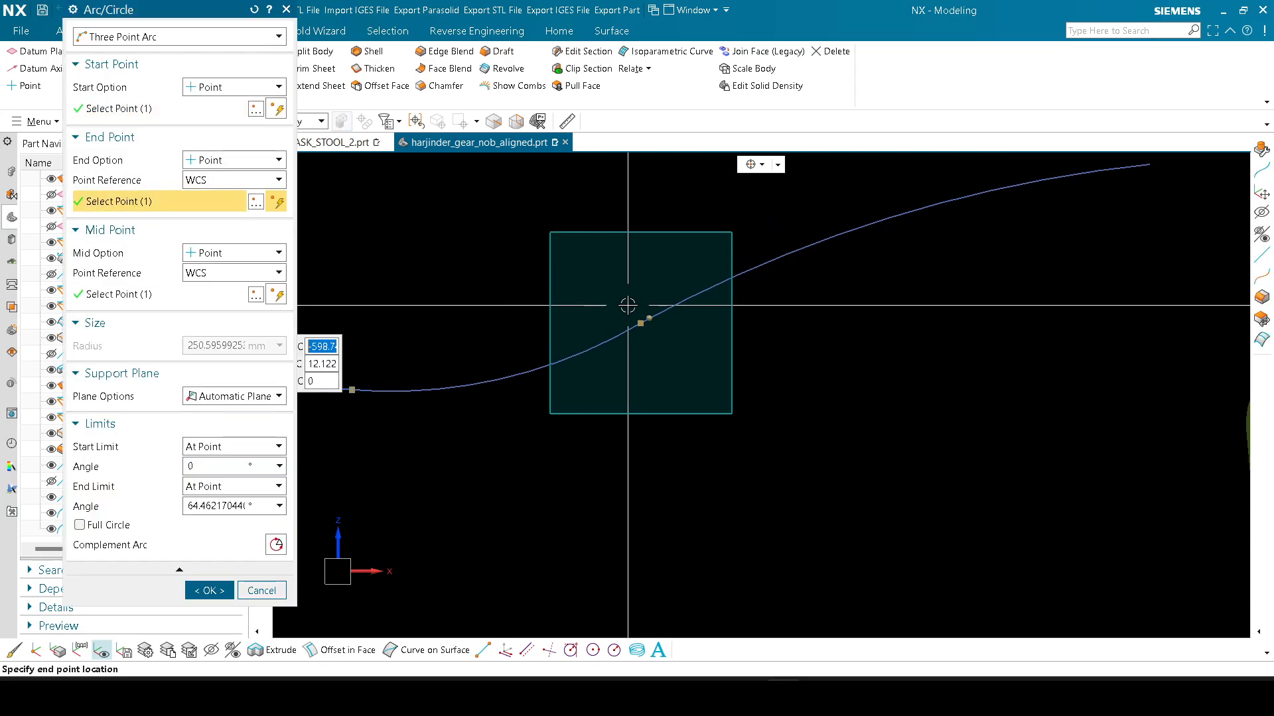
scroll(624, 321, down, 2)
scroll(643, 315, up, 1)
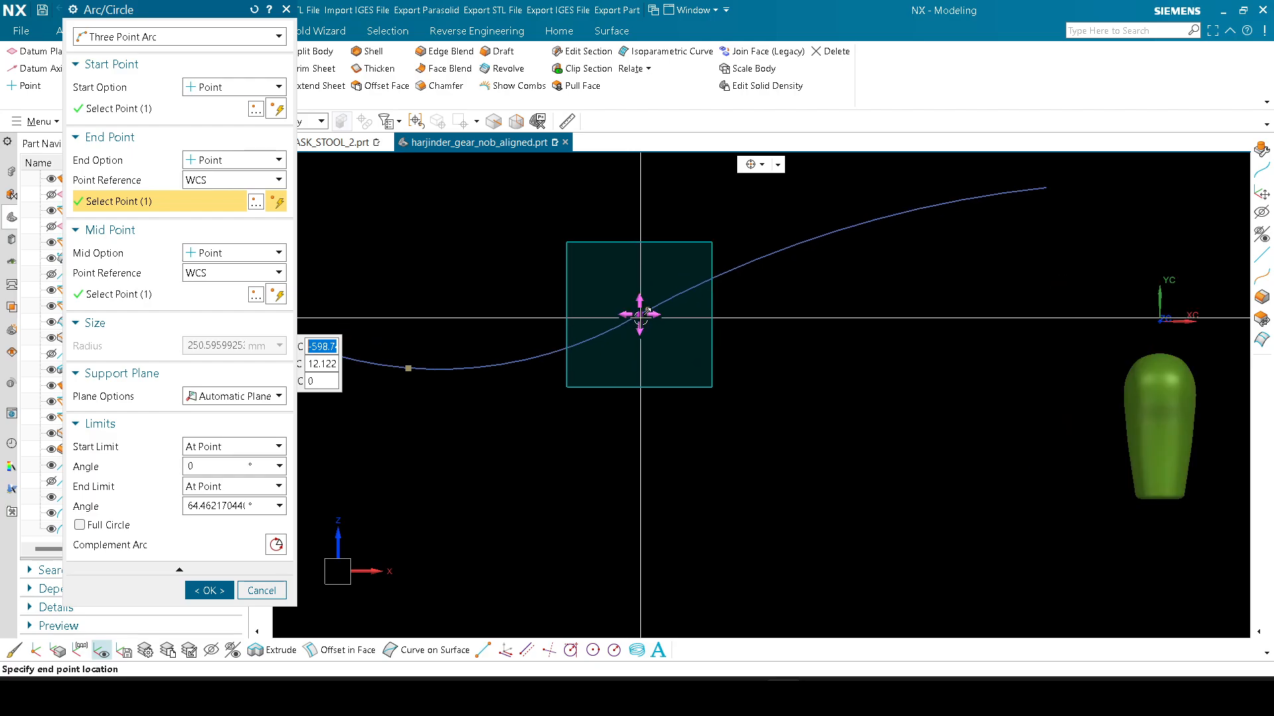
click(232, 160)
click(213, 199)
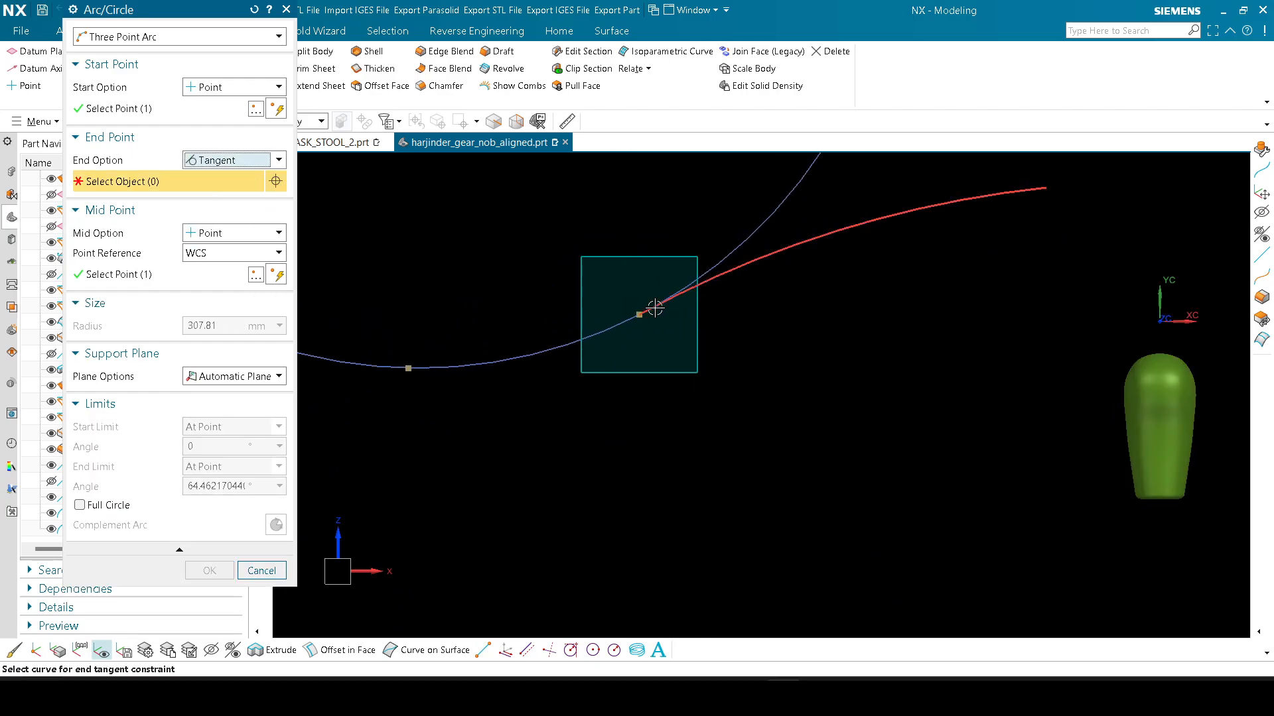
click(665, 309)
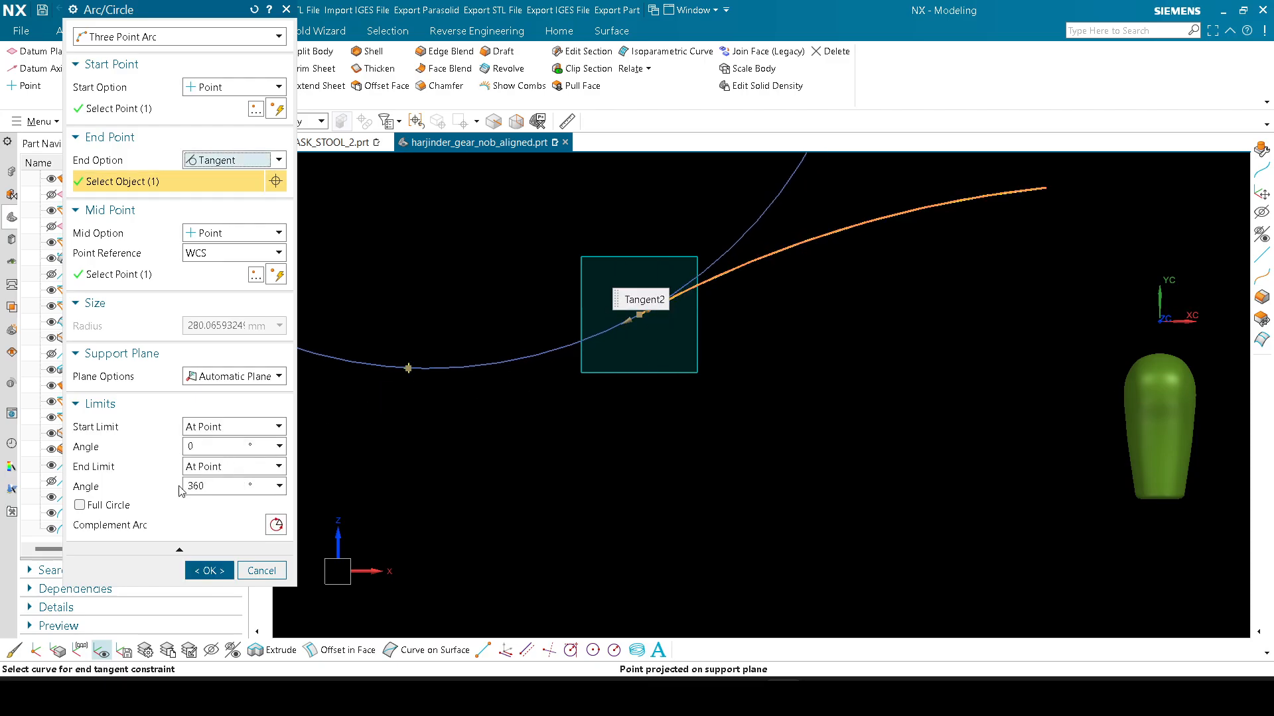
Step: Try the complement arc and full circle options on the edited lower arc
click(276, 525)
scroll(519, 428, down, 3)
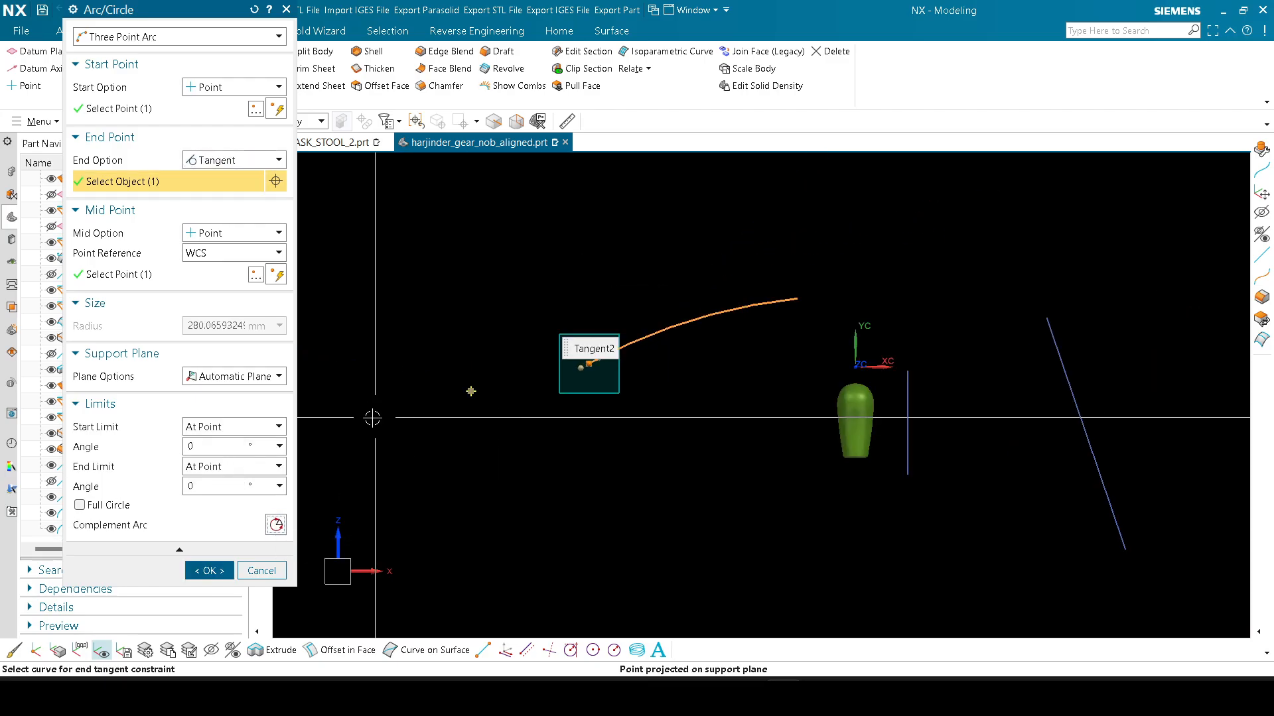
click(130, 505)
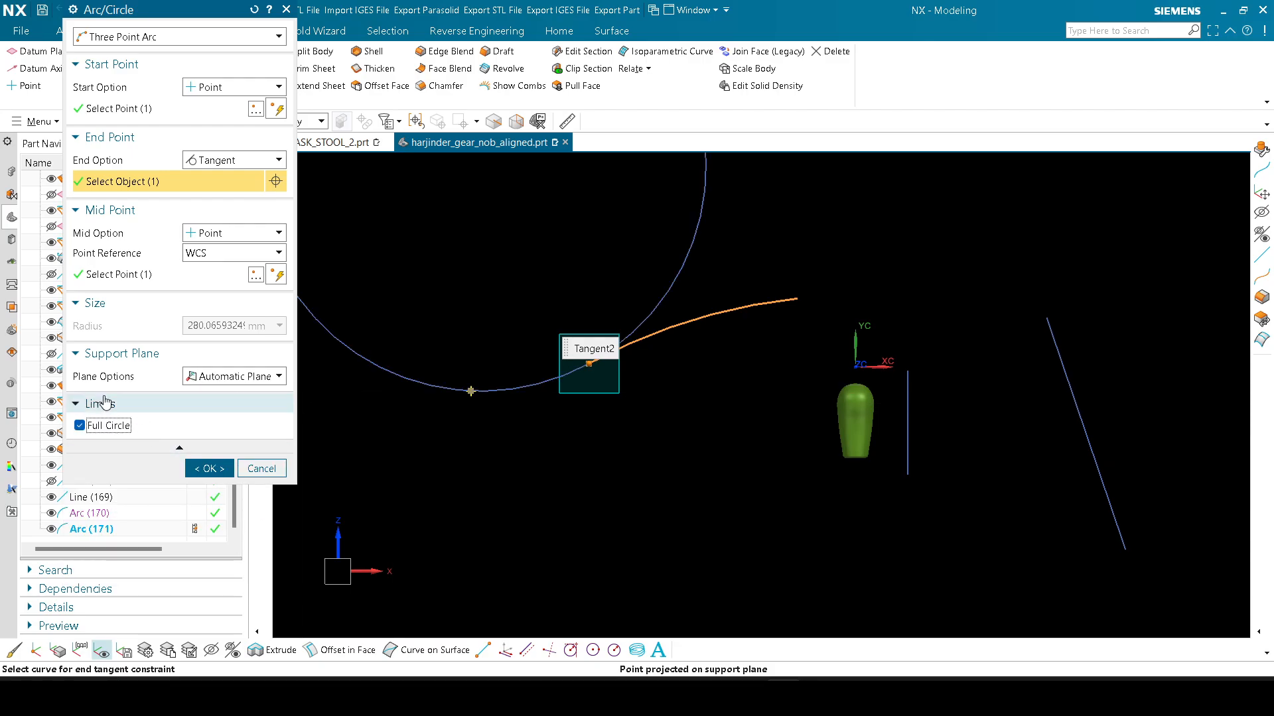
click(112, 426)
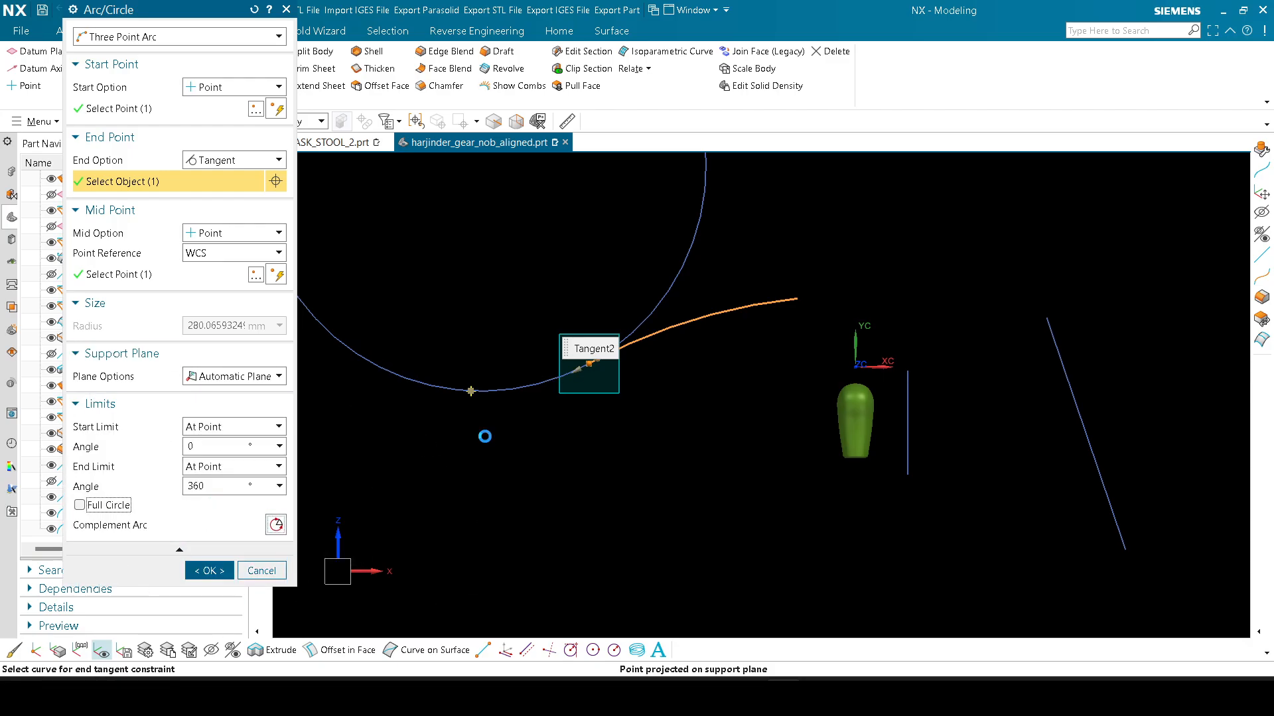
Step: Try to add a three-point arc of 1 mm radius tangent to both arcs at their junction
scroll(623, 371, up, 5)
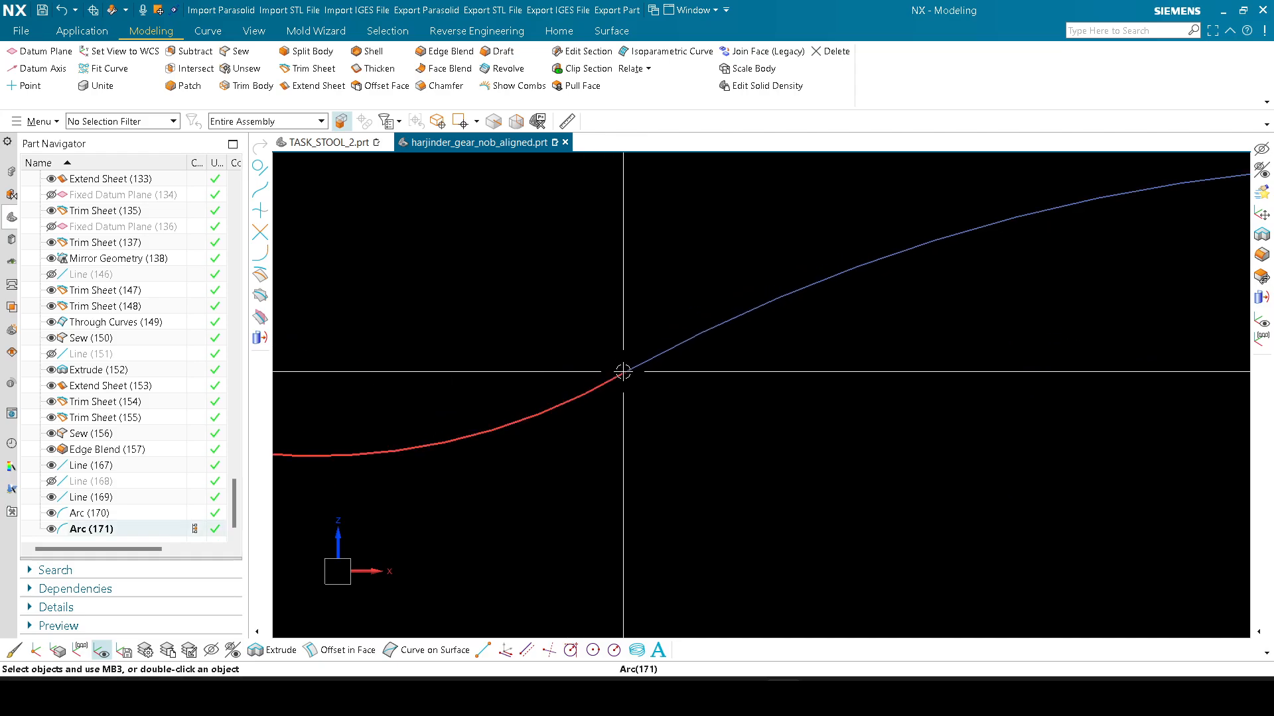
scroll(623, 372, up, 2)
key(a)
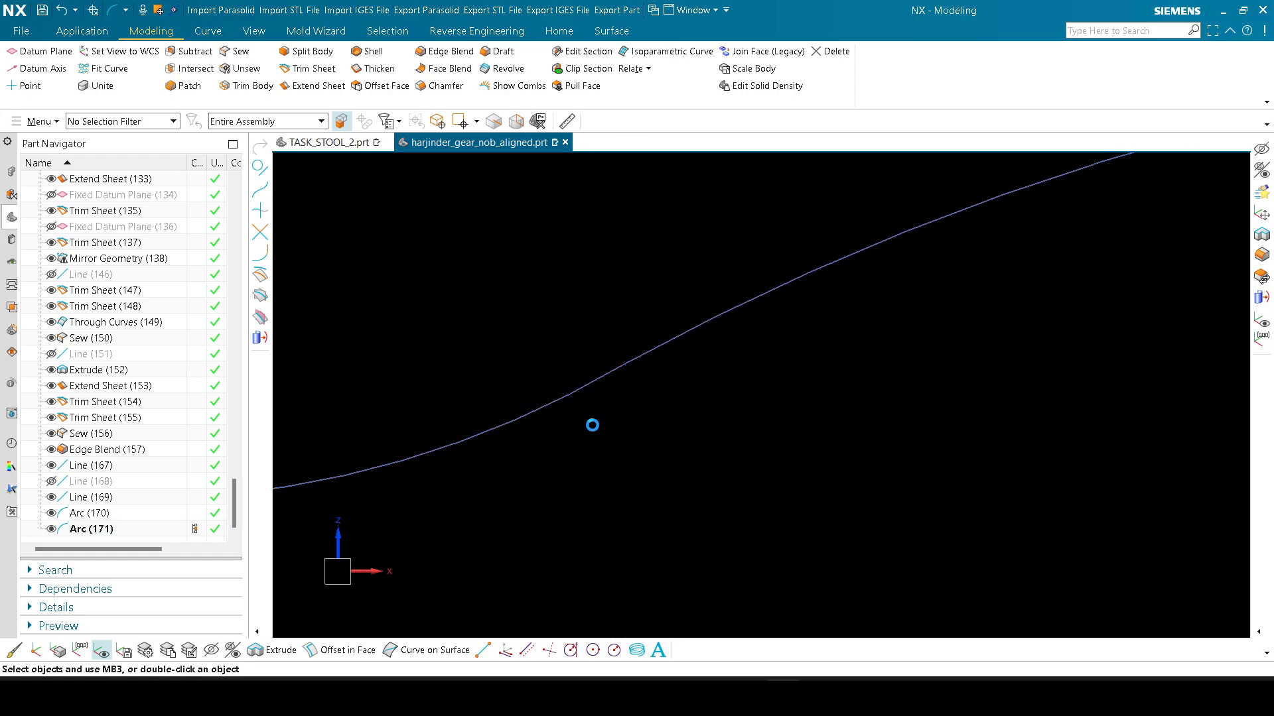
click(579, 393)
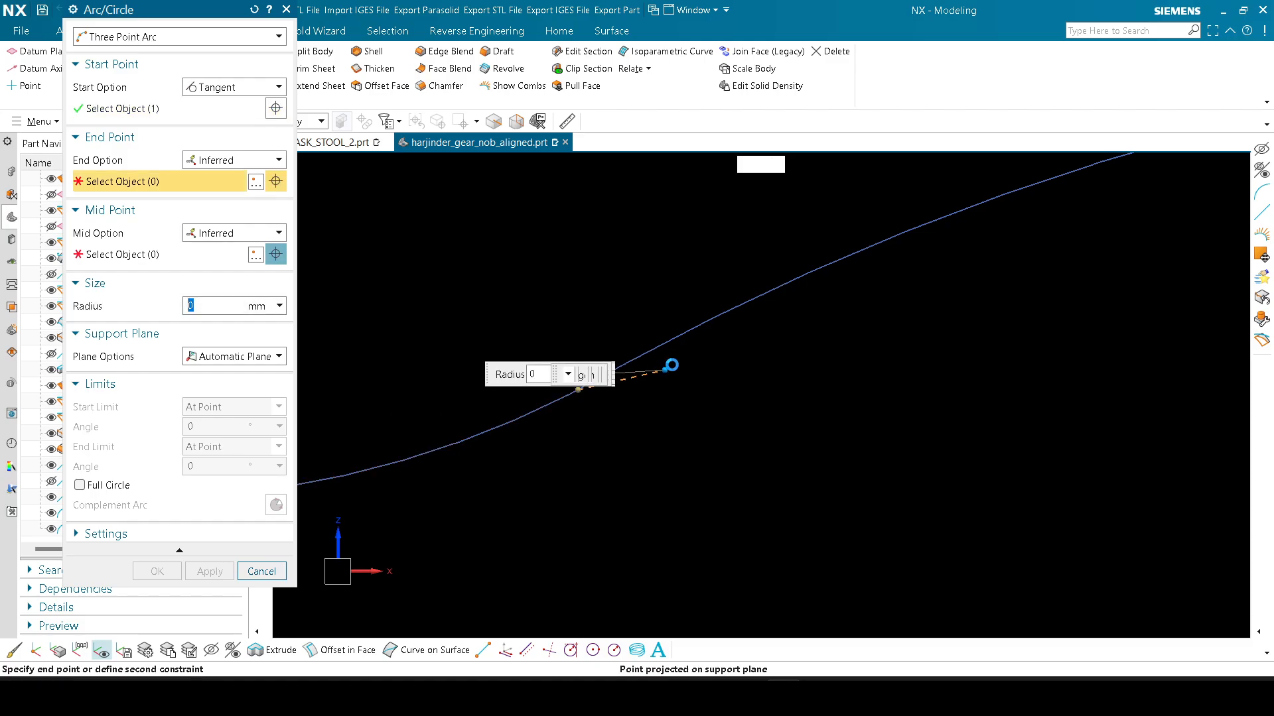
click(698, 329)
scroll(617, 352, up, 3)
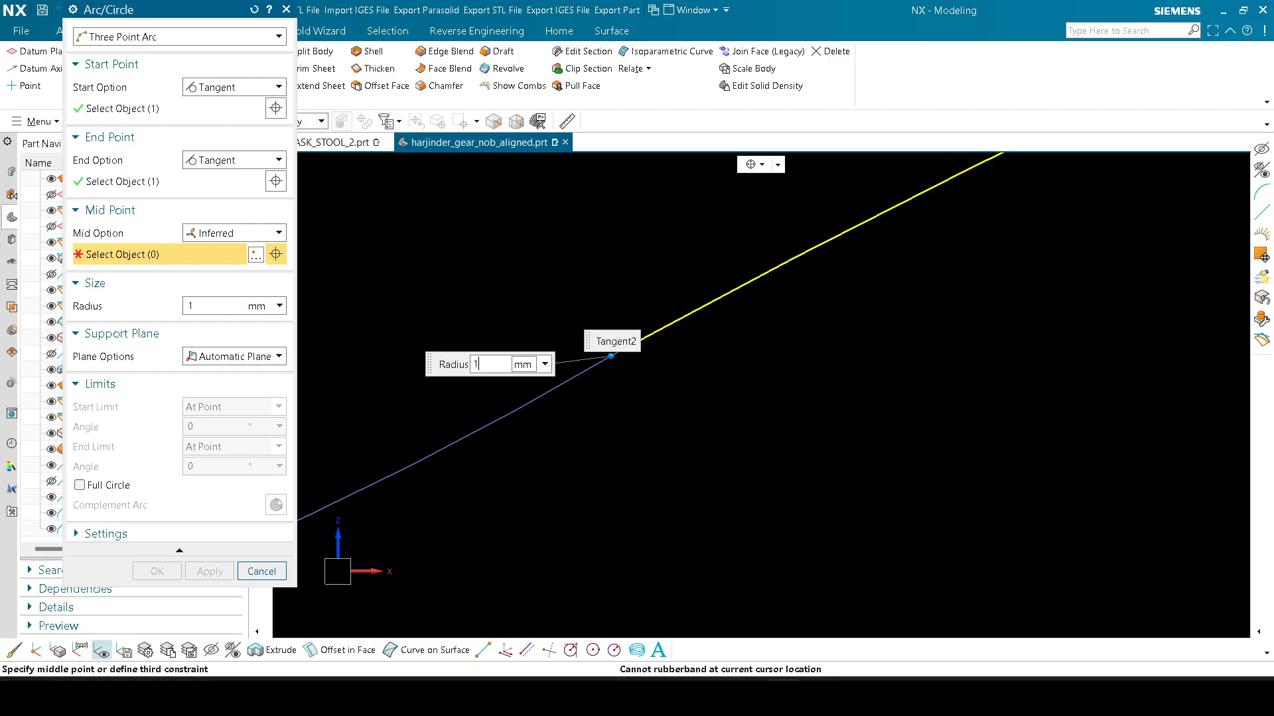
key(Return)
middle_click(644, 390)
scroll(694, 425, down, 1)
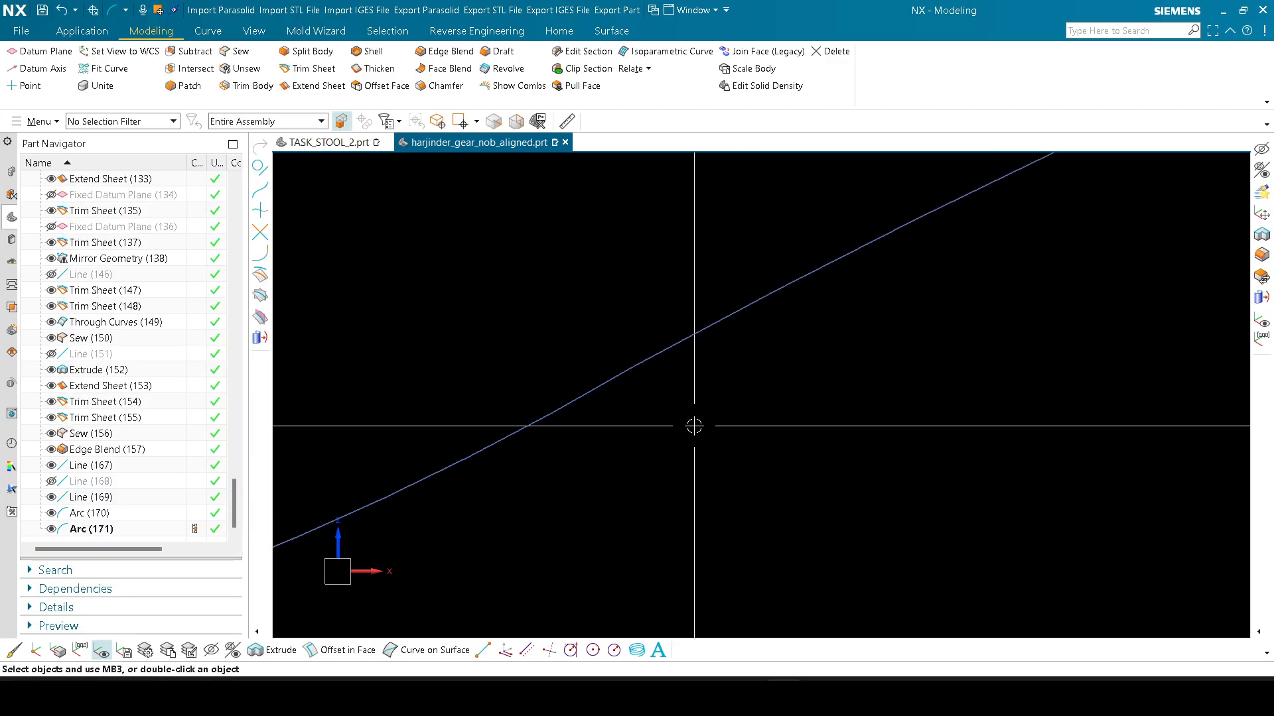
Step: Inspect the upper arc's start point and definition without changing it
scroll(694, 425, down, 6)
scroll(678, 429, up, 4)
scroll(666, 414, down, 2)
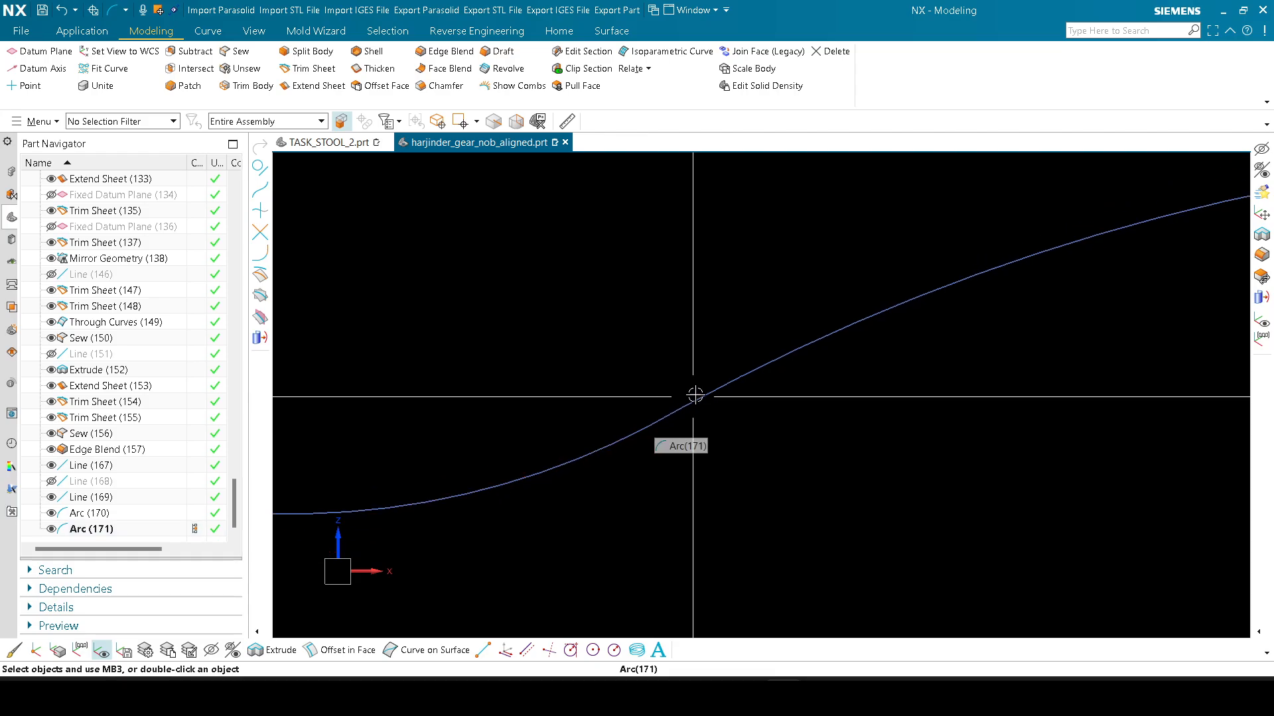
double_click(695, 395)
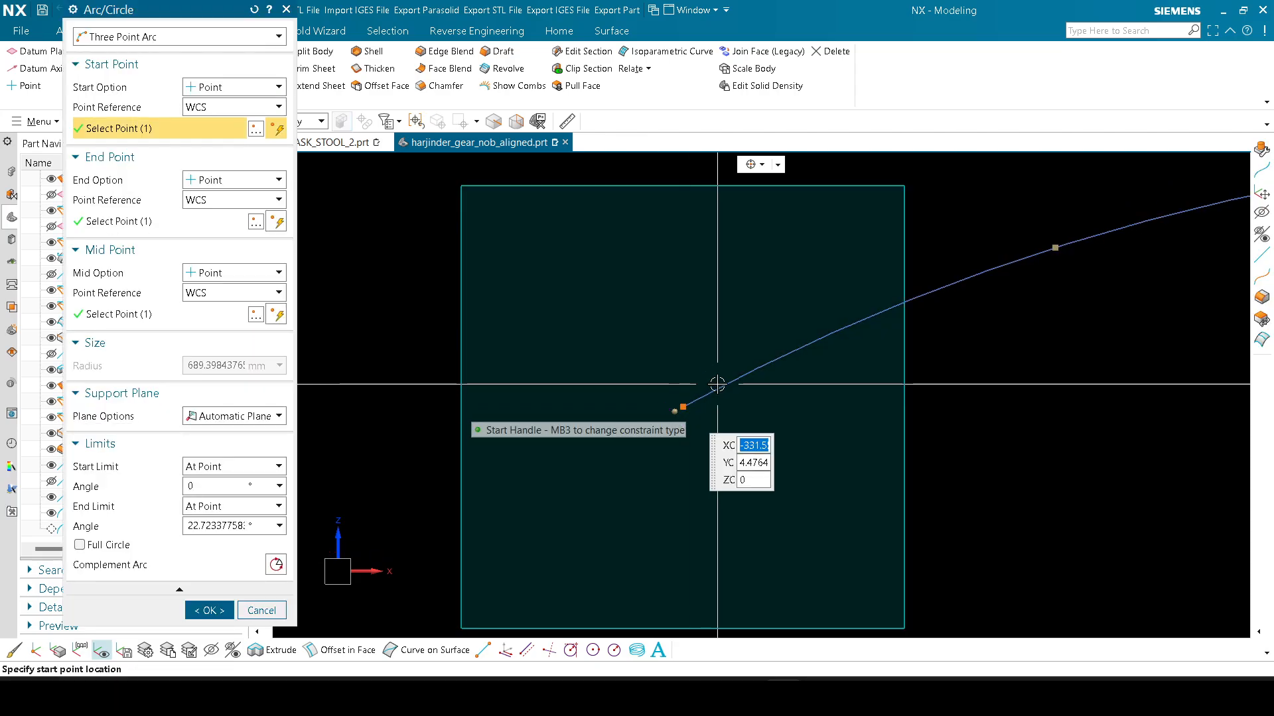
middle_click(705, 398)
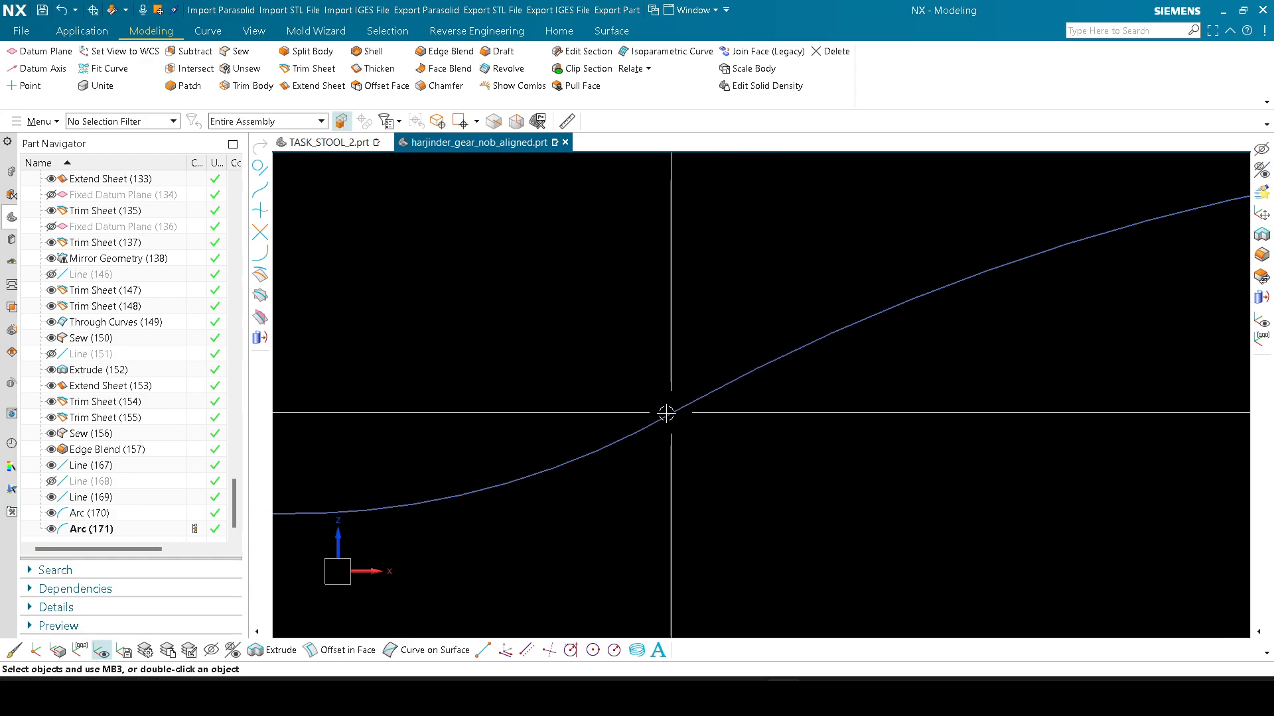
Step: Begin a bridge curve on the lower arc, moving its start location to 12.5% arc length
click(654, 421)
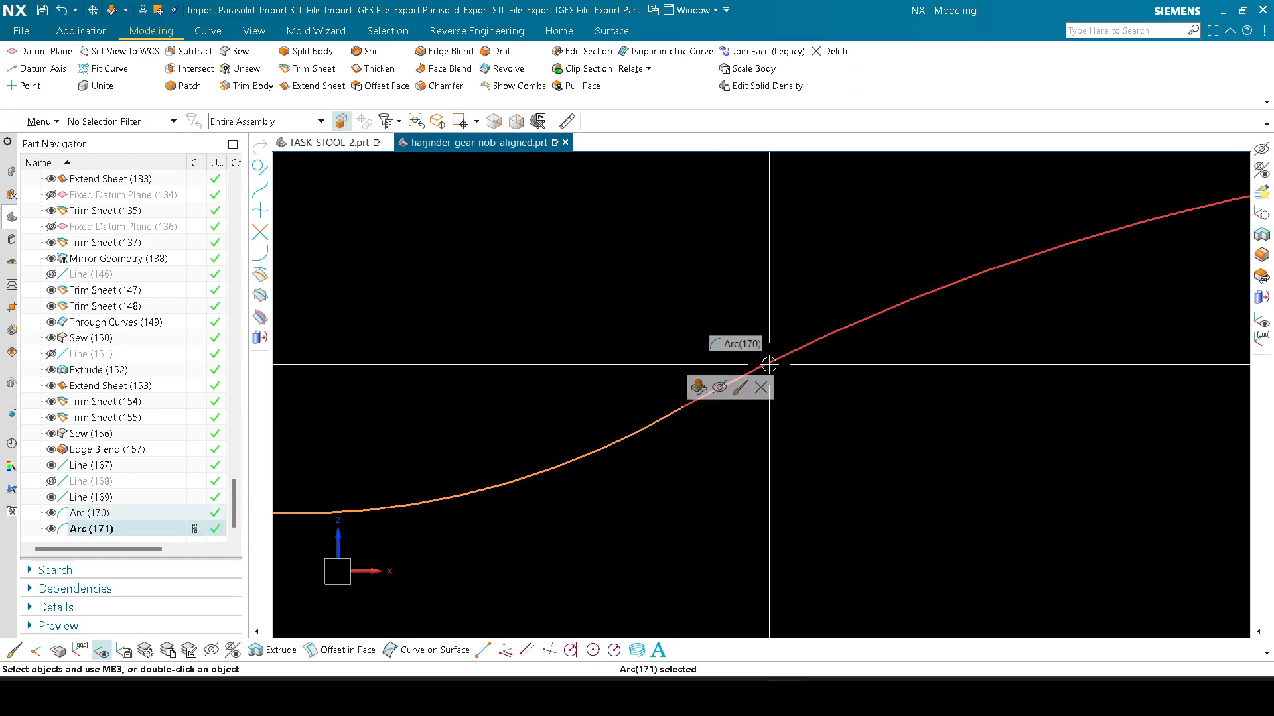
click(650, 356)
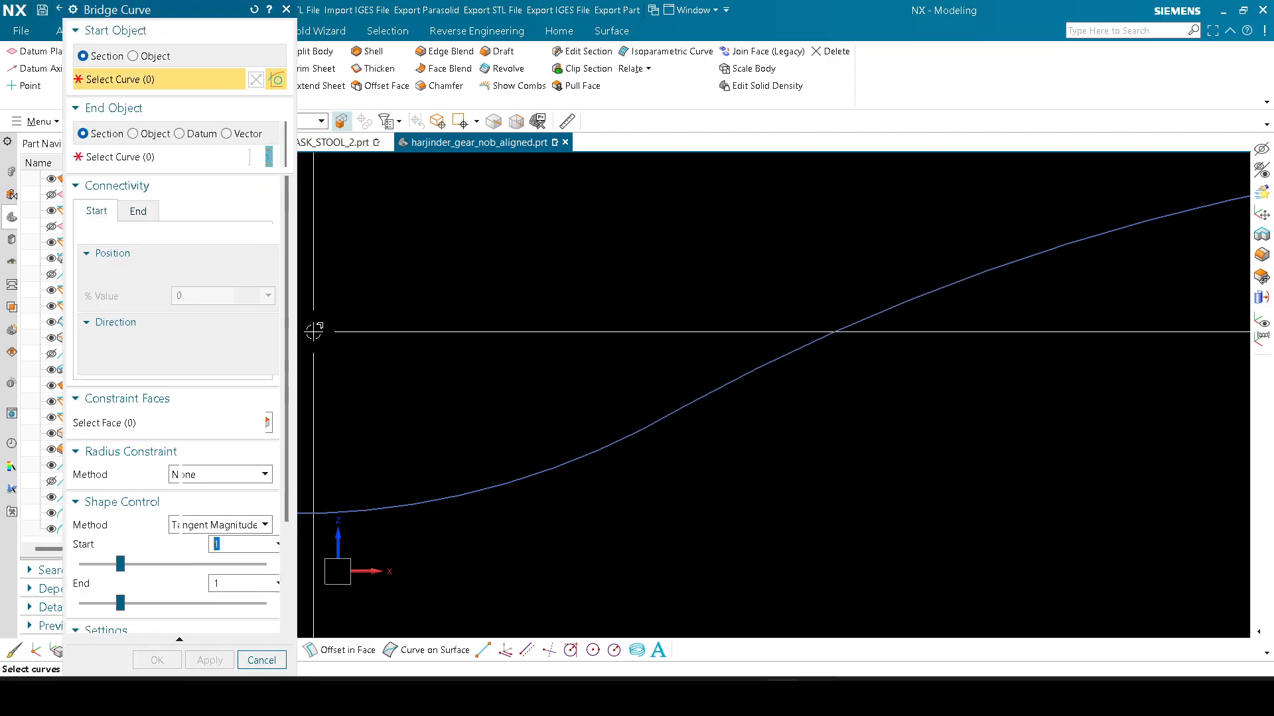
click(636, 433)
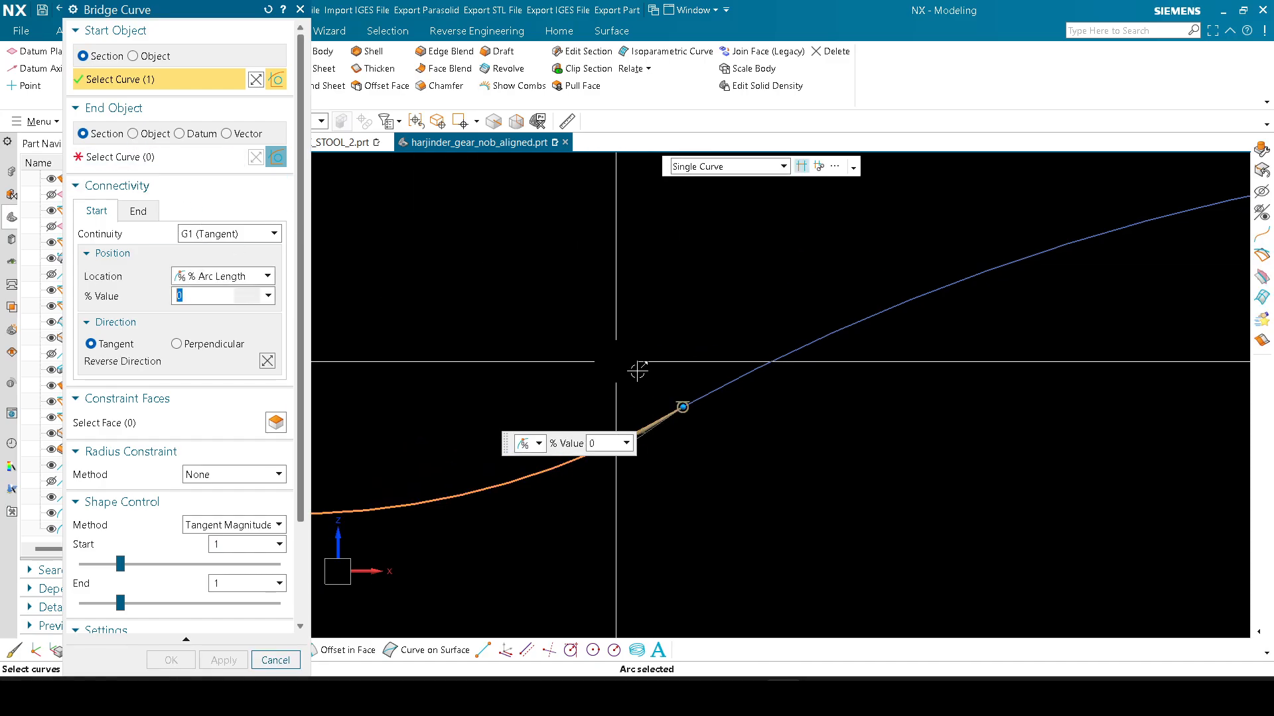
shift+middle_drag(682, 400, 688, 364)
drag(689, 368, 592, 421)
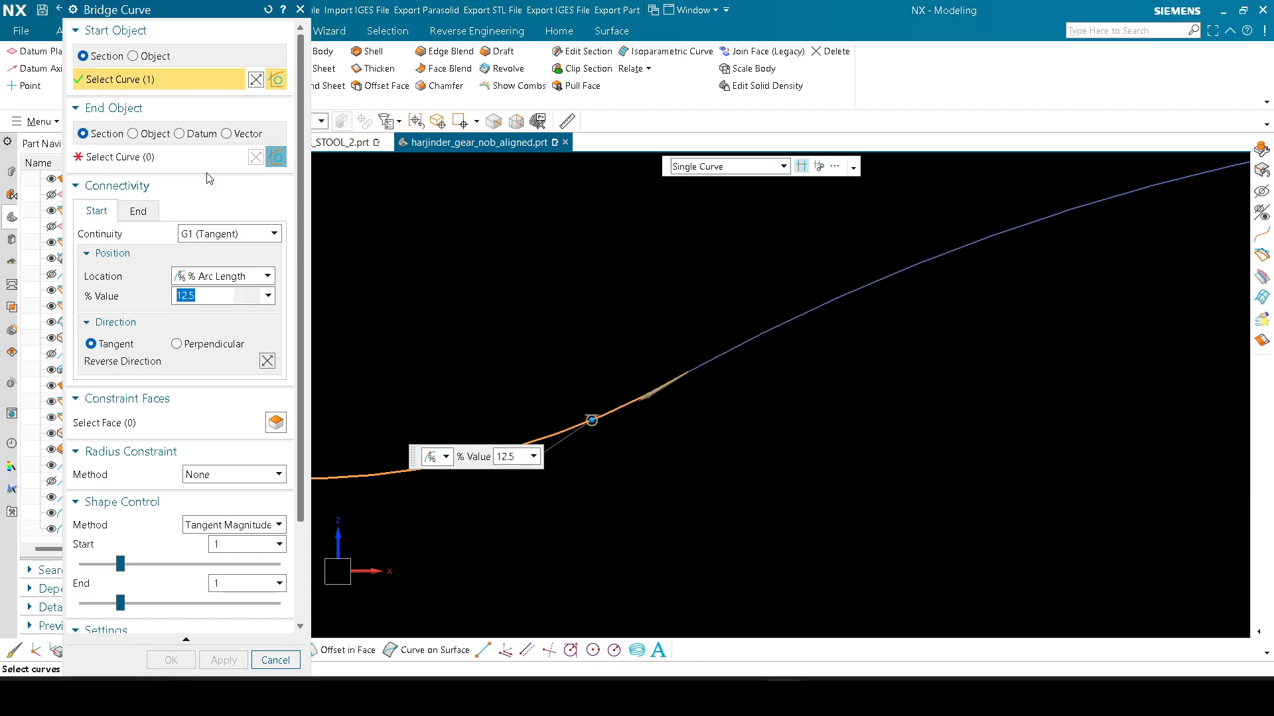
Step: End the bridge curve on the upper arc at 11.5% arc length and create it with G1 tangent continuity
click(145, 157)
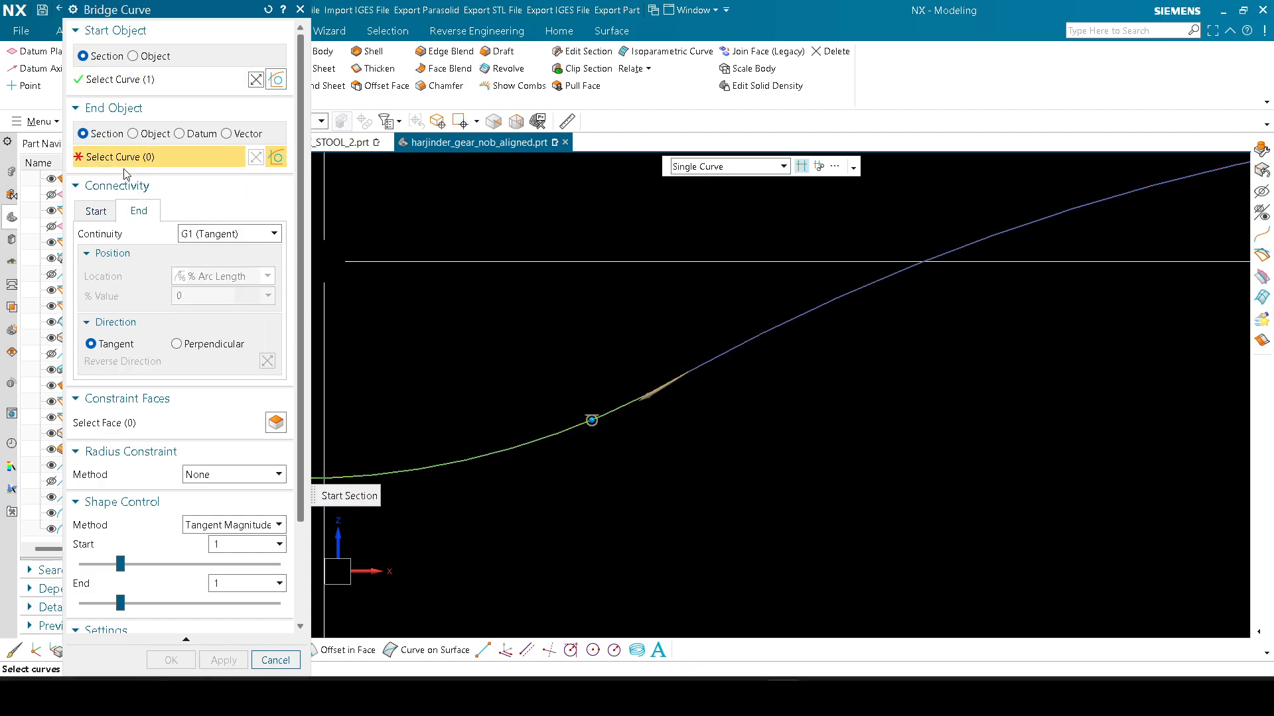
click(723, 358)
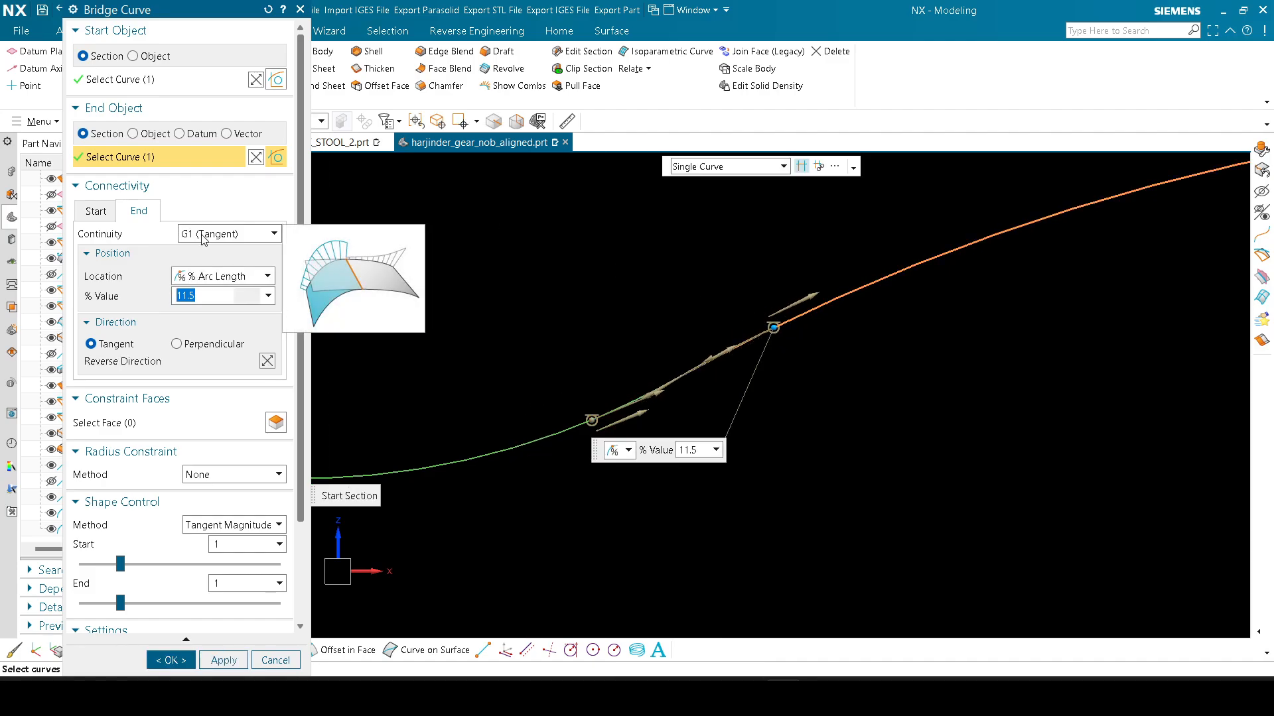
click(83, 209)
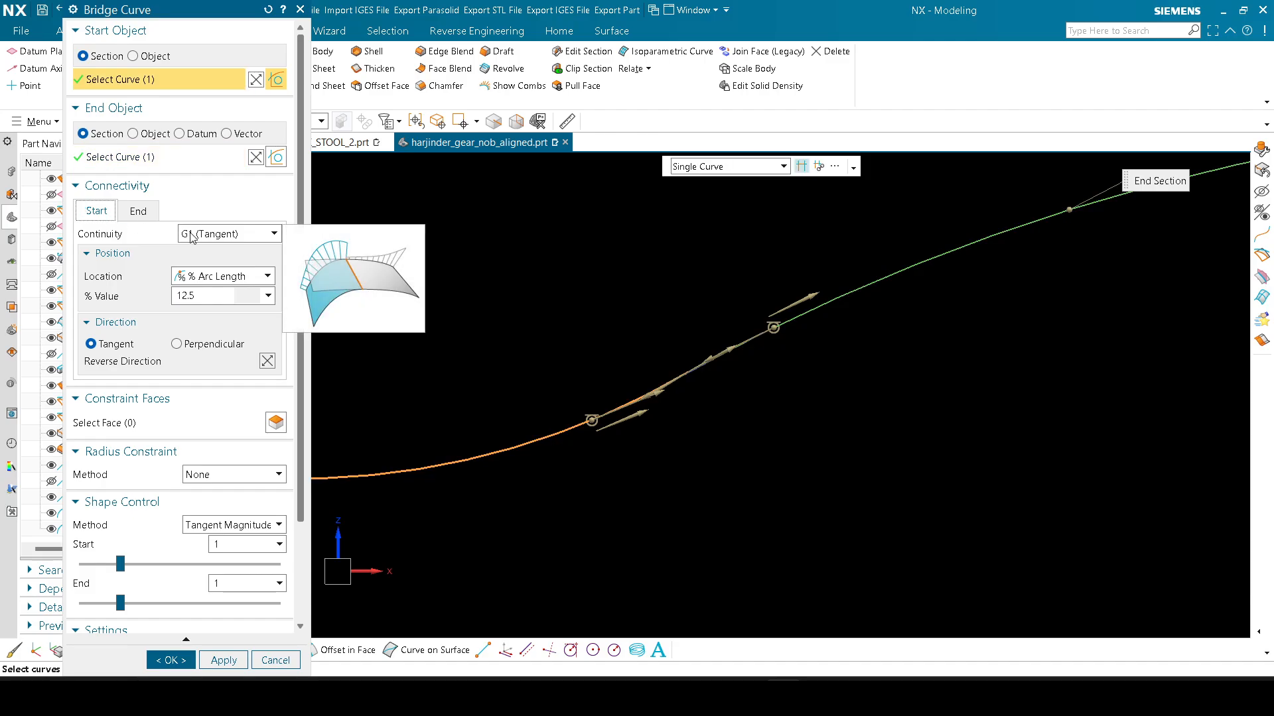
click(170, 660)
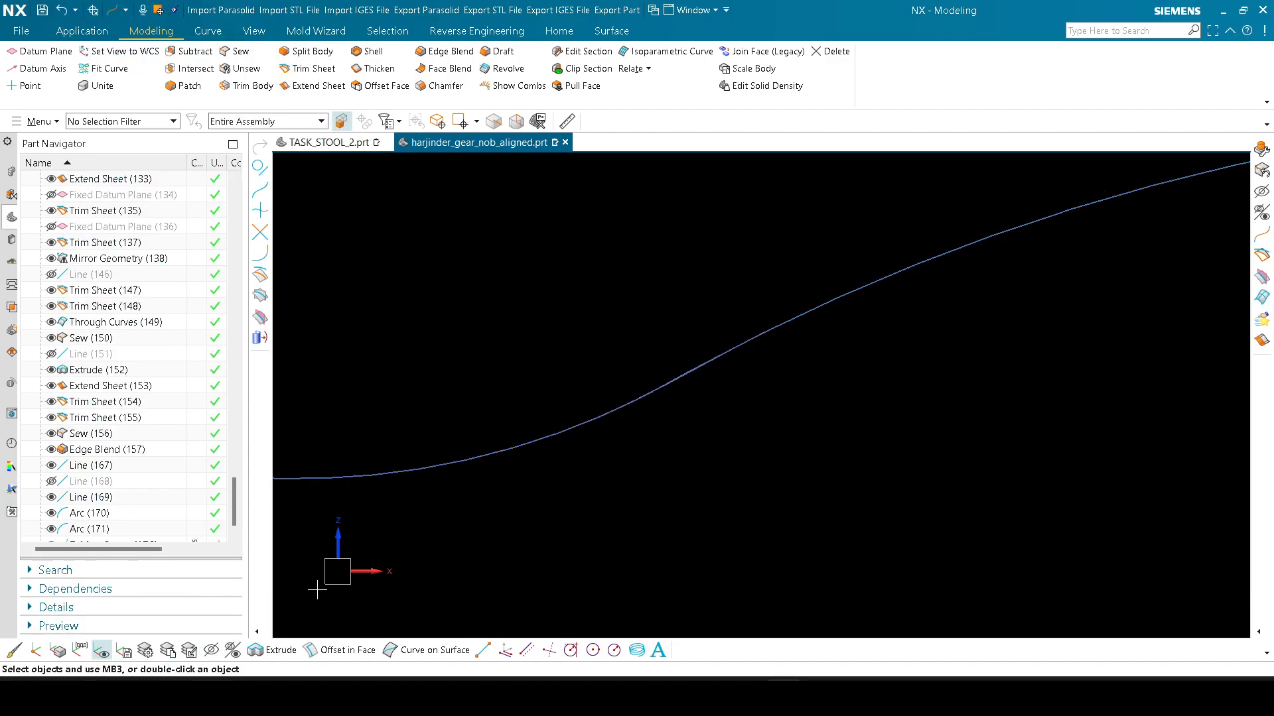
Step: Change the display color of the bridge curve between the two arcs to green
click(136, 530)
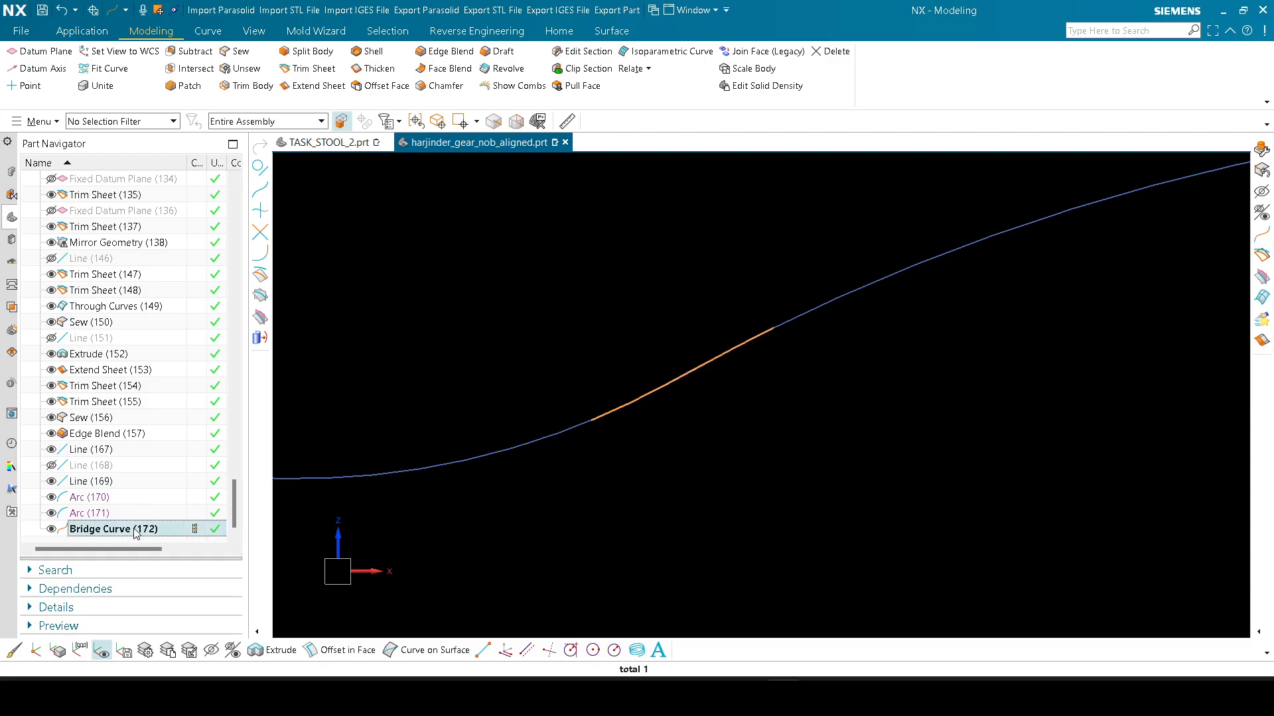
key(ctrl+j)
click(253, 105)
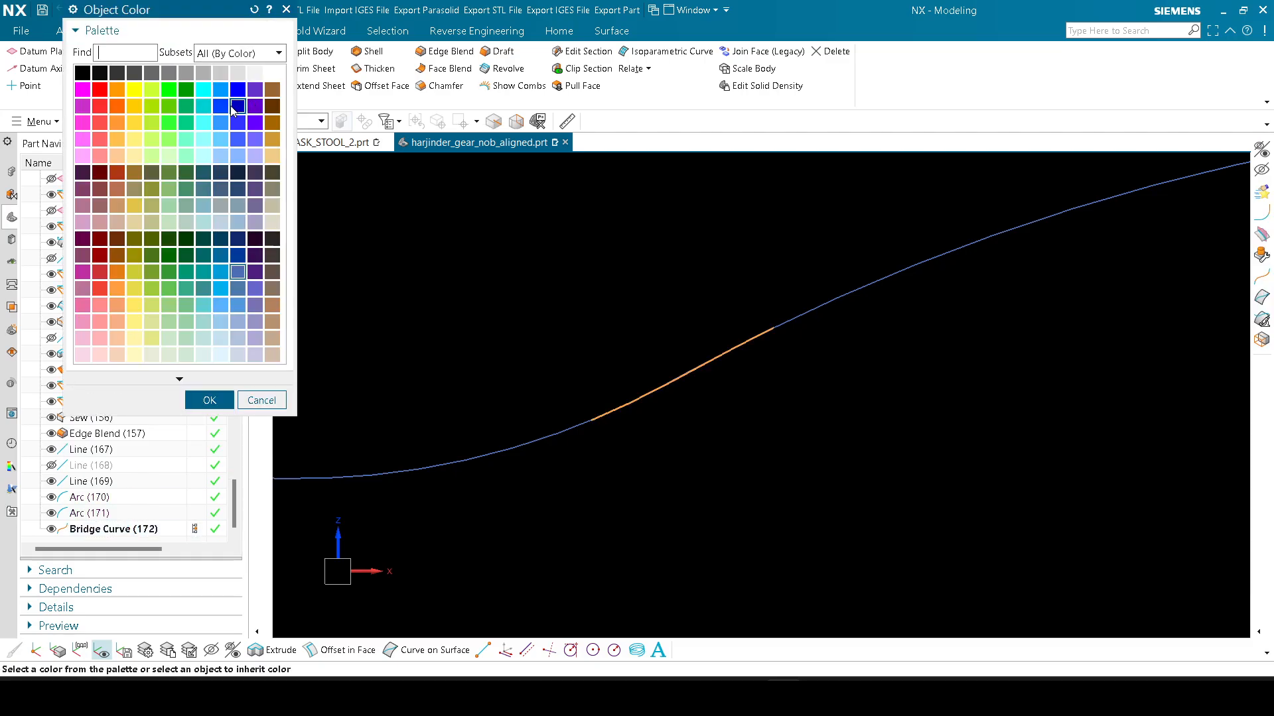
click(209, 400)
click(163, 462)
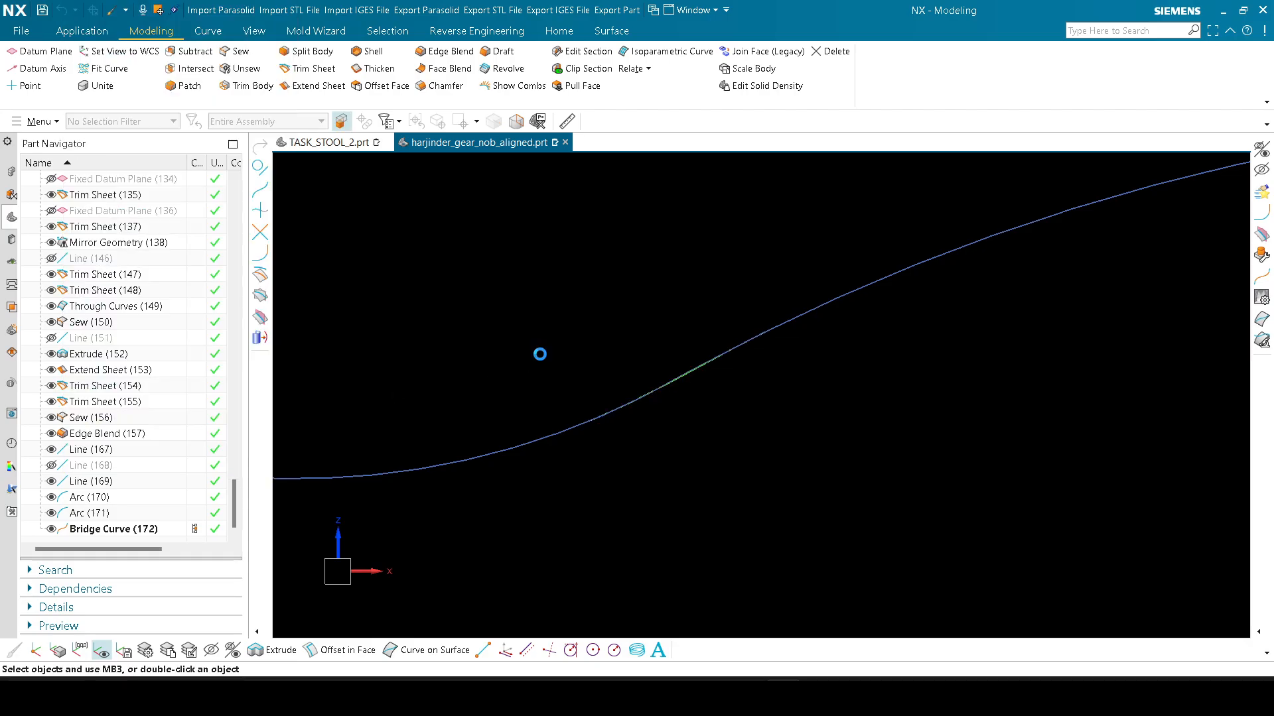
shift+middle_drag(540, 354, 559, 362)
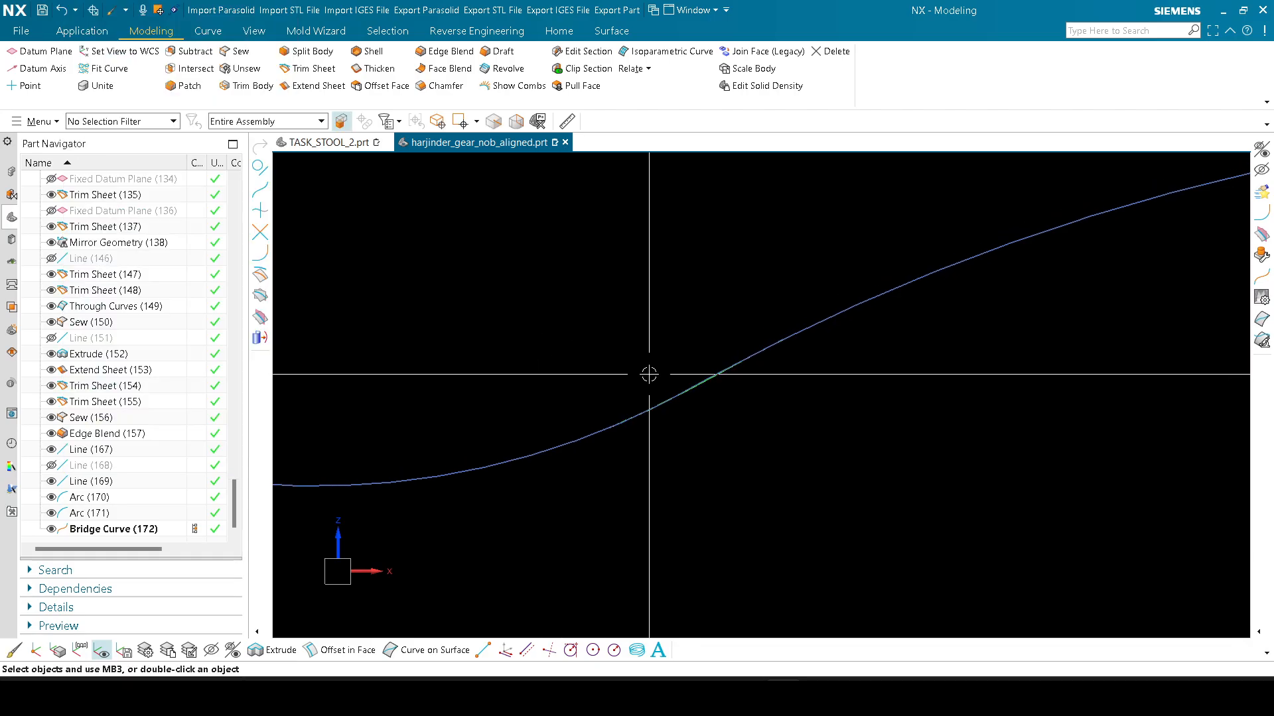
Step: Begin an extrude of the lower arc with single-curve selection stopping at intersections, leaving the wrongly picked bridge segment out of the section
key(x)
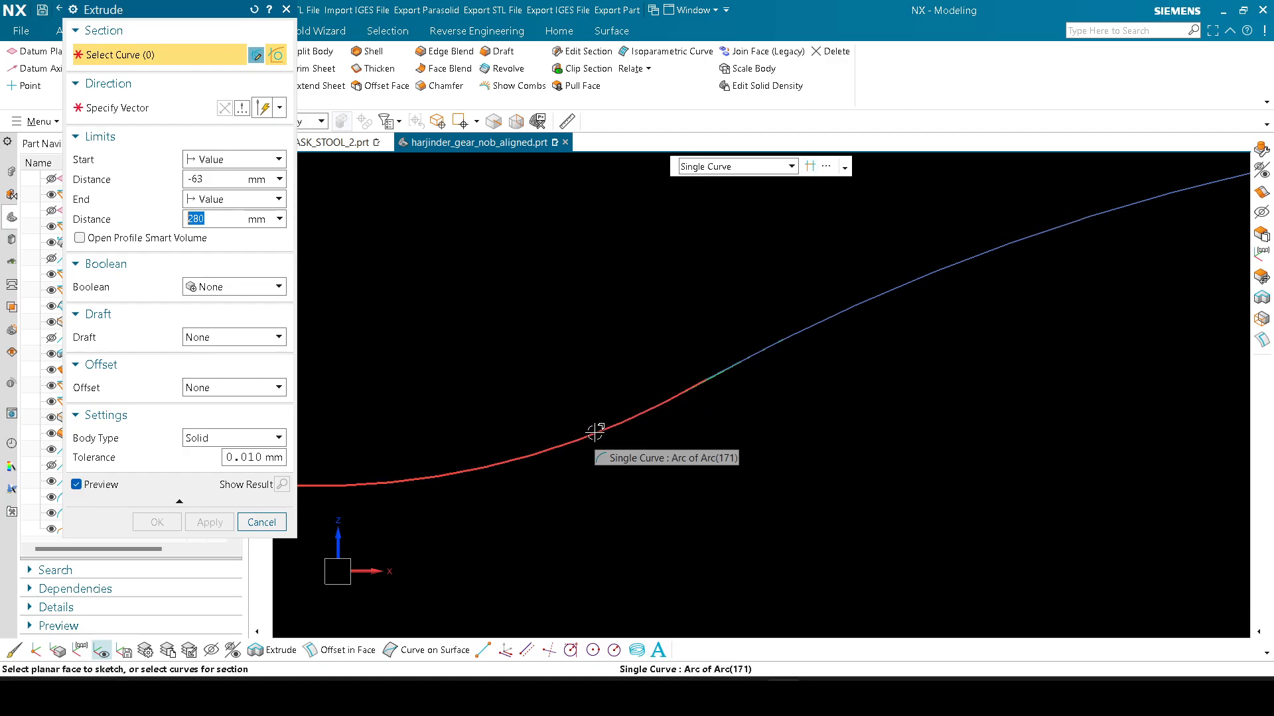
click(809, 167)
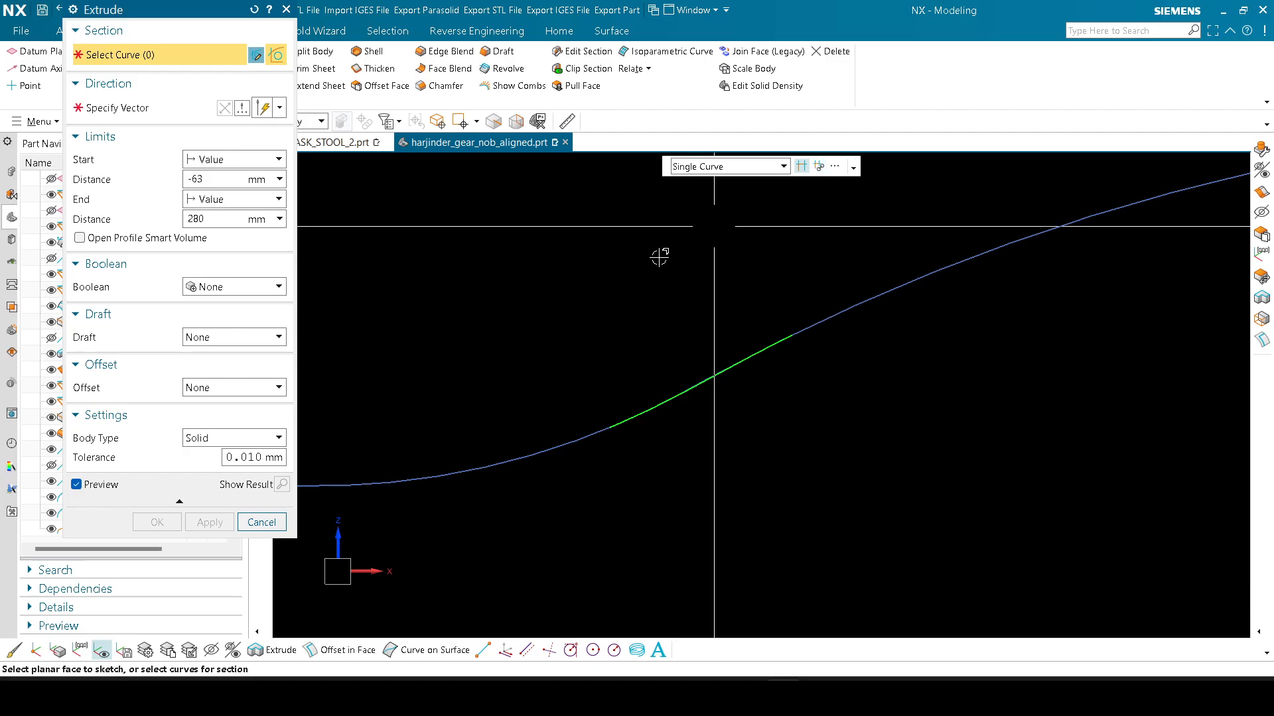
click(389, 492)
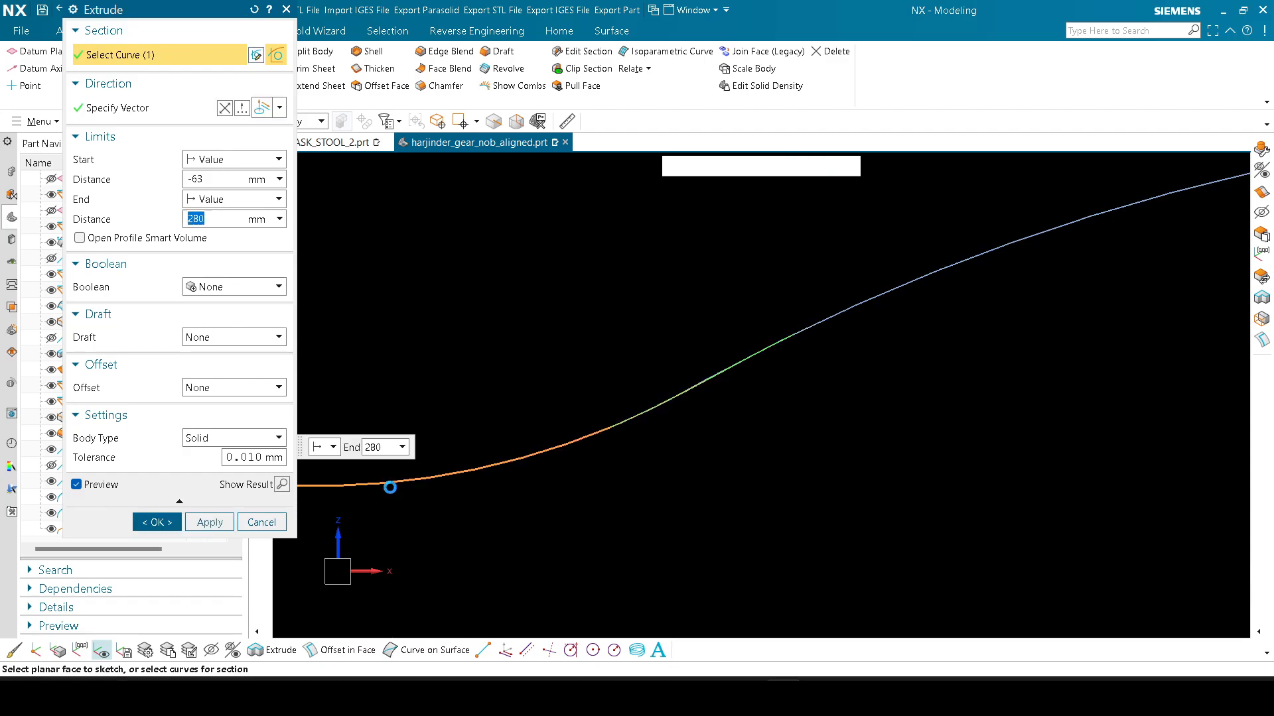
click(695, 388)
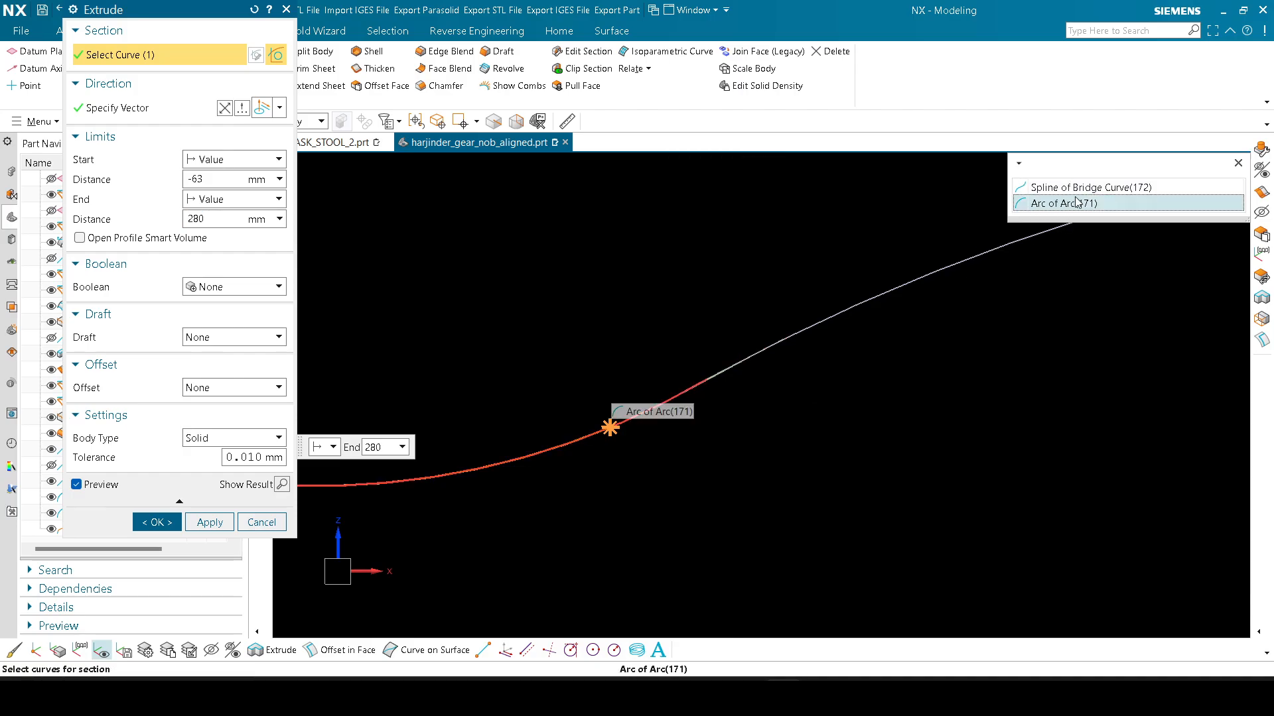
click(1081, 185)
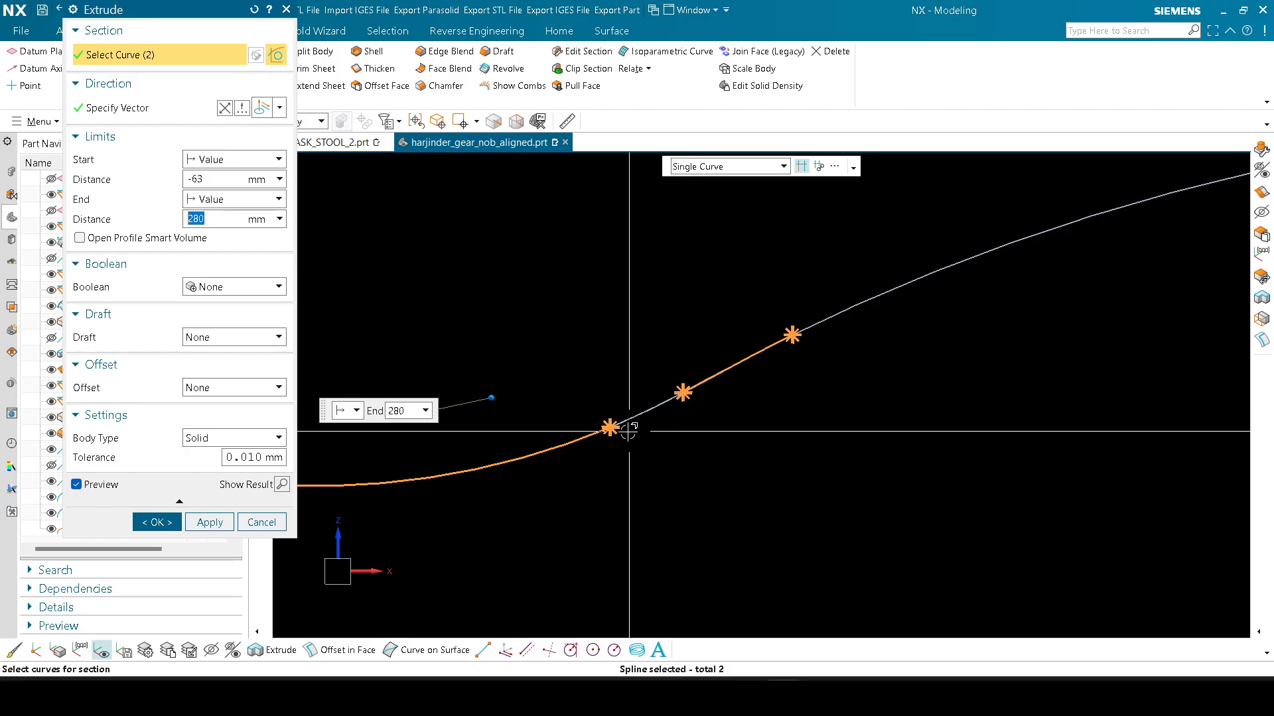
scroll(628, 431, up, 2)
shift+click(726, 367)
scroll(668, 321, down, 3)
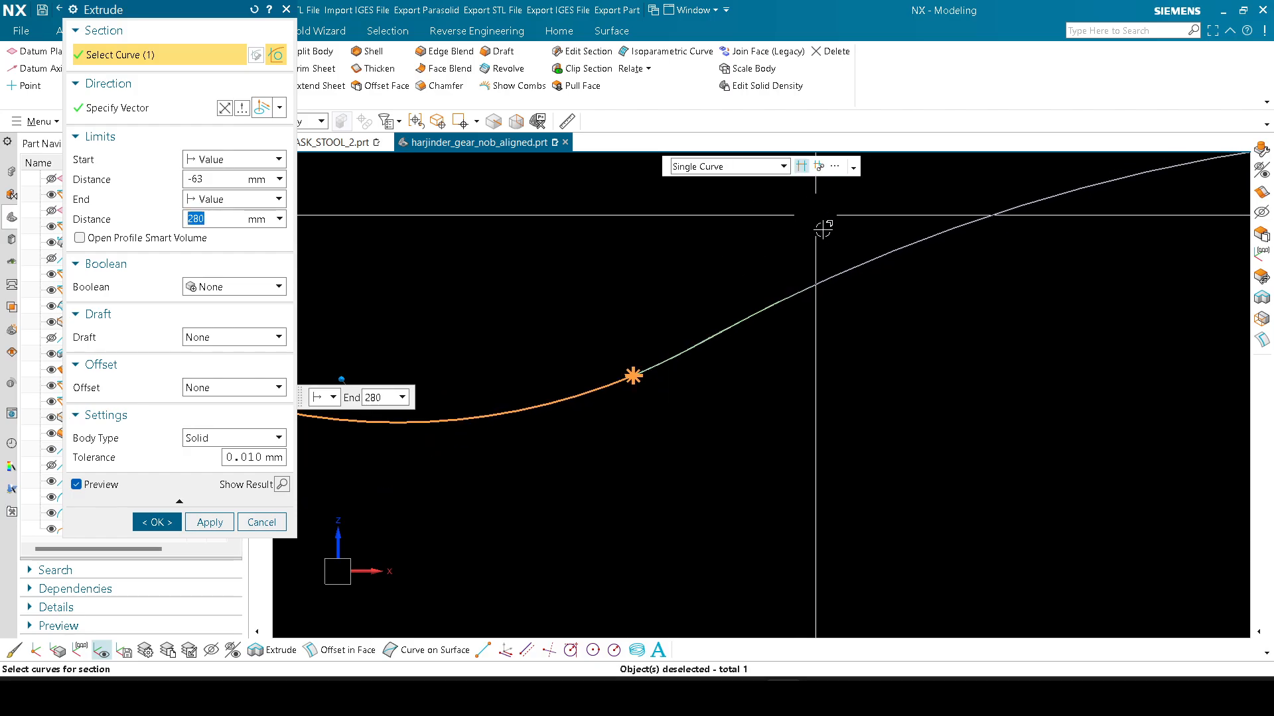
Step: Add the upper arc and the bridge curve to the section and extrude it as a sheet from -63 to 280 mm
click(969, 223)
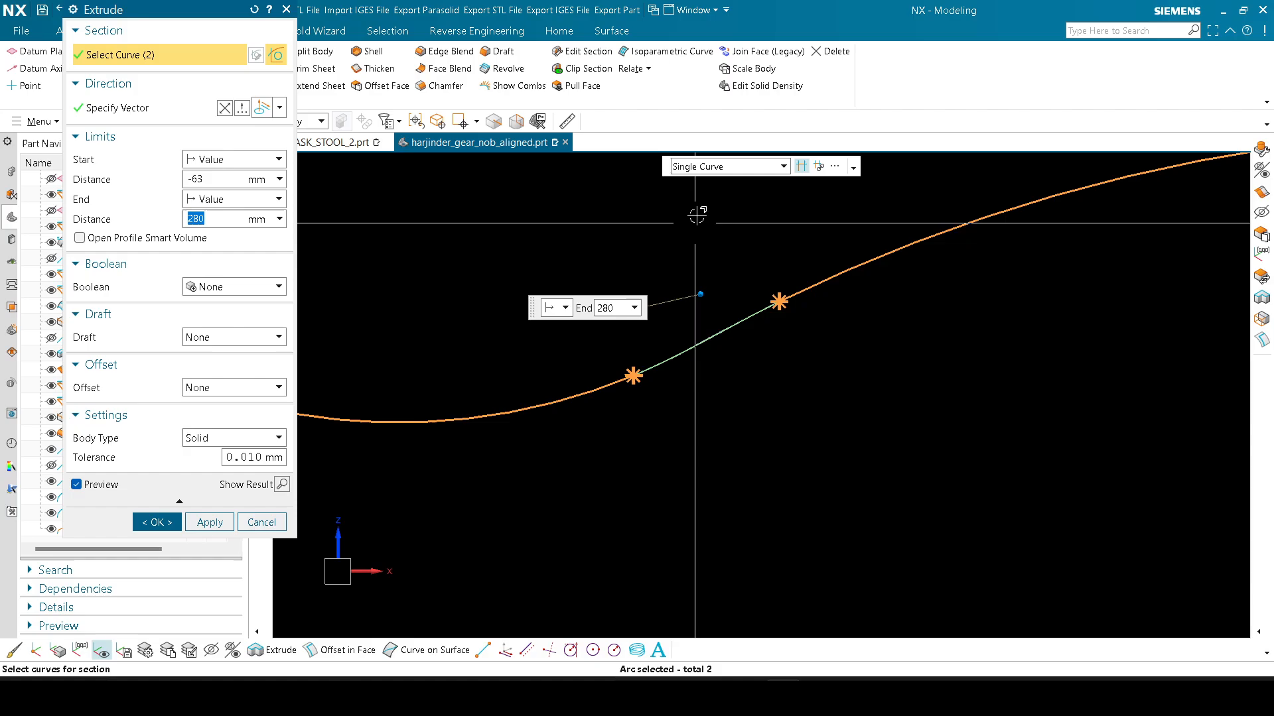
click(718, 333)
click(1040, 189)
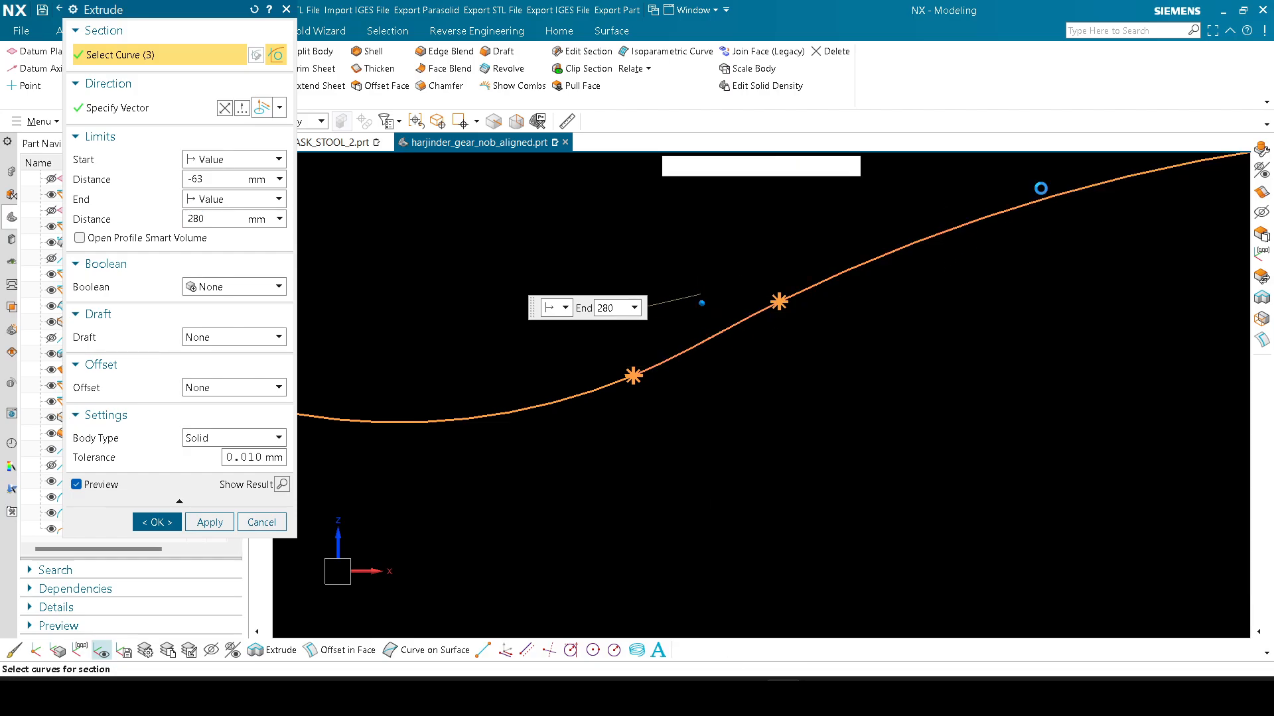
scroll(659, 395, down, 4)
middle_click(659, 395)
middle_drag(680, 410, 623, 405)
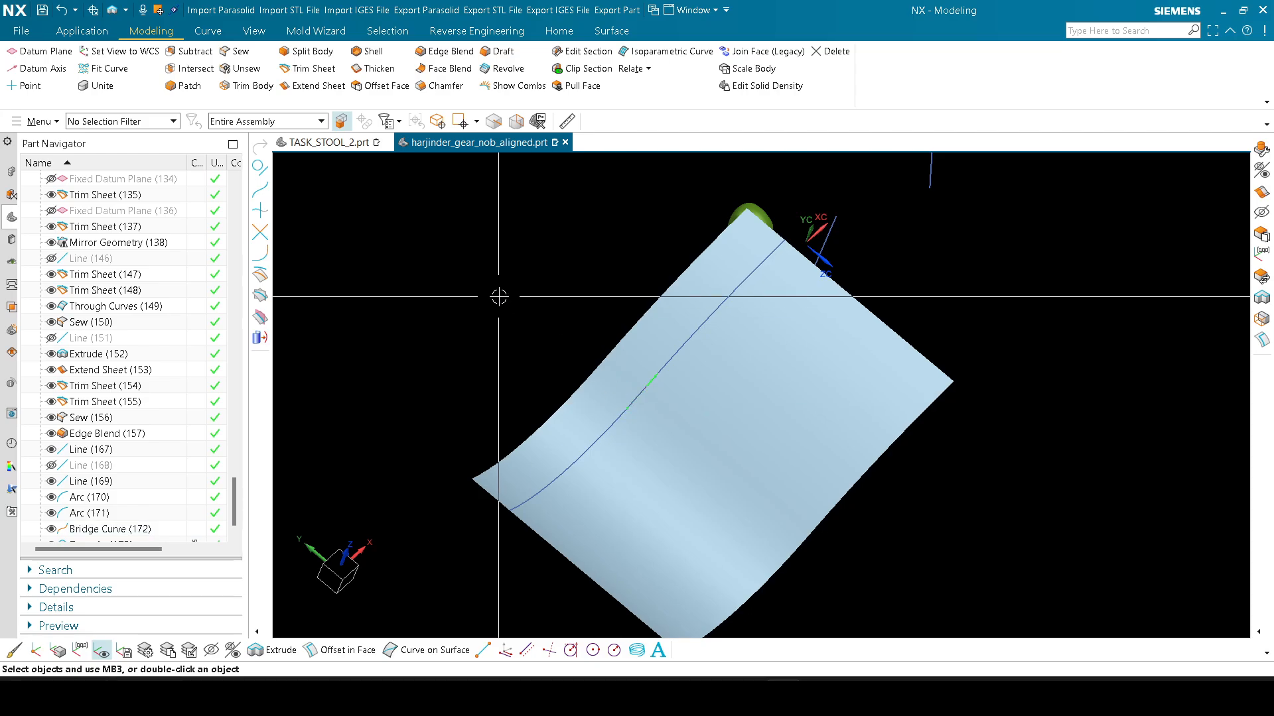
Step: Undo the extrusion of the joined arc and bridge curves
key(ctrl+z)
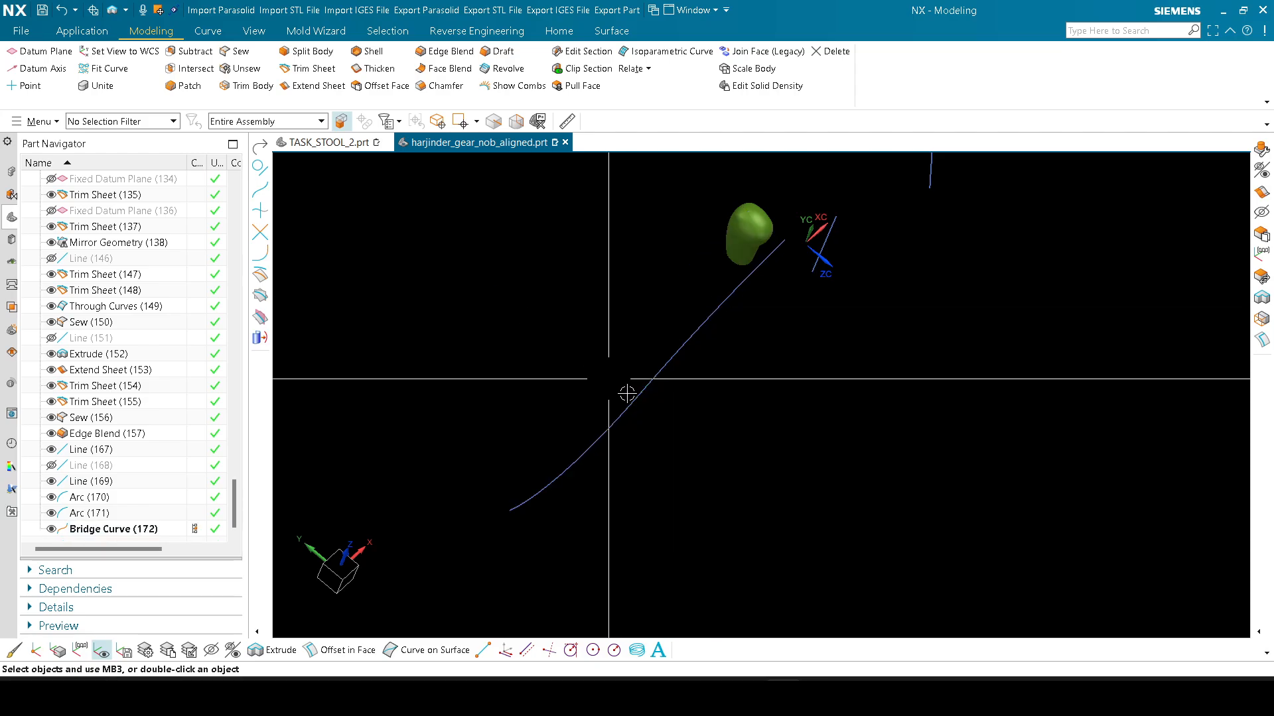
mouse_move(627, 393)
middle_down()
mouse_move(615, 398)
mouse_move(554, 341)
mouse_move(614, 400)
mouse_move(601, 307)
mouse_move(624, 381)
middle_up()
scroll(614, 361, up, 4)
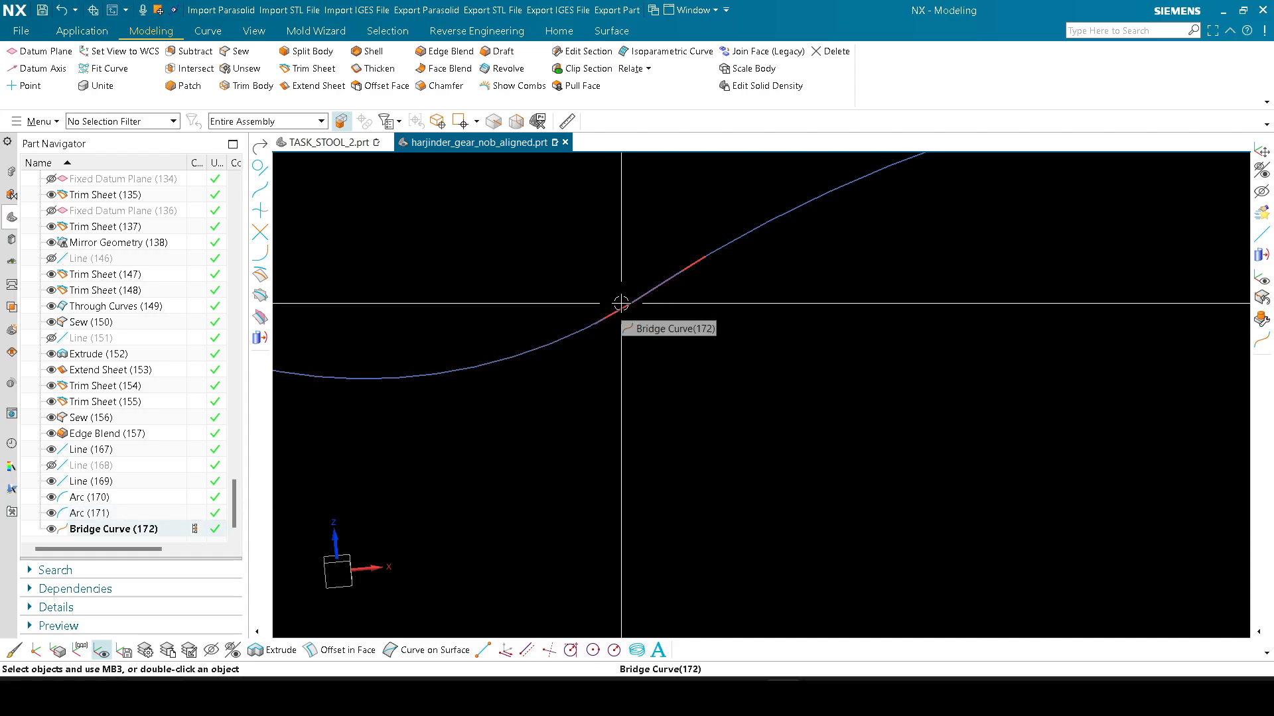
Step: Hide the bridge curve and check the lower arc's definition without editing it
double_click(125, 529)
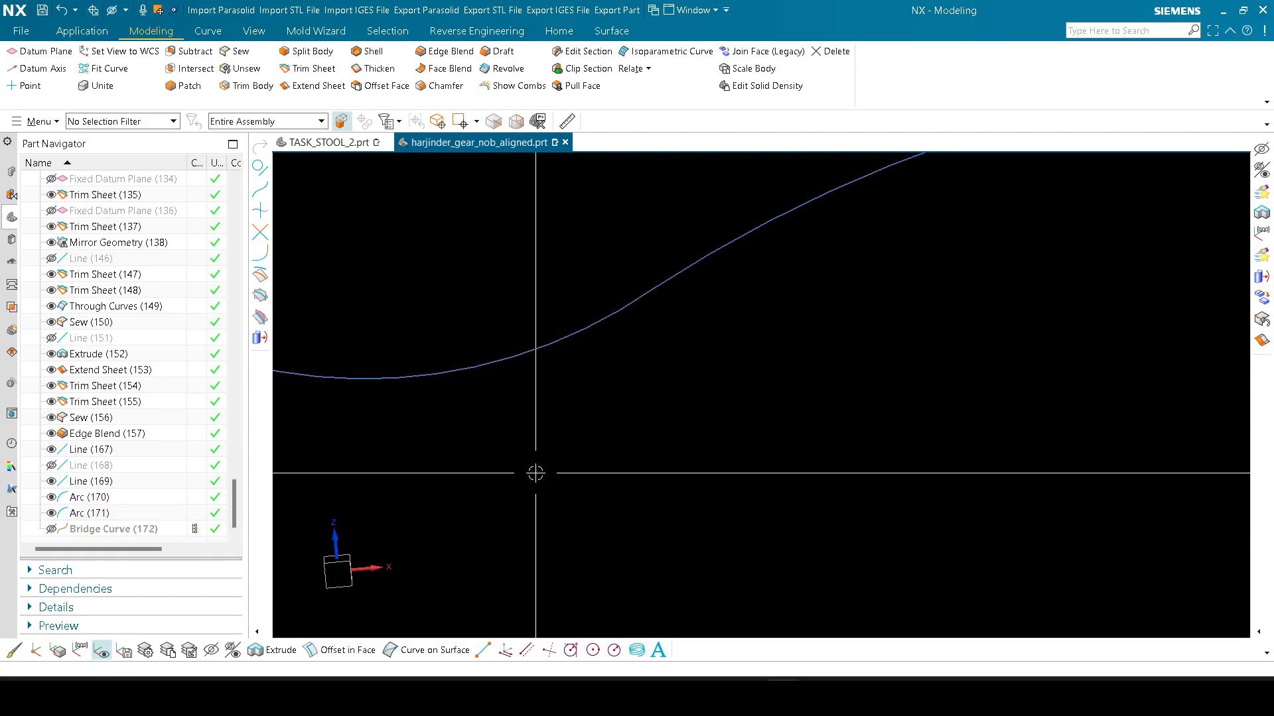
scroll(590, 337, up, 1)
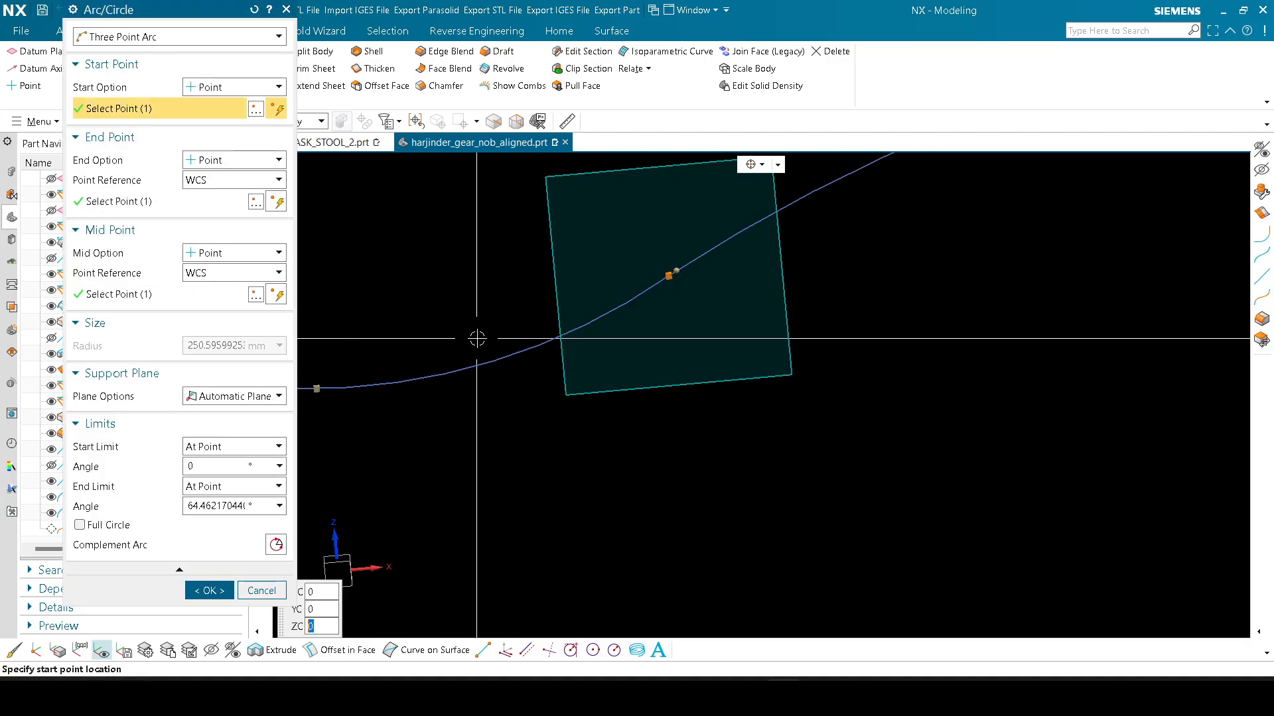
shift+middle_drag(478, 339, 560, 388)
key(Escape)
Step: Delete the lower arc together with the bridge curve that depends on it
click(610, 397)
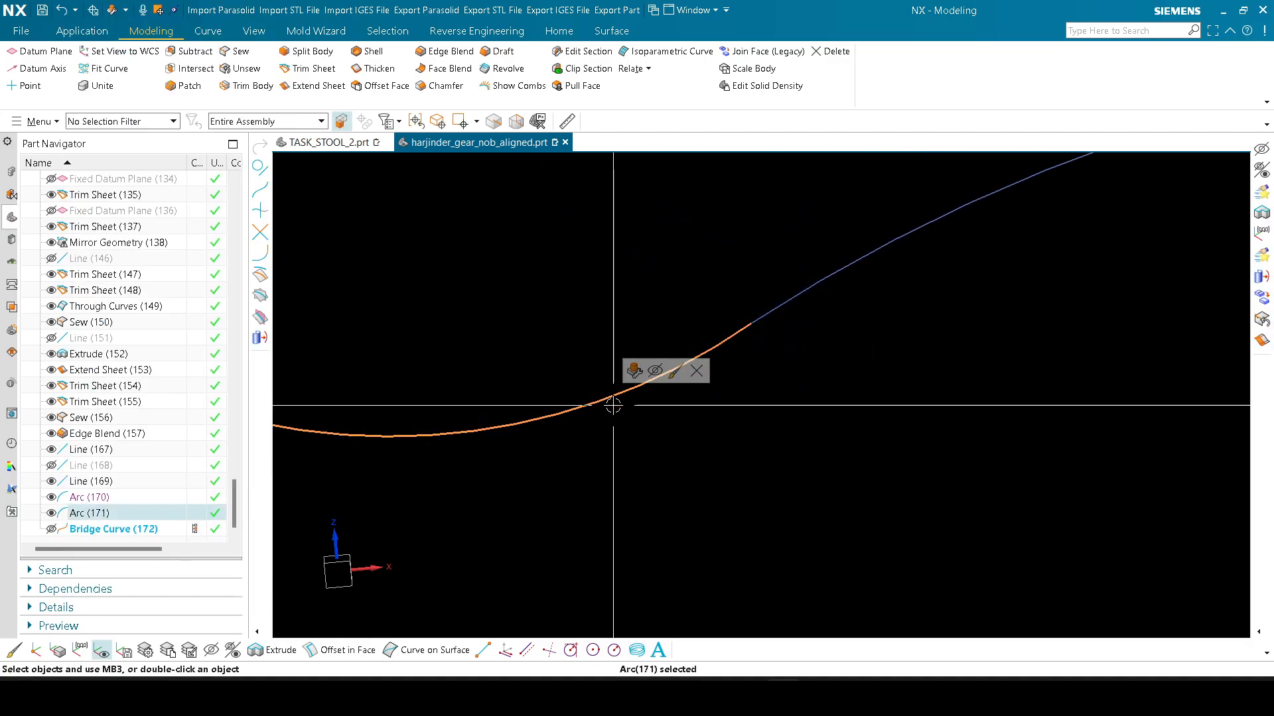
key(Delete)
click(390, 264)
scroll(762, 404, down, 3)
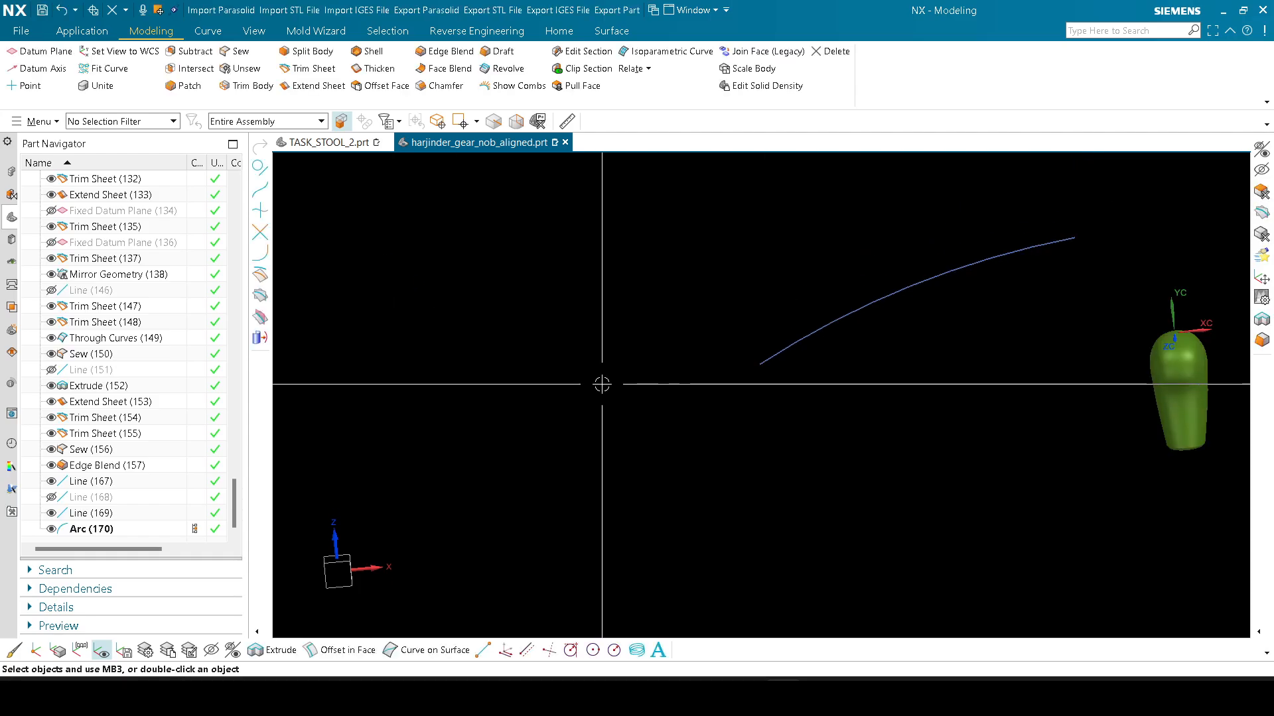
key(a)
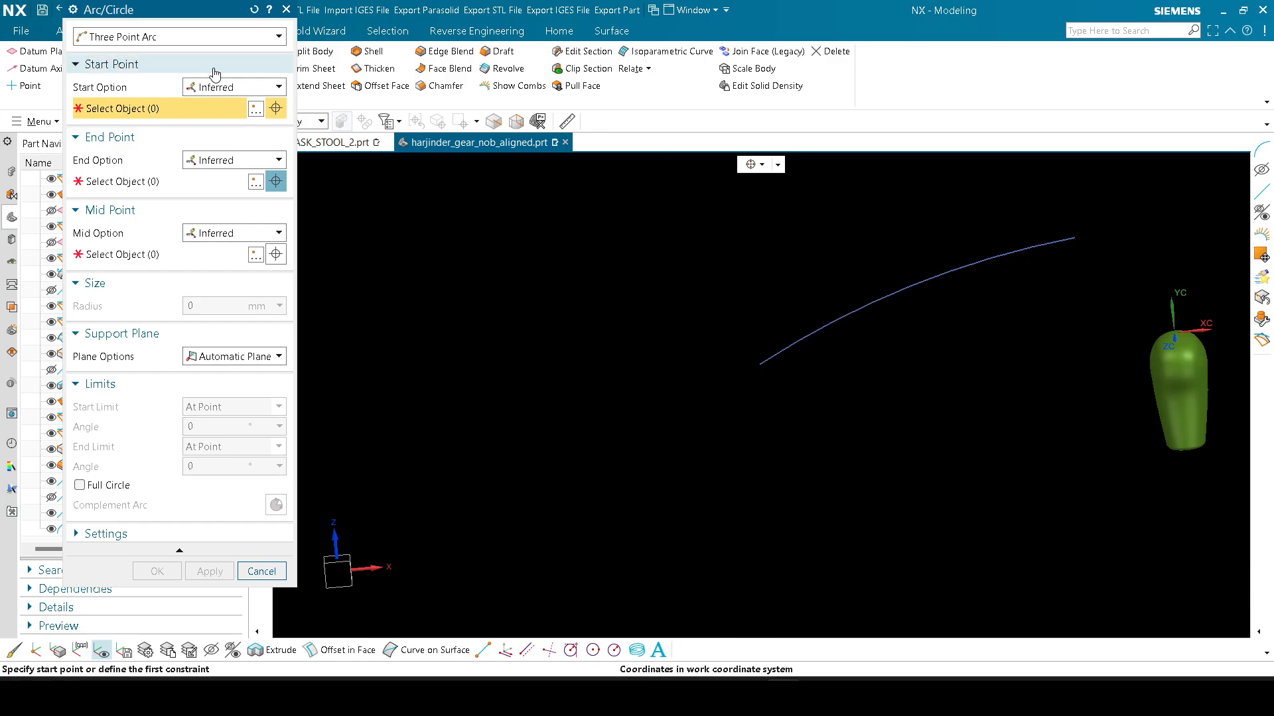
click(221, 88)
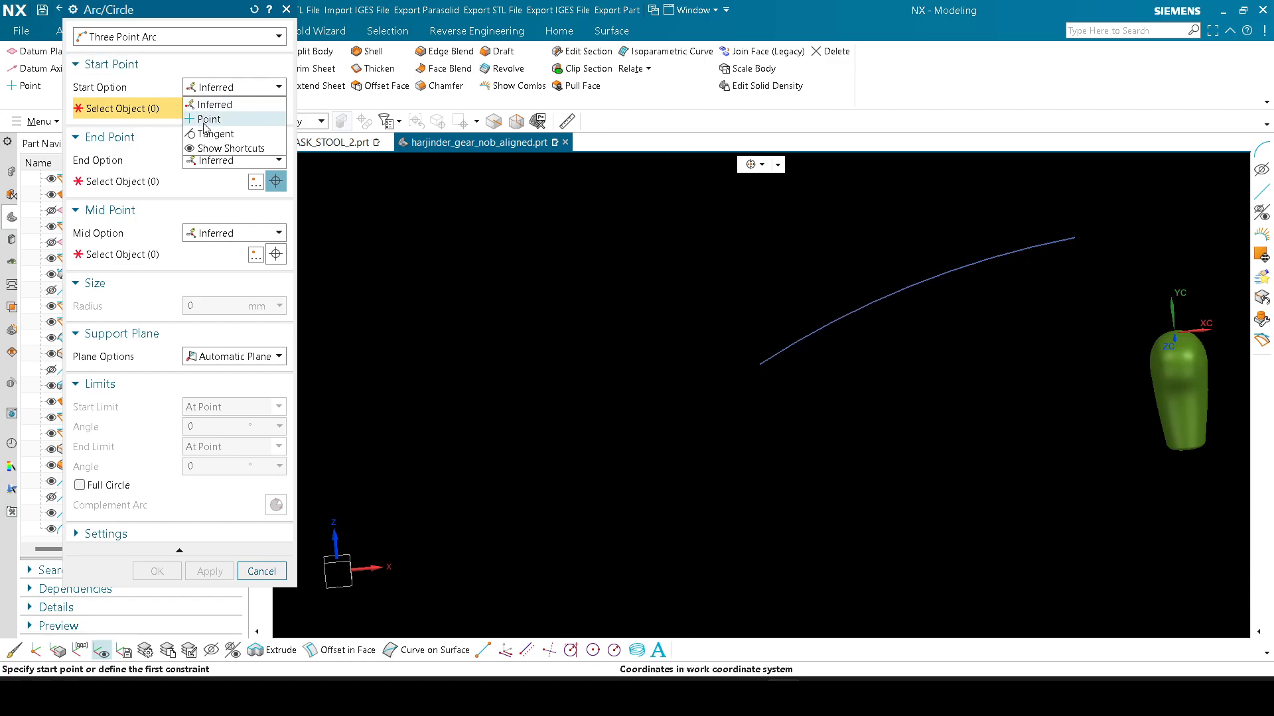
click(228, 90)
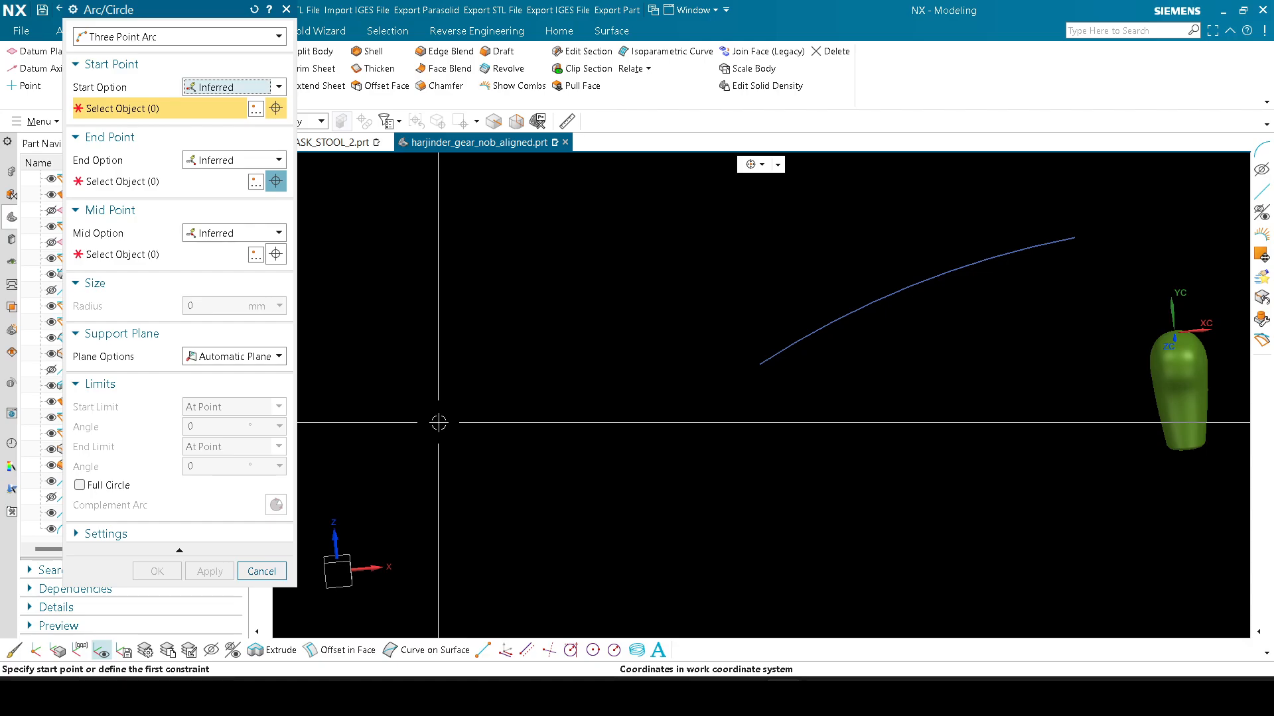
key(Escape)
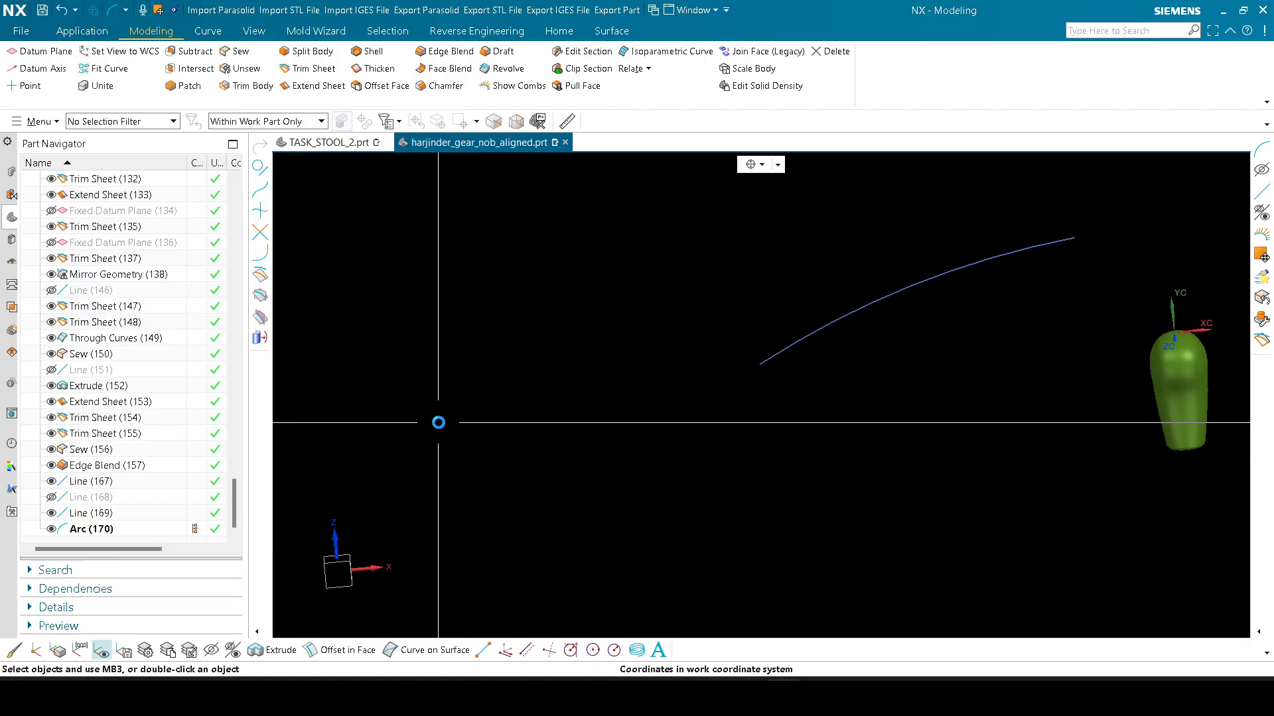
Step: Undo the deletion of the lower arc and remove the parameters from both arcs
key(ctrl+z)
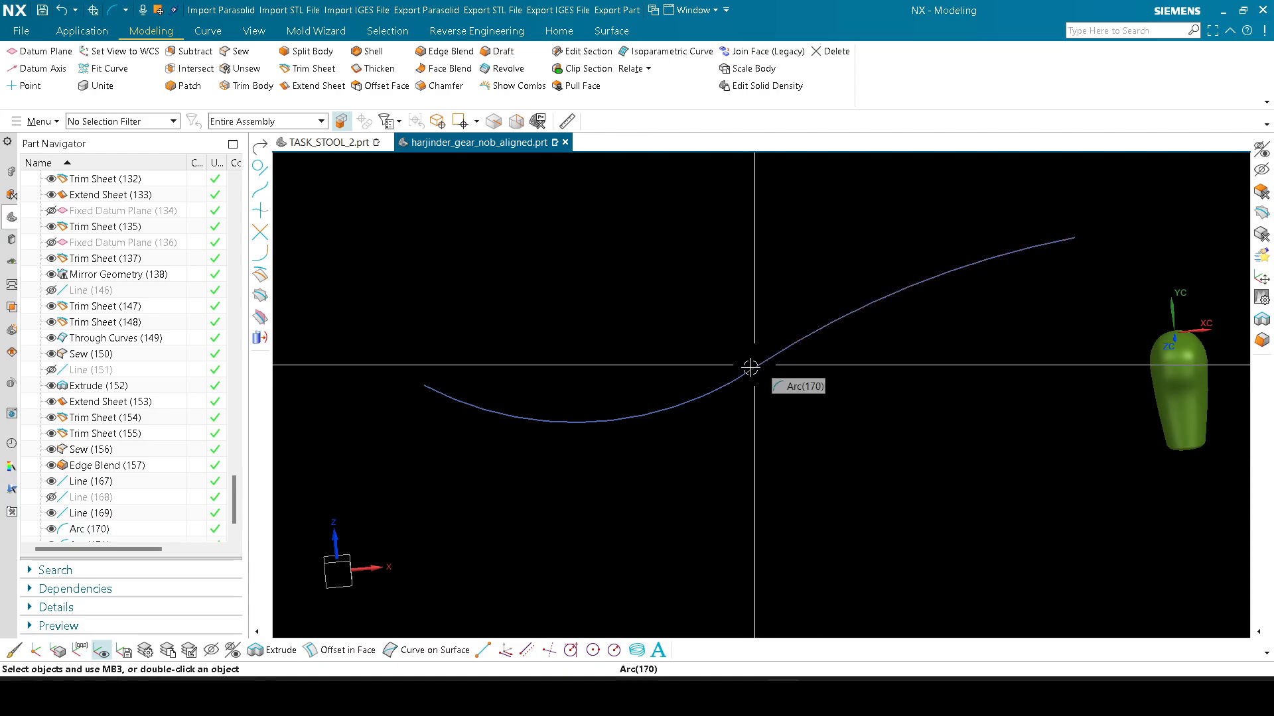
click(538, 122)
click(799, 343)
click(723, 378)
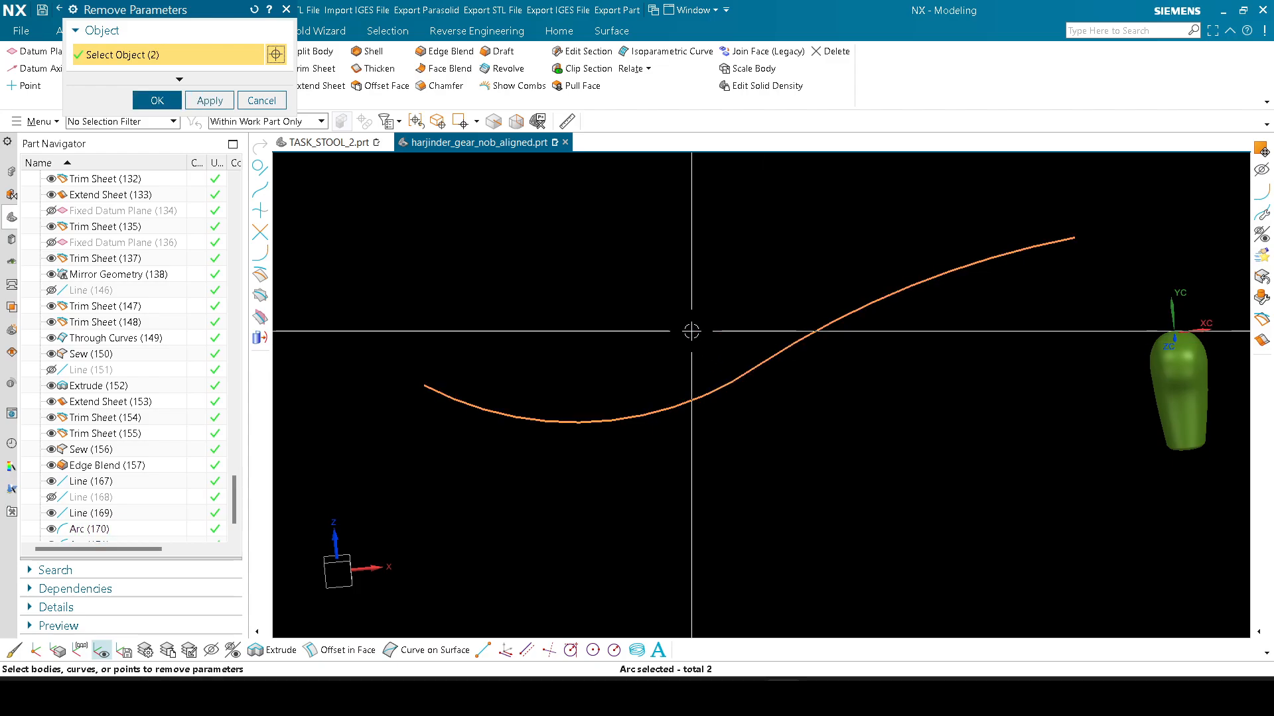
middle_click(691, 330)
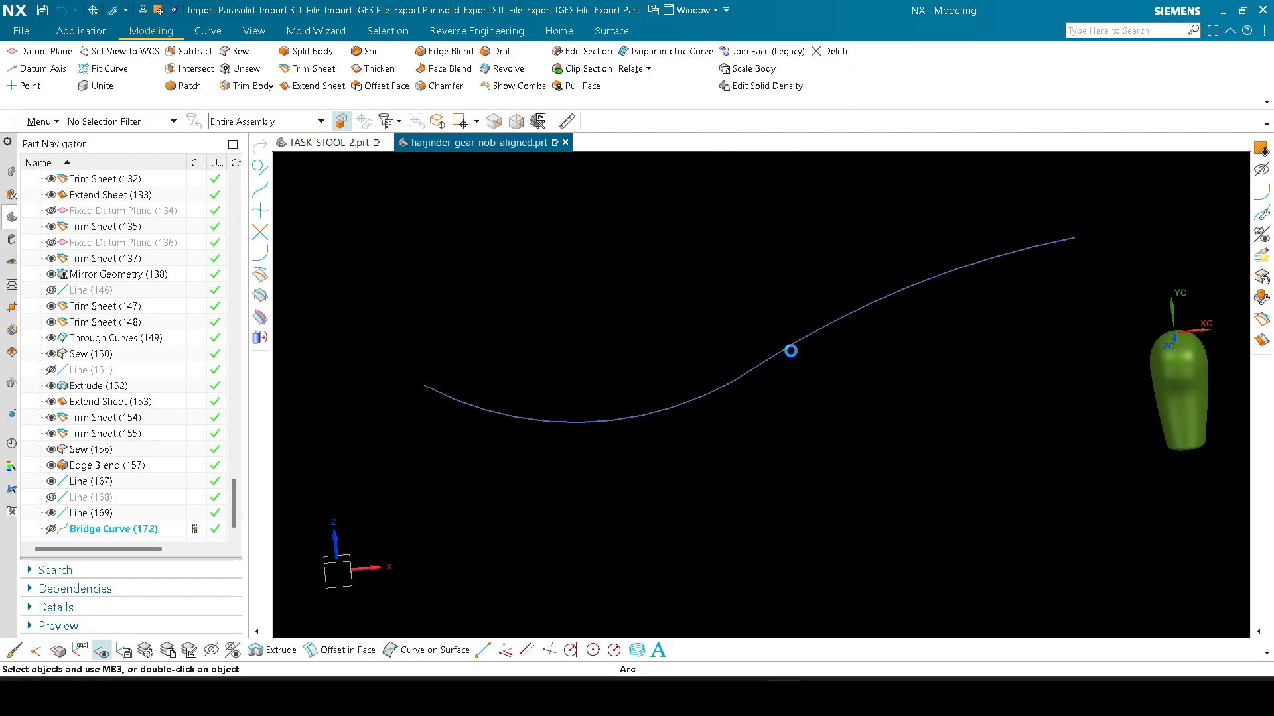
Step: Shorten the upper arc's start and the lower arc's end to leave a gap between the two arcs
drag(752, 370, 833, 322)
middle_click(788, 369)
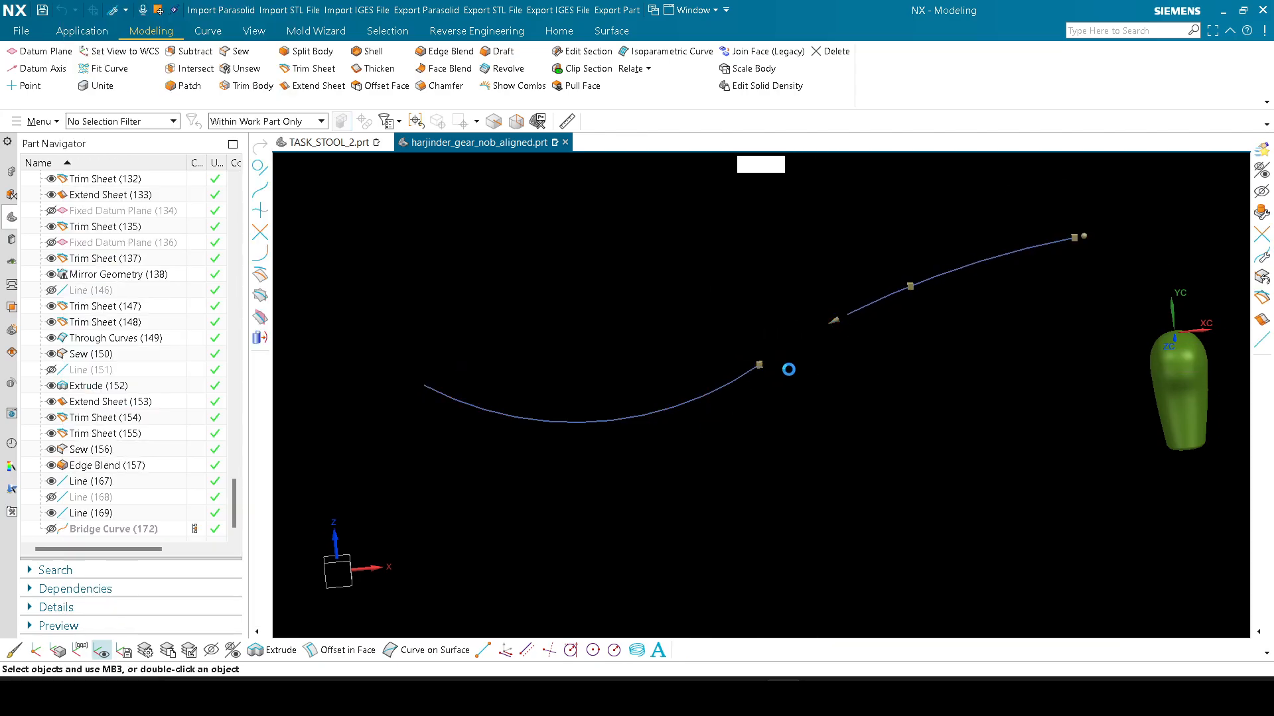
double_click(750, 367)
drag(772, 365, 733, 397)
middle_click(835, 398)
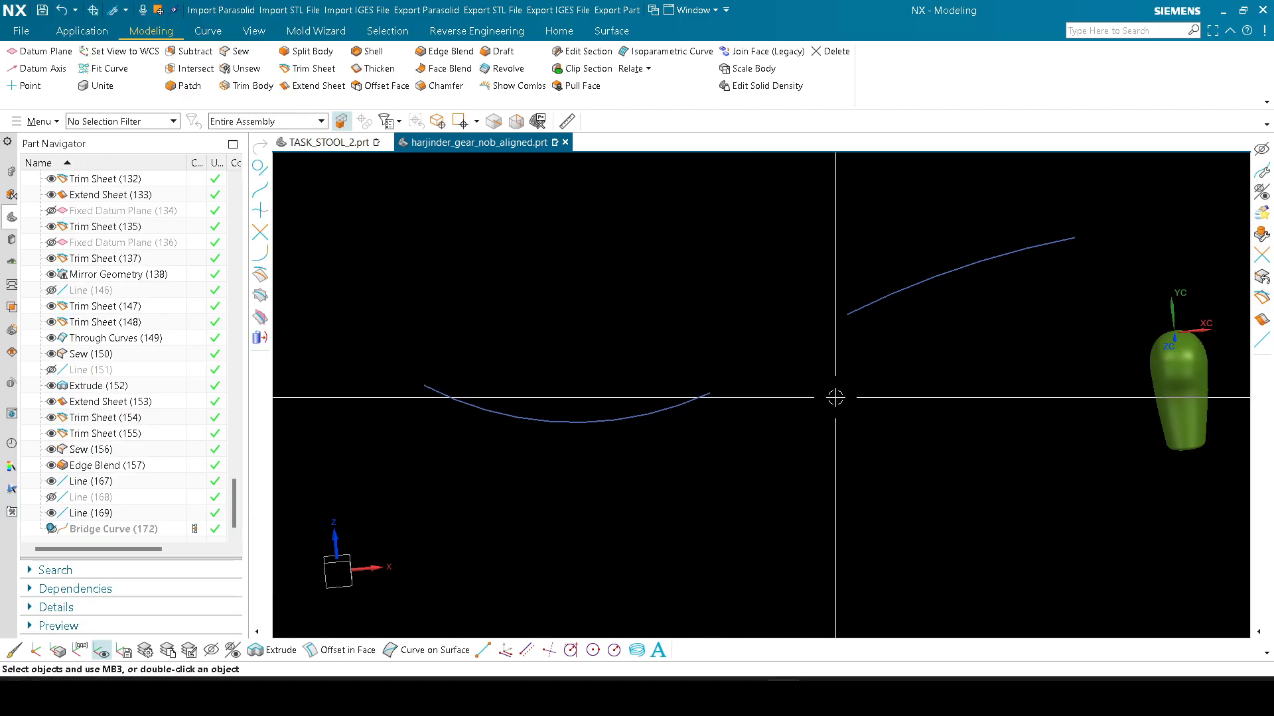
Step: Try to fill the gap with a three-point arc tangent to both shortened arcs, using a 10 mm radius
click(701, 400)
click(869, 301)
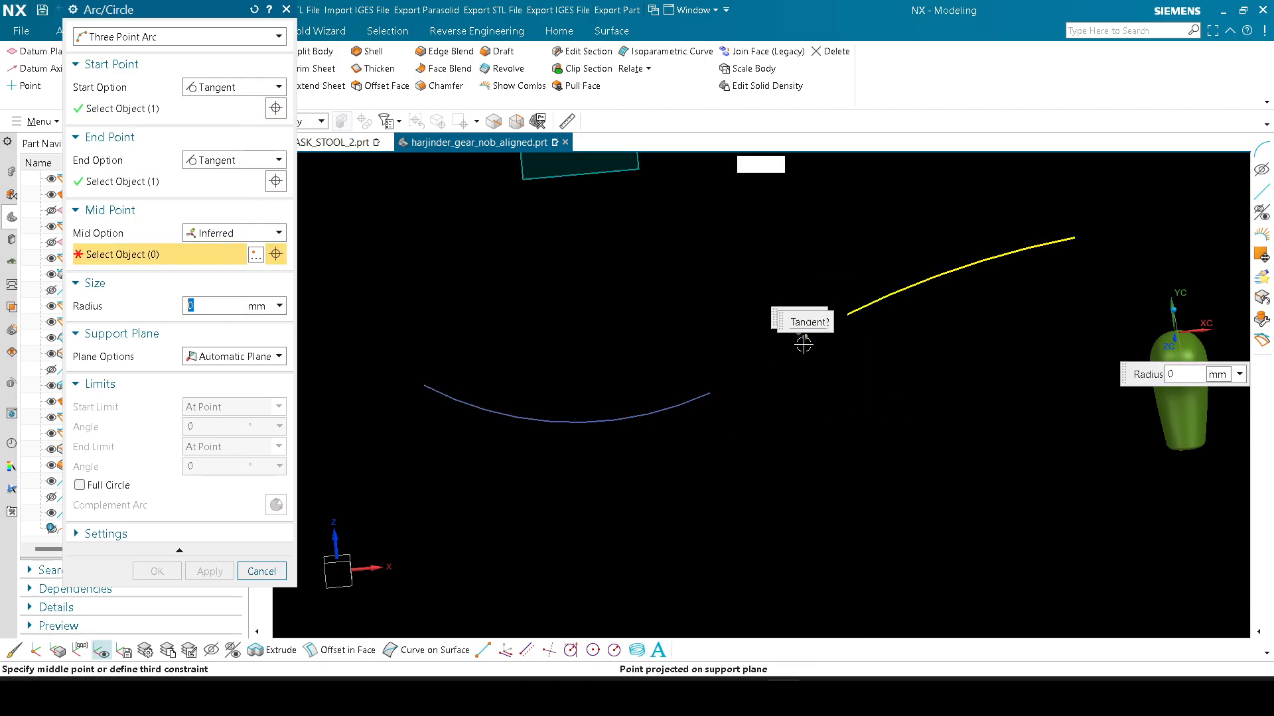
click(767, 359)
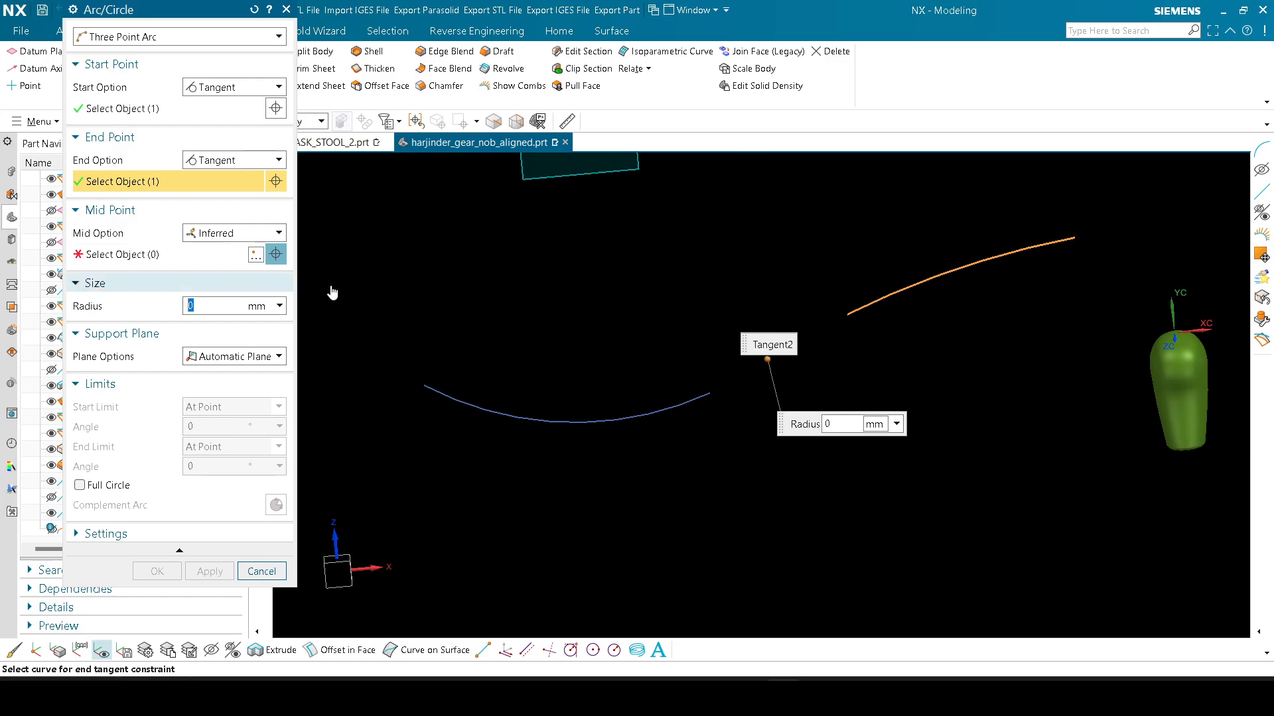
click(215, 233)
click(213, 293)
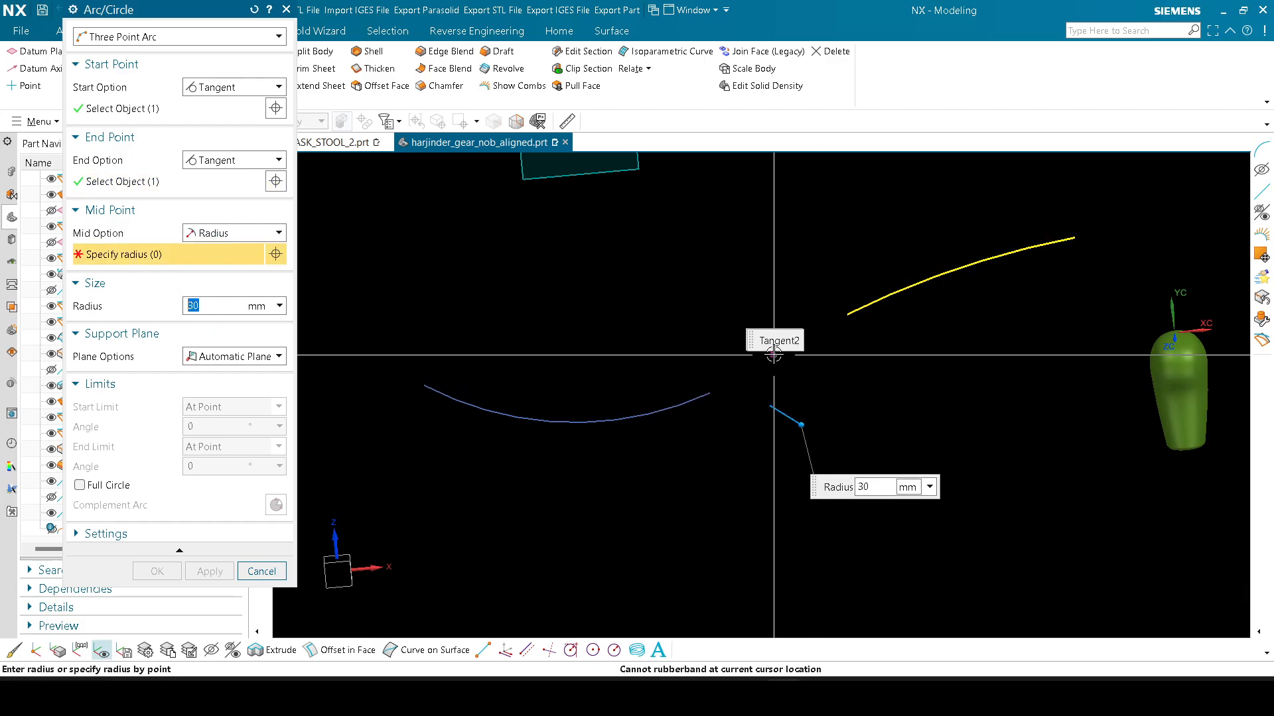
text(10)
key(Return)
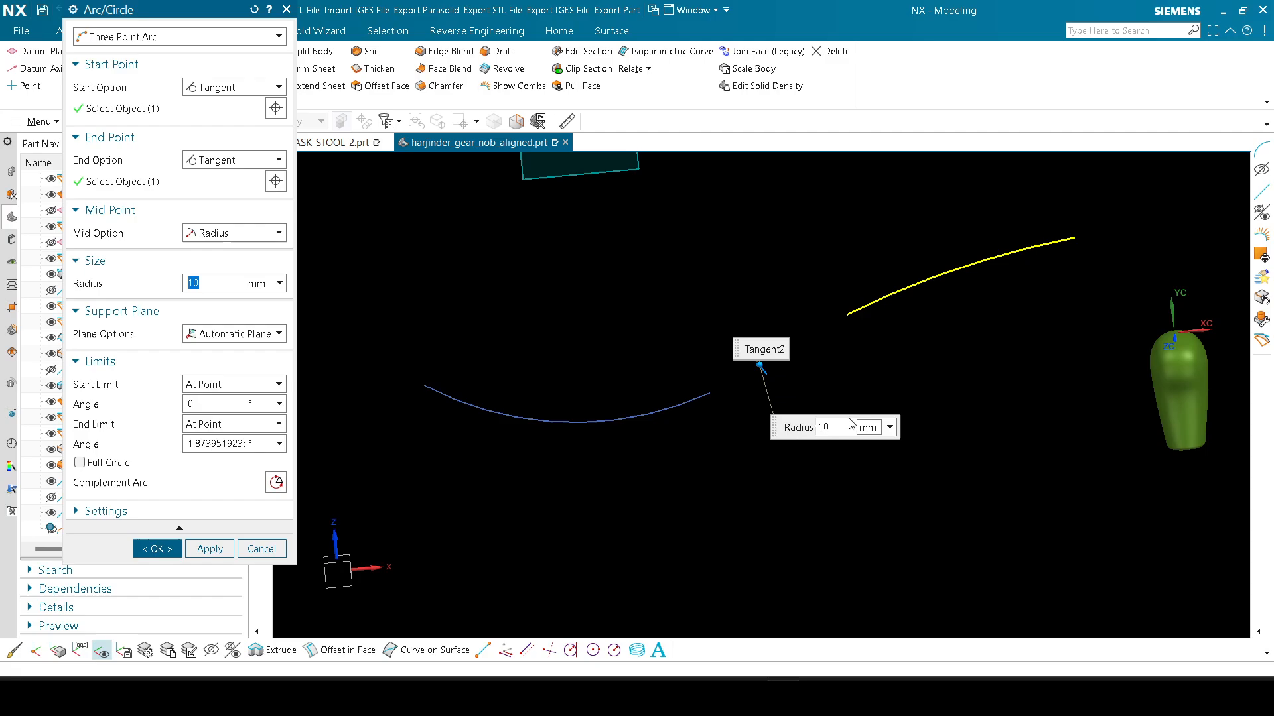
middle_click(844, 369)
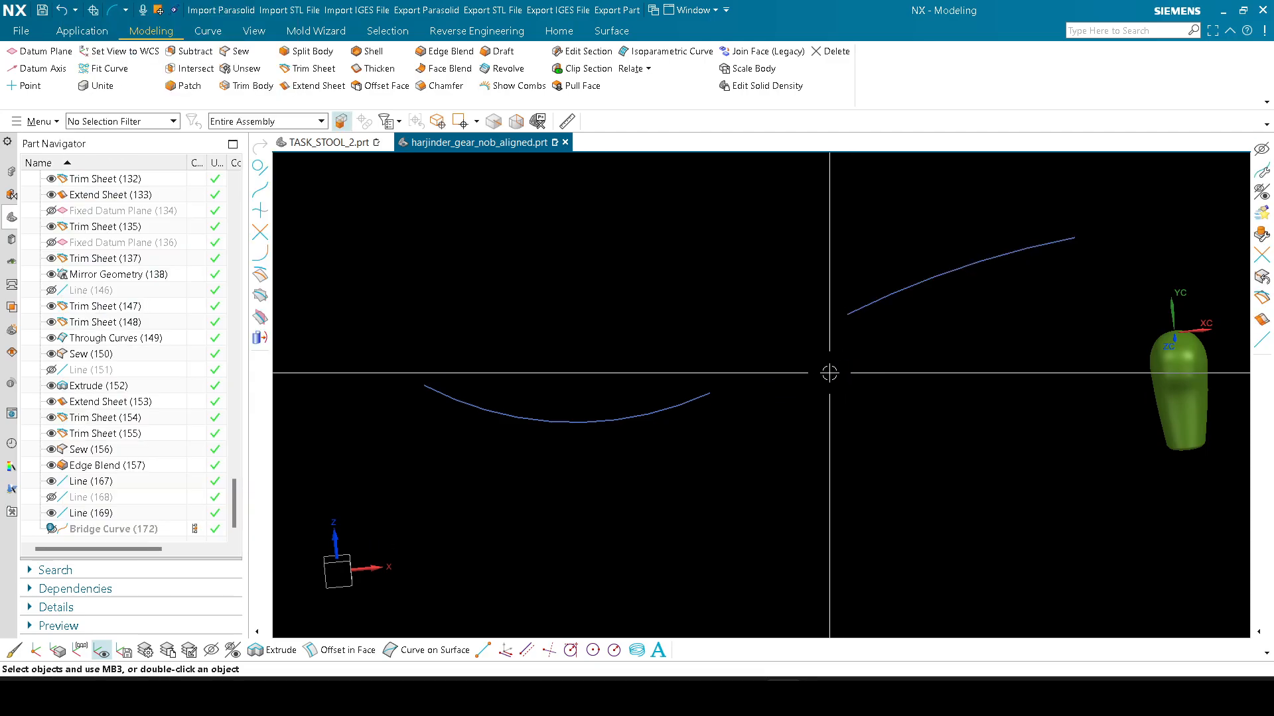
Step: Create a G1 tangent bridge curve from the lower arc's open end to the upper arc's start
click(691, 400)
middle_click(818, 306)
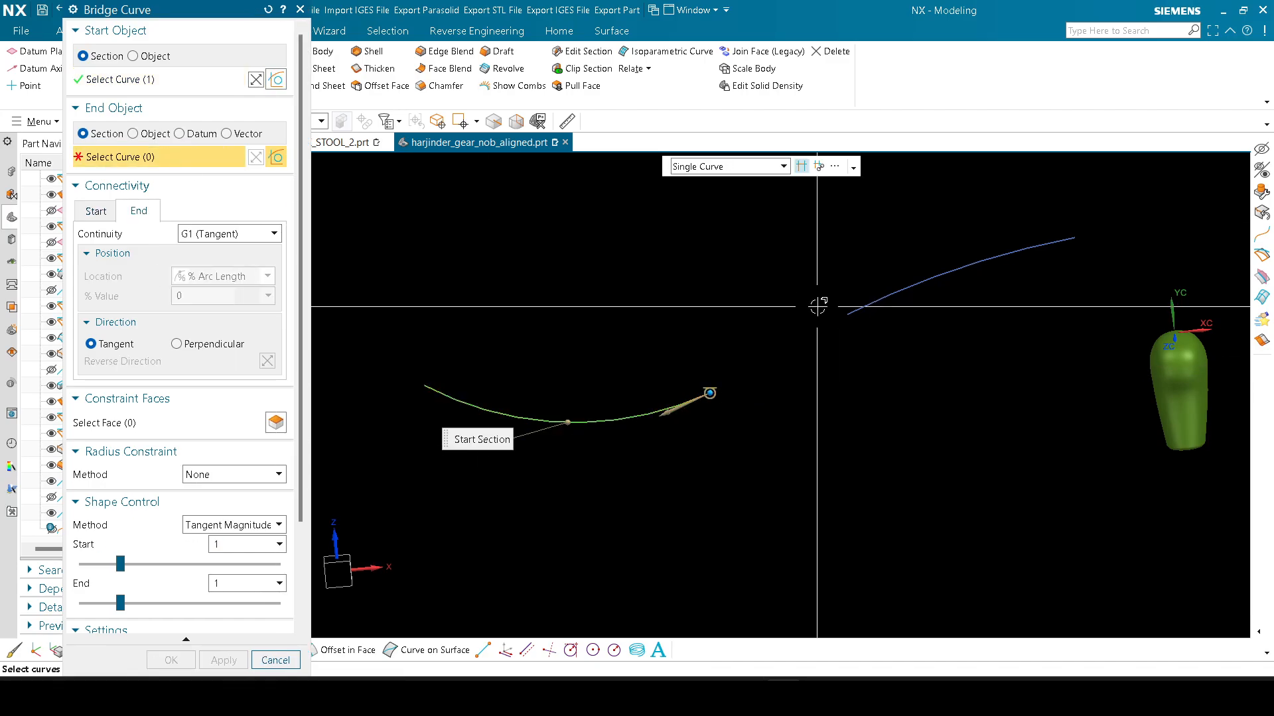
click(870, 299)
middle_click(840, 409)
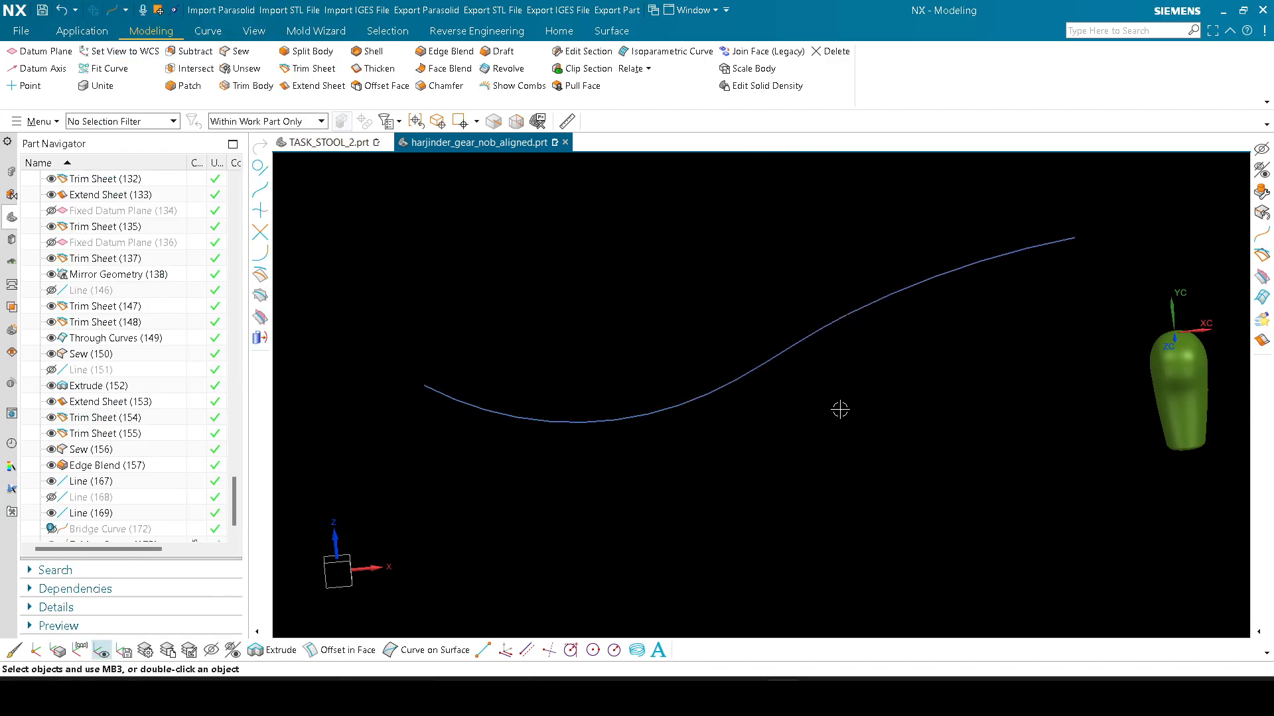
middle_drag(839, 409, 798, 461)
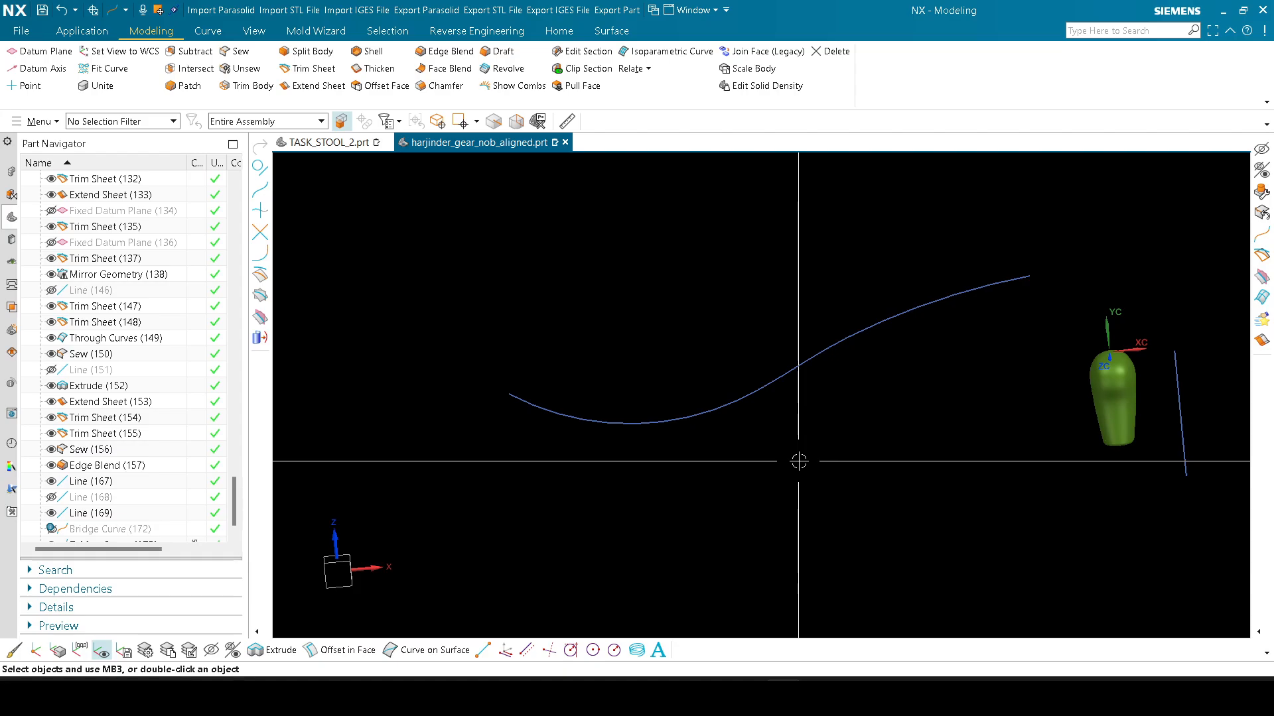
key(a)
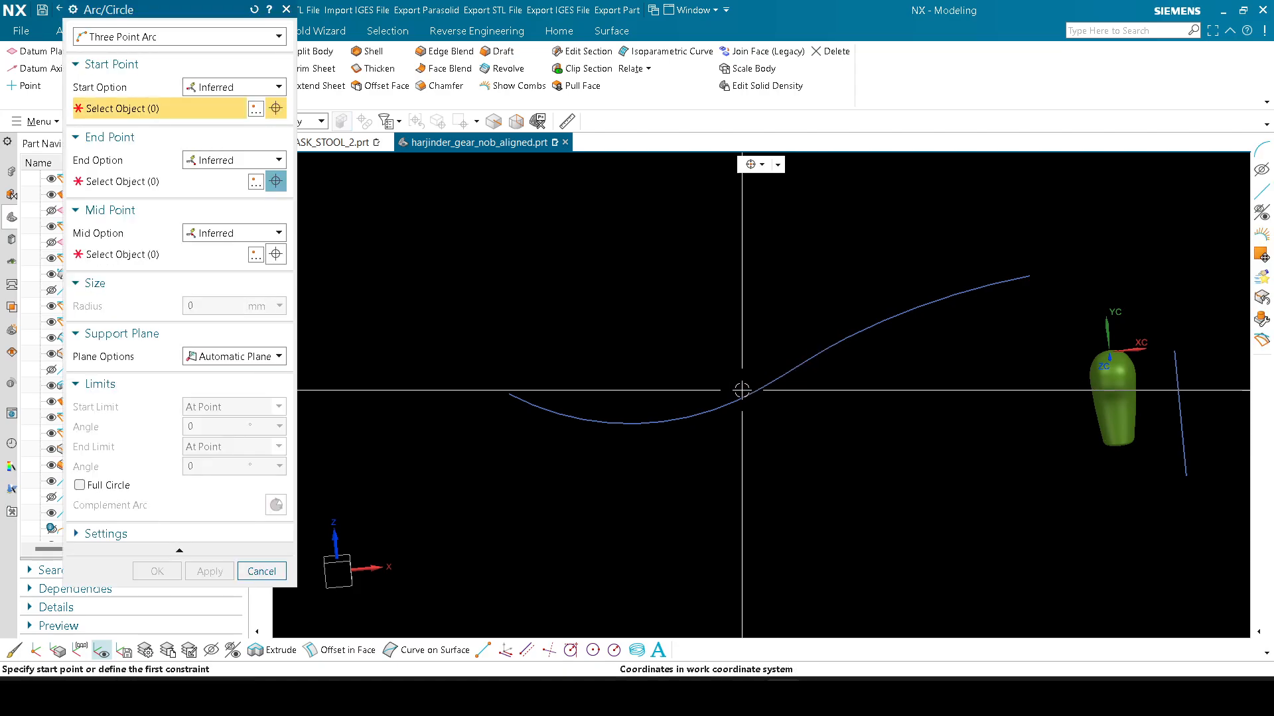
click(772, 388)
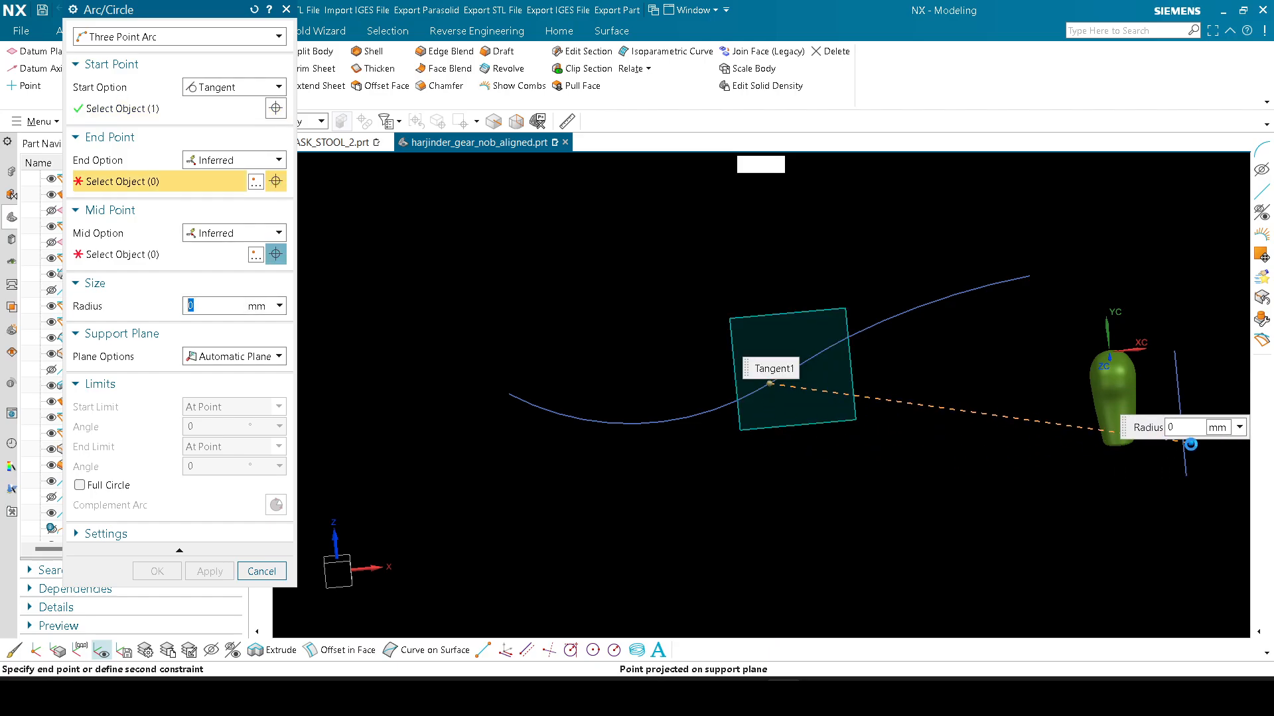
click(1182, 456)
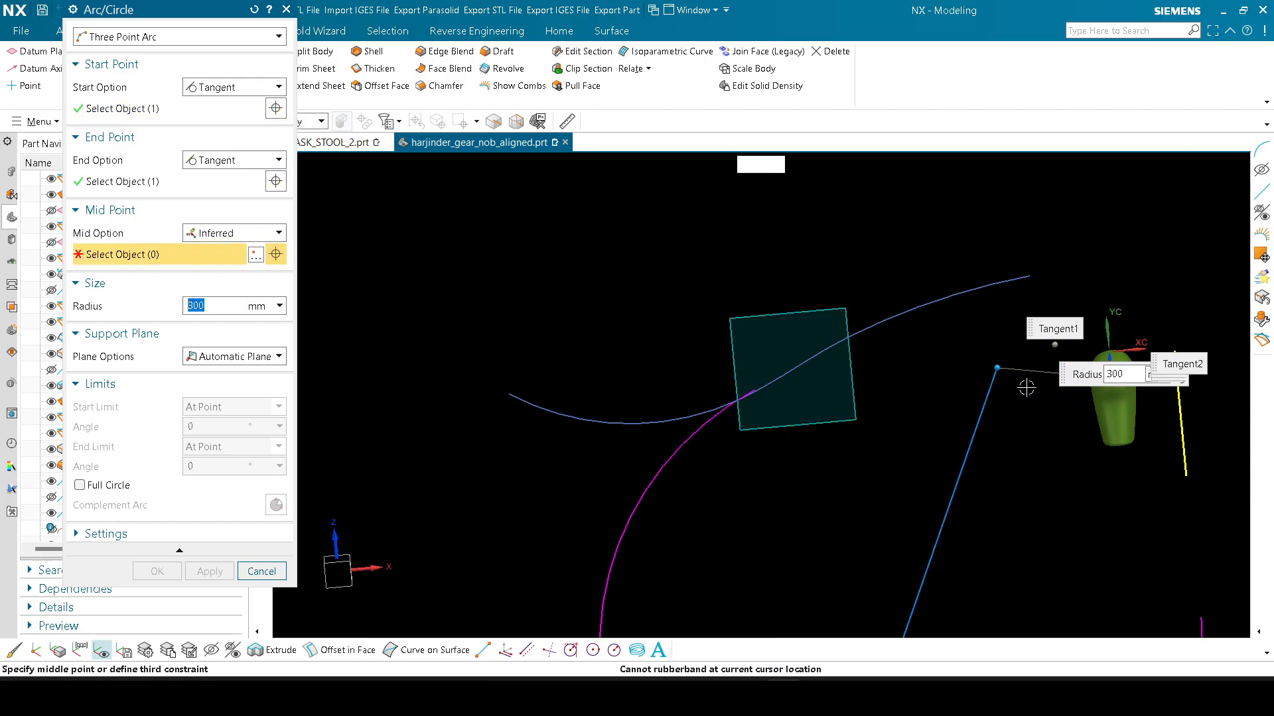
scroll(1027, 383, down, 1)
shift+middle_drag(1017, 420, 878, 354)
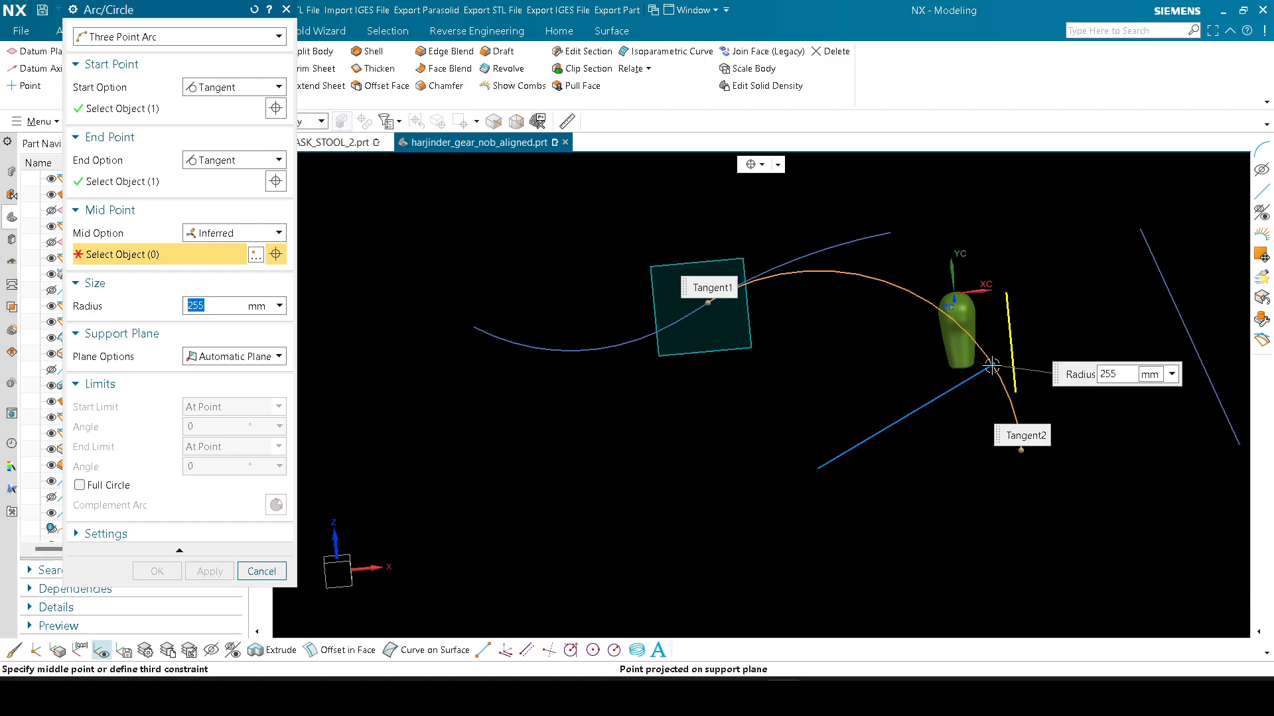
key(Escape)
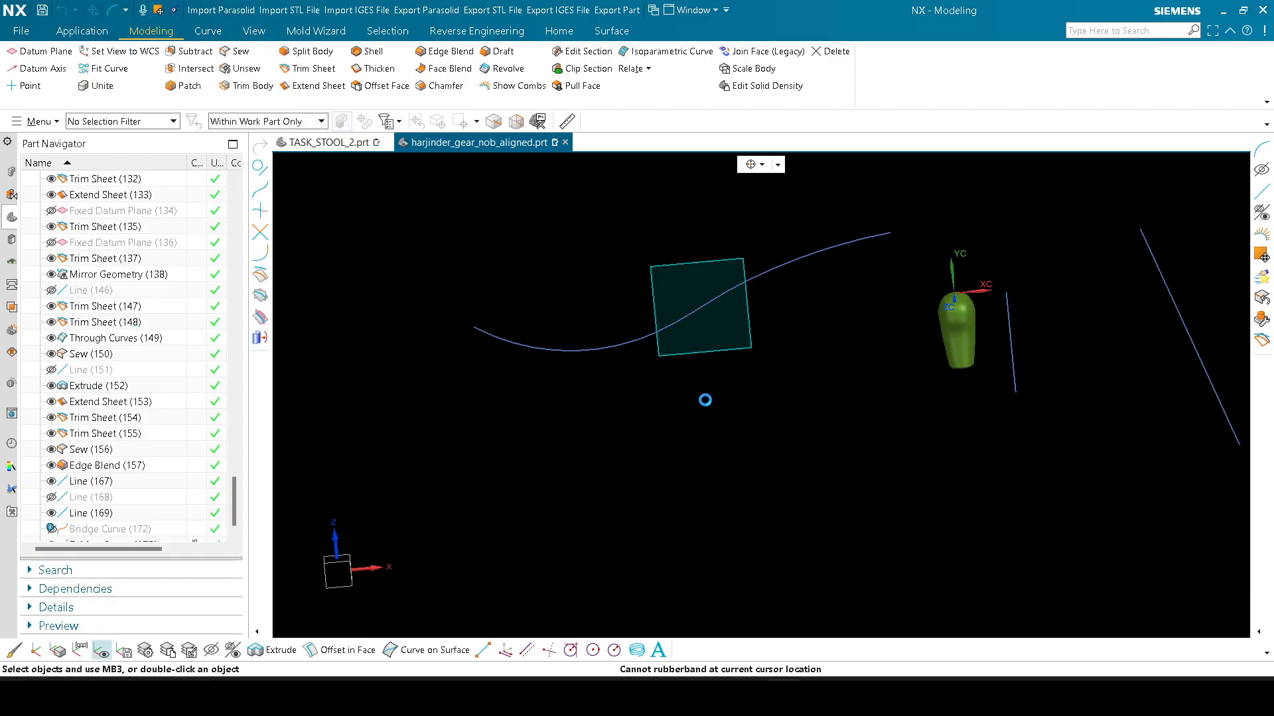
Step: Hide everything except the green gear knob body and snap to the front view
scroll(716, 374, down, 2)
scroll(818, 361, up, 3)
key(ctrl+b)
click(920, 315)
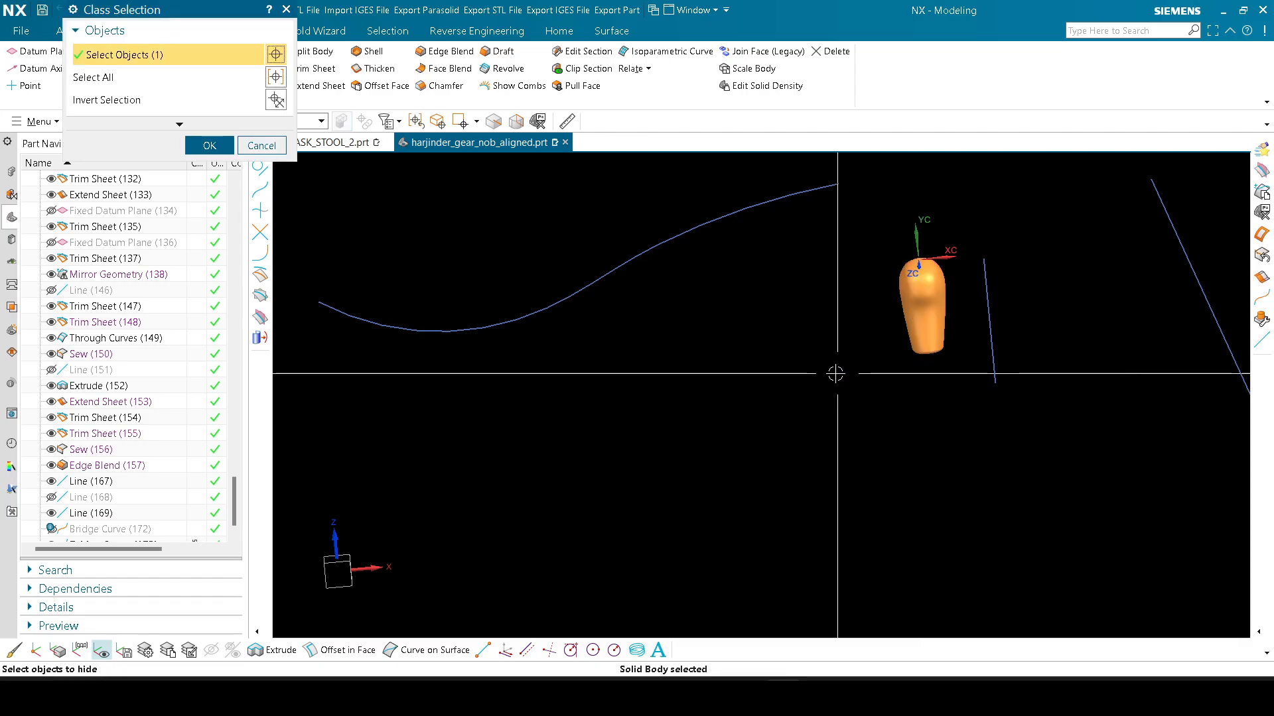
scroll(837, 372, down, 5)
click(275, 101)
middle_click(539, 203)
scroll(906, 315, up, 4)
key(F8)
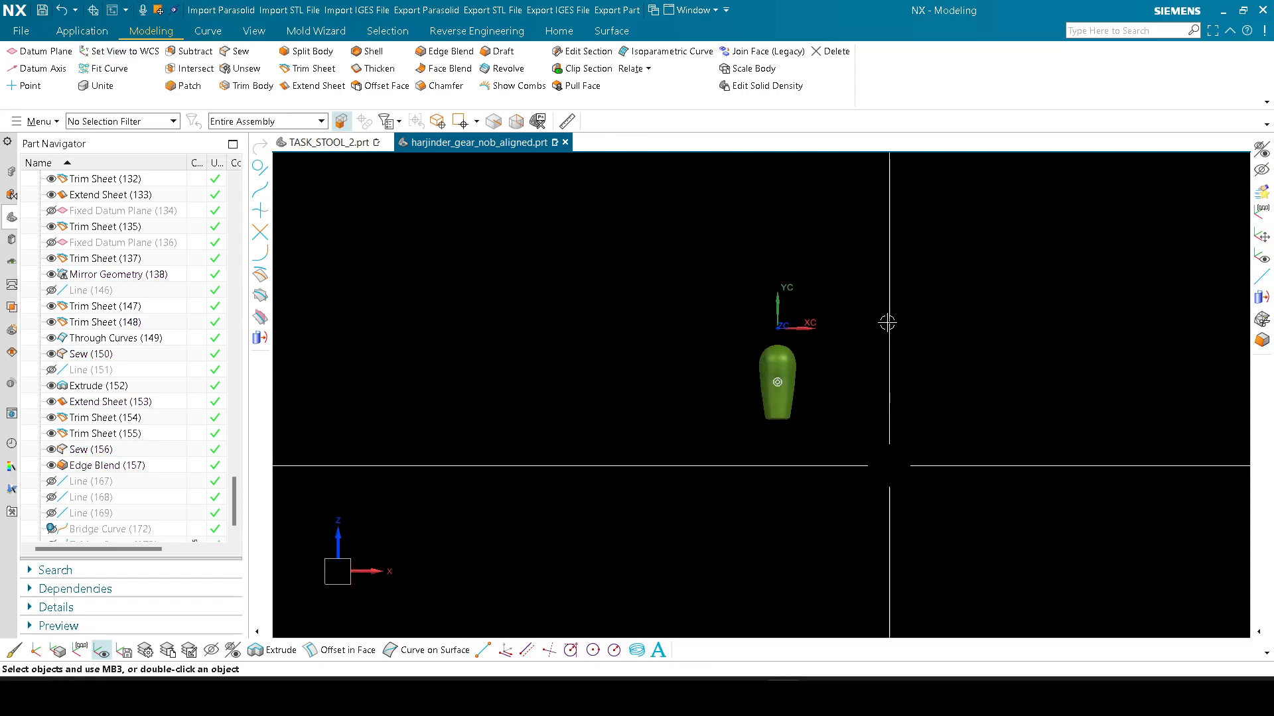
scroll(793, 390, up, 3)
middle_drag(796, 399, 683, 393)
scroll(761, 378, up, 3)
middle_drag(760, 379, 853, 387)
key(F8)
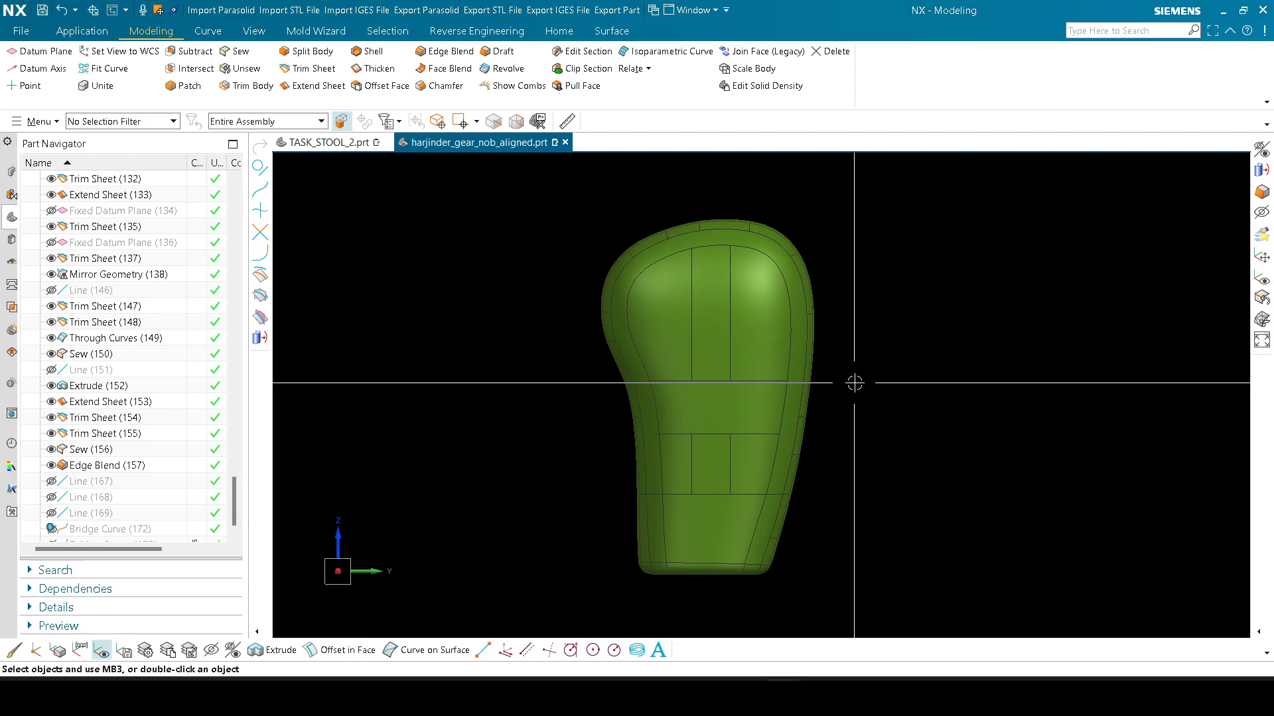
shift+middle_drag(855, 383, 783, 412)
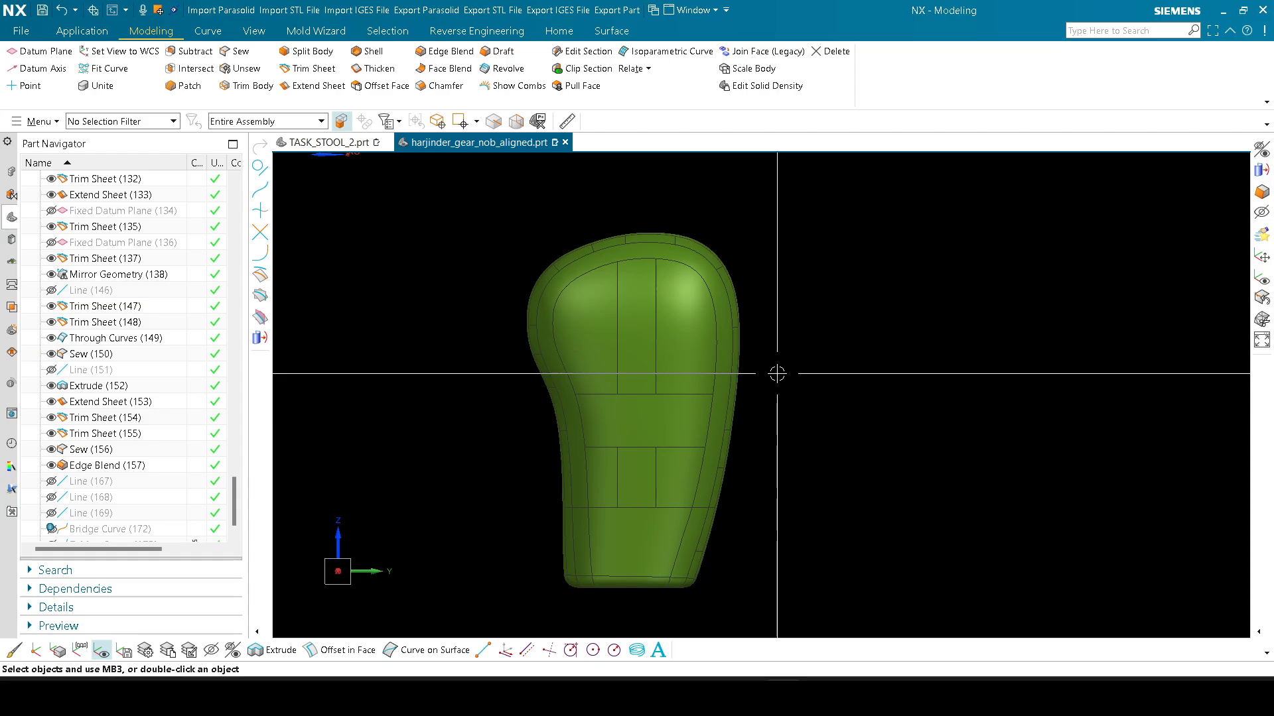
key(l)
click(838, 250)
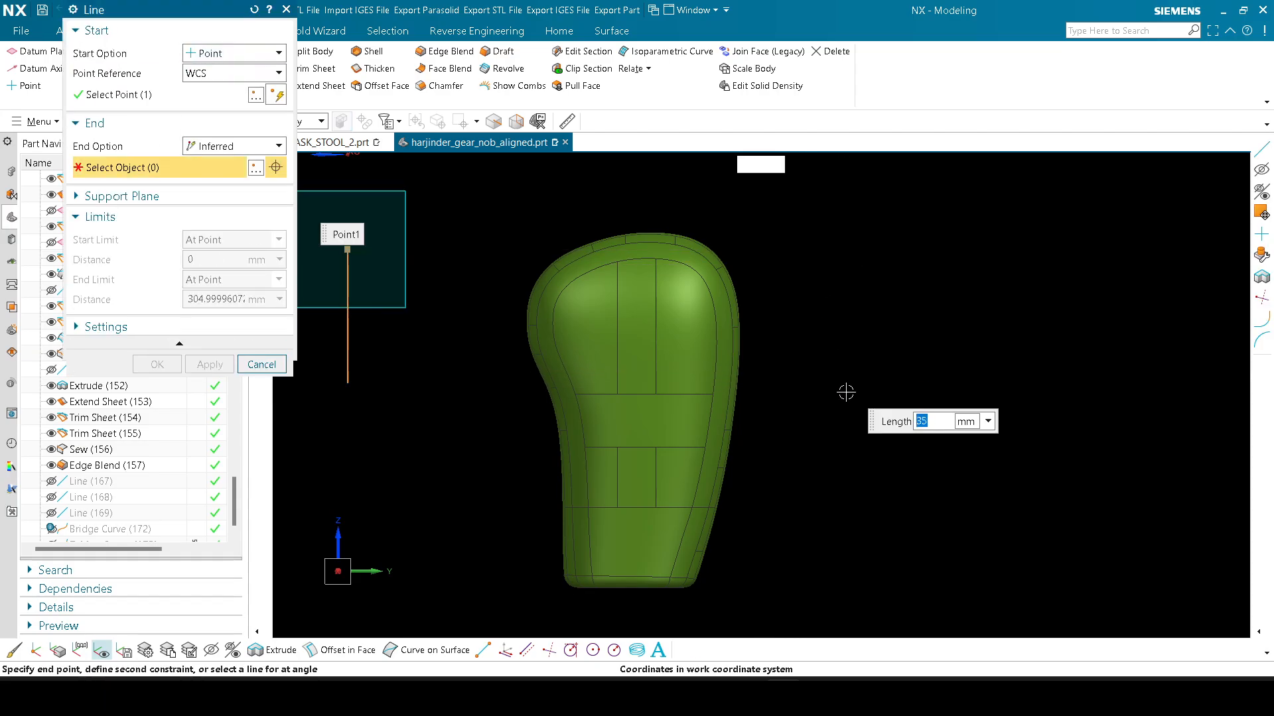
scroll(961, 364, down, 4)
scroll(653, 280, up, 2)
key(Escape)
Step: Draw a horizontal line about 108 mm long above and beside the gear knob in the front view
scroll(627, 308, down, 2)
middle_drag(617, 309, 703, 309)
key(F8)
shift+middle_drag(959, 292, 820, 295)
key(l)
click(734, 239)
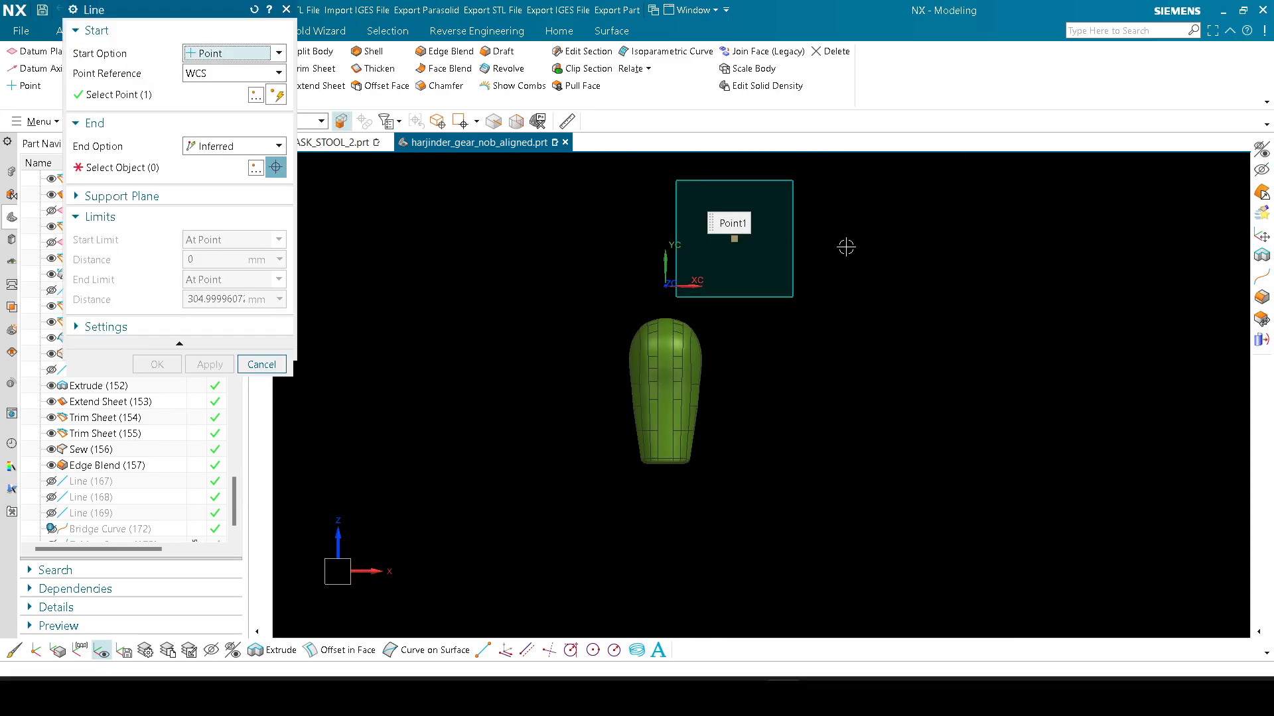
key(Escape)
scroll(909, 232, up, 3)
Step: Draw a vertical line crossing the horizontal line near the end farther from the knob
key(l)
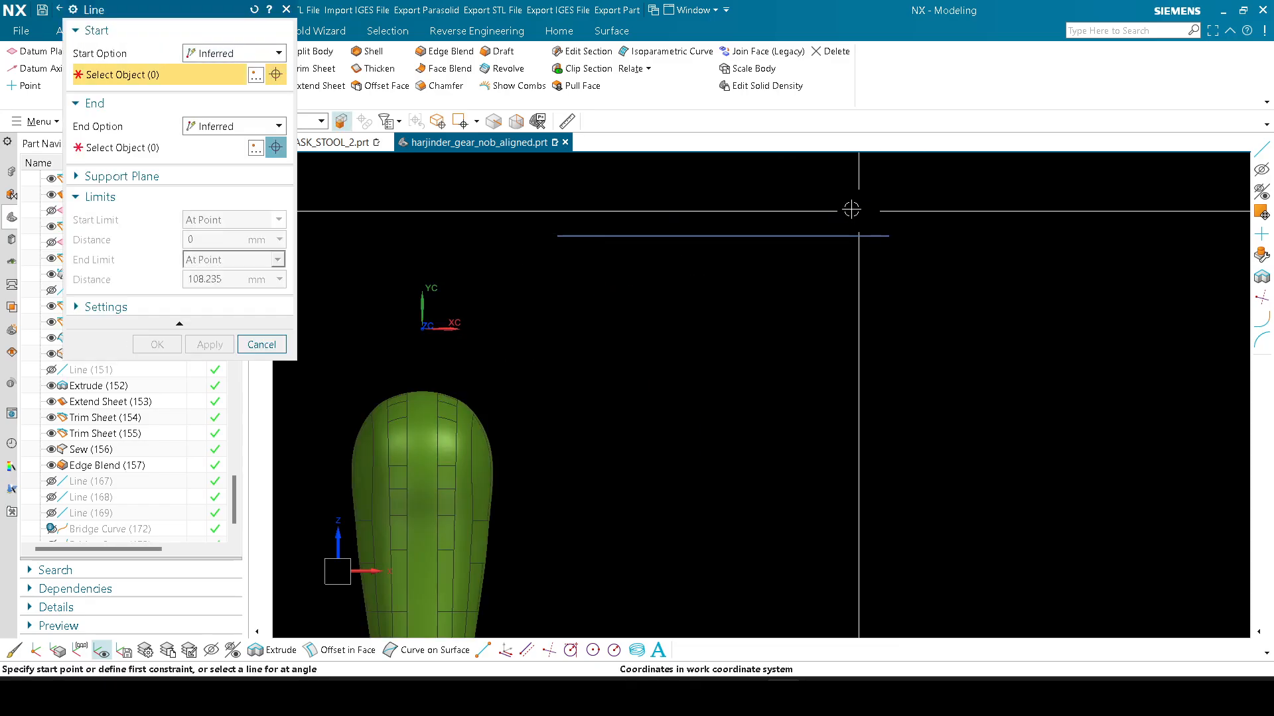
click(851, 210)
click(860, 367)
middle_click(860, 366)
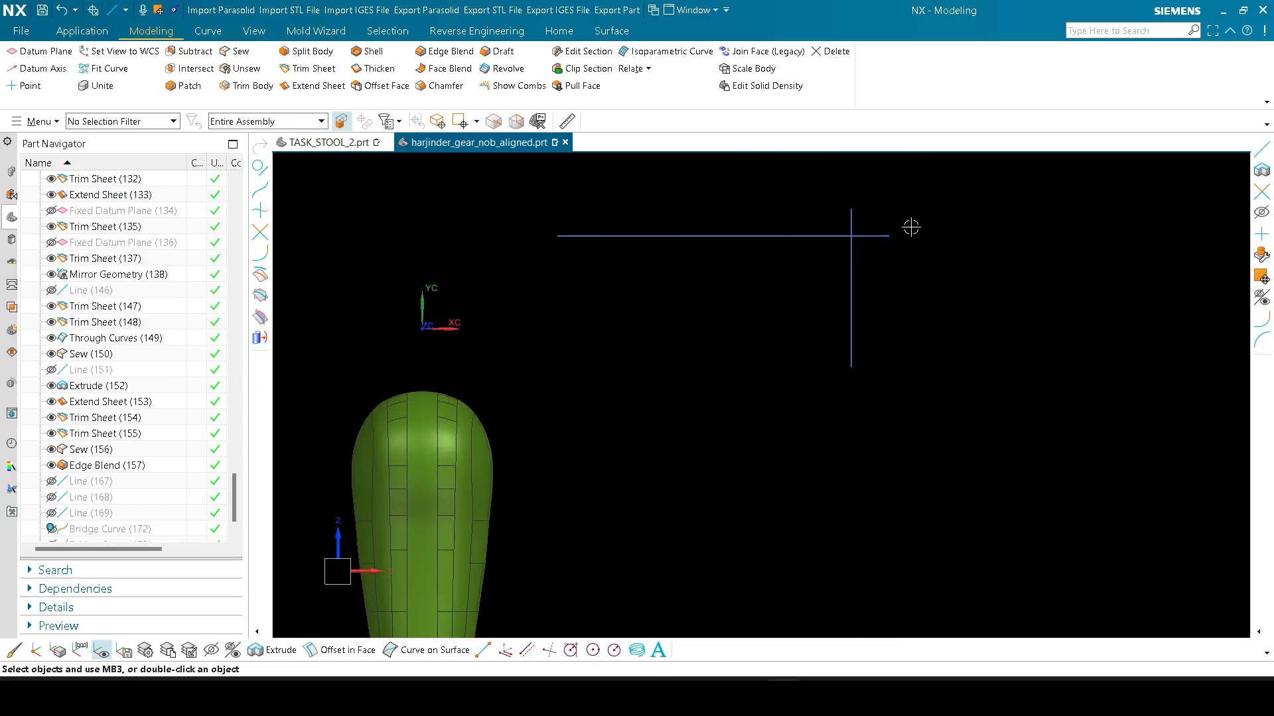
Step: Try to trim the corner where the vertical and horizontal lines cross, using Trim Corner
key(t)
scroll(880, 227, up, 2)
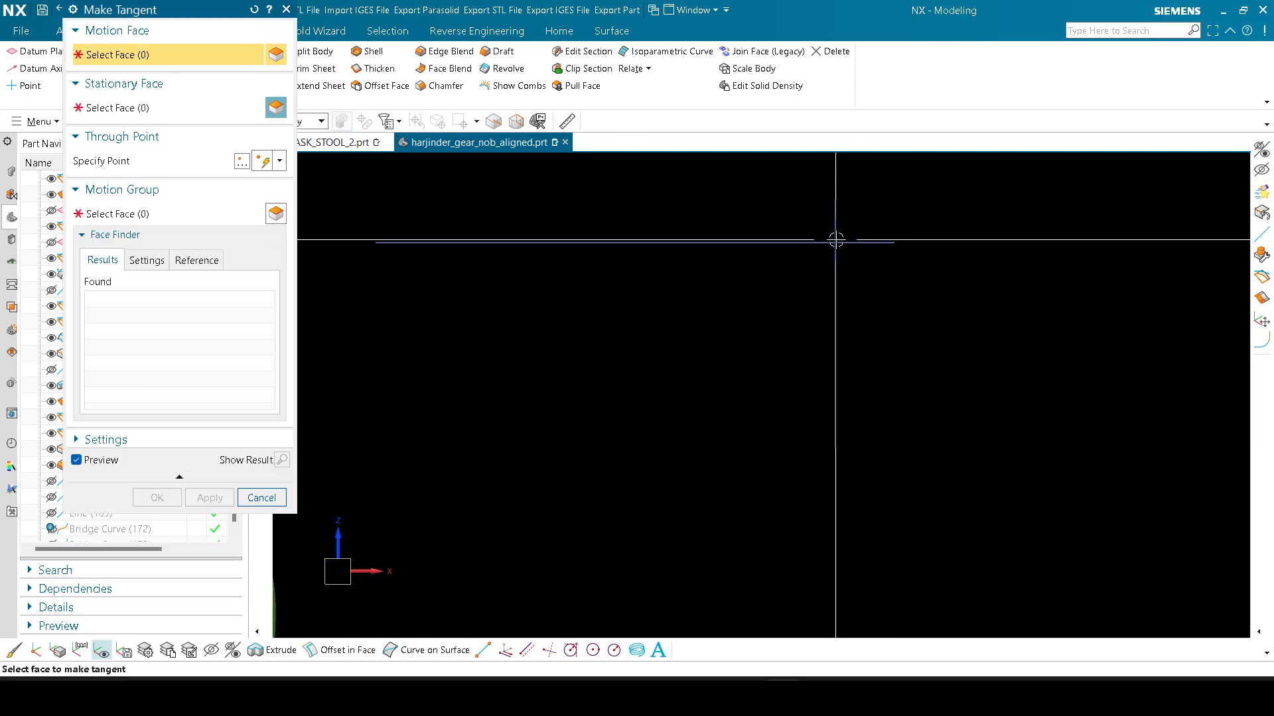
key(Escape)
key(t)
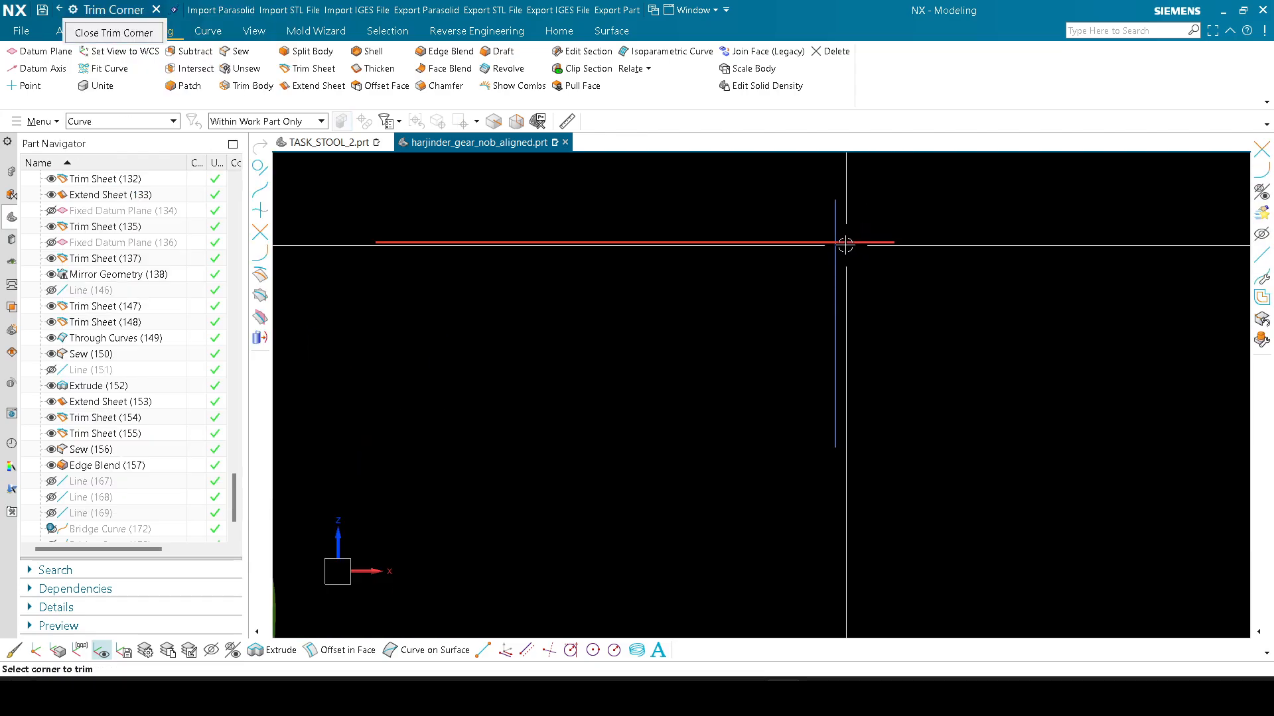
click(841, 240)
key(Return)
key(Escape)
scroll(886, 282, down, 1)
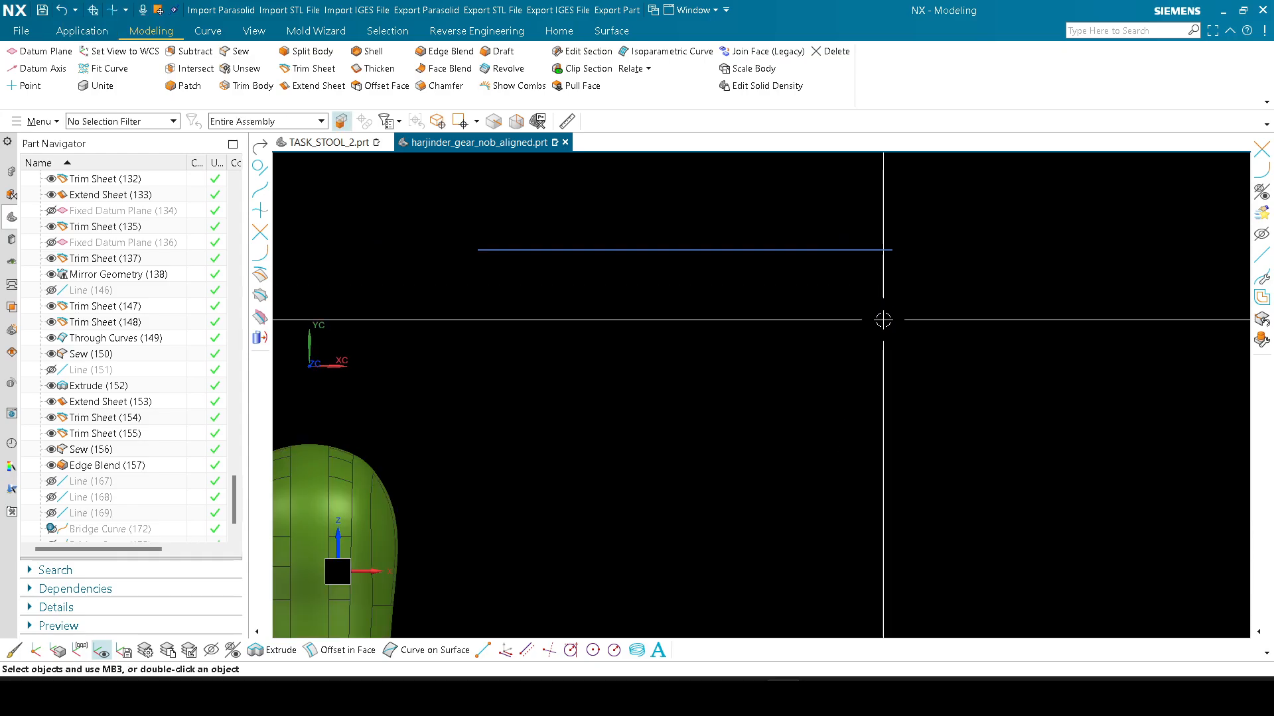
Step: Draw a vertical line about 48 mm long downward from the horizontal line's end farther from the knob
key(l)
click(893, 250)
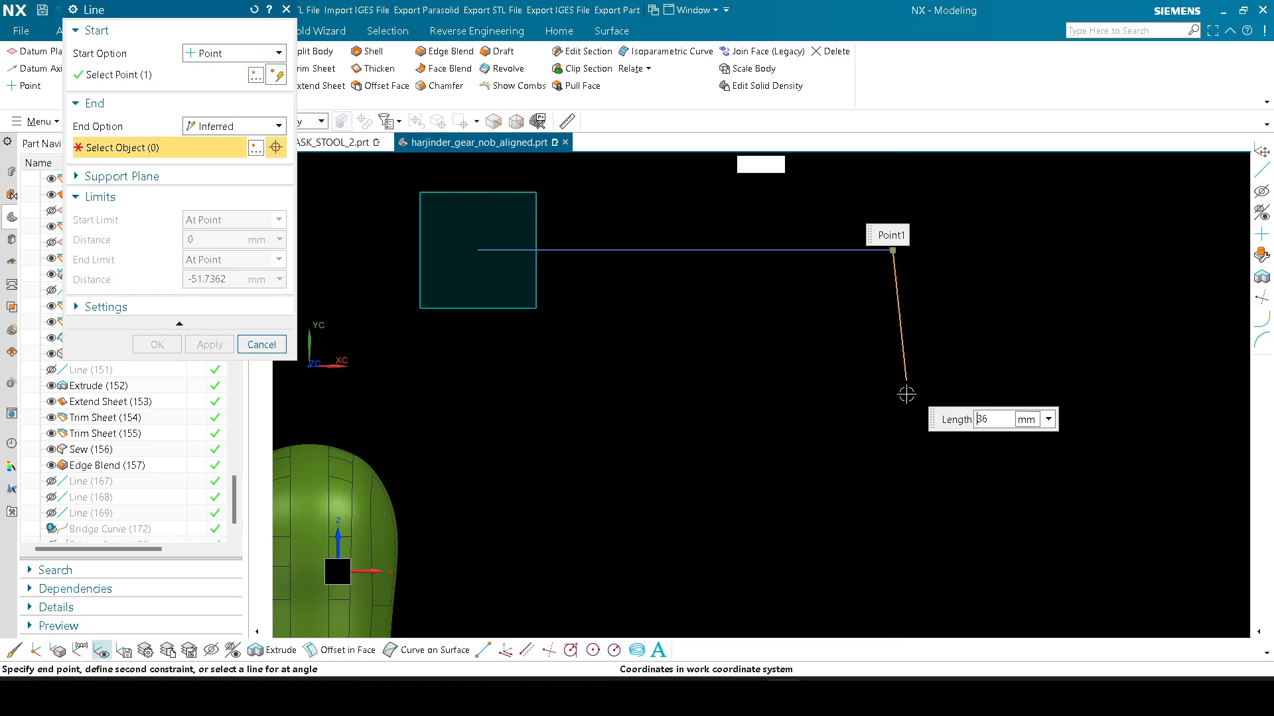
click(892, 435)
middle_click(892, 435)
Step: Remove the parameters from both the horizontal and vertical lines
click(538, 123)
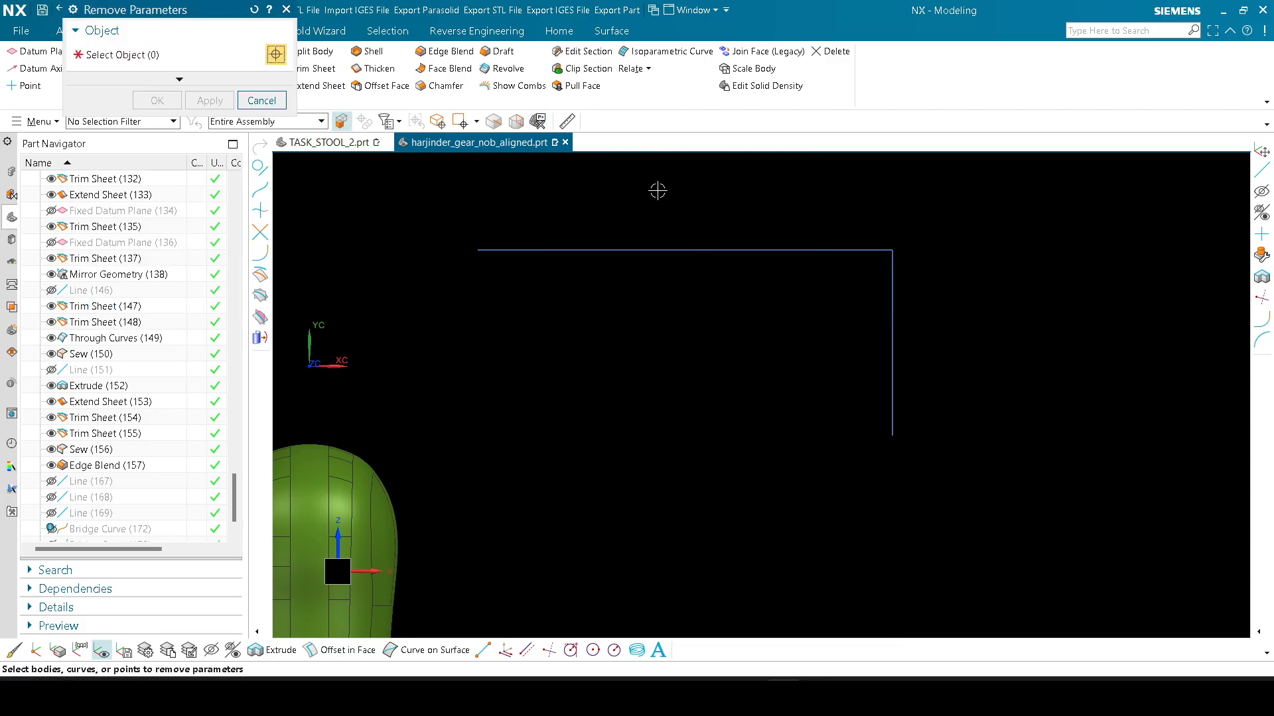
click(793, 250)
click(898, 302)
middle_click(897, 304)
key(Return)
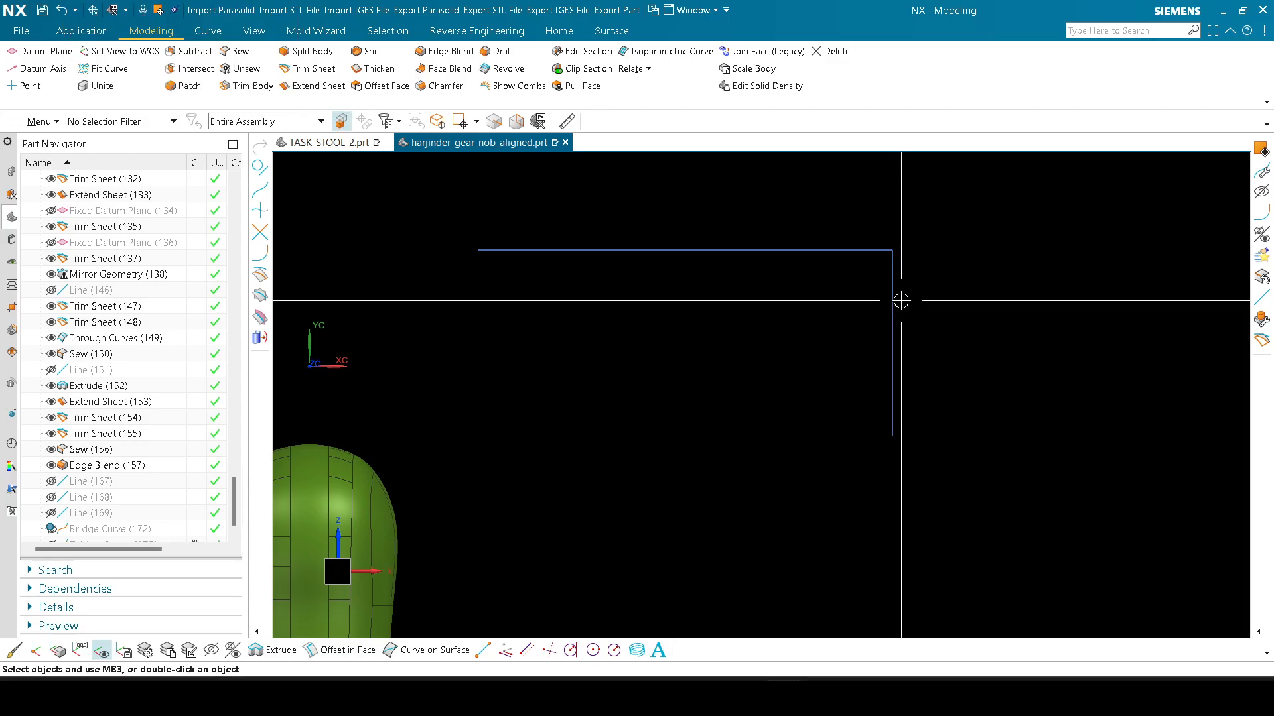
Step: Shorten the vertical line from its upper end to leave a gap below the horizontal line
key(l)
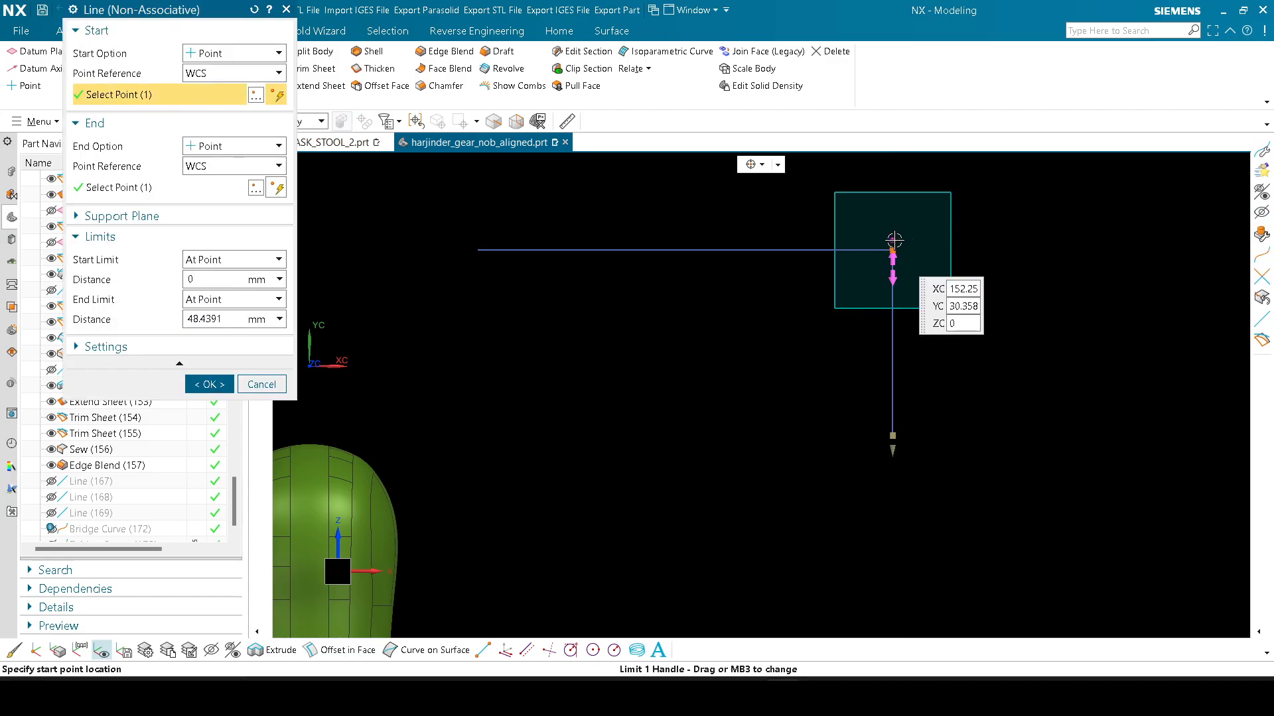
drag(894, 240, 899, 278)
middle_click(934, 256)
shift+middle_drag(918, 276, 833, 300)
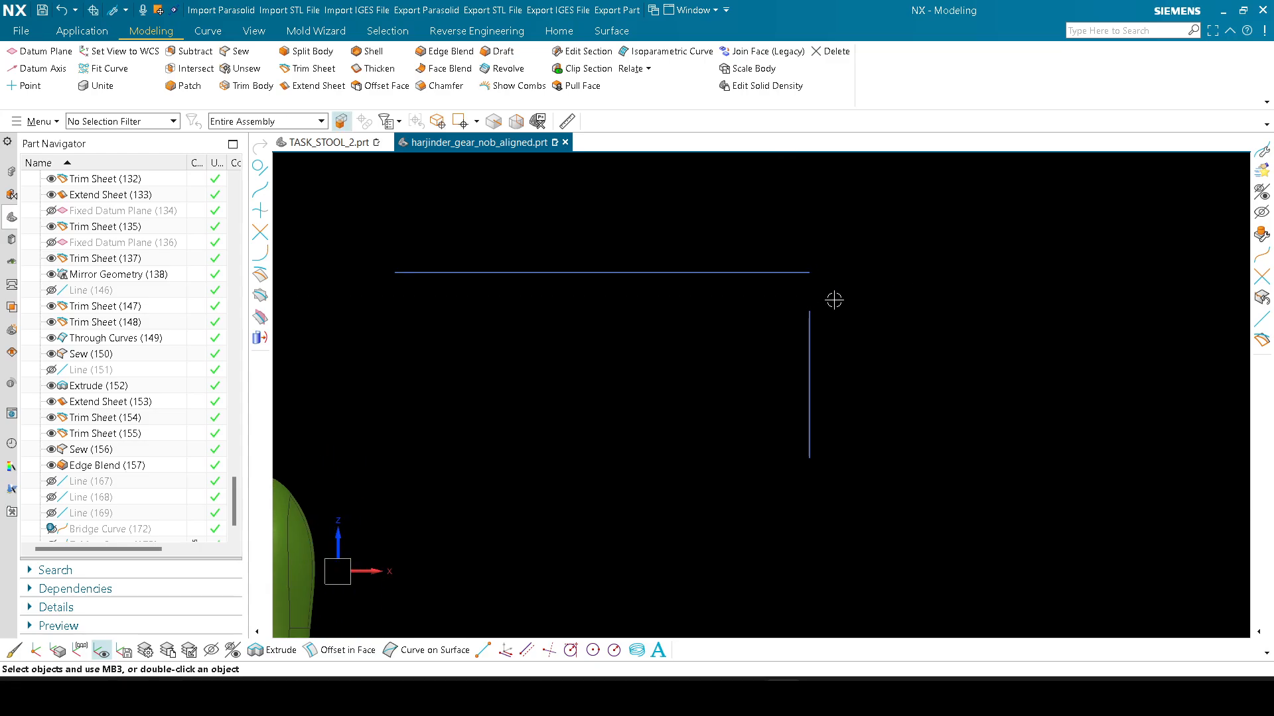
Step: Close the gap between the horizontal and vertical lines into a sharp corner with Trim Corner
scroll(843, 295, up, 1)
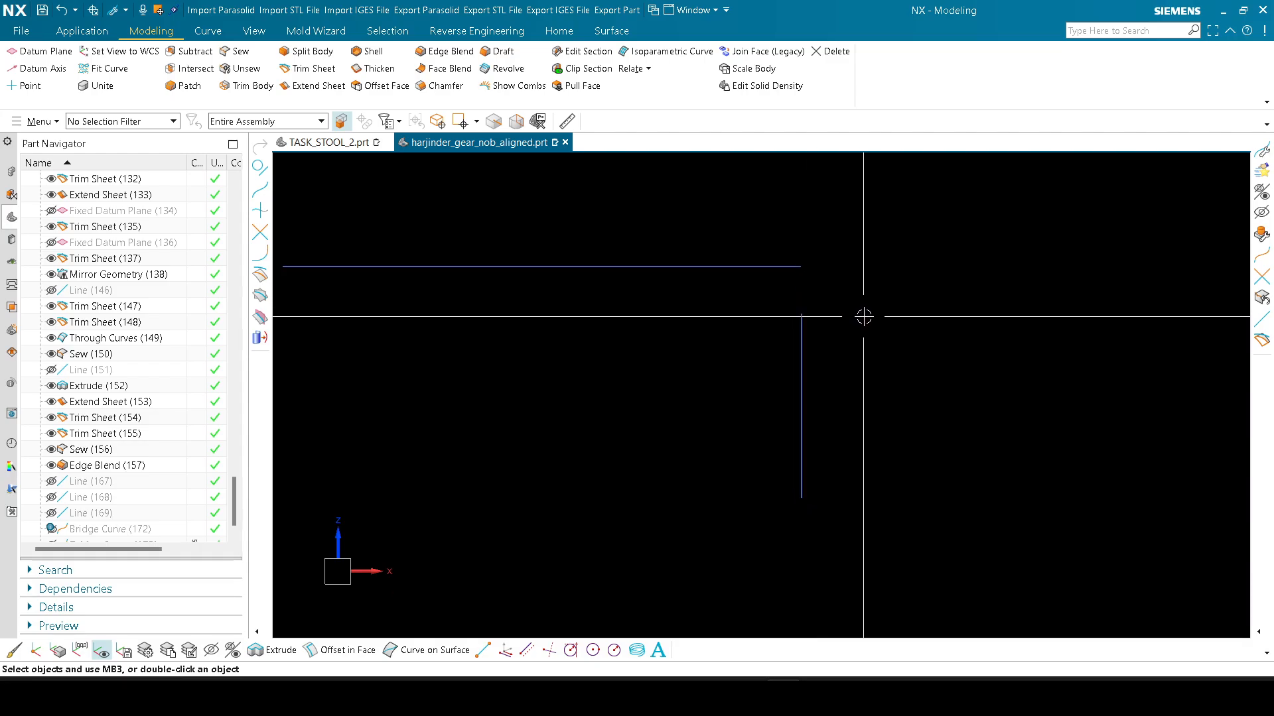
key(t)
scroll(857, 355, down, 8)
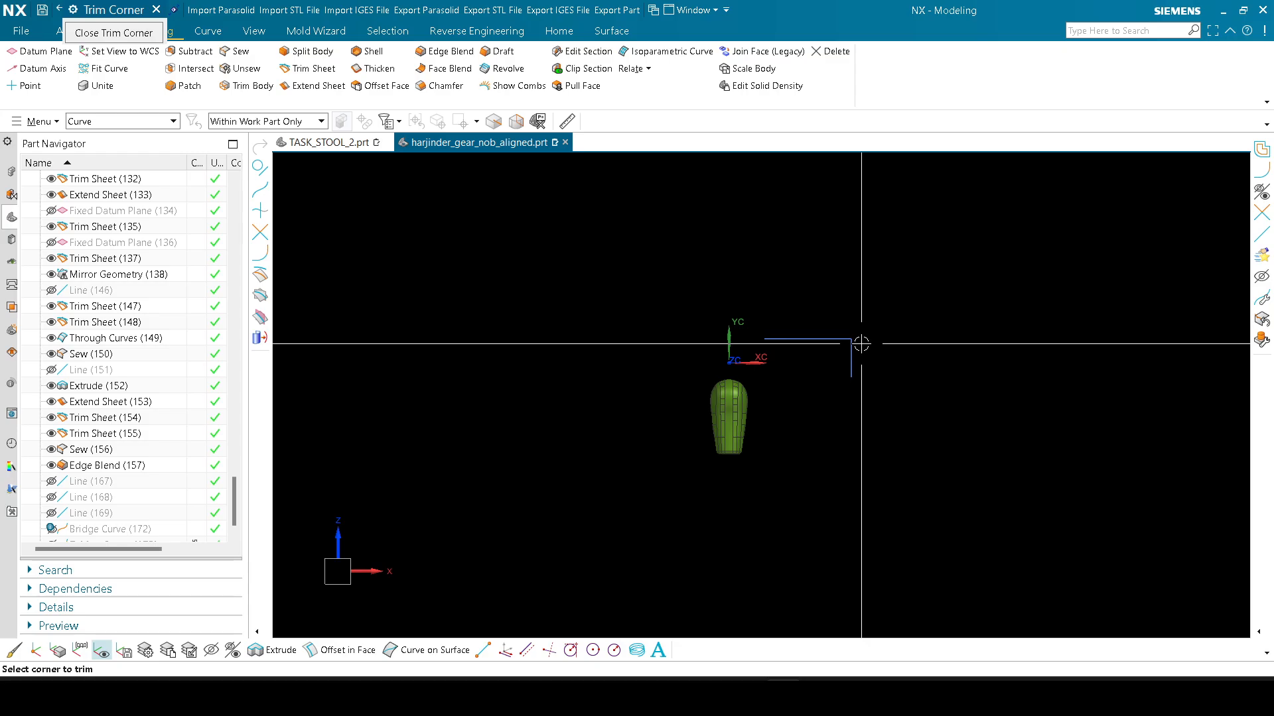
scroll(861, 344, up, 8)
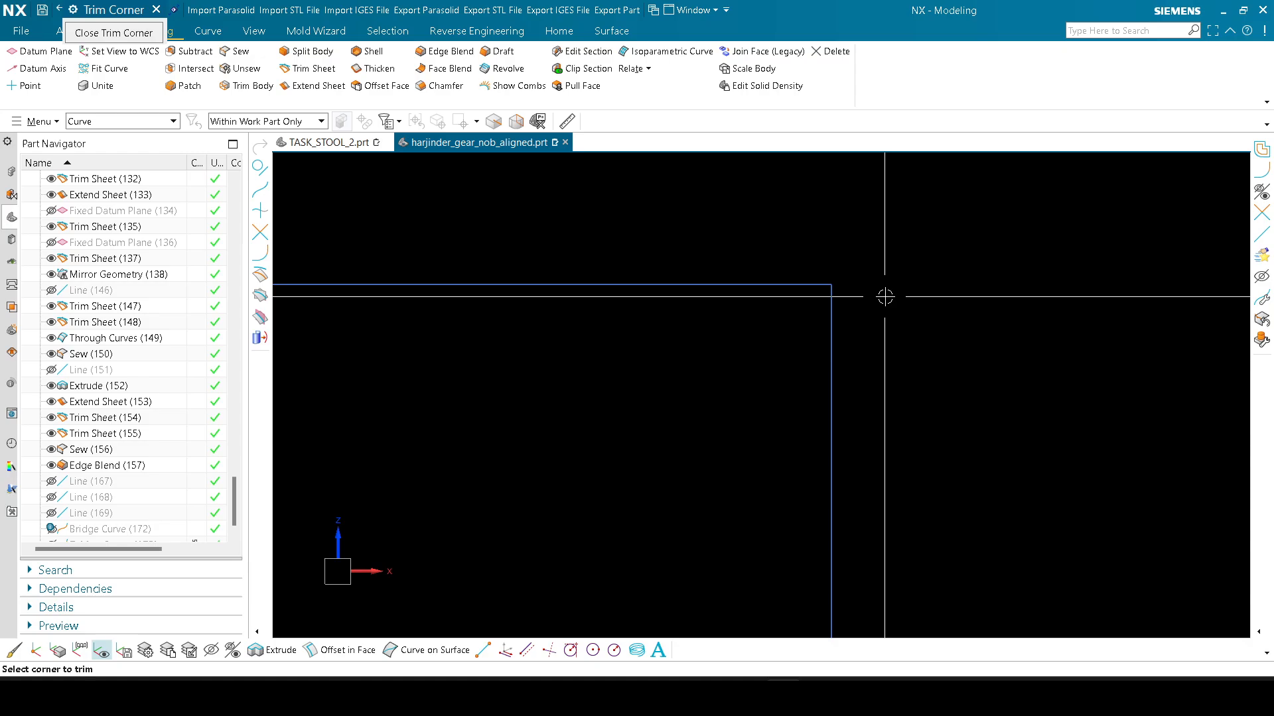
key(Escape)
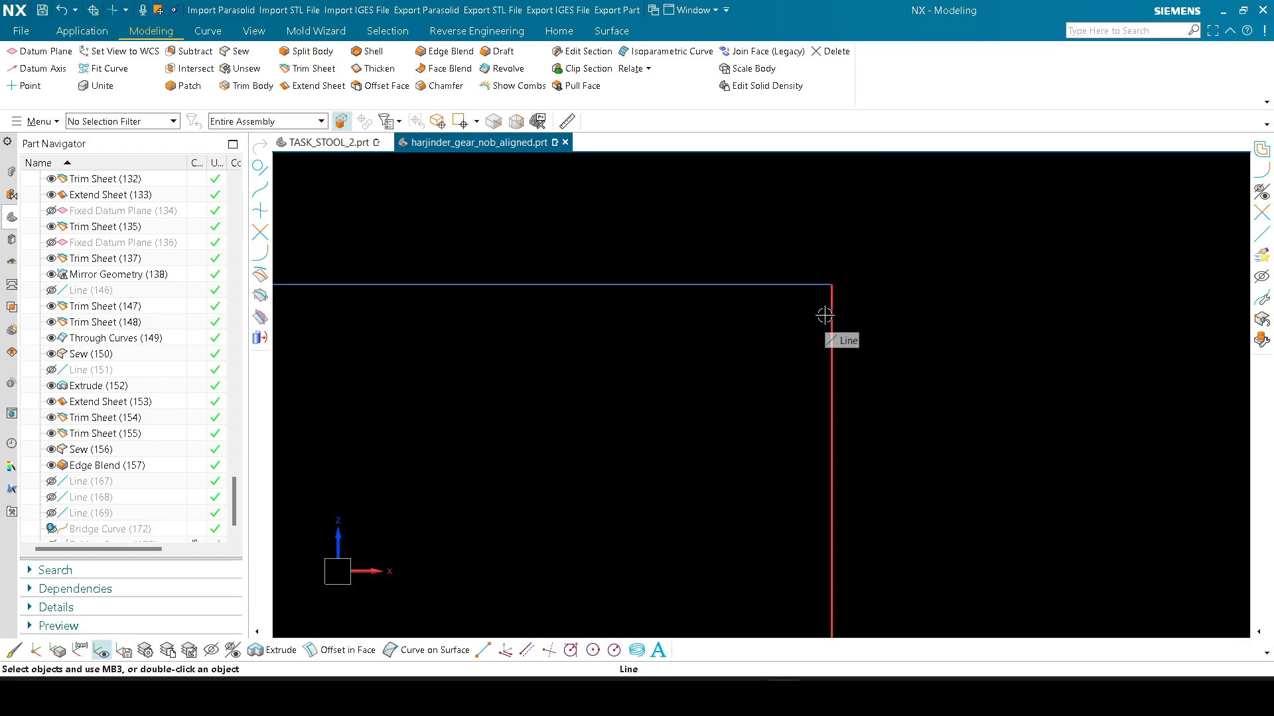
Step: Examine the gear knob's shape and face layout from the front and at an angle
scroll(825, 316, down, 5)
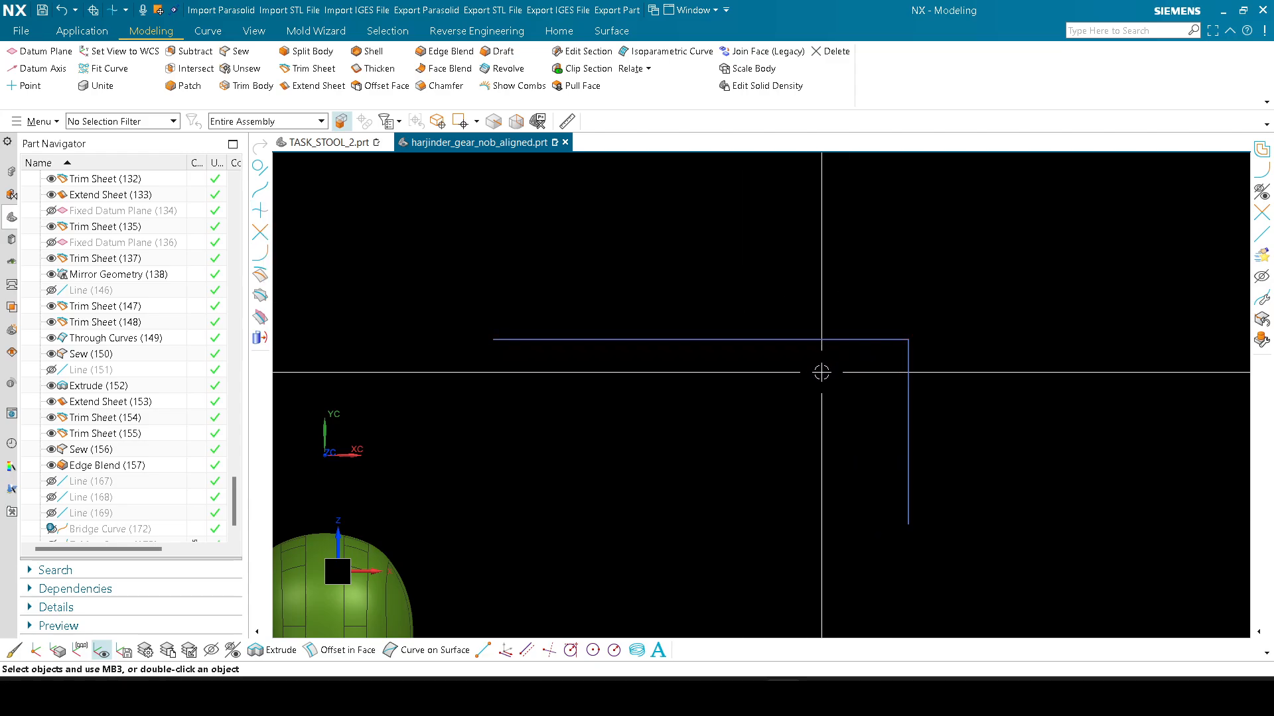
scroll(829, 369, down, 6)
scroll(704, 485, up, 2)
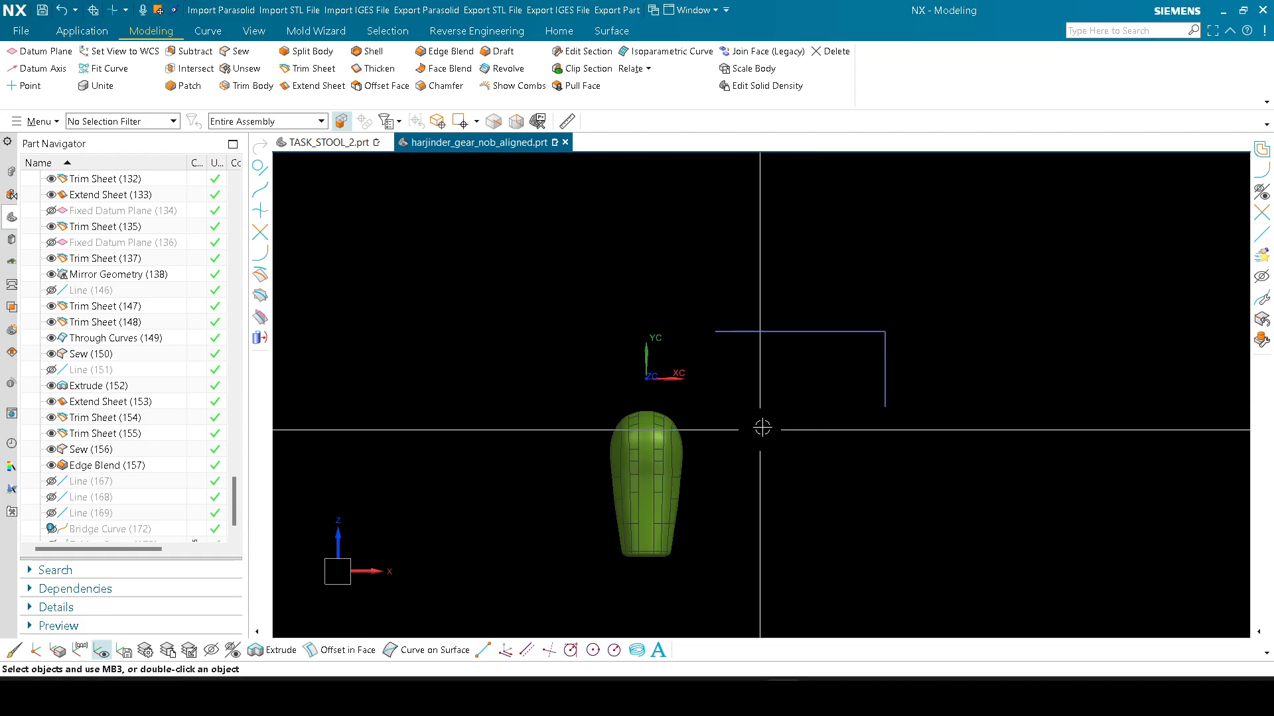
scroll(703, 493, up, 2)
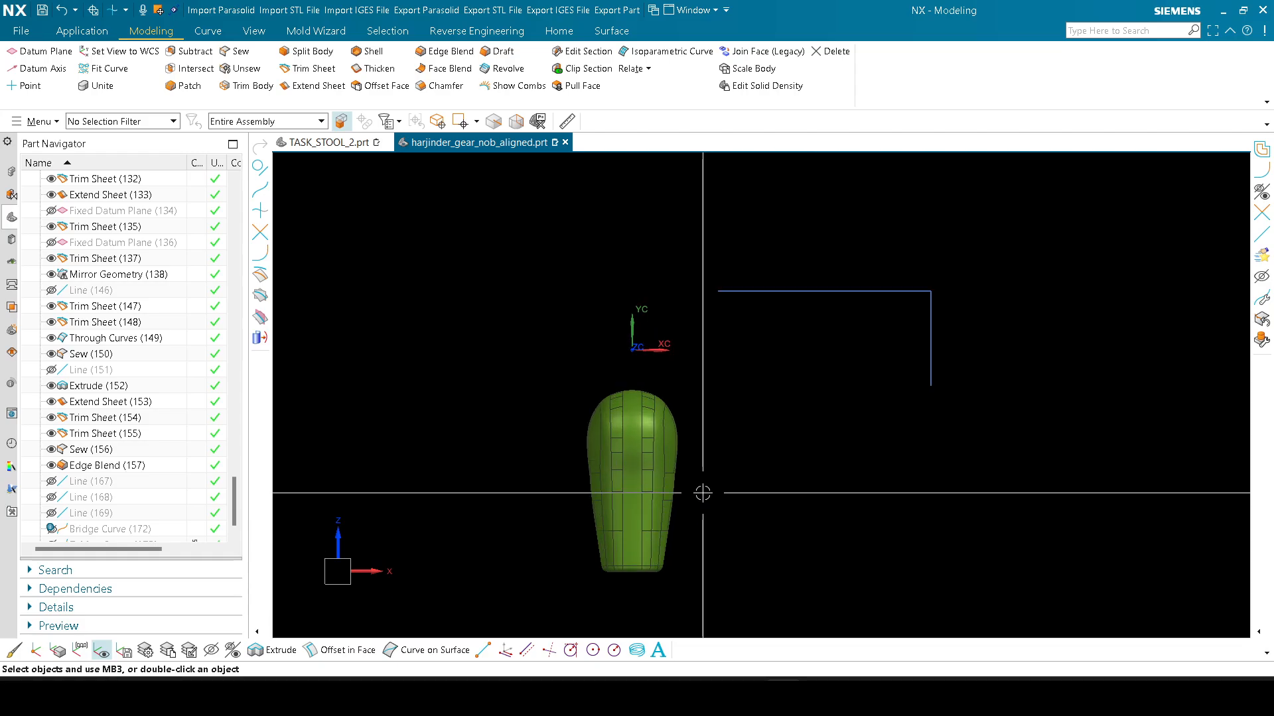
scroll(703, 494, up, 2)
mouse_move(756, 472)
middle_down()
mouse_move(816, 472)
mouse_move(780, 454)
middle_up()
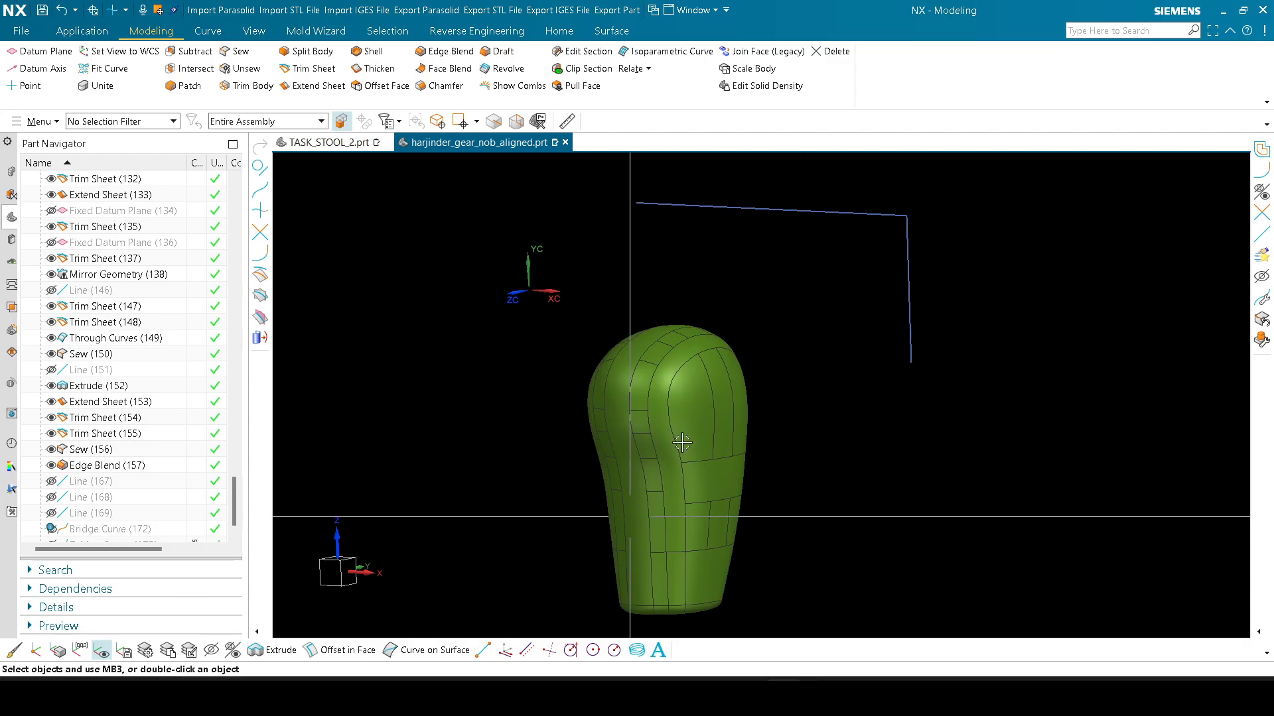
right_drag(628, 517, 672, 425)
scroll(676, 424, down, 2)
scroll(691, 465, up, 3)
right_drag(800, 498, 816, 330)
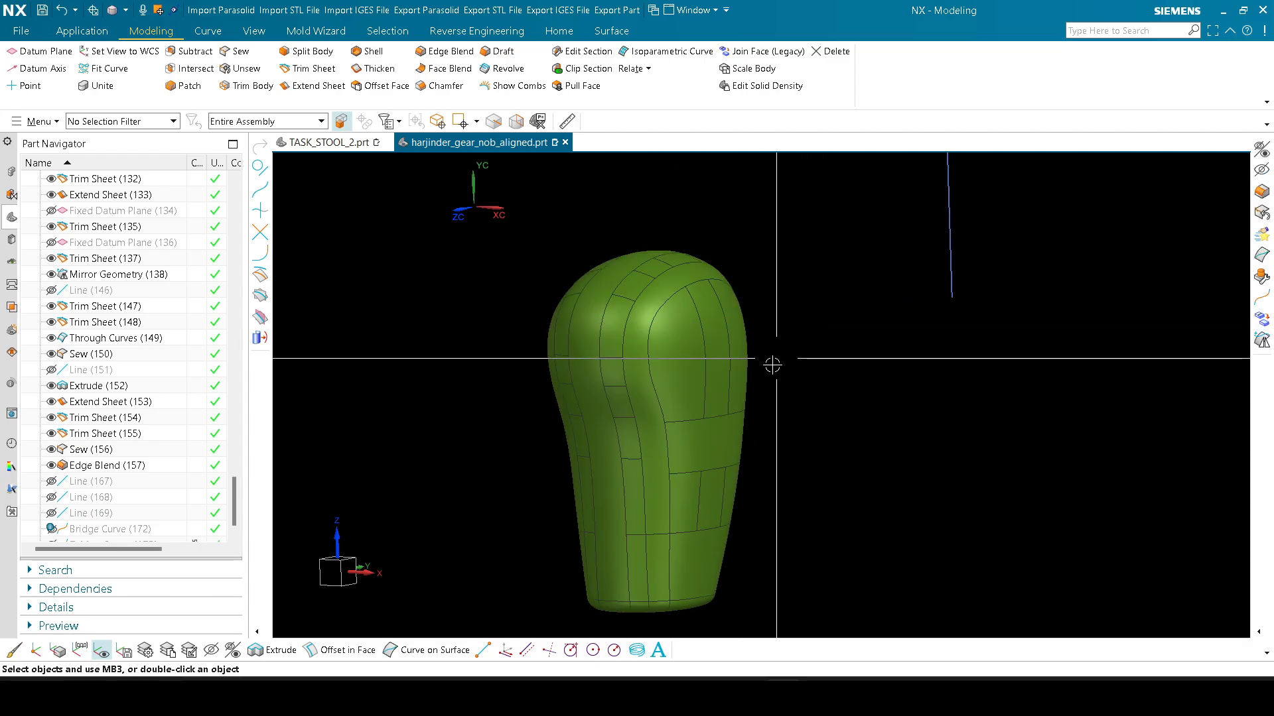
mouse_move(685, 409)
middle_down()
mouse_move(643, 409)
mouse_move(704, 400)
middle_up()
mouse_move(701, 344)
middle_down()
mouse_move(690, 361)
mouse_move(707, 343)
middle_up()
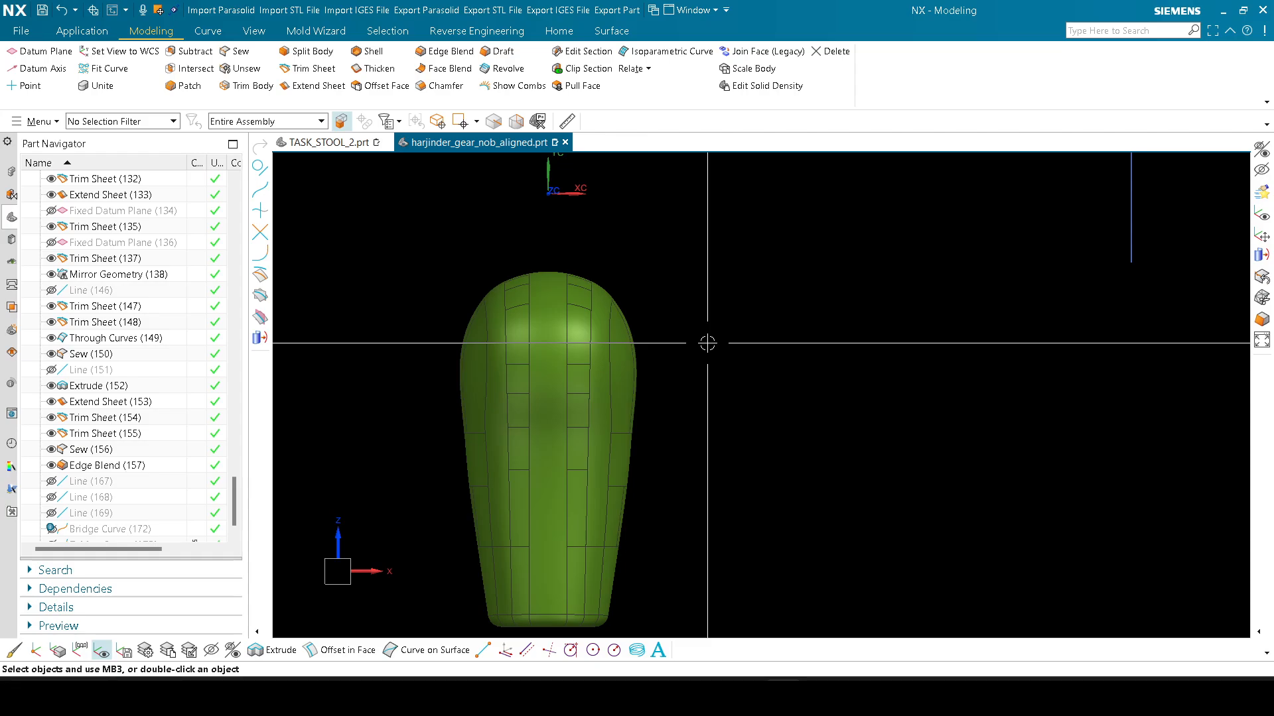
scroll(711, 358, down, 3)
scroll(691, 418, up, 2)
scroll(694, 387, down, 1)
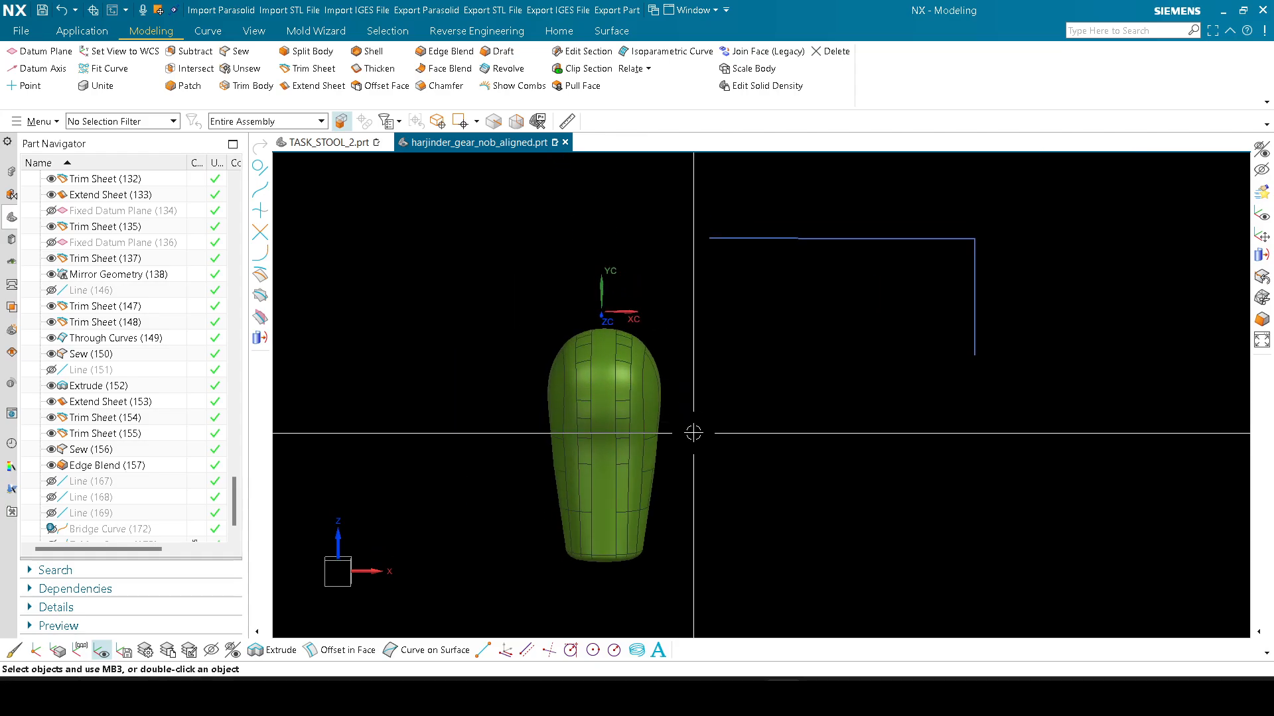
Step: Hide the two corner lines and everything else except the gear knob body
key(ctrl+b)
click(623, 419)
scroll(622, 419, down, 3)
click(275, 101)
middle_click(275, 103)
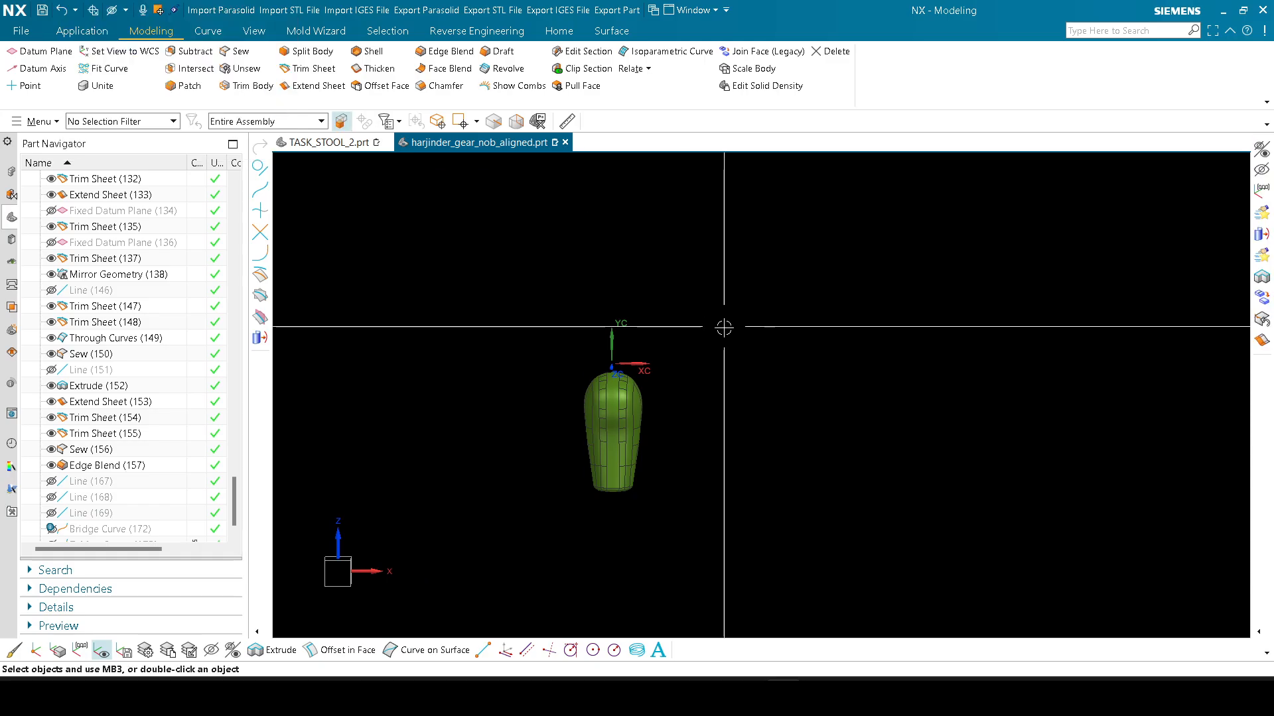
Step: Swap the visible and hidden objects to bring up the construction curves, and hide the picked object near the coordinate system
middle_drag(724, 327, 722, 378)
key(ctrl+shift+b)
scroll(607, 388, up, 7)
click(575, 409)
key(ctrl+b)
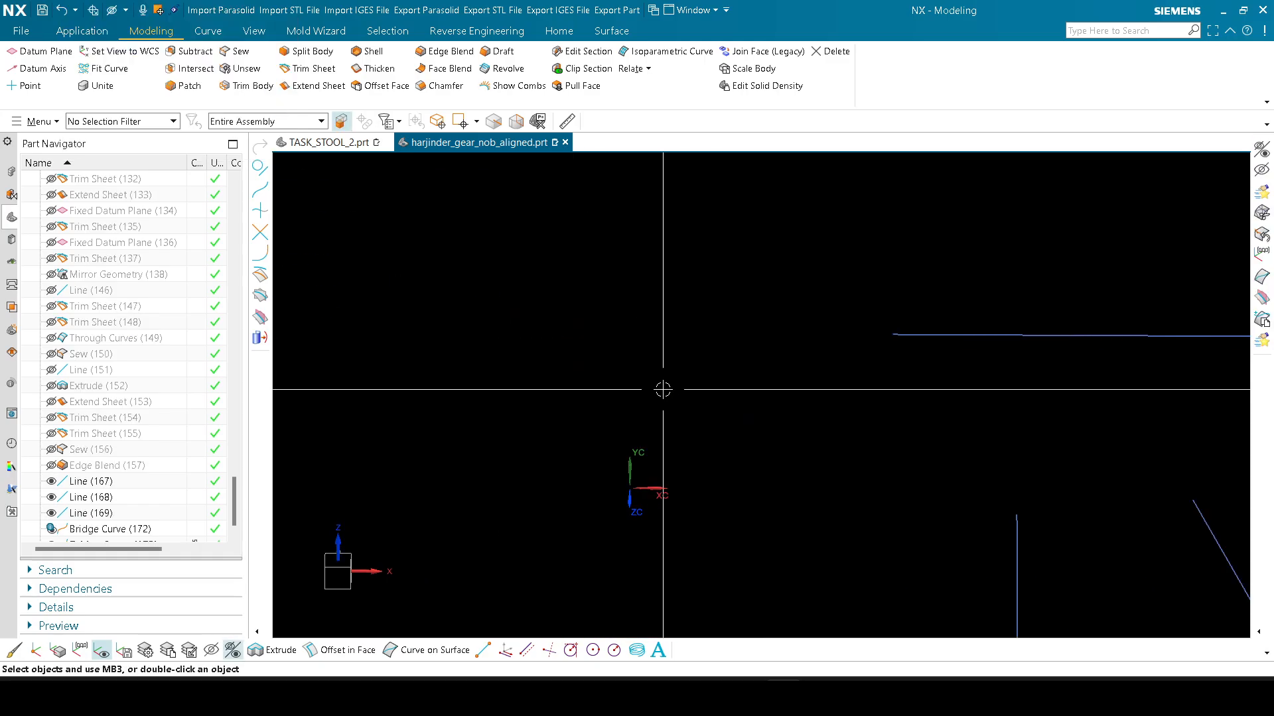
Step: Swap the visible and hidden objects to bring back the gear knob body, viewing its shift-pattern lettering straight on
key(ctrl+shift+b)
middle_drag(617, 375, 773, 446)
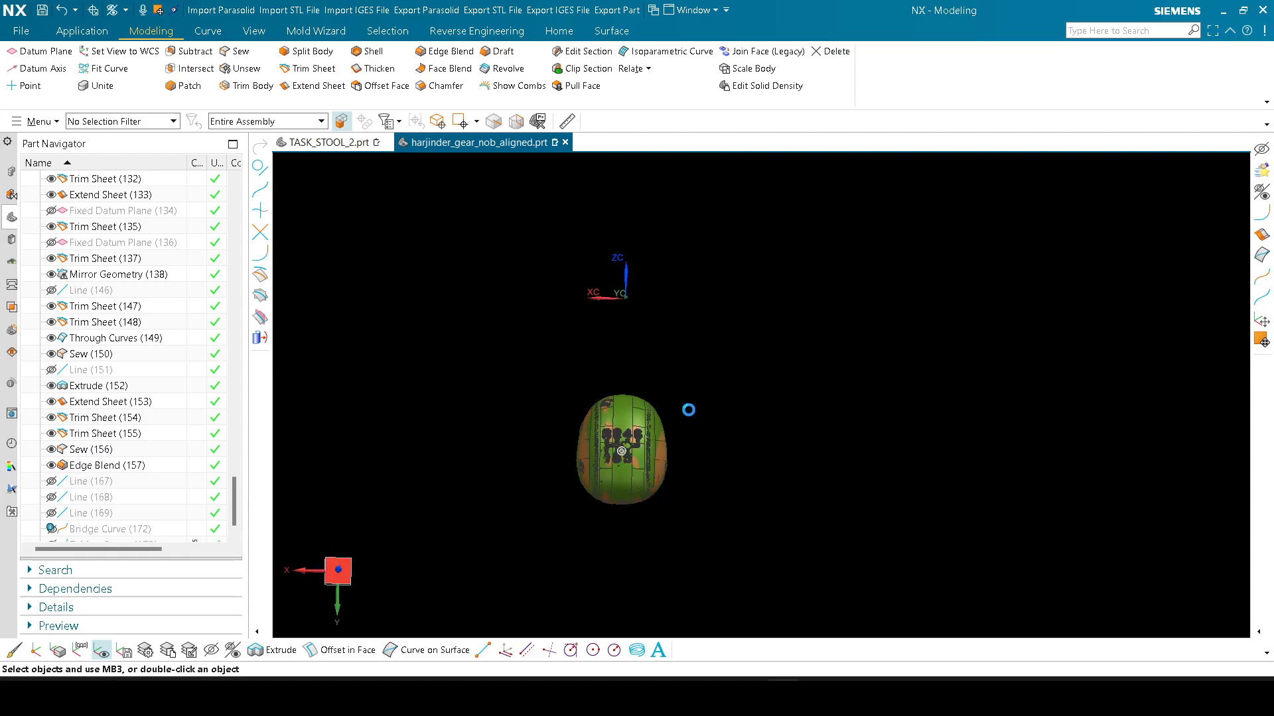
key(F8)
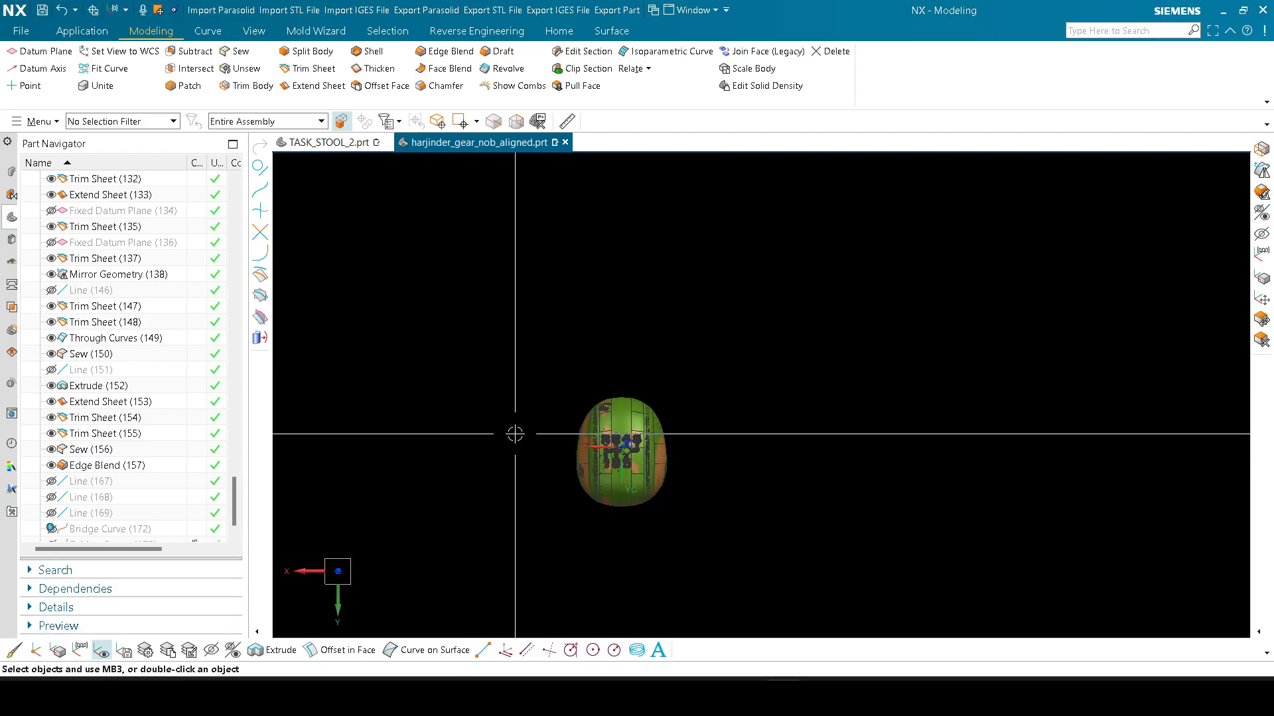
scroll(599, 444, up, 7)
scroll(783, 451, down, 2)
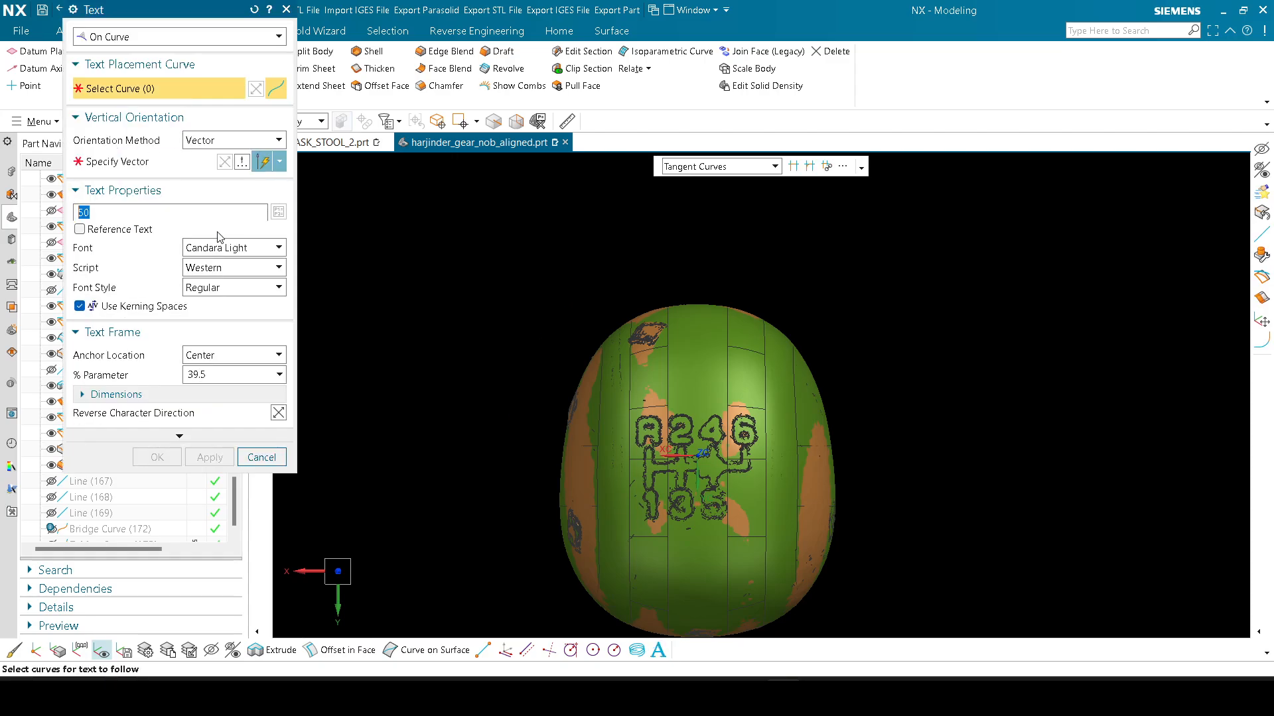
Step: Look through the fonts offered by the Text command, and leave it without creating any text
click(241, 251)
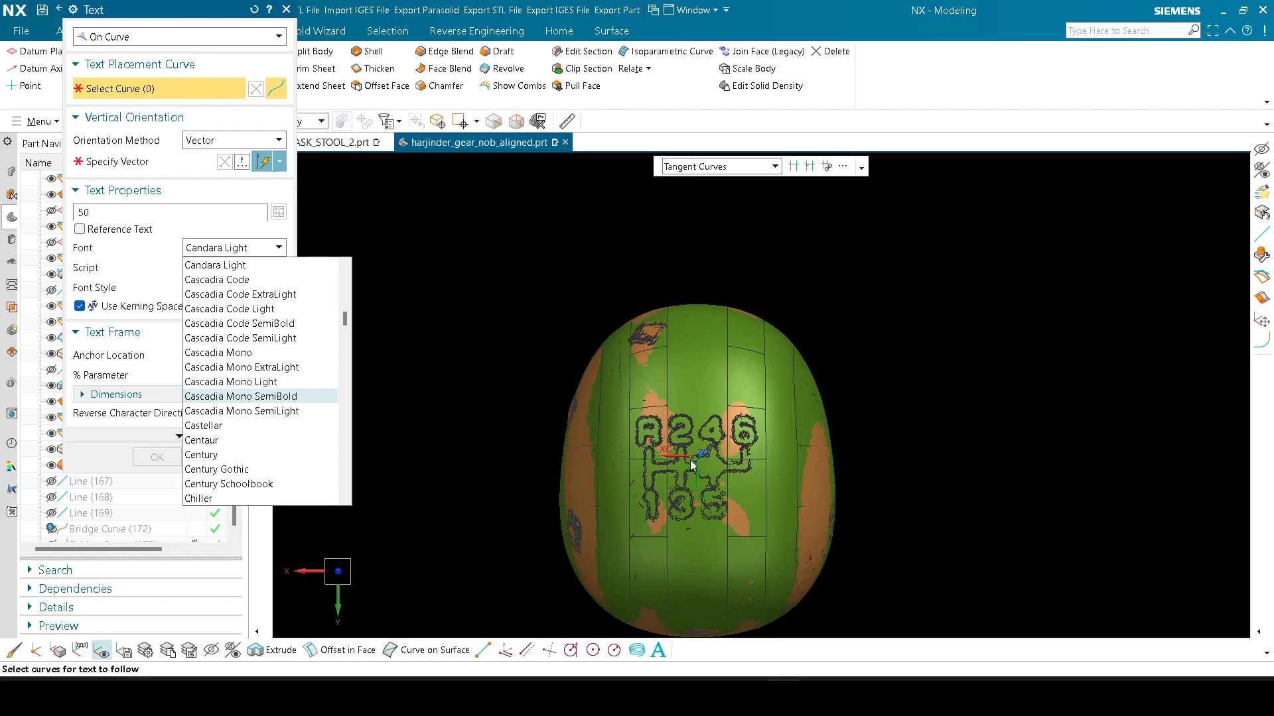
click(288, 14)
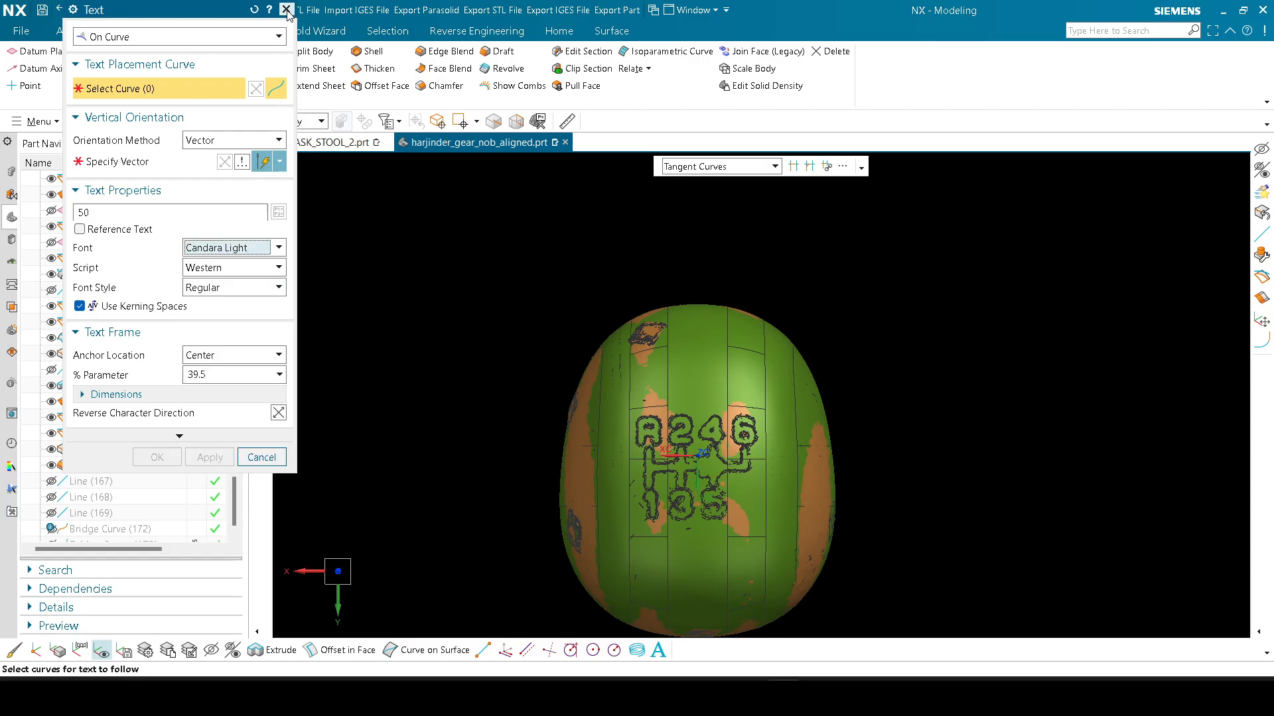
click(287, 10)
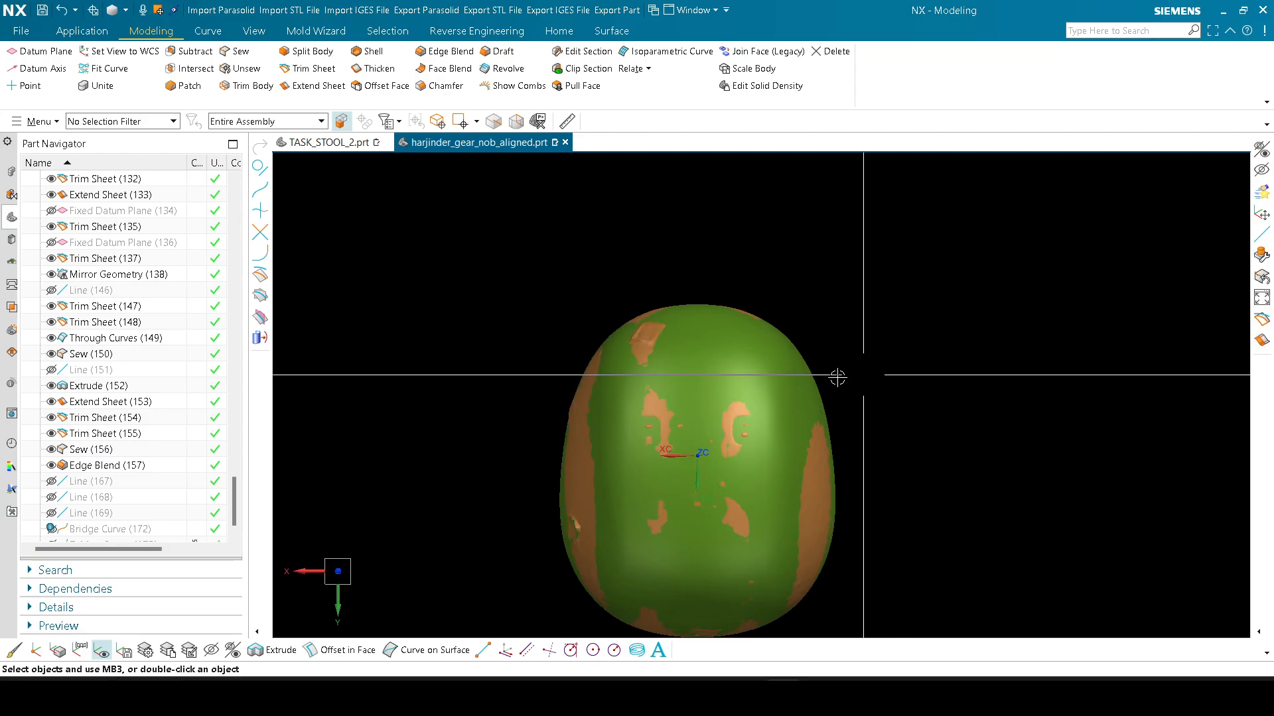
Step: Hide the orange facet body and inspect the green knob surfaces along the body and at the narrow end
middle_drag(838, 378, 674, 394)
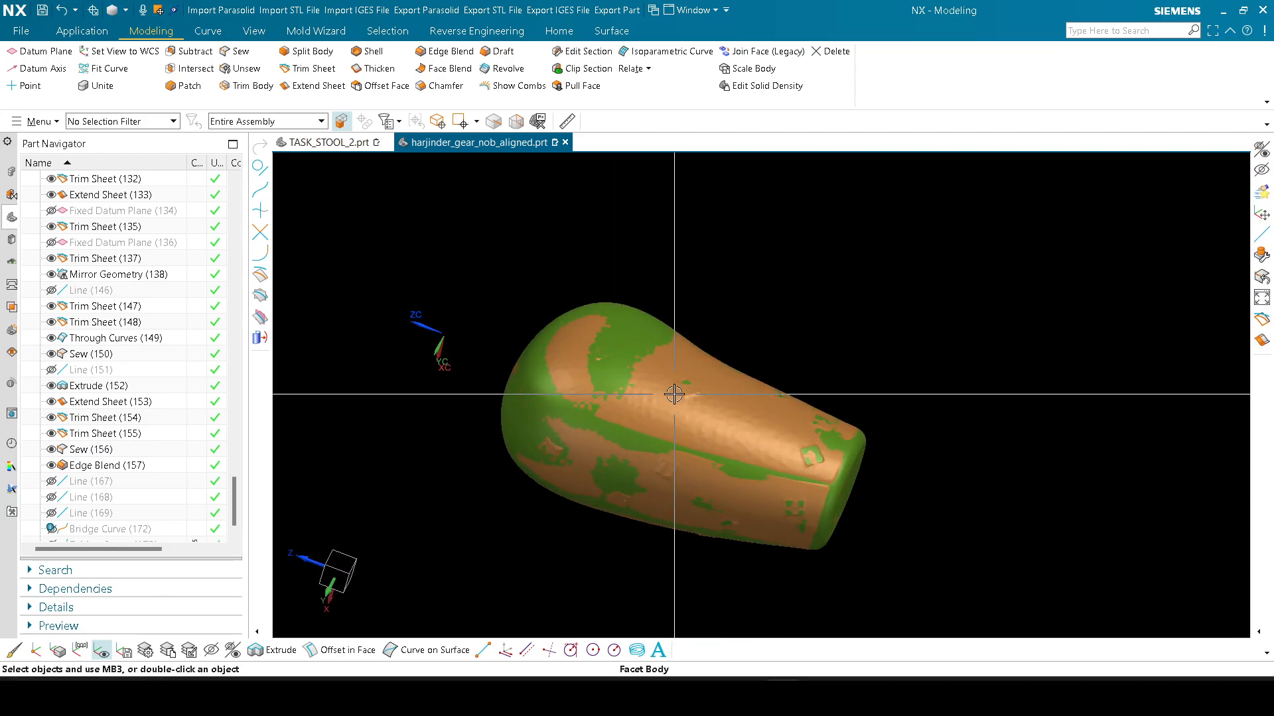
middle_drag(682, 455, 725, 446)
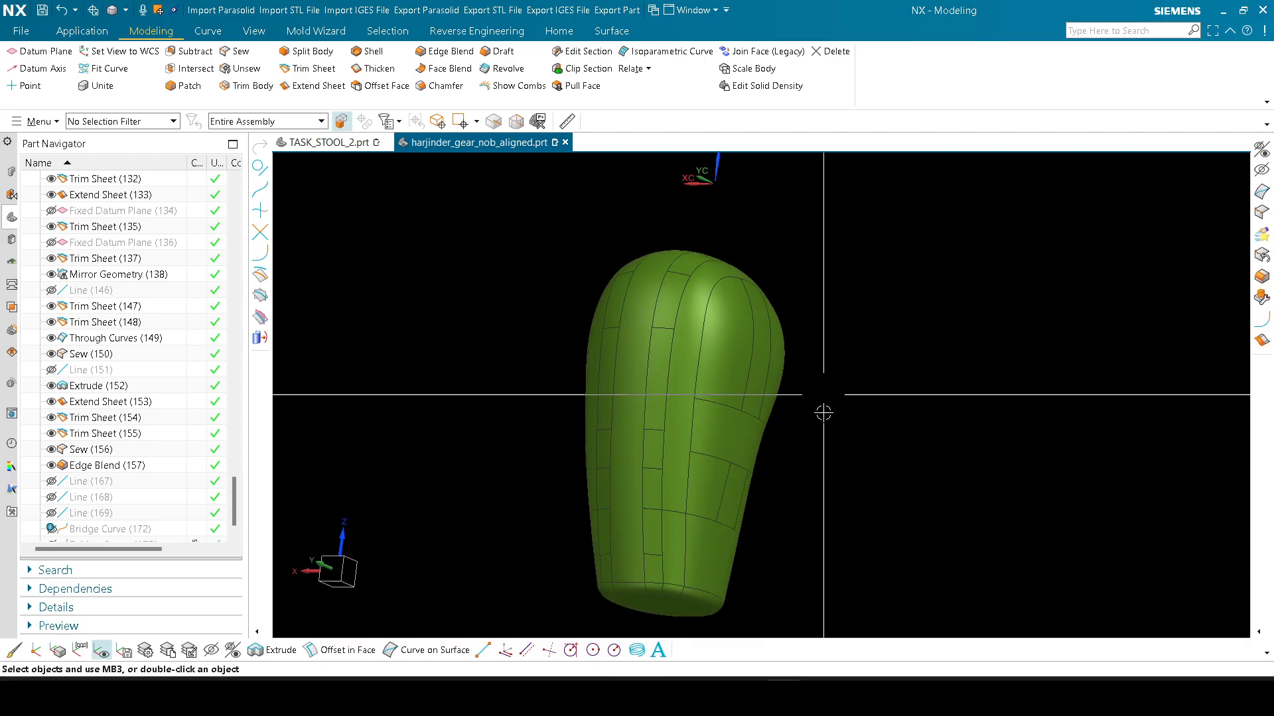
middle_drag(816, 469, 597, 451)
scroll(544, 443, up, 5)
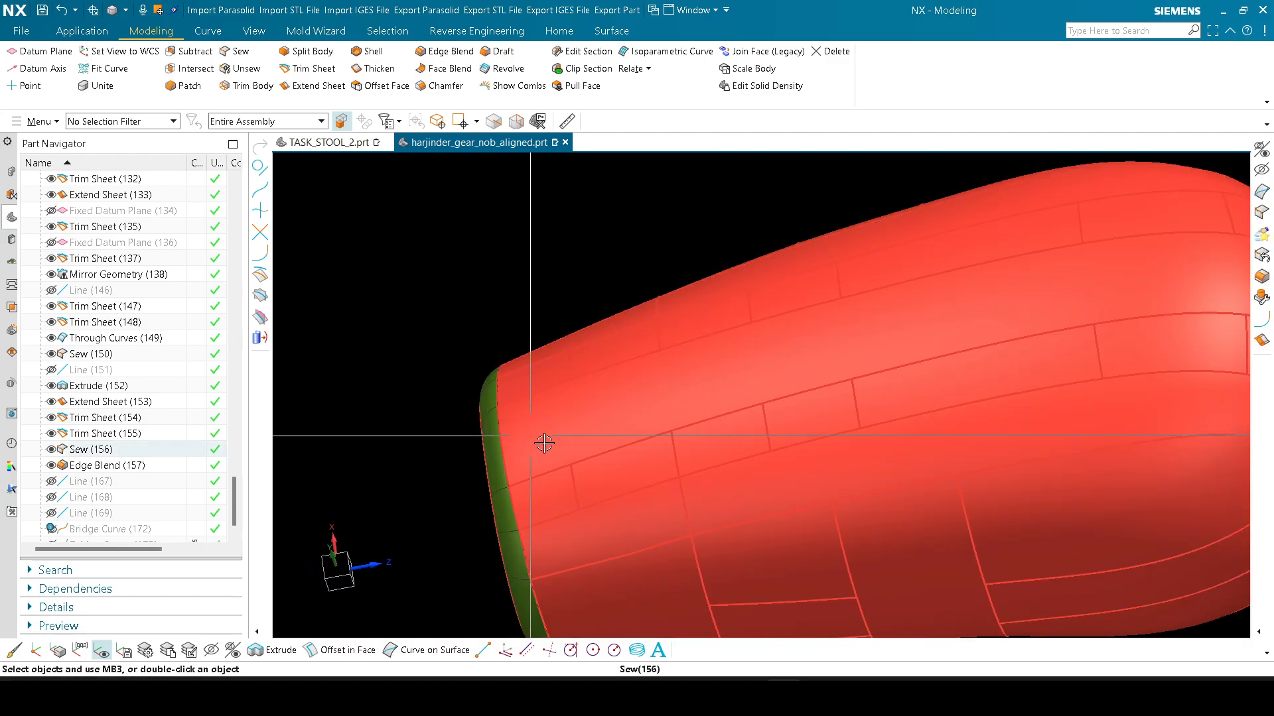
scroll(544, 444, down, 3)
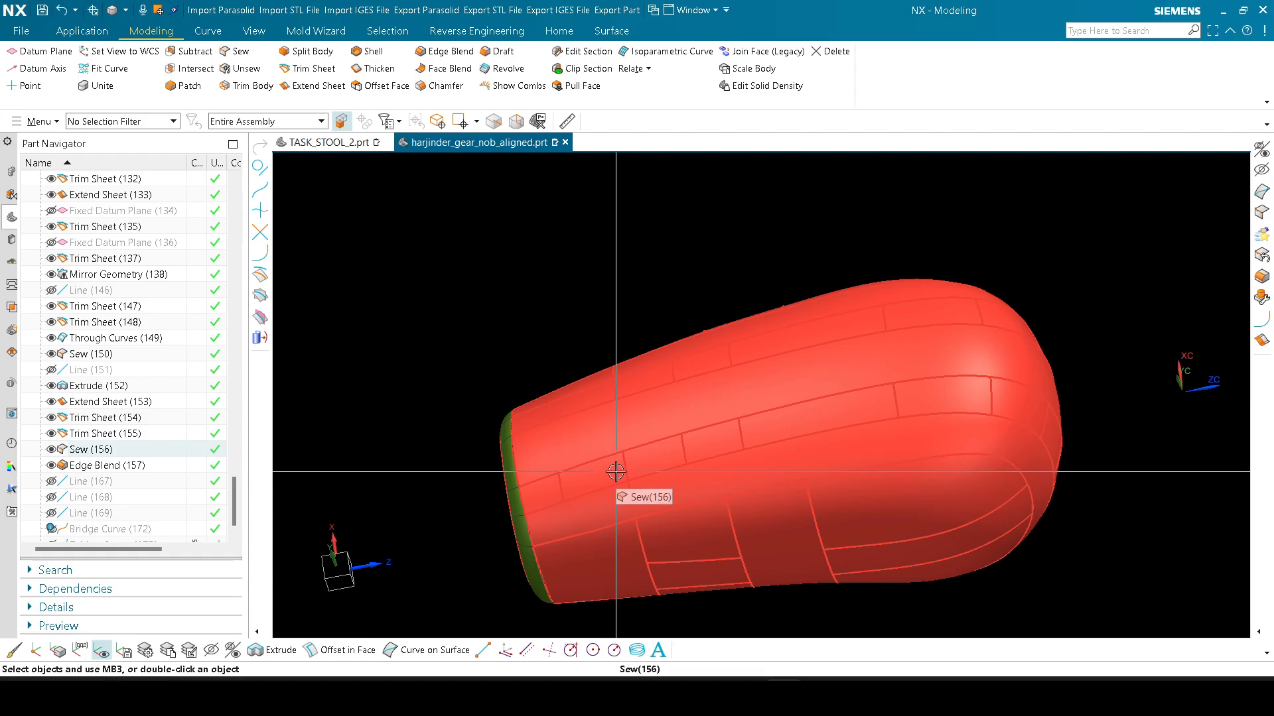
Step: Inspect the individual faces along the knob's sides with the Unsew command, and cancel it without unsewing anything
key(u)
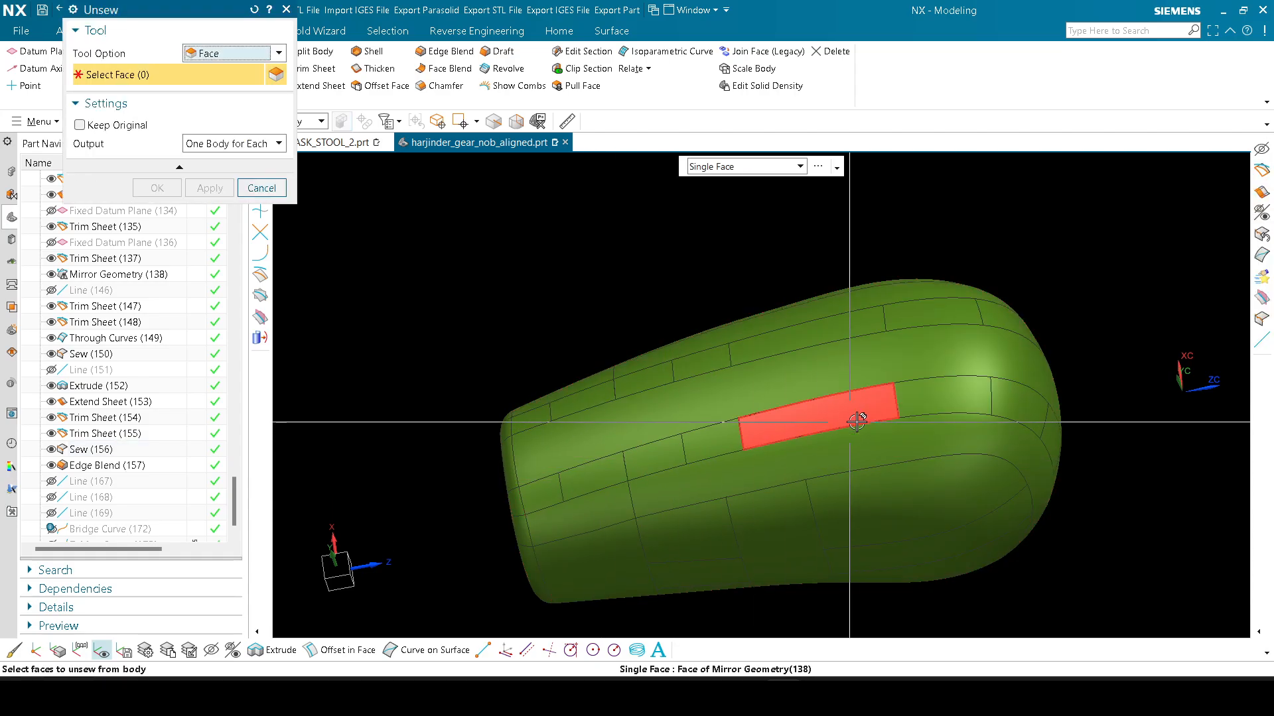
scroll(617, 427, down, 2)
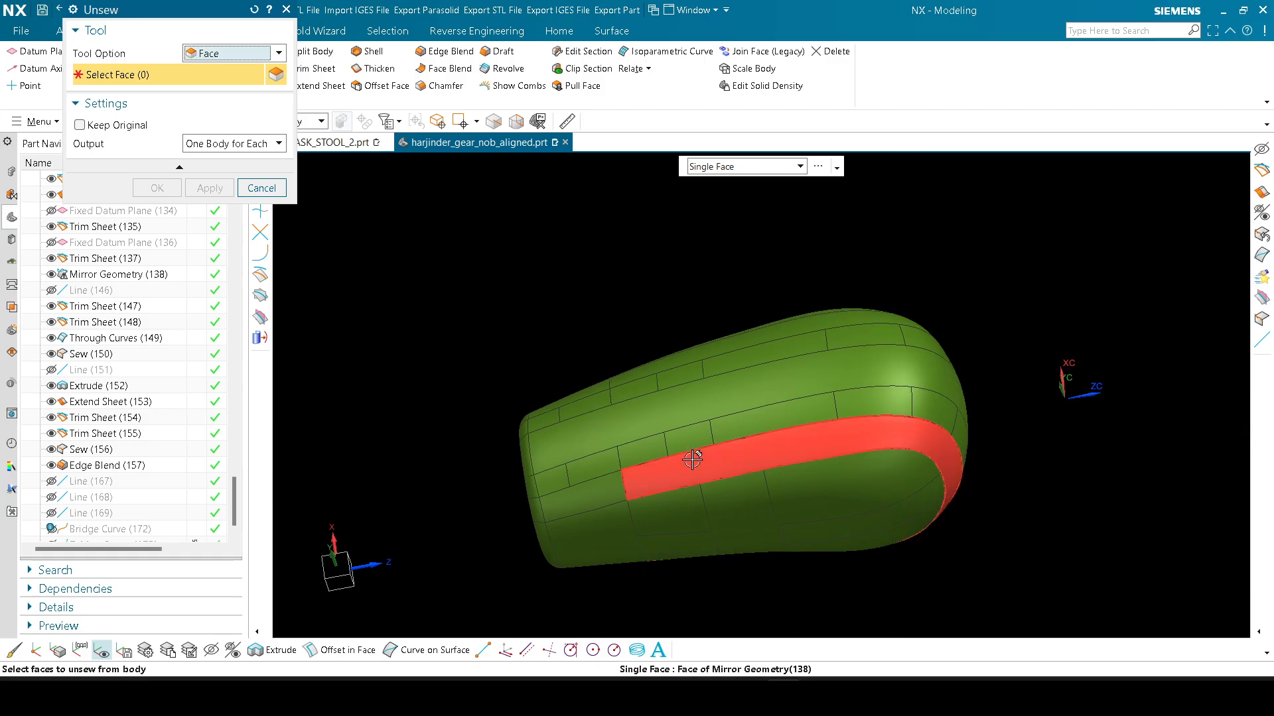
scroll(692, 459, up, 2)
middle_drag(545, 450, 569, 398)
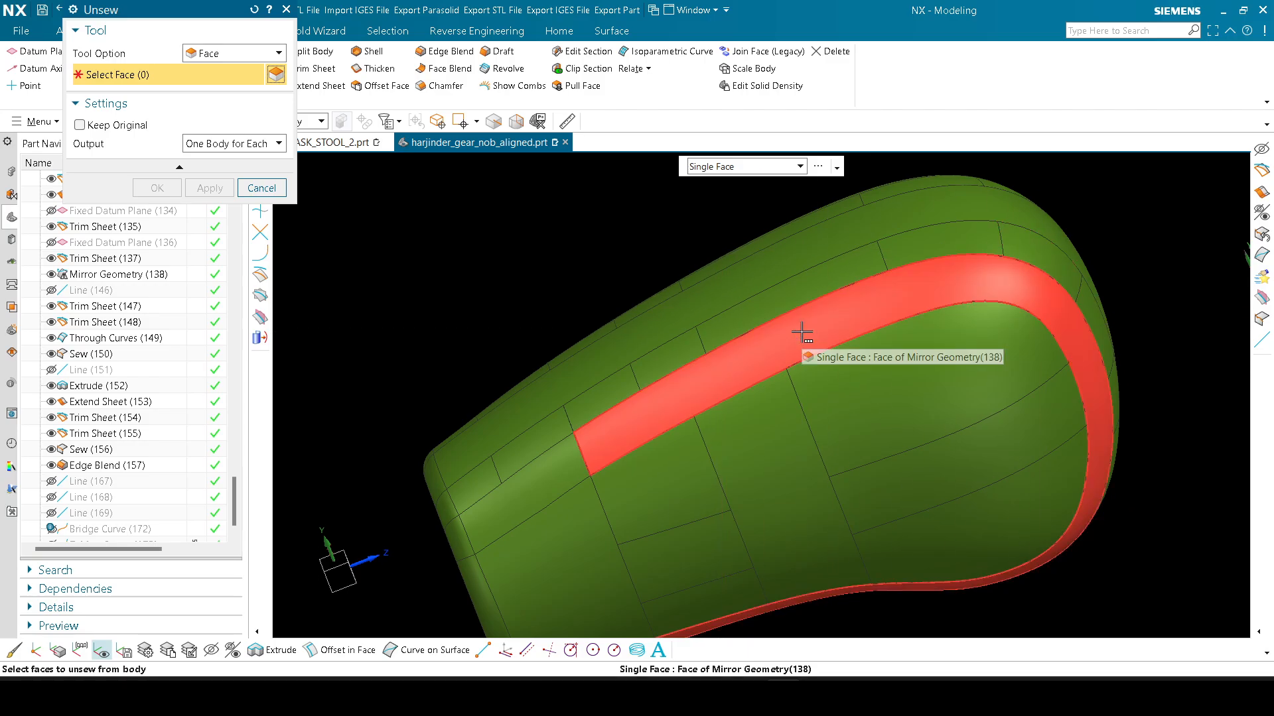
middle_drag(802, 333, 767, 402)
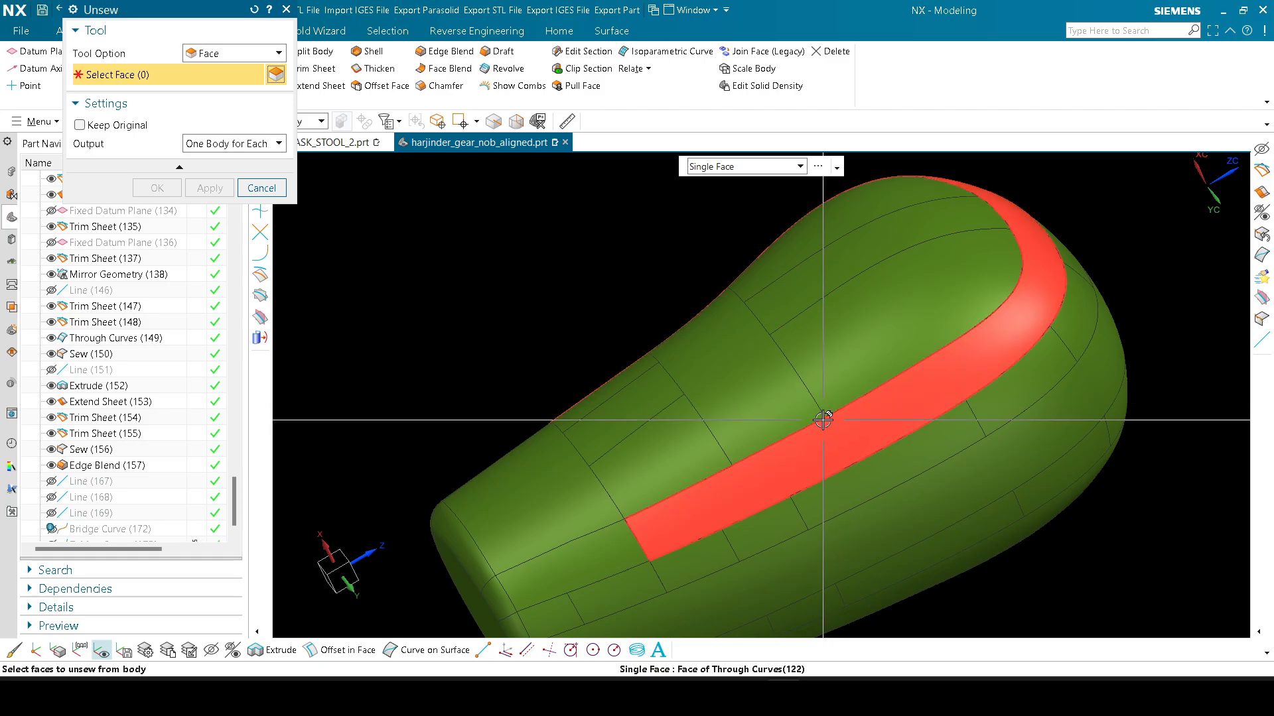
scroll(703, 406, down, 3)
scroll(794, 433, up, 3)
key(Escape)
Step: Examine the knob's sewn surface up close, including the blended edge around its narrow end
scroll(735, 436, up, 2)
scroll(739, 390, down, 5)
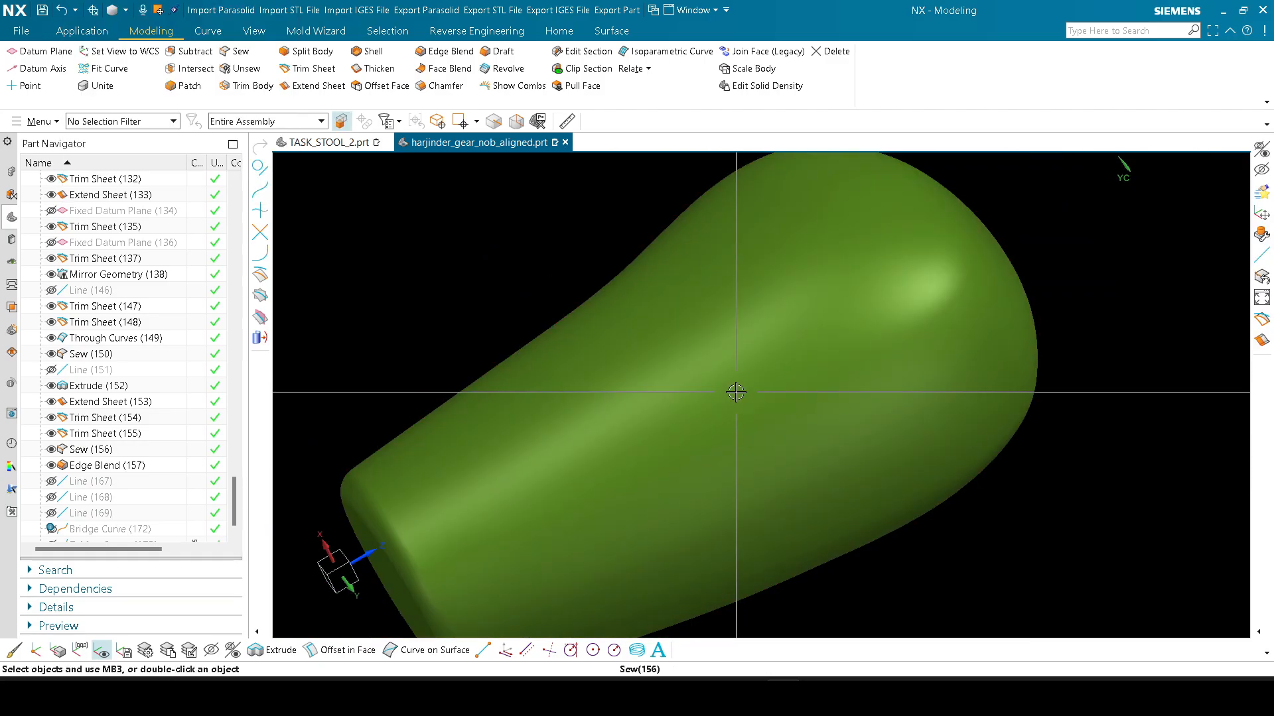
mouse_move(739, 389)
middle_down()
mouse_move(753, 364)
mouse_move(729, 409)
middle_up()
scroll(729, 408, up, 4)
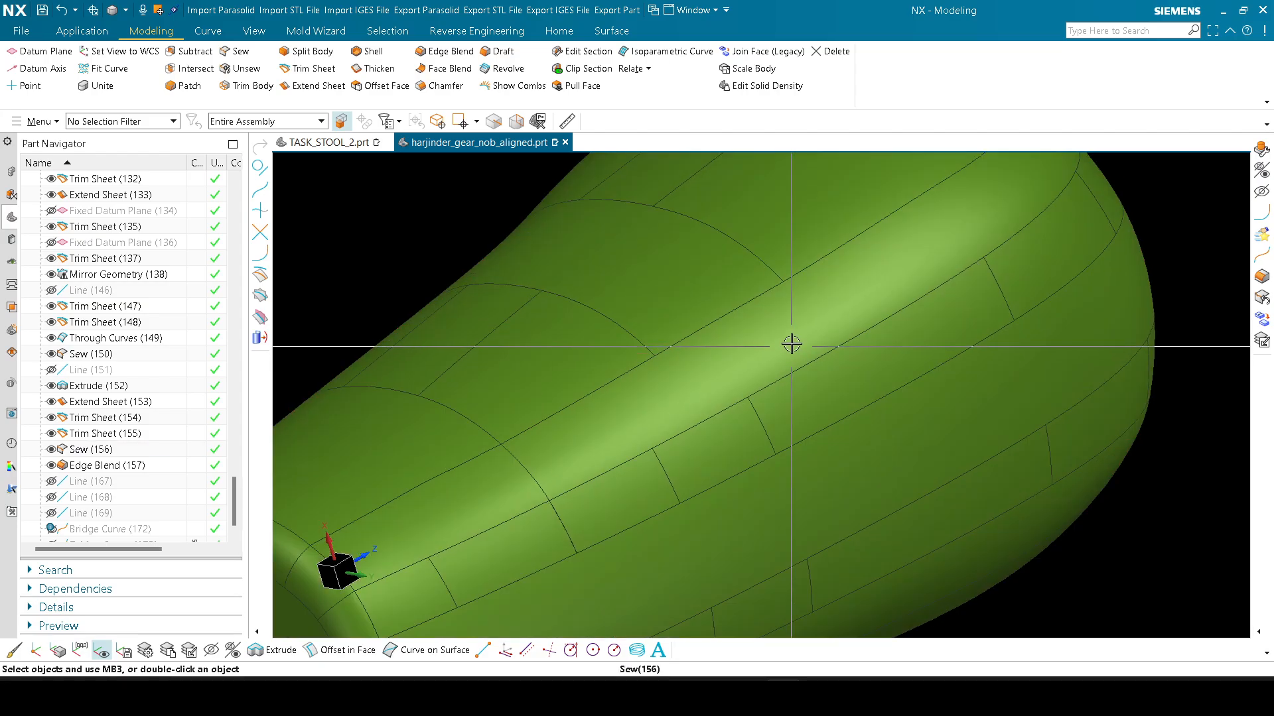
scroll(713, 414, down, 4)
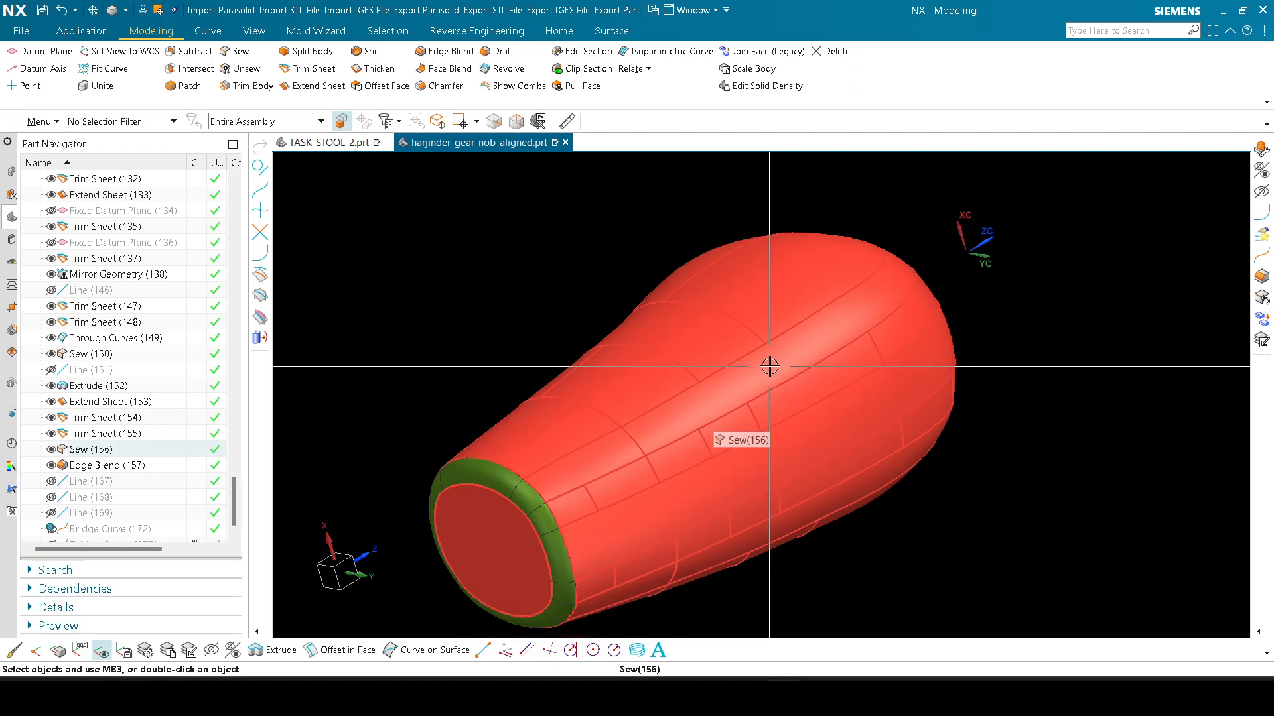
middle_drag(767, 364, 659, 506)
scroll(678, 468, up, 3)
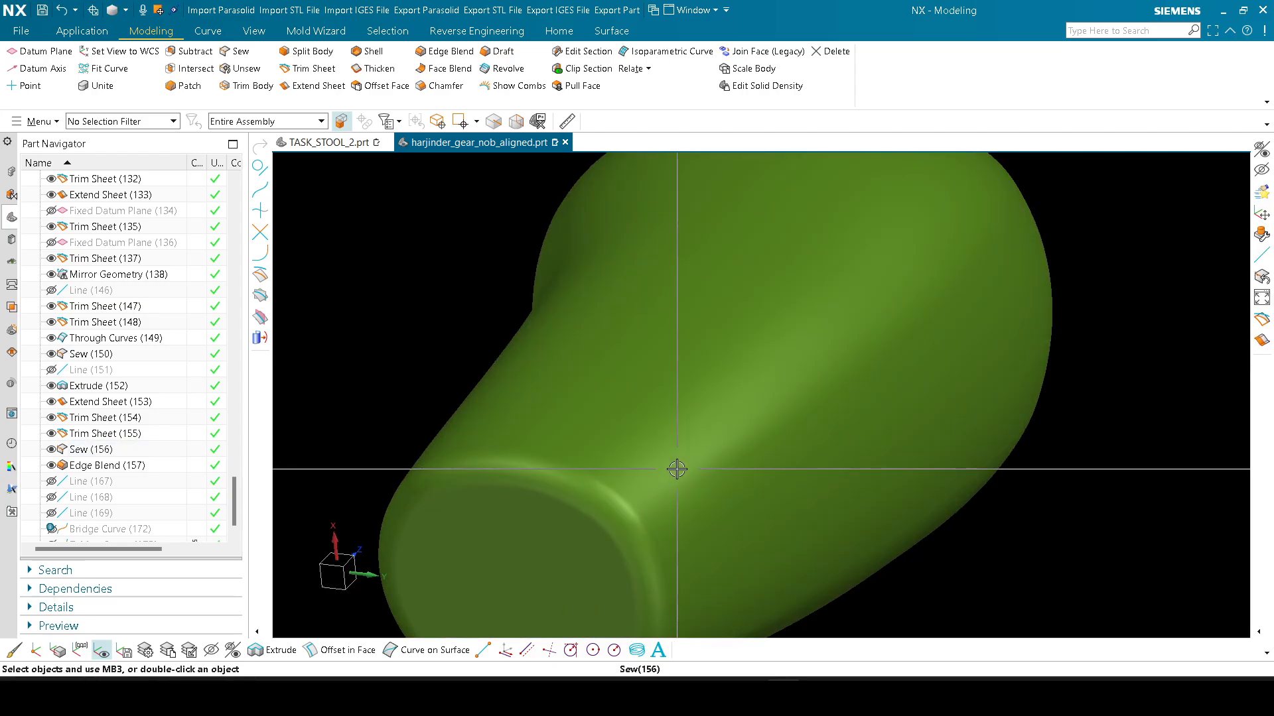
middle_drag(674, 464, 628, 486)
scroll(628, 486, down, 5)
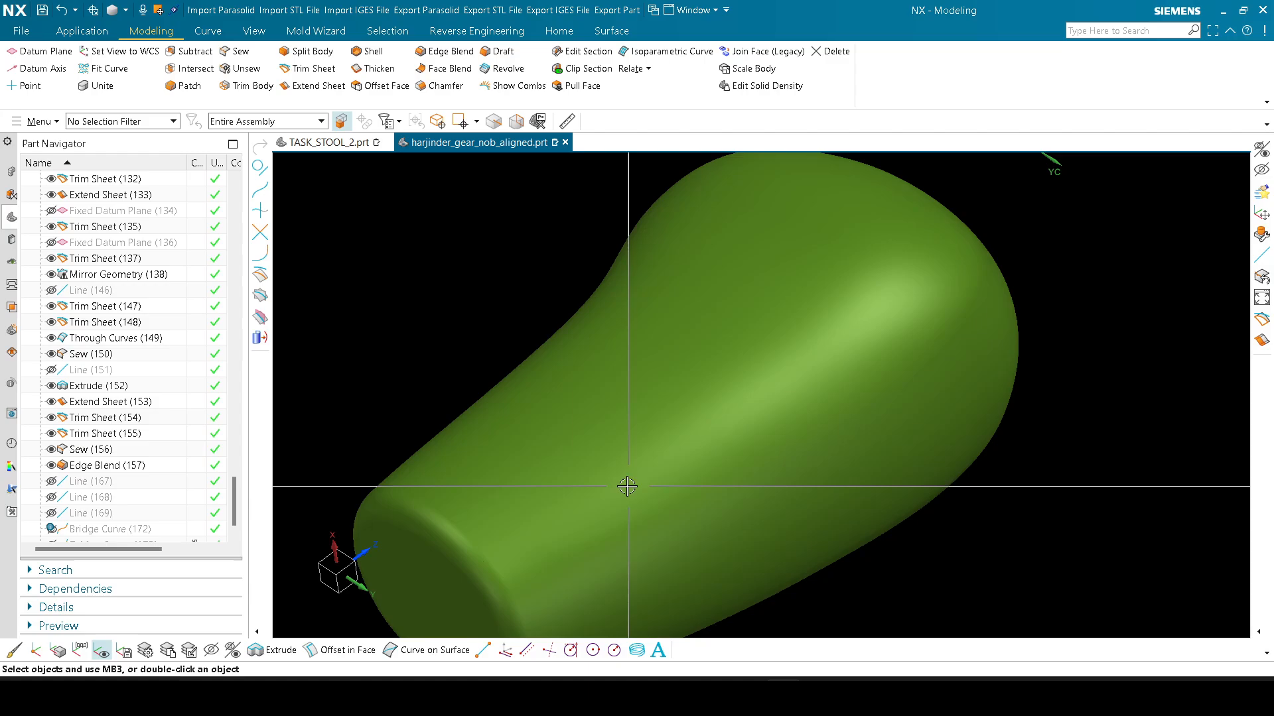
Step: Examine the whole gear knob from several sides to review its overall shape and patch layout
middle_drag(567, 418, 837, 395)
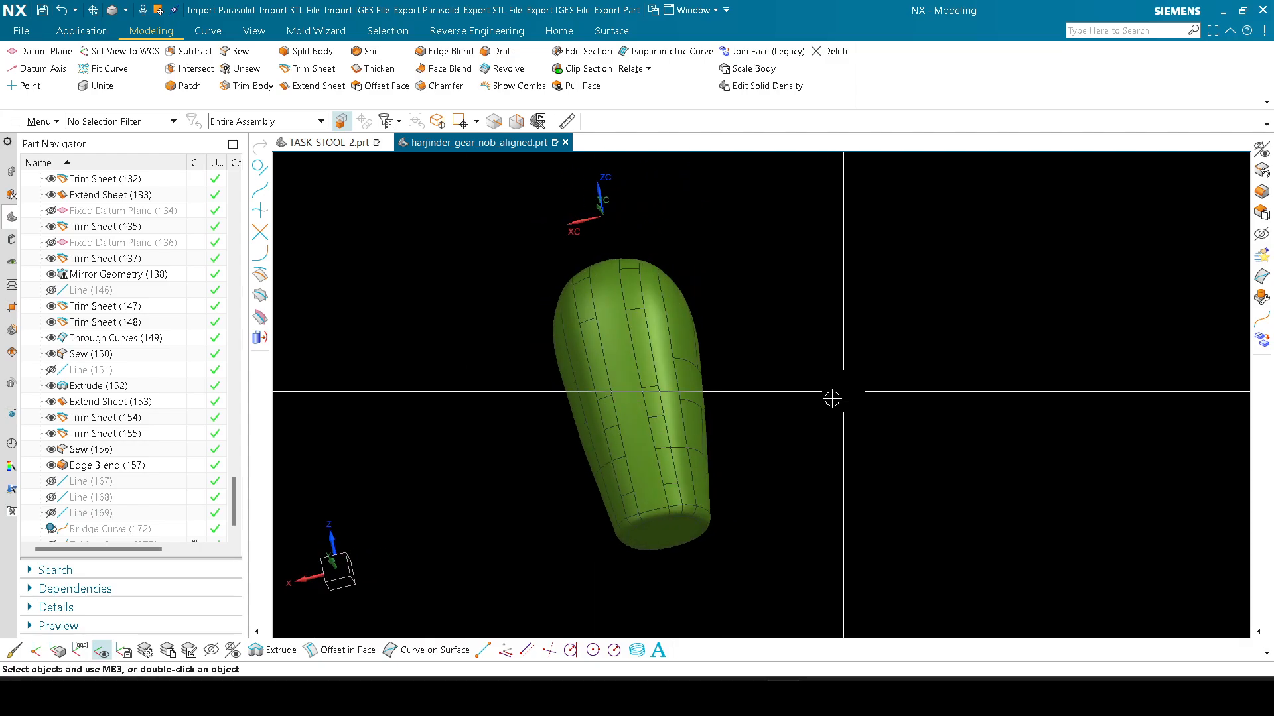
middle_drag(544, 398, 822, 378)
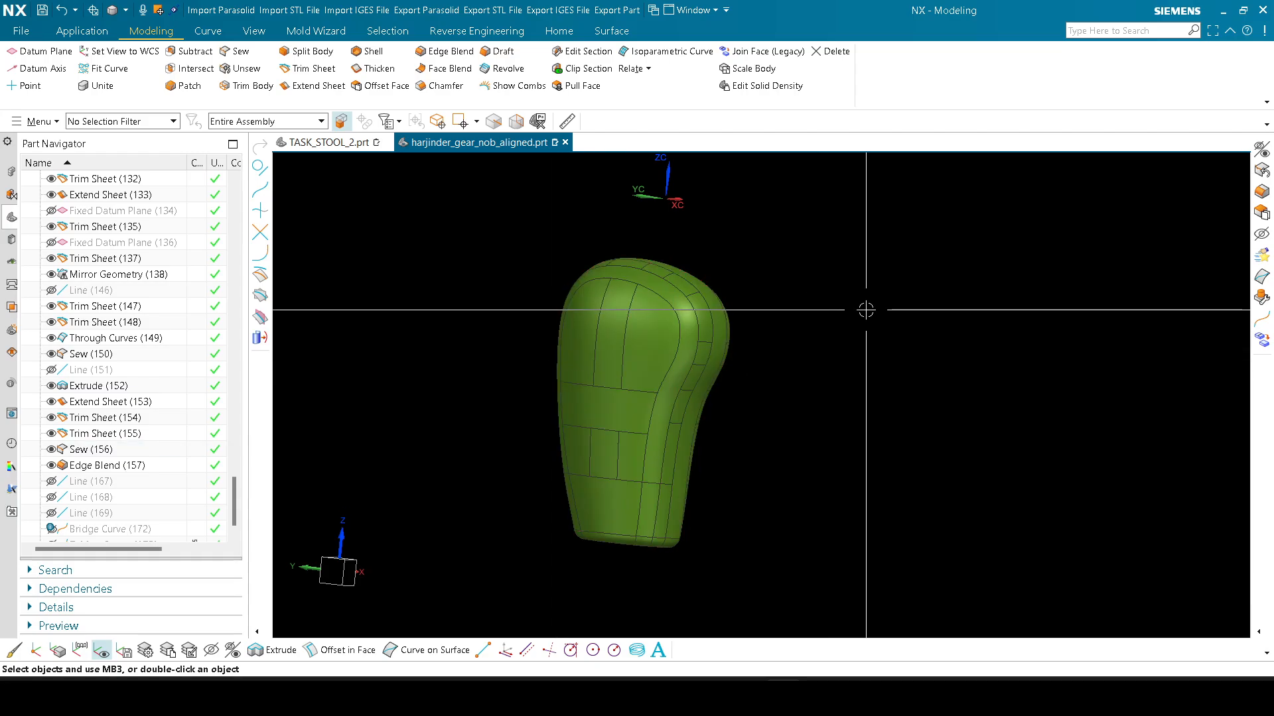
middle_drag(830, 378, 779, 443)
scroll(725, 360, down, 3)
scroll(746, 403, up, 3)
middle_drag(779, 443, 694, 456)
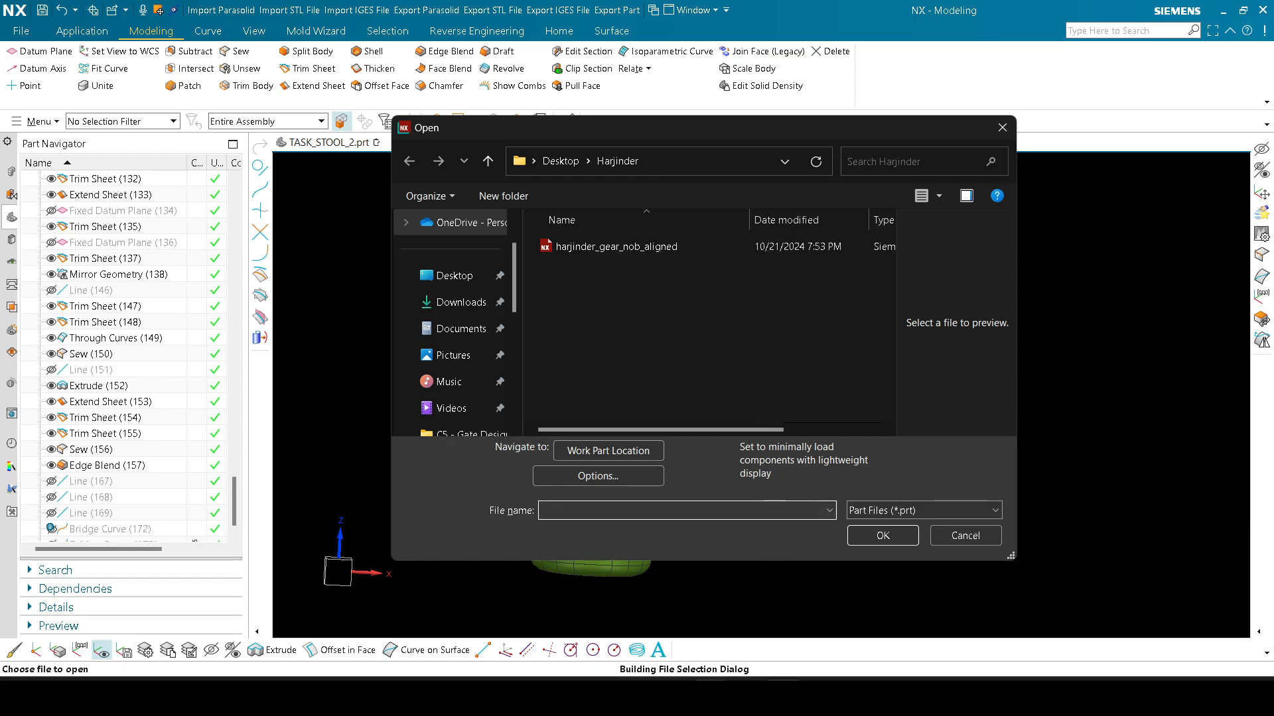
Step: Switch to the Windows desktop and look over the folders holding the part files
click(637, 607)
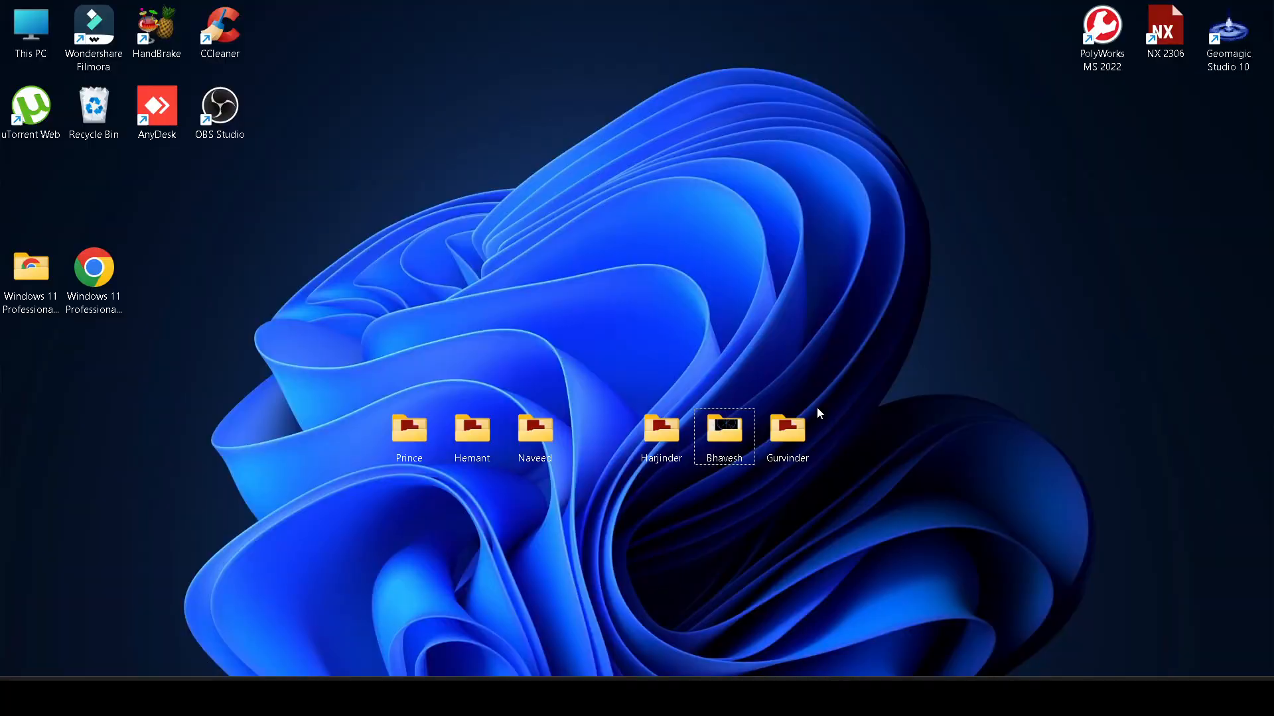
click(655, 453)
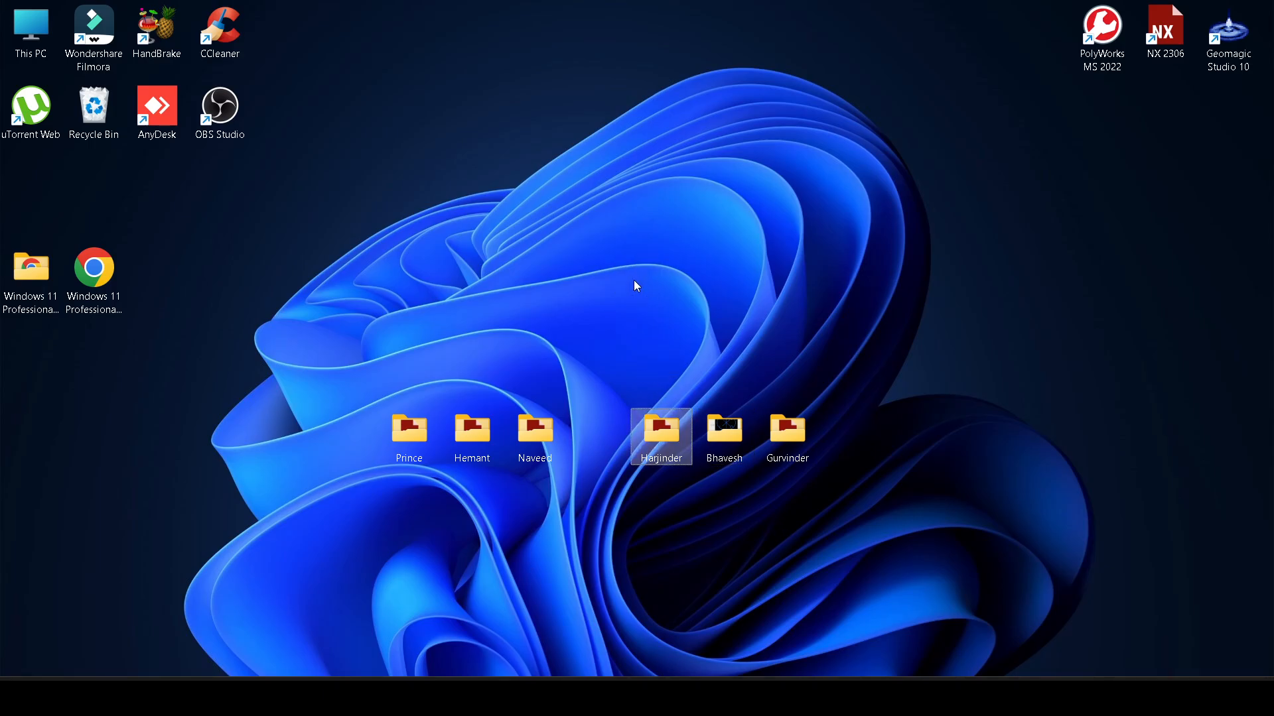
drag(637, 287, 647, 284)
drag(730, 435, 729, 279)
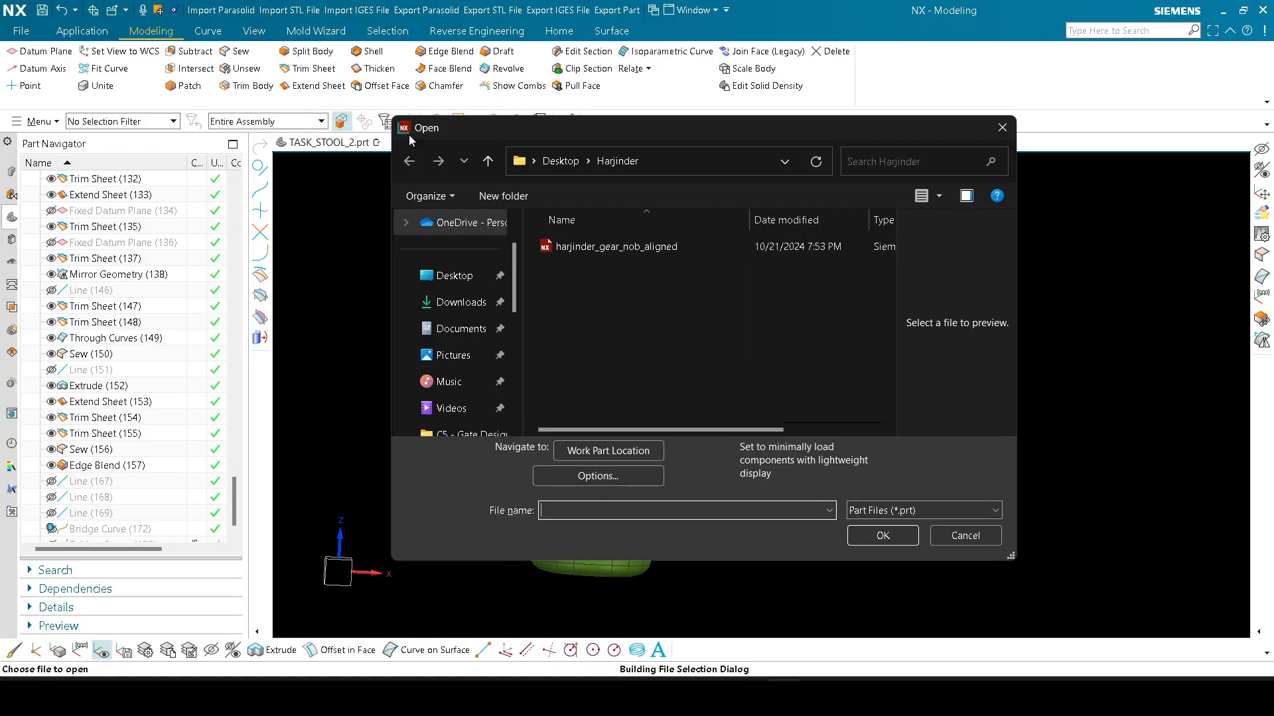
Step: Return to NX and open the part MODEL 3 BIKE INDICATOR from its folder on the Desktop
click(1000, 127)
key(ctrl+o)
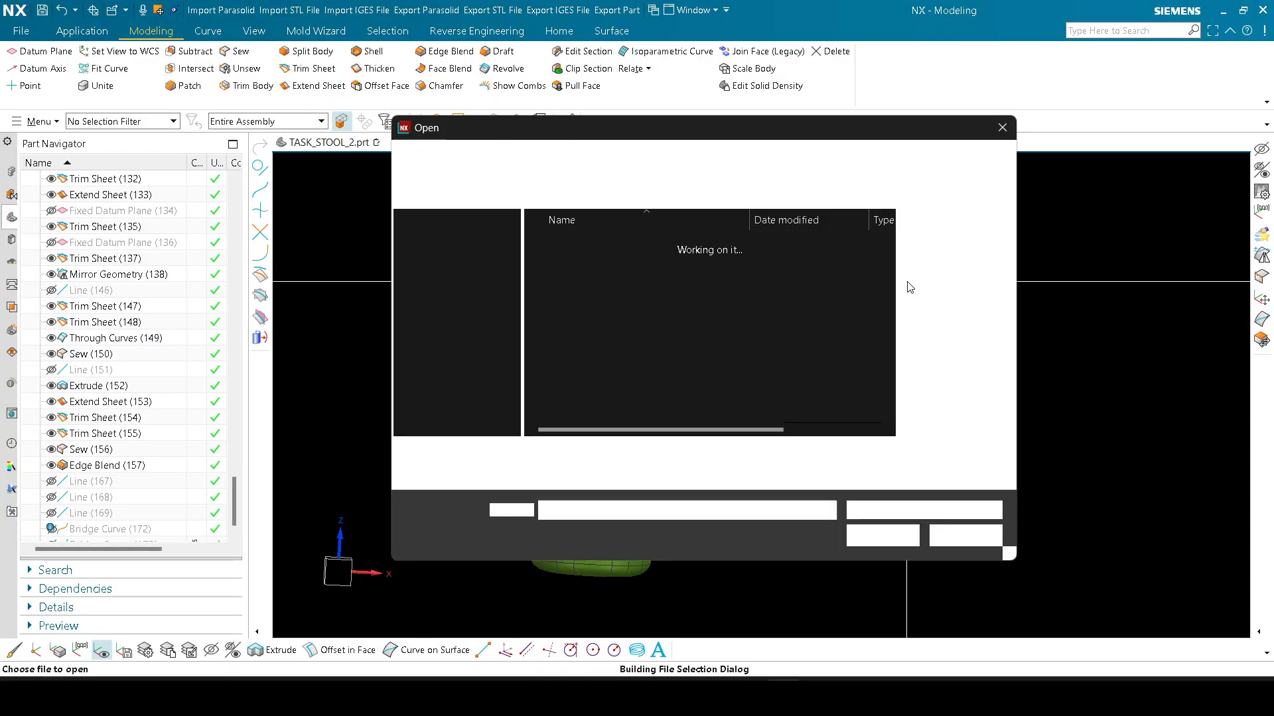
click(455, 275)
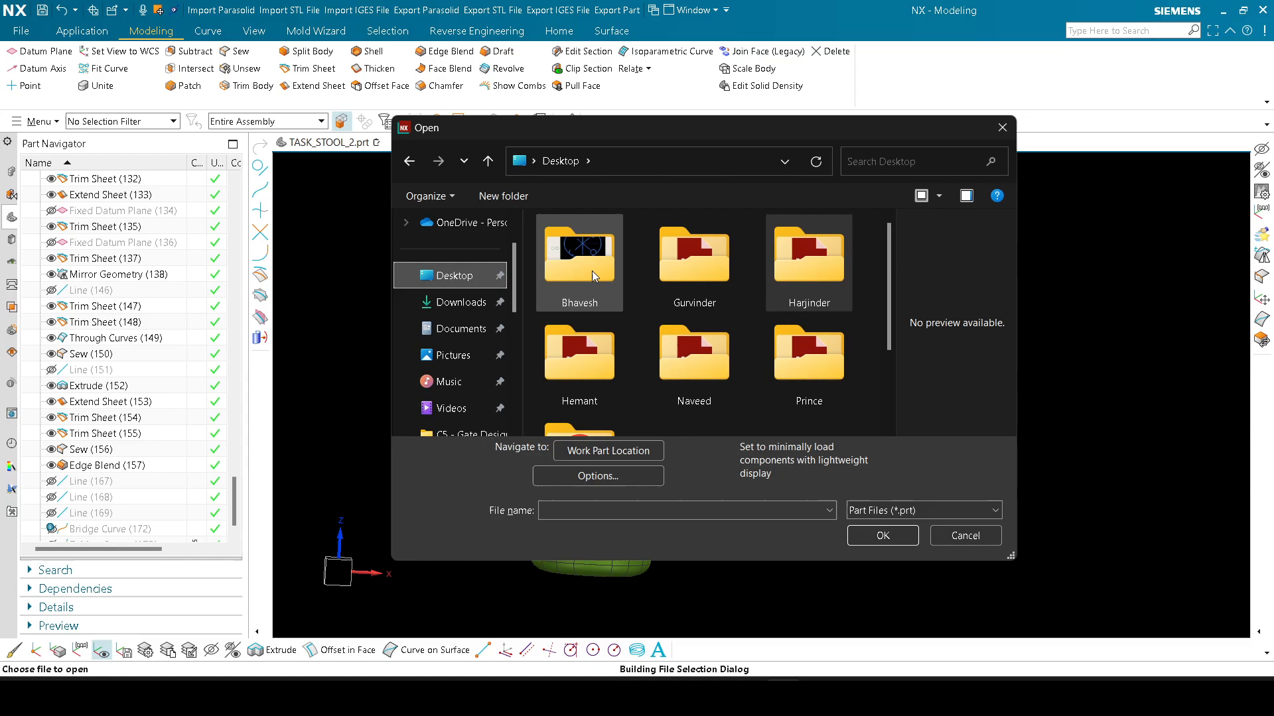
double_click(695, 272)
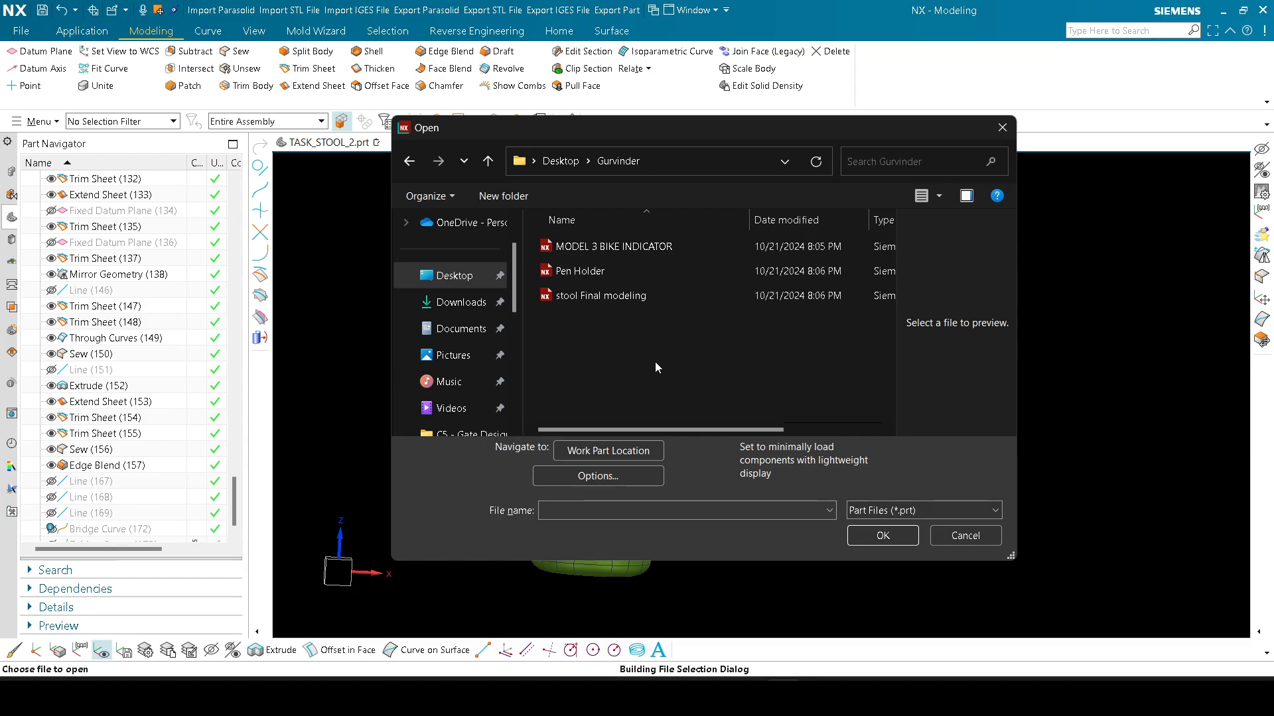
double_click(622, 254)
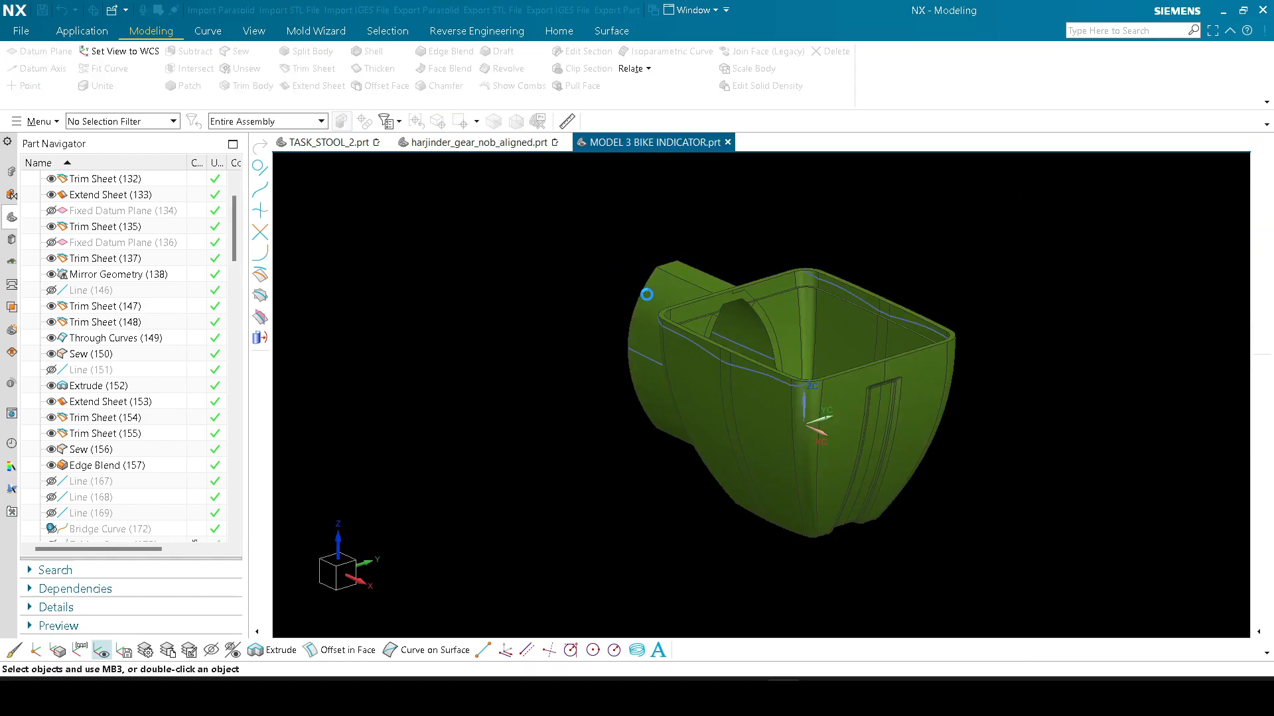
Step: Show the hidden orange facet body together with the bike indicator's green surfaces
scroll(628, 414, down, 3)
scroll(621, 358, up, 7)
shift+middle_drag(641, 379, 671, 404)
scroll(628, 388, down, 2)
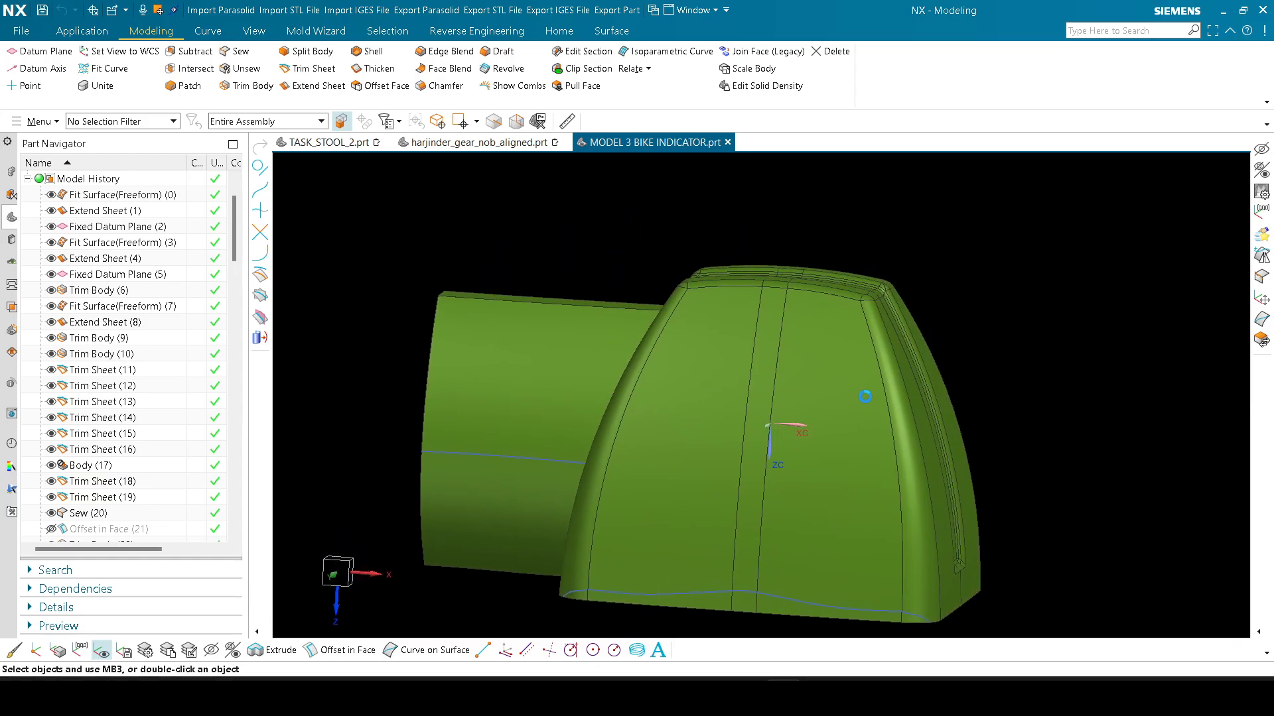
key(ctrl+shift+b)
key(ctrl+b)
click(642, 378)
middle_click(705, 370)
key(ctrl+shift+b)
scroll(727, 376, down, 3)
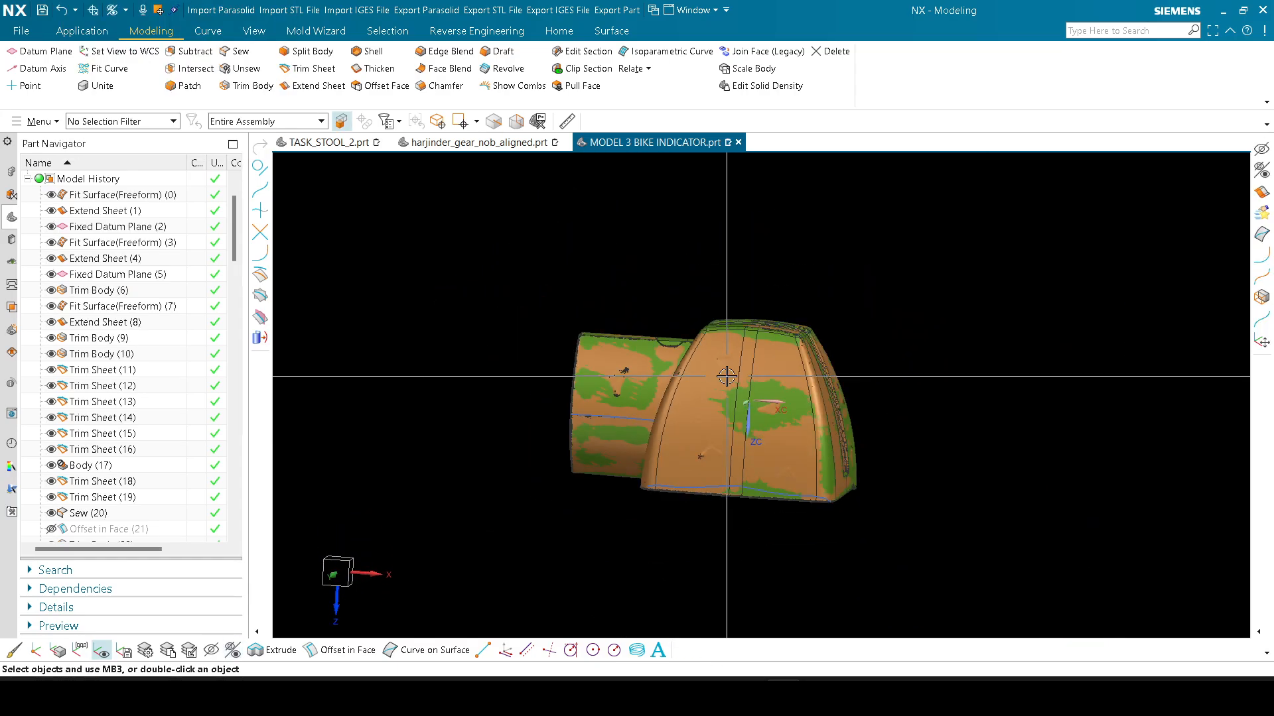
Step: Examine how closely the indicator's surfaces follow the facet body on the outer walls, round tube and open rim corner
middle_drag(726, 376, 673, 395)
scroll(697, 431, up, 5)
scroll(702, 431, down, 2)
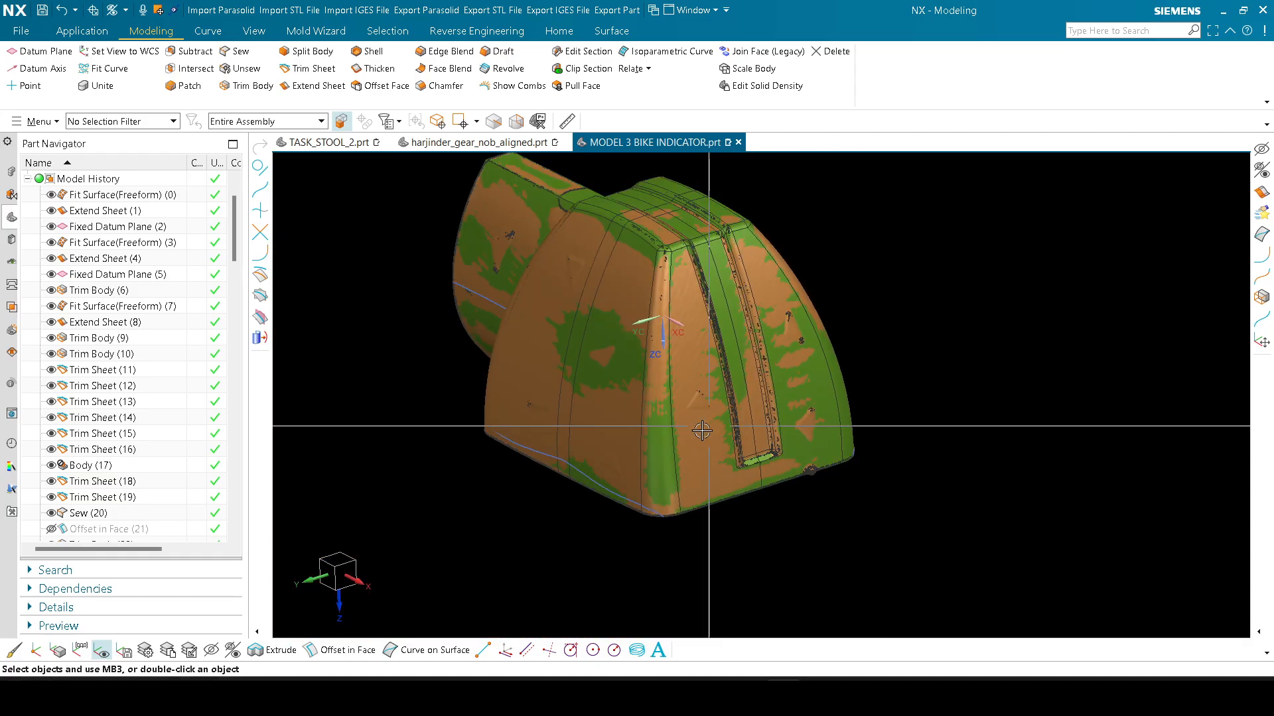
scroll(697, 439, up, 3)
middle_drag(688, 449, 576, 424)
shift+middle_drag(858, 489, 498, 440)
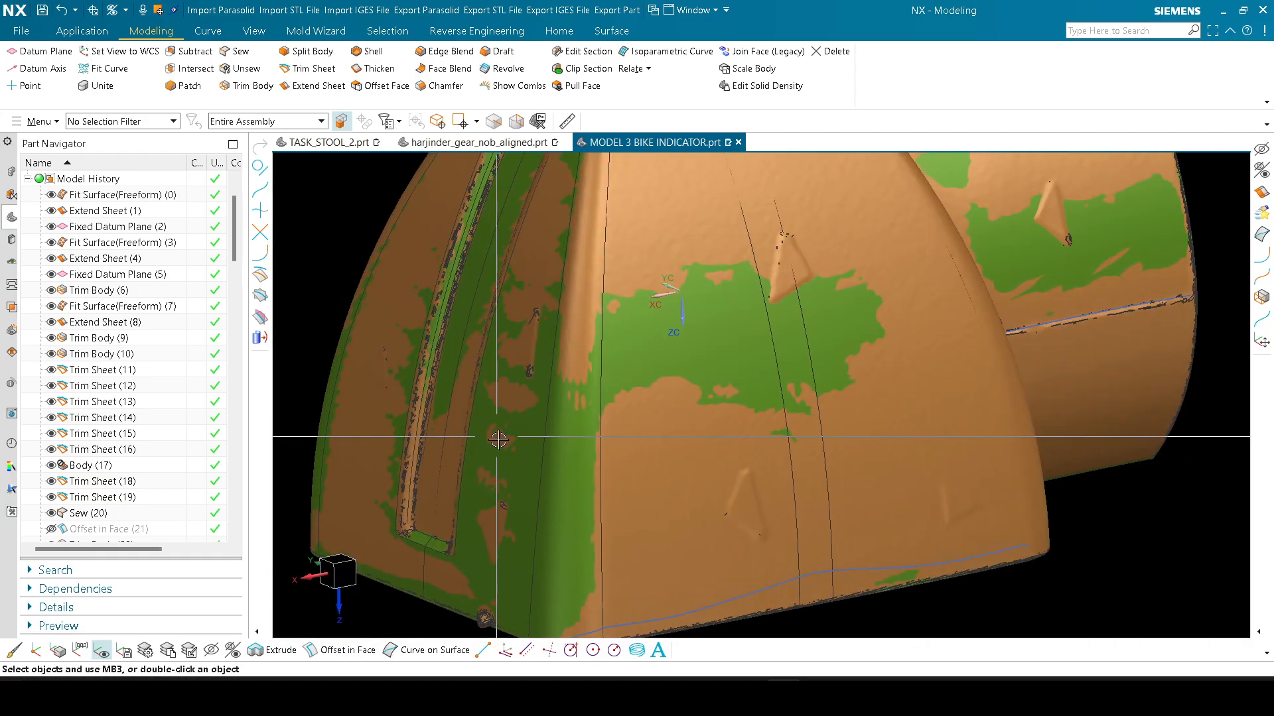
scroll(498, 440, down, 3)
middle_drag(584, 441, 514, 449)
scroll(612, 510, up, 4)
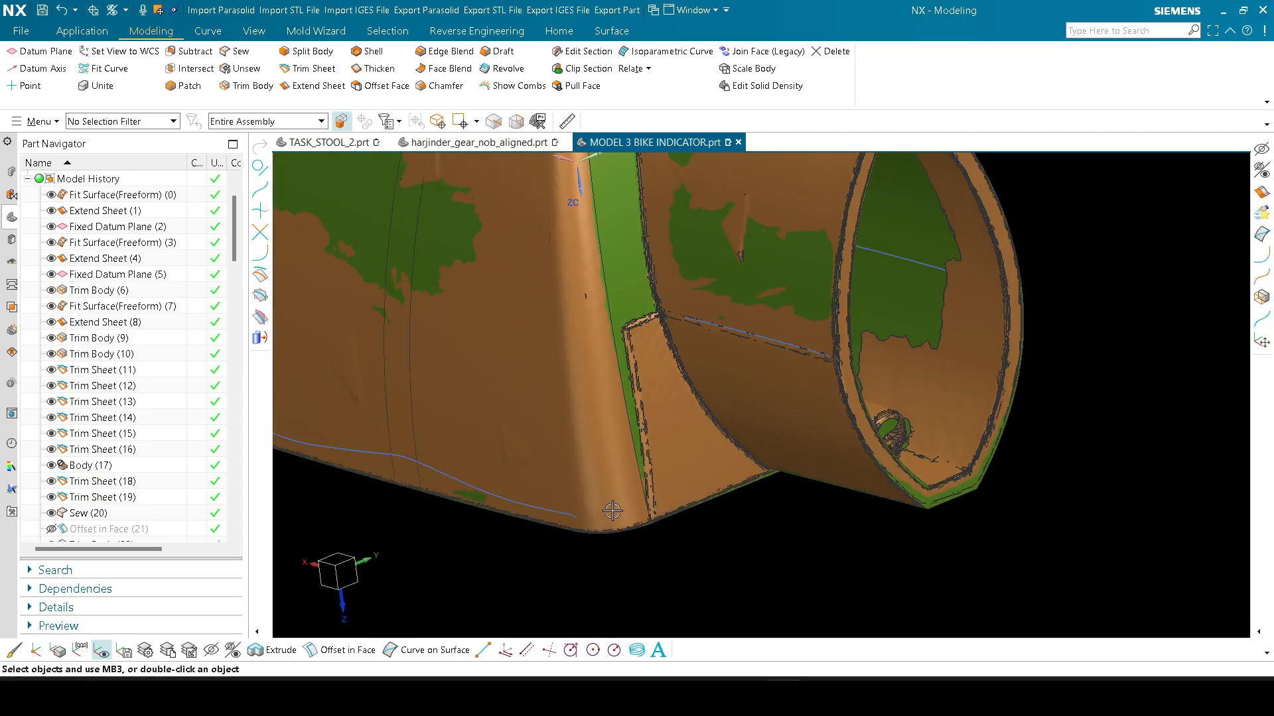
middle_drag(612, 511, 617, 341)
shift+middle_drag(599, 298, 593, 600)
scroll(649, 214, up, 4)
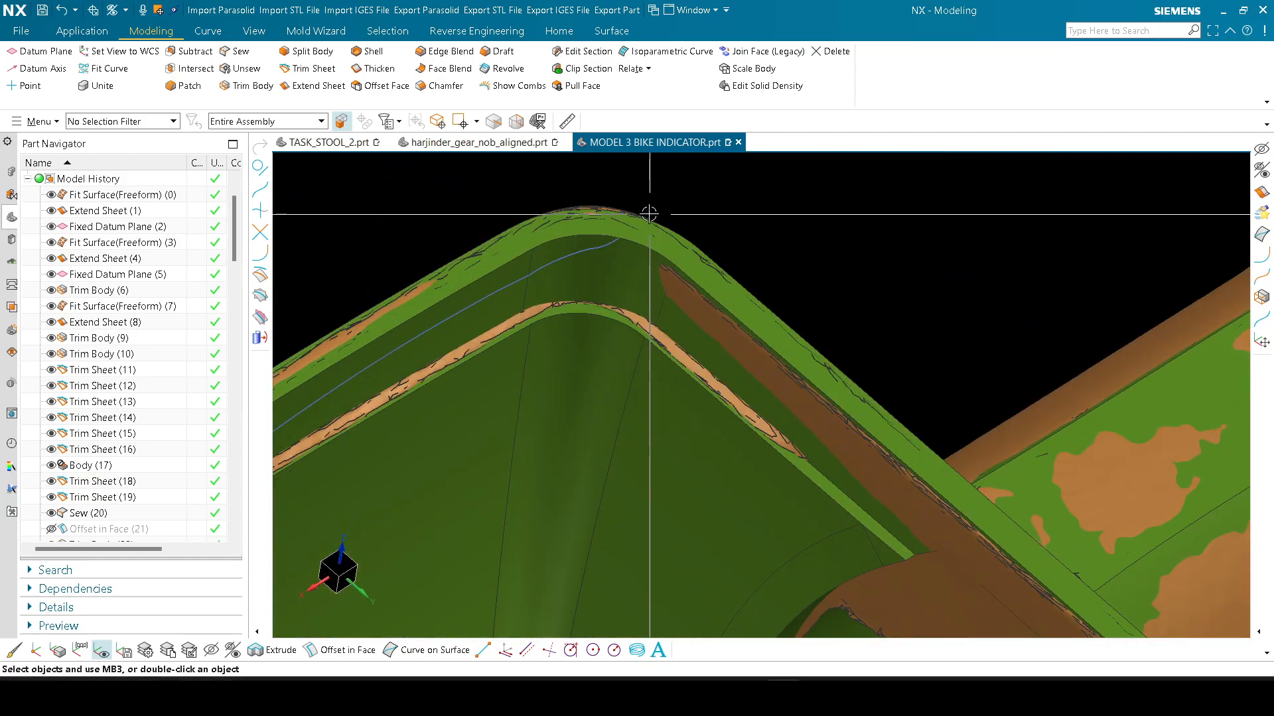
Step: Examine how closely the green surfaces follow the facet body around the open rim's rounded corners and inner edges
scroll(649, 215, up, 3)
shift+middle_drag(640, 272, 643, 382)
scroll(579, 312, up, 5)
scroll(663, 325, down, 7)
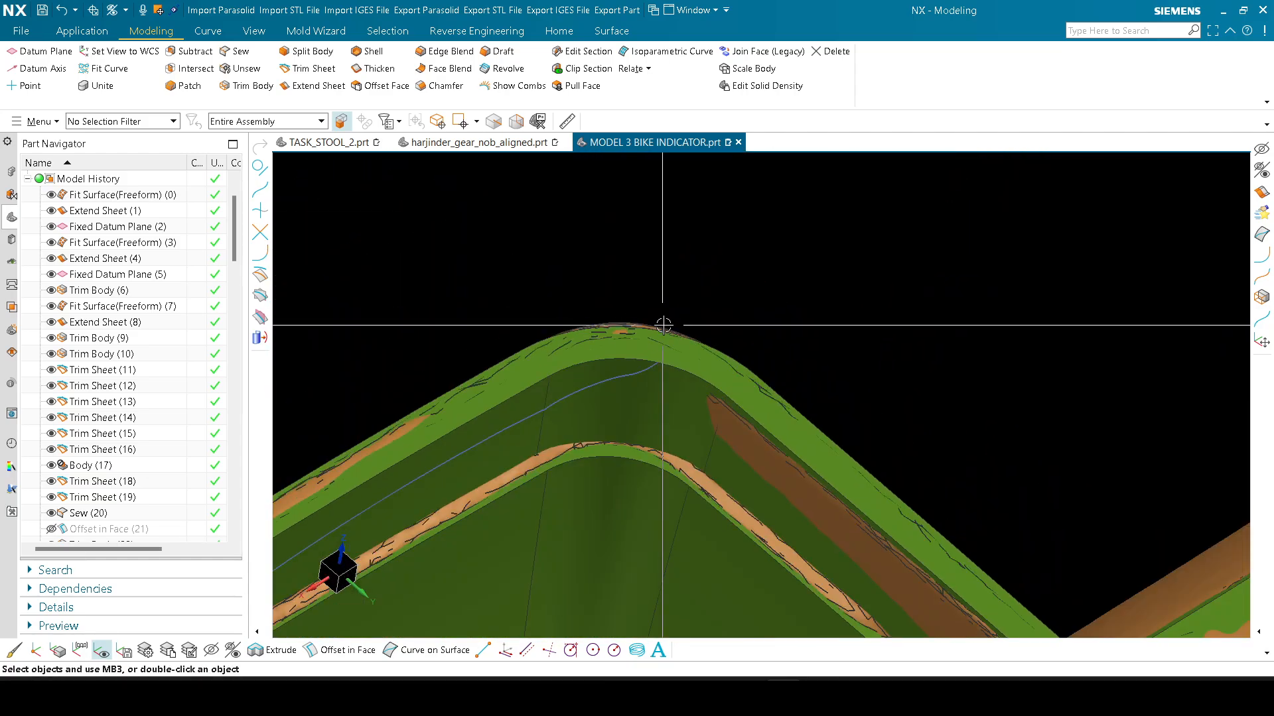
scroll(663, 325, down, 5)
scroll(730, 312, up, 9)
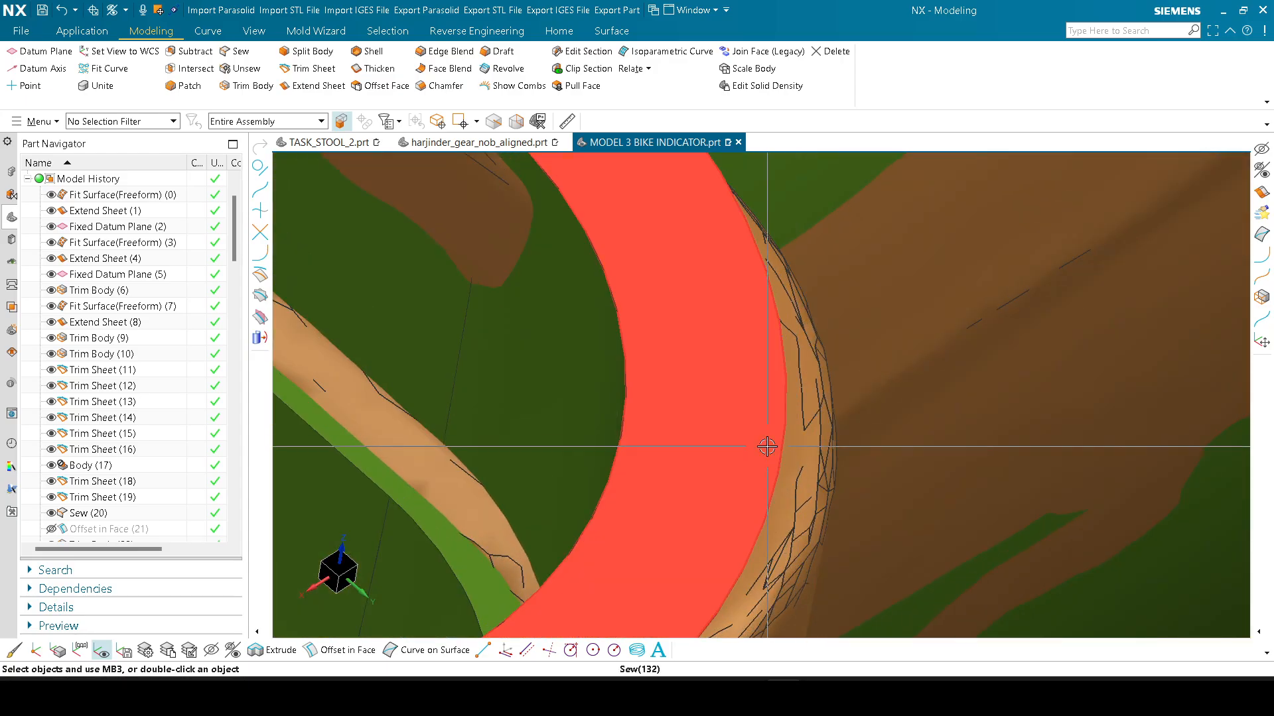
scroll(767, 447, down, 6)
scroll(759, 378, up, 7)
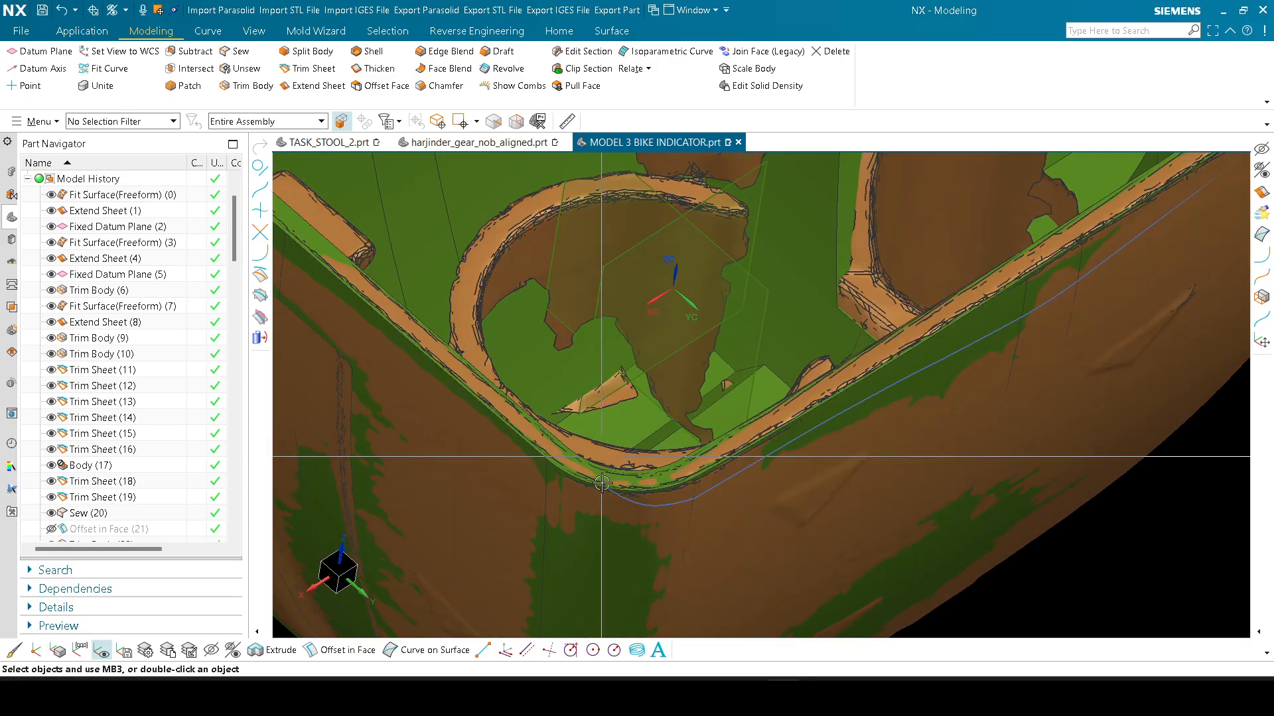
scroll(662, 464, down, 6)
middle_drag(603, 353, 600, 363)
middle_drag(596, 508, 619, 467)
Step: Examine the bike indicator in a squared-up plan view, inspecting the ribbed top face and its edges against the facet body
key(F8)
scroll(652, 424, up, 2)
shift+middle_drag(753, 350, 730, 381)
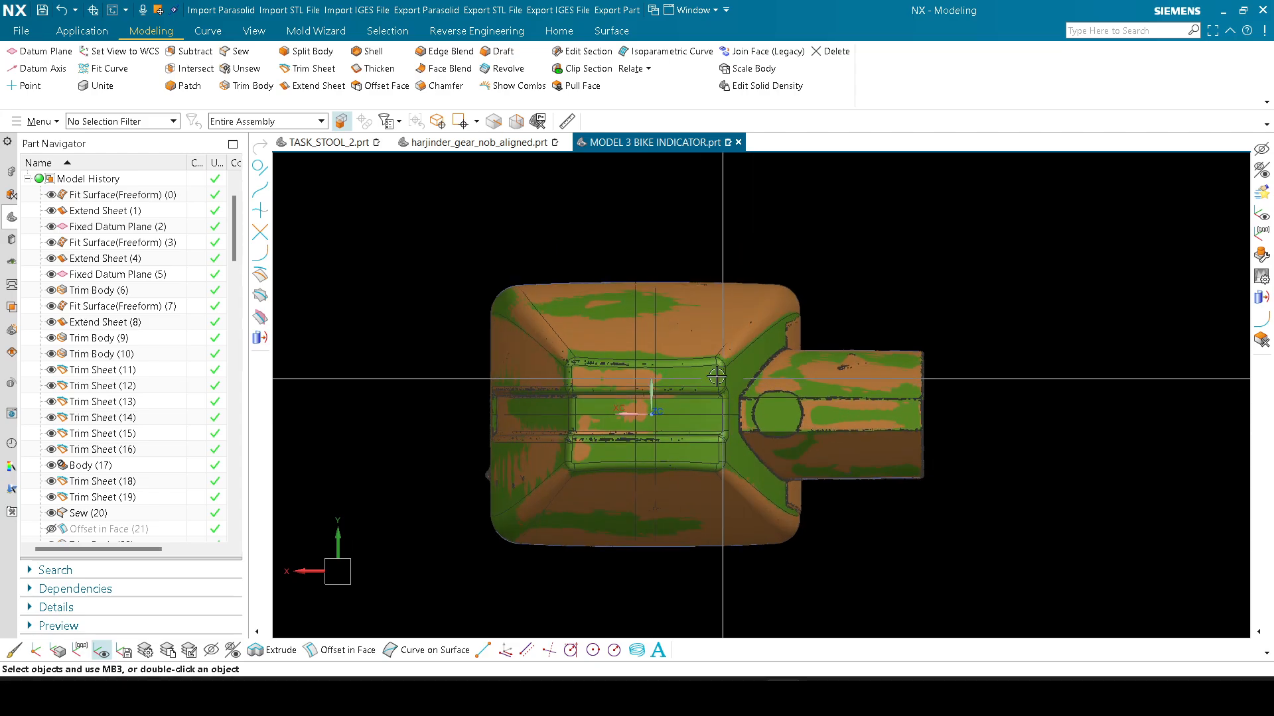
scroll(631, 318, up, 3)
scroll(706, 280, down, 3)
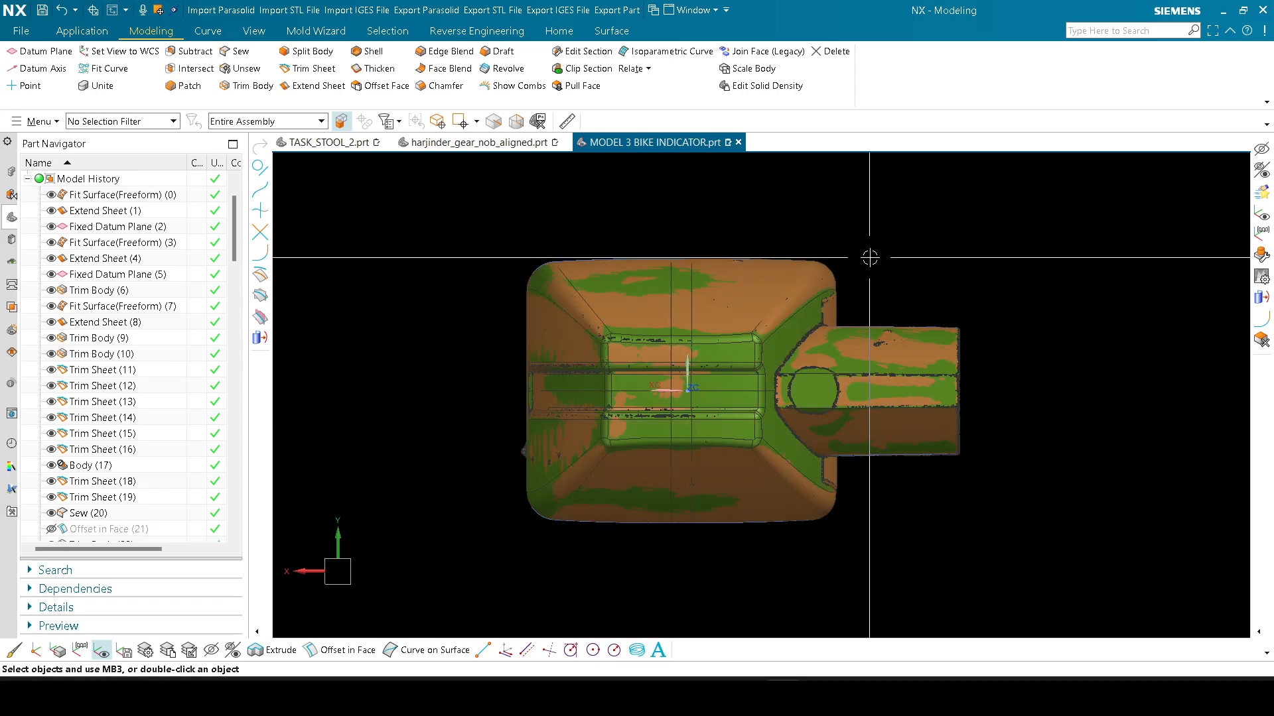
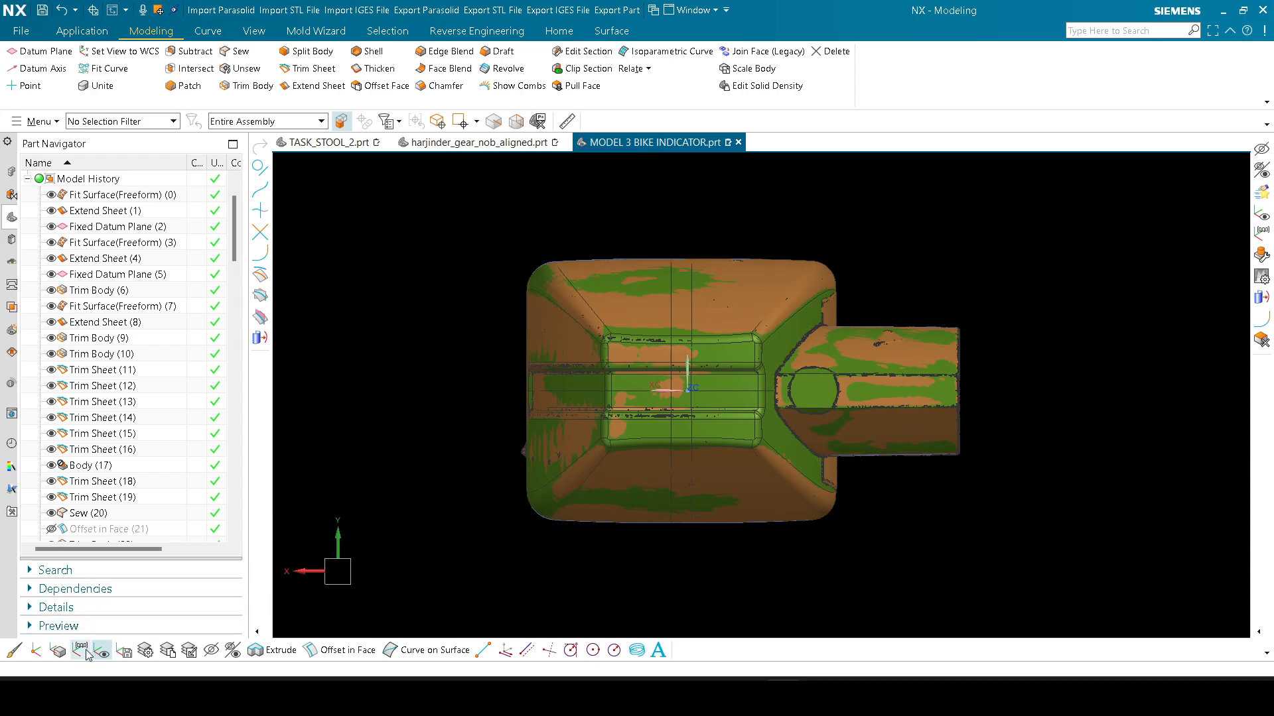
scroll(682, 398, up, 5)
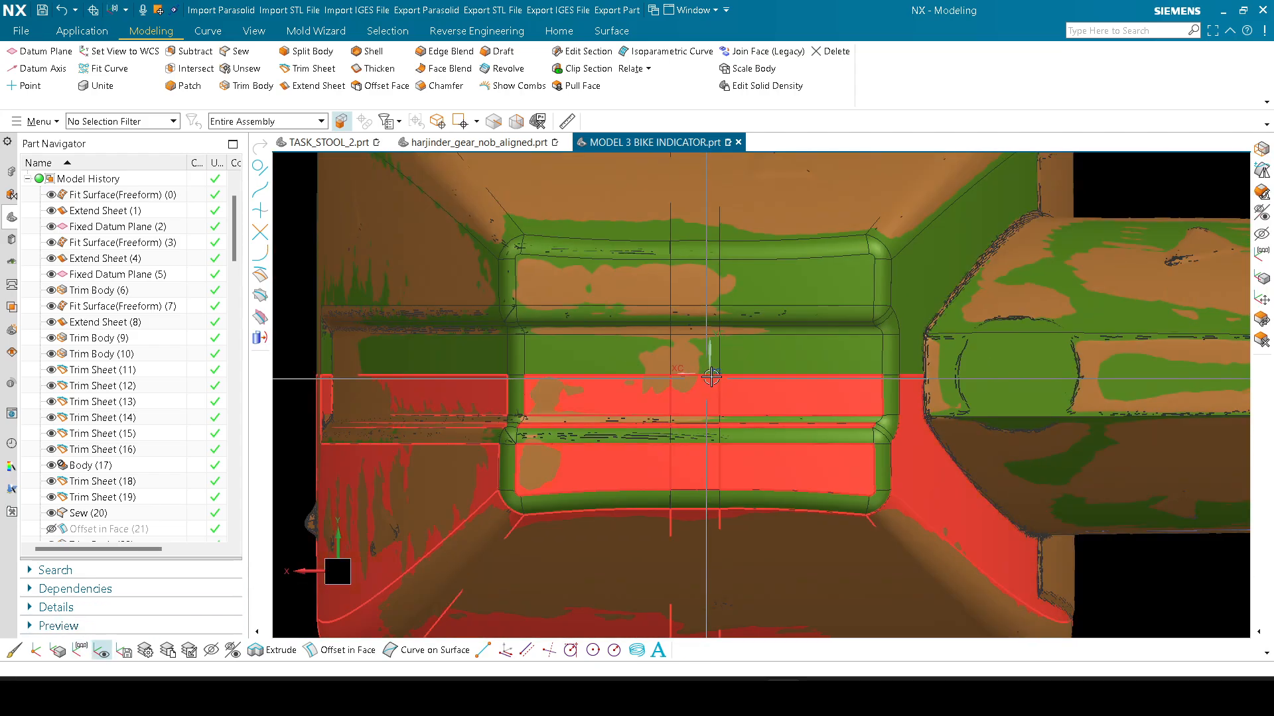
scroll(680, 371, down, 5)
scroll(680, 356, up, 2)
scroll(680, 355, up, 5)
scroll(654, 313, down, 6)
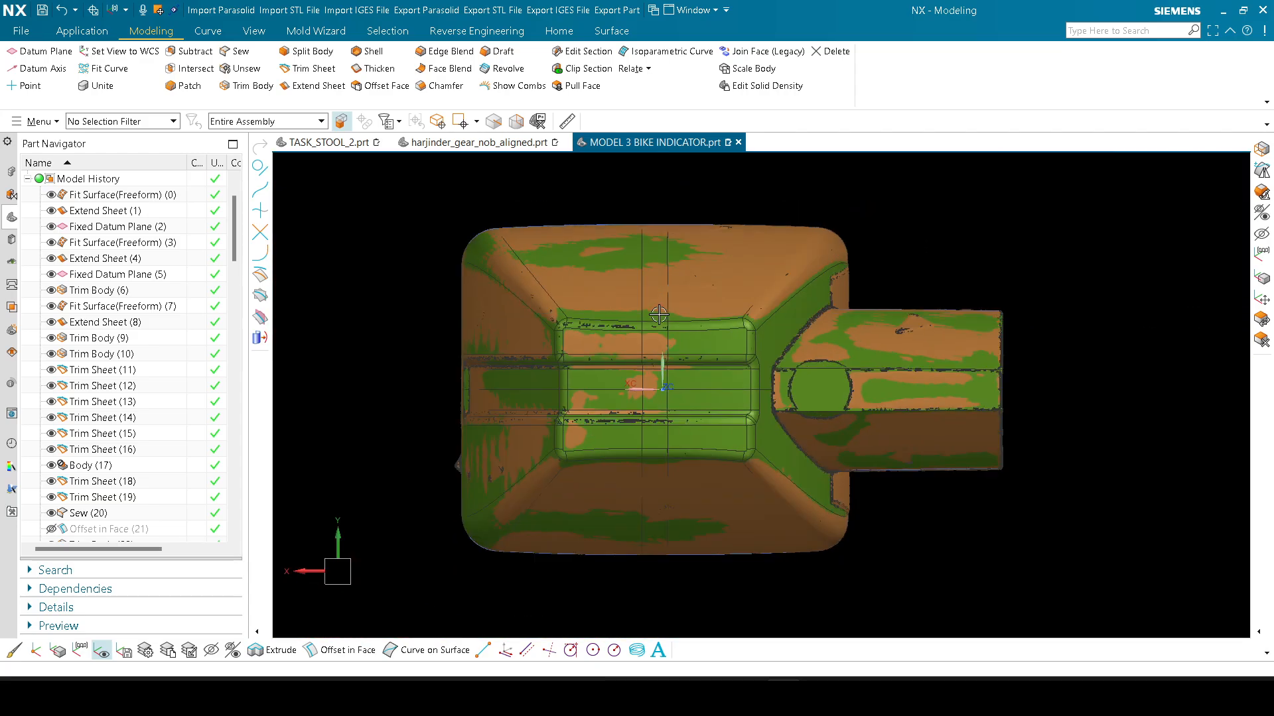
scroll(629, 333, up, 6)
scroll(826, 339, up, 8)
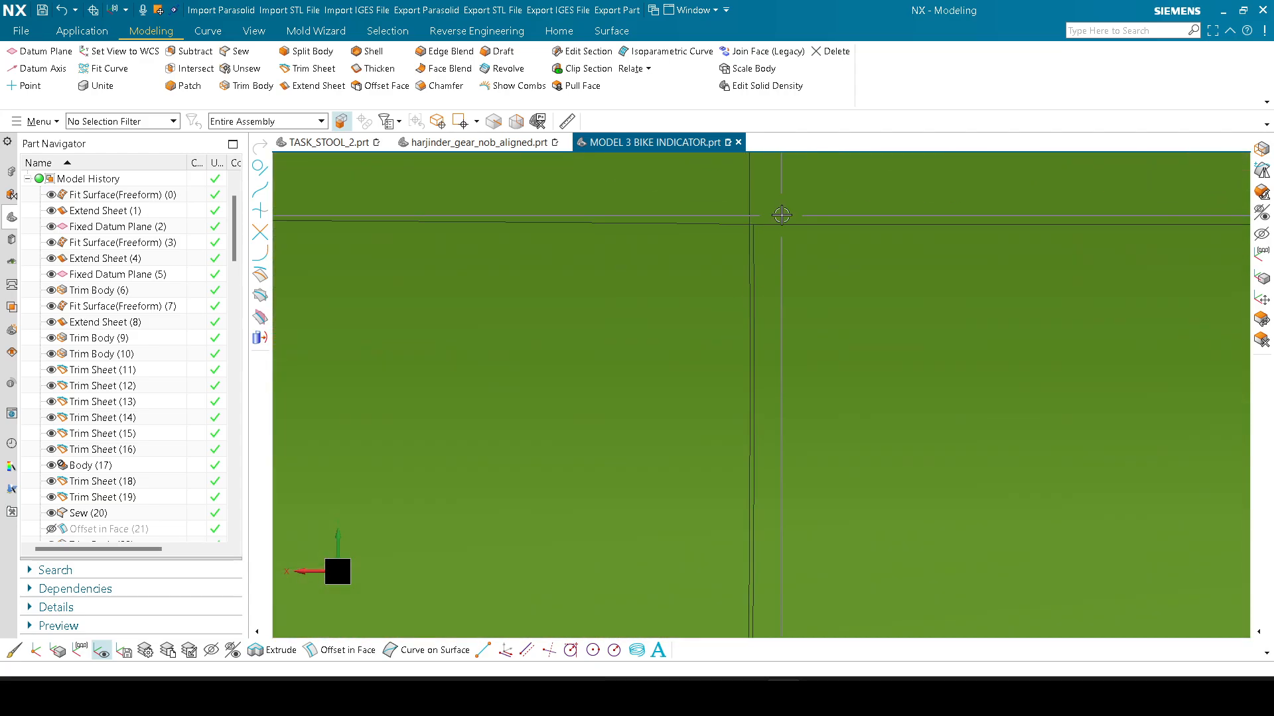
right_click(782, 217)
click(820, 240)
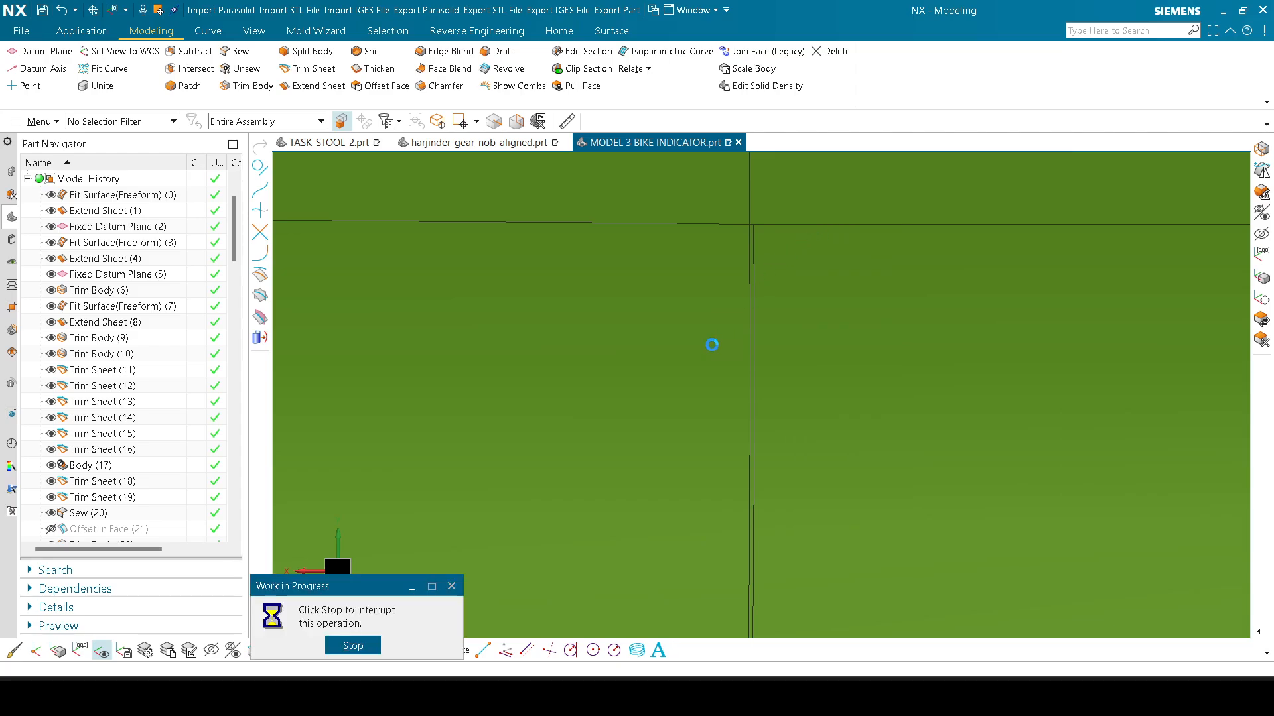
scroll(713, 331, down, 10)
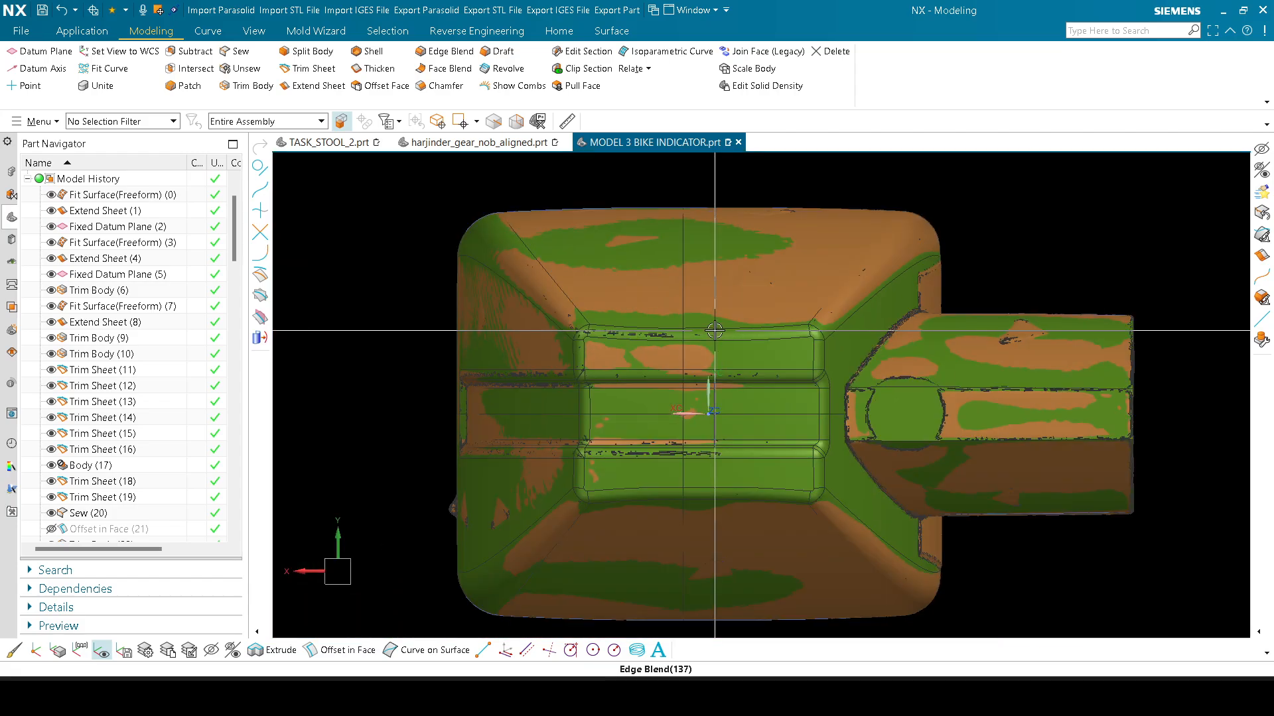
Step: Hide everything except the green body and the orange facet body
middle_drag(714, 331, 686, 361)
scroll(850, 380, down, 5)
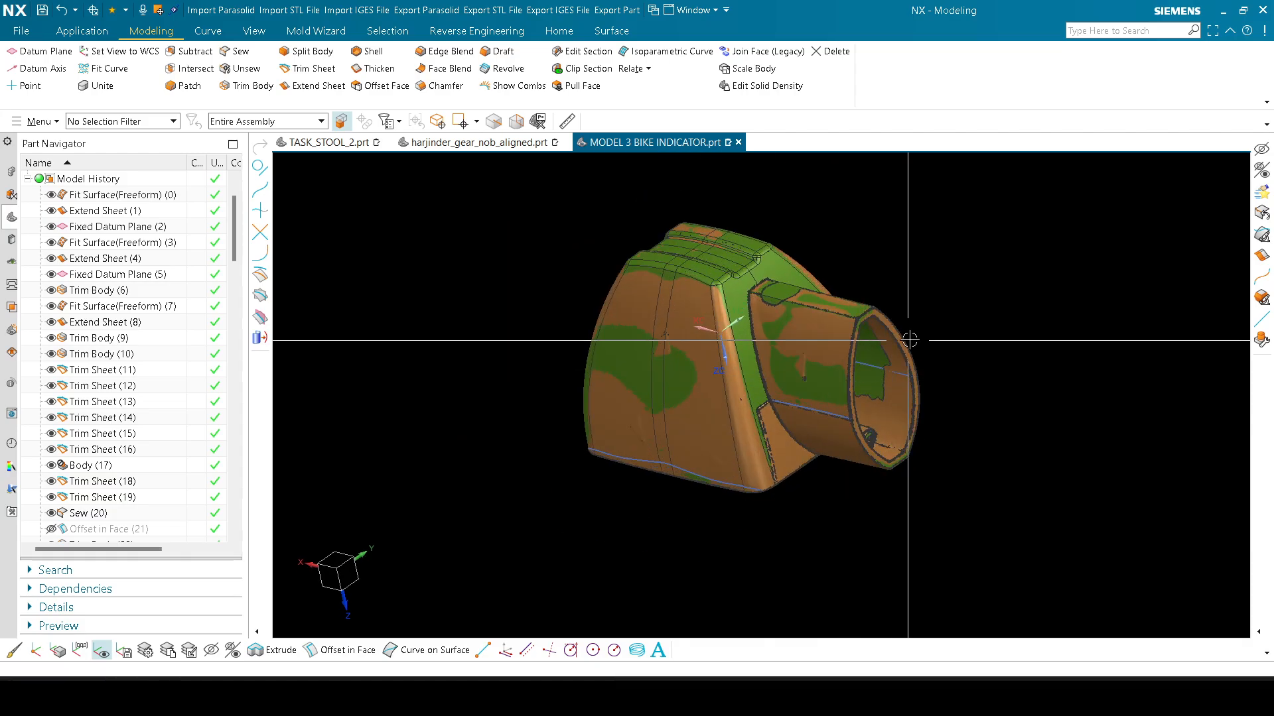
scroll(651, 351, up, 4)
scroll(751, 292, down, 3)
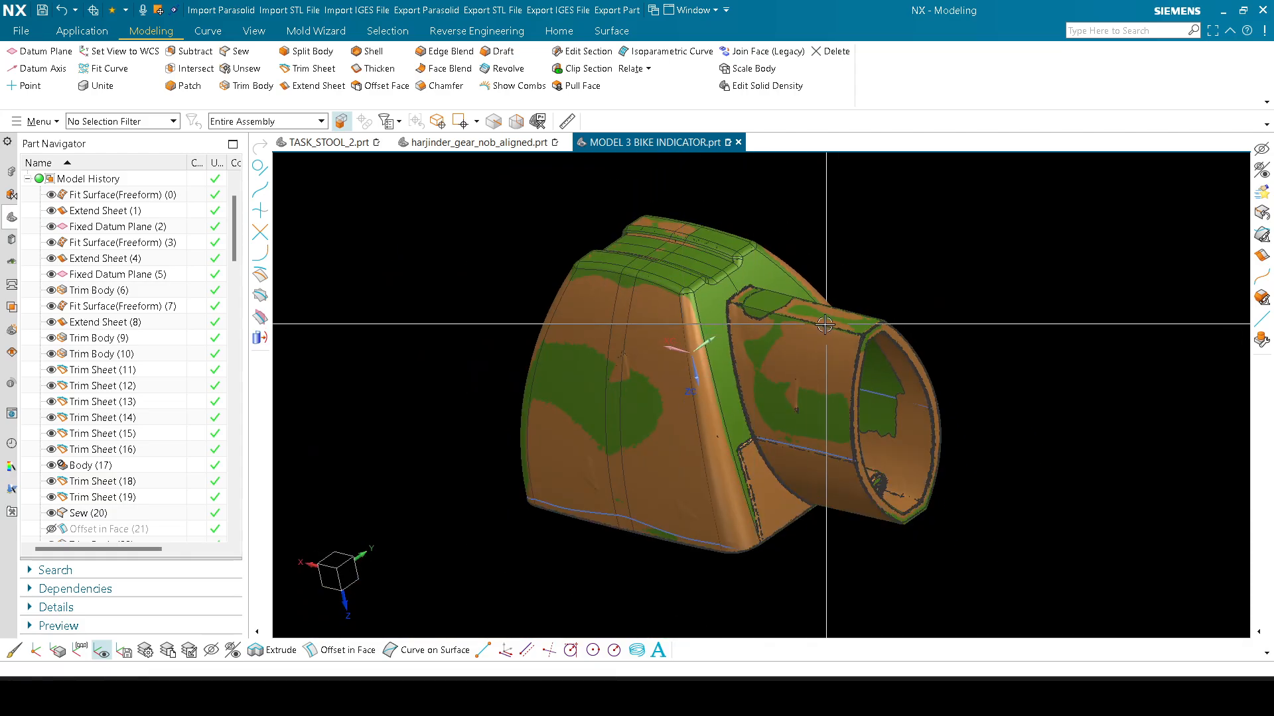
key(ctrl+b)
click(729, 287)
click(667, 357)
scroll(666, 359, down, 3)
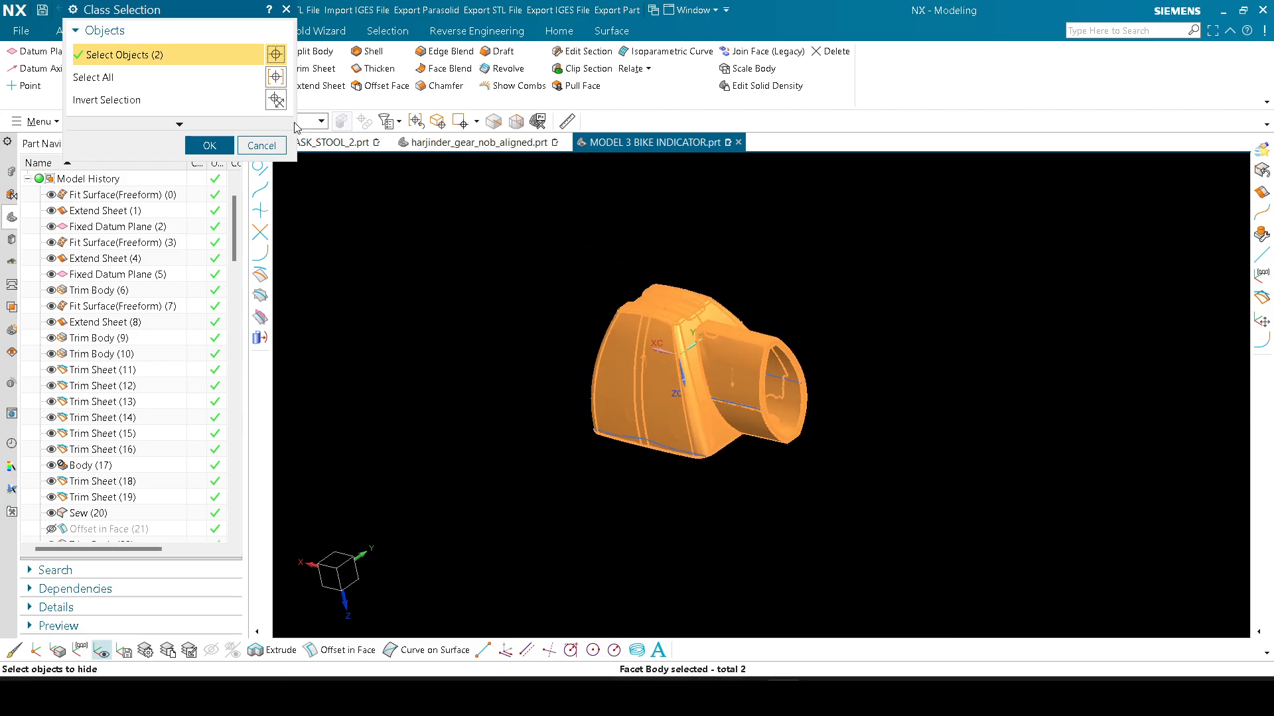
click(271, 97)
middle_click(268, 94)
Step: Examine the fit of the green surfaces along the top groove and its blended corners from the end and at an angle
scroll(593, 360, up, 3)
middle_drag(594, 361, 1044, 279)
scroll(816, 236, up, 6)
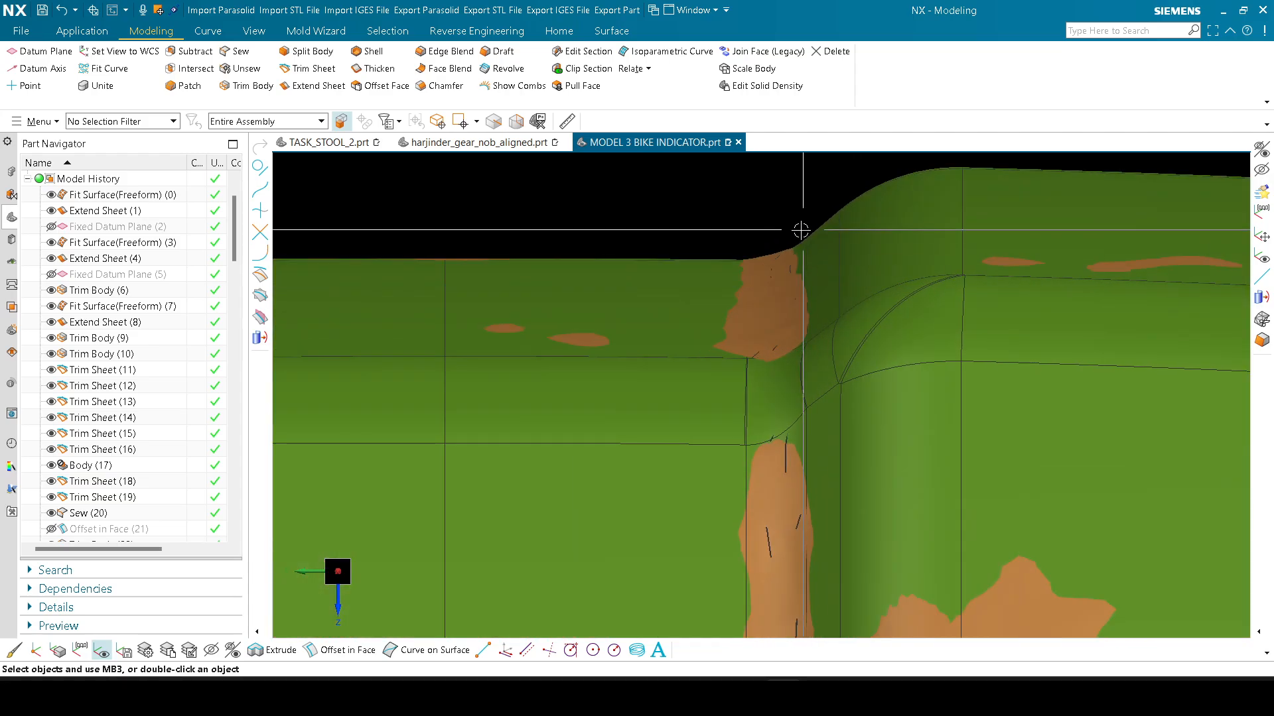
scroll(801, 229, down, 6)
middle_drag(790, 228, 678, 387)
scroll(635, 363, up, 6)
Step: Swap the shown and hidden objects to look over the leftover sheets and curves and check the layer settings, then swap back
key(ctrl+shift+b)
scroll(688, 376, down, 5)
right_click(689, 457)
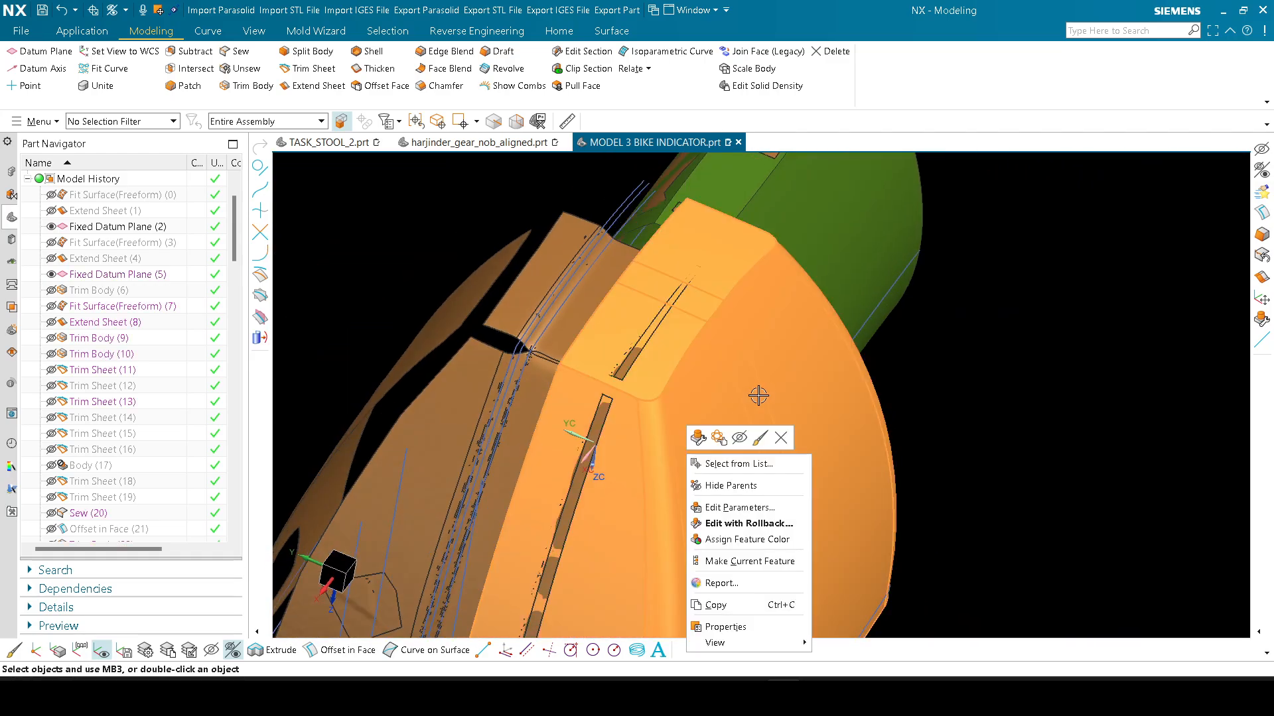
key(Escape)
key(ctrl+l)
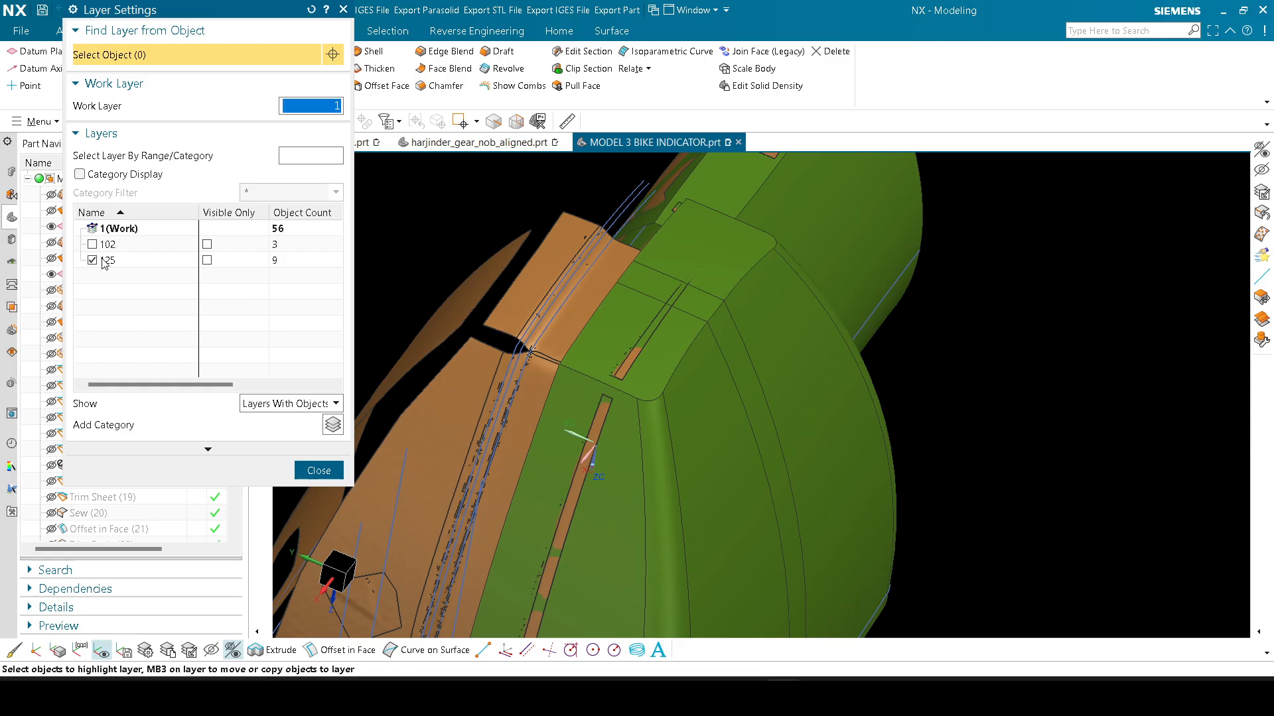
key(Escape)
scroll(862, 365, down, 4)
key(ctrl+shift+b)
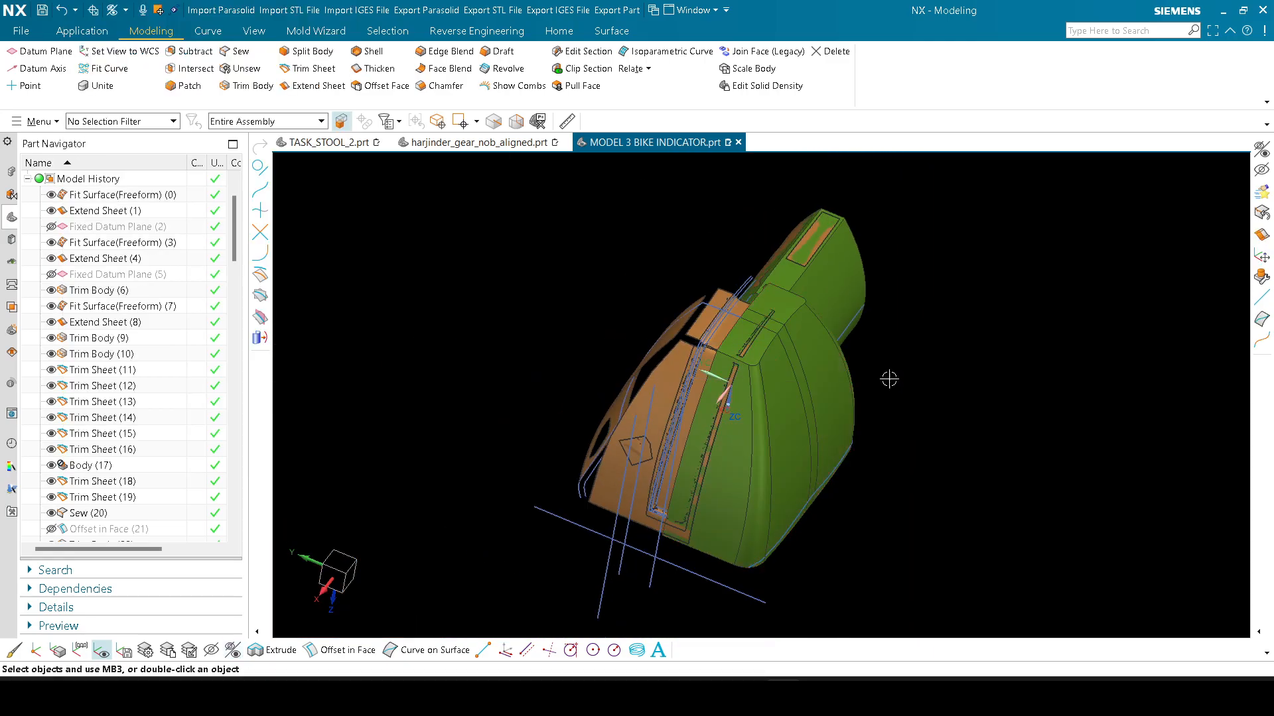
scroll(796, 384, up, 2)
Step: Hide the green body and inspect the bare facet body's end face and top grooves
key(ctrl+b)
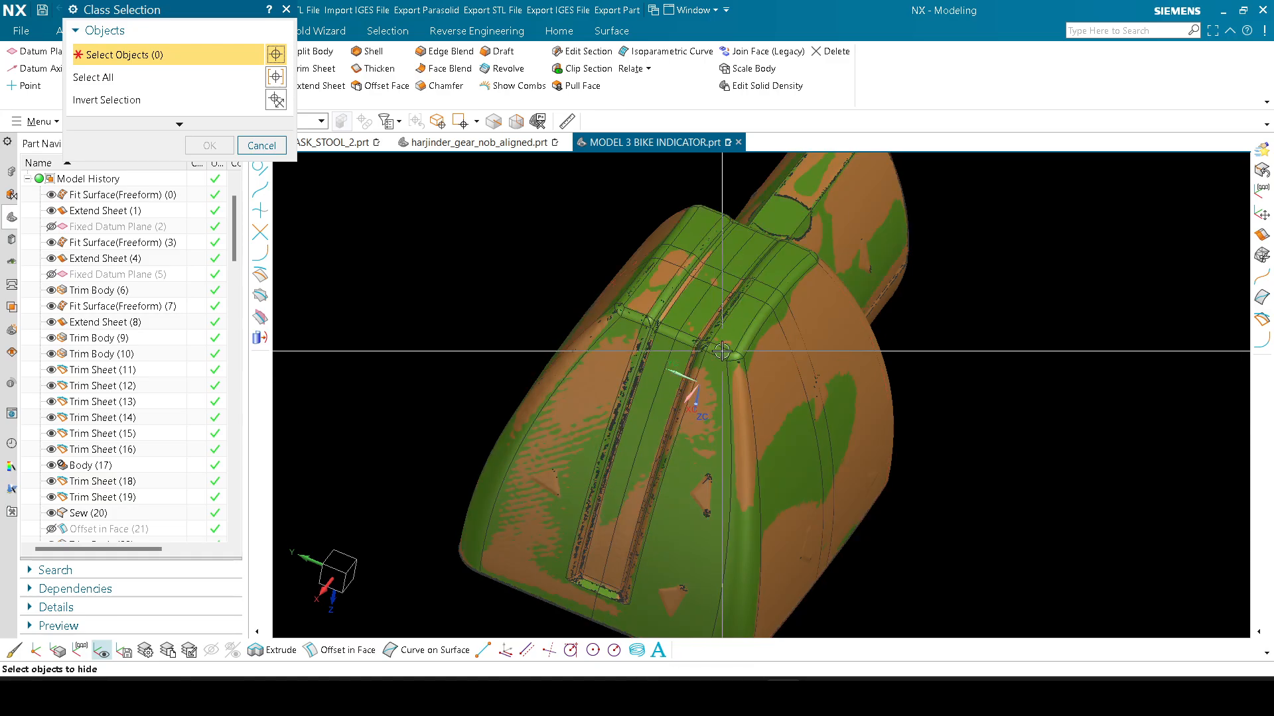
click(720, 349)
middle_click(721, 349)
scroll(700, 373, down, 2)
middle_drag(692, 371, 838, 239)
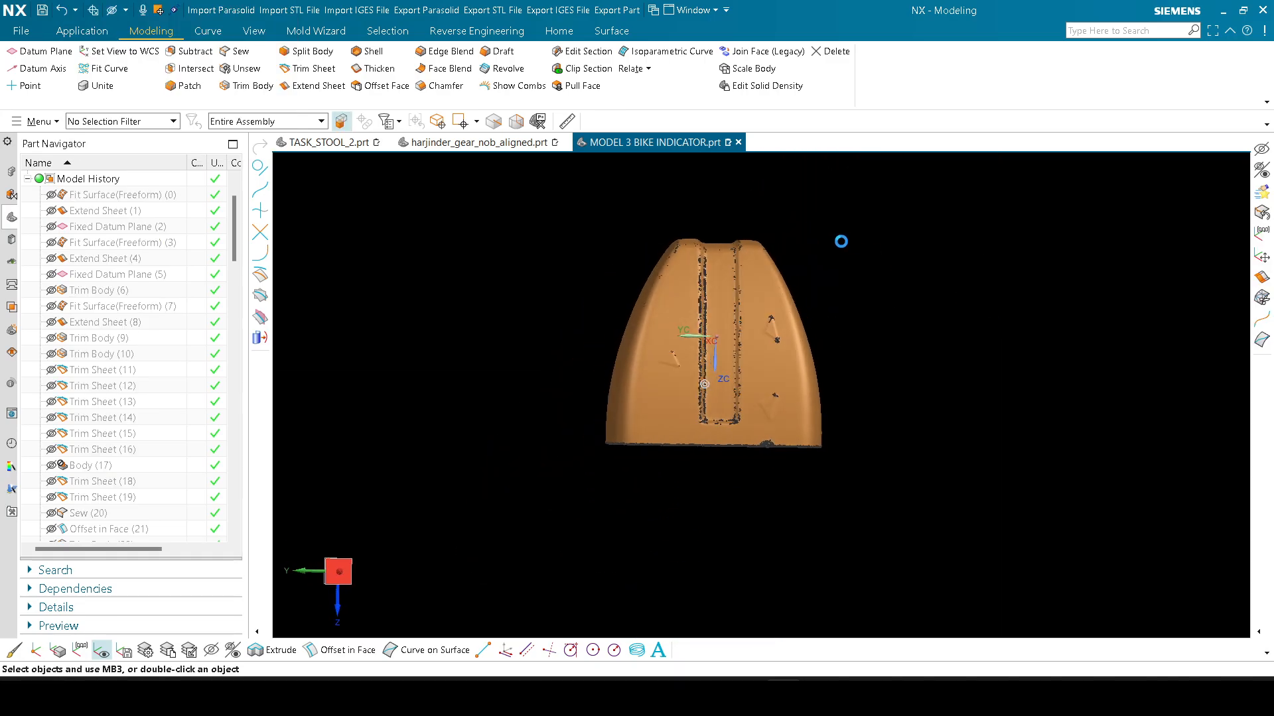
scroll(651, 267, up, 4)
middle_drag(651, 267, 672, 296)
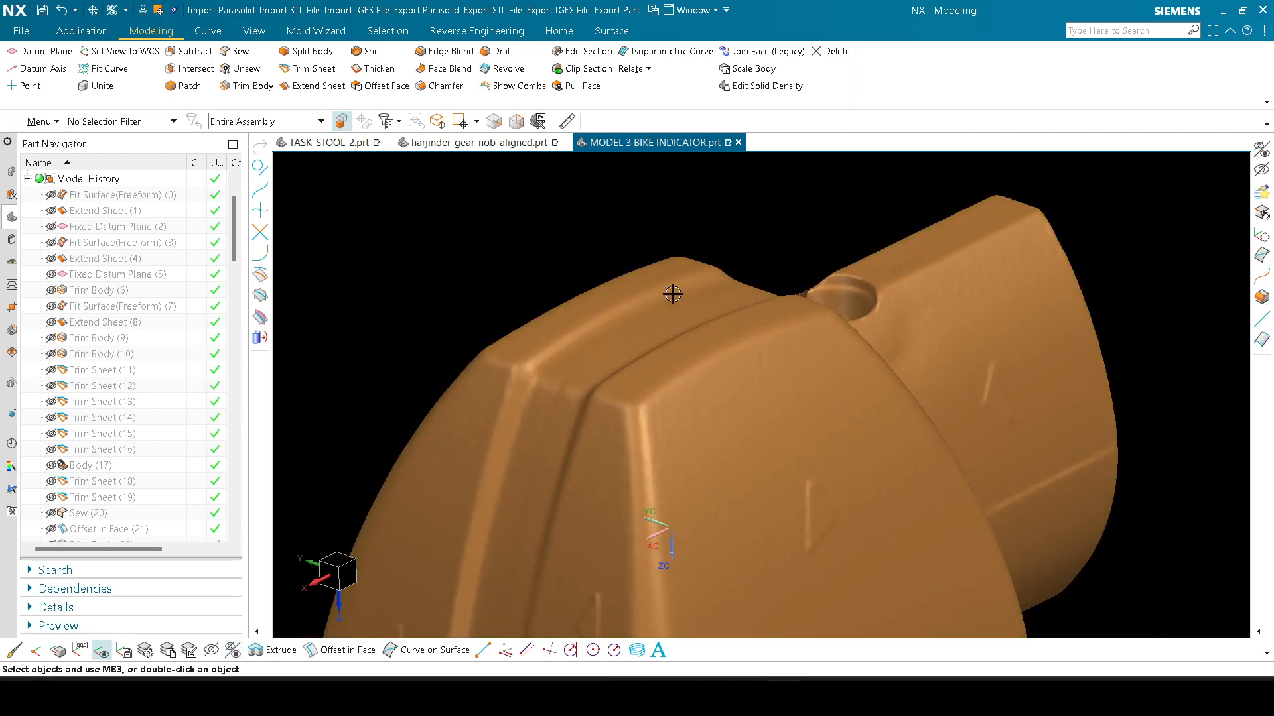
Step: Move the loose sheet body covering the groove on the top and end face to layer 256, and check the layer settings
scroll(581, 322, up, 3)
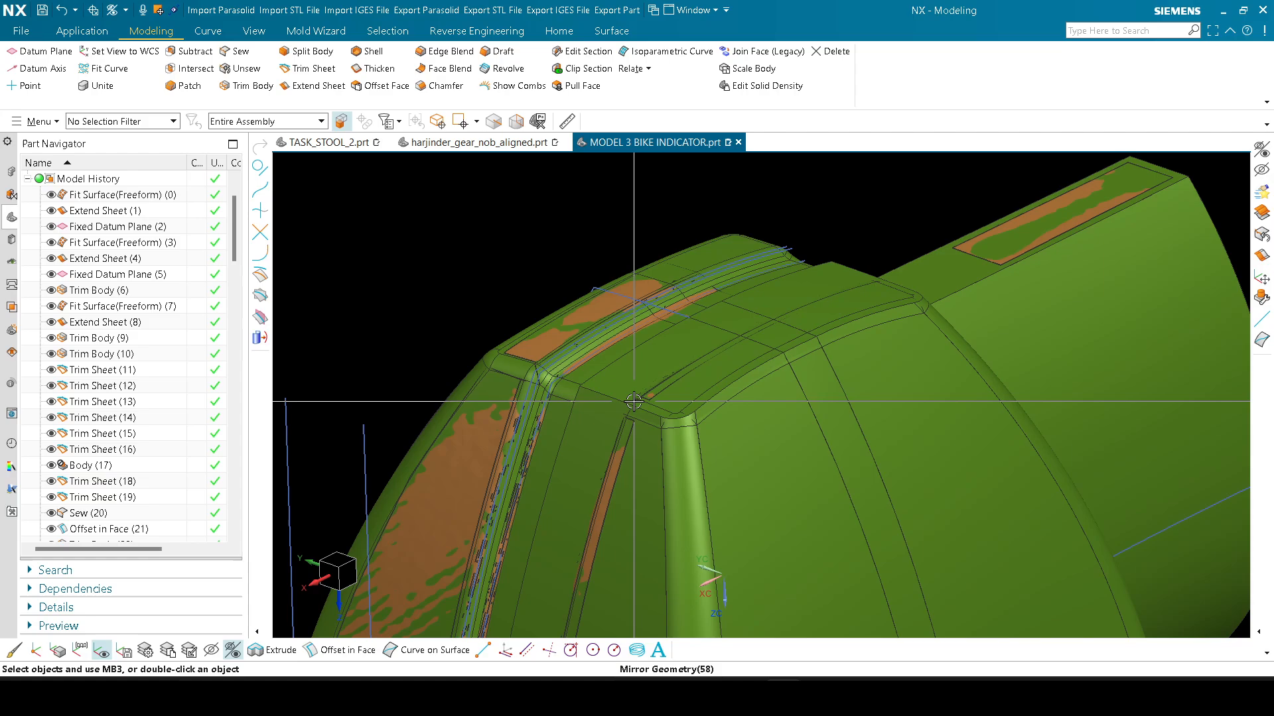
middle_drag(653, 326, 651, 370)
scroll(666, 362, down, 4)
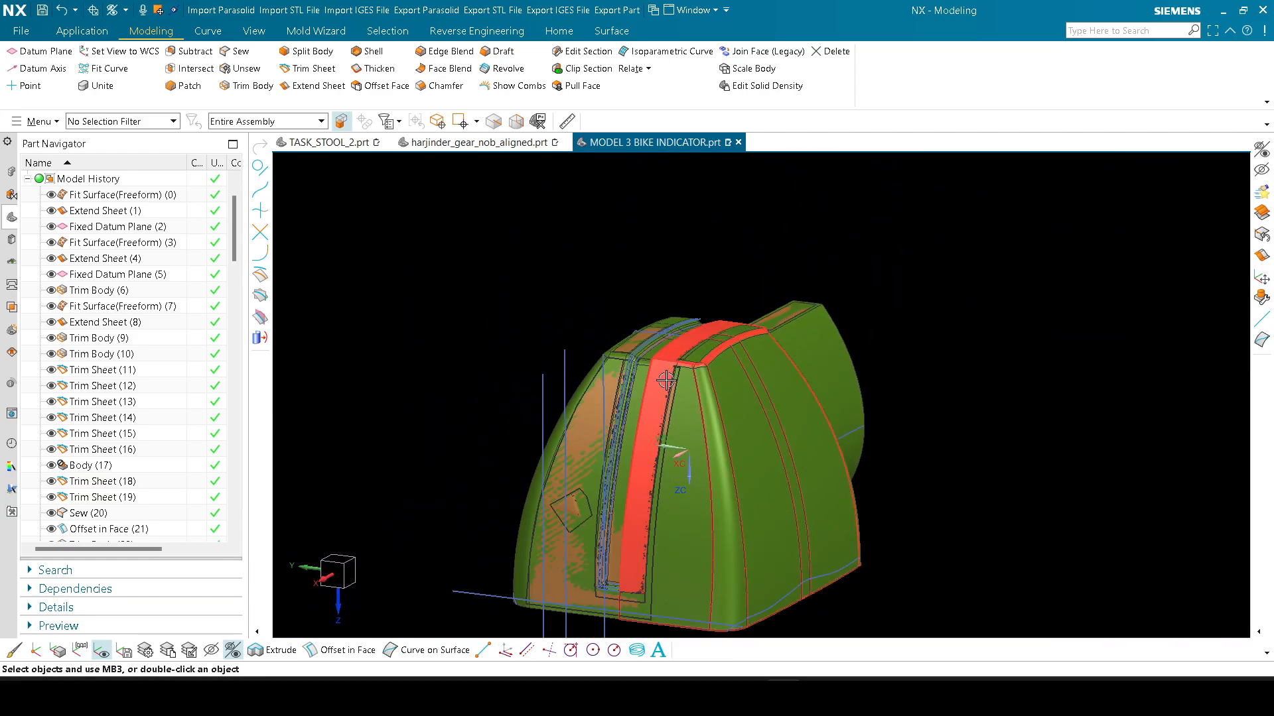
scroll(657, 362, up, 4)
scroll(643, 365, down, 3)
right_click(416, 307)
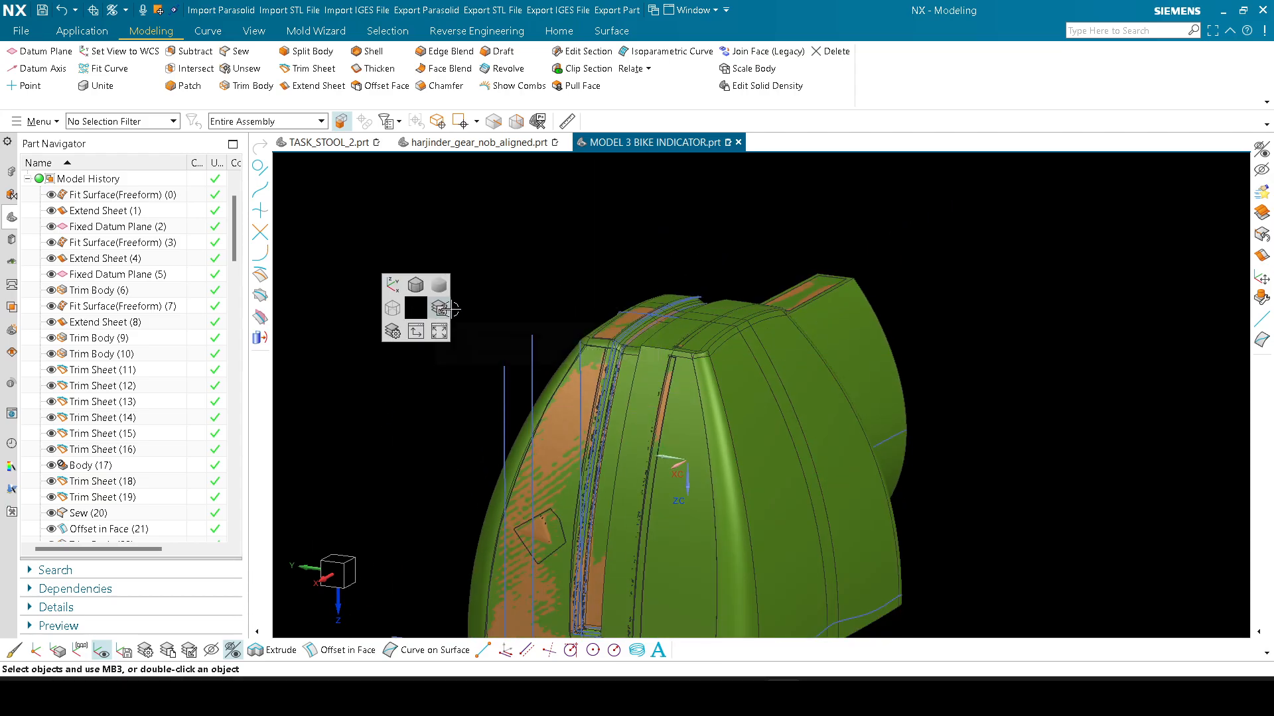
right_drag(451, 309, 454, 309)
scroll(657, 344, up, 3)
click(656, 344)
middle_click(657, 345)
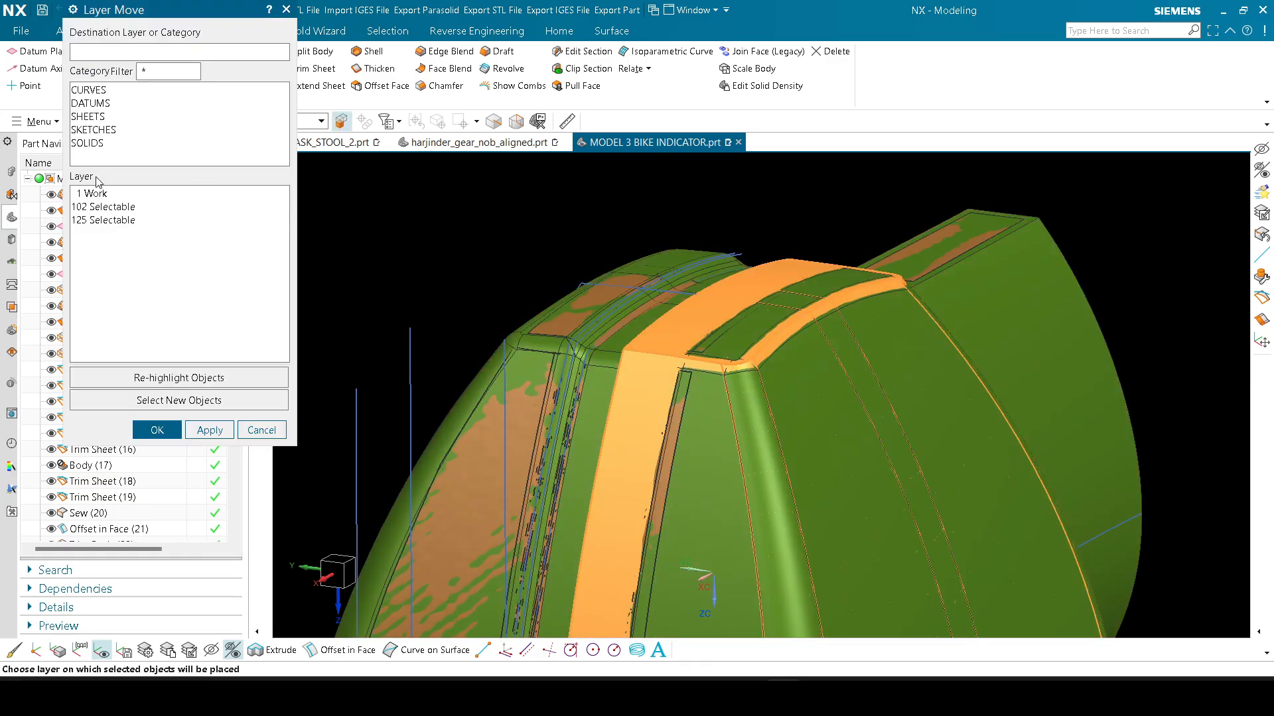
key(Return)
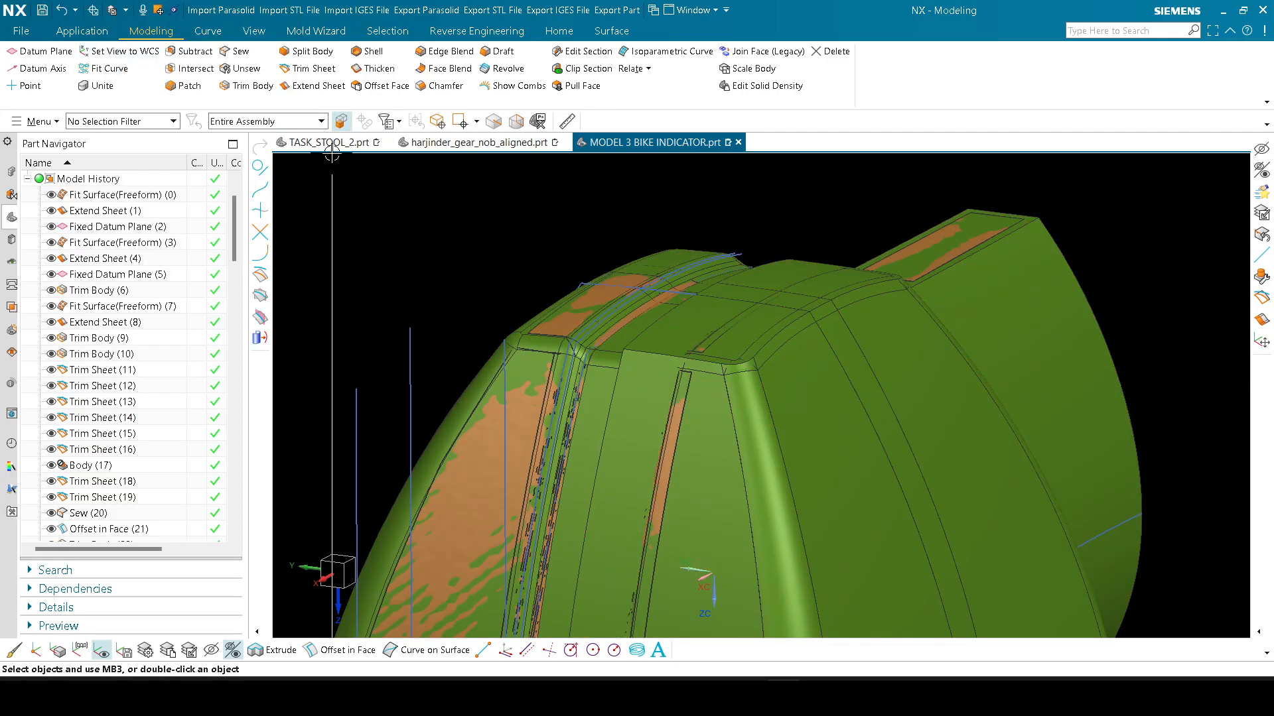
key(ctrl+l)
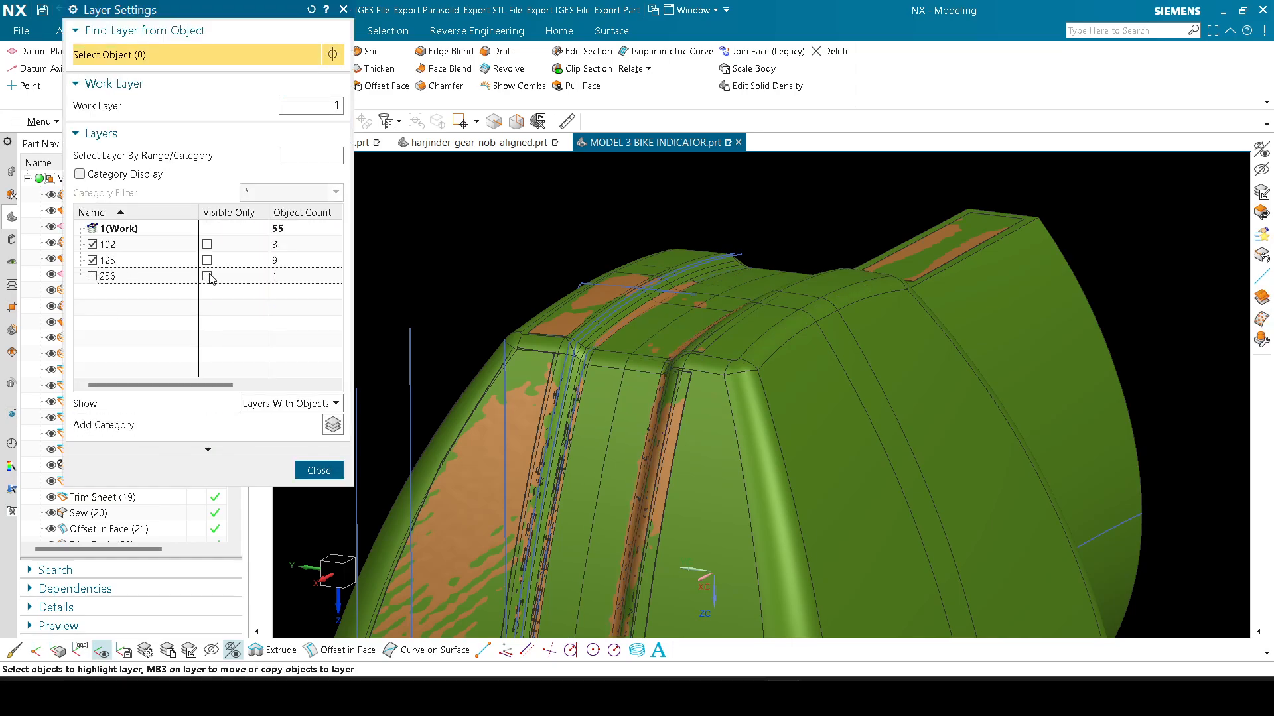
middle_click(208, 279)
Step: Hide everything except the green solid body of the bike indicator
scroll(705, 299, down, 3)
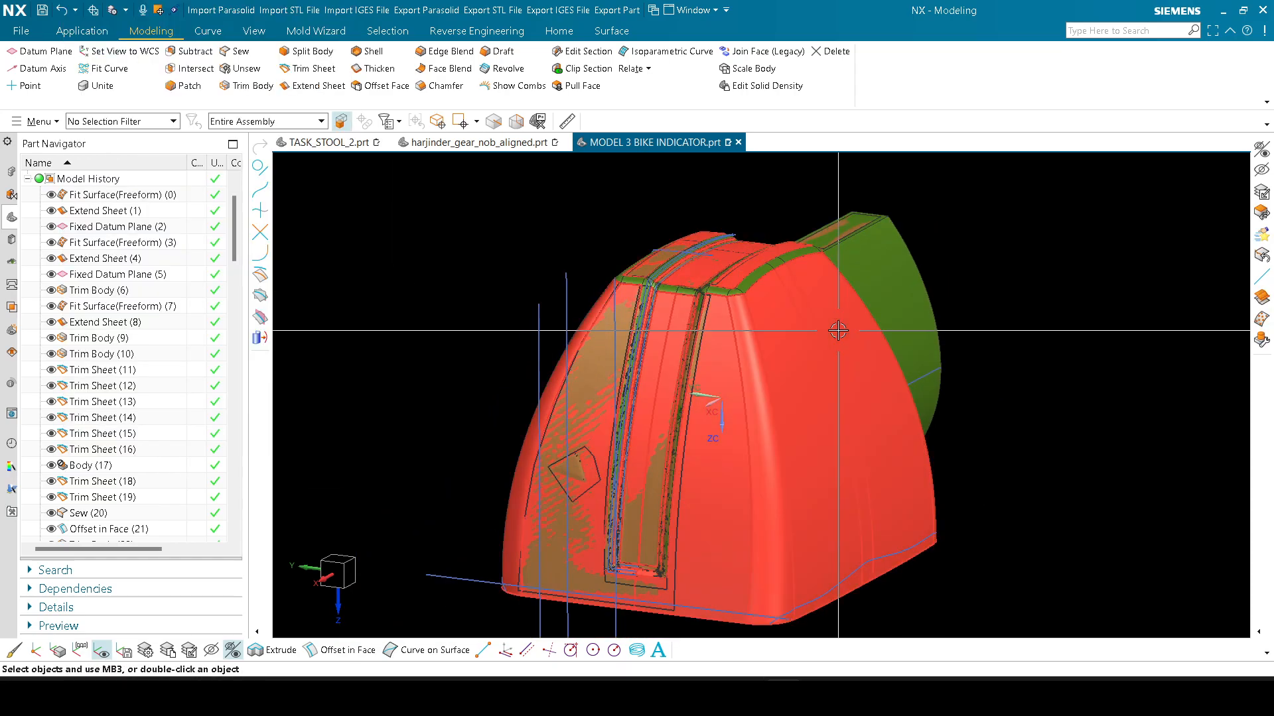
shift+middle_drag(838, 330, 746, 359)
key(ctrl+b)
click(700, 385)
scroll(700, 386, down, 3)
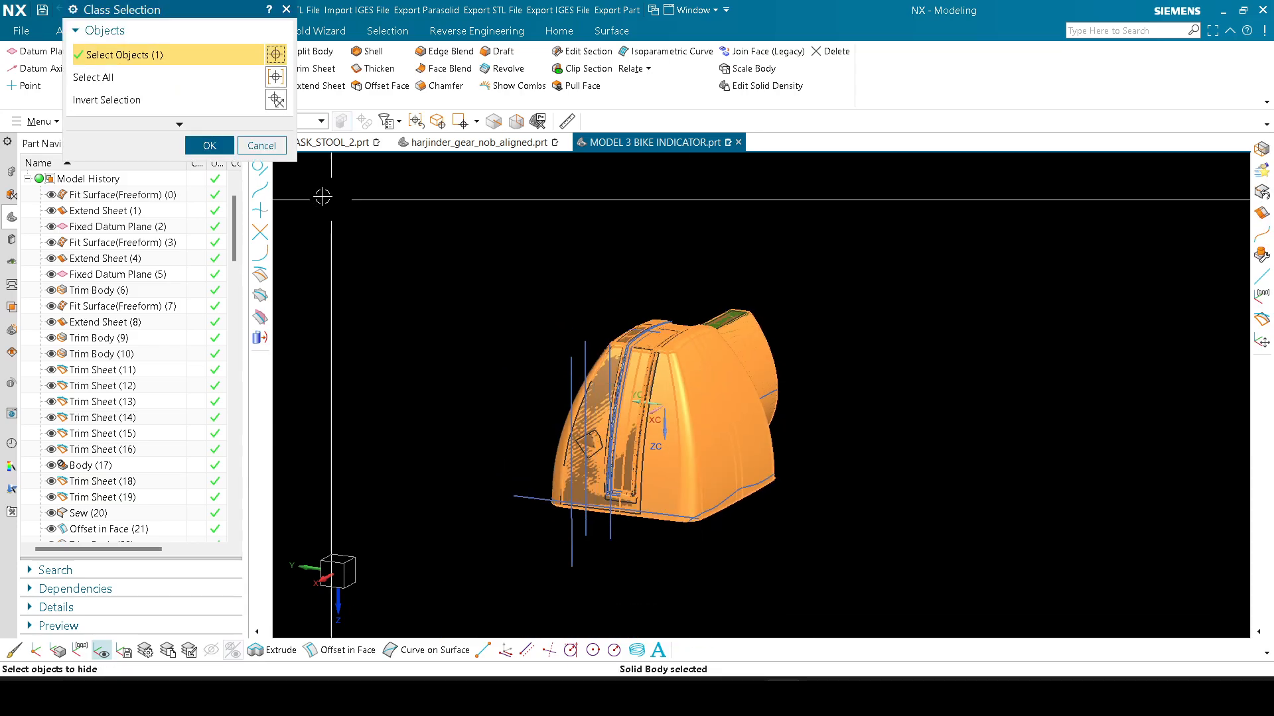
click(273, 108)
middle_click(274, 110)
scroll(718, 412, up, 2)
Step: Bring the facet body back alongside the green solid body while keeping all other objects hidden
key(ctrl+shift+b)
key(ctrl+b)
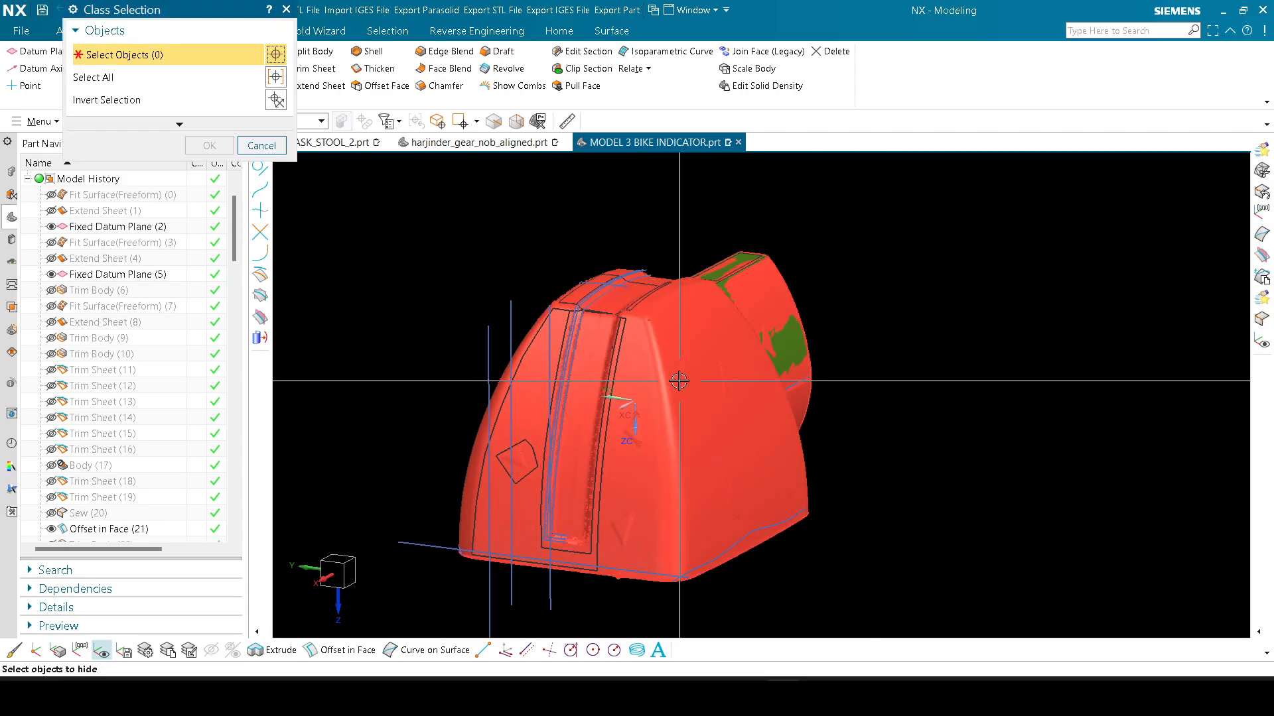
click(679, 380)
middle_click(887, 381)
key(ctrl+shift+b)
Step: Close in on the end face's upper groove corners and hide the green solid body to view the scan there
scroll(593, 309, up, 4)
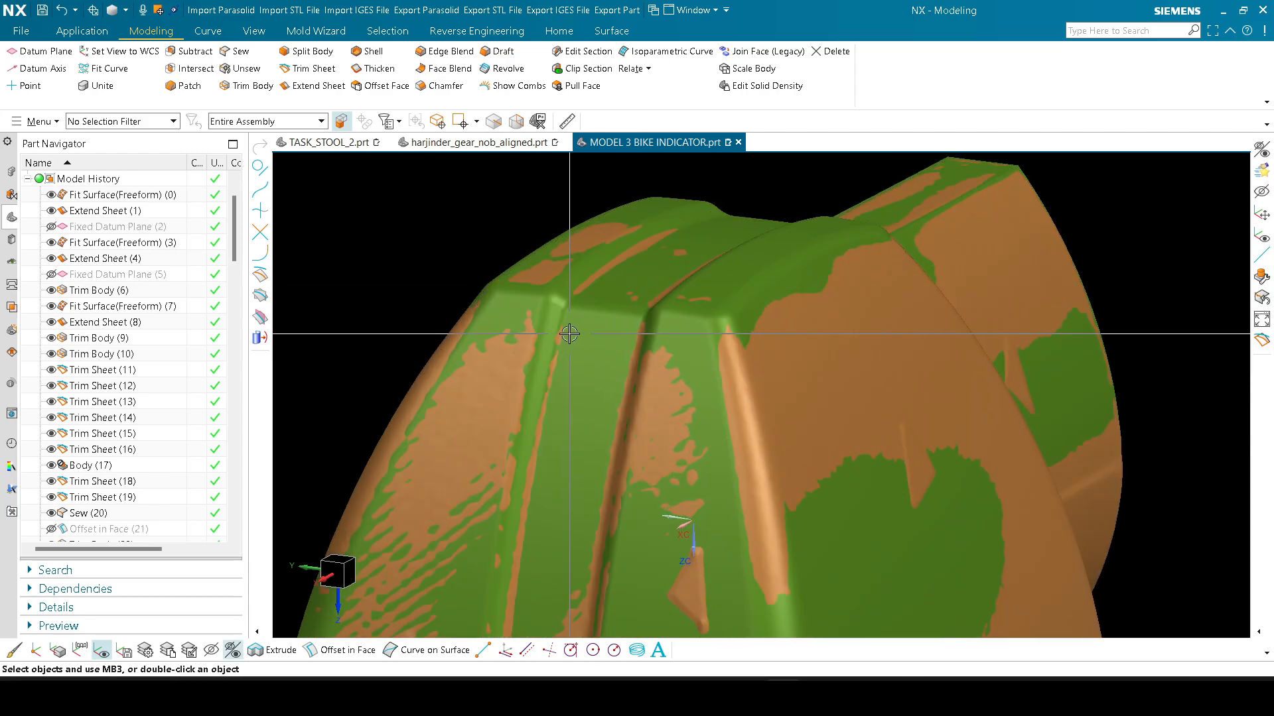
middle_drag(578, 335, 588, 383)
scroll(588, 383, up, 3)
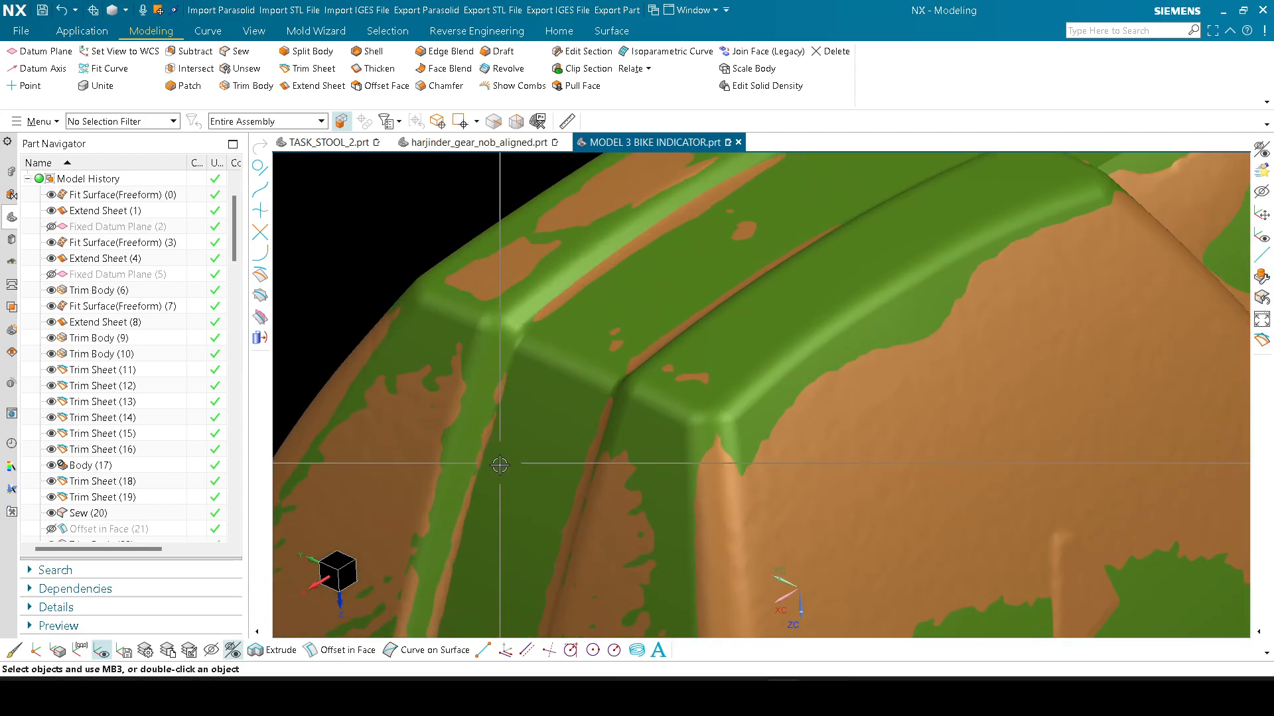
key(ctrl+b)
click(531, 383)
middle_click(518, 373)
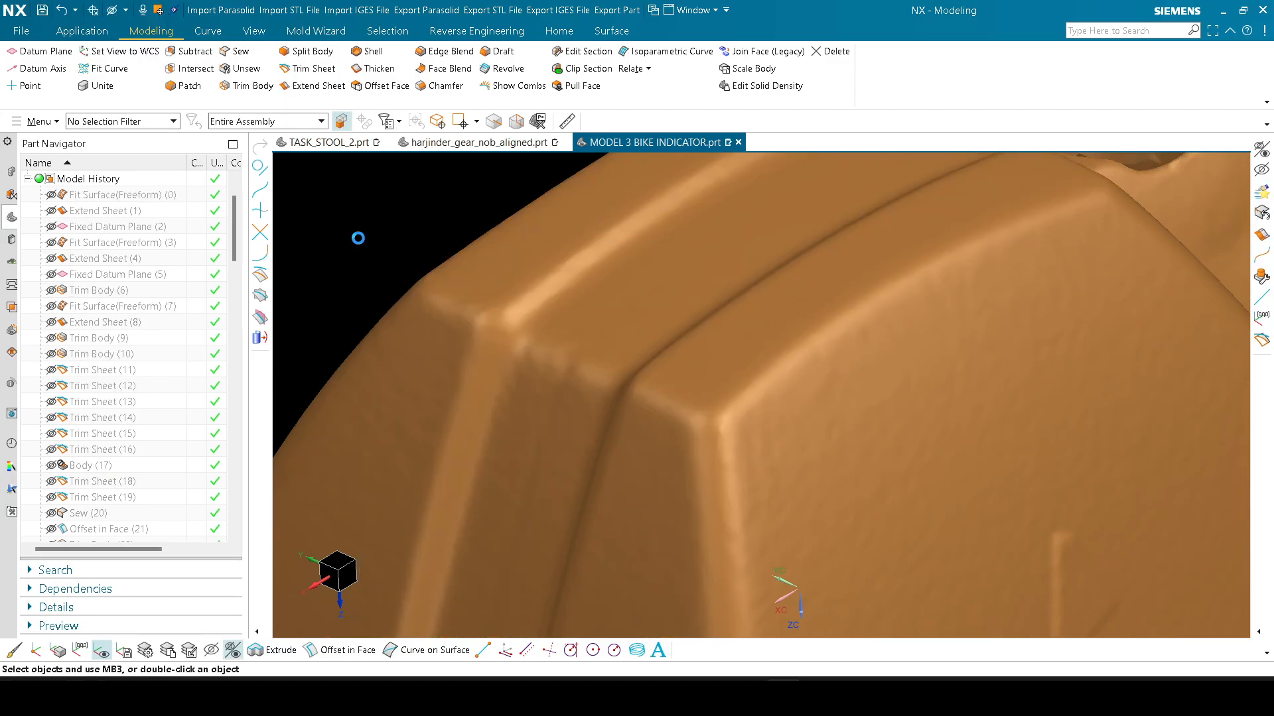
Step: Swap the shown and hidden objects repeatedly to compare the facet body with the rebuilt surfaces at the groove corners
key(ctrl+shift+b)
key(ctrl+shift+b)
key(ctrl+shift+b)
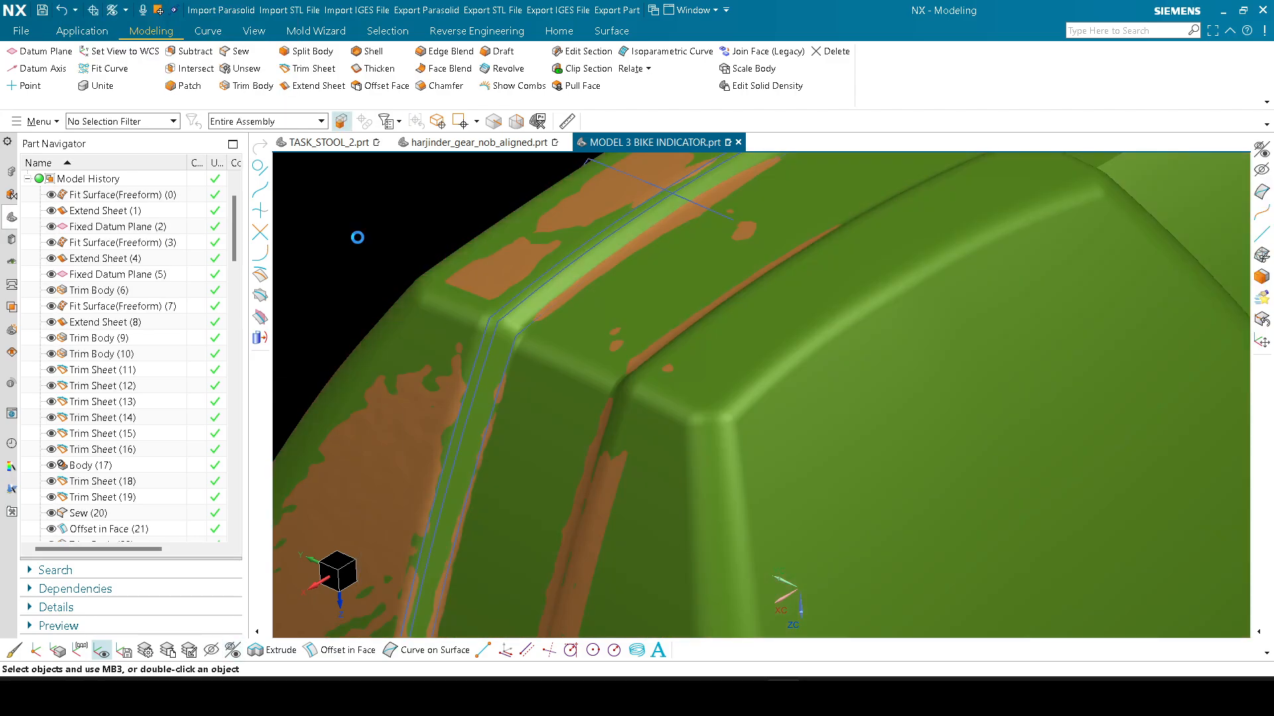
key(ctrl+shift+b)
key(ctrl+shift+b)
scroll(701, 232, down, 1)
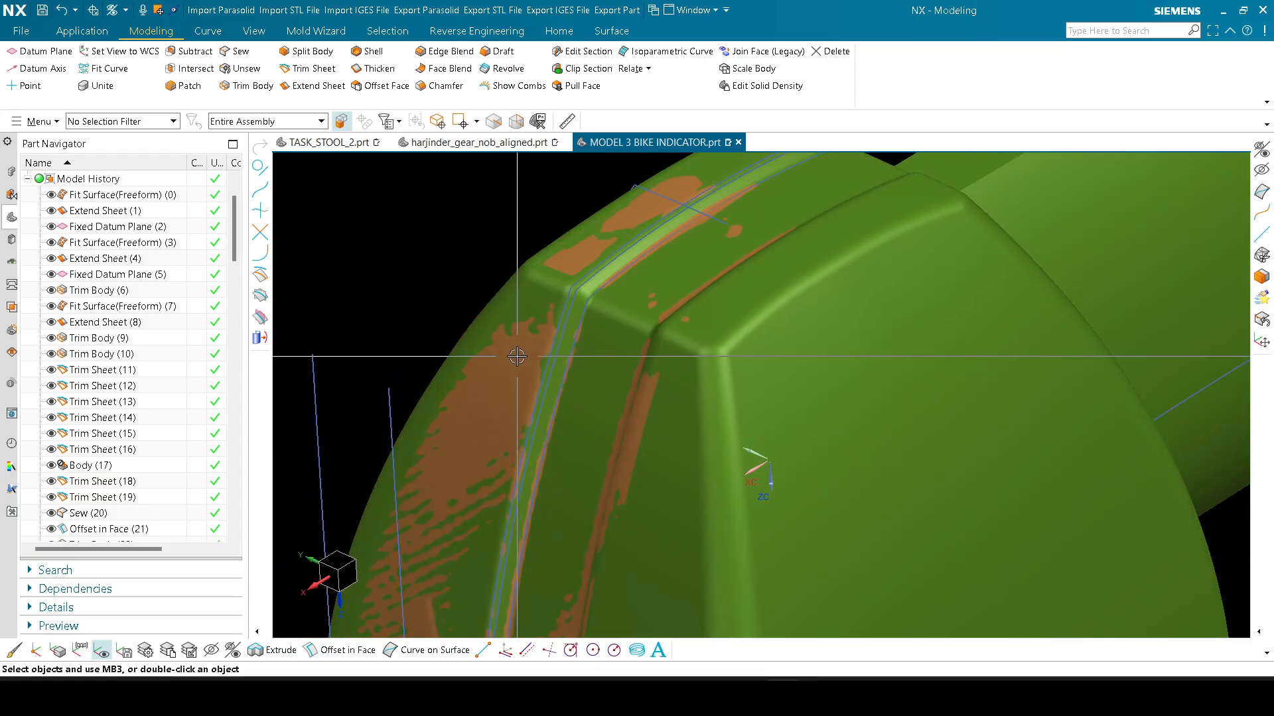
Step: Compare the edge blends at the end face's upper corner with the scan by repeatedly swapping shown and hidden objects
right_drag(517, 355, 531, 232)
scroll(534, 264, up, 2)
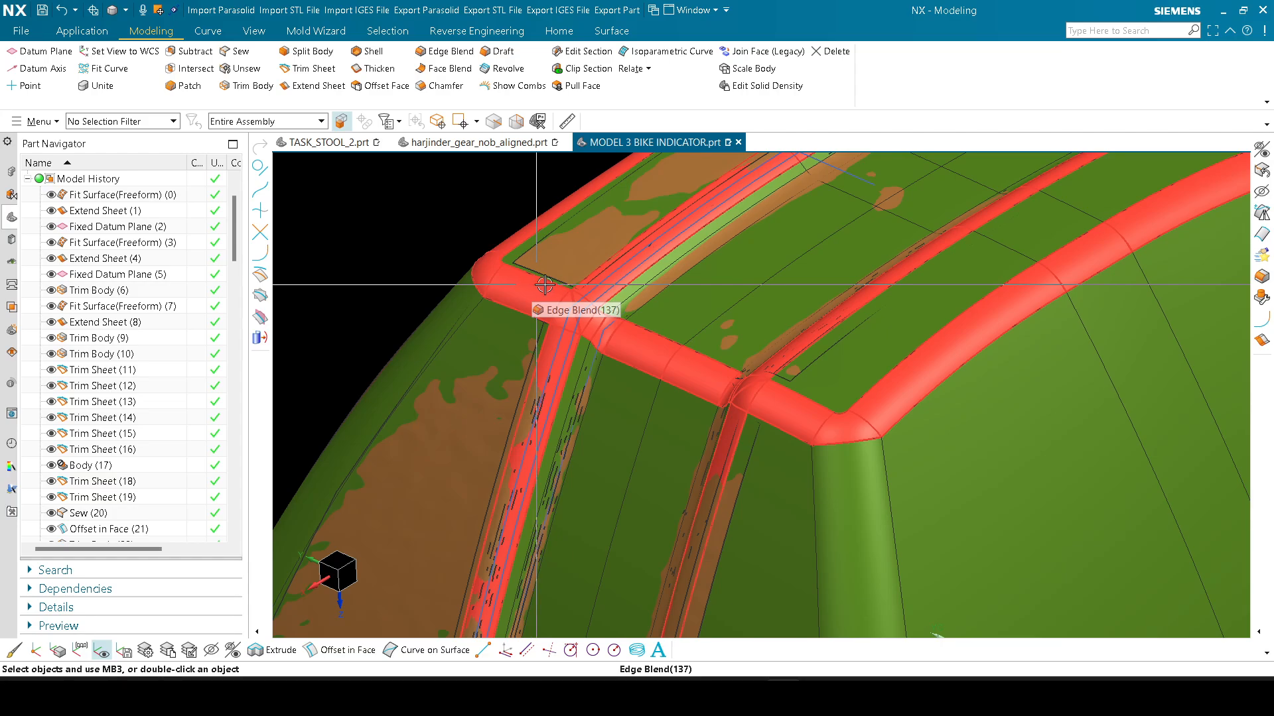
scroll(721, 265, down, 1)
key(ctrl+shift+b)
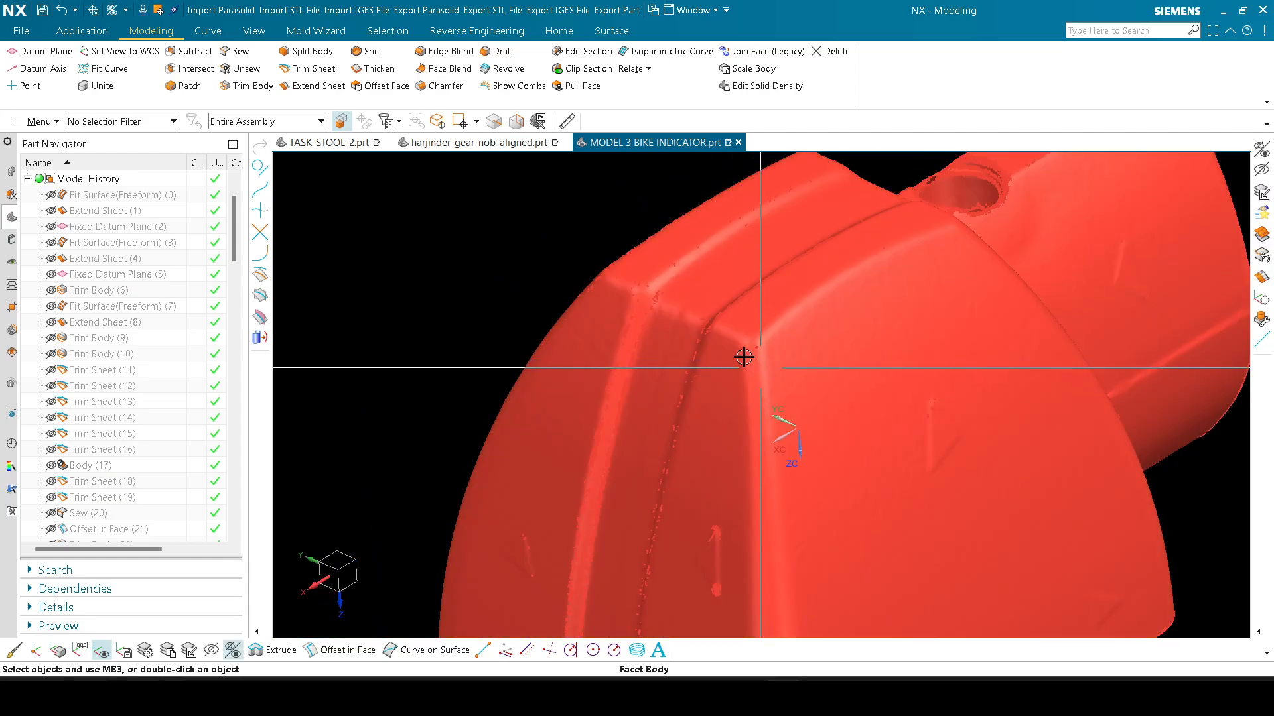
scroll(745, 356, up, 3)
middle_drag(664, 387, 685, 376)
key(ctrl+shift+b)
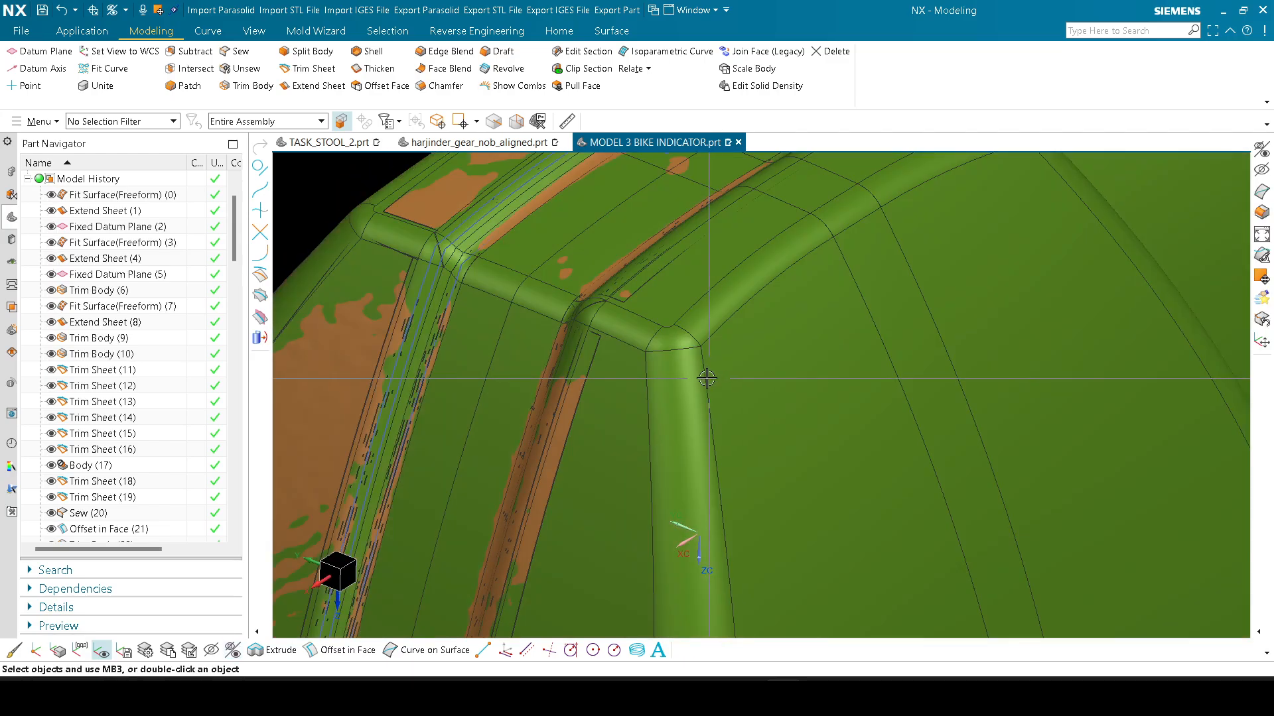
key(ctrl+shift+b)
key(ctrl+shift+b)
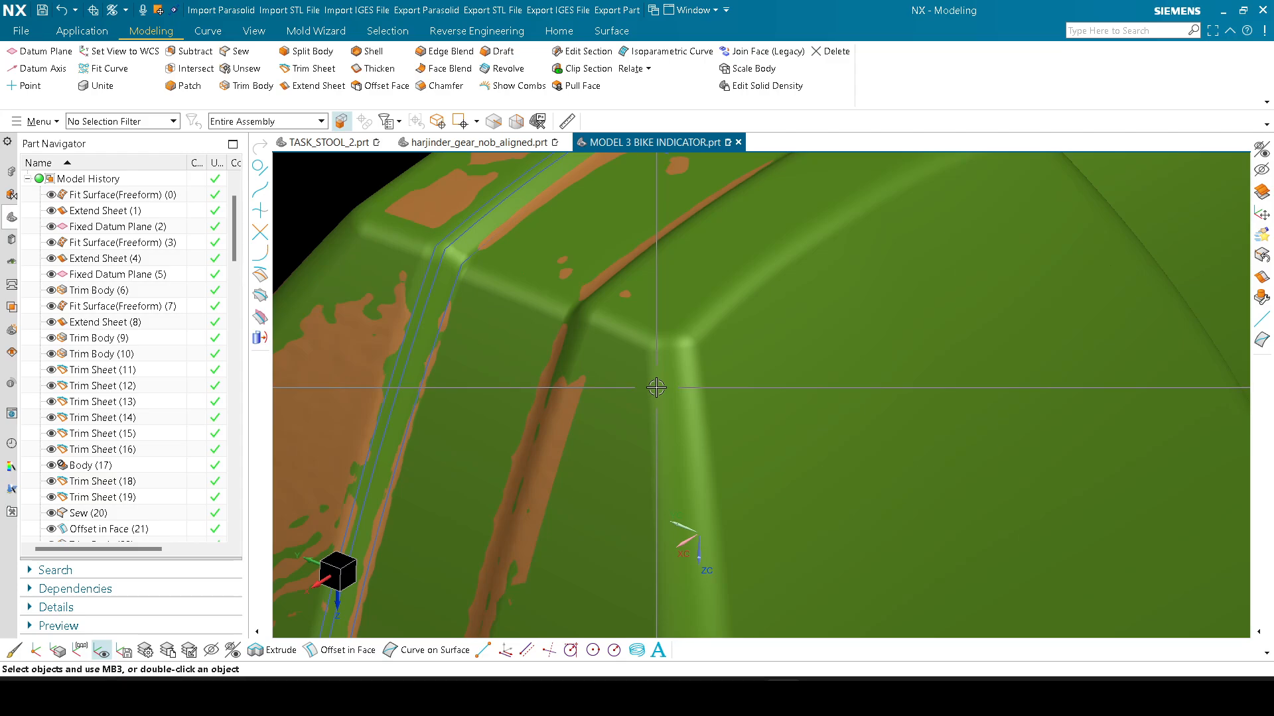
key(ctrl+shift+b)
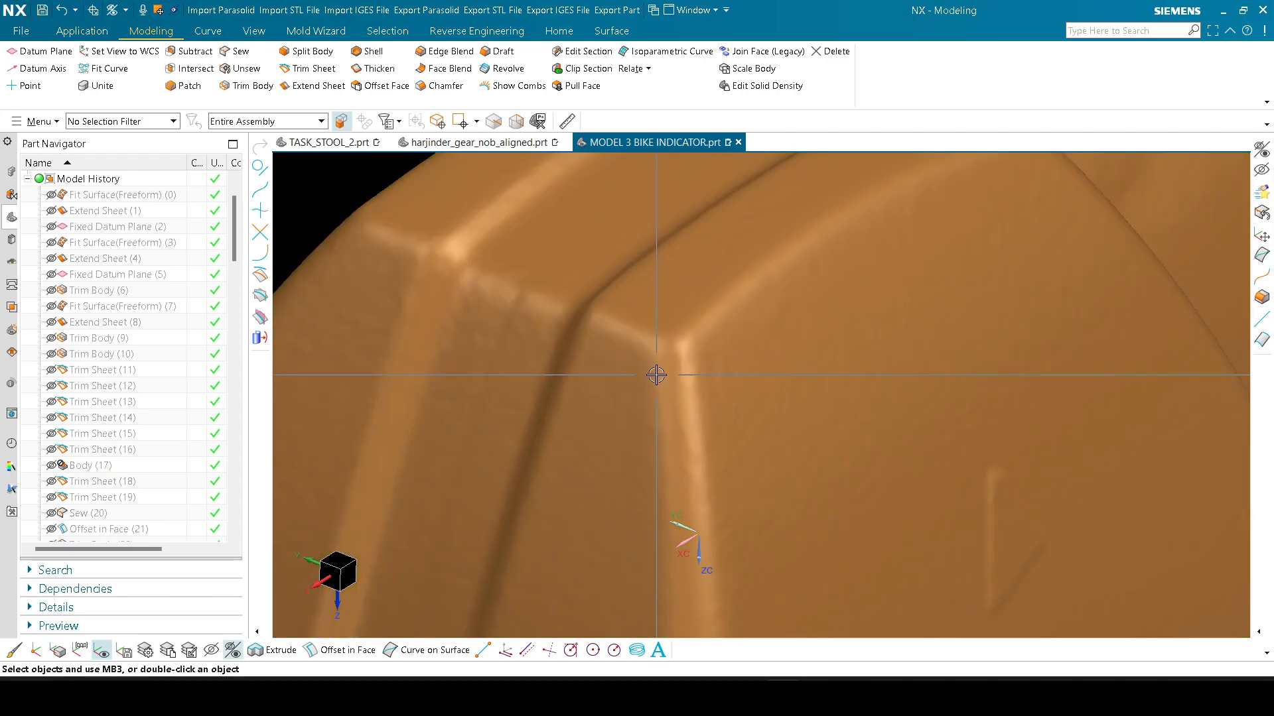
key(ctrl+shift+b)
key(ctrl+shift+b)
key(ctrl+shift+b)
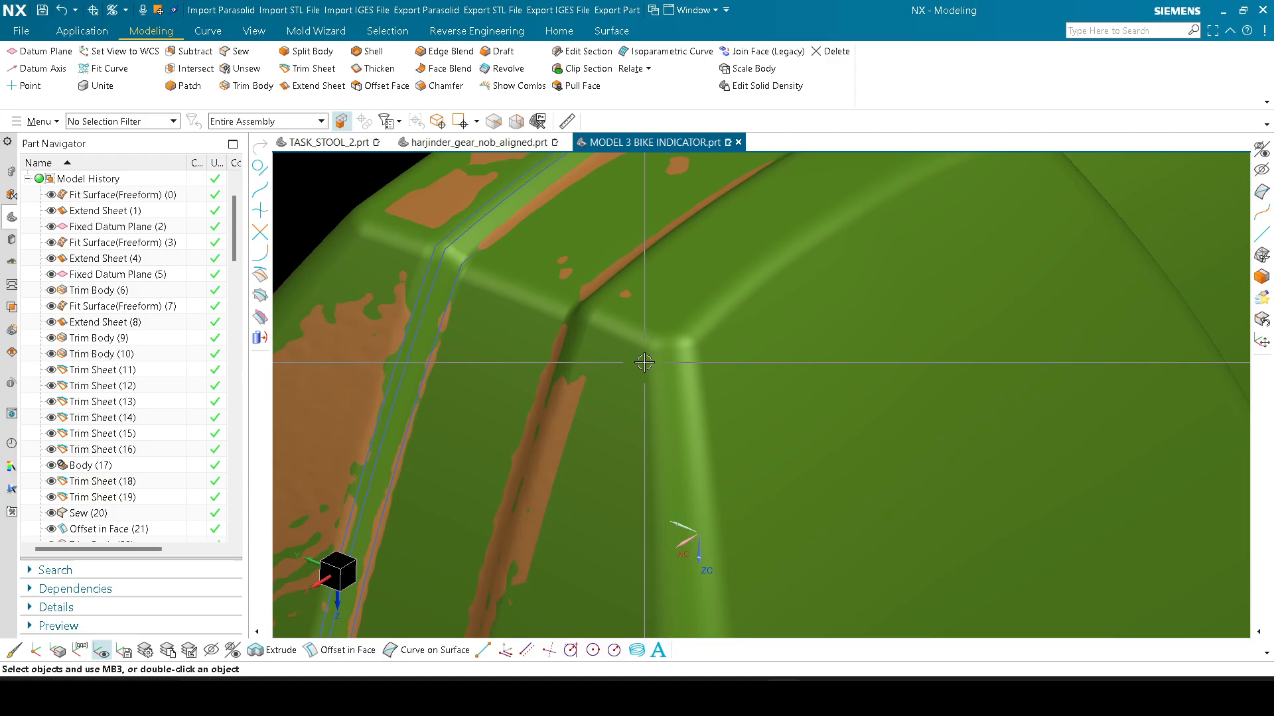
key(ctrl+shift+b)
key(ctrl+shift+b)
key(ctrl+shift+b)
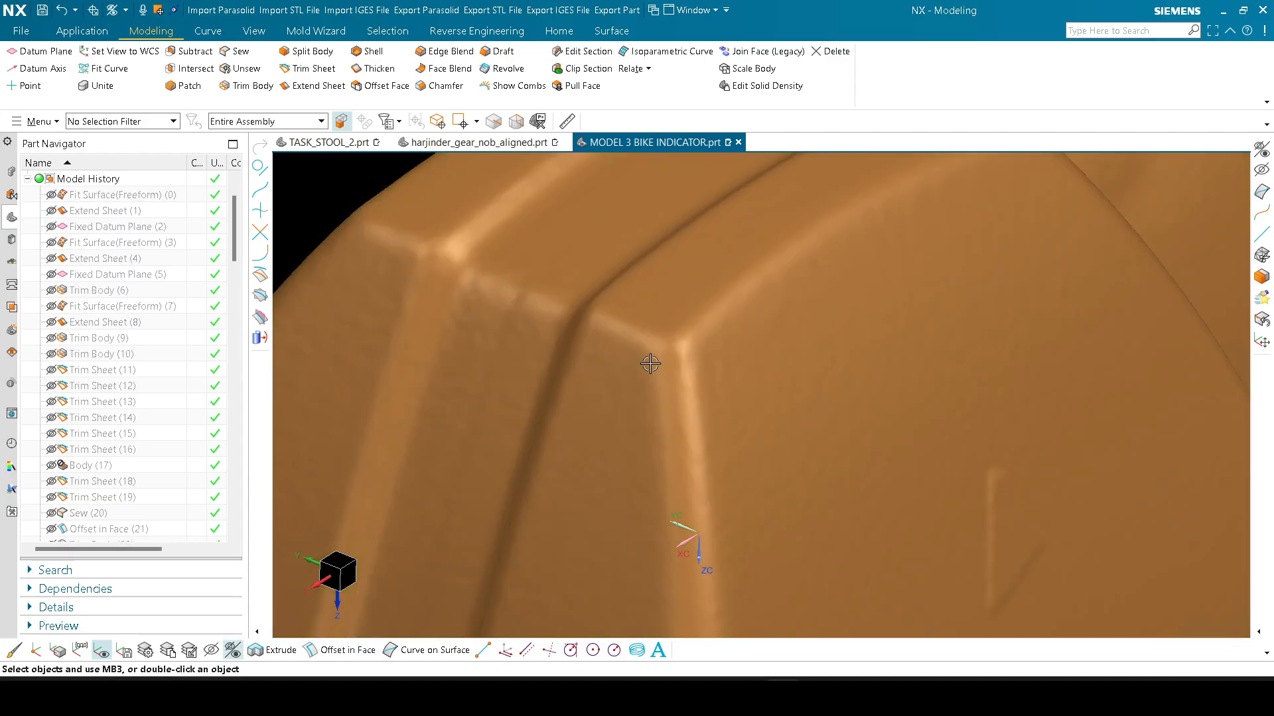
key(ctrl+shift+b)
key(ctrl+shift+b)
key(ctrl+shift+b)
Step: Turn to the housing's open side and examine the raised rib inside it against the facet body
scroll(646, 384, down, 5)
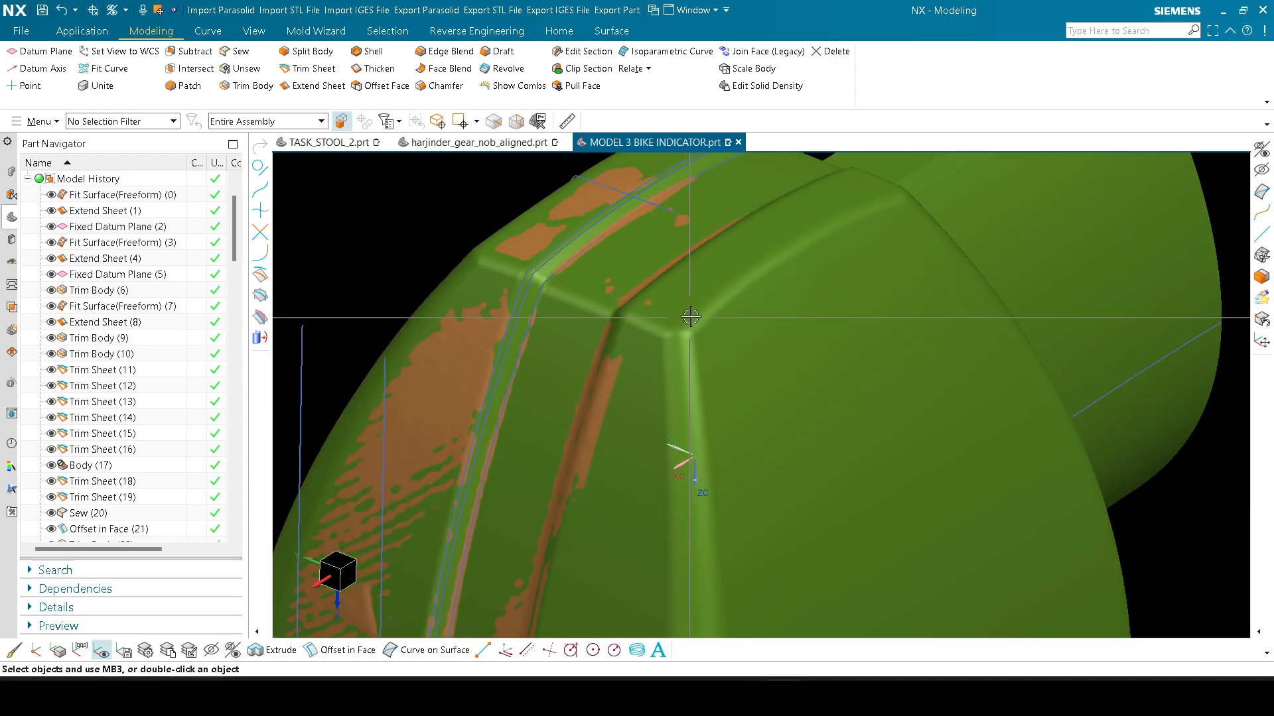
middle_drag(643, 403, 569, 327)
scroll(588, 245, up, 5)
scroll(588, 246, up, 3)
key(ctrl+shift+b)
scroll(603, 344, down, 3)
key(ctrl+shift+b)
scroll(701, 351, up, 5)
scroll(701, 351, down, 4)
scroll(733, 321, up, 8)
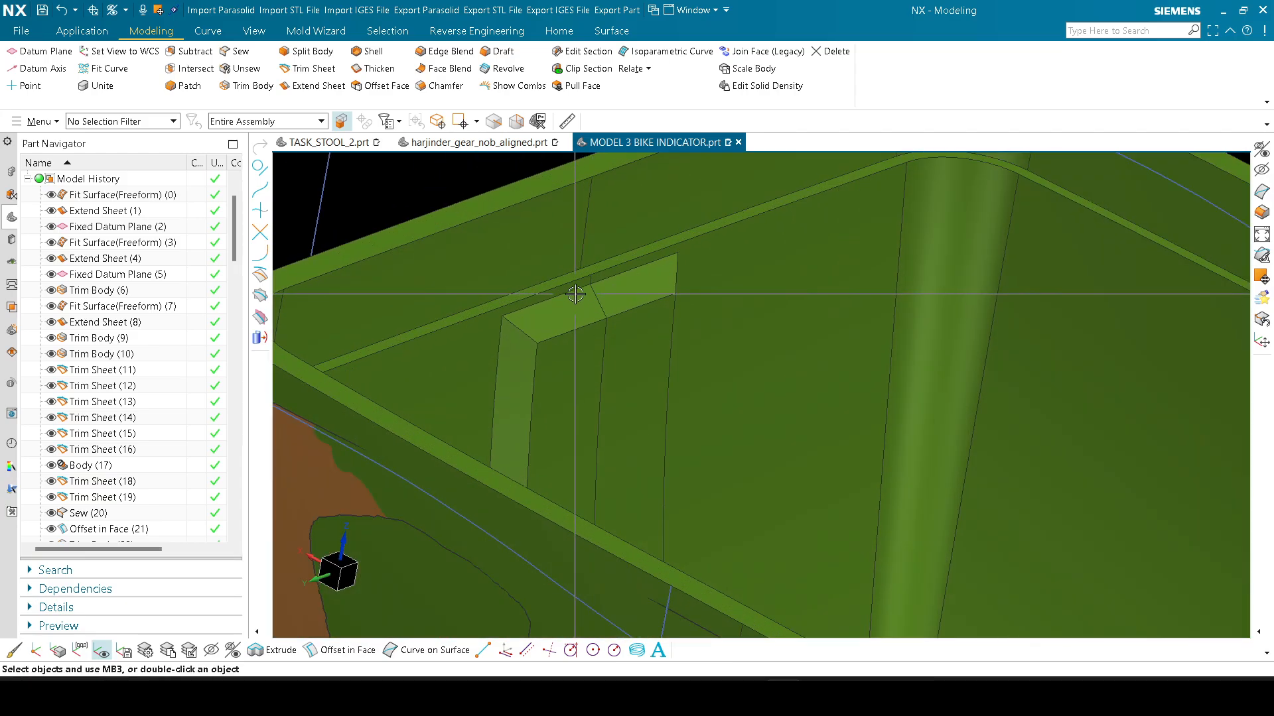
Step: Replace the inner rib's two upper end faces with the adjoining narrow ledge face at 0 mm offset
scroll(622, 304, down, 3)
click(626, 282)
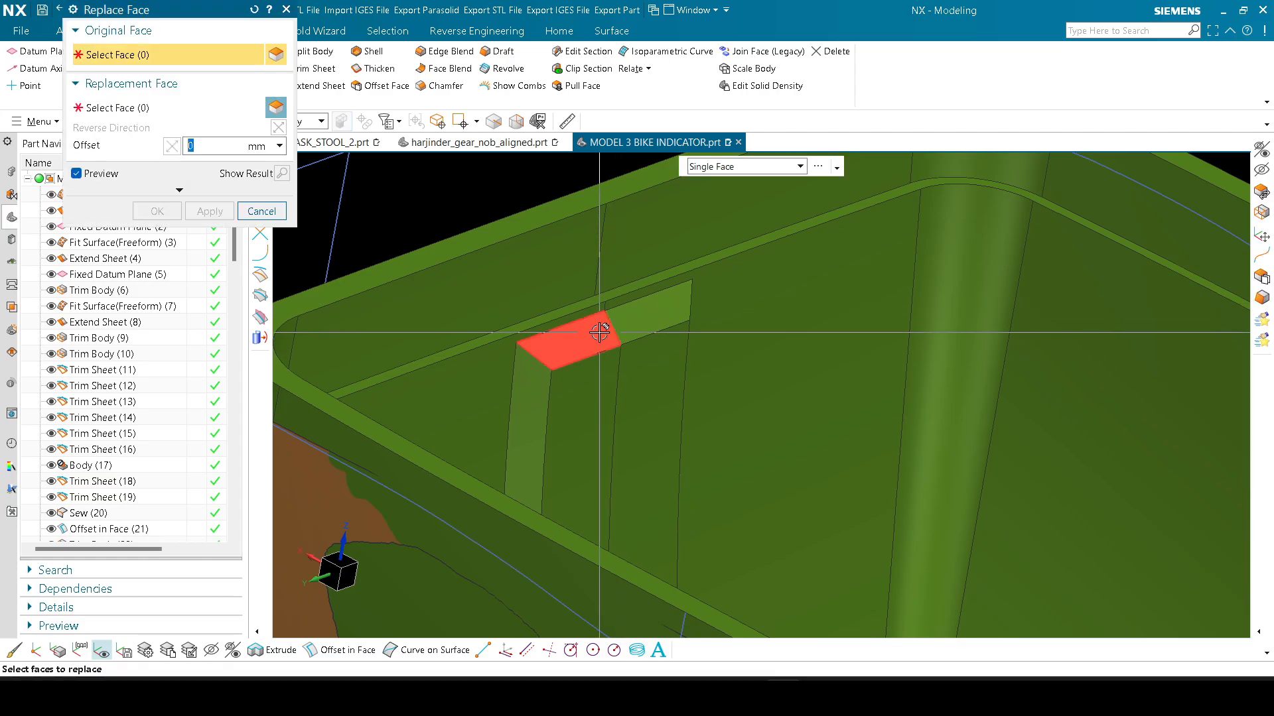
click(600, 332)
click(634, 324)
middle_click(648, 321)
scroll(581, 309, up, 3)
click(576, 300)
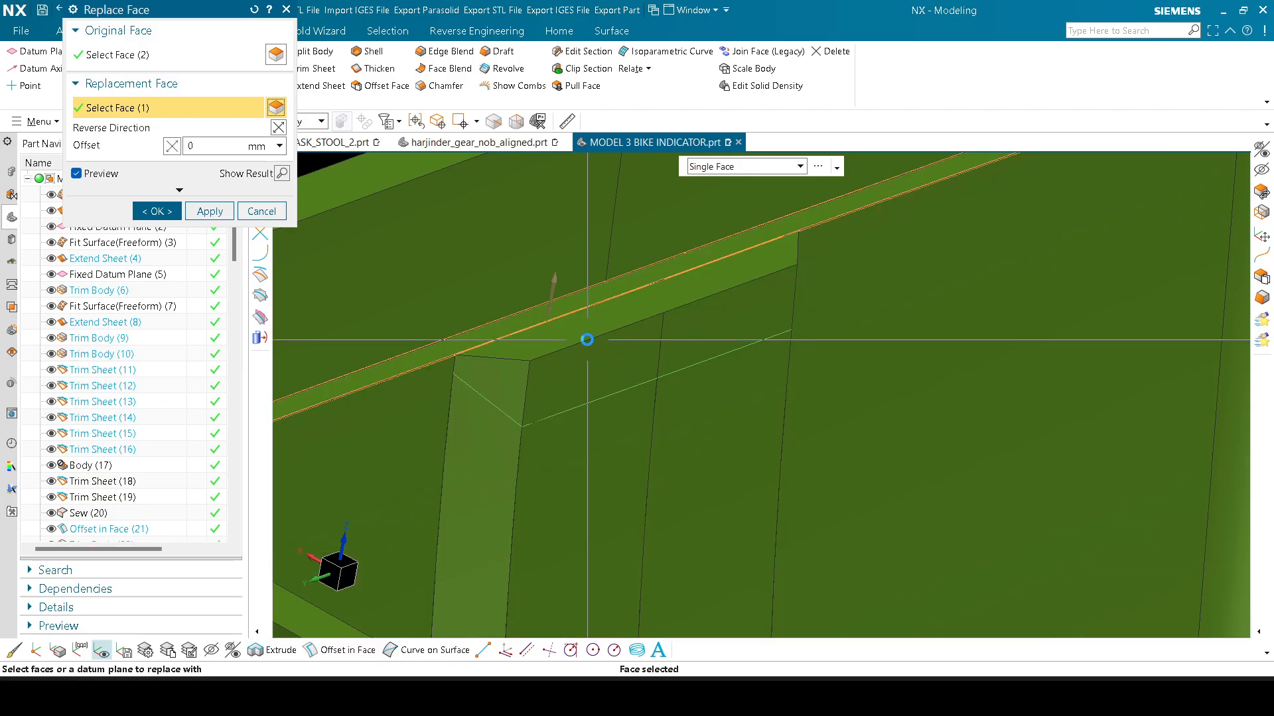
middle_click(614, 332)
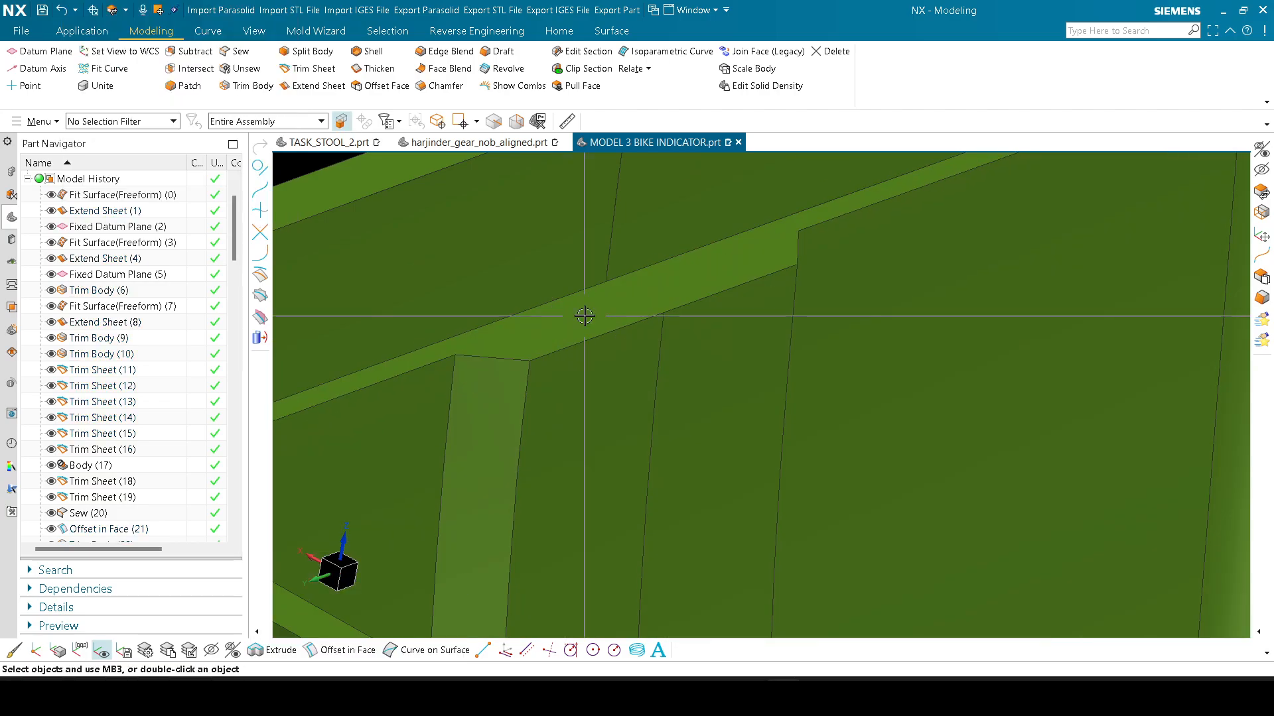
Step: Inspect the housing's open rim and inner ledge on the rebuilt solid and on the facet body
scroll(682, 325, down, 5)
scroll(682, 325, down, 3)
middle_drag(682, 325, 835, 322)
scroll(836, 322, up, 3)
scroll(682, 335, up, 2)
scroll(707, 335, down, 3)
key(ctrl+shift+b)
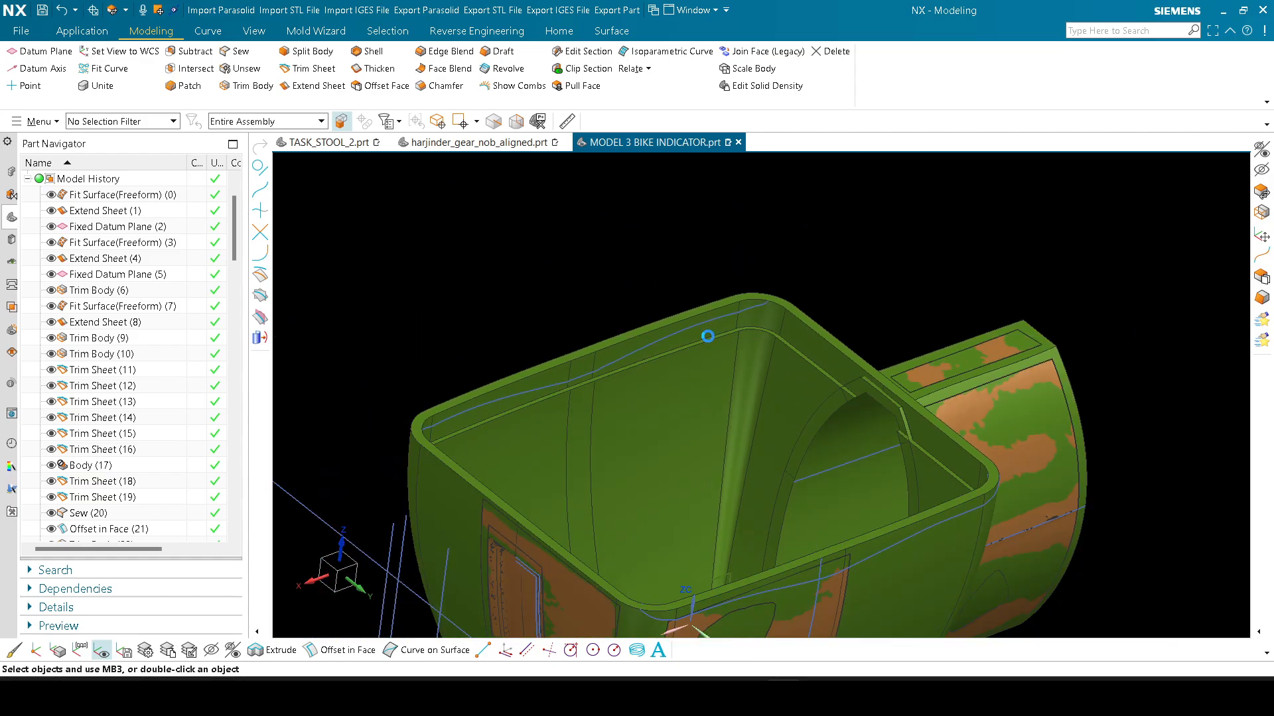
middle_drag(635, 354, 587, 326)
shift+middle_drag(588, 260, 654, 296)
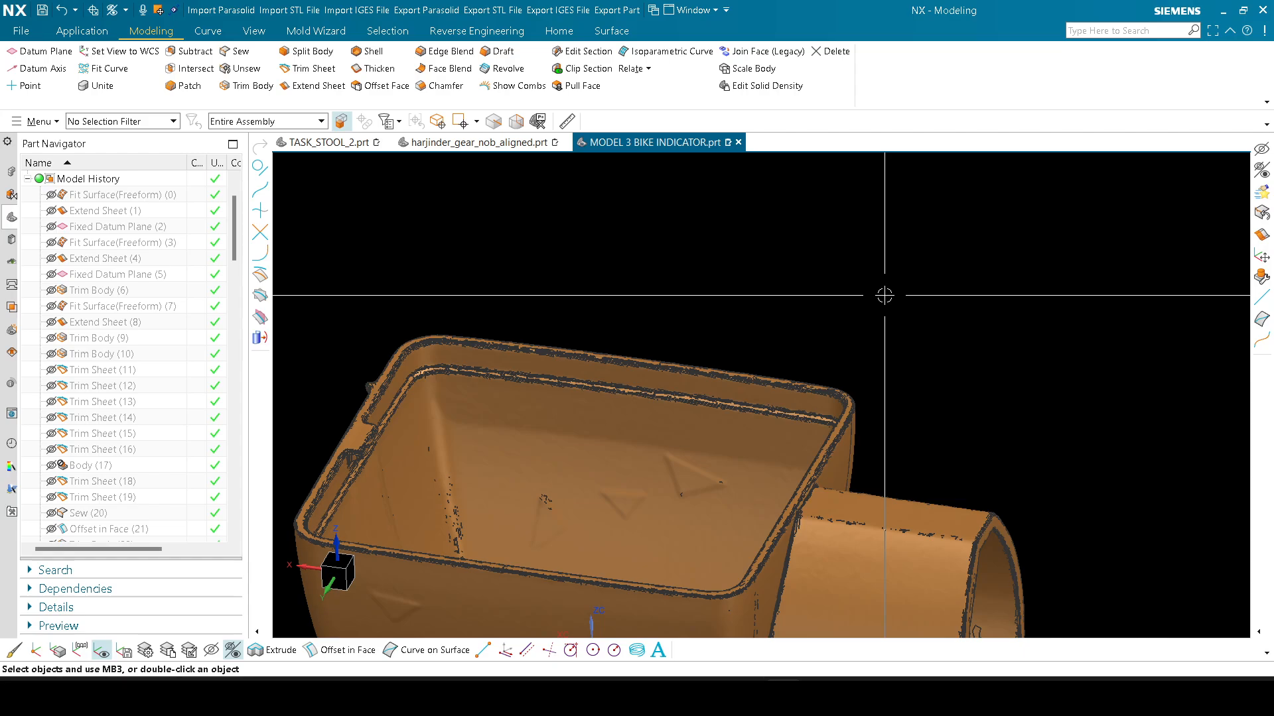
scroll(833, 291, down, 5)
middle_drag(833, 292, 813, 459)
Step: Bring the rebuilt geometry back and hide everything except the green solid body
key(ctrl+shift+b)
scroll(783, 419, up, 3)
key(ctrl+b)
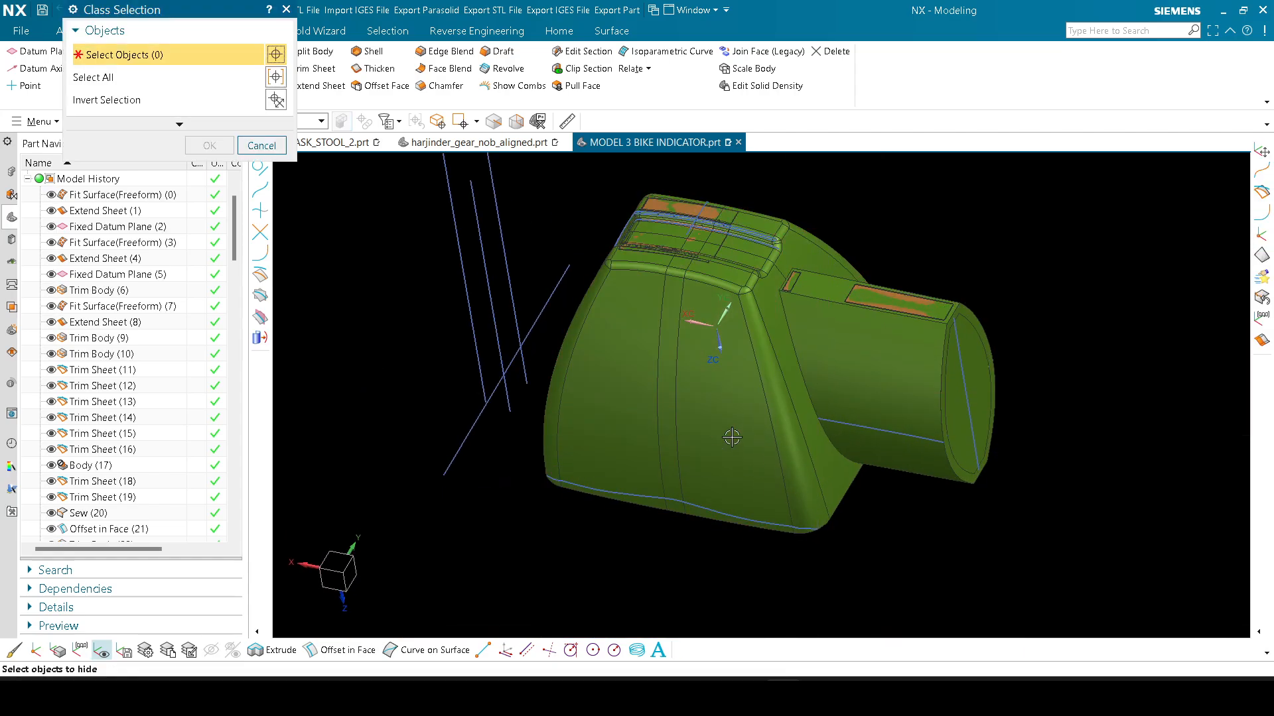
click(731, 494)
scroll(731, 499, down, 3)
click(275, 101)
middle_click(276, 102)
scroll(637, 409, up, 2)
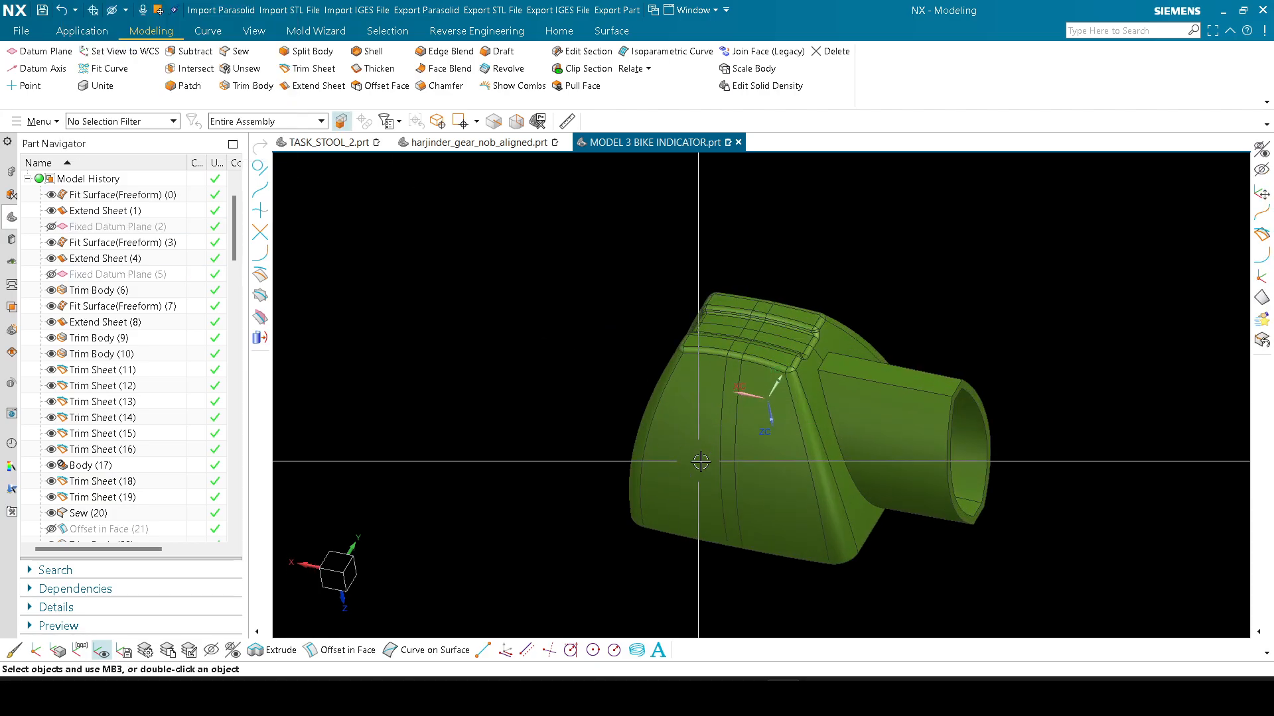
Step: Swap shown and hidden objects to compare the solid's outer shape and open interior with the facet body
key(ctrl+shift+b)
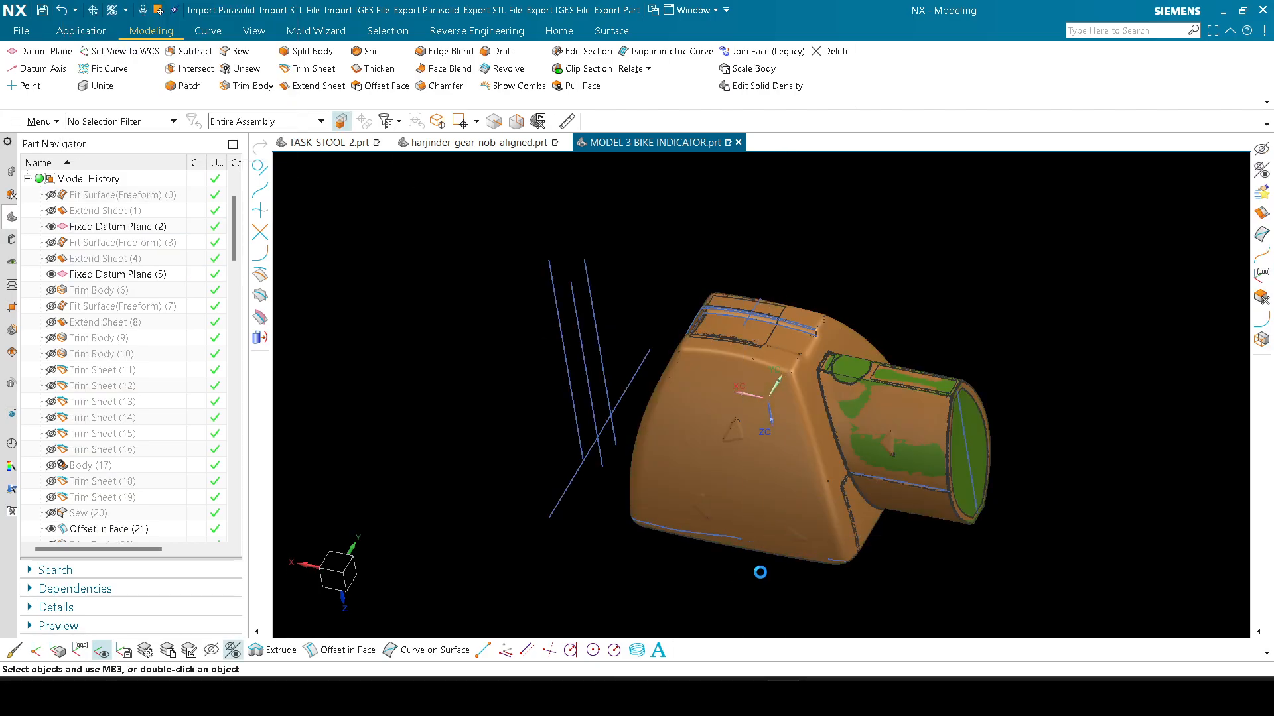
key(ctrl+shift+b)
key(ctrl+shift+b)
middle_drag(779, 565, 799, 412)
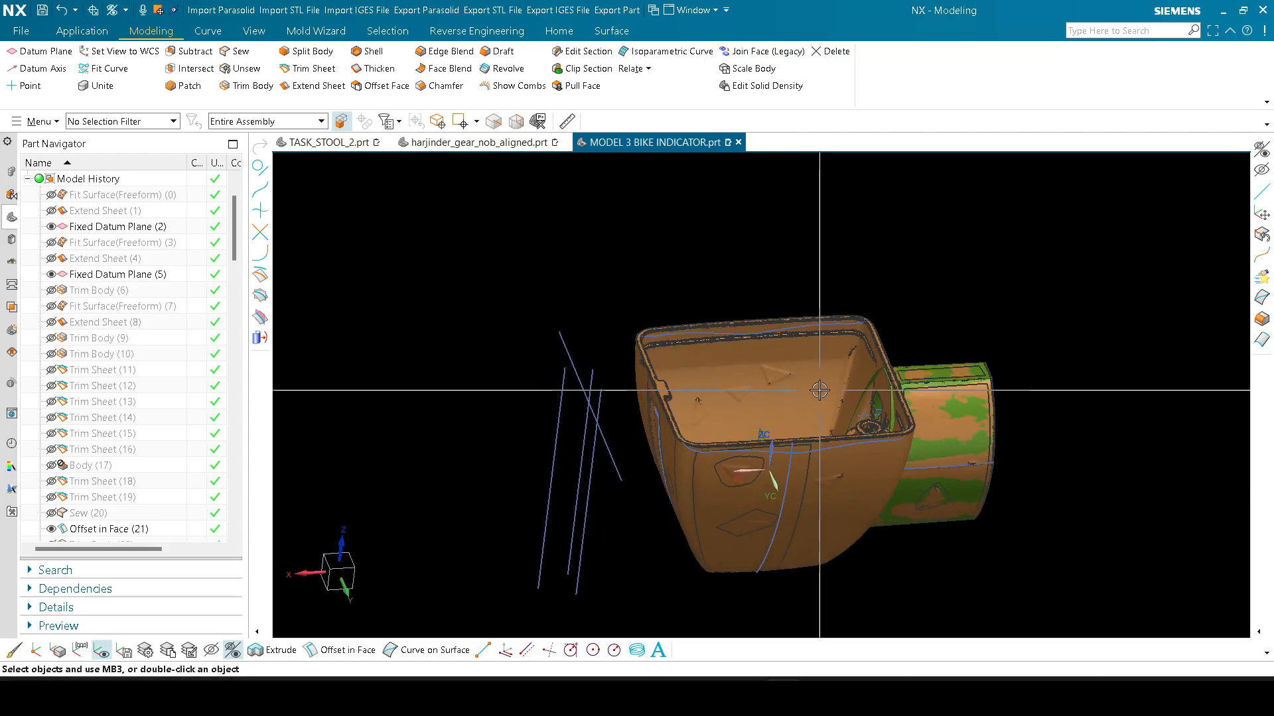
key(ctrl+shift+b)
scroll(742, 313, up, 3)
middle_drag(708, 378, 745, 314)
key(ctrl+shift+b)
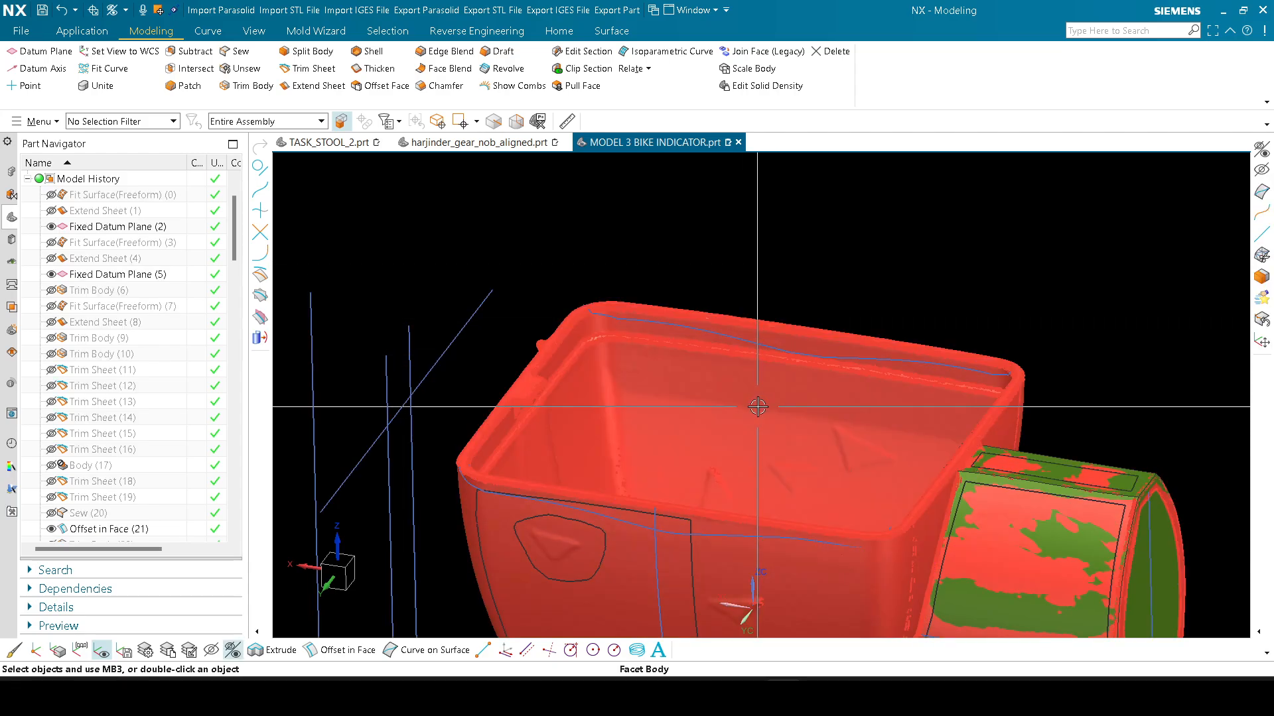
Step: Examine the facet body's open rim, inner ledge and notched side wall from several angles
scroll(772, 392, up, 2)
scroll(536, 319, down, 2)
scroll(577, 347, up, 3)
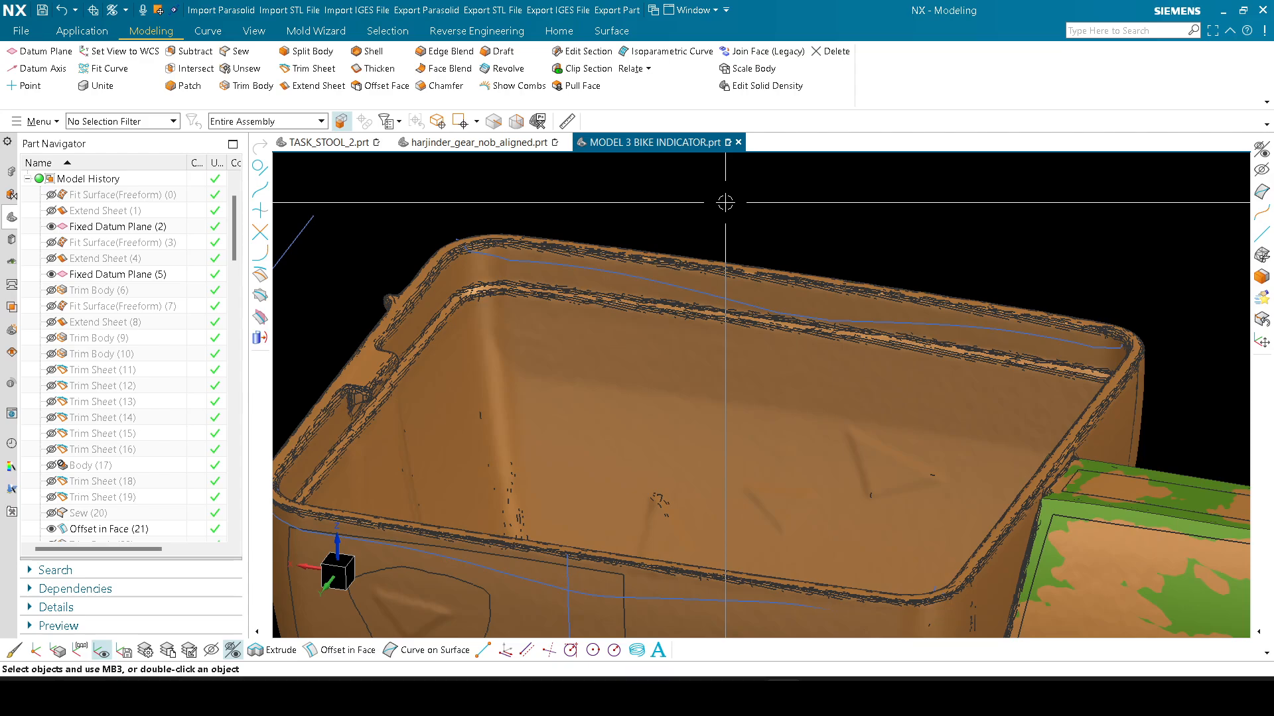
scroll(660, 393, down, 5)
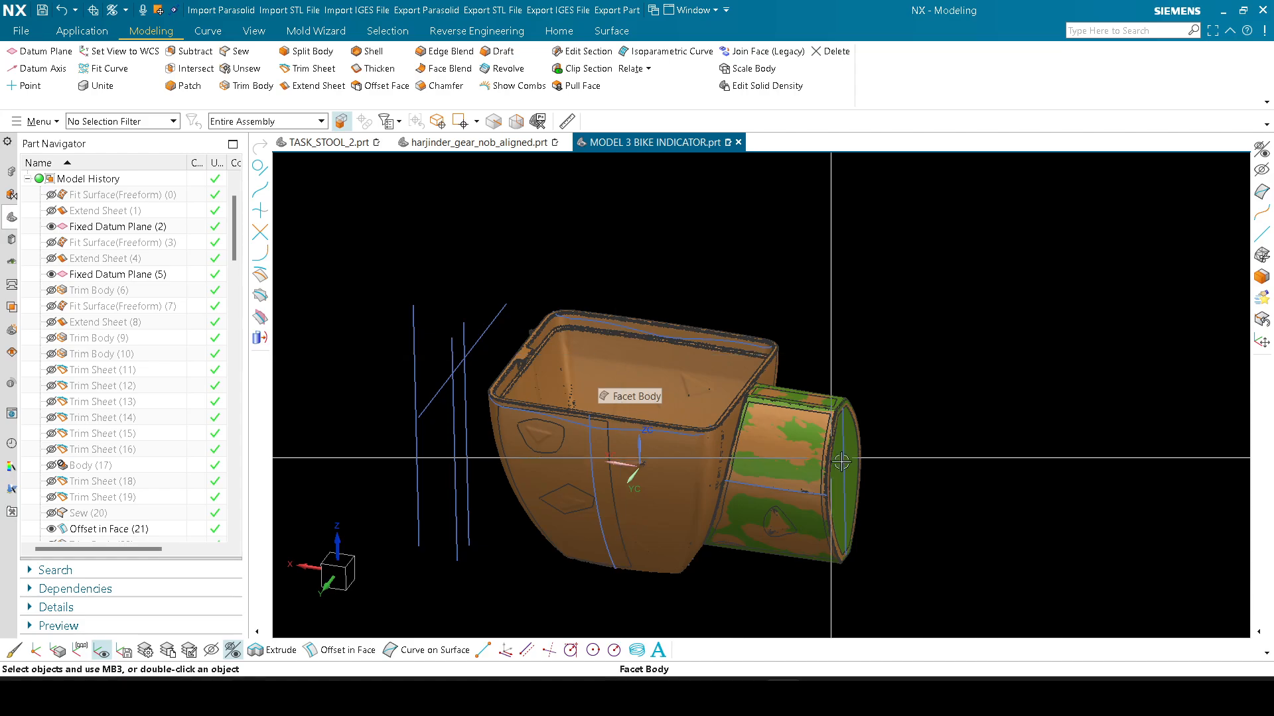
shift+middle_drag(841, 461, 729, 459)
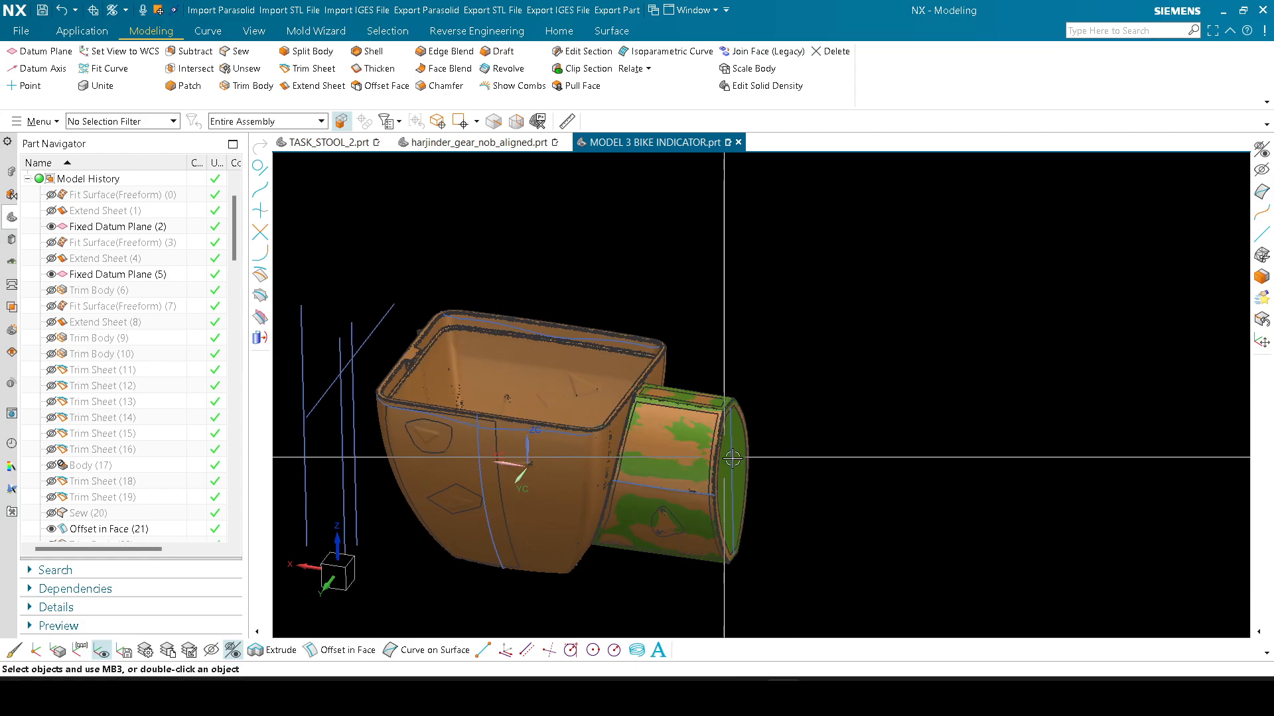
scroll(466, 348, up, 5)
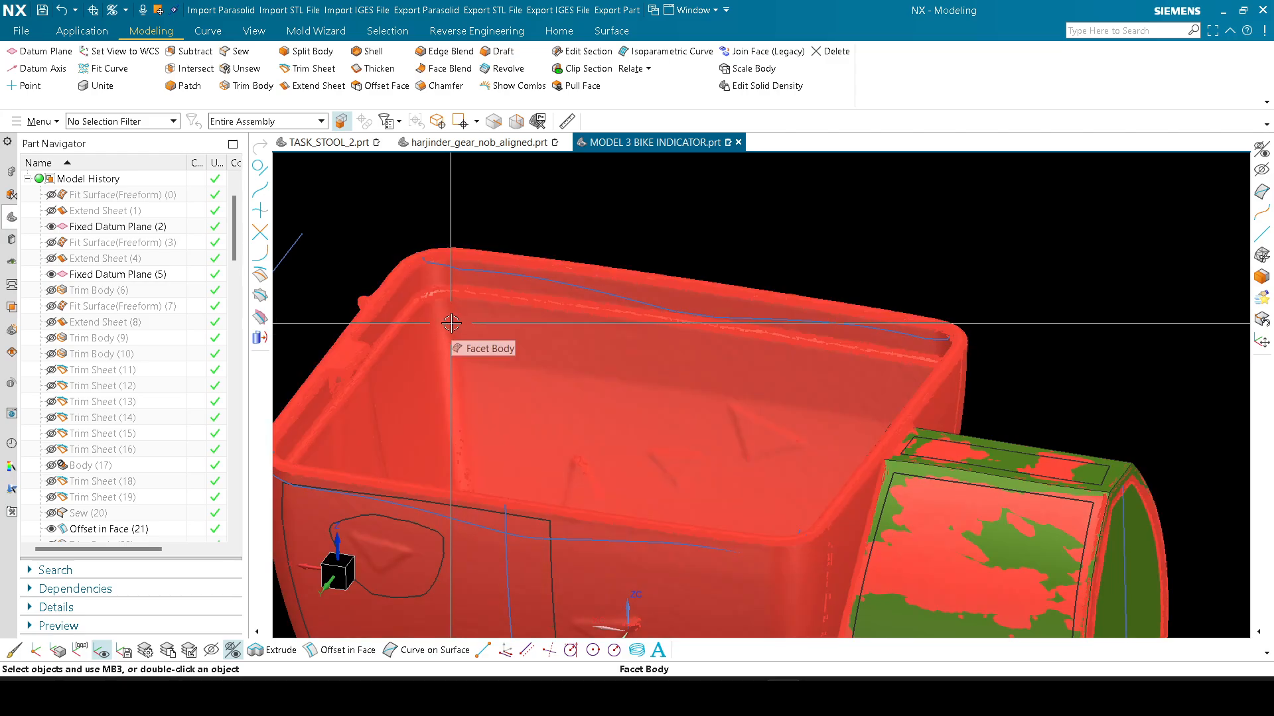
middle_drag(451, 322, 637, 285)
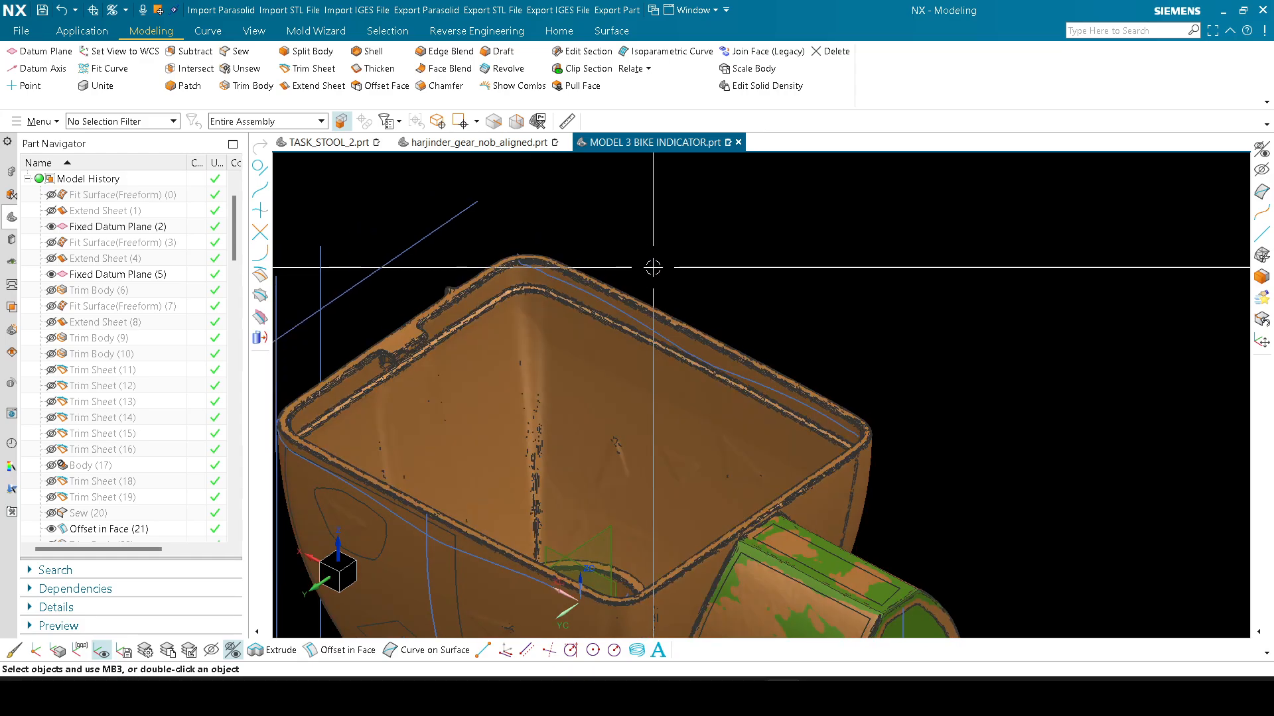
scroll(653, 288, up, 5)
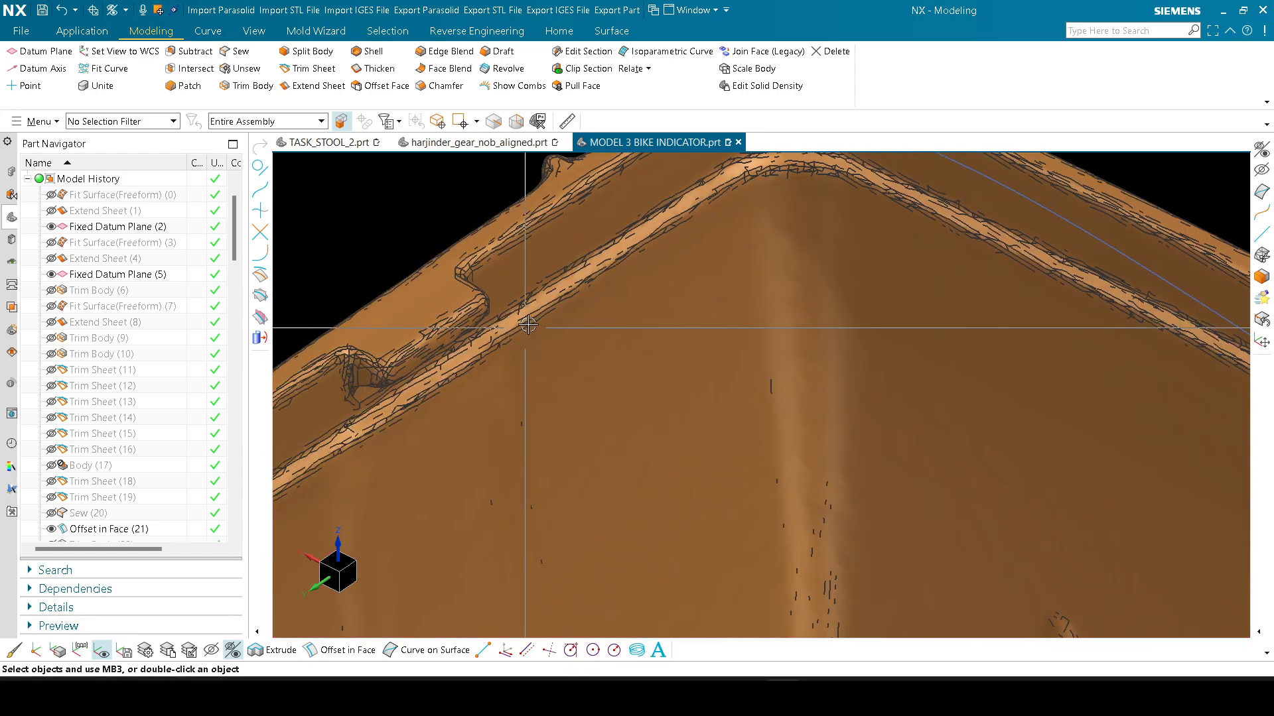
scroll(528, 324, down, 5)
middle_drag(531, 324, 548, 325)
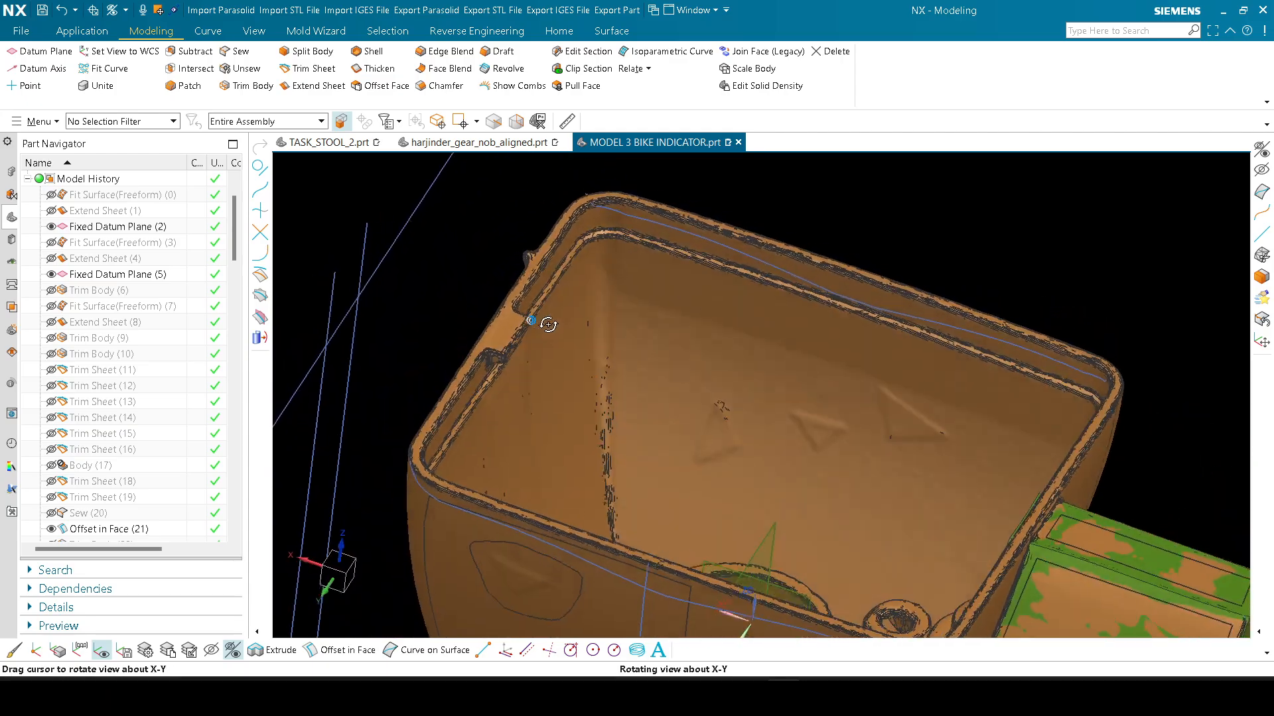
scroll(548, 325, down, 6)
Step: Show the green solid again and examine its inner rim ledge and outer faces
key(ctrl+shift+b)
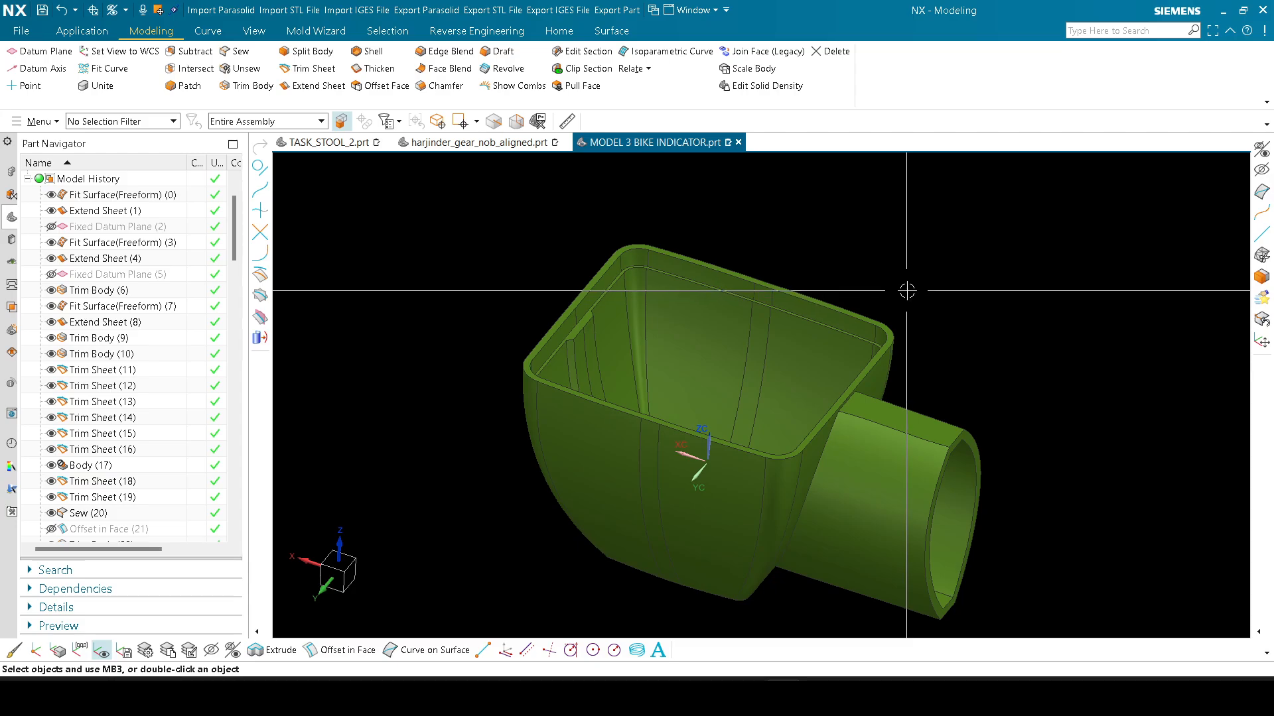
scroll(705, 230, up, 6)
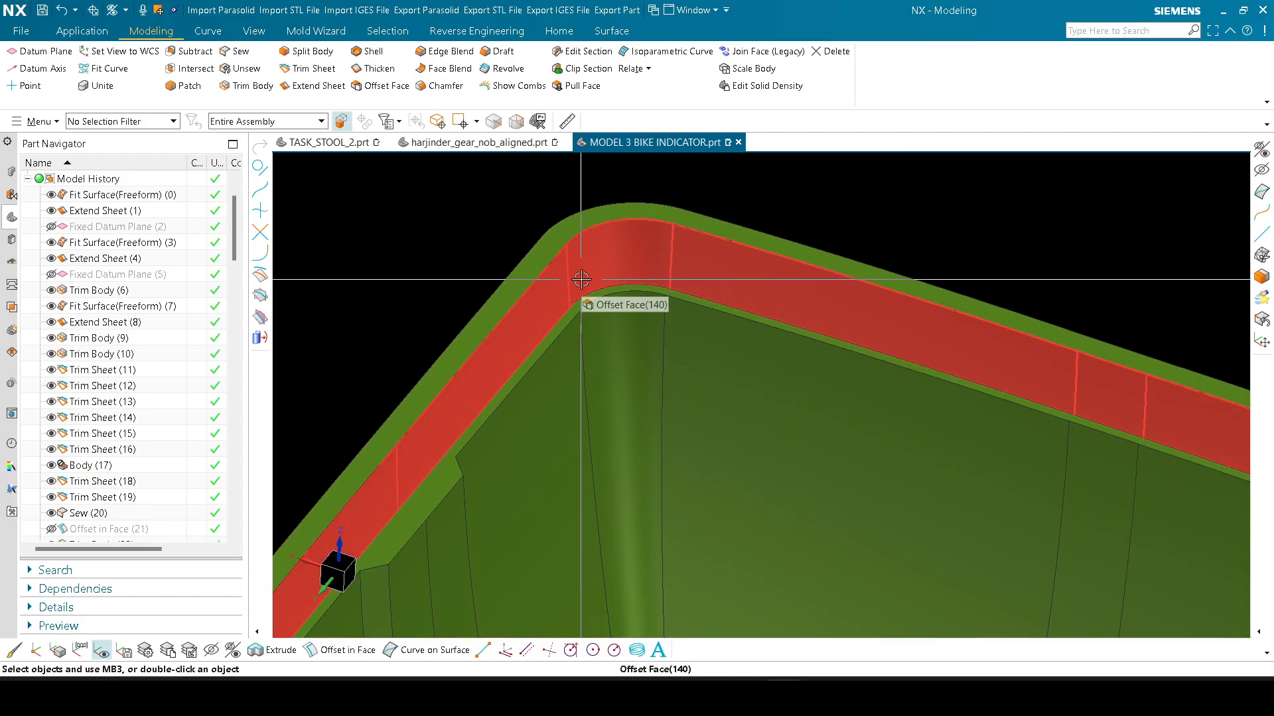
scroll(614, 302, down, 5)
scroll(623, 239, down, 3)
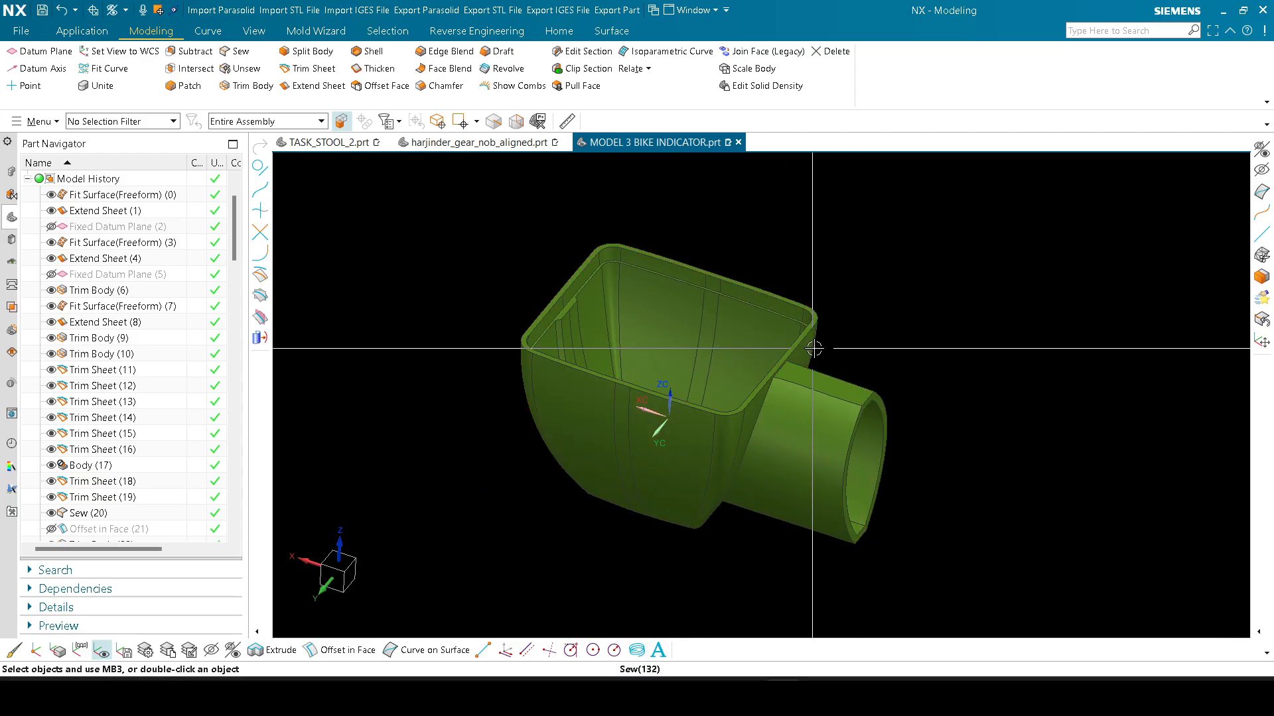
middle_drag(837, 346, 756, 491)
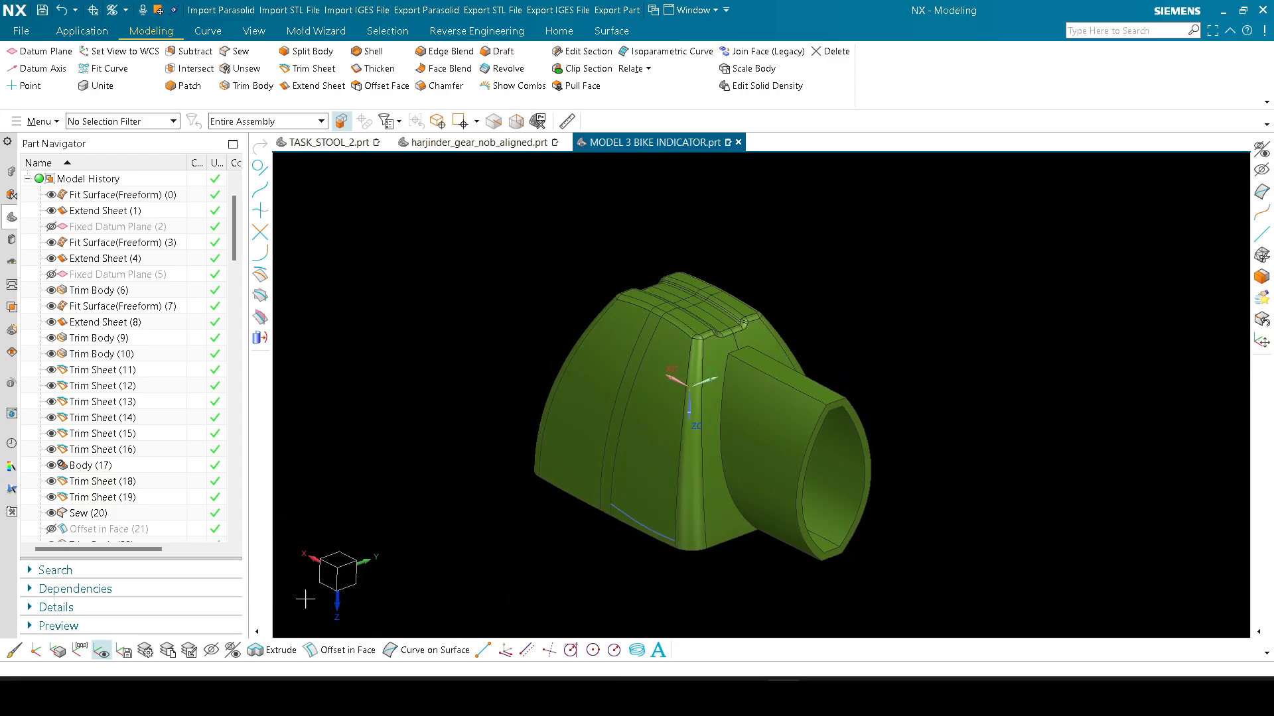
click(99, 650)
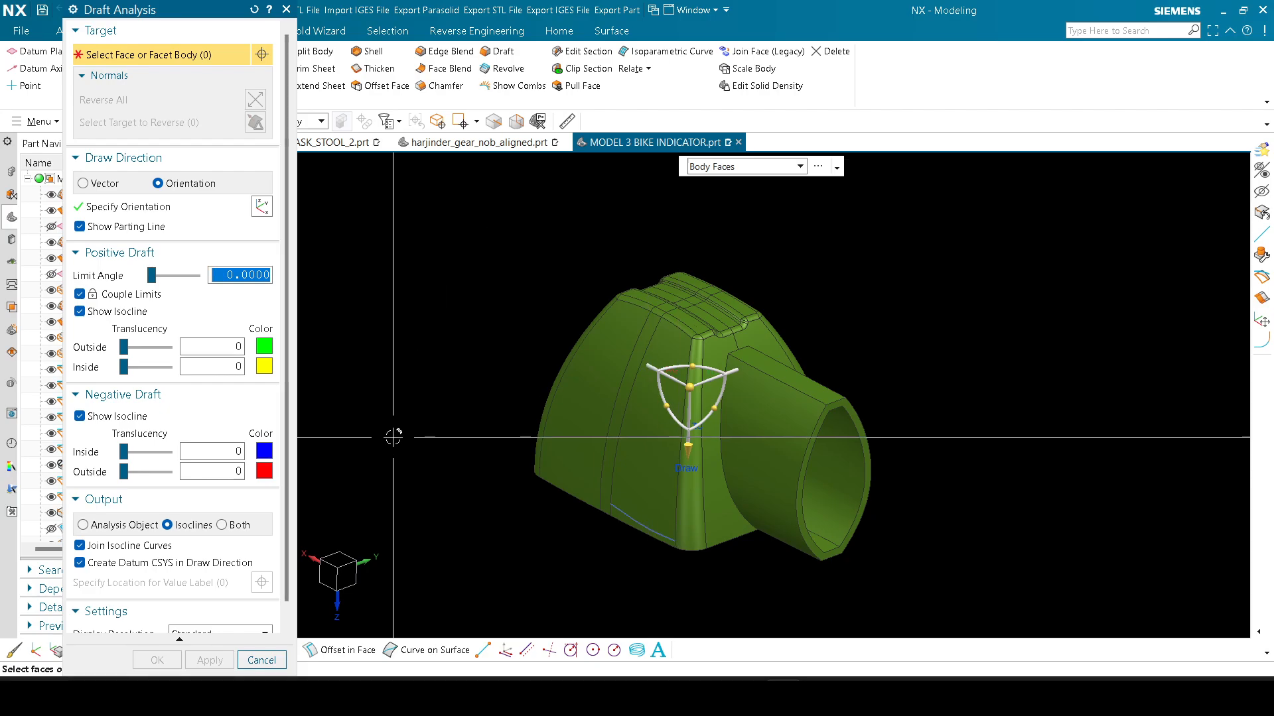
key(Escape)
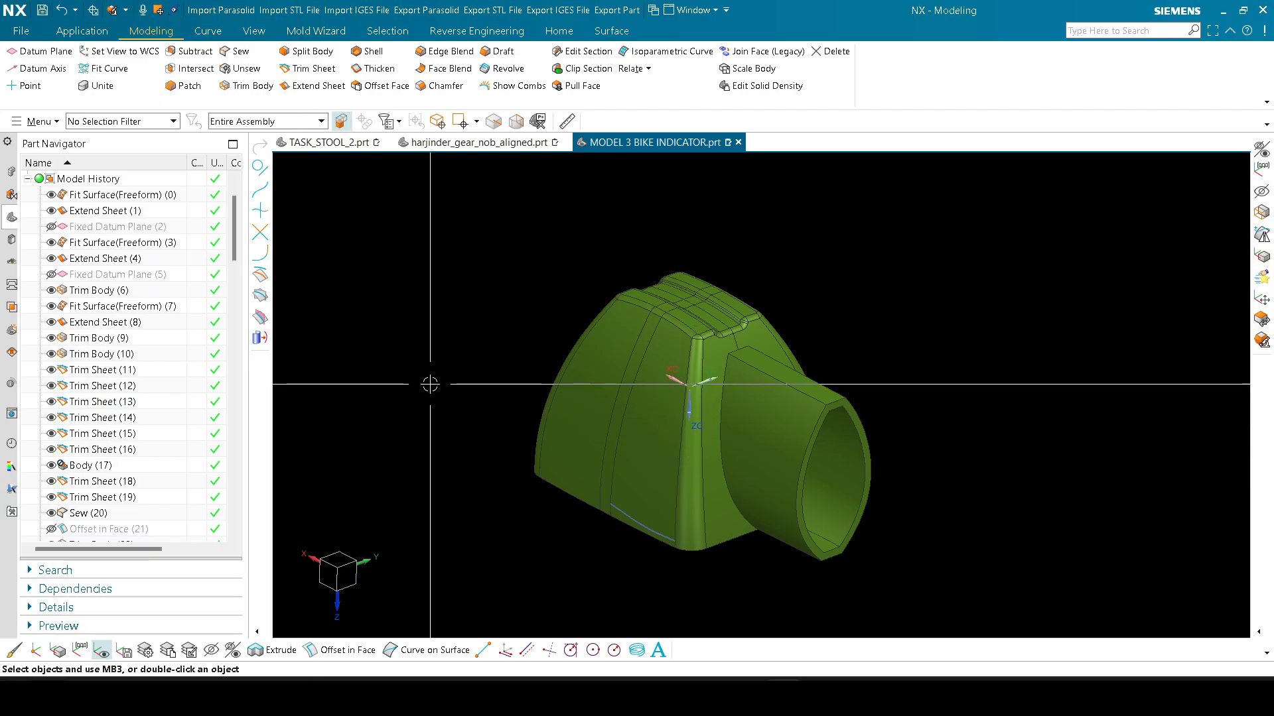
Step: Swap the shown and hidden objects to compare the outer side faces of the scan and the green solid
key(ctrl+shift+b)
middle_drag(608, 387, 659, 436)
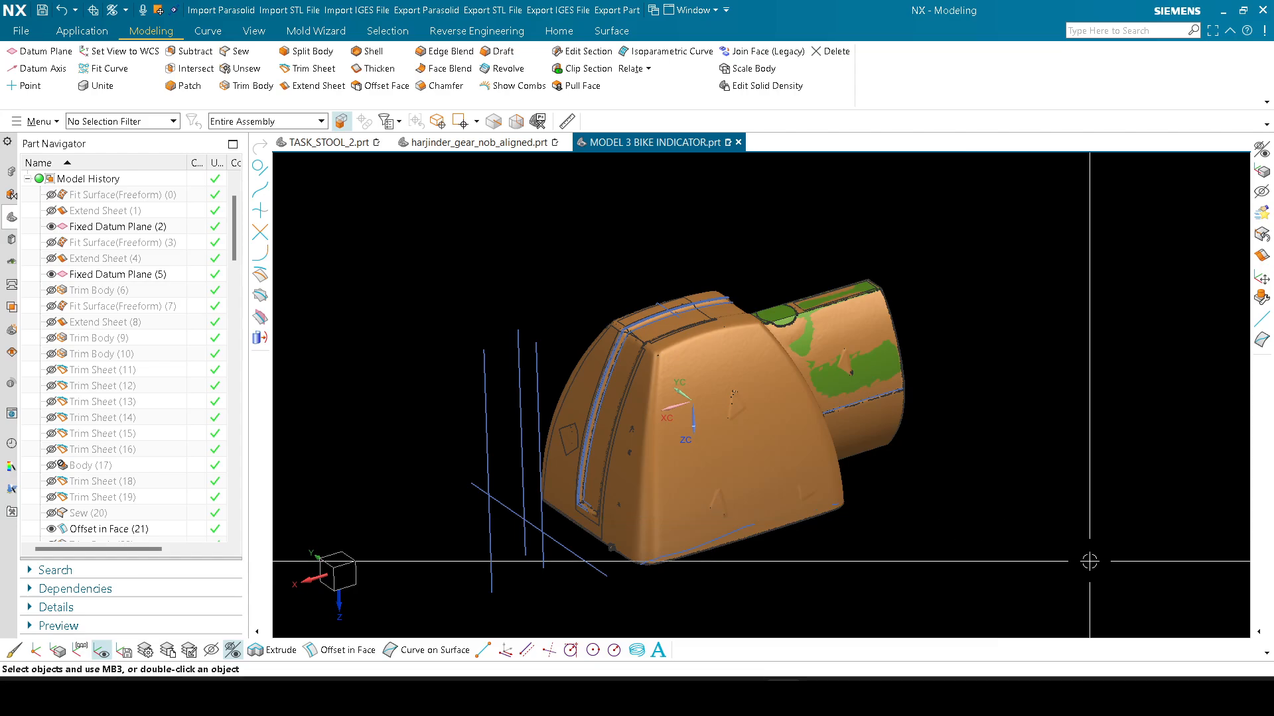
middle_drag(1088, 558, 832, 497)
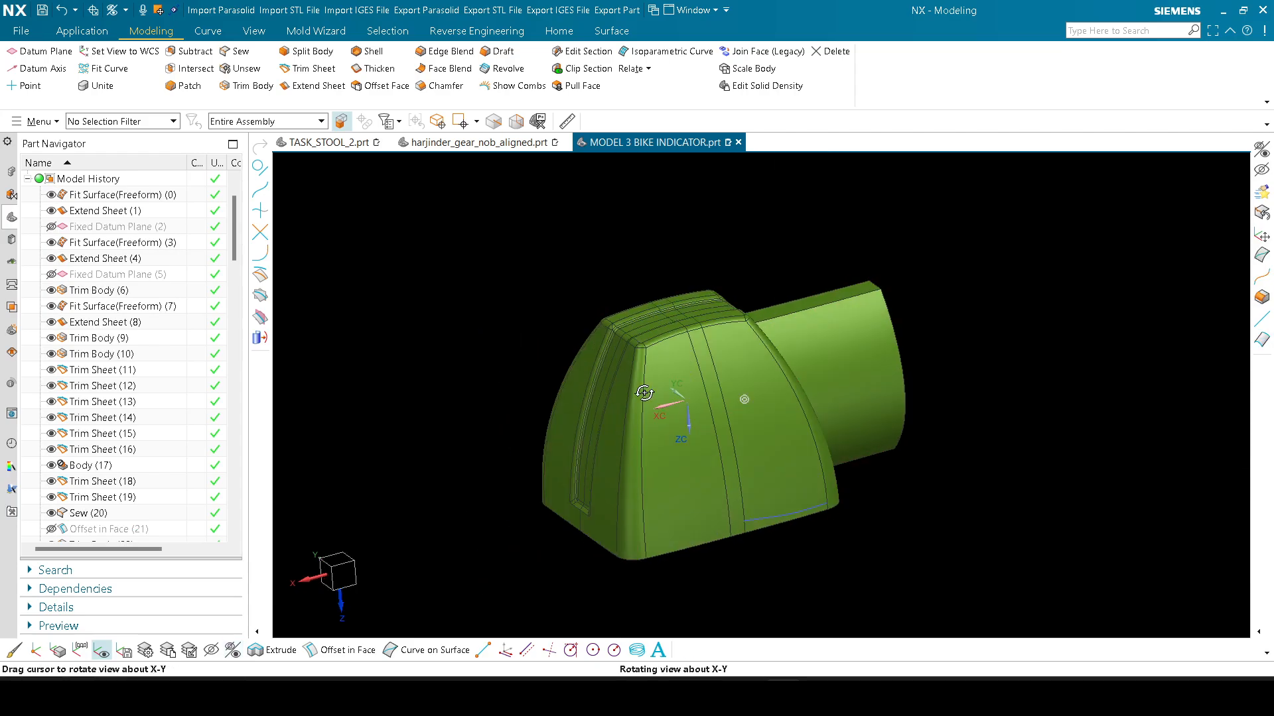
middle_drag(643, 395, 791, 348)
scroll(791, 347, up, 3)
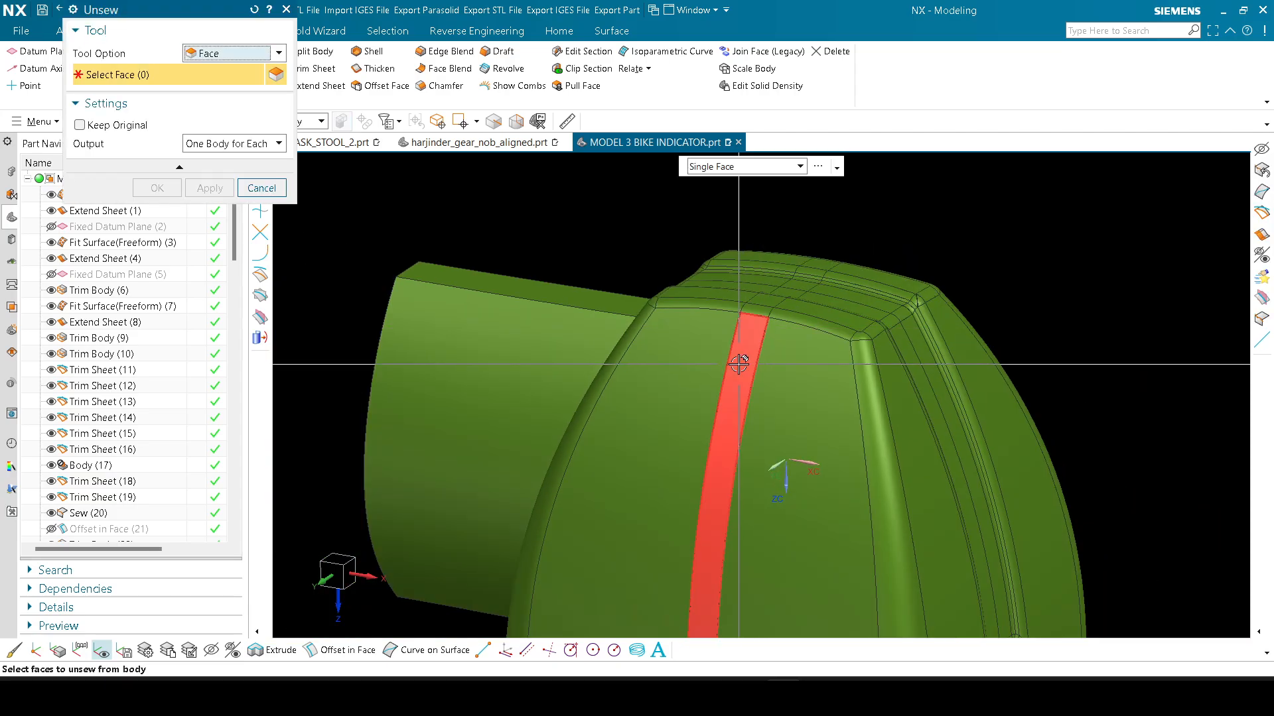
key(Escape)
scroll(753, 318, up, 2)
scroll(762, 313, up, 4)
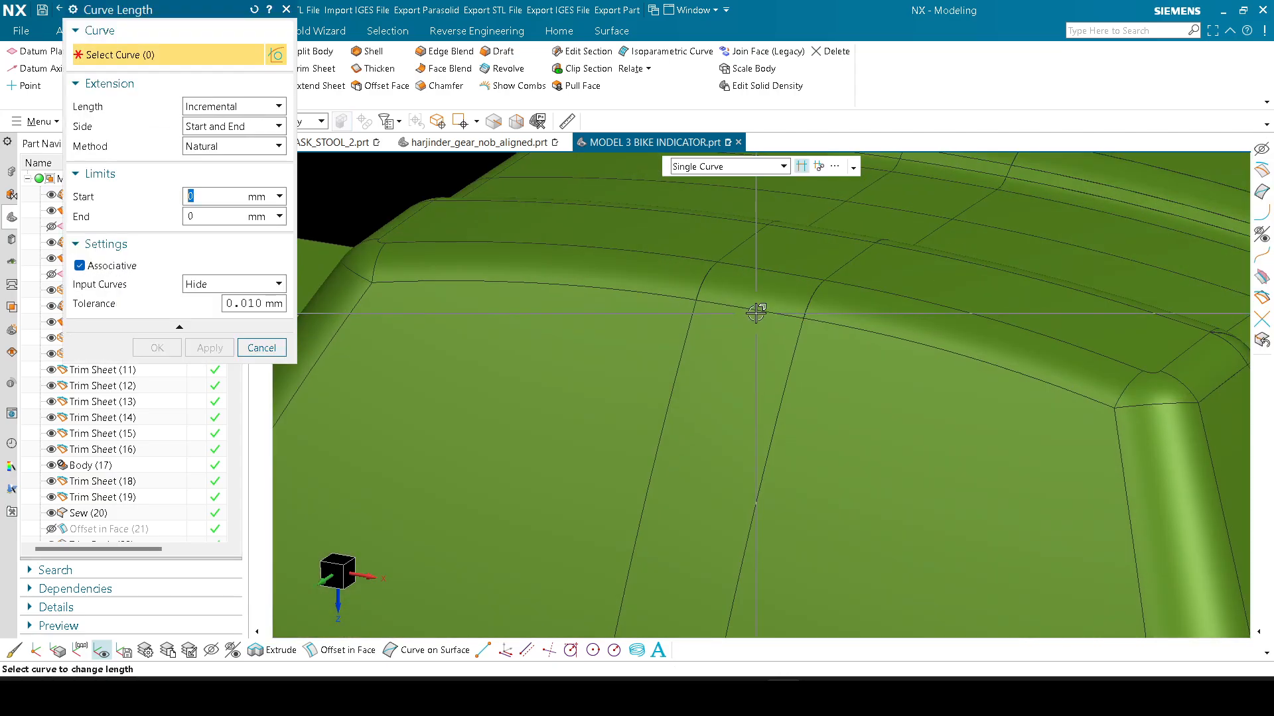
click(758, 310)
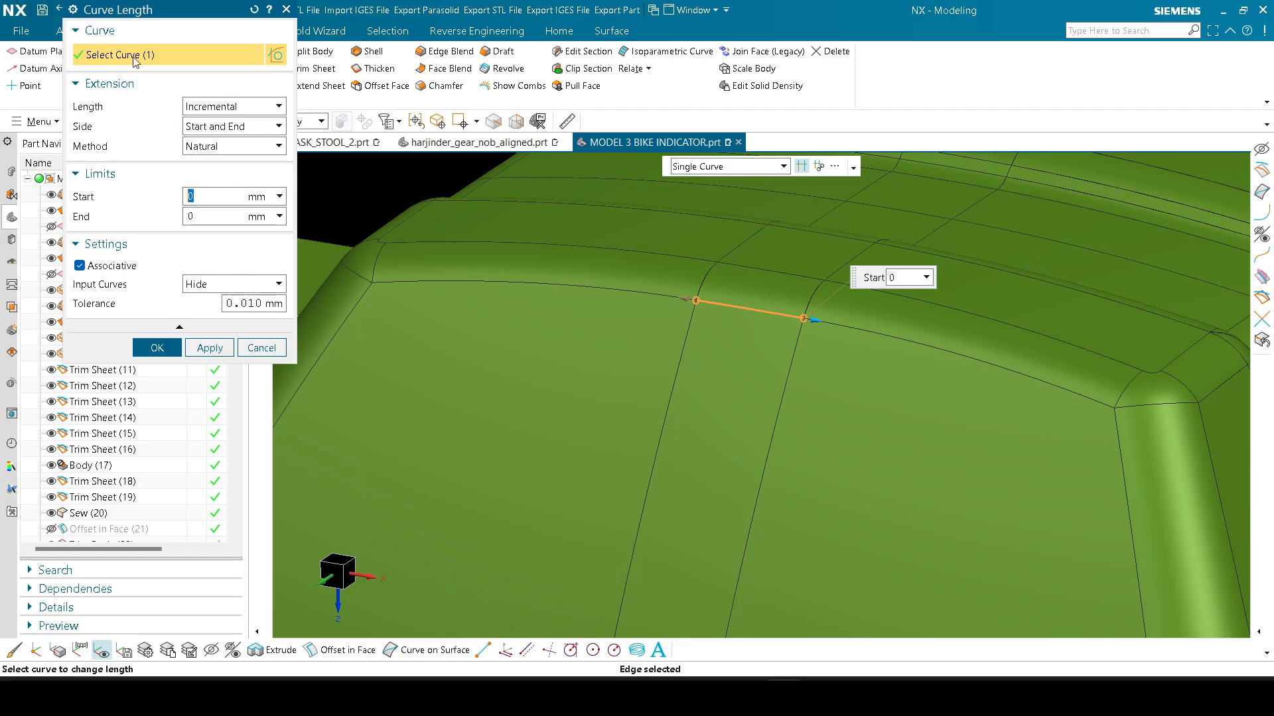
click(193, 104)
click(199, 131)
key(Escape)
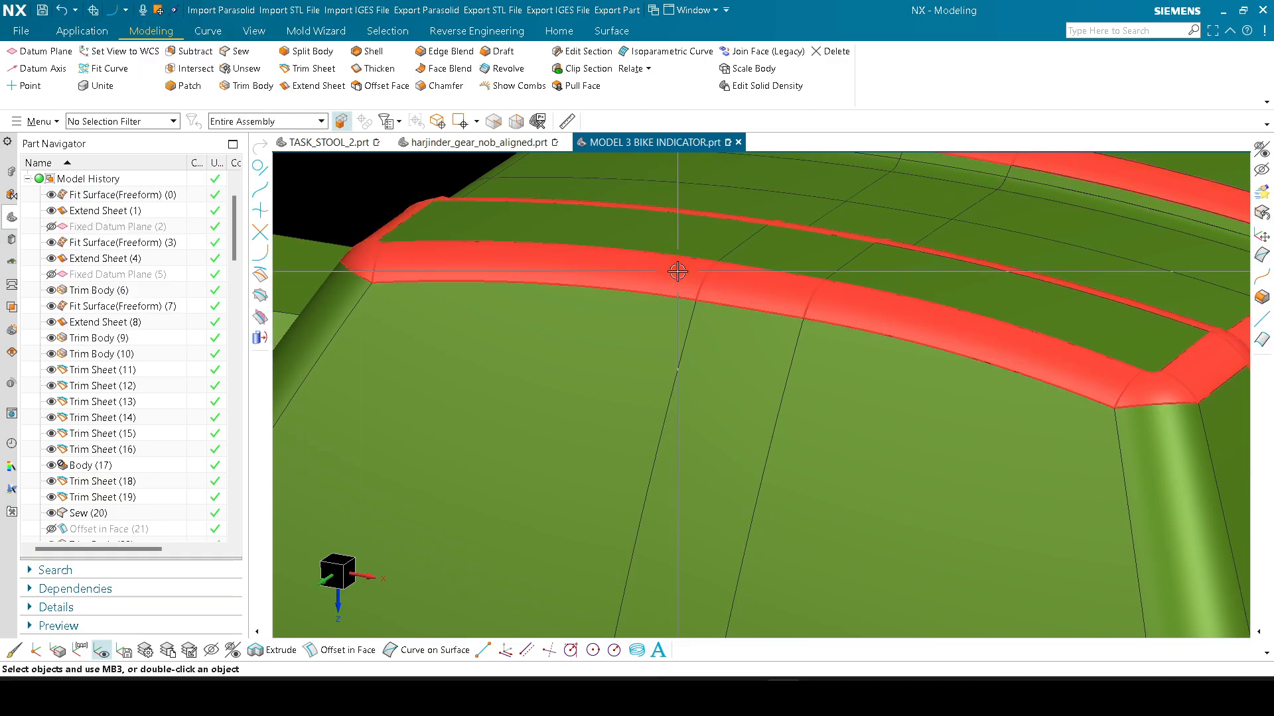
Step: Examine the side face seams and the narrow sliver faces where they meet the top rounded edge blend
scroll(677, 271, down, 6)
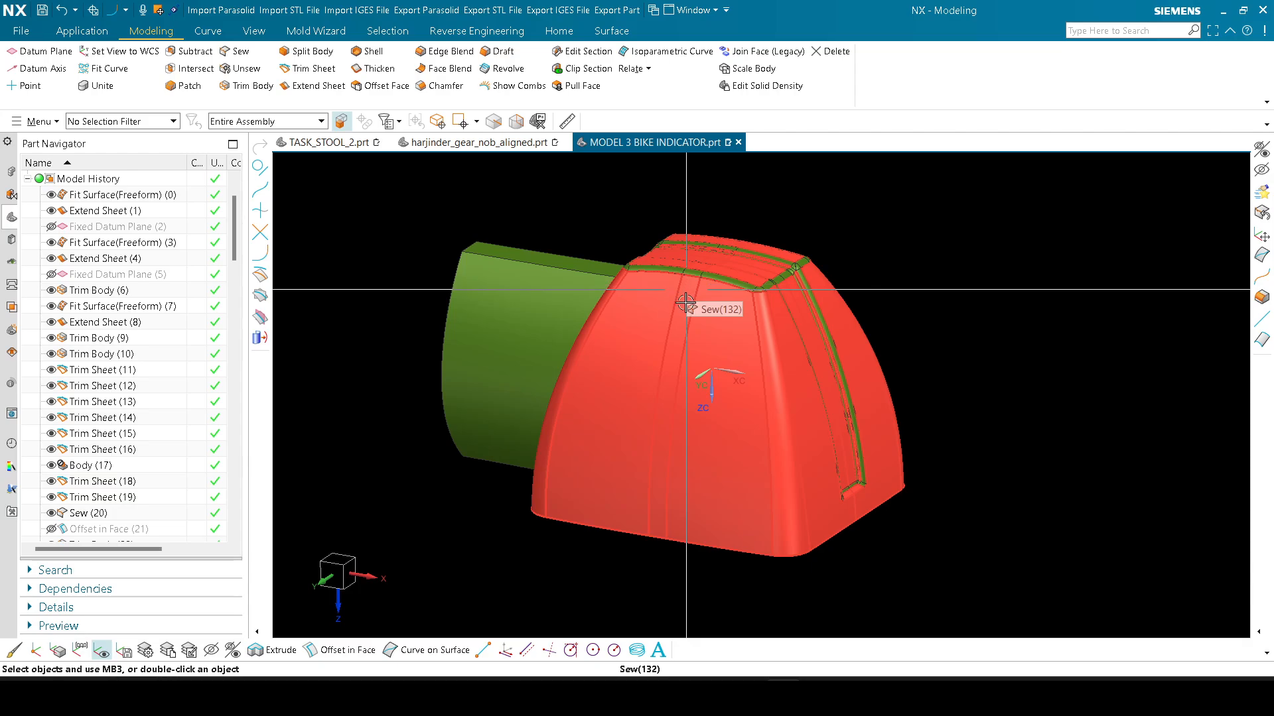
scroll(703, 471, up, 3)
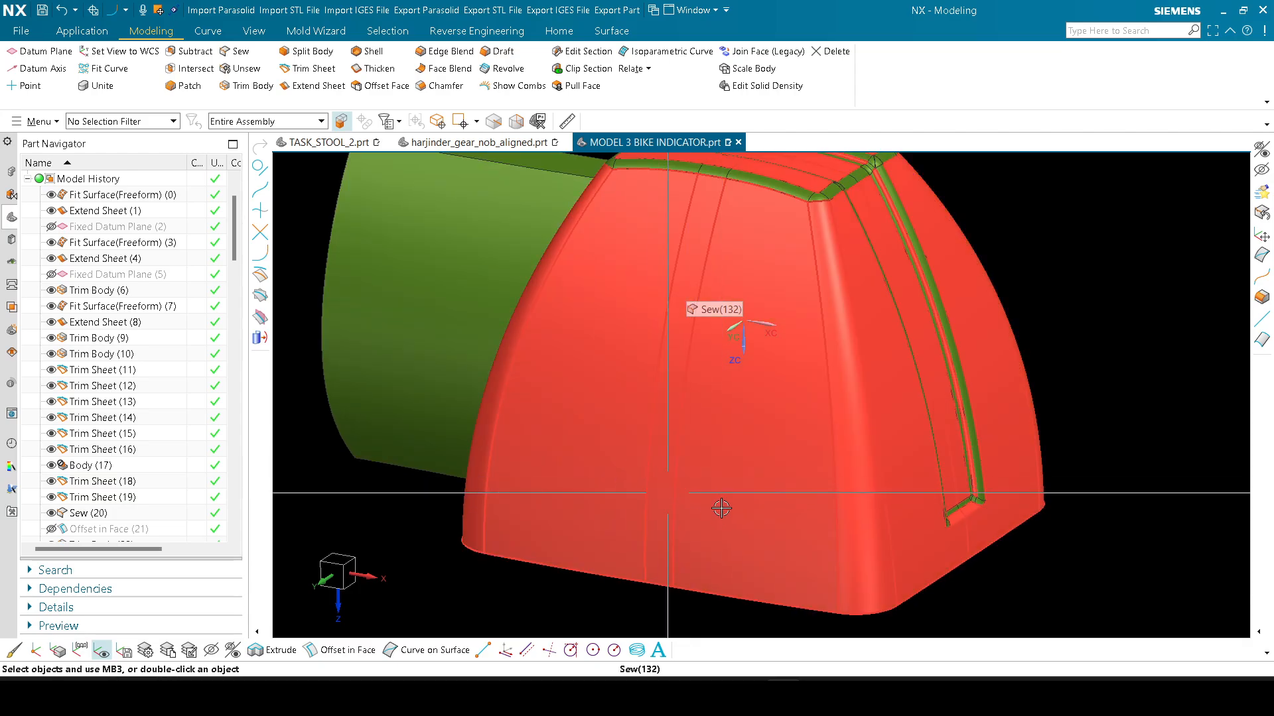
scroll(615, 478, down, 2)
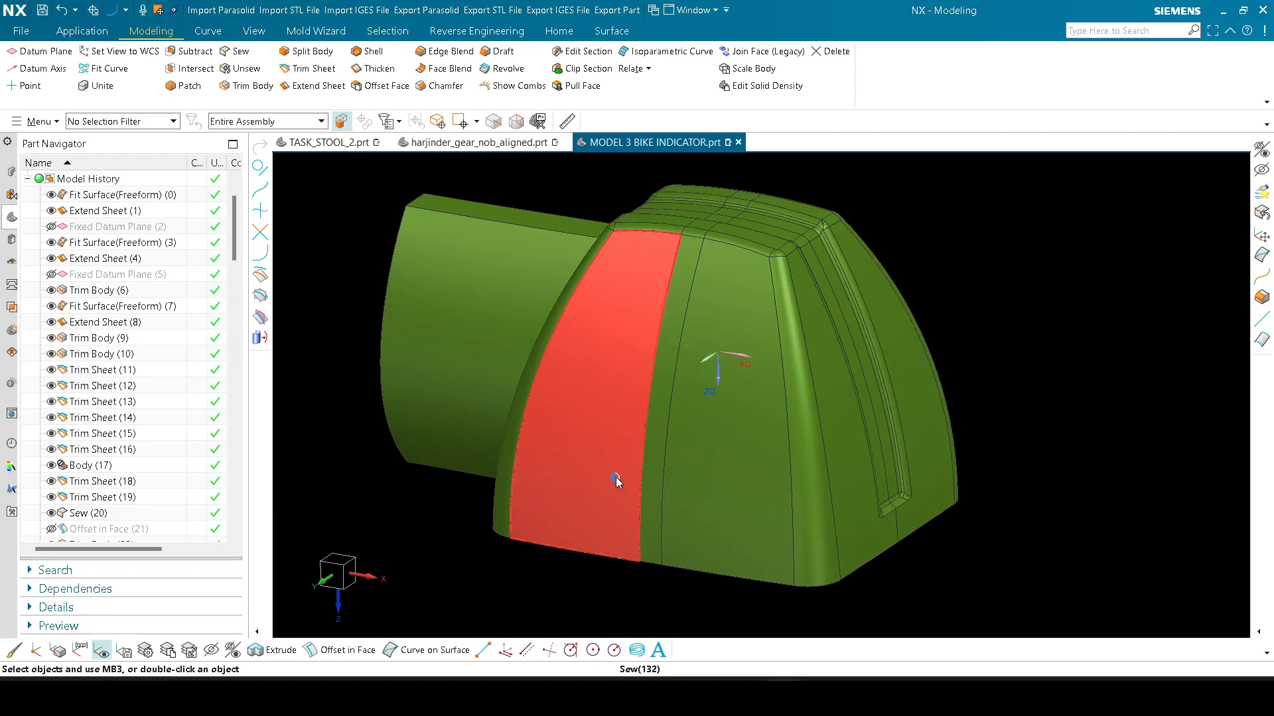
middle_drag(616, 478, 633, 437)
scroll(694, 265, up, 5)
scroll(717, 181, up, 5)
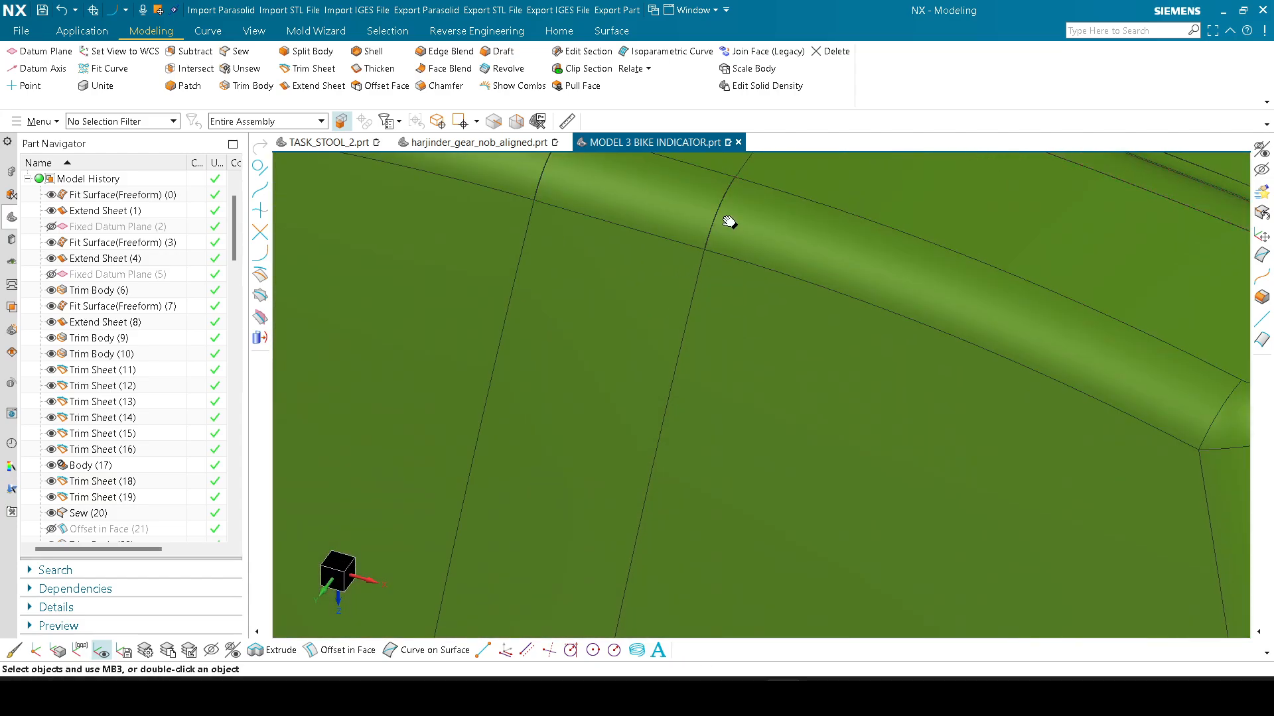
shift+middle_drag(685, 184, 591, 344)
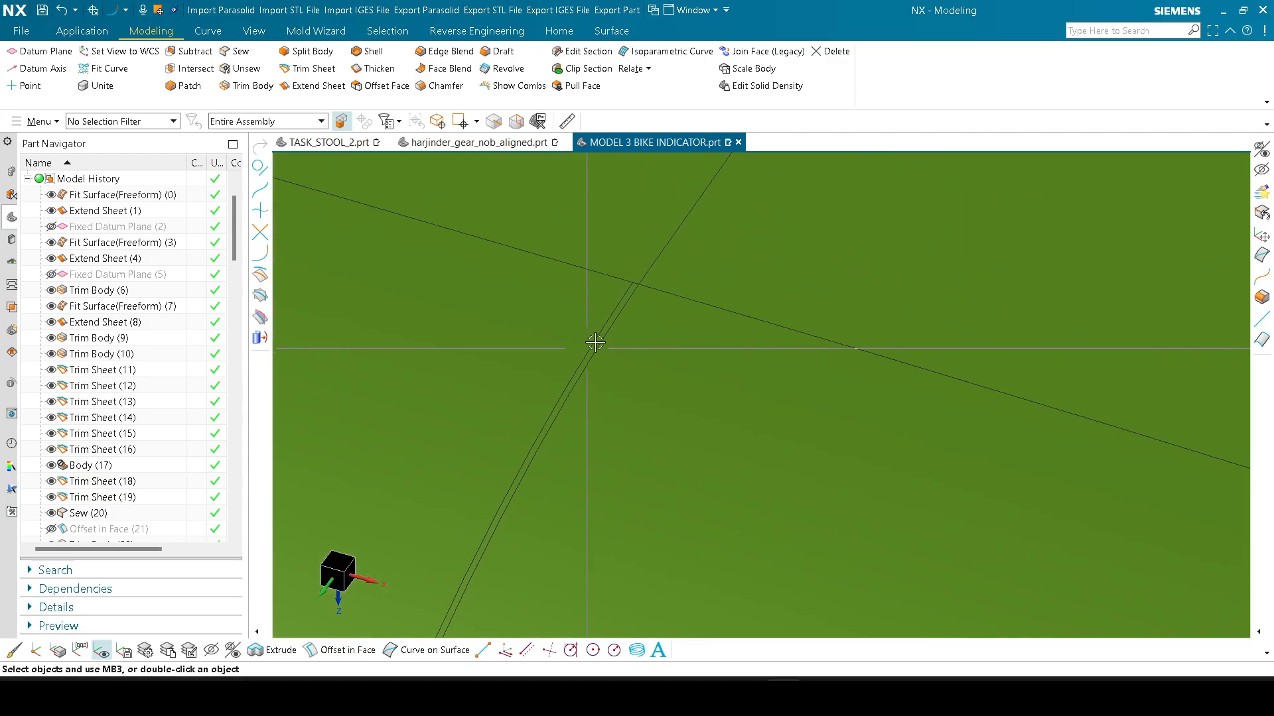
scroll(634, 292, up, 4)
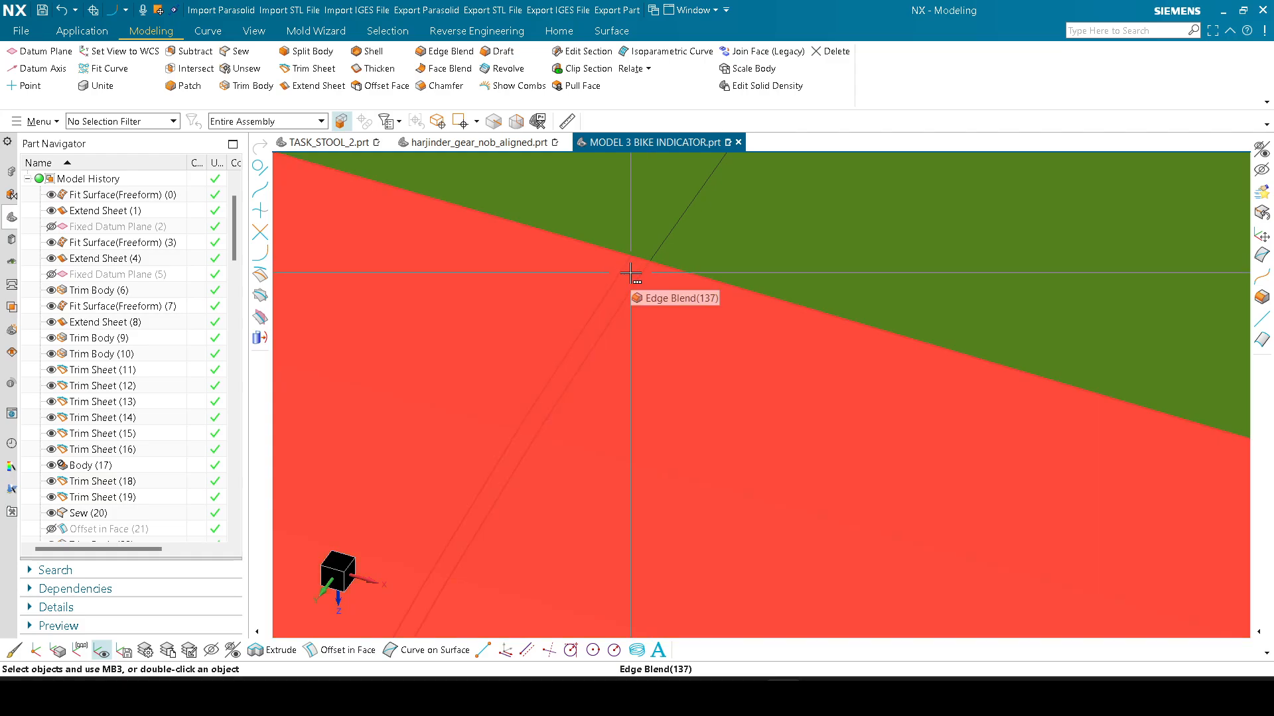
scroll(643, 313, down, 2)
scroll(630, 305, up, 4)
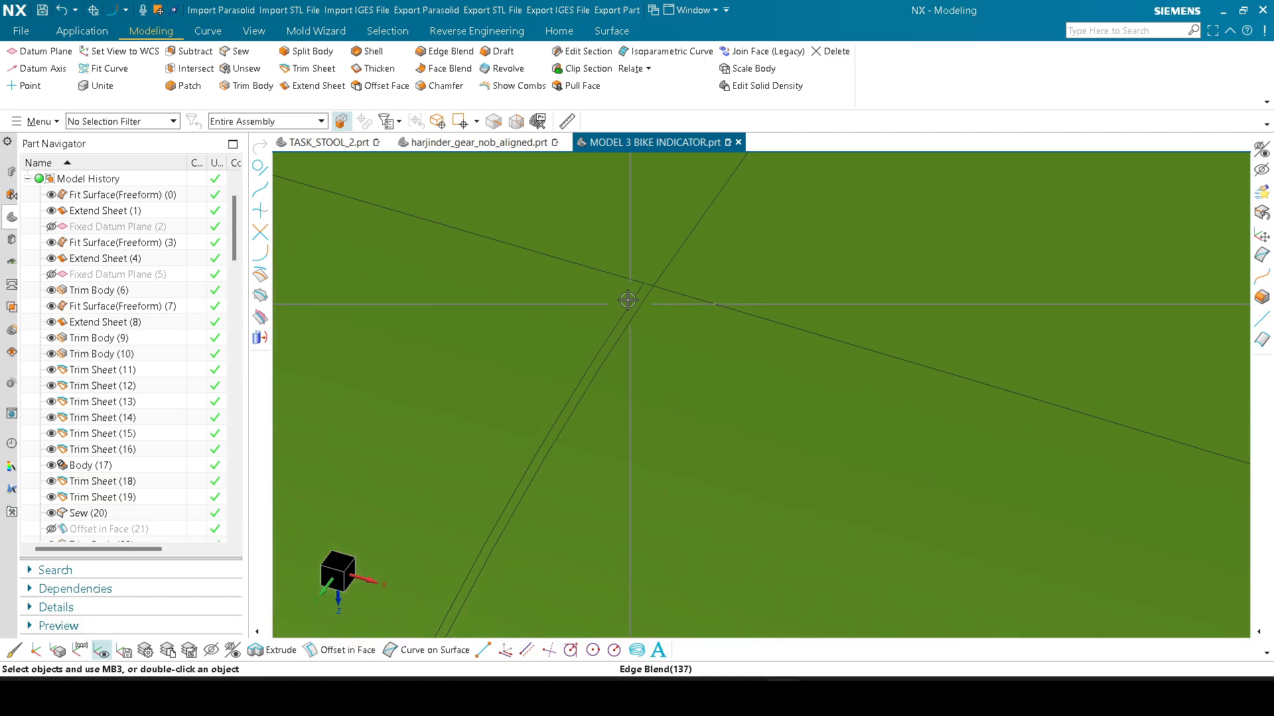
Step: Try to remove the narrow sliver face at the top edge blend with Delete Face, using single-face selection
ctrl+shift+right_drag(648, 267, 636, 276)
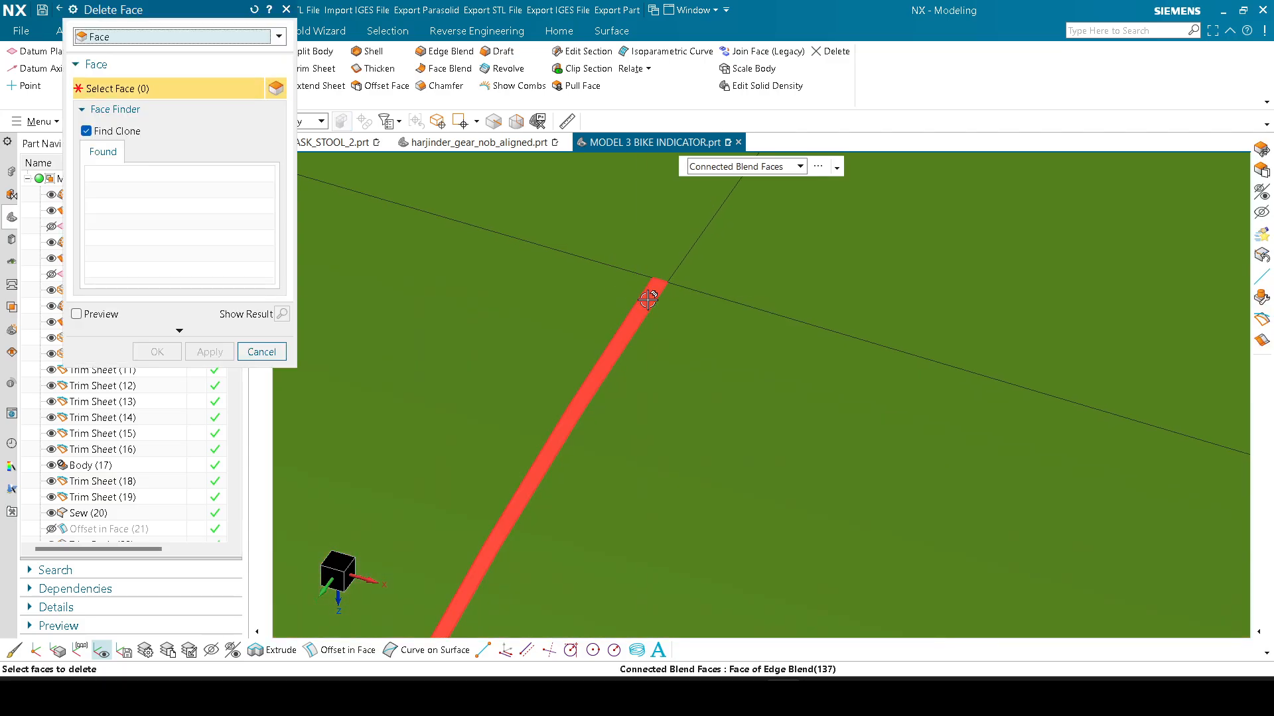
key(Escape)
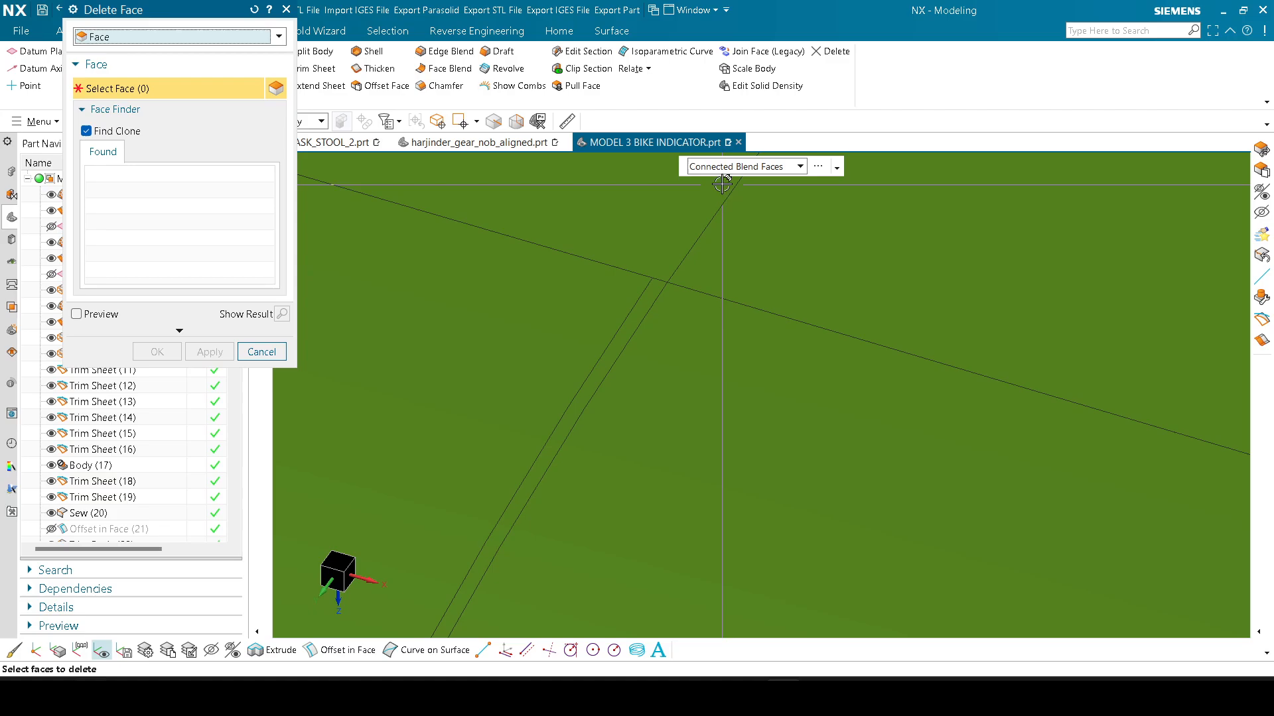
click(725, 167)
click(729, 185)
click(649, 301)
scroll(657, 304, down, 5)
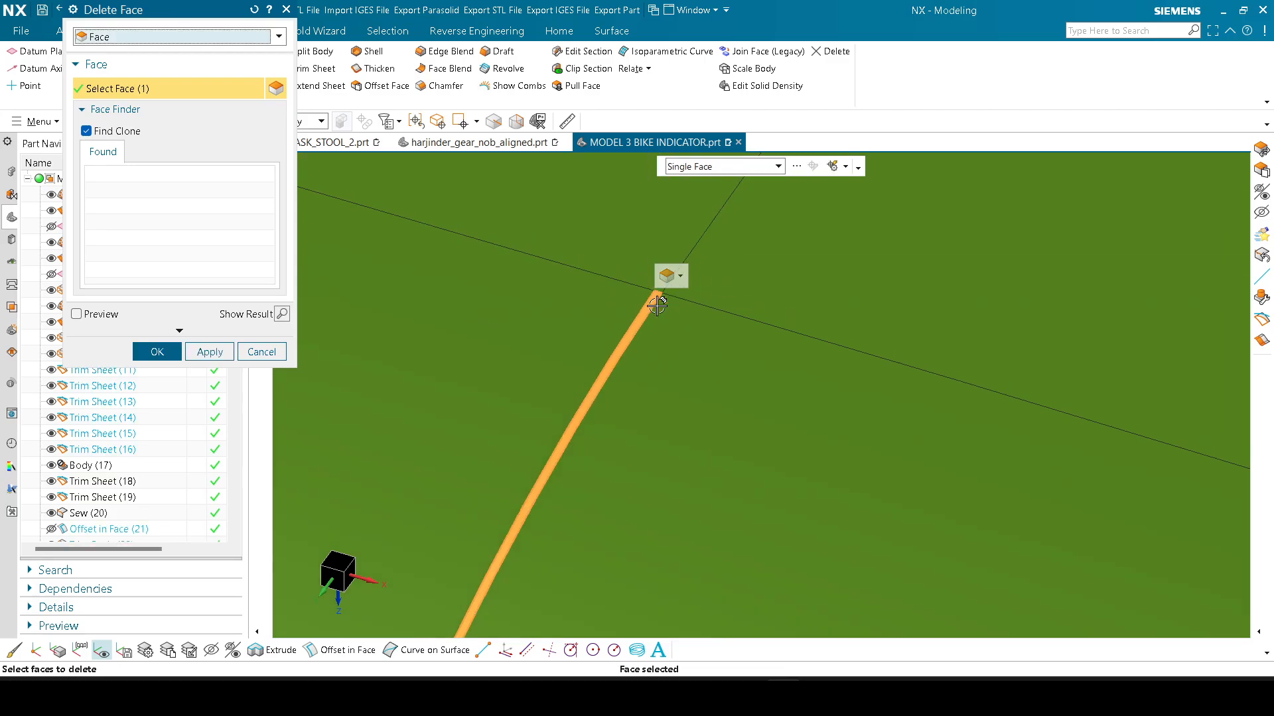
click(175, 350)
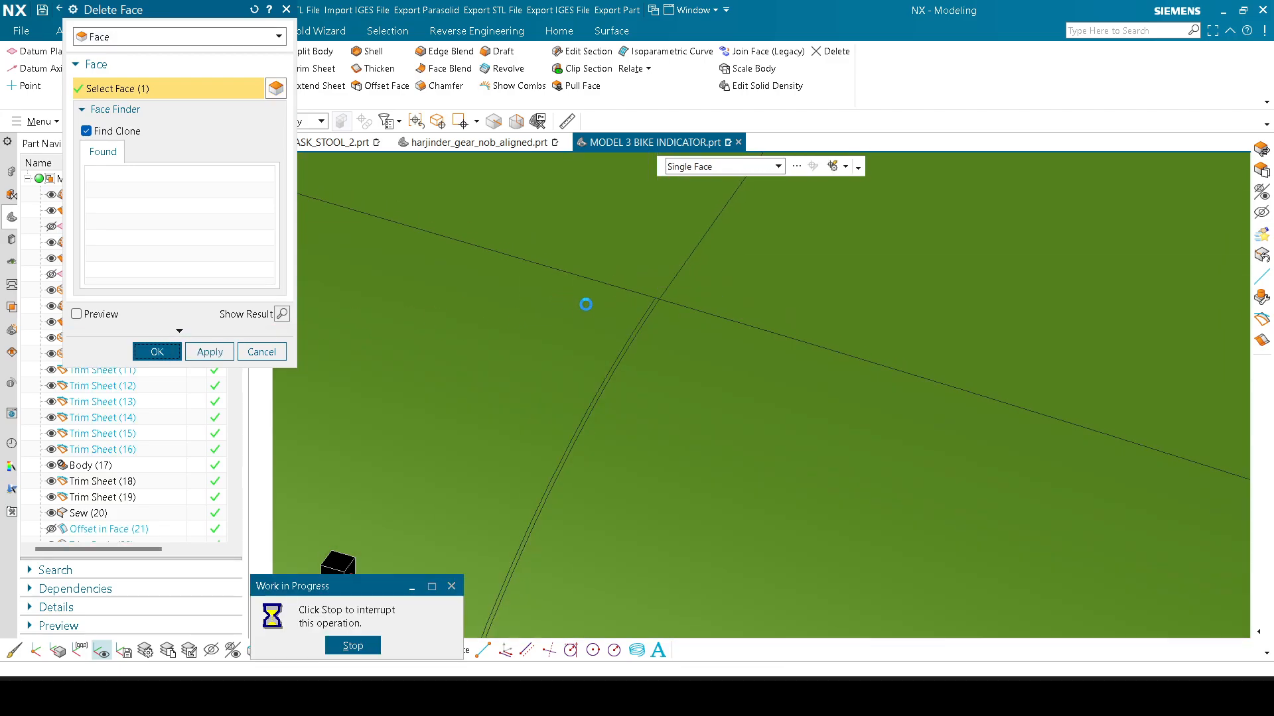
key(Escape)
key(Escape)
Step: Try to replace the narrow sliver face with the adjoining upper face at 0 mm offset, and undo the replacement
scroll(641, 313, up, 1)
ctrl+shift+click(658, 246)
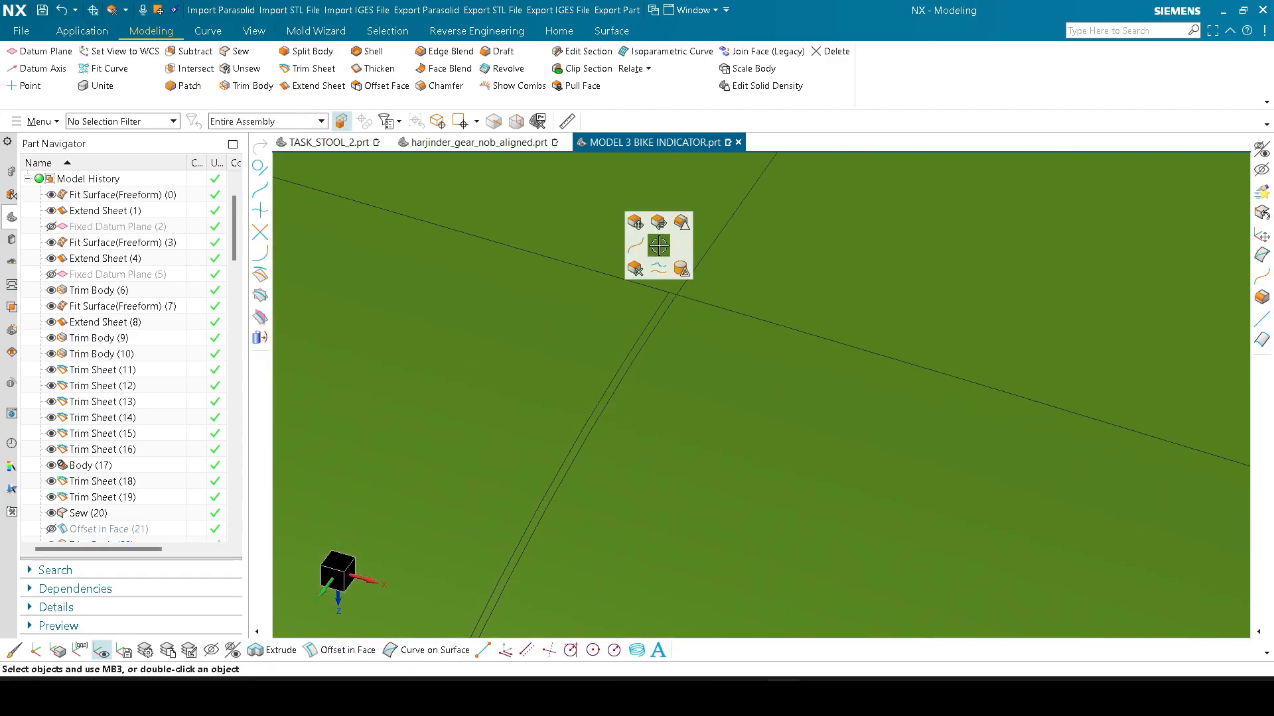
click(677, 273)
click(667, 303)
click(688, 366)
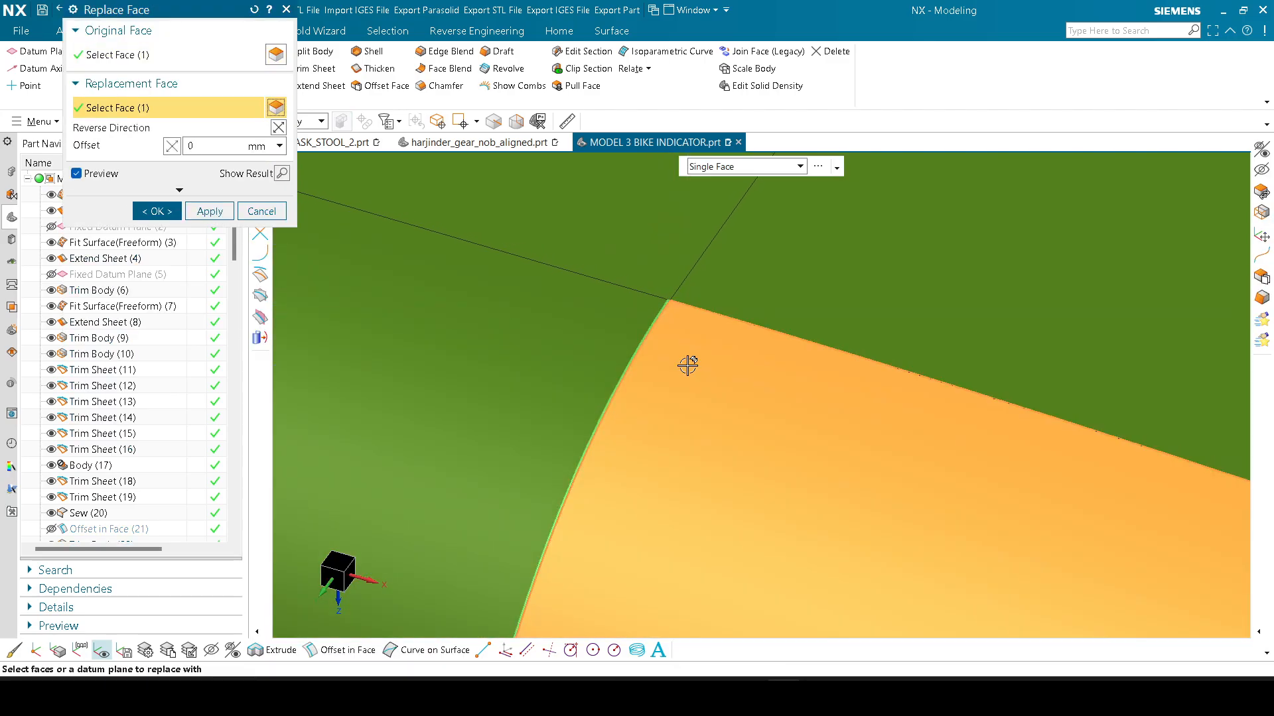
shift+click(674, 391)
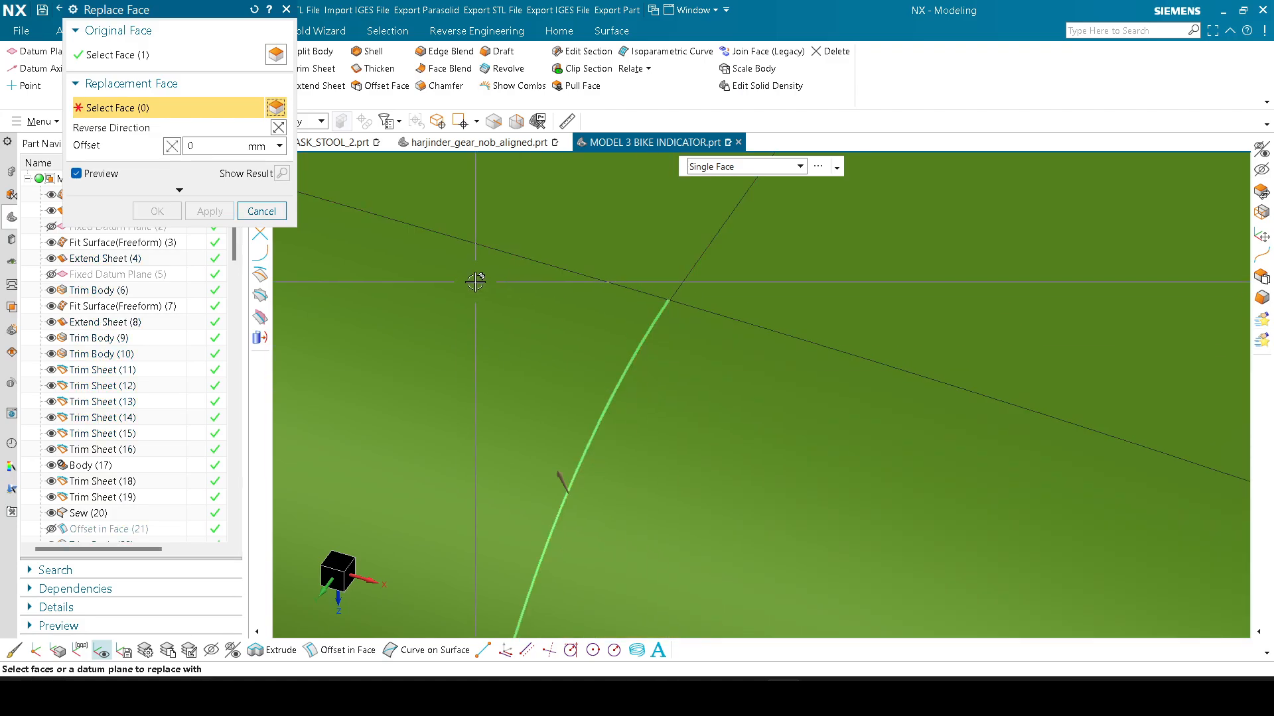
click(700, 268)
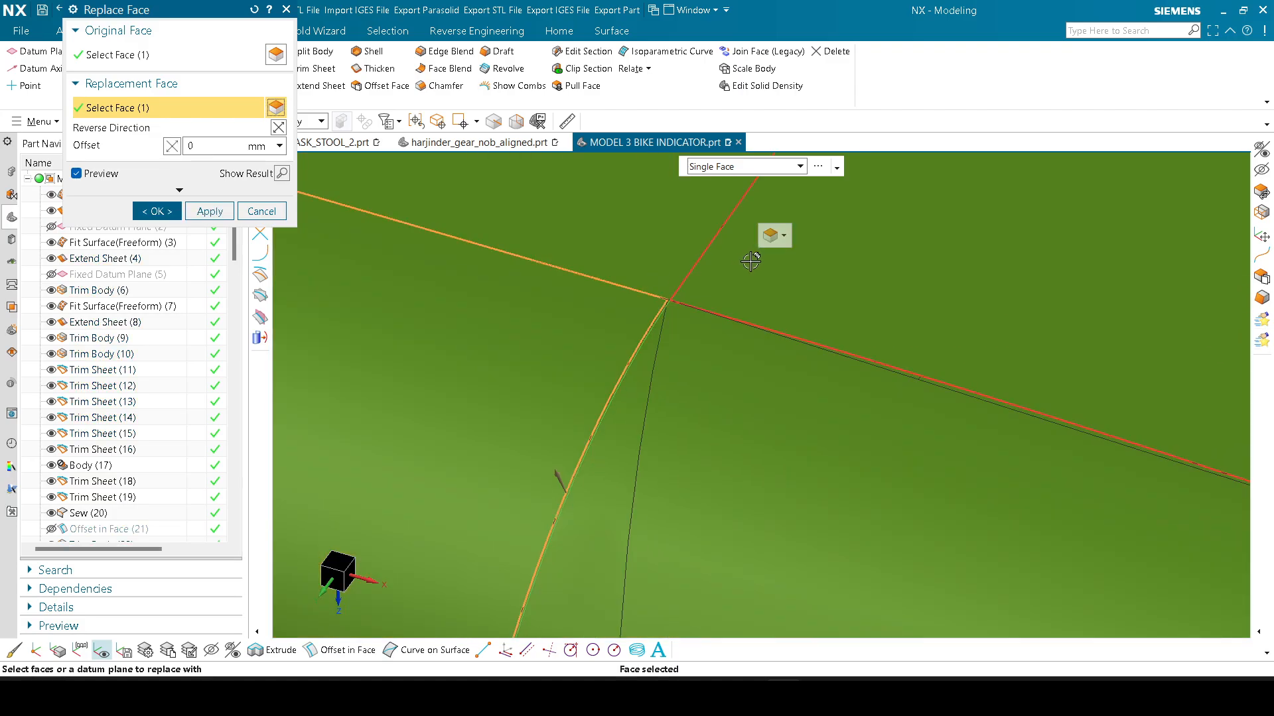
middle_click(702, 273)
scroll(702, 275, down, 9)
scroll(698, 273, up, 4)
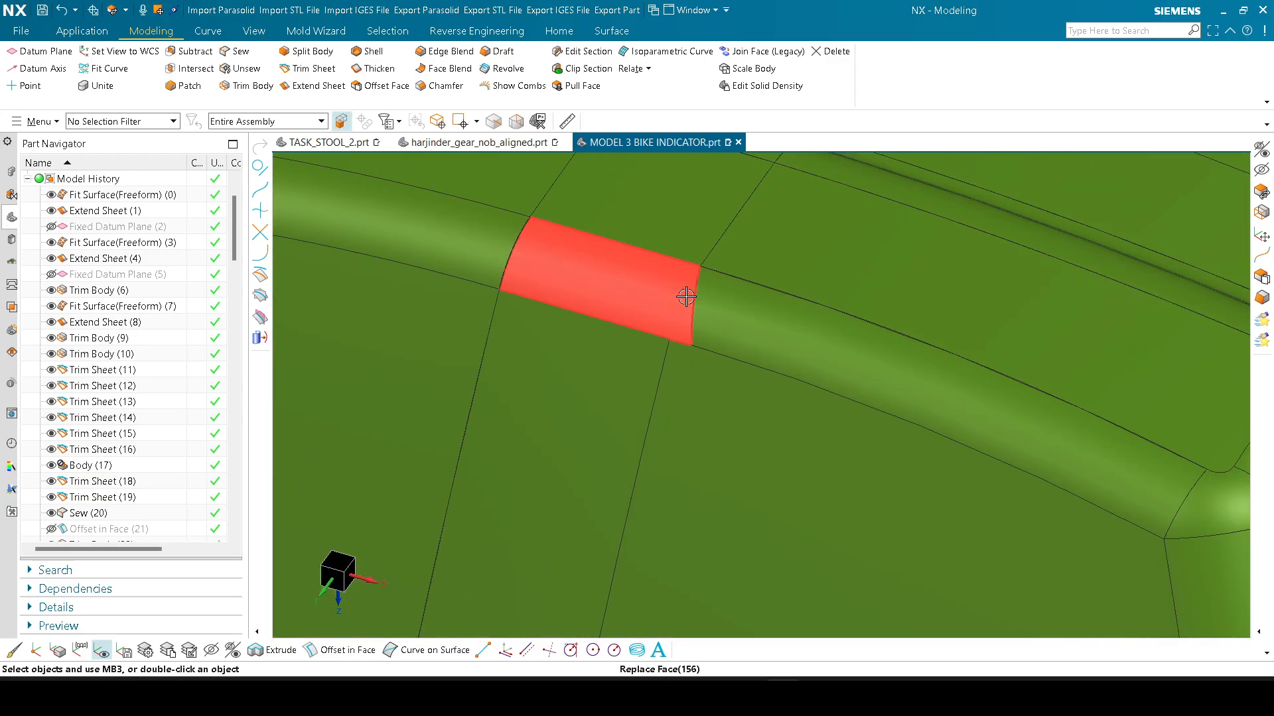
shift+middle_drag(631, 302, 667, 347)
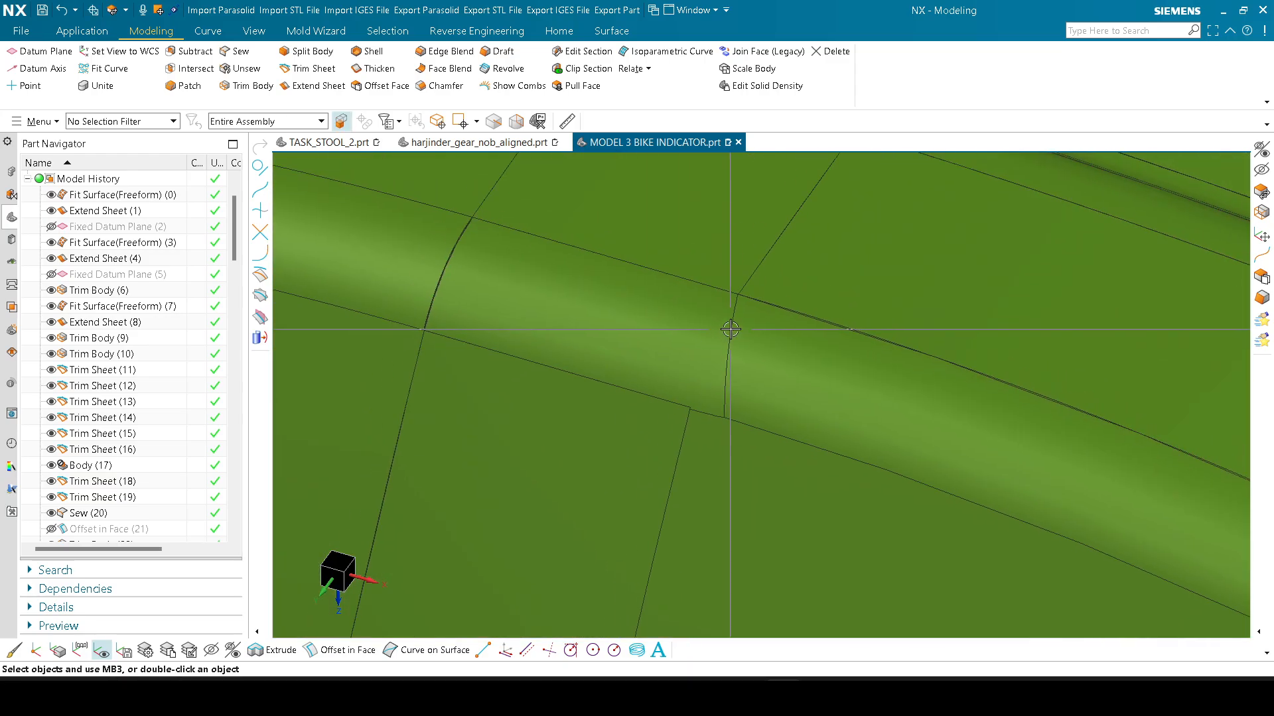
key(ctrl+z)
Step: Unsew the middle segment of the top edge blend and its adjacent sliver faces from the body
shift+middle_drag(548, 291, 583, 327)
key(u)
click(508, 312)
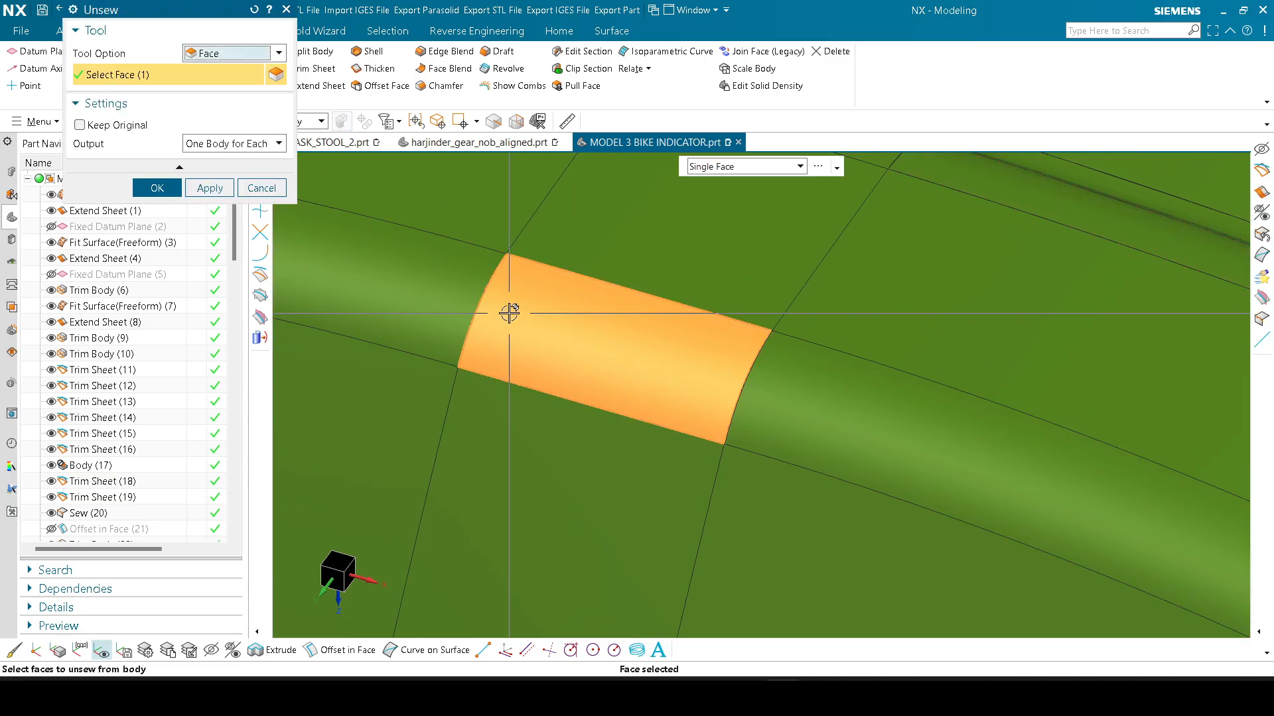
scroll(473, 332, up, 10)
shift+middle_drag(361, 418, 414, 401)
click(416, 405)
shift+click(417, 405)
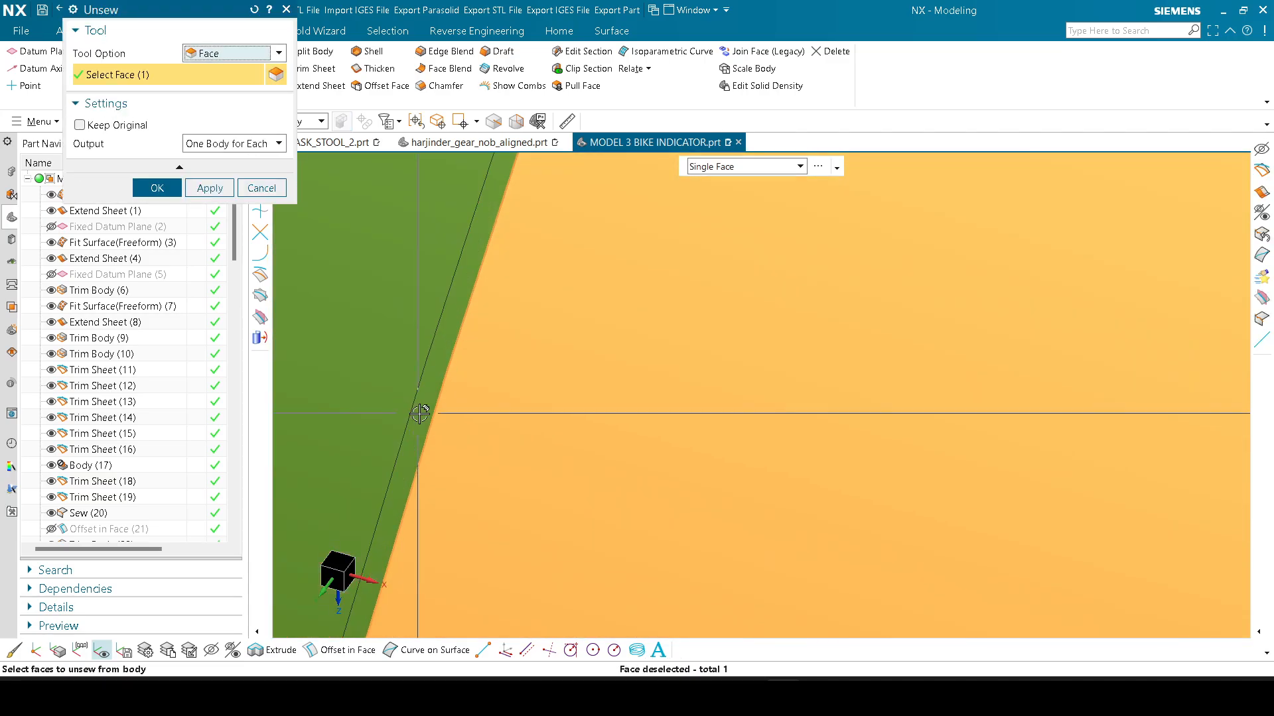
click(420, 413)
scroll(590, 341, down, 5)
scroll(710, 347, up, 8)
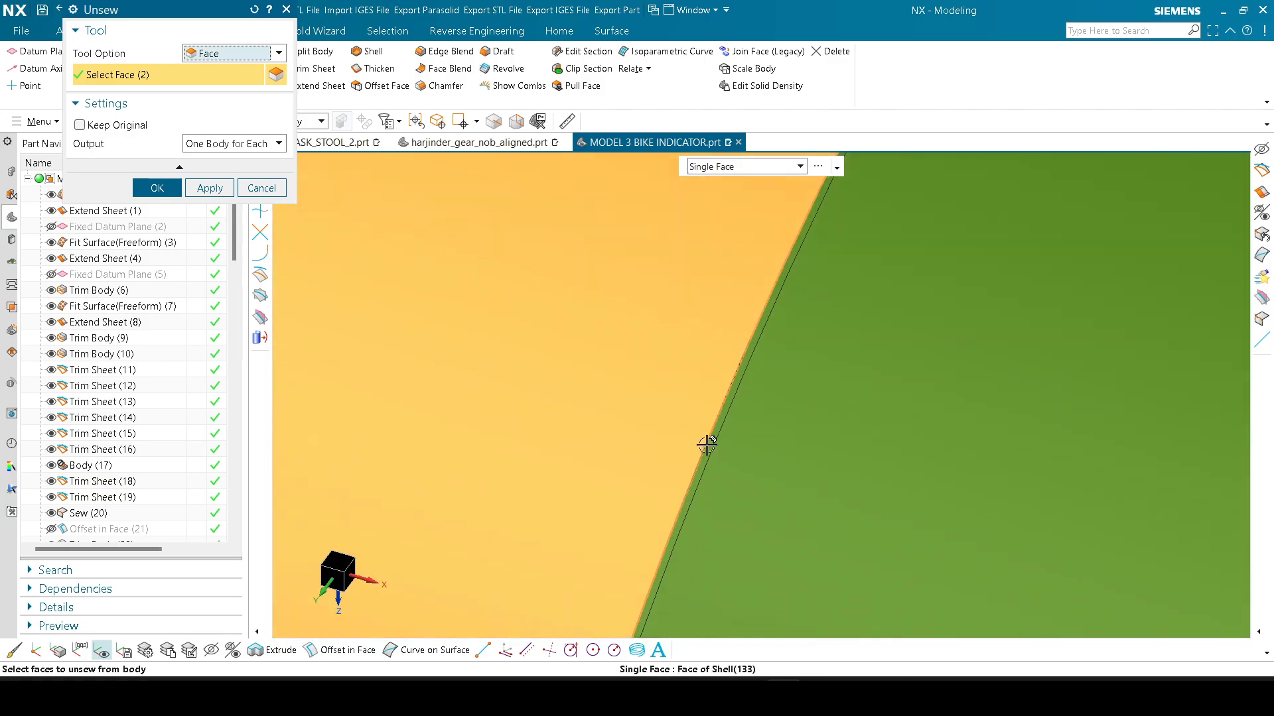
middle_click(710, 446)
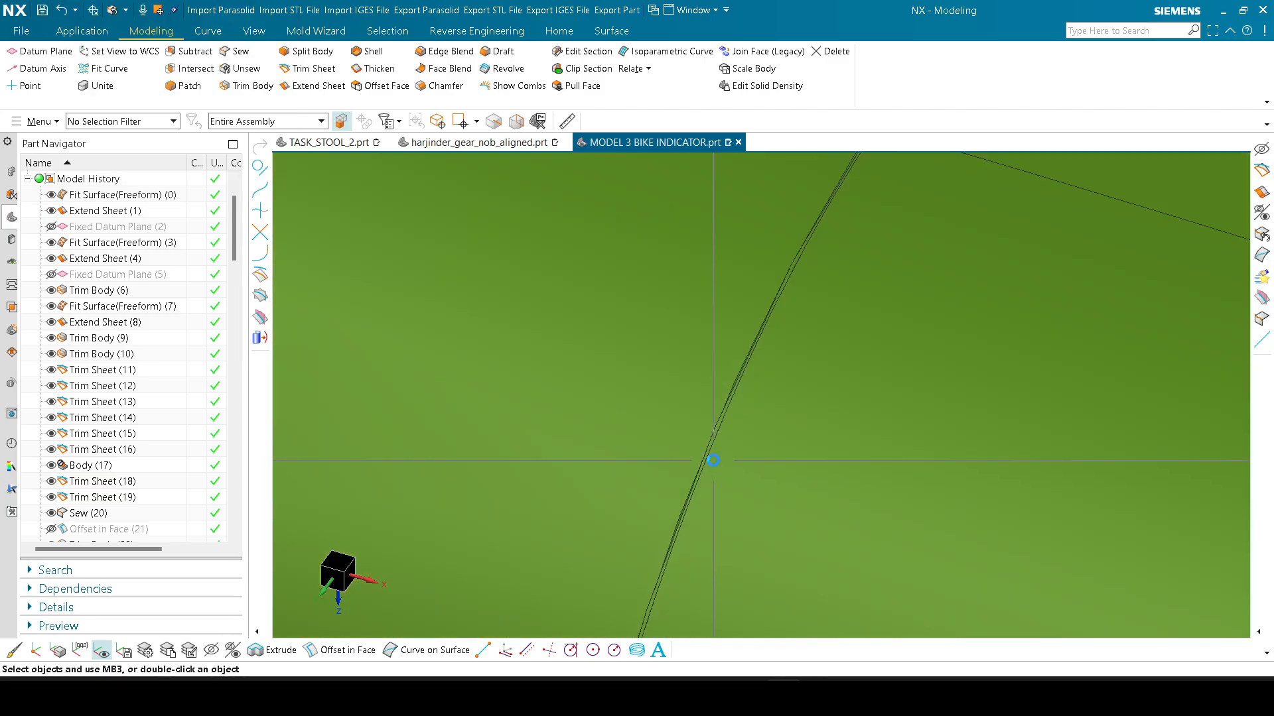
Step: Hide the three unsewn sheet bodies of the middle blend segment and its slivers
key(ctrl+b)
click(711, 418)
click(739, 459)
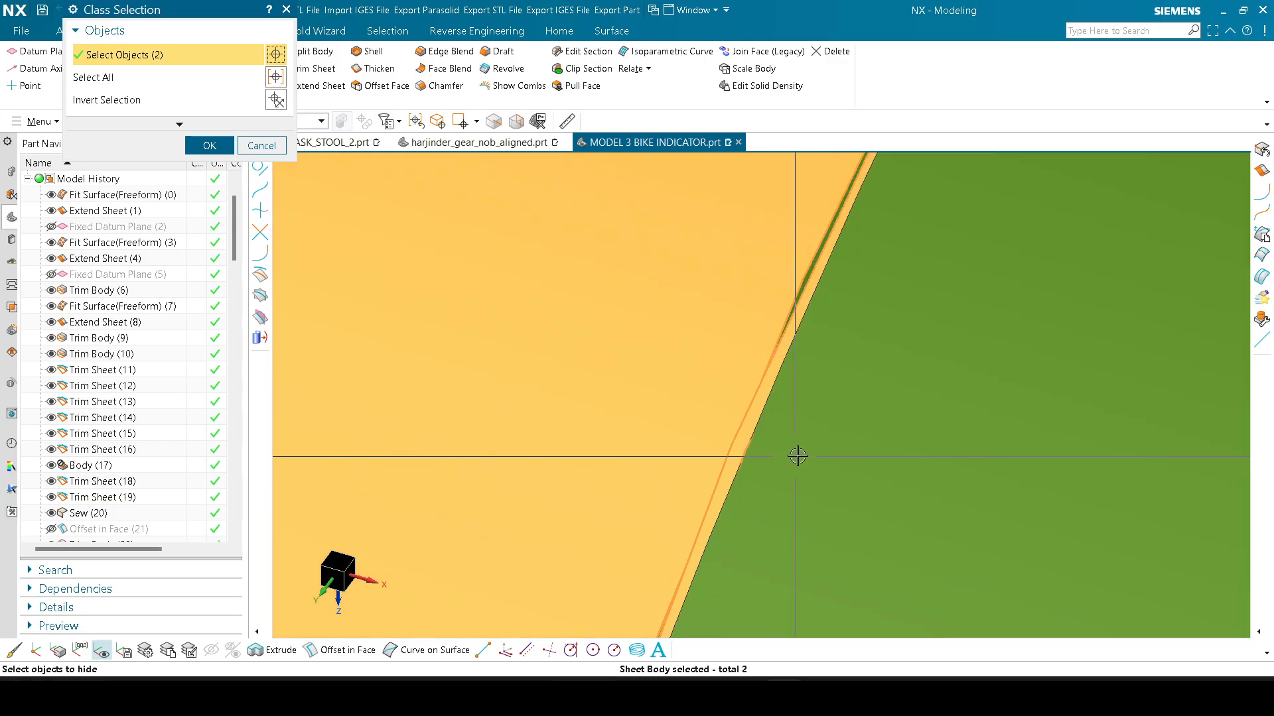
scroll(797, 456, down, 3)
scroll(570, 319, up, 6)
click(574, 359)
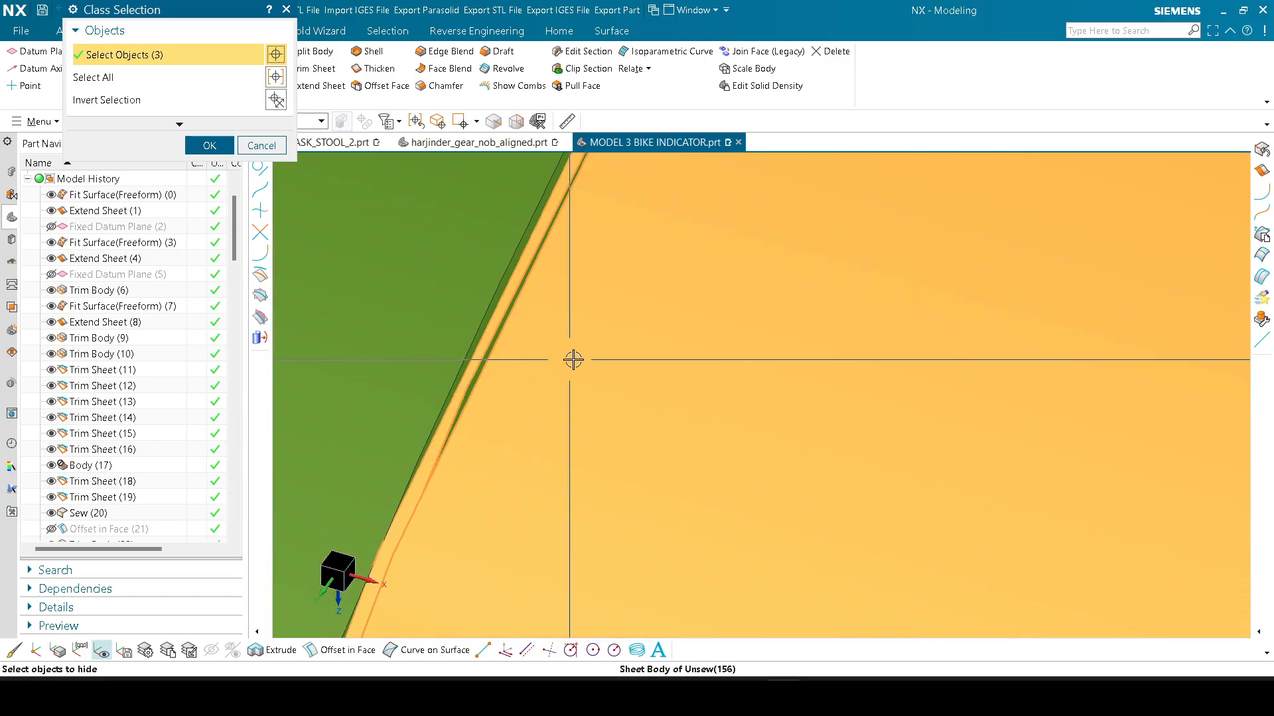
middle_click(573, 359)
Step: Inspect the opening in the top edge blend and the seams of the neighbouring corner blend
scroll(624, 305, up, 5)
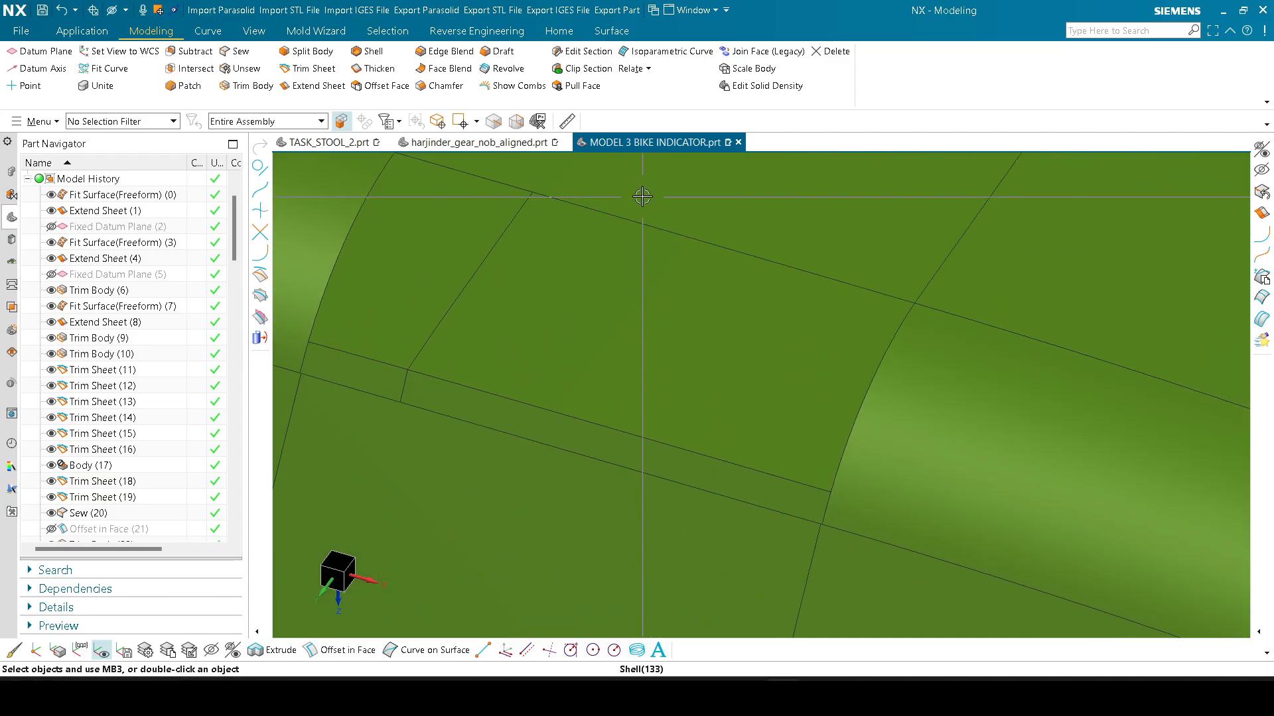
right_click(642, 196)
click(692, 217)
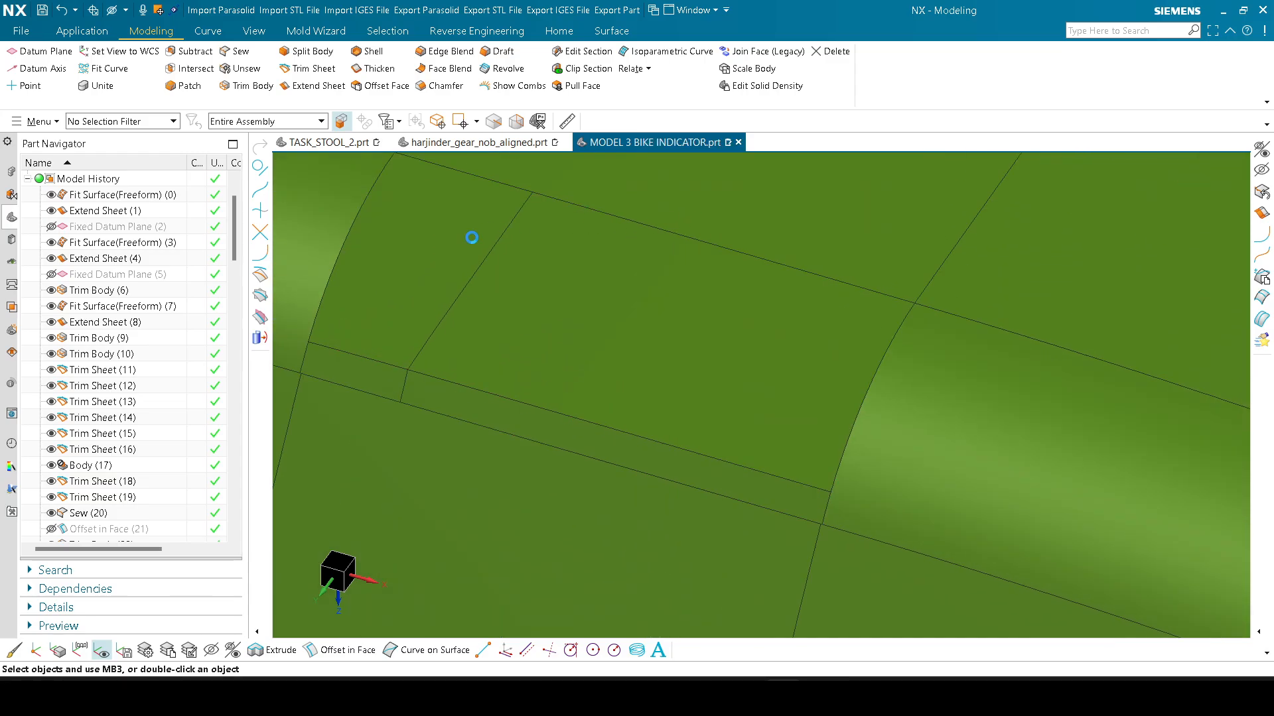
shift+middle_drag(521, 309, 556, 356)
scroll(558, 356, down, 1)
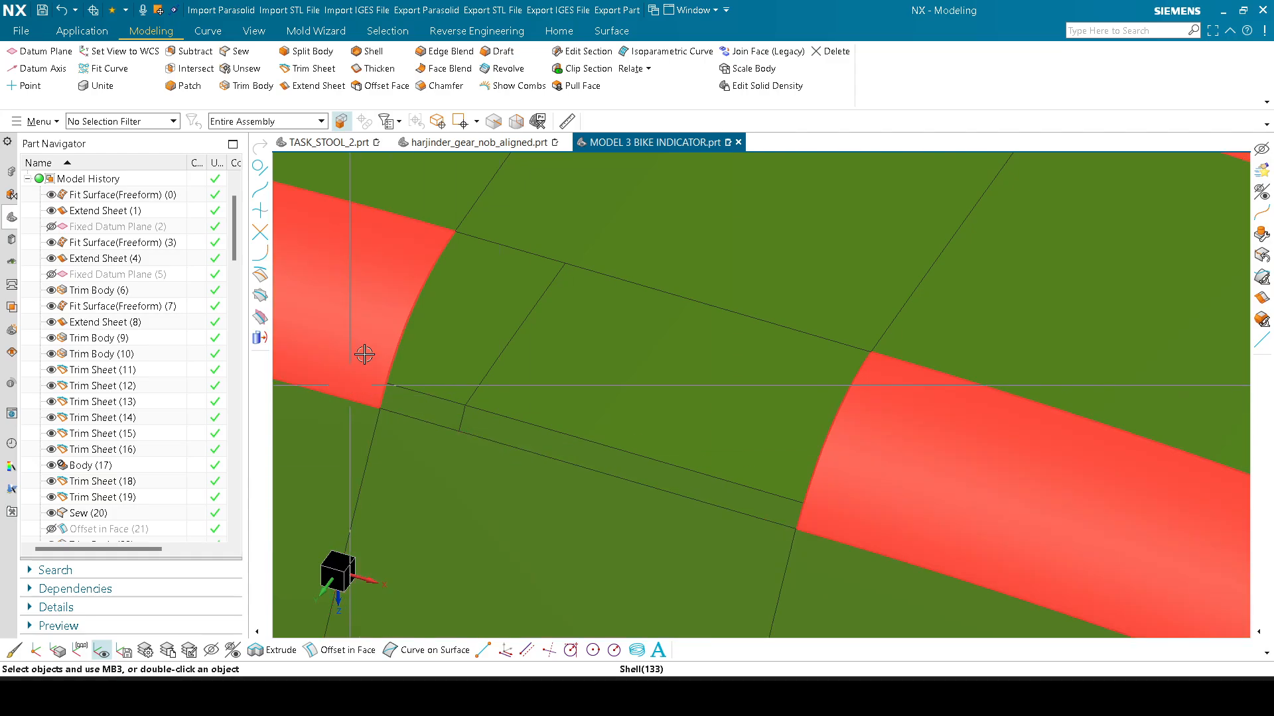
scroll(667, 355, down, 3)
scroll(668, 354, down, 3)
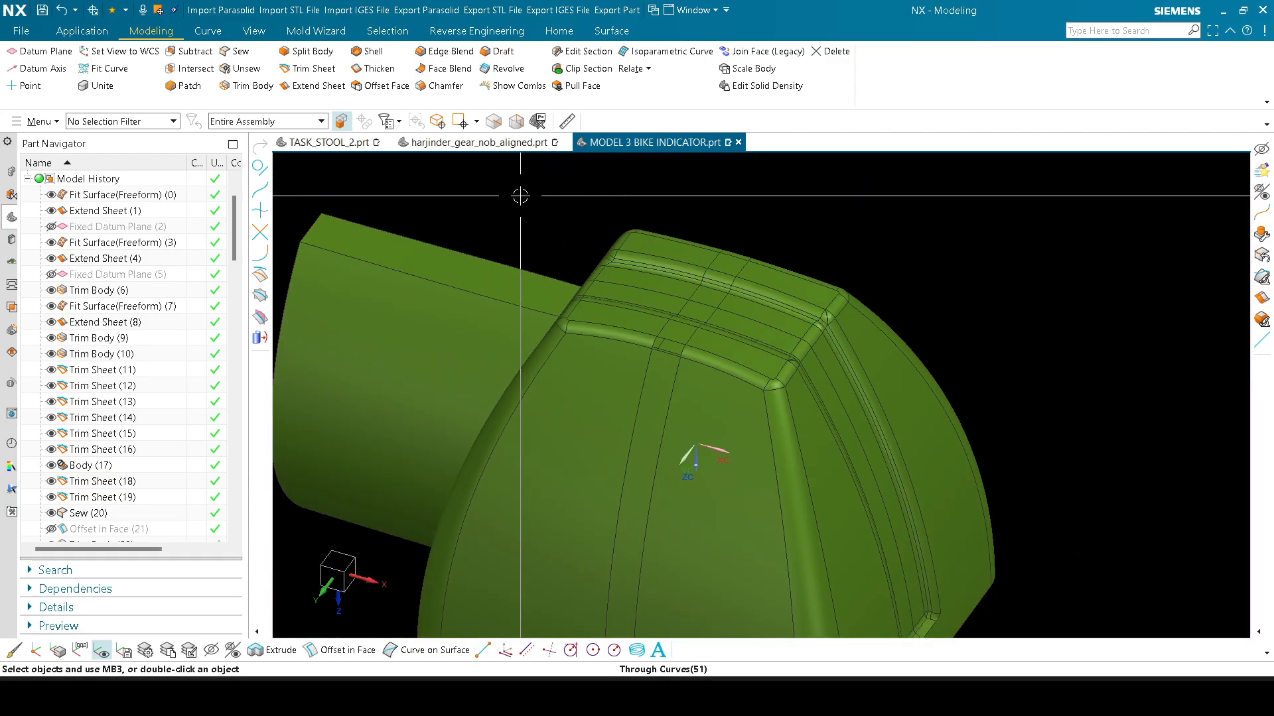
key(s)
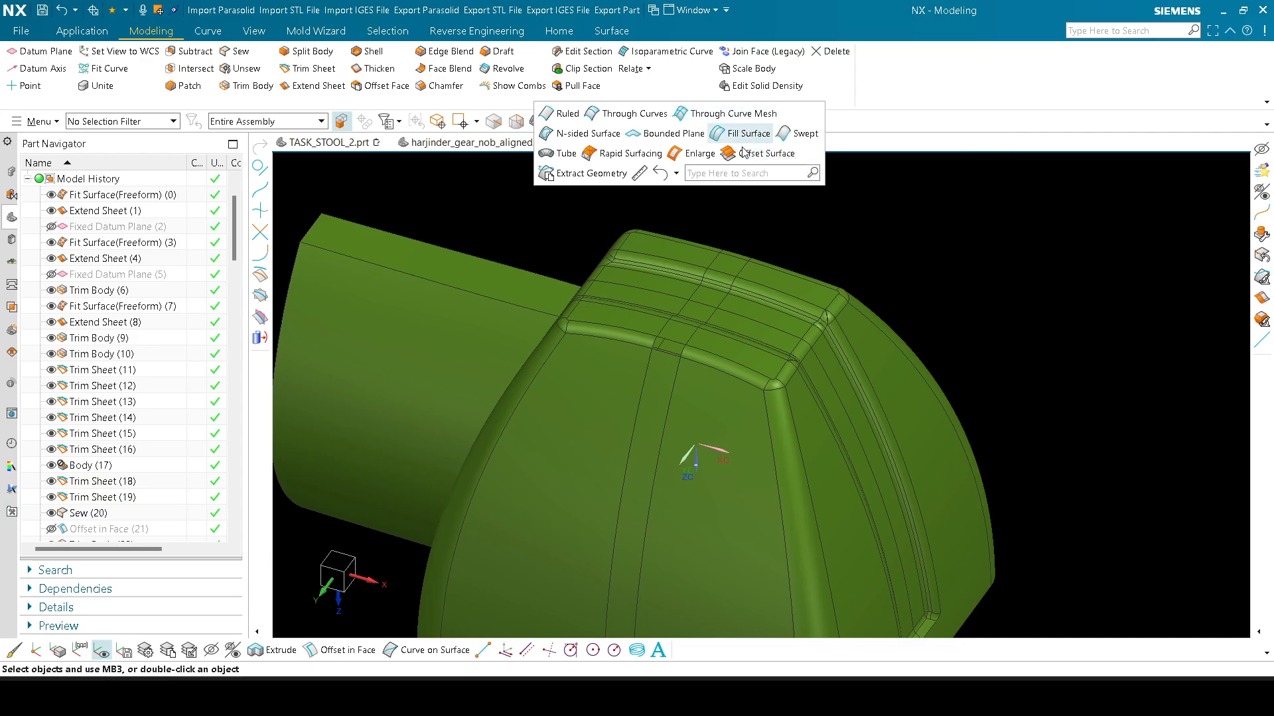
scroll(753, 345, down, 5)
scroll(753, 345, down, 5)
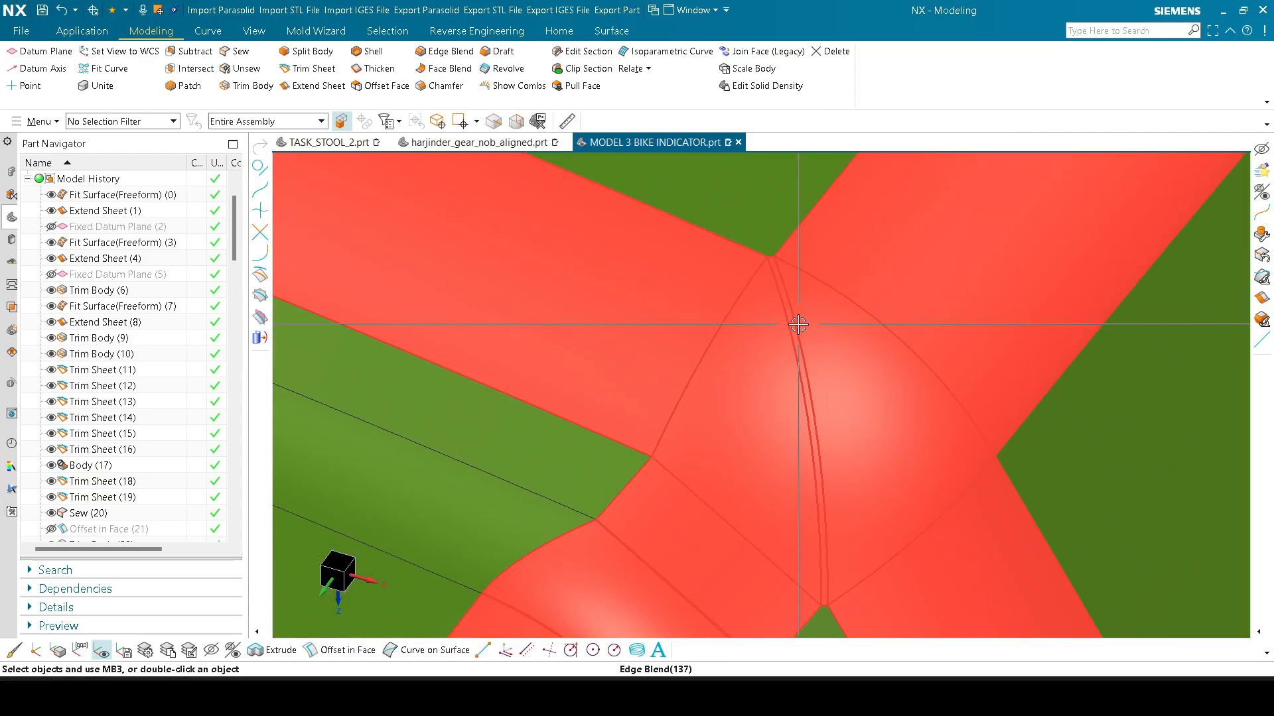
Step: Open the 2 mm edge blend along the top edge for editing, review its selected edges at the corner junction, and cancel
middle_drag(705, 313, 691, 287)
scroll(683, 296, up, 4)
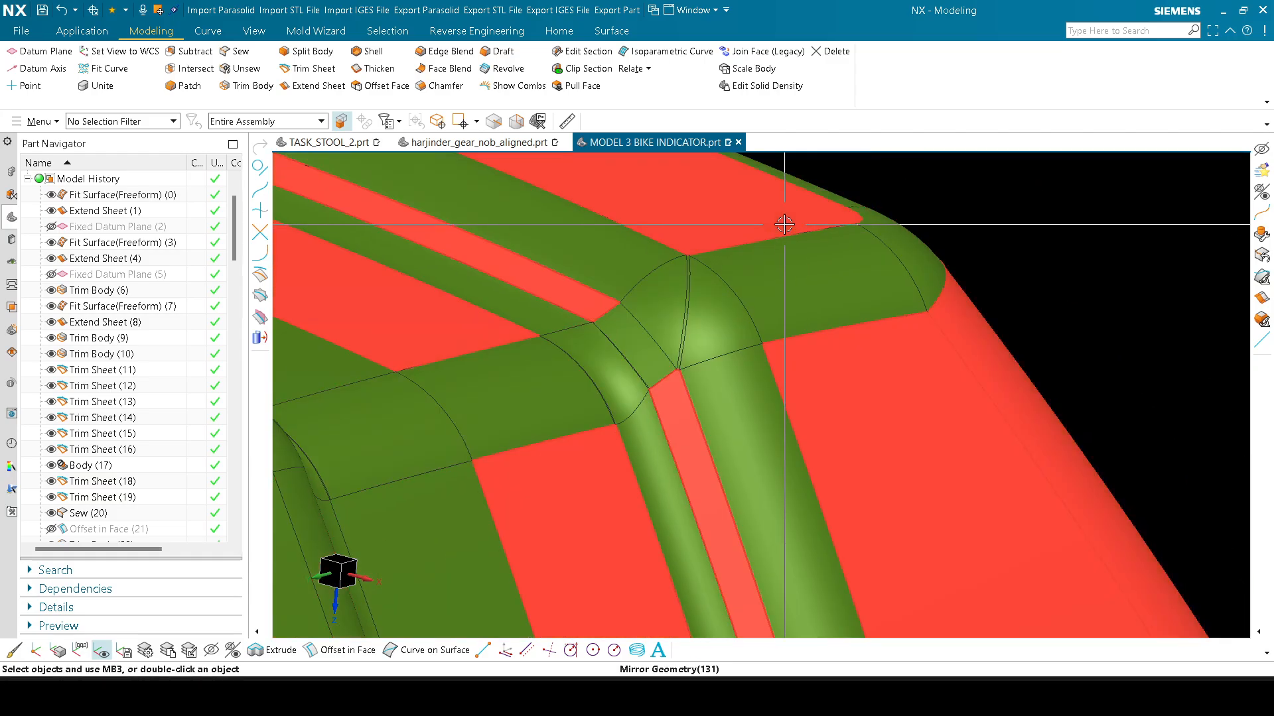
scroll(786, 225, up, 2)
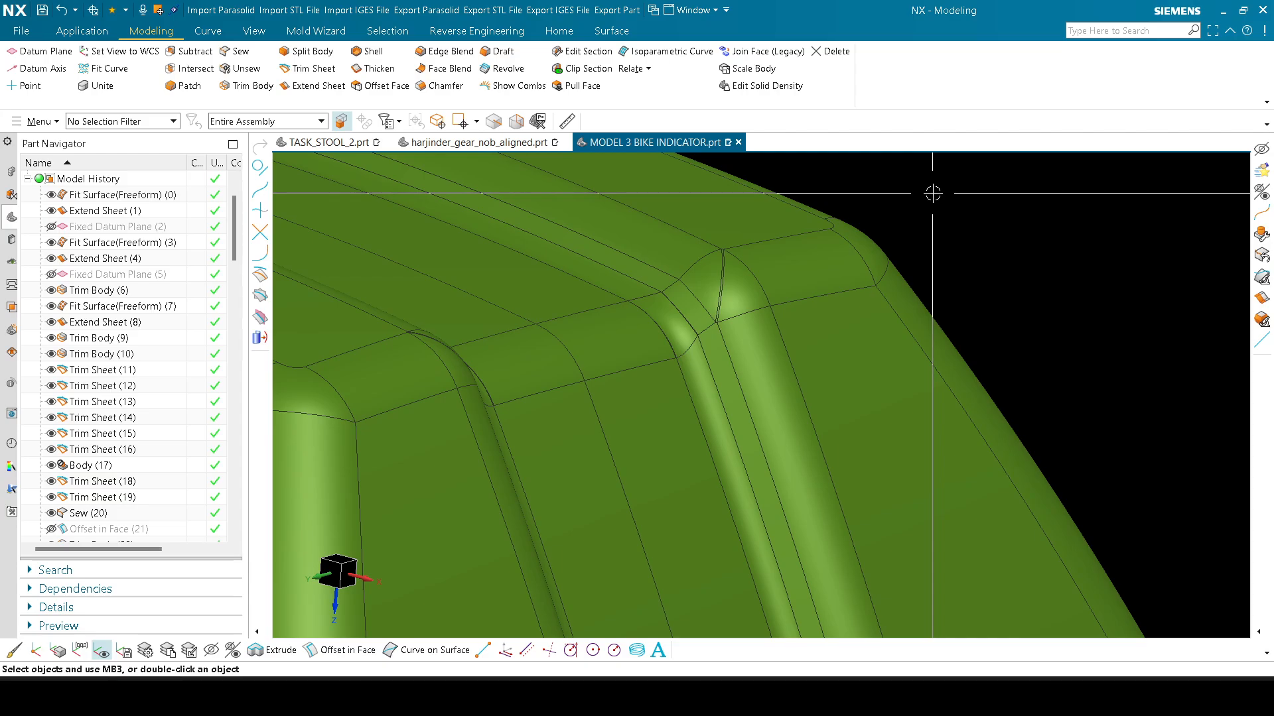
double_click(764, 286)
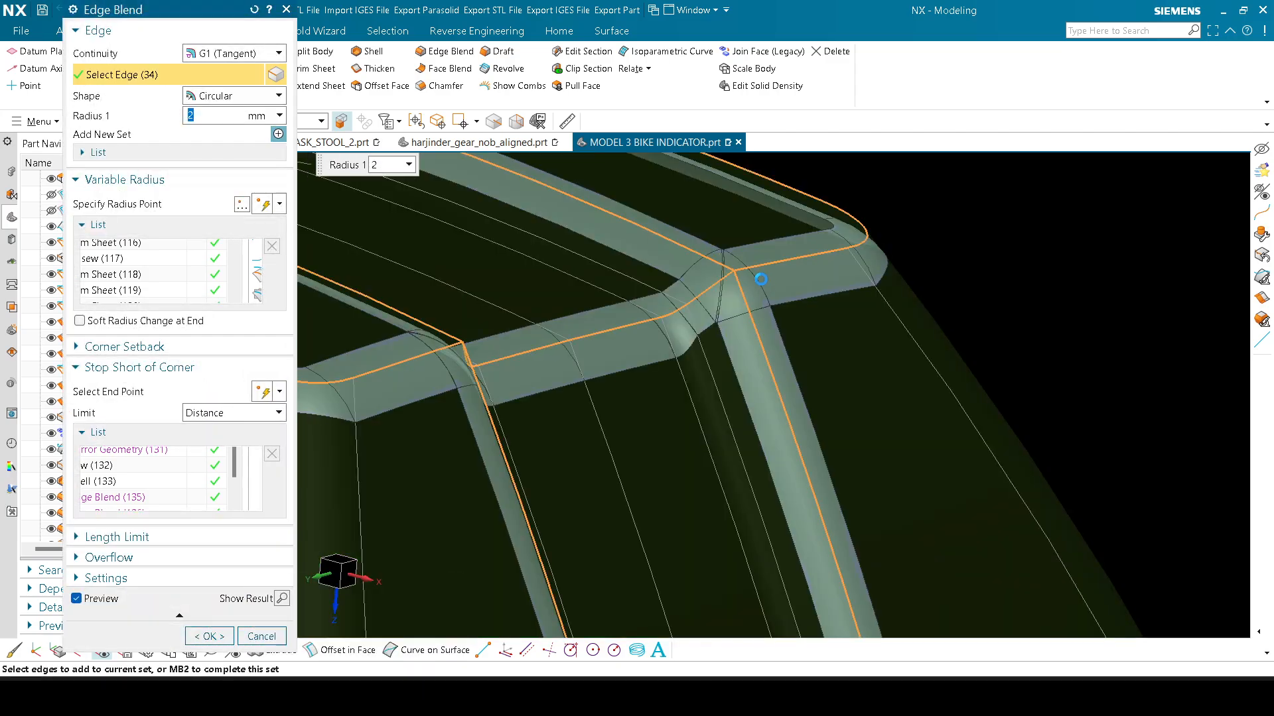
scroll(759, 290, down, 2)
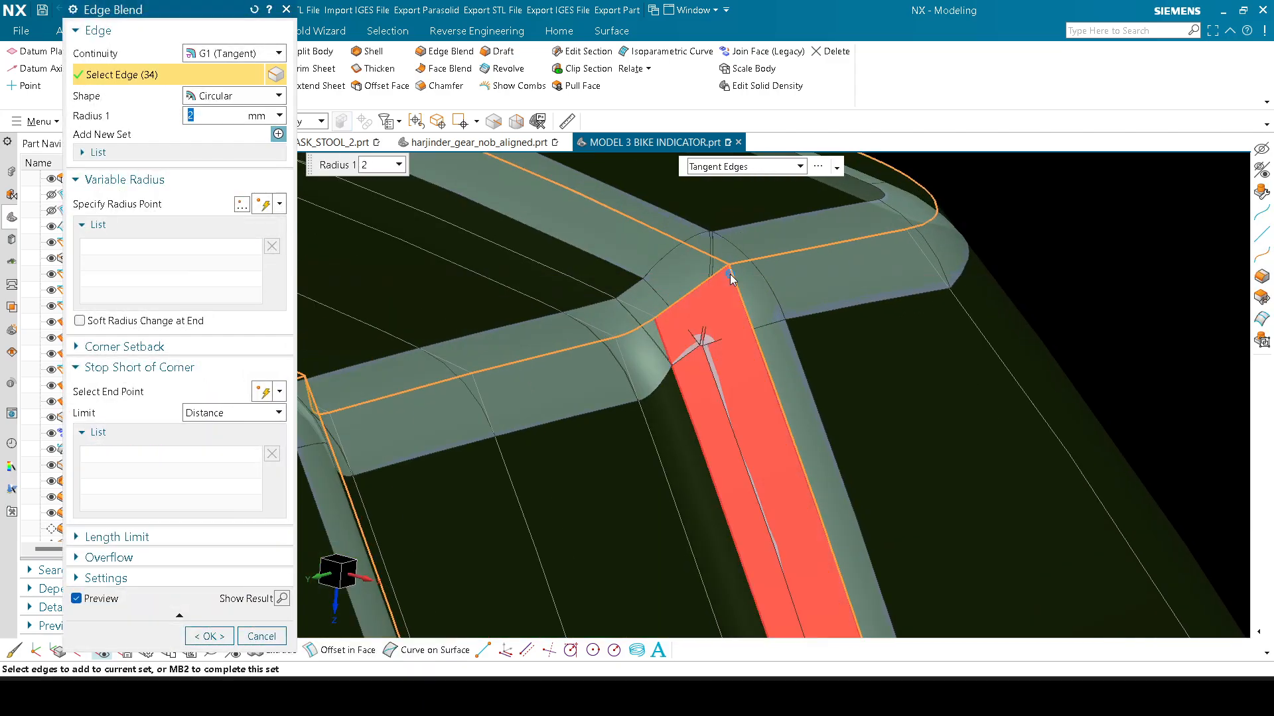
middle_drag(746, 295, 677, 294)
scroll(736, 315, up, 6)
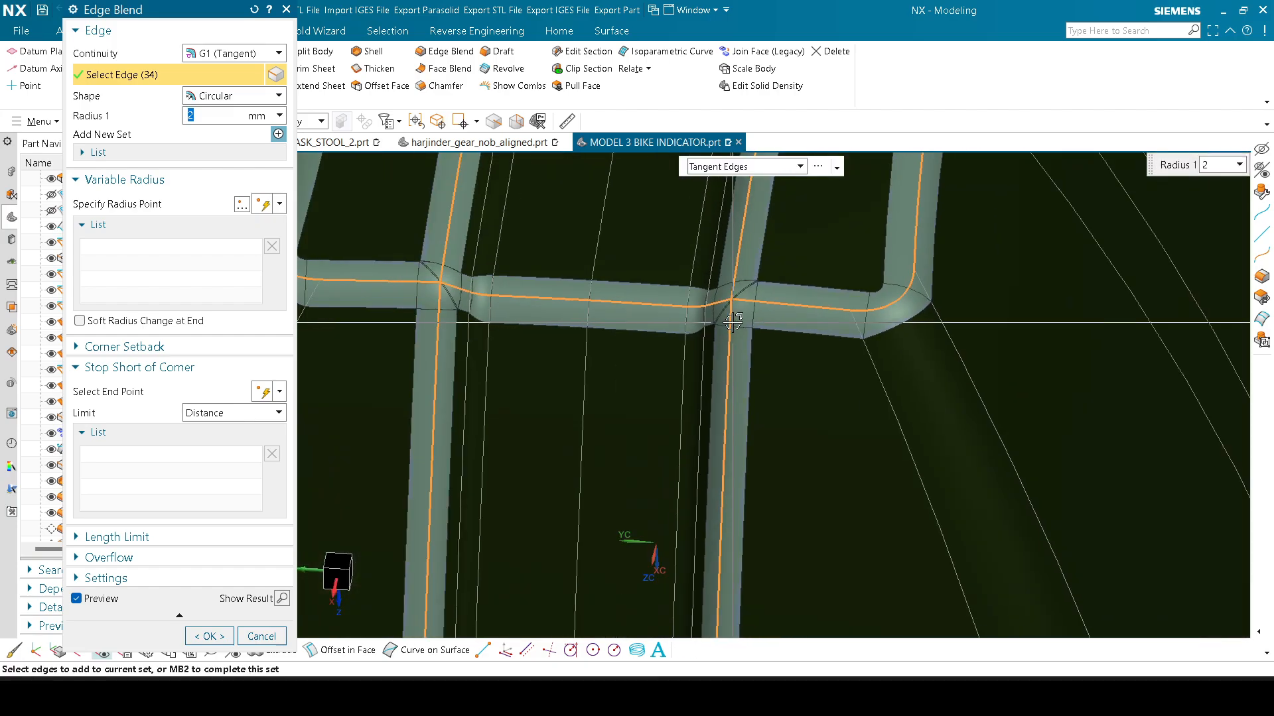
key(Escape)
Step: Inspect the top edge blend and its corner junctions from several angles, with and without the face edges displayed
scroll(618, 316, down, 4)
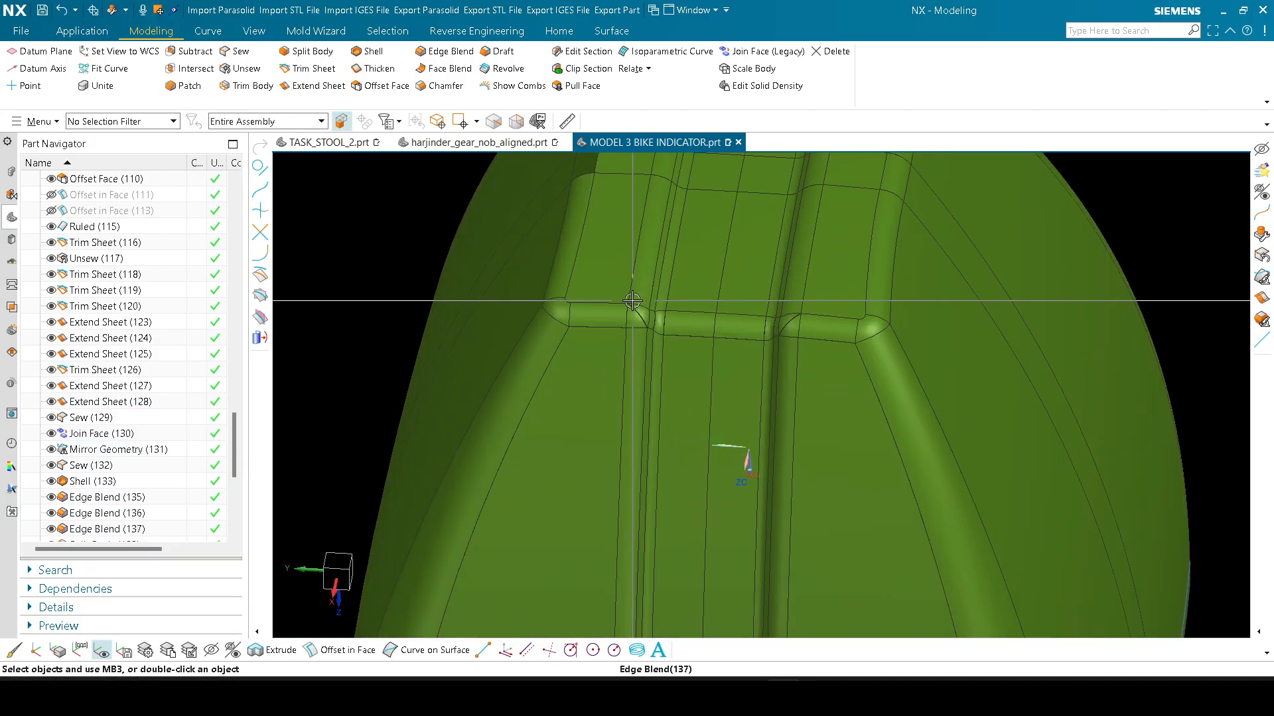
scroll(169, 452, down, 1)
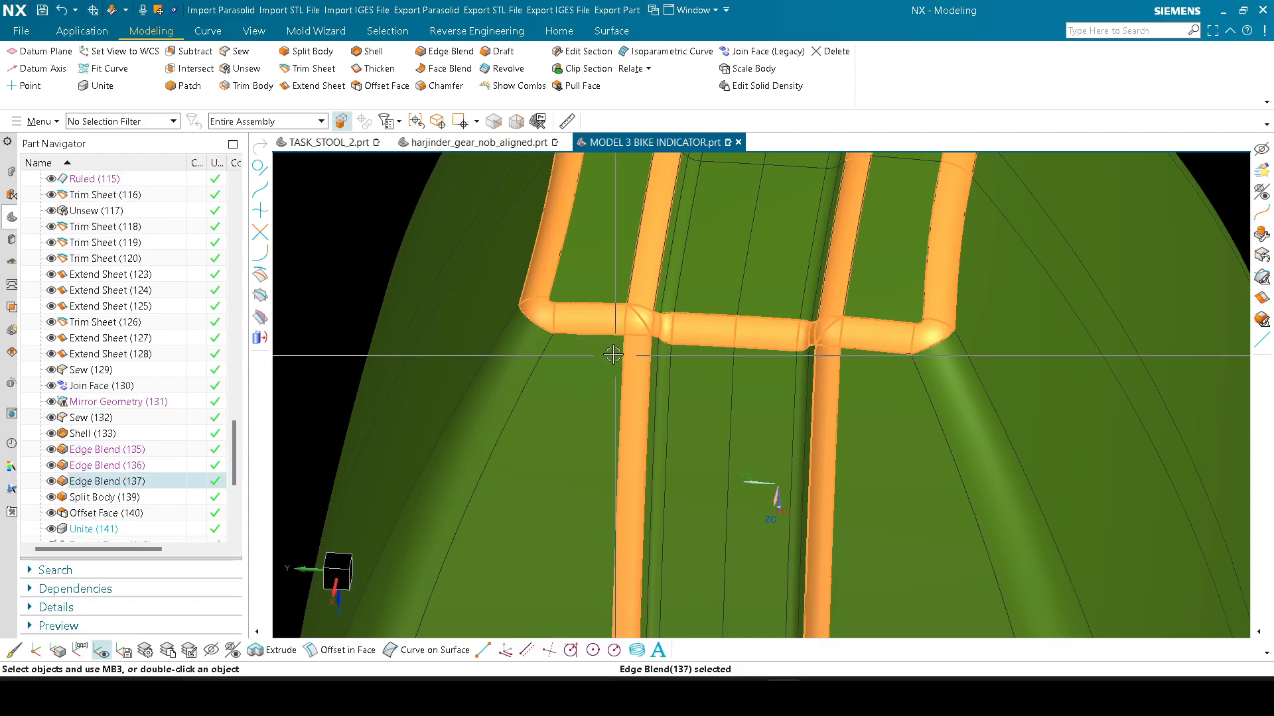
scroll(683, 427, up, 3)
scroll(722, 344, down, 5)
key(Escape)
scroll(724, 345, up, 2)
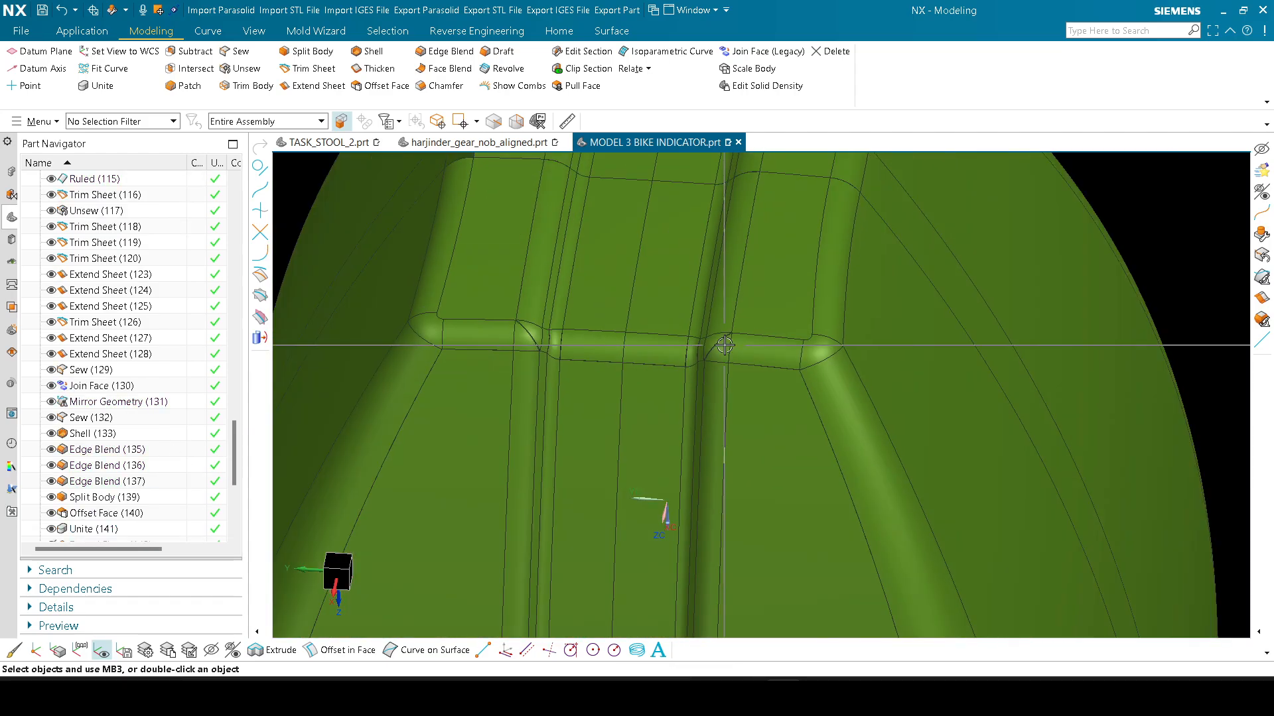
middle_drag(725, 376, 690, 338)
scroll(771, 392, up, 6)
middle_drag(758, 389, 682, 345)
scroll(671, 327, down, 5)
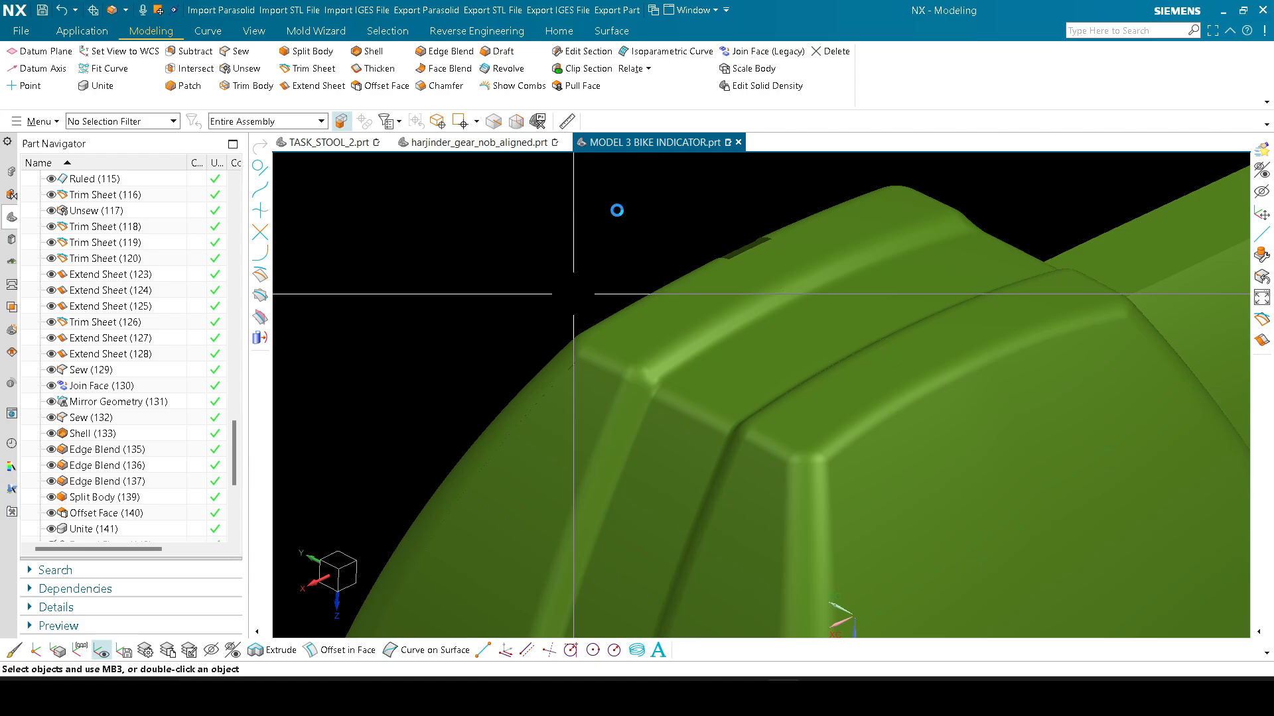
key(b)
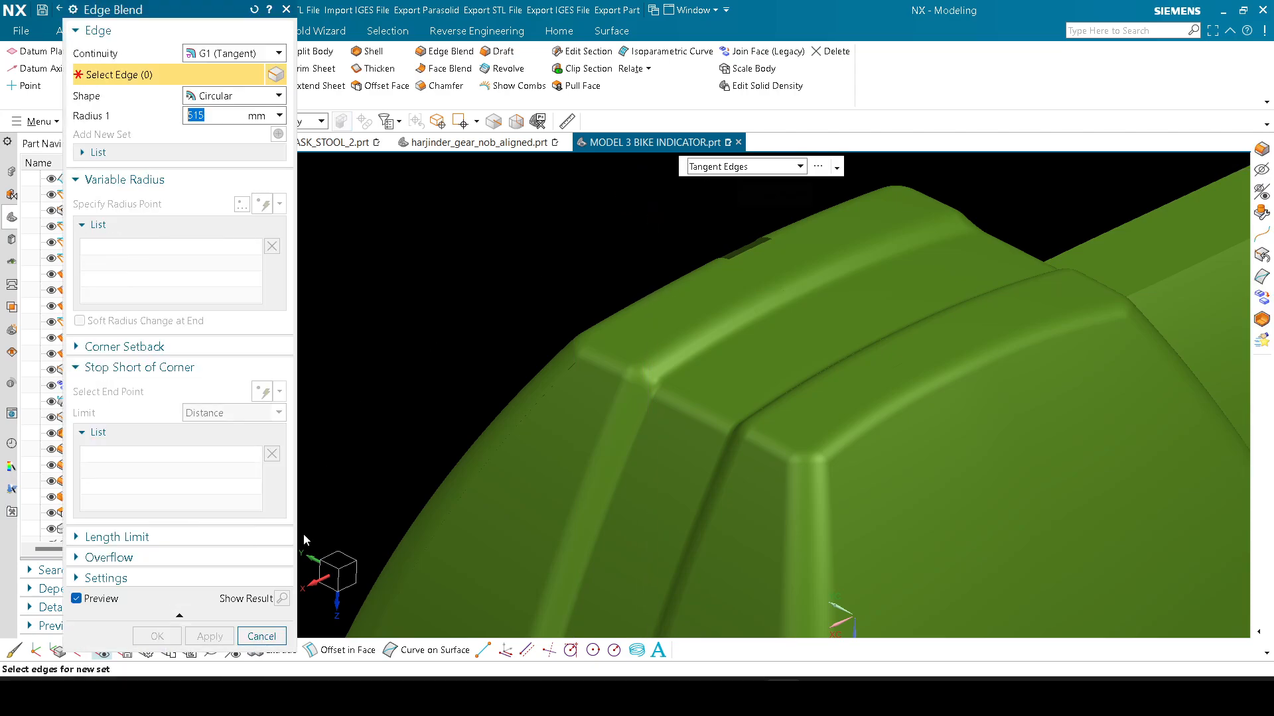
click(284, 639)
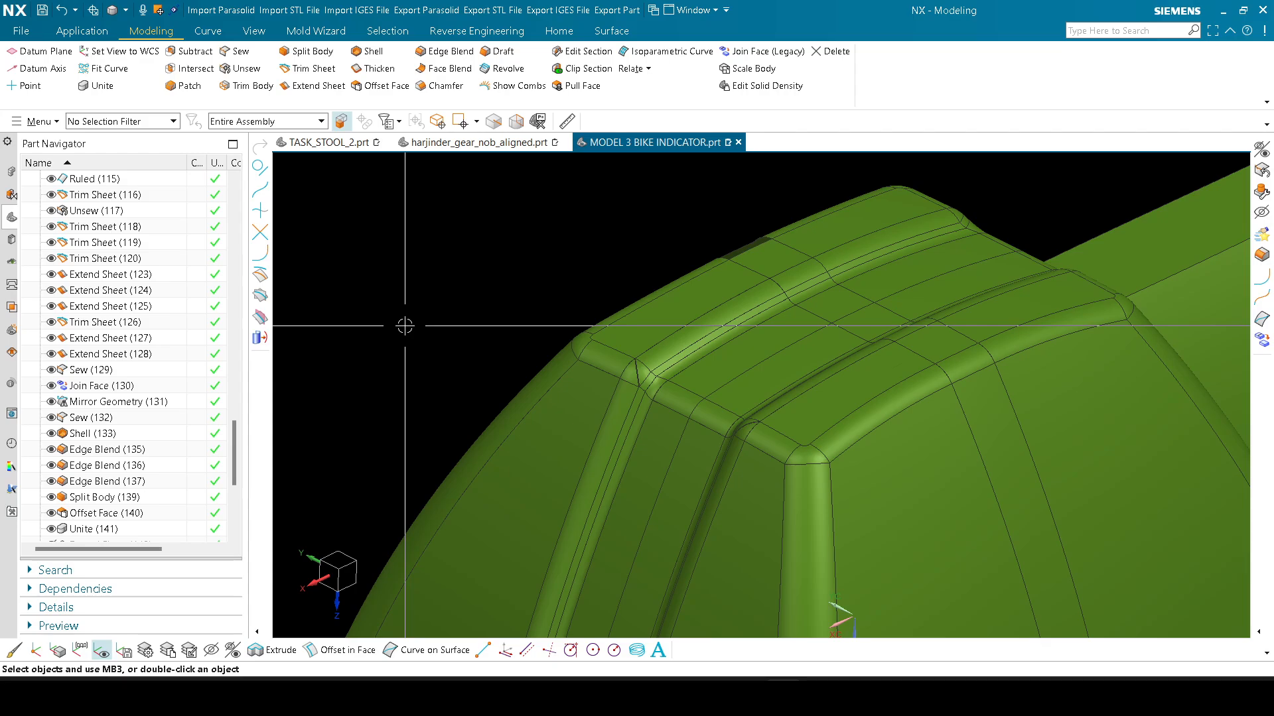
Step: Examine the narrow sliver faces at the corner junction up close in both shaded displays, checking the surface smoothness
scroll(591, 262, up, 8)
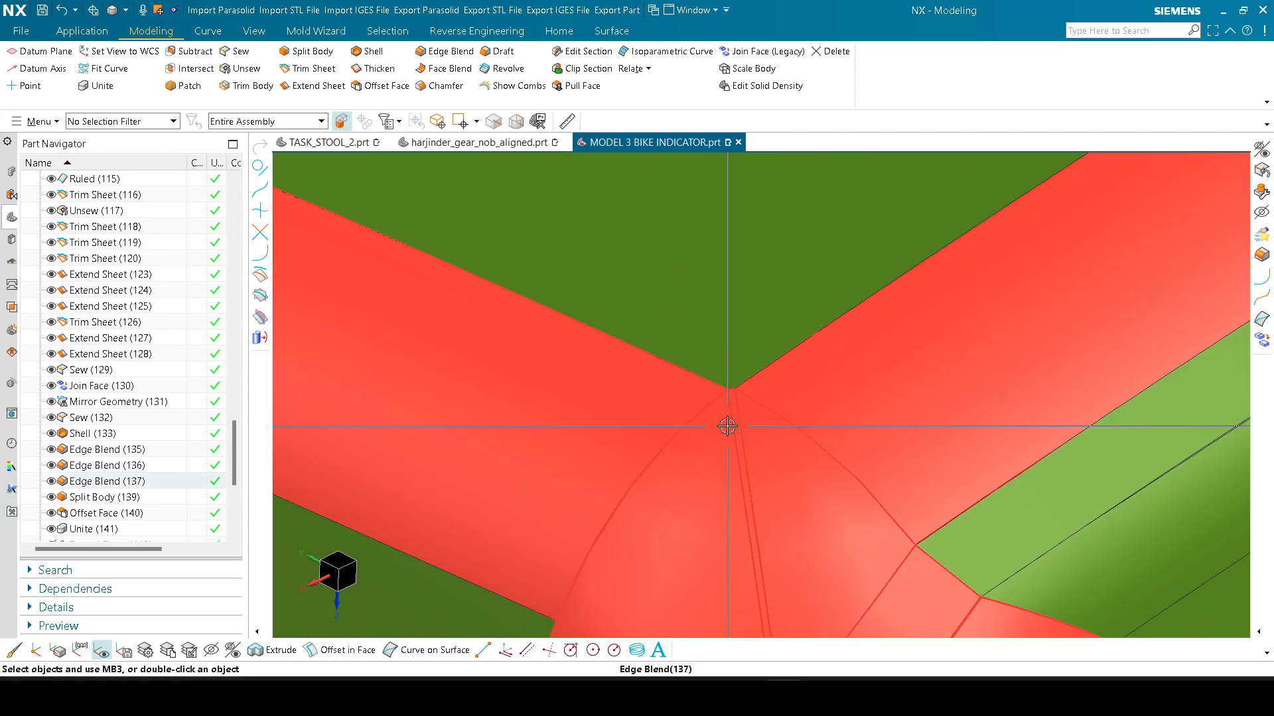
scroll(598, 314, down, 6)
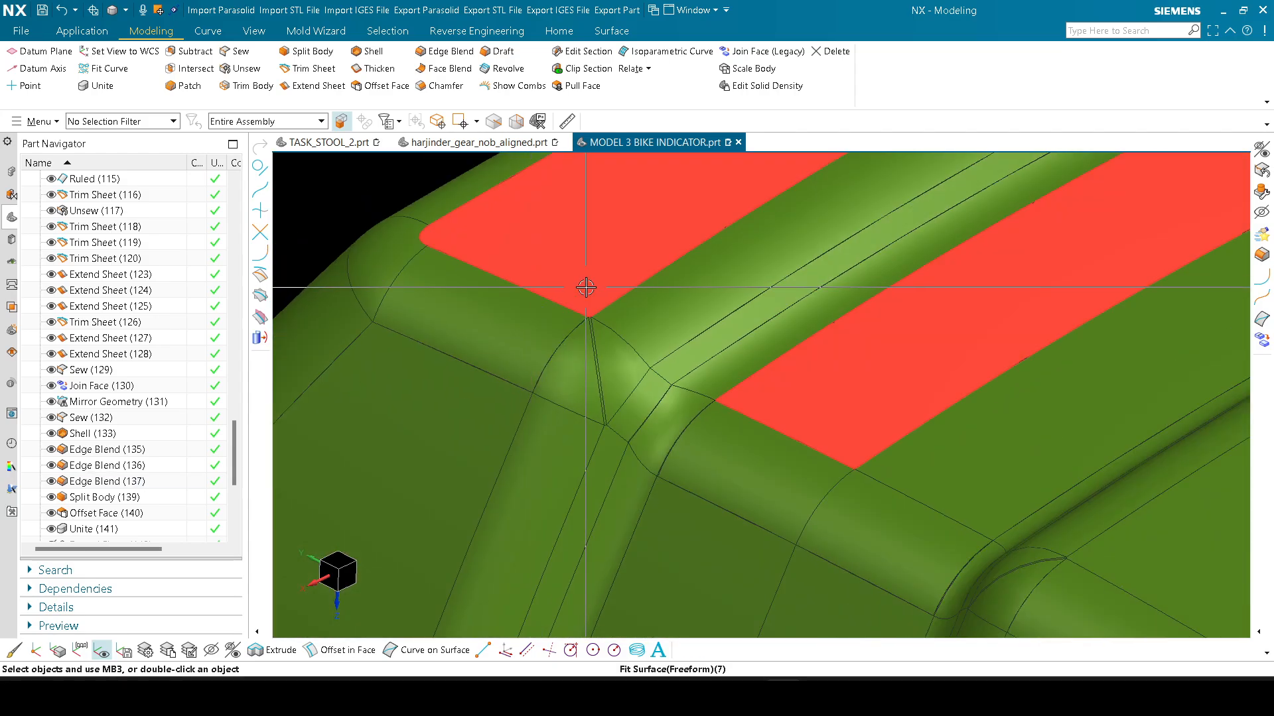
scroll(597, 314, up, 6)
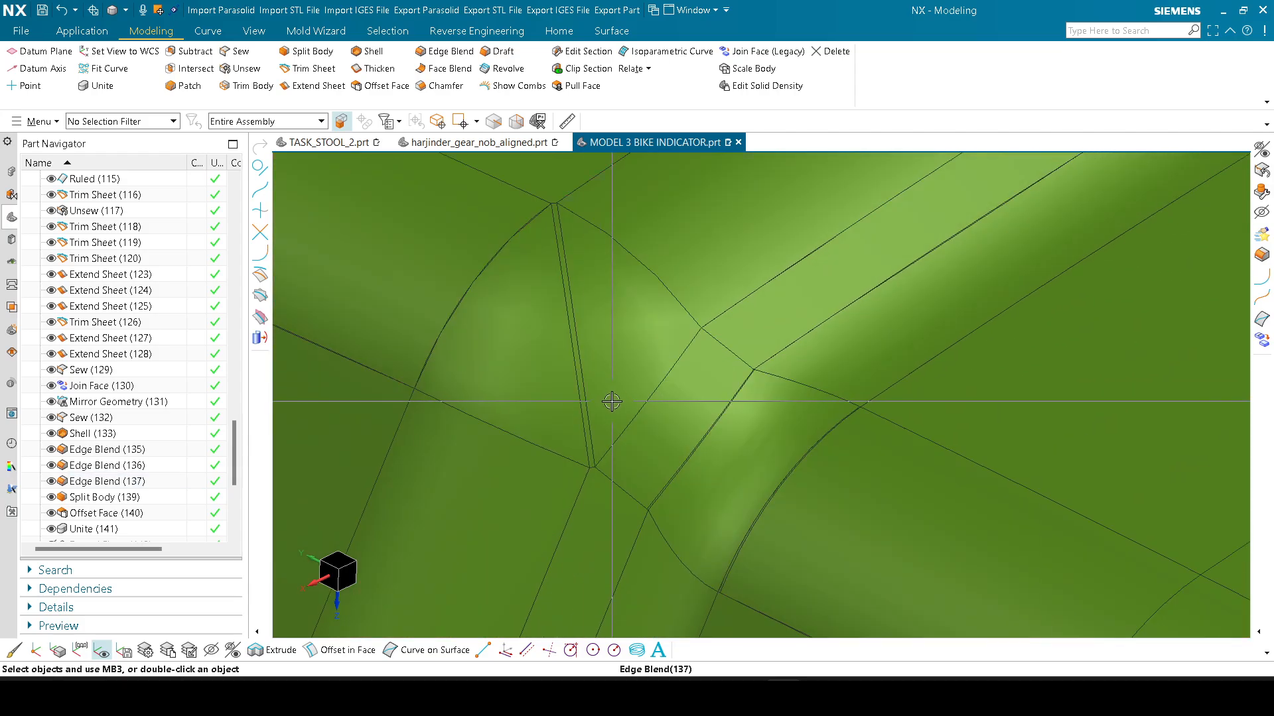
scroll(622, 444, down, 8)
scroll(626, 430, up, 8)
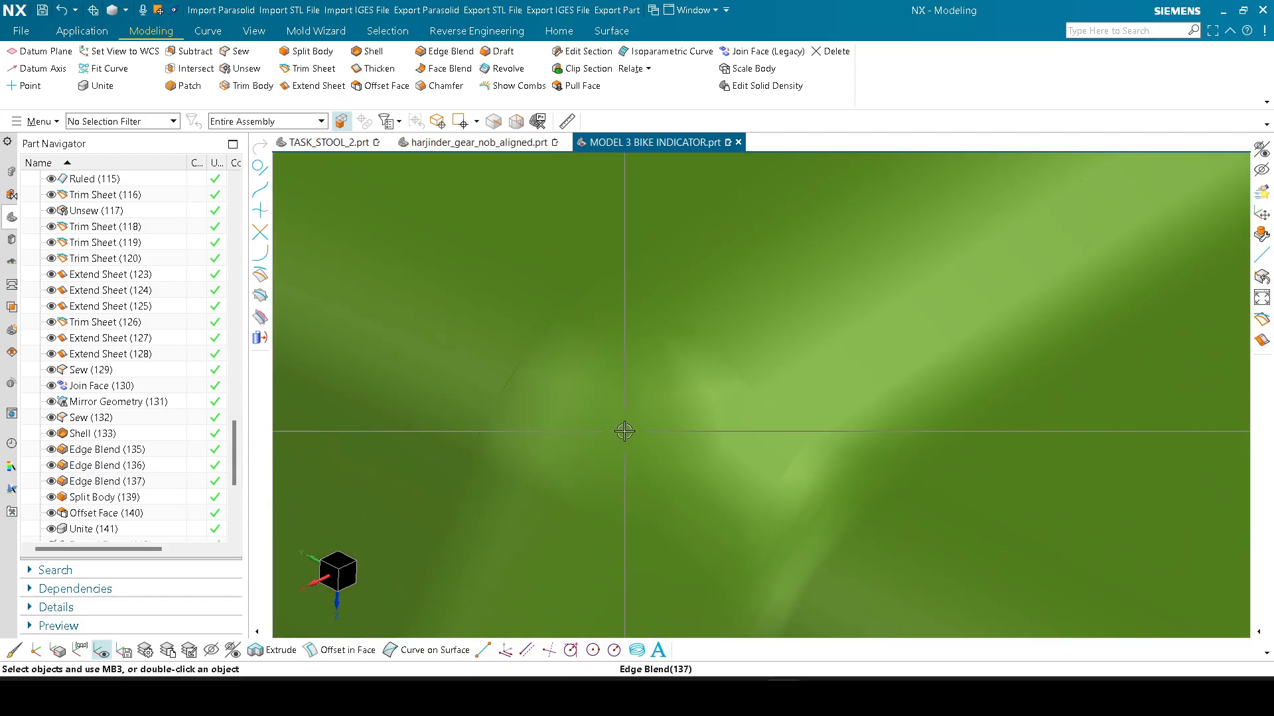
middle_drag(624, 431, 637, 447)
scroll(616, 319, up, 4)
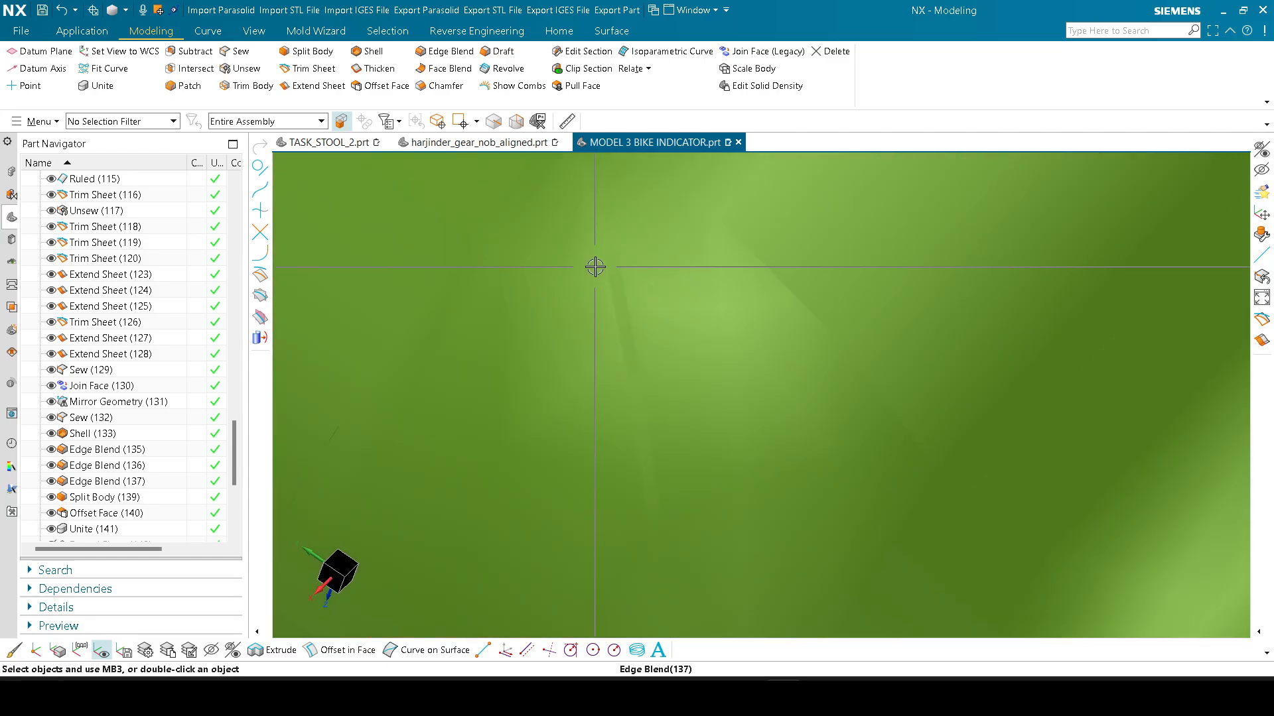
right_click(595, 266)
click(633, 278)
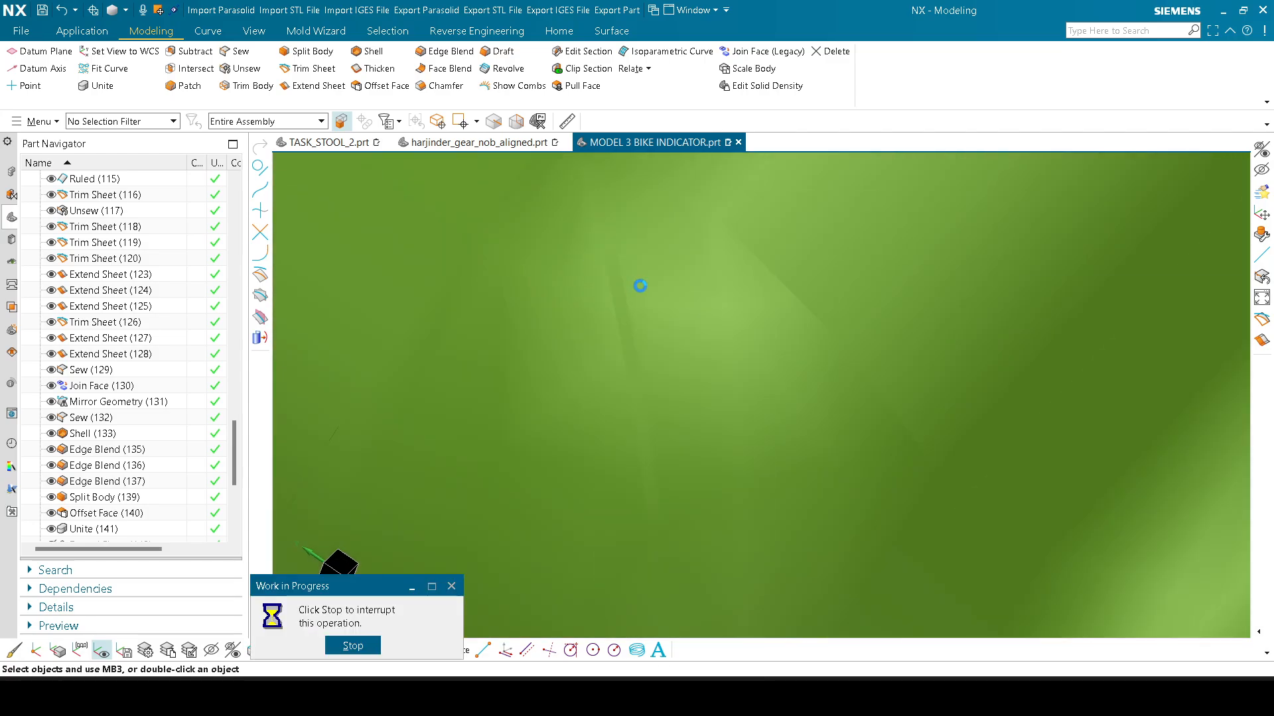
scroll(686, 361, down, 4)
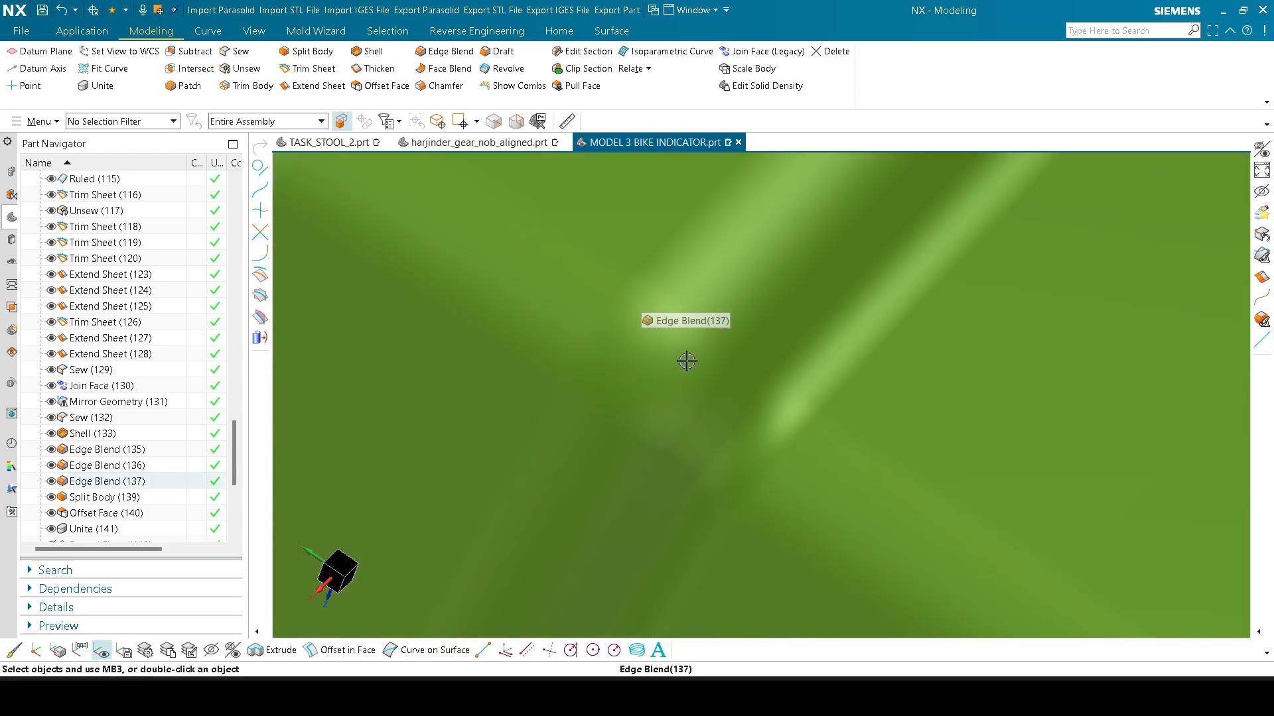
middle_drag(687, 361, 638, 371)
scroll(636, 369, up, 5)
scroll(615, 391, down, 4)
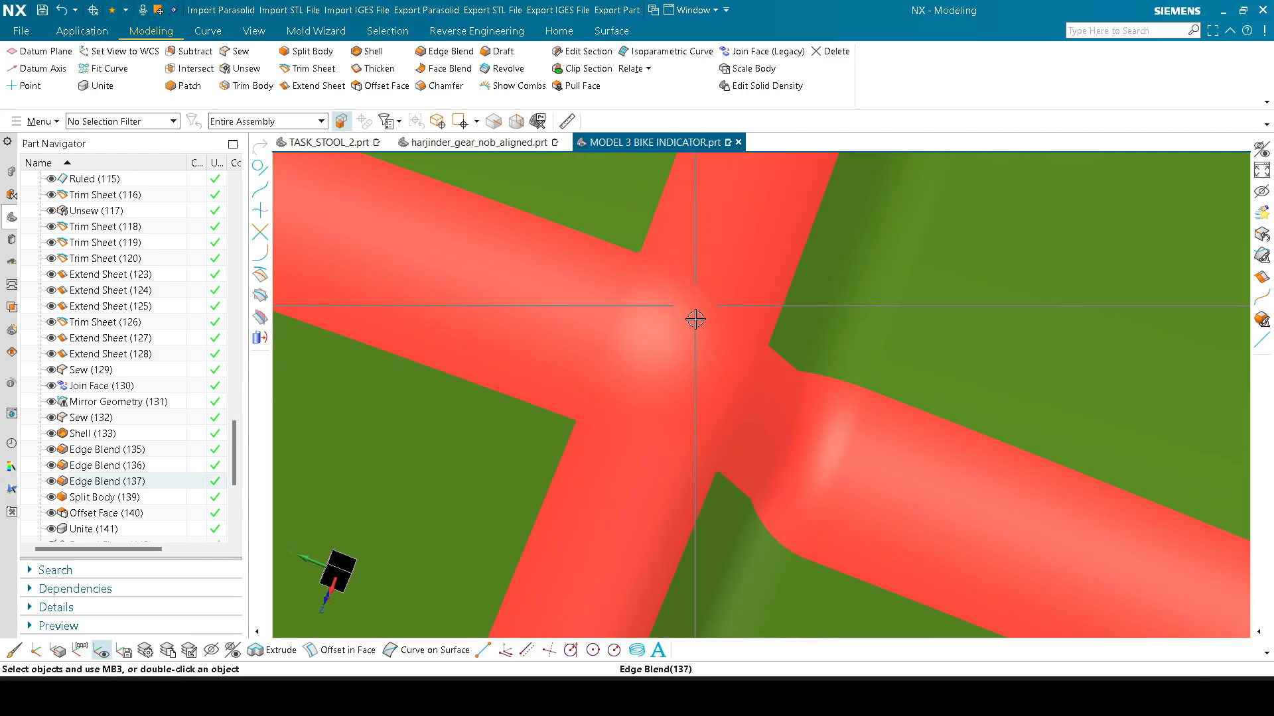
Step: Compare the faces at both junctions where the vertical rib blends cross the top edge blend
scroll(691, 337, down, 3)
scroll(702, 437, down, 5)
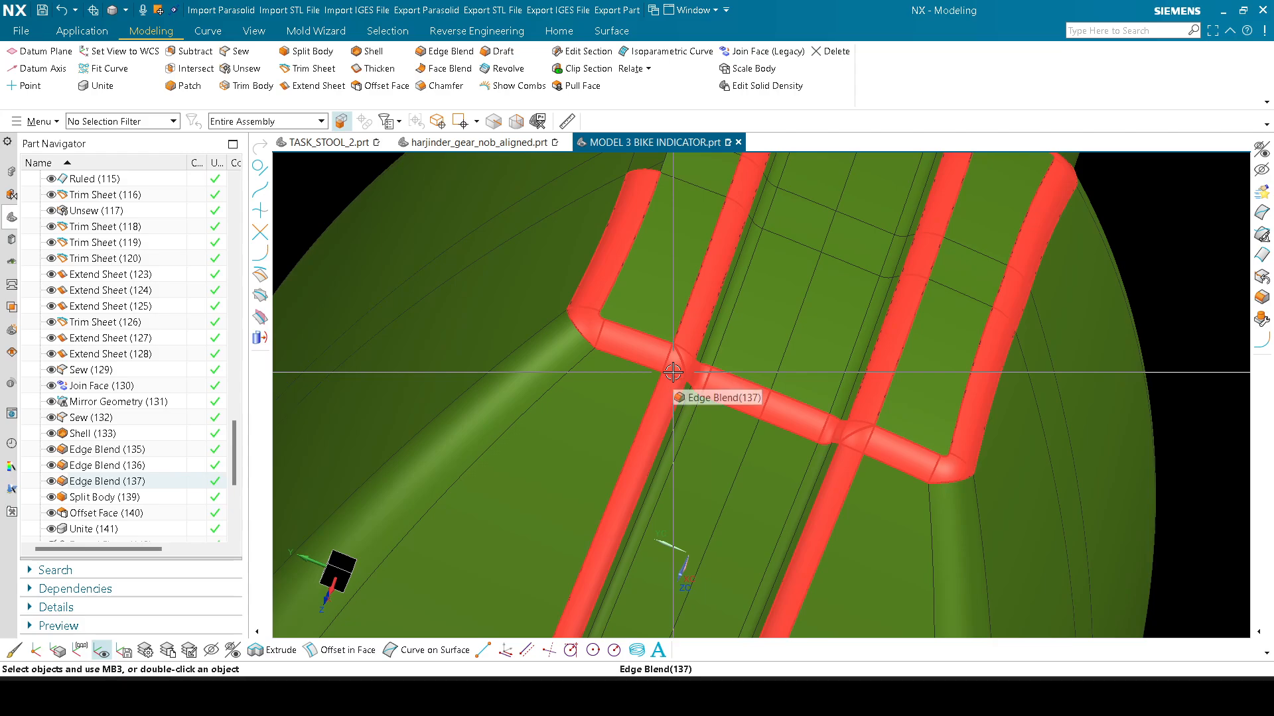
scroll(674, 370, up, 6)
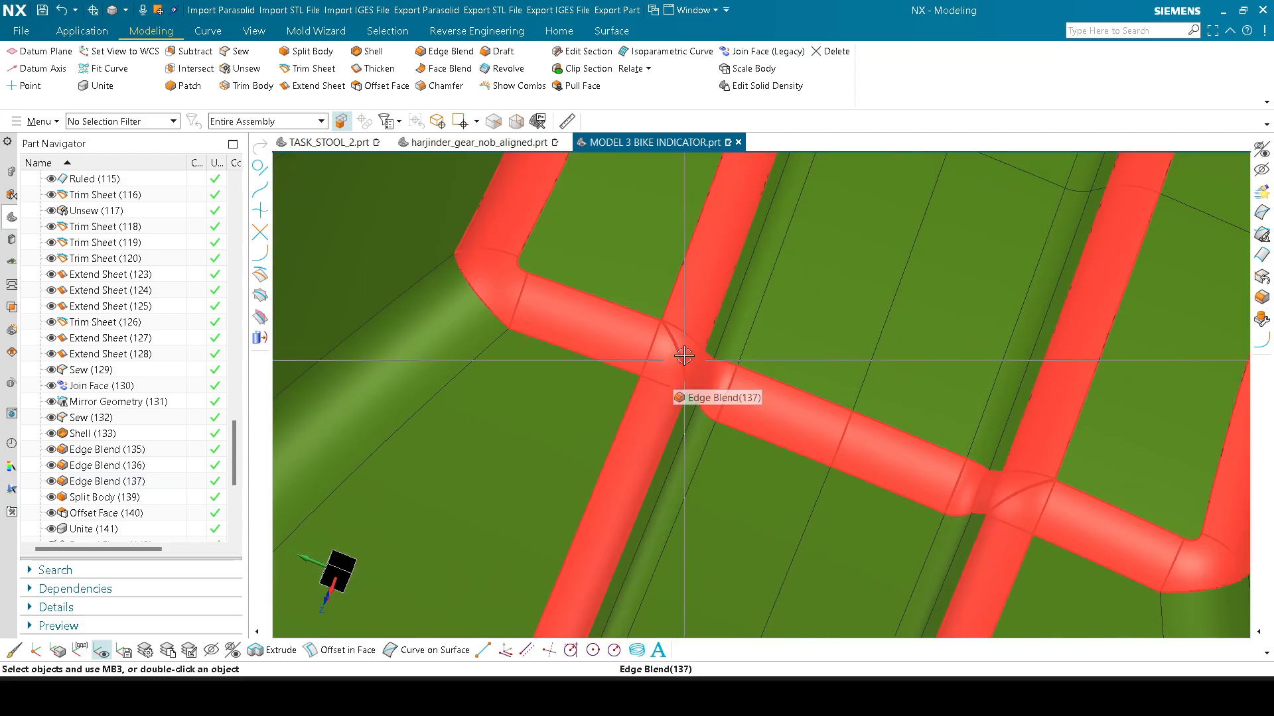
scroll(637, 349, up, 3)
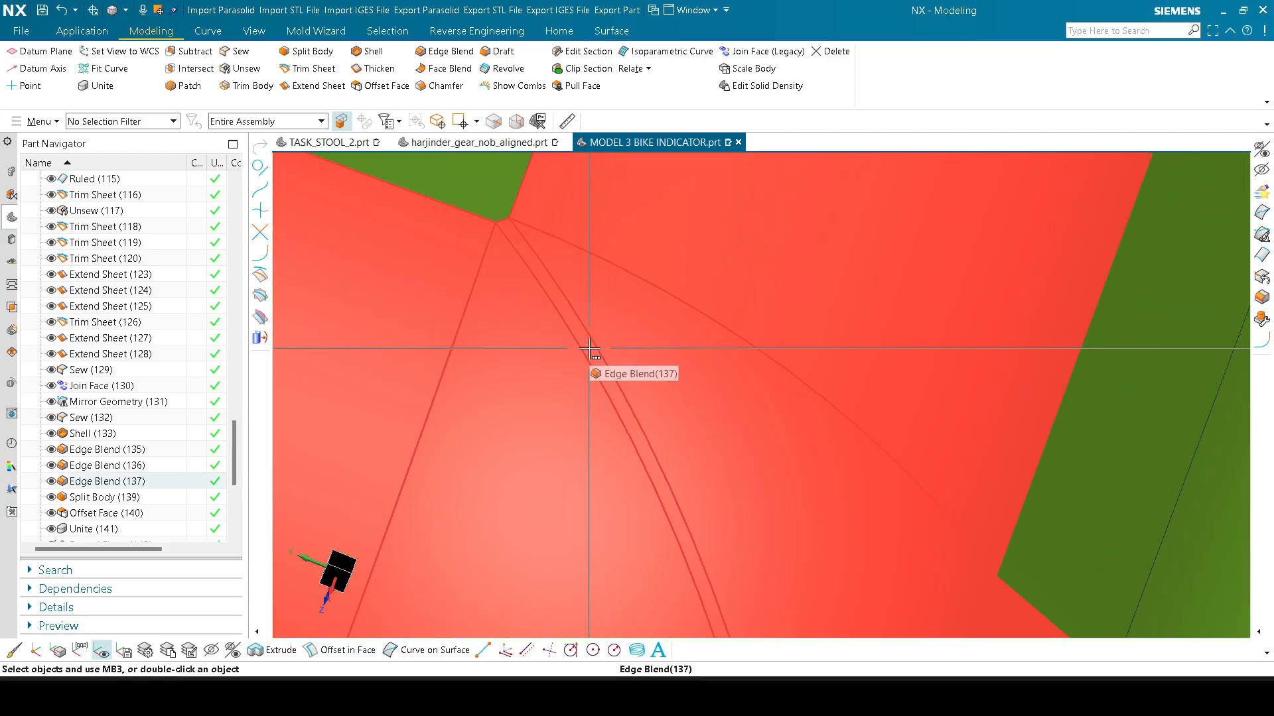
scroll(613, 344, down, 5)
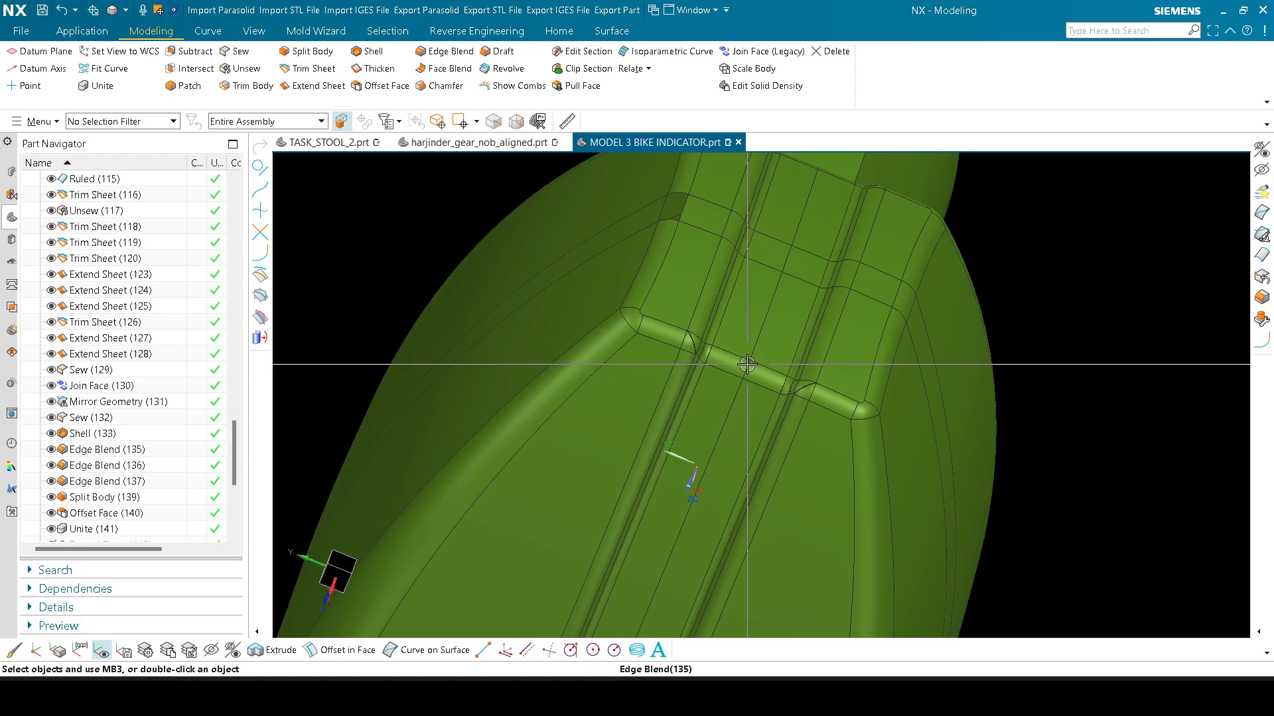
scroll(806, 394, up, 3)
scroll(770, 393, down, 7)
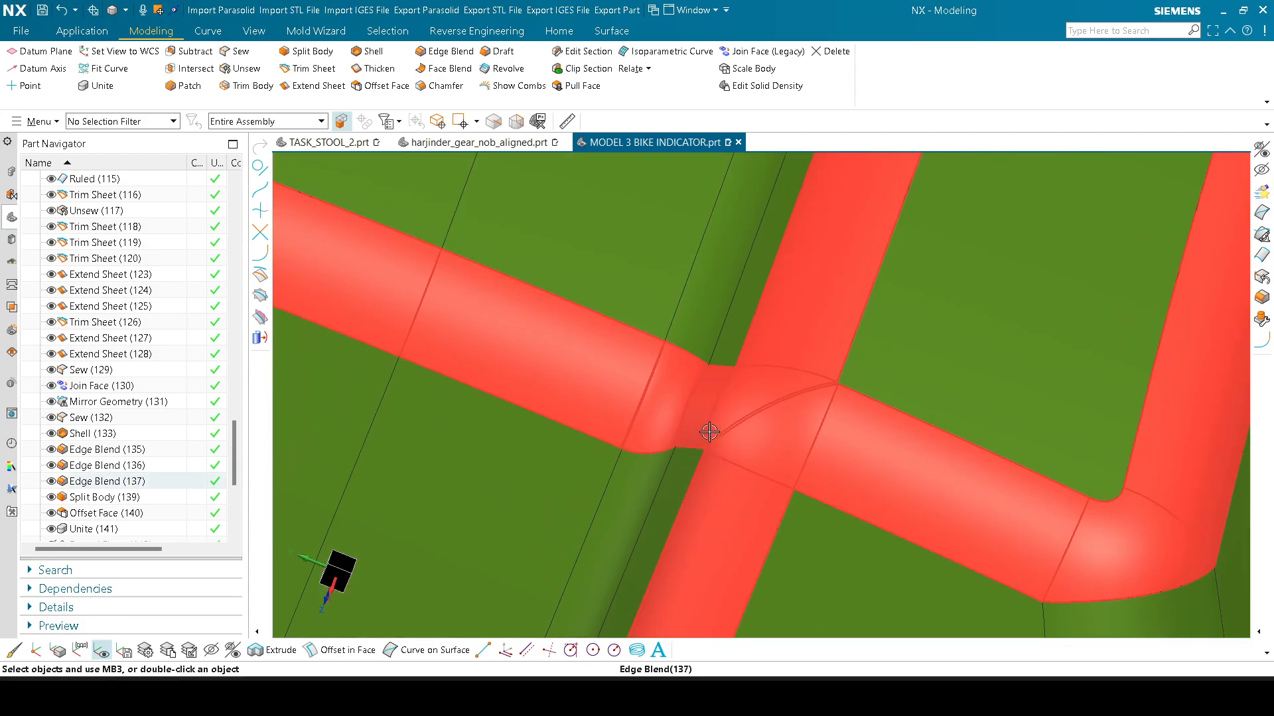
scroll(812, 457, down, 8)
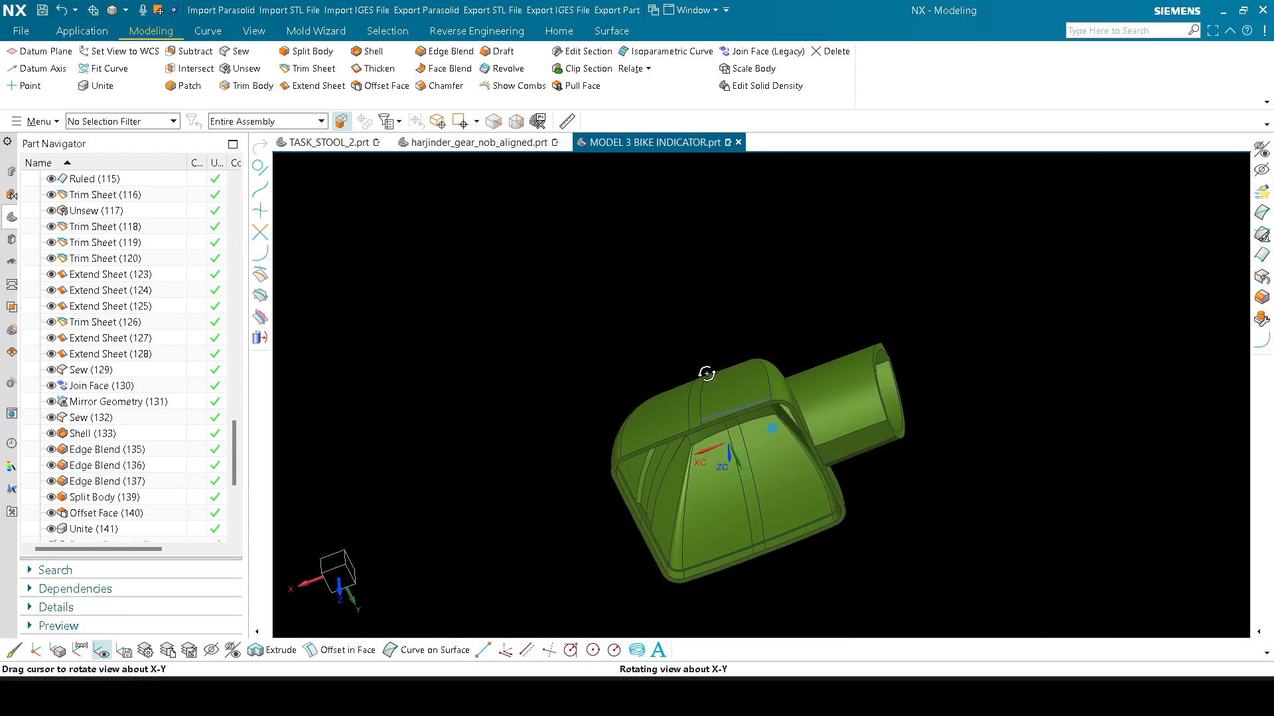
Step: Examine the inside of the shelled housing where the inner rim ledge meets the tube opening
scroll(748, 386, up, 4)
scroll(789, 381, down, 2)
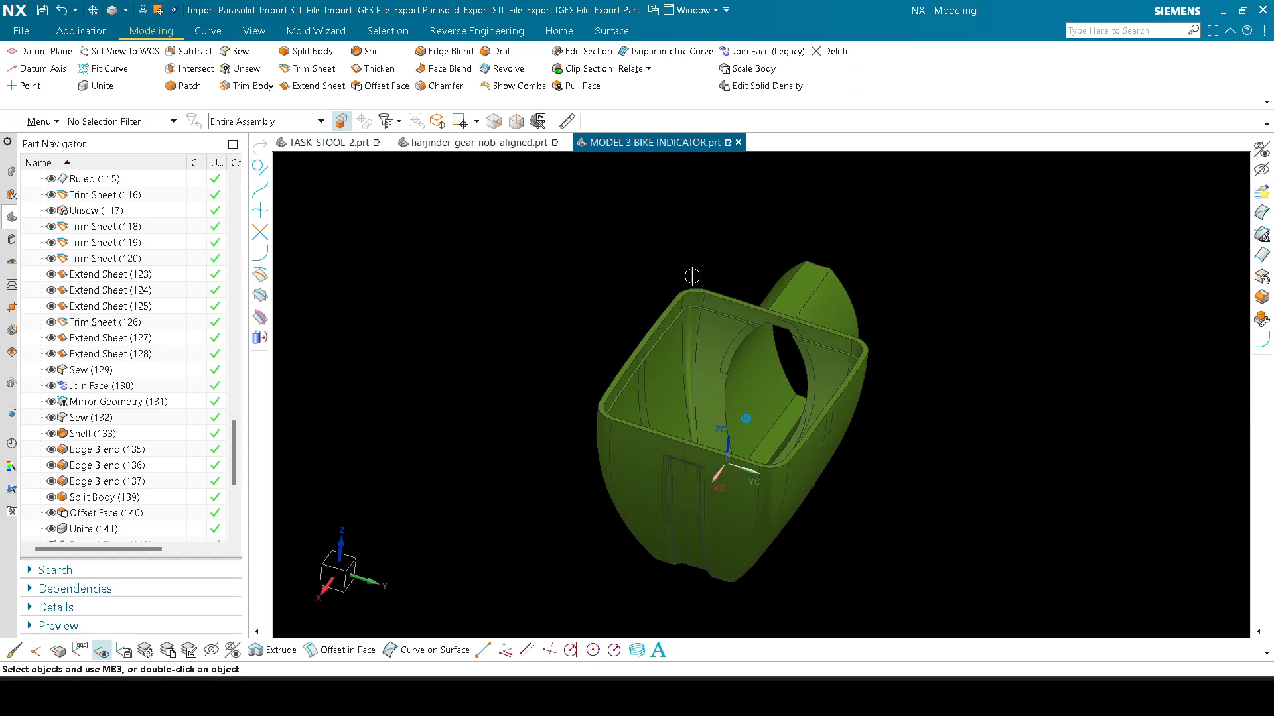
scroll(744, 355, up, 8)
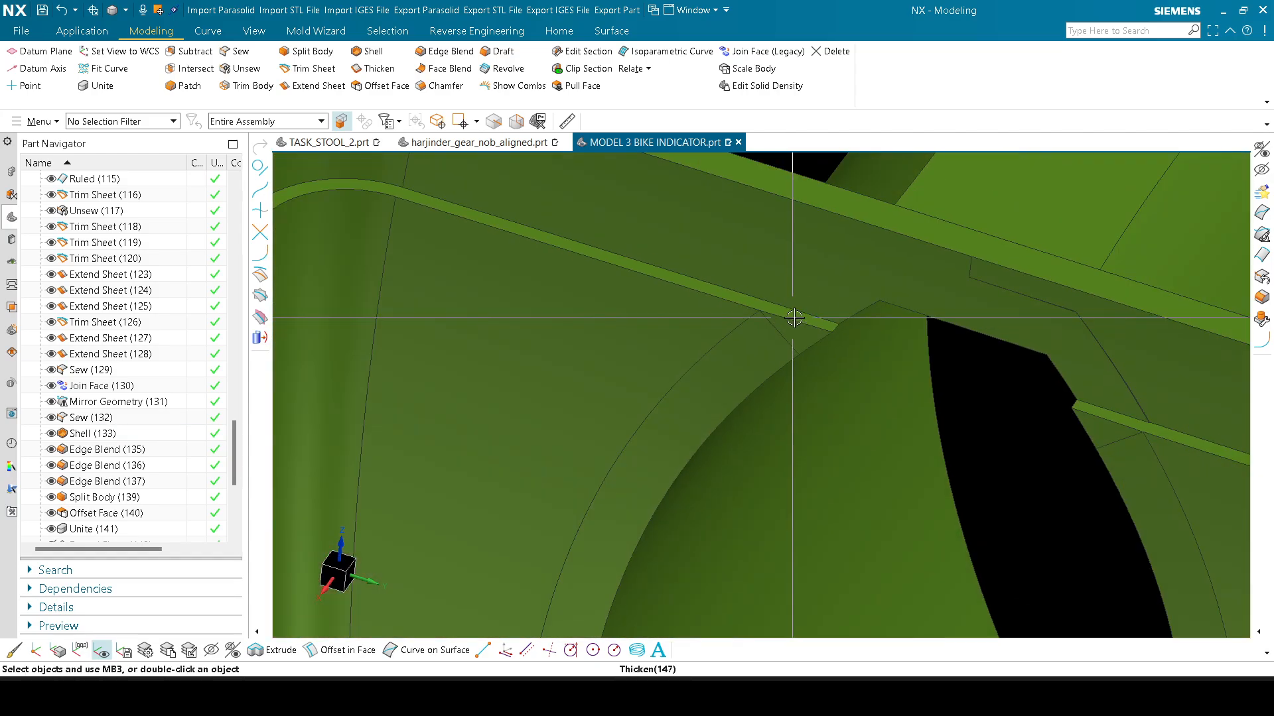
scroll(794, 318, down, 6)
scroll(692, 406, up, 6)
mouse_move(681, 401)
middle_down()
mouse_move(683, 378)
mouse_move(663, 392)
middle_up()
scroll(748, 460, down, 5)
scroll(750, 292, up, 8)
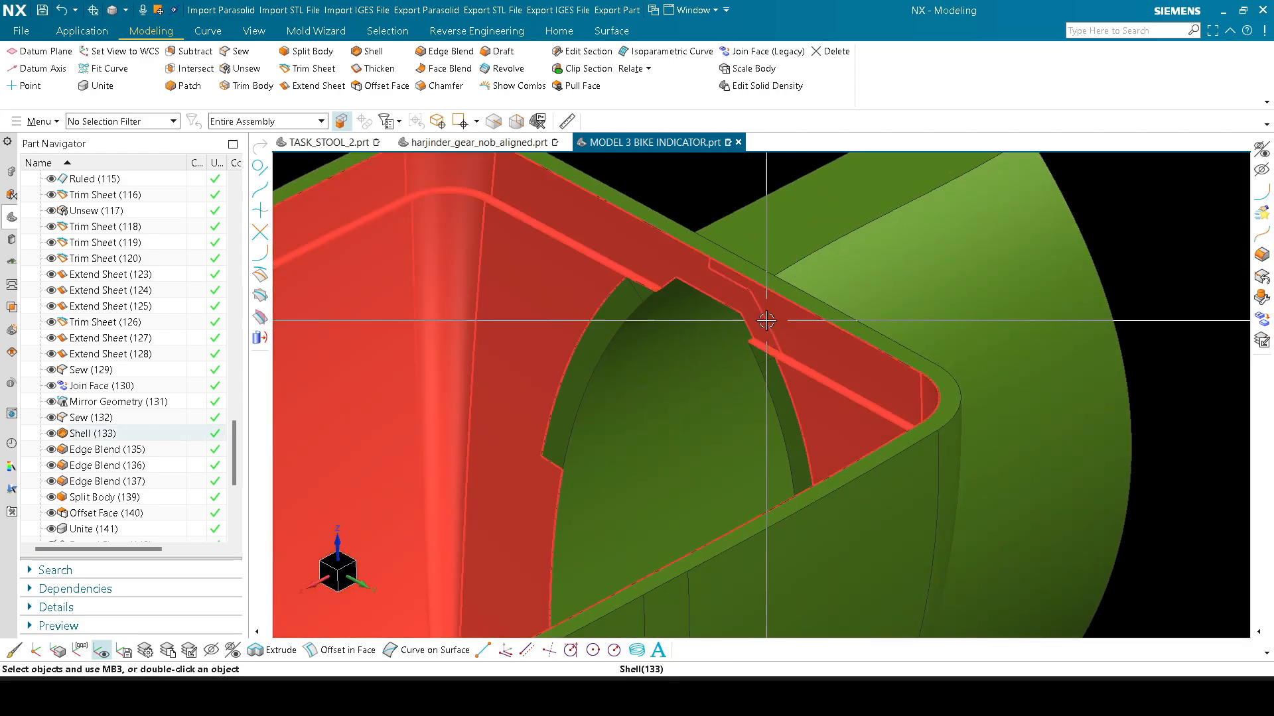
middle_drag(745, 296, 811, 276)
scroll(811, 275, up, 10)
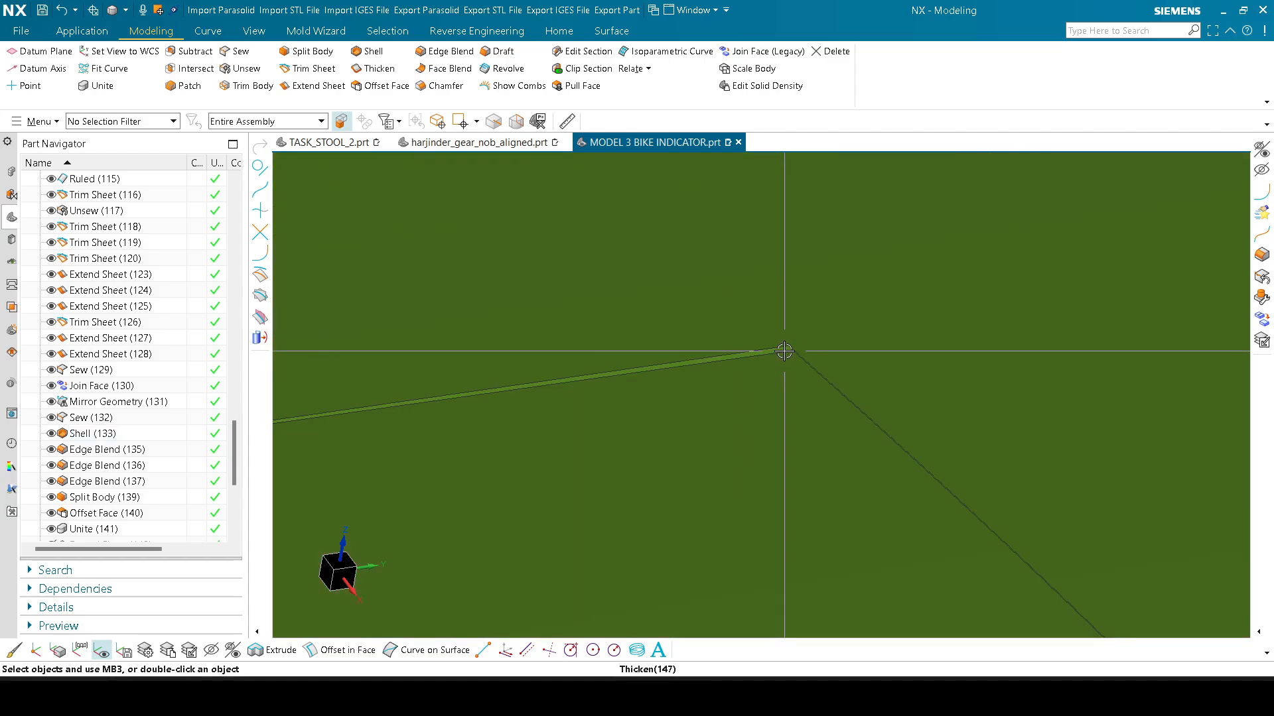
middle_drag(784, 350, 746, 331)
key(l)
scroll(760, 339, up, 5)
key(Escape)
scroll(768, 341, down, 10)
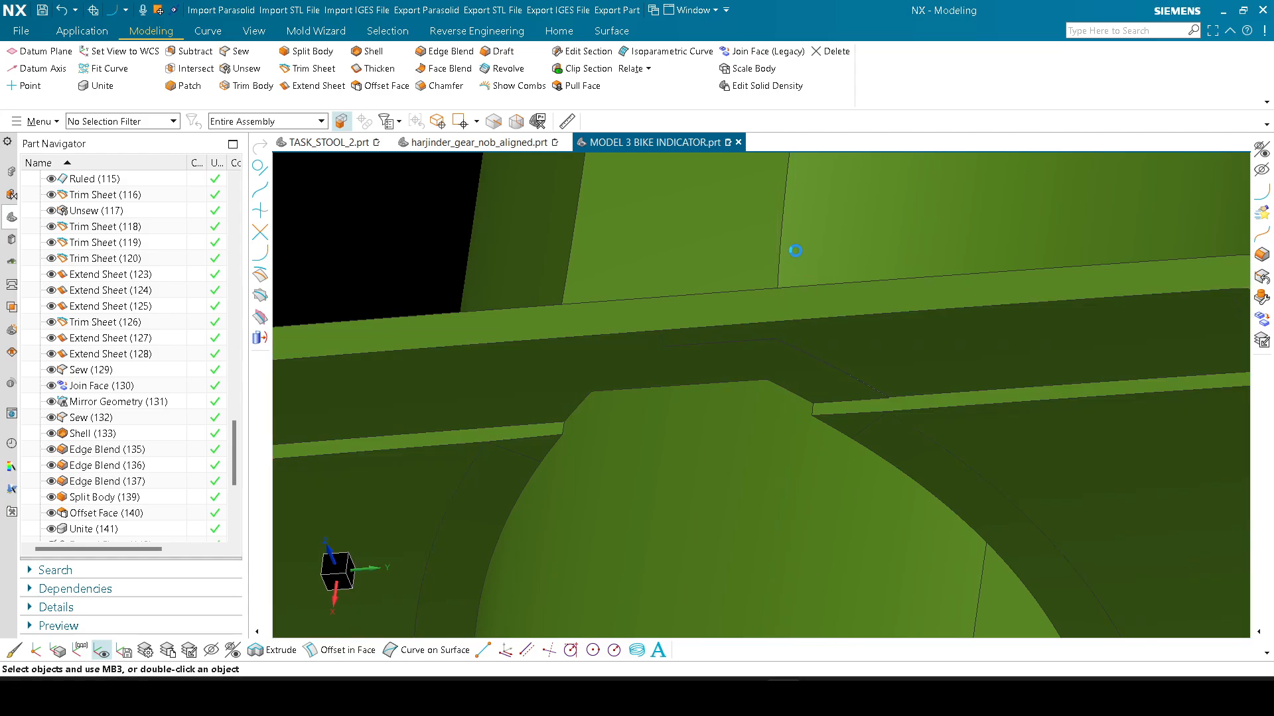
click(769, 338)
Step: Check the interrupted rim ledge above the tube opening from the open side and from inside the housing
scroll(818, 352, down, 3)
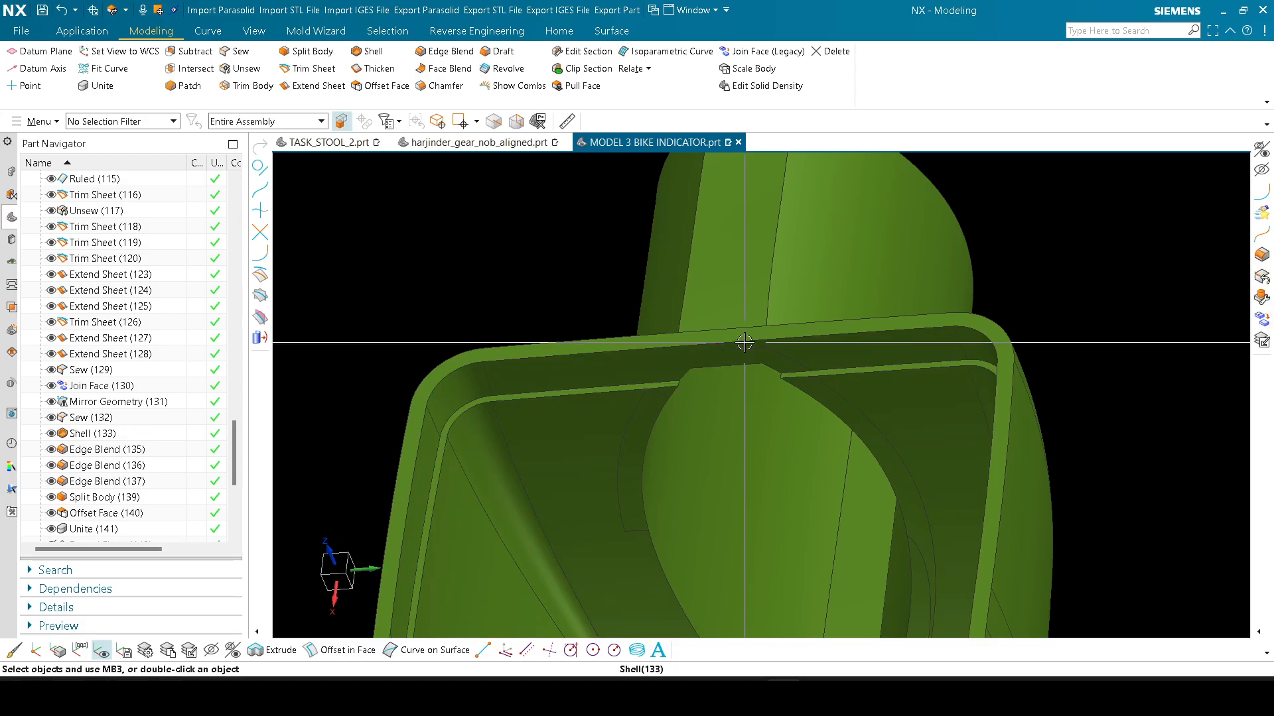
middle_drag(744, 342, 762, 270)
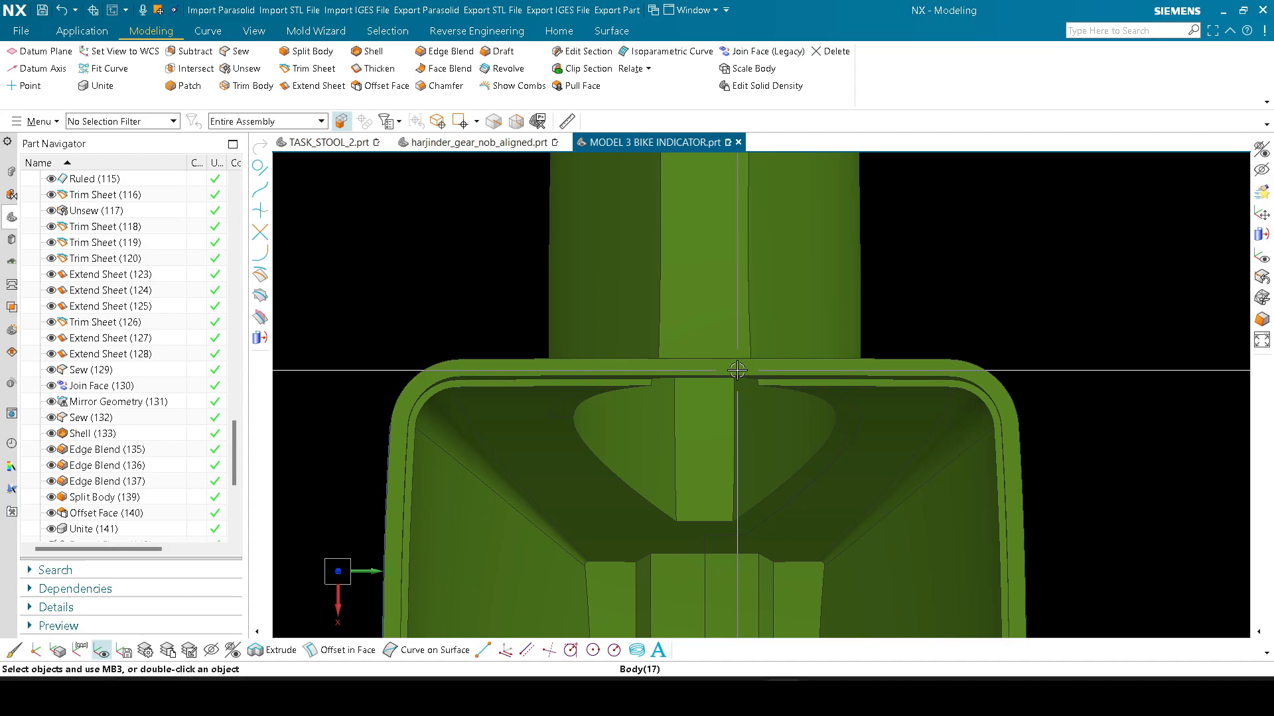
middle_drag(737, 370, 756, 333)
scroll(668, 273, up, 4)
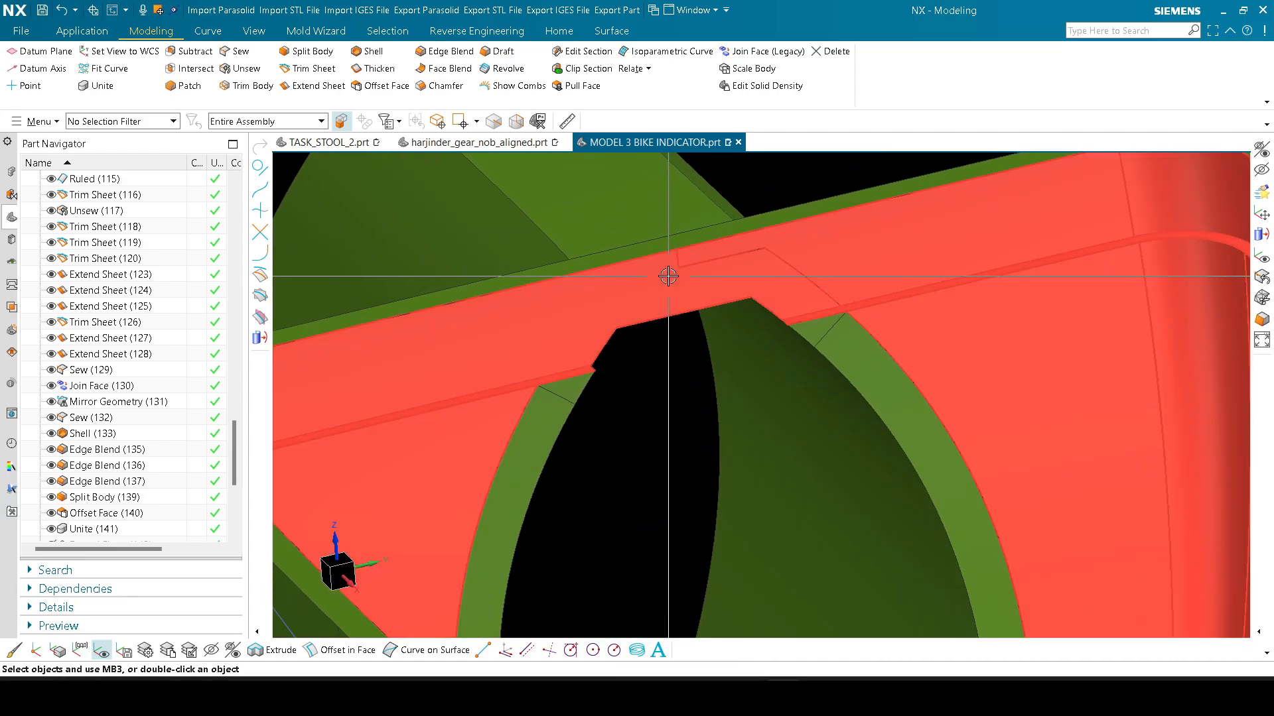
scroll(668, 276, down, 5)
mouse_move(680, 292)
middle_down()
mouse_move(651, 295)
mouse_move(673, 311)
middle_up()
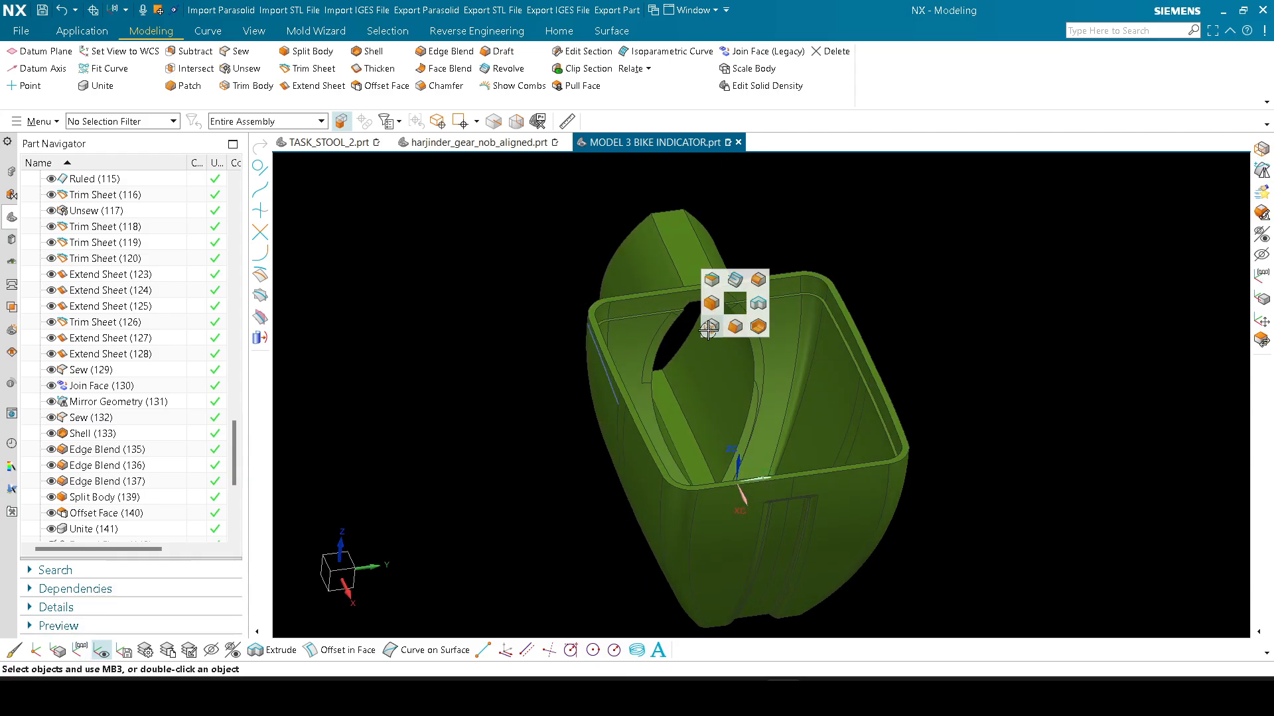
click(709, 330)
click(660, 294)
key(Escape)
scroll(670, 272, up, 6)
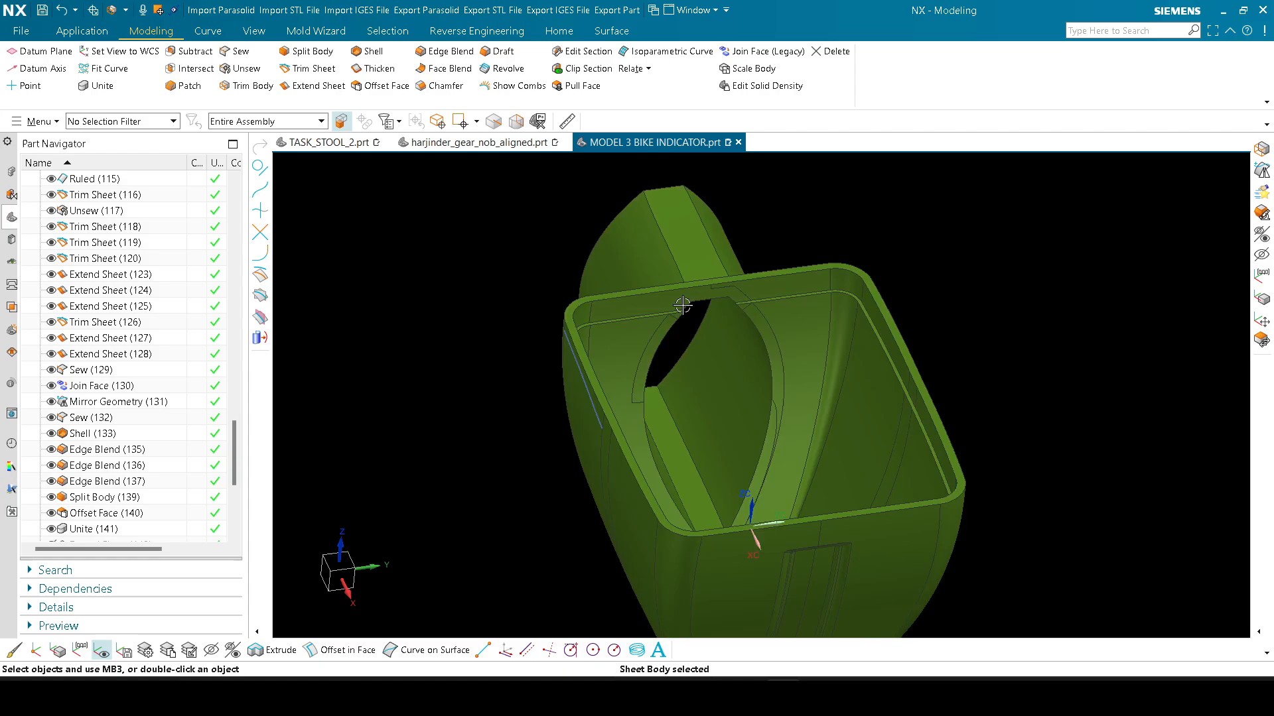
Step: Try to replace the curved strip face beside the tube opening with the adjoining inner wall face at zero offset
middle_drag(672, 321, 698, 292)
scroll(640, 266, down, 5)
scroll(698, 292, up, 6)
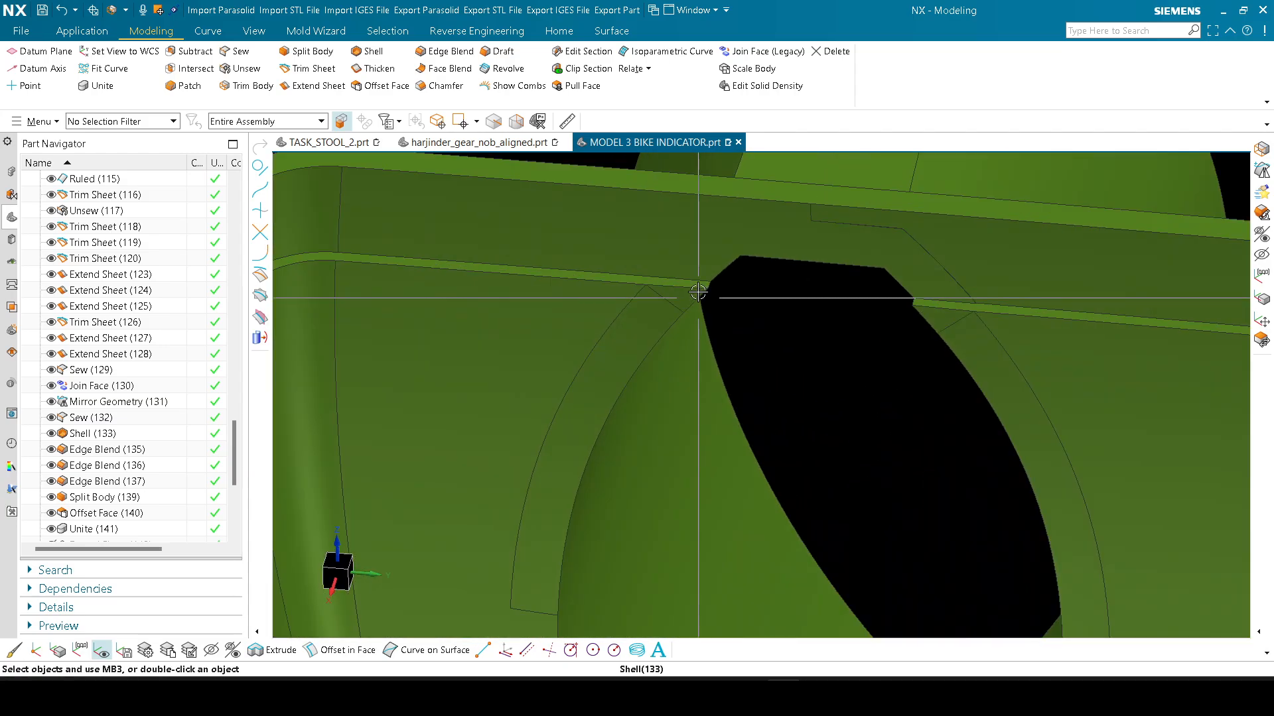
scroll(665, 300, up, 4)
scroll(657, 271, down, 5)
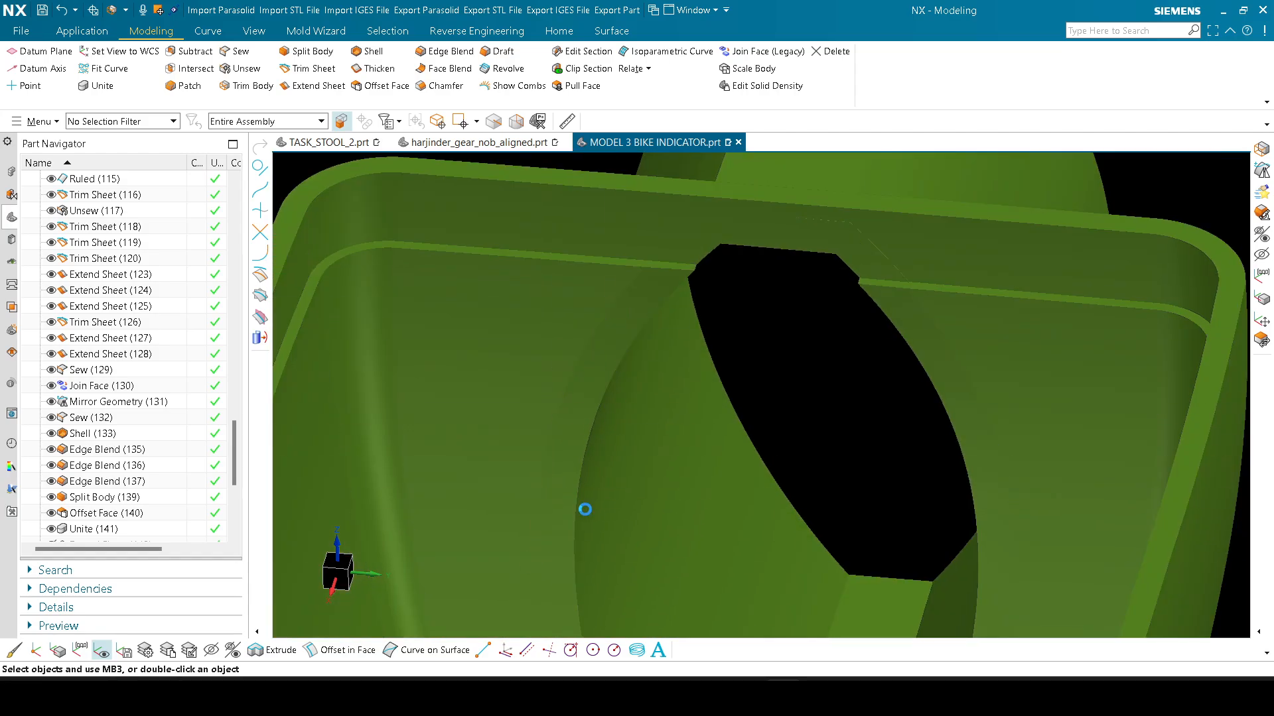
middle_drag(558, 505, 523, 479)
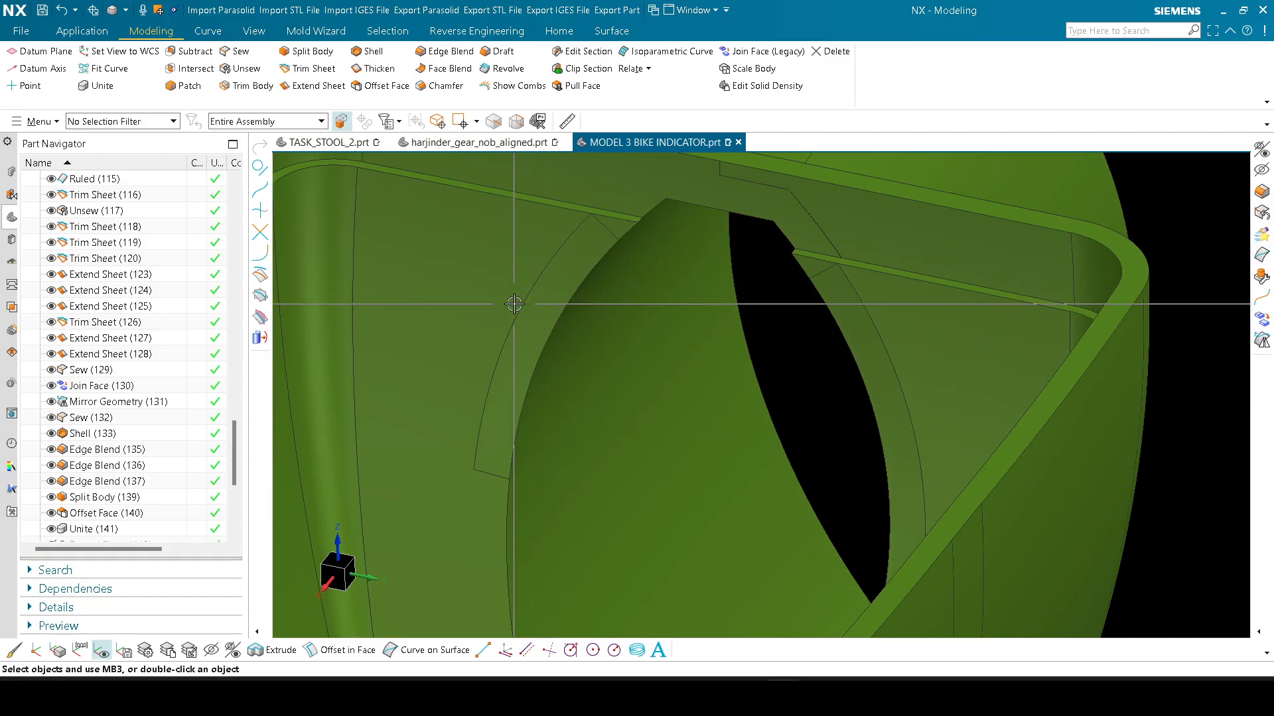
click(518, 278)
scroll(548, 305, up, 3)
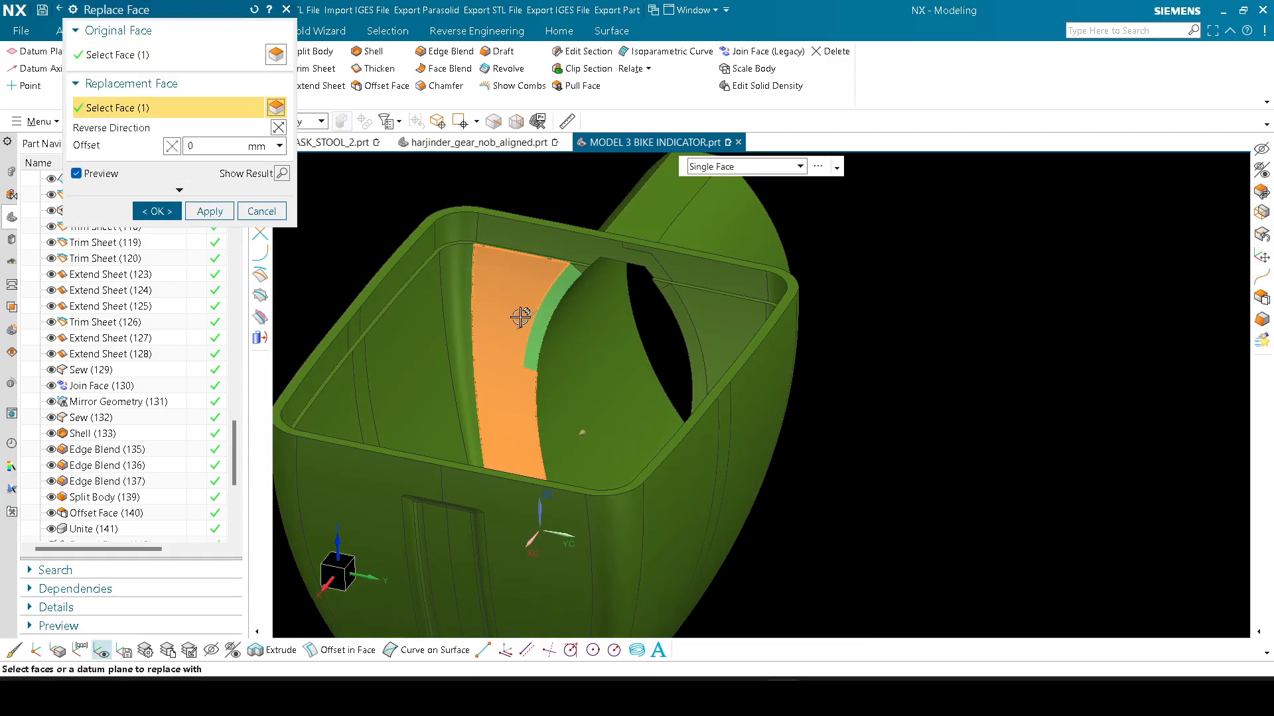
scroll(571, 259, down, 5)
middle_click(555, 239)
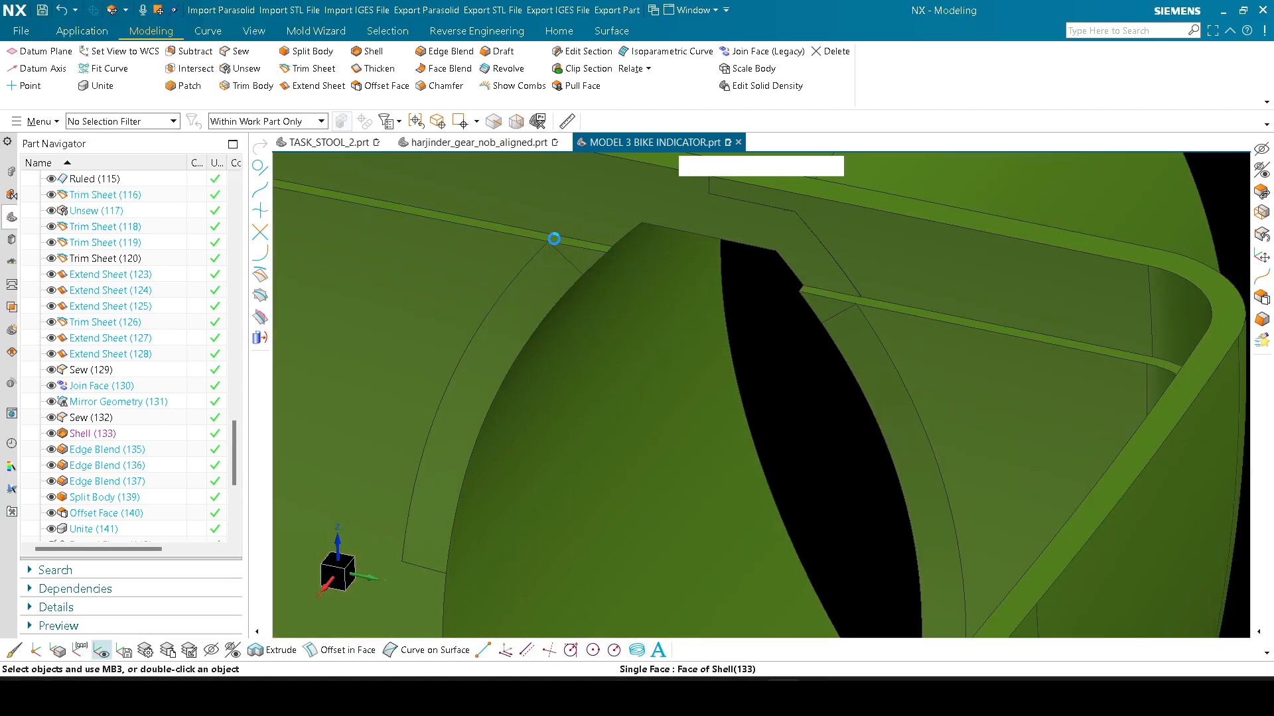
Step: Try to replace the small triangular face under the rim ledge with the neighbouring curved strip face
scroll(564, 242, down, 3)
click(573, 219)
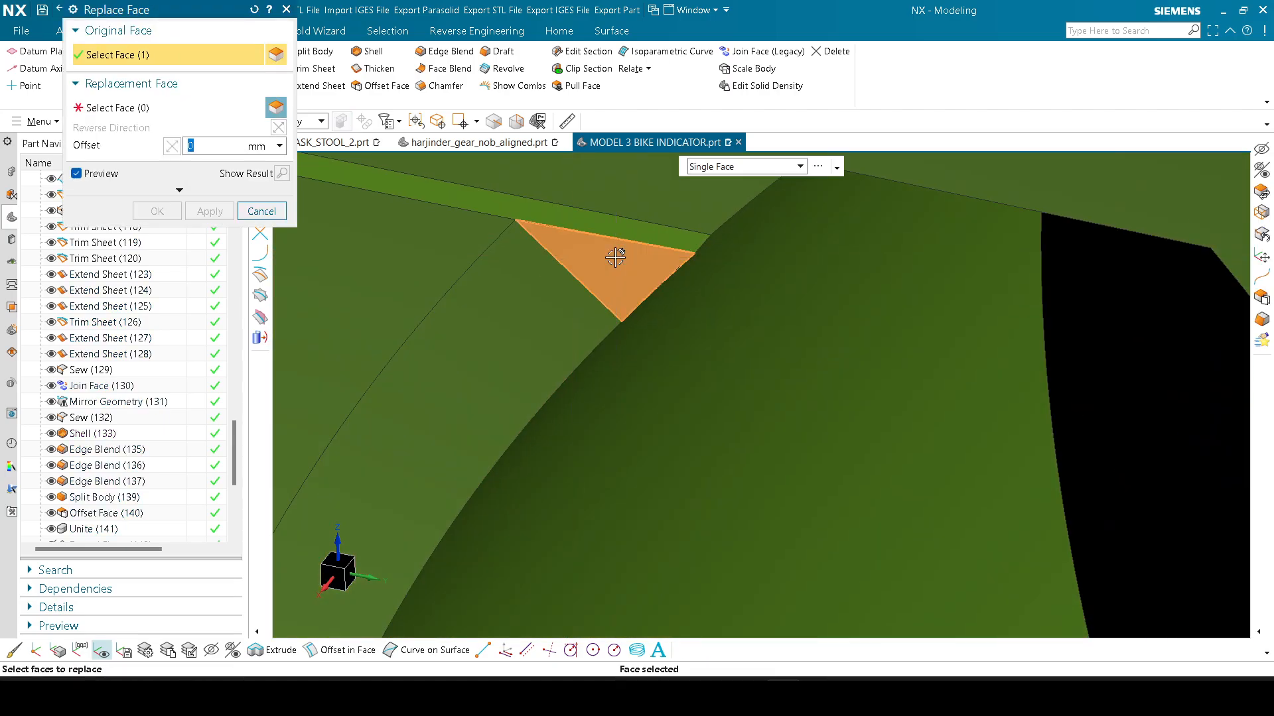
middle_click(615, 258)
scroll(615, 257, up, 4)
click(556, 312)
scroll(647, 319, up, 4)
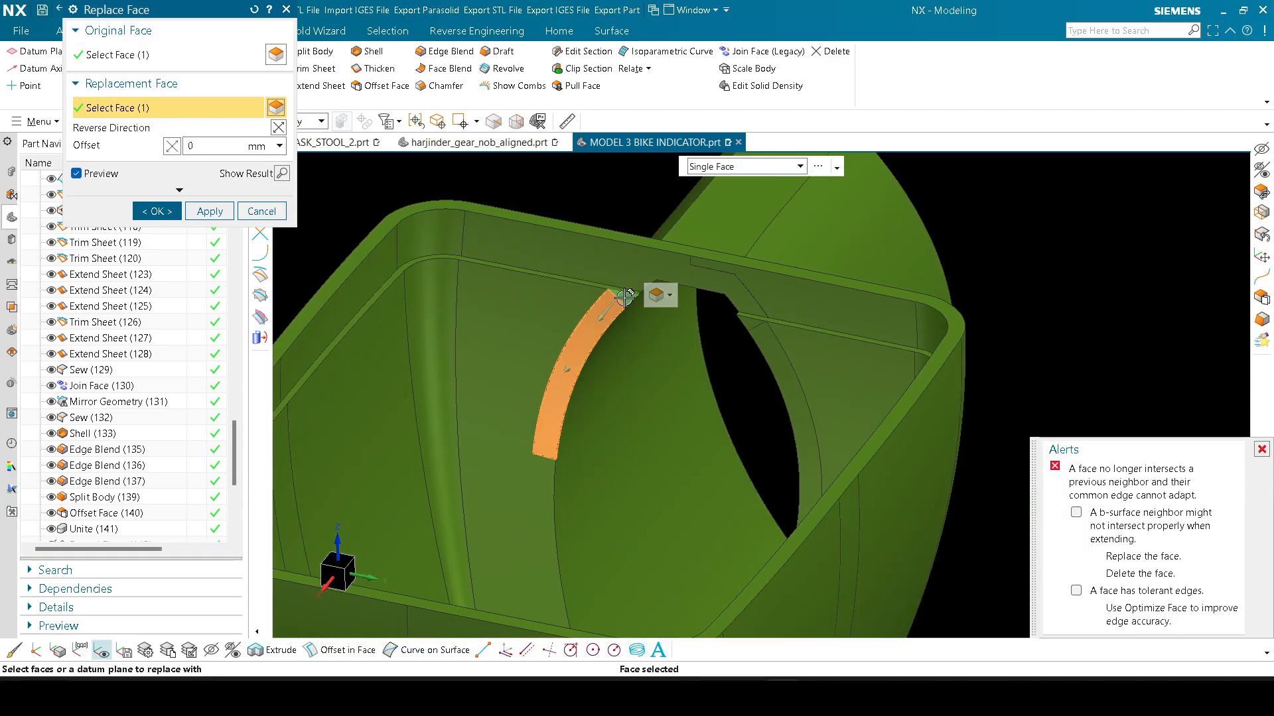
middle_click(624, 297)
Step: Delete the small triangular face between the curved strip and the rim ledge, using single-face selection
scroll(621, 292, down, 4)
click(614, 288)
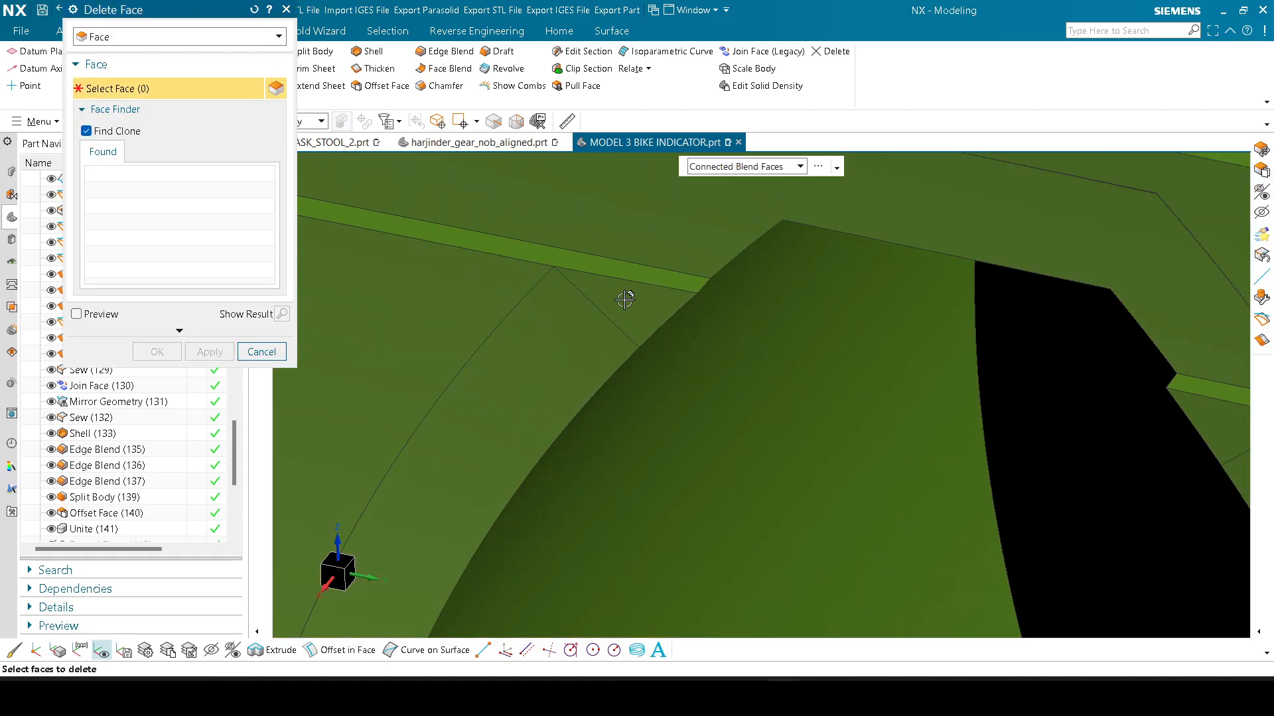
click(748, 171)
click(742, 181)
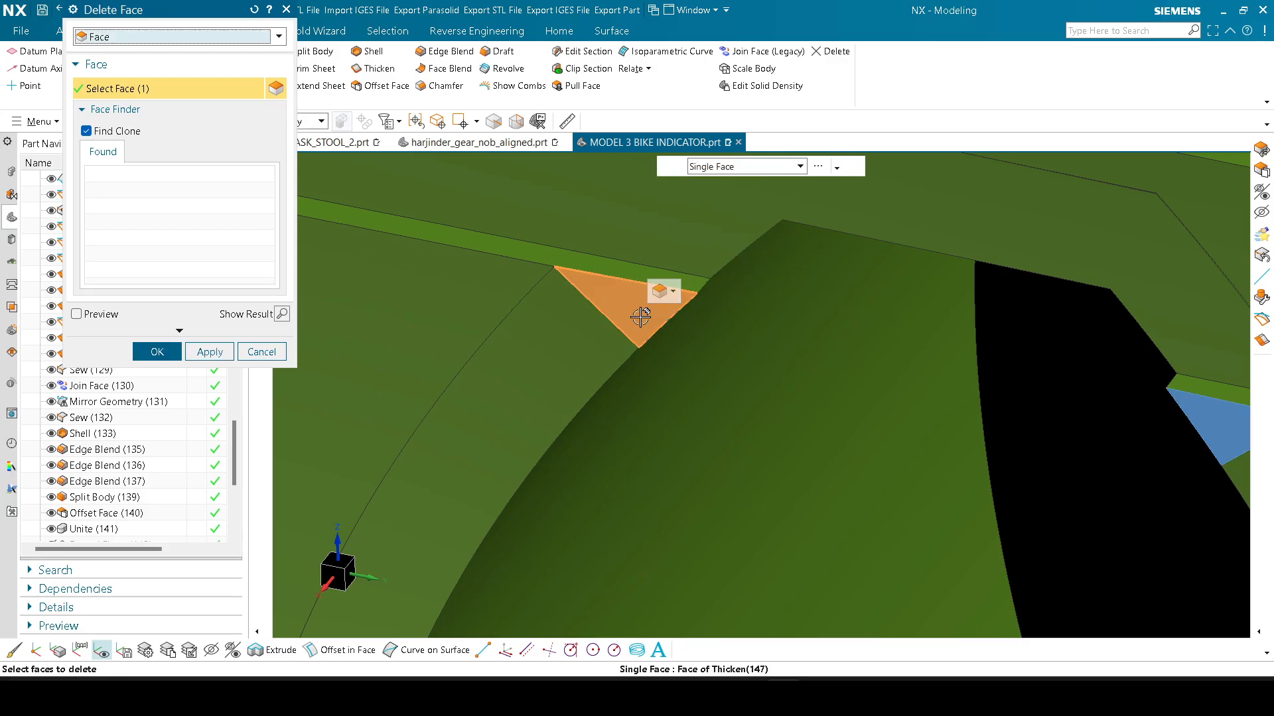
scroll(713, 270, up, 4)
middle_click(713, 270)
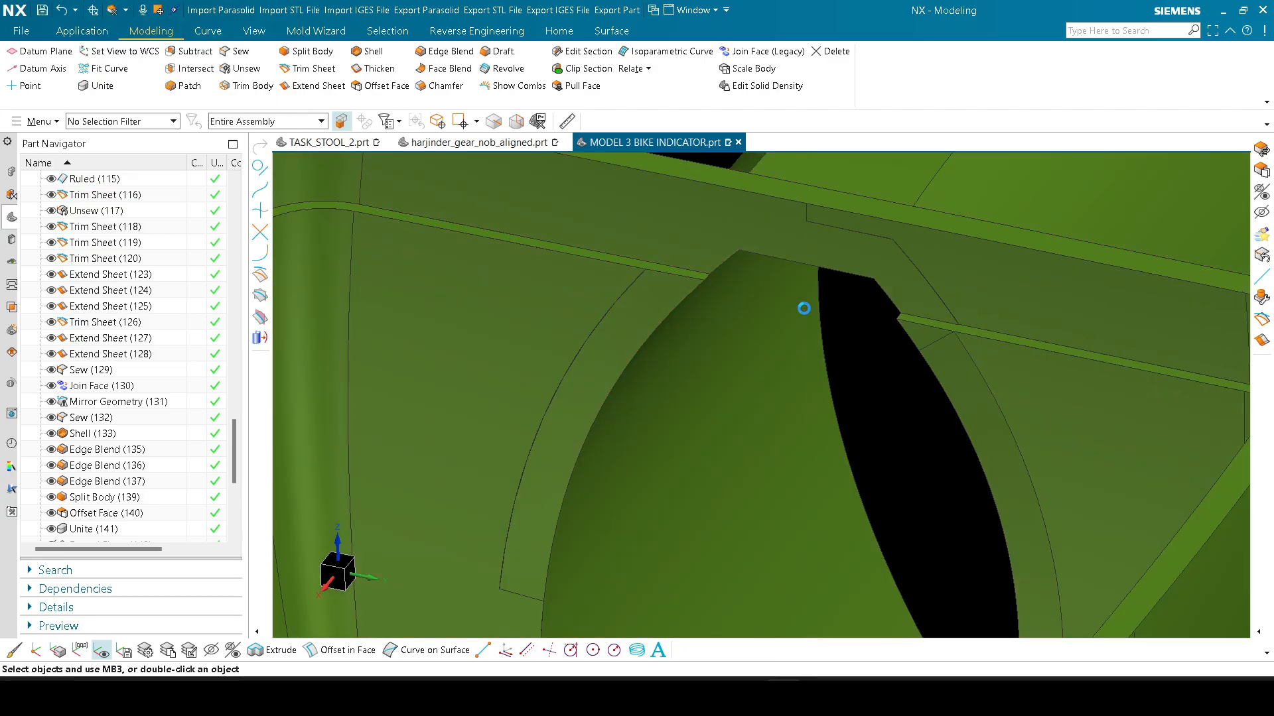
Step: Replace the curved strip face beside the tube opening with the adjoining inner wall face at zero offset
scroll(811, 295, down, 5)
scroll(800, 302, up, 5)
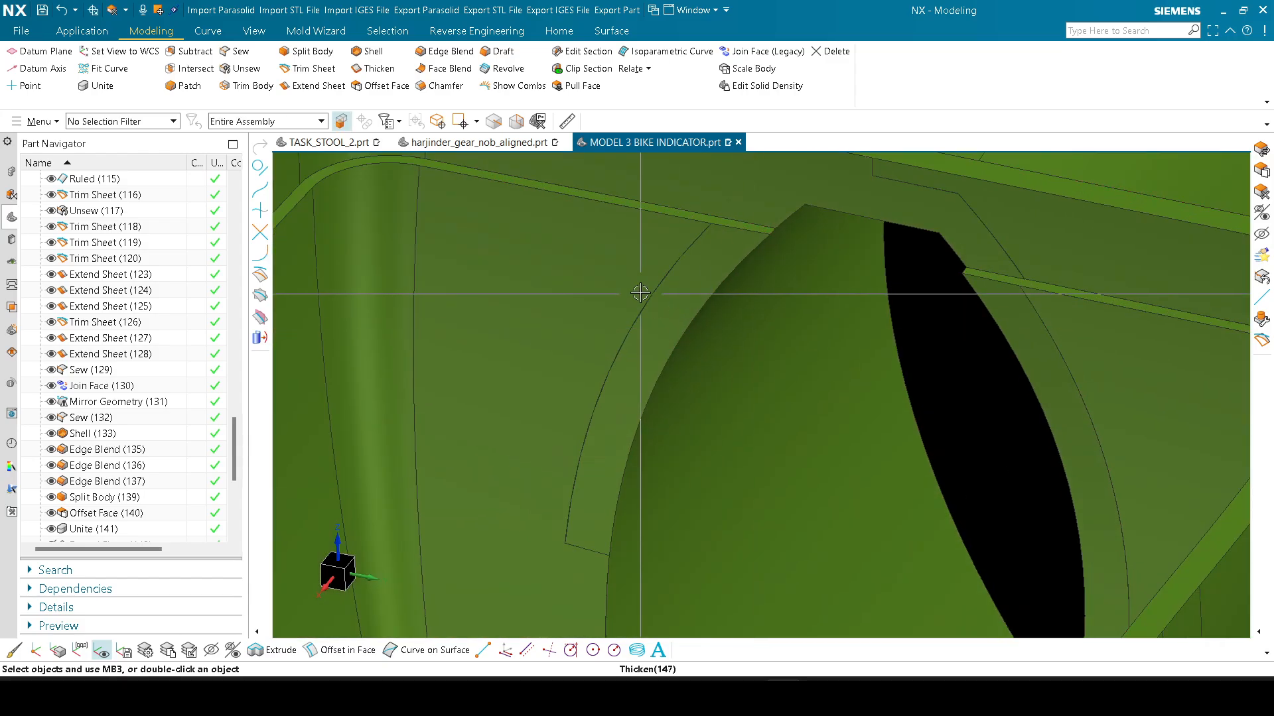
click(674, 292)
middle_click(675, 293)
scroll(675, 293, down, 4)
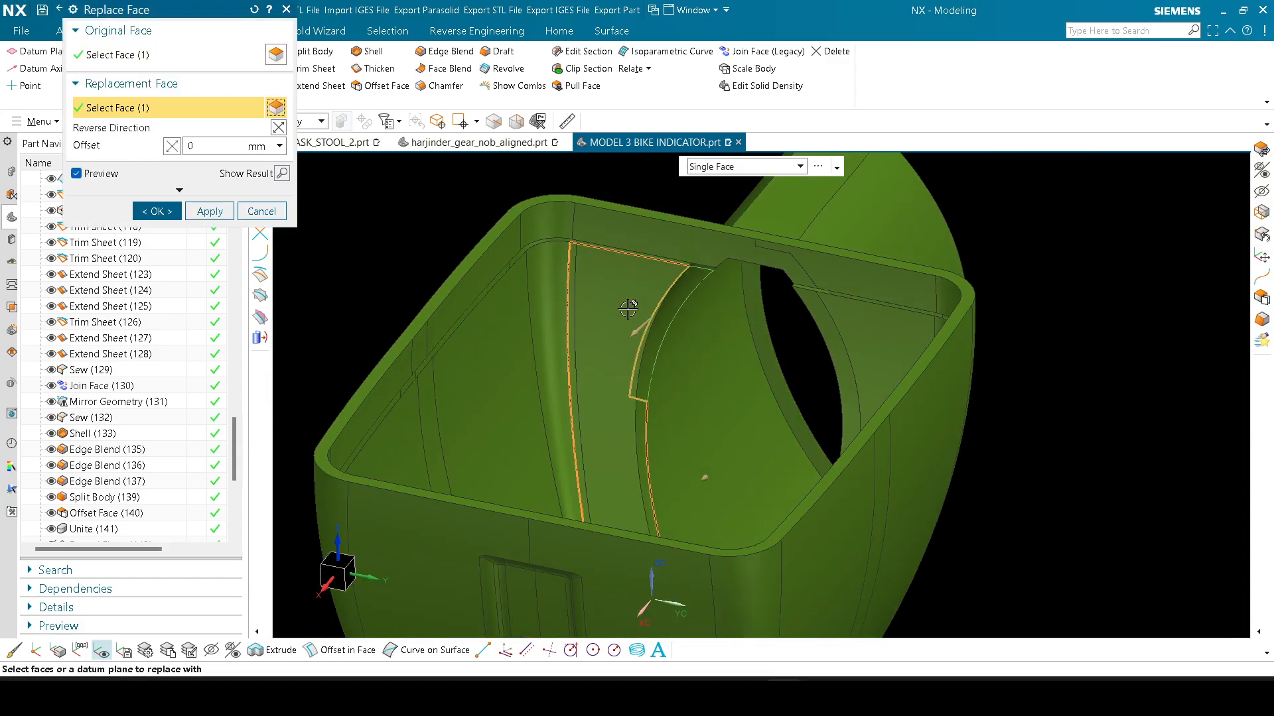
middle_click(733, 308)
Step: Replace the leftover strip face on the opposite side of the tube opening with its adjoining inner wall face
click(763, 262)
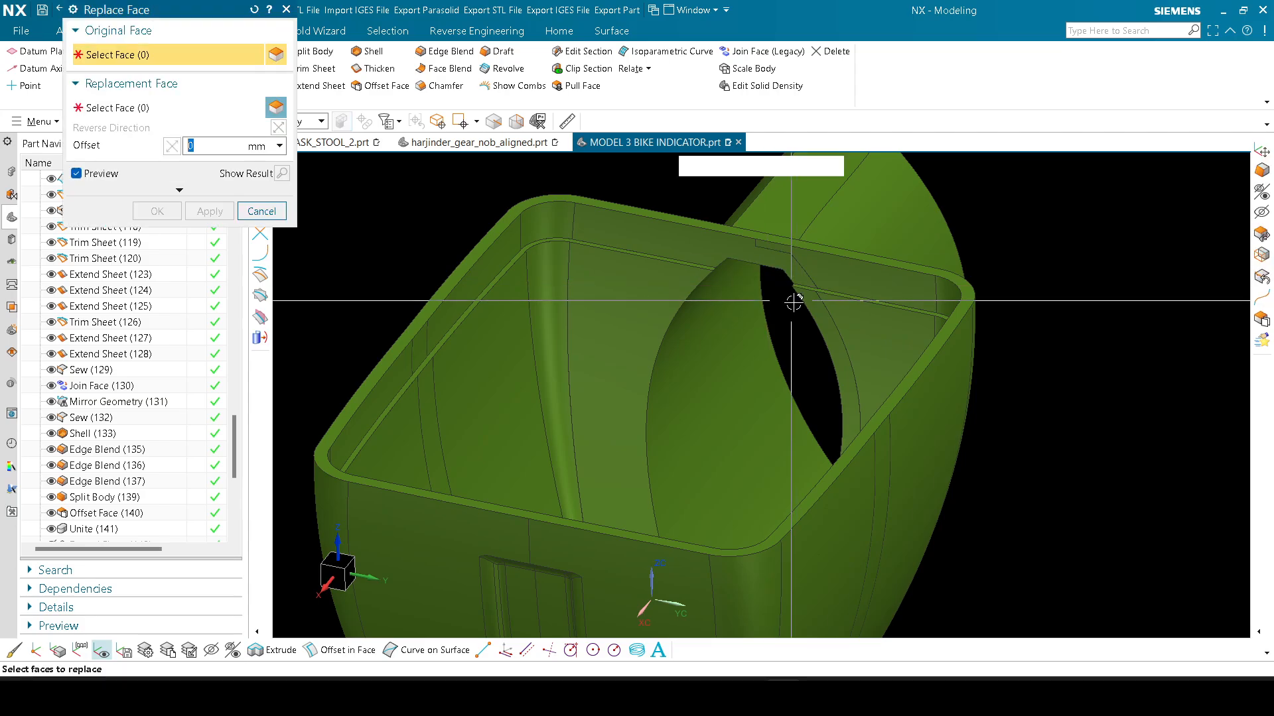
middle_click(821, 317)
scroll(854, 327, down, 3)
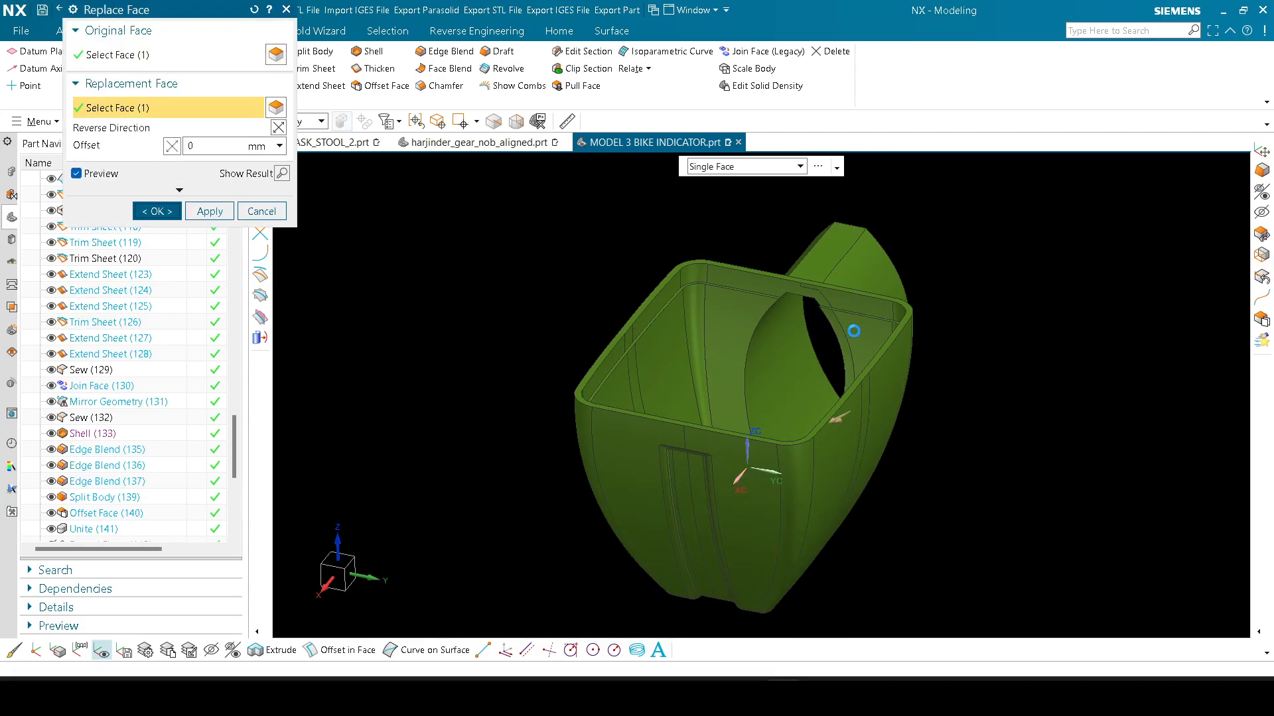
middle_click(853, 330)
Step: Try to replace the rim wall face above the tube opening with the adjoining stepped face
scroll(710, 300, up, 10)
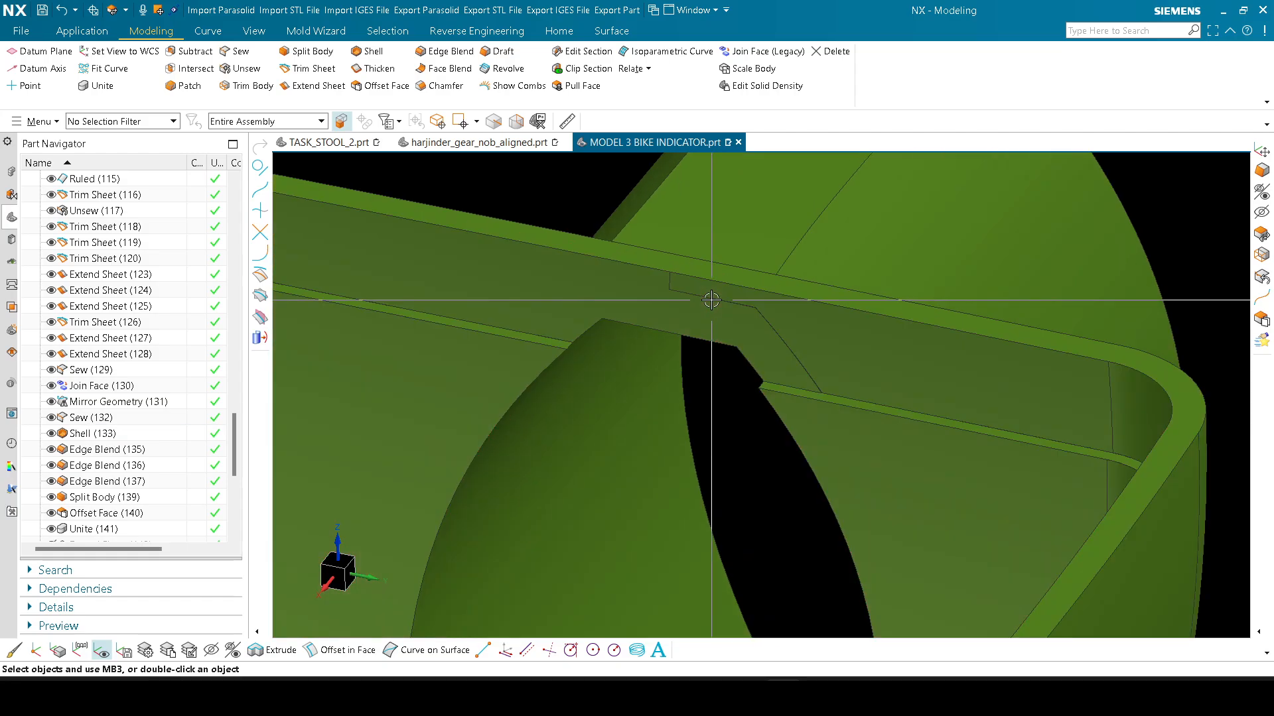
middle_drag(711, 300, 699, 304)
scroll(574, 399, up, 7)
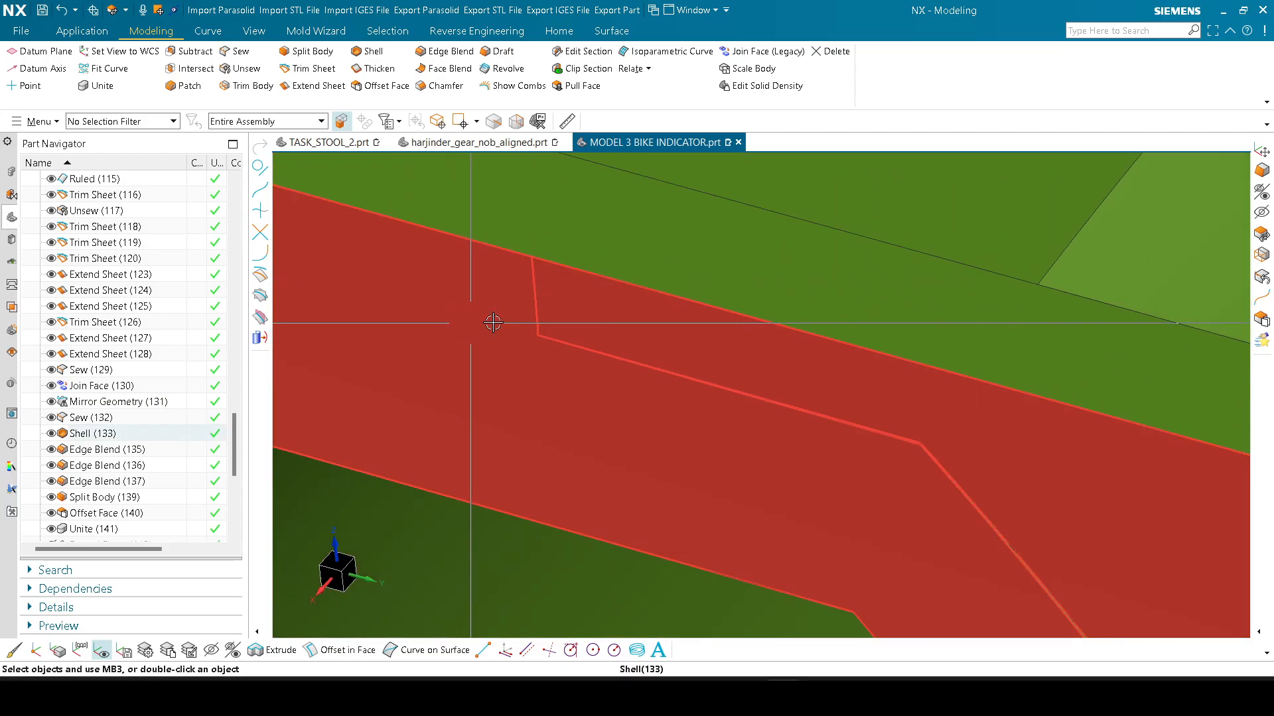
ctrl+shift+drag(515, 308, 495, 324)
click(495, 325)
middle_click(496, 324)
click(622, 332)
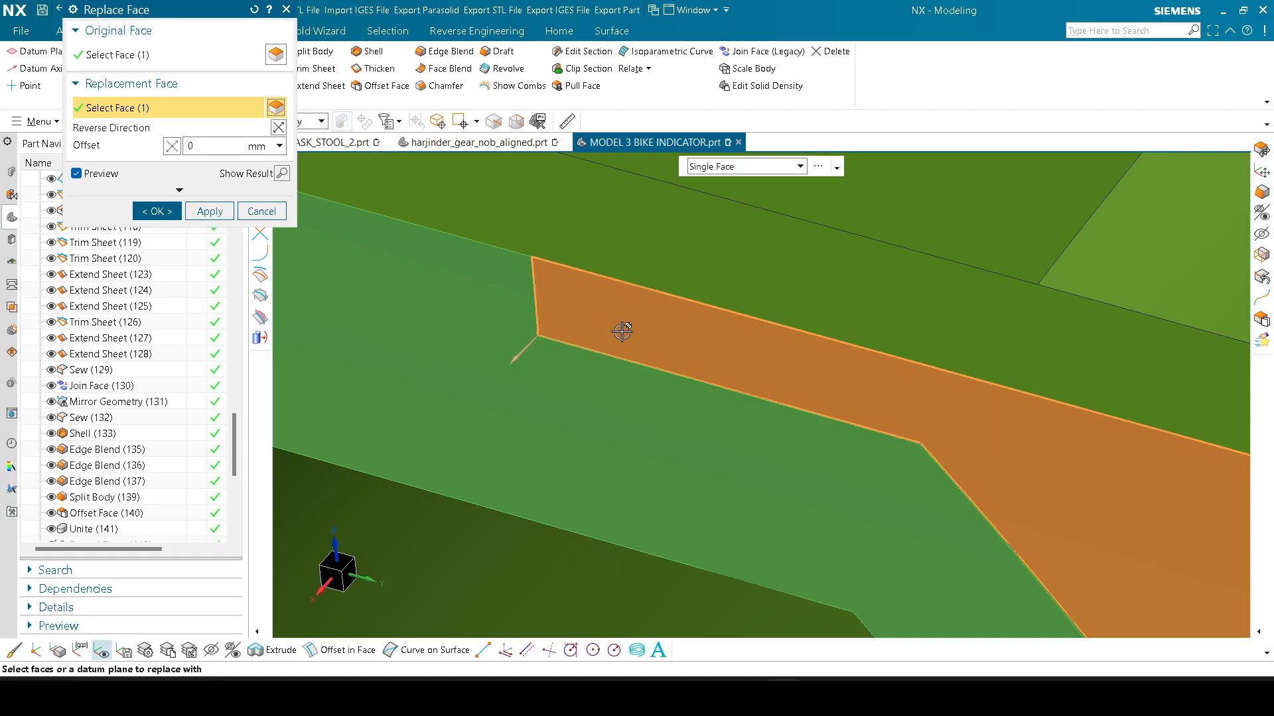
middle_click(734, 321)
Step: Replace the thin sliver face along the stepped seam above the tube opening with the face of Thicken(147)
scroll(835, 372, up, 3)
ctrl+shift+right_click(842, 375)
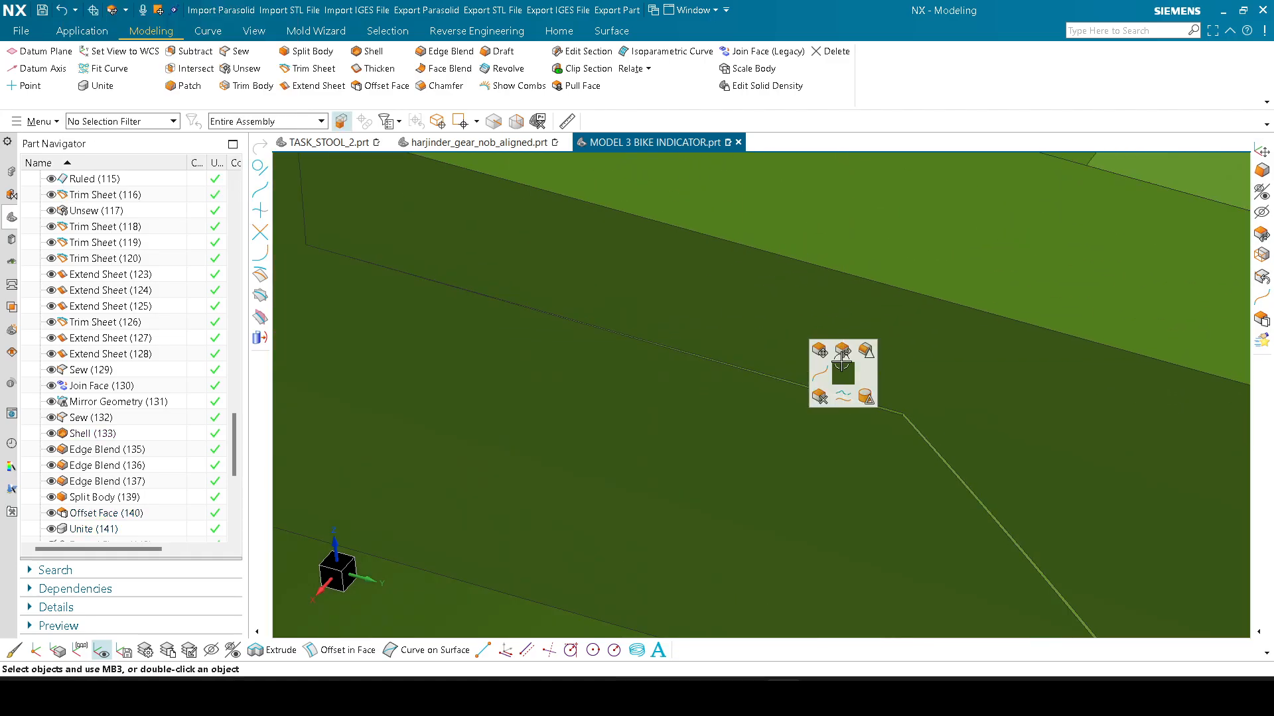
click(824, 394)
scroll(889, 406, up, 8)
click(890, 439)
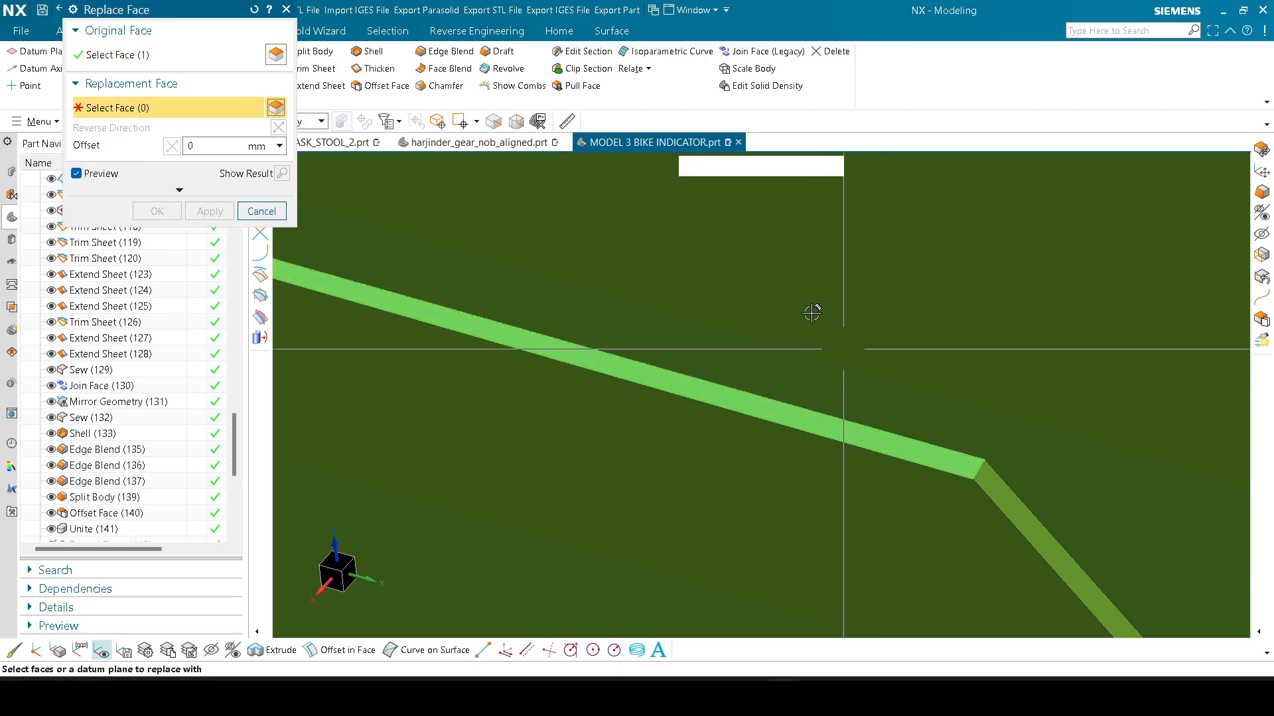
mouse_move(810, 312)
middle_down()
mouse_move(782, 304)
mouse_move(816, 264)
mouse_move(807, 332)
middle_up()
scroll(787, 331, up, 3)
scroll(787, 331, up, 4)
key(w)
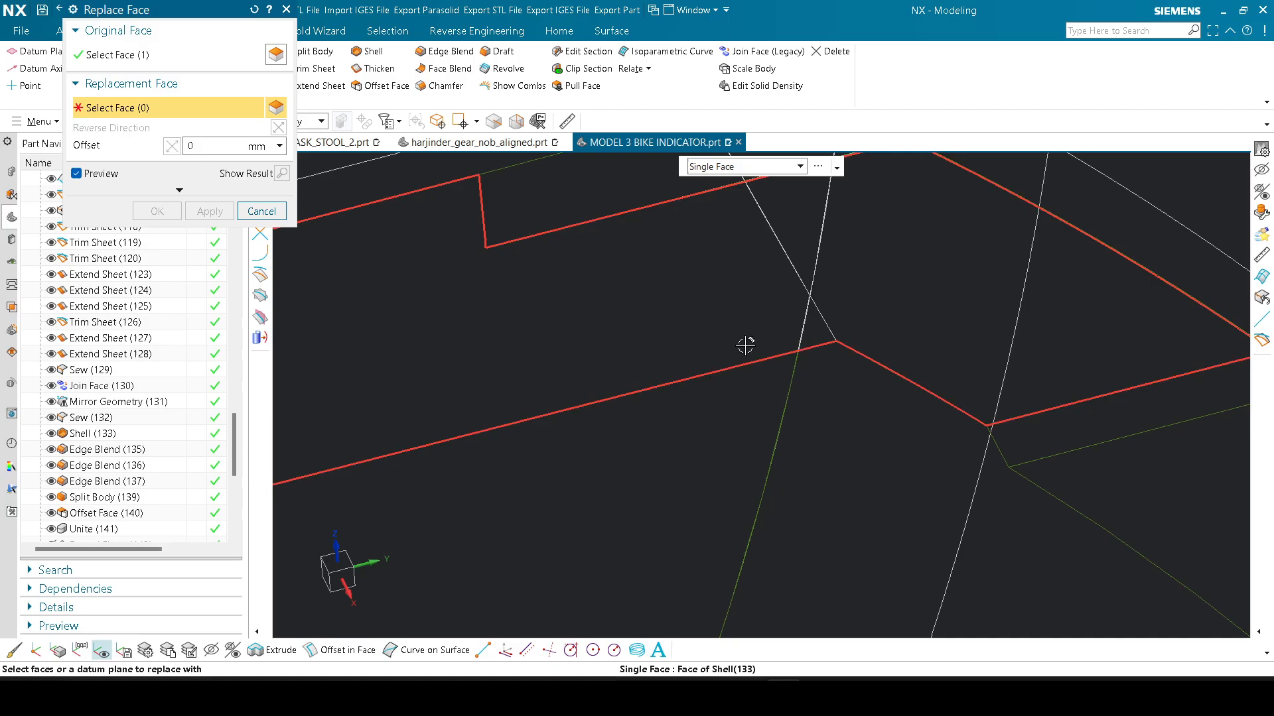
click(737, 346)
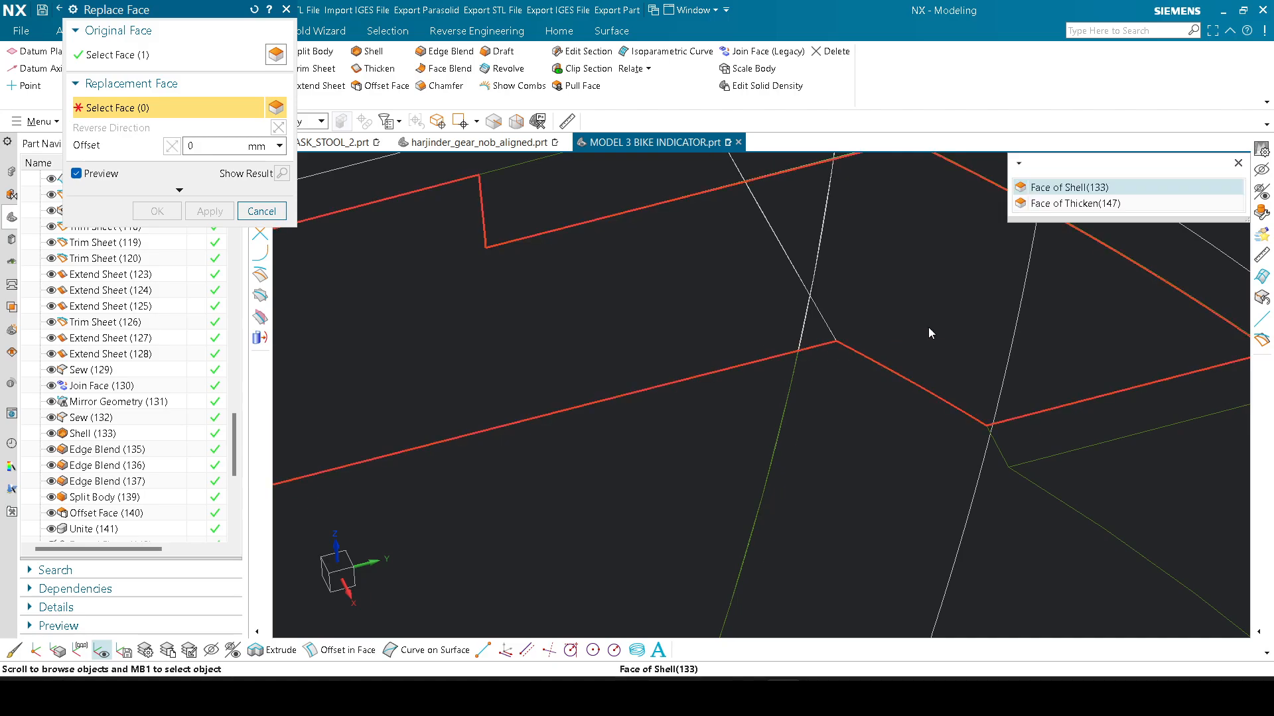
click(1046, 205)
key(w)
scroll(715, 359, down, 1)
middle_click(714, 359)
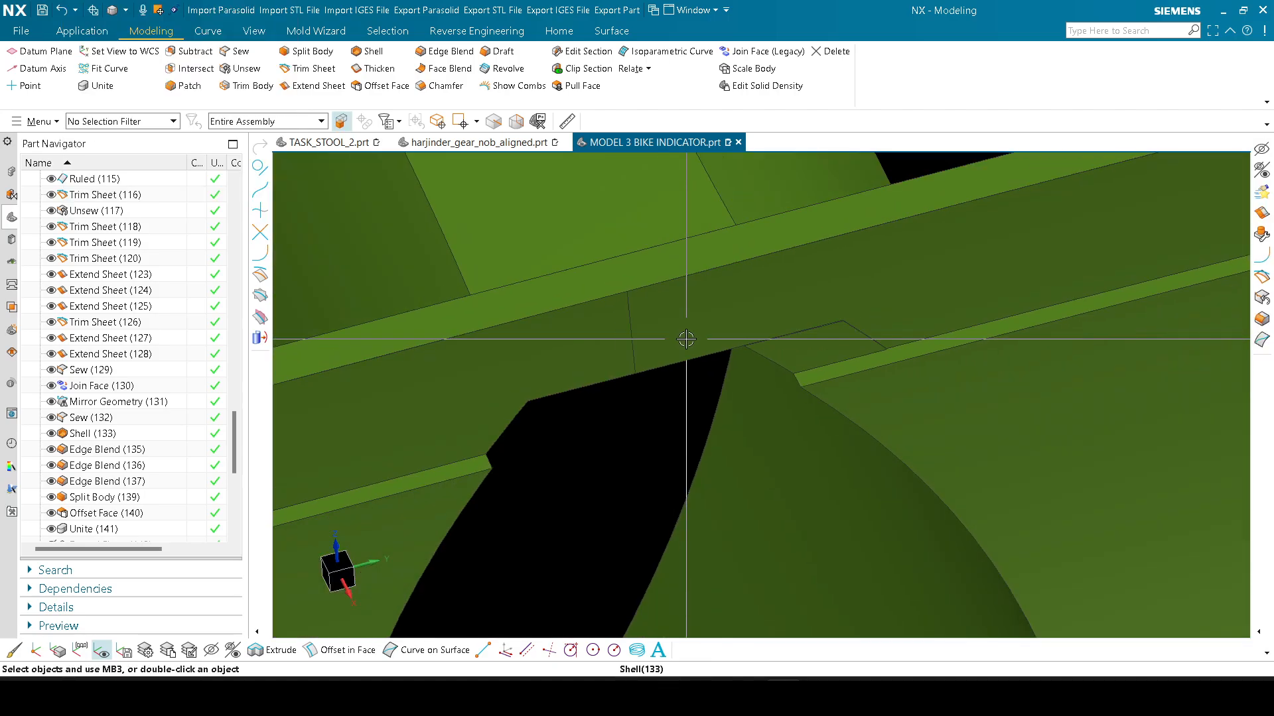
Step: Replace the remaining sliver face near the rim ledge end with the adjacent rim wall face
scroll(809, 358, up, 3)
scroll(761, 219, up, 4)
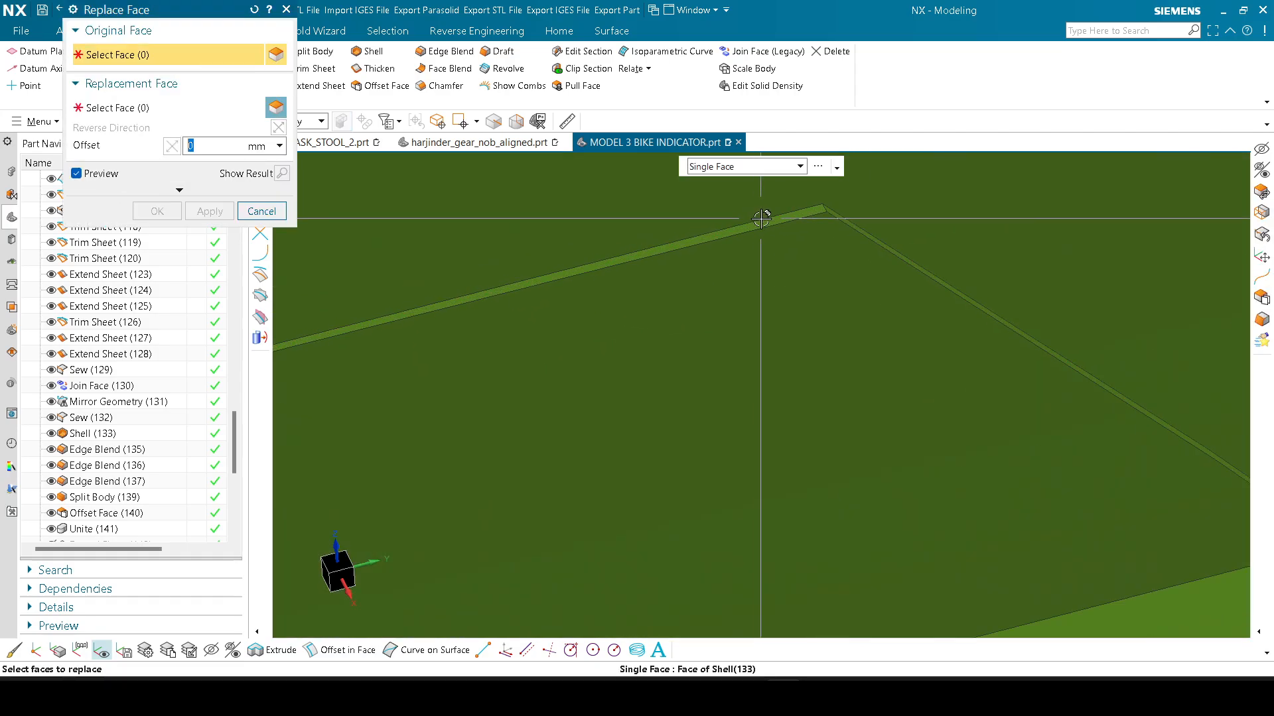
middle_click(764, 221)
scroll(789, 275, down, 5)
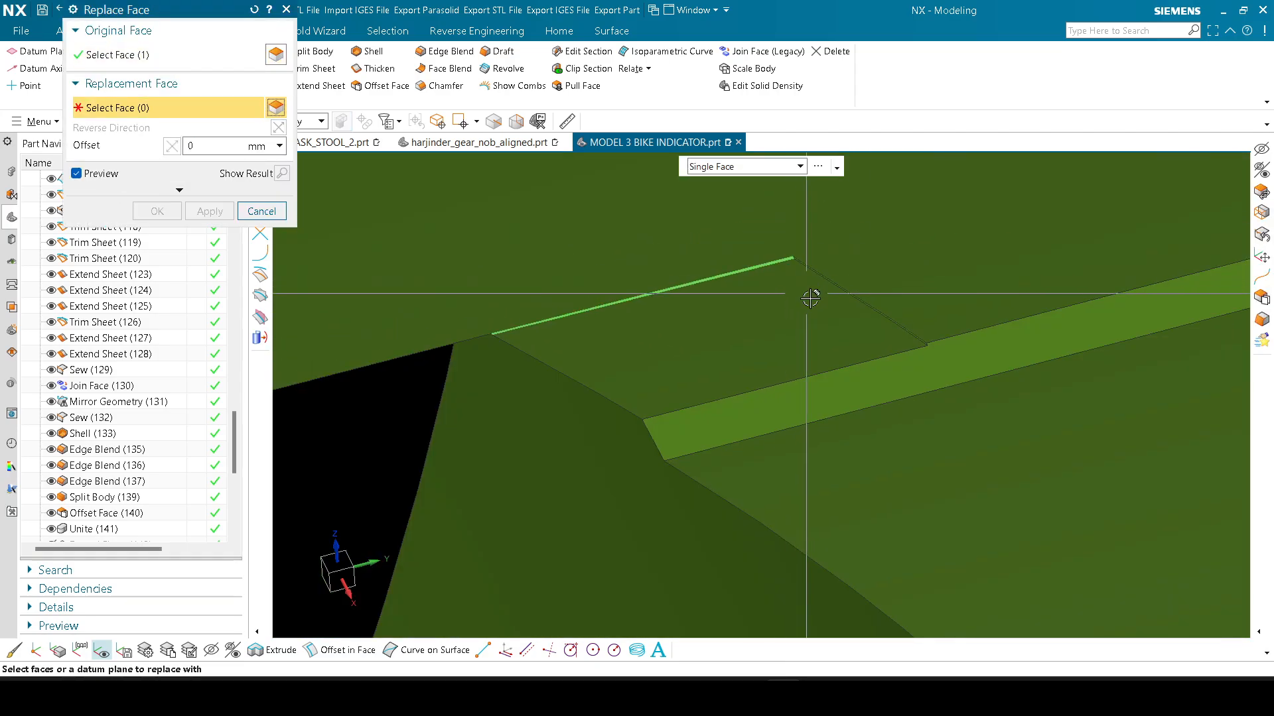
middle_click(794, 405)
Step: Try to replace one half of the inner rim wall above the tube opening with the other half, then cancel
scroll(758, 341, down, 6)
scroll(659, 340, up, 2)
scroll(645, 323, up, 3)
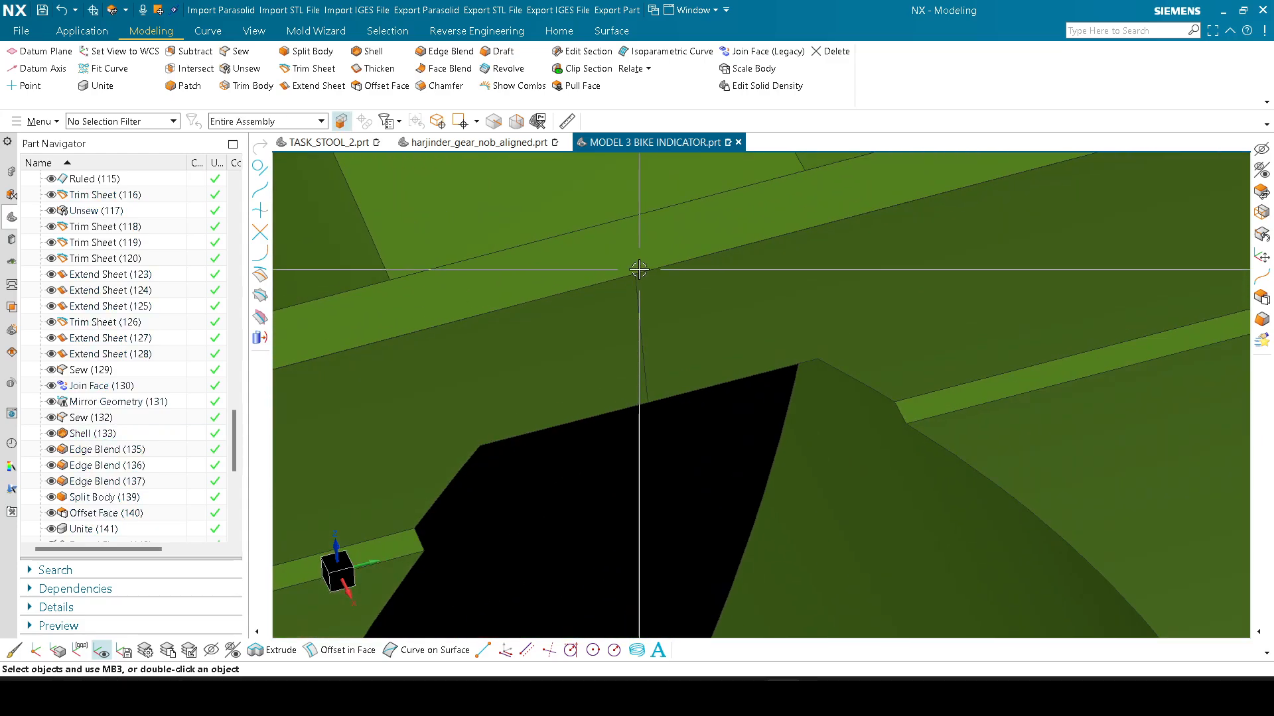
key(F4)
click(599, 314)
middle_click(602, 316)
scroll(624, 317, down, 4)
click(702, 315)
scroll(693, 316, down, 5)
key(Escape)
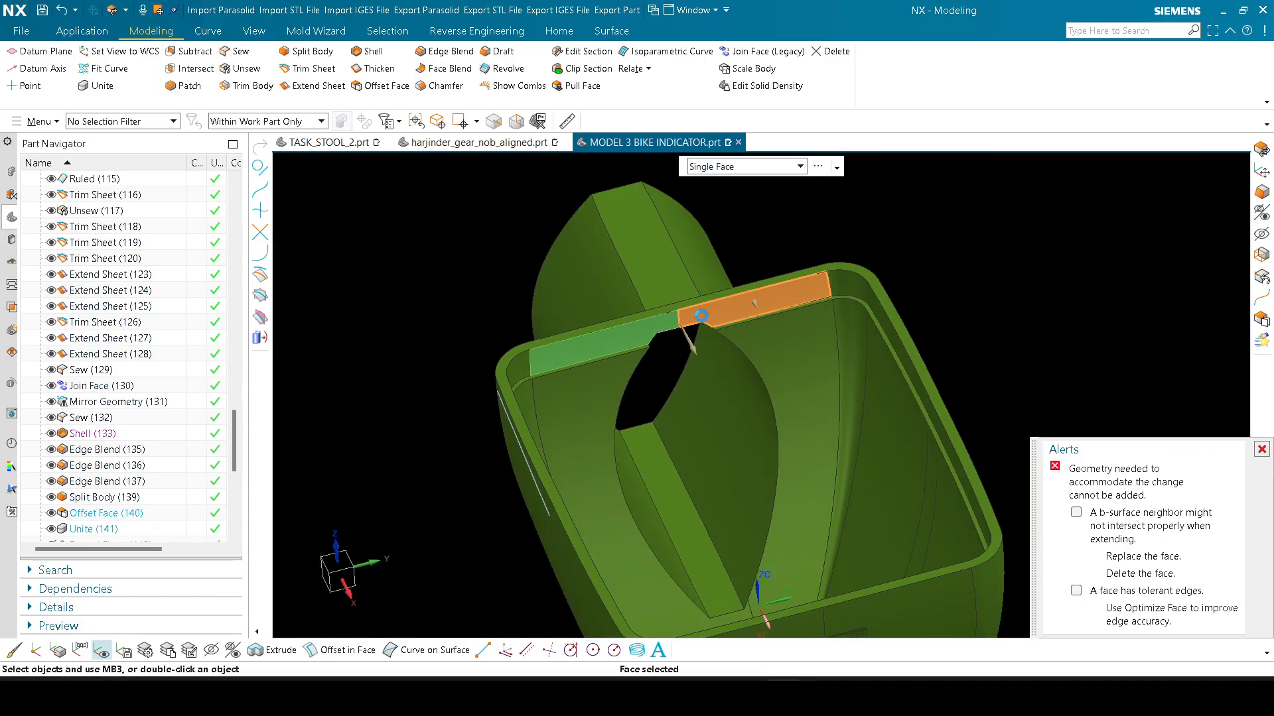
Step: Check the inner rim wall above the tube opening for leftover seams
scroll(691, 314, up, 2)
mouse_move(689, 315)
middle_down()
mouse_move(682, 299)
mouse_move(671, 321)
mouse_move(670, 309)
middle_up()
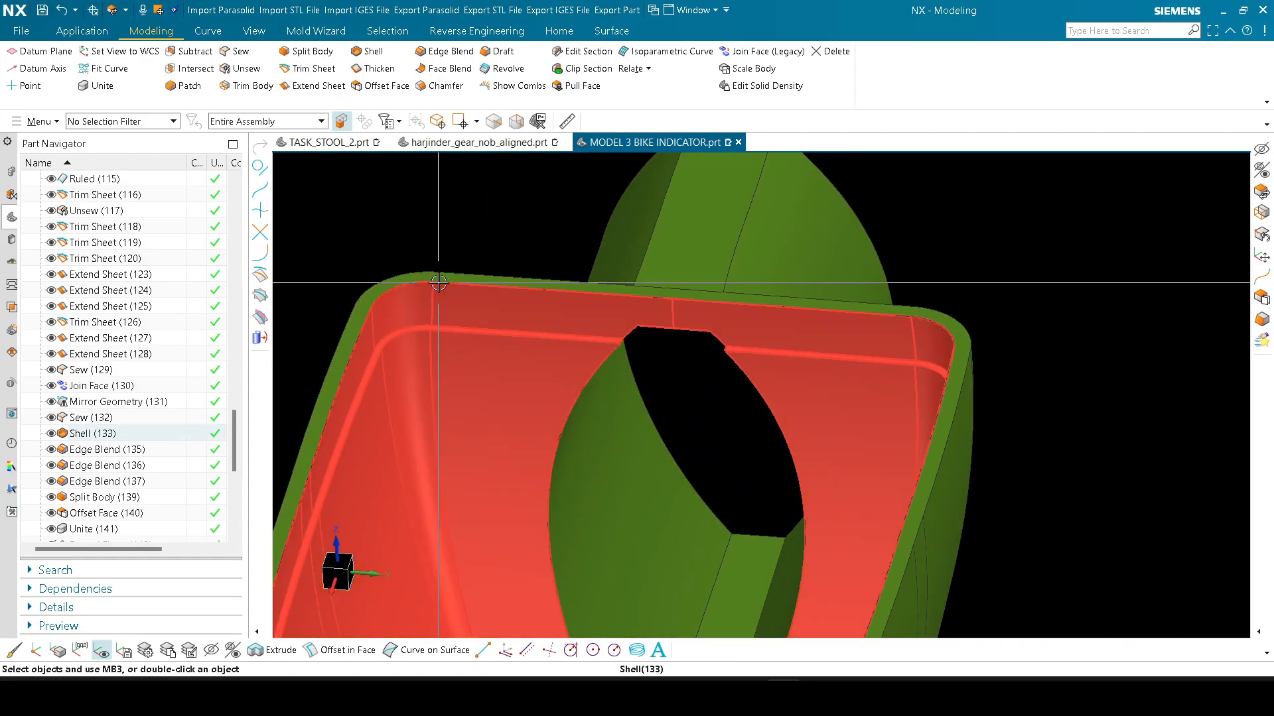
scroll(650, 299, up, 2)
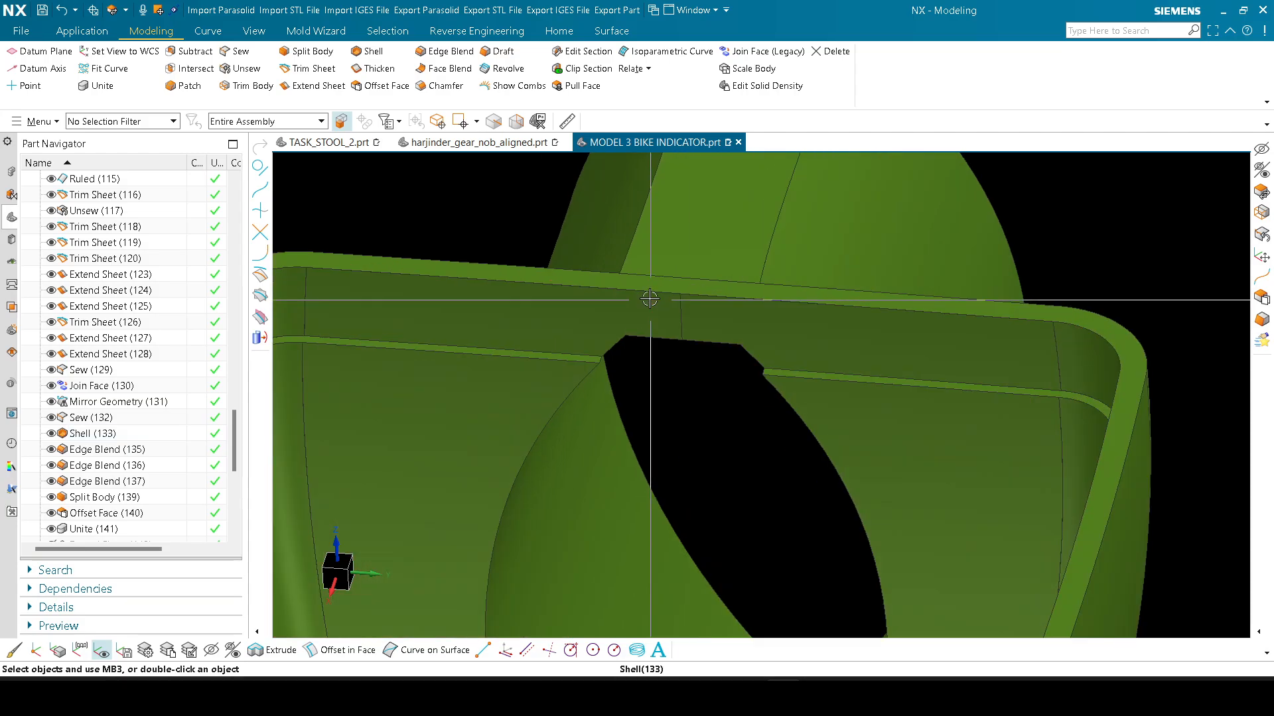
scroll(705, 296, up, 1)
Step: Examine the narrow outer strip between the tube base and the housing rim, including the short seam across it
shift+middle_drag(652, 300, 702, 409)
scroll(706, 296, down, 1)
scroll(693, 416, up, 3)
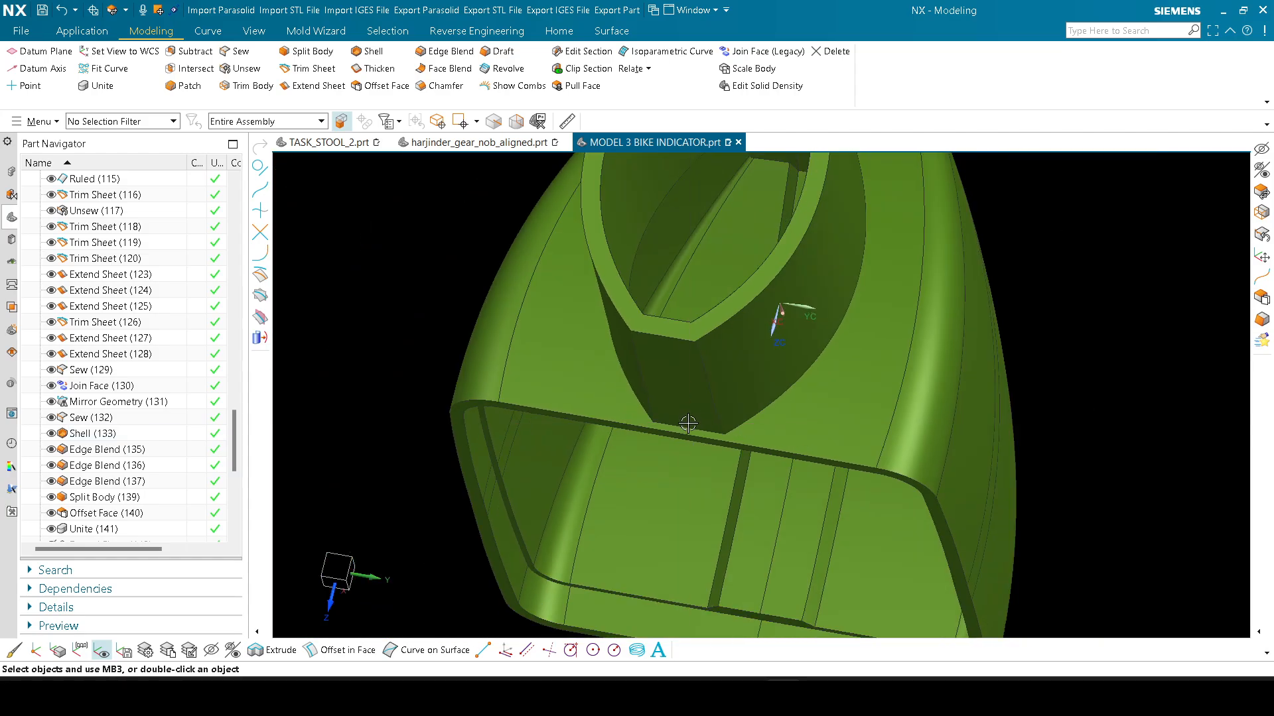
scroll(697, 428, down, 5)
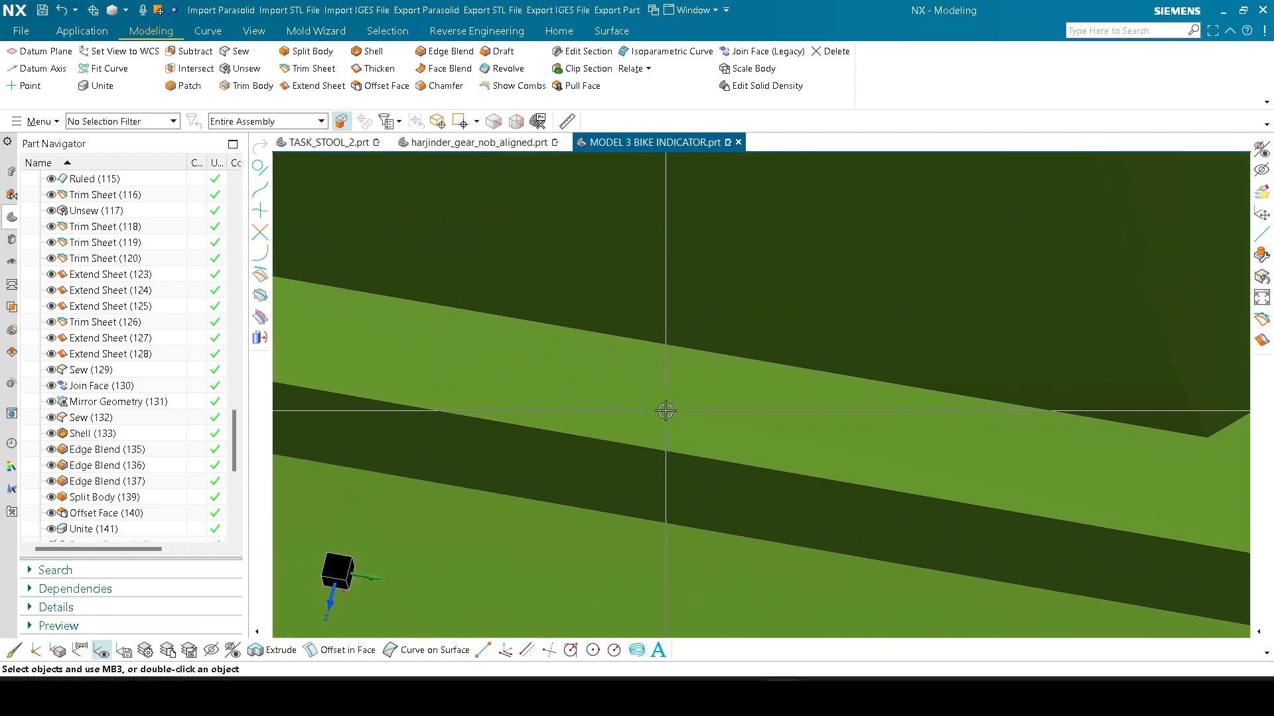
middle_drag(665, 411, 598, 467)
scroll(632, 353, up, 2)
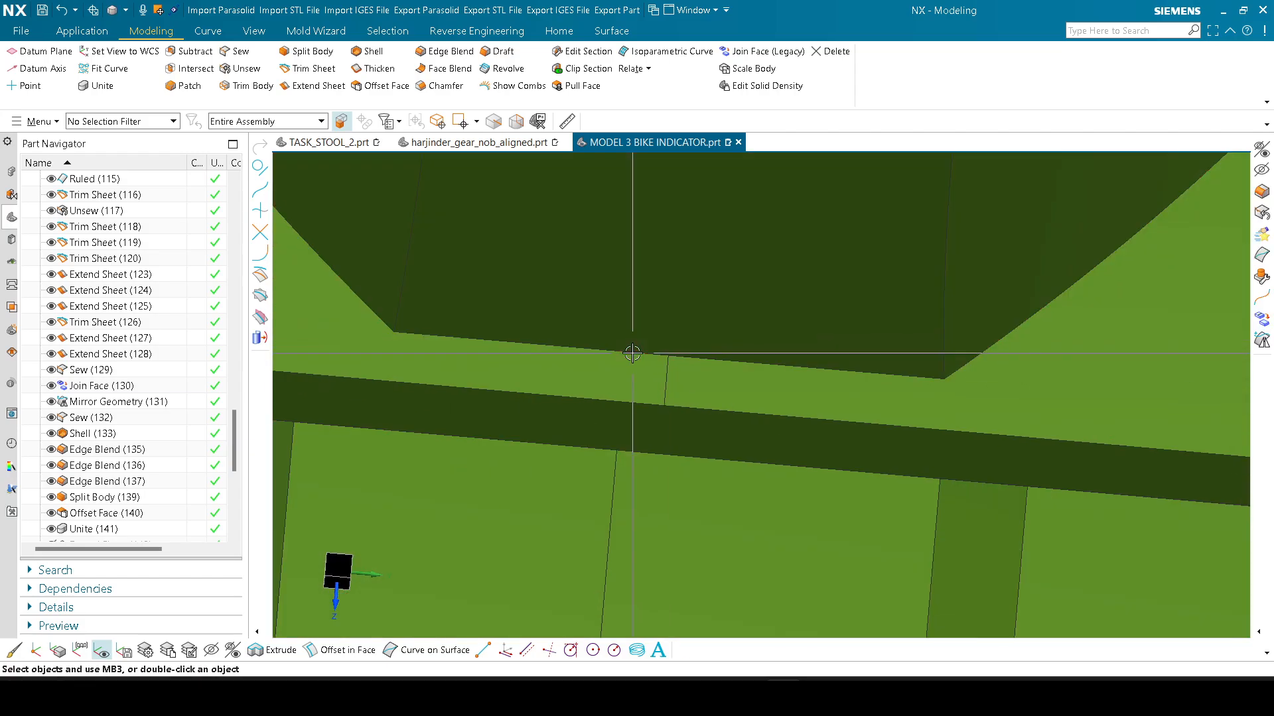
middle_drag(722, 367, 641, 335)
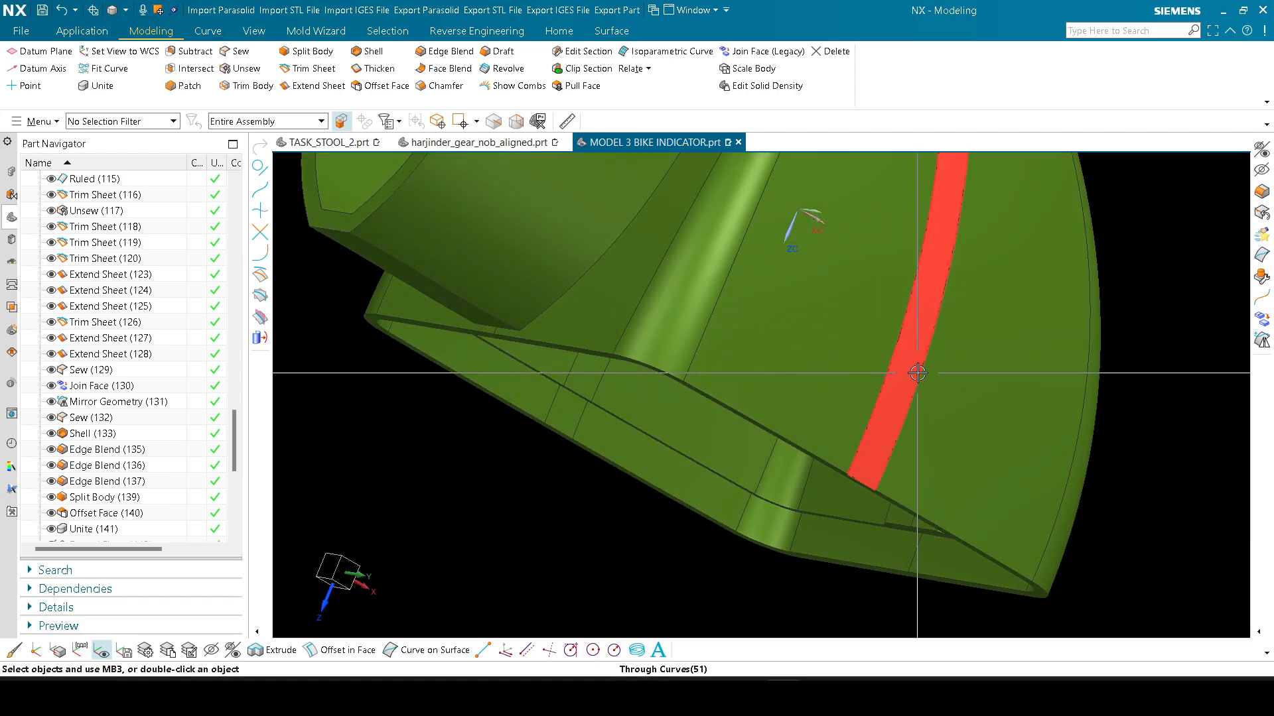
middle_drag(639, 403, 676, 331)
scroll(646, 321, up, 6)
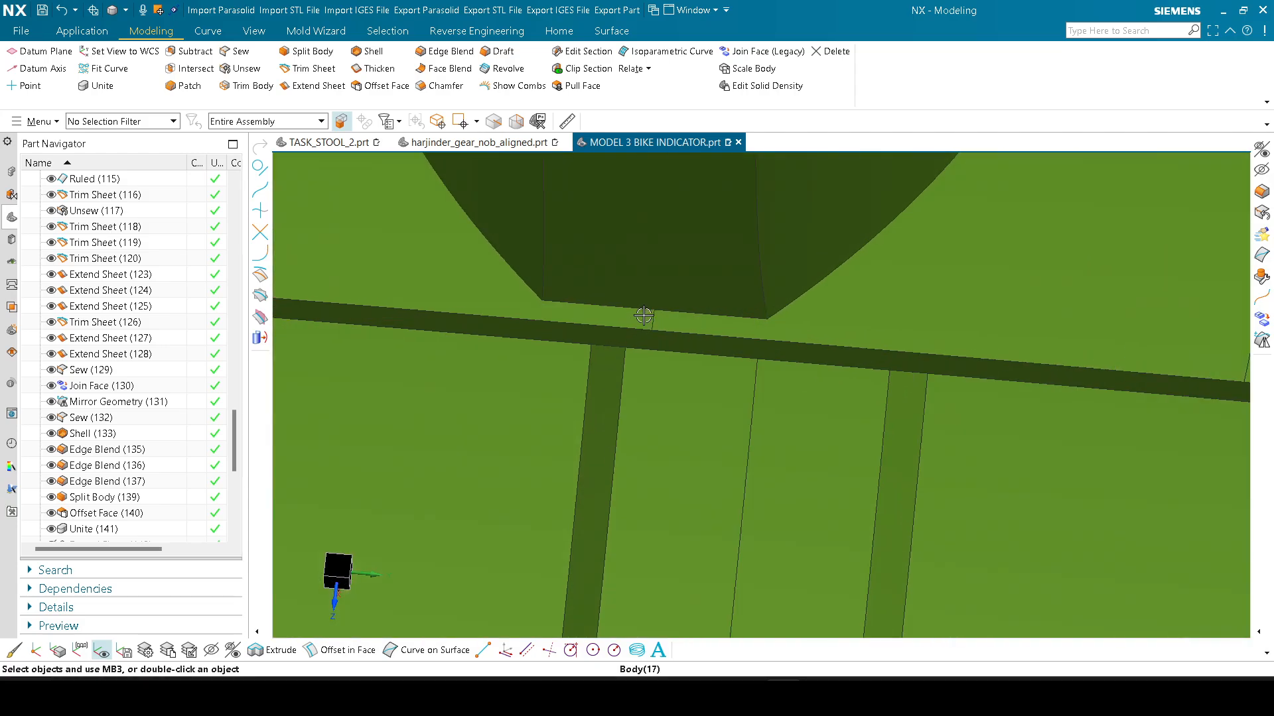
scroll(648, 321, down, 3)
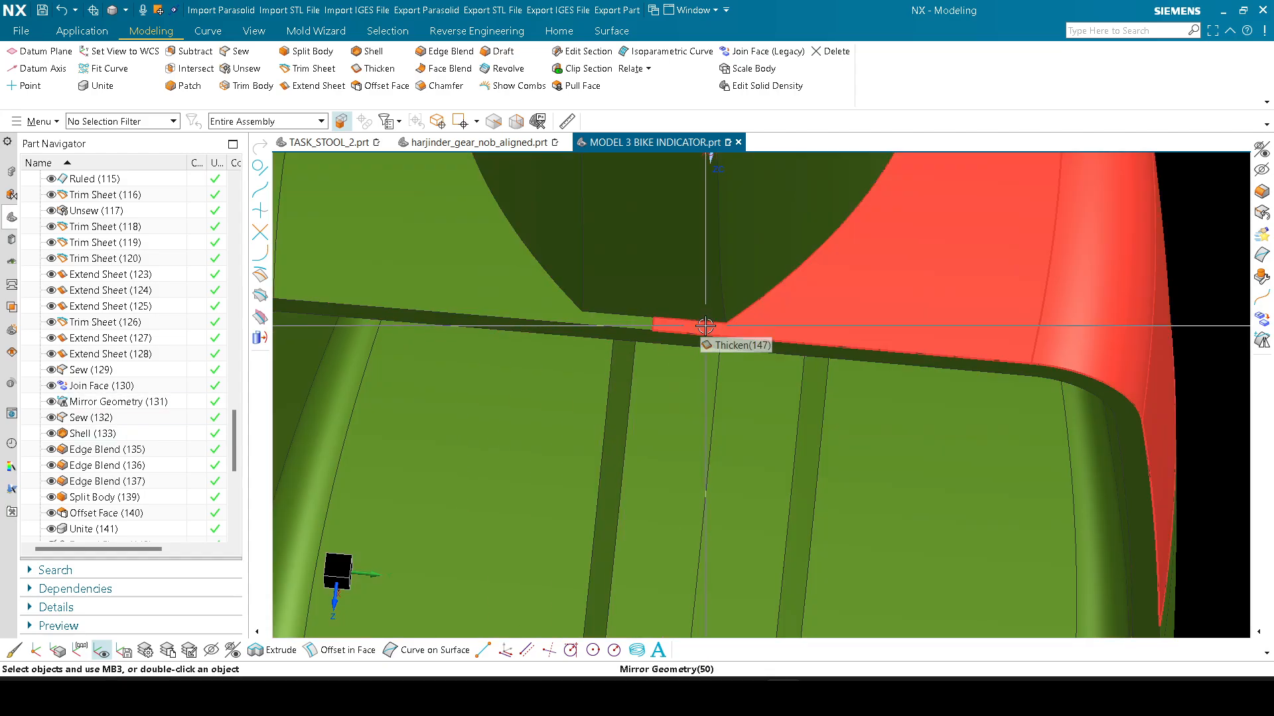
scroll(697, 339, down, 3)
scroll(648, 382, up, 4)
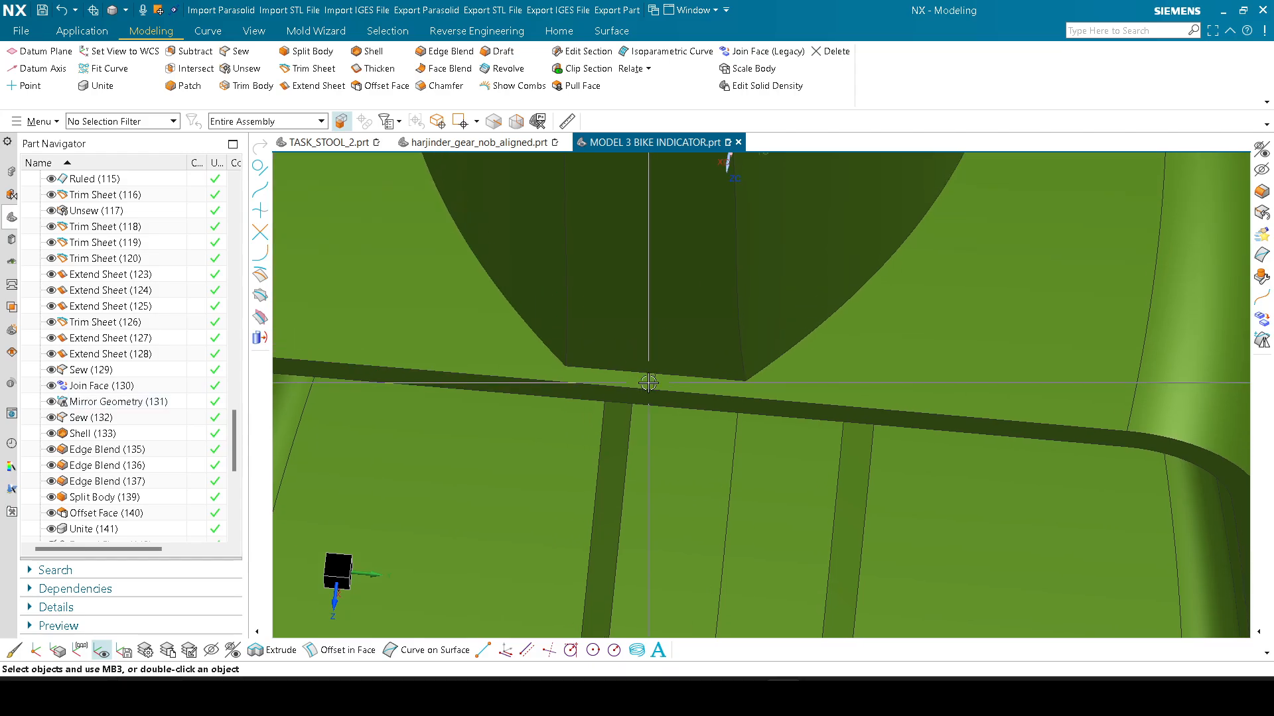
Step: Inspect the inner rim wall above the tube opening and the seam dividing its two halves
mouse_move(649, 383)
middle_down()
mouse_move(654, 273)
mouse_move(648, 321)
middle_up()
scroll(648, 398, up, 5)
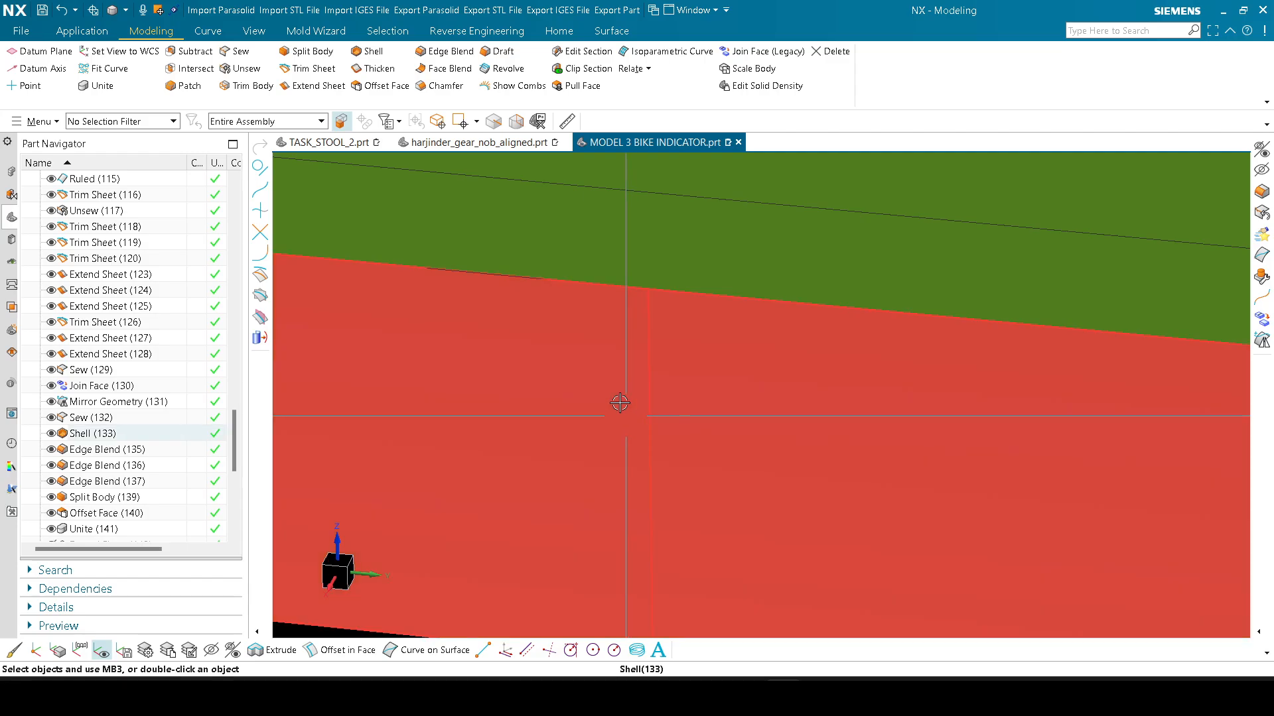
scroll(637, 378, down, 5)
middle_drag(637, 379, 467, 372)
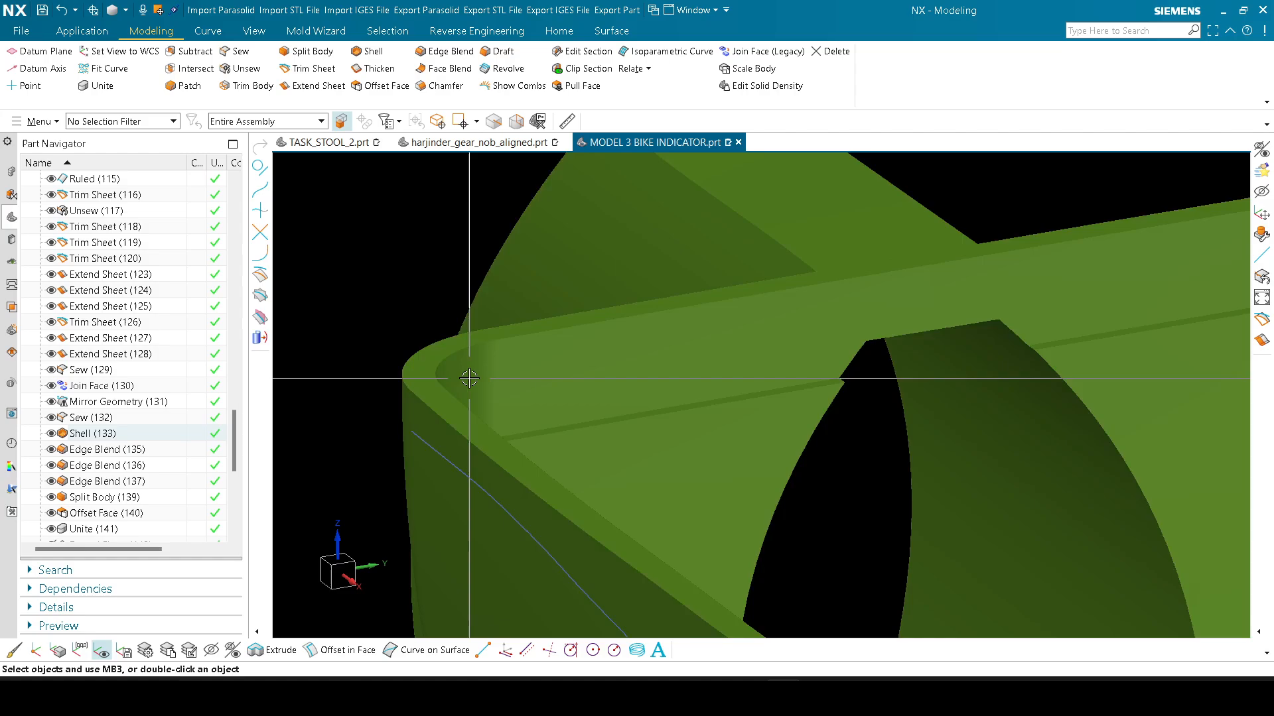
scroll(554, 319, down, 2)
scroll(592, 384, up, 3)
scroll(609, 326, up, 3)
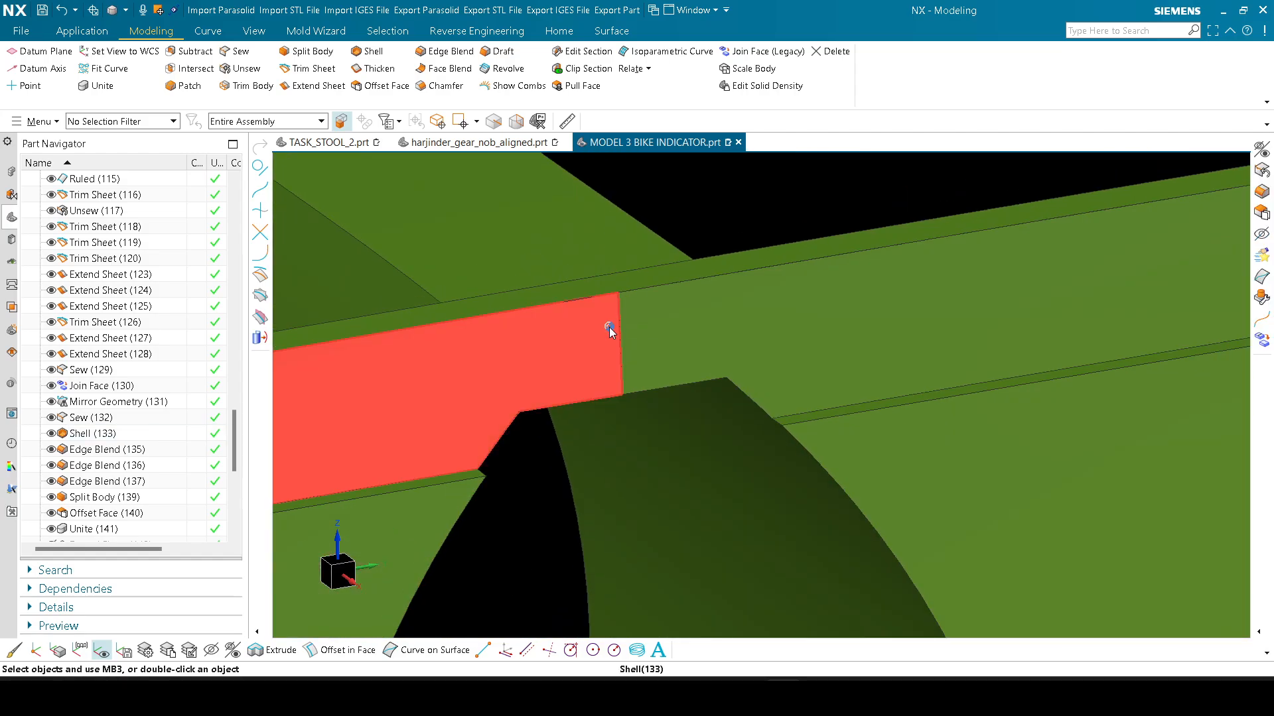
Step: Examine the outer housing wall between the tube base and the blended step ridges
middle_drag(609, 326, 605, 498)
scroll(697, 469, down, 6)
middle_drag(703, 399, 677, 421)
scroll(614, 280, up, 5)
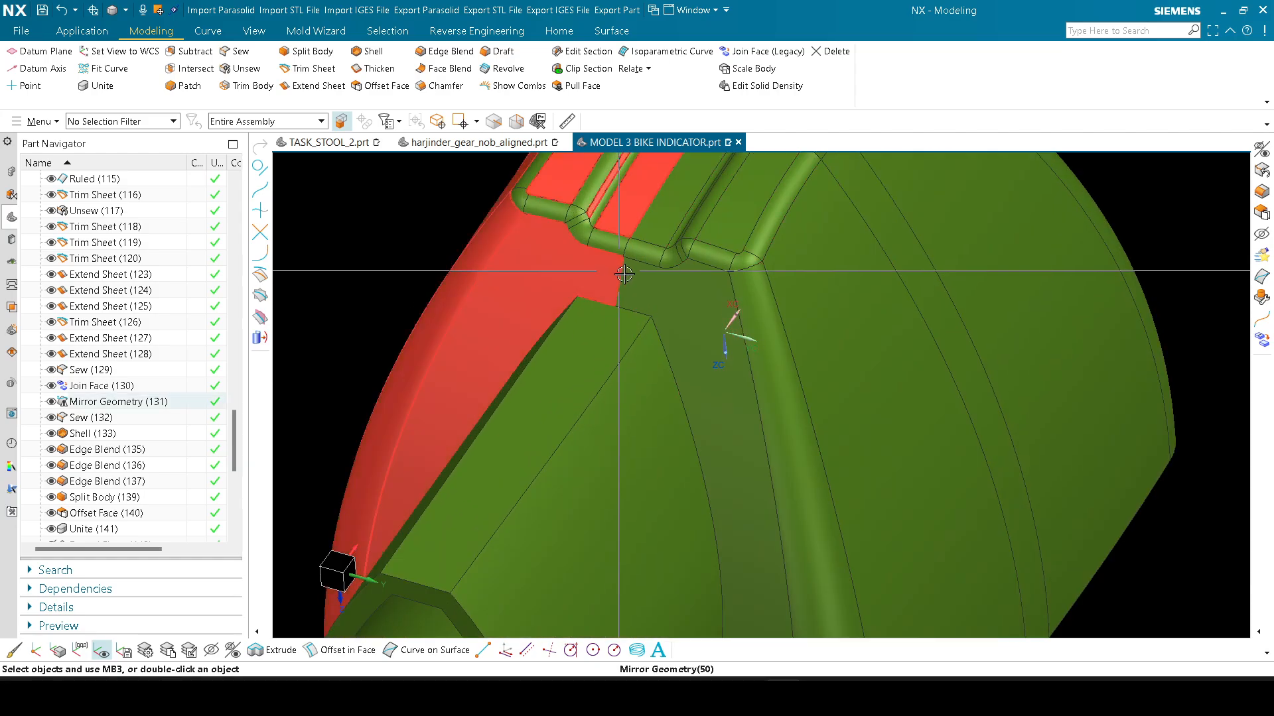
scroll(591, 286, up, 3)
scroll(640, 302, down, 3)
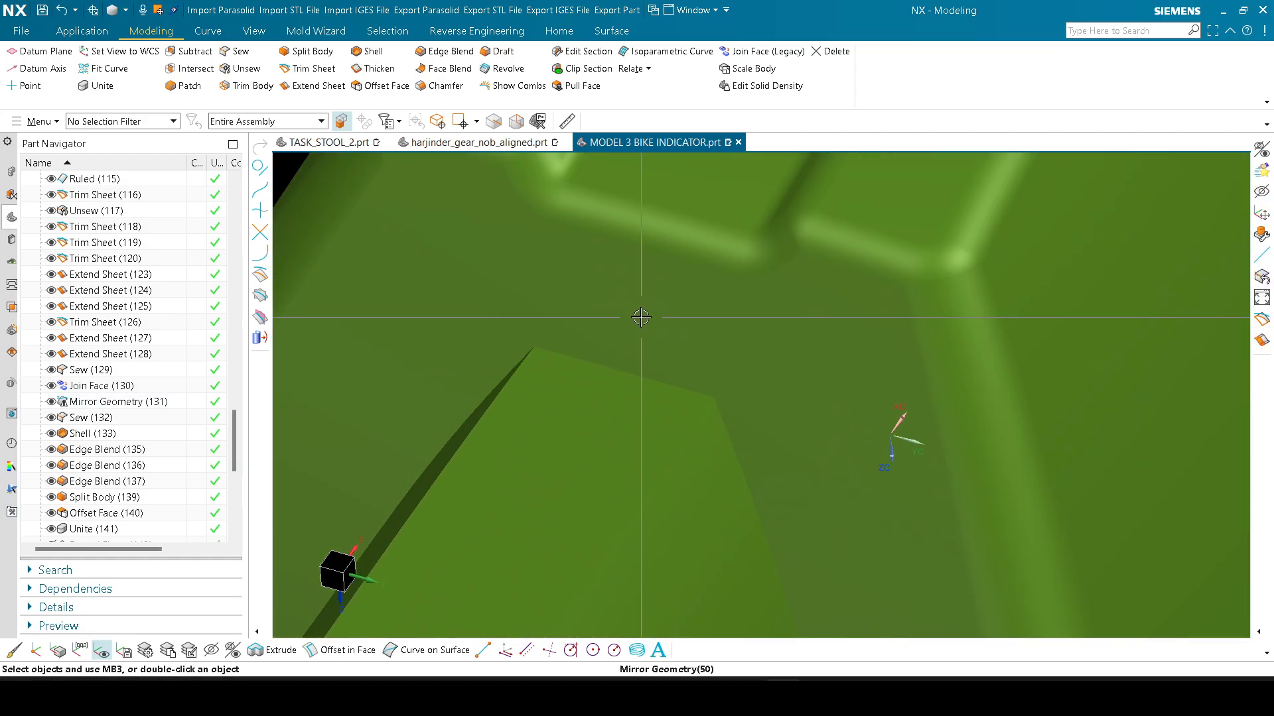
middle_drag(636, 316, 686, 294)
scroll(679, 290, down, 5)
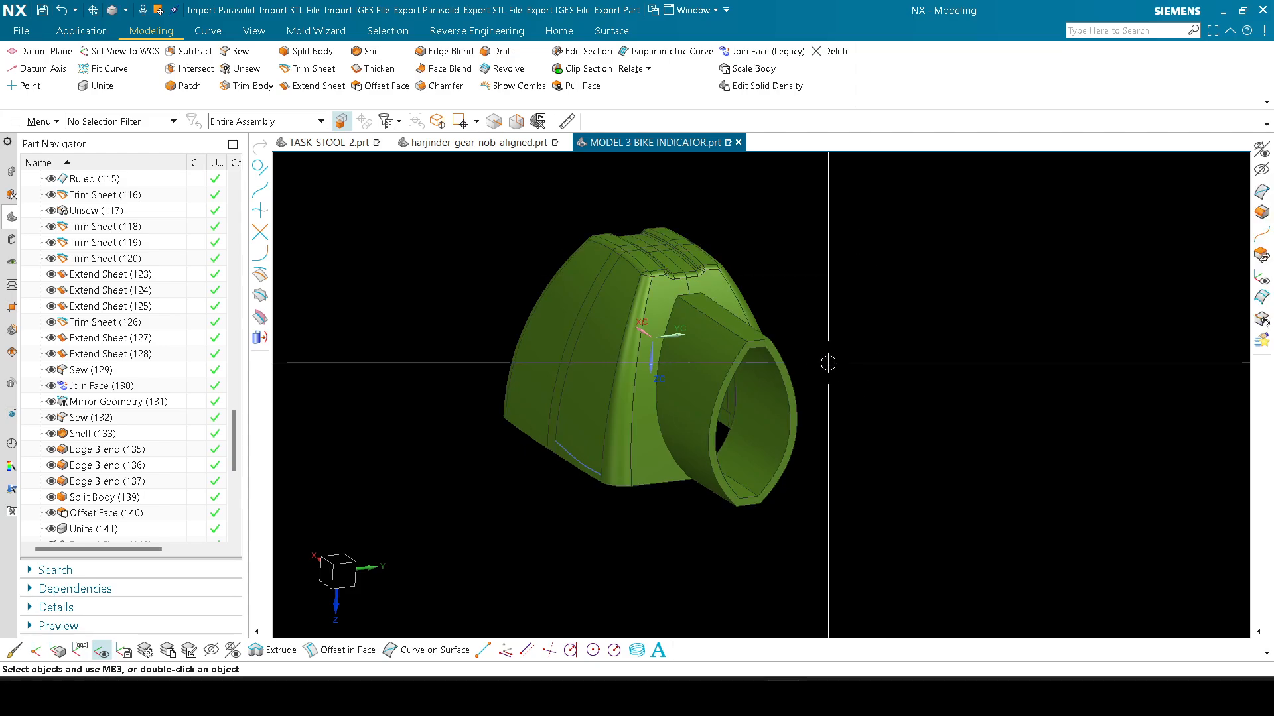
Step: Check the open rim edge near the tube for stray seams
middle_drag(828, 363, 809, 214)
scroll(816, 272, up, 3)
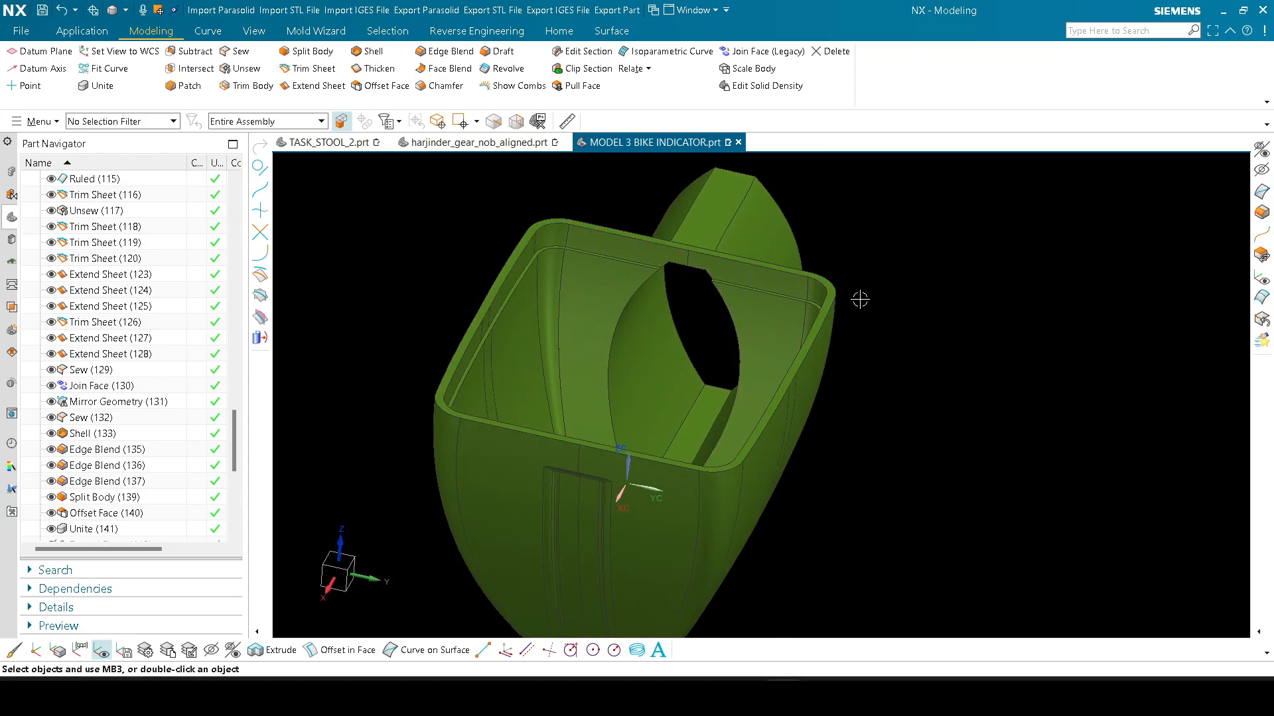
scroll(714, 264, up, 6)
mouse_move(753, 259)
middle_down()
mouse_move(707, 250)
mouse_move(802, 259)
middle_up()
scroll(686, 163, up, 7)
shift+middle_drag(648, 213, 666, 291)
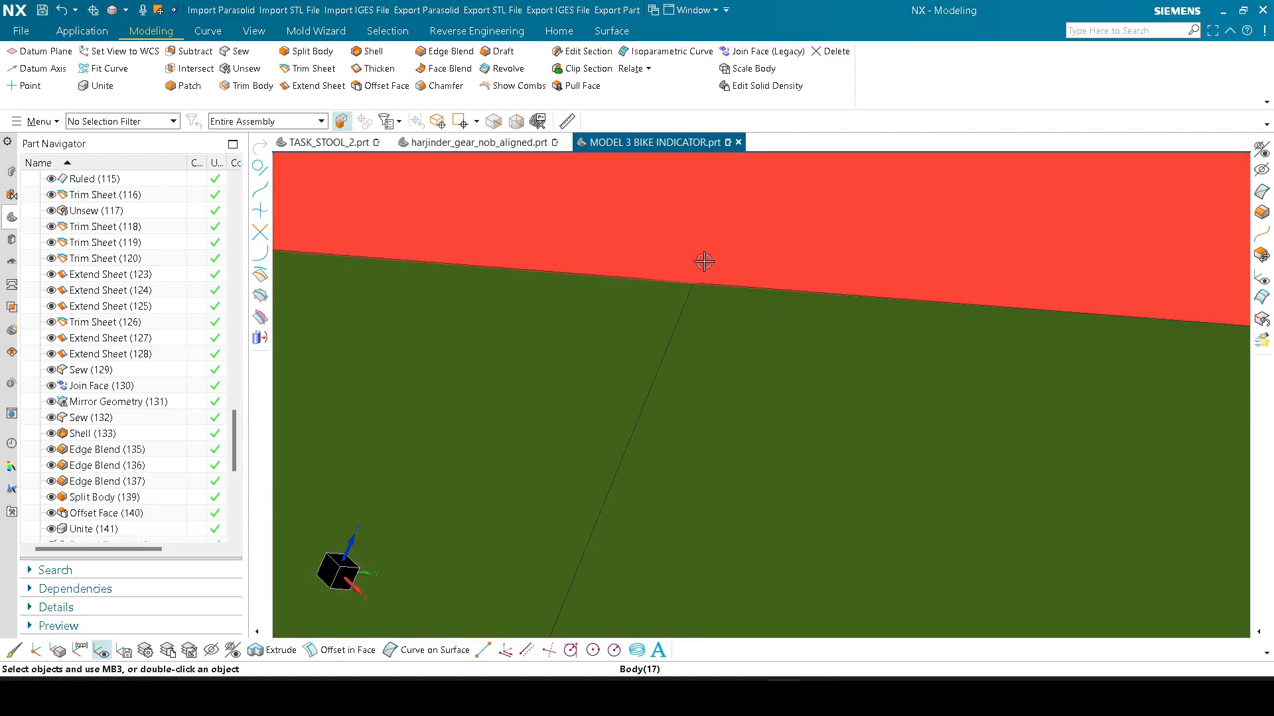
scroll(704, 262, down, 6)
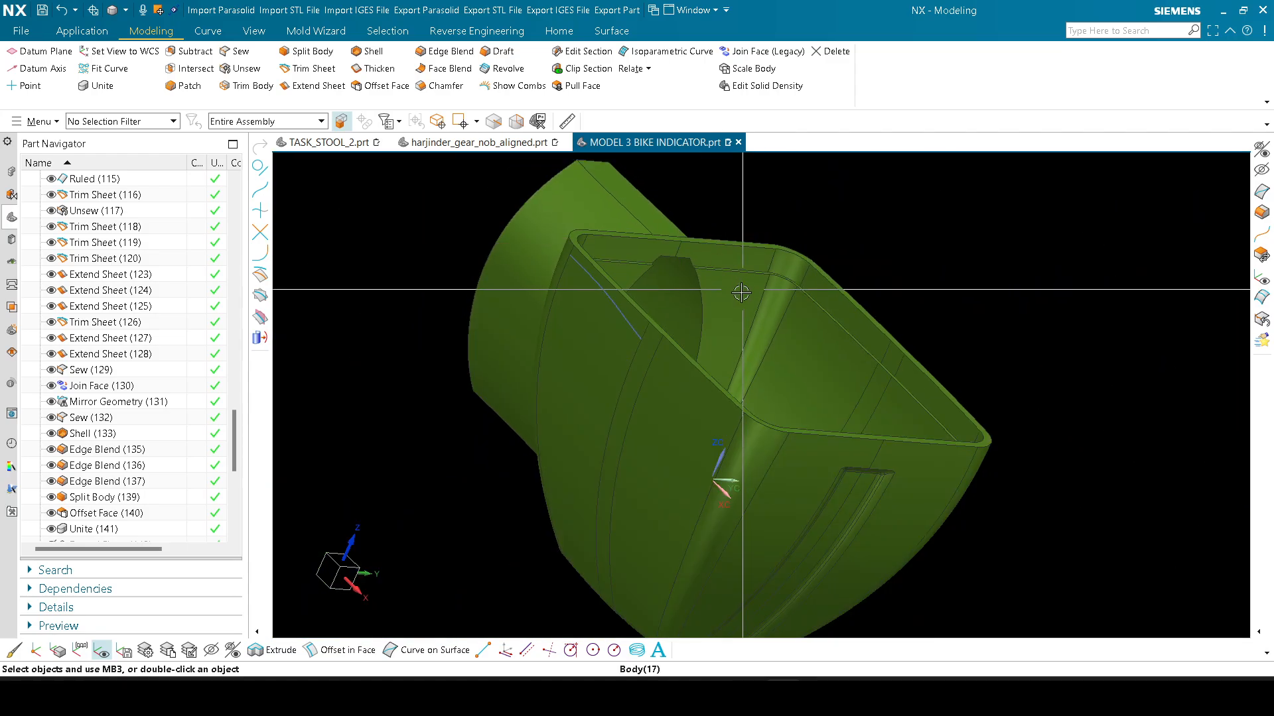
Step: Examine the stepped seam on the inner wall between the tube opening and the stepped faces
middle_drag(740, 293, 686, 355)
scroll(701, 420, up, 5)
scroll(457, 522, up, 3)
scroll(600, 398, up, 4)
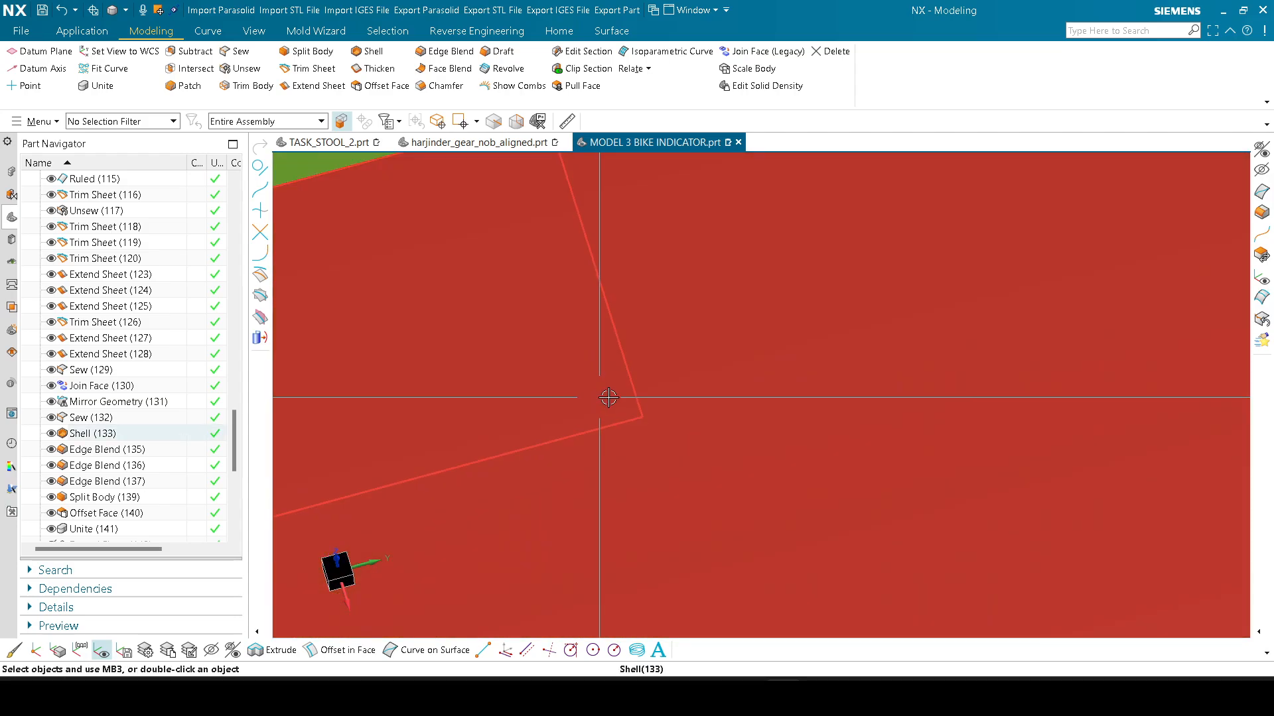
scroll(719, 365, down, 6)
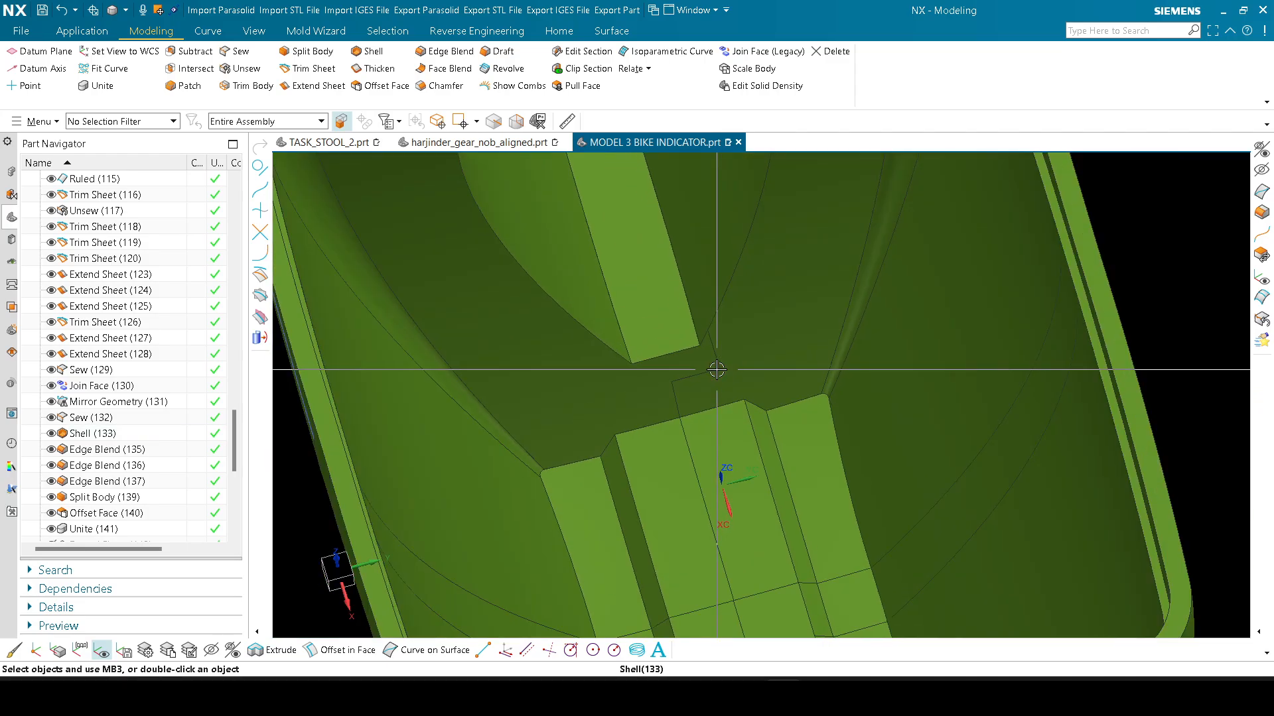
middle_drag(720, 369, 731, 367)
scroll(608, 375, down, 5)
scroll(640, 449, up, 4)
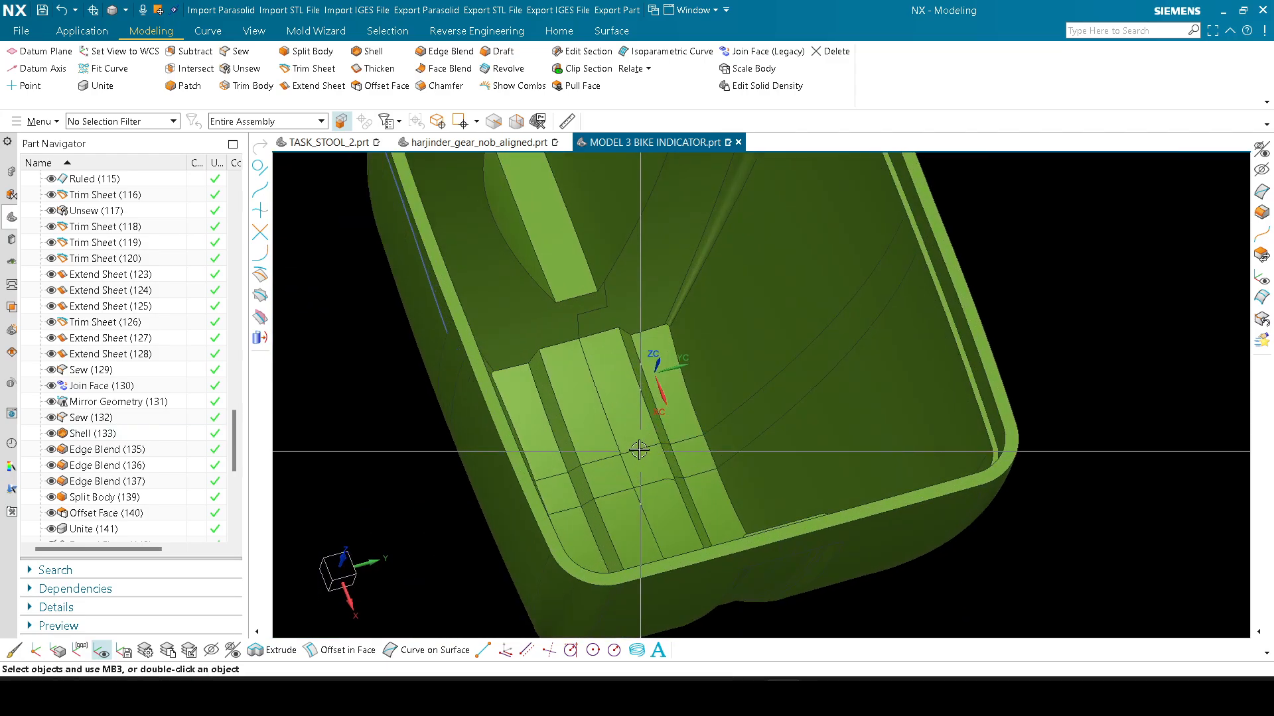
shift+middle_drag(605, 372, 595, 403)
scroll(564, 435, up, 2)
scroll(564, 435, down, 2)
scroll(597, 406, up, 4)
scroll(597, 406, down, 3)
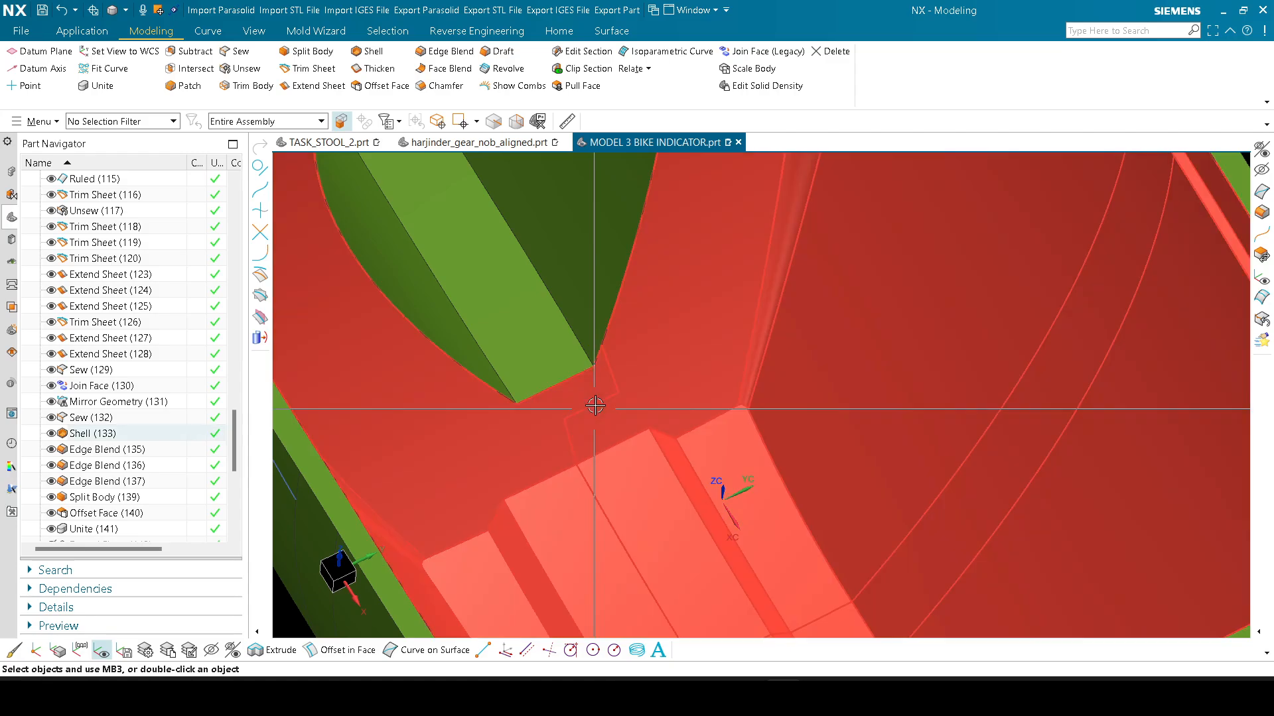
scroll(540, 449, up, 5)
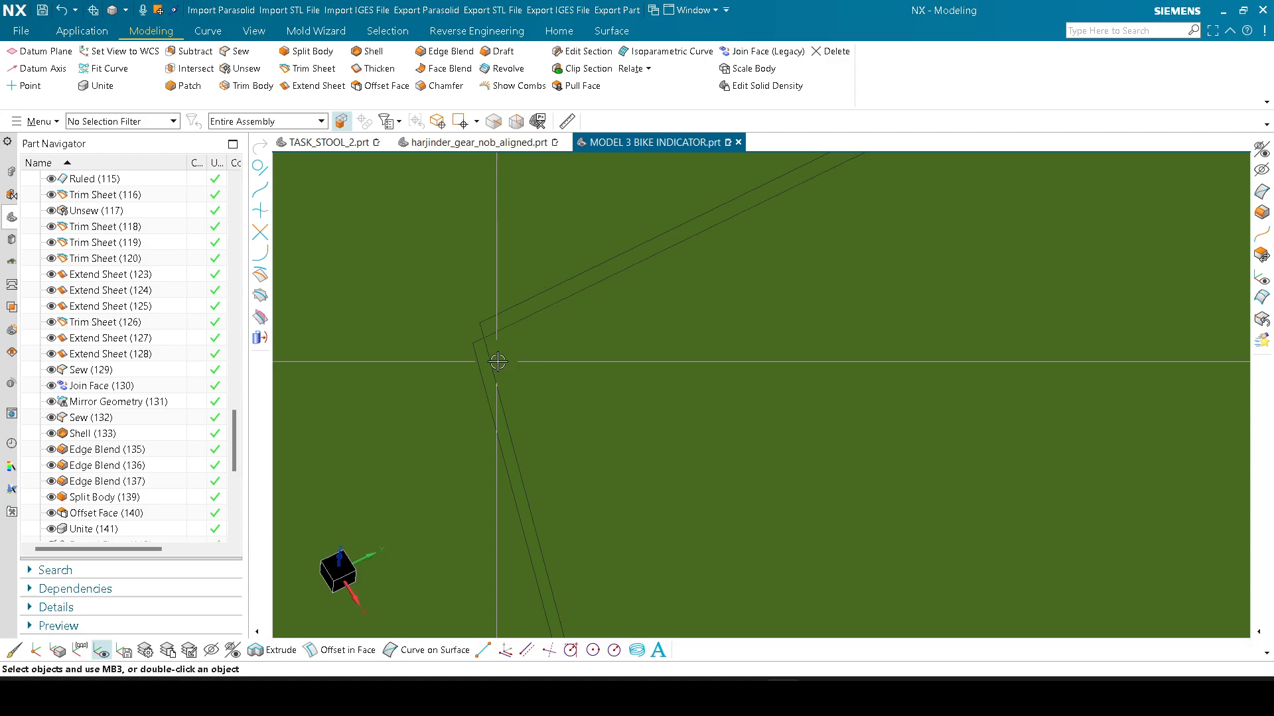
scroll(540, 364, down, 5)
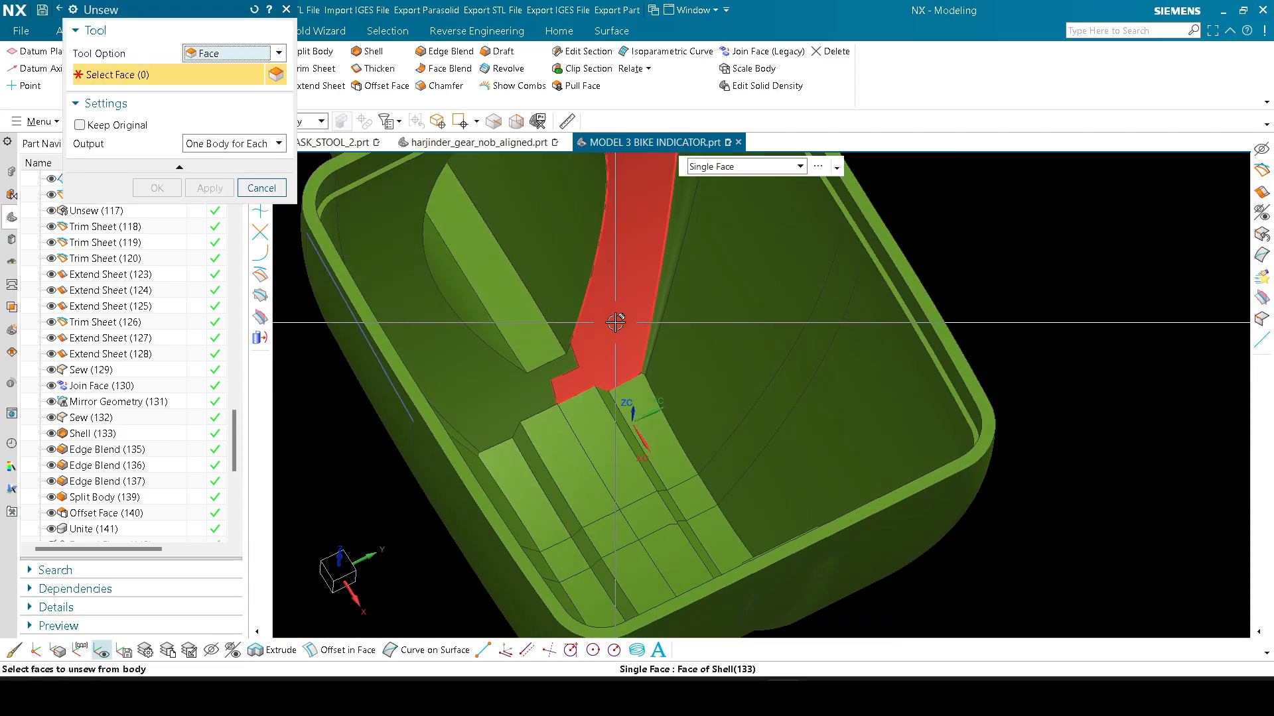
mouse_move(570, 362)
middle_down()
mouse_move(554, 338)
mouse_move(556, 353)
middle_up()
scroll(636, 386, up, 2)
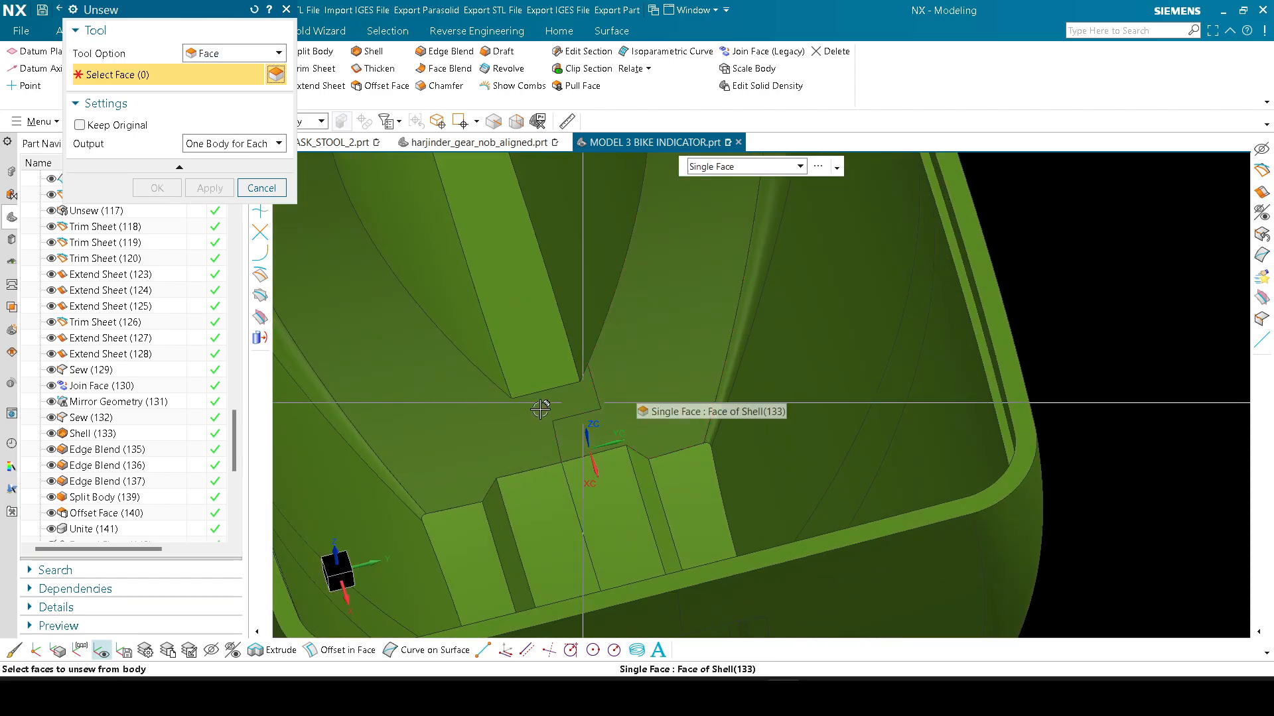
key(Escape)
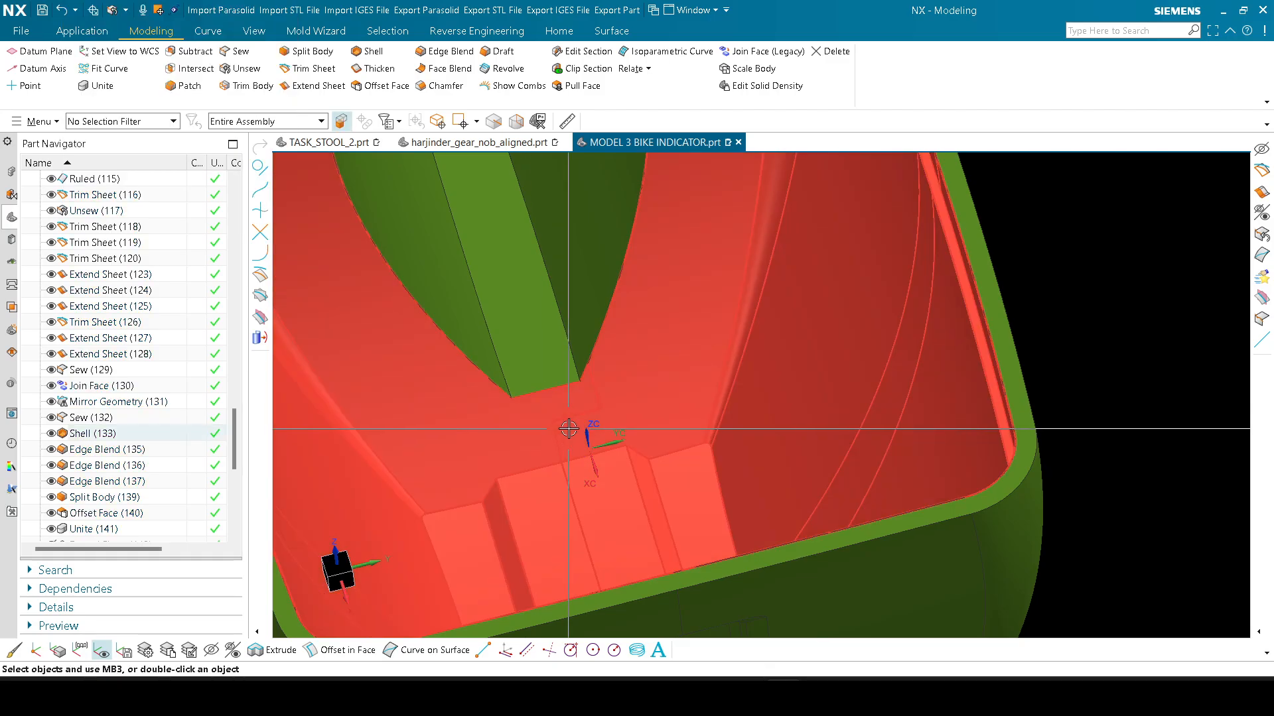
Step: Try a non-associative section curve through the inner wall face below the tube opening on the XC-ZC plane, with sampled points output
key(s)
click(568, 400)
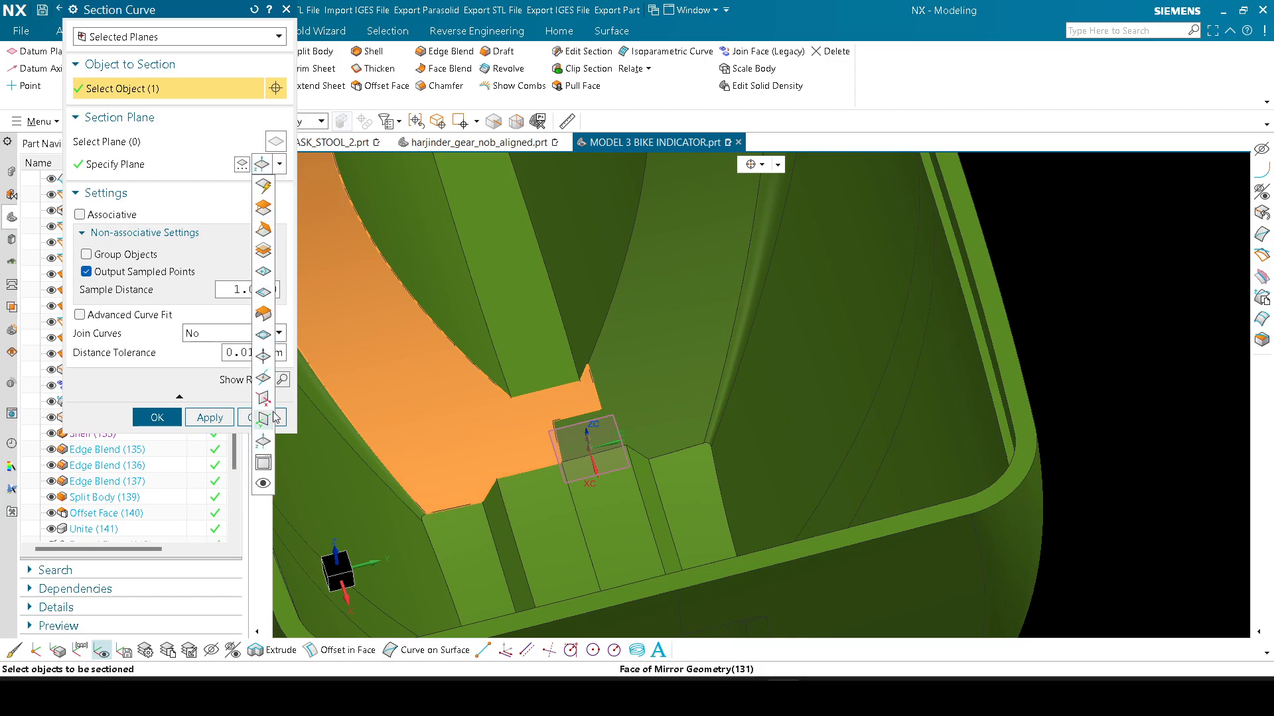
click(275, 417)
click(167, 418)
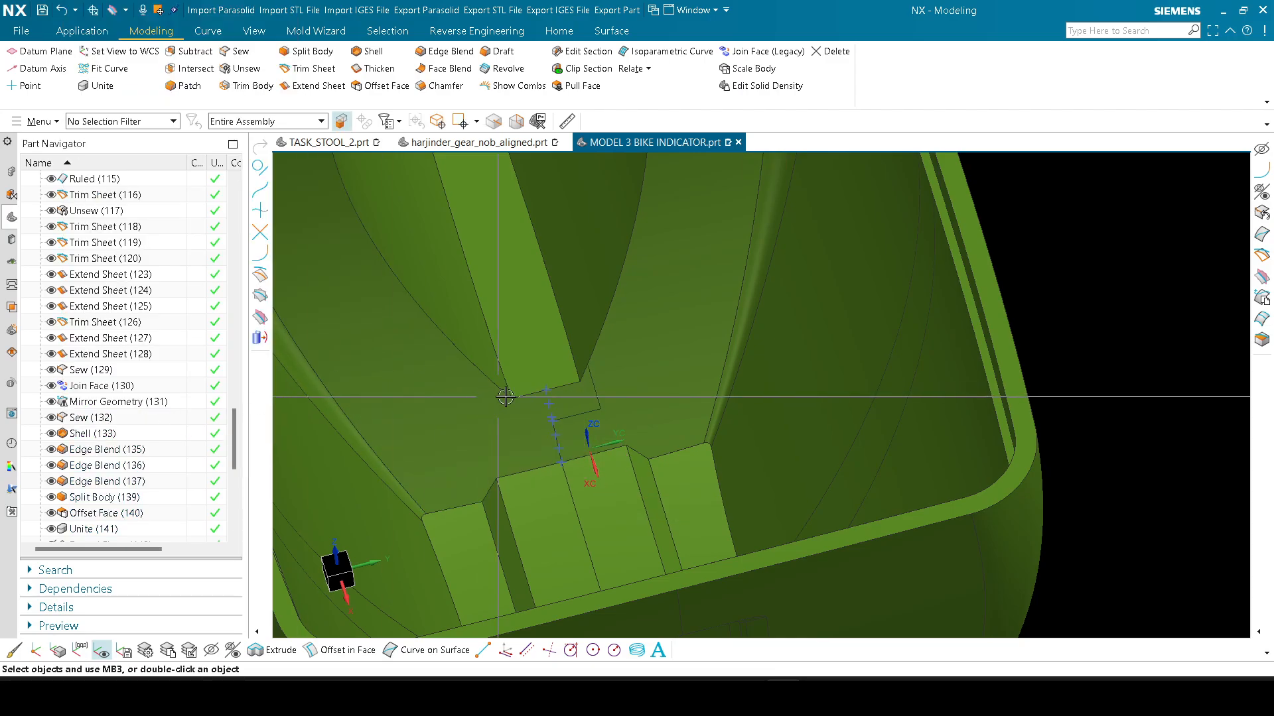
scroll(505, 397, up, 5)
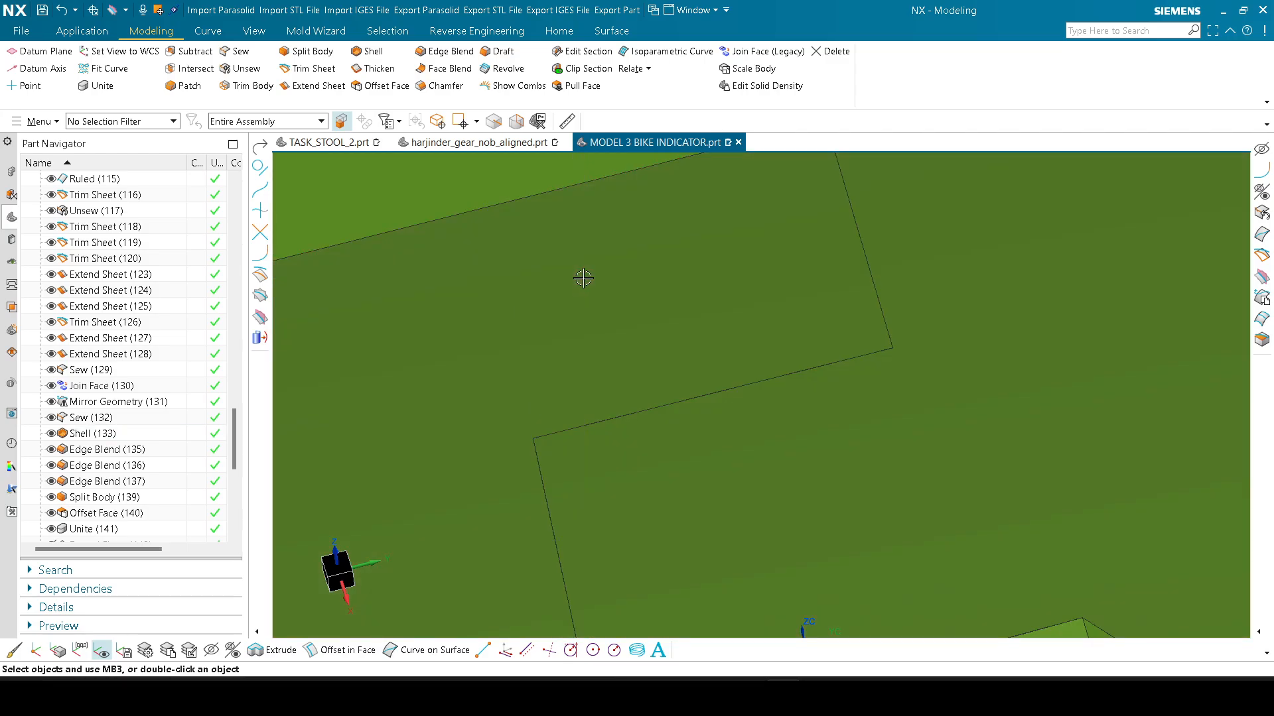
Step: Create an associative section curve through the inner wall face with the stepped seam, using the XC-ZC plane
key(F4)
click(575, 319)
click(113, 215)
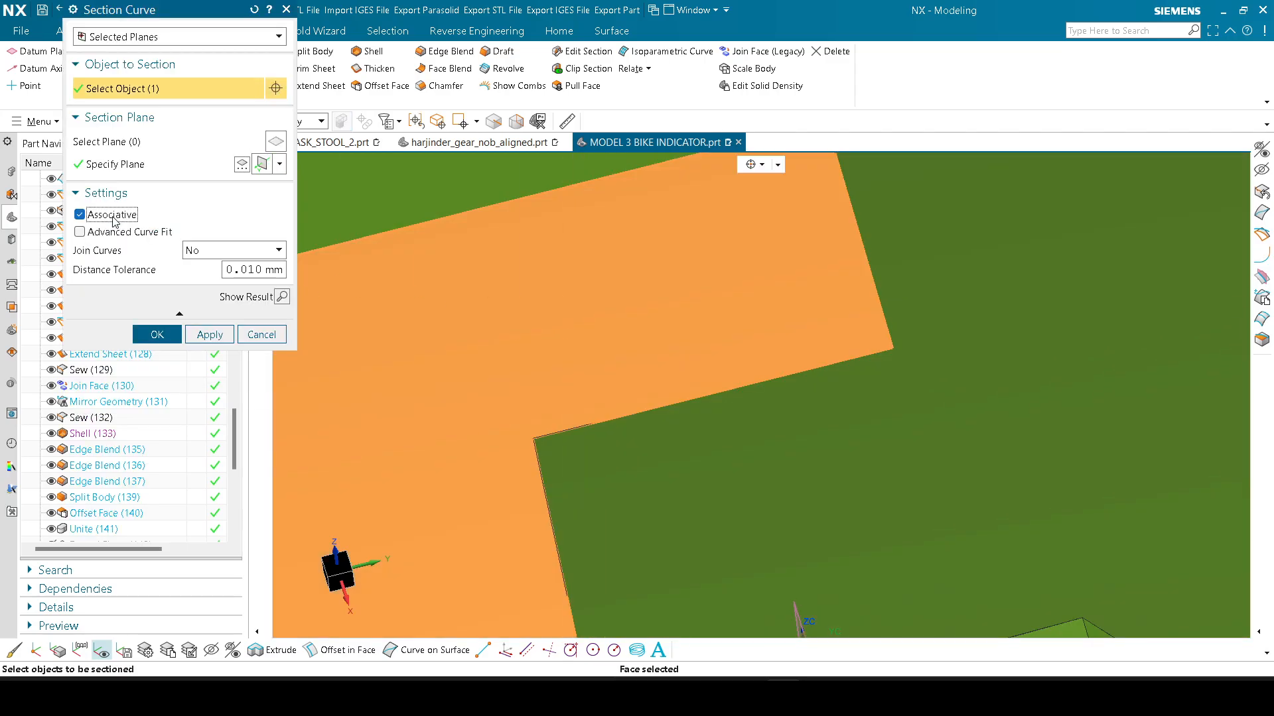
click(163, 343)
Step: Unsew the inner wall face with the stepped seam and trim it at the section curve, discarding the tab beyond the centre line
scroll(474, 401, down, 3)
key(u)
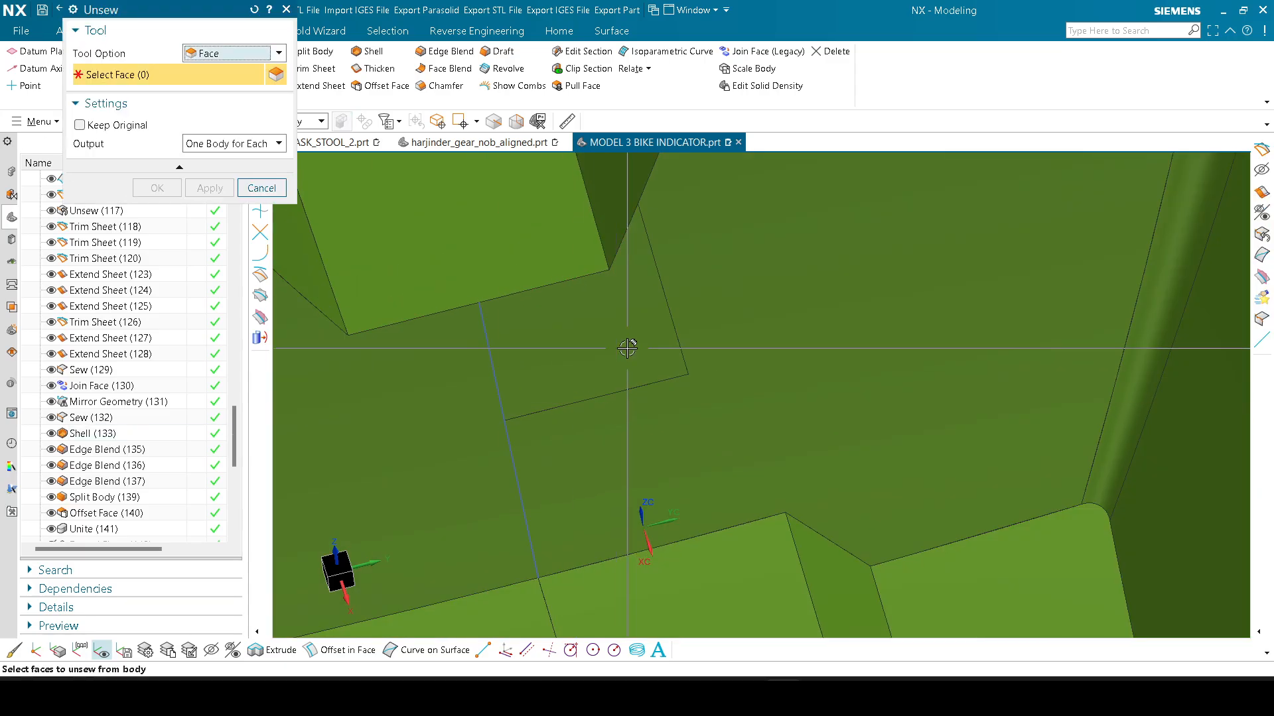
click(627, 348)
middle_click(627, 348)
key(t)
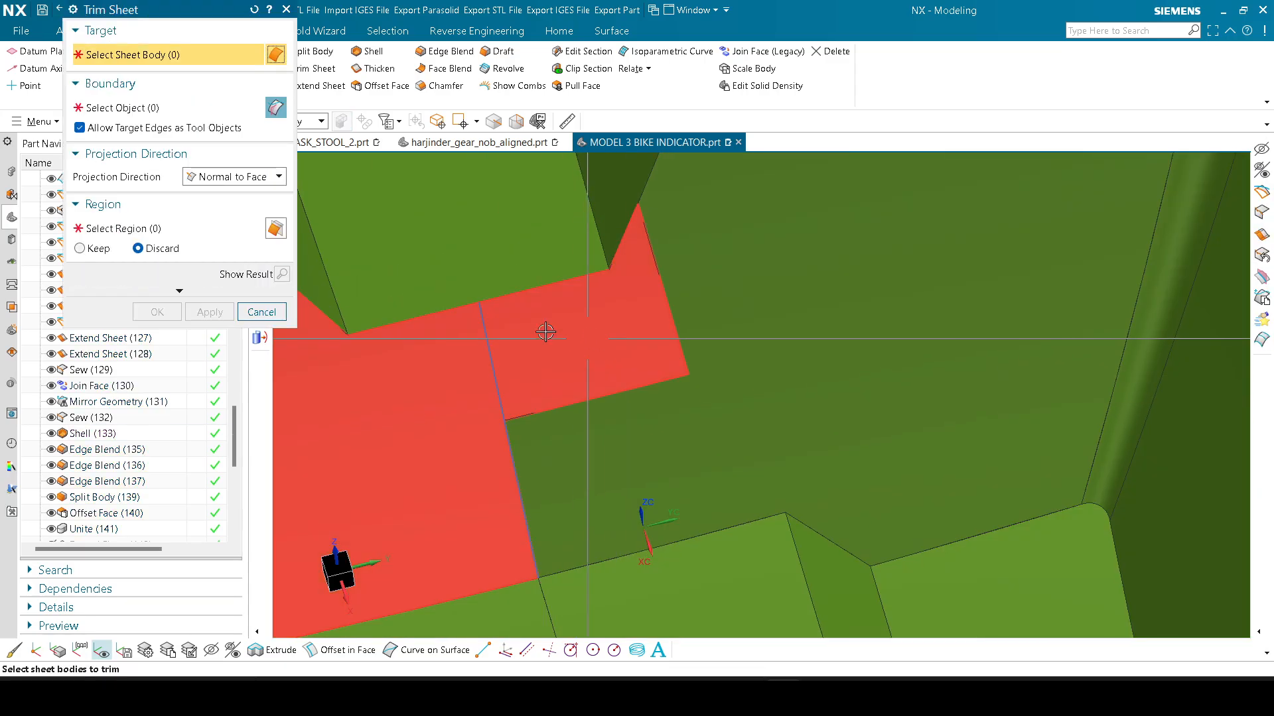
click(510, 343)
scroll(508, 348, down, 2)
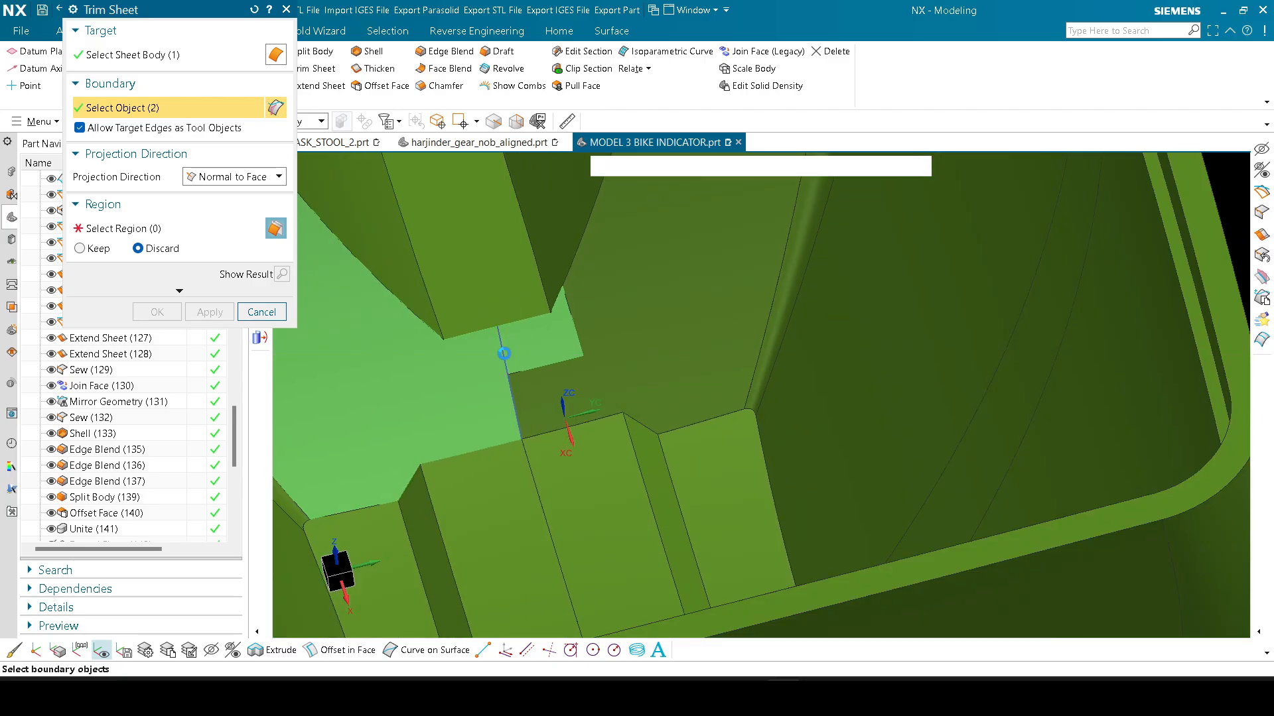
middle_click(504, 353)
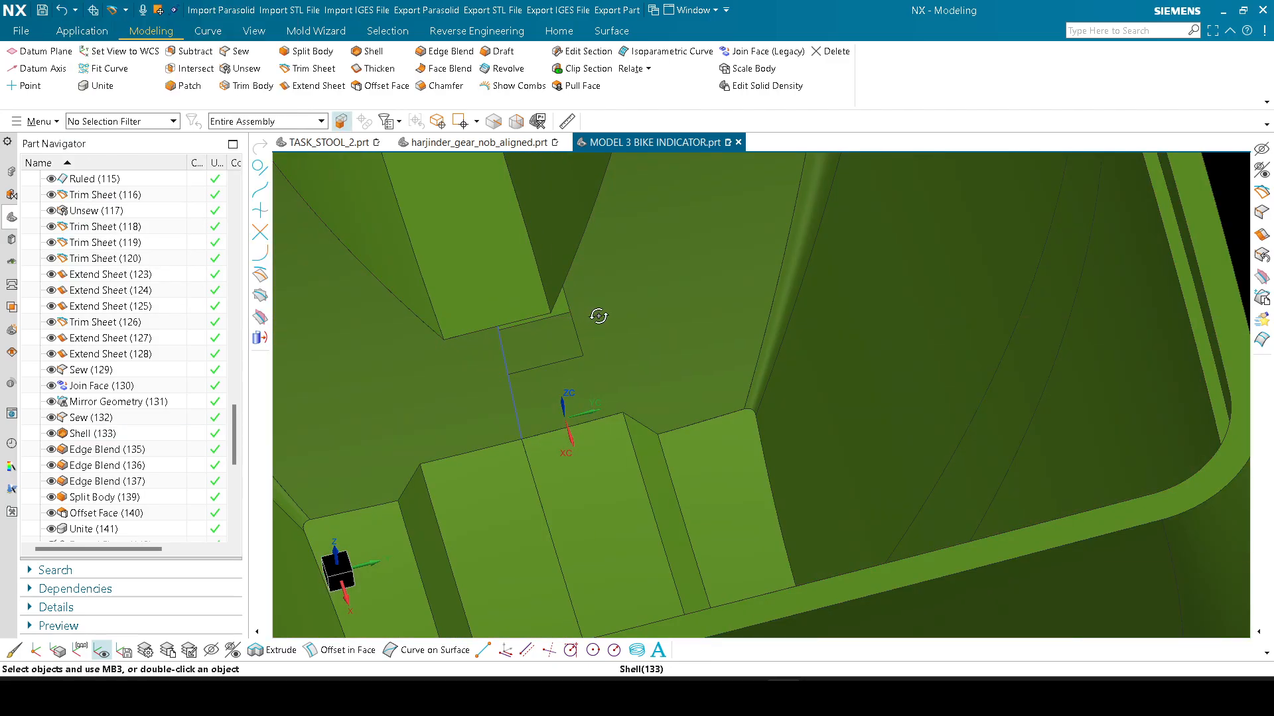
Step: Extend the neighbouring inner wall sheet by 20 mm from its two notch edges into the gap left by the trimmed tab
middle_drag(598, 316, 594, 409)
scroll(594, 410, up, 3)
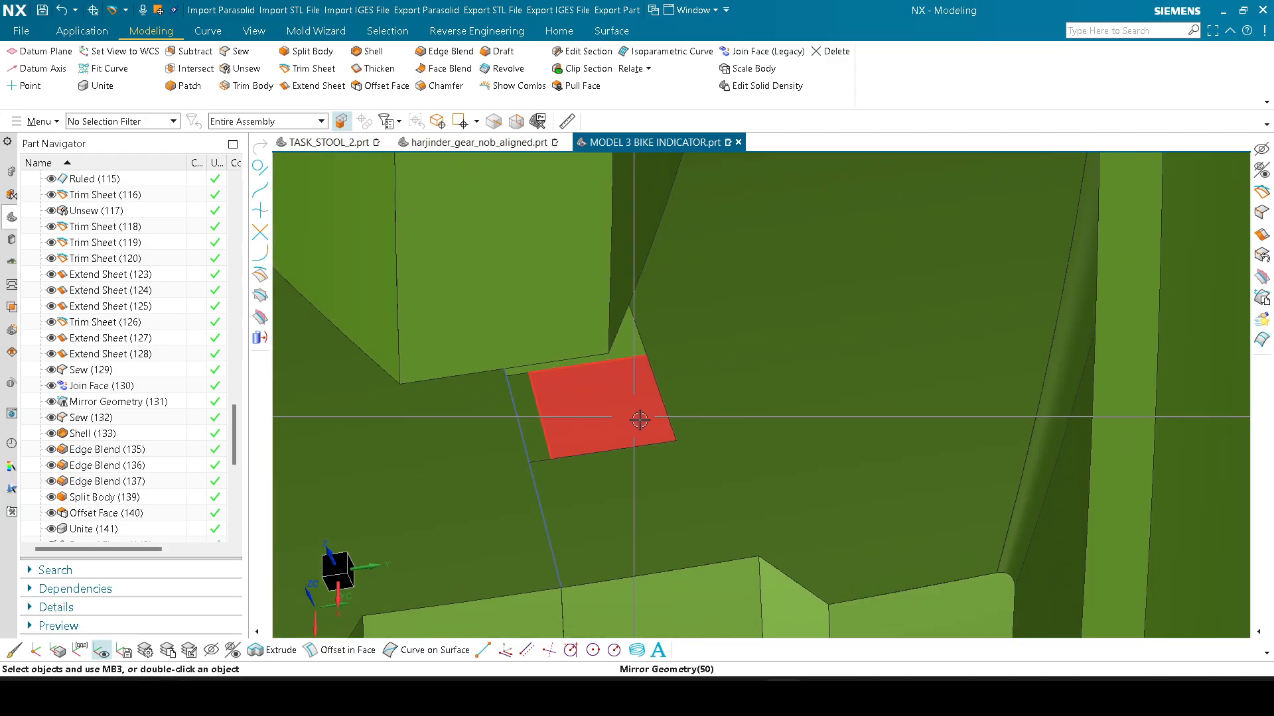
key(e)
click(659, 392)
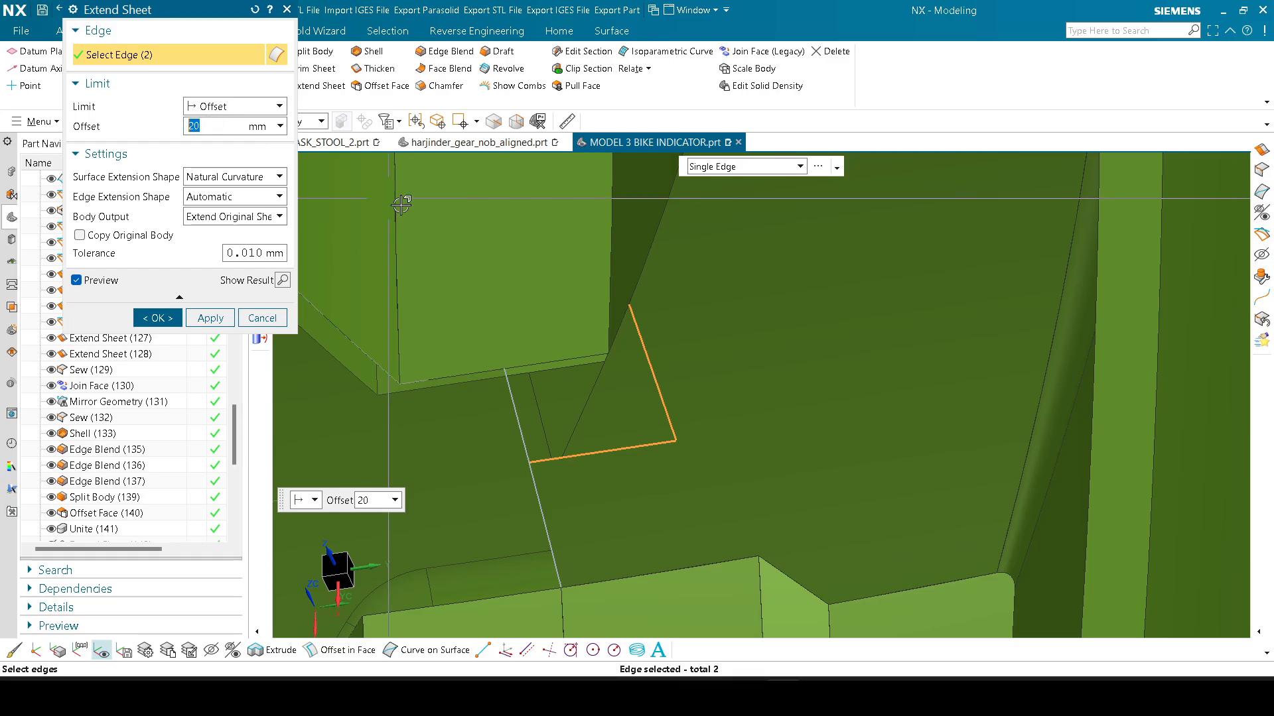
middle_click(542, 325)
Step: Extend the neighbouring wall sheet by 30 mm from the short edge at the lower end of the remaining gap
key(e)
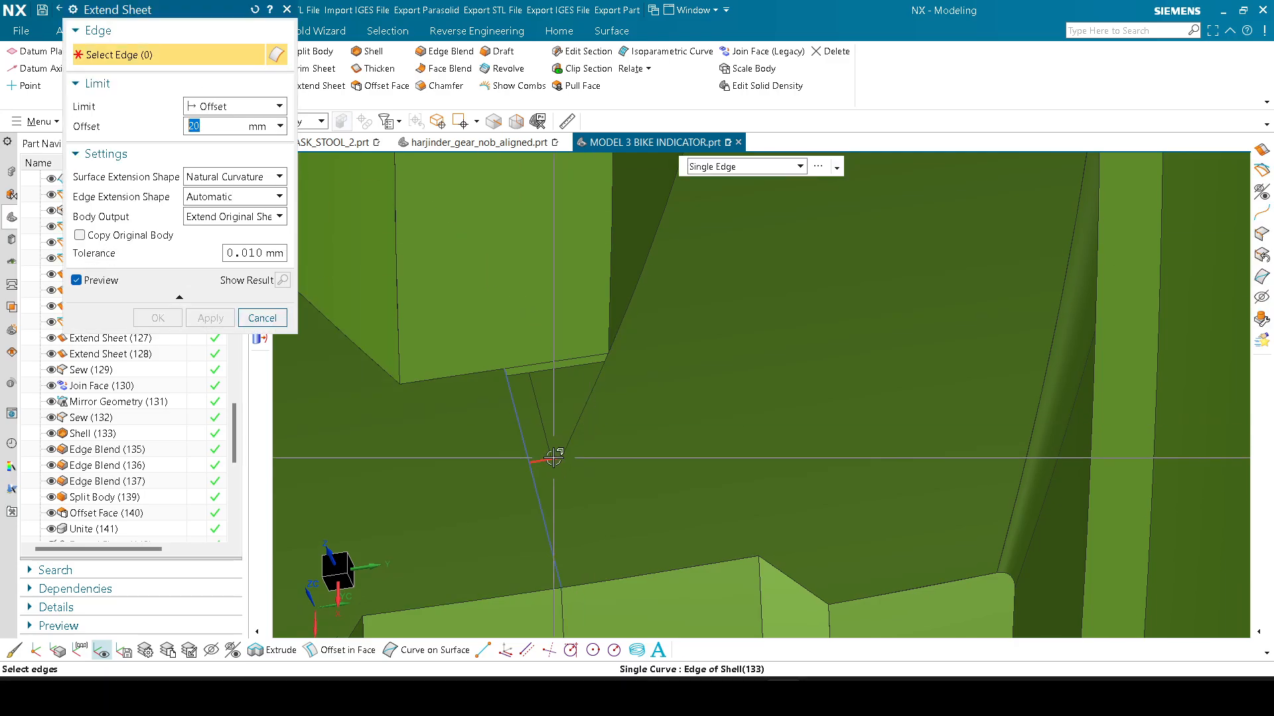
click(559, 456)
click(594, 395)
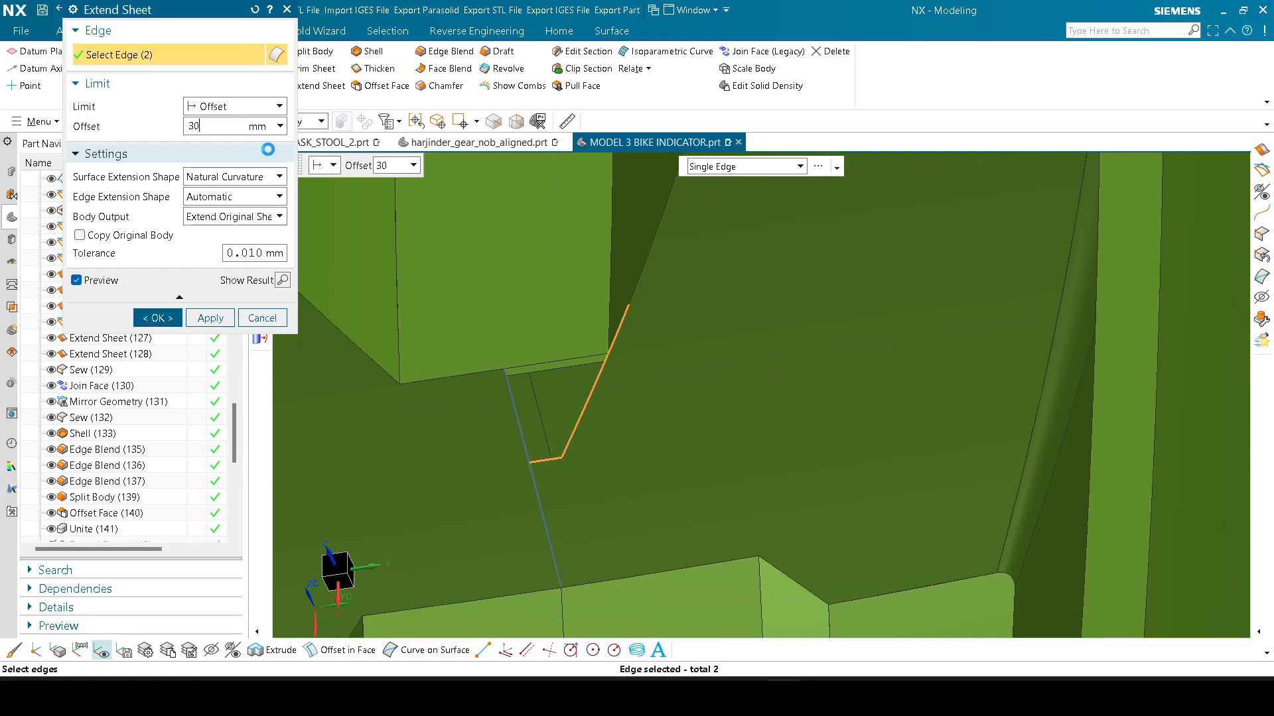
text(30)
click(630, 364)
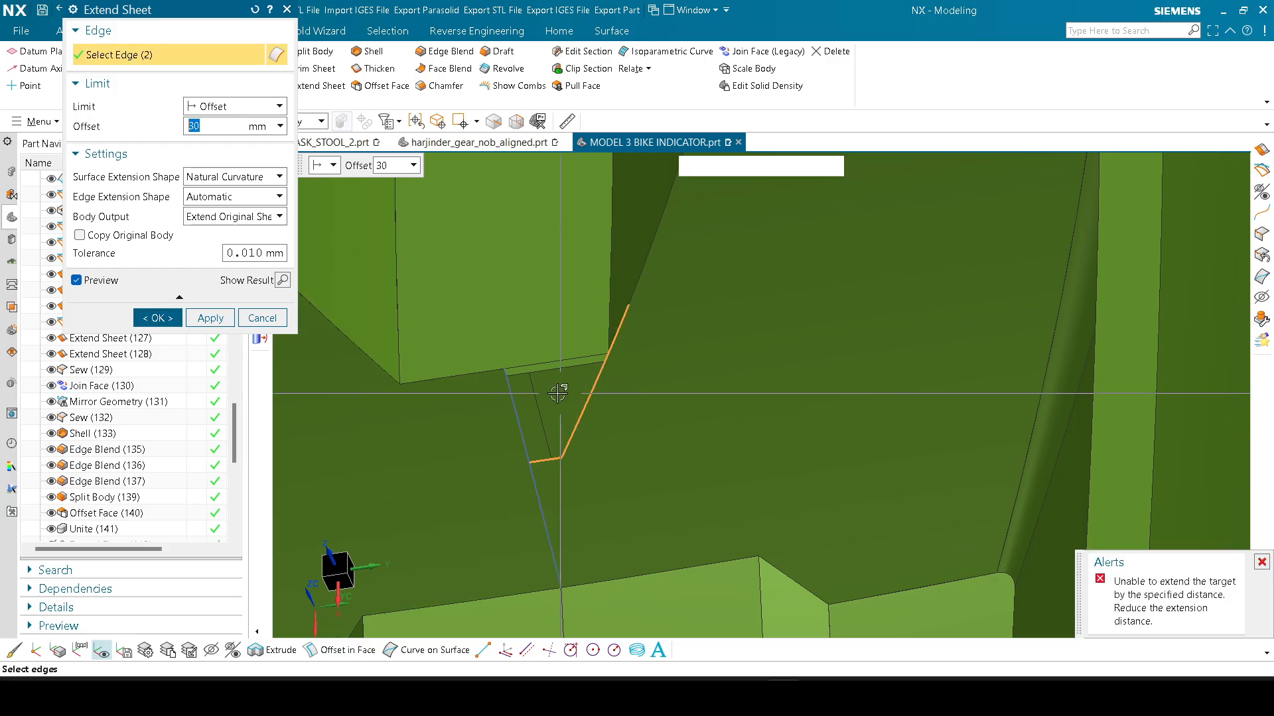
click(630, 363)
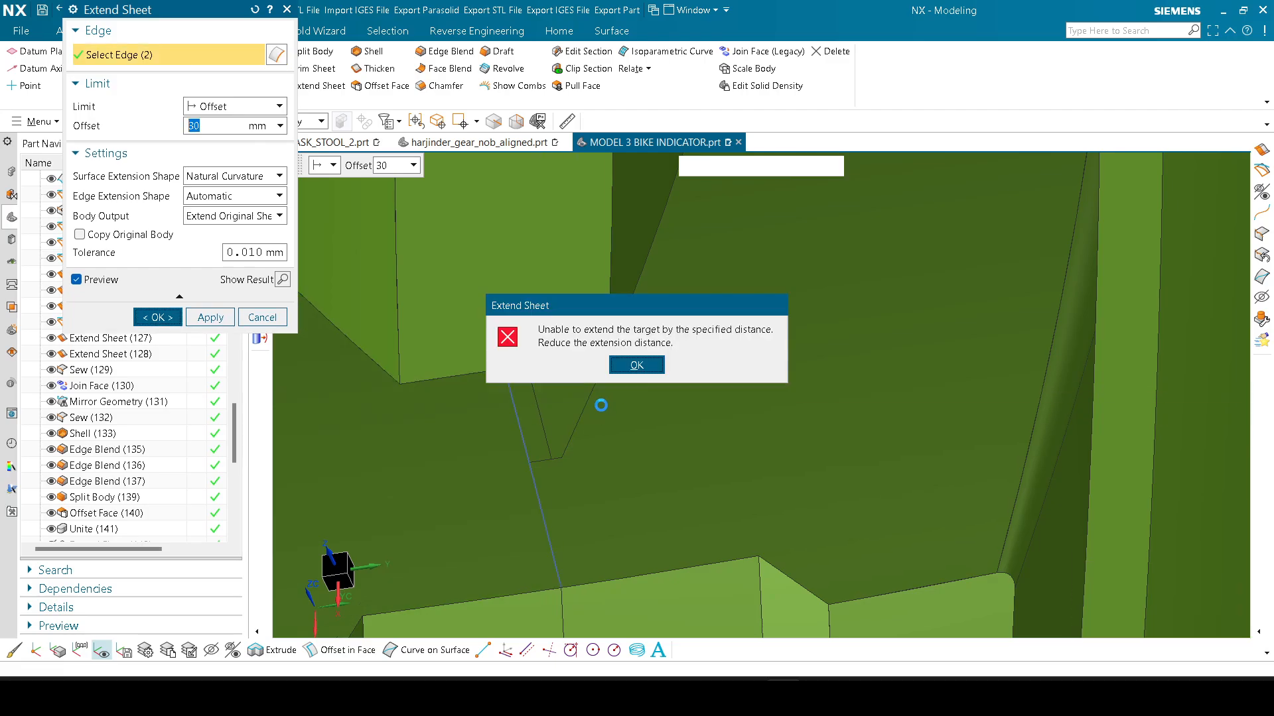
click(630, 363)
shift+click(589, 402)
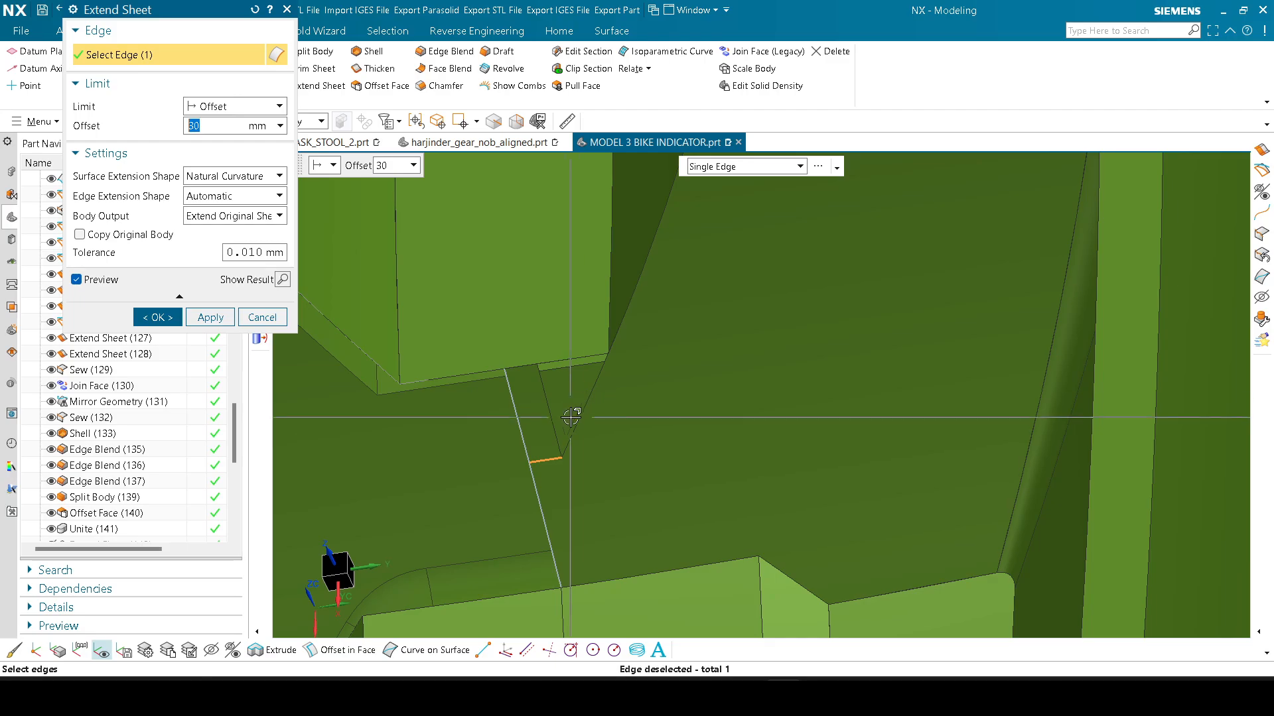
middle_click(546, 395)
Step: Extend the wall sheet by 30 mm from the two edges of the remaining triangular gap beside the section curve
scroll(559, 415, up, 2)
key(F4)
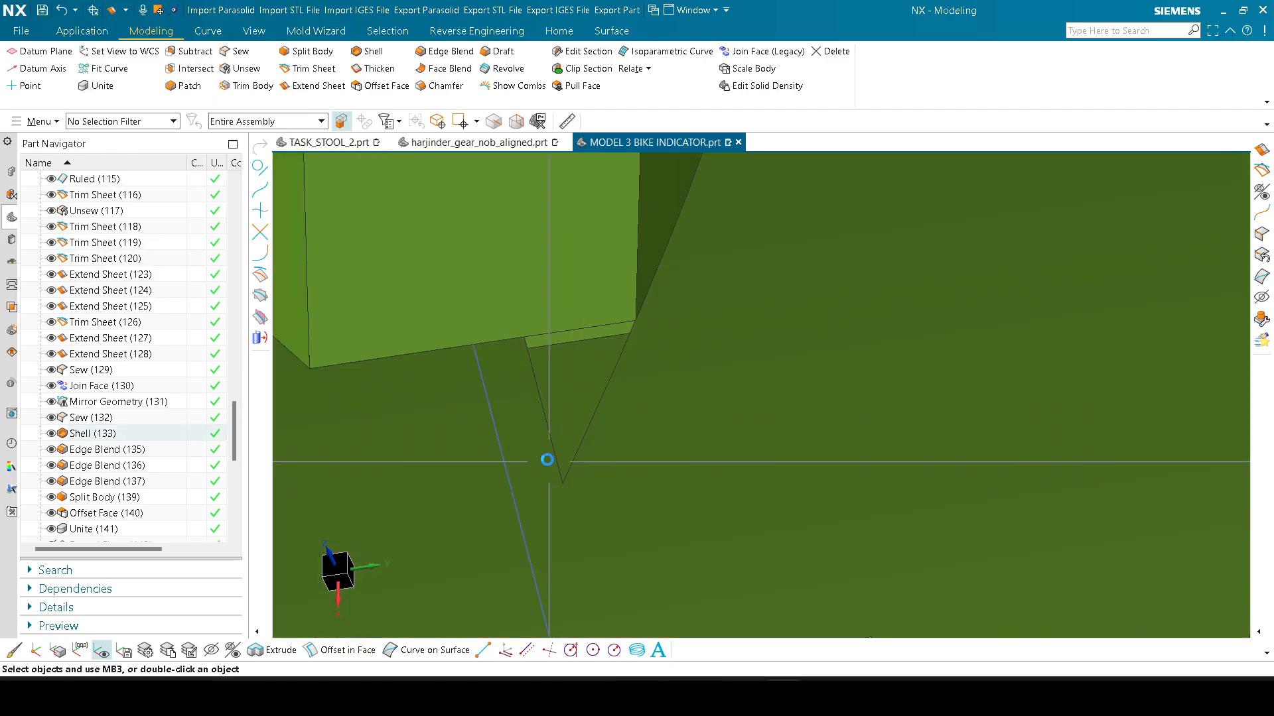
click(551, 446)
click(575, 463)
middle_click(541, 411)
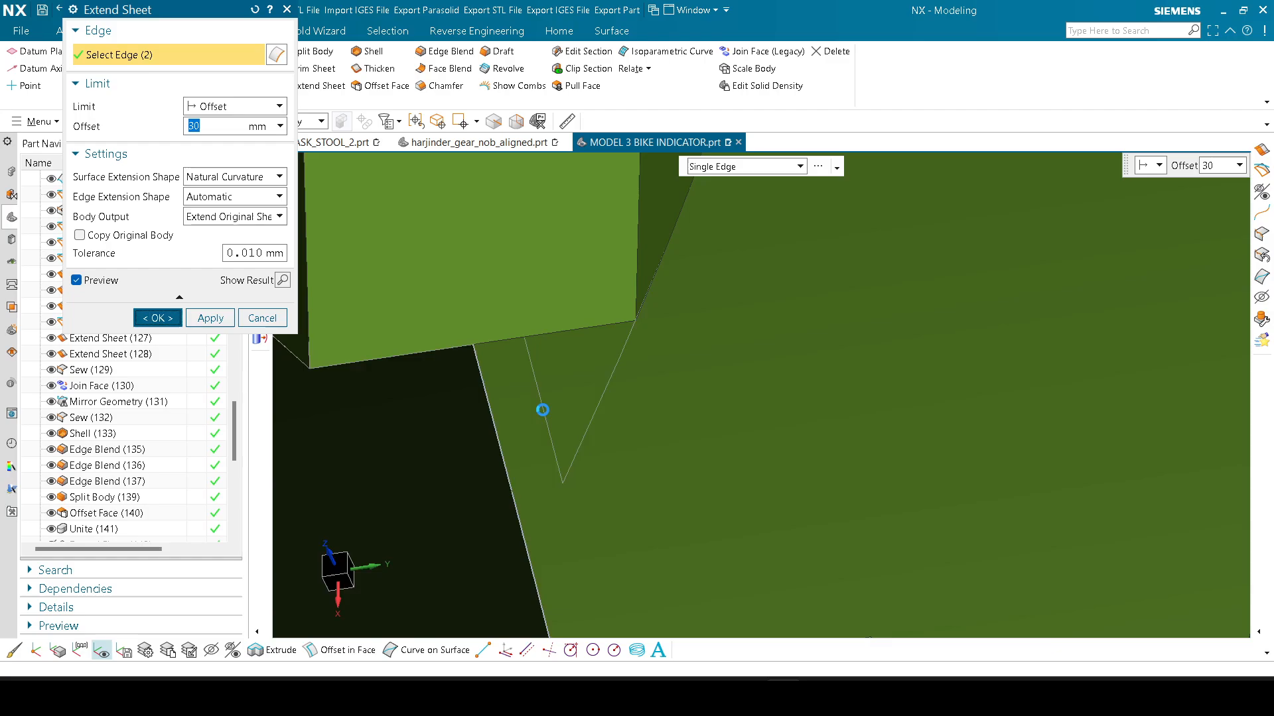
scroll(617, 363, down, 6)
middle_drag(618, 362, 677, 384)
scroll(642, 363, down, 5)
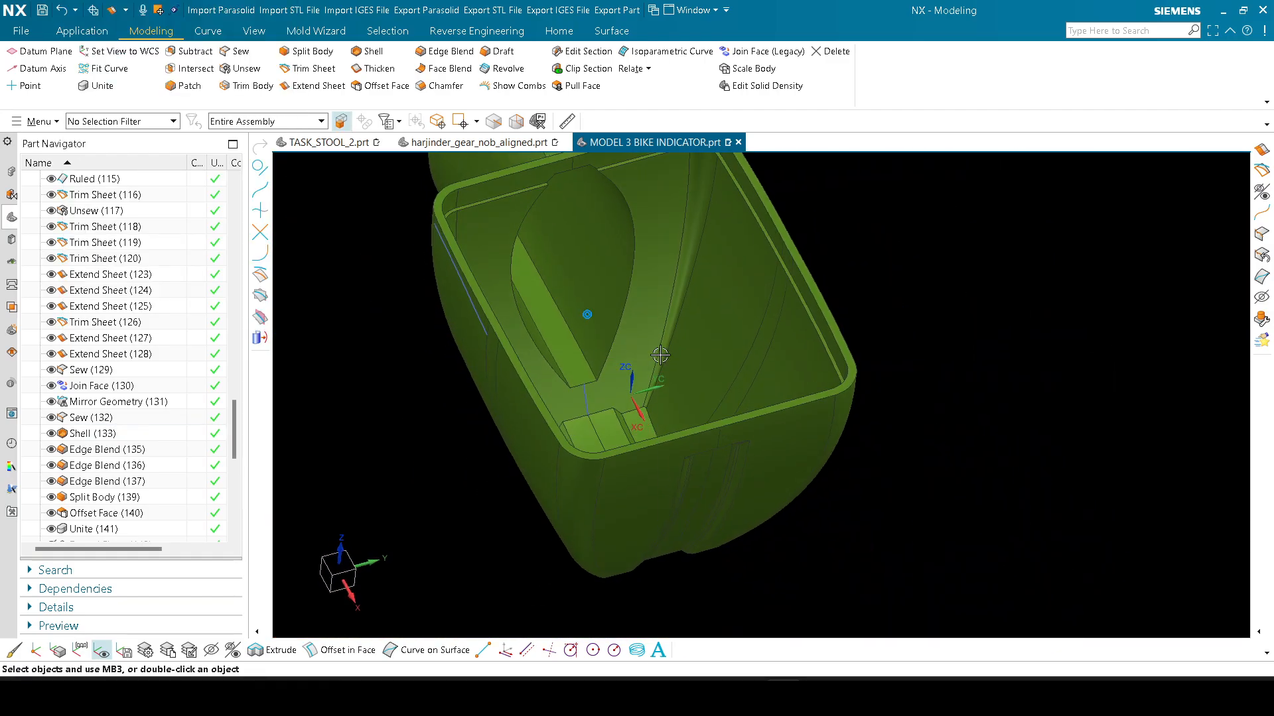
Step: Open the Pen Holder part and bring its side profile into view
scroll(713, 426, up, 3)
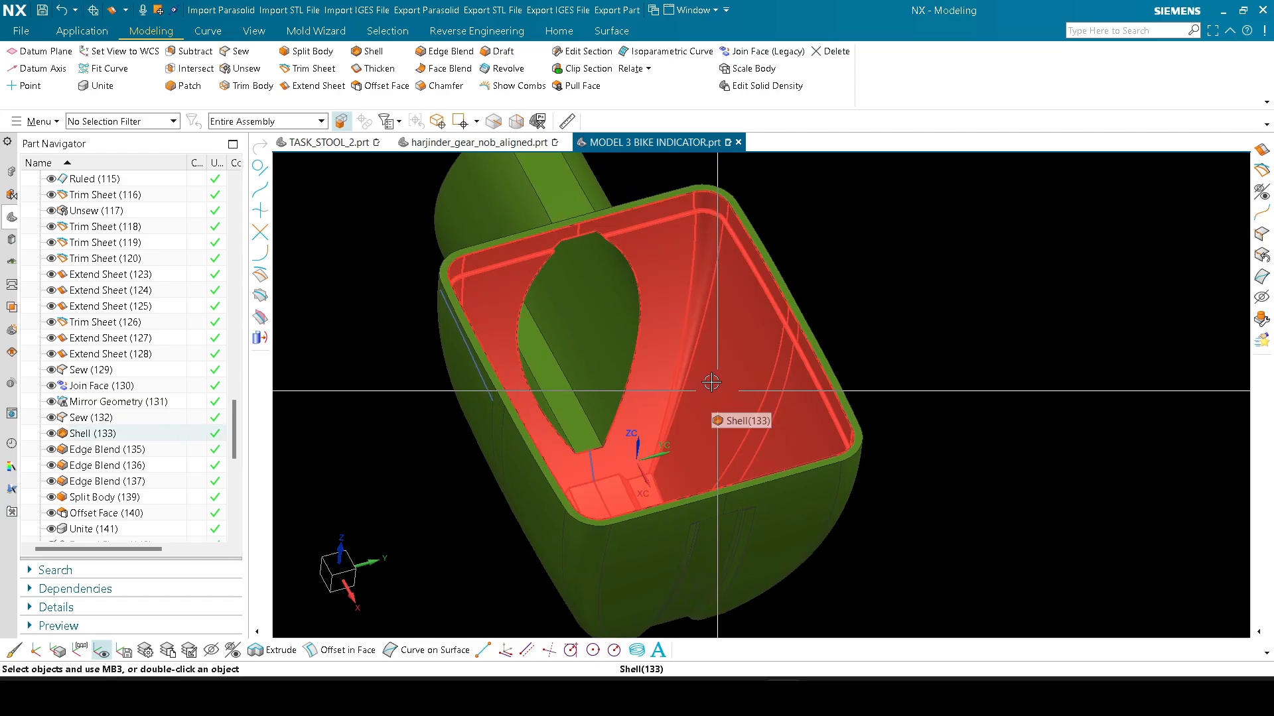
middle_drag(658, 354, 978, 497)
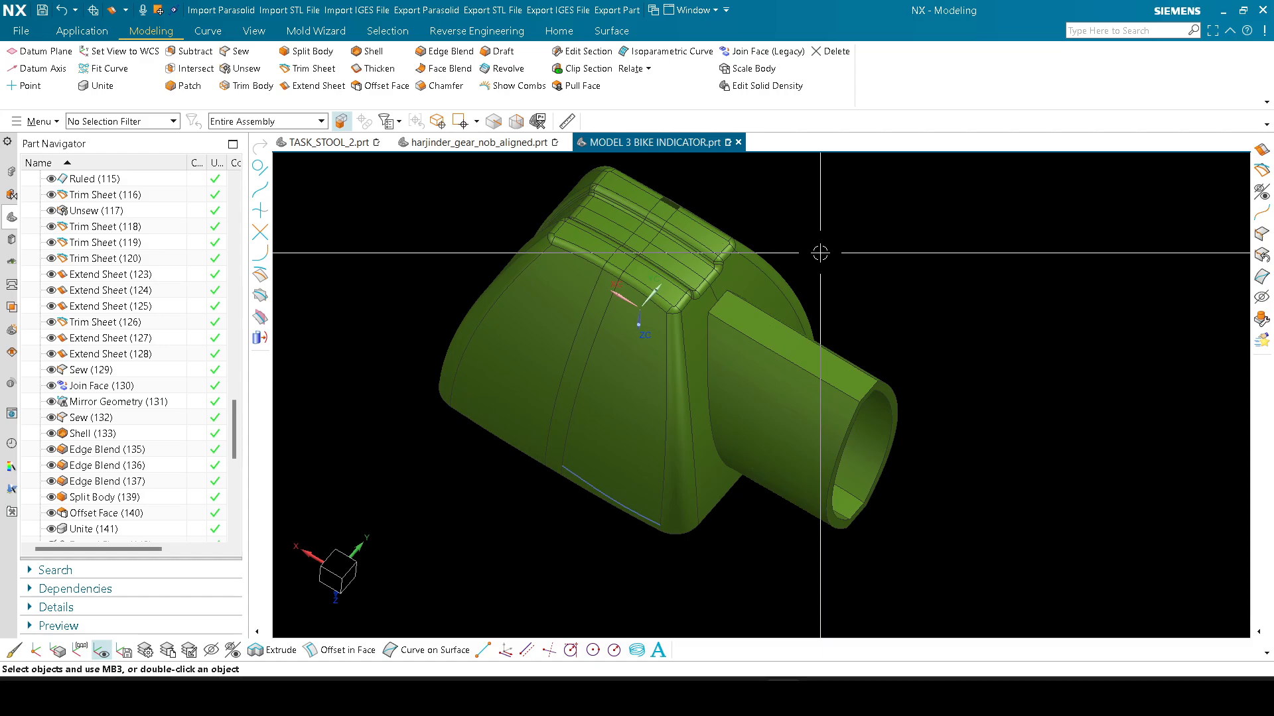
key(ctrl+o)
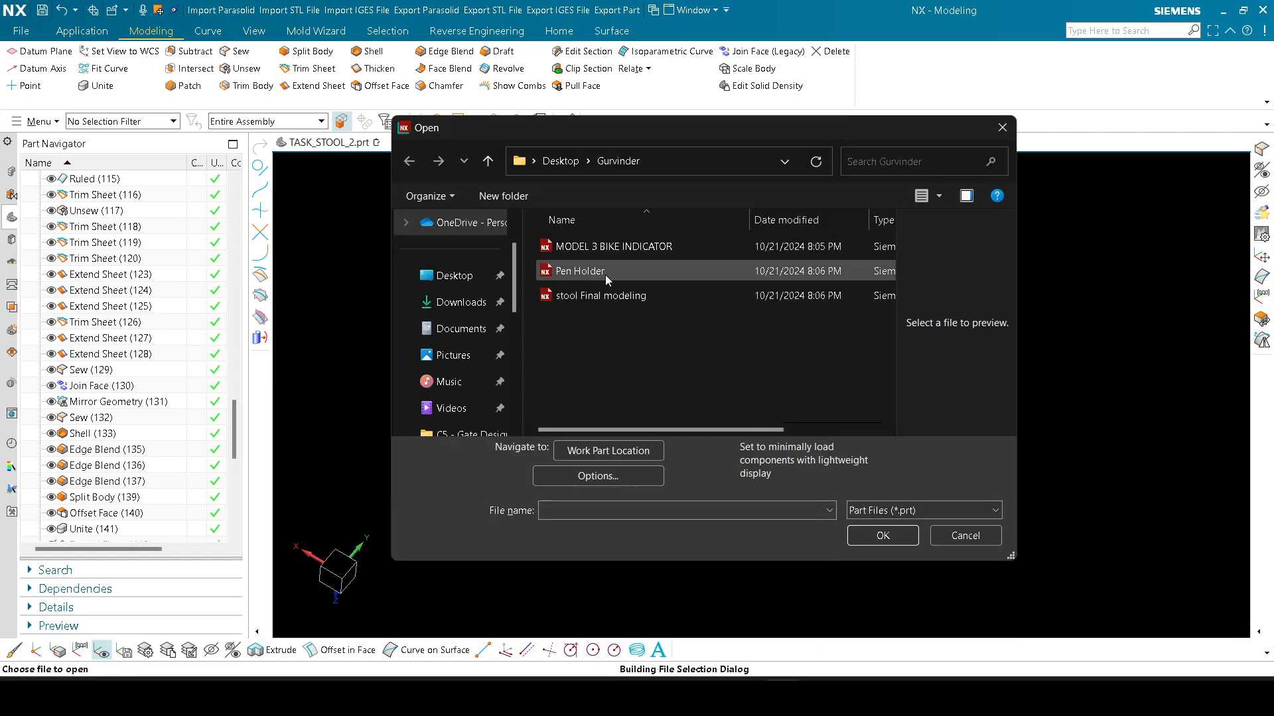
double_click(610, 246)
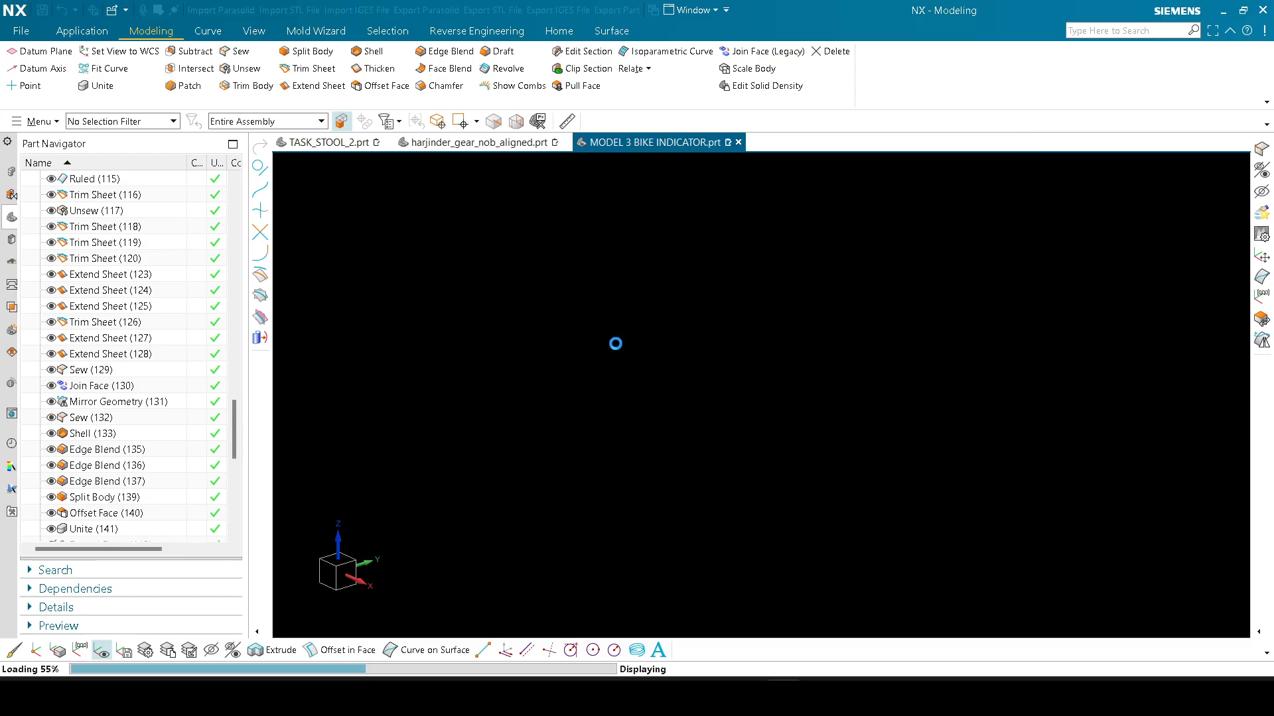
middle_drag(607, 328, 909, 440)
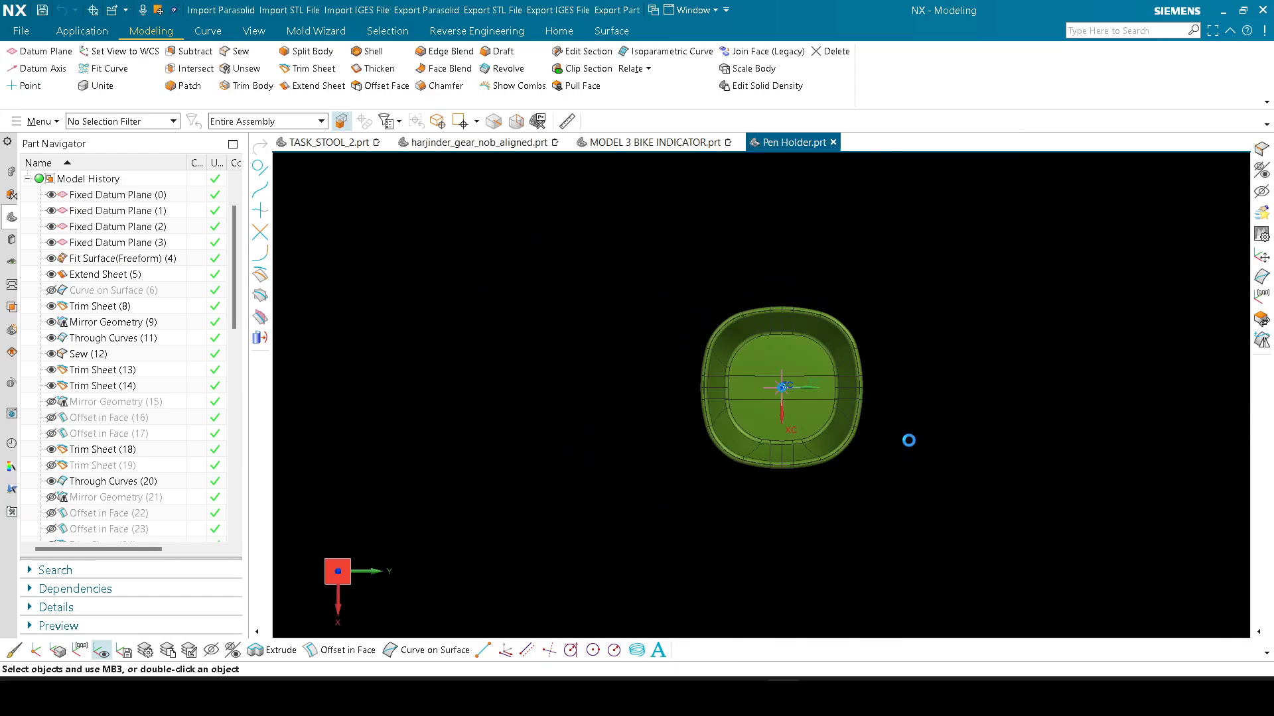
scroll(906, 424, down, 5)
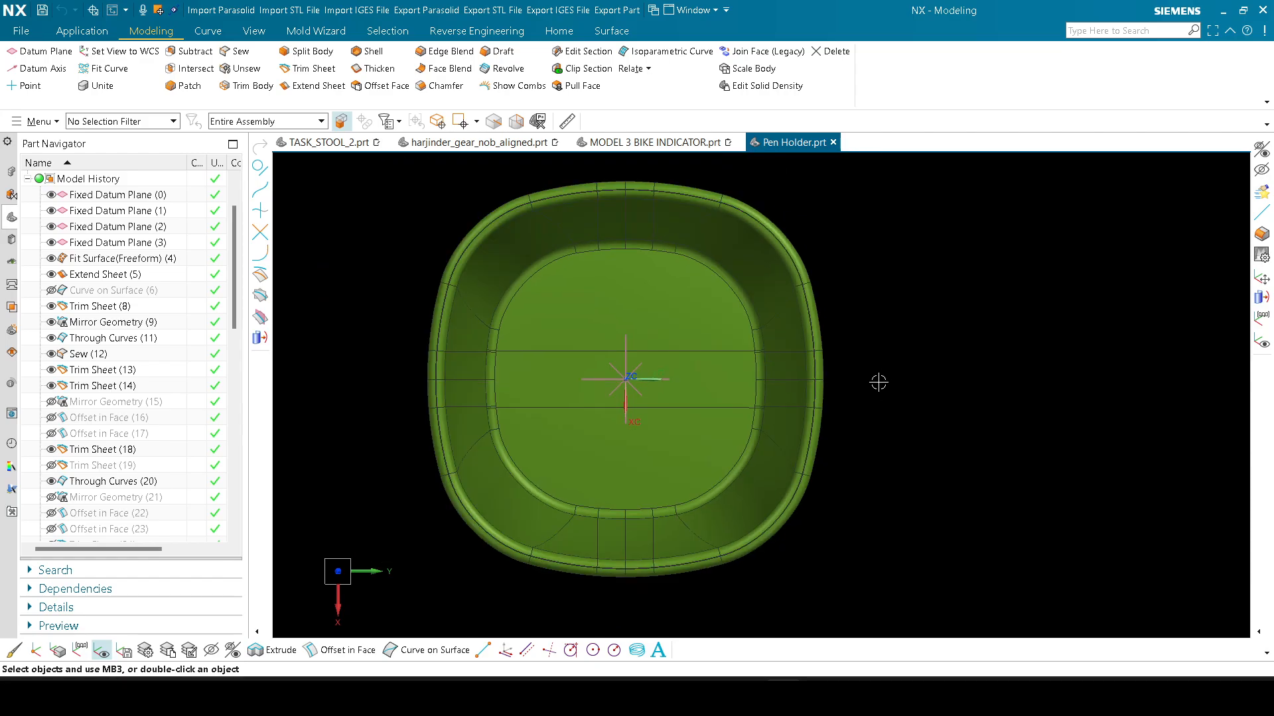
middle_drag(878, 382, 892, 359)
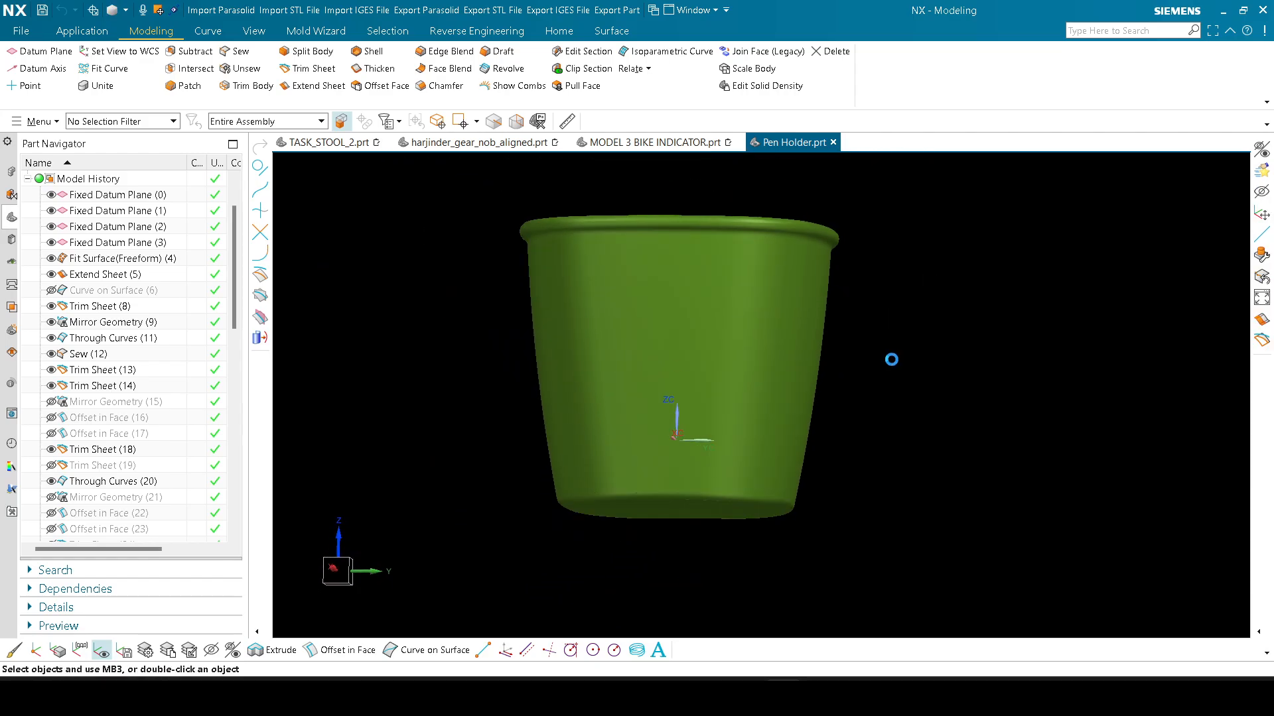
scroll(891, 359, down, 2)
shift+middle_drag(869, 285, 790, 256)
right_click(795, 242)
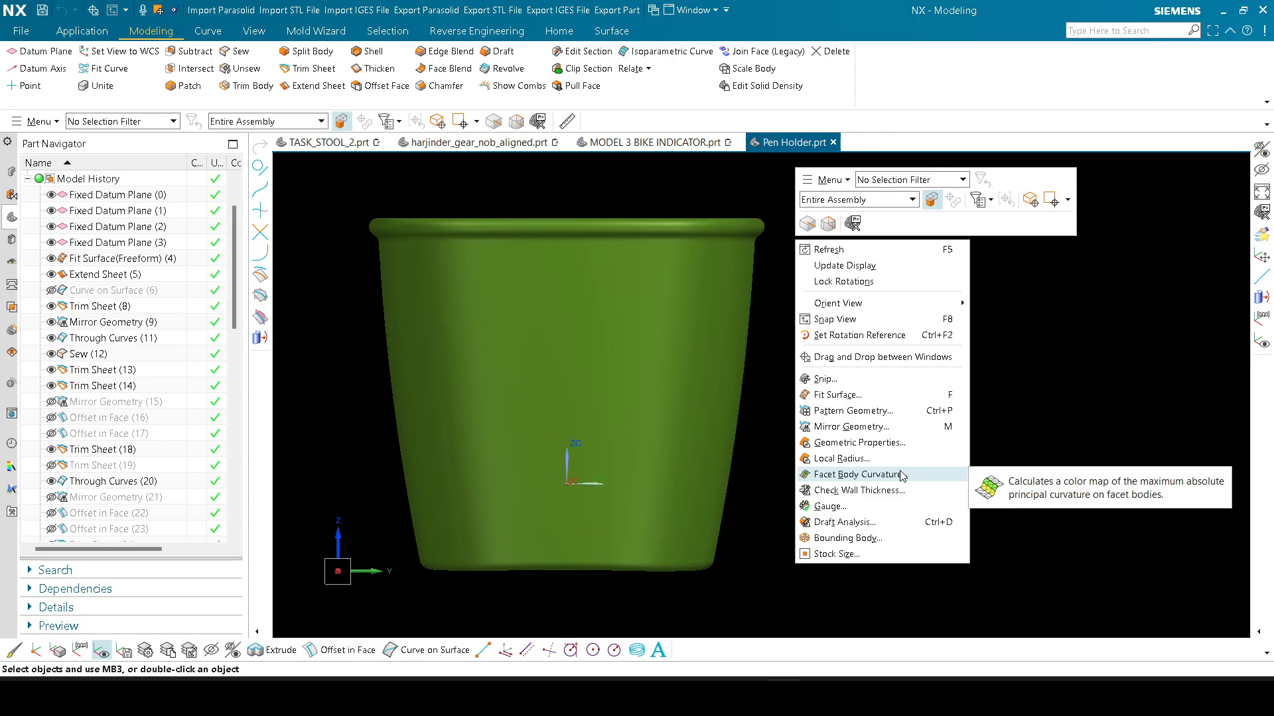
click(751, 518)
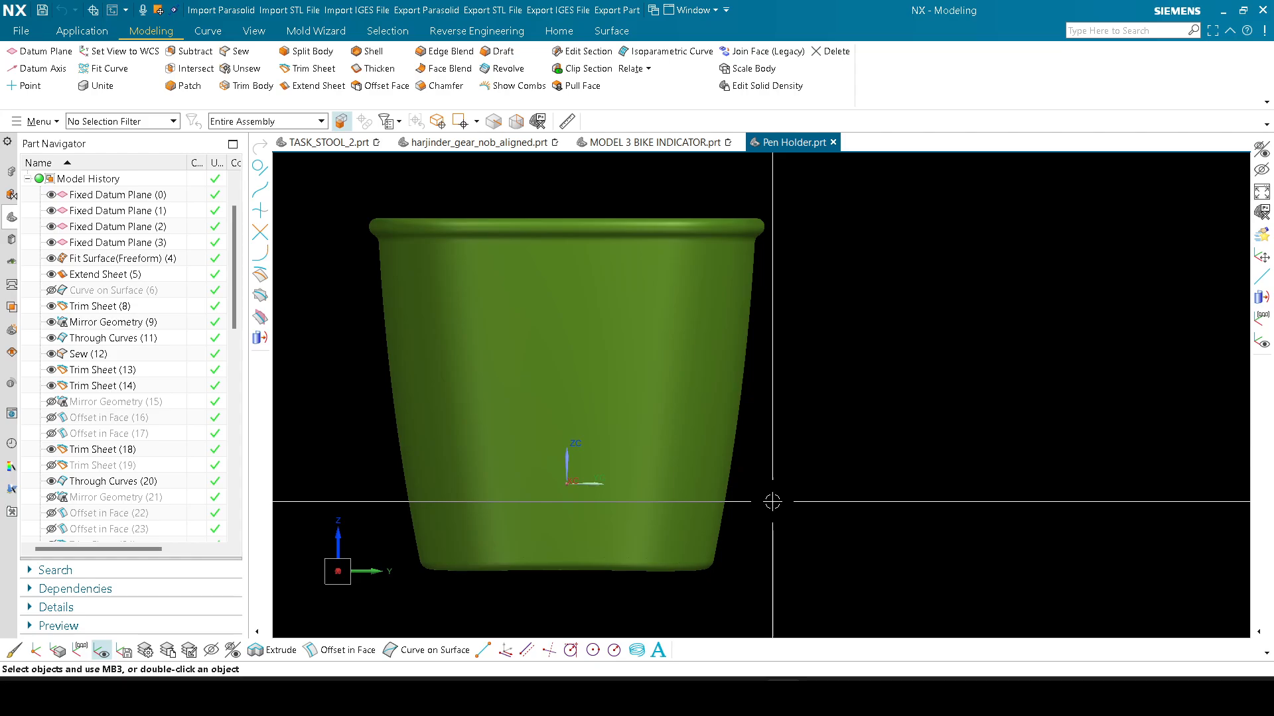
right_click(772, 502)
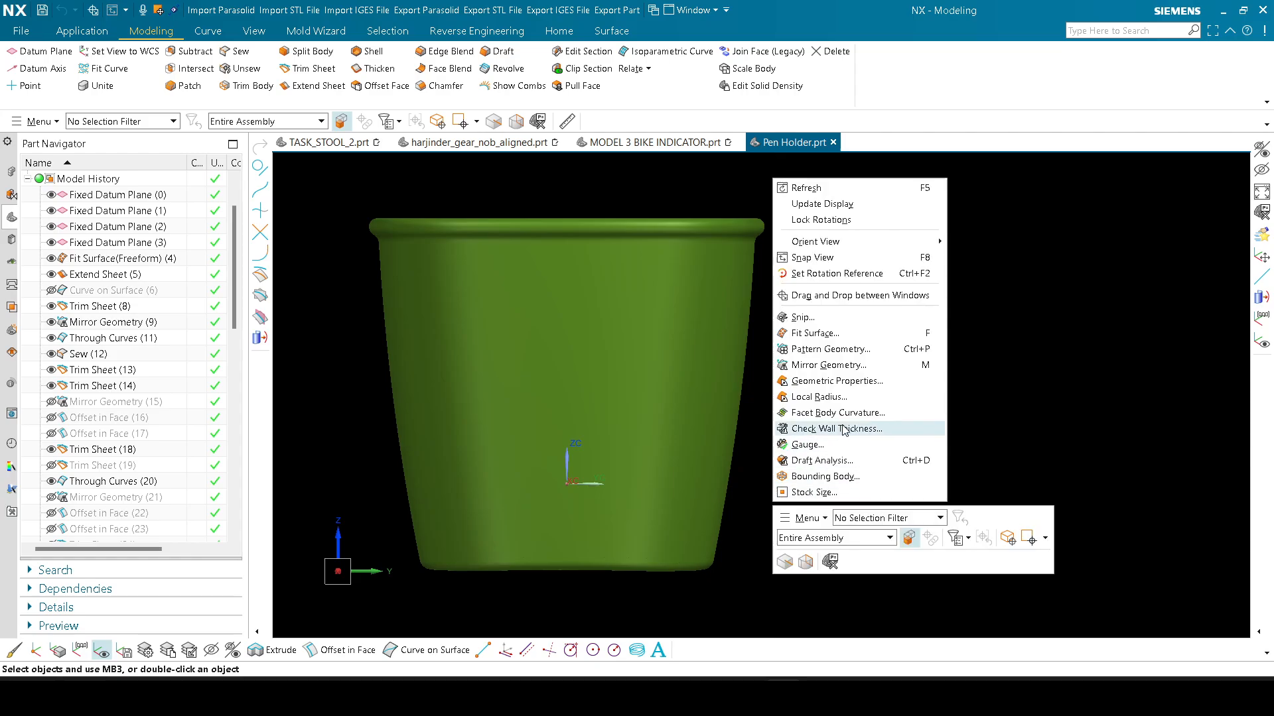
click(844, 422)
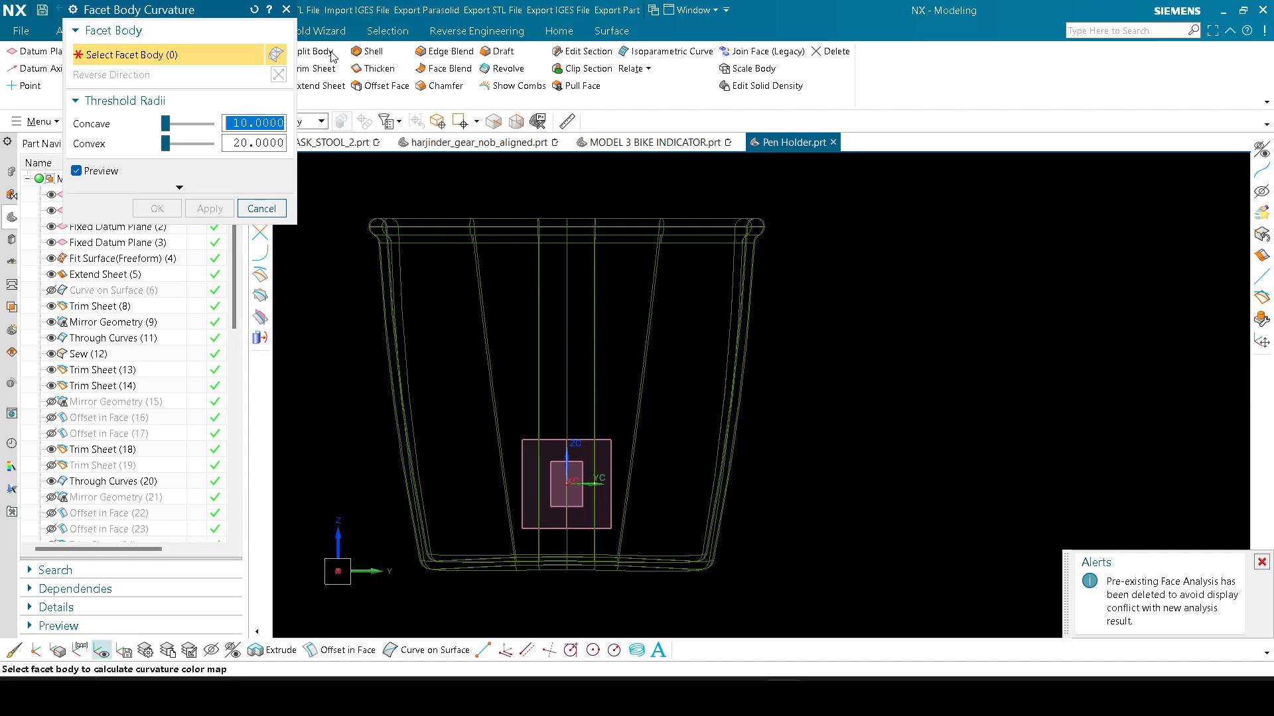
click(286, 9)
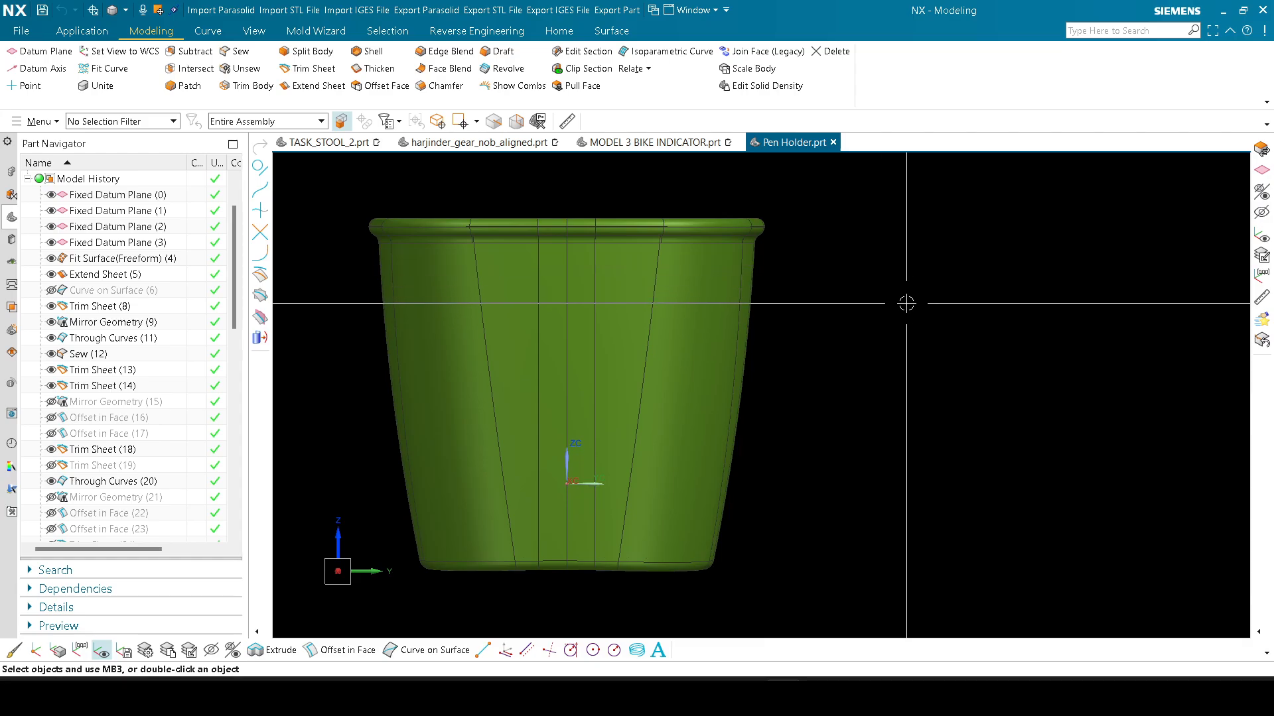
Step: Examine the pen holder's outer wall faces, interior and rim, and review its feature history through to the last edge blend
shift+middle_drag(830, 351, 986, 337)
right_drag(866, 423, 987, 337)
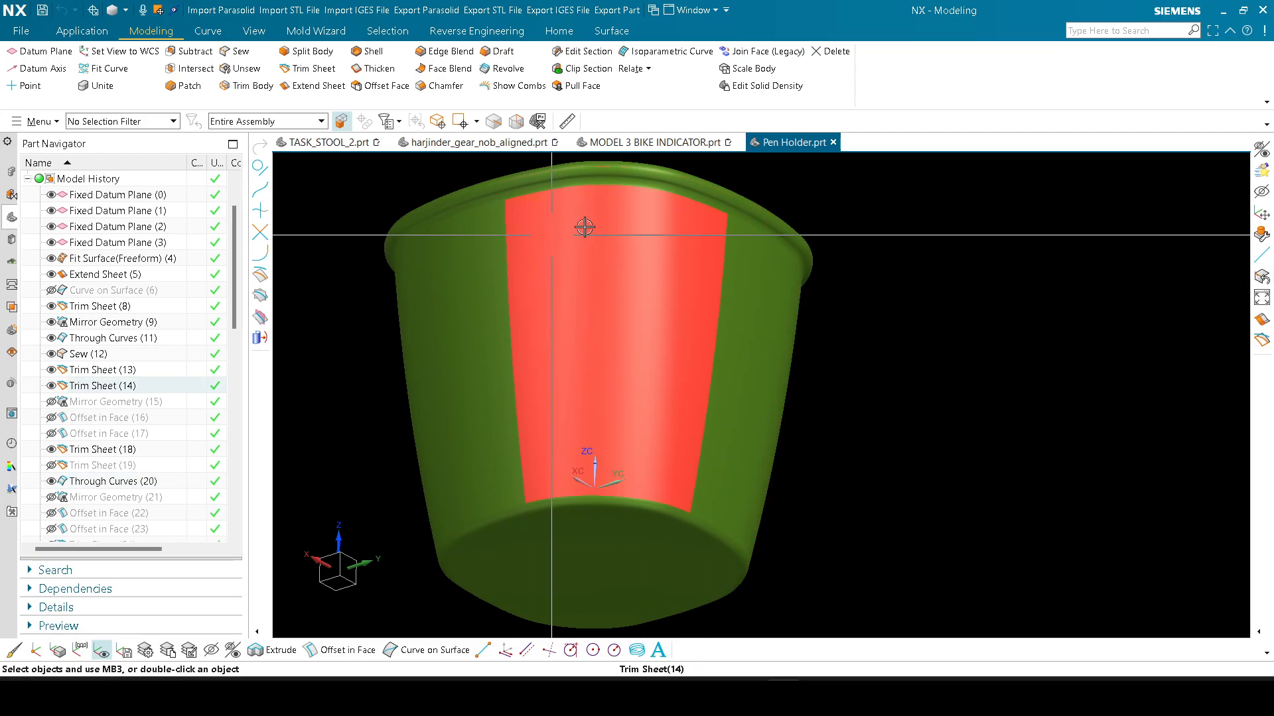
right_drag(952, 404, 838, 395)
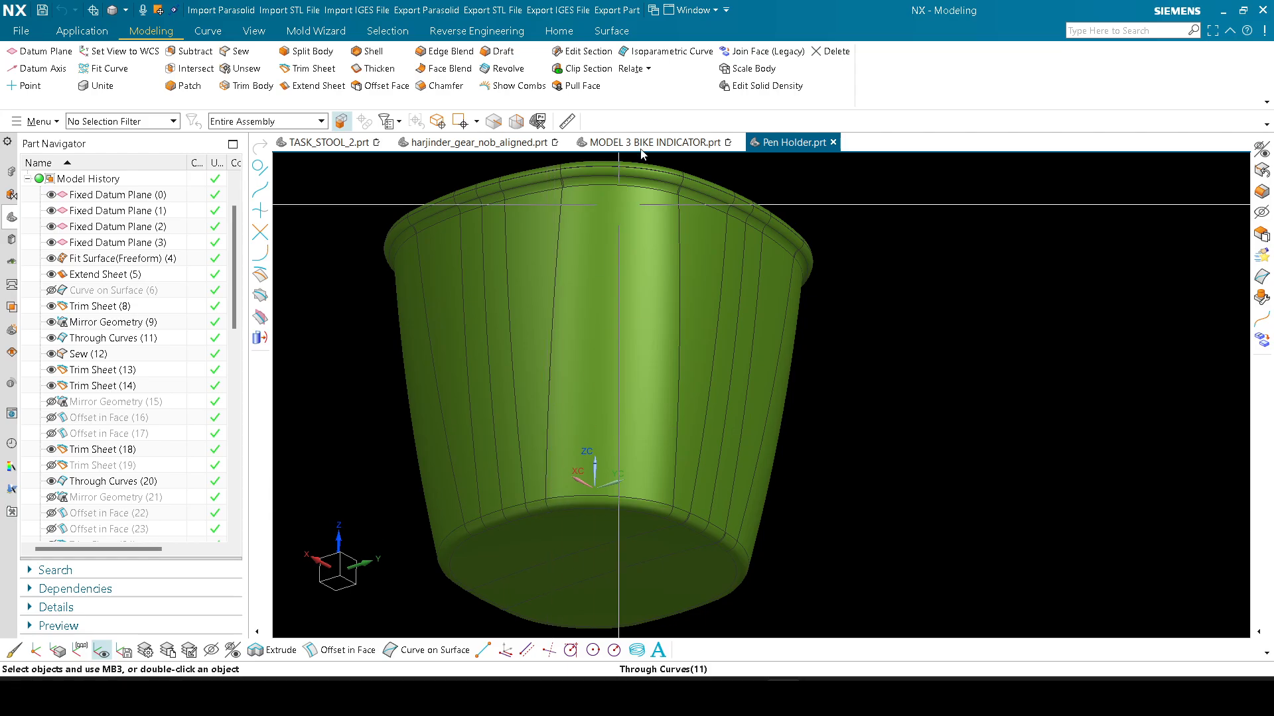
right_click(865, 323)
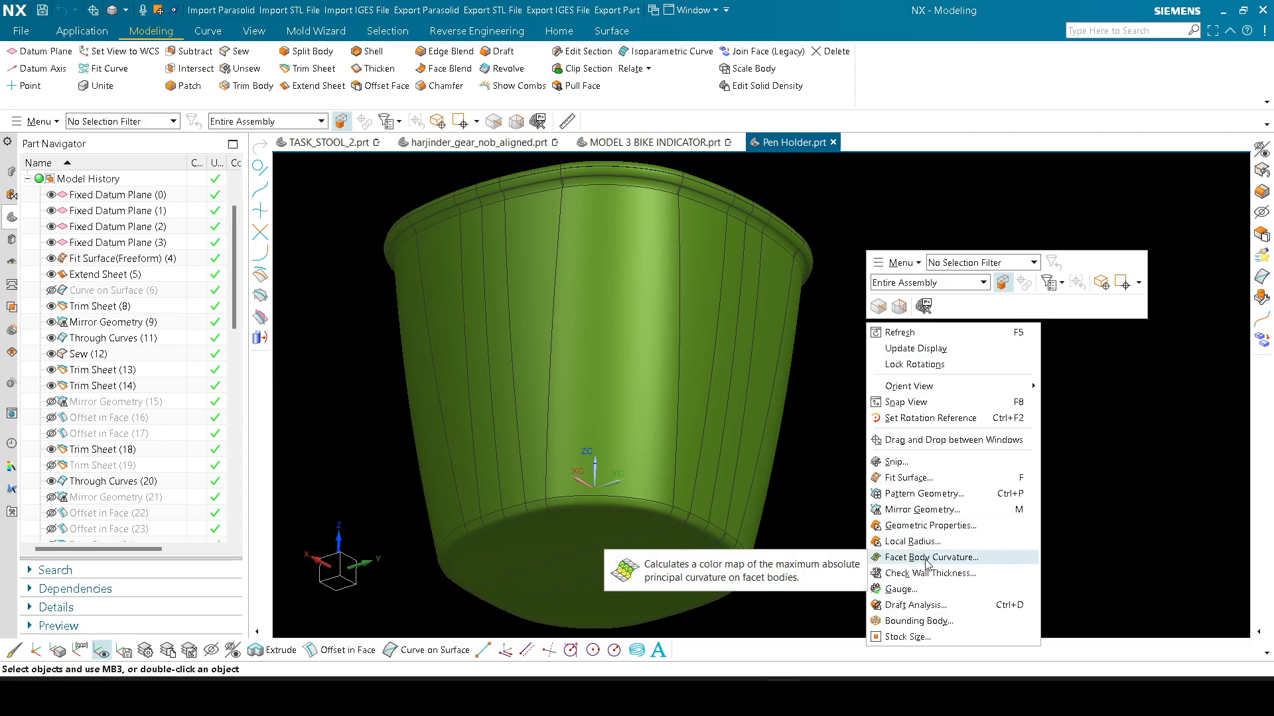
middle_drag(830, 470, 894, 555)
key(F8)
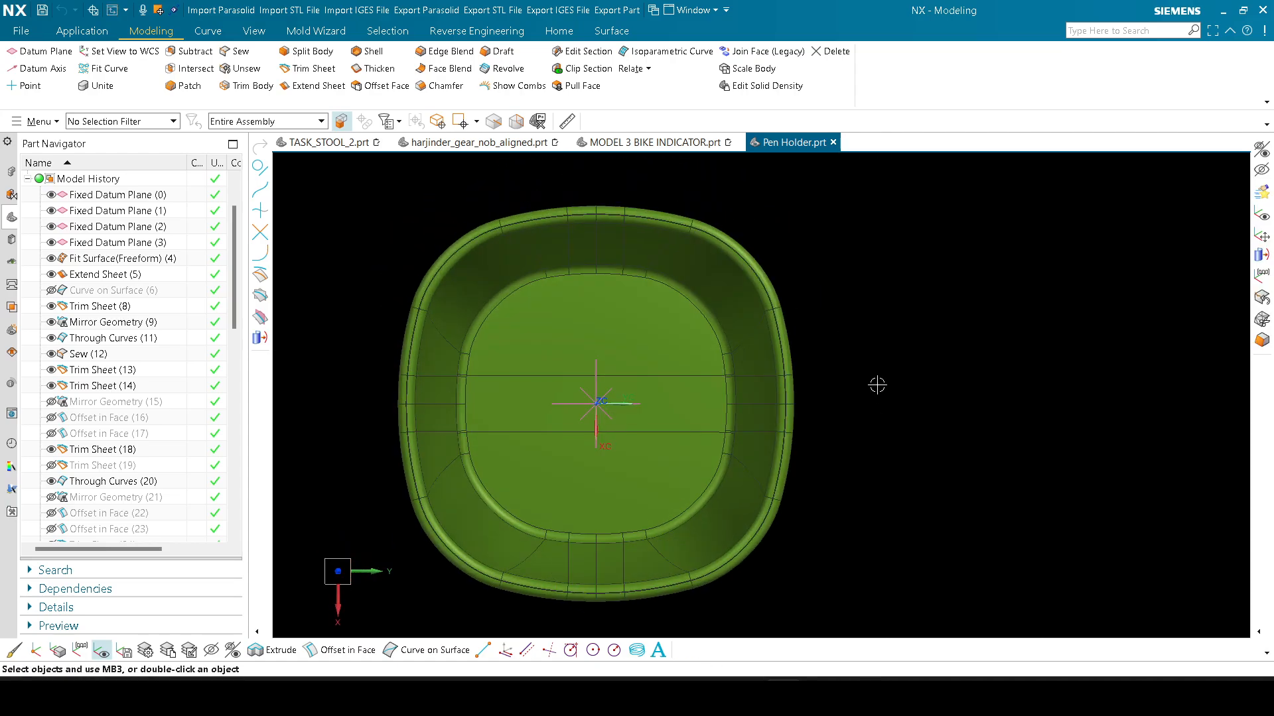
shift+middle_drag(878, 390, 924, 405)
scroll(924, 406, down, 2)
scroll(875, 379, up, 1)
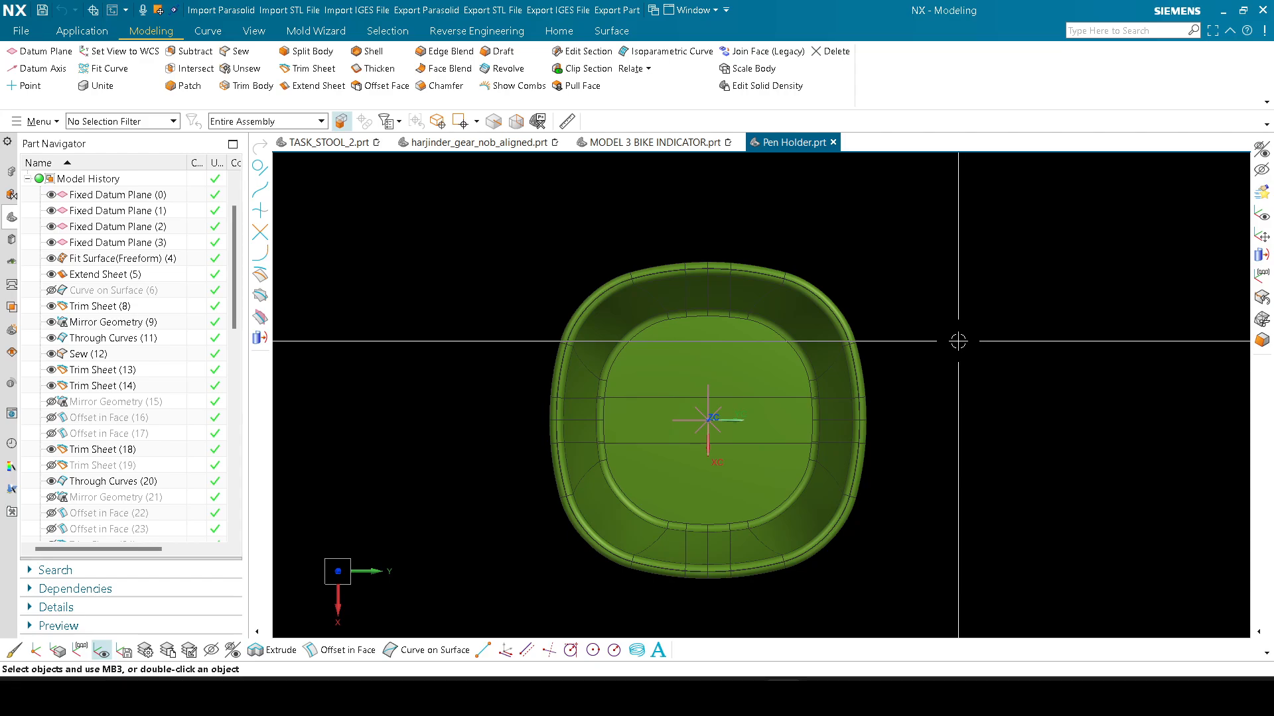
shift+middle_drag(935, 401, 798, 413)
scroll(780, 359, down, 1)
scroll(769, 382, up, 2)
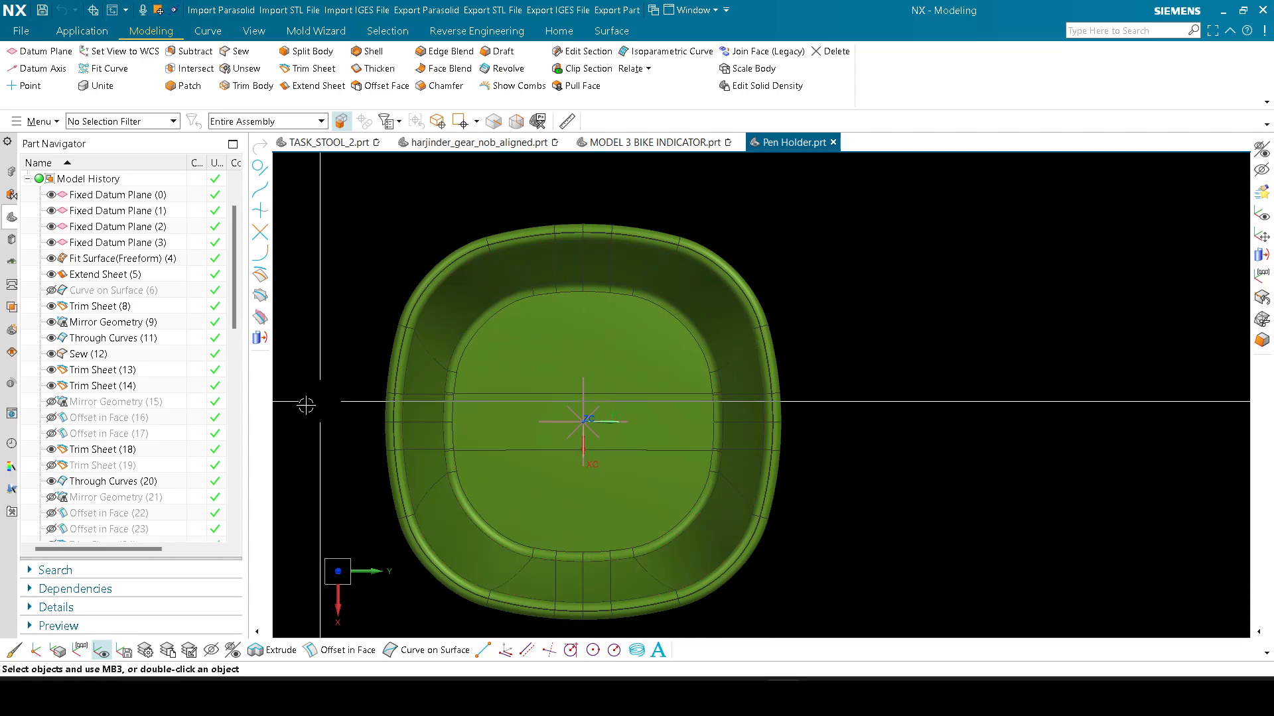
scroll(187, 381, down, 12)
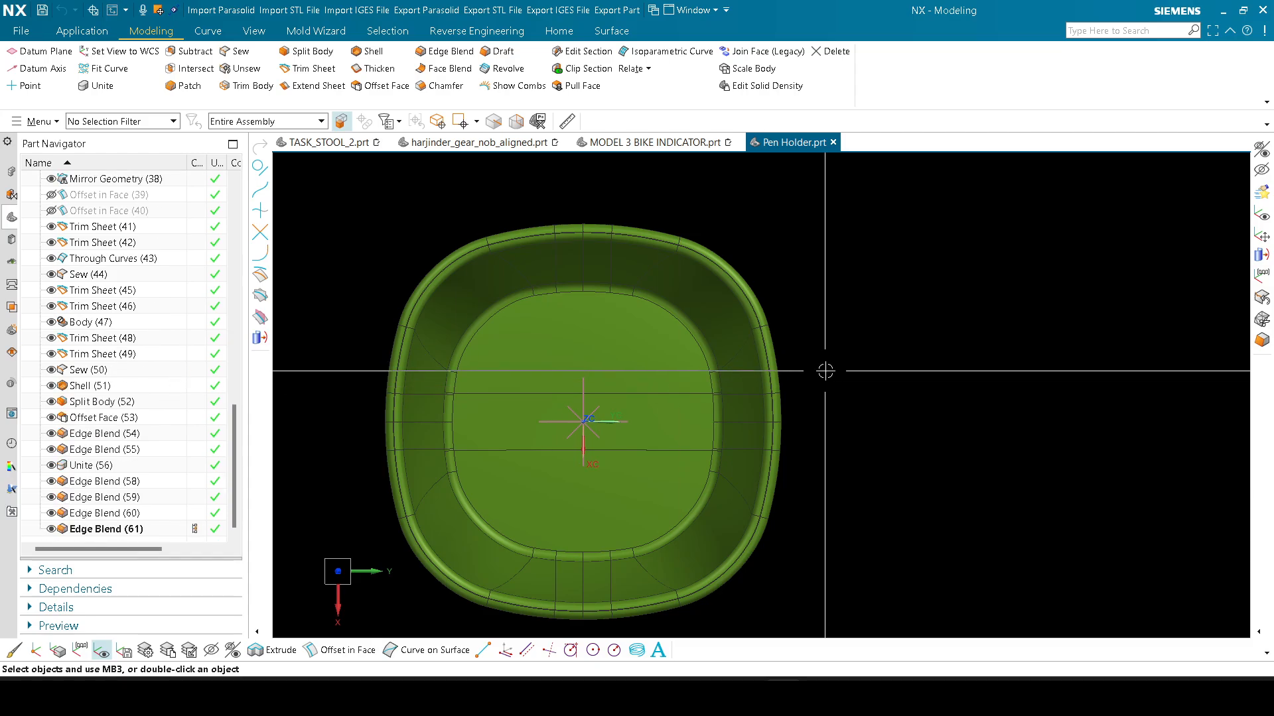
shift+middle_drag(862, 398, 939, 446)
scroll(887, 409, down, 3)
scroll(852, 461, up, 3)
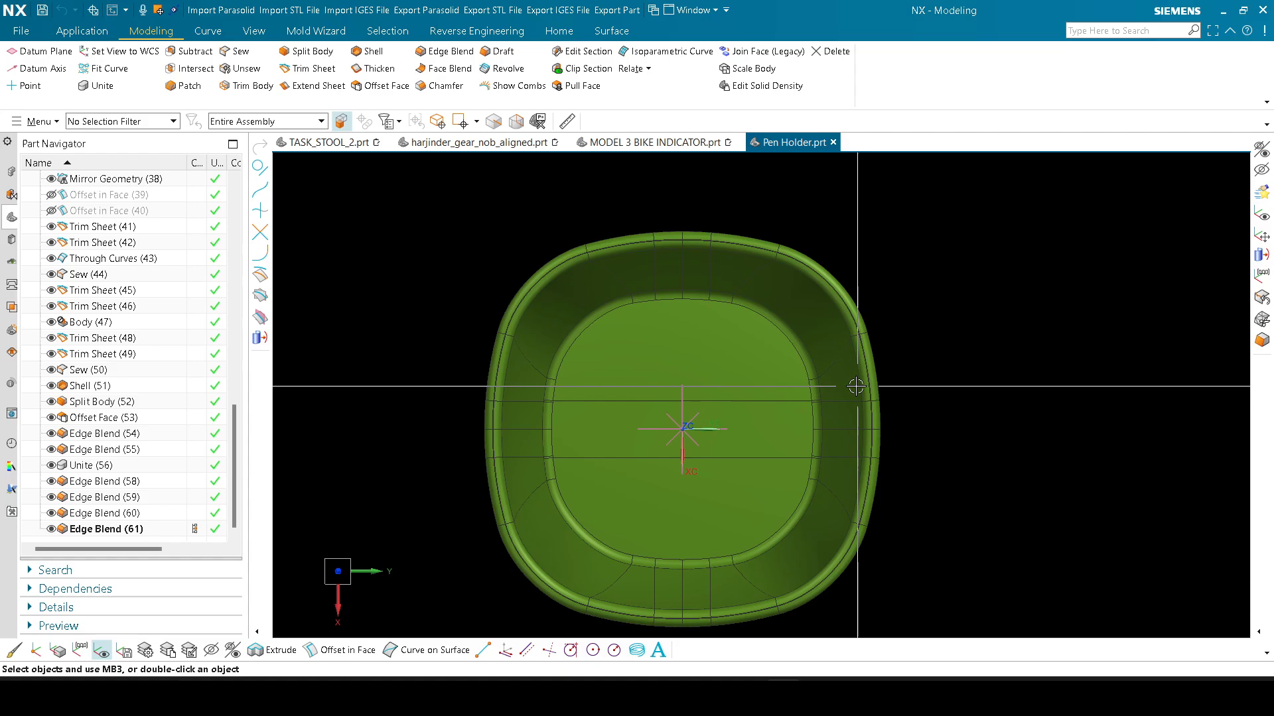
middle_drag(909, 468, 879, 368)
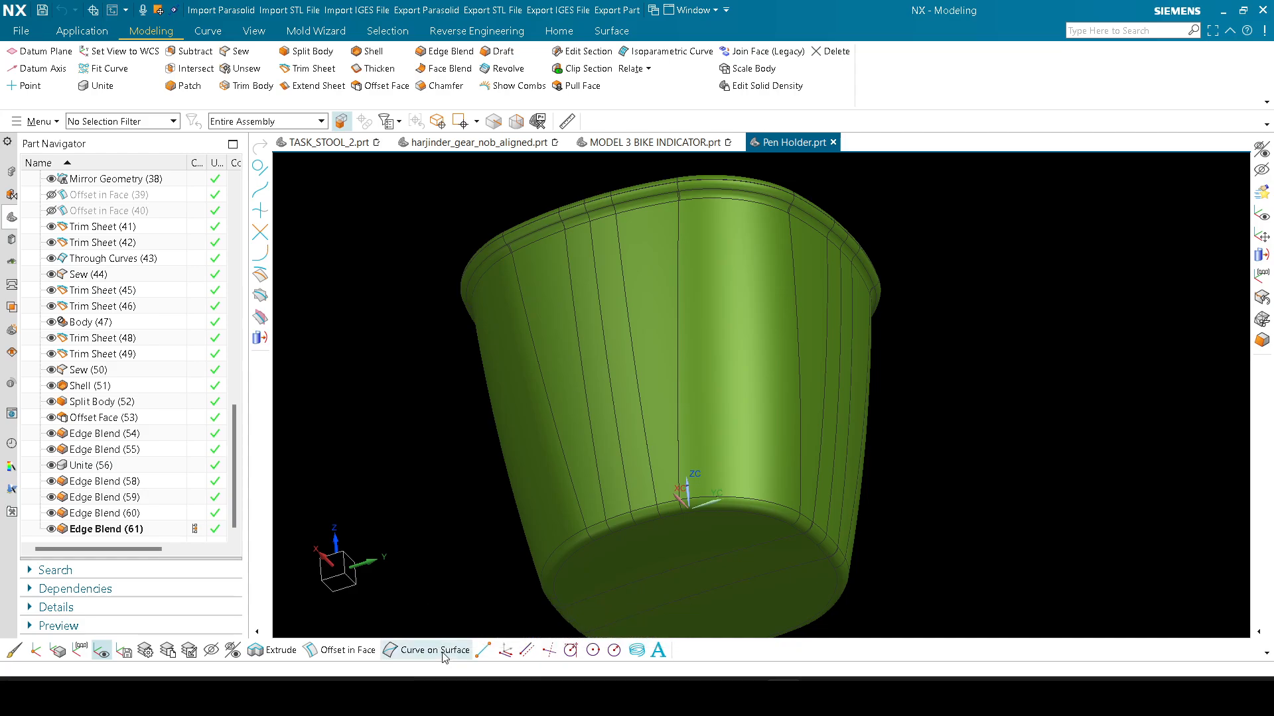
key(t)
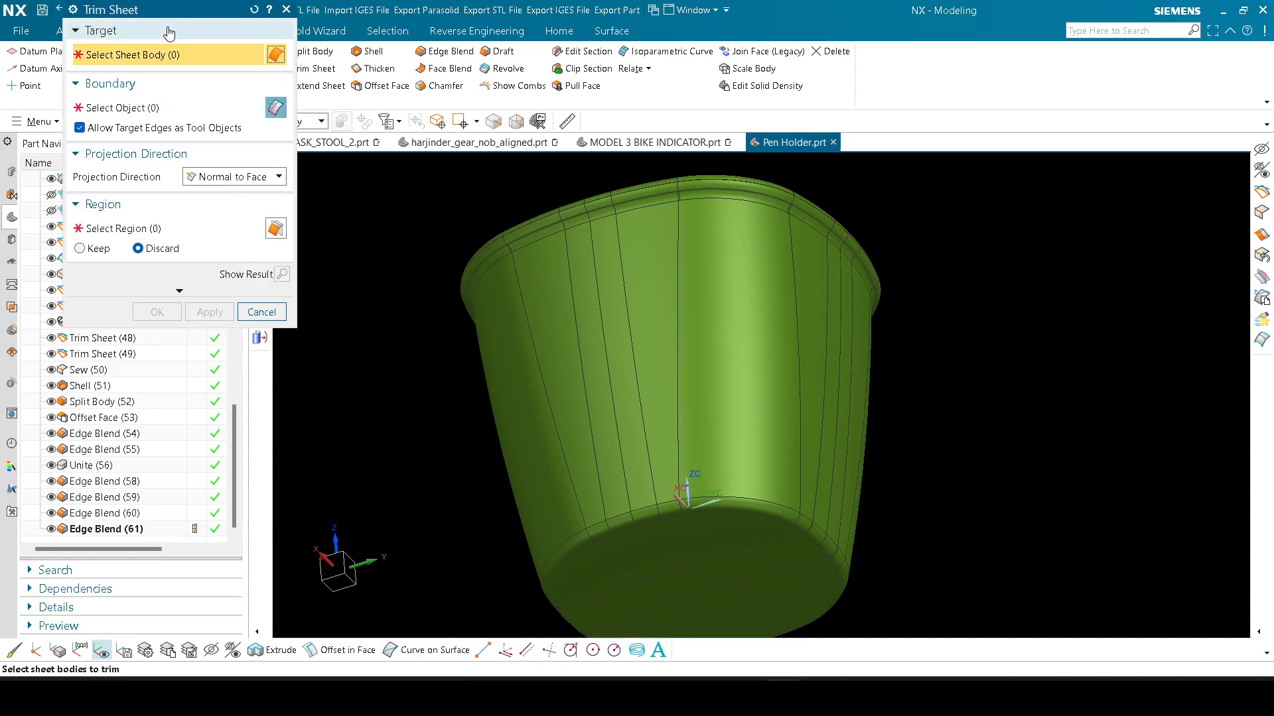
click(286, 9)
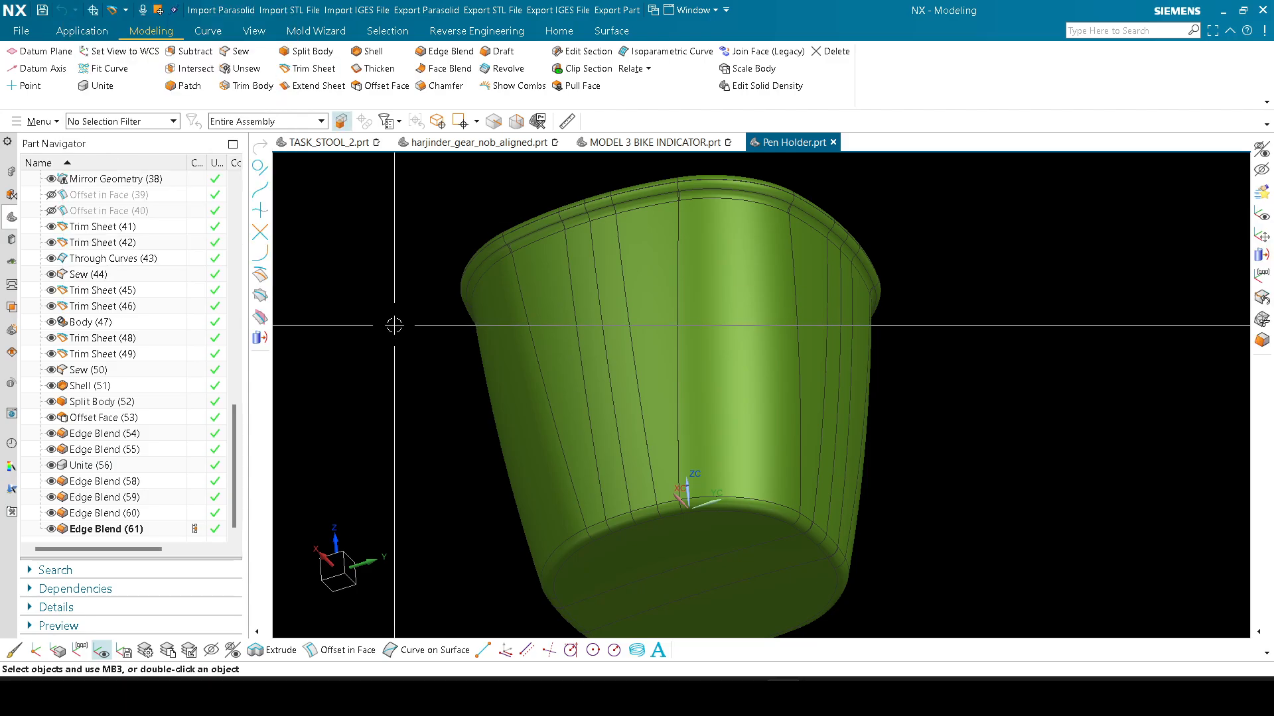
click(395, 325)
click(370, 338)
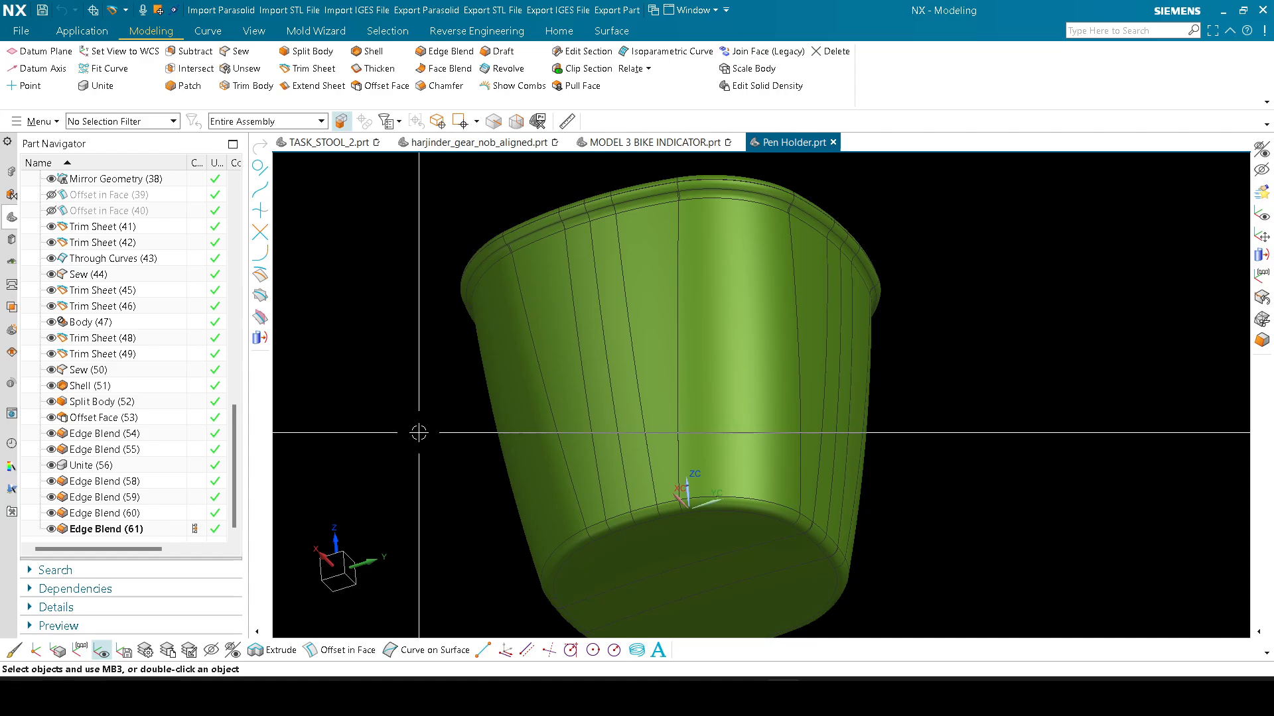
Step: Update the display and examine the narrow face strip along the pen holder rim's outer edge up close in side view
scroll(802, 292, down, 3)
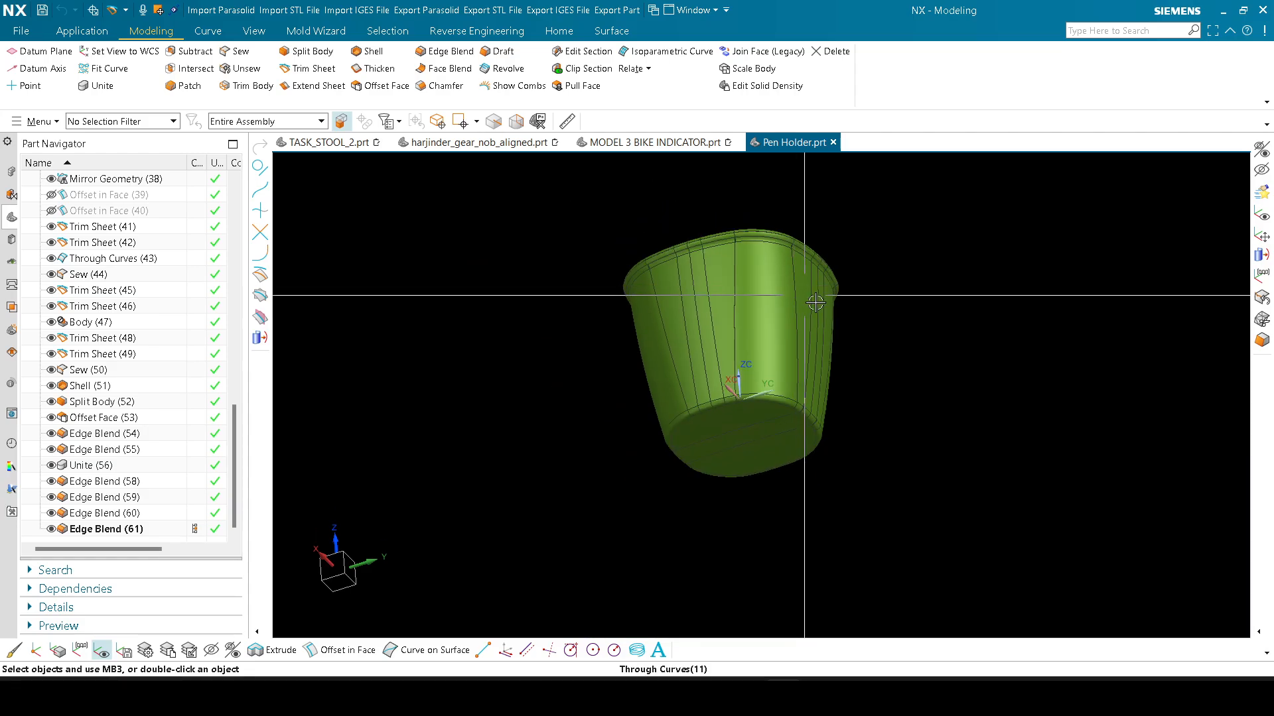
middle_drag(818, 296, 869, 305)
key(F8)
scroll(840, 292, up, 10)
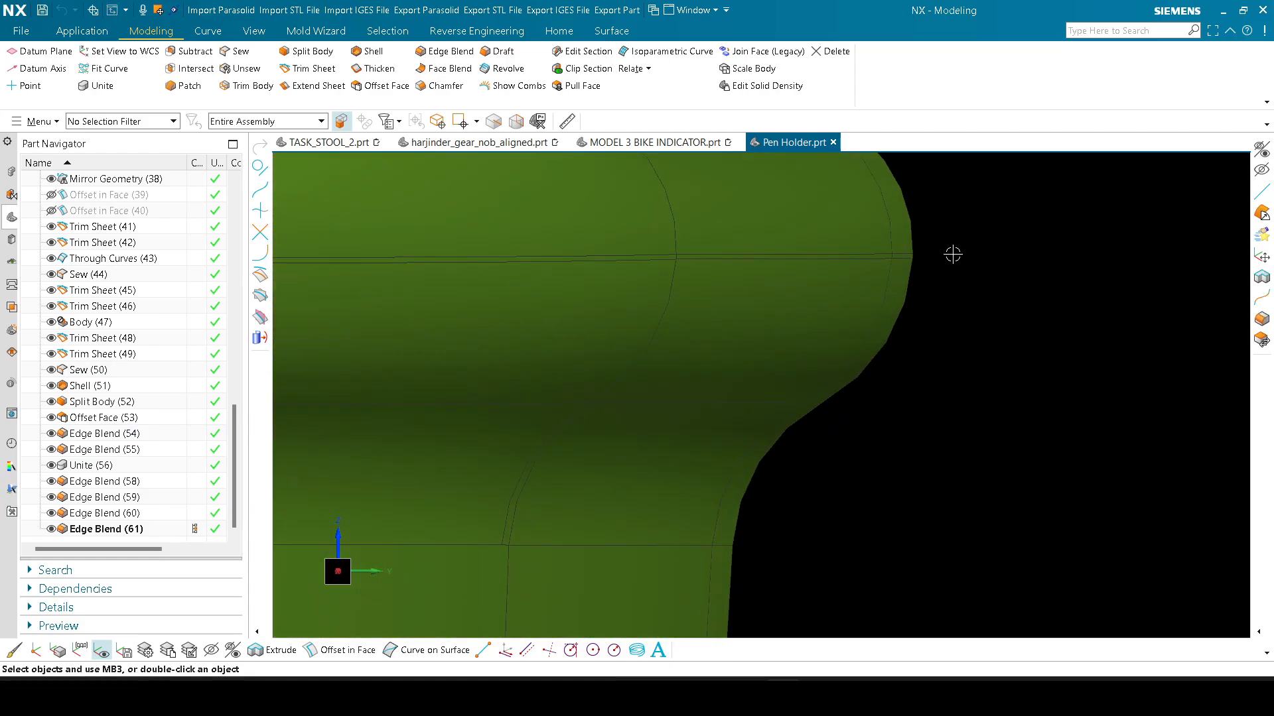
right_click(815, 284)
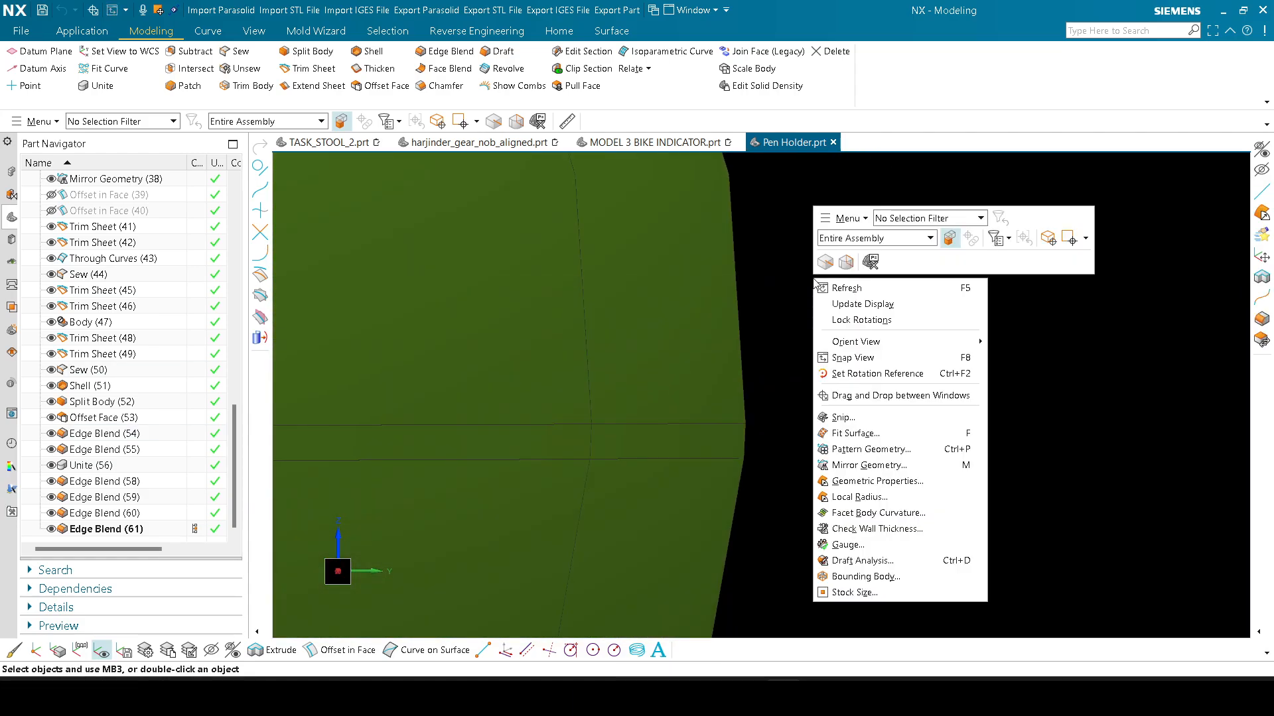
click(861, 304)
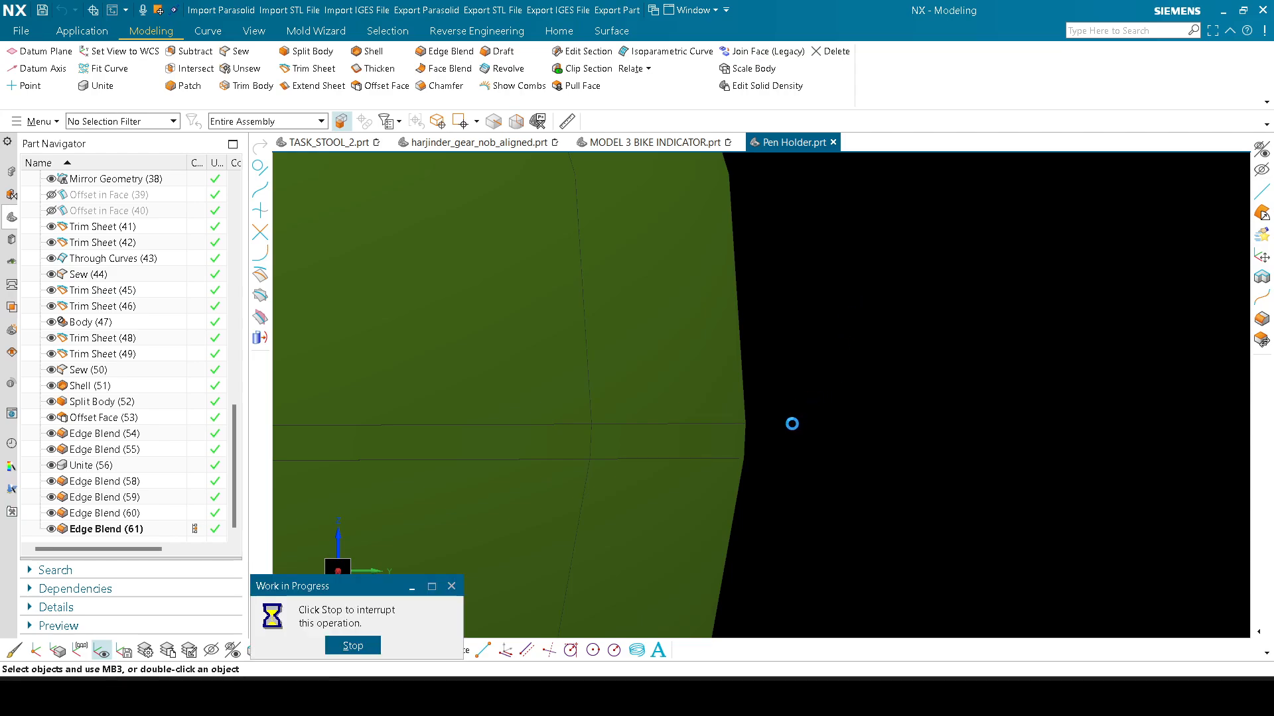
scroll(782, 418, down, 3)
scroll(784, 429, up, 6)
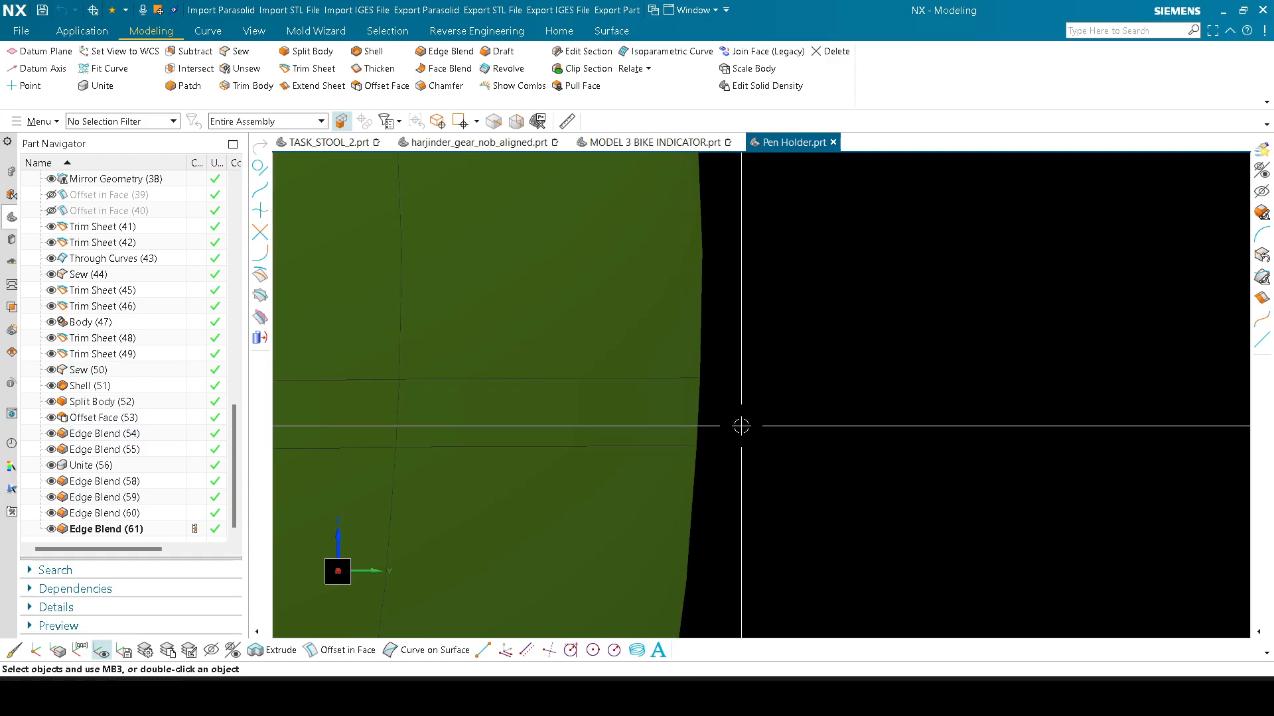
scroll(705, 422, down, 10)
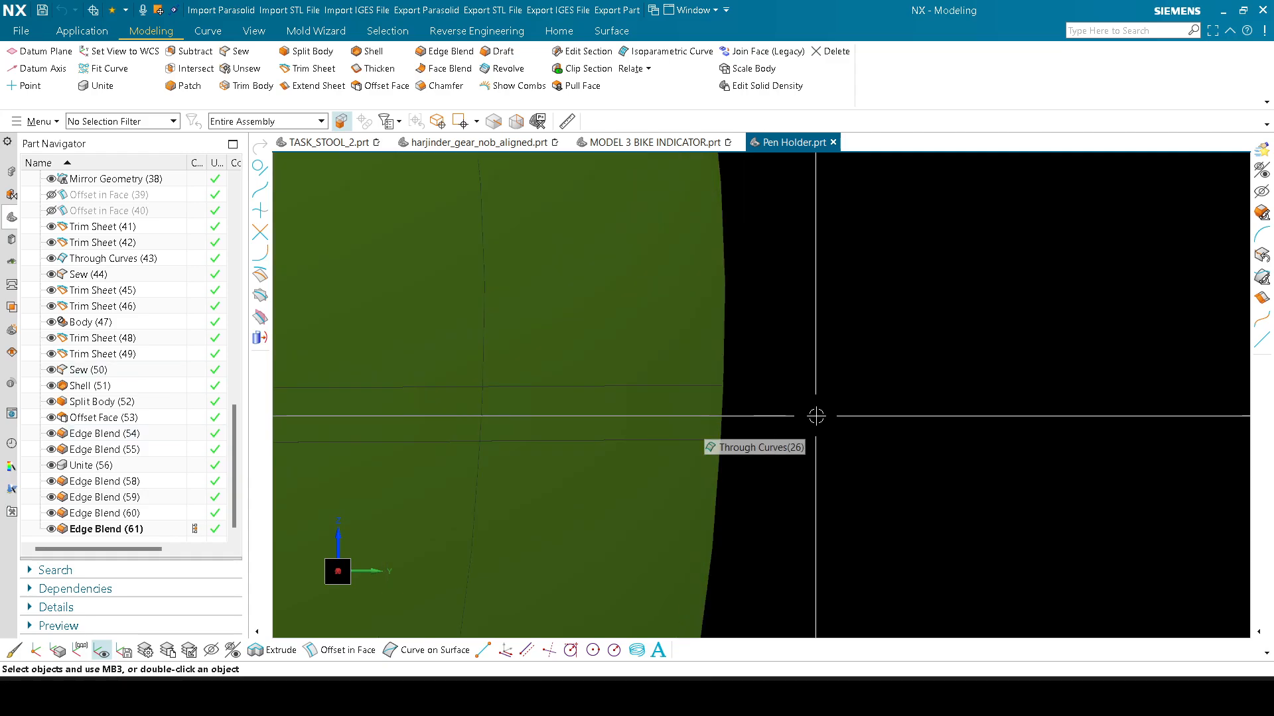
middle_drag(882, 422, 764, 370)
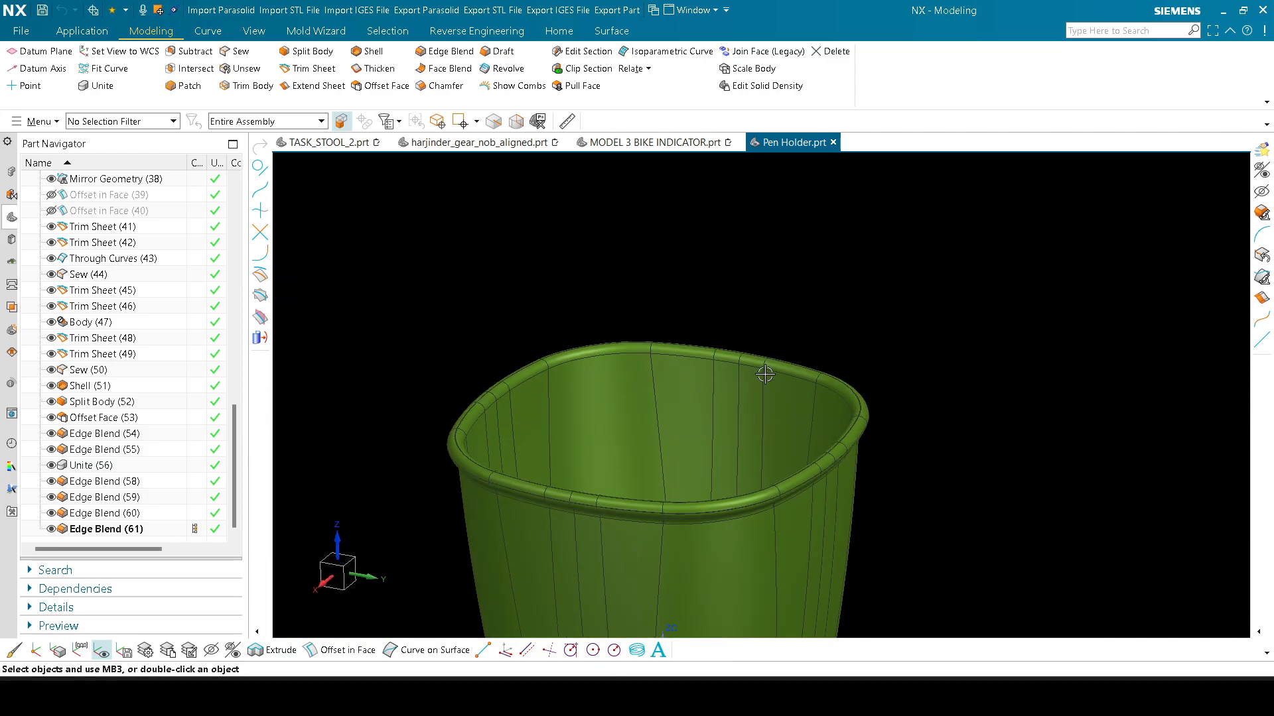
scroll(765, 368, down, 2)
Step: Run a draft analysis on all pen holder body faces with the parting line shown, and inspect the rim in side view
key(d)
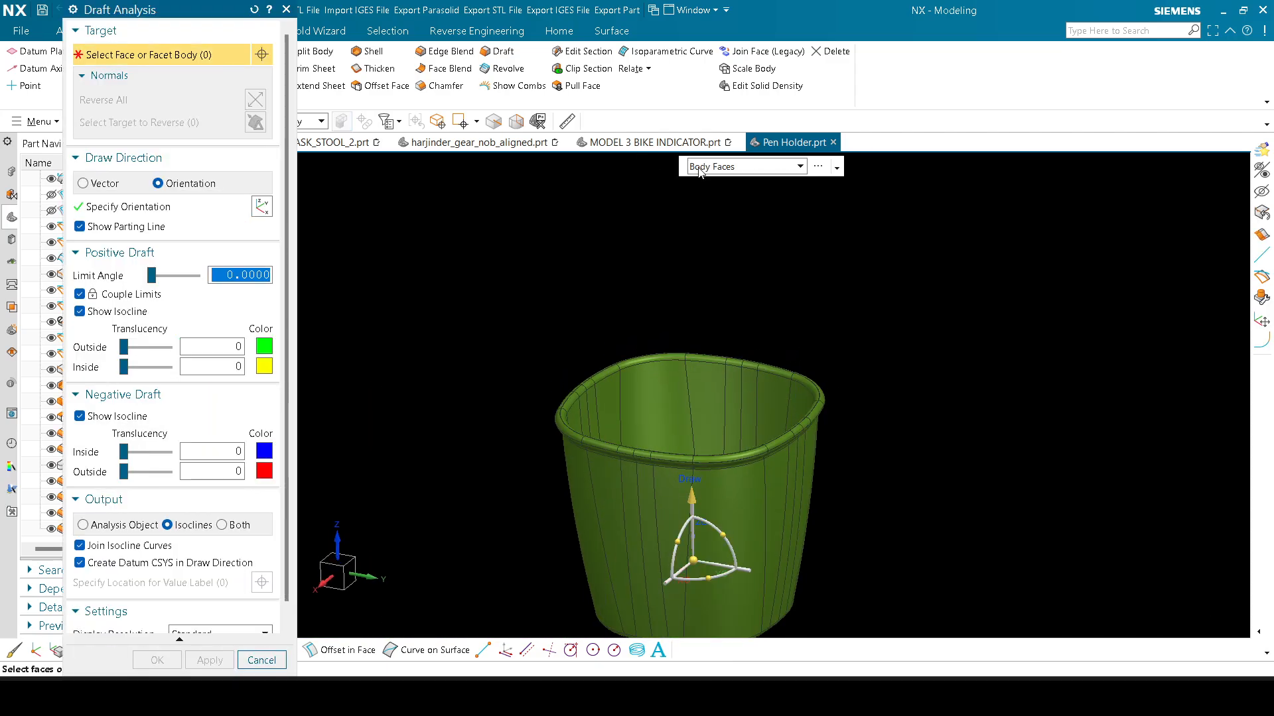
click(639, 389)
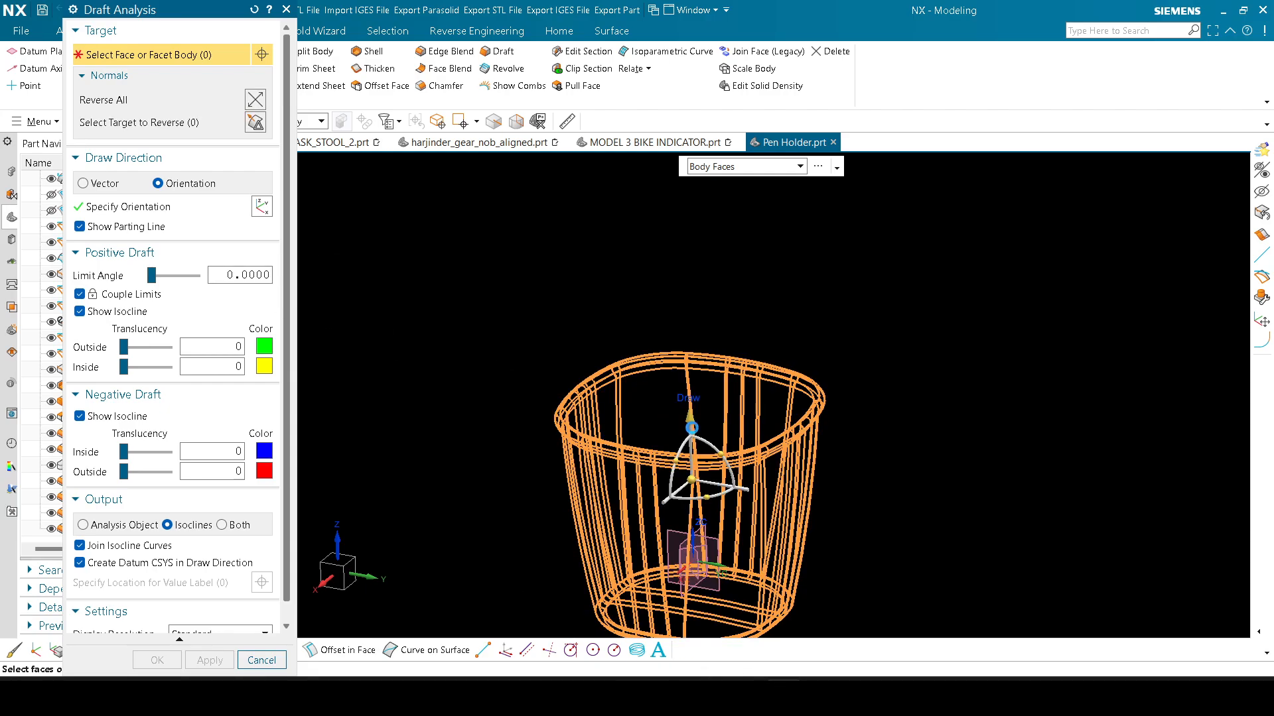
drag(690, 418, 665, 256)
right_drag(852, 269, 847, 300)
scroll(821, 406, up, 8)
scroll(783, 391, up, 6)
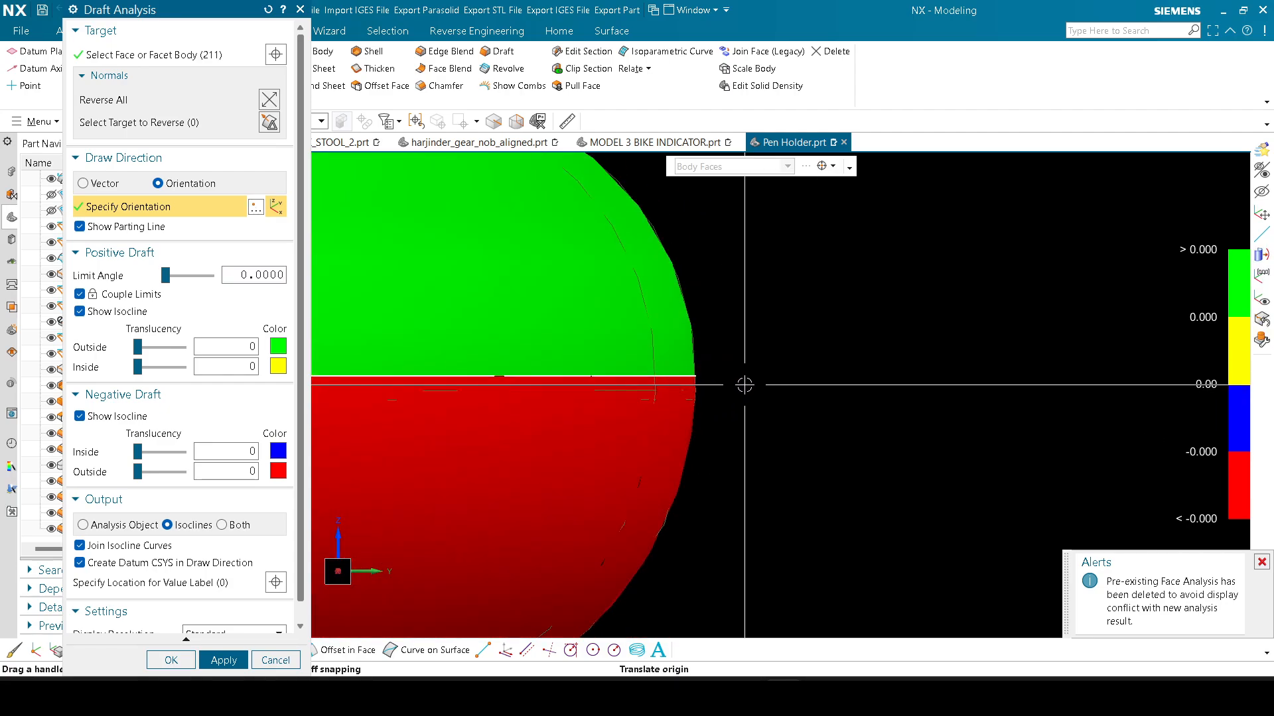
Step: Examine the narrow face strip along the rim's outer edge against the draft transition, close the draft analysis, and inspect the strip's profile again
right_drag(731, 393, 706, 392)
scroll(790, 434, down, 6)
right_drag(804, 479, 799, 391)
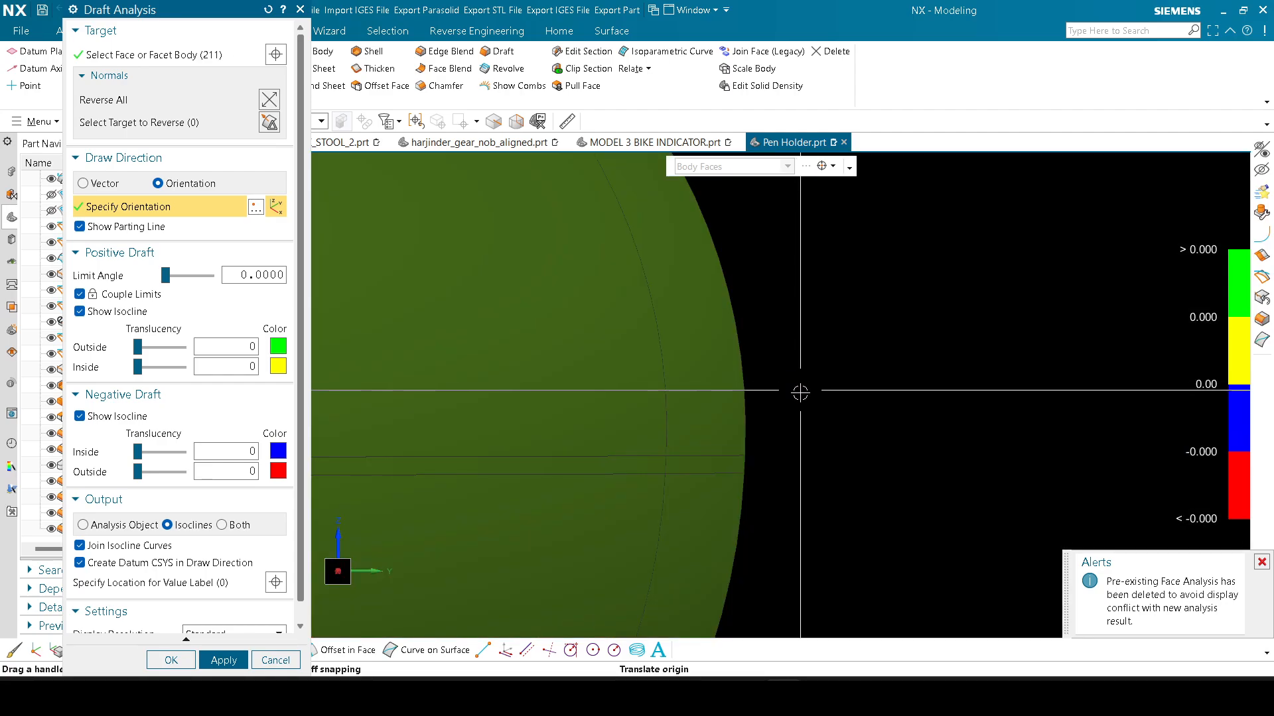
scroll(782, 455, up, 6)
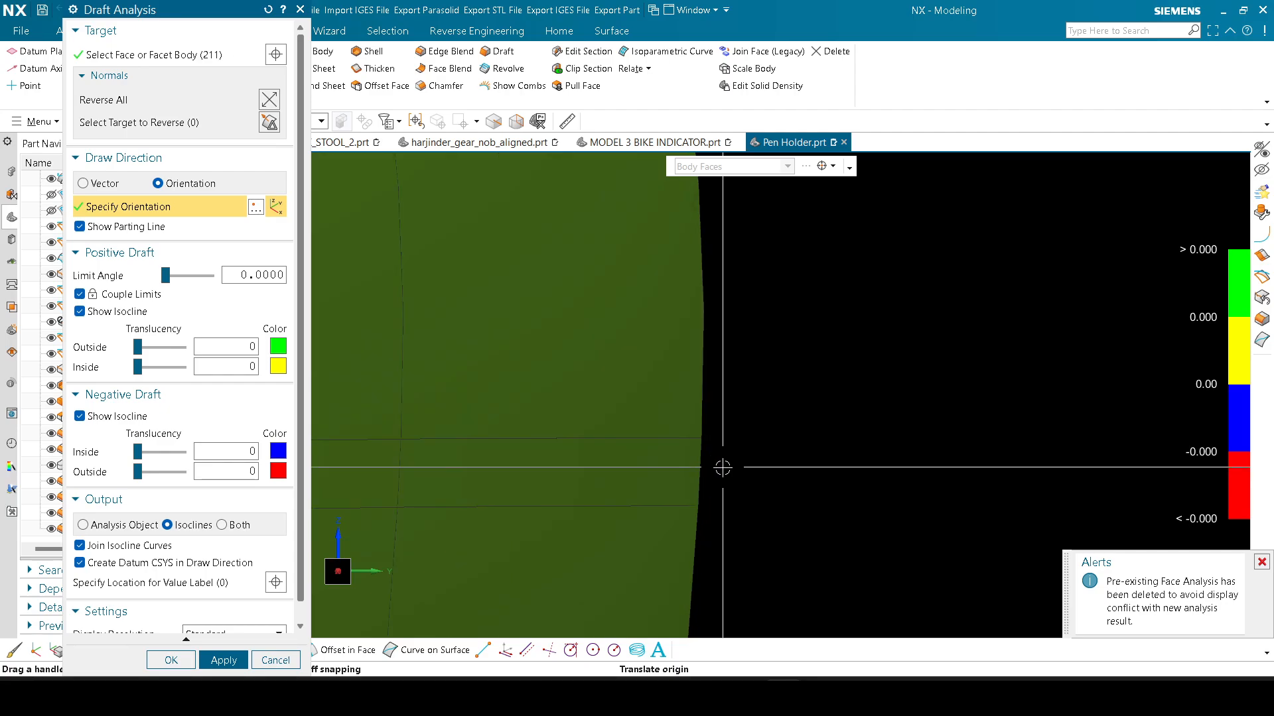
click(229, 59)
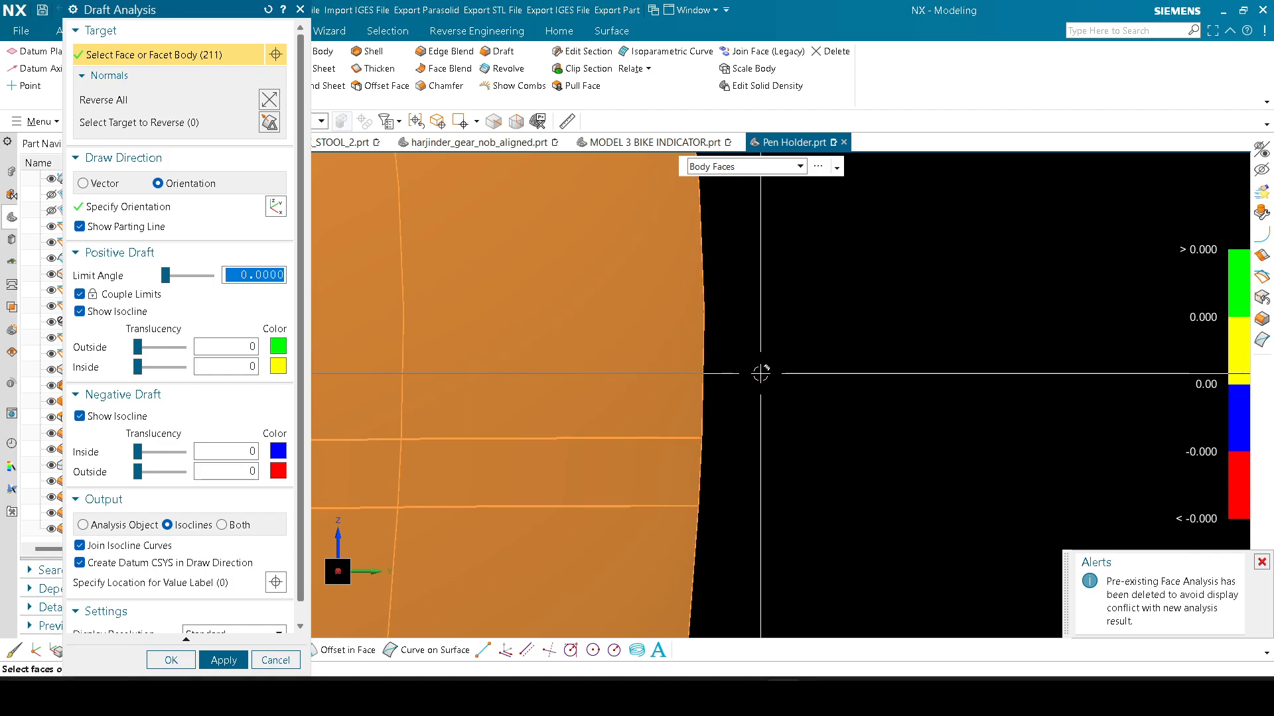
scroll(770, 382, down, 2)
middle_click(788, 400)
scroll(799, 405, down, 3)
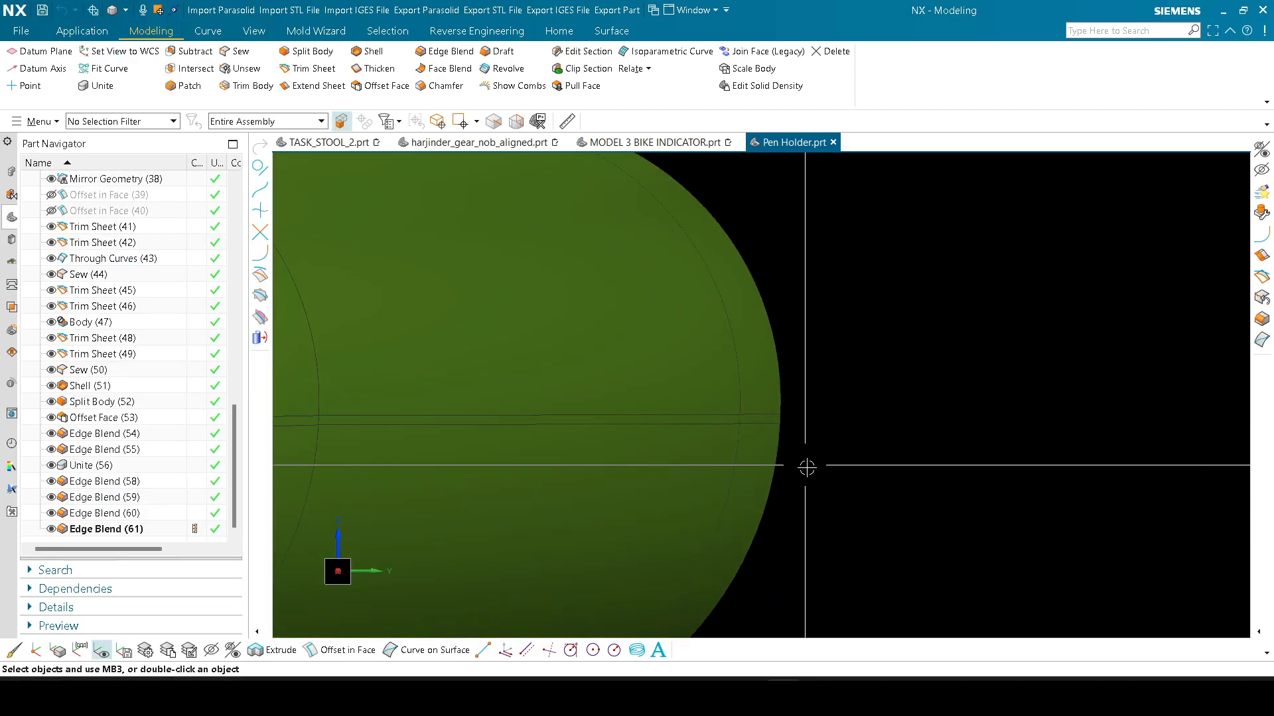
scroll(791, 415, up, 6)
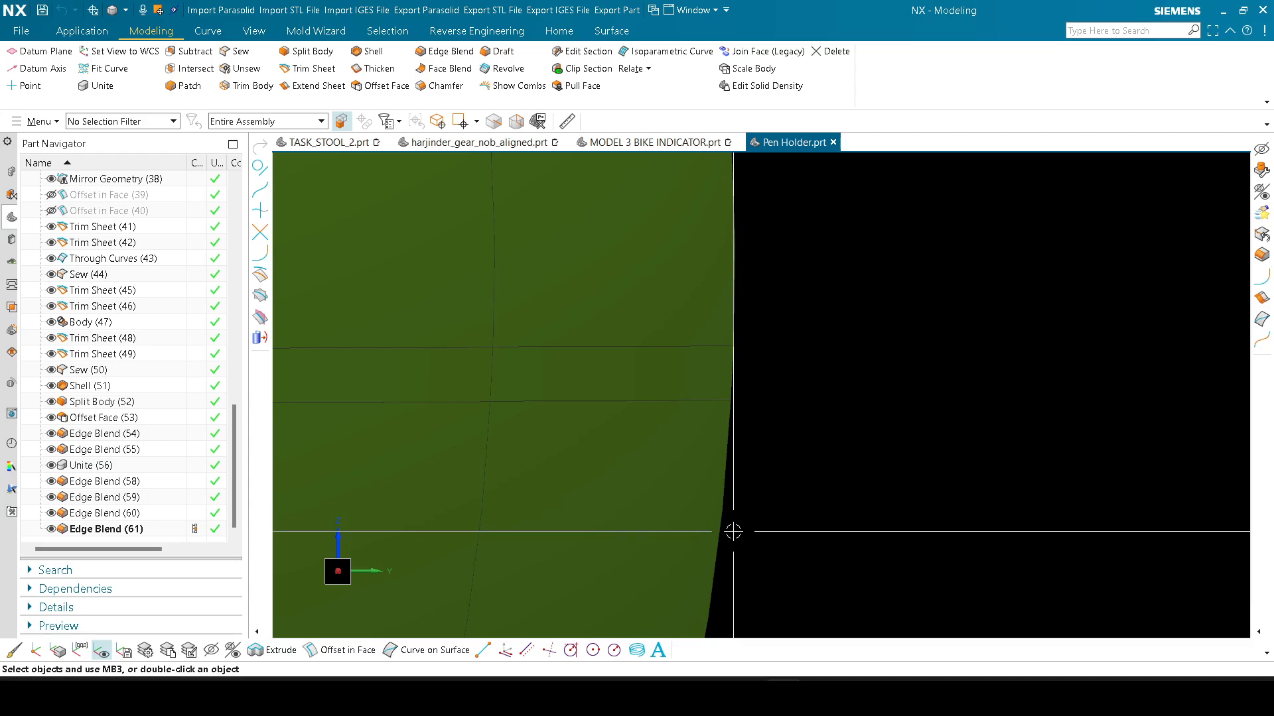
scroll(796, 355, down, 8)
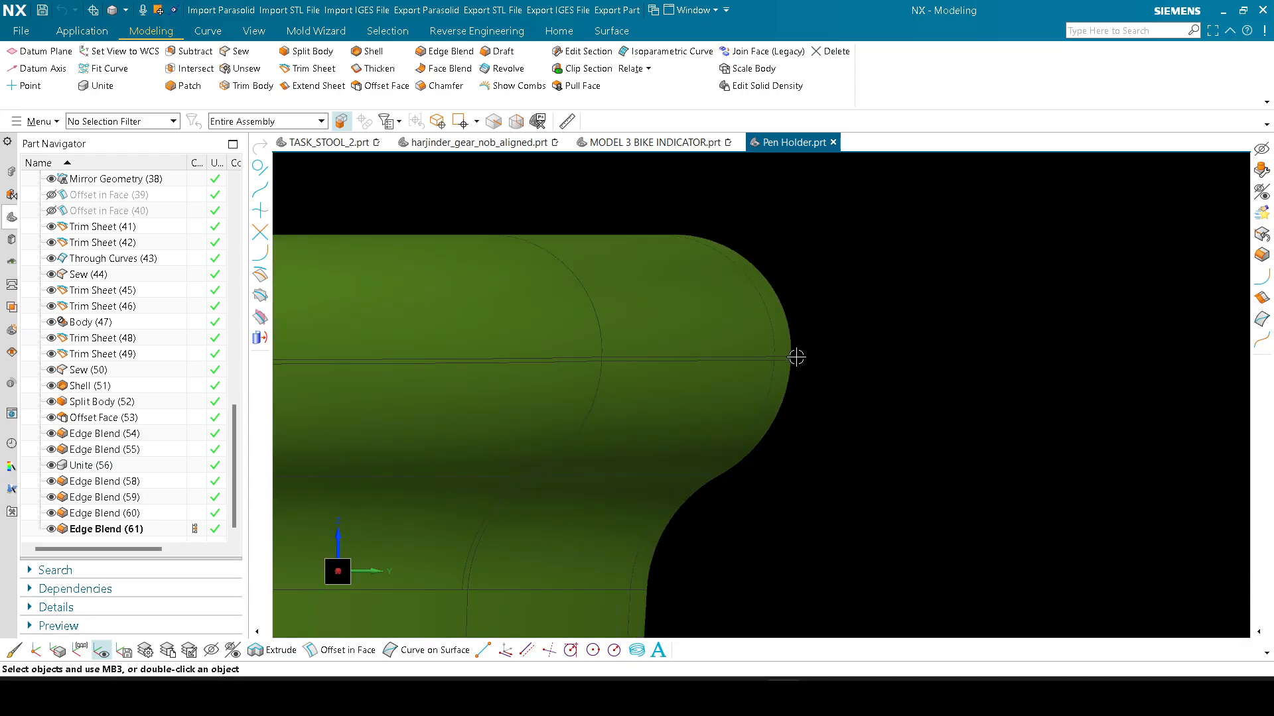
Step: Extract the silhouette curves of the pen holder's solid body in top view
middle_drag(815, 353, 902, 418)
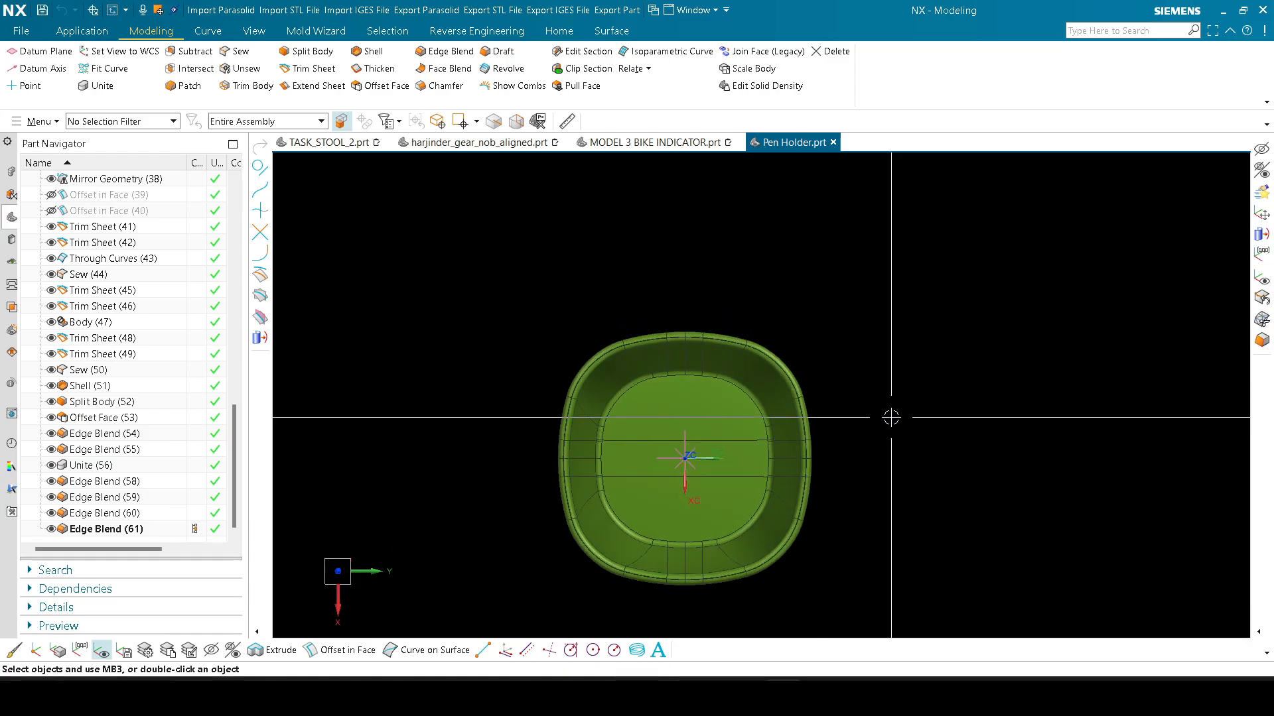
key(e)
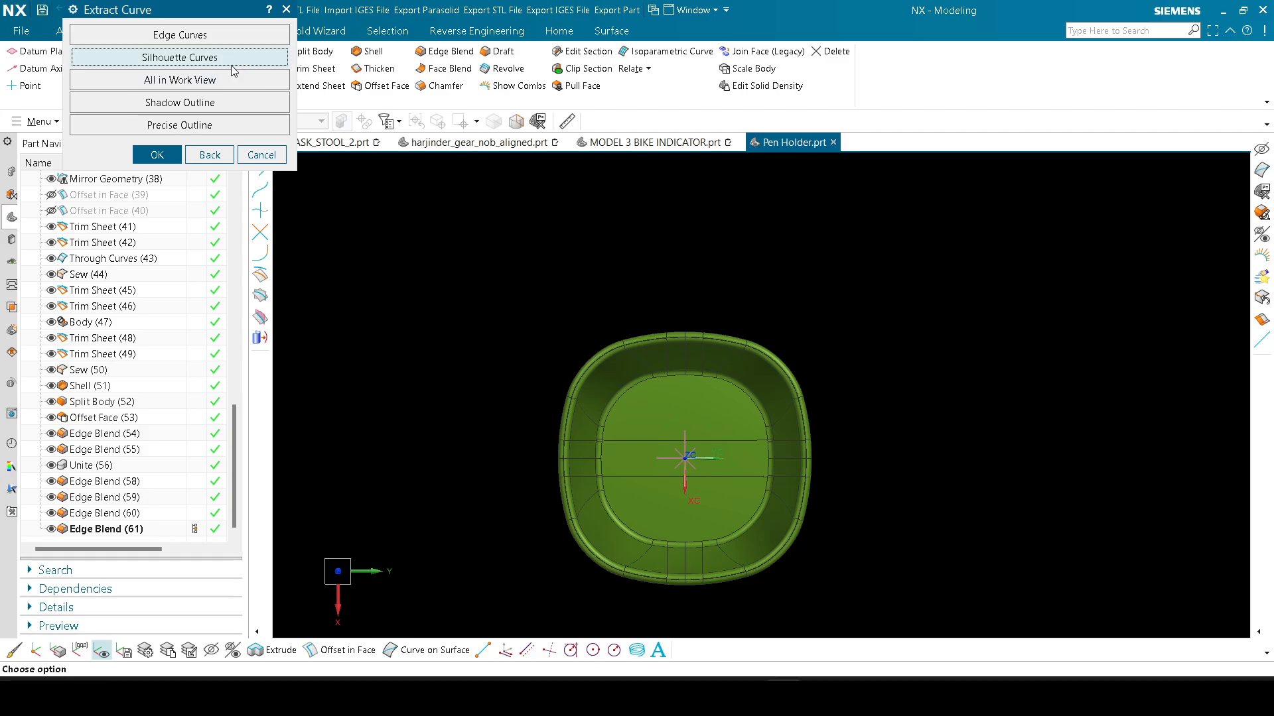
click(182, 59)
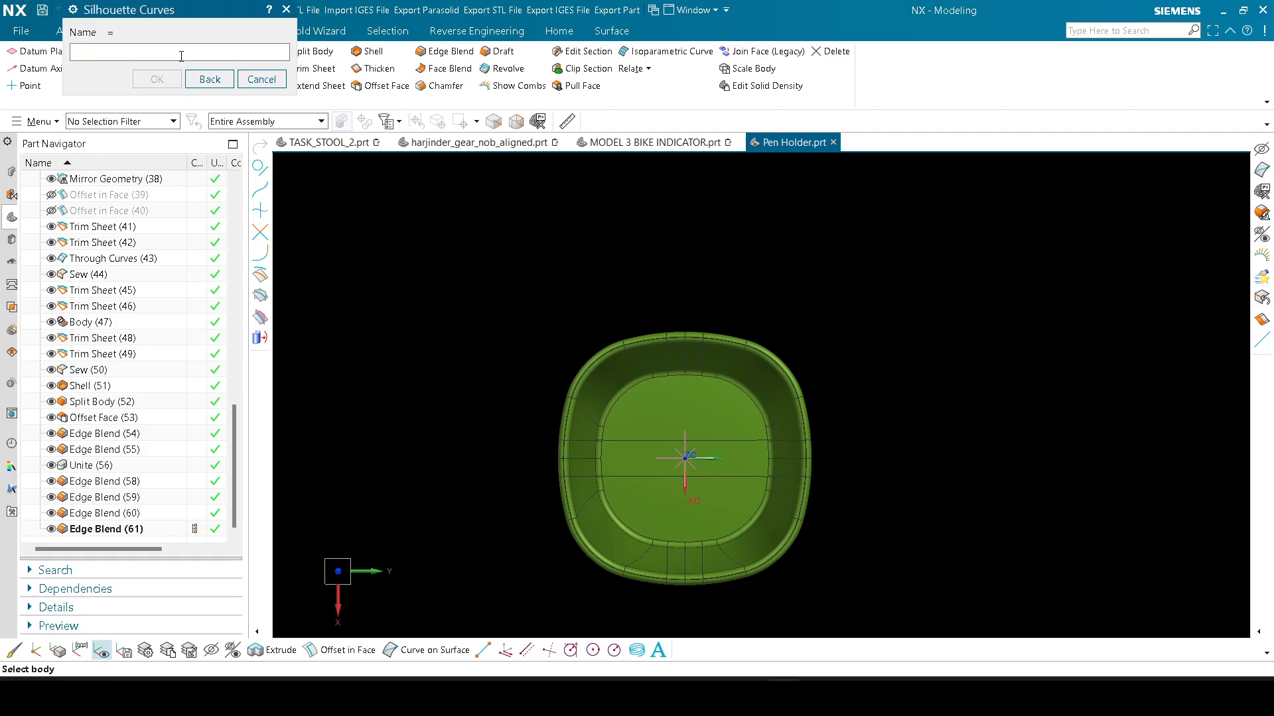
scroll(699, 546, up, 2)
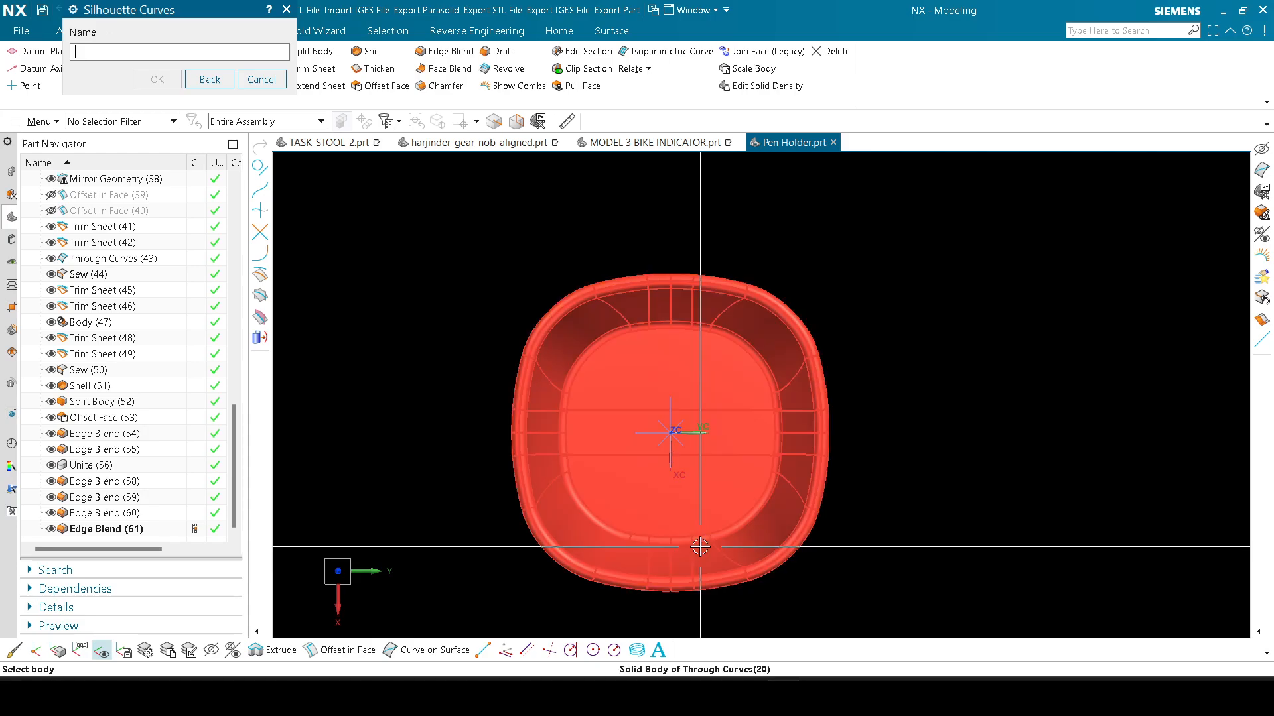
click(725, 286)
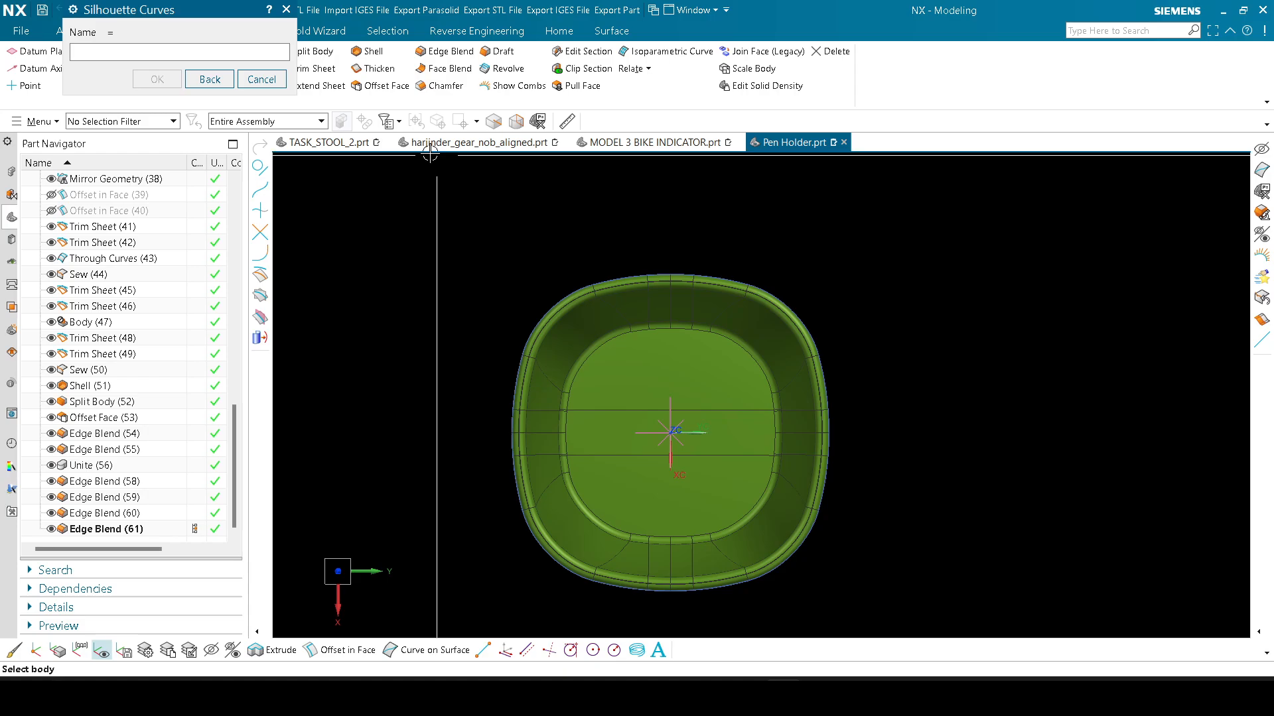
Step: Close the silhouette extraction and examine the extracted curve on the pen holder's rim in a close front view
click(262, 79)
middle_drag(840, 395, 833, 284)
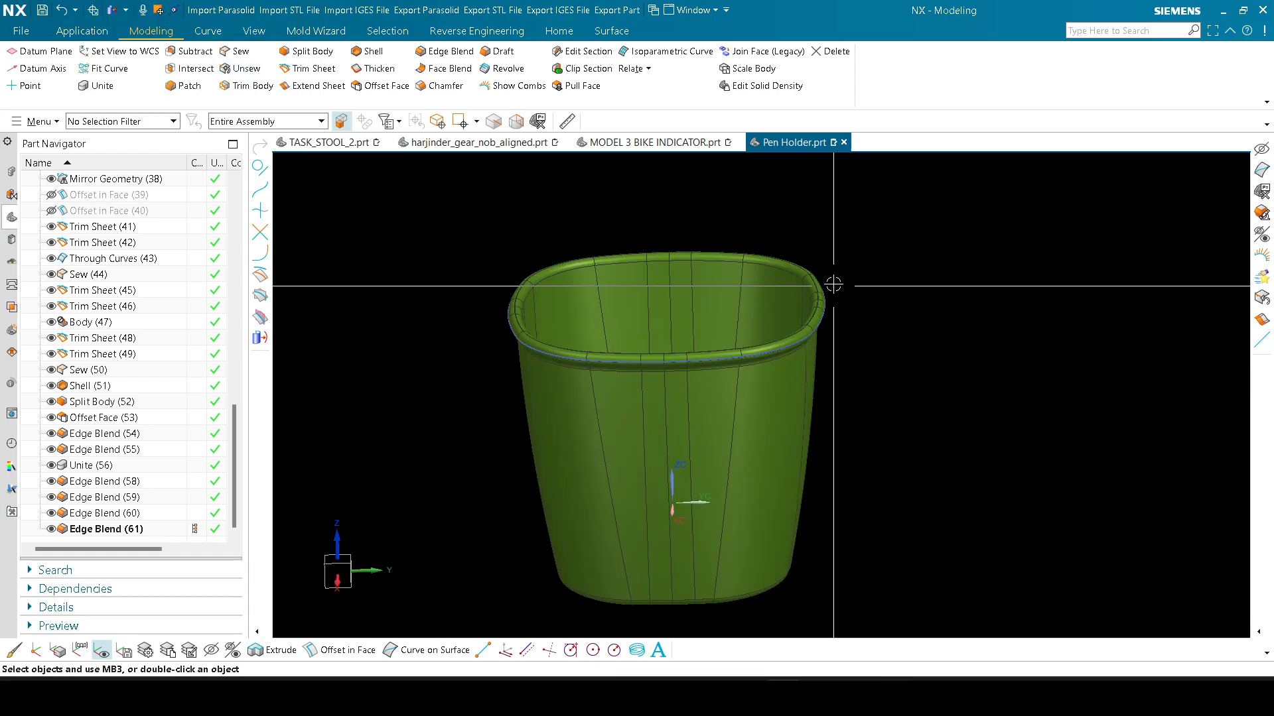
scroll(818, 293, up, 10)
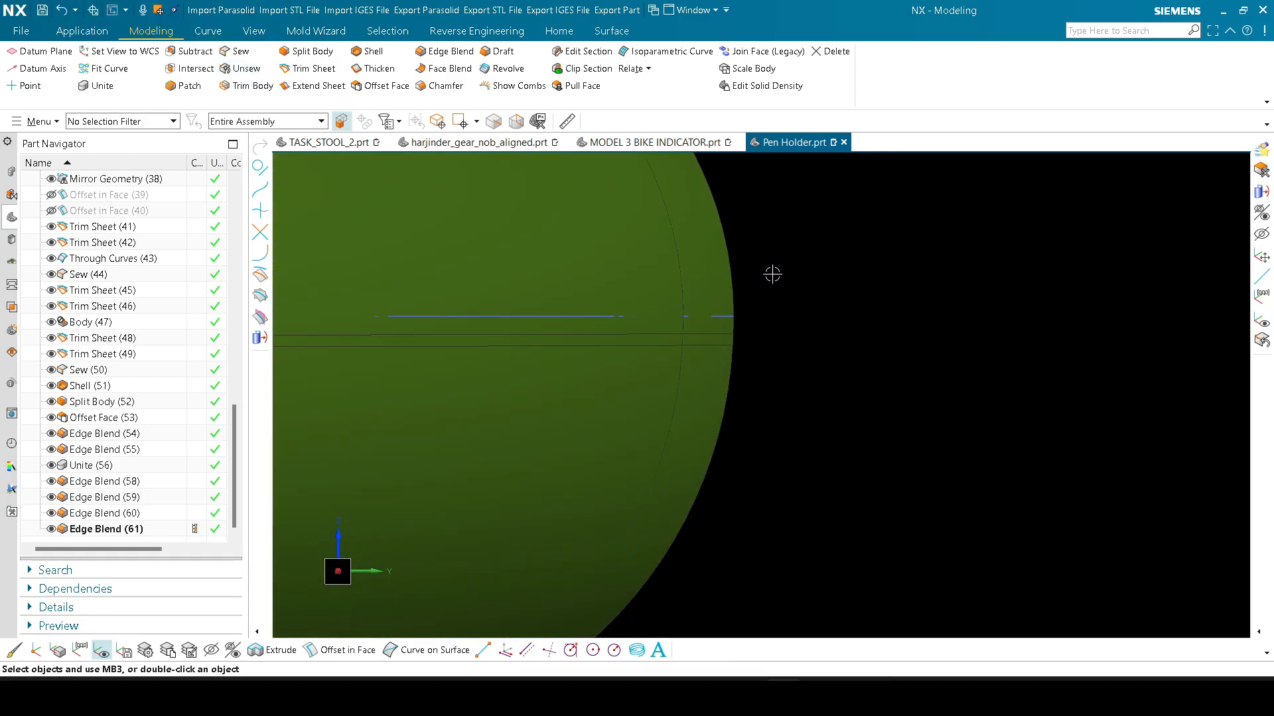
scroll(772, 274, up, 2)
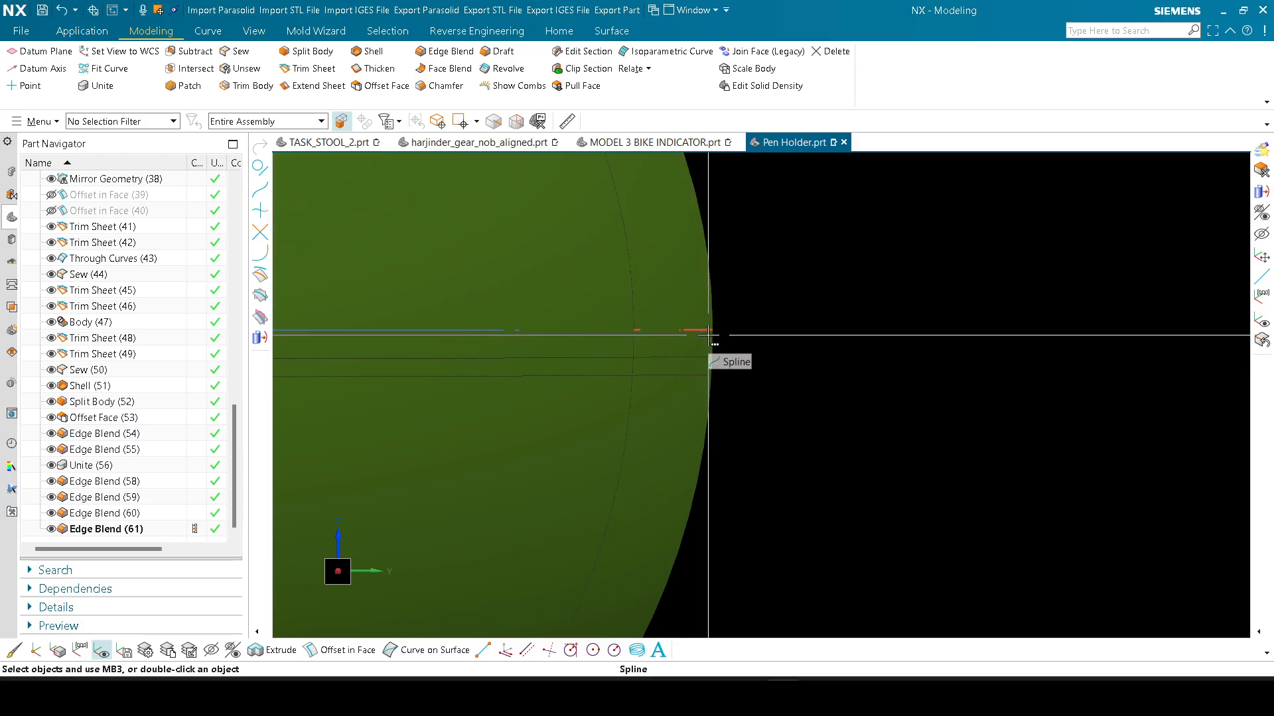
scroll(881, 371, down, 5)
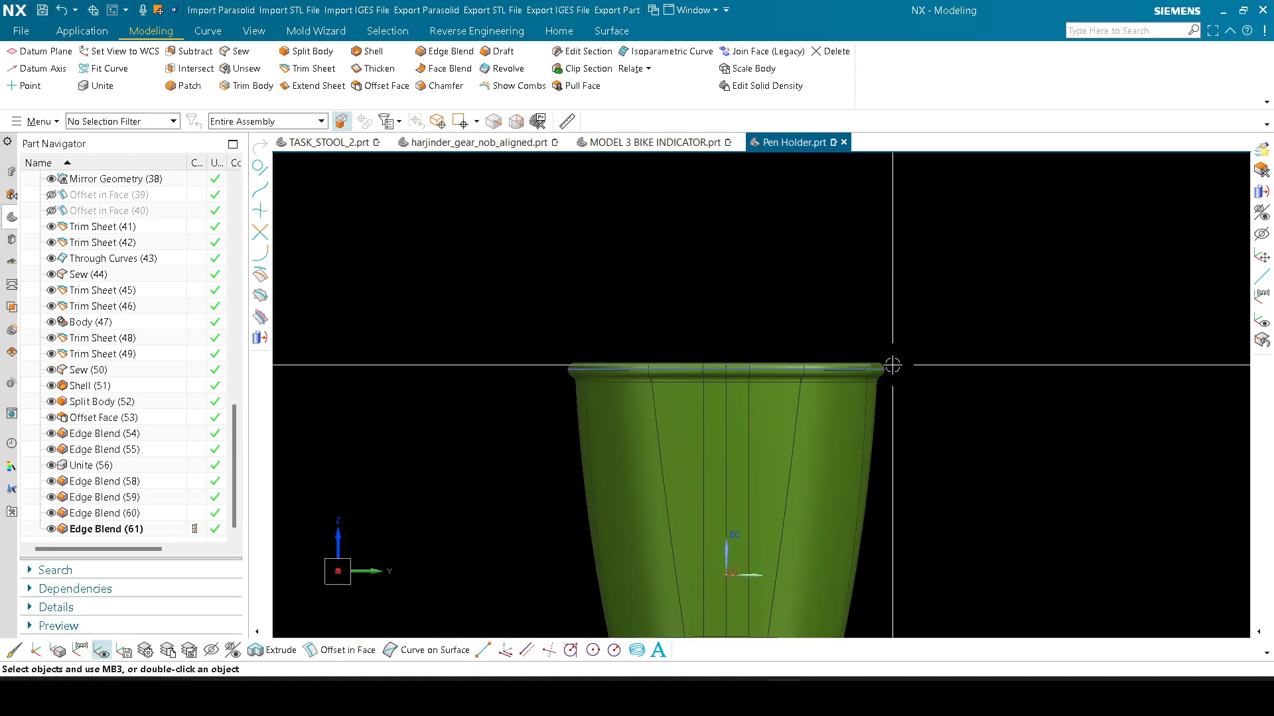
Step: Extract the silhouette curves of the pen holder's solid body as seen from the top
middle_drag(893, 365, 921, 376)
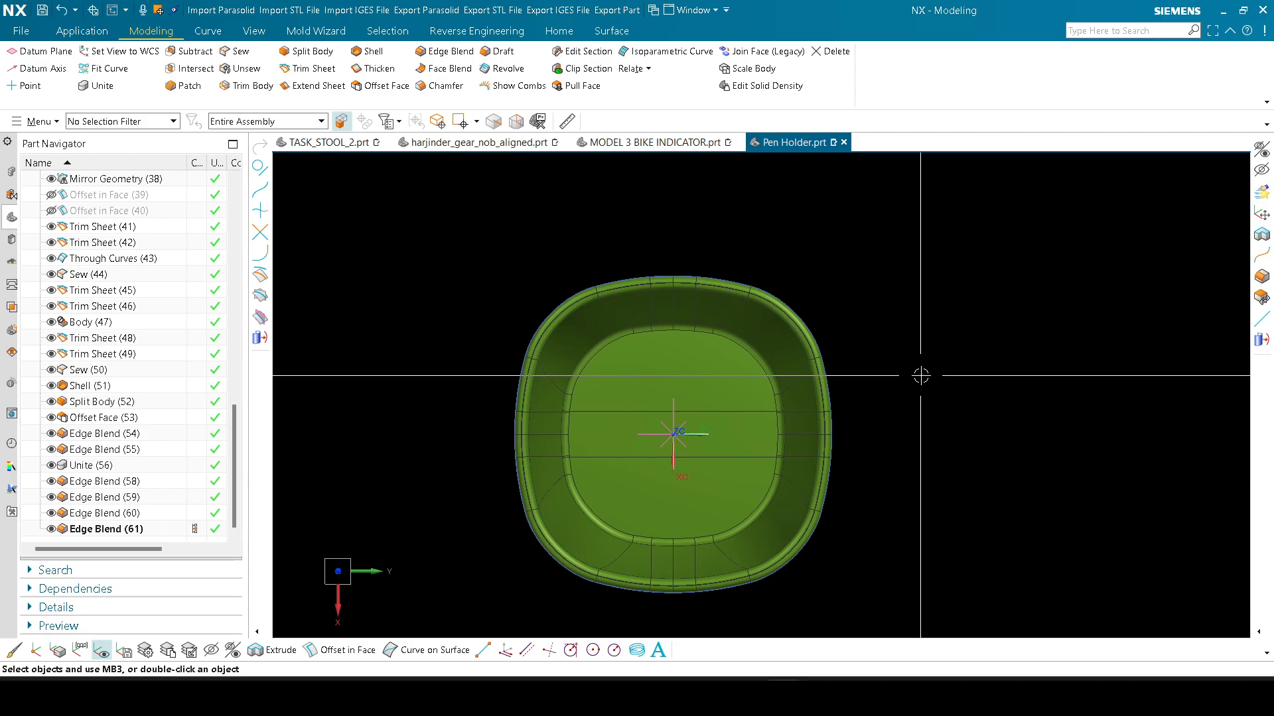
key(e)
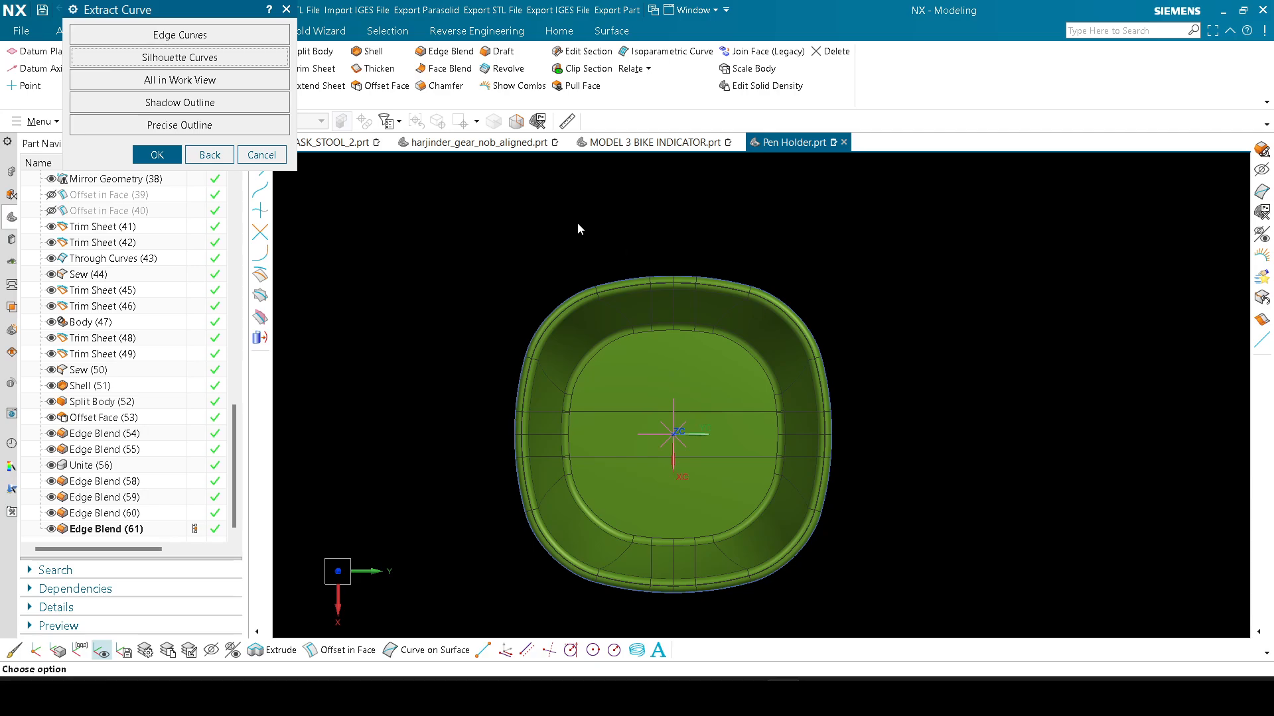
click(179, 57)
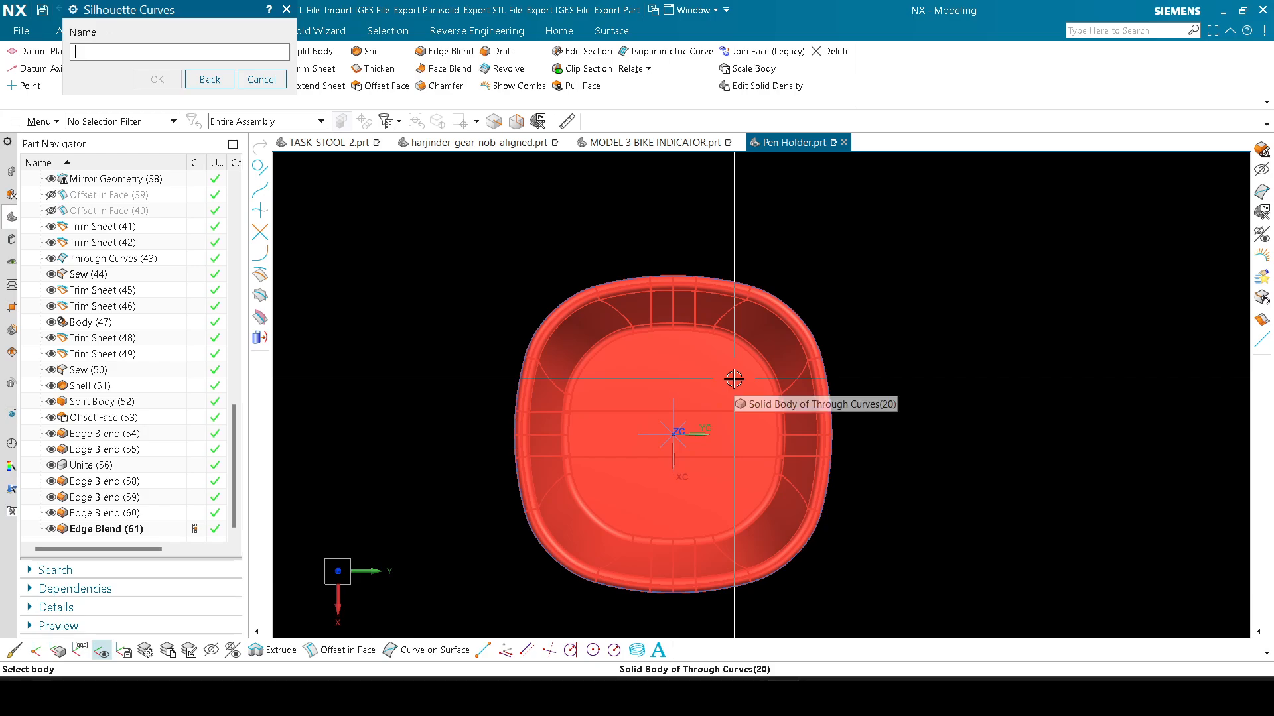
click(265, 83)
Step: Examine from the front how closely the silhouette curve follows the outermost bulge of the pen holder's rim
middle_drag(906, 399, 876, 245)
key(F8)
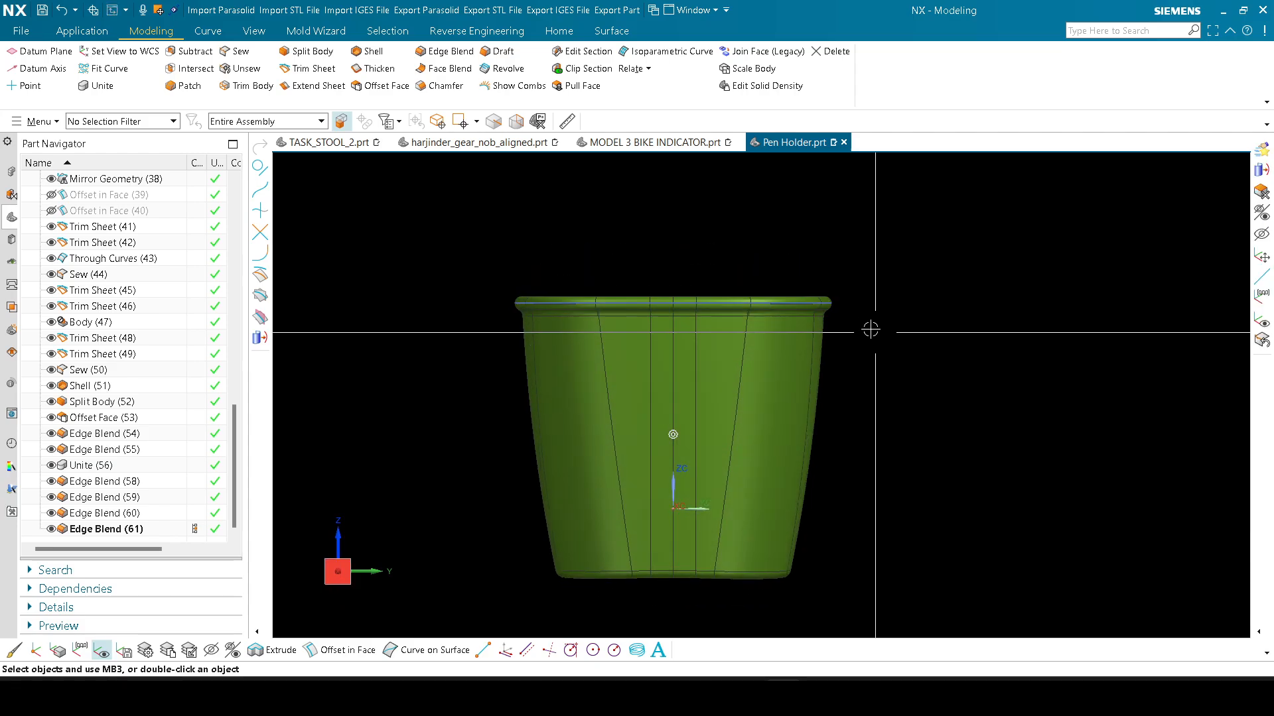
scroll(871, 330, down, 10)
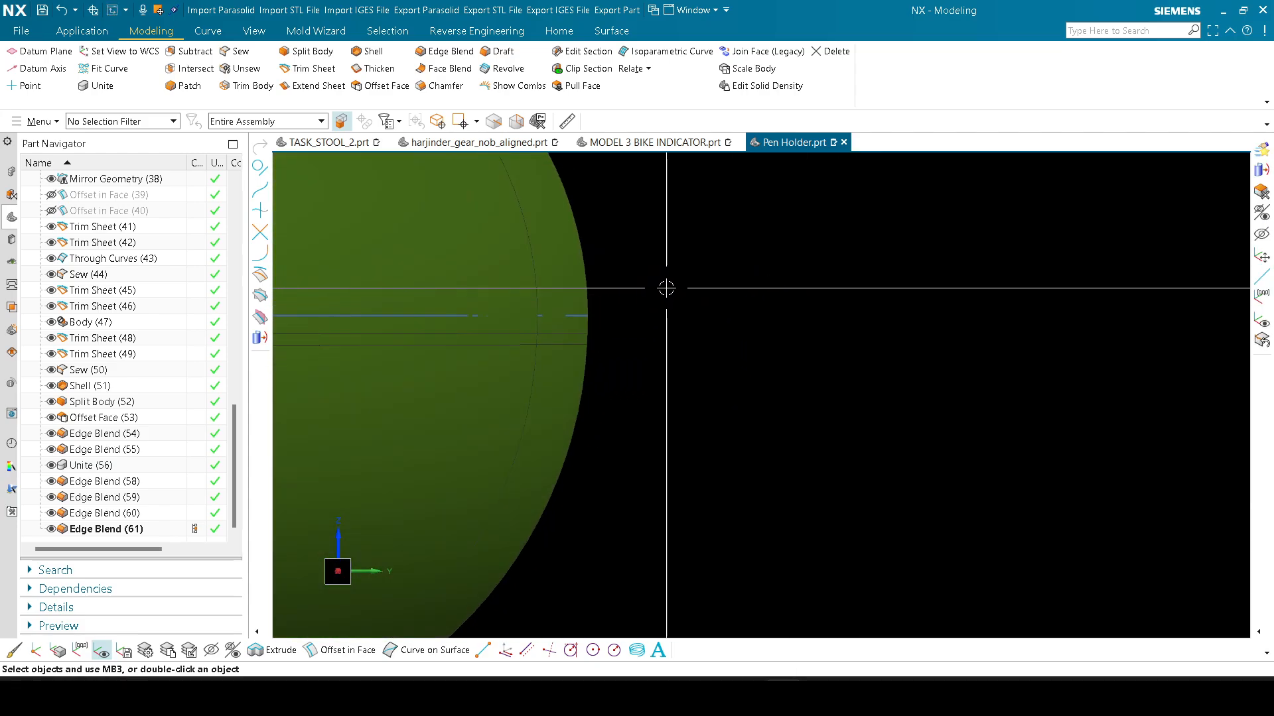
scroll(666, 288, down, 6)
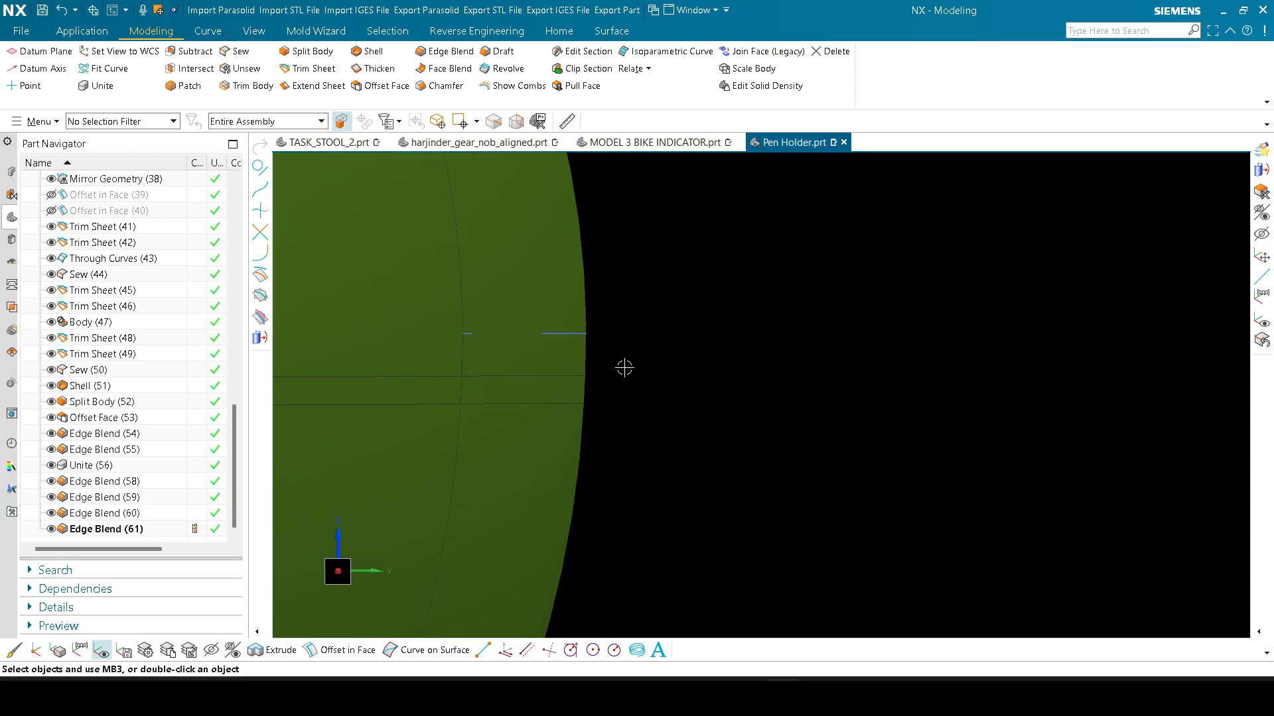
scroll(624, 367, down, 5)
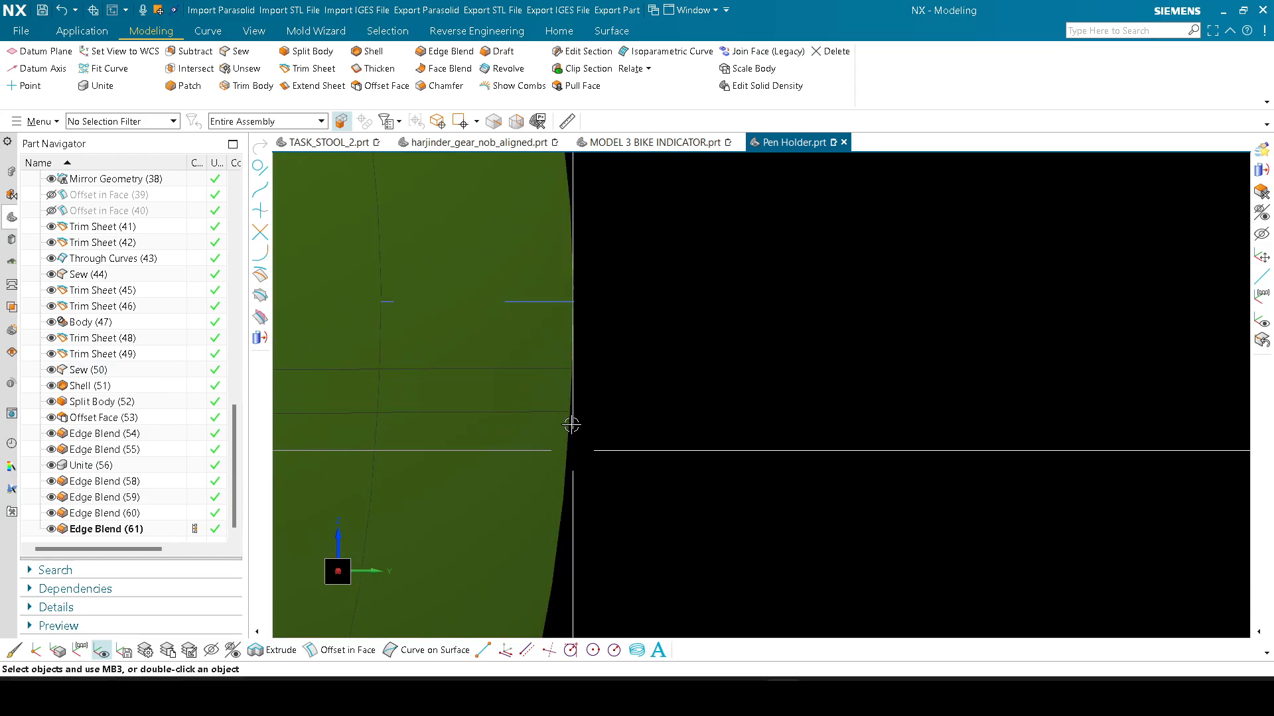
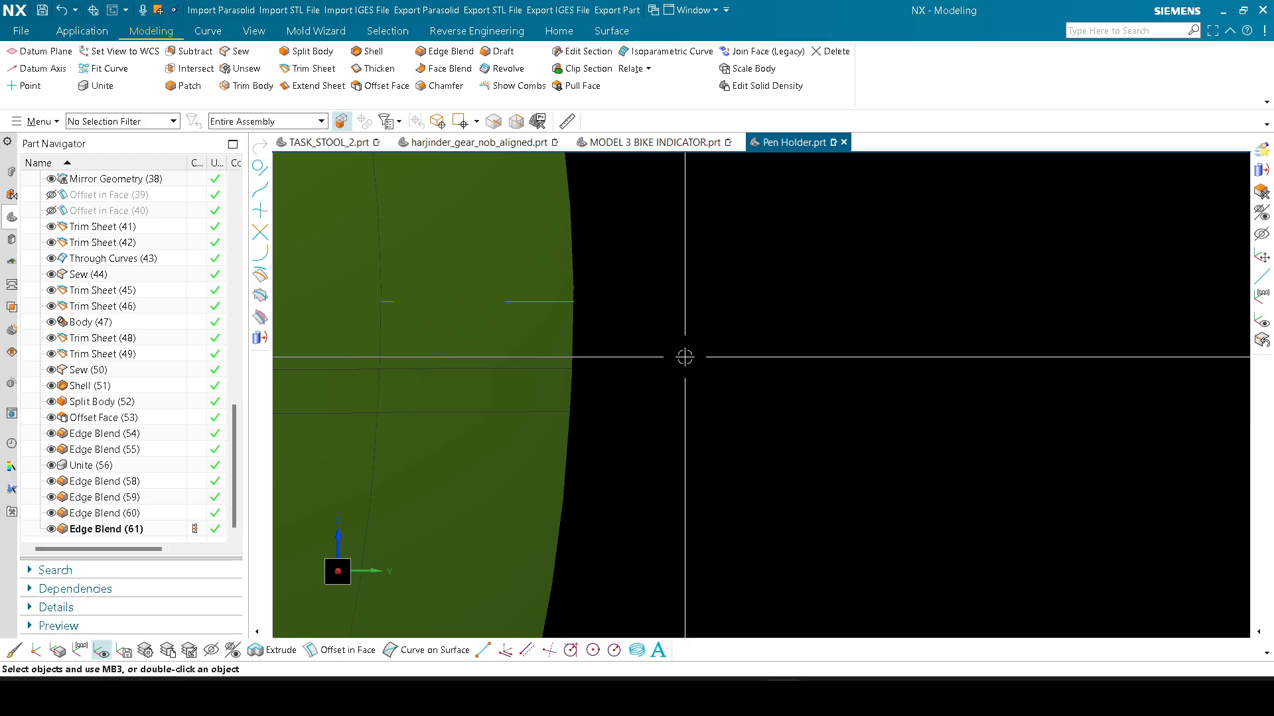
scroll(711, 375, down, 5)
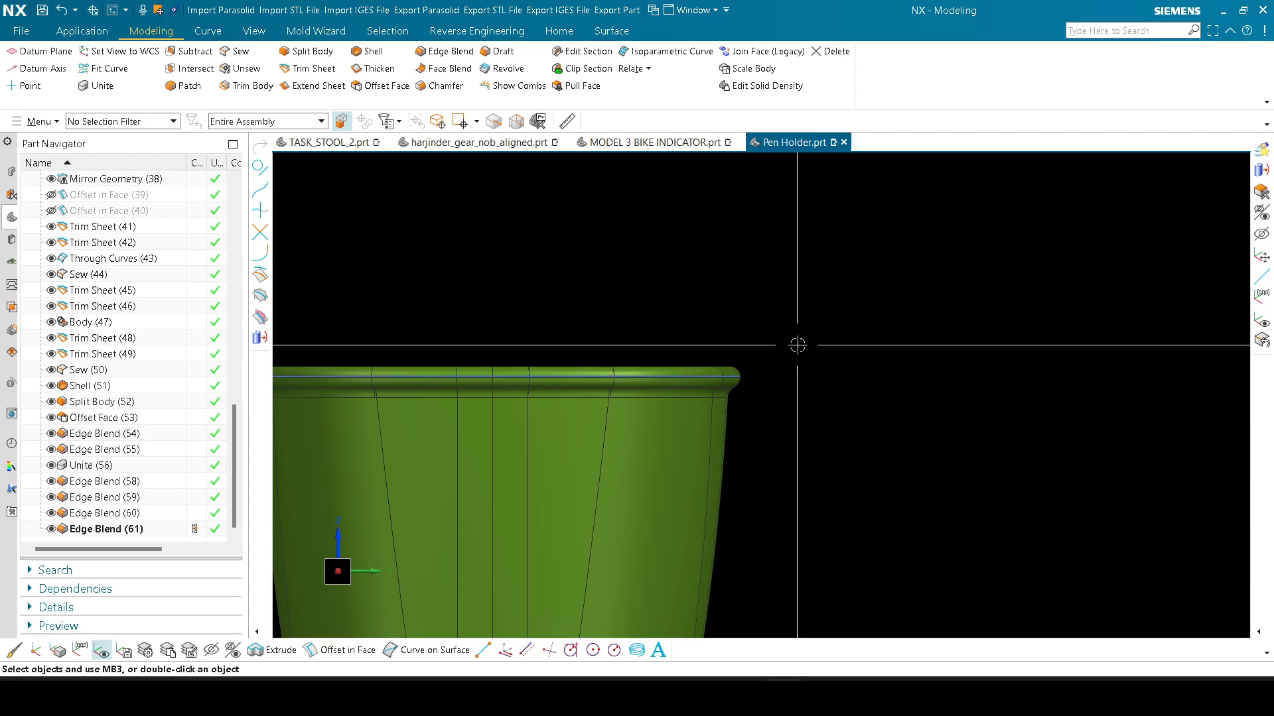
middle_drag(796, 343, 707, 353)
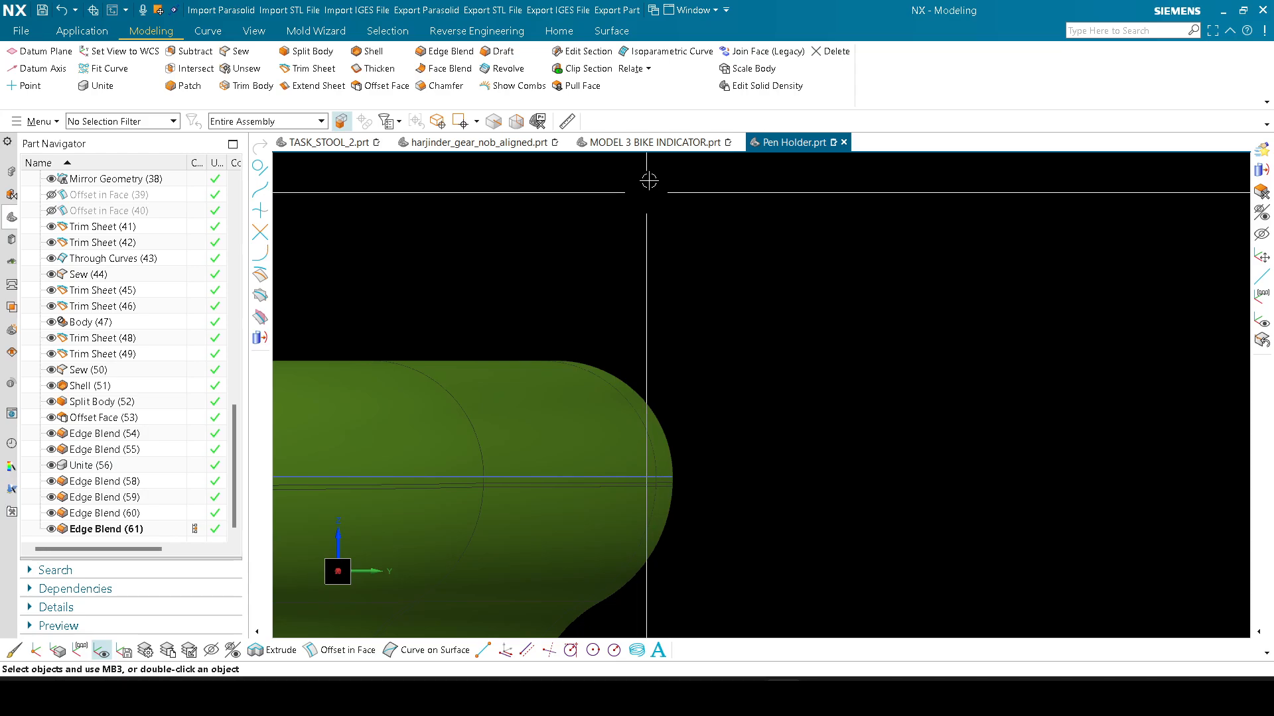
Step: Switch to MODEL 3 BIKE INDICATOR.prt and hide everything except the indicator body
click(661, 144)
scroll(746, 363, down, 2)
scroll(842, 305, up, 1)
middle_drag(843, 309, 905, 366)
key(ctrl+b)
click(730, 378)
scroll(704, 370, down, 1)
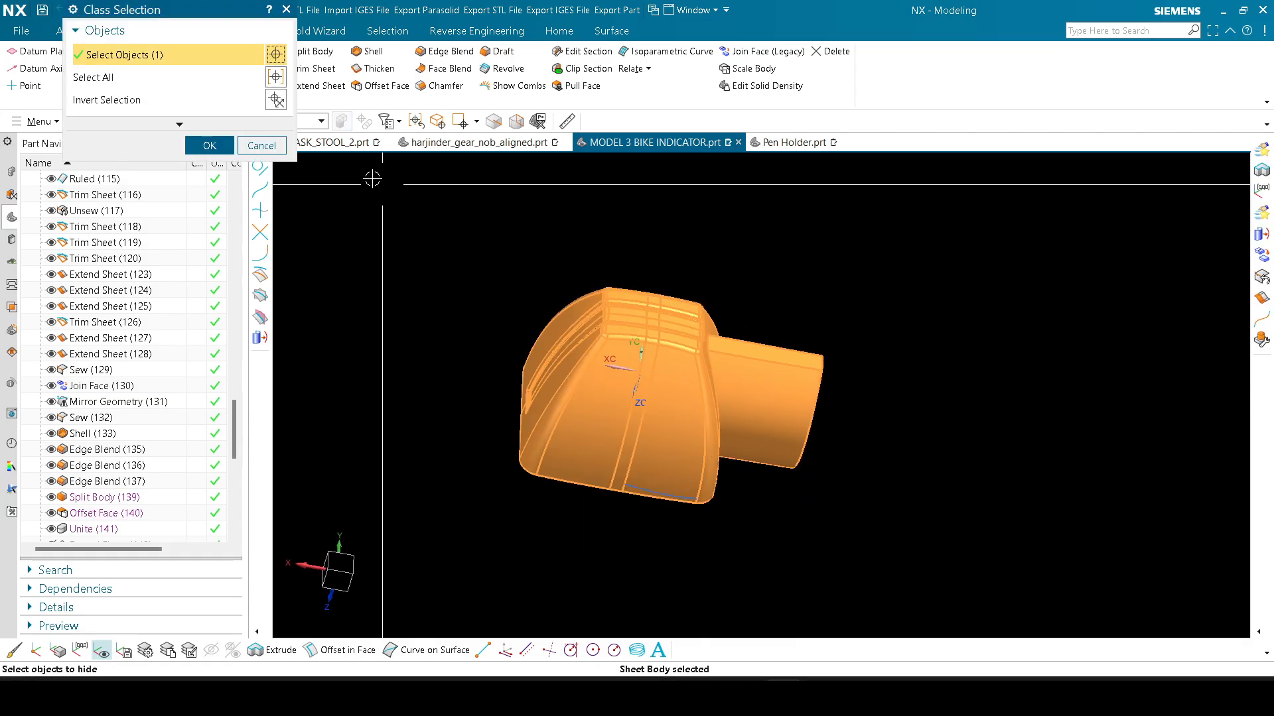
click(280, 106)
middle_click(281, 110)
Step: Extract the silhouette curves of the indicator body in a squared view along the Z axis
middle_drag(874, 293, 863, 290)
key(F8)
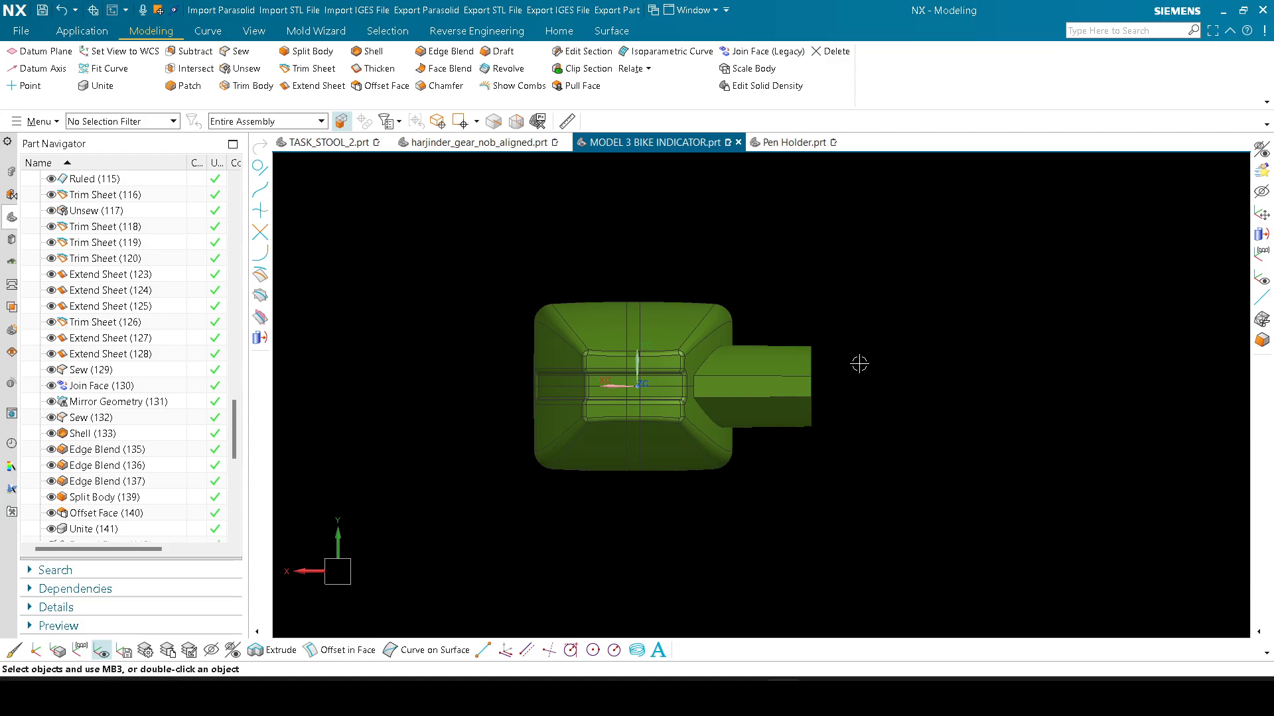
key(e)
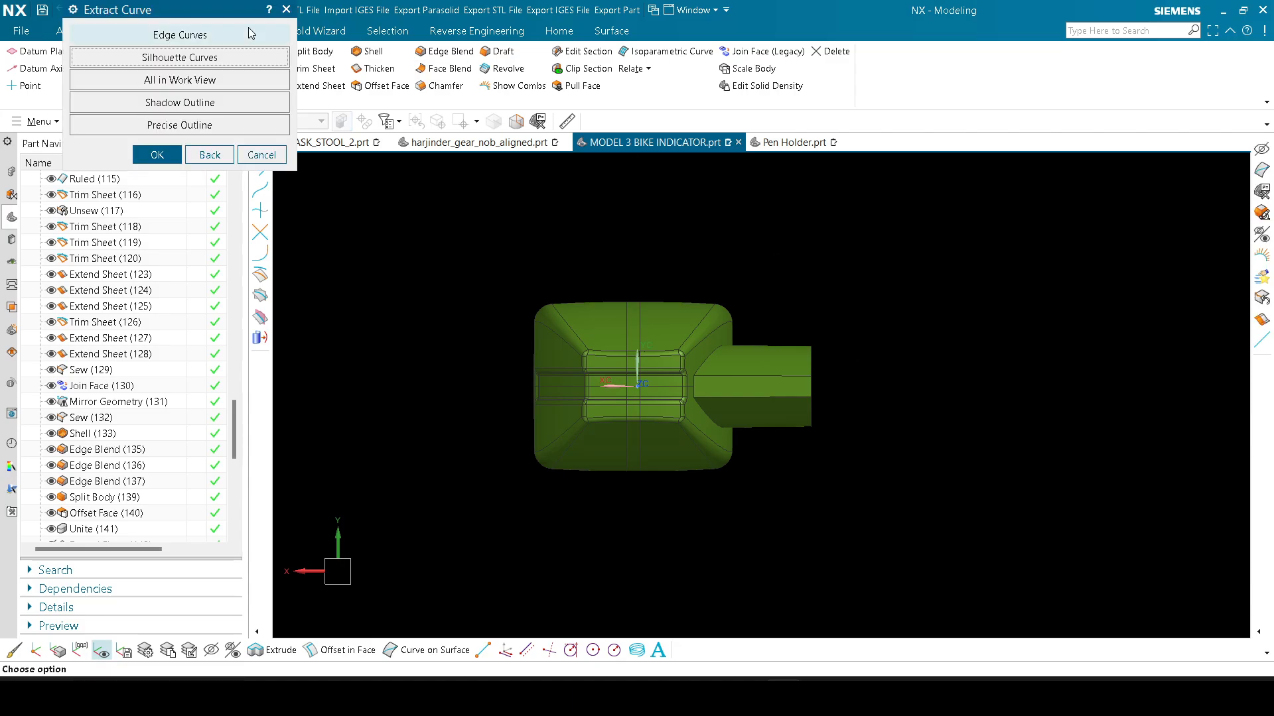
click(170, 60)
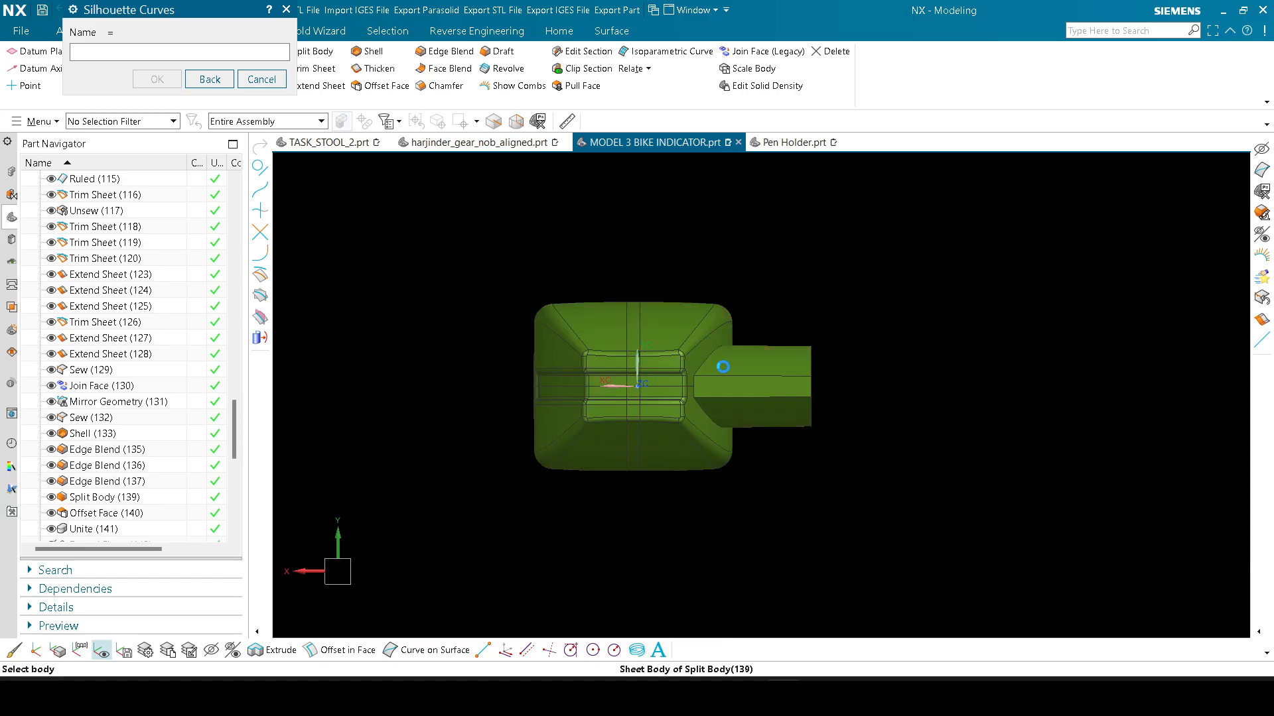
click(270, 81)
Step: Examine the silhouette curves along the indicator housing's lower edge and on its tube
middle_drag(432, 344, 677, 406)
scroll(602, 483, up, 1)
shift+middle_drag(436, 458, 473, 454)
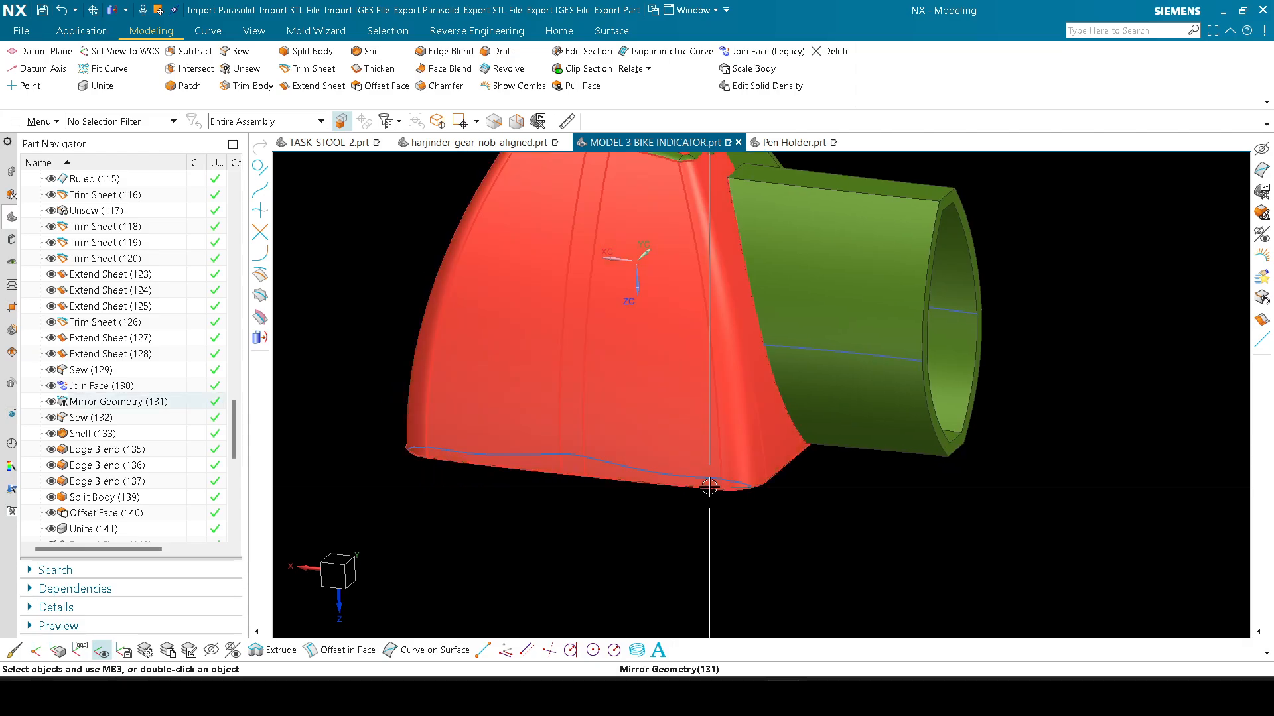
scroll(423, 461, up, 4)
scroll(424, 463, down, 3)
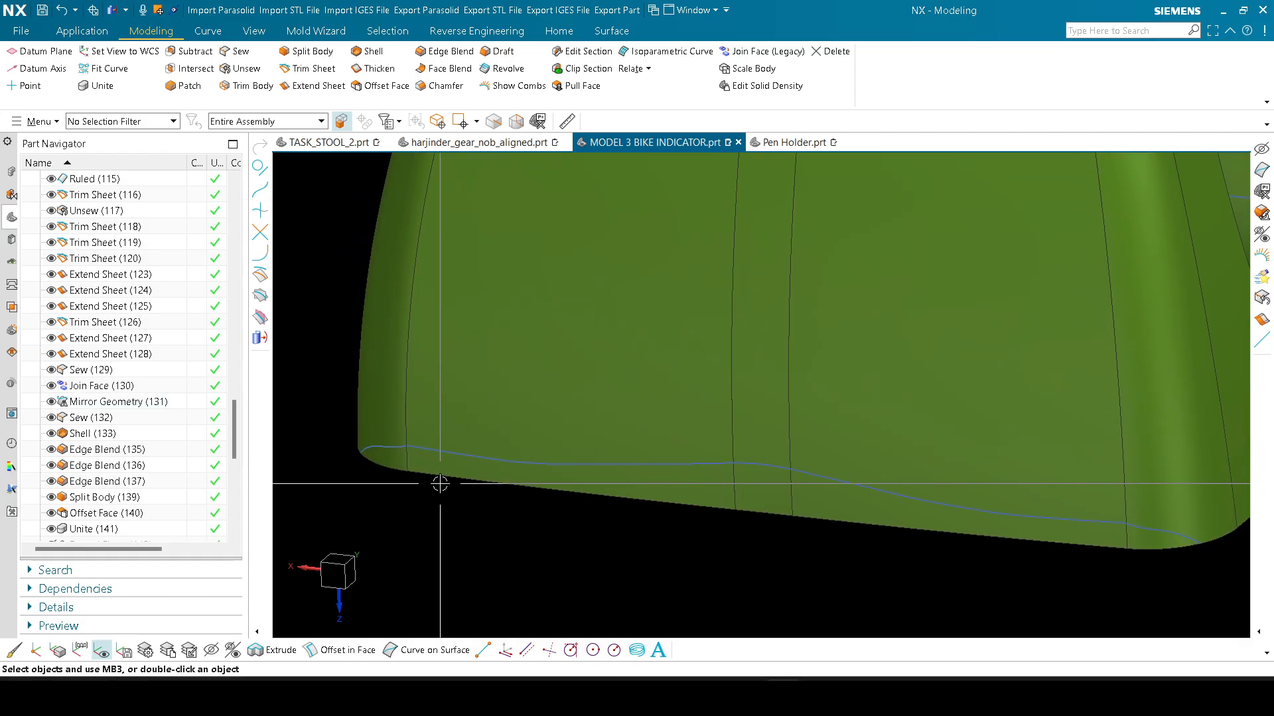
mouse_move(480, 460)
middle_down()
mouse_move(484, 421)
mouse_move(471, 457)
middle_up()
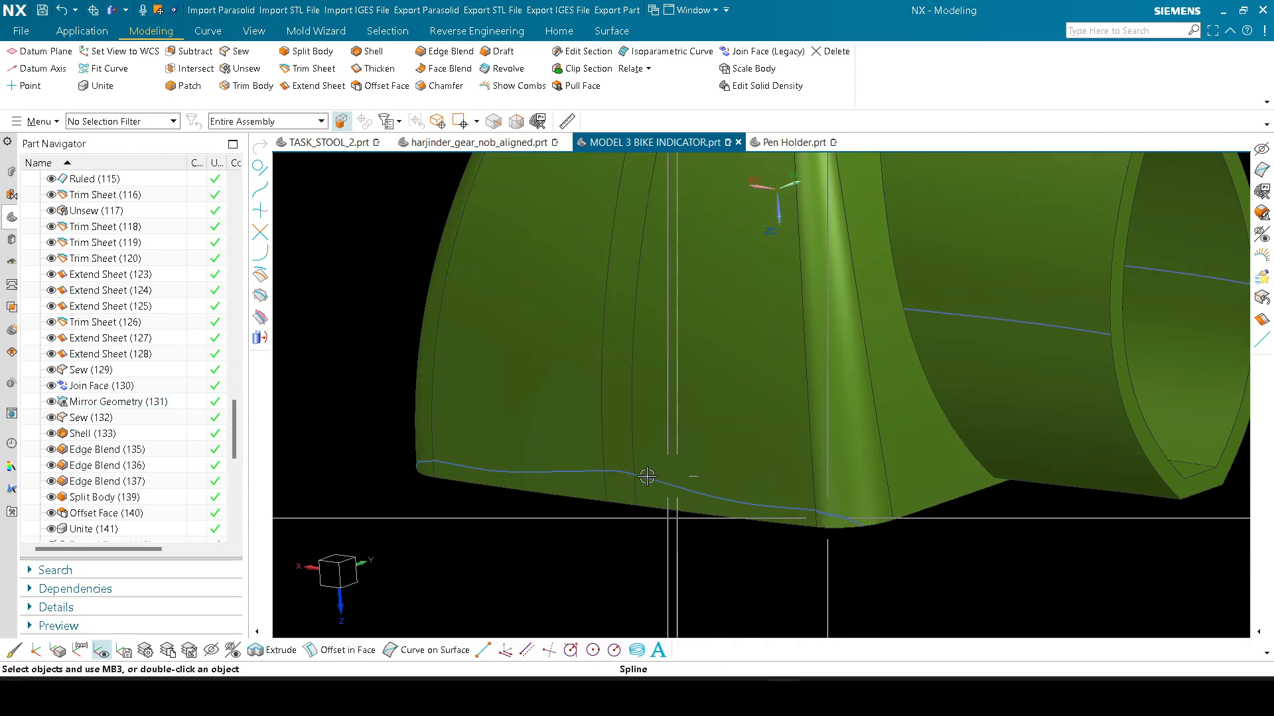
scroll(418, 464, down, 3)
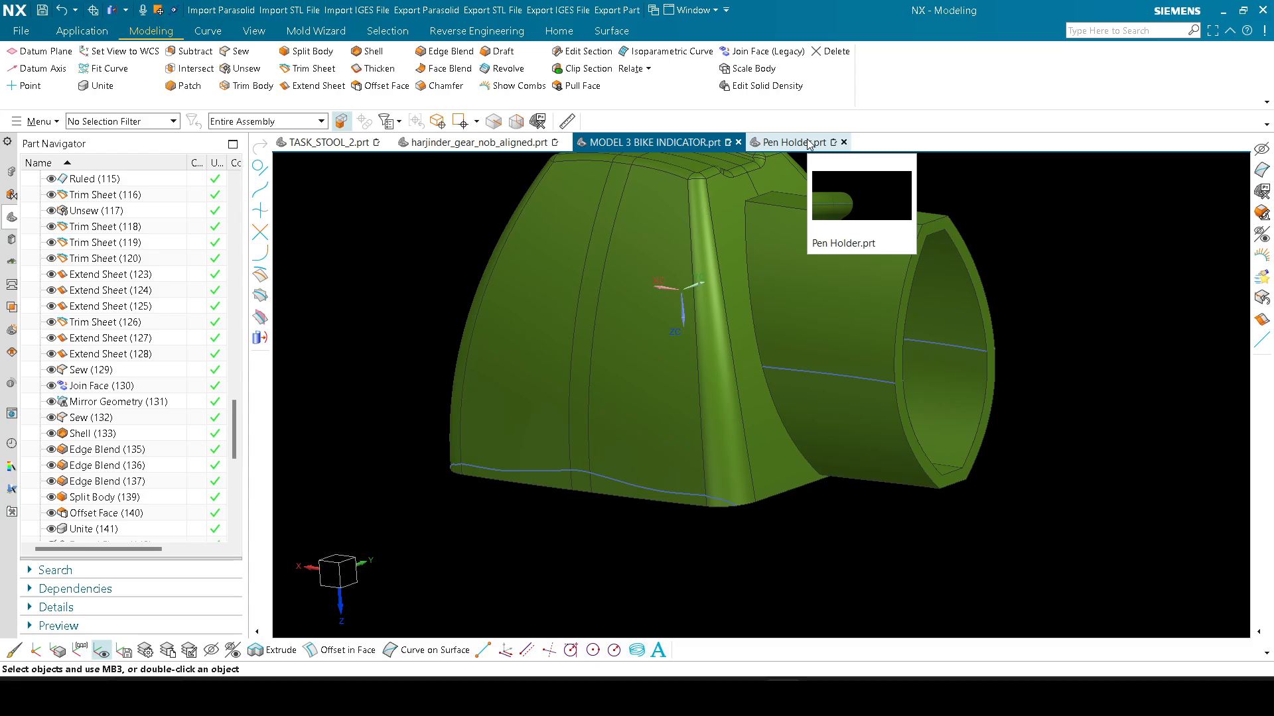
scroll(1012, 387, up, 3)
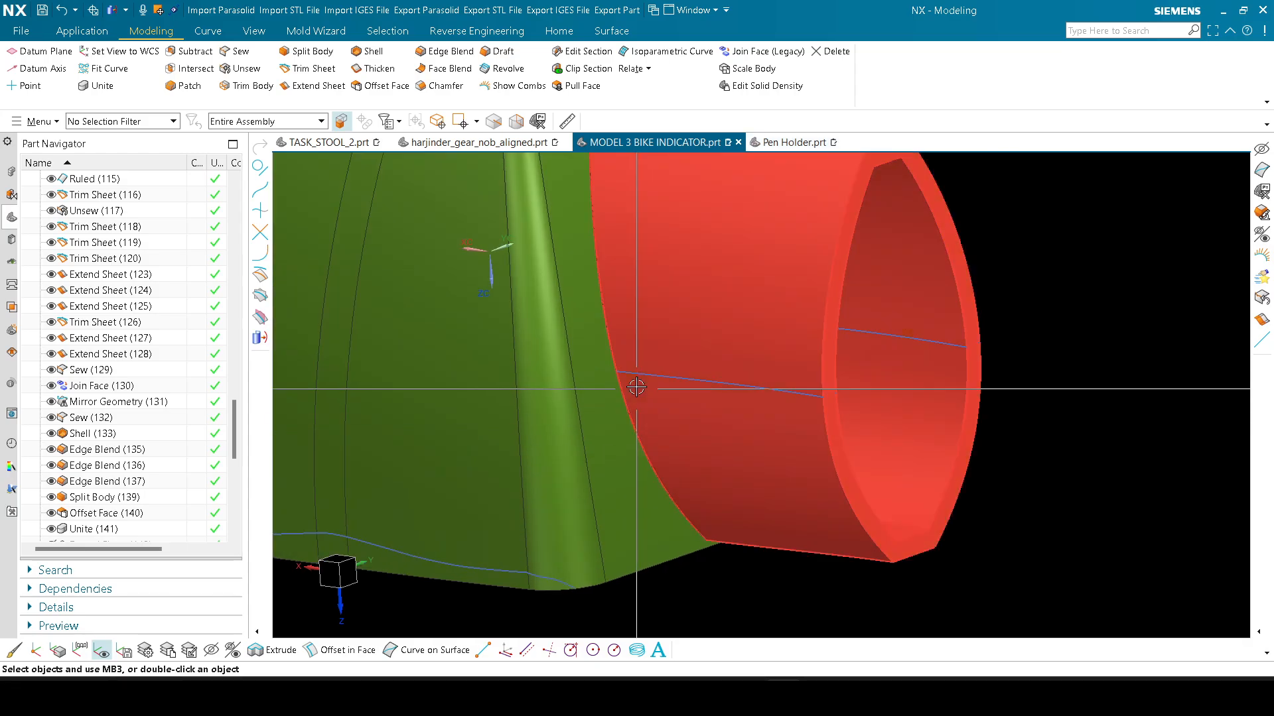
scroll(664, 379, down, 3)
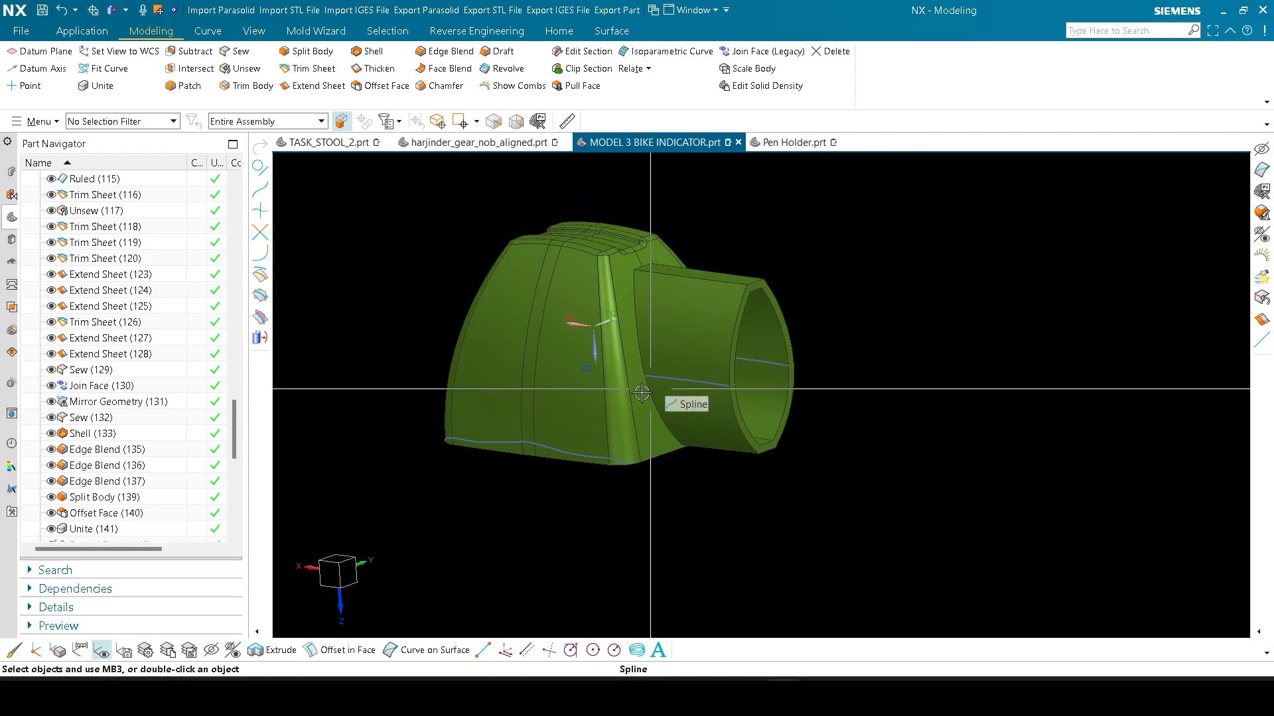
scroll(654, 213, up, 2)
scroll(345, 428, up, 2)
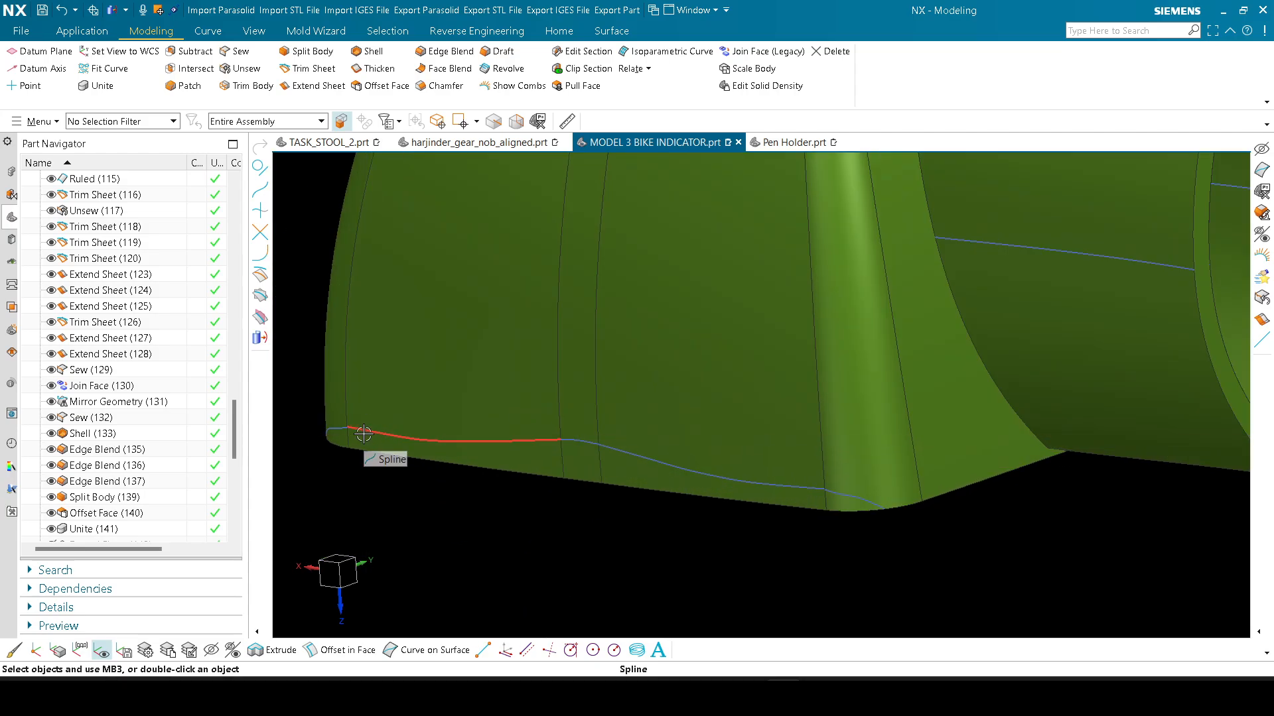
Step: Inspect the silhouette curve's shape at the housing's lower corner in a squared side view
middle_drag(359, 432, 330, 421)
key(F8)
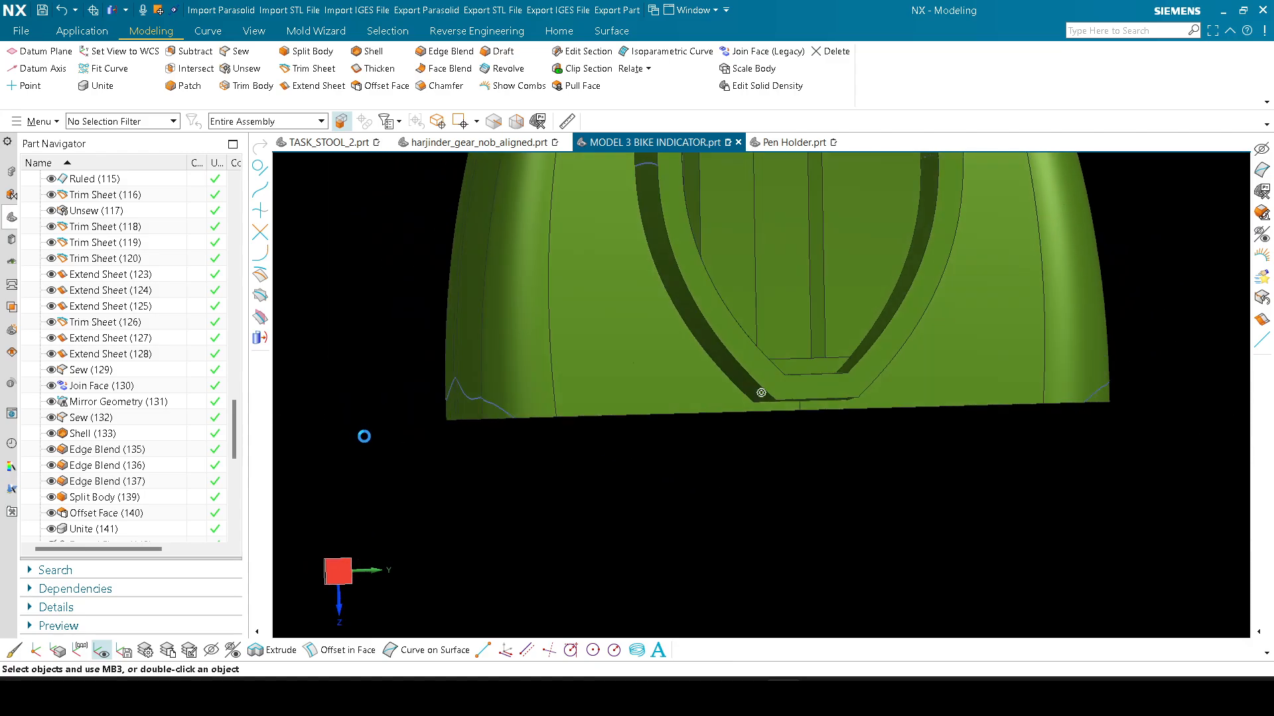
scroll(424, 437, up, 3)
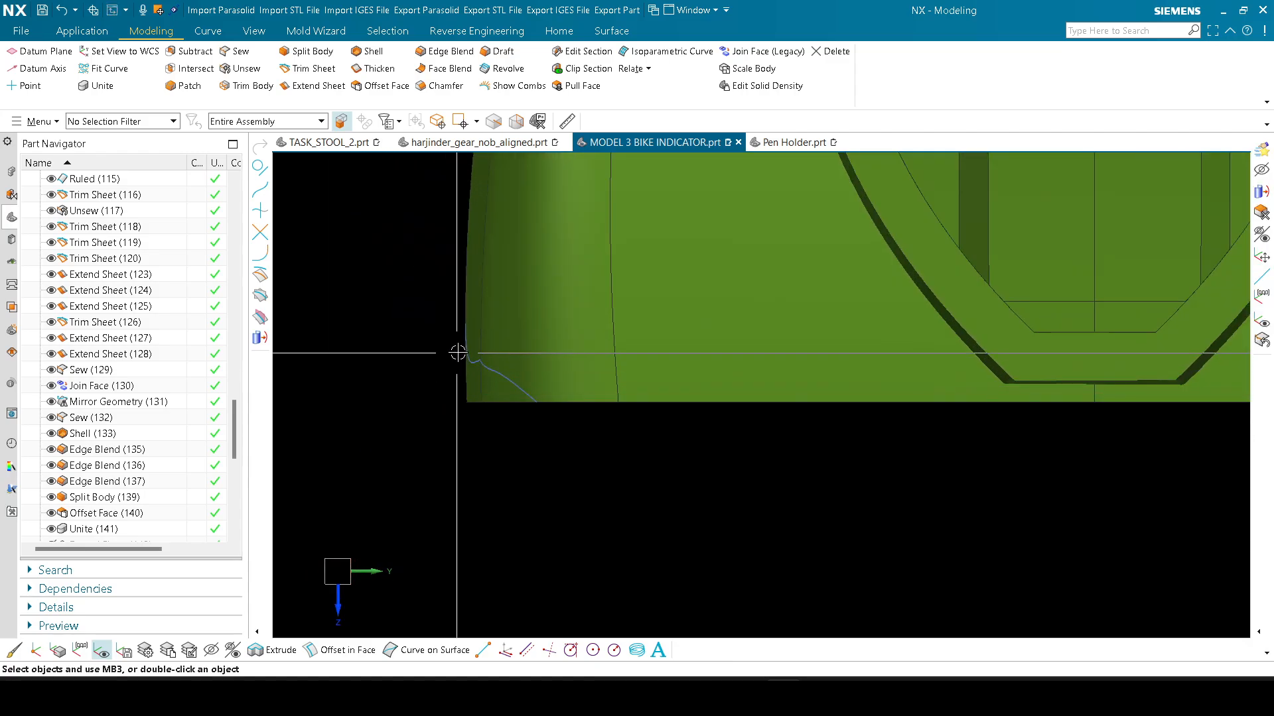
scroll(478, 352, down, 1)
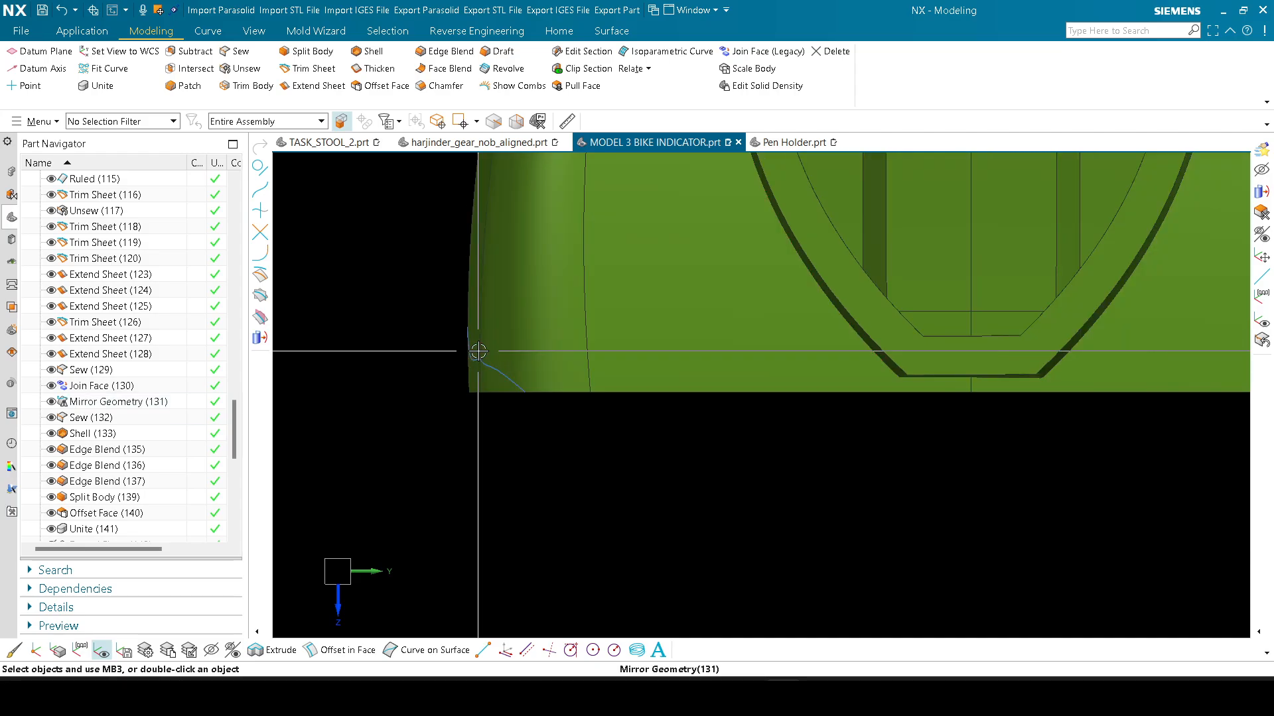
middle_drag(478, 351, 557, 463)
scroll(614, 481, down, 3)
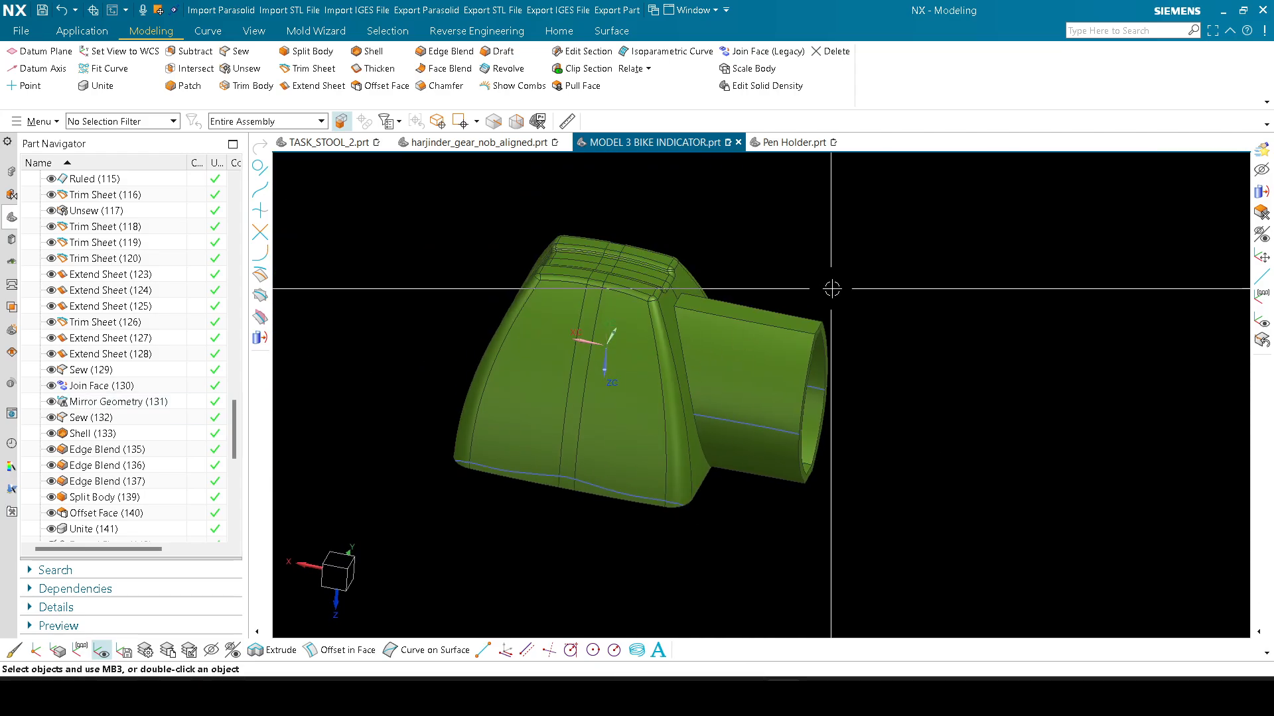
Step: Run Draft Analysis on all faces of the indicator body, with the draw orientation origin moved towards its top, and output the isoclines
key(d)
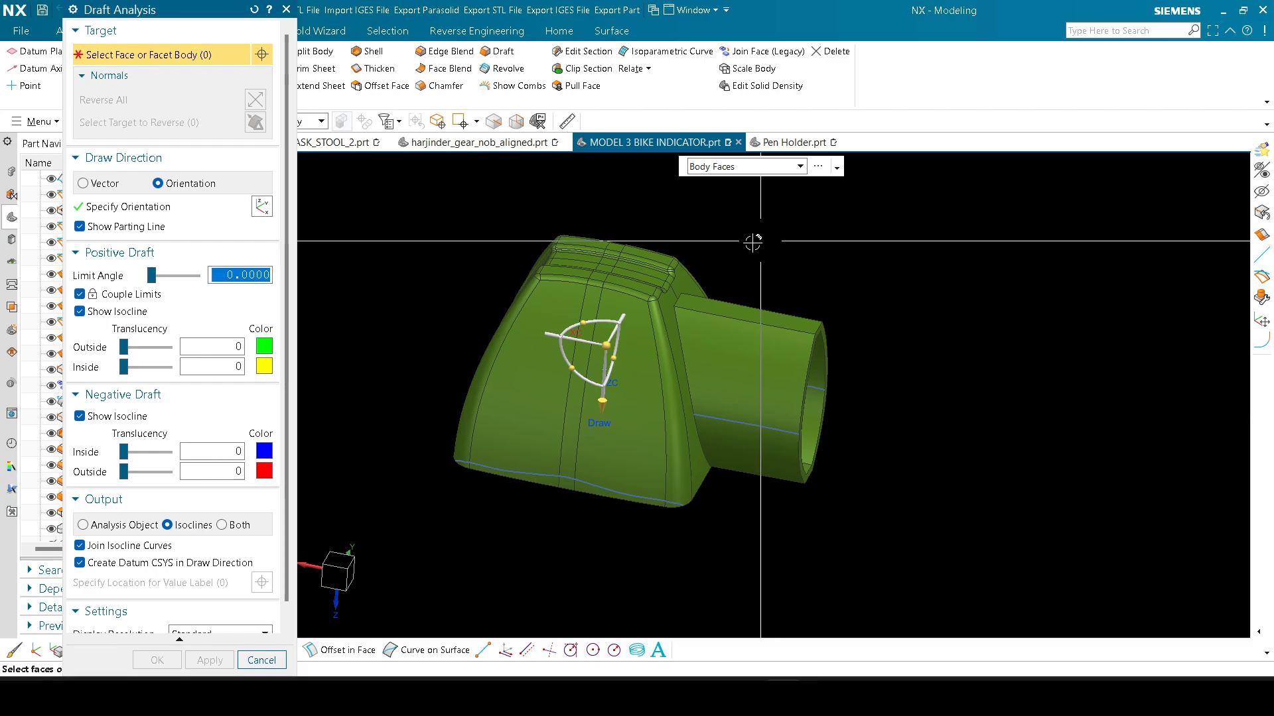
click(637, 364)
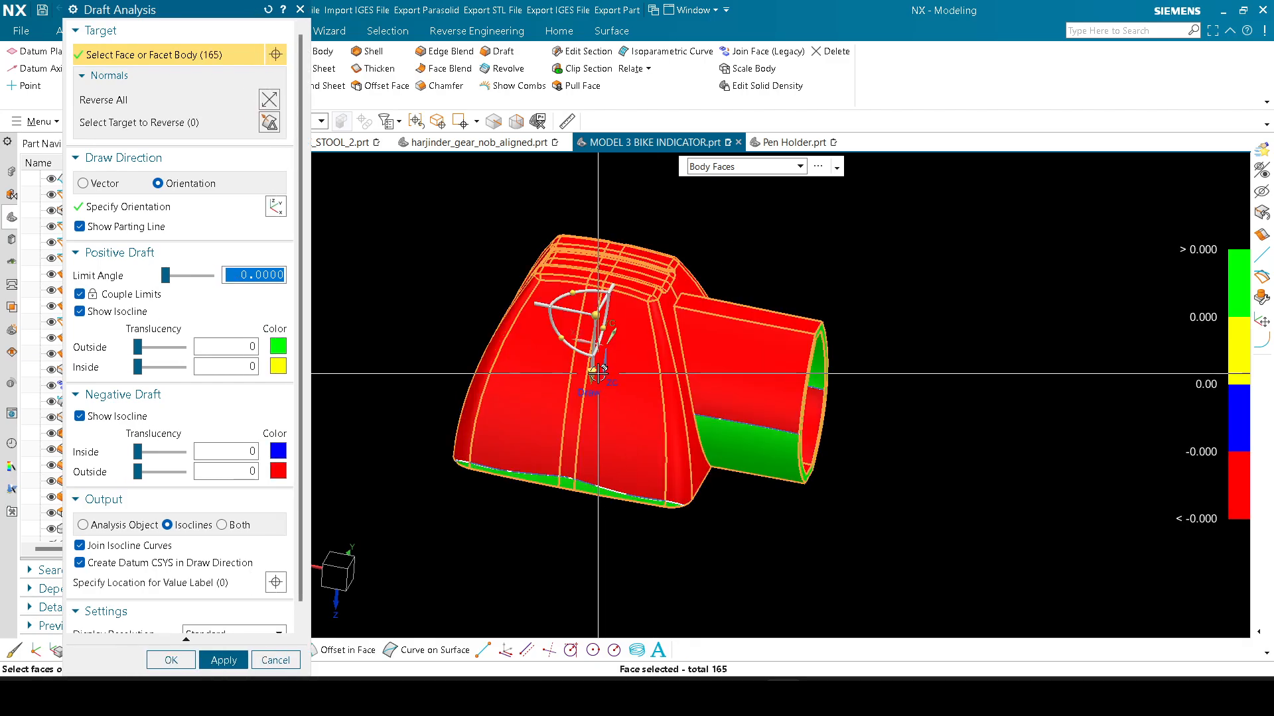
drag(596, 373, 598, 249)
scroll(573, 500, up, 6)
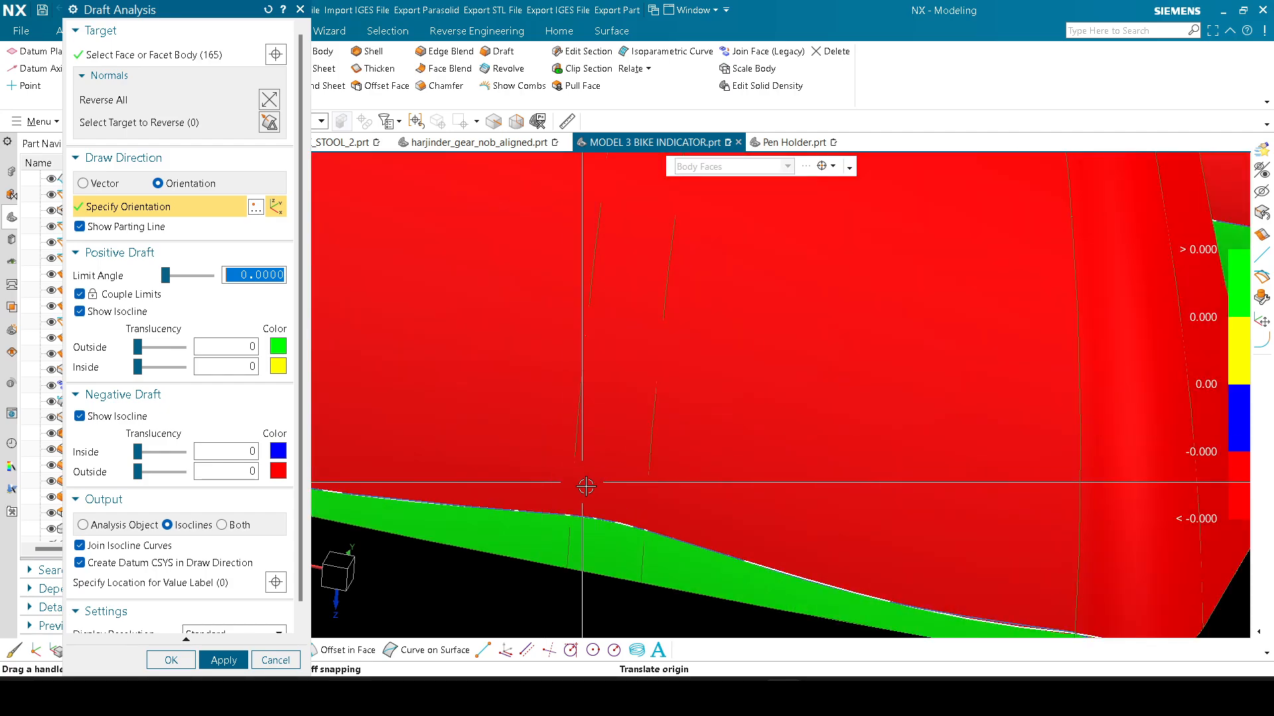
scroll(586, 486, down, 6)
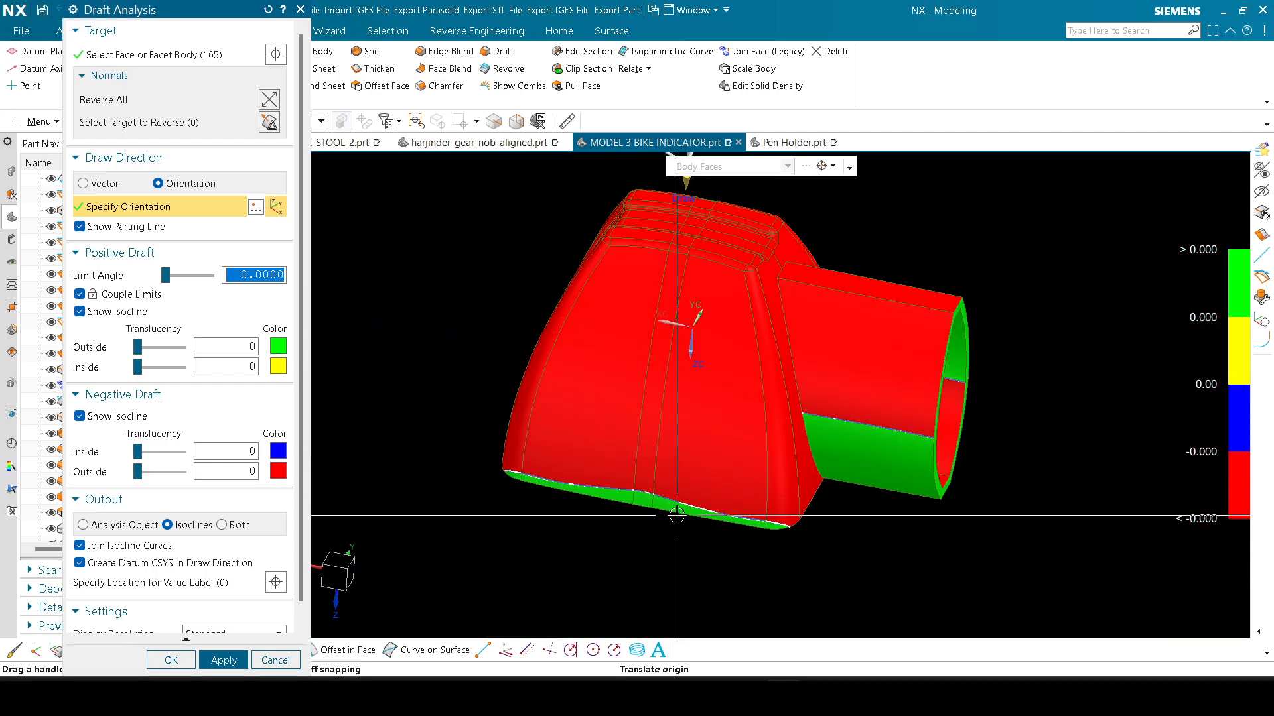
middle_click(678, 516)
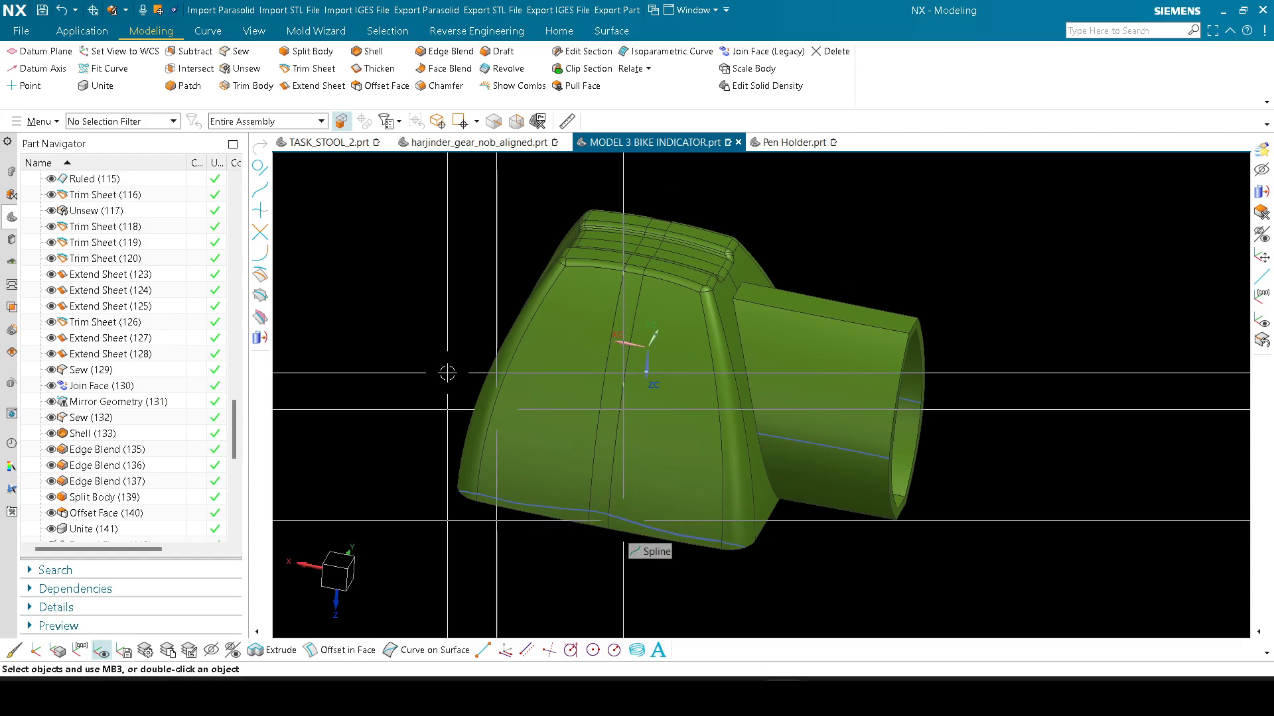
Step: Switch to the Pen Holder part and orient it in a squared side view looking along the X axis
key(F4)
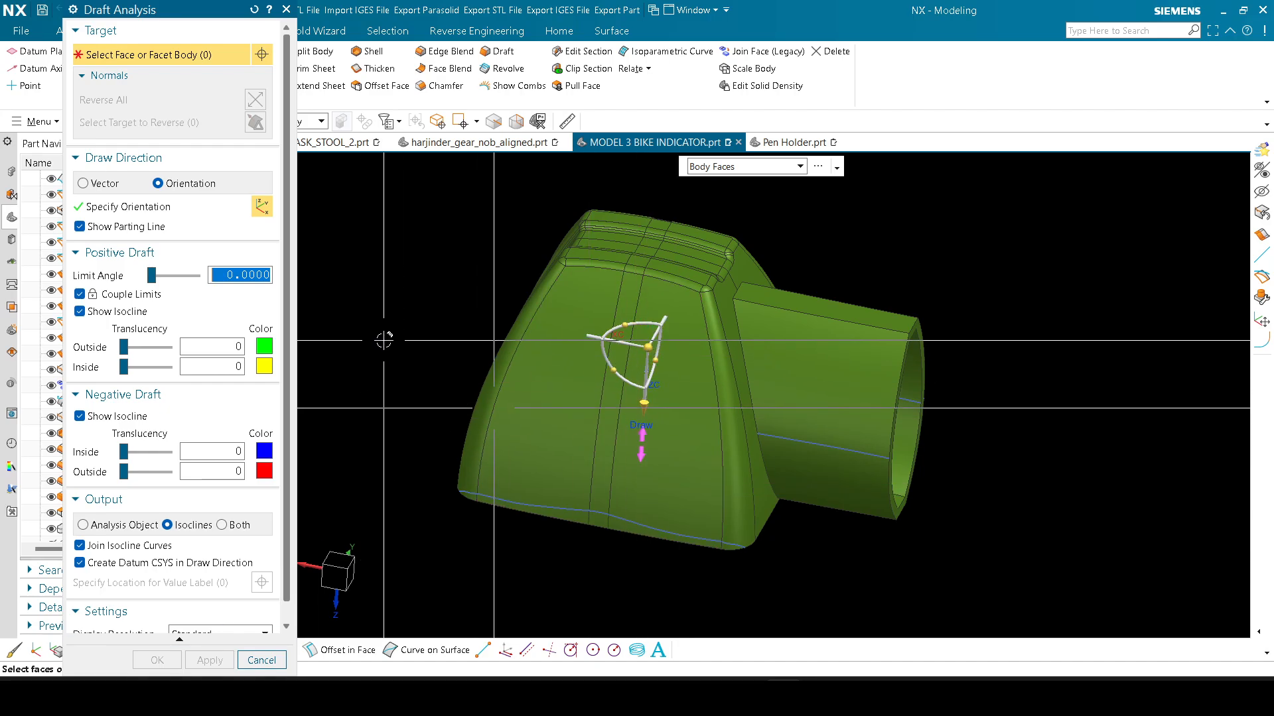
key(Escape)
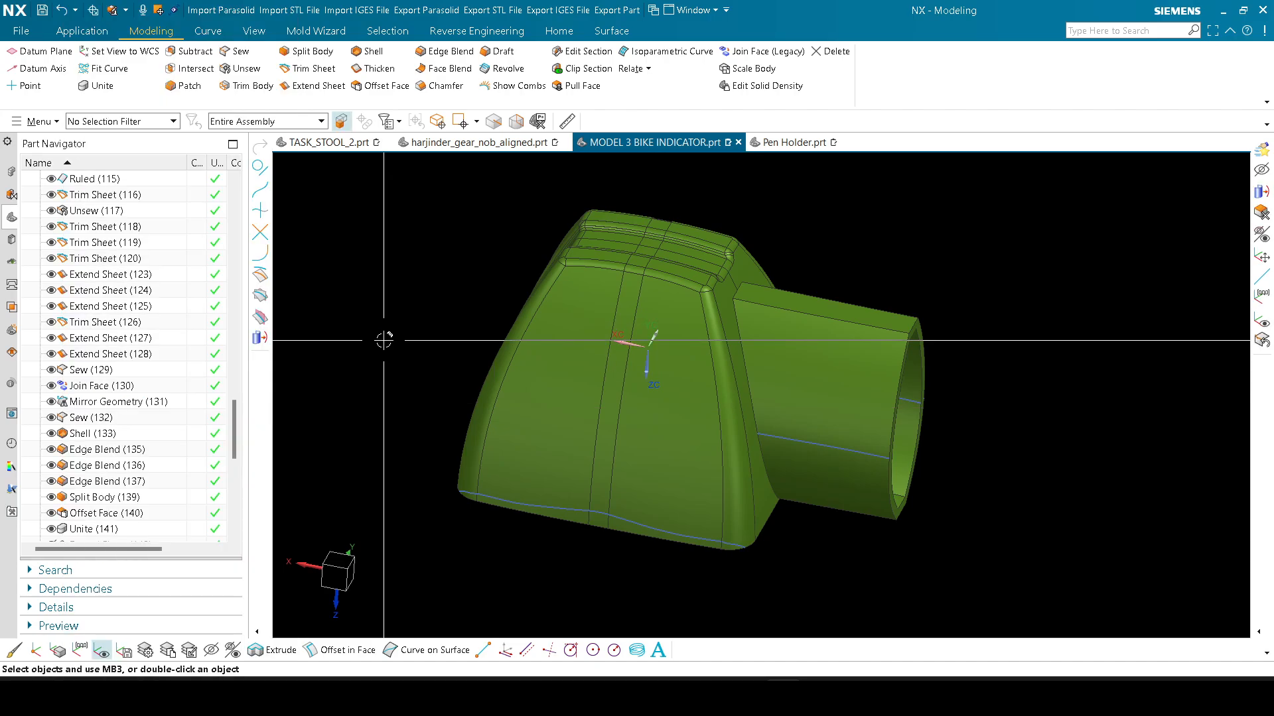
click(794, 142)
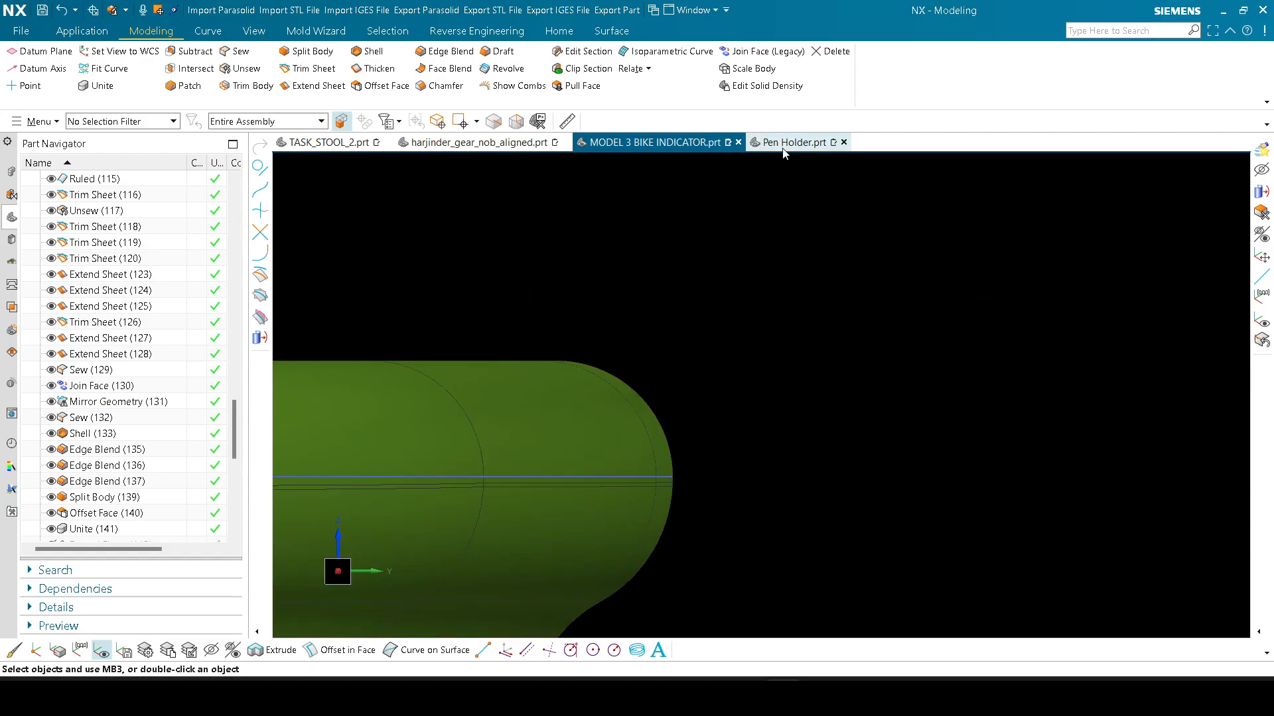
scroll(776, 384, down, 11)
middle_drag(790, 441, 827, 435)
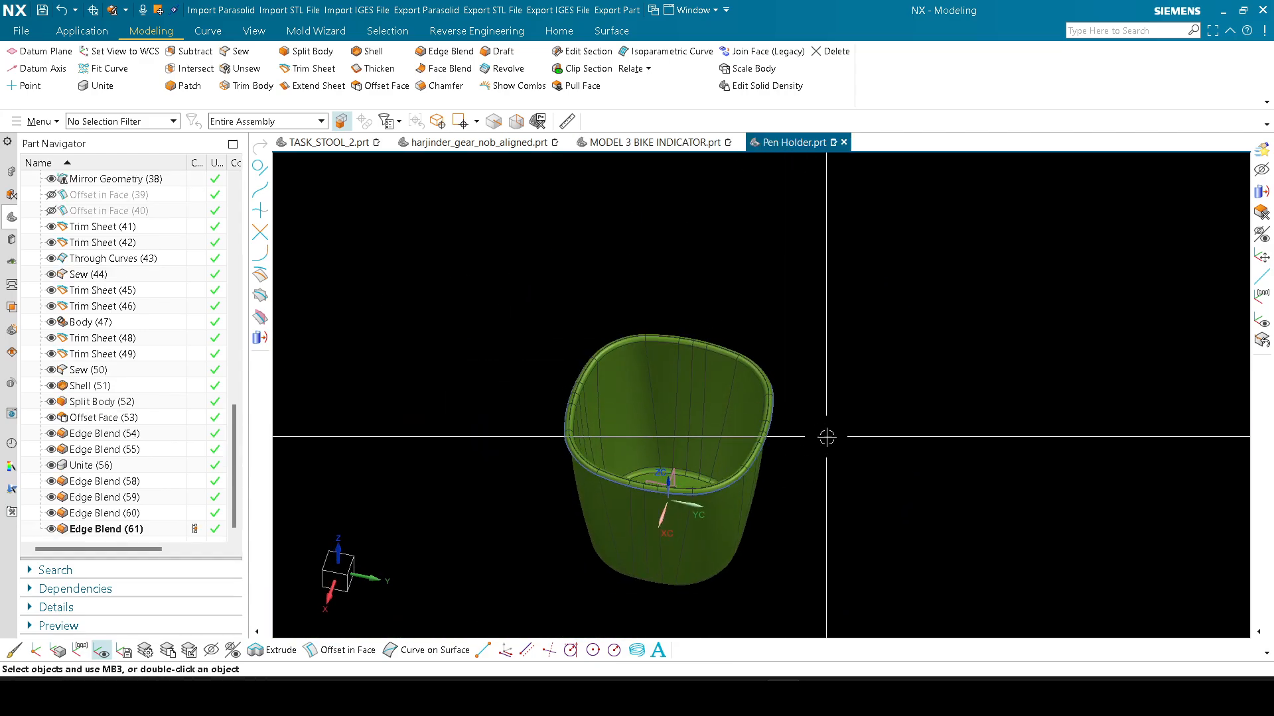
key(F8)
middle_drag(797, 512, 785, 643)
middle_drag(801, 443, 804, 529)
key(F8)
Step: Section the pen holder with the absolute X plane and examine the wall thickness down to the lower corner
key(ctrl+h)
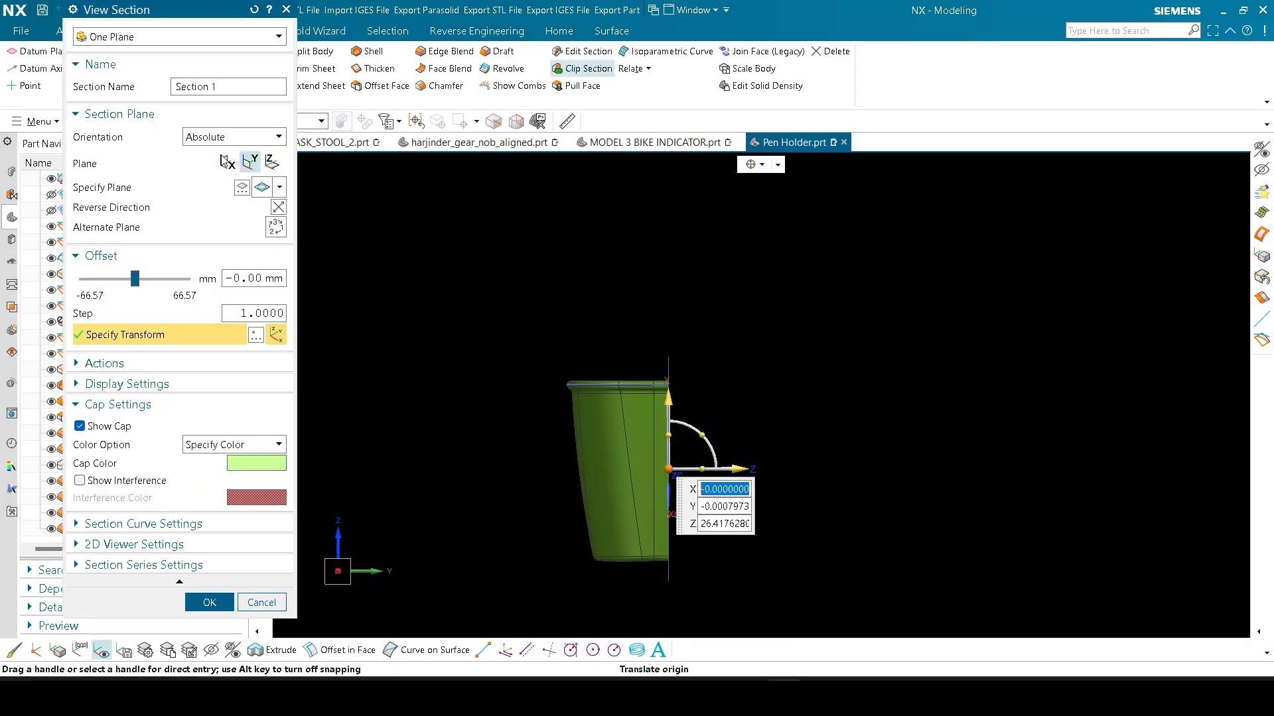
click(227, 163)
scroll(677, 335, up, 8)
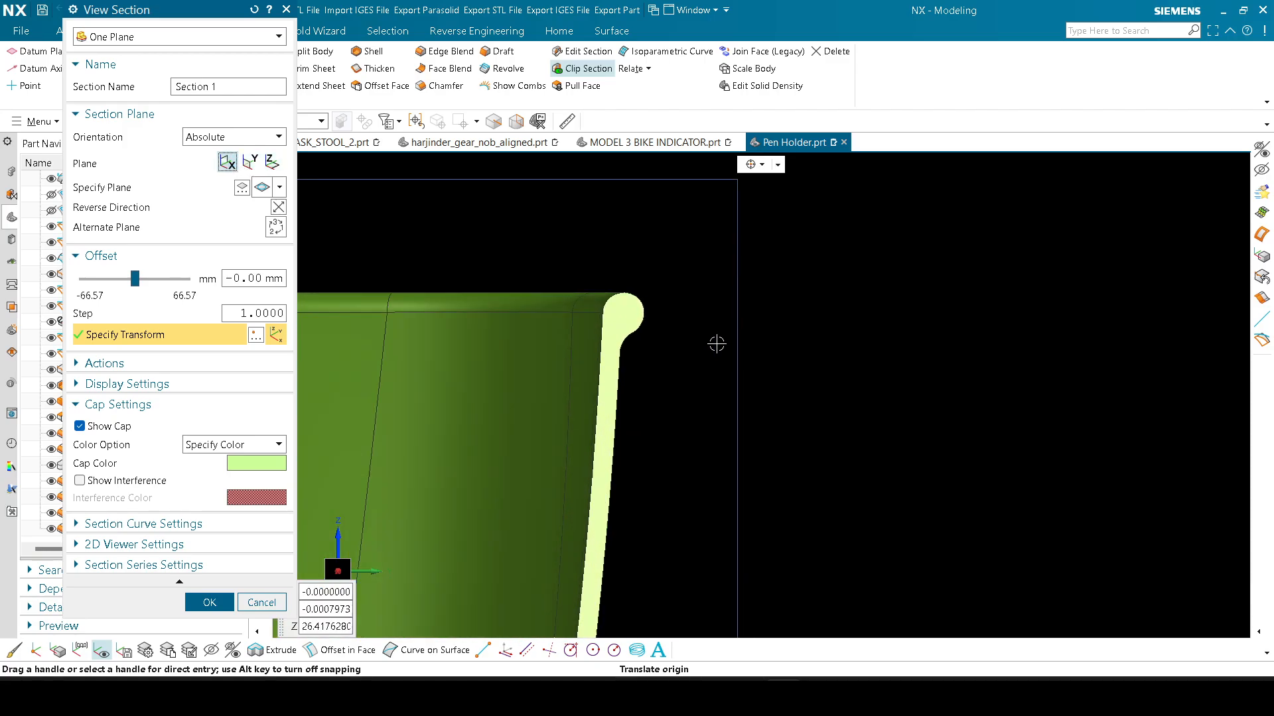
scroll(677, 335, down, 3)
scroll(676, 500, down, 2)
scroll(682, 529, up, 2)
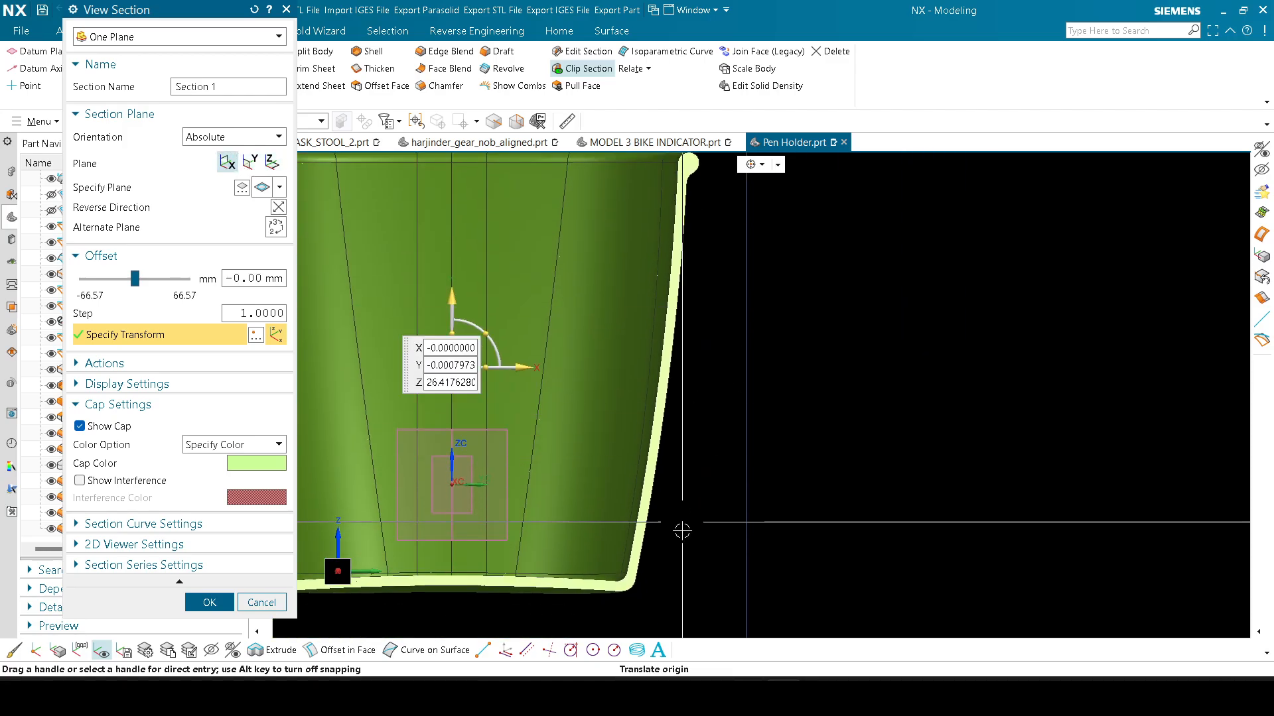
scroll(682, 529, up, 4)
scroll(648, 569, down, 3)
scroll(626, 518, up, 4)
scroll(625, 518, up, 2)
scroll(723, 373, up, 1)
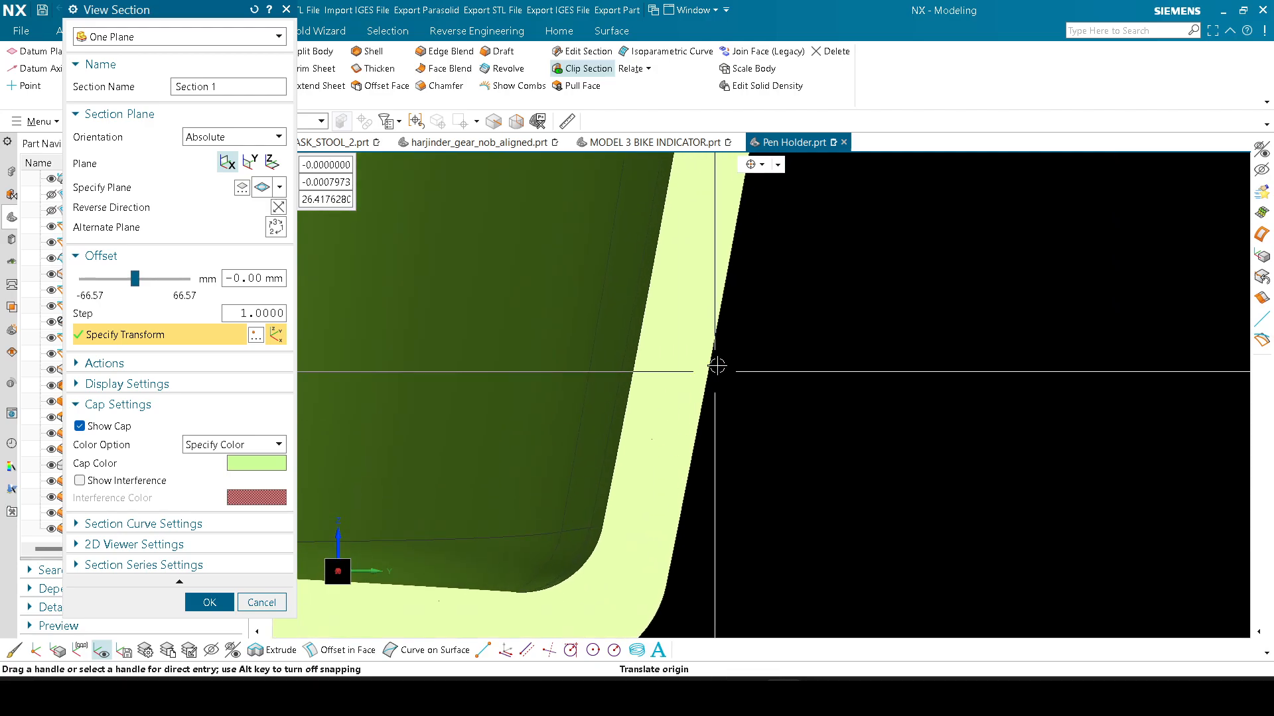
scroll(696, 385, up, 1)
Step: Examine the rounded rim's cross-section at the wall's upper end and cancel the section view
scroll(695, 387, down, 4)
mouse_move(763, 355)
shift+middle_down()
mouse_move(770, 373)
mouse_move(719, 557)
mouse_move(628, 543)
mouse_move(650, 617)
shift+middle_up()
shift+middle_drag(663, 231, 659, 386)
scroll(690, 316, up, 6)
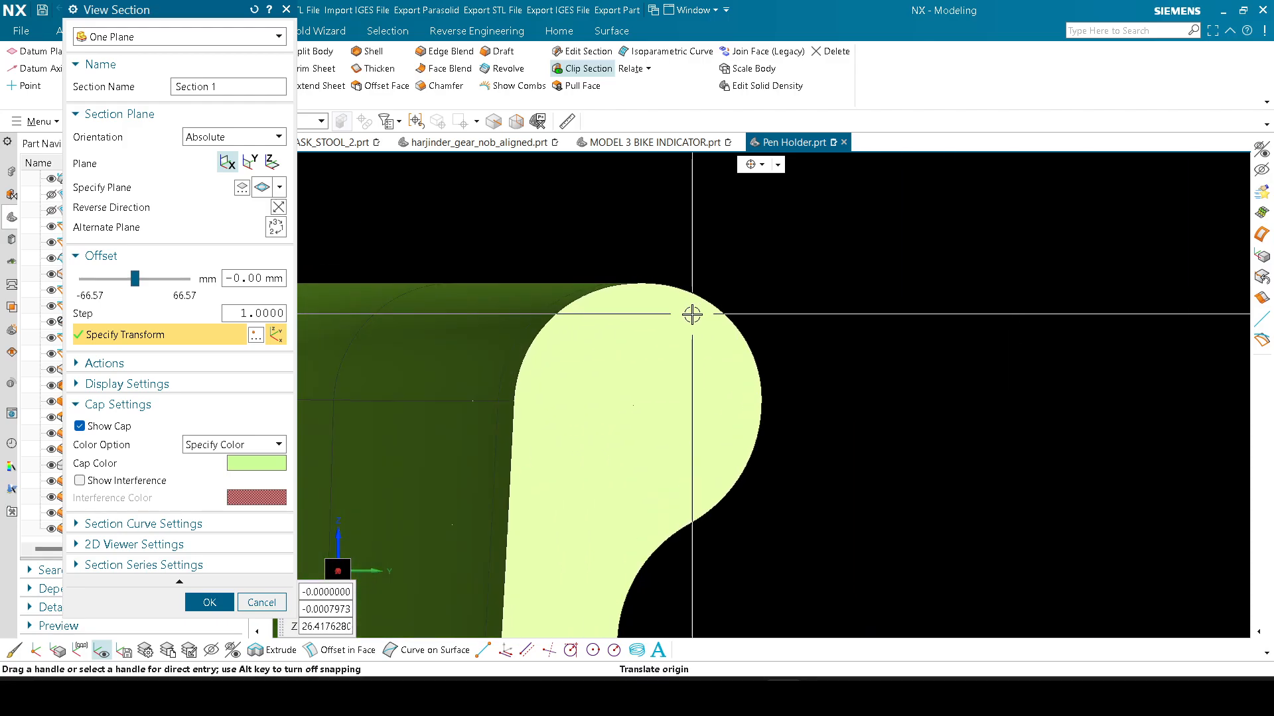
scroll(691, 315, up, 1)
shift+middle_drag(593, 412, 649, 370)
scroll(804, 343, down, 7)
scroll(804, 343, down, 5)
key(Escape)
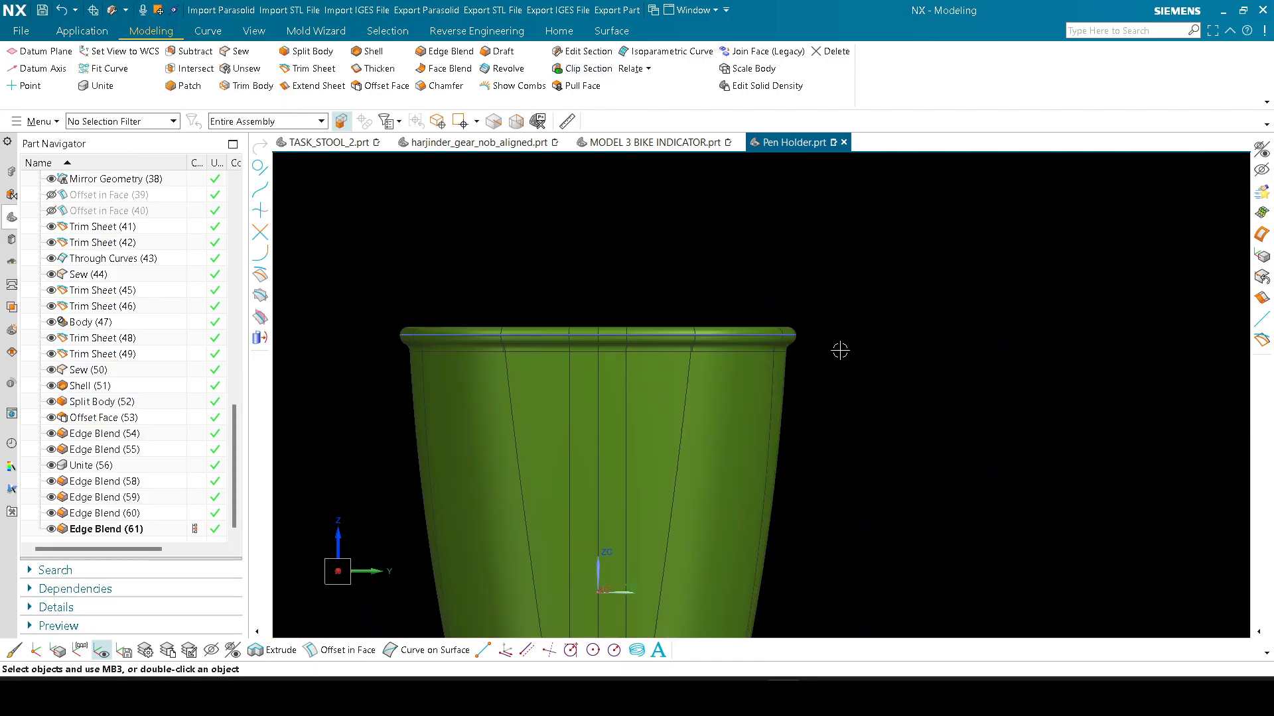
Step: Swap the shown and hidden objects to bring up the scanned facet body and examine its rim profile from the side
scroll(800, 334, up, 5)
key(ctrl+shift+b)
scroll(730, 305, up, 4)
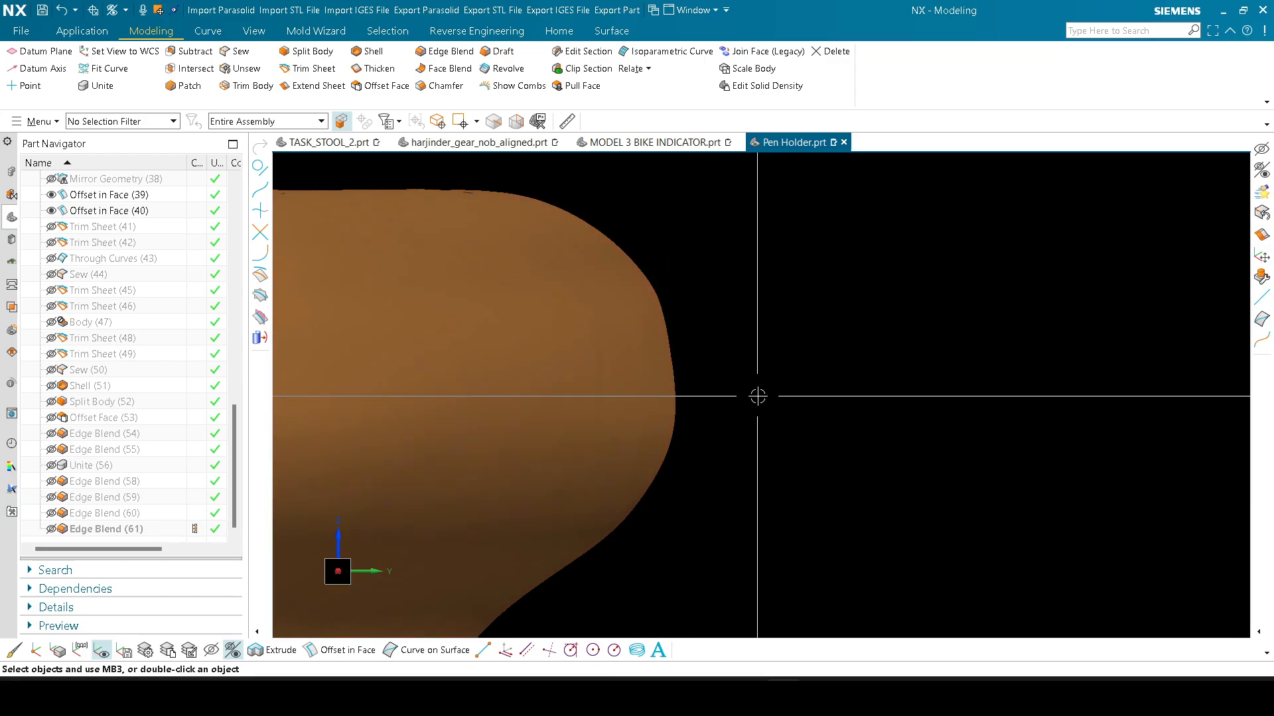
key(ctrl+shift+b)
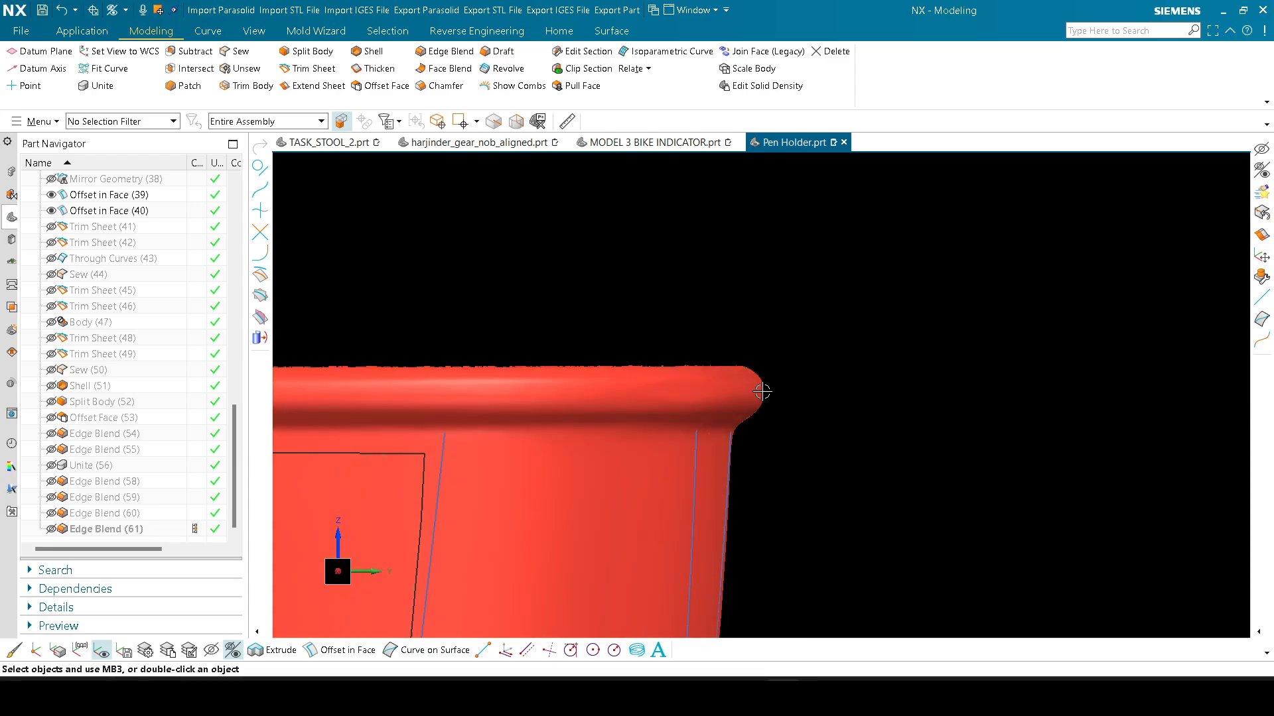
scroll(749, 391, up, 2)
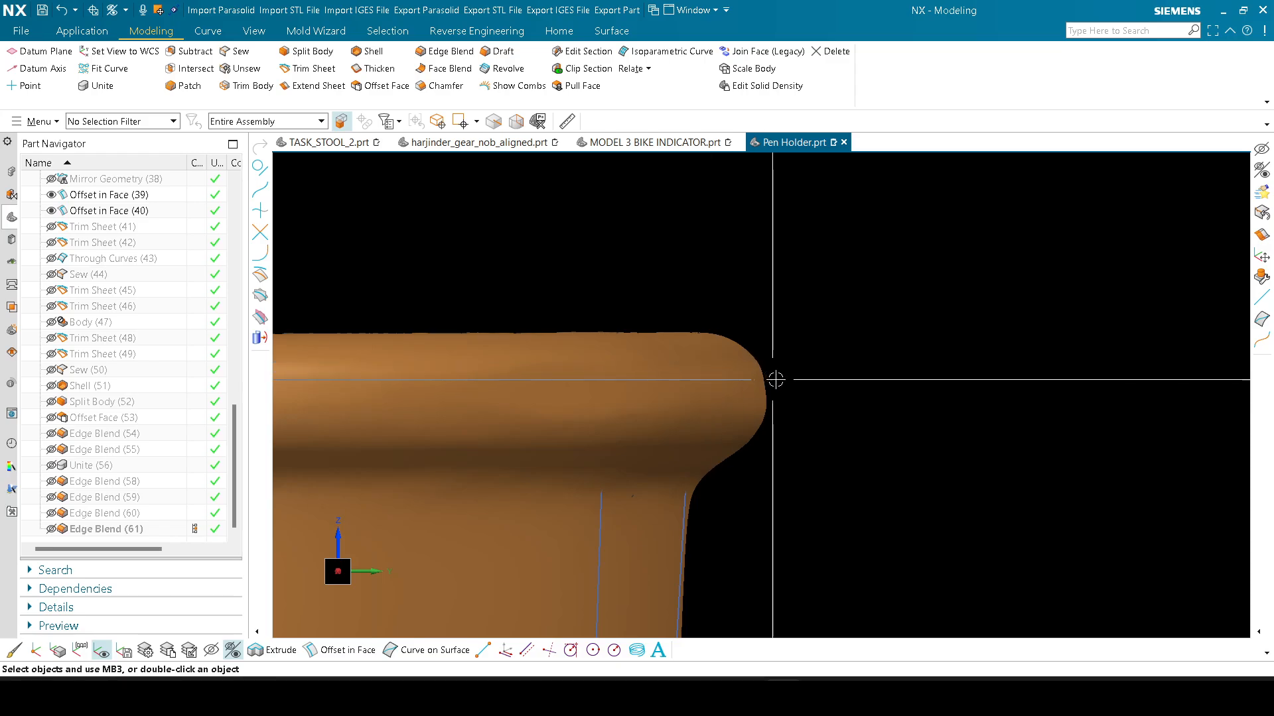
middle_drag(773, 375, 577, 470)
Step: Switch to Snipping Tool, discard the old annotated snip and capture the empty area beside the scanned rim
key(alt+Tab)
click(194, 60)
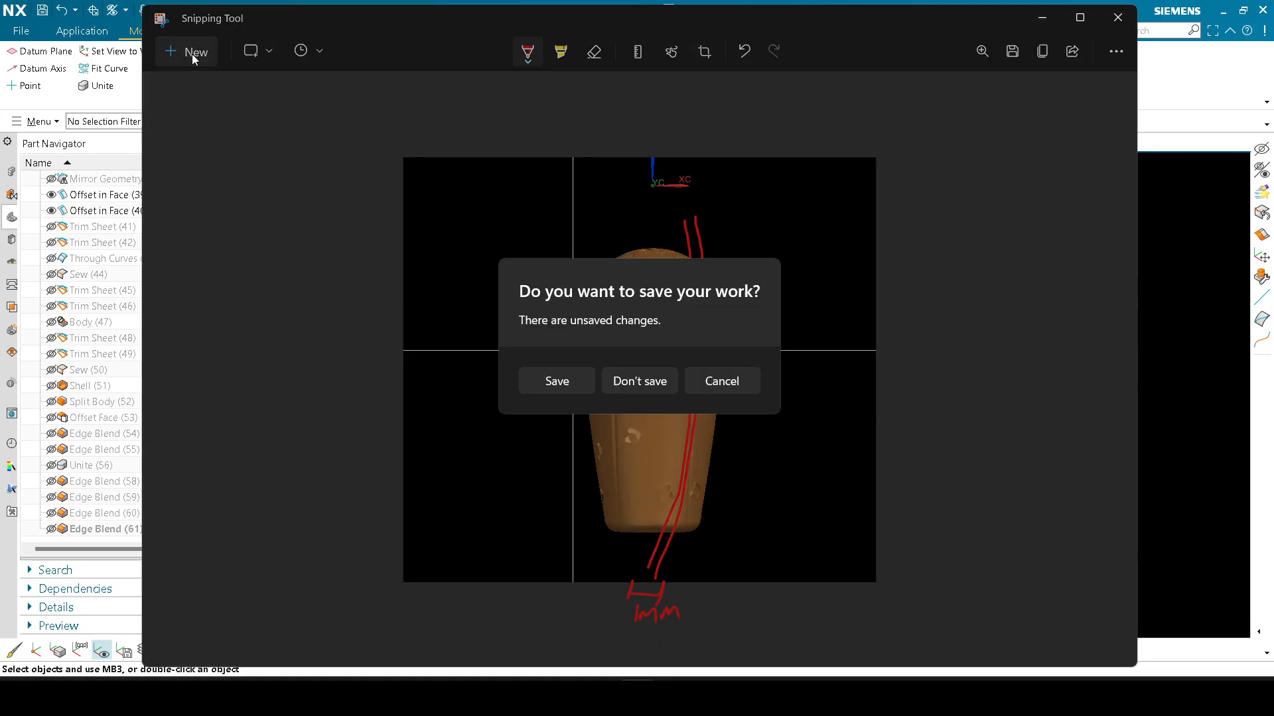
click(628, 374)
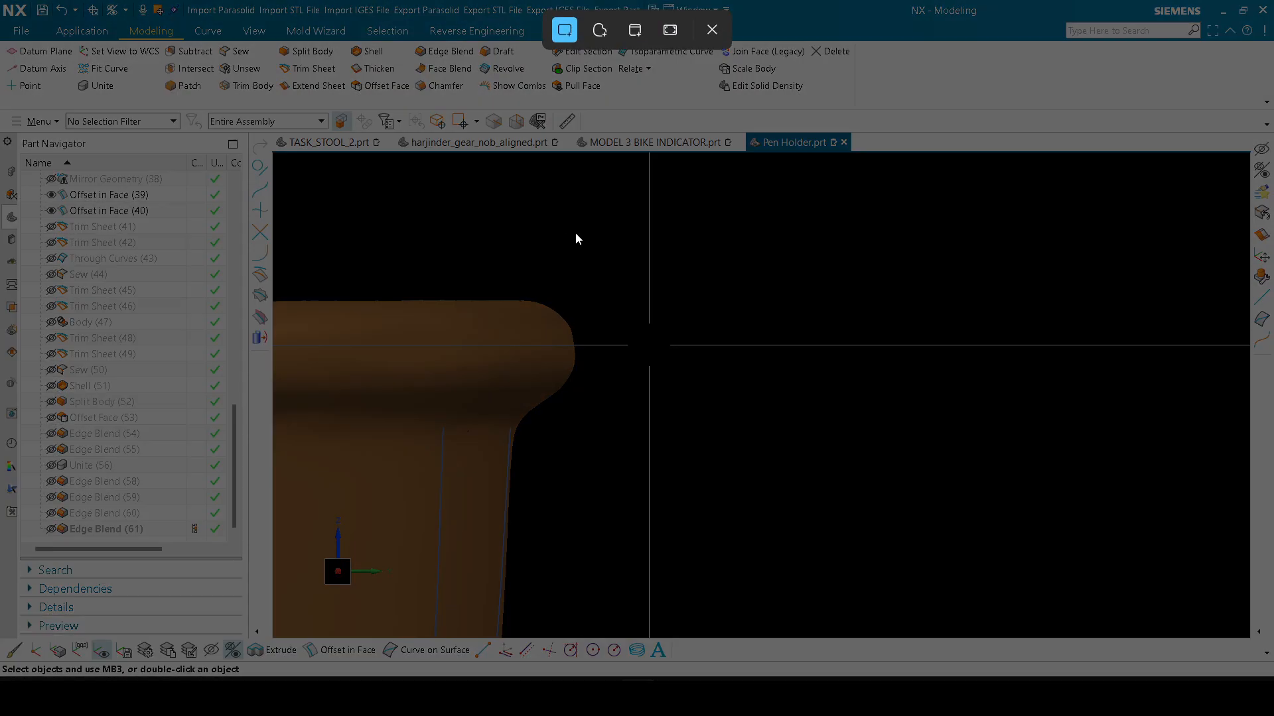
drag(576, 233, 1208, 593)
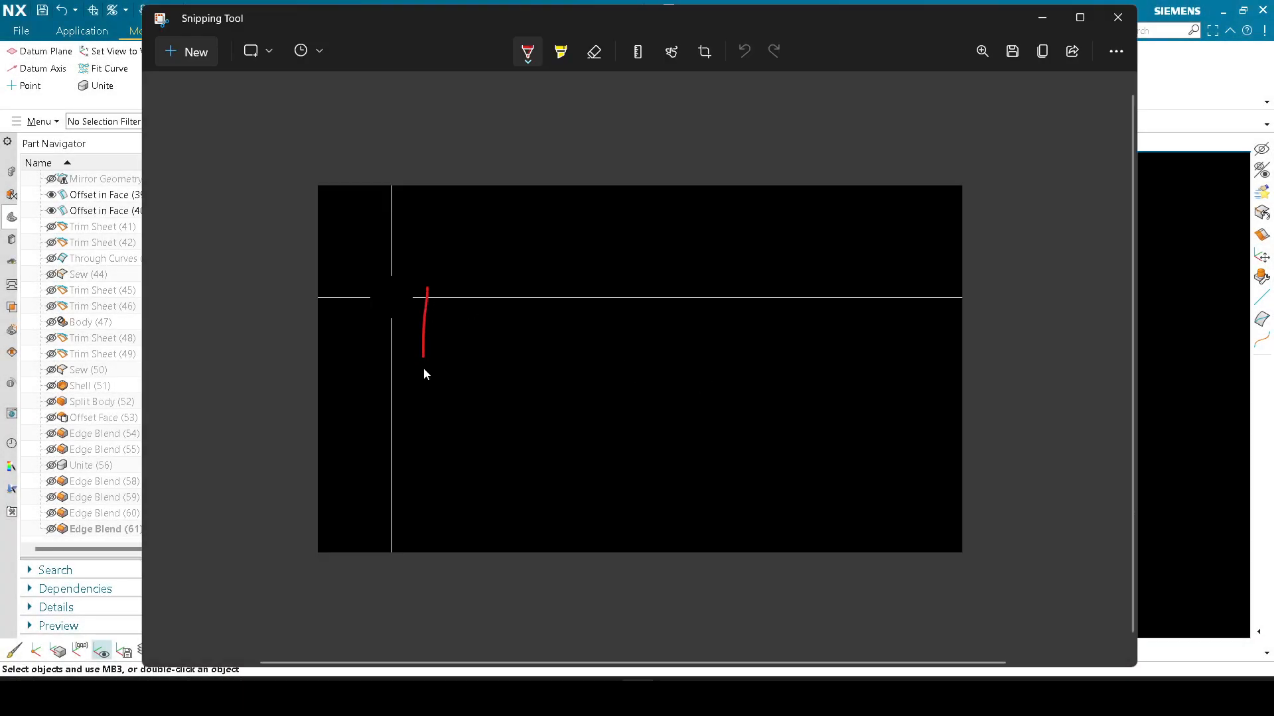
Step: Sketch two upright red blocks joined by a horizontal bar, mark small green dots on one block, and minimise Snipping Tool
drag(494, 268, 408, 306)
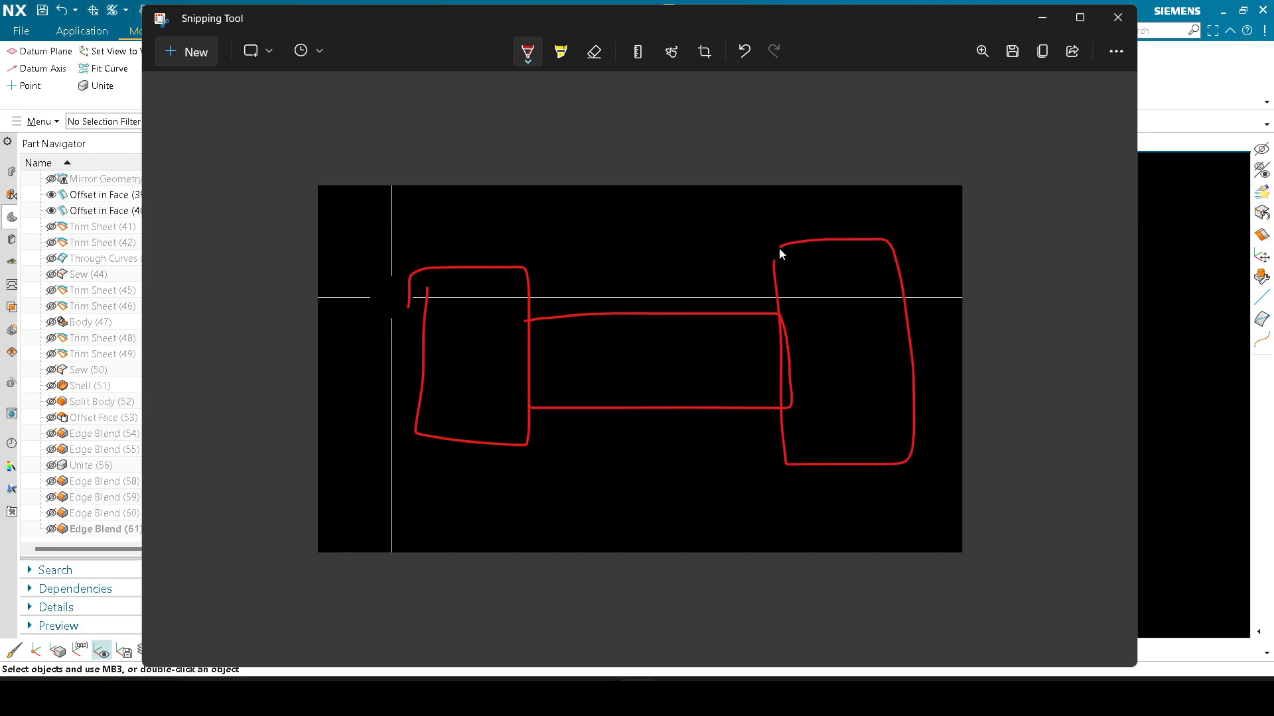
click(534, 64)
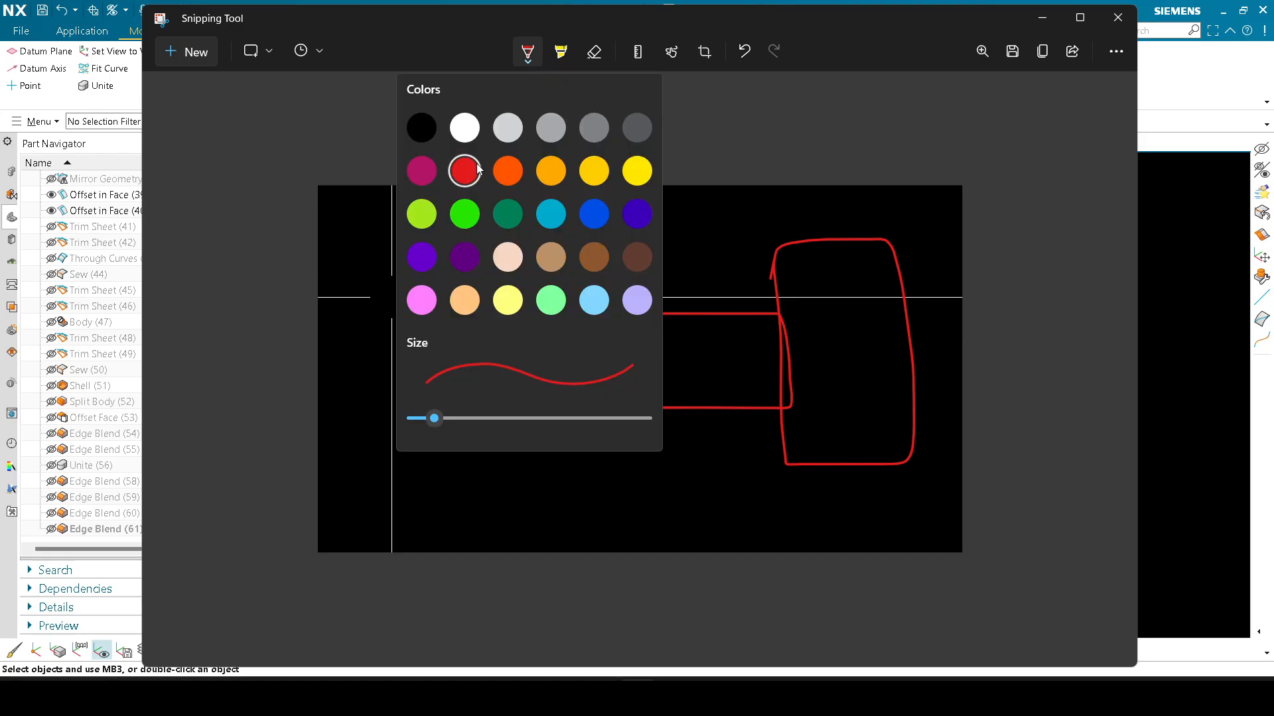
click(465, 213)
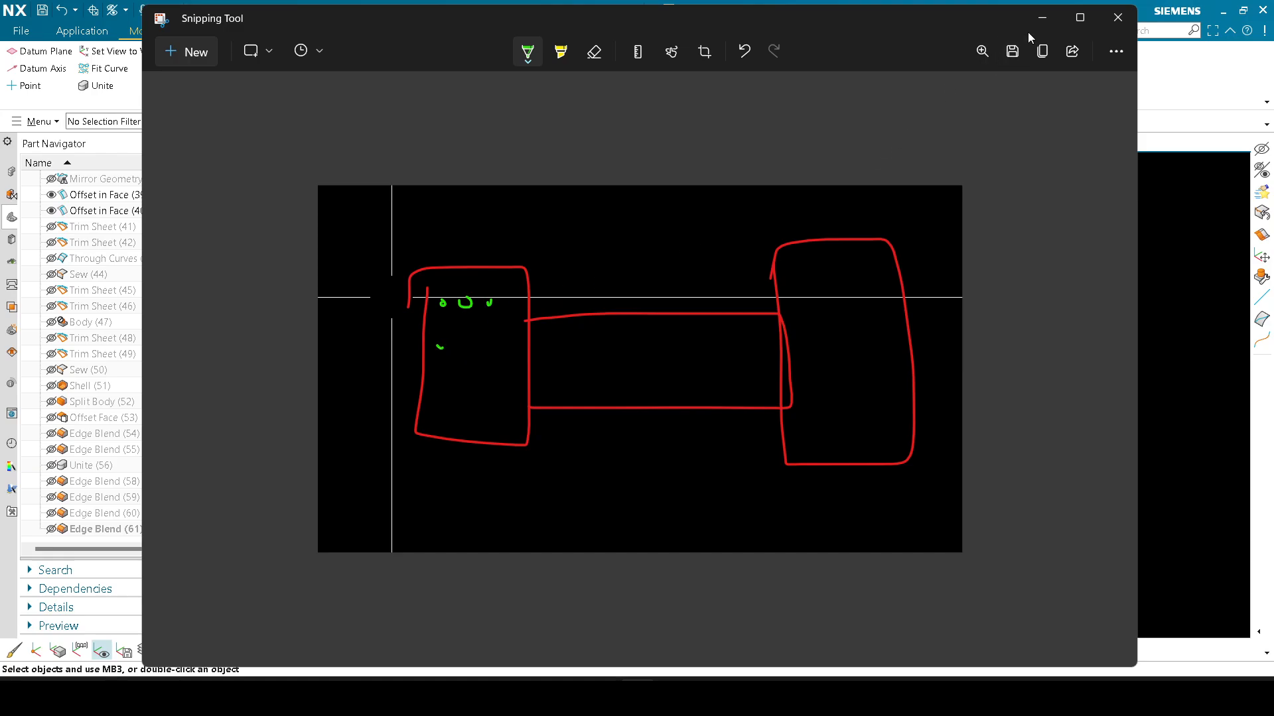
click(1042, 18)
Step: Hide objects so that only the scanned facet body of the pen holder remains displayed
scroll(918, 353, down, 4)
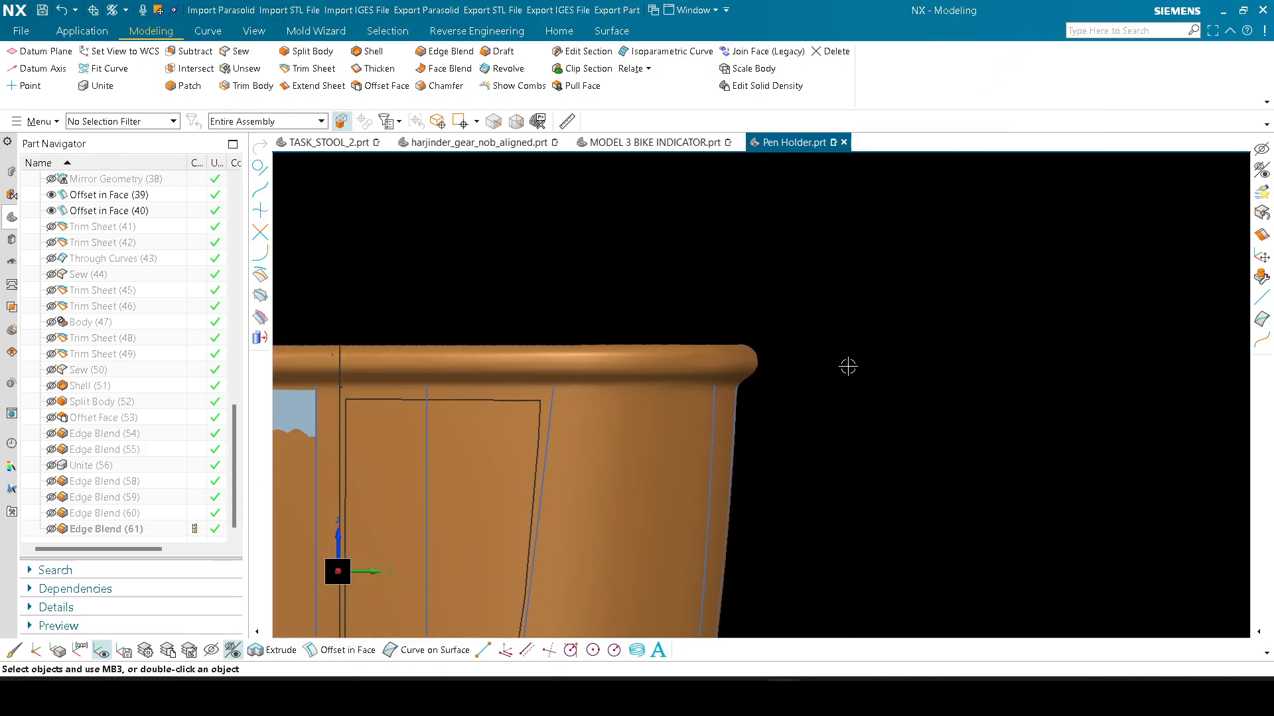
scroll(848, 368, down, 2)
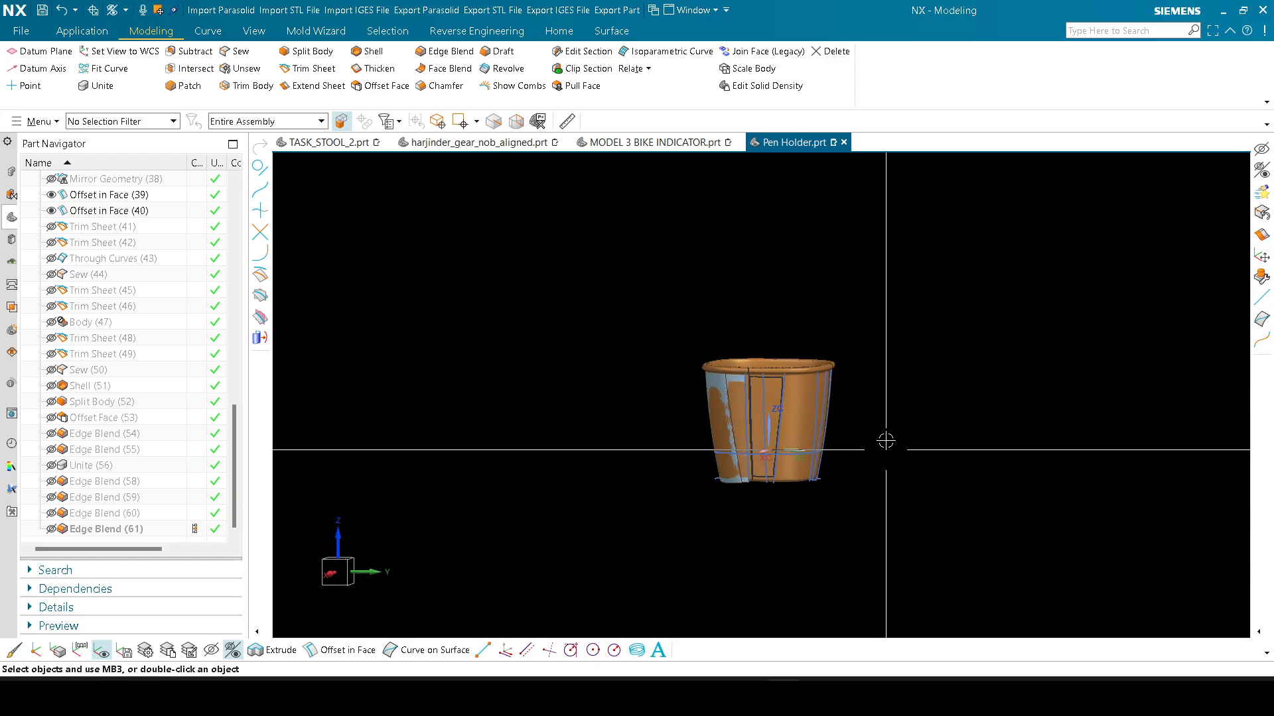
key(F8)
scroll(807, 467, up, 2)
middle_drag(829, 477, 790, 373)
scroll(862, 323, up, 1)
scroll(781, 395, down, 1)
key(ctrl+b)
click(737, 390)
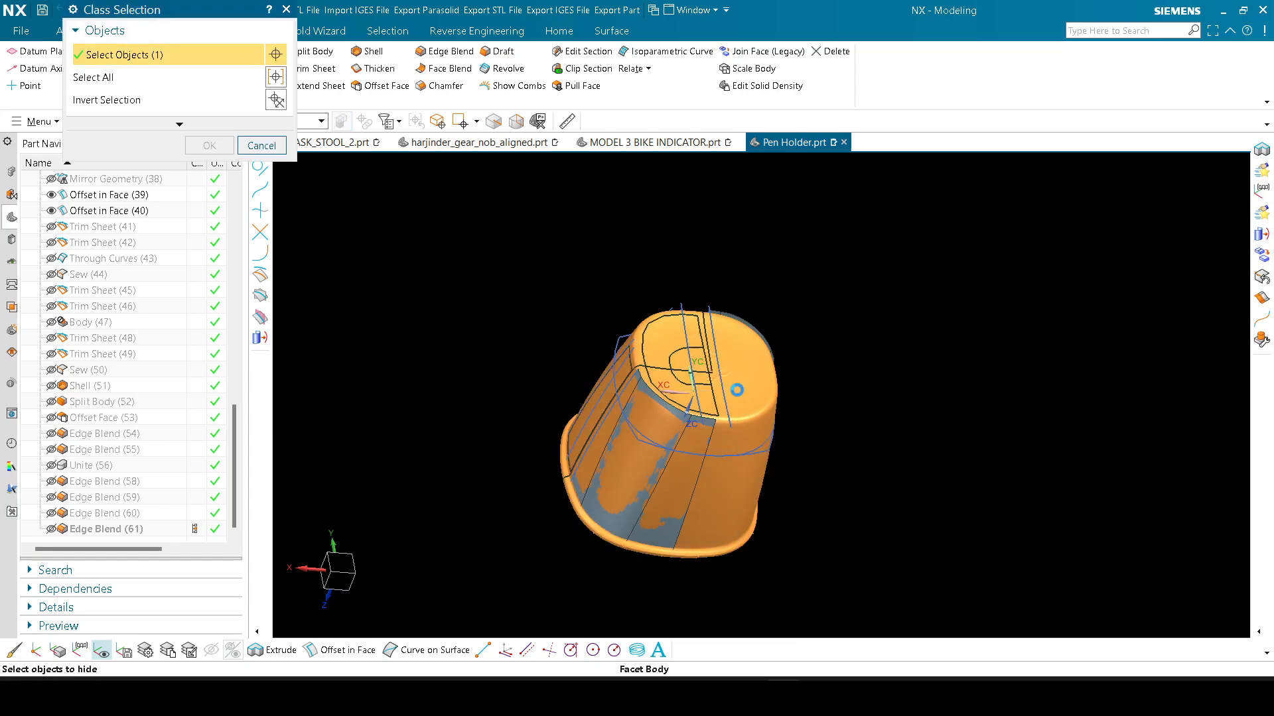
click(210, 145)
Step: Examine the flatness of the scanned facet body's lower edge and corners in a squared side view
middle_drag(785, 350, 943, 433)
key(F8)
scroll(783, 457, up, 2)
scroll(766, 475, down, 2)
scroll(733, 364, up, 2)
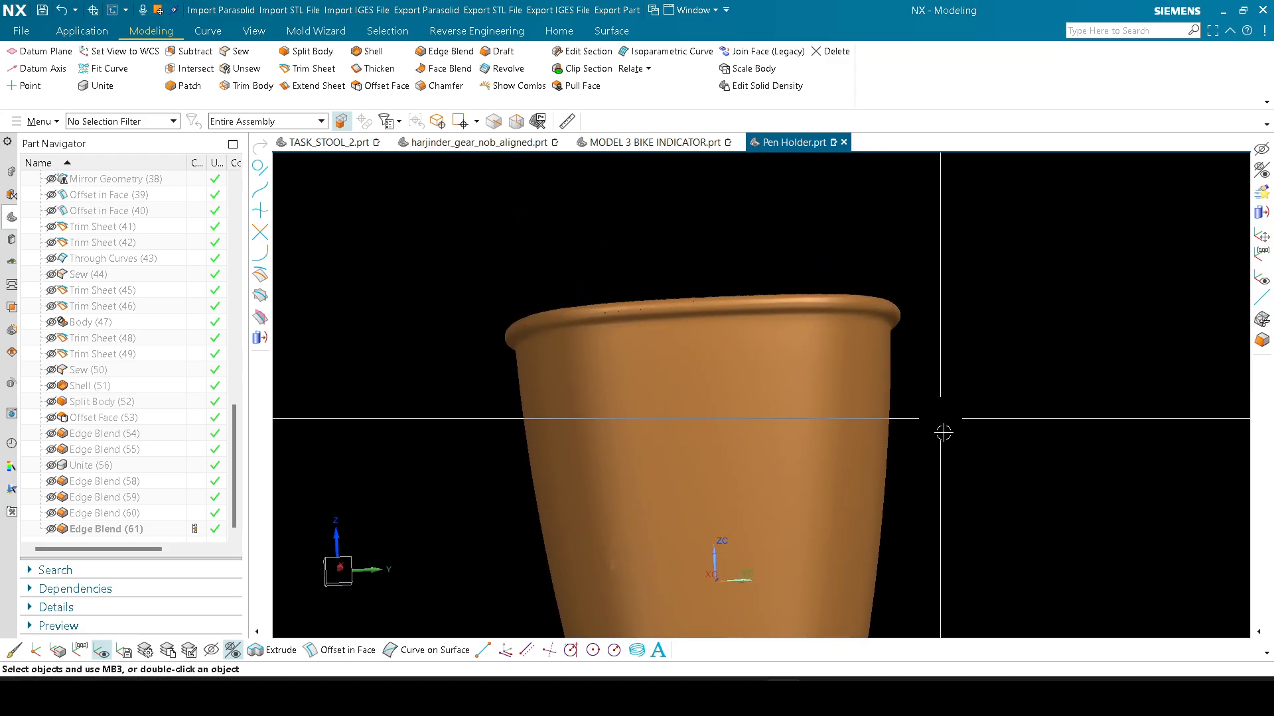
key(F8)
scroll(755, 355, down, 2)
scroll(709, 538, up, 7)
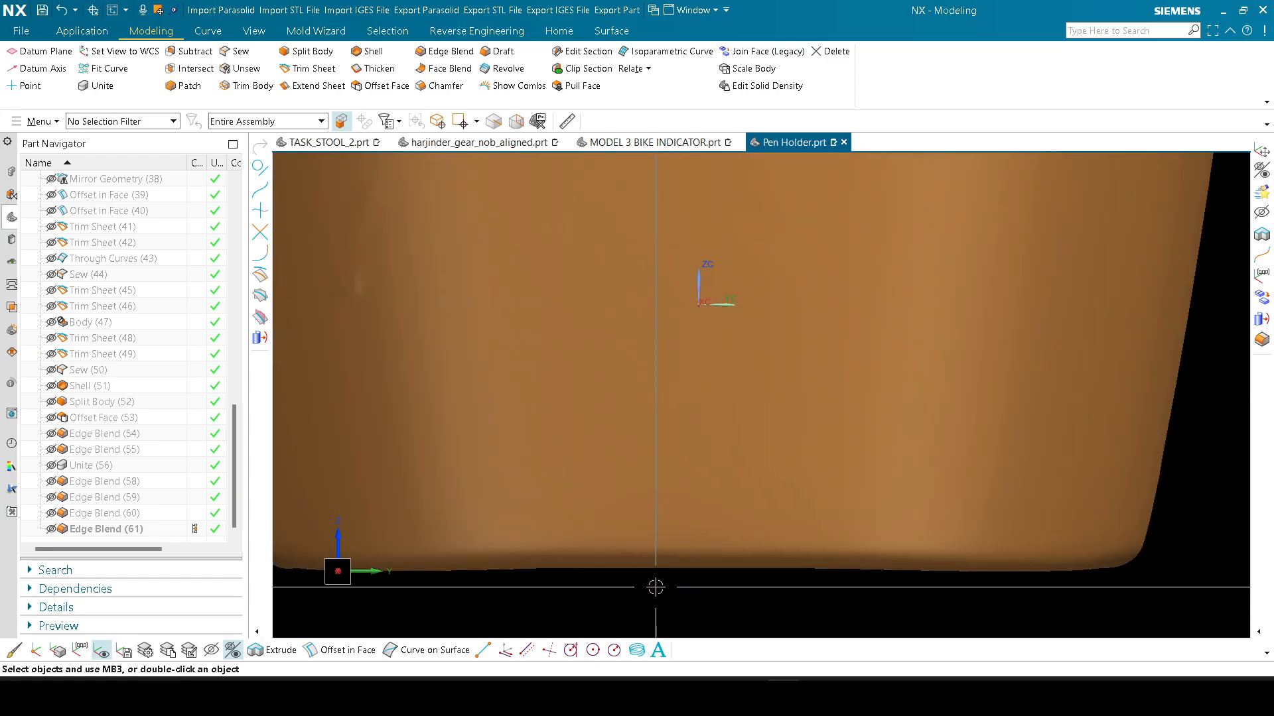
scroll(655, 587, down, 3)
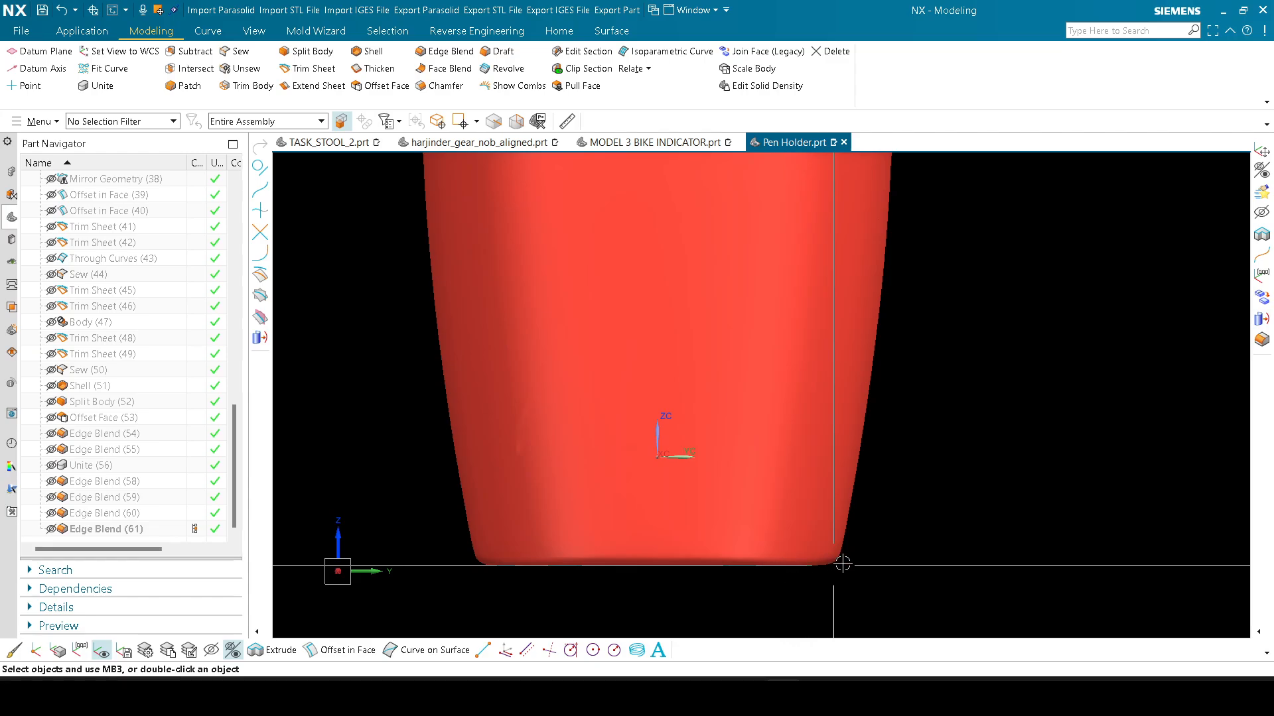
scroll(535, 569, up, 2)
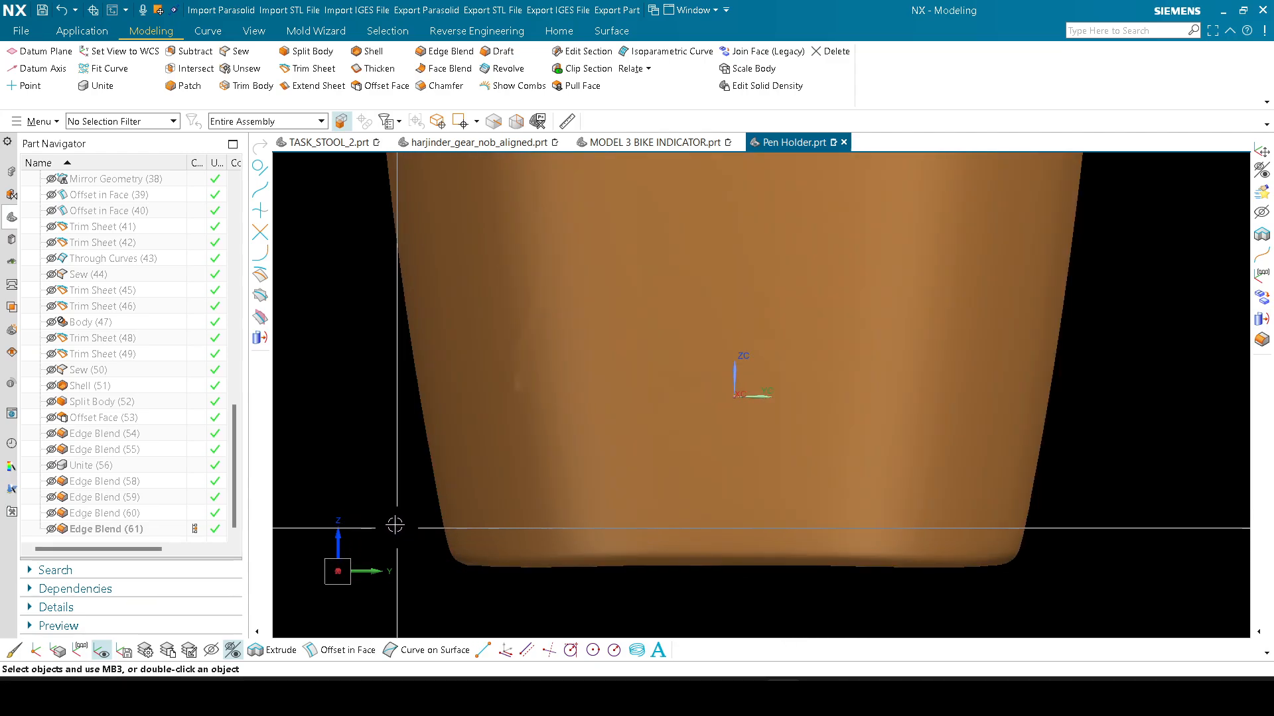
scroll(383, 488, down, 1)
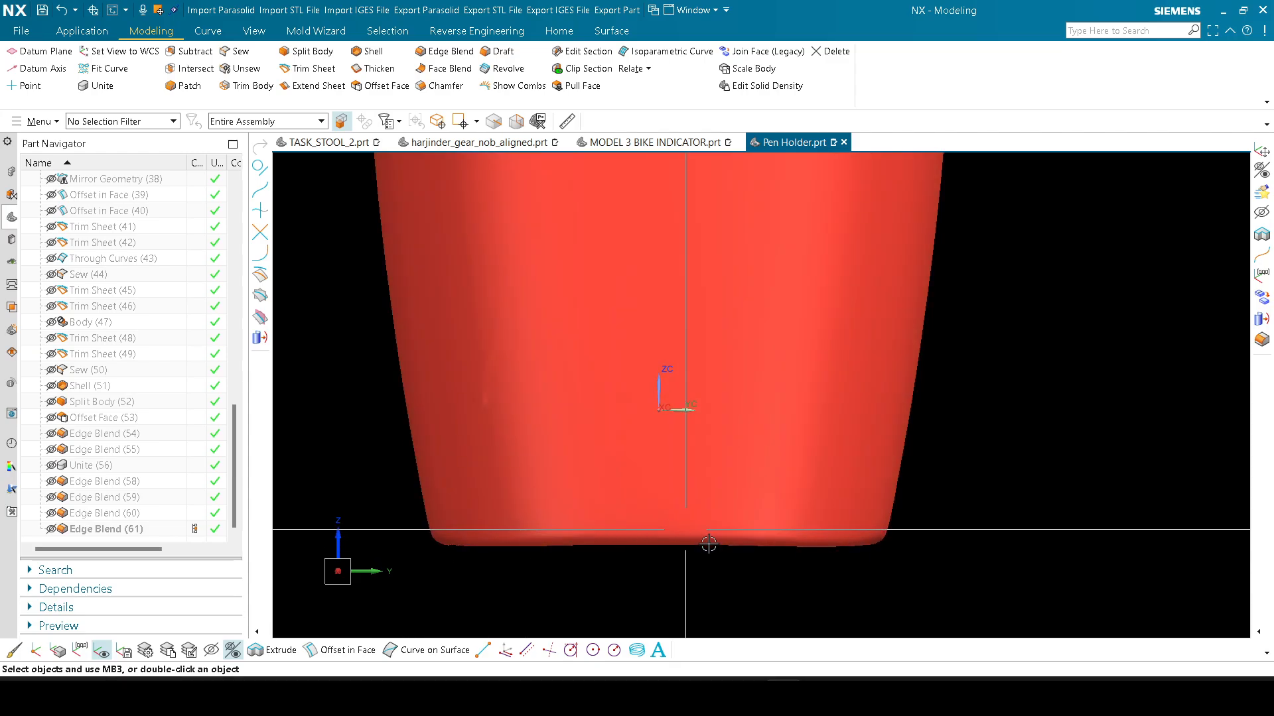
Step: Compare the modelled pen holder's lower edge with the scan, and swap the display back to the facet body alone
scroll(595, 500, up, 4)
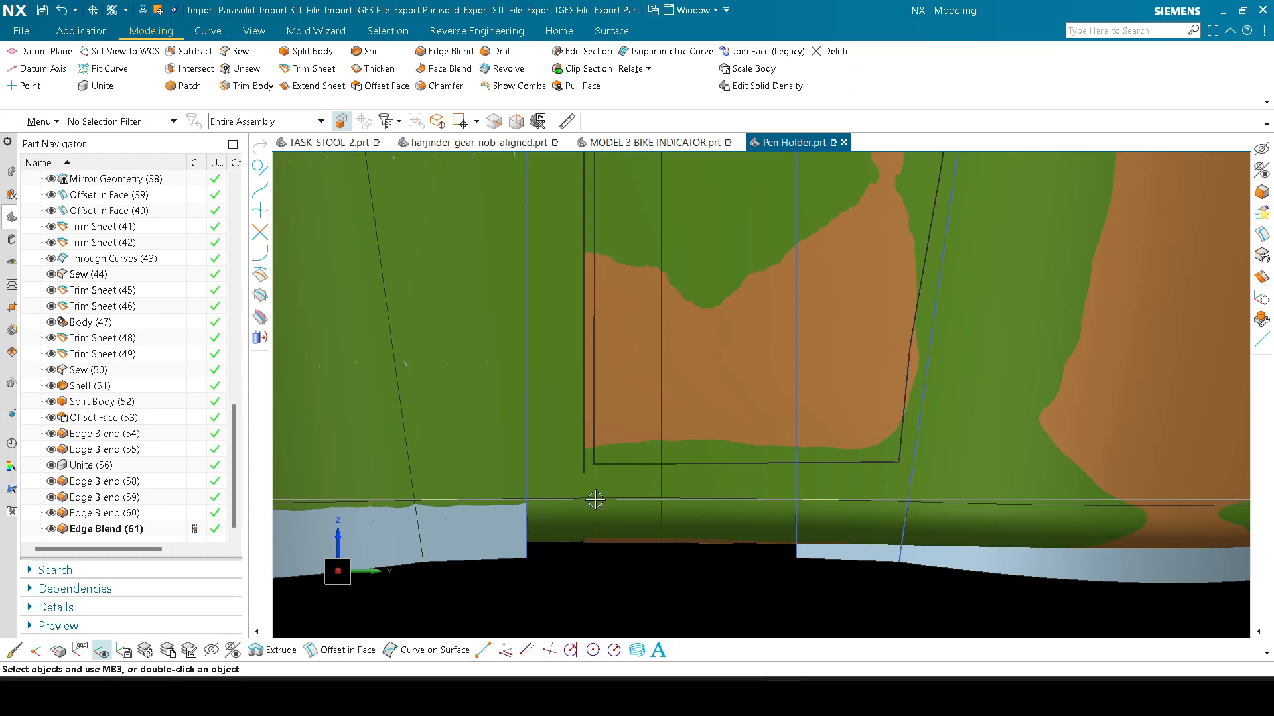
scroll(762, 506, down, 3)
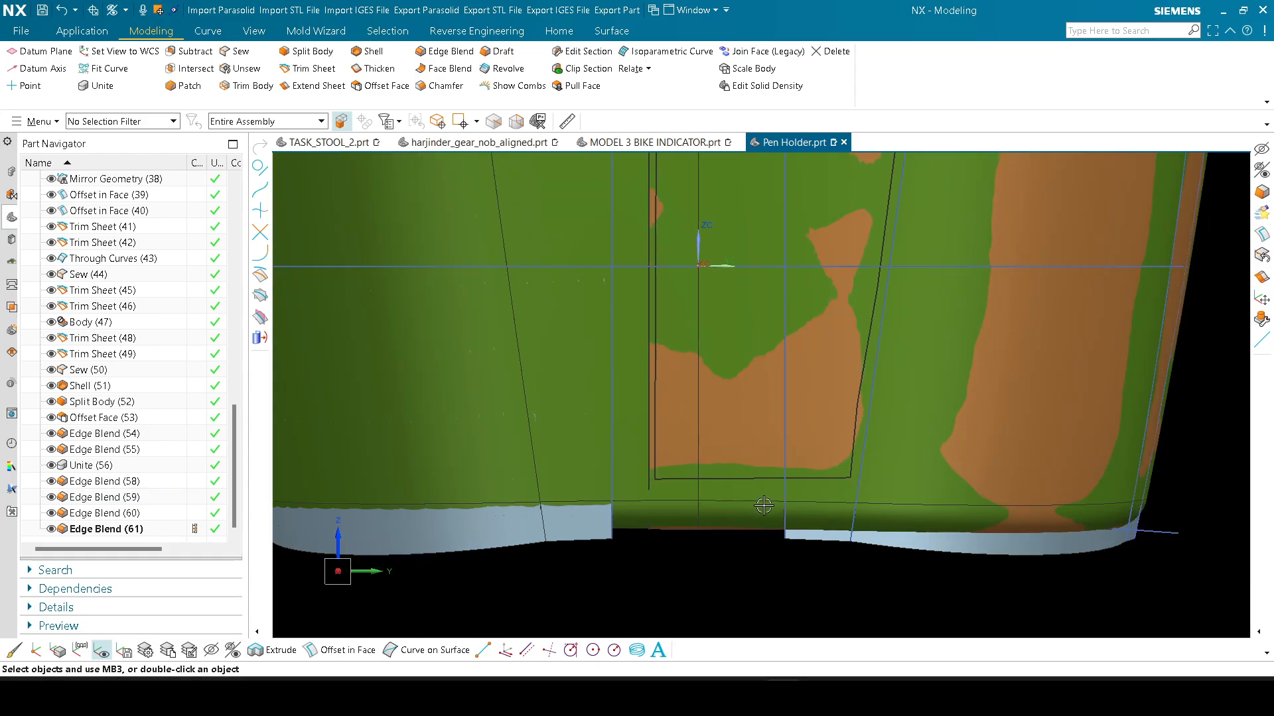
key(ctrl+shift+b)
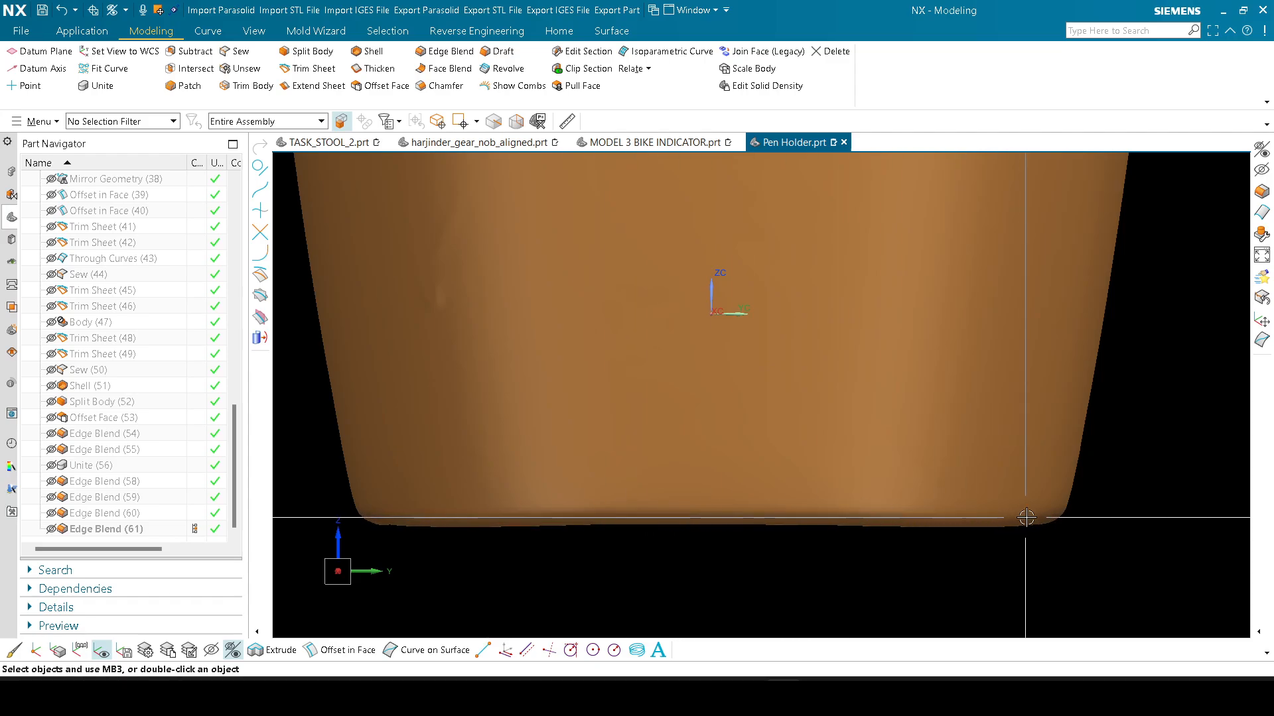
Step: Inspect the embossed marking on the underside of the scanned facet body and return to a squared side view
middle_drag(749, 533, 762, 299)
middle_drag(677, 328, 705, 373)
scroll(724, 454, up, 5)
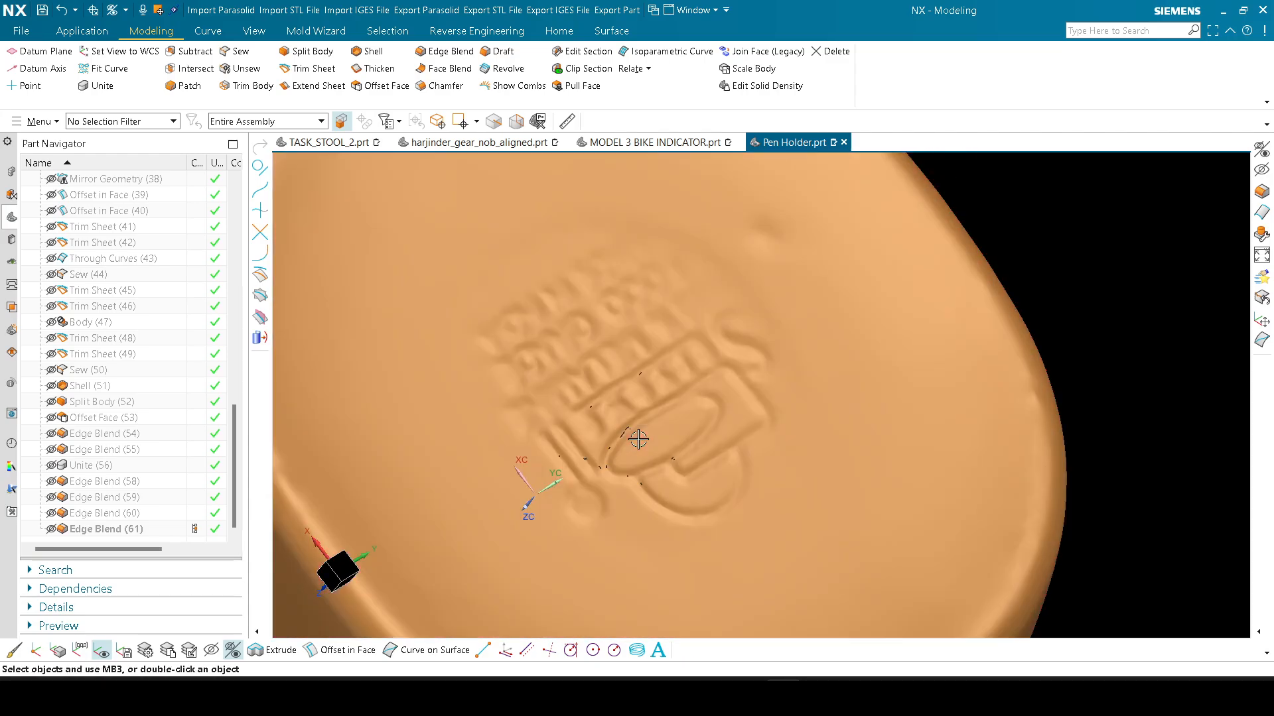
middle_drag(619, 441, 673, 366)
scroll(603, 298, up, 3)
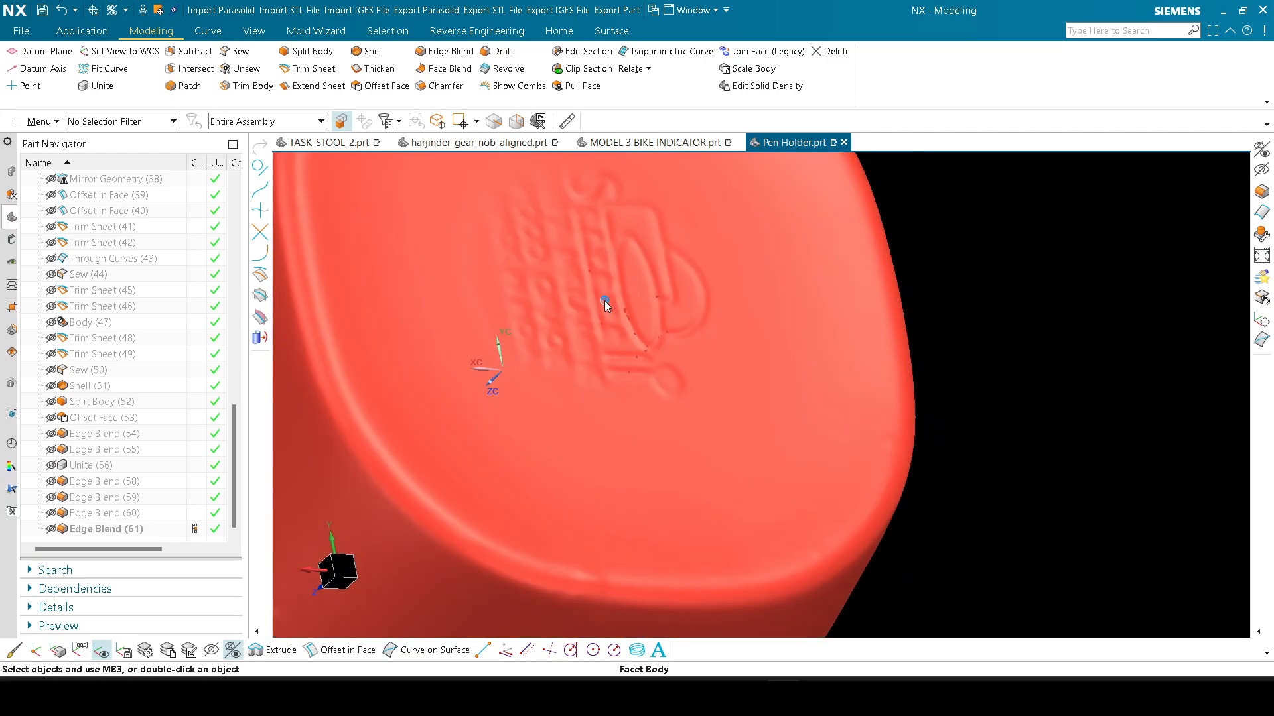
mouse_move(603, 304)
middle_down()
mouse_move(603, 331)
mouse_move(596, 312)
middle_up()
shift+middle_drag(889, 259, 880, 358)
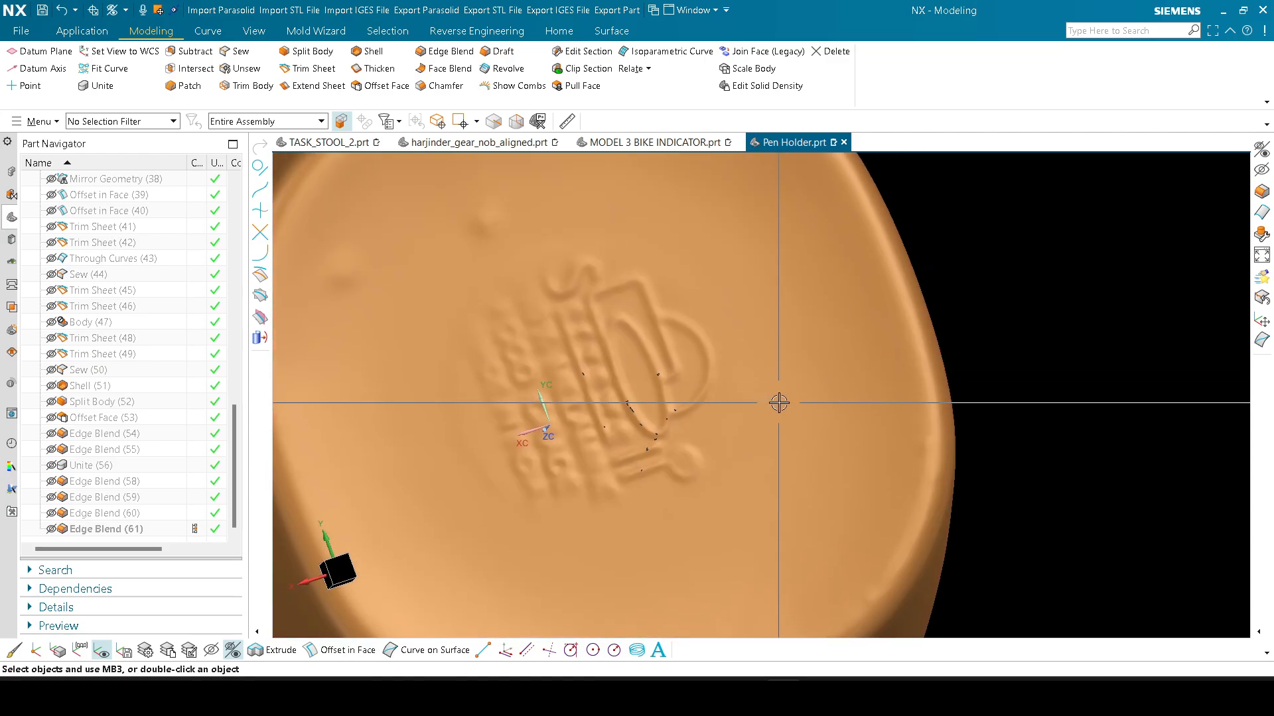
scroll(780, 403, down, 4)
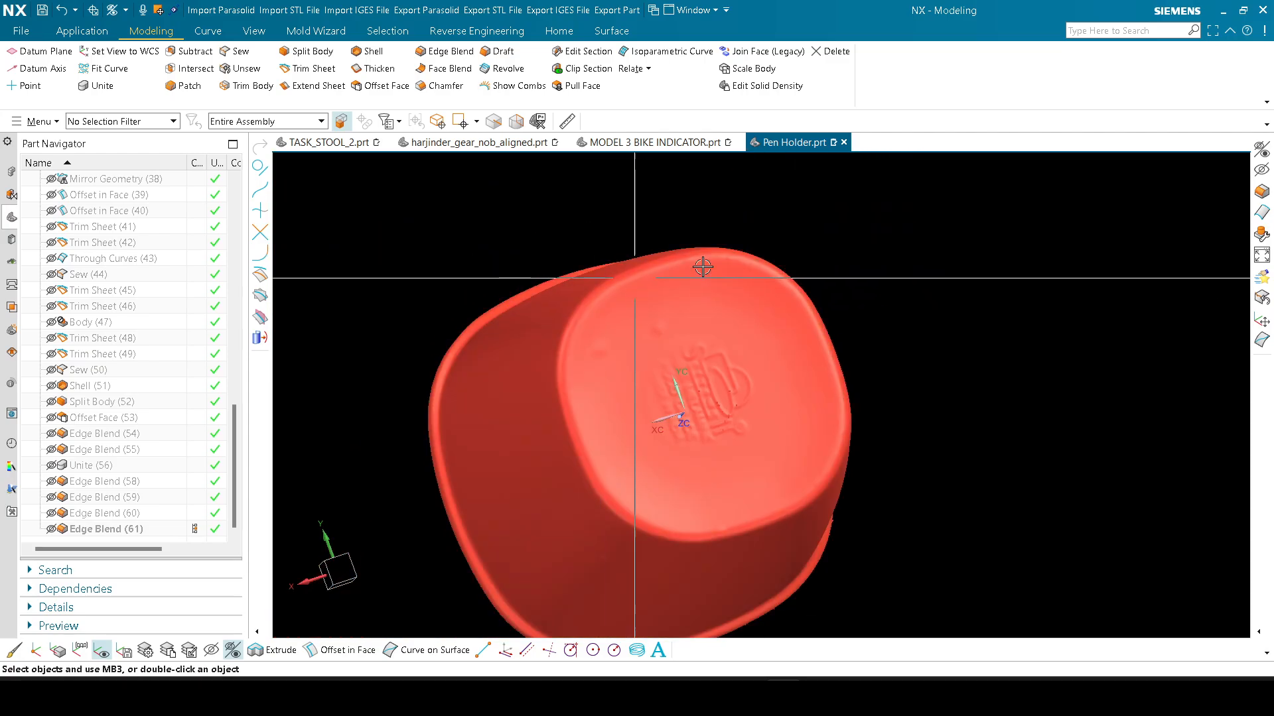
middle_drag(852, 284, 927, 461)
key(F8)
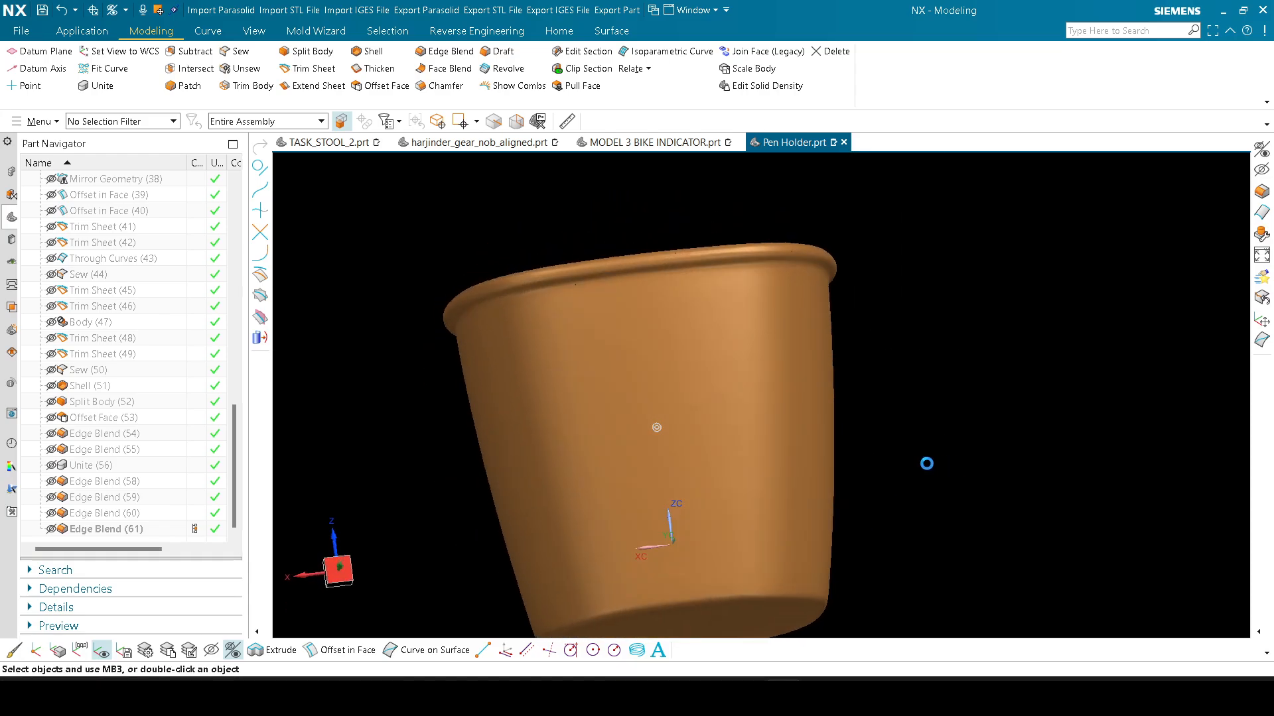
Step: Examine the scanned facet body's lower edge in a squared side view and its interior from directly above
scroll(923, 447, down, 1)
scroll(756, 572, up, 4)
scroll(719, 531, down, 6)
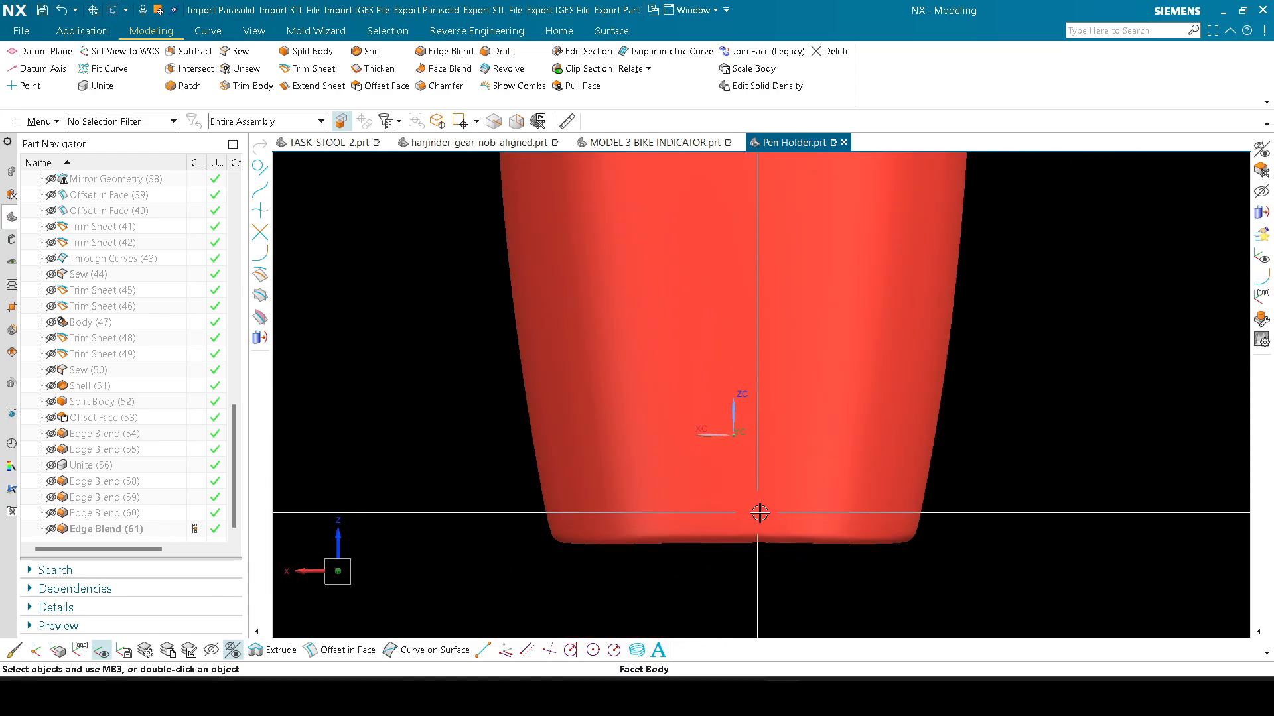
middle_drag(762, 515, 722, 514)
middle_drag(850, 439, 879, 480)
key(F8)
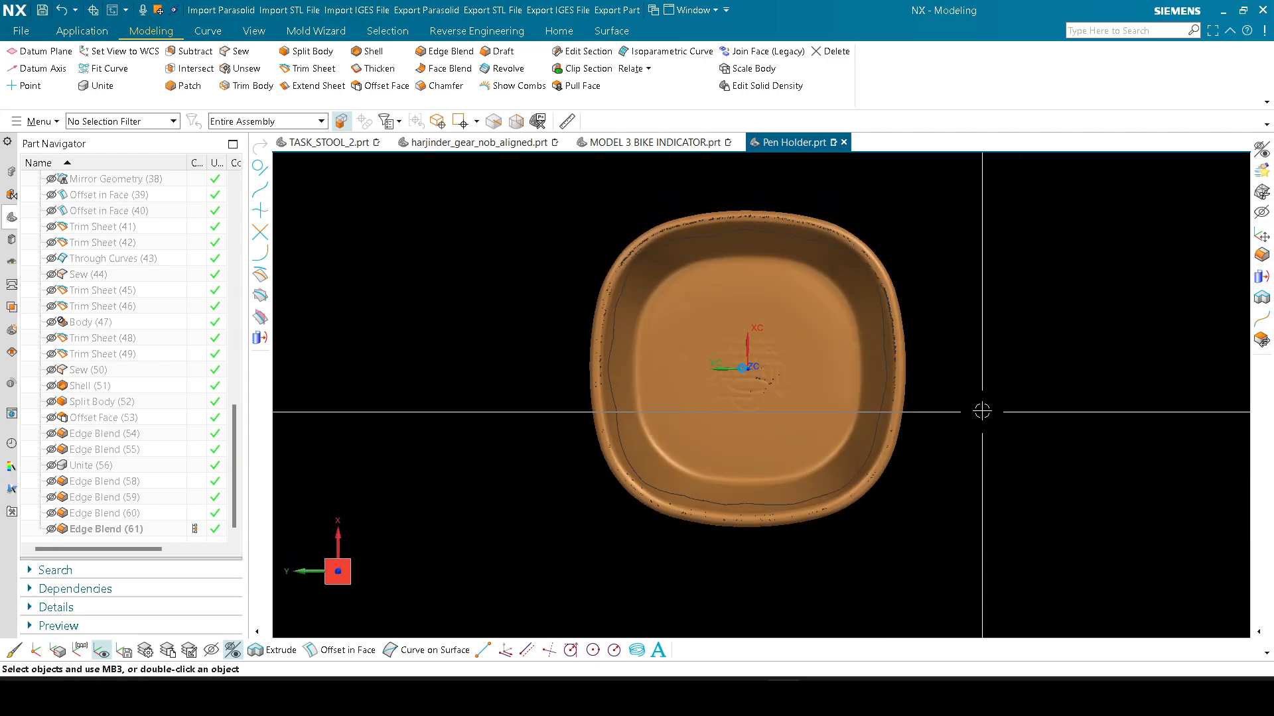
shift+middle_drag(981, 409, 936, 464)
scroll(936, 463, down, 1)
Step: Inspect the scan's inner walls and rim with a temporary one-plane Y view section, and cancel the section
key(ctrl+h)
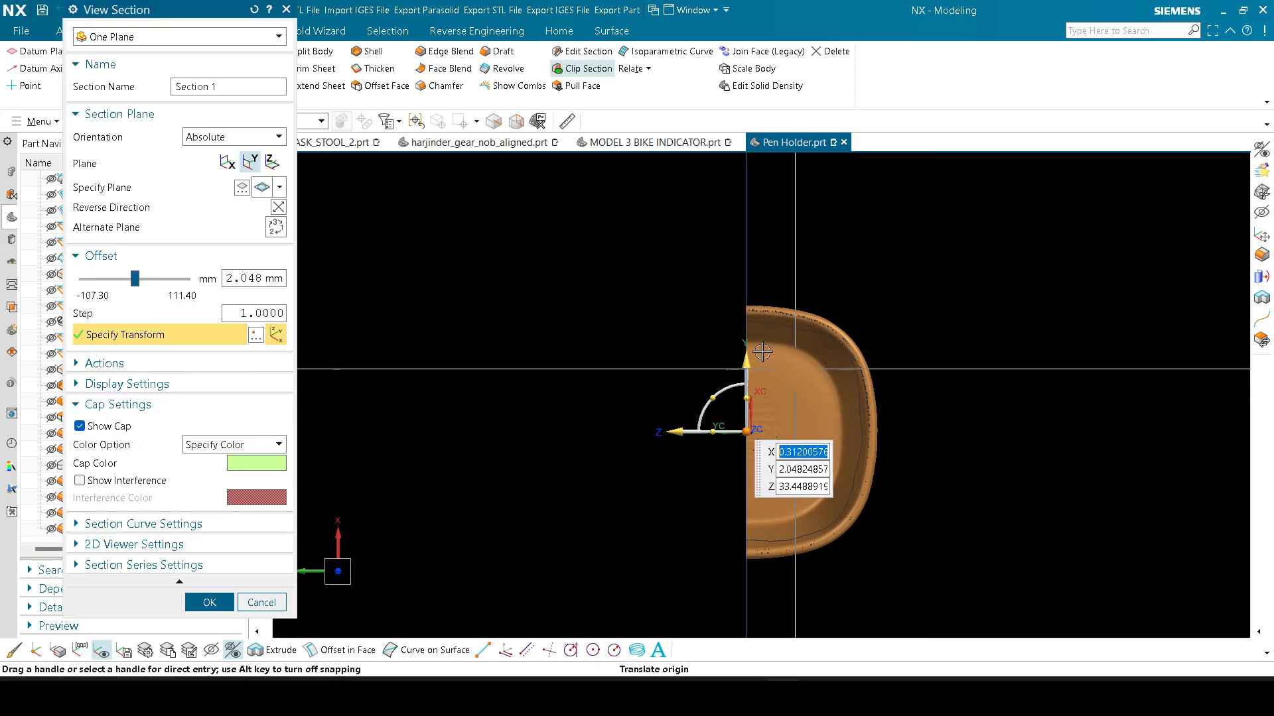
mouse_move(589, 350)
middle_down()
mouse_move(603, 300)
mouse_move(711, 290)
mouse_move(594, 345)
middle_up()
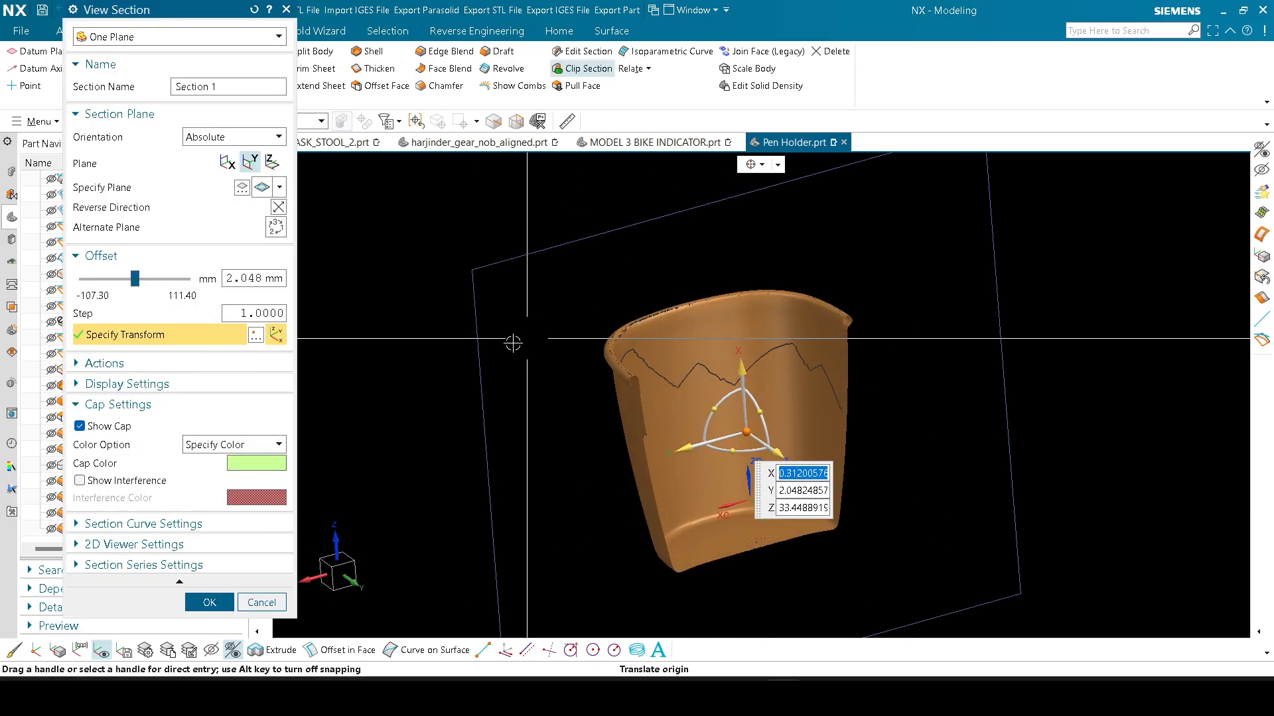
key(F8)
scroll(608, 383, up, 4)
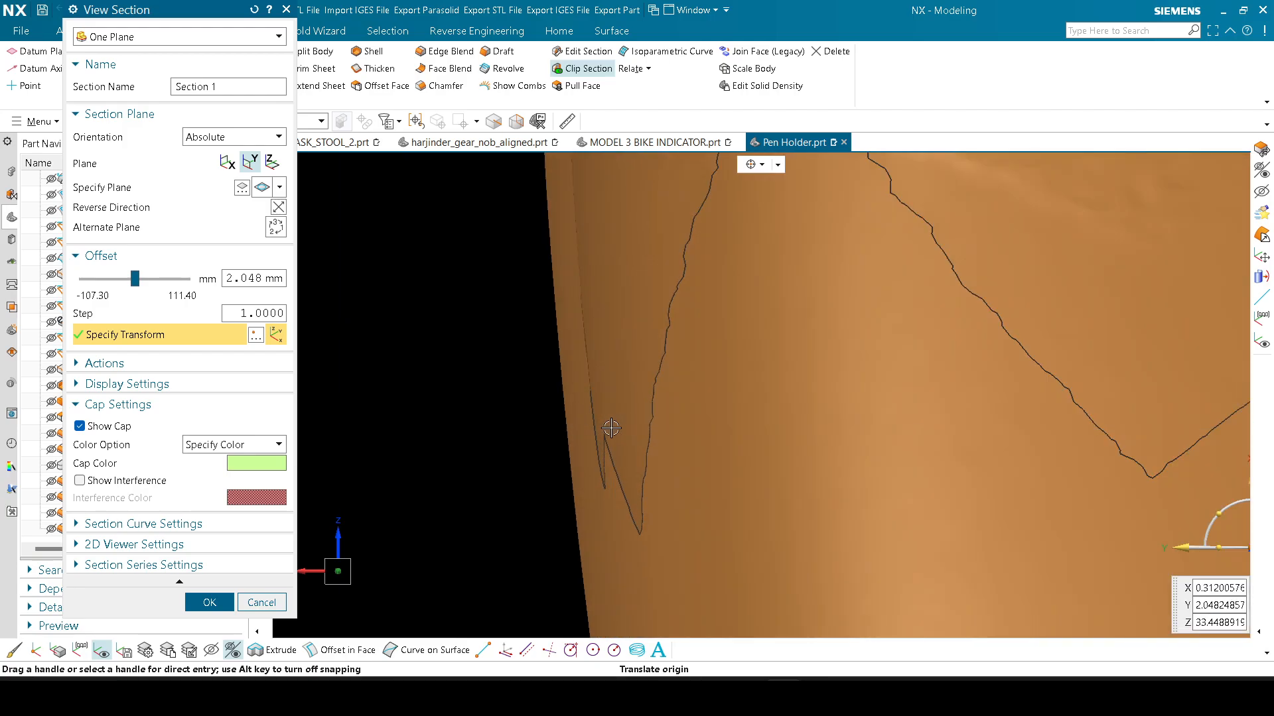
scroll(608, 430, down, 1)
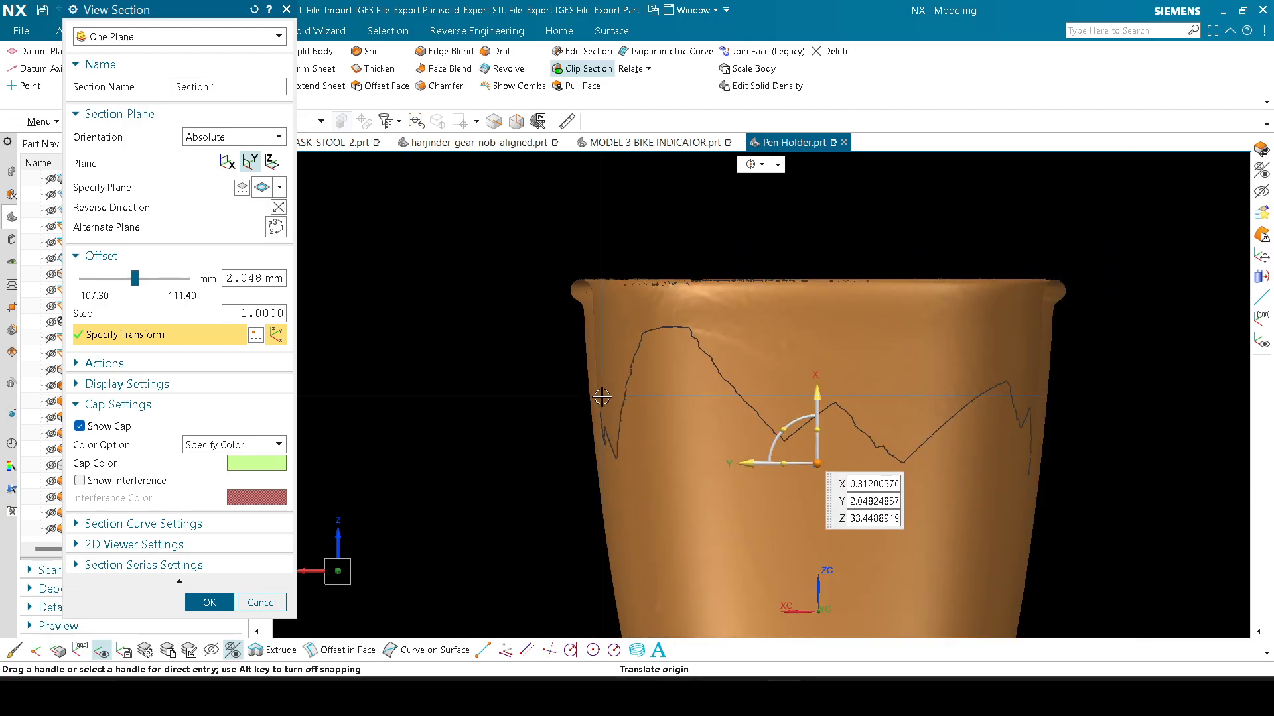
middle_drag(602, 396, 621, 294)
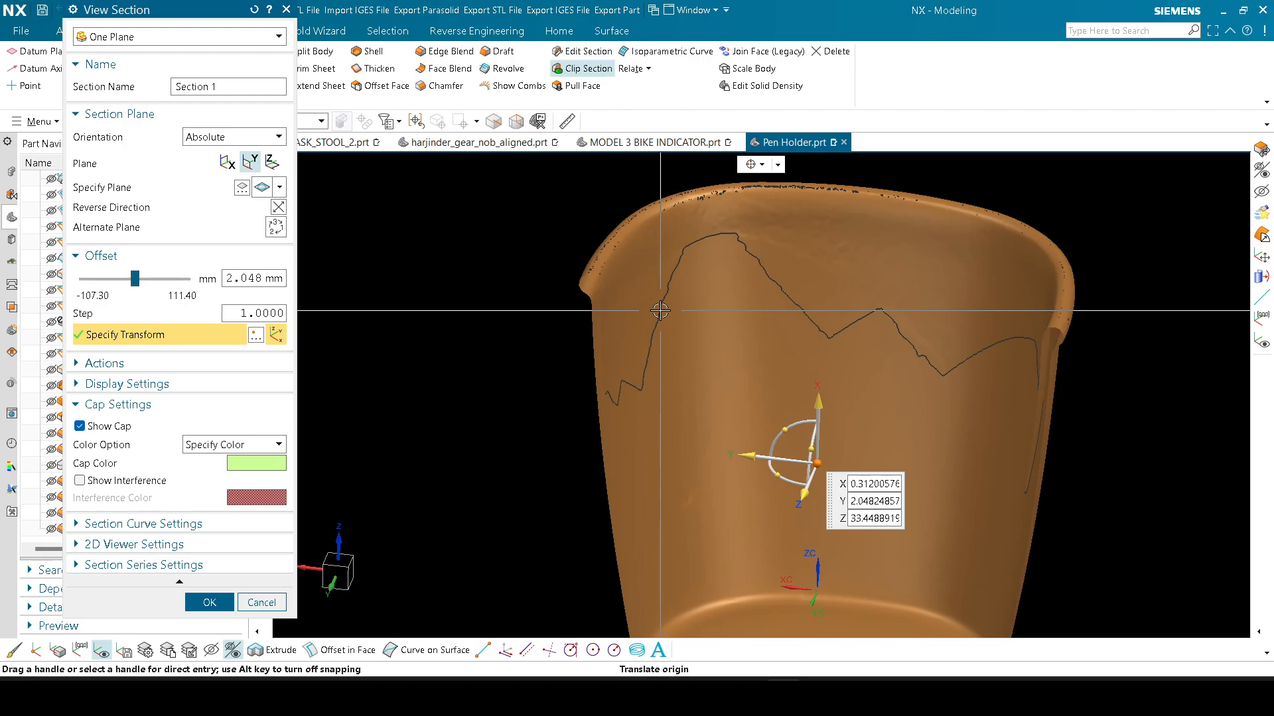
key(F8)
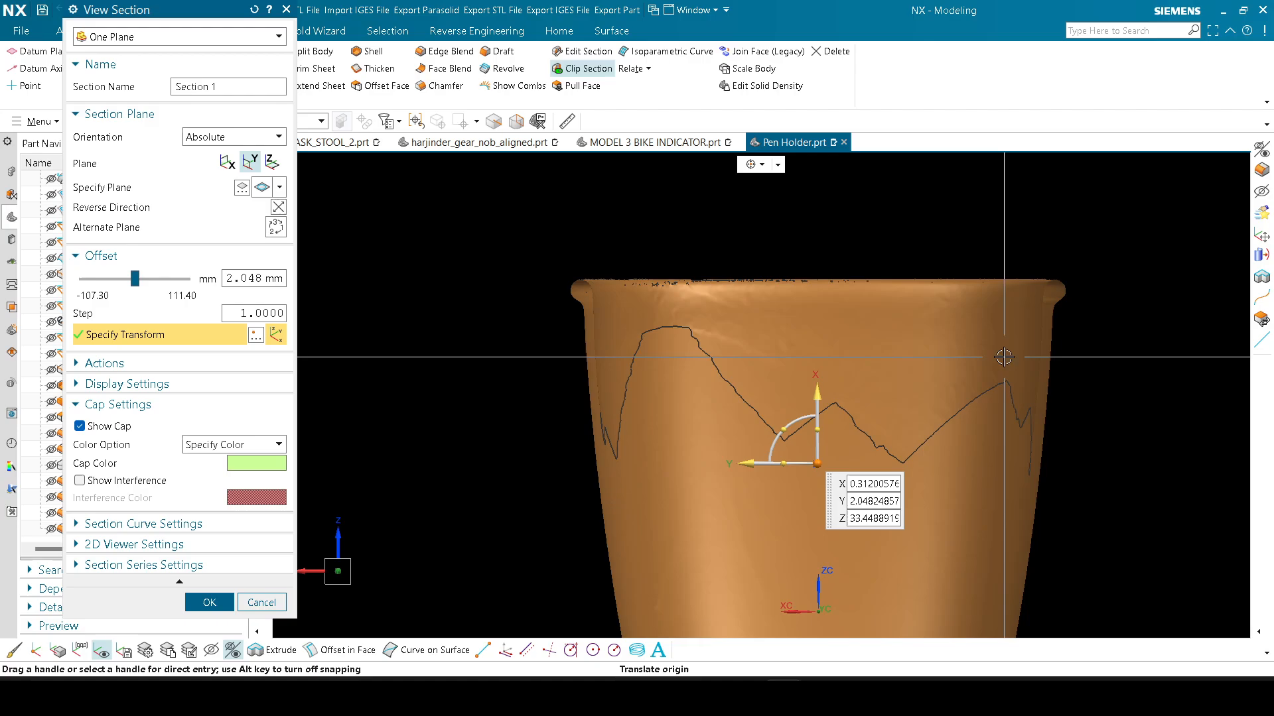
scroll(581, 311, down, 2)
scroll(605, 350, up, 2)
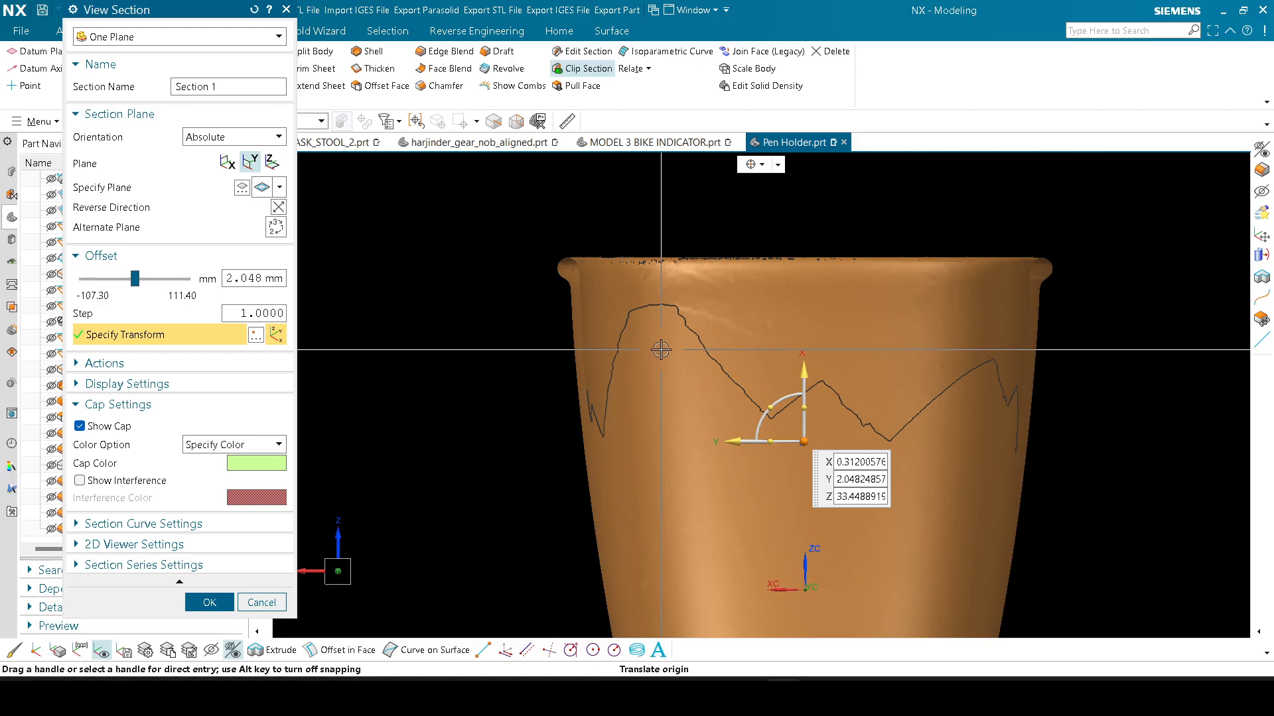
click(261, 602)
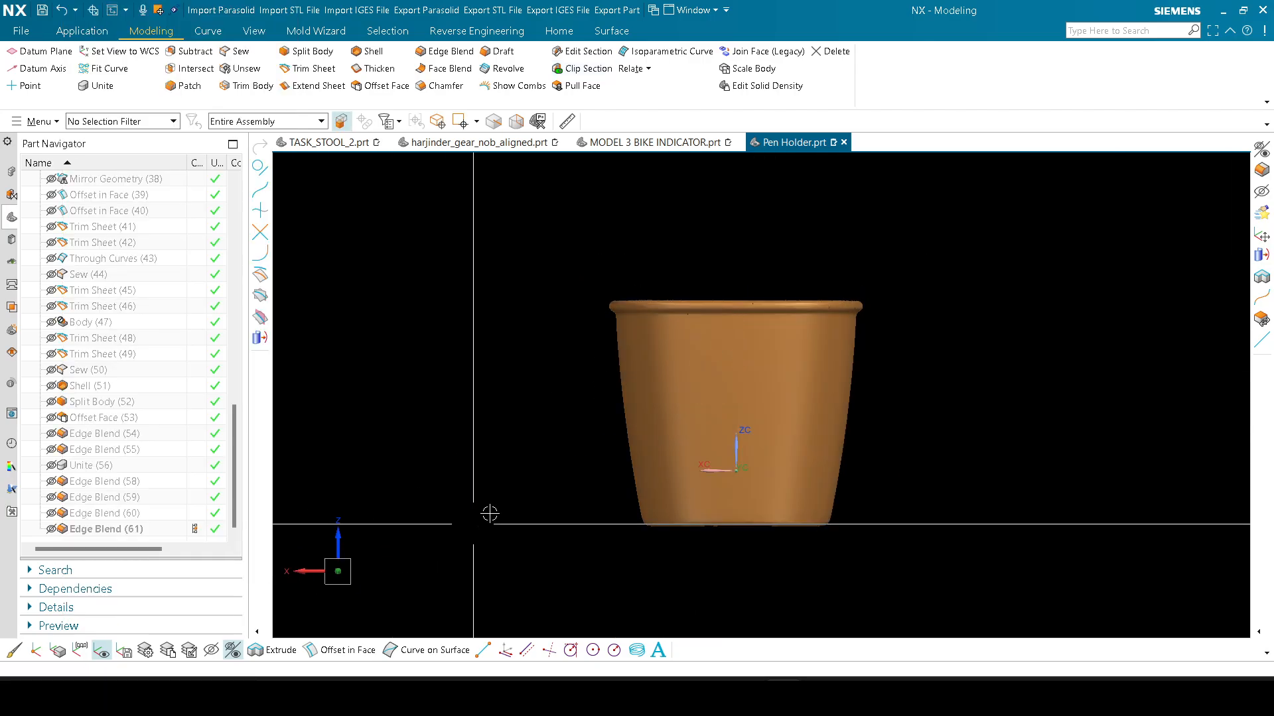
Step: Examine the uncut facet body's inner floor, rim and outer walls from above and around the sides
middle_drag(475, 522, 461, 557)
scroll(691, 361, down, 4)
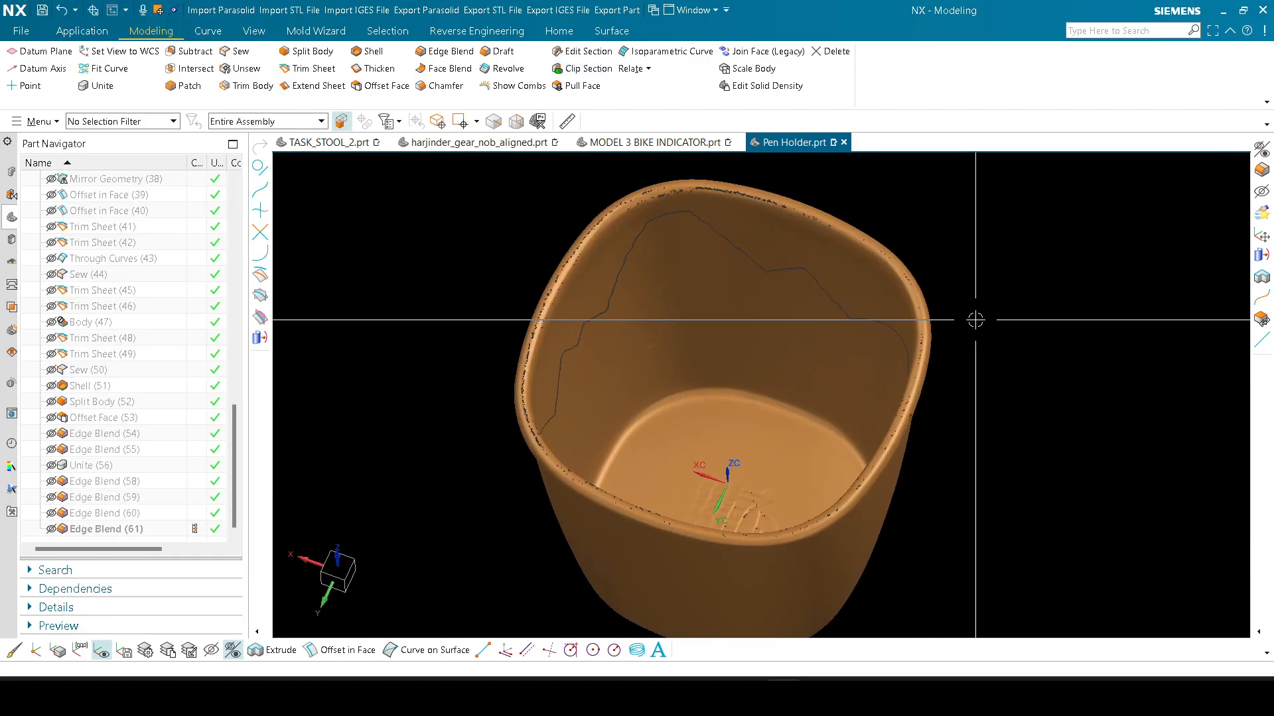
middle_drag(978, 317, 961, 398)
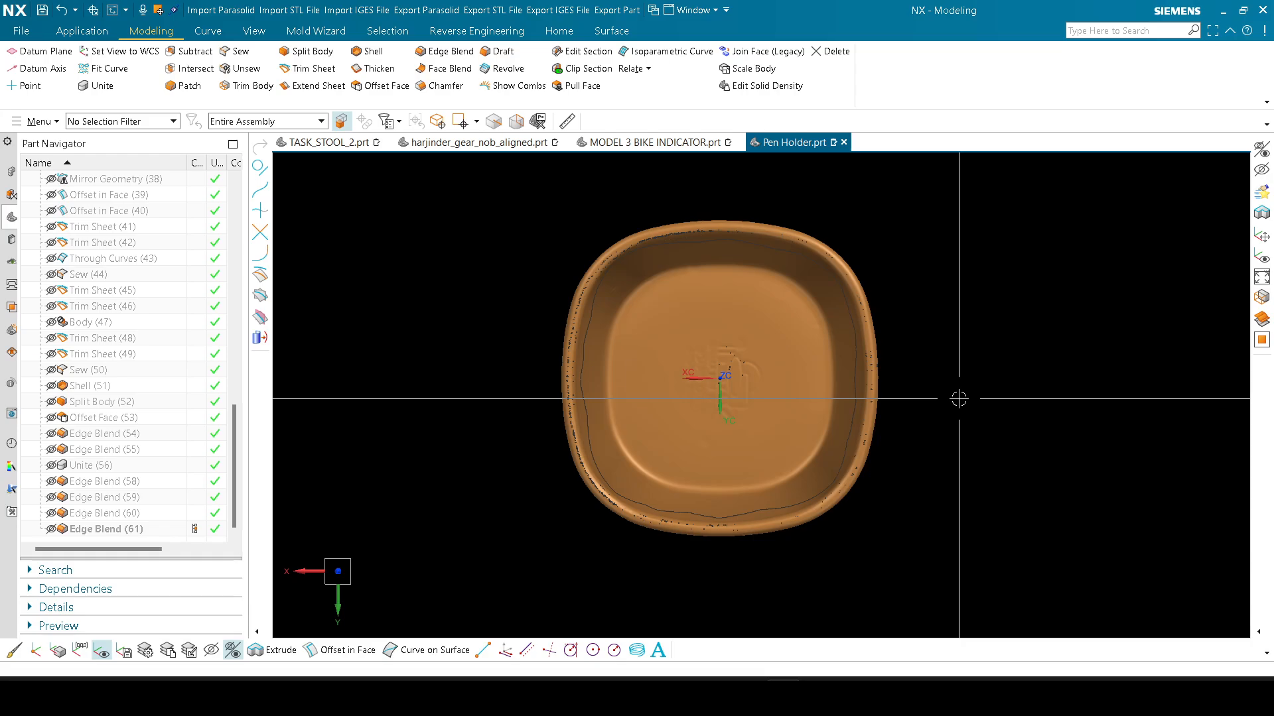
middle_drag(959, 399, 927, 303)
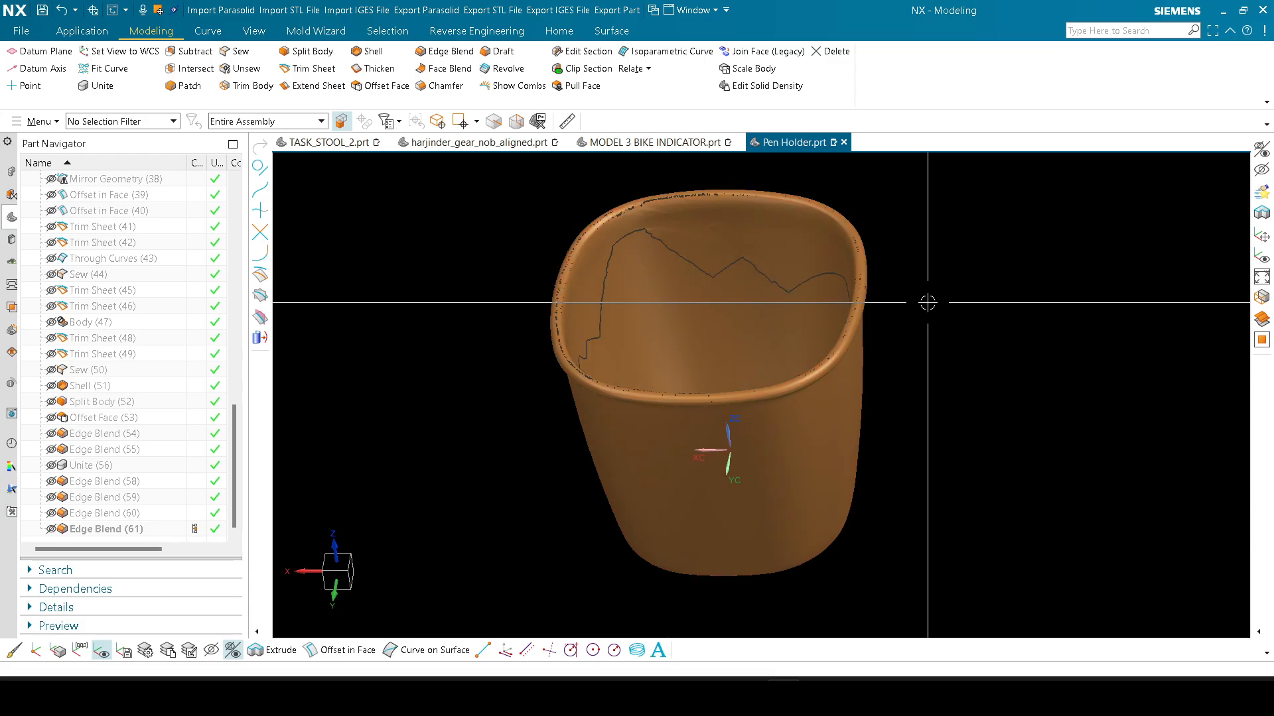
middle_drag(918, 415, 764, 450)
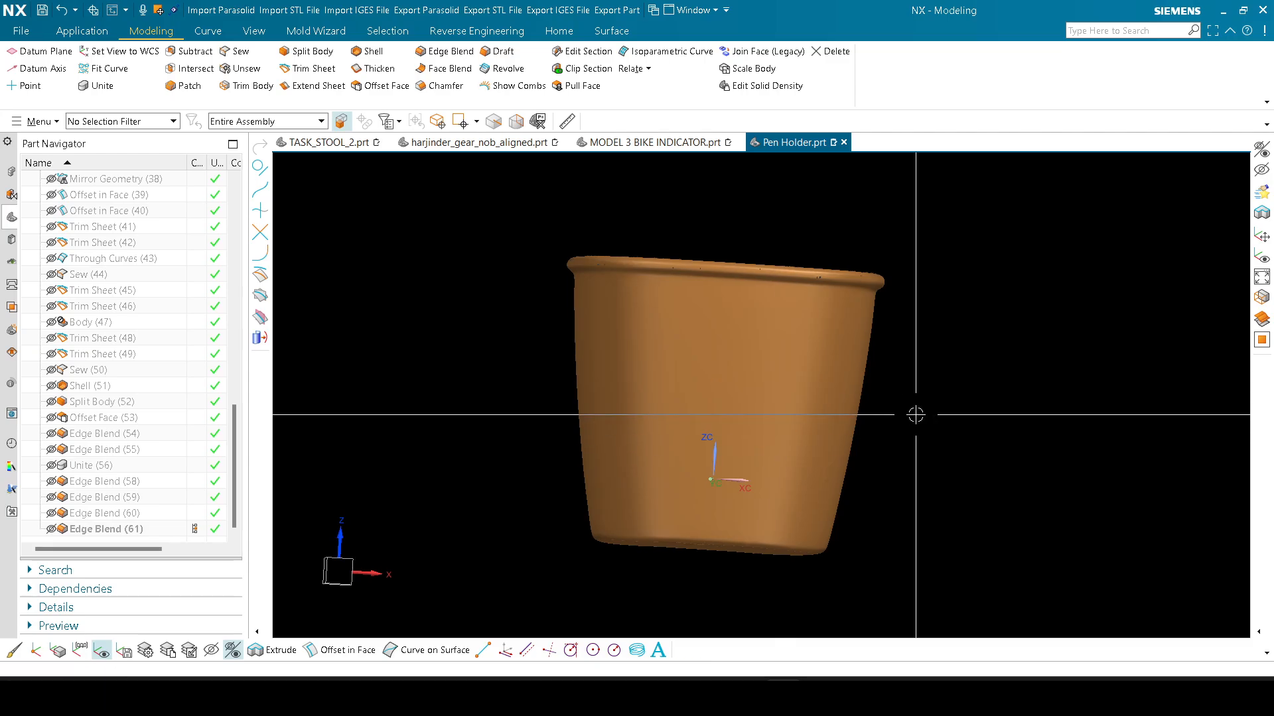
middle_drag(915, 415, 918, 327)
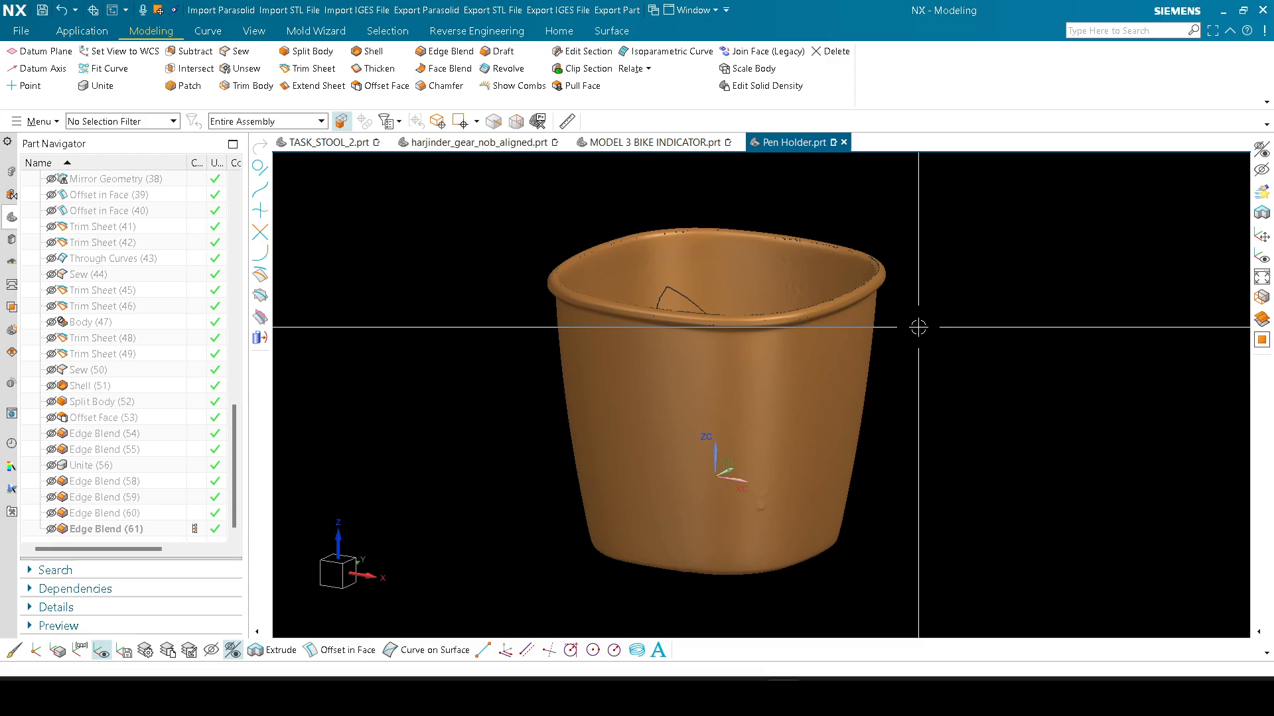
middle_drag(922, 347, 920, 257)
Step: Show the inverted scan in wireframe and capture its base profile as a new Snipping Tool snip, discarding the previous annotated snip
key(w)
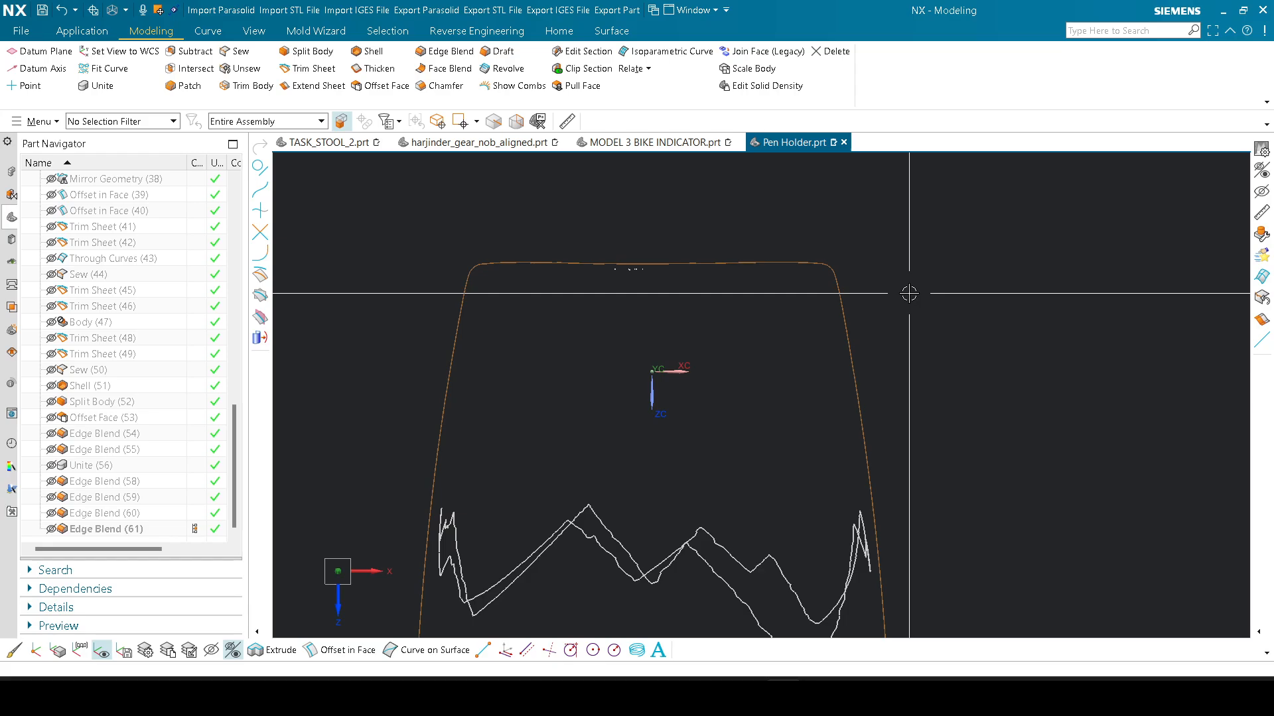
shift+middle_drag(889, 298, 909, 385)
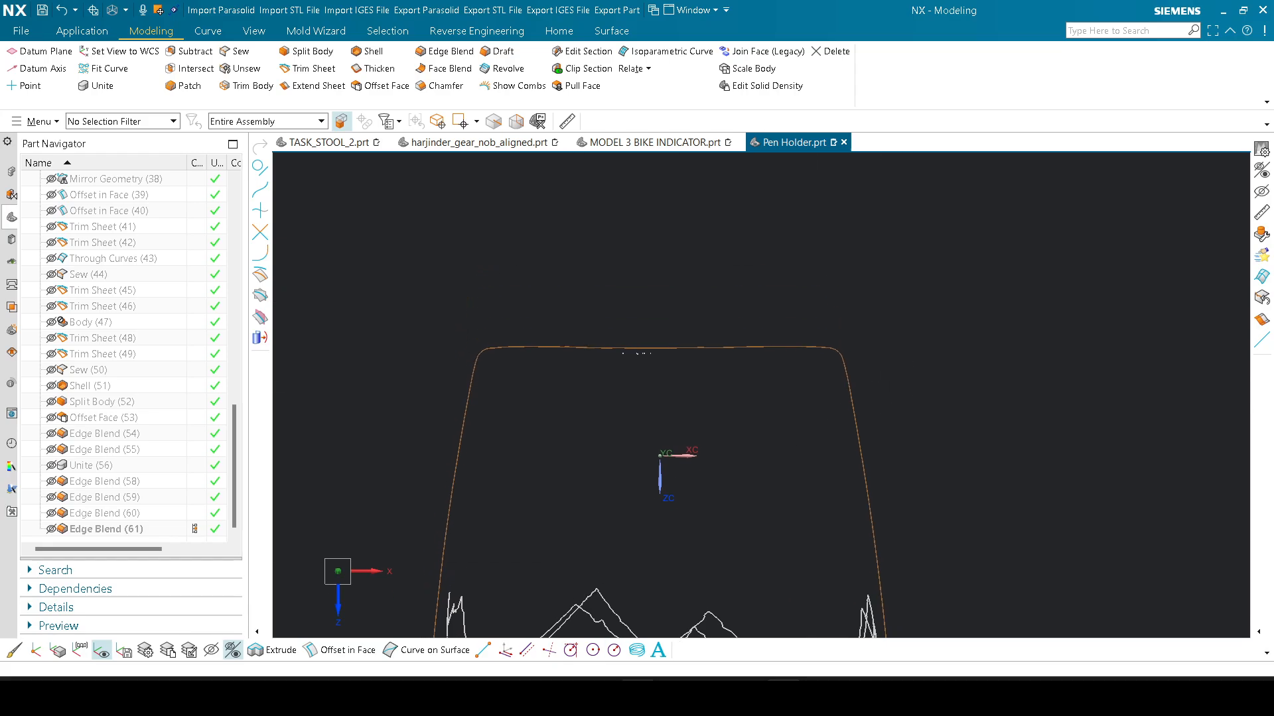
key(alt+Tab)
click(203, 61)
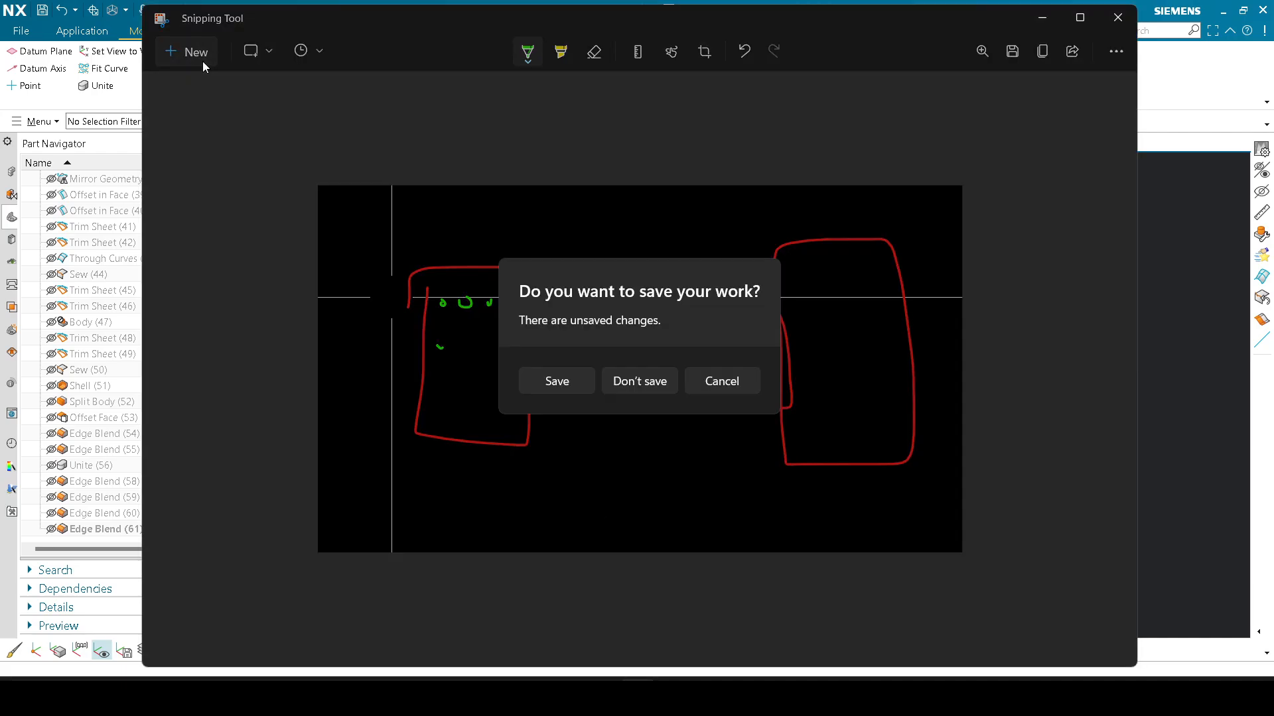
click(622, 372)
drag(314, 197, 980, 636)
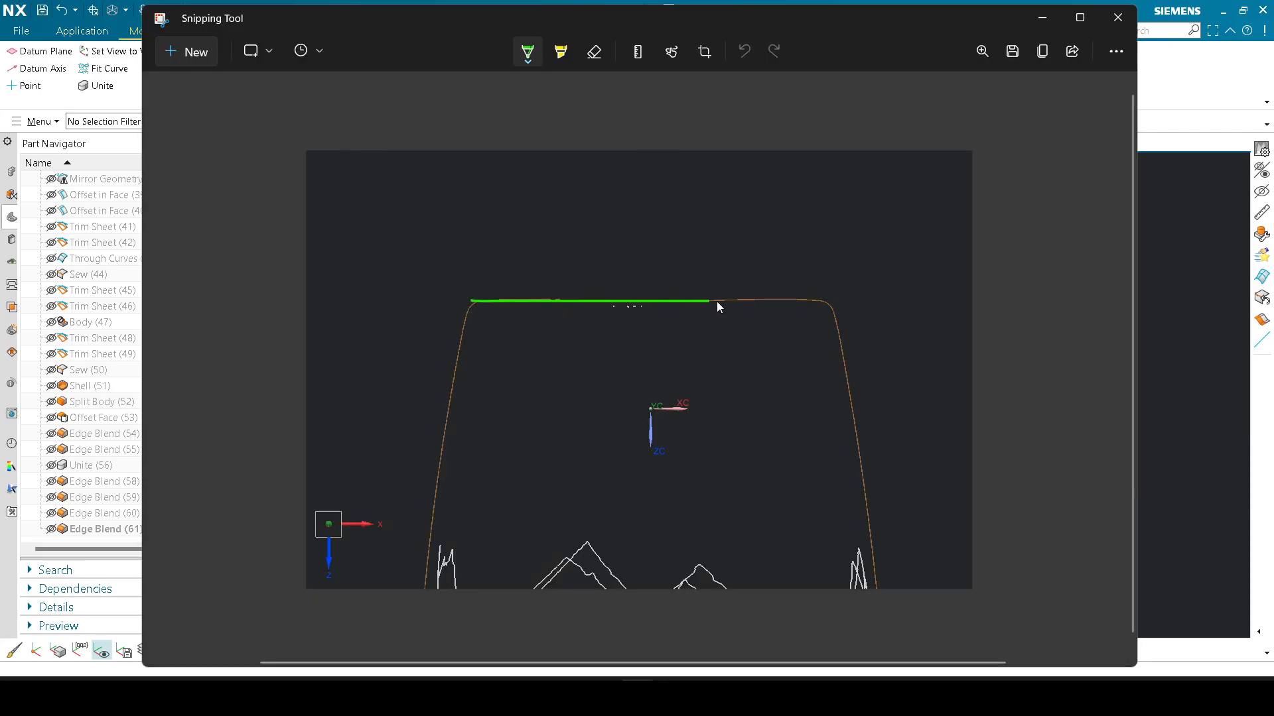
Step: Sketch red deviation curves above and below the green base line on the snip, and undo them
click(527, 51)
click(464, 168)
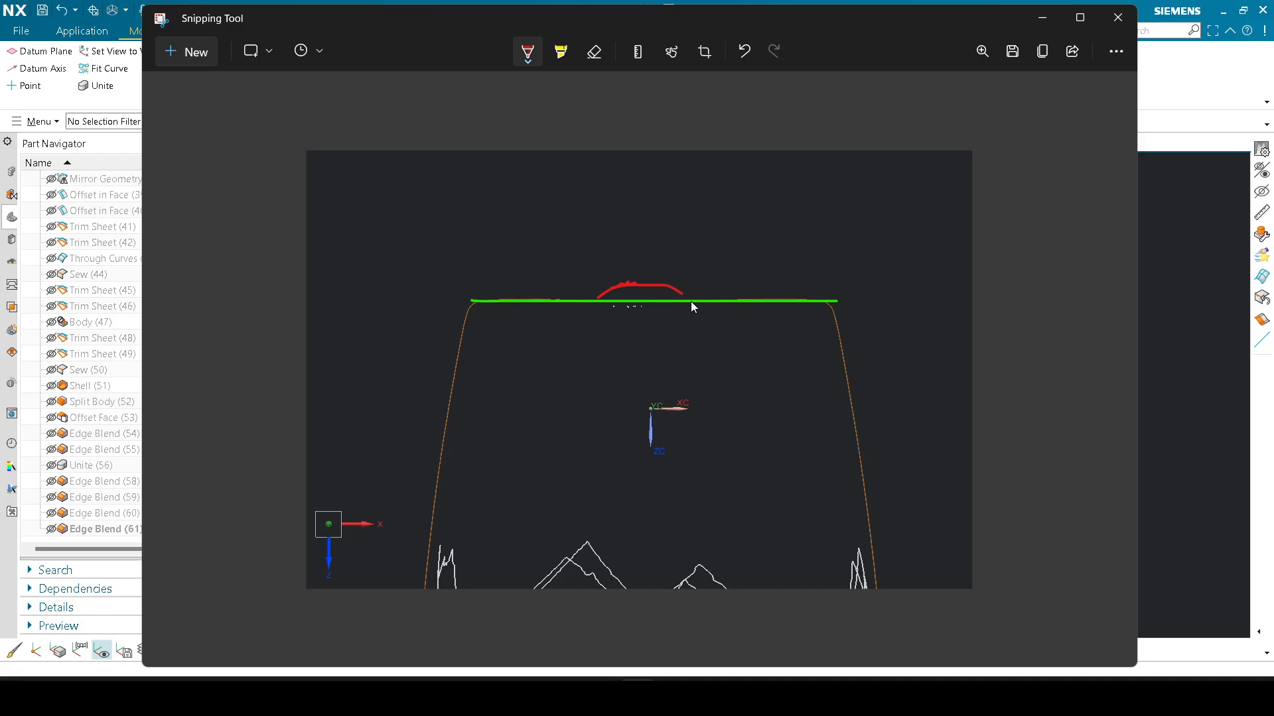
key(ctrl+z)
key(ctrl+z)
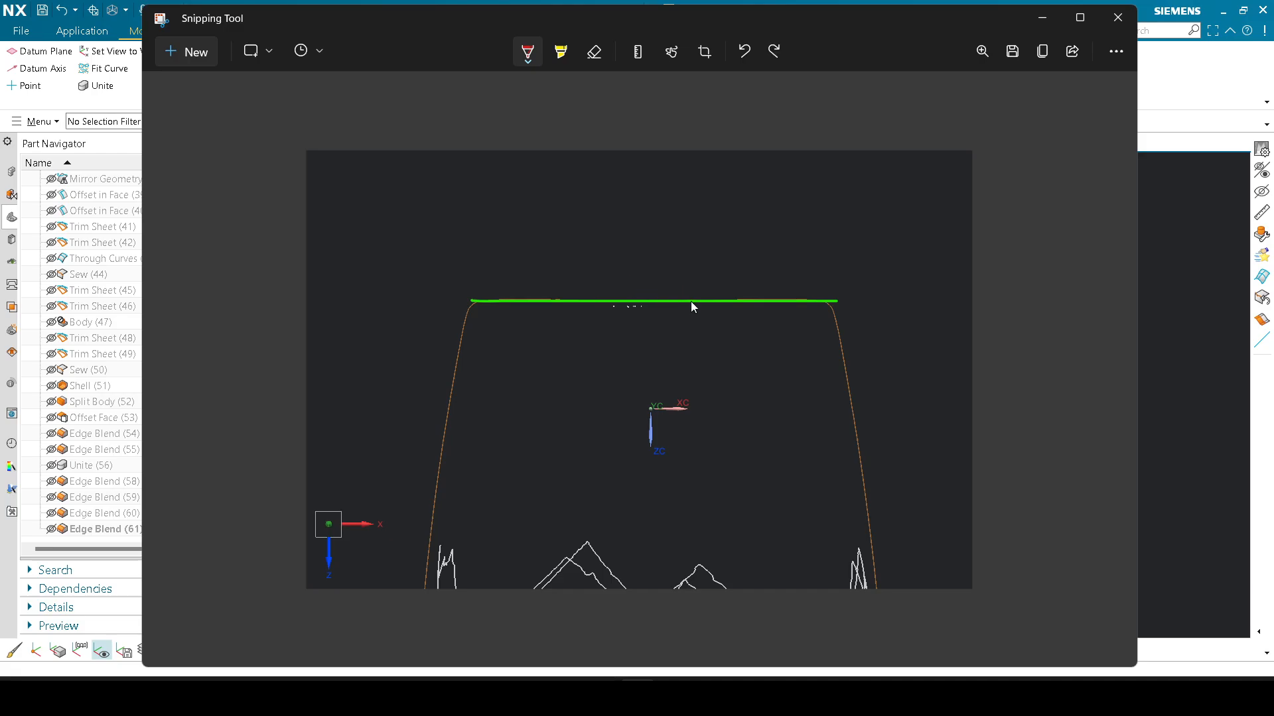
click(635, 301)
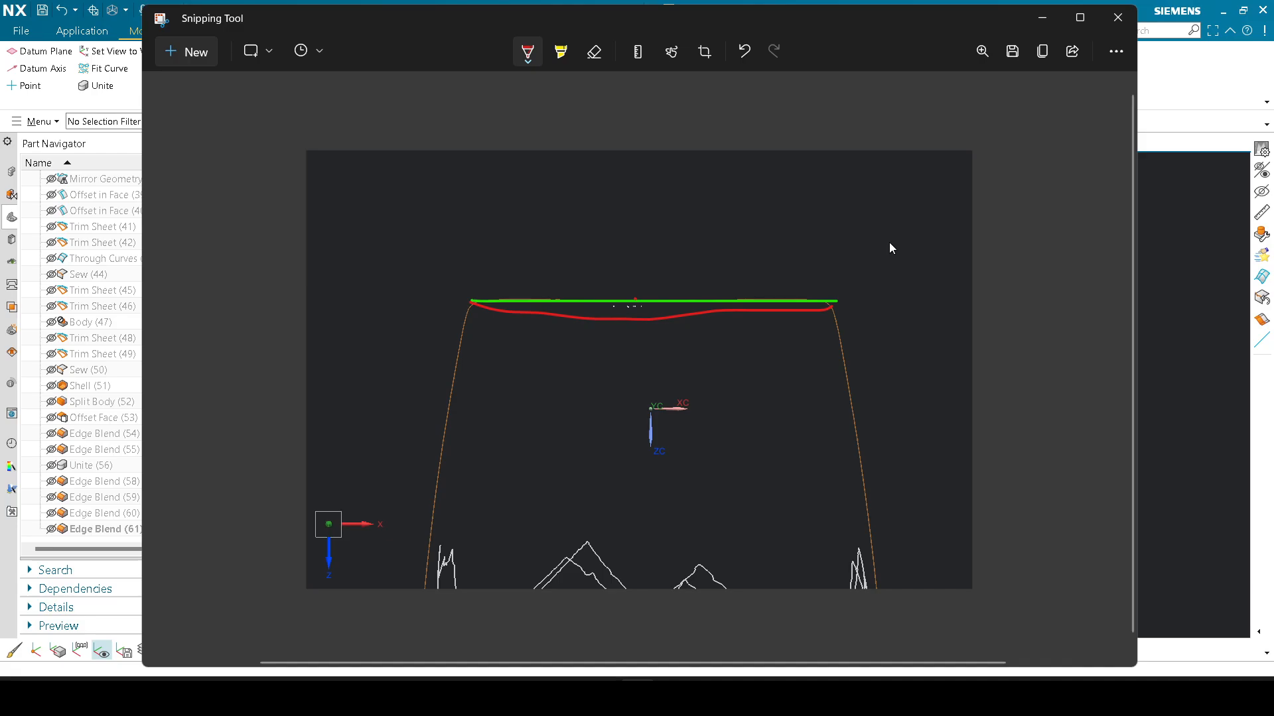
key(ctrl+z)
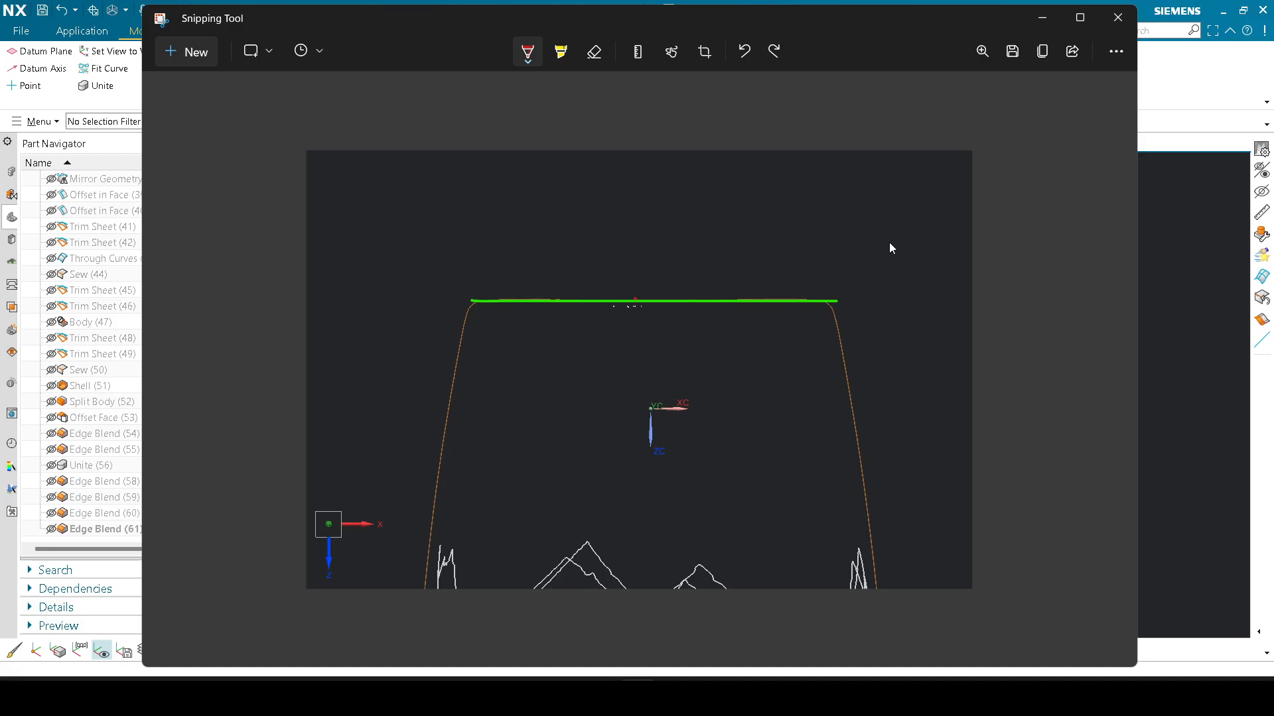
Step: Return to NX and open the part file stool Final modeling
click(1032, 20)
mouse_move(767, 256)
middle_down()
mouse_move(867, 344)
mouse_move(873, 321)
mouse_move(816, 341)
mouse_move(808, 328)
middle_up()
key(ctrl+o)
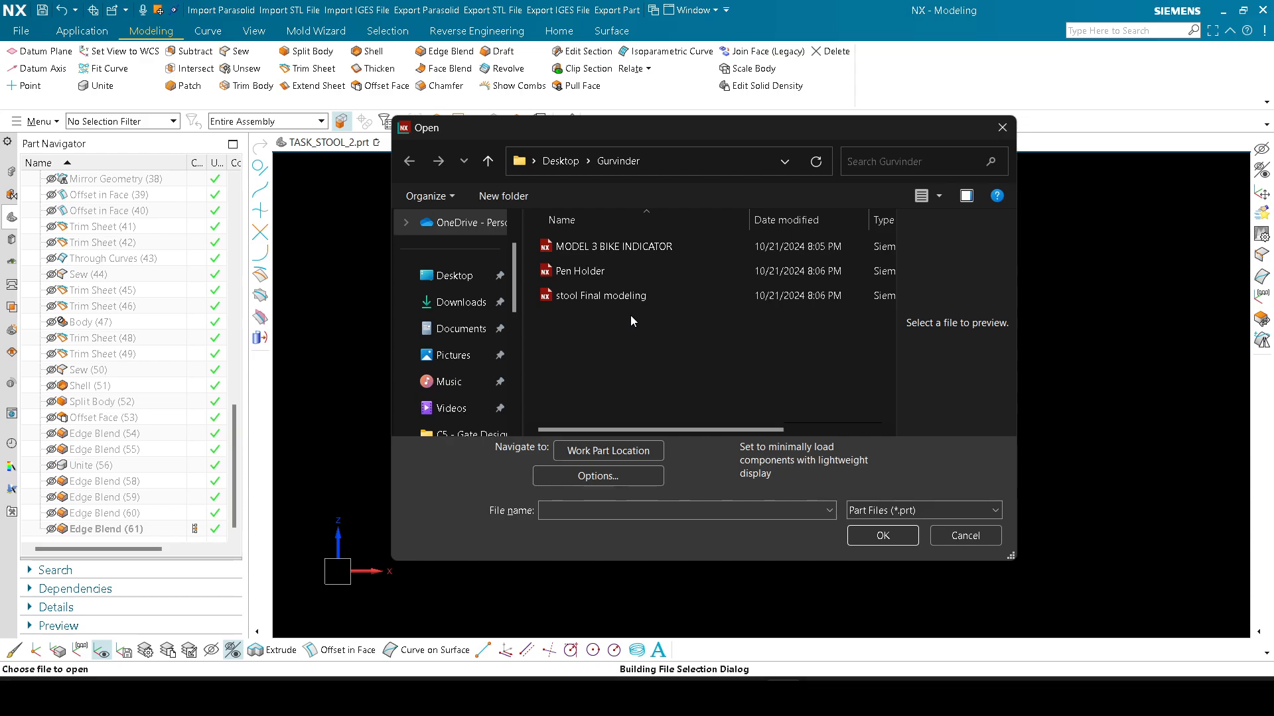
double_click(601, 296)
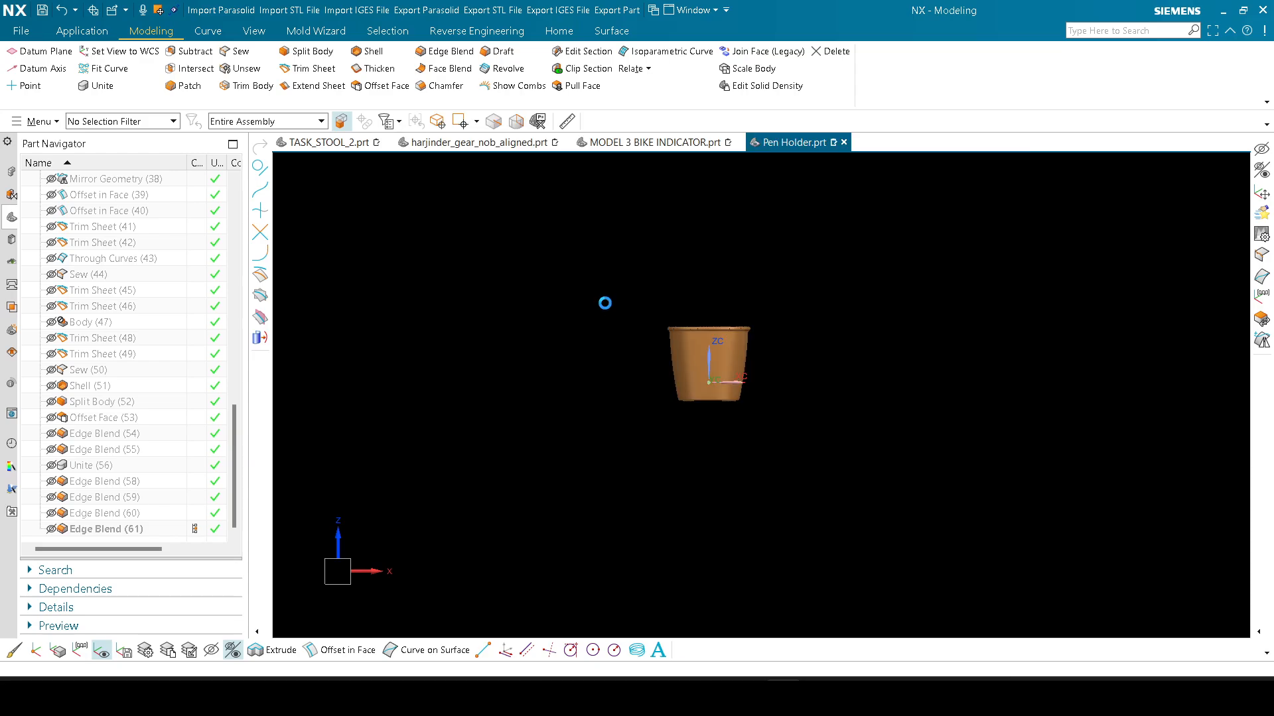
scroll(703, 369, up, 6)
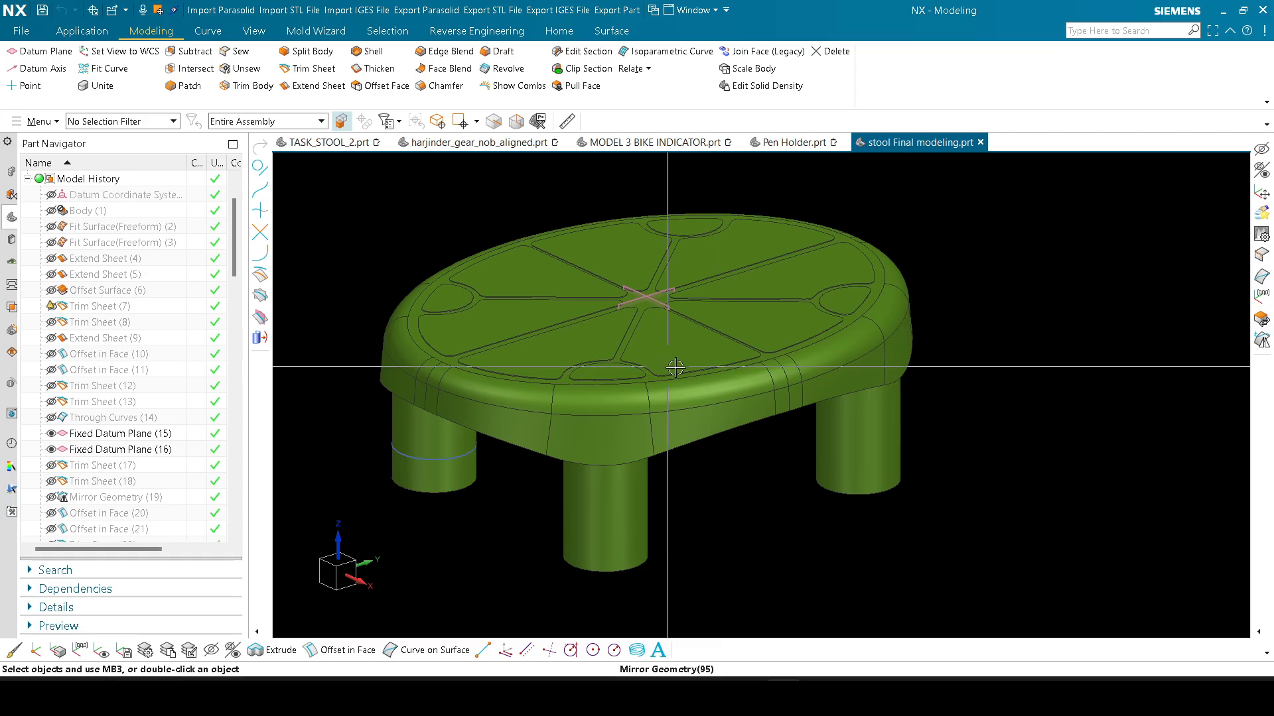
Step: Examine the arched lower edge of the stool seat between the legs in a squared side view
middle_drag(676, 368, 736, 438)
key(F8)
middle_drag(981, 447, 866, 315)
key(F8)
scroll(804, 347, up, 5)
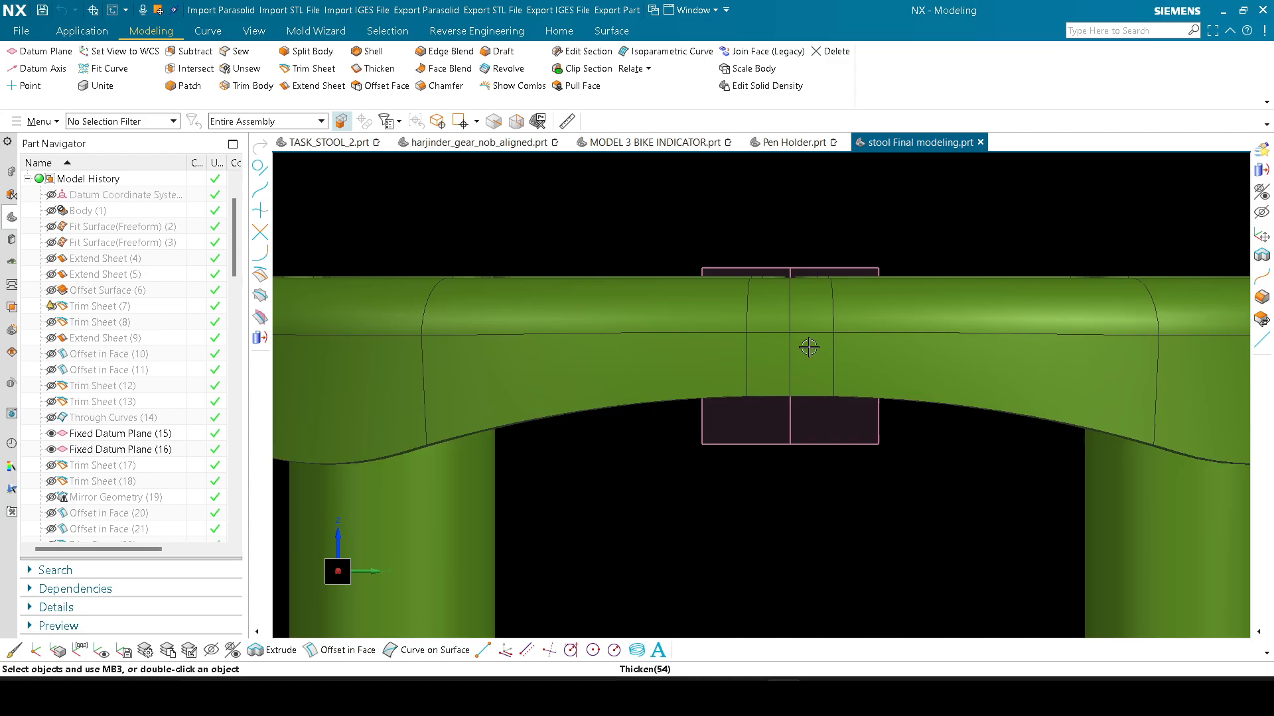
scroll(733, 296, down, 4)
scroll(730, 372, up, 7)
scroll(729, 398, up, 3)
scroll(790, 412, down, 3)
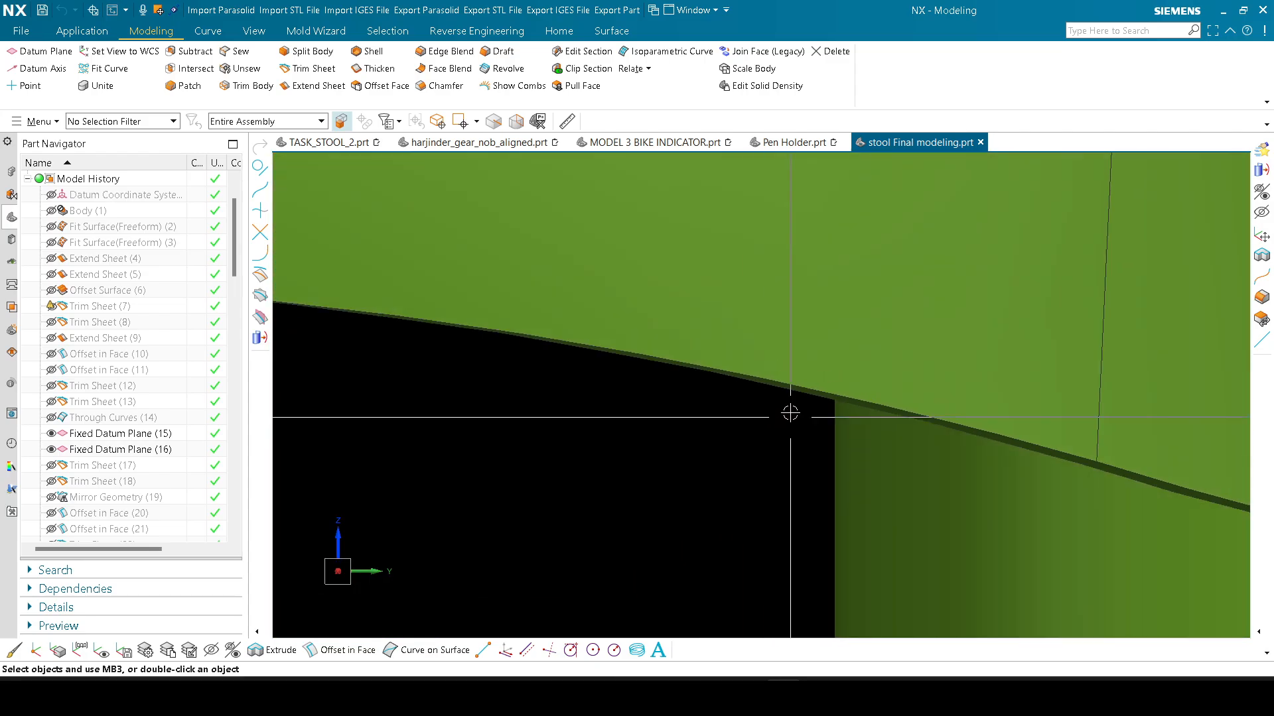
scroll(802, 398, down, 5)
scroll(485, 327, up, 6)
right_click(576, 305)
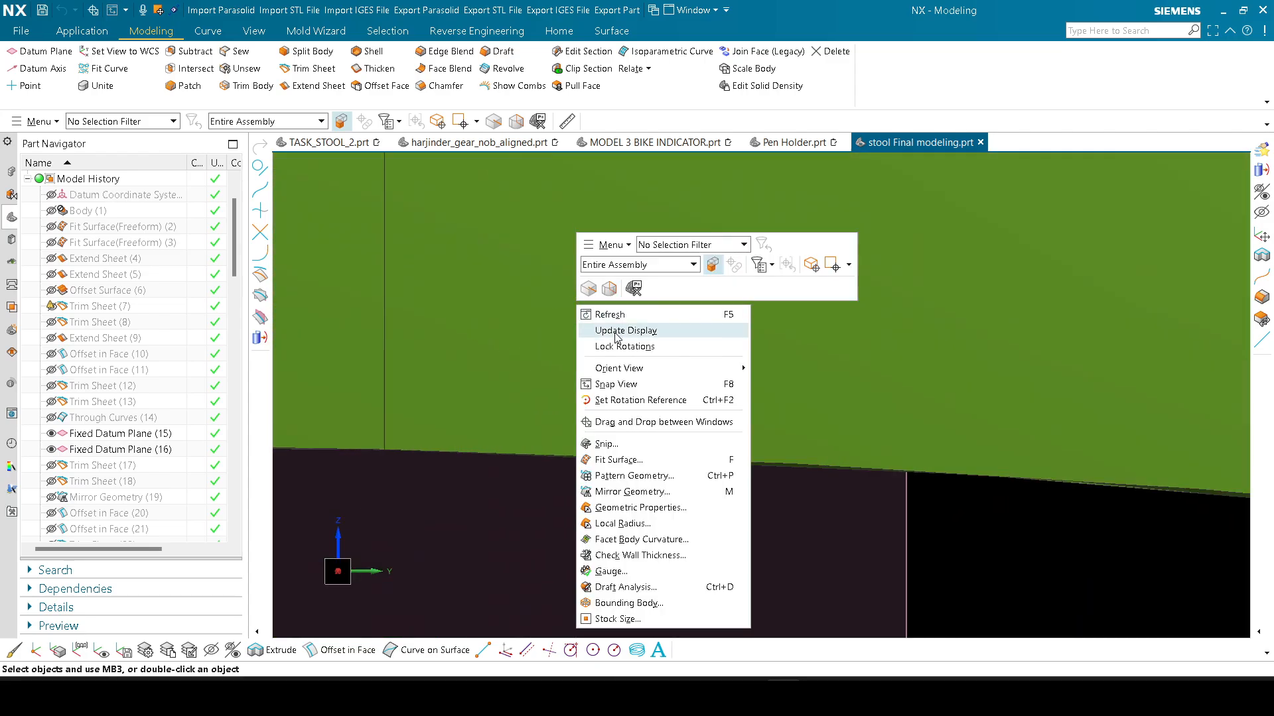
click(758, 369)
scroll(757, 375, down, 8)
scroll(543, 400, up, 10)
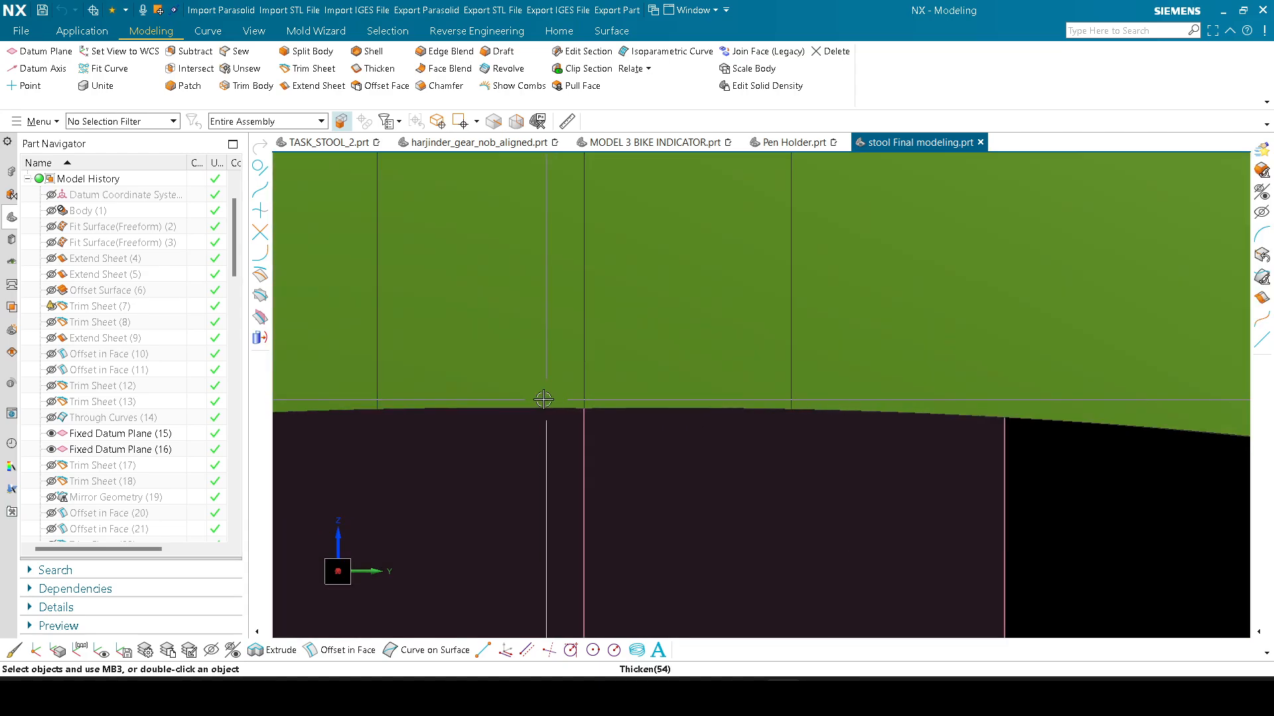
scroll(696, 375, down, 6)
scroll(696, 358, down, 8)
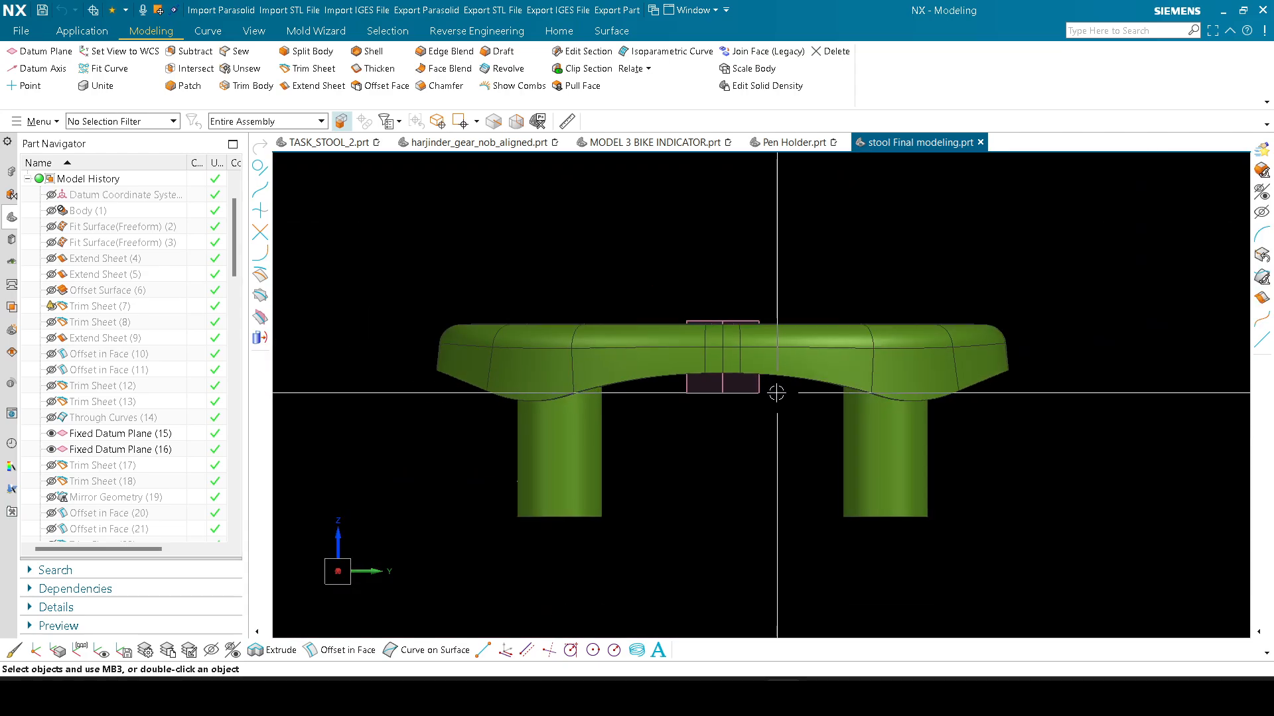
Step: Compare the stool seat's arched lower edge from two adjacent sides and return to the squared view along X
middle_drag(773, 392, 853, 365)
scroll(703, 364, up, 6)
scroll(694, 373, down, 4)
scroll(822, 373, up, 8)
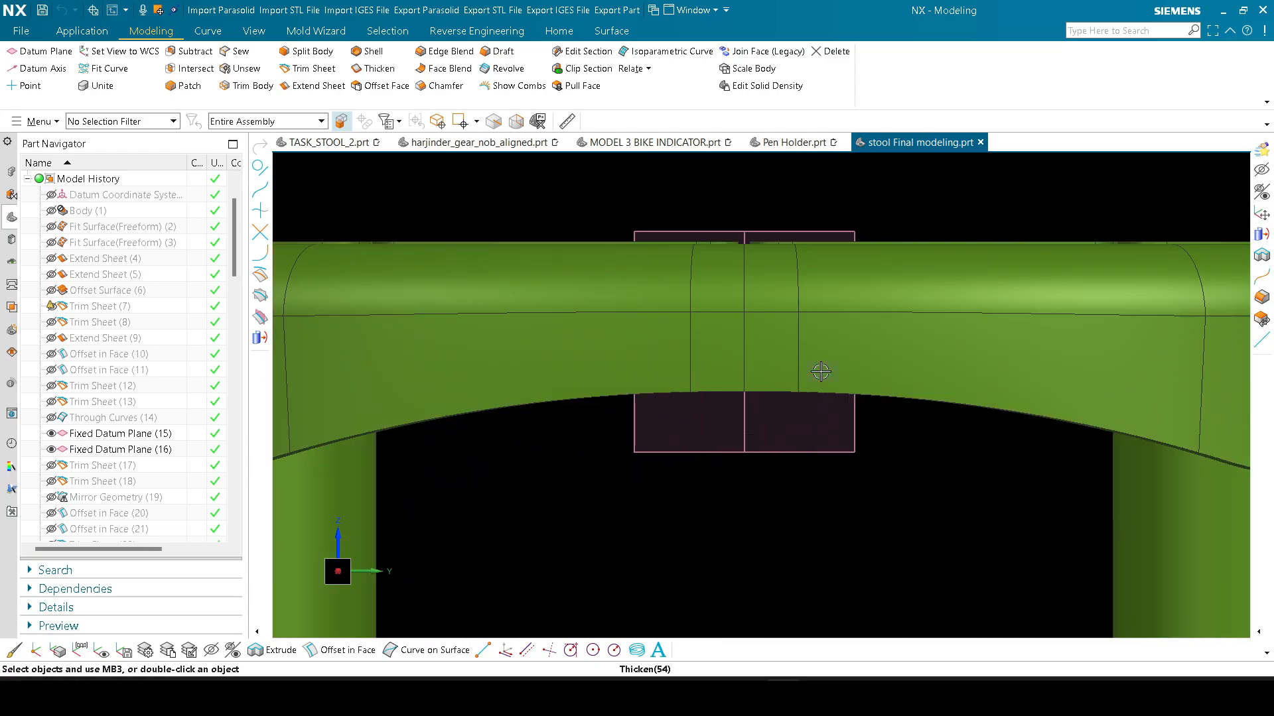
scroll(704, 395, down, 8)
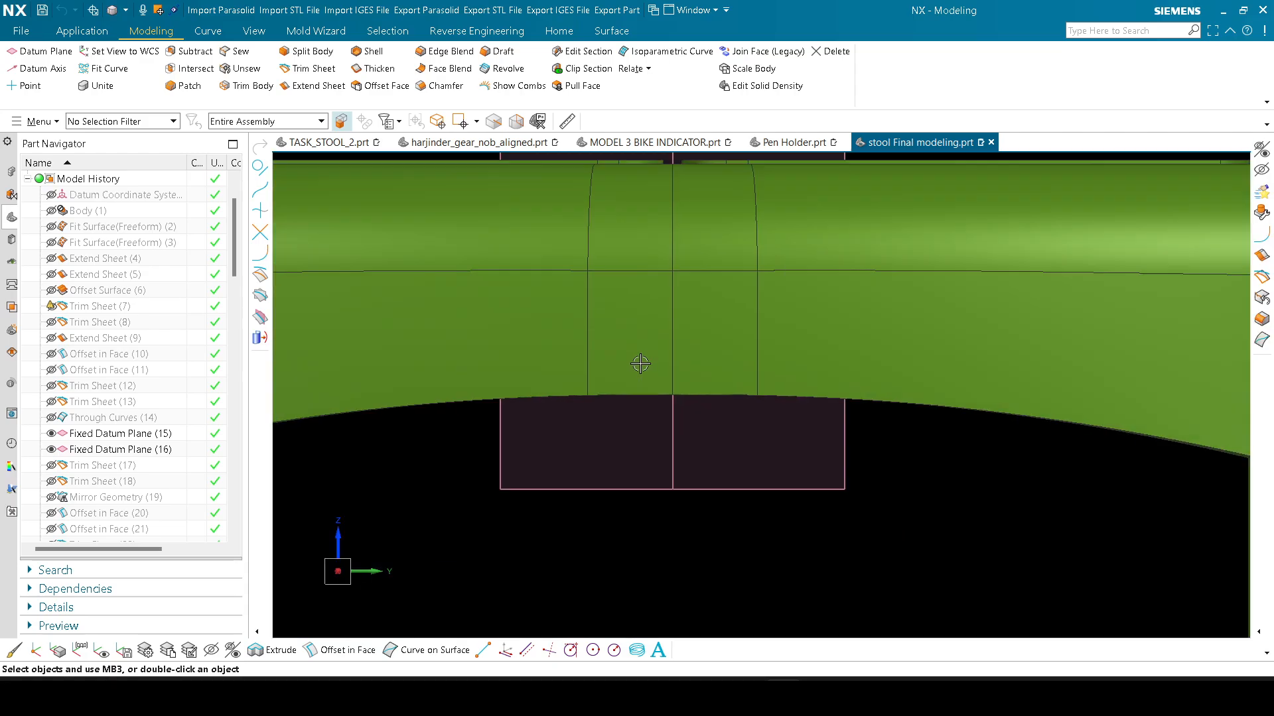
middle_drag(704, 395, 659, 372)
scroll(659, 347, up, 4)
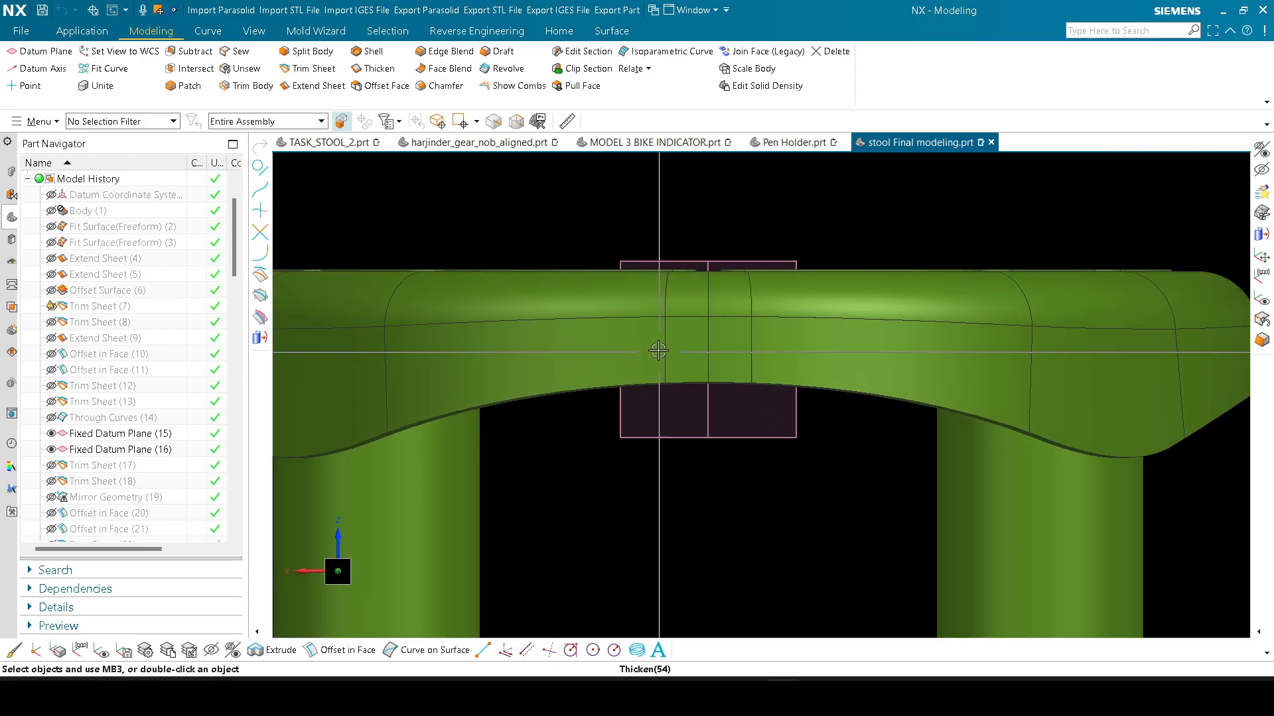
scroll(660, 364, down, 4)
scroll(736, 307, up, 1)
key(F8)
shift+middle_drag(862, 257, 773, 289)
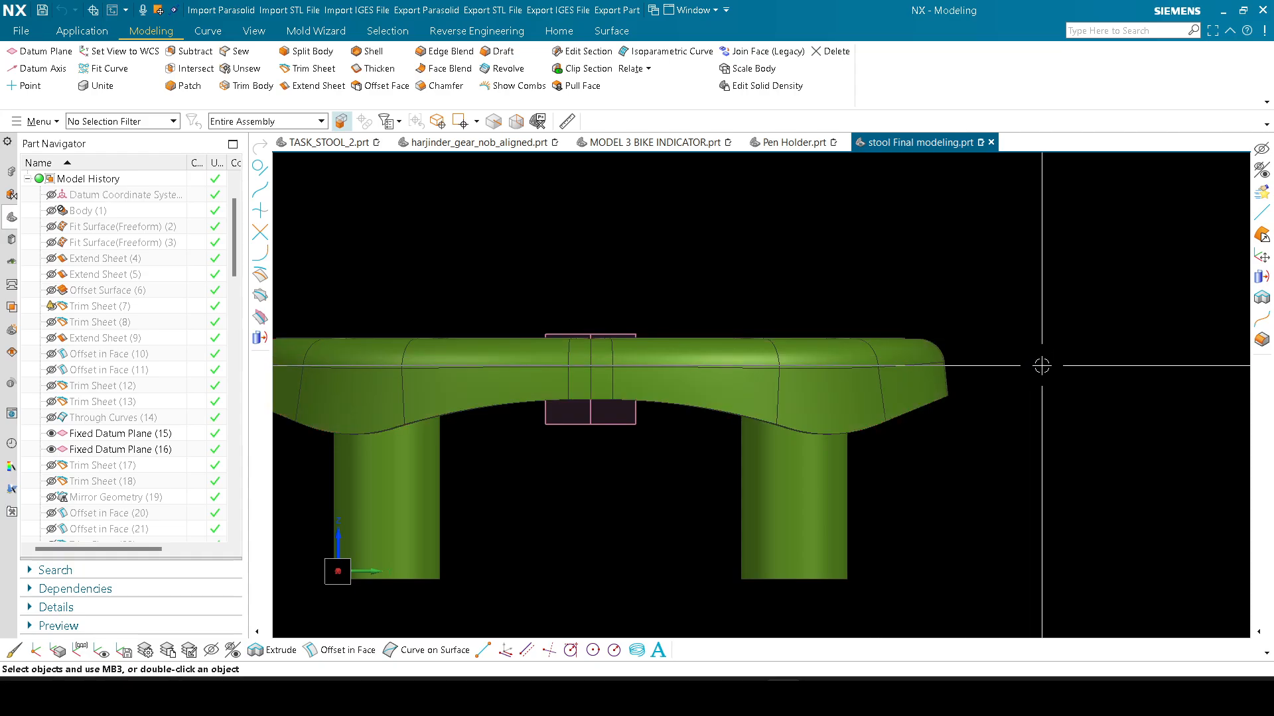
Step: Update the display and examine the seat's lower edge where it meets the leg up close
scroll(852, 398, up, 6)
right_click(697, 273)
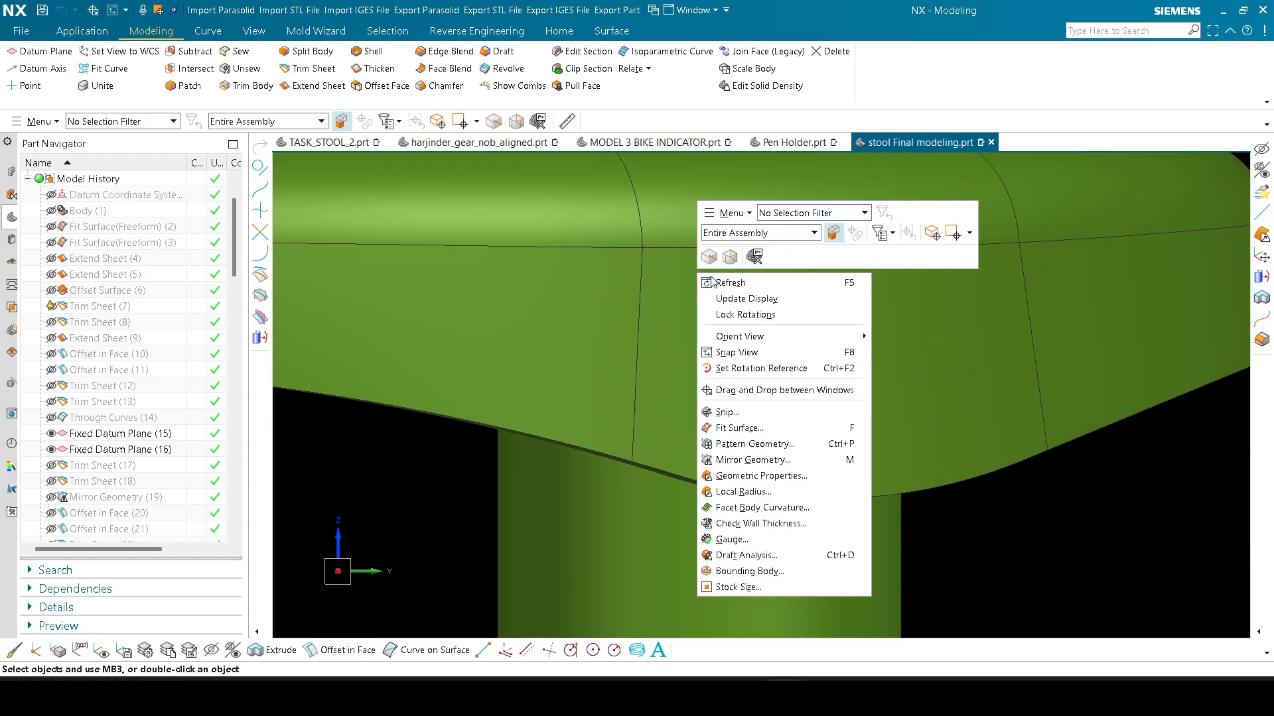
click(738, 300)
scroll(826, 332, down, 6)
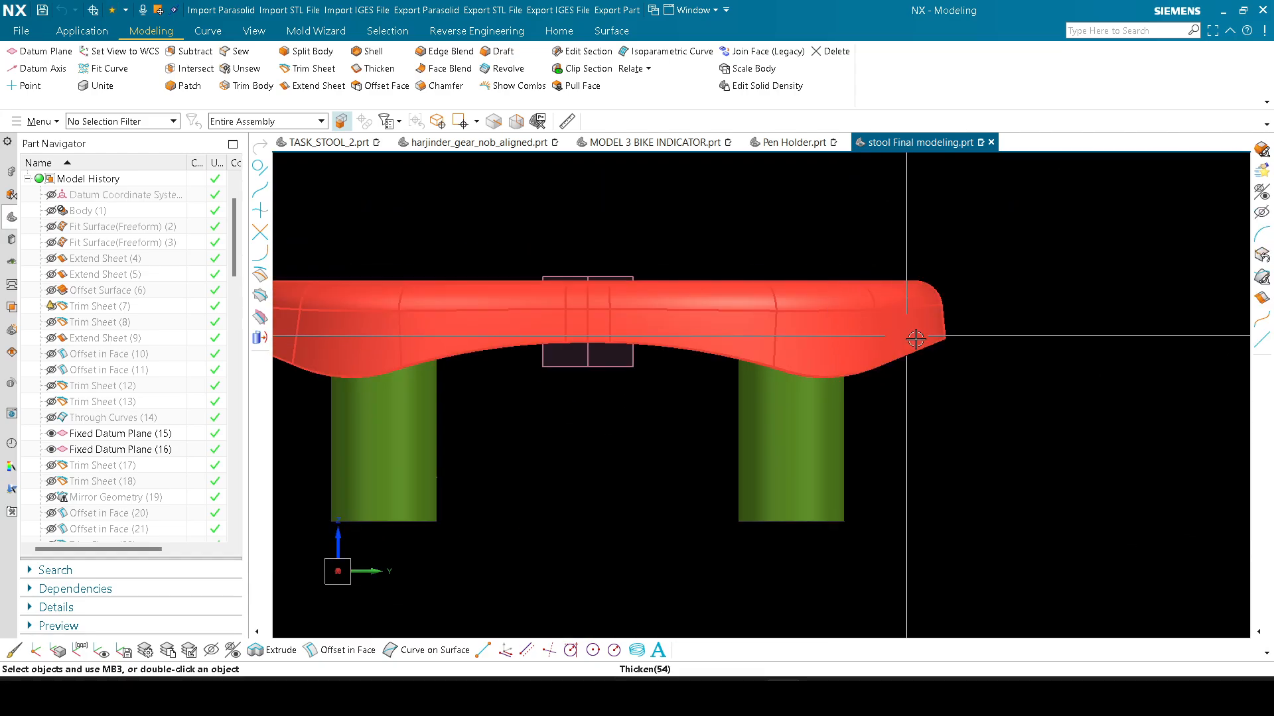
Step: Show the WCS, move it out in front of the stool along X, and rotate it so YC points up and XC runs along Y
middle_drag(935, 347, 876, 376)
scroll(846, 397, down, 4)
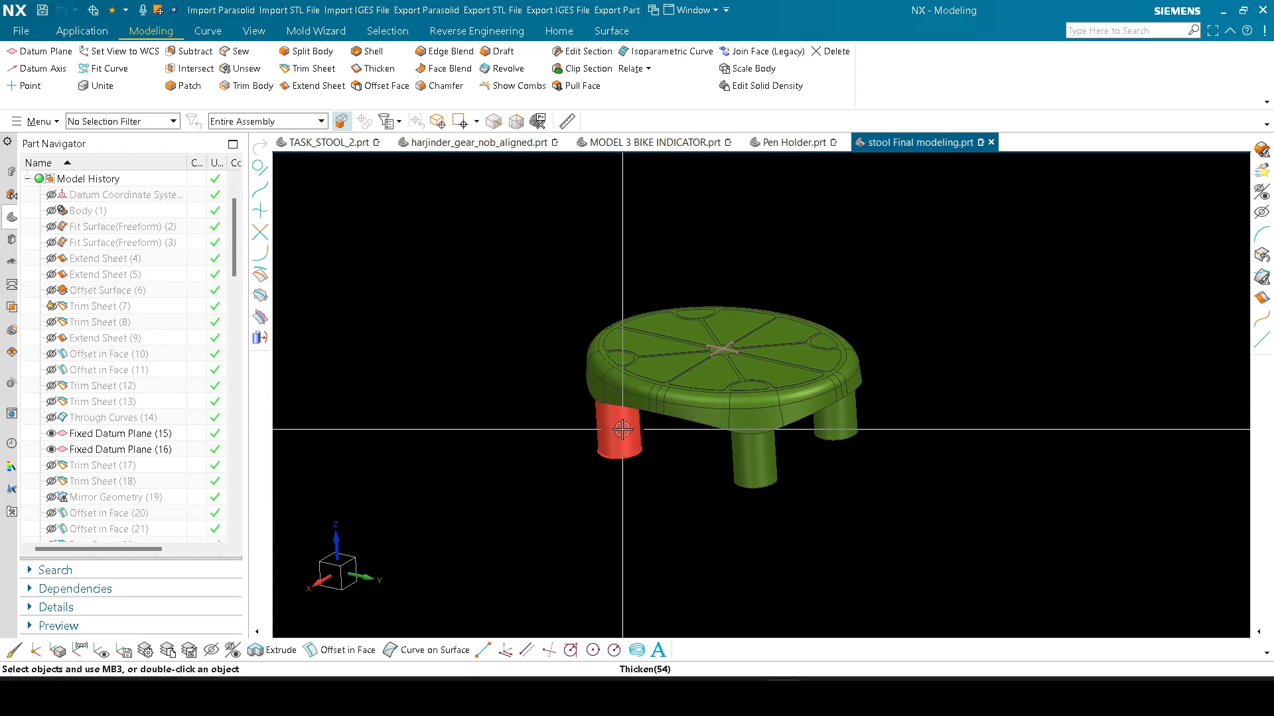
middle_drag(623, 423, 623, 430)
scroll(691, 479, down, 3)
key(w)
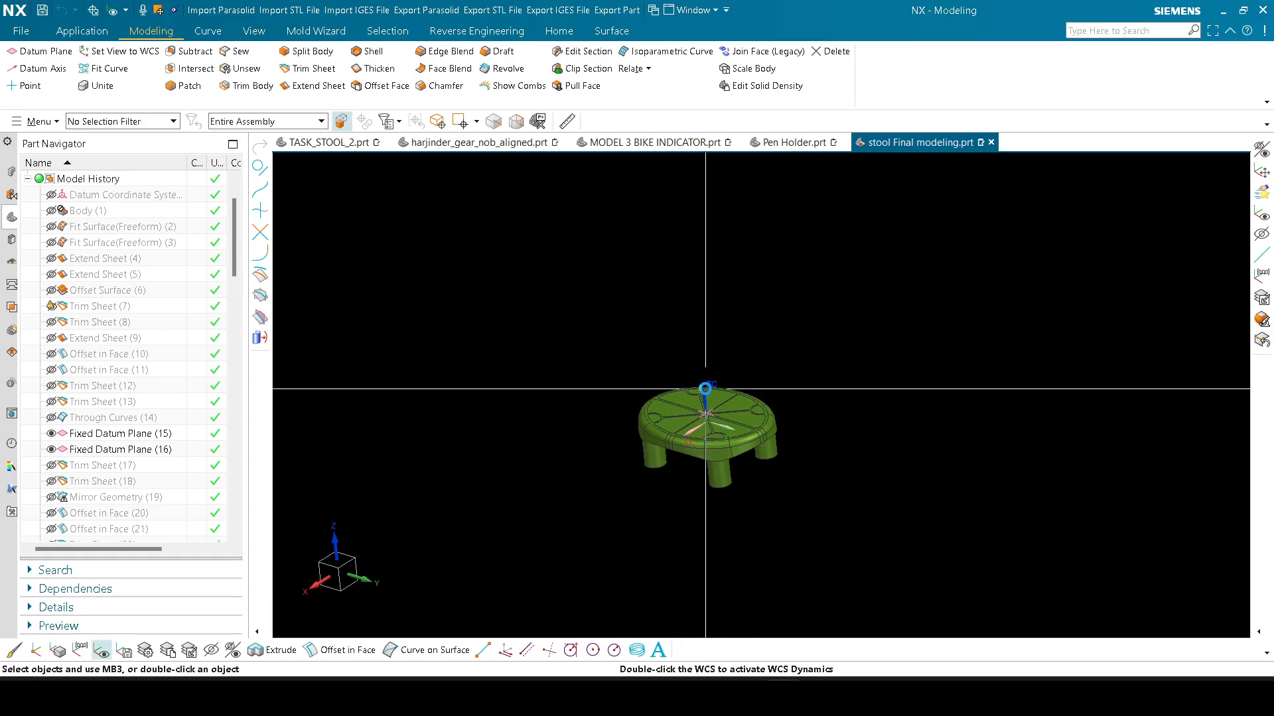
double_click(705, 389)
drag(661, 449, 562, 515)
drag(591, 433, 629, 492)
middle_click(929, 351)
key(F8)
scroll(733, 392, up, 4)
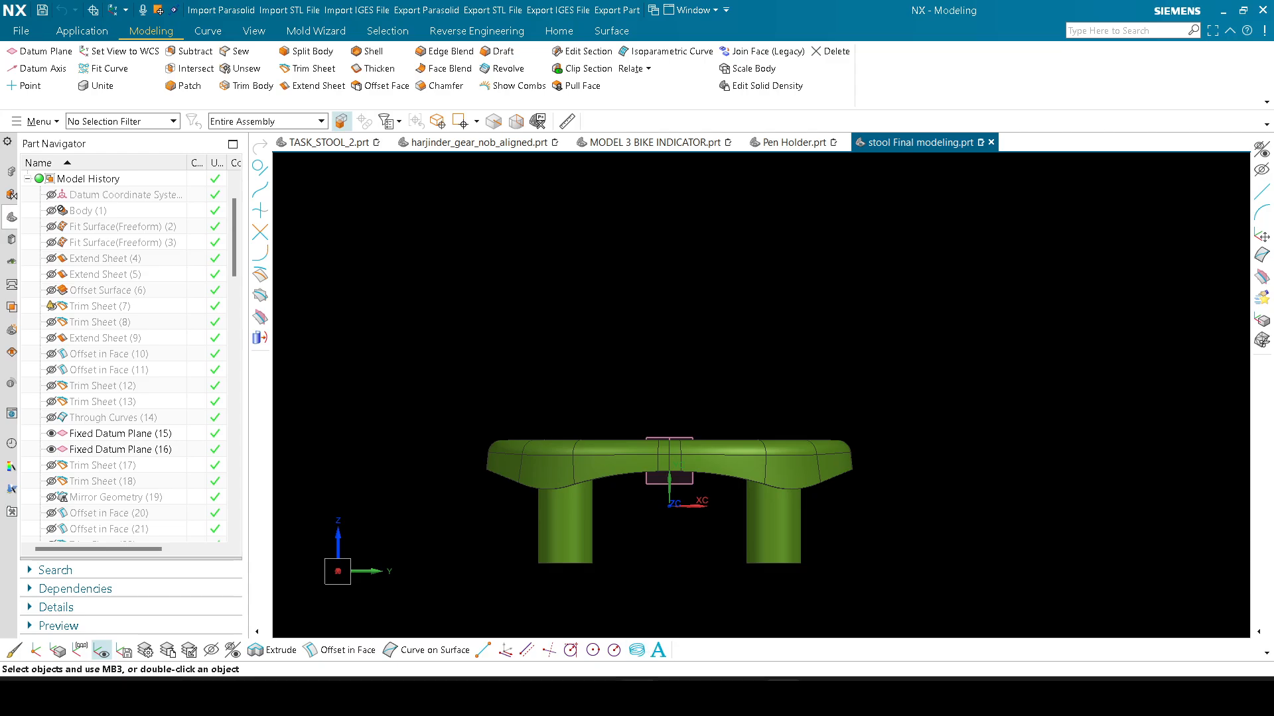
Step: Capture the stool's side view with Snipping Tool, discarding the old snip, and trace red lines along the seat's arched lower edge and outer corner
click(783, 695)
click(189, 51)
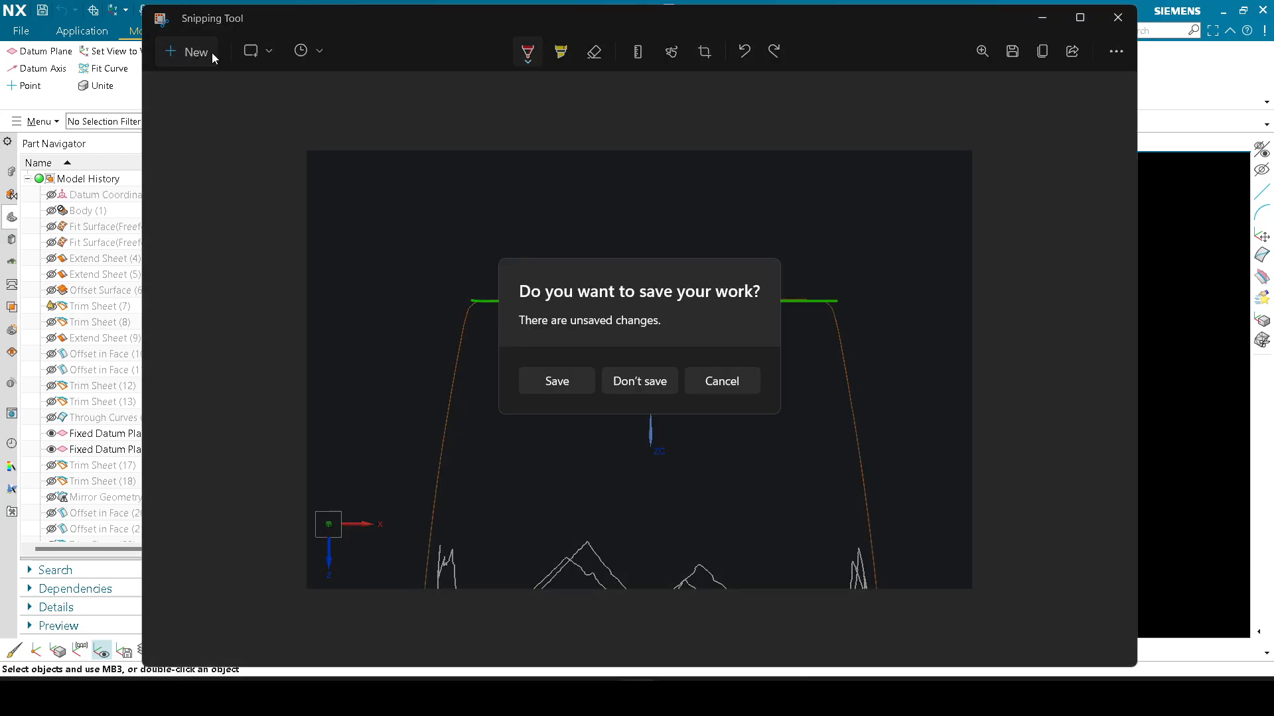
click(637, 392)
drag(380, 282, 971, 613)
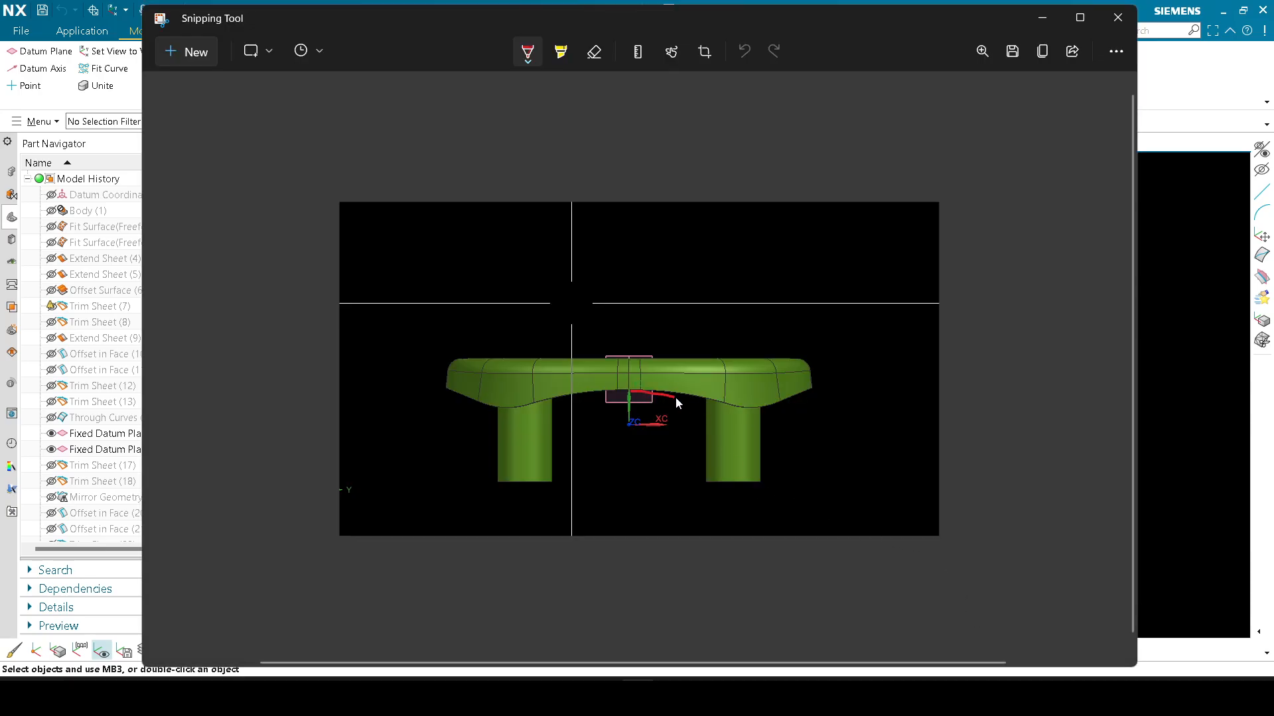
drag(675, 397, 746, 420)
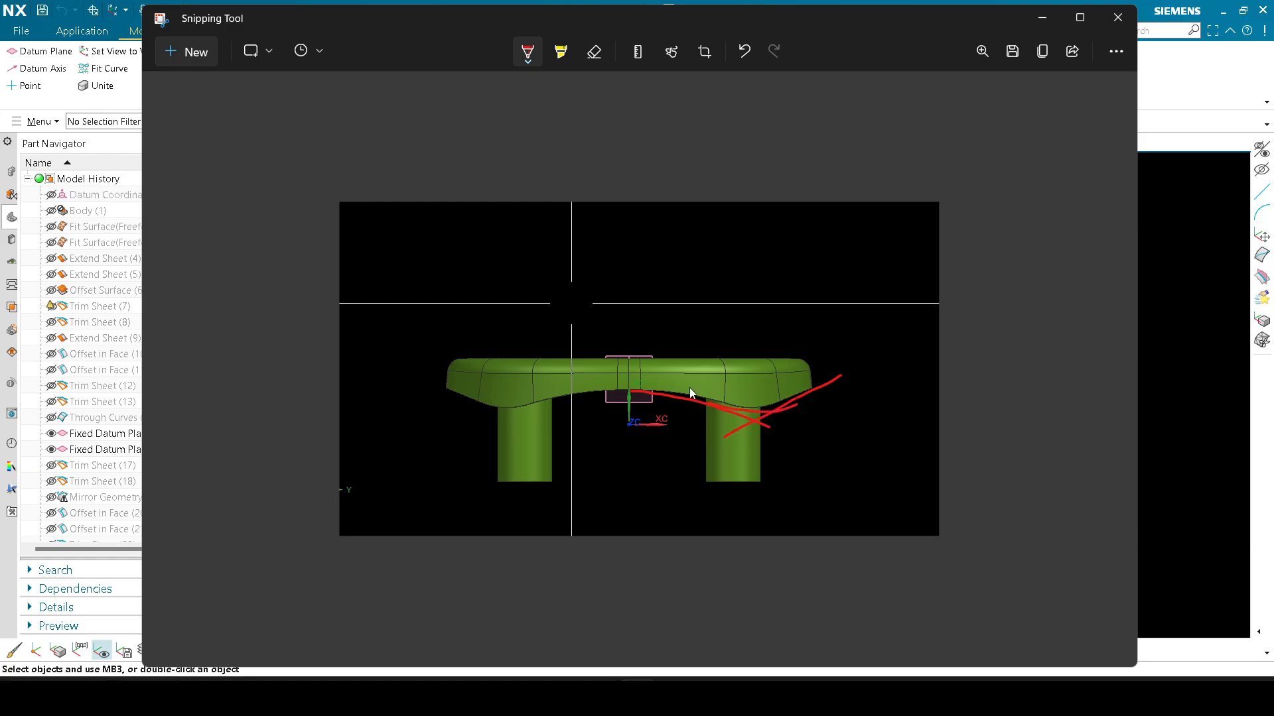
click(1043, 18)
Step: Examine the stool in NX from above and the side, finishing in a squared view of its underside
middle_drag(810, 369, 568, 487)
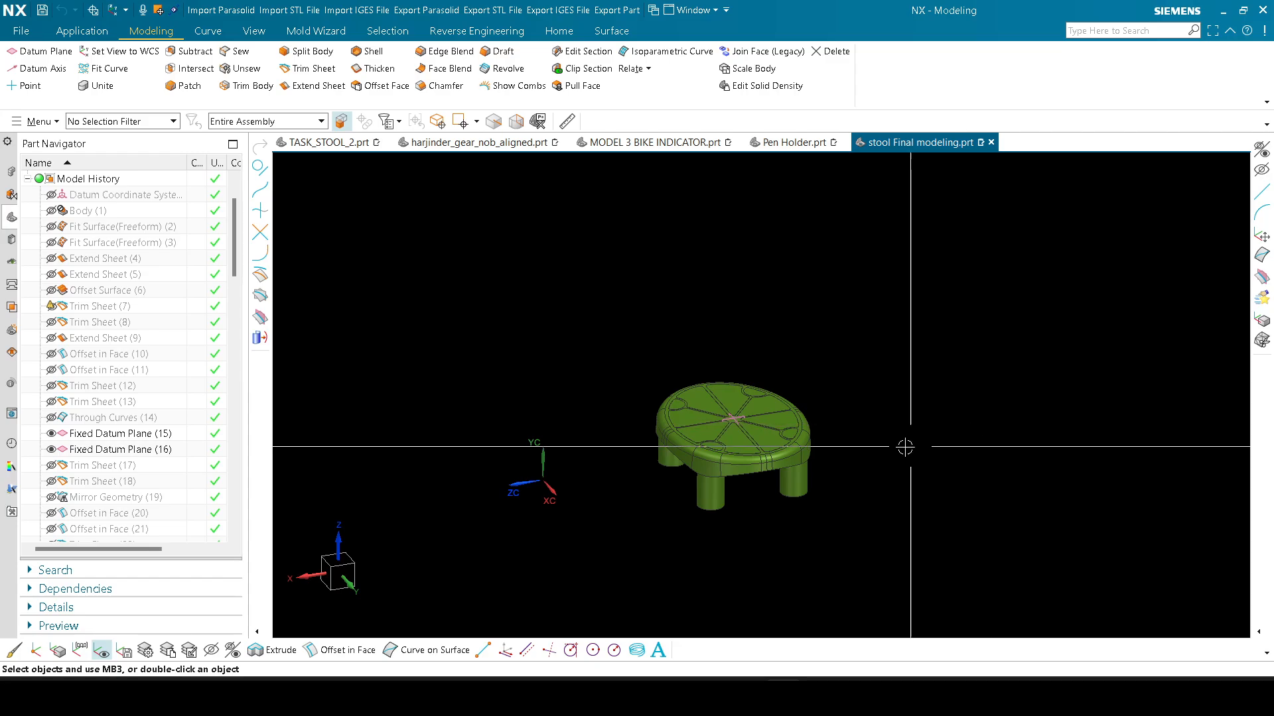
scroll(732, 491, up, 6)
scroll(731, 491, down, 2)
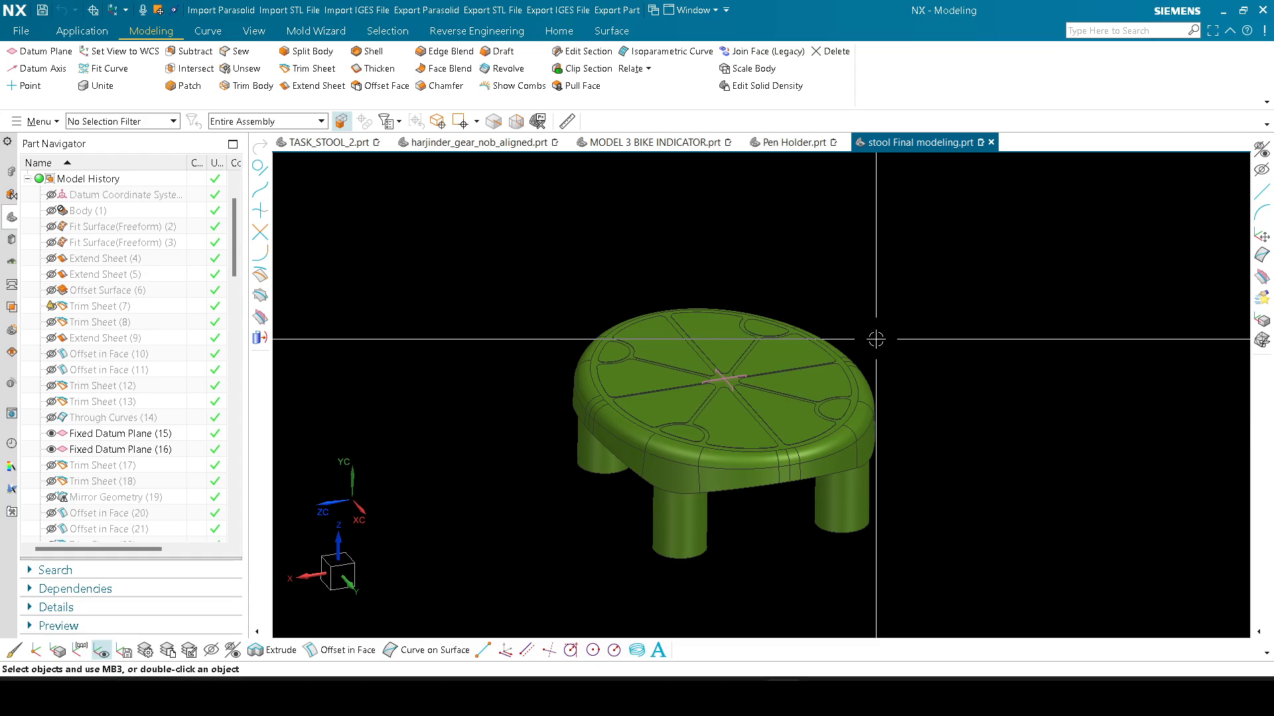
middle_drag(733, 526, 802, 570)
scroll(774, 365, up, 4)
key(F8)
scroll(729, 432, down, 1)
middle_drag(729, 432, 723, 241)
key(F8)
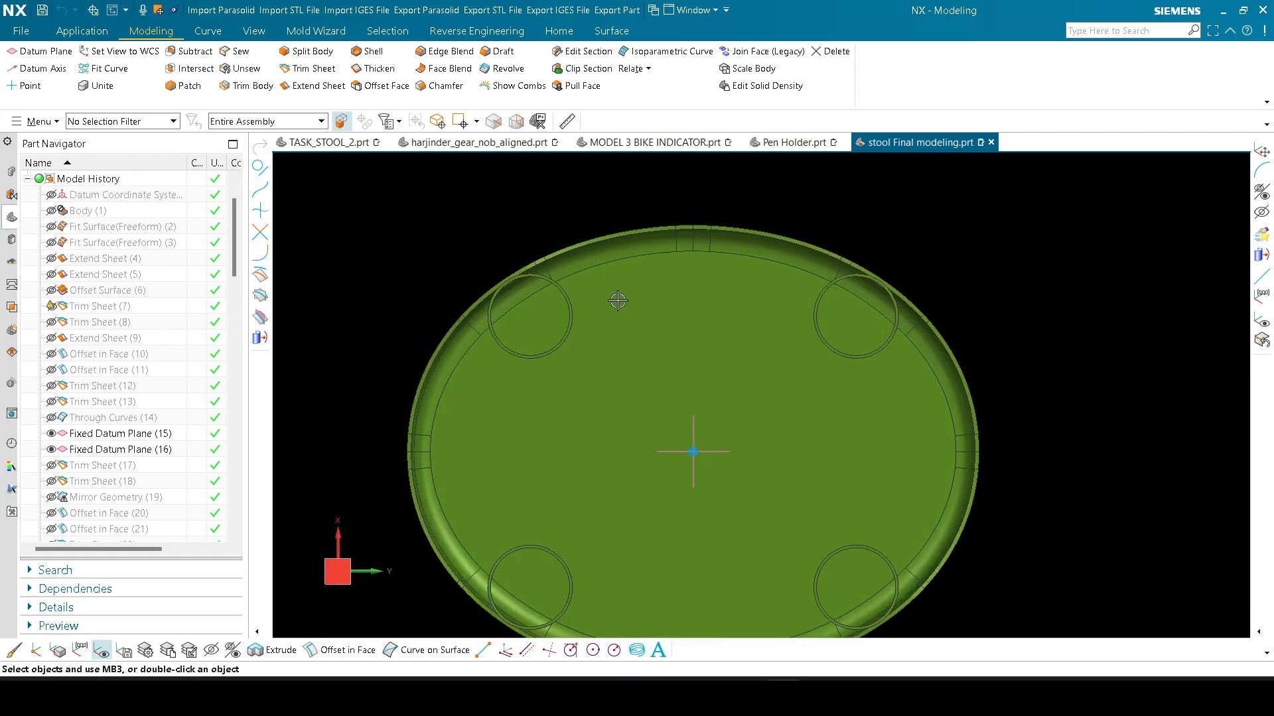
Step: Inspect the seat's inner rim and the hollow legs up close from underneath
scroll(476, 256, up, 3)
scroll(497, 270, up, 5)
scroll(614, 353, down, 1)
middle_drag(616, 354, 617, 342)
scroll(608, 336, down, 3)
scroll(1023, 372, up, 5)
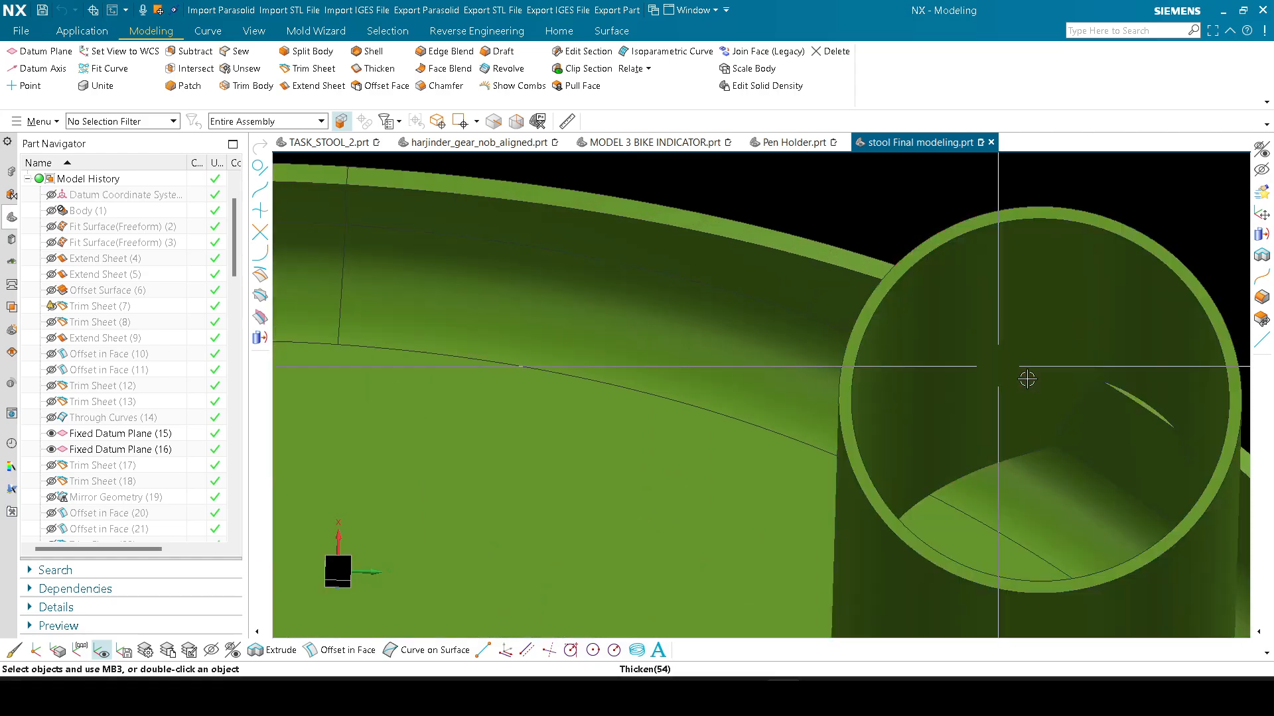
mouse_move(913, 364)
middle_down()
mouse_move(903, 370)
mouse_move(914, 369)
middle_up()
scroll(914, 368, down, 5)
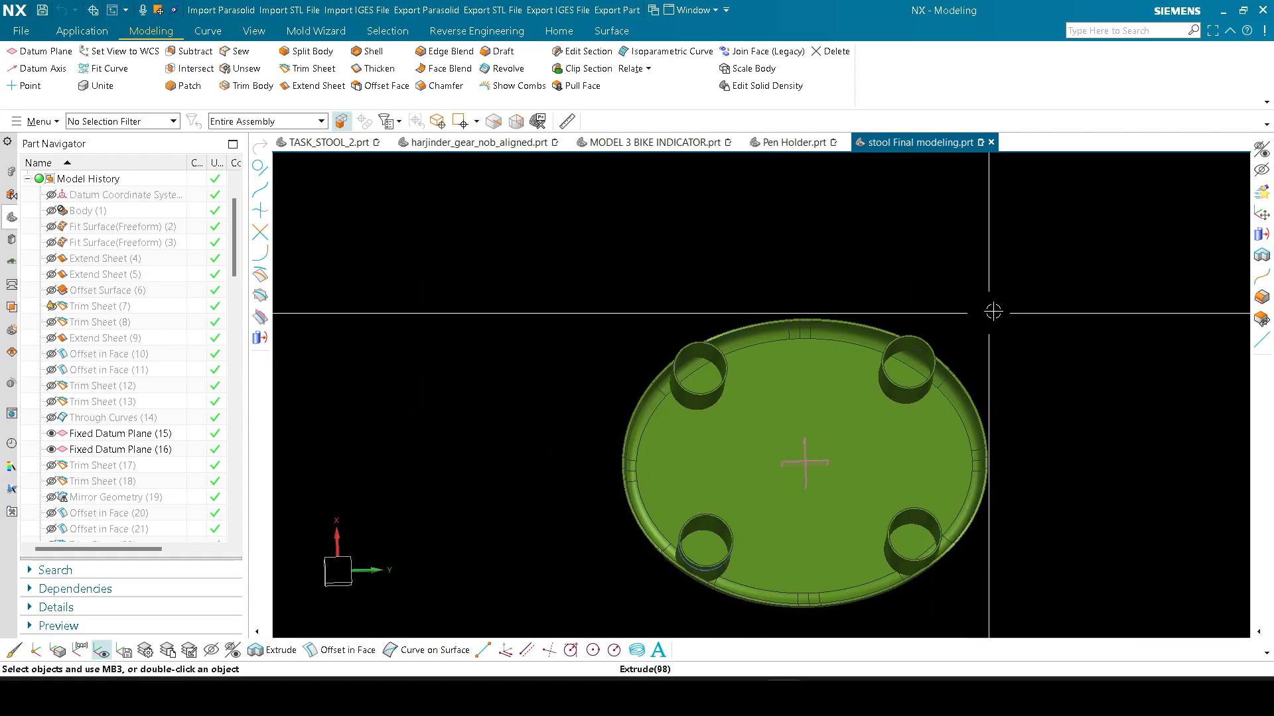
scroll(815, 462, up, 3)
scroll(773, 398, down, 3)
middle_drag(773, 400, 765, 532)
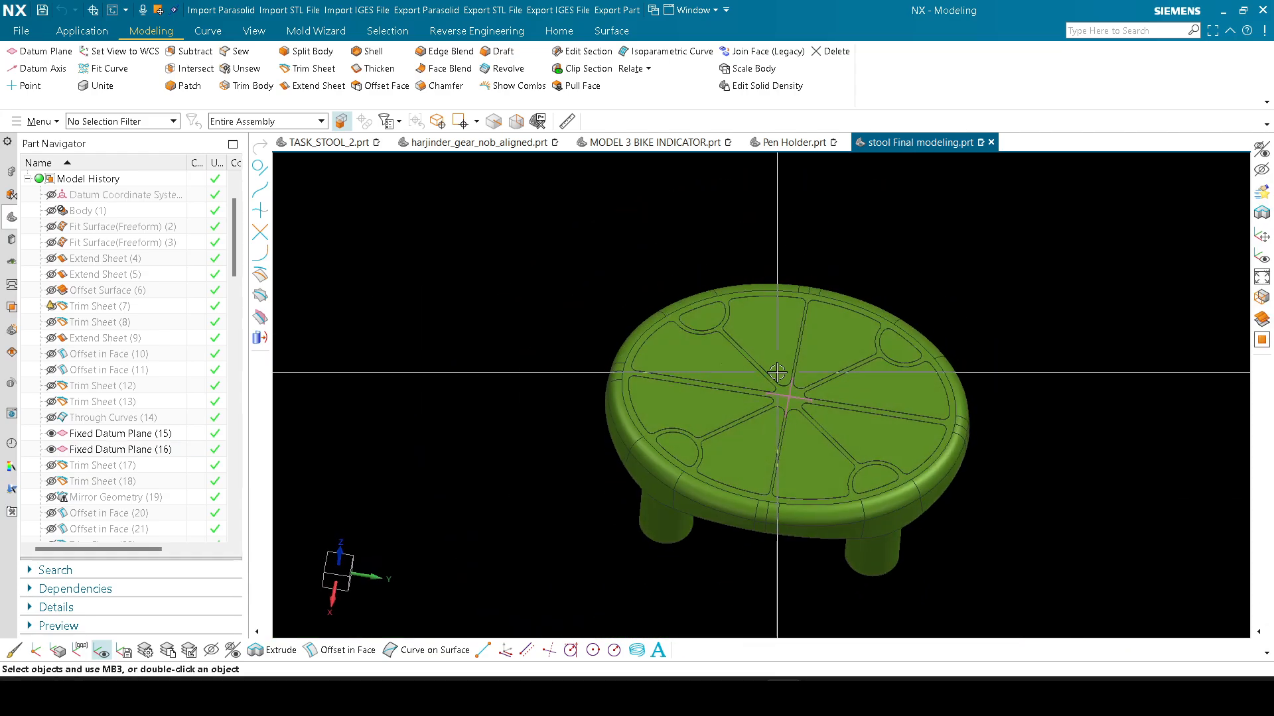
Step: Examine the groove pattern and its crossing at the seat's center in a squared top view
middle_drag(781, 437, 780, 471)
key(F8)
scroll(764, 418, up, 6)
shift+middle_drag(893, 418, 759, 419)
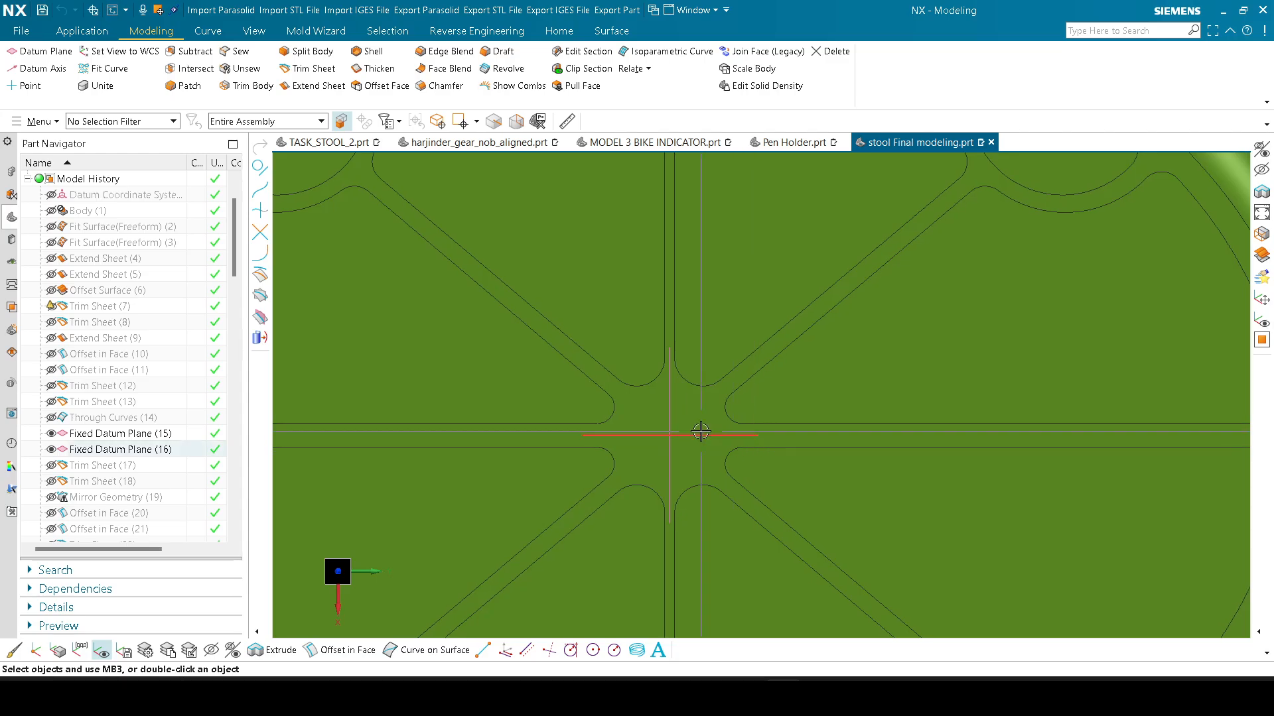
scroll(701, 432, down, 4)
scroll(674, 356, up, 3)
scroll(676, 364, up, 4)
scroll(754, 376, down, 7)
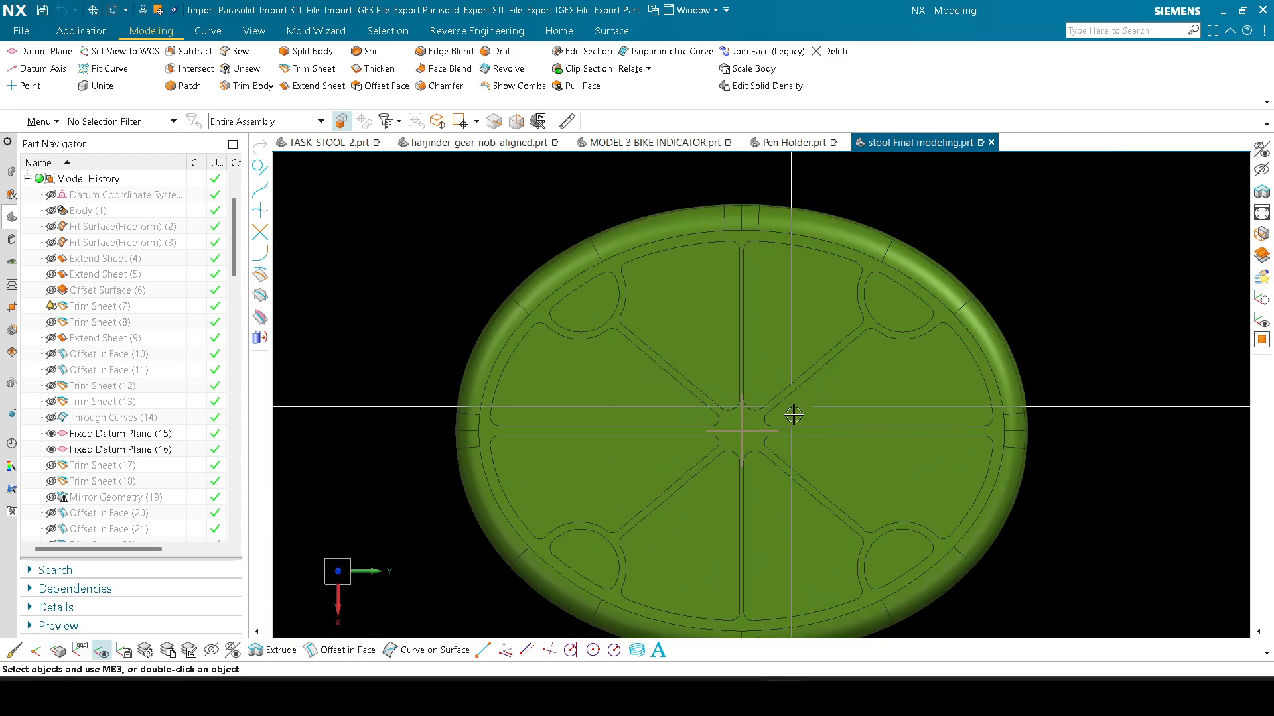
Step: Measure the angle between two vectors on the top of the stool seat
middle_drag(798, 501, 759, 432)
shift+middle_drag(849, 327, 792, 305)
click(567, 122)
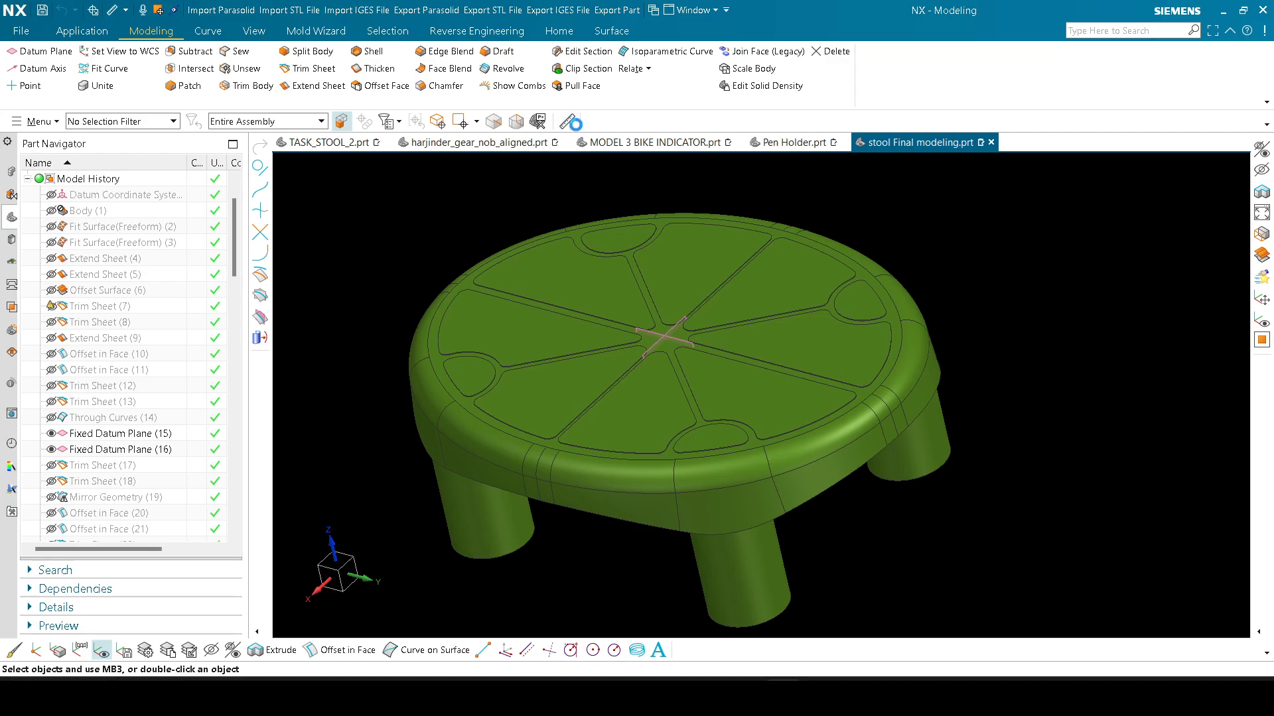
click(224, 56)
click(643, 320)
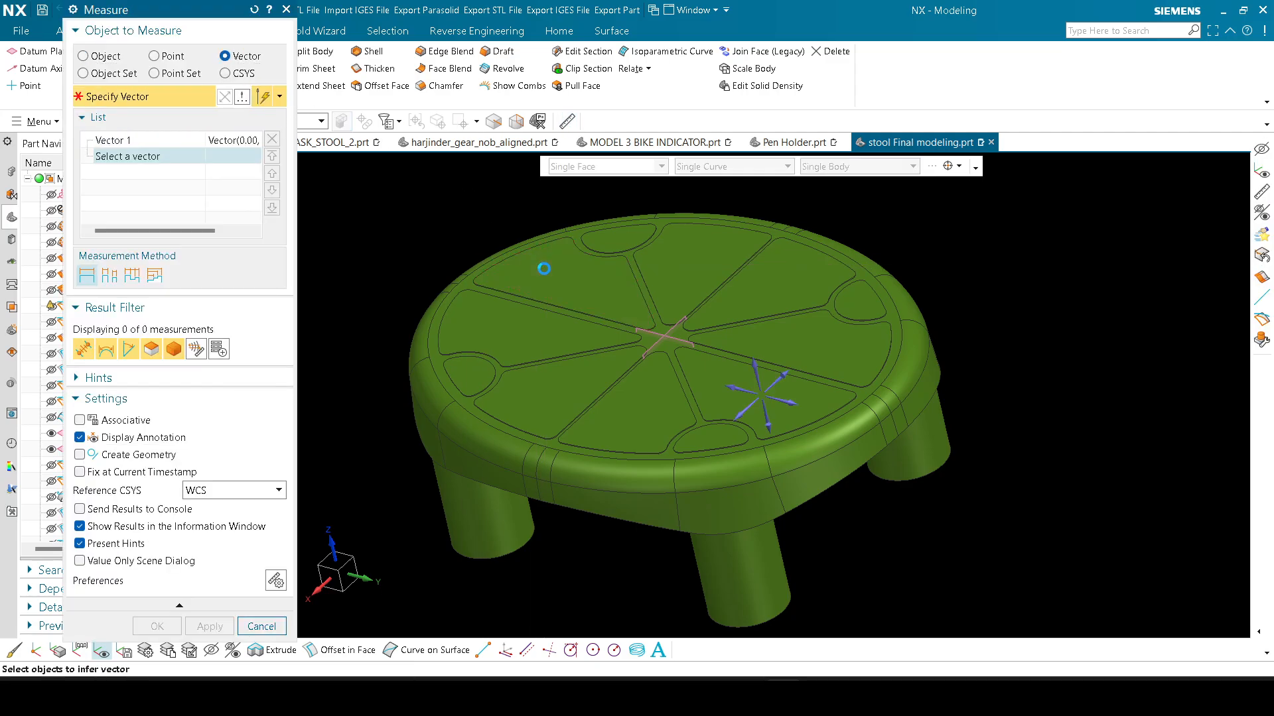
click(793, 403)
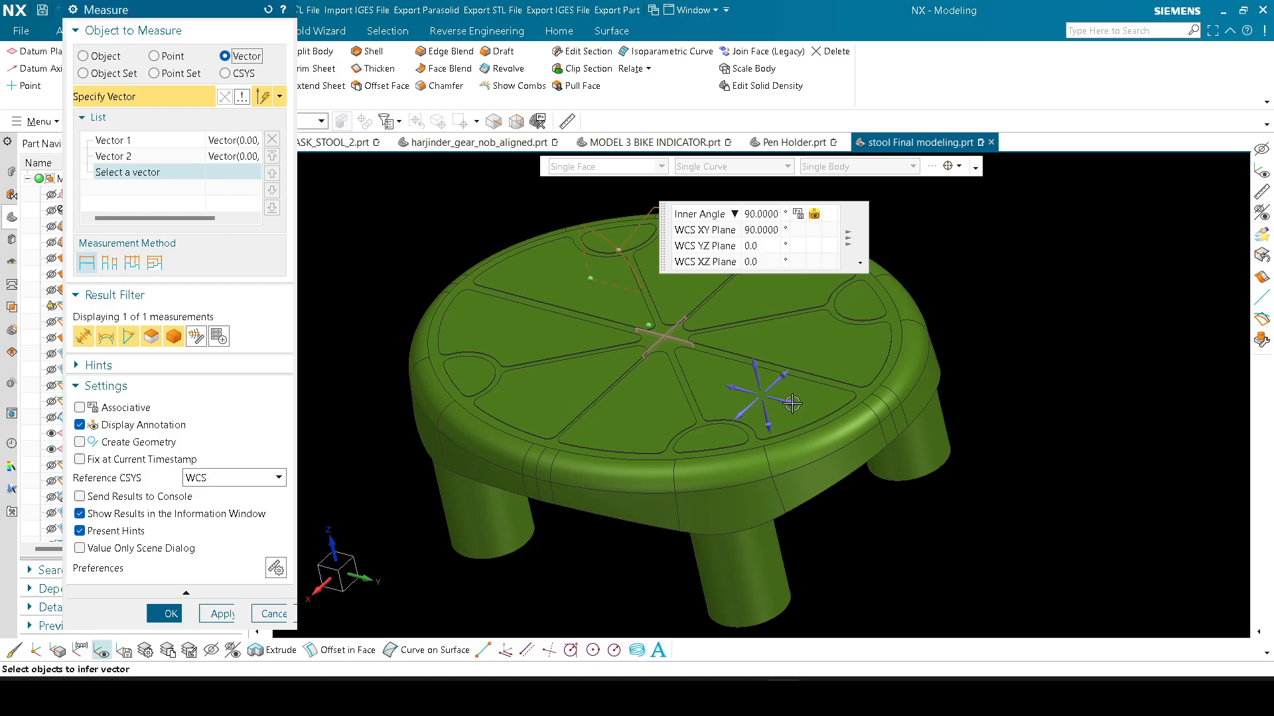
key(Escape)
Step: Measure the angle between two vectors at the lower end of a stool leg
middle_drag(858, 546, 620, 165)
click(567, 120)
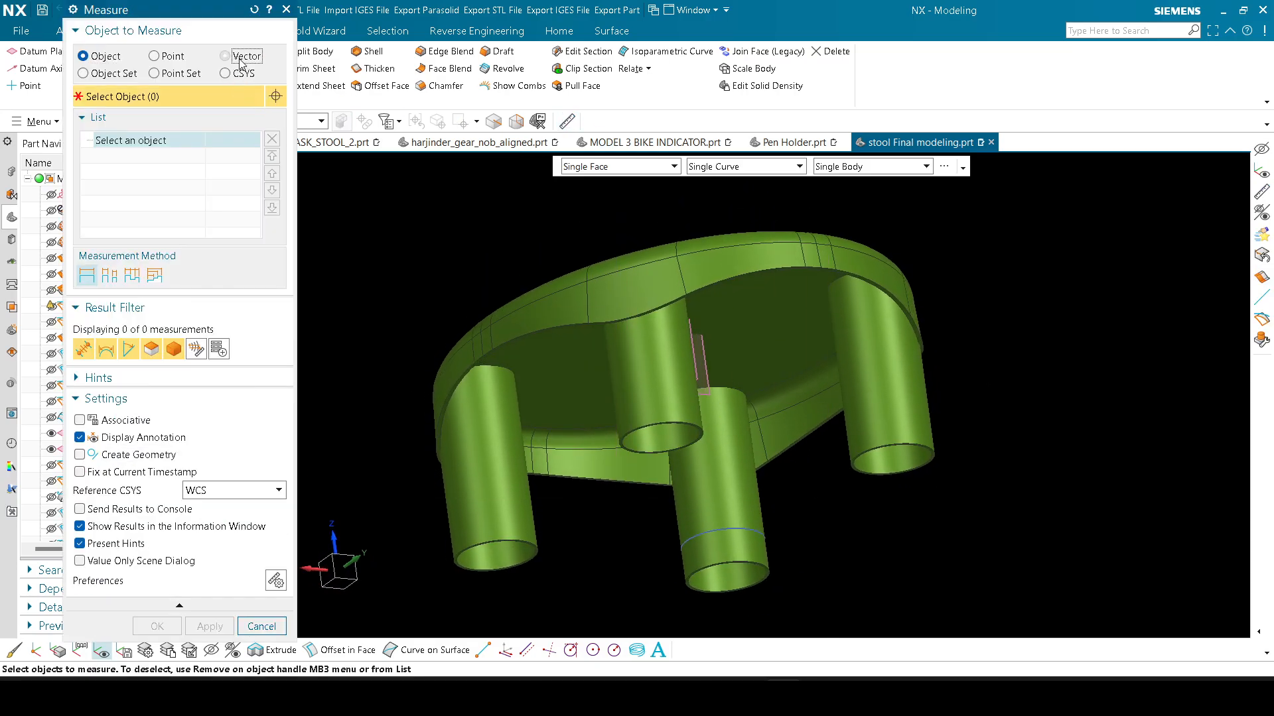
scroll(694, 432, up, 5)
click(725, 421)
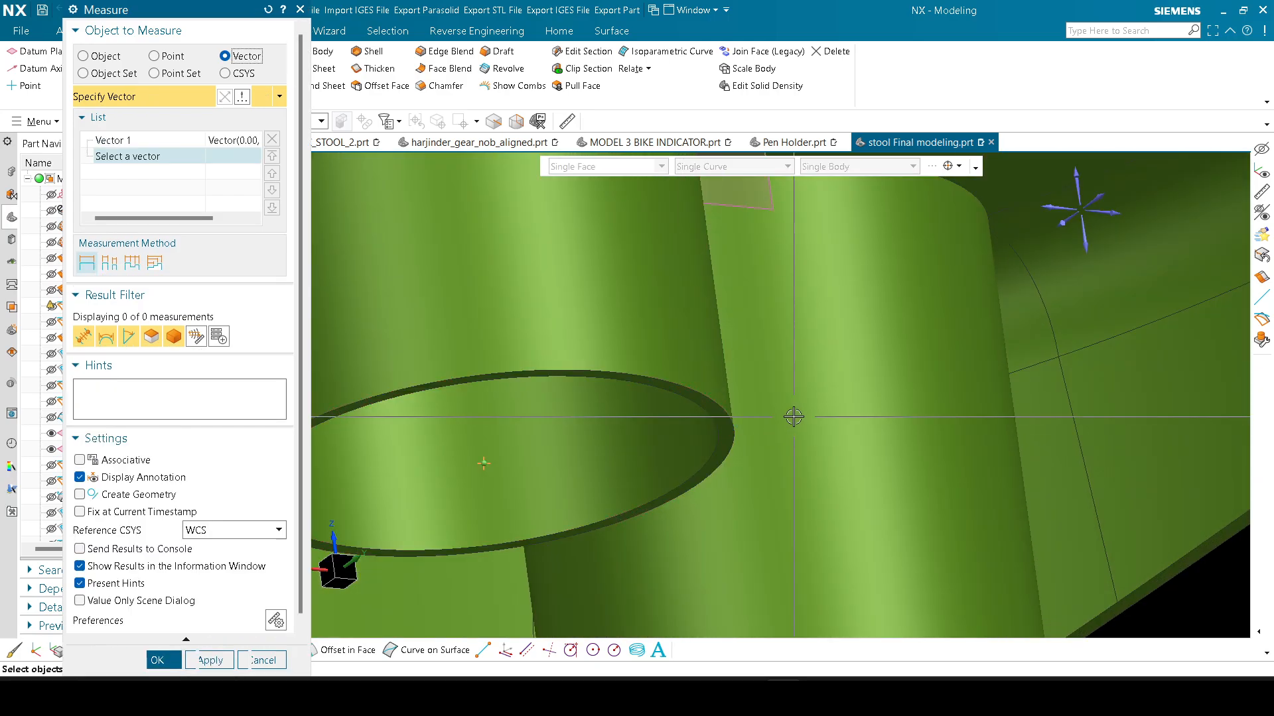
scroll(755, 469, down, 2)
click(691, 508)
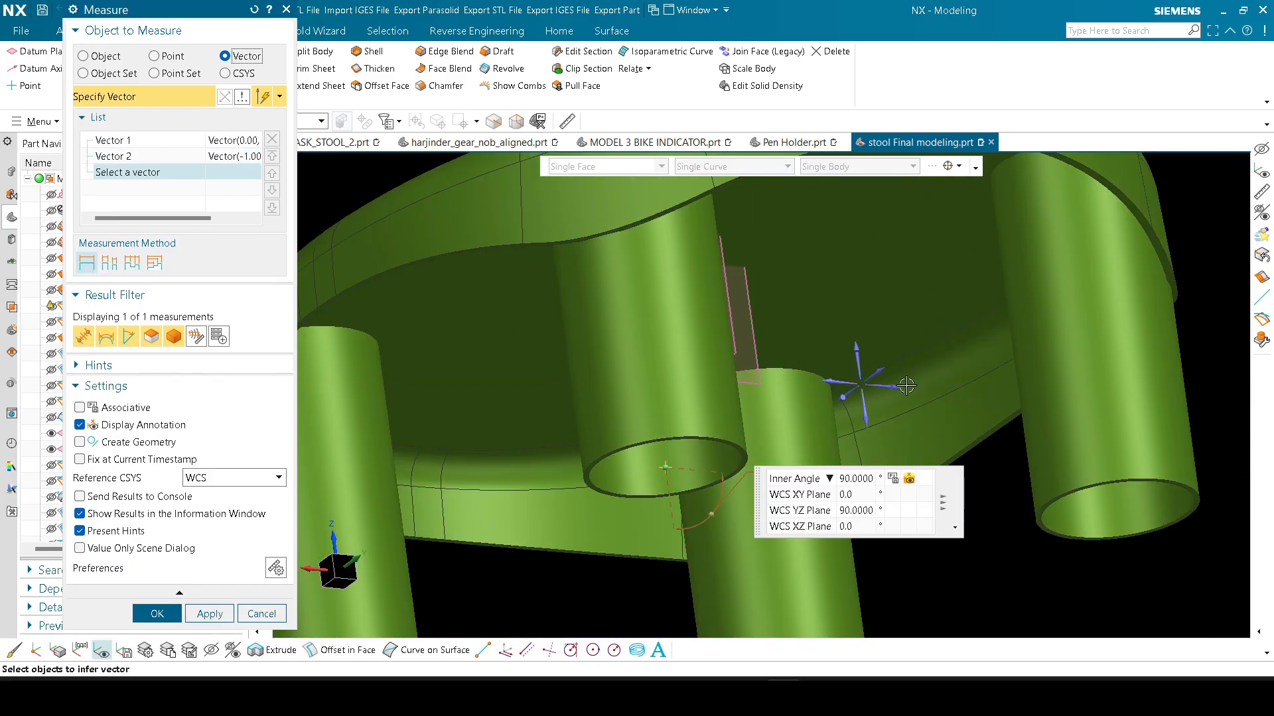
middle_click(691, 509)
Step: Examine how the four legs are positioned relative to the seat rim and datum planes in a squared bottom view
scroll(626, 486, down, 4)
middle_drag(626, 486, 625, 403)
key(F8)
shift+middle_drag(867, 459, 893, 465)
scroll(504, 320, up, 3)
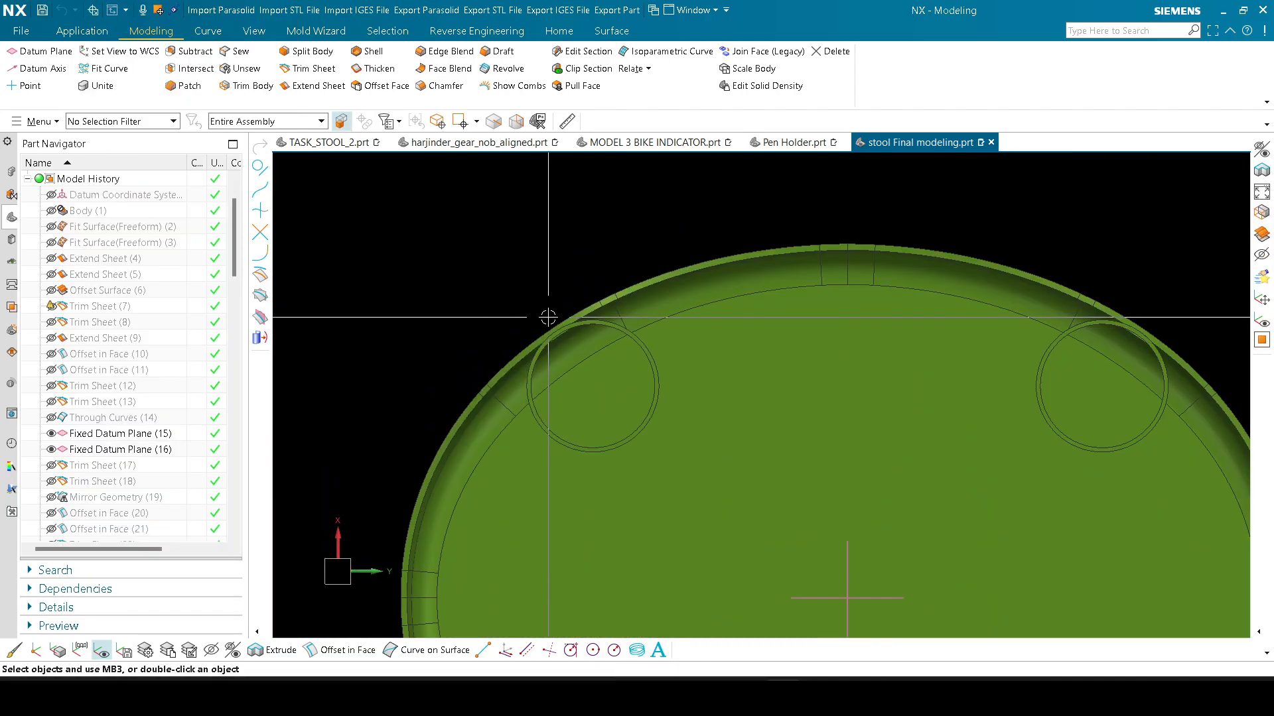
scroll(592, 313, down, 5)
scroll(591, 314, up, 3)
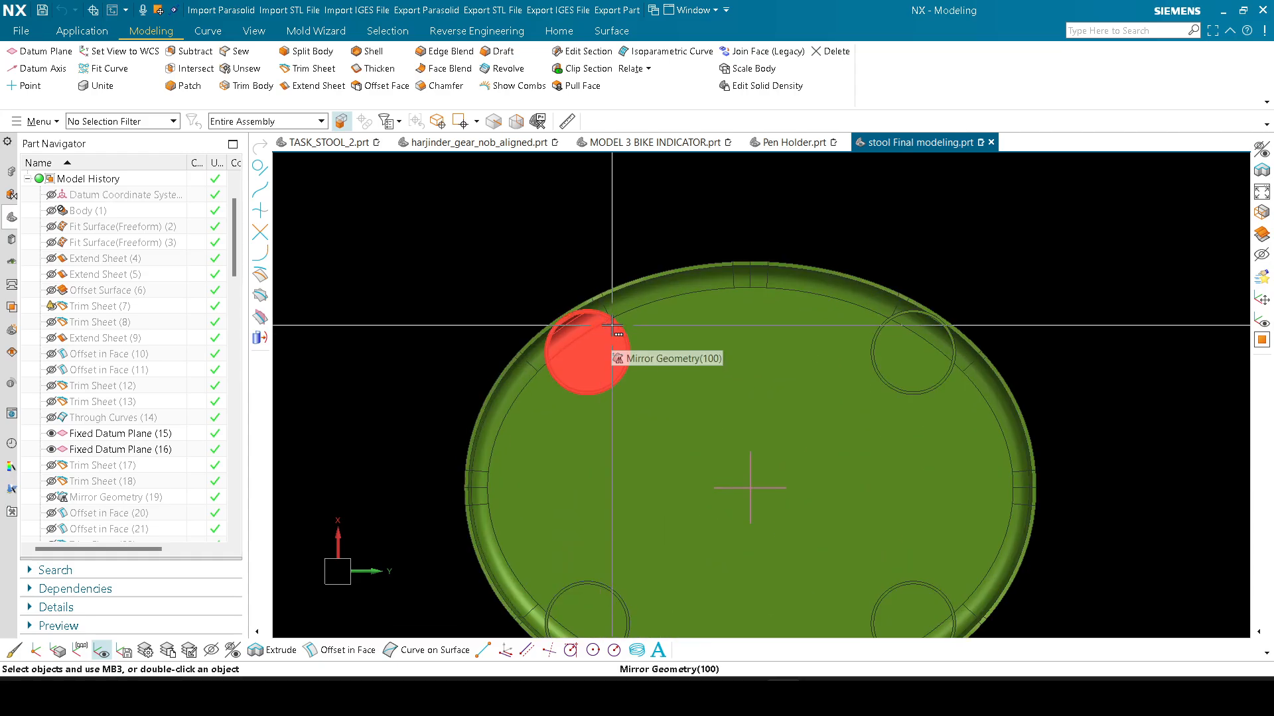
scroll(612, 325, down, 1)
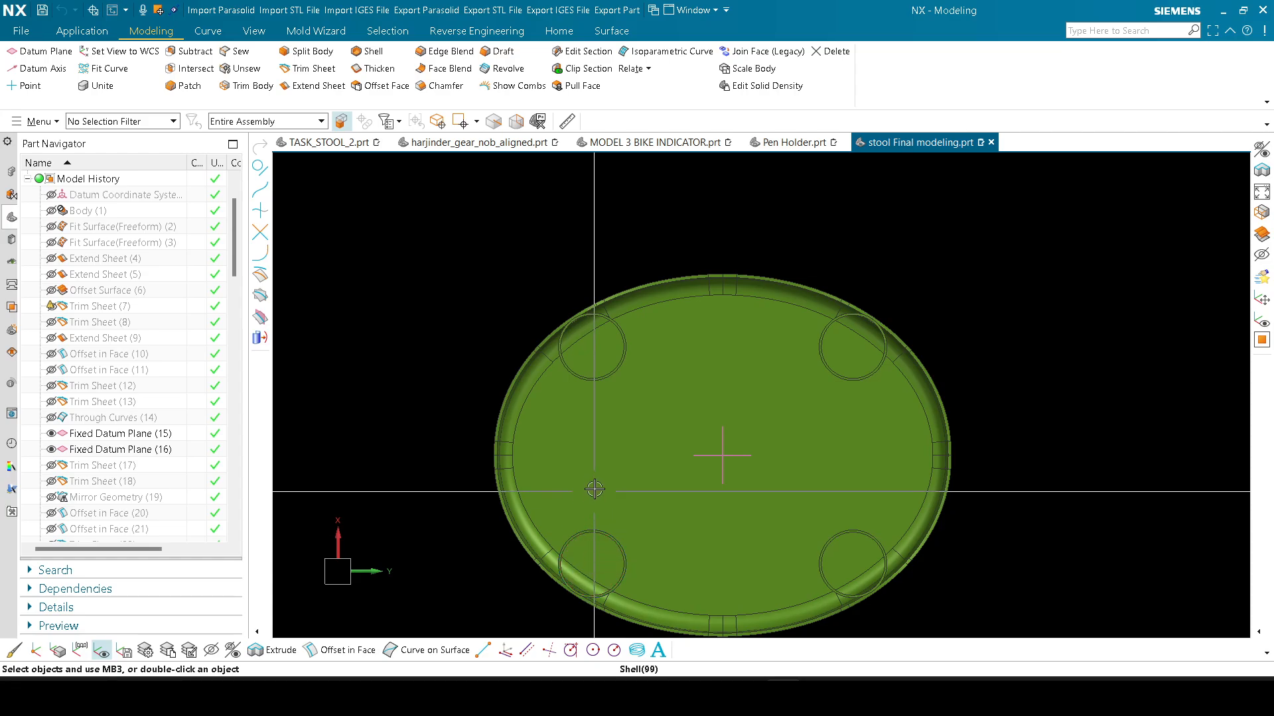
scroll(843, 496, down, 2)
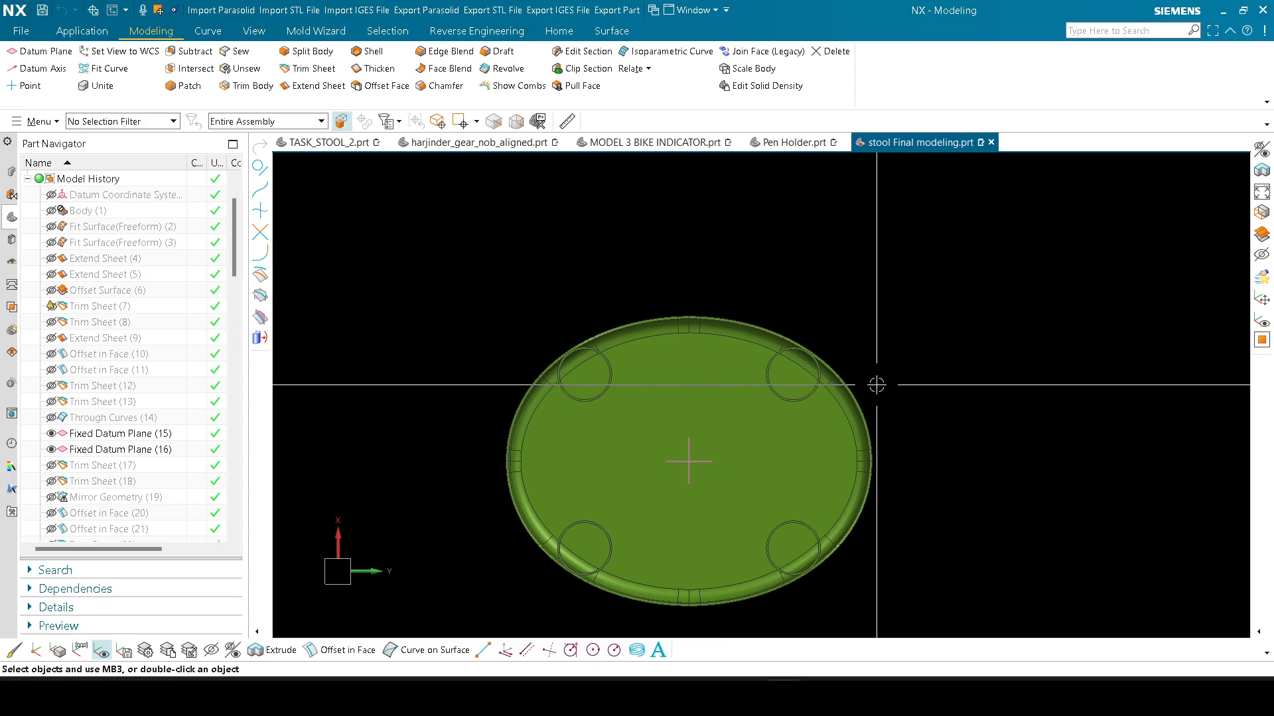
middle_drag(863, 464, 855, 439)
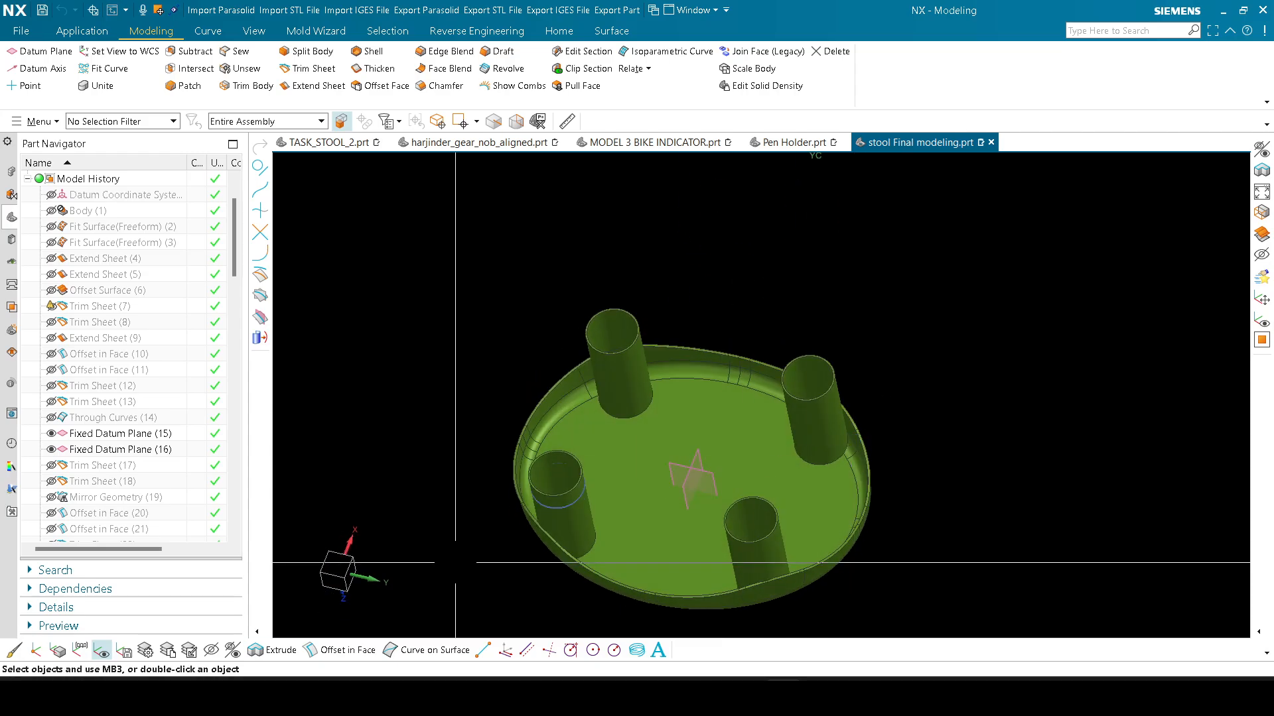
Step: Capture the stool's underside with Snipping Tool, discarding the old snip, and mark two diagonally opposite legs with red circles and center crosses
click(637, 696)
click(172, 52)
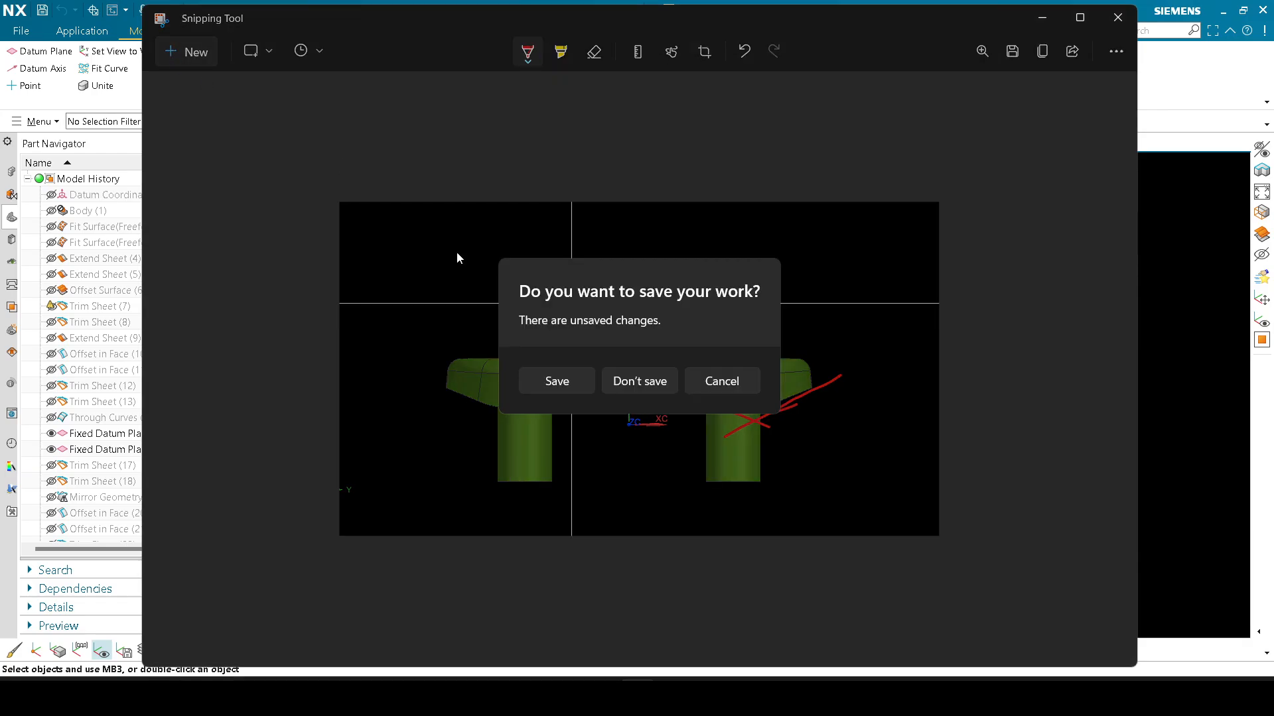
click(629, 383)
drag(313, 228, 965, 615)
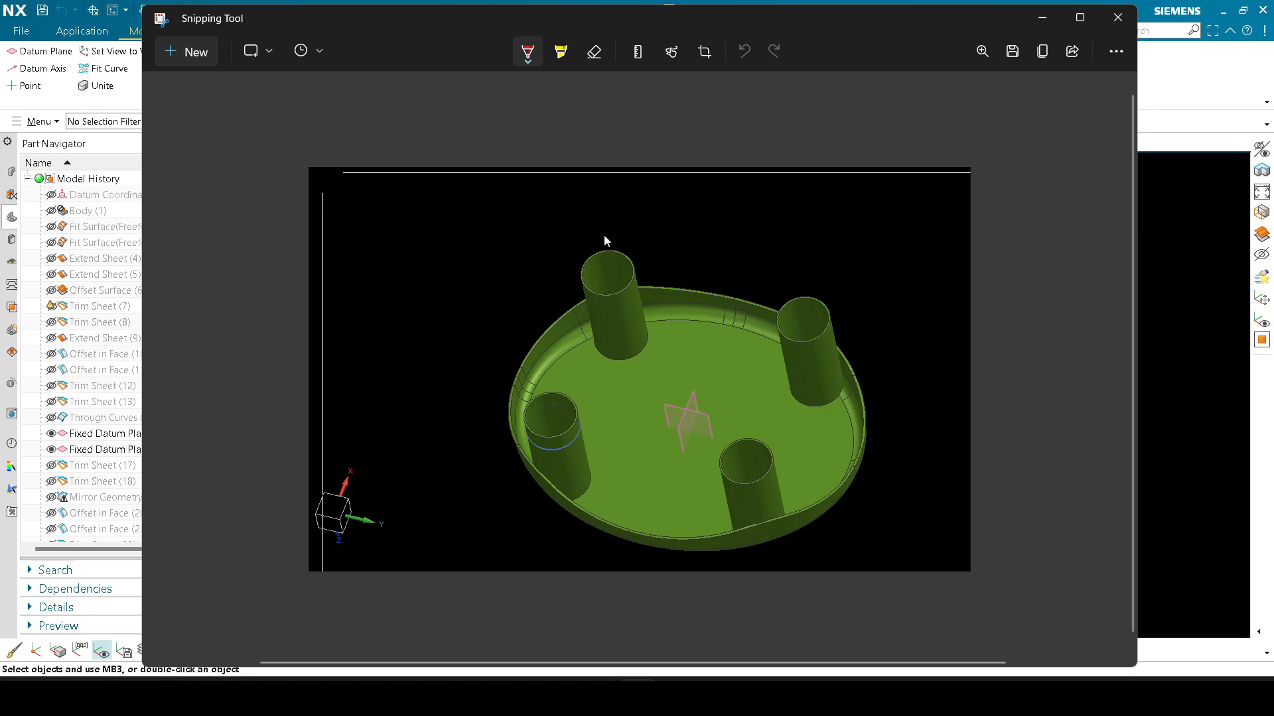
drag(575, 245, 595, 313)
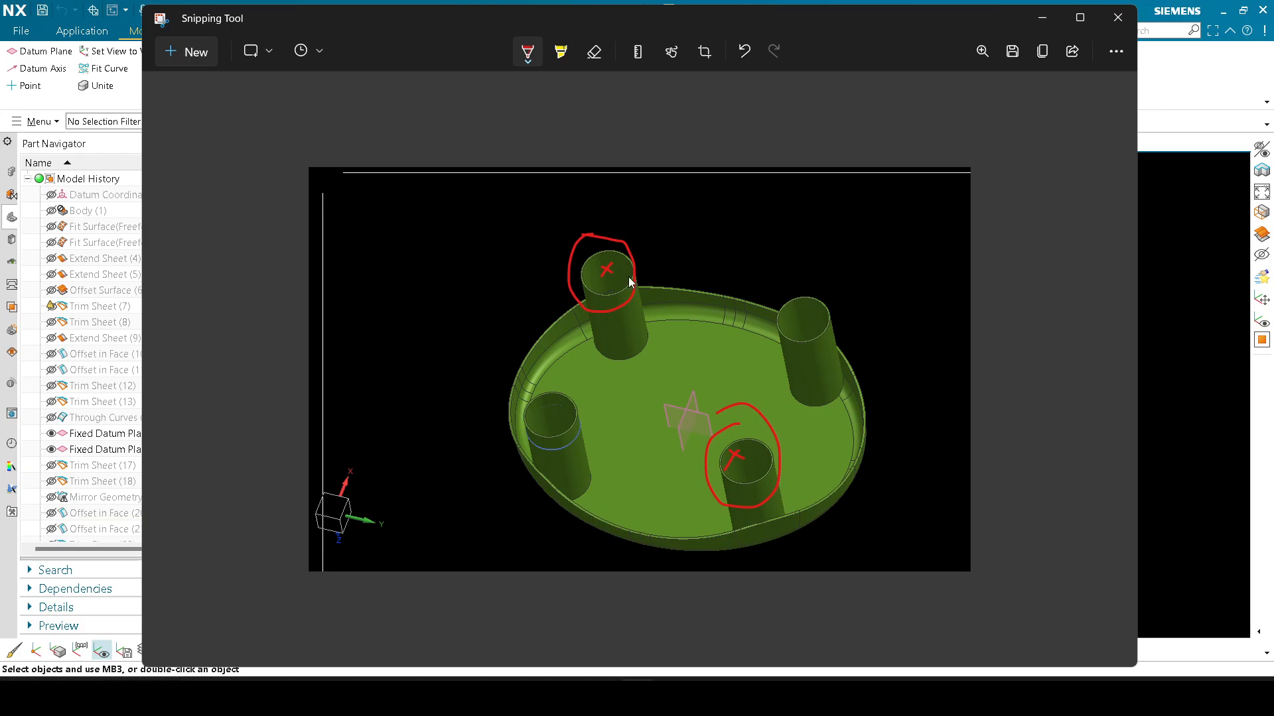
Step: Connect the two leg crosses with a red line and circle its midpoint in green
click(531, 64)
click(464, 211)
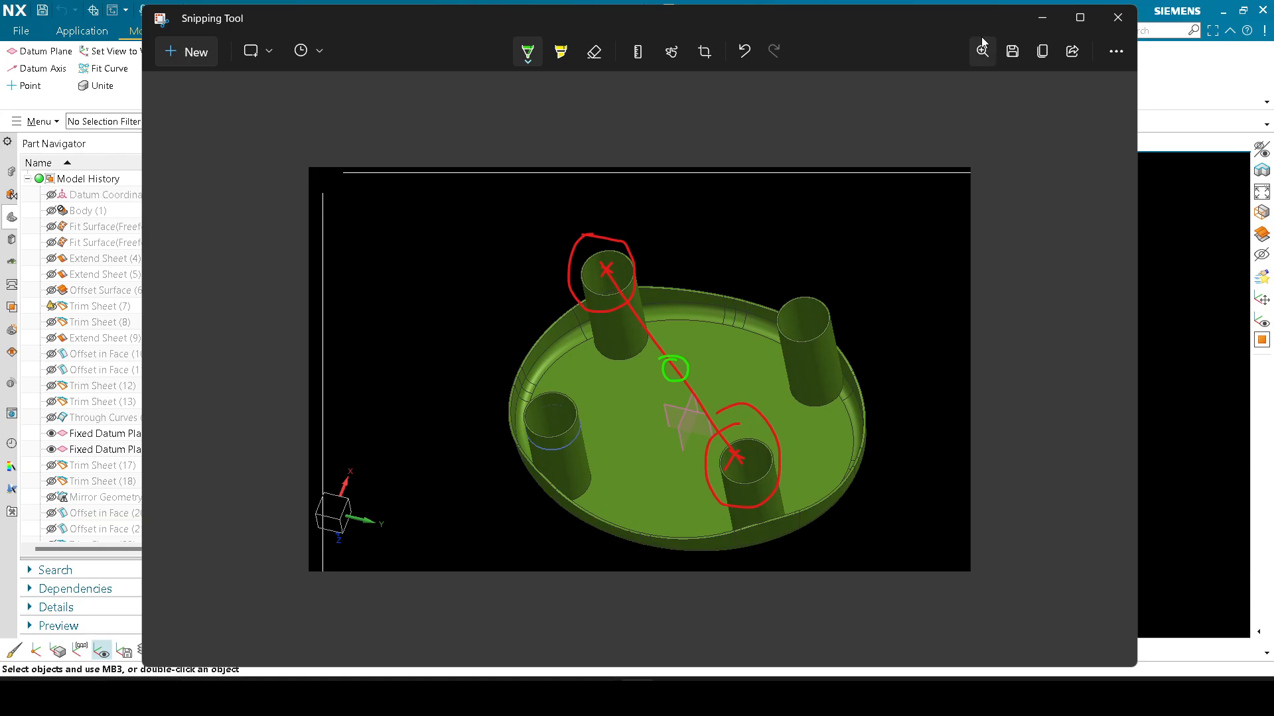
click(1043, 18)
Step: Square the NX view to the stool's side, swap shown and hidden objects, and compare the scan with the seat's arched edge
middle_drag(930, 268, 947, 372)
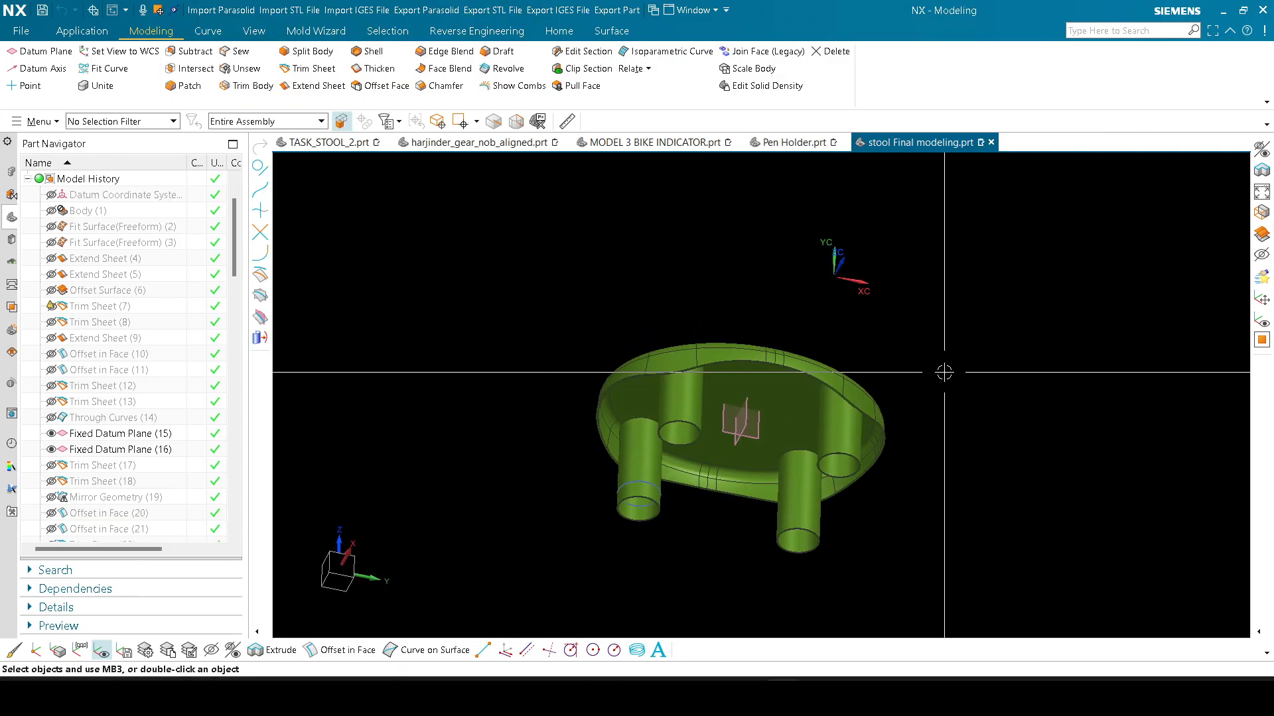
key(F8)
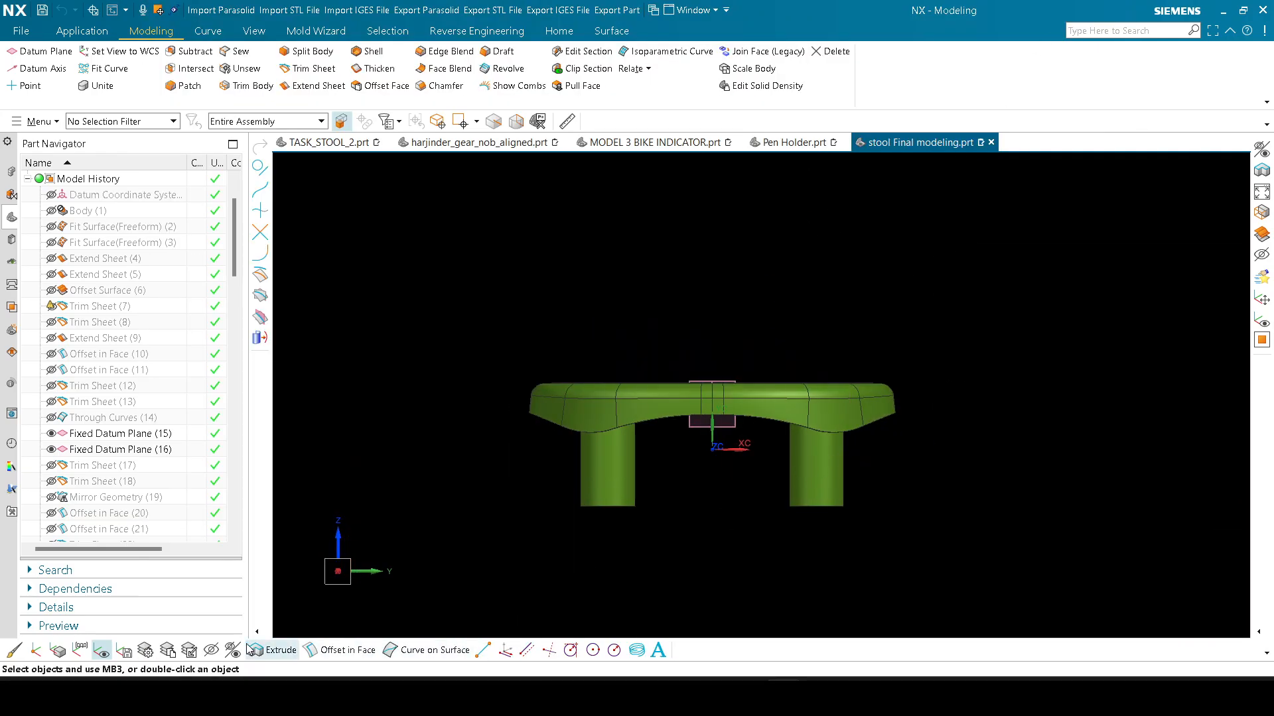
scroll(815, 523, up, 1)
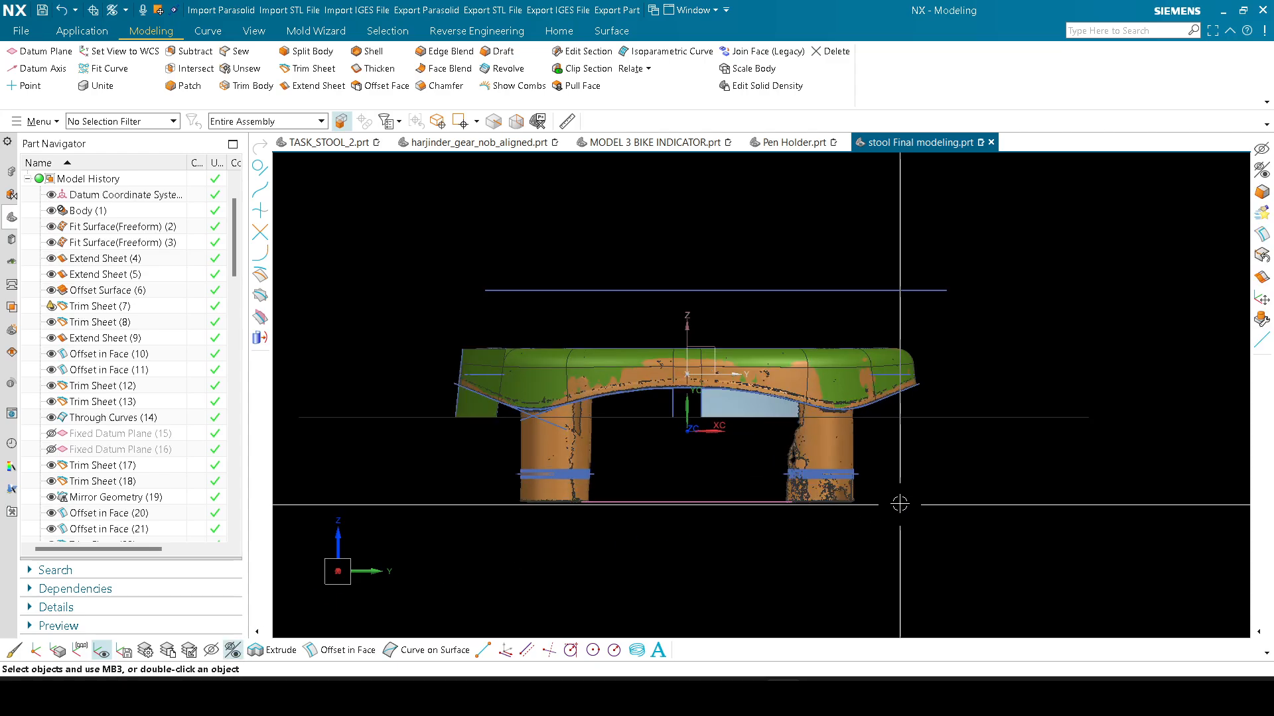
scroll(614, 484, up, 2)
scroll(672, 475, down, 1)
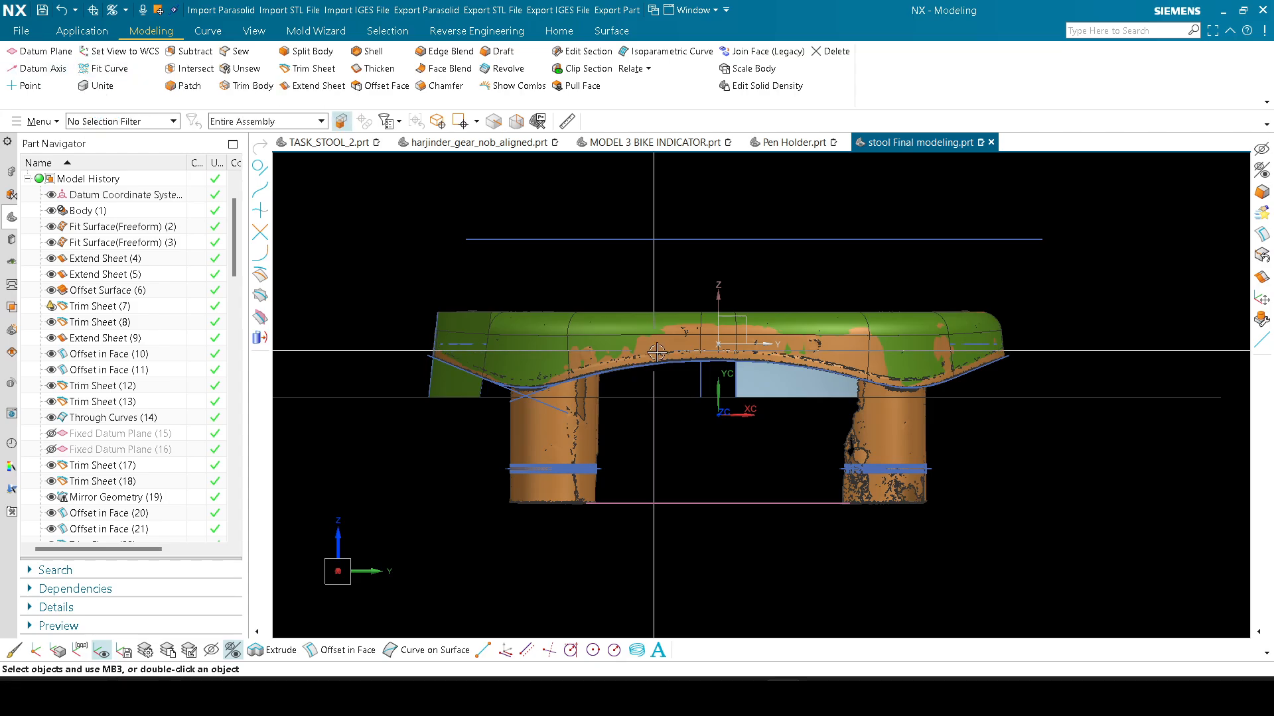
Step: Review the layer settings of the stool part and check which part files are available to open
middle_drag(641, 345, 660, 464)
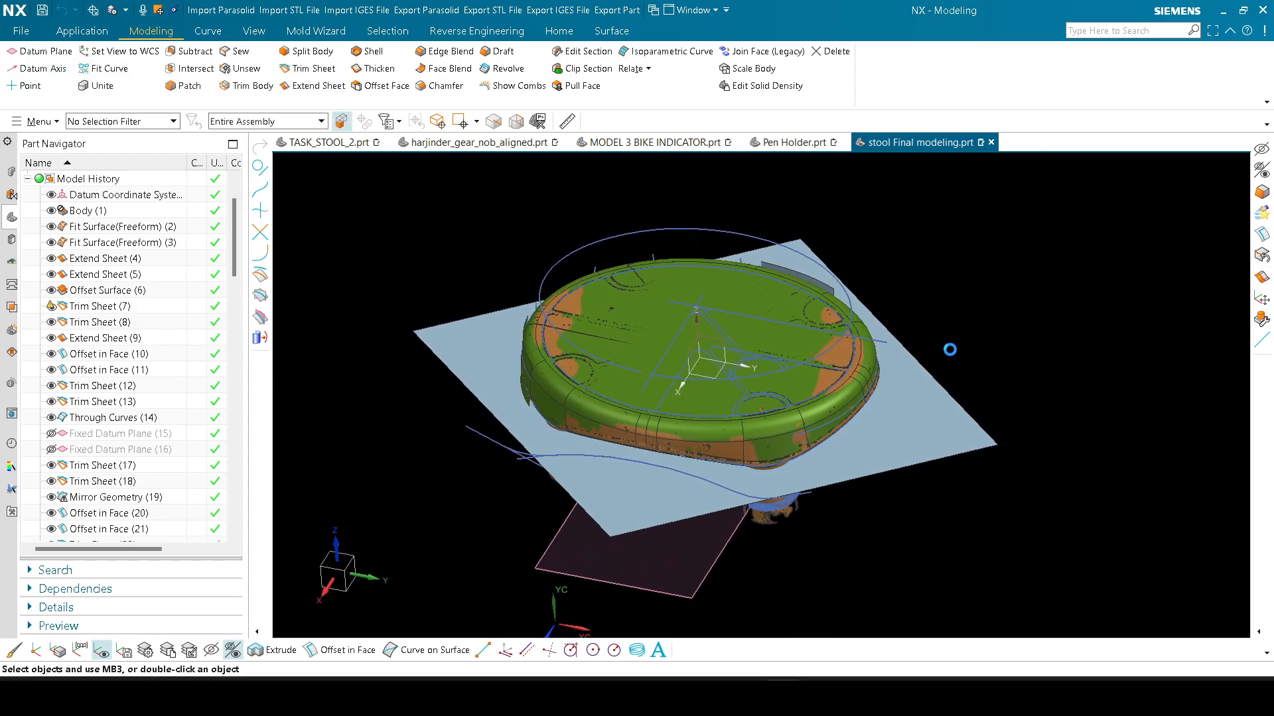
key(ctrl+l)
click(319, 470)
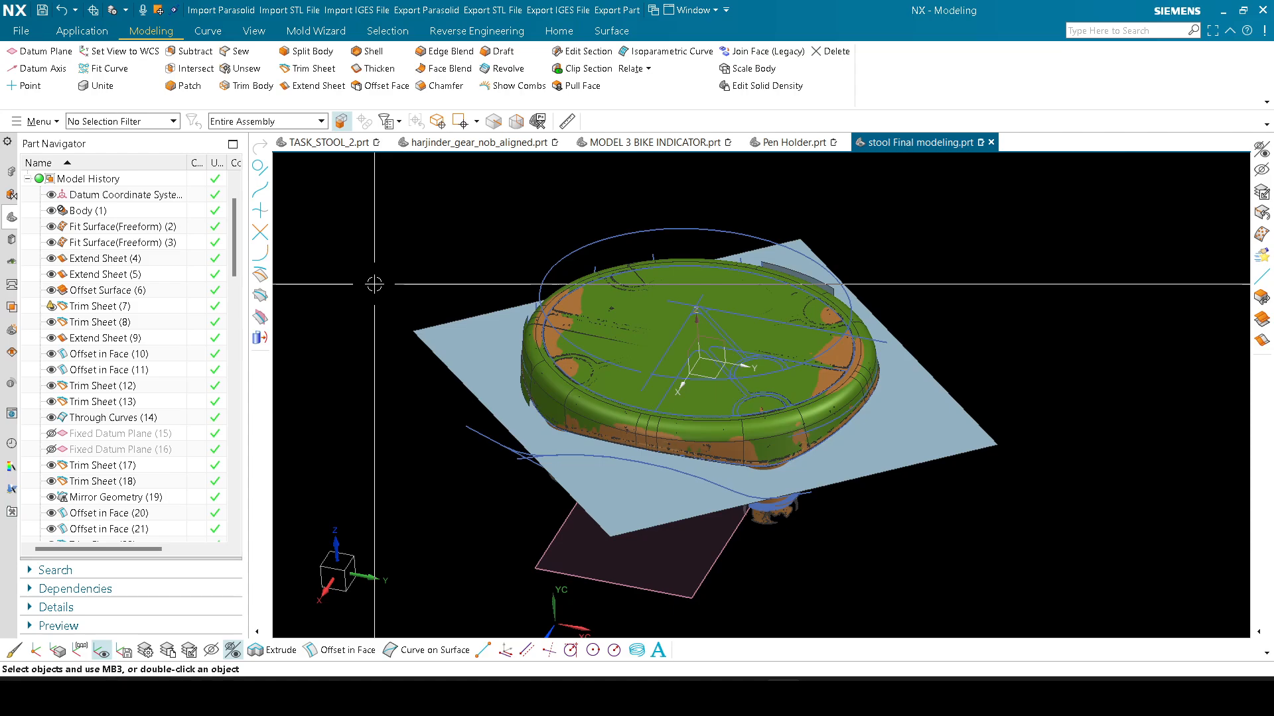
shift+middle_drag(388, 325, 414, 324)
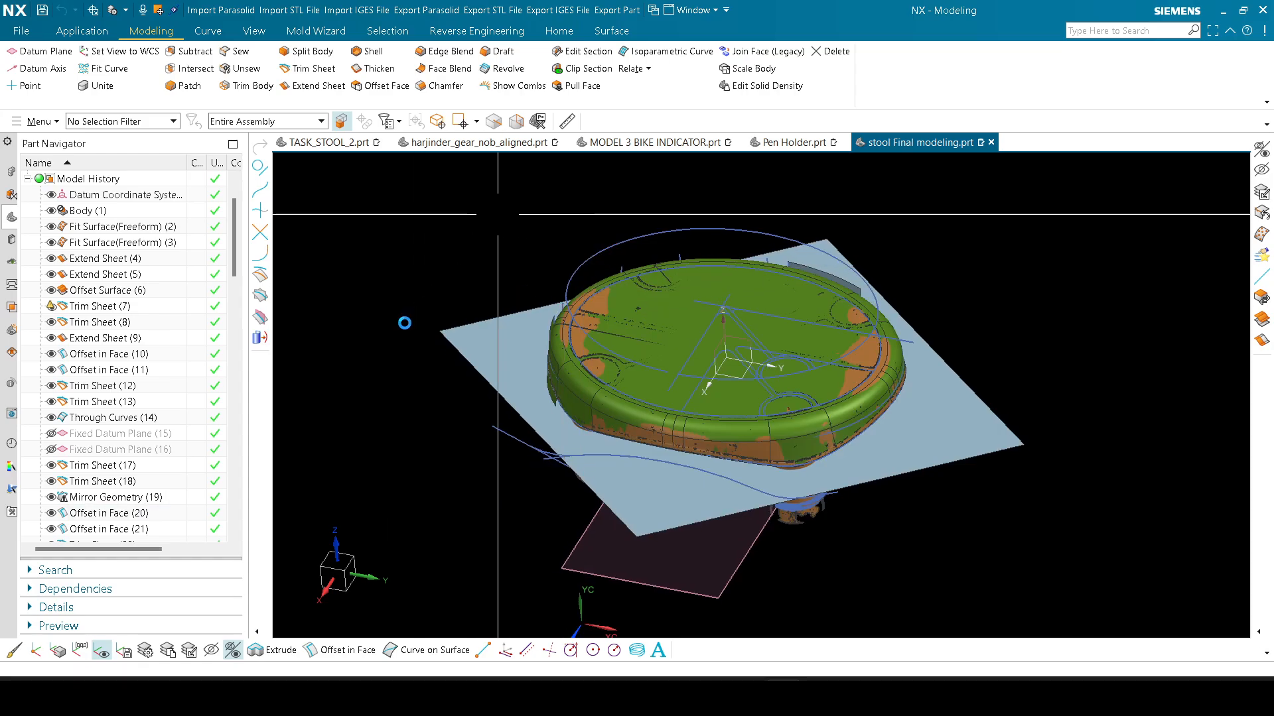
key(ctrl+l)
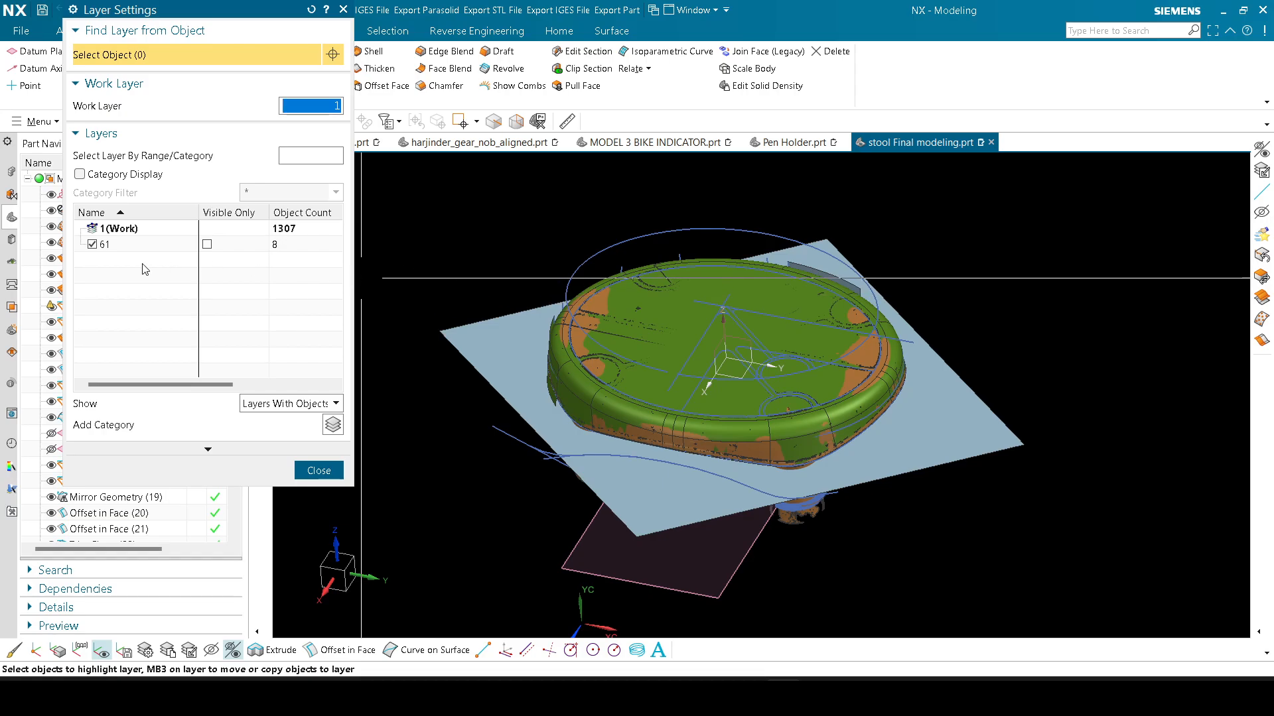
click(305, 471)
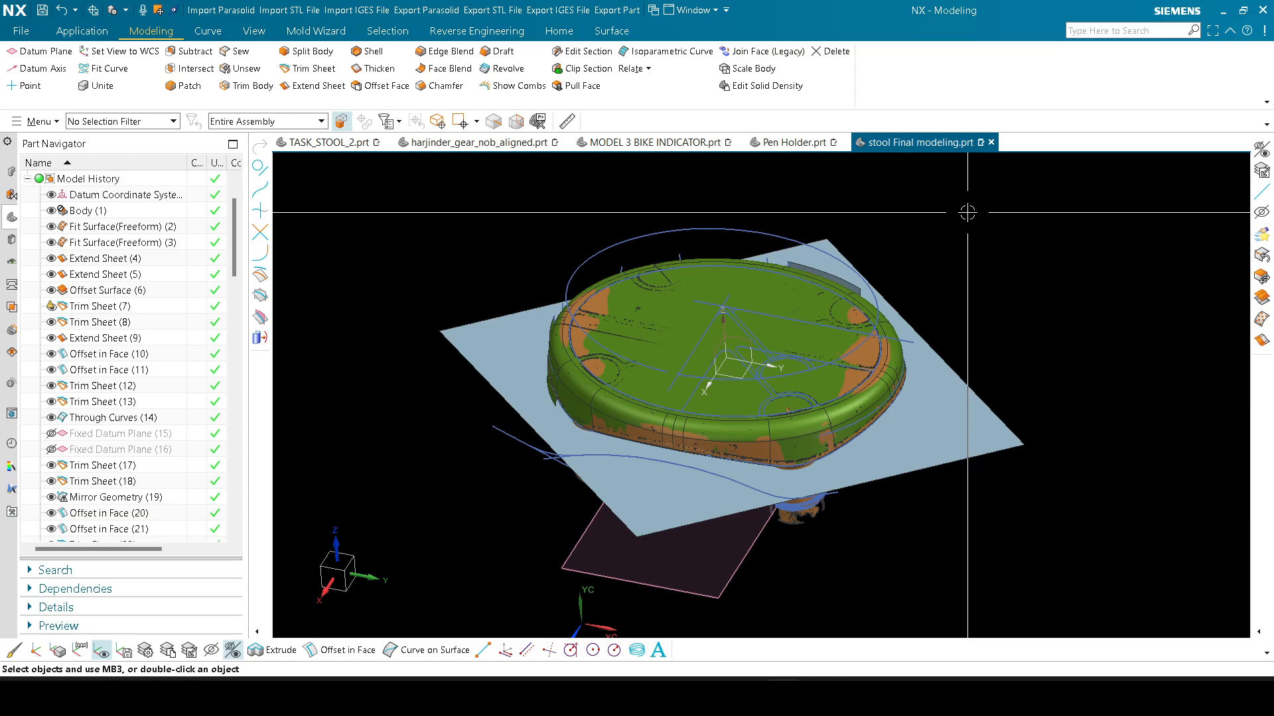
key(ctrl+o)
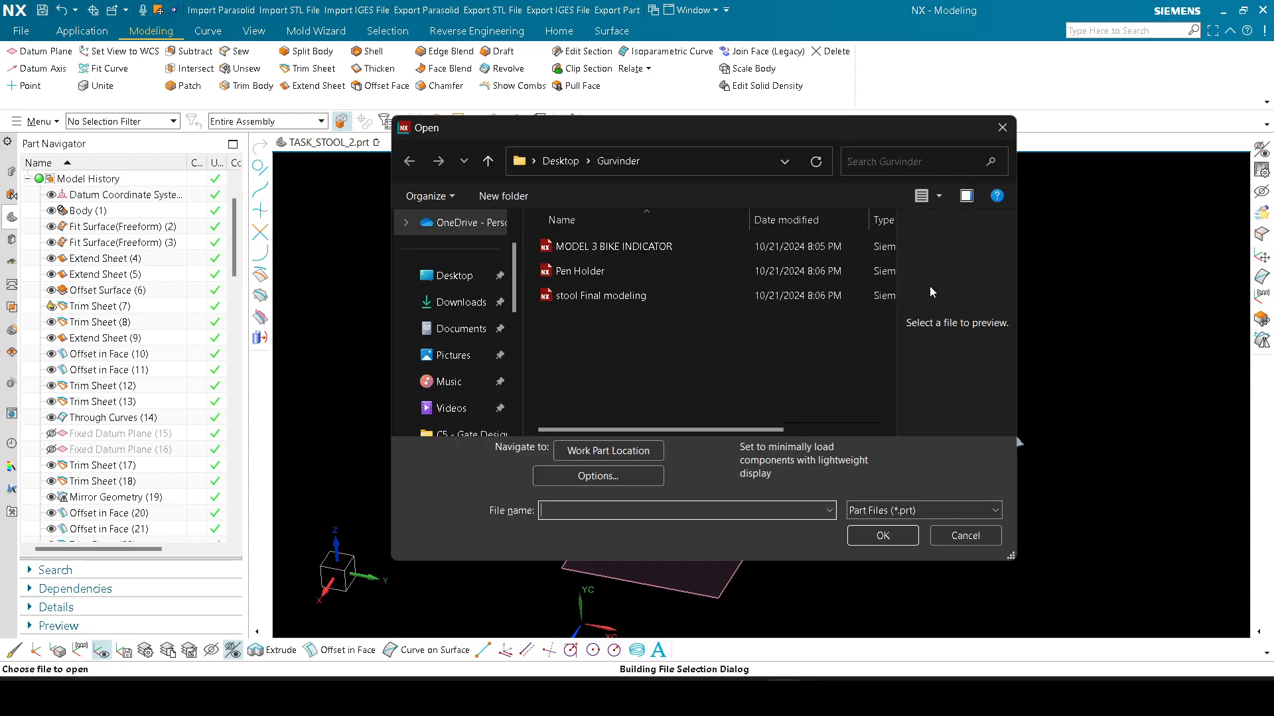
click(965, 535)
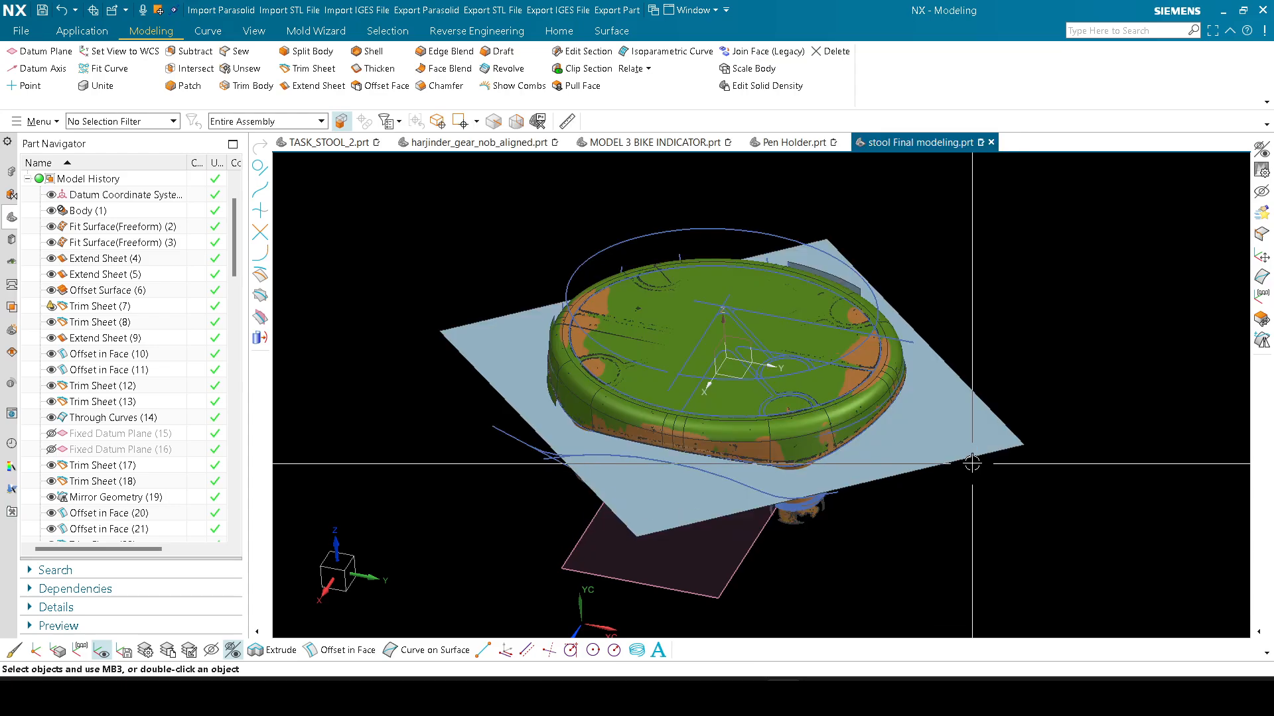
Step: Inspect the stool from a squared side view, its underside with the four scanned legs, and its top
middle_drag(978, 539, 986, 422)
key(F8)
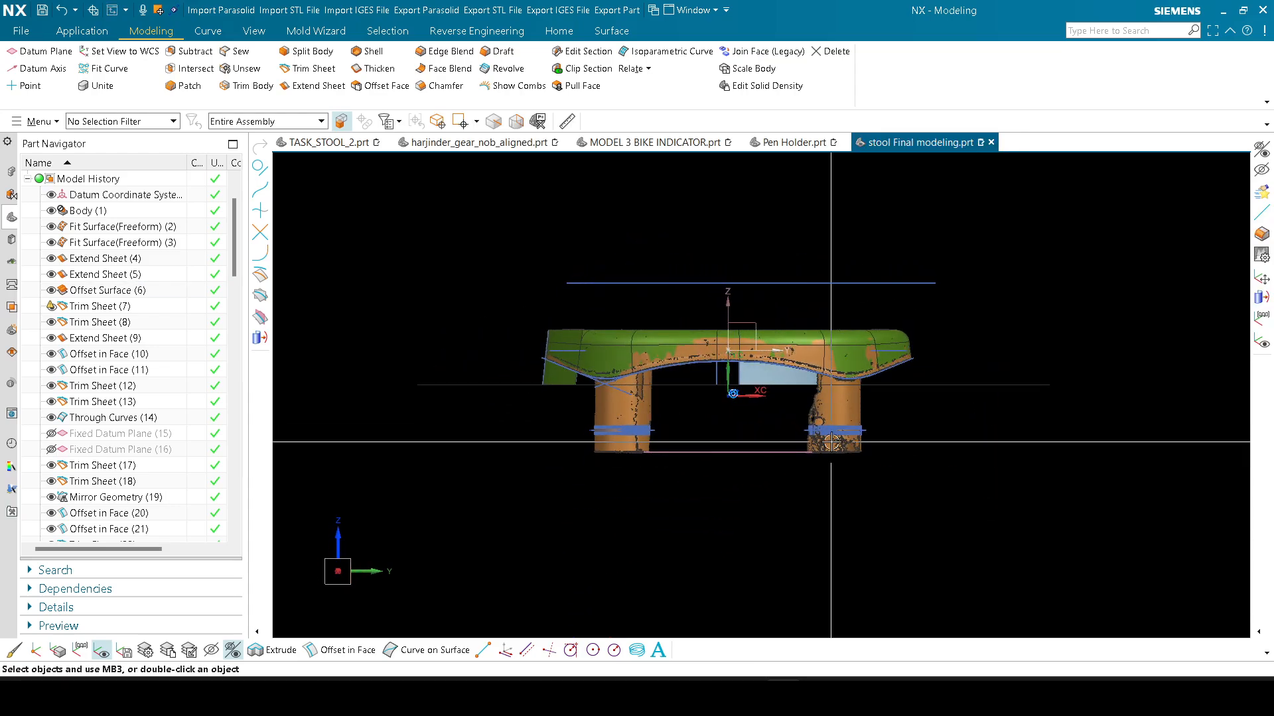
scroll(835, 451, up, 4)
scroll(829, 451, down, 2)
middle_drag(821, 491, 749, 385)
right_drag(686, 390, 699, 478)
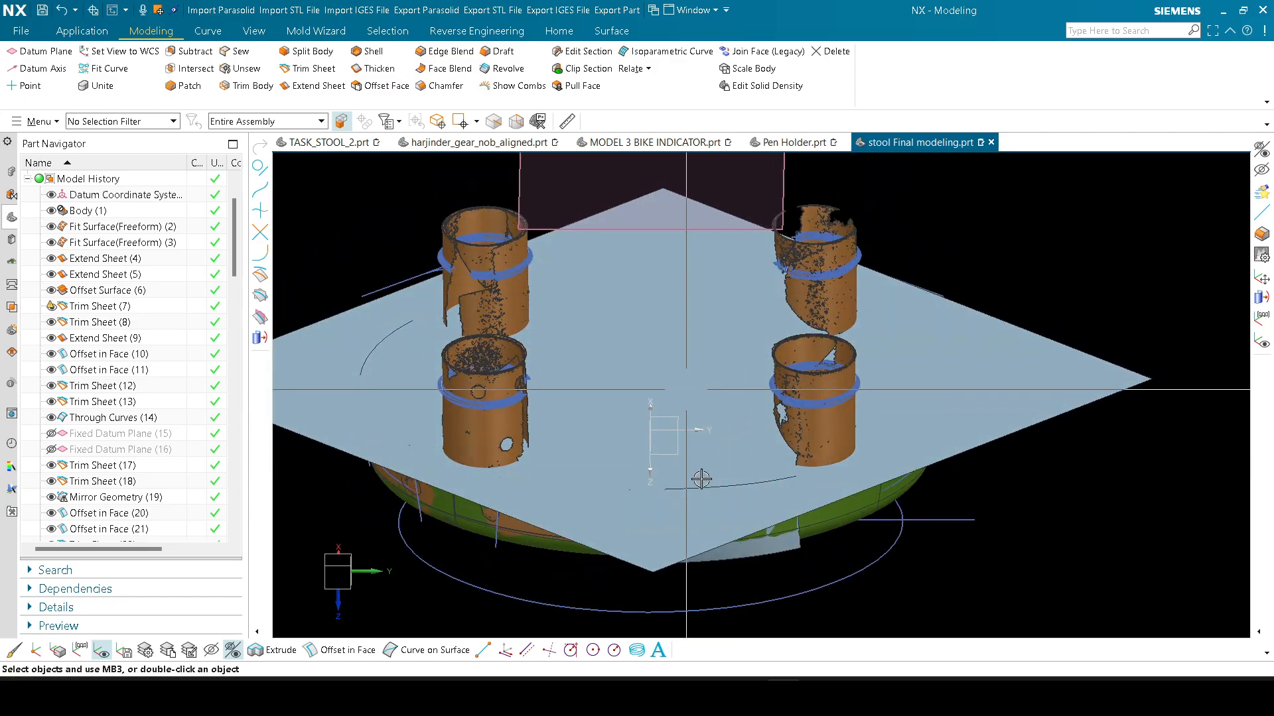
scroll(723, 395, up, 2)
middle_drag(723, 395, 818, 390)
scroll(644, 450, down, 3)
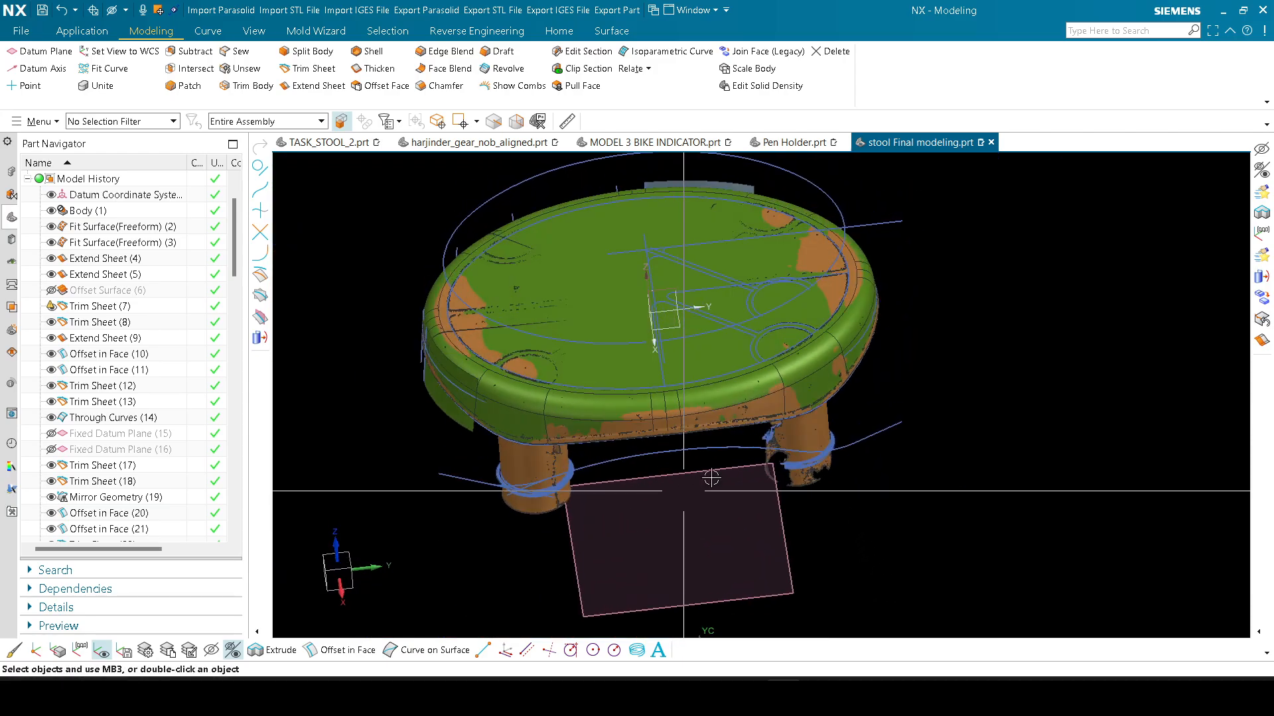
Step: Try to isolate the stool seat by hiding the other objects, and swap the shown and hidden objects
key(ctrl+b)
click(623, 310)
click(276, 101)
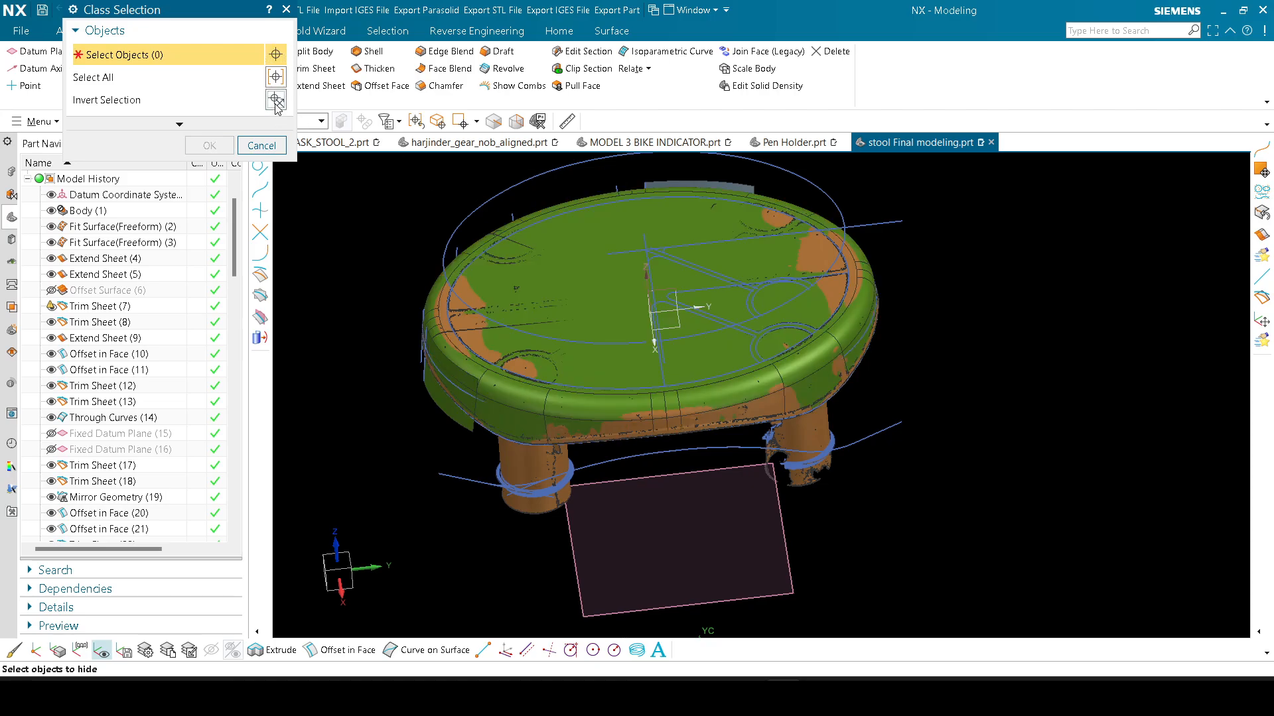
middle_click(278, 103)
key(ctrl+shift+b)
scroll(614, 517, up, 5)
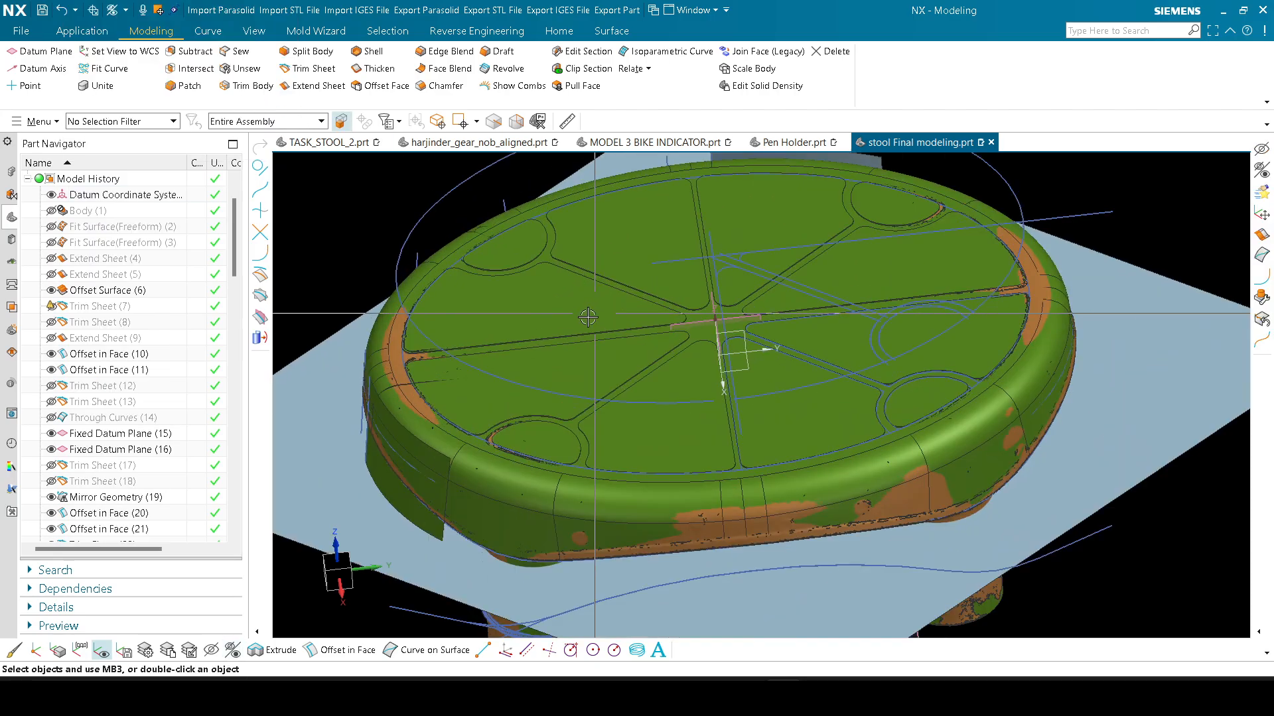
Step: Hide everything except the green solid stool body and inspect its seat pattern from the top
key(ctrl+b)
click(728, 400)
scroll(727, 401, down, 8)
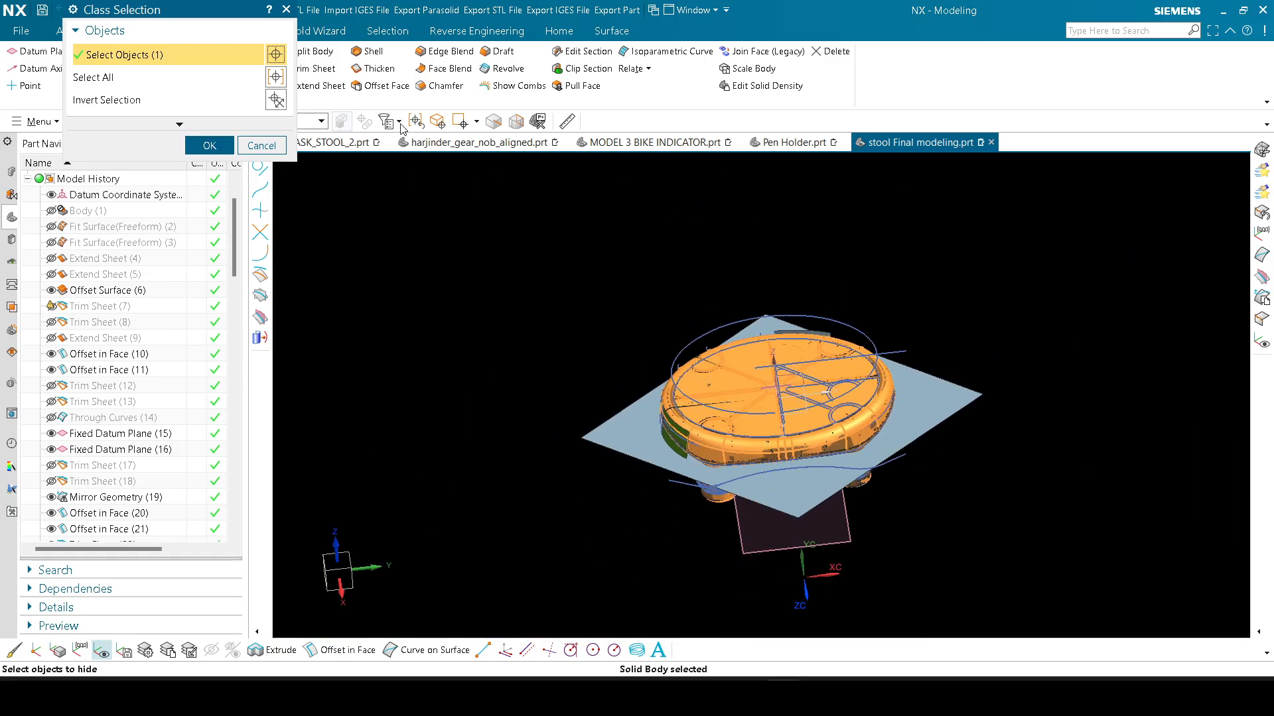
click(276, 101)
middle_click(286, 103)
key(ctrl+alt+t)
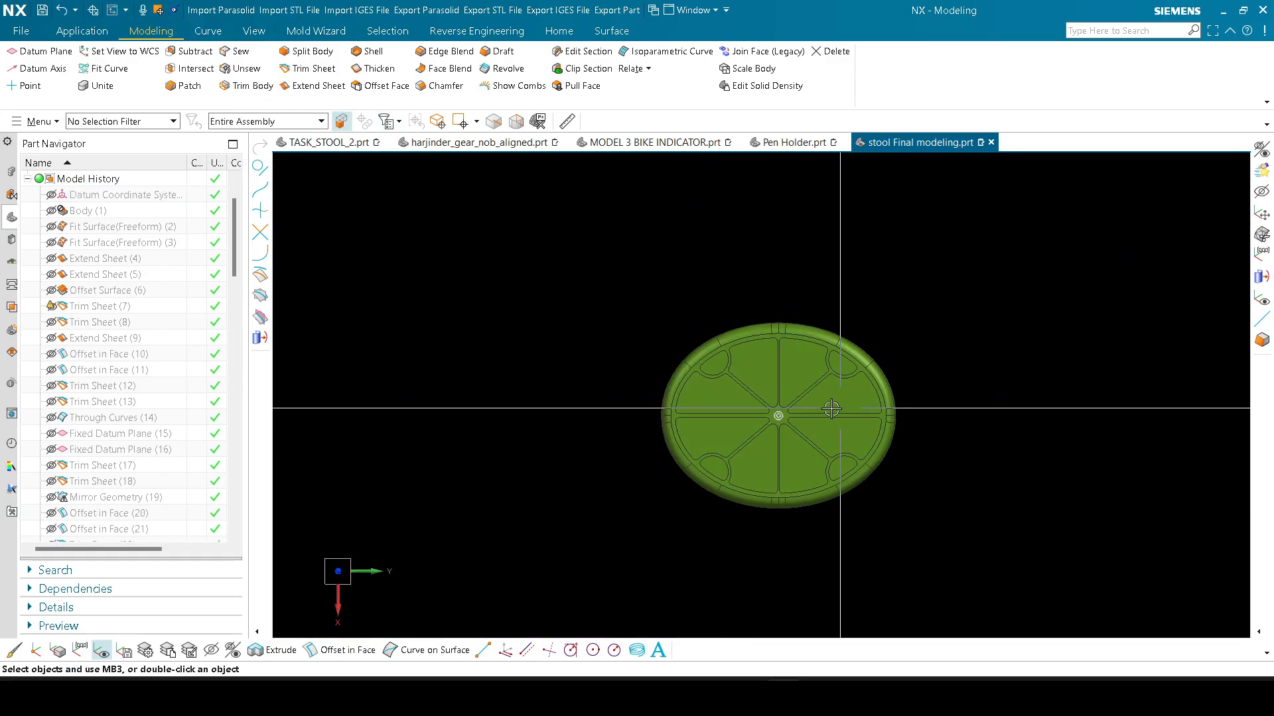
scroll(874, 423, up, 5)
scroll(873, 423, down, 5)
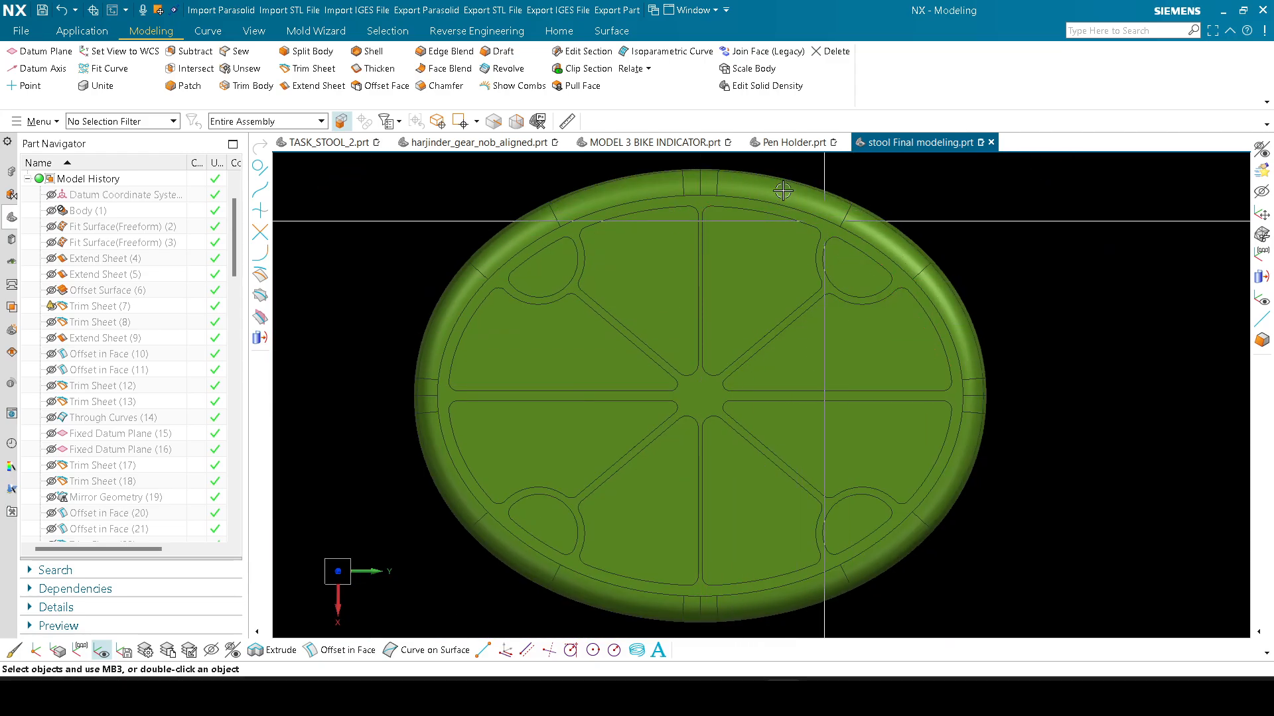
Step: Switch to the TASK_STOOL_2 part, swap its shown and hidden objects, and inspect the rib ends in a squared top wireframe view
click(368, 140)
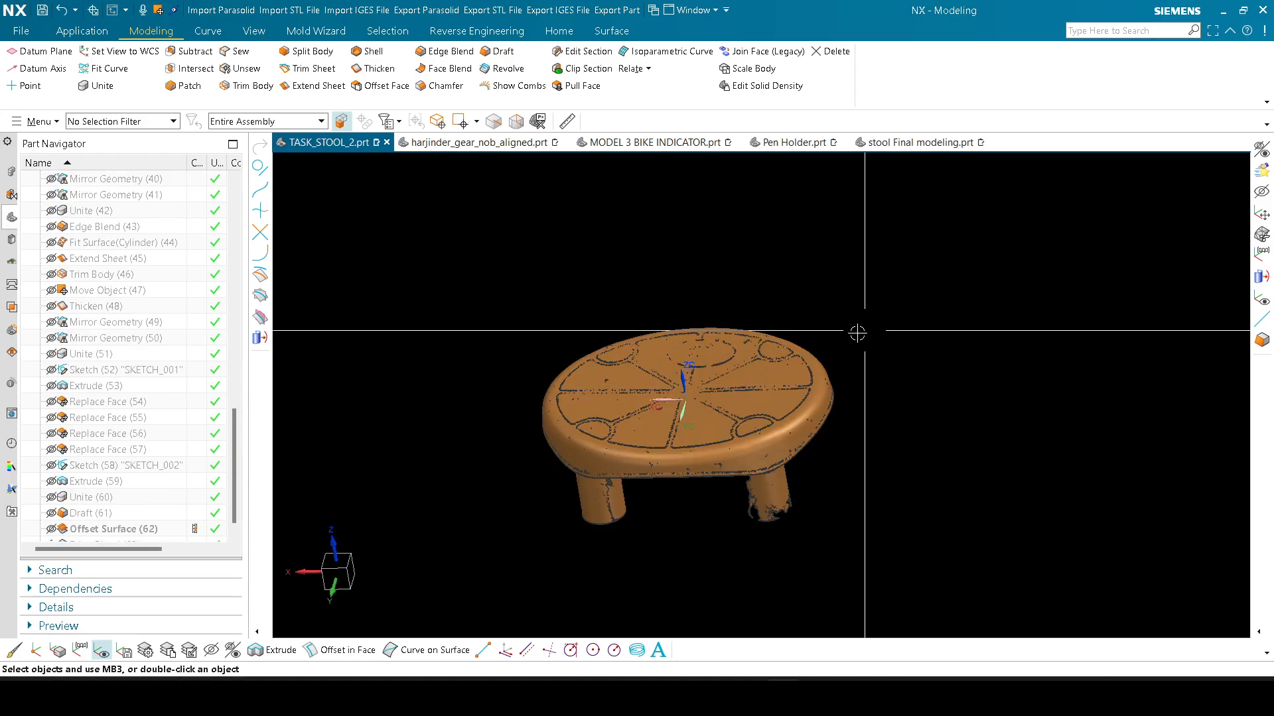
key(ctrl+shift+b)
middle_drag(874, 356, 914, 428)
key(F8)
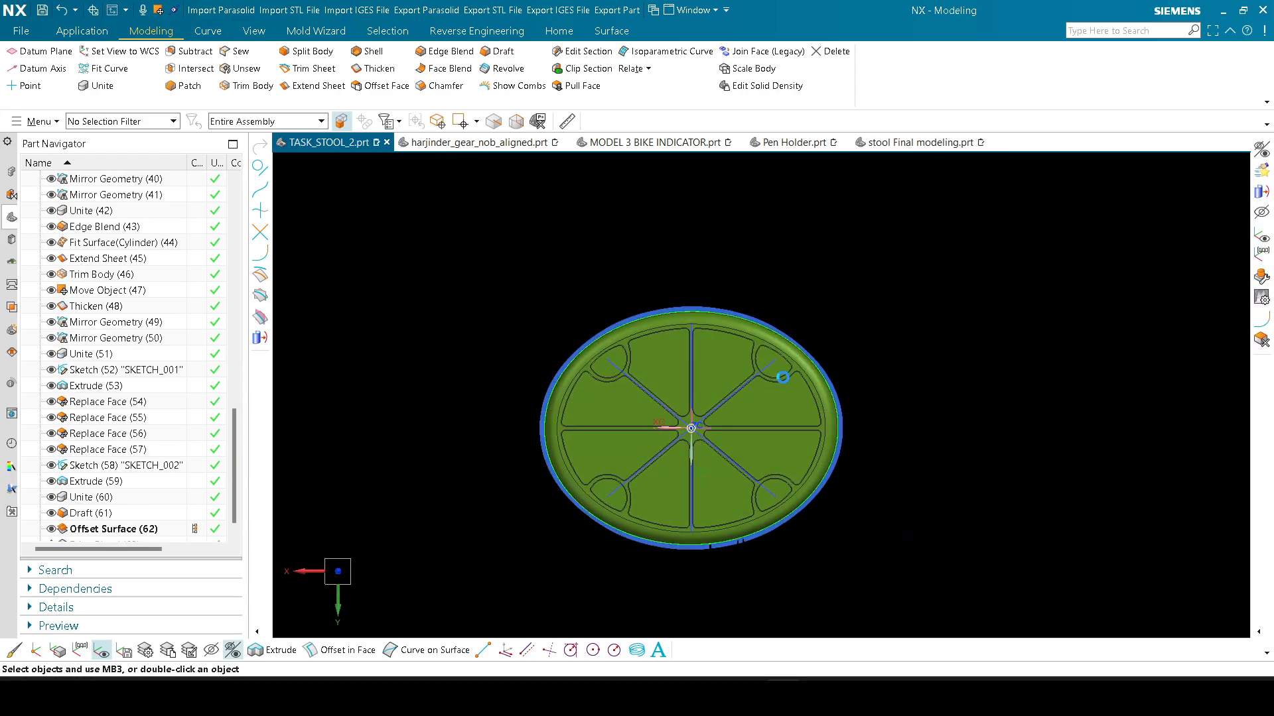
key(alt+w)
scroll(674, 321, up, 2)
scroll(676, 331, up, 3)
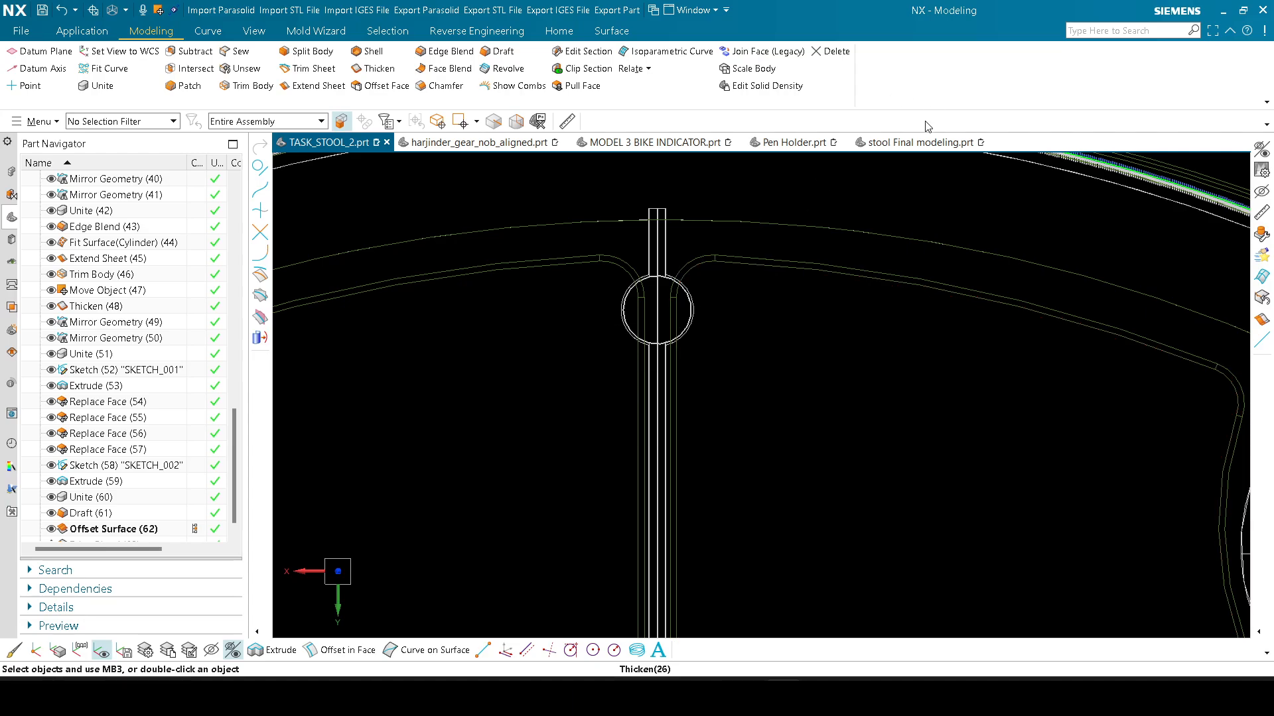
Step: Return to the stool Final modeling part and examine the solid body's top pattern and its underside with the four legs
click(920, 142)
scroll(794, 263, down, 5)
scroll(846, 268, up, 3)
shift+middle_drag(924, 275, 956, 284)
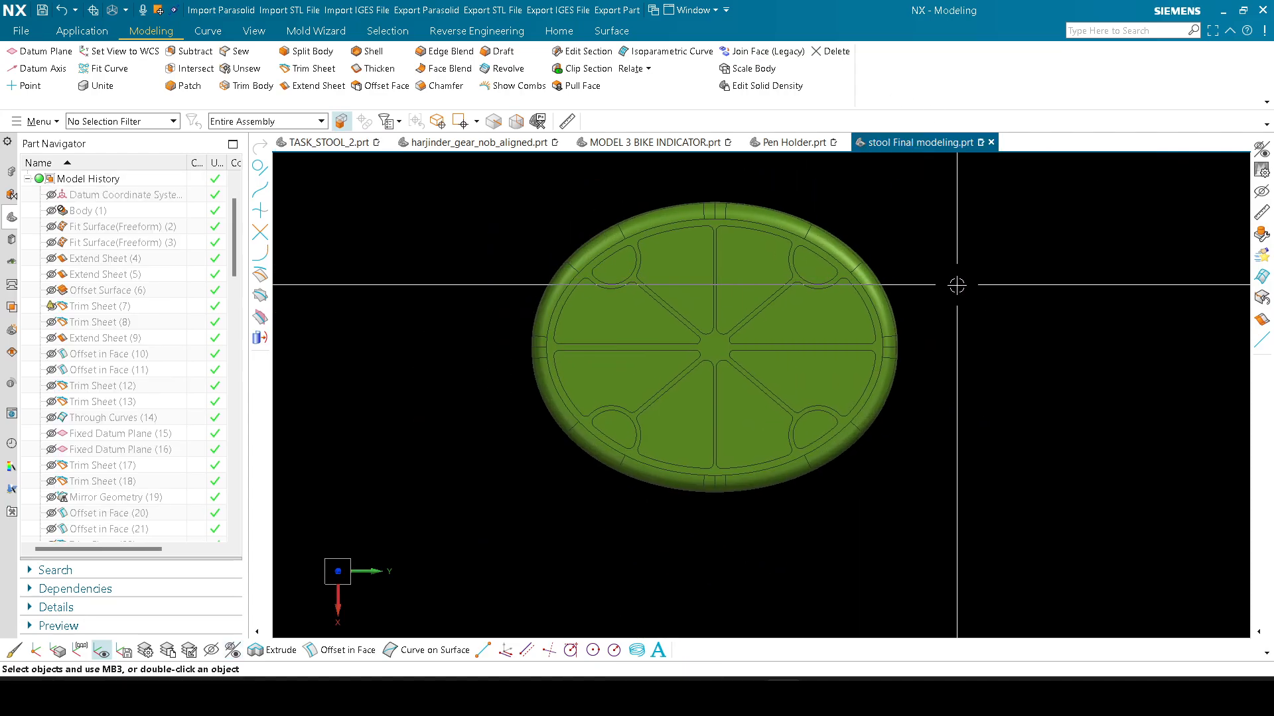
scroll(906, 261, up, 2)
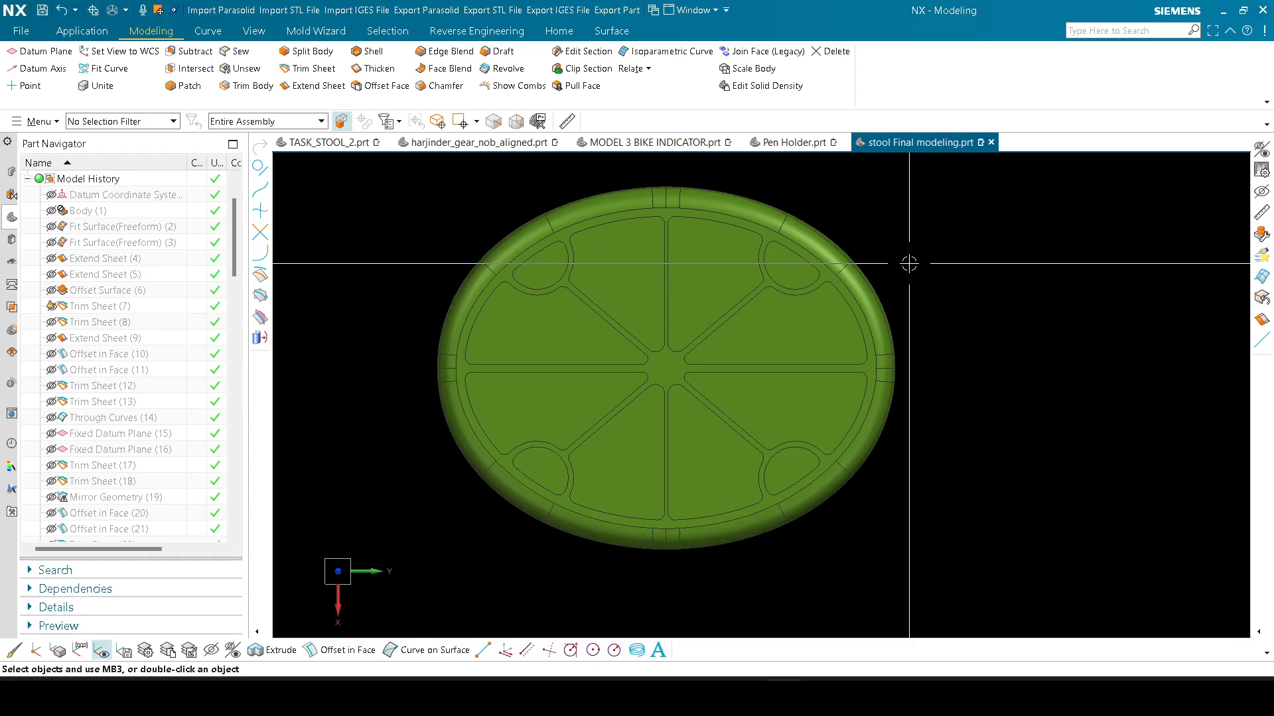
middle_drag(907, 261, 801, 290)
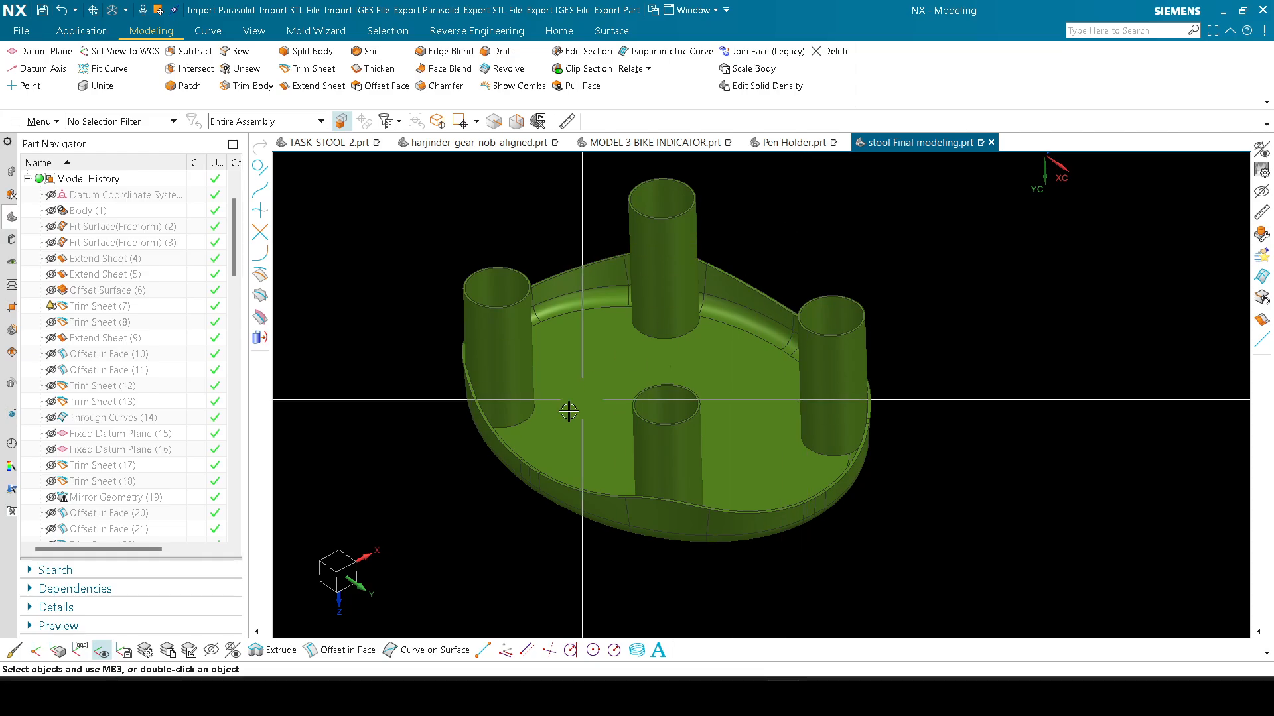
Step: Swap the shown and hidden objects and isolate the scanned facet body by hiding everything else
key(ctrl+shift+b)
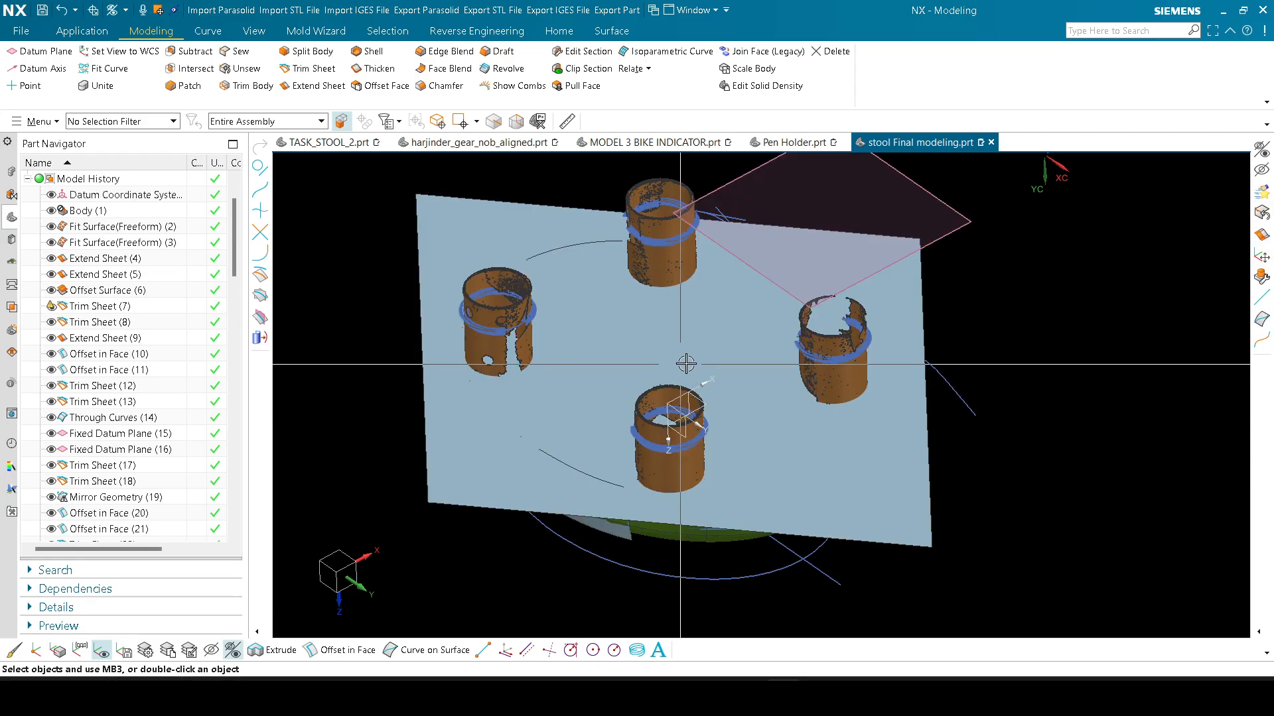
key(ctrl+b)
click(664, 445)
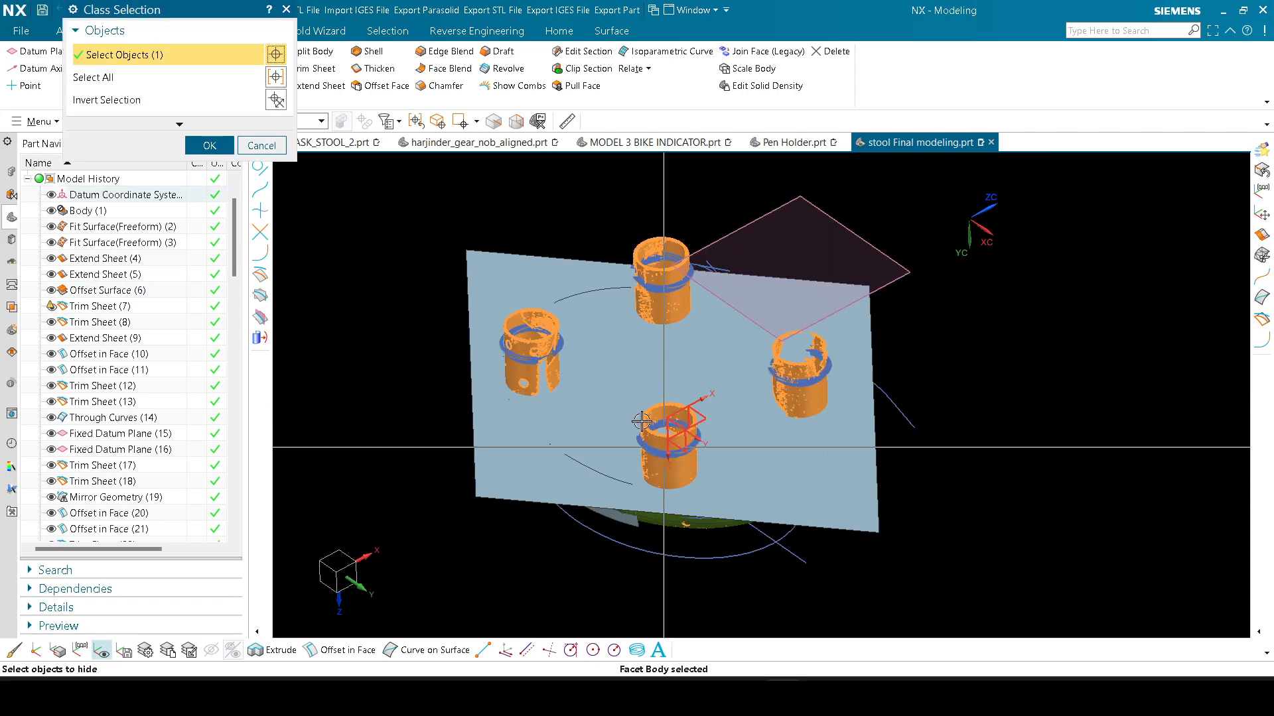
click(276, 99)
middle_click(276, 96)
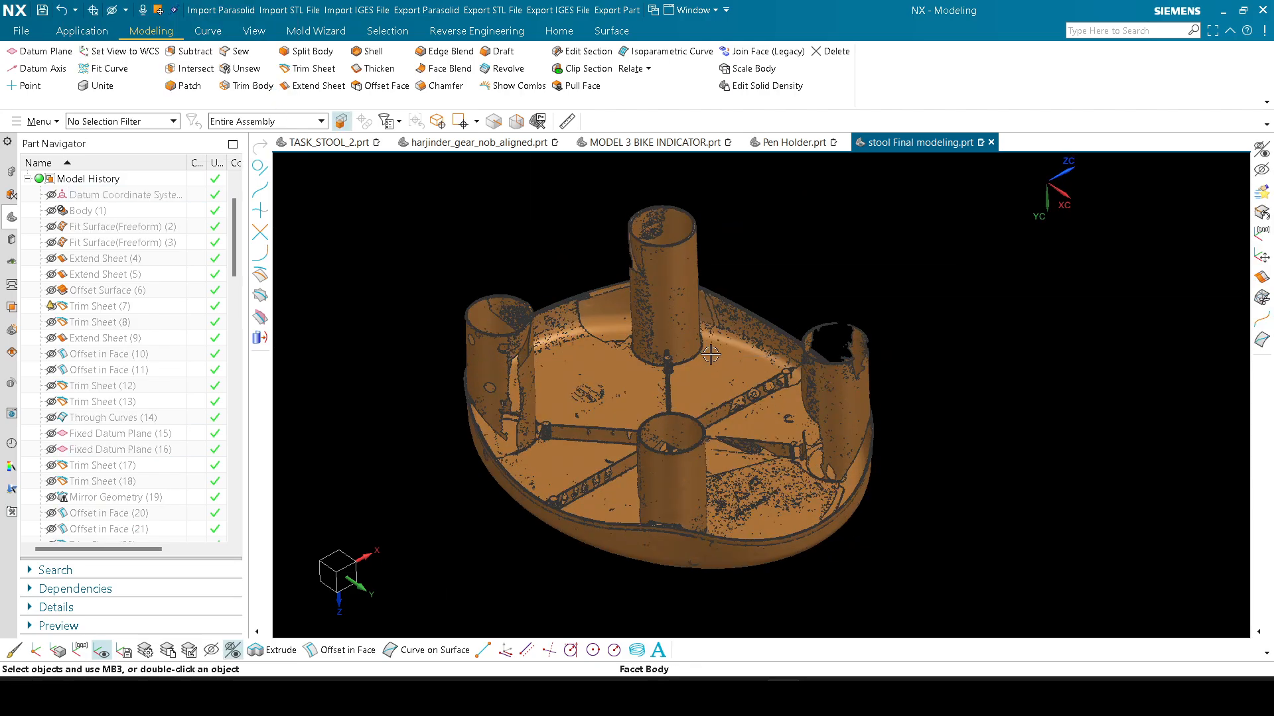
Step: Examine the crossing ribs, their rounded ends and the leg bases on the underside of the stool scan
middle_drag(599, 352, 1001, 378)
middle_drag(904, 417, 810, 285)
scroll(740, 286, up, 3)
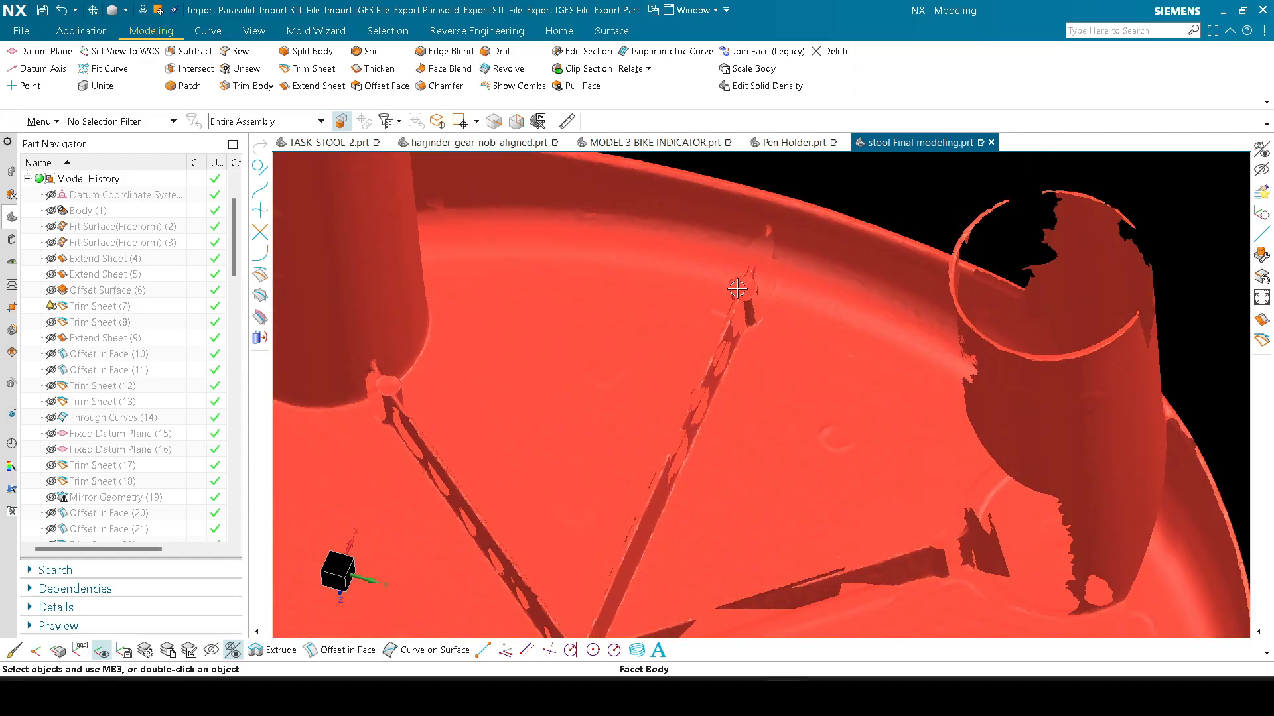
scroll(737, 288, down, 3)
scroll(570, 324, up, 3)
scroll(566, 326, down, 5)
scroll(515, 431, up, 2)
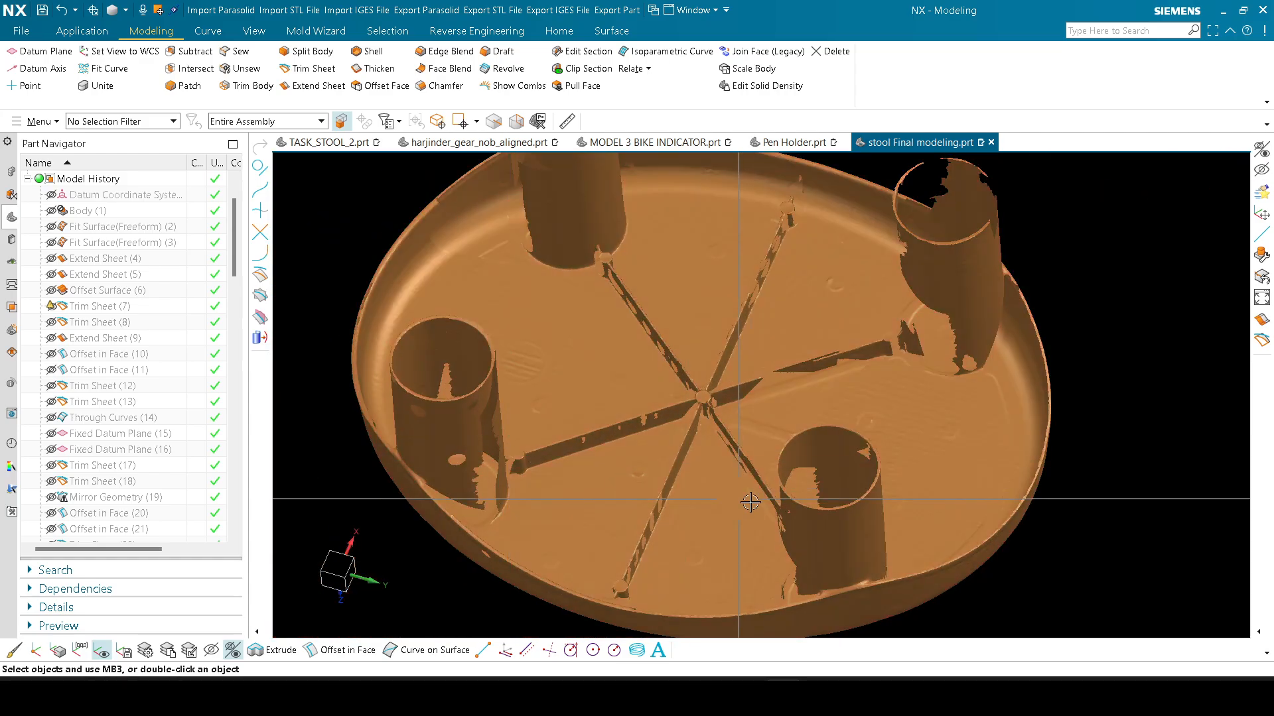
scroll(722, 420, down, 1)
mouse_move(722, 420)
middle_down()
mouse_move(750, 438)
mouse_move(745, 389)
mouse_move(734, 414)
mouse_move(712, 399)
middle_up()
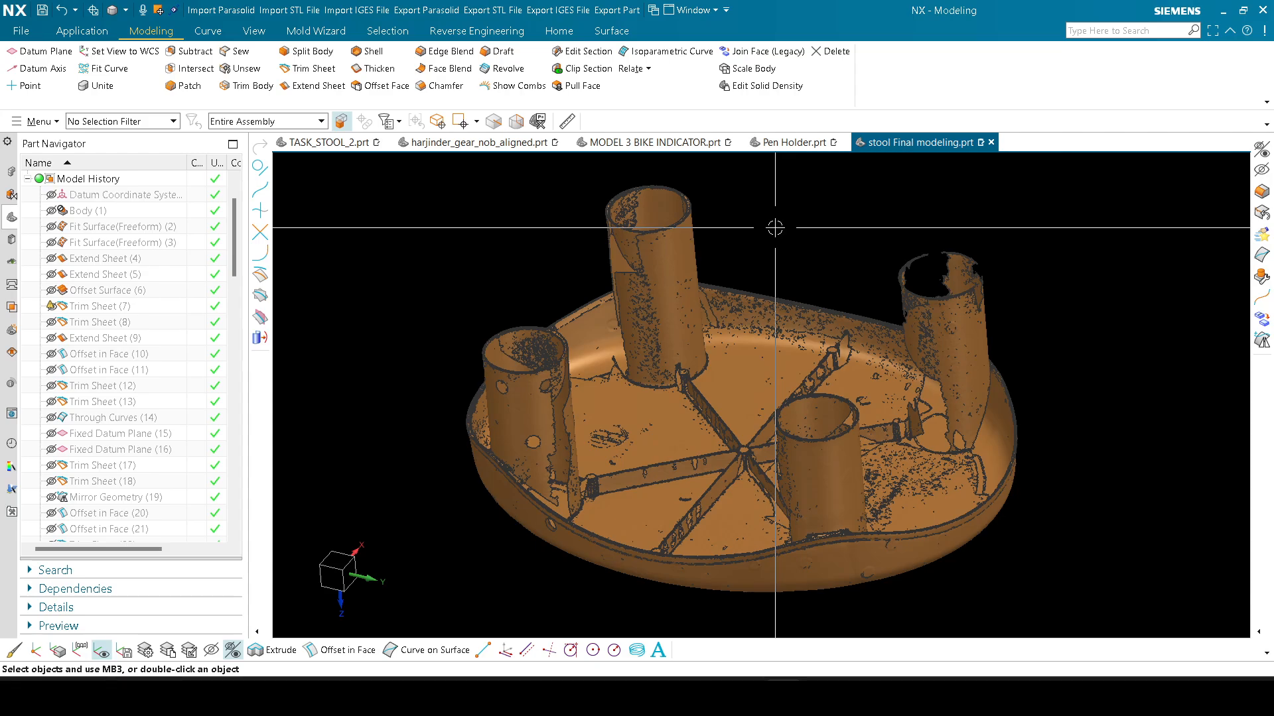
scroll(829, 358, up, 2)
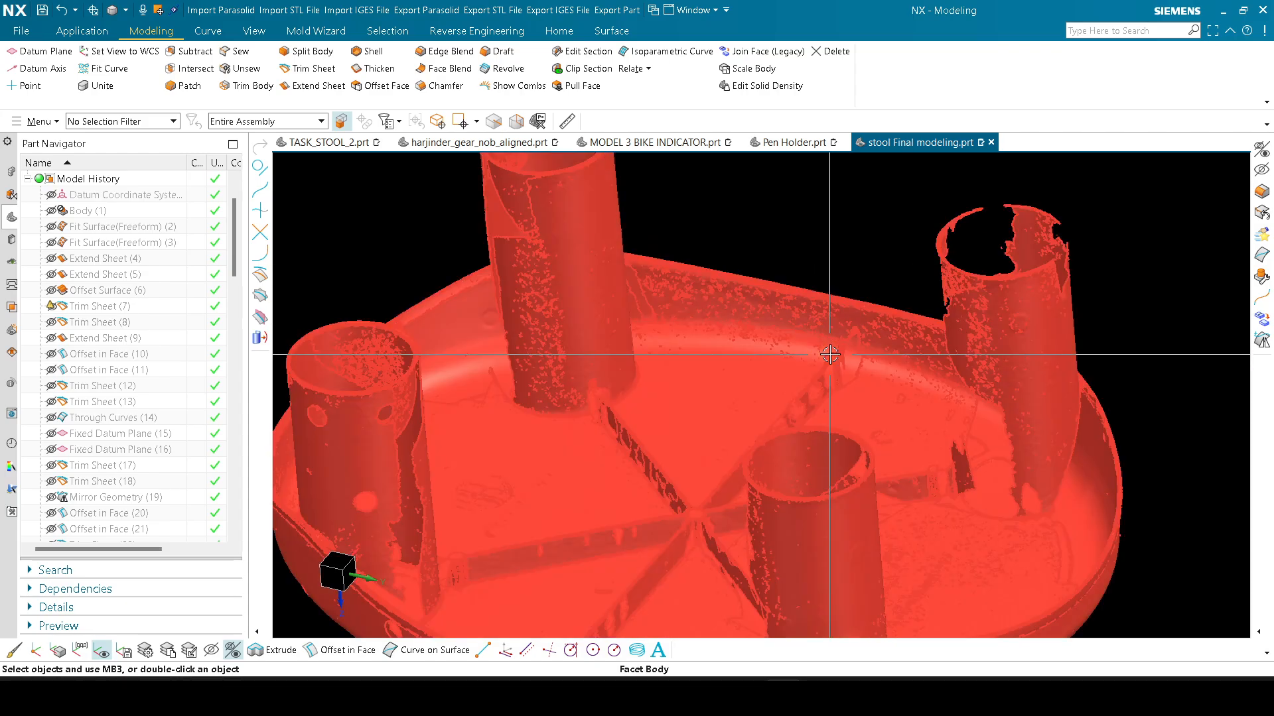
scroll(816, 331, down, 2)
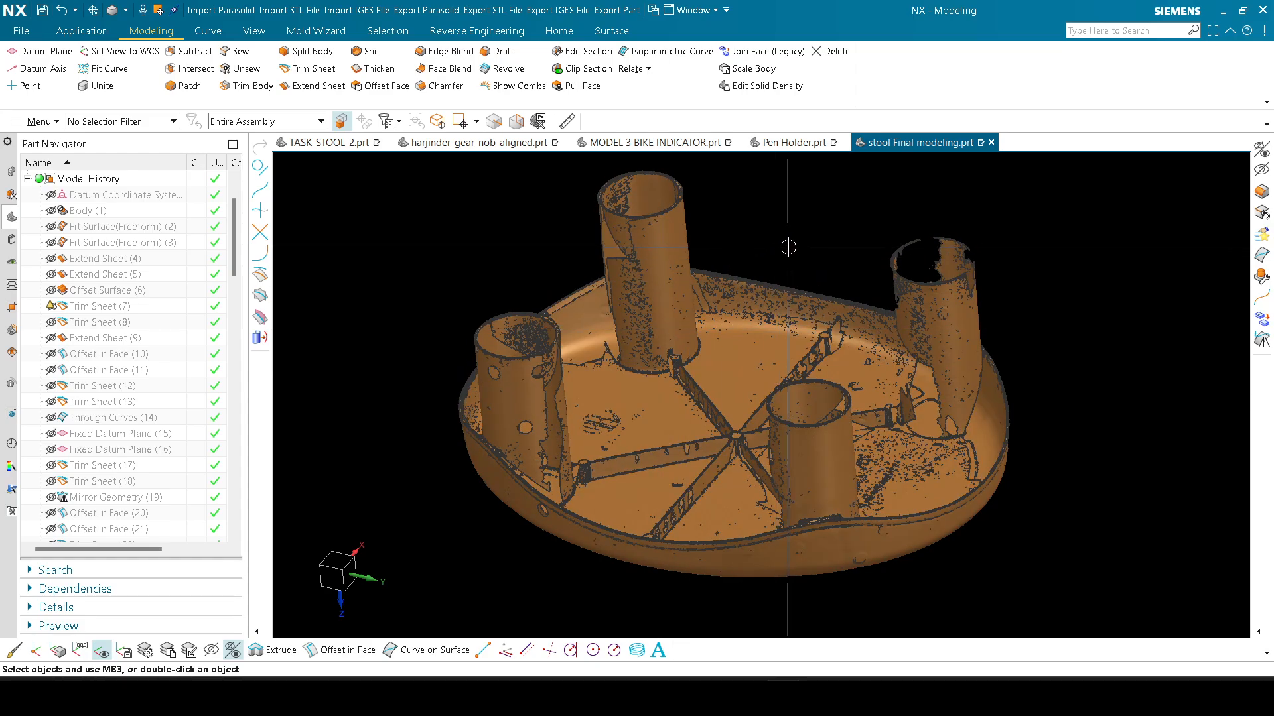
Step: Compare the scan's squared side profile with its underside, checking where the ribs meet the legs and rim
middle_drag(799, 201, 952, 307)
key(F8)
scroll(698, 309, up, 2)
shift+middle_drag(712, 336, 662, 353)
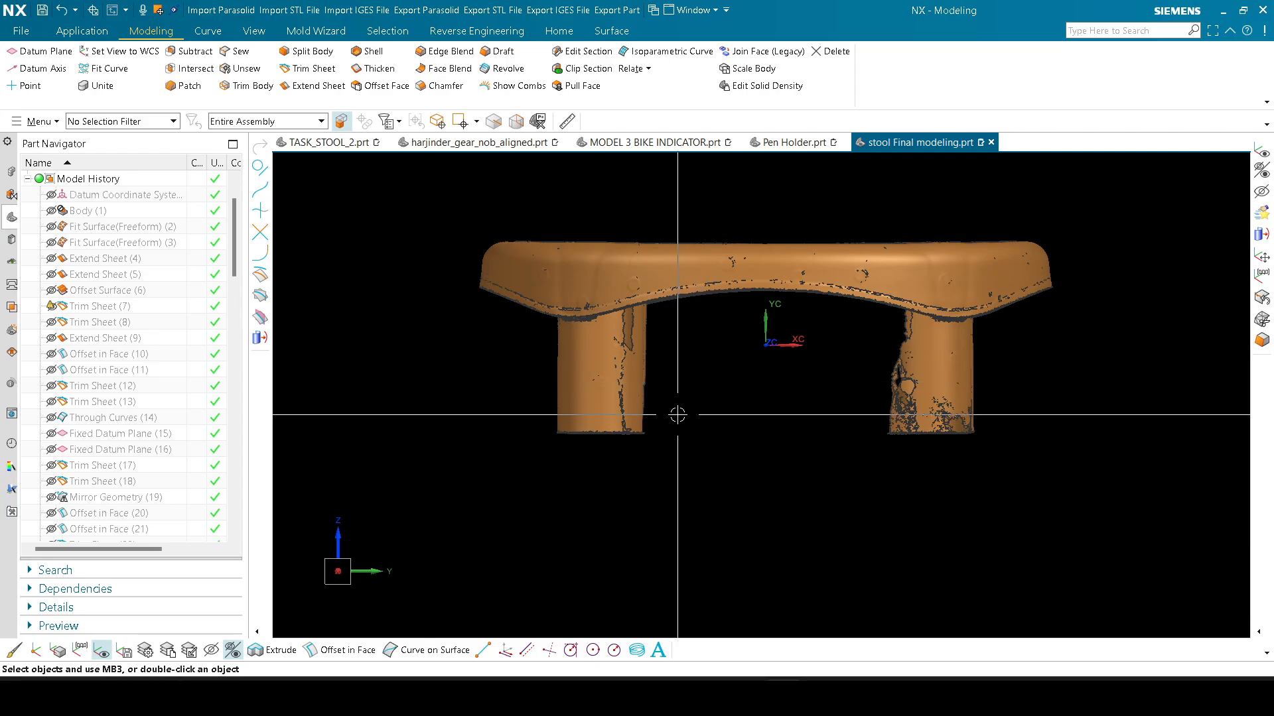
middle_drag(677, 415, 654, 336)
scroll(661, 245, up, 5)
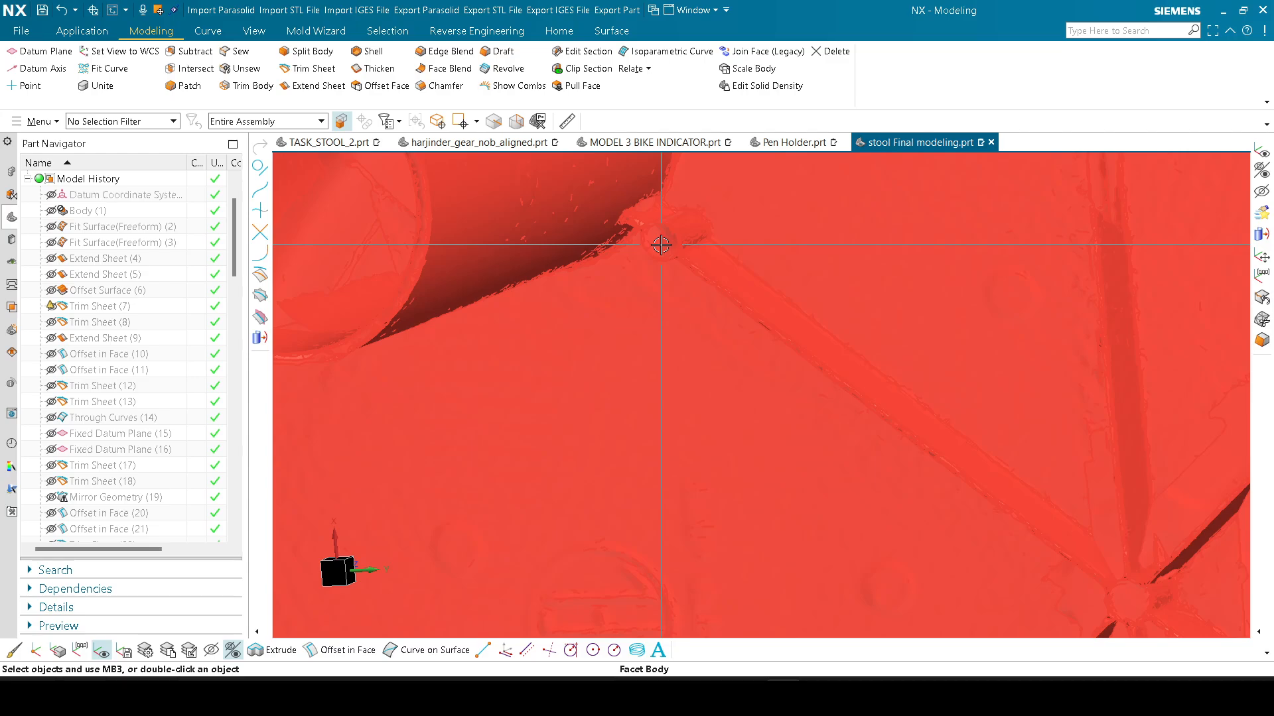
scroll(660, 245, down, 8)
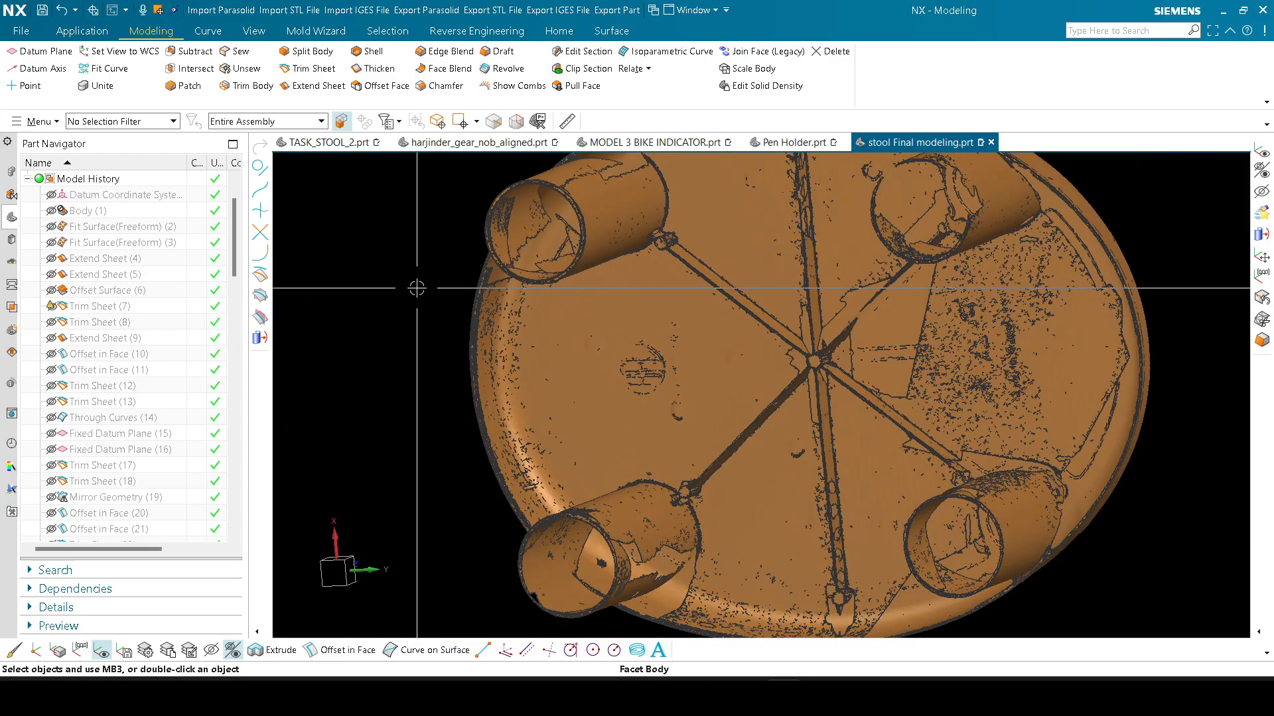
middle_drag(416, 288, 464, 257)
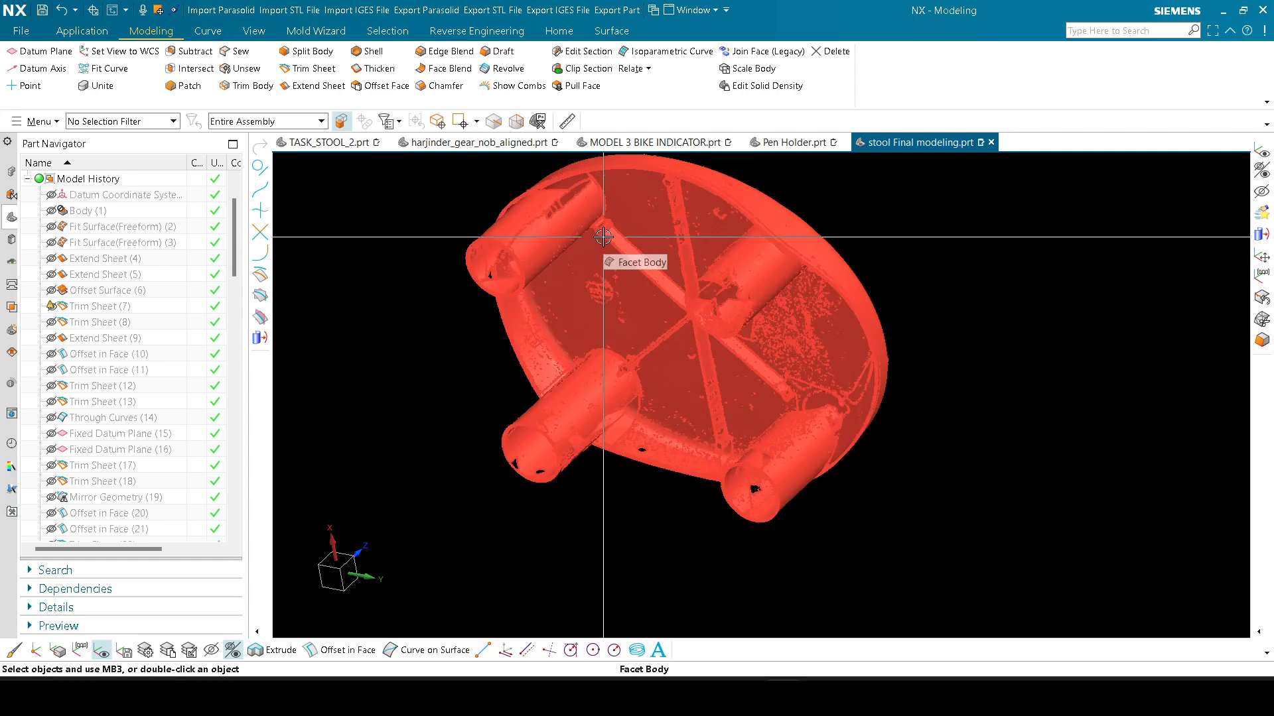
shift+middle_drag(577, 208, 602, 241)
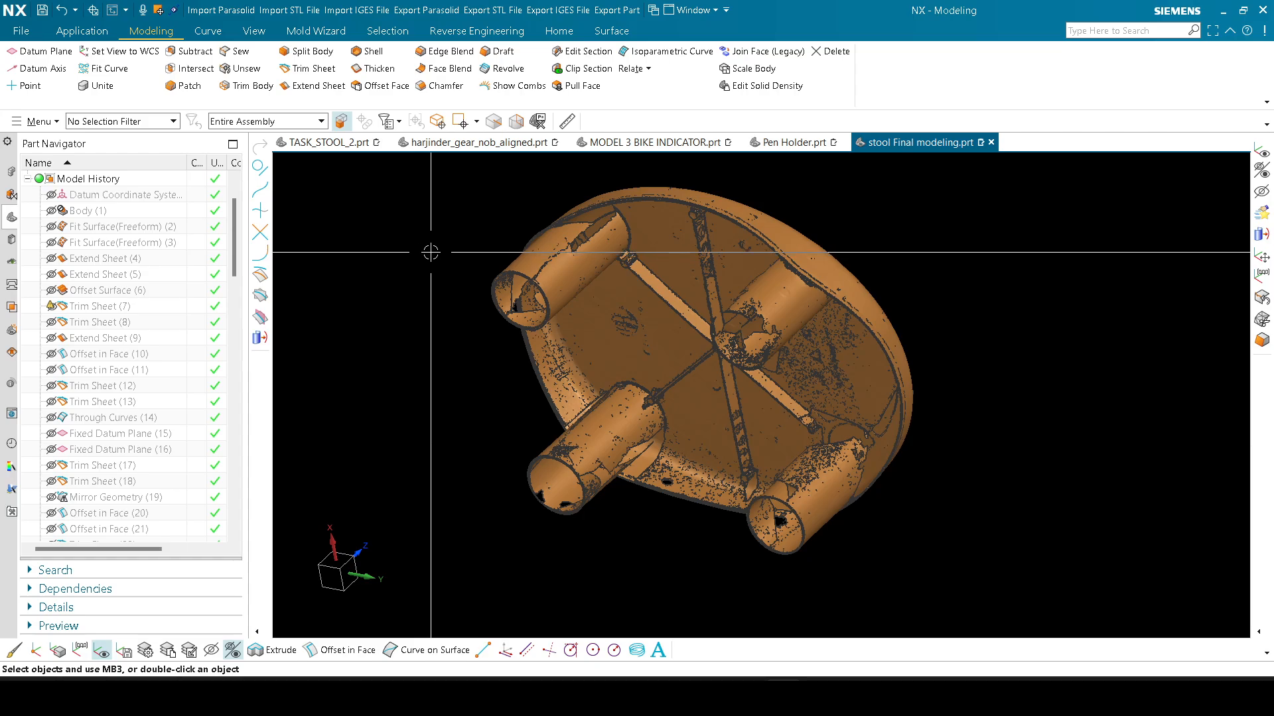
middle_drag(432, 299, 460, 261)
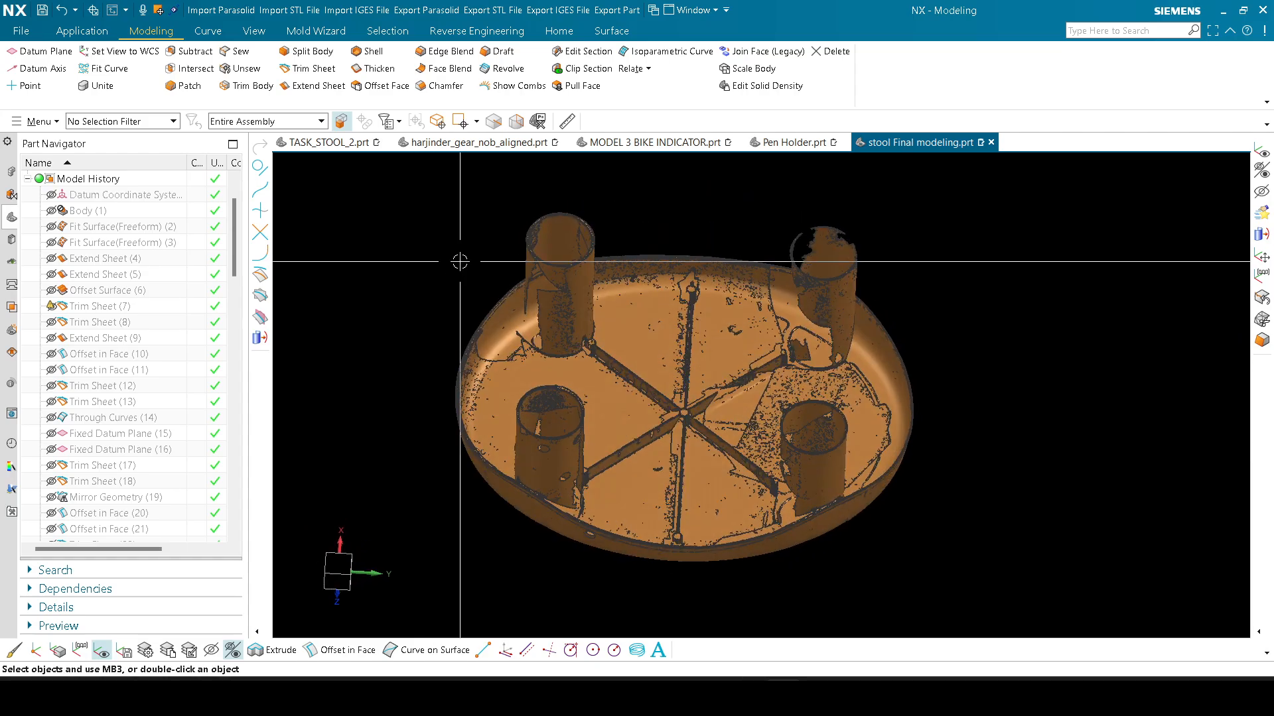
Step: Hide the scanned facet body in the stool part
key(ctrl+o)
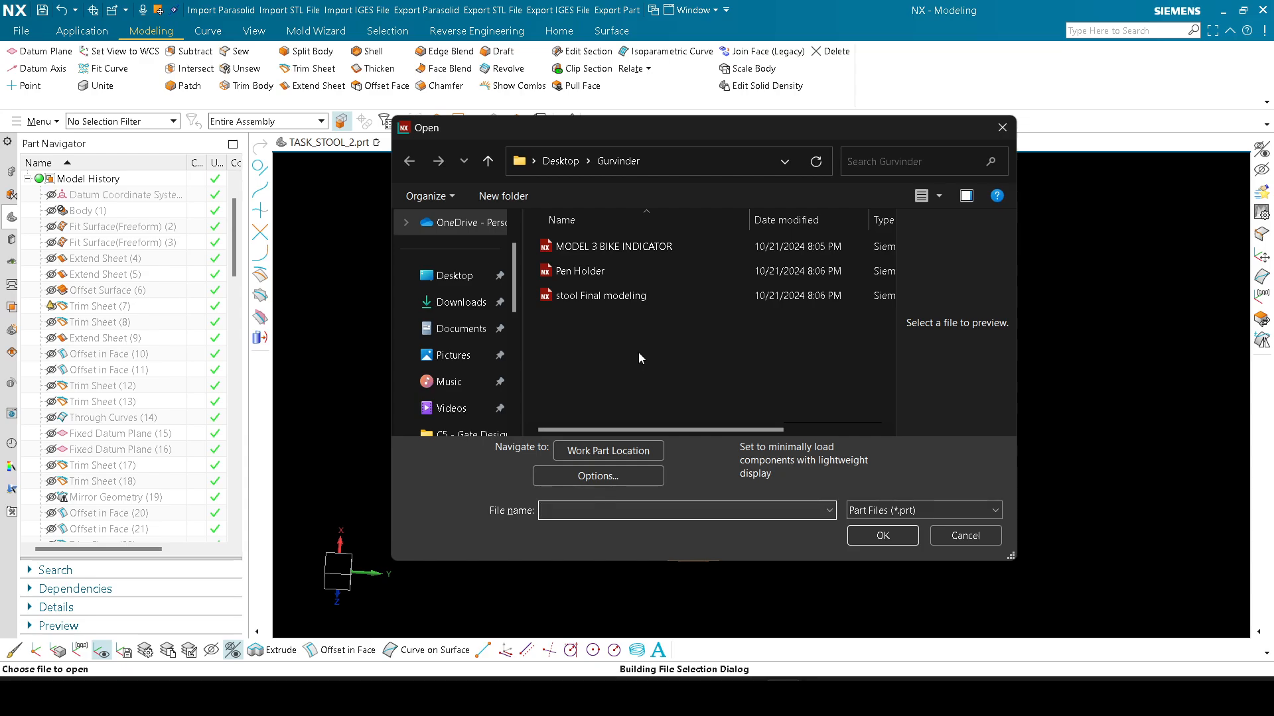
key(Escape)
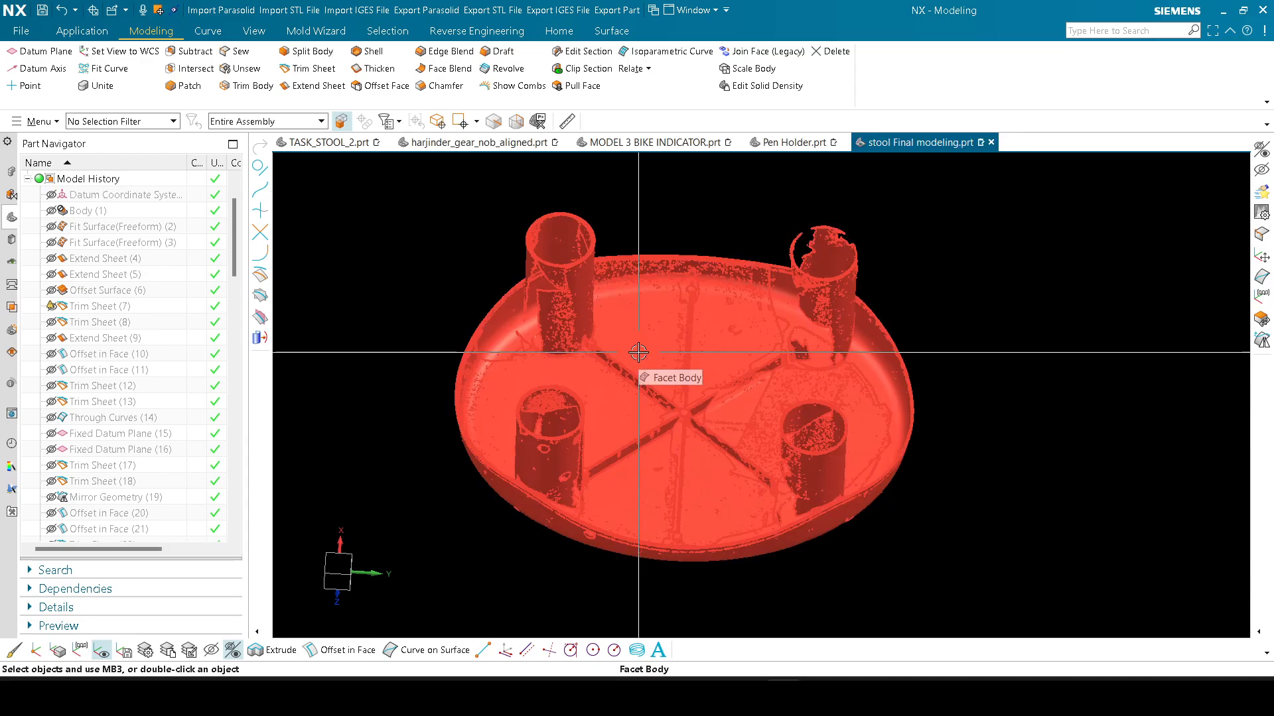
click(647, 347)
key(ctrl+b)
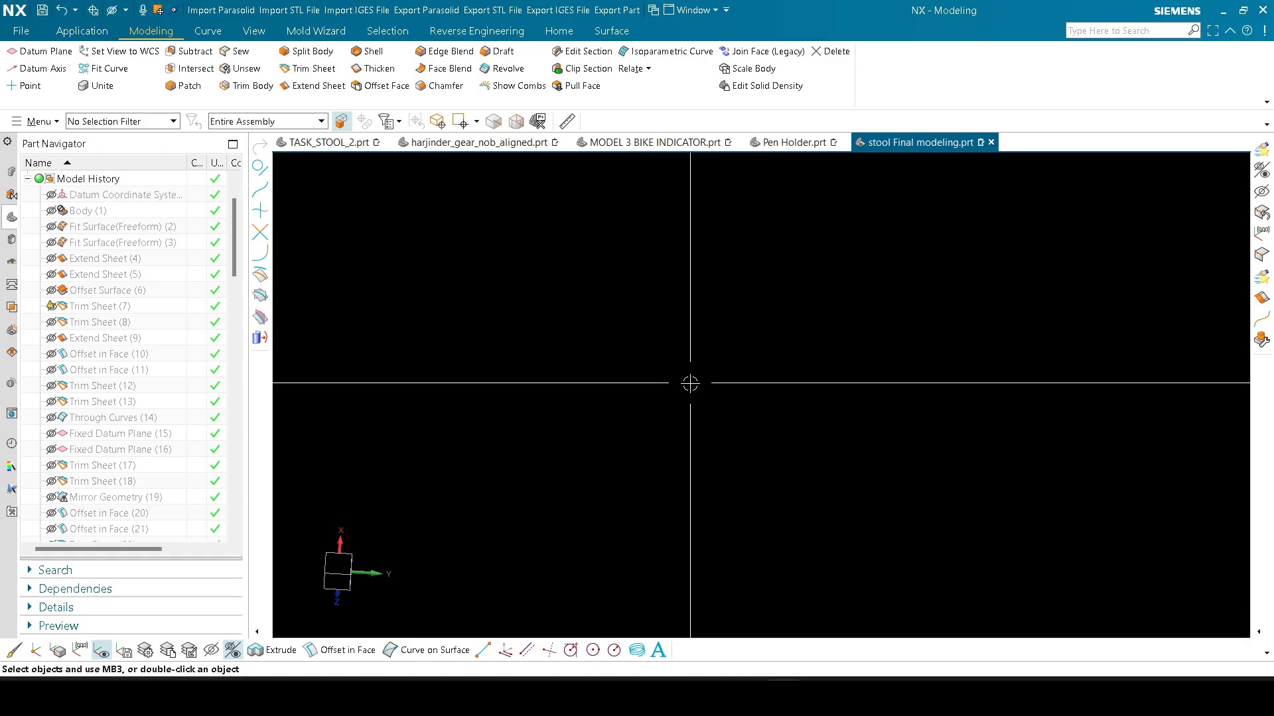
Step: Switch to the desktop and place the reviewed participant's folder beside the other two separated folders
key(super+d)
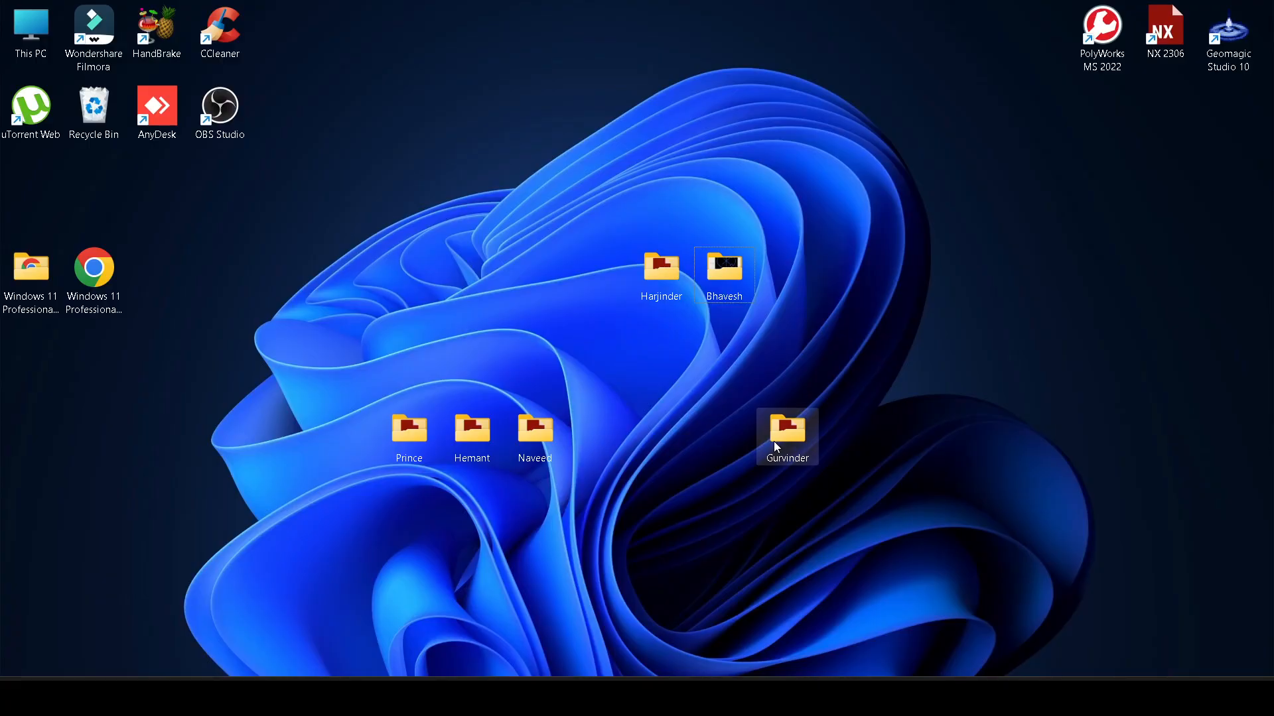
drag(774, 441, 777, 286)
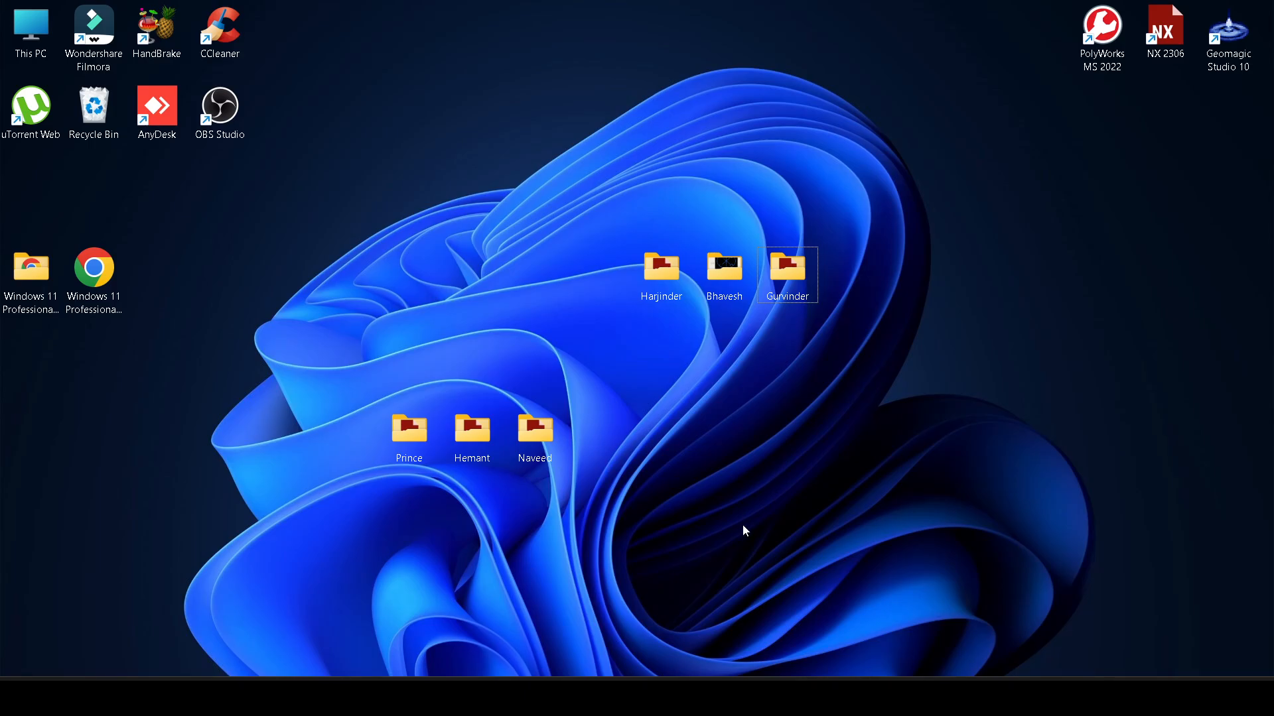
Step: Switch to the Google Meet call, show its participant list and mute the participant whose stool was reviewed
mouse_move(746, 696)
mouse_move(703, 696)
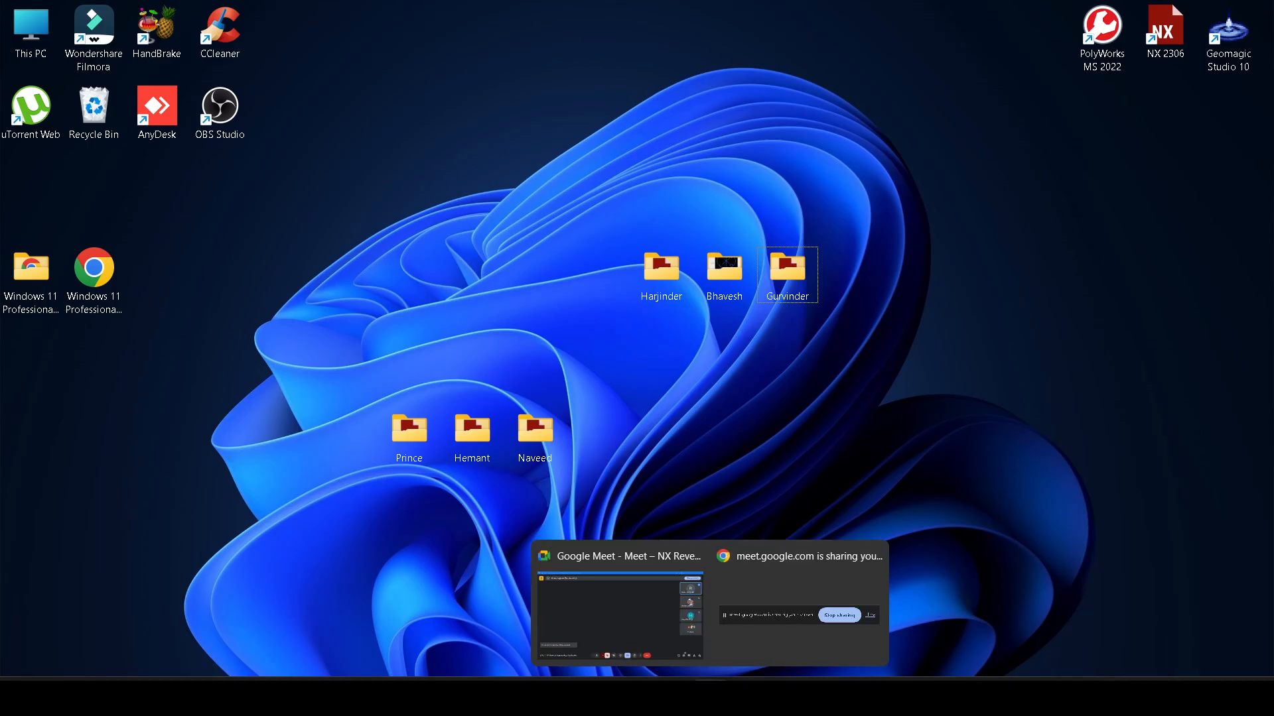
click(643, 611)
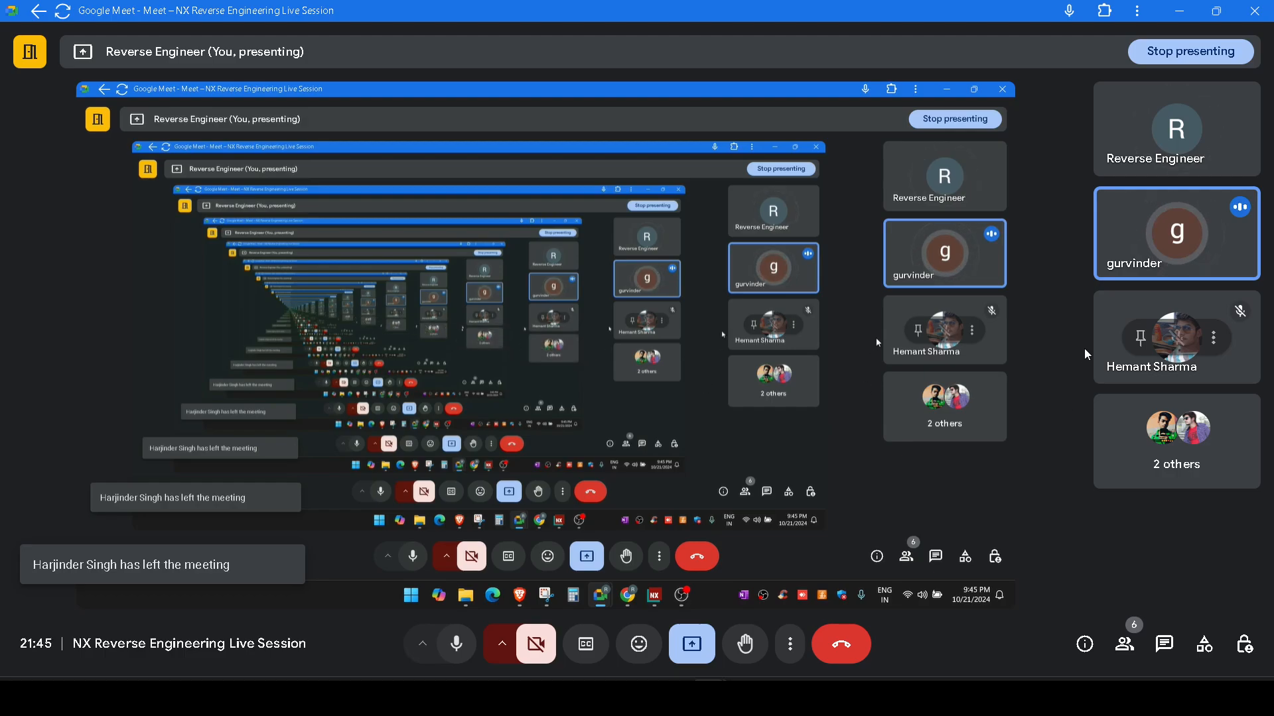
click(1198, 435)
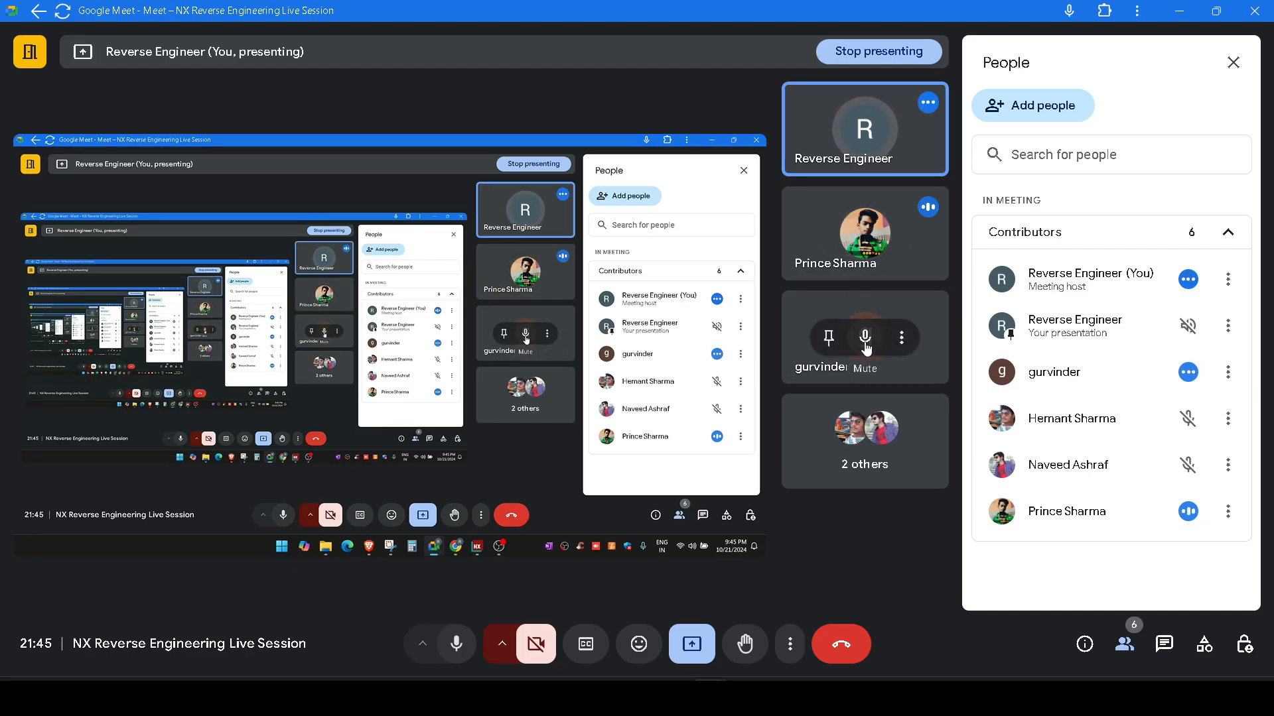
click(865, 339)
click(755, 384)
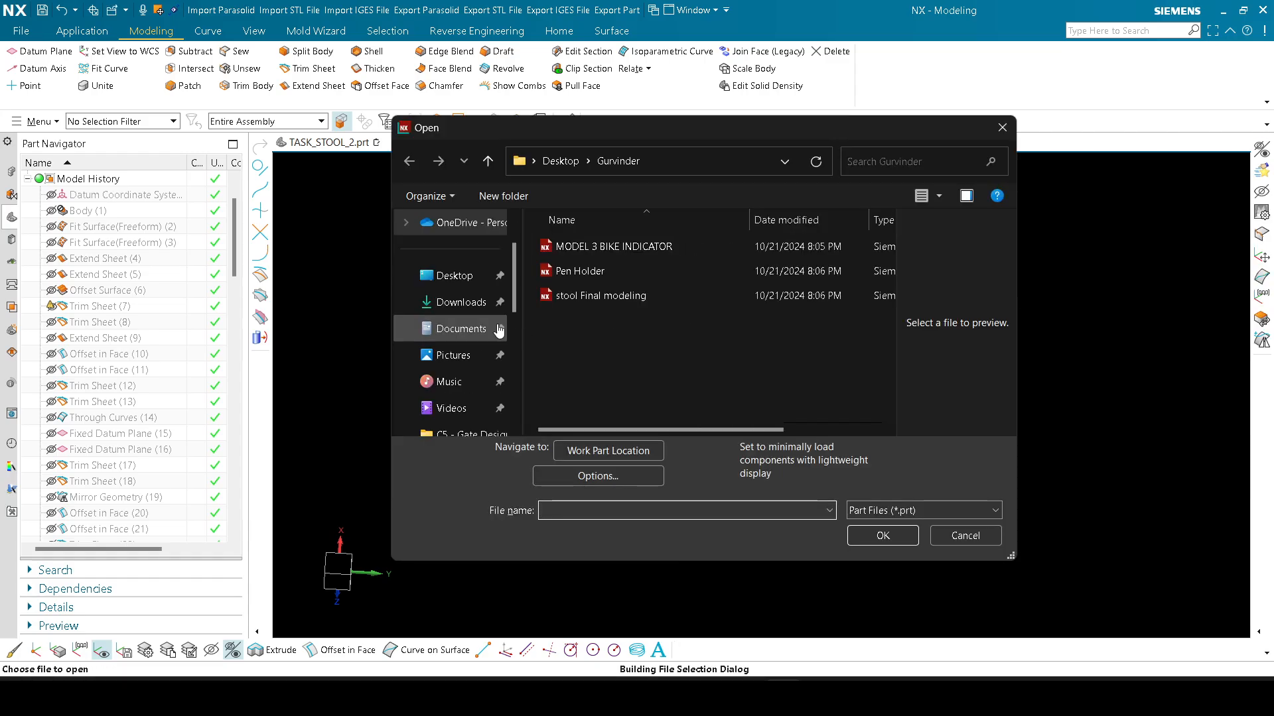
Step: Open Kitchen box (2).prt in NX from the next participant's desktop folder and view its rim and side walls at an angle
click(446, 275)
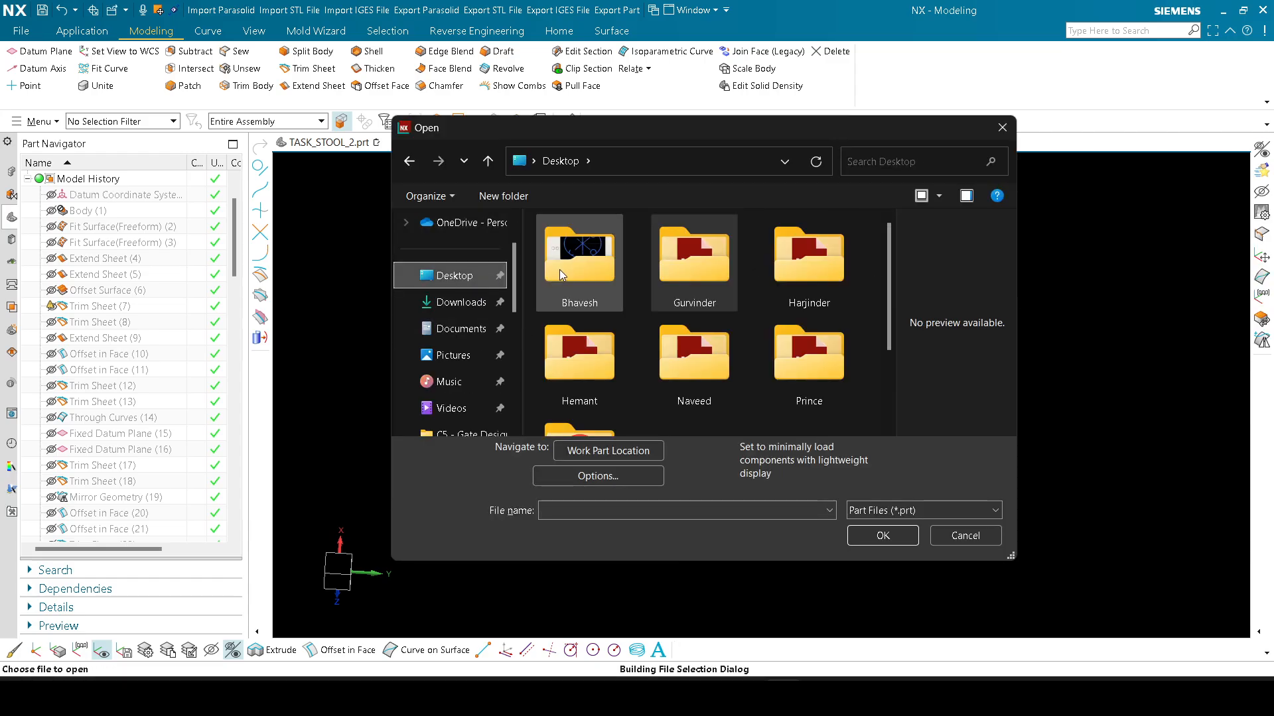
double_click(823, 358)
double_click(599, 247)
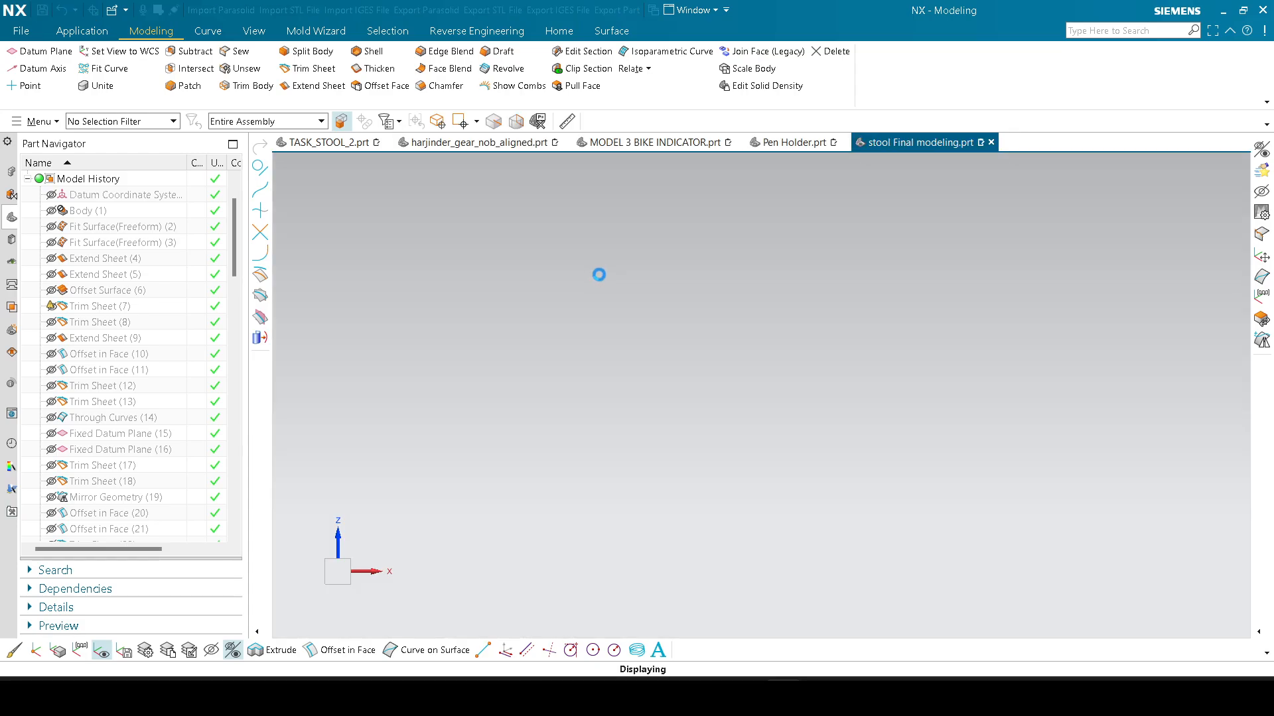
middle_drag(418, 306, 372, 306)
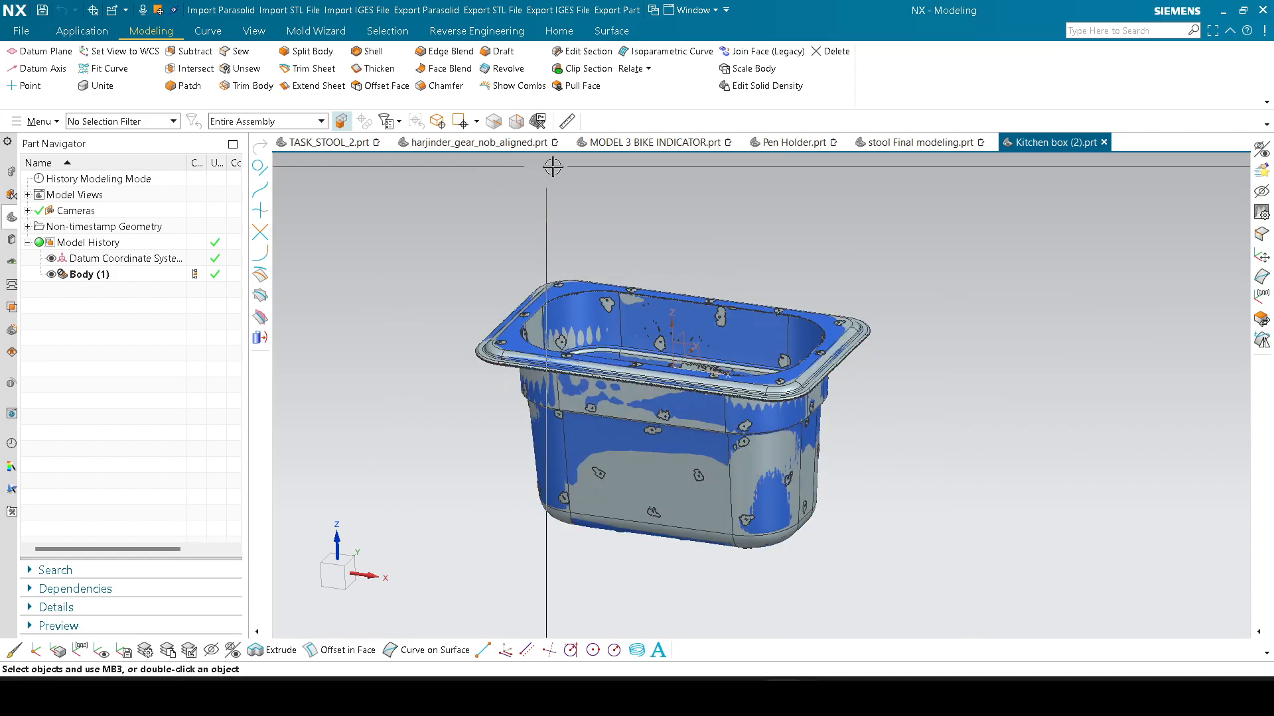
shift+middle_drag(640, 282, 664, 295)
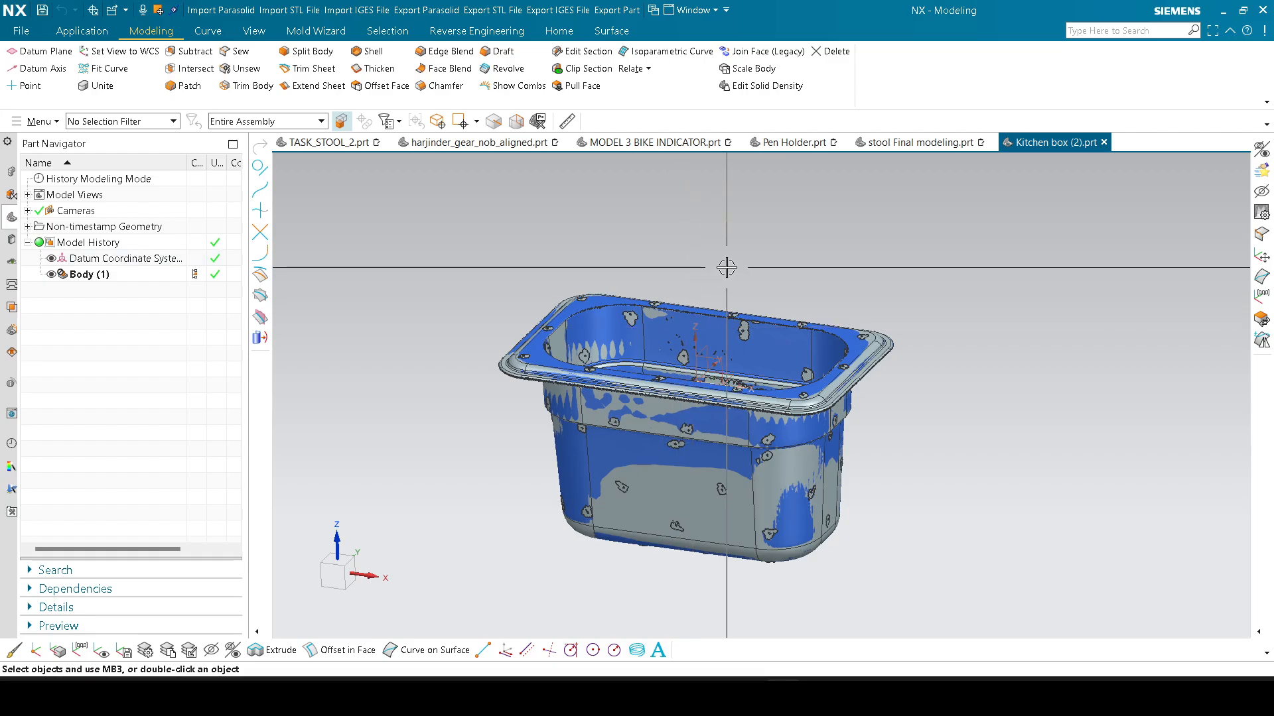
key(super+d)
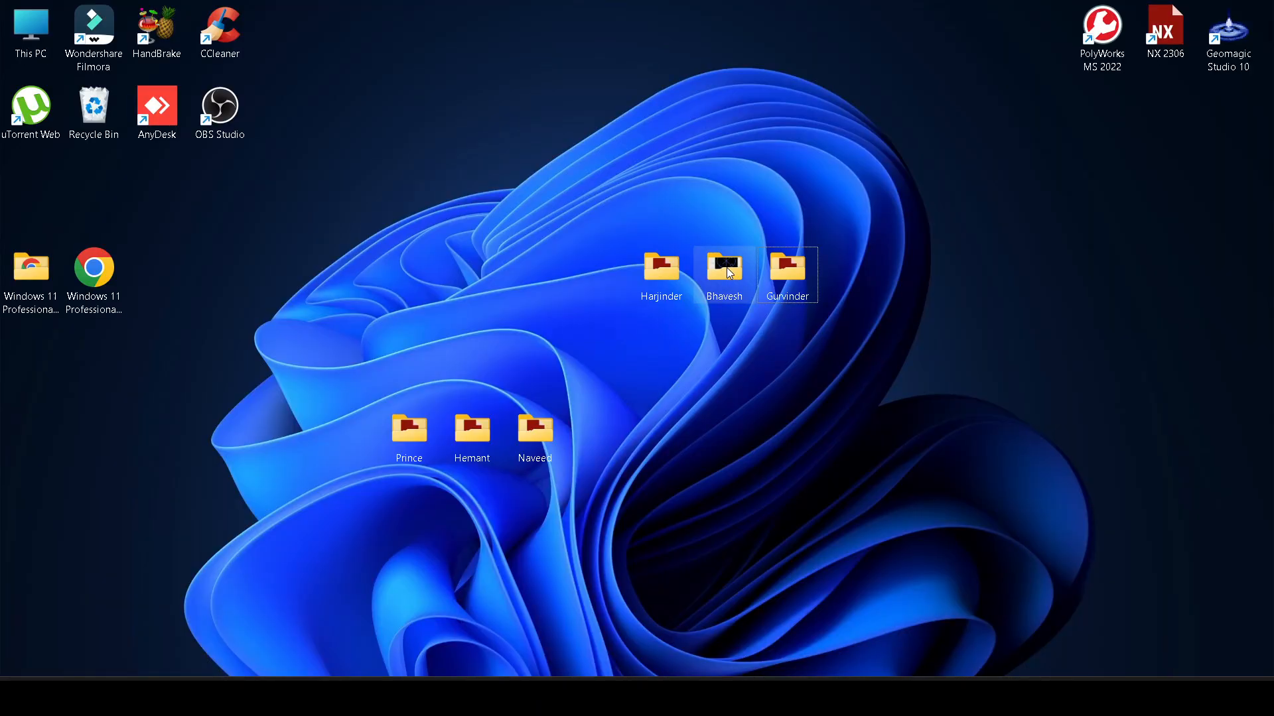
key(super+d)
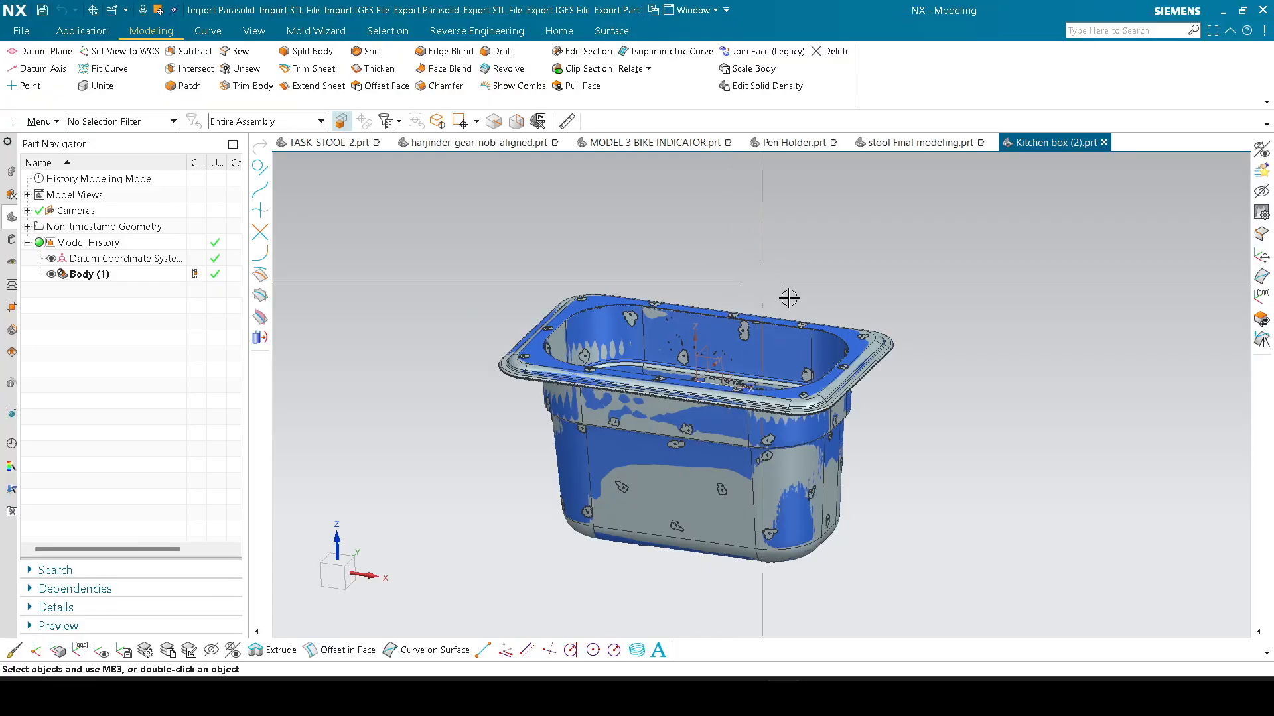
middle_drag(790, 296, 833, 407)
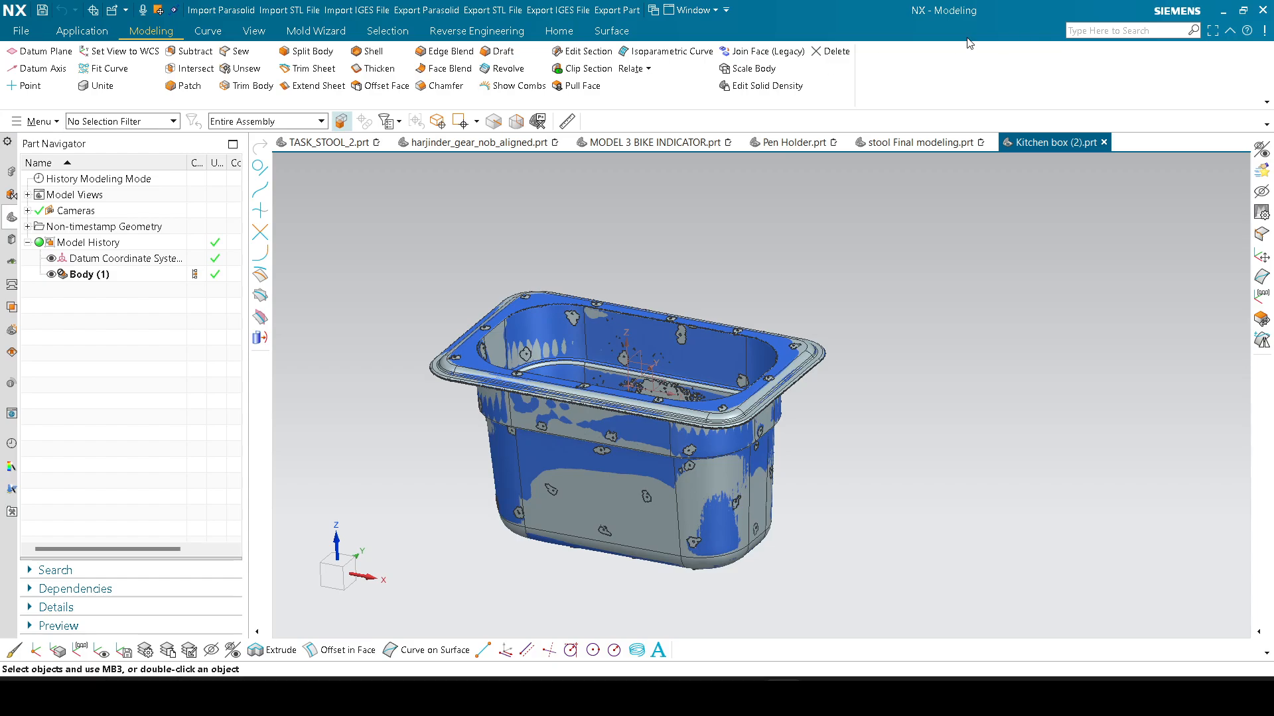
click(33, 122)
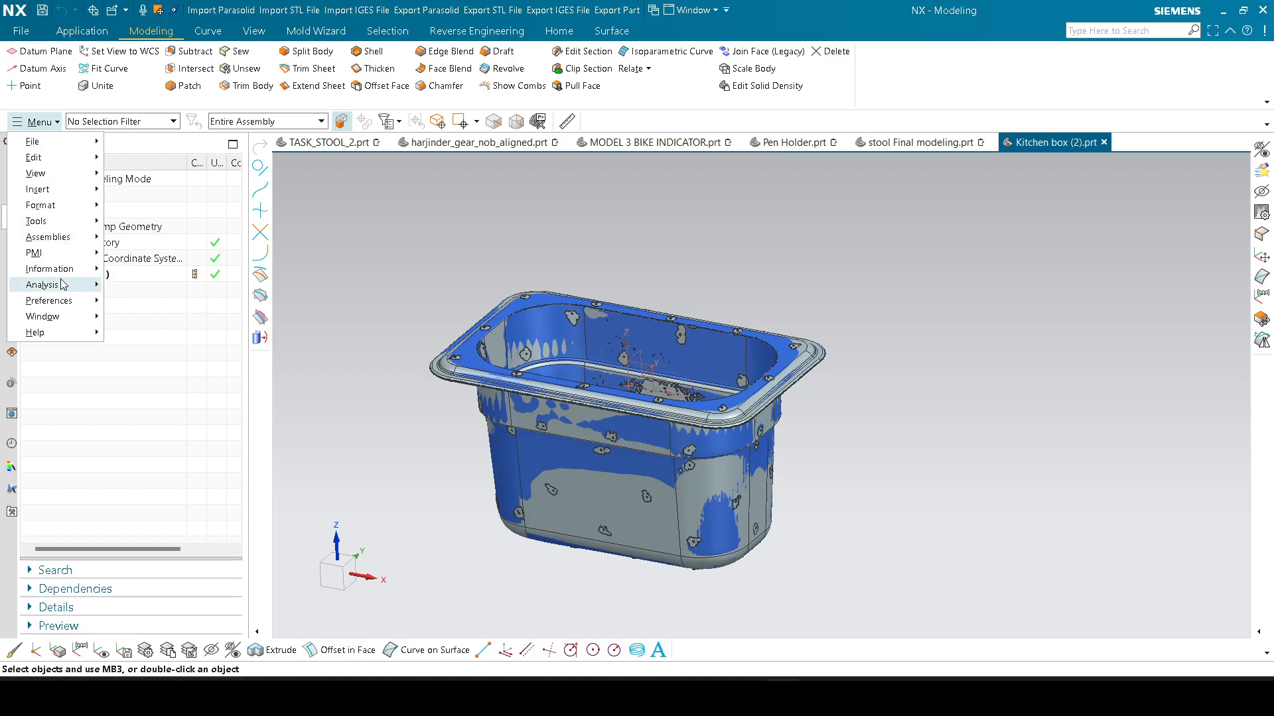
mouse_move(50, 300)
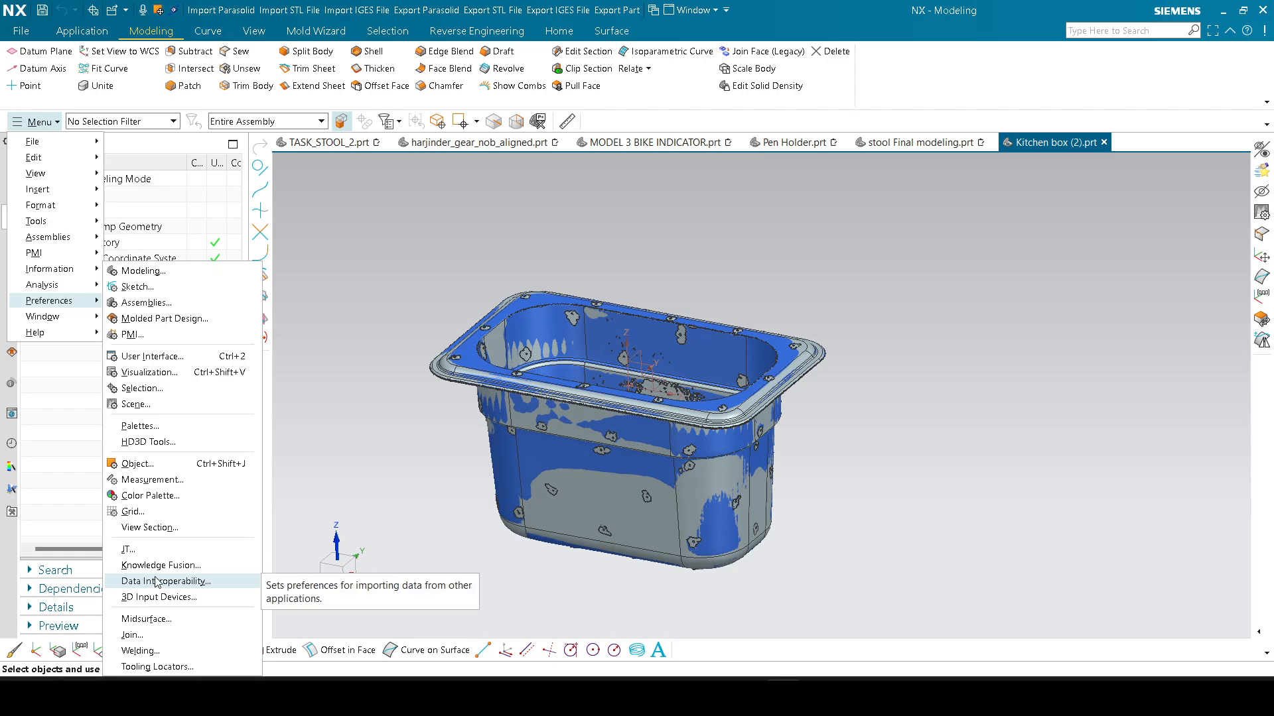
click(353, 367)
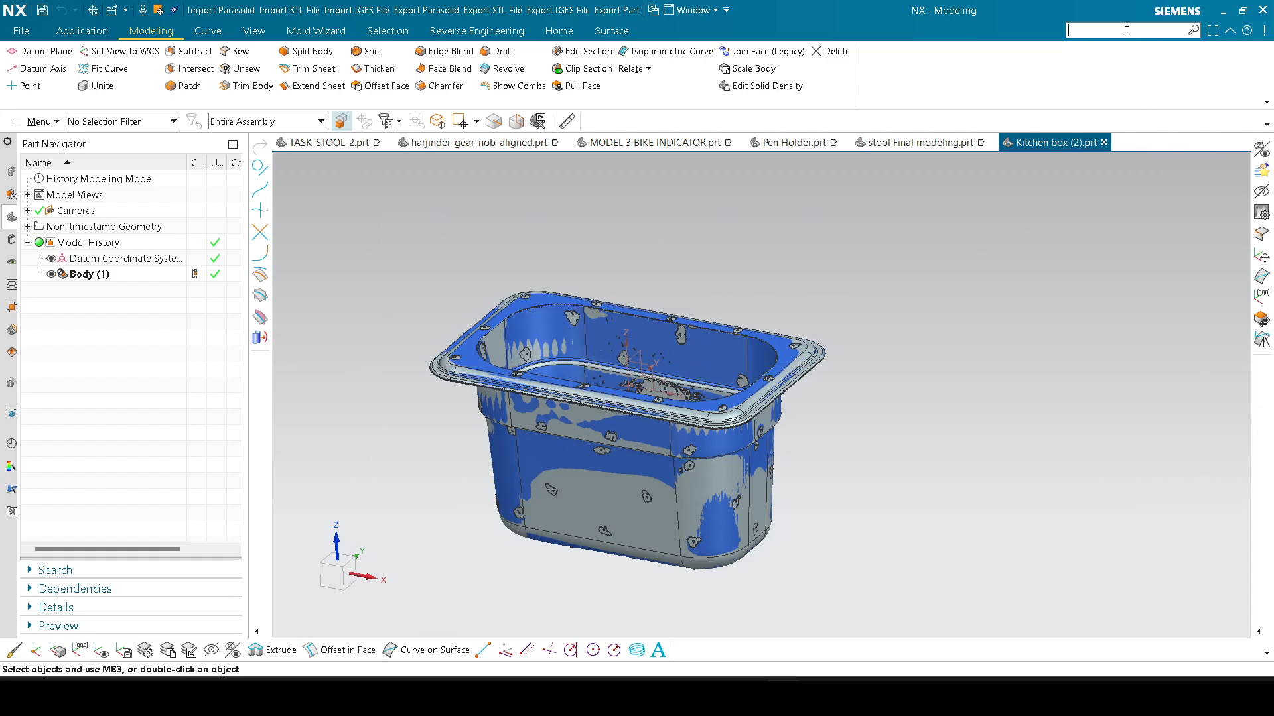
Step: Set the shaded view background to plain black in the Scene Preferences
text(scene)
click(1118, 99)
click(465, 80)
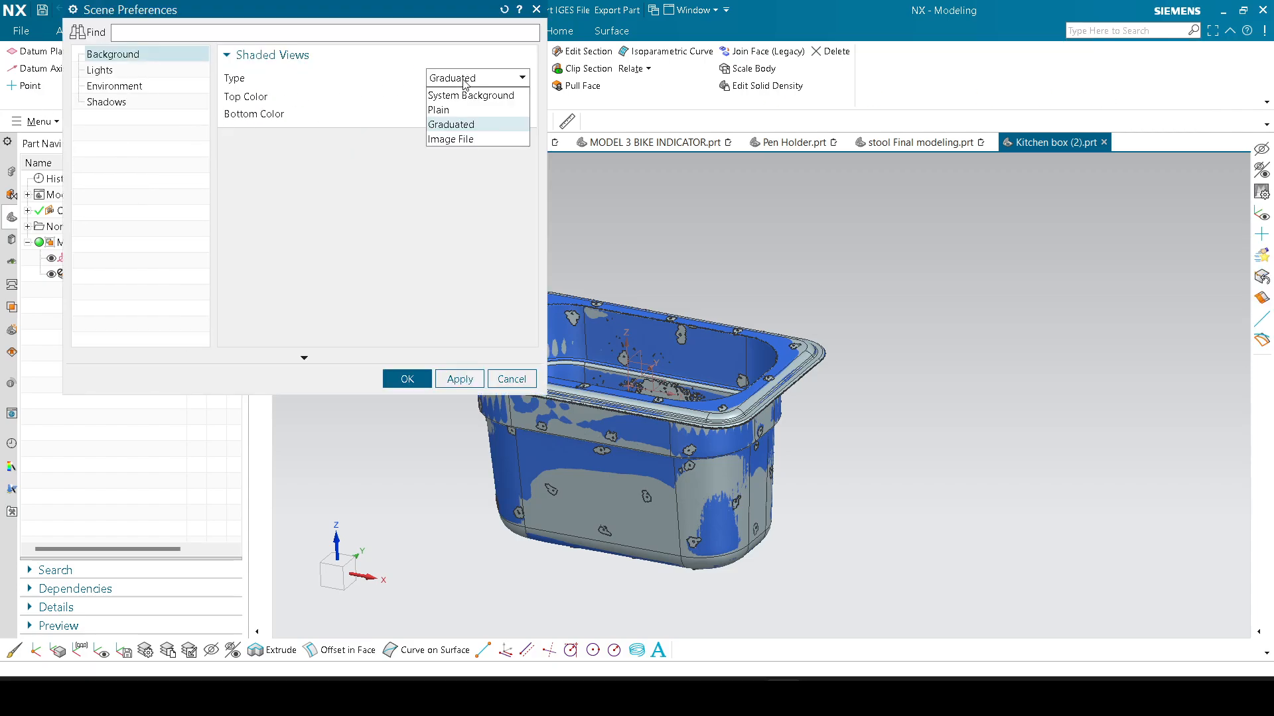
click(438, 110)
click(500, 97)
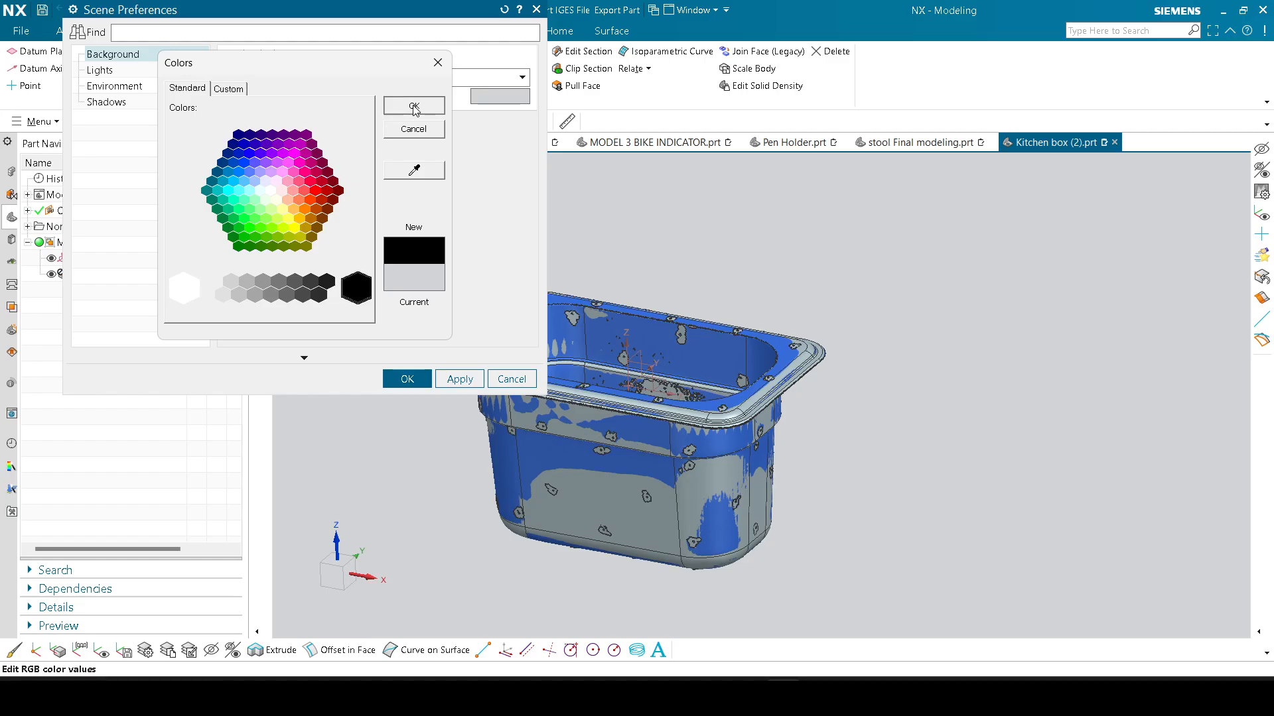
click(414, 106)
click(398, 377)
Step: Change the kitchen box to wireframe display and set the wireframe background to plain black
right_click(893, 260)
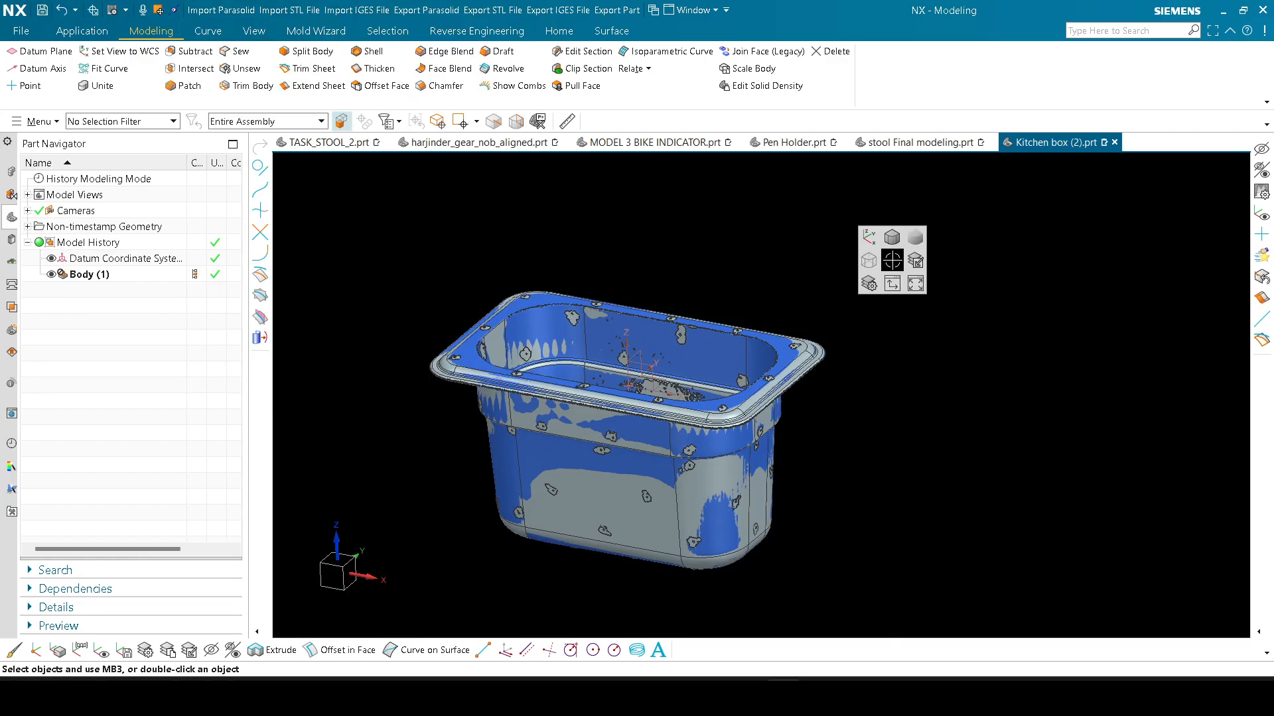
click(868, 261)
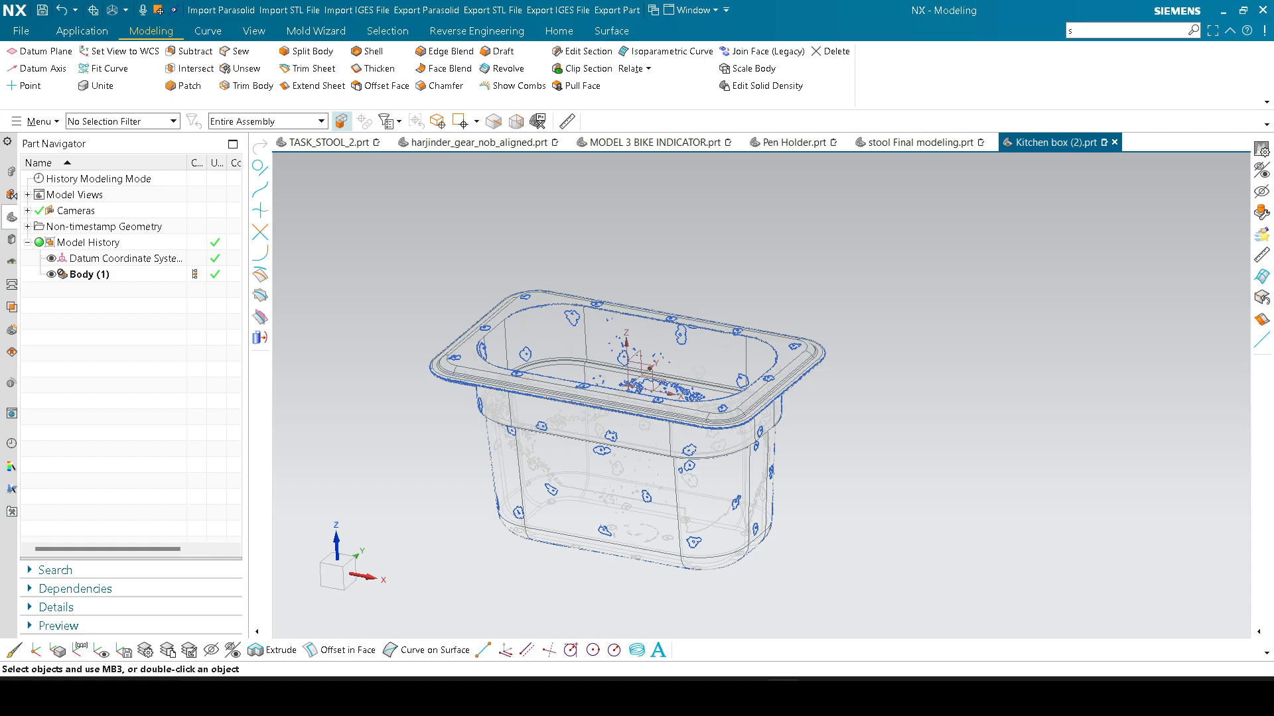
click(1118, 98)
click(477, 78)
click(451, 106)
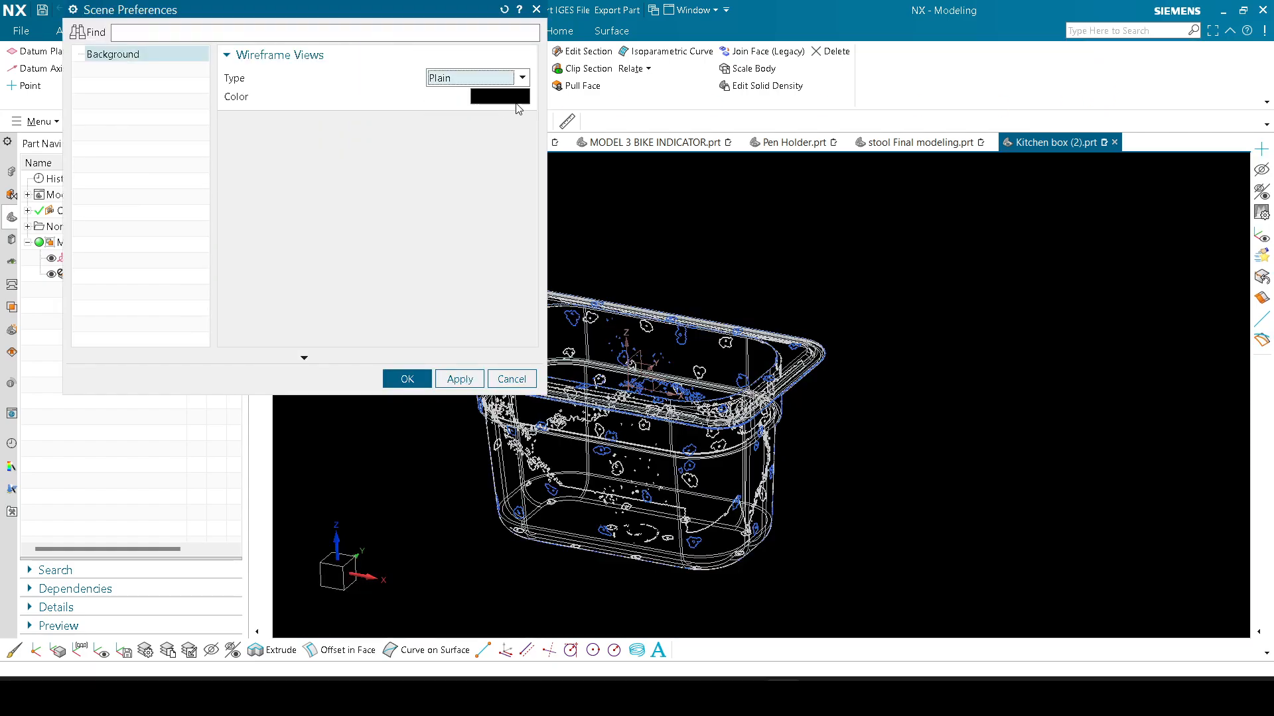
click(523, 98)
click(430, 69)
click(407, 379)
Step: Examine the box's rim and side-wall profile against the scan from the front in wireframe, and return to shaded display
key(ctrl+alt+f)
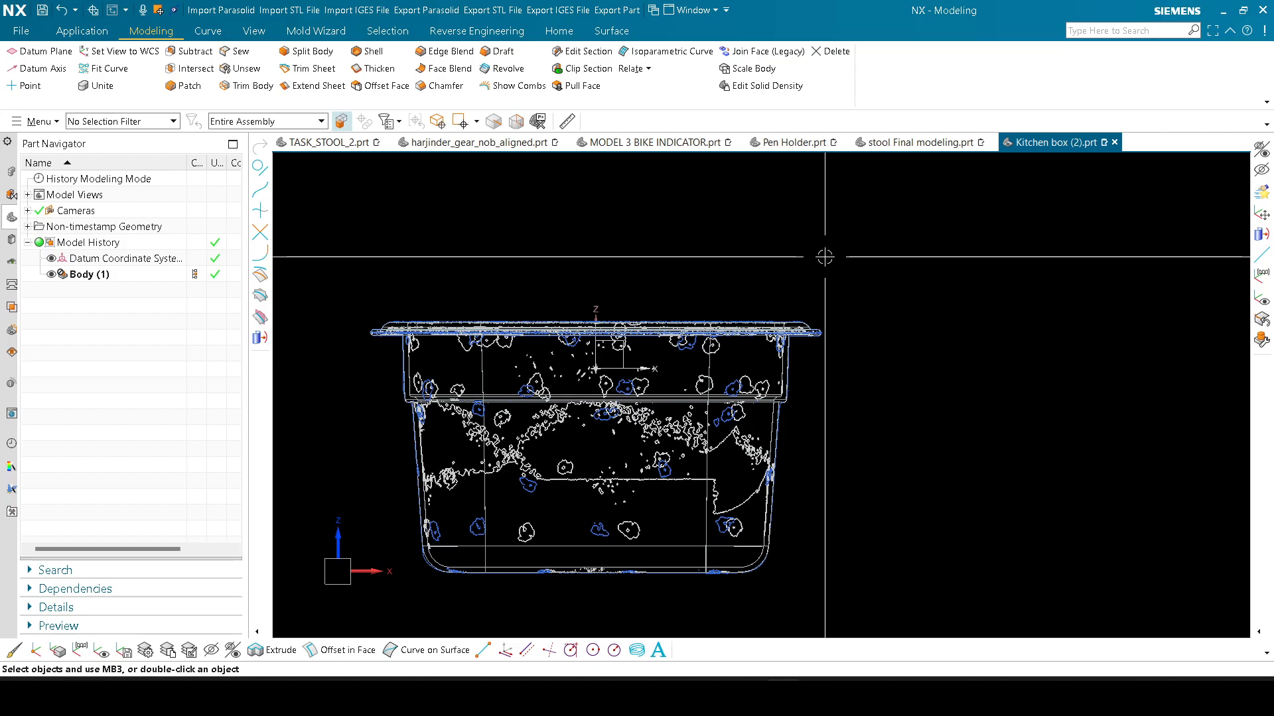
scroll(825, 256, up, 8)
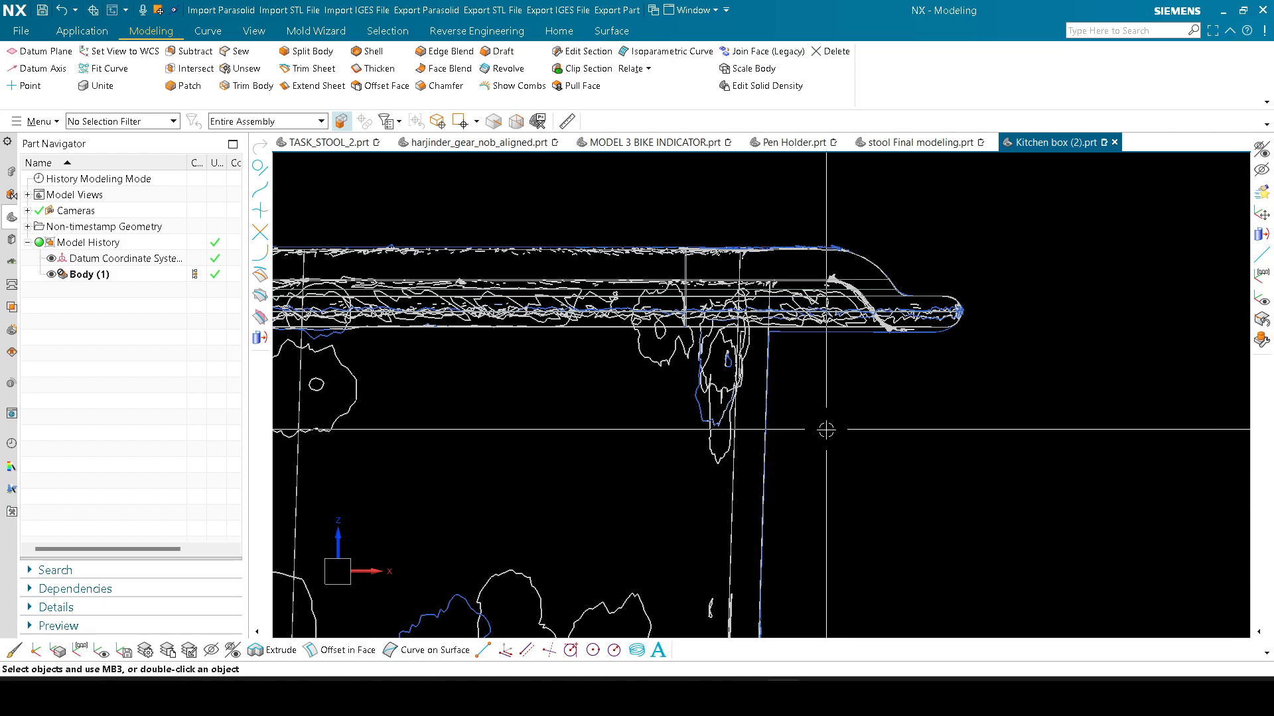
scroll(832, 388, down, 5)
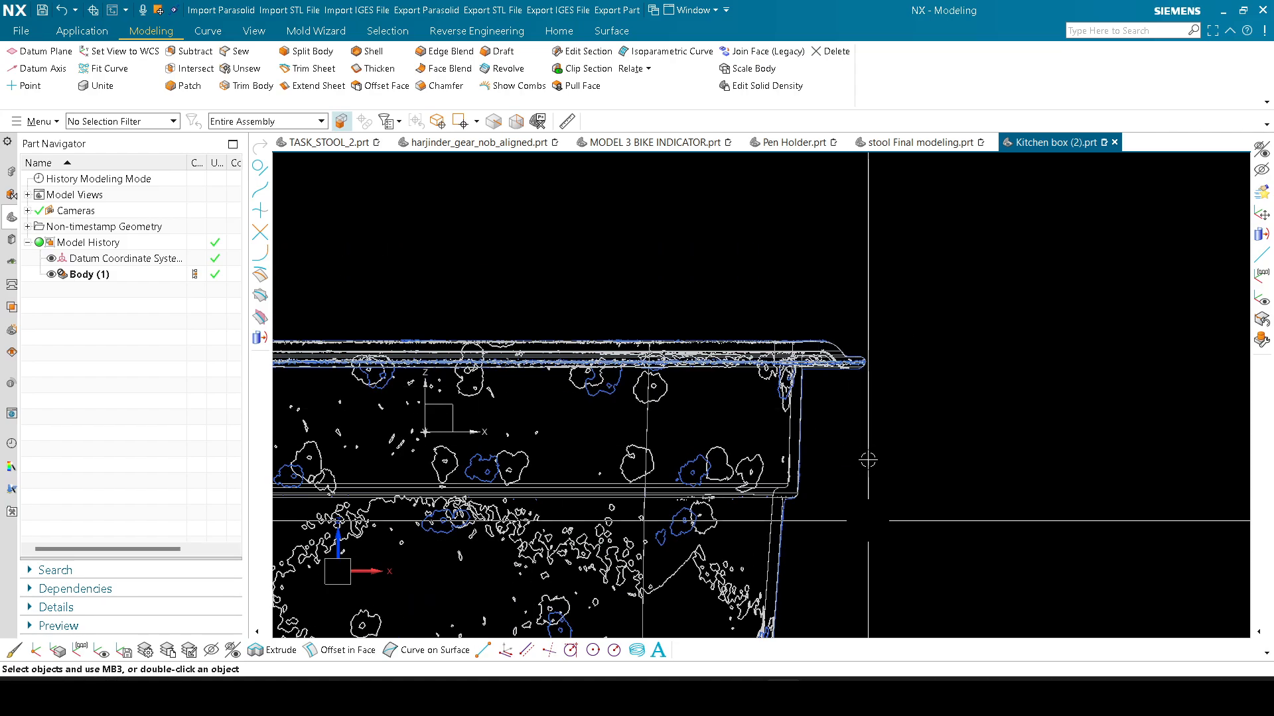
scroll(867, 455, down, 3)
mouse_move(884, 378)
middle_down()
mouse_move(865, 415)
mouse_move(893, 449)
middle_up()
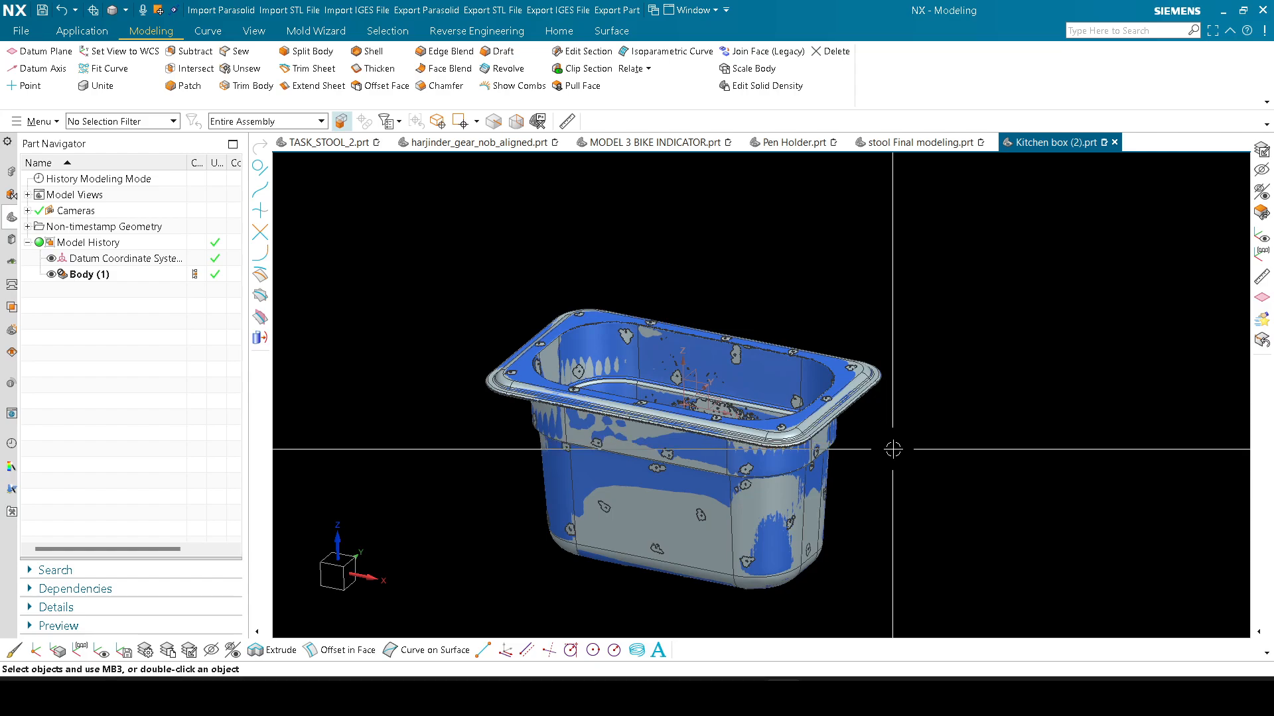
Step: Change the display color of the kitchen box's scanned facet body to palette color 125
key(ctrl+j)
scroll(564, 464, up, 2)
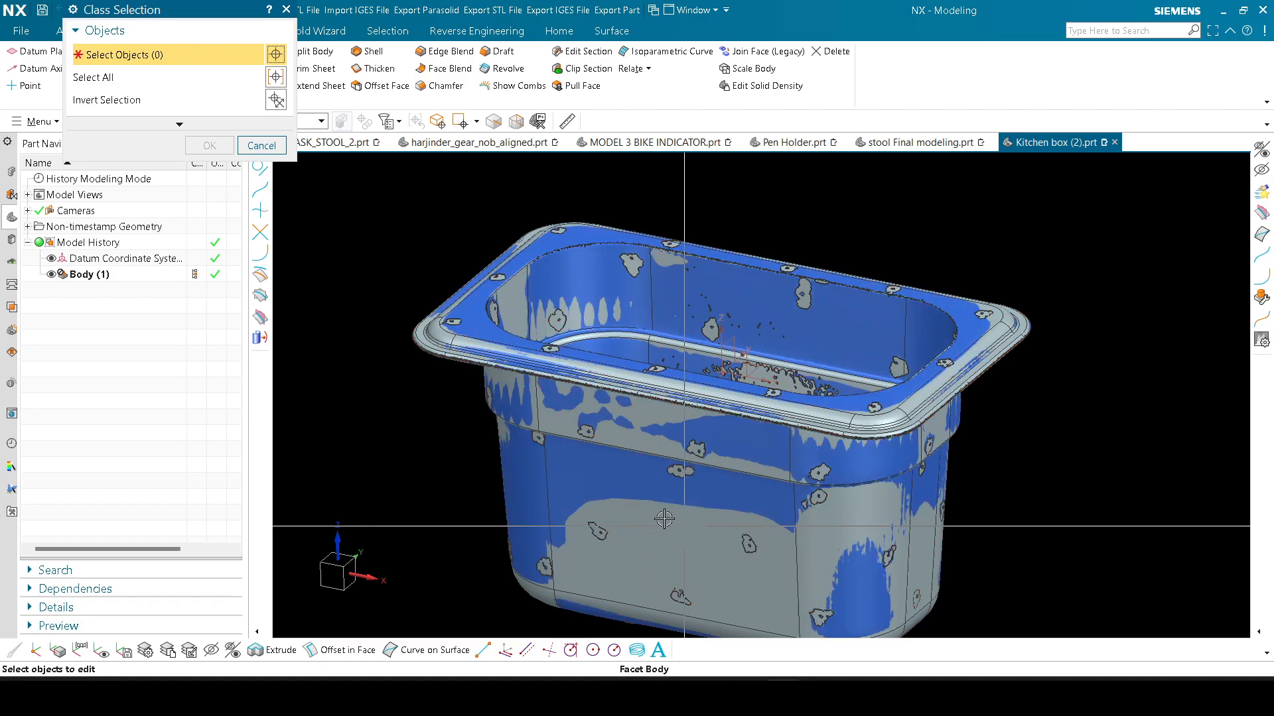
click(517, 477)
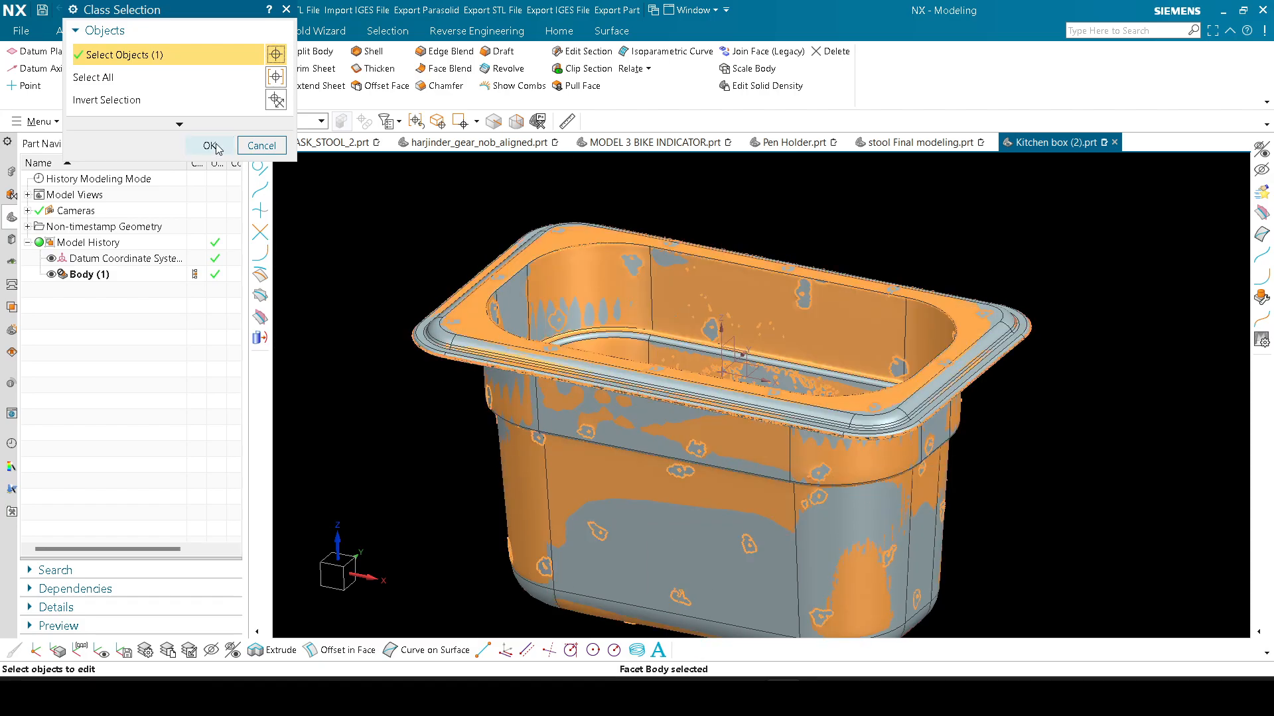
click(211, 146)
click(247, 101)
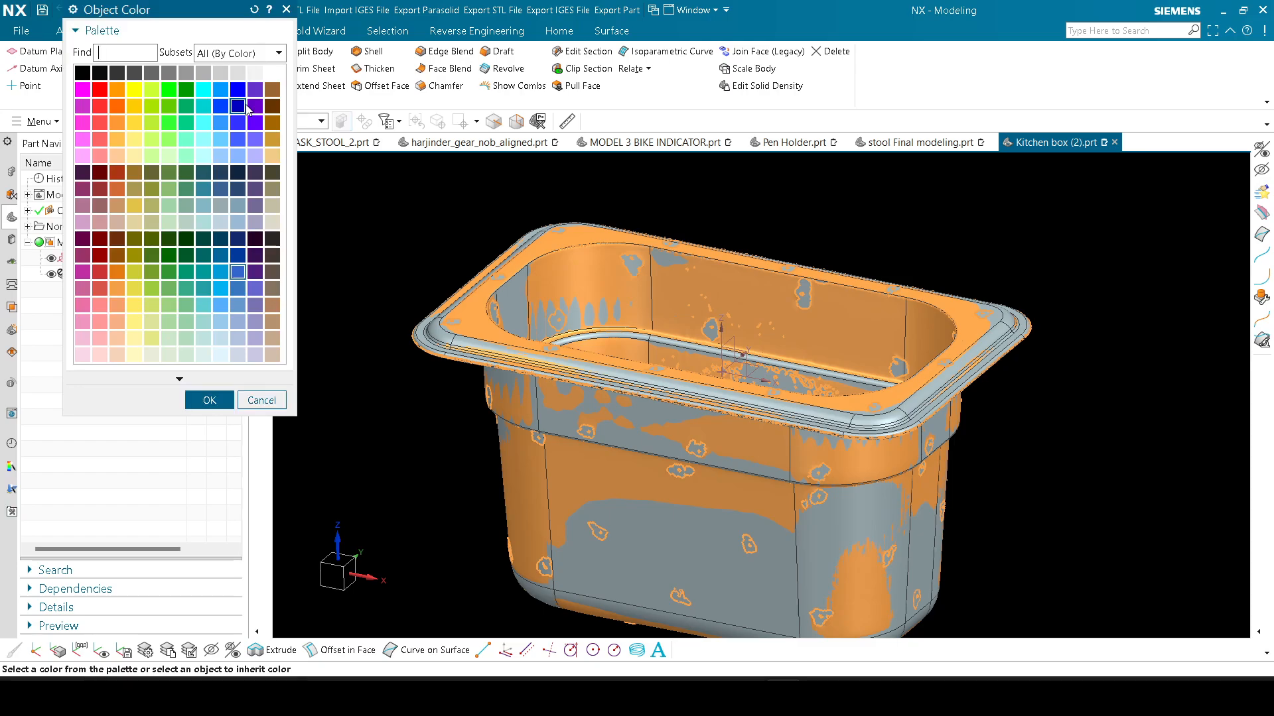
text(125)
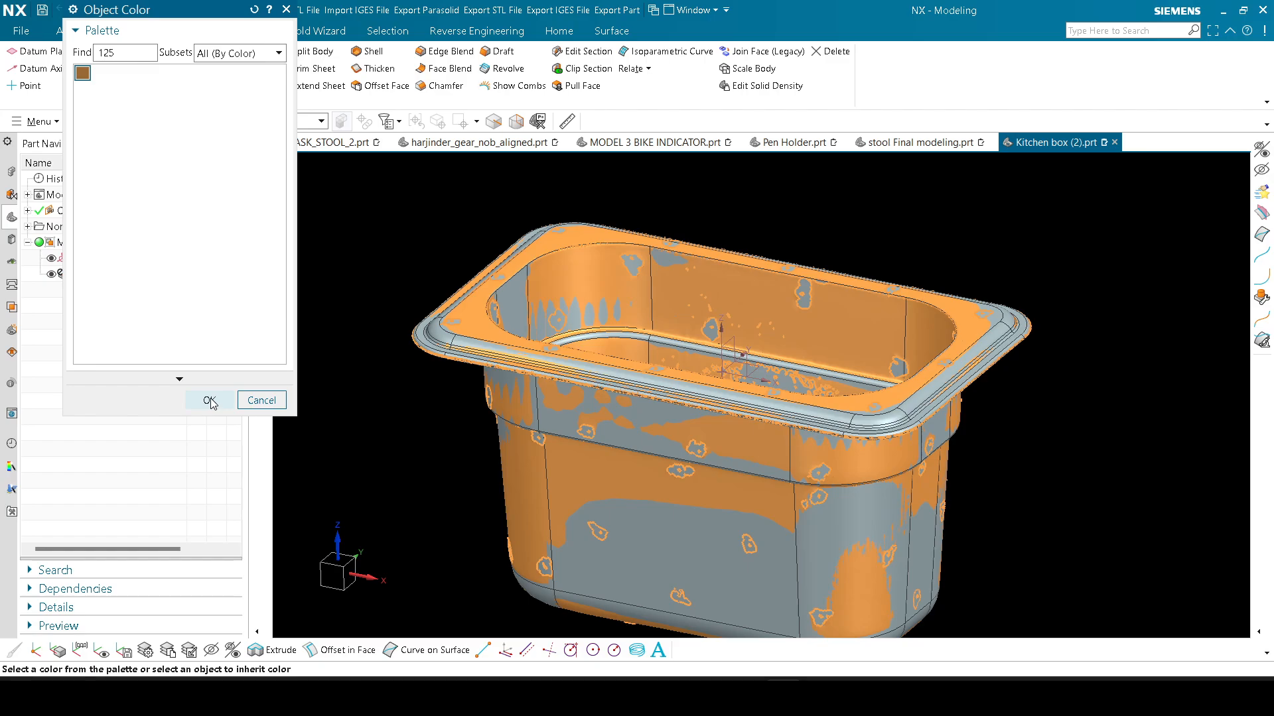
click(210, 400)
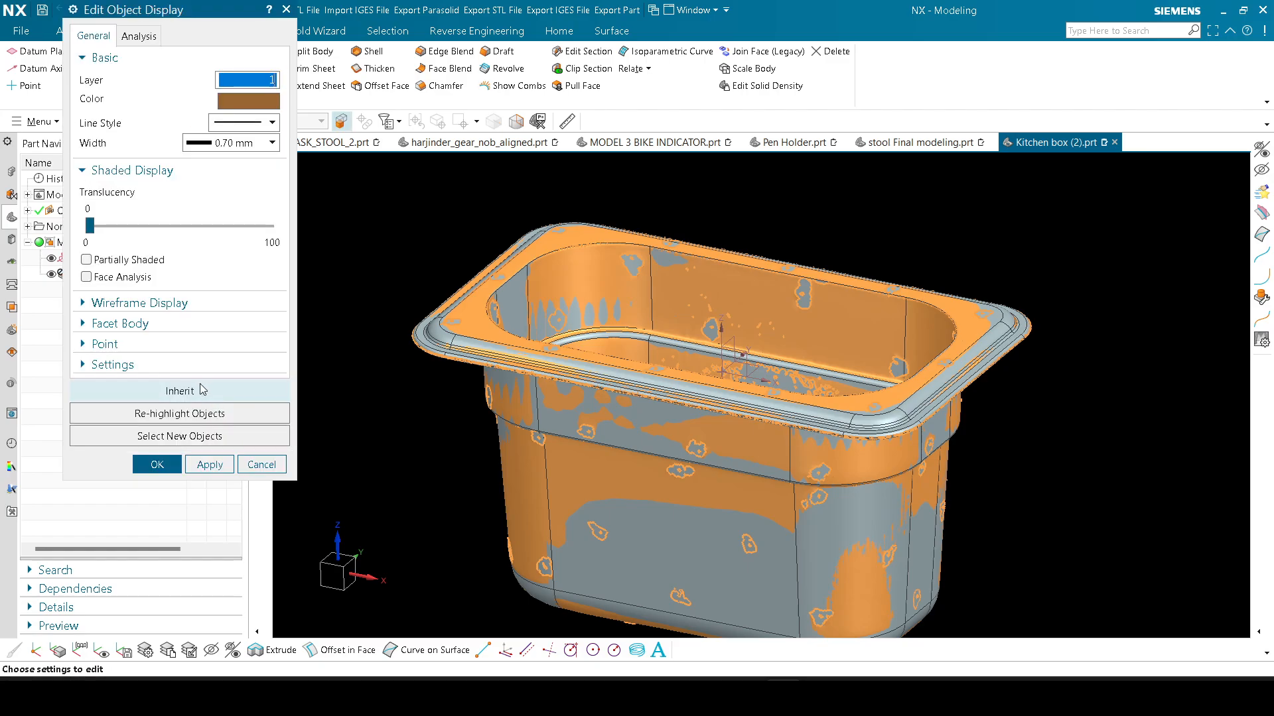
click(161, 464)
Step: Change the display color of the kitchen box's solid body to palette color 138
middle_drag(322, 455, 318, 395)
key(ctrl+j)
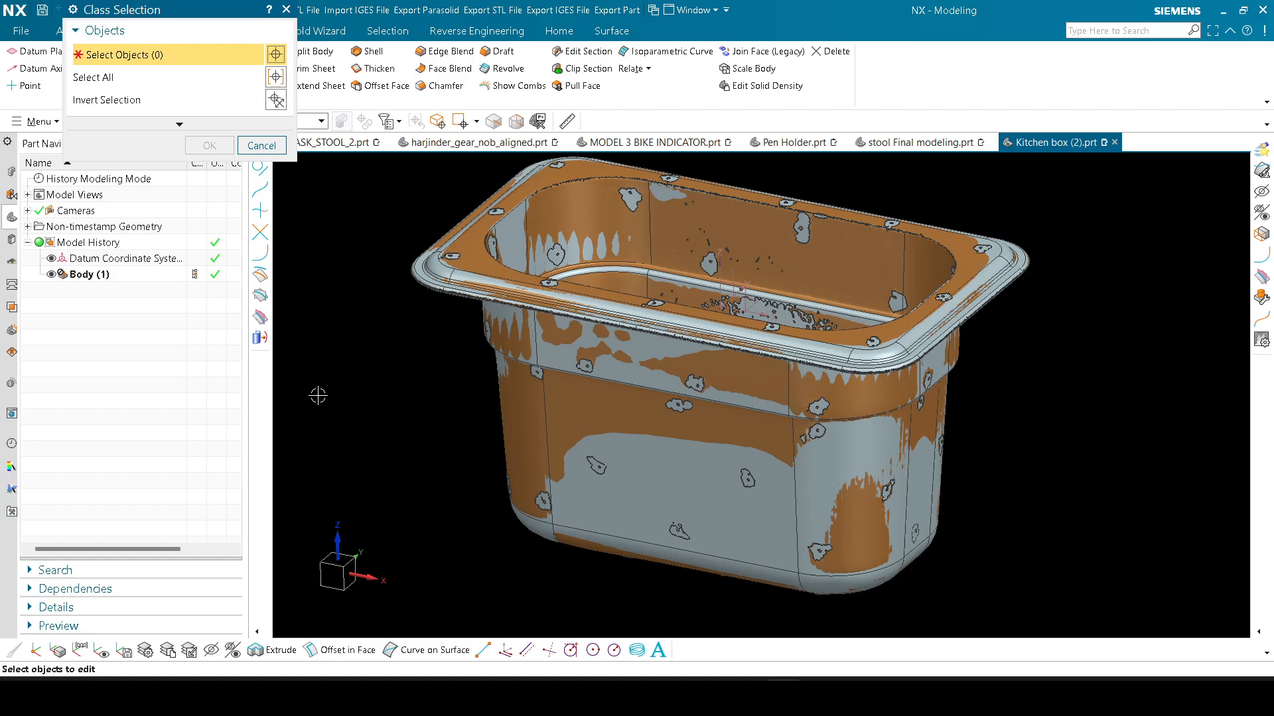
click(722, 489)
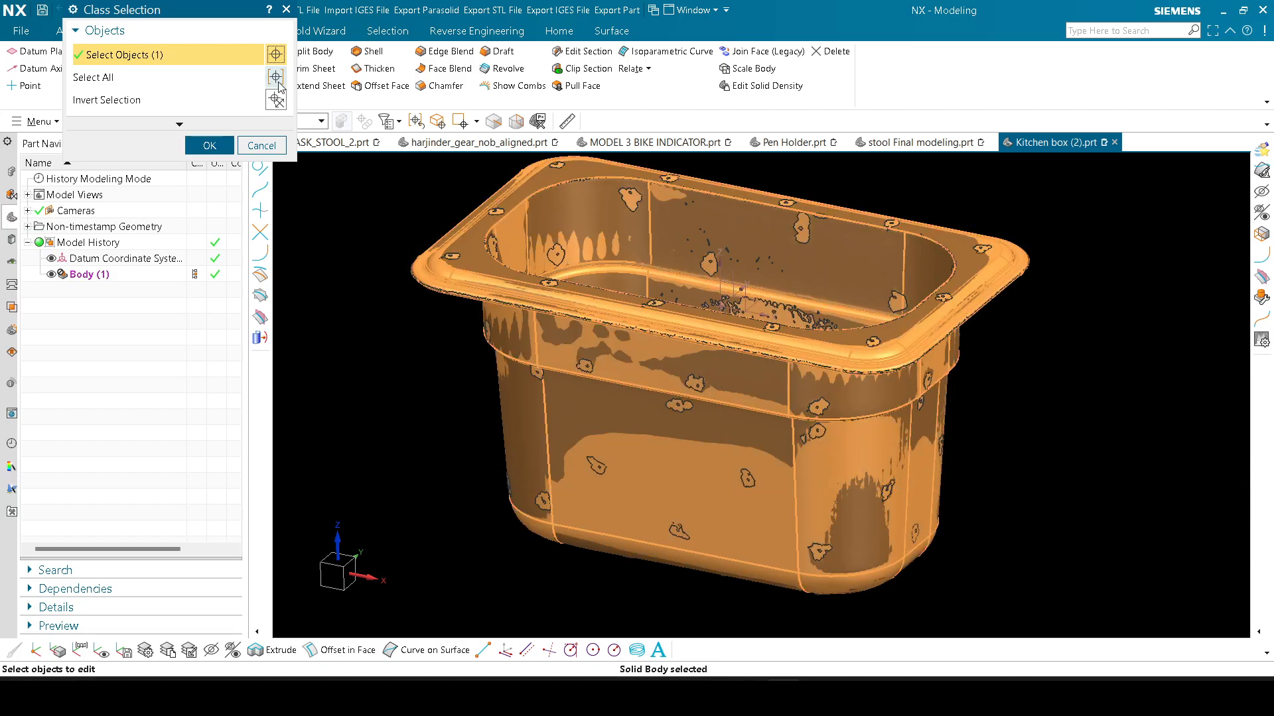
click(206, 144)
click(250, 95)
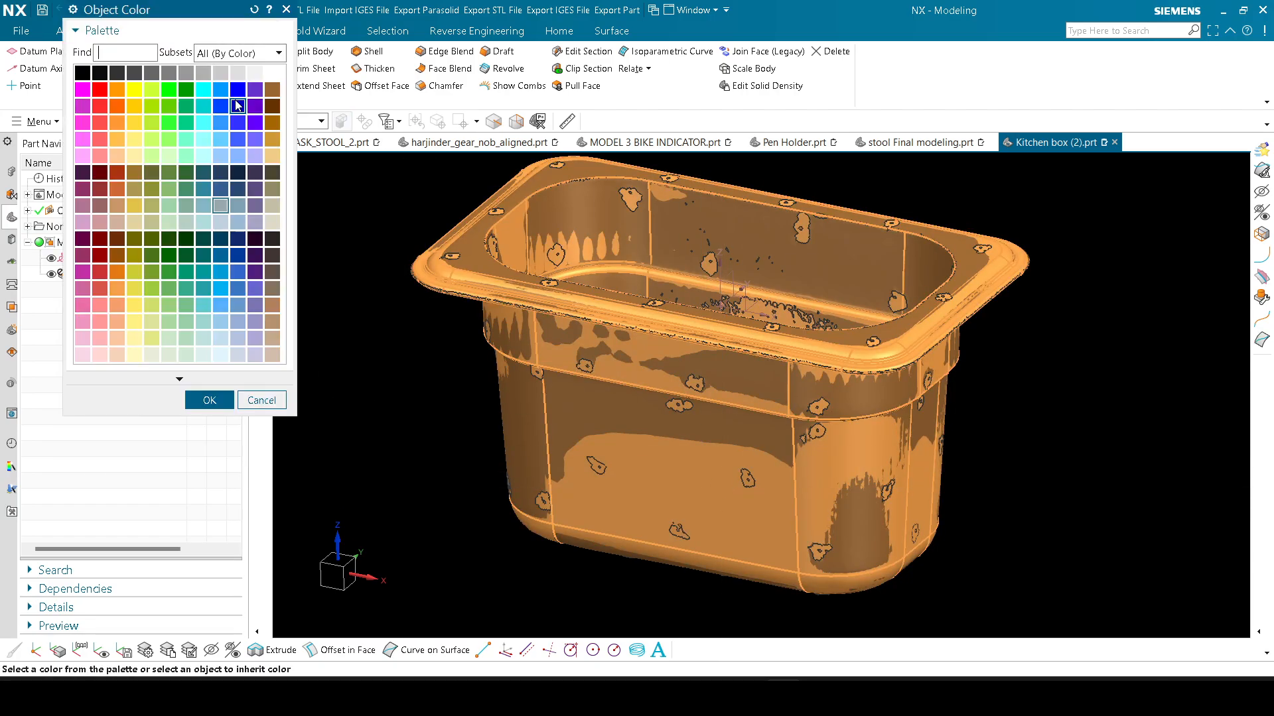
text(138)
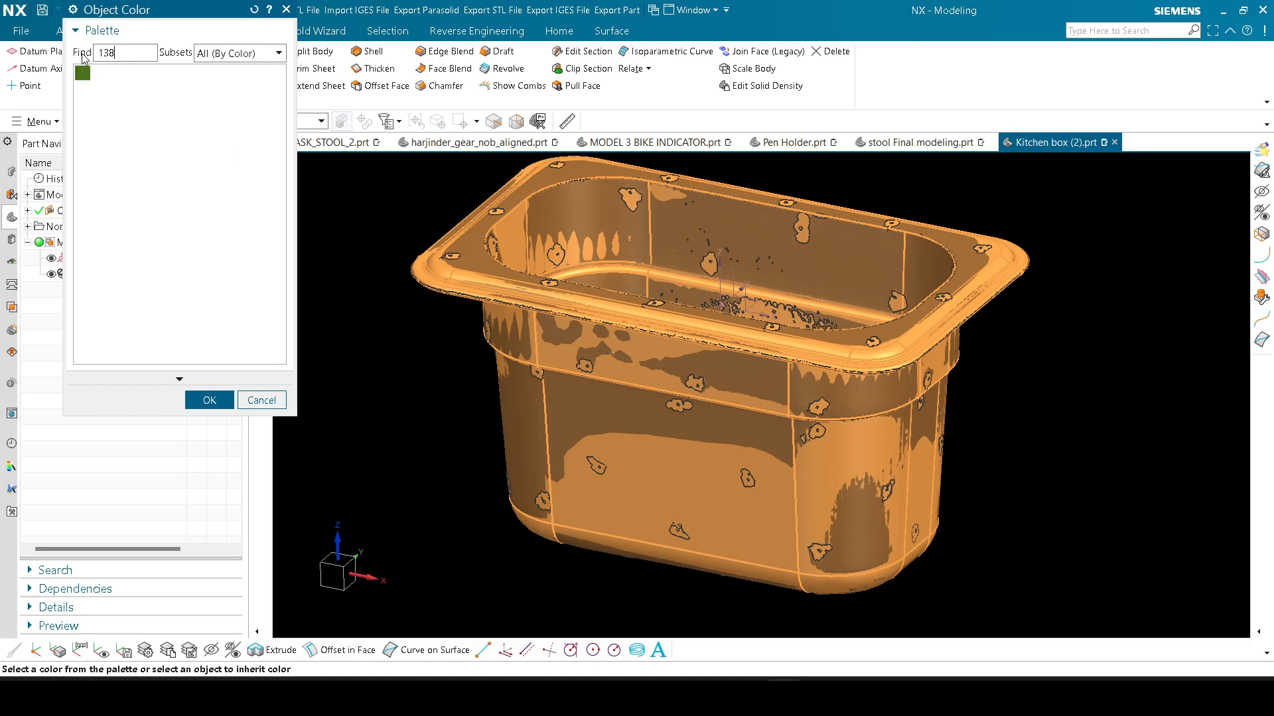
click(210, 400)
click(280, 411)
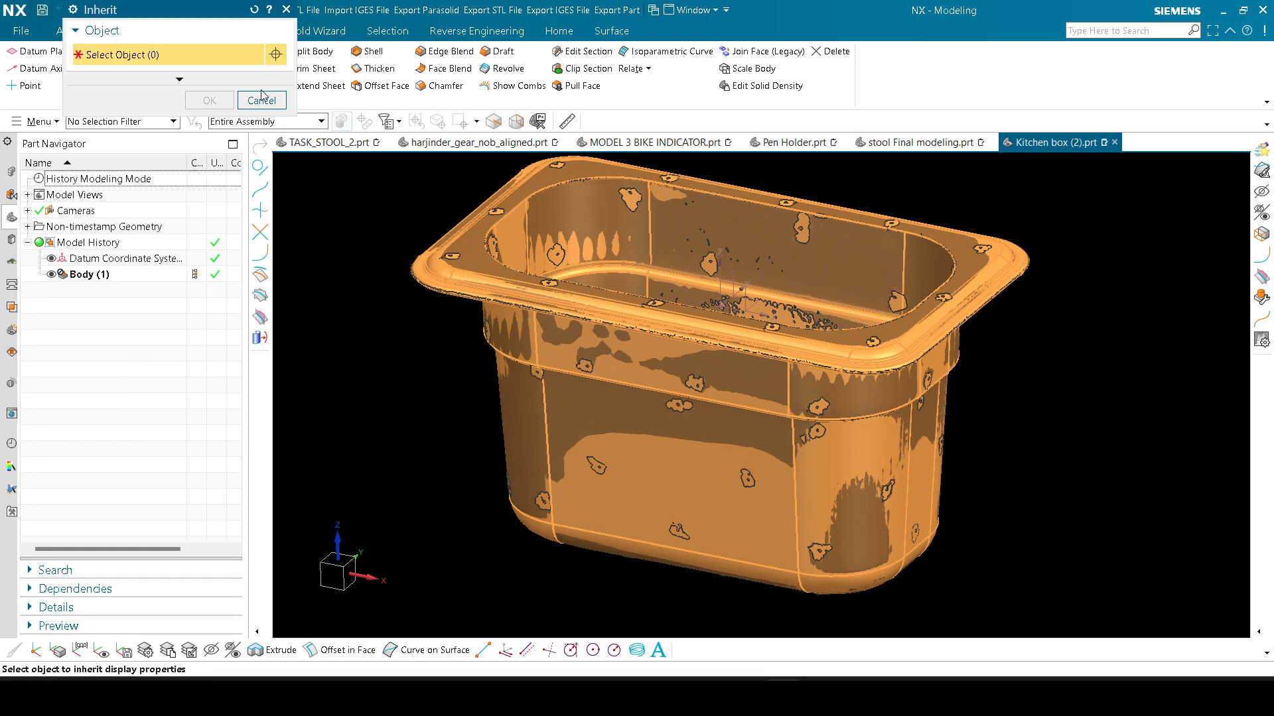
key(Escape)
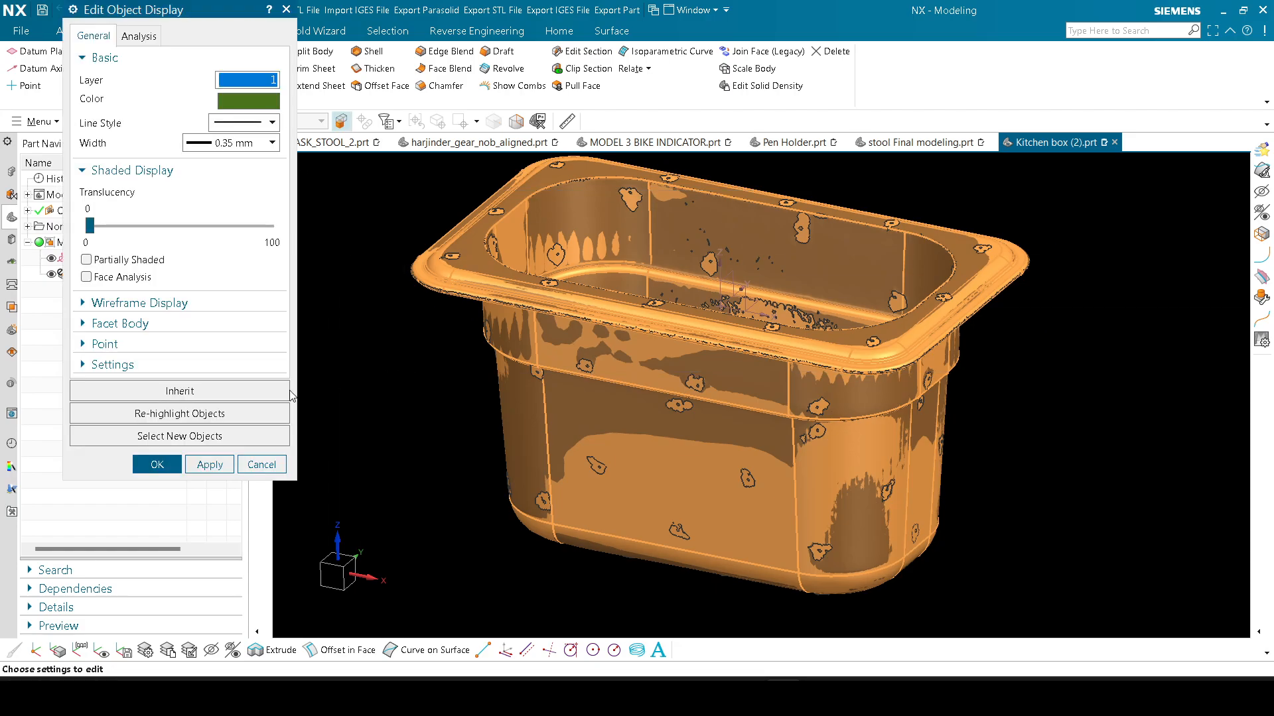
click(178, 466)
Step: Orient the box to the front view, hide the datum coordinate system and display the WCS
key(ctrl+alt+f)
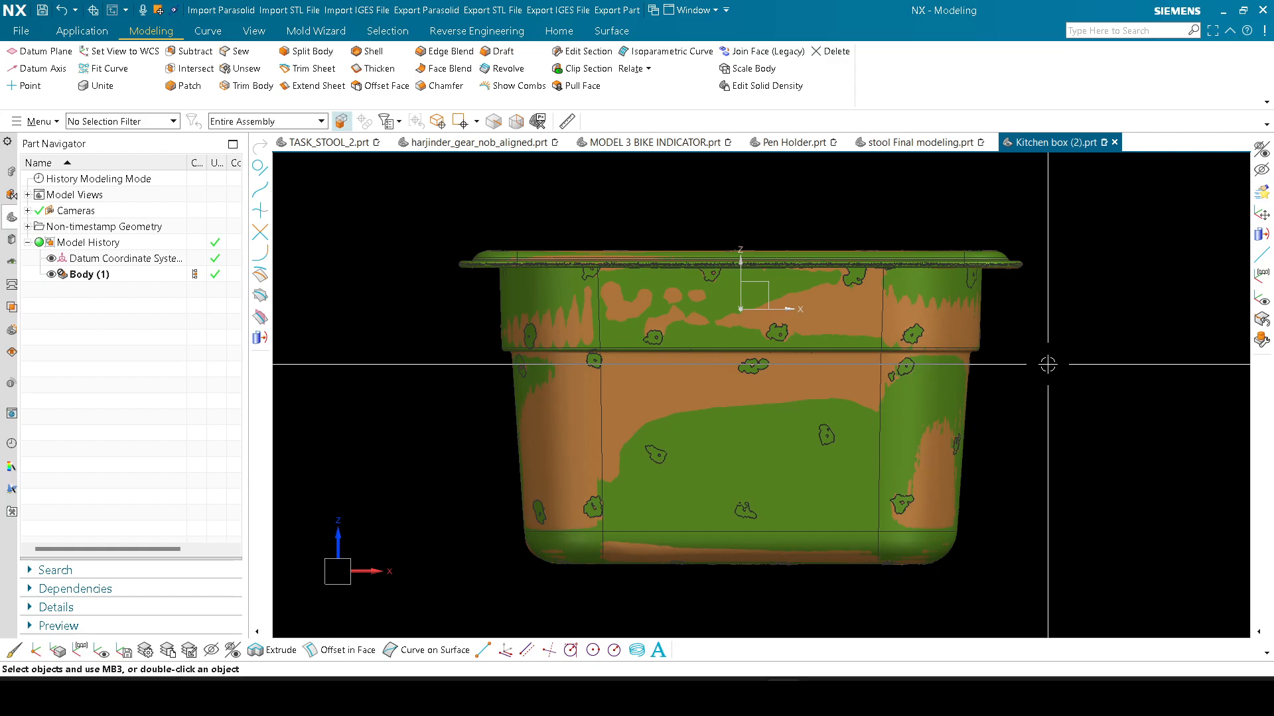
click(744, 305)
key(ctrl+b)
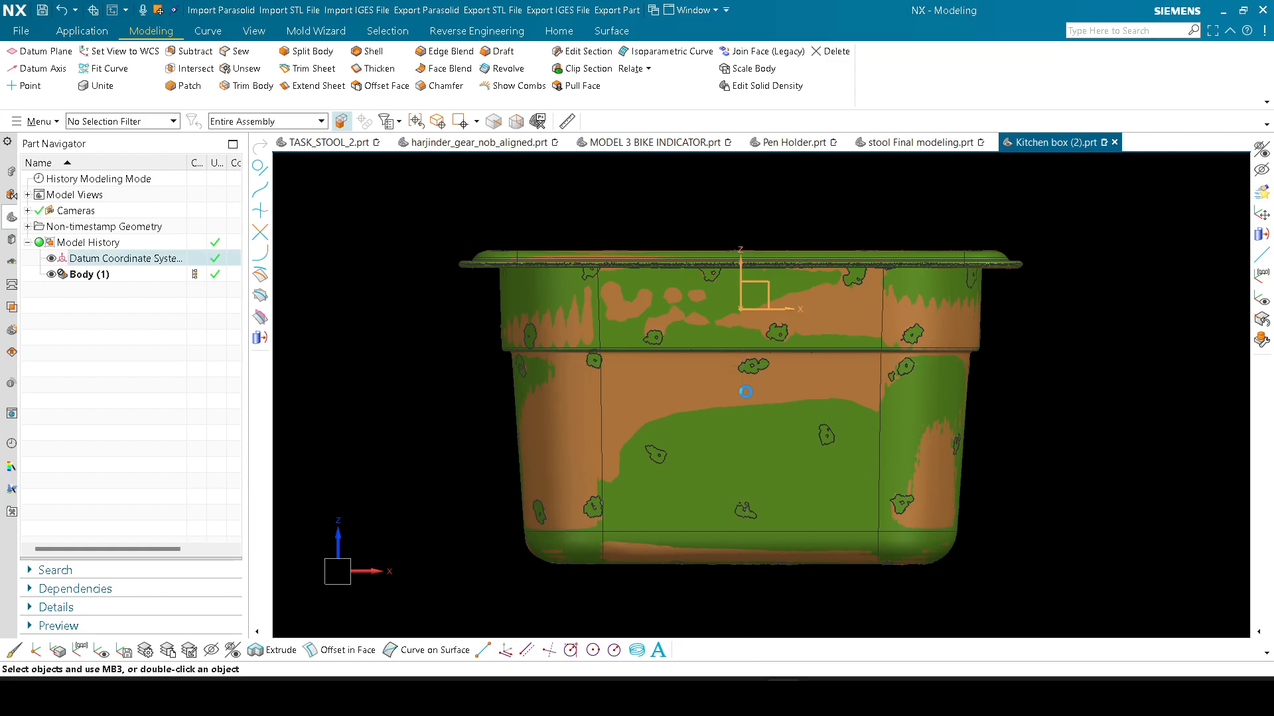
key(w)
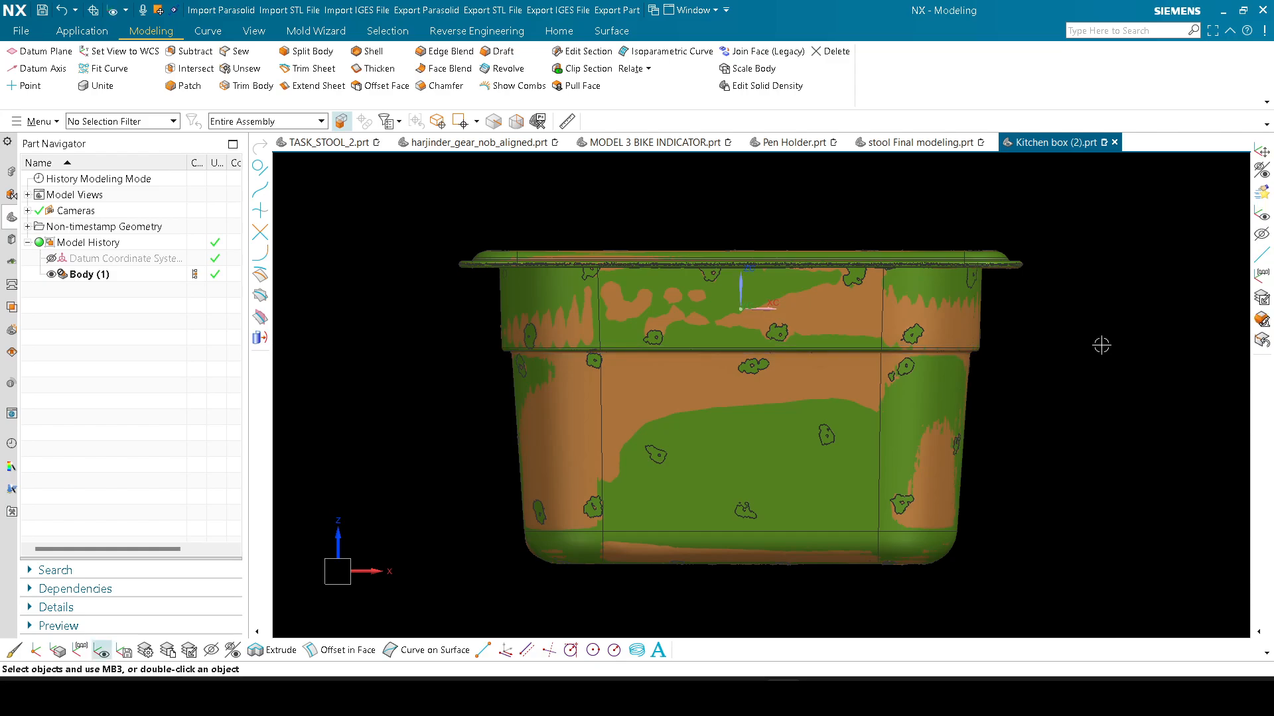
Step: Hide the scanned facet body so that only the modeled kitchen box remains in view
middle_drag(1075, 341, 924, 336)
click(924, 336)
key(ctrl+b)
shift+middle_drag(1061, 400, 1005, 405)
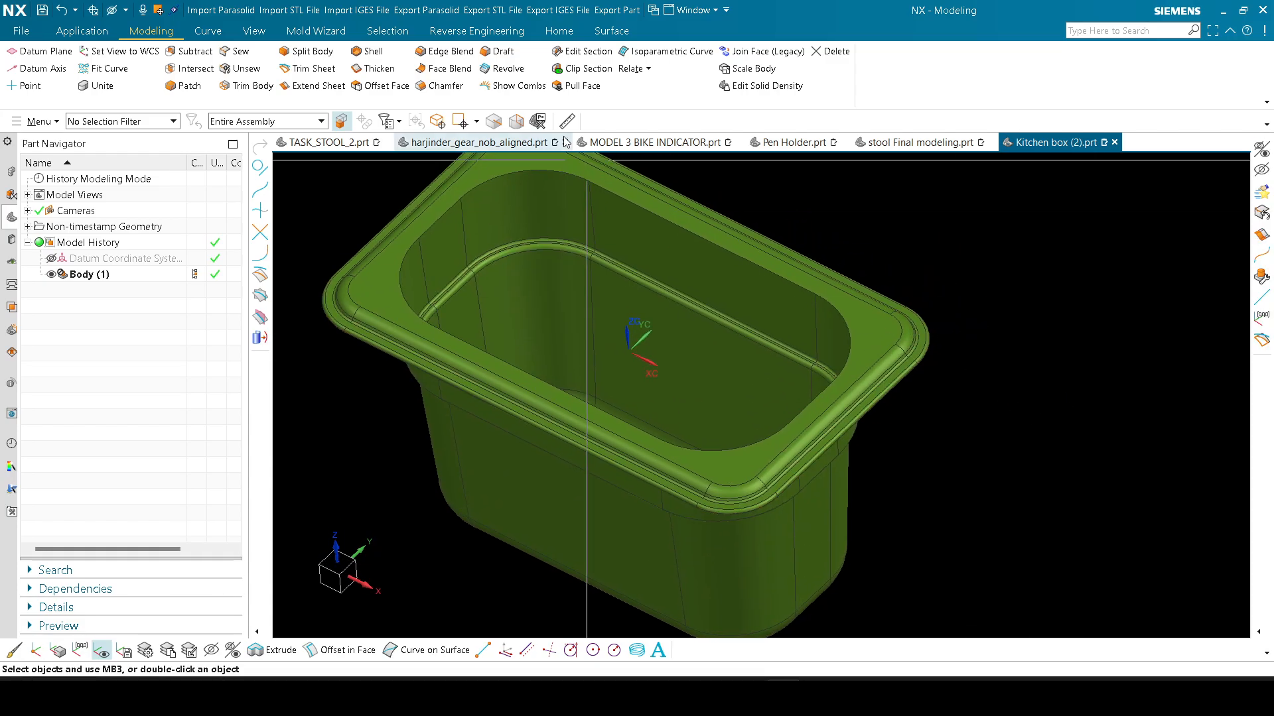
Step: Measure the angle between the top rim face's normal and the X axis using vectors
click(567, 122)
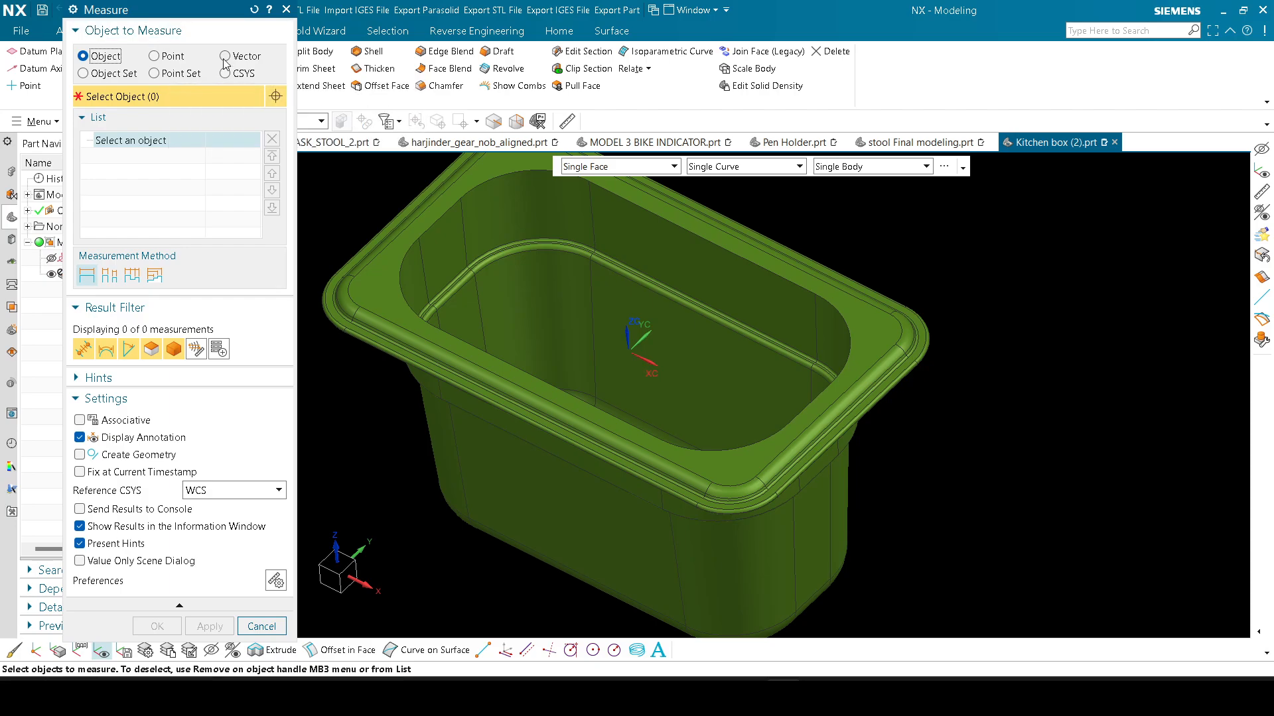
click(225, 56)
scroll(859, 305, up, 4)
click(884, 351)
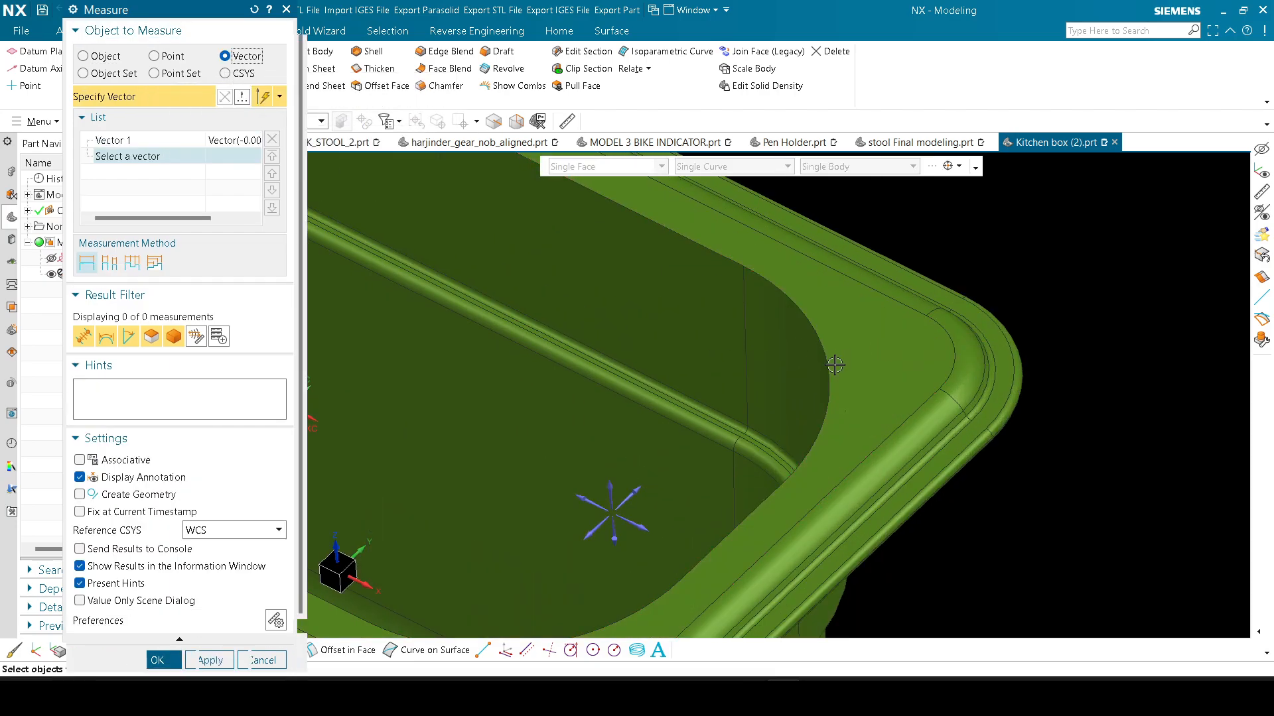
scroll(836, 363, down, 1)
click(691, 495)
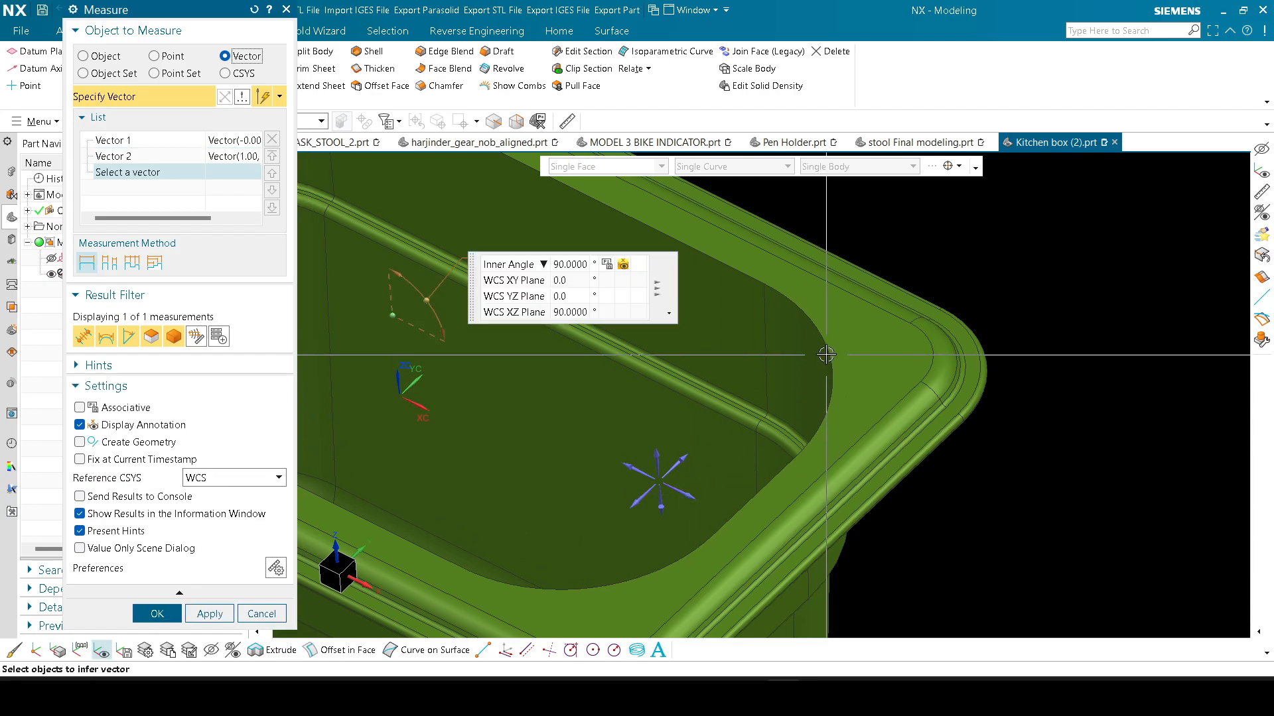
scroll(826, 355, down, 3)
key(Escape)
Step: Measure the angle between the box's bottom face normal and the X axis using vectors
mouse_move(933, 398)
middle_down()
mouse_move(944, 318)
mouse_move(929, 395)
middle_up()
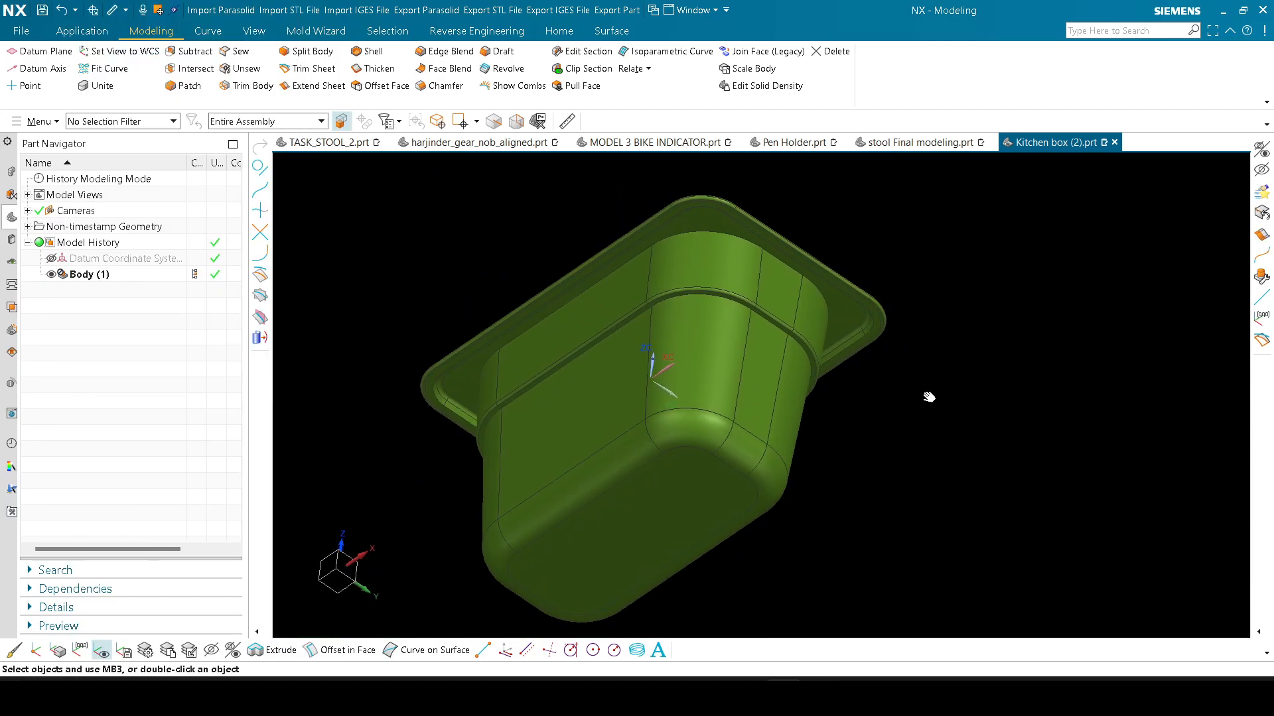
middle_drag(634, 439, 829, 378)
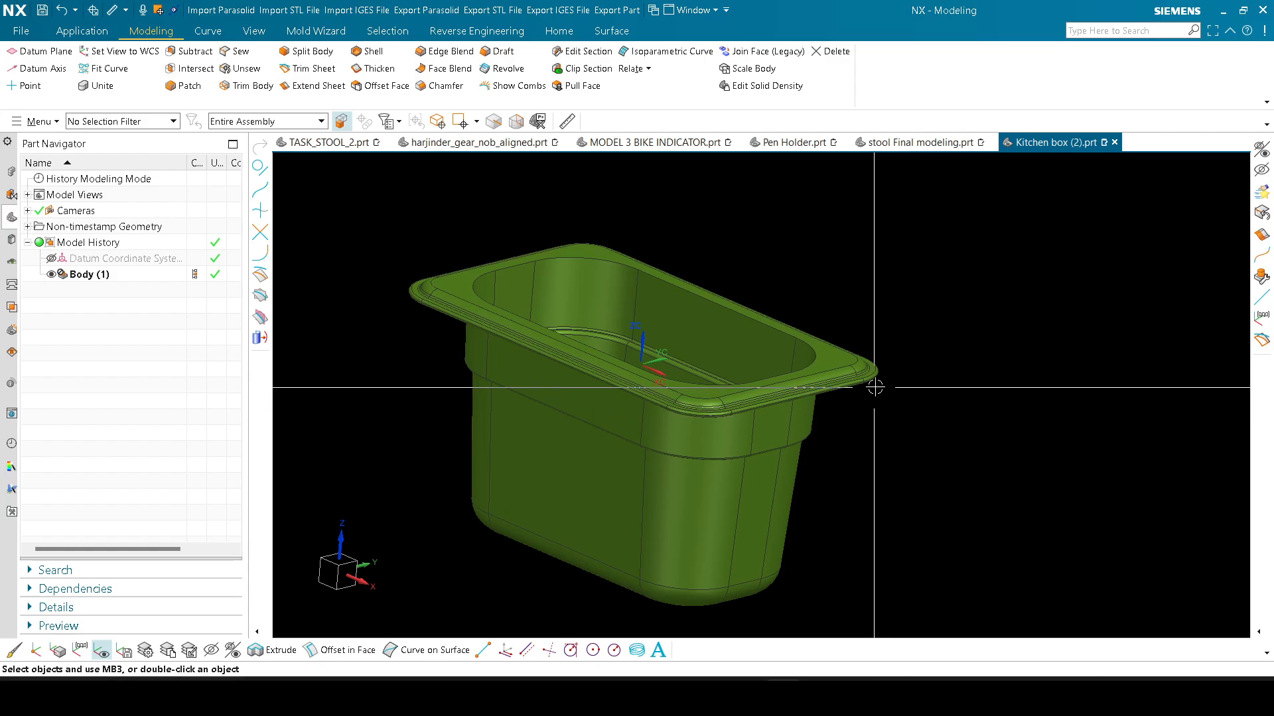
middle_drag(873, 384, 787, 416)
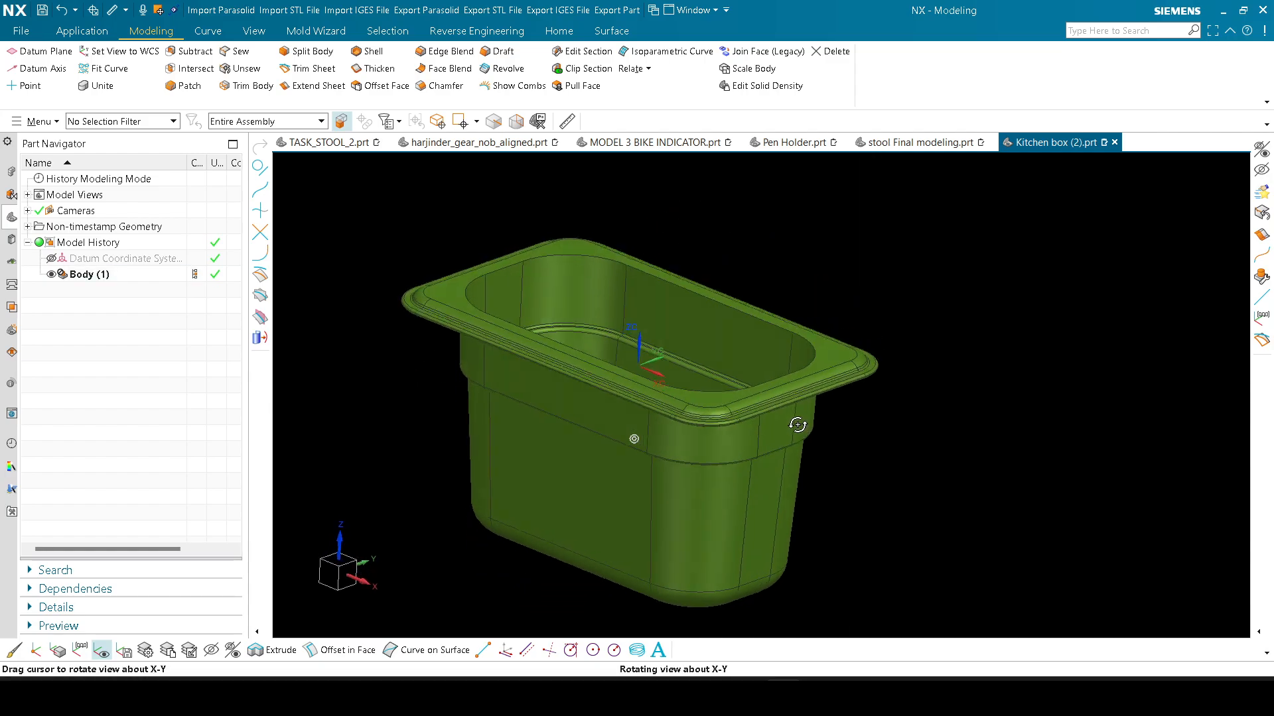
scroll(791, 358, up, 3)
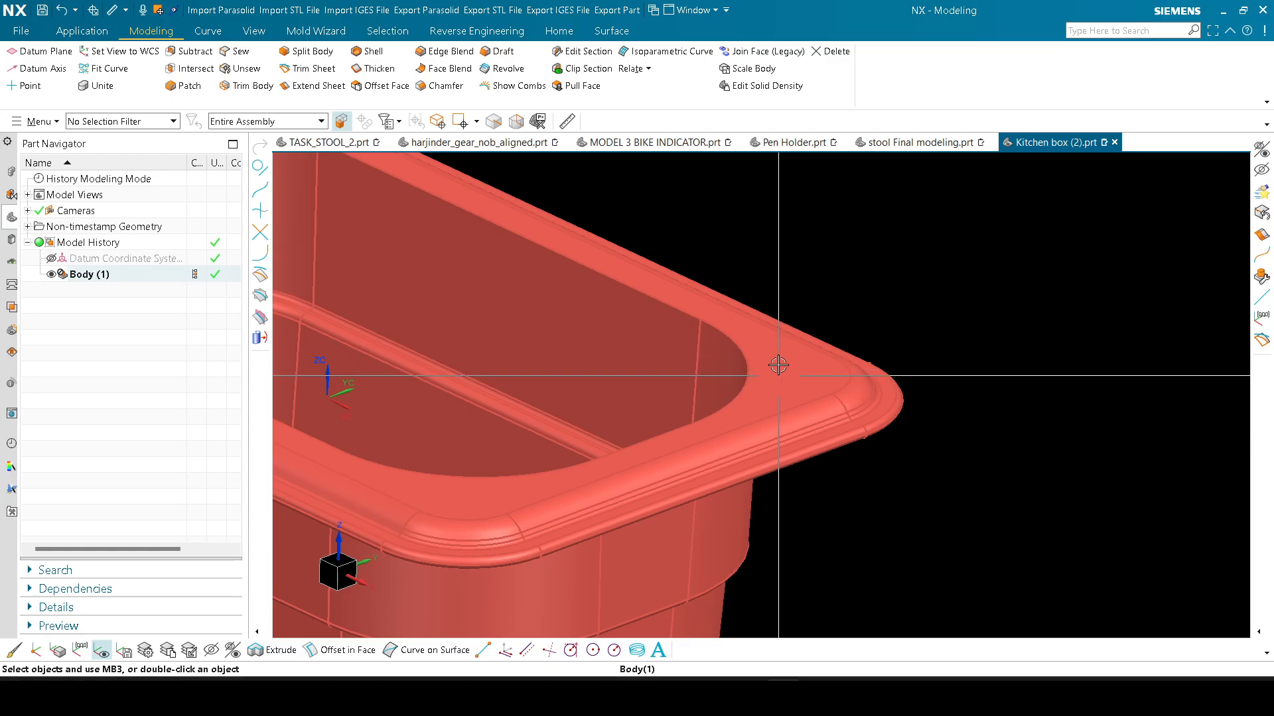
scroll(770, 384, down, 3)
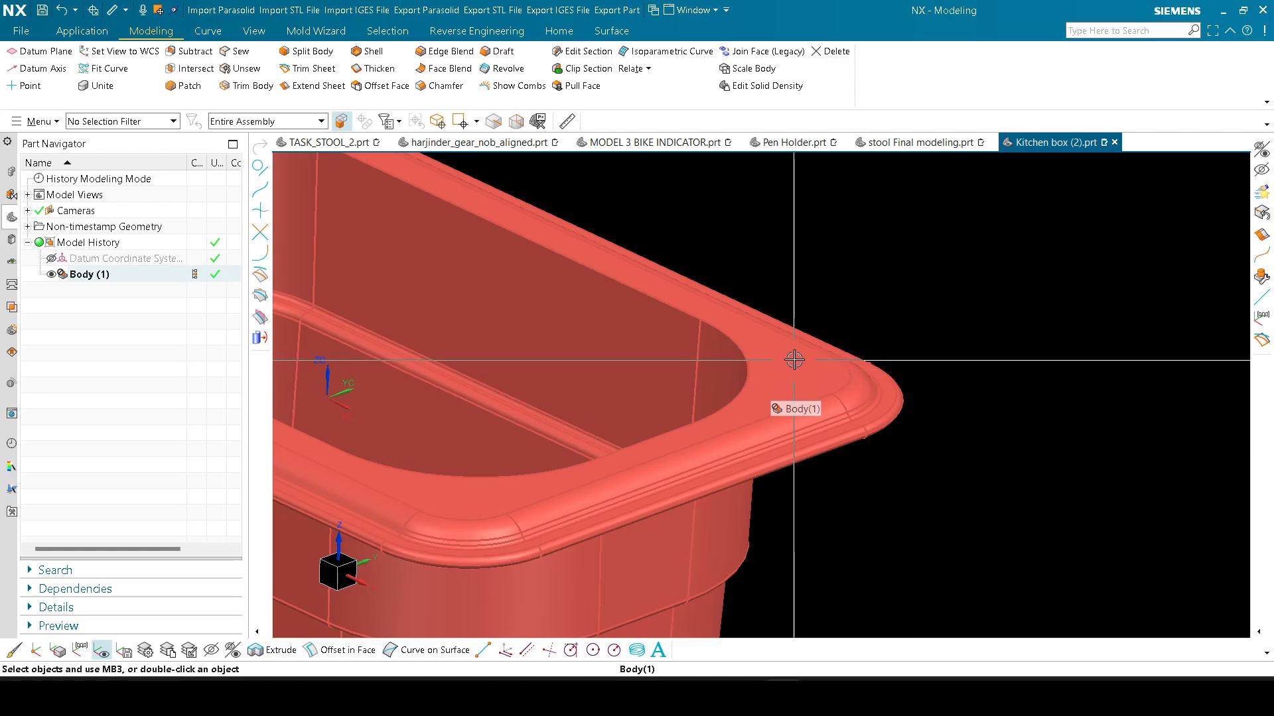
scroll(781, 266, down, 2)
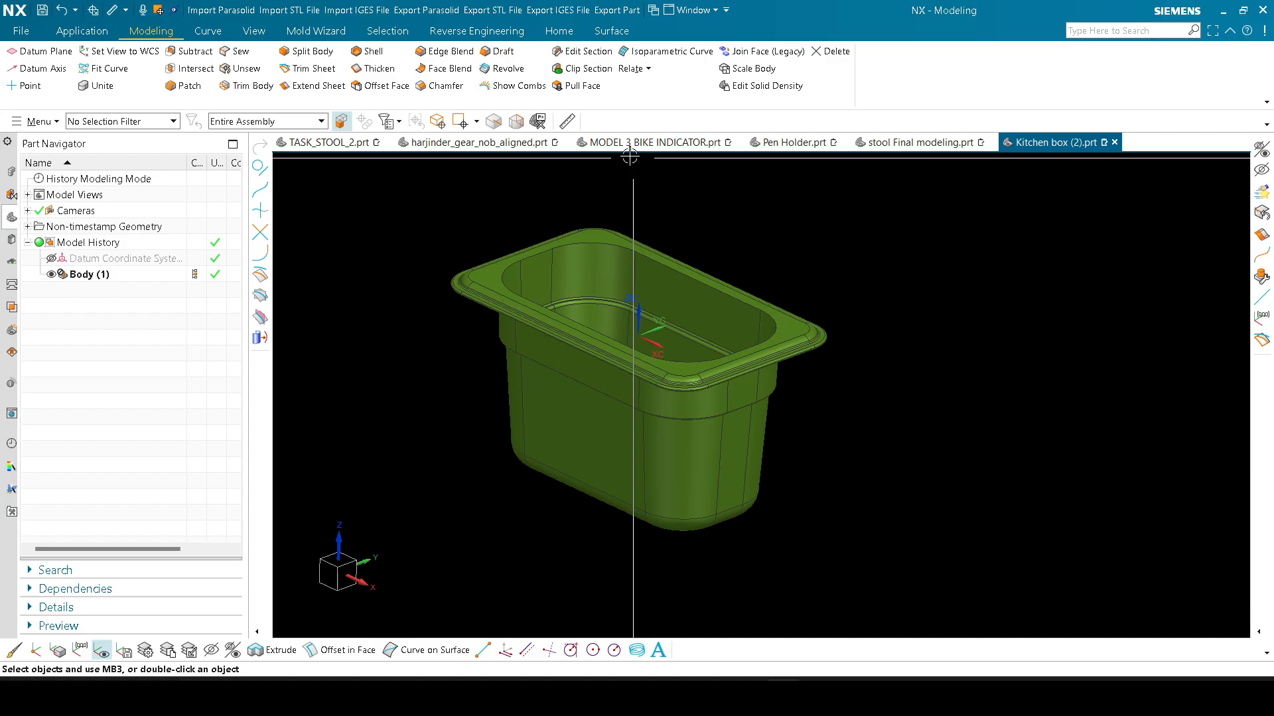
middle_drag(838, 386, 855, 311)
click(243, 56)
click(624, 465)
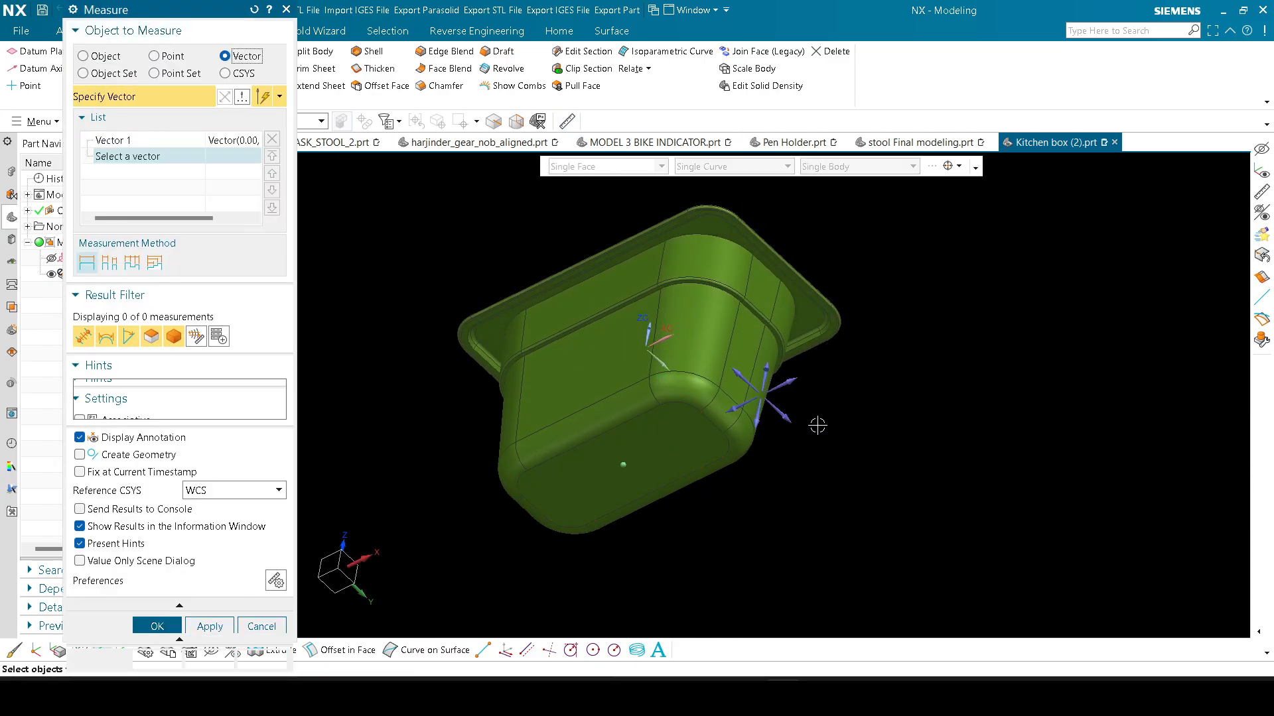
click(791, 384)
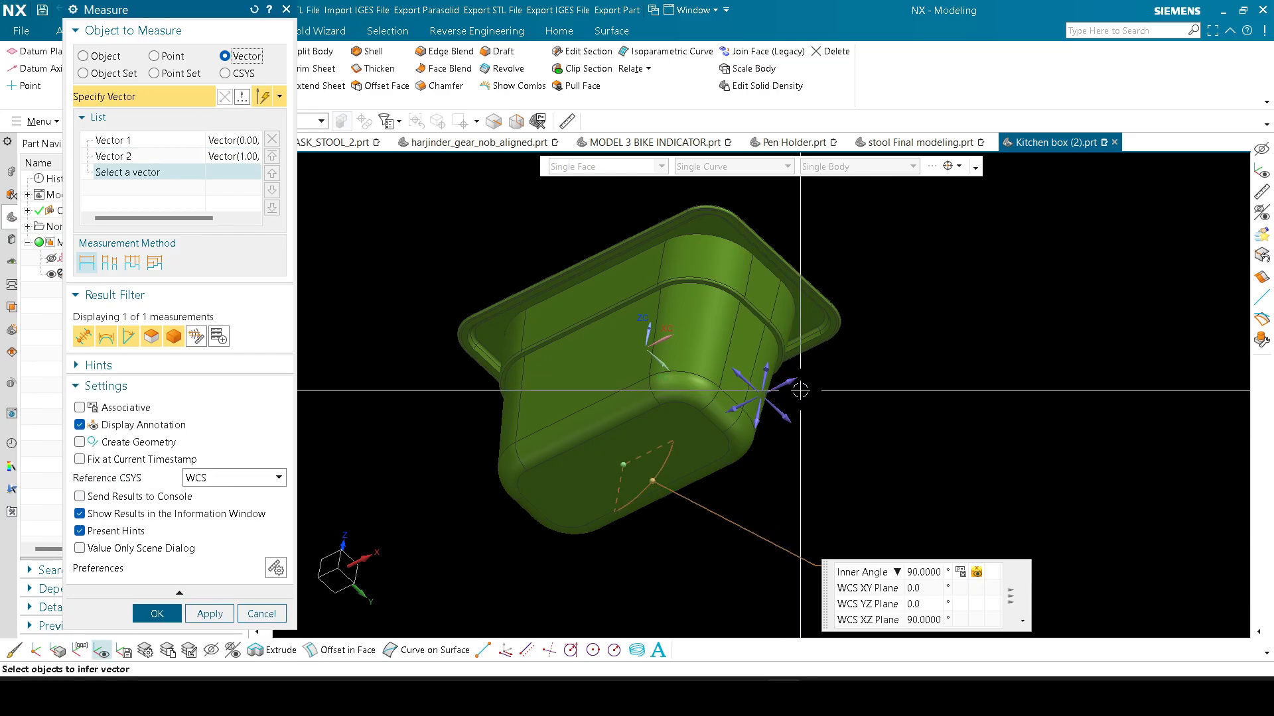
key(Escape)
Step: Examine the rim's underside, the side walls and the rounded base of the box from several angles
middle_drag(802, 386, 825, 434)
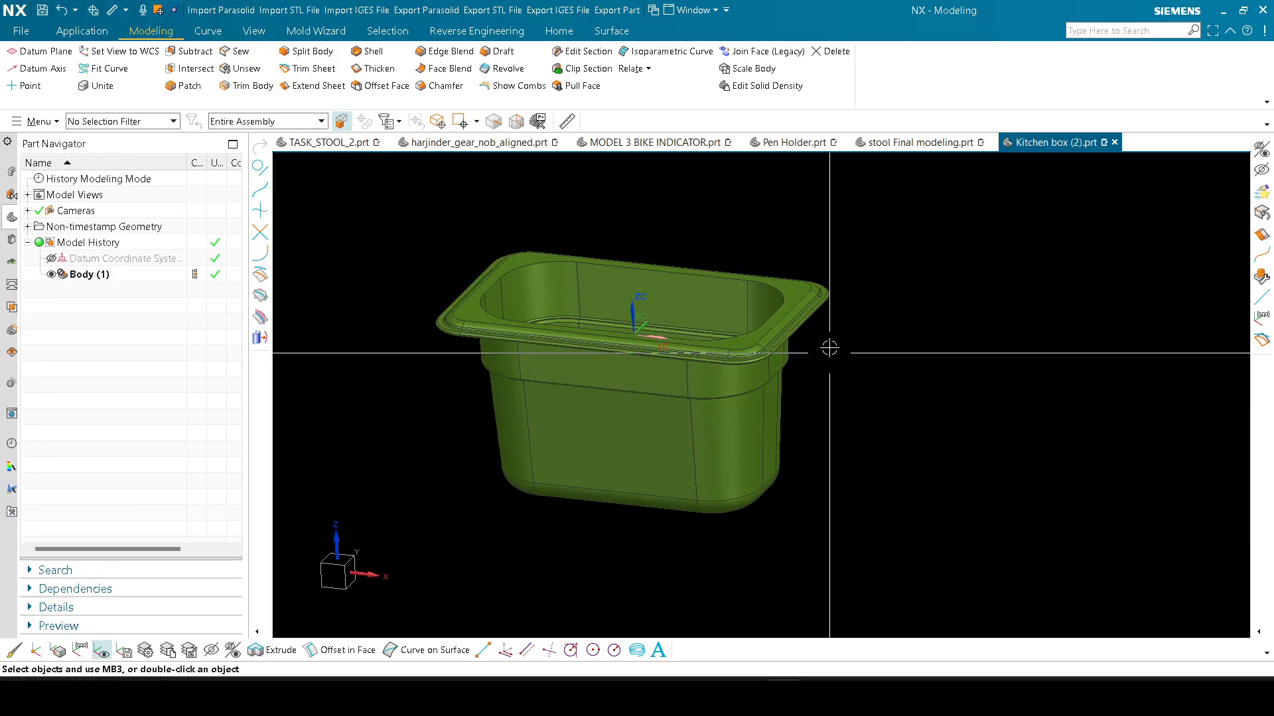
right_click(848, 358)
click(817, 363)
middle_drag(828, 388, 813, 236)
scroll(753, 213, up, 7)
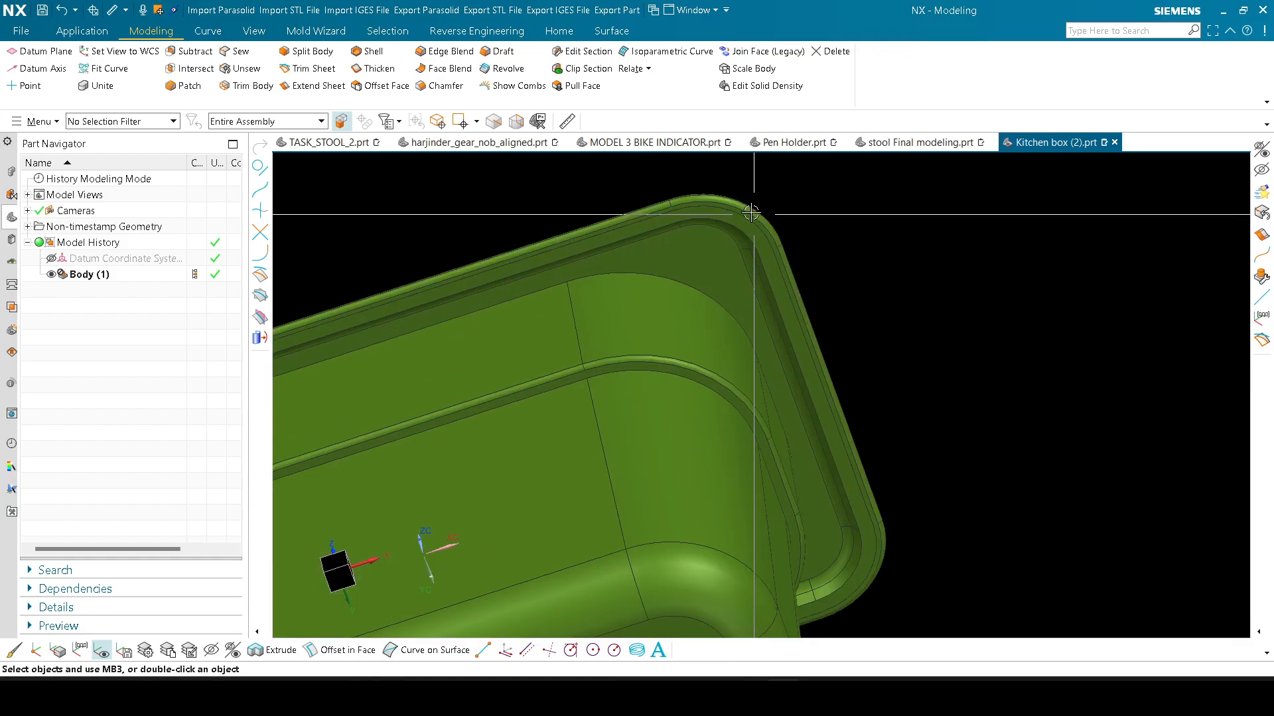
mouse_move(749, 277)
shift+middle_down()
mouse_move(743, 302)
mouse_move(699, 216)
mouse_move(731, 293)
shift+middle_up()
scroll(733, 293, down, 2)
scroll(731, 293, down, 4)
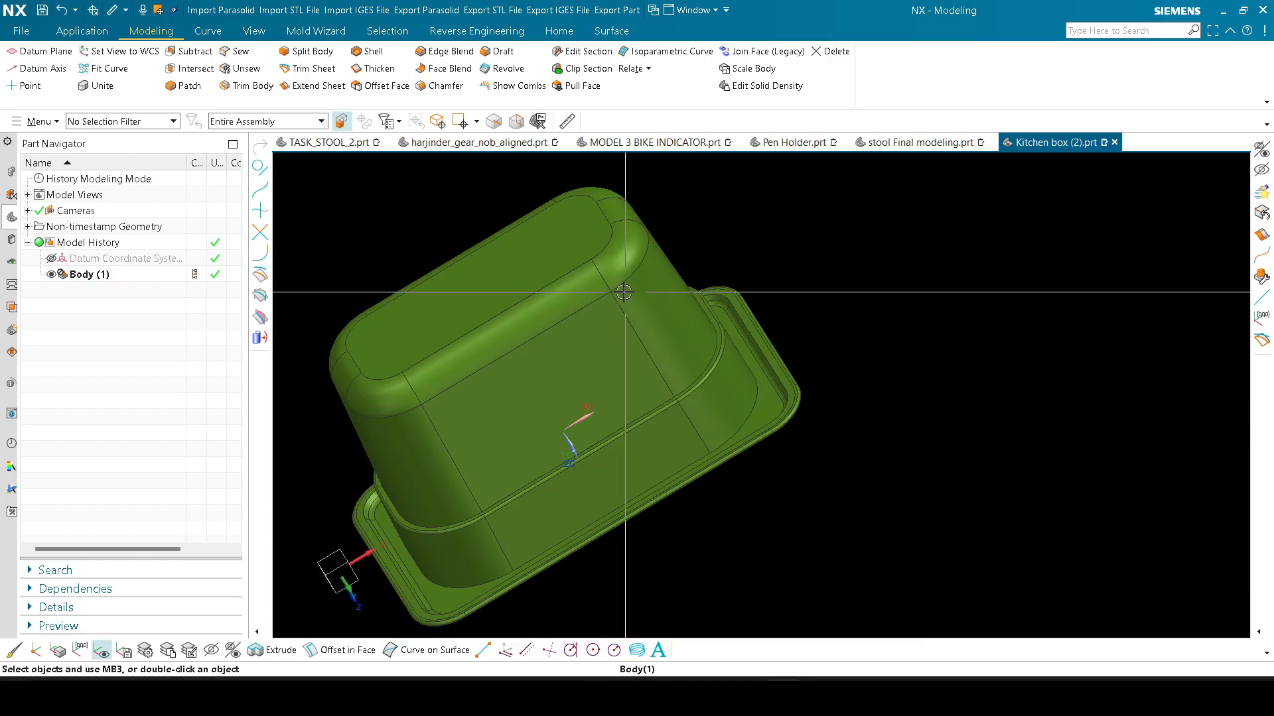
middle_drag(623, 290, 607, 481)
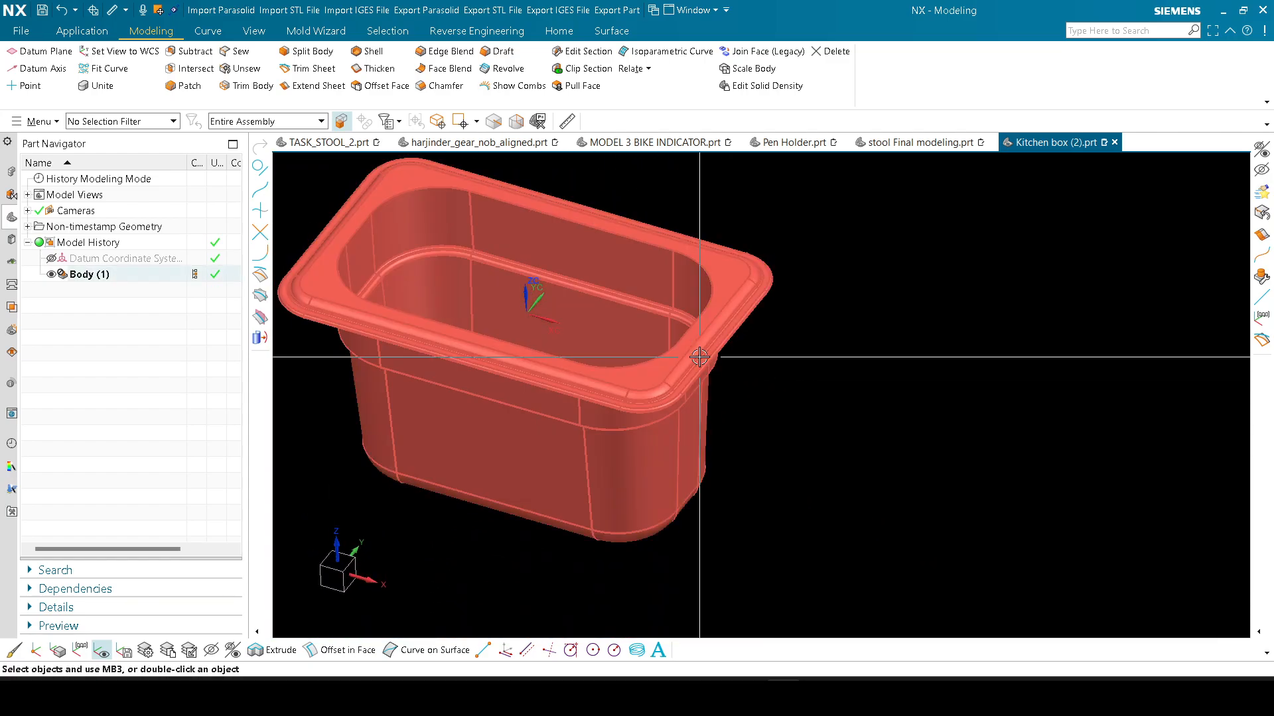
Step: Measure the minimum distance between the two adjacent flat faces under the rim at its corner
middle_drag(898, 443, 794, 290)
scroll(795, 241, up, 2)
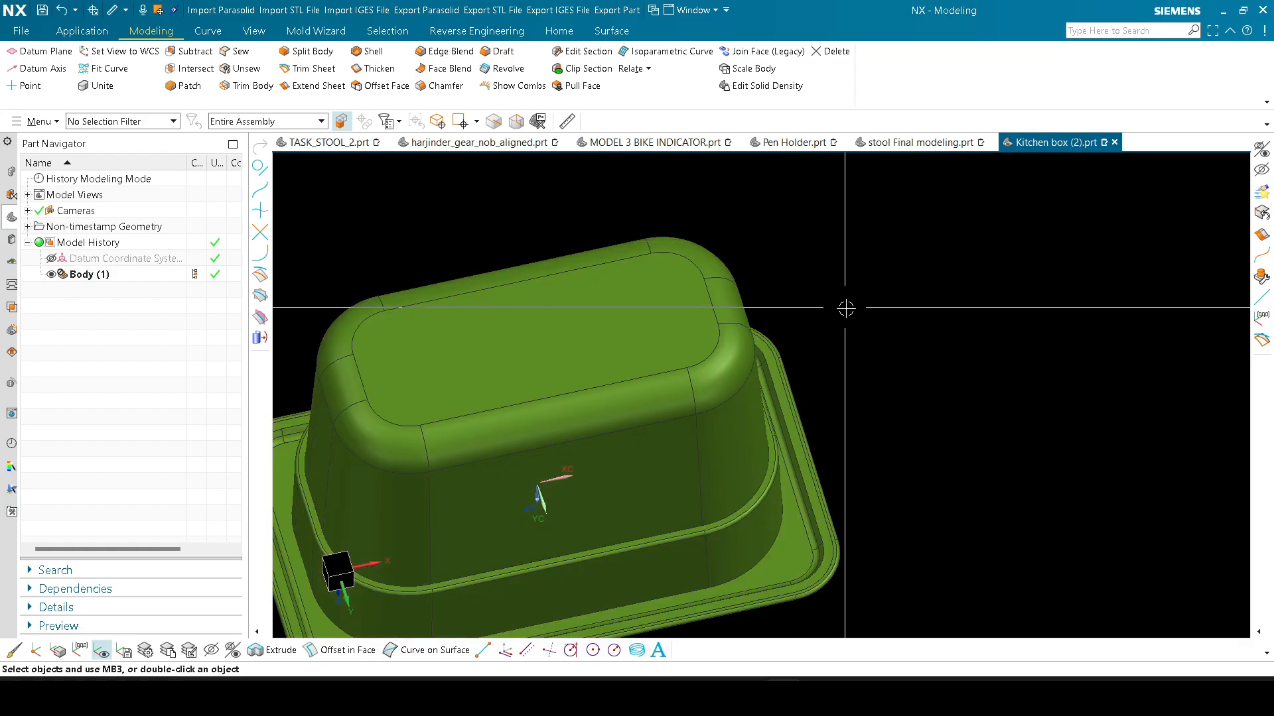
scroll(753, 347, up, 5)
scroll(697, 338, up, 5)
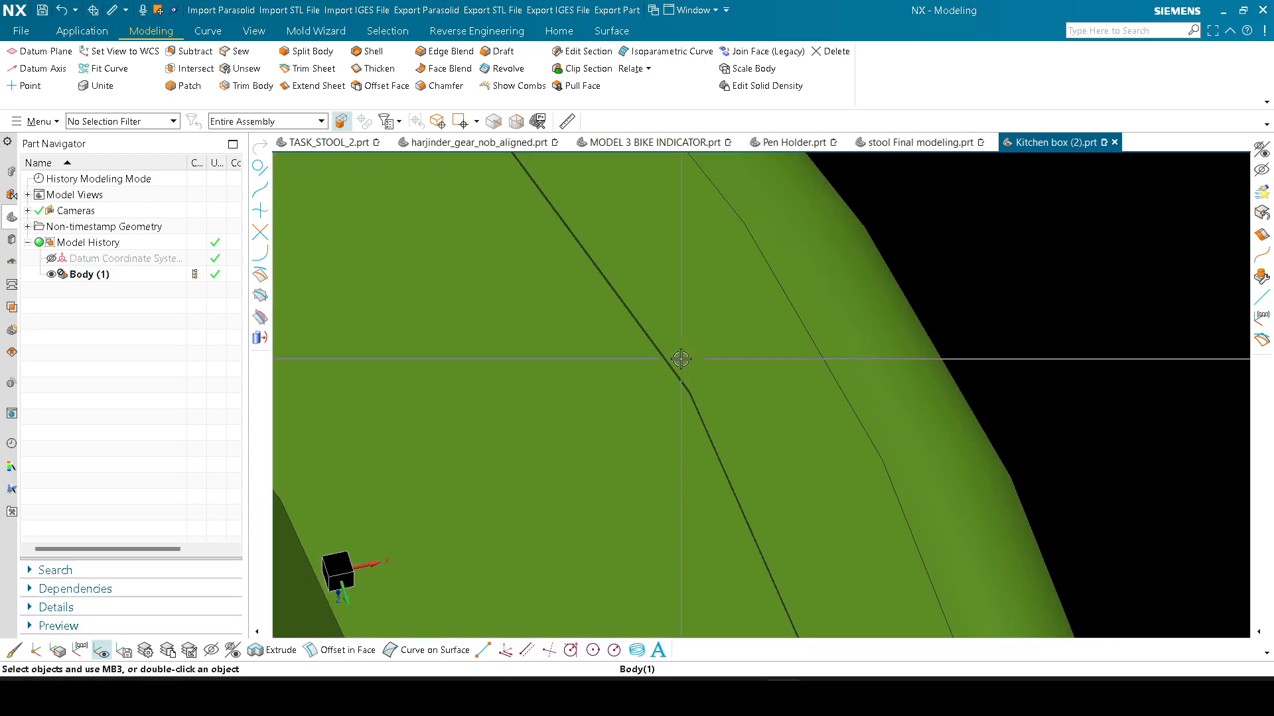
middle_drag(680, 358, 676, 289)
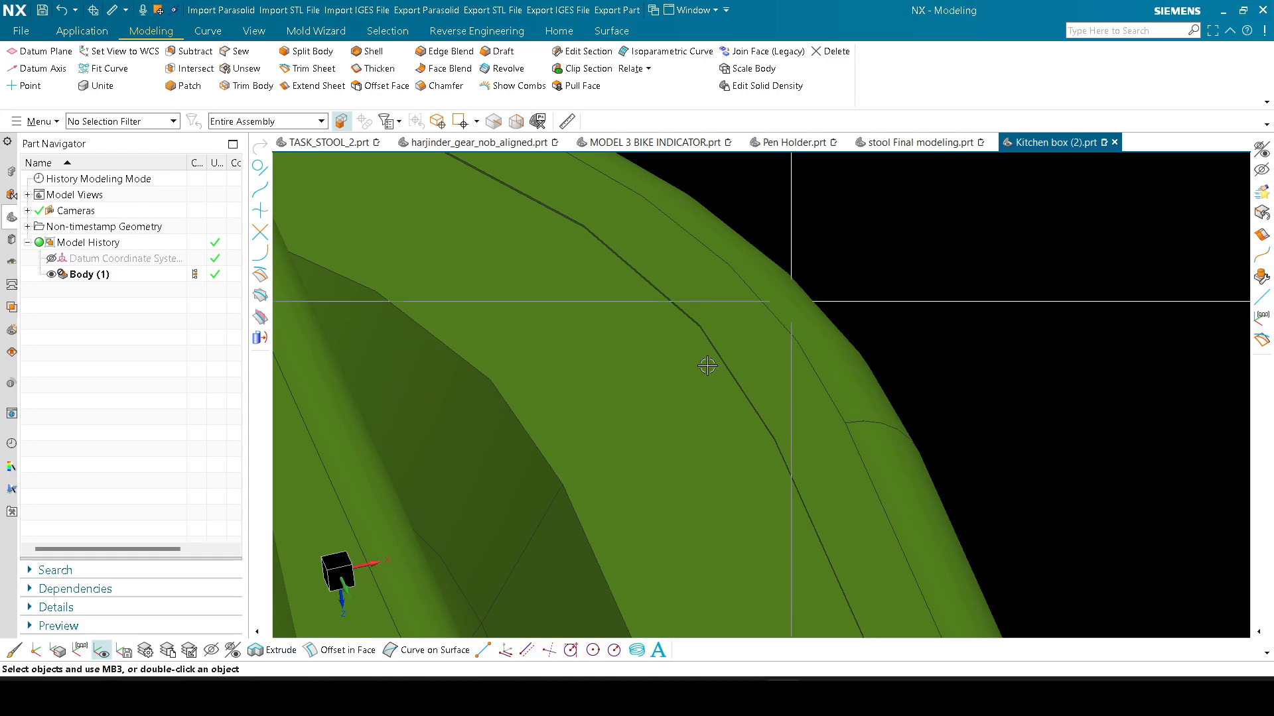
click(566, 120)
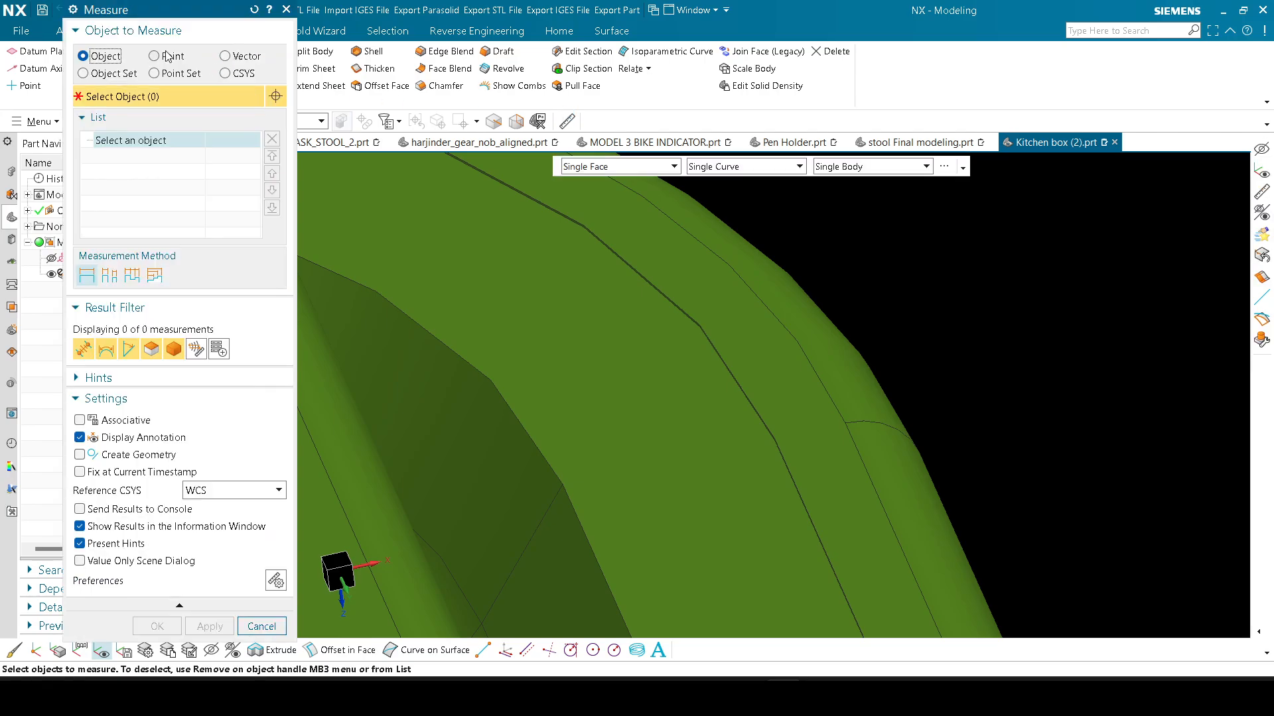
click(544, 262)
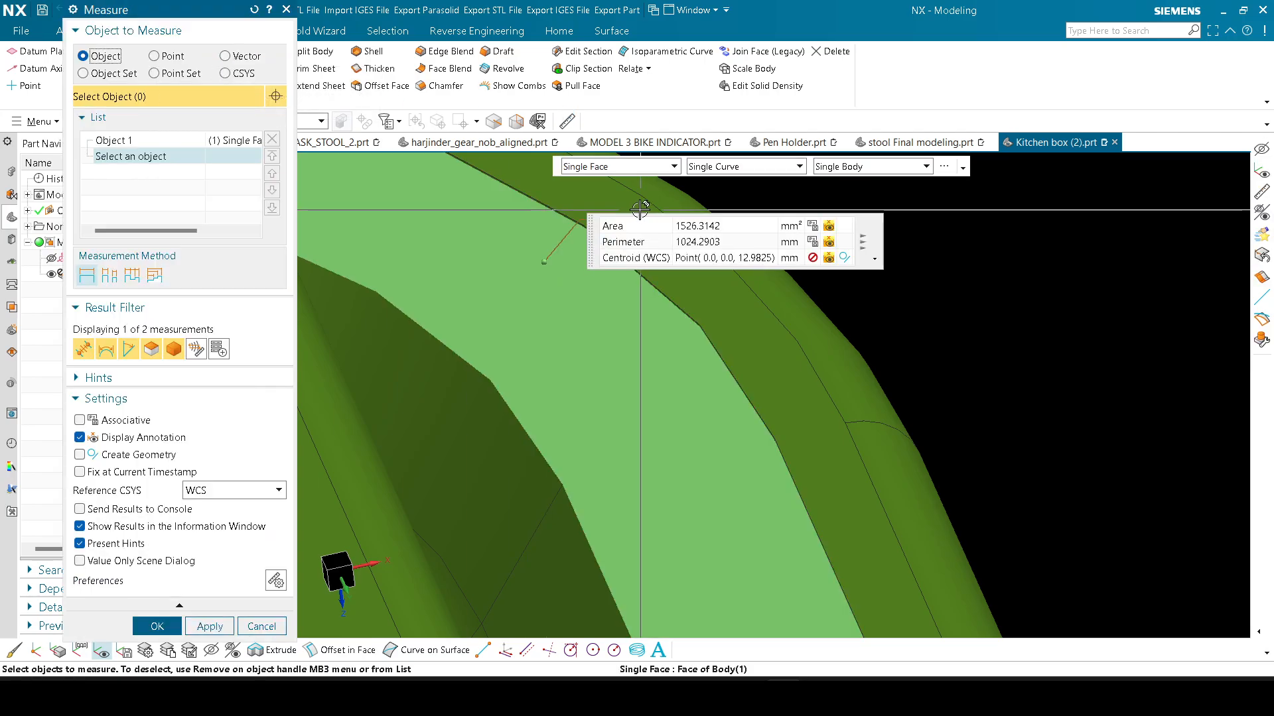
click(604, 199)
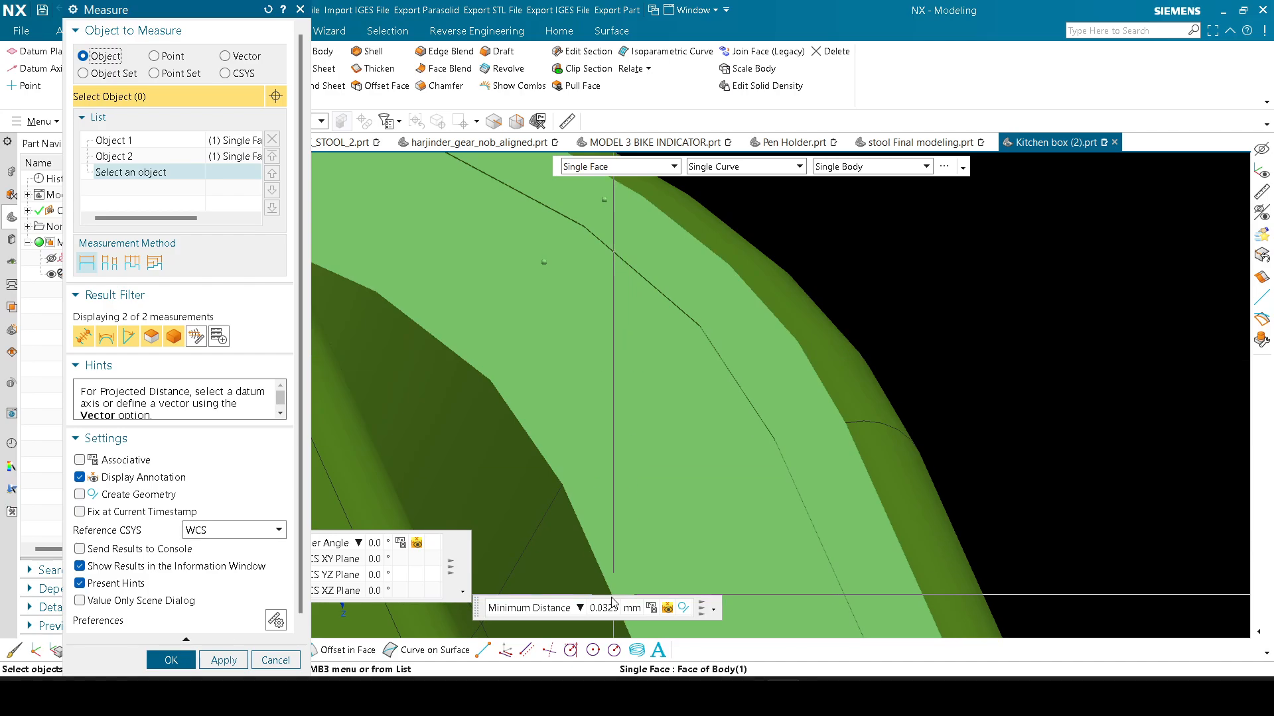
key(Escape)
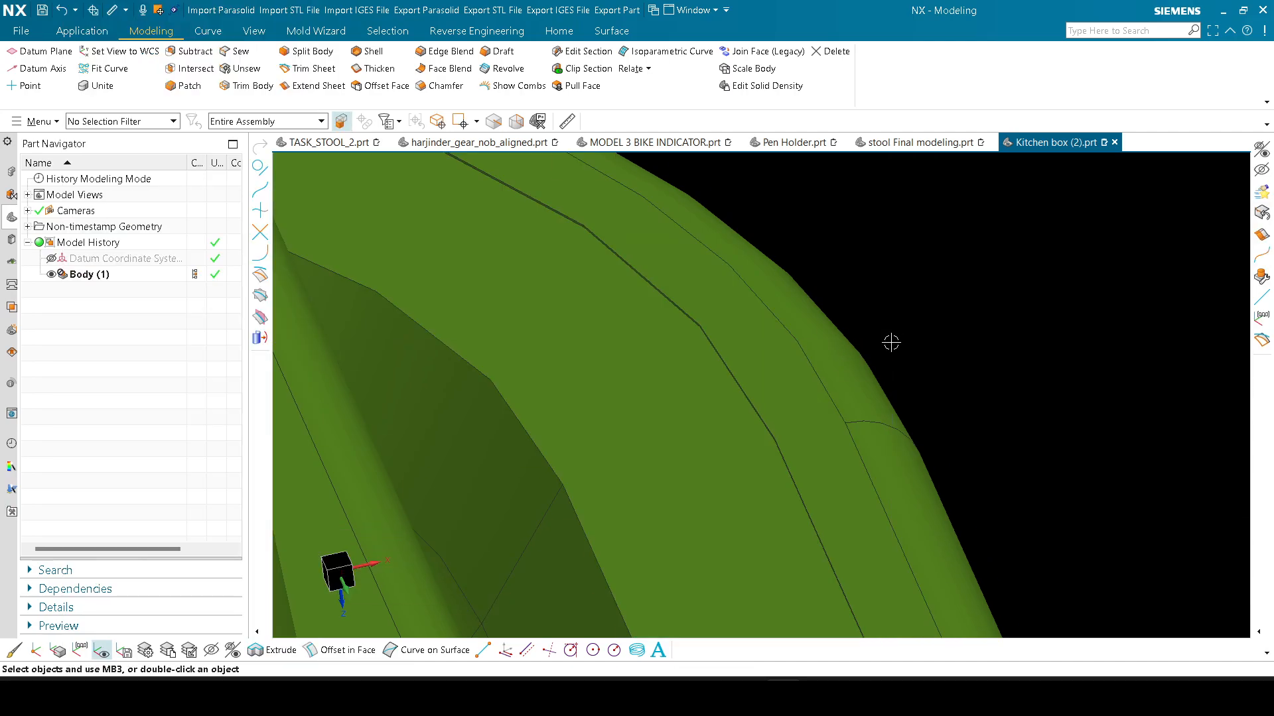
Step: Replace the narrow outer face under the rim with the adjacent wider flat face, using a 0 mm offset
scroll(891, 342, up, 2)
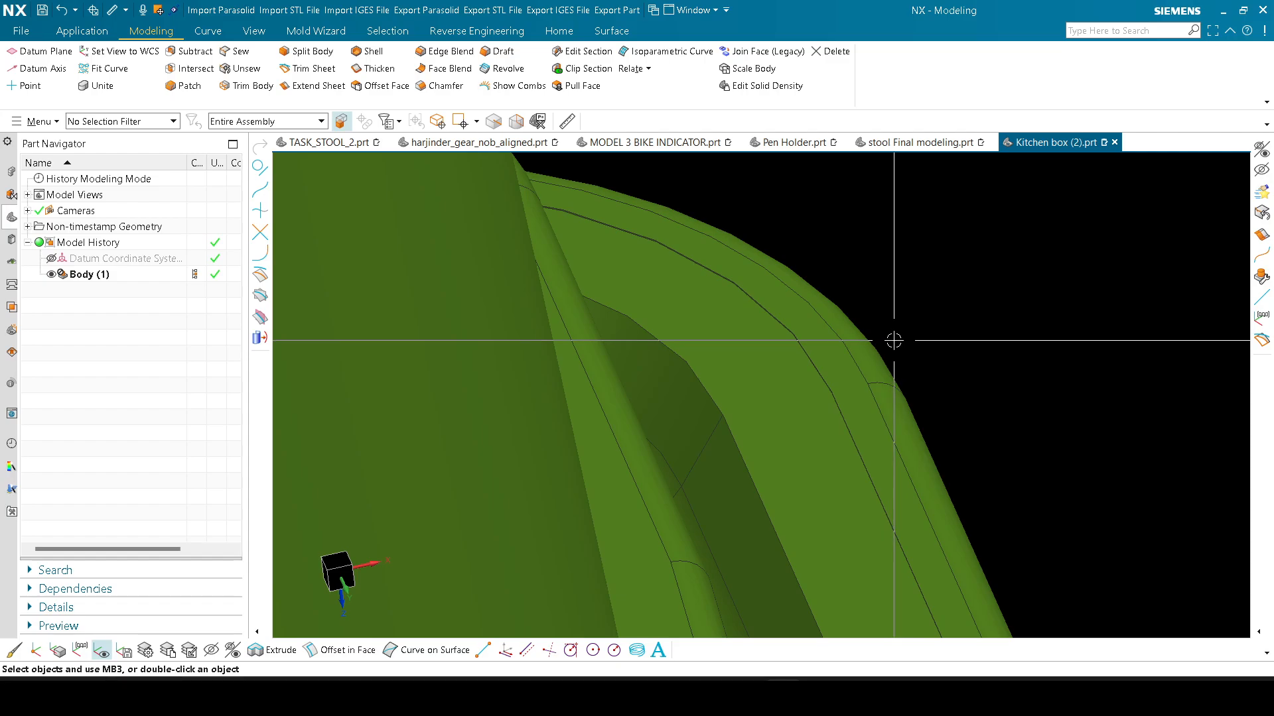
right_click(890, 301)
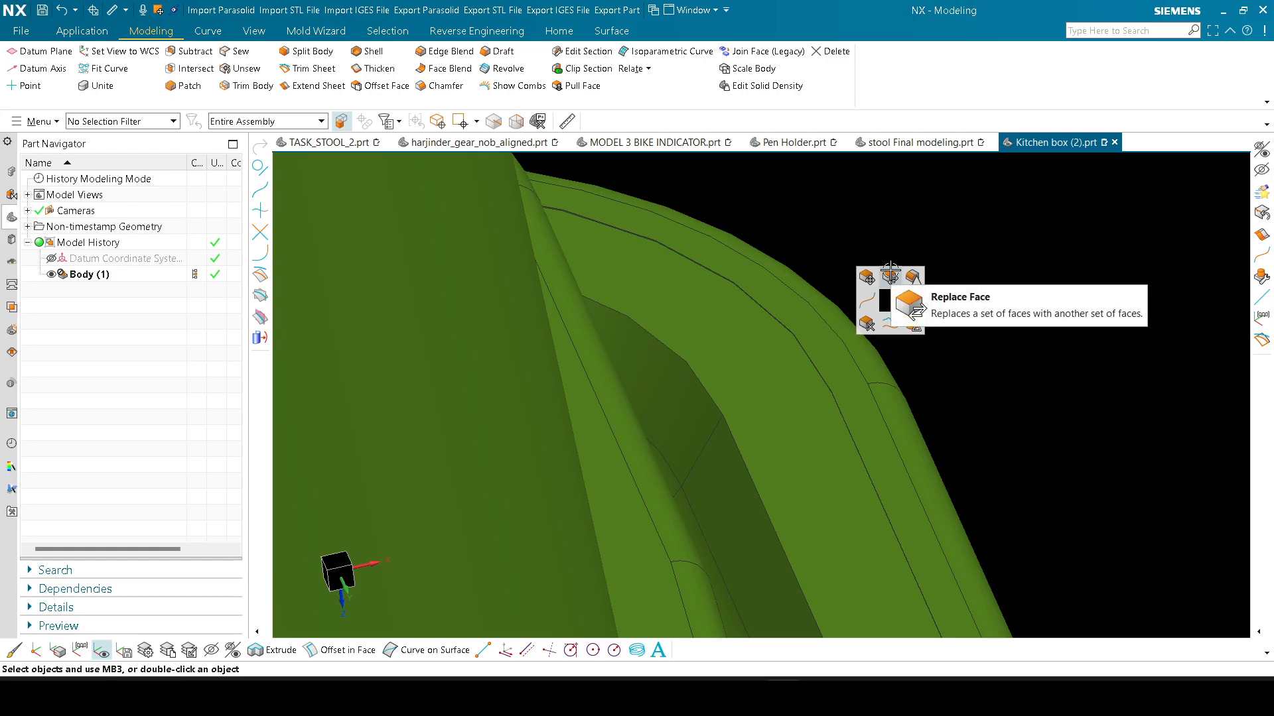
click(890, 275)
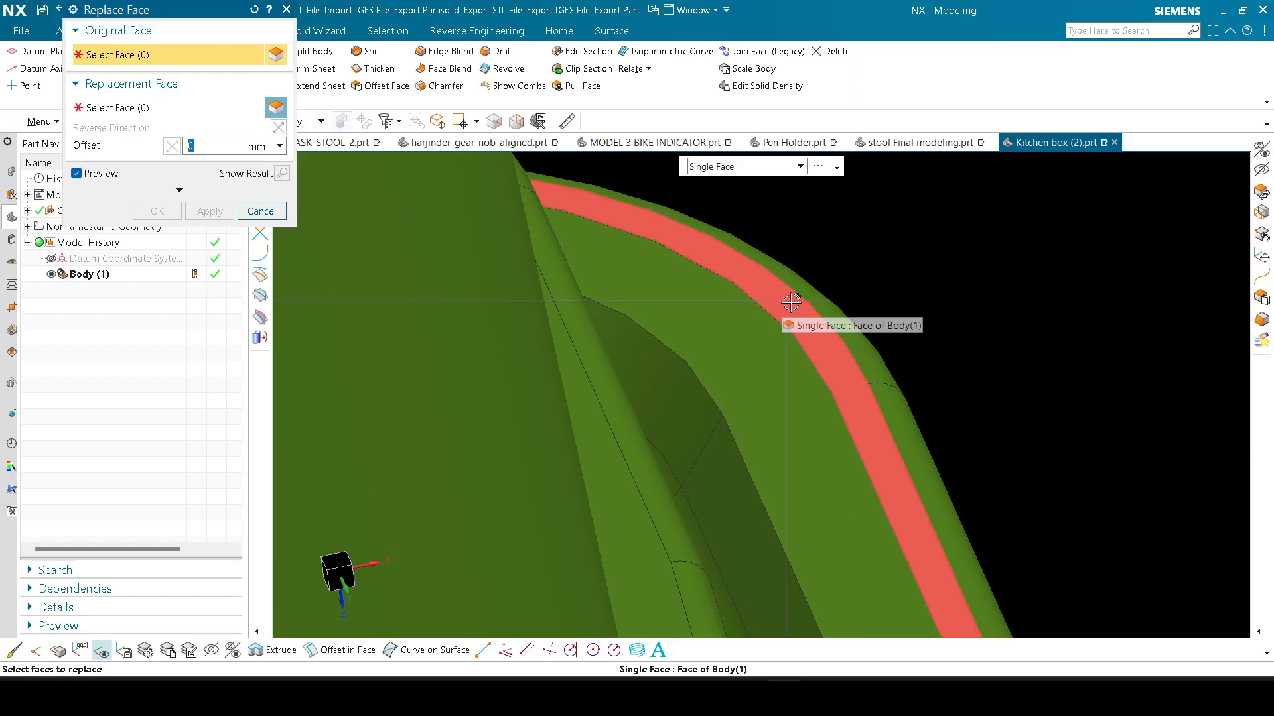
click(801, 307)
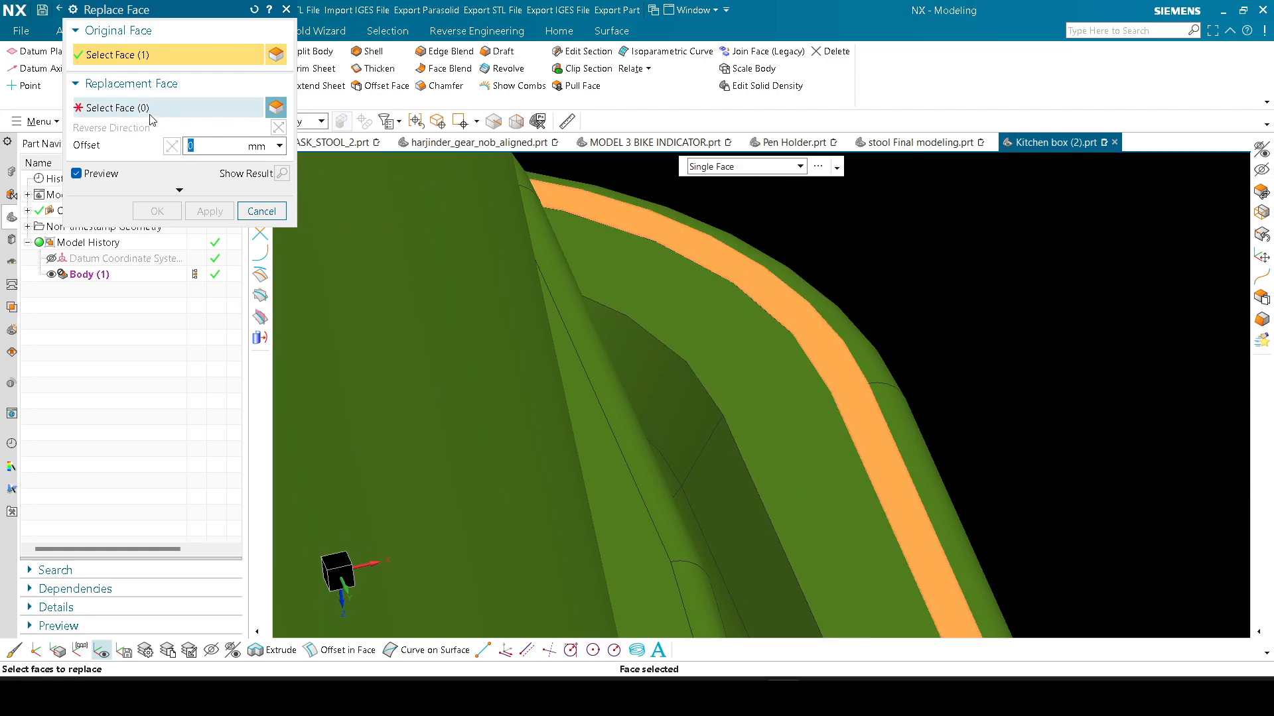
click(763, 362)
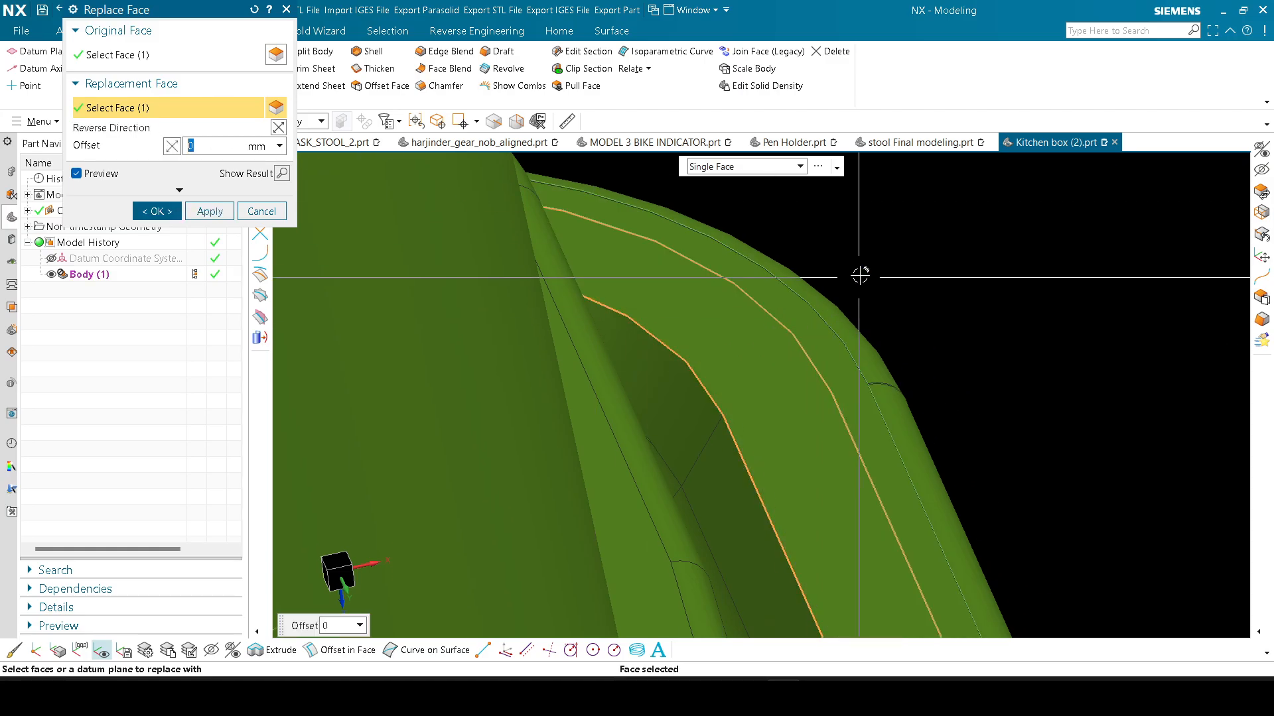
scroll(866, 256, up, 2)
middle_click(861, 285)
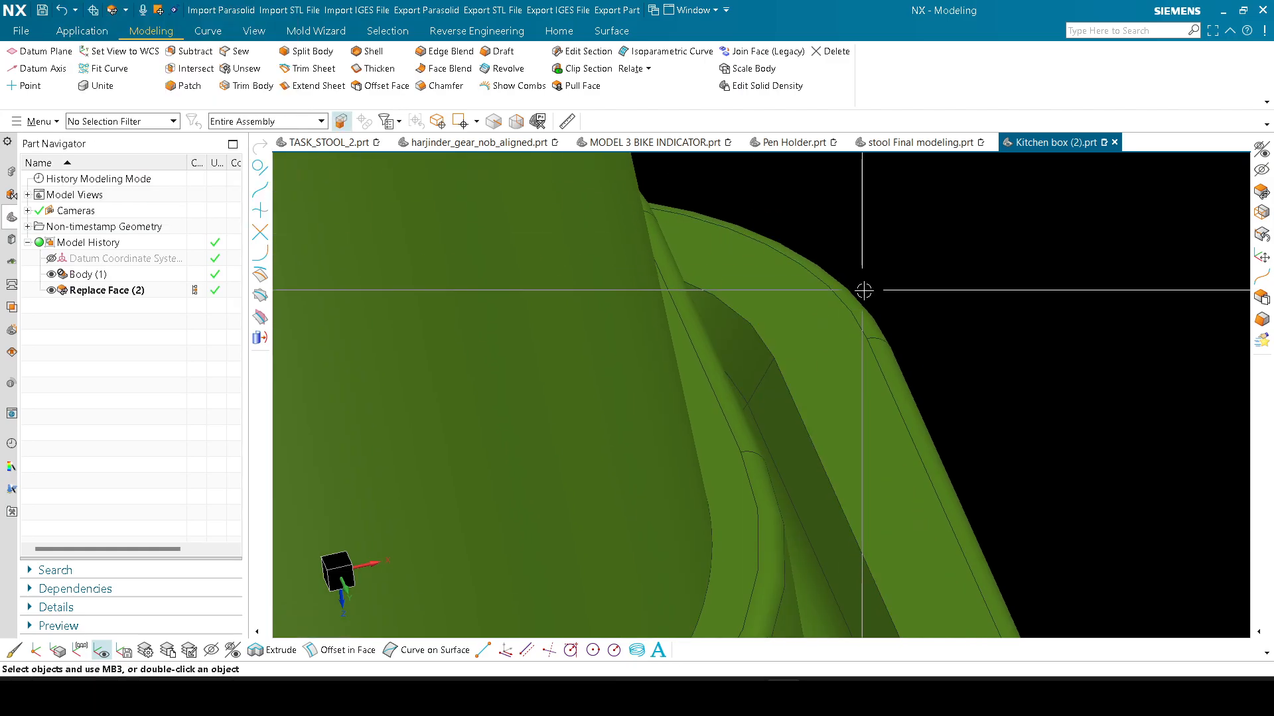
Step: Examine the rim's rounded outer lip on both sides of the box in front view
middle_drag(796, 309, 836, 449)
key(F8)
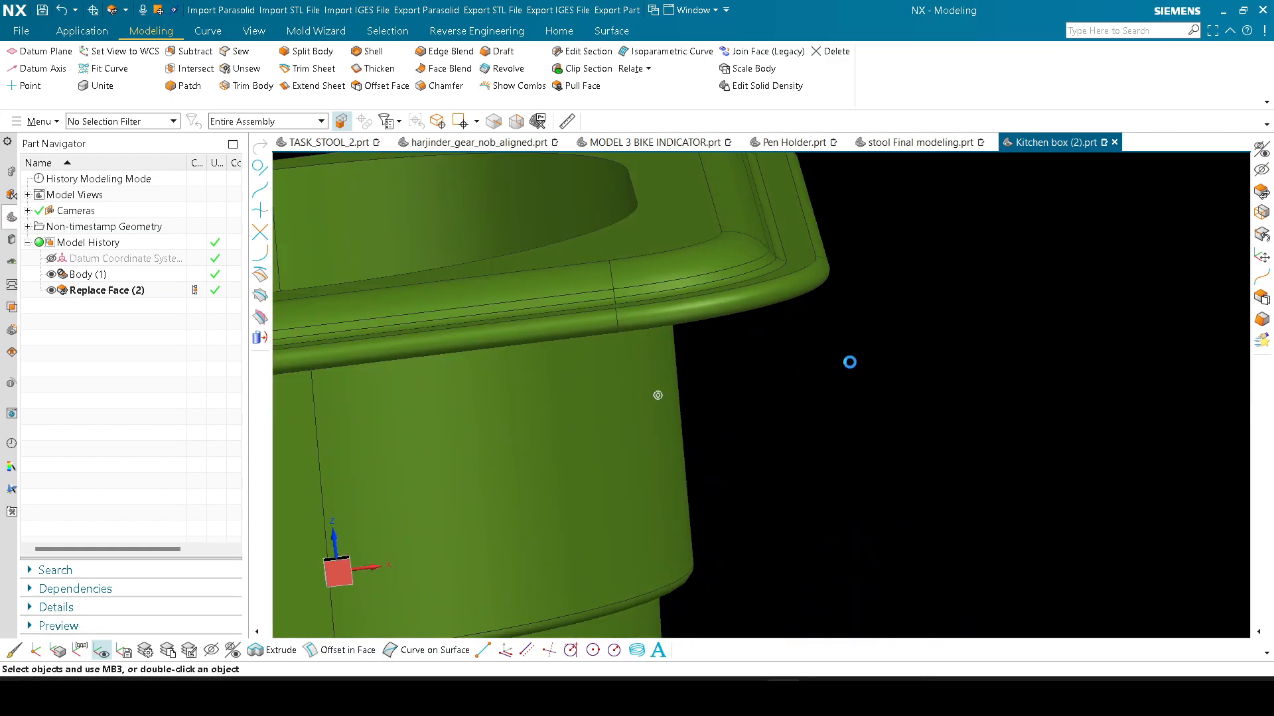
scroll(850, 215, up, 6)
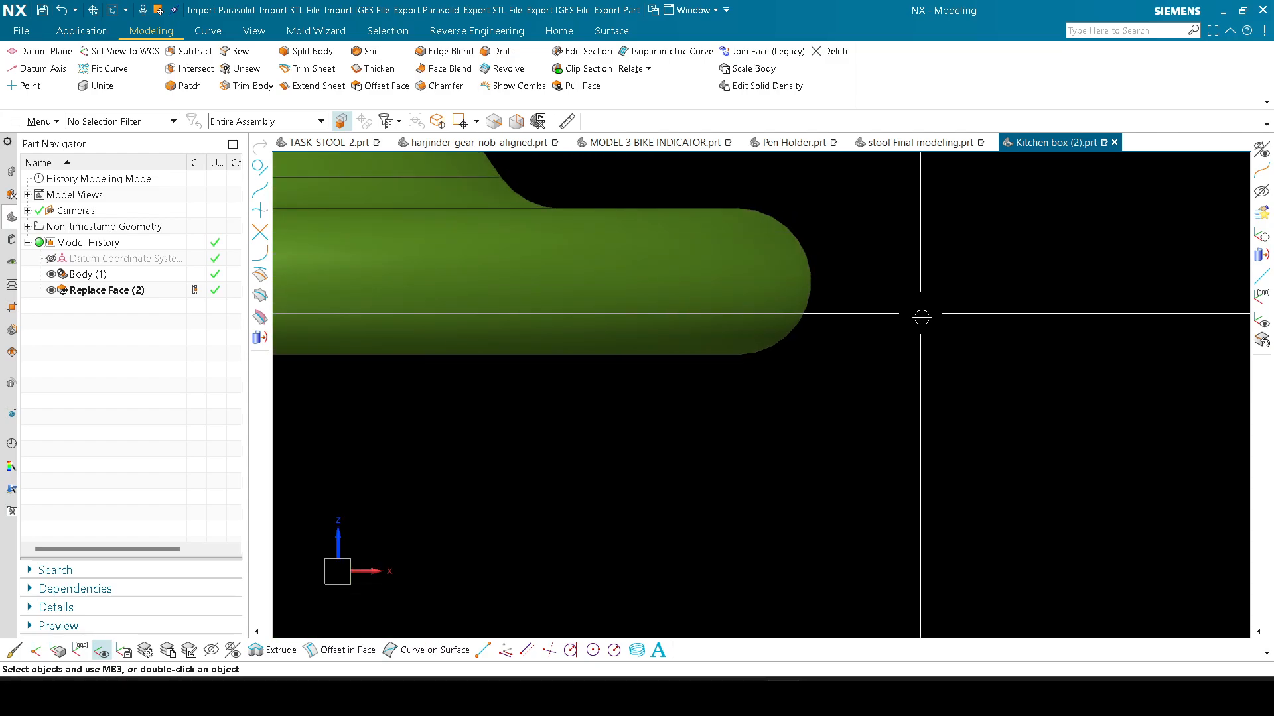
scroll(937, 329, down, 3)
scroll(939, 325, down, 5)
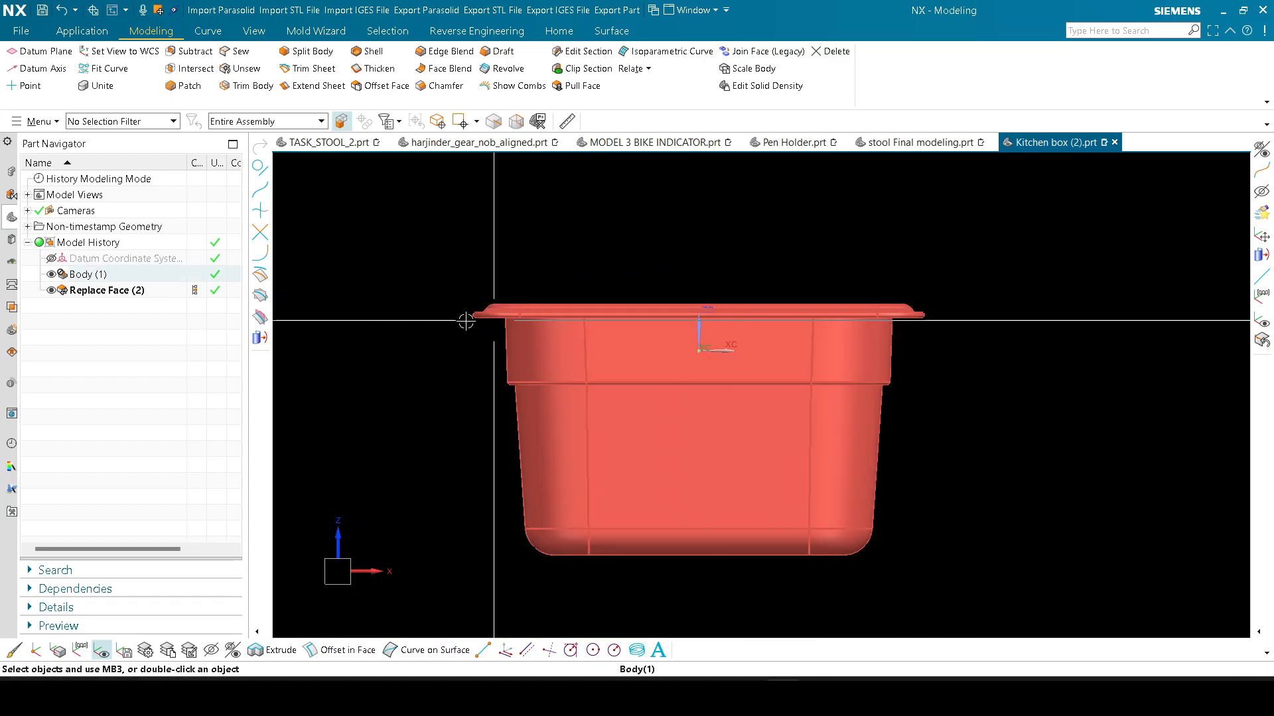
scroll(498, 288, up, 5)
scroll(492, 291, down, 6)
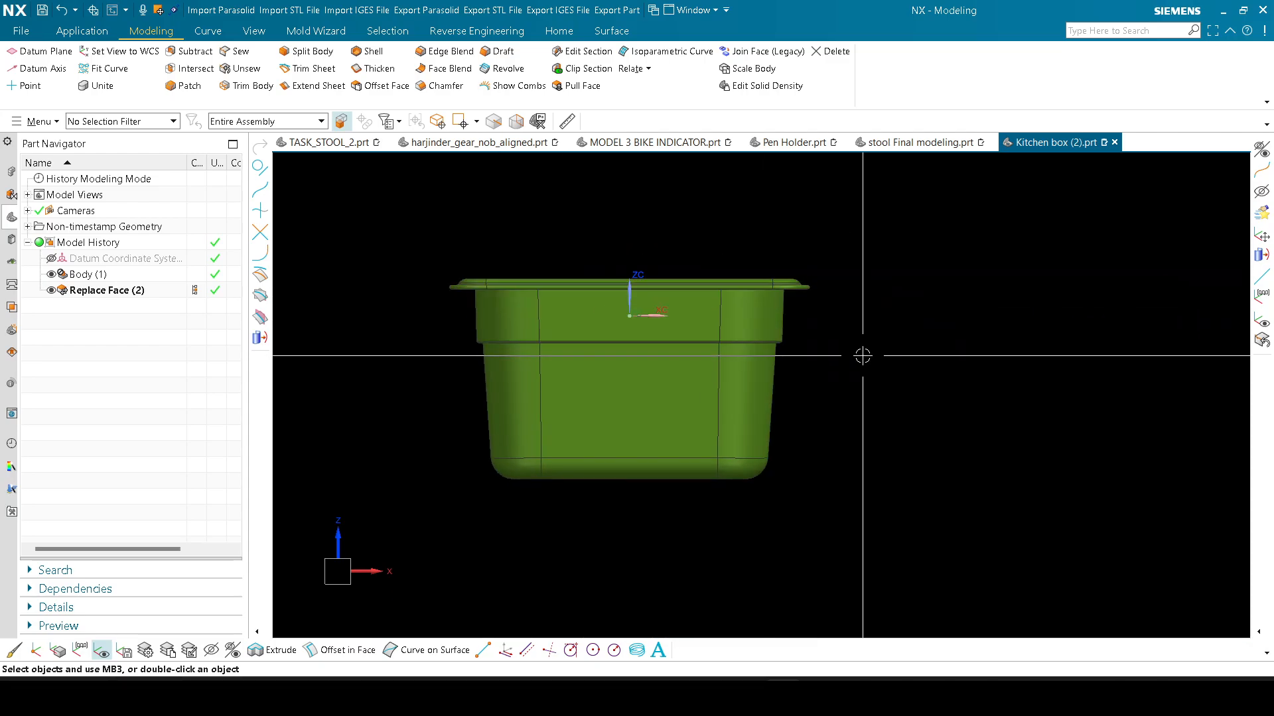
Step: Section the box on the absolute Y plane and examine the cut profile of the rim and upper wall
key(ctrl+h)
scroll(851, 359, up, 5)
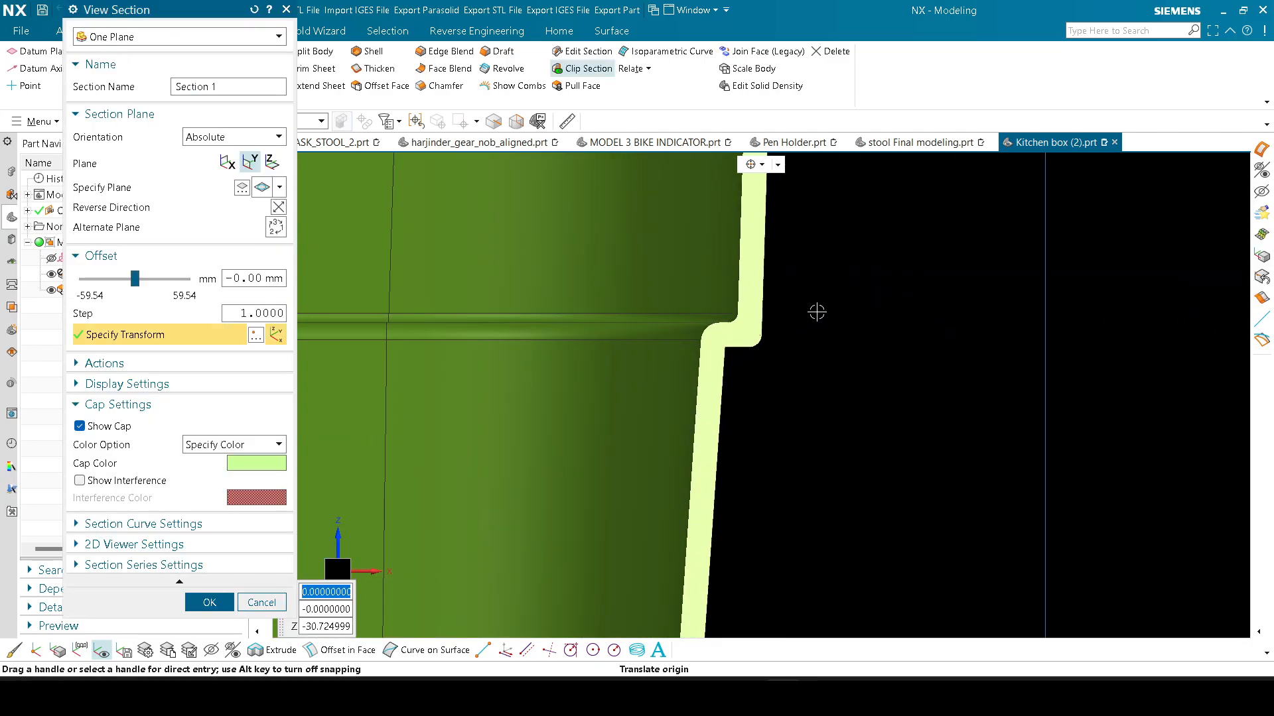
scroll(819, 256, up, 4)
scroll(856, 258, down, 6)
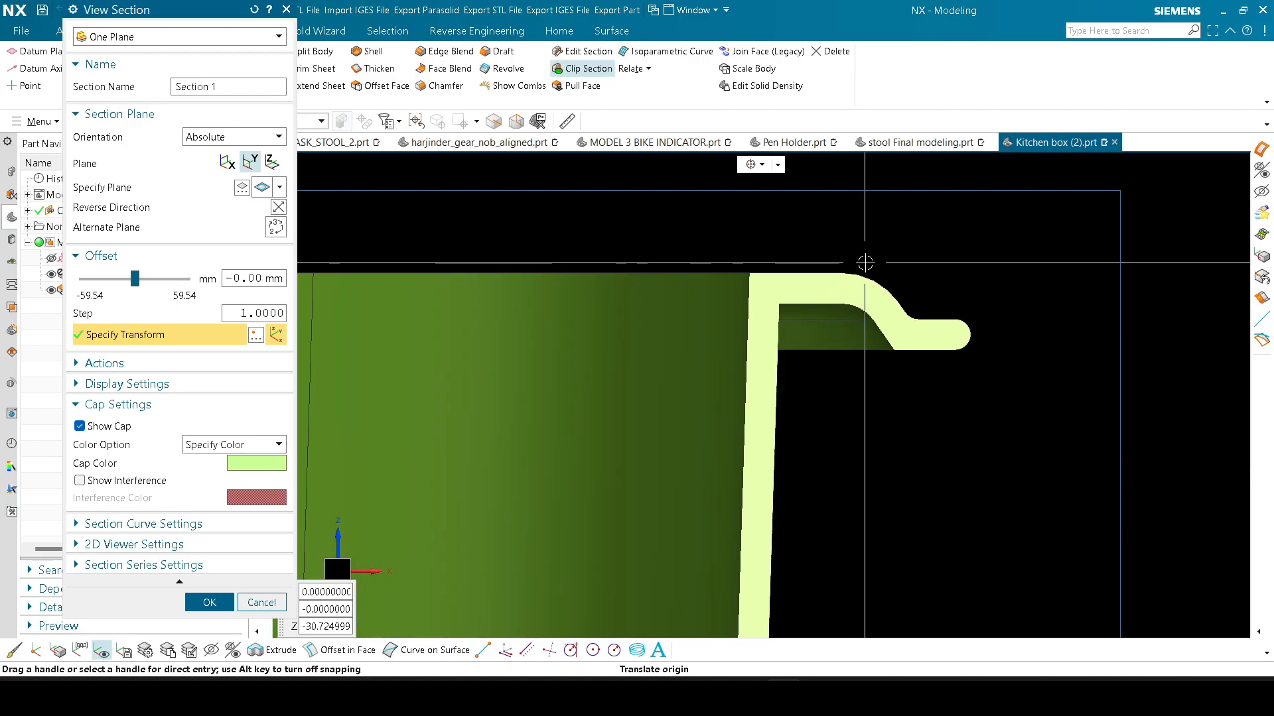
scroll(867, 283, up, 6)
scroll(842, 292, down, 6)
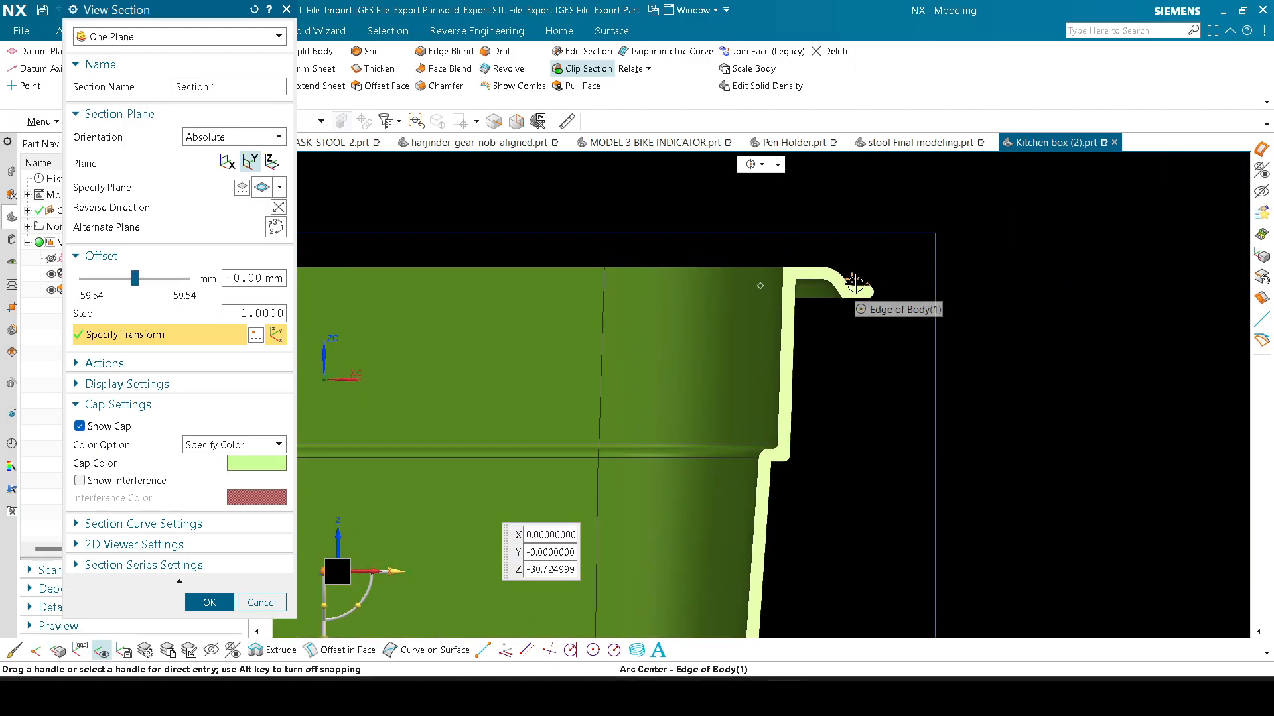
Step: Examine the sectioned wall between the rim, the stepped shoulder and the rounded base corner
scroll(787, 324, up, 6)
scroll(786, 323, down, 5)
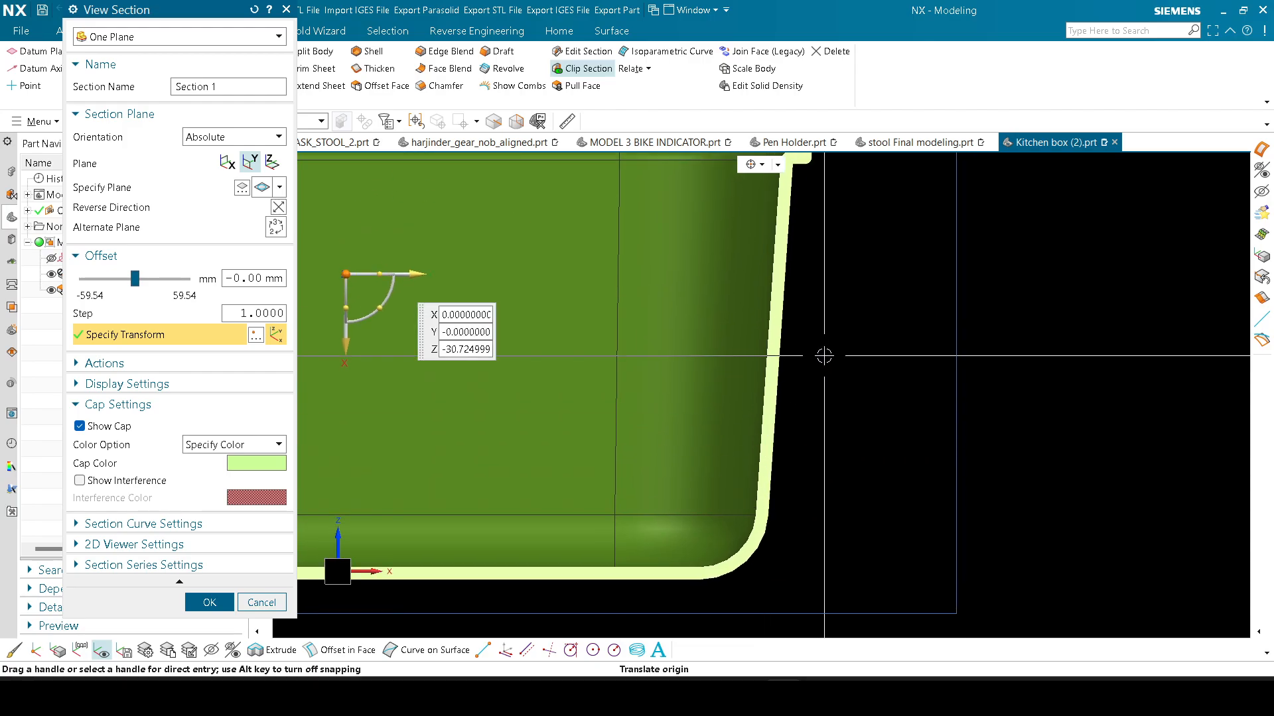
scroll(822, 352, up, 6)
scroll(841, 284, down, 1)
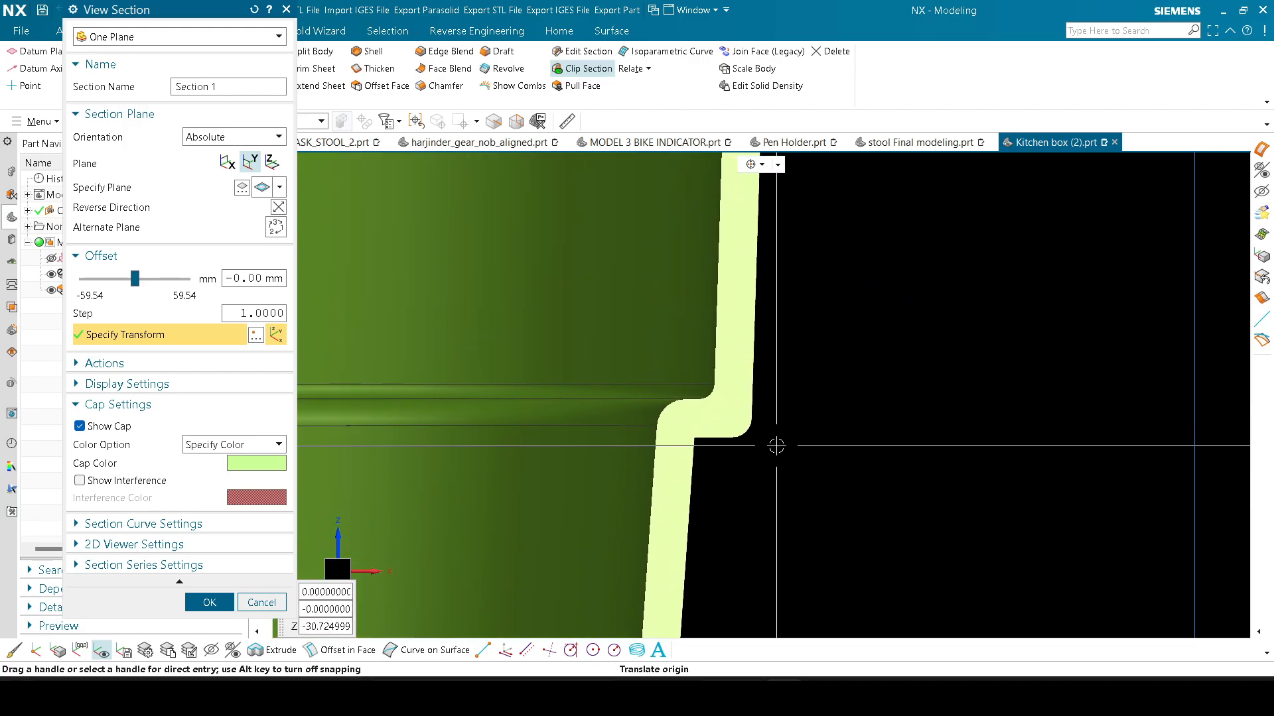
scroll(782, 451, down, 3)
scroll(807, 326, up, 2)
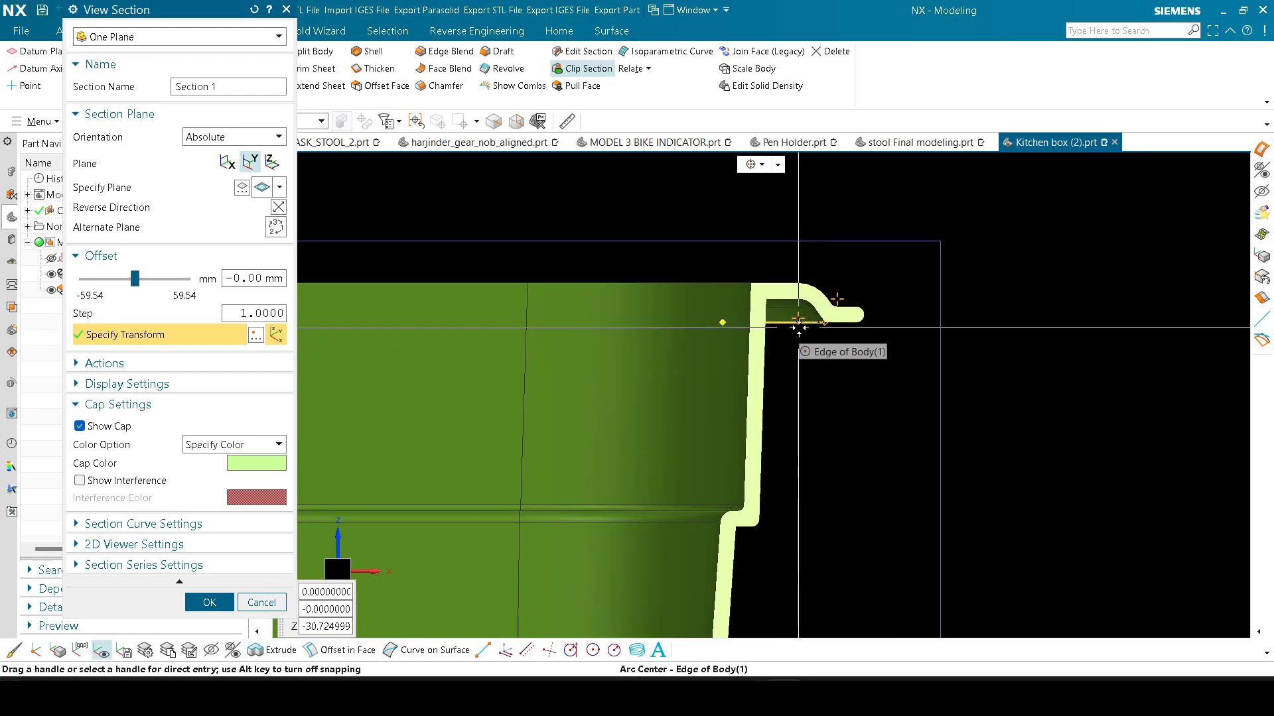
scroll(799, 324, up, 3)
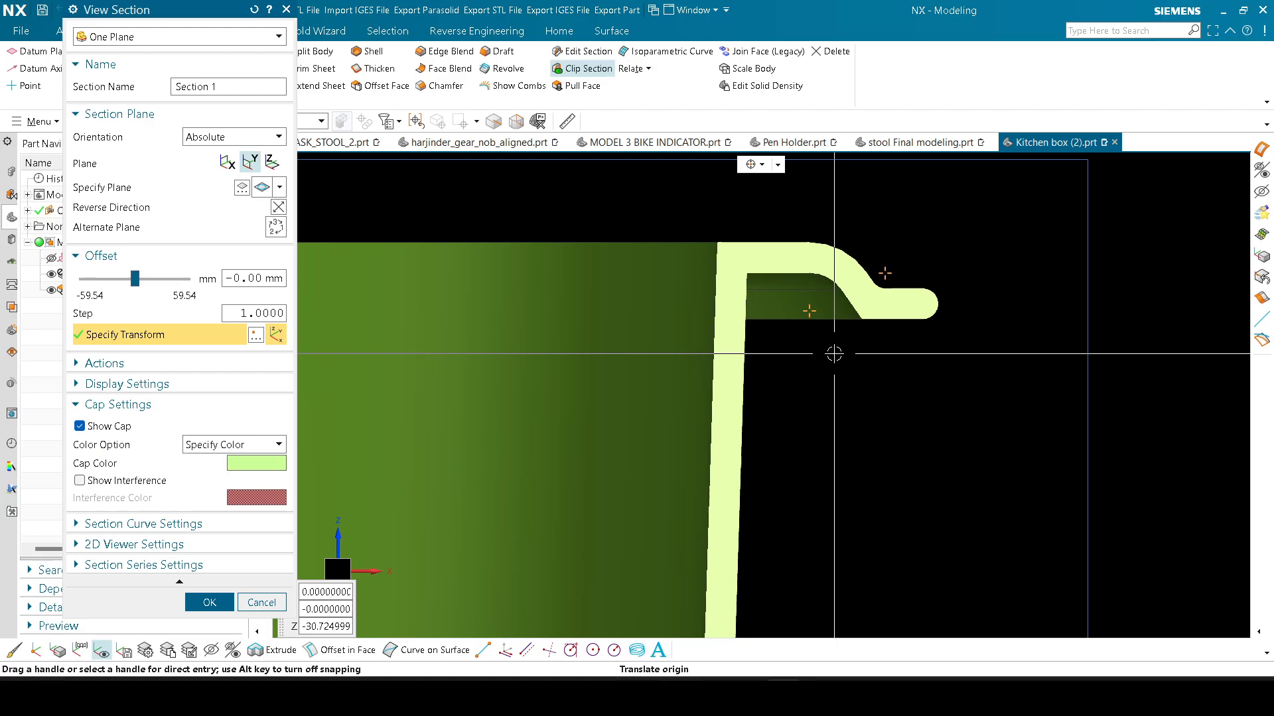
scroll(786, 329, down, 3)
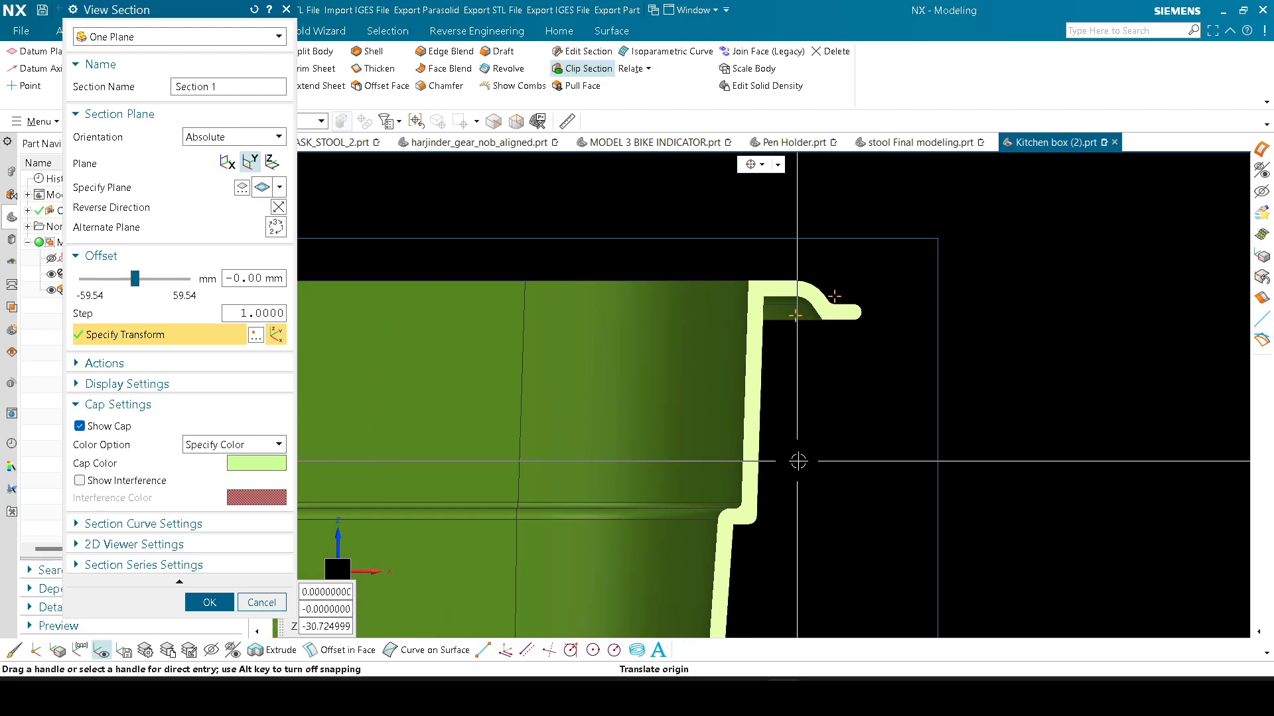
scroll(798, 461, down, 3)
scroll(807, 318, up, 4)
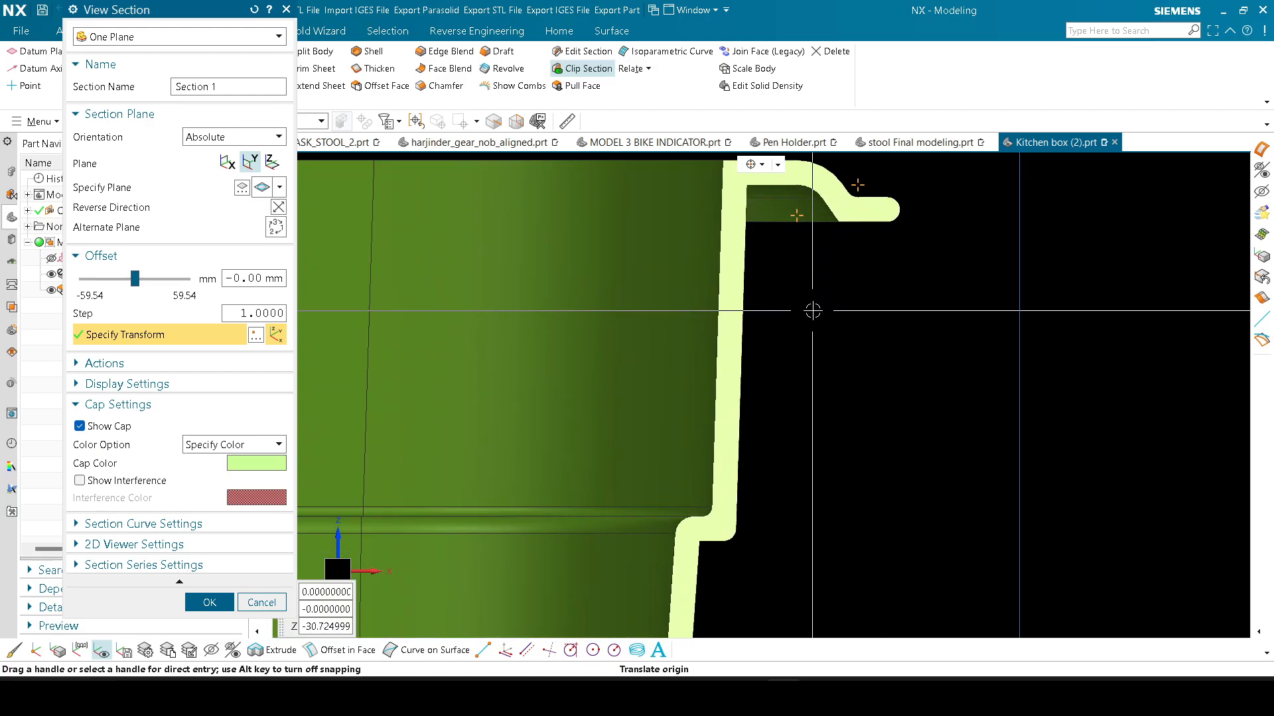
Step: Switch to Snipping Tool and capture a rectangular snip of the sectioned rim, wall and stepped shoulder
shift+middle_drag(813, 310, 811, 351)
click(637, 696)
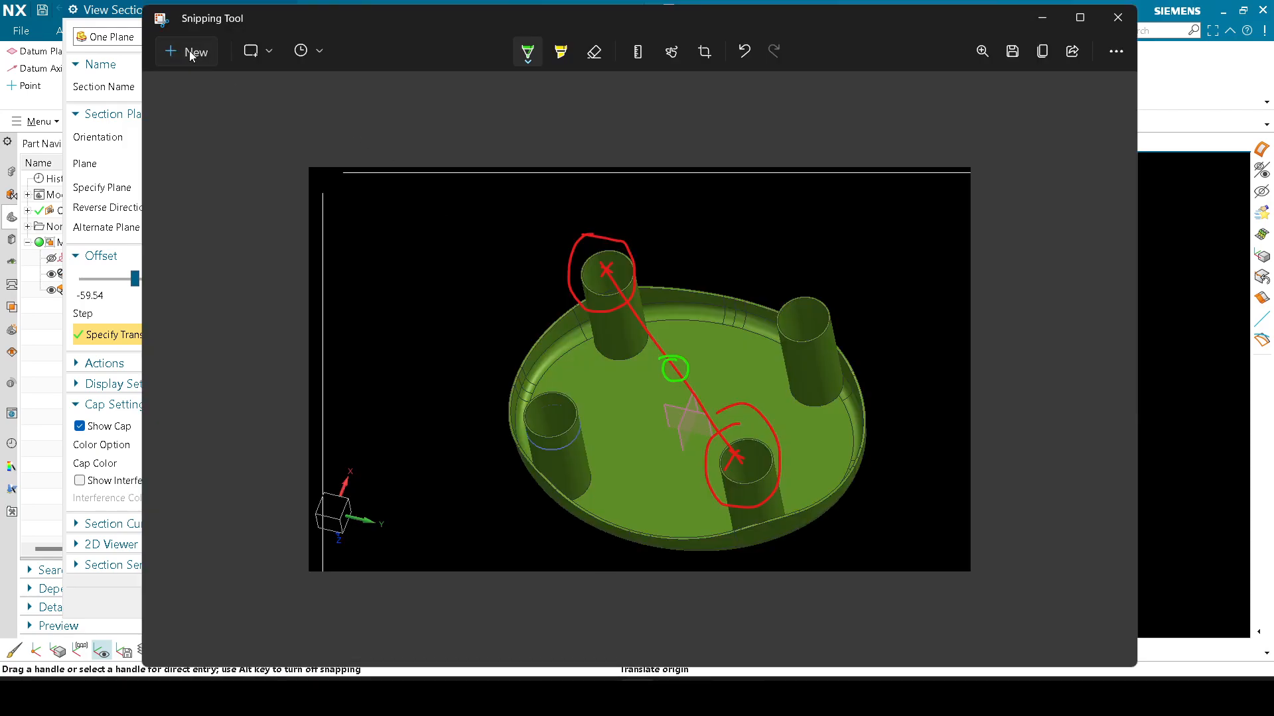
click(190, 55)
click(628, 380)
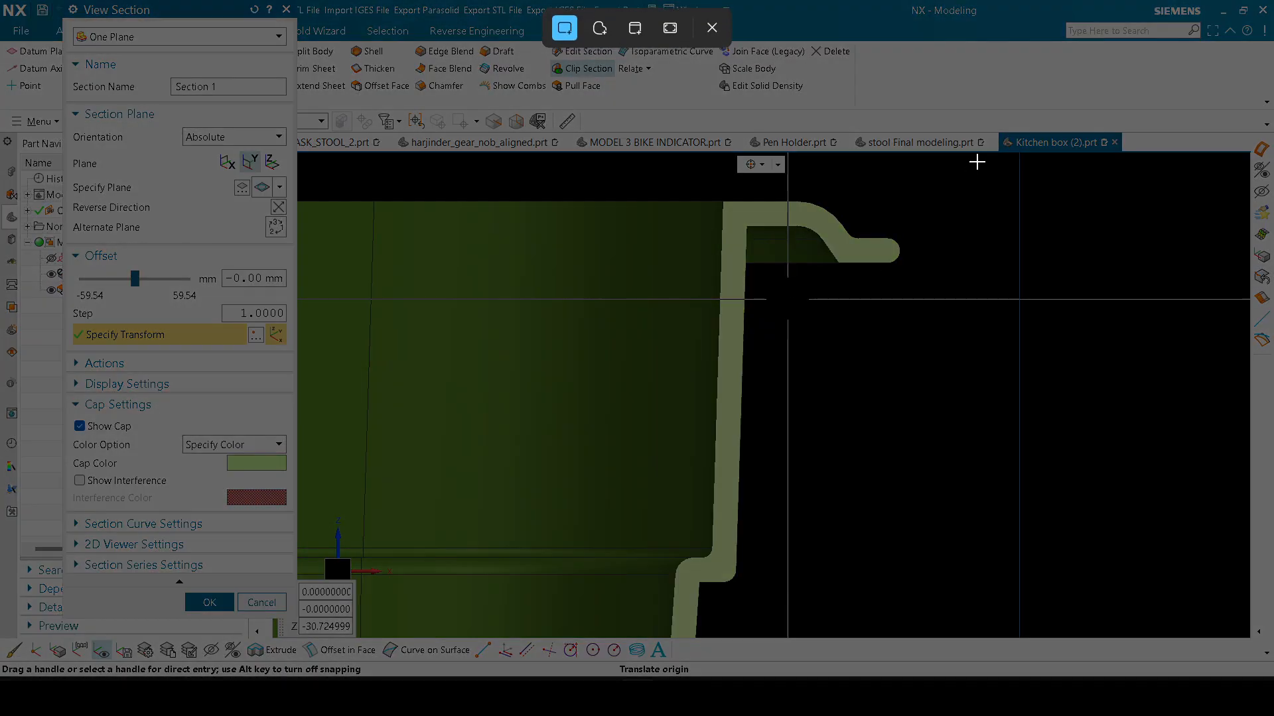
drag(978, 162, 569, 639)
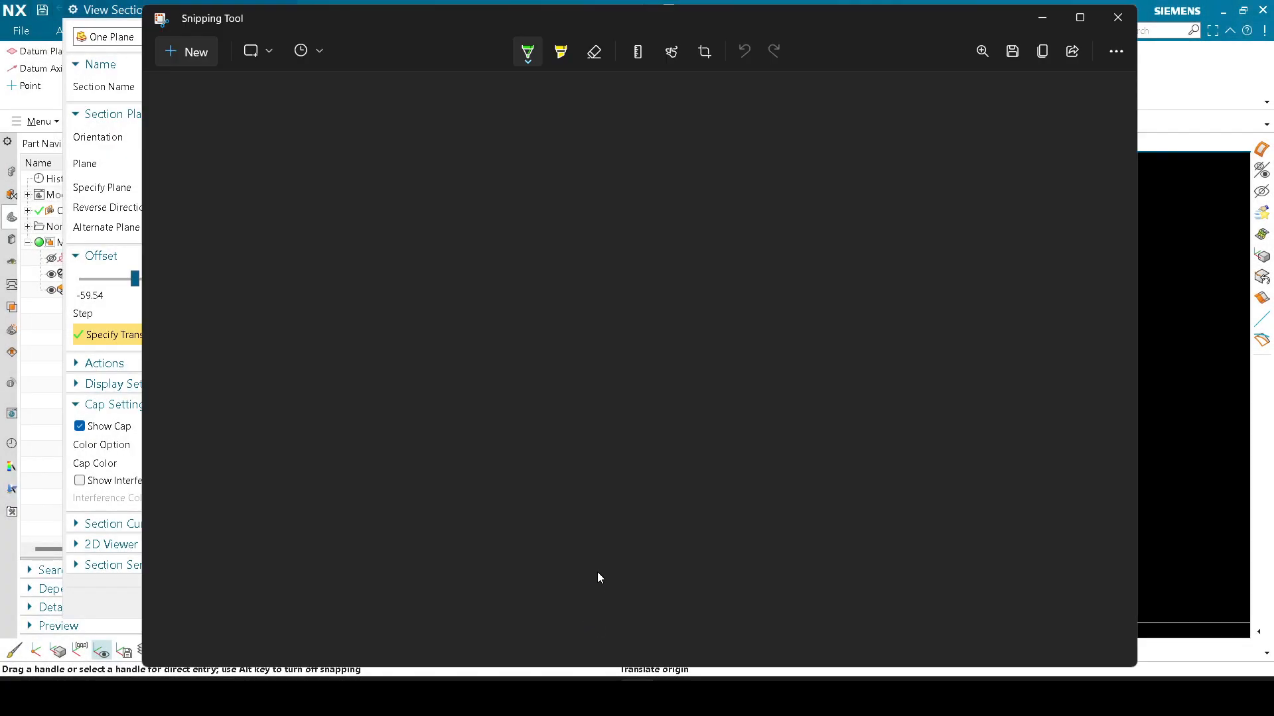
Step: Circle the stepped shoulder in green, tick its two corners and both bends beside the rim lip, and close the snip
mouse_move(596, 508)
mouse_down()
mouse_move(554, 492)
mouse_move(601, 614)
mouse_move(568, 482)
mouse_up()
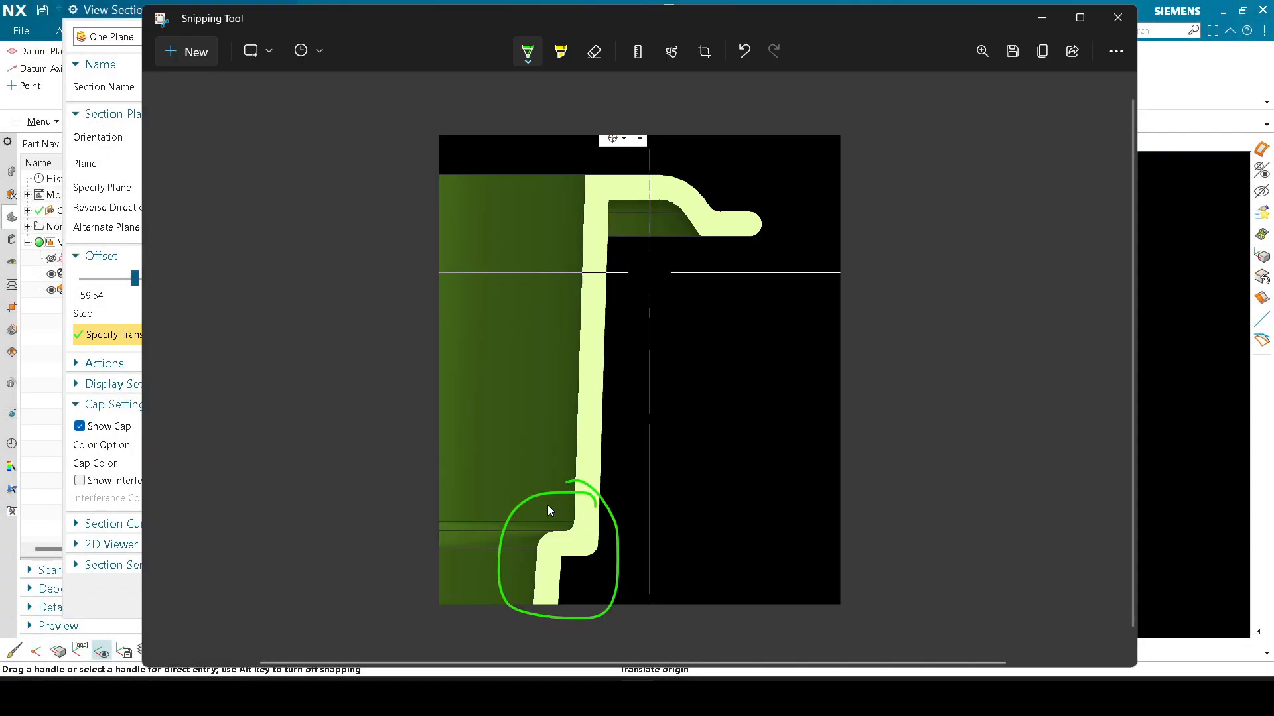
mouse_move(523, 529)
mouse_down()
mouse_move(546, 520)
mouse_move(553, 566)
mouse_up()
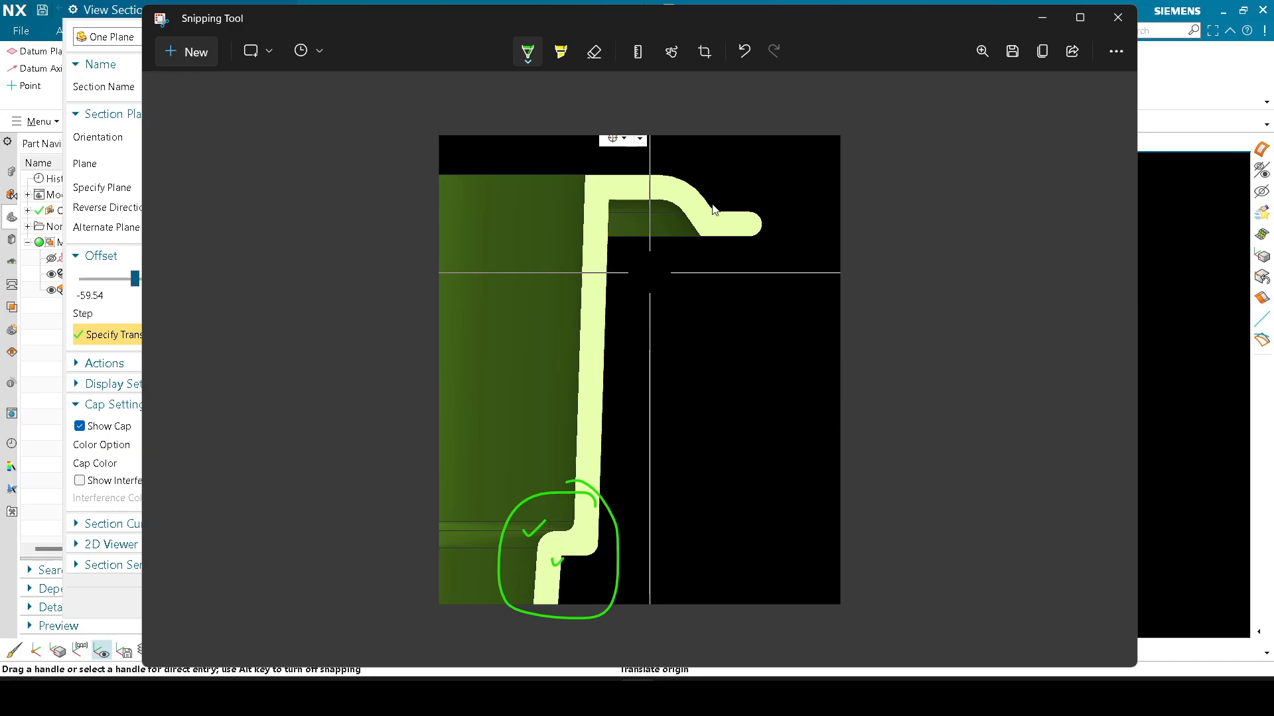
drag(700, 205, 728, 199)
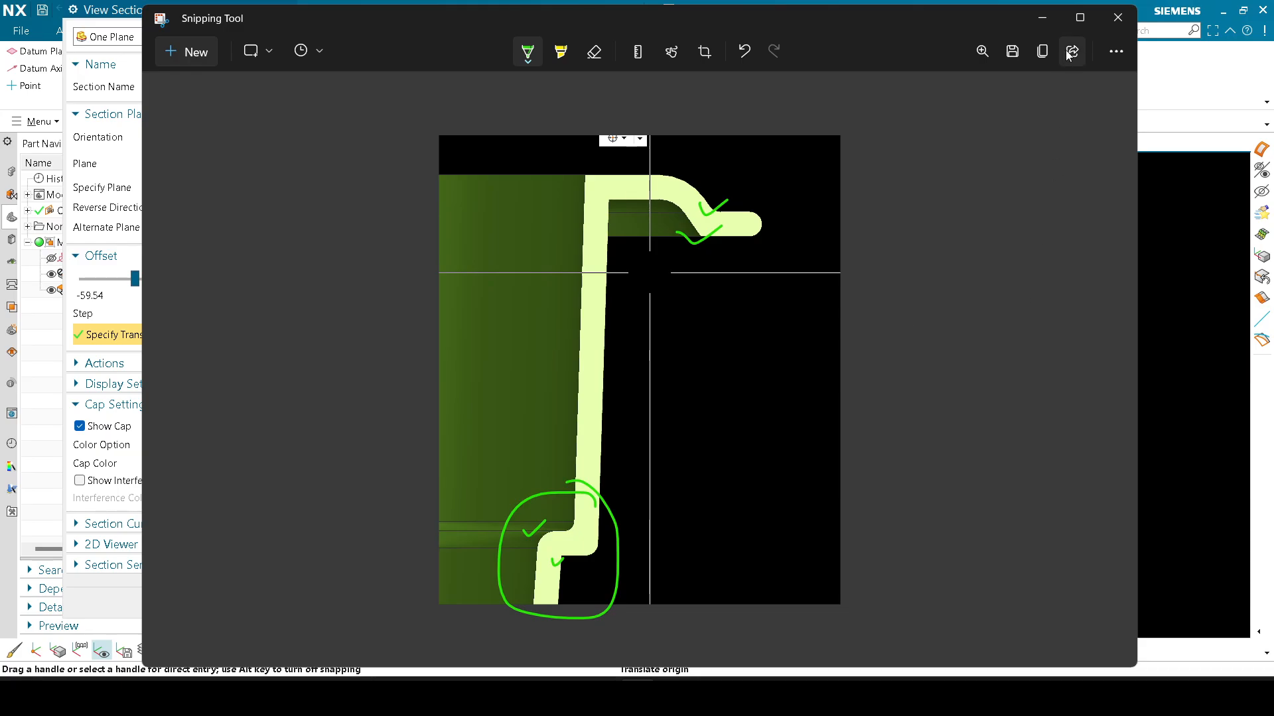
click(1118, 17)
click(677, 377)
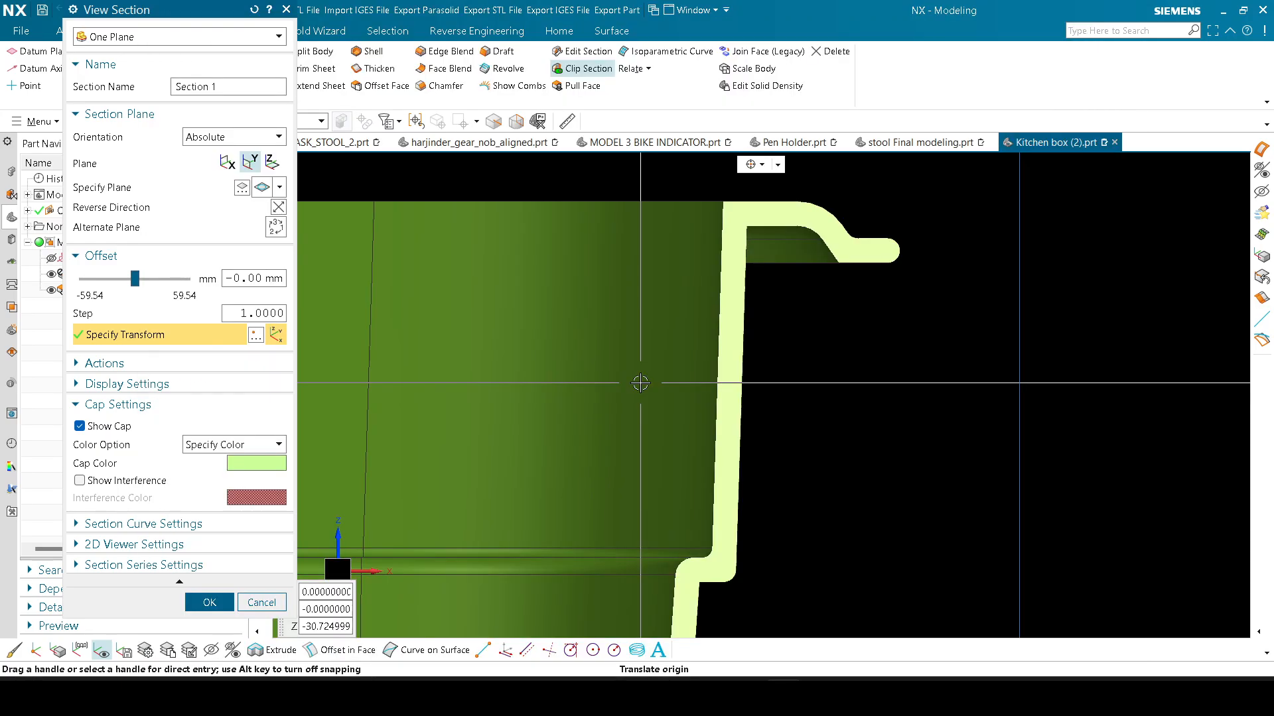
Step: Cancel the section view and examine the rim's outer lip and the stepped side wall from the front
click(256, 603)
scroll(856, 302, down, 3)
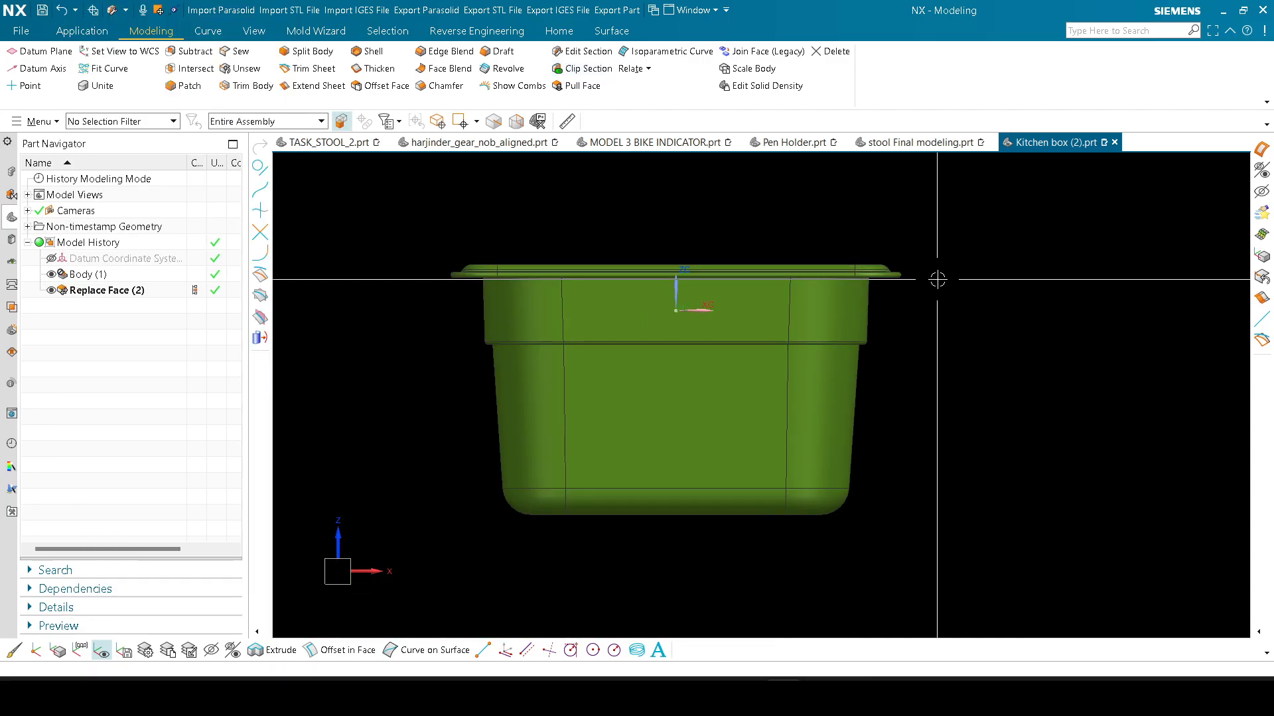
scroll(922, 276, up, 5)
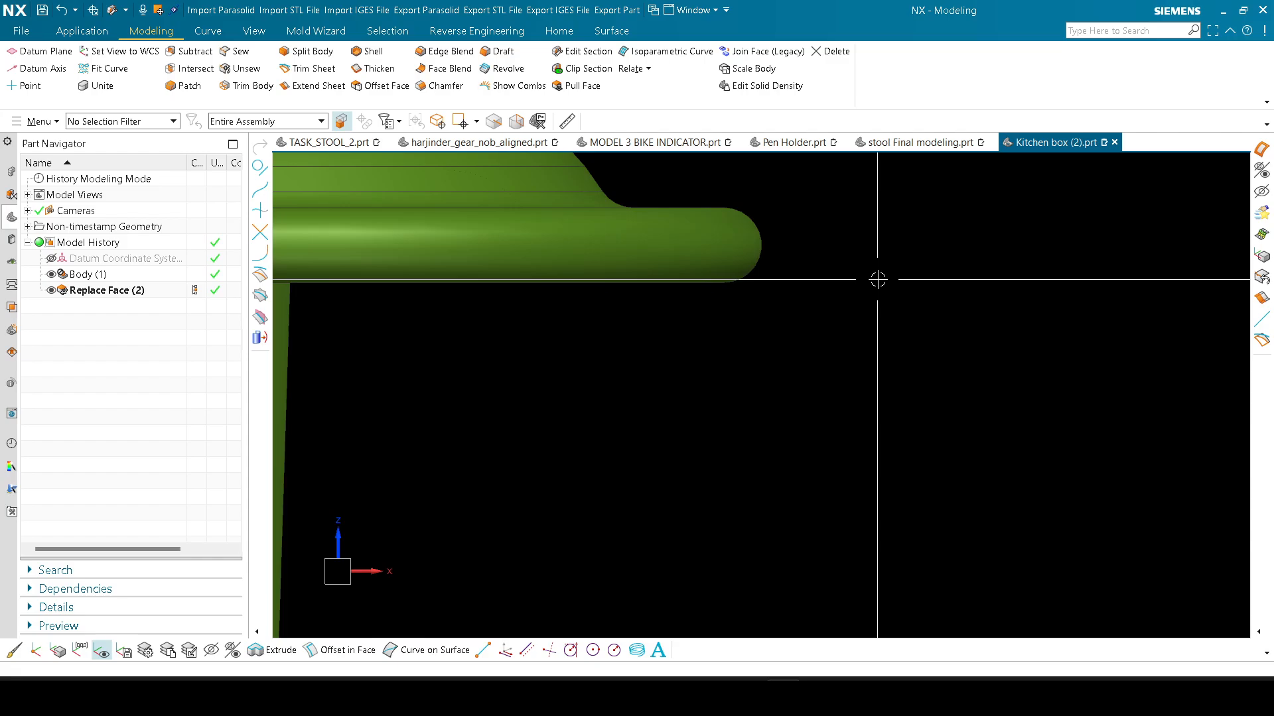
scroll(850, 243, down, 5)
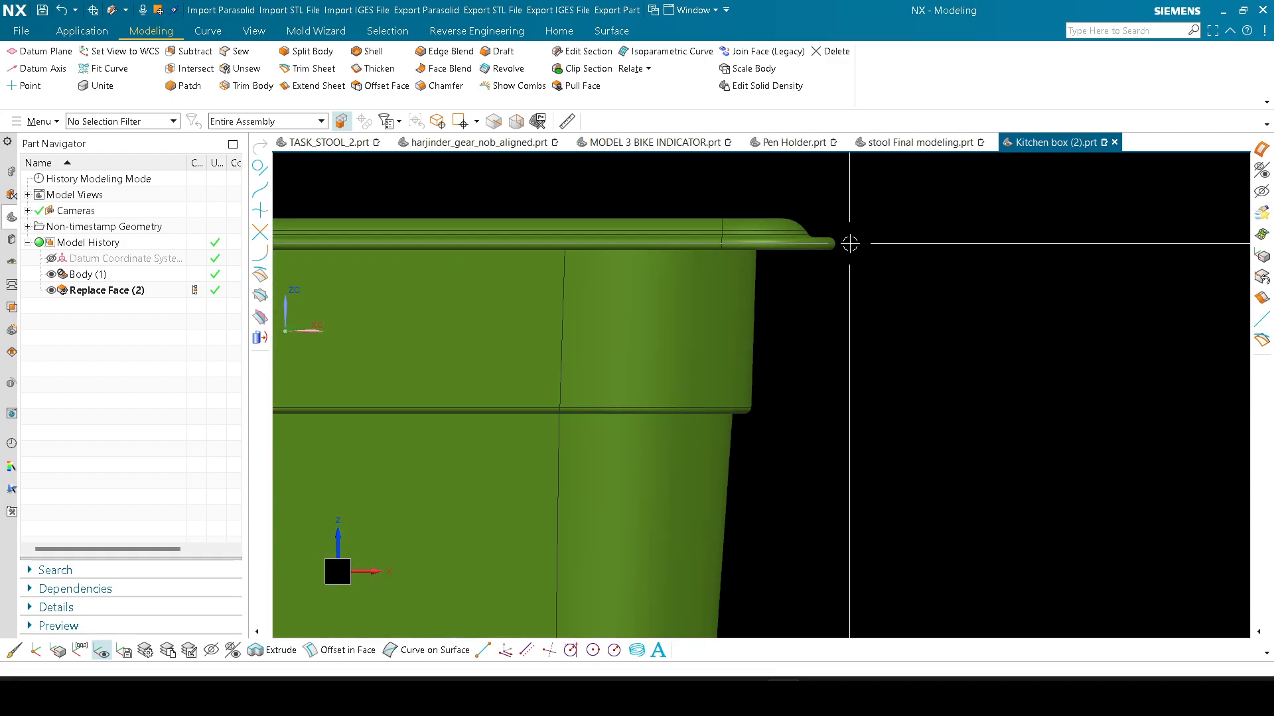
scroll(850, 243, down, 4)
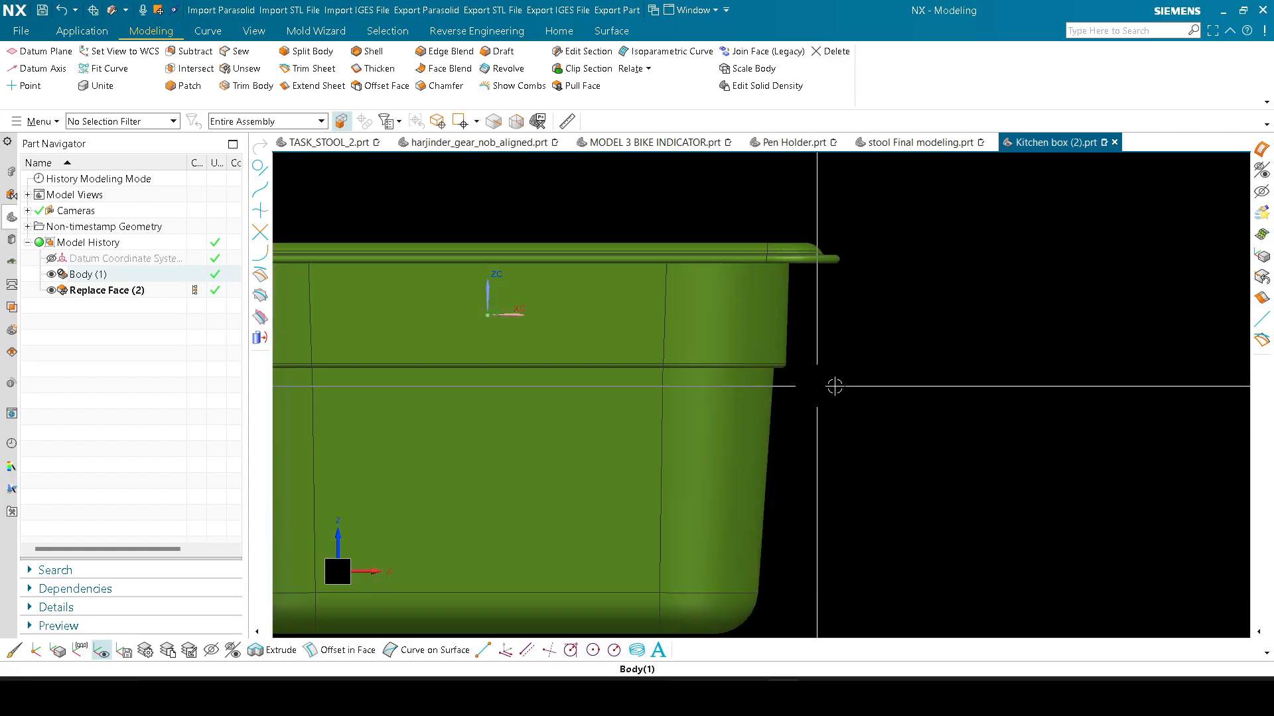
scroll(848, 248, up, 3)
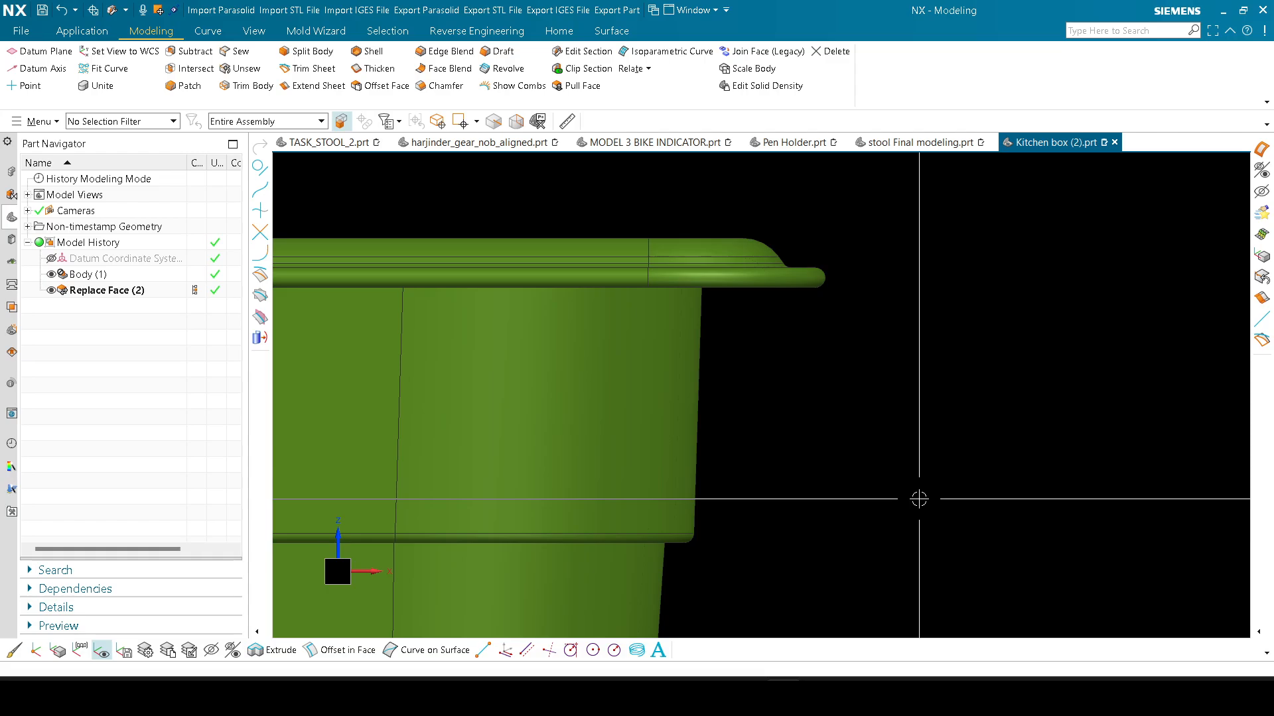
scroll(826, 282, up, 2)
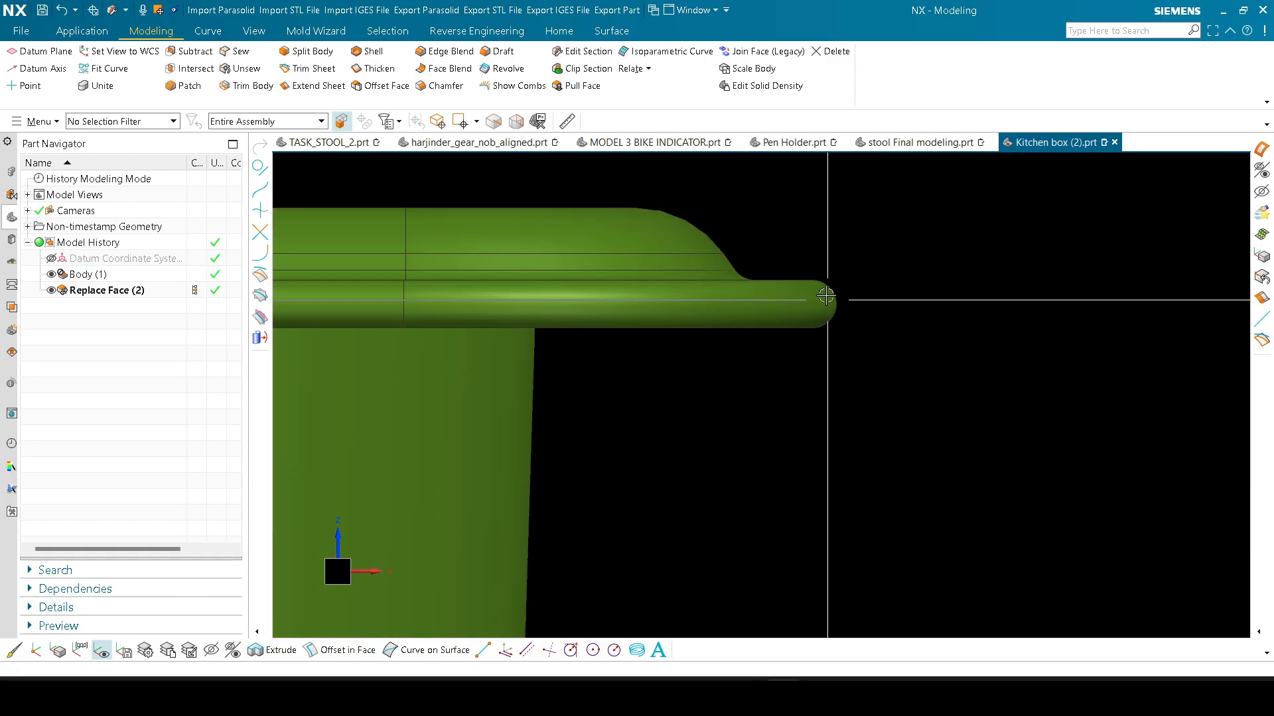
scroll(838, 258, up, 2)
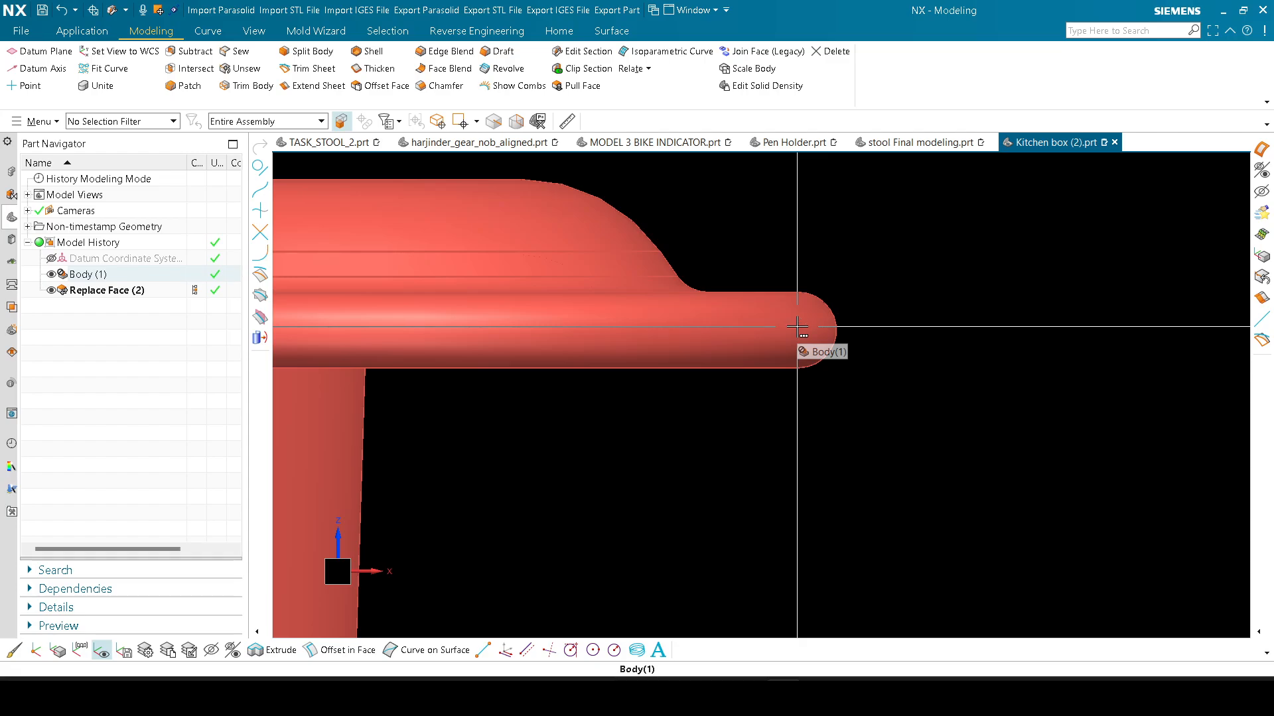
scroll(825, 310, up, 2)
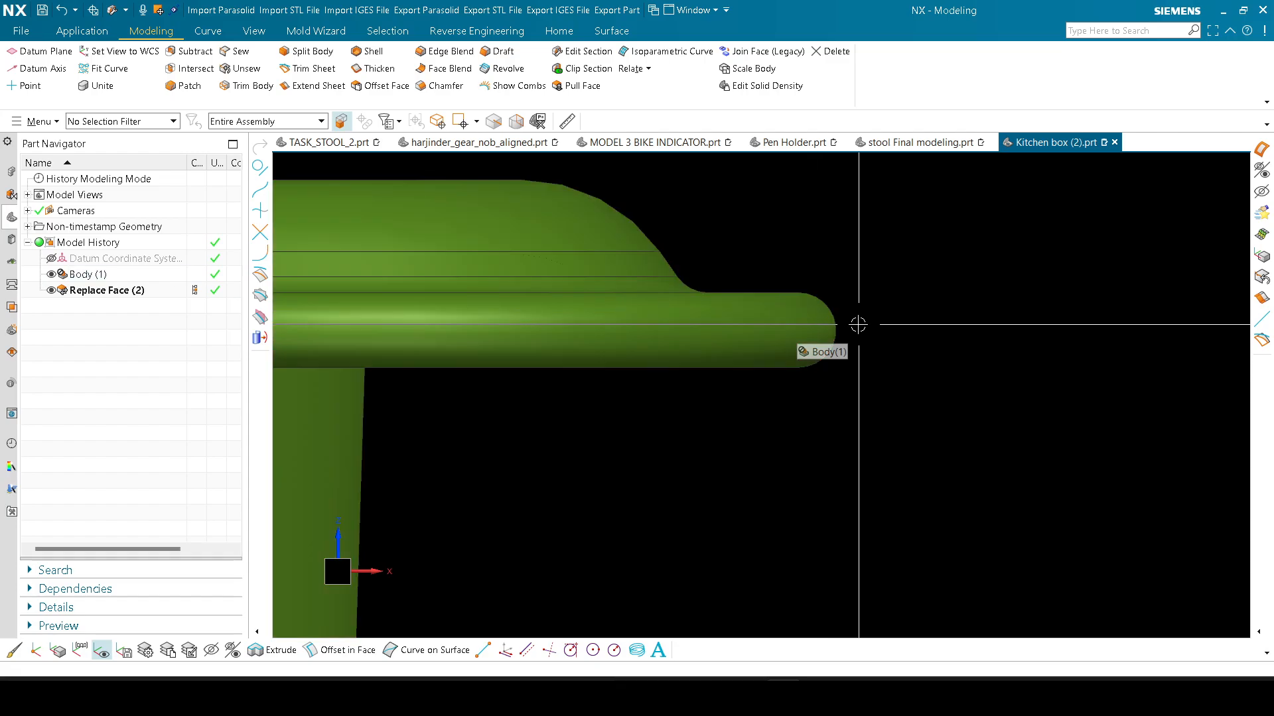
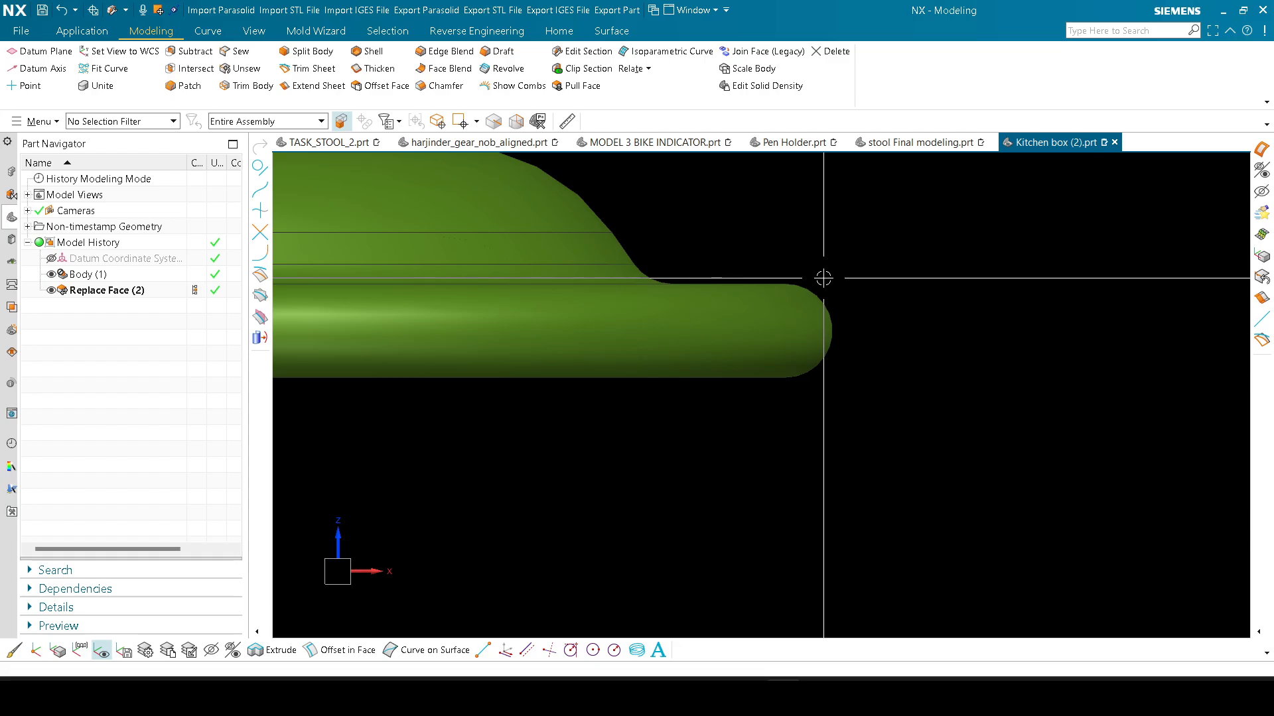
Step: Extract the silhouette curves of the kitchen box body as seen from directly above
scroll(856, 279, down, 8)
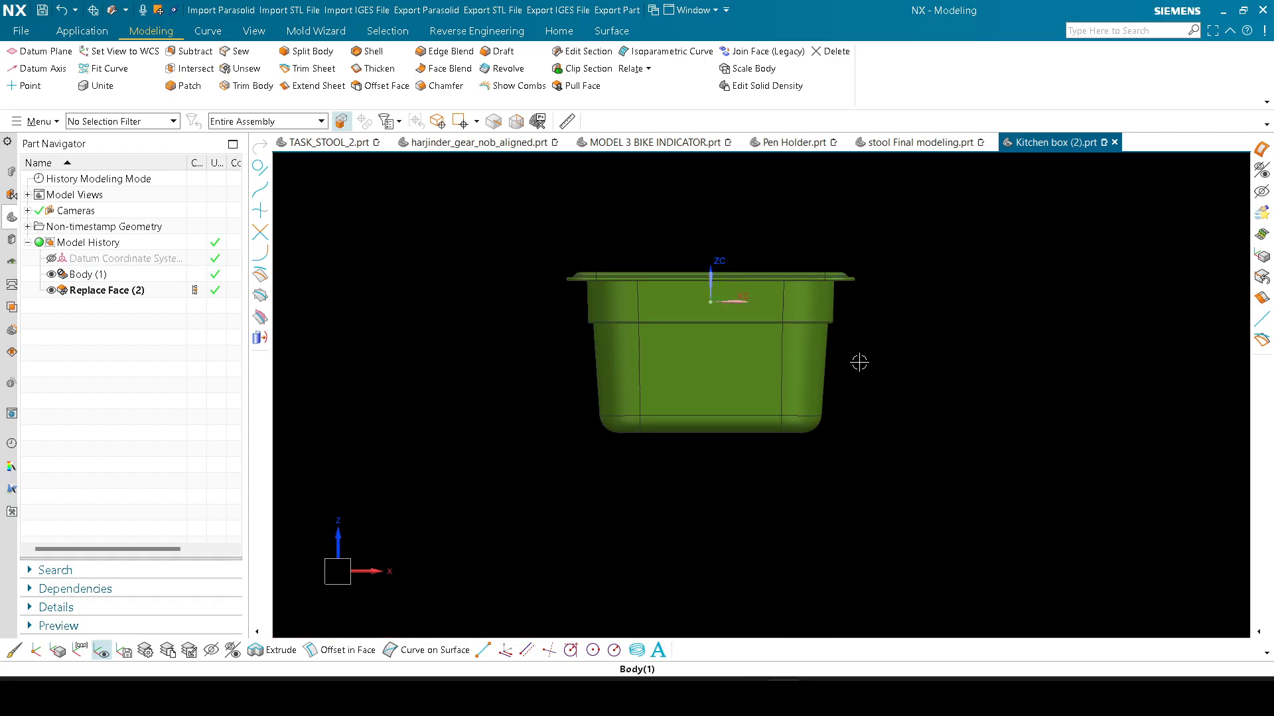
scroll(822, 270, up, 8)
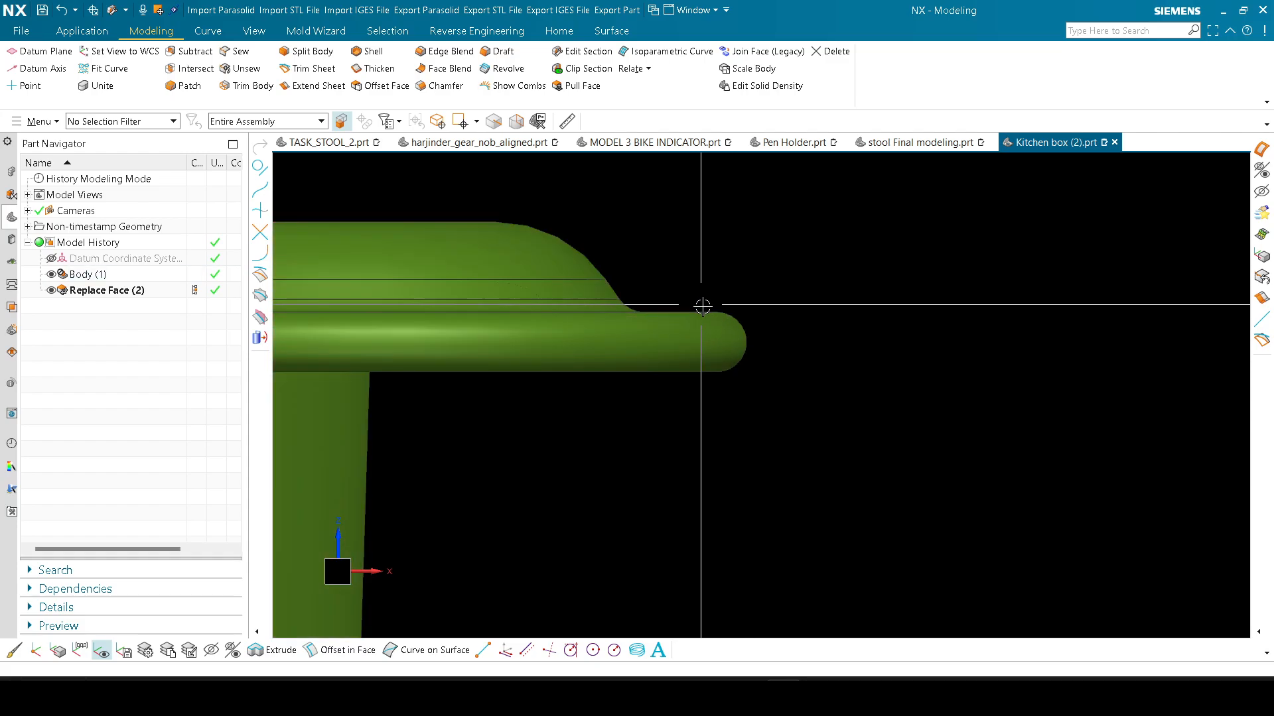
scroll(703, 305, up, 5)
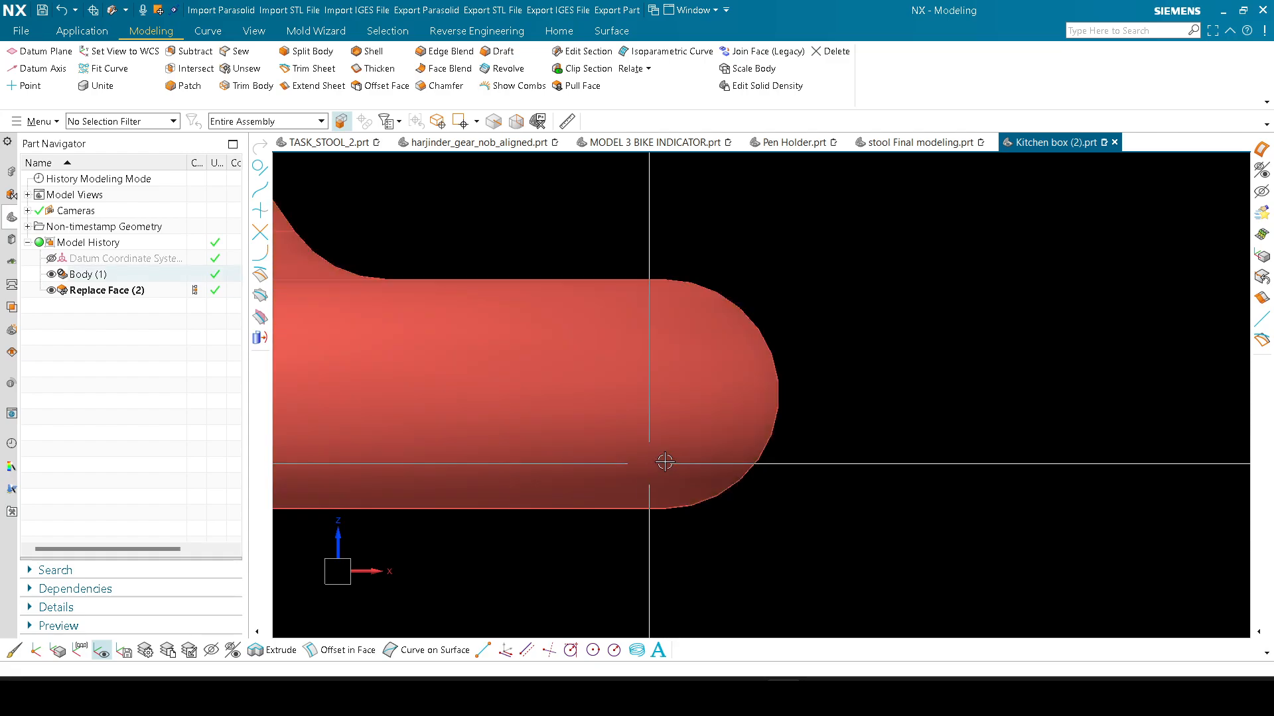
scroll(847, 312, up, 5)
scroll(765, 310, down, 4)
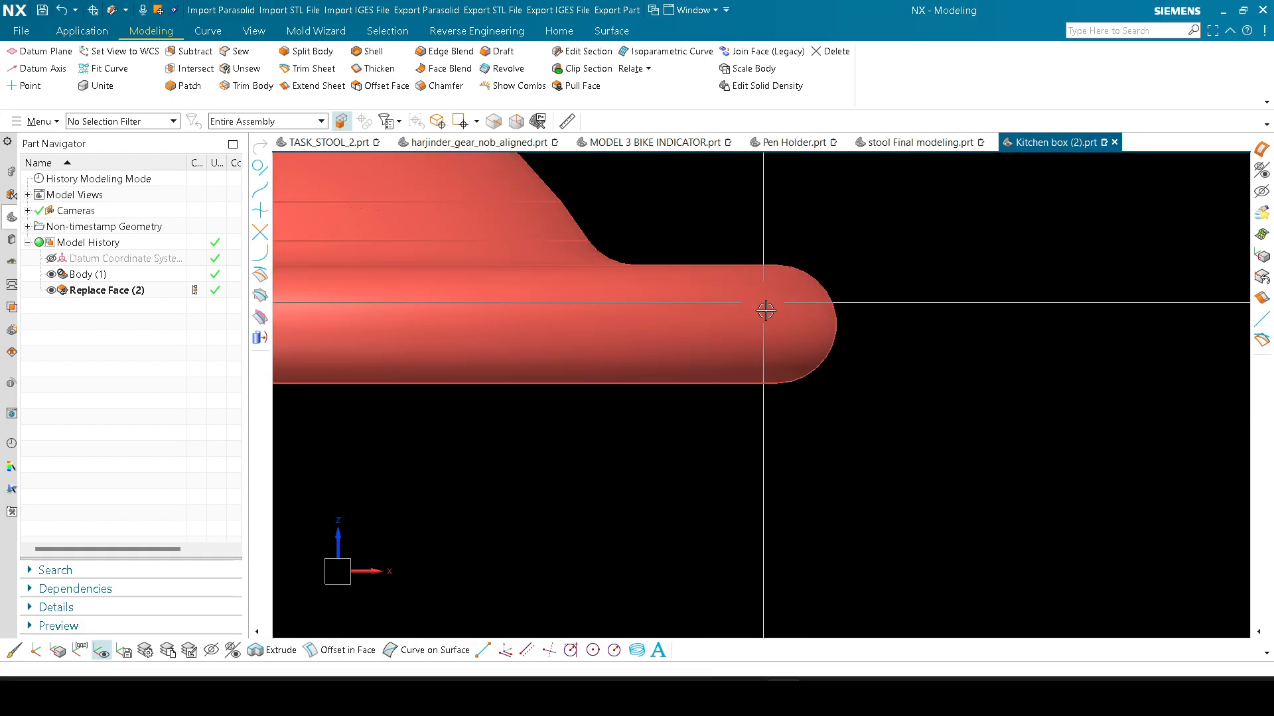
scroll(856, 259, up, 5)
middle_drag(867, 256, 916, 372)
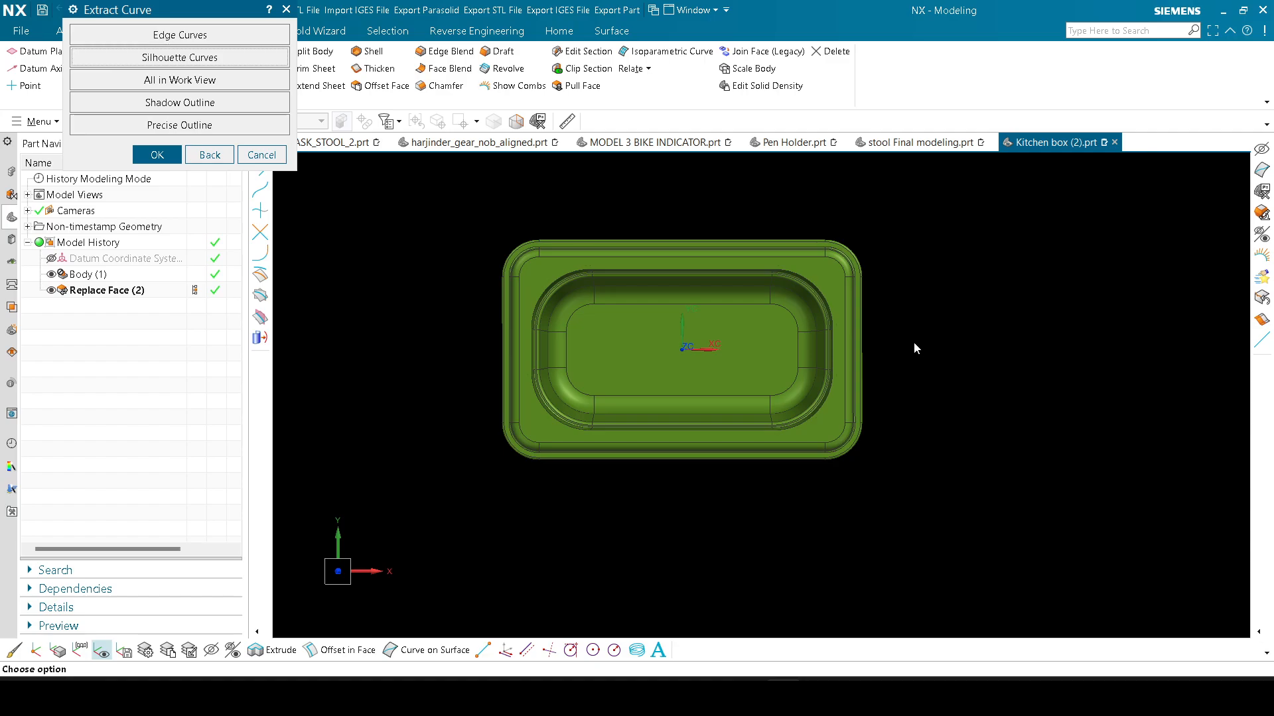
click(176, 57)
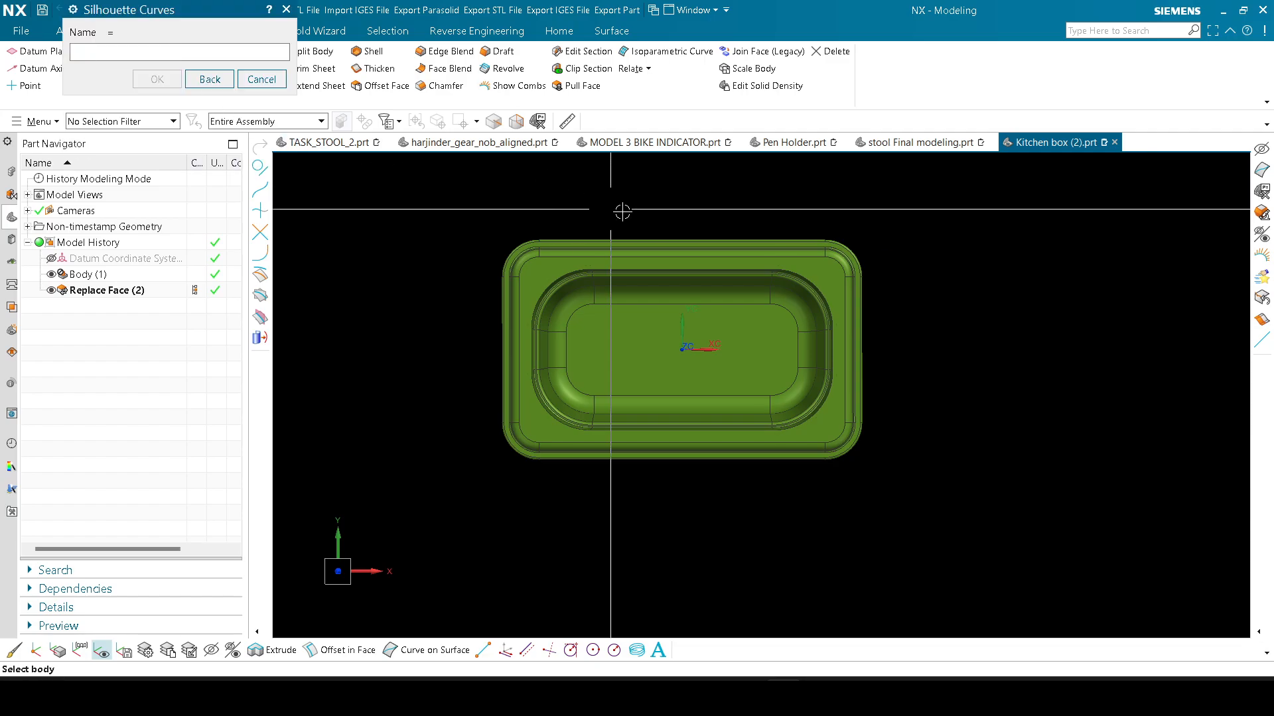
click(837, 276)
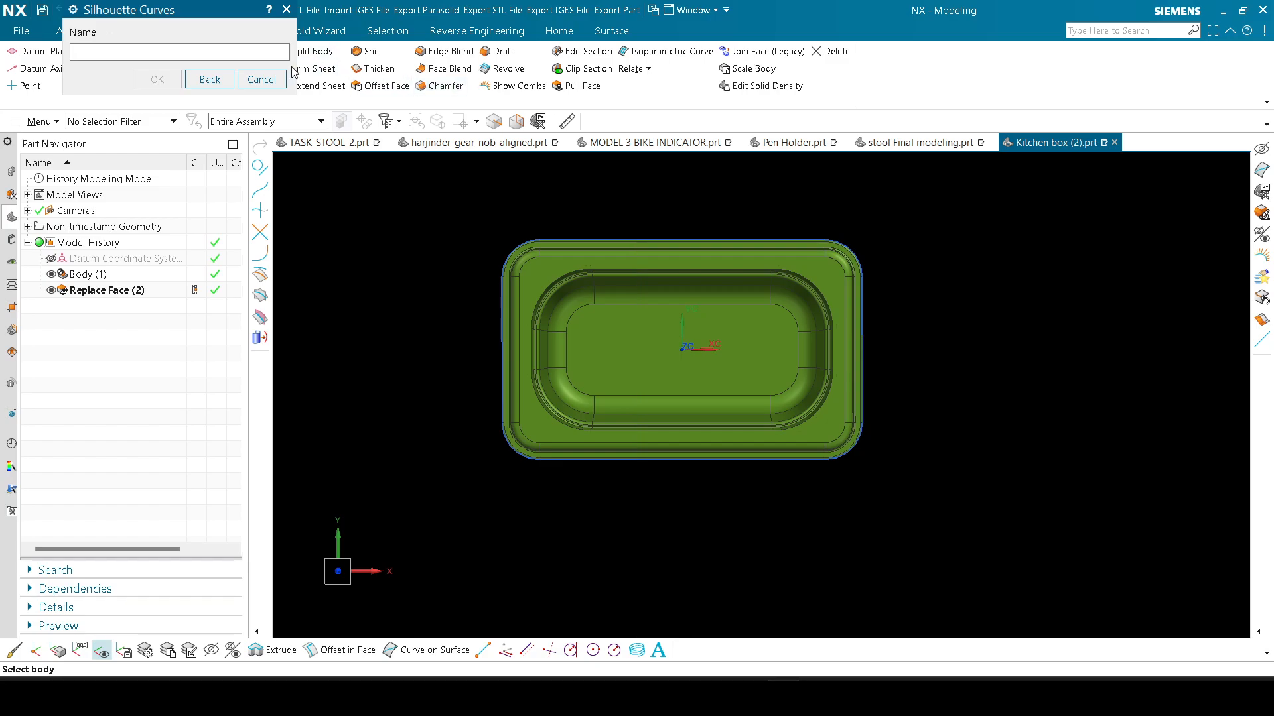
click(261, 79)
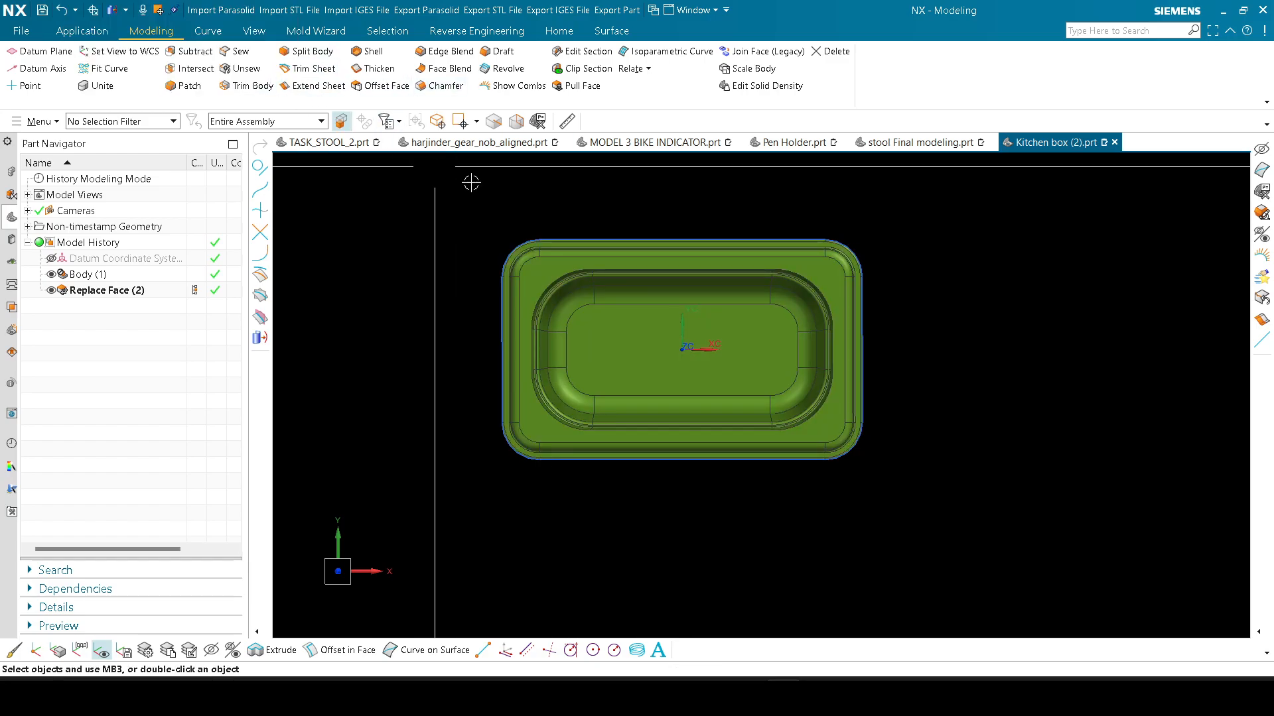
Step: Hide the extracted silhouette arc on the rim's outer lip
middle_drag(1043, 354, 938, 236)
key(F8)
scroll(865, 240, up, 10)
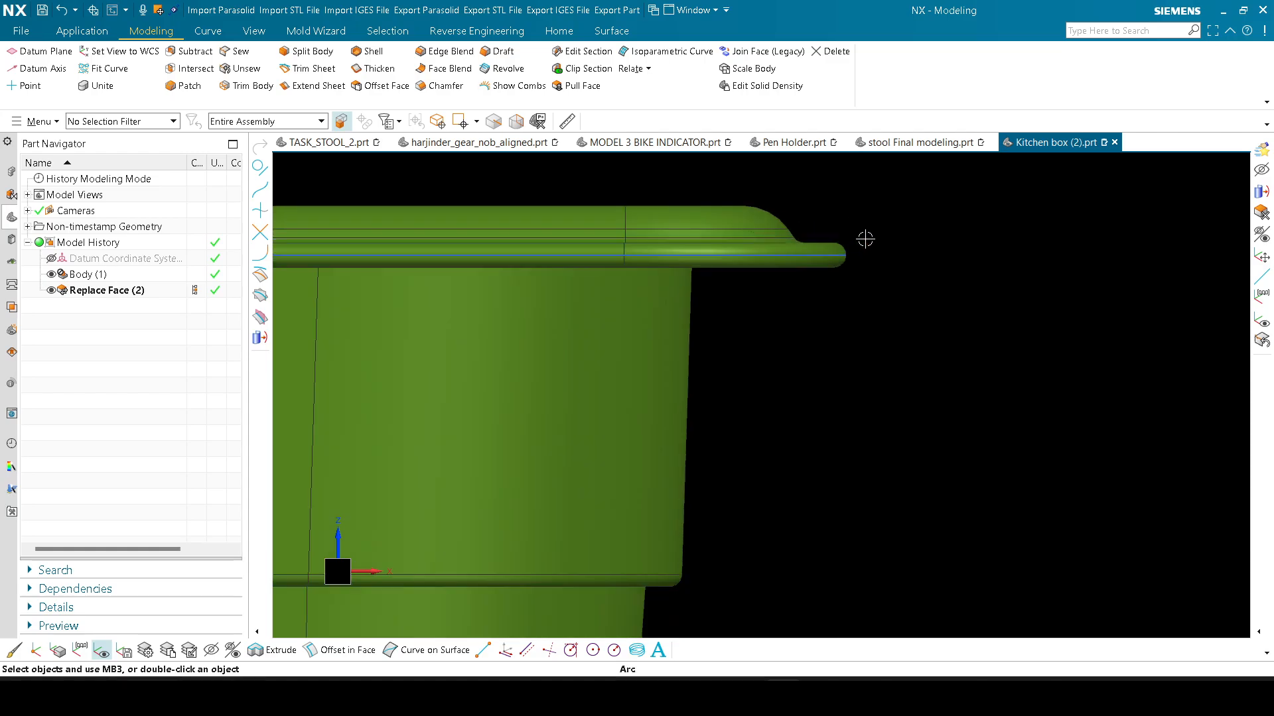
scroll(852, 245, up, 3)
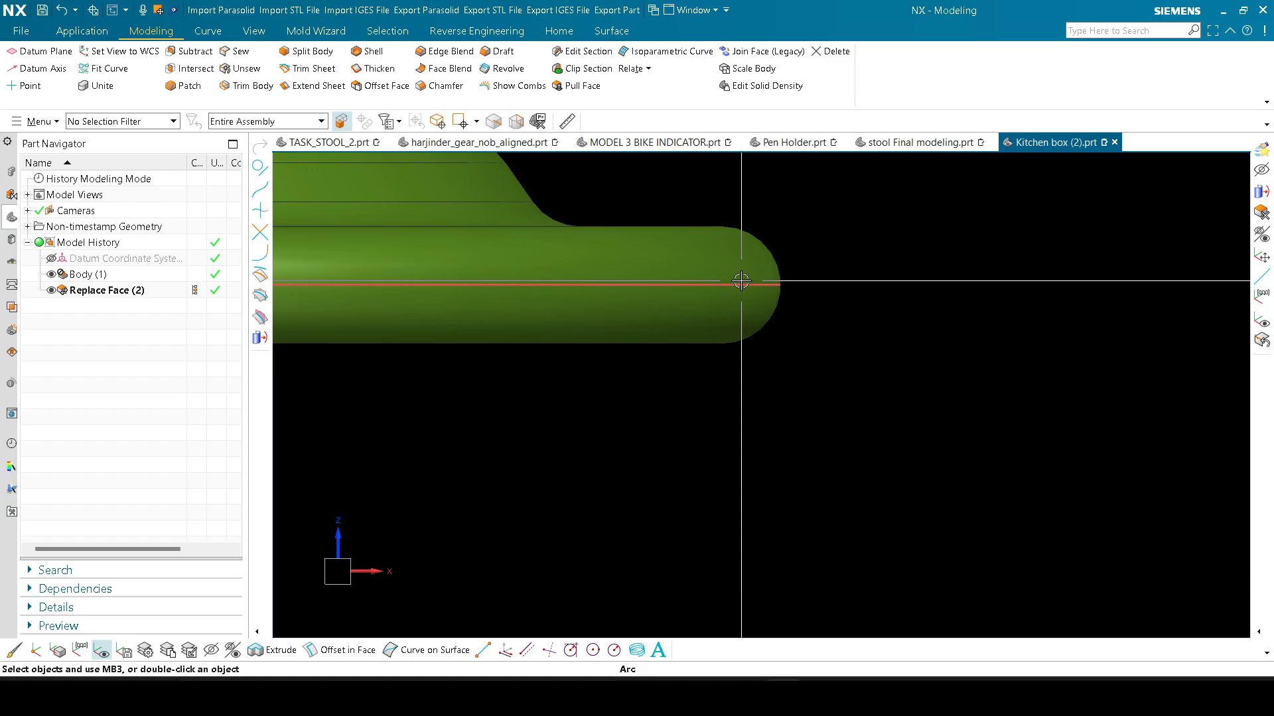
click(741, 281)
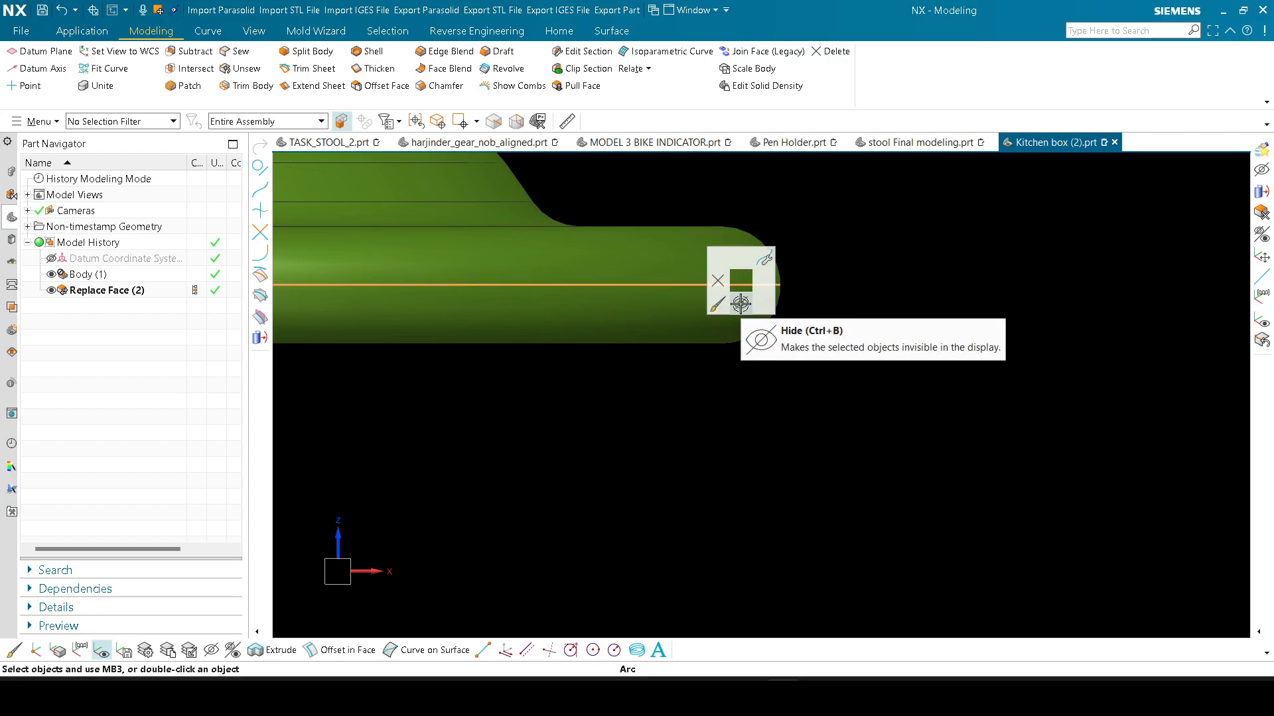
click(740, 303)
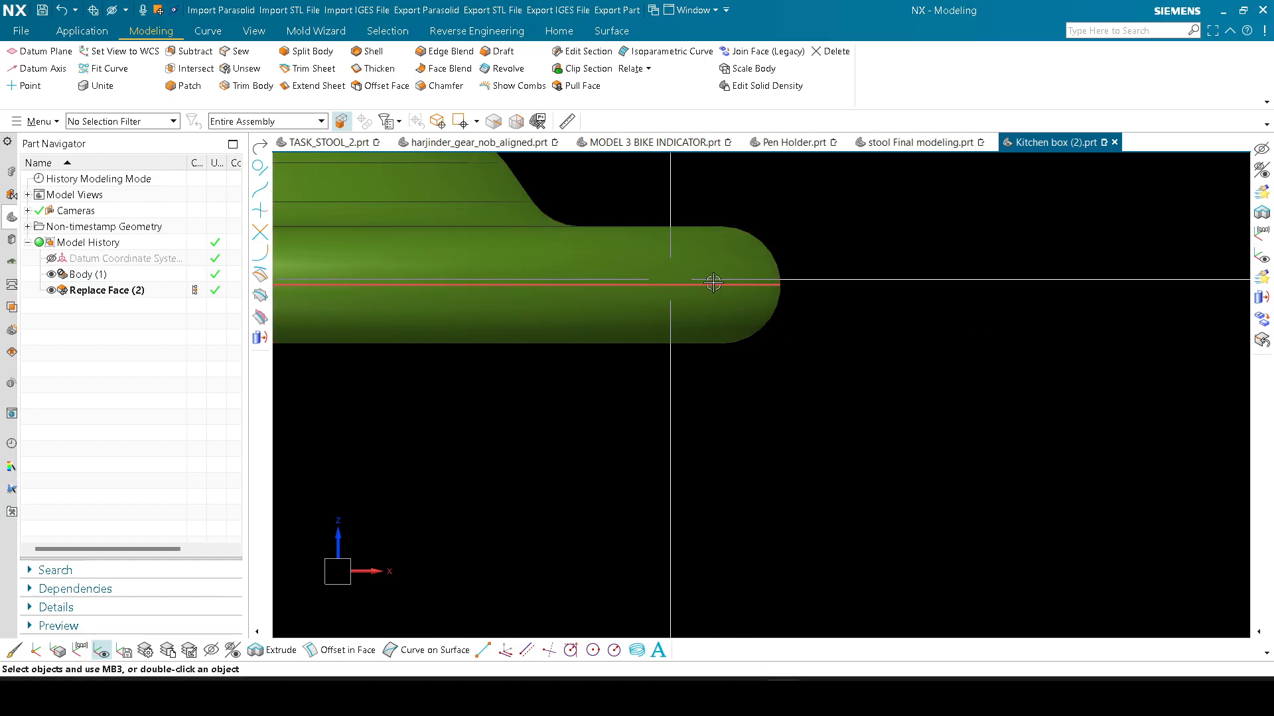
Step: Start Divide Face and select all body faces of the box as the faces to divide
scroll(839, 322, down, 4)
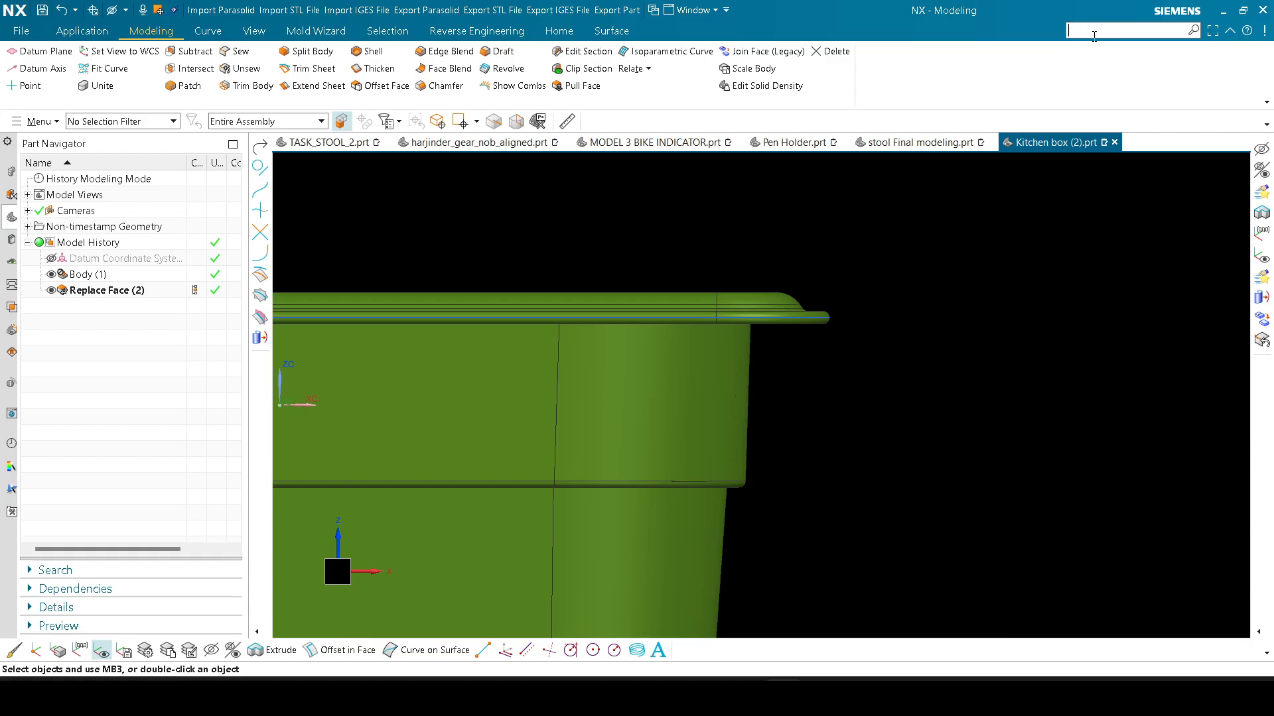
text(divi)
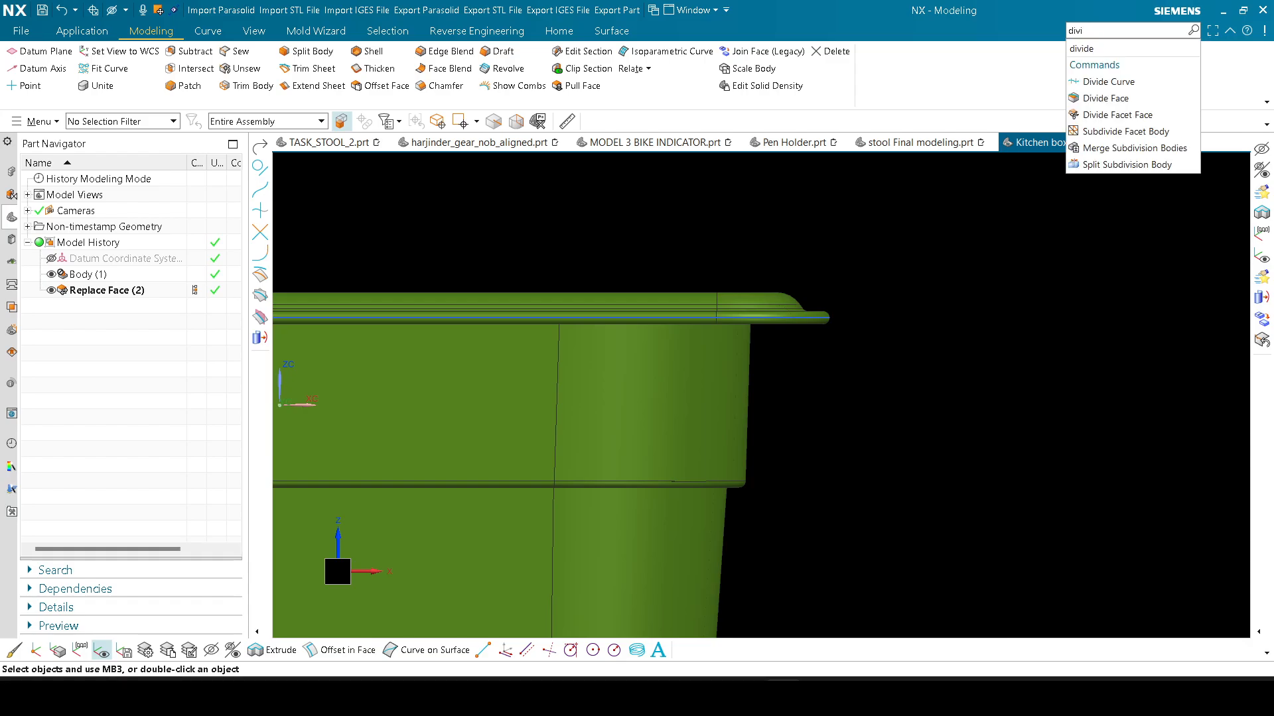
key(Down)
key(Down)
key(Return)
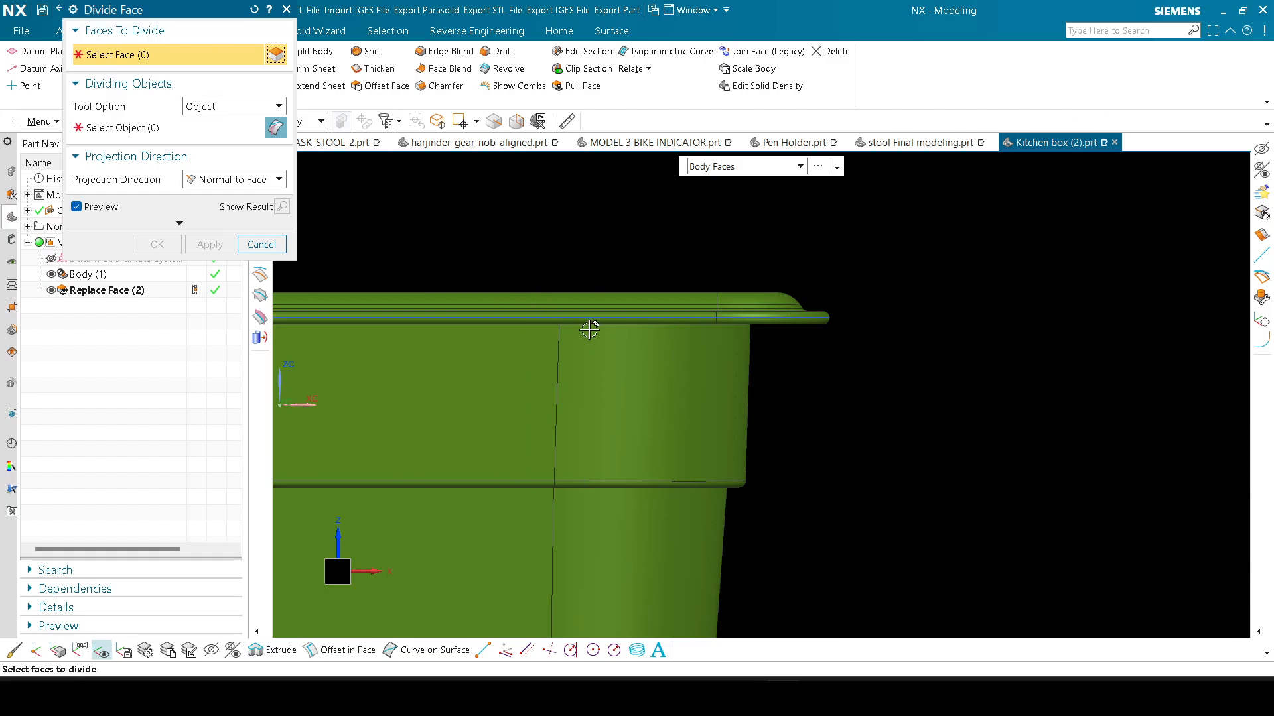
click(717, 295)
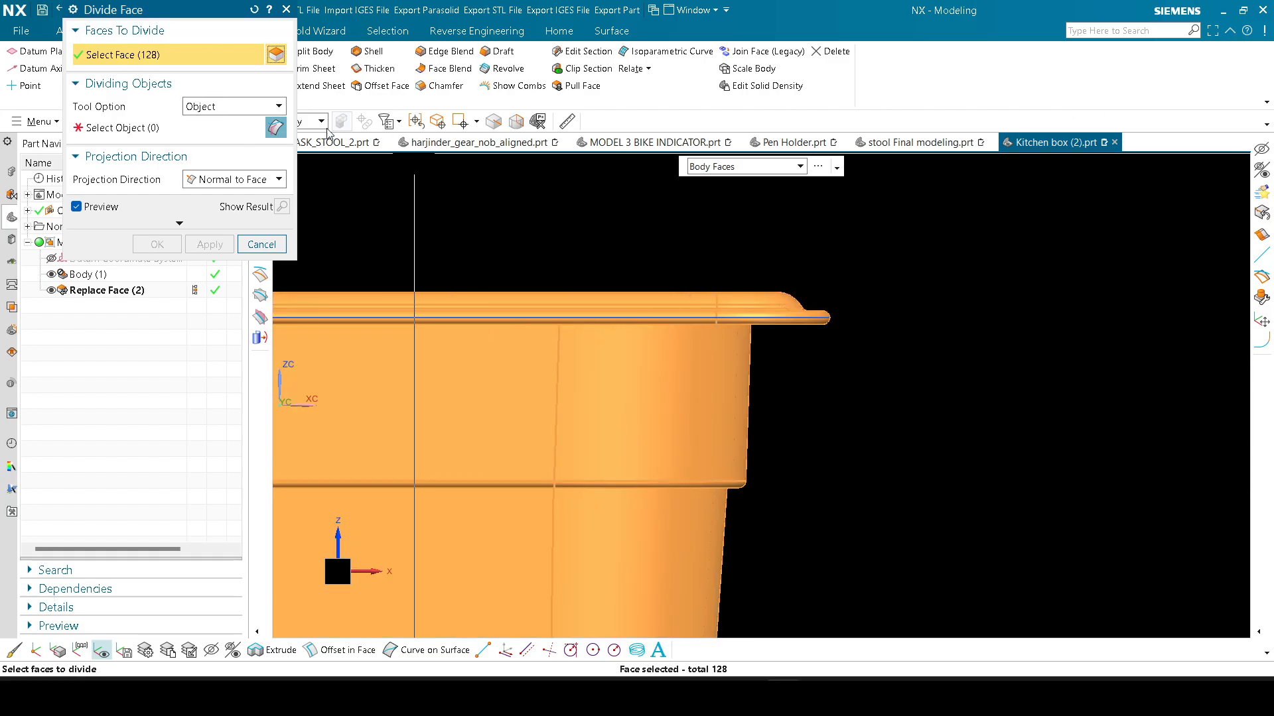
Step: Divide the selected faces along the silhouette curves around the rim lip, picking them with the Tangent Curves rule
click(166, 127)
scroll(770, 279, up, 3)
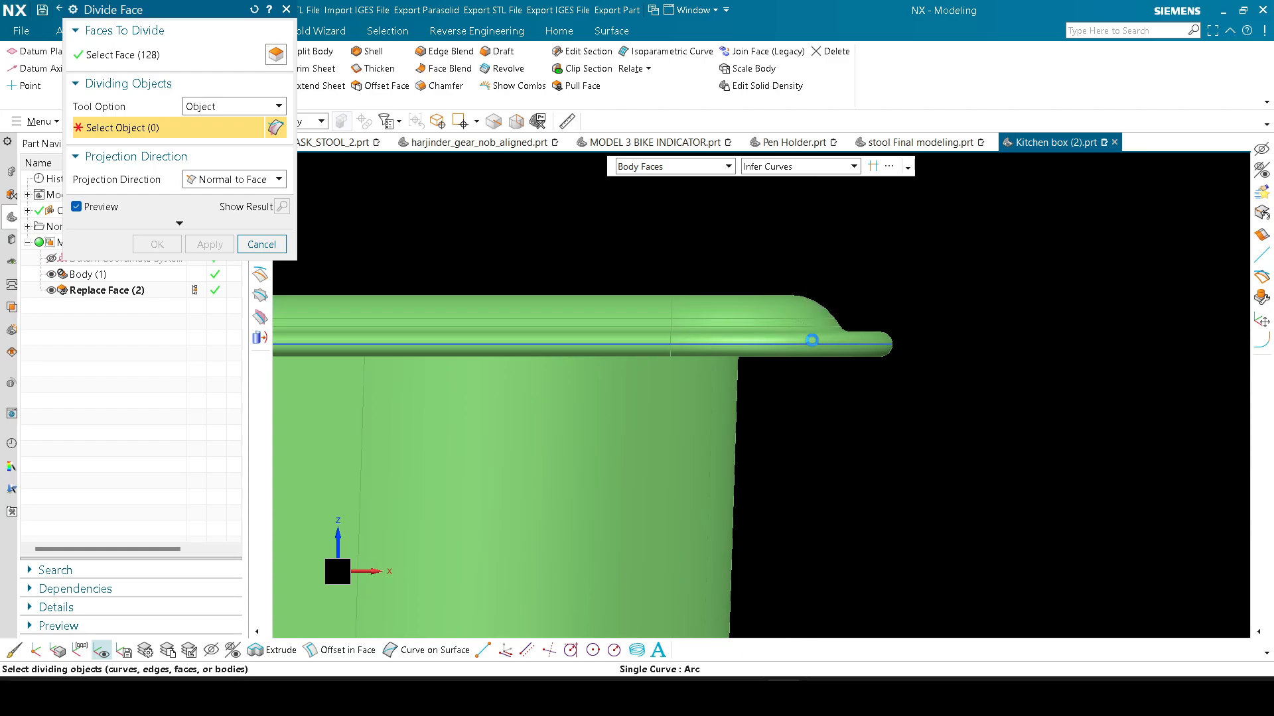
click(812, 340)
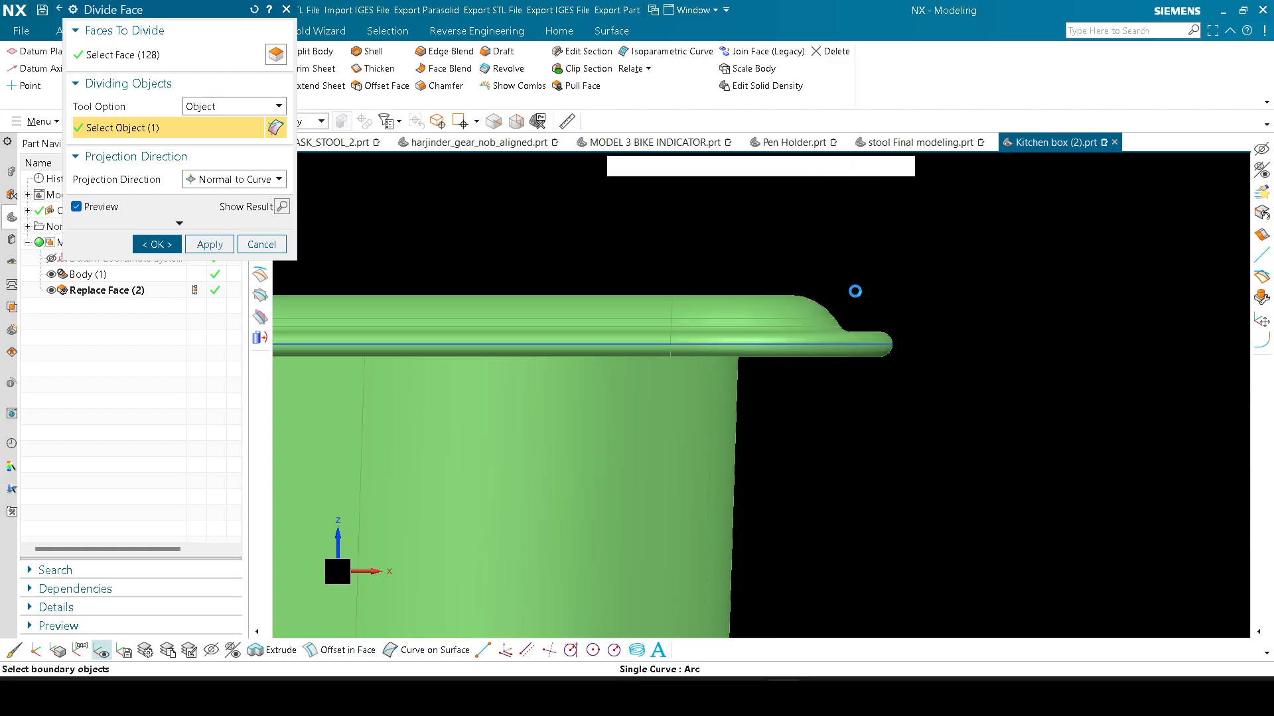
shift+click(713, 342)
click(781, 171)
click(772, 217)
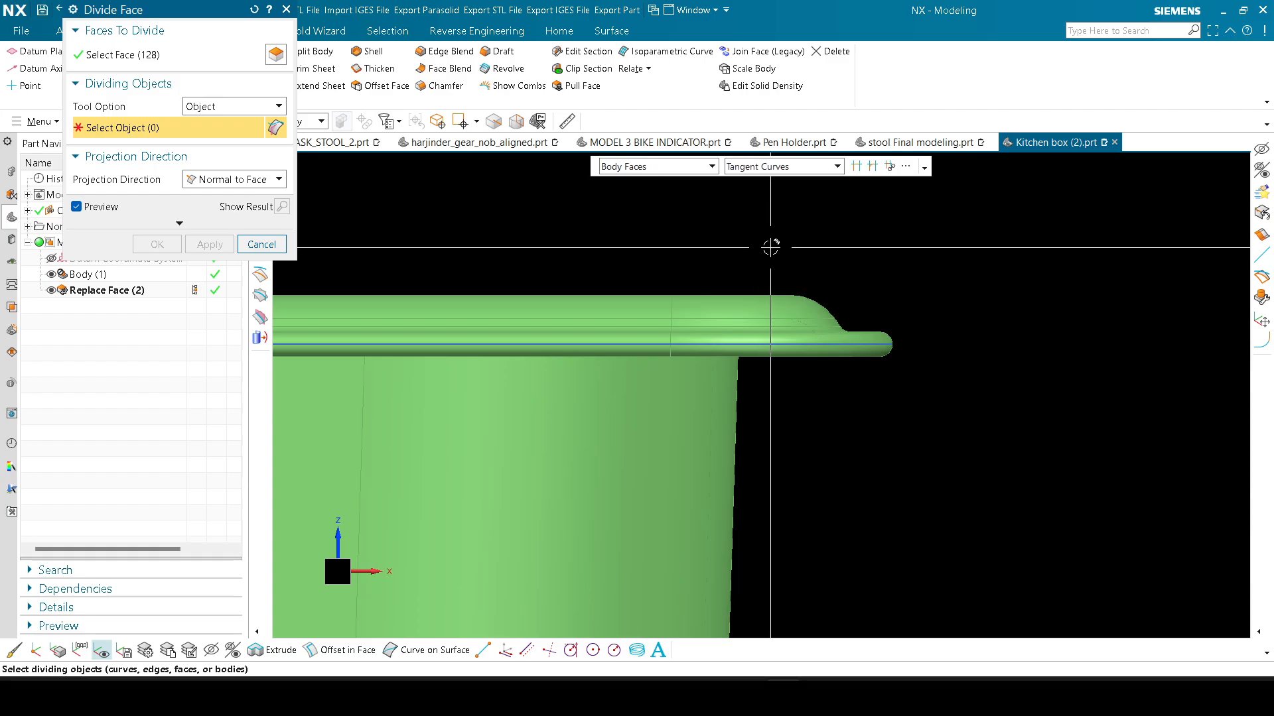
click(788, 347)
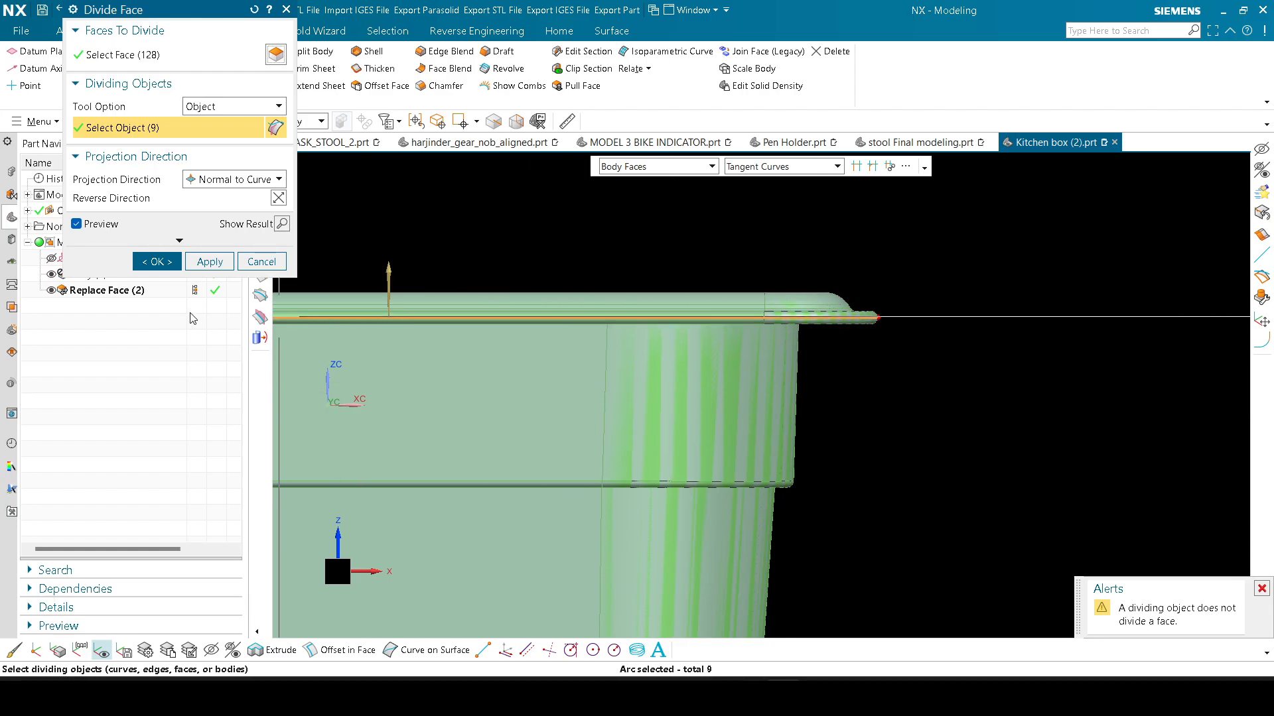
click(160, 262)
Step: Restrict selection to solid bodies and examine the dividing line around the rim's rounded outer lip
scroll(890, 314, up, 5)
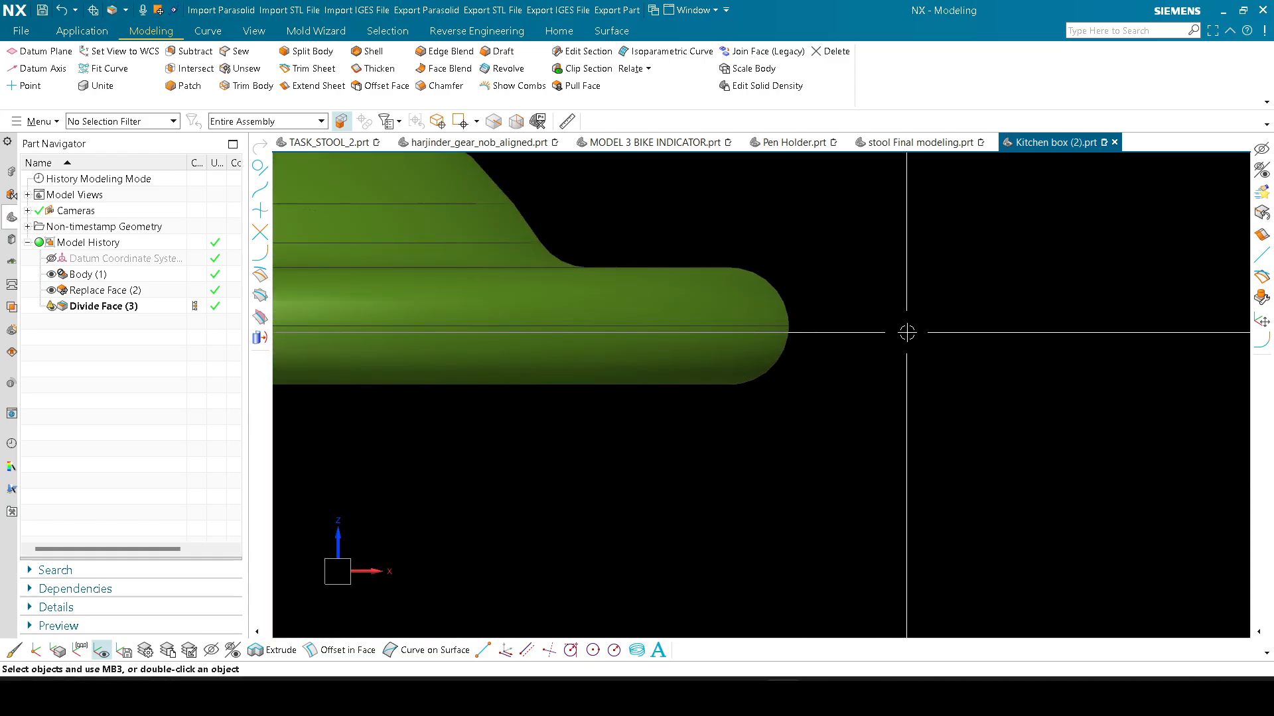
click(113, 122)
click(99, 299)
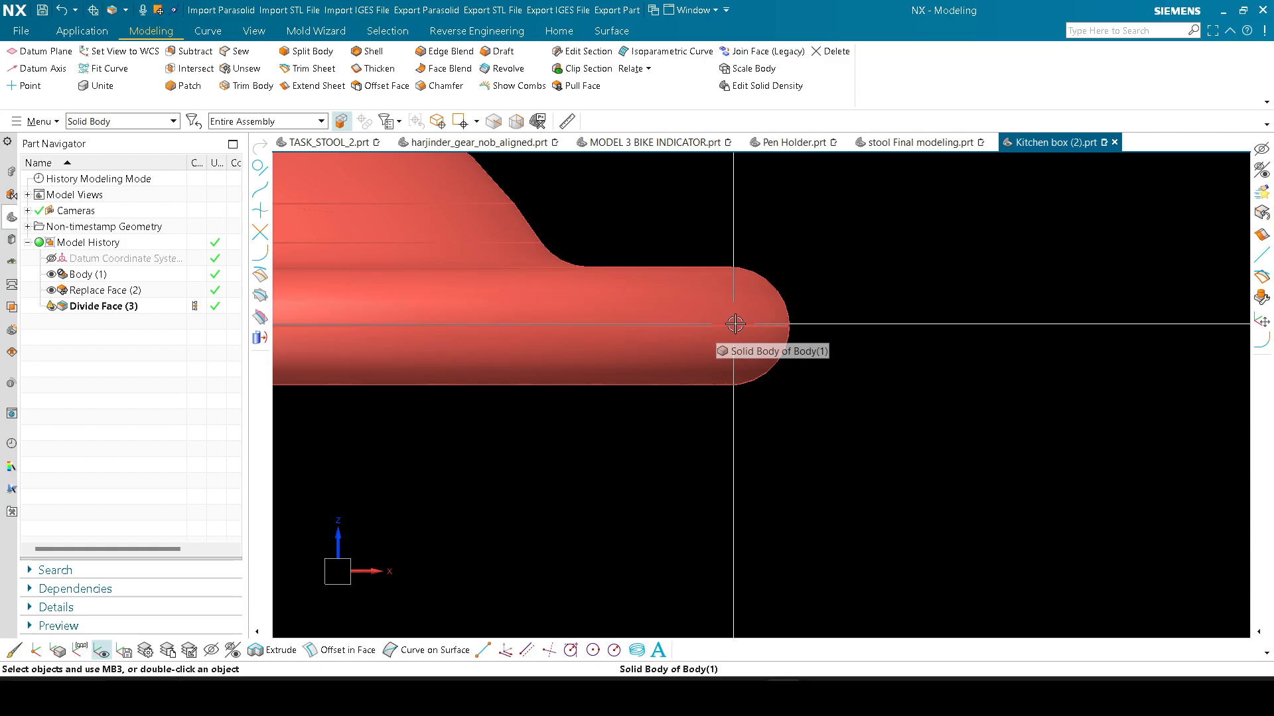
scroll(795, 305, down, 2)
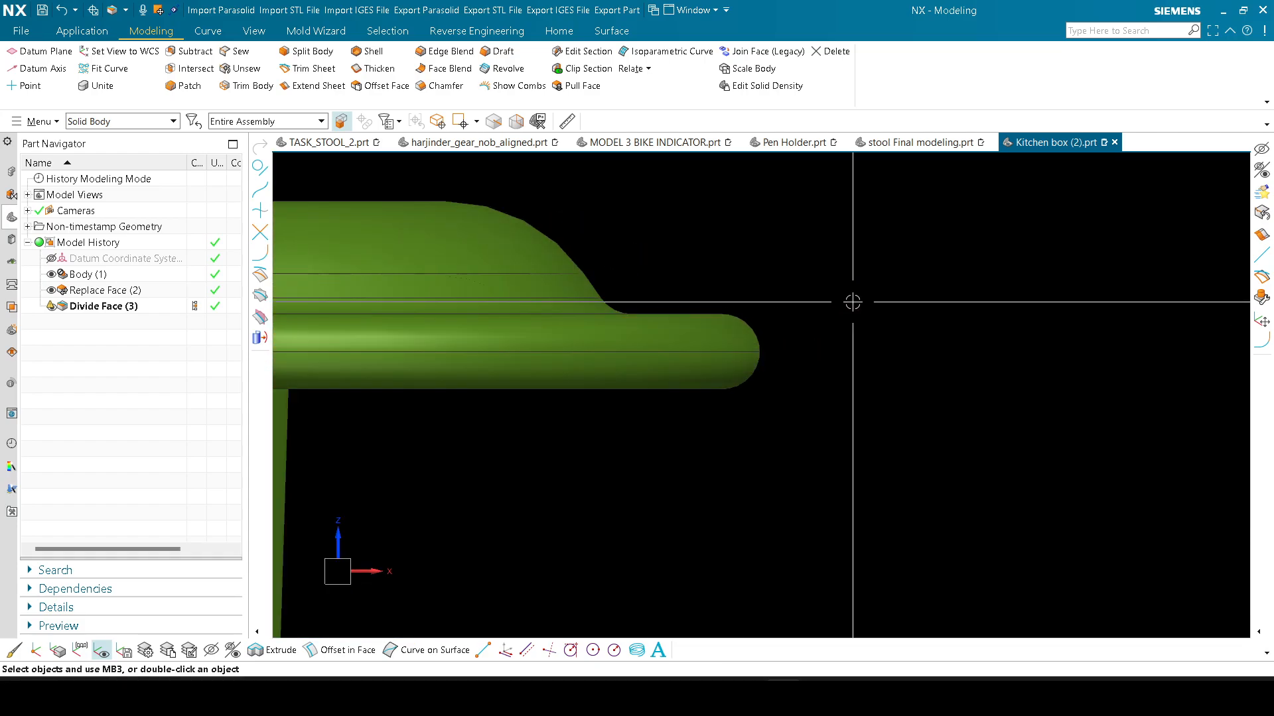
scroll(852, 302, down, 4)
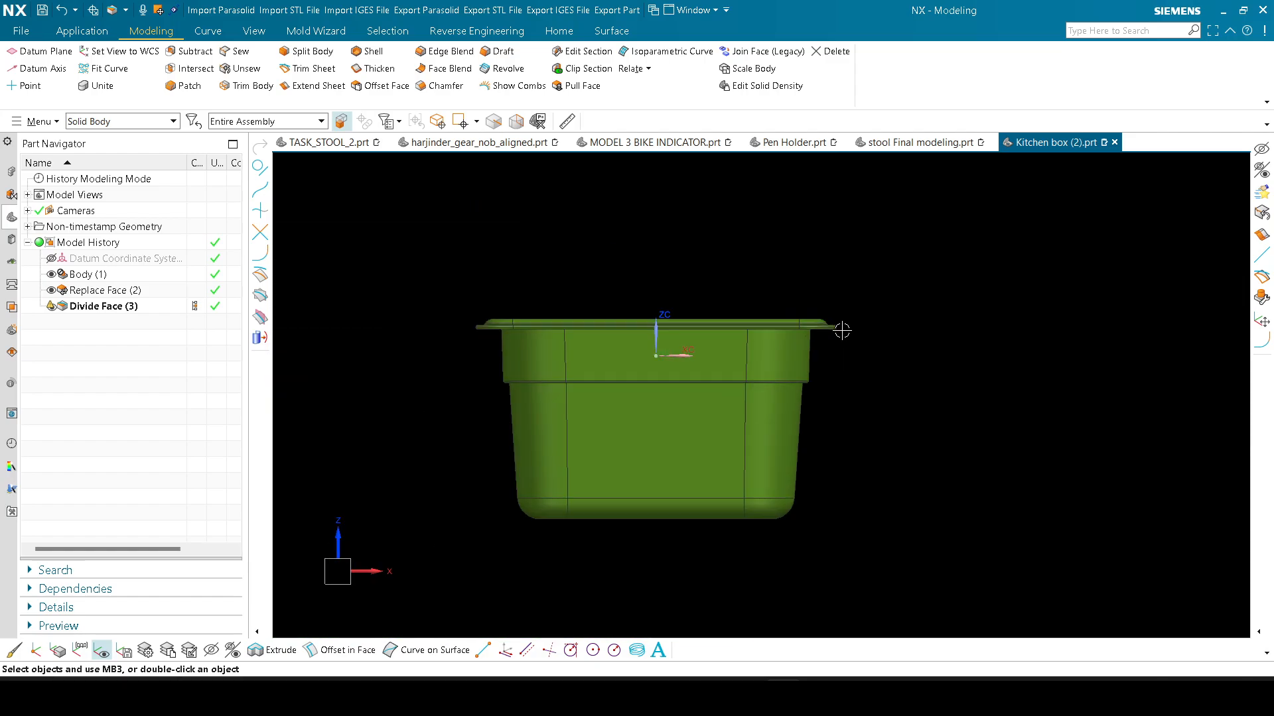
Step: Run a Draft Analysis on all faces of the box, check the colour split at the rim lip, and cancel the analysis
middle_drag(838, 318, 818, 361)
key(d)
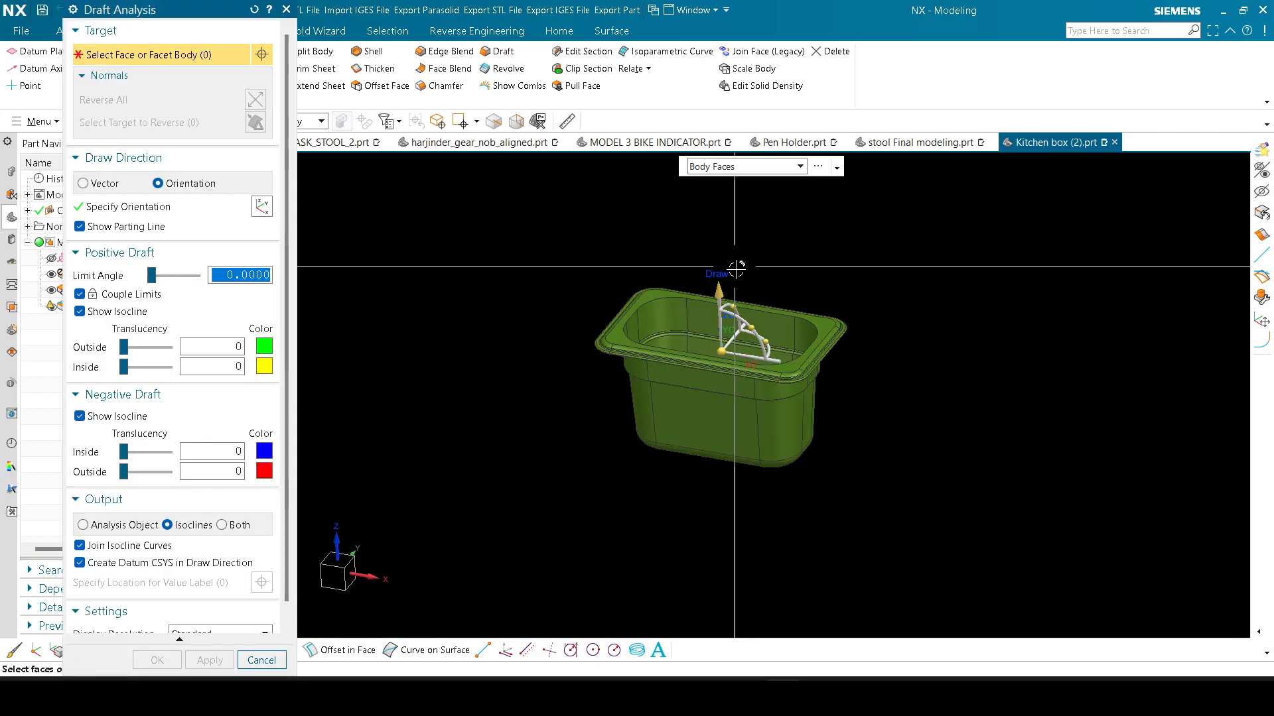
click(659, 321)
scroll(713, 464, up, 6)
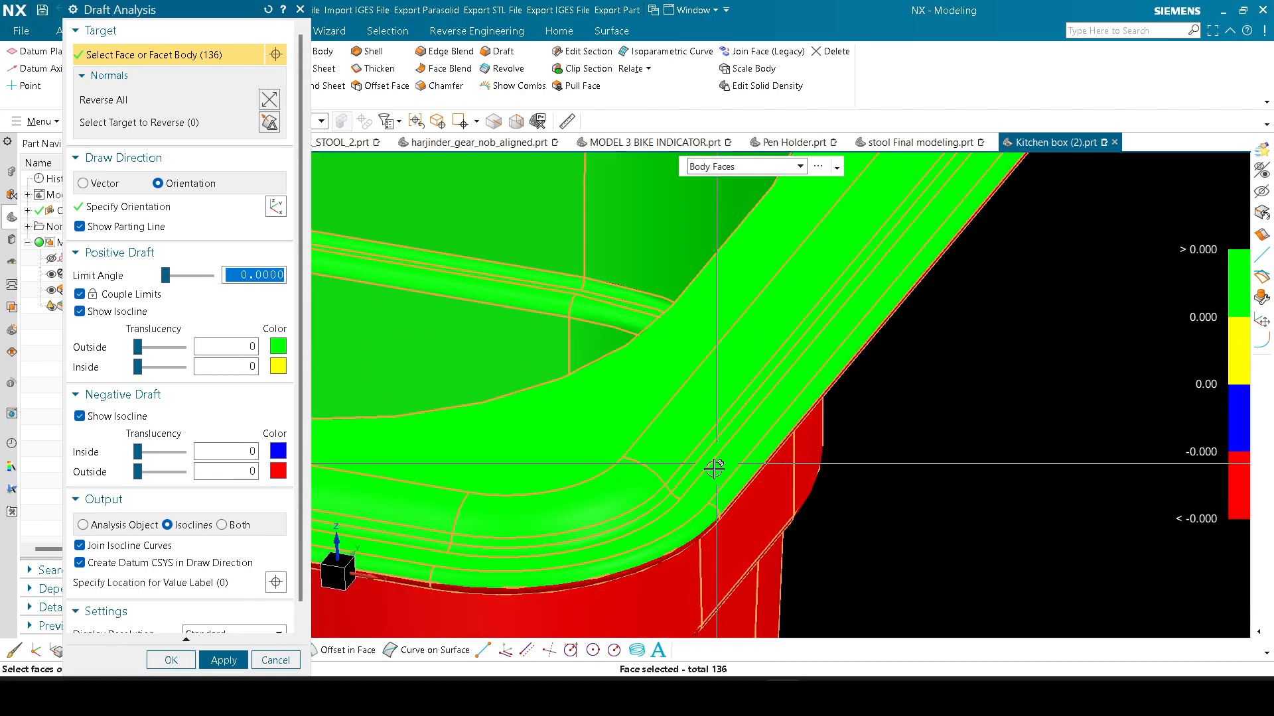
scroll(746, 490, down, 3)
key(F8)
scroll(949, 435, down, 3)
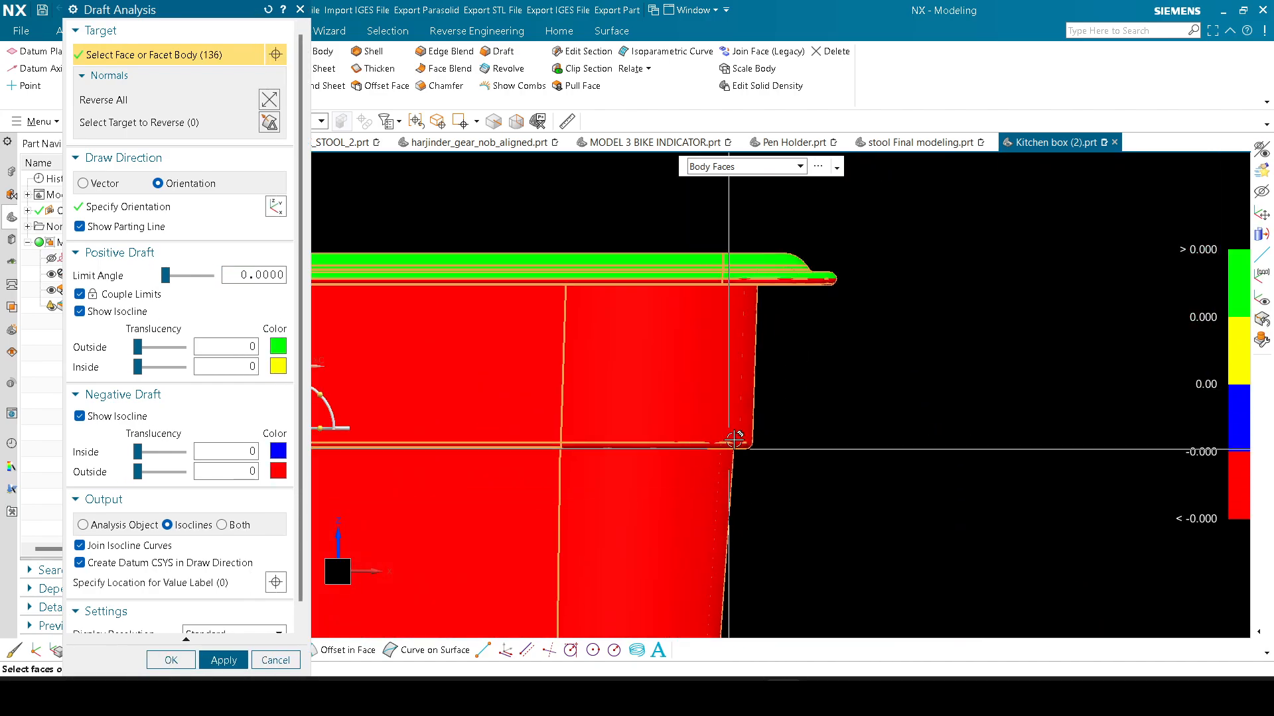
scroll(856, 256, up, 4)
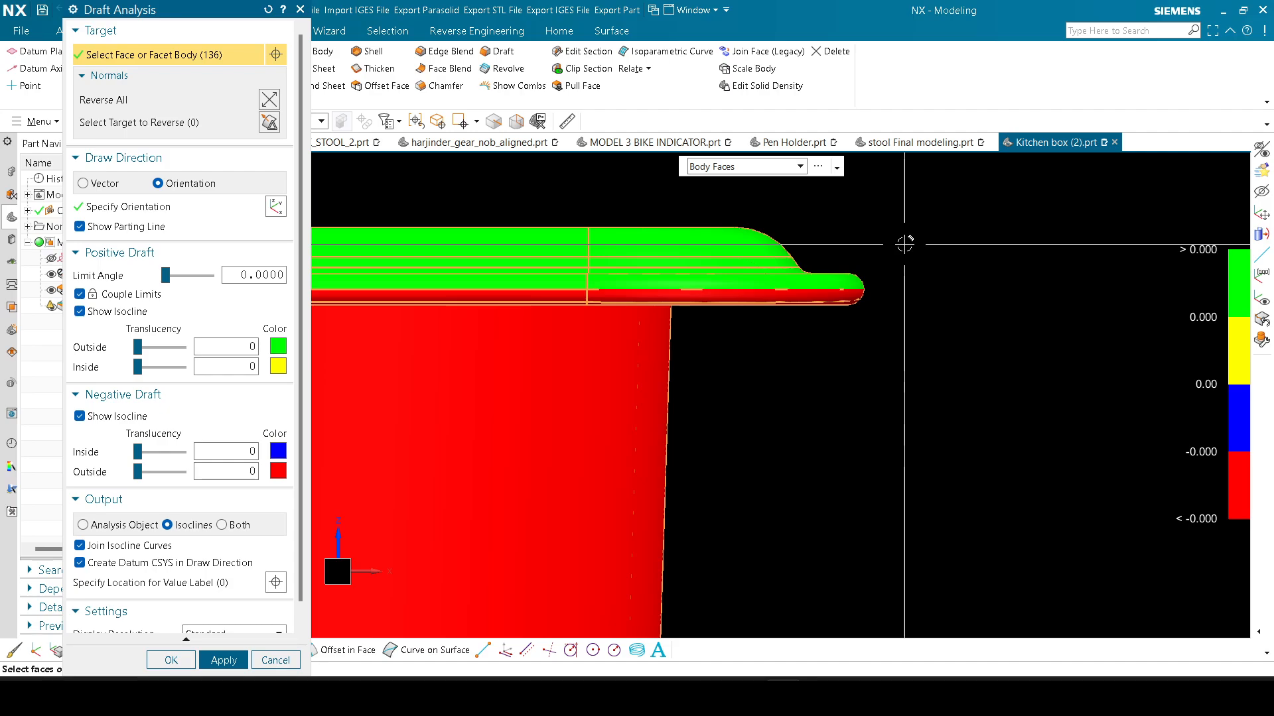
key(Escape)
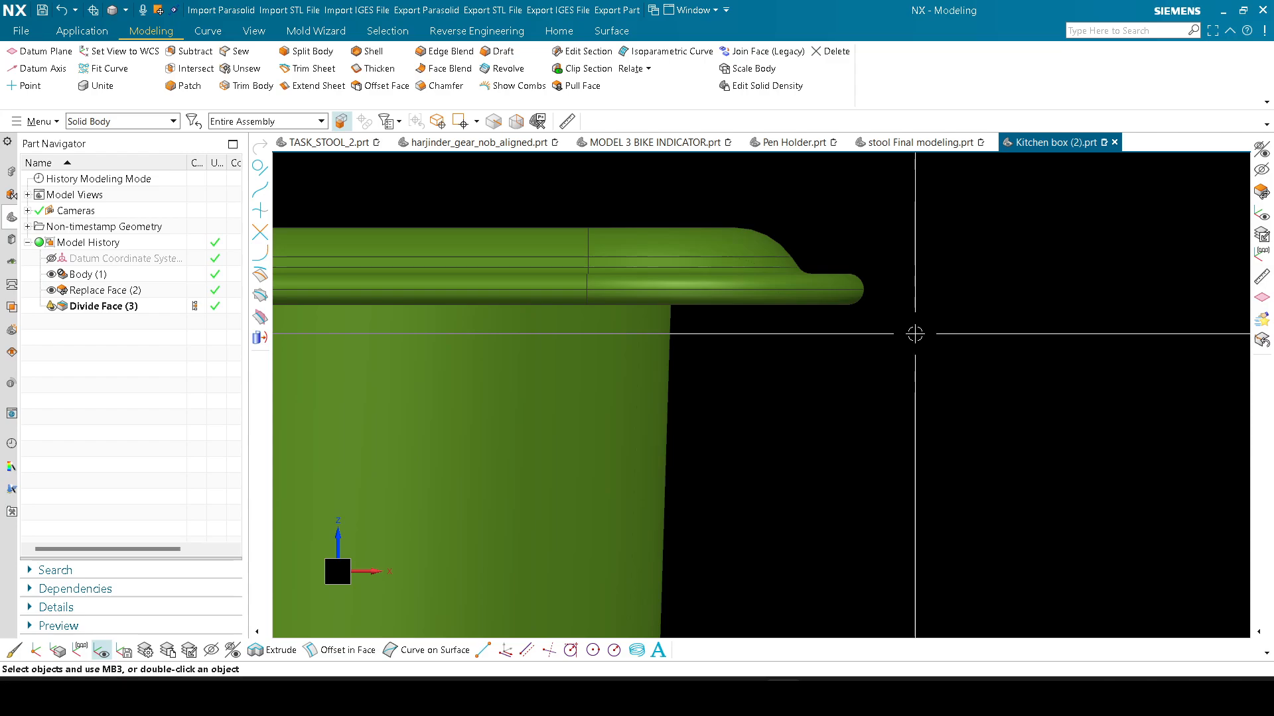
Step: Create a block bounding body around the solid kitchen box with a uniform 17 mm offset, oriented to the WCS
scroll(914, 333, up, 4)
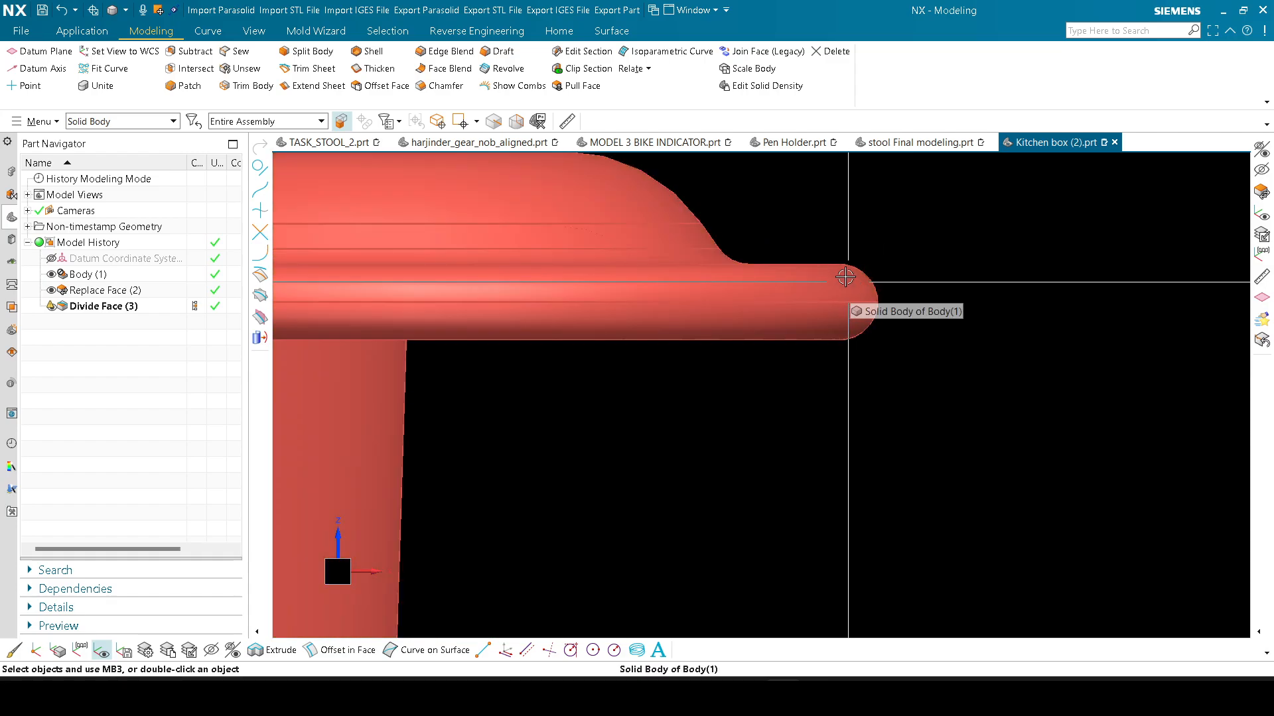
scroll(842, 303, down, 2)
scroll(842, 303, down, 3)
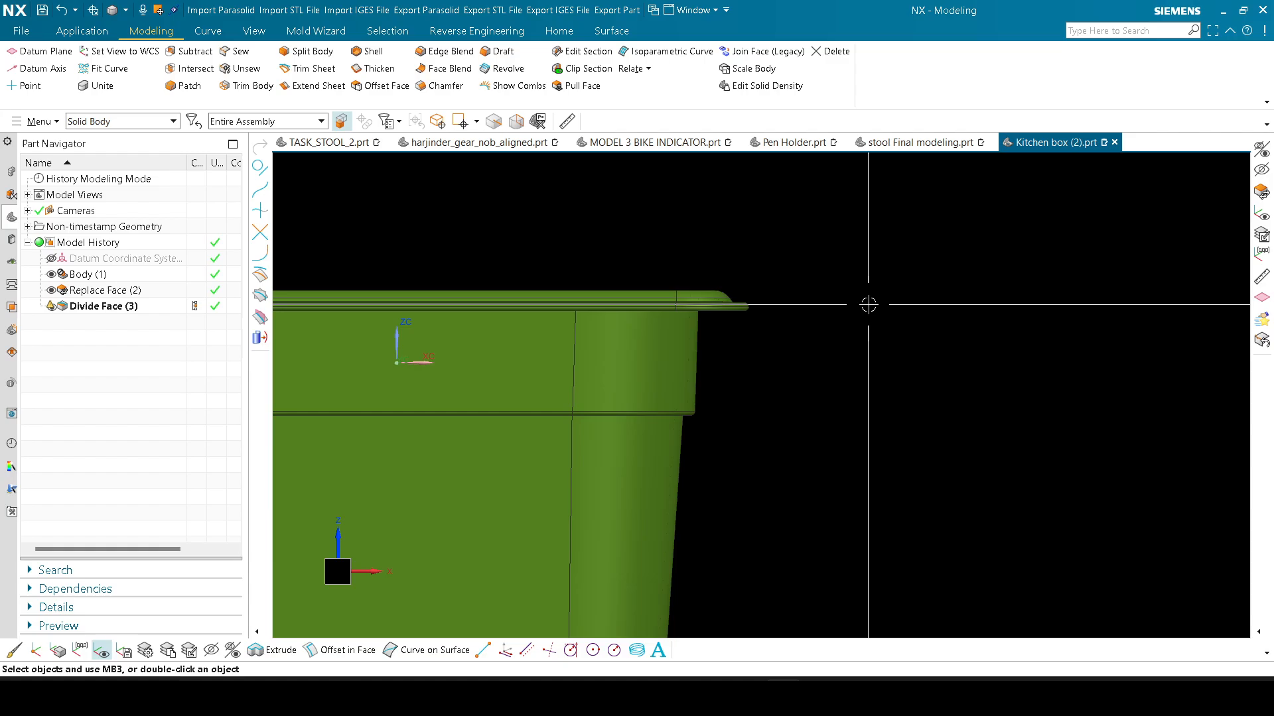
scroll(779, 304, up, 3)
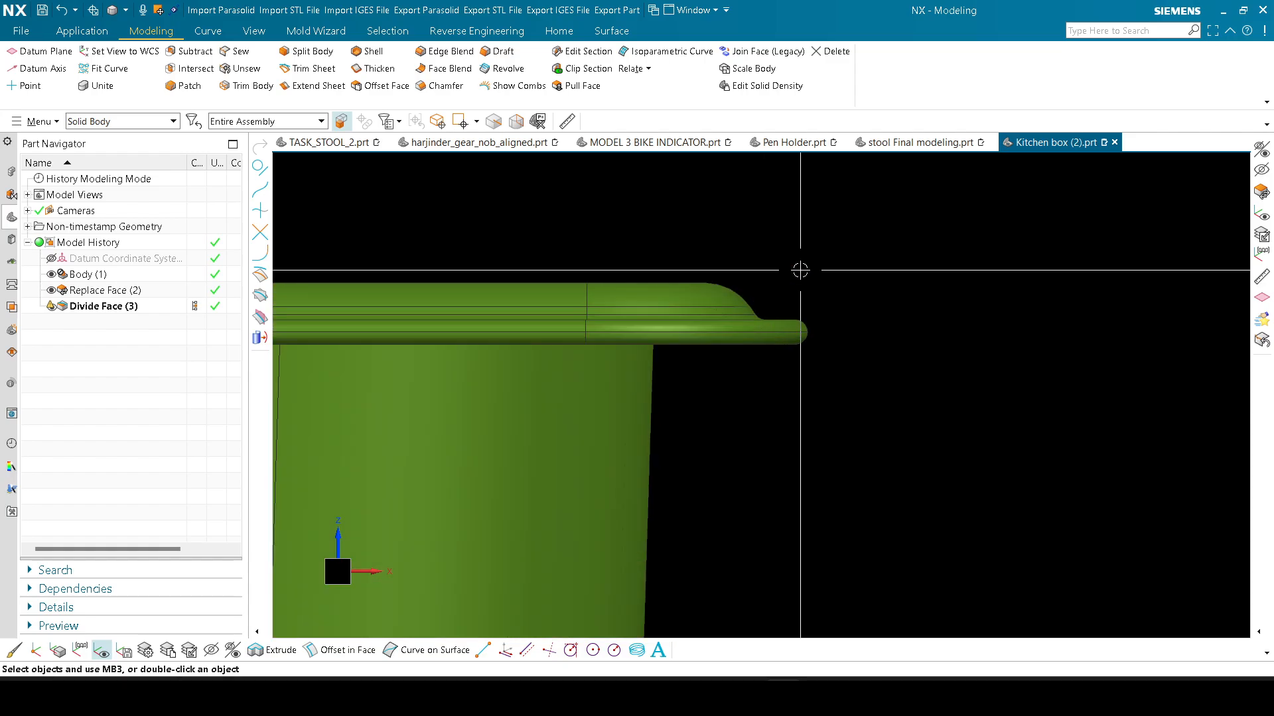
right_click(875, 273)
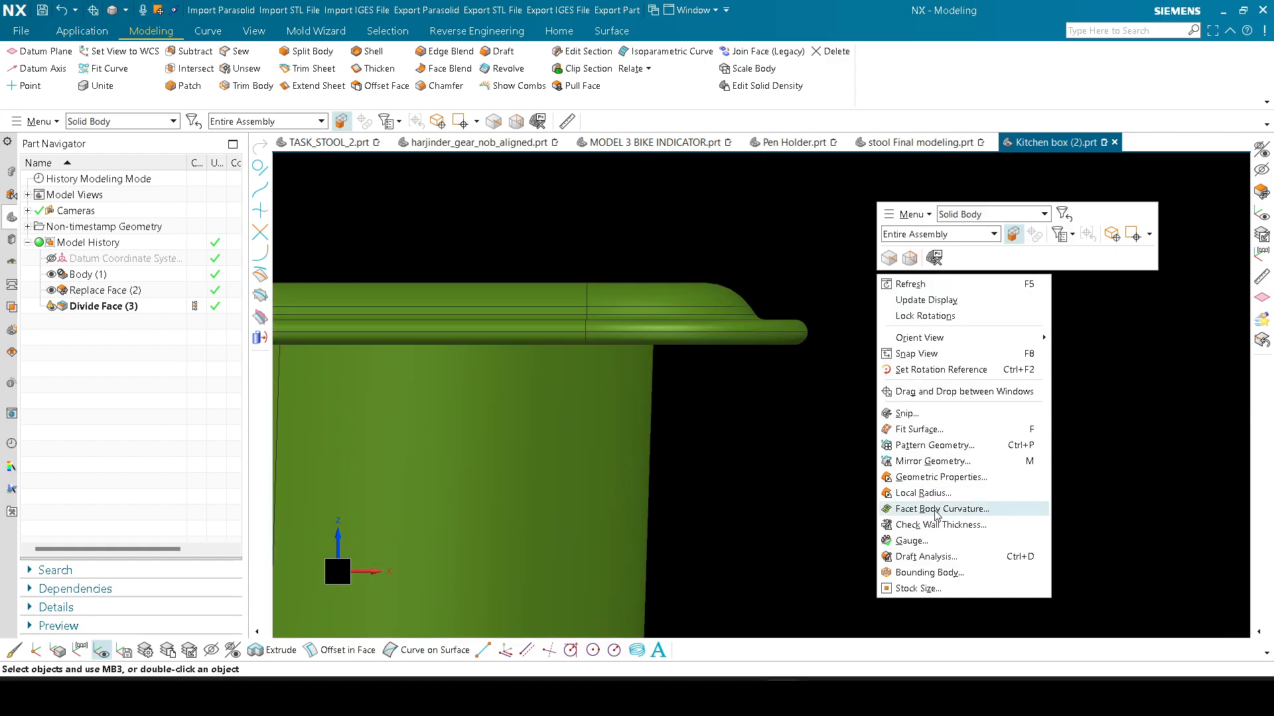
click(942, 567)
drag(133, 9, 281, 121)
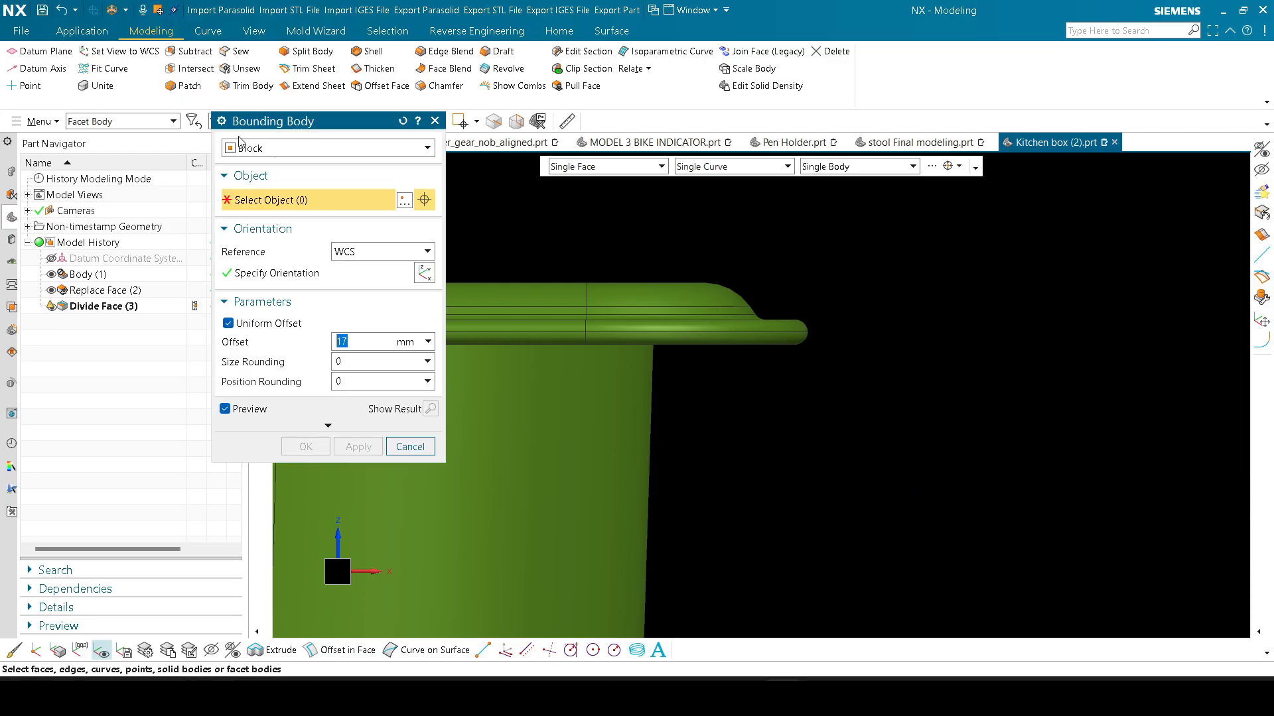
click(129, 125)
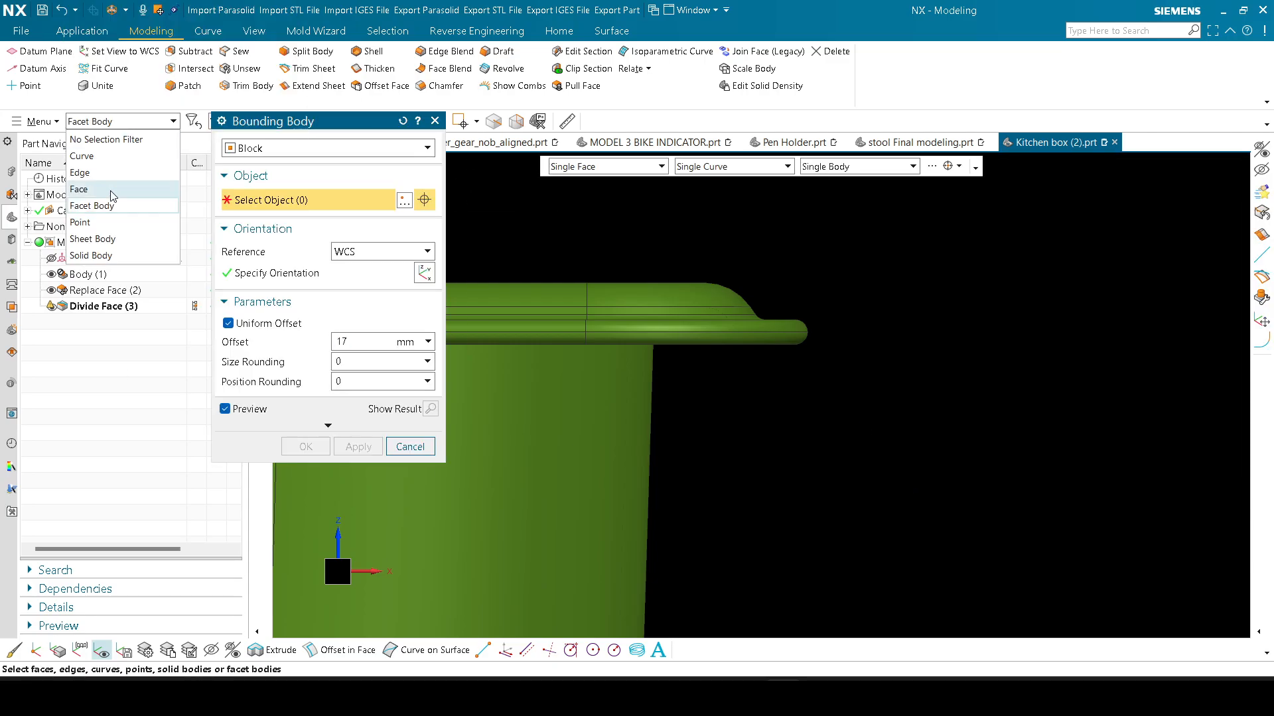
click(104, 259)
click(674, 318)
scroll(918, 338, down, 5)
middle_click(918, 339)
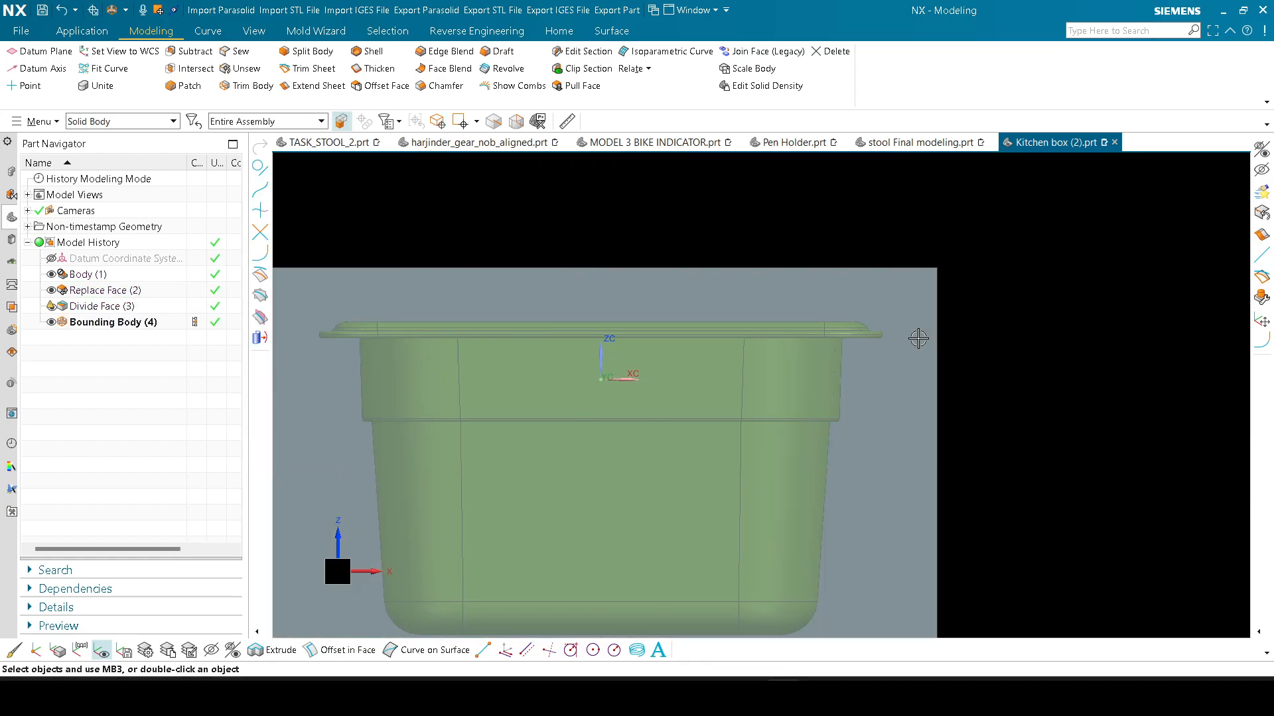
Step: Move the WCS origin to a point on the dividing edge of the box's rim lip
scroll(814, 347, up, 10)
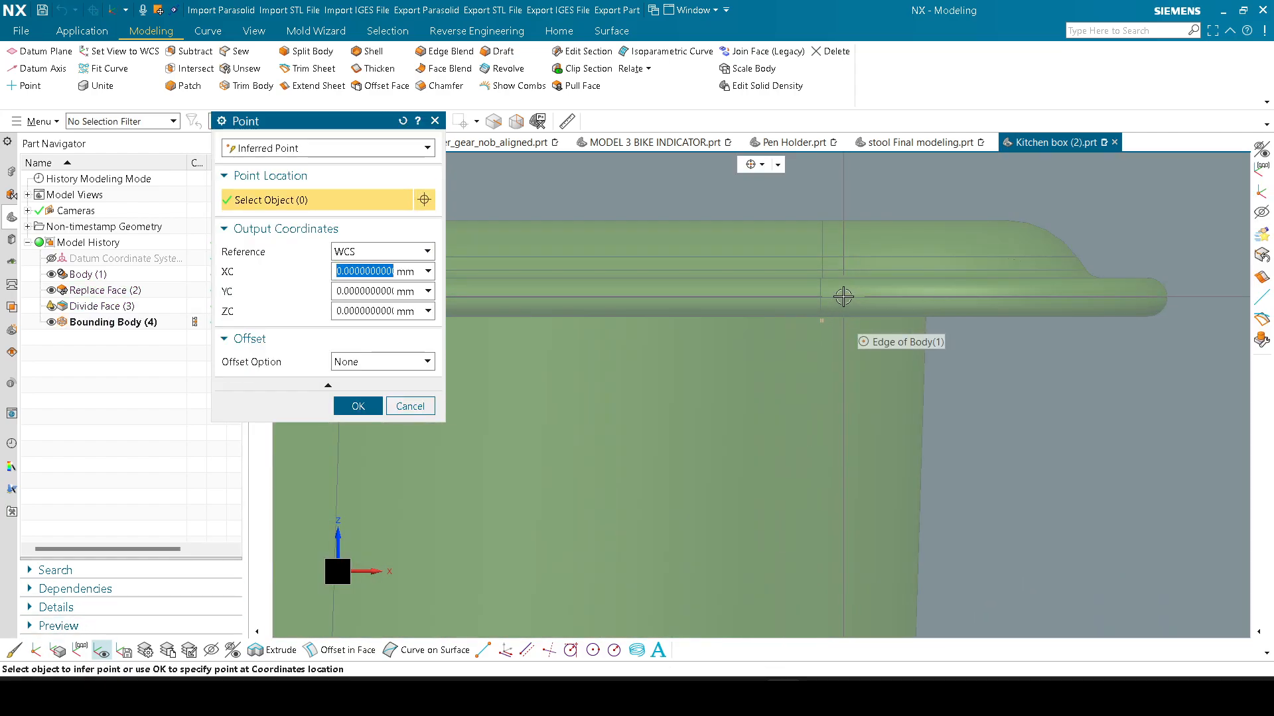
click(810, 301)
scroll(797, 308, down, 10)
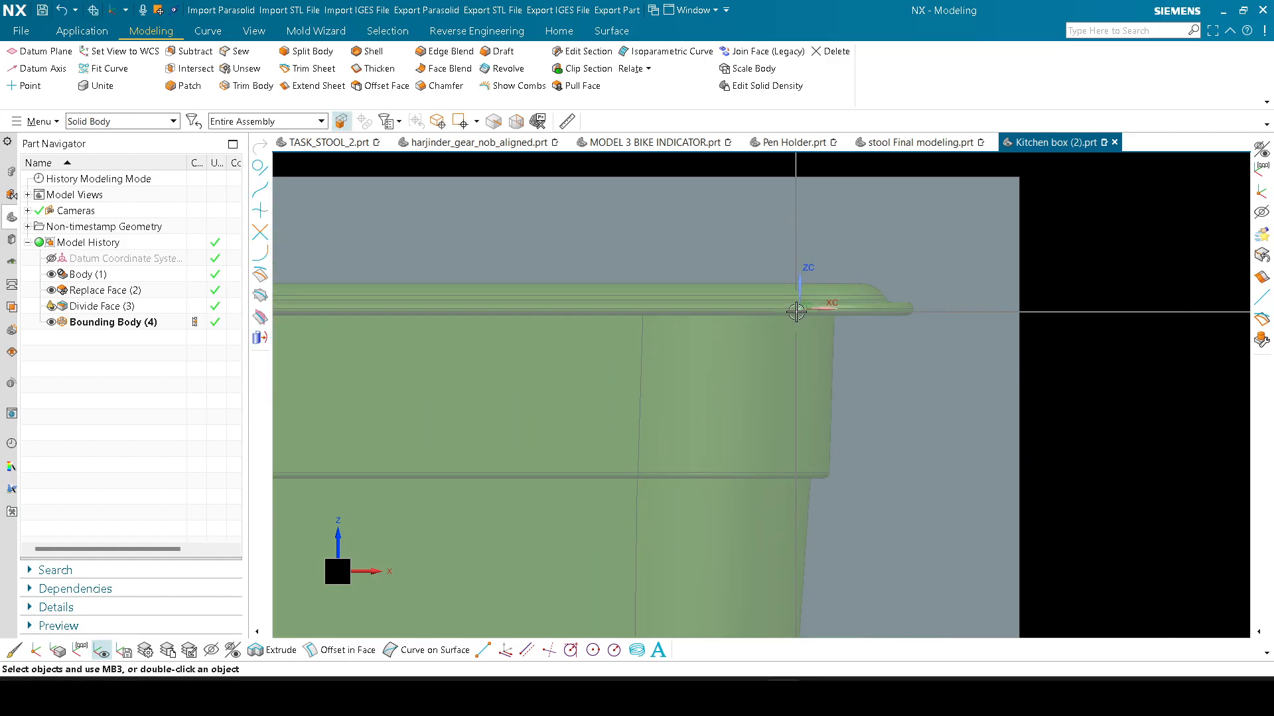
Step: Subtract the kitchen box from the bounding block, keeping the box as the tool body
mouse_move(880, 323)
middle_down()
mouse_move(861, 334)
mouse_move(856, 318)
middle_up()
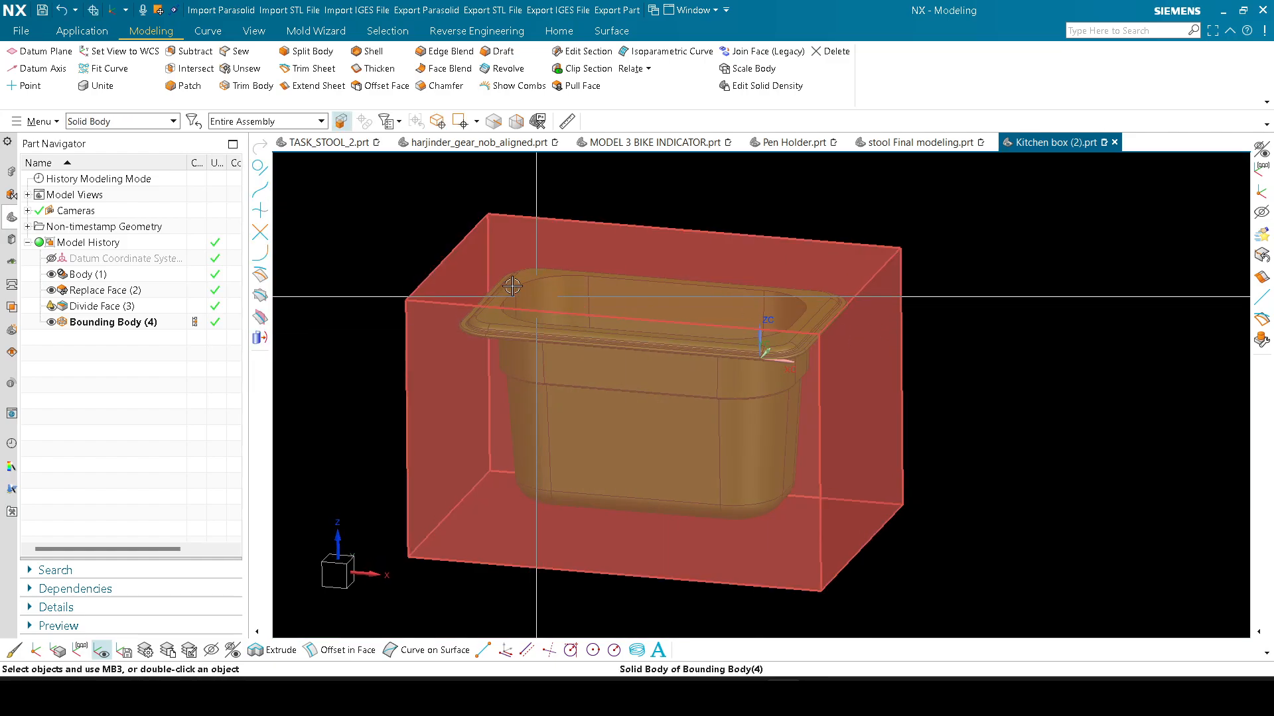
click(194, 51)
click(651, 273)
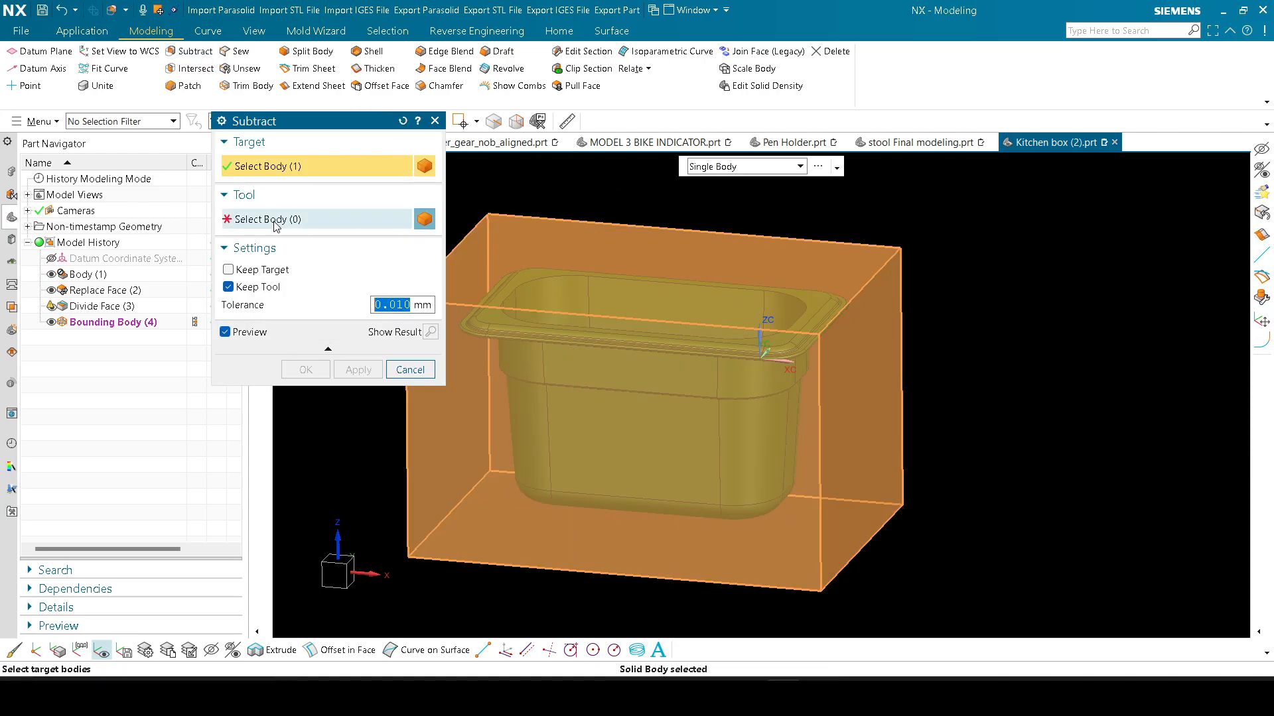
click(597, 397)
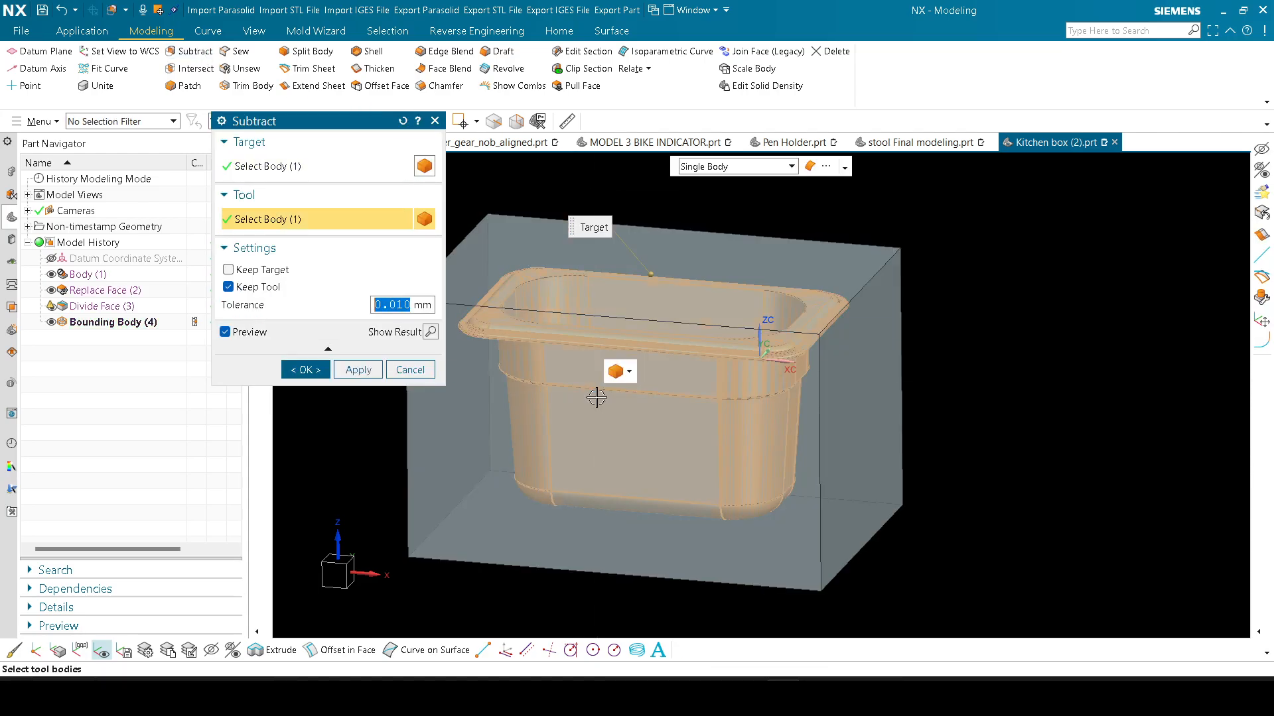
click(299, 369)
Step: Split the hollowed bounding block with a new XC-YC plane at the rim's dividing line
shift+middle_drag(864, 305, 822, 312)
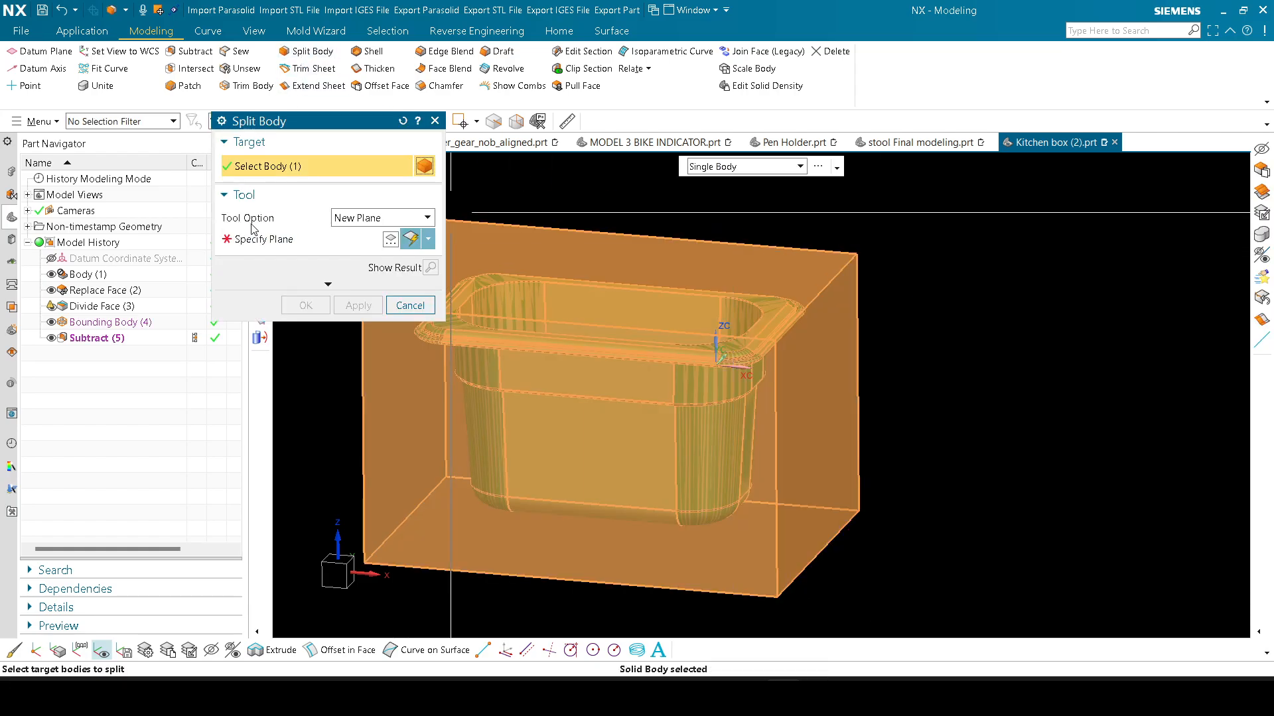
click(428, 239)
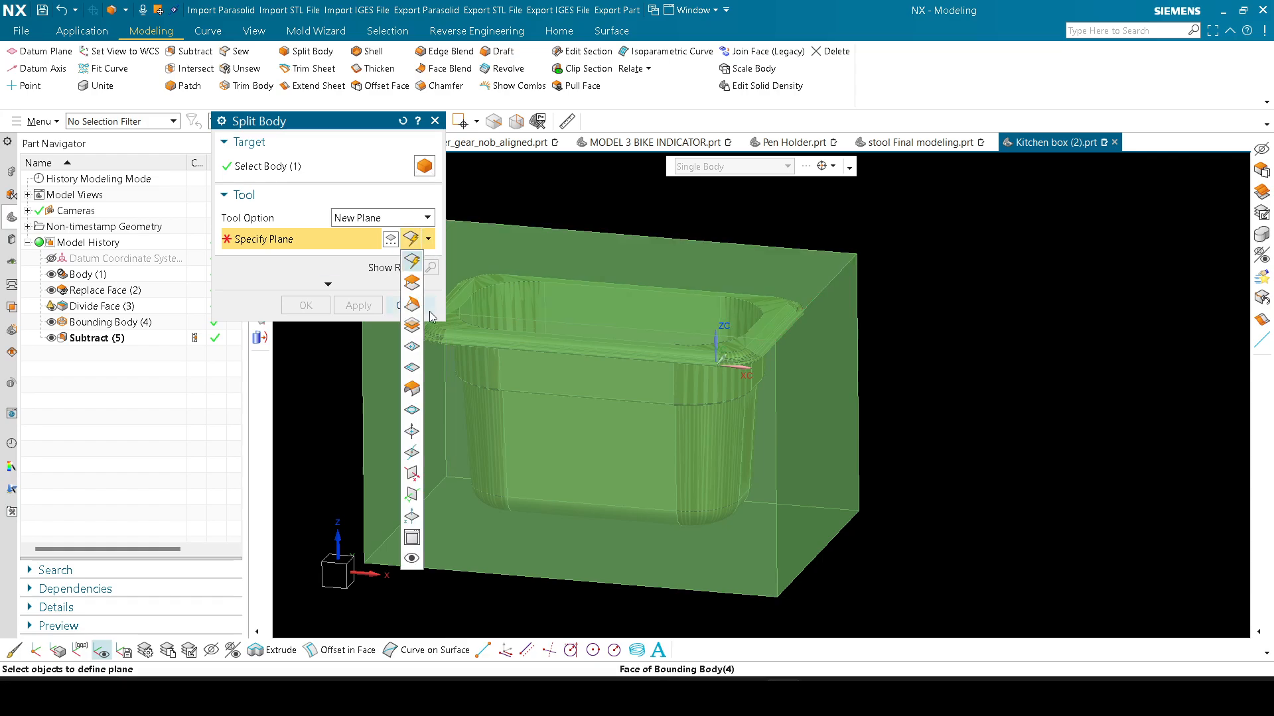
click(411, 538)
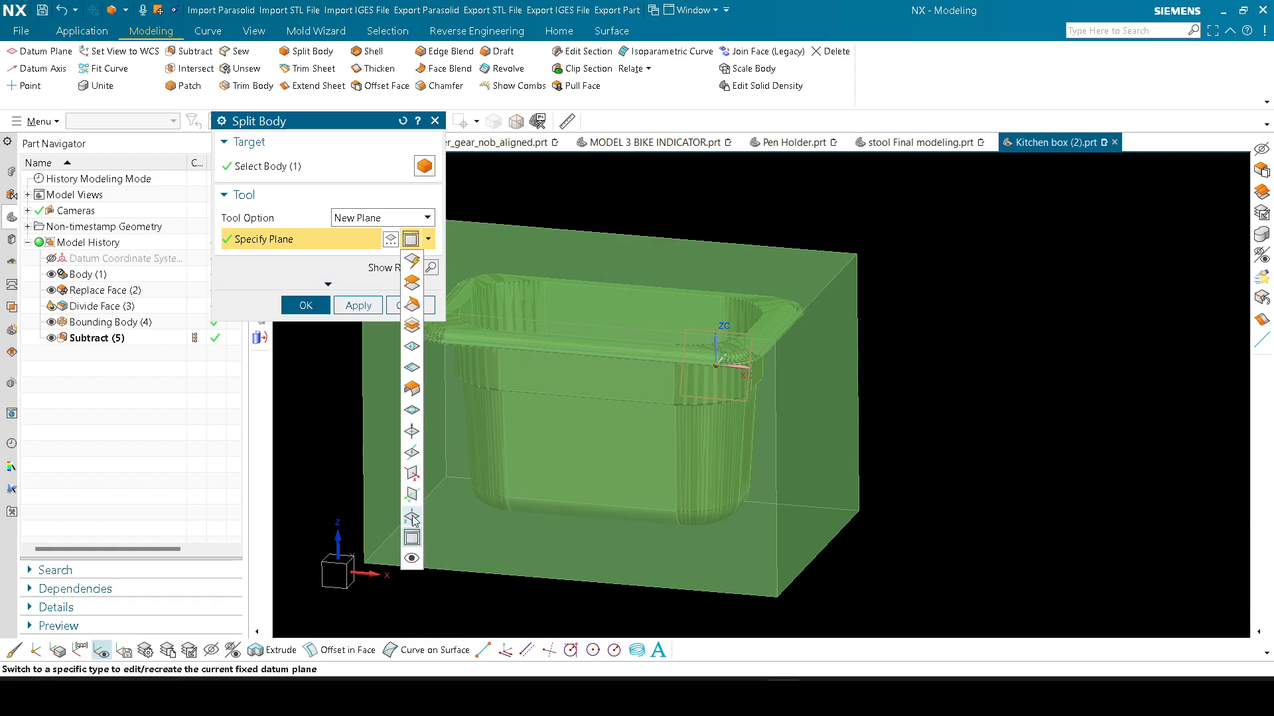
click(412, 520)
middle_click(916, 327)
Step: Hide the upper half of the split block
key(ctrl+b)
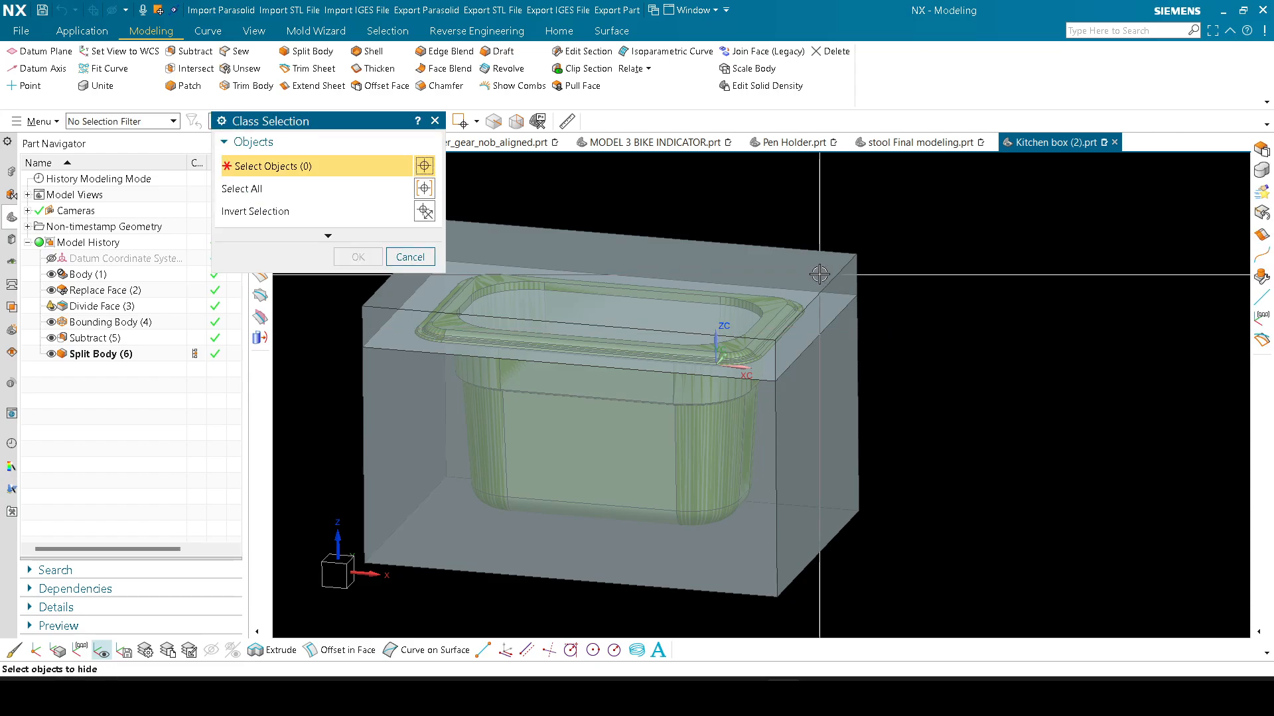
click(820, 275)
middle_click(922, 304)
key(ctrl+b)
key(Escape)
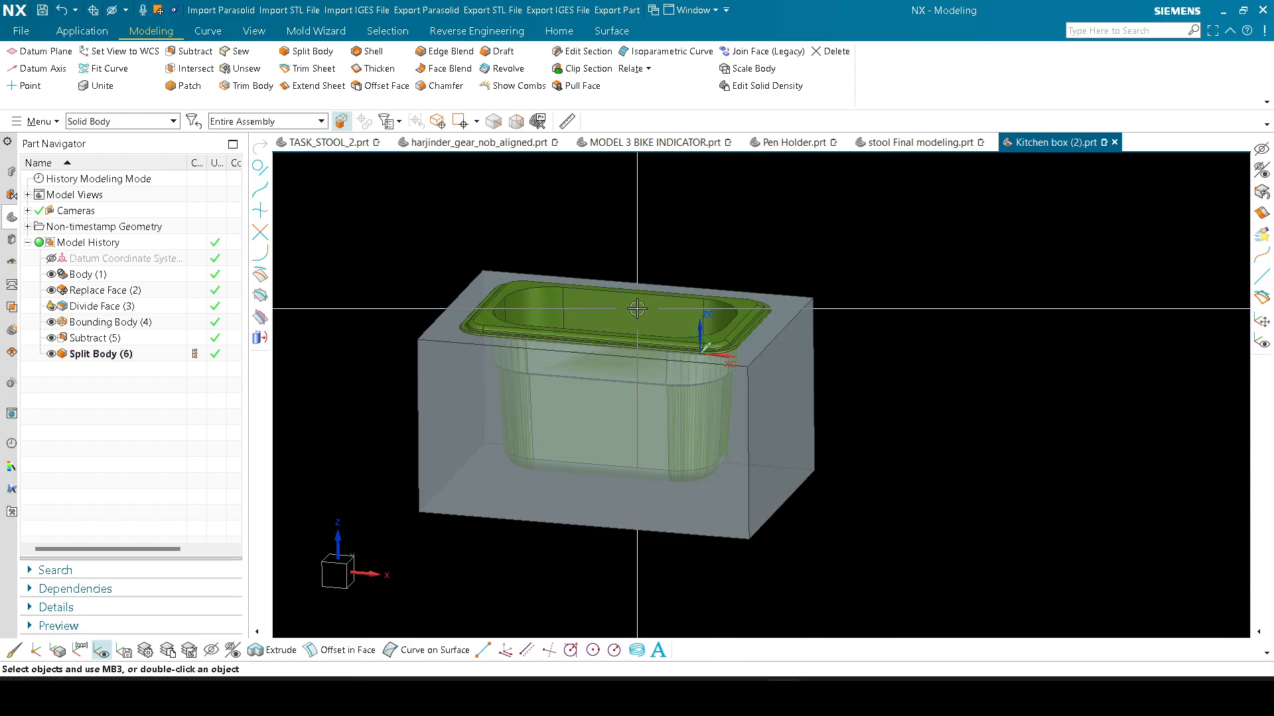
Step: Examine how the lower block meets the box rim, swapping shown and hidden objects to check the upper half and back
middle_drag(637, 305, 638, 449)
scroll(713, 449, up, 3)
scroll(713, 449, up, 5)
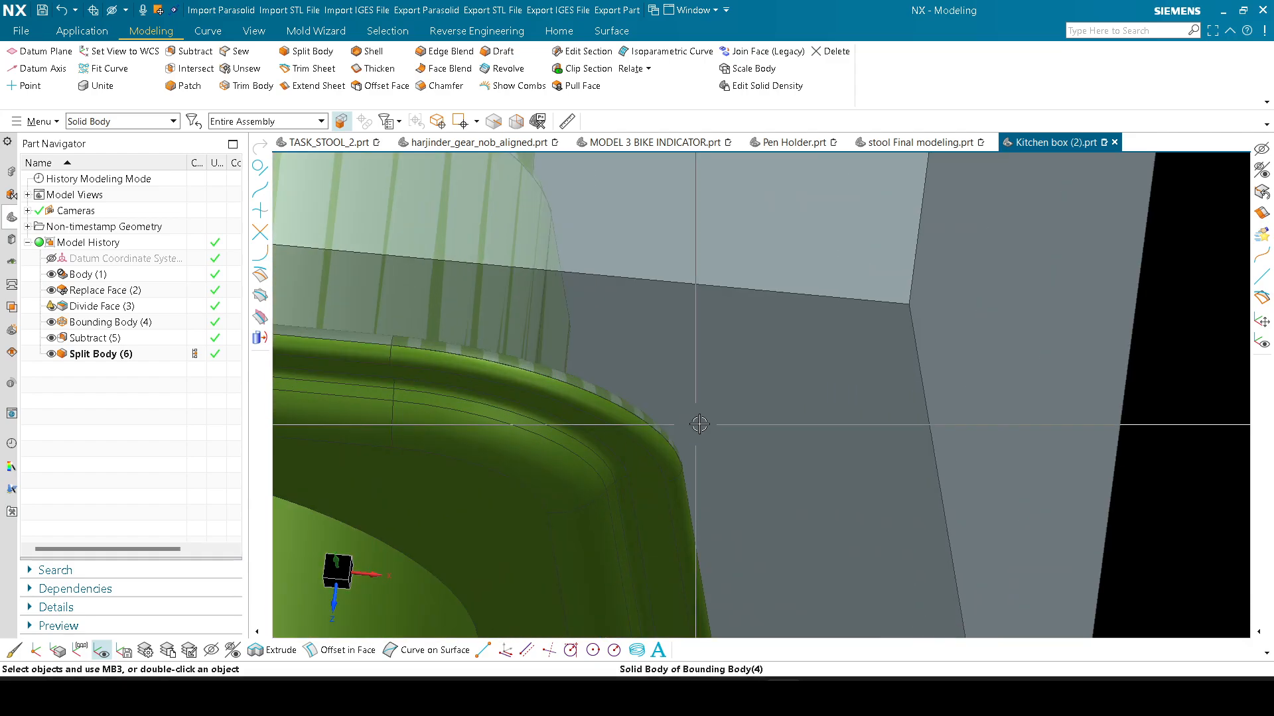
shift+middle_drag(696, 421, 803, 390)
scroll(777, 374, down, 7)
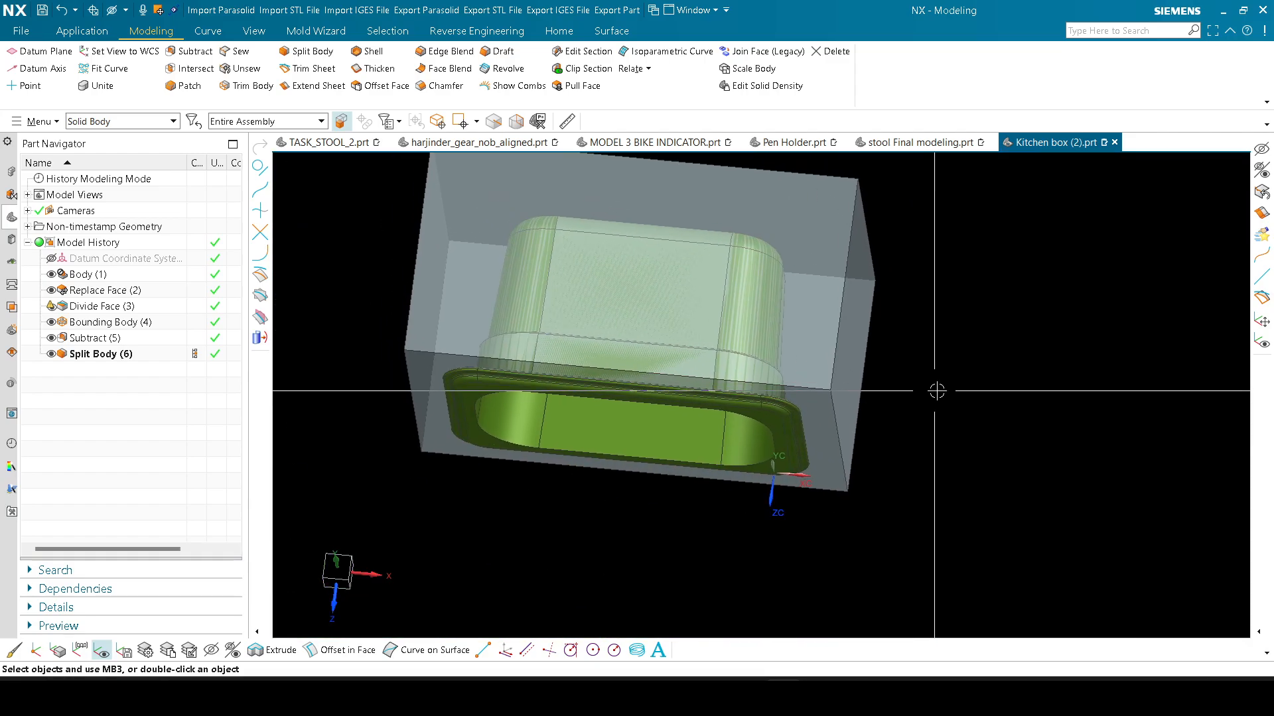
key(ctrl+shift+b)
middle_drag(945, 383, 855, 428)
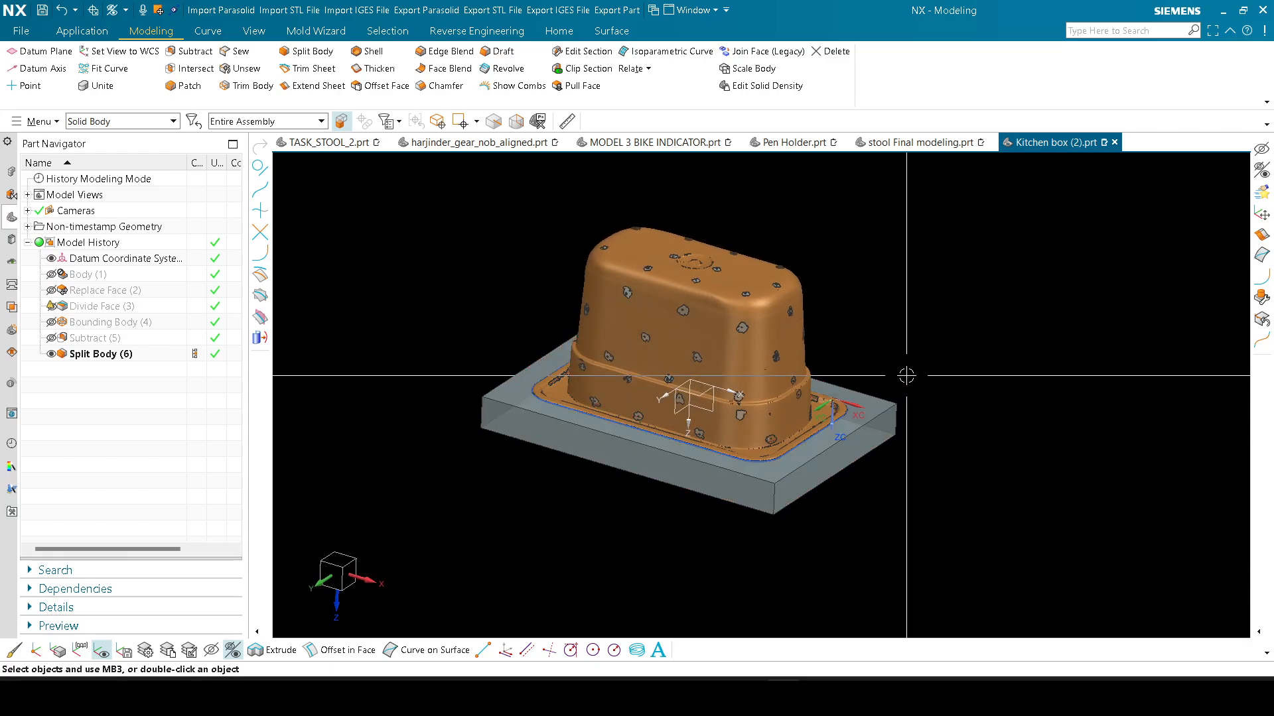
key(ctrl+shift+b)
middle_drag(915, 367, 969, 359)
Step: Switch to the front view and hide the lower half of the split block around the box
key(ctrl+alt+f)
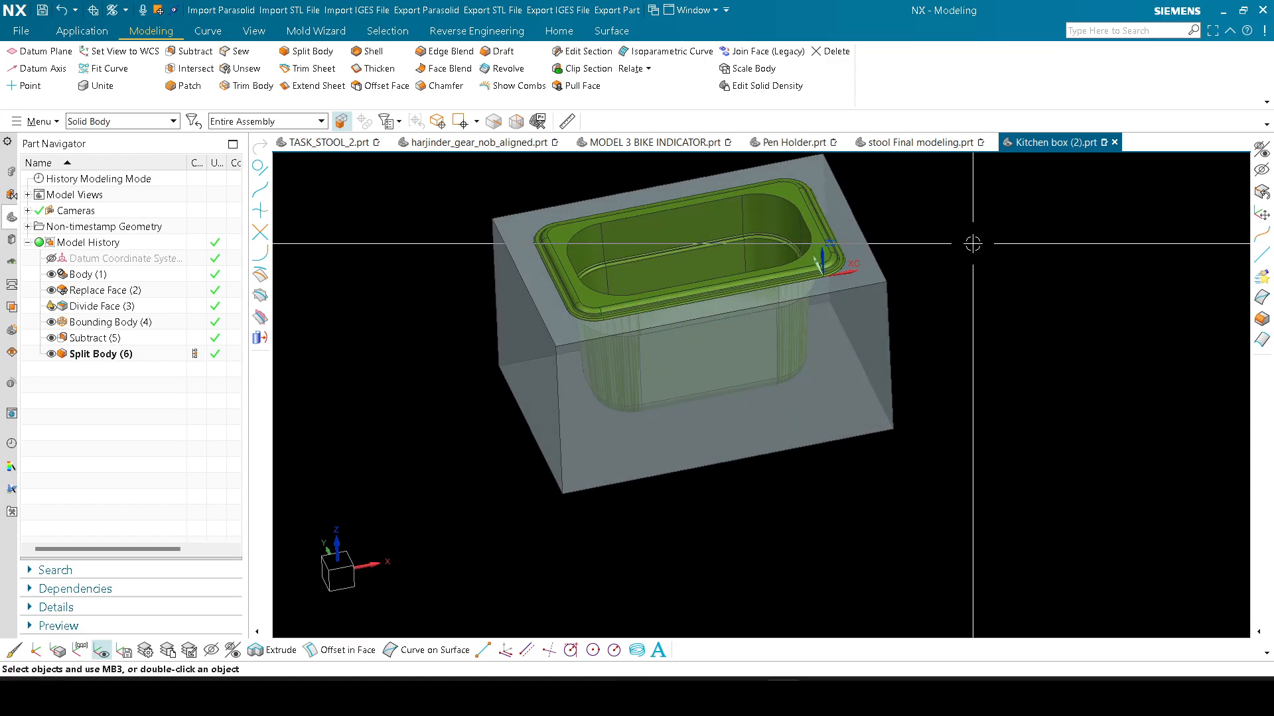
scroll(847, 199, up, 5)
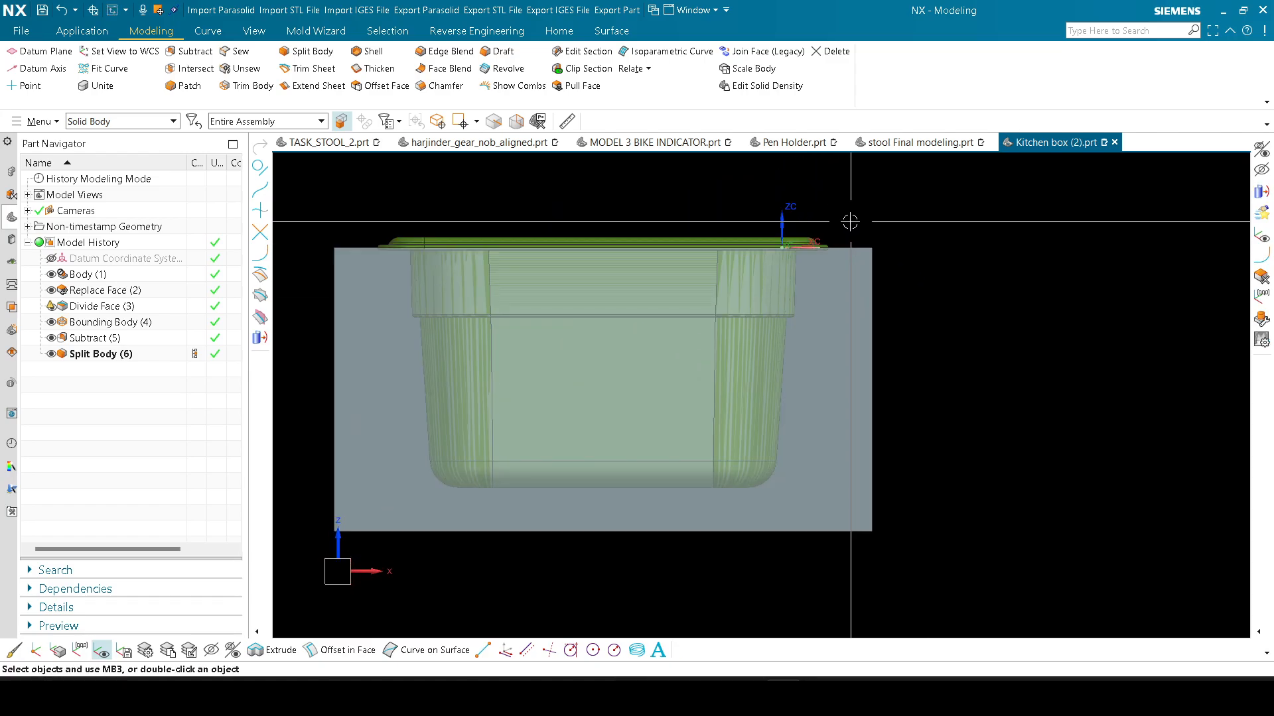
scroll(830, 248, up, 6)
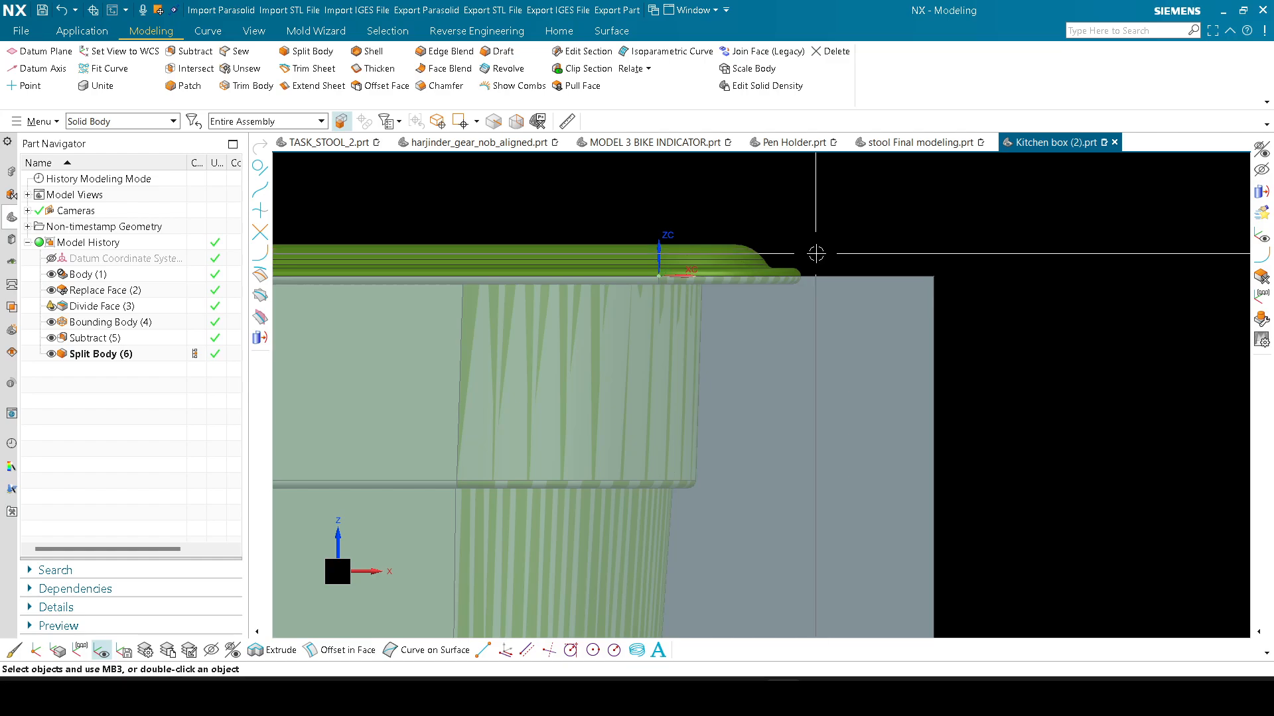
click(824, 406)
key(ctrl+b)
scroll(858, 327, down, 3)
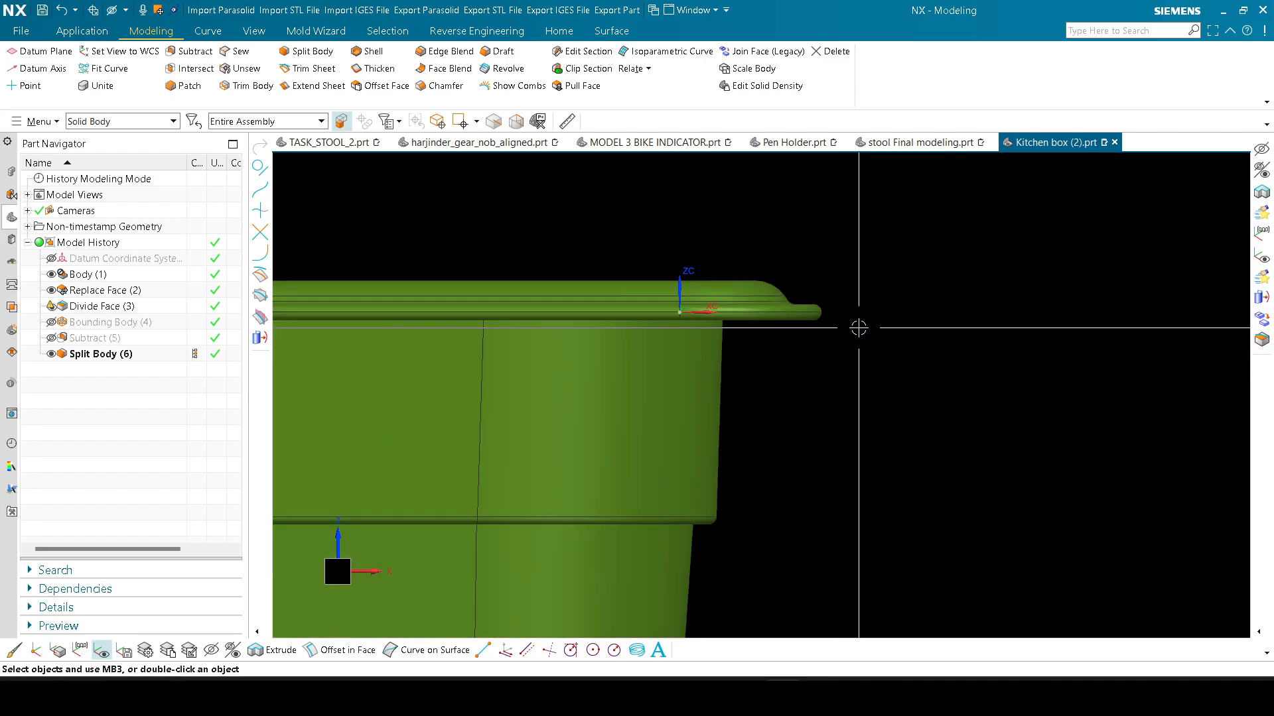
Step: Hide the remaining block piece trapped beneath the box's rim, leaving only the kitchen box displayed
scroll(858, 328, down, 4)
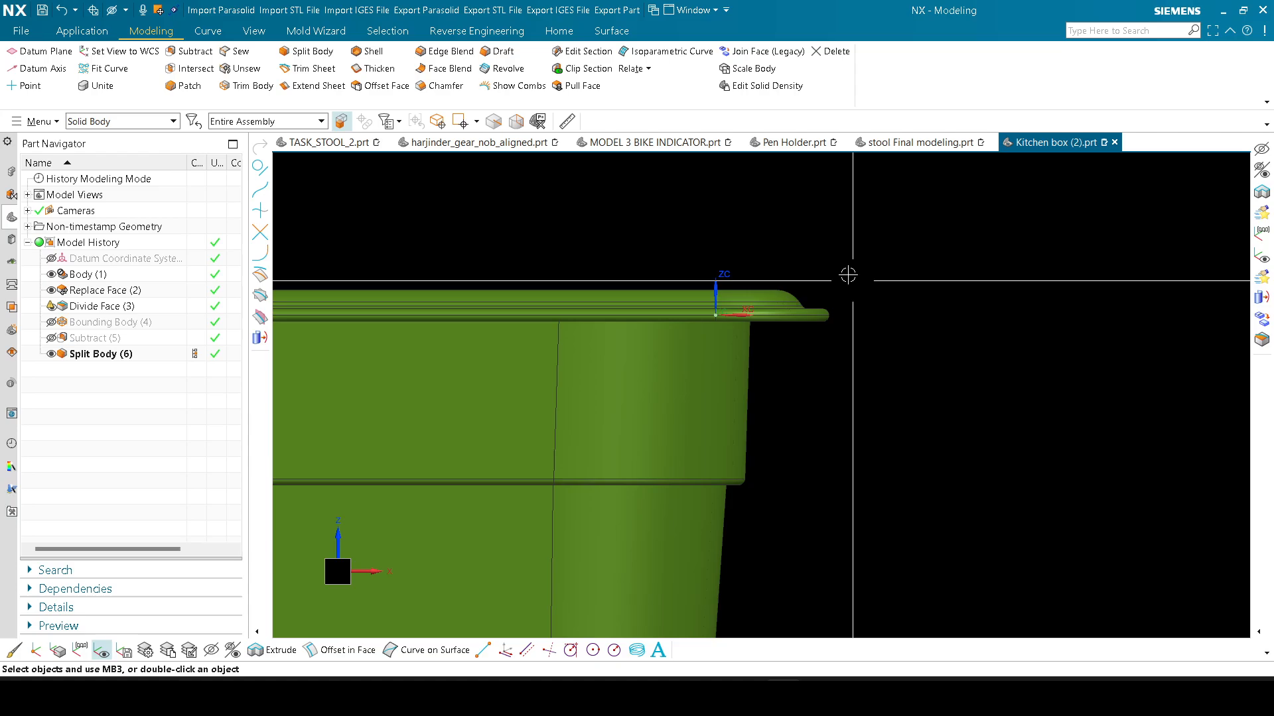
middle_drag(660, 341, 630, 369)
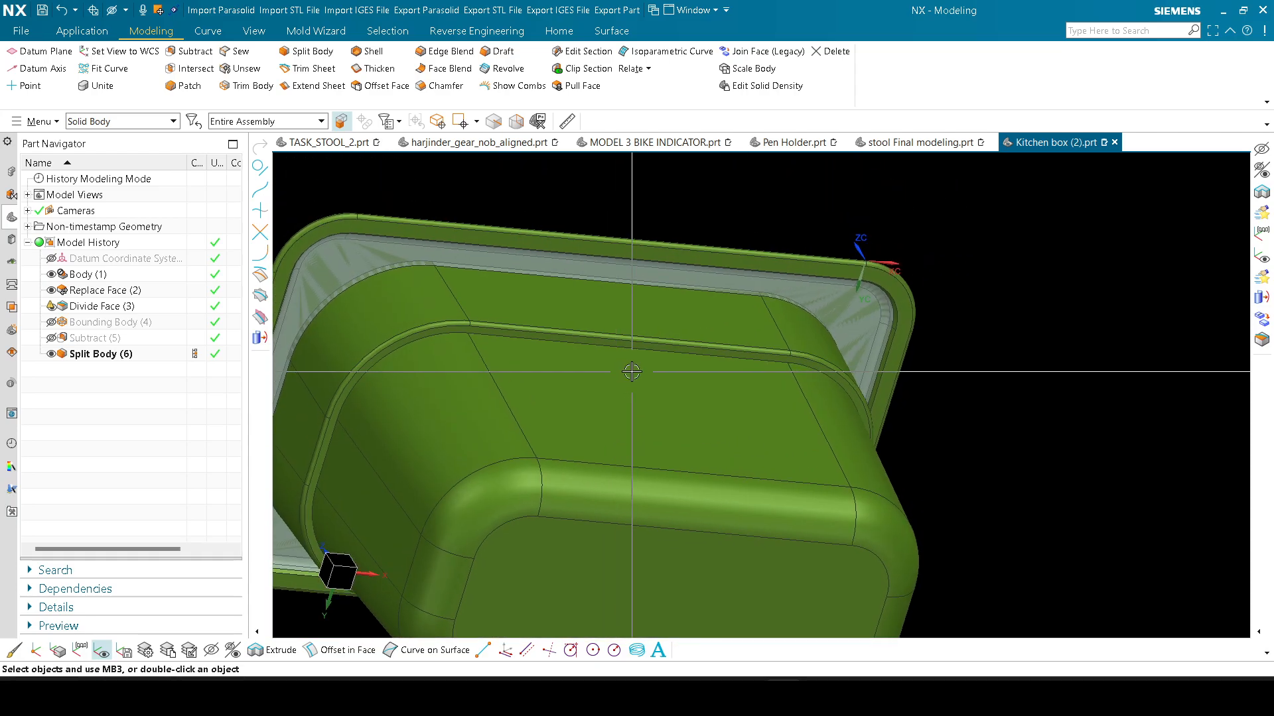
scroll(631, 369, down, 1)
key(ctrl+b)
click(699, 486)
scroll(699, 486, down, 4)
click(425, 212)
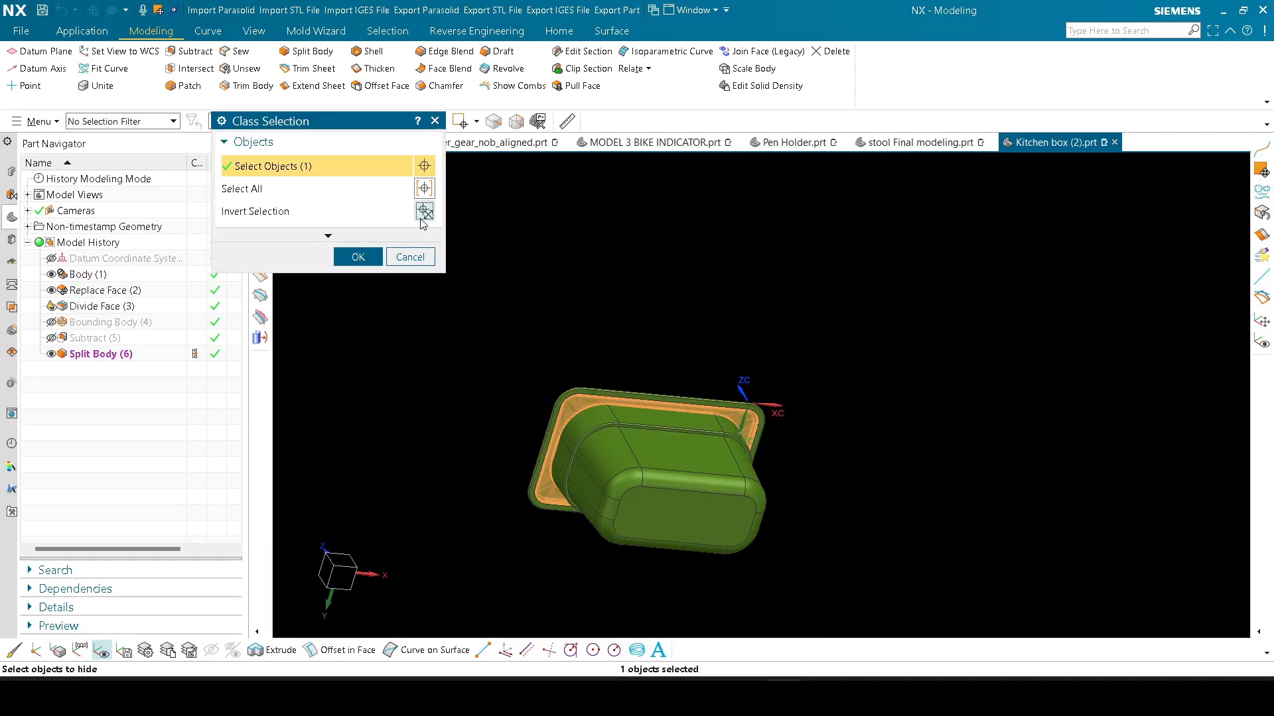
middle_click(420, 217)
Step: Draw a Curve on Surface across the long bottom blend face, running between its upper and lower edges
scroll(659, 457, up, 4)
shift+middle_drag(658, 457, 626, 435)
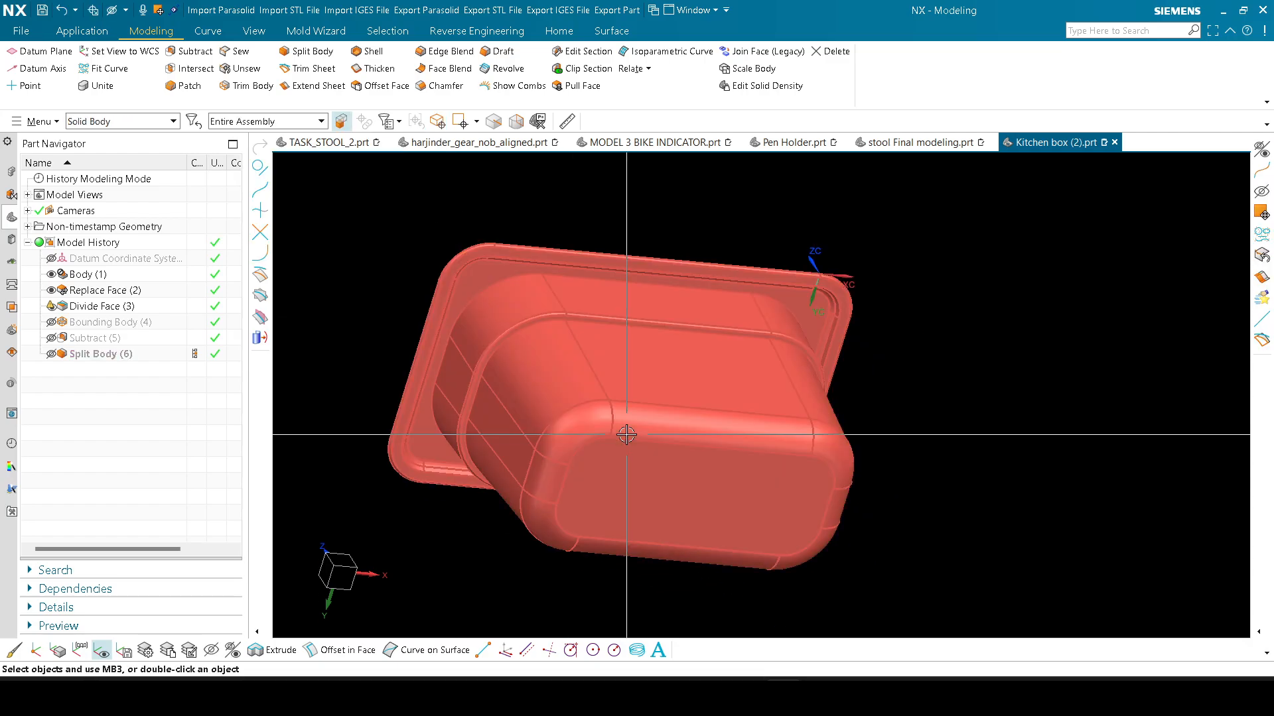
scroll(592, 369, up, 4)
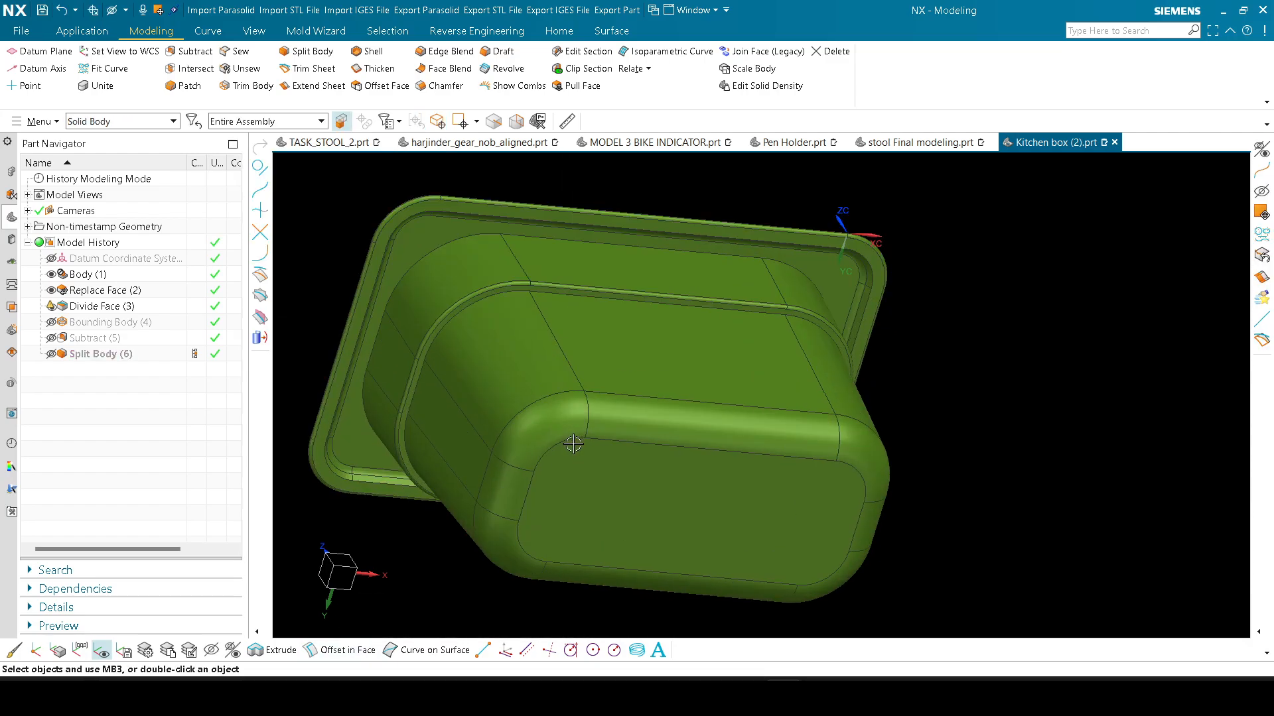
scroll(579, 355, down, 3)
scroll(616, 415, up, 3)
shift+middle_drag(693, 401, 532, 417)
click(432, 650)
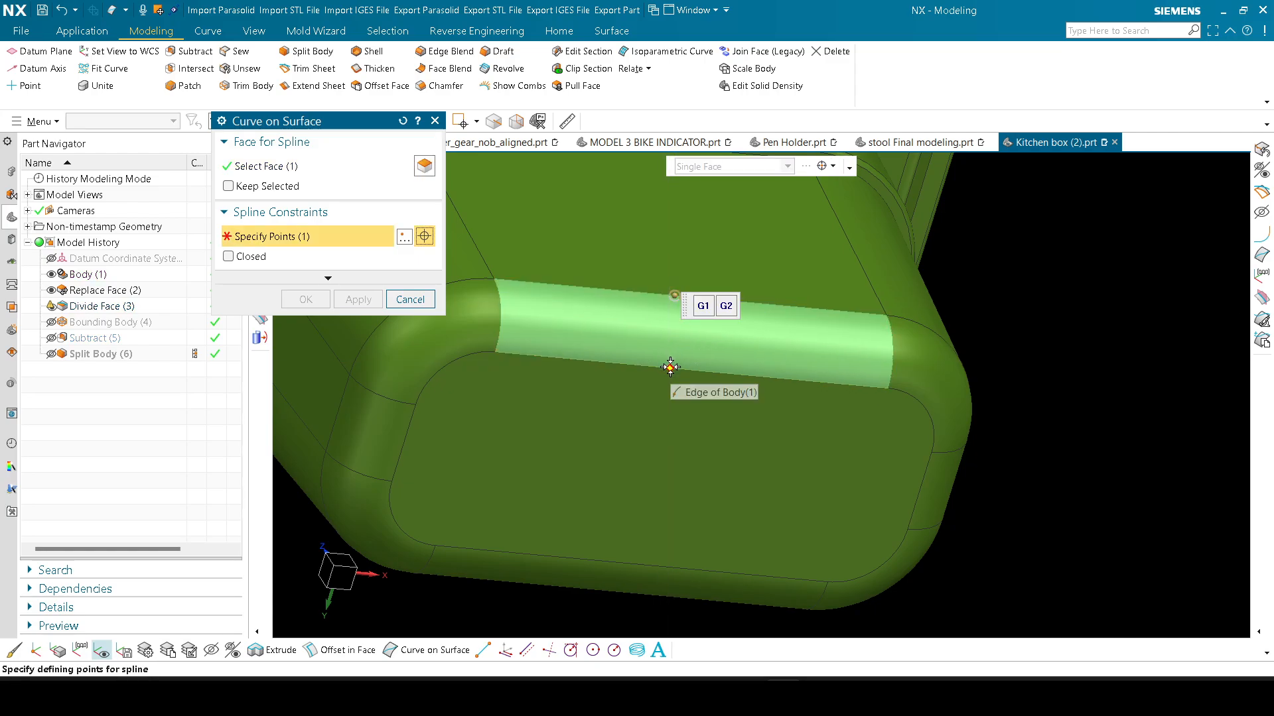
click(306, 299)
scroll(679, 338, down, 5)
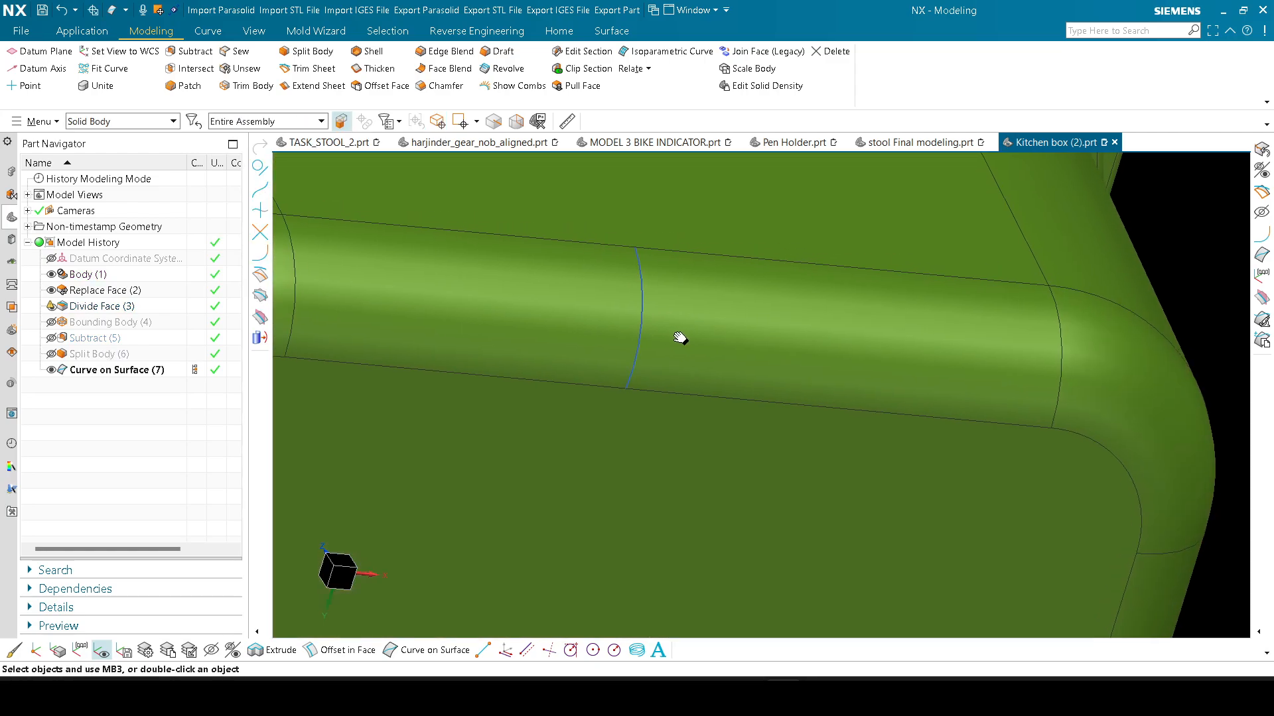
Step: Set the type filter to No Selection Filter and temporarily hide the curve to examine the bottom blend
click(119, 121)
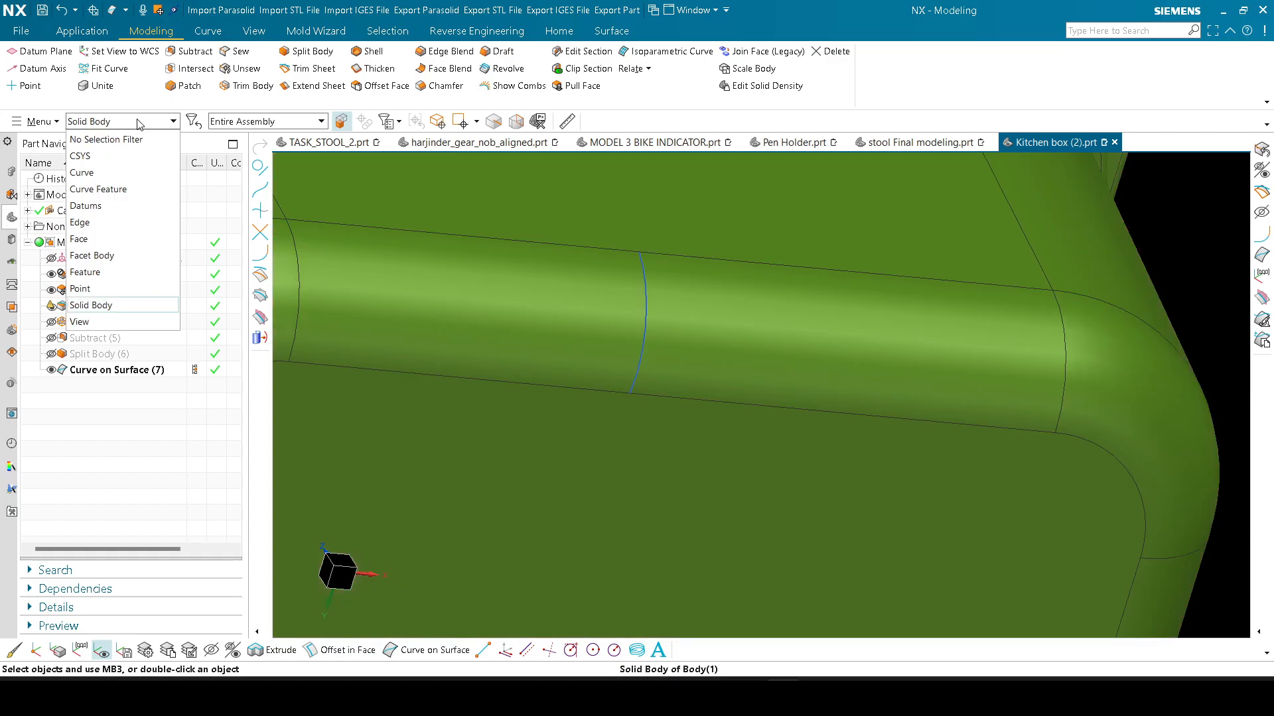
click(99, 133)
key(ctrl+b)
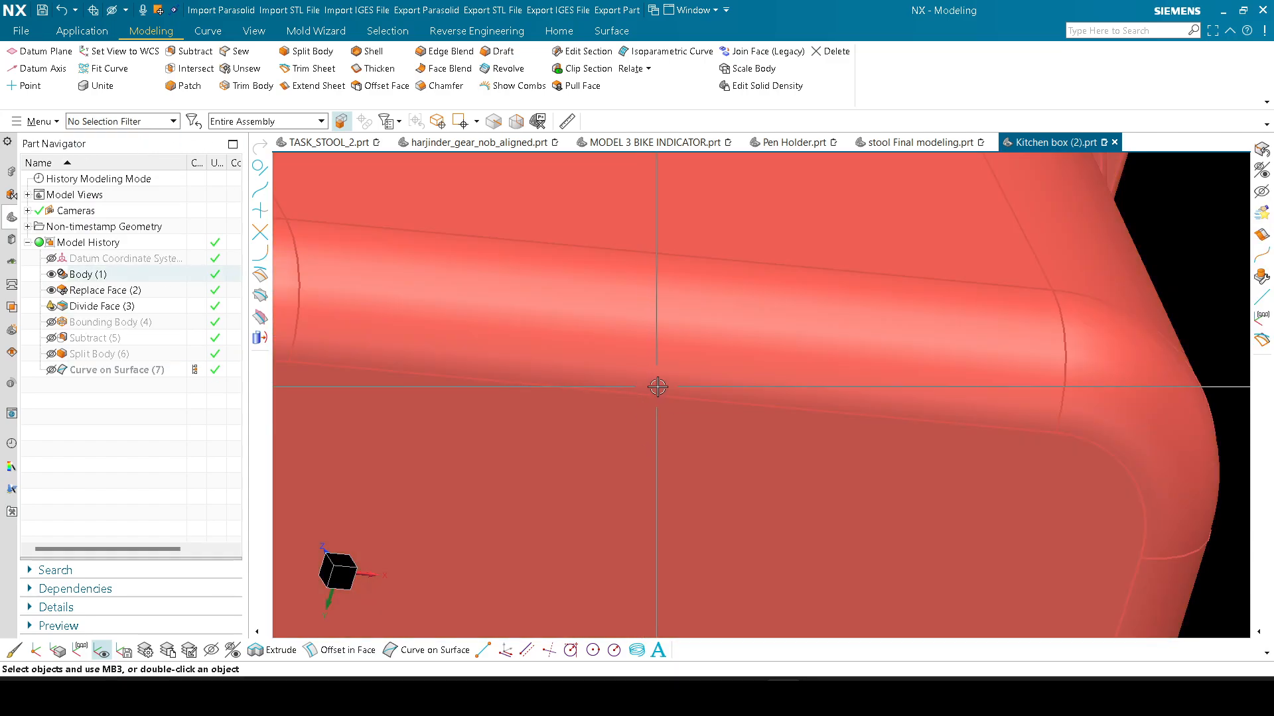
scroll(667, 385, up, 3)
middle_drag(666, 384, 707, 363)
scroll(707, 358, up, 4)
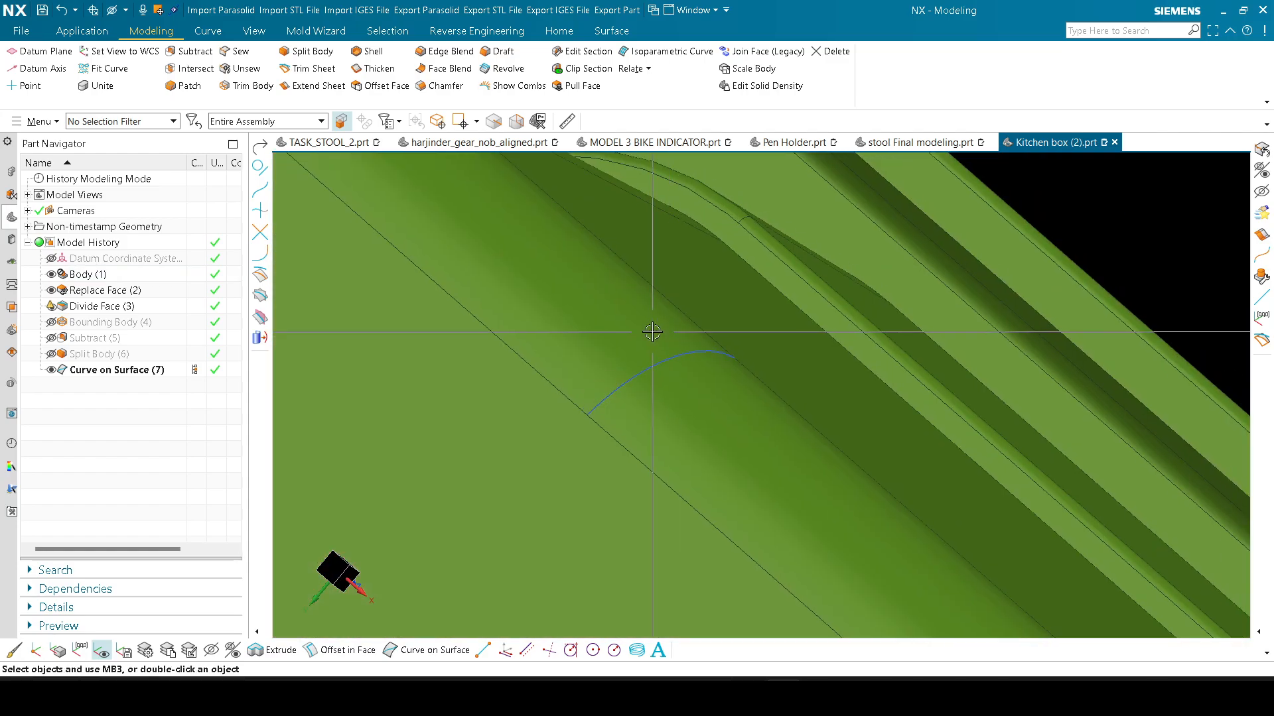
scroll(646, 349, down, 3)
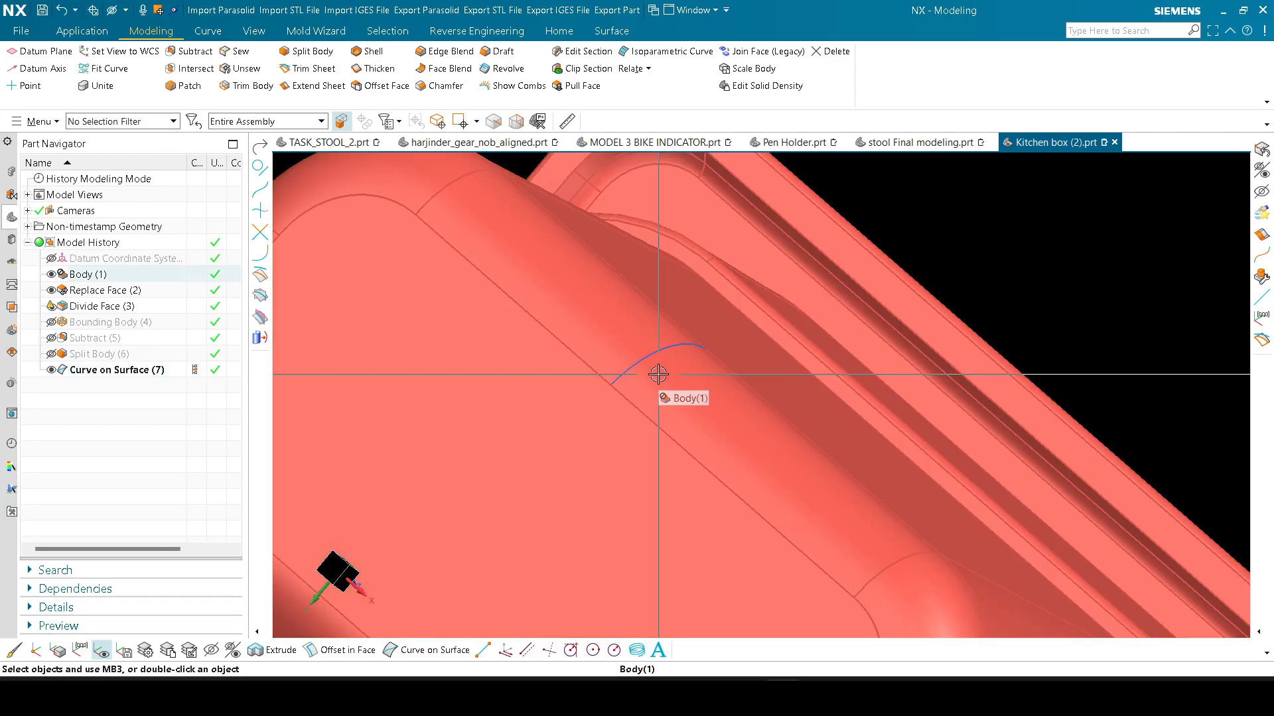
Step: Divide the long bottom blend face with the Curve on Surface, projected normal to the face
scroll(633, 375, down, 3)
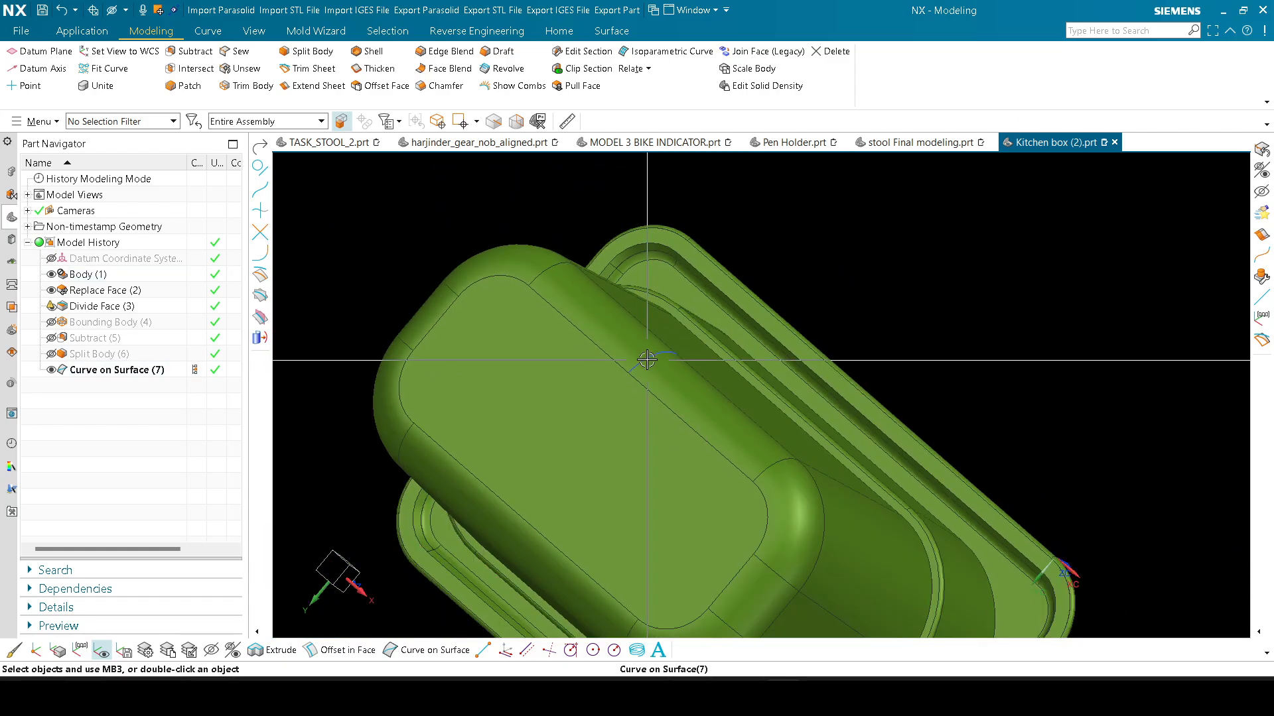
scroll(640, 355, up, 1)
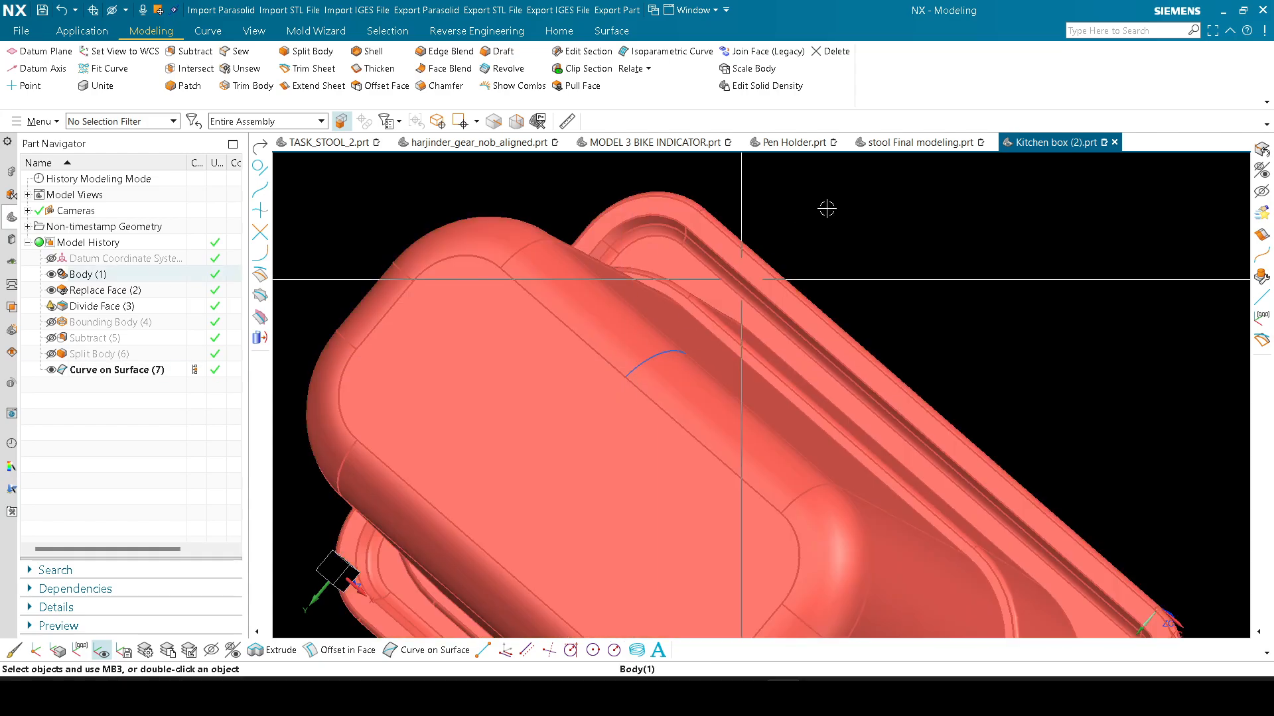
text(di)
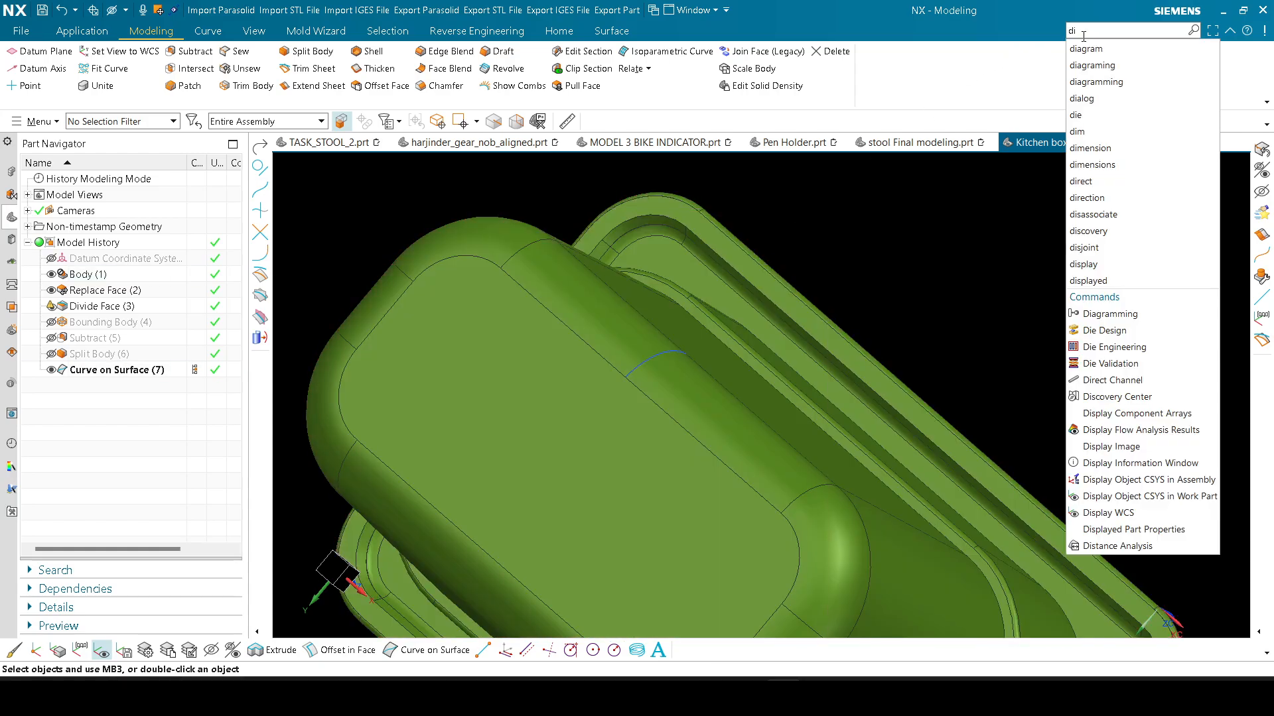
text(v)
click(1106, 98)
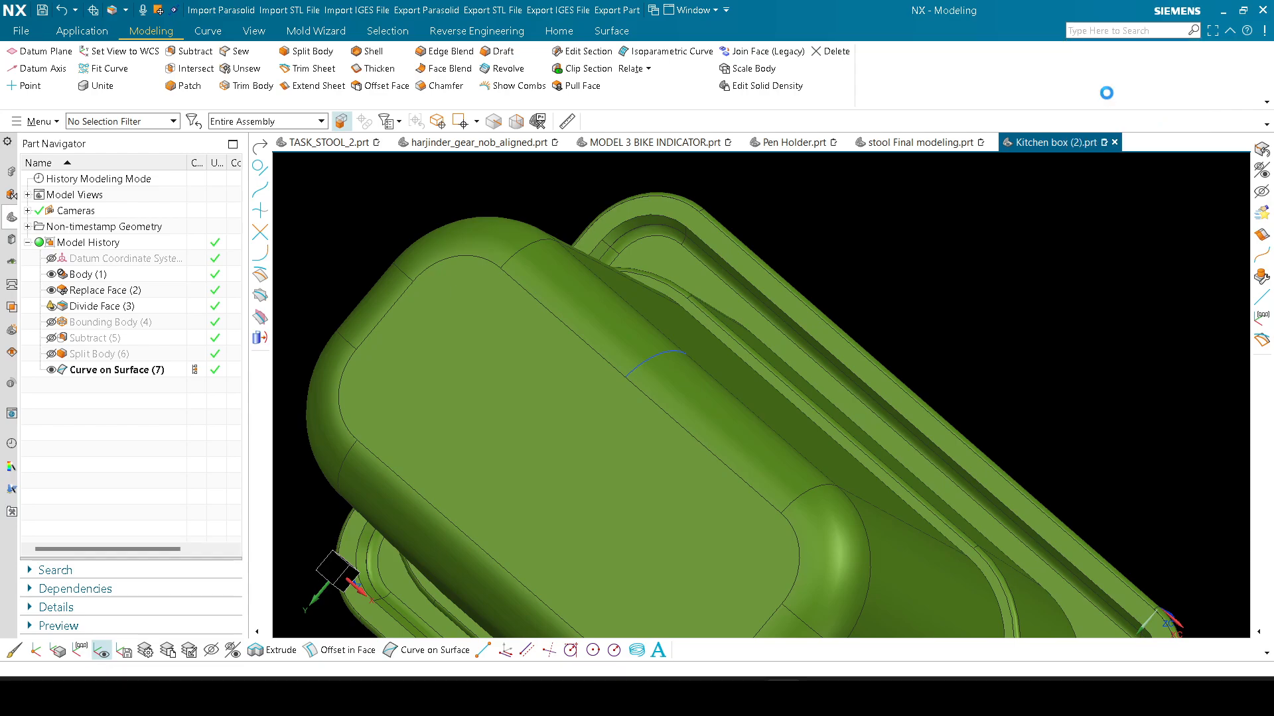
click(730, 168)
click(716, 182)
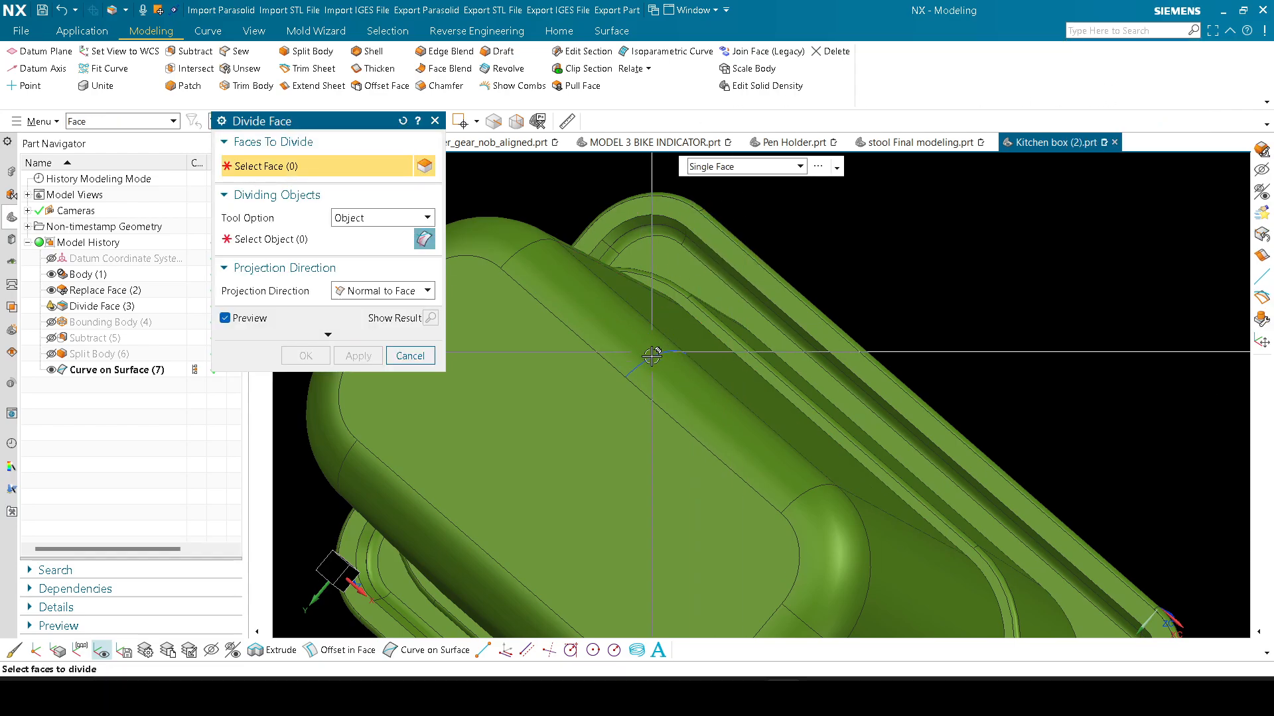
click(597, 318)
click(636, 349)
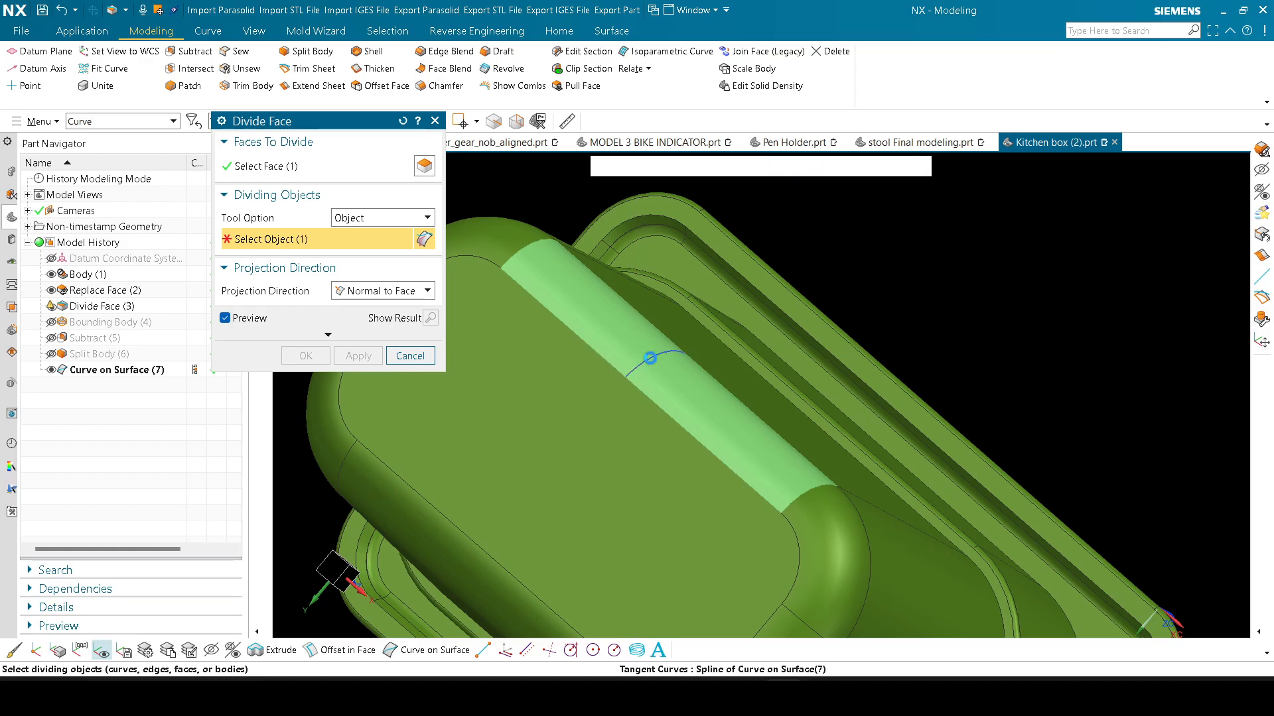
click(306, 356)
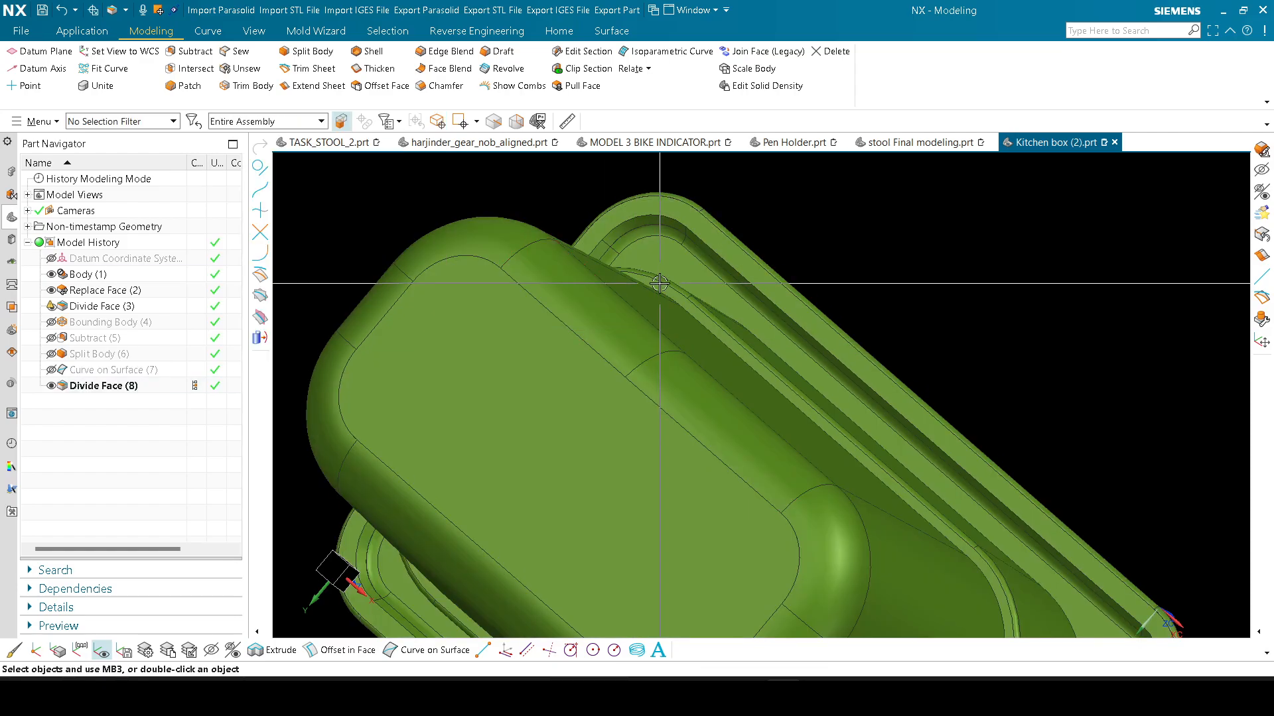
Step: Examine the divided bottom blend face and the box's side profile from several angles
scroll(759, 258, down, 2)
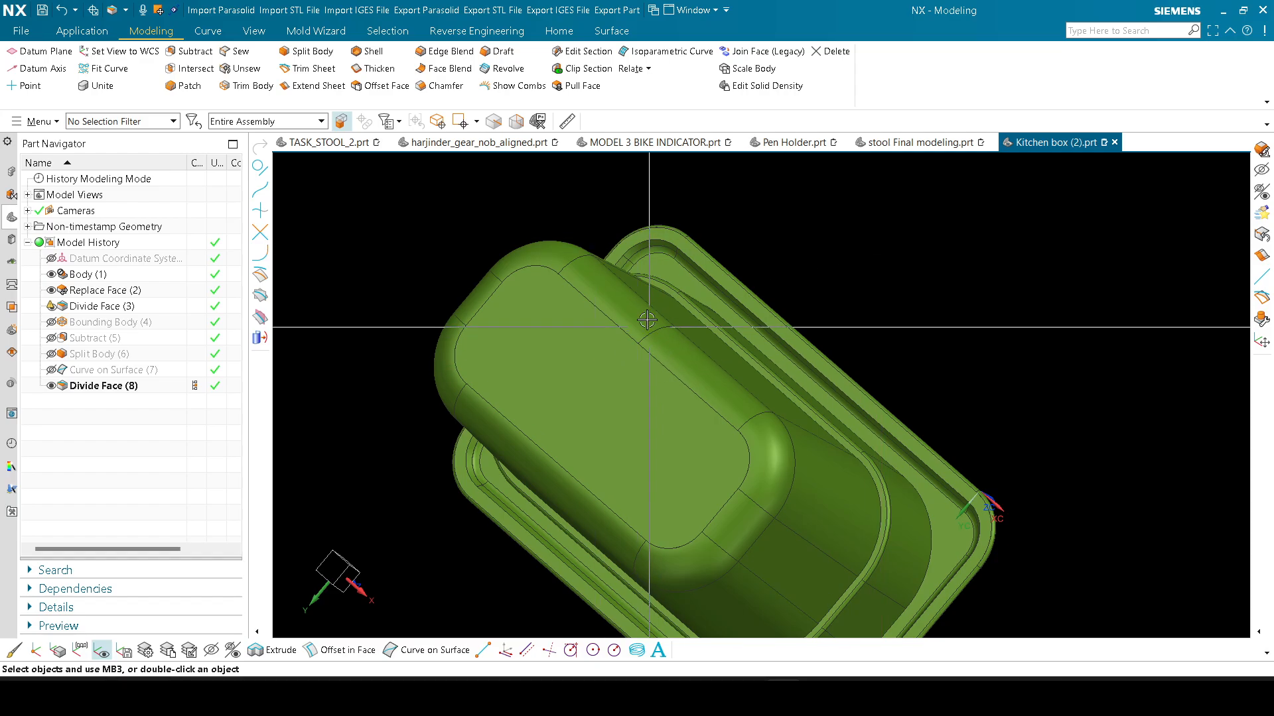
scroll(669, 335, up, 2)
middle_drag(668, 335, 623, 355)
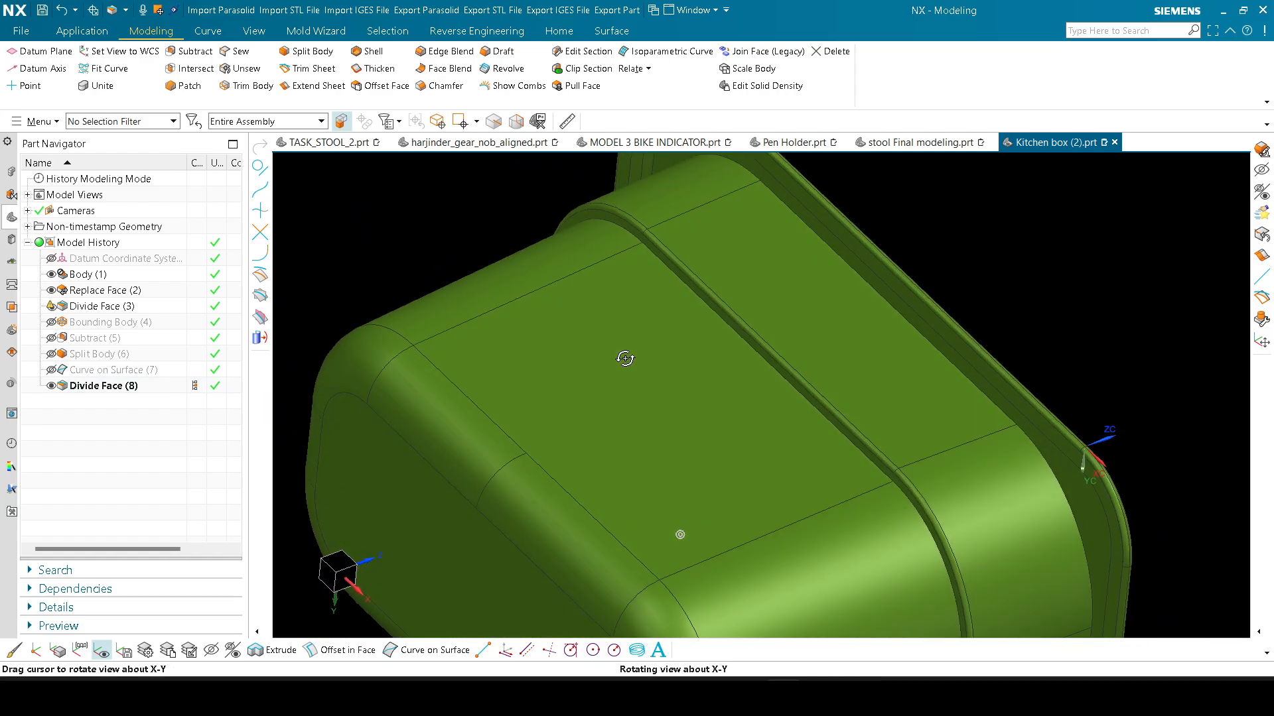
scroll(658, 343, down, 3)
scroll(599, 384, up, 6)
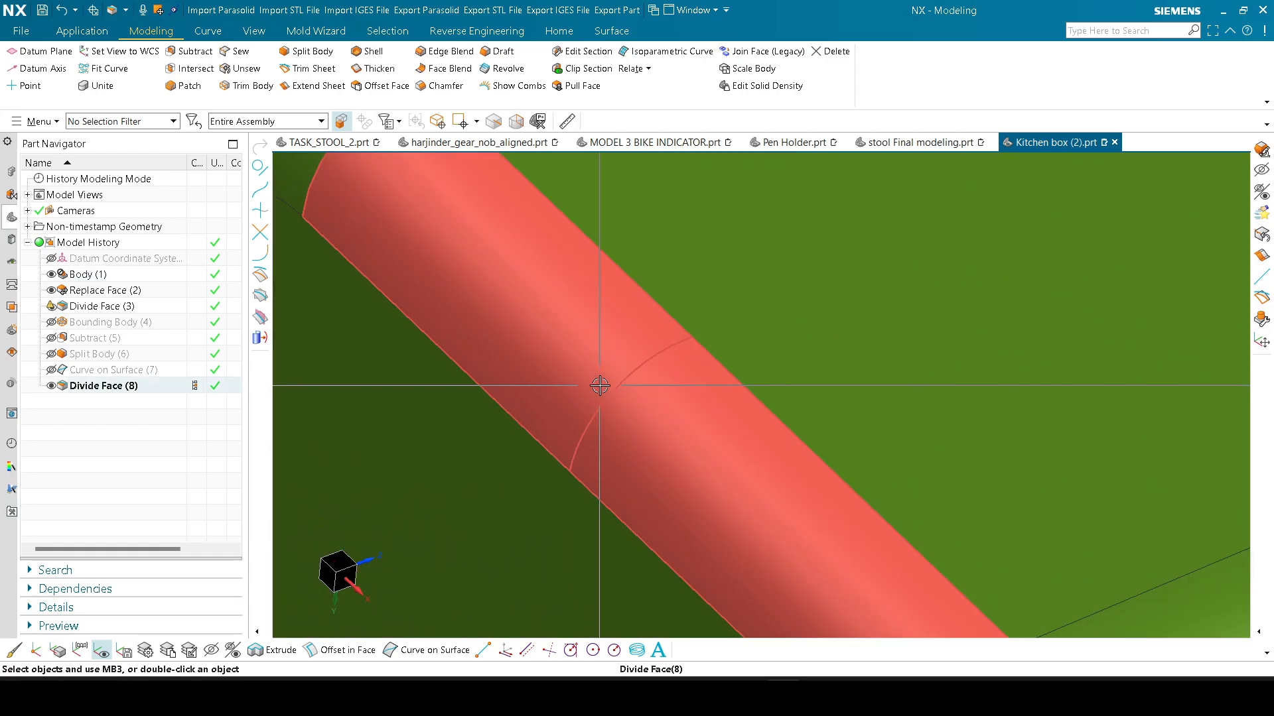
scroll(632, 382, down, 7)
middle_drag(632, 382, 807, 350)
scroll(822, 339, up, 5)
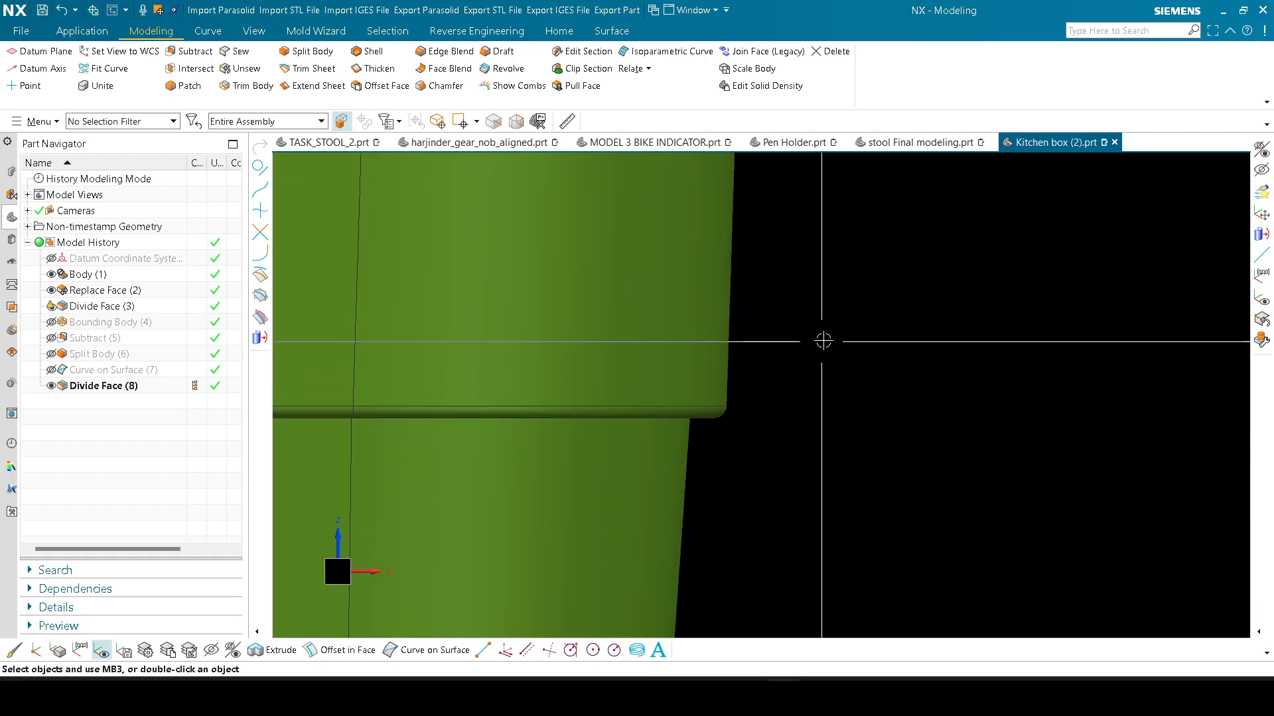
scroll(810, 327, down, 5)
Step: Display the scan's facet body over the kitchen box while keeping the split block pieces hidden
key(ctrl+shift+b)
key(ctrl+b)
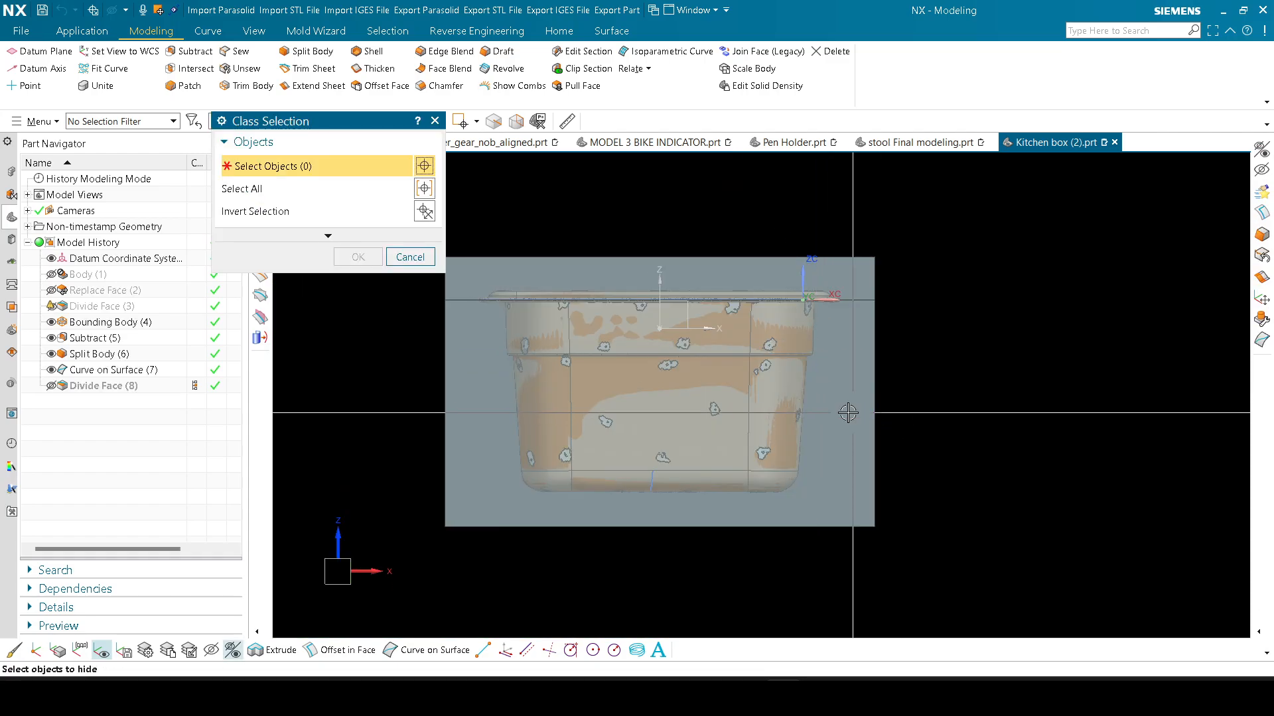
click(848, 413)
middle_click(848, 413)
key(ctrl+b)
click(730, 420)
middle_click(729, 420)
key(ctrl+shift+b)
key(ctrl+b)
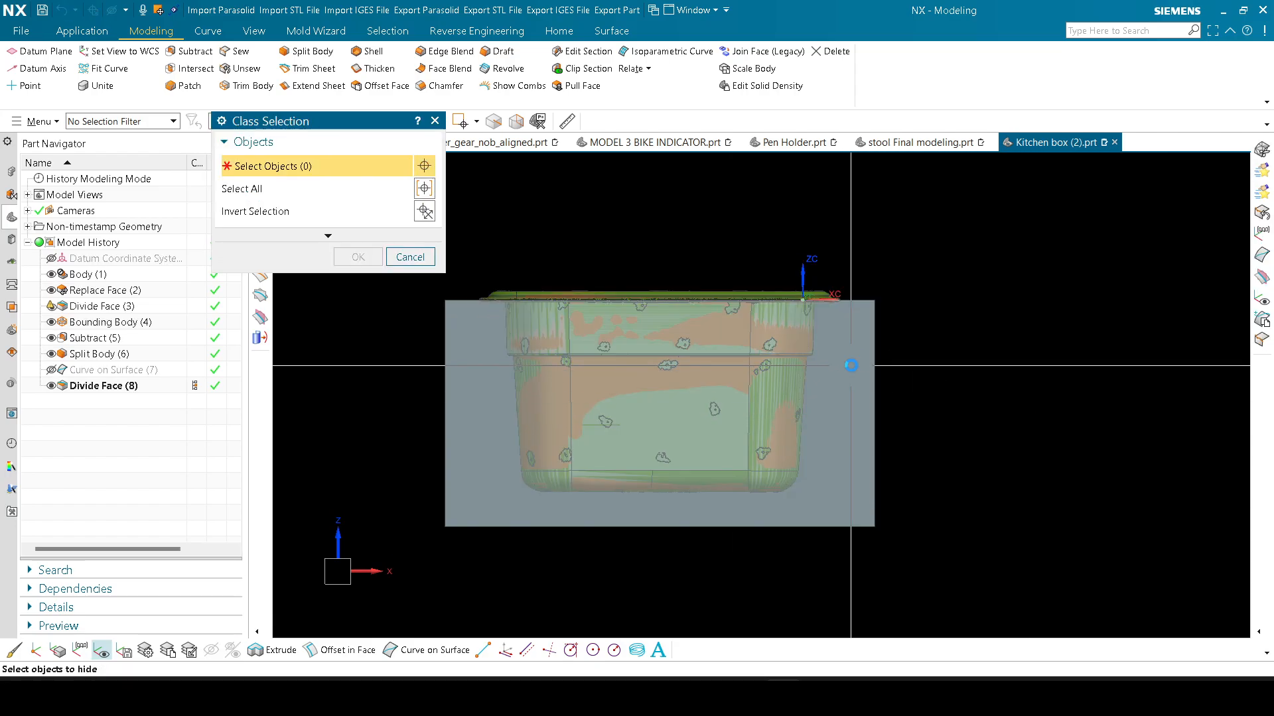
click(850, 364)
middle_click(850, 365)
Step: Update the display and compare the outer walls and bottom blend with the overlaid scan
middle_drag(848, 381, 808, 391)
scroll(720, 378, up, 5)
right_click(658, 252)
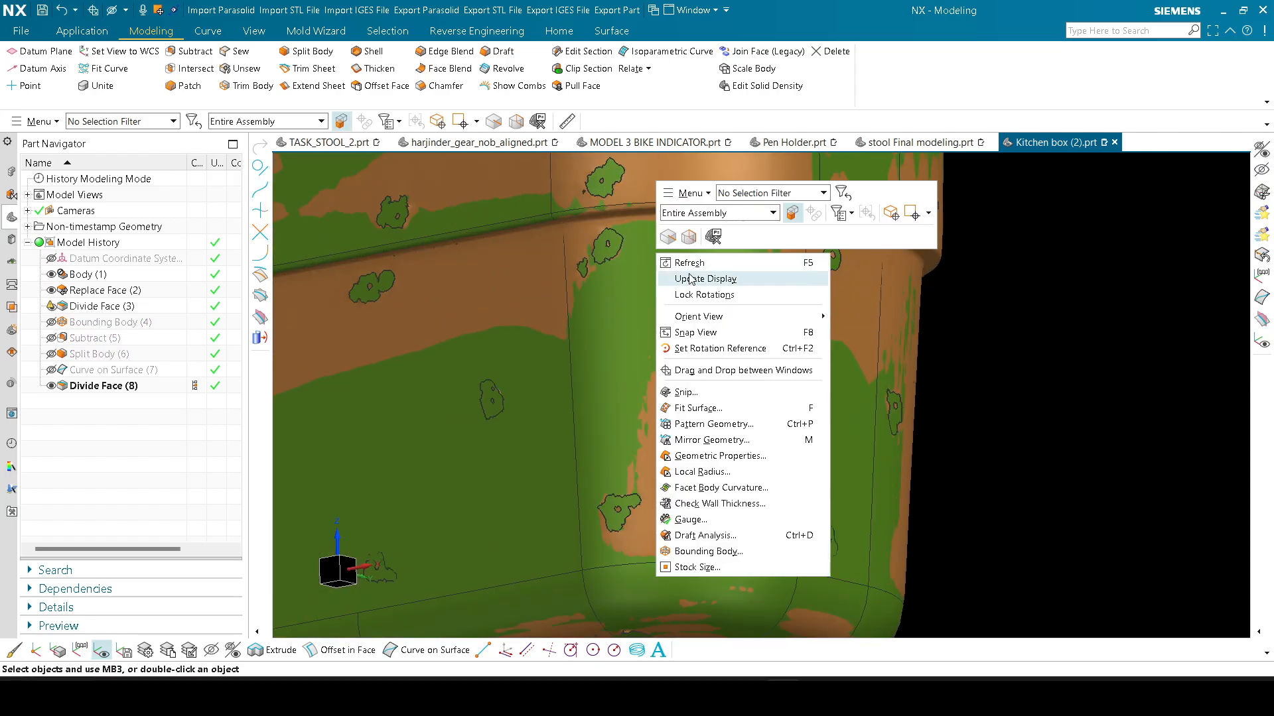
click(685, 279)
scroll(682, 330, down, 5)
mouse_move(682, 327)
middle_down()
mouse_move(629, 337)
mouse_move(698, 339)
mouse_move(725, 316)
mouse_move(704, 318)
middle_up()
scroll(571, 316, up, 3)
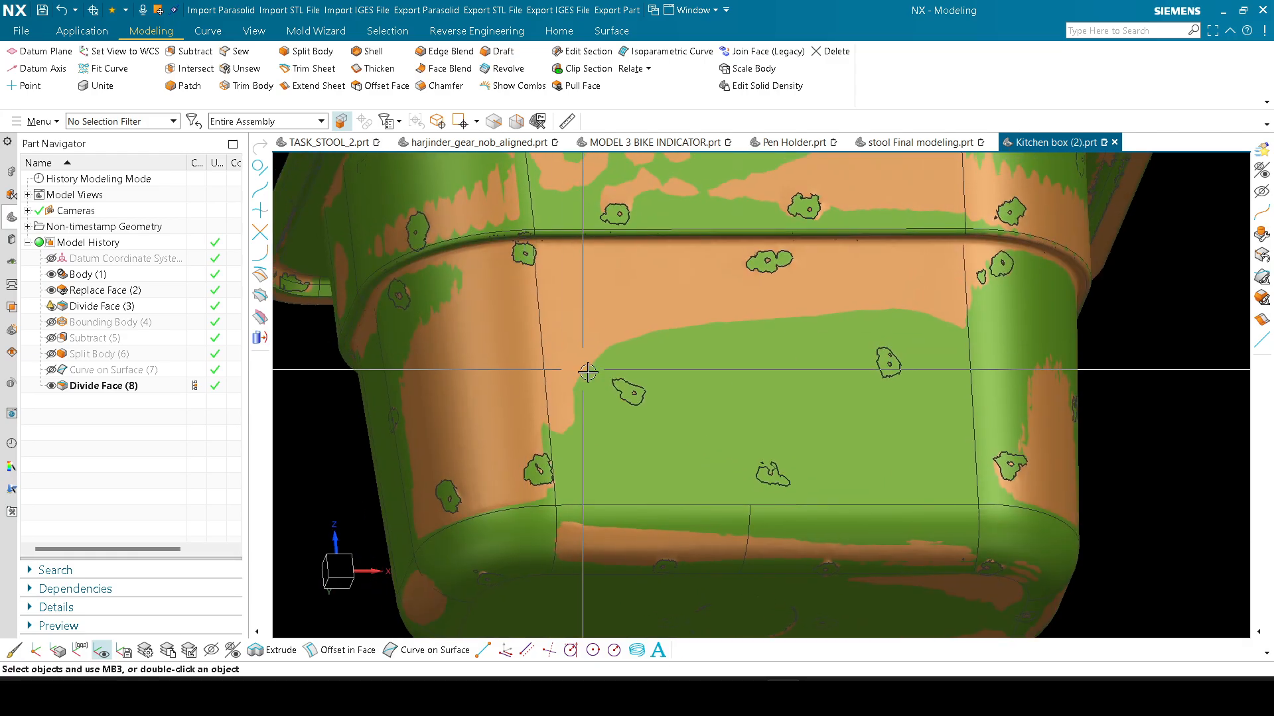
scroll(601, 376, down, 1)
mouse_move(601, 376)
middle_down()
mouse_move(586, 367)
mouse_move(597, 398)
middle_up()
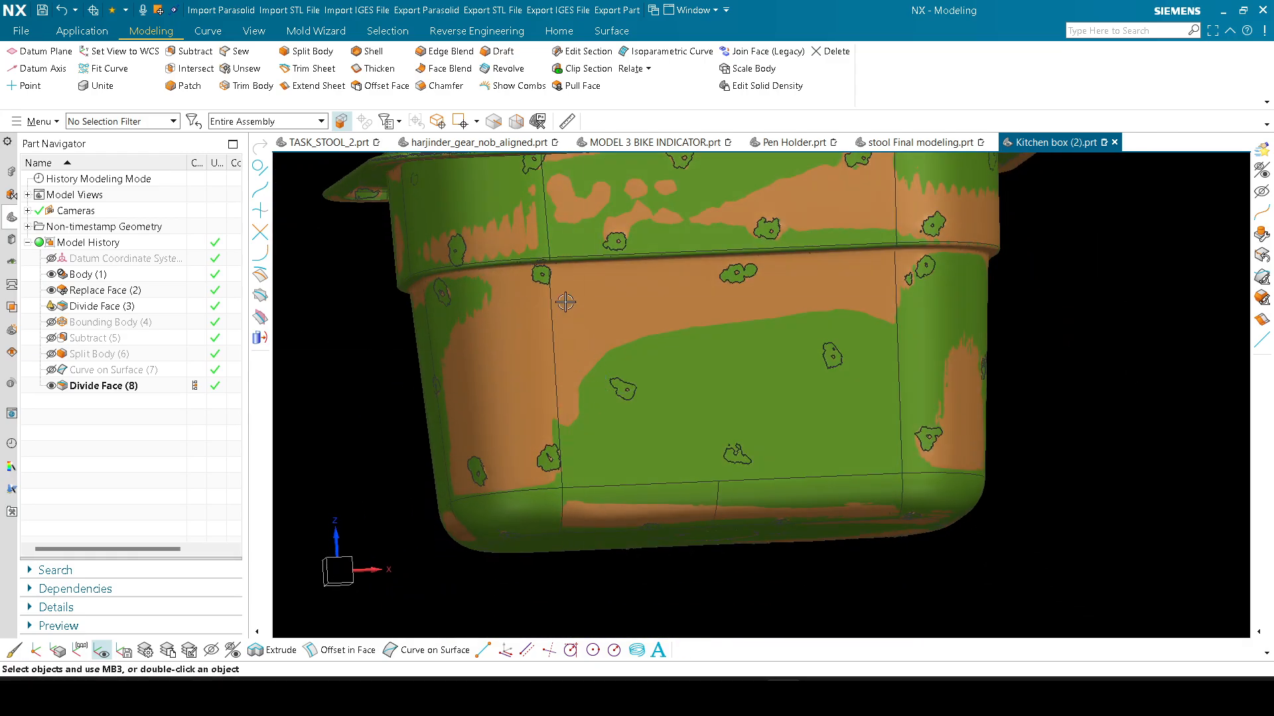
Step: Snap to the front view and check the lower side wall against the scan in wireframe, returning to shaded display
key(F8)
scroll(958, 350, up, 1)
scroll(958, 350, up, 4)
key(w)
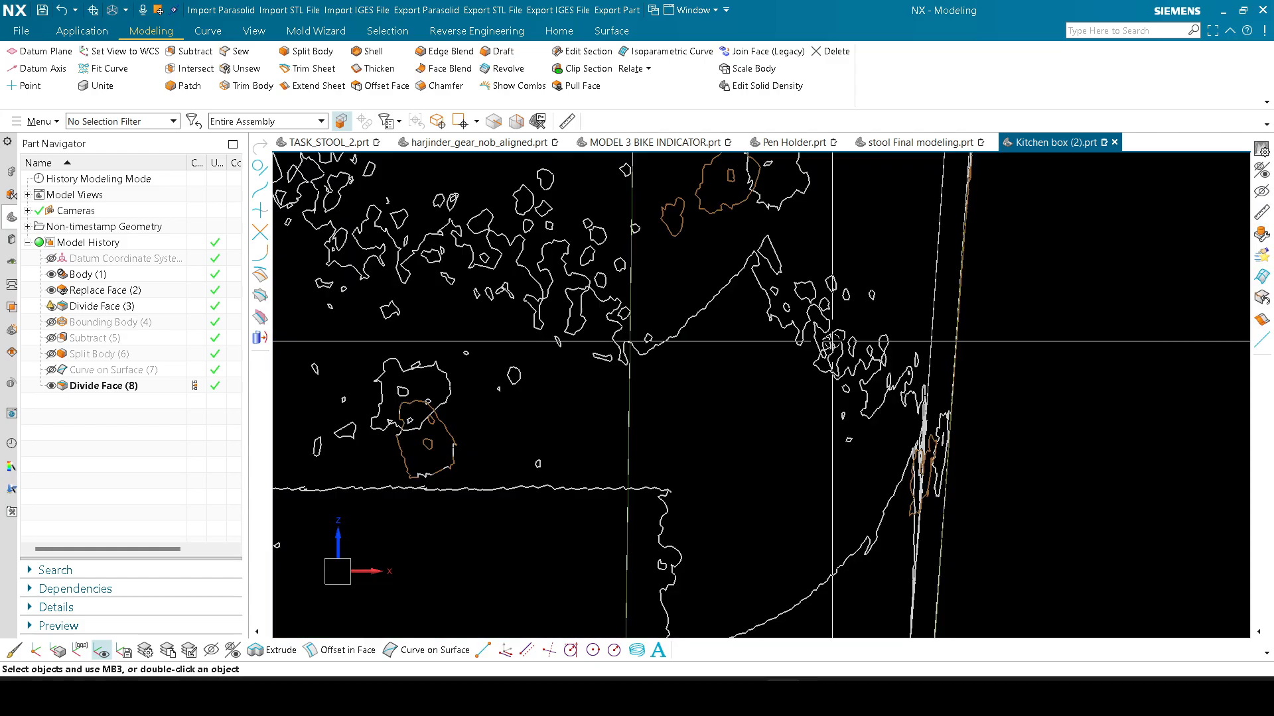
scroll(938, 372, down, 2)
scroll(956, 281, up, 2)
shift+middle_drag(946, 270, 918, 278)
scroll(919, 285, down, 2)
key(s)
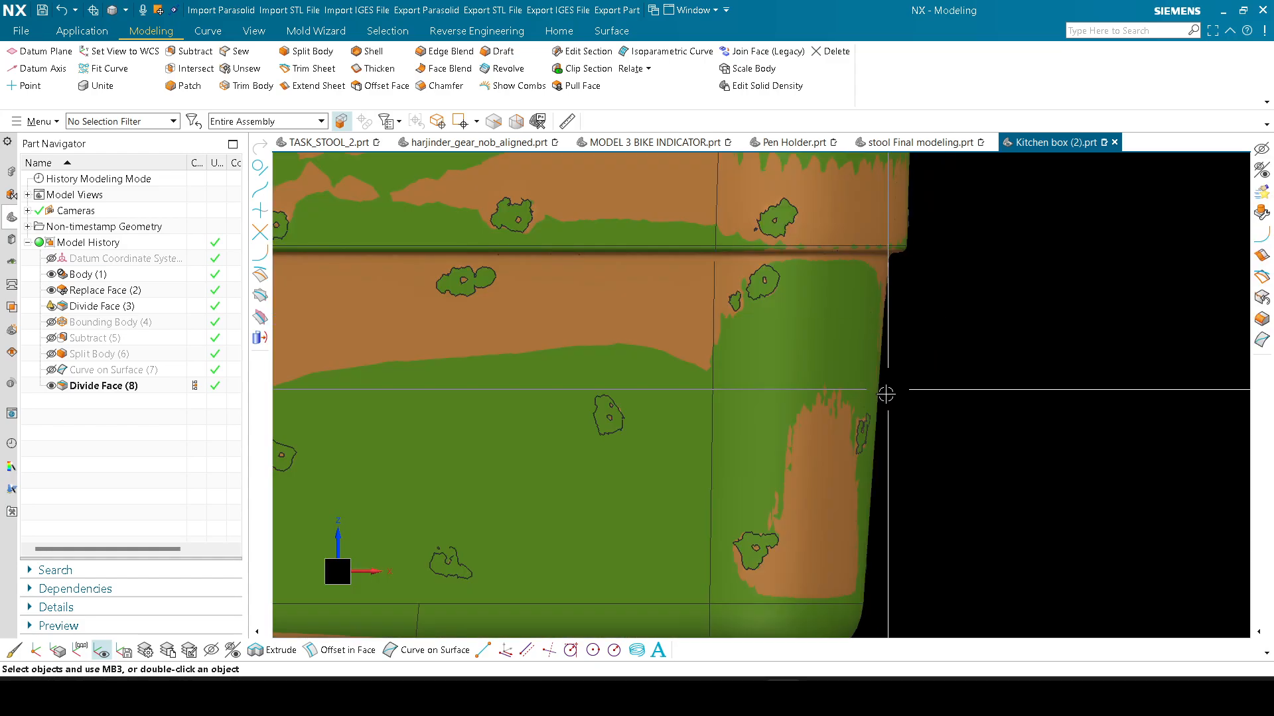
Step: Compare the rim and stepped upper wall with the scan in wireframe, and restore the shaded display
scroll(890, 475, down, 2)
scroll(918, 365, up, 2)
key(w)
scroll(890, 338, up, 3)
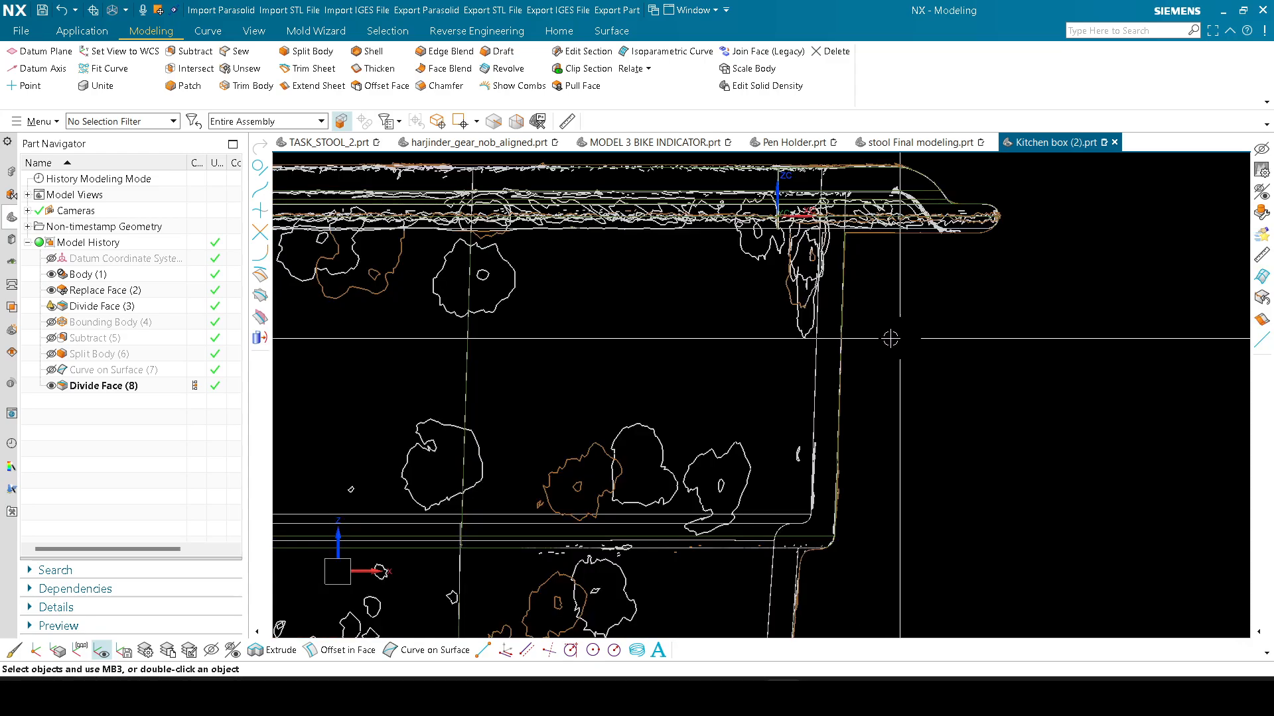
scroll(862, 330, down, 3)
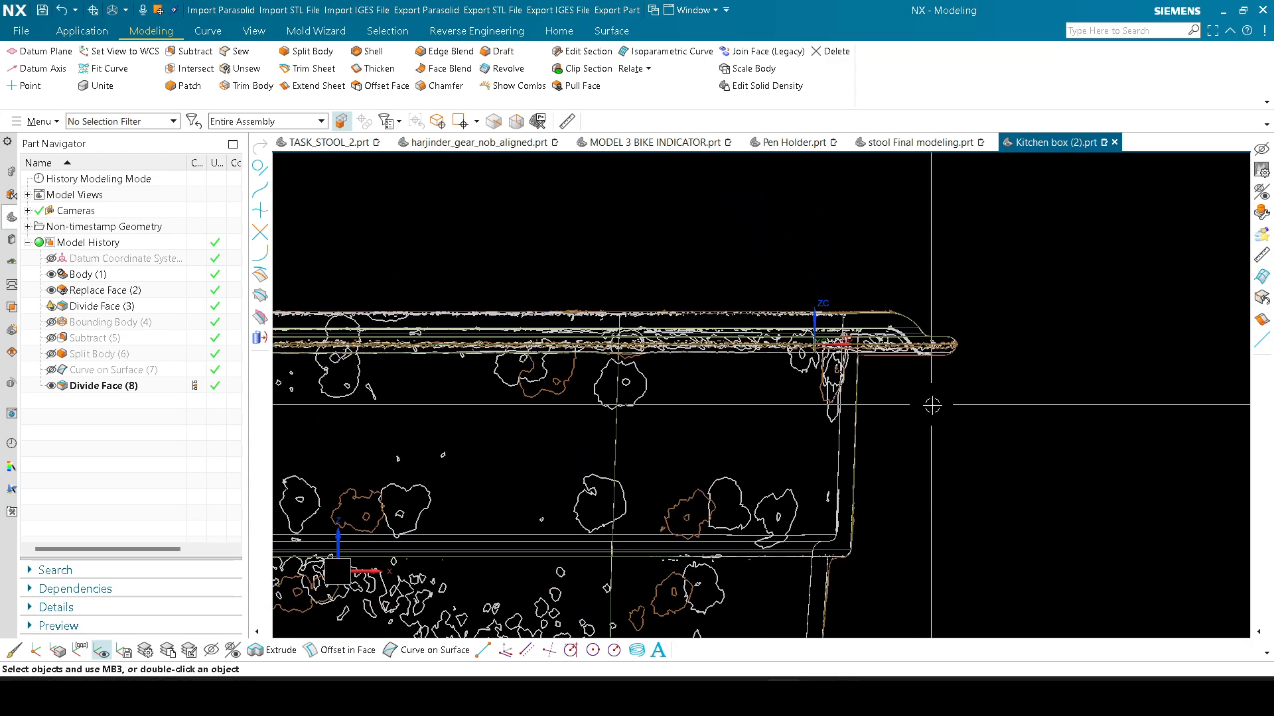
key(s)
scroll(915, 389, down, 1)
middle_drag(915, 407, 903, 420)
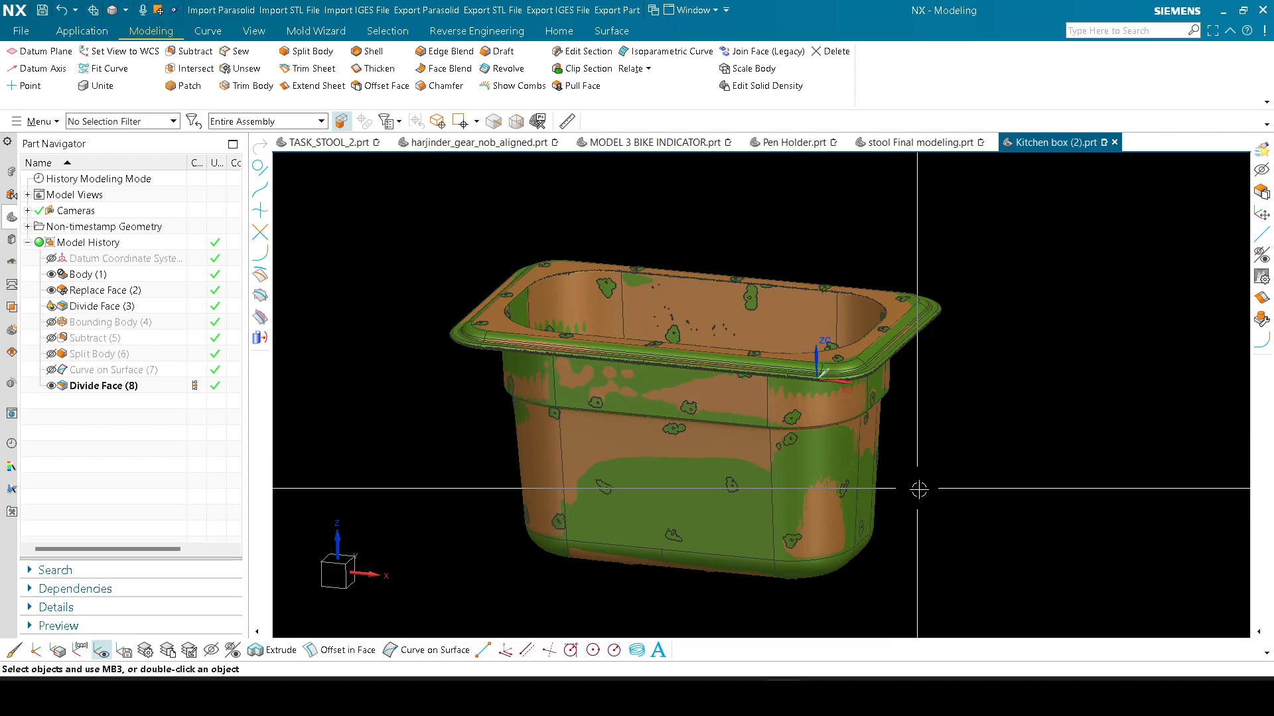
Step: Preview an Extrude of the bottom corner blend's upper edge with a From Section draft
scroll(910, 489, up, 1)
shift+middle_drag(879, 479, 881, 458)
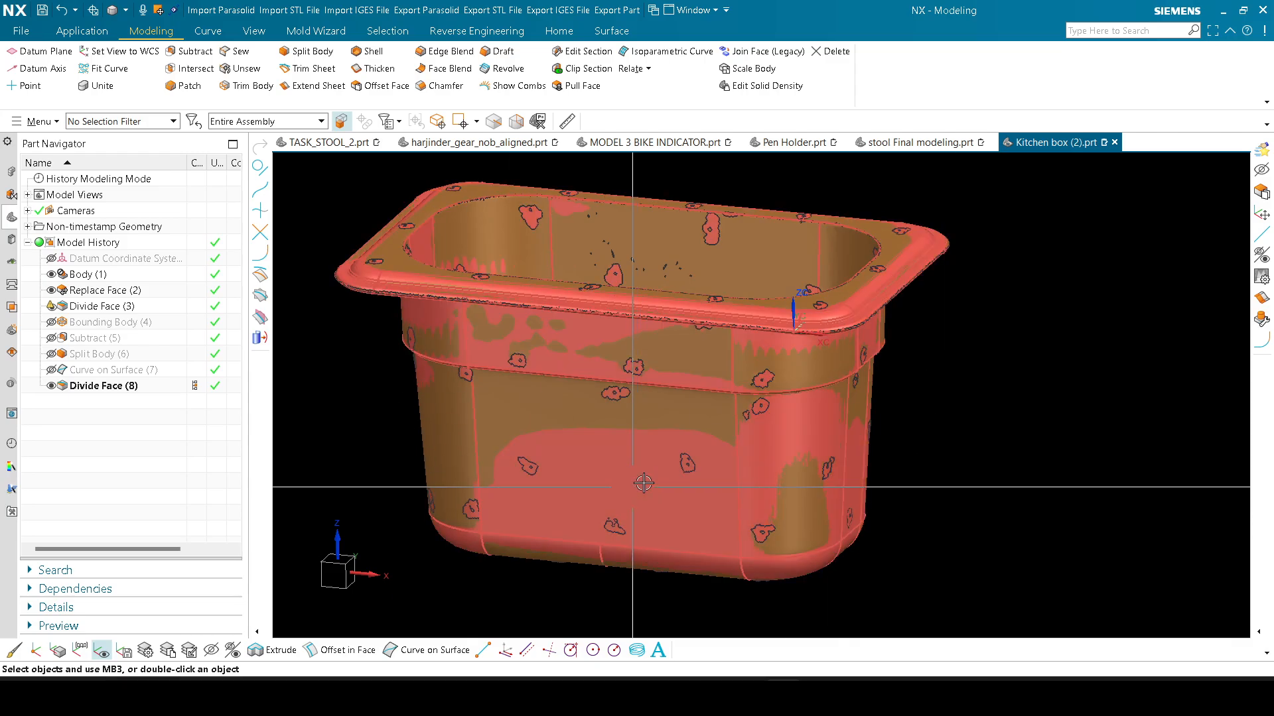
mouse_move(722, 460)
middle_down()
mouse_move(767, 329)
mouse_move(752, 388)
middle_up()
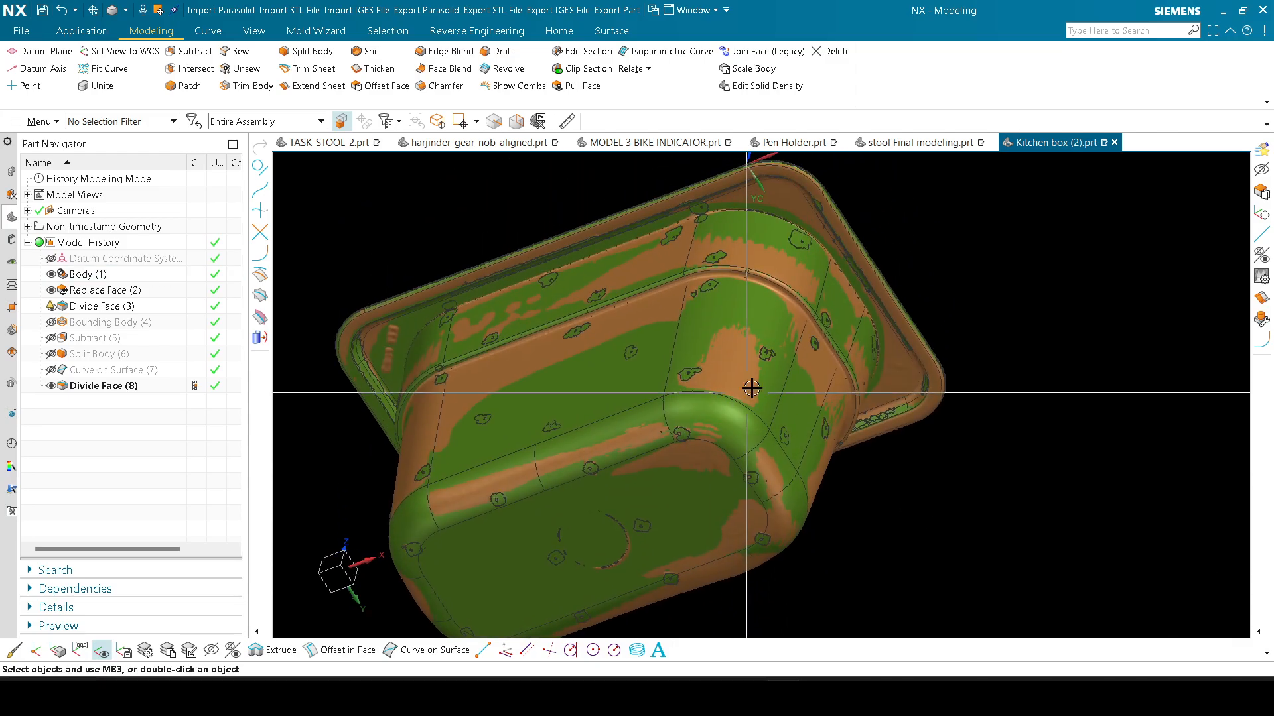
scroll(745, 285, up, 3)
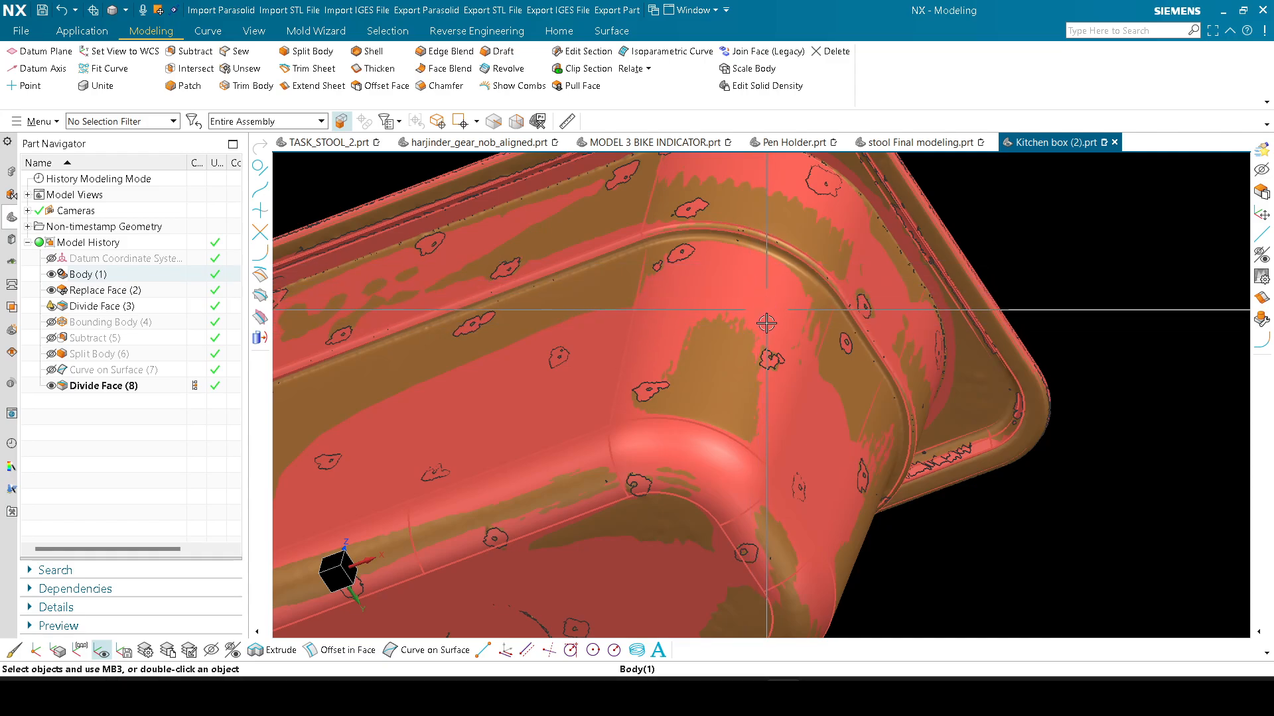
scroll(769, 328, down, 3)
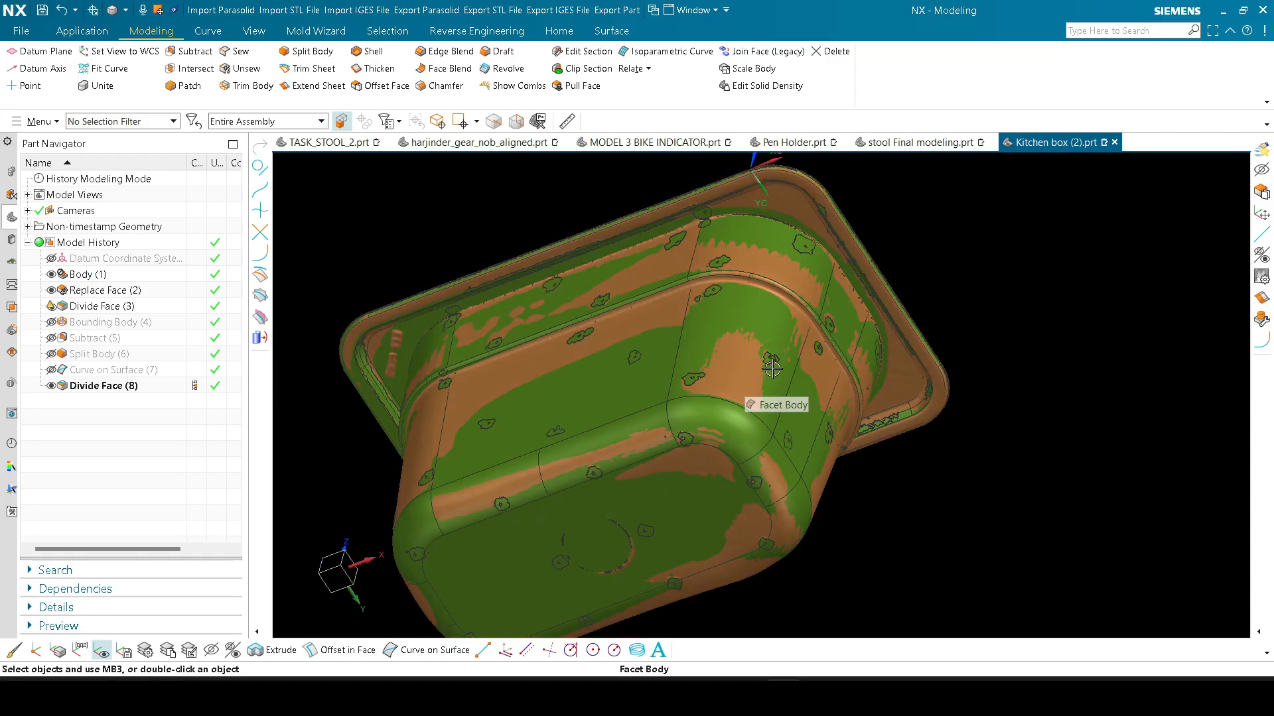
scroll(779, 360, up, 5)
key(x)
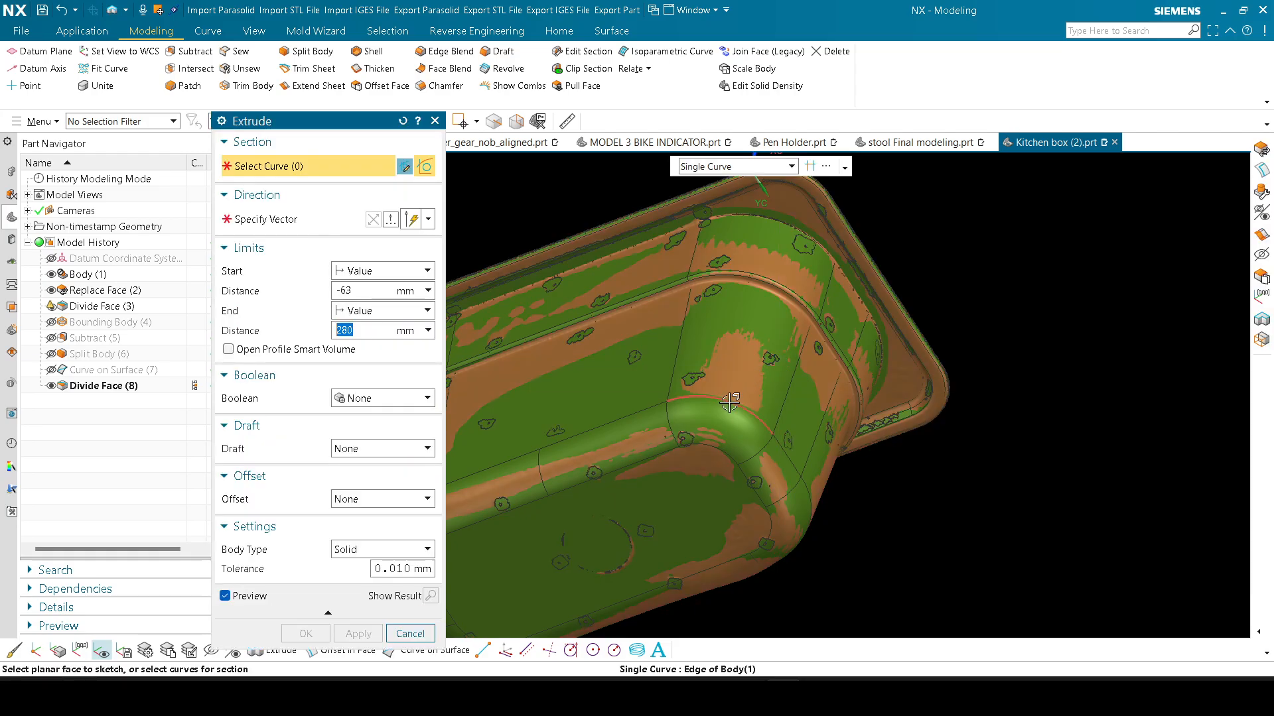
click(729, 402)
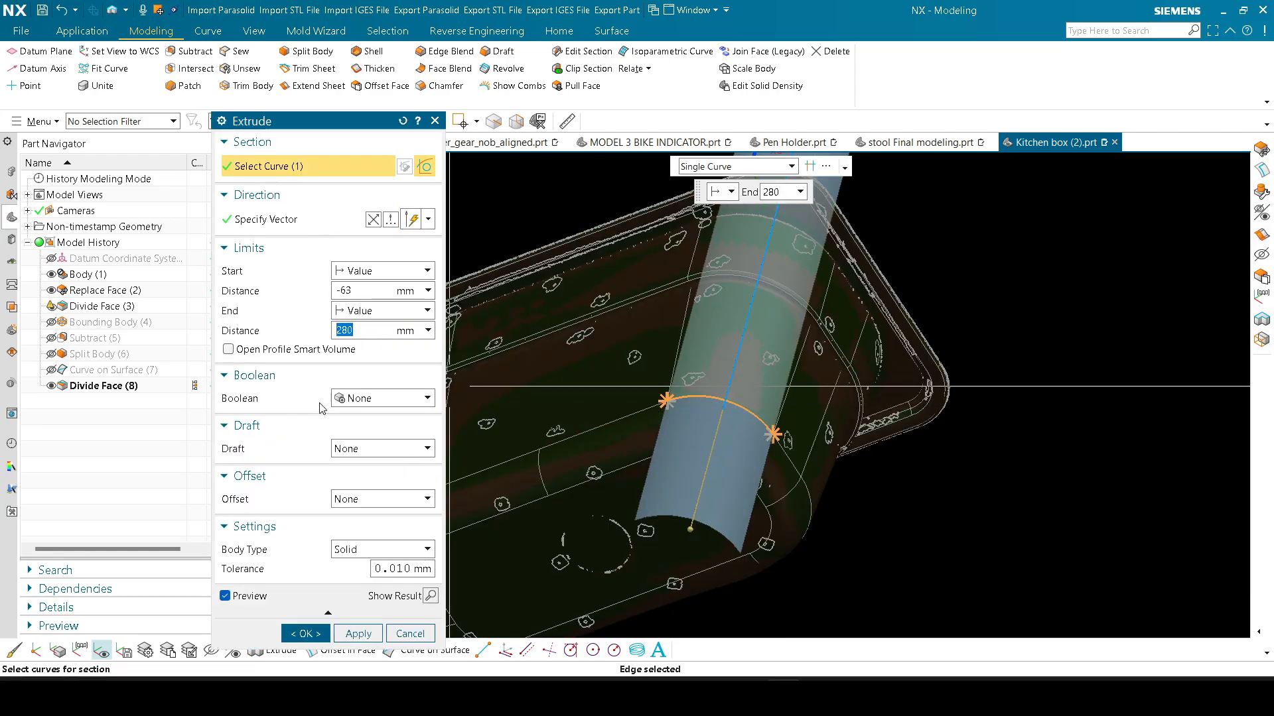
click(351, 451)
click(362, 495)
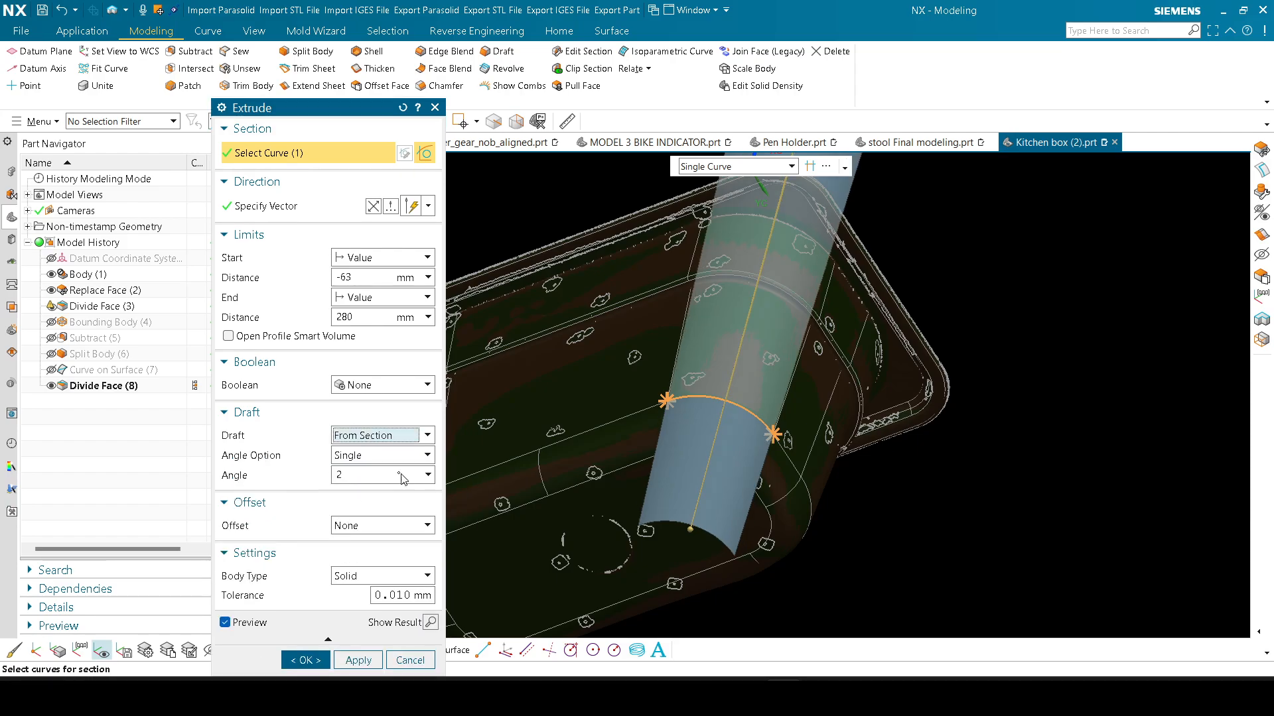
Step: Try a 10° draft angle on the corner edge extrusion and discard the preview
shift+middle_drag(739, 419, 737, 469)
scroll(712, 347, up, 2)
scroll(690, 380, down, 2)
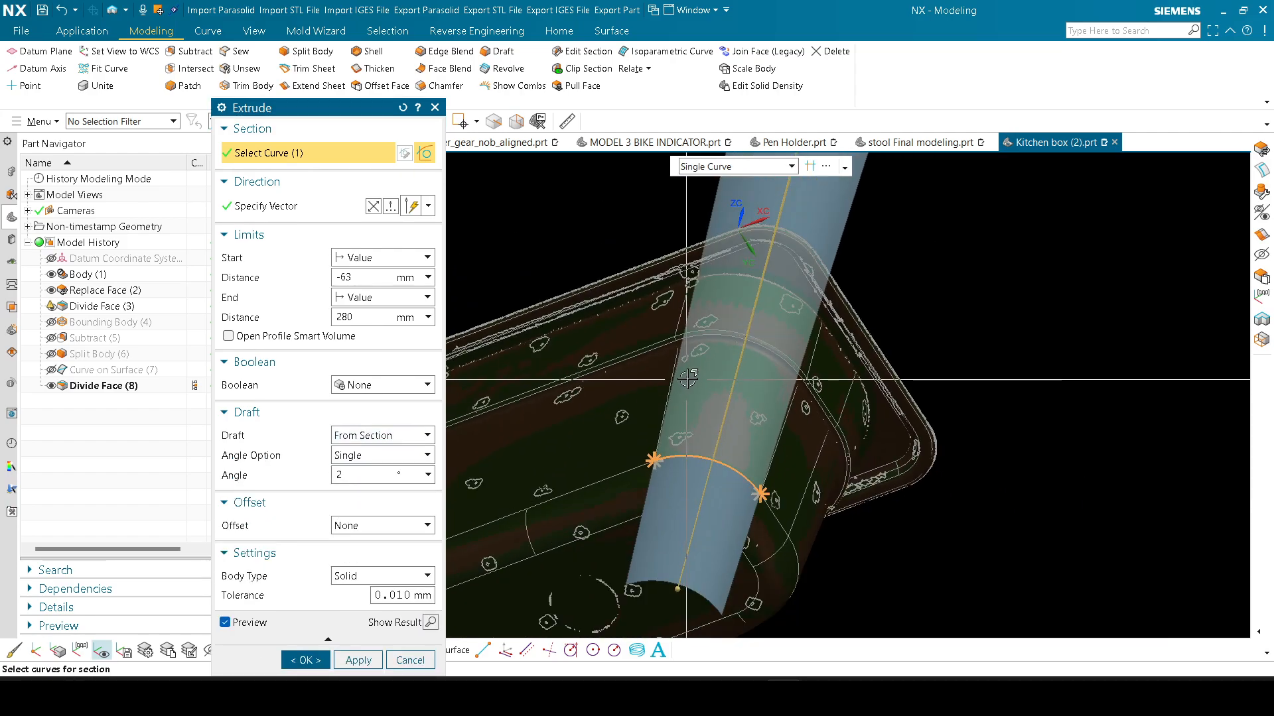
double_click(372, 479)
text(10)
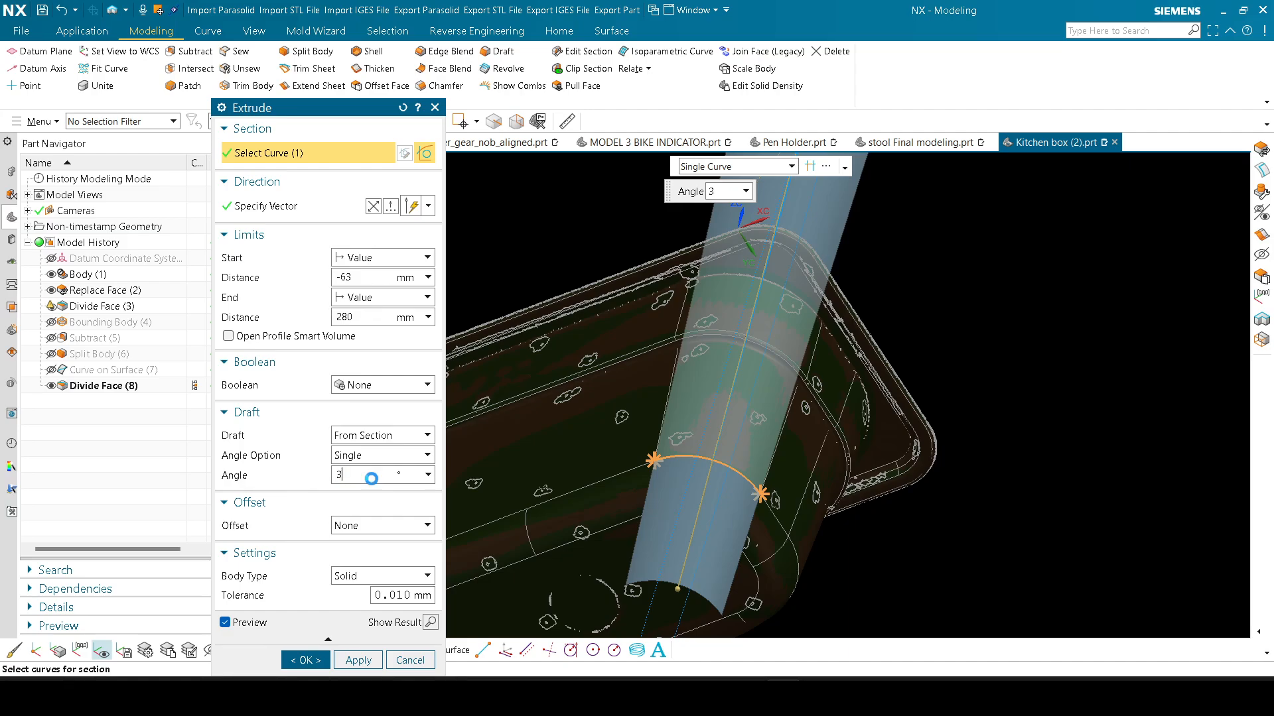
key(Return)
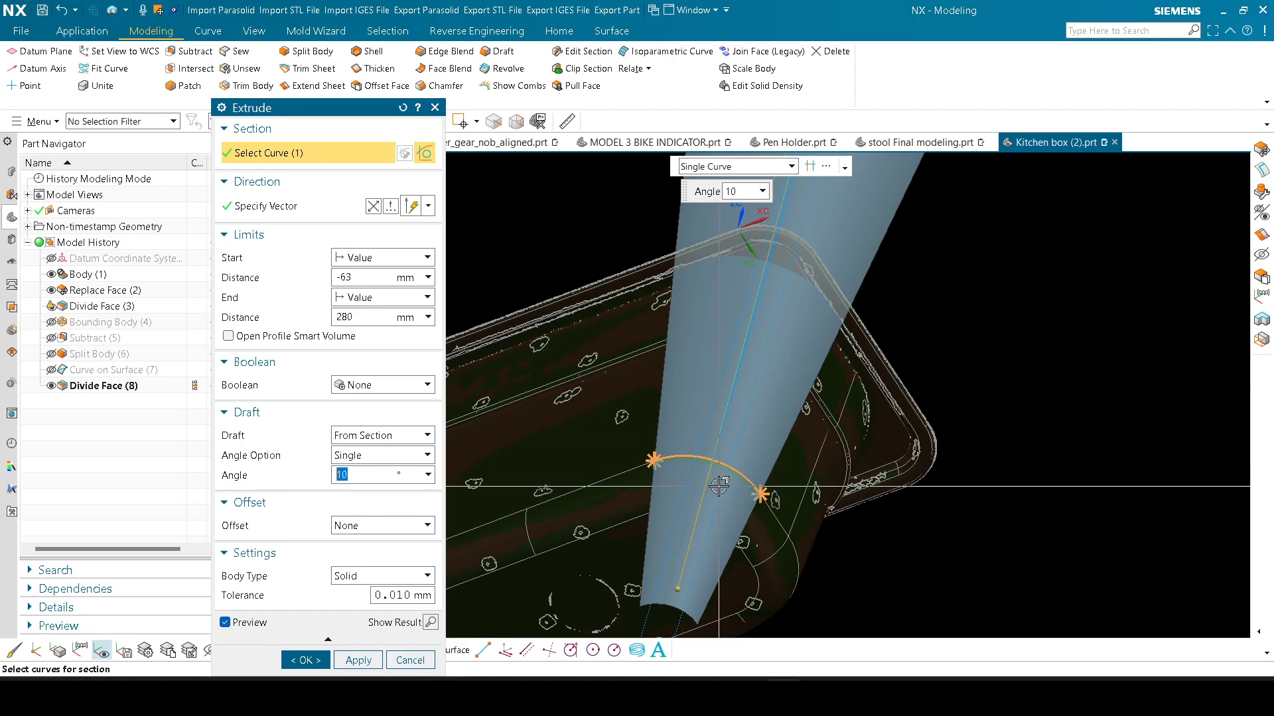
scroll(720, 485, down, 2)
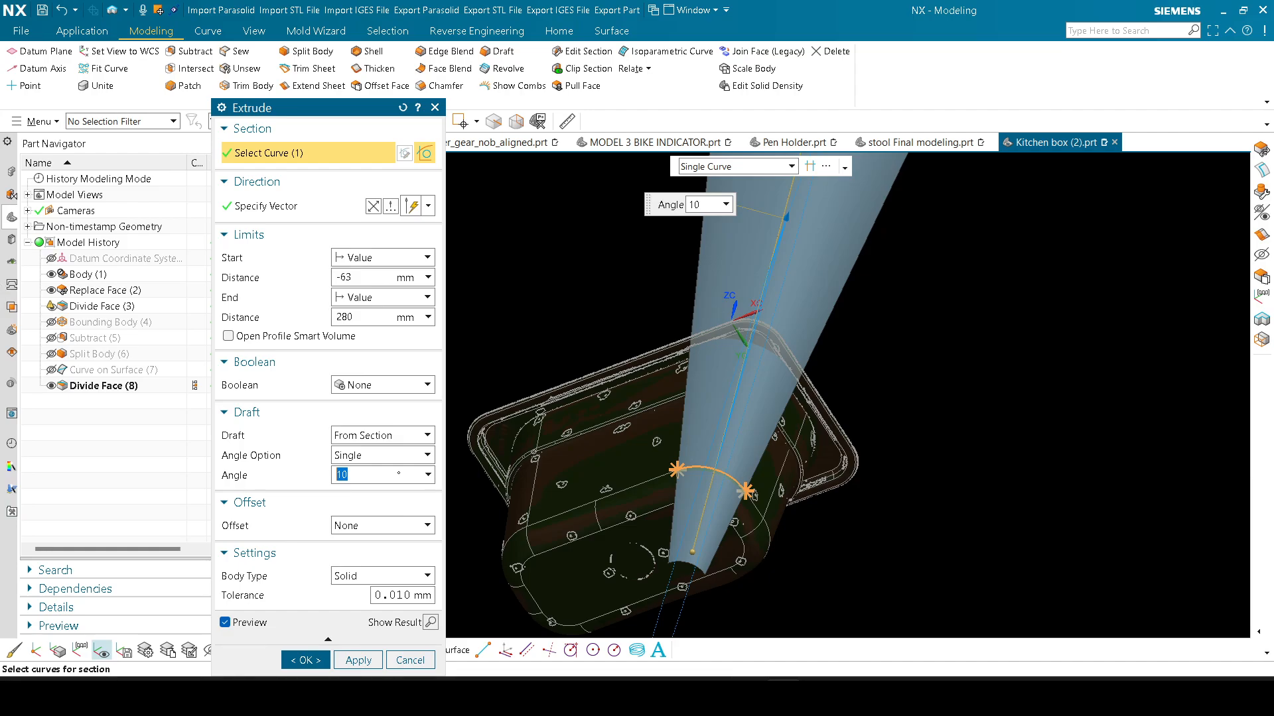
key(Escape)
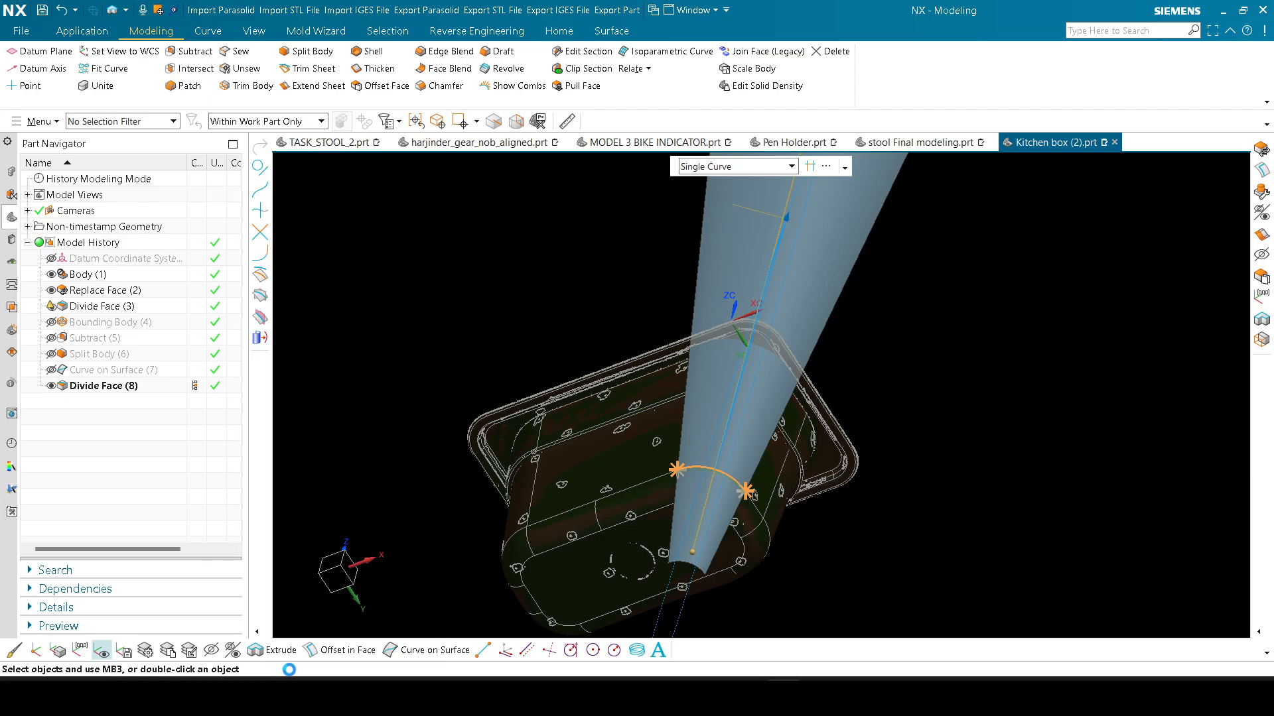
Step: Compare one end of the kitchen box's rim profile with the scan in a front wireframe view, returning to shaded display
scroll(615, 439, down, 2)
scroll(693, 371, up, 4)
scroll(755, 340, up, 3)
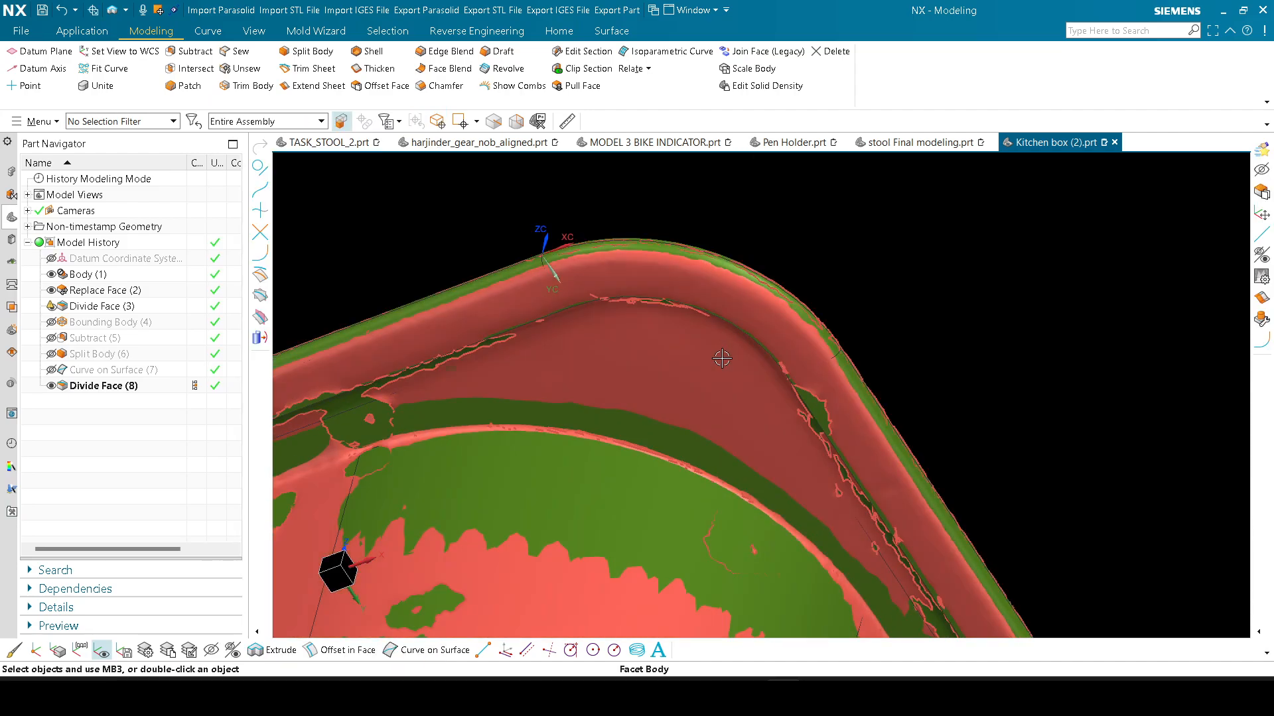
middle_drag(722, 361, 918, 464)
scroll(881, 455, up, 4)
scroll(855, 419, up, 4)
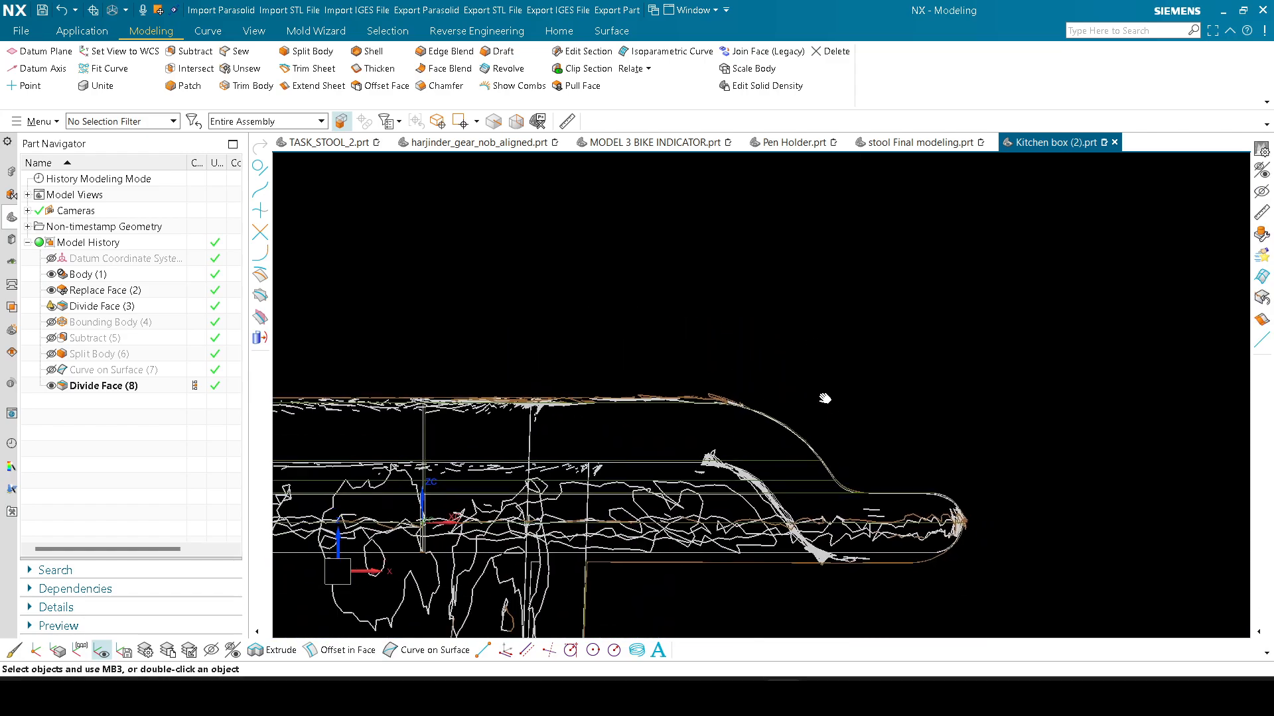
right_drag(787, 410, 835, 327)
scroll(862, 323, down, 12)
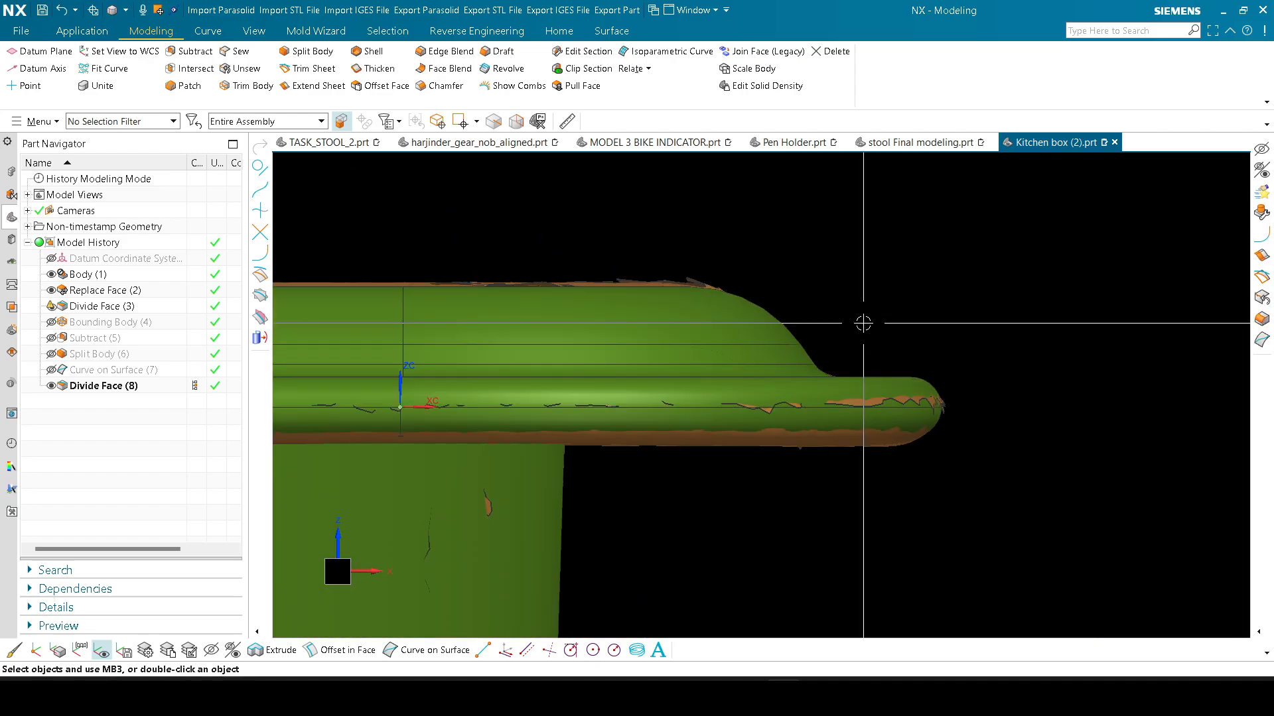
Step: Check the rim's opposite end against the scan in wireframe, and inspect the tapered side walls and bottom corners in shaded display
scroll(464, 319, up, 7)
scroll(339, 278, down, 7)
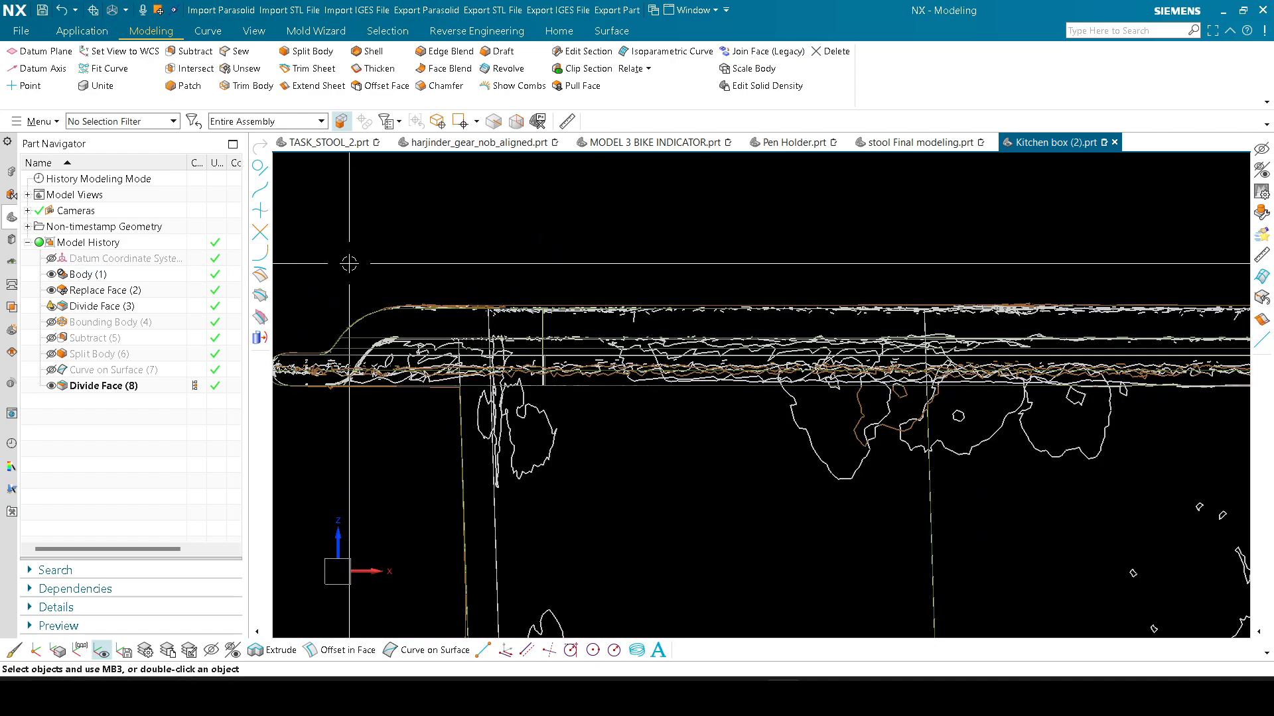
scroll(482, 253, up, 8)
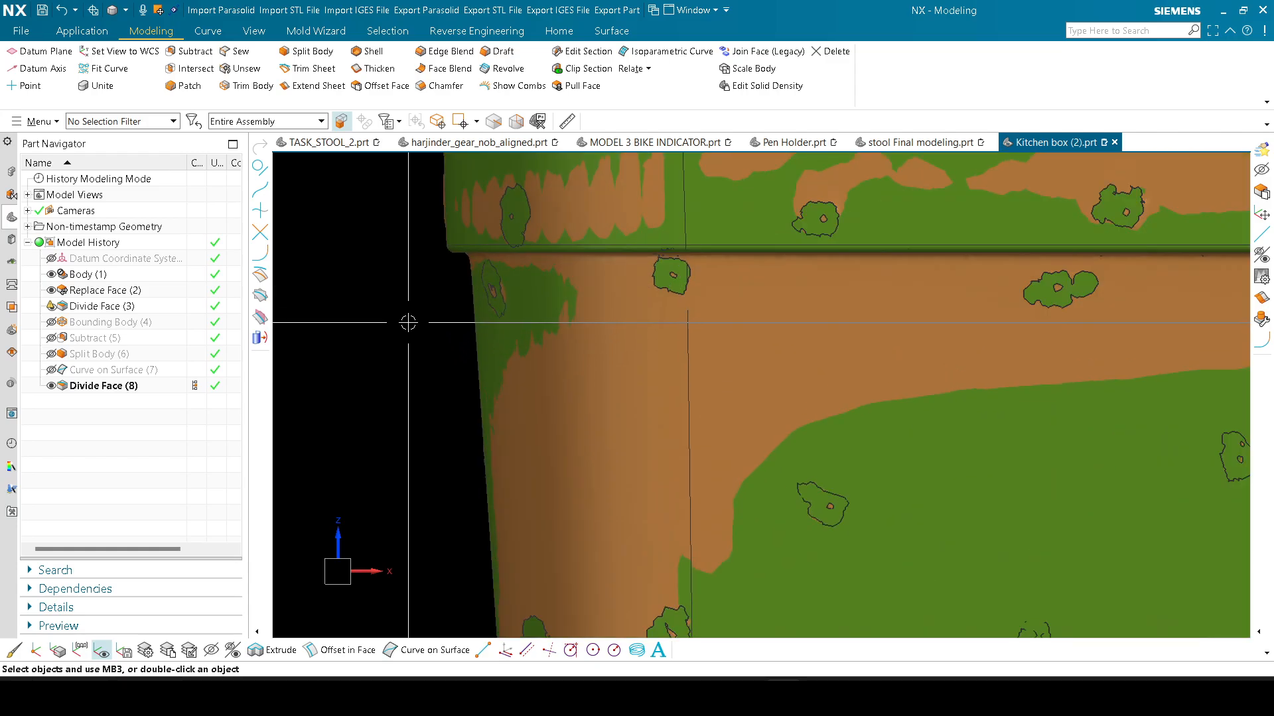
scroll(408, 322, down, 6)
scroll(410, 412, up, 5)
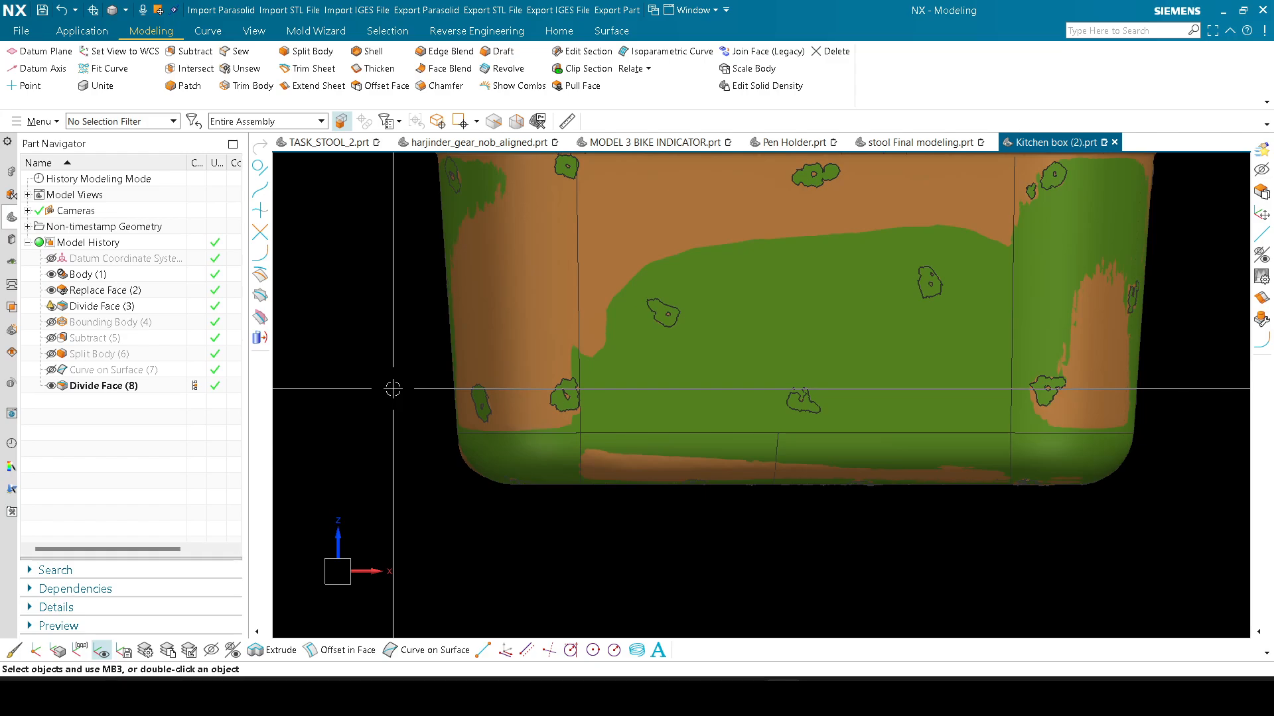
Step: Orient the box to show its open top and hide the scan facet body, leaving only the modelled solid displayed
scroll(862, 487, down, 4)
middle_drag(942, 459, 913, 498)
shift+middle_drag(1009, 448, 929, 480)
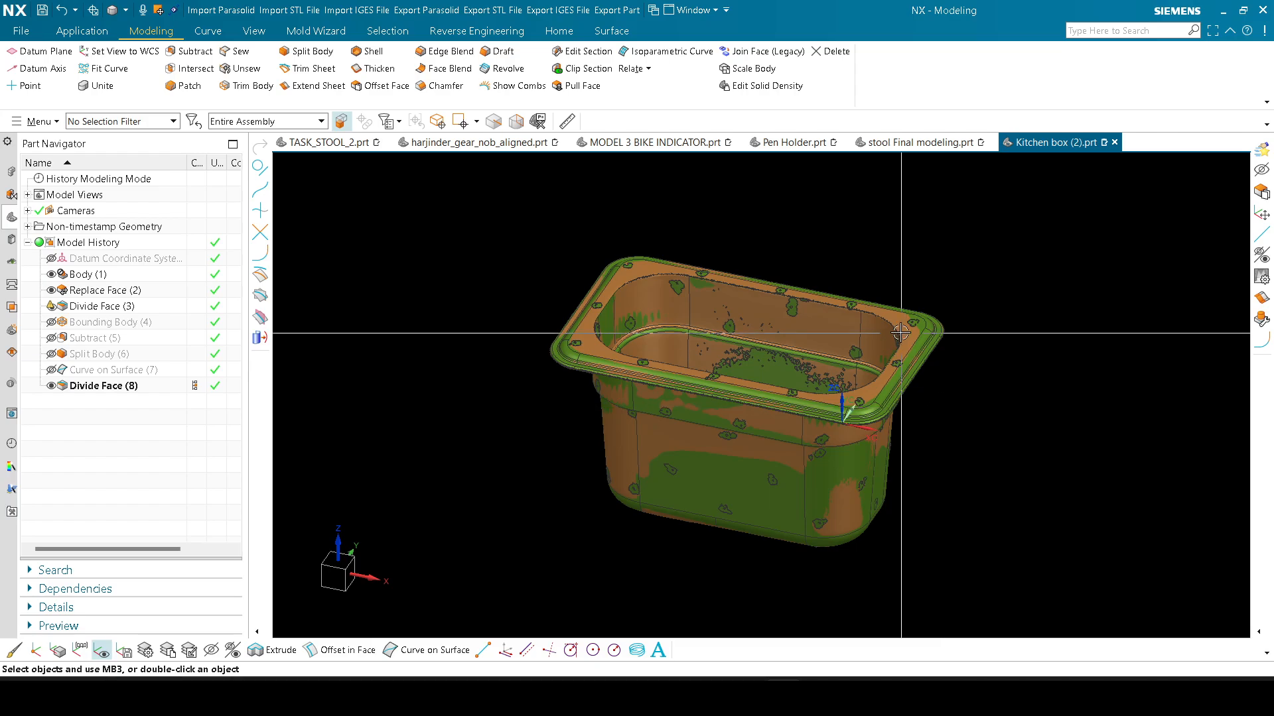
right_drag(891, 310, 890, 362)
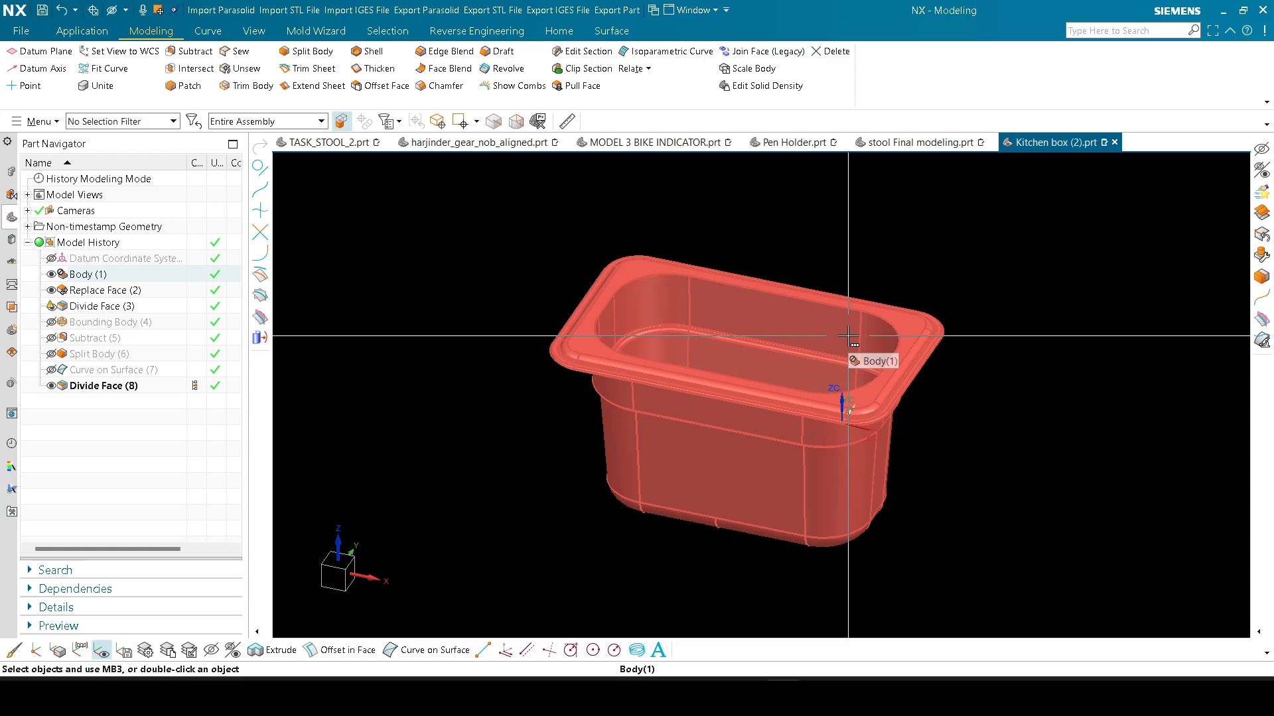
scroll(497, 355, up, 1)
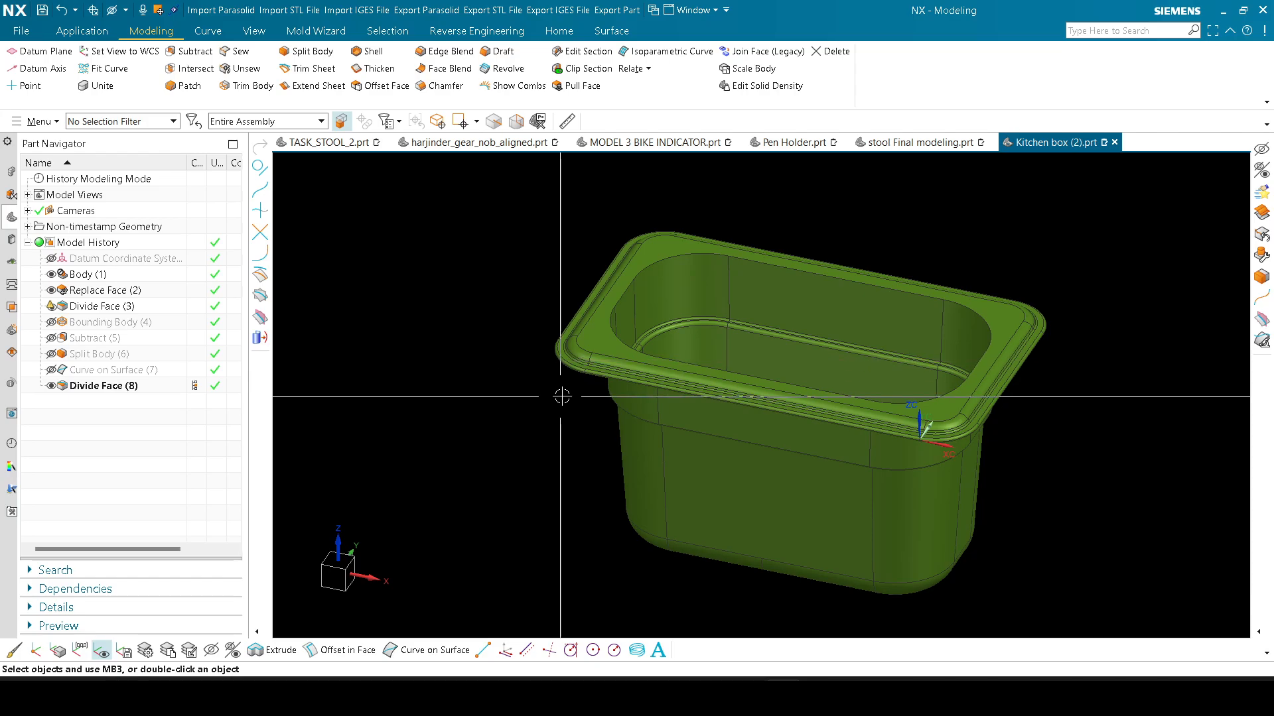
Step: Check the radius of the small blend face at the rim corner with dynamic Geometric Properties, and close the analysis
scroll(570, 358, up, 6)
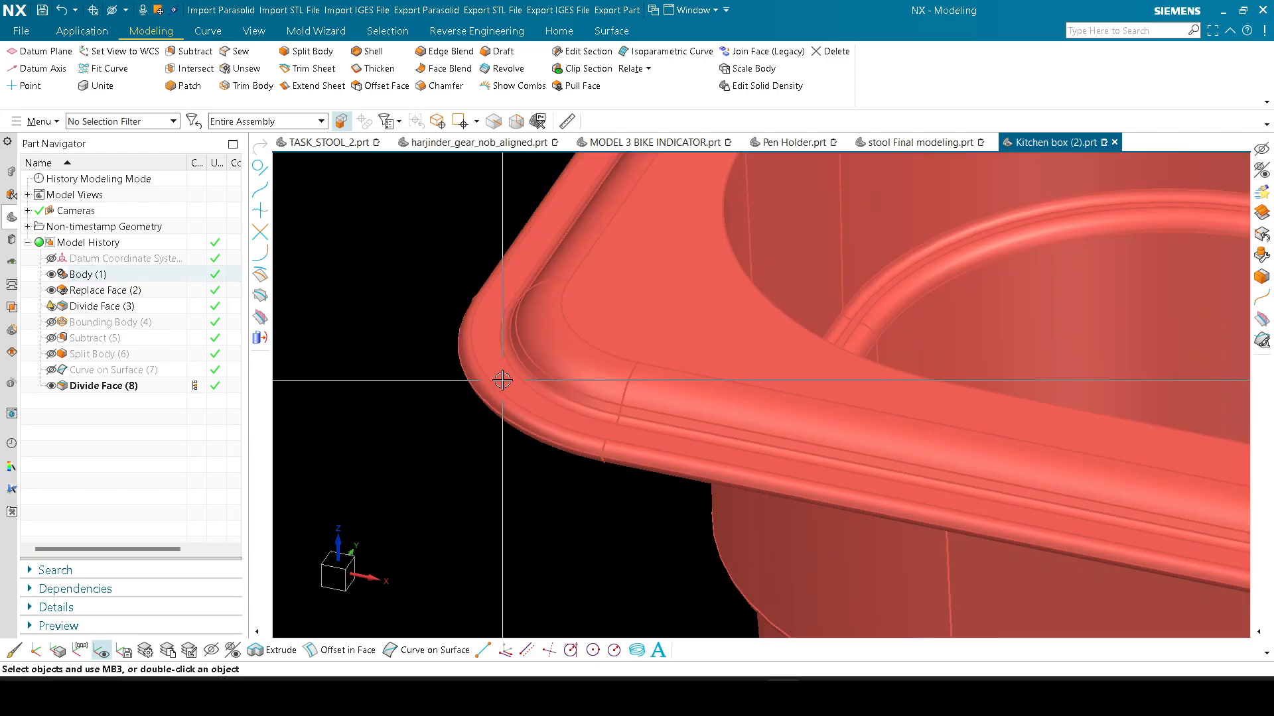
middle_drag(514, 364, 510, 364)
scroll(510, 364, up, 4)
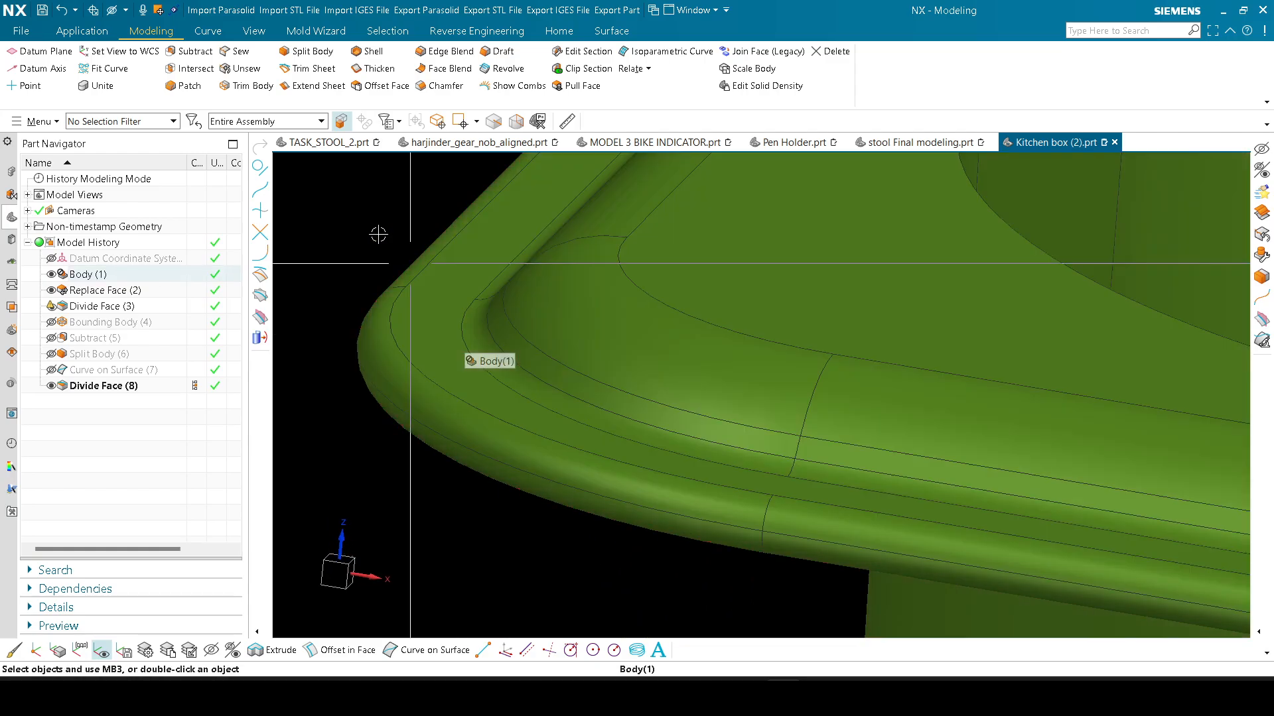
right_click(363, 216)
click(435, 420)
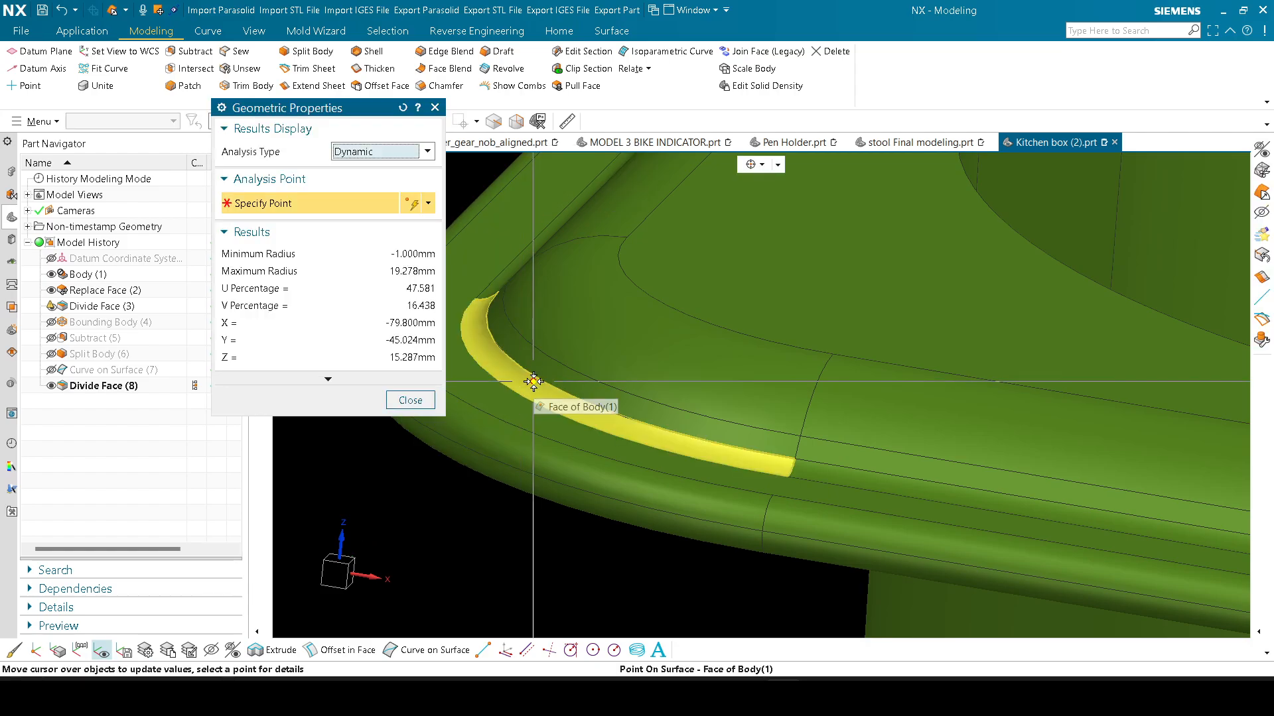
click(418, 399)
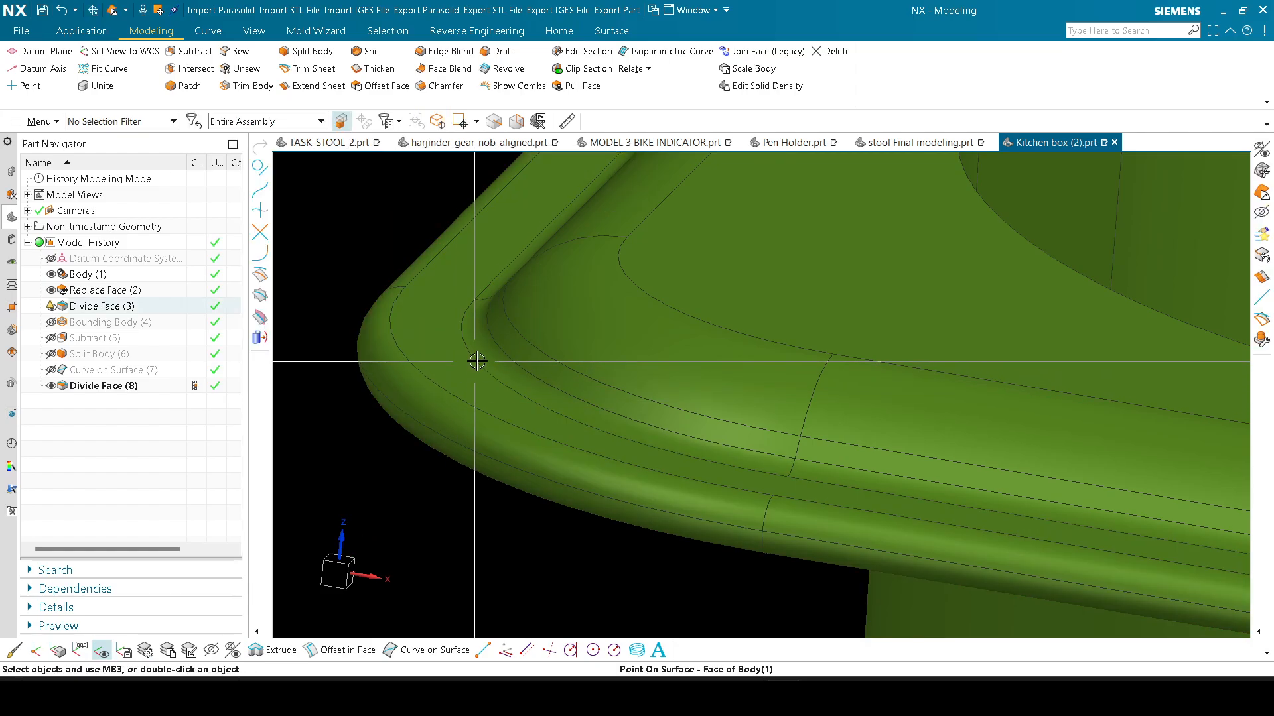
Step: Examine the modelled box without the scan from the front and from above, covering its rim, inner ledge and walls
scroll(482, 359, down, 5)
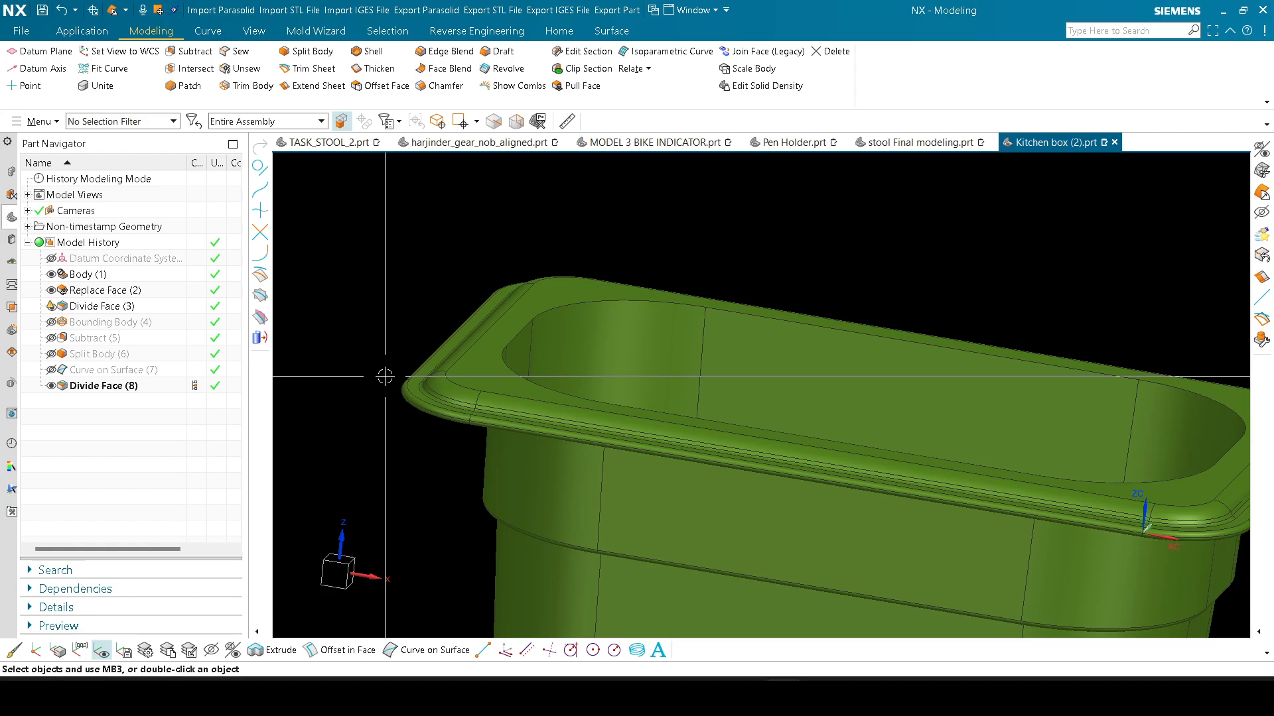
scroll(479, 305, down, 3)
key(F8)
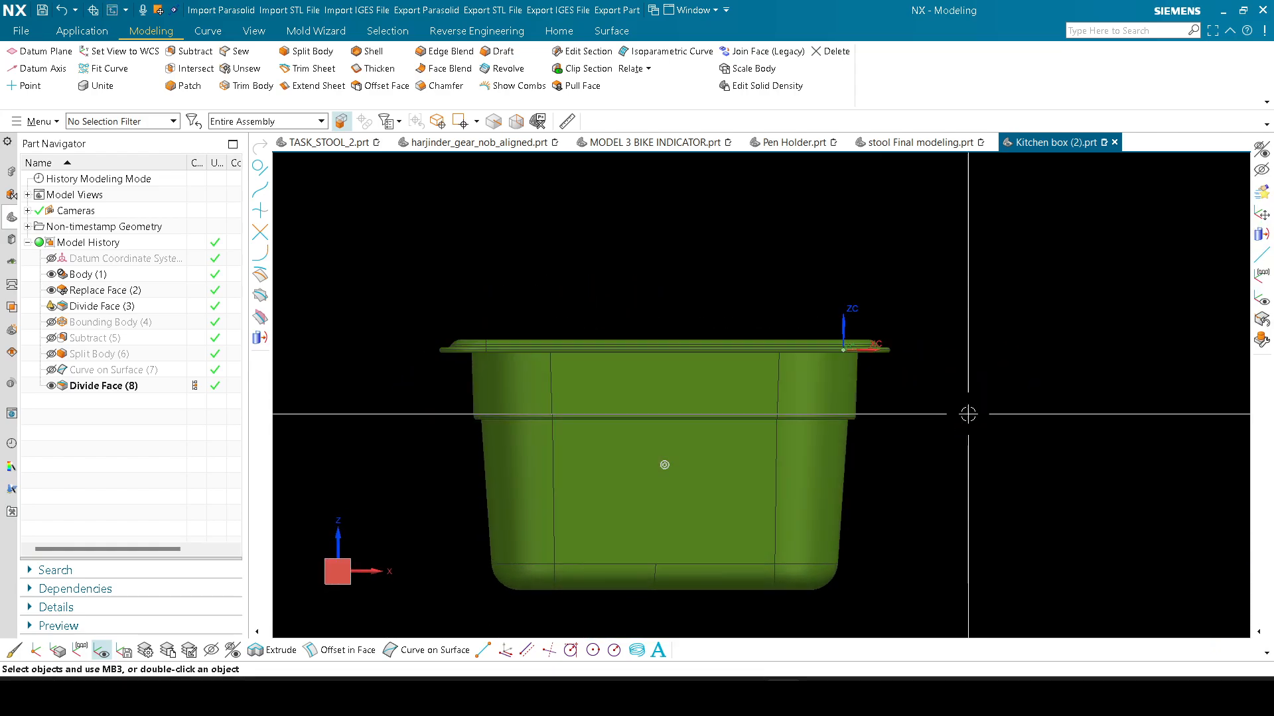
scroll(967, 414, up, 5)
scroll(961, 304, down, 5)
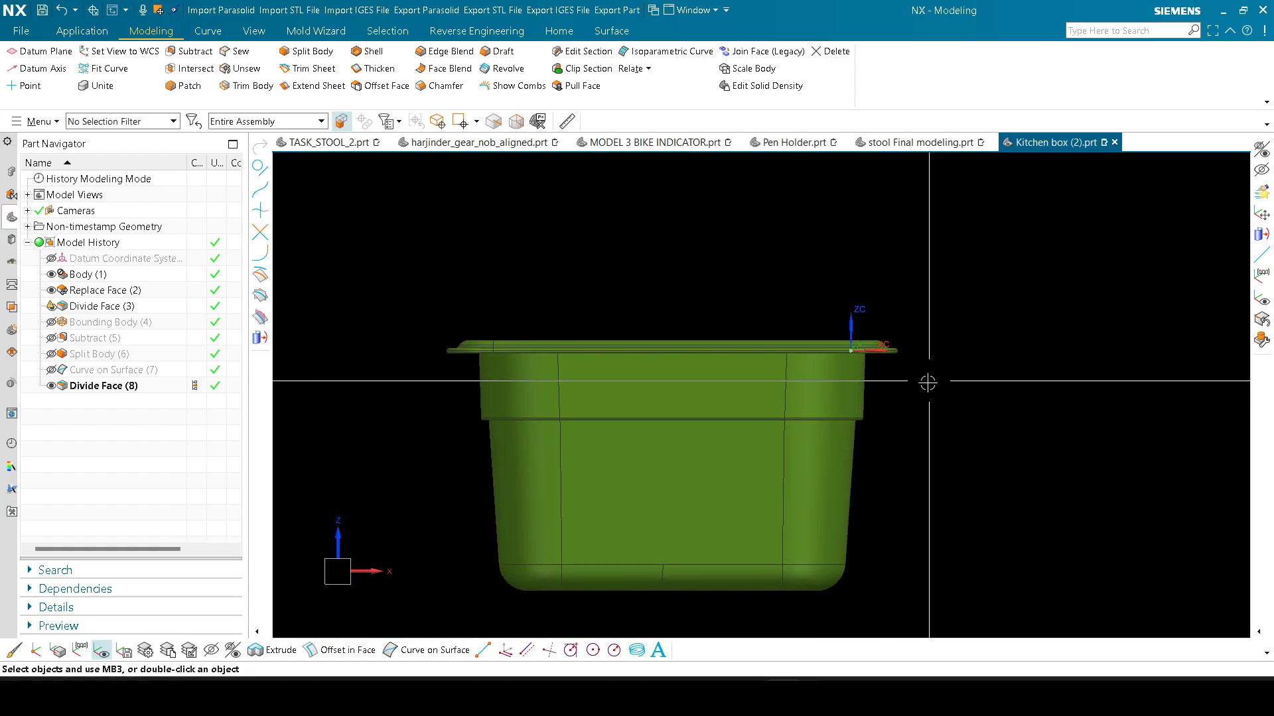
mouse_move(927, 383)
middle_down()
mouse_move(898, 421)
mouse_move(930, 400)
middle_up()
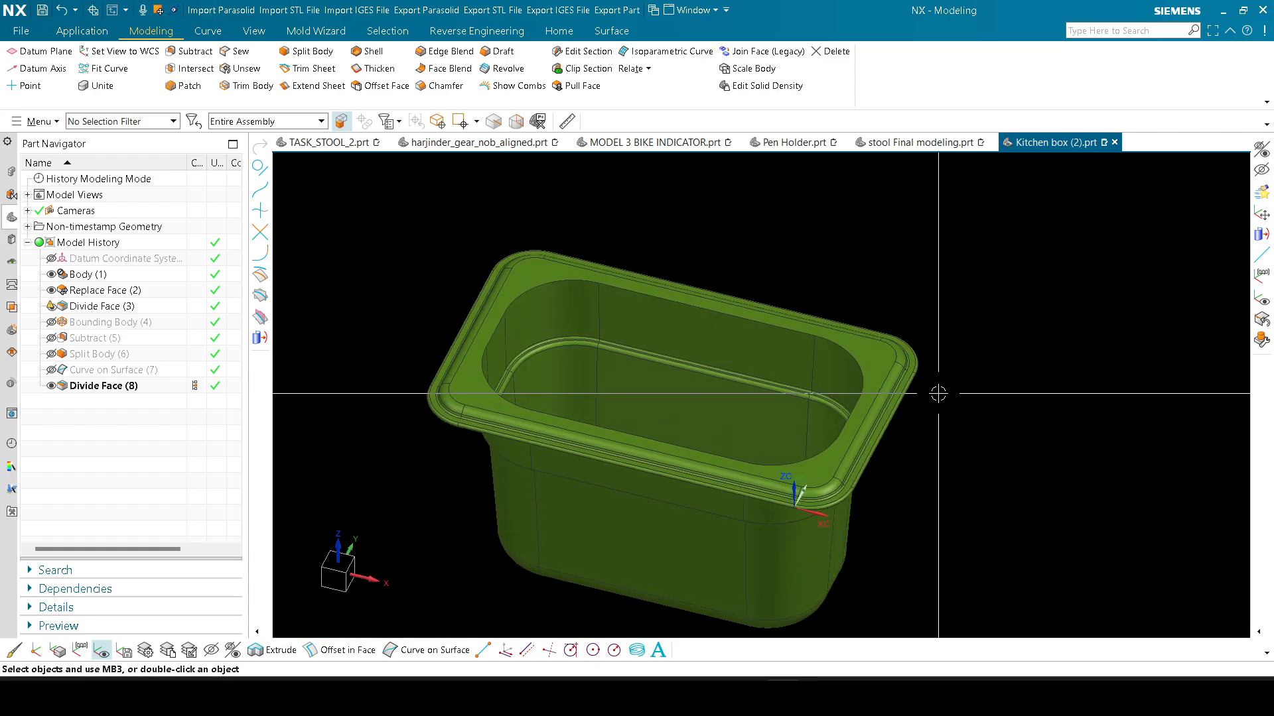
scroll(815, 396, up, 5)
scroll(814, 397, down, 4)
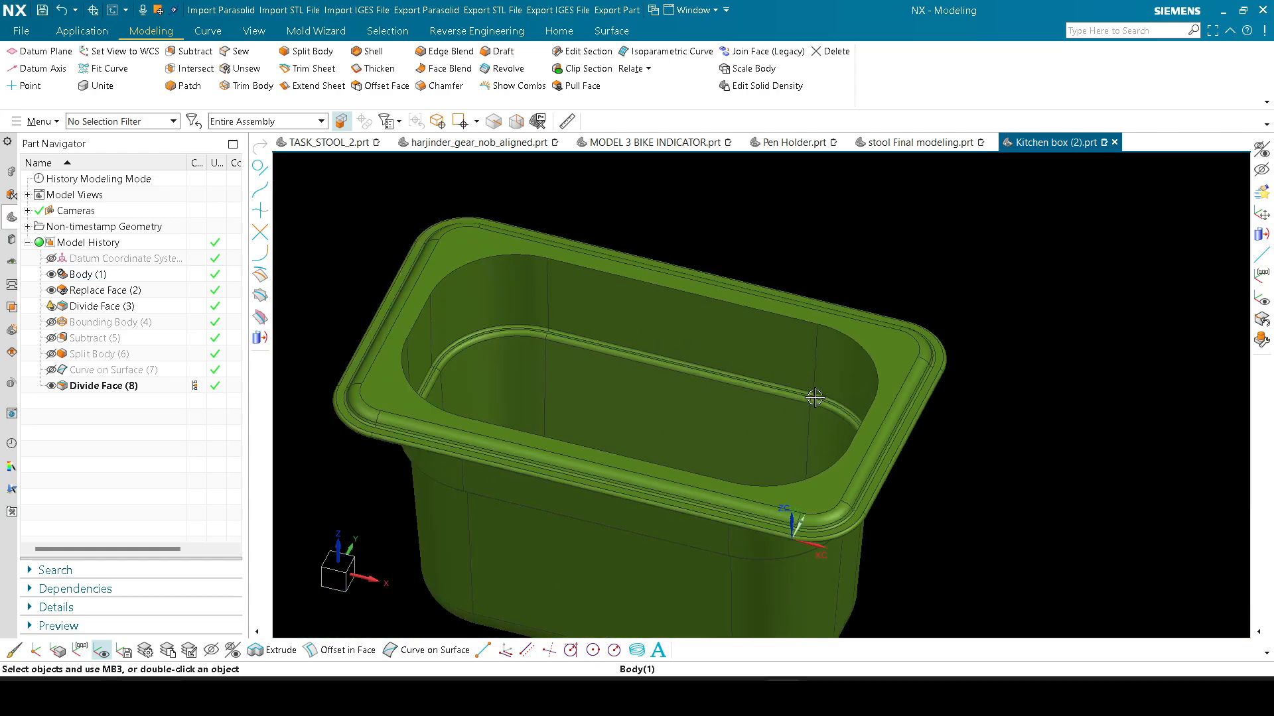
scroll(814, 397, down, 1)
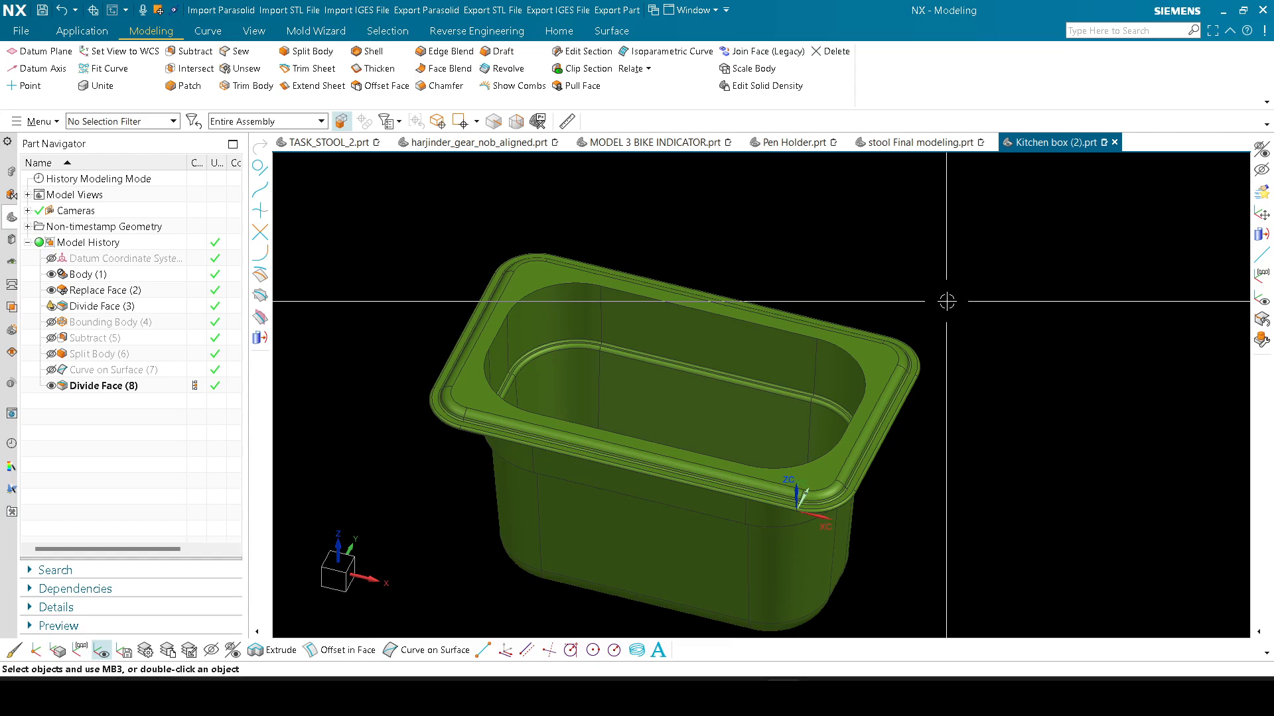
Step: Examine the kitchen box model's inner step, rim, corners and underside from several angles
middle_drag(944, 341, 961, 446)
scroll(853, 420, up, 5)
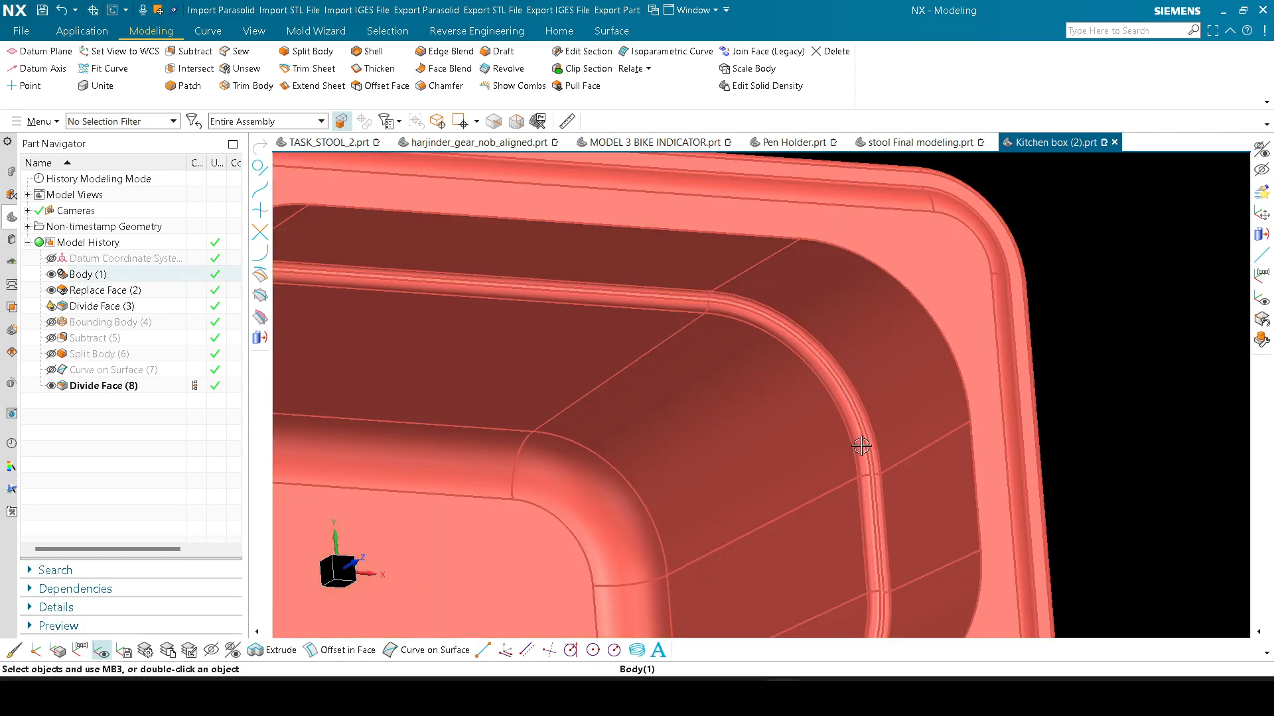
scroll(830, 418, down, 5)
middle_drag(829, 418, 764, 290)
scroll(764, 289, up, 3)
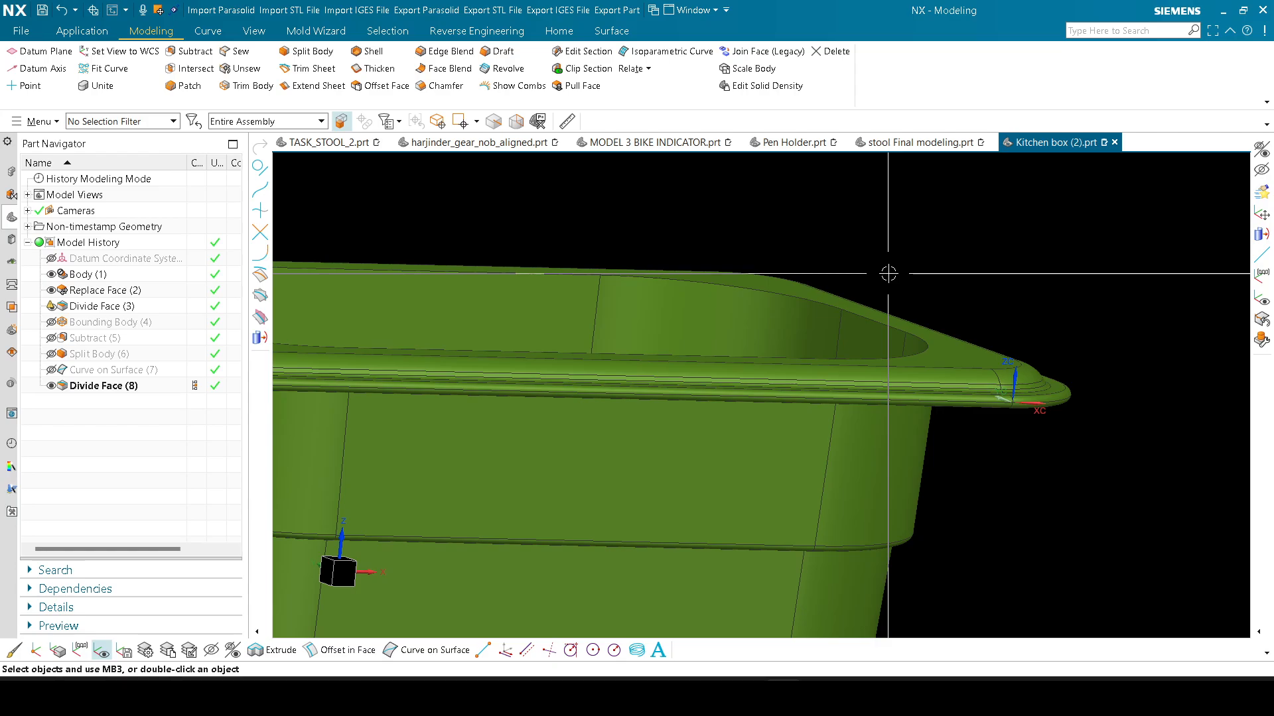
scroll(887, 274, down, 3)
middle_drag(888, 273, 876, 449)
scroll(876, 448, up, 2)
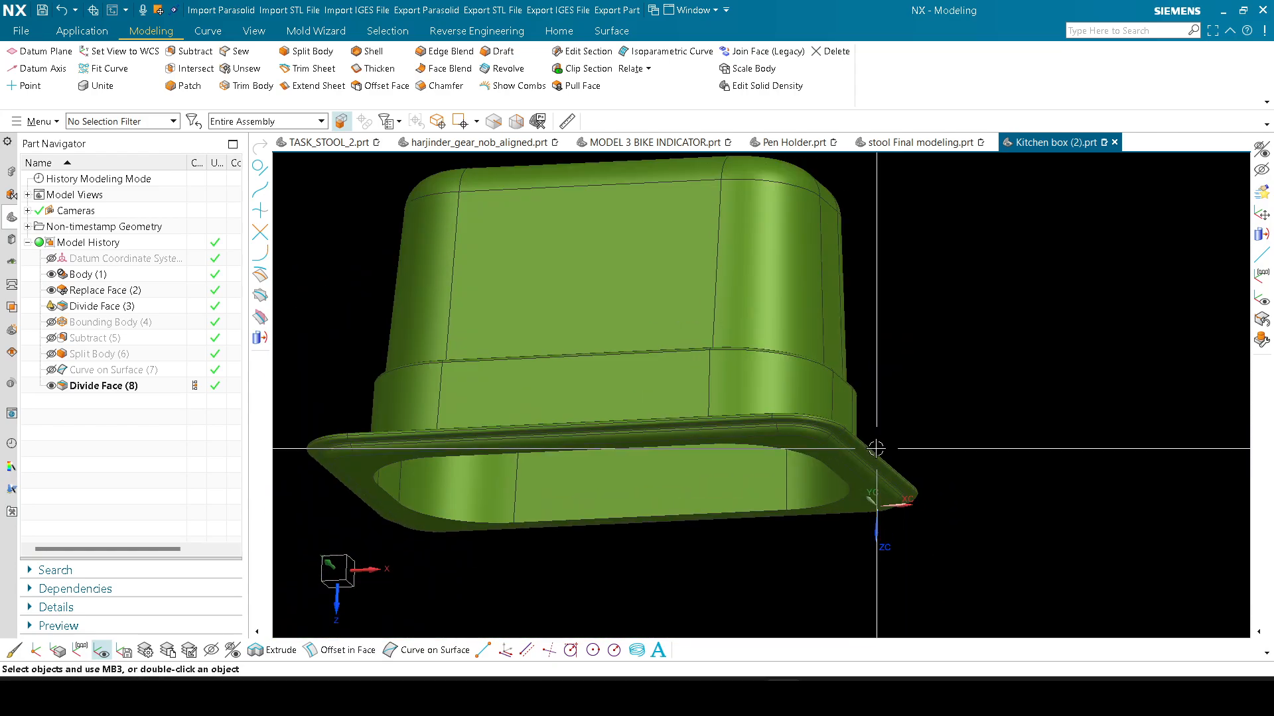
scroll(876, 448, up, 2)
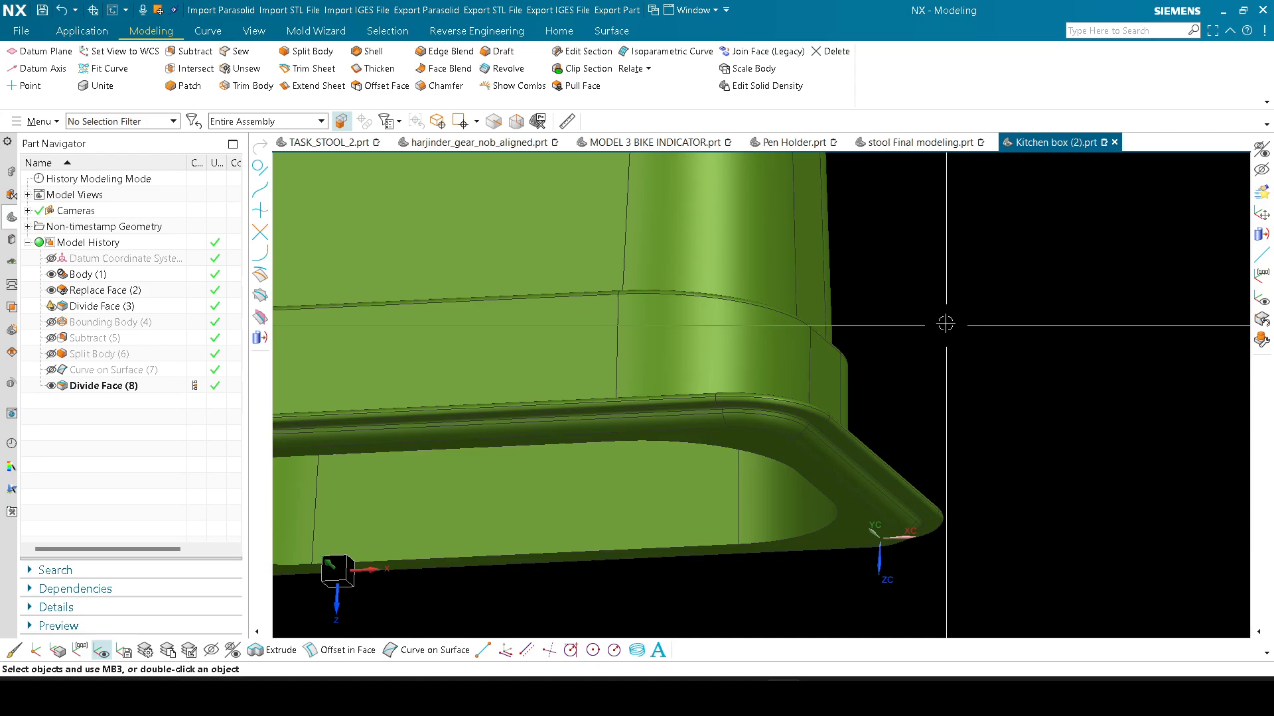
scroll(929, 421, down, 5)
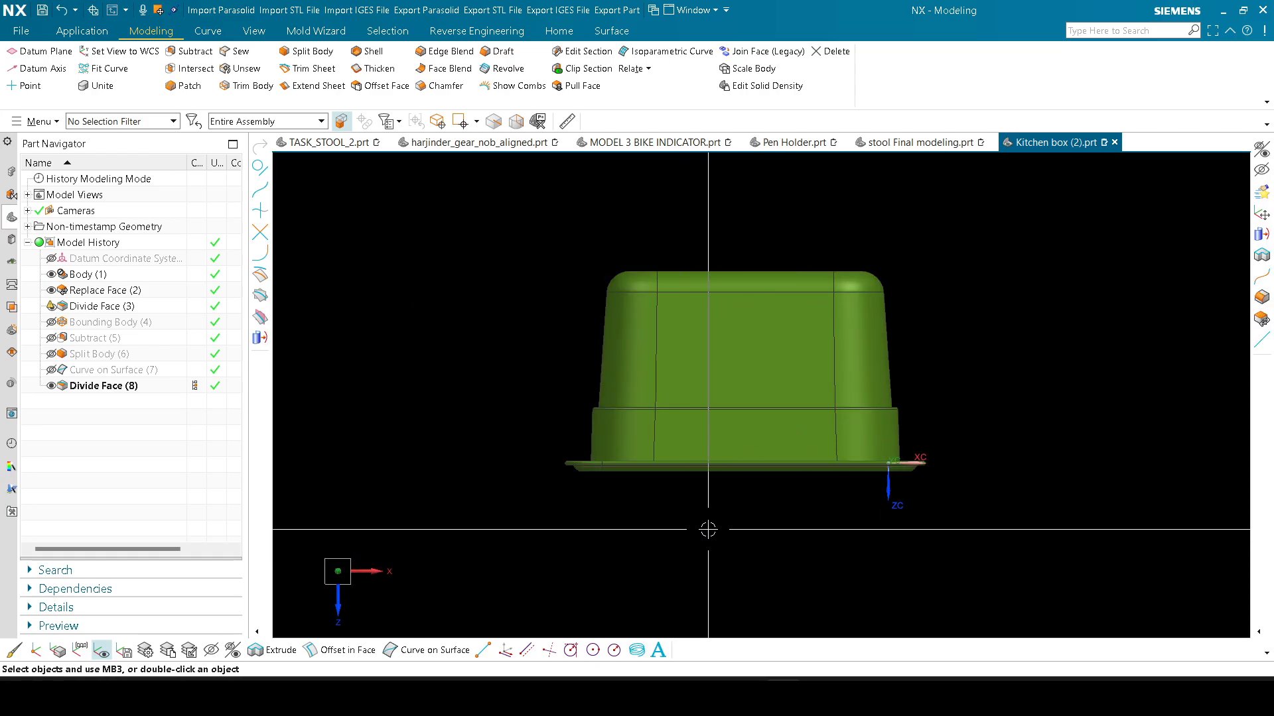
Step: Move the reviewed student's folder from the lower desktop row up level with the upper row, and return to NX
key(ctrl+o)
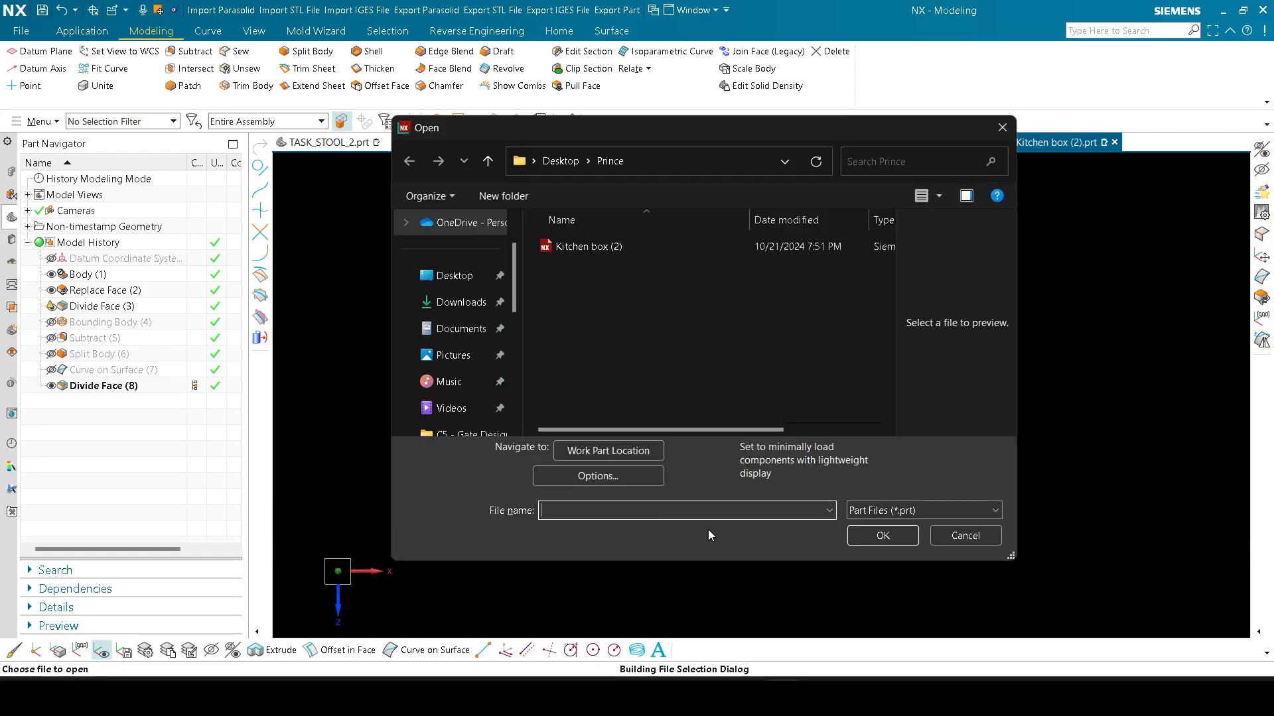
key(Escape)
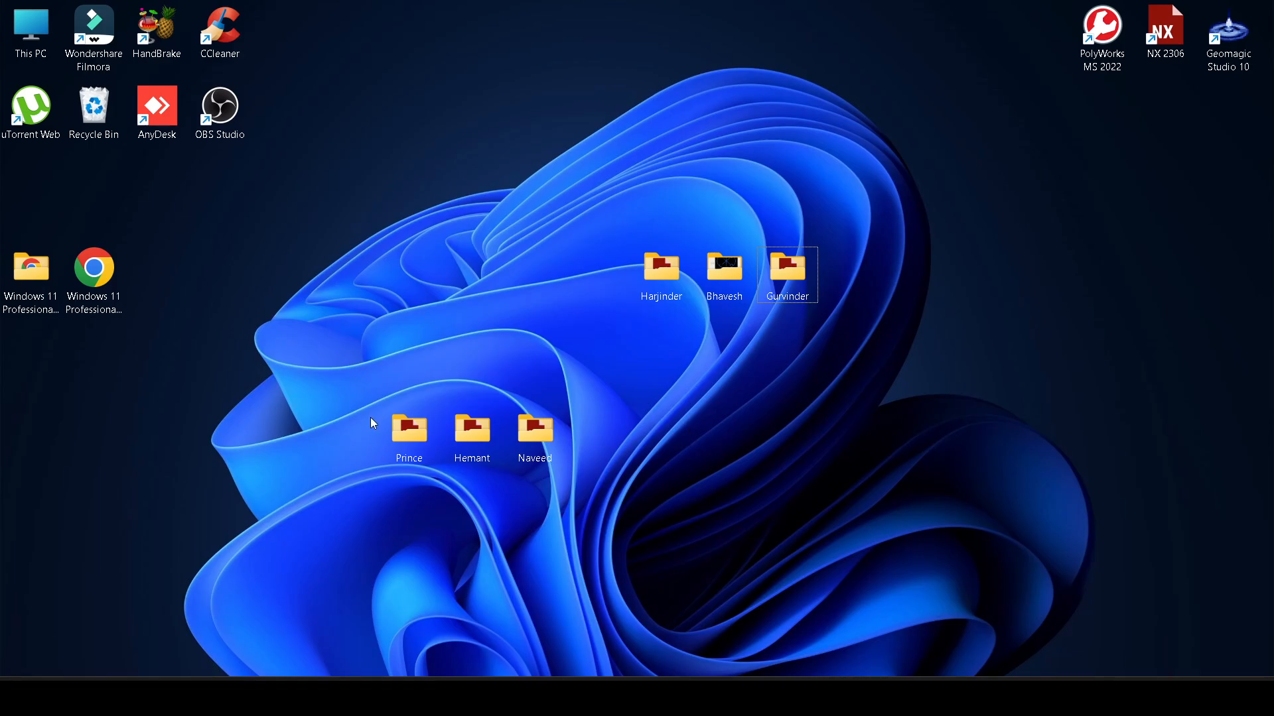
drag(405, 431, 406, 272)
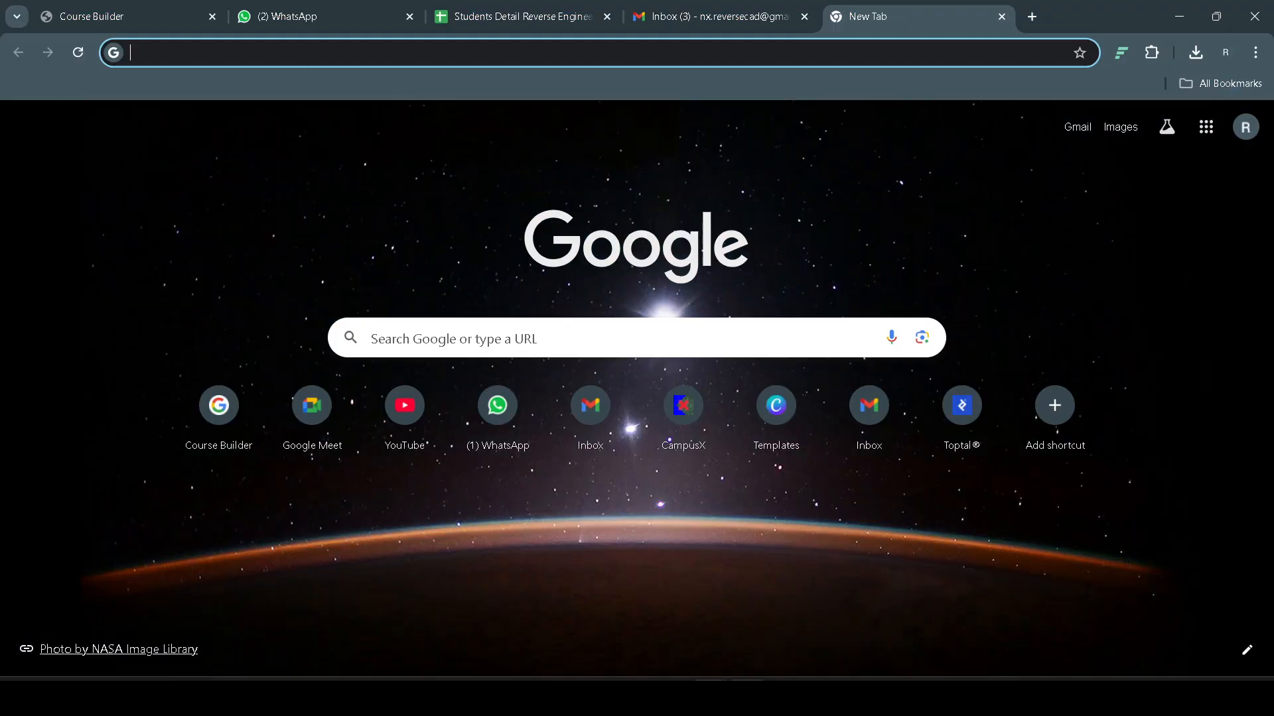
click(710, 696)
click(626, 610)
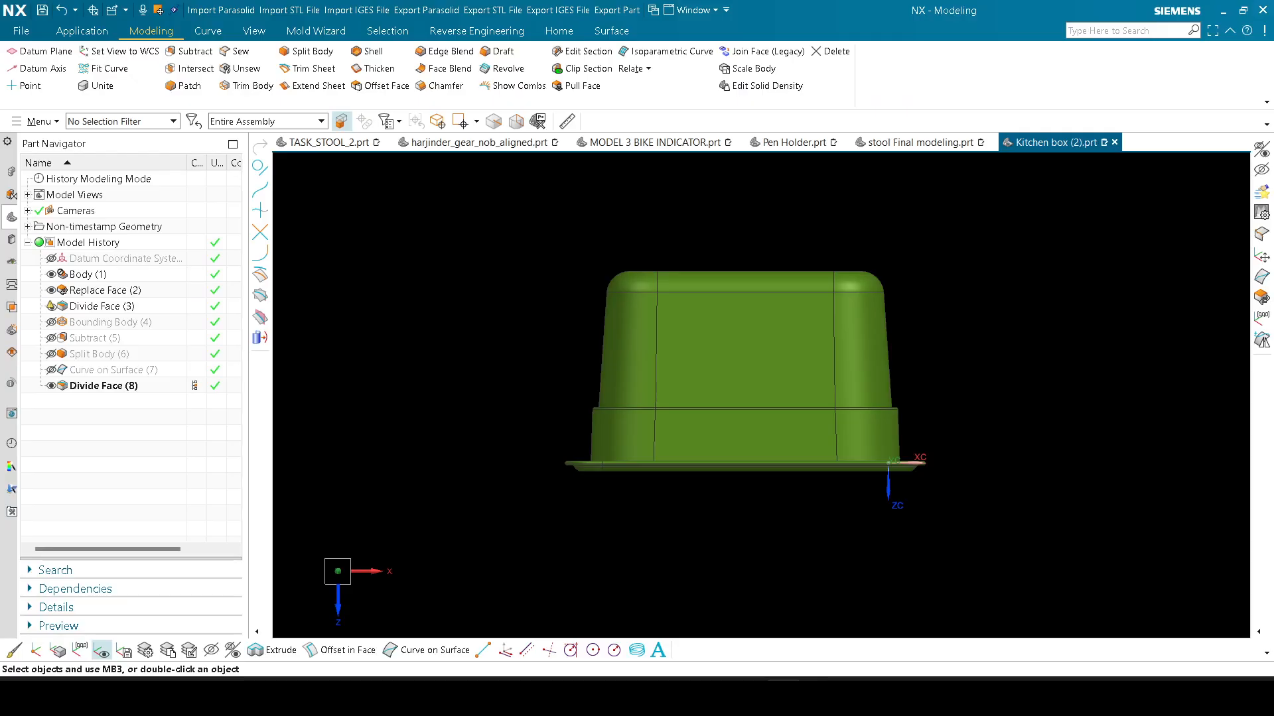
Step: Open the part kkkl1.prt from the desktop folder that also holds KICHEN_BOX1
key(ctrl+o)
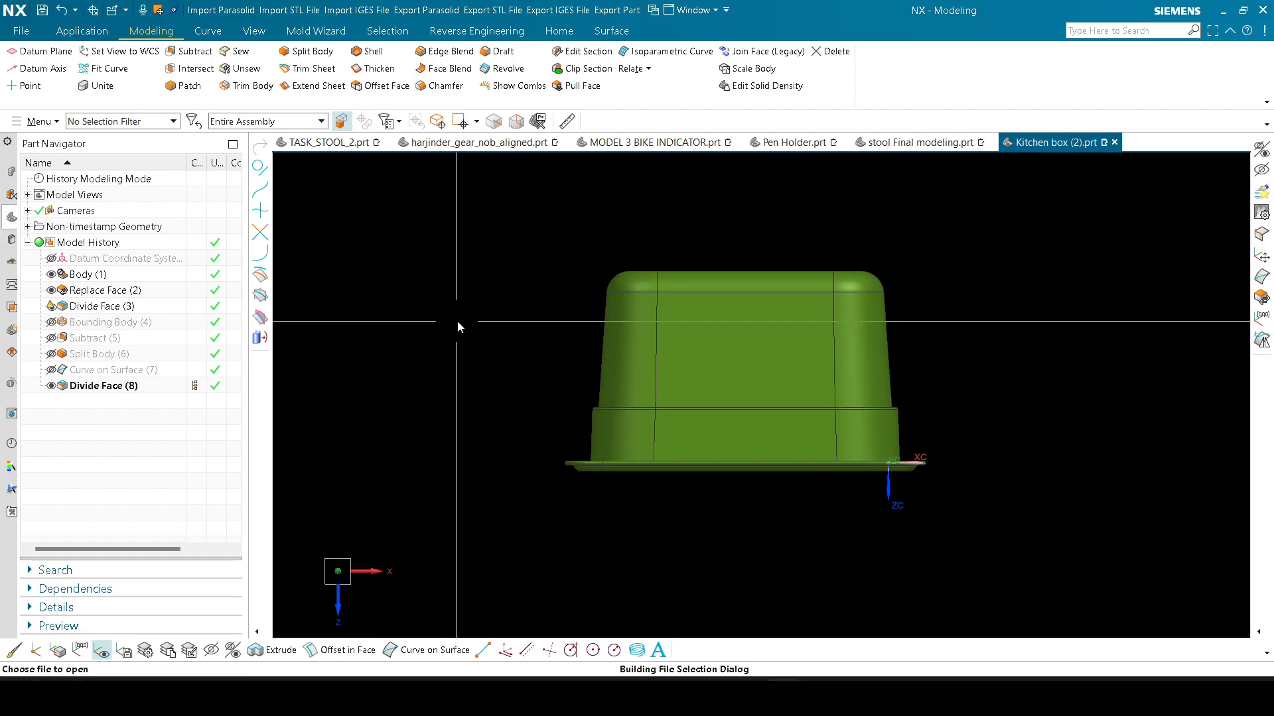
click(455, 276)
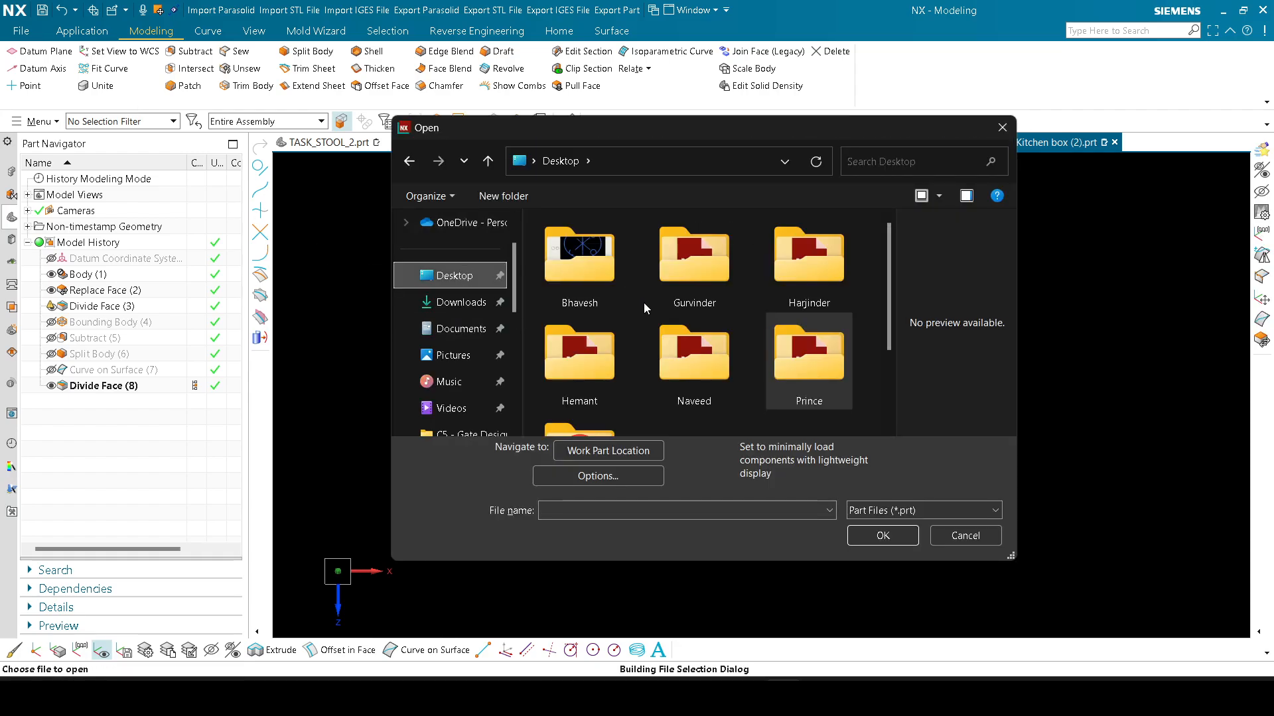
double_click(566, 364)
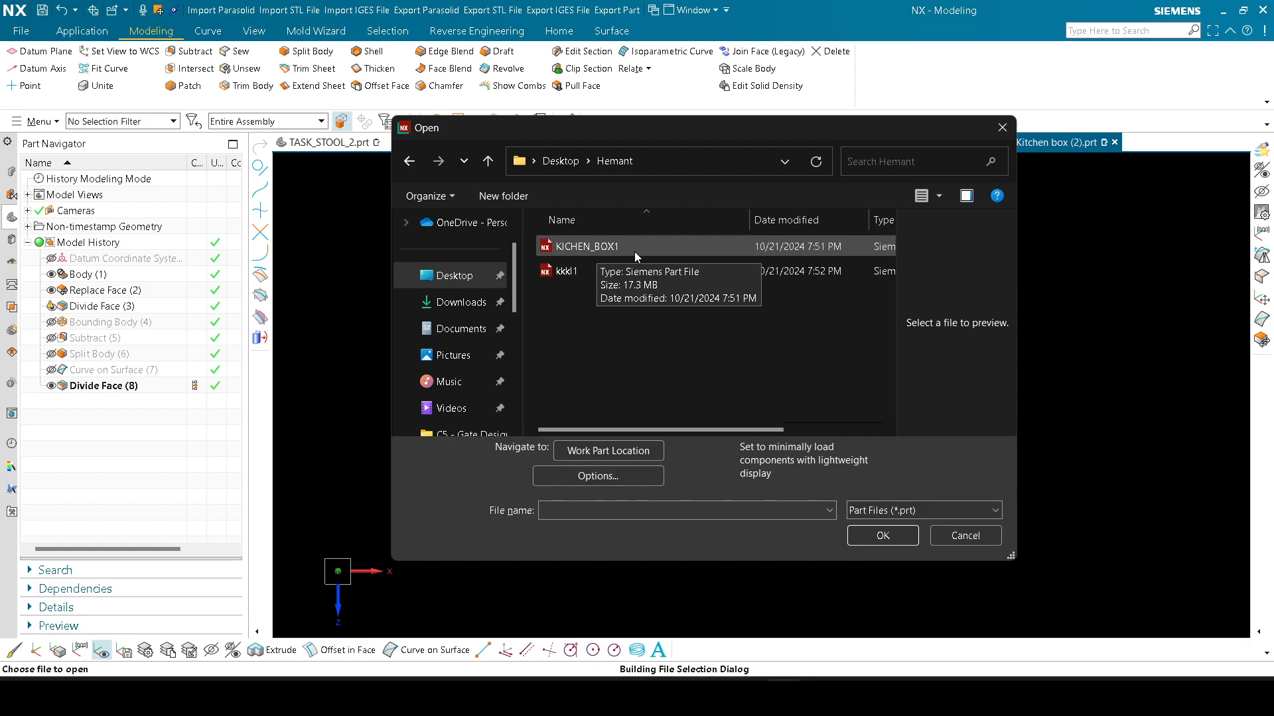
double_click(561, 271)
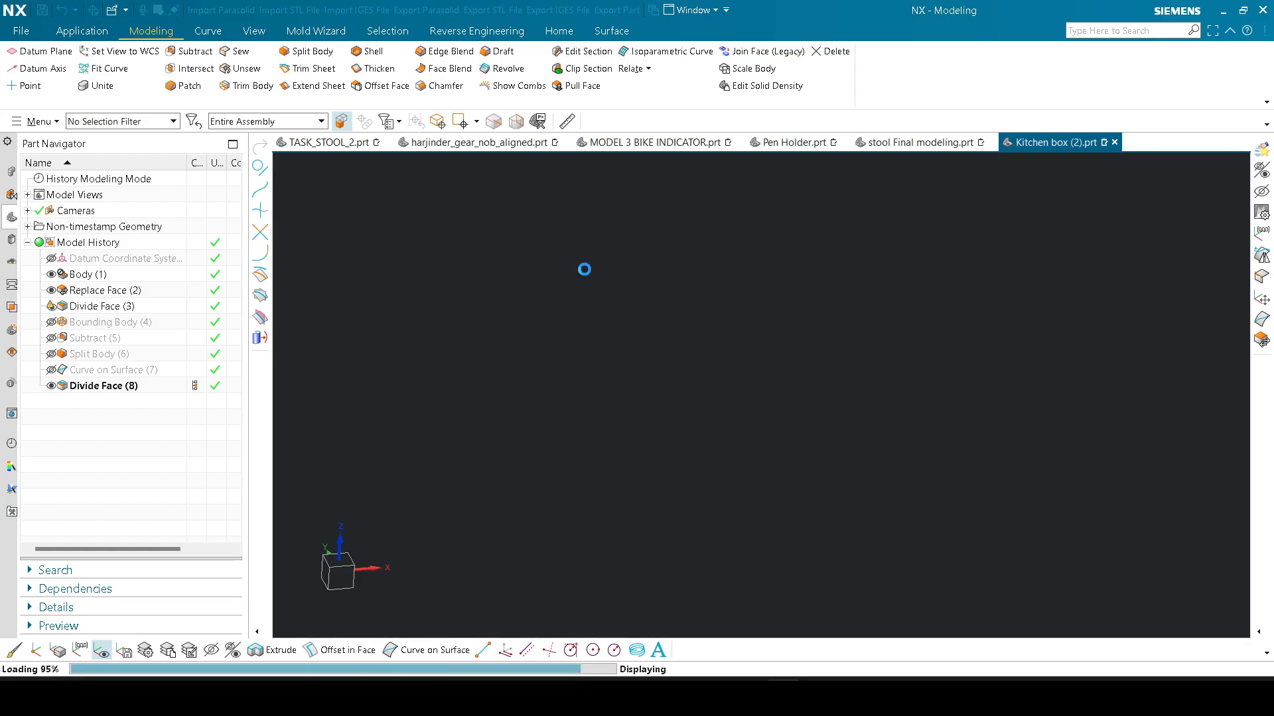
middle_drag(941, 435, 893, 418)
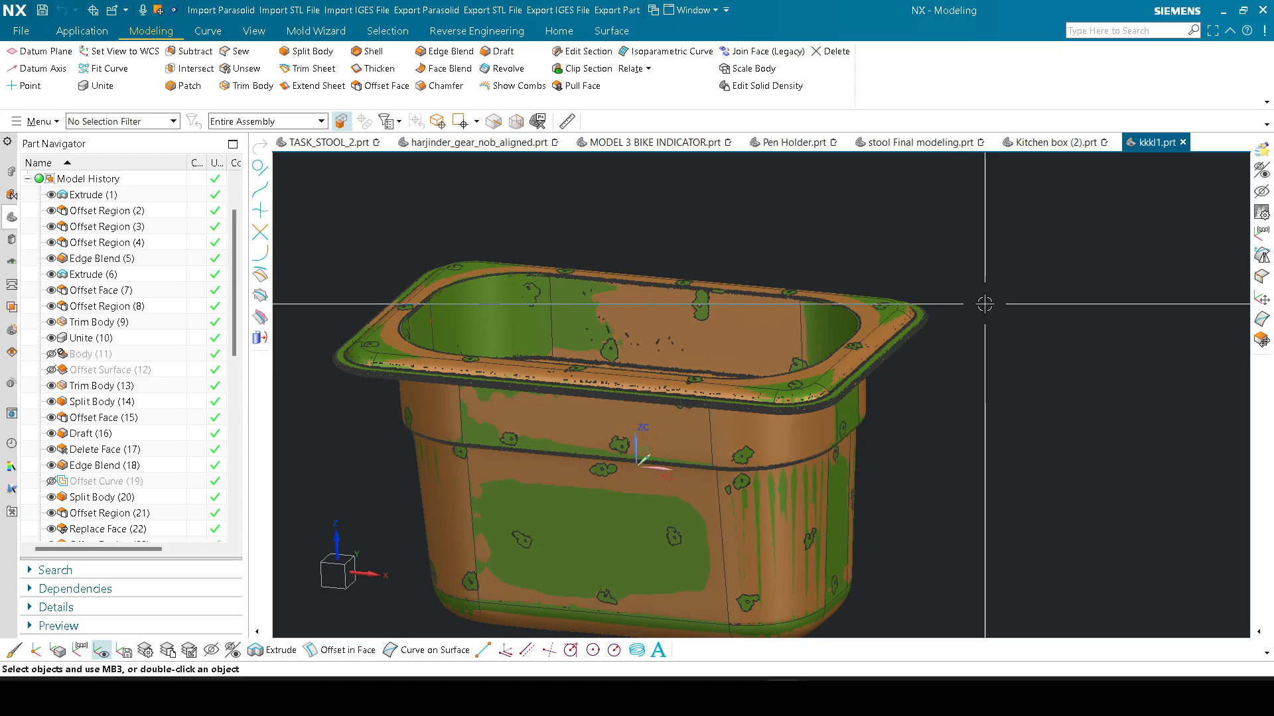
Step: Set the shaded view background to Plain with black as its colour in Scene Preferences
click(1087, 32)
text(sce)
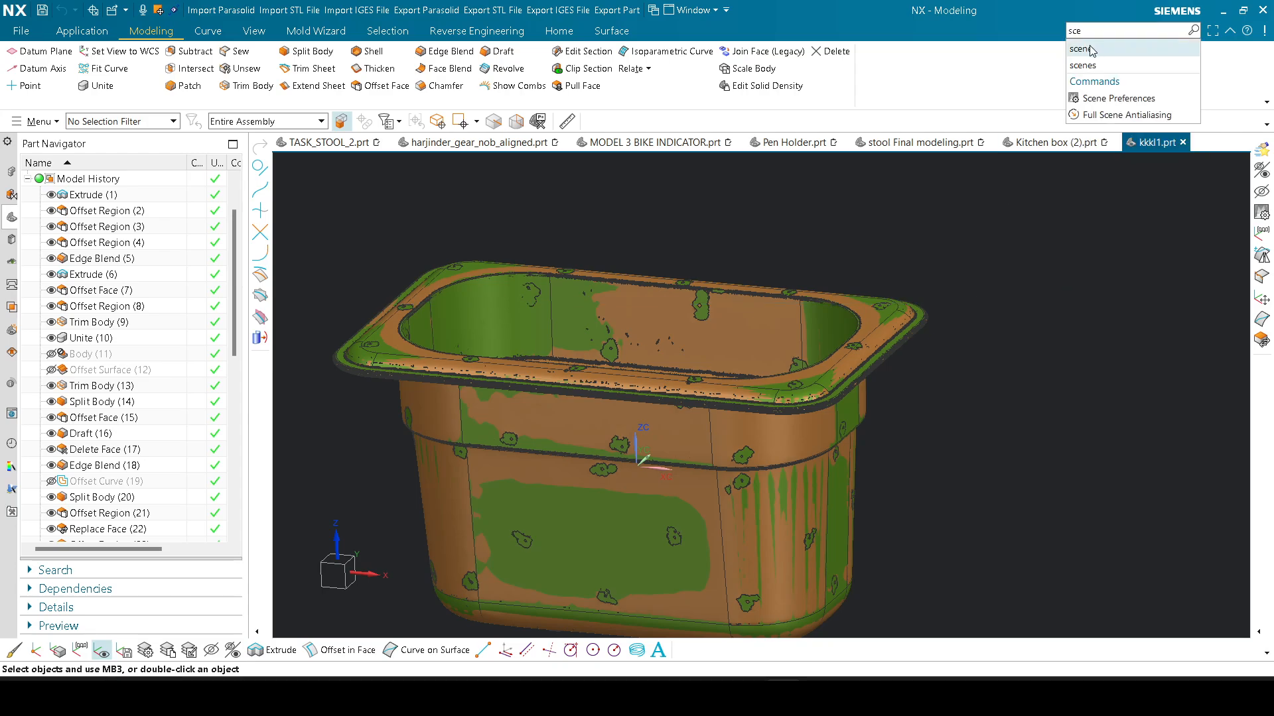
click(1105, 97)
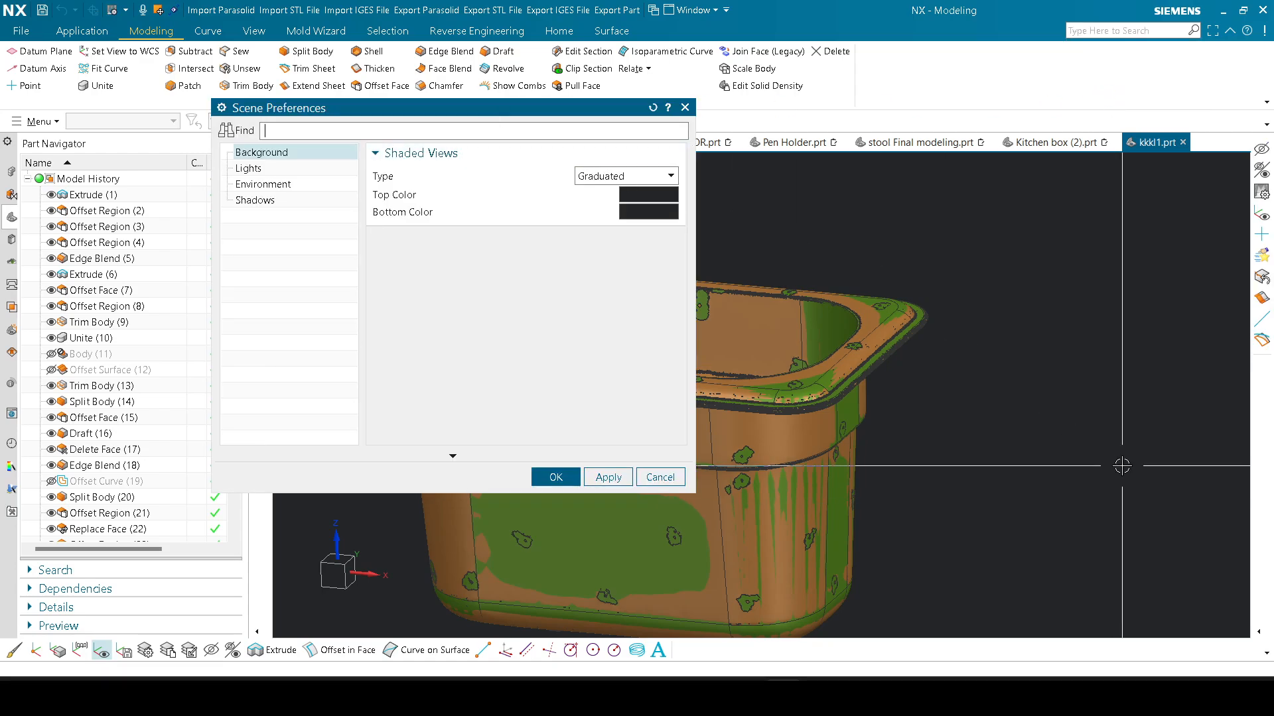
click(600, 176)
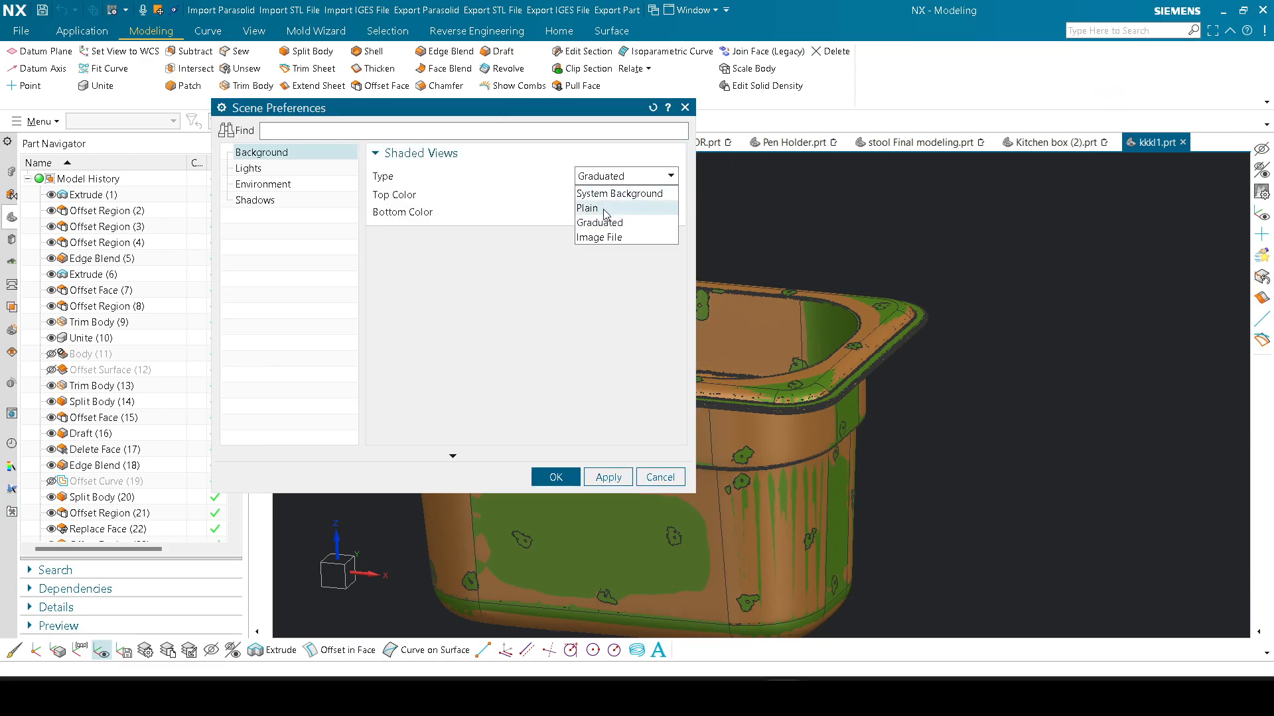
click(603, 205)
click(617, 194)
click(506, 391)
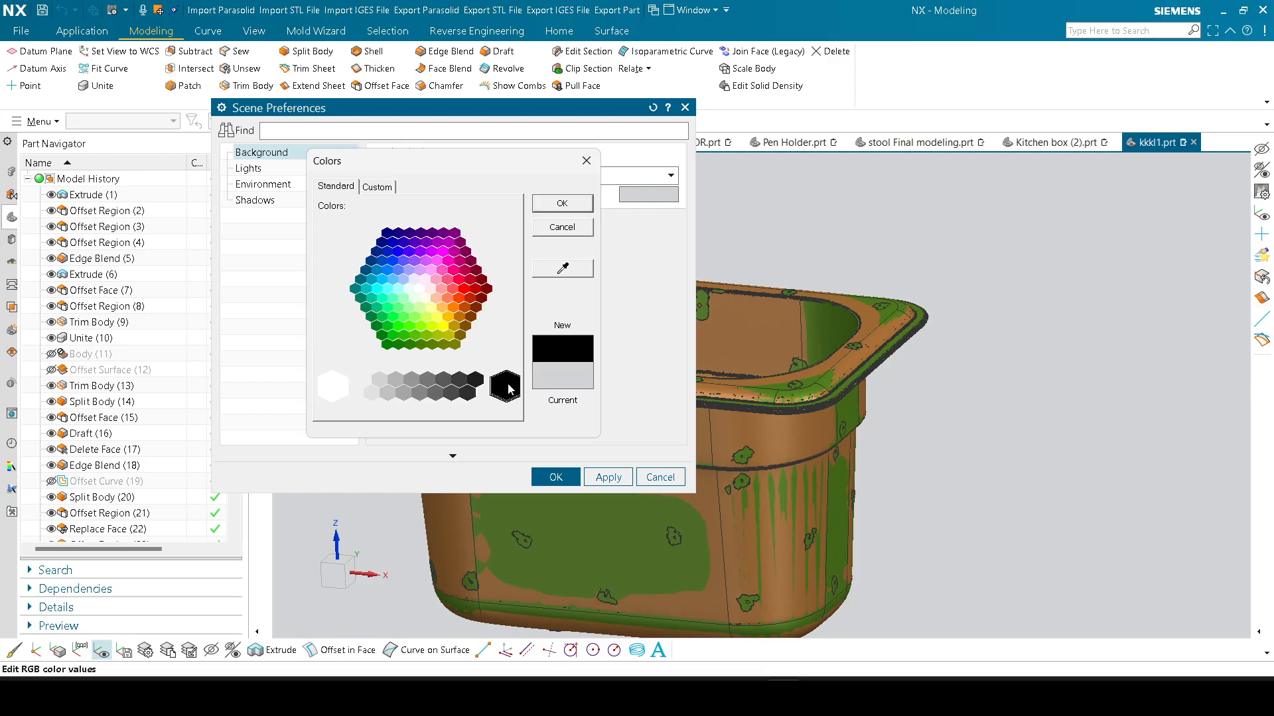
click(561, 203)
click(551, 478)
Step: Switch the model to wireframe display and set the wireframe view background to Plain in Scene Preferences
middle_drag(857, 437, 972, 390)
right_drag(1063, 423, 939, 407)
click(1115, 31)
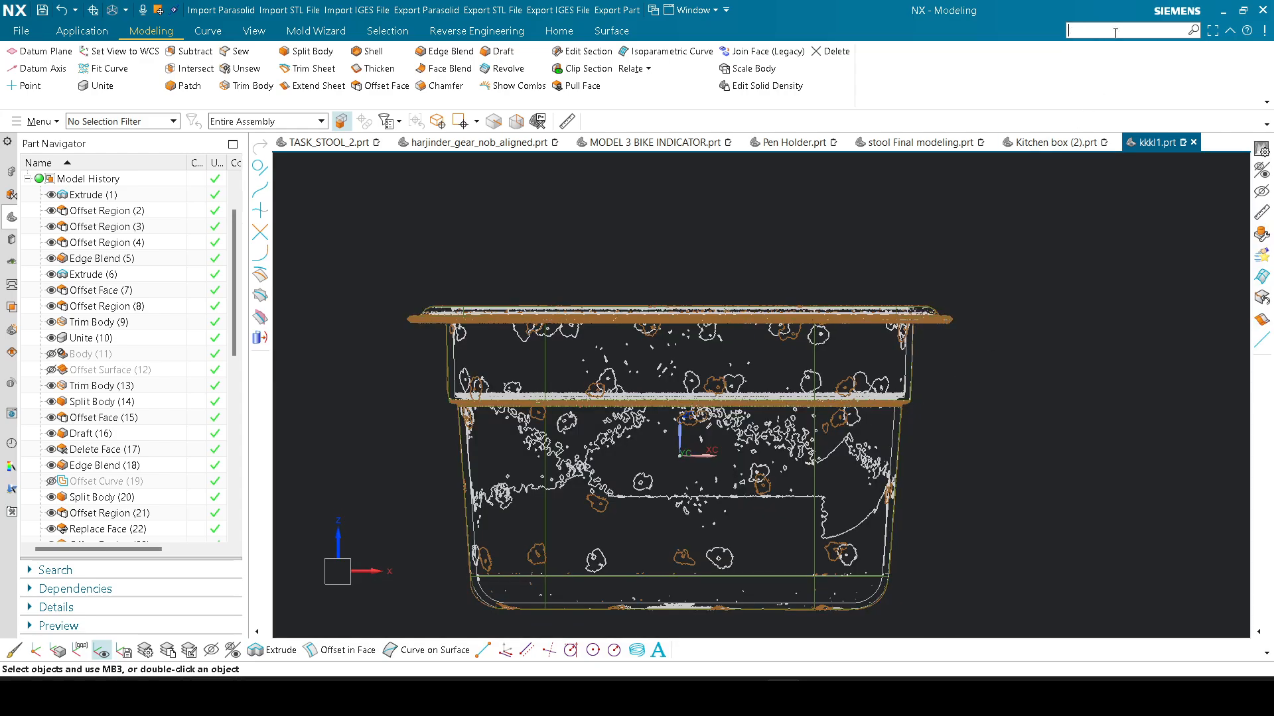
text(sce)
click(1117, 98)
click(624, 176)
click(597, 205)
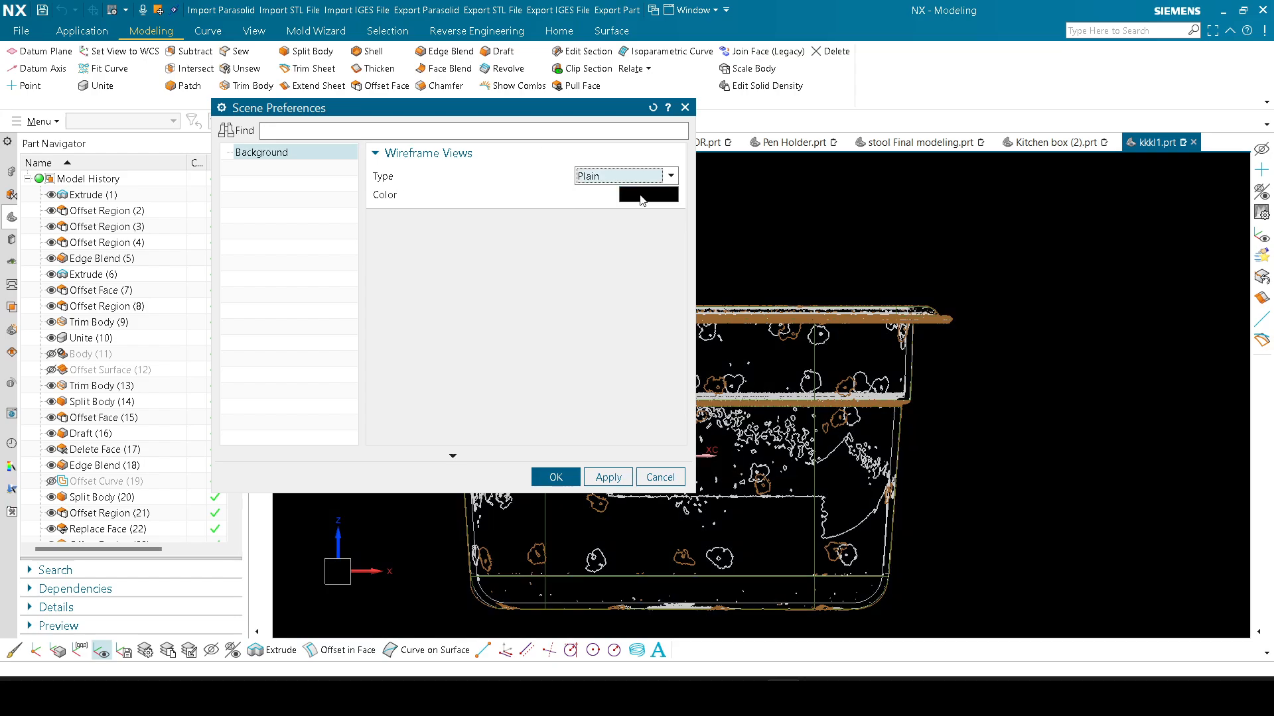
click(556, 474)
Step: Measure the angle between two vectors picked at the box's rim corner
key(ctrl+alt+t)
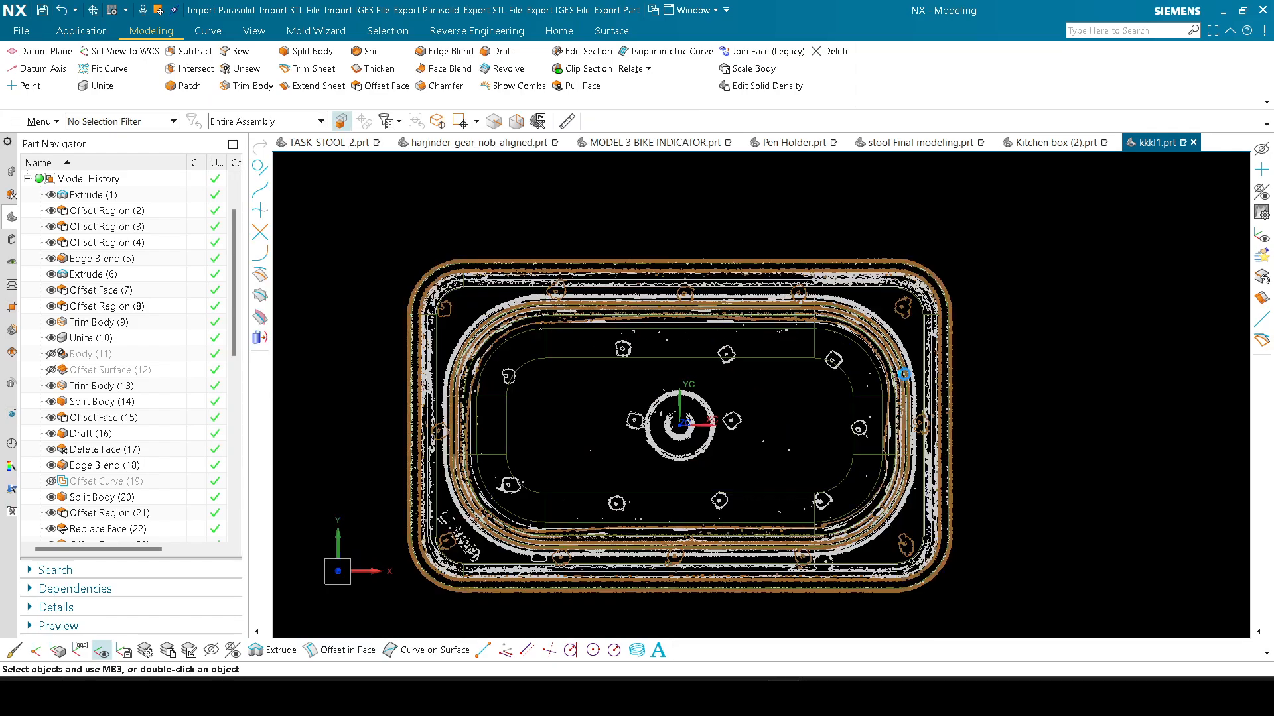
scroll(949, 494, up, 3)
mouse_move(1002, 492)
middle_down()
mouse_move(992, 386)
mouse_move(932, 461)
mouse_move(967, 417)
middle_up()
scroll(968, 417, up, 5)
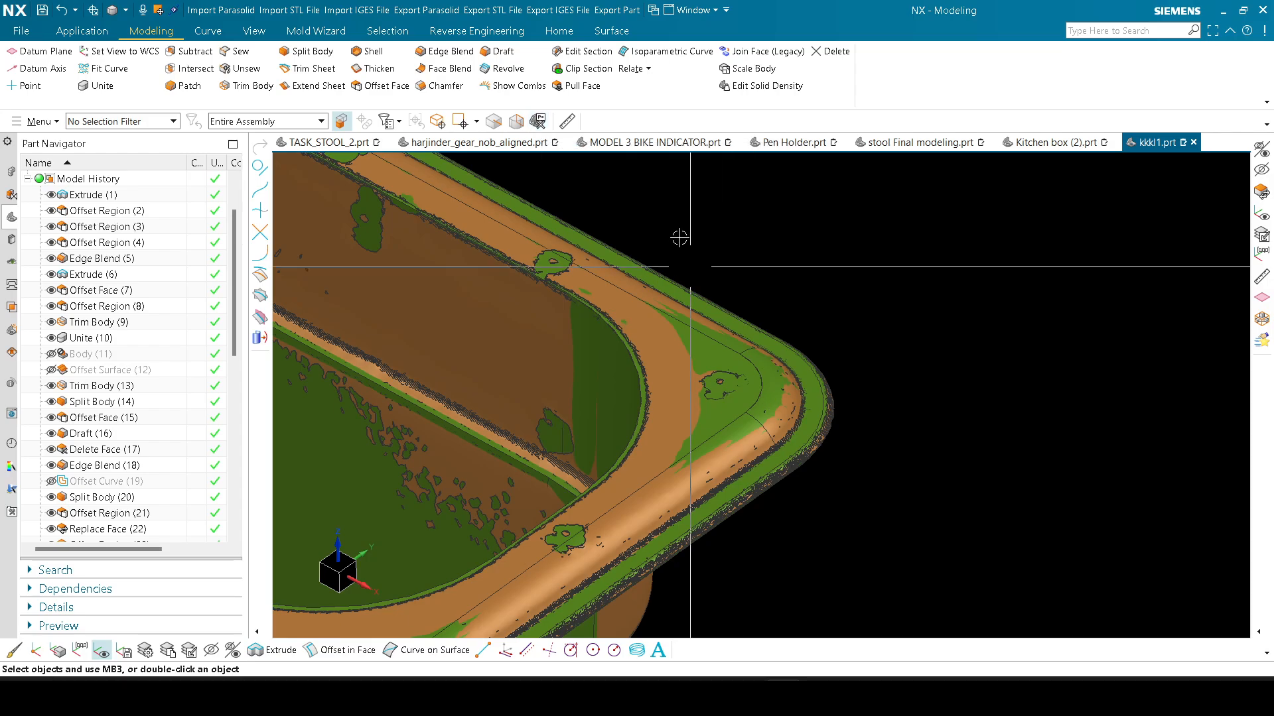
click(567, 122)
click(374, 90)
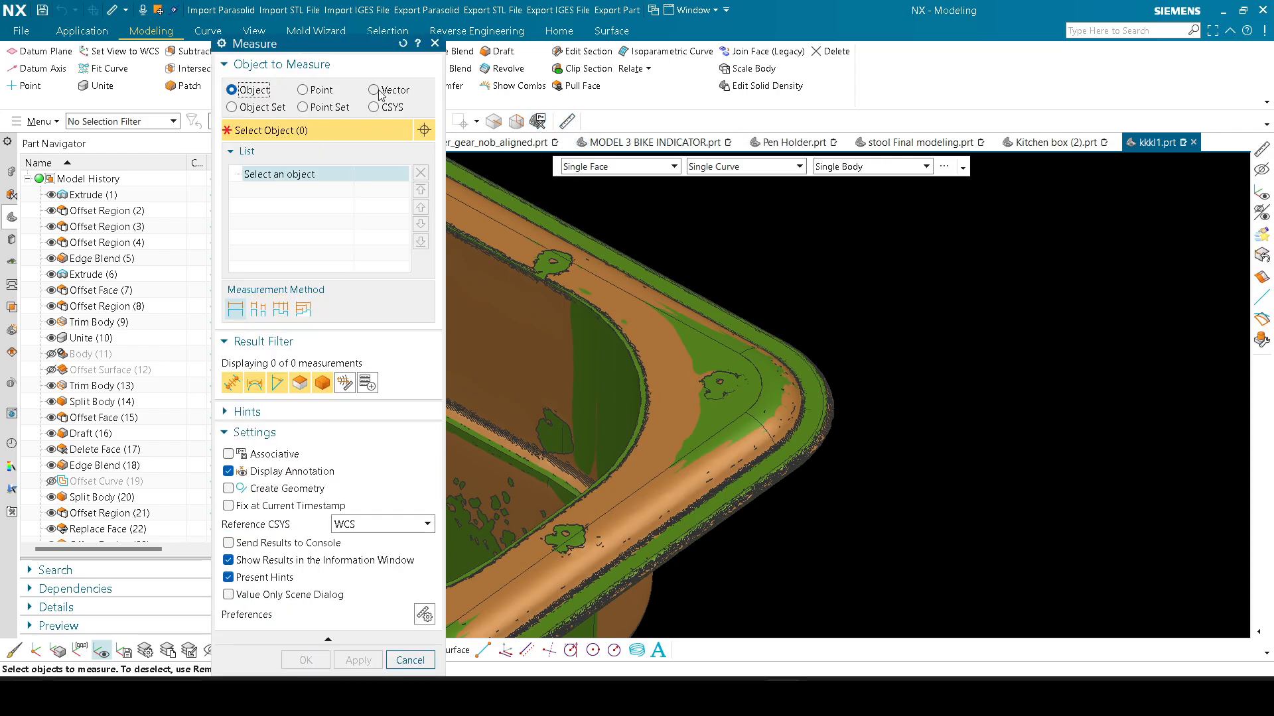
scroll(696, 339, up, 3)
click(722, 353)
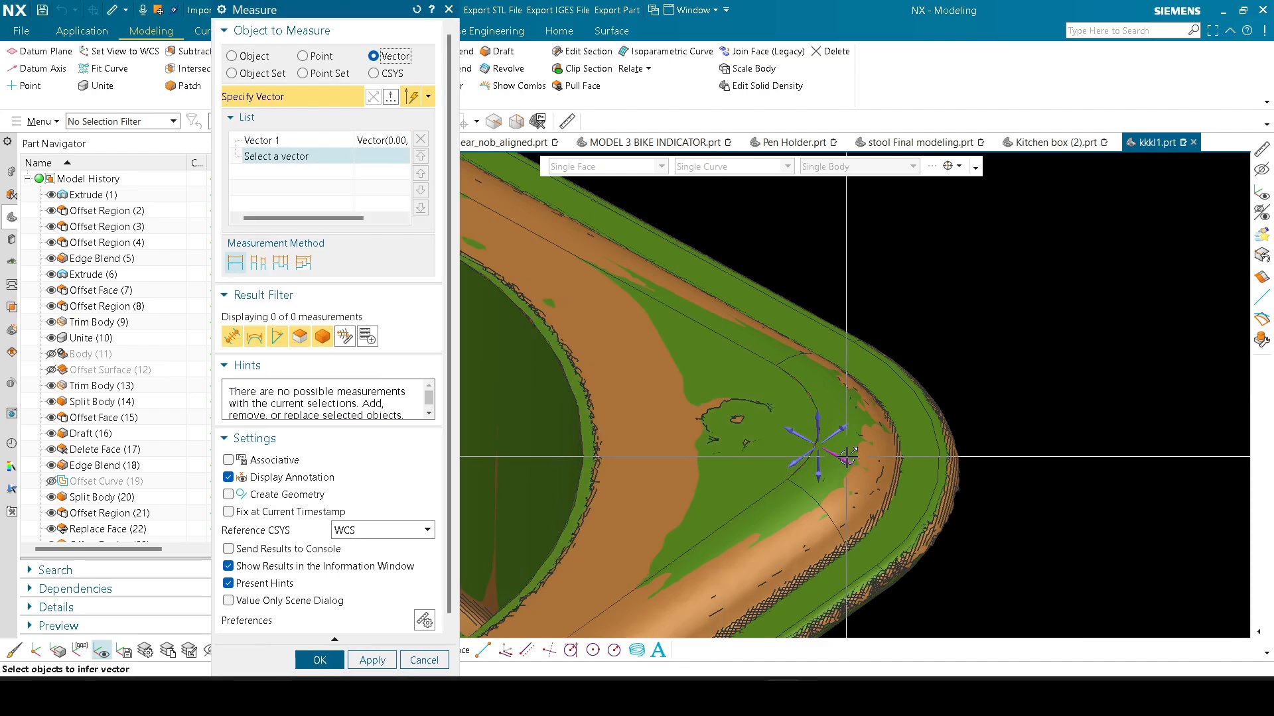
click(845, 456)
scroll(900, 447, down, 5)
key(Escape)
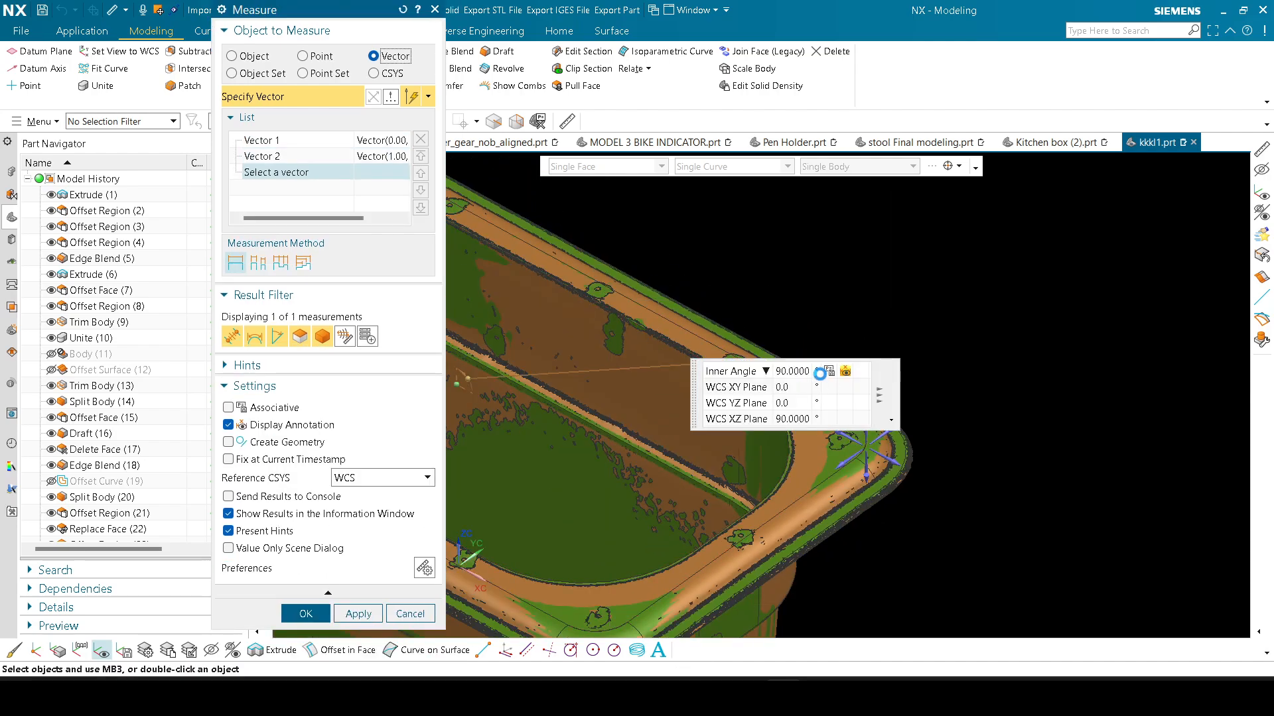
Step: Try a vector measurement at the outer corner just below the box's side step
scroll(879, 382, down, 3)
middle_drag(878, 383, 756, 472)
scroll(855, 447, up, 5)
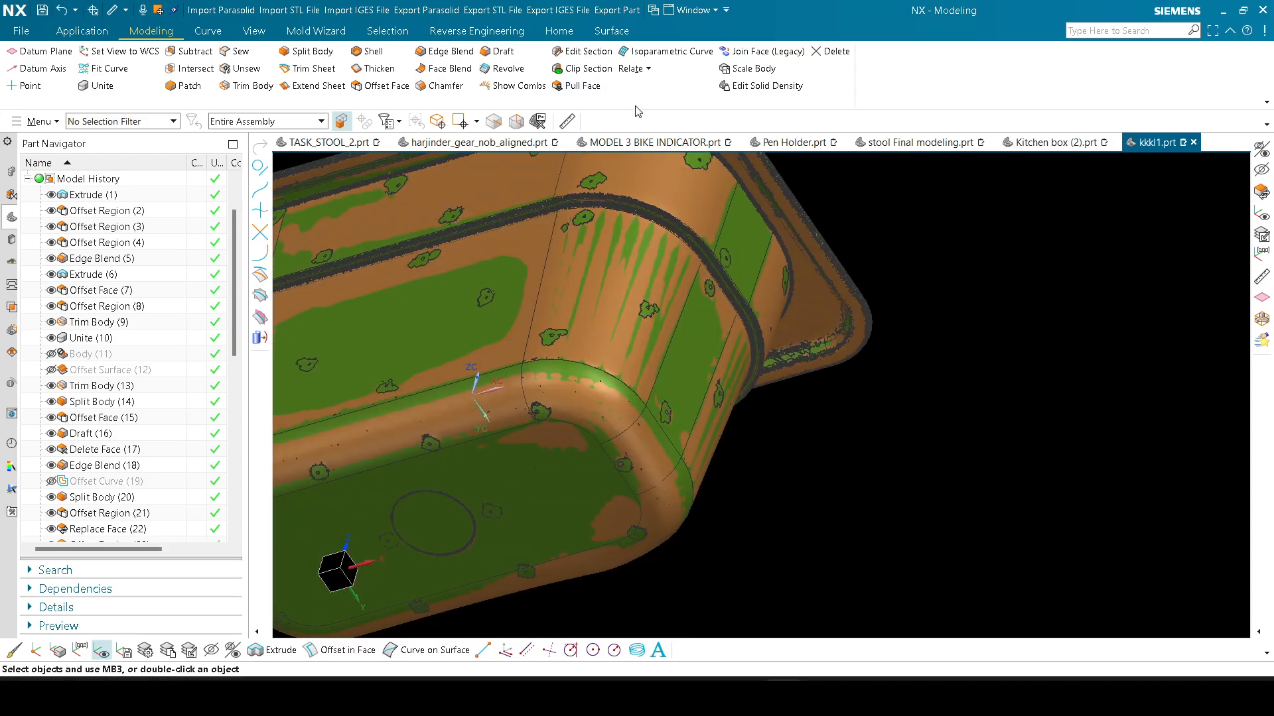
click(568, 121)
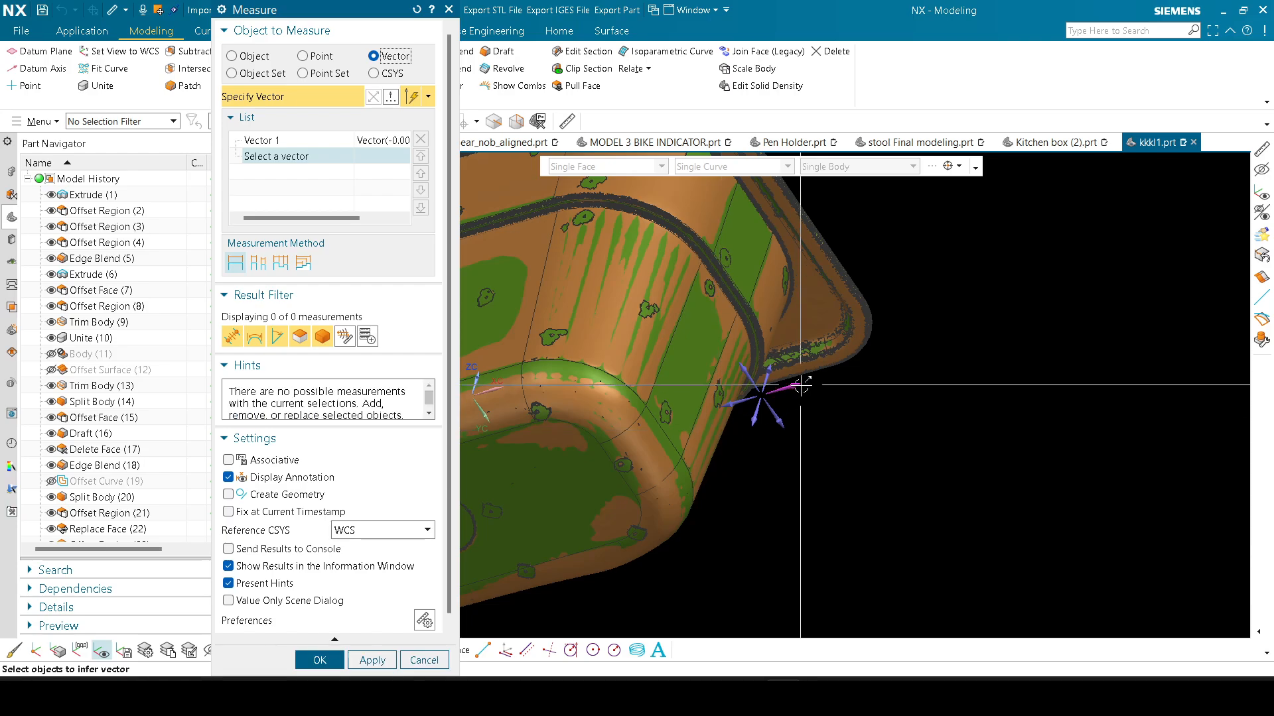
click(969, 388)
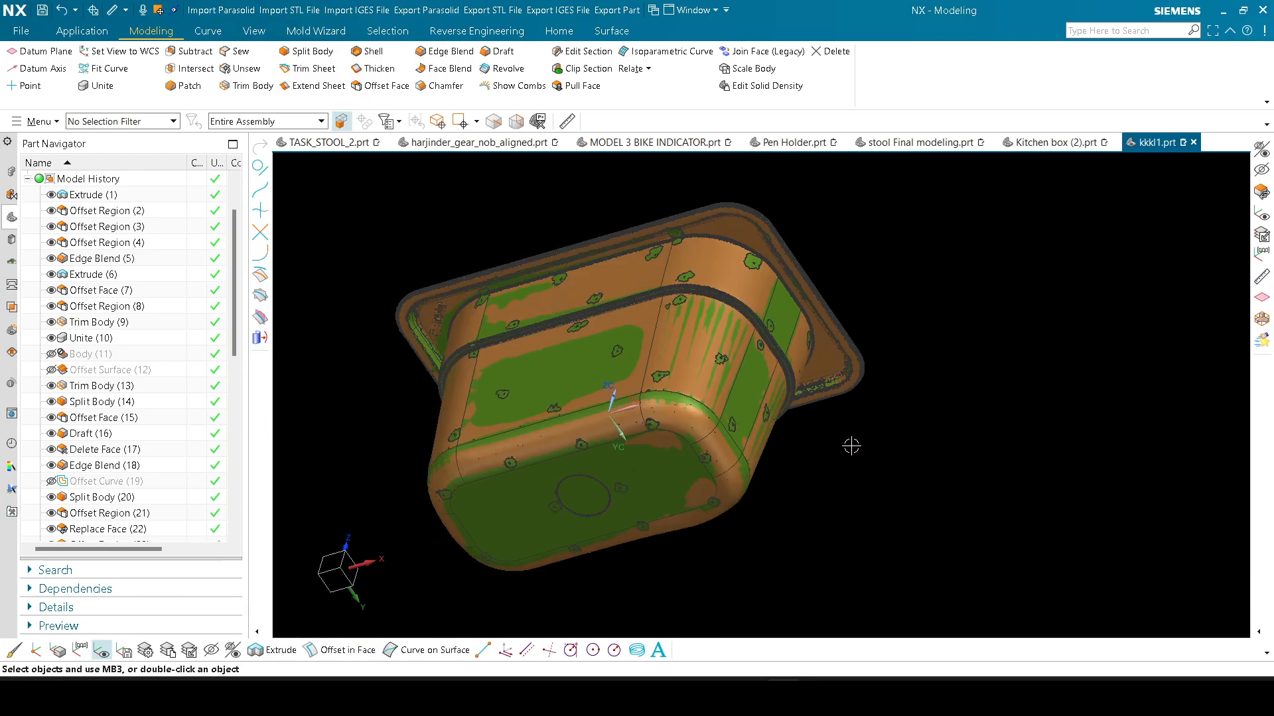
Step: Examine the side wall, step and bottom corner profile against the scan from the front, in shaded and wireframe display
middle_drag(851, 447, 896, 402)
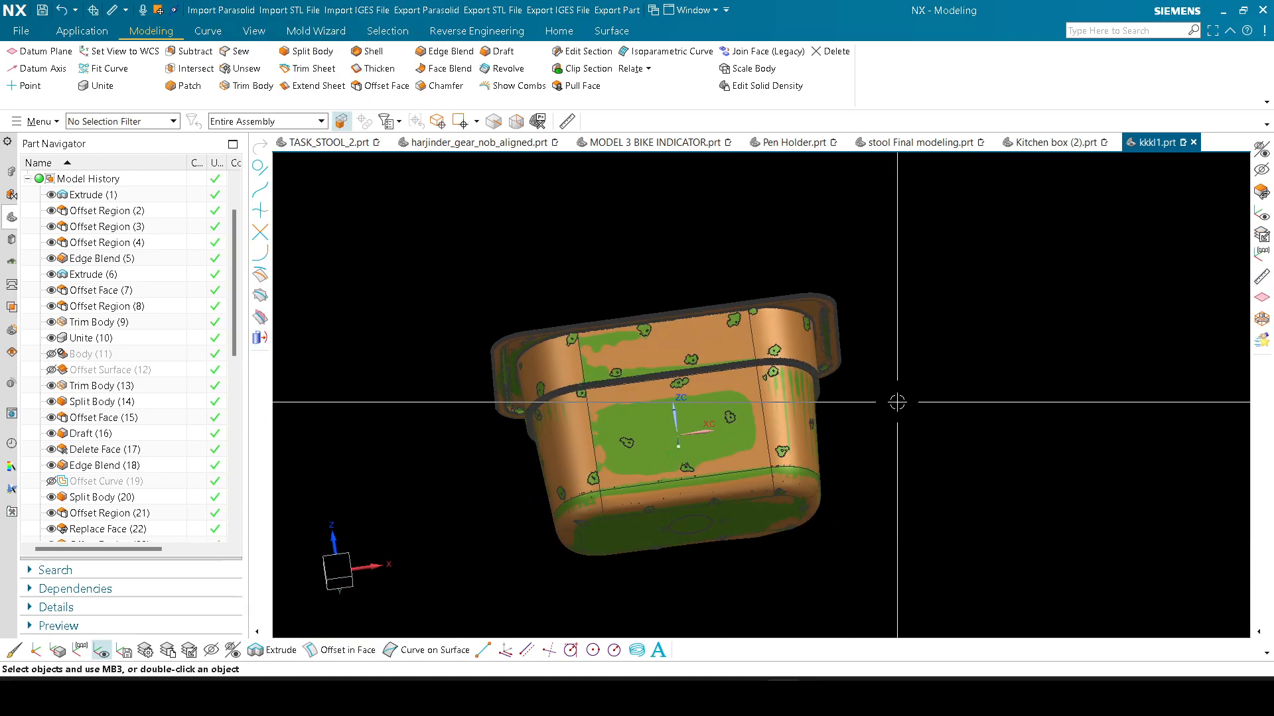
key(F8)
scroll(814, 424, up, 9)
right_click(814, 396)
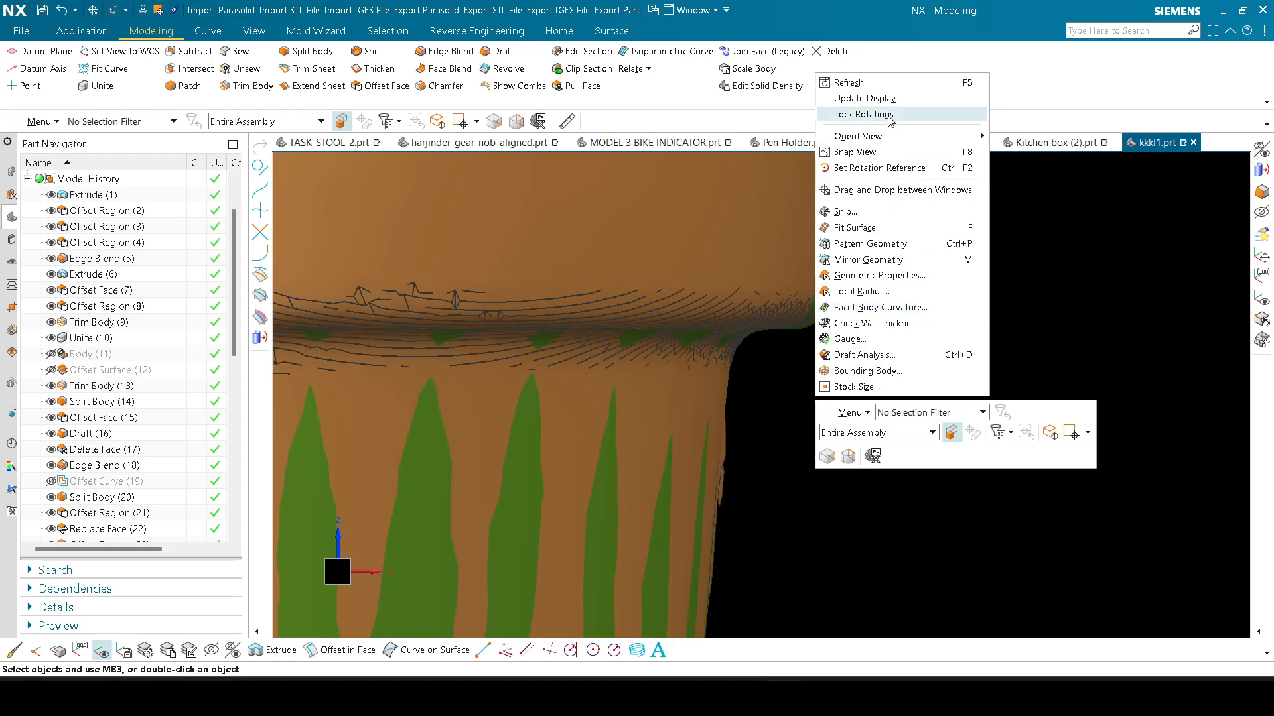
click(889, 207)
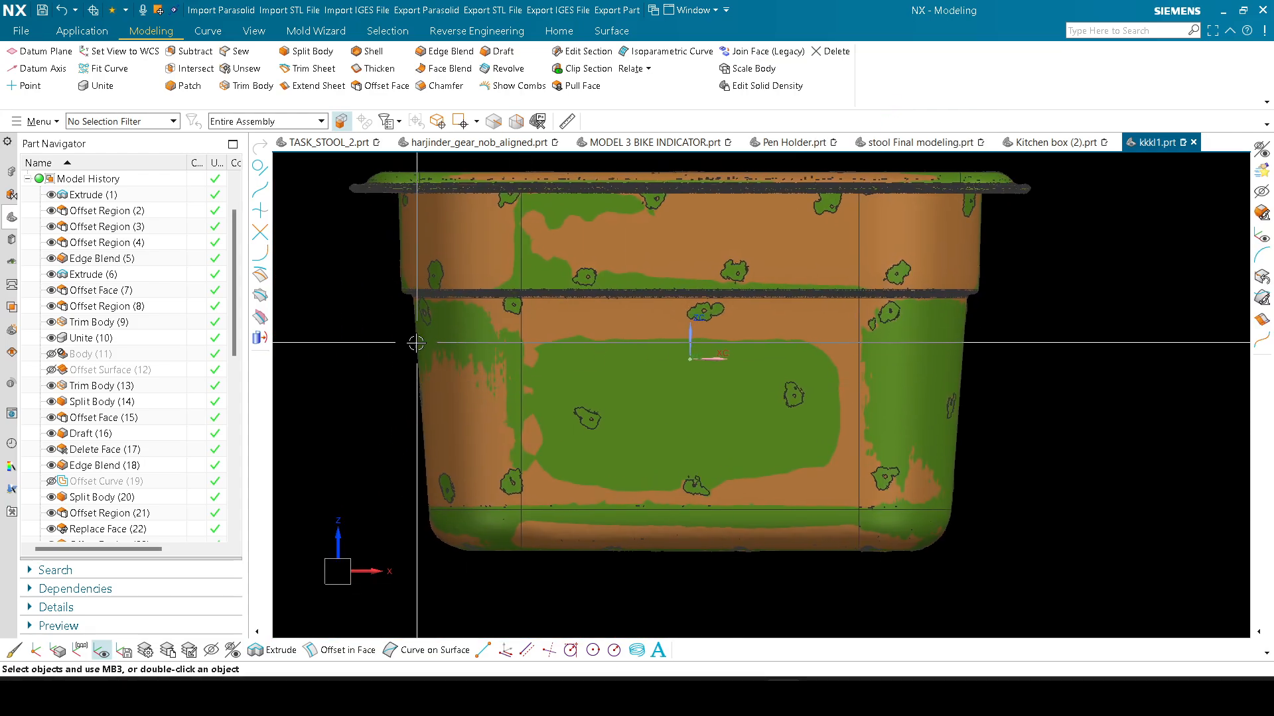
scroll(412, 341, up, 10)
scroll(467, 351, down, 5)
scroll(483, 370, up, 9)
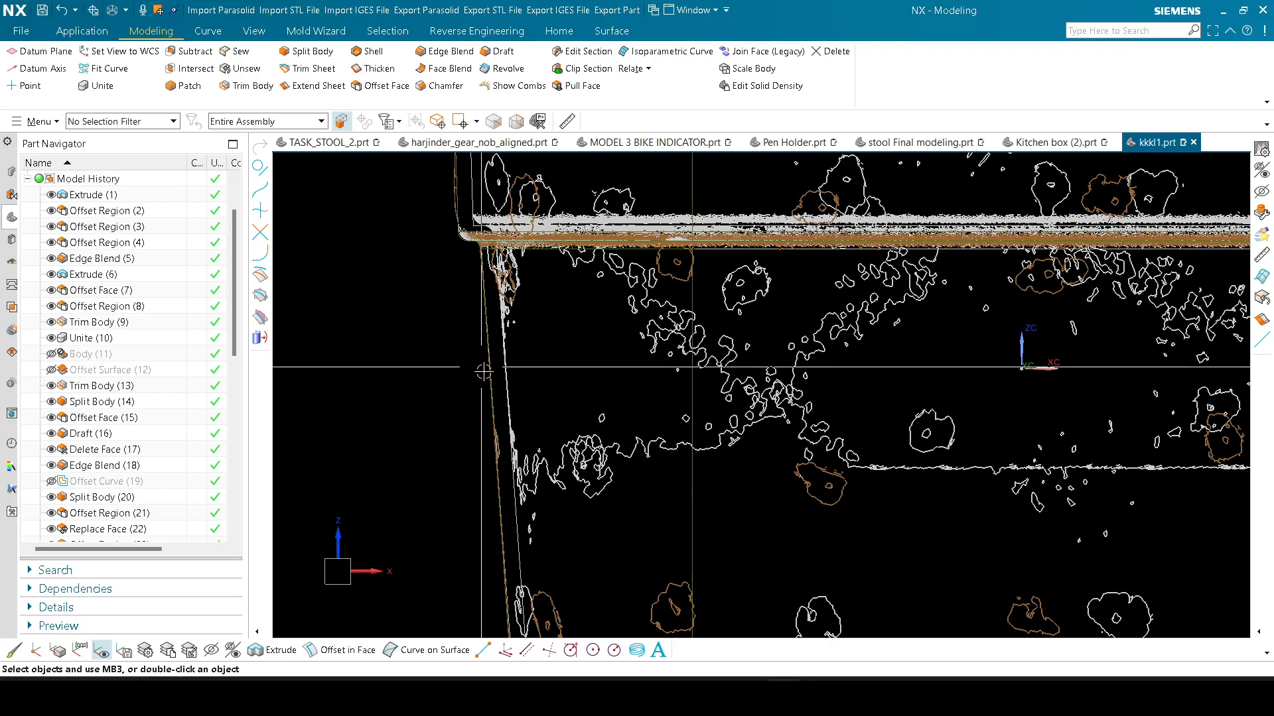
scroll(451, 344, down, 9)
scroll(461, 456, up, 1)
scroll(461, 458, up, 3)
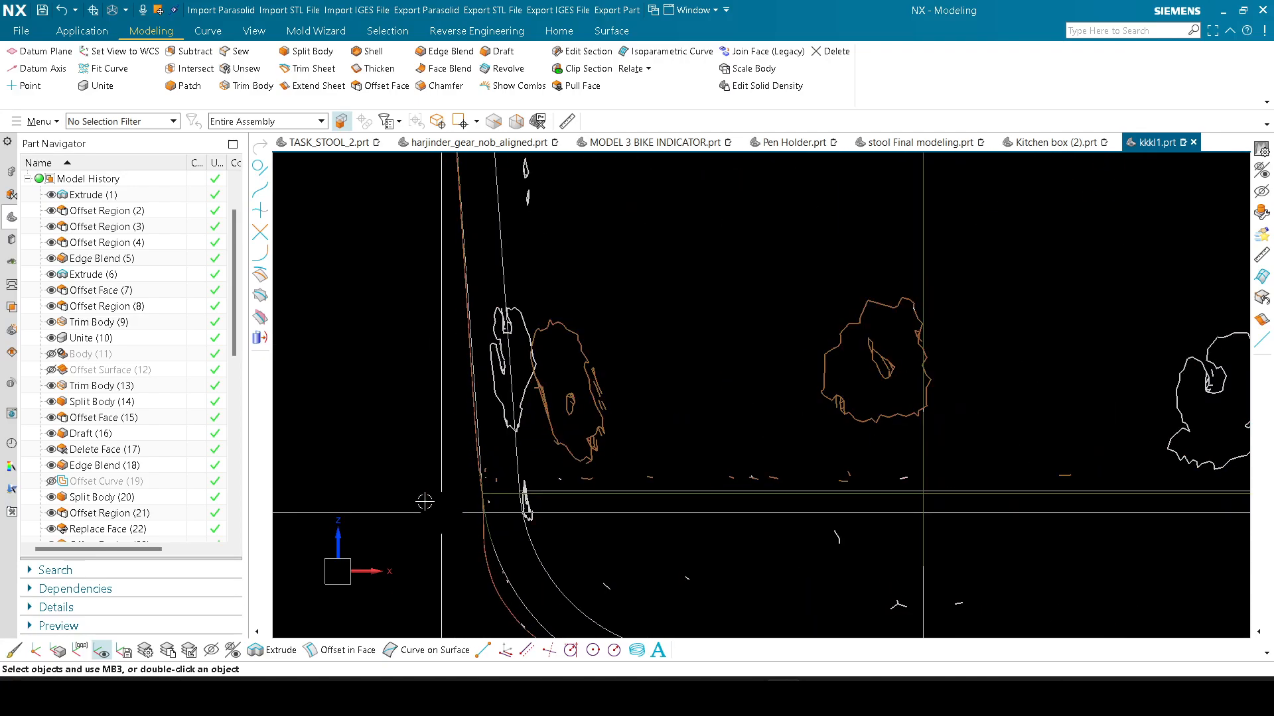
scroll(431, 455, down, 3)
scroll(470, 515, up, 2)
scroll(472, 496, down, 8)
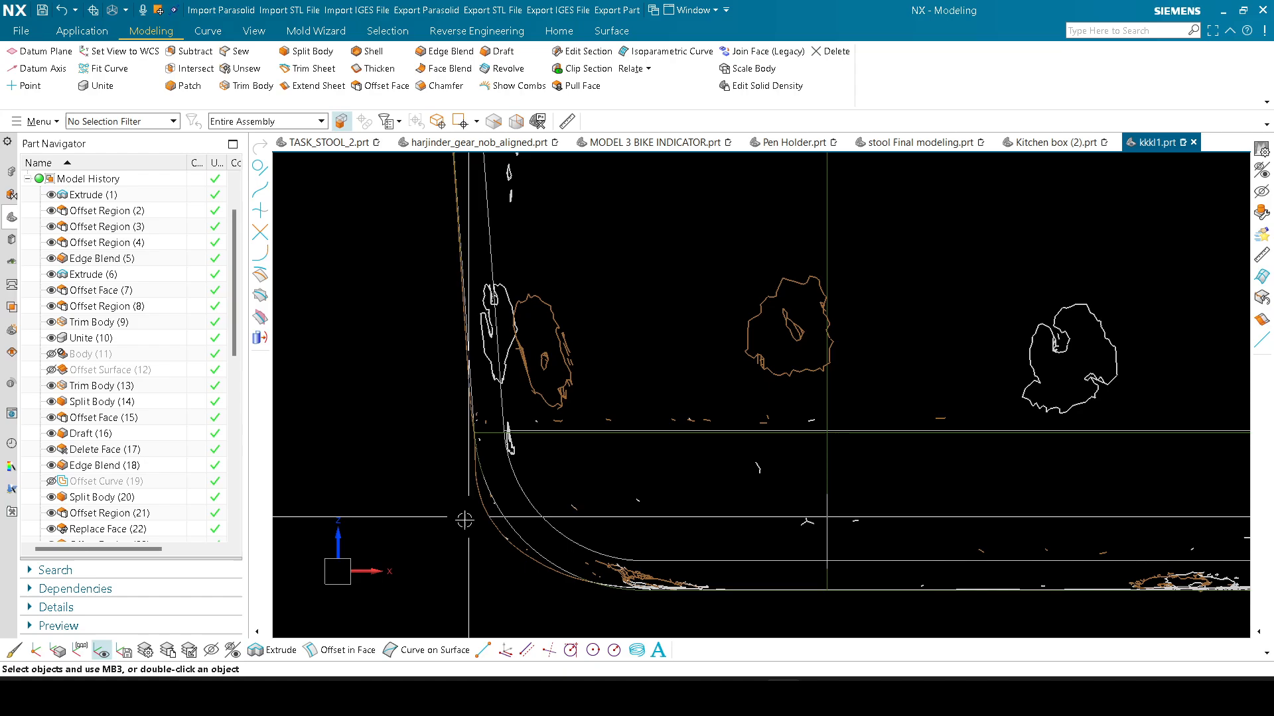
scroll(662, 359, down, 2)
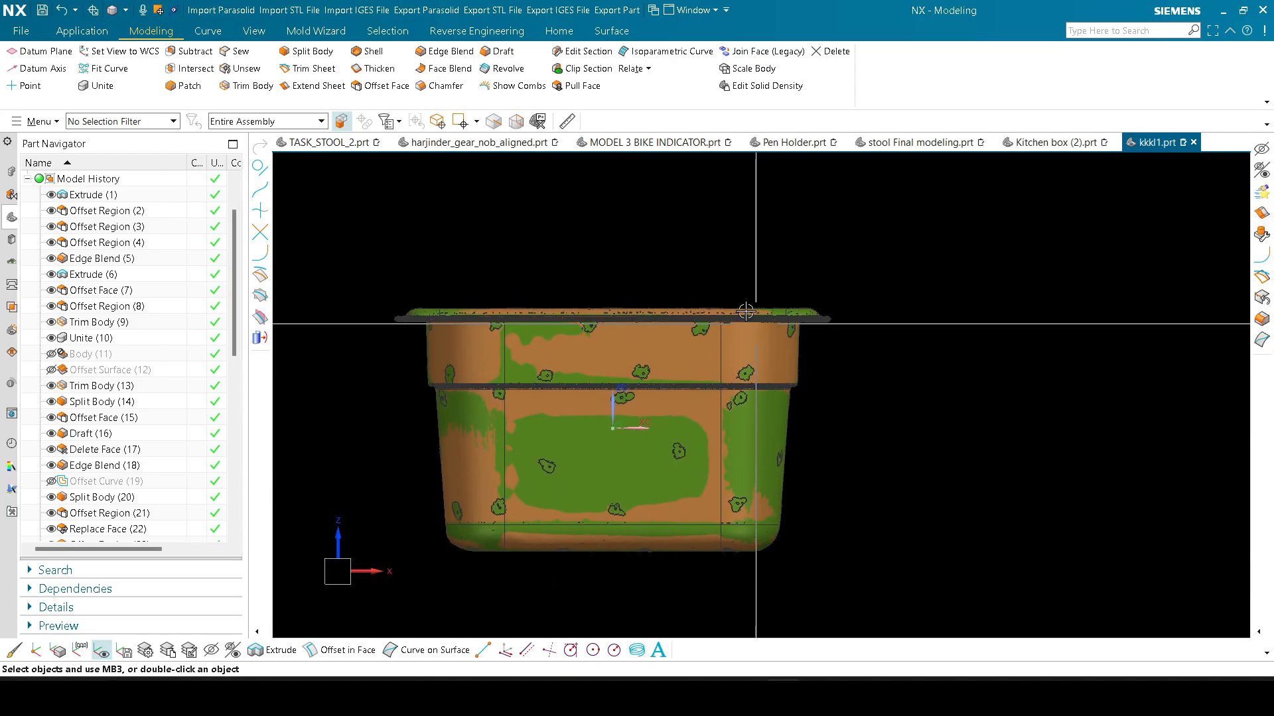
Step: Check the rim's outer lip against the scan up close and hide the scan body, leaving only the box model displayed
scroll(888, 383, up, 6)
scroll(889, 383, up, 5)
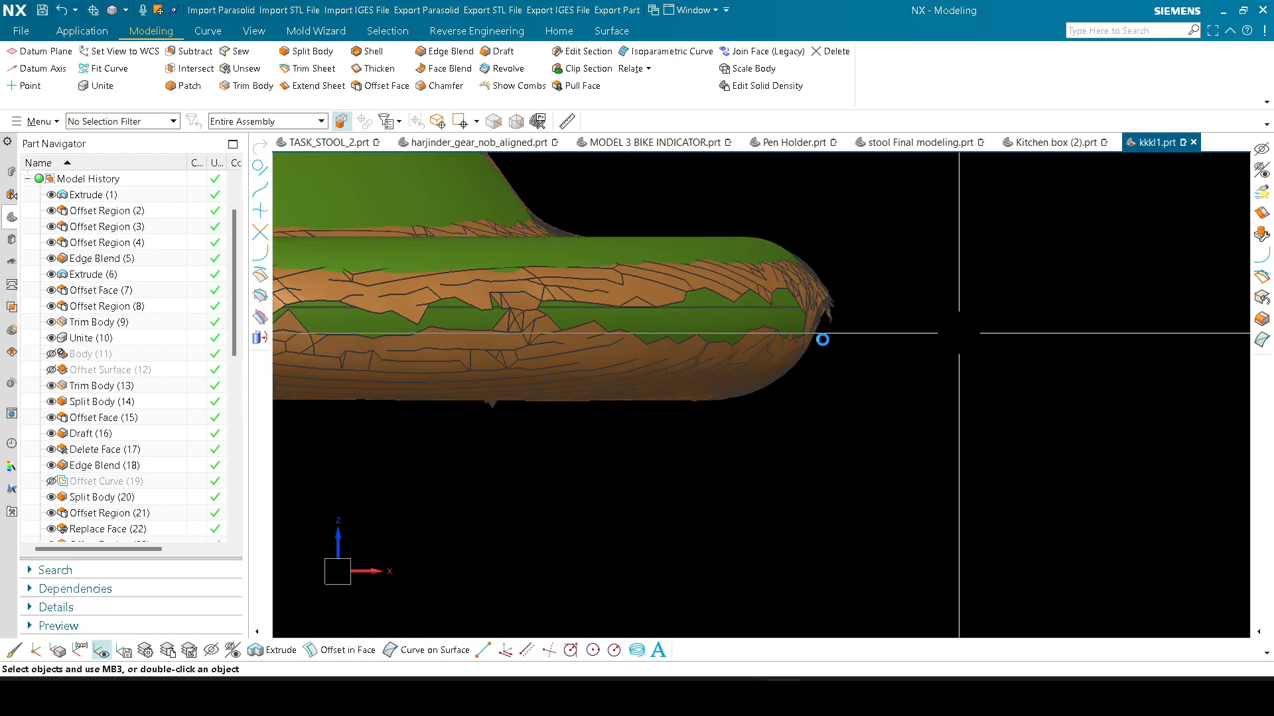
scroll(790, 281, up, 4)
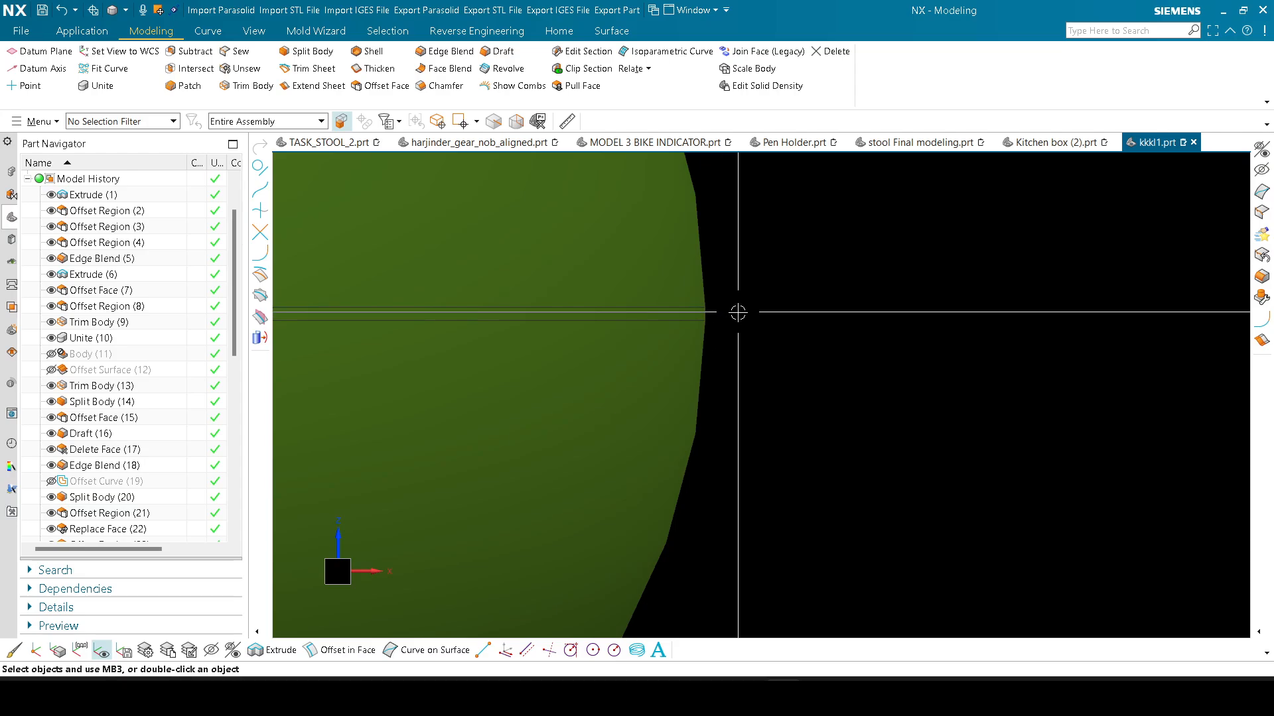
scroll(856, 321, down, 4)
scroll(862, 331, up, 4)
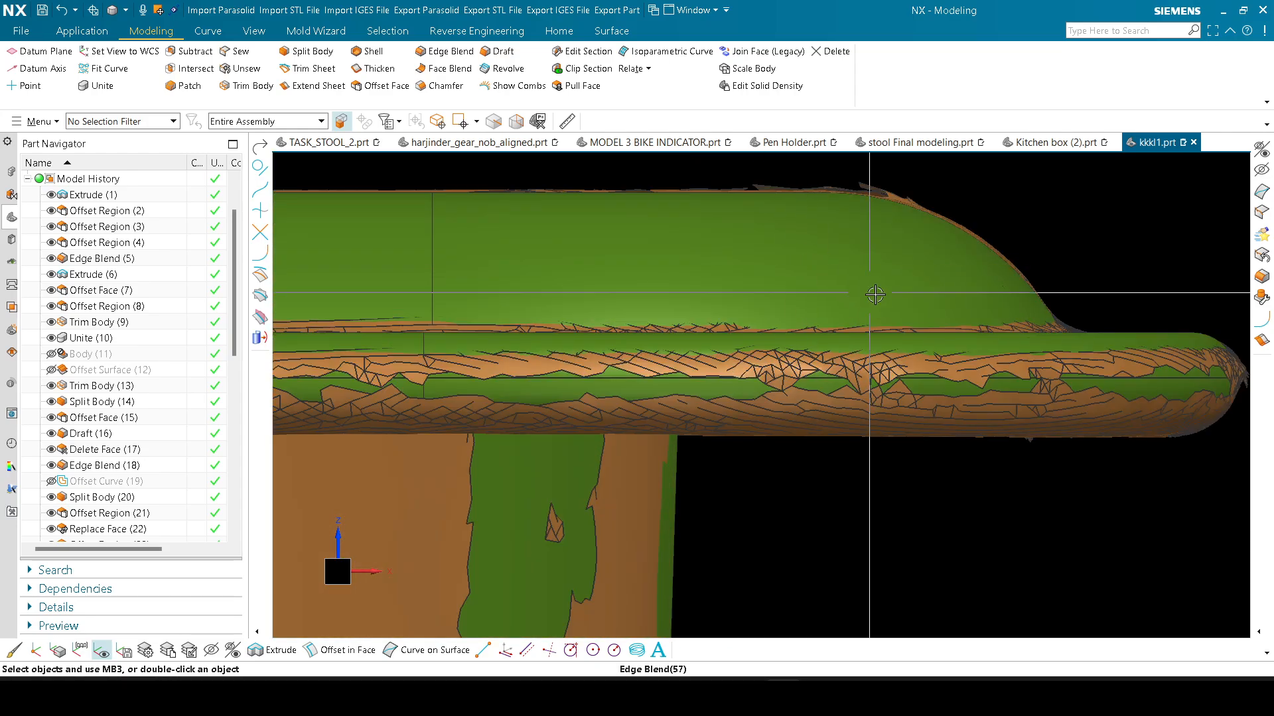
click(874, 440)
key(ctrl+b)
scroll(876, 297, down, 6)
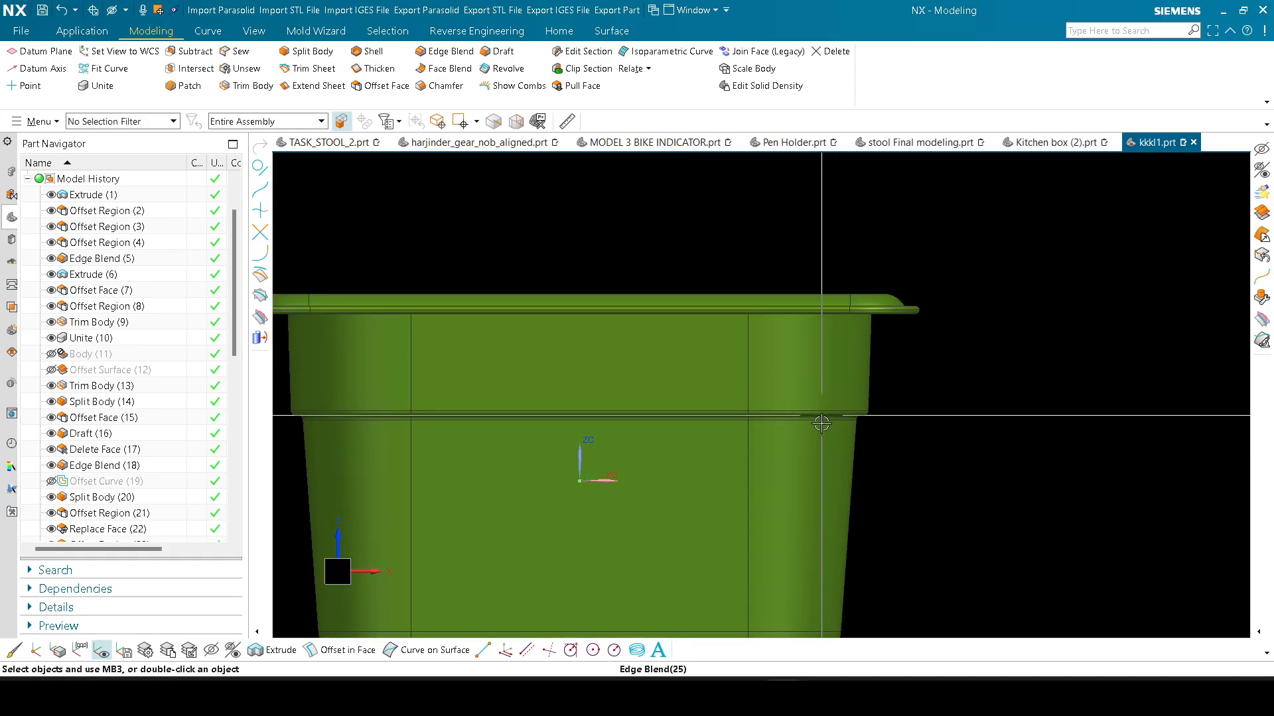
Step: Section the box on the absolute Y plane and examine the wall thickness and corner shape at the side step
scroll(819, 419, up, 5)
scroll(1024, 394, down, 5)
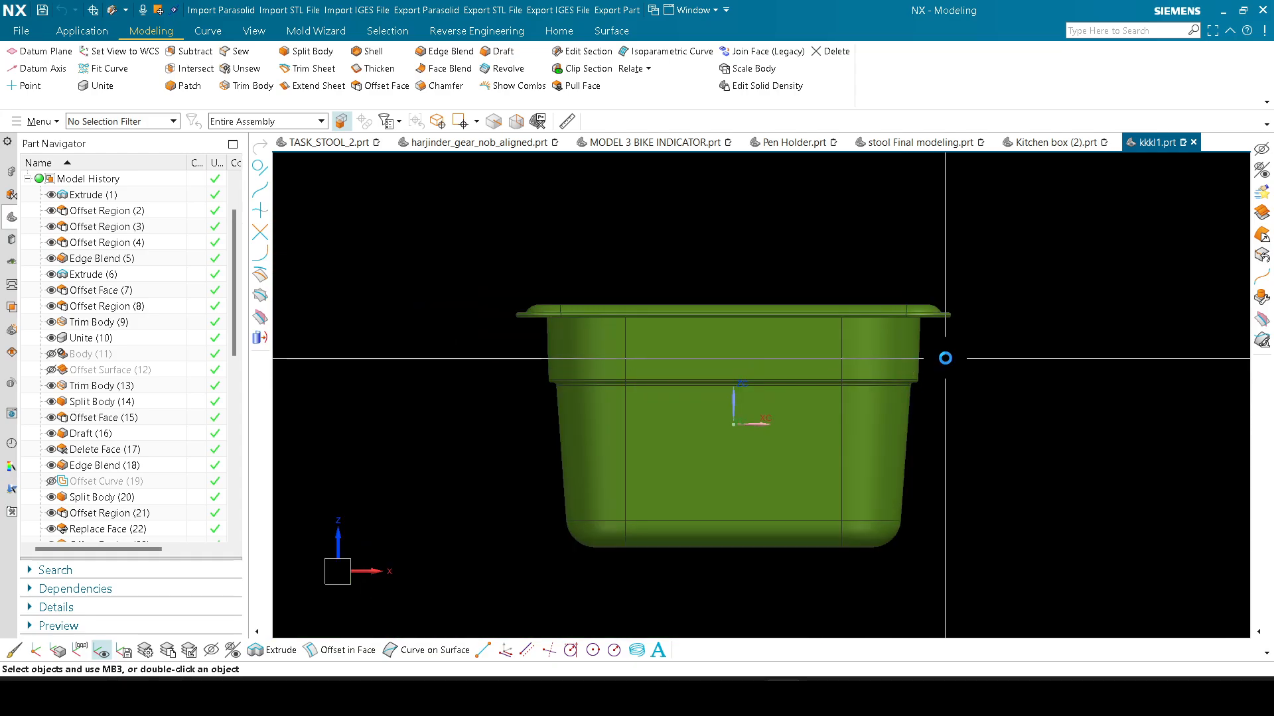
key(ctrl+h)
scroll(960, 373, up, 5)
scroll(919, 372, up, 4)
shift+middle_drag(915, 372, 841, 427)
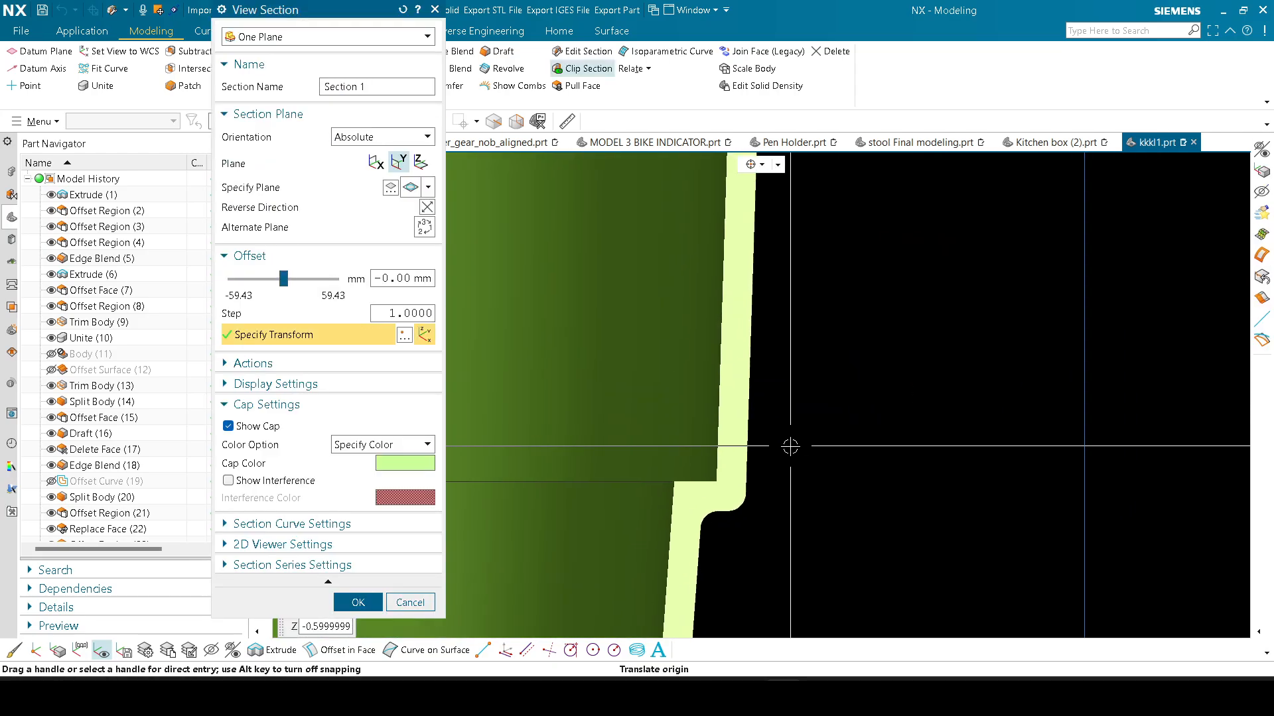
scroll(790, 446, down, 4)
scroll(831, 297, up, 6)
scroll(808, 270, down, 5)
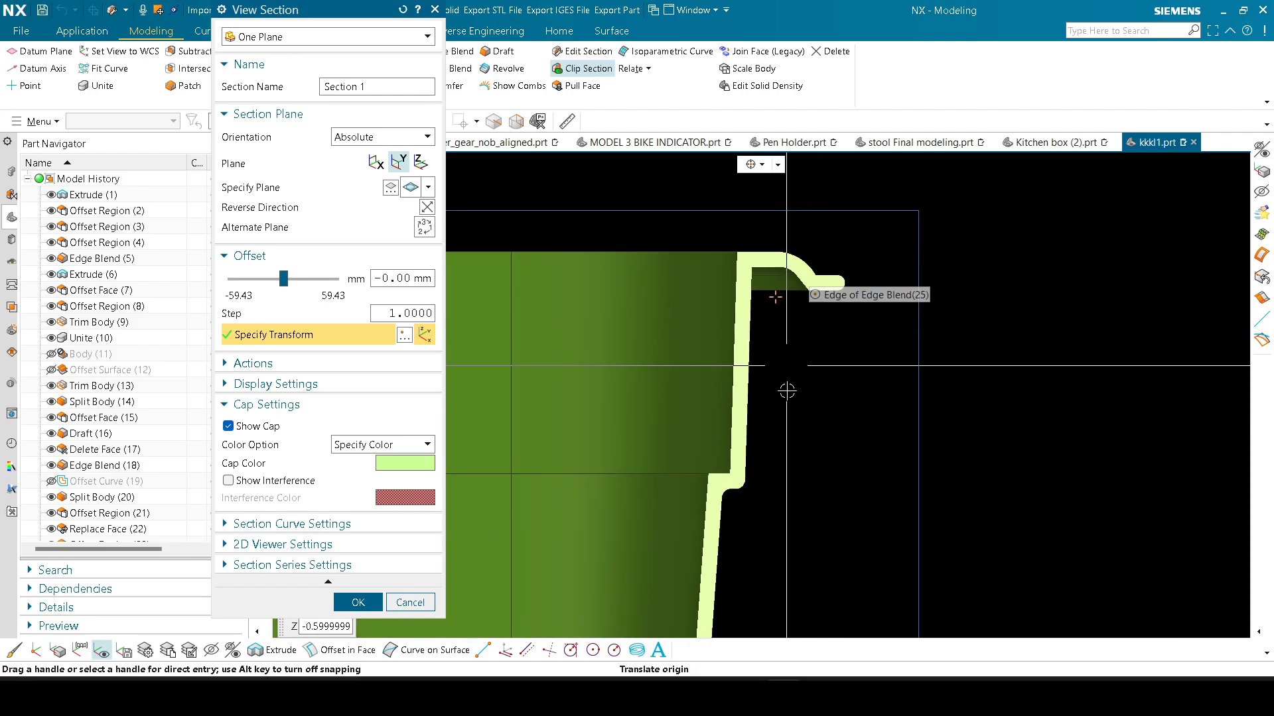
scroll(734, 469, up, 6)
shift+middle_drag(678, 491, 714, 455)
scroll(716, 454, down, 3)
scroll(734, 443, up, 2)
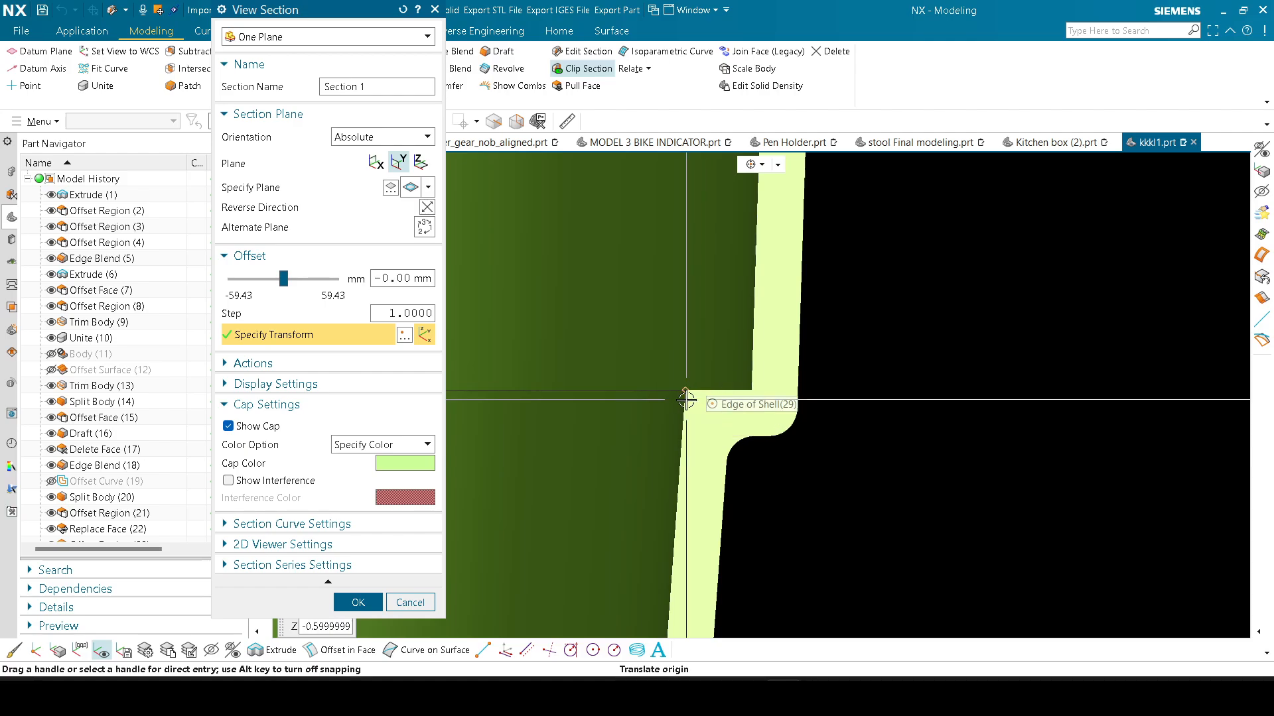
scroll(683, 398, up, 2)
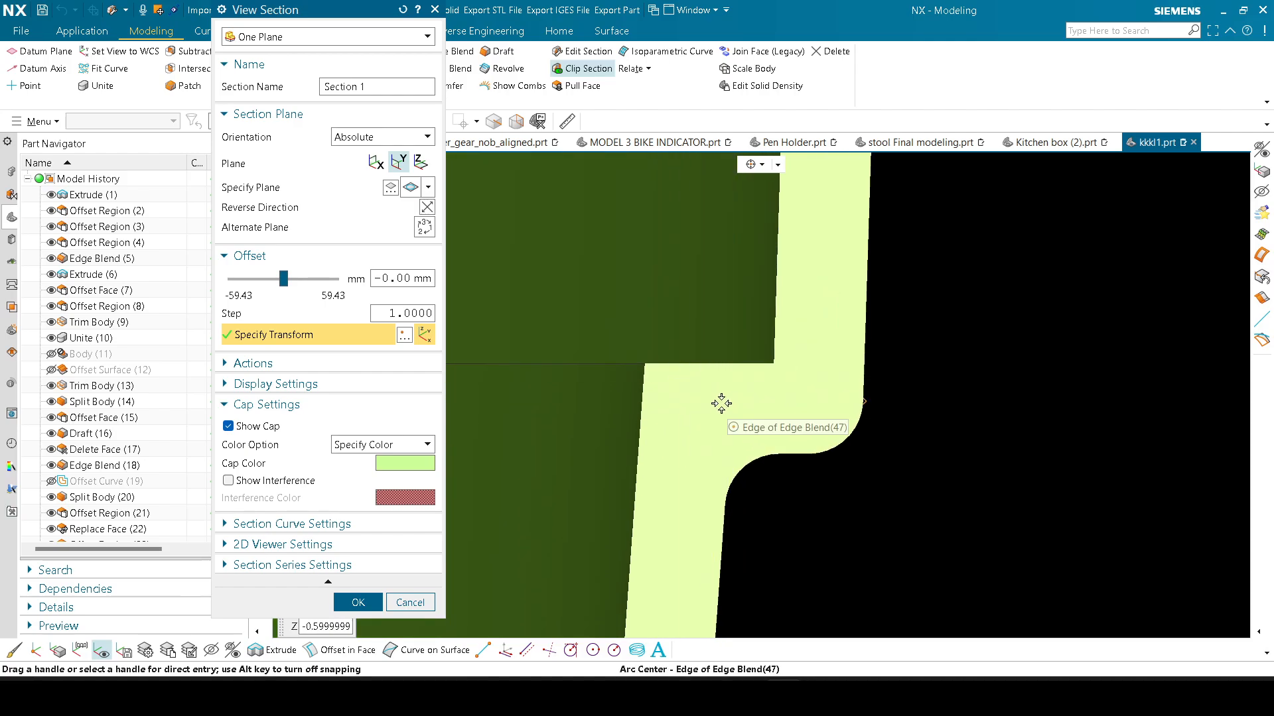
scroll(681, 380, down, 8)
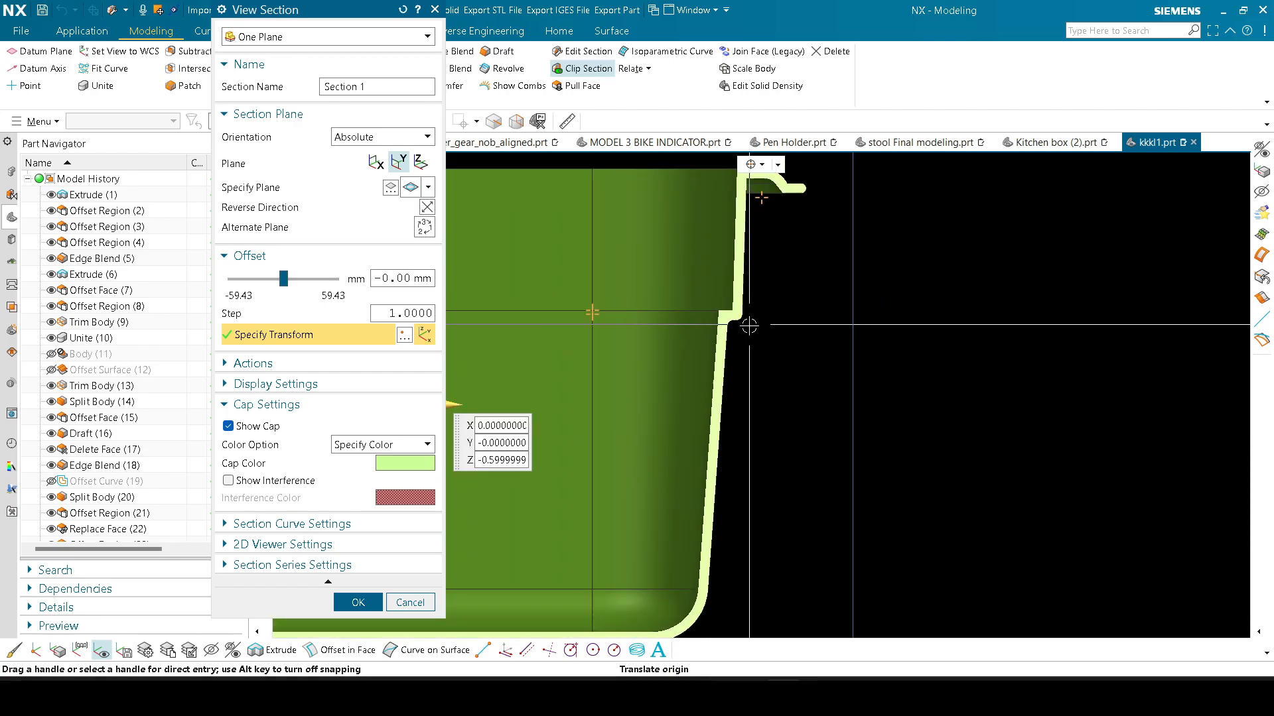
Step: Examine the rim lip's cross-section and its rounded outer end, and close the section view without keeping it
scroll(739, 425, up, 6)
scroll(739, 424, down, 5)
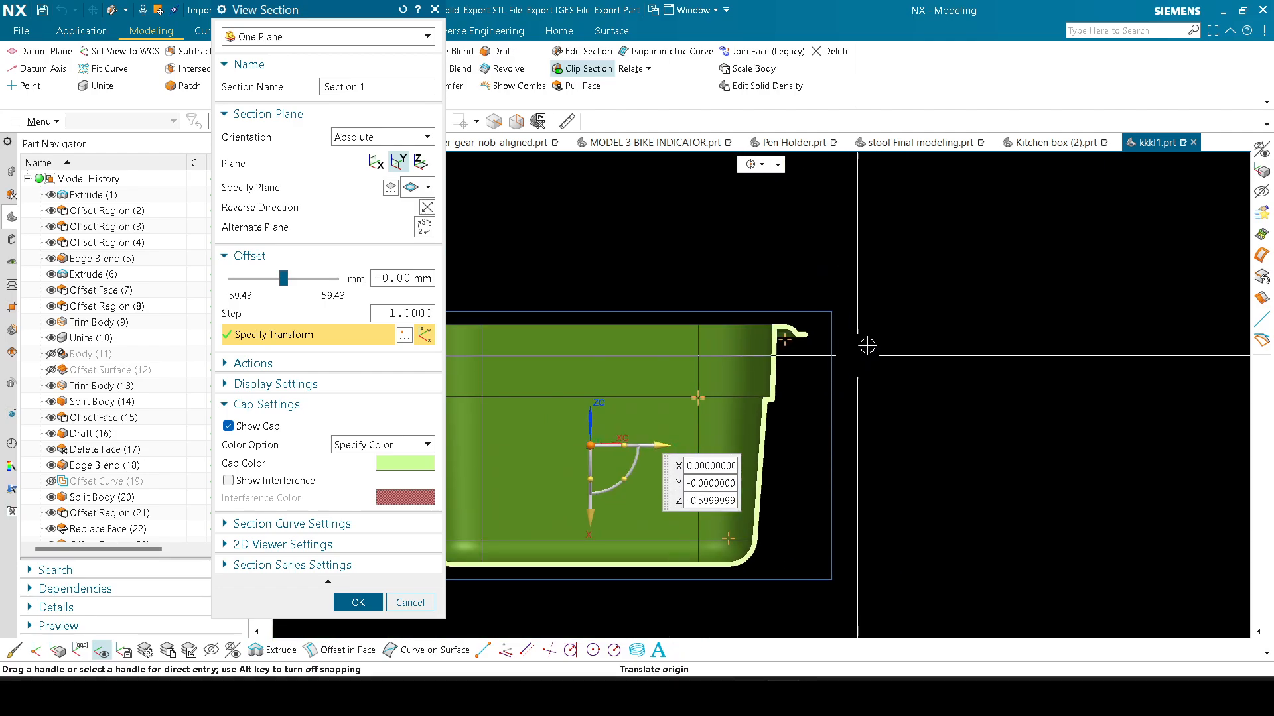
scroll(677, 398, up, 7)
scroll(623, 311, up, 4)
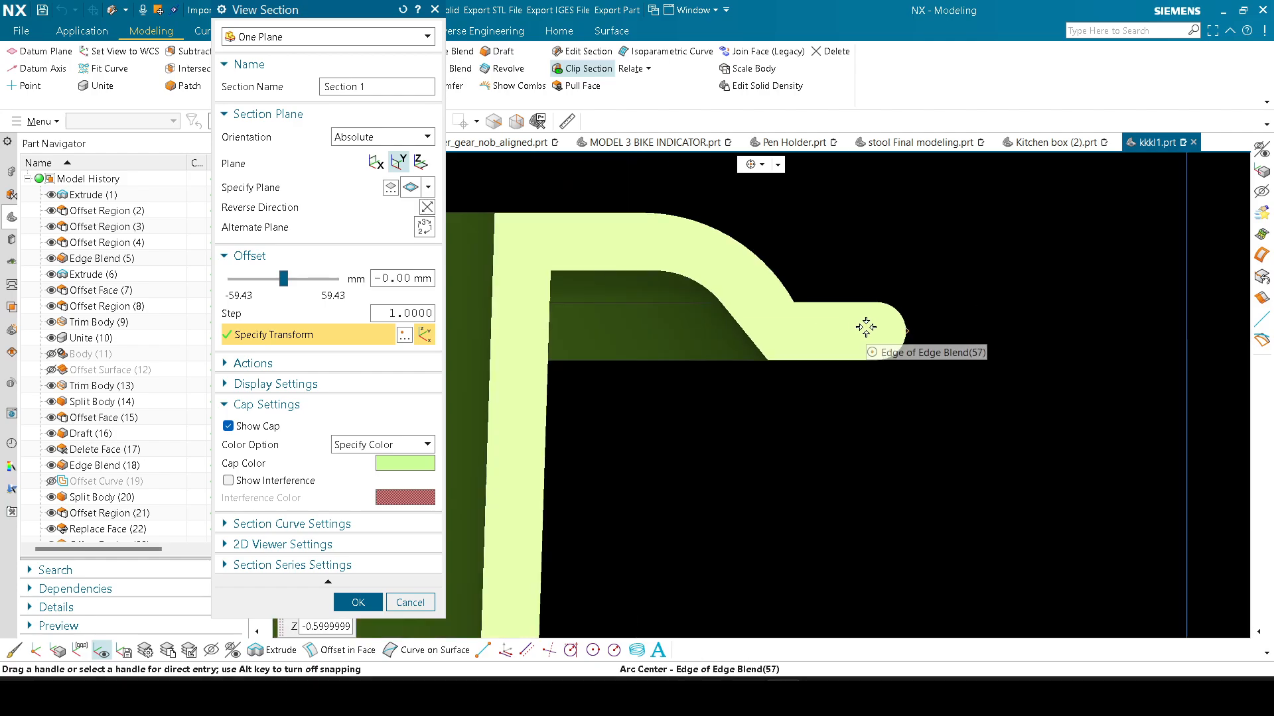
scroll(867, 327, down, 2)
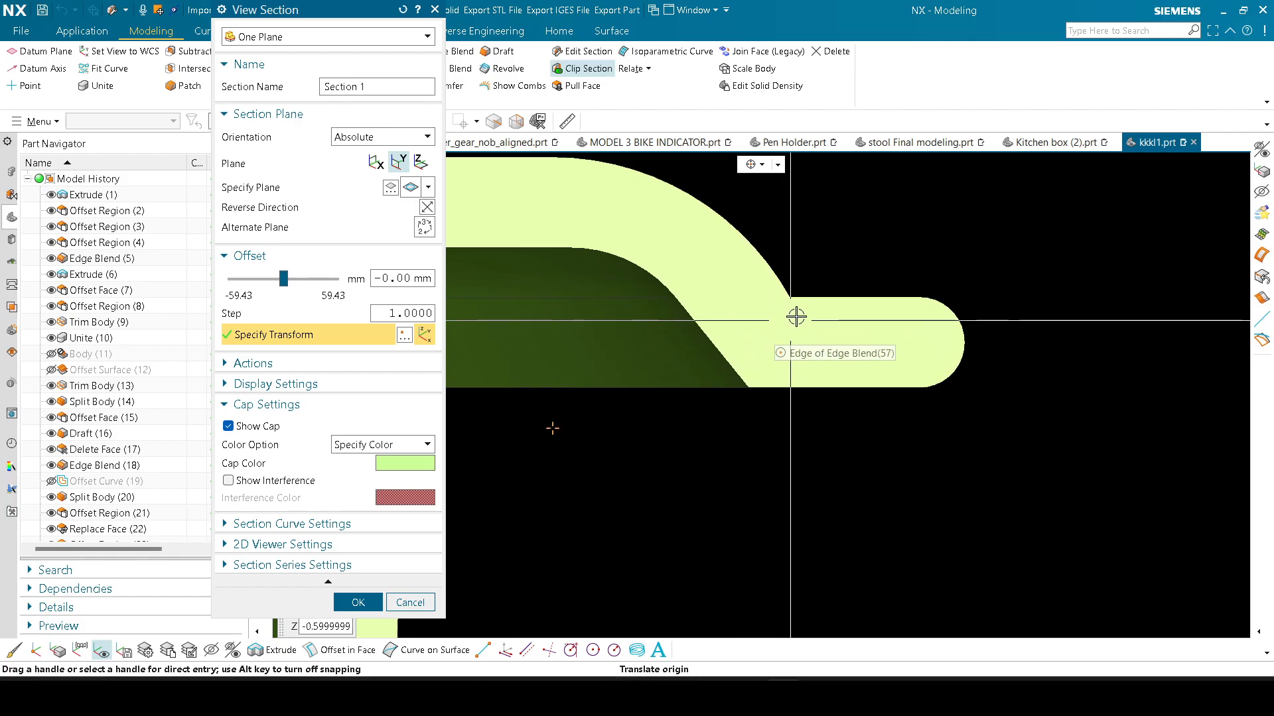
key(Escape)
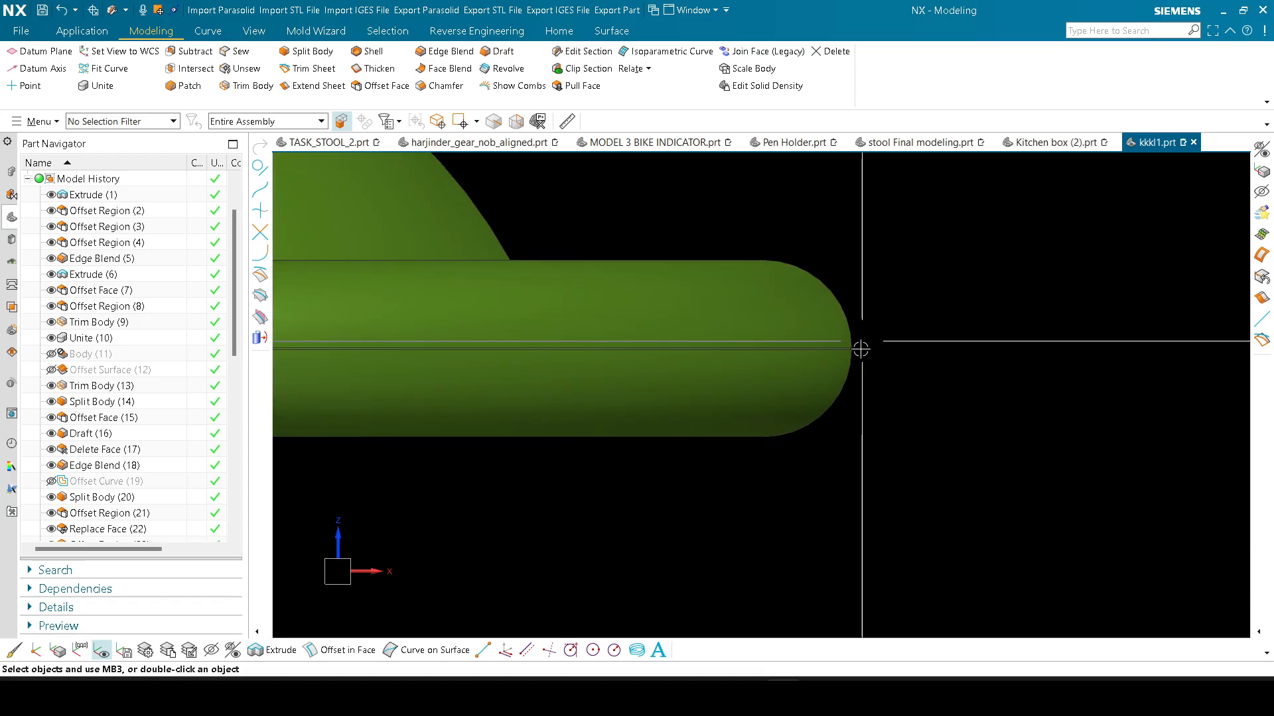
Step: Examine the rim and upper wall of the unsectioned box from several angles and return to the front view
scroll(859, 338, down, 4)
scroll(823, 274, down, 2)
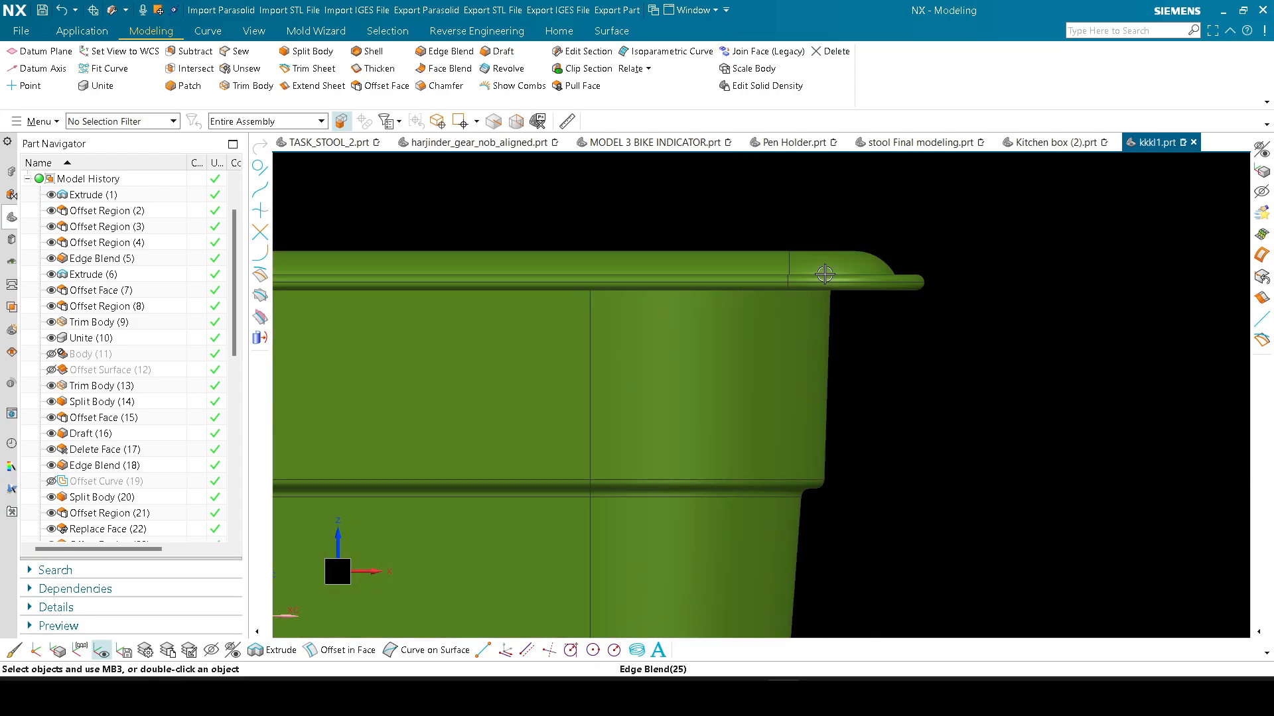
middle_drag(823, 273, 767, 415)
scroll(794, 273, down, 3)
middle_drag(793, 272, 786, 289)
scroll(500, 270, up, 4)
scroll(716, 206, down, 3)
middle_drag(1053, 285, 995, 278)
key(F8)
key(F8)
middle_drag(1045, 398, 1046, 409)
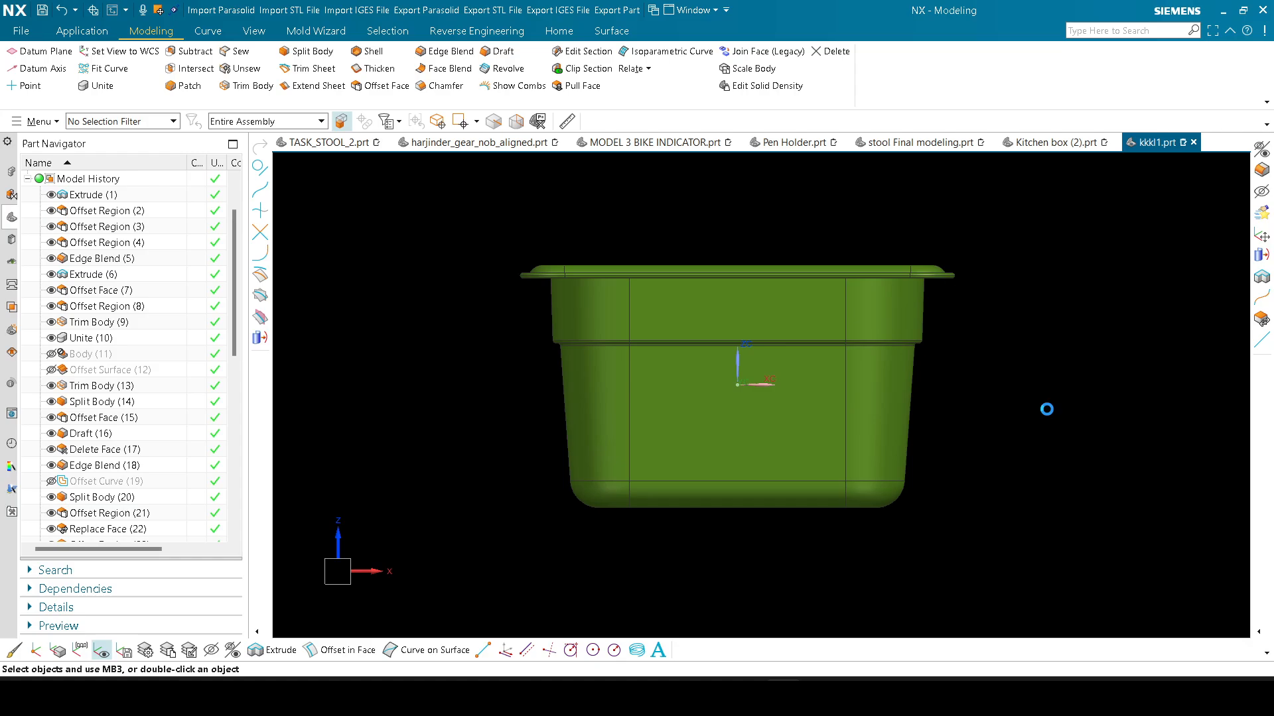
Step: Section the box again on the absolute Y plane and examine the rim and upper wall profile on the -X side
key(ctrl+h)
scroll(534, 272, up, 5)
scroll(571, 256, up, 2)
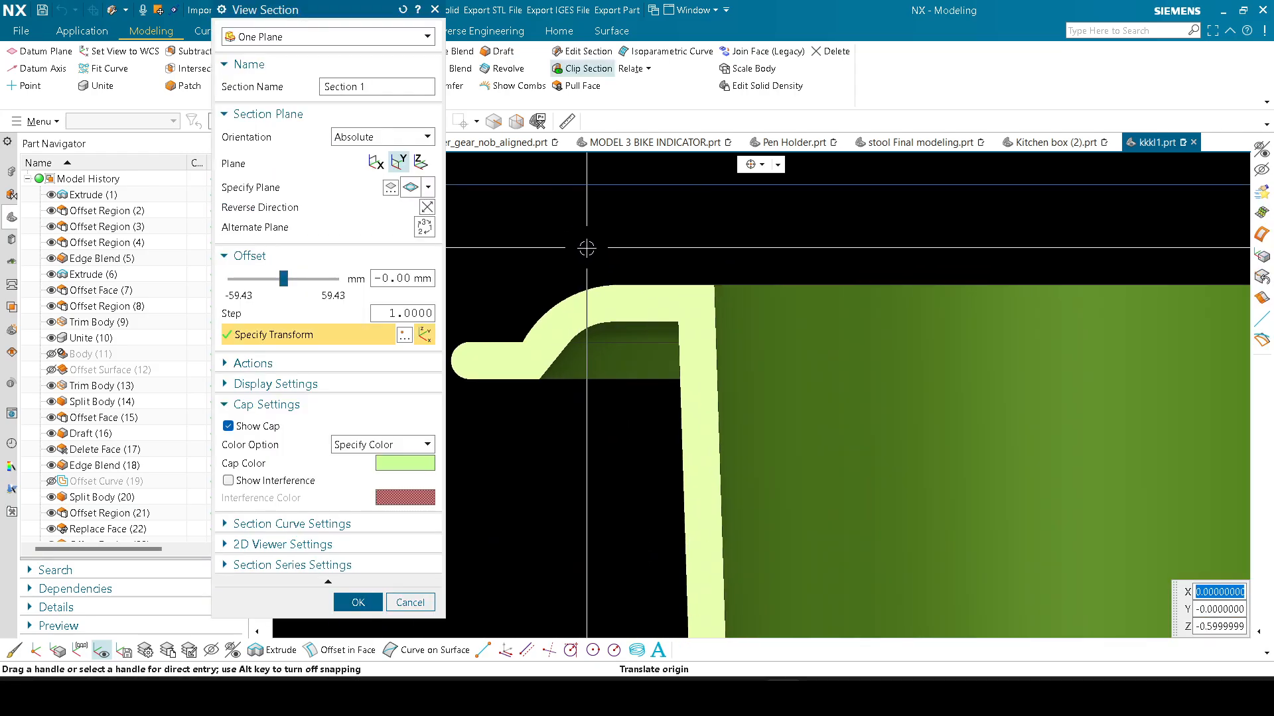
scroll(593, 243, down, 4)
scroll(632, 257, up, 6)
scroll(634, 204, down, 8)
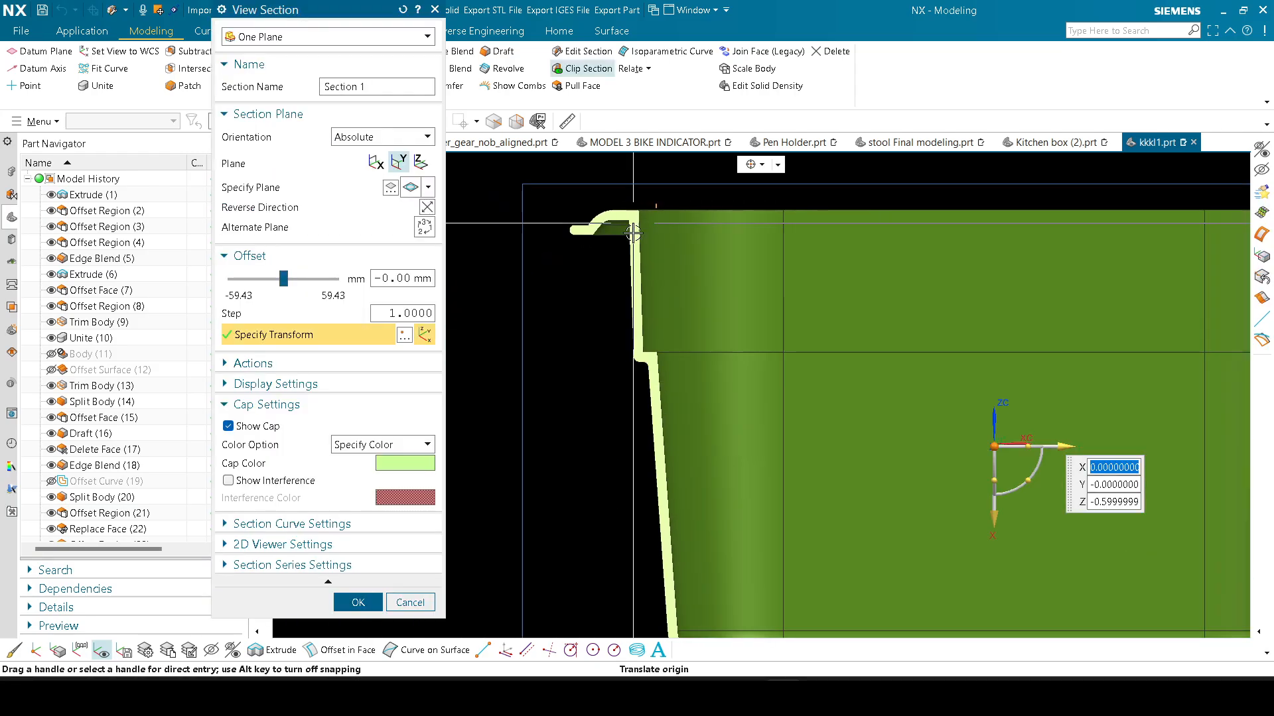
scroll(648, 349, up, 4)
scroll(603, 311, down, 3)
scroll(603, 311, down, 3)
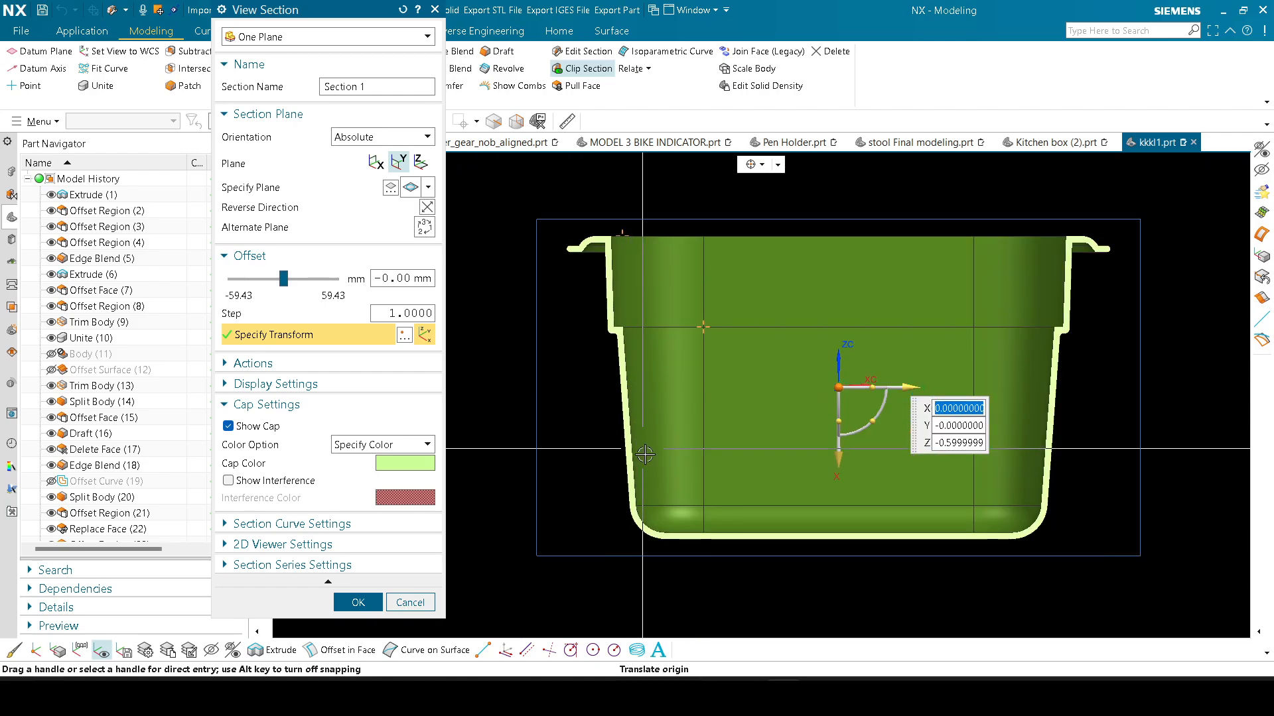
Step: Compare the sectioned wall's thickness at the side steps on the -X and +X sides
scroll(597, 518, up, 4)
scroll(597, 465, down, 4)
scroll(592, 273, up, 4)
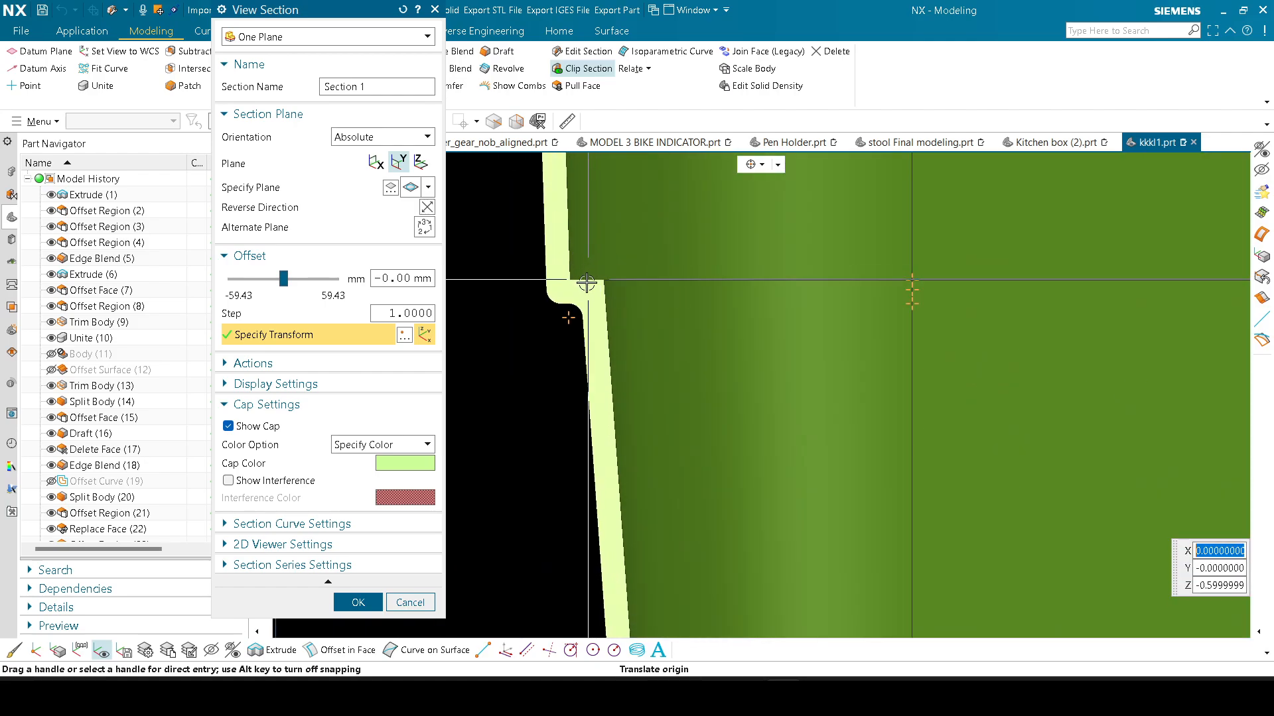
scroll(569, 321, down, 1)
scroll(568, 321, down, 5)
scroll(973, 260, up, 6)
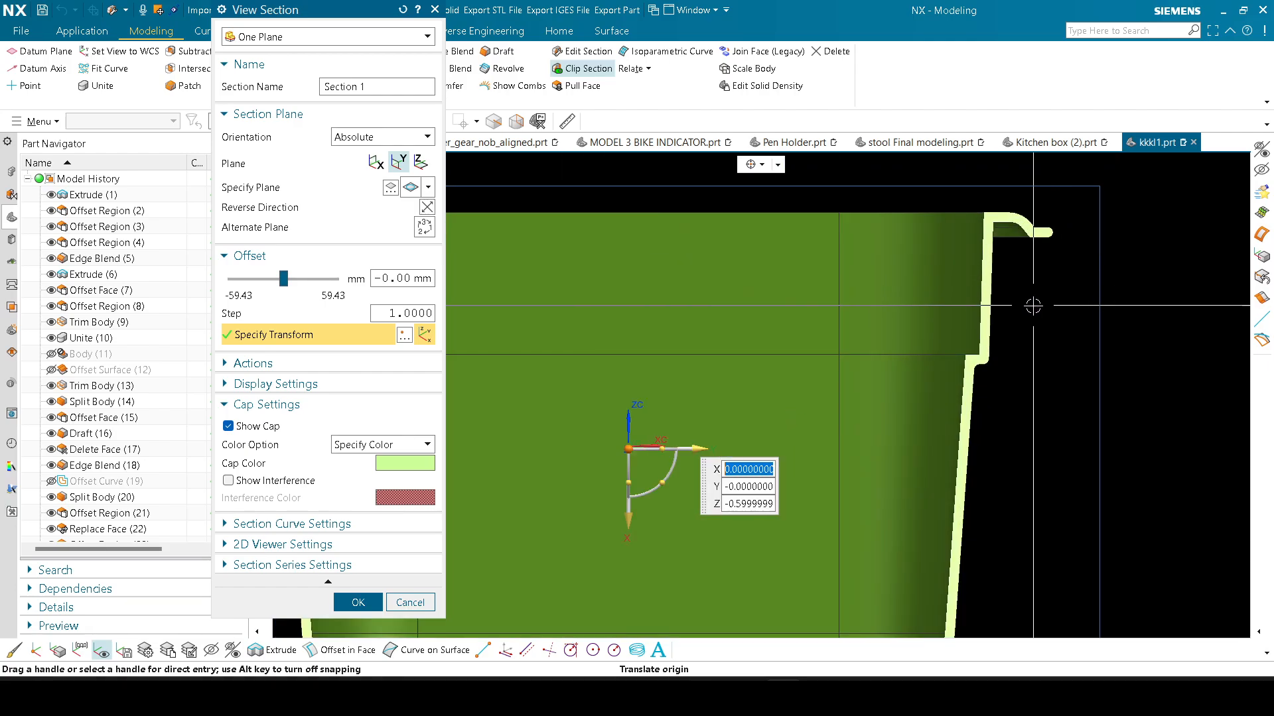
scroll(922, 330, down, 6)
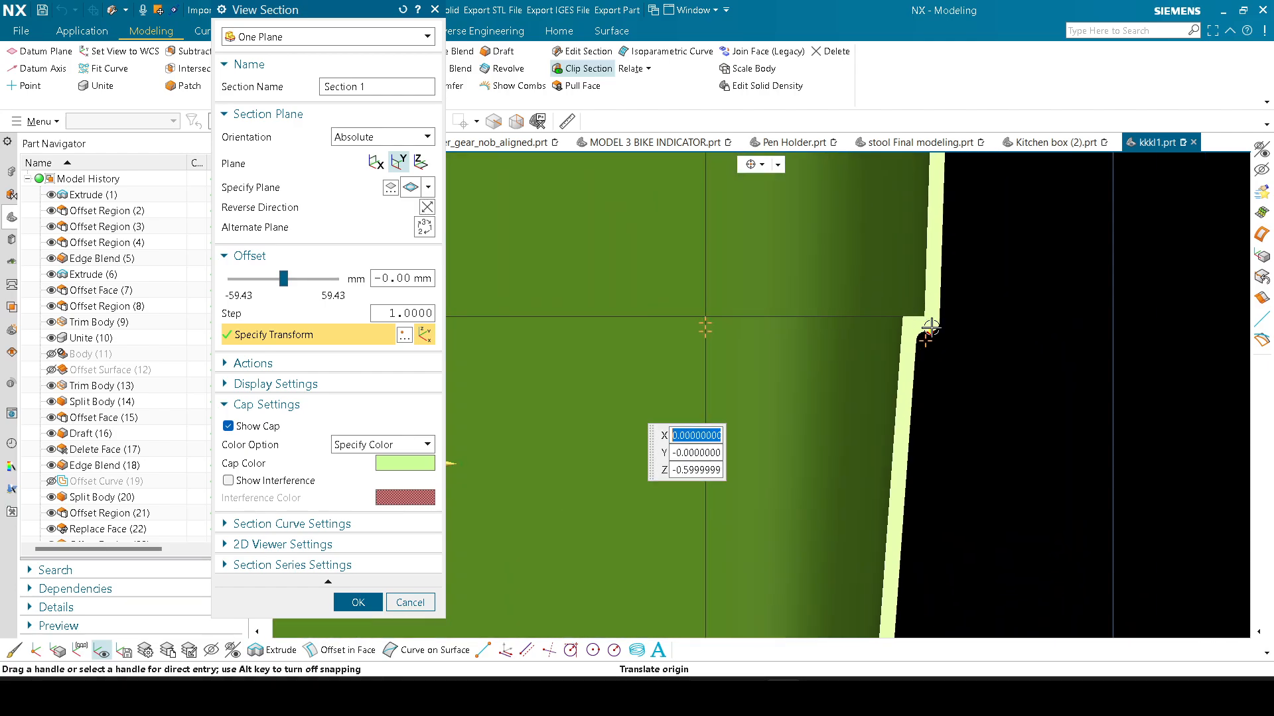
scroll(915, 504, up, 3)
scroll(692, 352, down, 3)
scroll(692, 352, up, 5)
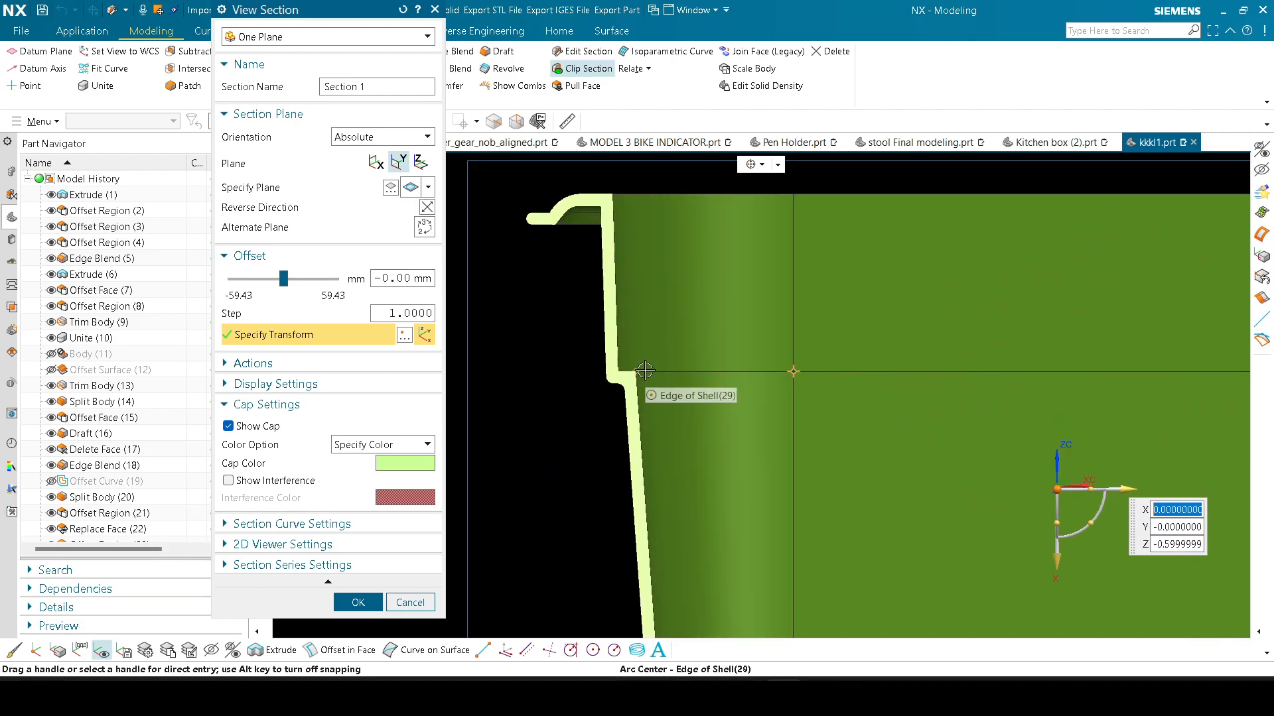
Step: Inspect the junction between the upper wall and the curved rim on both sides of the section
scroll(625, 218, down, 1)
scroll(625, 217, up, 2)
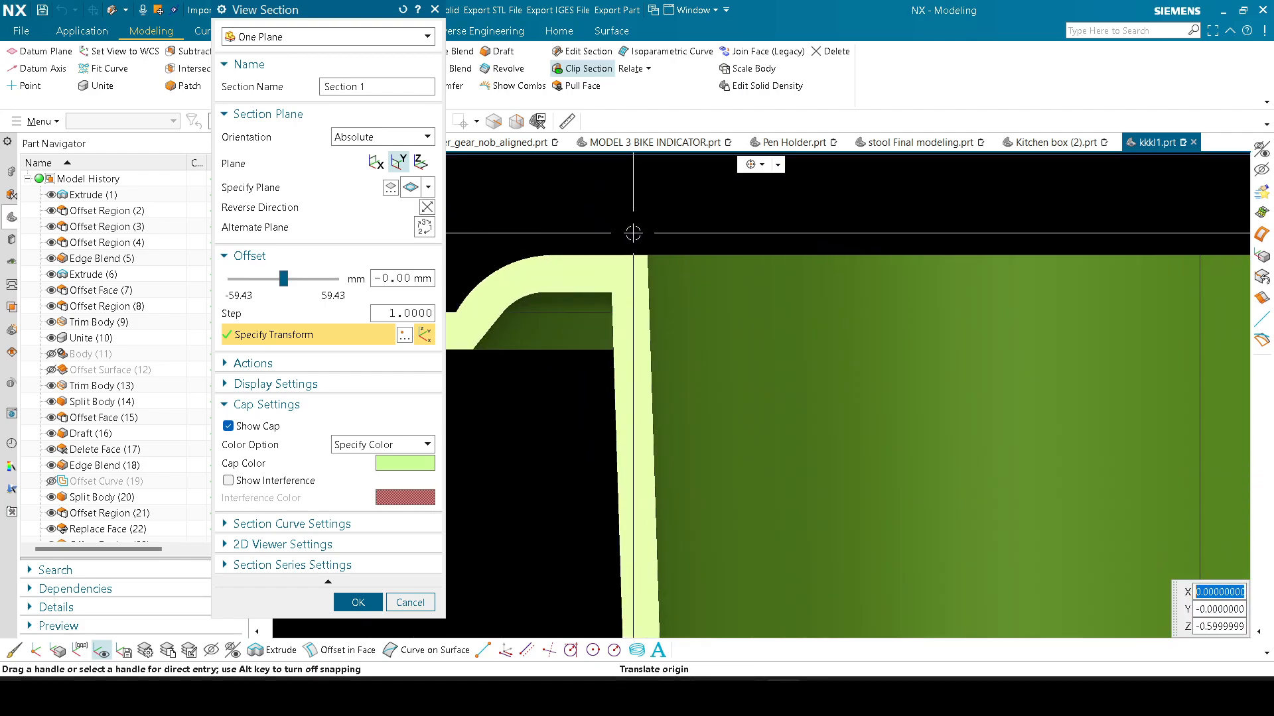
scroll(597, 226, down, 3)
scroll(583, 219, up, 2)
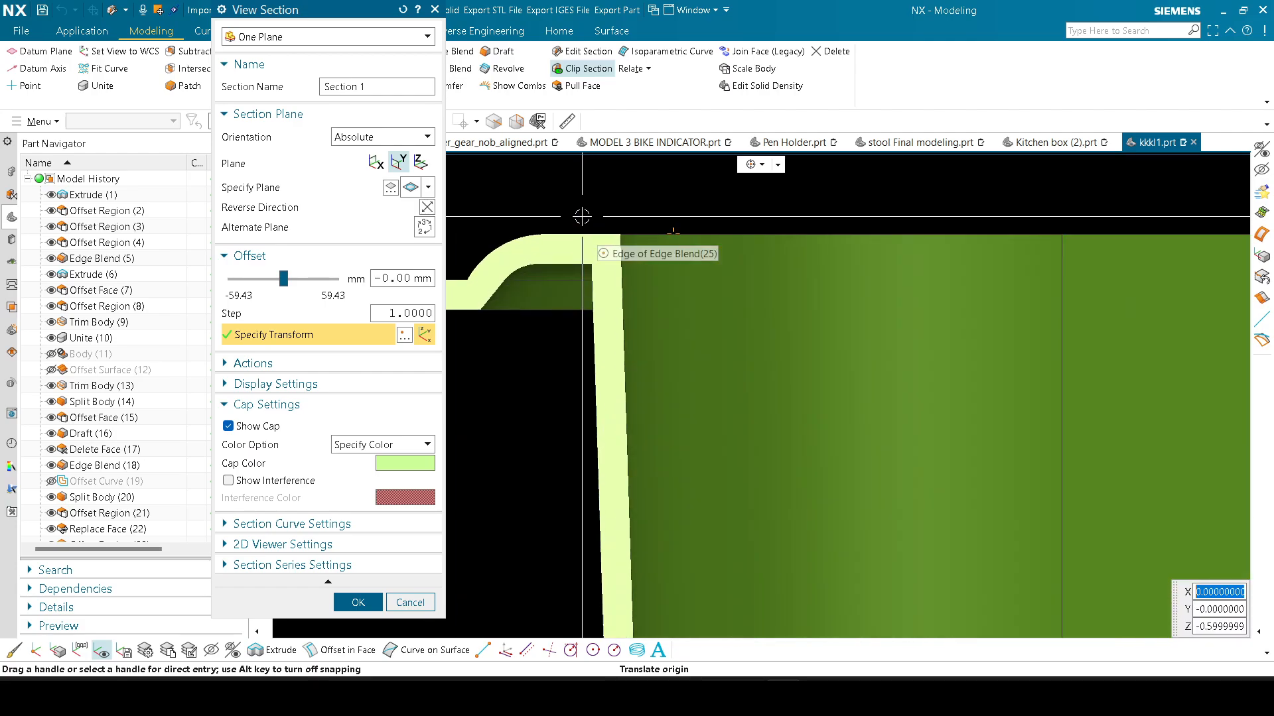
scroll(571, 219, down, 1)
scroll(569, 219, down, 3)
scroll(1046, 244, up, 3)
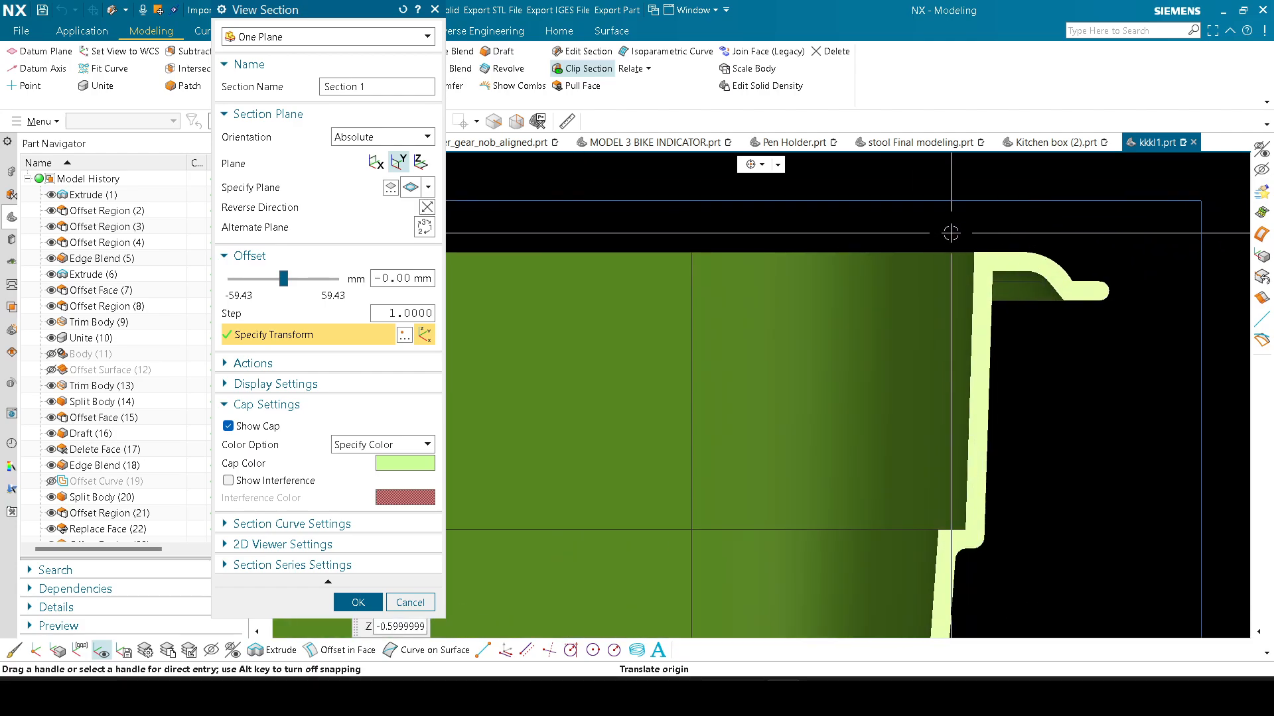
scroll(969, 231, down, 3)
scroll(969, 231, up, 5)
scroll(928, 332, down, 2)
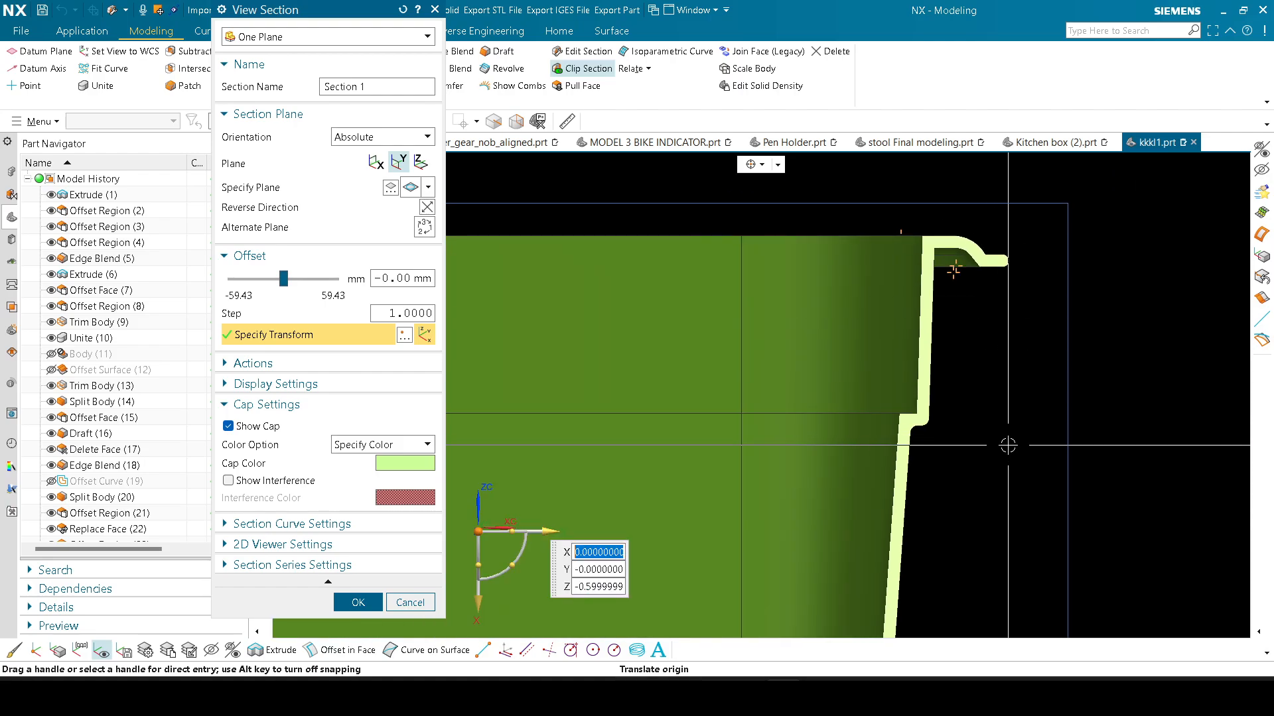
Step: Examine the section's lower walls, rim lips and bottom corner for consistent shell thickness
shift+middle_drag(1010, 528, 988, 404)
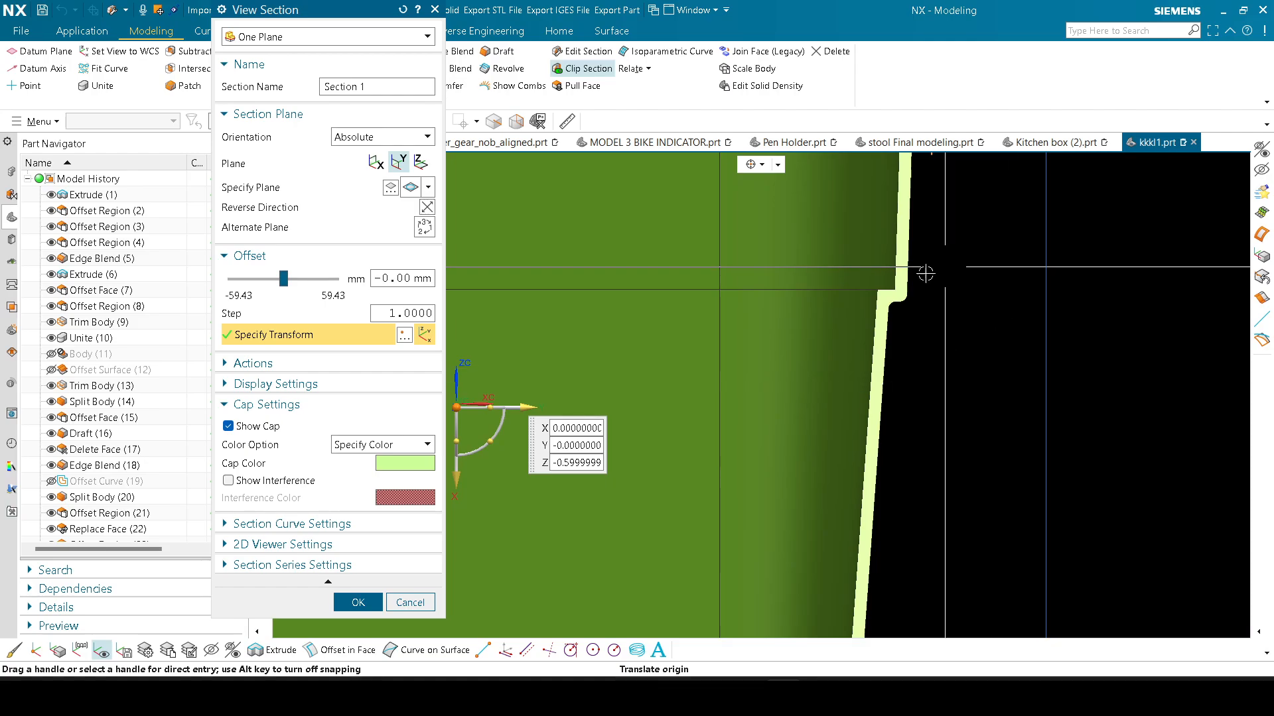
scroll(924, 272, down, 5)
scroll(587, 278, up, 5)
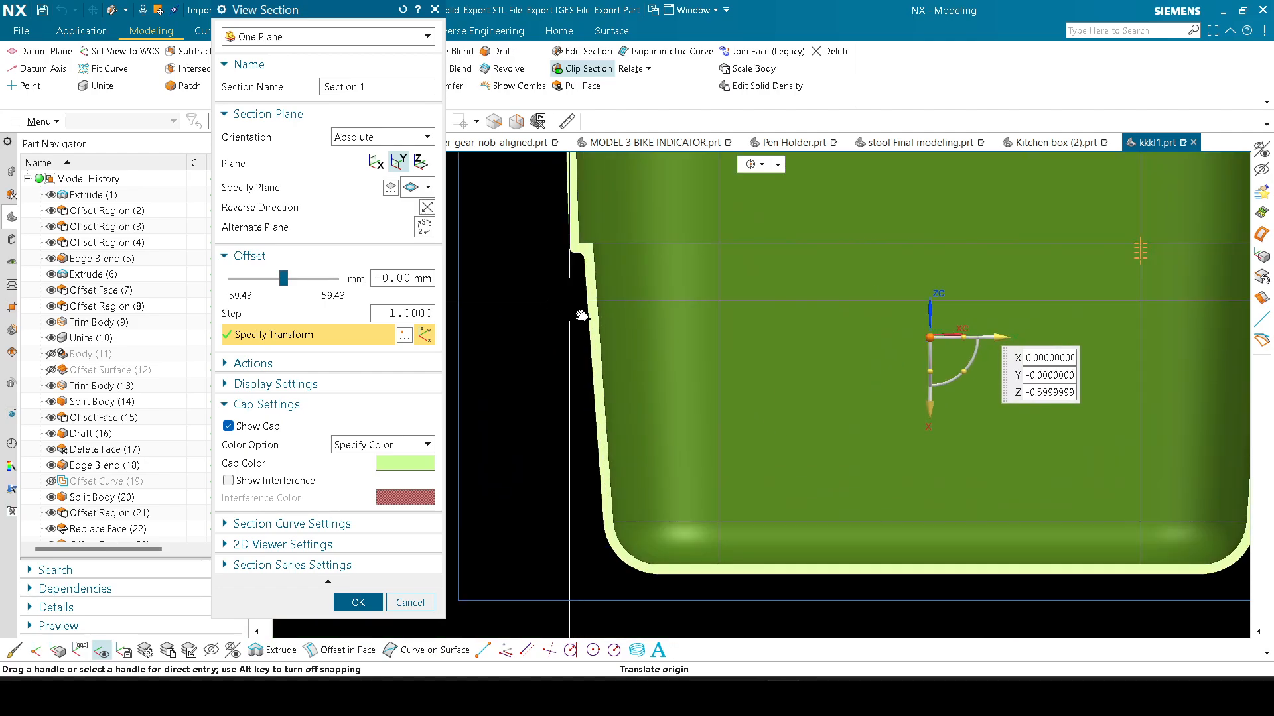
scroll(624, 229, down, 3)
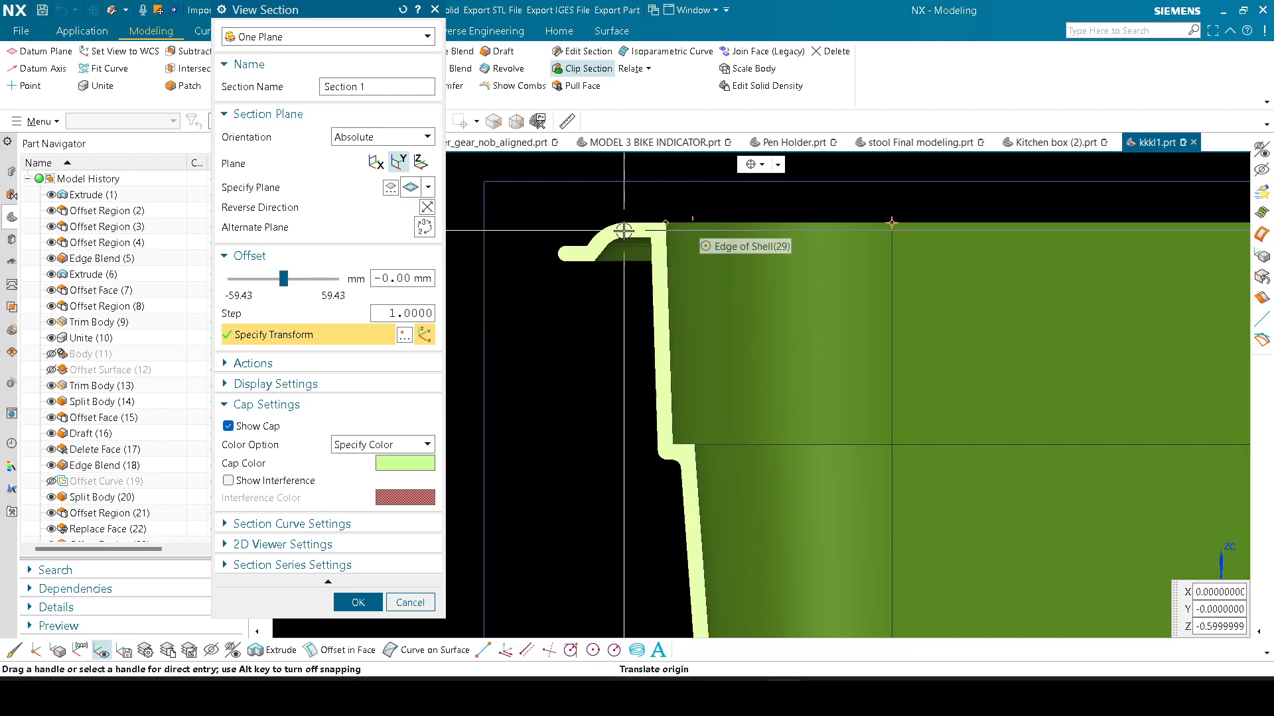
scroll(586, 220, up, 4)
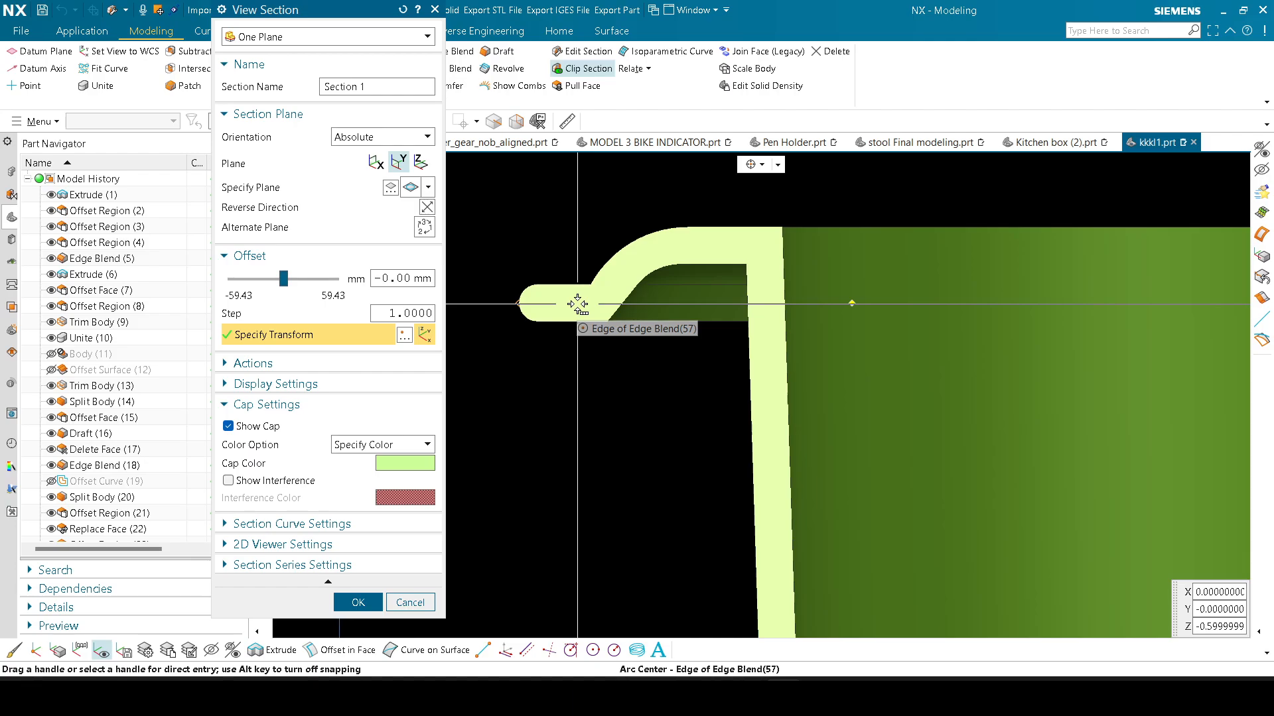
scroll(578, 304, down, 10)
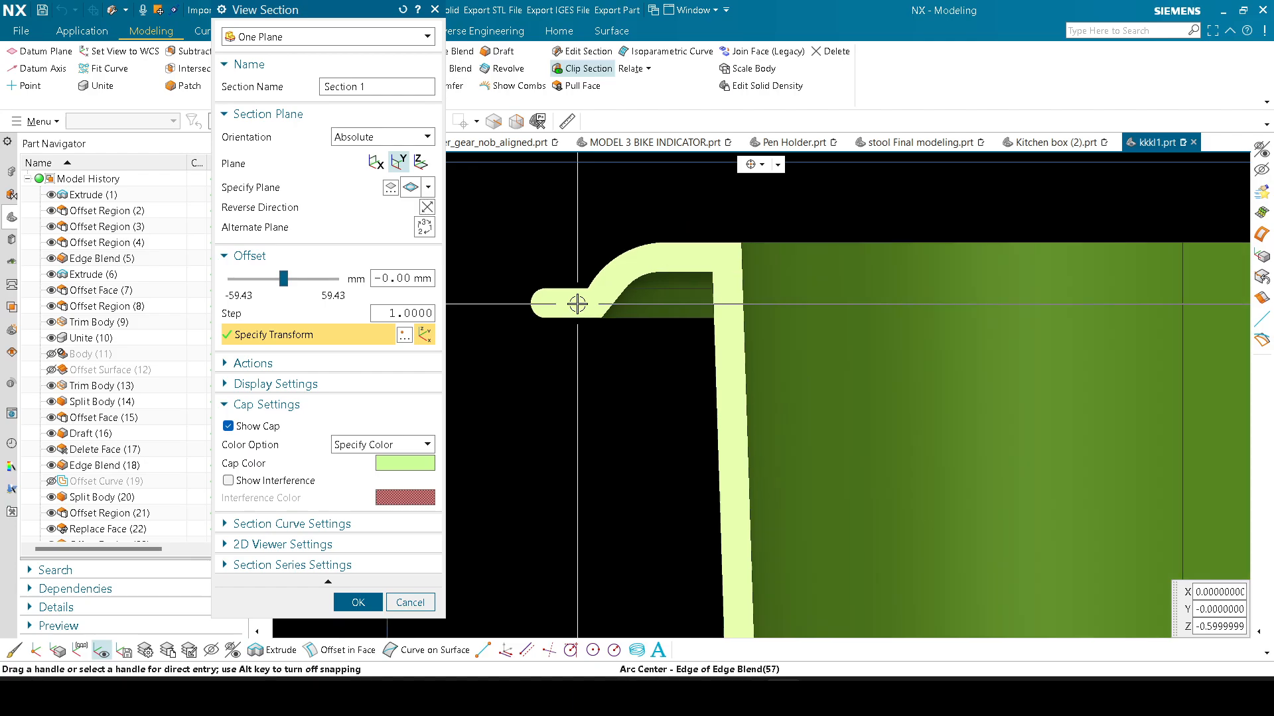
scroll(829, 301, up, 10)
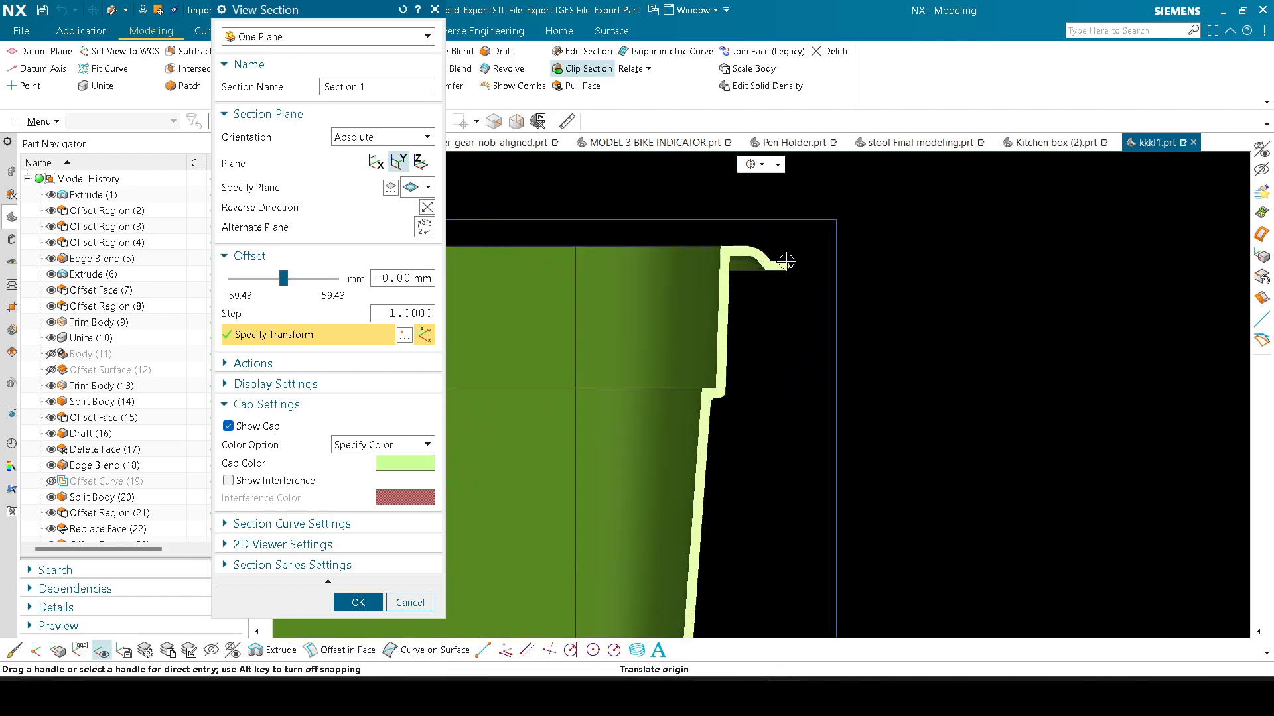
scroll(857, 237, down, 8)
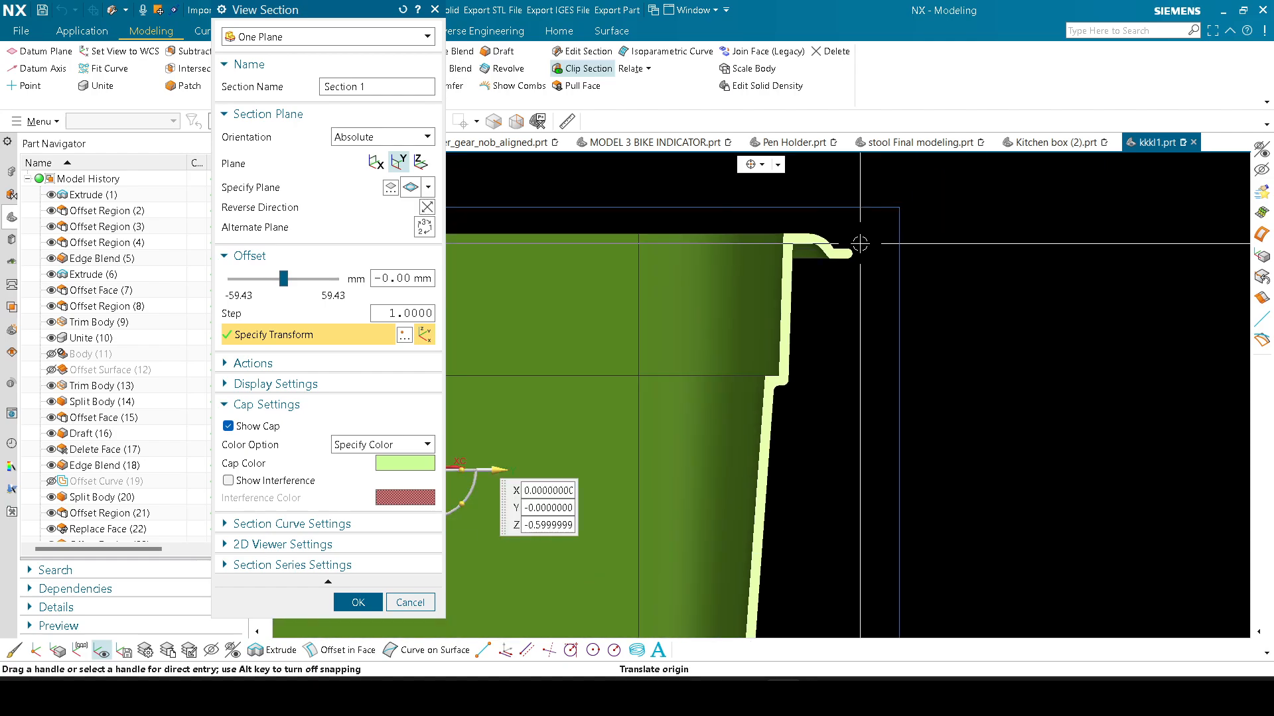
scroll(782, 376, up, 6)
scroll(804, 354, down, 7)
scroll(826, 324, up, 8)
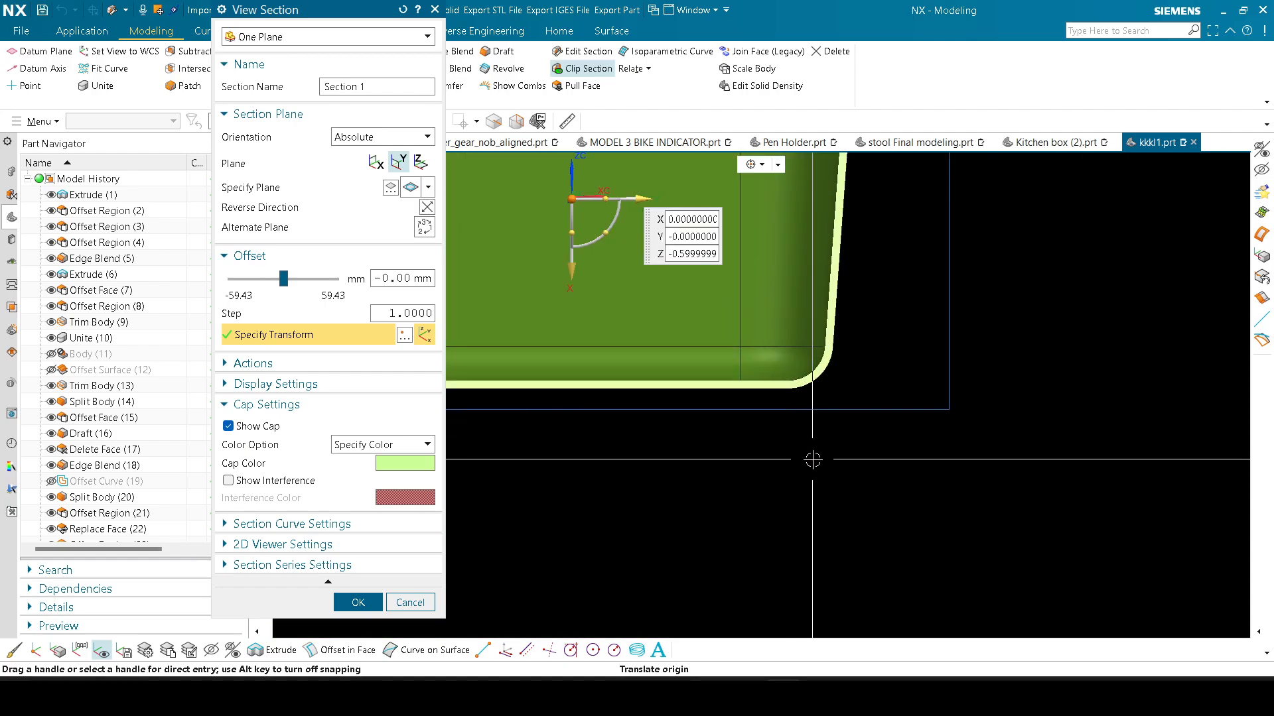
Step: Examine the side step and curved rim profile on the section's +X side, and exit the section view
scroll(860, 391, up, 4)
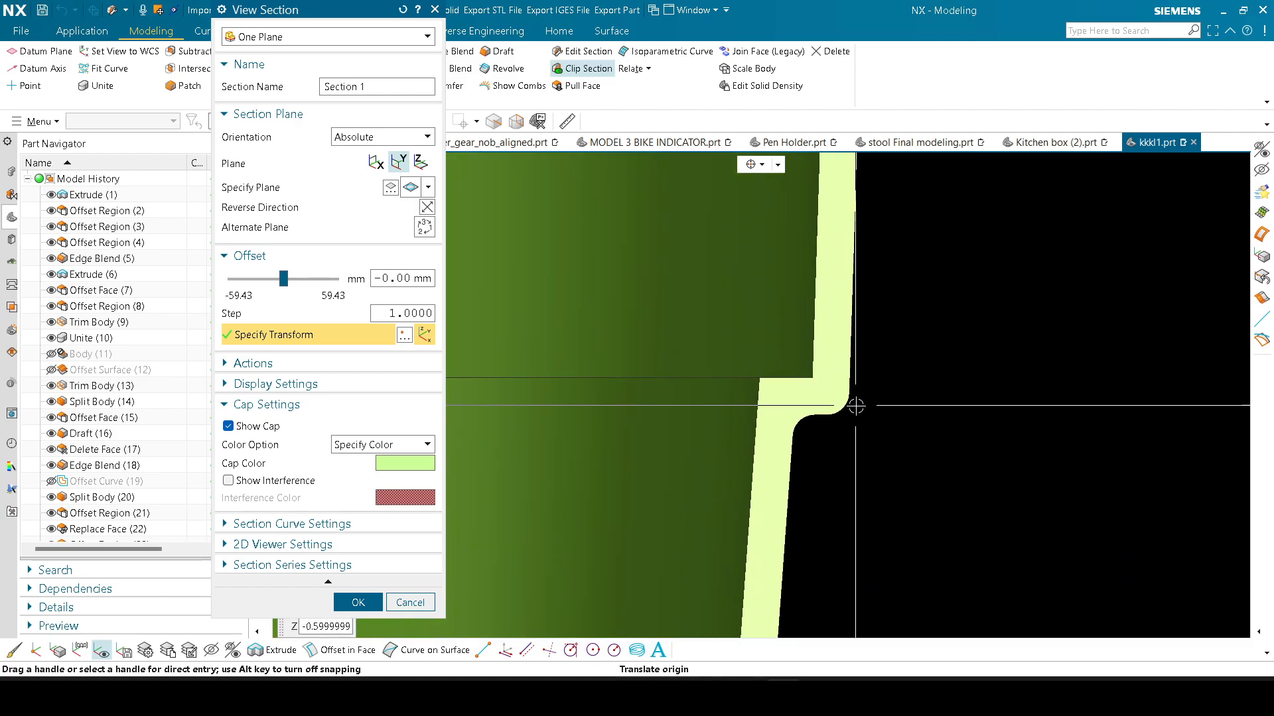
scroll(774, 426, down, 3)
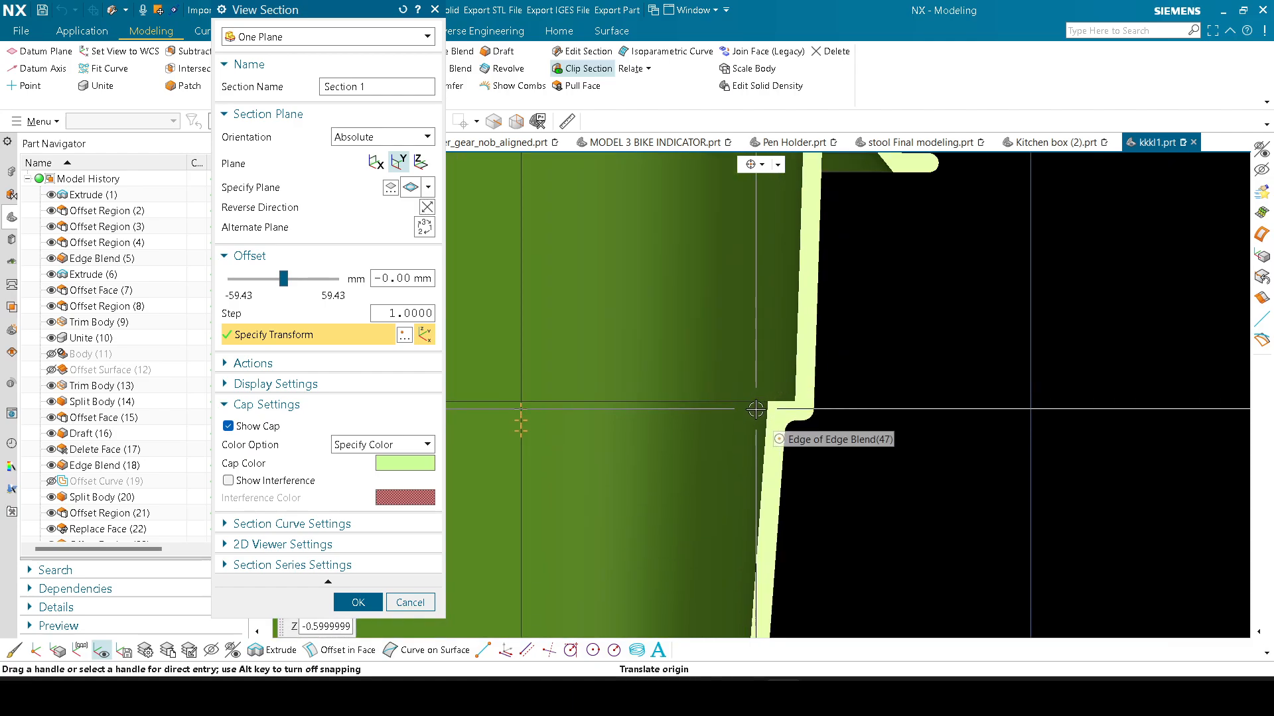
scroll(769, 358, down, 3)
scroll(830, 286, up, 5)
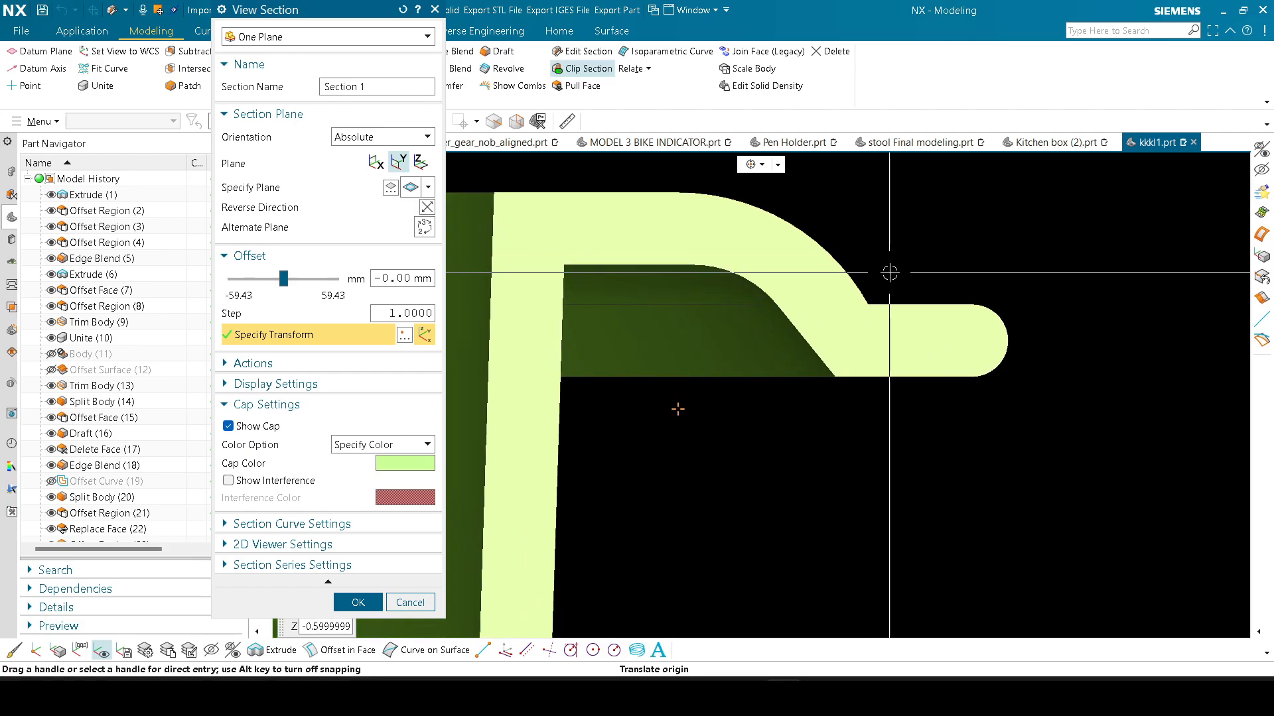
scroll(890, 272, up, 2)
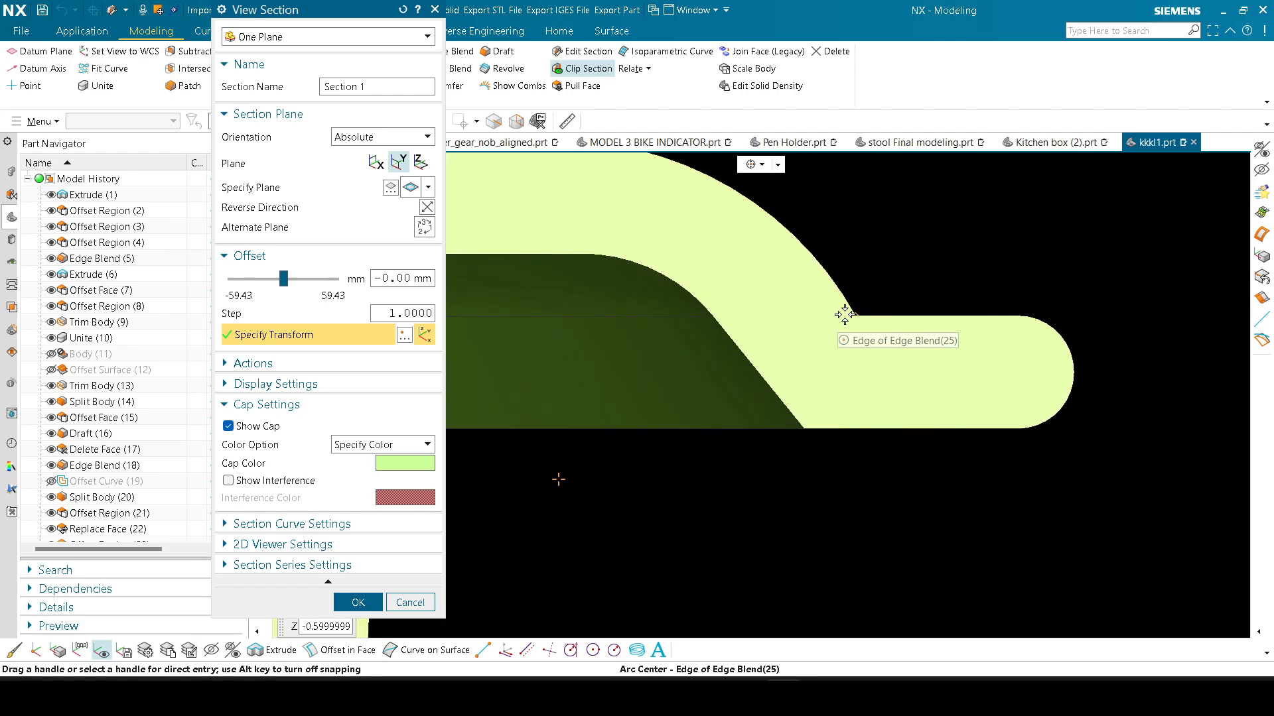
key(Escape)
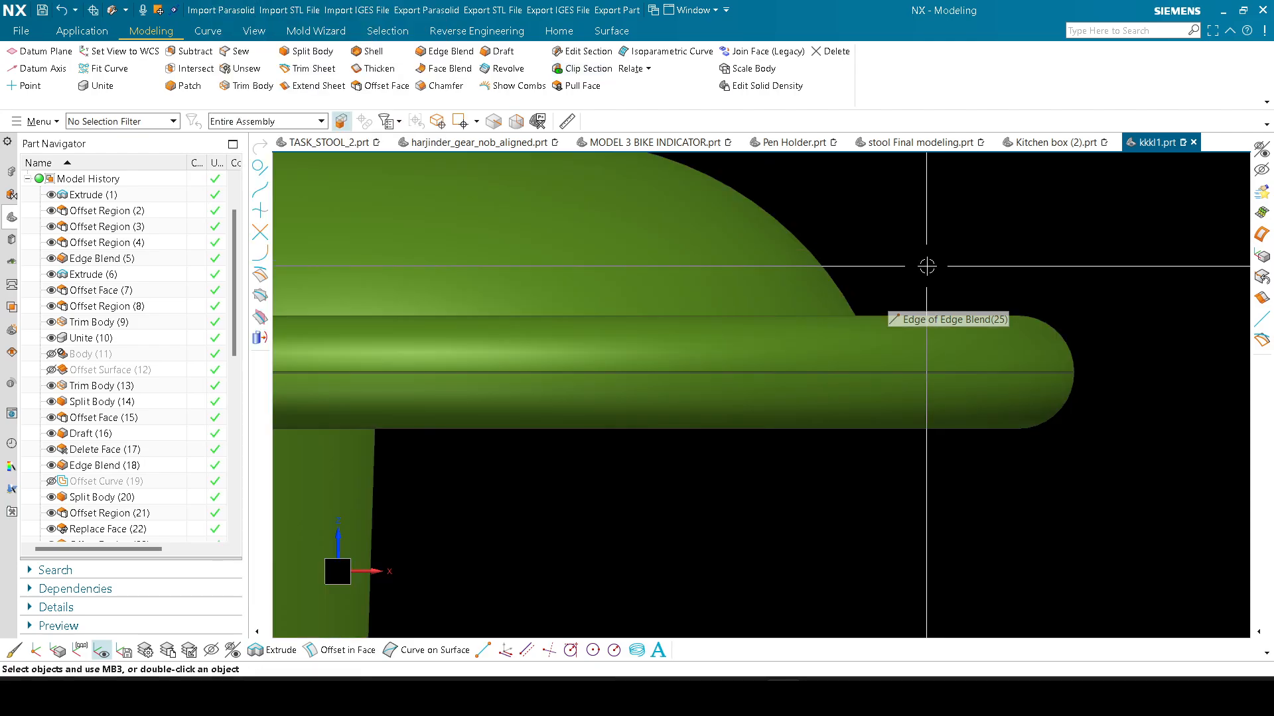
Step: Display the hidden scan body in place of the solid and inspect its rim and side profile on the +X side
key(ctrl+shift+b)
scroll(866, 290, up, 2)
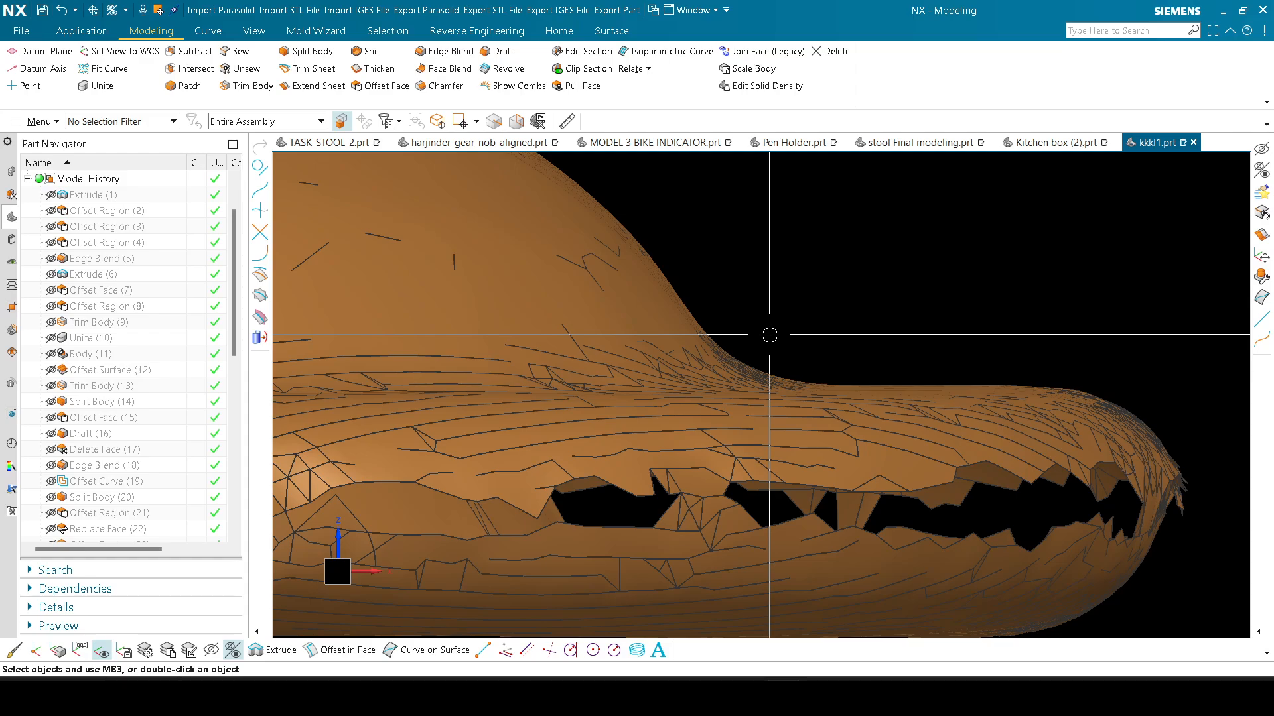
scroll(769, 335, down, 5)
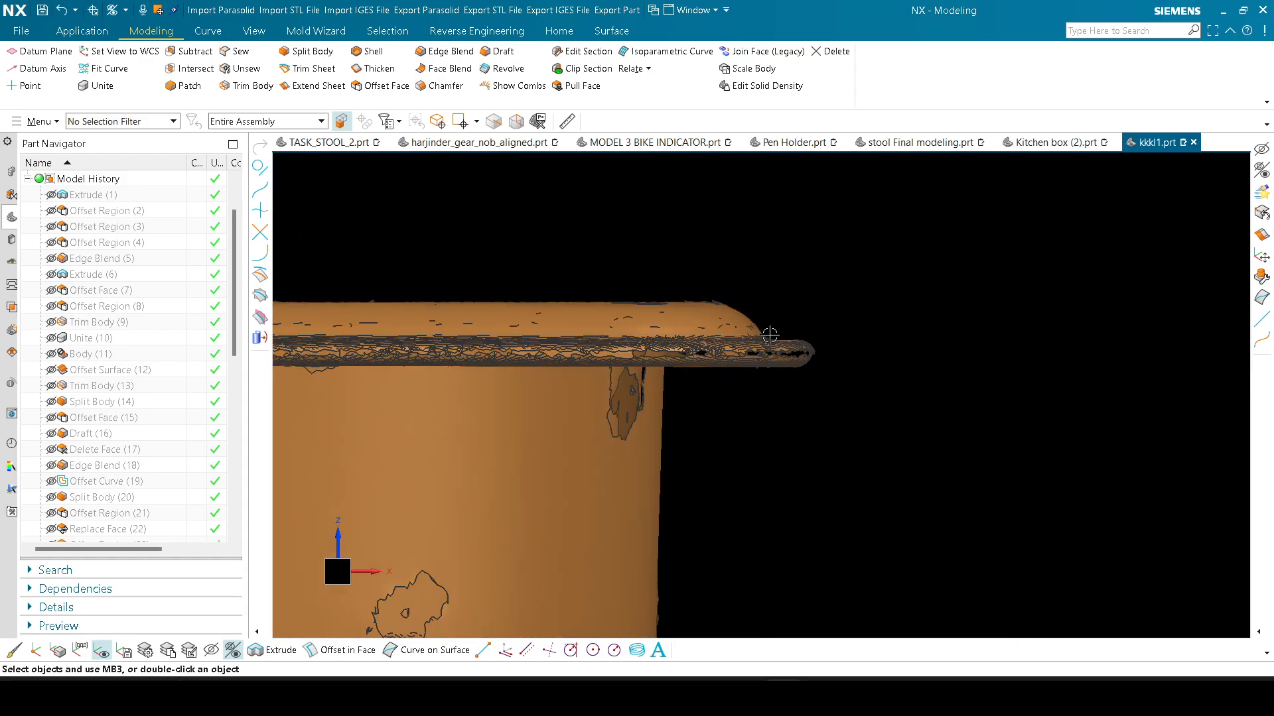
scroll(583, 285, up, 1)
scroll(801, 264, down, 2)
scroll(802, 263, down, 5)
scroll(746, 325, up, 2)
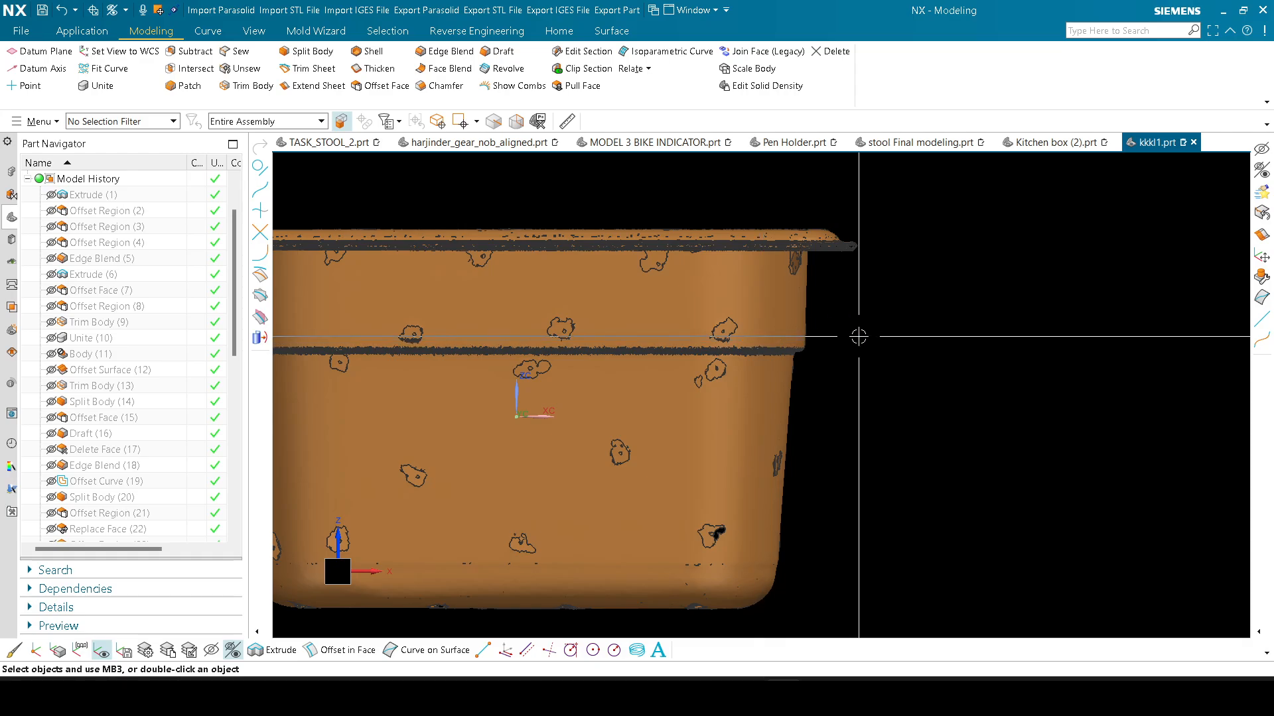
Step: Bring back the solid box model in place of the scan and inspect its rim and side step
key(ctrl+shift+b)
scroll(854, 338, up, 2)
scroll(876, 221, down, 2)
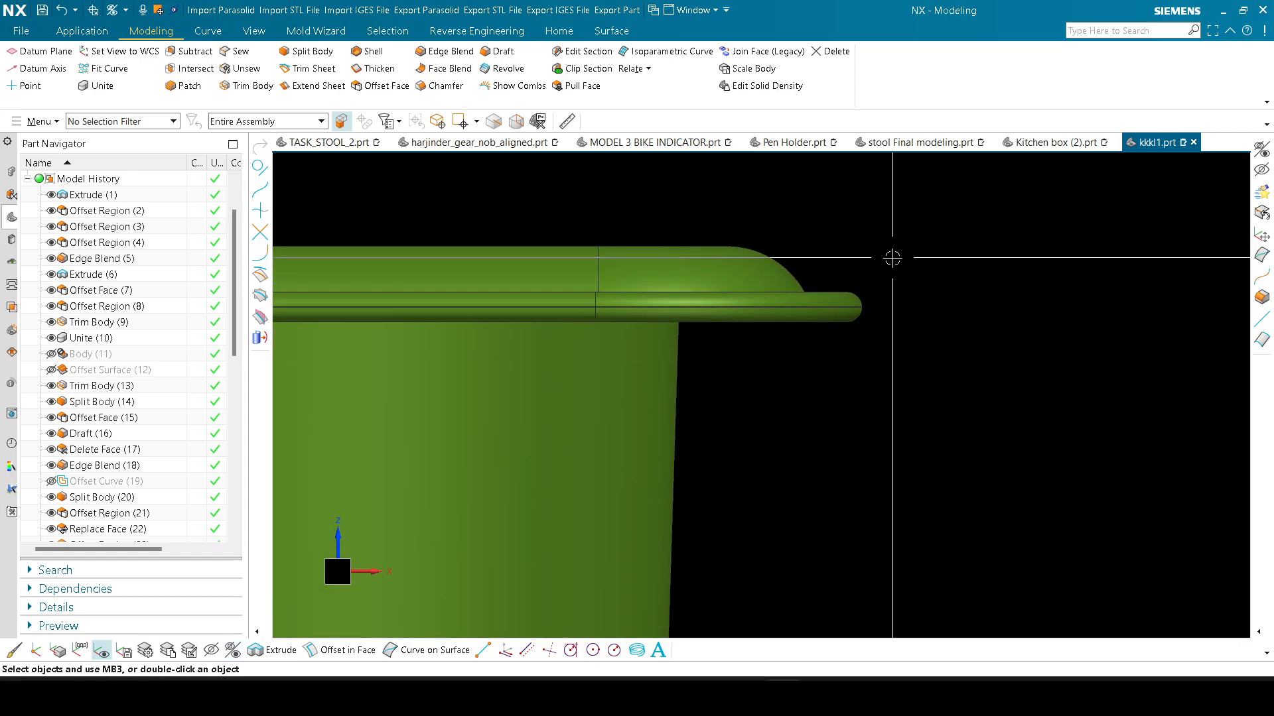
scroll(907, 261, down, 2)
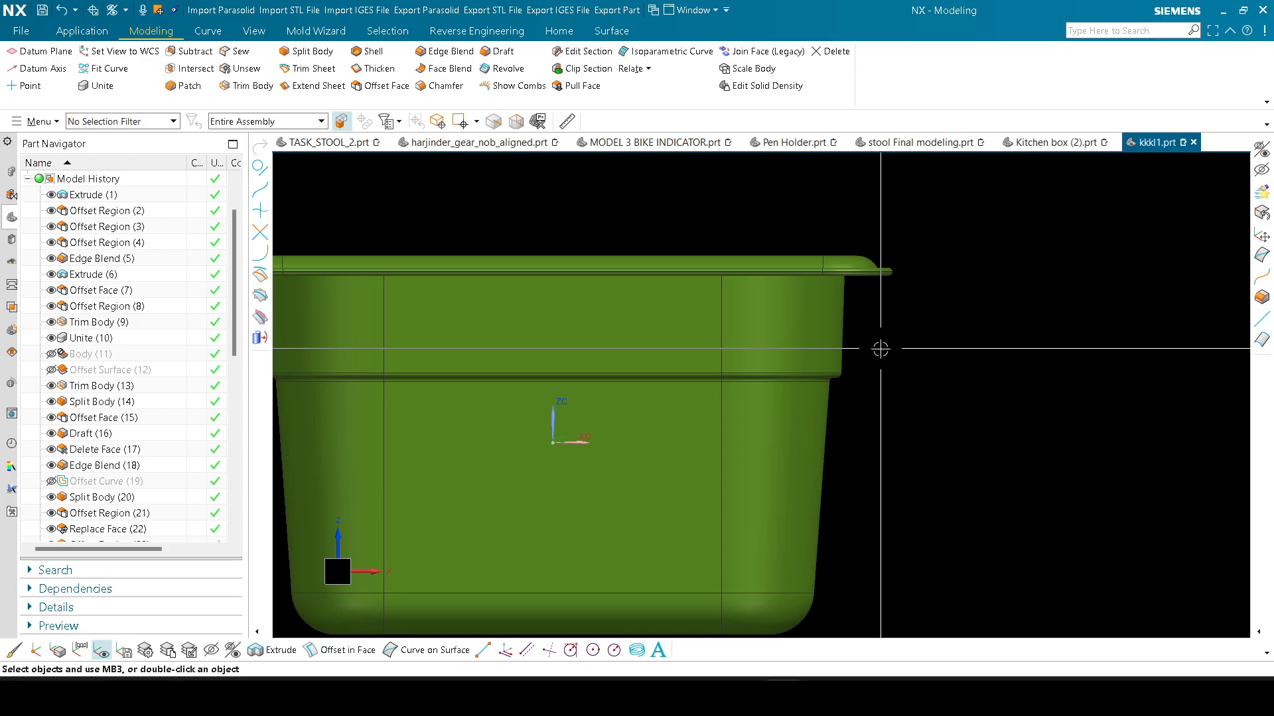
scroll(927, 376, down, 3)
scroll(926, 353, up, 8)
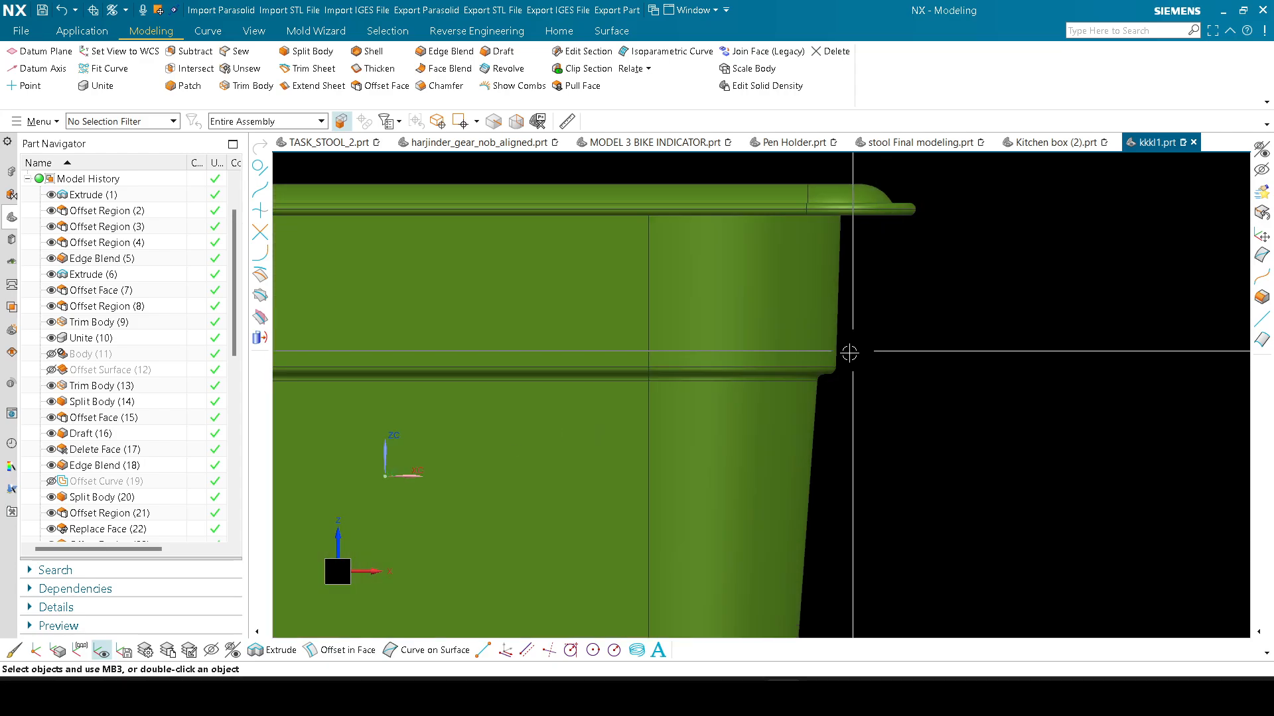
Step: Inspect the box's inner and outer edges at the bottom corner in wireframe, and return to the shaded display
right_drag(1015, 401, 892, 402)
mouse_move(812, 523)
right_down()
mouse_move(803, 318)
mouse_move(825, 341)
right_up()
scroll(799, 240, down, 6)
scroll(804, 371, down, 5)
scroll(841, 338, up, 6)
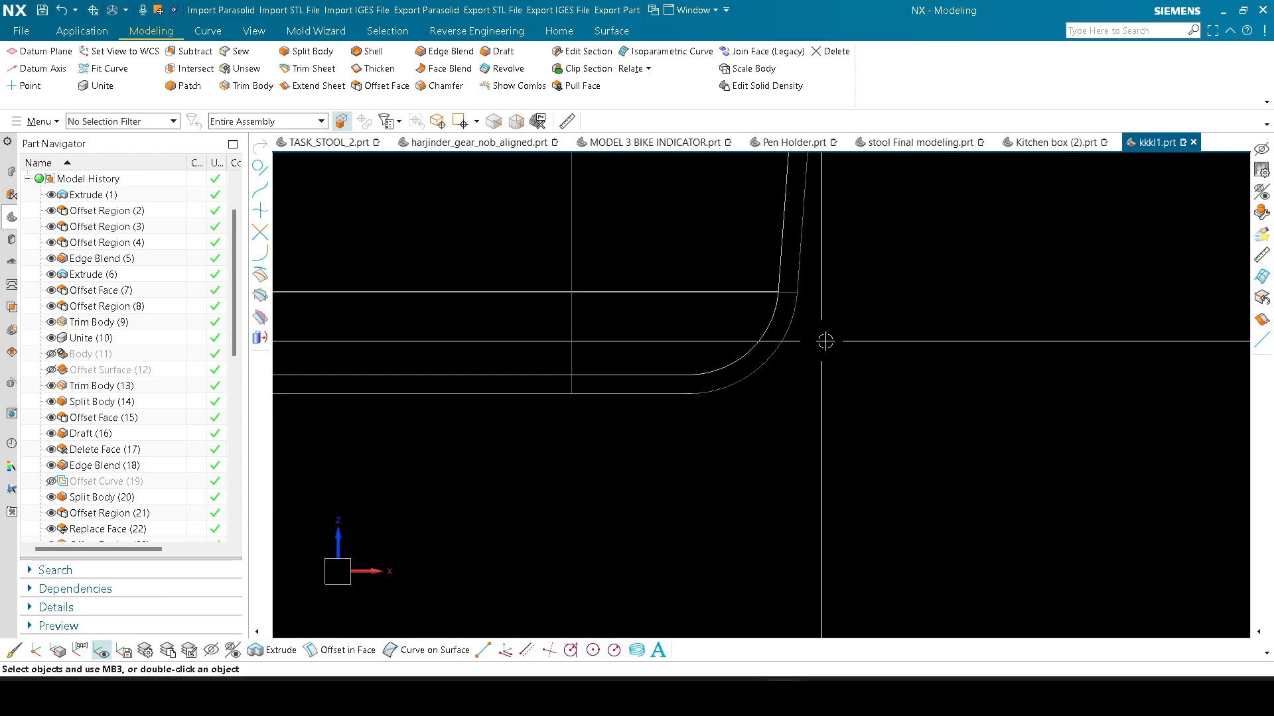
right_drag(821, 460, 853, 392)
scroll(870, 329, down, 6)
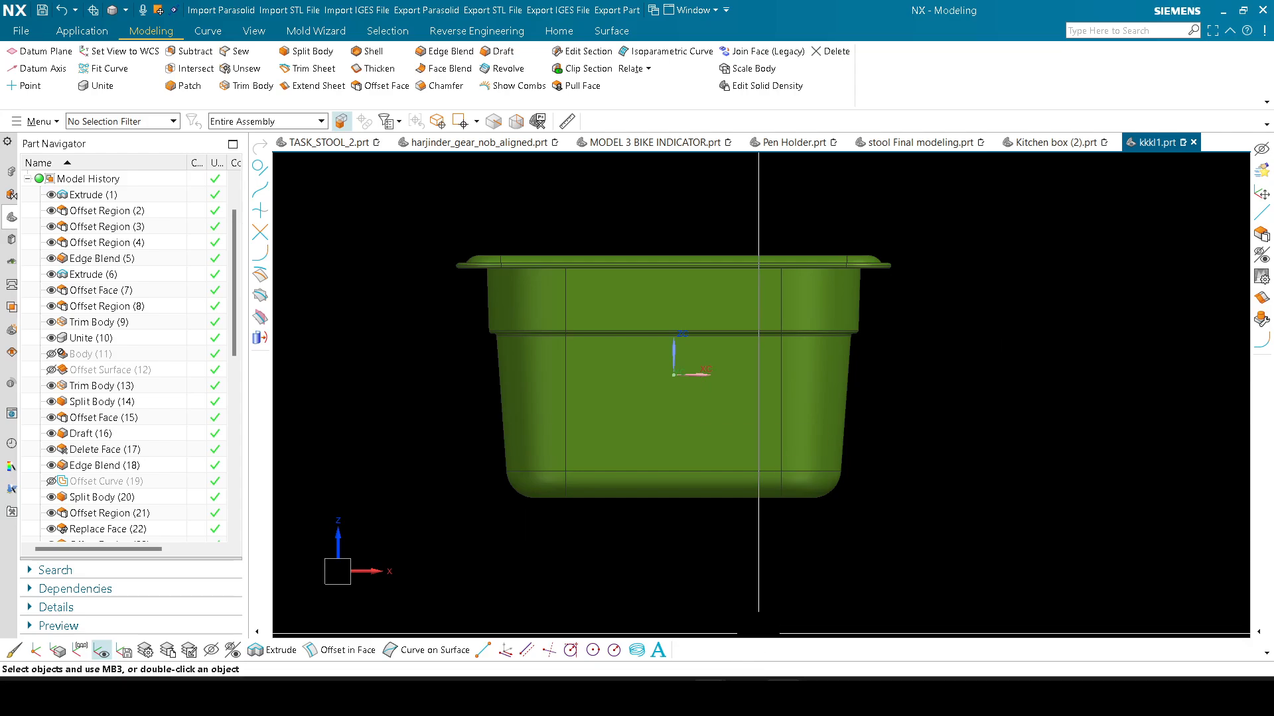
Step: Switch to Gmail in Chrome and open the student's e-mail with the LED_BASE.prt attachment
mouse_move(746, 697)
click(746, 607)
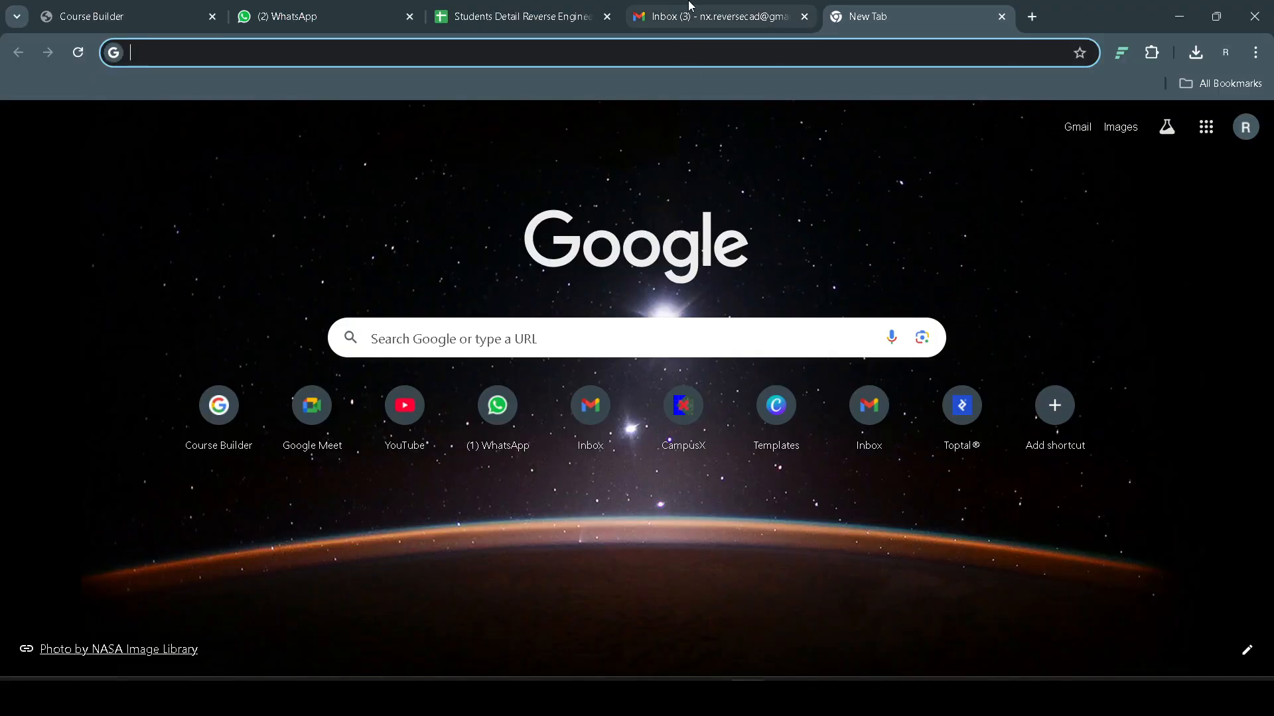
click(713, 15)
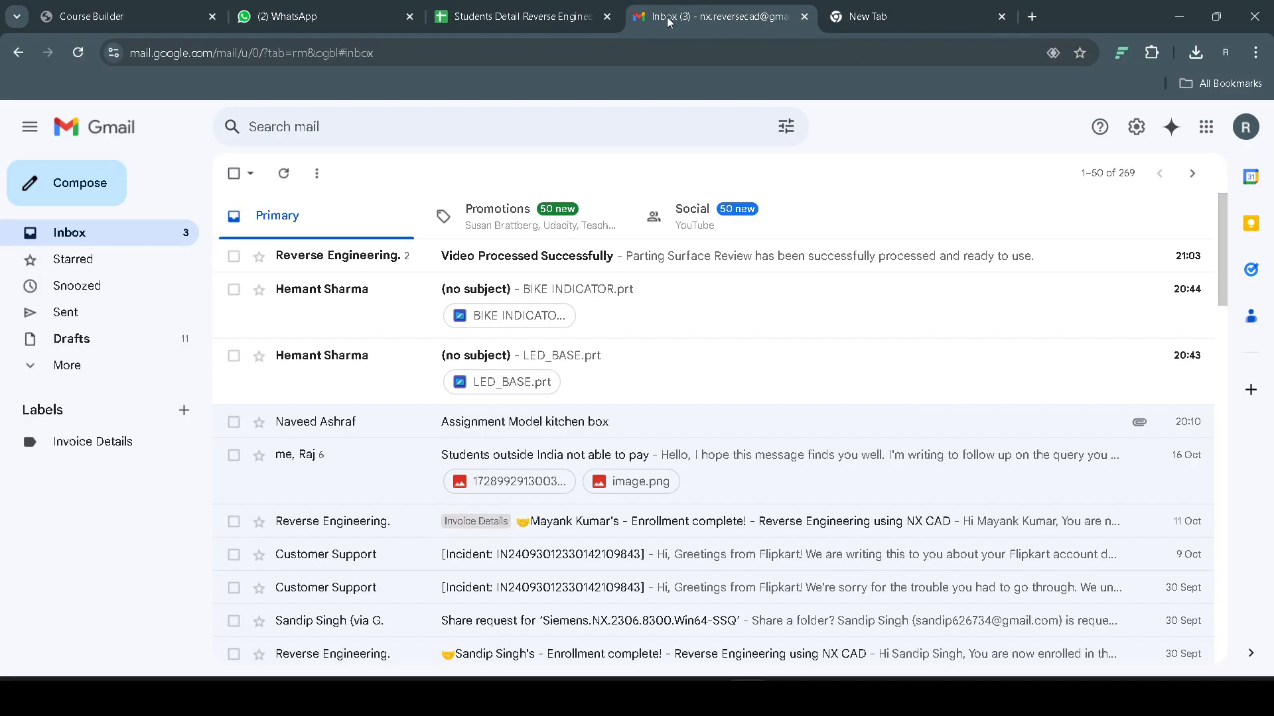
click(630, 377)
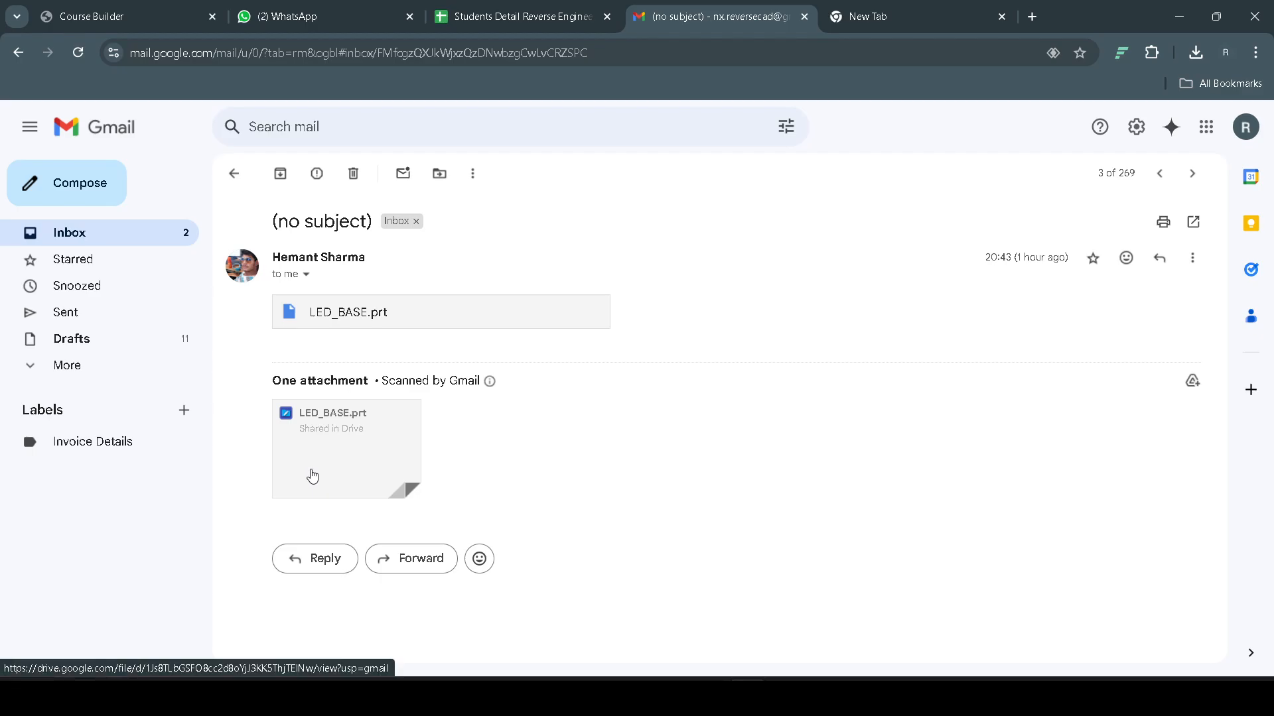
mouse_move(305, 477)
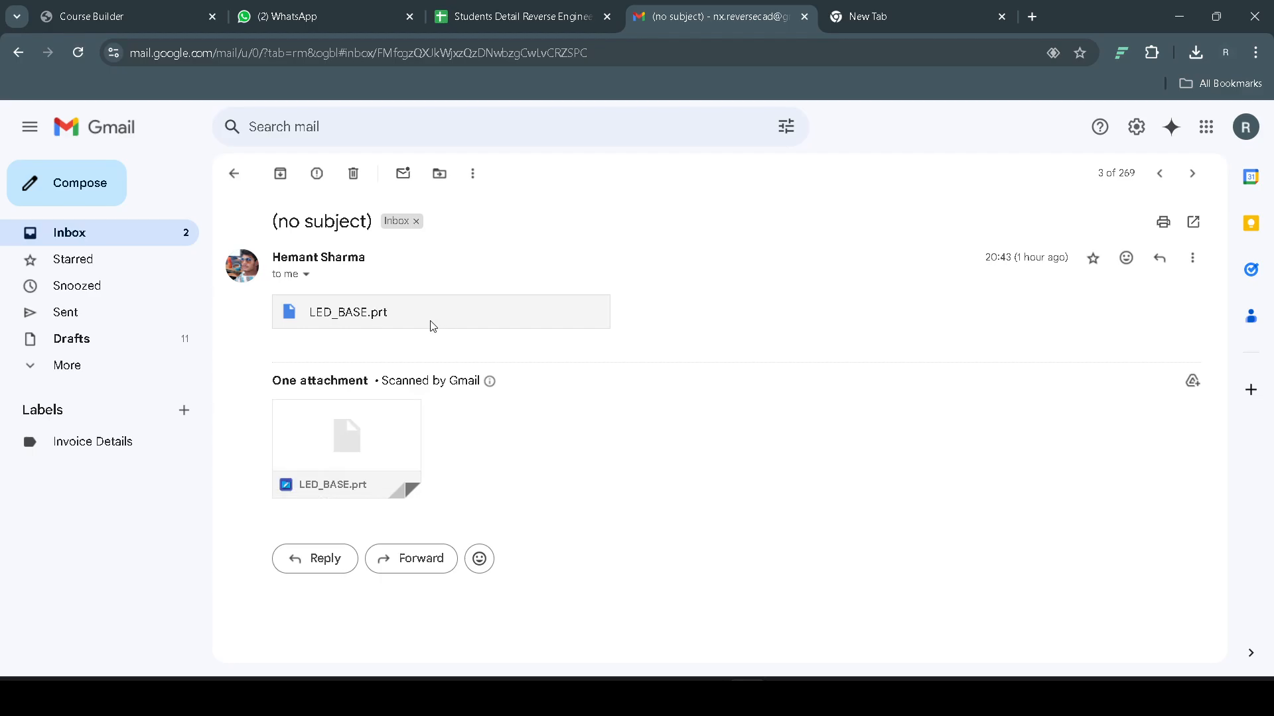
click(1182, 17)
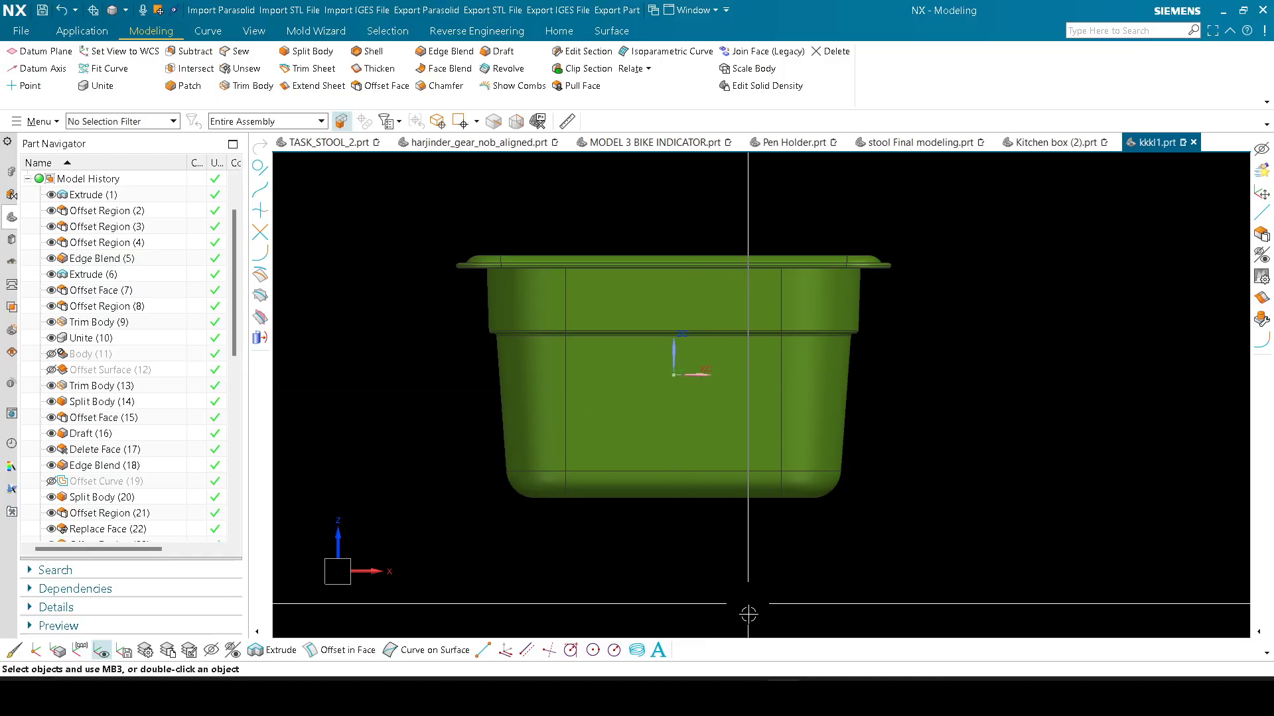
click(748, 696)
Step: Download the LED_BASE.prt attachment into the sender's own folder on the Desktop
click(326, 451)
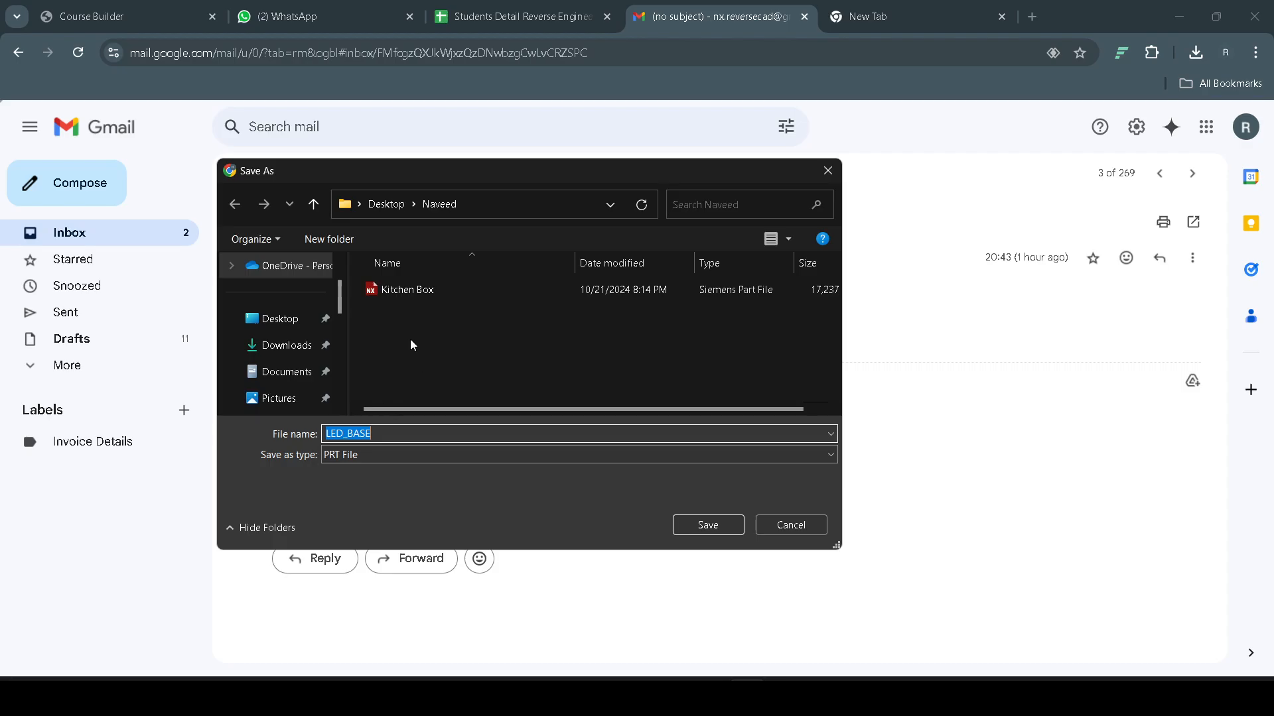
click(386, 204)
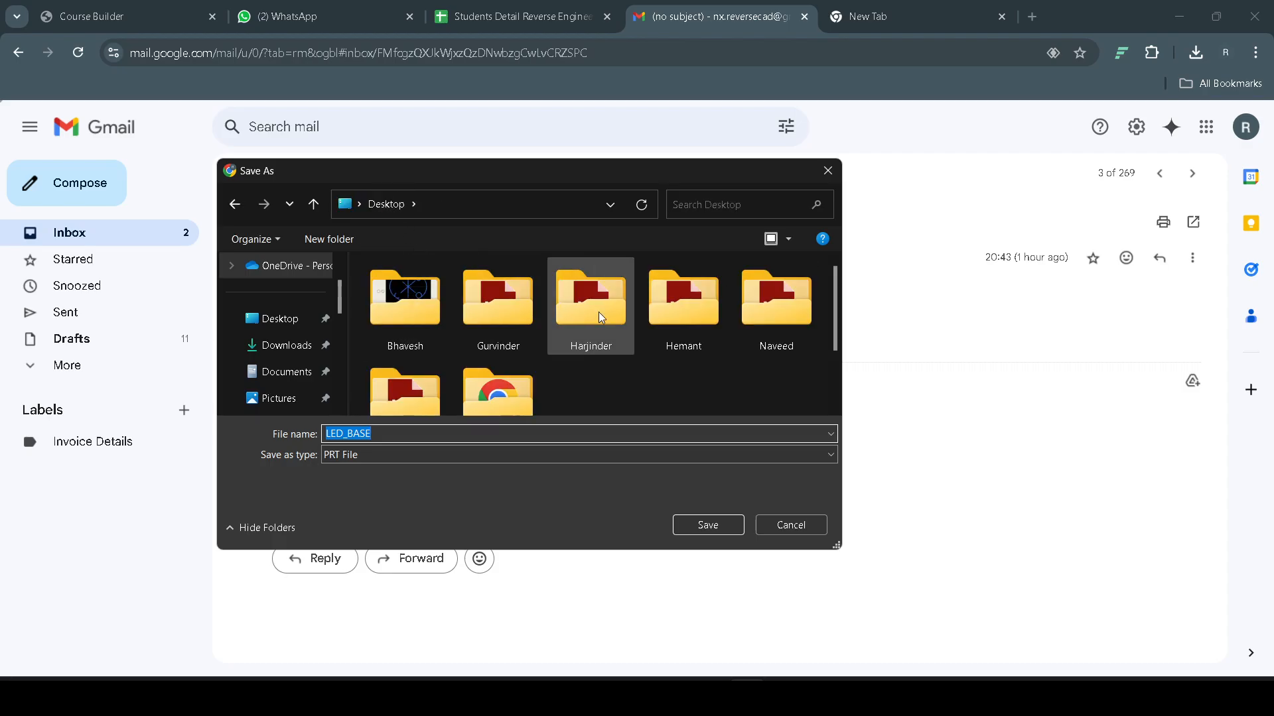
double_click(665, 321)
click(703, 527)
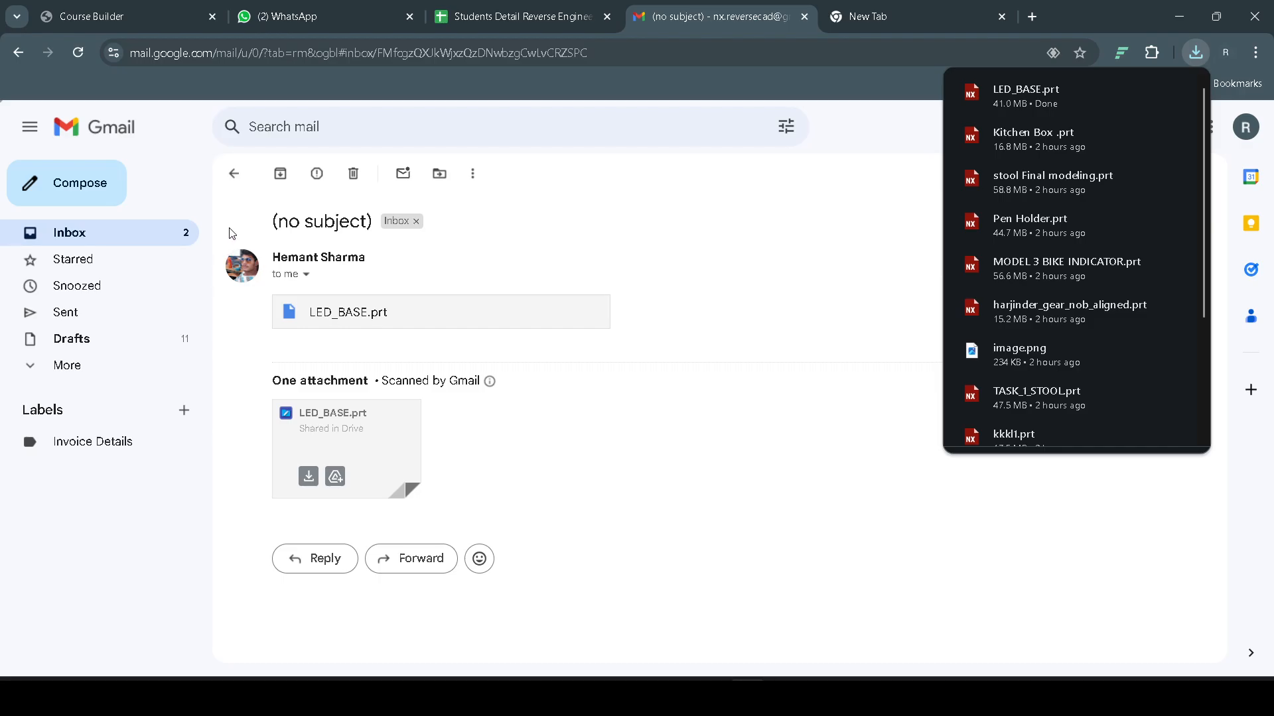
Step: Download BIKE INDICATOR.prt from the same sender's other e-mail into the same Desktop folder
click(233, 175)
click(707, 305)
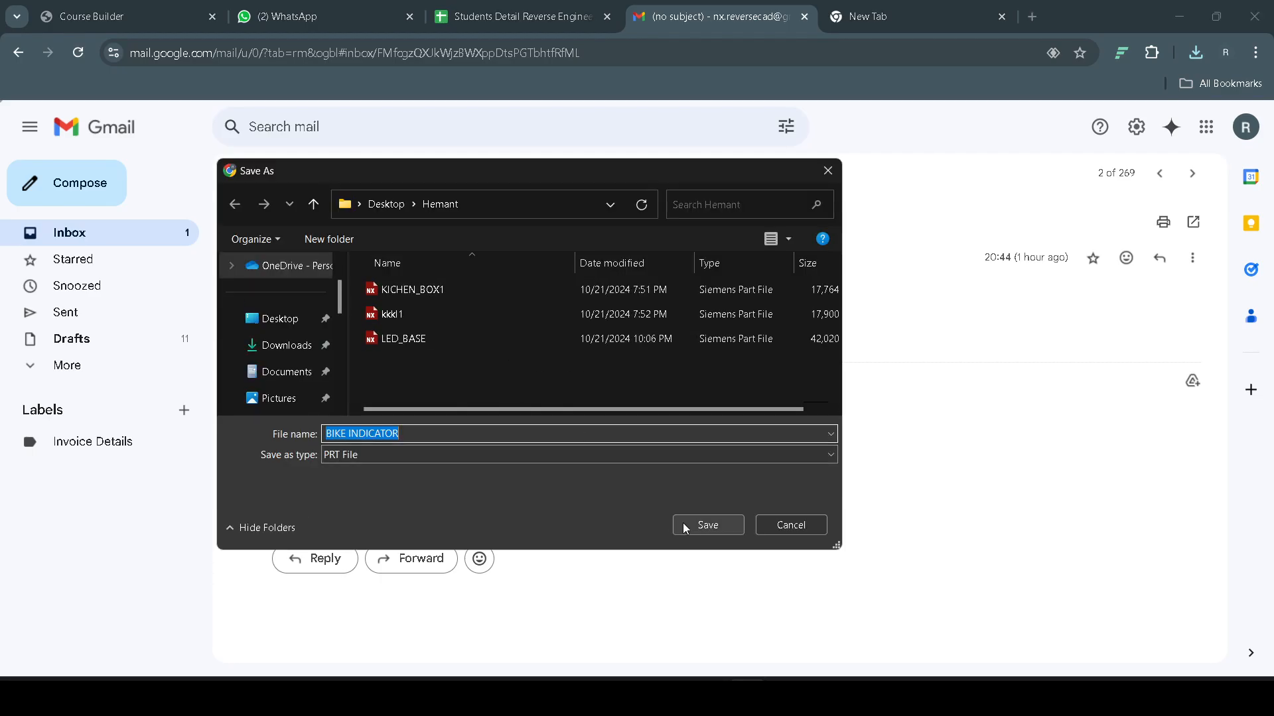
click(708, 524)
Step: Switch back to NX and close kkkl1.prt and Kitchen box (2).prt without saving
key(alt+Tab)
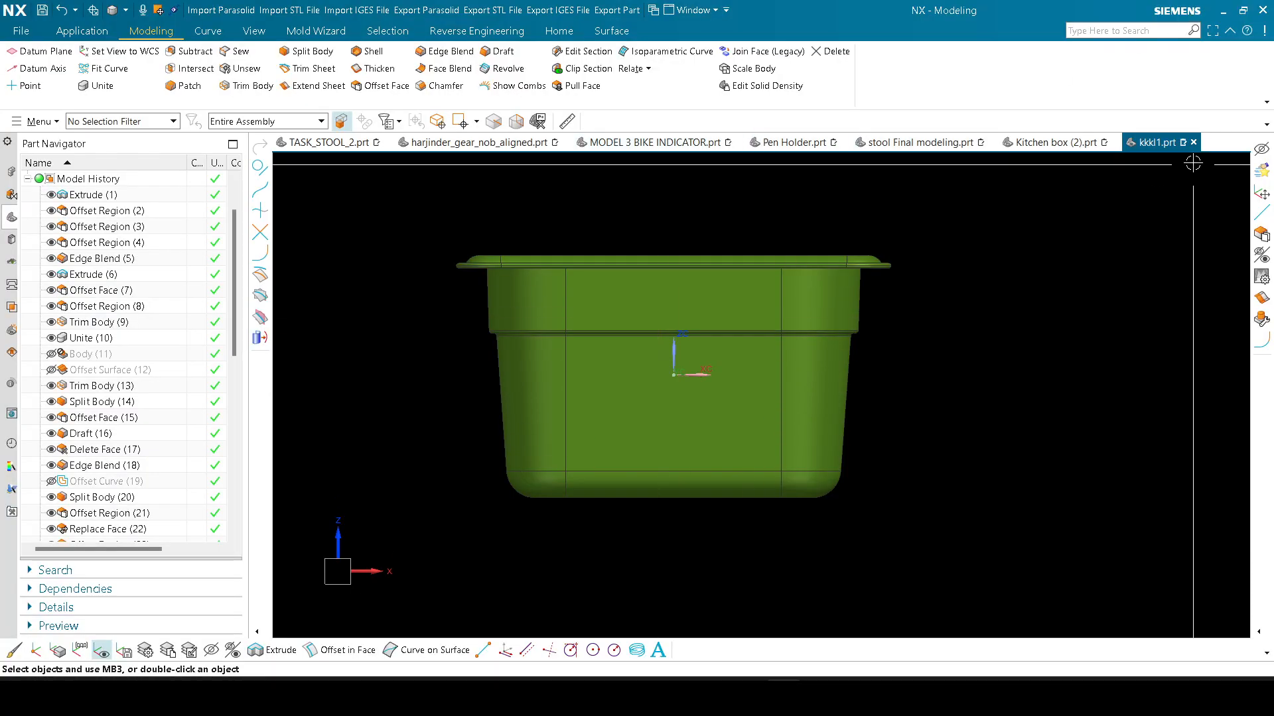
click(1193, 142)
click(675, 373)
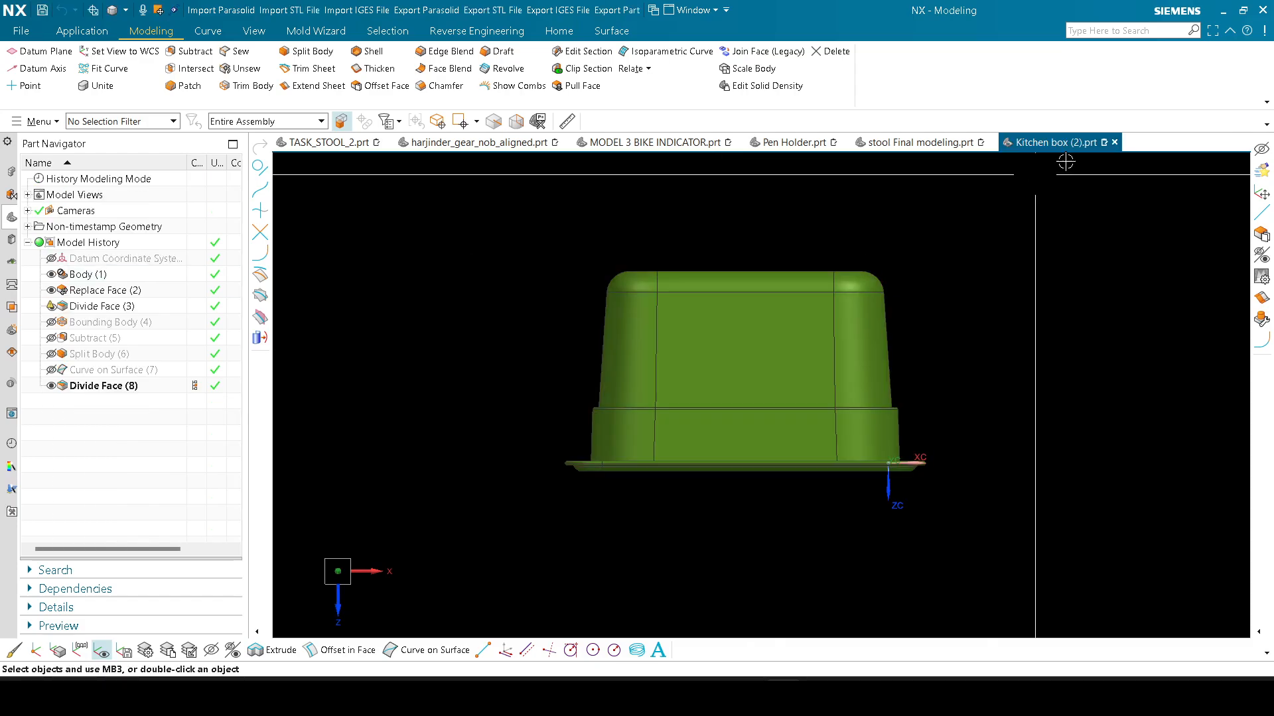
click(1114, 142)
click(650, 384)
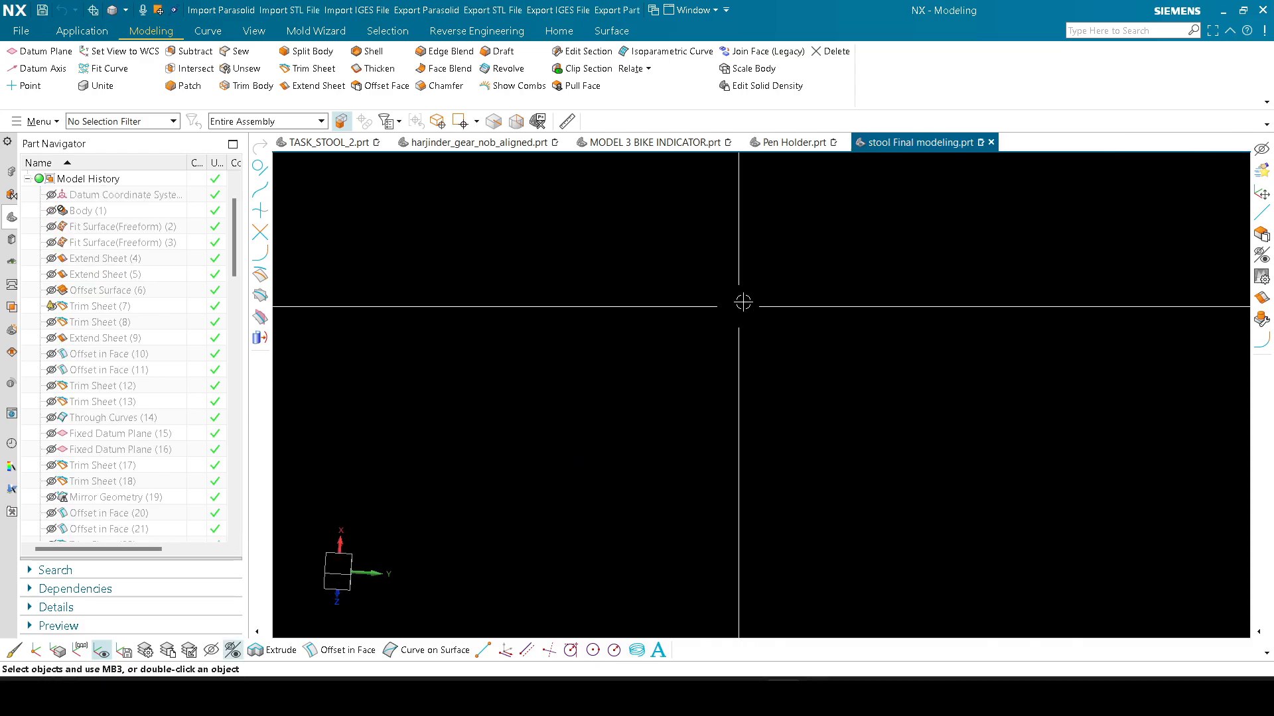
Step: Close stool Final modeling.prt and Pen Holder.prt without saving the changes
click(991, 142)
click(638, 378)
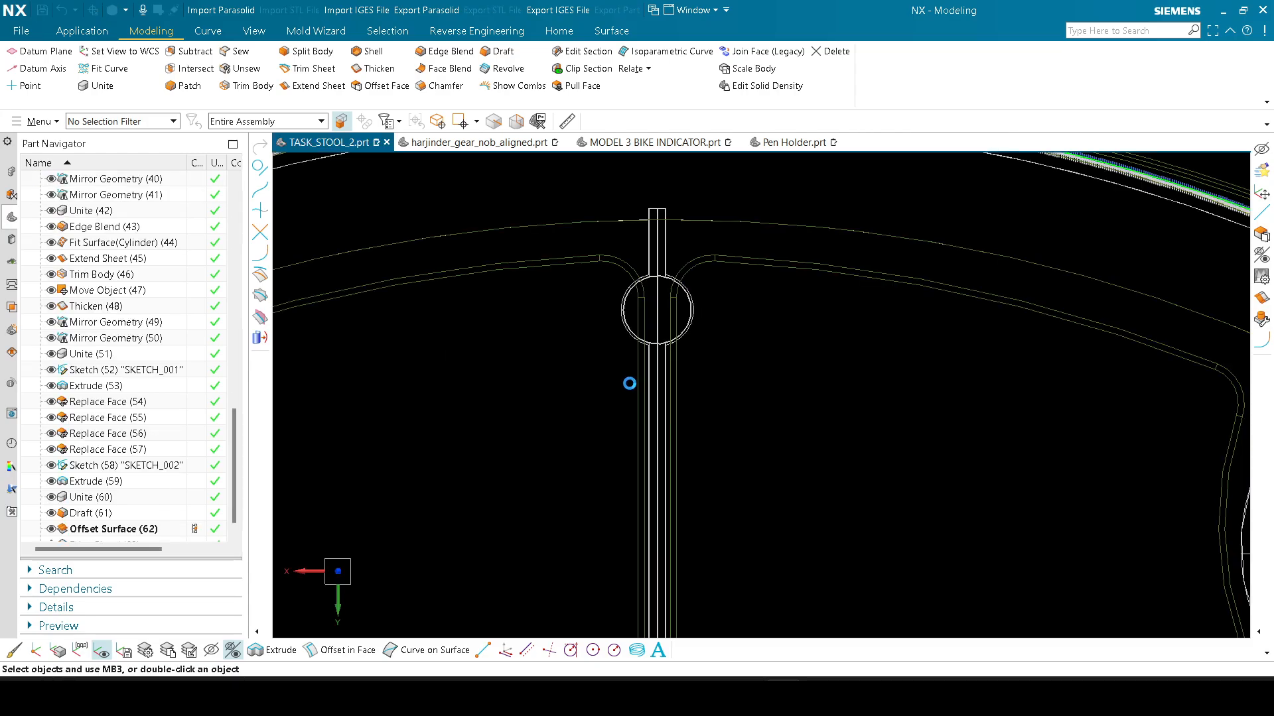
scroll(763, 318, down, 3)
click(844, 142)
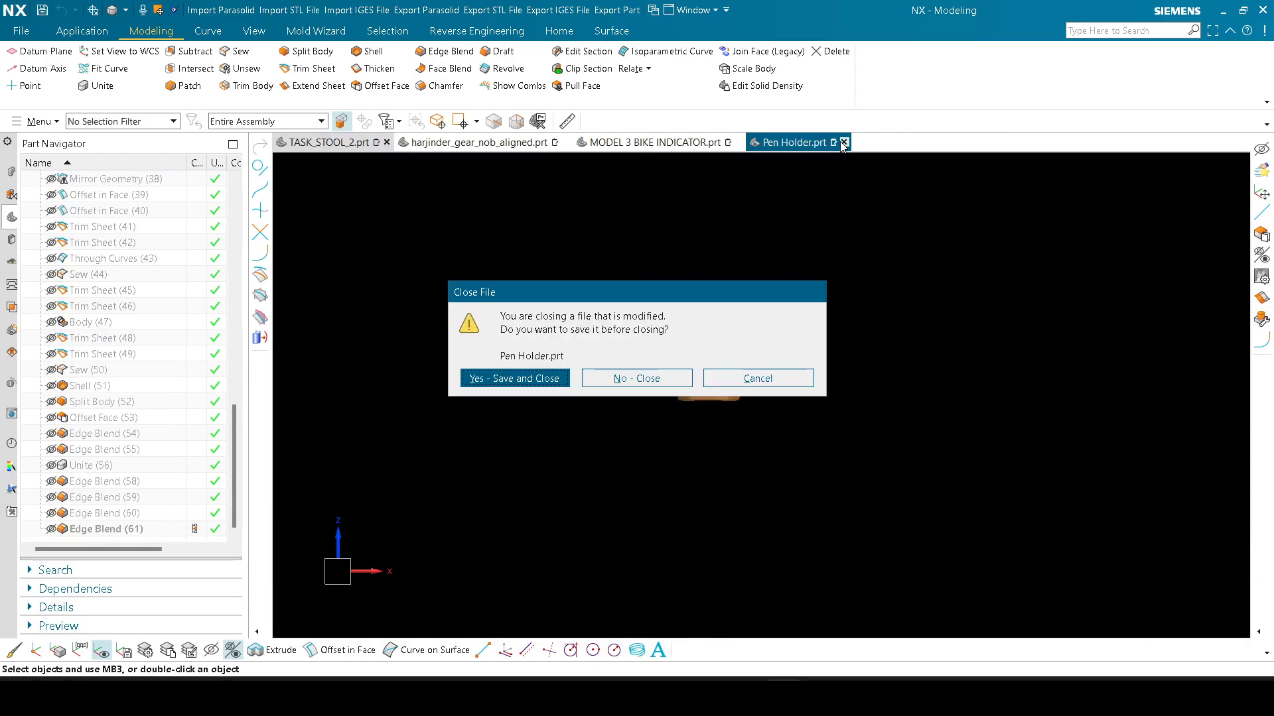
click(649, 382)
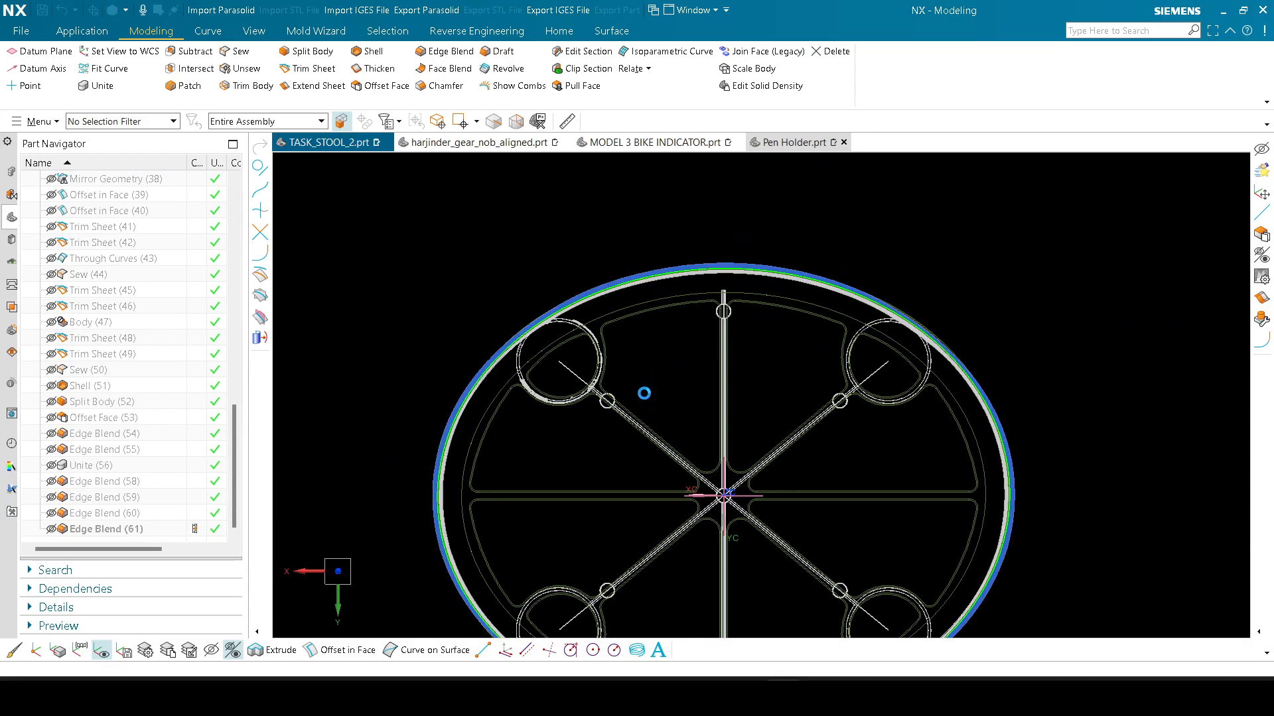
Step: Close the remaining MODEL 3 BIKE INDICATOR.prt, TASK_STOOL_2.prt and aligned gear knob parts without saving
click(737, 142)
click(637, 378)
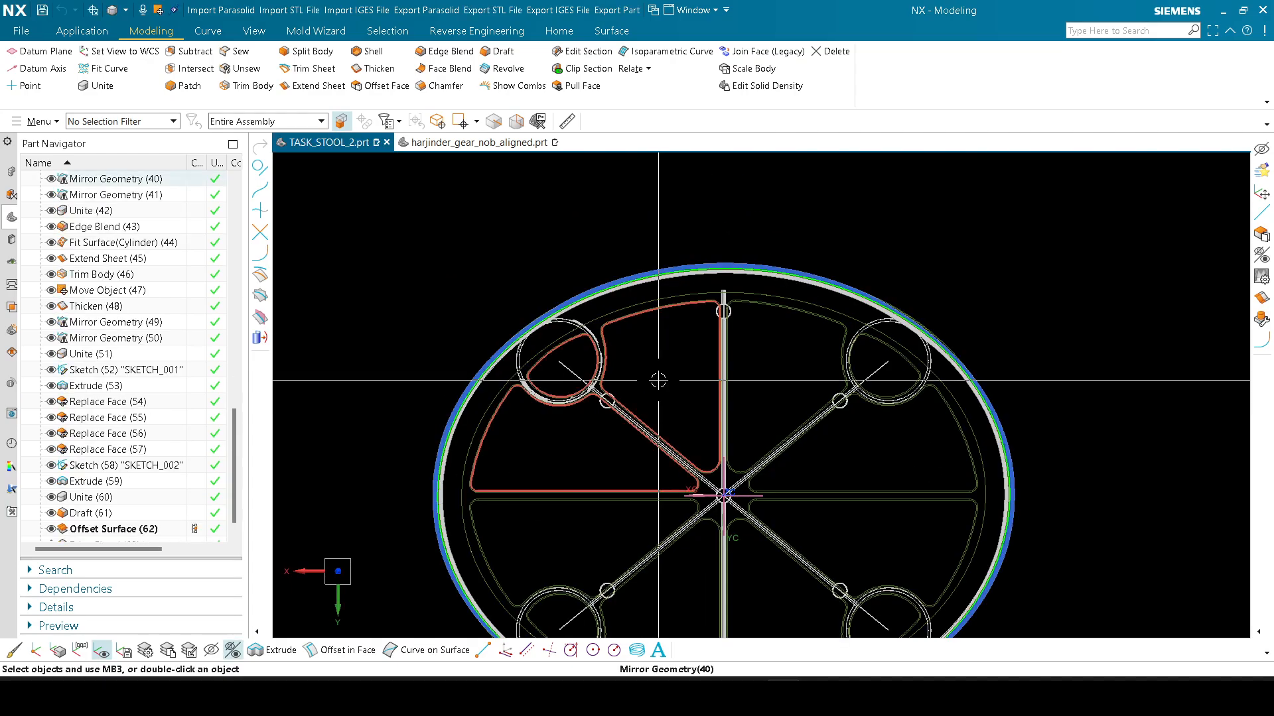
click(387, 142)
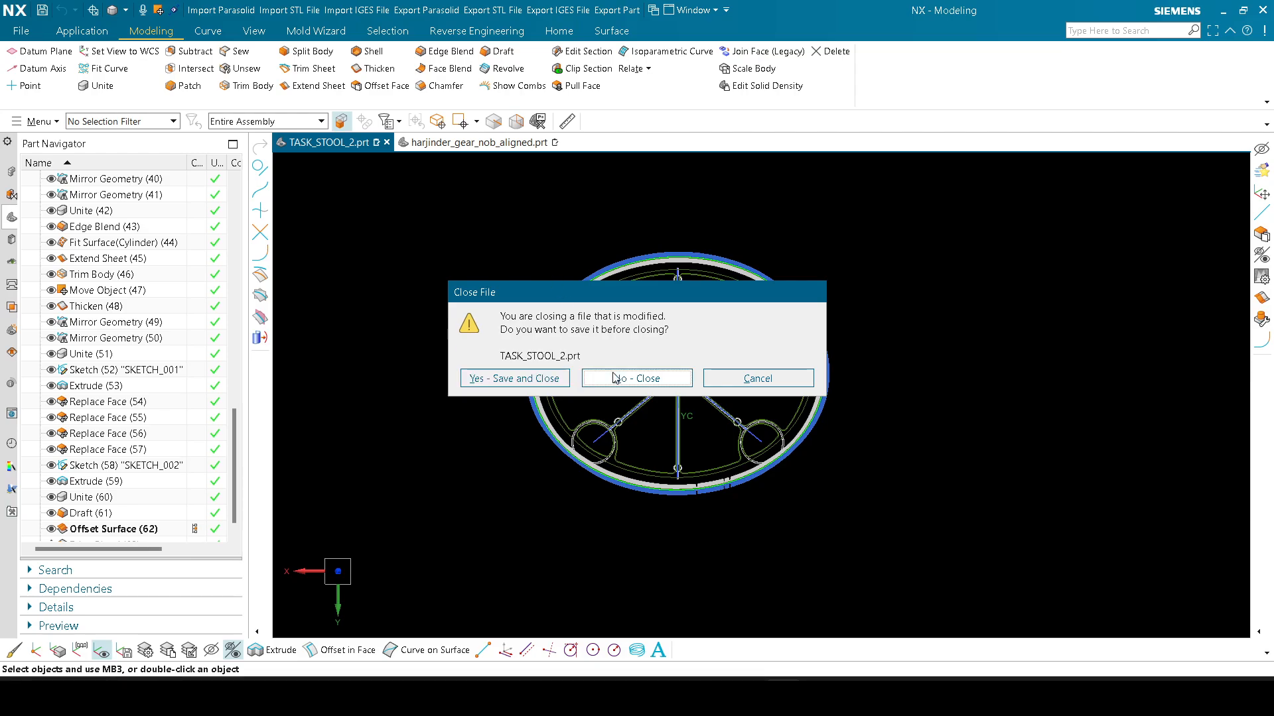
click(637, 377)
click(443, 142)
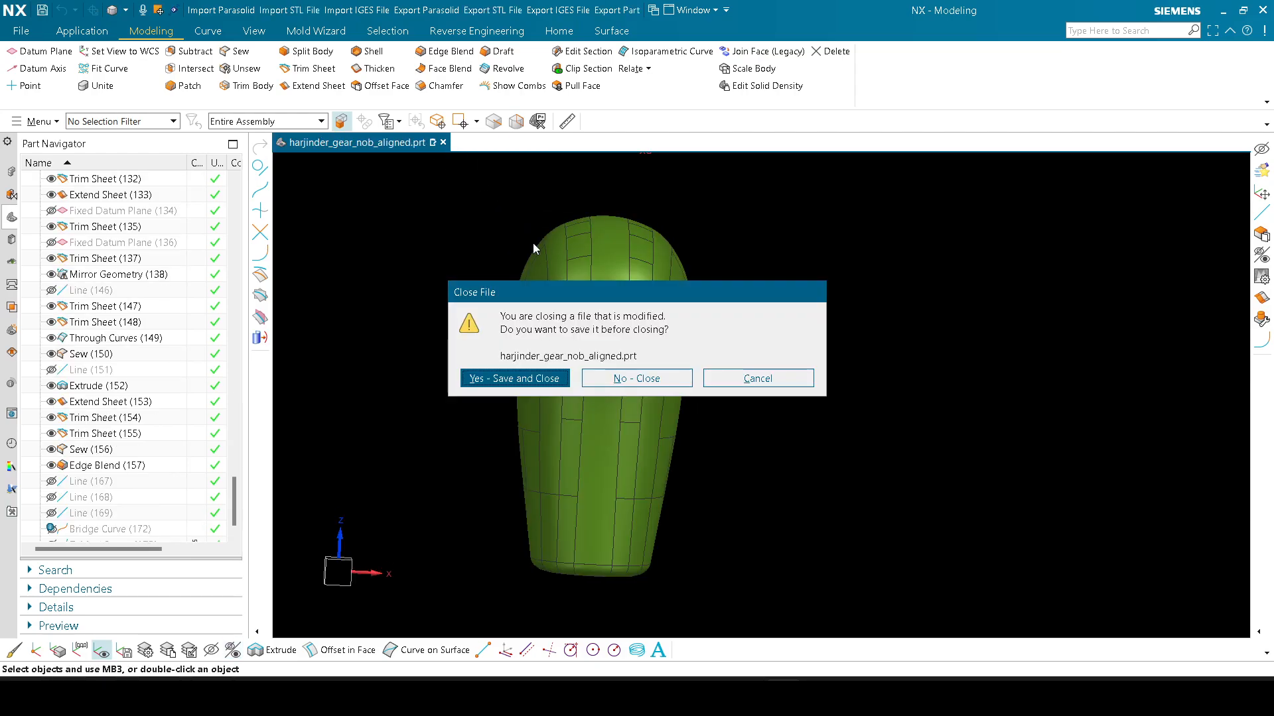
click(637, 377)
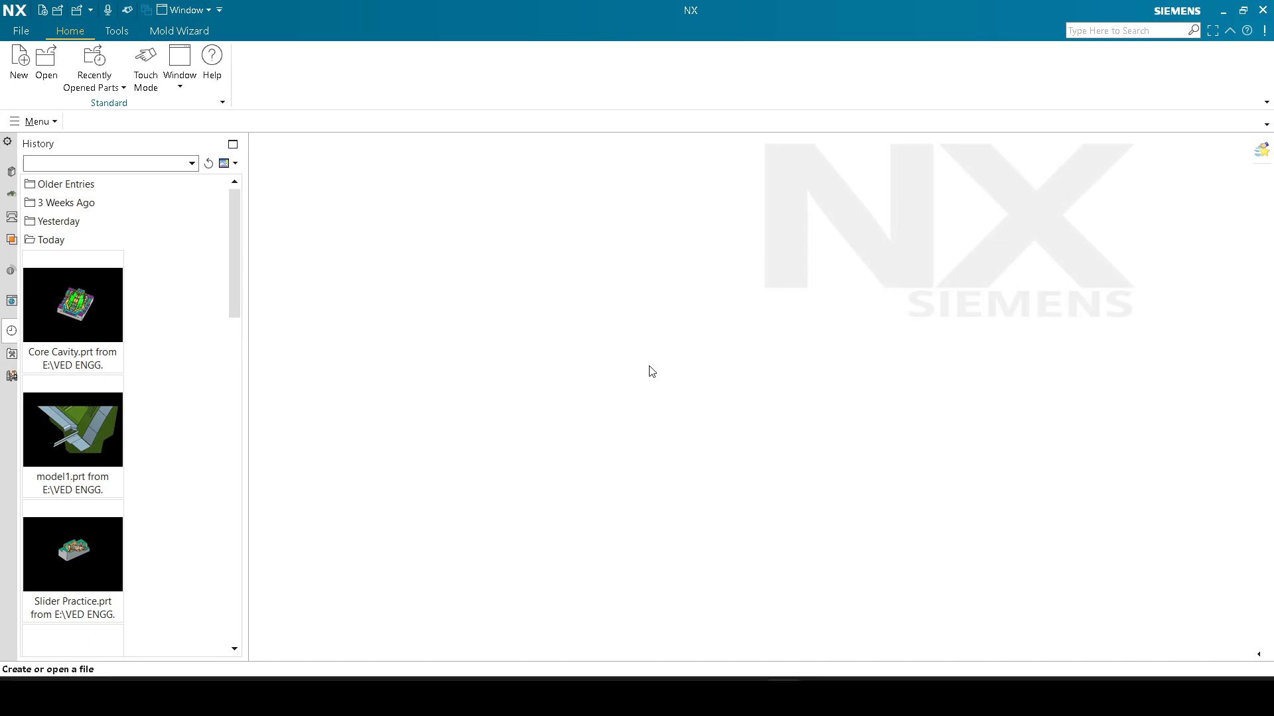
Step: Open LED_BASE.prt from the student's Desktop folder and bring the whole part into view
key(ctrl+o)
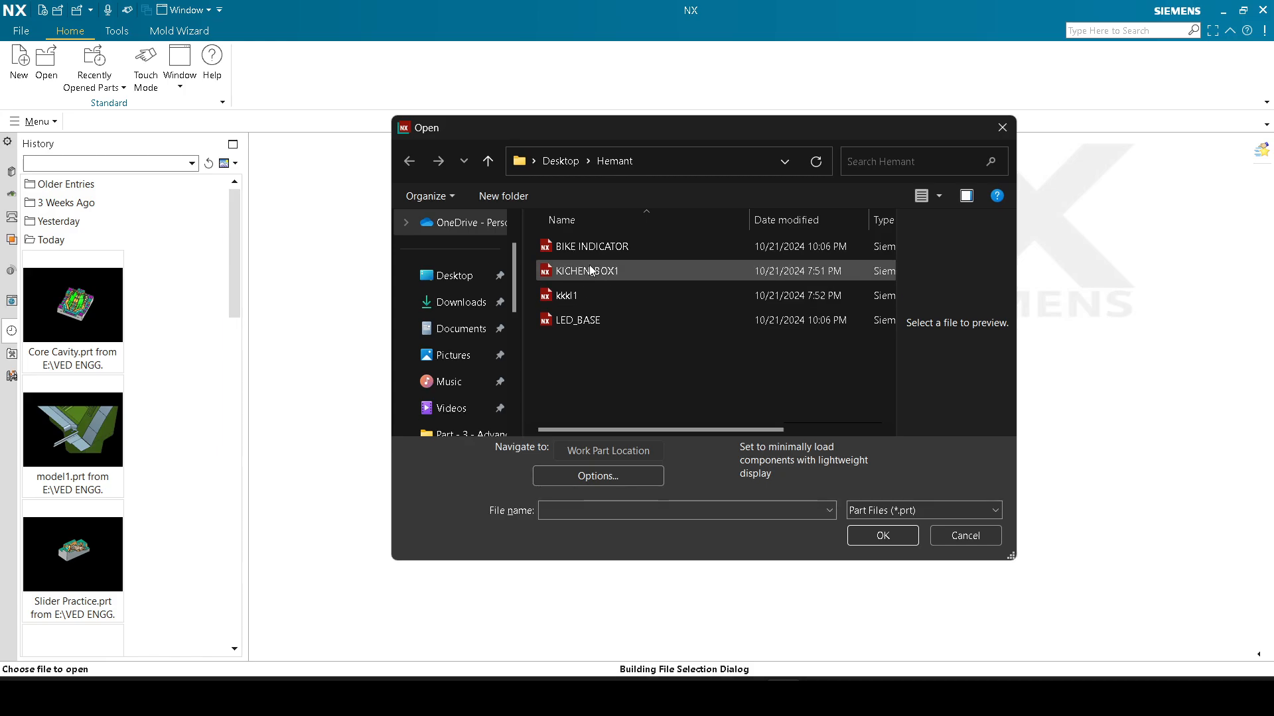
click(577, 321)
click(875, 533)
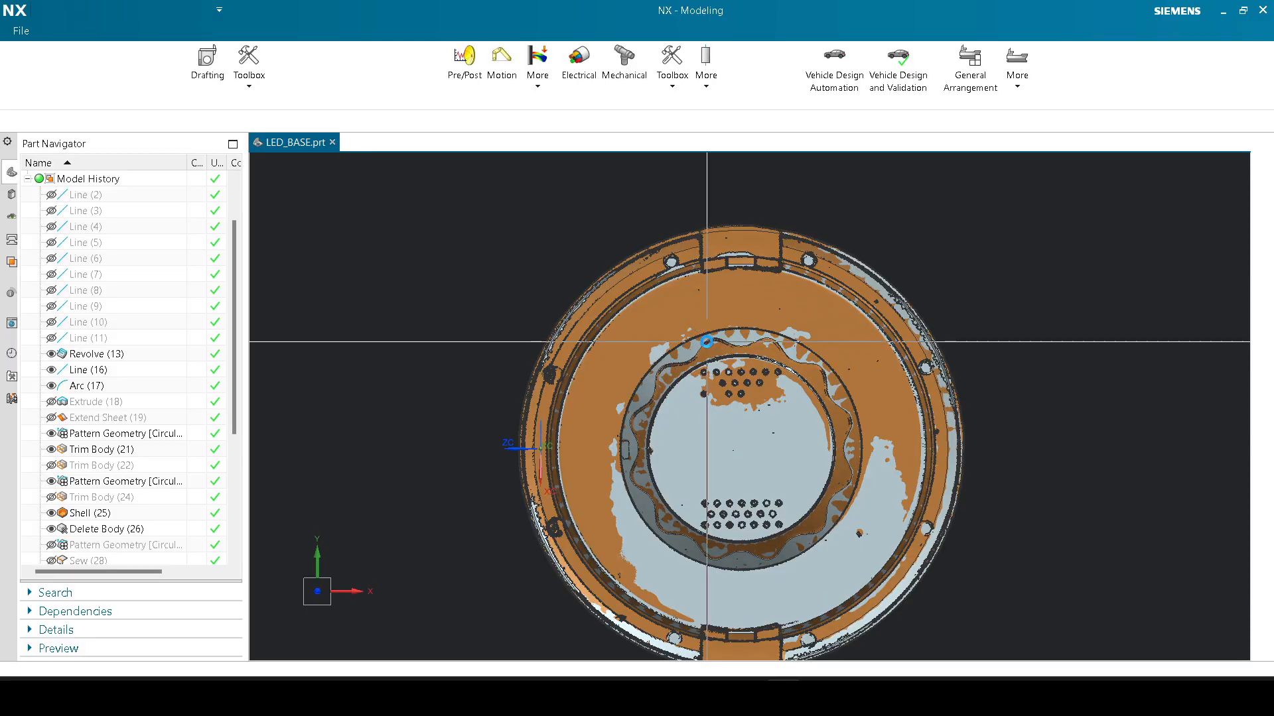
scroll(719, 278, down, 4)
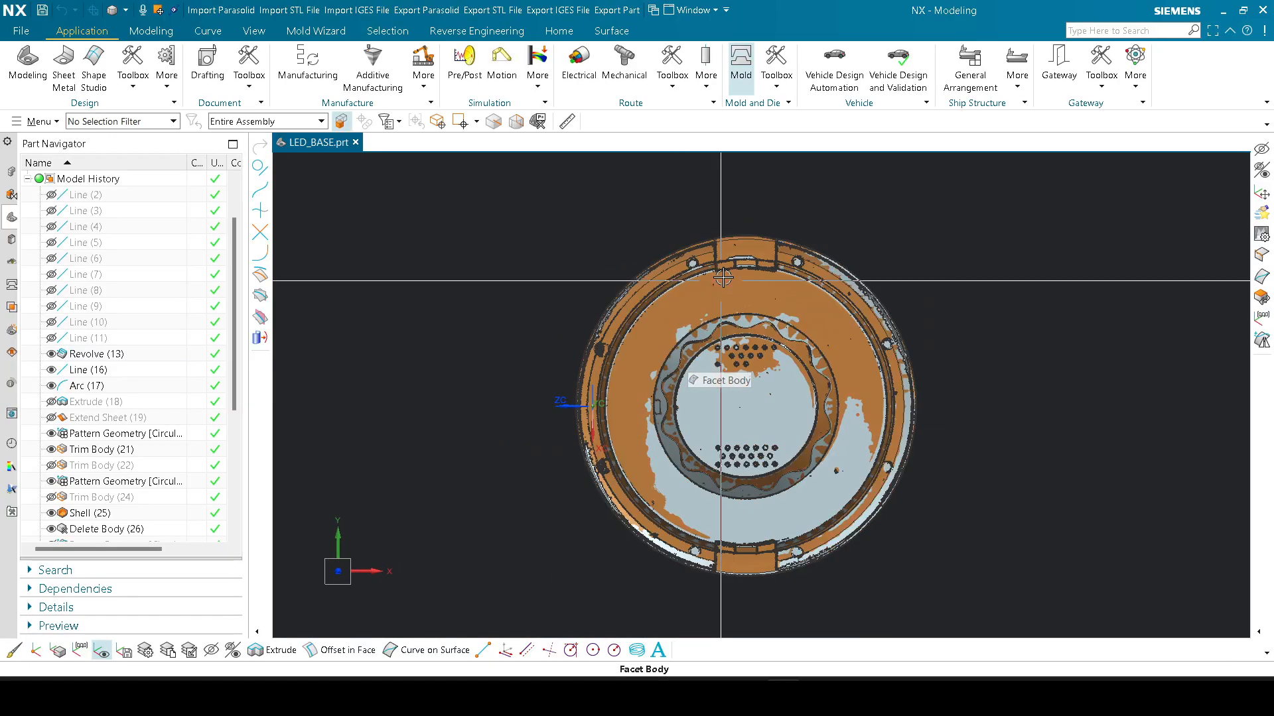
Step: Examine LED_BASE against its scan in the front view, checking the cone, the ribbed ring, the base flange and the feature list
scroll(833, 401, up, 4)
middle_drag(834, 401, 901, 409)
key(F8)
scroll(652, 262, up, 4)
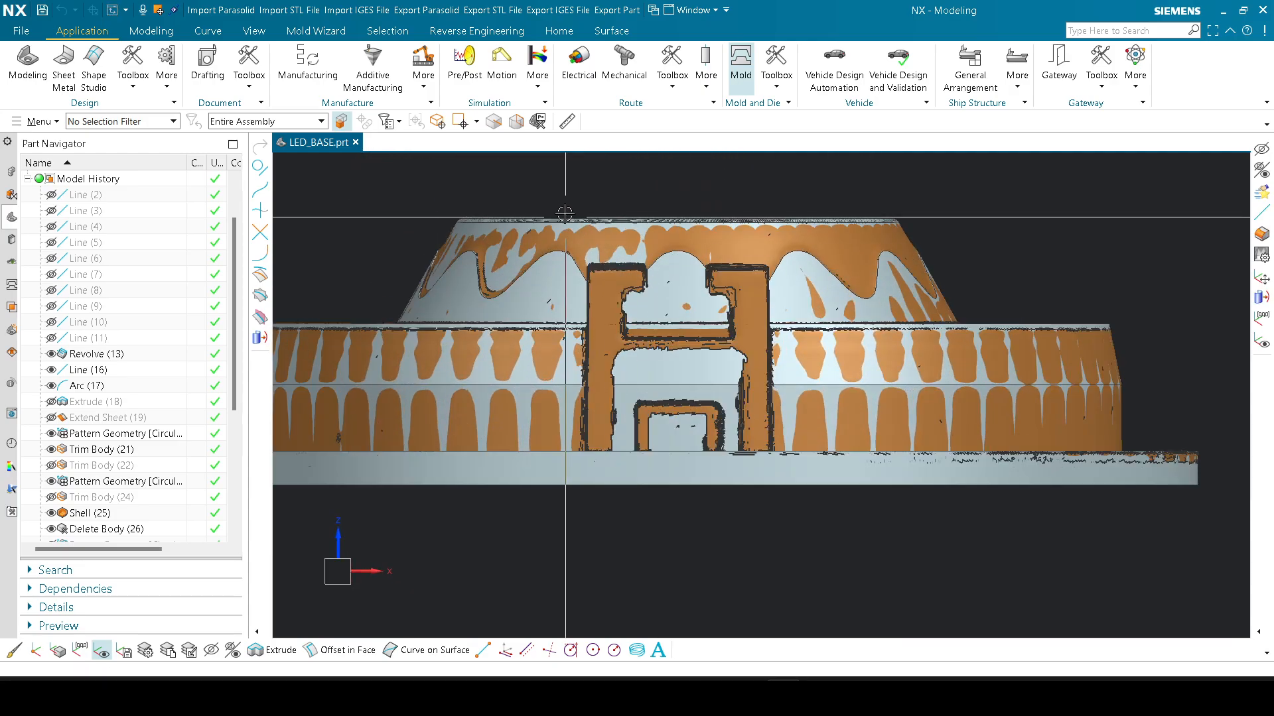
right_click(563, 208)
click(603, 234)
scroll(743, 356, down, 1)
scroll(743, 359, down, 1)
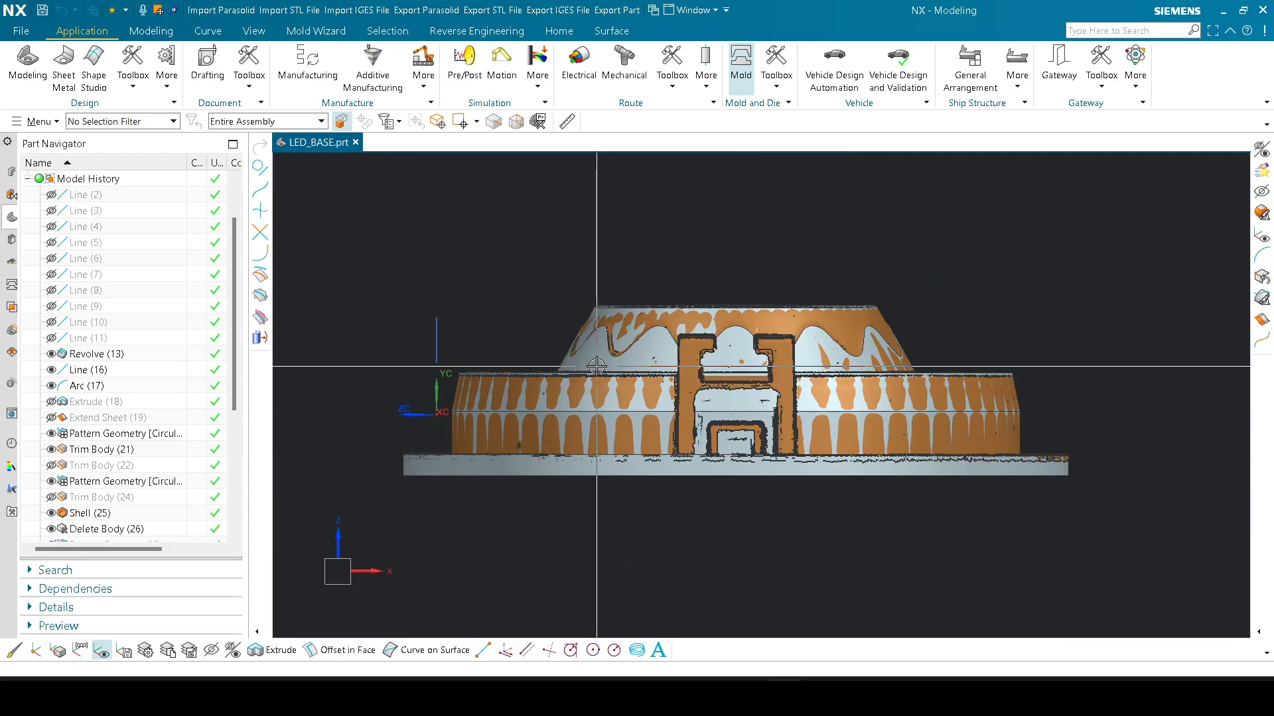
scroll(489, 327, up, 1)
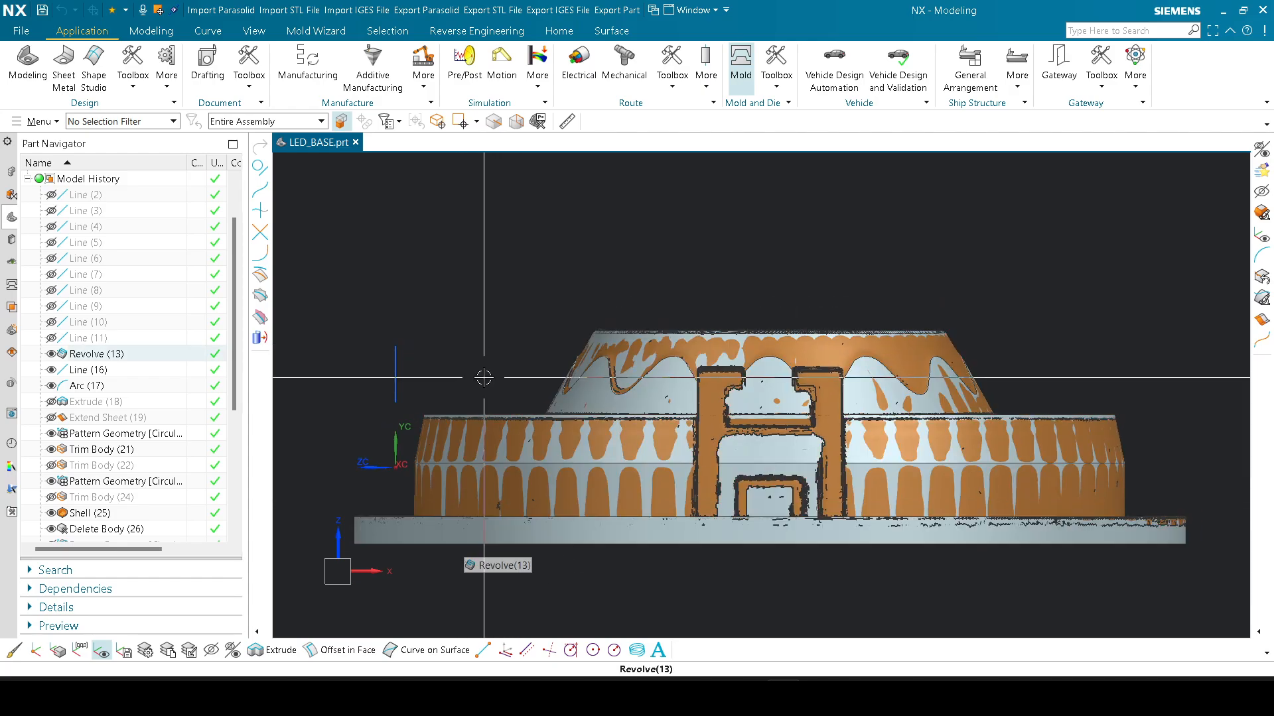
scroll(138, 337, up, 2)
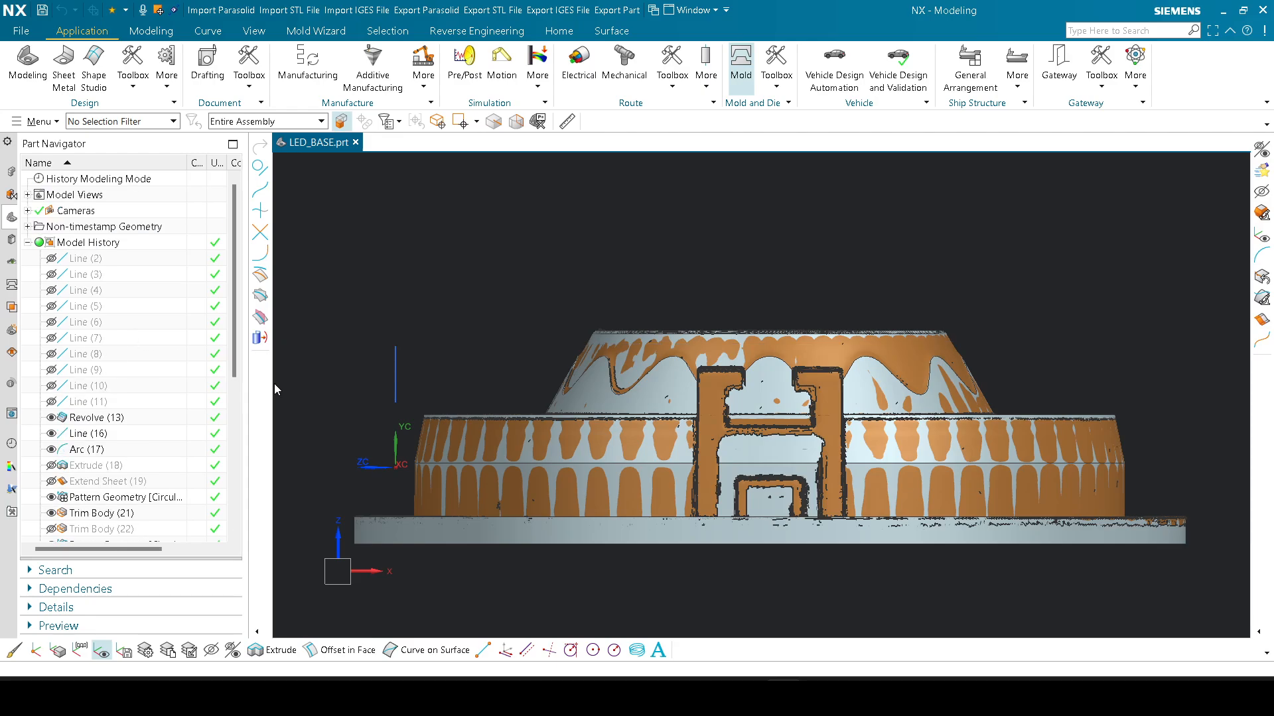
scroll(644, 468, down, 1)
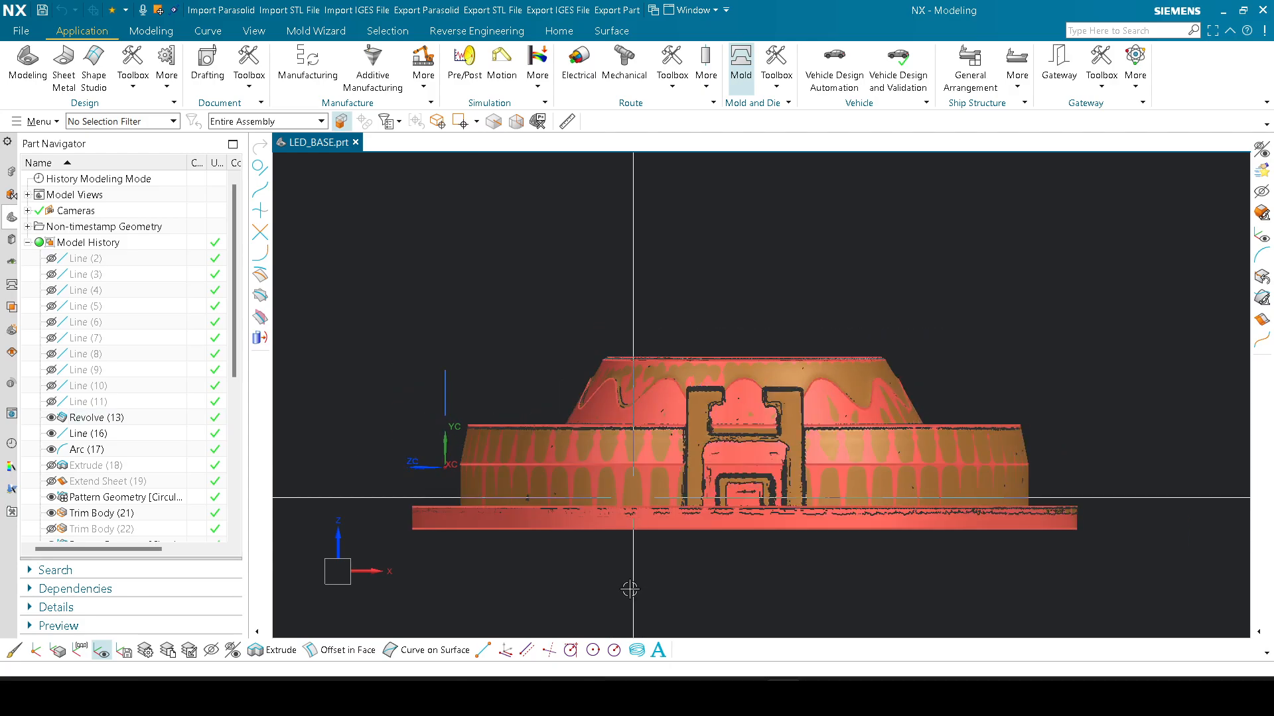
Step: Capture a rectangular snip of the front view showing the whole base
click(635, 698)
click(185, 53)
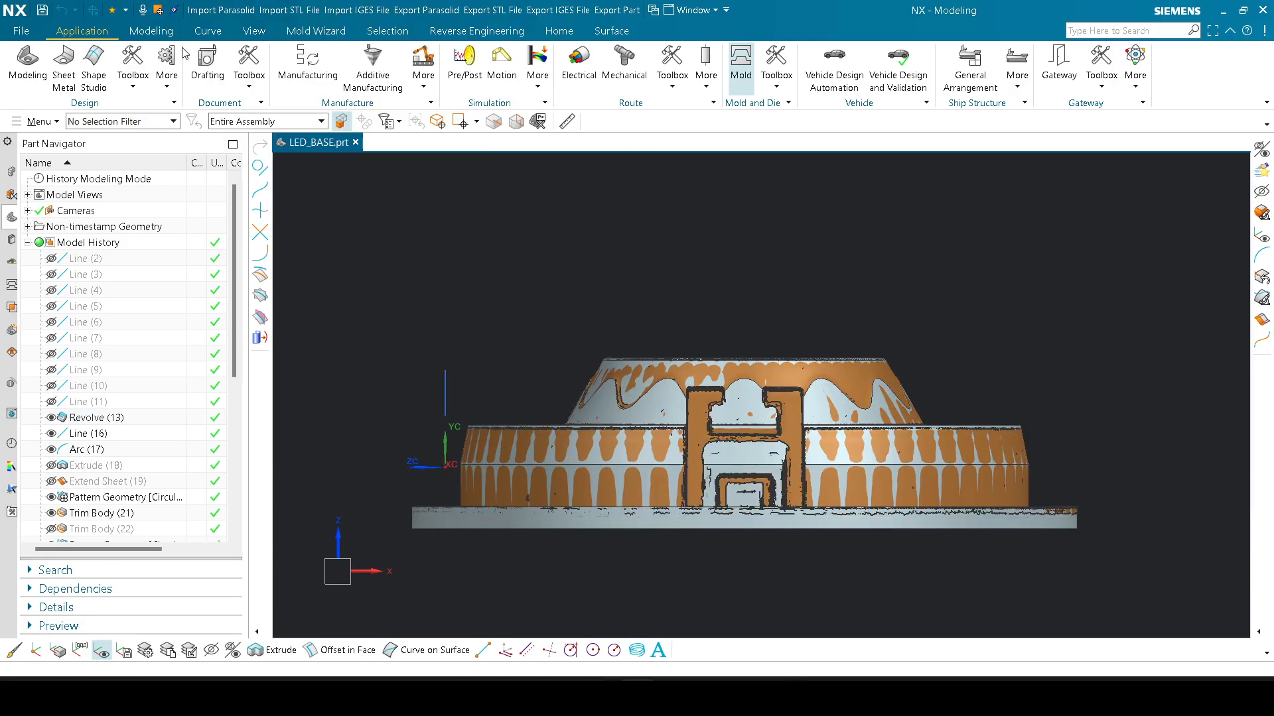
drag(386, 259, 1174, 591)
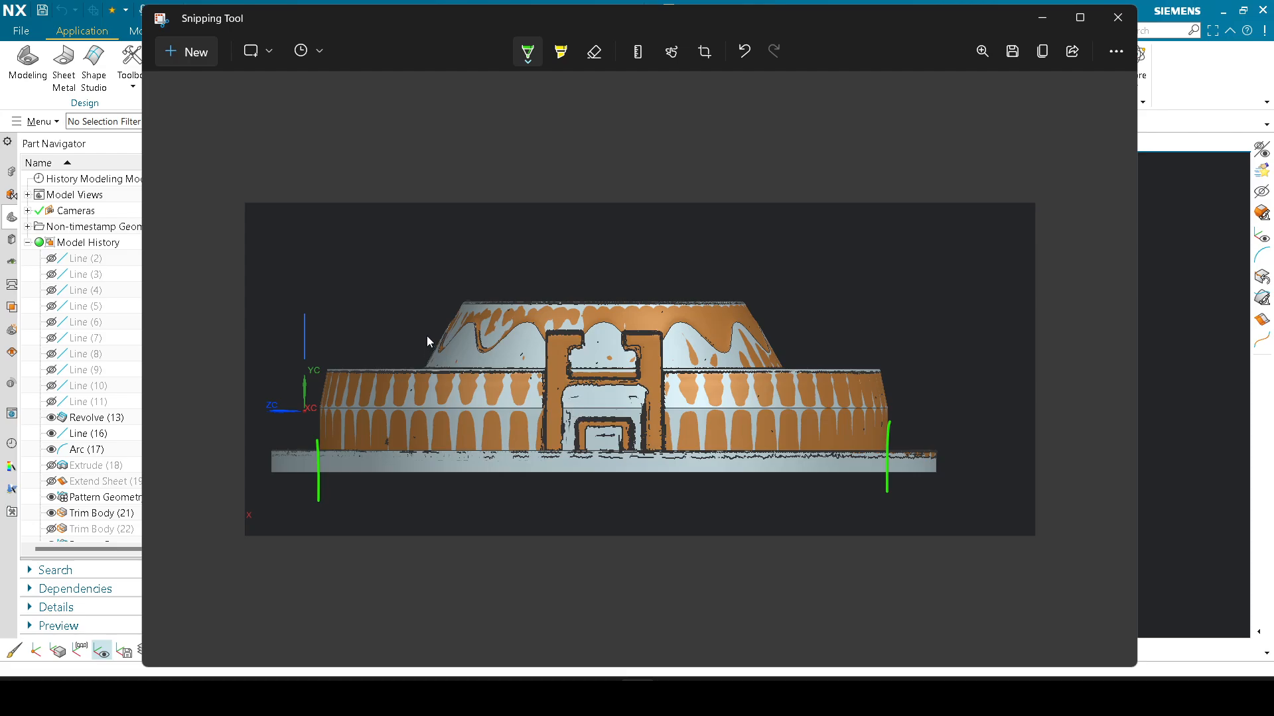
Step: On the snip, mark the cone's lower width in green with two vertical lines and a connecting line, and tick the ring's base and cone's upper edge
drag(423, 336, 422, 386)
drag(775, 319, 784, 406)
drag(427, 364, 786, 353)
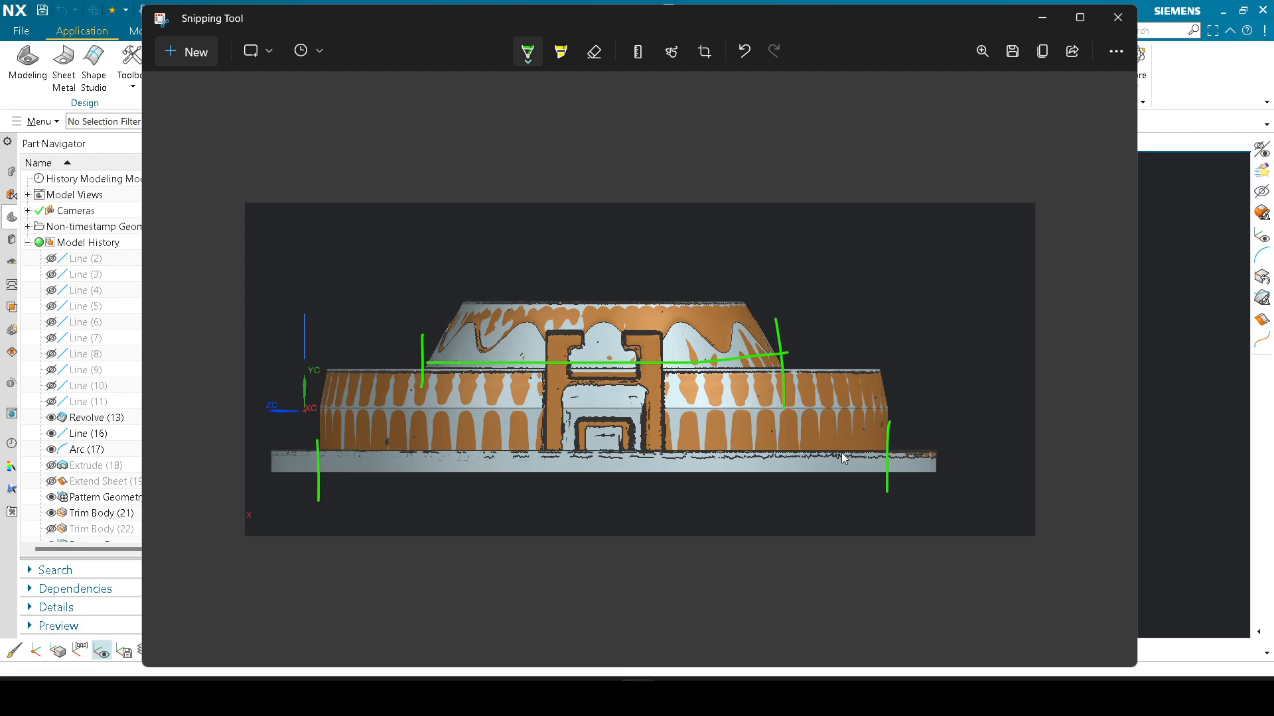
drag(842, 453, 972, 406)
drag(452, 300, 563, 266)
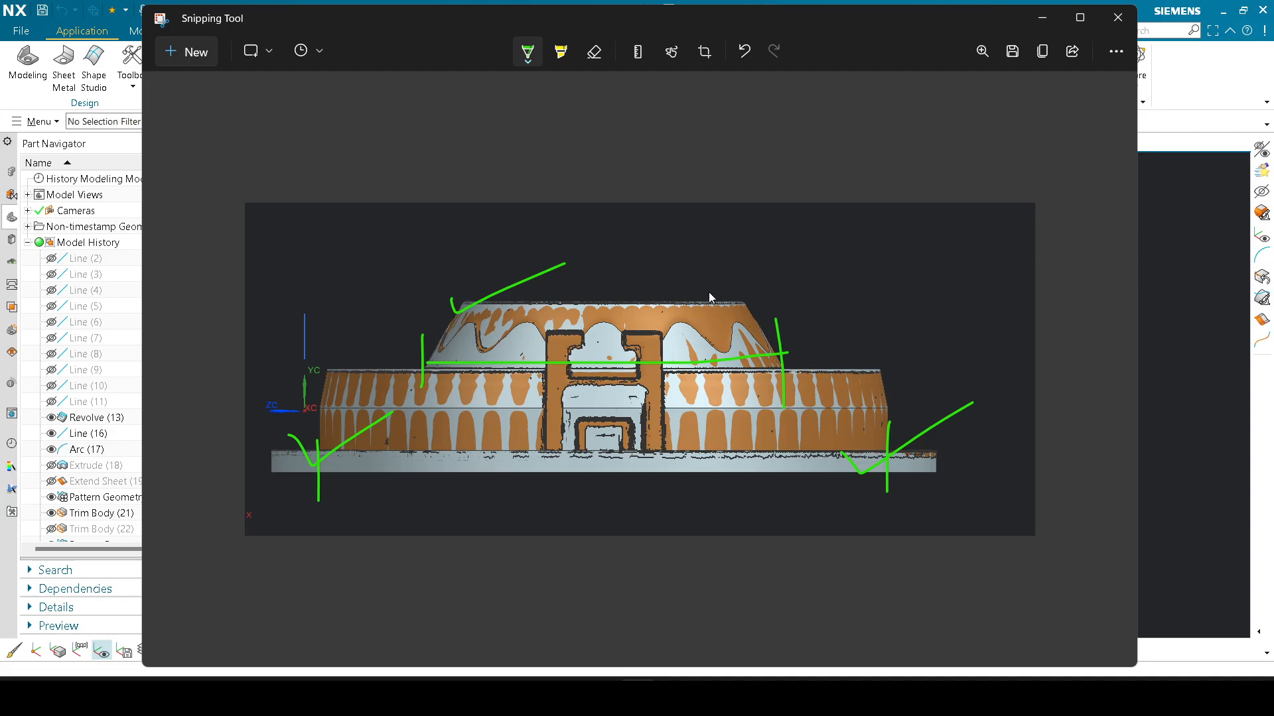
Step: Undo the last two green ticks, outline the upper cone area in red, and minimize the Snipping Tool to return to NX
key(ctrl+z)
key(ctrl+z)
click(527, 51)
click(464, 170)
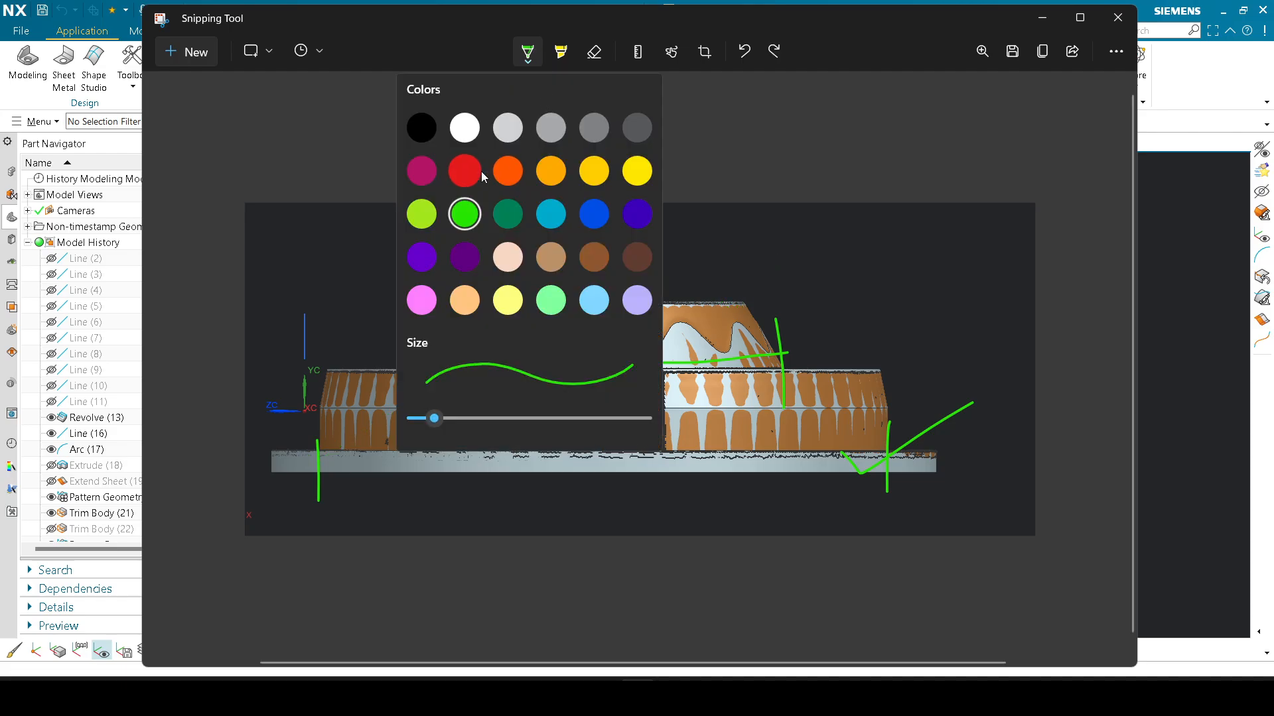
mouse_move(391, 253)
mouse_down()
mouse_move(881, 269)
mouse_move(690, 383)
mouse_move(373, 300)
mouse_move(430, 245)
mouse_up()
mouse_move(434, 323)
mouse_down()
mouse_move(787, 330)
mouse_move(691, 284)
mouse_move(435, 285)
mouse_move(475, 308)
mouse_move(542, 315)
mouse_move(741, 318)
mouse_up()
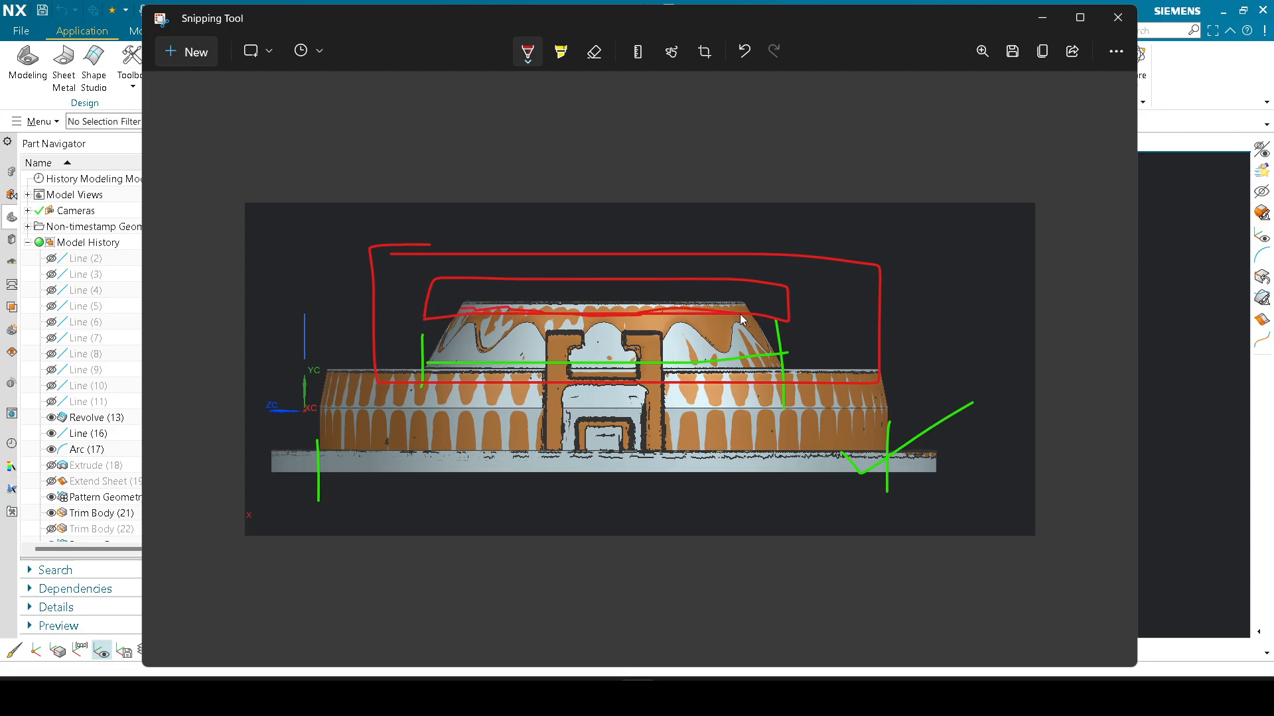
click(1042, 17)
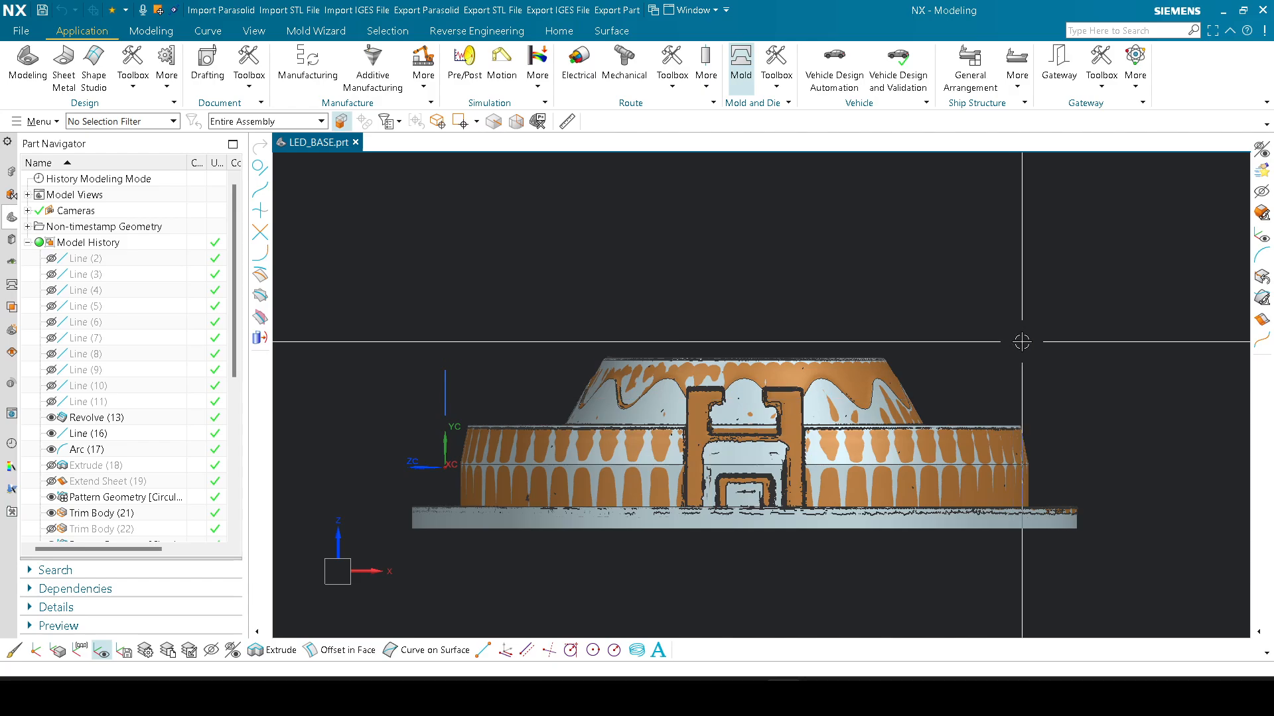
Step: Try the Fit Cone type of Fit Surface with the Closed condition turned off
key(f)
click(277, 41)
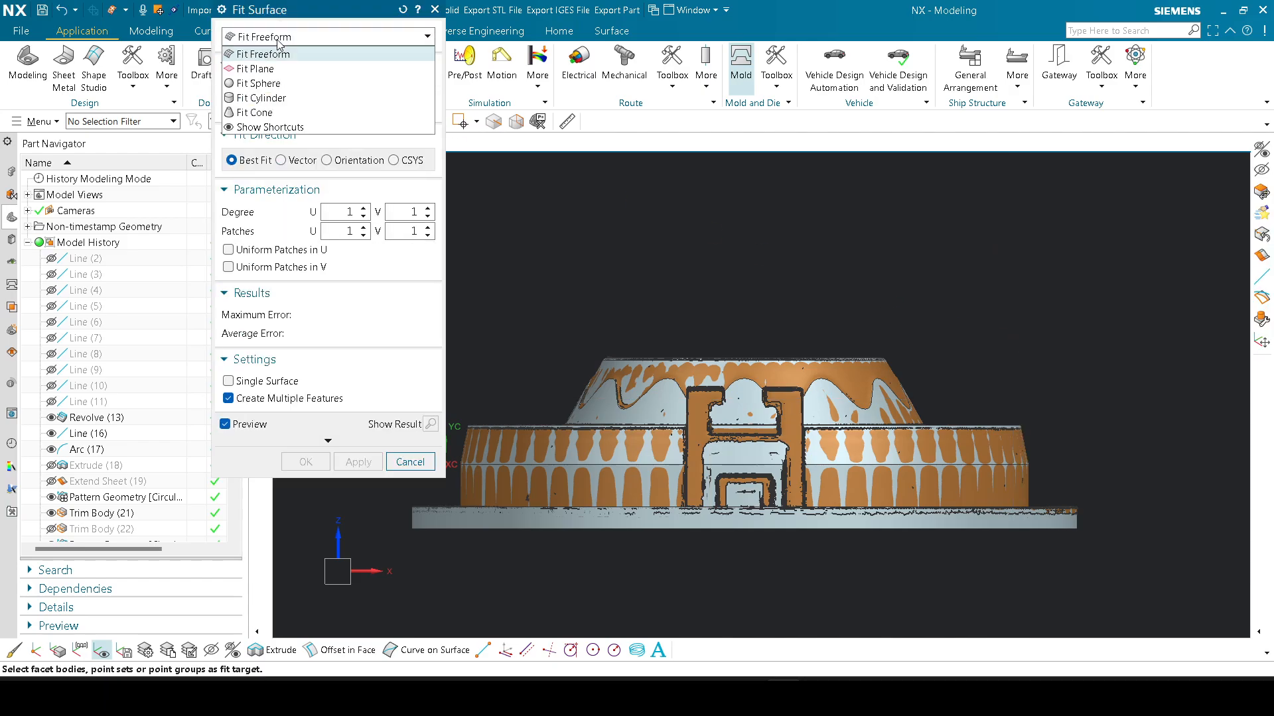
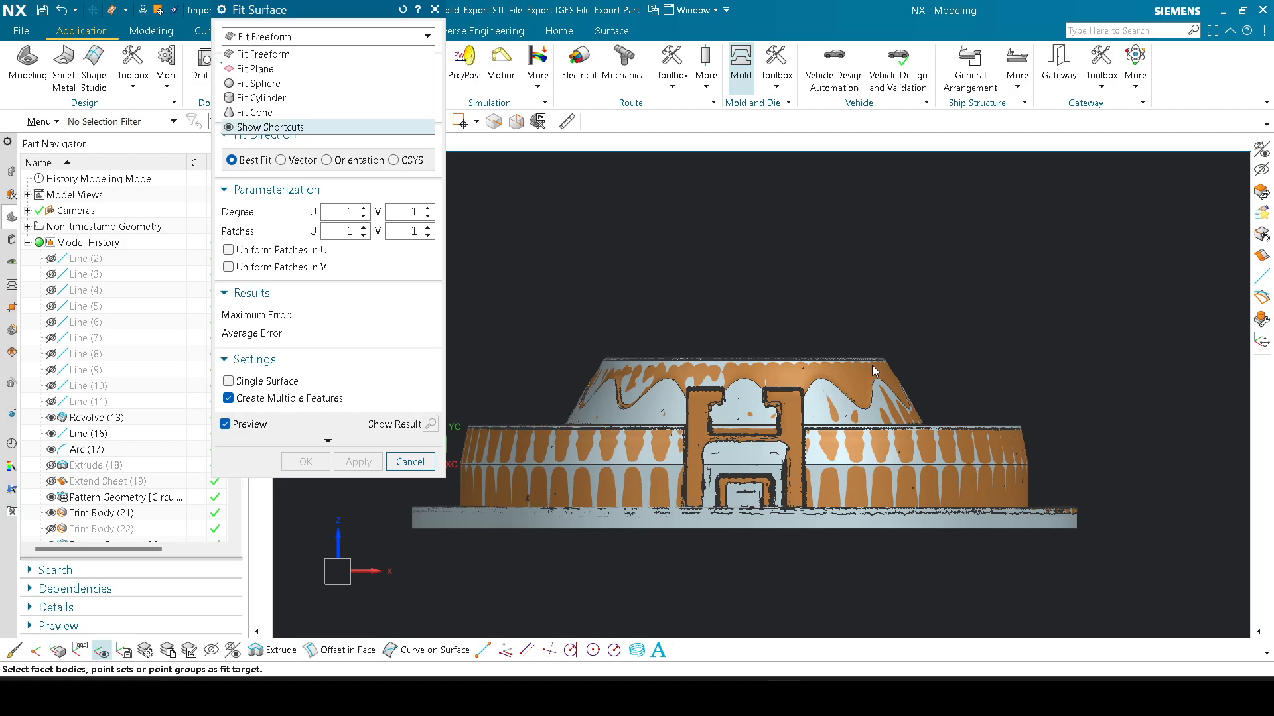
click(384, 267)
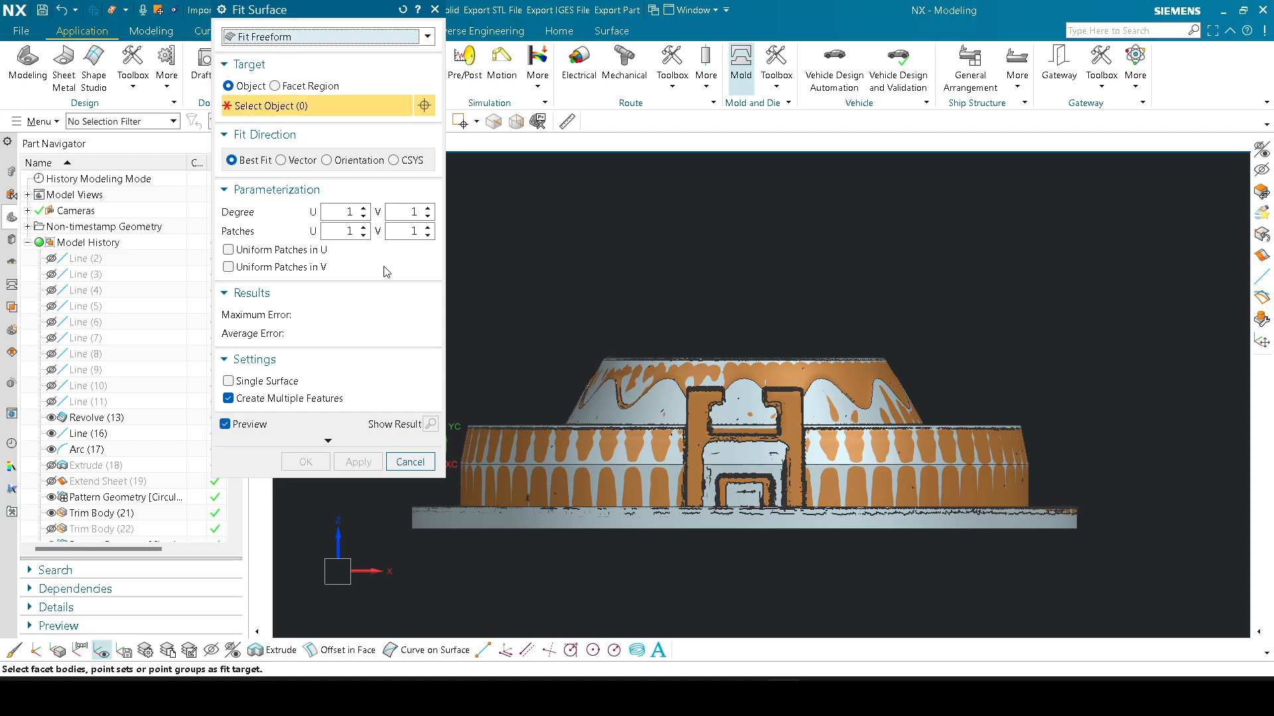
click(277, 38)
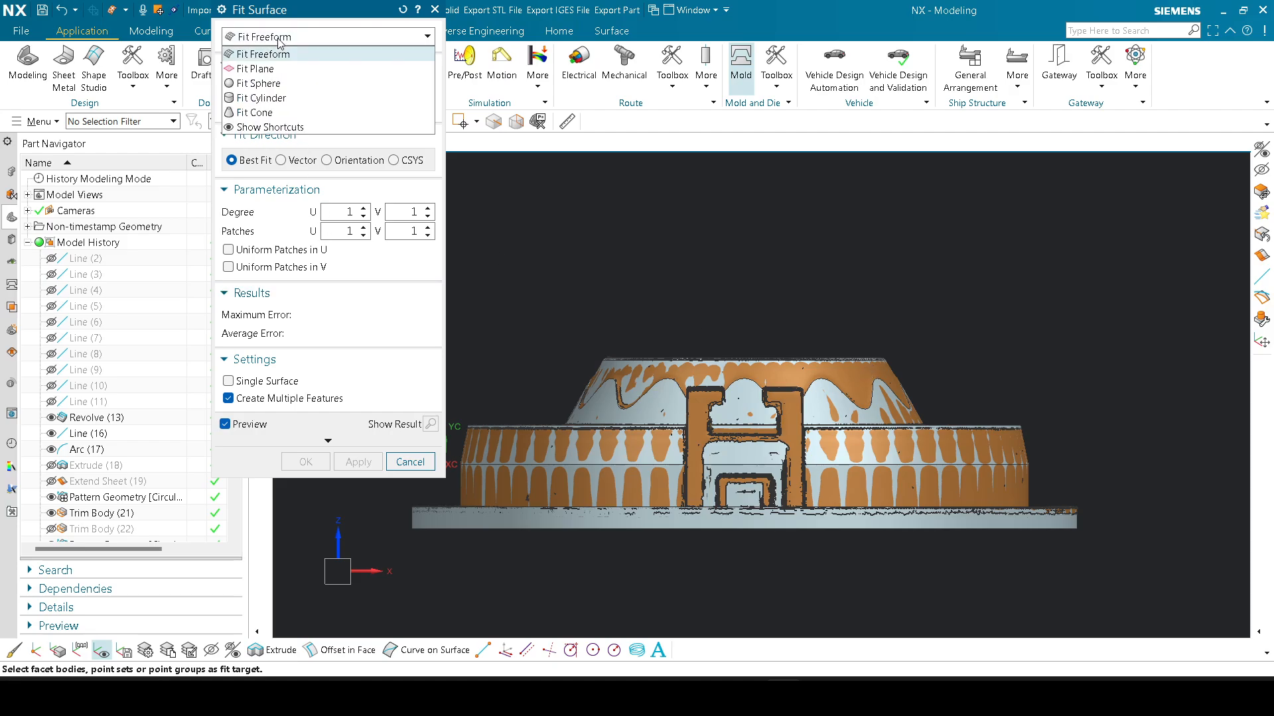
click(275, 112)
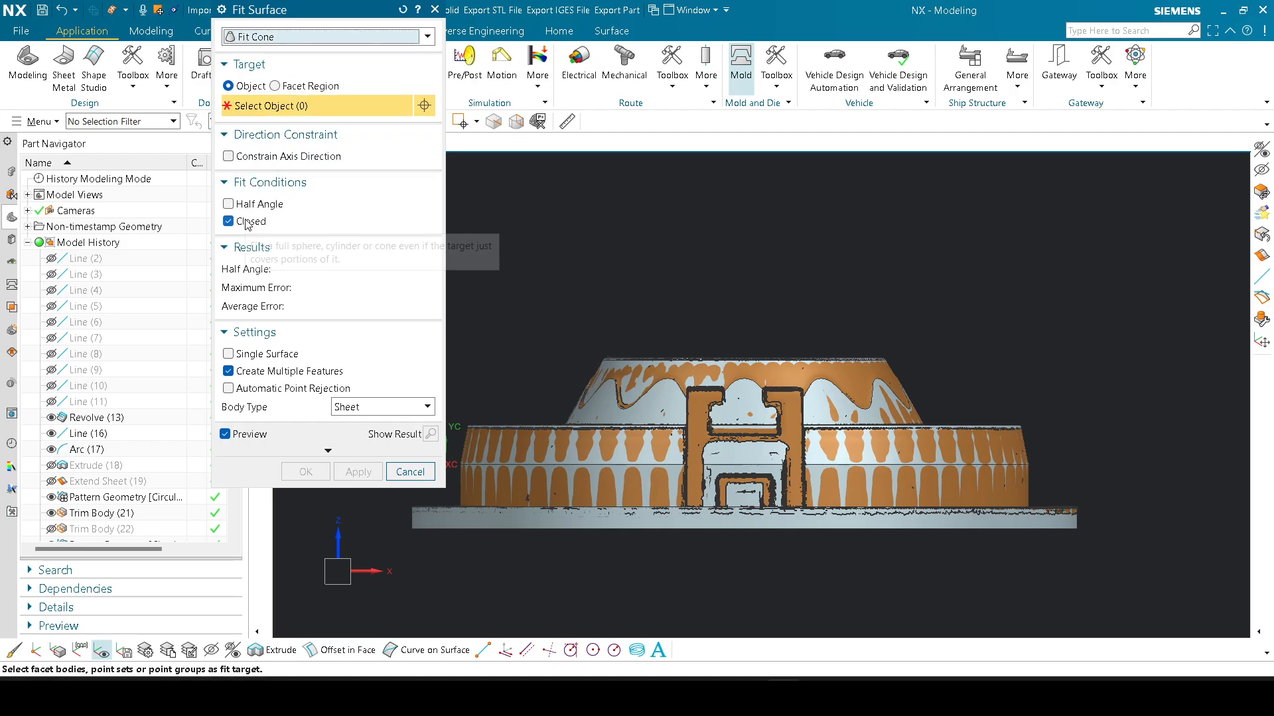
scroll(604, 365, down, 3)
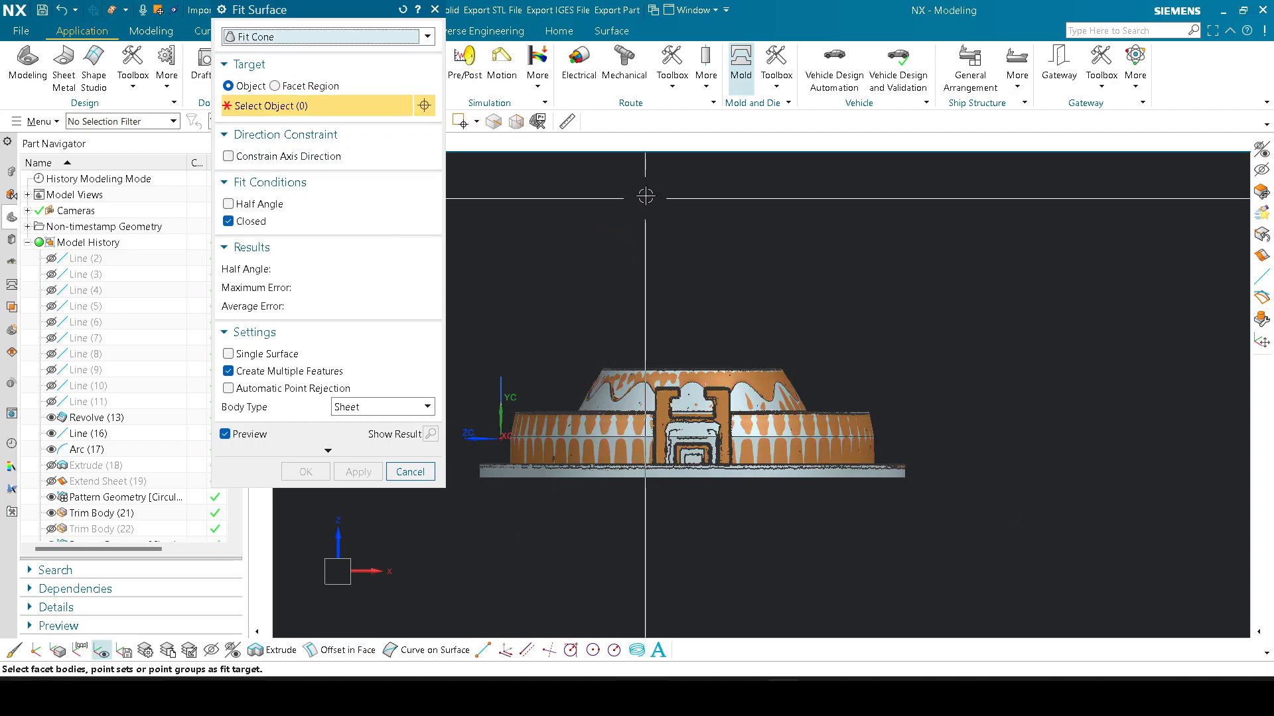
scroll(657, 192, down, 3)
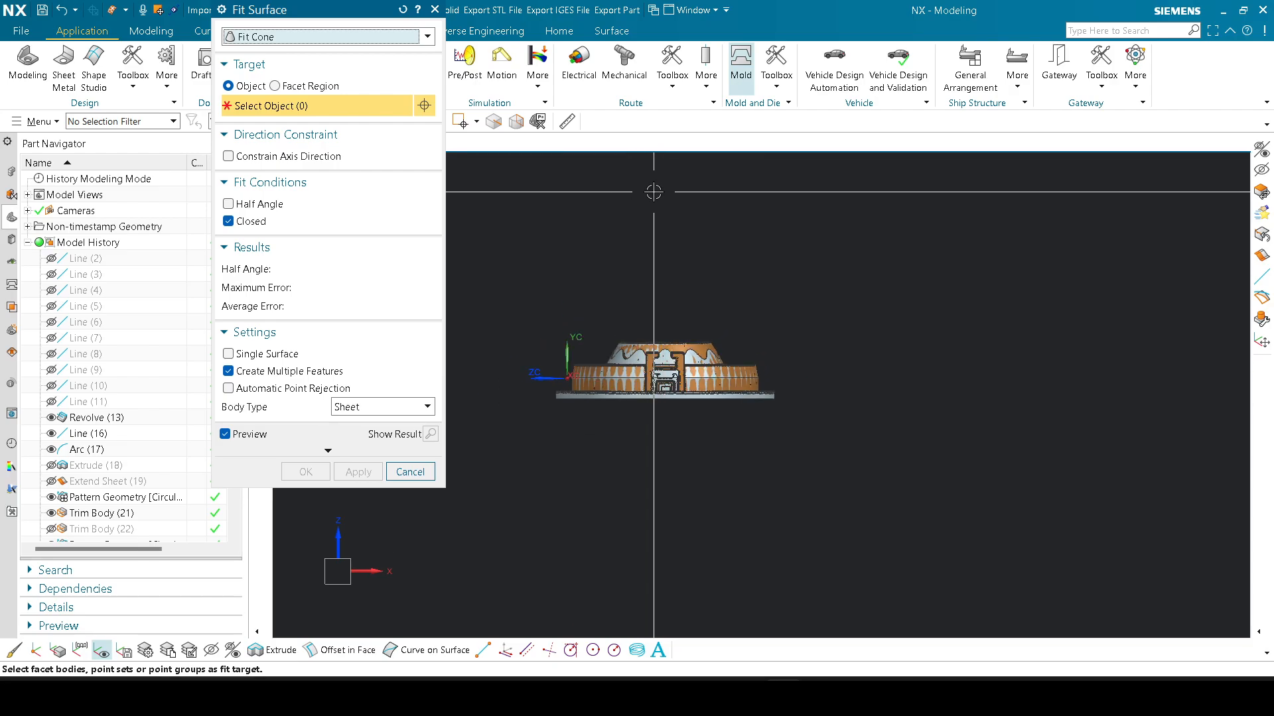
click(228, 221)
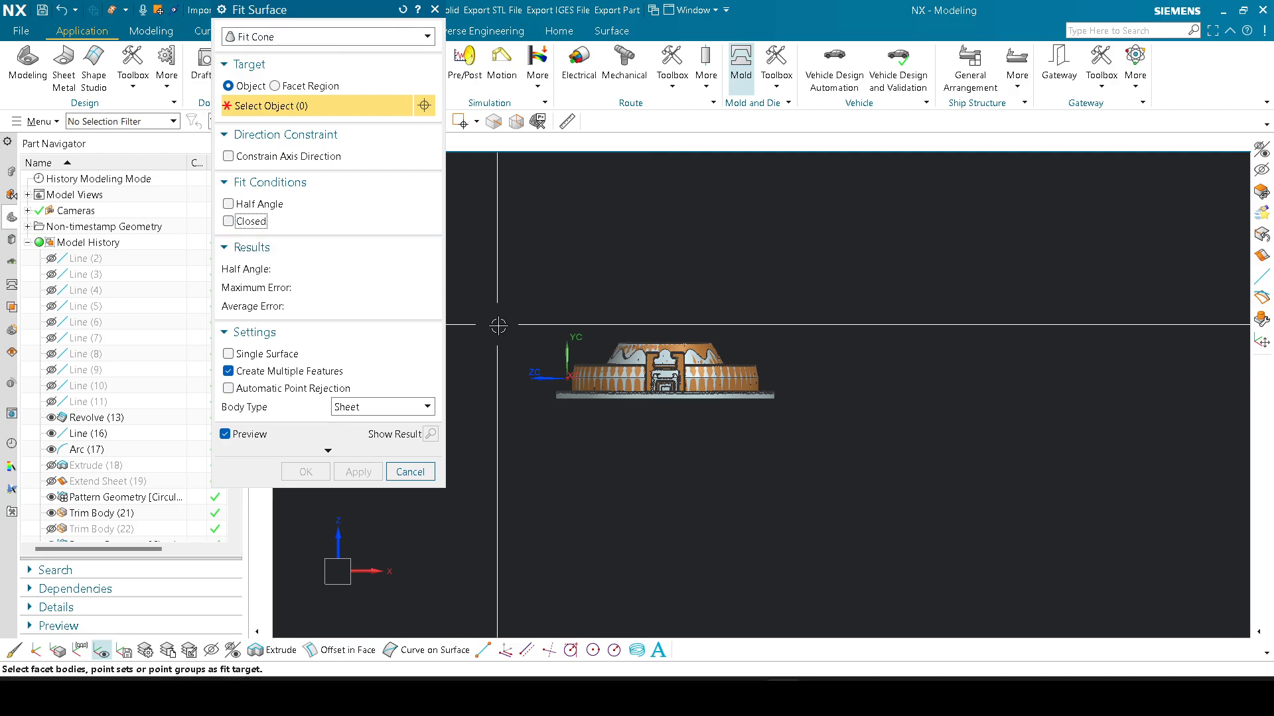
scroll(611, 337, up, 3)
scroll(611, 337, up, 3)
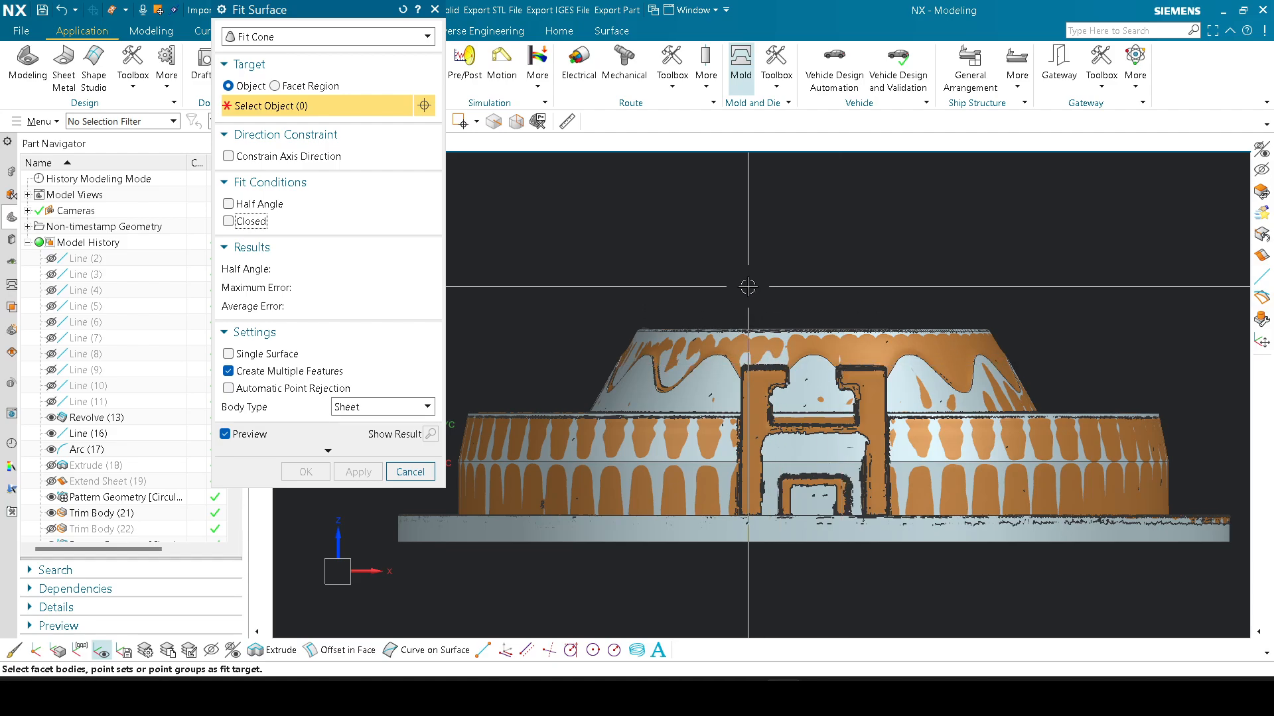
click(409, 471)
middle_drag(584, 345, 846, 356)
click(567, 121)
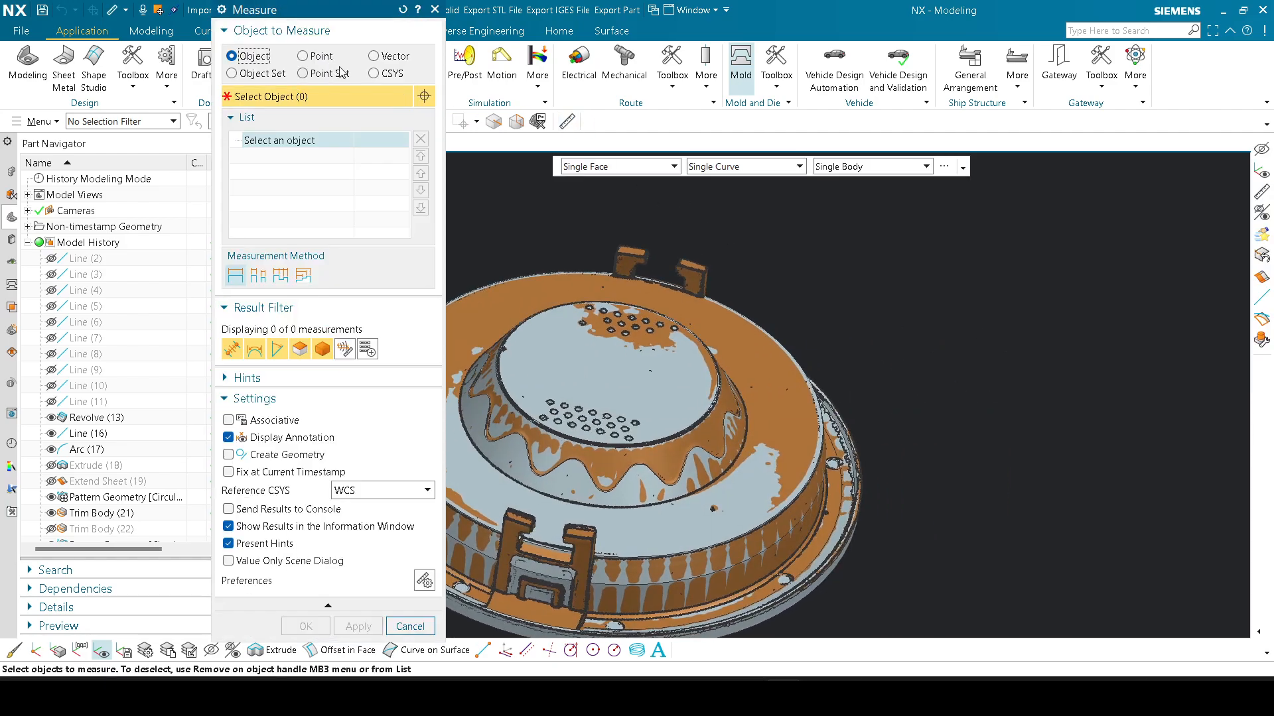
click(374, 56)
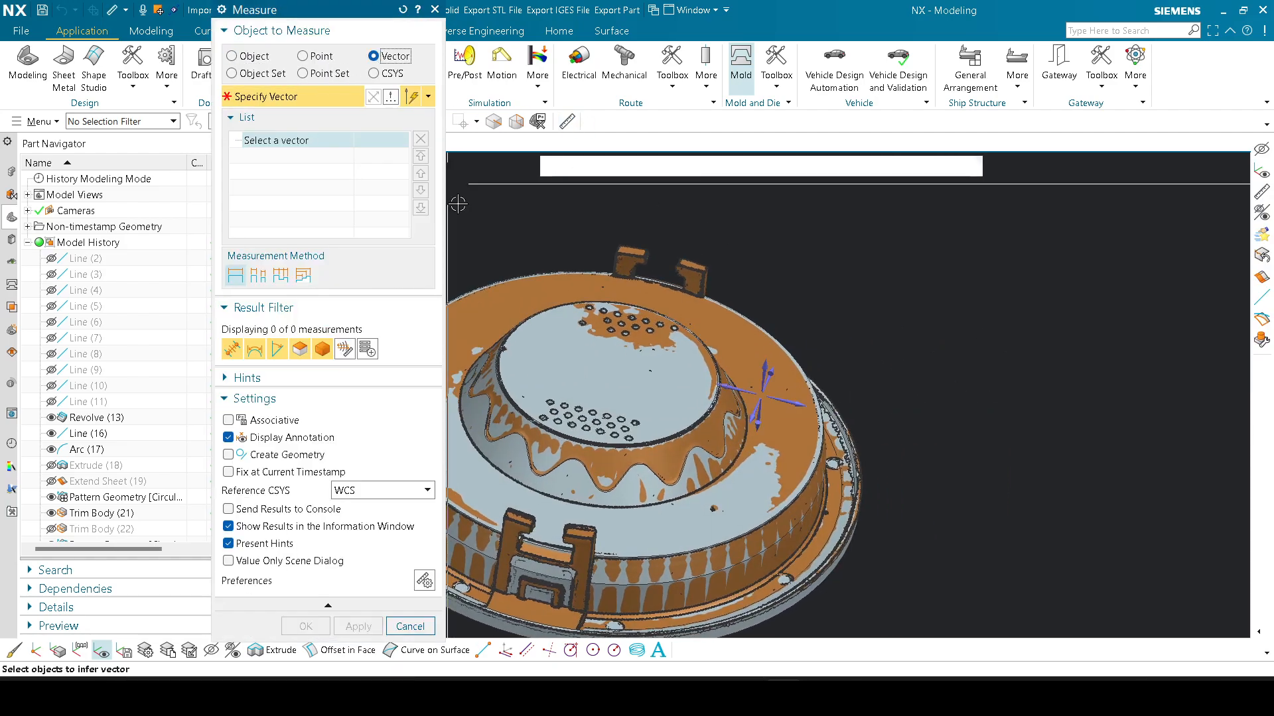
click(798, 399)
scroll(801, 359, down, 3)
click(411, 614)
Step: Hide the orange facet body overlaid on the modelled base
scroll(726, 386, up, 3)
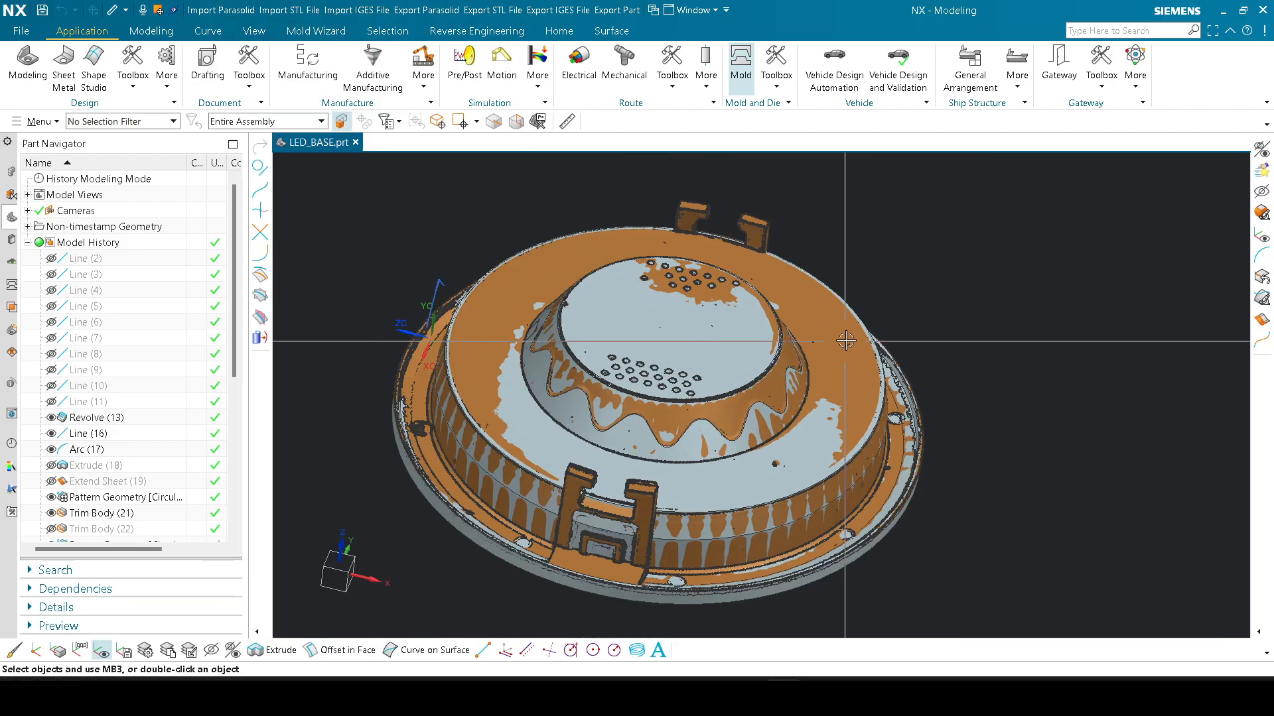
middle_drag(844, 342, 898, 350)
scroll(690, 351, up, 5)
scroll(673, 351, down, 3)
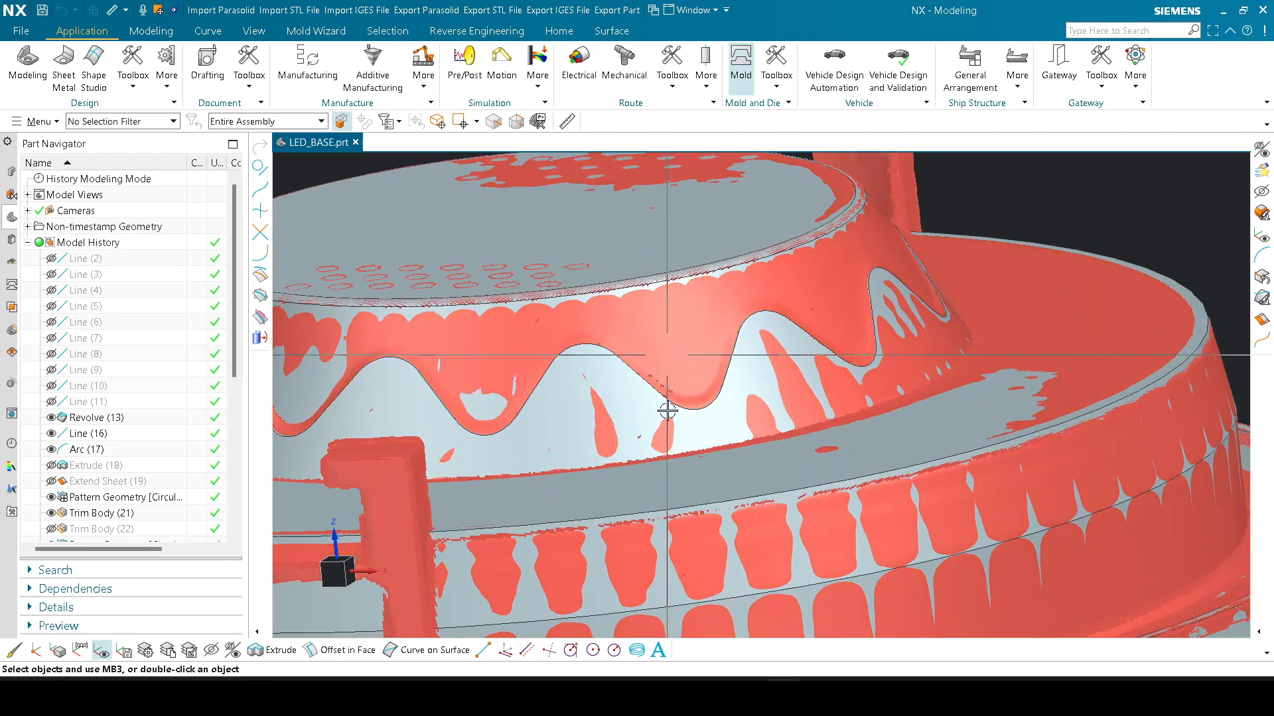
mouse_move(668, 406)
middle_down()
mouse_move(745, 344)
mouse_move(788, 369)
middle_up()
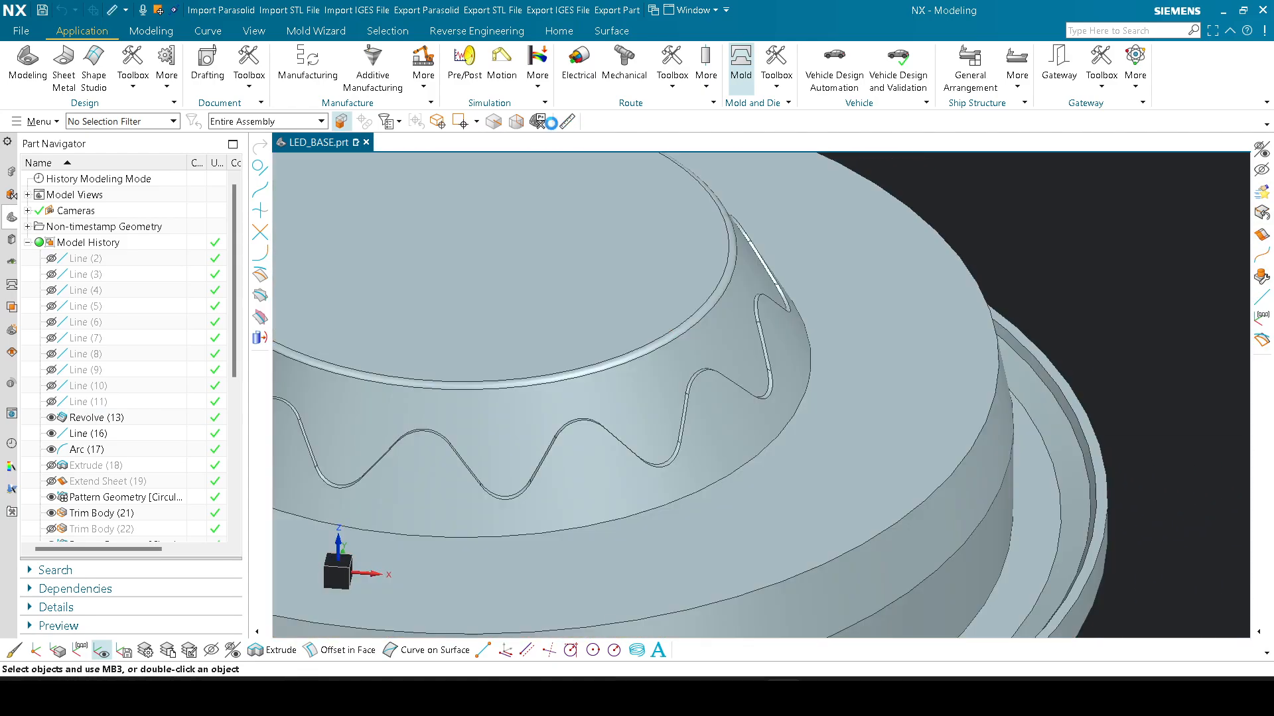
Step: Measure between the wavy band face and the cone face below it
click(567, 121)
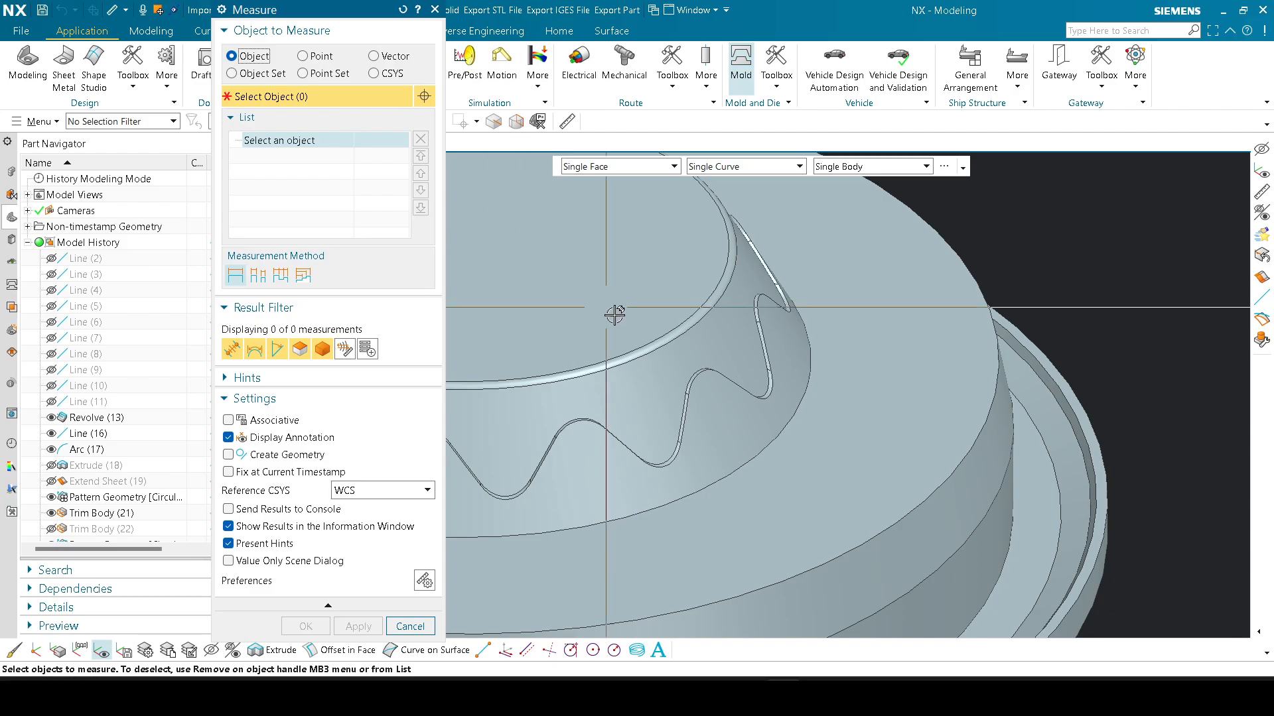
click(702, 412)
scroll(708, 418, up, 3)
click(727, 421)
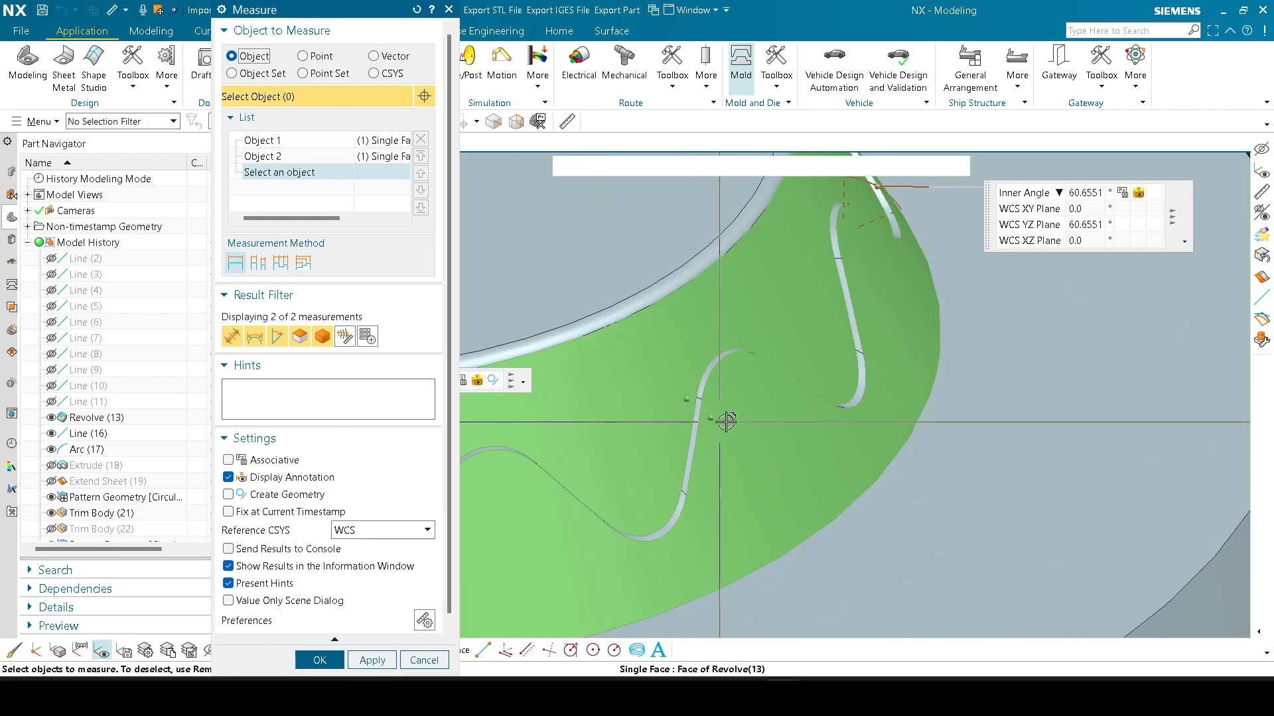
scroll(874, 390, down, 3)
key(Escape)
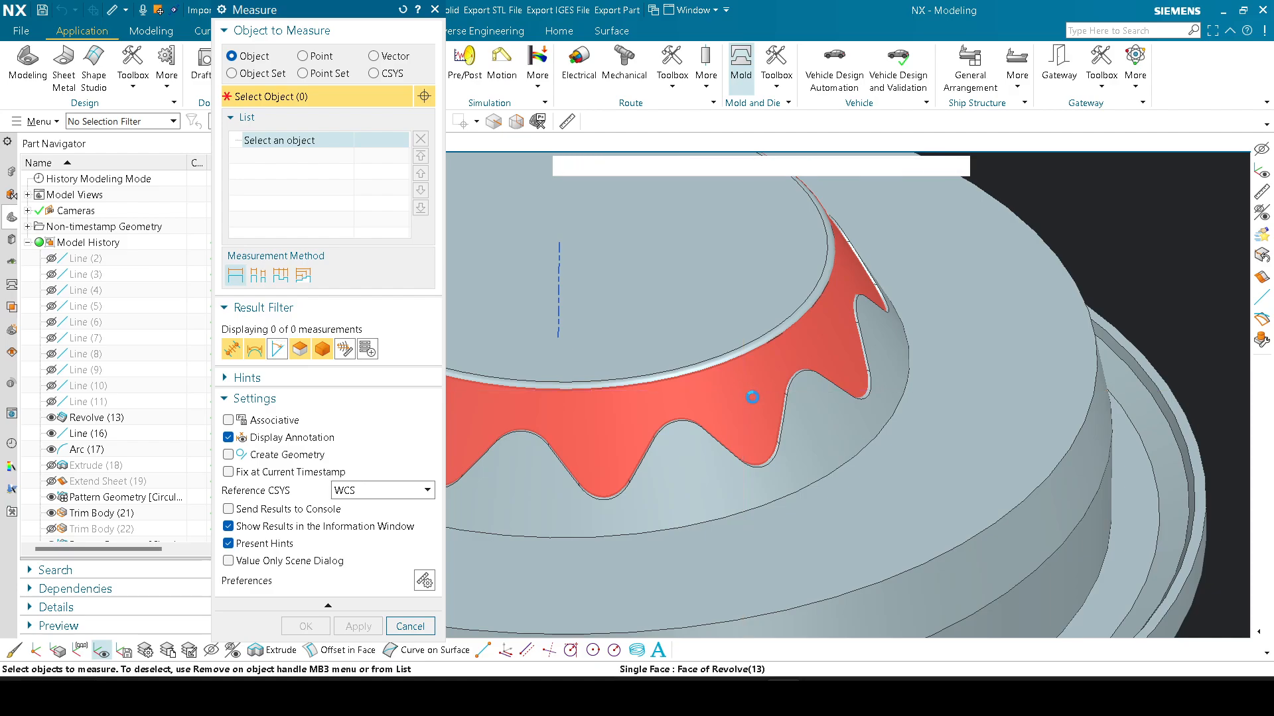
Step: Measure the minimum distance between the wavy band and the lower cone face with angle results filtered out
click(742, 390)
scroll(815, 433, down, 3)
click(837, 422)
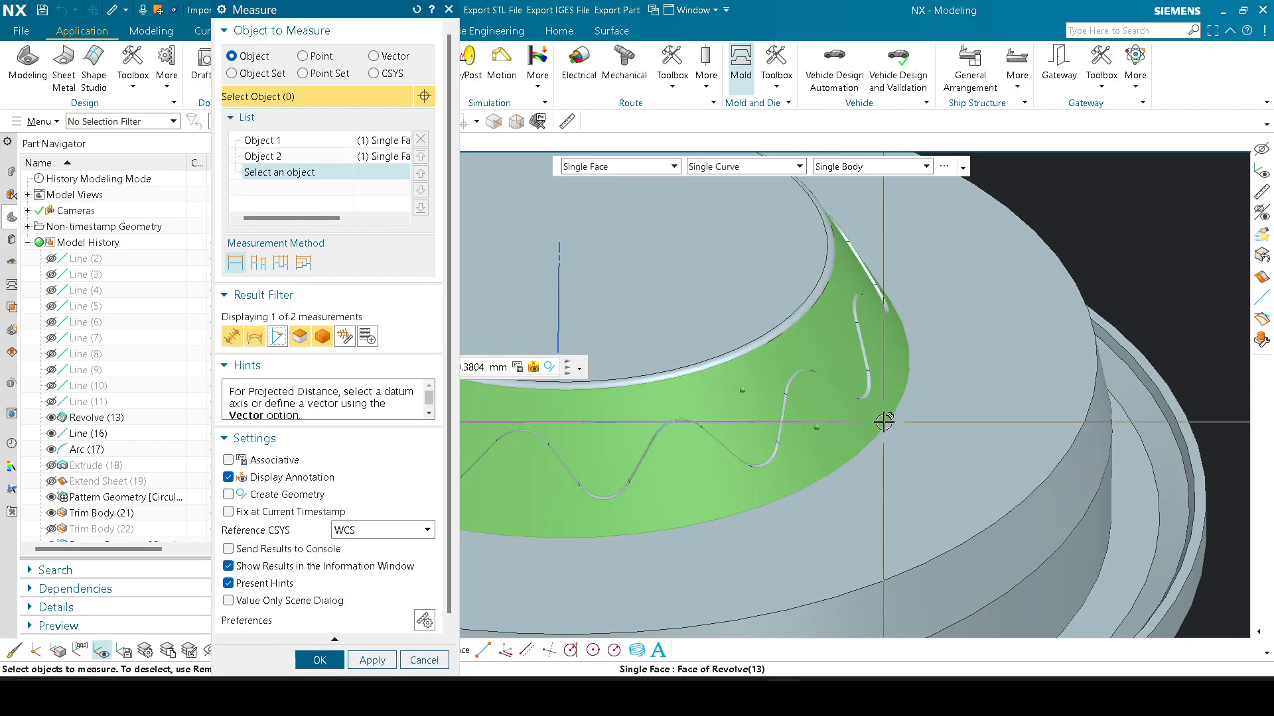
scroll(884, 422, down, 2)
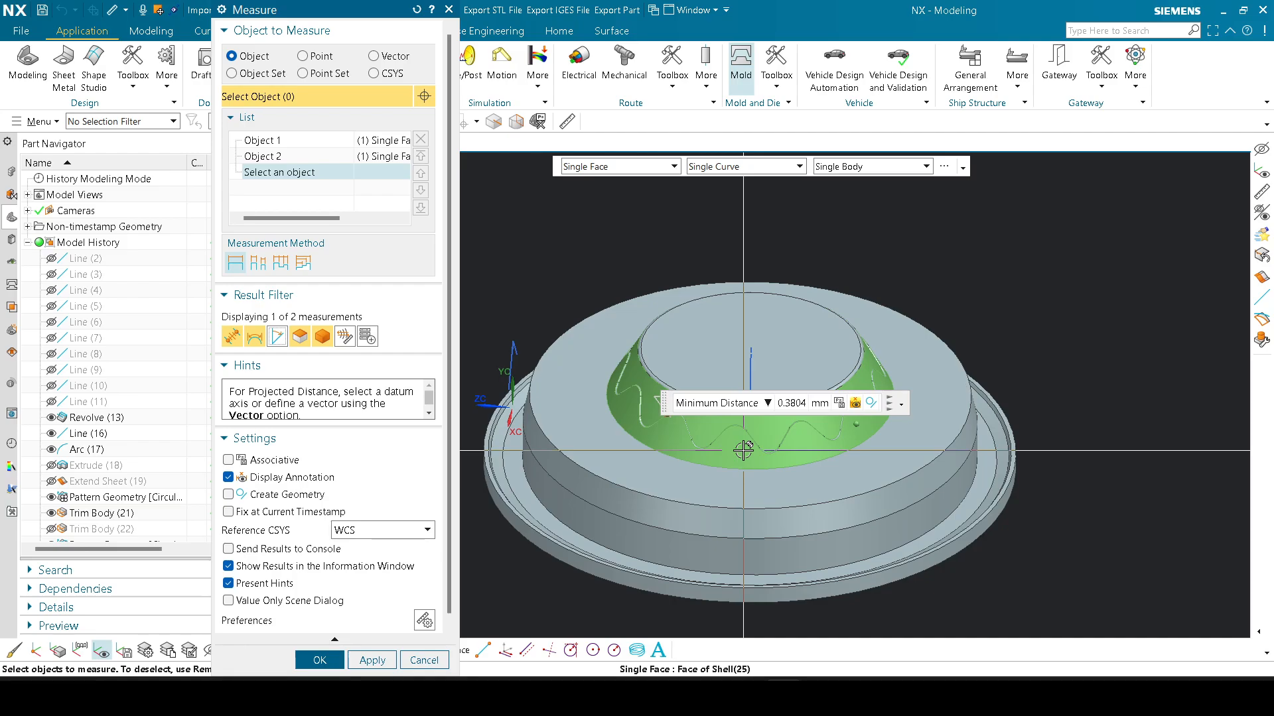
scroll(851, 498, up, 5)
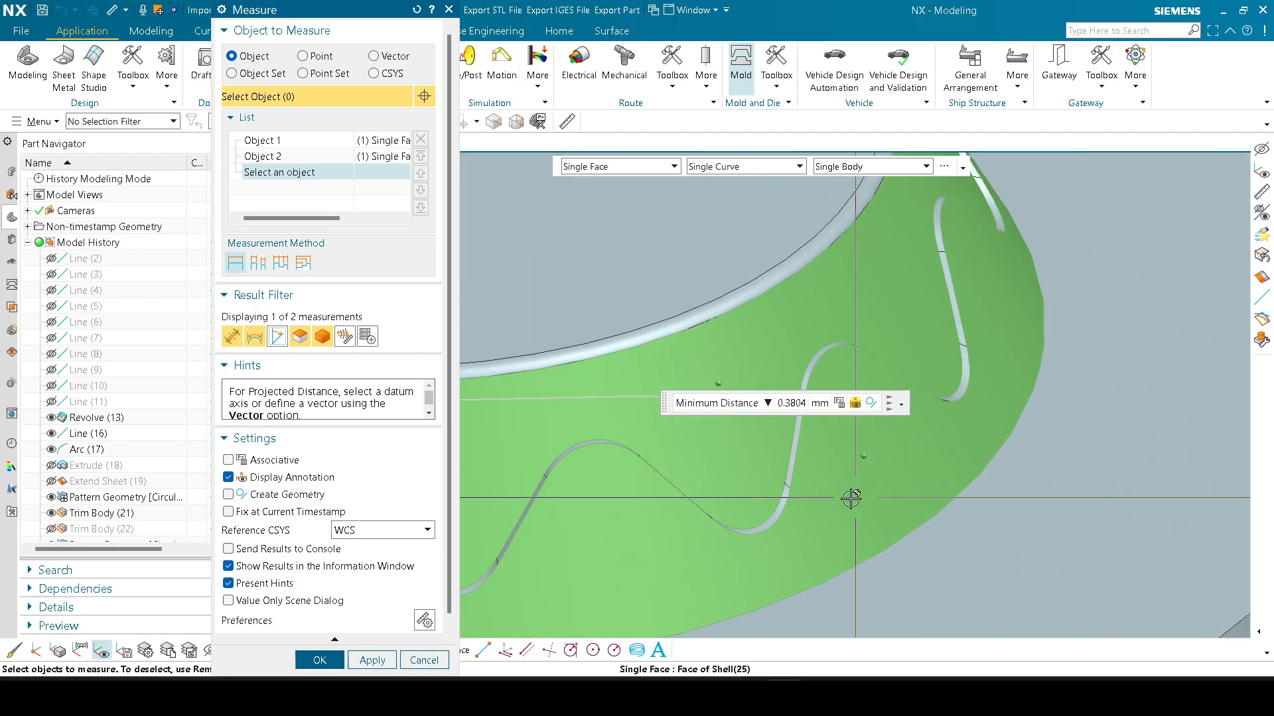
key(Escape)
scroll(809, 496, up, 6)
key(l)
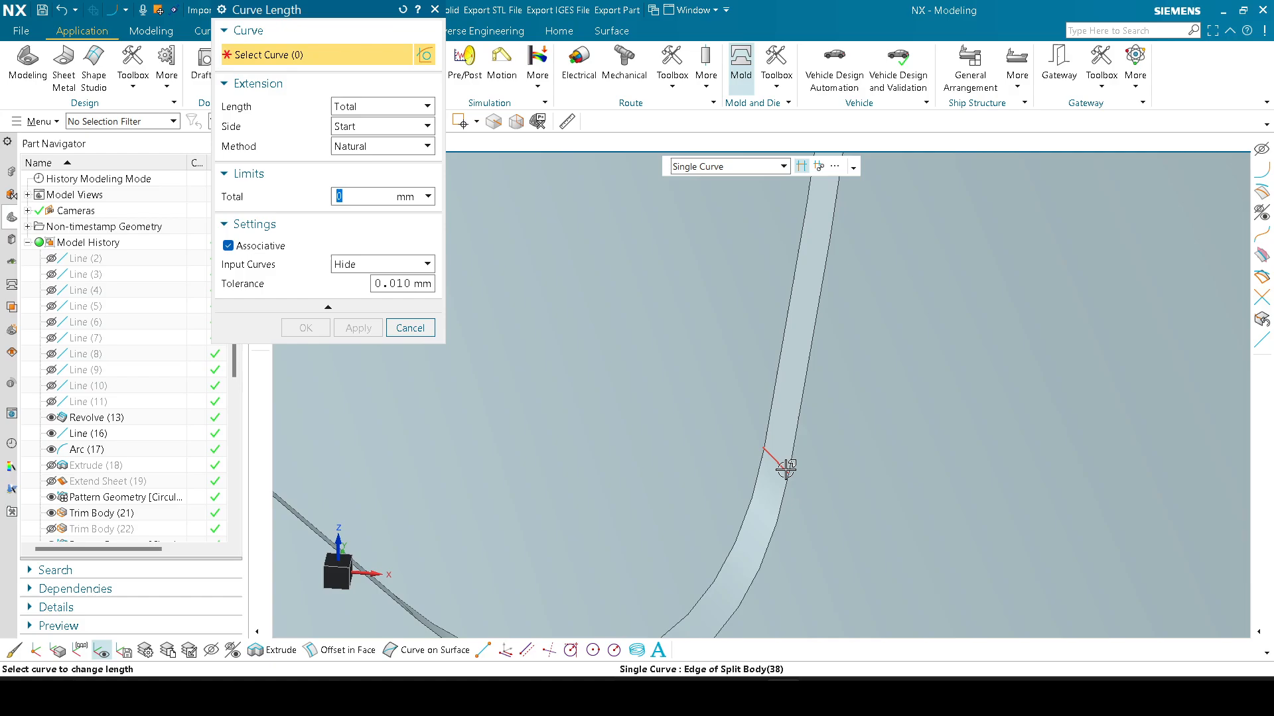
click(785, 470)
key(Escape)
Step: Reset the Measure settings and measure the minimum distance between the wavy band face and the lower cone face
scroll(694, 361, down, 8)
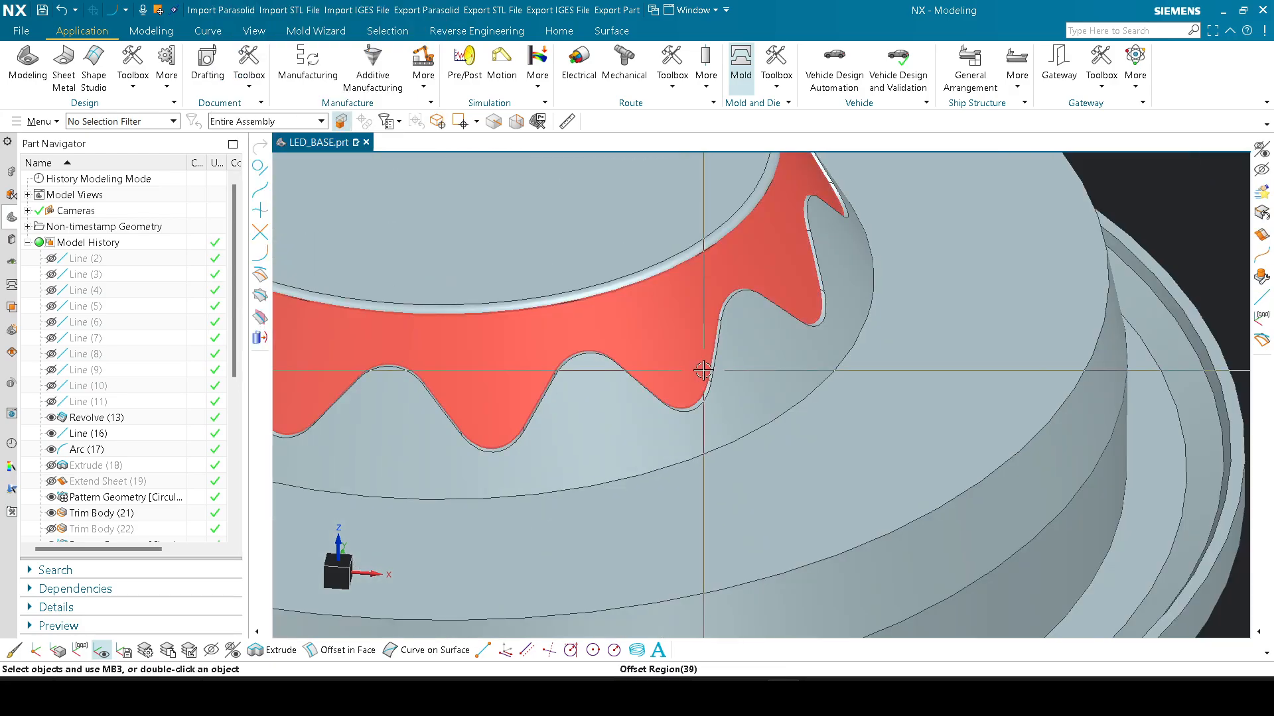
click(568, 122)
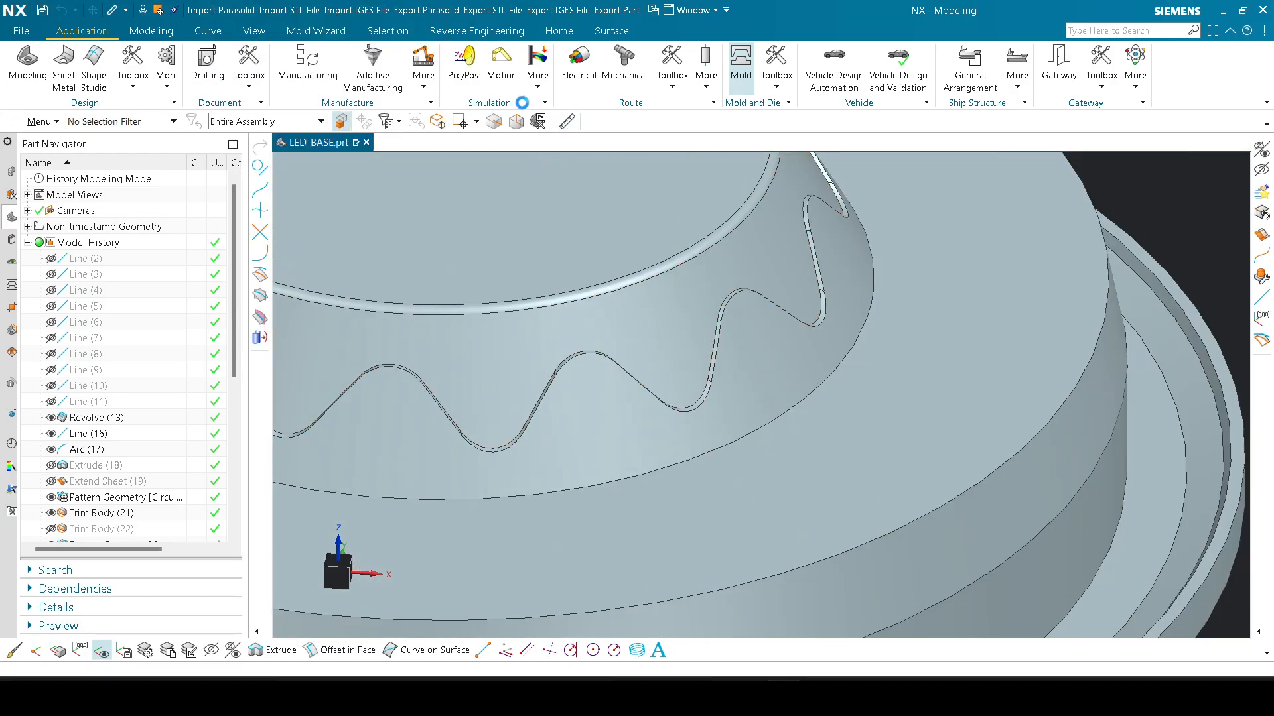
click(222, 10)
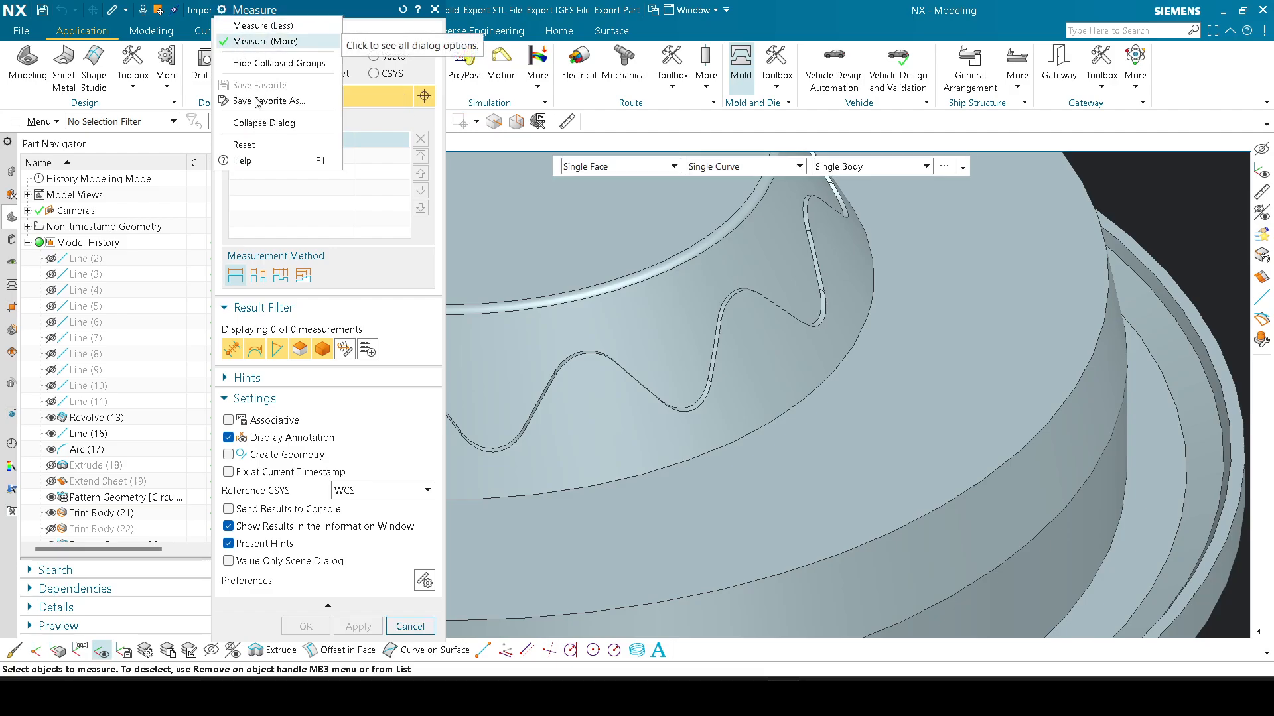
click(244, 145)
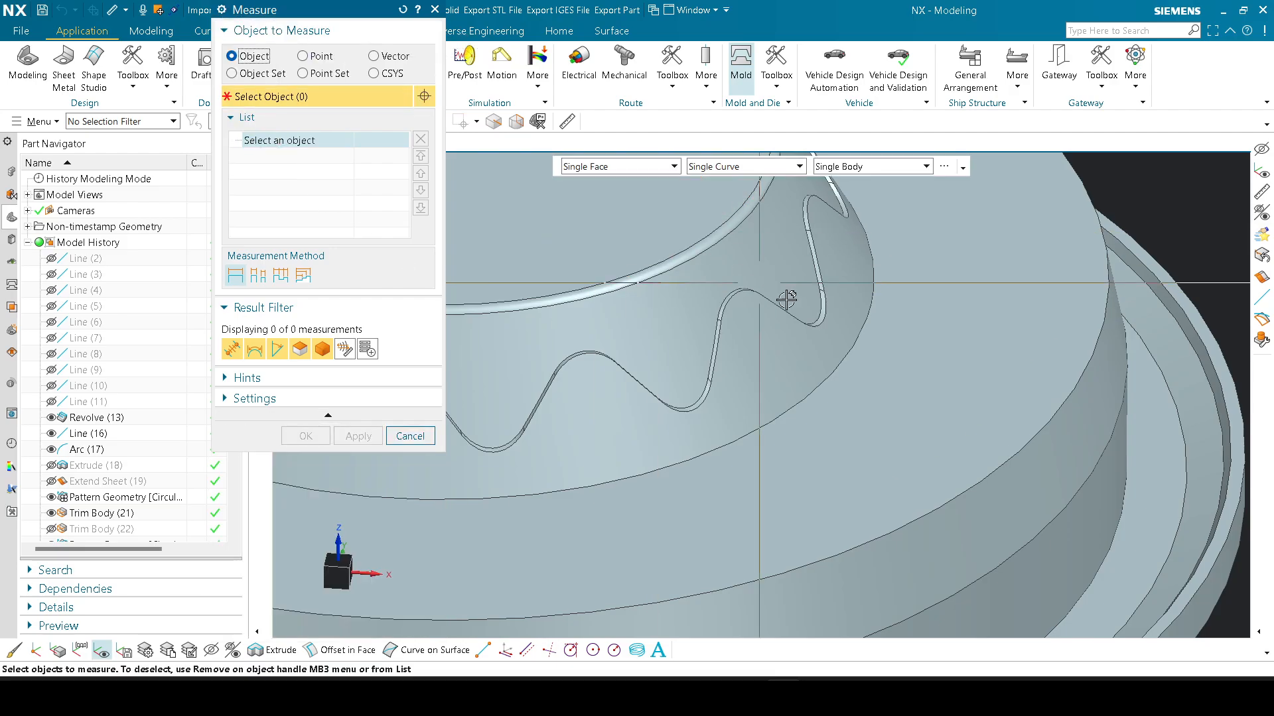
shift+middle_drag(789, 324, 623, 327)
click(611, 273)
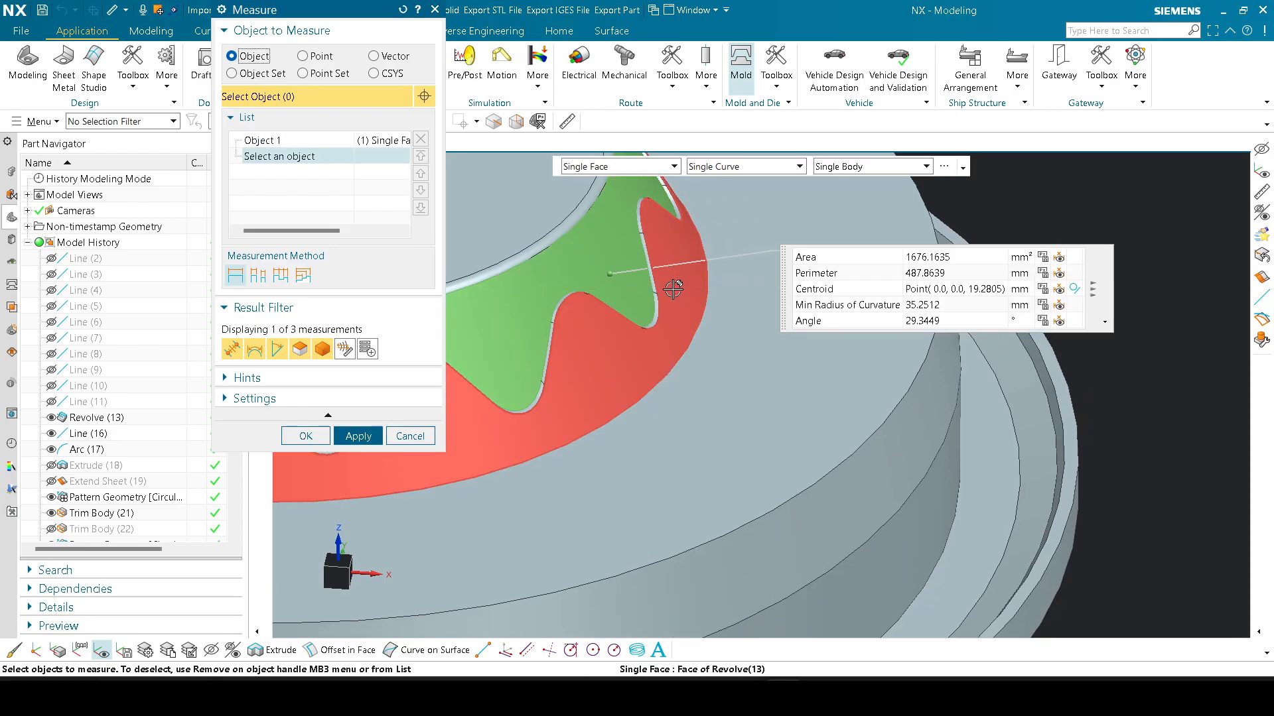
click(673, 289)
scroll(802, 383, down, 3)
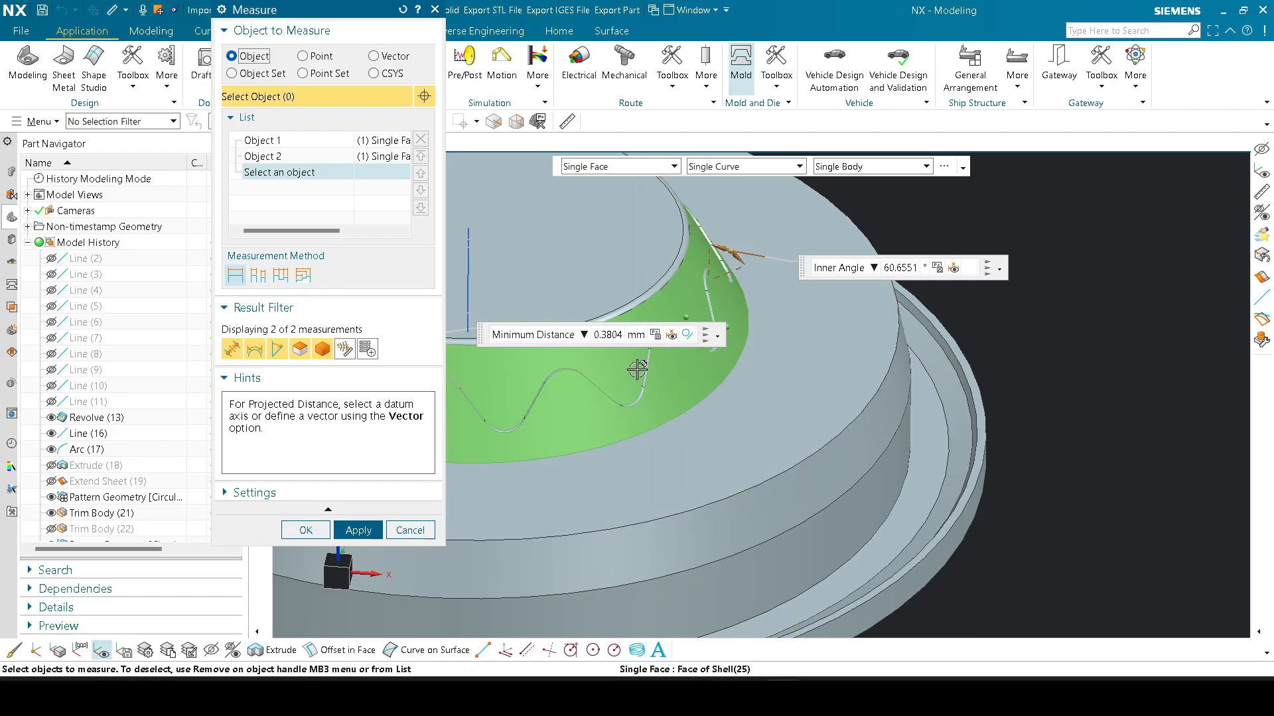
key(Escape)
scroll(829, 371, down, 2)
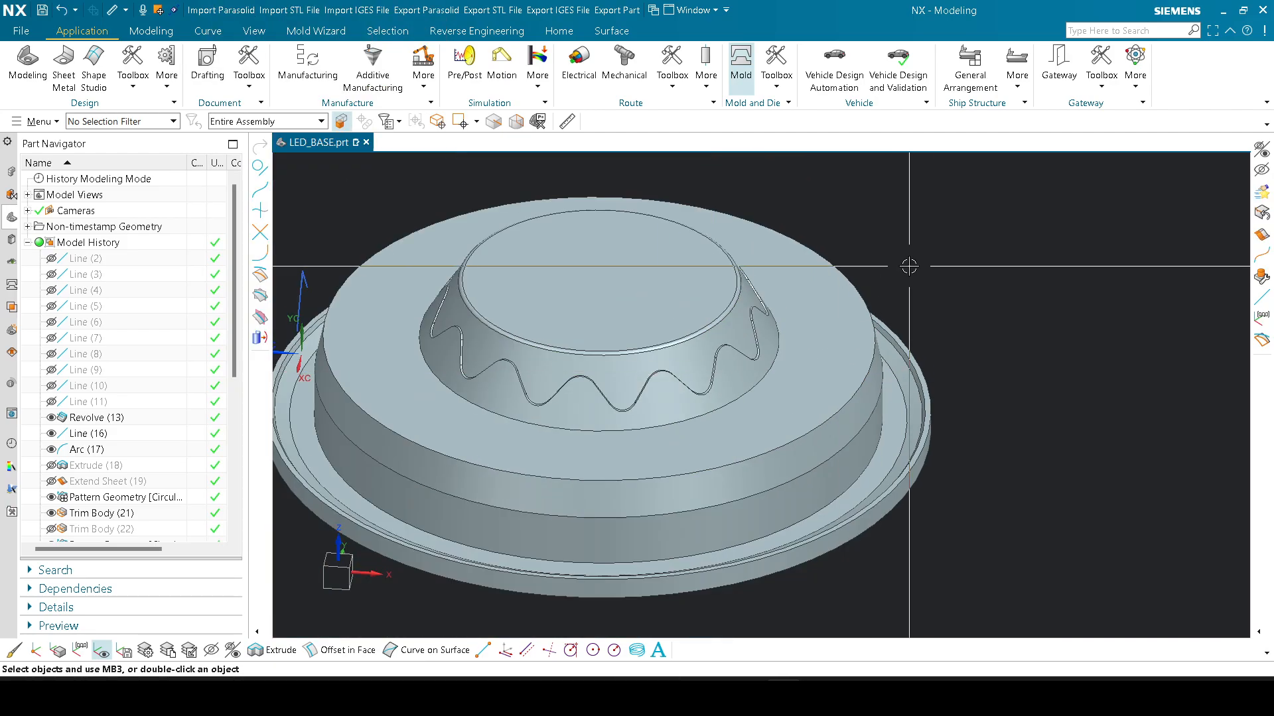
Step: Offset the cone face below the wavy band by 0.2 mm with Offset Face
text(o.2)
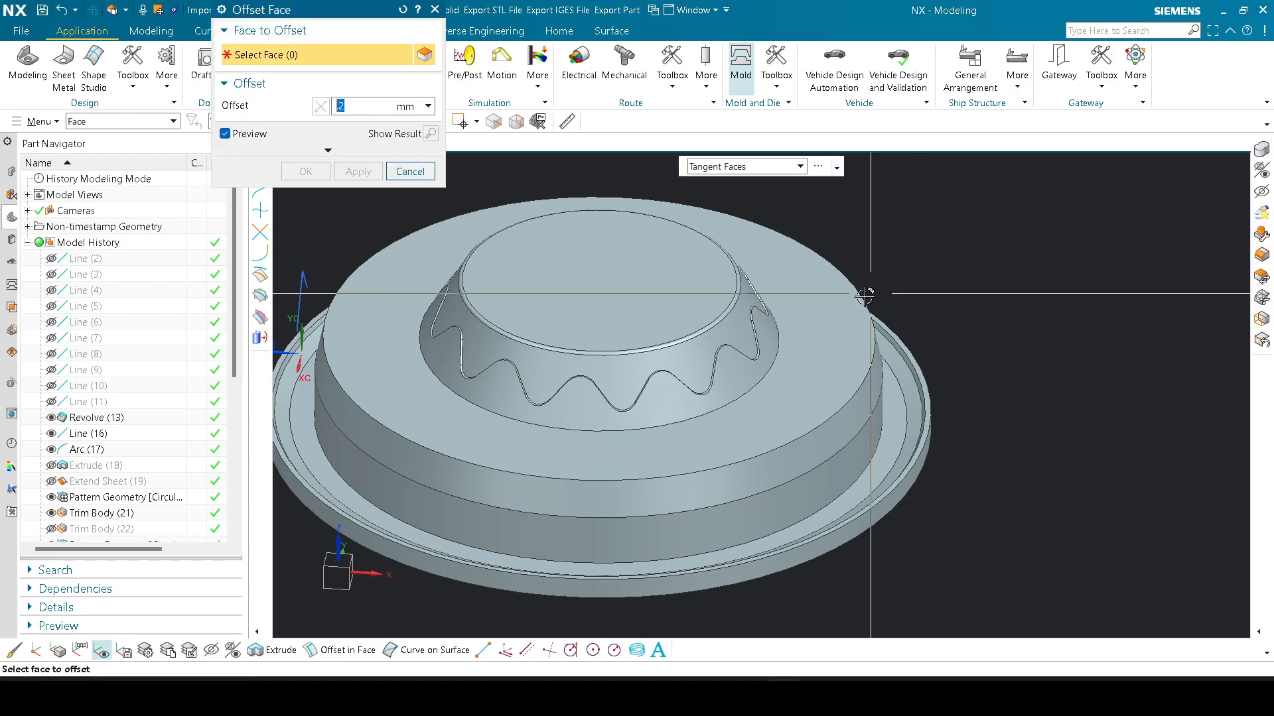
click(734, 378)
scroll(690, 332, up, 3)
click(362, 173)
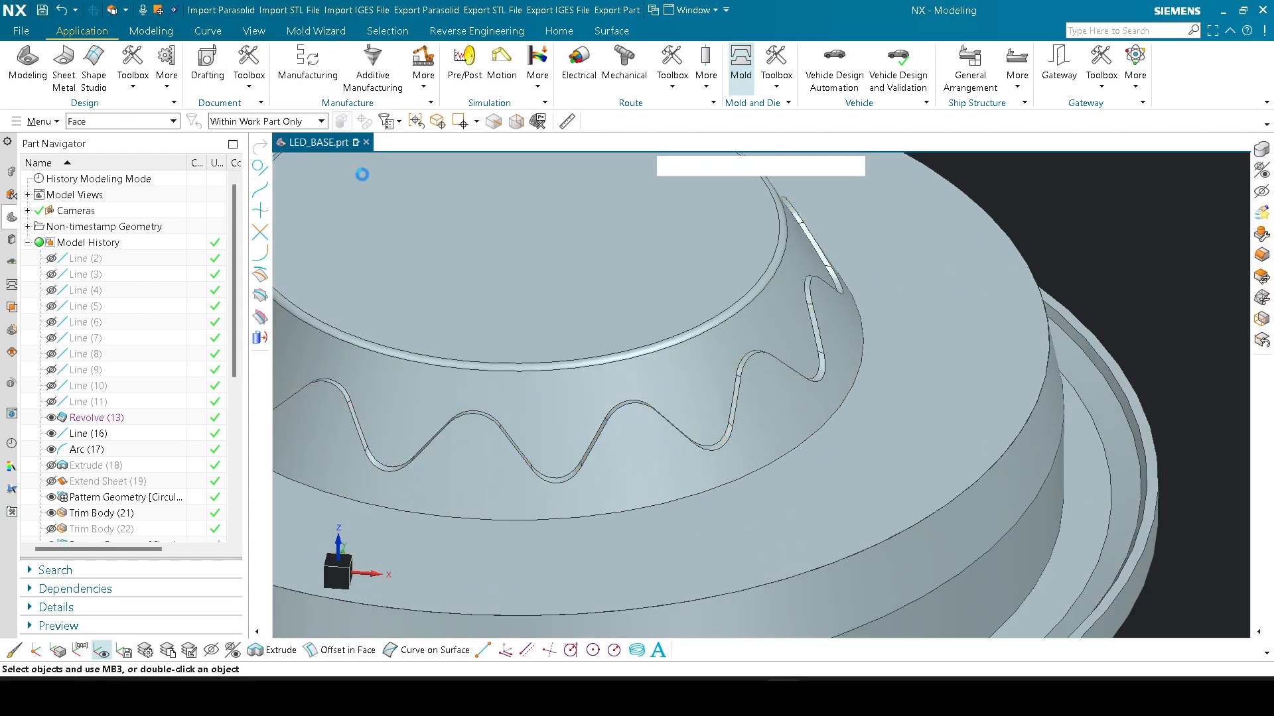
scroll(856, 256, down, 3)
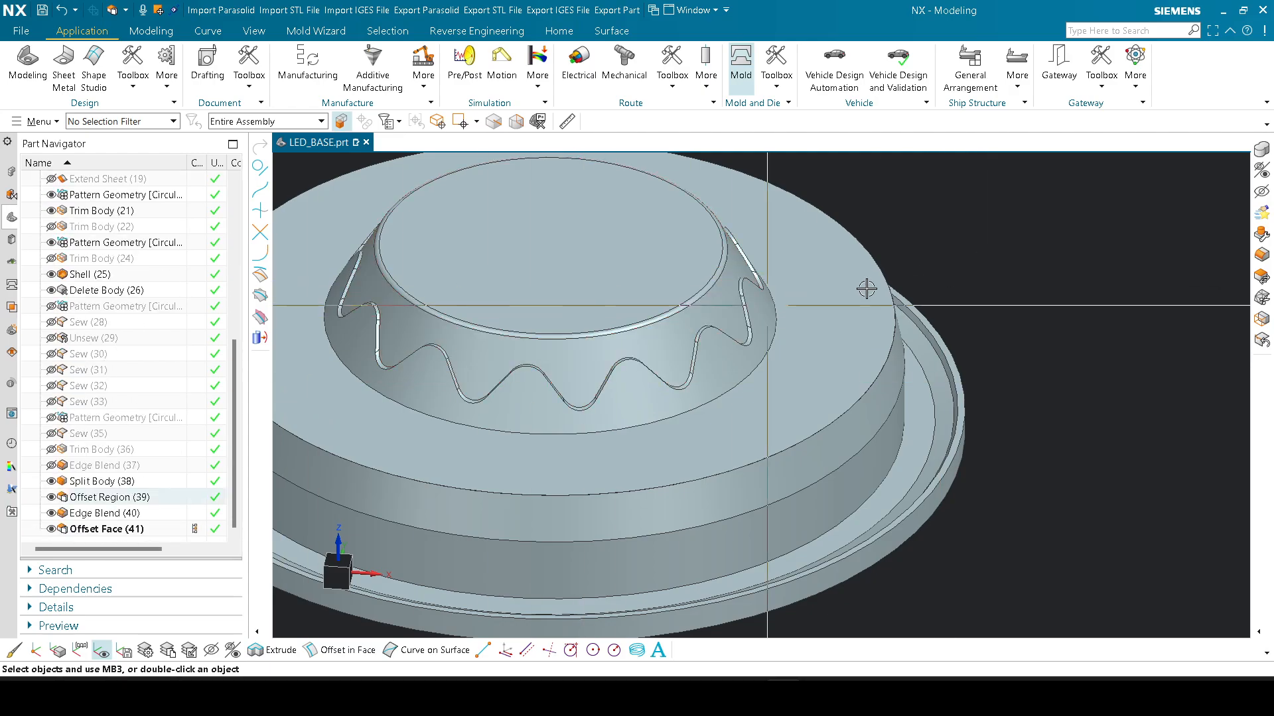
Step: Inspect the wavy band and offset cone in shaded display without edges, and restore shading with edges
right_drag(972, 276, 983, 253)
shift+middle_drag(935, 275, 967, 284)
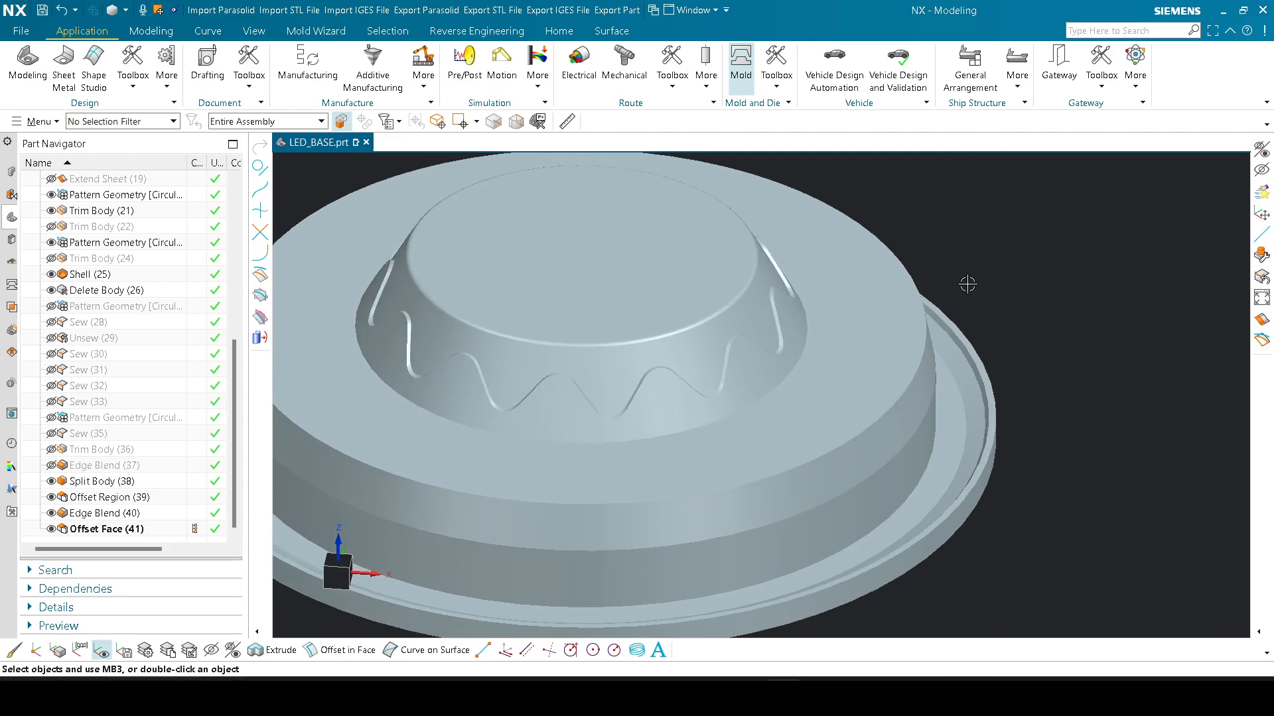
scroll(852, 298, up, 2)
scroll(829, 291, up, 1)
shift+middle_drag(815, 295, 952, 305)
scroll(979, 298, down, 2)
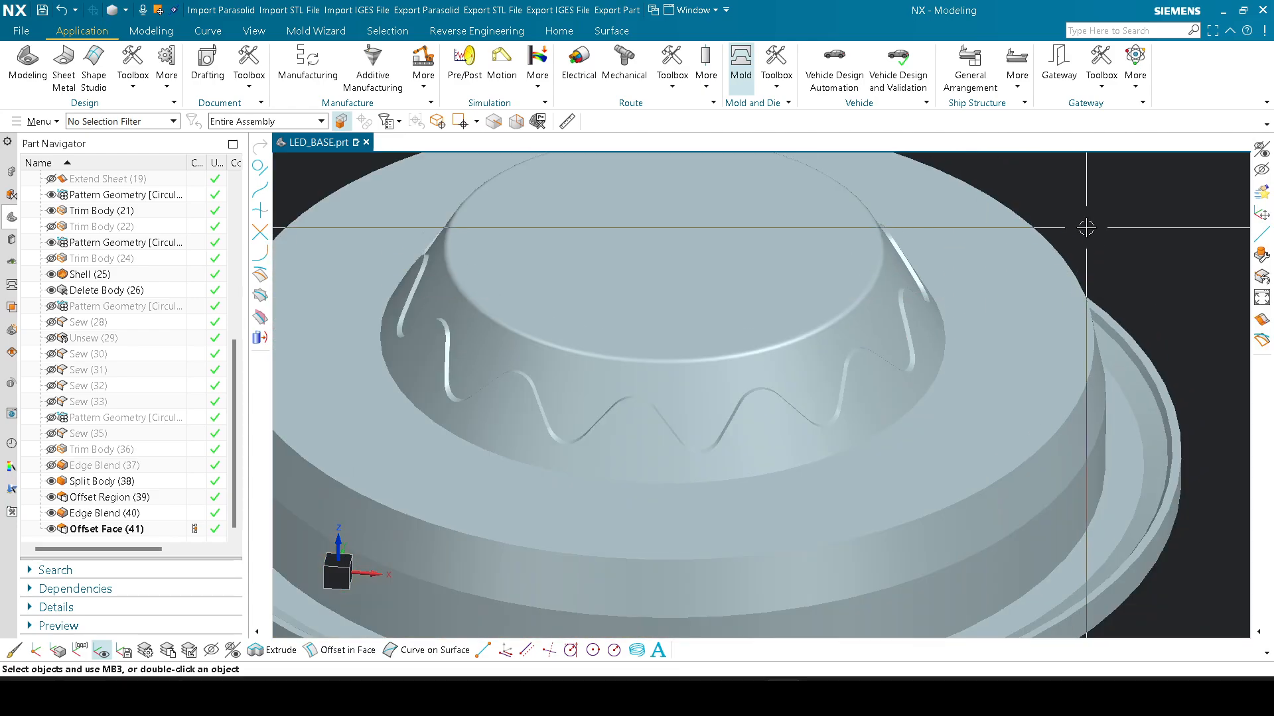
key(ctrl+z)
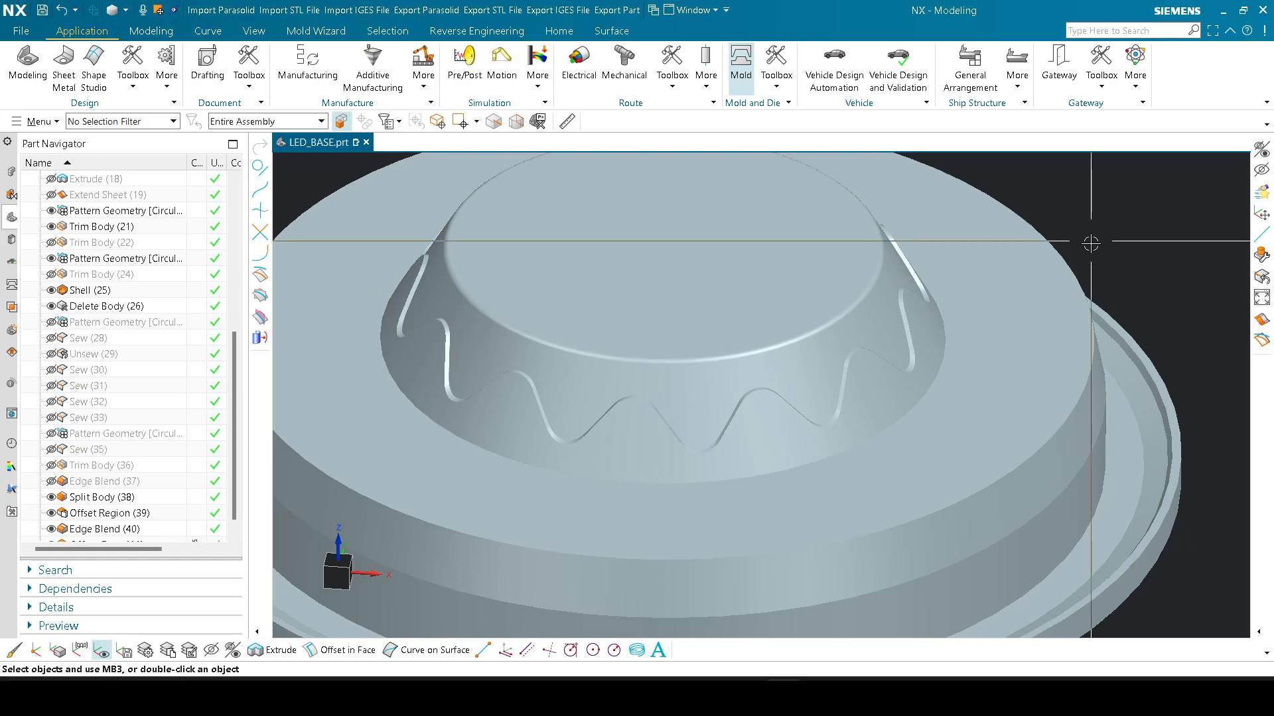
right_drag(1088, 245, 1086, 165)
scroll(745, 372, down, 3)
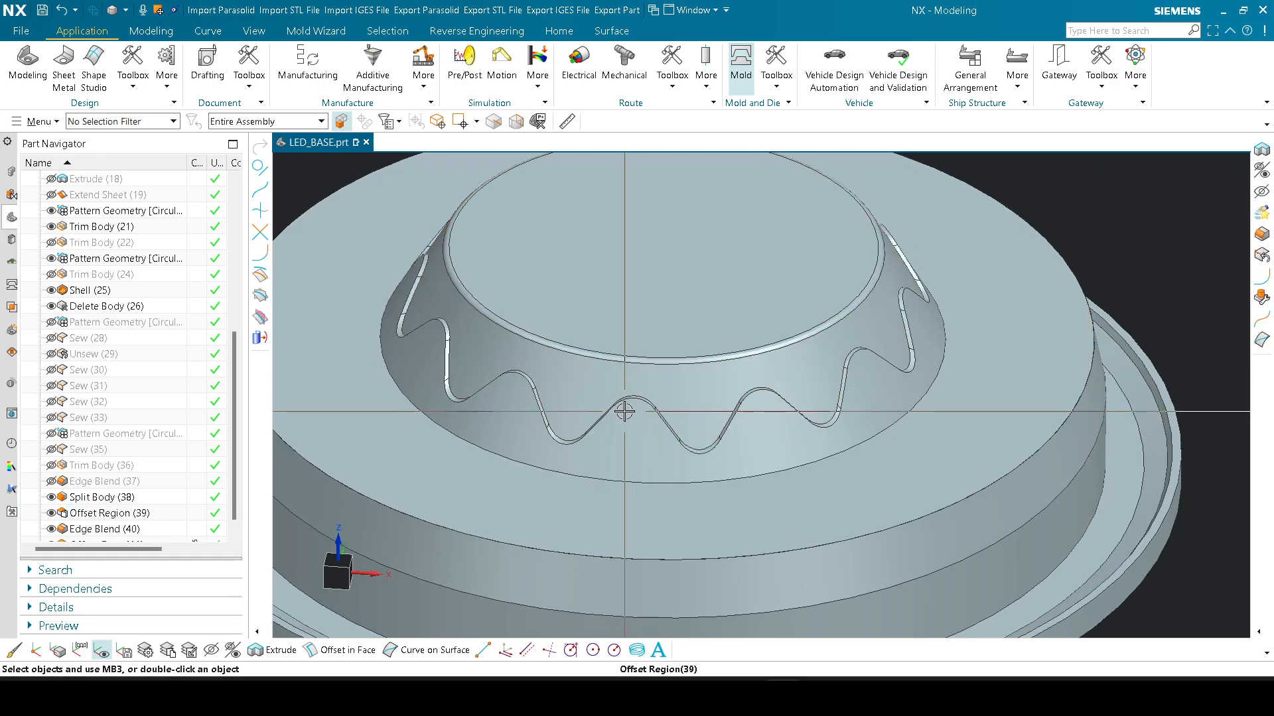
scroll(730, 415, up, 5)
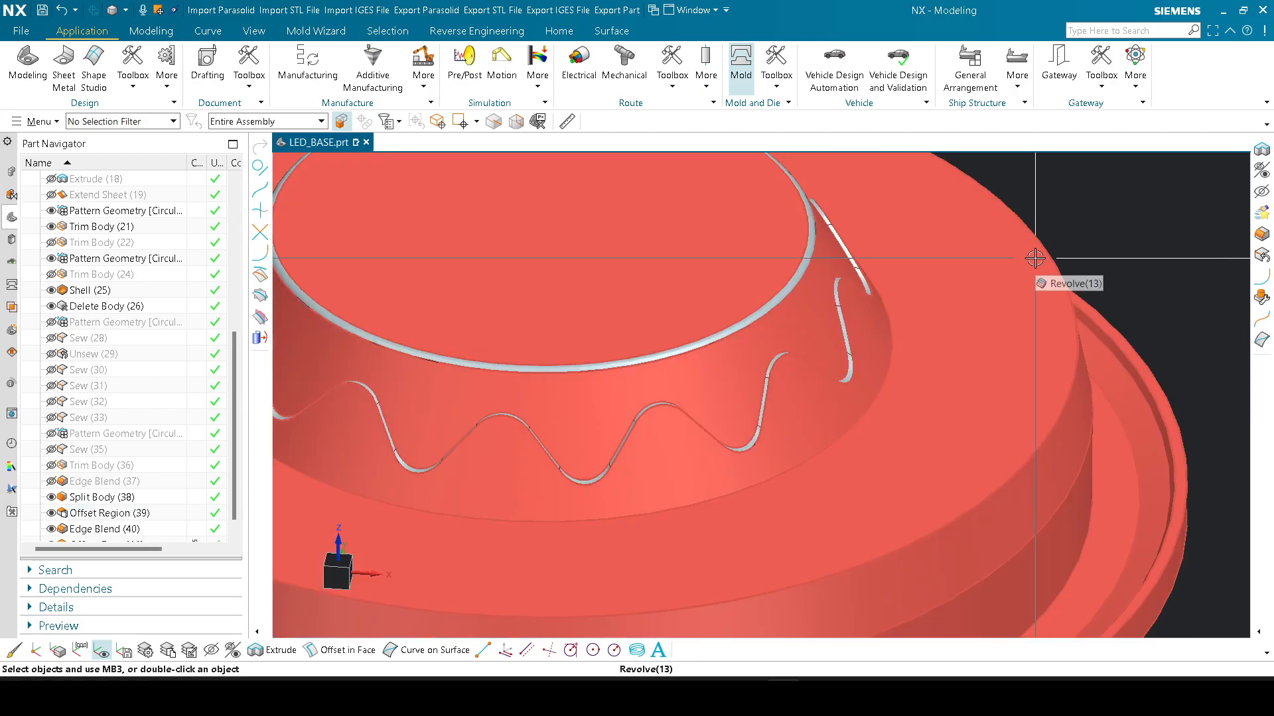
scroll(747, 400, down, 4)
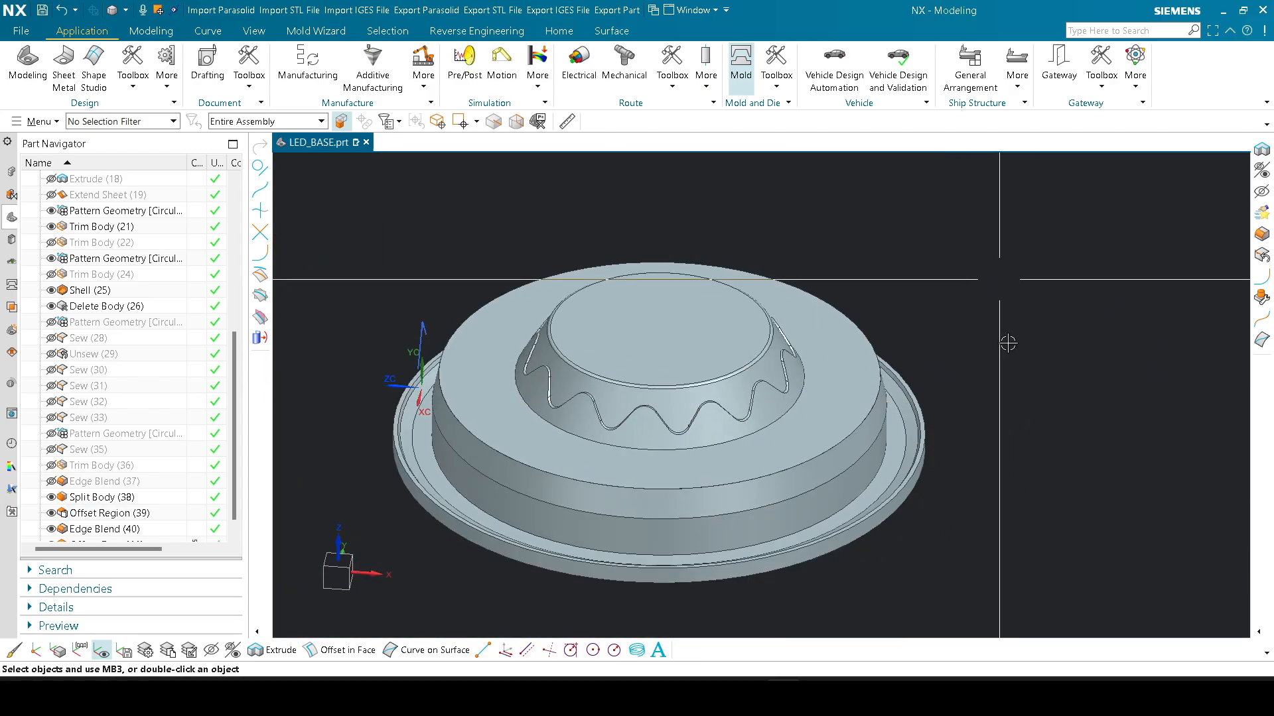
Step: Show the hidden scan facet body overlaid on the modelled base in the front view
key(F8)
scroll(764, 321, up, 2)
scroll(783, 312, up, 1)
scroll(809, 310, down, 1)
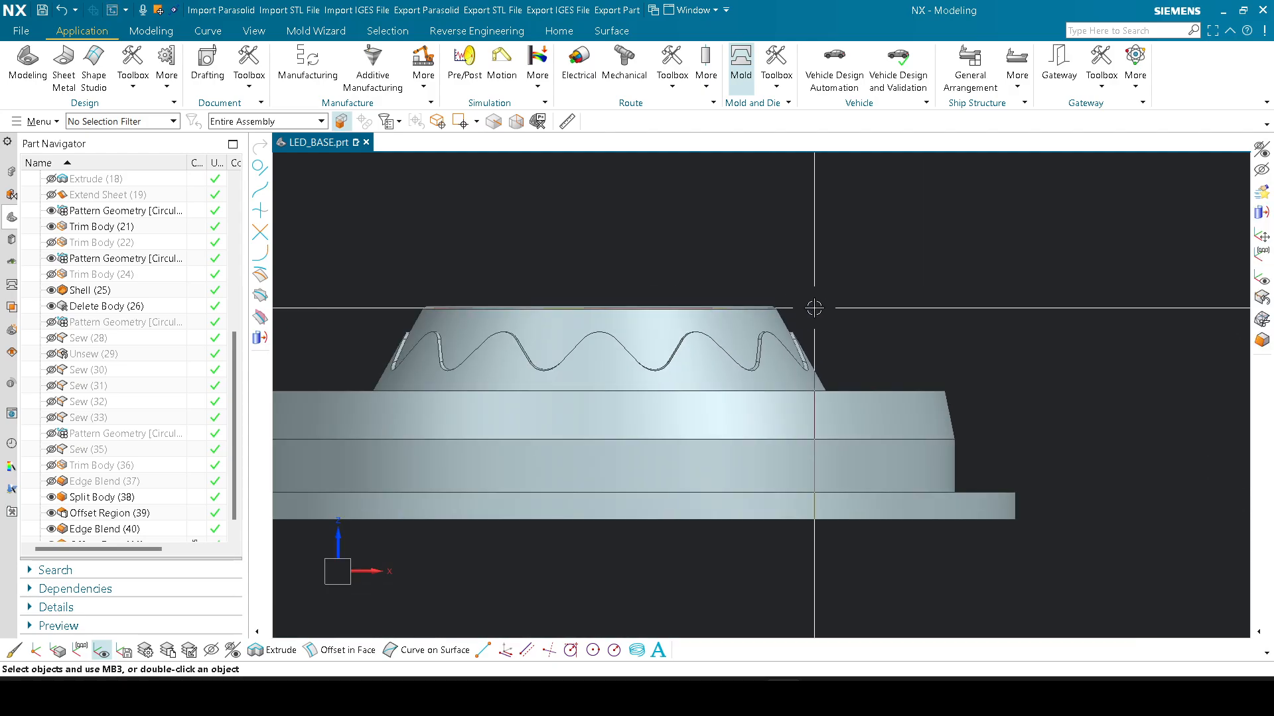
key(ctrl+shift+b)
key(ctrl+b)
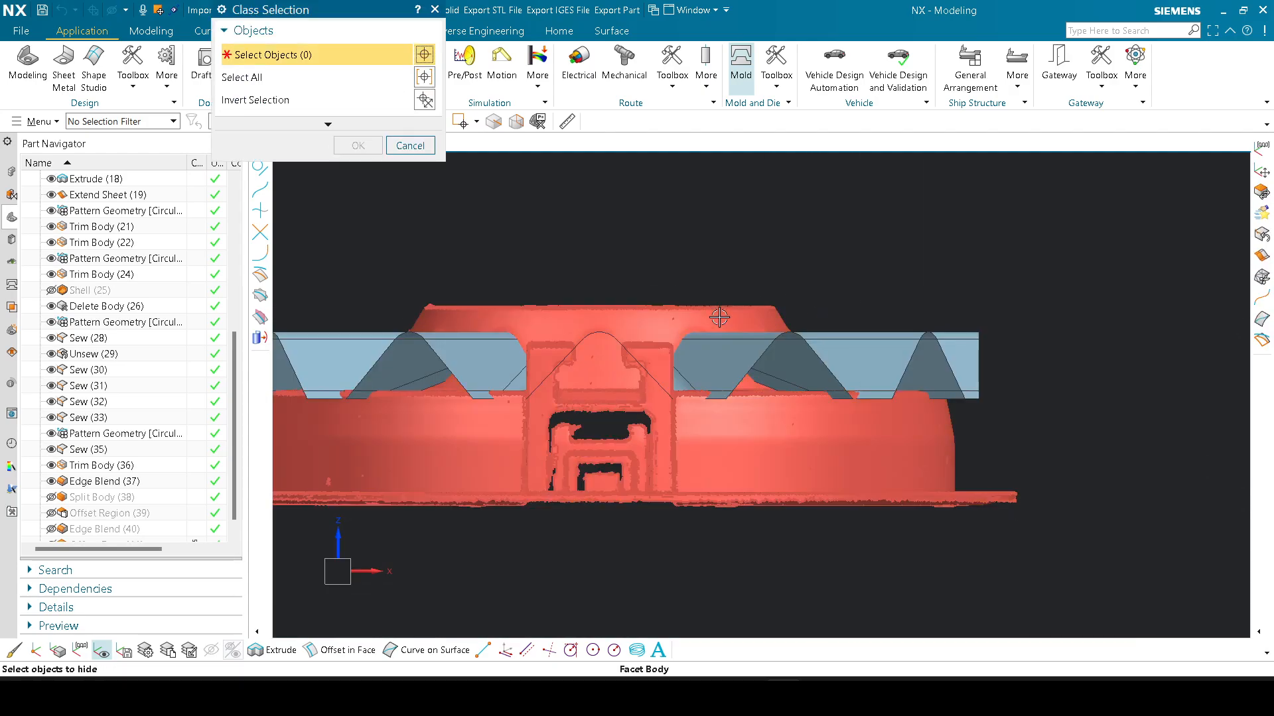
click(719, 317)
middle_click(719, 317)
key(ctrl+shift+b)
scroll(791, 326, up, 5)
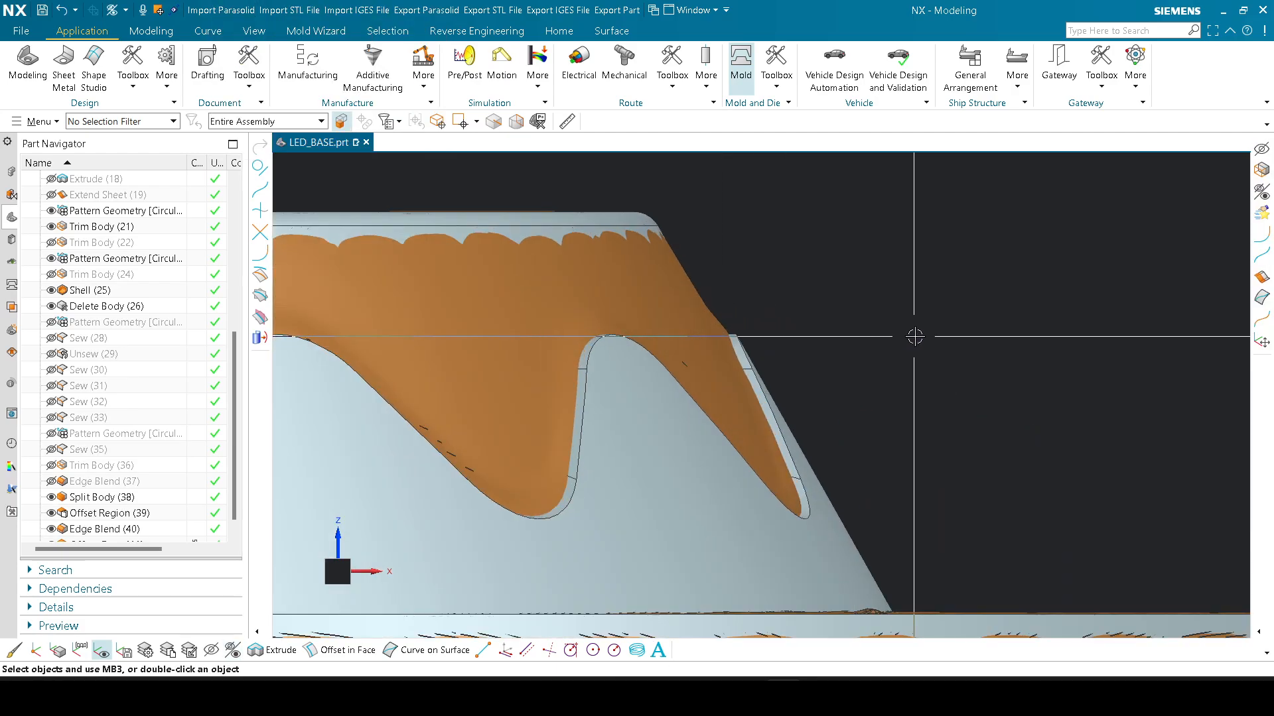
Step: Examine how the wavy band and the lower cone face match the overlaid scan from several angles
right_drag(913, 337, 848, 421)
shift+middle_drag(848, 419, 841, 318)
scroll(843, 319, down, 4)
right_drag(862, 332, 873, 247)
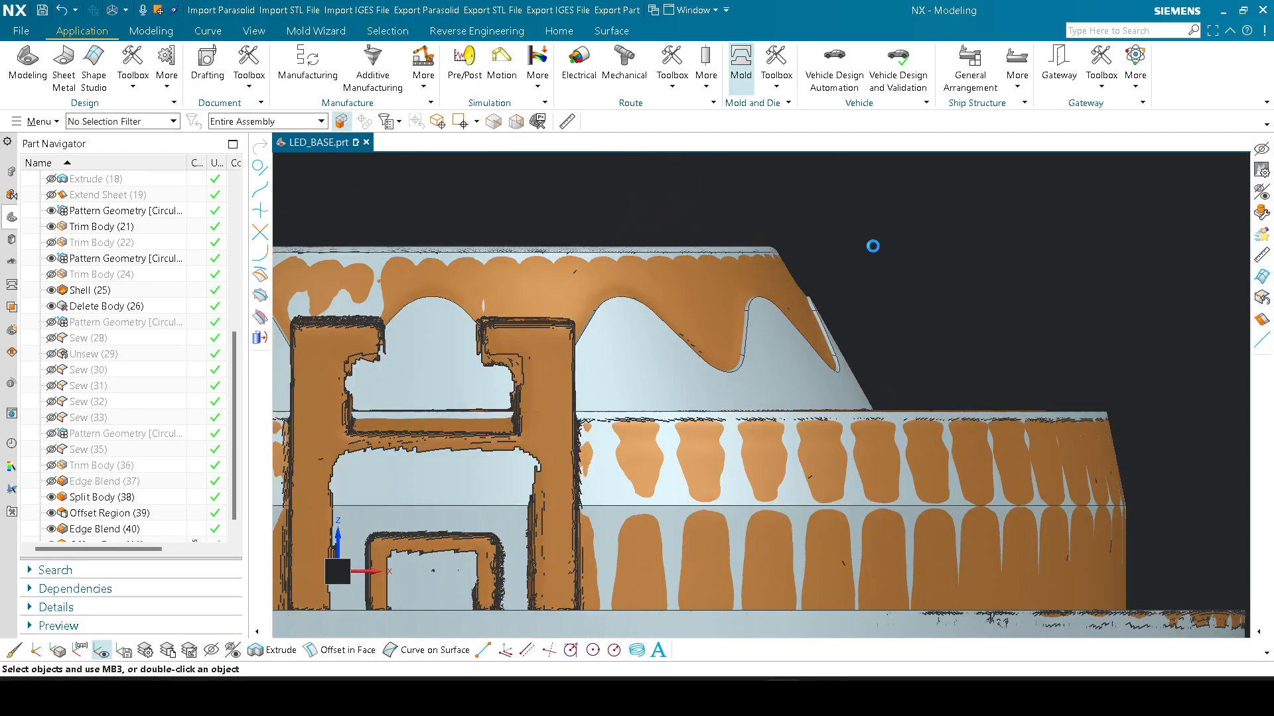
scroll(872, 256, down, 2)
middle_drag(875, 266, 834, 459)
scroll(834, 459, up, 3)
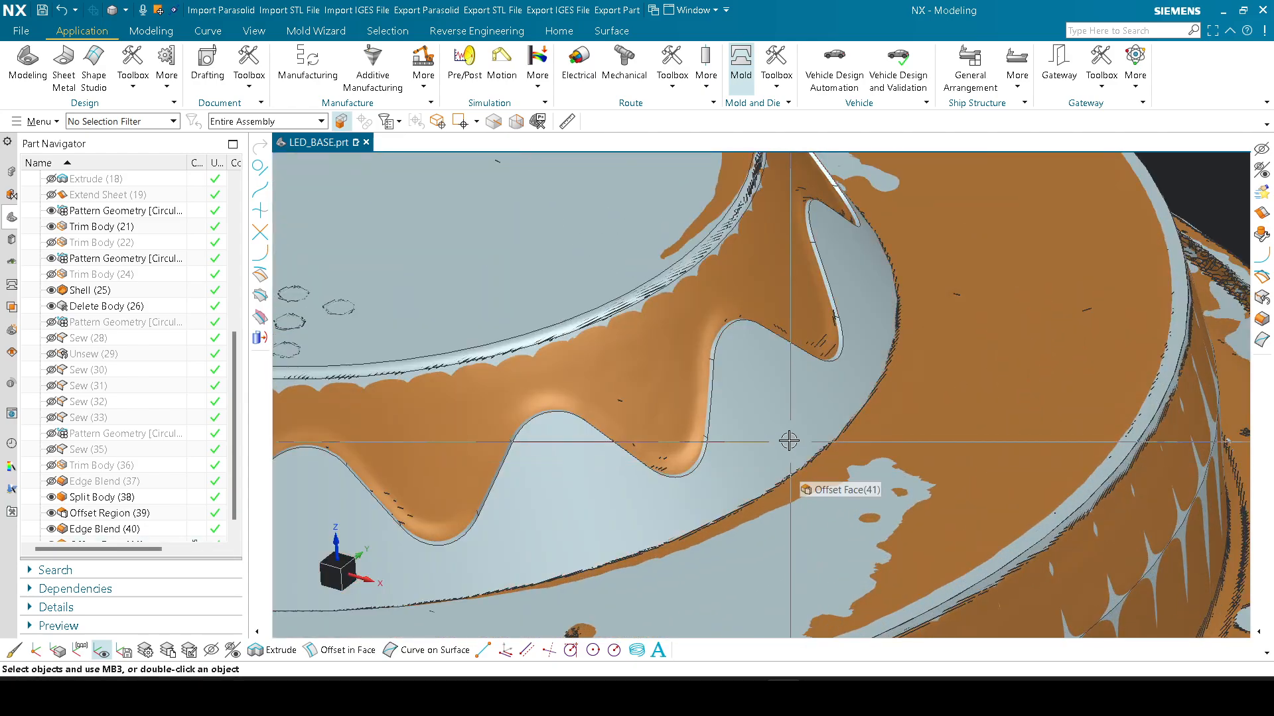
scroll(640, 363, down, 2)
middle_drag(663, 372, 849, 227)
scroll(843, 295, up, 2)
middle_drag(843, 294, 785, 364)
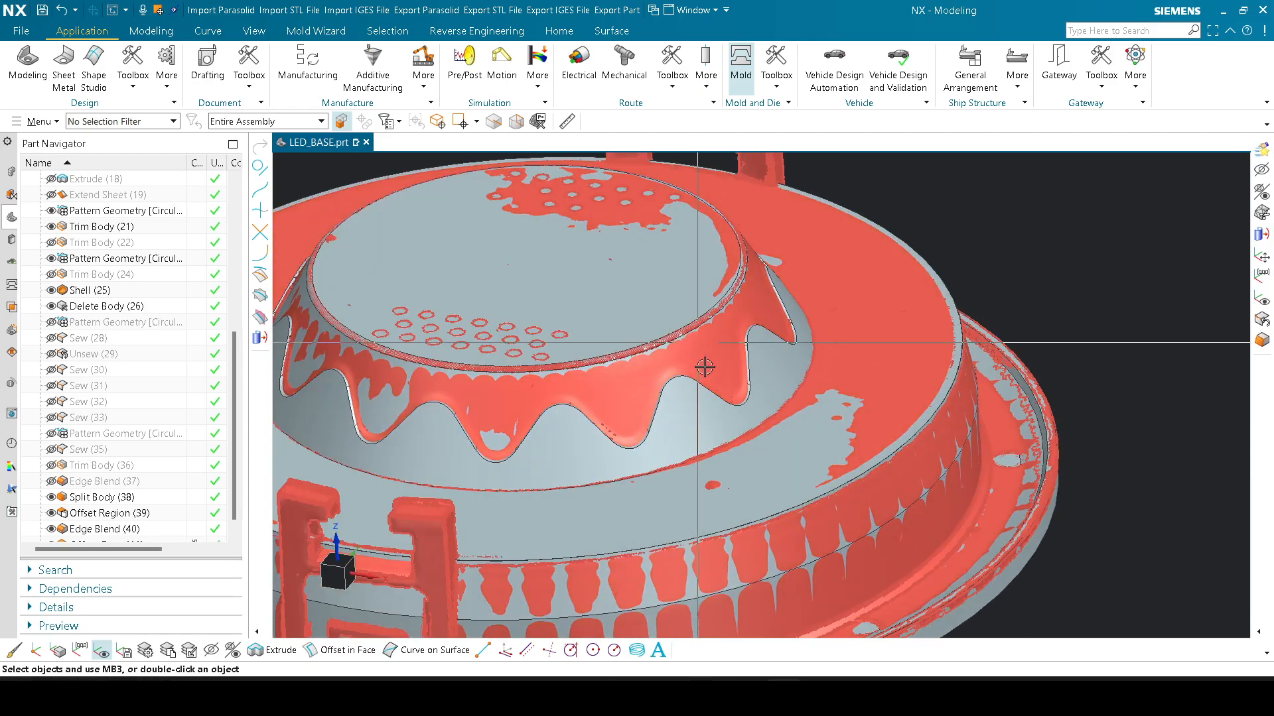
Step: Examine the step between the wavy band and the offset lower cone face on the solid without the scan
scroll(829, 349, up, 4)
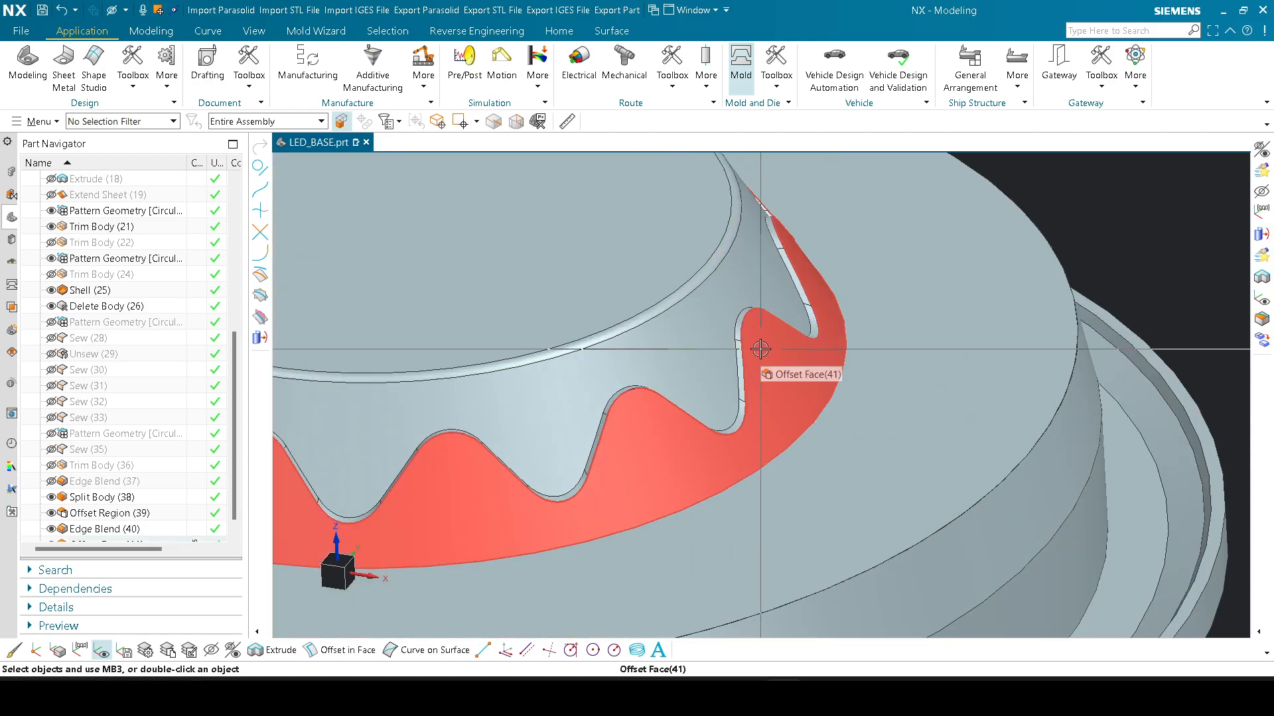
scroll(760, 349, up, 4)
scroll(790, 345, down, 3)
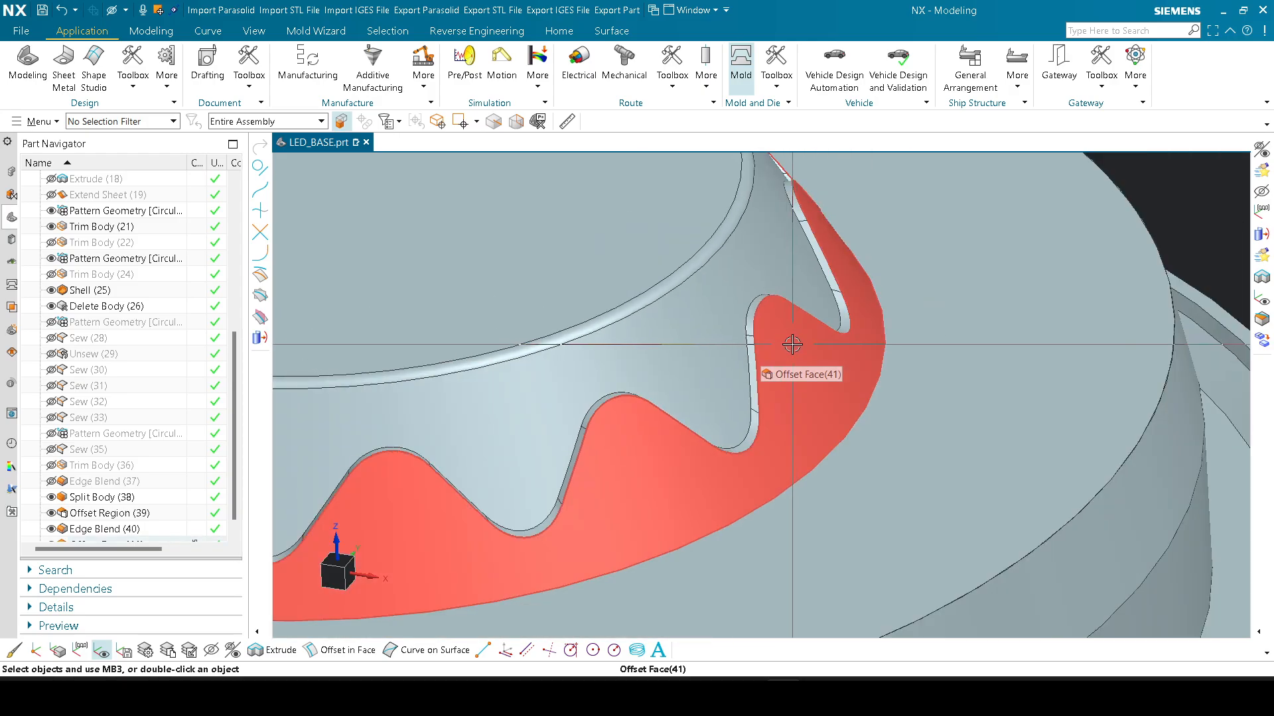
scroll(725, 342, up, 3)
scroll(706, 344, down, 4)
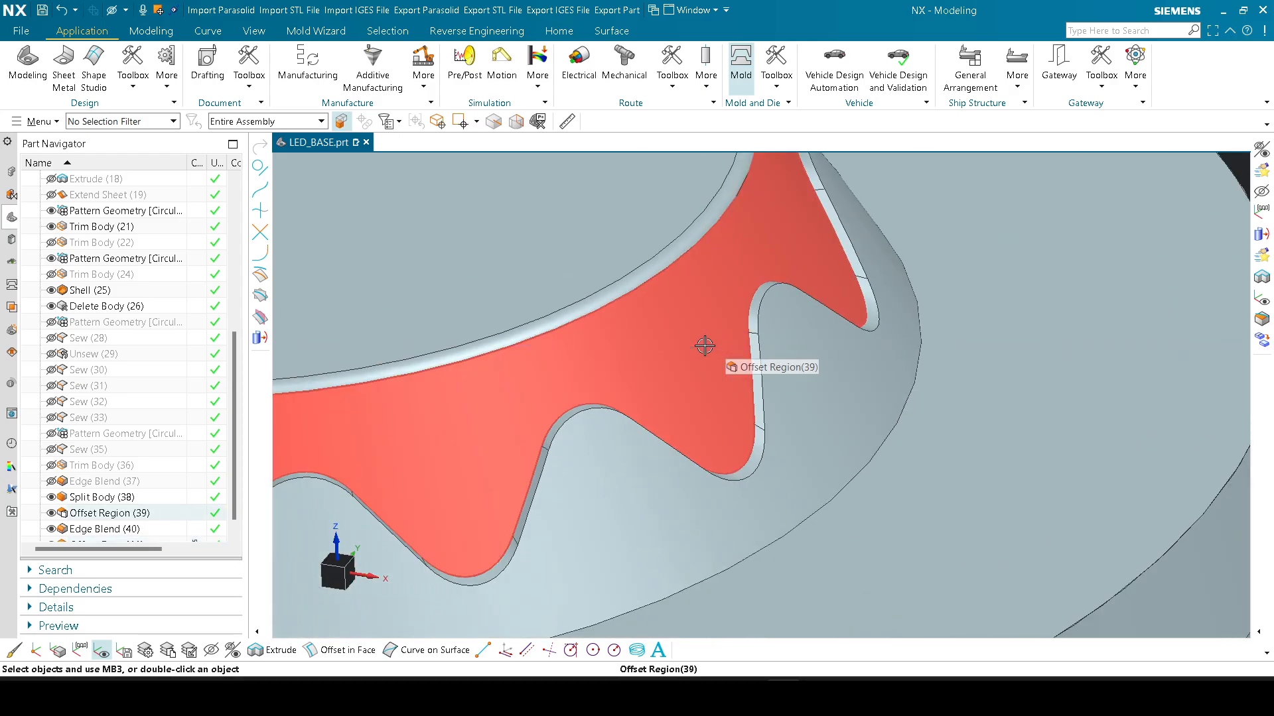
scroll(678, 348, up, 3)
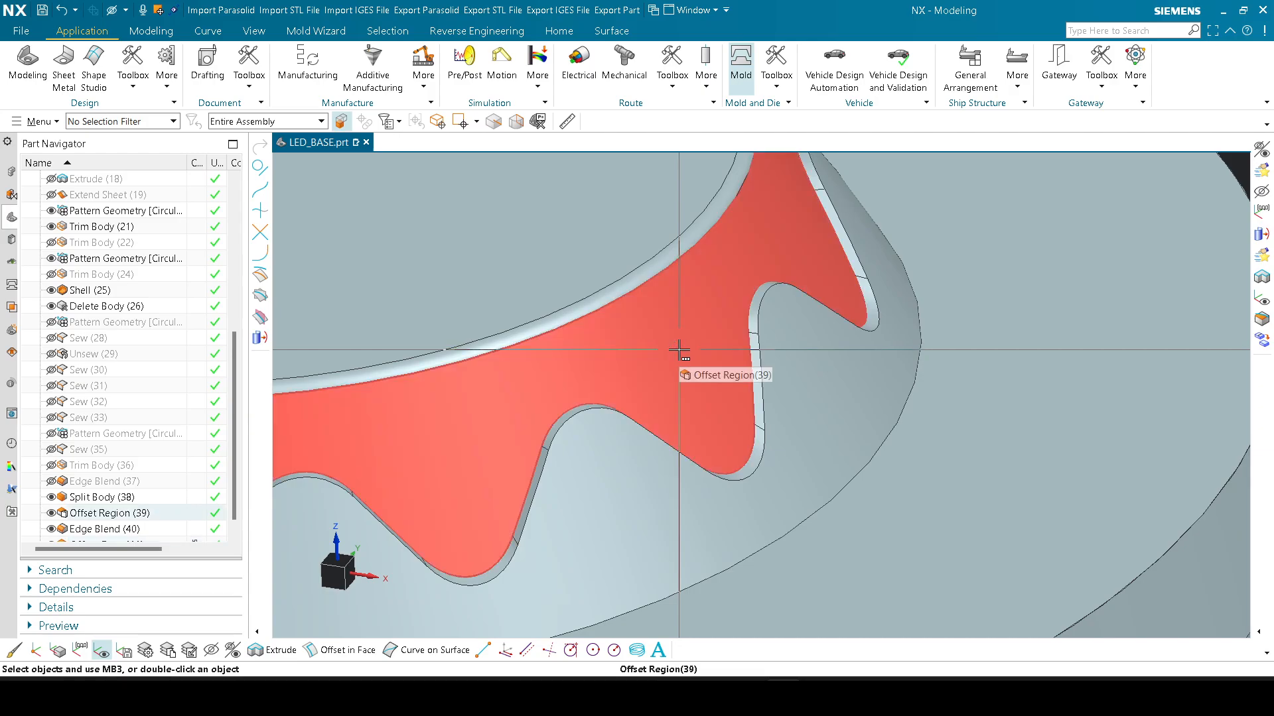
scroll(679, 350, down, 5)
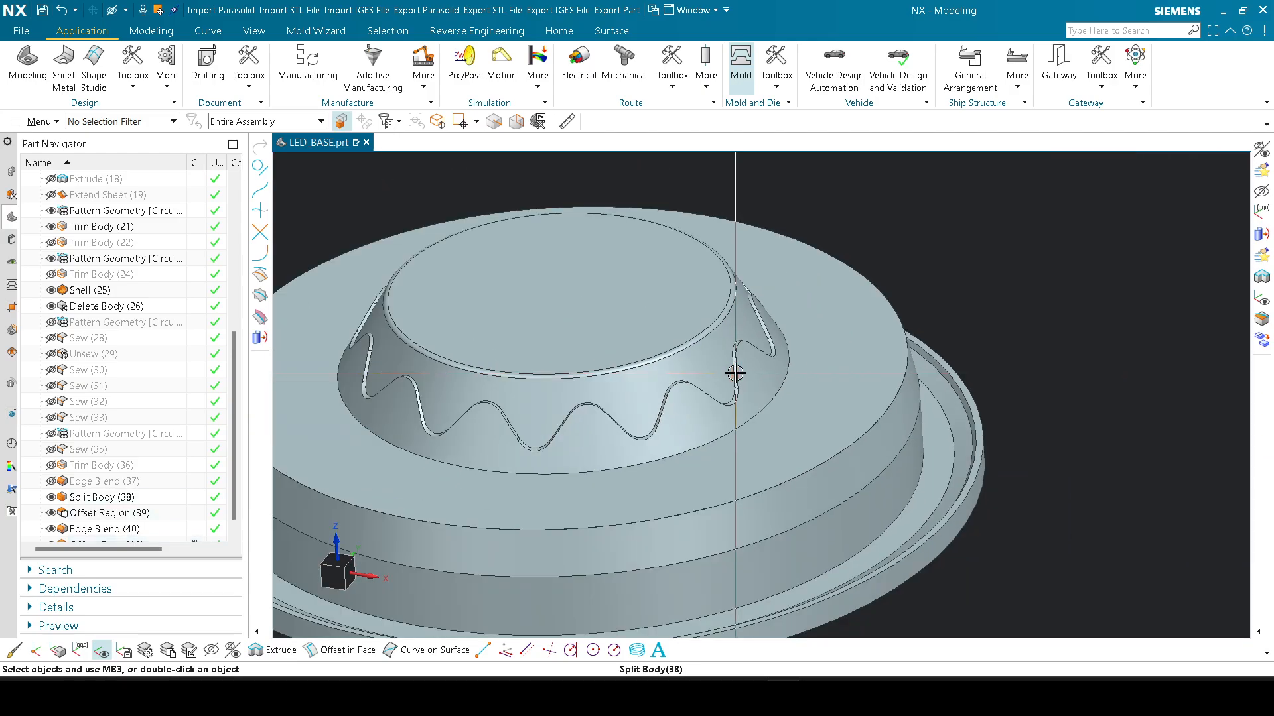
scroll(735, 374, up, 5)
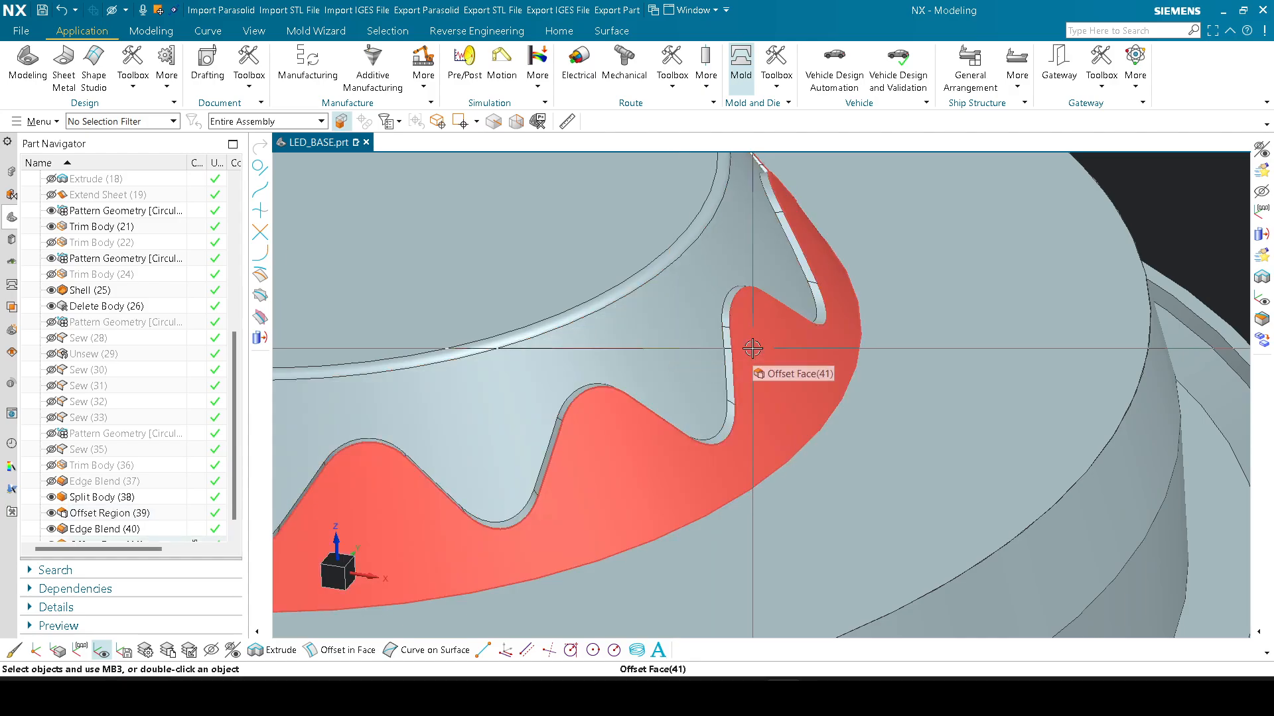
scroll(754, 364, down, 5)
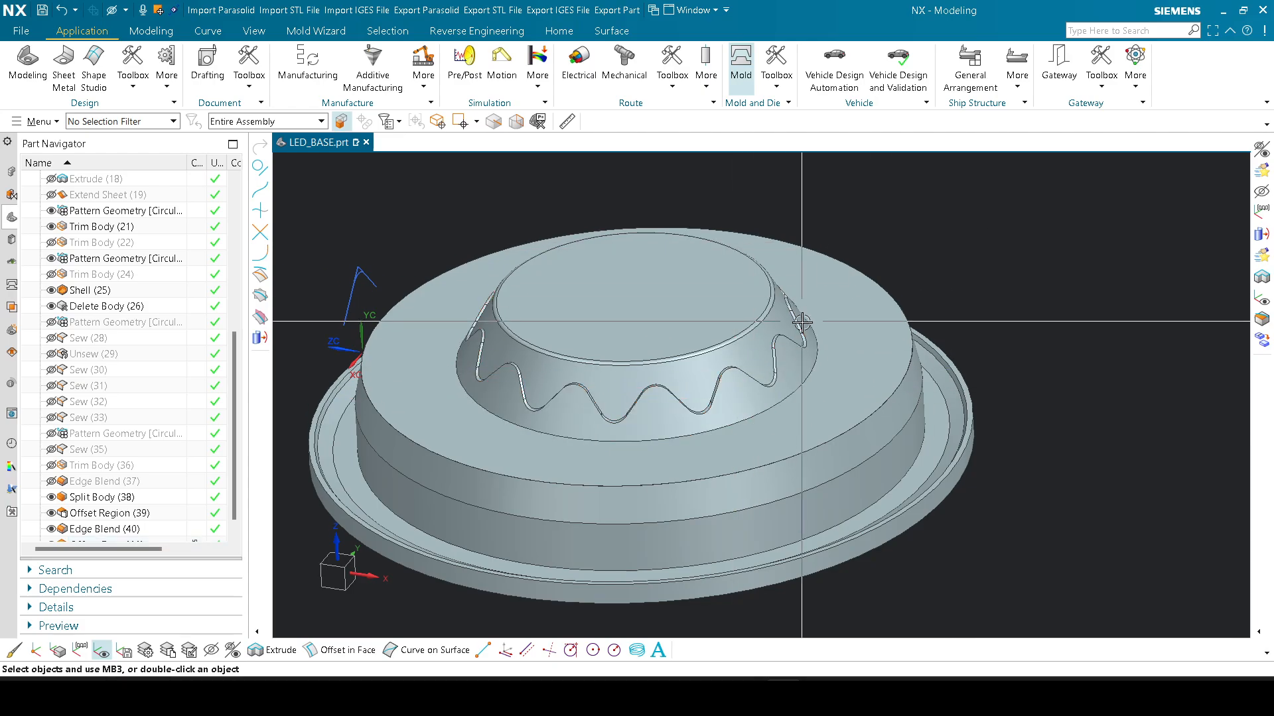
Step: Compare the modelled base with the hidden scan facet body in the front view
click(335, 577)
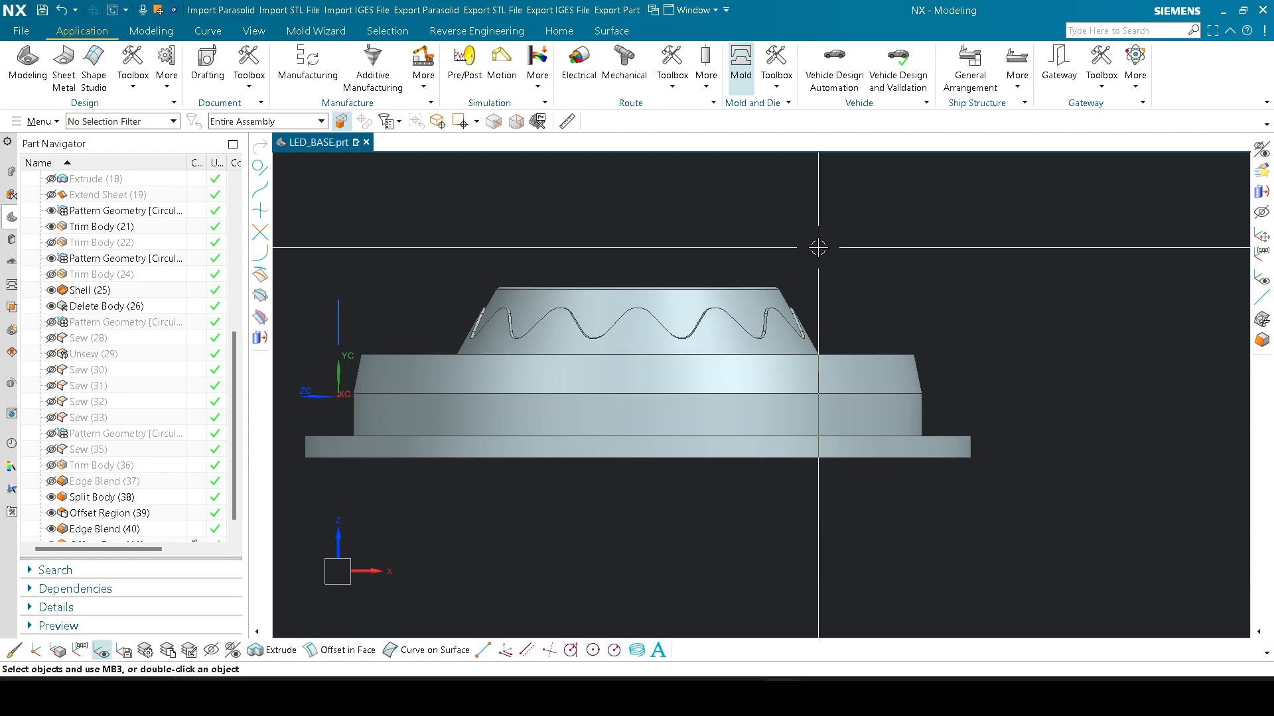
click(152, 31)
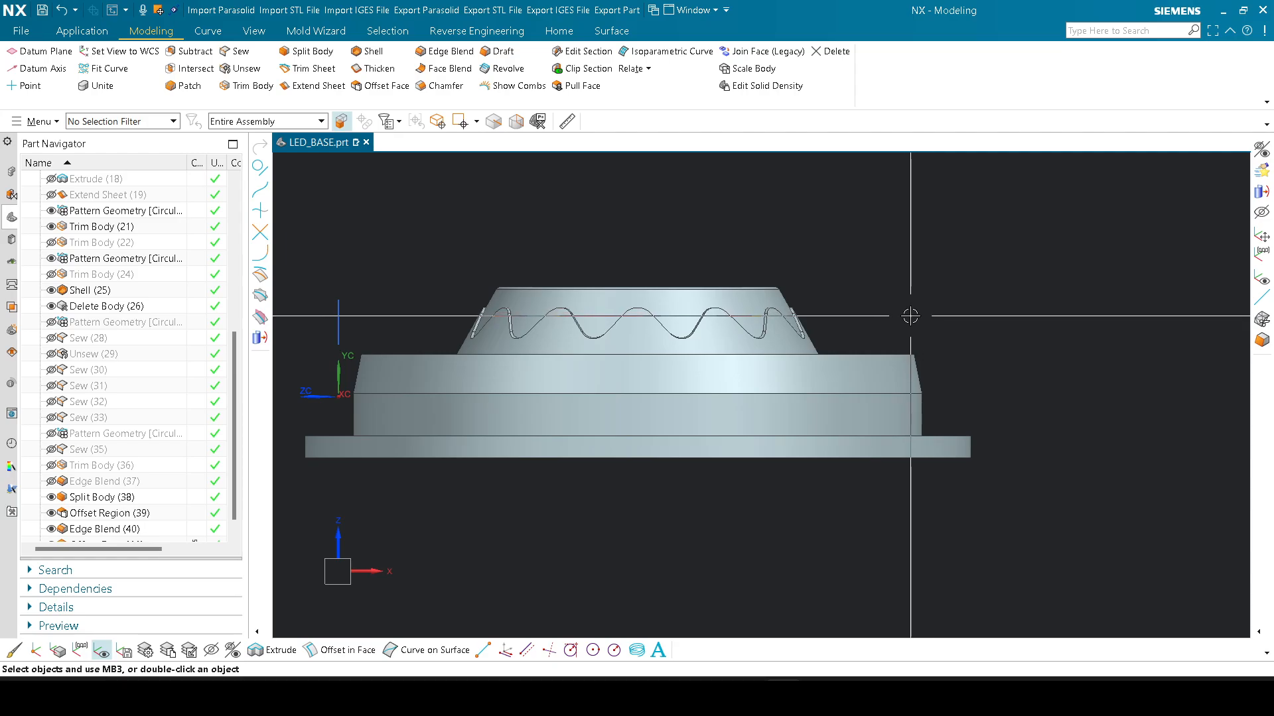
key(ctrl+shift+b)
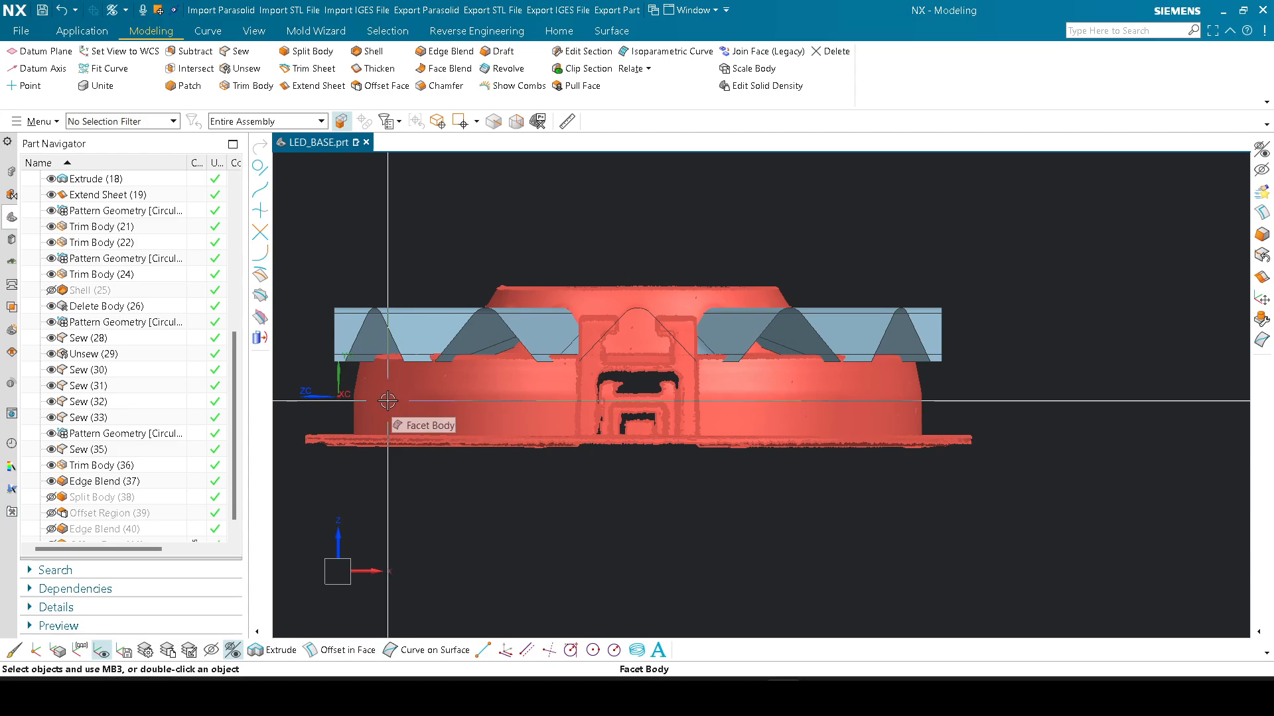
key(ctrl+shift+b)
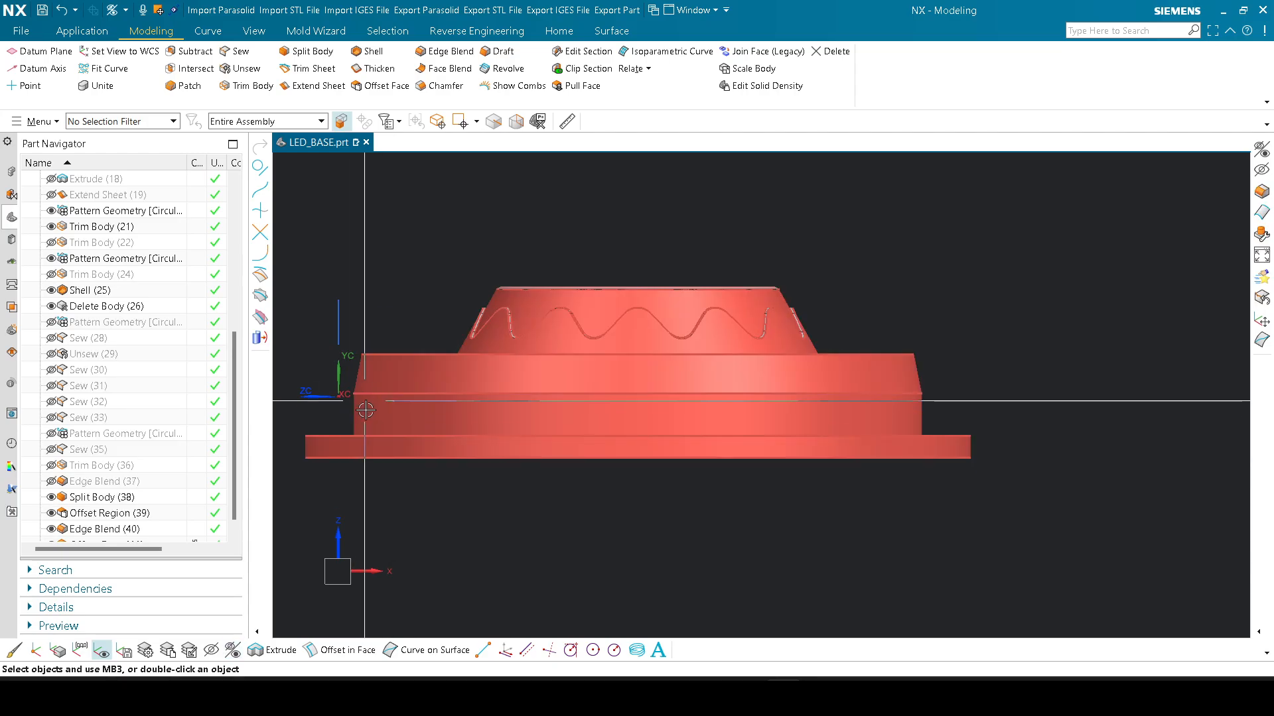
Step: Create a 0 mm offset surface from the straight side wall of the base and hide the solid body
click(577, 281)
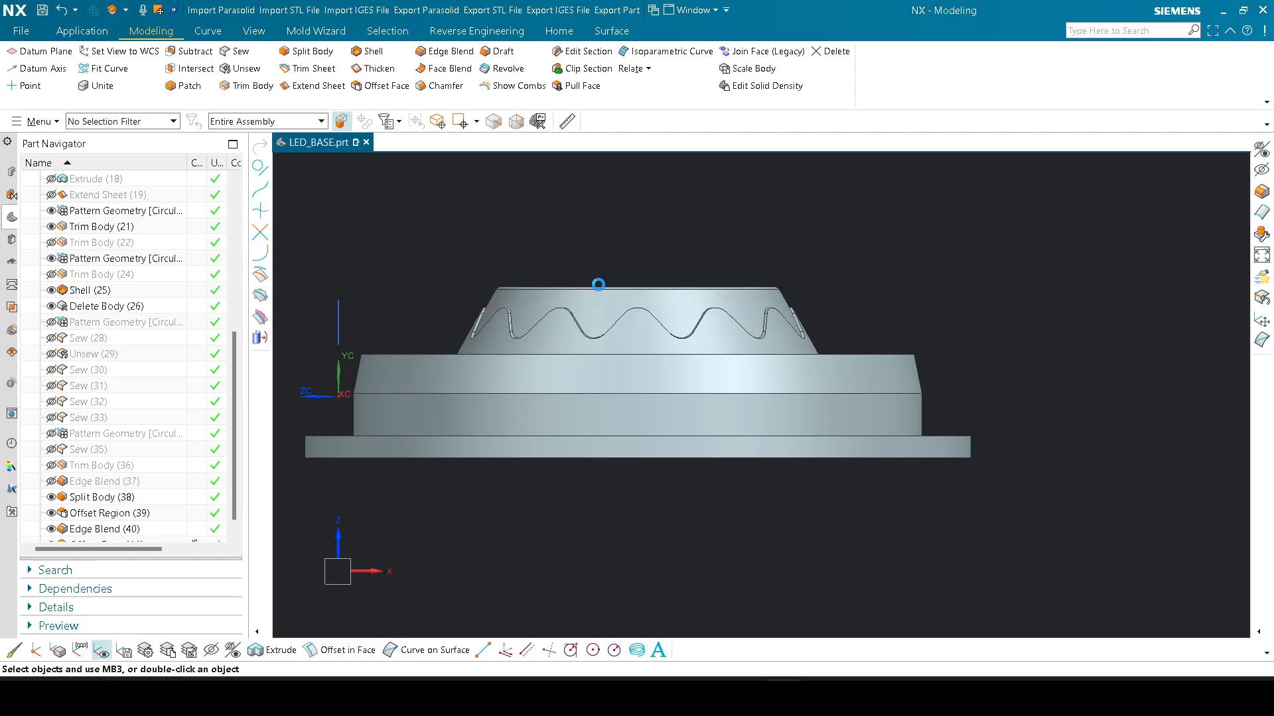
click(670, 409)
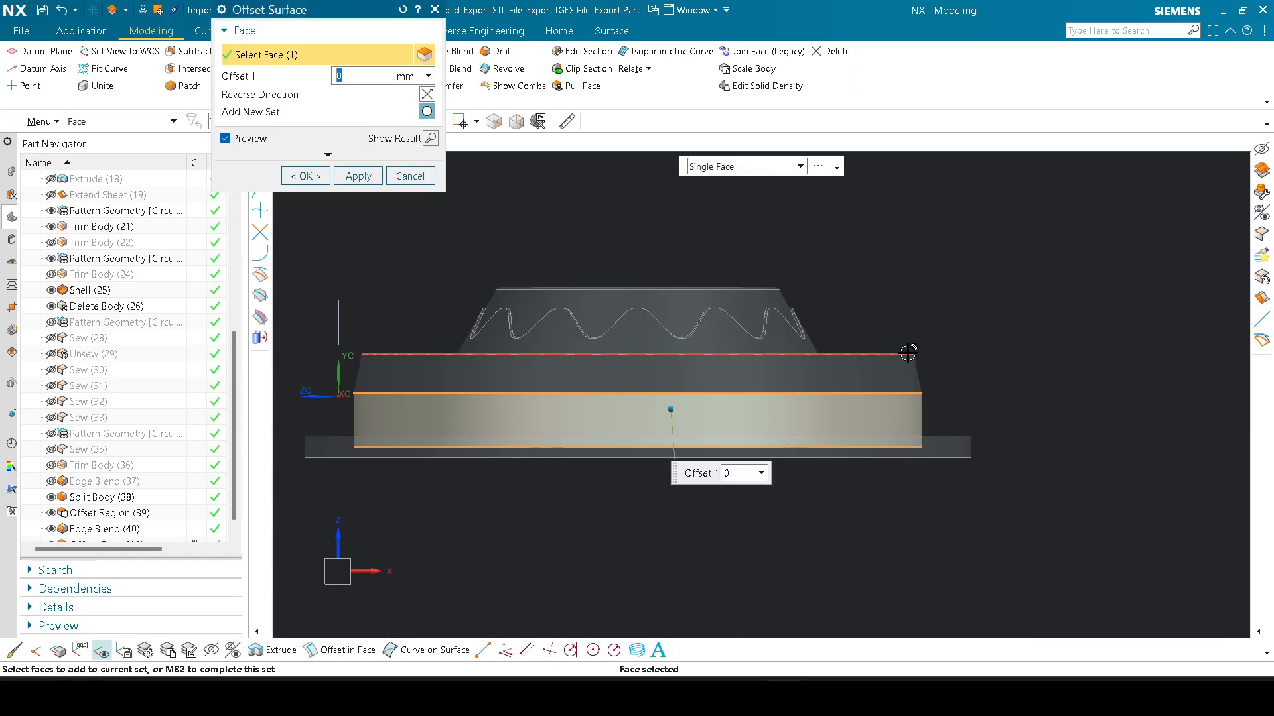
middle_click(907, 354)
click(894, 356)
key(ctrl+b)
Step: Try extruding the upper circular edge of the ring sheet with a single-sided offset of 10 mm
middle_drag(989, 379, 883, 398)
scroll(954, 375, down, 1)
key(x)
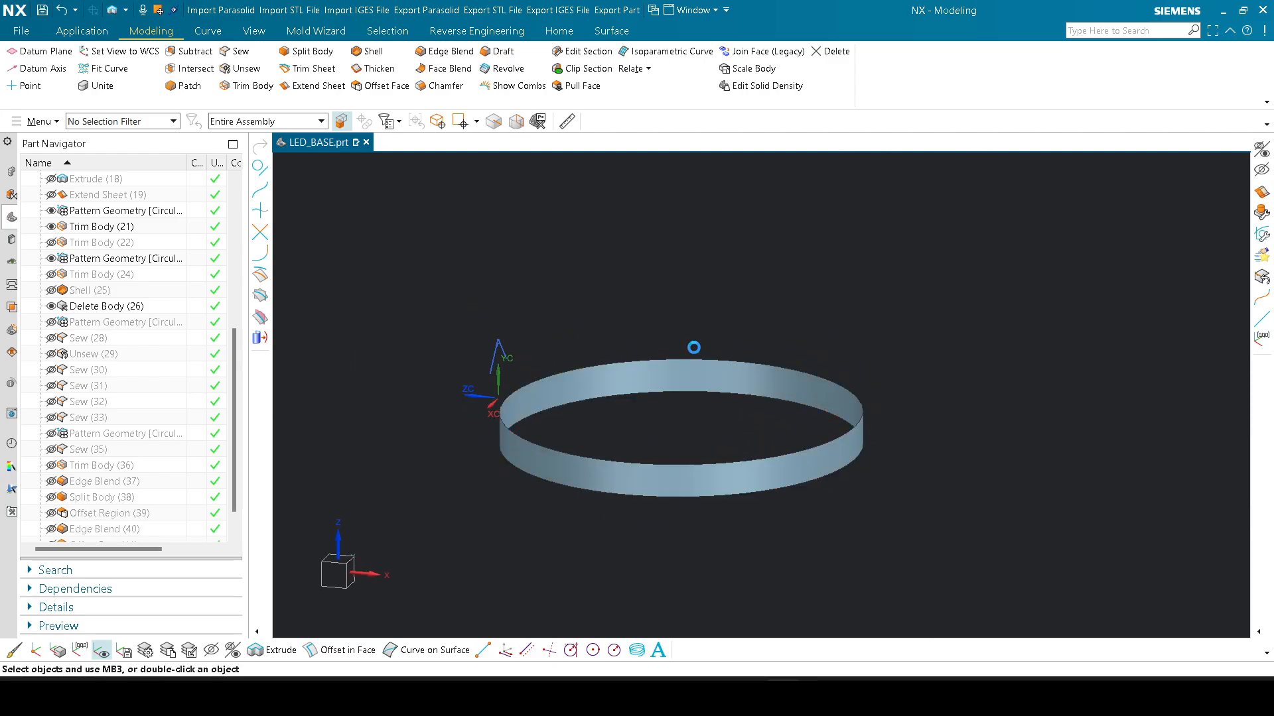
click(692, 356)
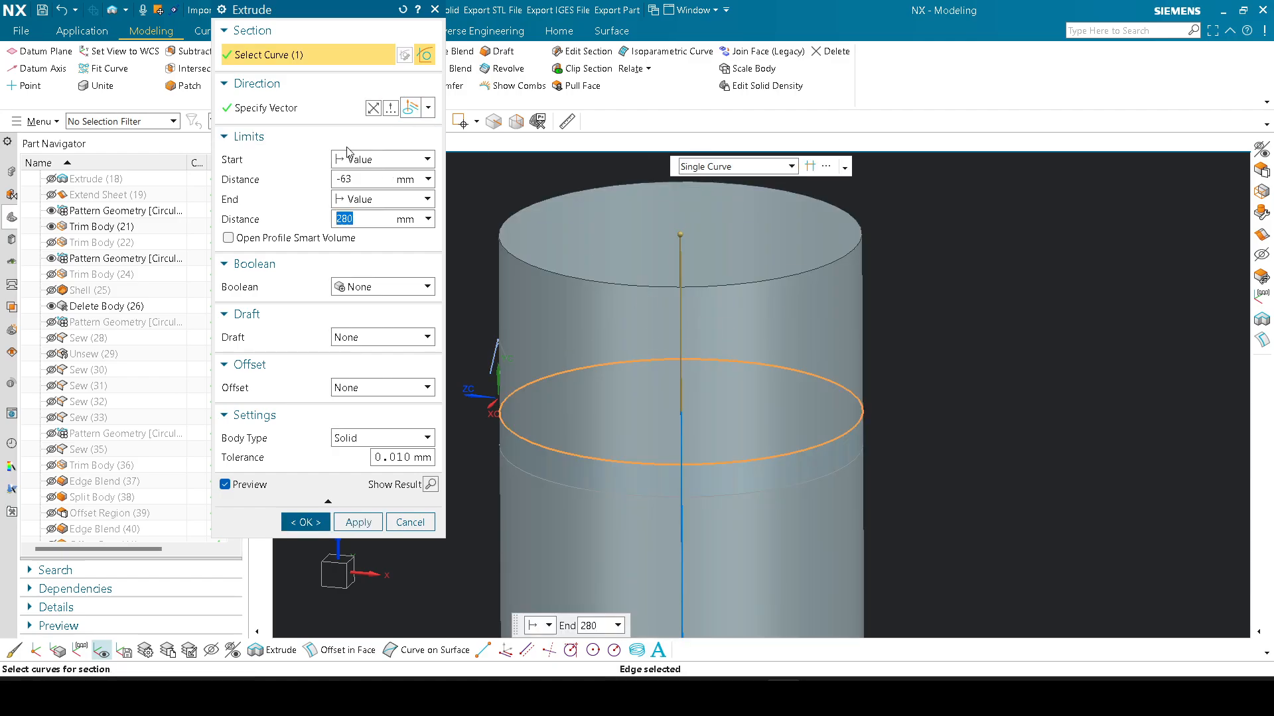
click(338, 386)
click(363, 422)
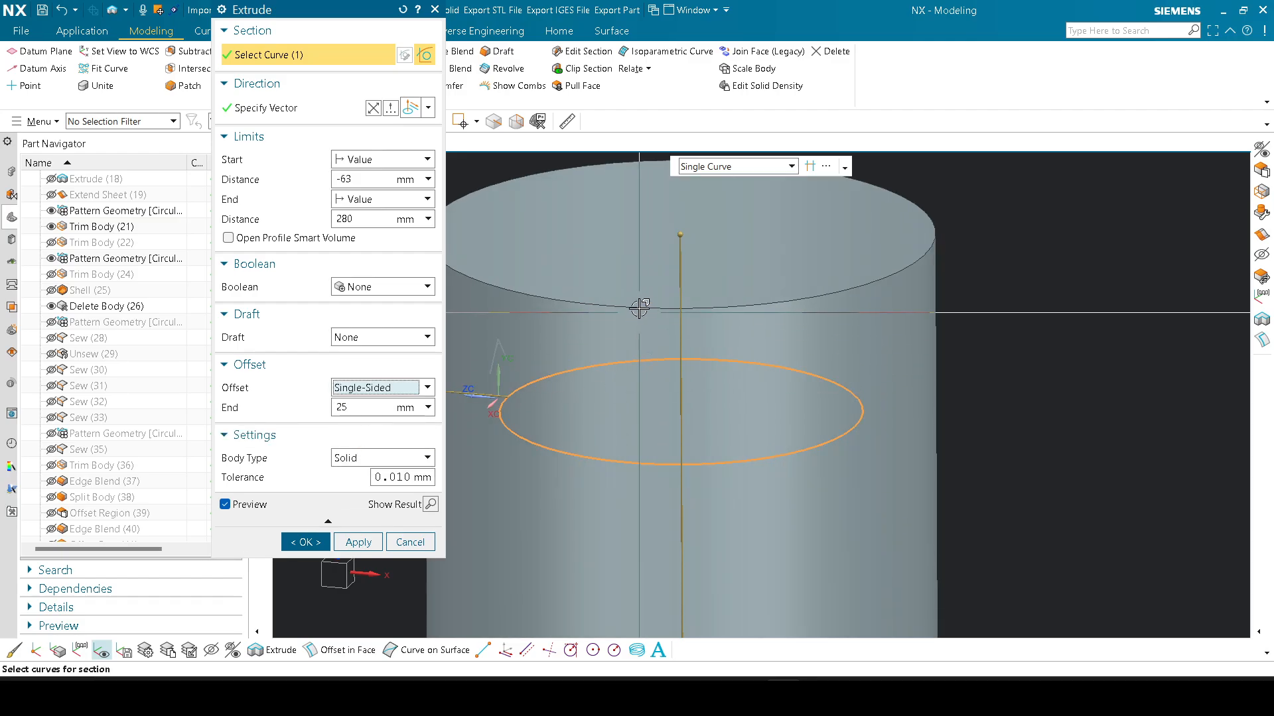
text(10)
key(Return)
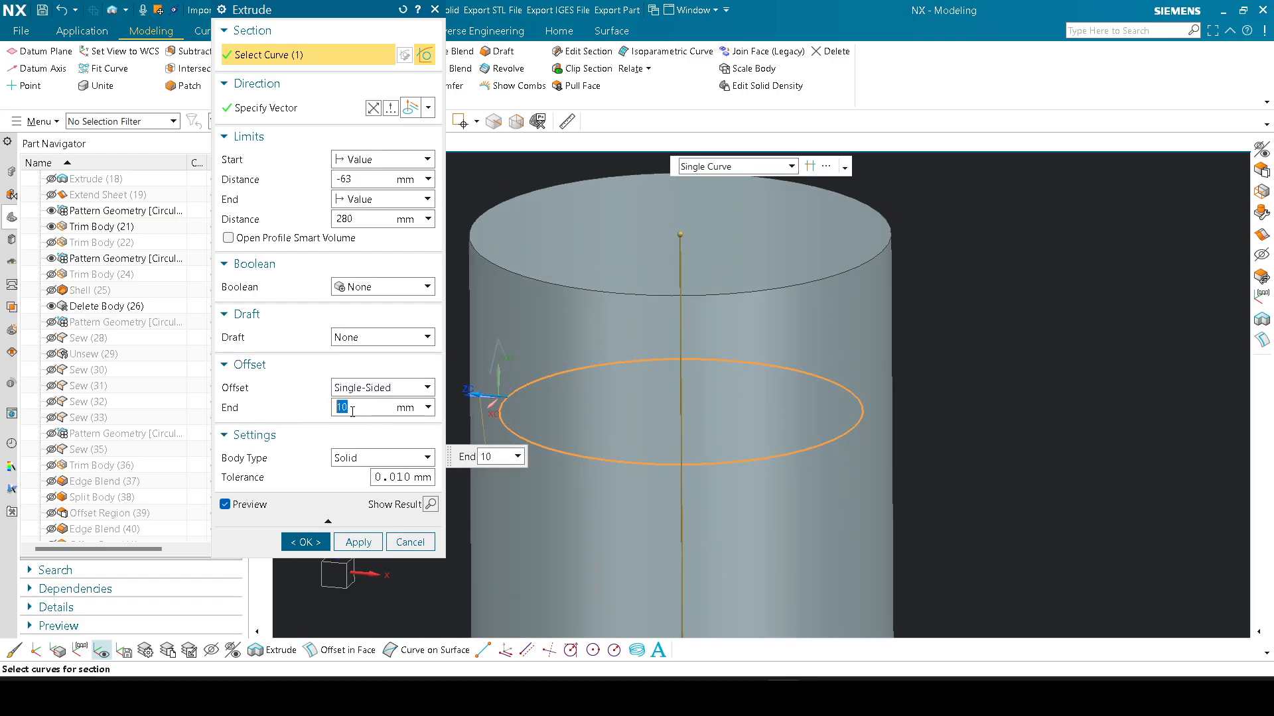
Step: Try the extrusion with single-sided offsets of 2 mm and -30 mm and a From Section draft of 2°
text(2)
key(Return)
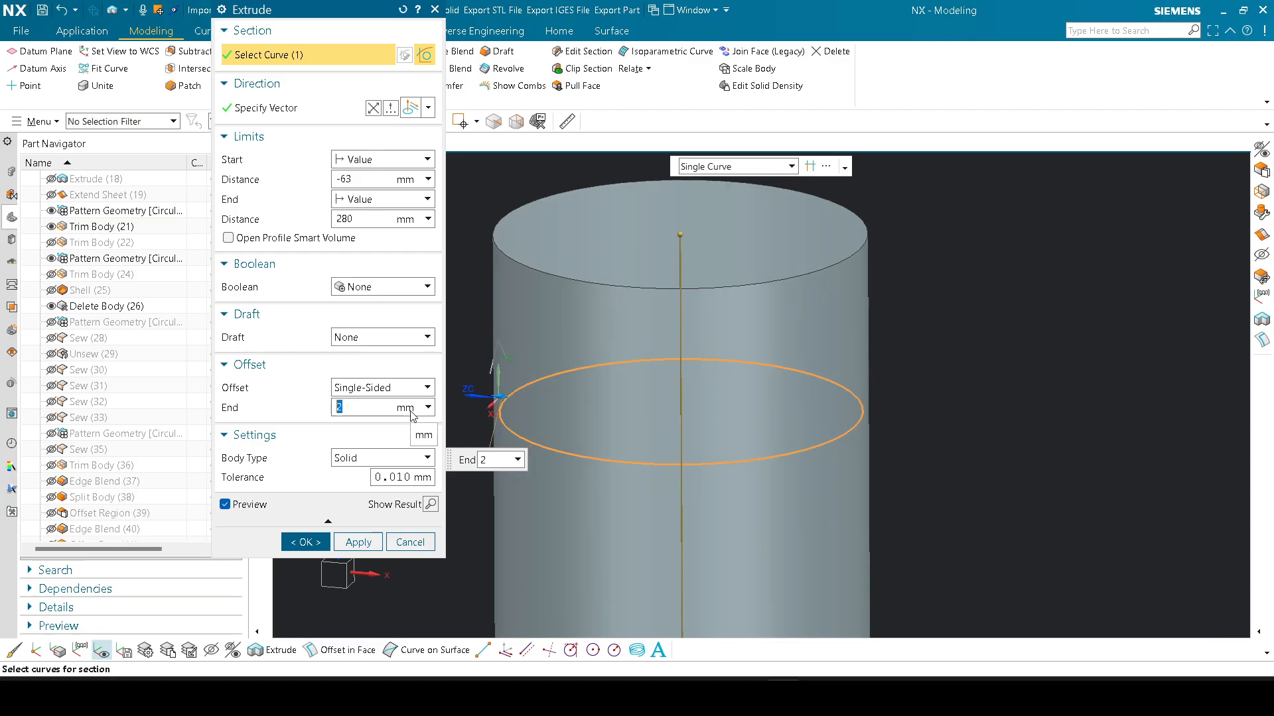
drag(556, 392, 590, 403)
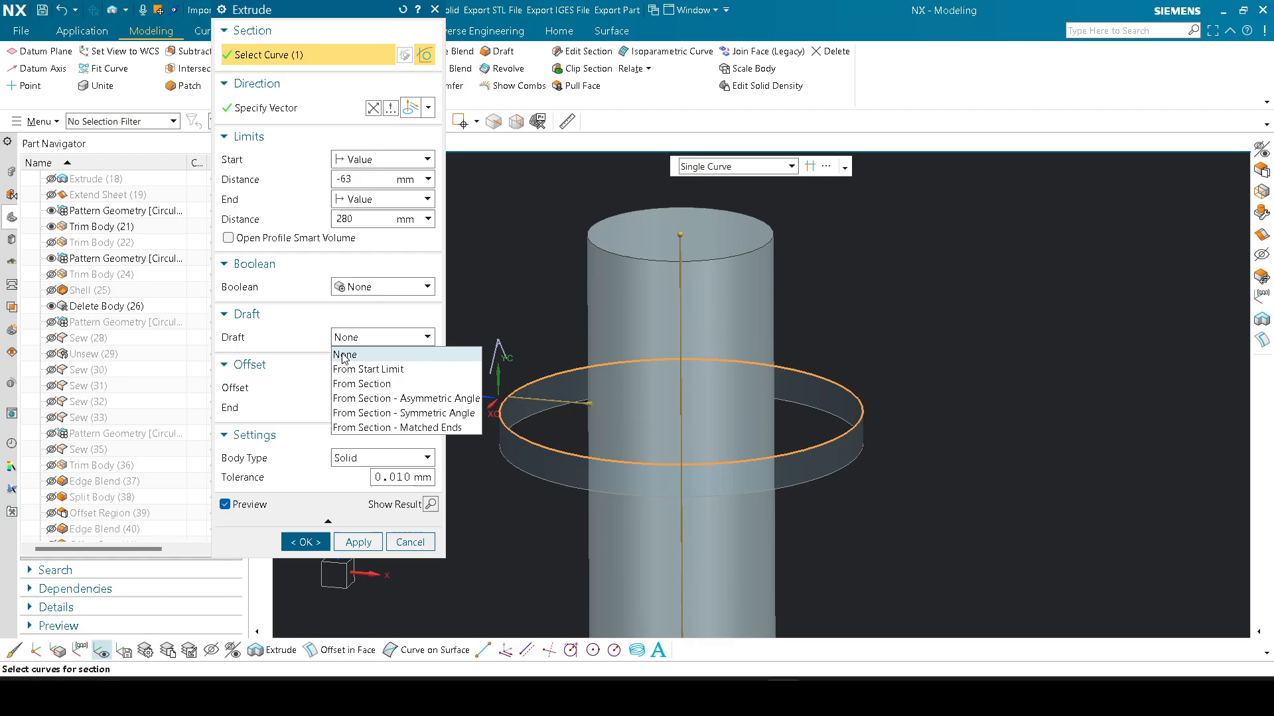
click(362, 384)
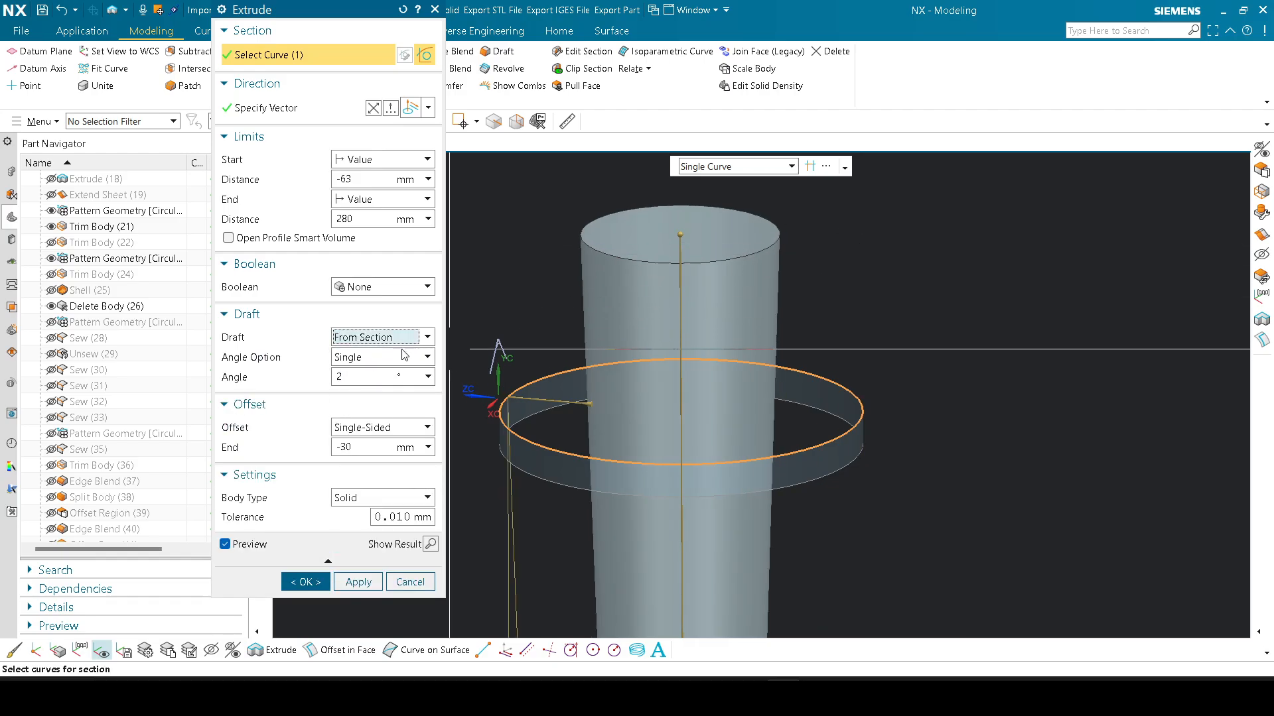
key(F8)
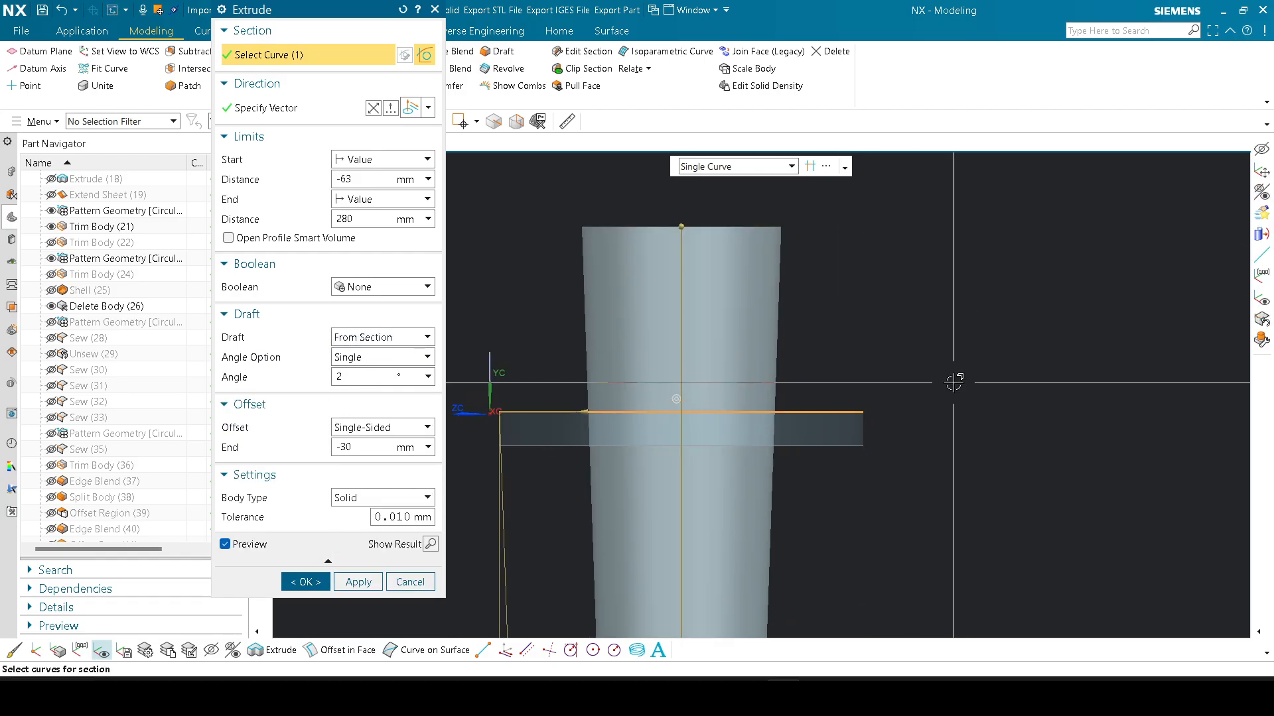
middle_click(849, 345)
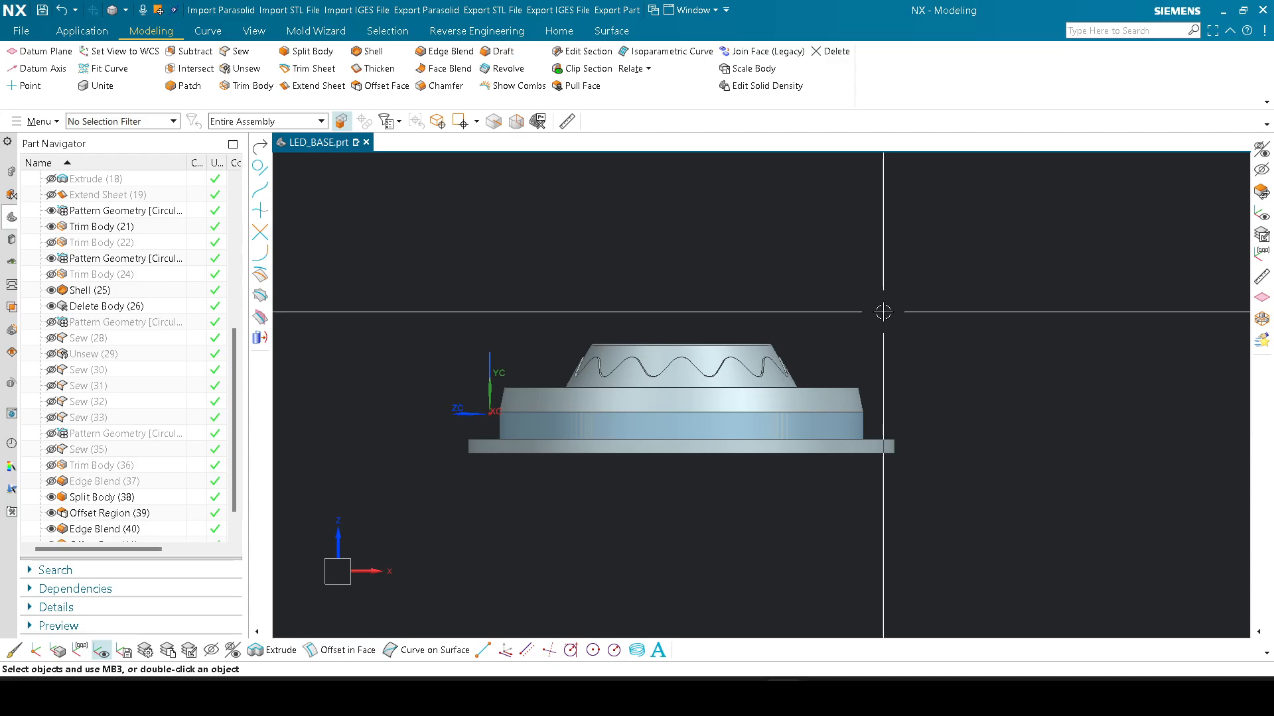
Step: Hide the offset sheet covering the straight side wall of the base
scroll(789, 340, down, 2)
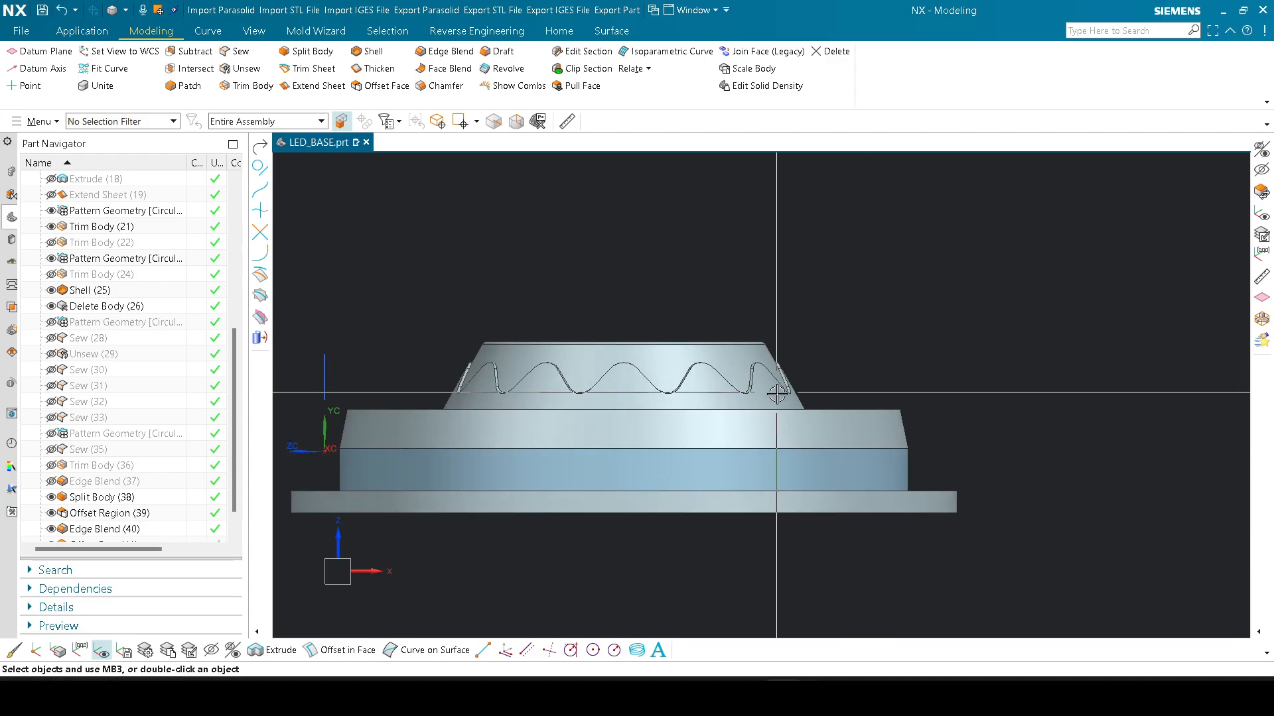
click(792, 458)
key(ctrl+b)
Step: Examine the wall thickness at the cone's top and wavy step in a Y-plane section, and the cone's interior from below
key(ctrl+h)
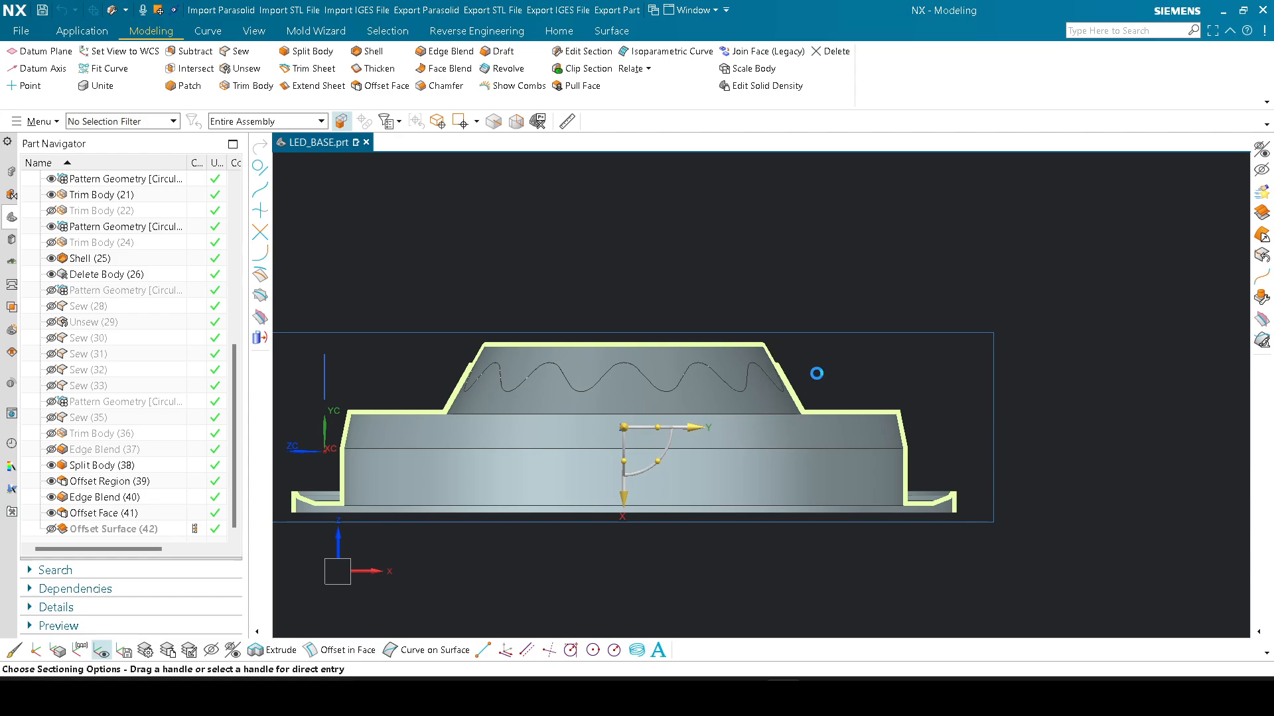
scroll(843, 336, down, 5)
scroll(842, 336, up, 5)
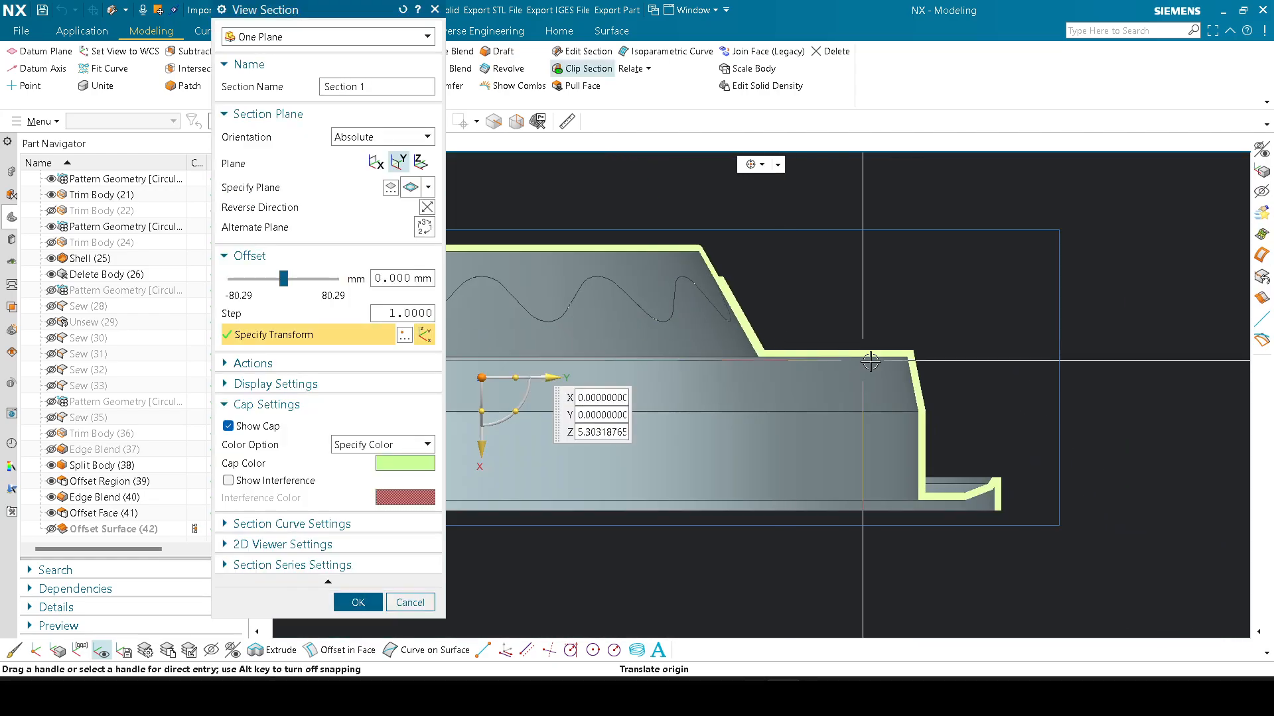
scroll(975, 403, down, 2)
scroll(935, 427, down, 4)
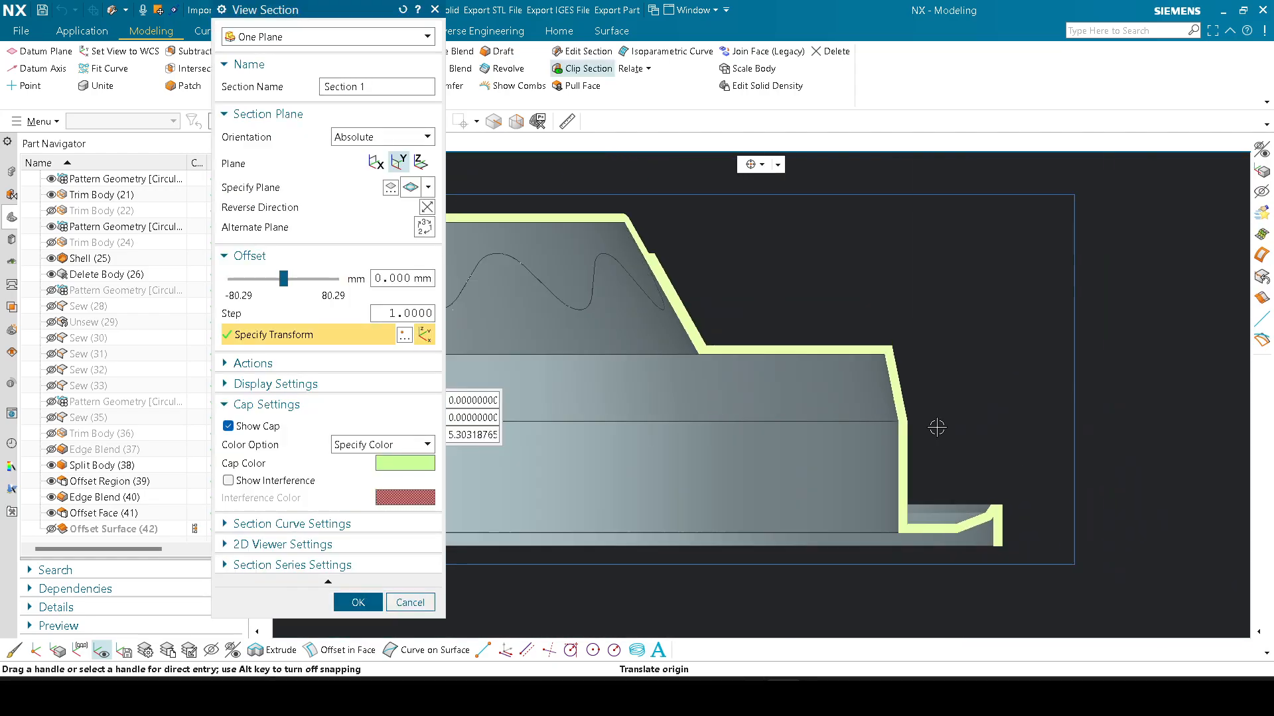
shift+middle_drag(665, 262, 776, 351)
scroll(794, 347, up, 3)
scroll(756, 314, down, 5)
scroll(741, 298, down, 2)
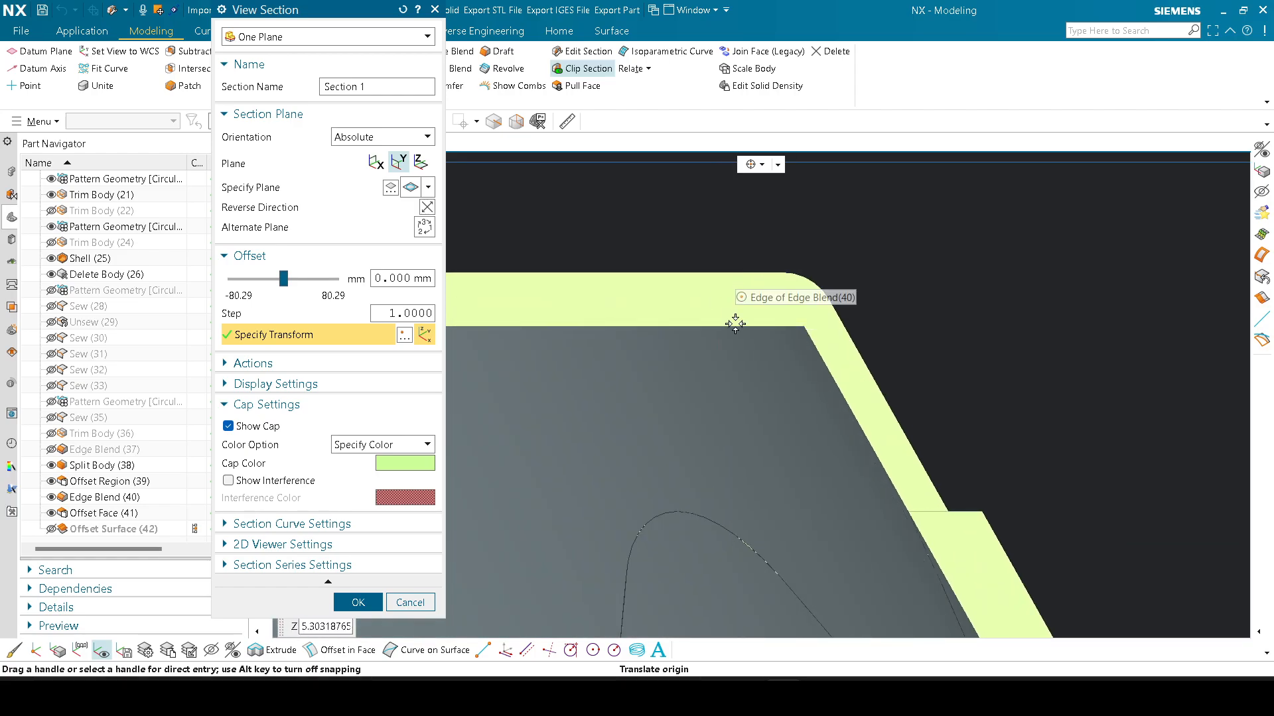
key(Escape)
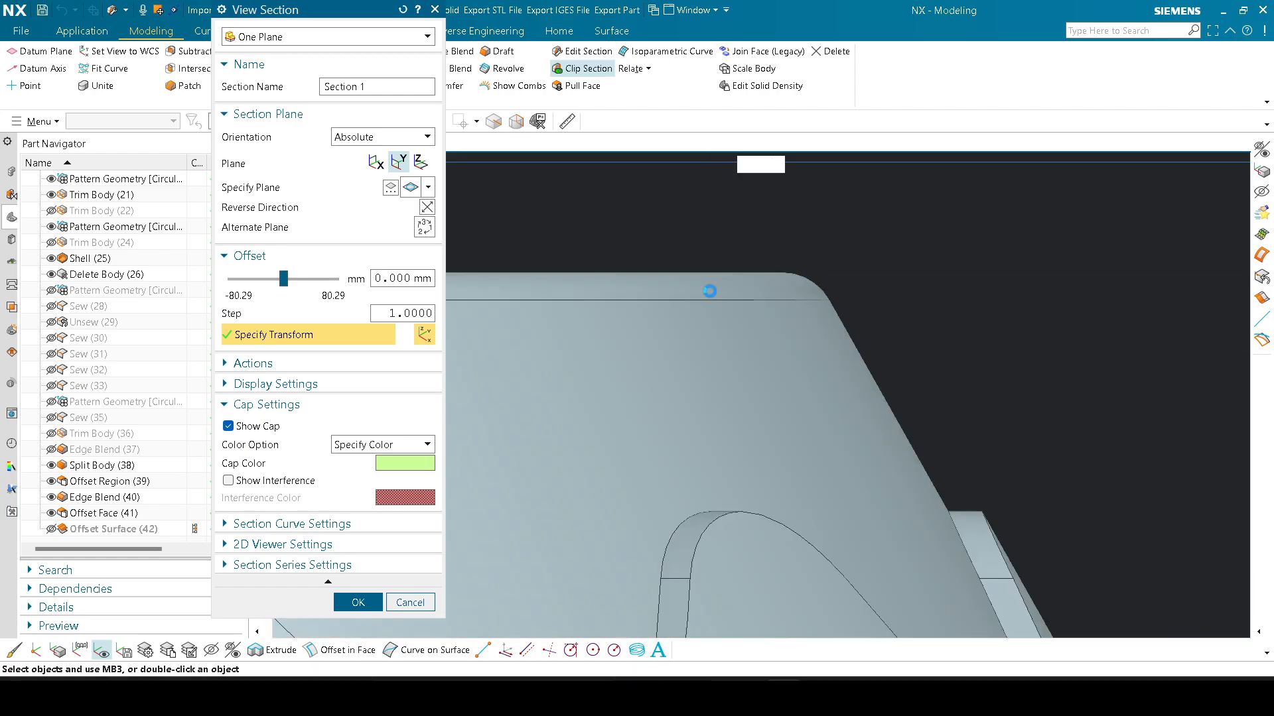
scroll(730, 294, up, 8)
middle_drag(738, 313, 815, 272)
scroll(762, 366, up, 2)
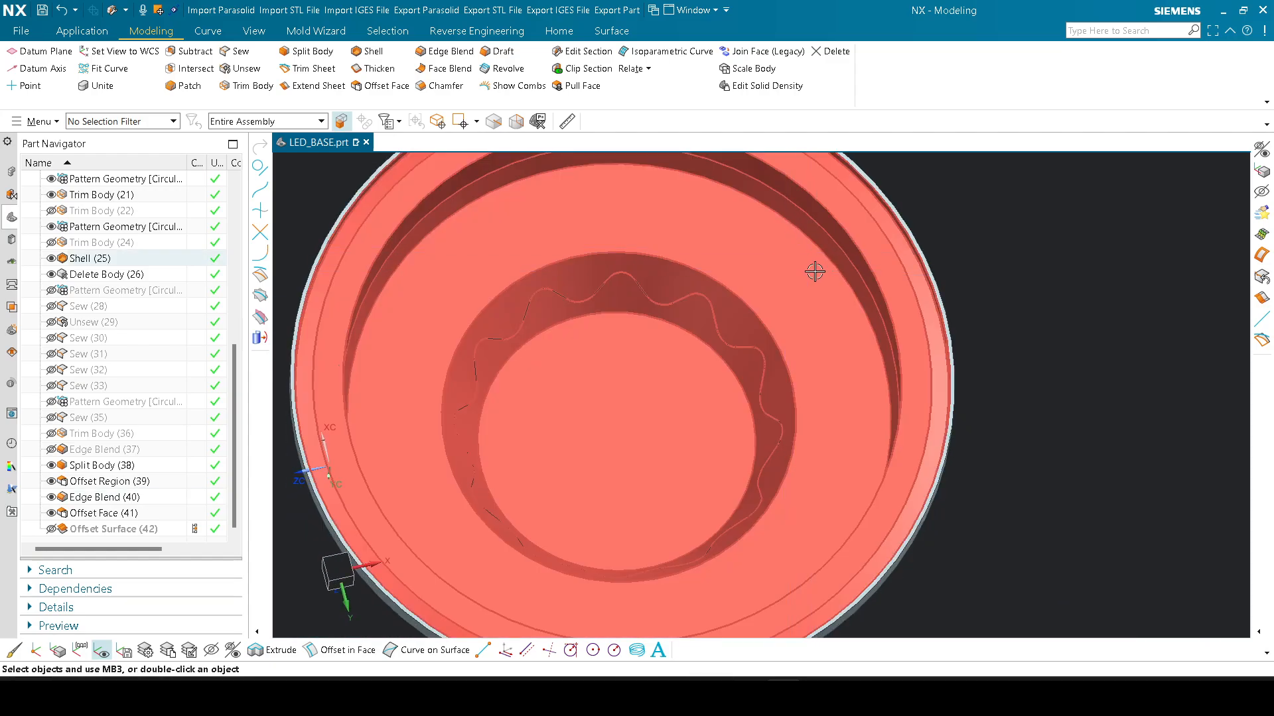
double_click(814, 272)
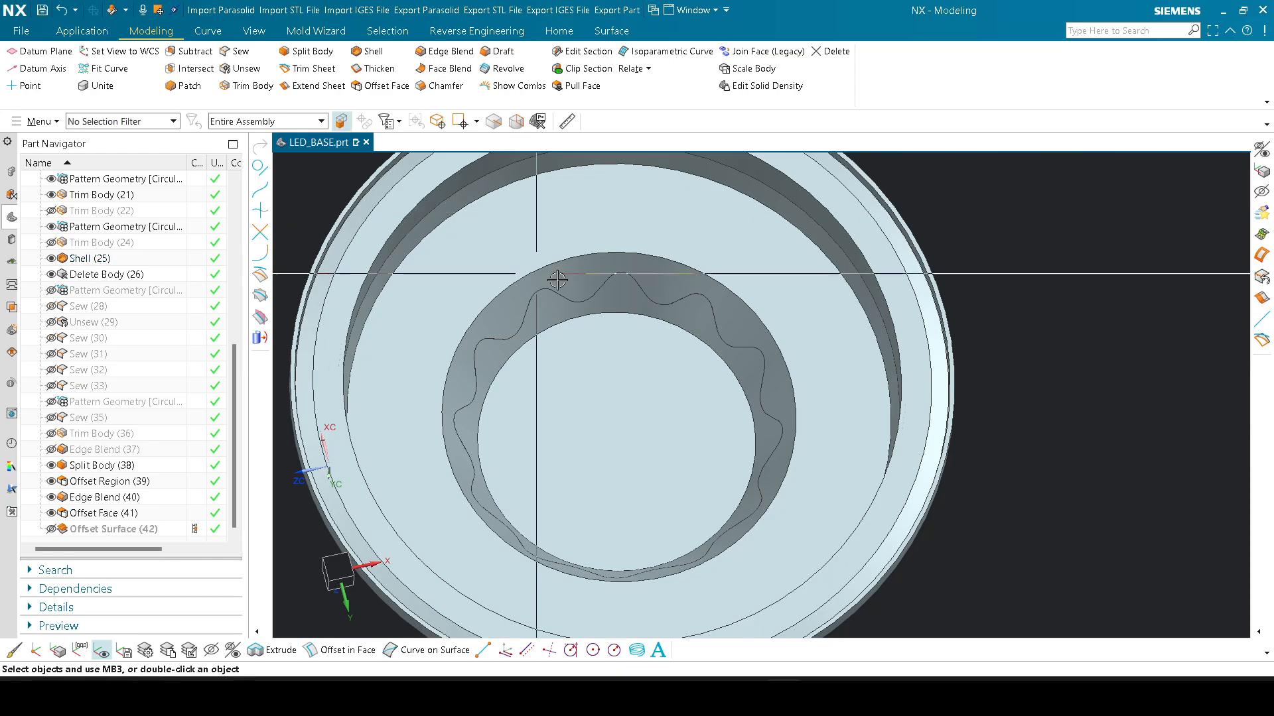
scroll(614, 292, up, 1)
Step: Lower the cone's flat top face by 1 mm using Replace Face with the same face as the replacement
middle_drag(615, 295, 606, 425)
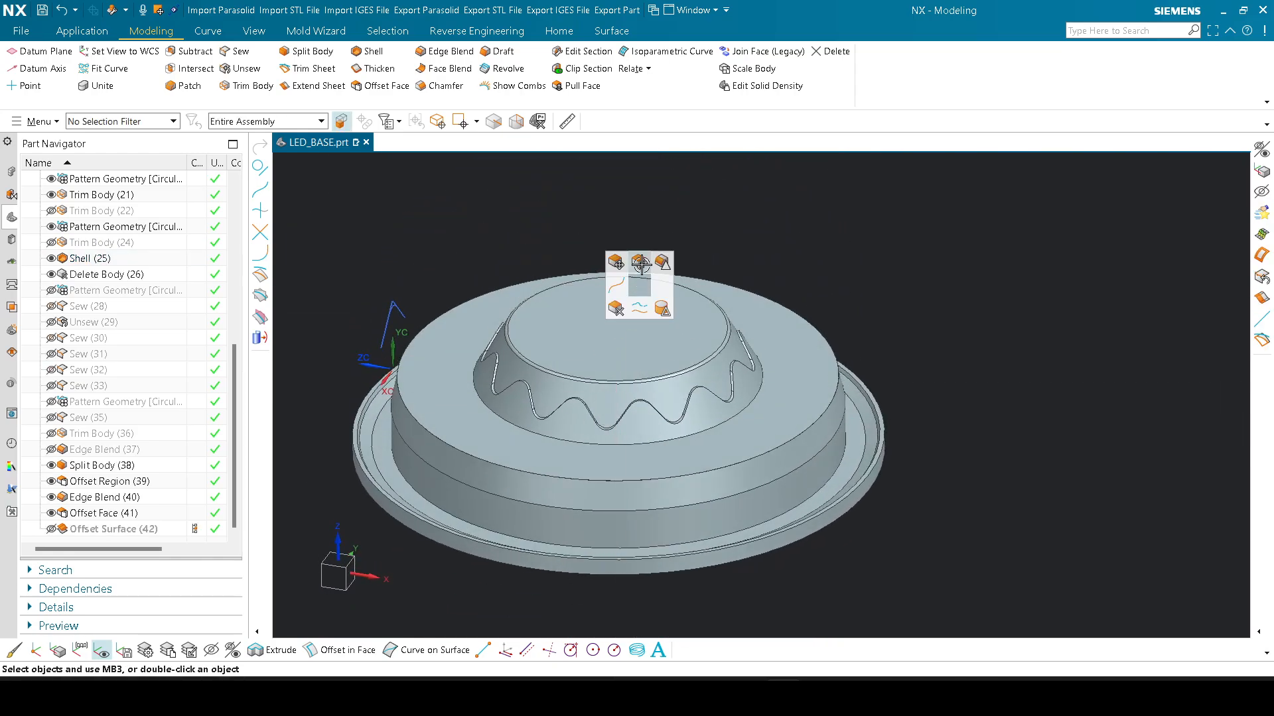
click(641, 264)
middle_drag(637, 279, 605, 424)
click(601, 328)
middle_click(601, 329)
scroll(601, 329, down, 3)
scroll(615, 348, up, 3)
click(628, 316)
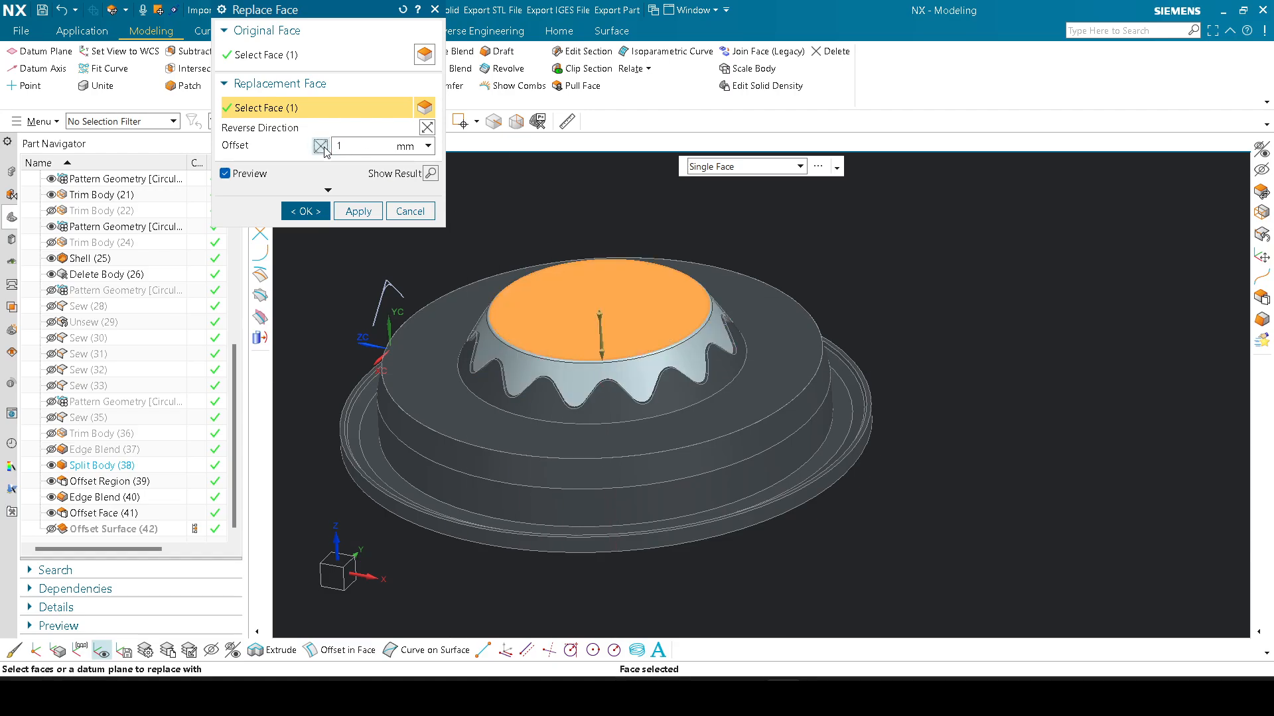
click(303, 211)
Step: Examine the top wall thickness against the cone wall and the wavy step in a Y-plane section
key(F8)
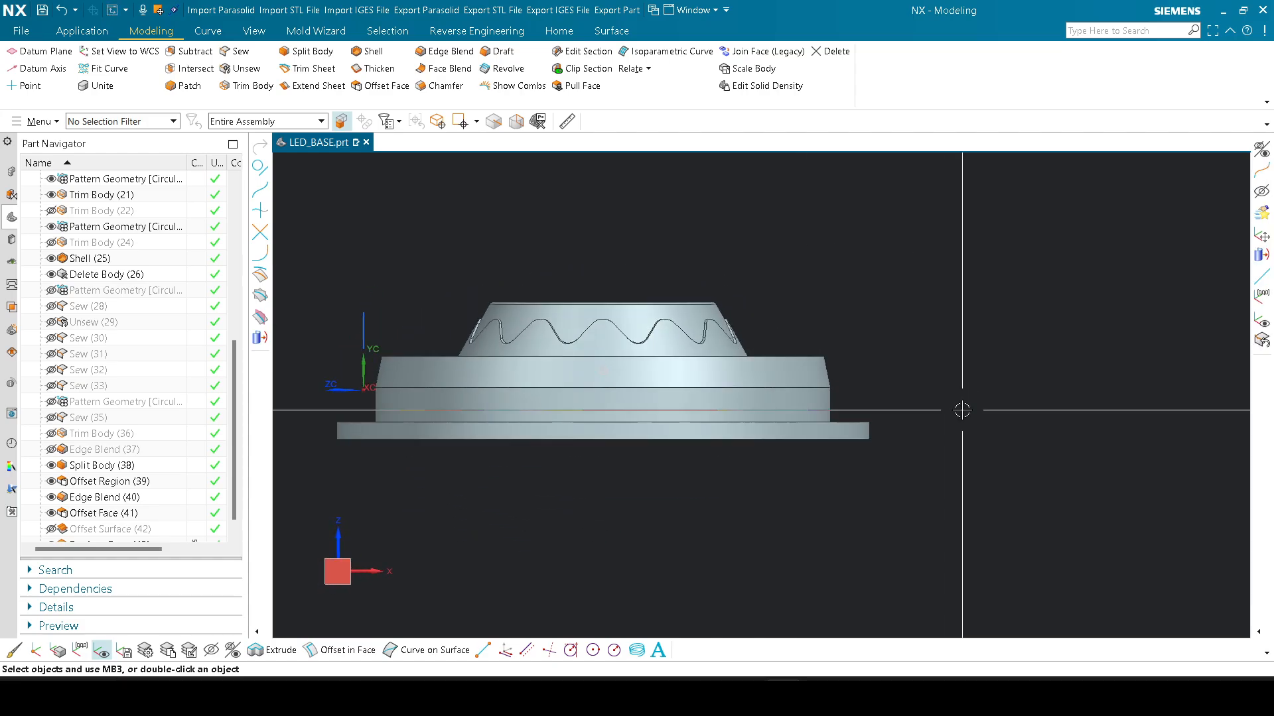
key(ctrl+h)
scroll(713, 298, up, 8)
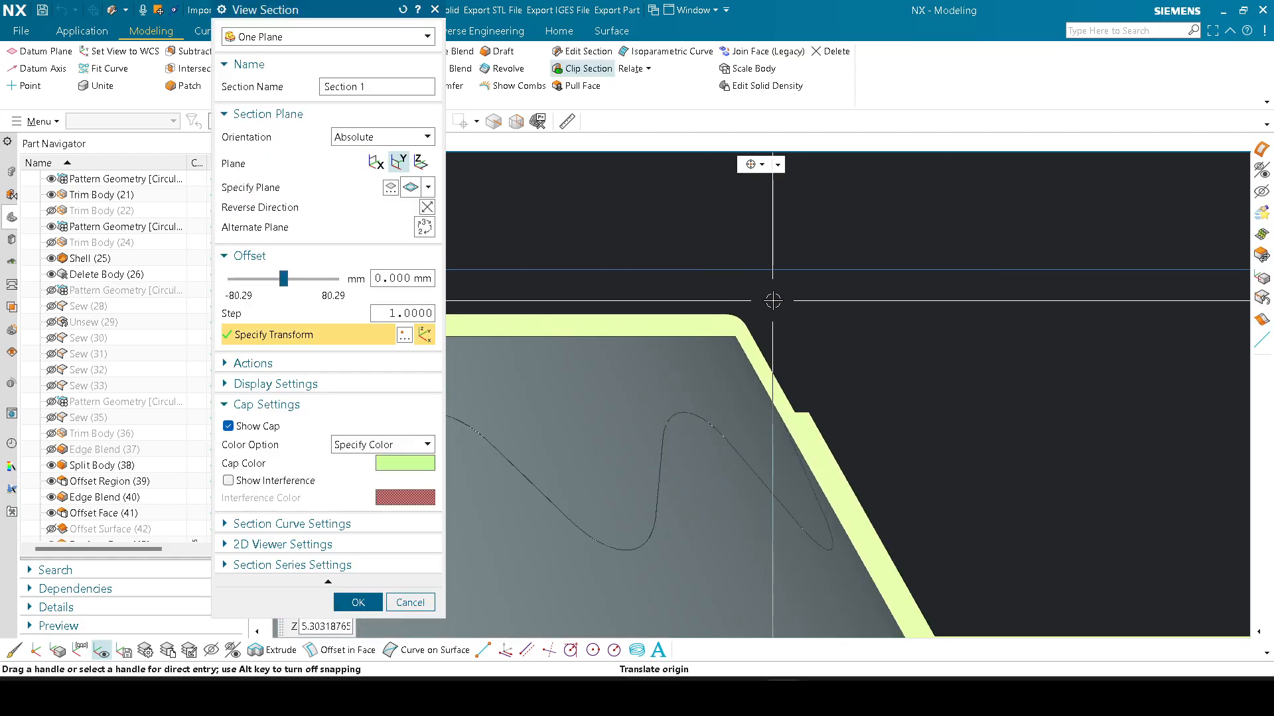
scroll(781, 305, down, 4)
scroll(813, 333, up, 1)
shift+middle_drag(813, 332, 735, 333)
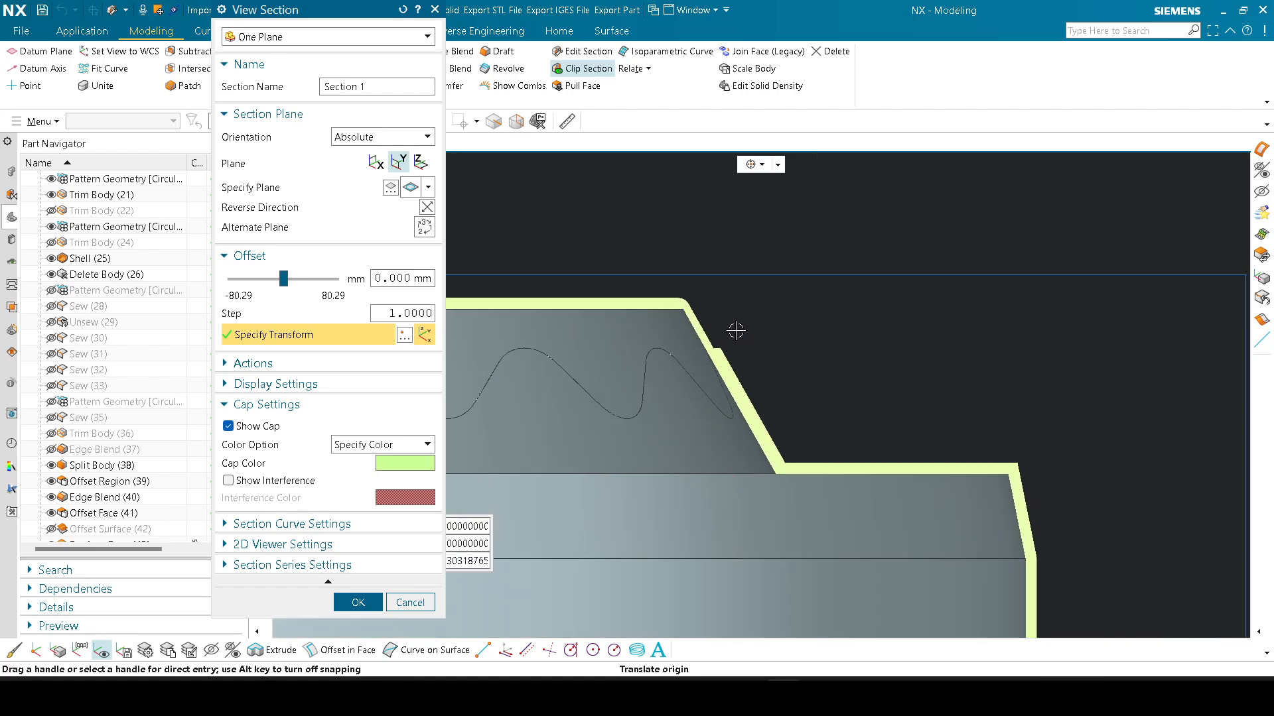
scroll(718, 327, up, 4)
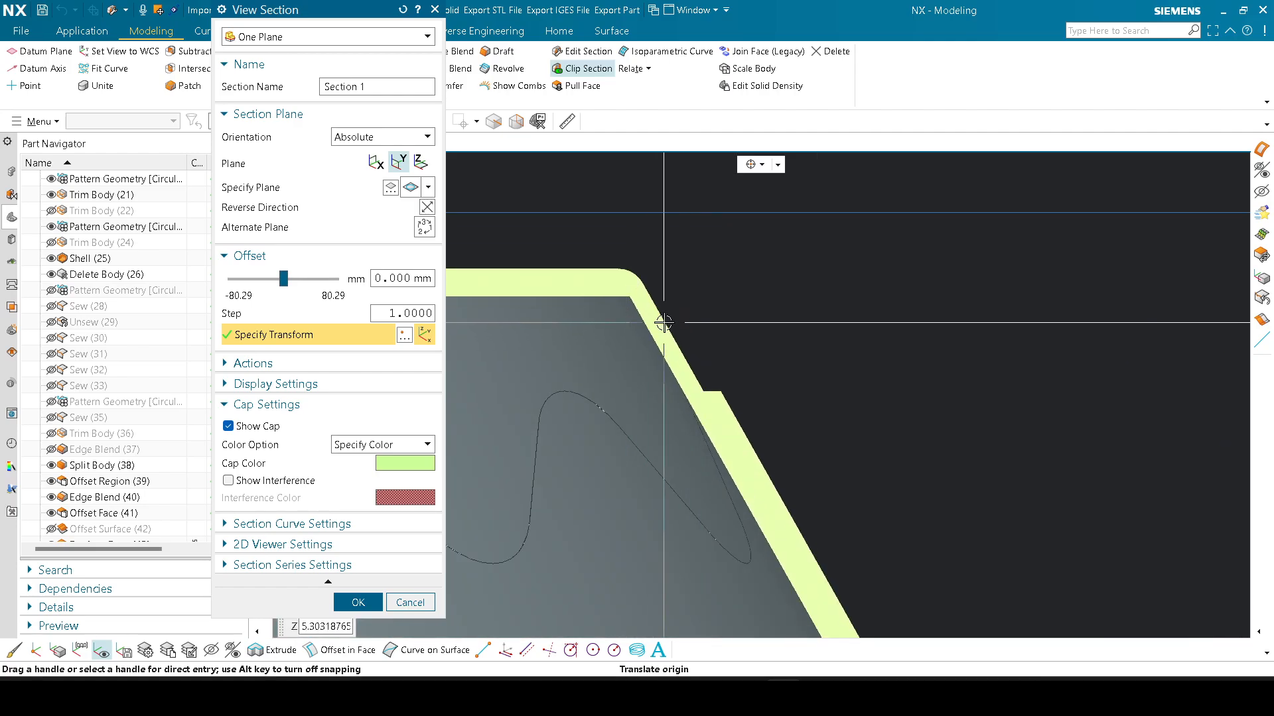
scroll(722, 301, down, 3)
scroll(745, 360, up, 2)
scroll(695, 362, up, 2)
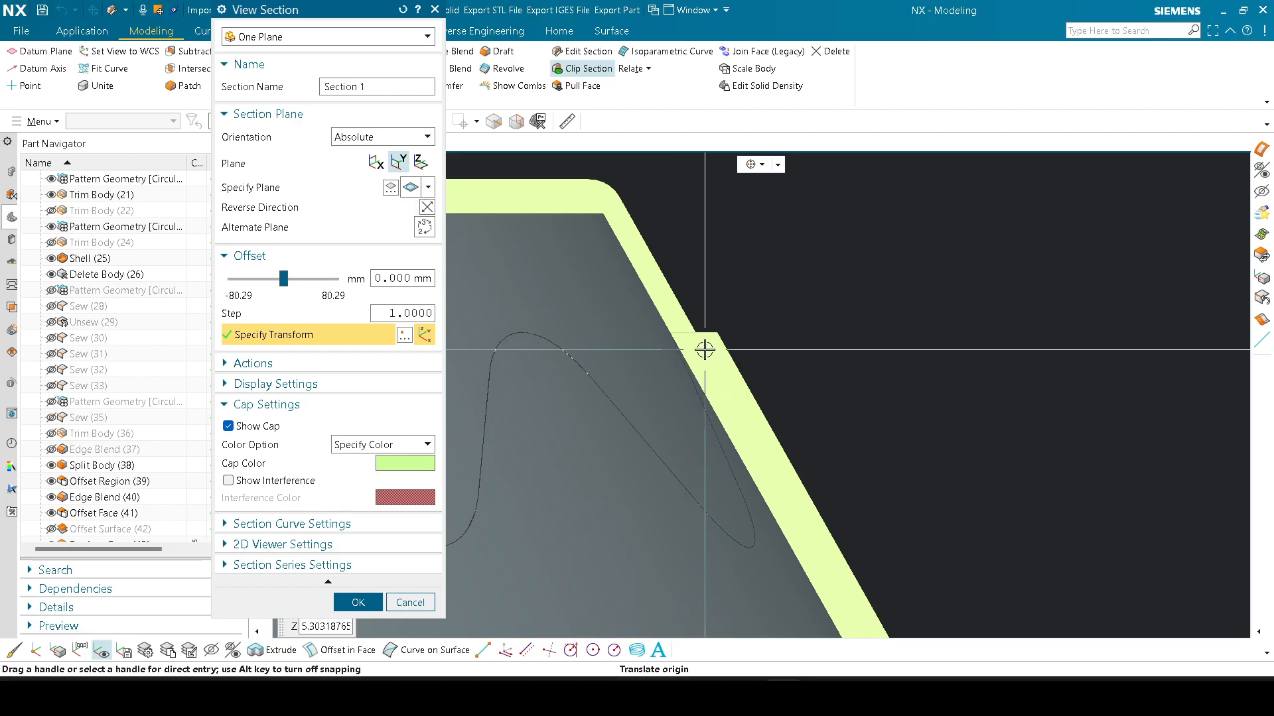
scroll(799, 292, down, 4)
scroll(799, 292, up, 4)
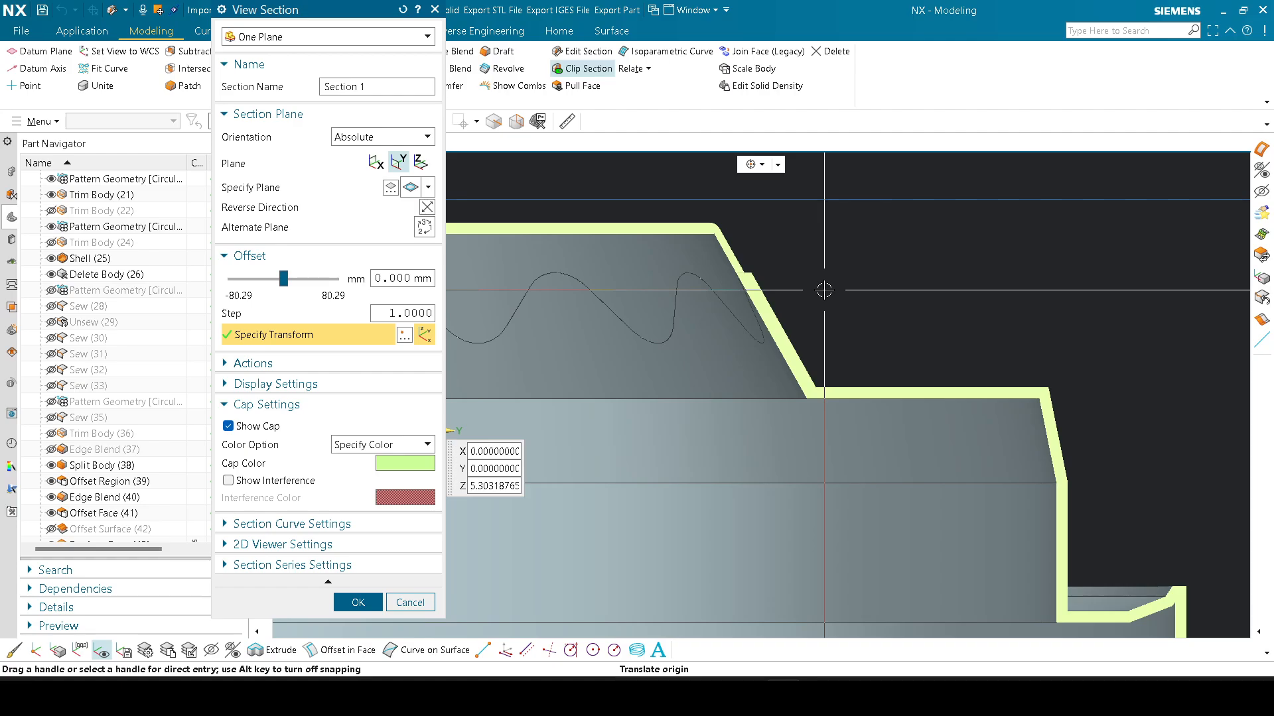
key(Escape)
Step: Replace the wavy-edged face on the inner cone wall with the adjoining inner cone face and check the seam
scroll(768, 303, down, 4)
middle_drag(767, 302, 682, 256)
right_click(678, 262)
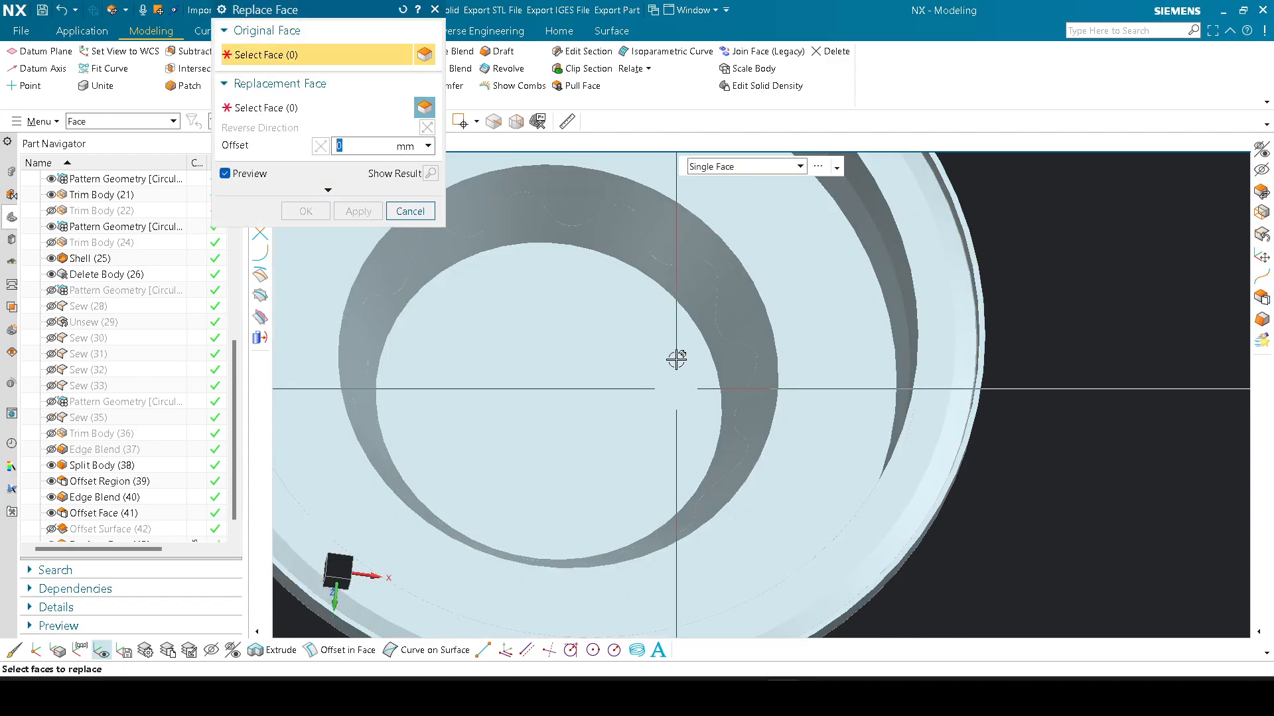
click(620, 242)
click(675, 226)
middle_click(676, 227)
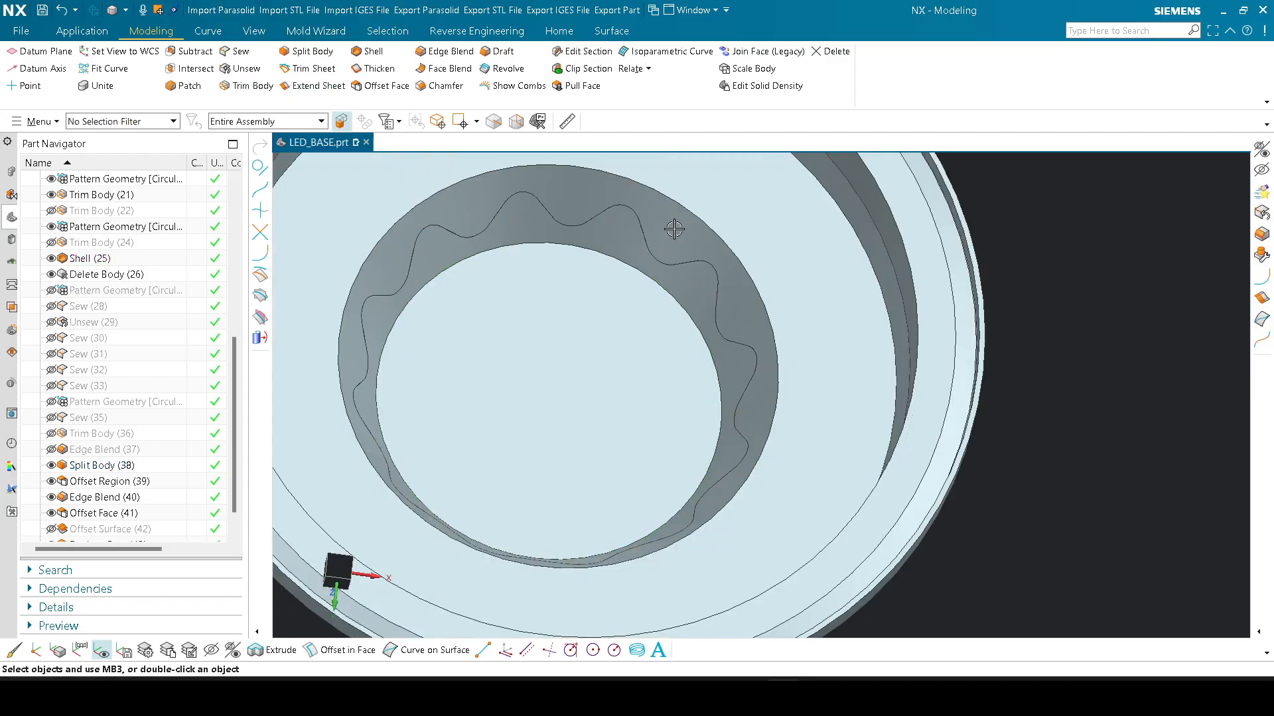
scroll(720, 256, down, 6)
scroll(685, 300, up, 4)
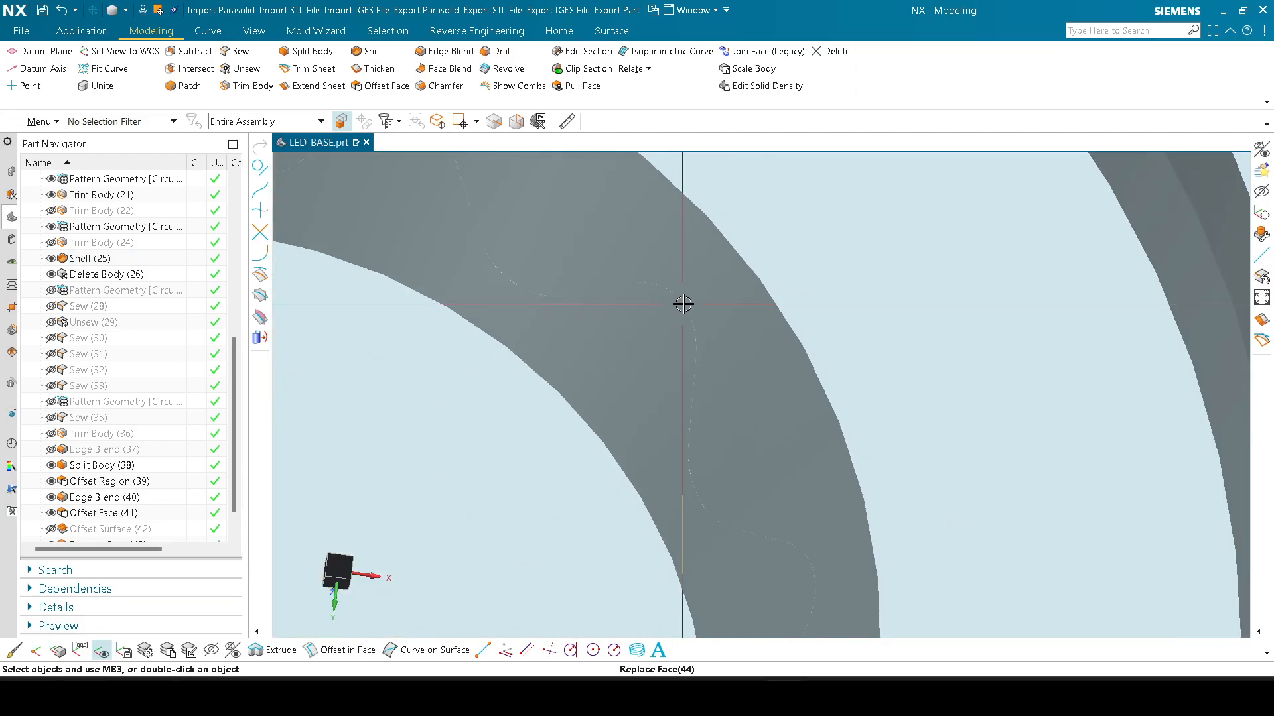
right_click(658, 243)
click(700, 270)
scroll(706, 299, down, 6)
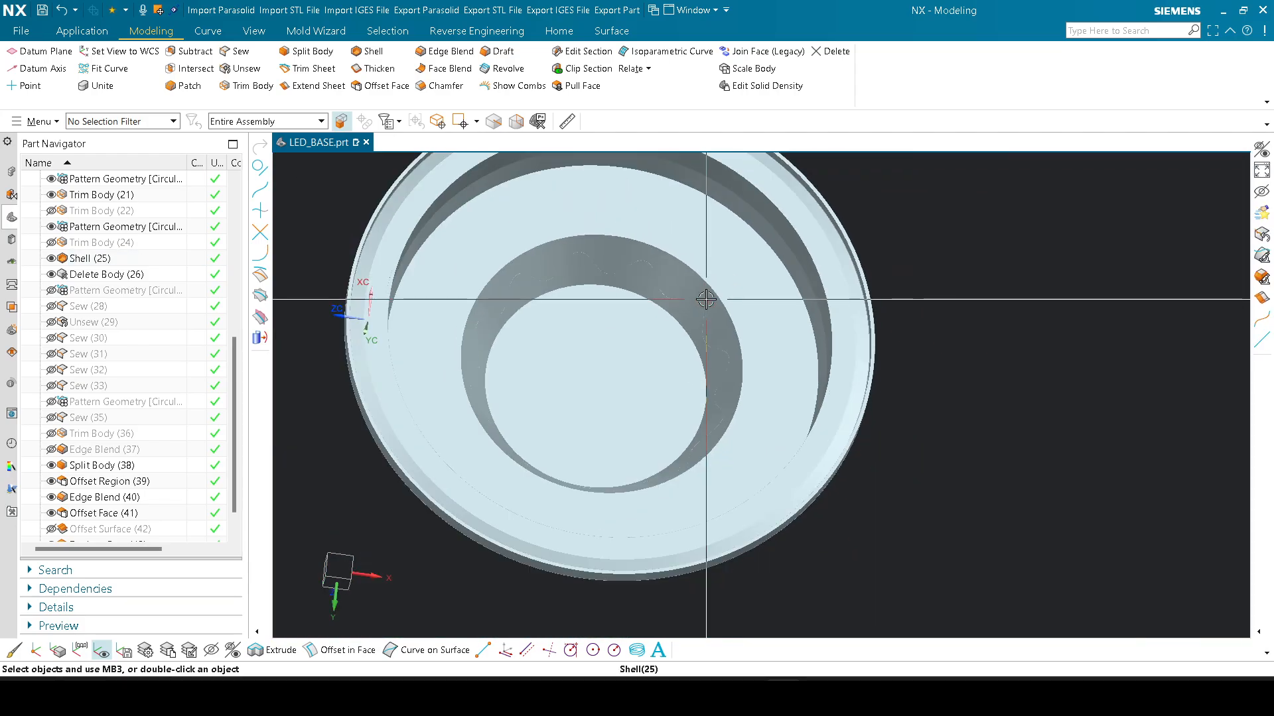
Step: Examine the cone's outer wavy step from the side and its inner wall from below
middle_drag(705, 304, 904, 310)
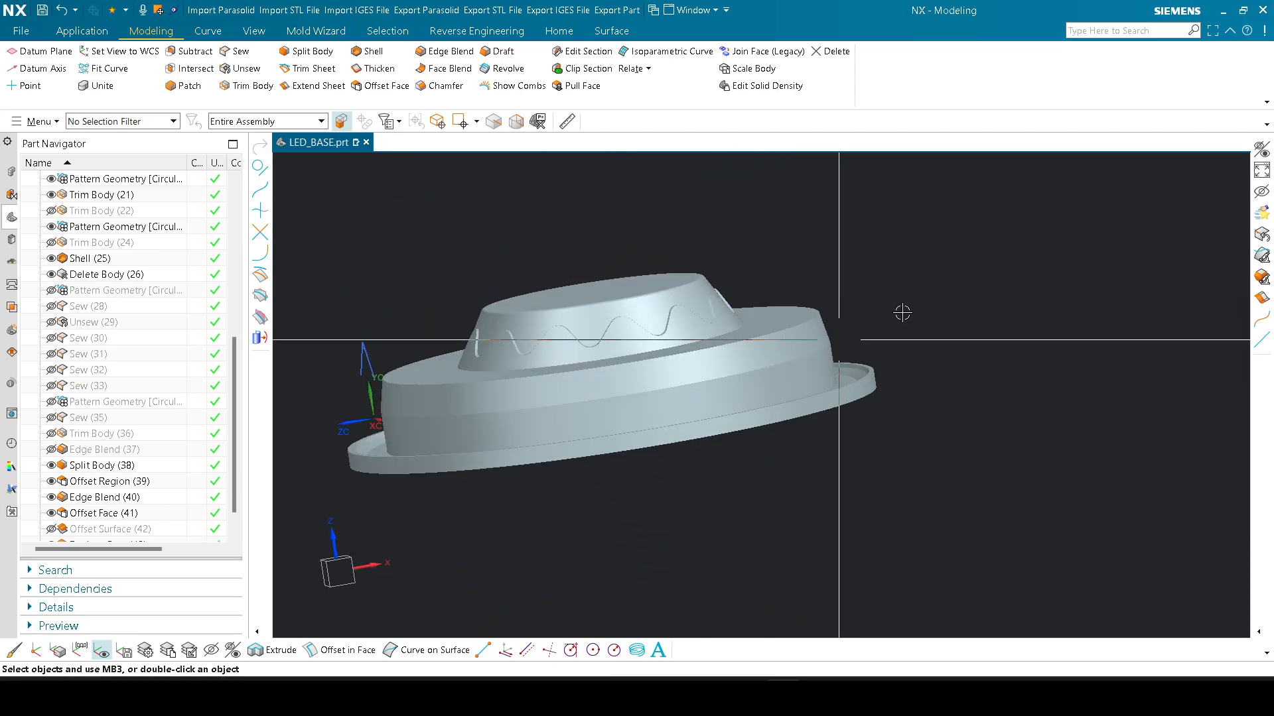
scroll(729, 295, up, 5)
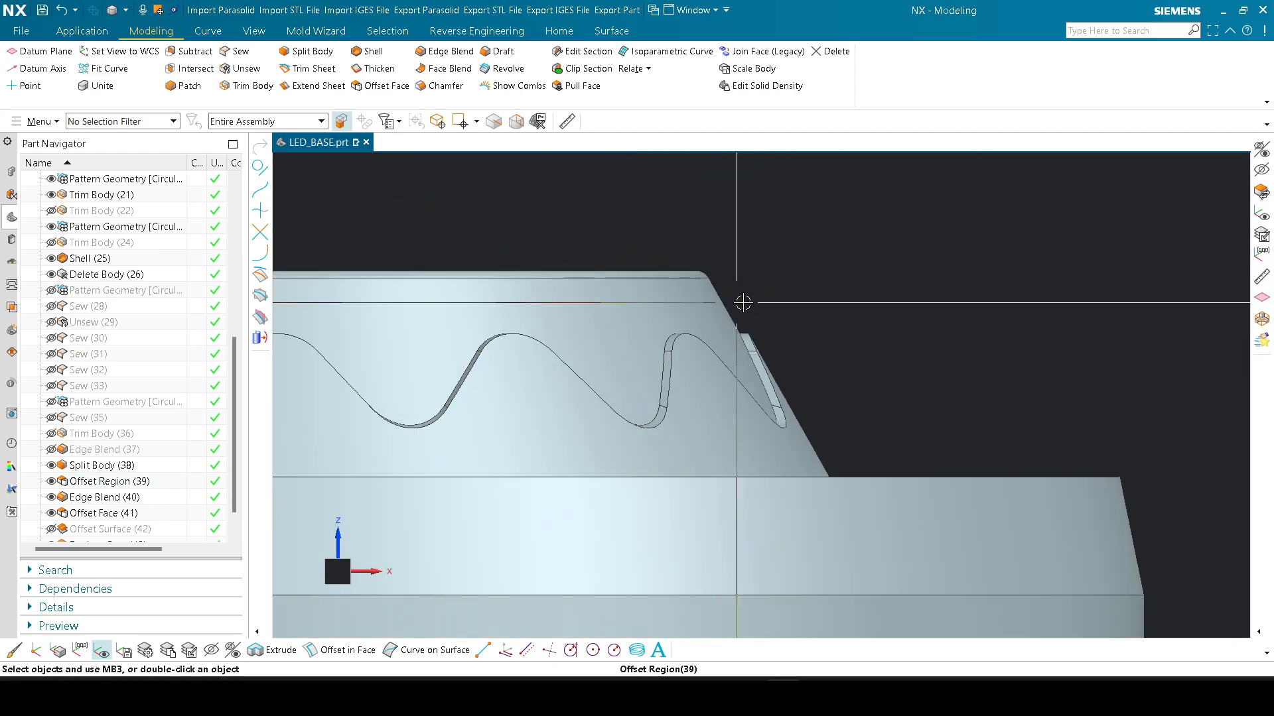
scroll(861, 301, down, 4)
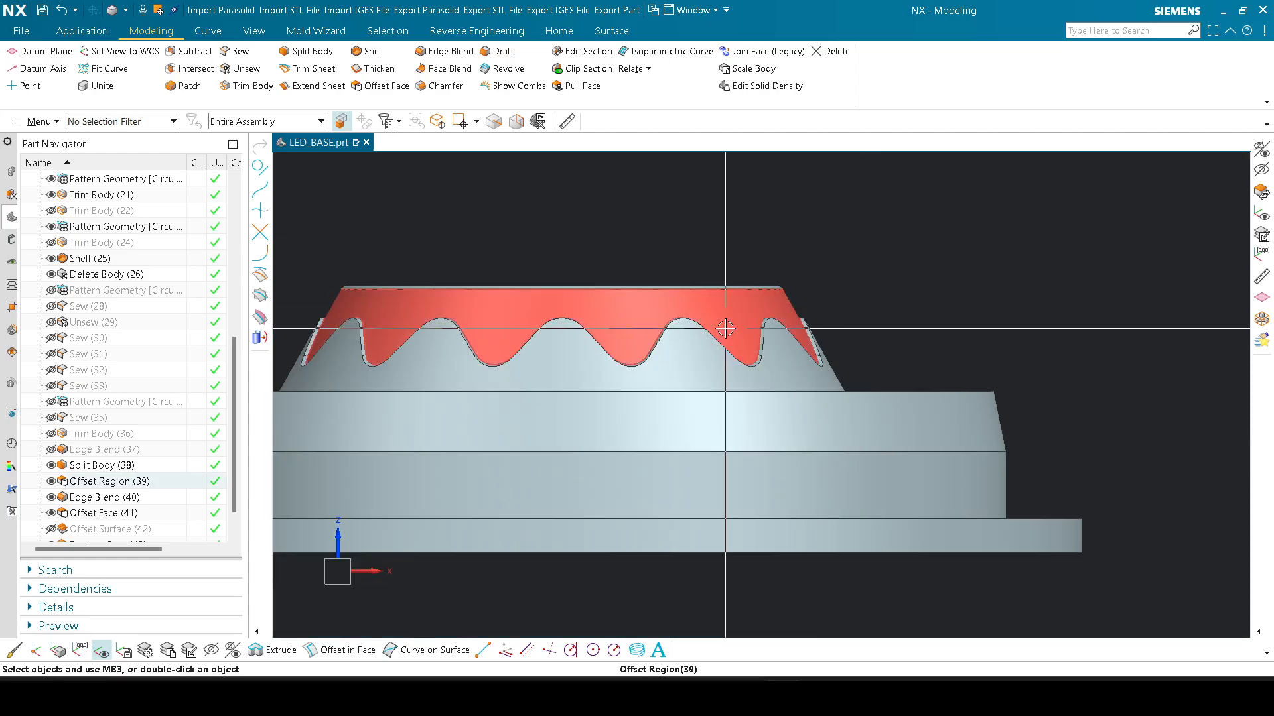
middle_drag(829, 359, 819, 259)
shift+middle_drag(1091, 310, 1019, 362)
scroll(1114, 302, down, 5)
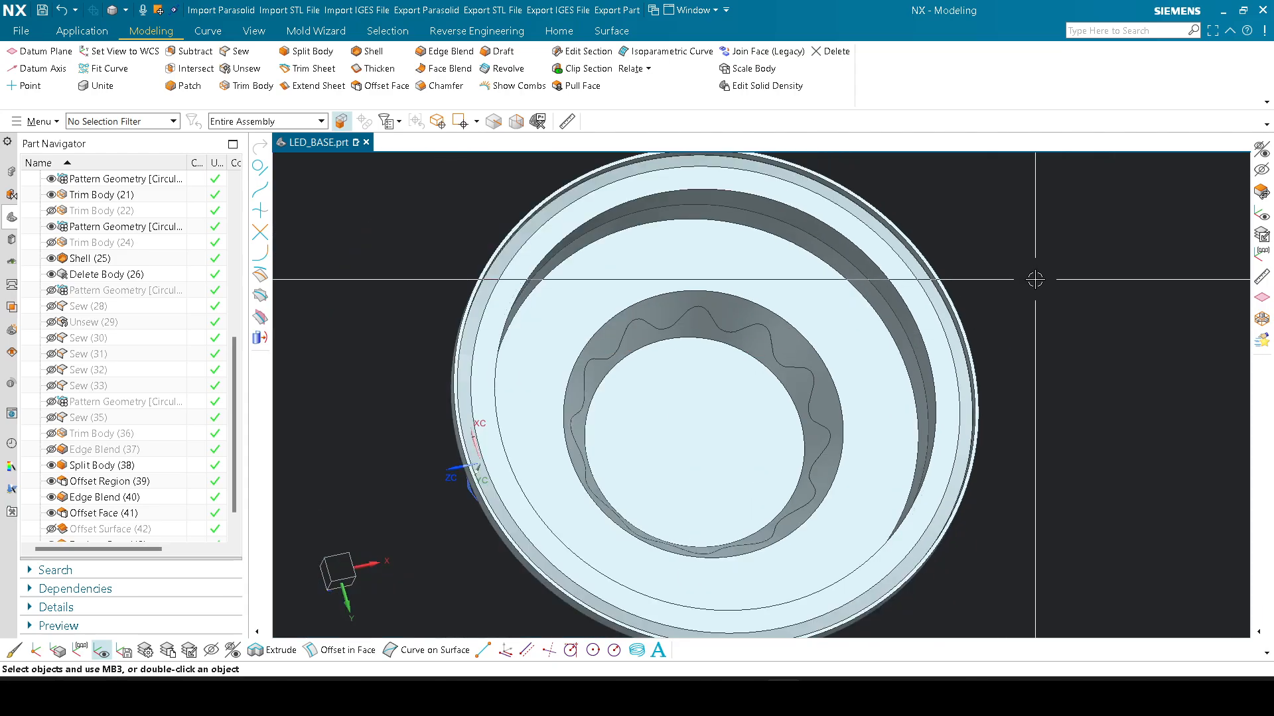
key(o)
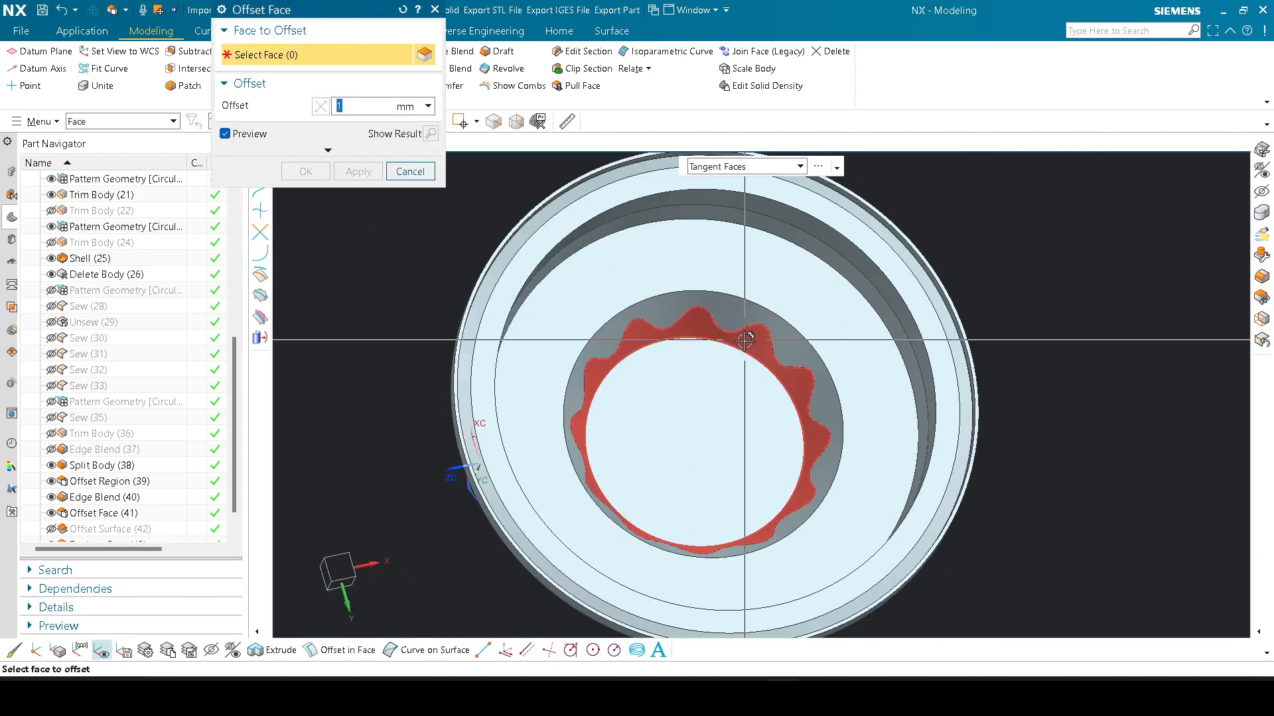
click(747, 339)
key(Escape)
Step: Create a 0 mm Offset Surface from the inner cone wall, wavy step, annular floor and surrounding inner side wall, selecting by Tangent Faces
click(1002, 235)
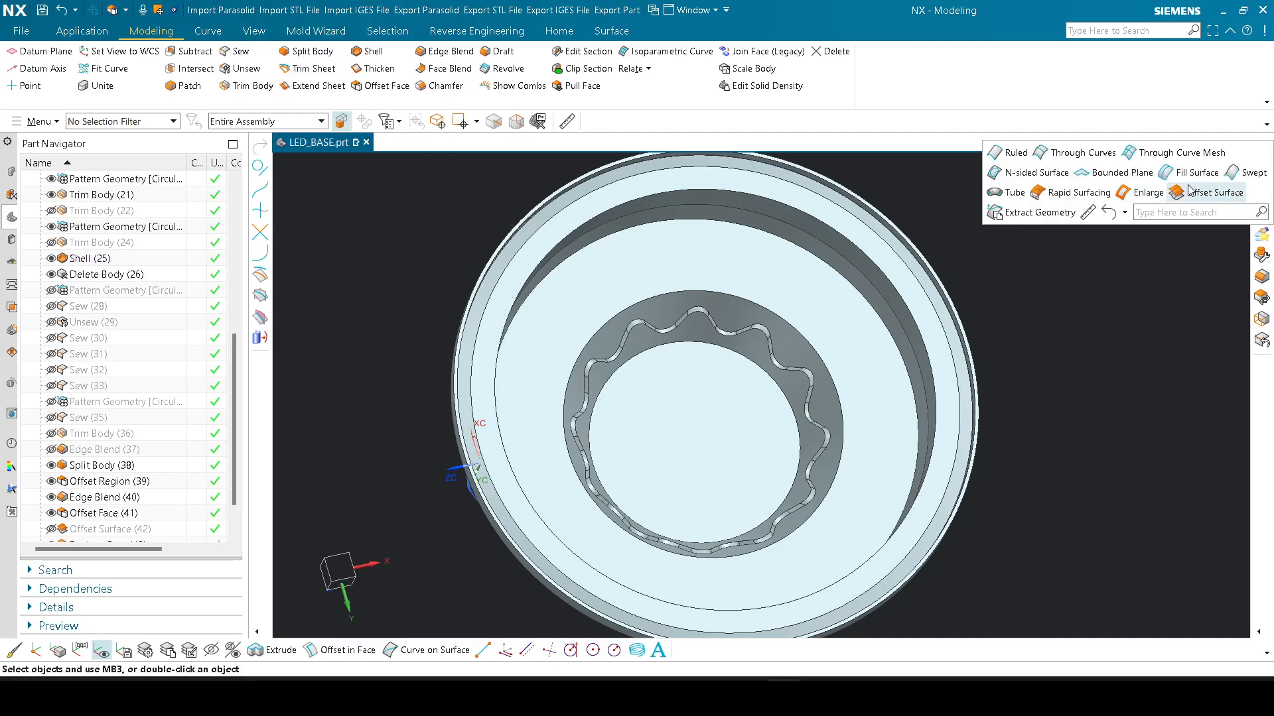
click(1188, 200)
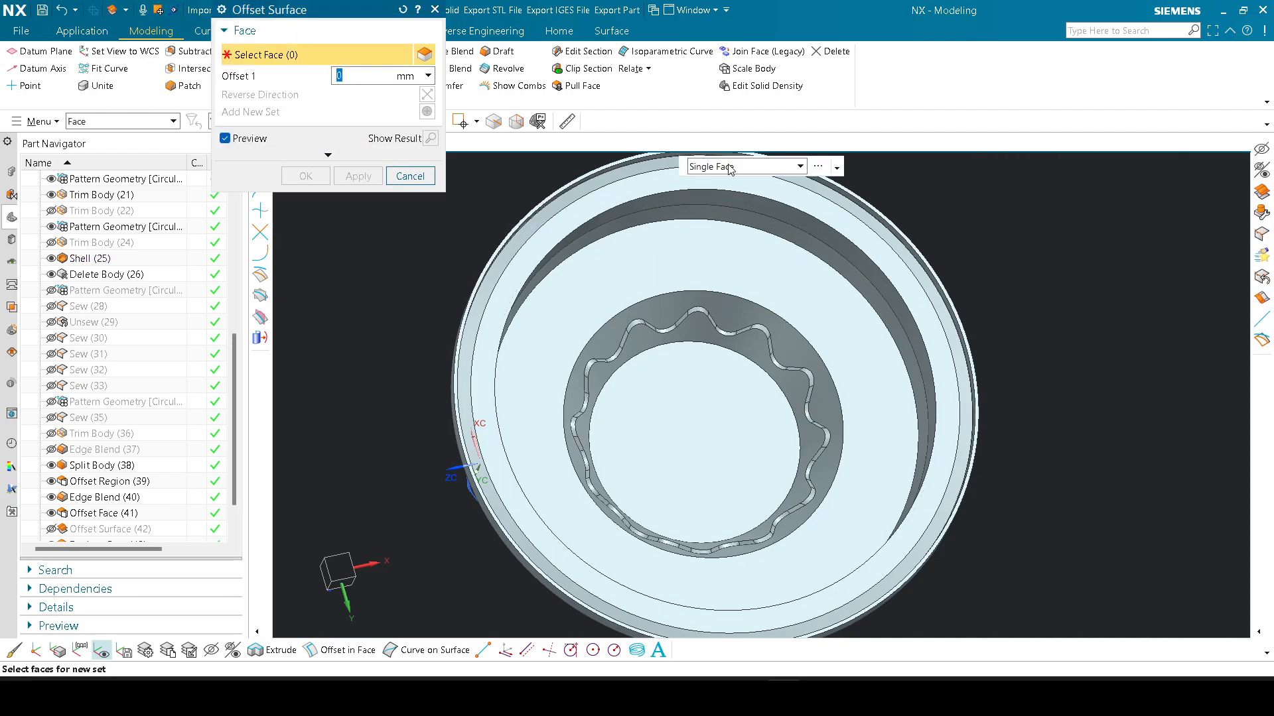
click(730, 168)
click(723, 197)
click(723, 320)
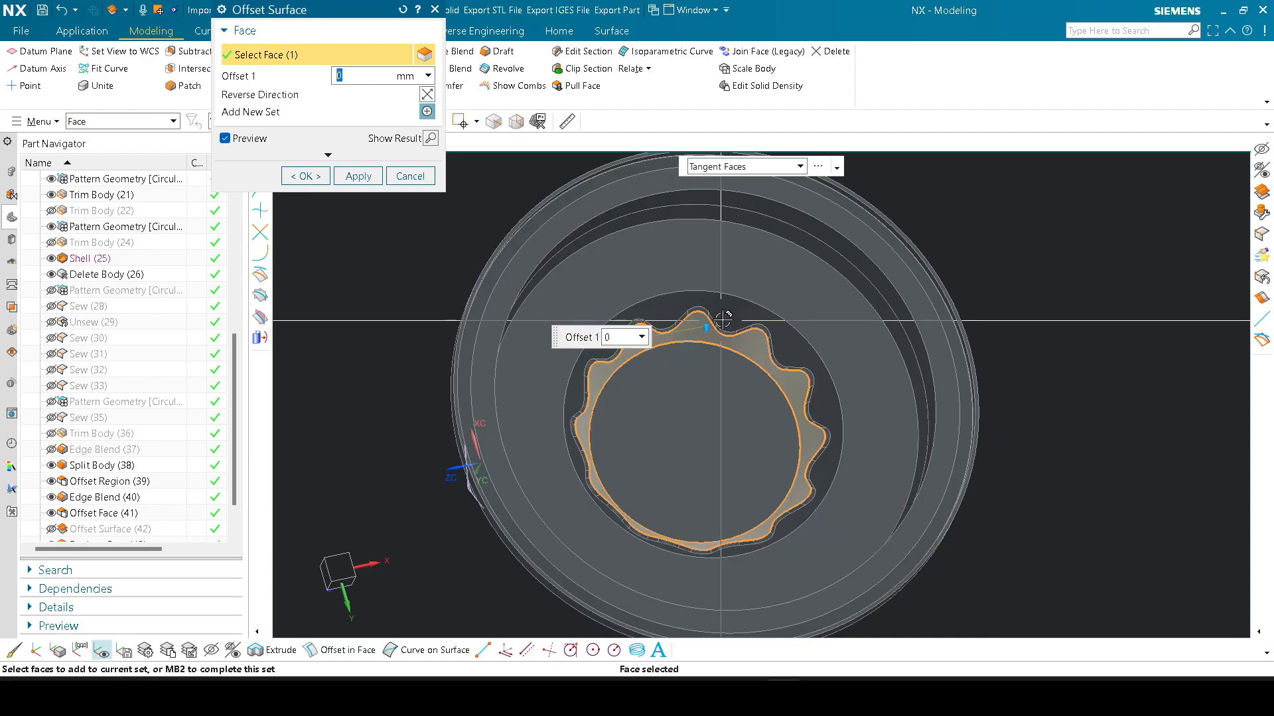
click(723, 320)
scroll(720, 318, up, 7)
click(669, 298)
scroll(683, 305, down, 4)
click(755, 248)
scroll(761, 305, down, 3)
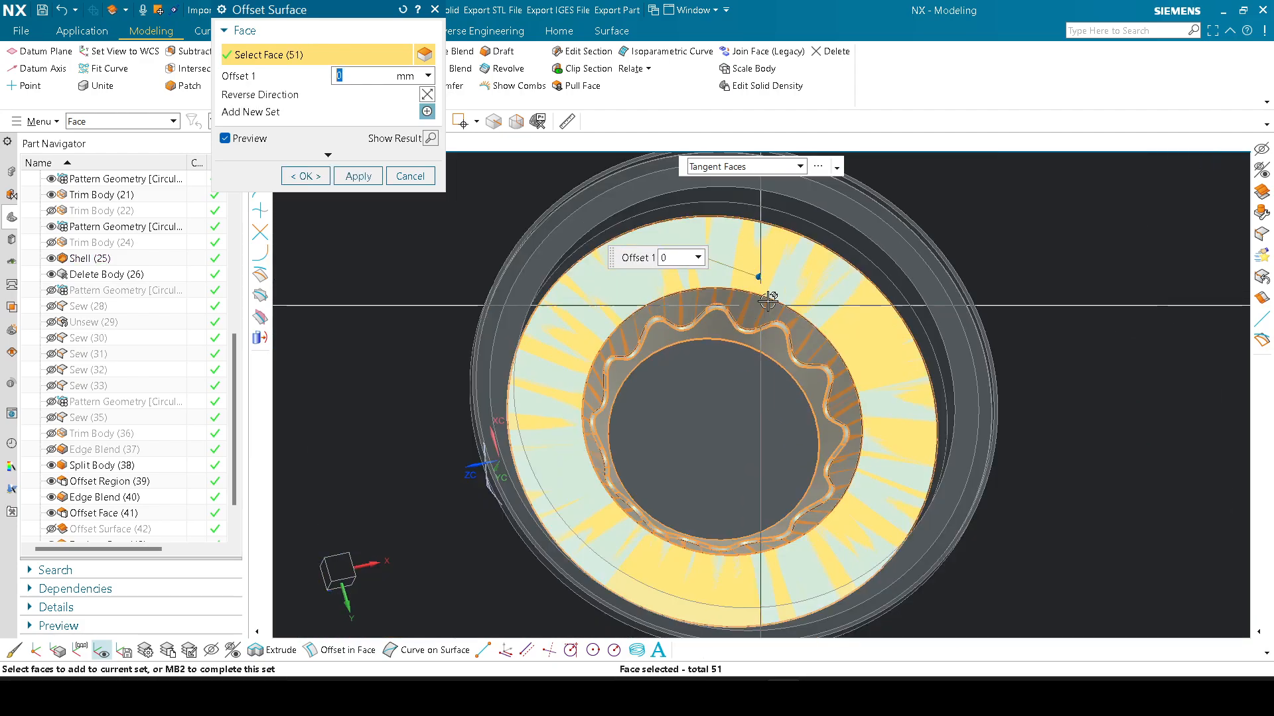
scroll(796, 281, up, 4)
click(903, 232)
click(995, 213)
scroll(775, 288, down, 4)
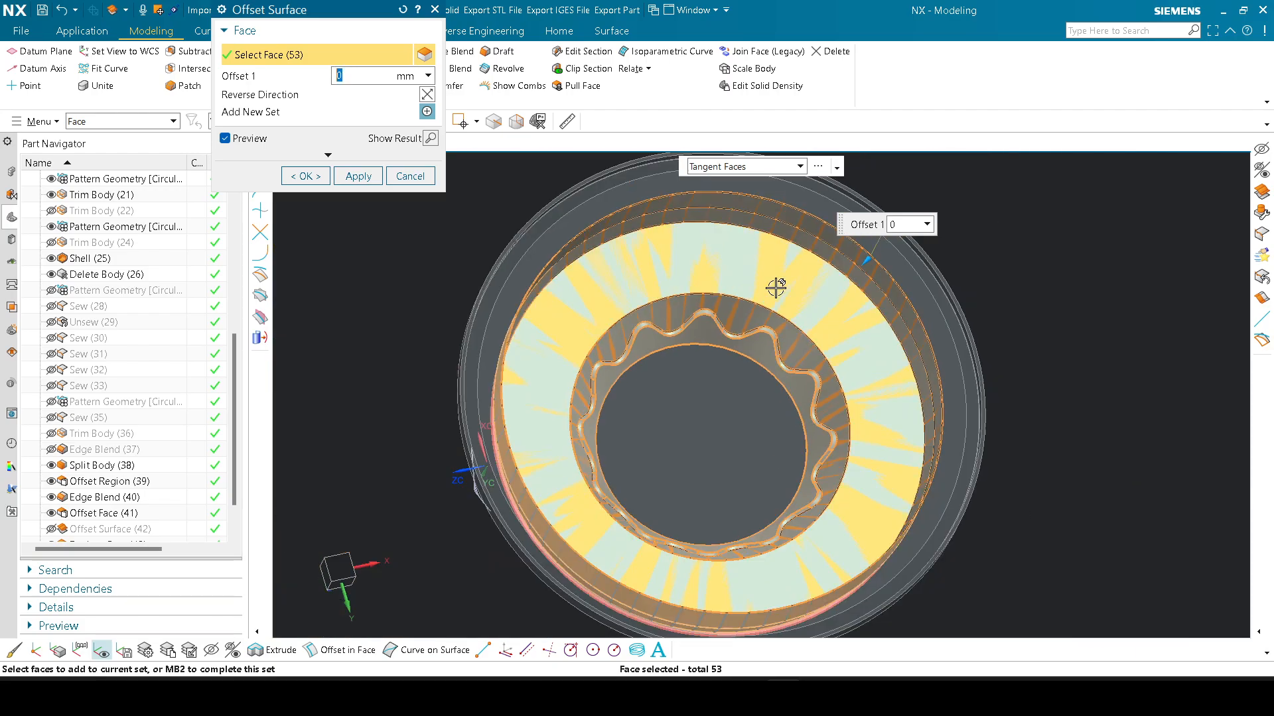
click(305, 176)
Step: Hide the solid body and examine the copied inner sheet's wavy step and cone profile from the side
middle_drag(862, 286, 918, 401)
click(719, 379)
key(ctrl+b)
scroll(842, 372, up, 3)
middle_drag(958, 282, 971, 339)
scroll(768, 358, up, 5)
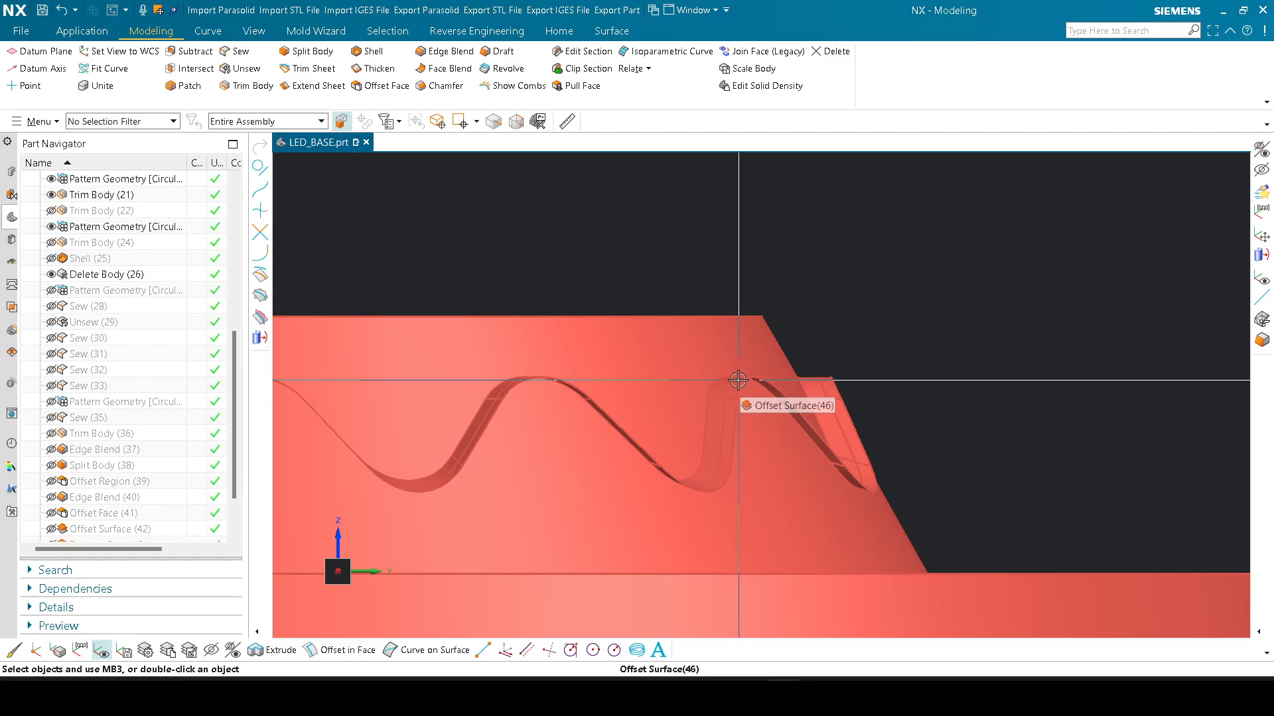
scroll(731, 373, down, 2)
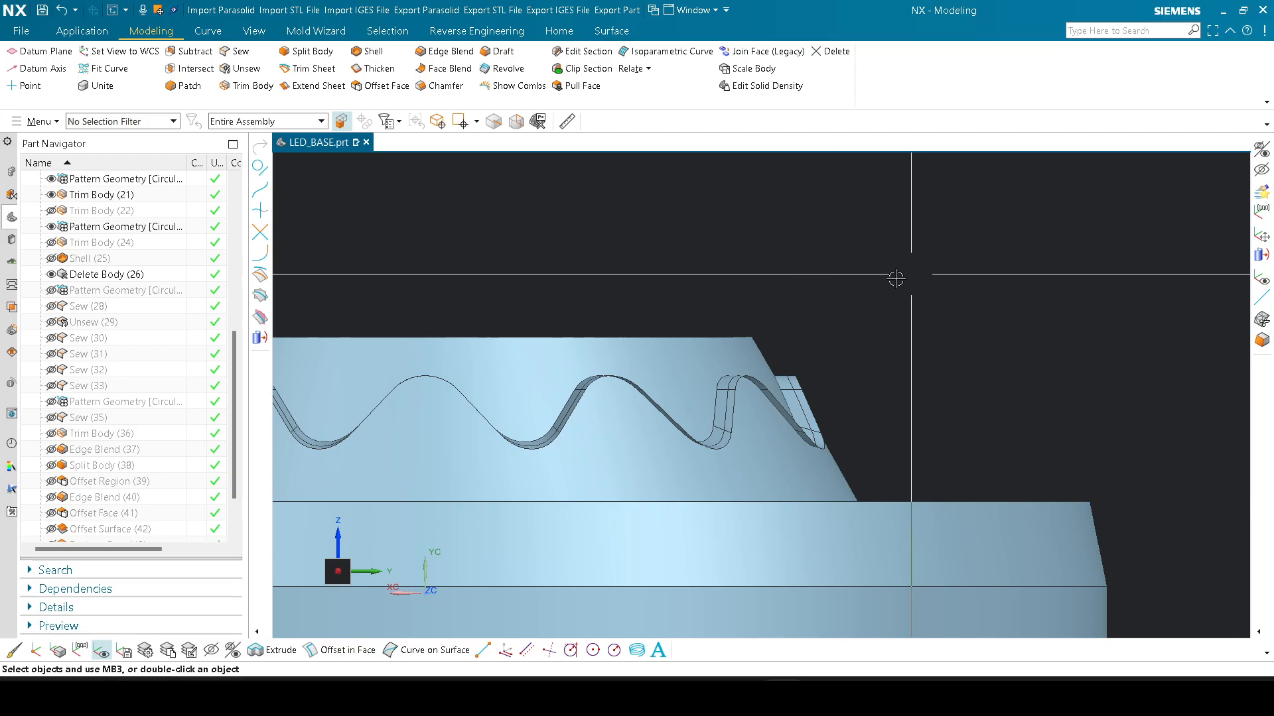
scroll(895, 276, down, 4)
Step: Undo hiding the solid body, then view the base from several sides and check its layer settings
middle_drag(861, 311, 864, 377)
key(ctrl+z)
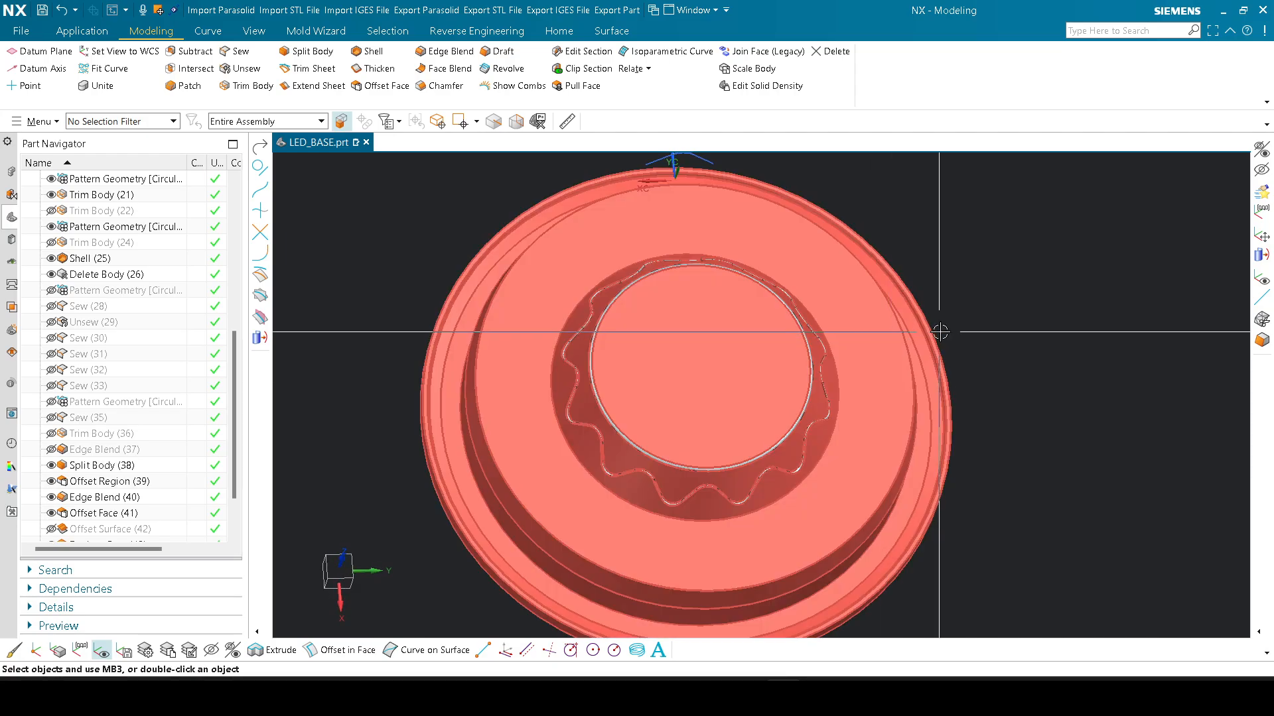
middle_drag(980, 301, 962, 370)
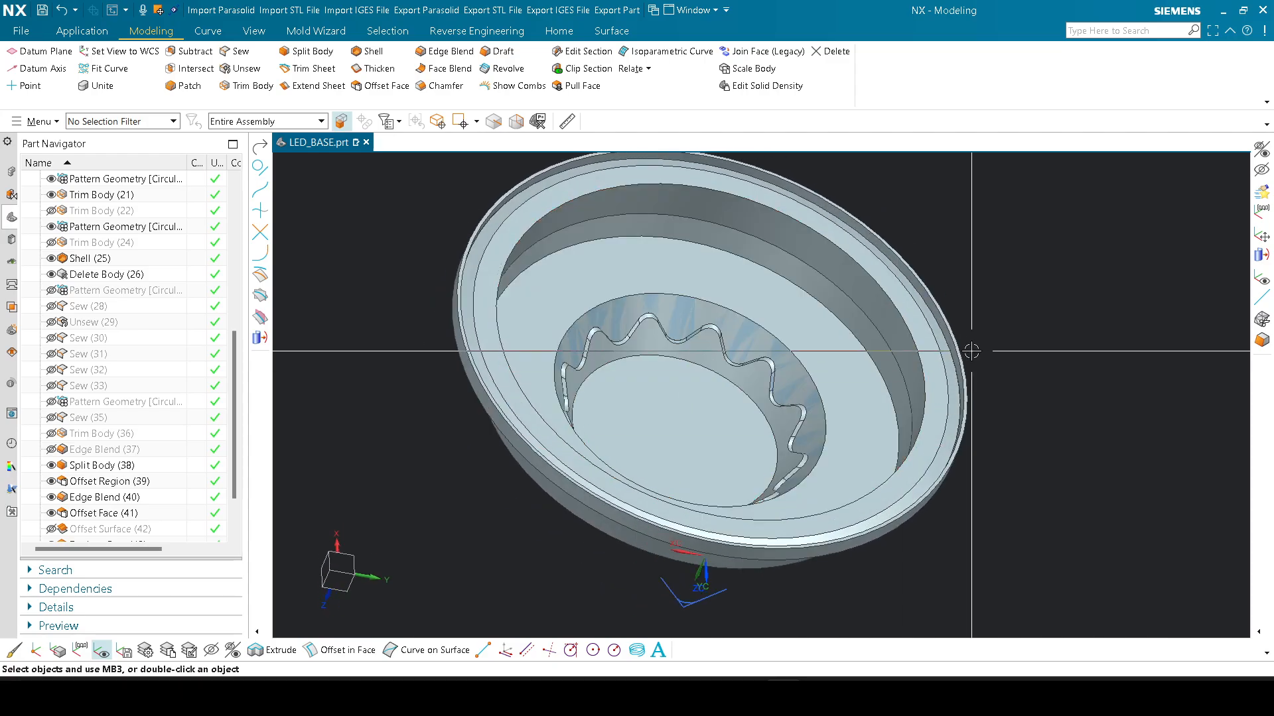
middle_drag(971, 351, 1041, 324)
key(ctrl+l)
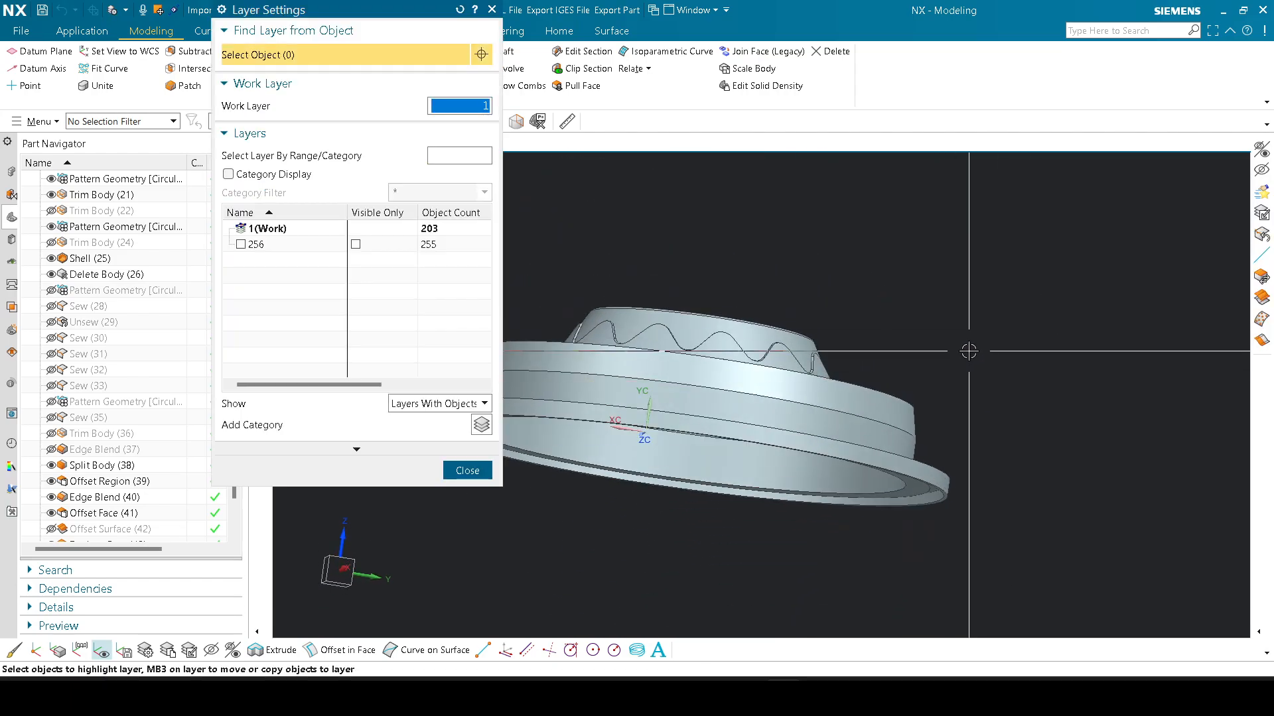
key(Escape)
middle_drag(907, 287, 875, 311)
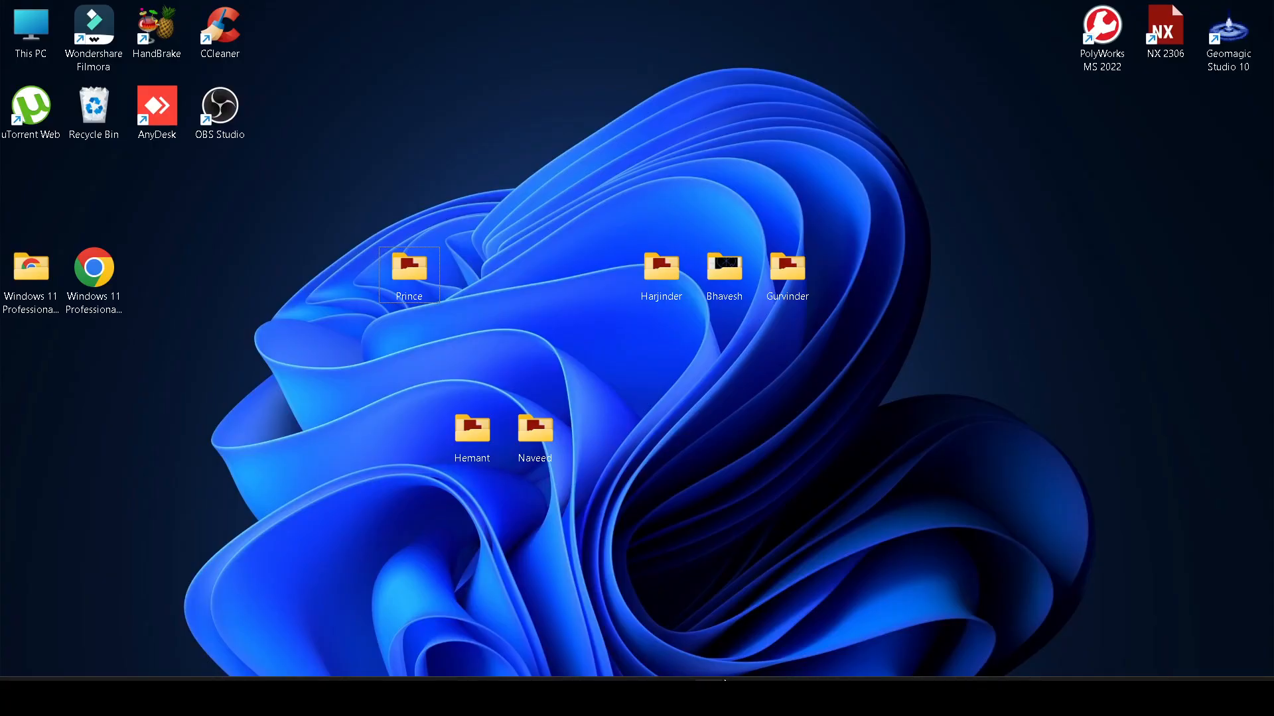
Step: Switch to the Google Meet window and check the meeting's participant list
mouse_move(711, 696)
click(639, 610)
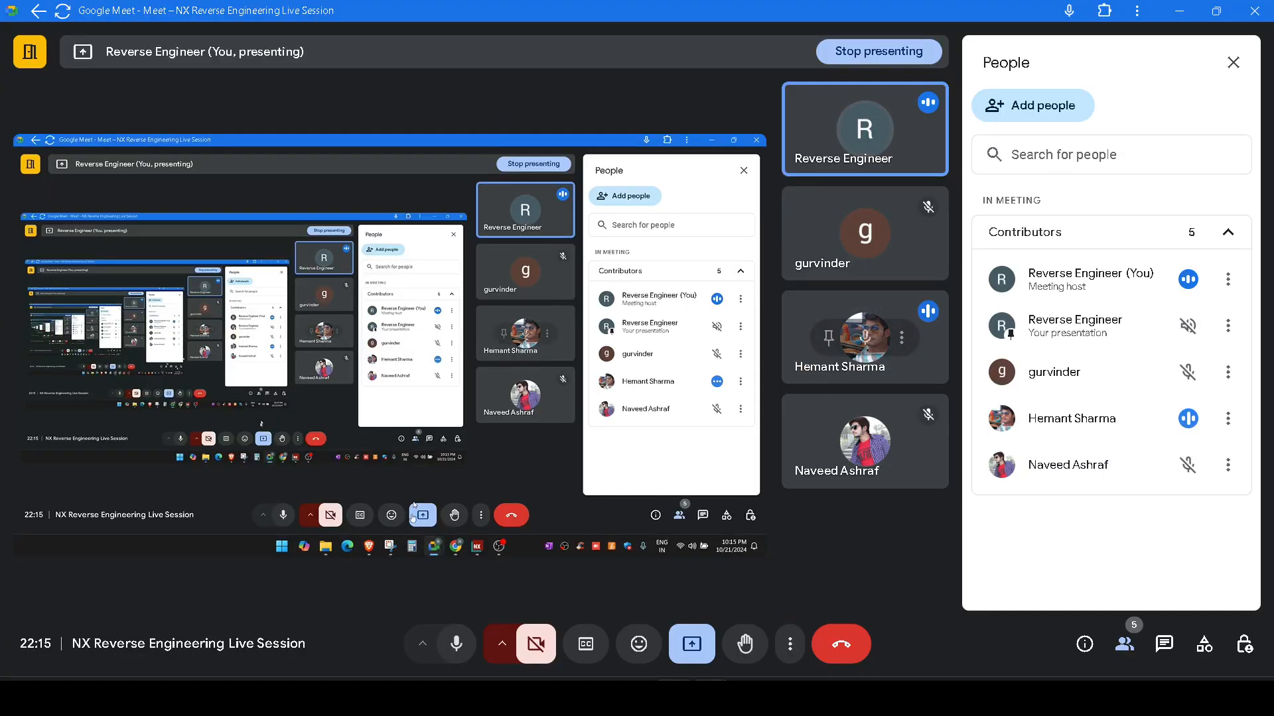
key(super)
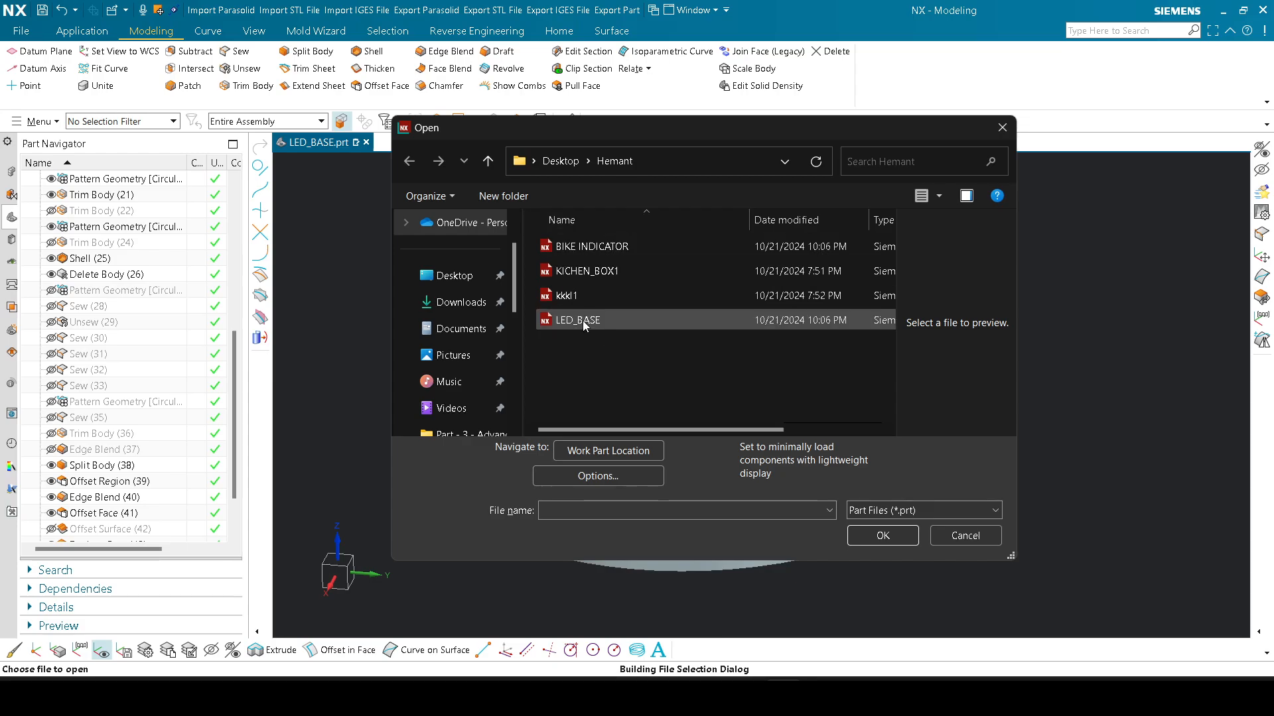
Step: Open the BIKE INDICATOR part in NX, square its view and leave empty space beside the model
double_click(601, 249)
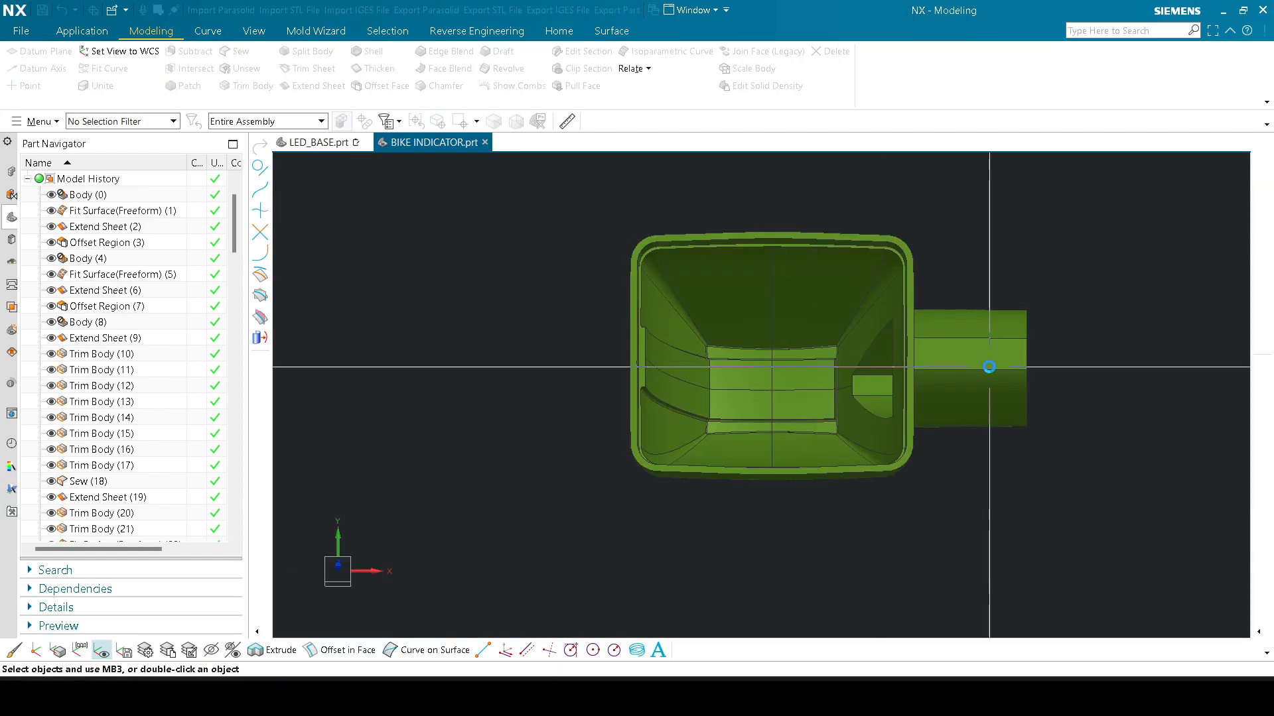
shift+middle_drag(997, 386, 756, 387)
key(F8)
shift+middle_drag(973, 358, 850, 361)
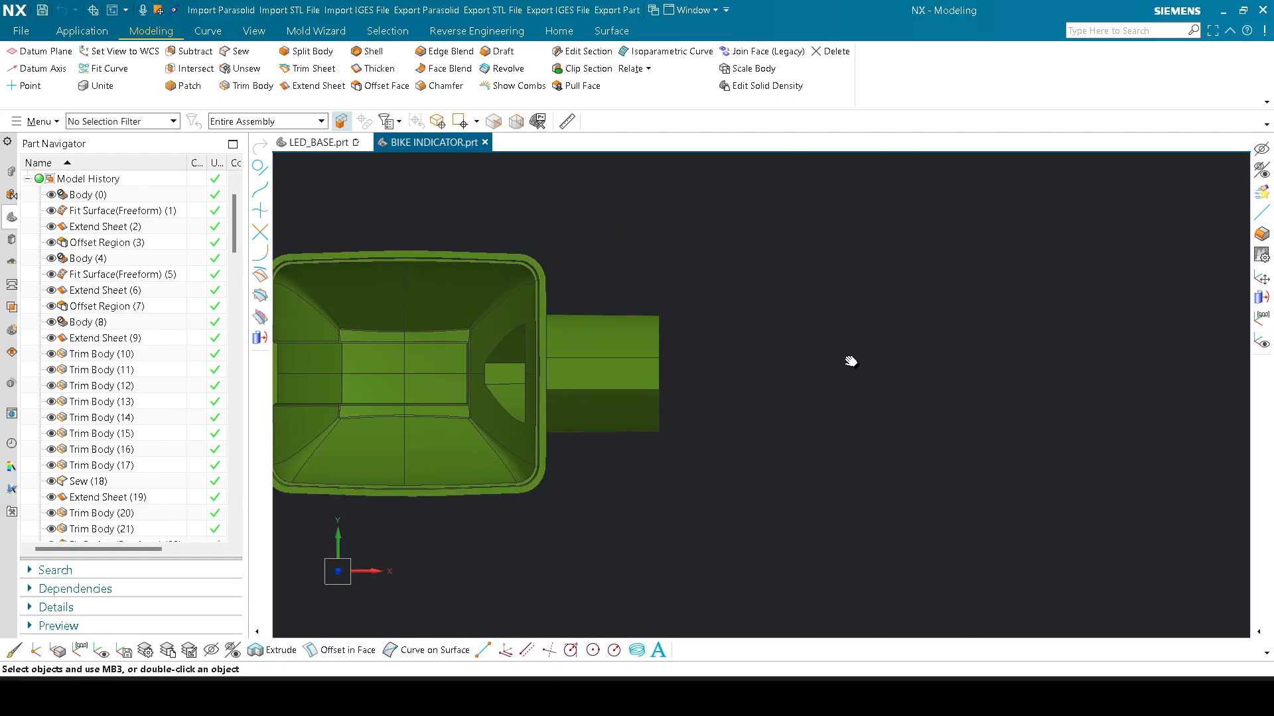
Step: Switch to Snipping Tool and capture a new rectangular snip of the empty graphics area beside the model
click(637, 697)
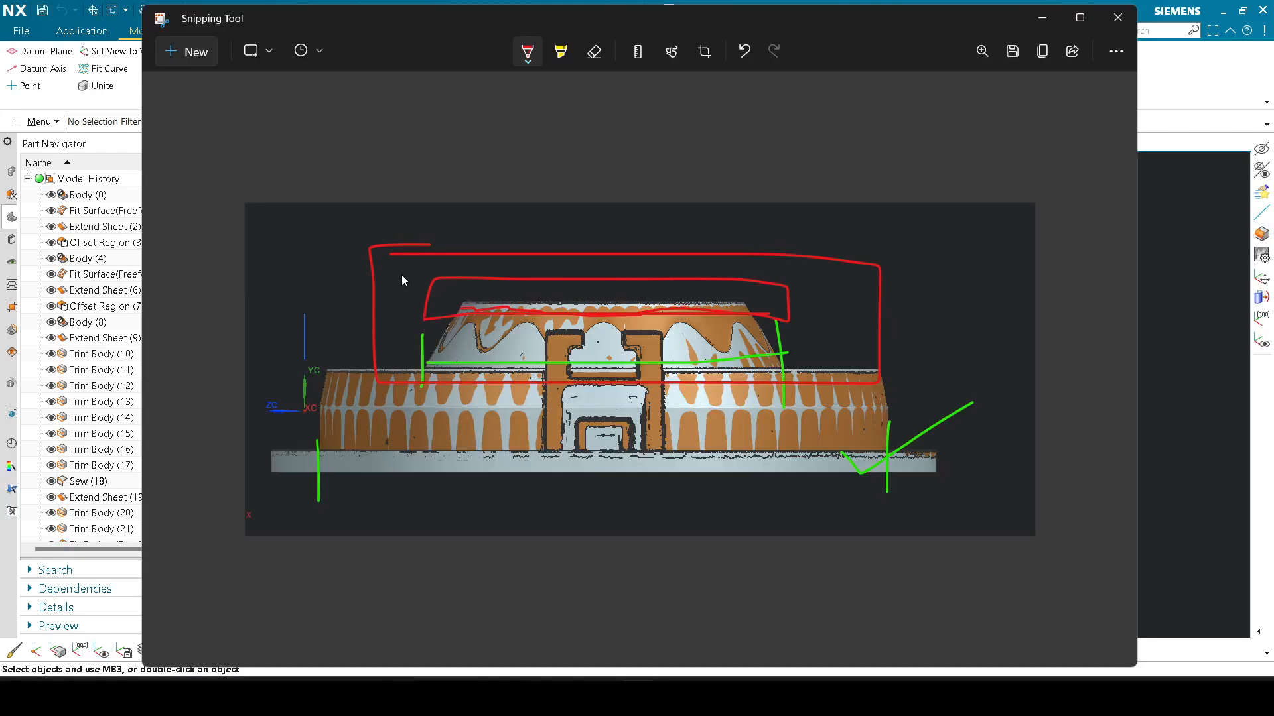
click(191, 56)
click(641, 381)
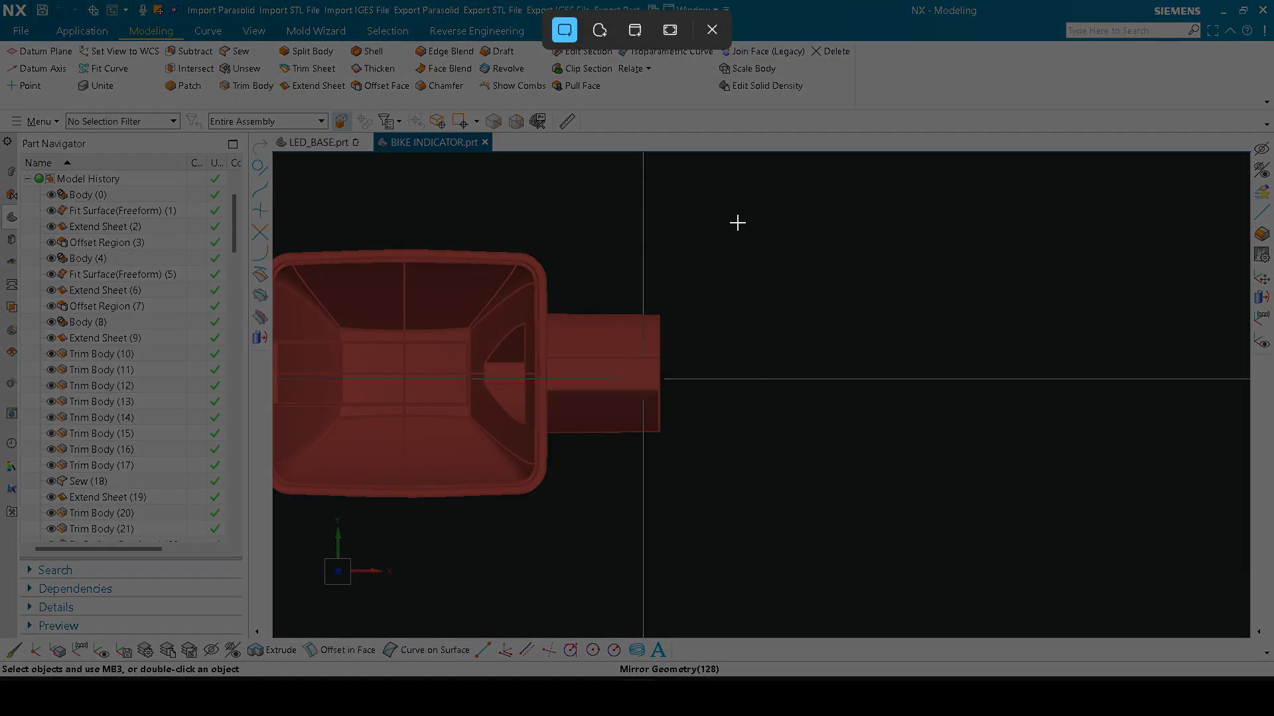
drag(710, 201, 1234, 604)
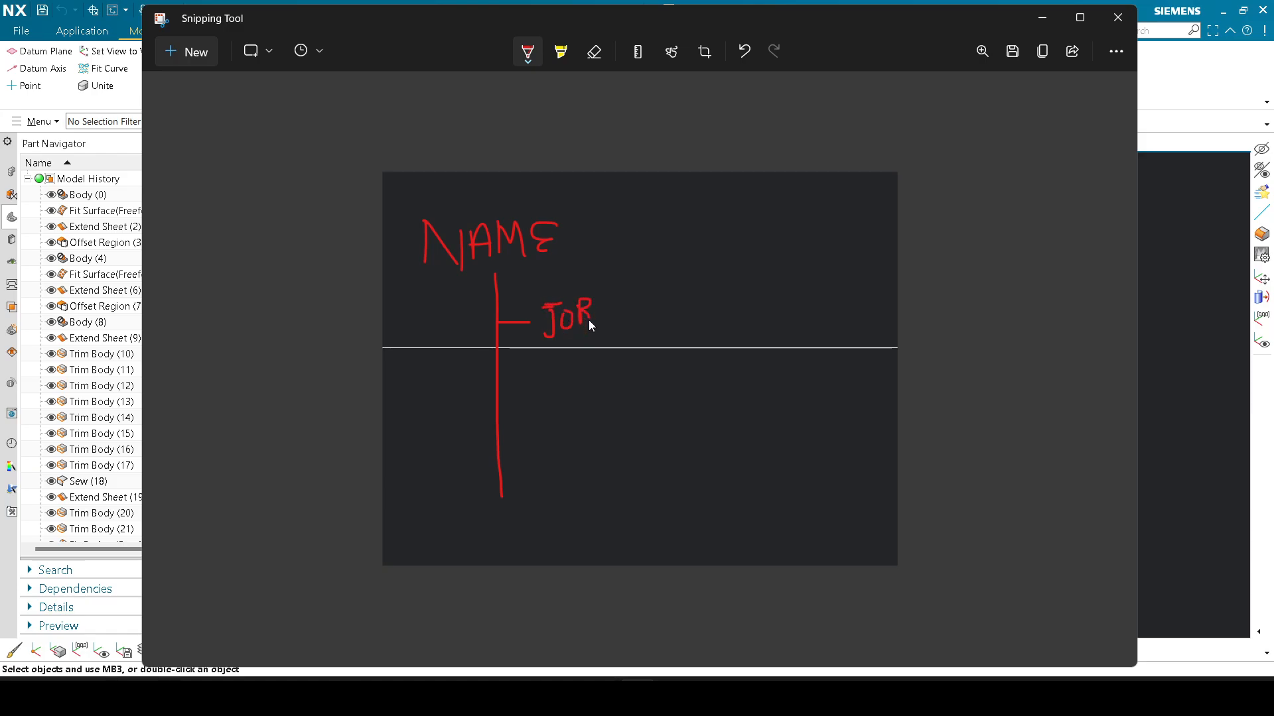
Step: Draw a red folder tree from NAME to JOB_1 with three branches, labelled in green "1. I/P", "2. WORK" and "3. O/P"
mouse_move(643, 311)
mouse_down()
mouse_move(657, 312)
mouse_move(667, 361)
mouse_up()
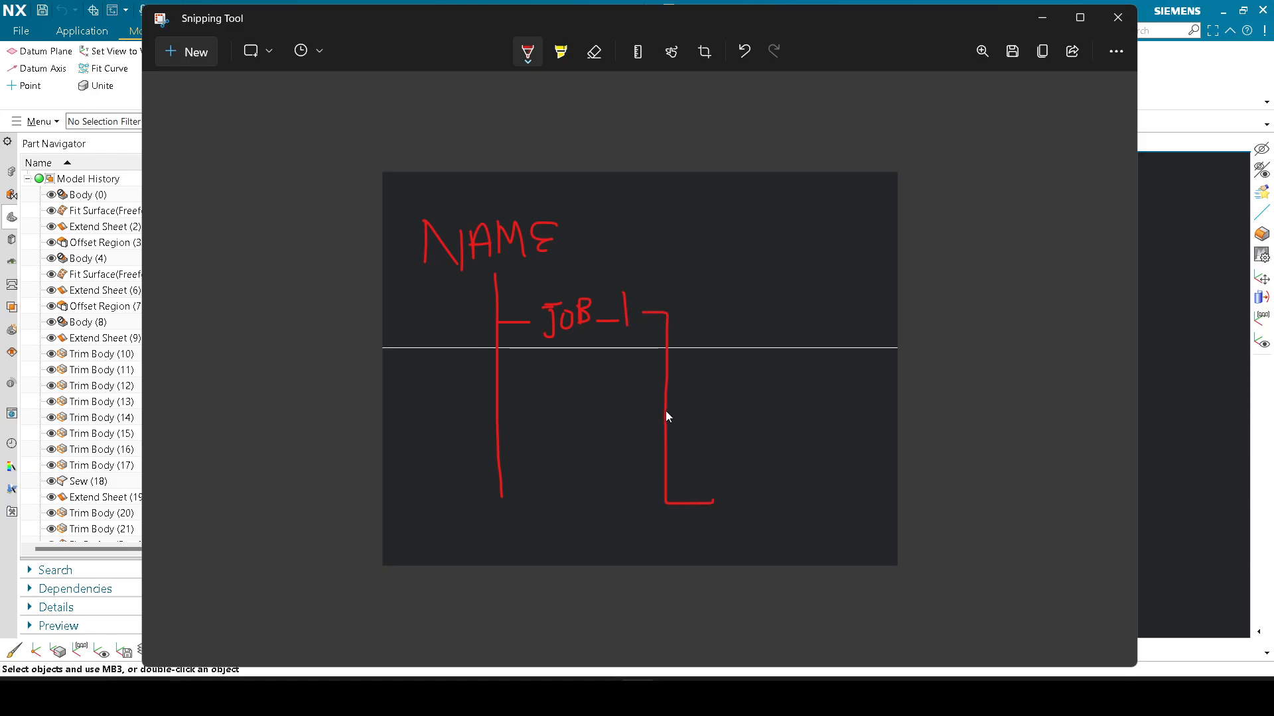
drag(667, 413, 700, 410)
click(529, 58)
click(476, 210)
click(754, 424)
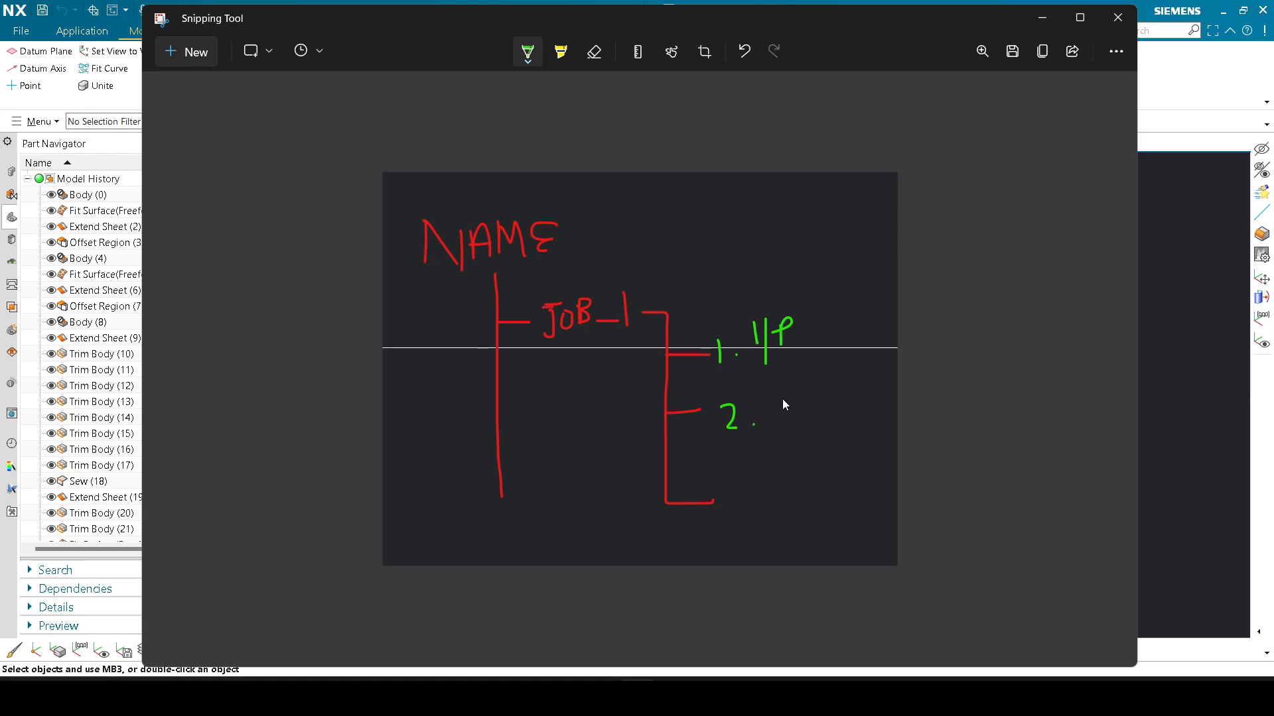
drag(814, 413, 834, 405)
drag(859, 476, 857, 492)
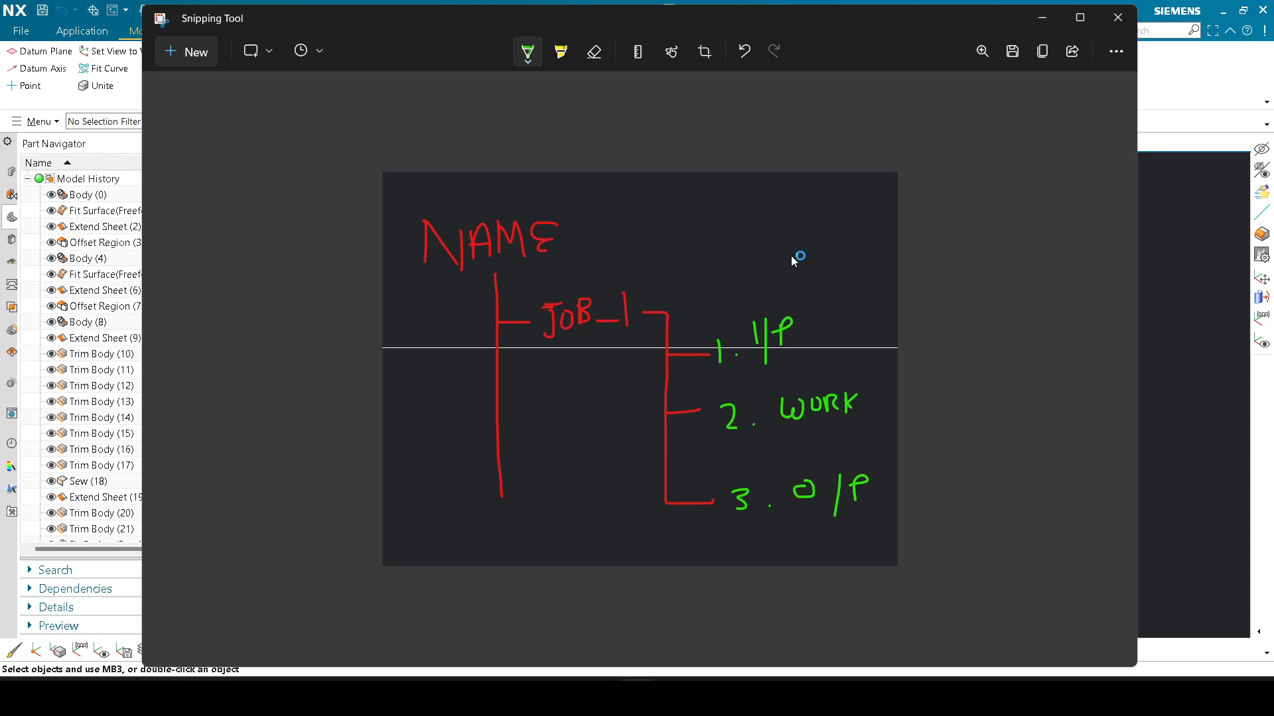
Step: Draw blue arrows pointing to the I/P, WORK and O/P folder labels
click(527, 56)
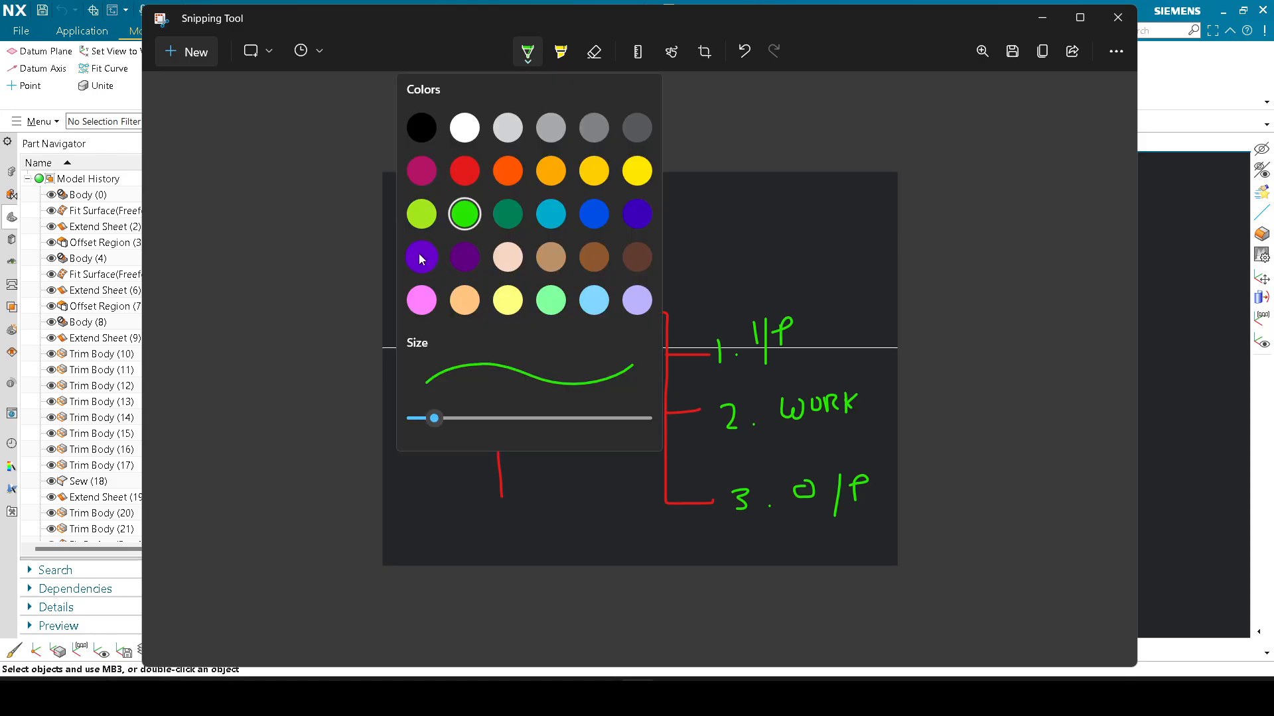
click(590, 227)
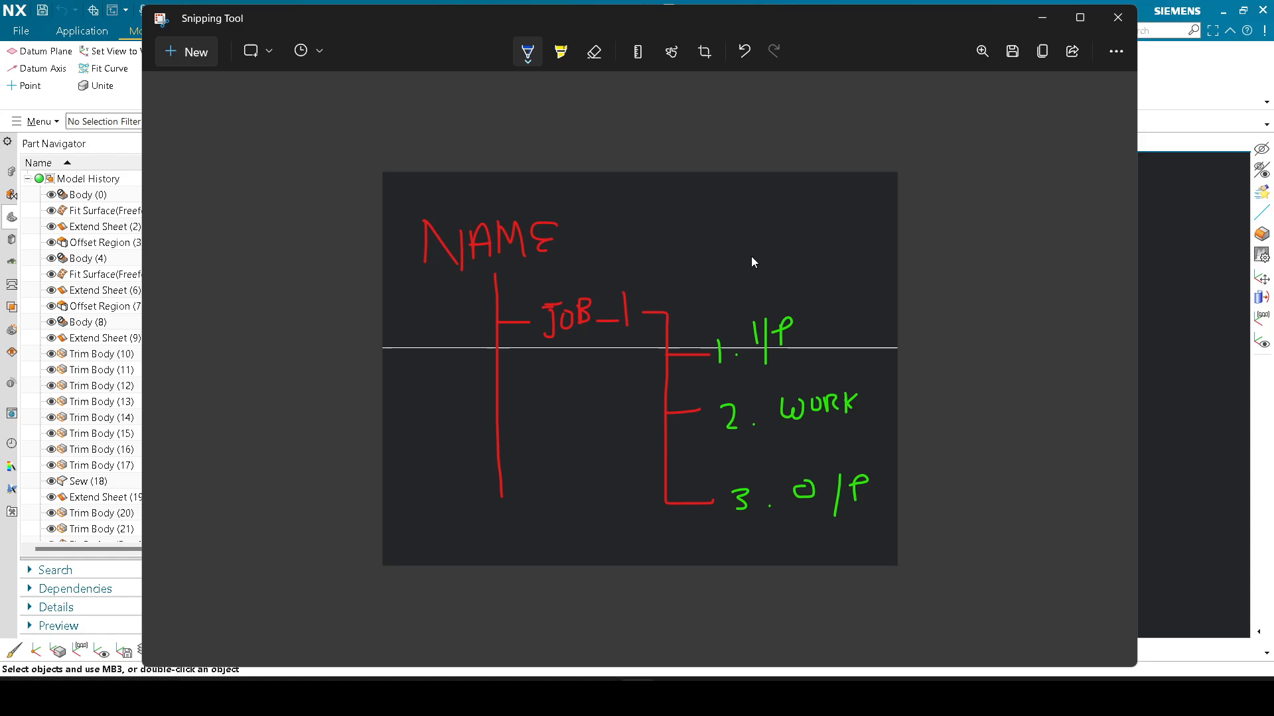
drag(805, 334, 944, 335)
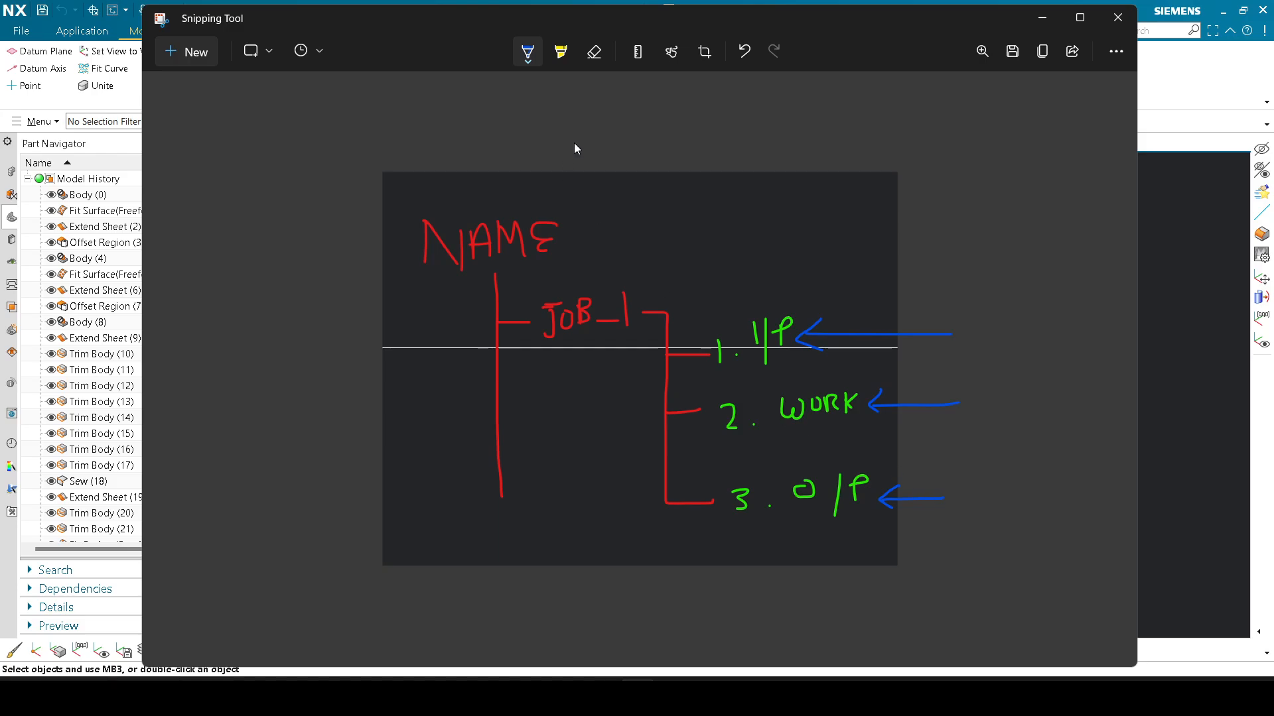
Step: Draw a red three-branch tree below O/P, mark its first entry "1_ — _F.", and minimize the sketch window
click(528, 51)
click(468, 175)
drag(859, 624, 891, 624)
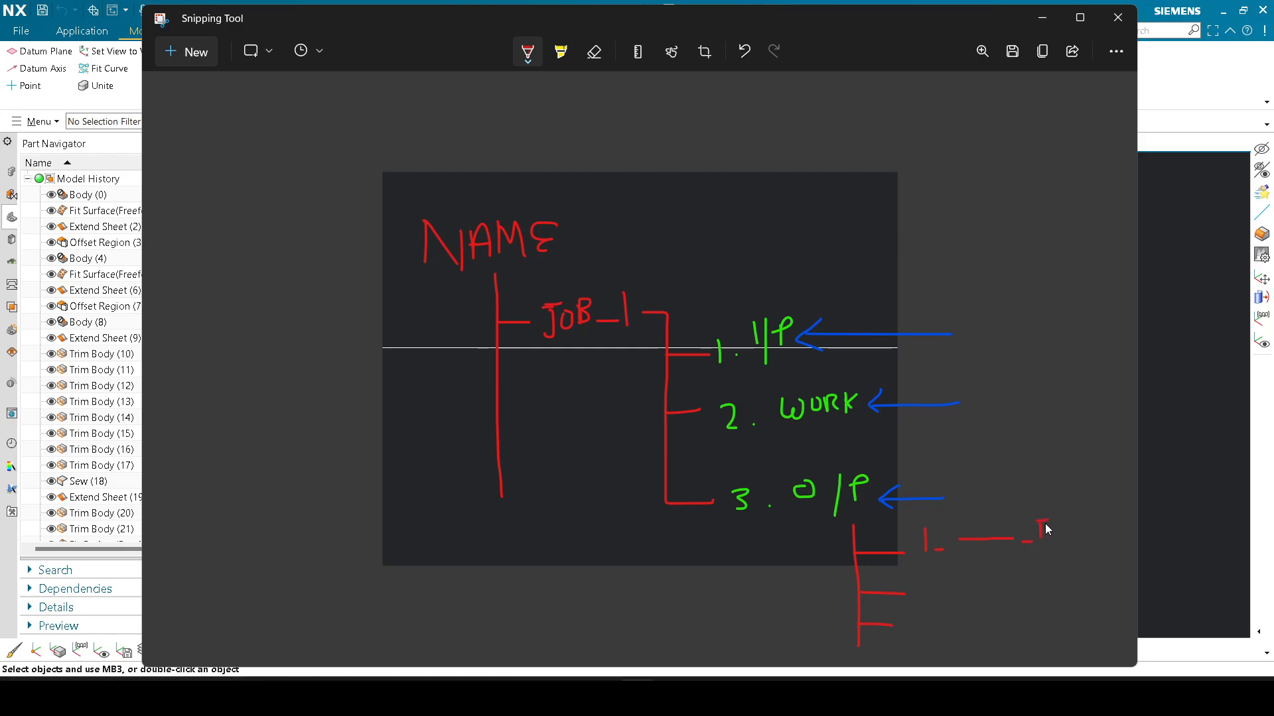
drag(1047, 522, 1039, 540)
drag(1039, 531, 1048, 530)
click(1046, 18)
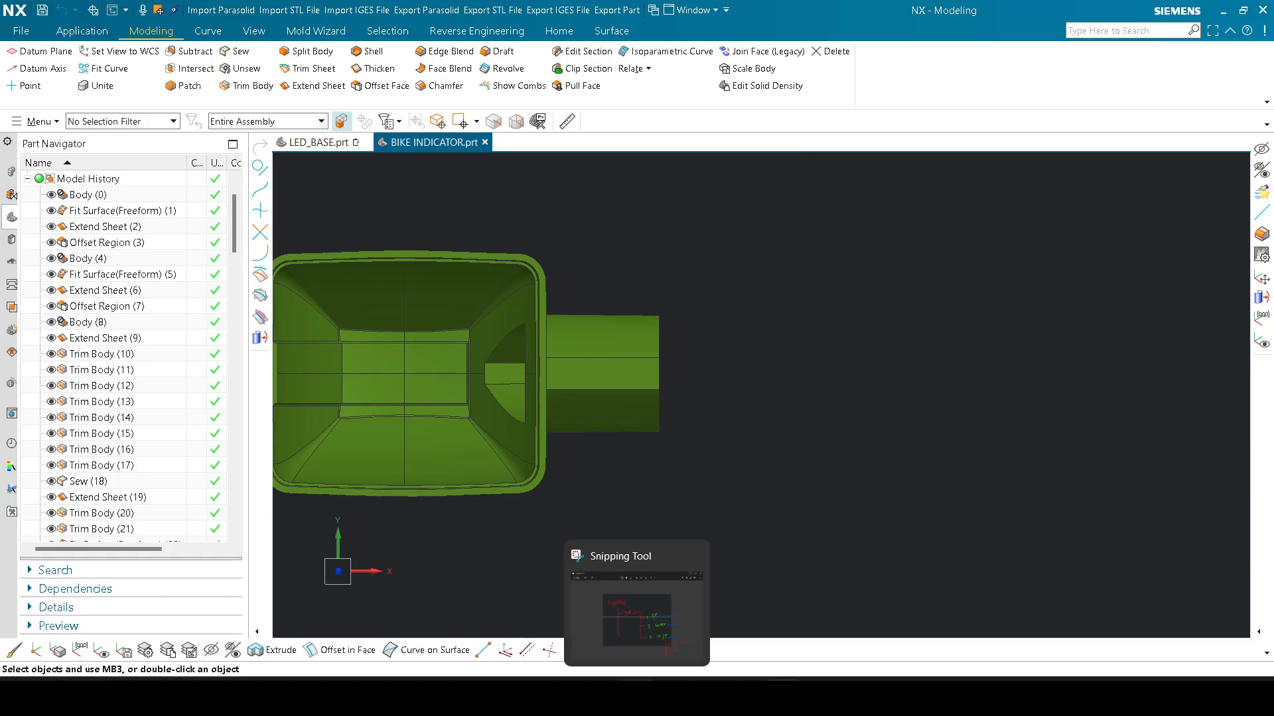
Step: Reopen the sketch, add the entry "2_" and an annotated bracket beneath it in red, and minimize the sketch window
click(637, 697)
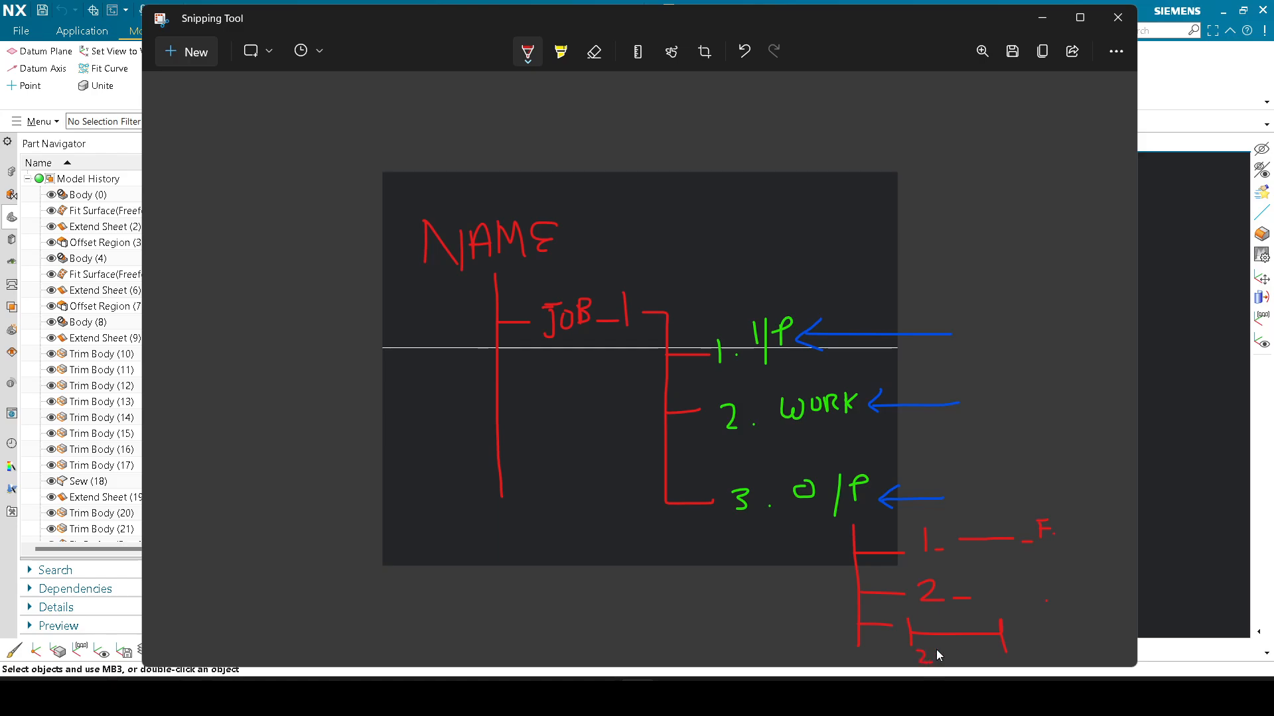
drag(948, 646, 948, 663)
drag(955, 648, 957, 663)
drag(1016, 656, 1042, 656)
click(1042, 23)
Step: Examine the BIKE INDICATOR housing's inner rim step, corners and side walls up close from several angles
scroll(876, 432, down, 3)
scroll(713, 427, up, 2)
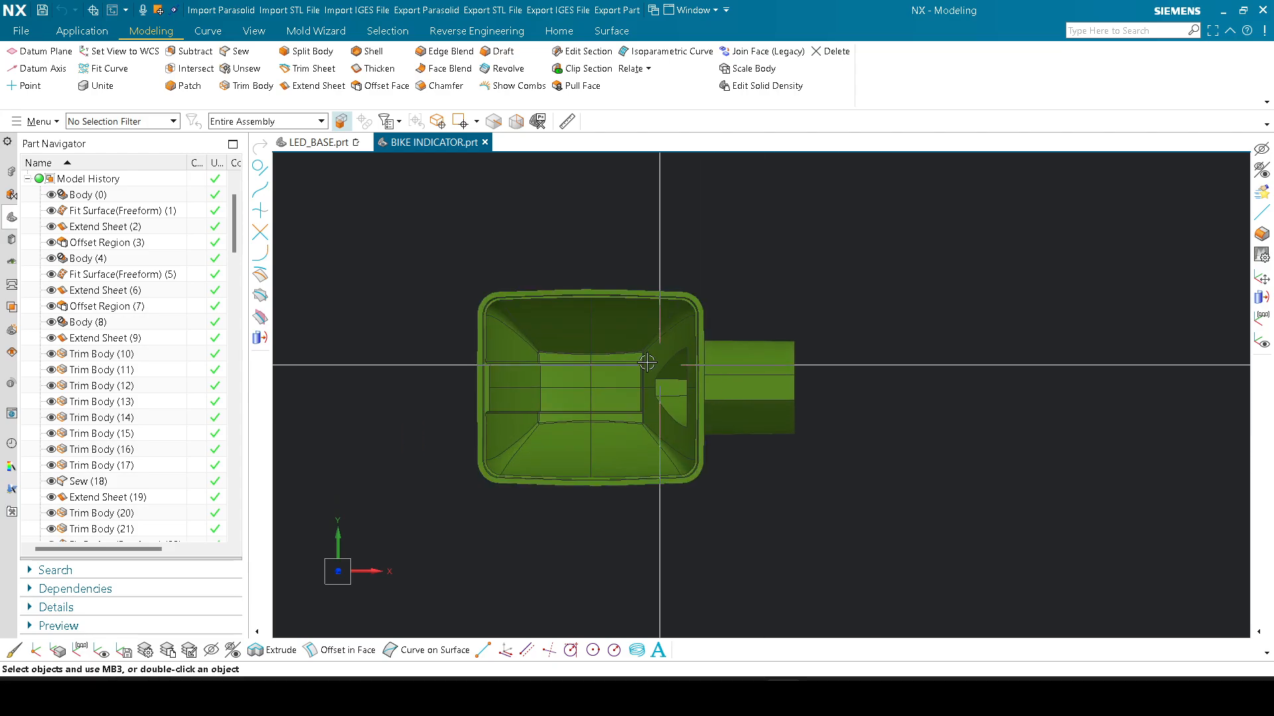
scroll(546, 415, up, 3)
middle_drag(546, 407, 513, 351)
scroll(492, 243, down, 1)
scroll(509, 279, up, 5)
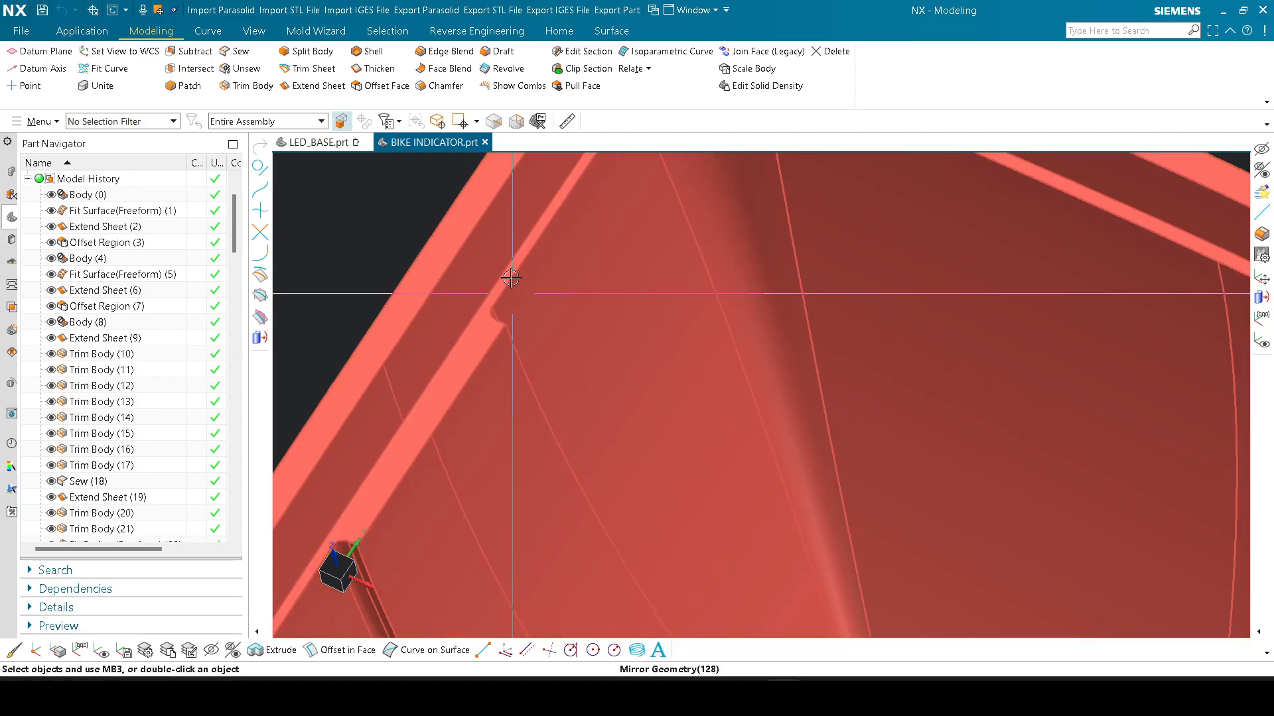
scroll(637, 292, down, 5)
middle_drag(637, 290, 637, 299)
scroll(643, 285, up, 4)
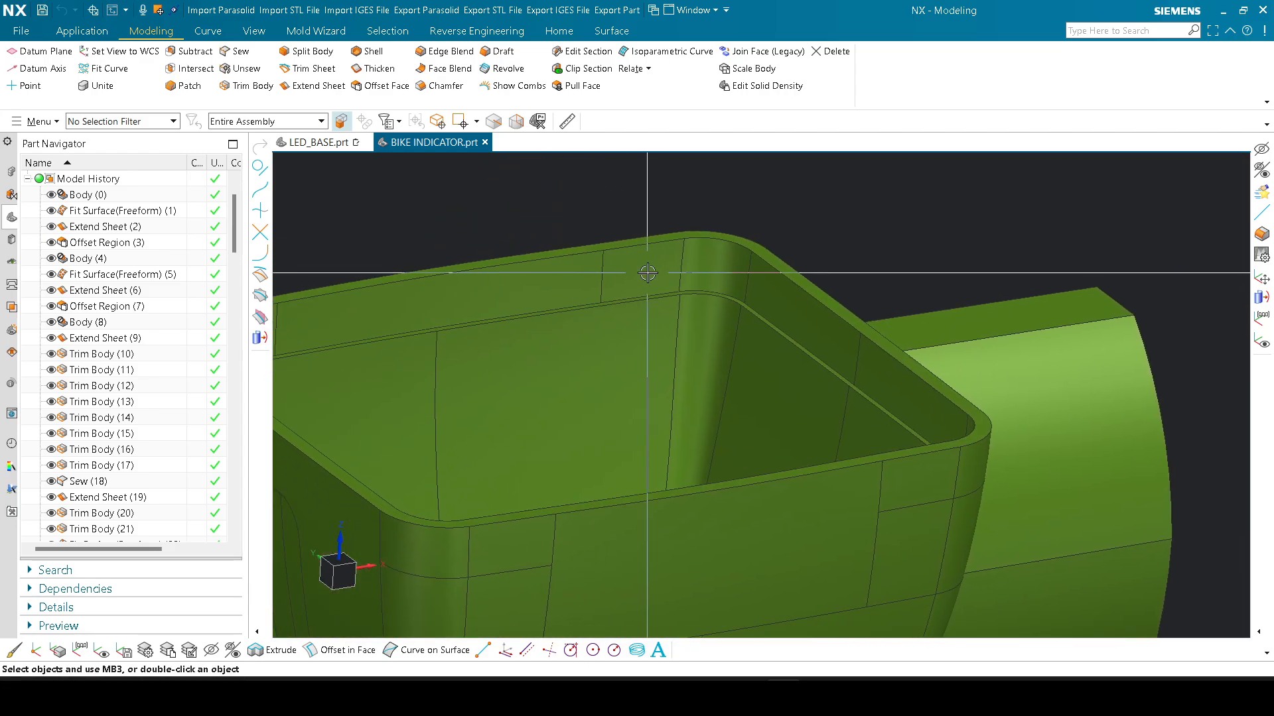
Step: Examine the BIKE INDICATOR housing's interior, including the tube stub inside the wall and the stepped edges of the floor recess
scroll(690, 259, down, 2)
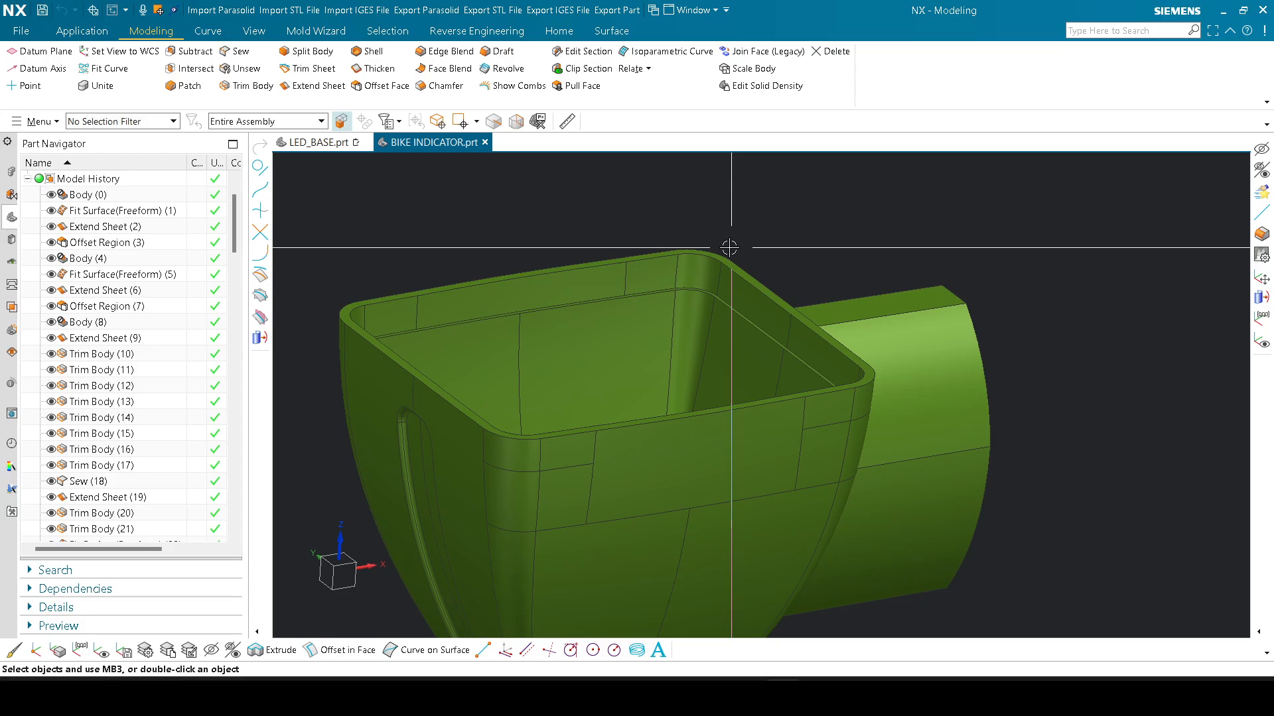
scroll(628, 278, down, 1)
middle_drag(628, 279, 650, 325)
scroll(686, 459, up, 3)
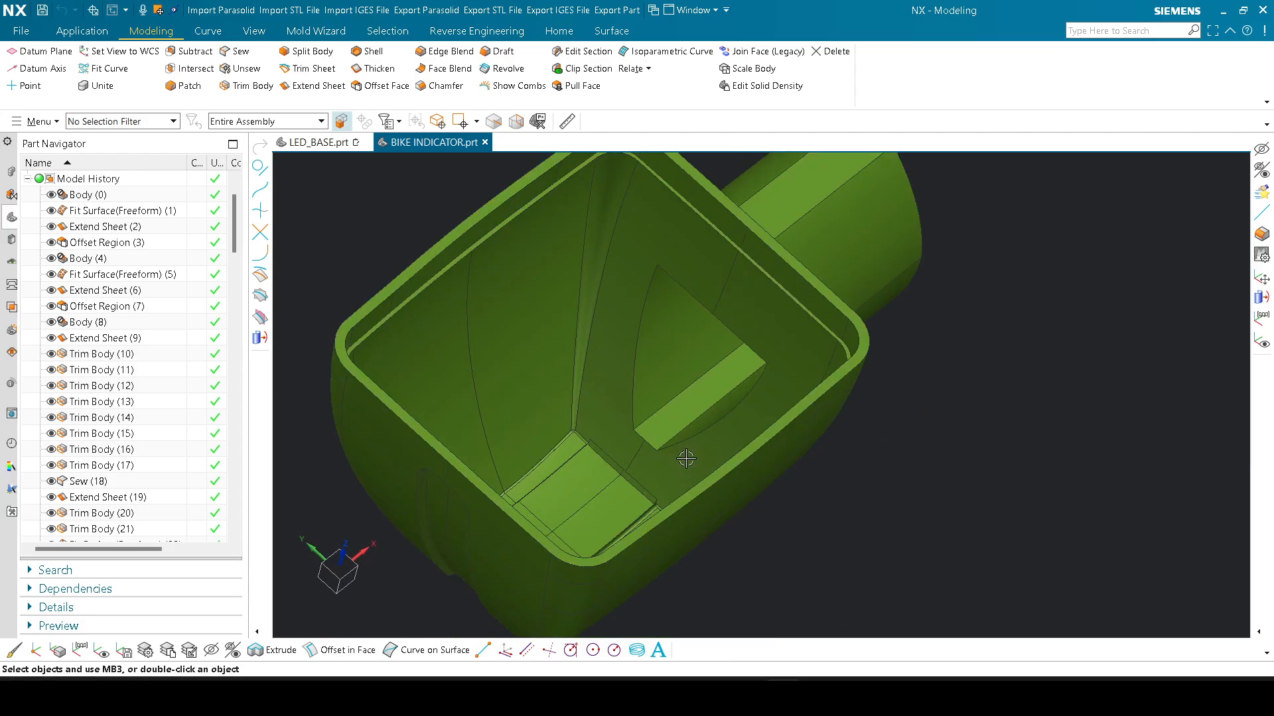
scroll(686, 445, up, 6)
scroll(686, 387, down, 4)
scroll(766, 412, up, 1)
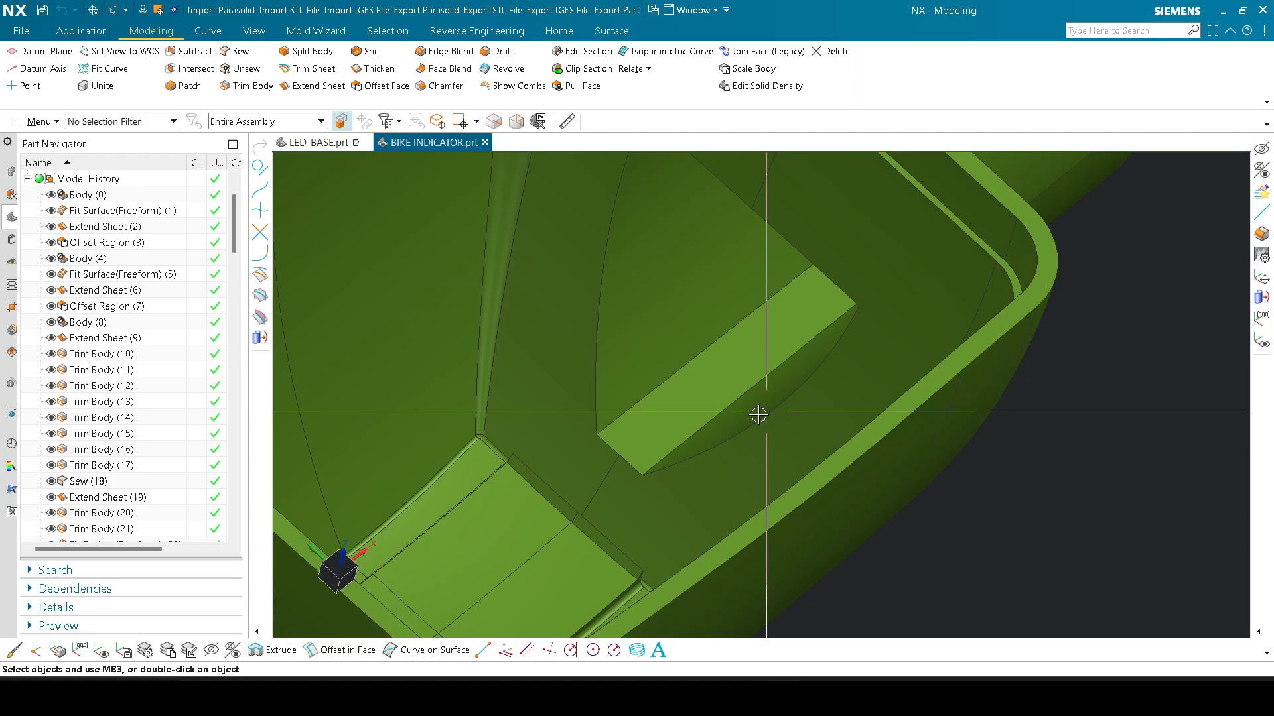
scroll(756, 415, down, 2)
middle_drag(756, 416, 708, 287)
scroll(565, 459, up, 2)
scroll(563, 474, up, 3)
scroll(689, 412, down, 7)
key(F8)
scroll(725, 385, up, 6)
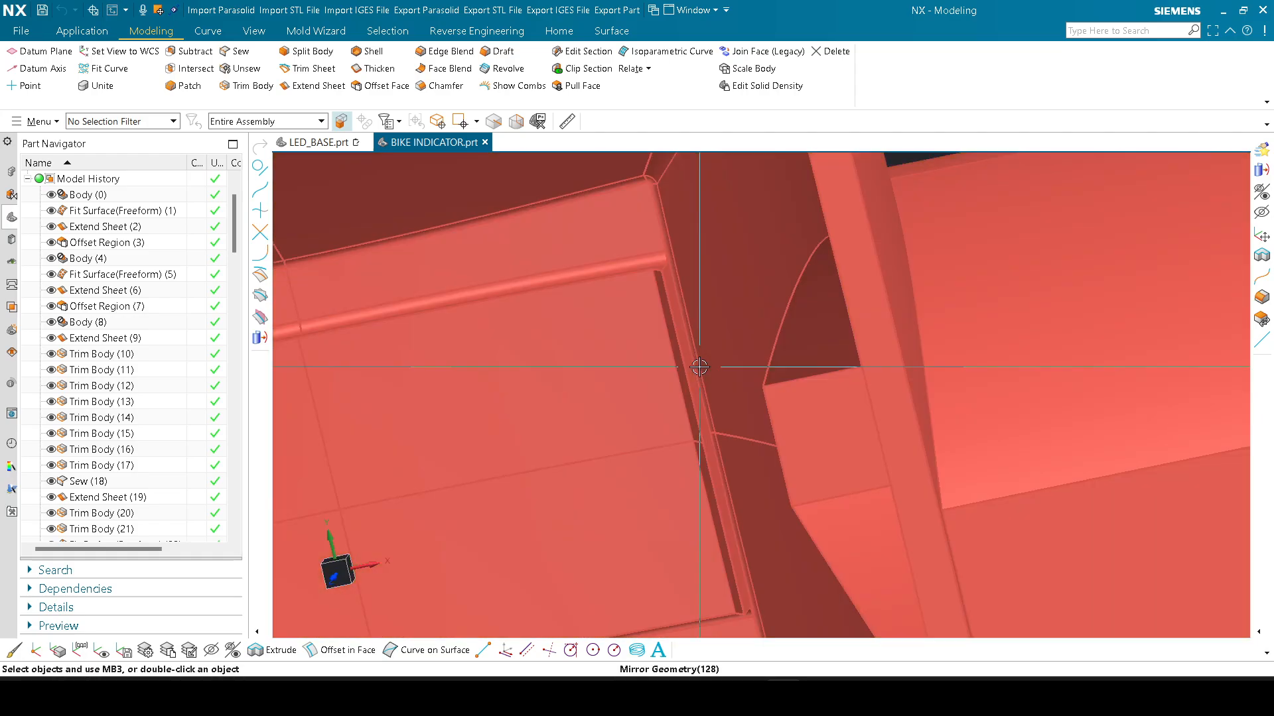
mouse_move(700, 366)
middle_down()
mouse_move(719, 327)
mouse_move(722, 372)
mouse_move(715, 349)
middle_up()
scroll(658, 287, up, 5)
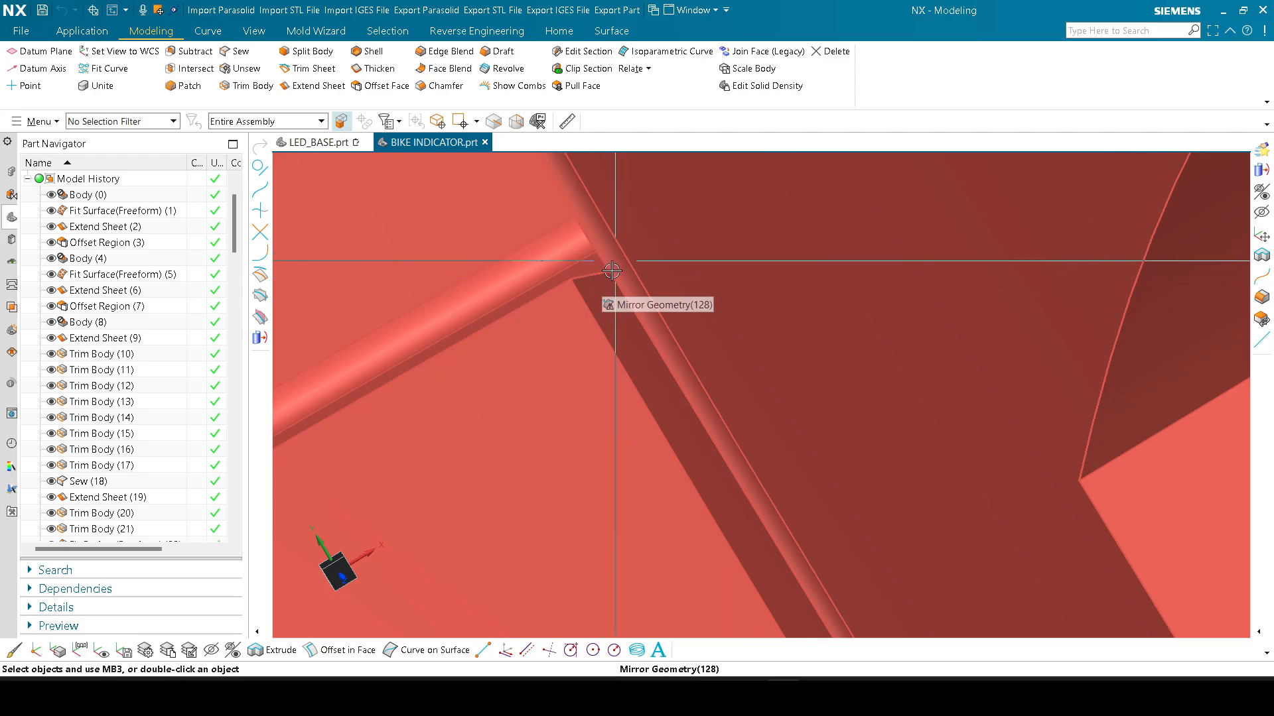
Step: Use Replace Face with 0 mm offset to match the small face at the floor recess corner to the adjoining narrow ledge face
mouse_move(606, 276)
middle_down()
mouse_move(609, 259)
mouse_move(588, 292)
middle_up()
right_click(609, 259)
click(607, 230)
click(597, 284)
click(609, 277)
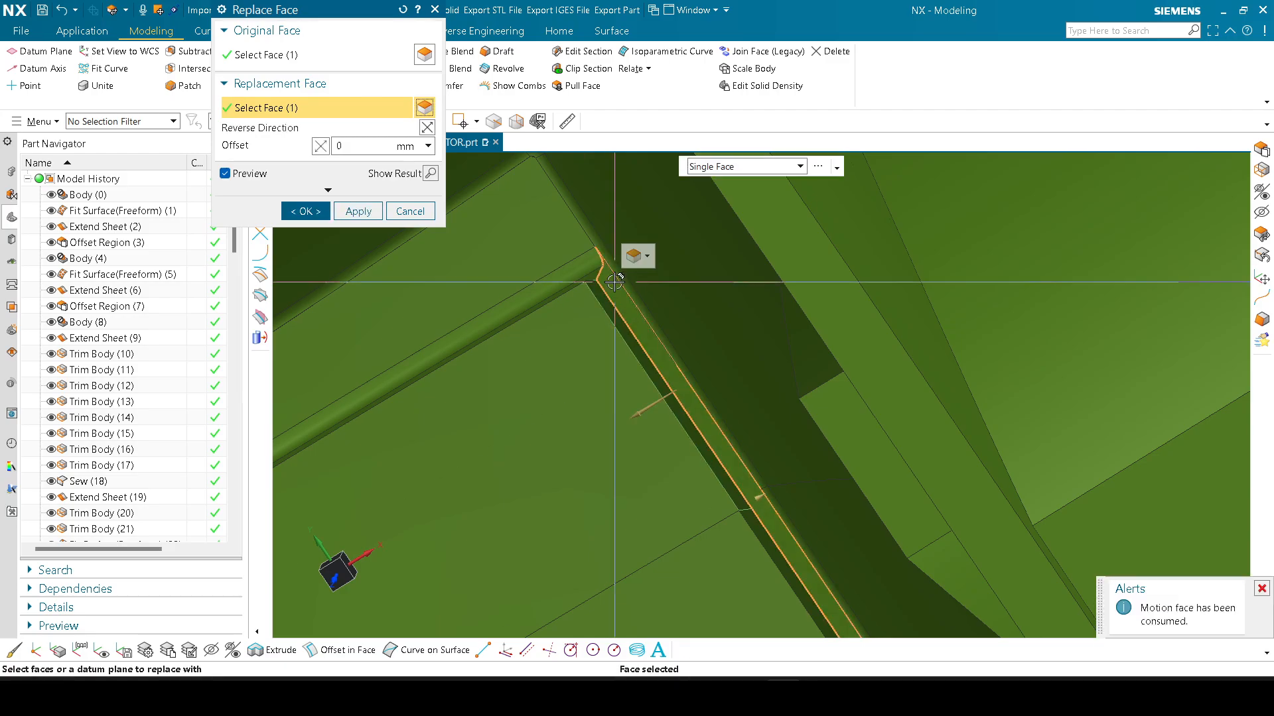
middle_click(614, 282)
scroll(655, 294, down, 7)
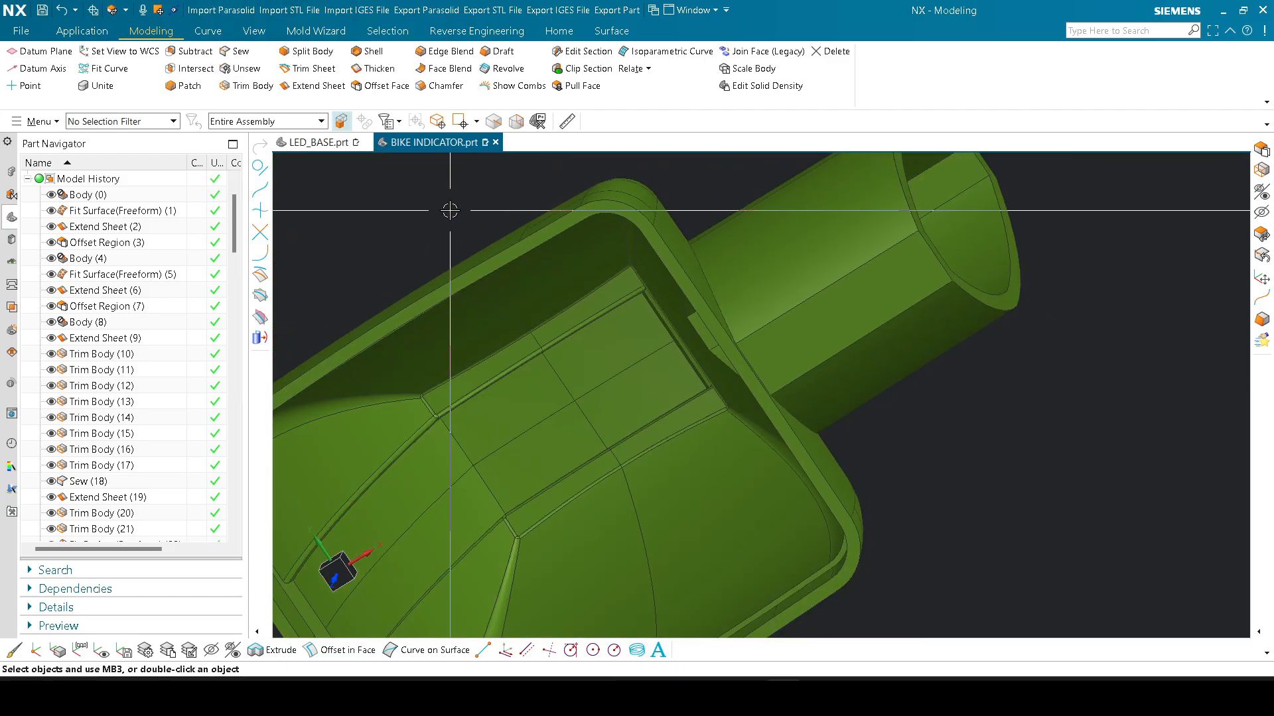
Step: Try to replace the recess's narrow tube-side wall face with the housing's adjacent inner side wall, using 0 mm offset
ctrl+shift+right_click(451, 209)
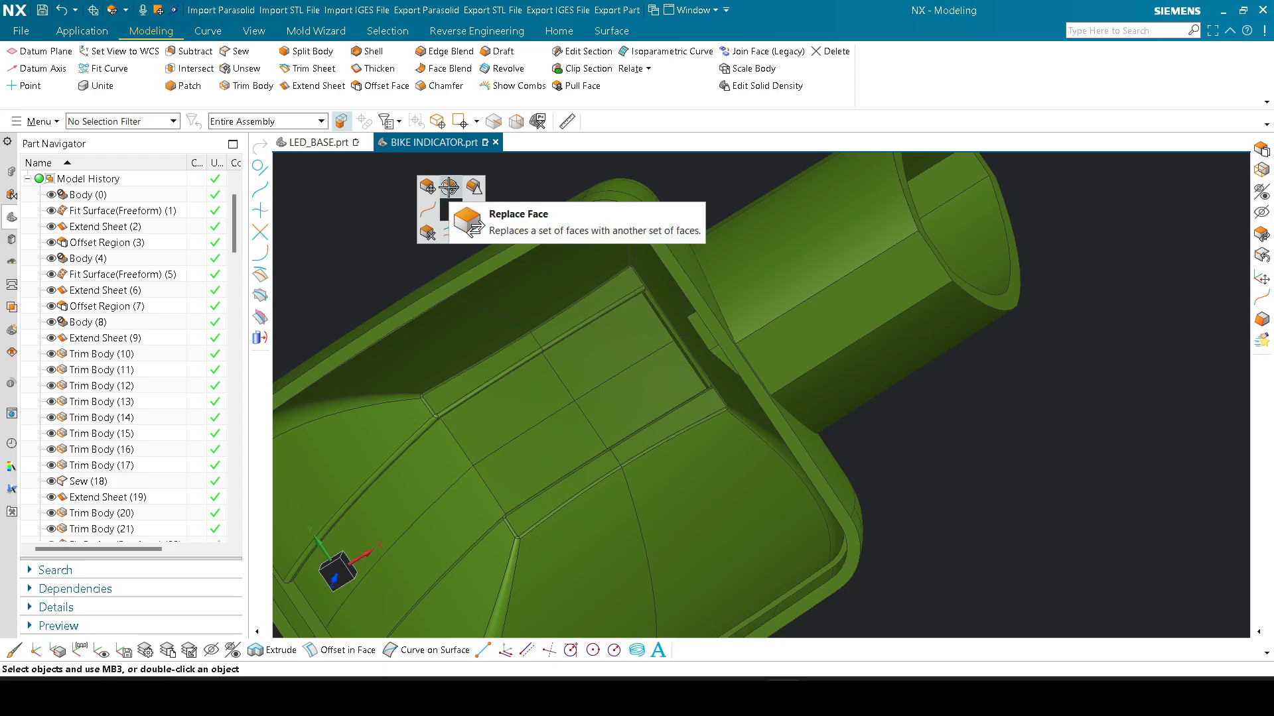
click(449, 187)
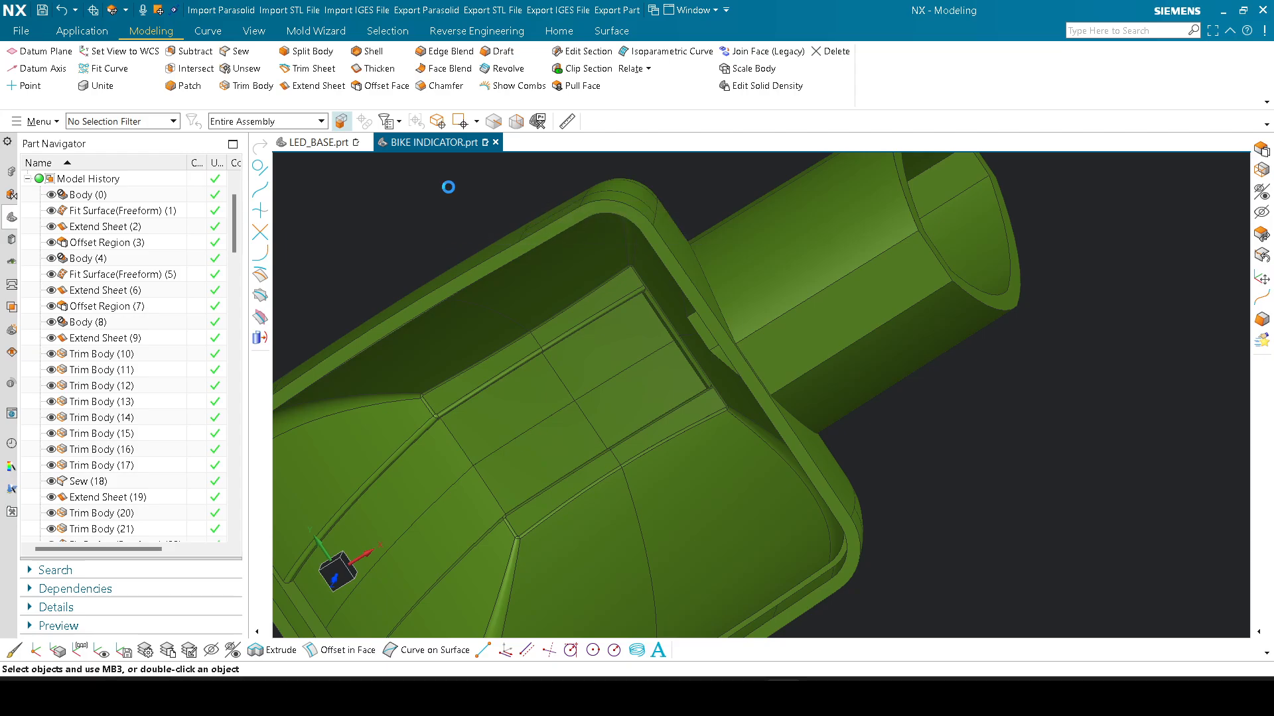
scroll(703, 370, up, 5)
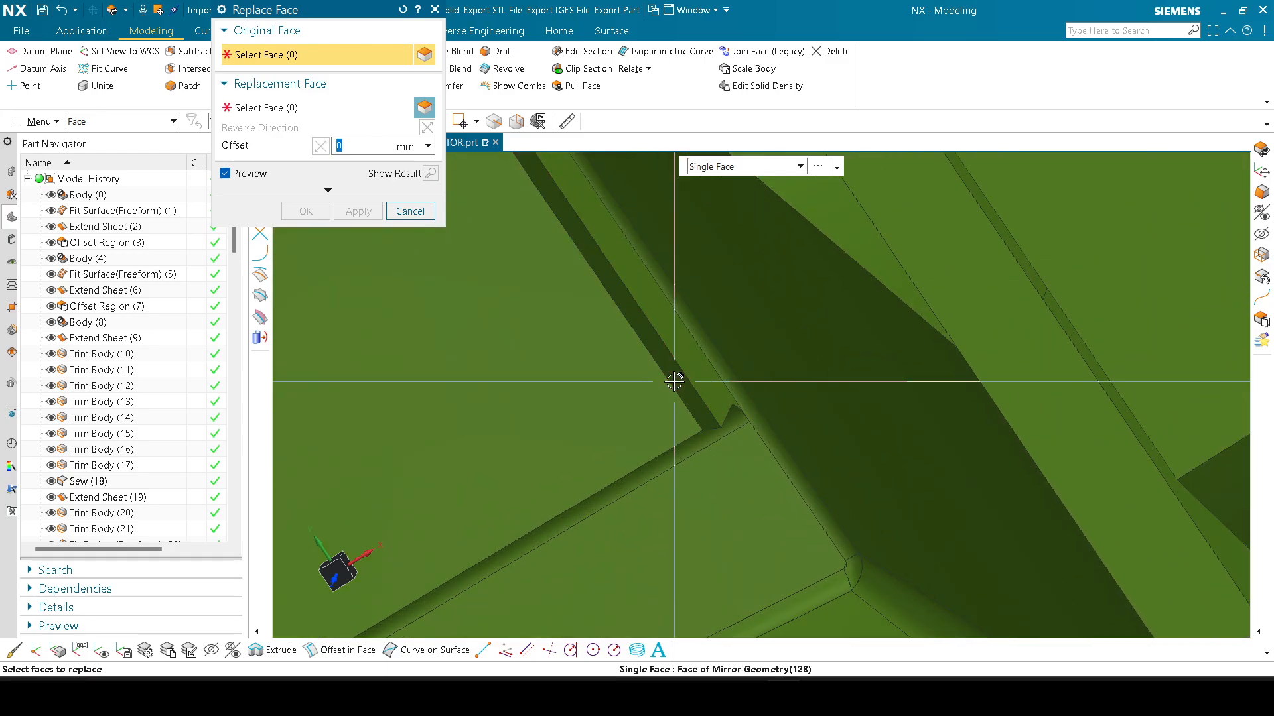
mouse_move(676, 373)
middle_down()
mouse_move(674, 344)
mouse_move(683, 364)
middle_up()
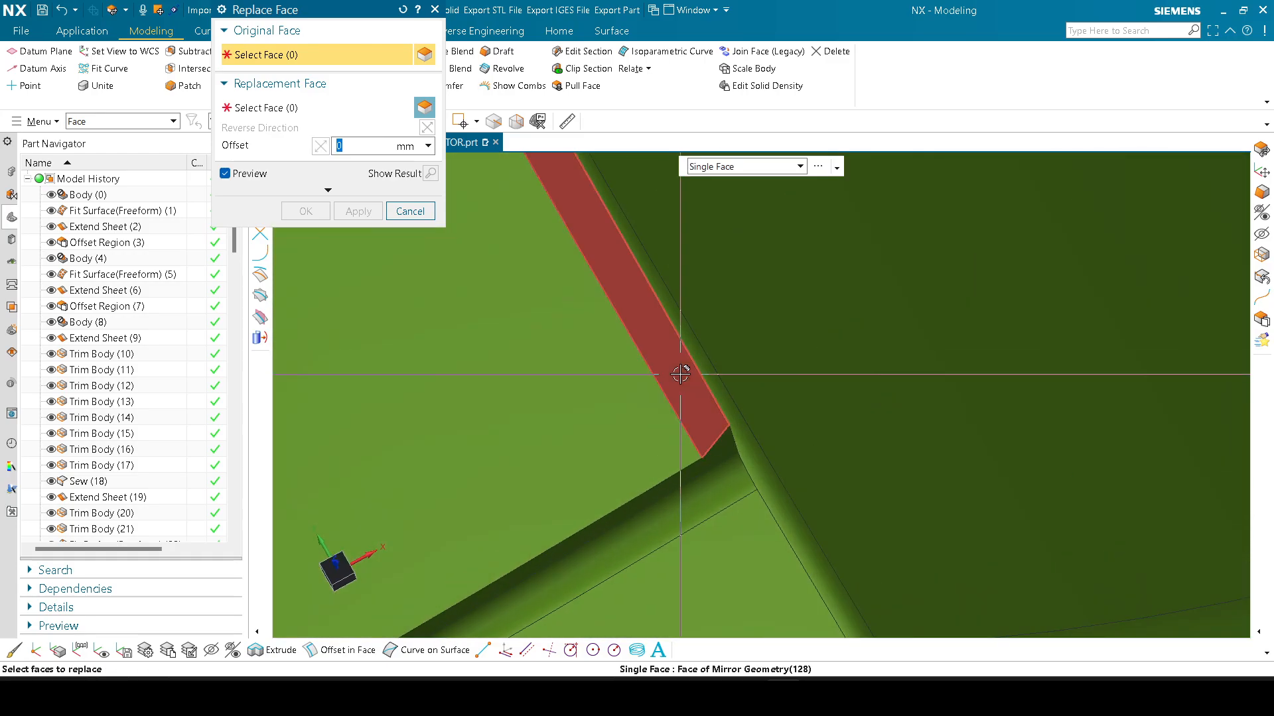
click(685, 364)
click(787, 353)
middle_click(739, 388)
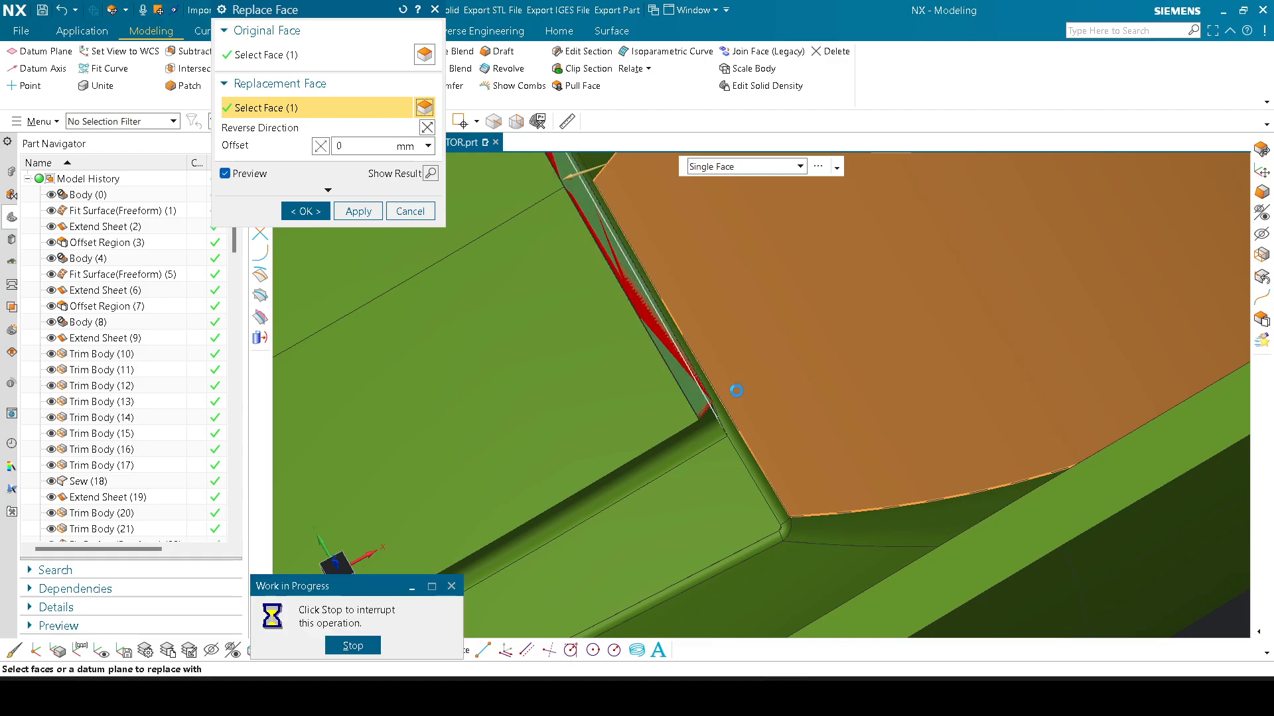
middle_drag(702, 404, 697, 407)
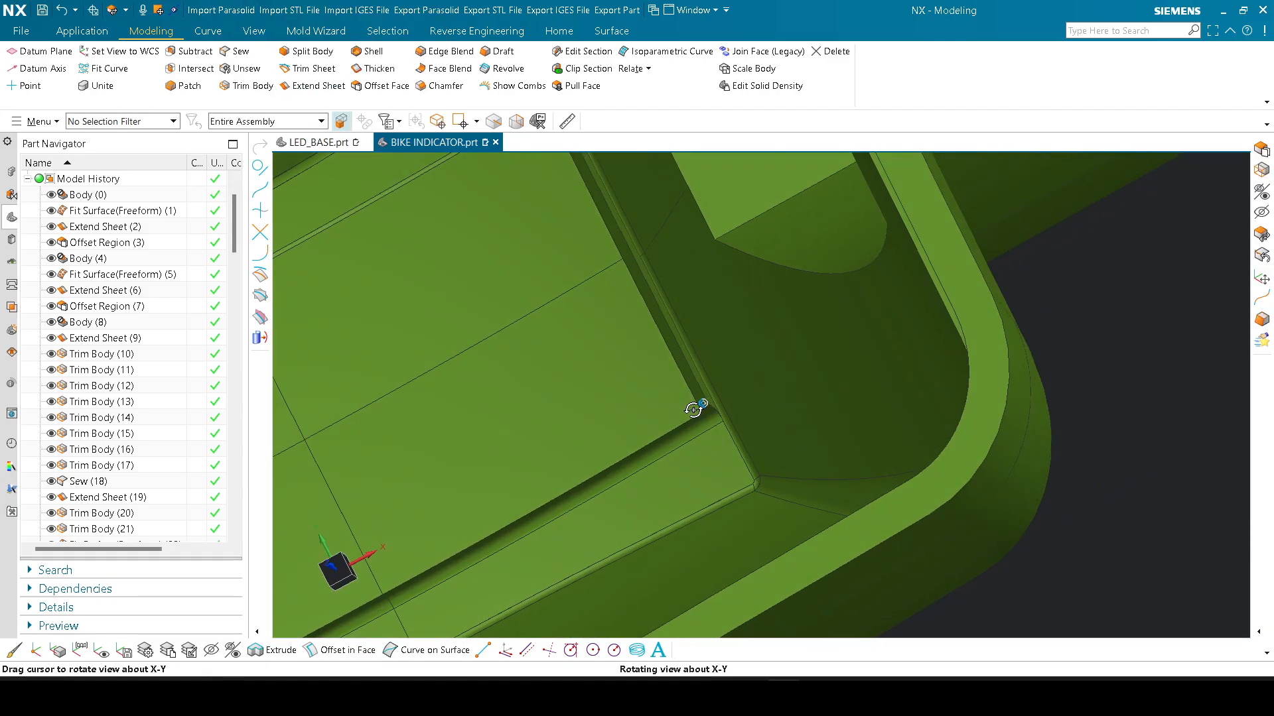
Step: Retry Replace Face on the thin strip face beside the recess, using the large curved inner wall as replacement
key(F4)
scroll(700, 381, up, 3)
click(701, 385)
scroll(701, 385, down, 3)
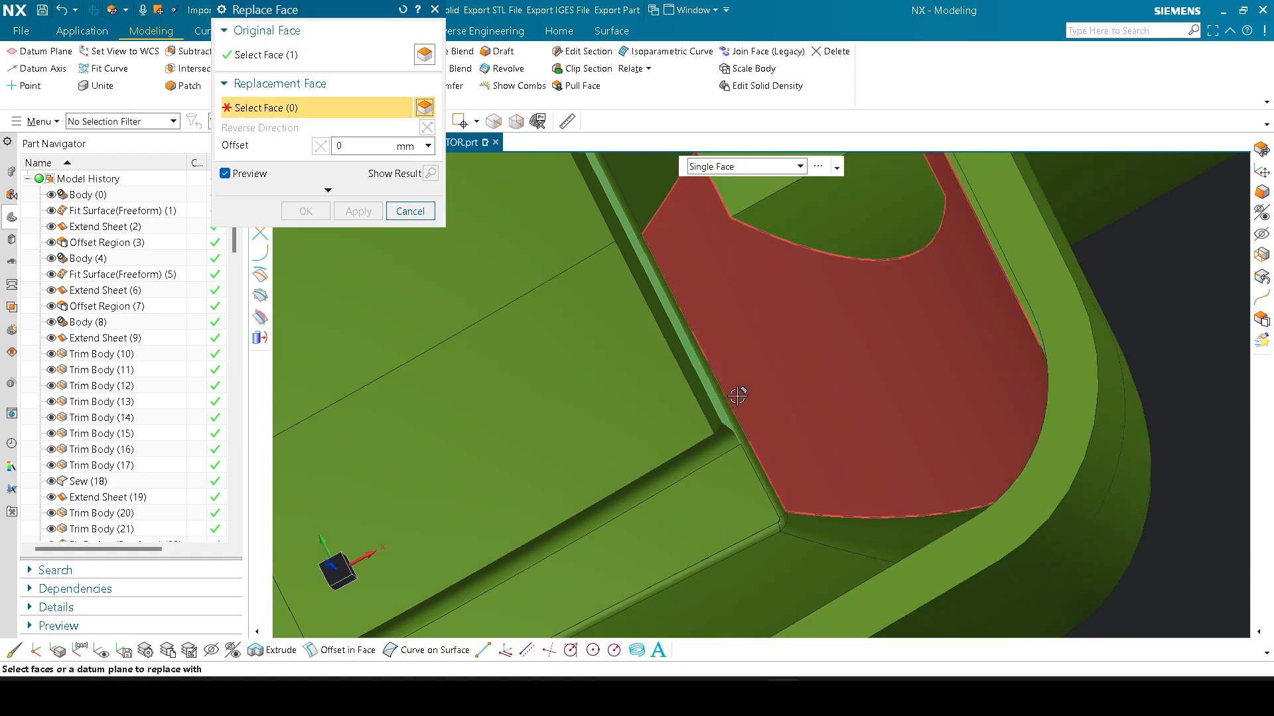
click(739, 392)
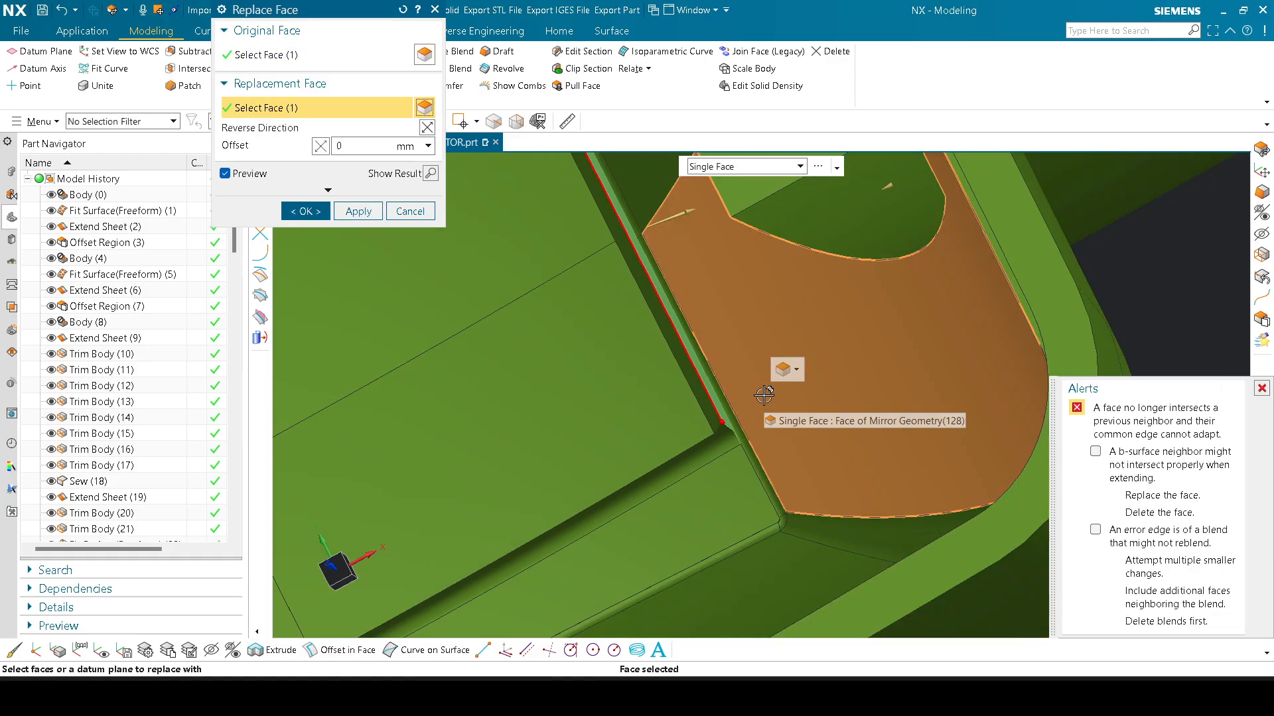
scroll(746, 443, up, 3)
key(Escape)
scroll(708, 413, down, 3)
Step: Try an Edge Blend with a 515 mm radius on the ledge edge along the recess's tube side
middle_drag(707, 412, 620, 484)
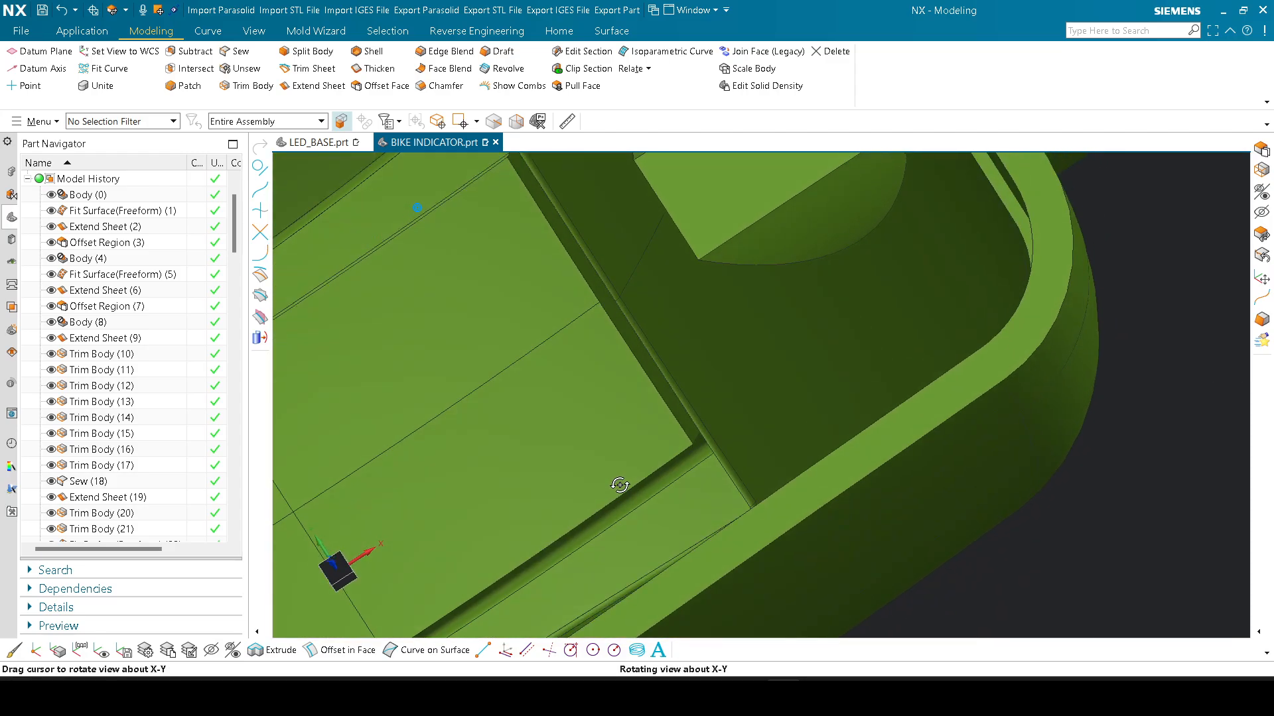
scroll(682, 424, up, 3)
key(b)
scroll(717, 407, up, 3)
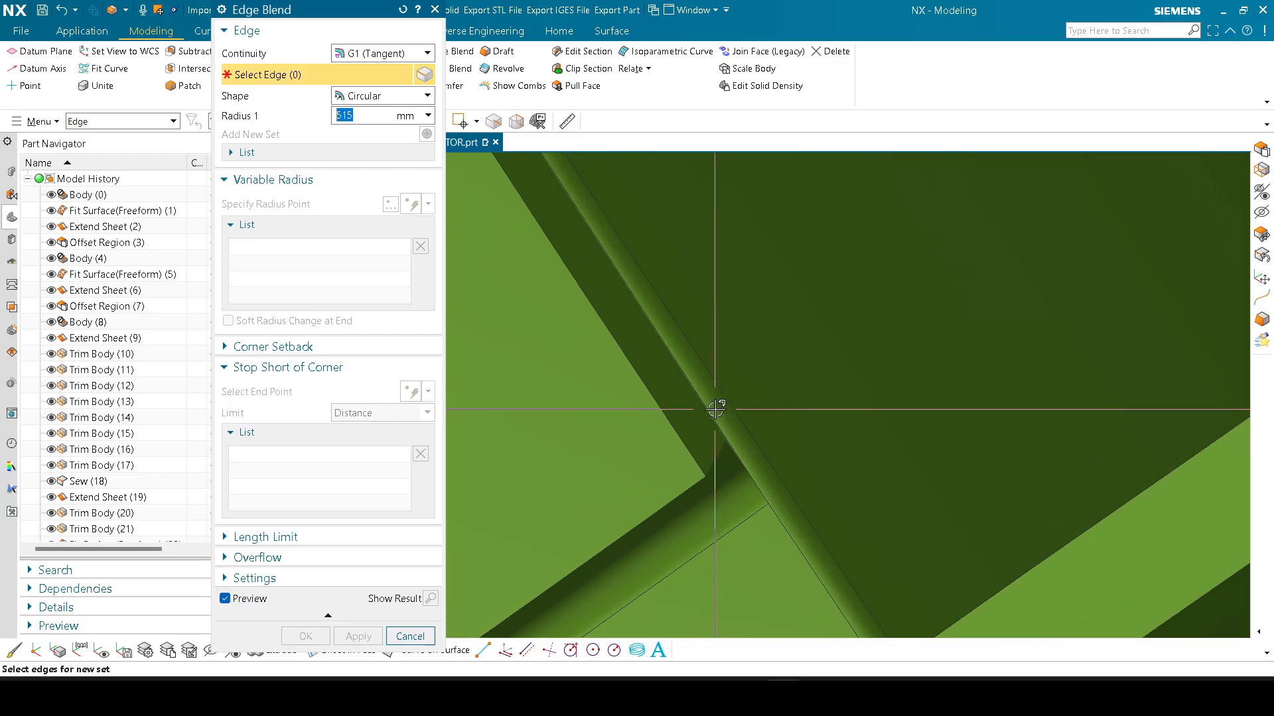
scroll(707, 443, down, 3)
middle_drag(708, 443, 708, 426)
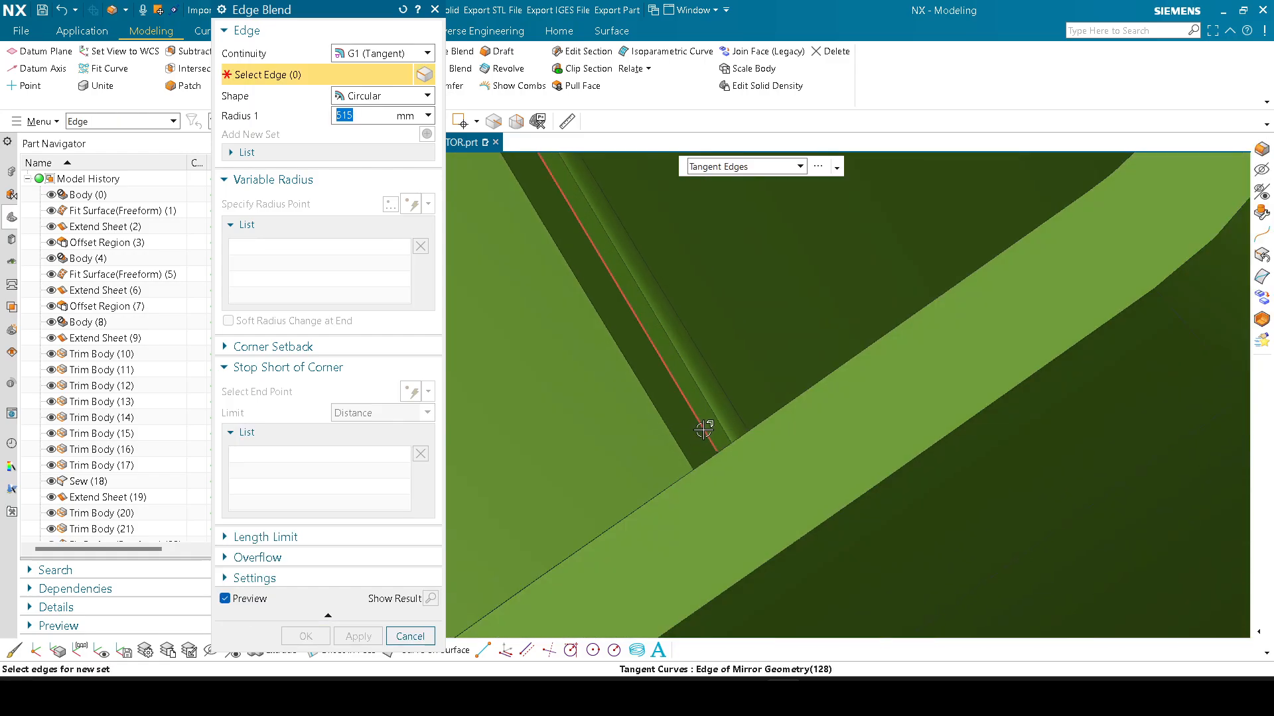
click(743, 438)
scroll(763, 436, down, 3)
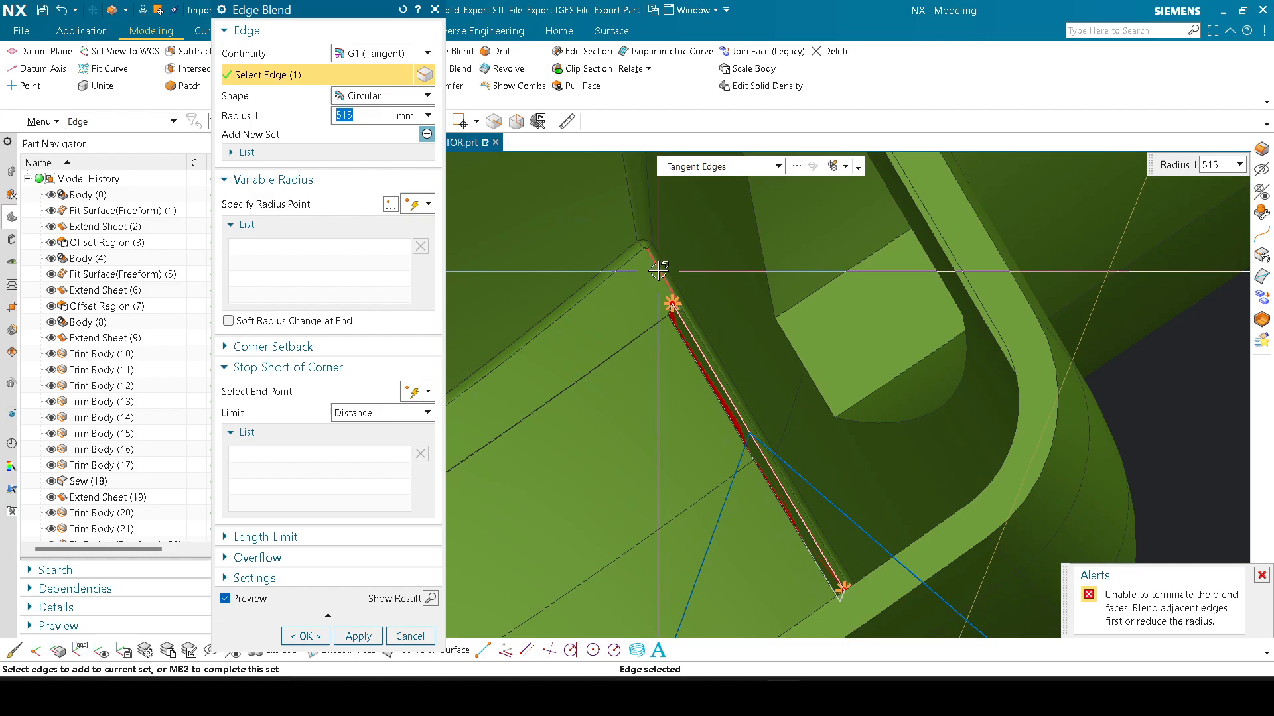
scroll(653, 275, up, 3)
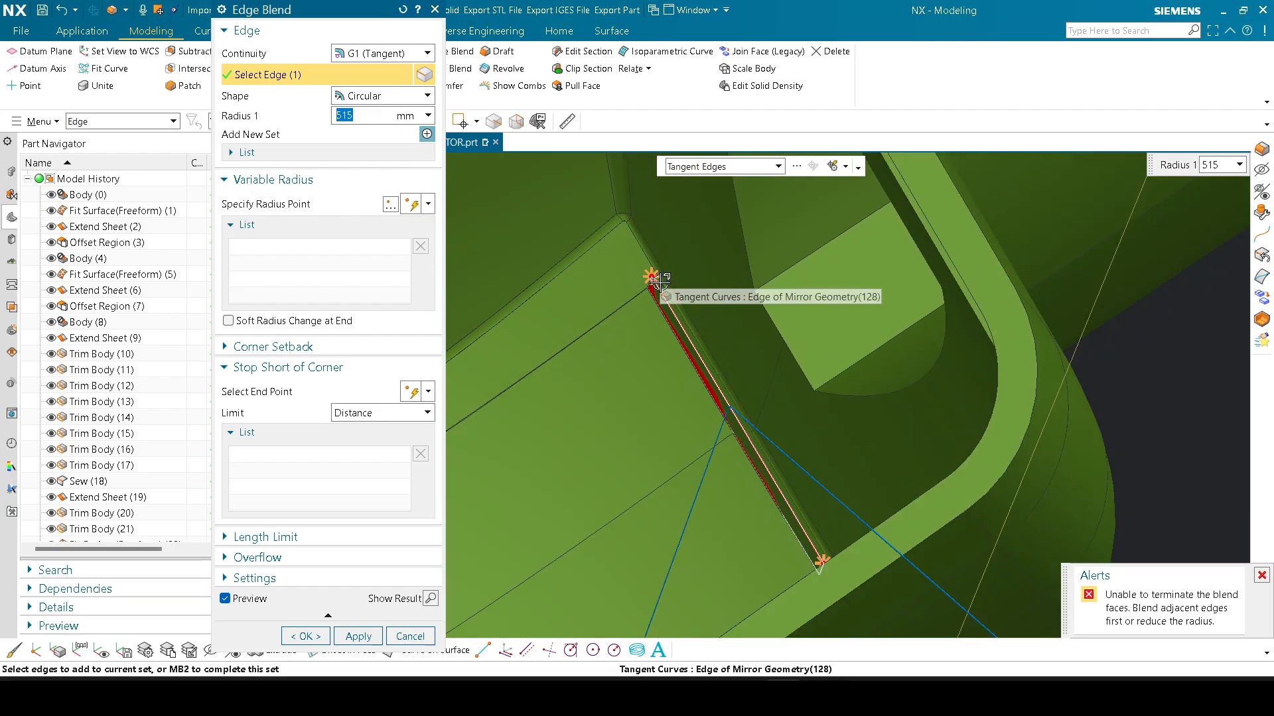
key(Escape)
Step: Apply a symmetric Chamfer to the long ledge edge along the recess's tube side
key(c)
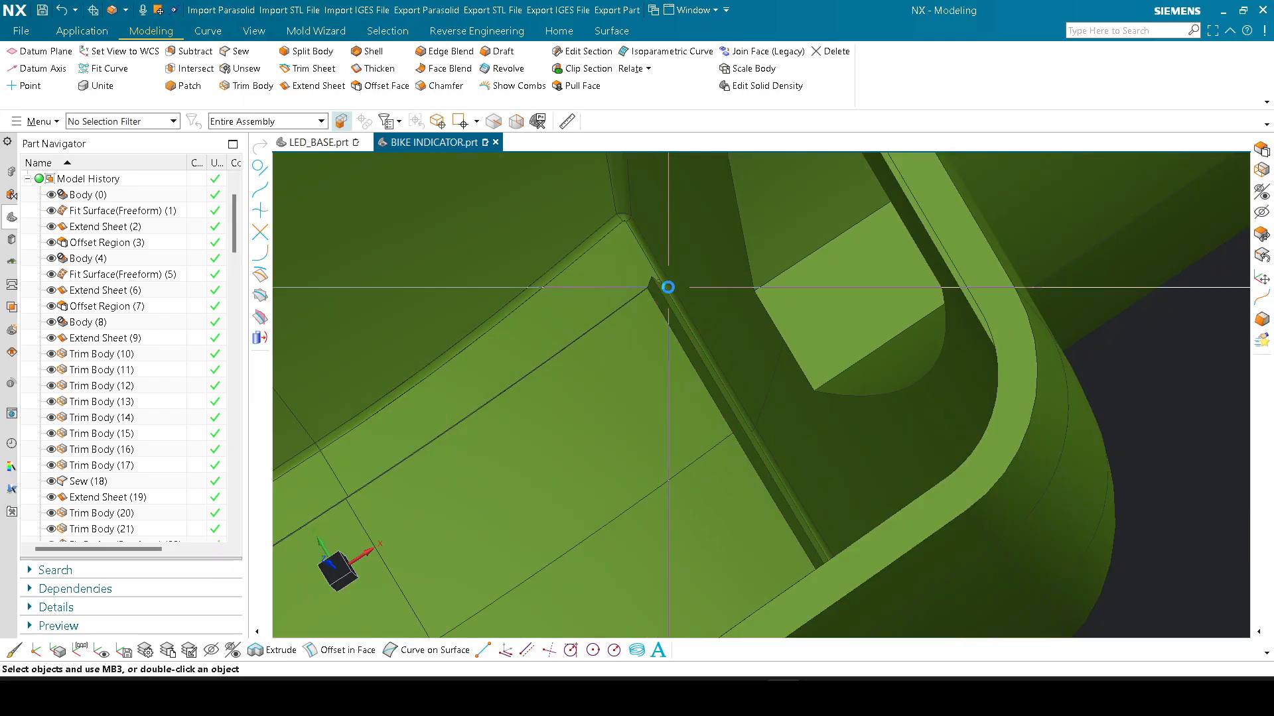
scroll(749, 432, up, 2)
scroll(756, 457, up, 3)
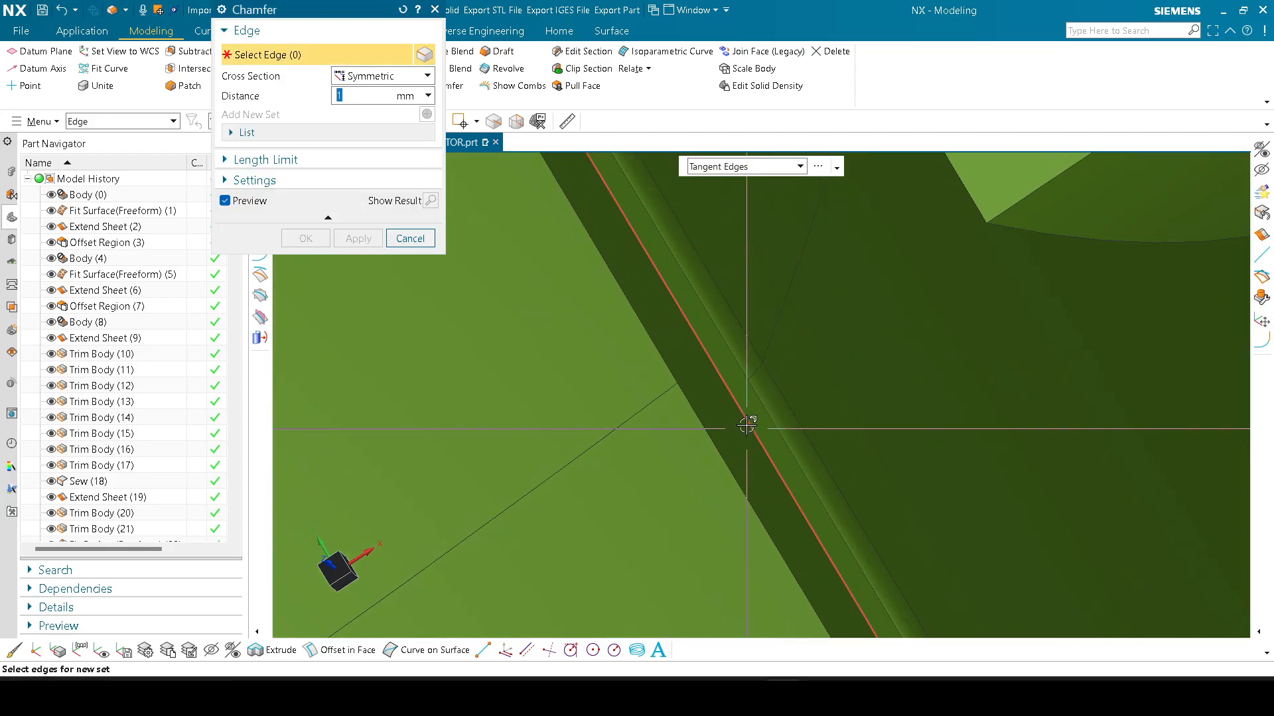
scroll(747, 415, down, 2)
mouse_move(742, 406)
middle_down()
mouse_move(754, 398)
mouse_move(756, 416)
middle_up()
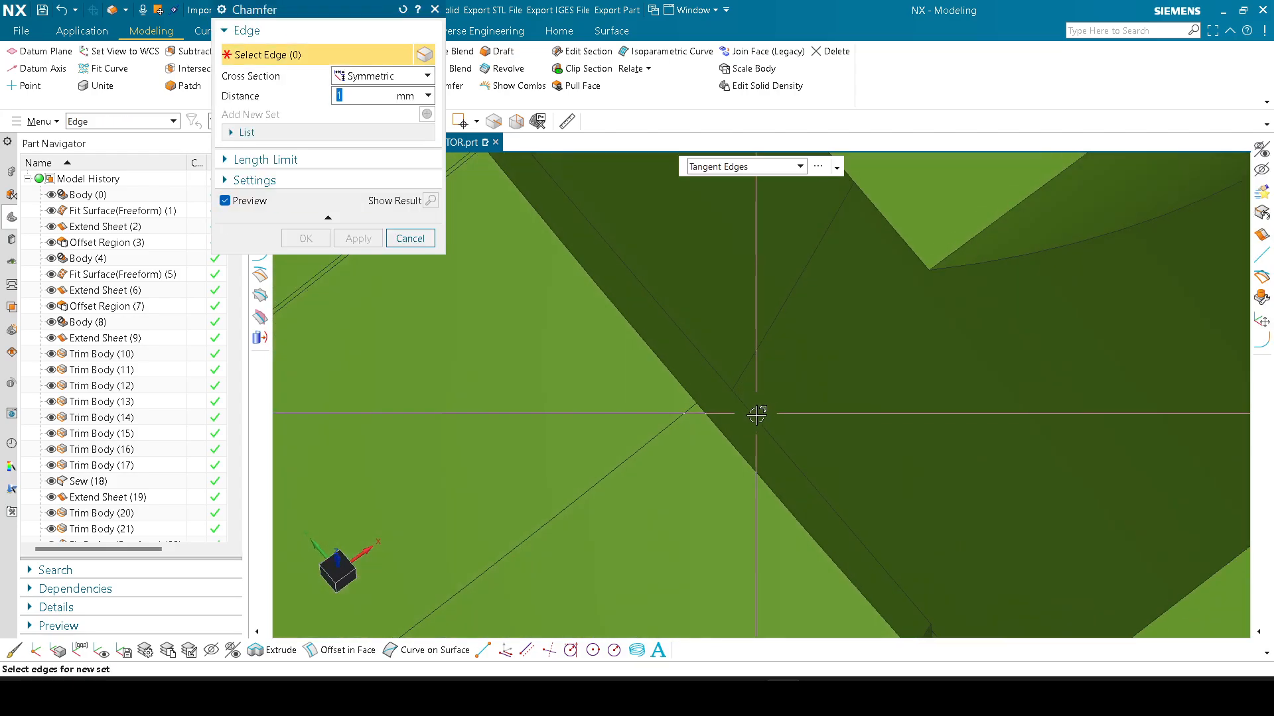
click(756, 427)
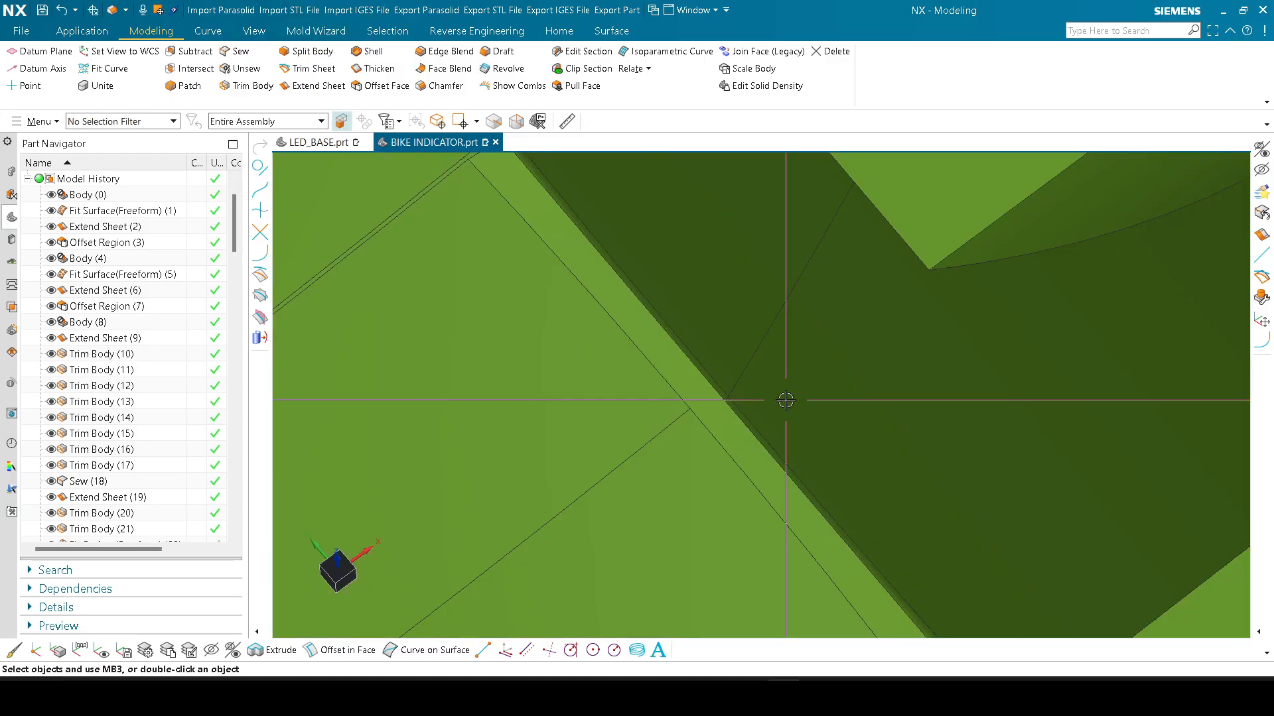
Step: Try to replace the chamfered strip face beside the recess with the upper tube-side inner wall face at 0 mm offset
scroll(668, 373, down, 6)
mouse_move(668, 371)
middle_down()
mouse_move(657, 395)
mouse_move(656, 372)
middle_up()
scroll(655, 362, up, 2)
key(r)
click(646, 331)
middle_click(646, 332)
click(693, 331)
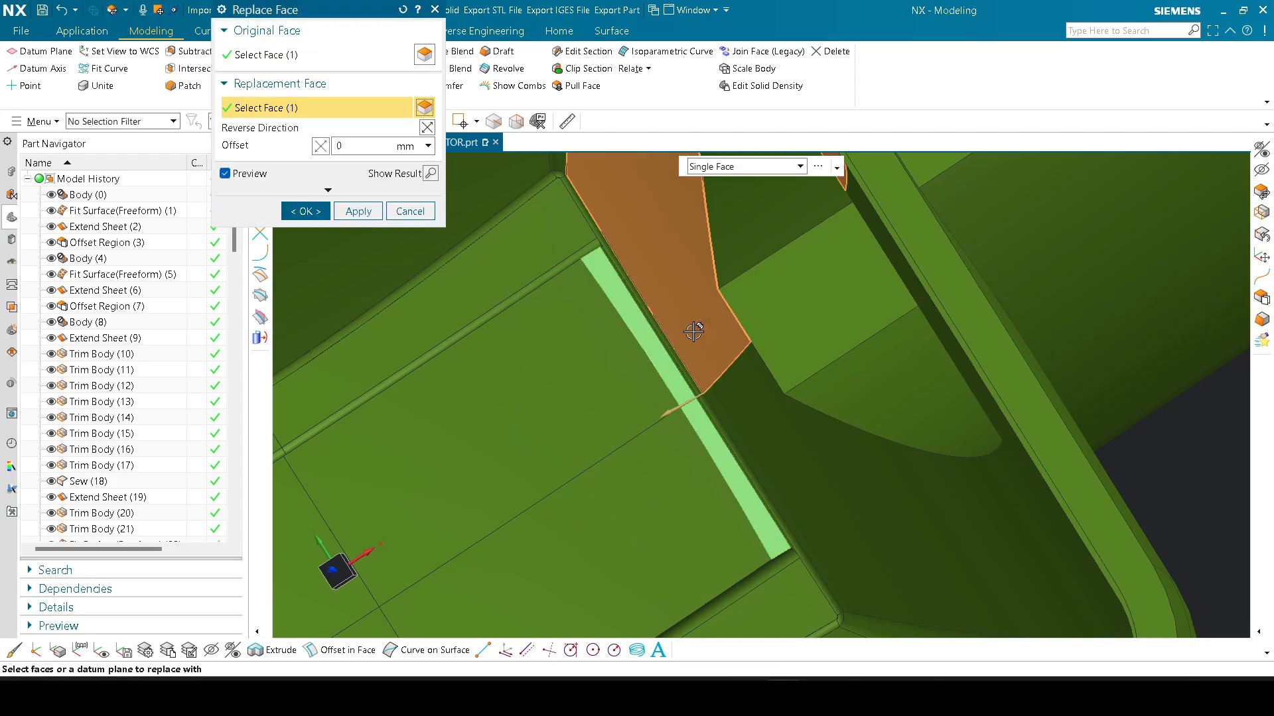
middle_click(693, 355)
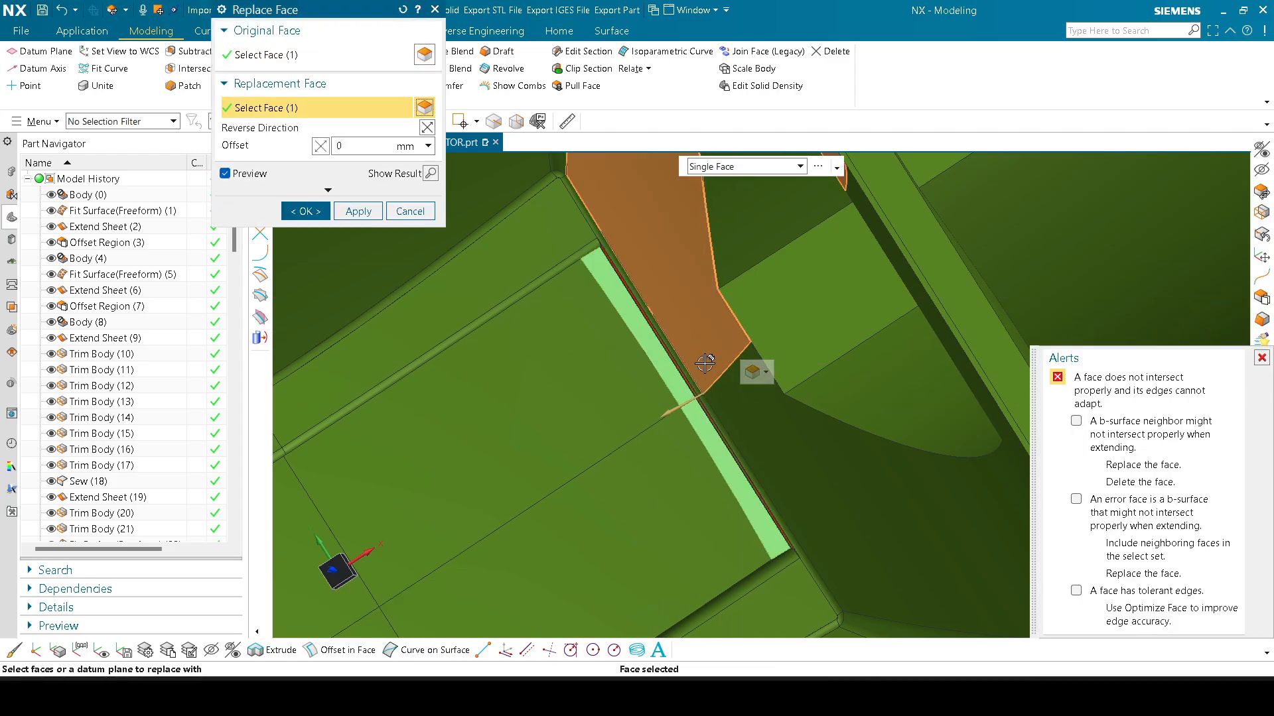
Step: Examine the recess's blended corners and grooves up close, and the whole housing with its open rim and tube
scroll(667, 375, down, 3)
mouse_move(668, 375)
middle_down()
mouse_move(659, 356)
mouse_move(666, 385)
middle_up()
mouse_move(666, 385)
shift+middle_down()
mouse_move(668, 515)
mouse_move(665, 383)
mouse_move(702, 338)
mouse_move(627, 384)
mouse_move(631, 404)
shift+middle_up()
scroll(657, 408, up, 1)
scroll(703, 309, down, 4)
scroll(605, 403, up, 6)
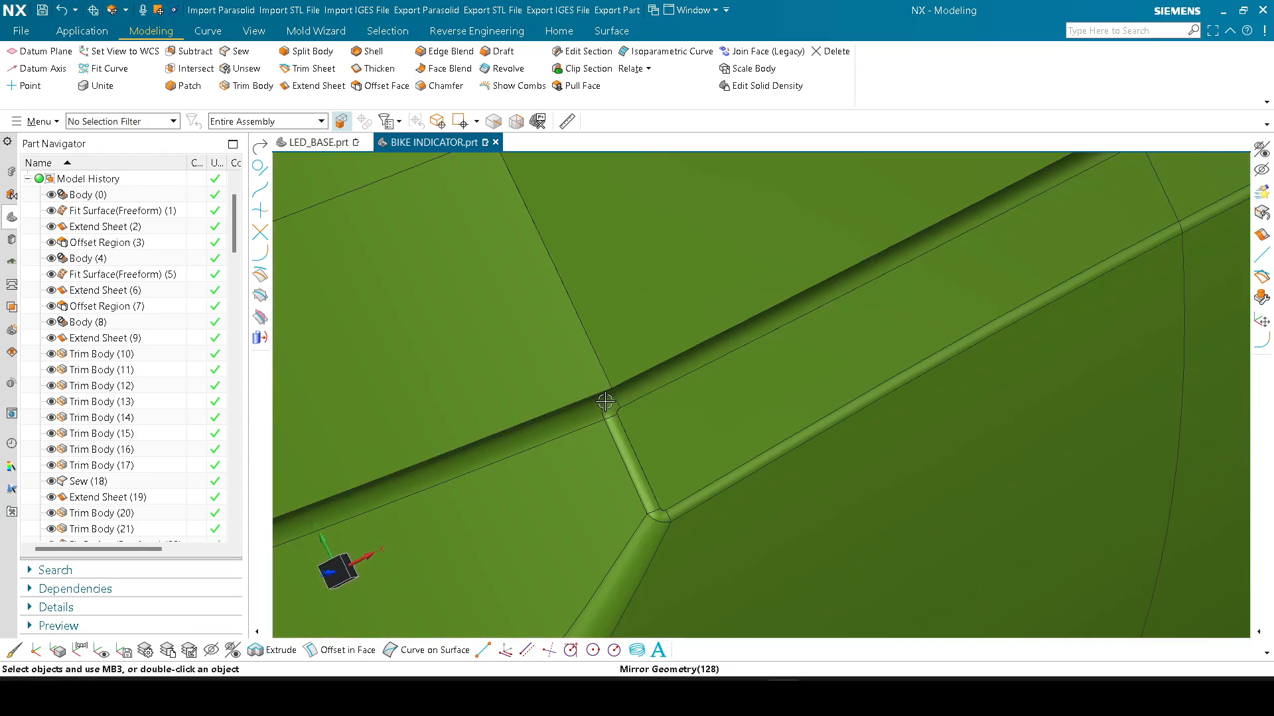
scroll(648, 392, down, 6)
middle_drag(693, 276, 687, 362)
scroll(682, 343, up, 5)
scroll(644, 366, down, 4)
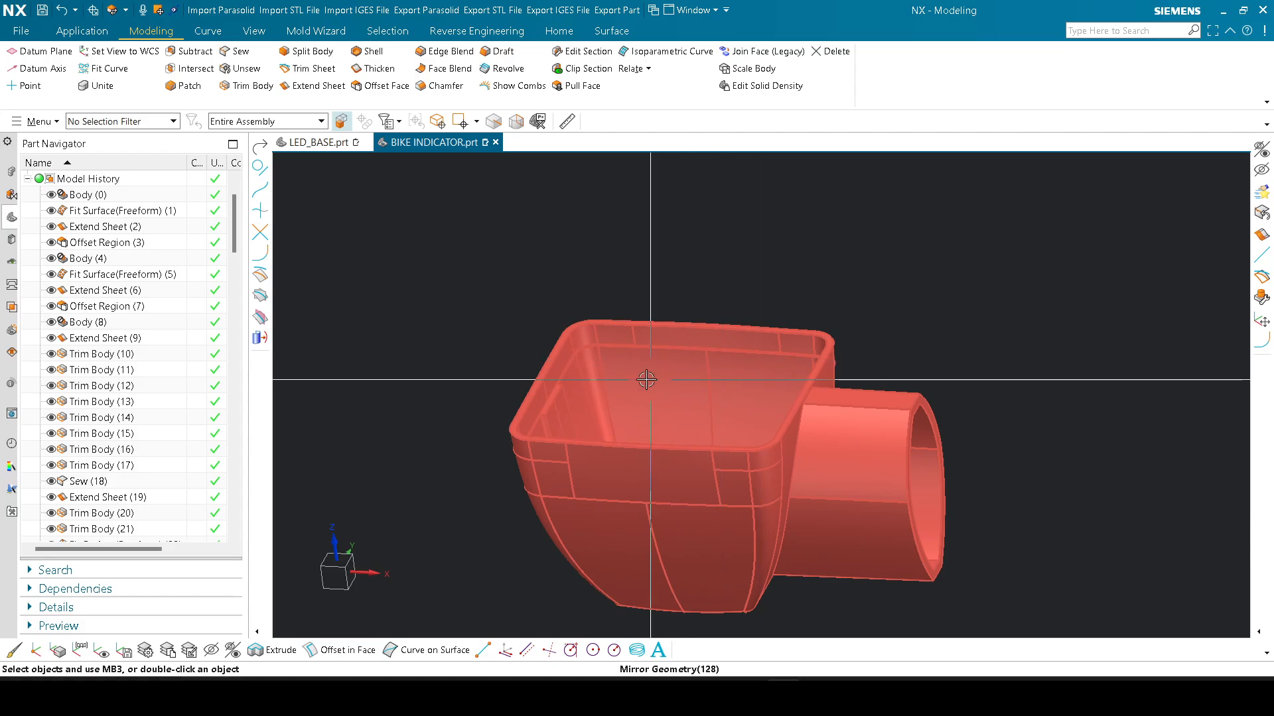
scroll(699, 370, up, 2)
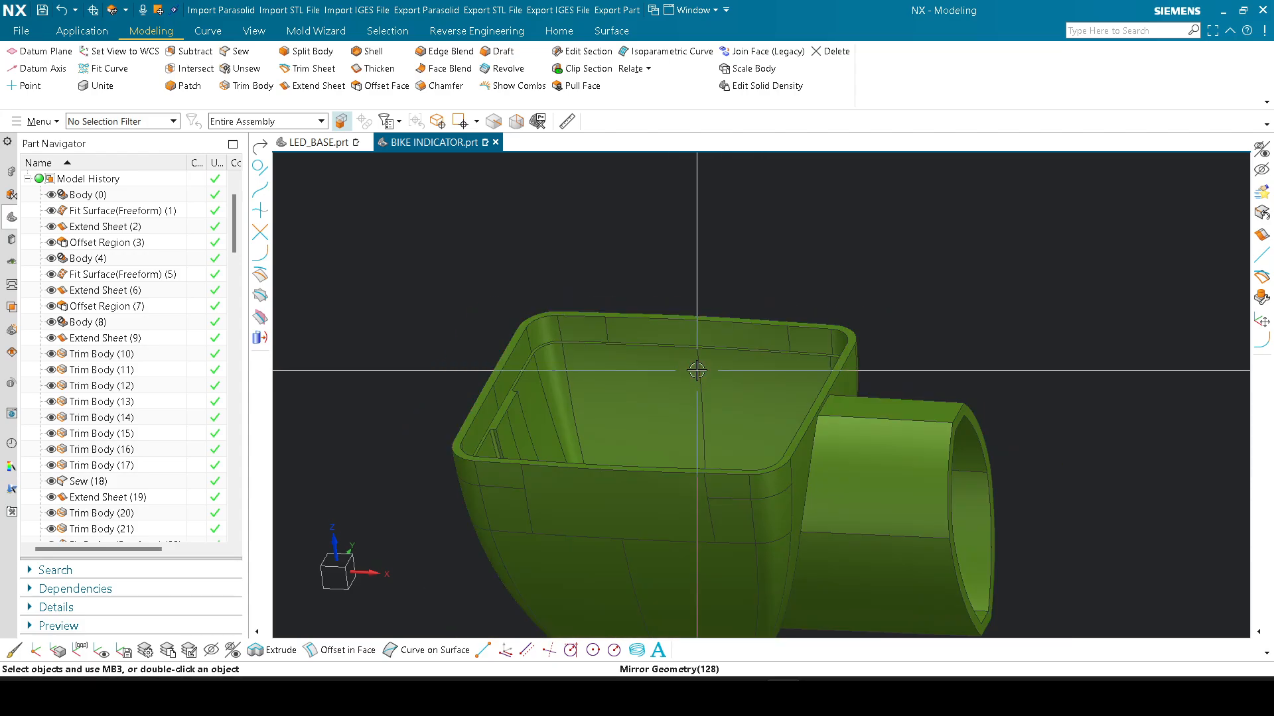
scroll(658, 372, up, 1)
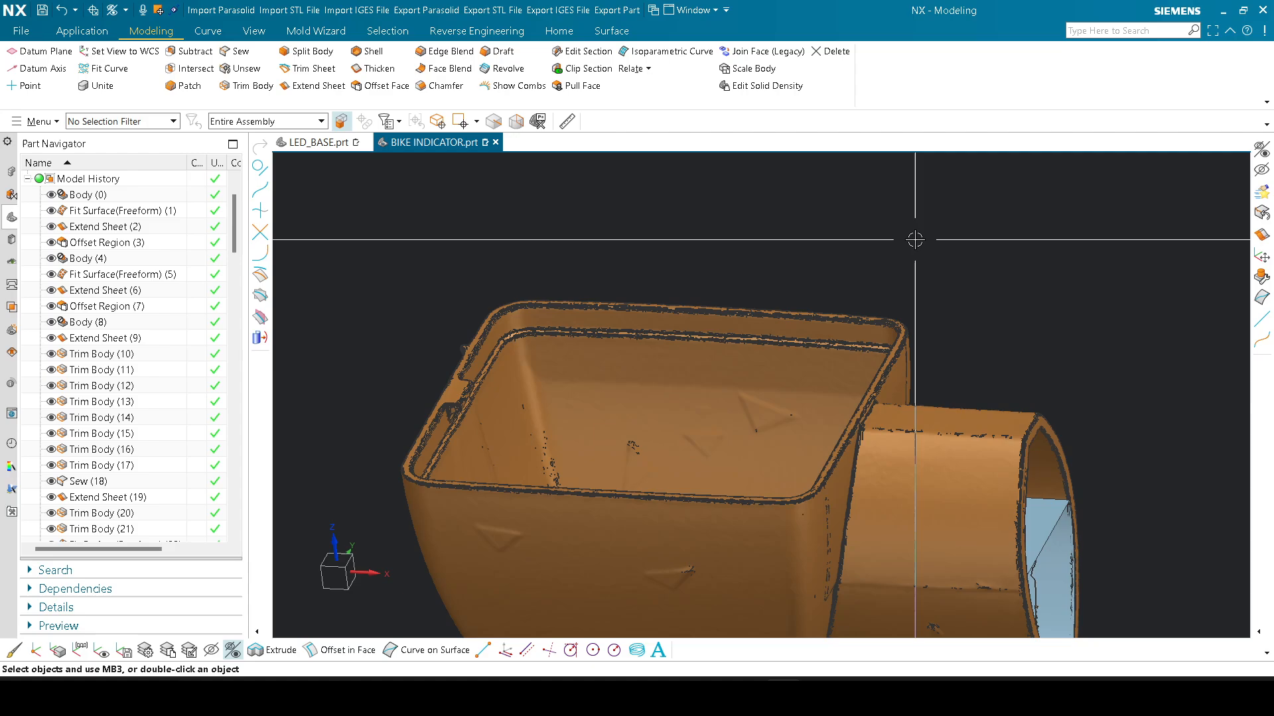
Step: Swap the displayed scan mesh for the hidden solid model and view the housing from below and from above
key(ctrl+shift+b)
scroll(754, 308, down, 3)
middle_drag(754, 307, 756, 466)
middle_drag(957, 467, 844, 462)
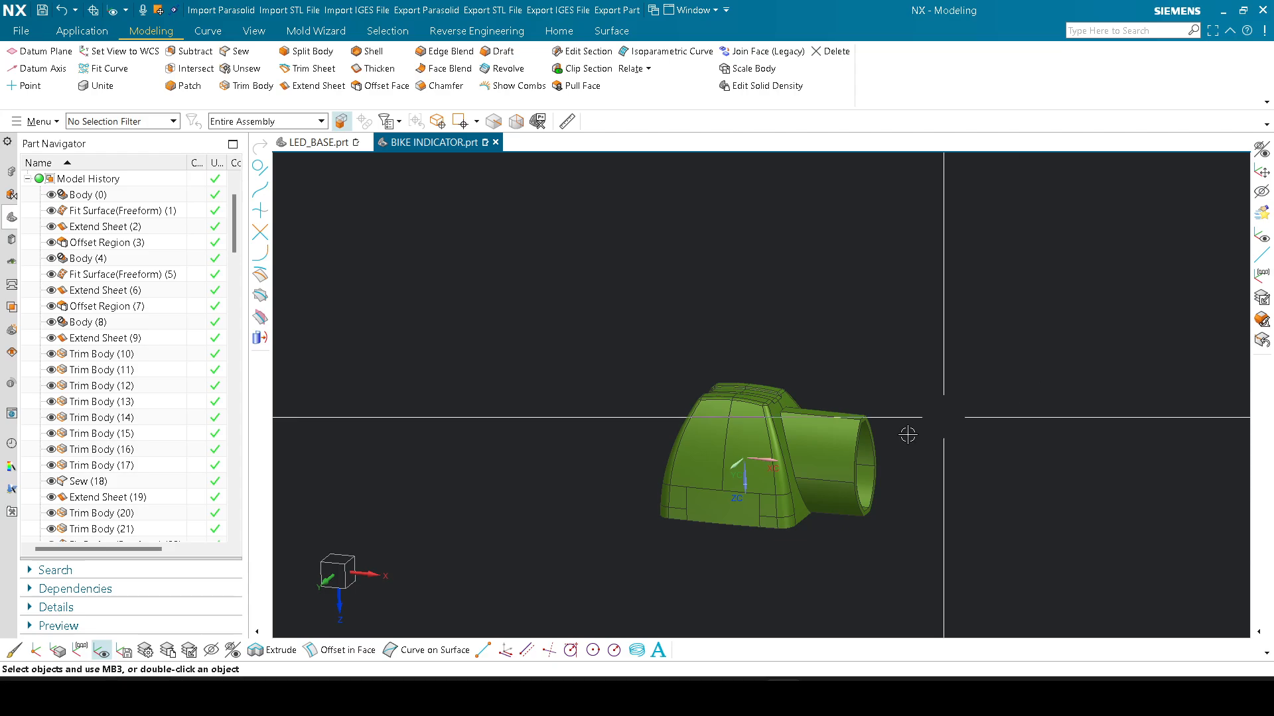
middle_drag(910, 435, 796, 395)
scroll(705, 349, down, 5)
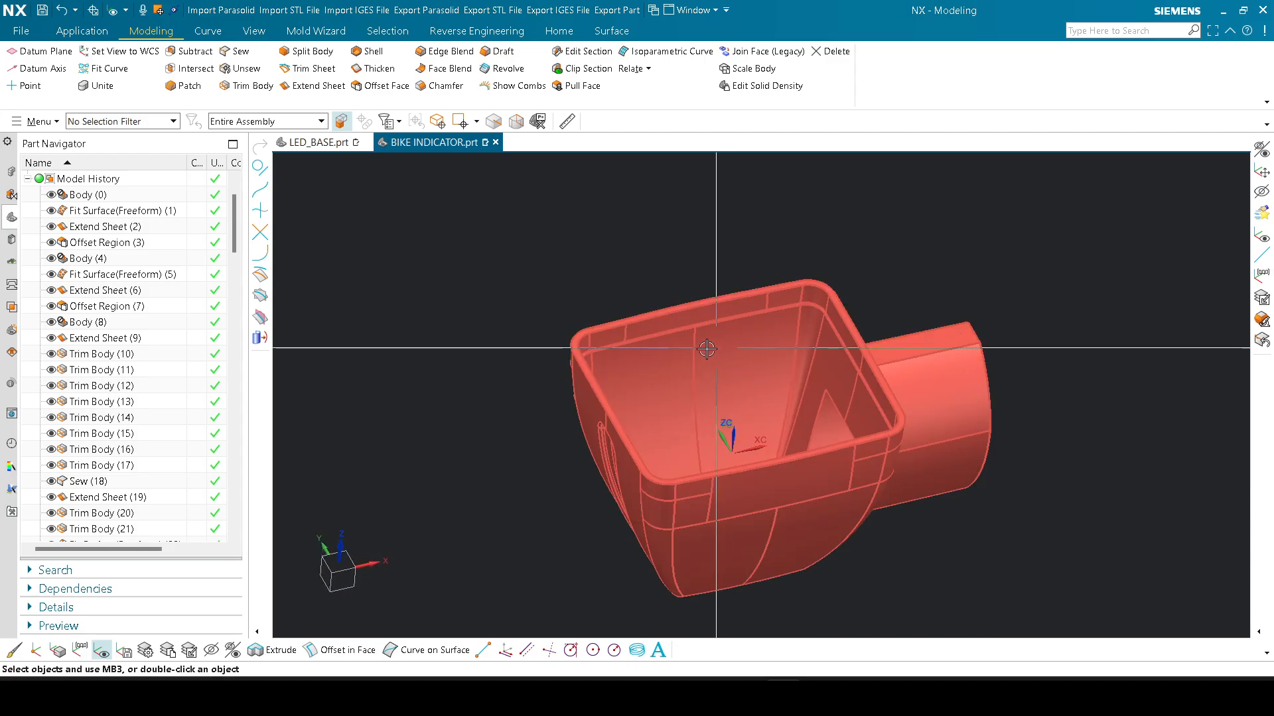
Step: Run a Draft Analysis on all faces of the housing body with an orientation draw direction, 0 limit angle and isocline output
middle_drag(707, 360, 663, 540)
scroll(670, 540, up, 3)
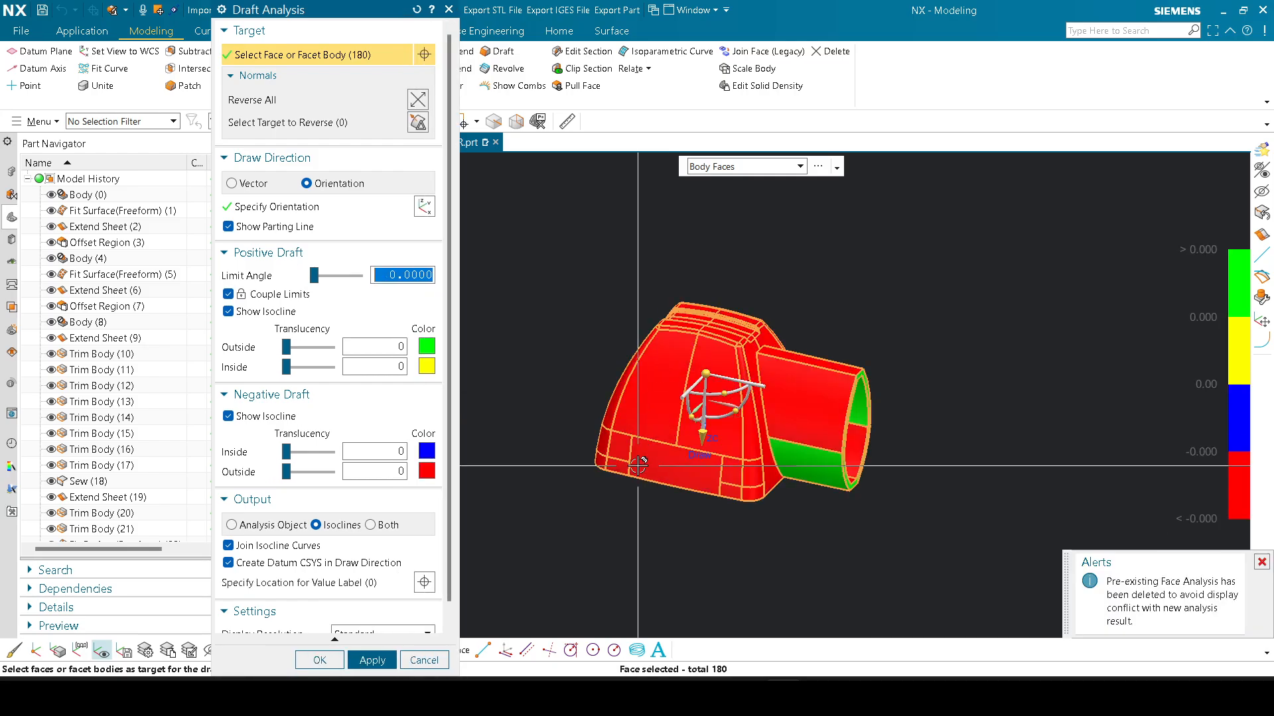
middle_drag(669, 377, 626, 348)
middle_drag(638, 300, 771, 489)
middle_click(770, 489)
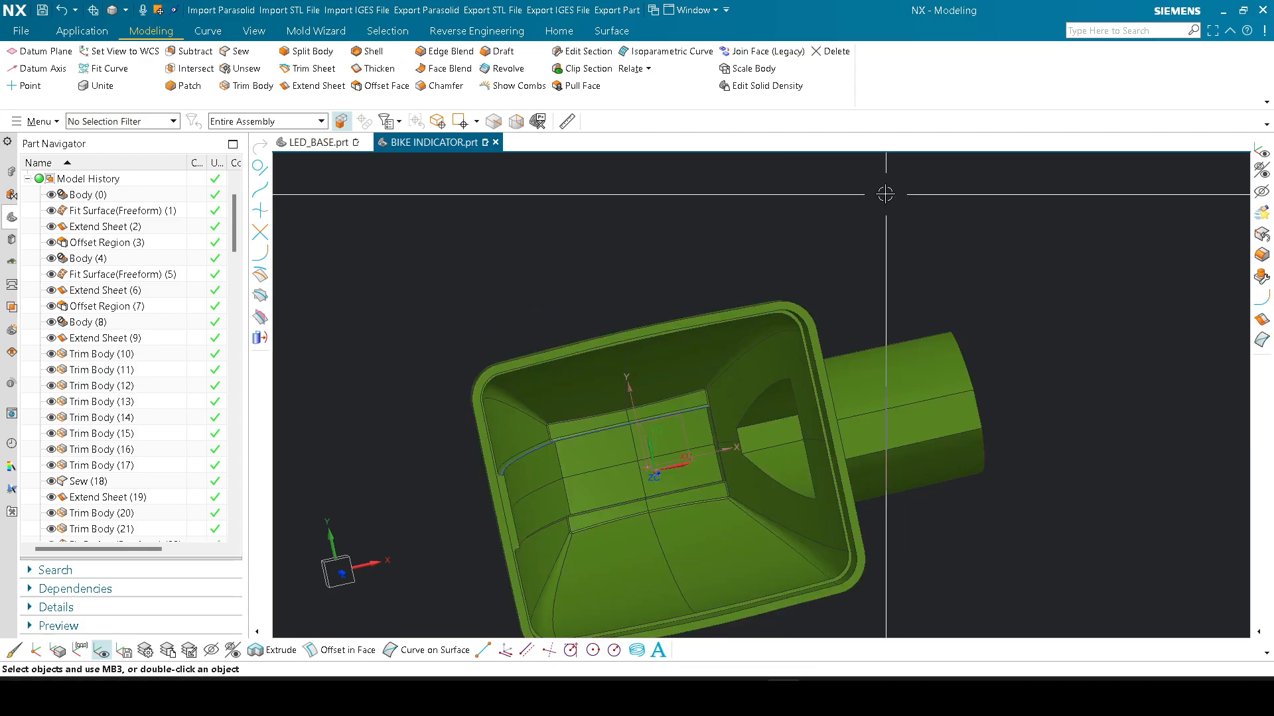
middle_drag(708, 457, 616, 217)
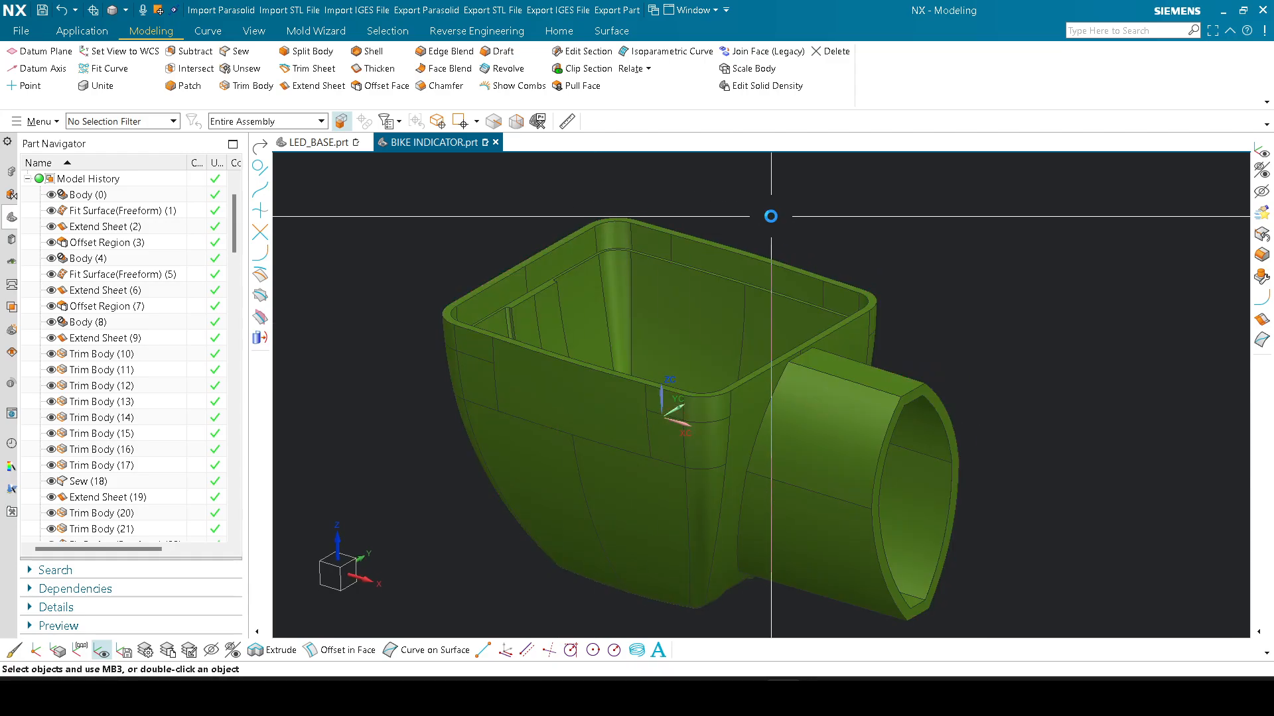
Step: Alternate between the scan mesh and the solid housing to compare the open rim and the inner wall step
key(ctrl+shift+b)
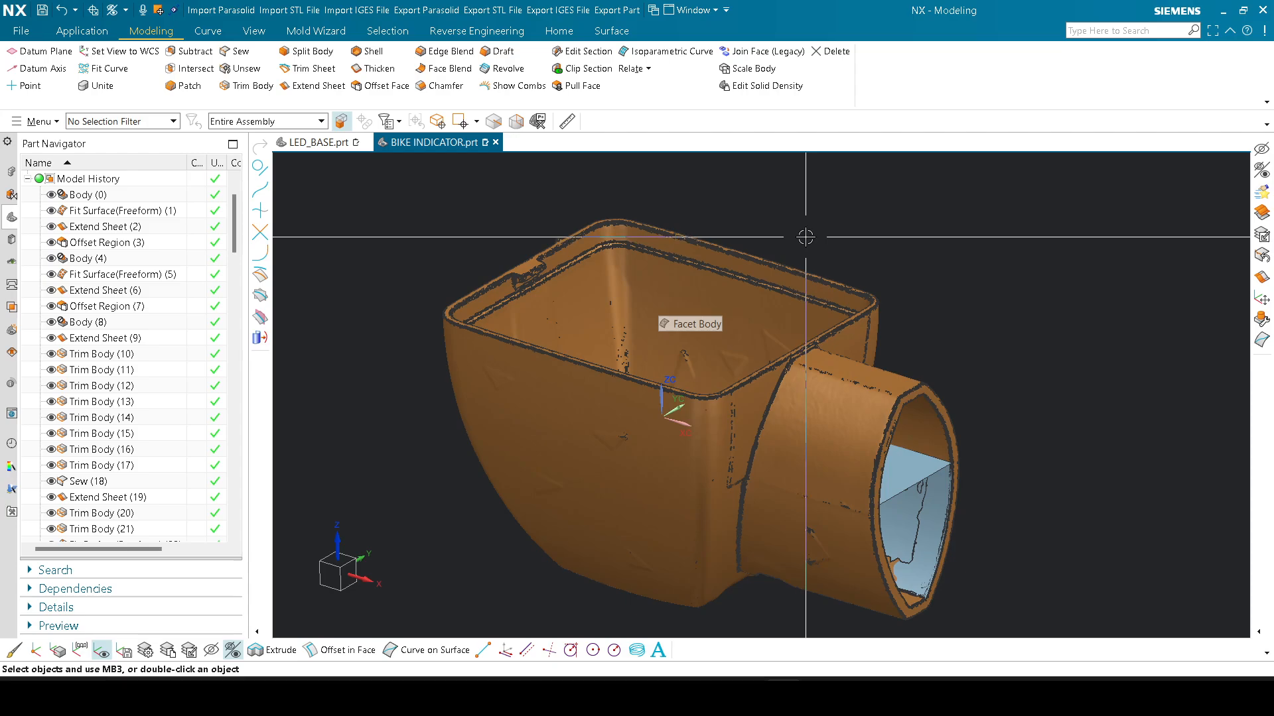
key(ctrl+shift+b)
middle_drag(805, 237, 649, 282)
key(ctrl+shift+b)
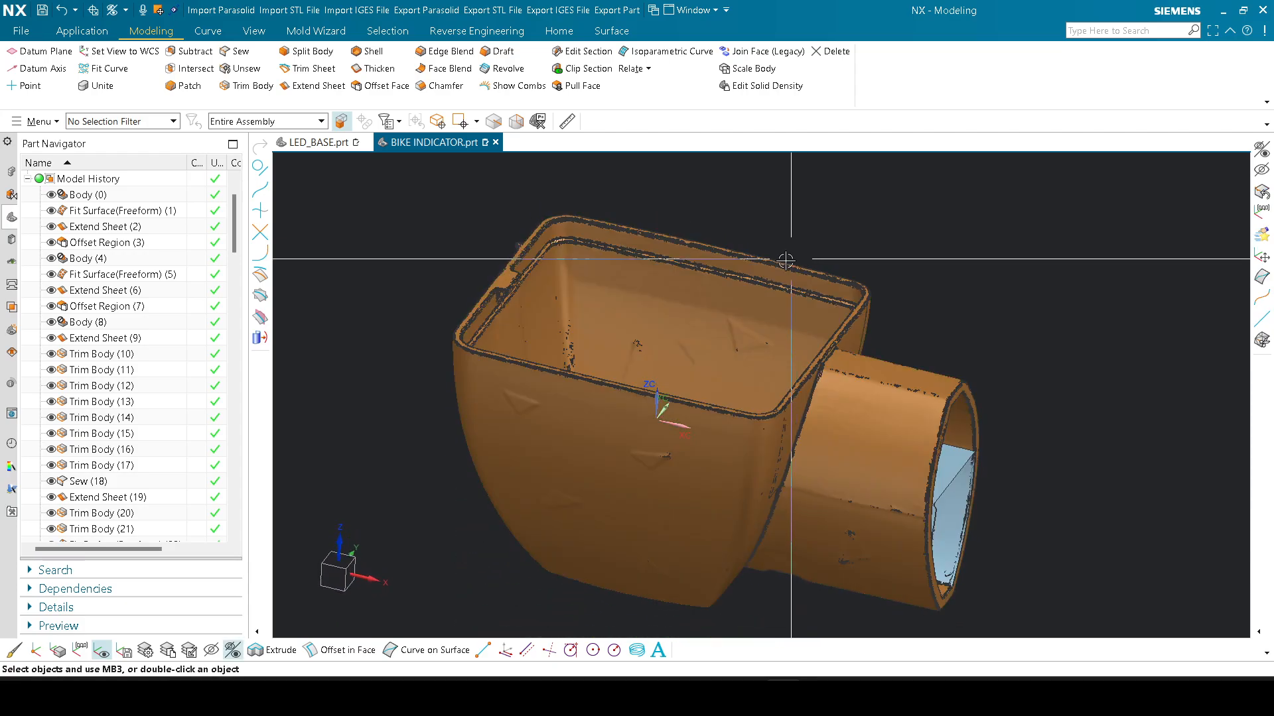
scroll(650, 282, up, 2)
scroll(636, 284, up, 3)
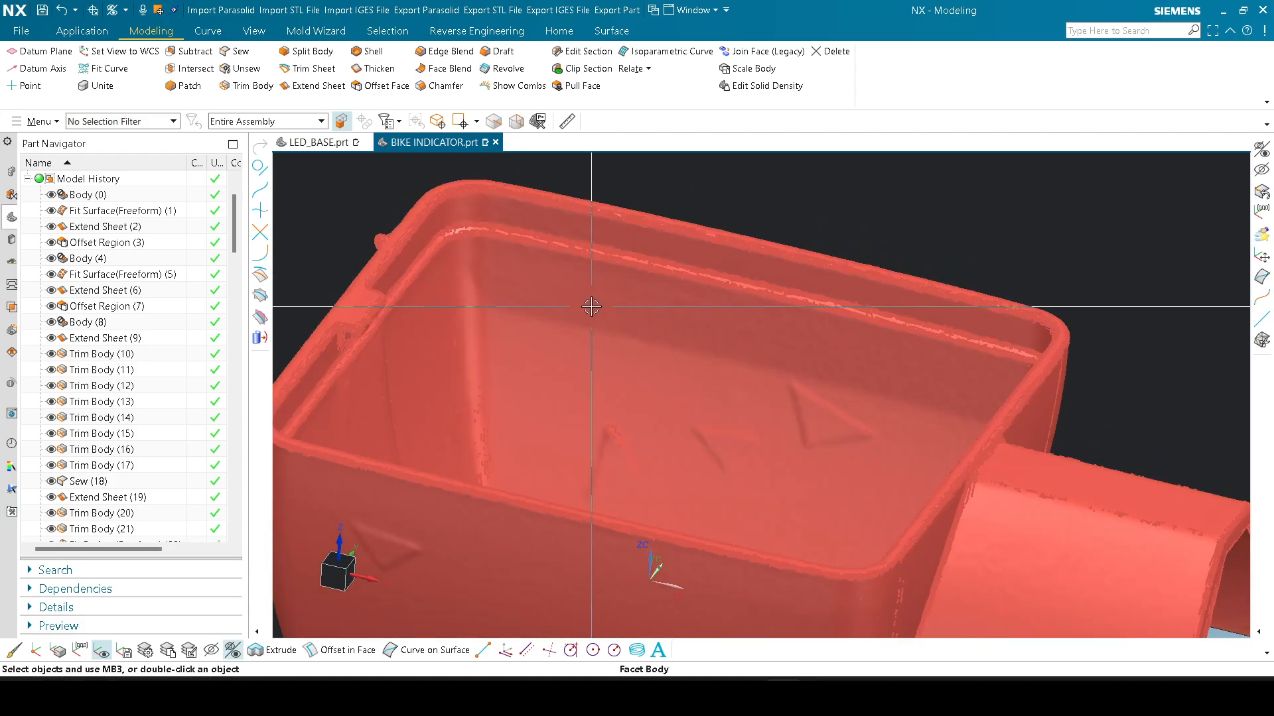
scroll(591, 306, down, 3)
key(ctrl+shift+b)
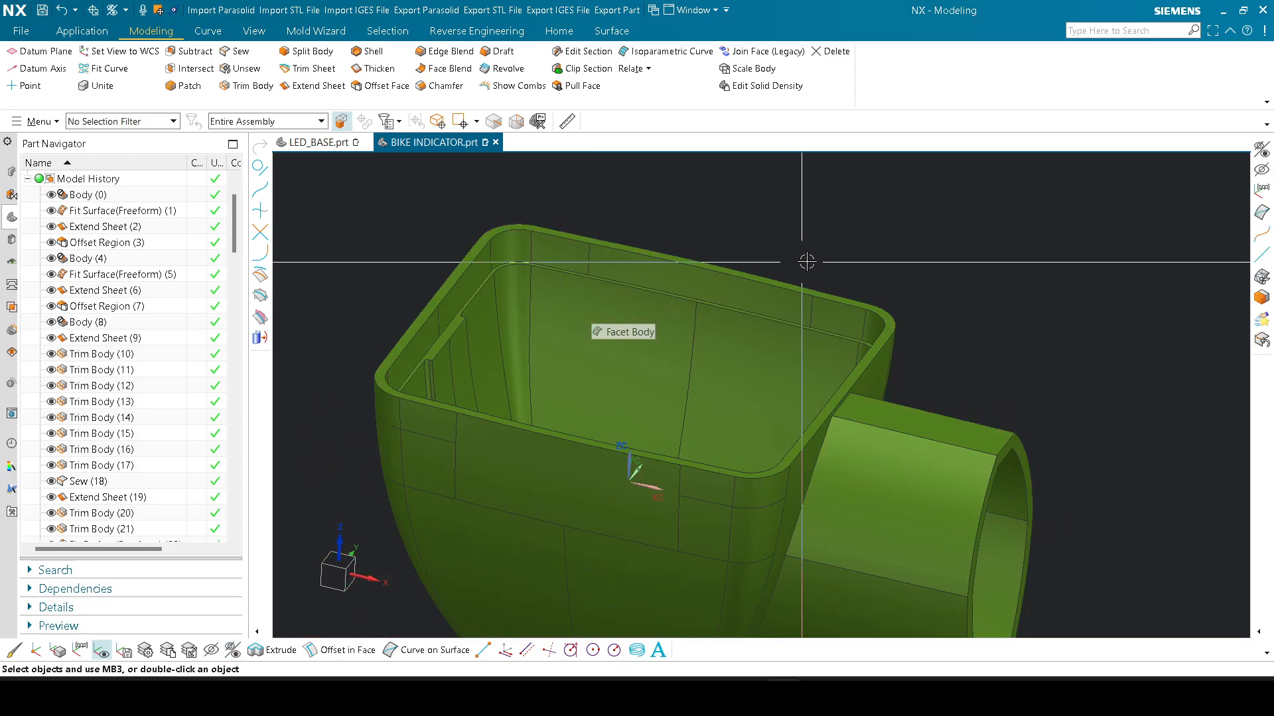
shift+middle_drag(893, 258, 882, 279)
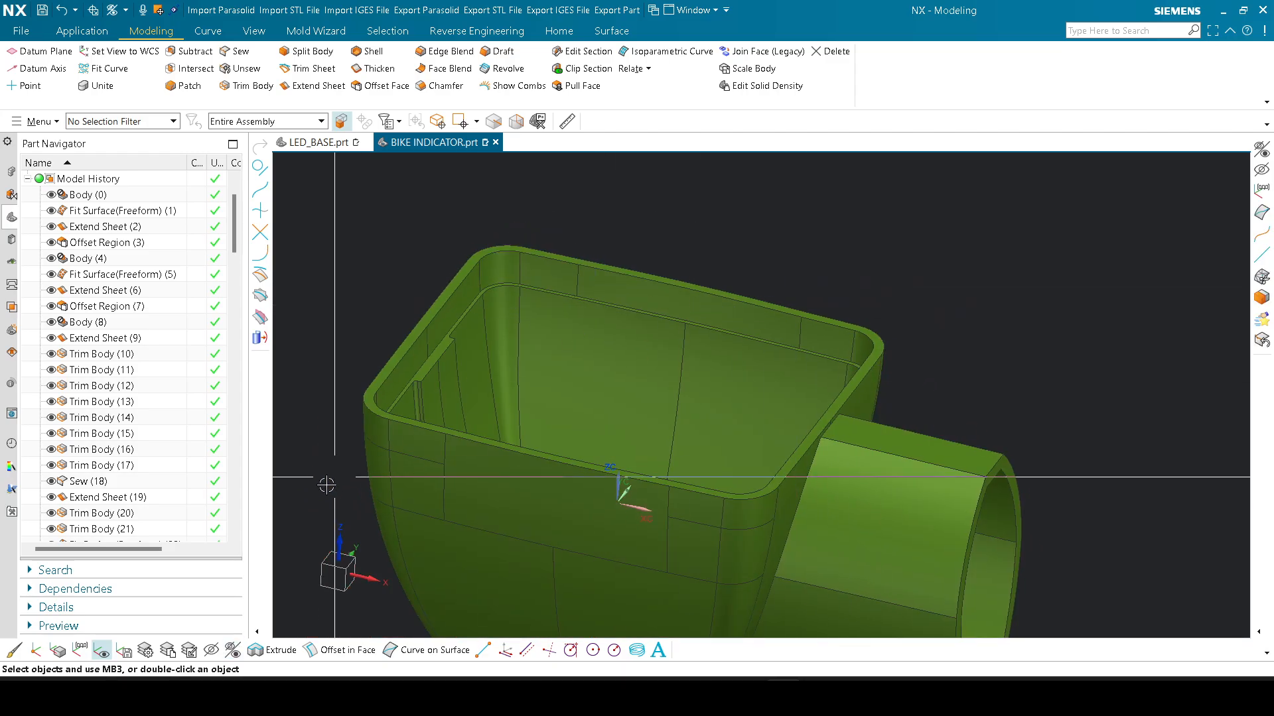
click(312, 51)
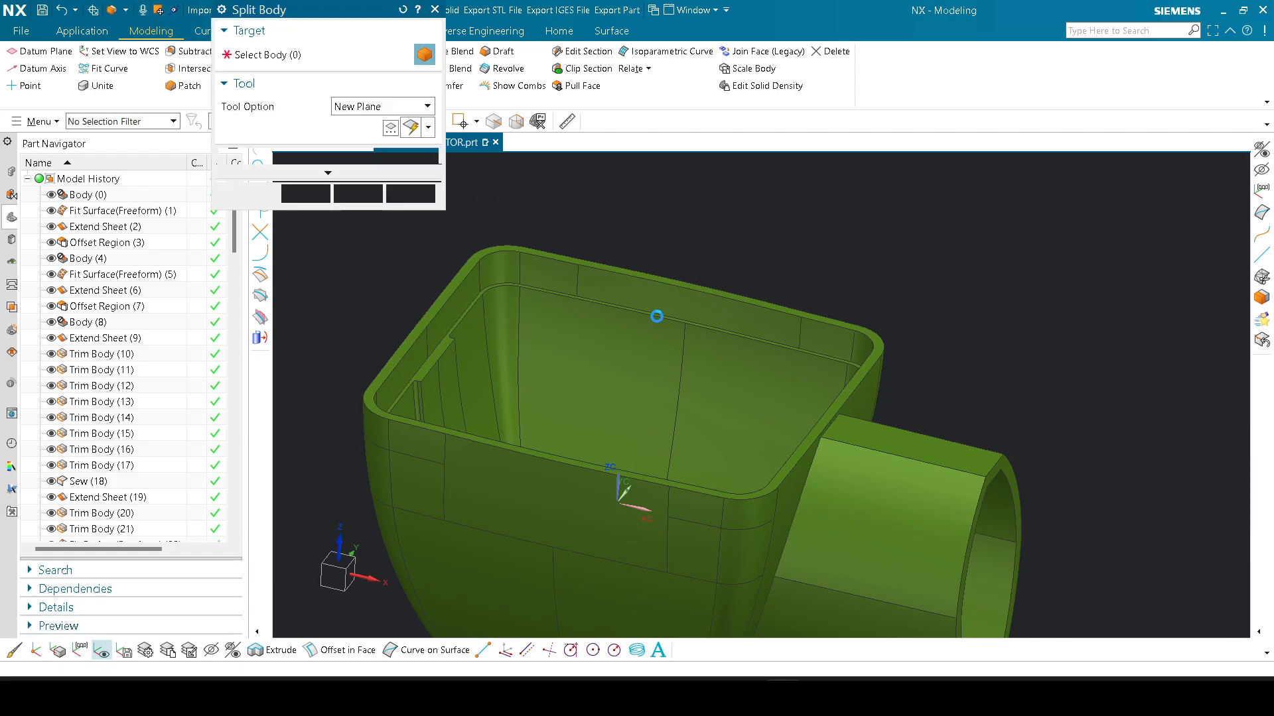
click(656, 316)
click(303, 132)
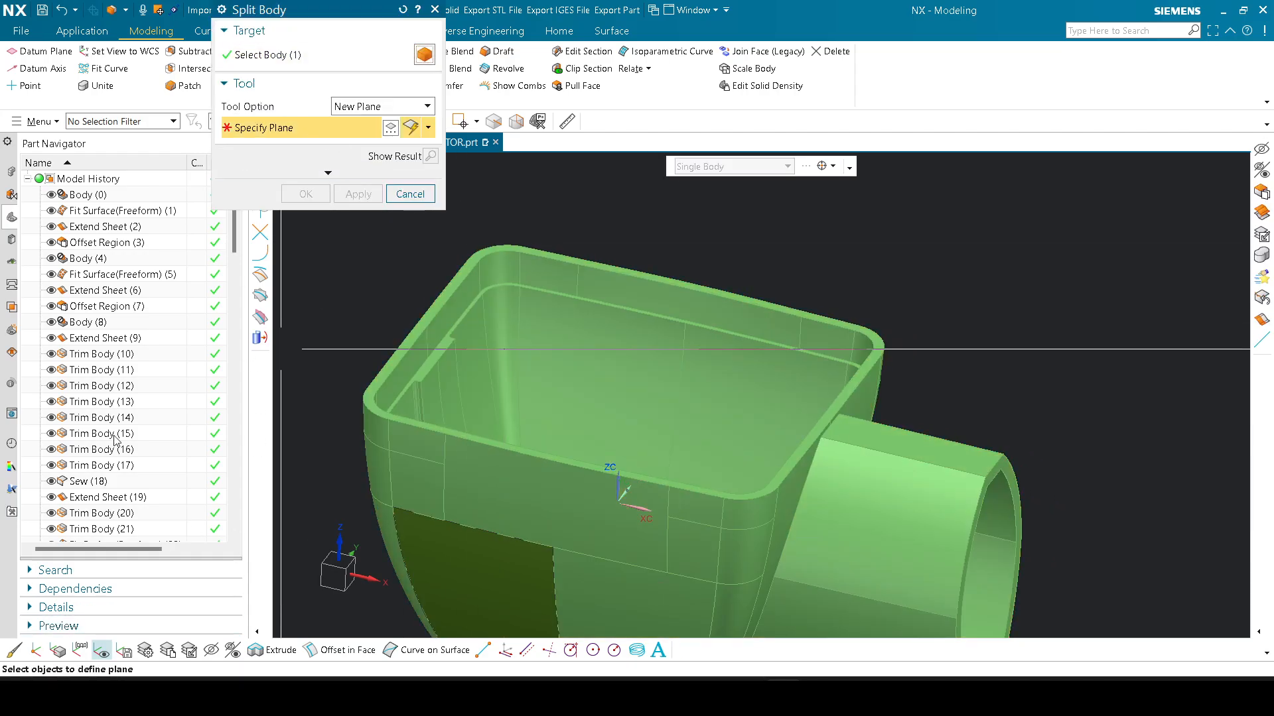
key(Escape)
Step: Delete the Unsew (130) feature near the end of the model history
scroll(126, 477, down, 11)
drag(236, 307, 236, 498)
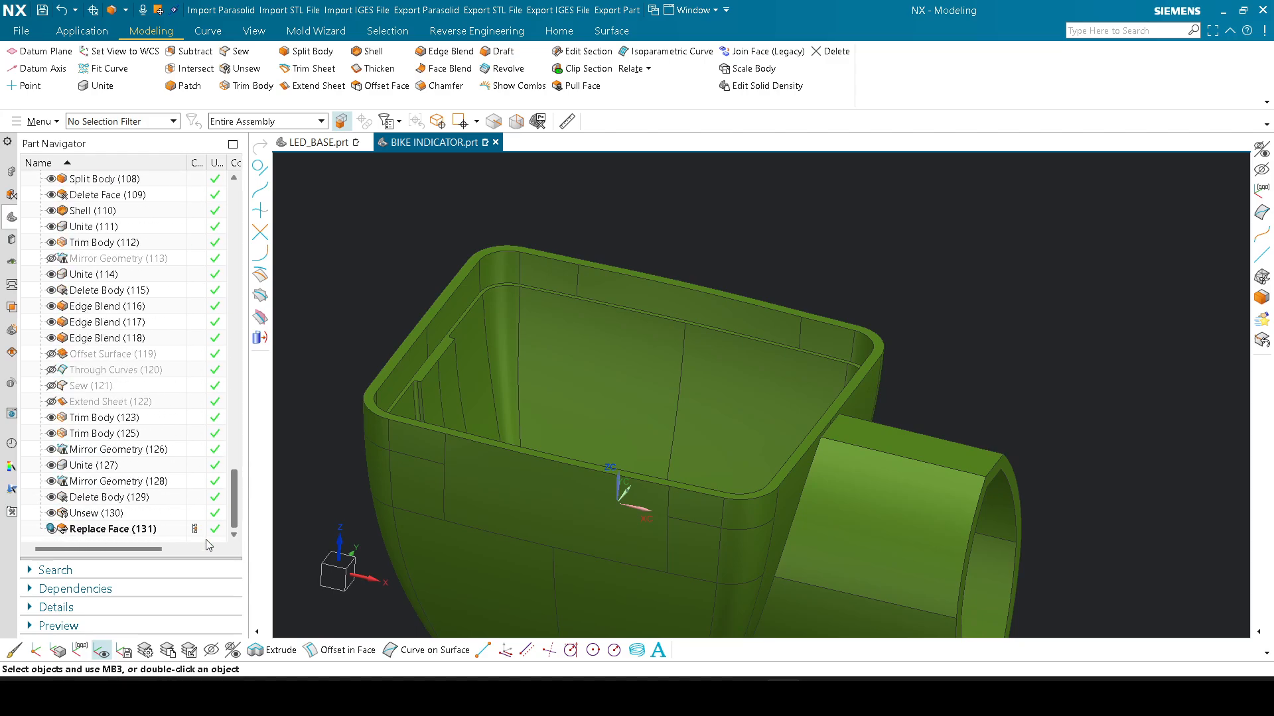
click(110, 515)
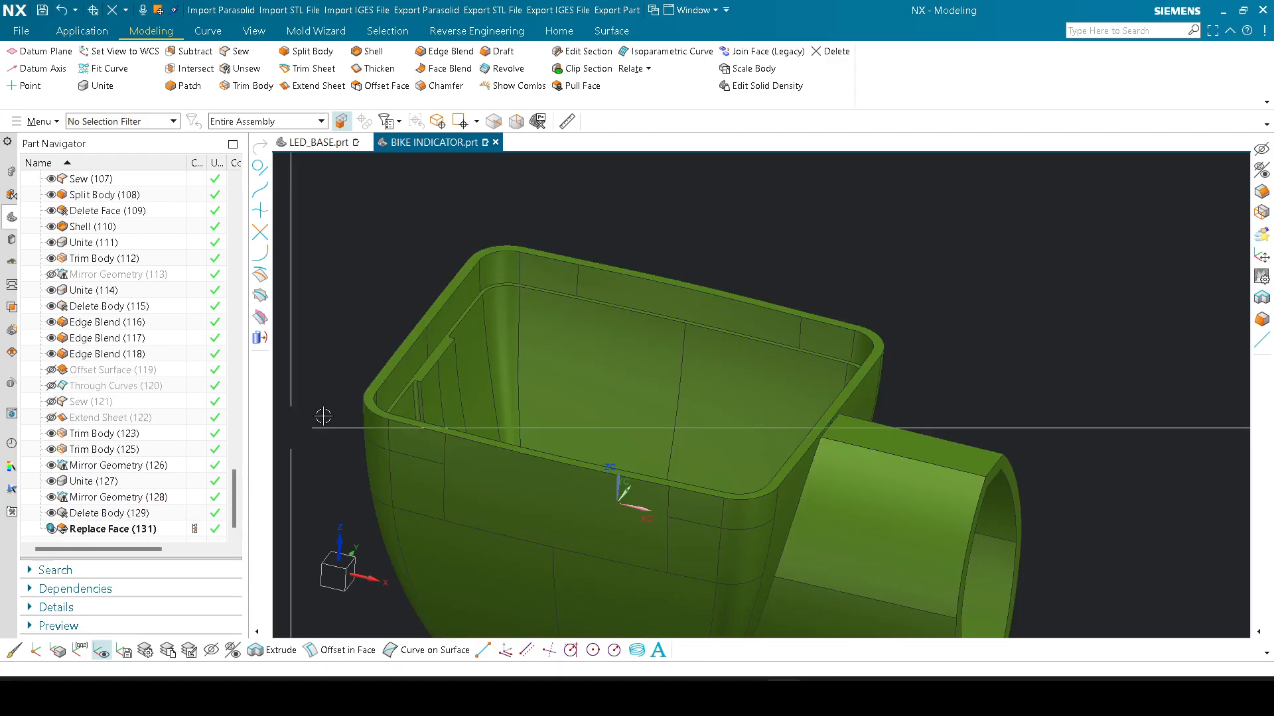
Step: Split the housing body with a new plane offset downward from the narrow ledge face inside the rim
click(591, 264)
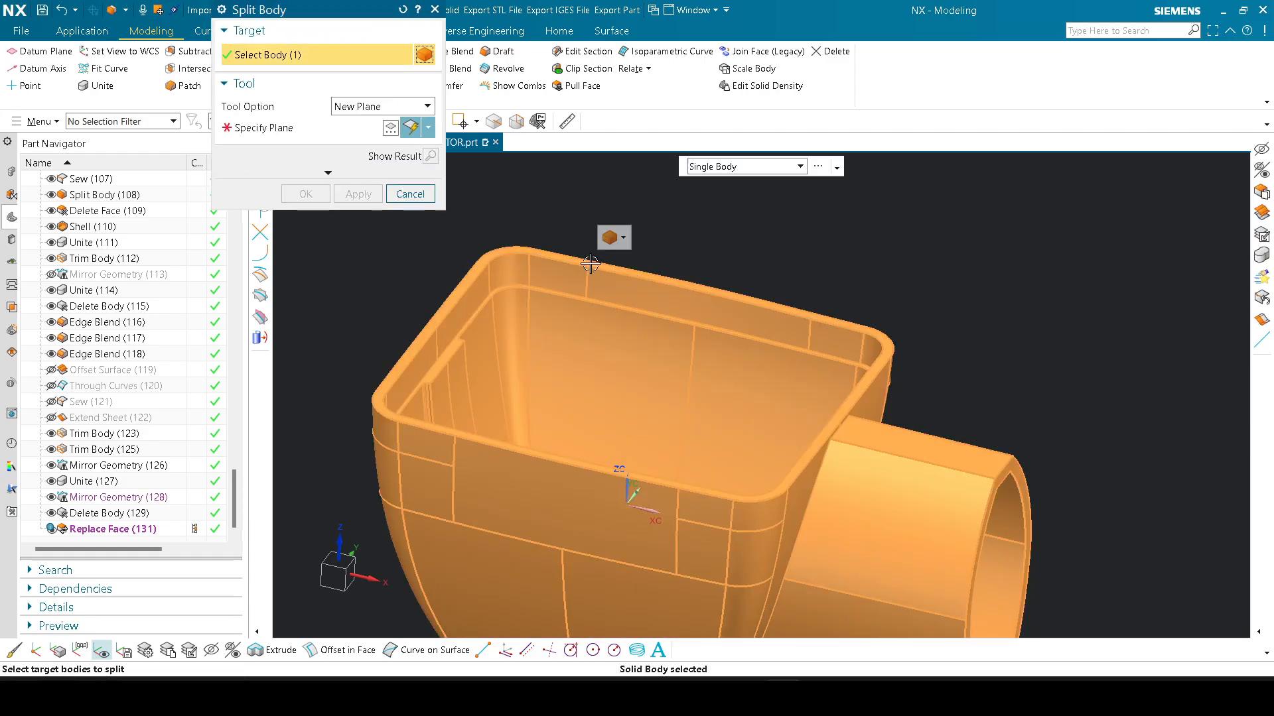
click(302, 130)
scroll(650, 340, up, 6)
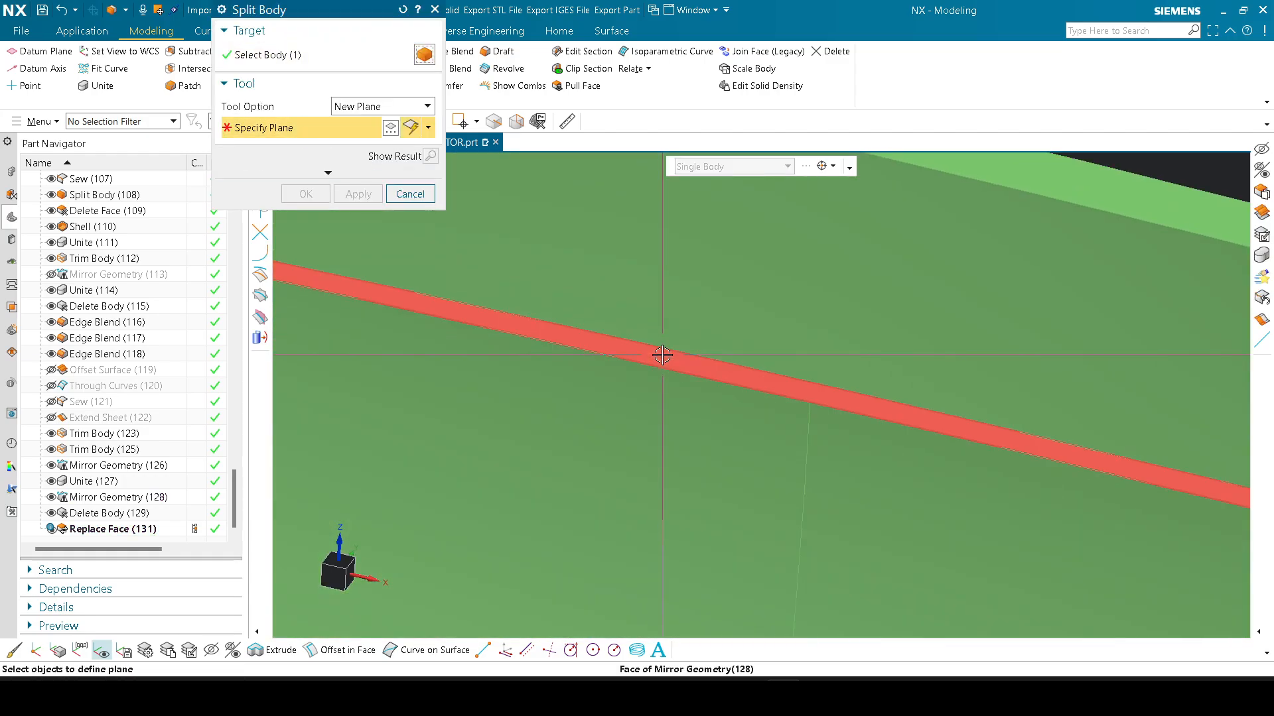
click(670, 330)
scroll(669, 330, down, 4)
drag(668, 336, 663, 433)
middle_click(696, 353)
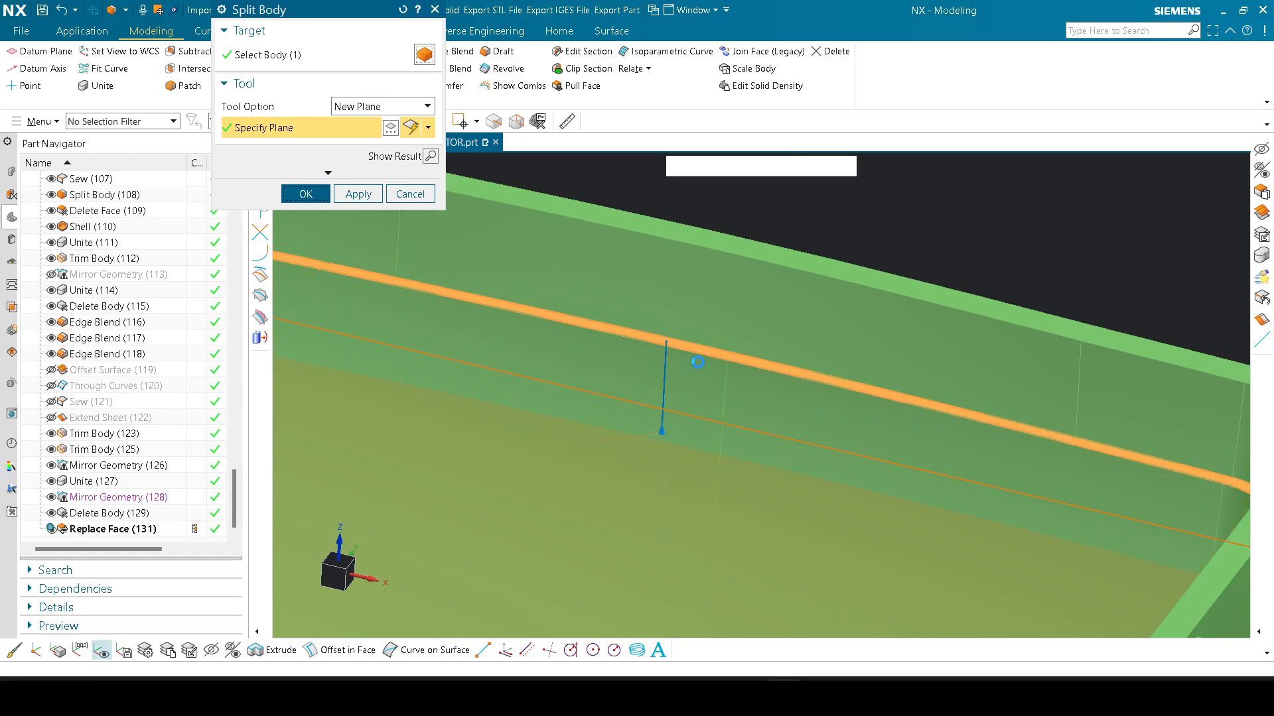
scroll(696, 354, down, 4)
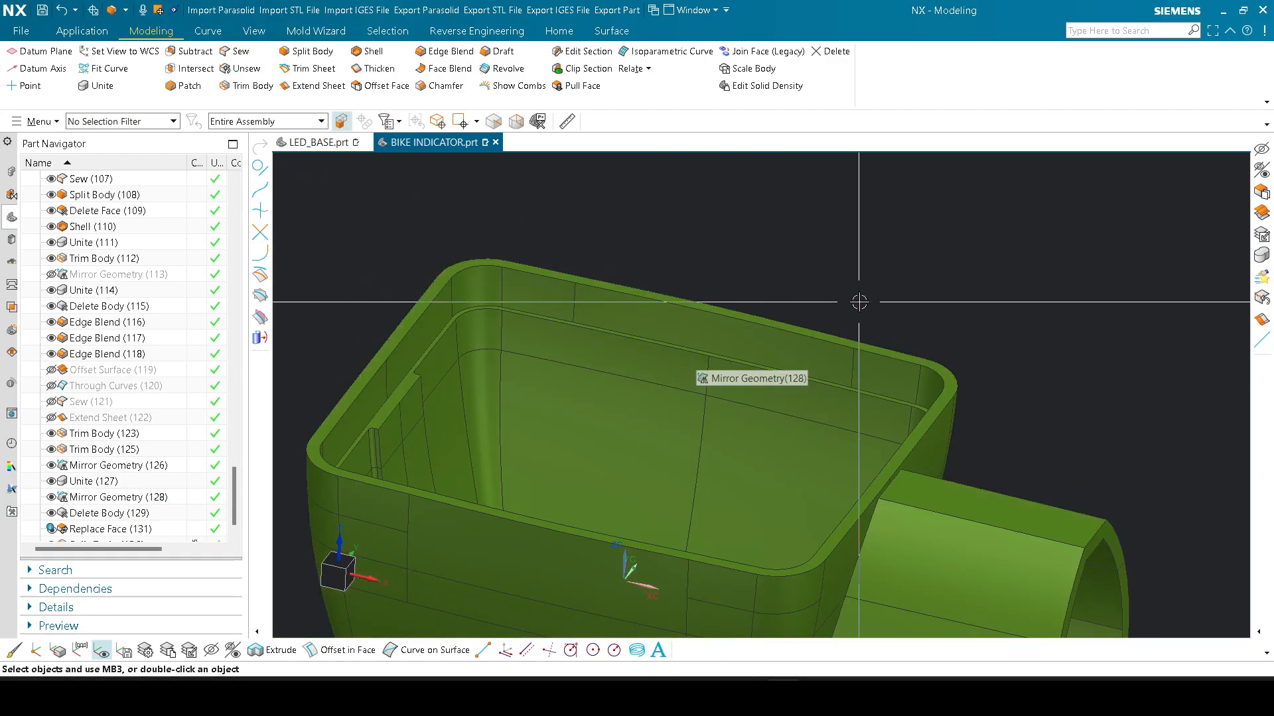
Step: Apply an Edge-type Draft along the Z-axis at 0° using the tangent split edges around the inner wall as stationary edges
key(d)
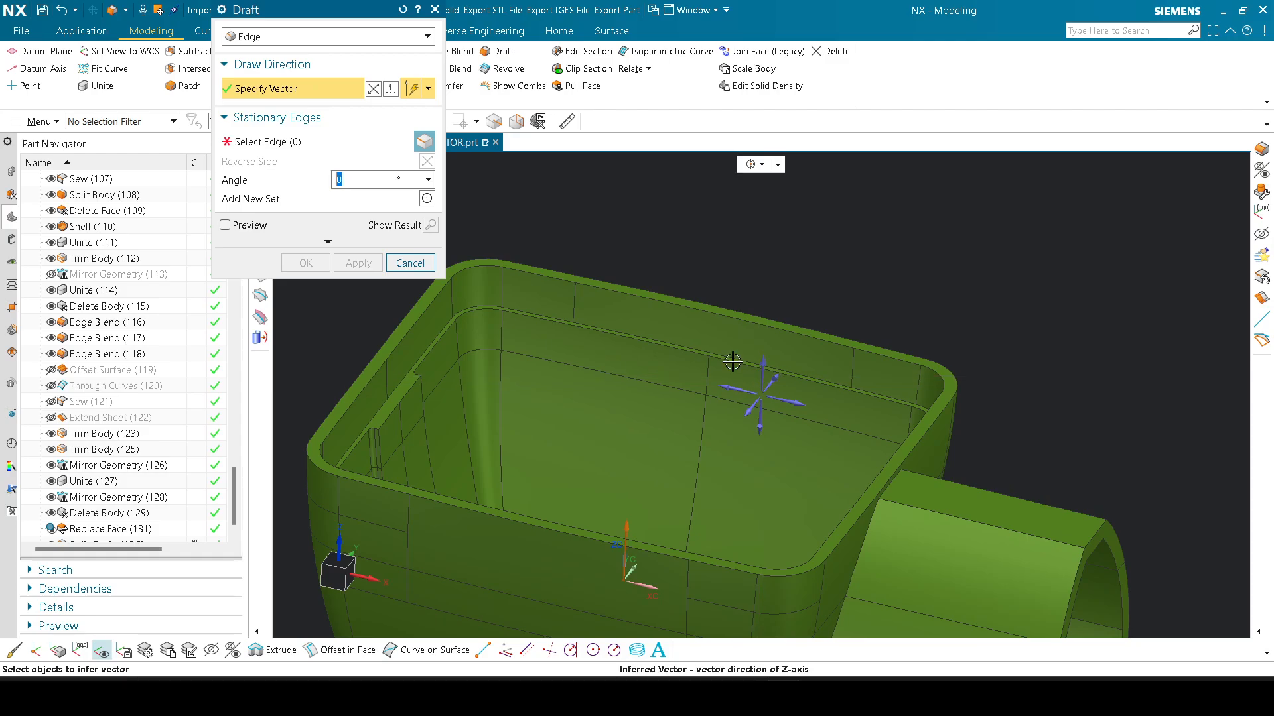
click(762, 372)
scroll(572, 356, up, 2)
click(625, 379)
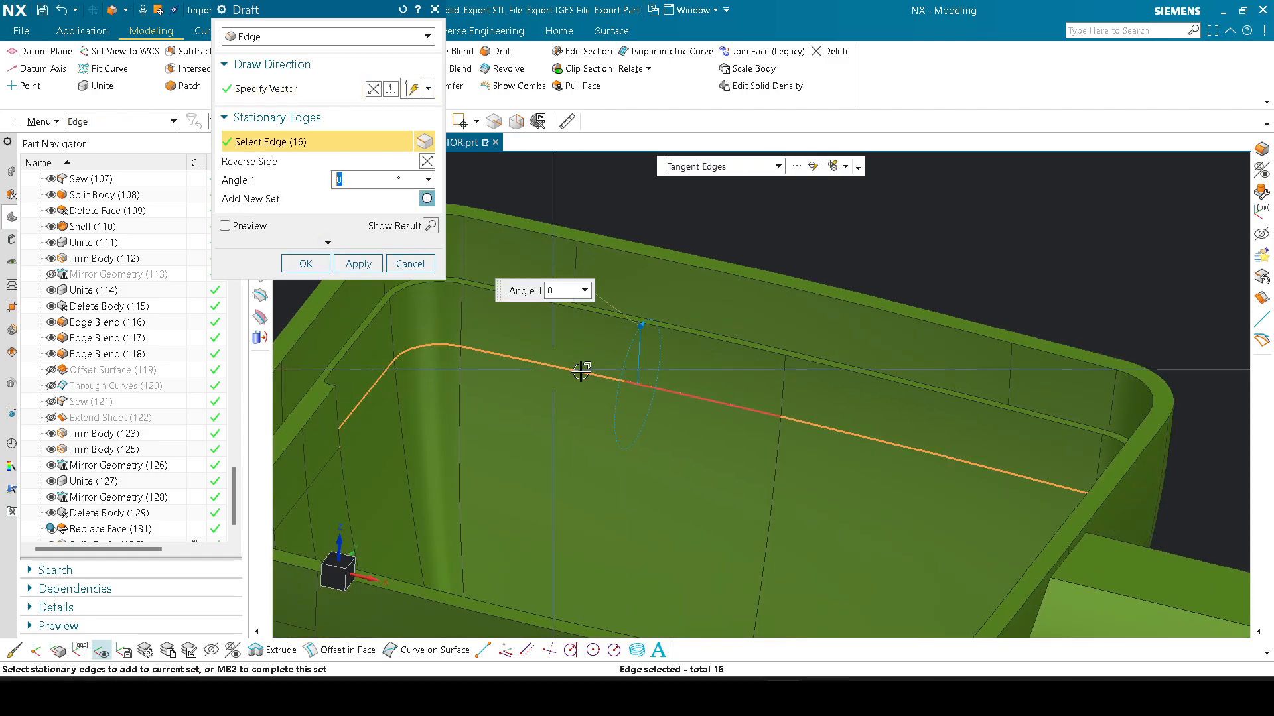
scroll(843, 429, down, 2)
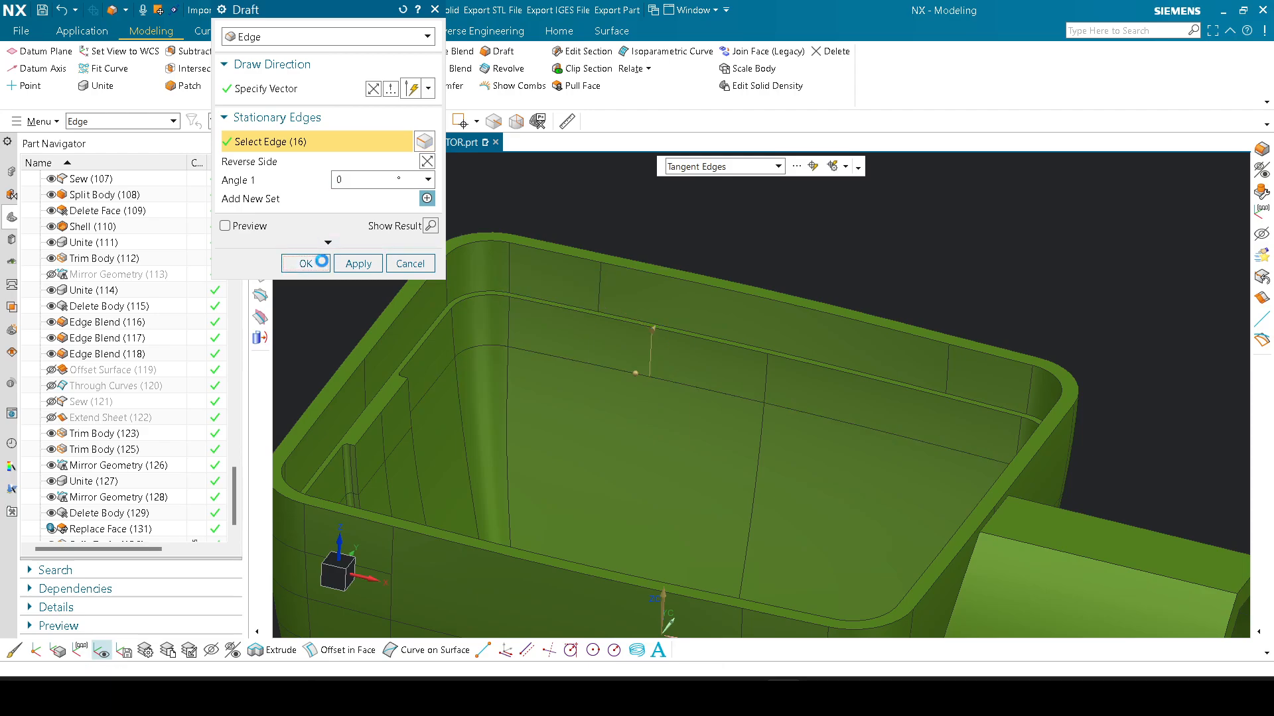
click(305, 264)
Step: Examine the inner rim ledge shaded without and with edges, and the grooved outer face of the housing
mouse_move(665, 342)
middle_down()
mouse_move(654, 321)
mouse_move(643, 327)
mouse_move(662, 326)
middle_up()
middle_drag(799, 230, 825, 266)
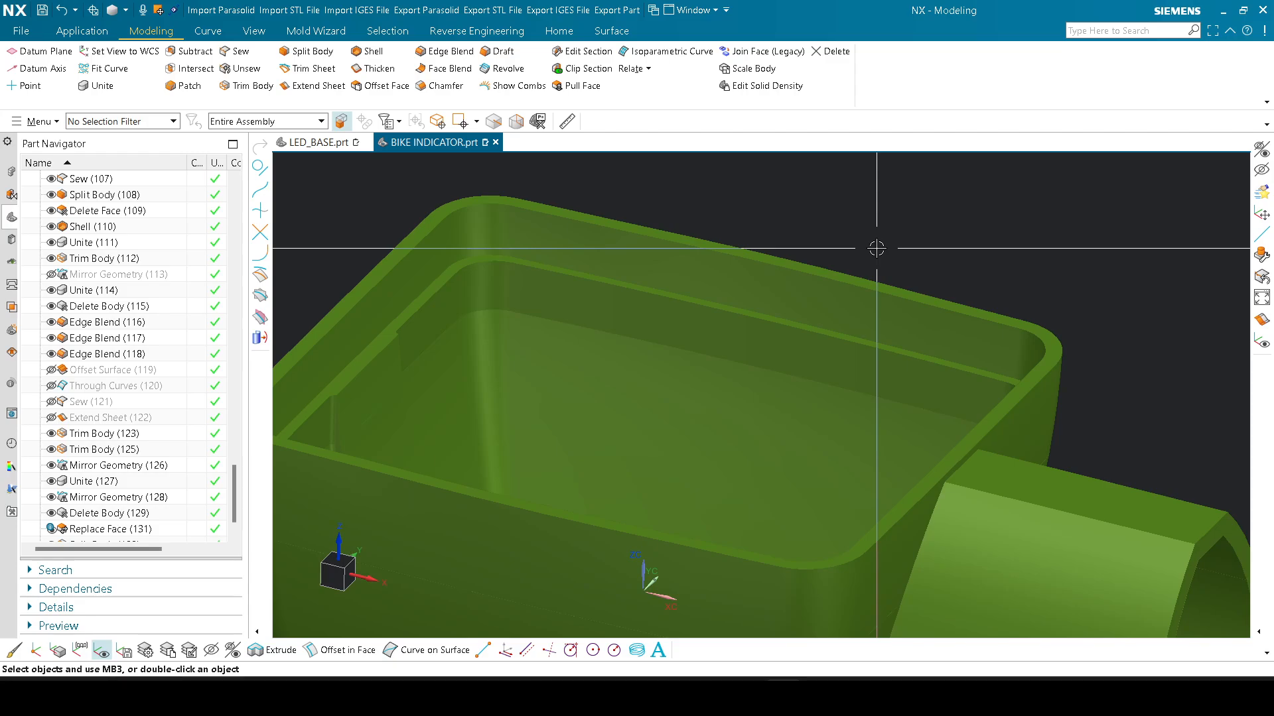
scroll(877, 248, down, 5)
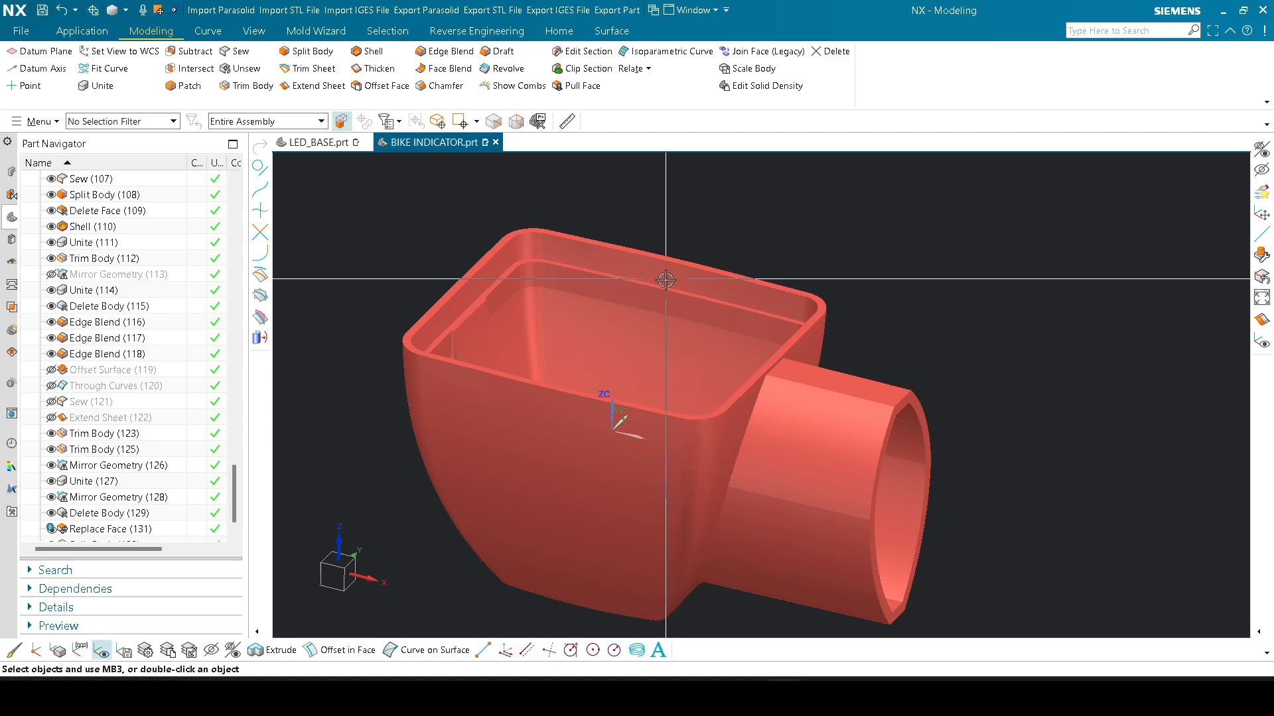
scroll(648, 306, up, 2)
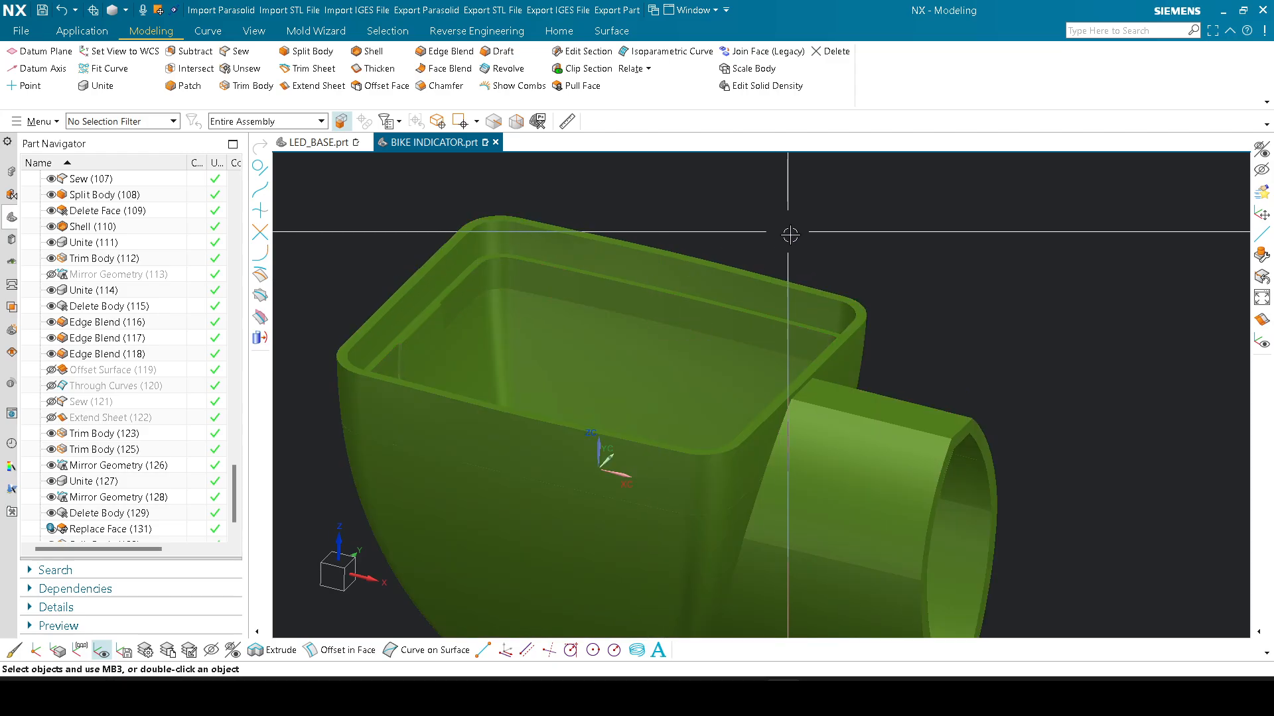
right_drag(791, 236, 796, 197)
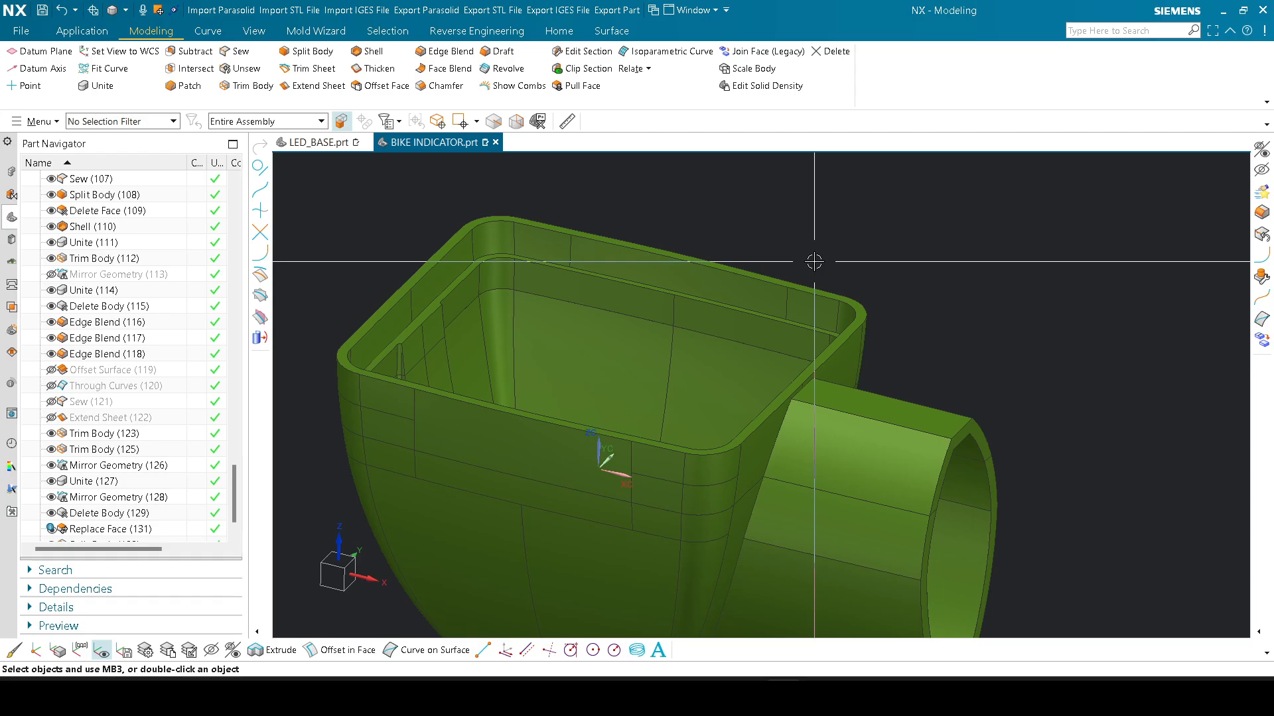
scroll(814, 262, down, 1)
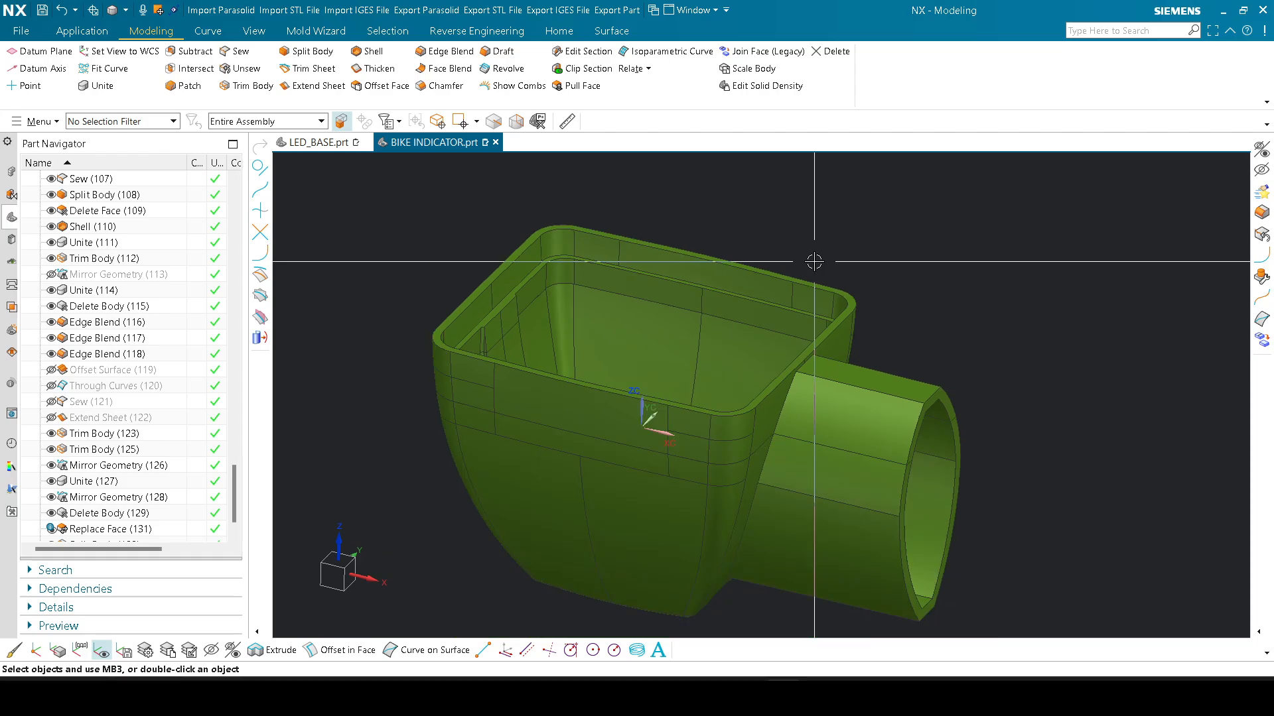
middle_drag(814, 261, 845, 412)
scroll(849, 462, up, 2)
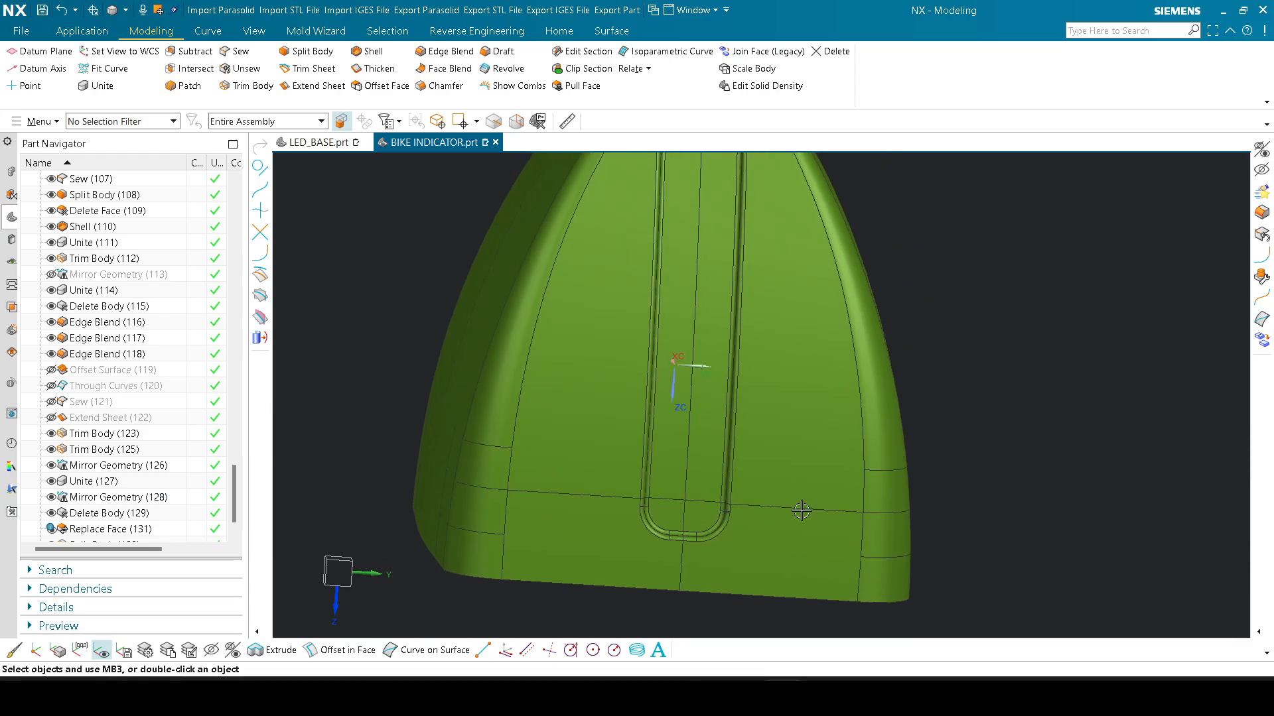
middle_drag(849, 462, 802, 479)
Step: Display the scan mesh together with the solid housing so that the two overlap
key(ctrl+shift+b)
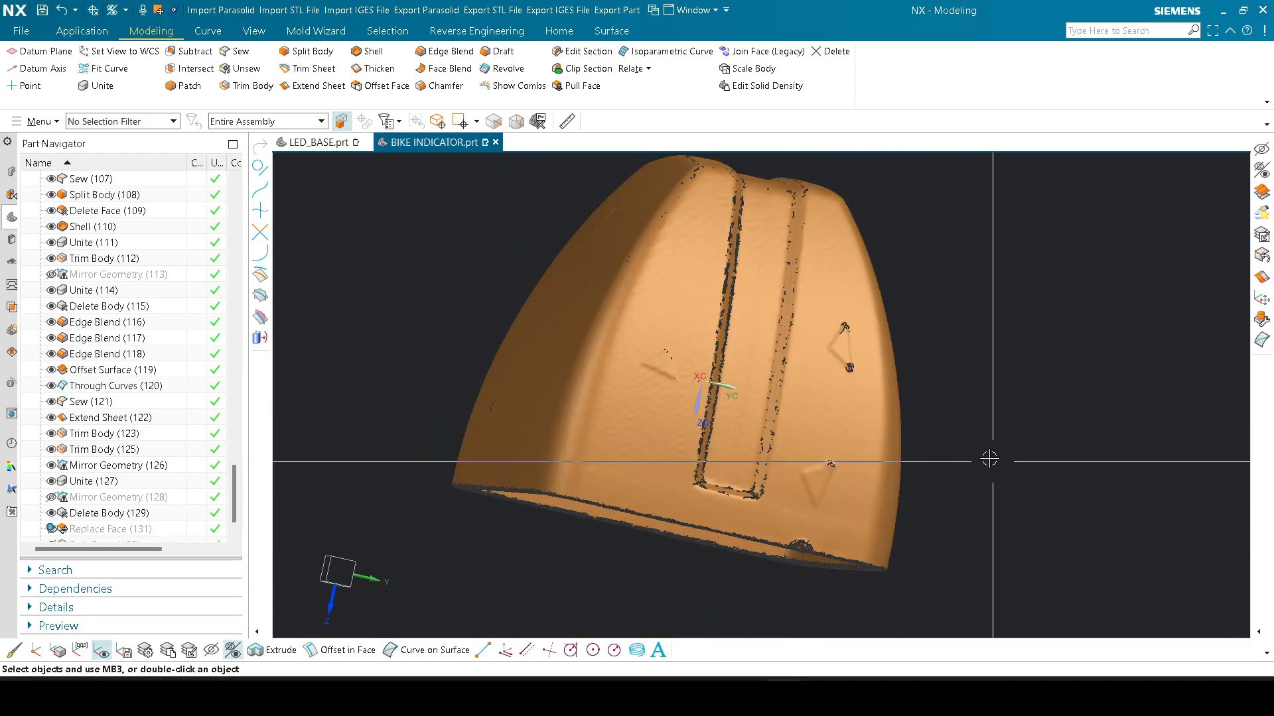
key(ctrl+b)
click(599, 392)
middle_click(600, 392)
key(ctrl+shift+b)
Step: Compare the closed end's blended corners and groove edges with the overlaid scan mesh, and hide the mesh again
middle_drag(603, 394, 753, 443)
scroll(728, 394, up, 8)
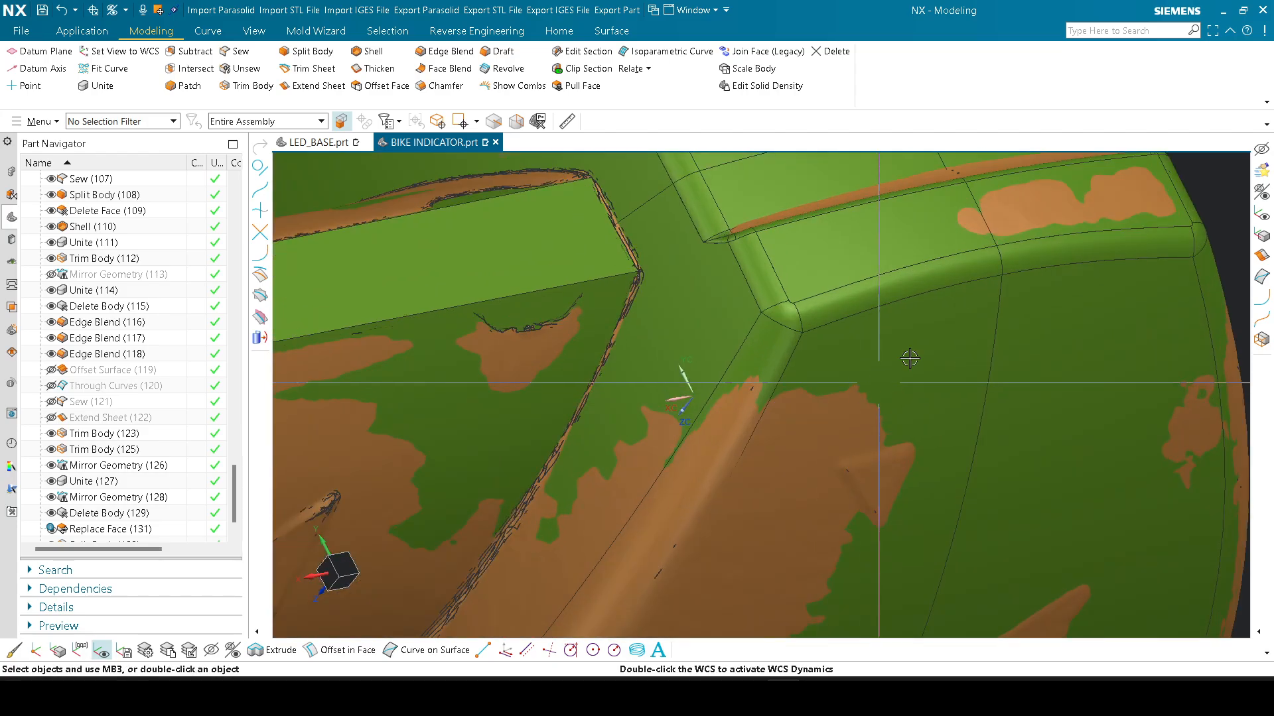
scroll(555, 252, down, 8)
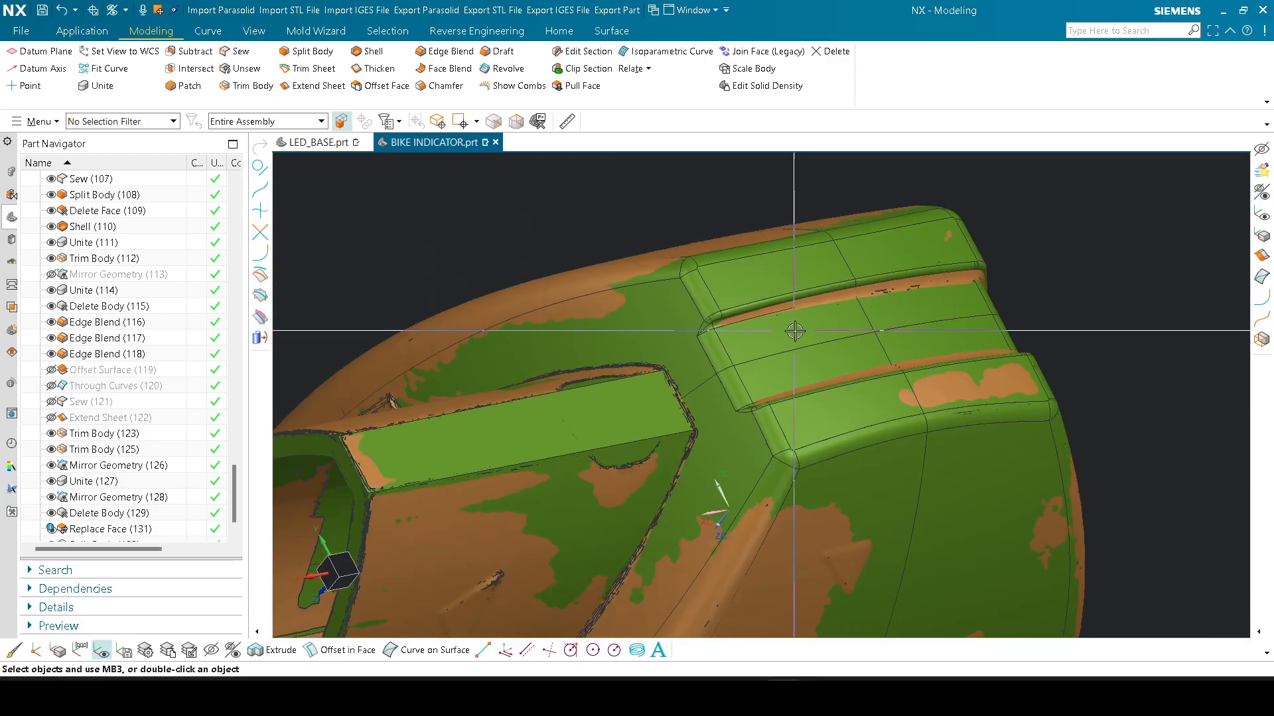
middle_drag(794, 332, 665, 265)
scroll(722, 245, up, 8)
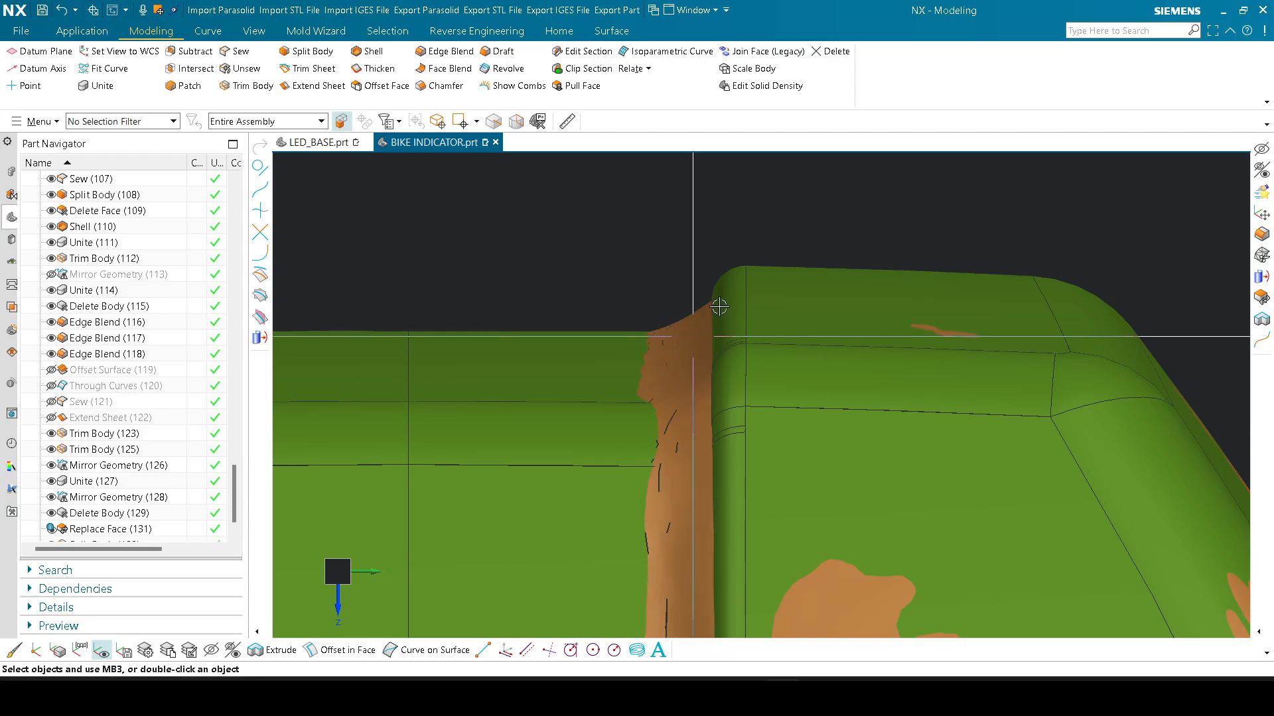
key(ctrl+b)
scroll(690, 250, down, 5)
scroll(686, 266, up, 6)
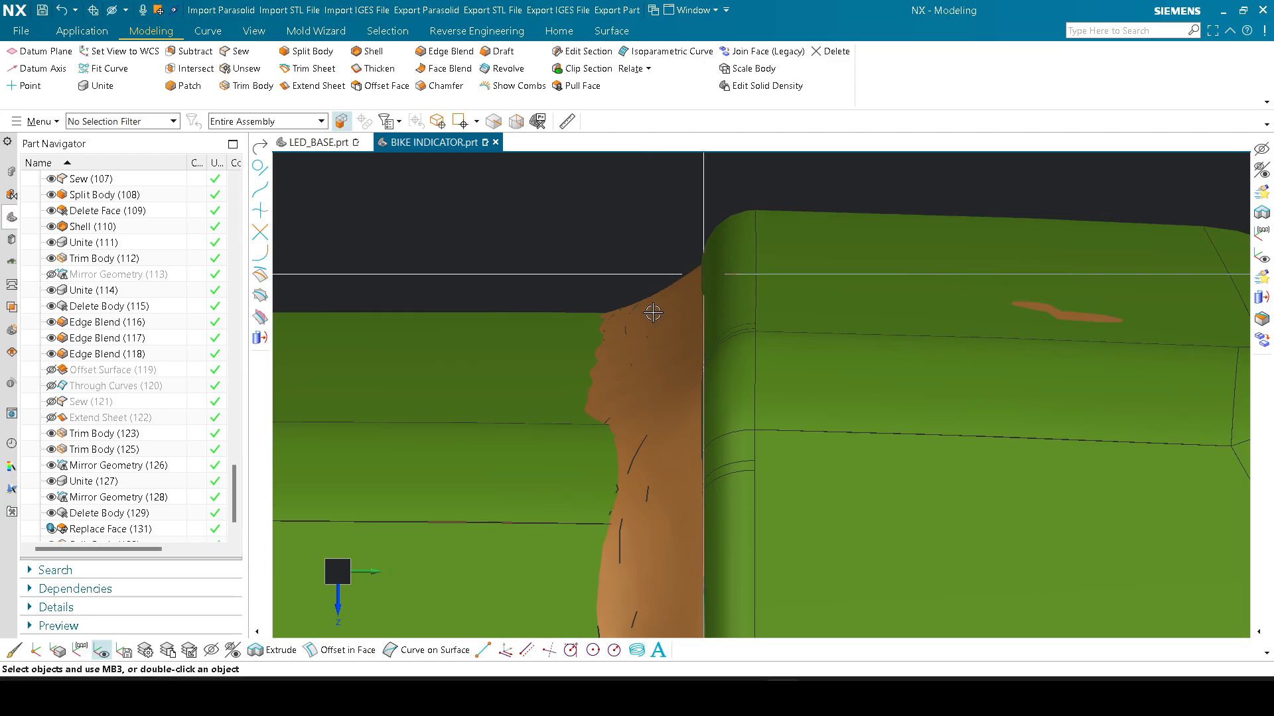
scroll(666, 292, down, 6)
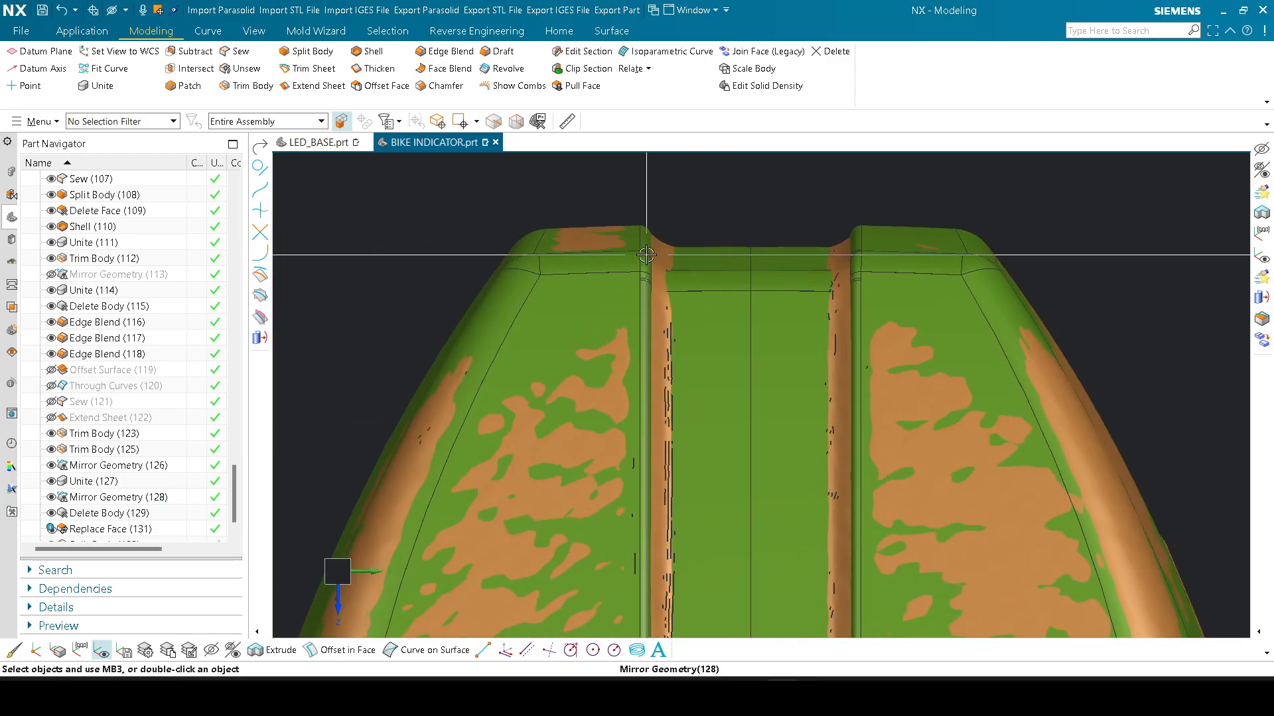
Step: Switch repeatedly between scan mesh and solid to compare the groove's edge profile, and inspect the solid's groove blends up close
key(ctrl+shift+b)
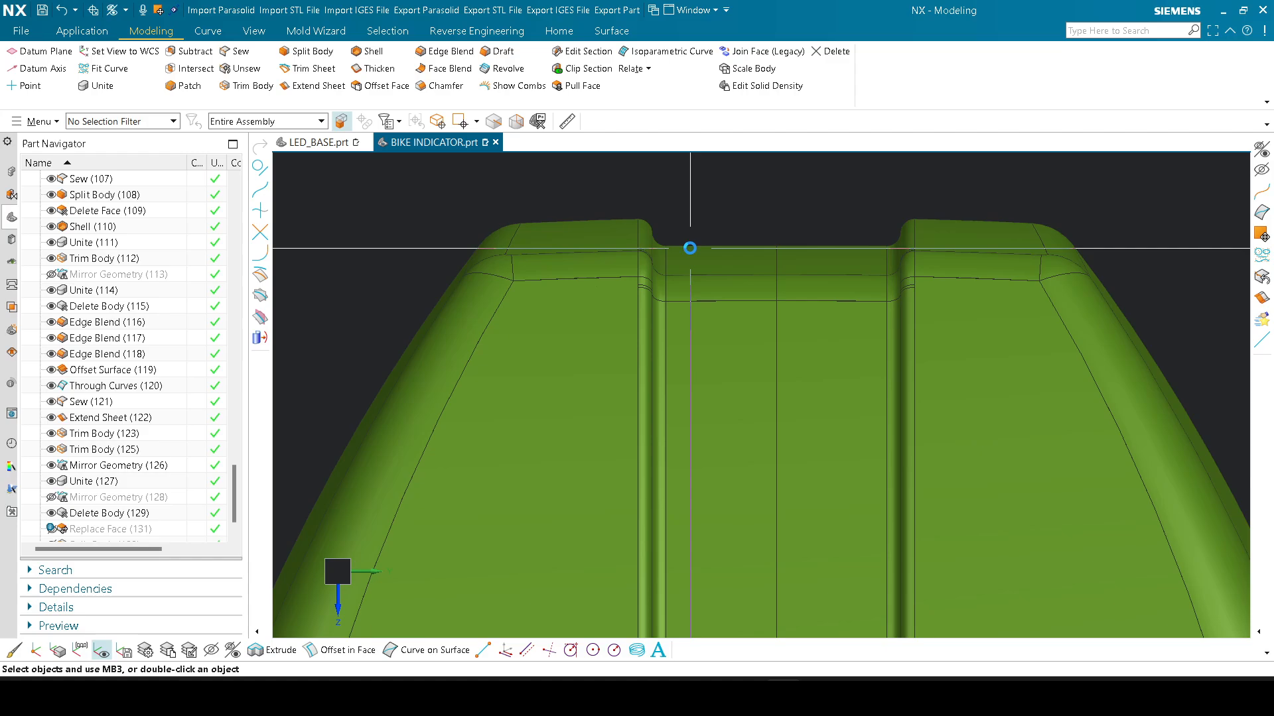
scroll(681, 233, up, 5)
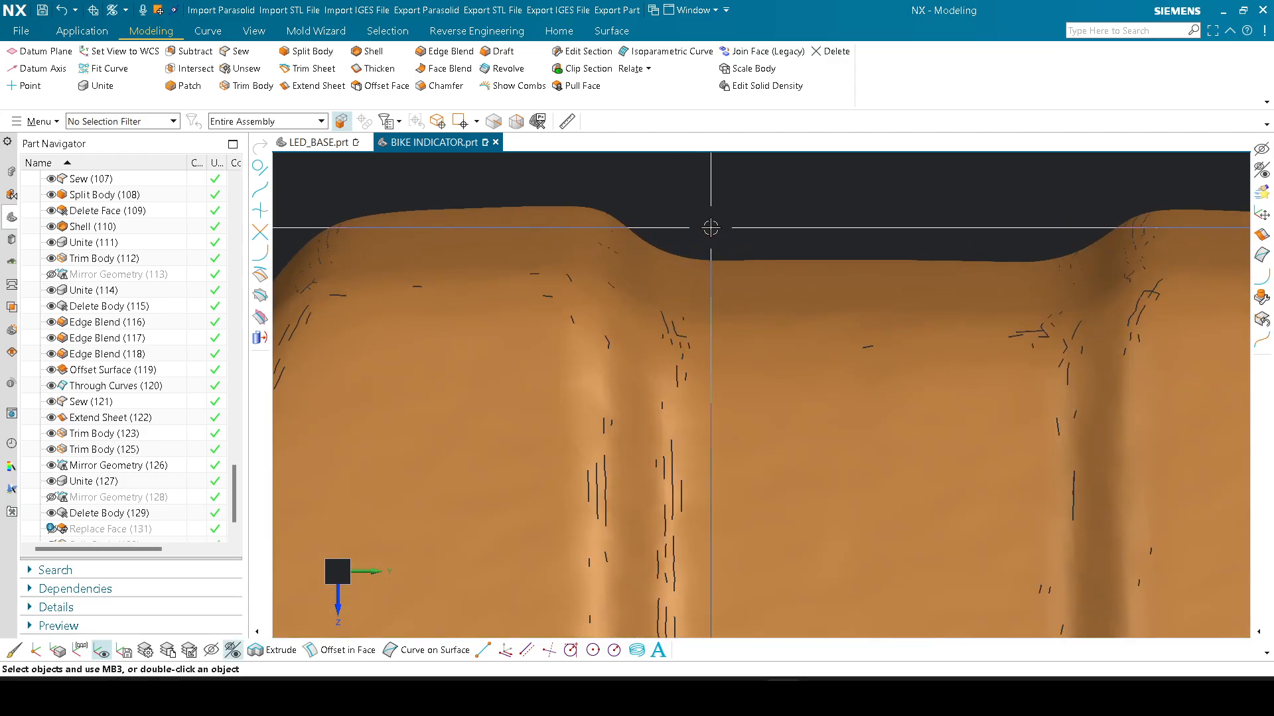
key(ctrl+shift+b)
key(ctrl+shift+b)
key(ctrl+shift+b)
key(ctrl+shift+b)
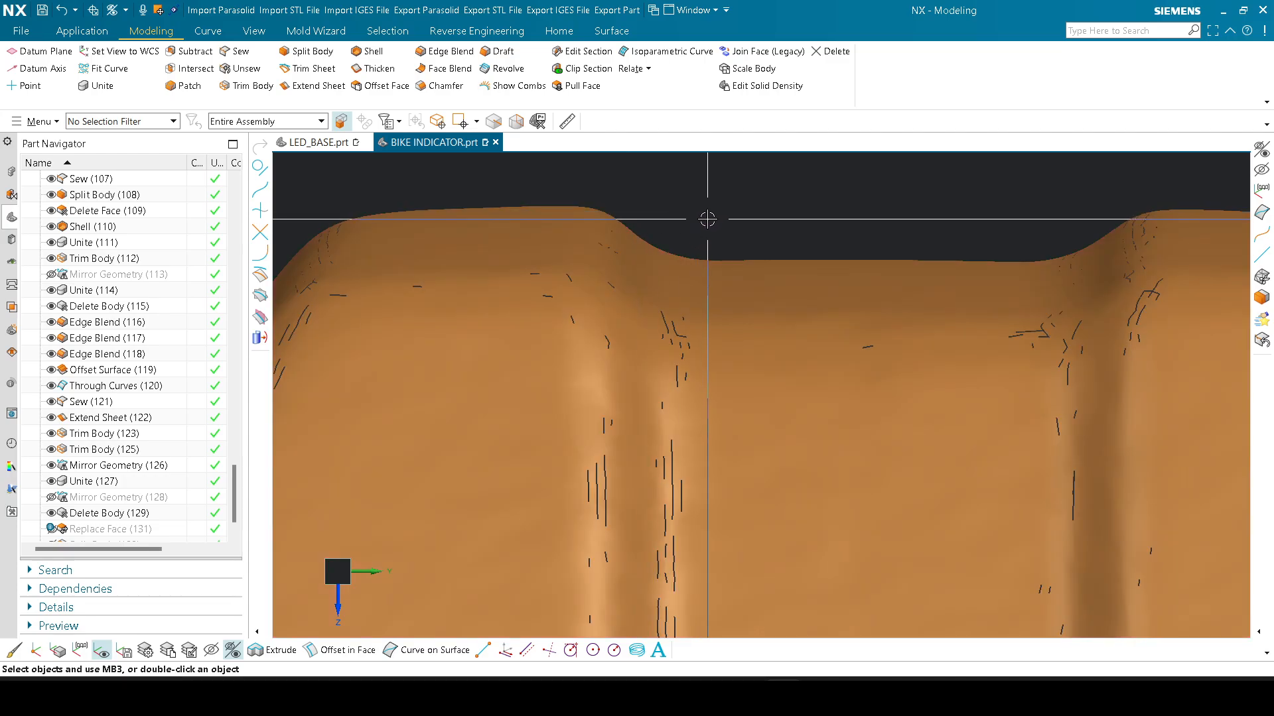
key(ctrl+shift+b)
key(ctrl+shift+b)
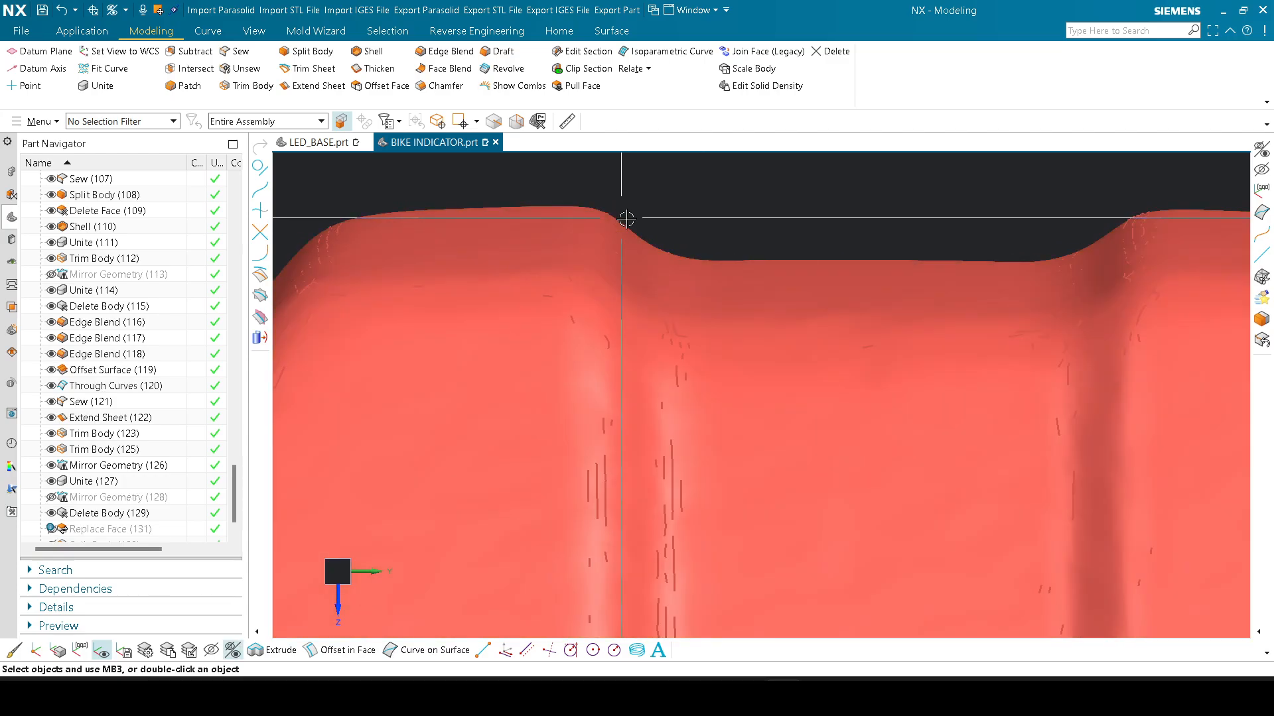
key(ctrl+shift+b)
key(ctrl+shift+b)
key(ctrl+shift+b)
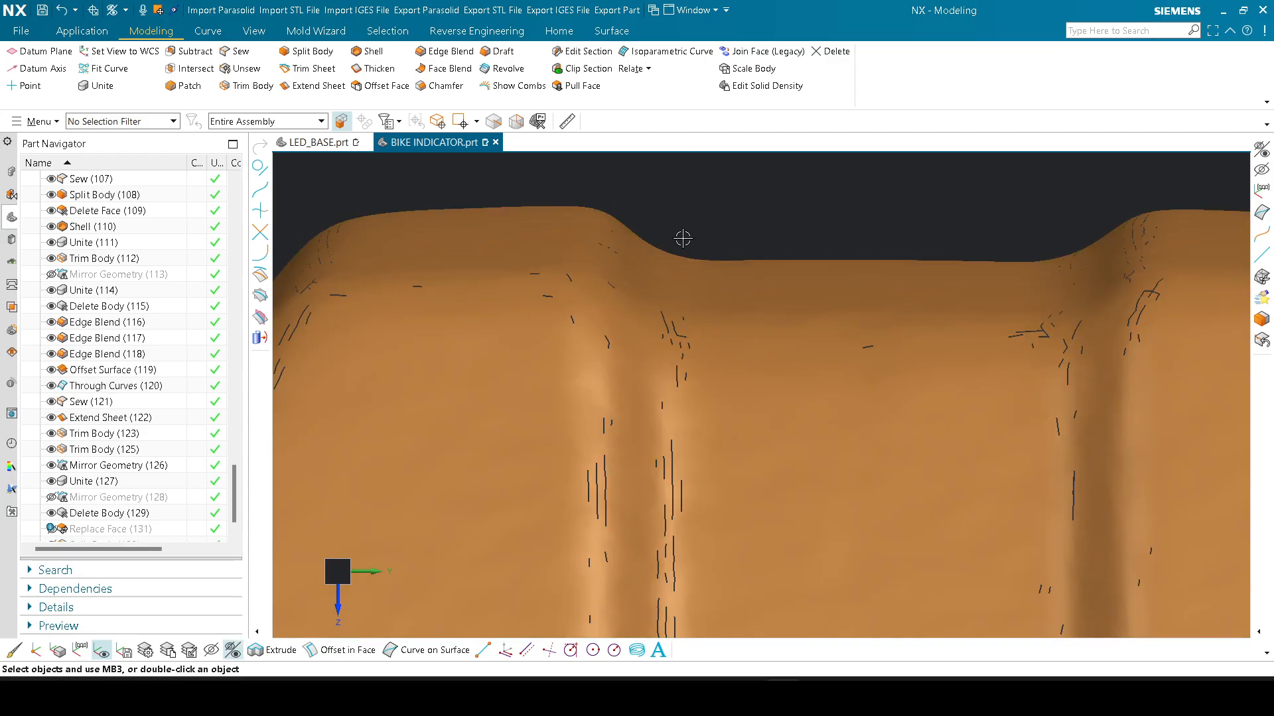
key(ctrl+shift+b)
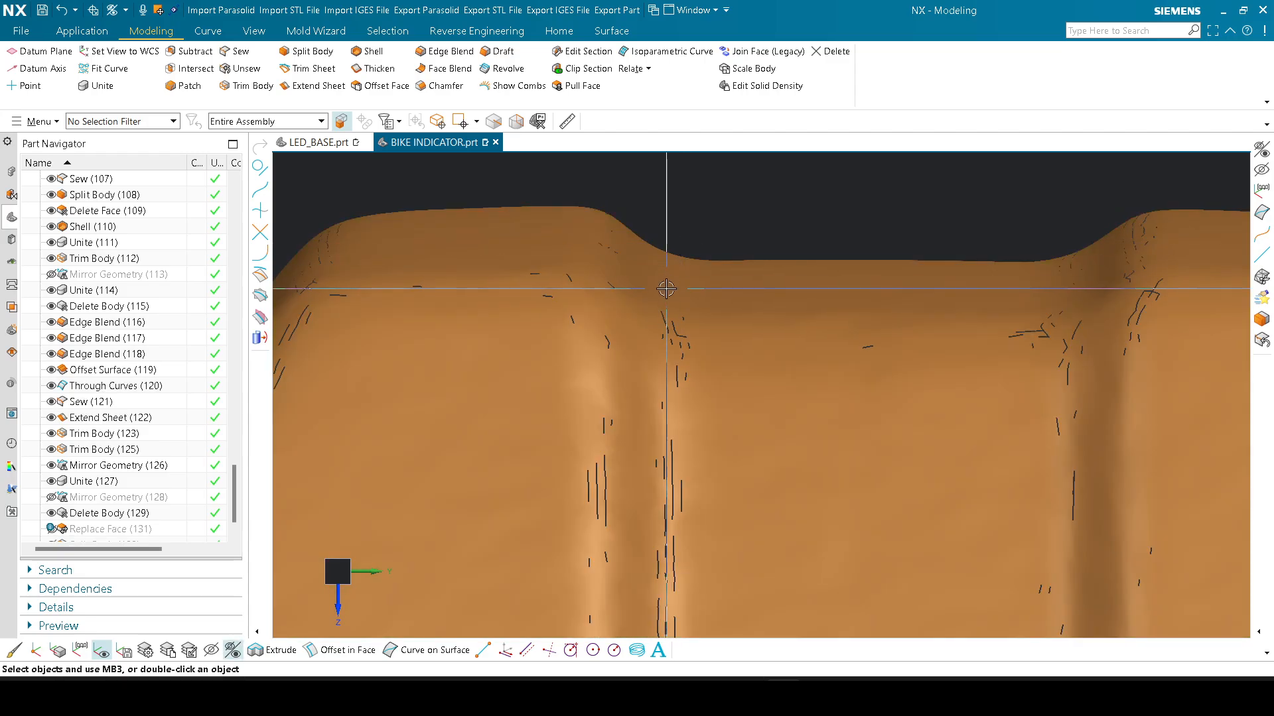
key(ctrl+shift+b)
scroll(652, 320, up, 3)
middle_drag(653, 320, 597, 368)
scroll(489, 429, down, 4)
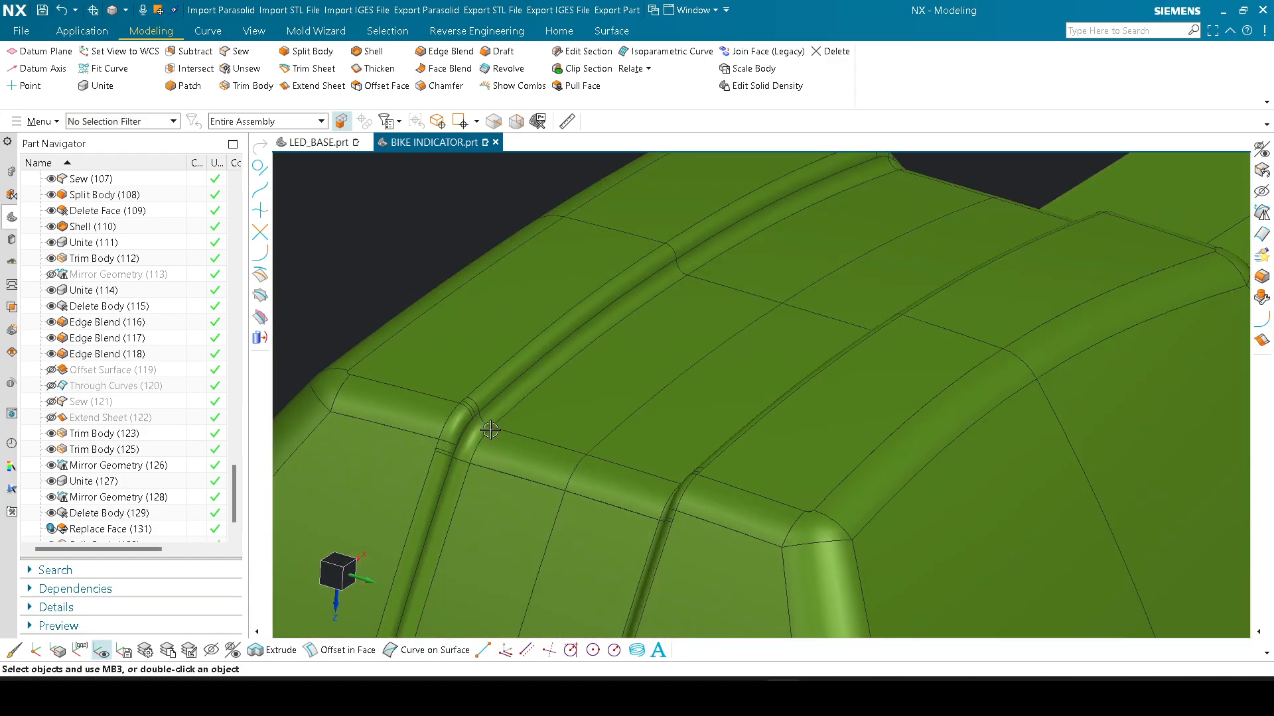
ctrl+shift+right_drag(532, 362, 509, 374)
click(710, 171)
click(720, 258)
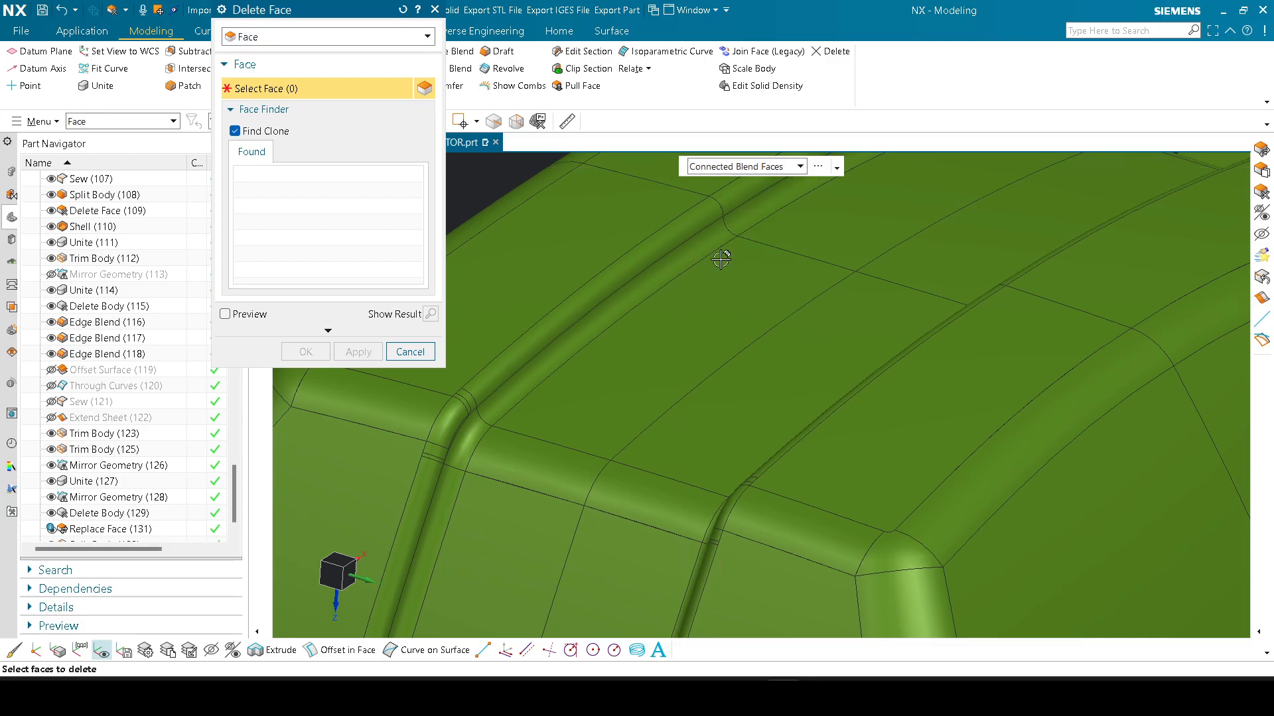
click(469, 435)
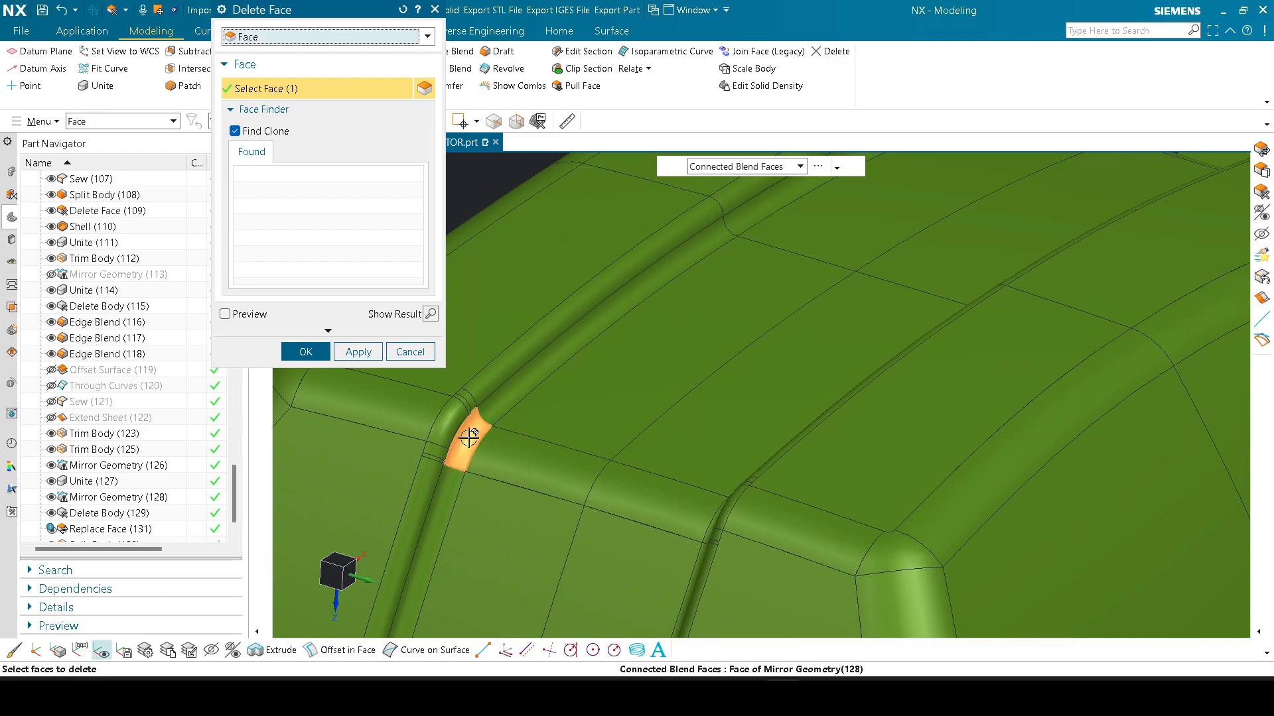
scroll(645, 323, up, 5)
middle_click(645, 323)
scroll(599, 338, down, 6)
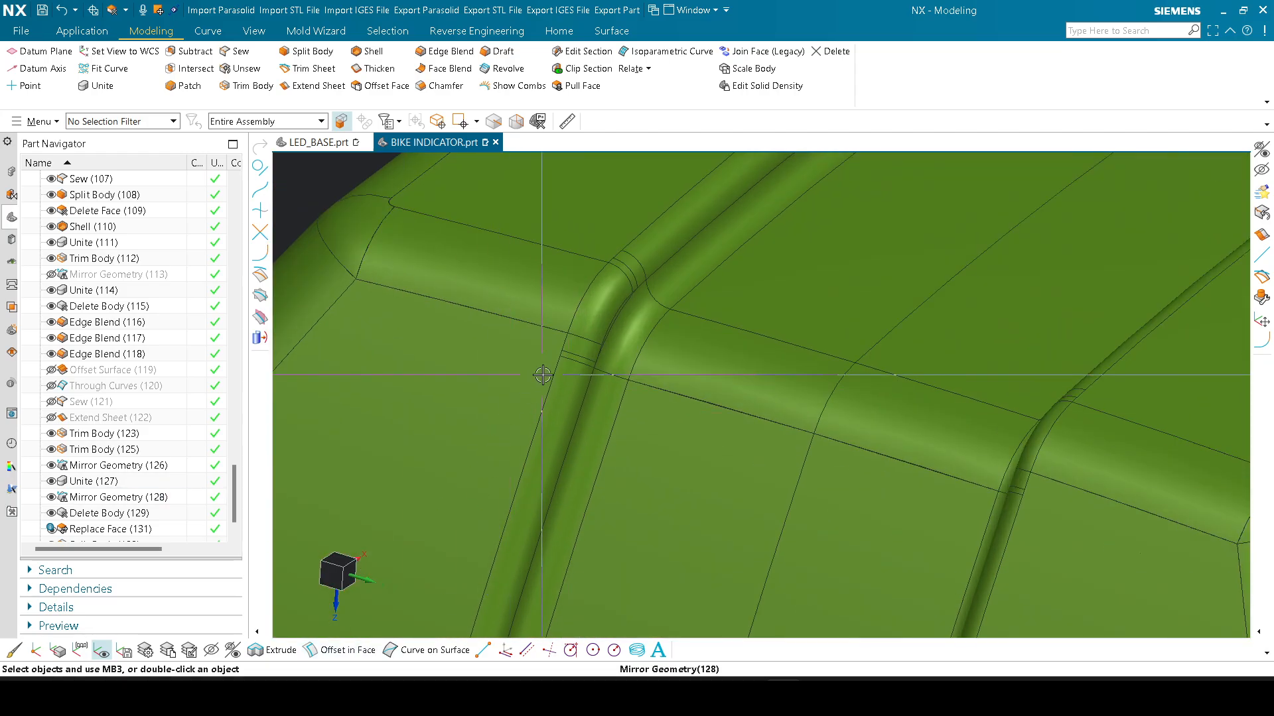
Step: Offset the groove's long inner edge by 0.25 mm onto the adjoining rounded groove face with Offset Curve in Face
shift+middle_drag(542, 375, 570, 396)
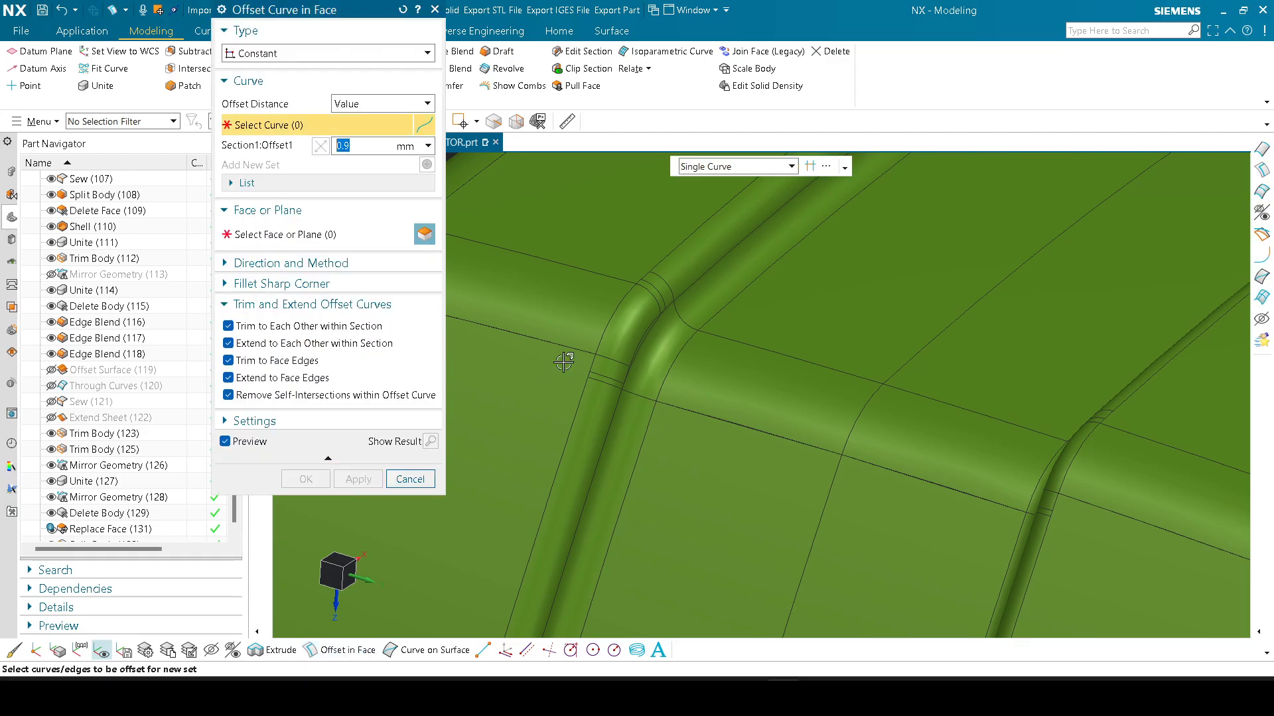
scroll(559, 361, down, 6)
scroll(683, 304, up, 3)
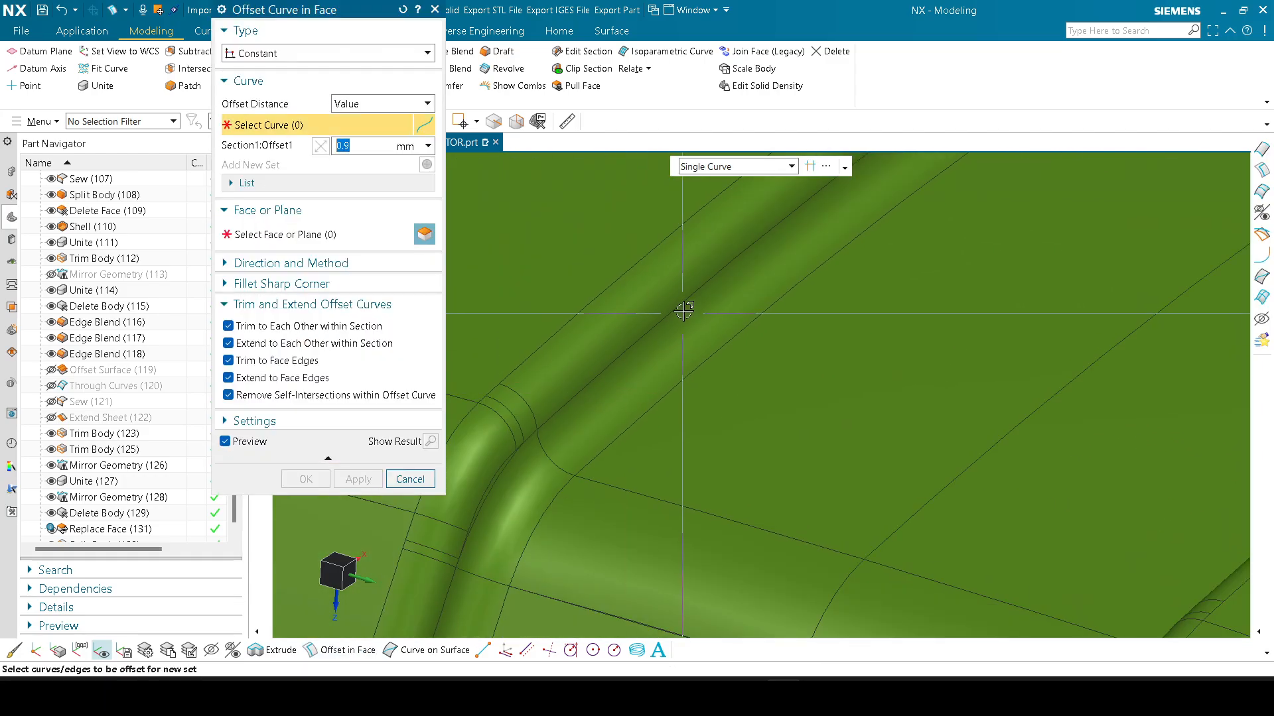
scroll(631, 400, up, 4)
click(713, 329)
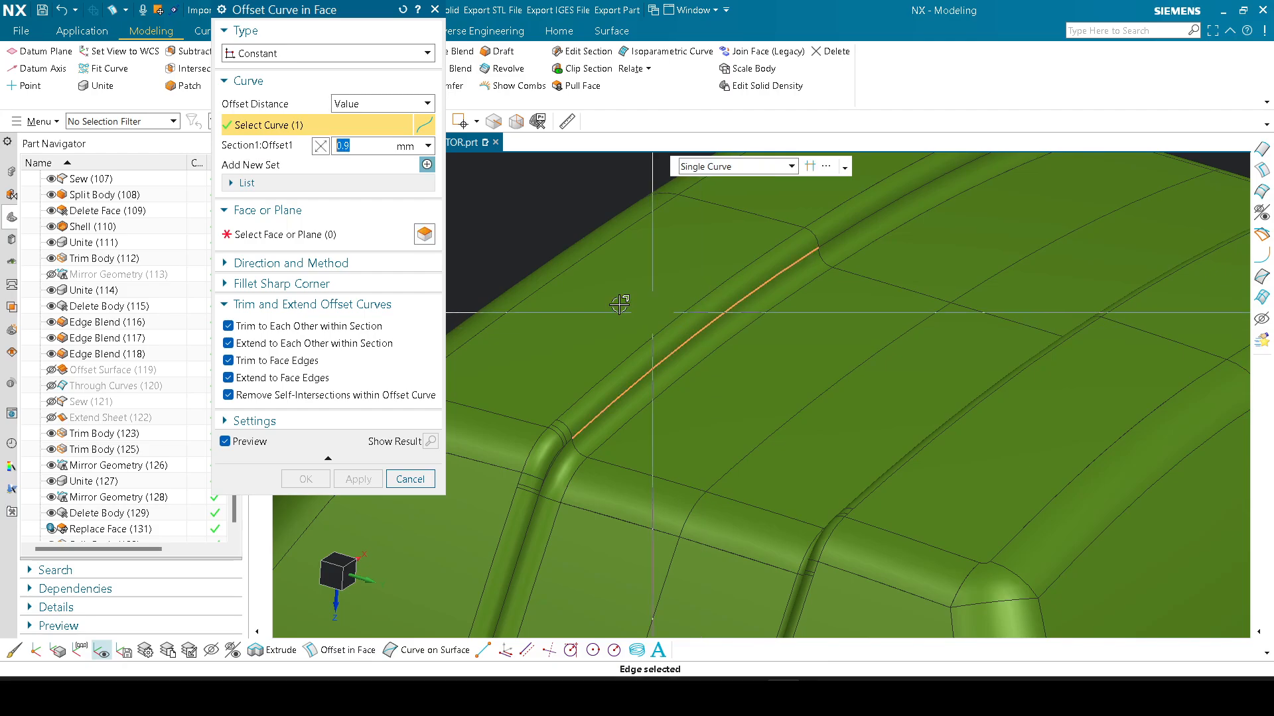
text(1)
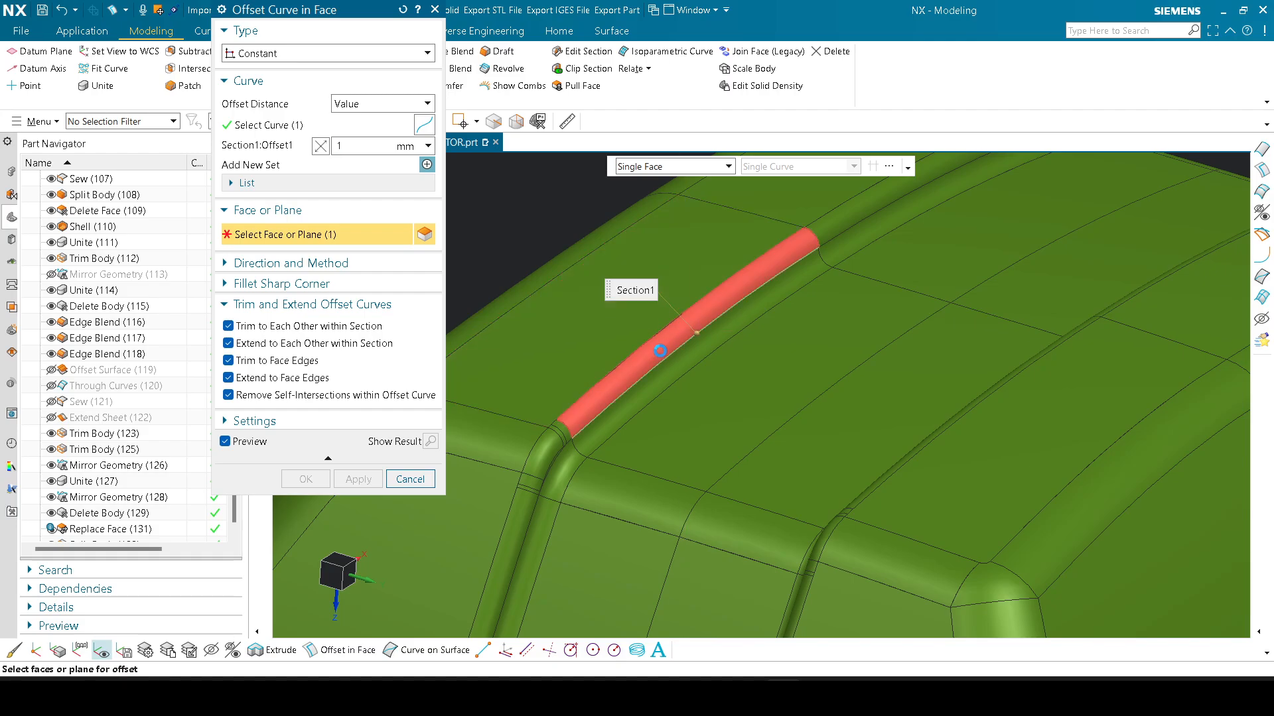
click(693, 327)
text(.)
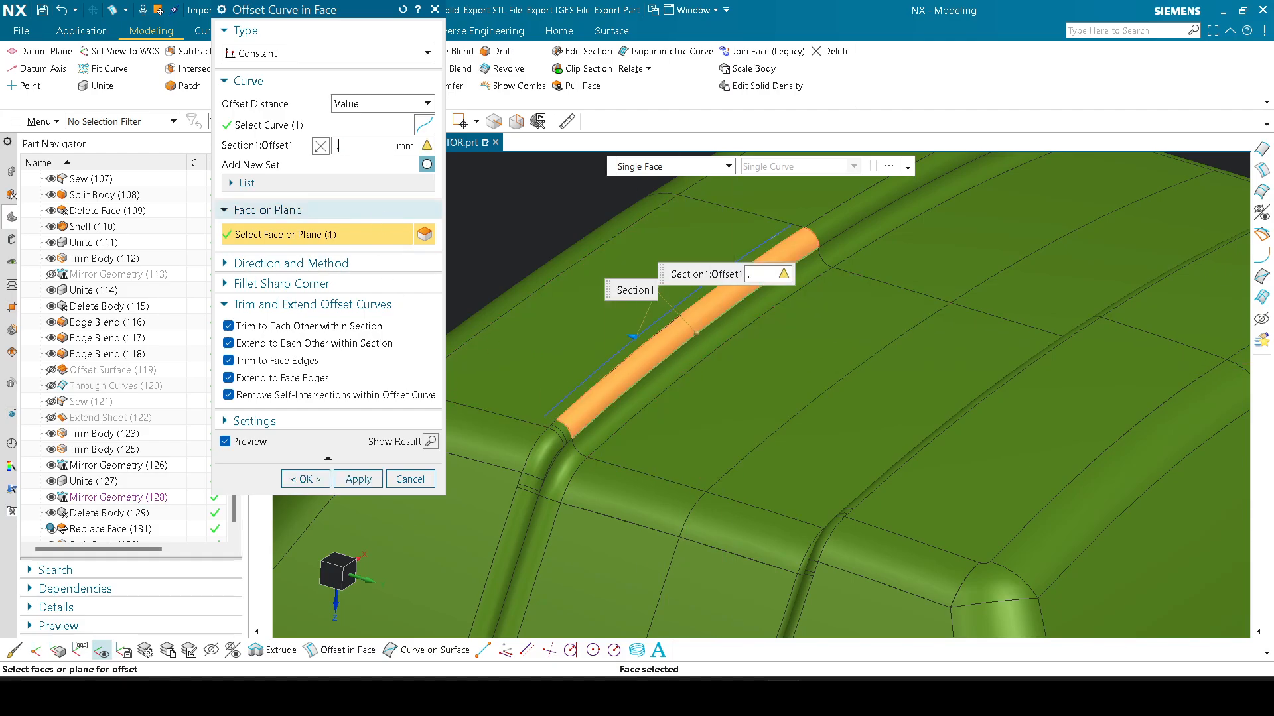
text(25)
key(Return)
scroll(679, 353, up, 1)
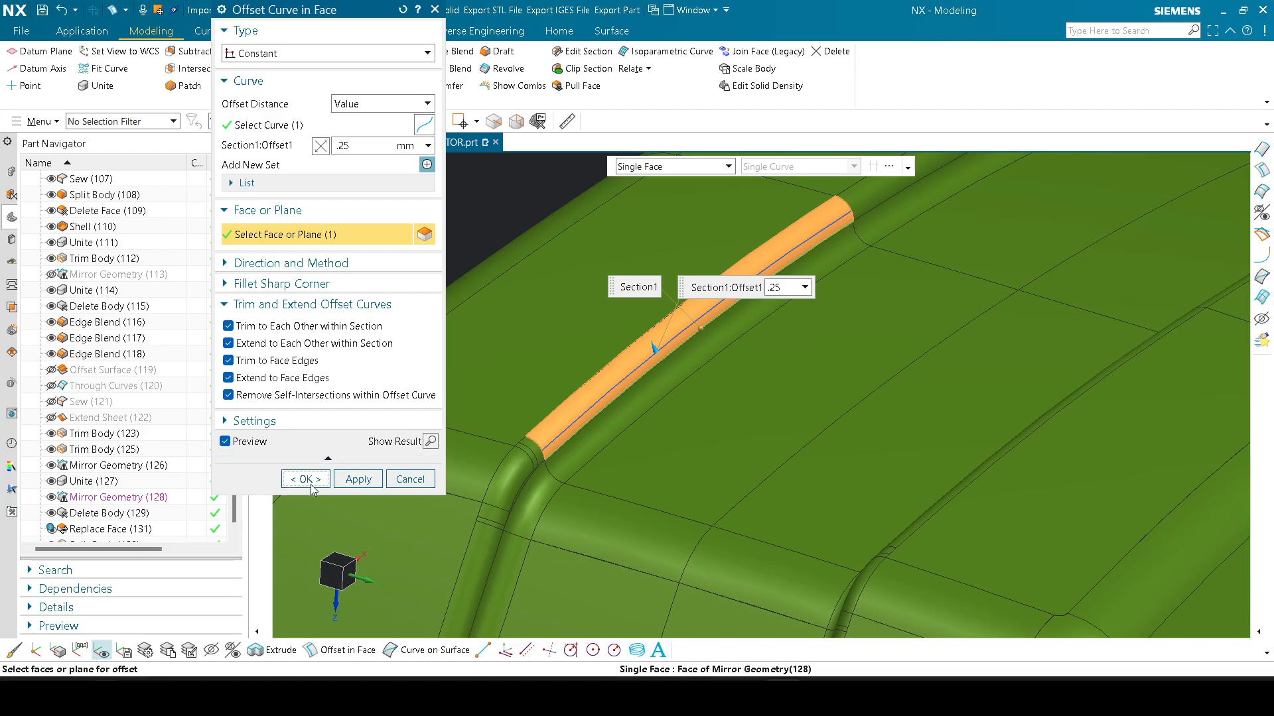
click(307, 479)
Step: Inspect the new offset curve along the groove blend and hide it
scroll(583, 464, up, 1)
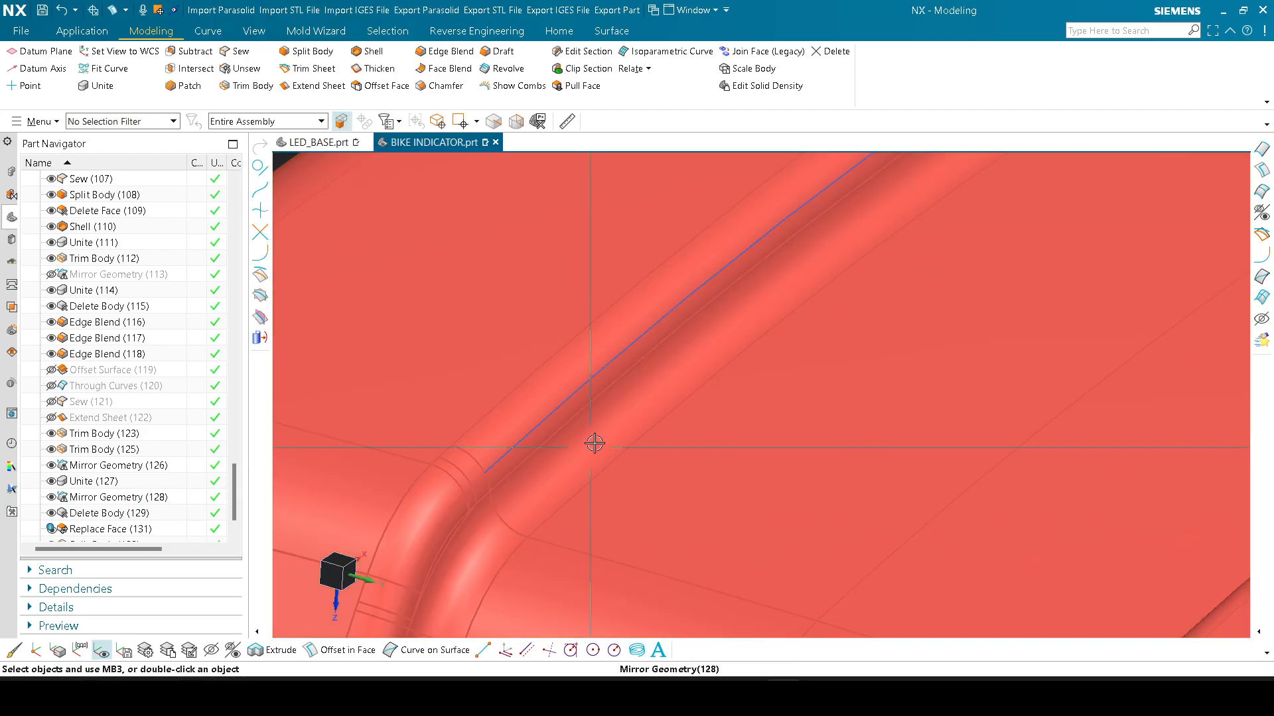
scroll(611, 408, down, 2)
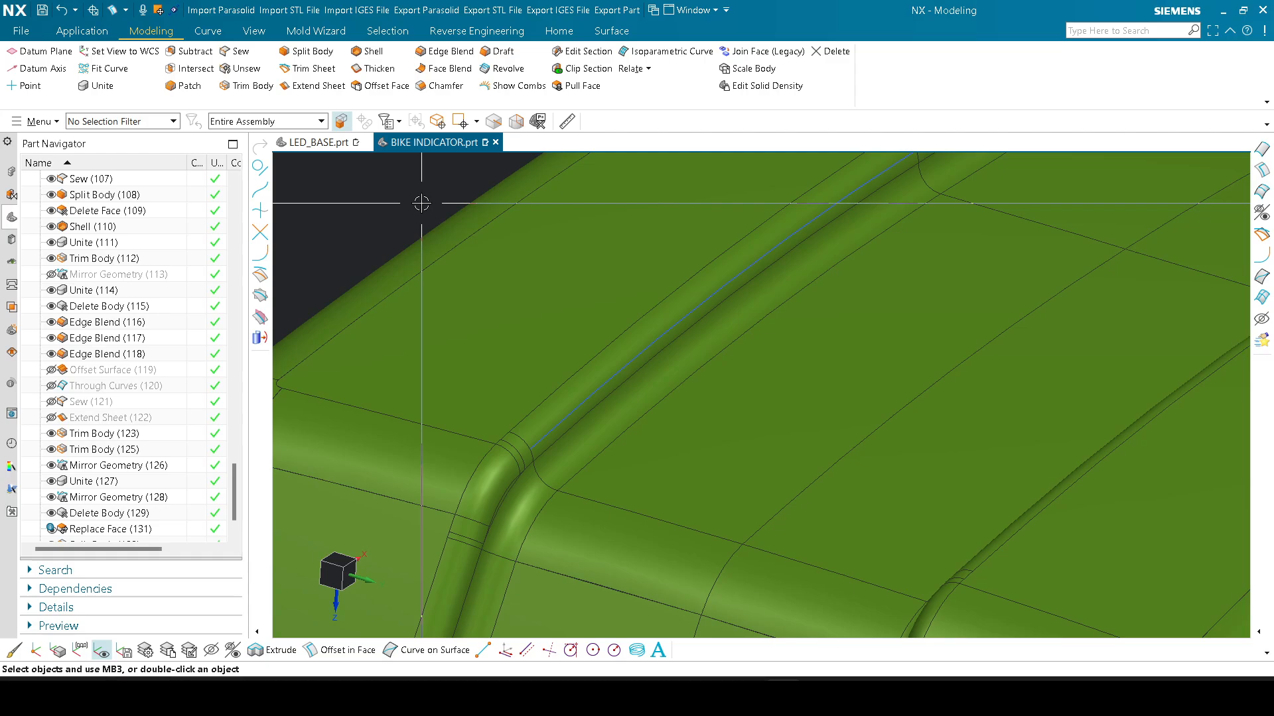
scroll(701, 284, down, 5)
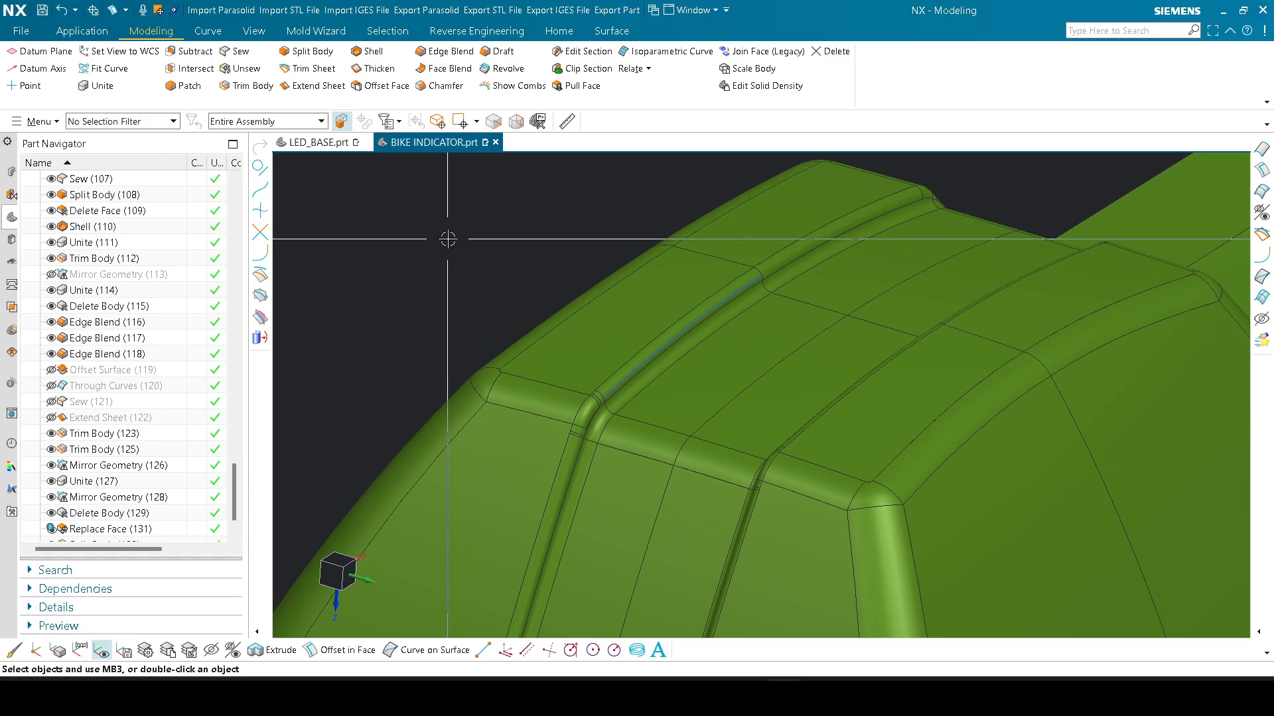
scroll(588, 394, up, 5)
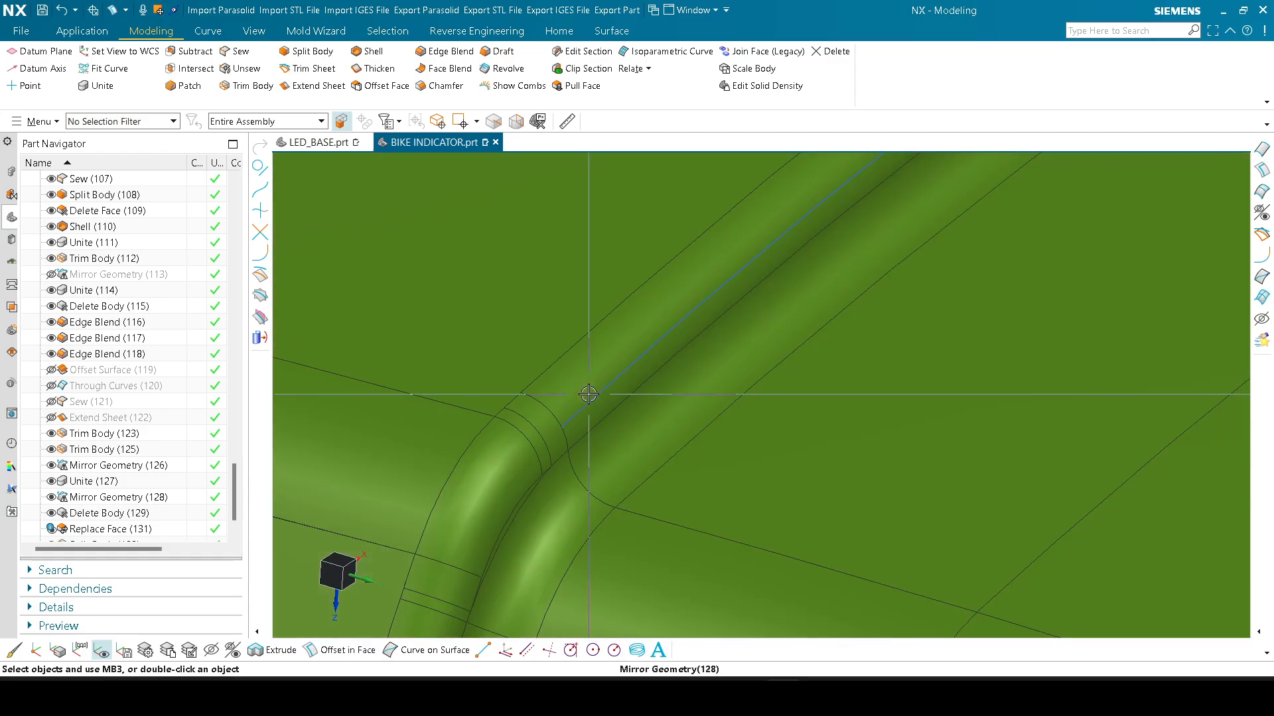
scroll(564, 346, down, 3)
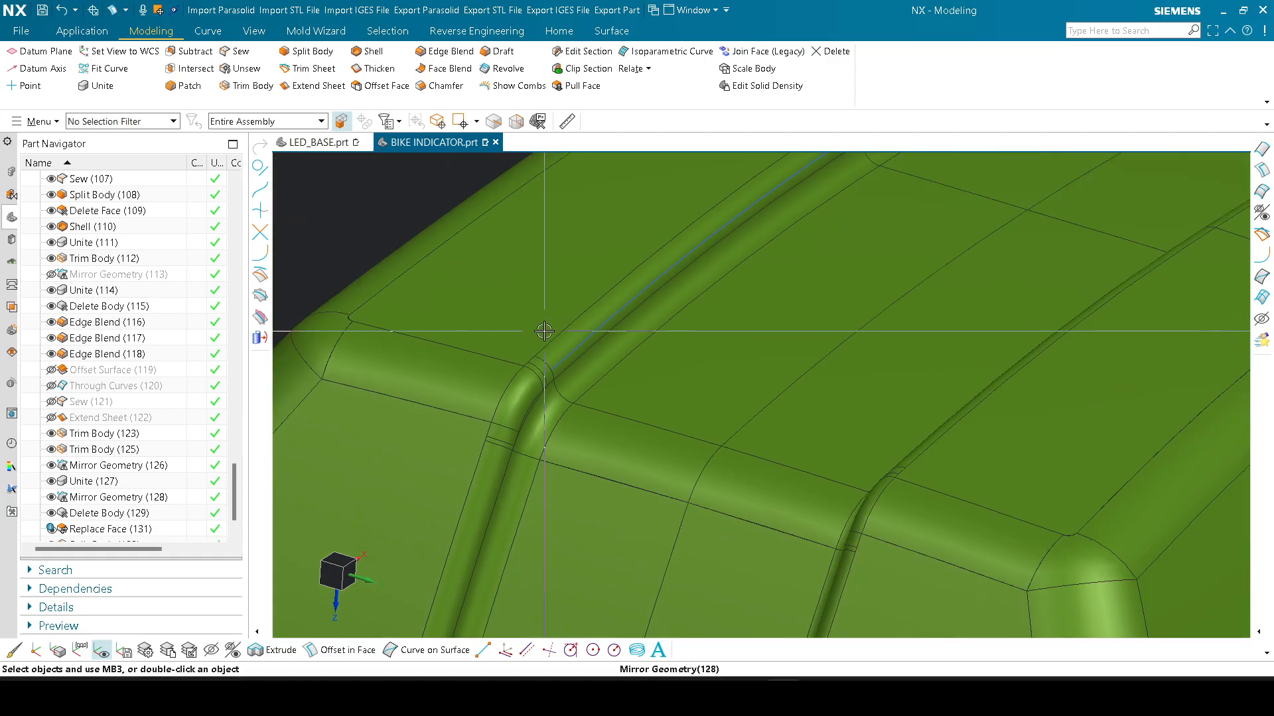
scroll(564, 346, up, 5)
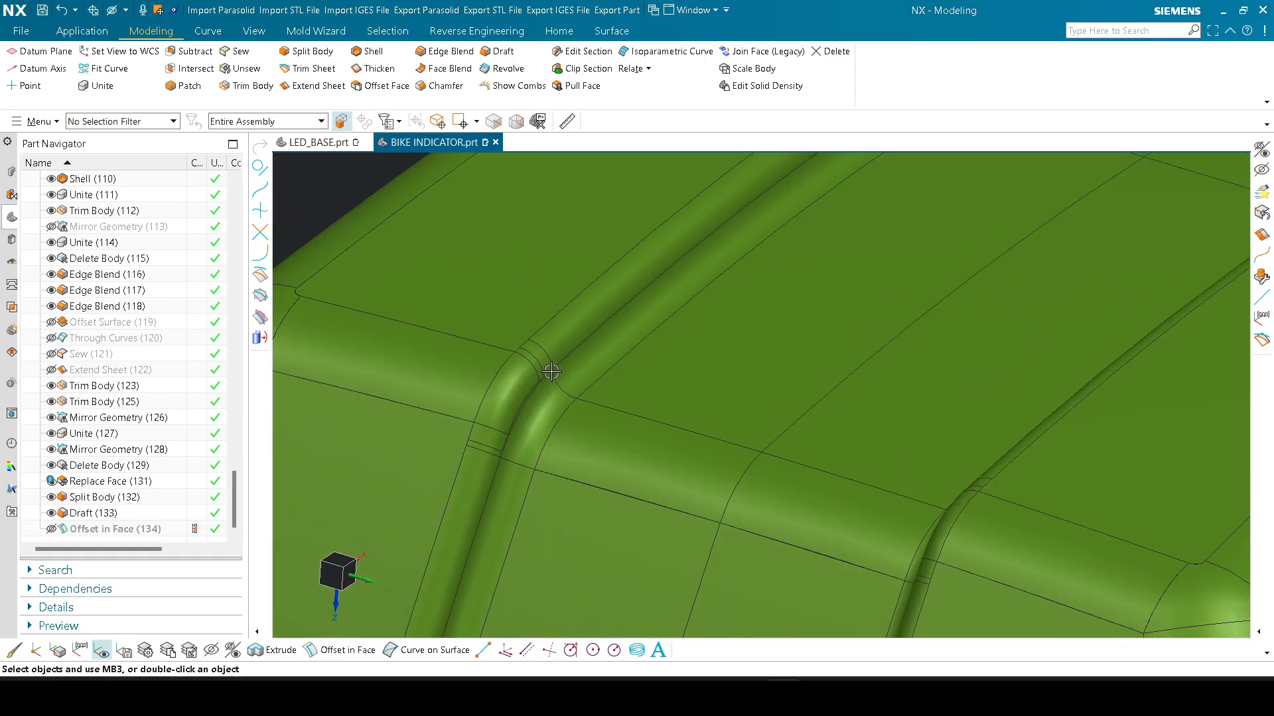
Step: Examine the blended corner where the groove passes over the housing's closed end, up close and from farther away
scroll(564, 385, down, 3)
scroll(589, 321, up, 3)
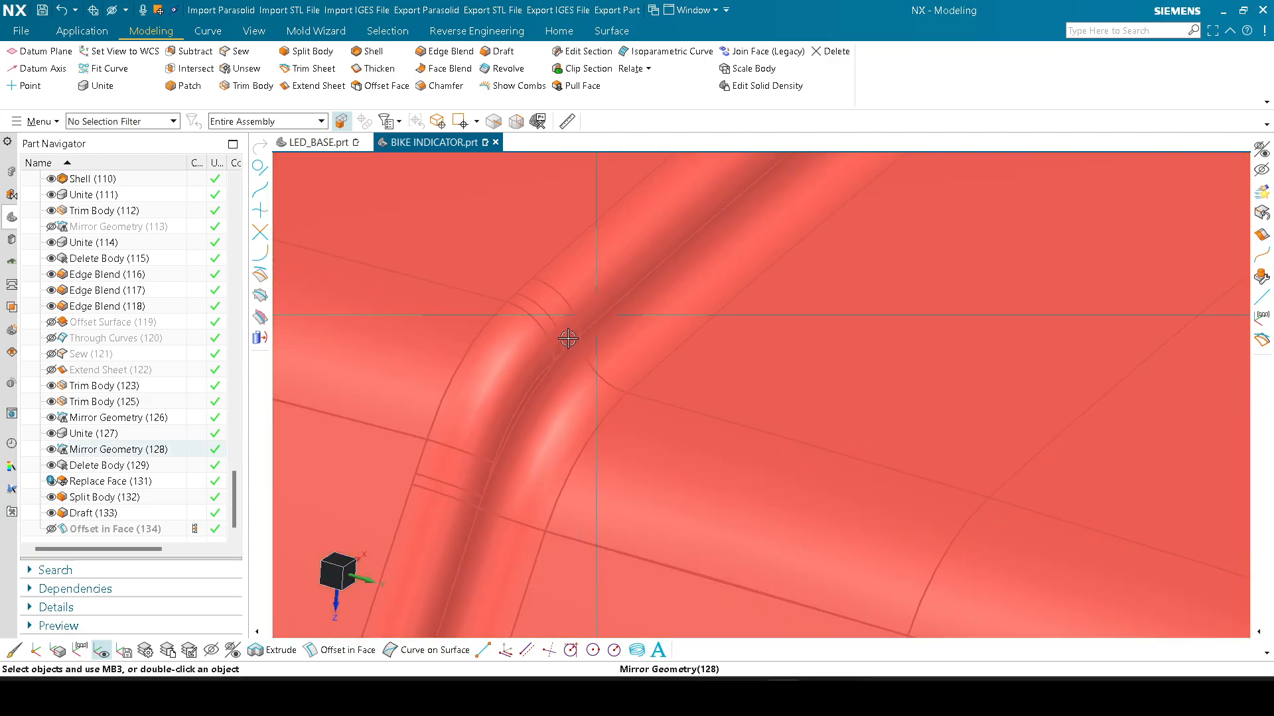
scroll(568, 339, down, 3)
scroll(532, 326, up, 2)
scroll(531, 326, down, 4)
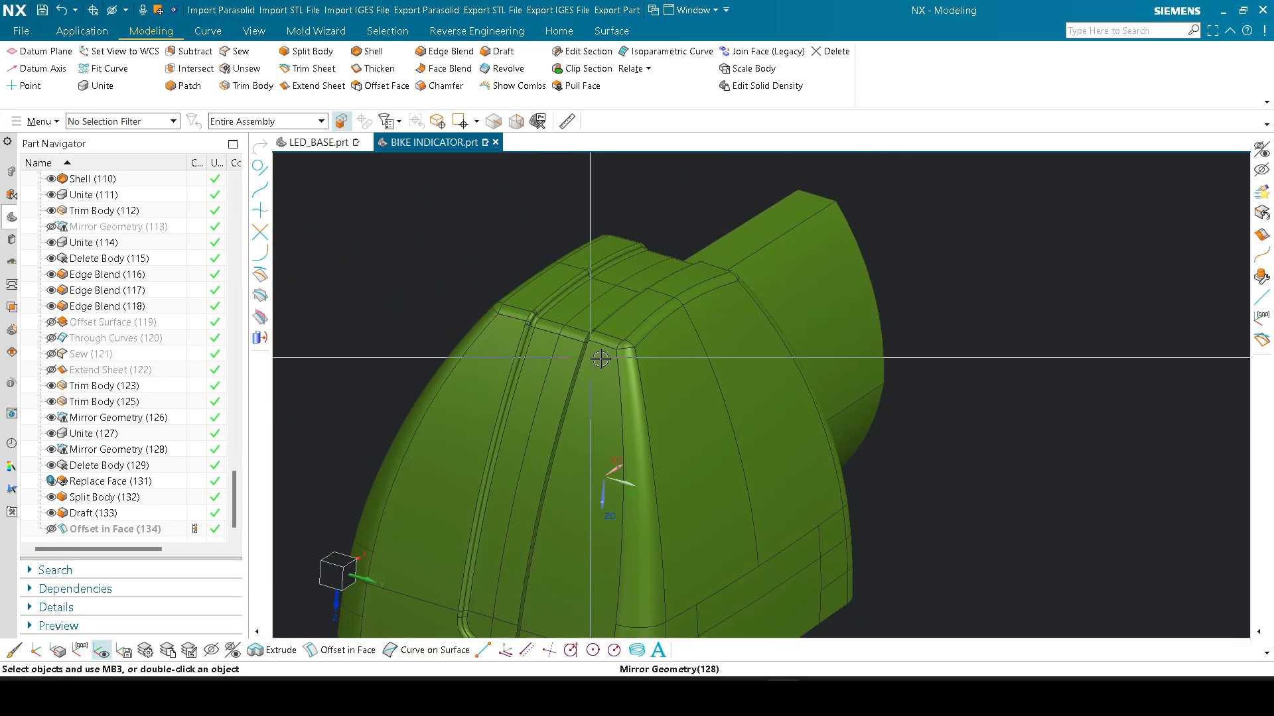
scroll(648, 328, up, 5)
scroll(648, 329, down, 4)
scroll(520, 364, up, 4)
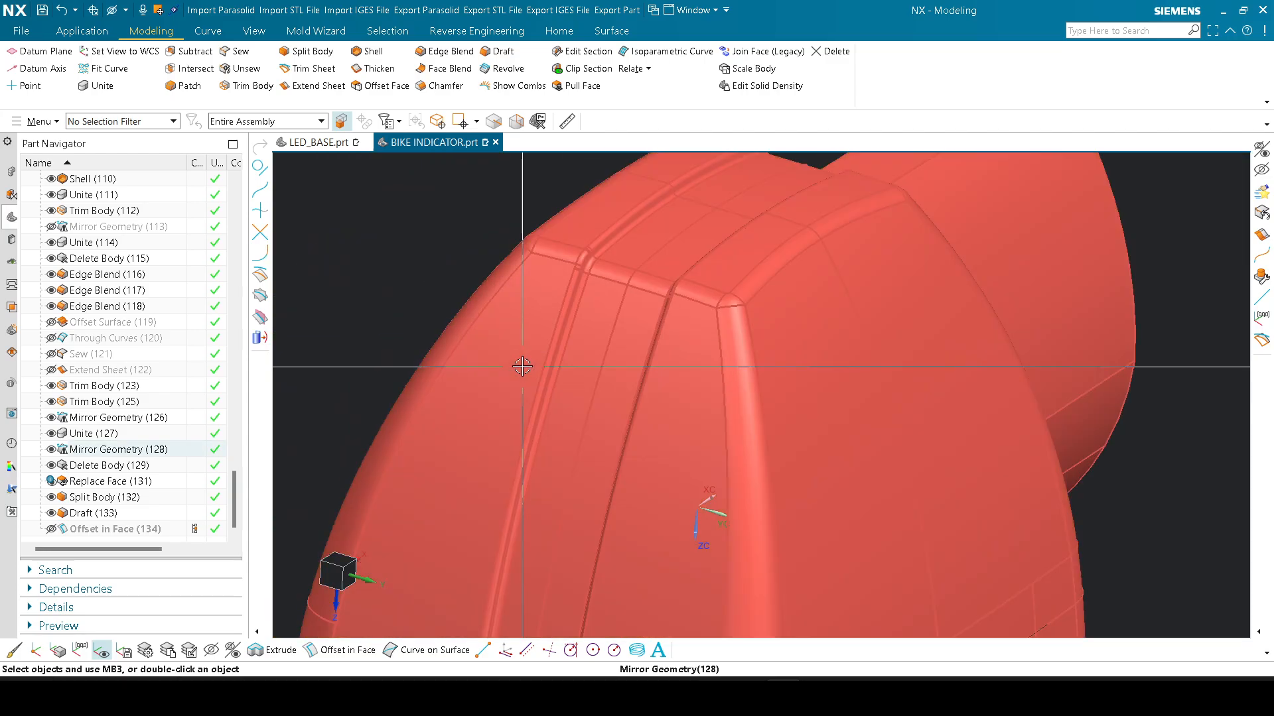
click(128, 277)
scroll(677, 347, down, 1)
key(Escape)
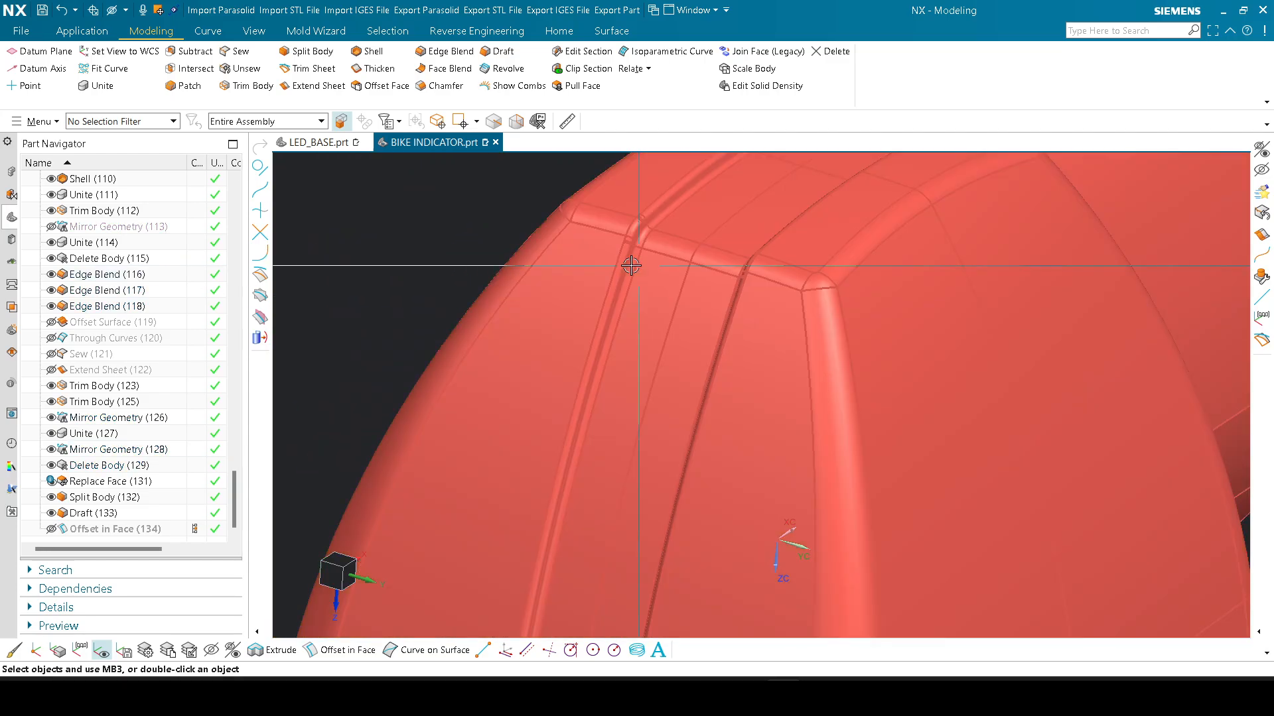
key(c)
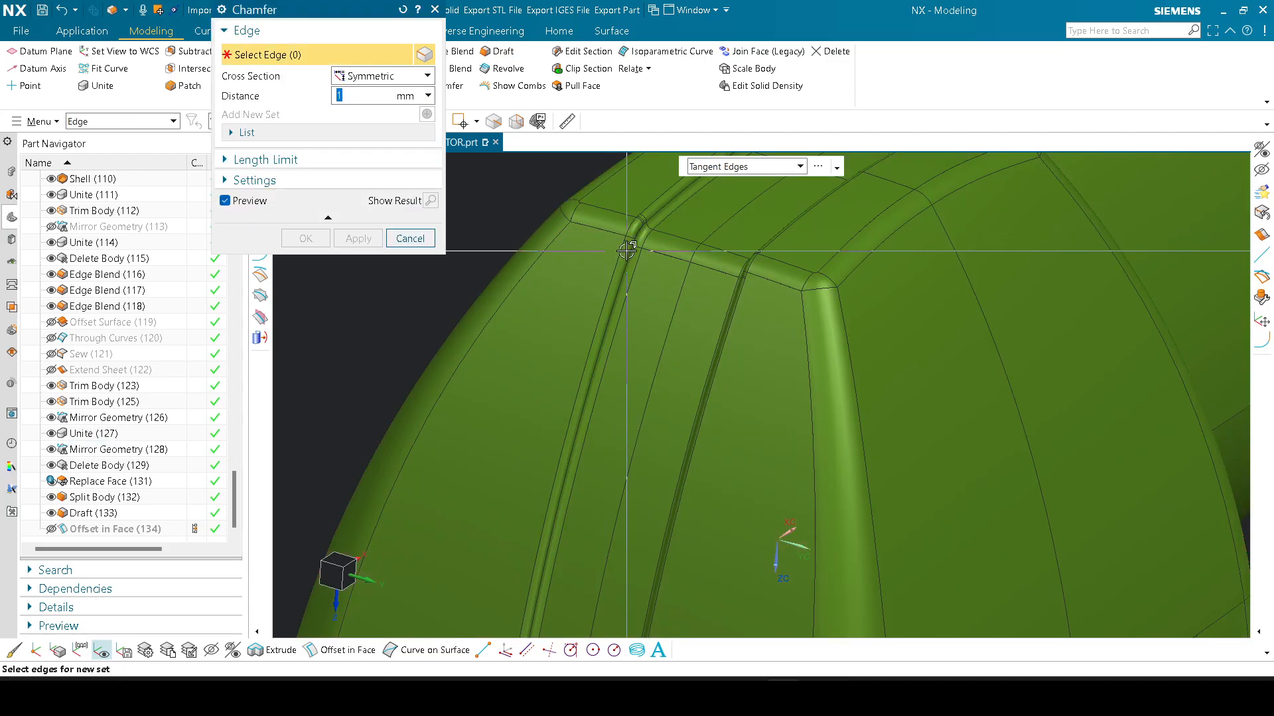
scroll(690, 232, up, 3)
scroll(638, 314, down, 5)
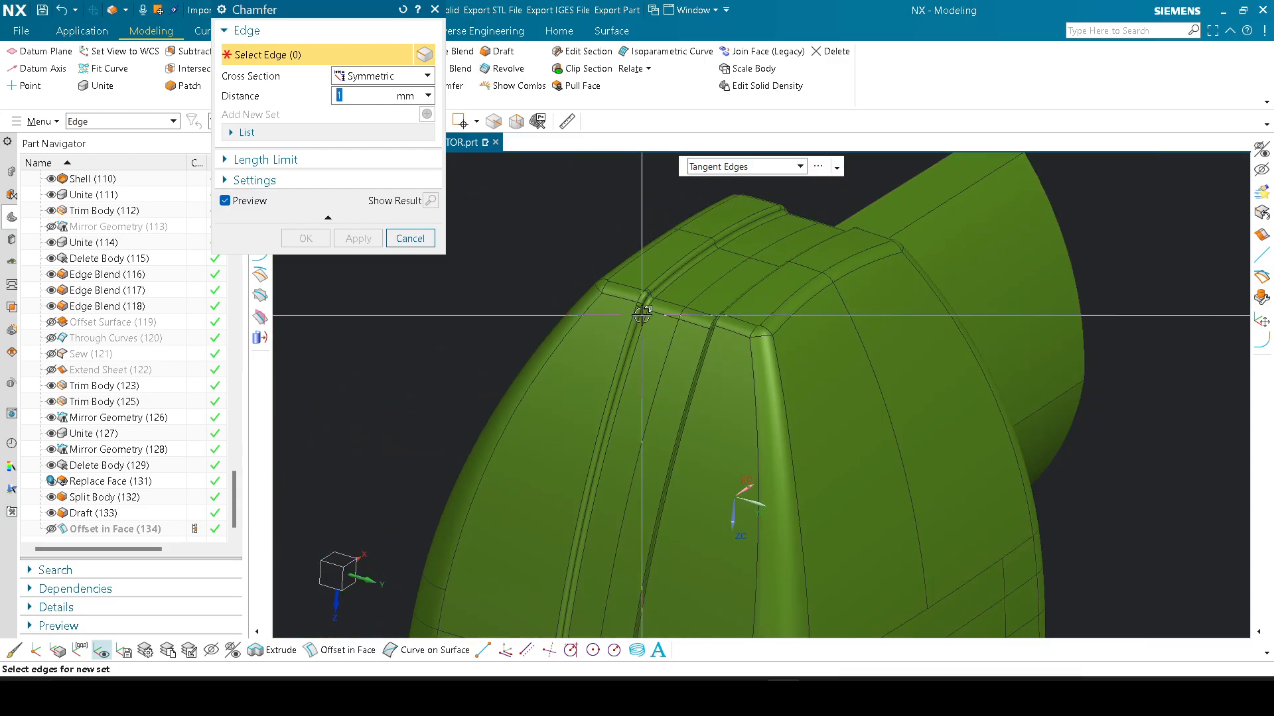
key(Escape)
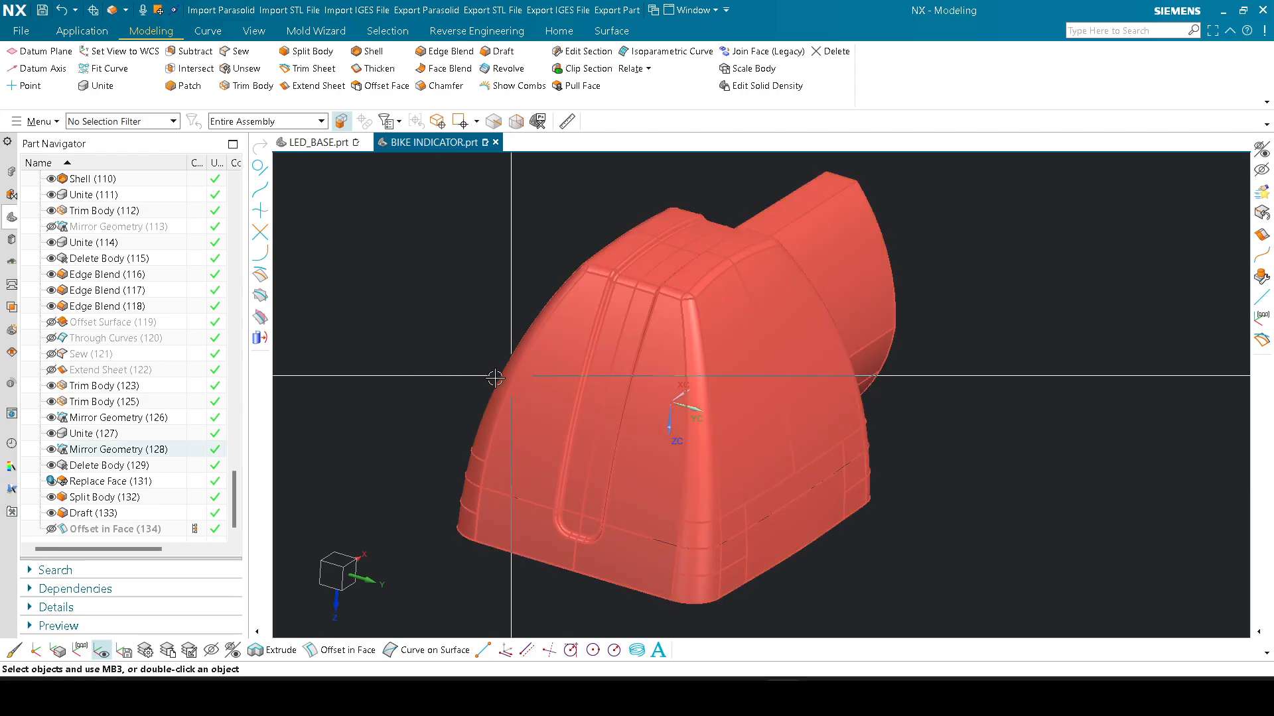
Step: Examine the housing's open rim, hollow tube end and closed end from several sides, shaded with and without edges
middle_drag(494, 375, 469, 245)
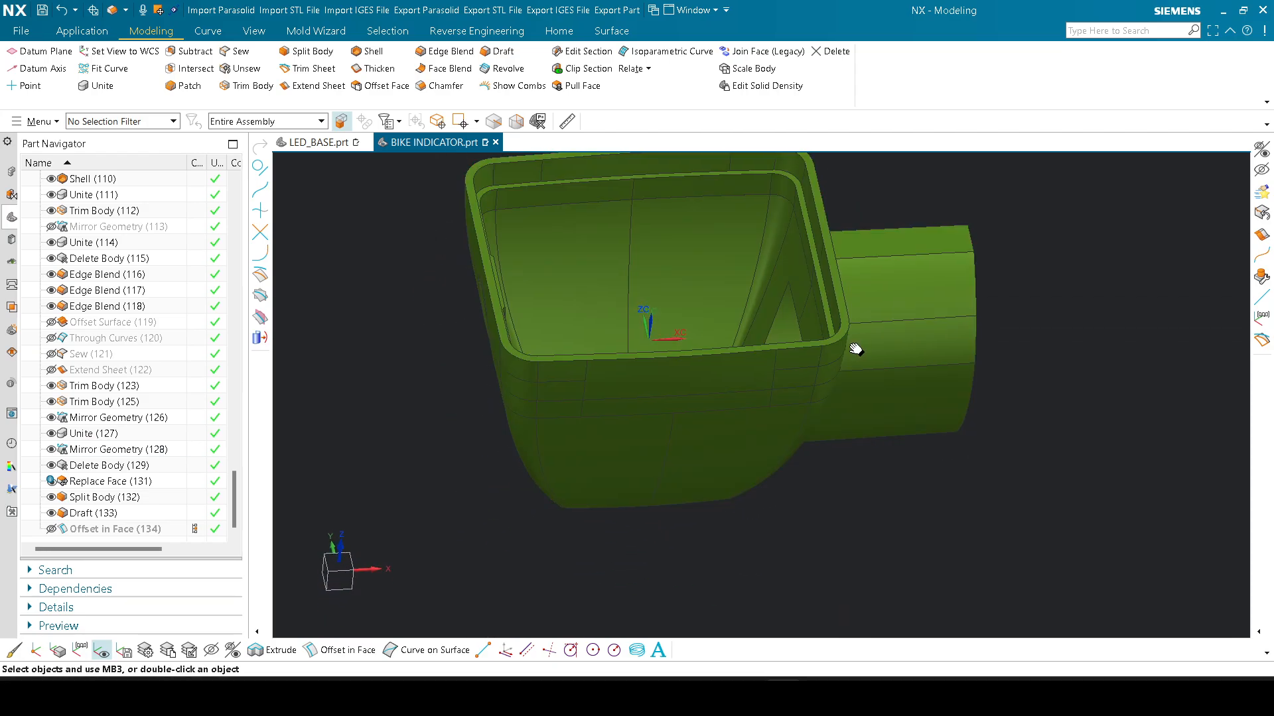
shift+middle_drag(853, 349, 855, 437)
scroll(798, 323, up, 3)
middle_drag(799, 322, 744, 435)
scroll(747, 279, down, 4)
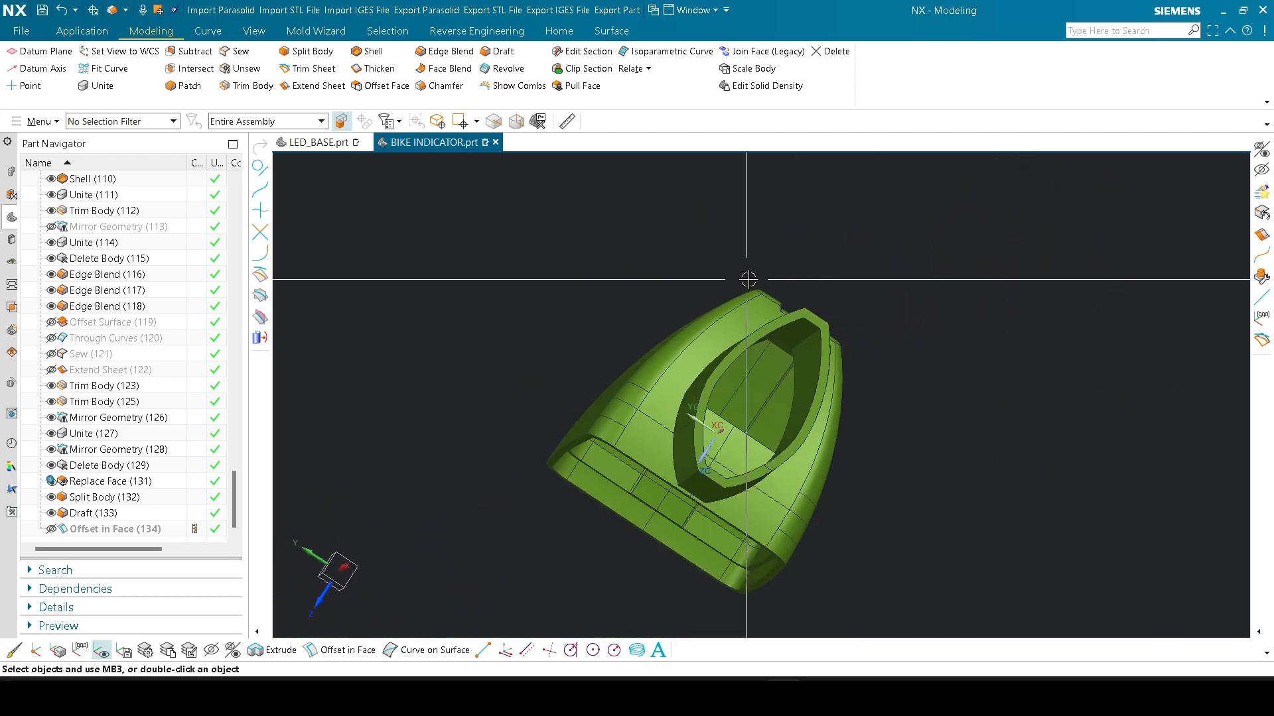
mouse_move(748, 279)
middle_down()
mouse_move(770, 370)
mouse_move(790, 338)
mouse_move(659, 394)
mouse_move(748, 383)
mouse_move(682, 355)
mouse_move(761, 377)
middle_up()
key(alt+s)
scroll(867, 347, up, 4)
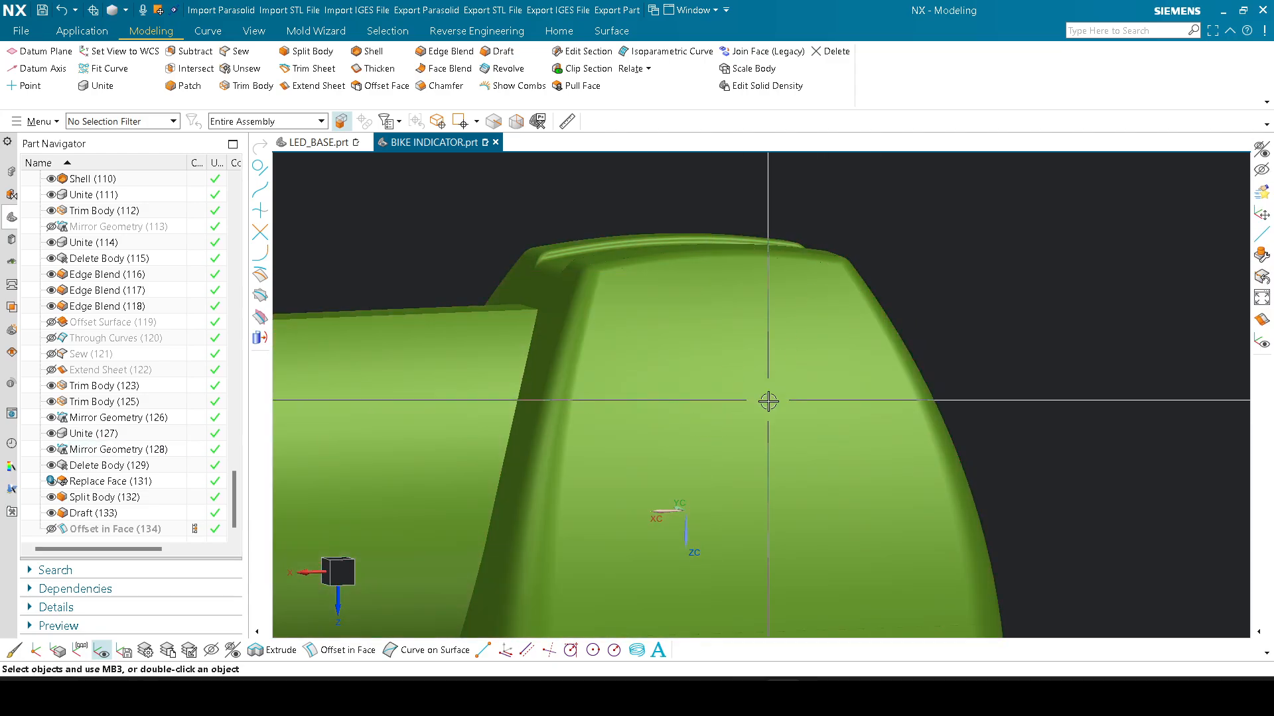
scroll(745, 273, down, 4)
middle_drag(745, 273, 709, 312)
Step: Offset the side wall's central vertical edge by 5 mm onto the face on its tube side
scroll(709, 312, up, 3)
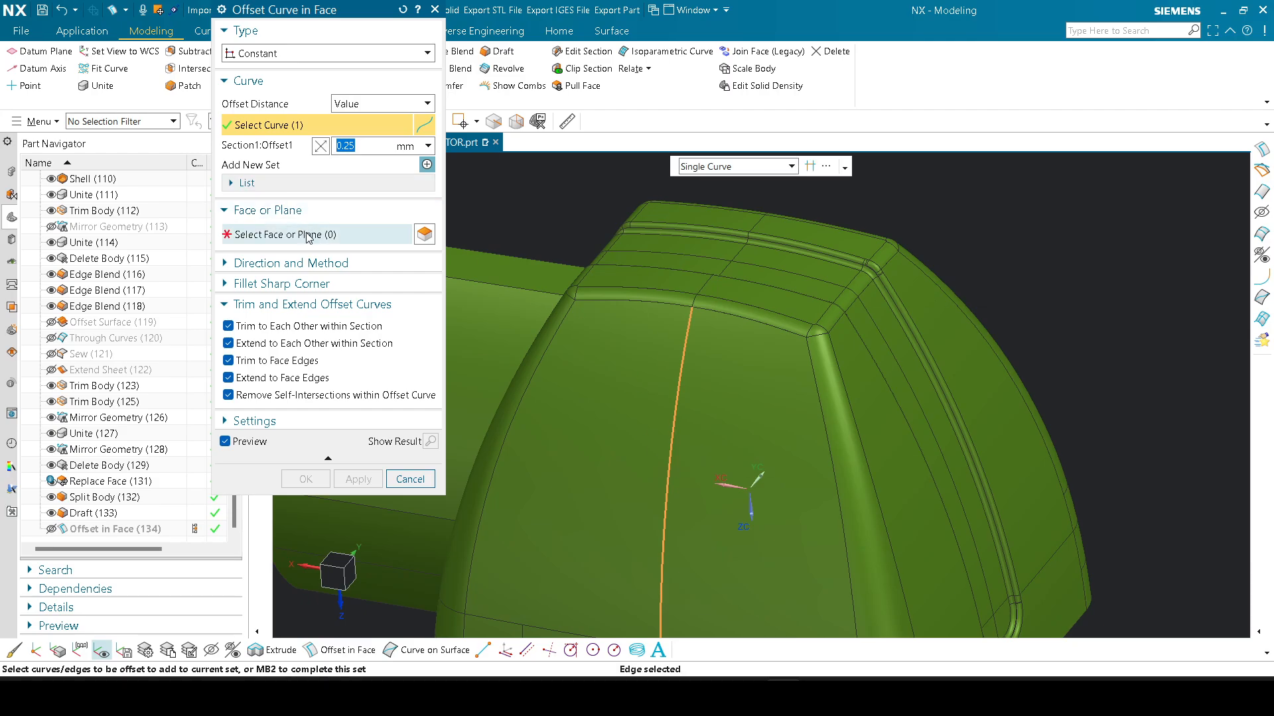
text(5)
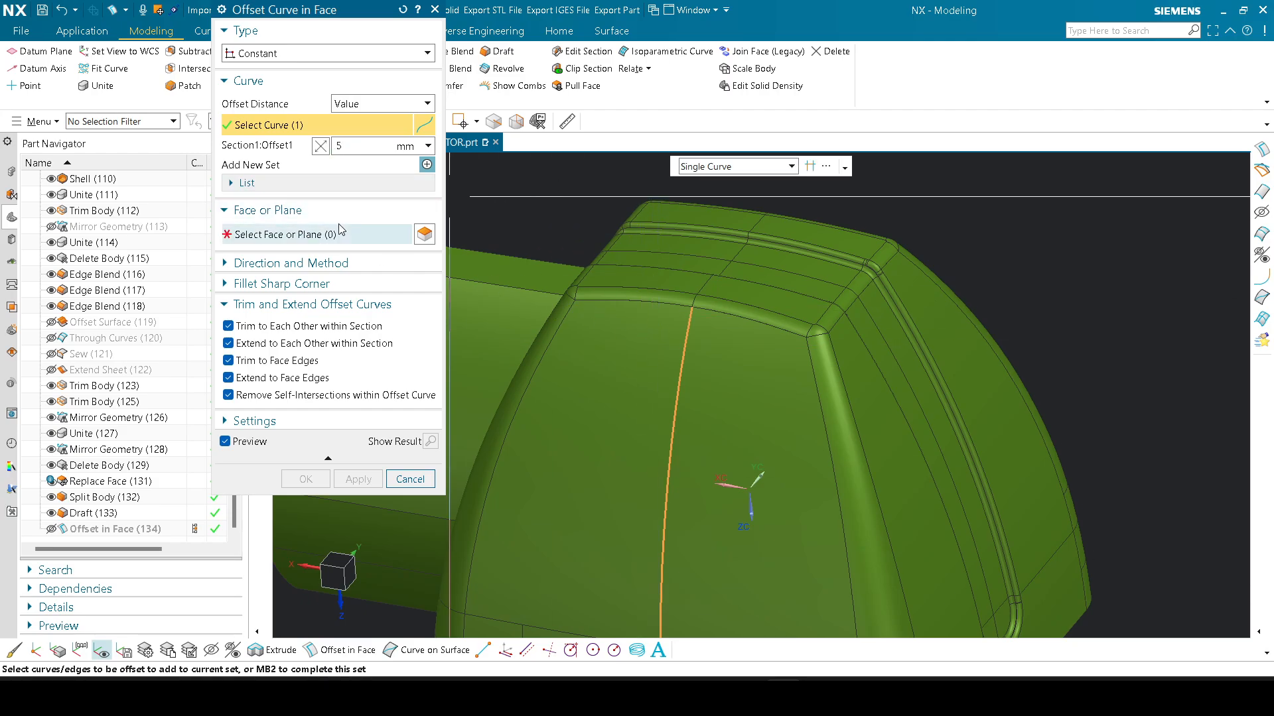
click(319, 234)
click(561, 366)
click(302, 479)
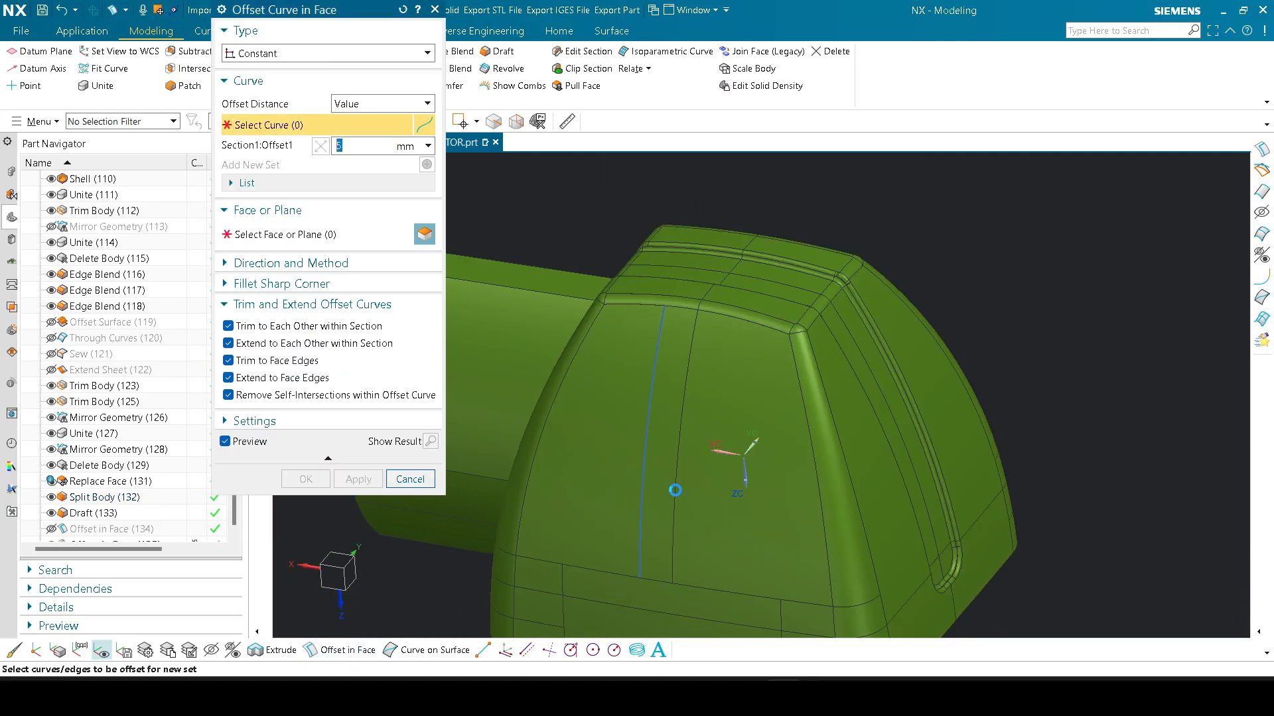
Step: Offset the same central edge by 5 mm onto the side wall's other face, away from the tube
click(676, 490)
click(307, 228)
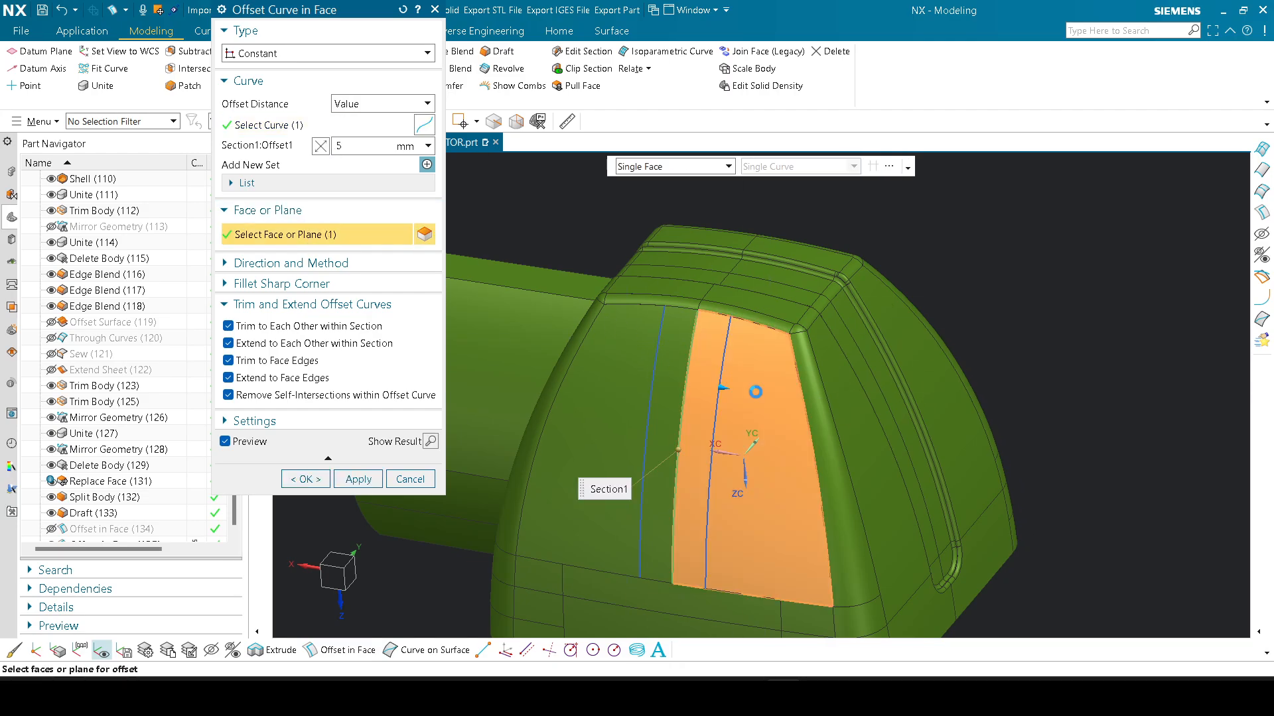
click(757, 388)
click(313, 485)
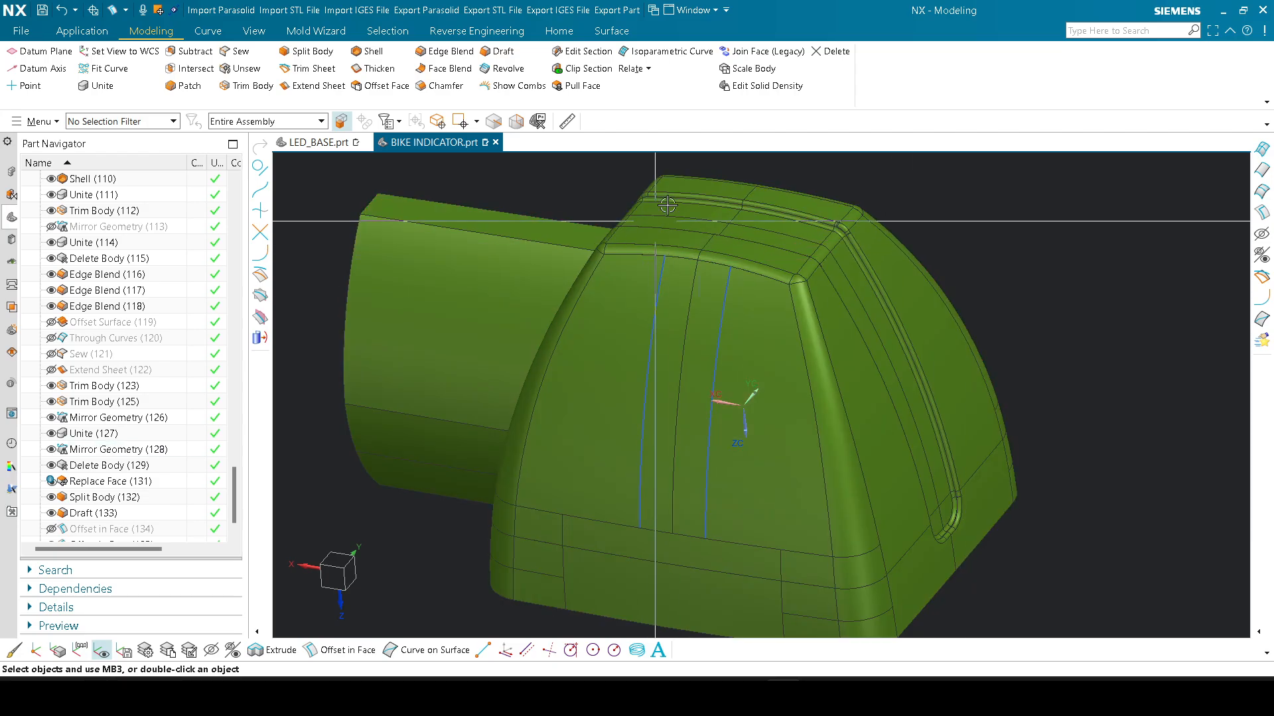
click(538, 201)
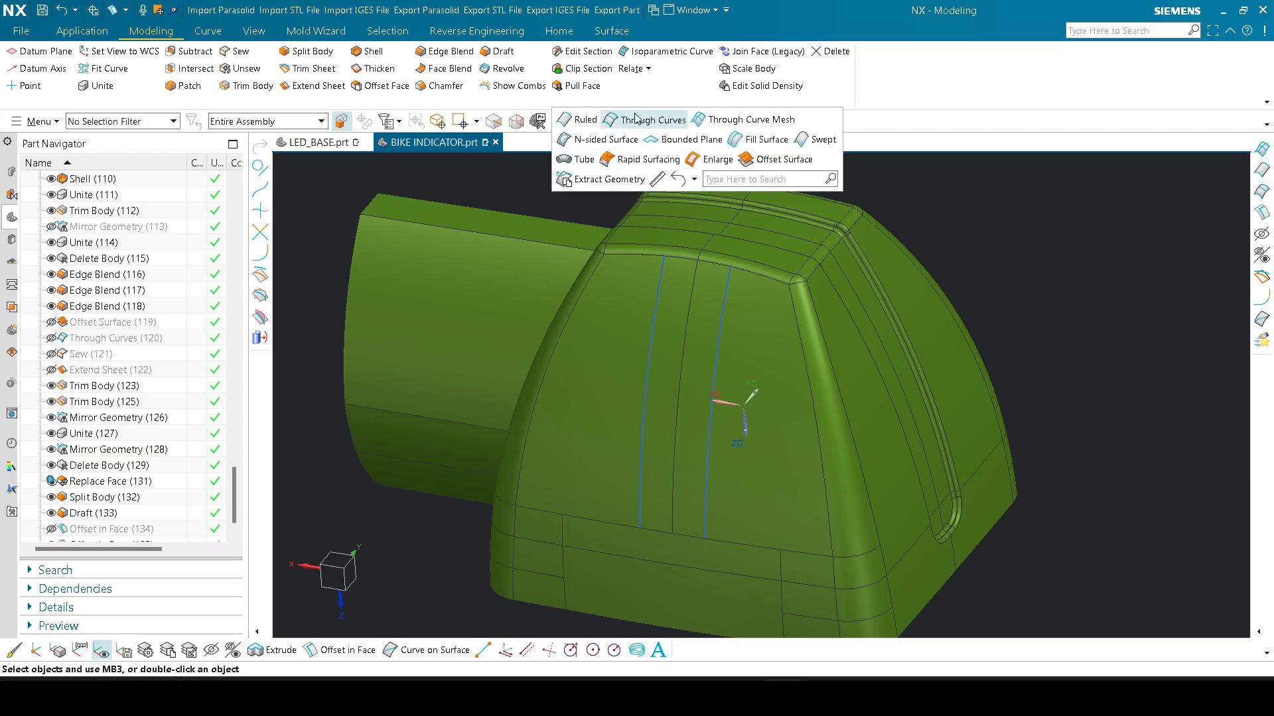
click(635, 119)
click(658, 299)
middle_click(659, 299)
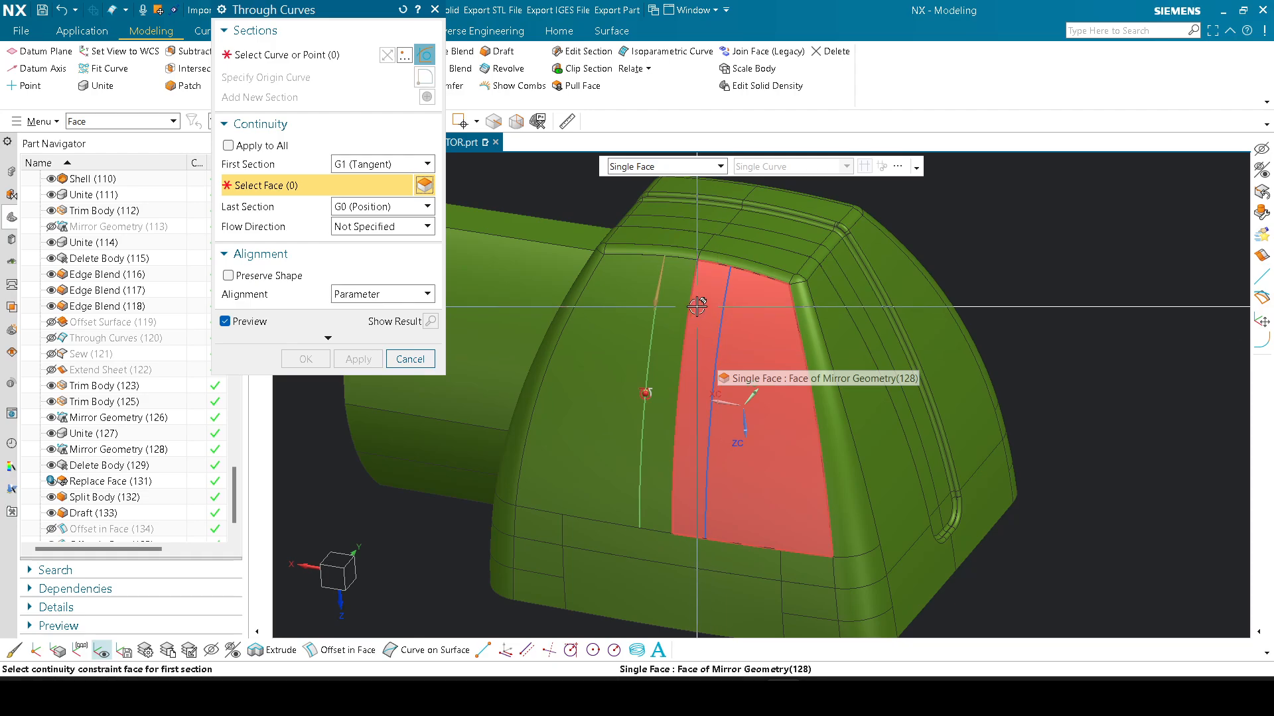
key(Escape)
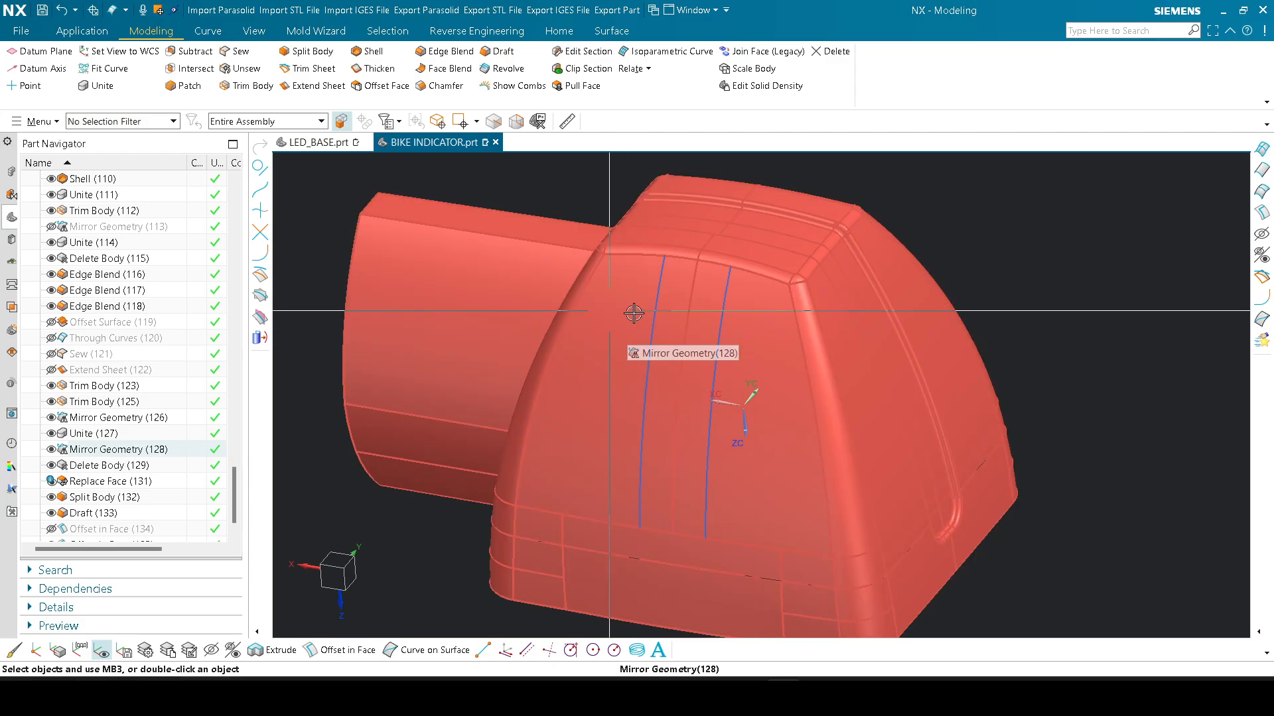
click(729, 197)
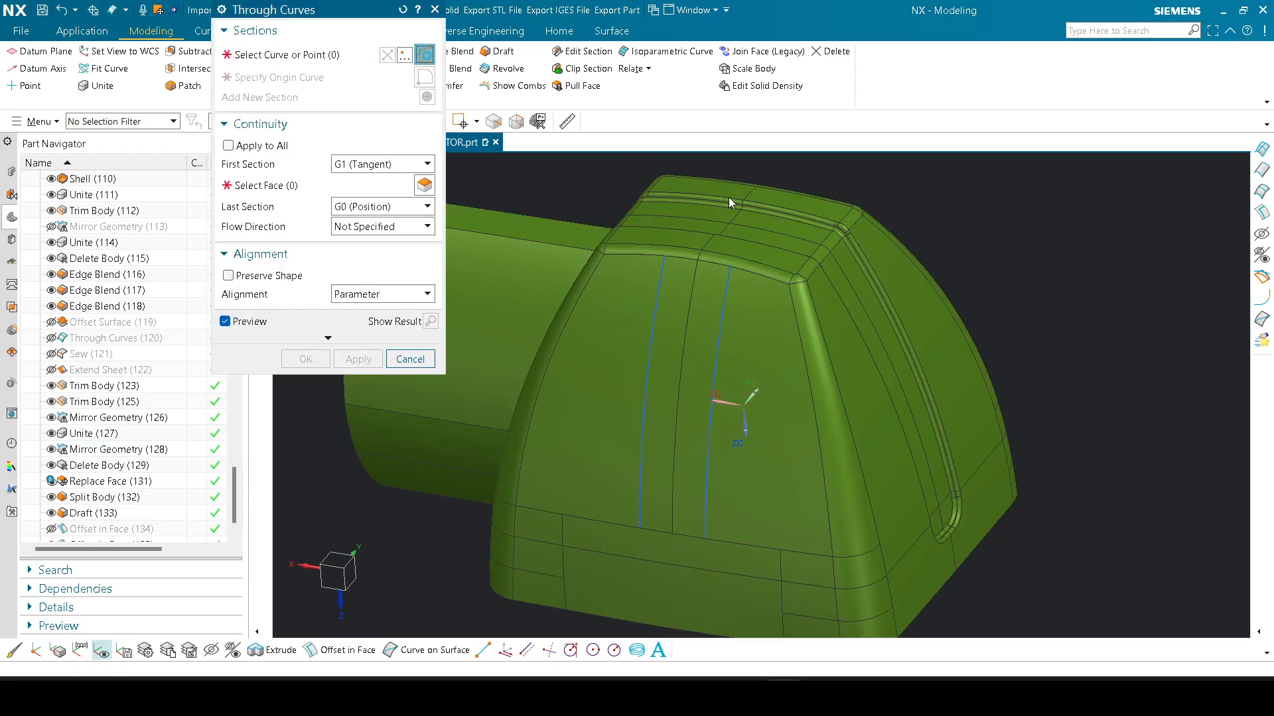
key(Escape)
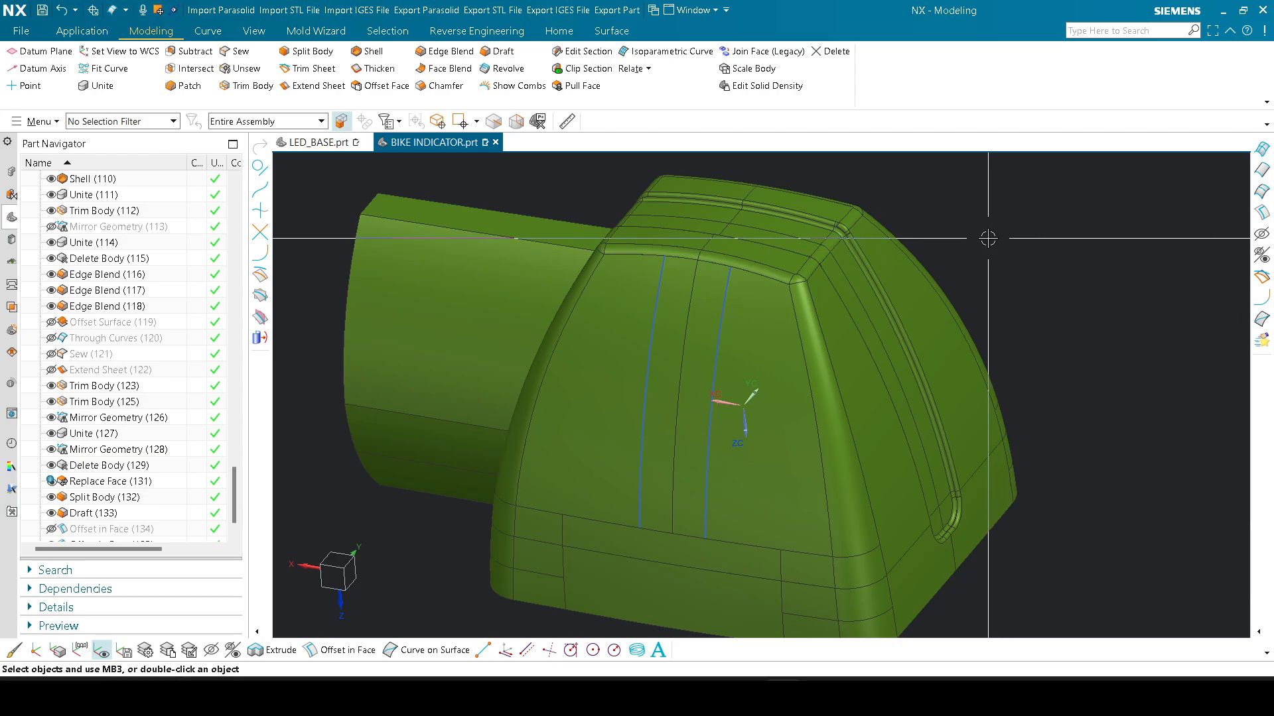
Step: Examine the two offset curves on the housing's side wall and the groove corner above the tube from several angles, close up and from afar
middle_drag(988, 238, 1015, 276)
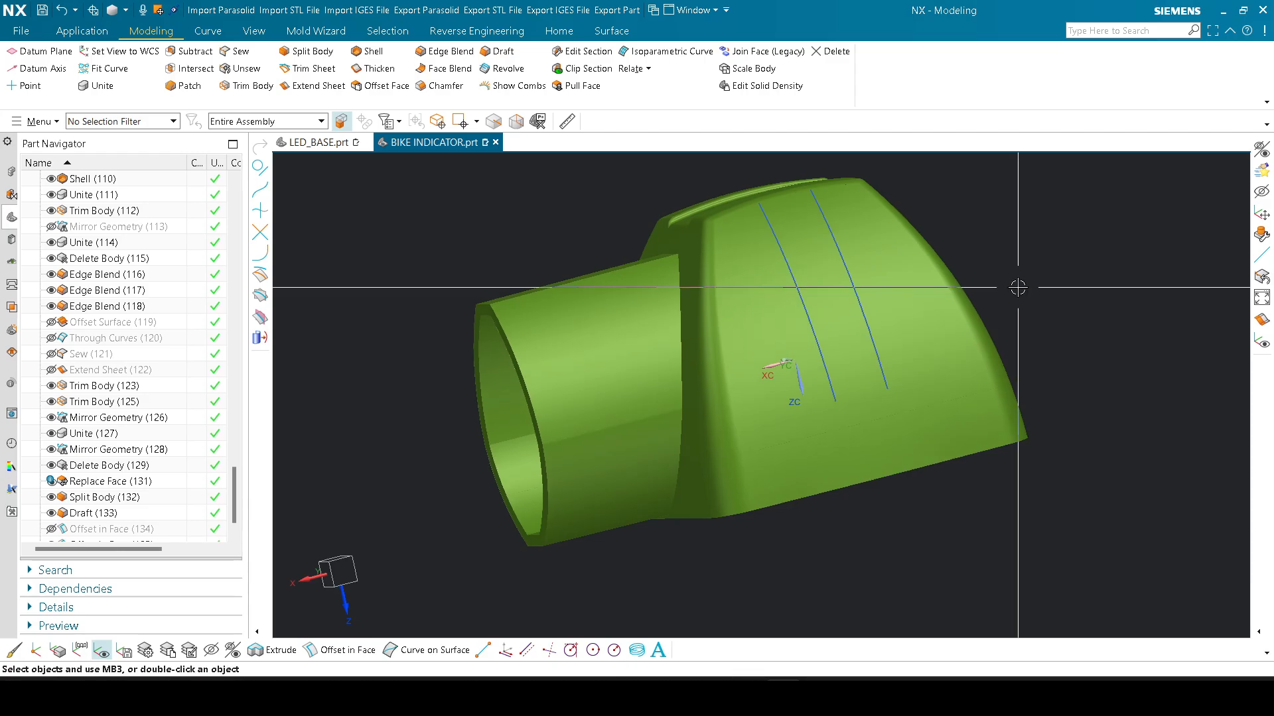
right_drag(1055, 254, 994, 303)
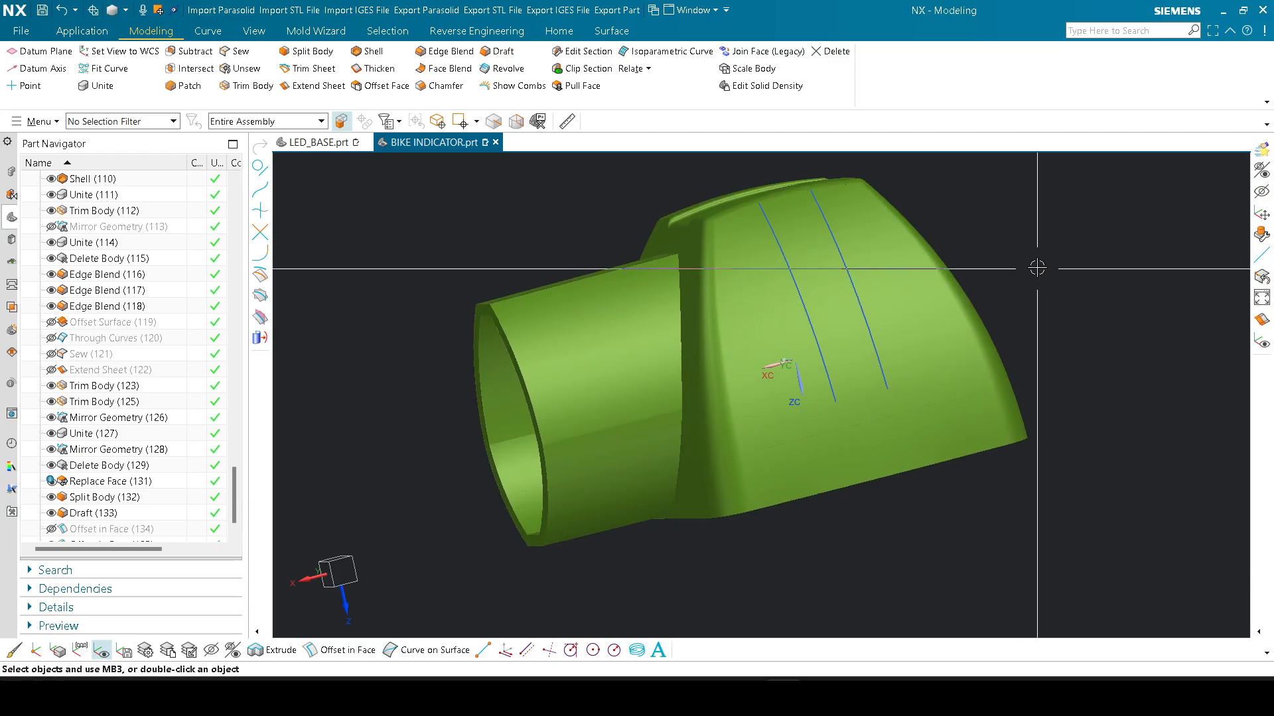
middle_drag(1035, 278, 1015, 296)
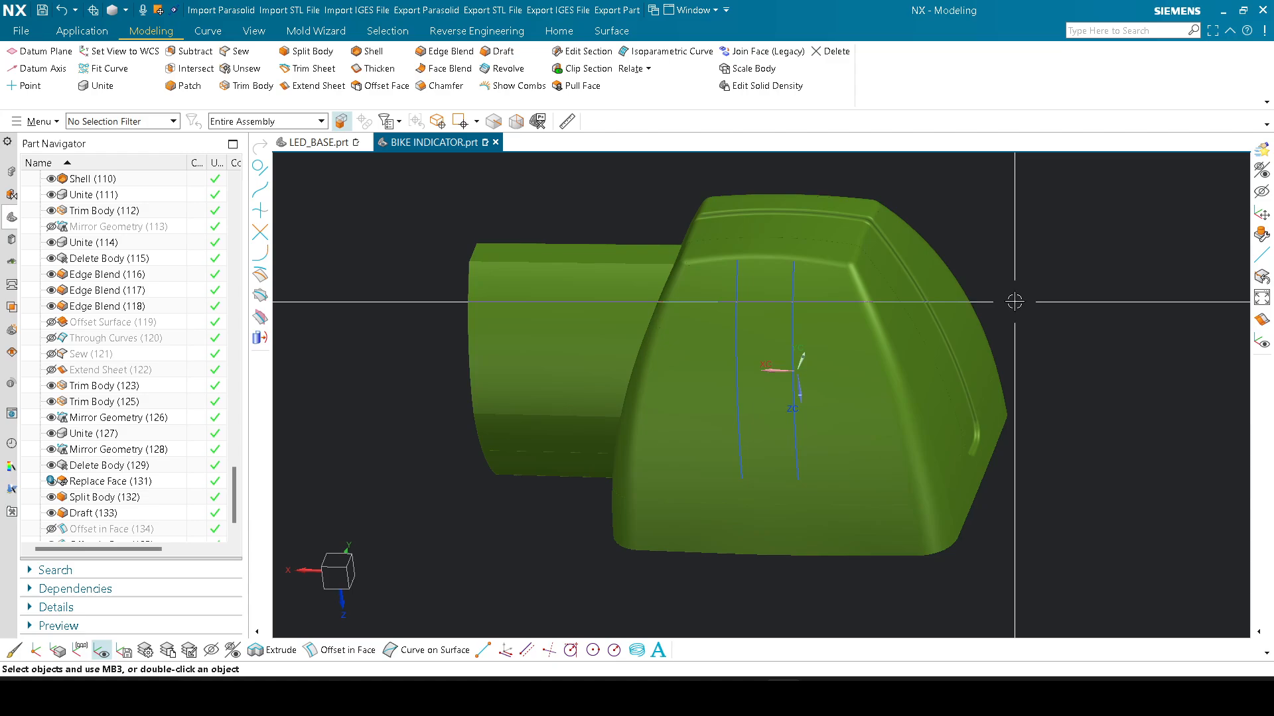
middle_drag(1038, 239, 762, 190)
scroll(670, 250, up, 5)
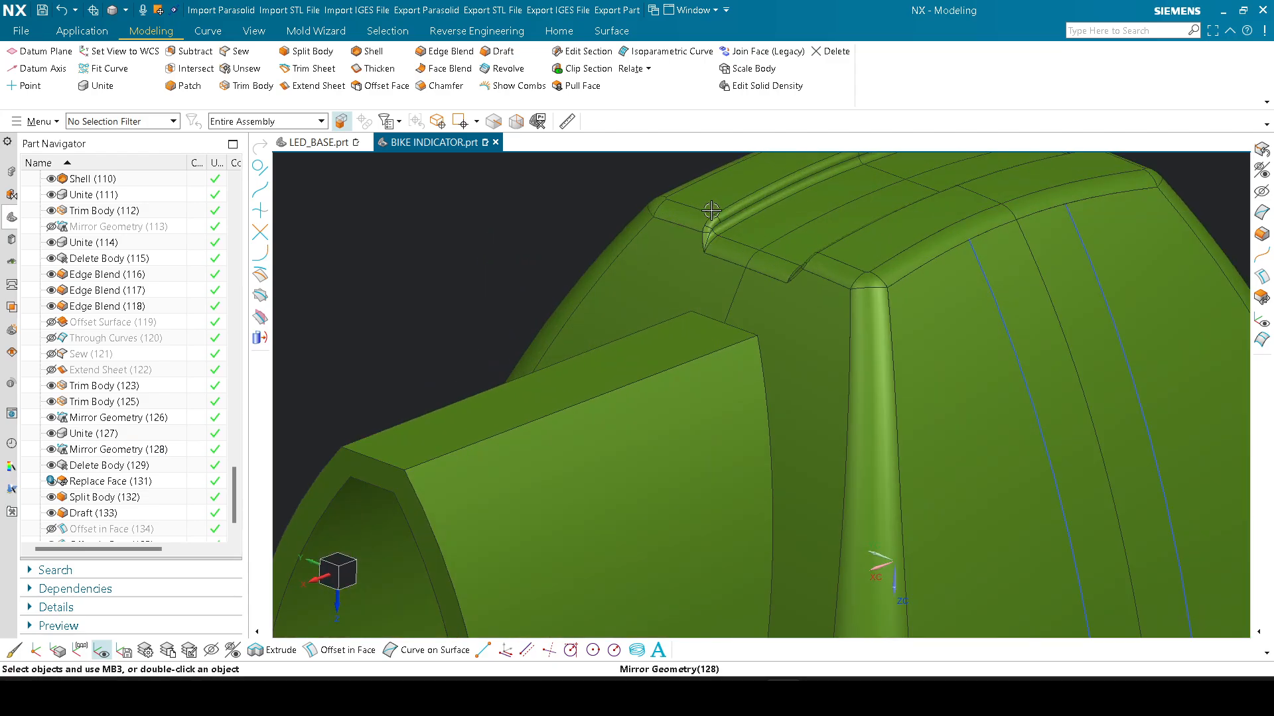
scroll(600, 241, down, 6)
scroll(697, 371, up, 5)
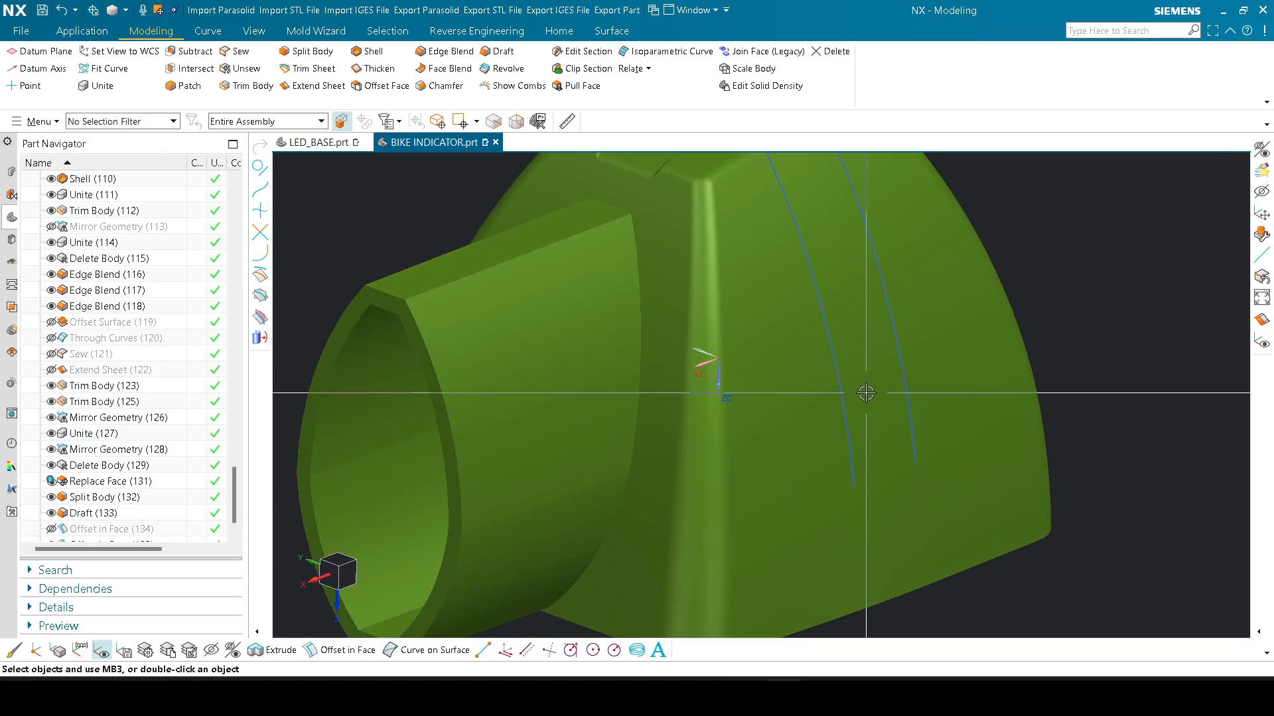
middle_drag(697, 372, 843, 366)
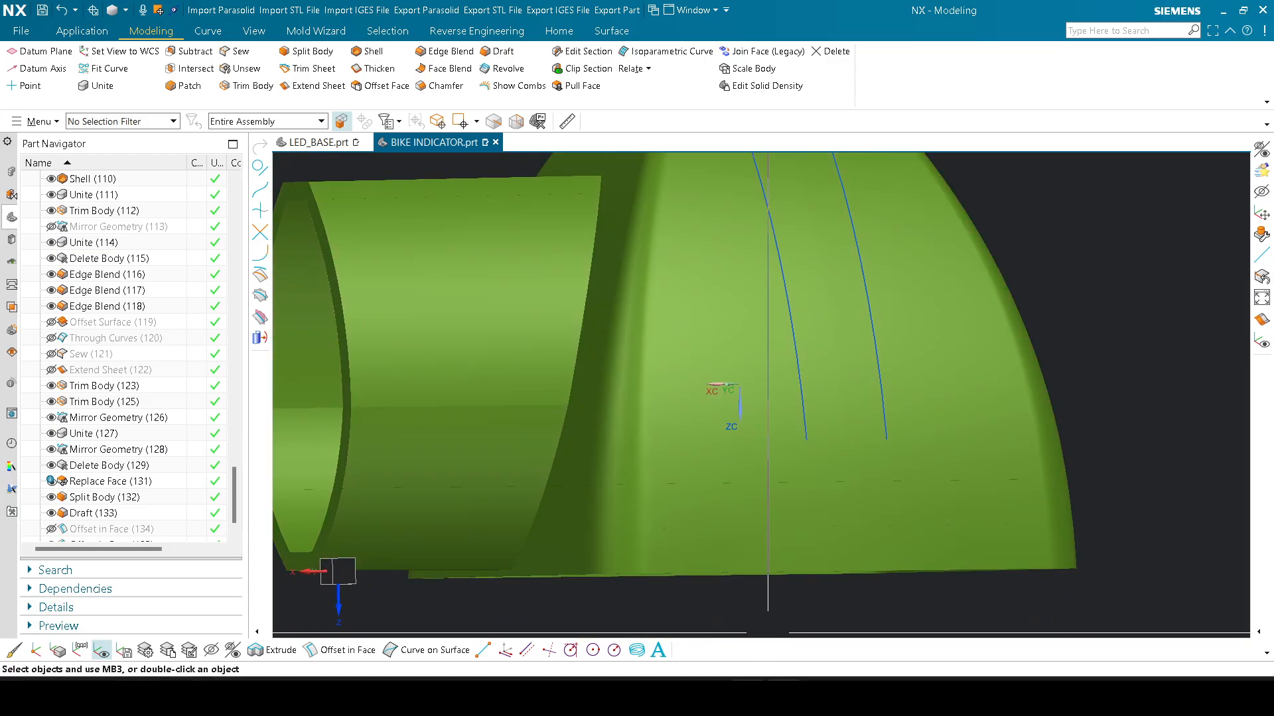
mouse_move(746, 696)
mouse_move(585, 672)
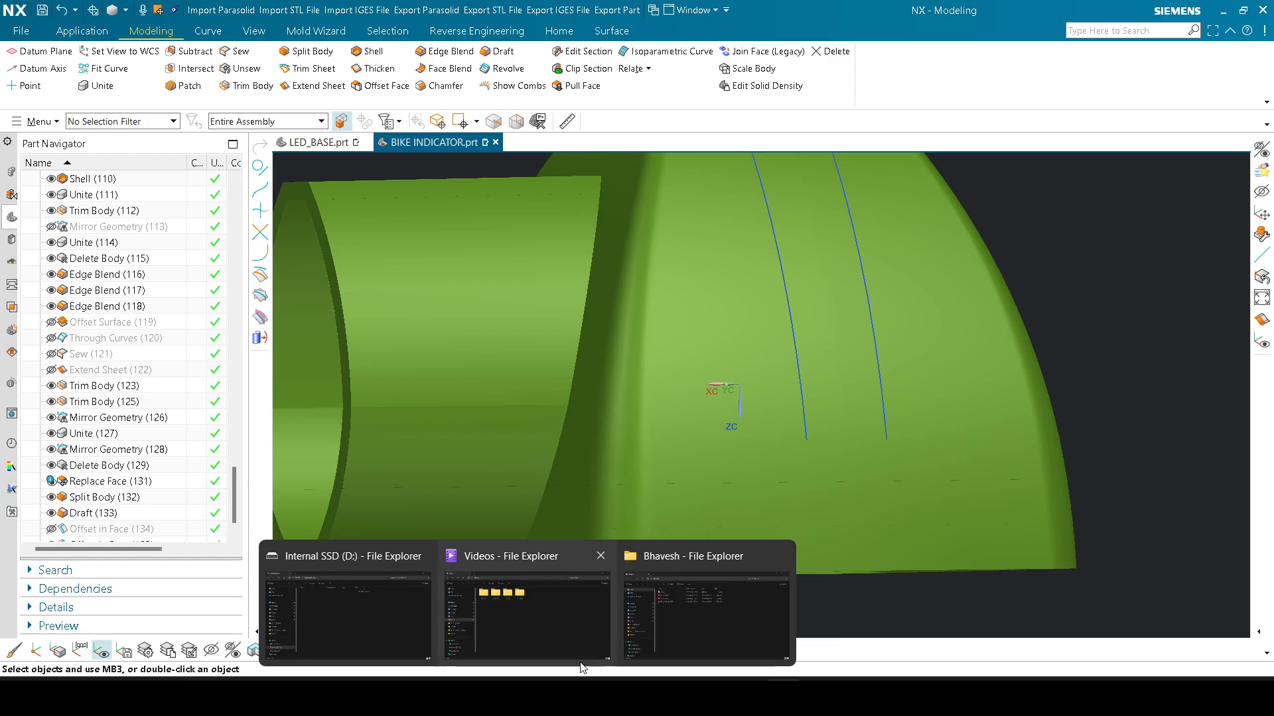
scroll(803, 495, down, 5)
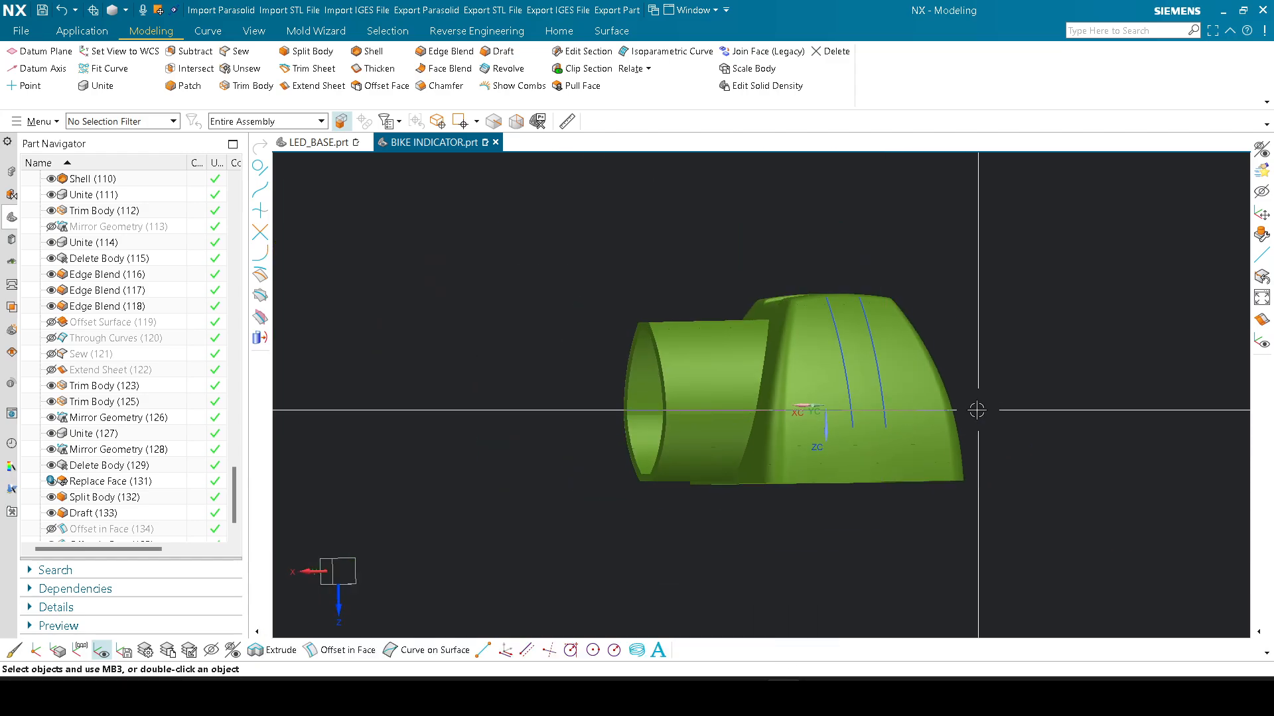
middle_drag(977, 411, 924, 432)
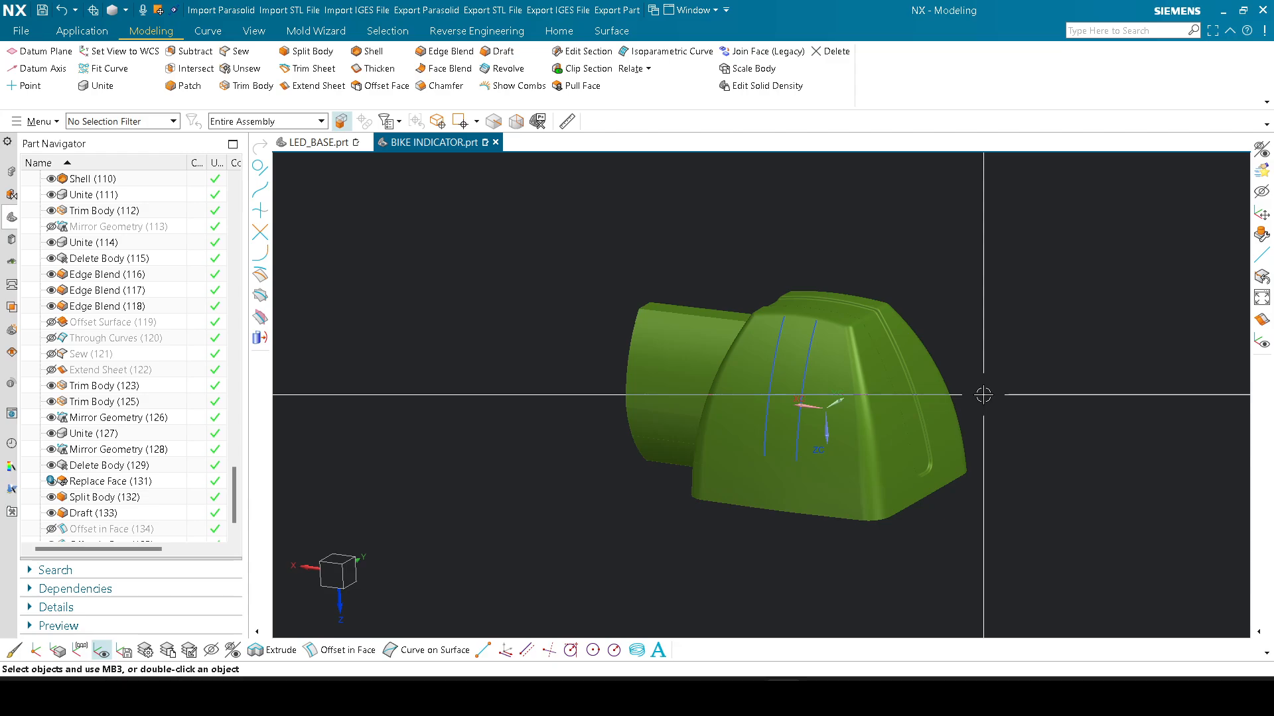
scroll(173, 345, up, 20)
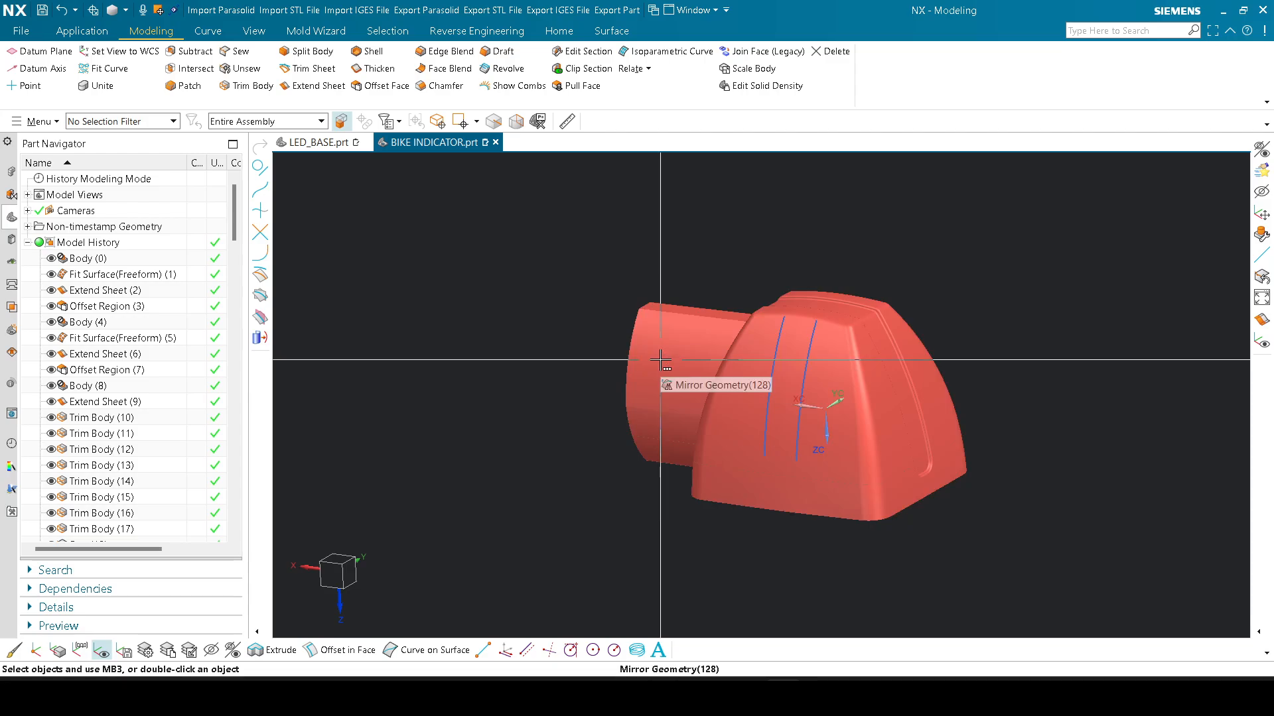
mouse_move(665, 360)
middle_down()
mouse_move(918, 304)
mouse_move(879, 305)
middle_up()
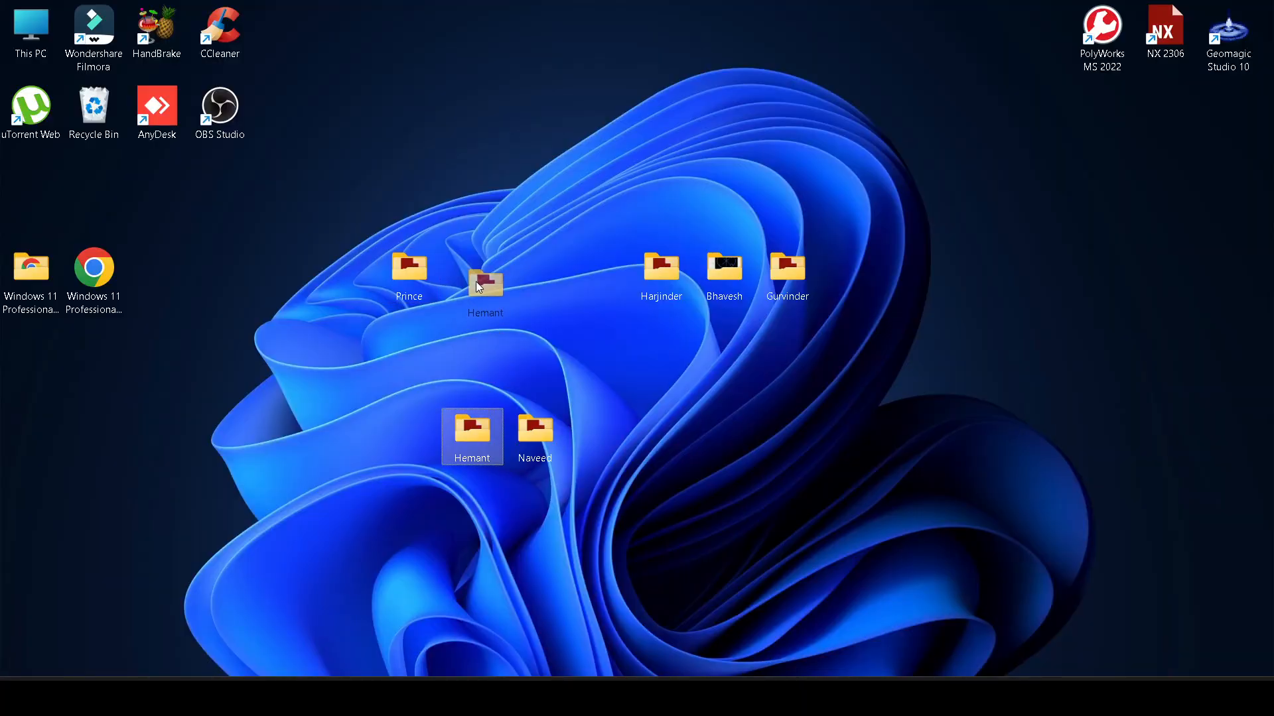
Step: Move the reviewed student's folder to the desktop's upper folder row and check the Google Meet participant list
drag(478, 285, 477, 284)
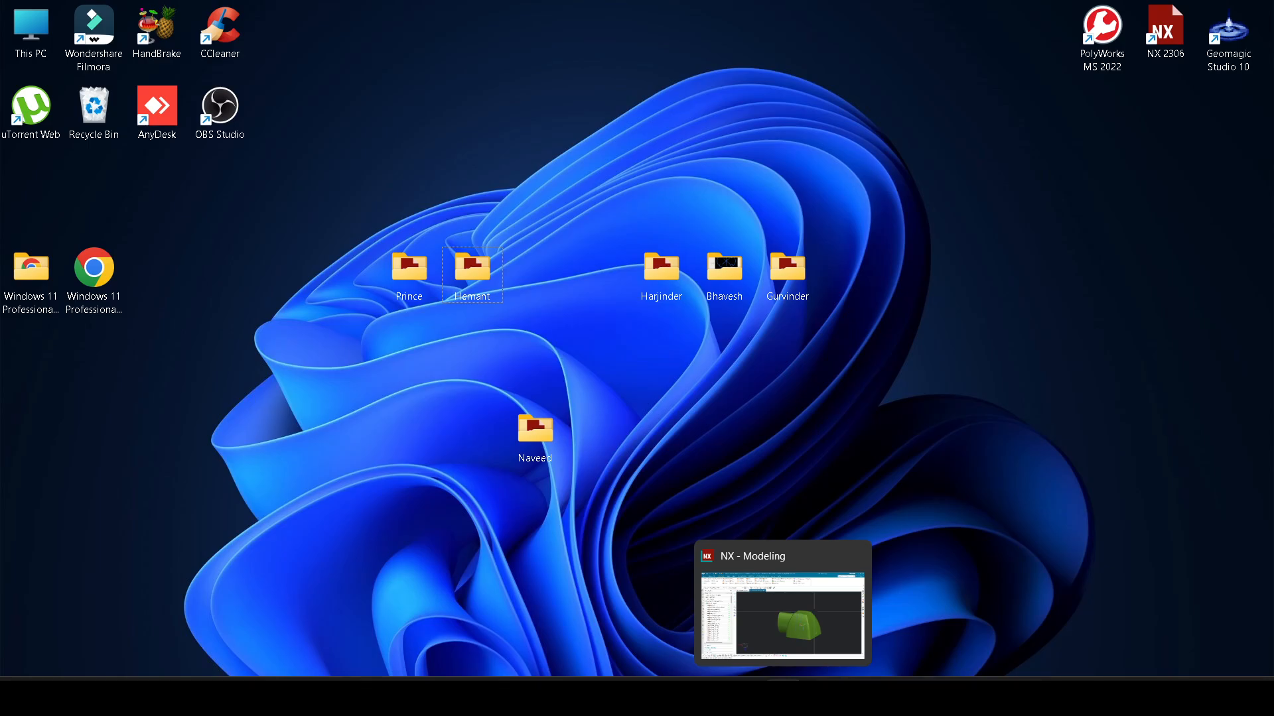
click(784, 697)
mouse_move(711, 696)
click(627, 615)
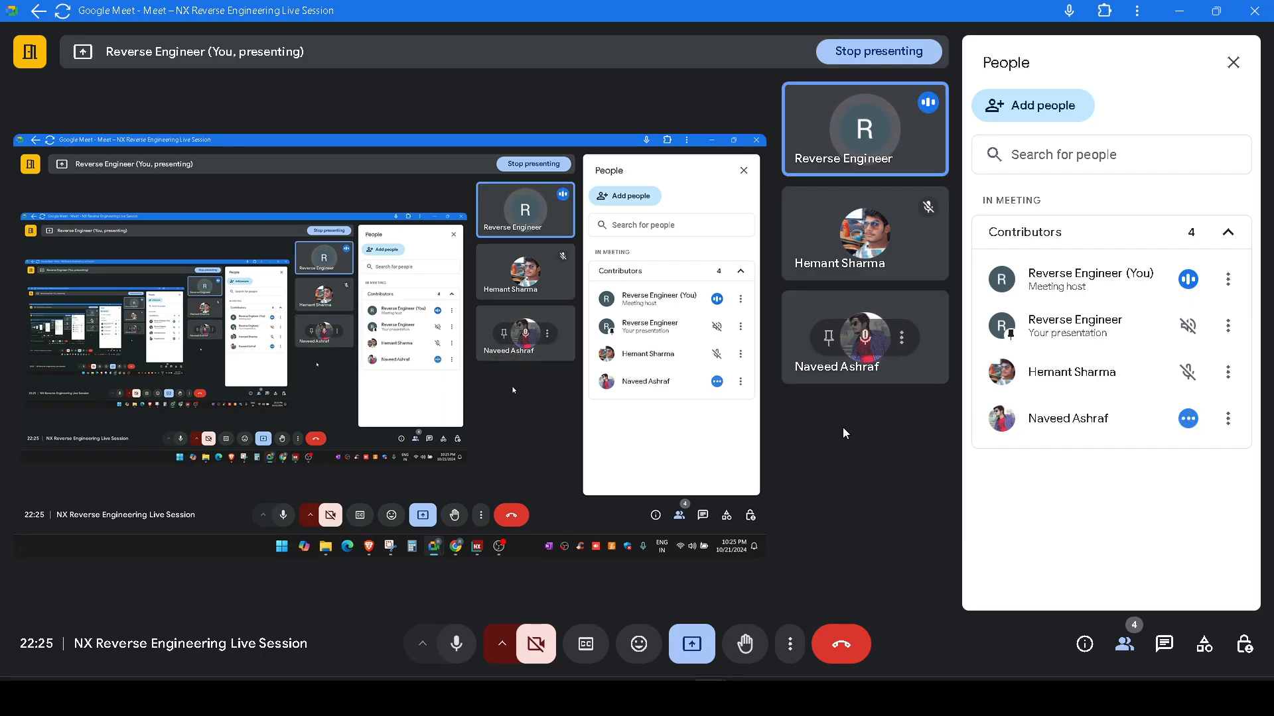
click(1179, 13)
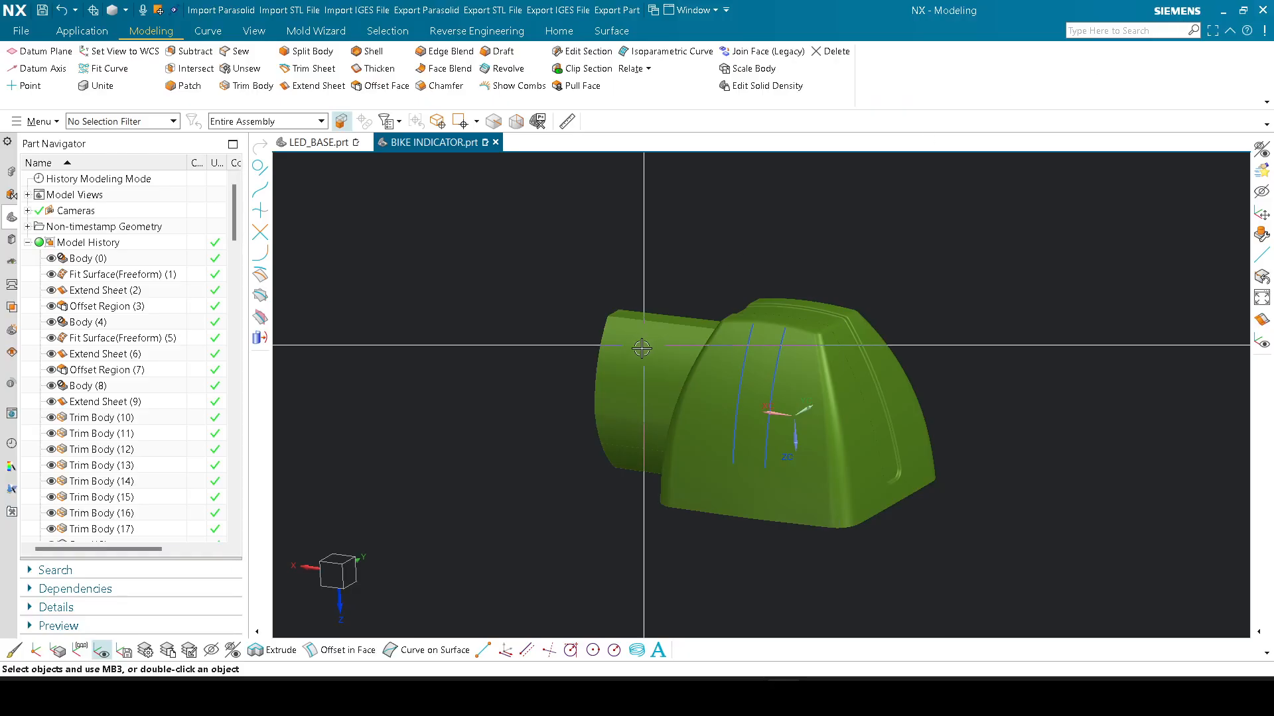
Step: Close BIKE INDICATOR.prt without saving and open the Kitchen Box part from the remaining student's desktop folder
click(496, 142)
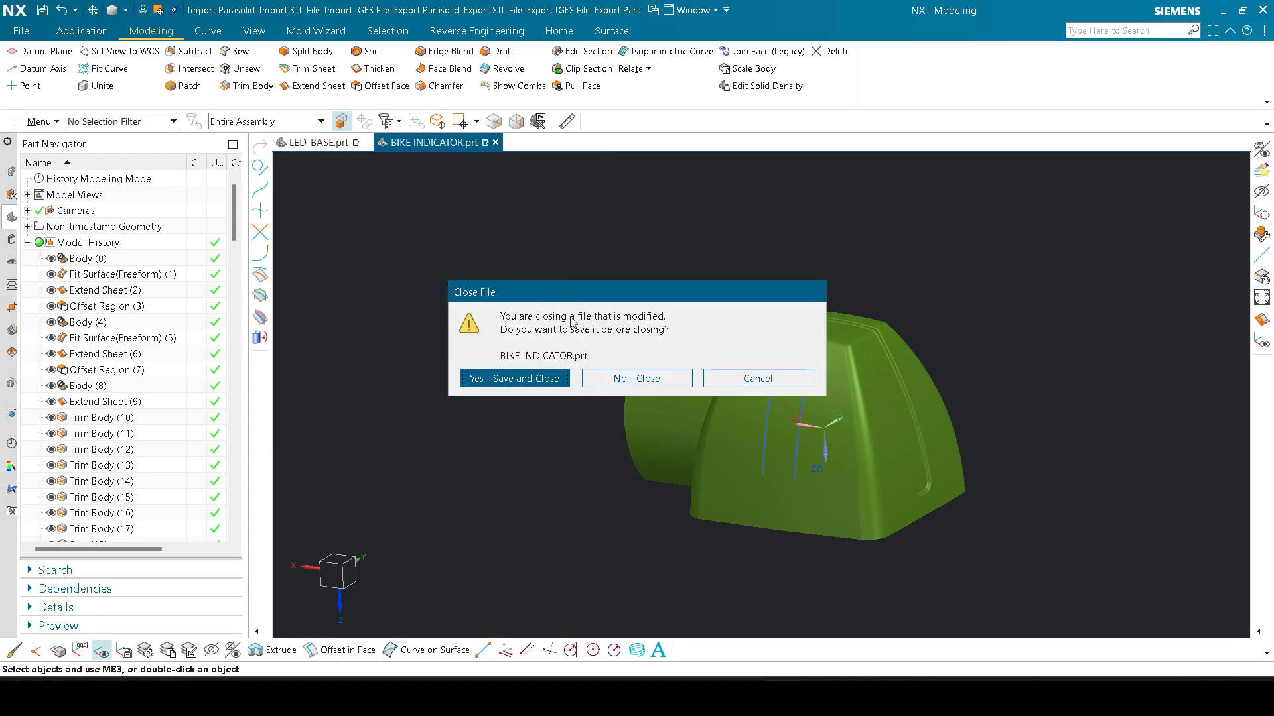
click(617, 380)
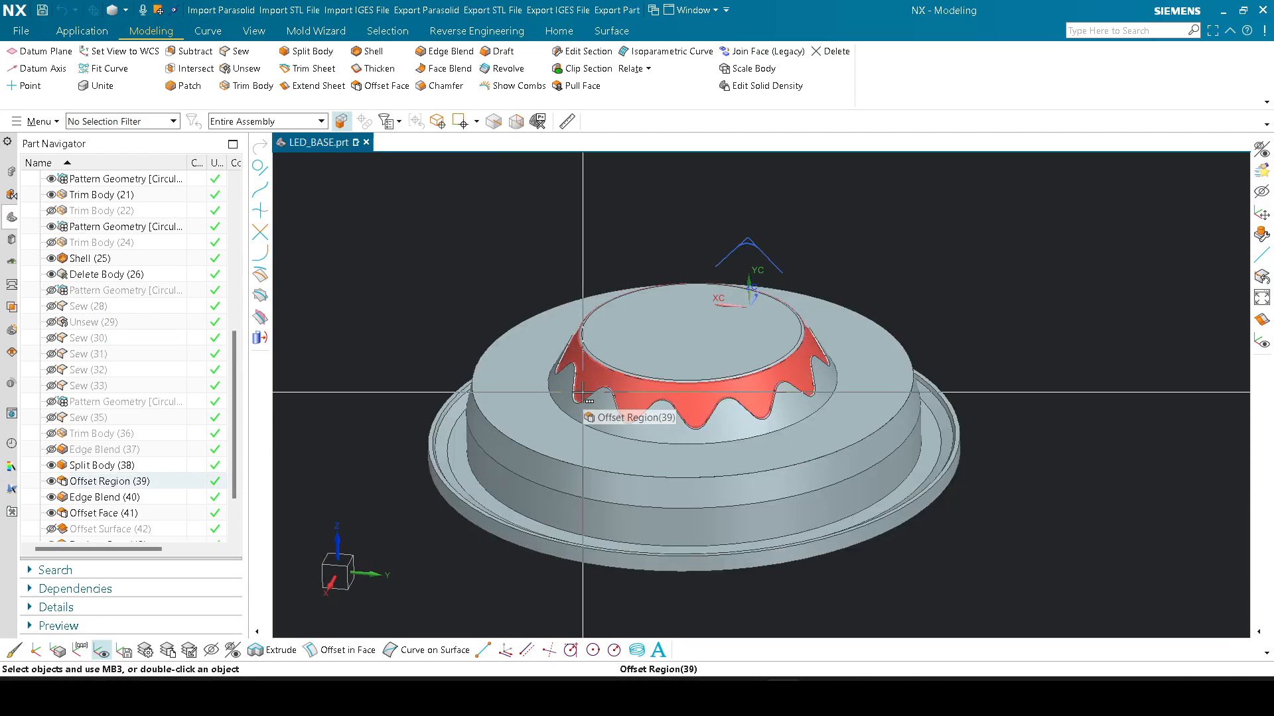
key(ctrl+o)
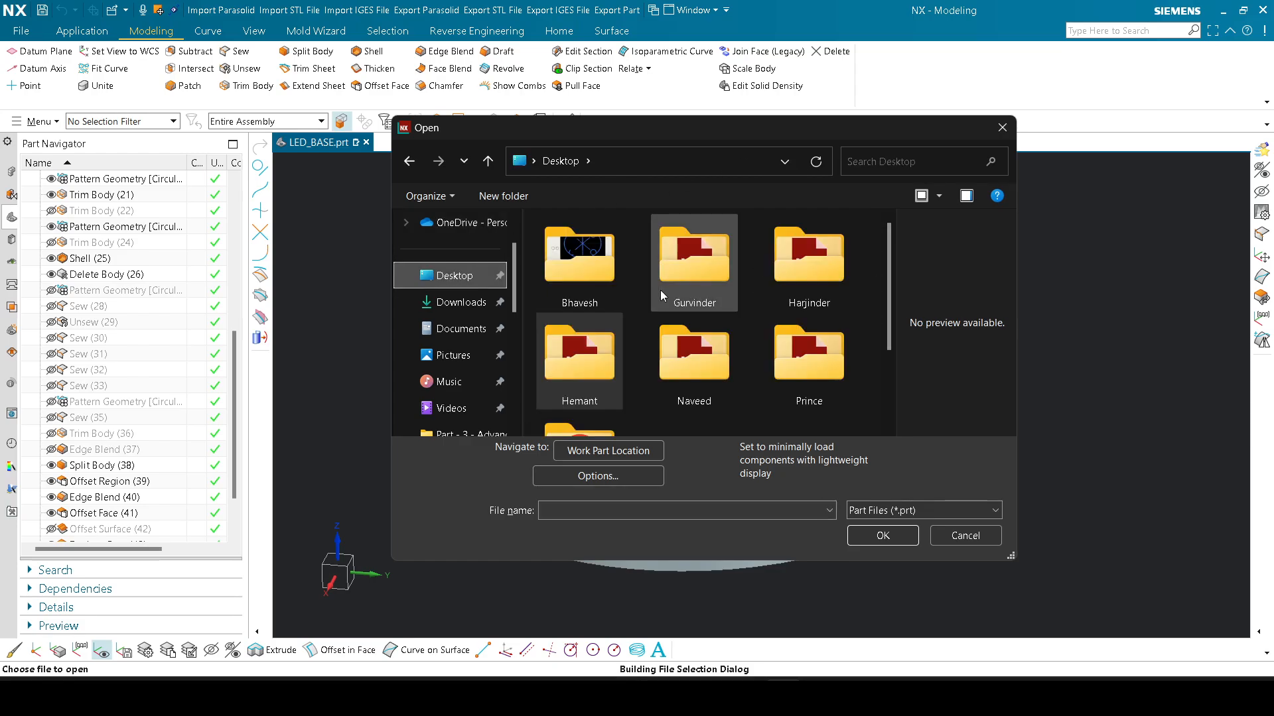
scroll(727, 383, down, 1)
double_click(677, 294)
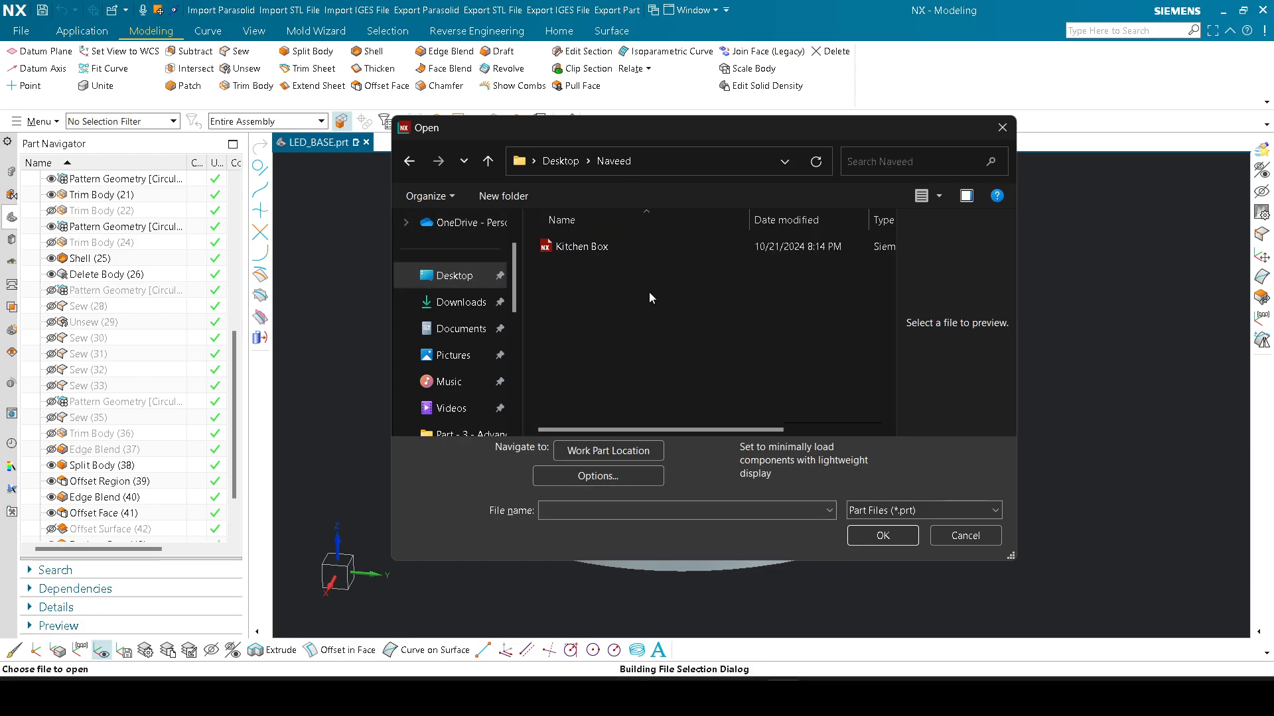
double_click(588, 251)
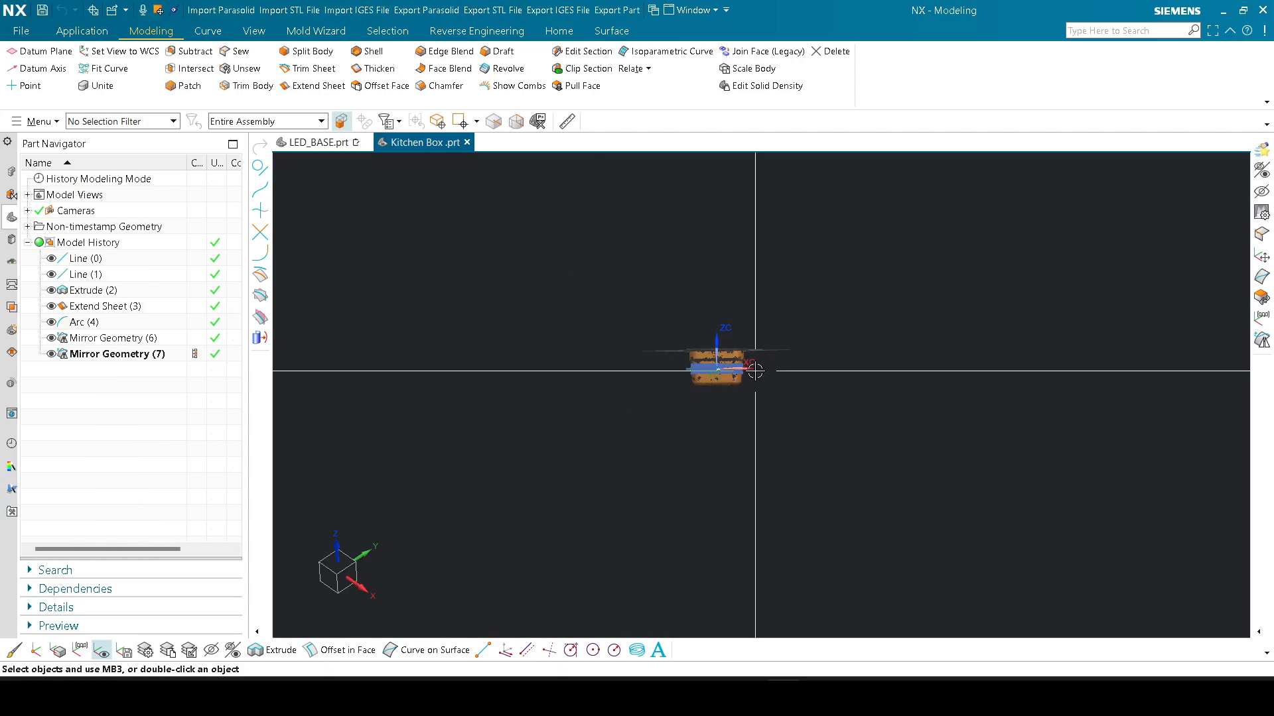
Step: Examine the kitchen box scan's rim, corners and diagonal lines against the flat sheet, straight on and at an angle
scroll(759, 366, up, 10)
middle_drag(761, 395, 790, 289)
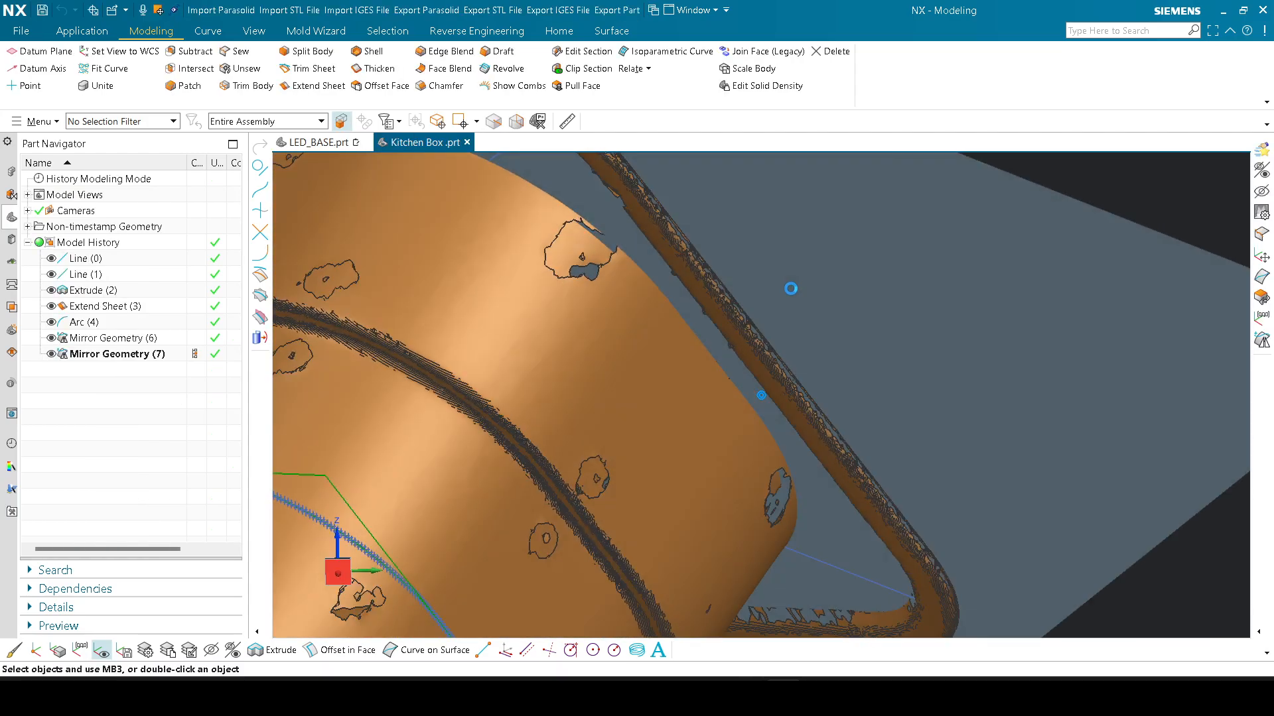
scroll(791, 288, down, 7)
key(F8)
scroll(772, 345, up, 2)
shift+middle_drag(879, 196, 823, 290)
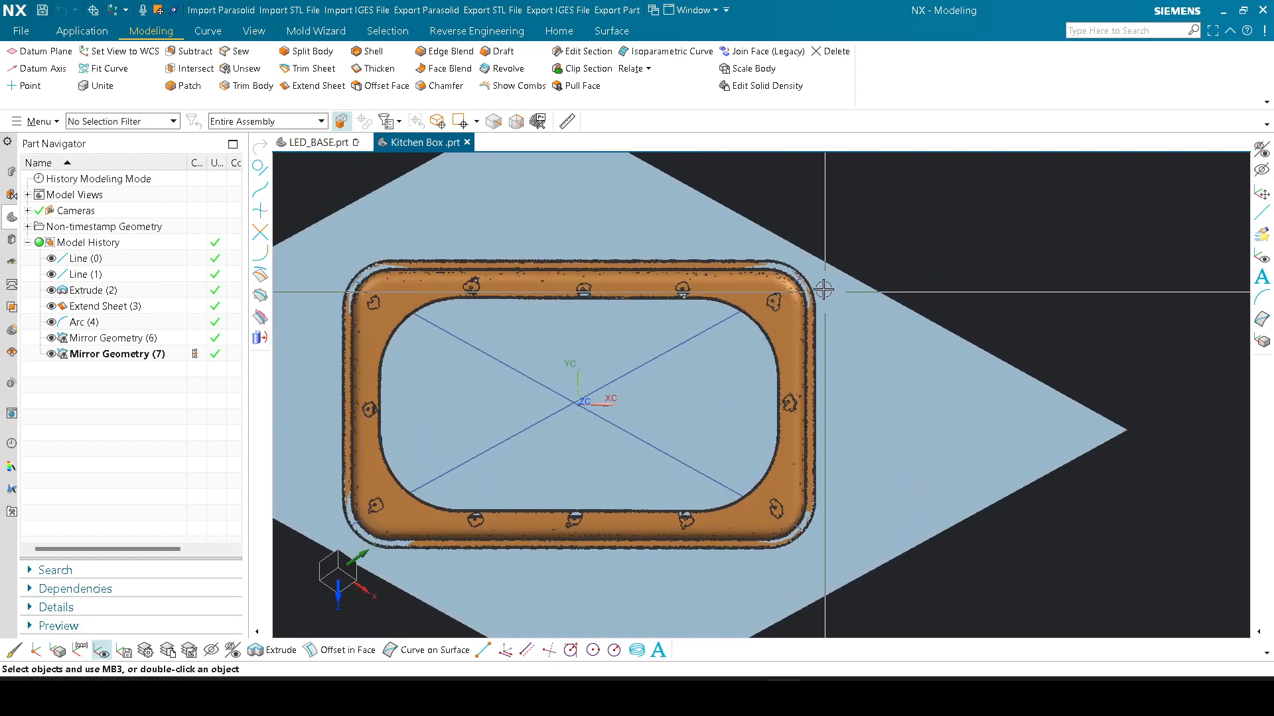
scroll(805, 278, up, 7)
scroll(799, 283, down, 9)
scroll(524, 282, up, 9)
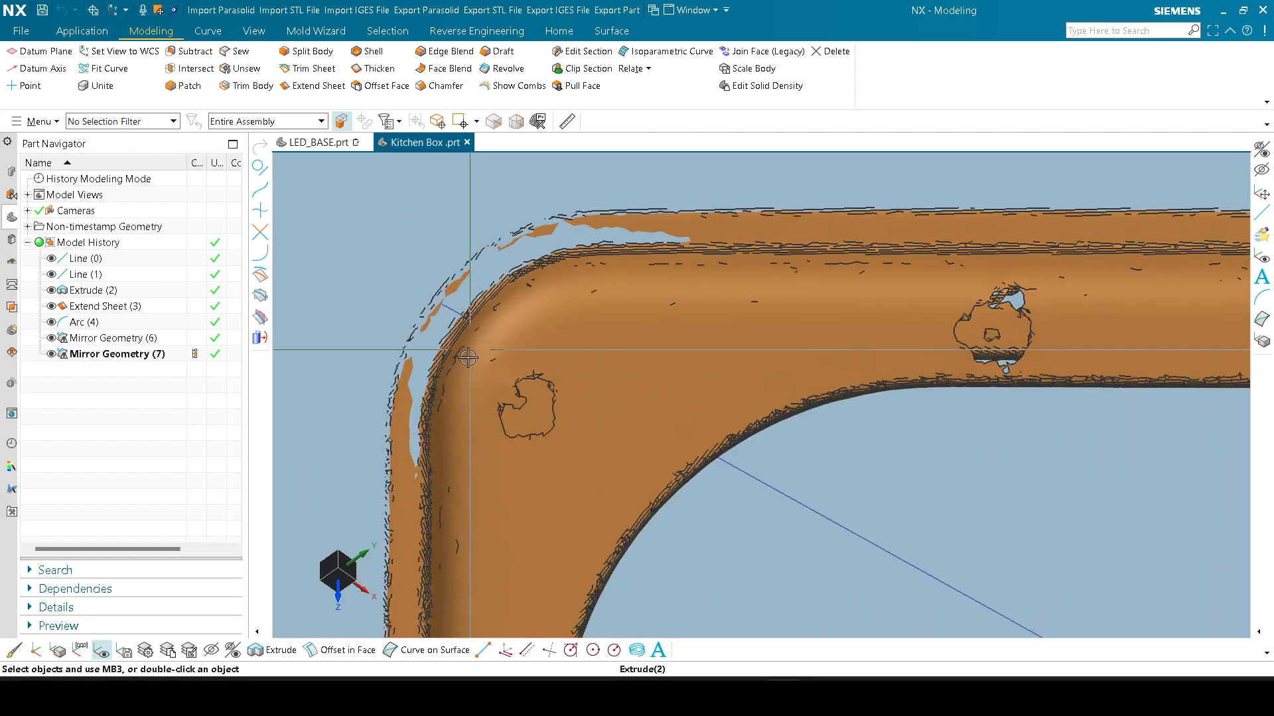
scroll(467, 358, down, 8)
scroll(518, 522, up, 5)
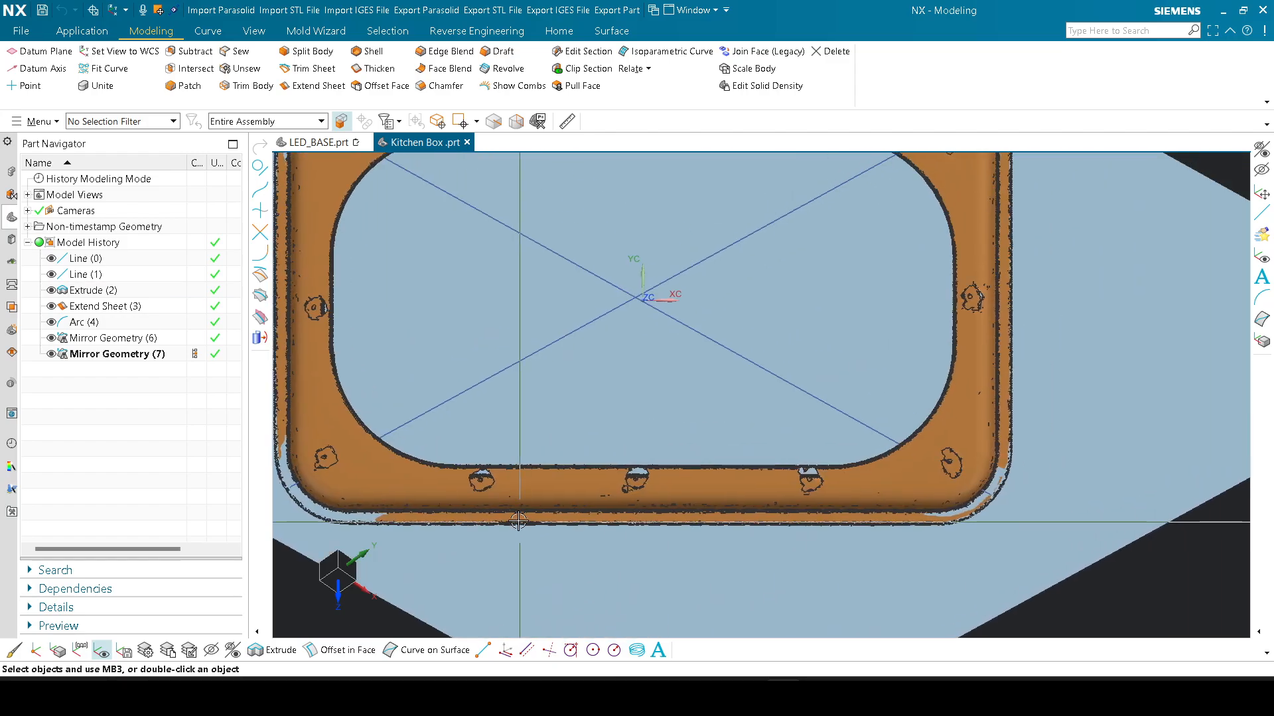
scroll(518, 522, down, 5)
scroll(825, 455, up, 5)
scroll(825, 455, down, 6)
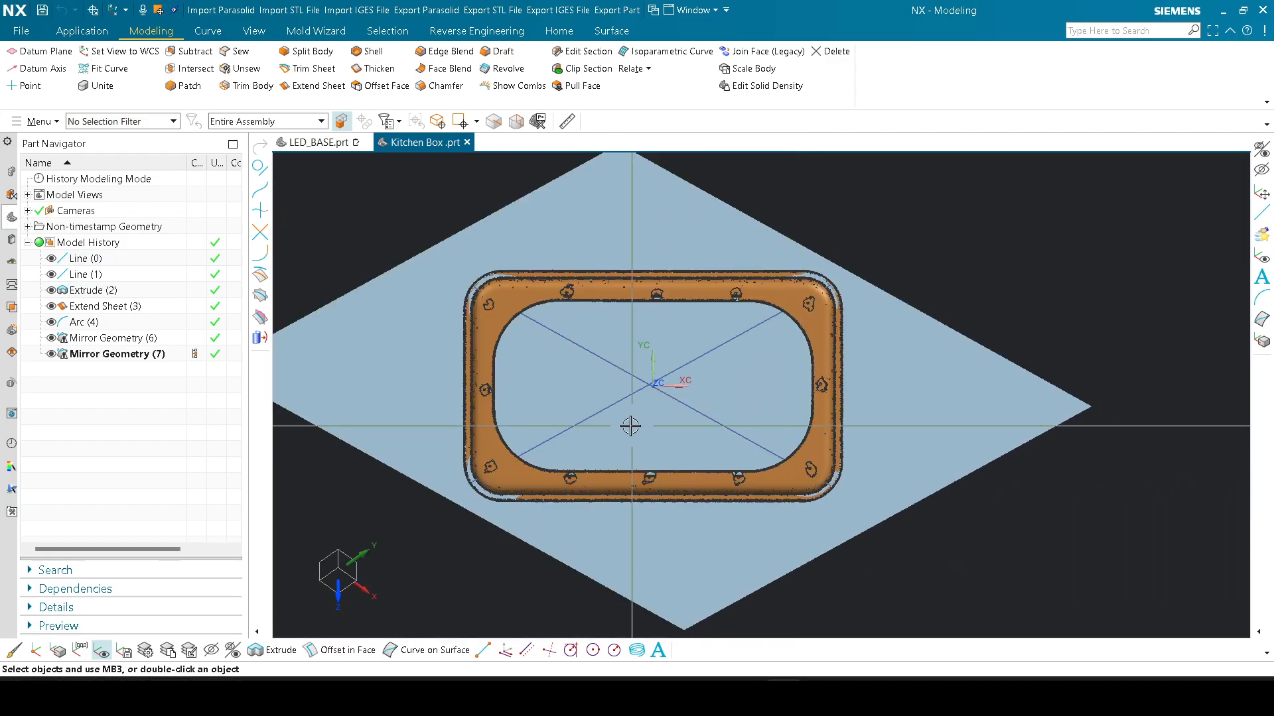
middle_drag(688, 421, 645, 301)
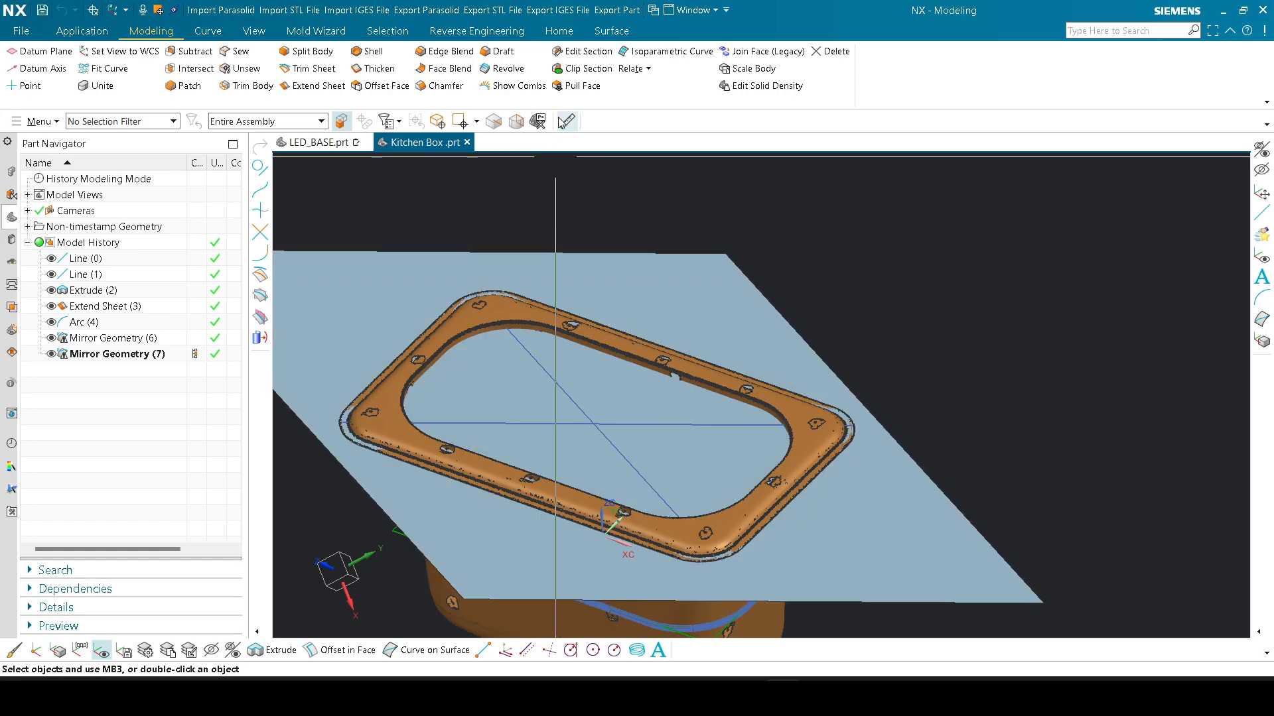
Step: Try to measure the angle between two vectors picked at the box's rim
click(566, 121)
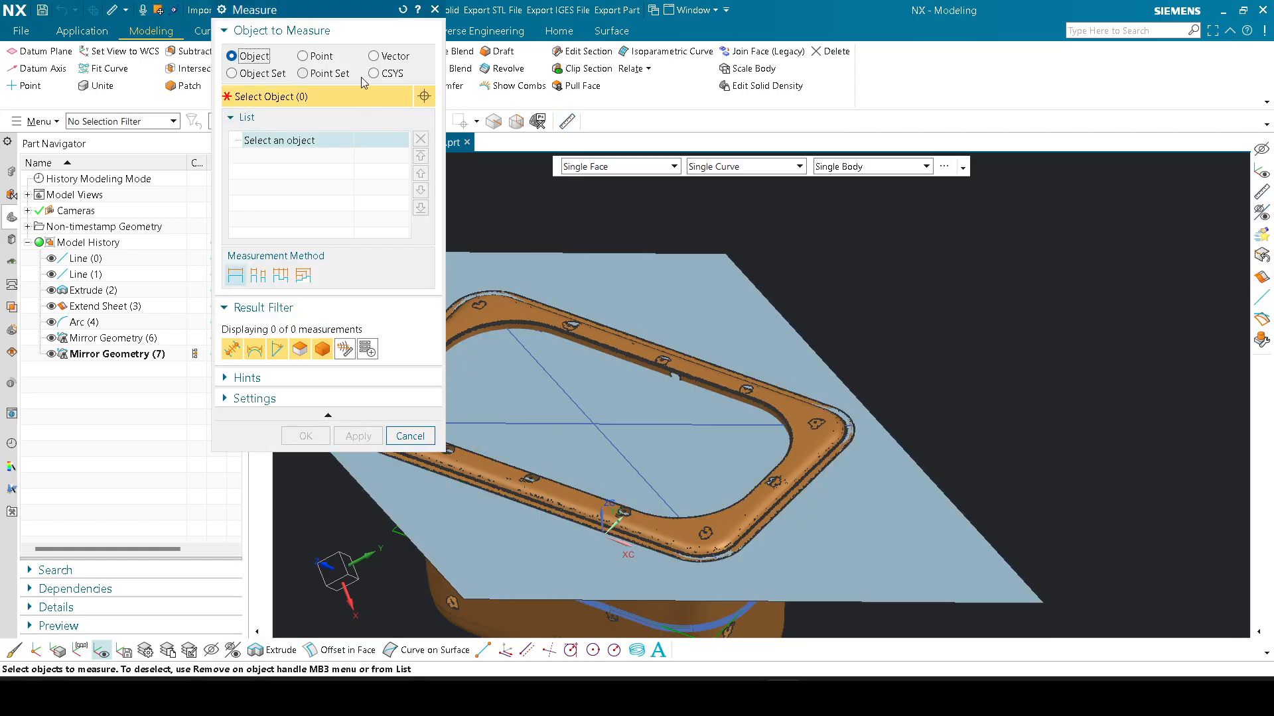
click(373, 56)
click(759, 396)
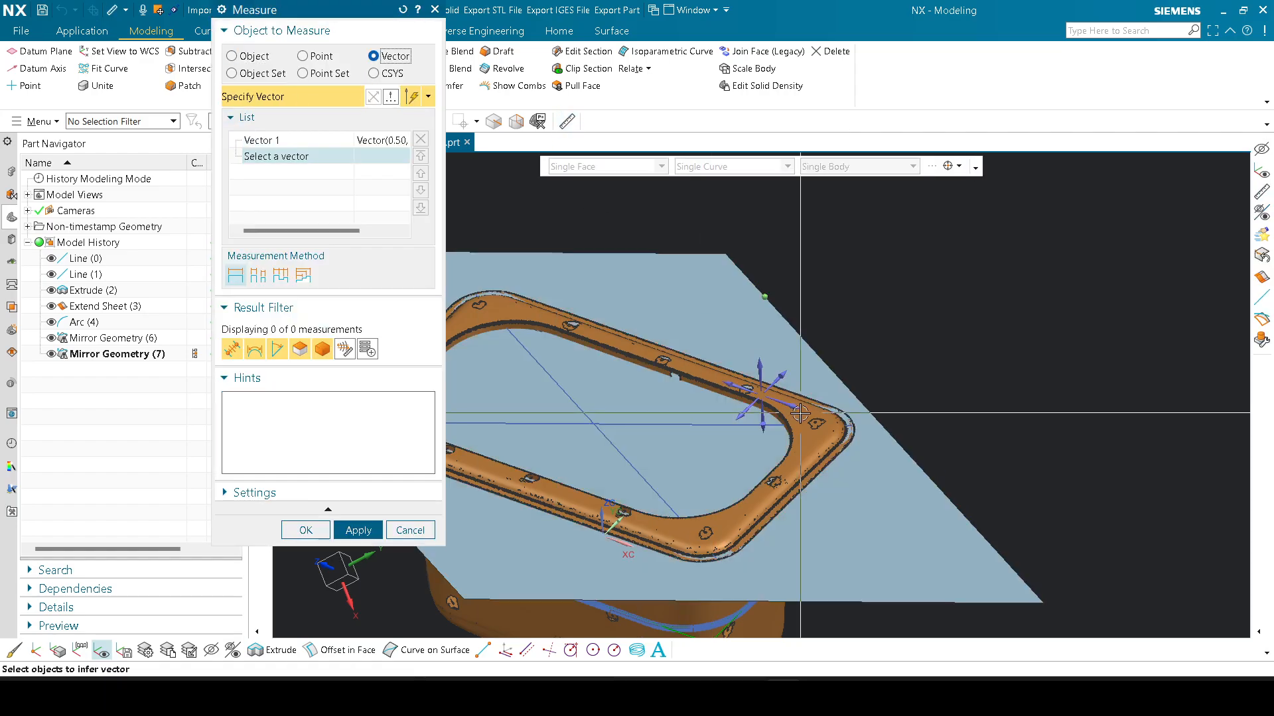
click(797, 408)
middle_click(797, 408)
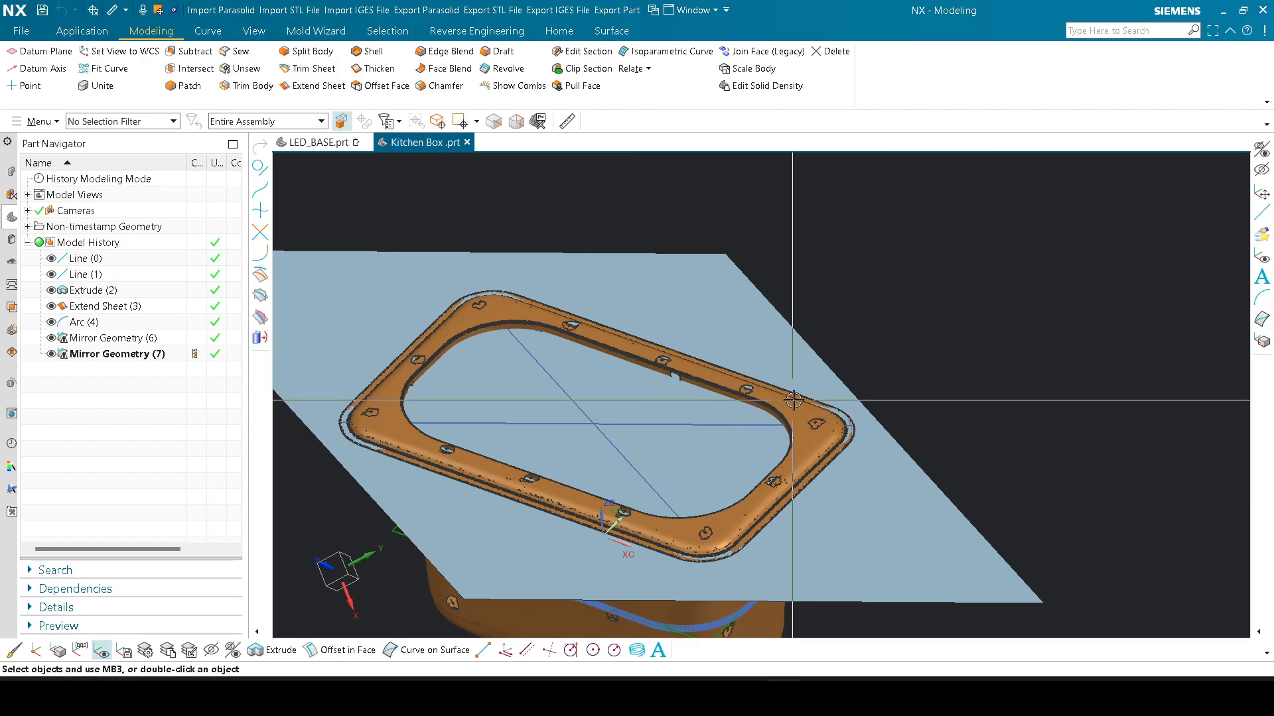
Step: Hide the box's scan mesh and the flat rim sheet in a view squared to the rim
middle_drag(796, 408, 805, 383)
scroll(767, 448, up, 3)
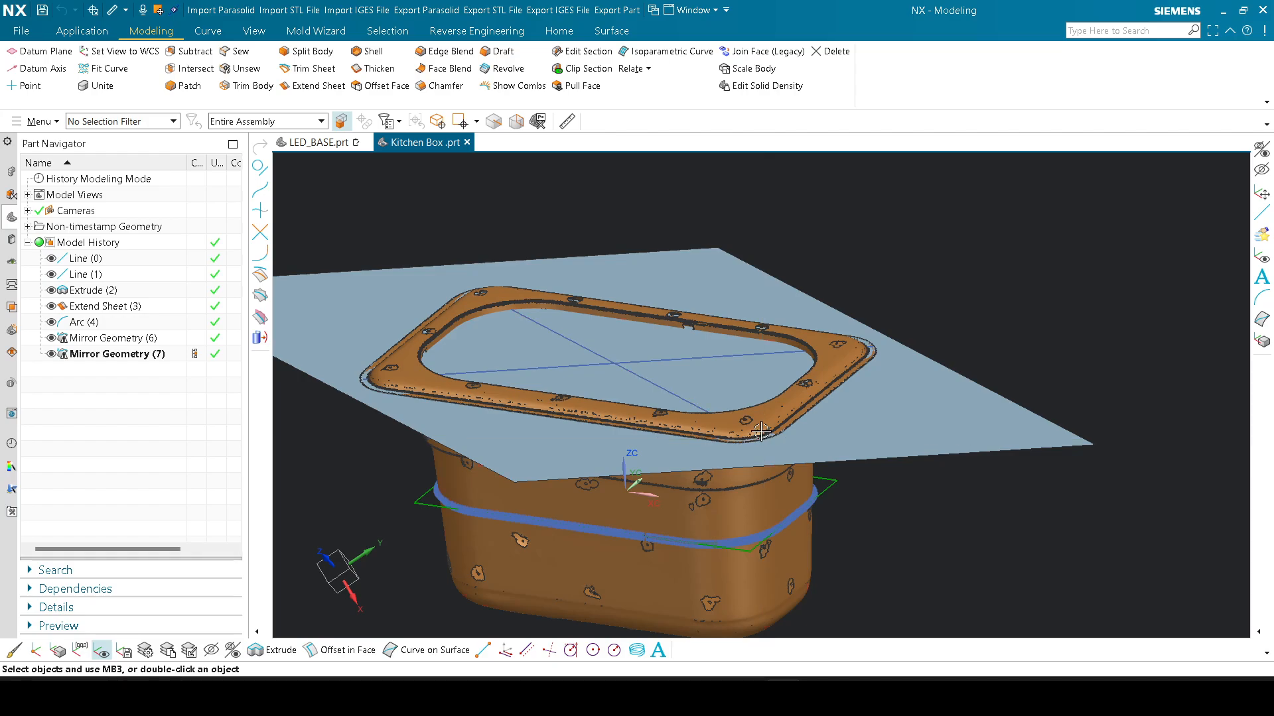
key(F8)
click(841, 341)
key(ctrl+b)
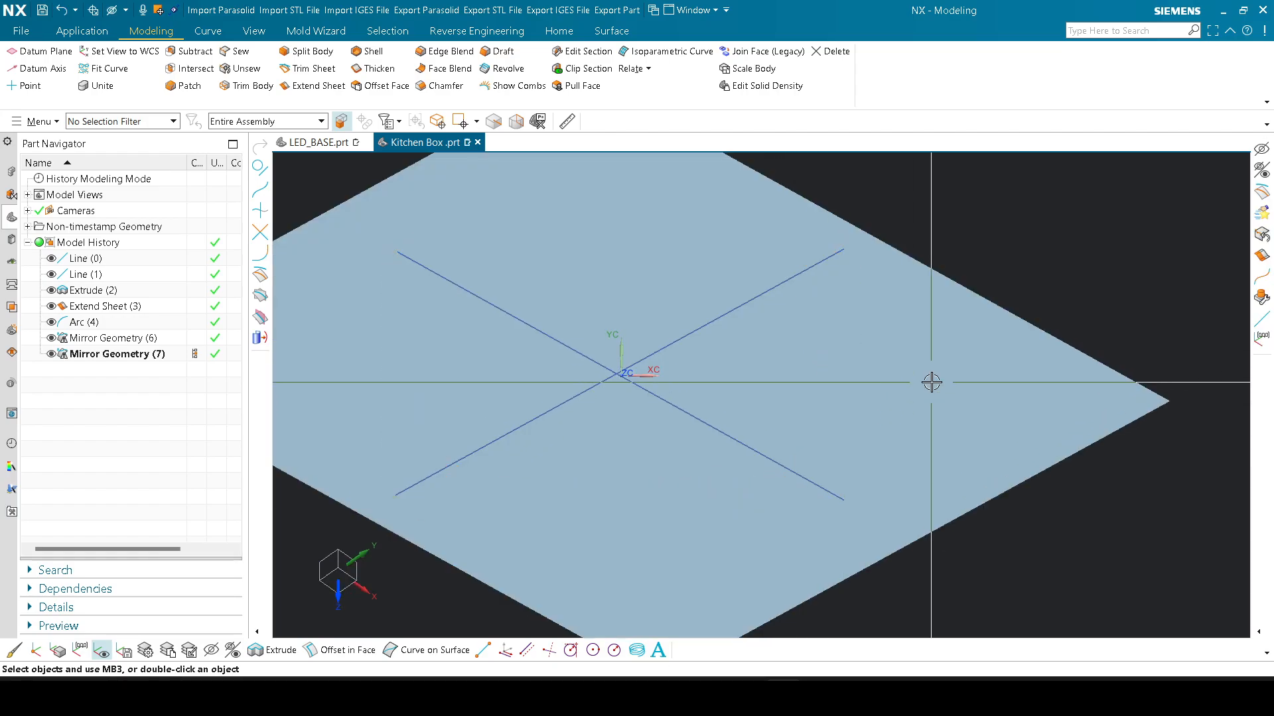
click(930, 381)
key(ctrl+b)
Step: Measure the angle between the vectors of the green rectangle's two sides meeting at its +X +Y corner
scroll(739, 312, up, 4)
shift+middle_drag(920, 311, 804, 387)
scroll(797, 332, up, 1)
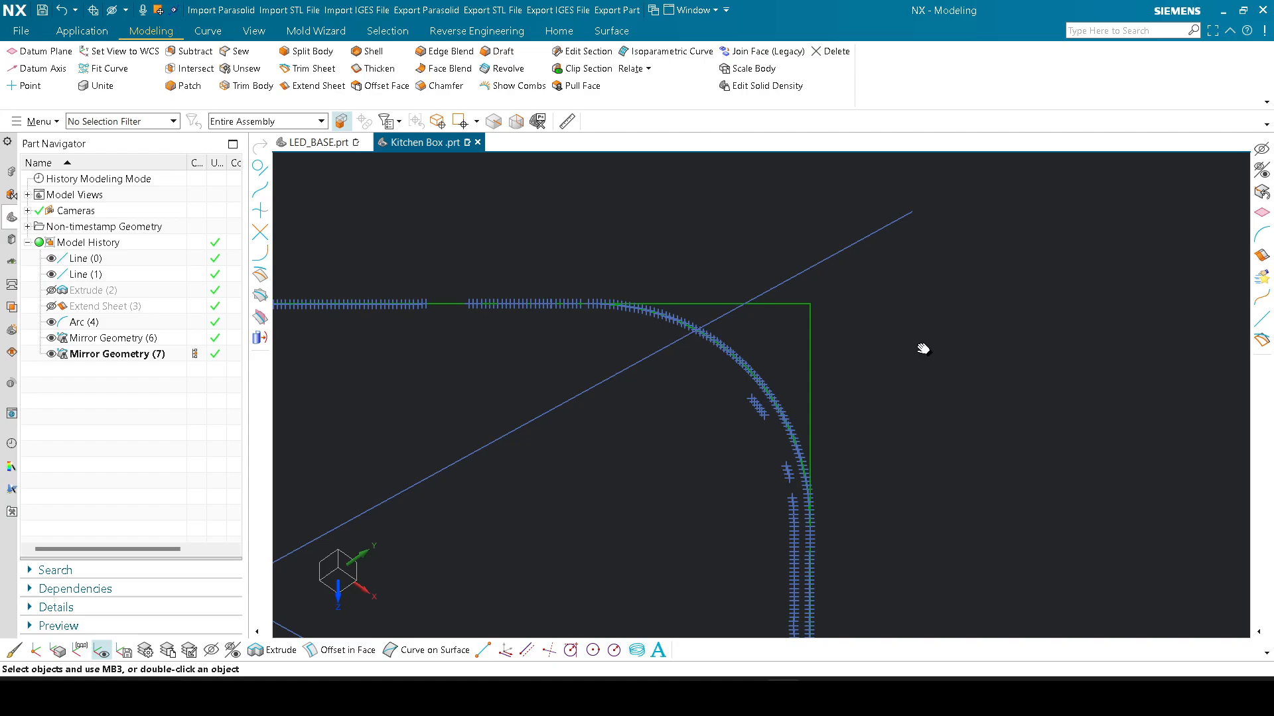
shift+middle_drag(924, 350, 870, 387)
click(567, 120)
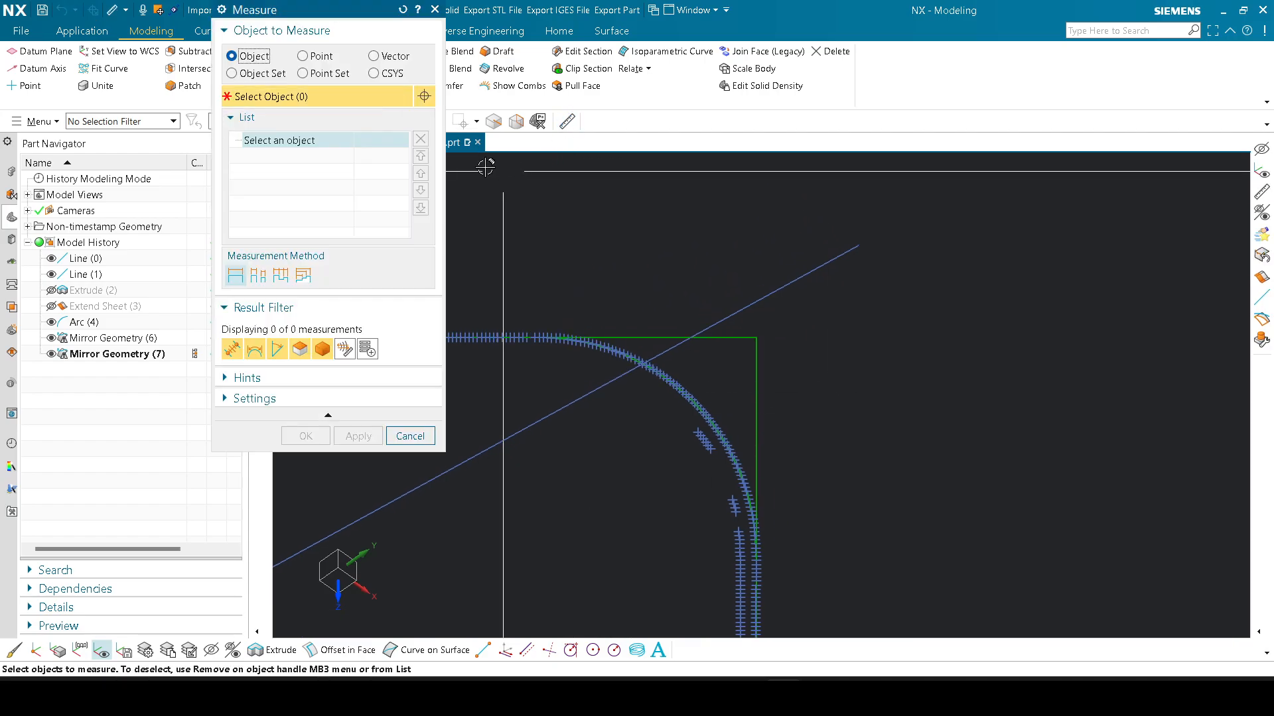
click(375, 55)
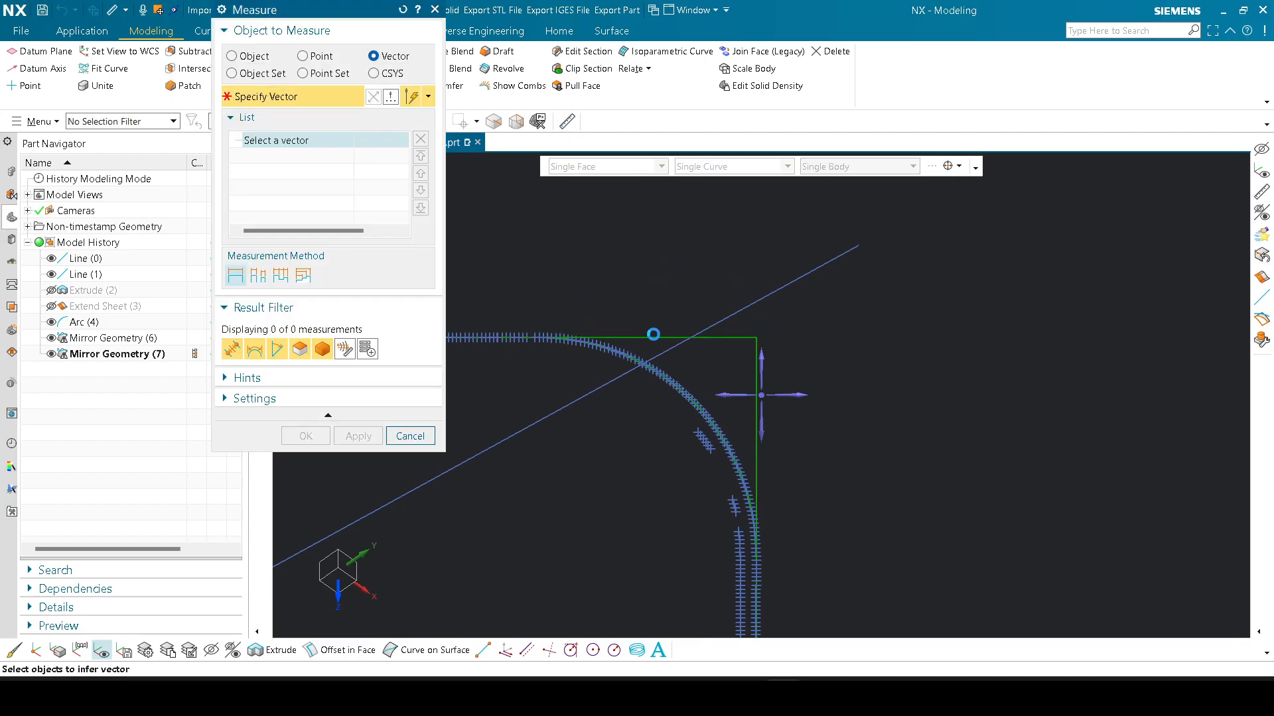
click(757, 442)
click(758, 454)
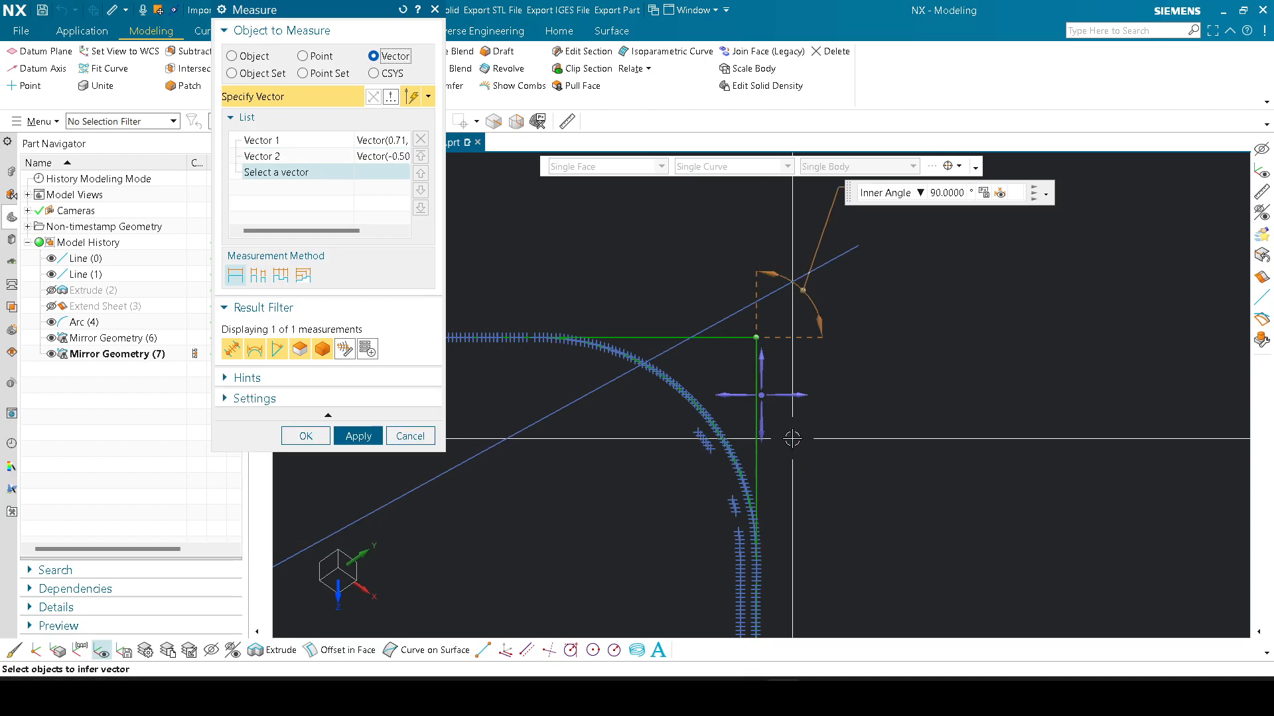
key(Escape)
scroll(906, 378, down, 7)
scroll(757, 365, up, 5)
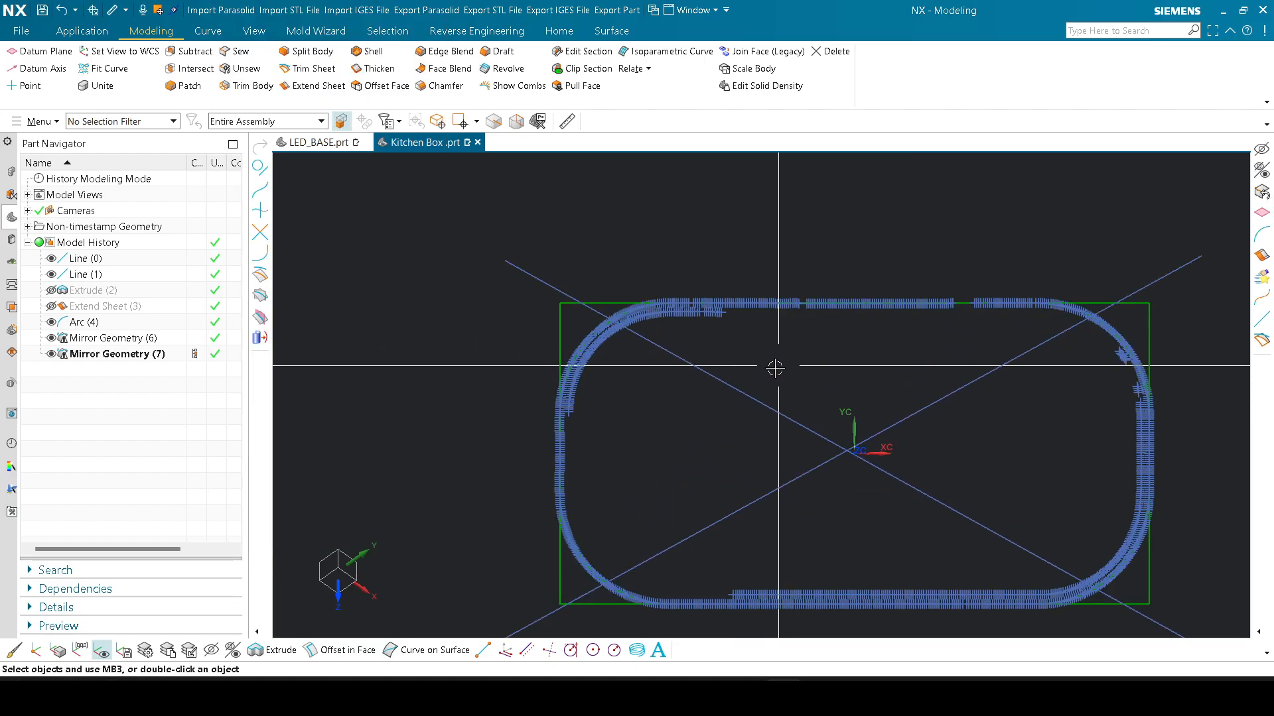
Step: Examine the rim's section points, green rectangle and diagonal lines at a shallow angle to compare their heights
middle_drag(774, 369, 648, 398)
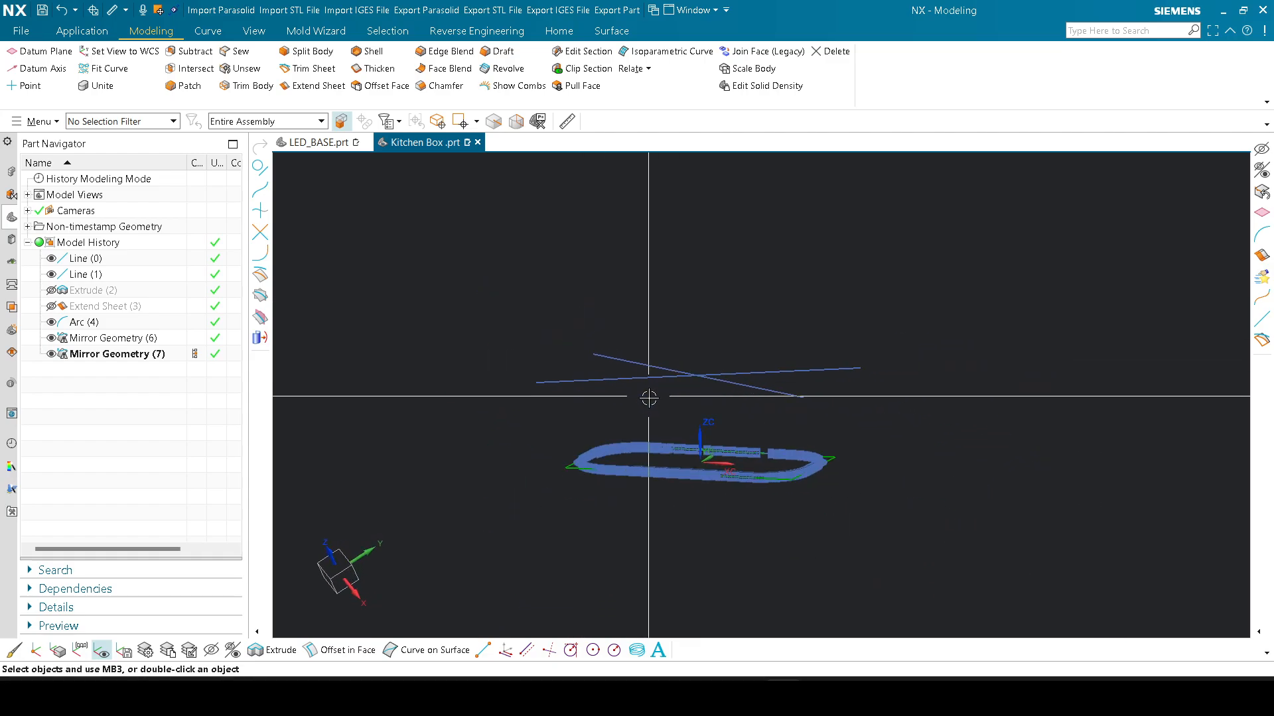
scroll(560, 483, up, 6)
scroll(542, 488, down, 6)
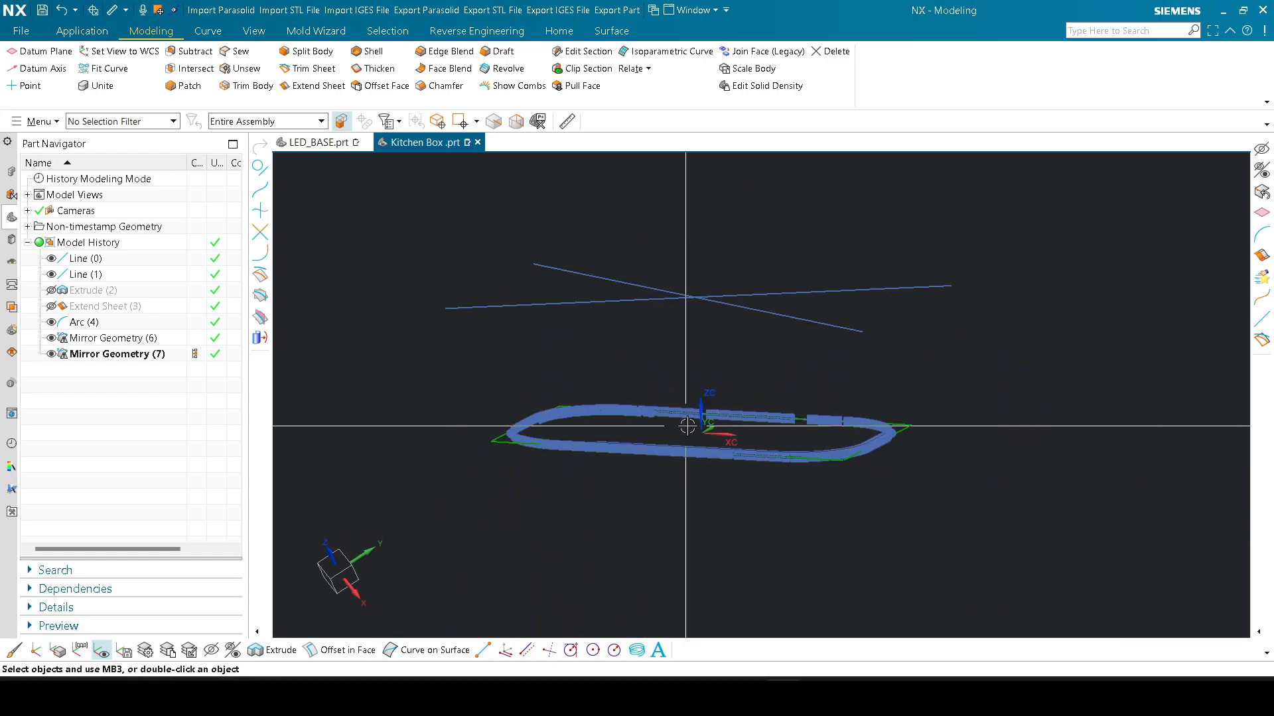
key(ctrl+shift+b)
key(ctrl+shift+b)
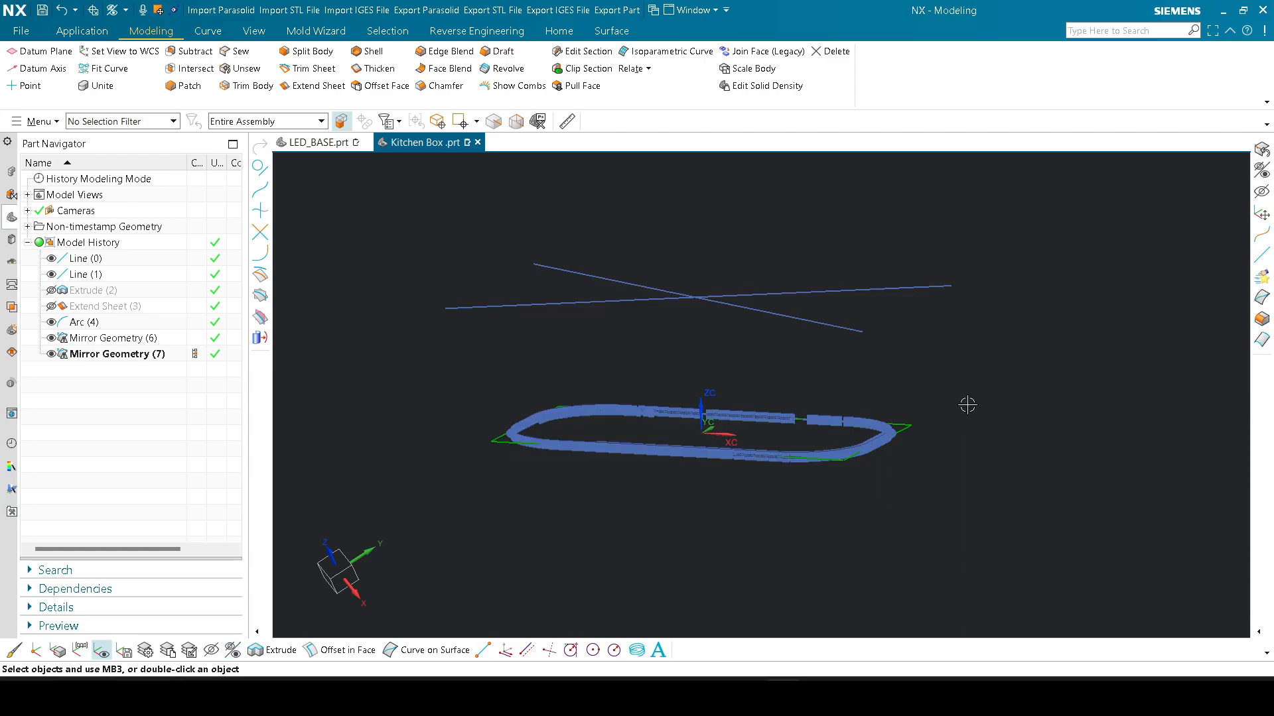
scroll(881, 426, up, 5)
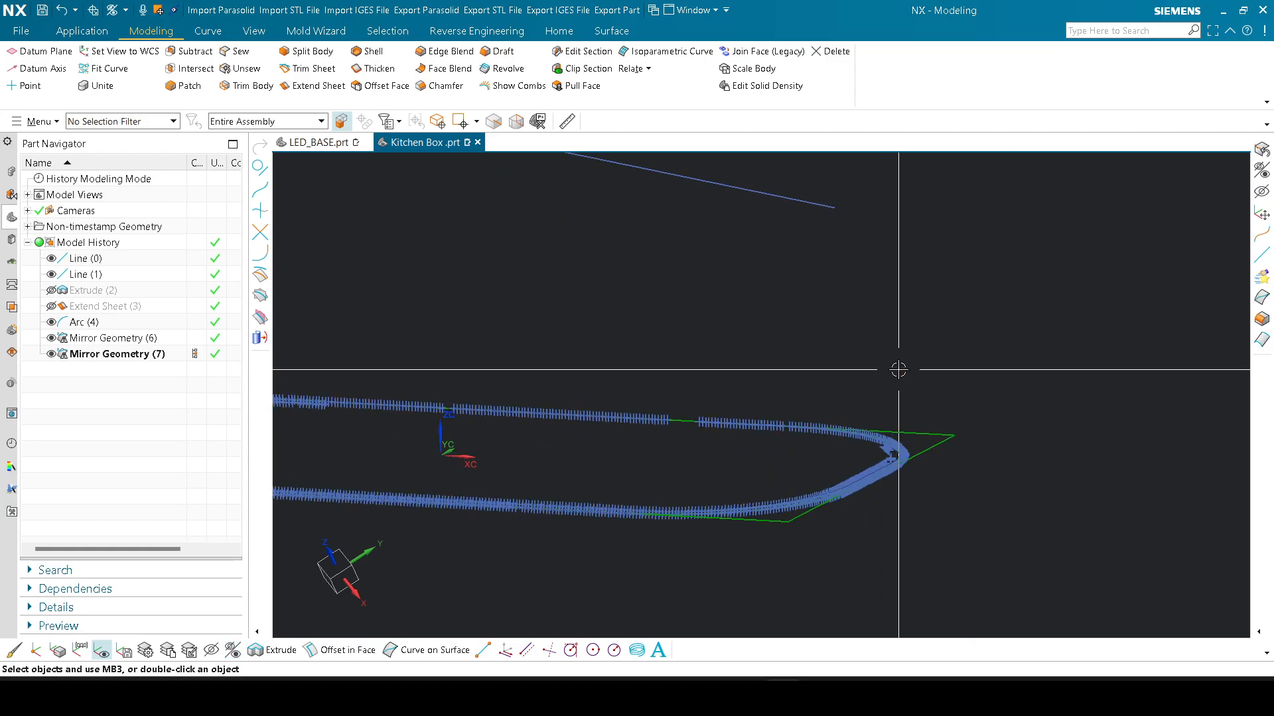
scroll(813, 369, down, 5)
Step: Inspect the two +Y rim corners straight on, comparing the section points with the green rectangle and diagonals
mouse_move(730, 375)
middle_down()
mouse_move(648, 381)
mouse_move(677, 426)
mouse_move(736, 392)
middle_up()
key(F8)
shift+middle_drag(916, 332, 913, 432)
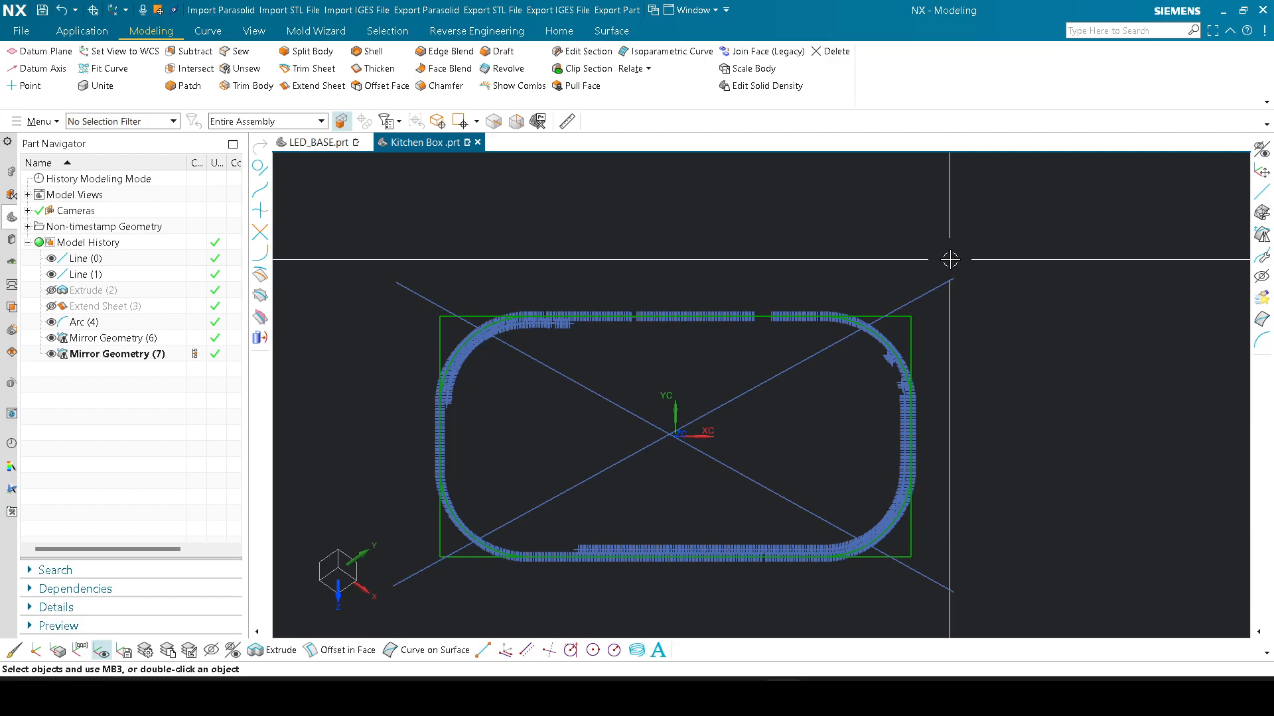
scroll(489, 347, up, 6)
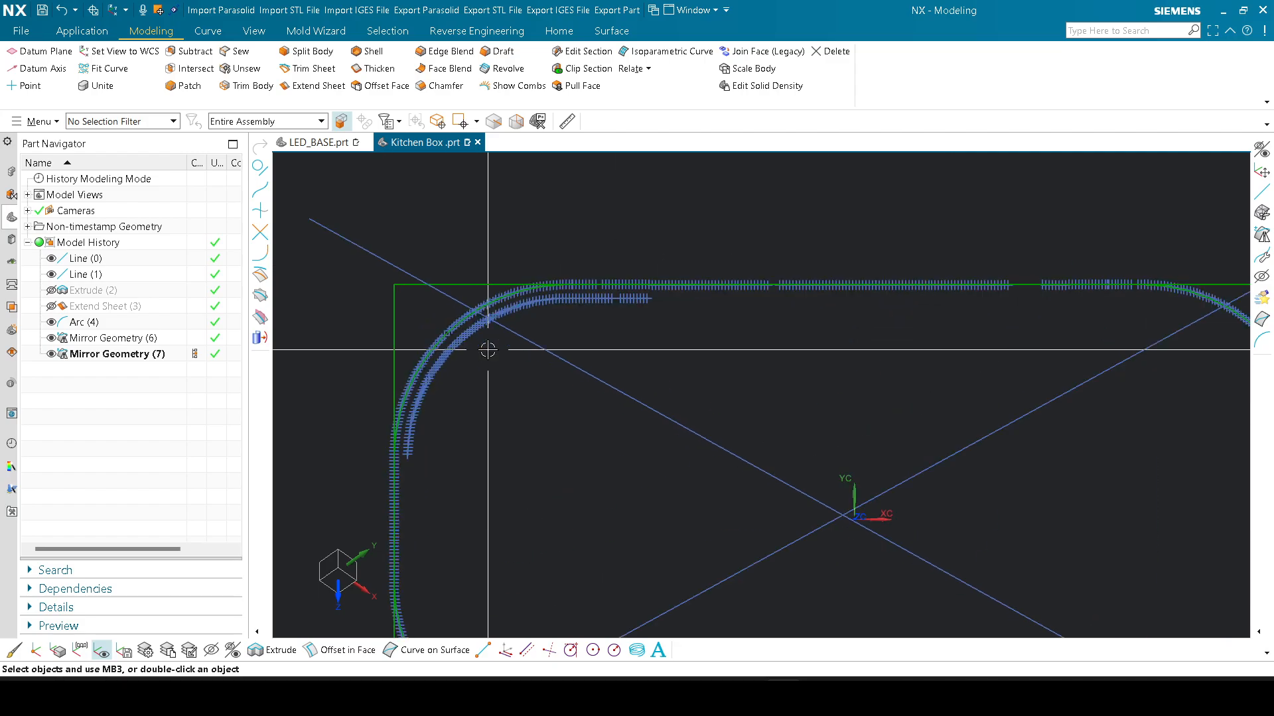
scroll(575, 297, down, 5)
scroll(574, 297, down, 2)
scroll(782, 288, up, 5)
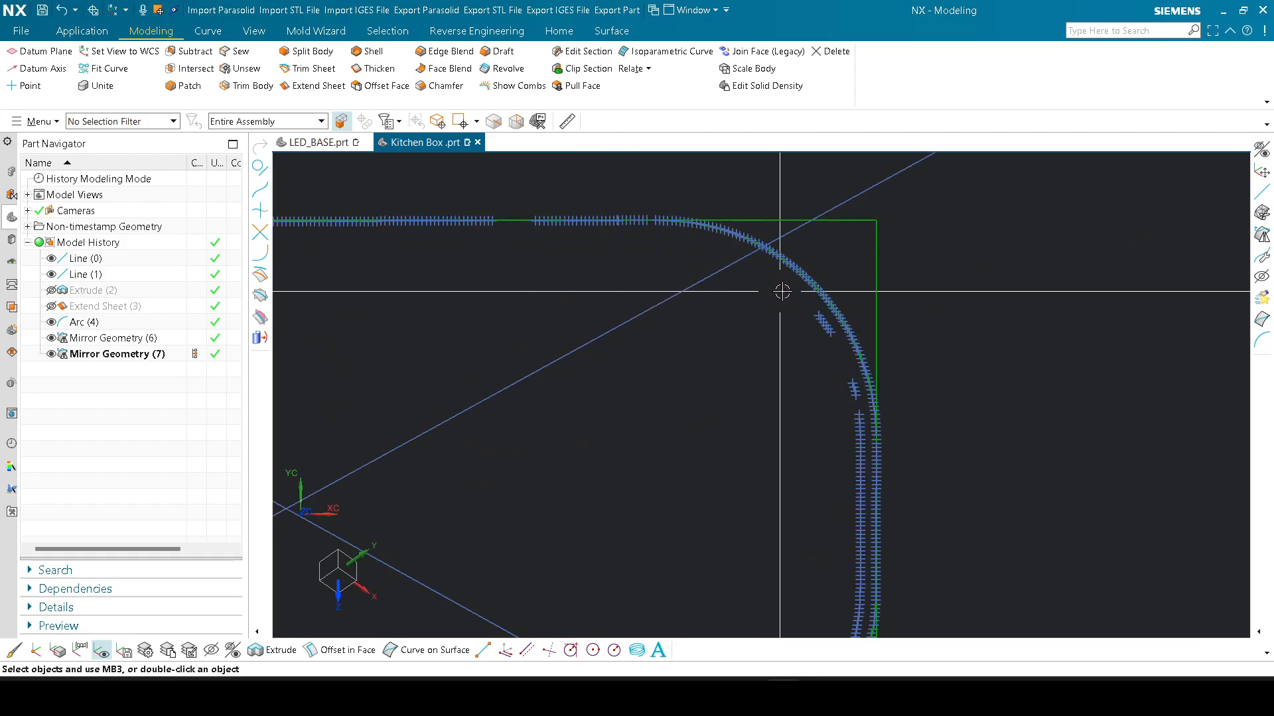
scroll(786, 292, down, 4)
Step: Swap the shown and hidden objects to display the box's scan mesh and flat rim sheet, viewed at an angle
key(ctrl+shift+b)
middle_drag(754, 417, 871, 308)
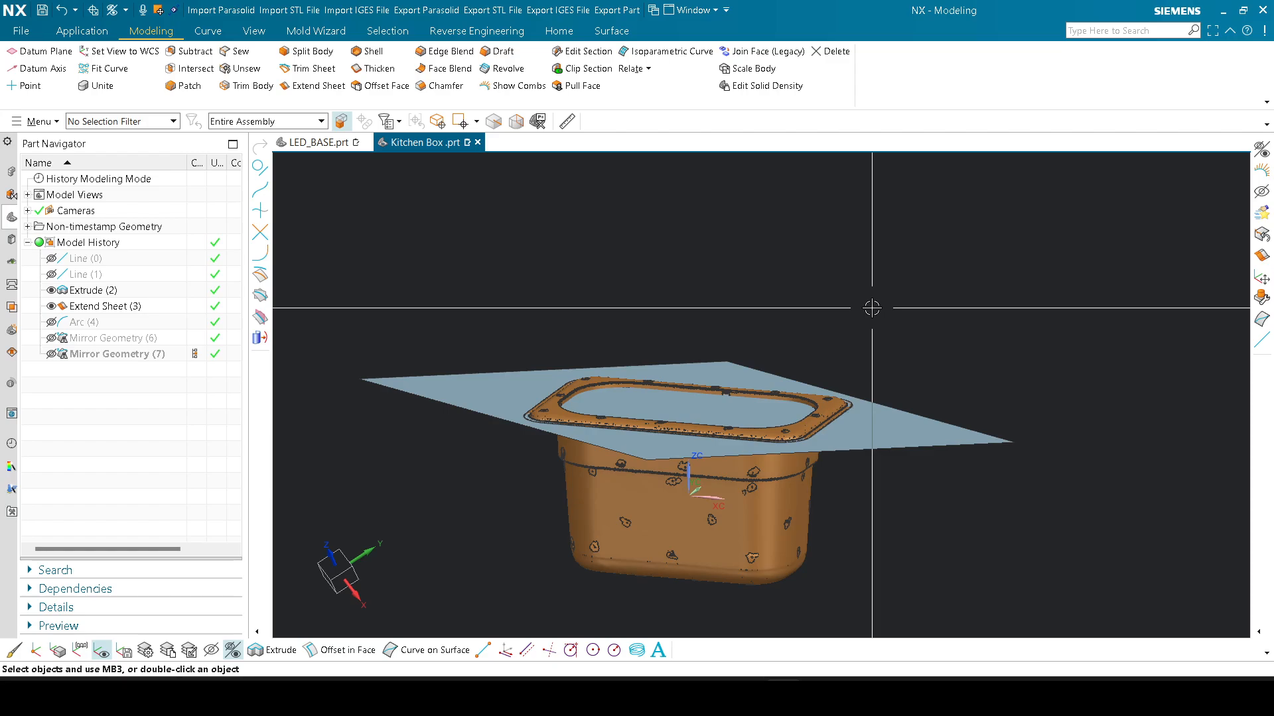
scroll(842, 367, up, 2)
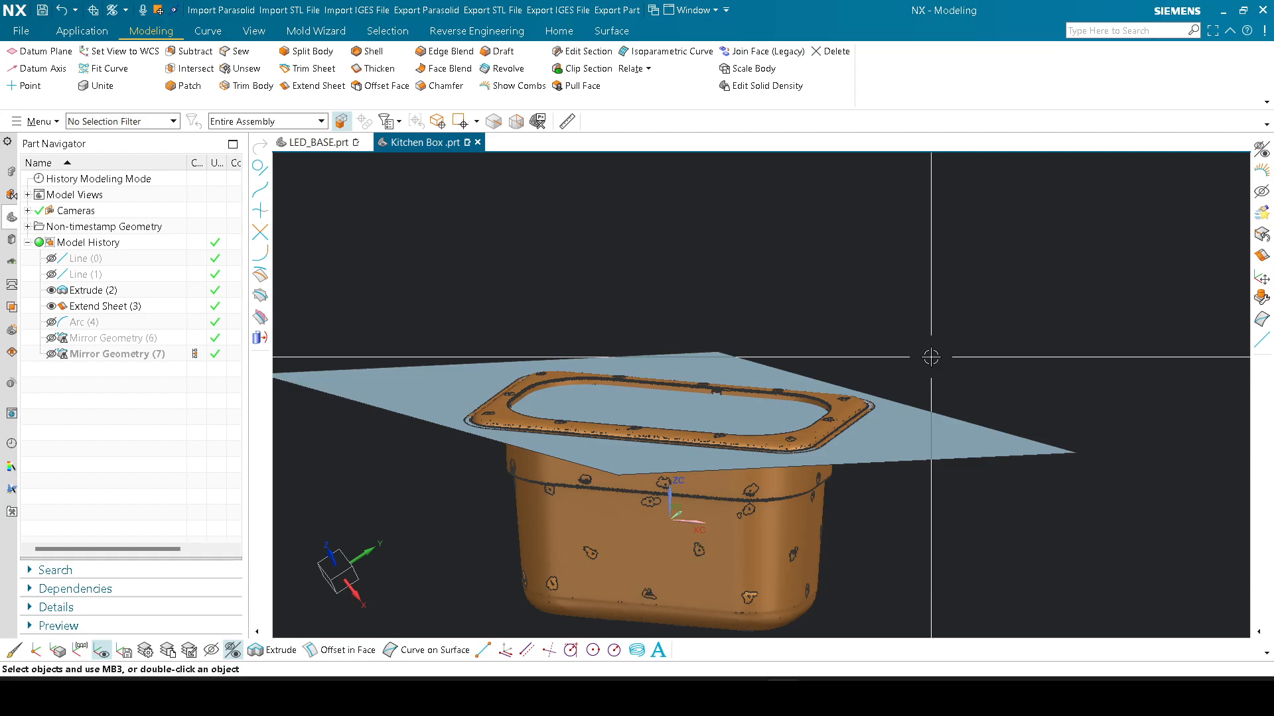
scroll(724, 312, down, 2)
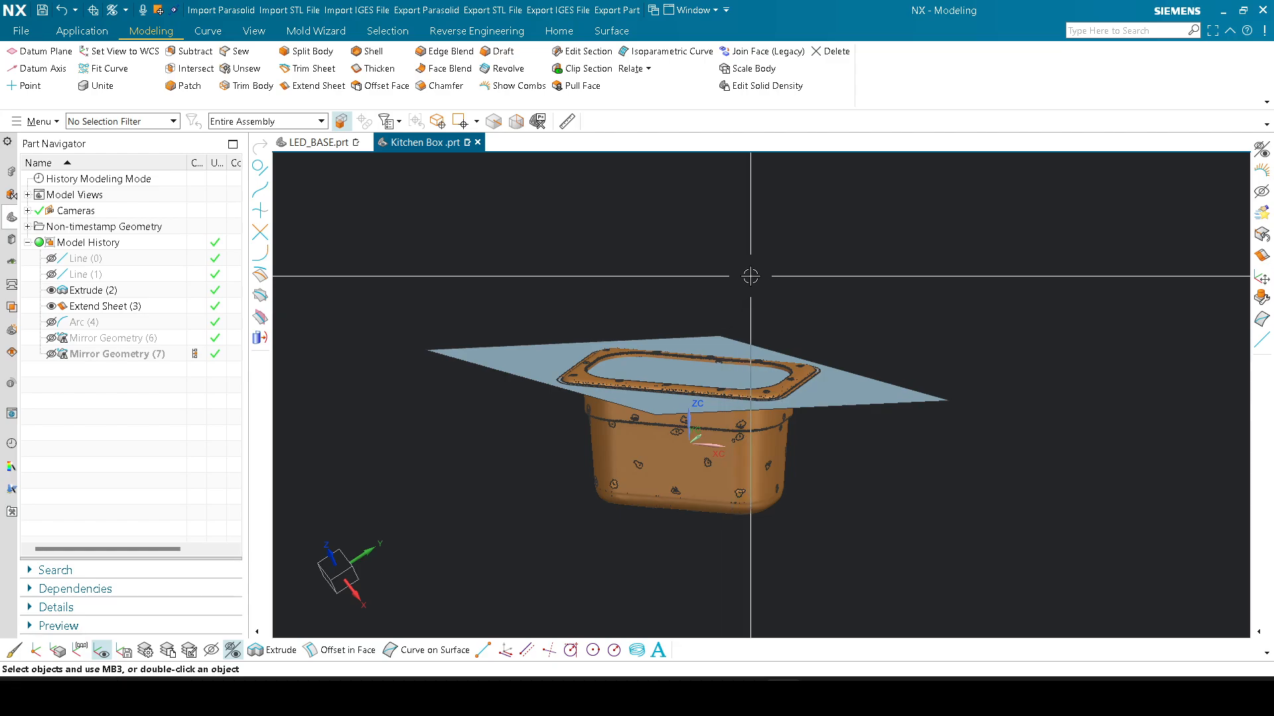
scroll(855, 362, down, 2)
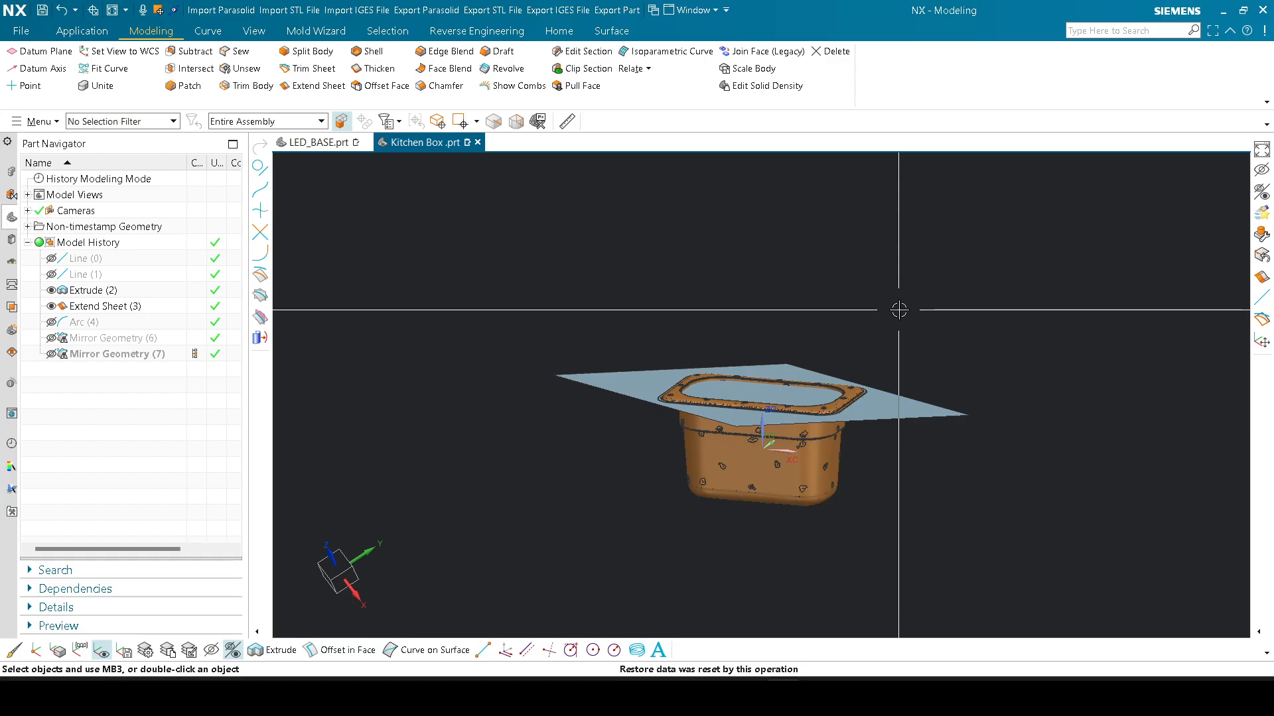
Step: Switch to the Google Meet window of the NX Reverse Engineering Live Session
mouse_move(710, 698)
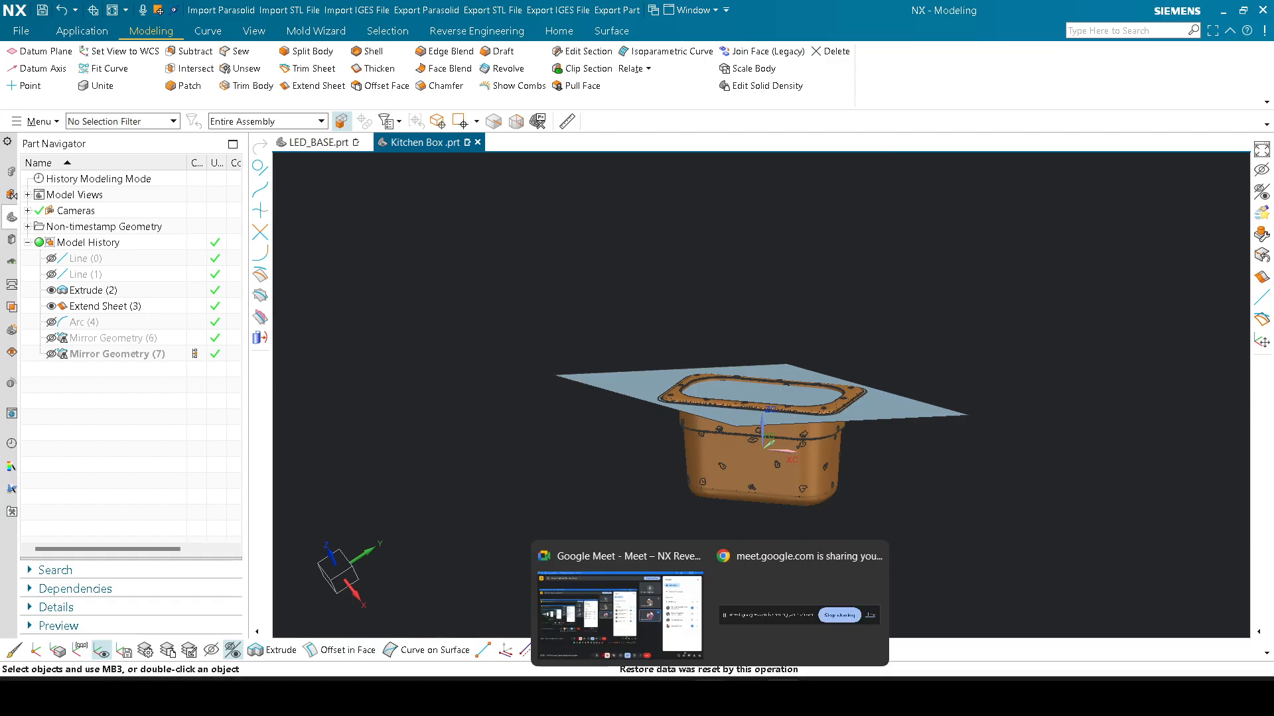
click(642, 626)
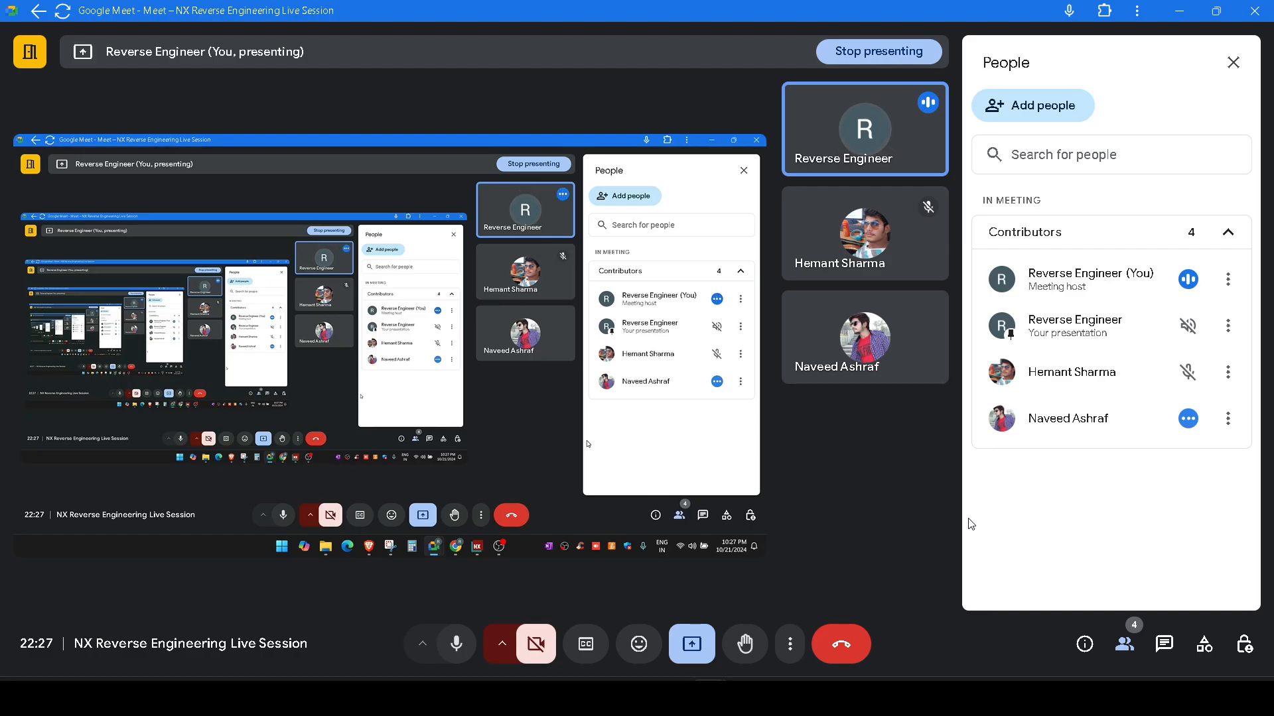